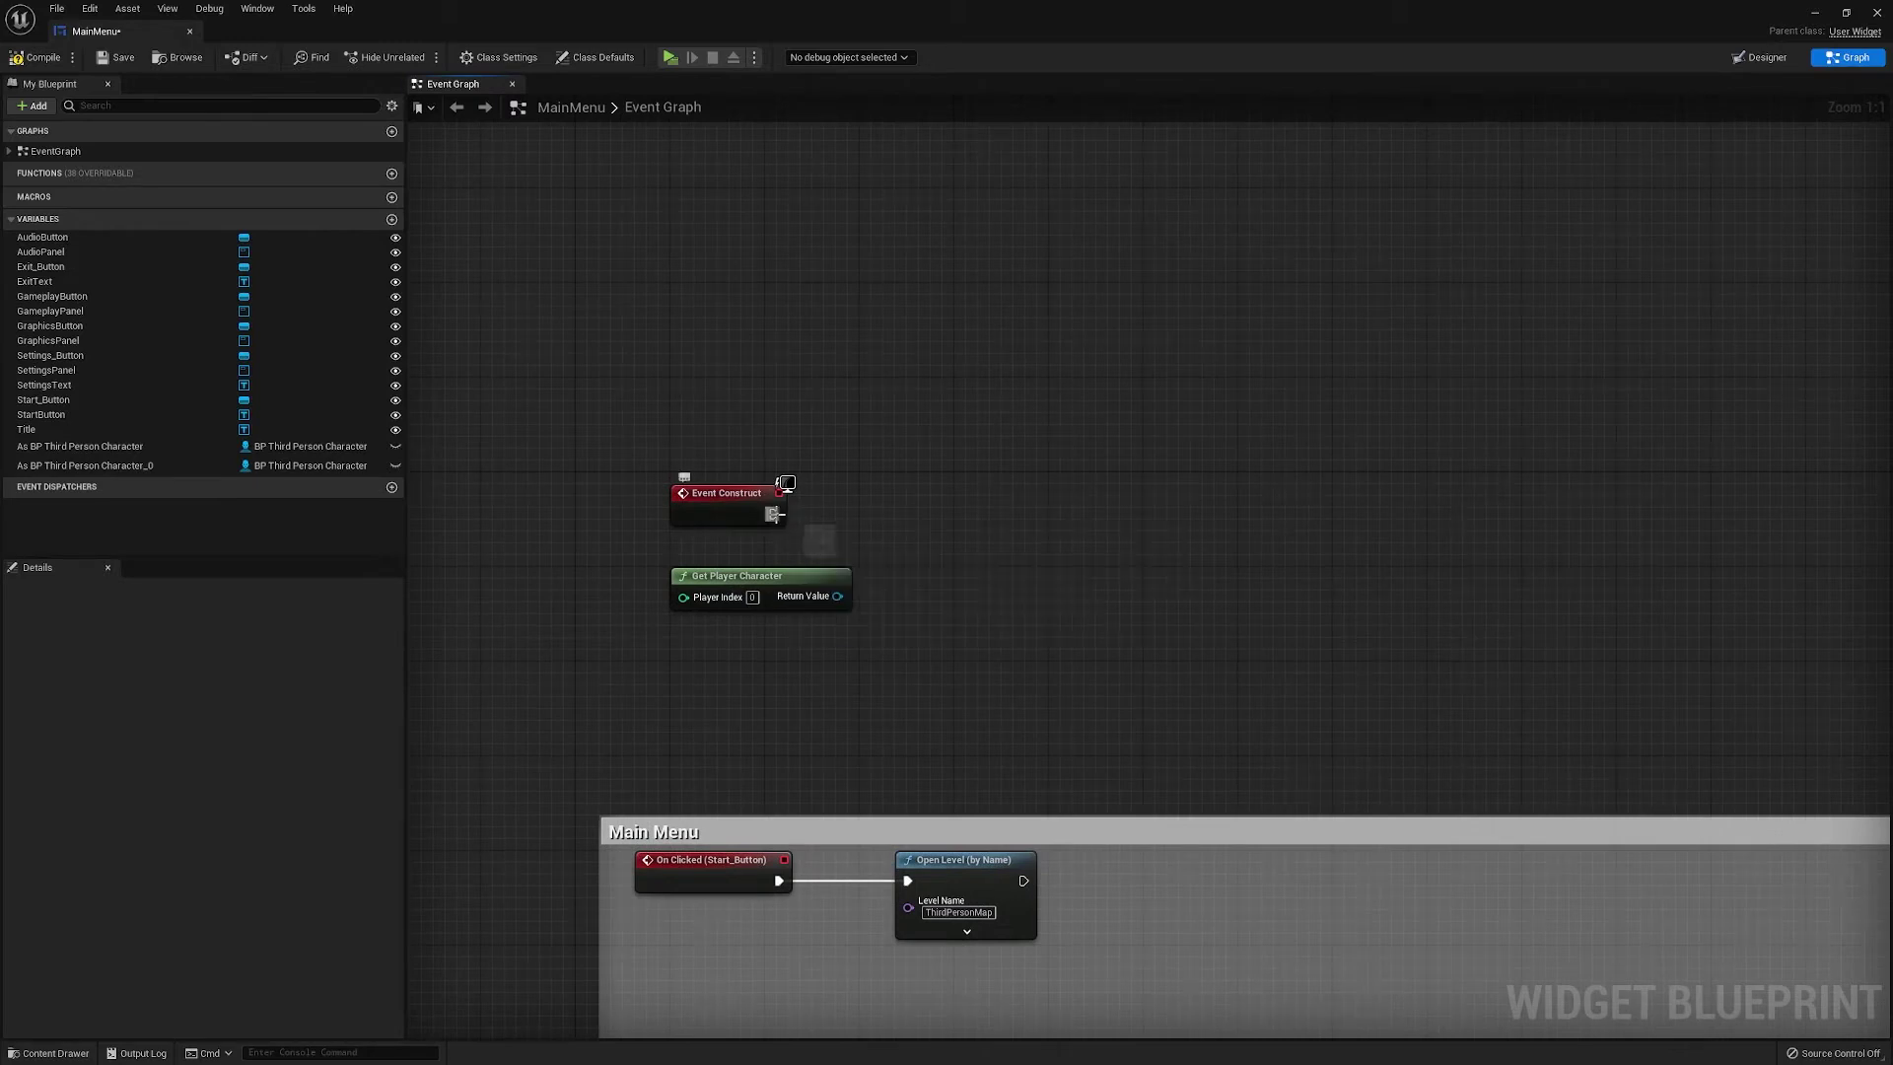
Add a Cast To BP_ThirdPersonCharacter node after Event Construct and connect Get Player Character's return value to its Object input
{"action": "left_click_drag", "start_coordinate": [774, 513], "coordinate": [1079, 528]}
{"action": "type", "text": "cast t"}
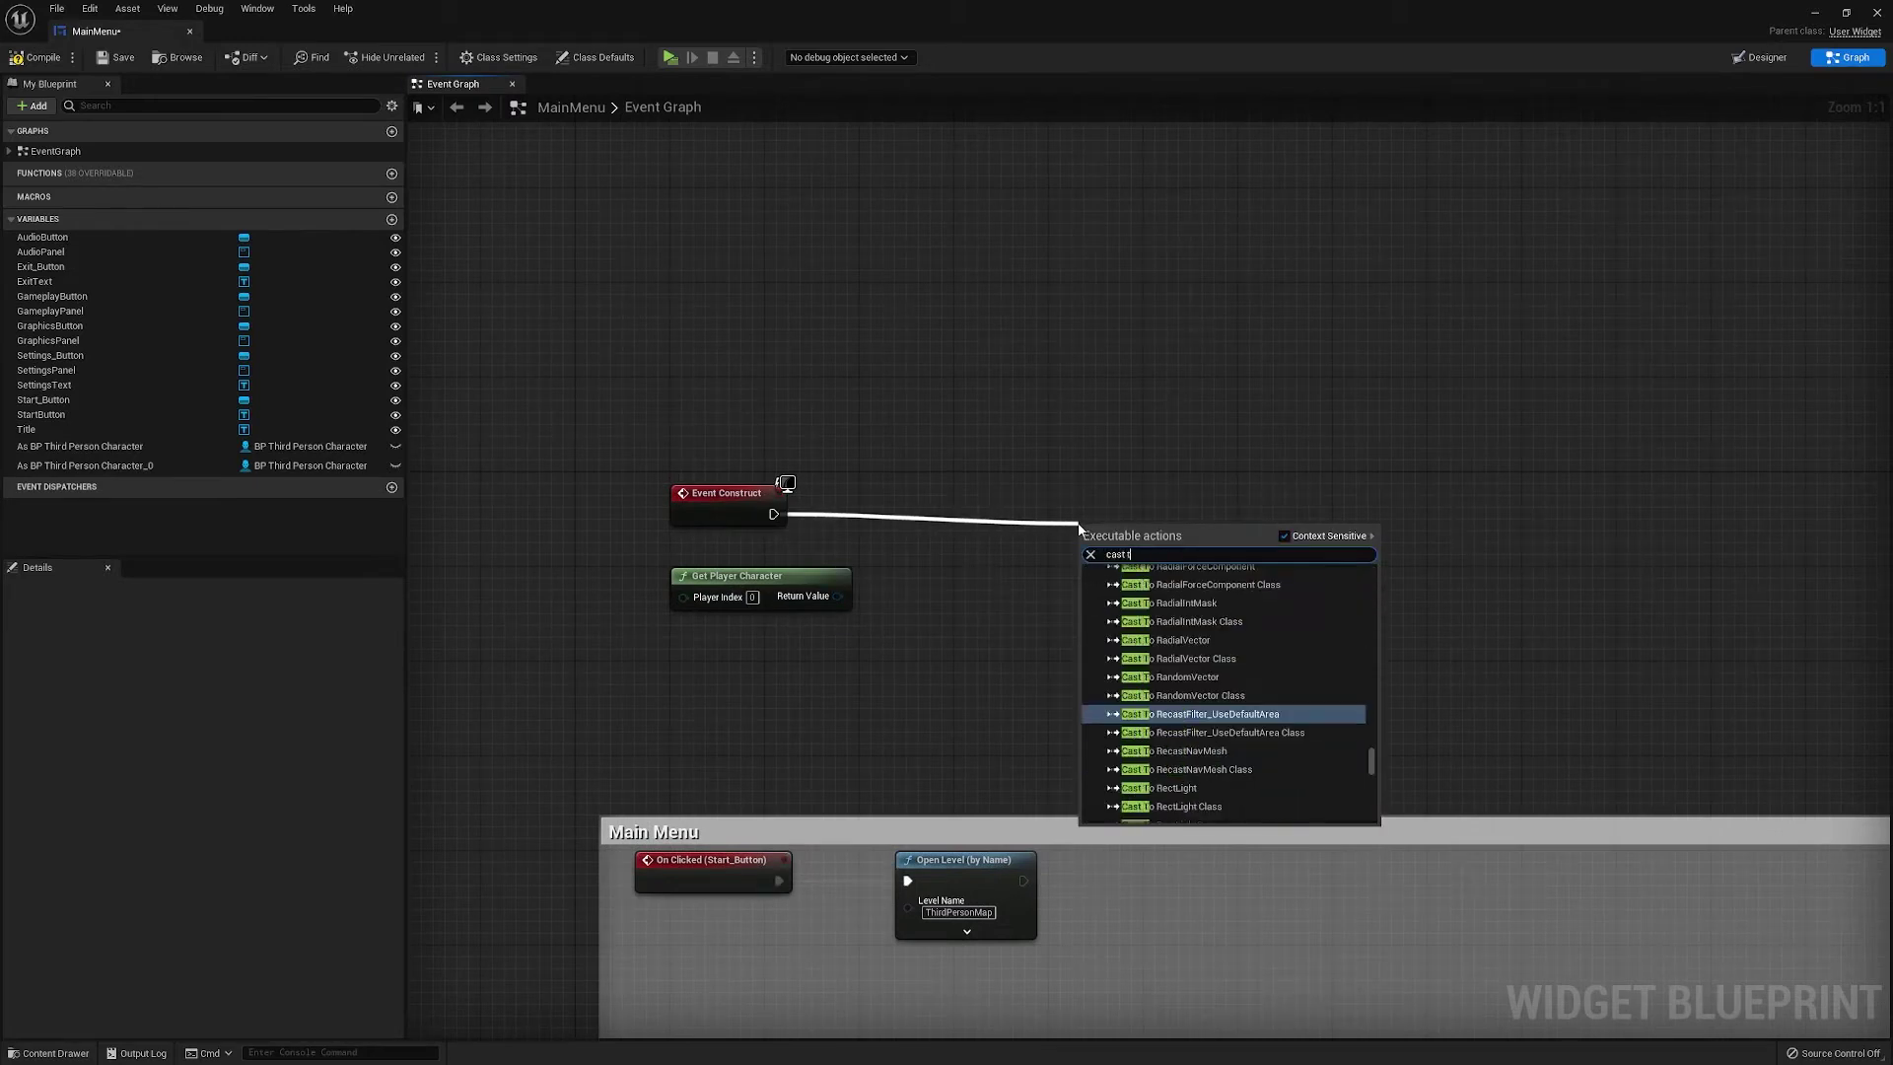
{"action": "type", "text": "o third"}
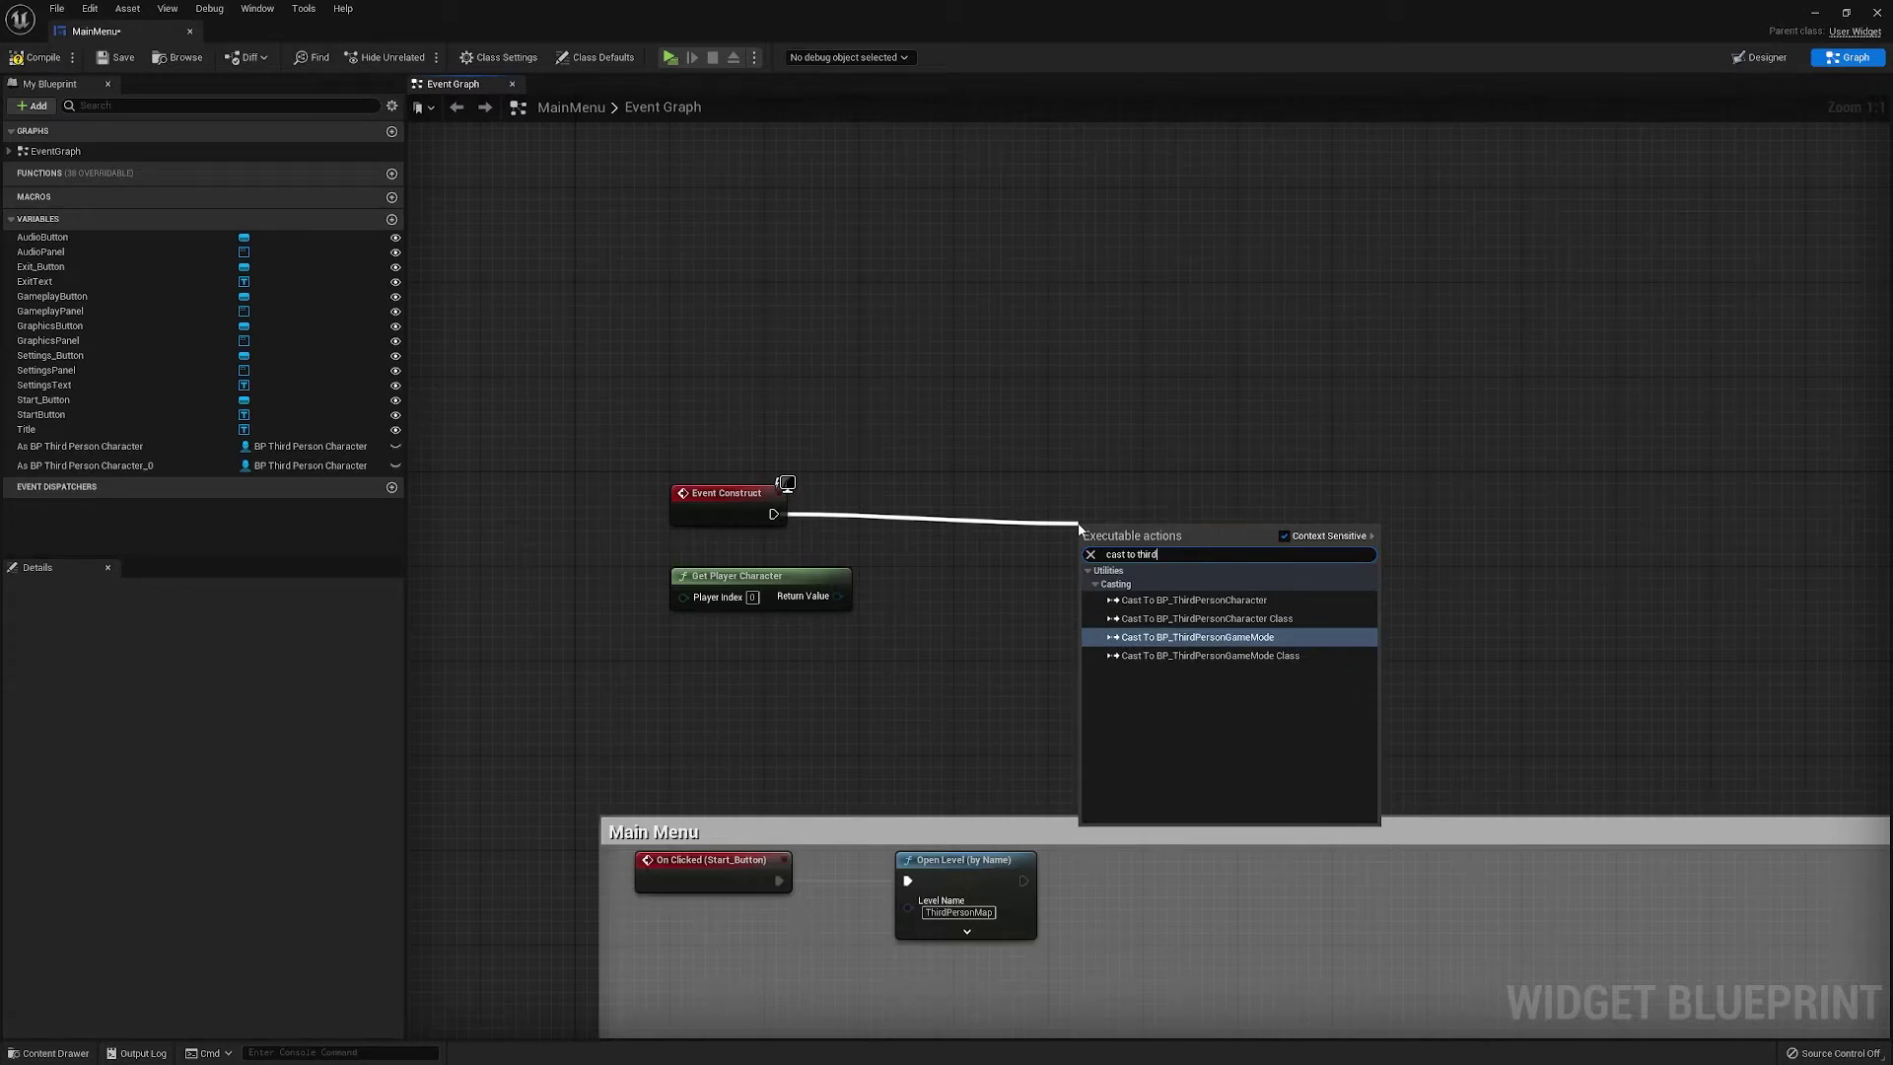
{"action": "left_click", "coordinate": [1193, 599]}
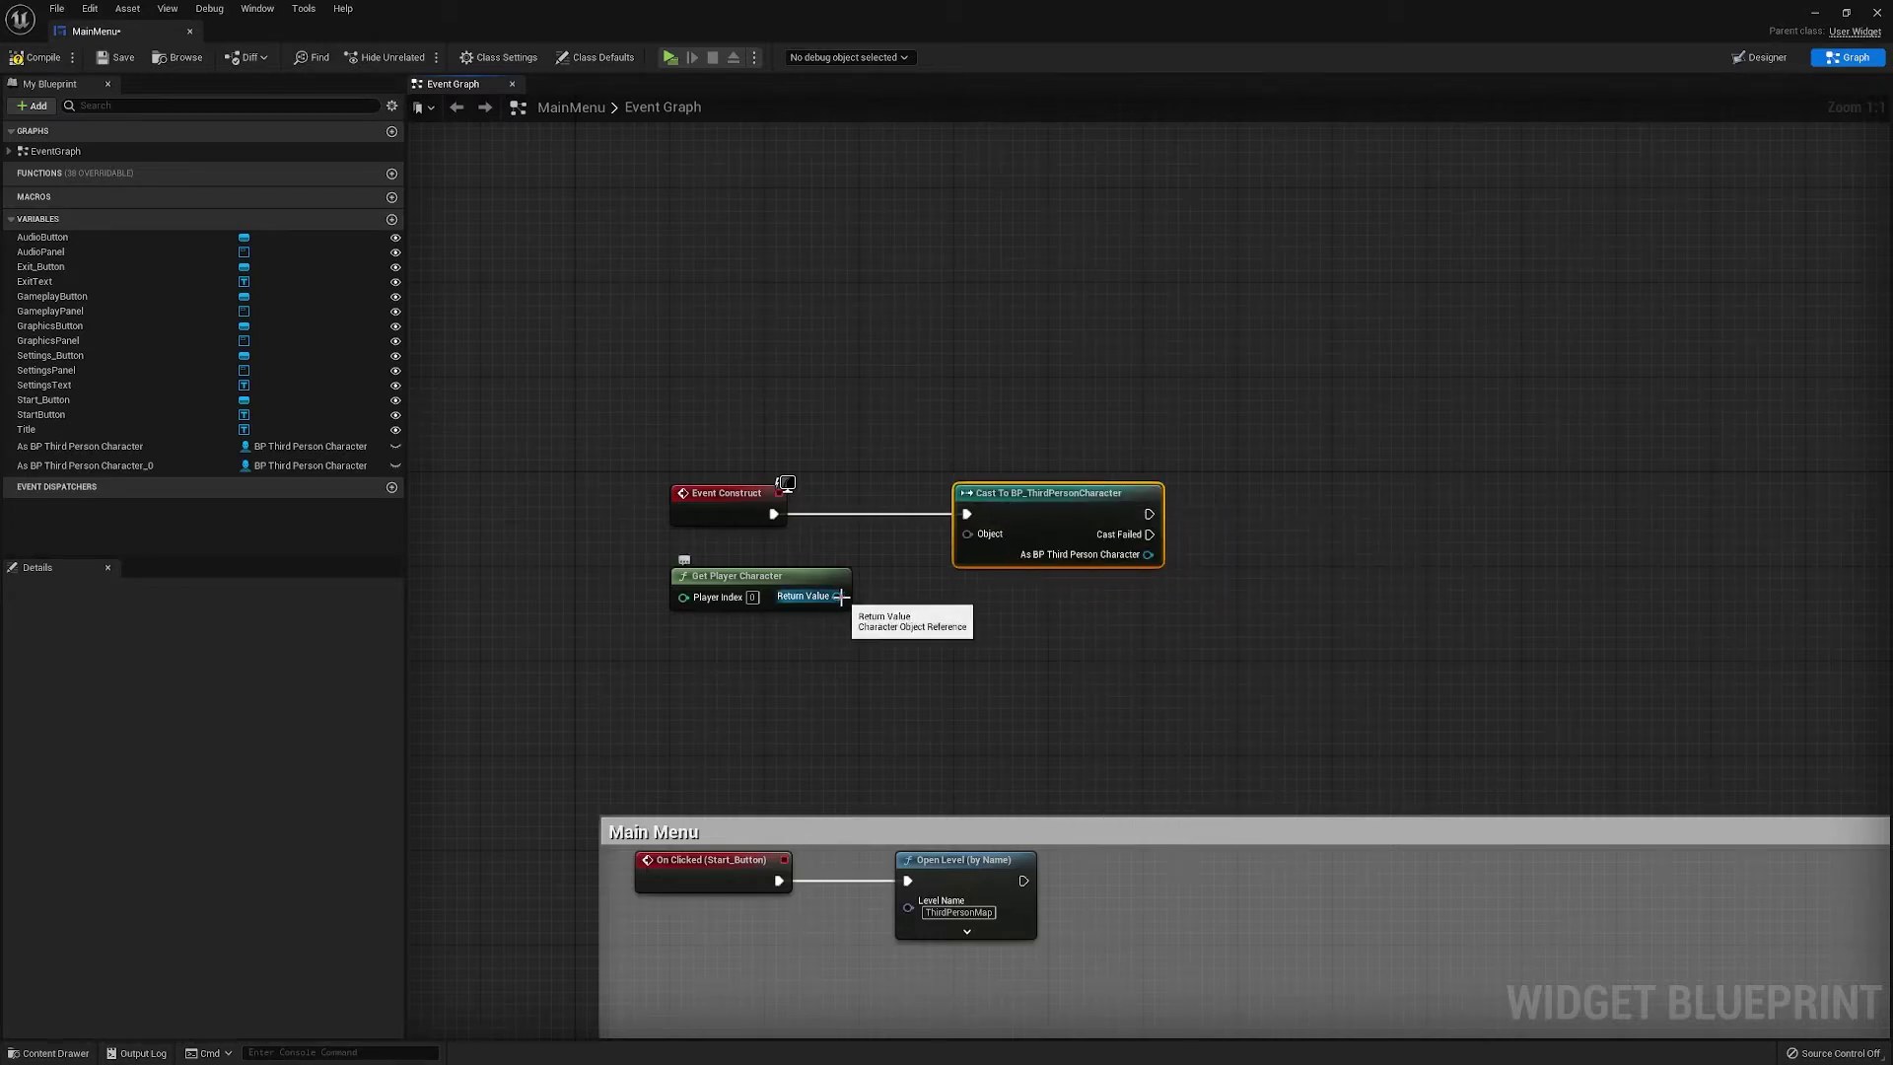
{"action": "left_click_drag", "start_coordinate": [837, 595], "coordinate": [972, 537]}
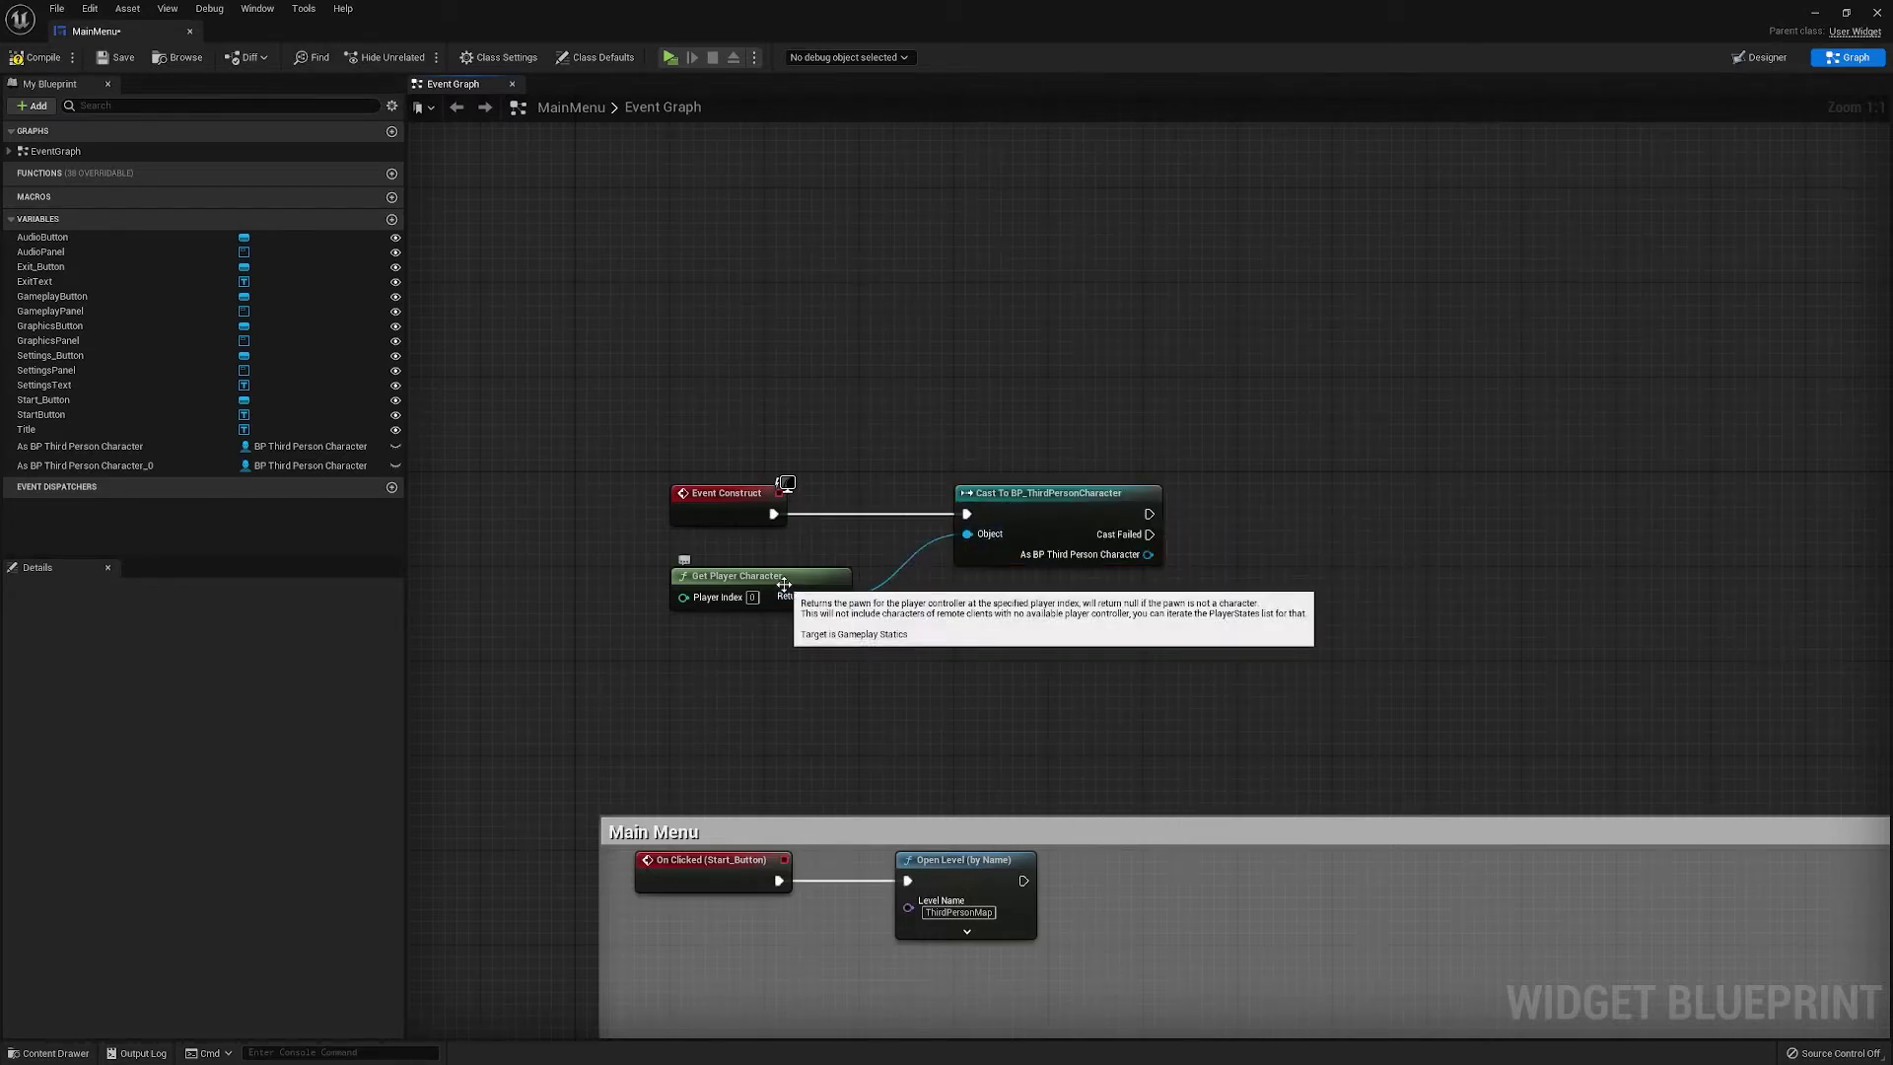
{"action": "left_click_drag", "start_coordinate": [789, 590], "coordinate": [801, 566]}
Add a Set node for the As BP Third Person Character variable and wire it to the cast's execution and character outputs
{"action": "right_click_drag", "start_coordinate": [1021, 614], "coordinate": [932, 611]}
{"action": "left_click_drag", "start_coordinate": [1058, 555], "coordinate": [1173, 505]}
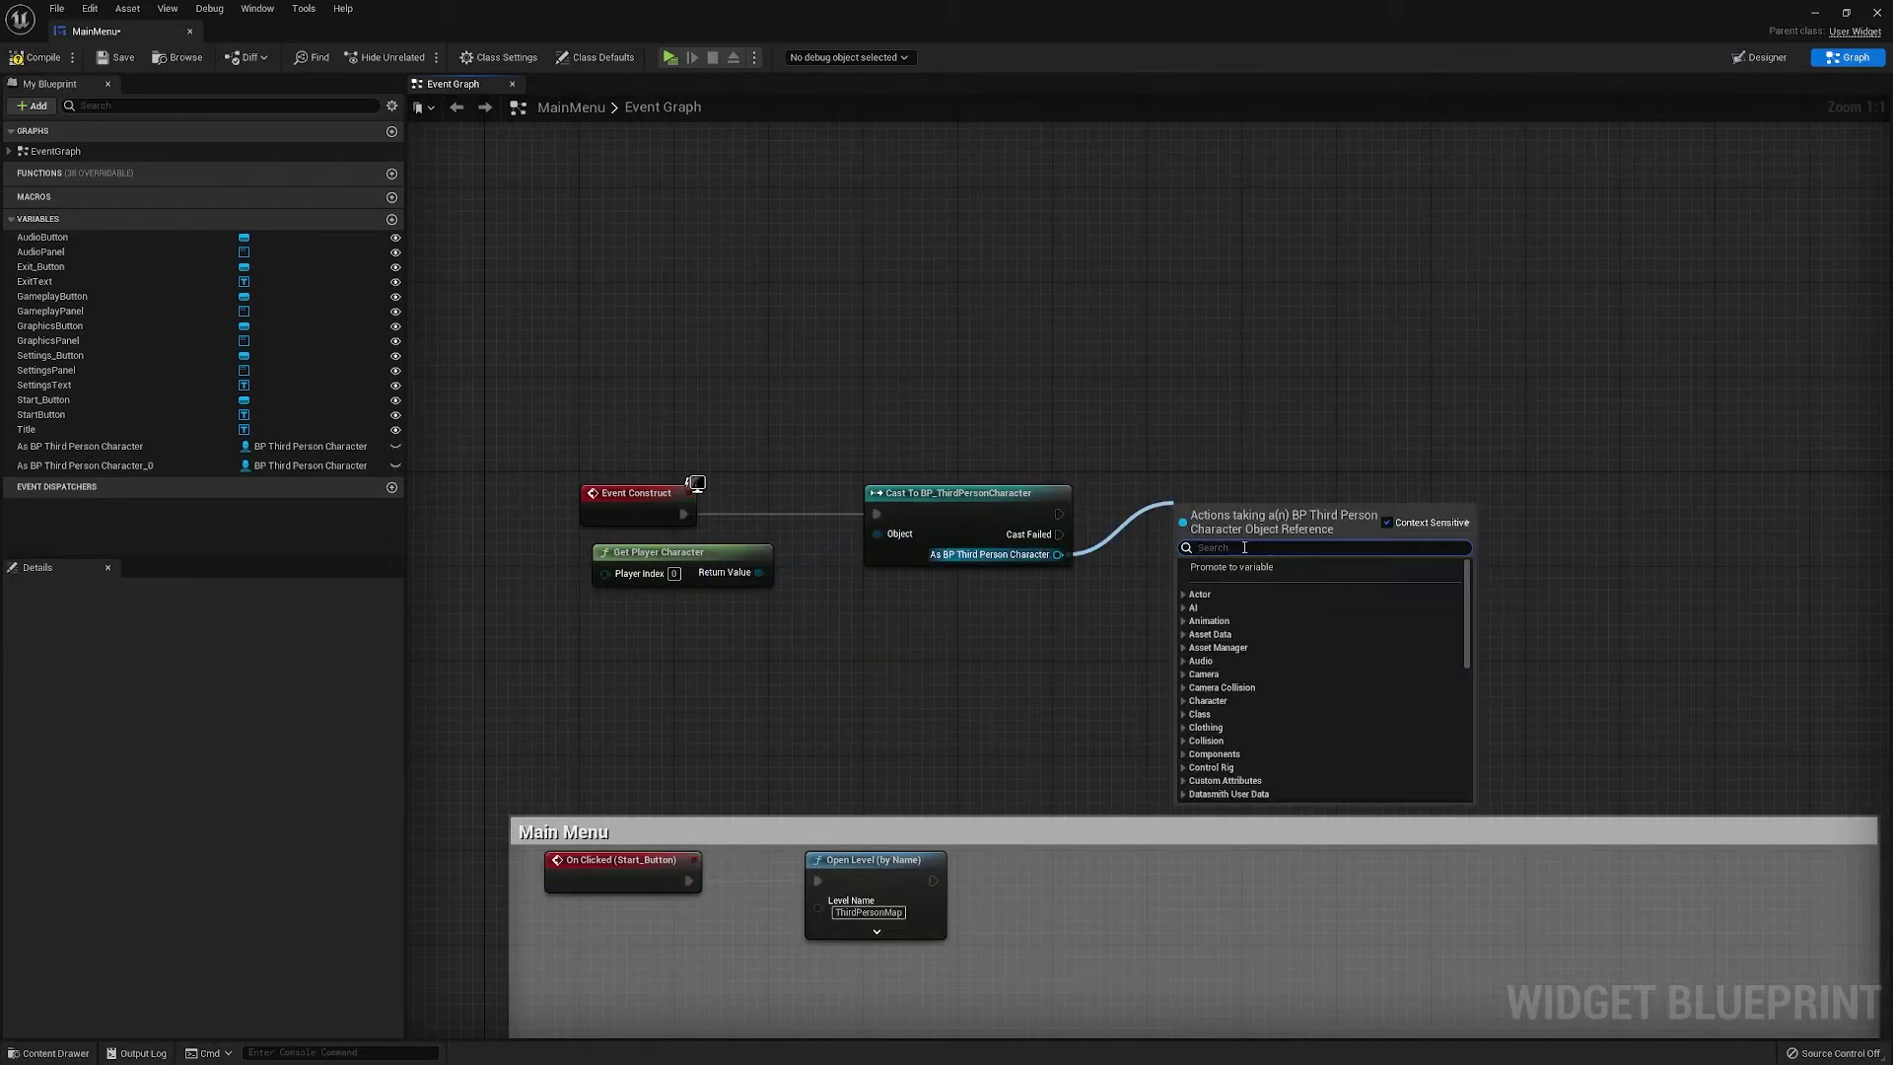
{"action": "left_click", "coordinate": [765, 648]}
{"action": "left_click_drag", "start_coordinate": [100, 452], "coordinate": [1170, 483]}
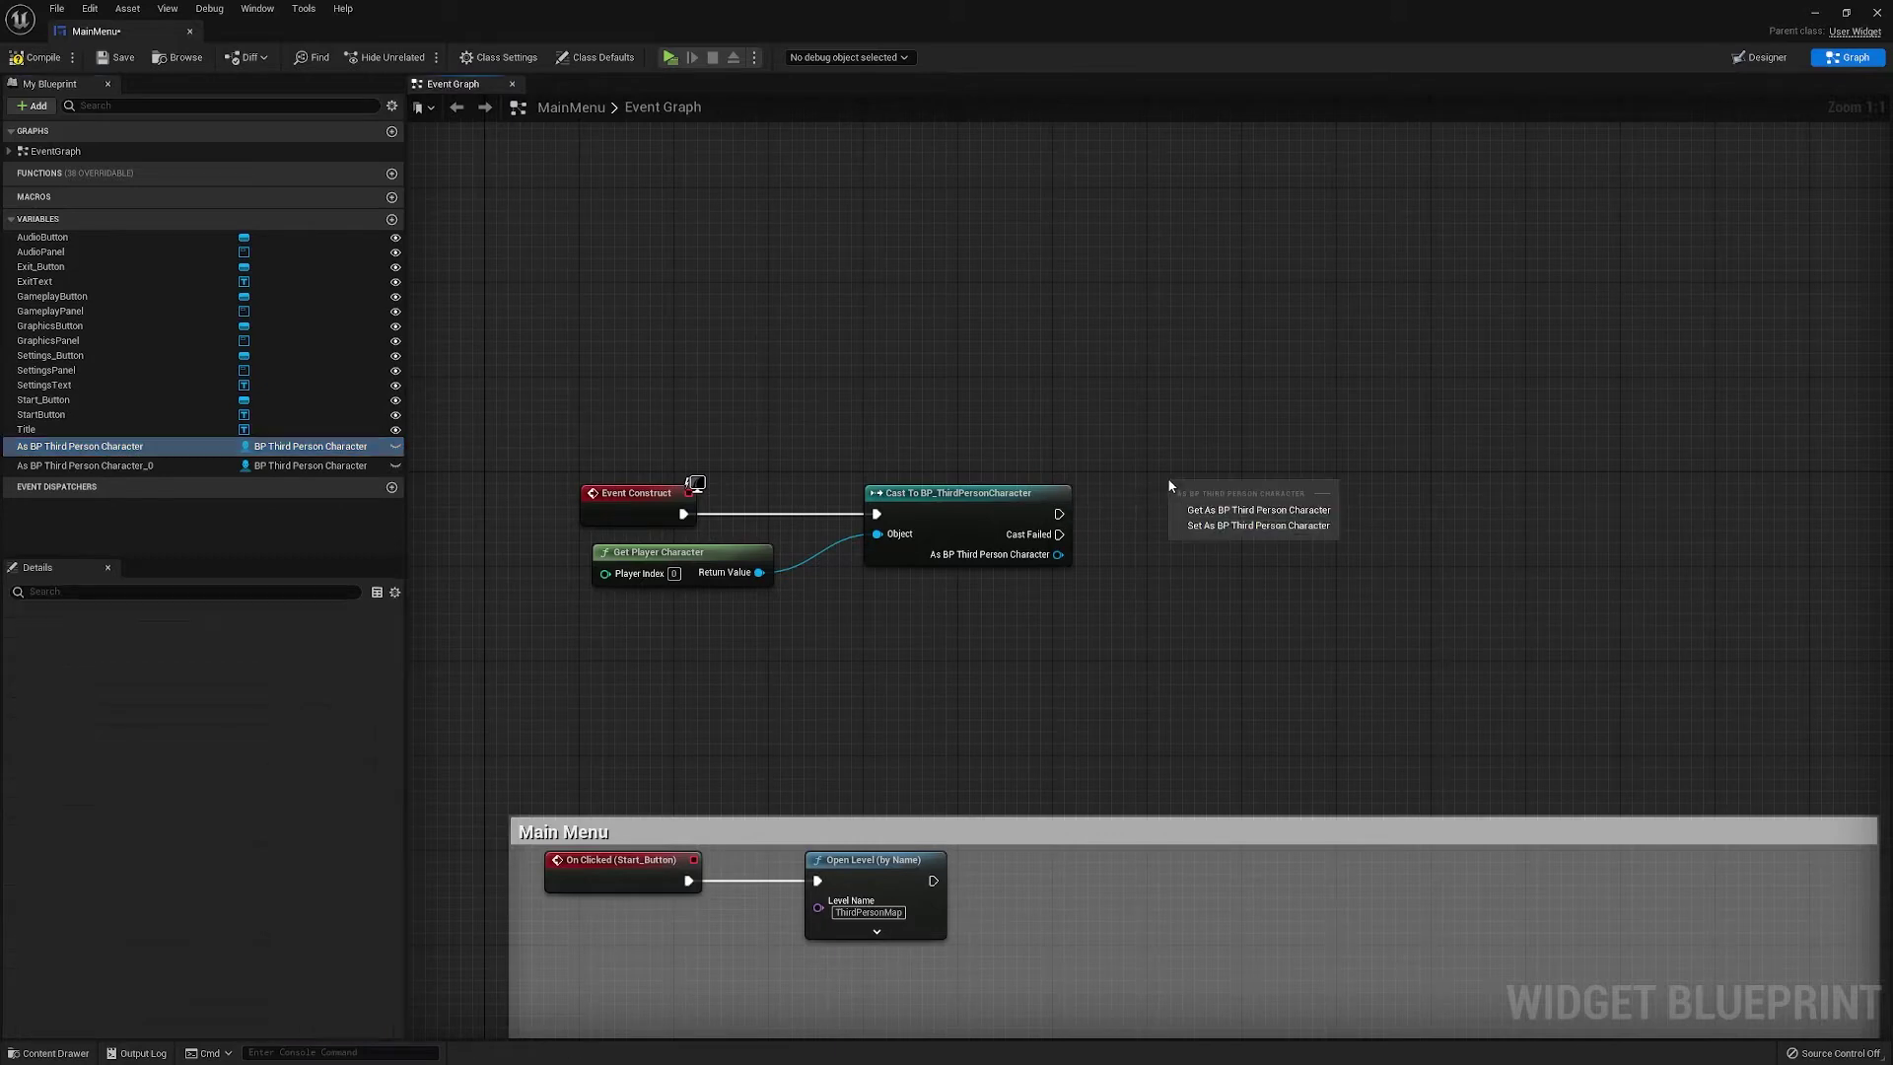
{"action": "left_click", "coordinate": [1222, 526]}
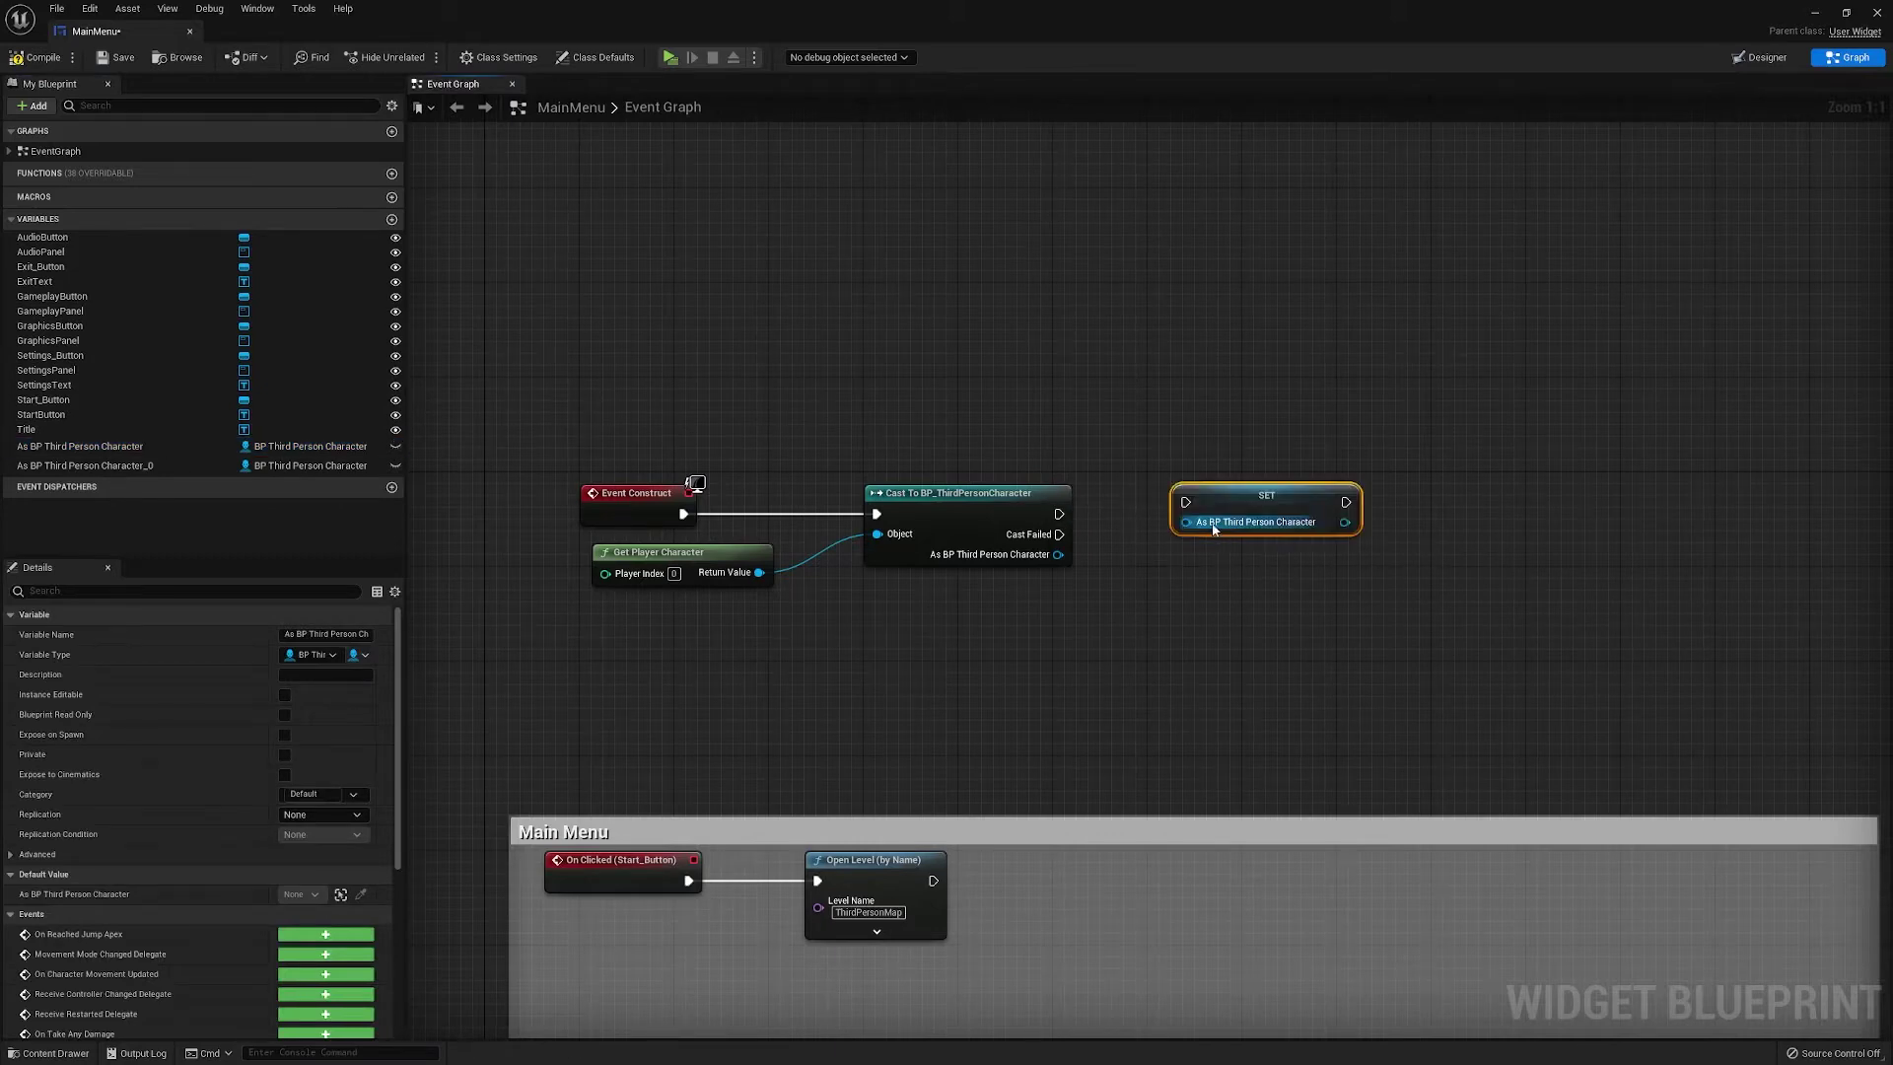
{"action": "left_click_drag", "start_coordinate": [1055, 513], "coordinate": [1185, 514]}
{"action": "left_click_drag", "start_coordinate": [1058, 555], "coordinate": [1213, 510]}
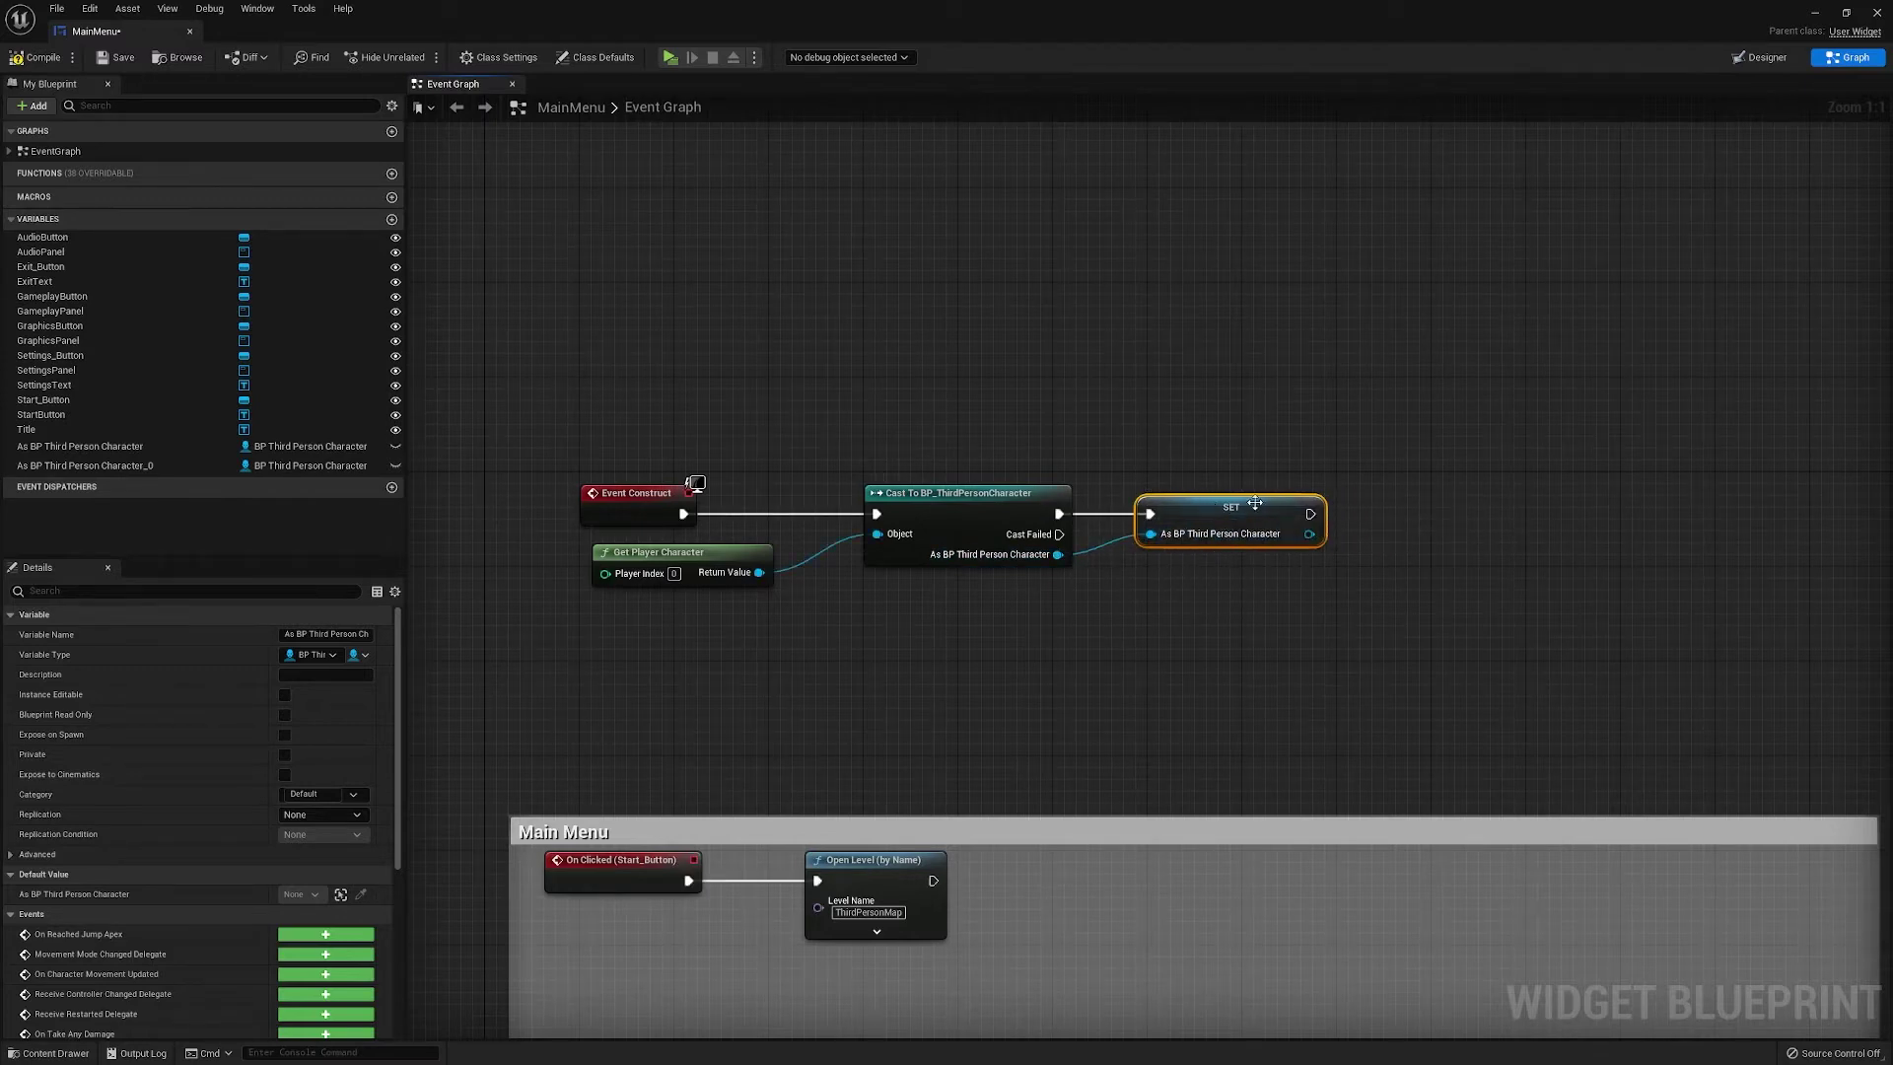
{"action": "left_click", "coordinate": [1242, 589]}
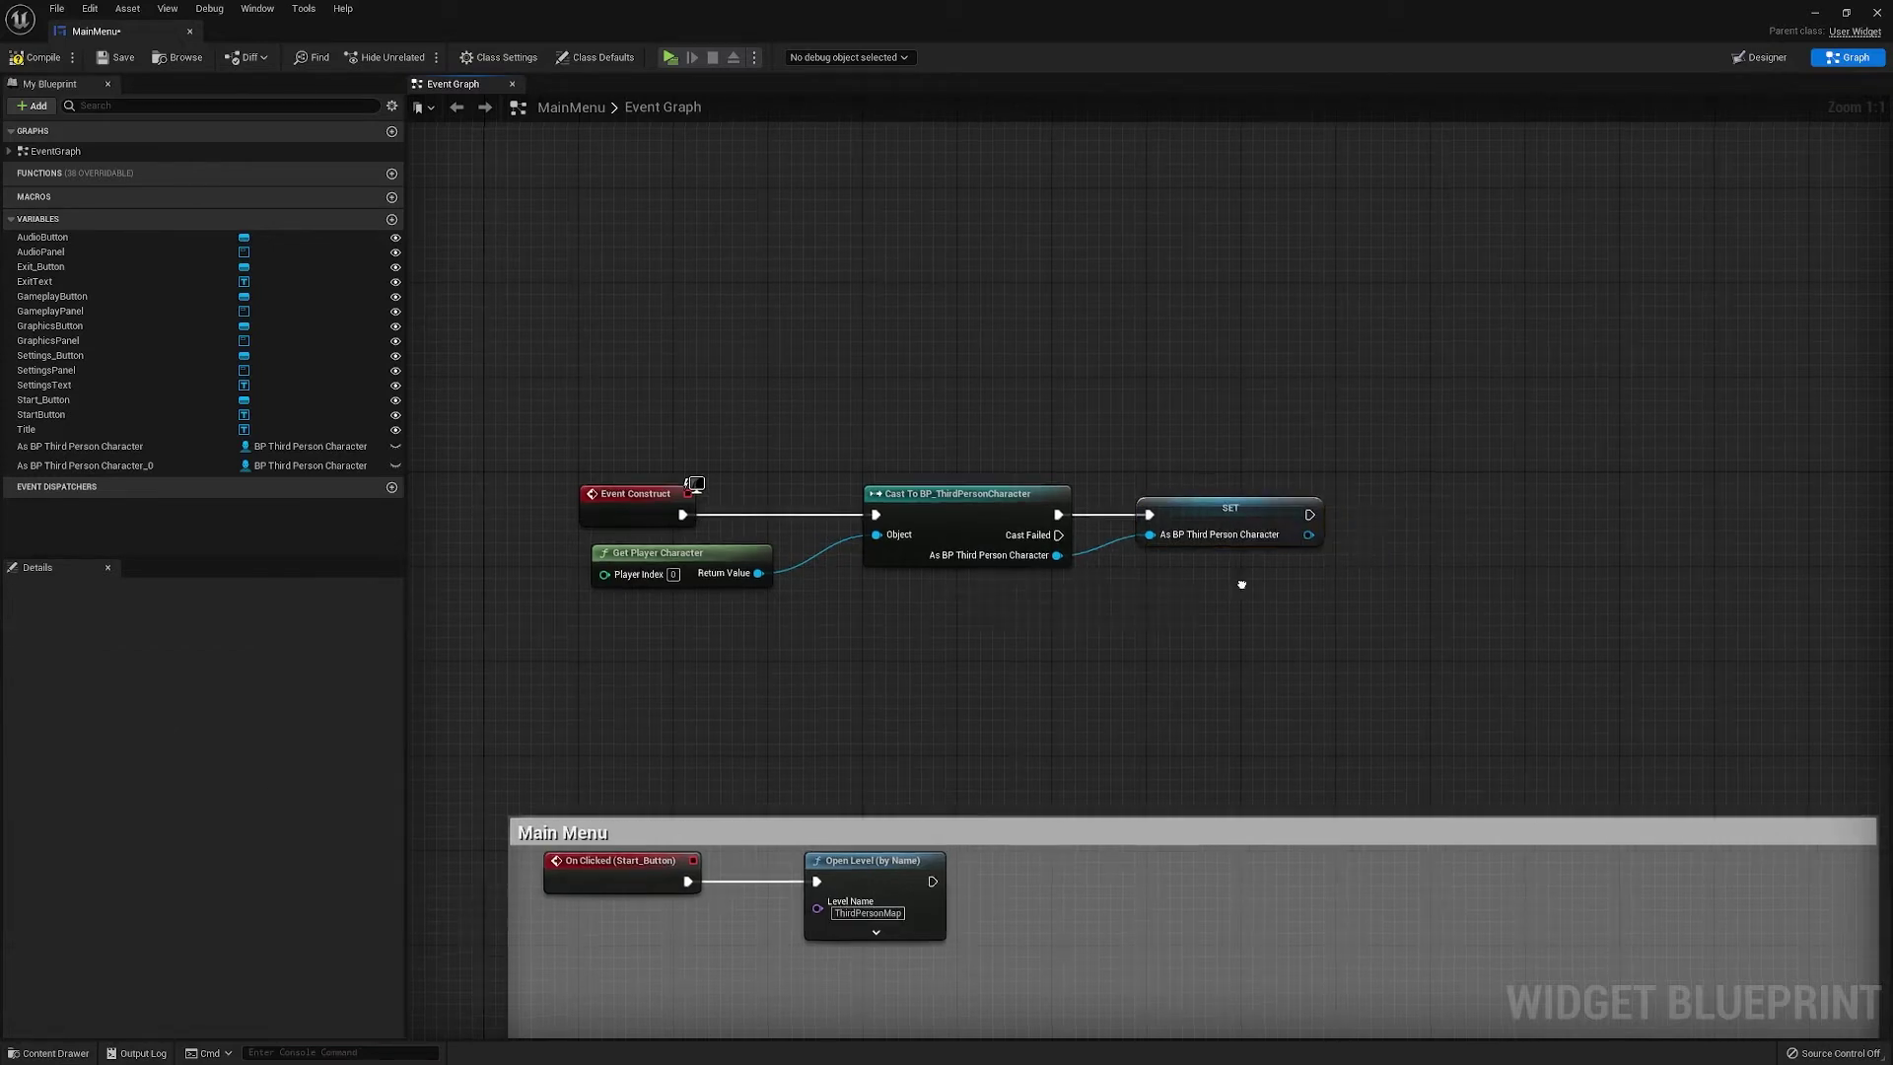
Add a Set Movement Mode (CharacterMovement) node from the Set node's character output and place it further along the graph
{"action": "right_click_drag", "start_coordinate": [1242, 589], "coordinate": [1146, 583]}
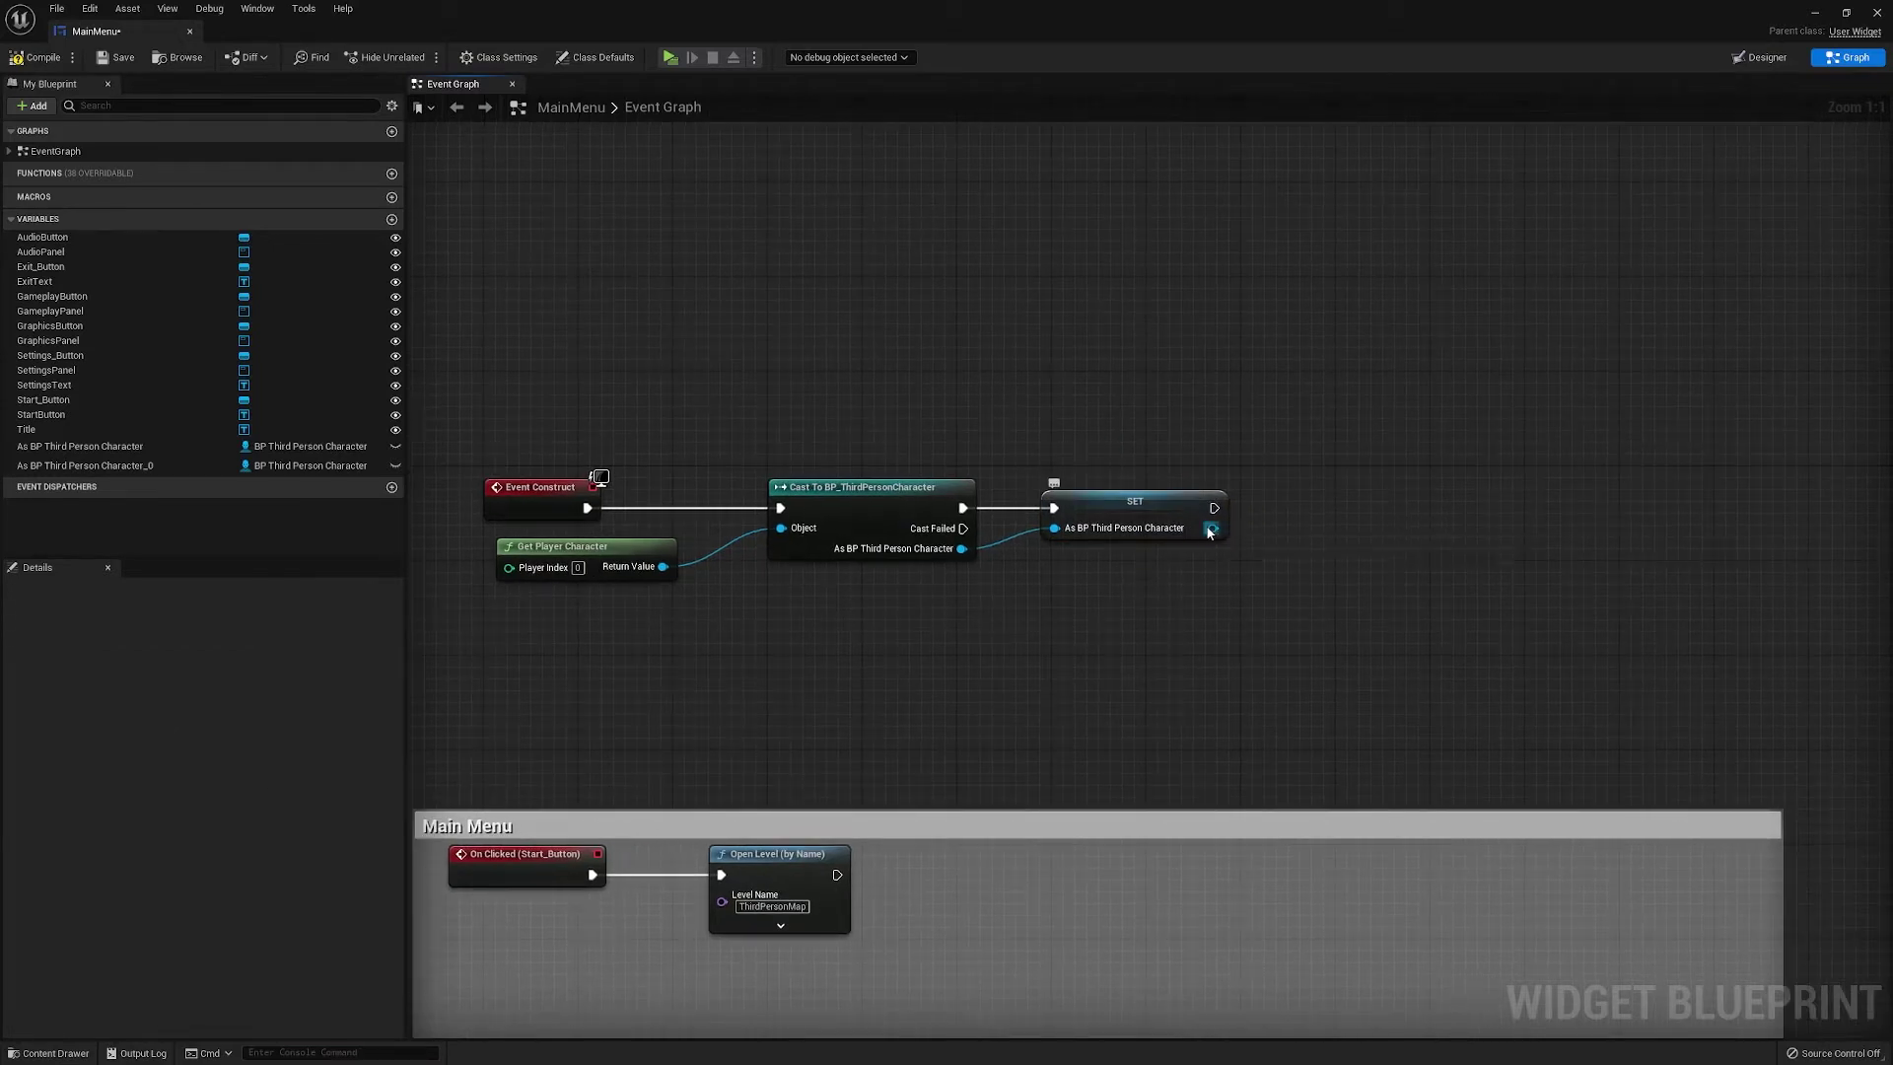
{"action": "left_click_drag", "start_coordinate": [1212, 528], "coordinate": [1297, 539]}
{"action": "type", "text": "set"}
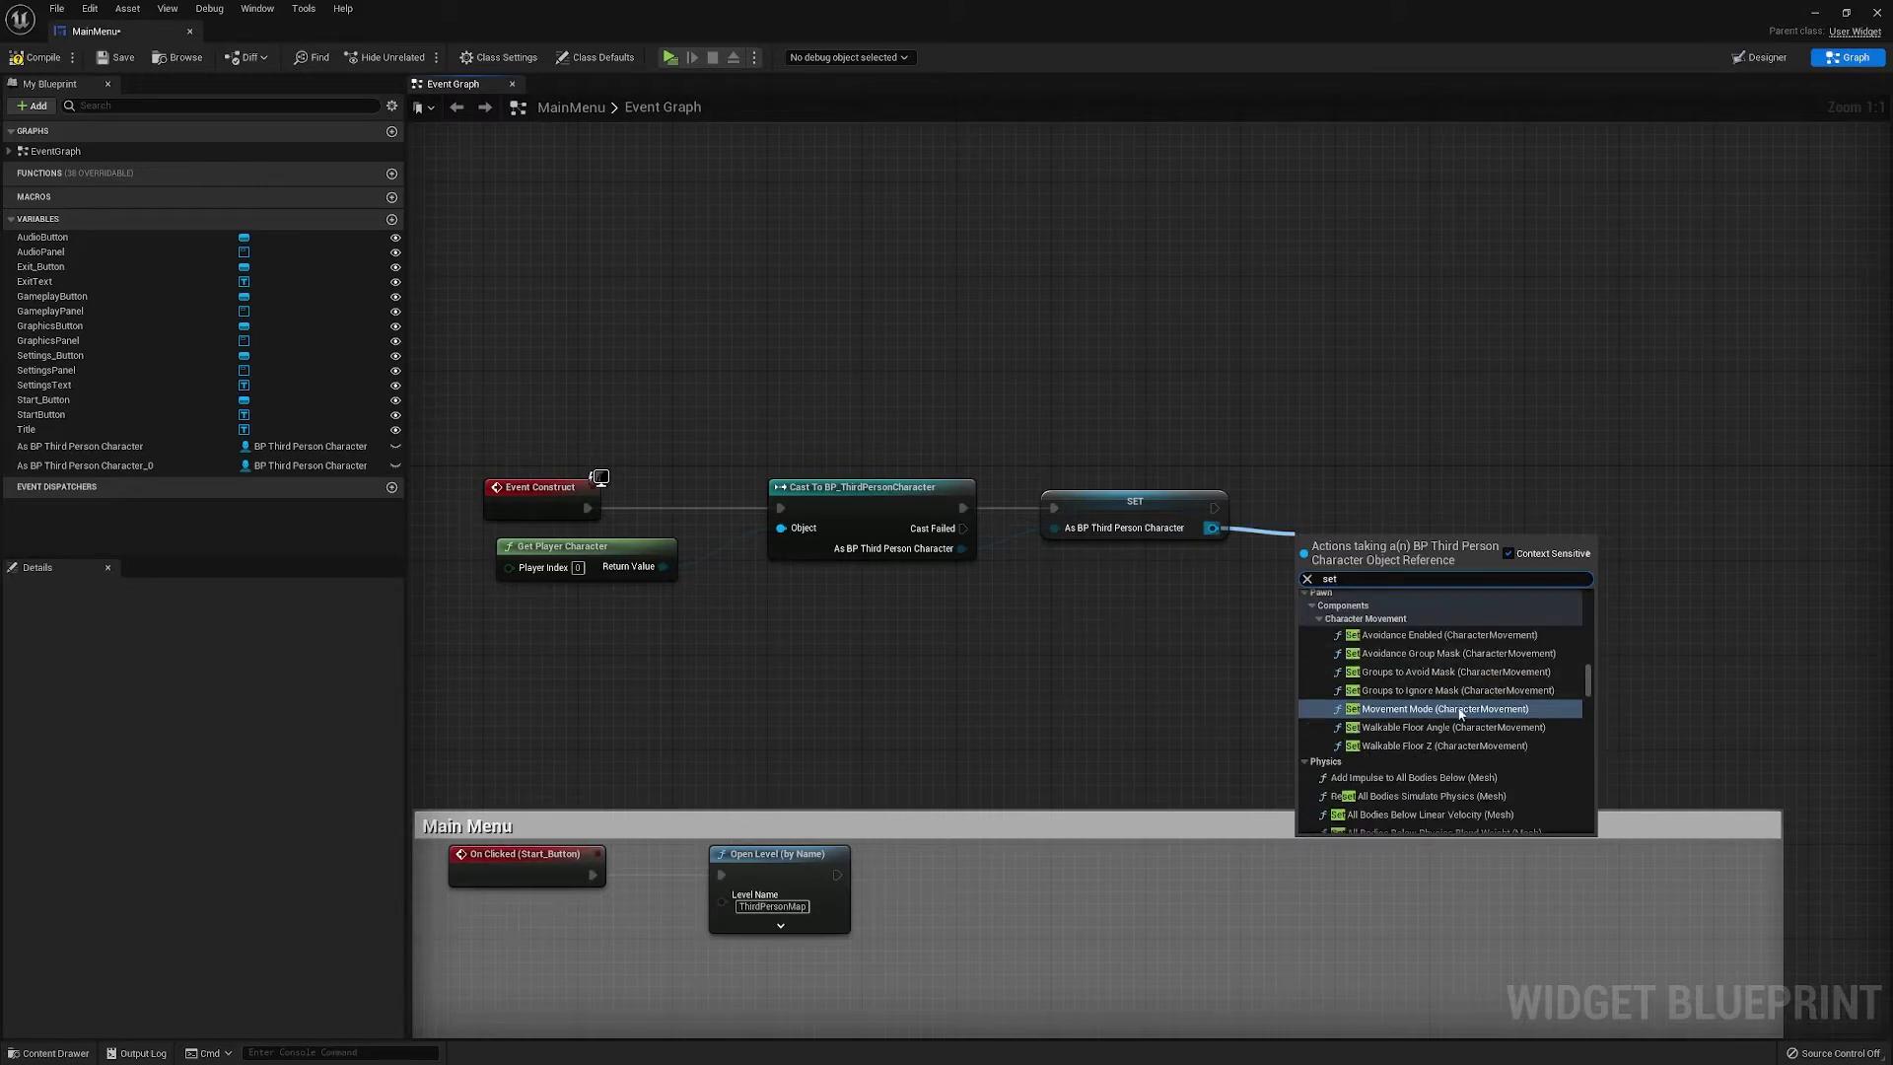
{"action": "left_click", "coordinate": [1438, 708]}
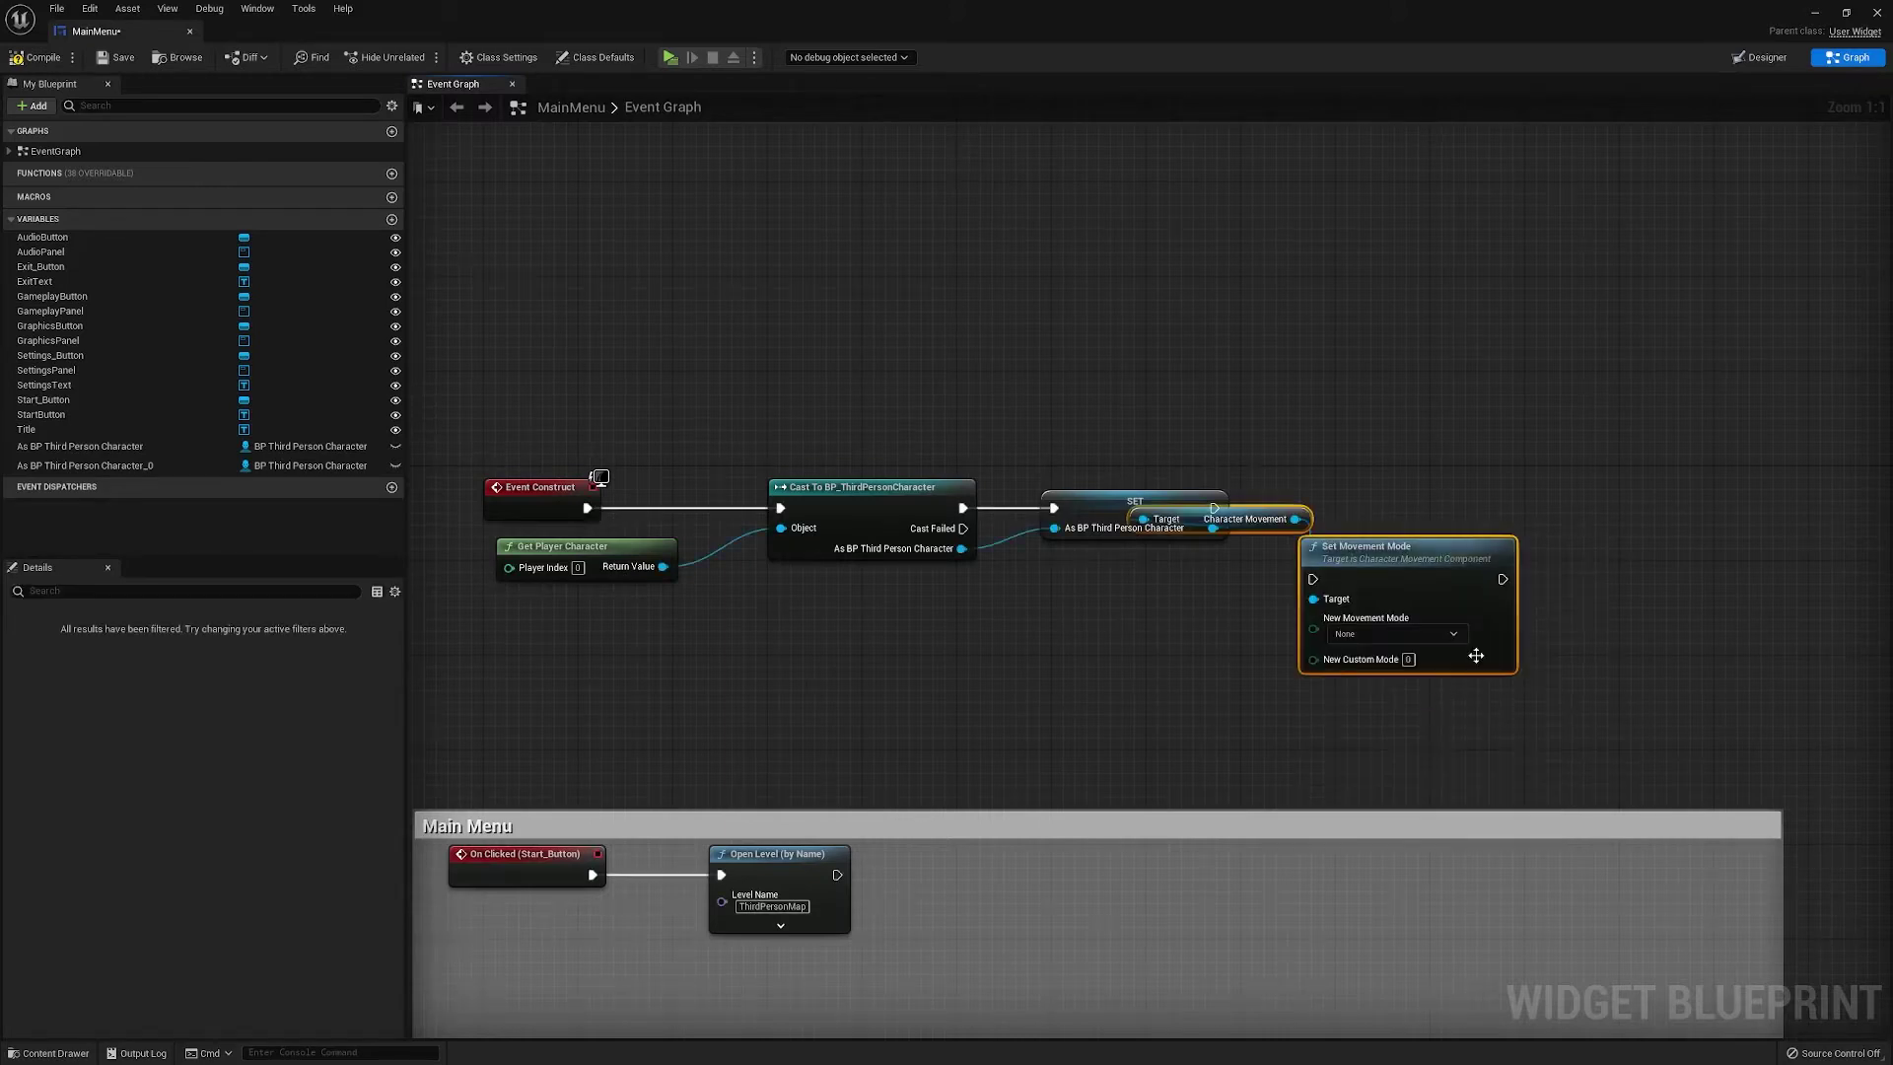
{"action": "right_click_drag", "start_coordinate": [1349, 564], "coordinate": [1211, 564]}
{"action": "left_click_drag", "start_coordinate": [1211, 564], "coordinate": [1428, 607]}
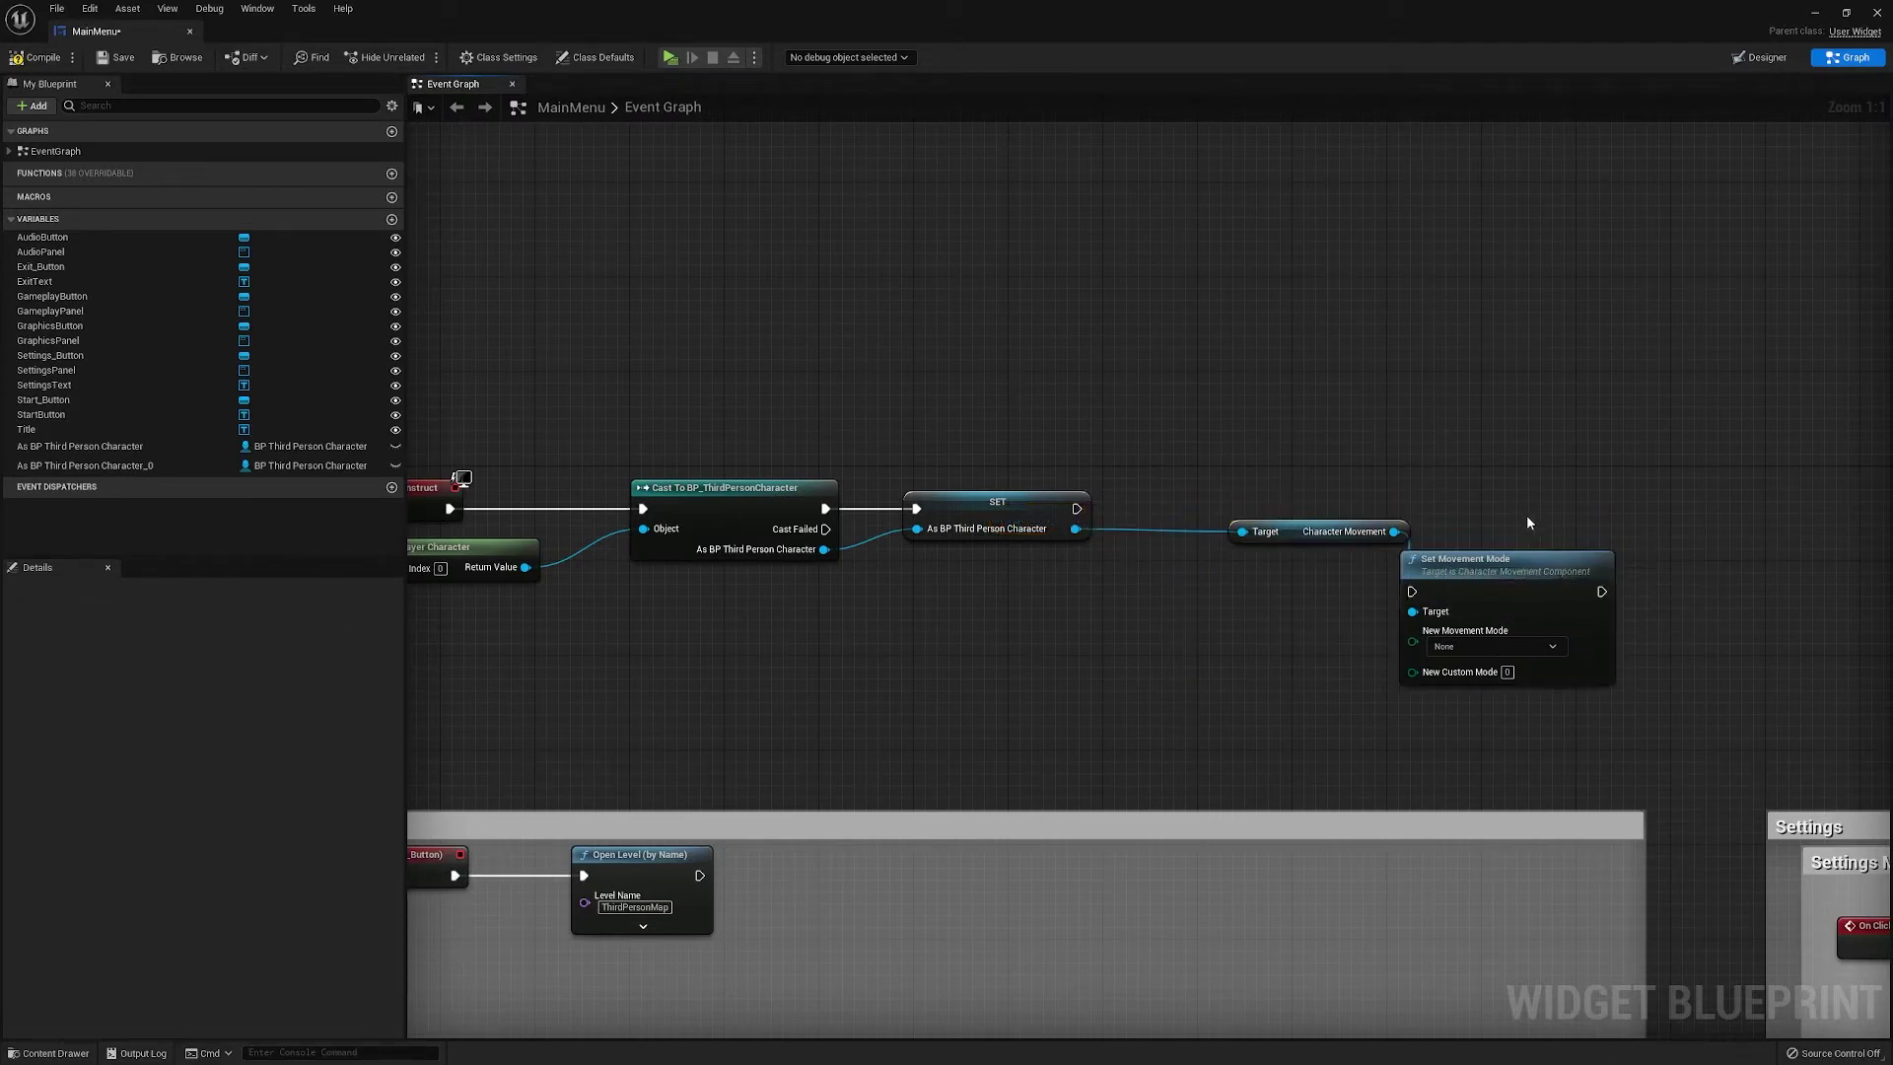
Check the New Movement Mode options, and delete the Set Movement Mode and Character Movement nodes
{"action": "left_click", "coordinate": [1489, 647]}
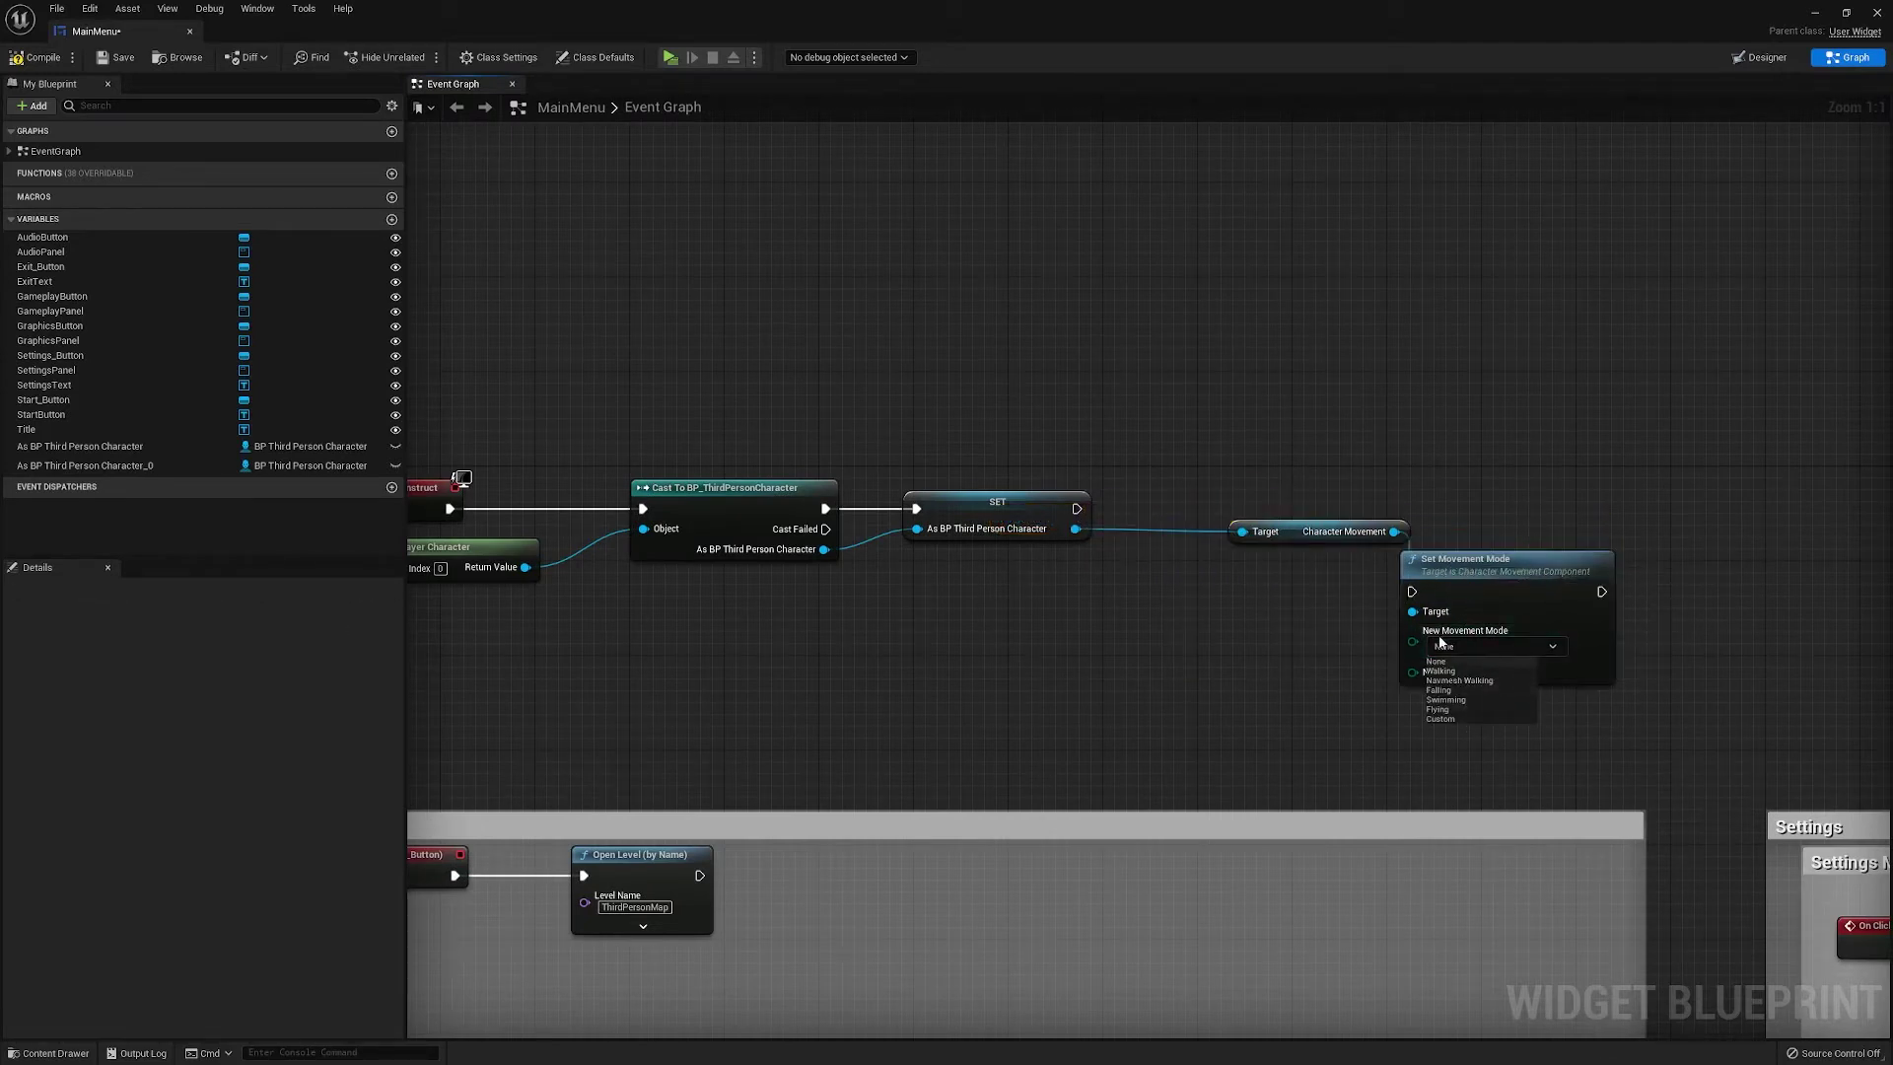
{"action": "left_click", "coordinate": [1276, 674]}
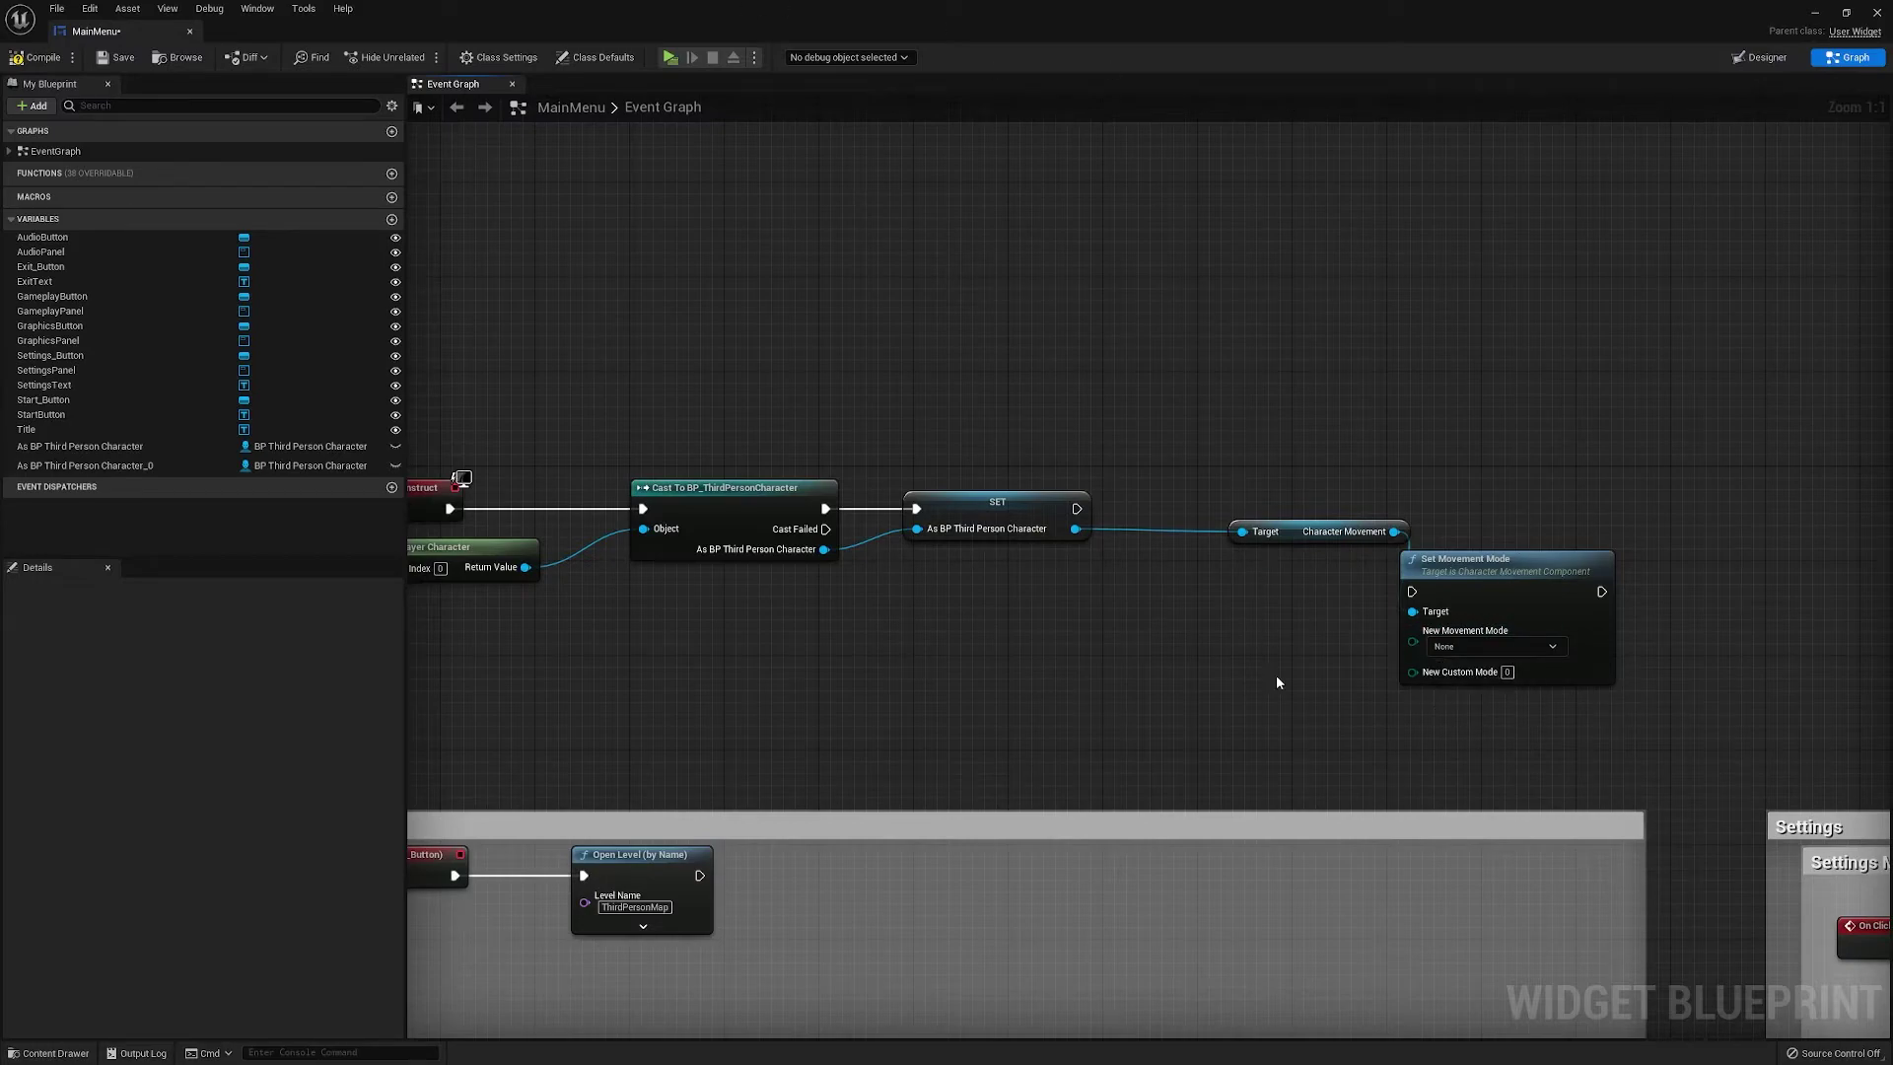
{"action": "left_click_drag", "start_coordinate": [1276, 674], "coordinate": [1639, 386]}
{"action": "key", "text": "Delete"}
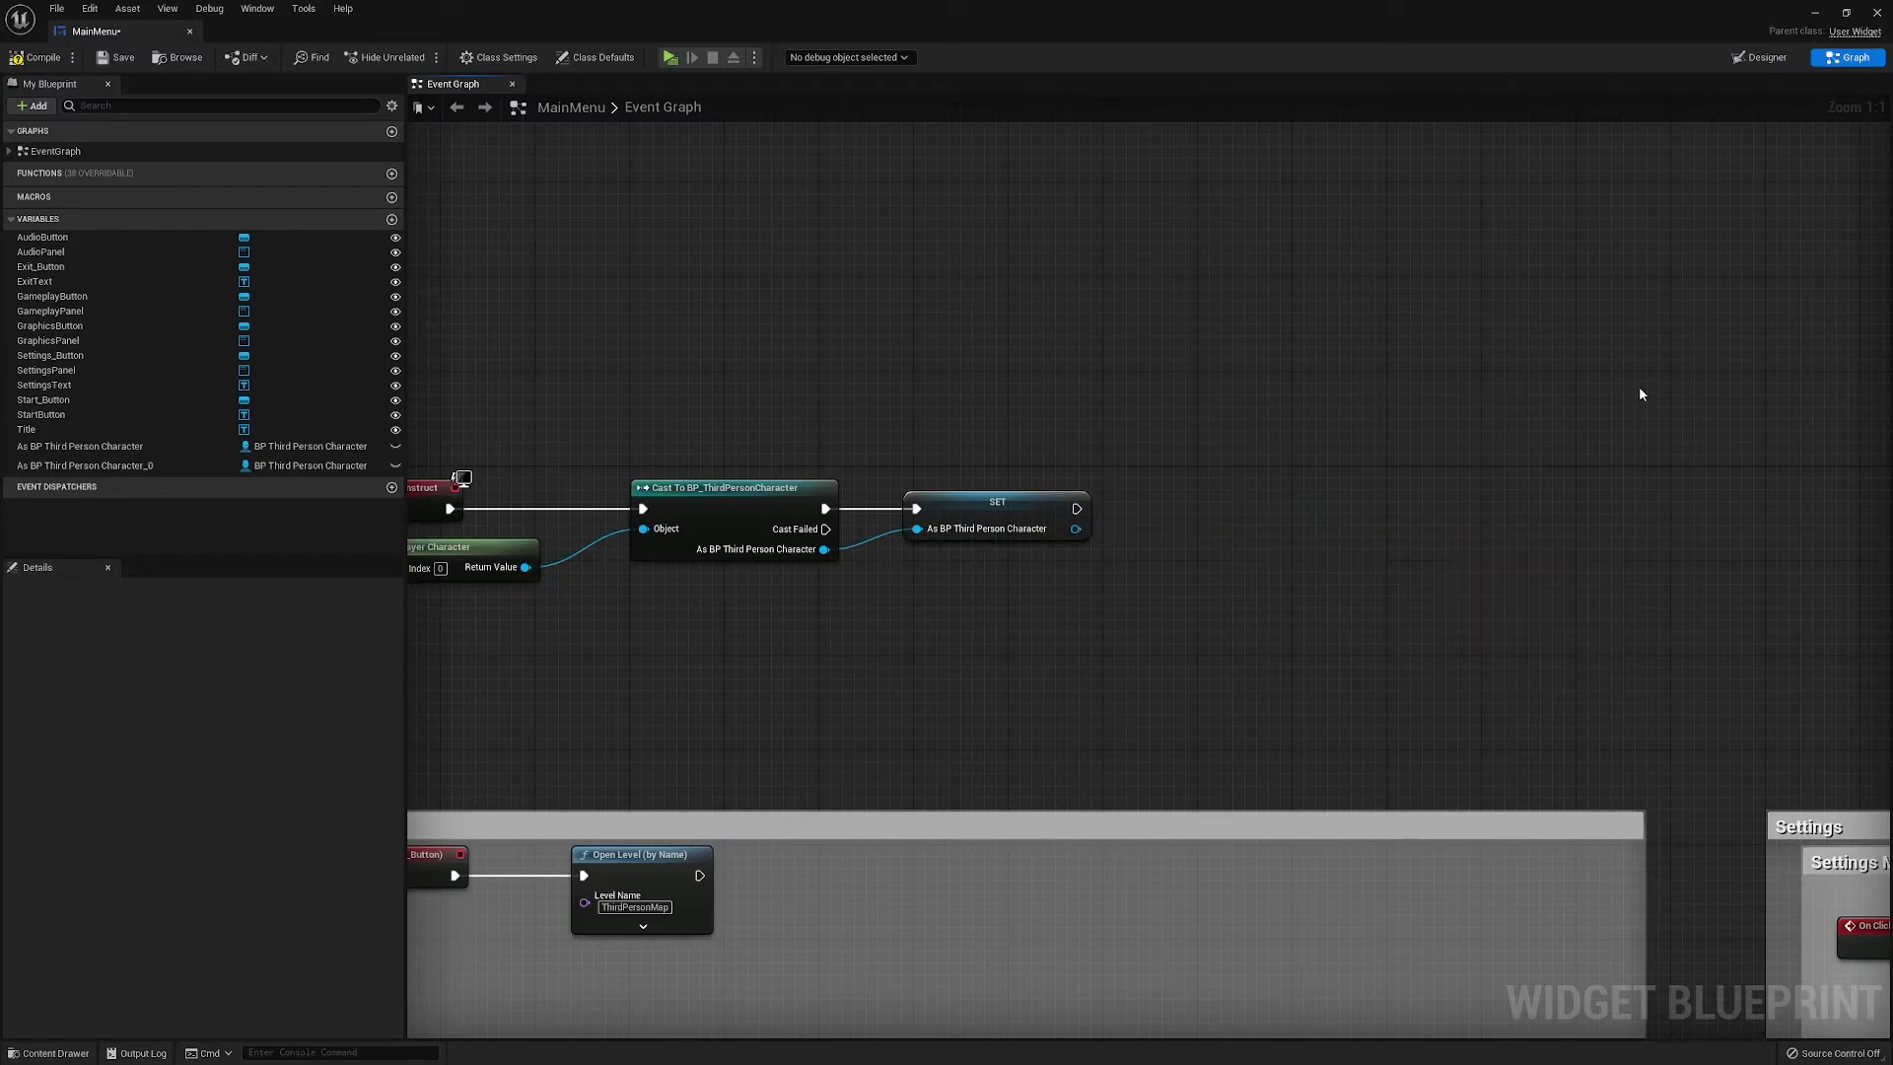
Replace the GameplayPanel canvas with a Scroll Box in the widget designer
{"action": "left_click", "coordinate": [1740, 56]}
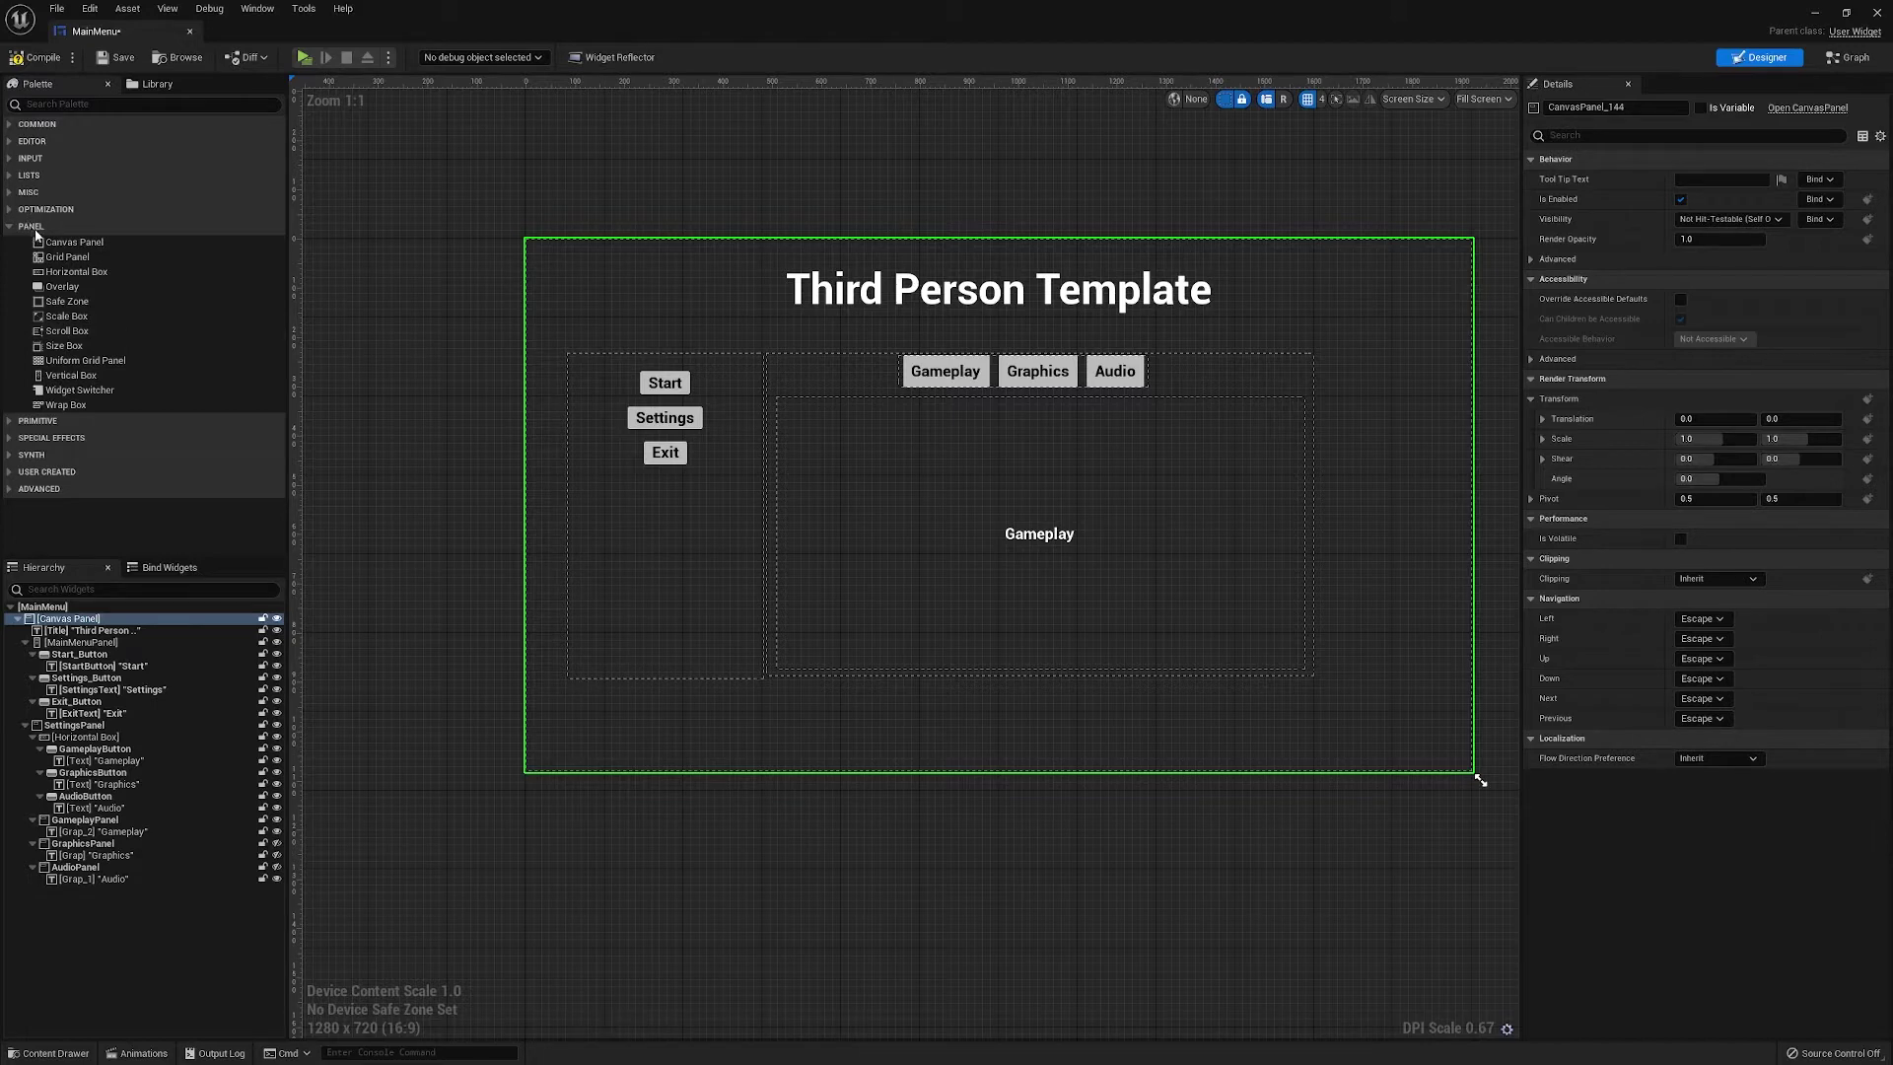
{"action": "left_click", "coordinate": [116, 331]}
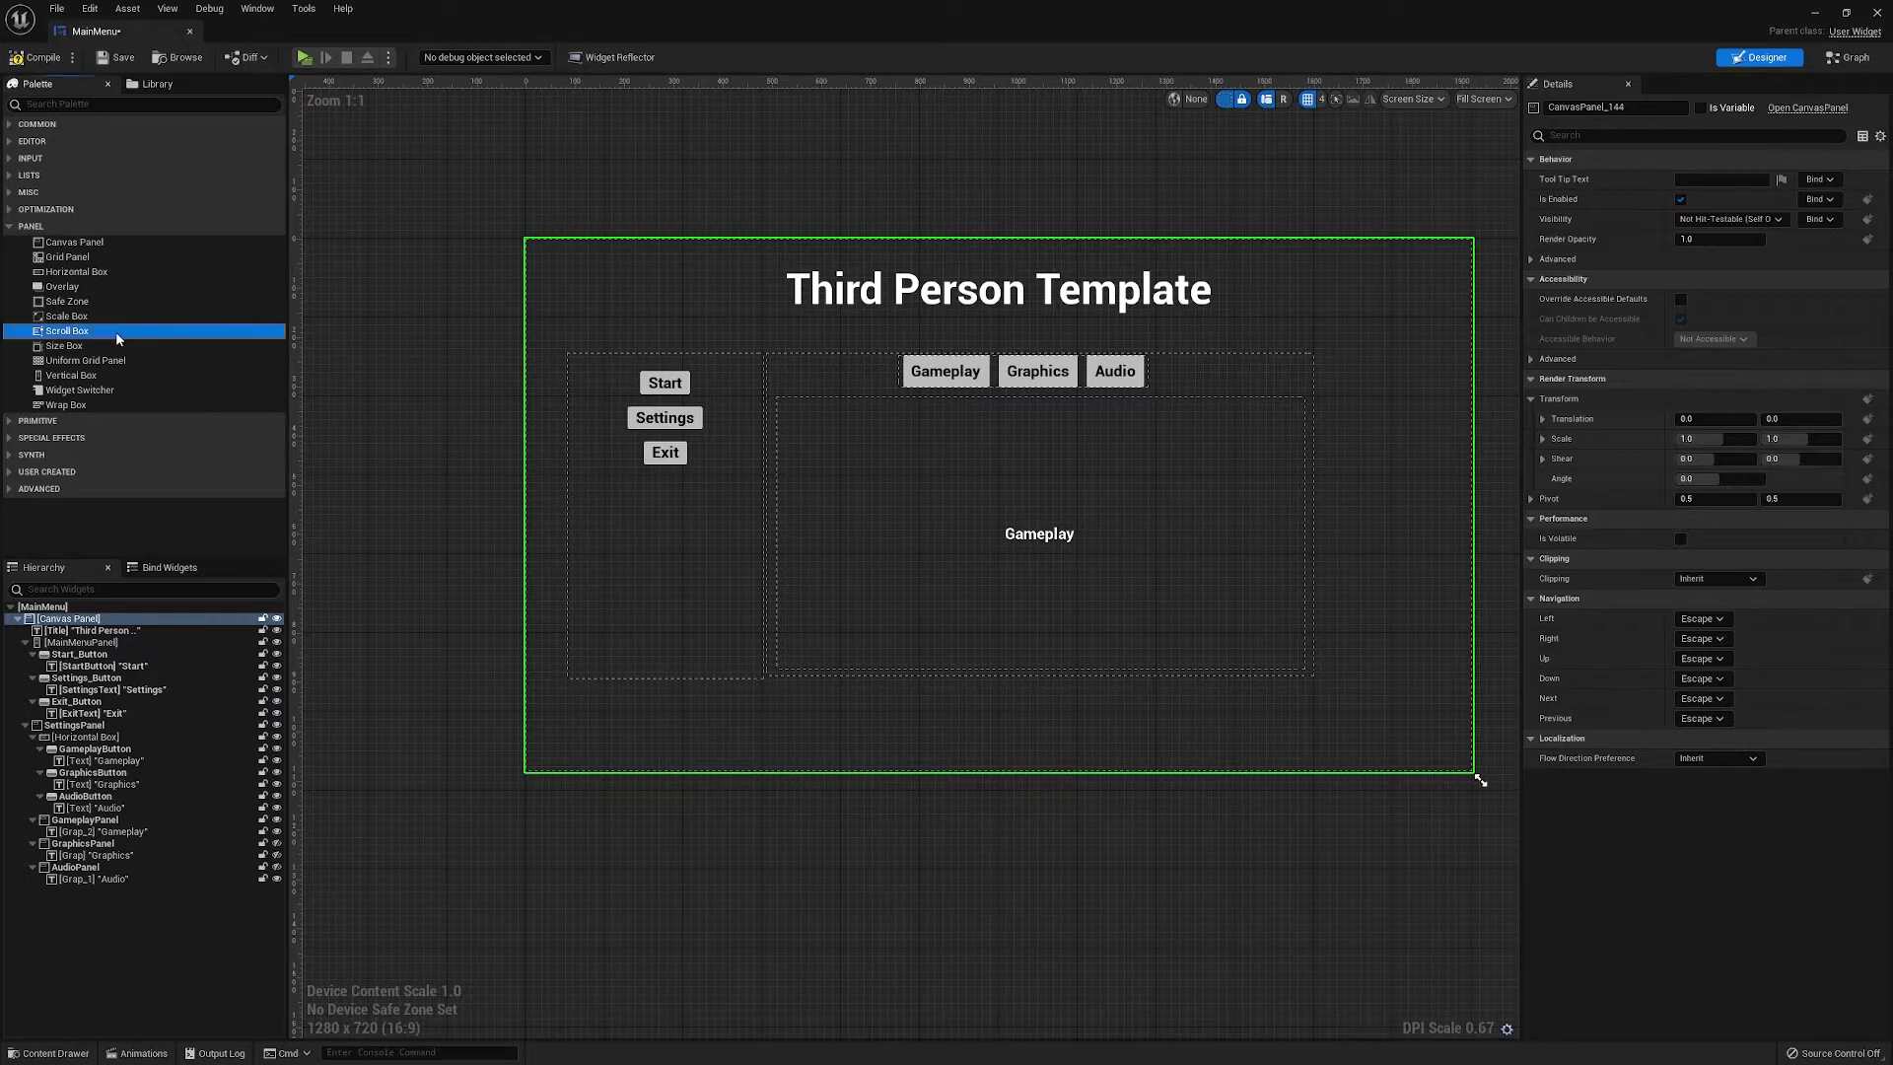
{"action": "right_click", "coordinate": [135, 824]}
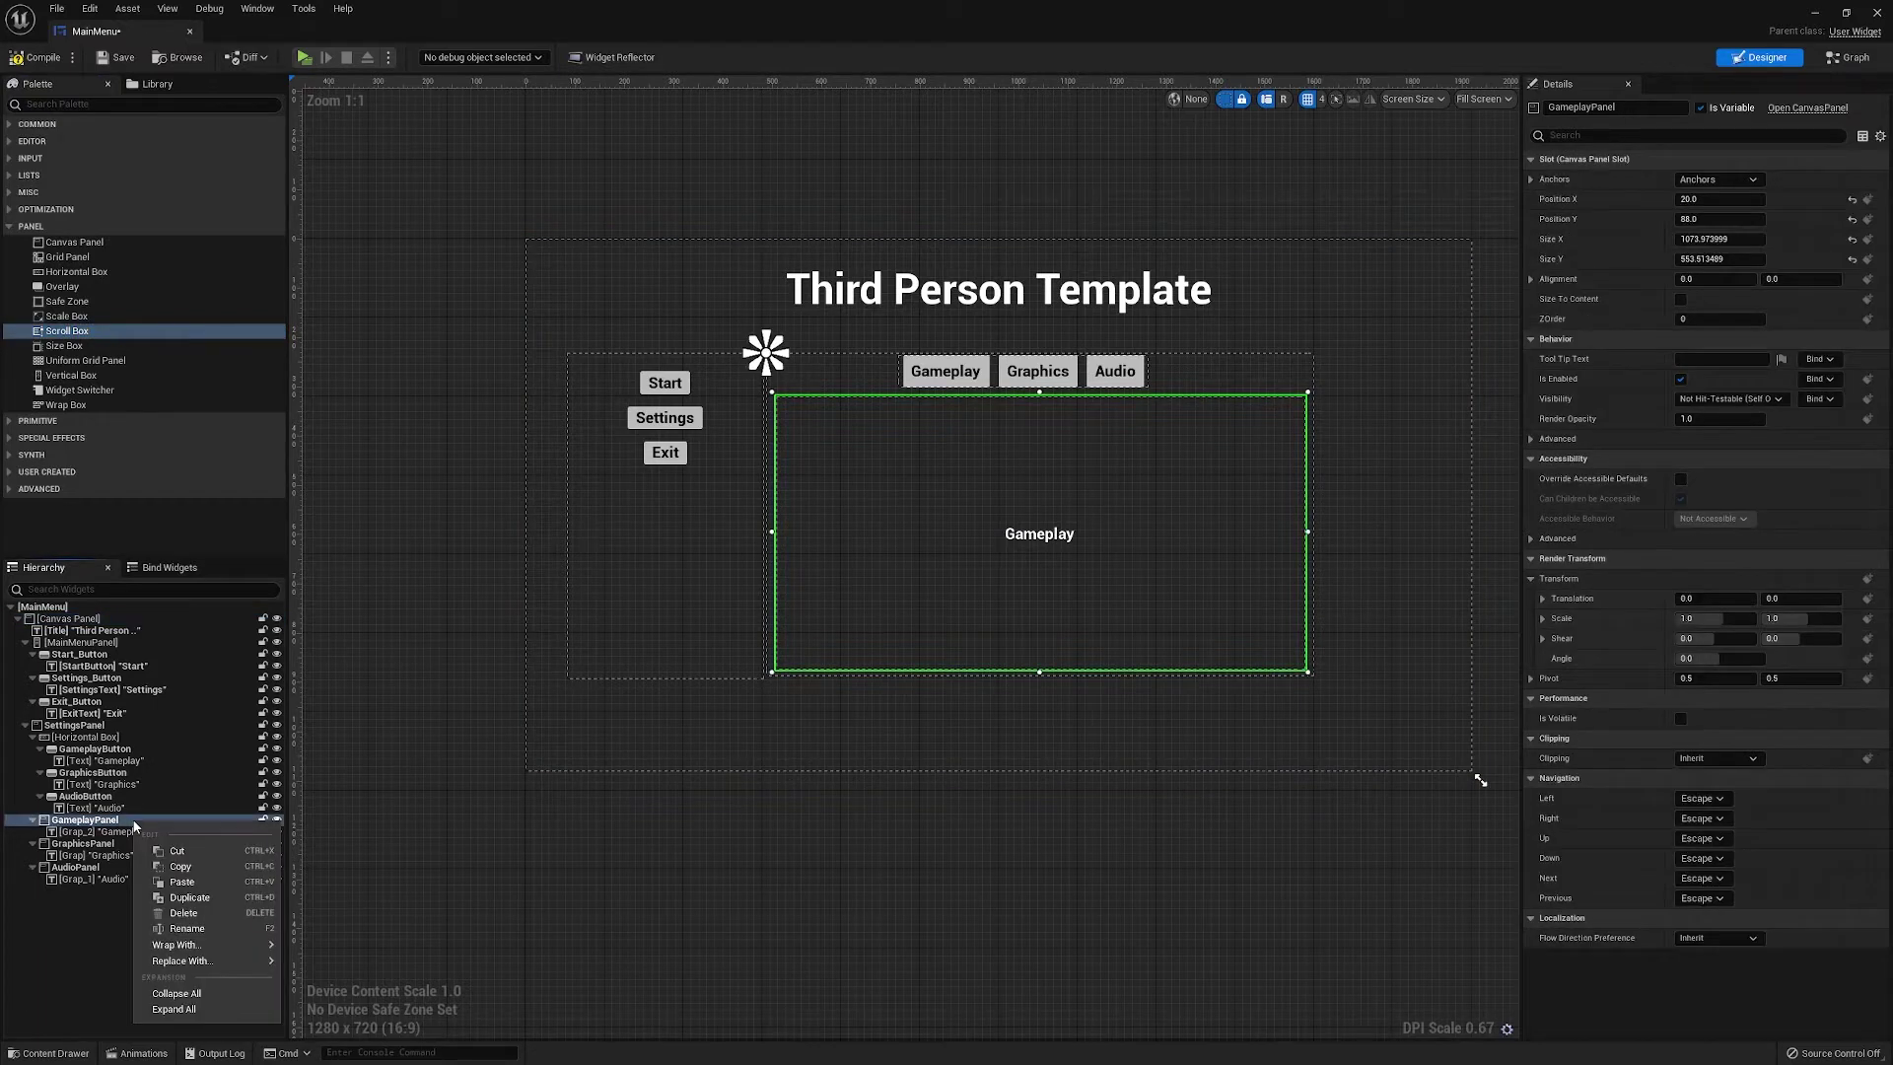
{"action": "mouse_move", "coordinate": [193, 964]}
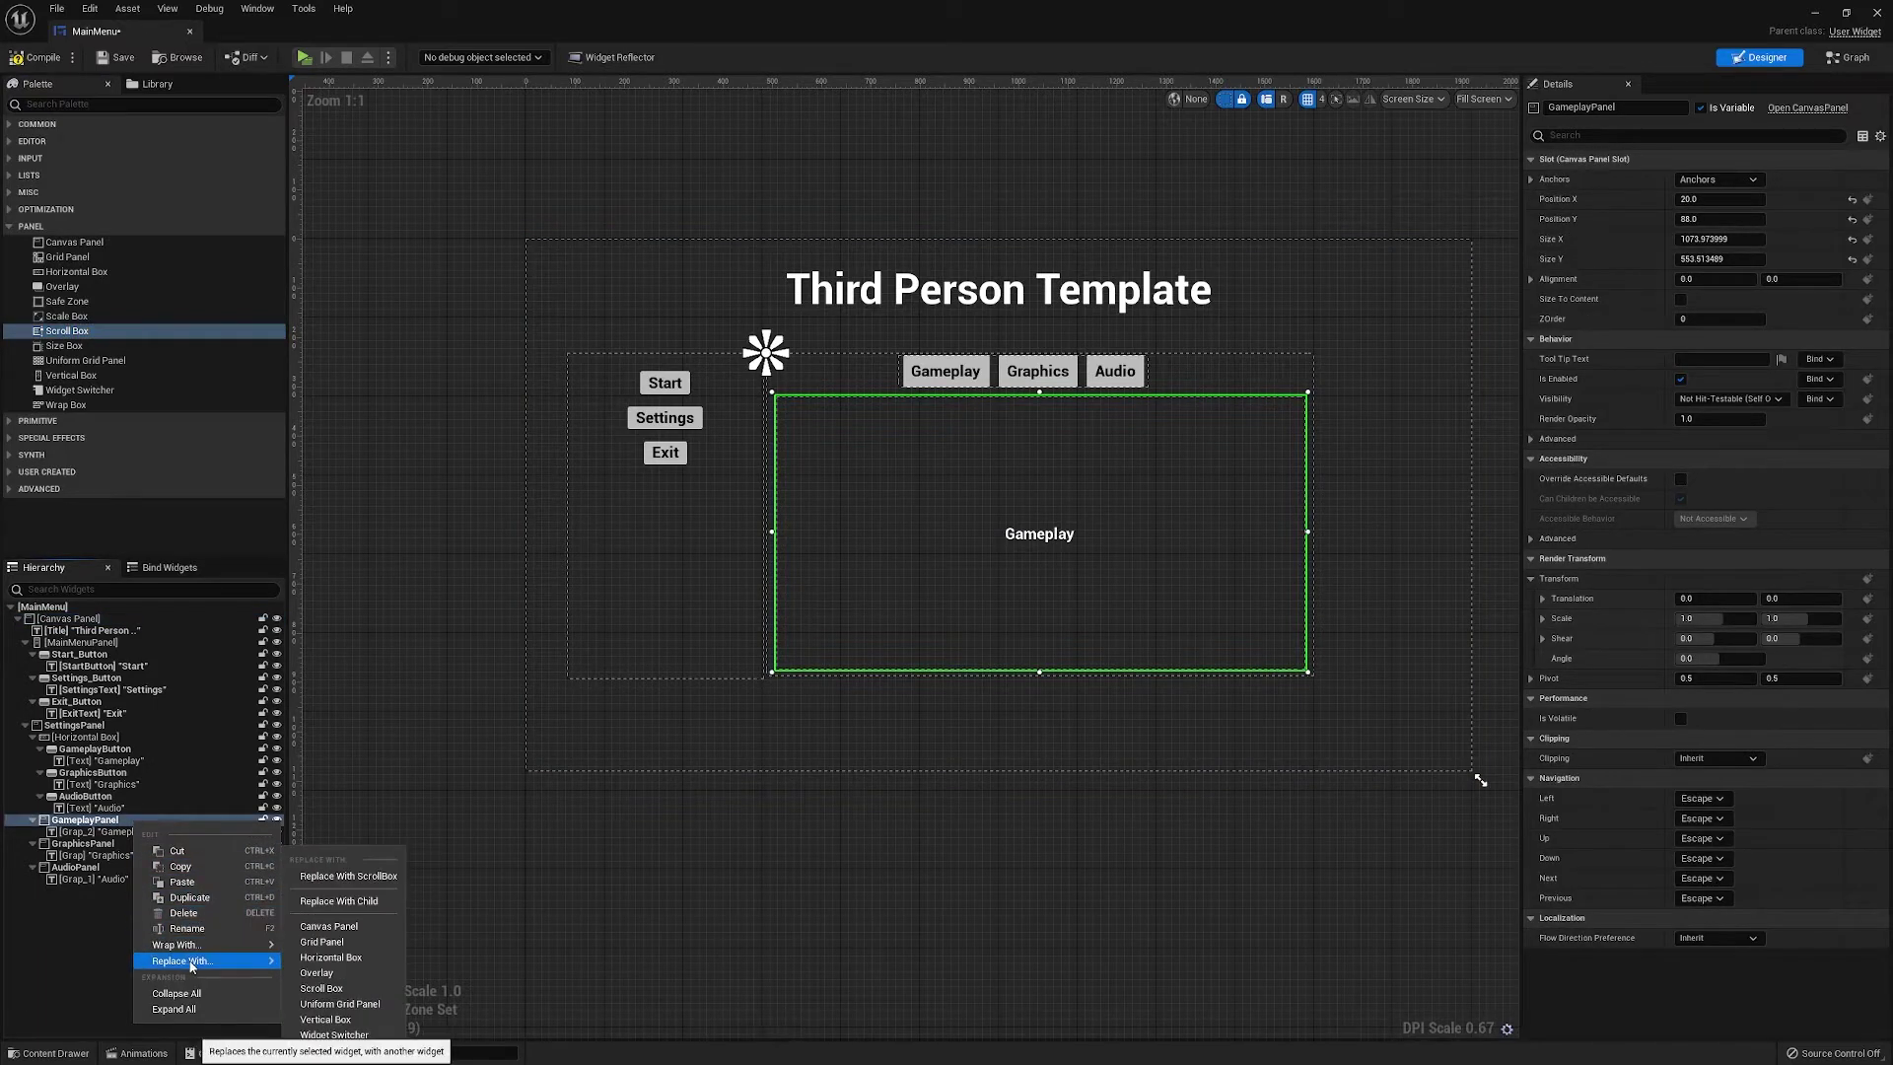
{"action": "left_click", "coordinate": [324, 877]}
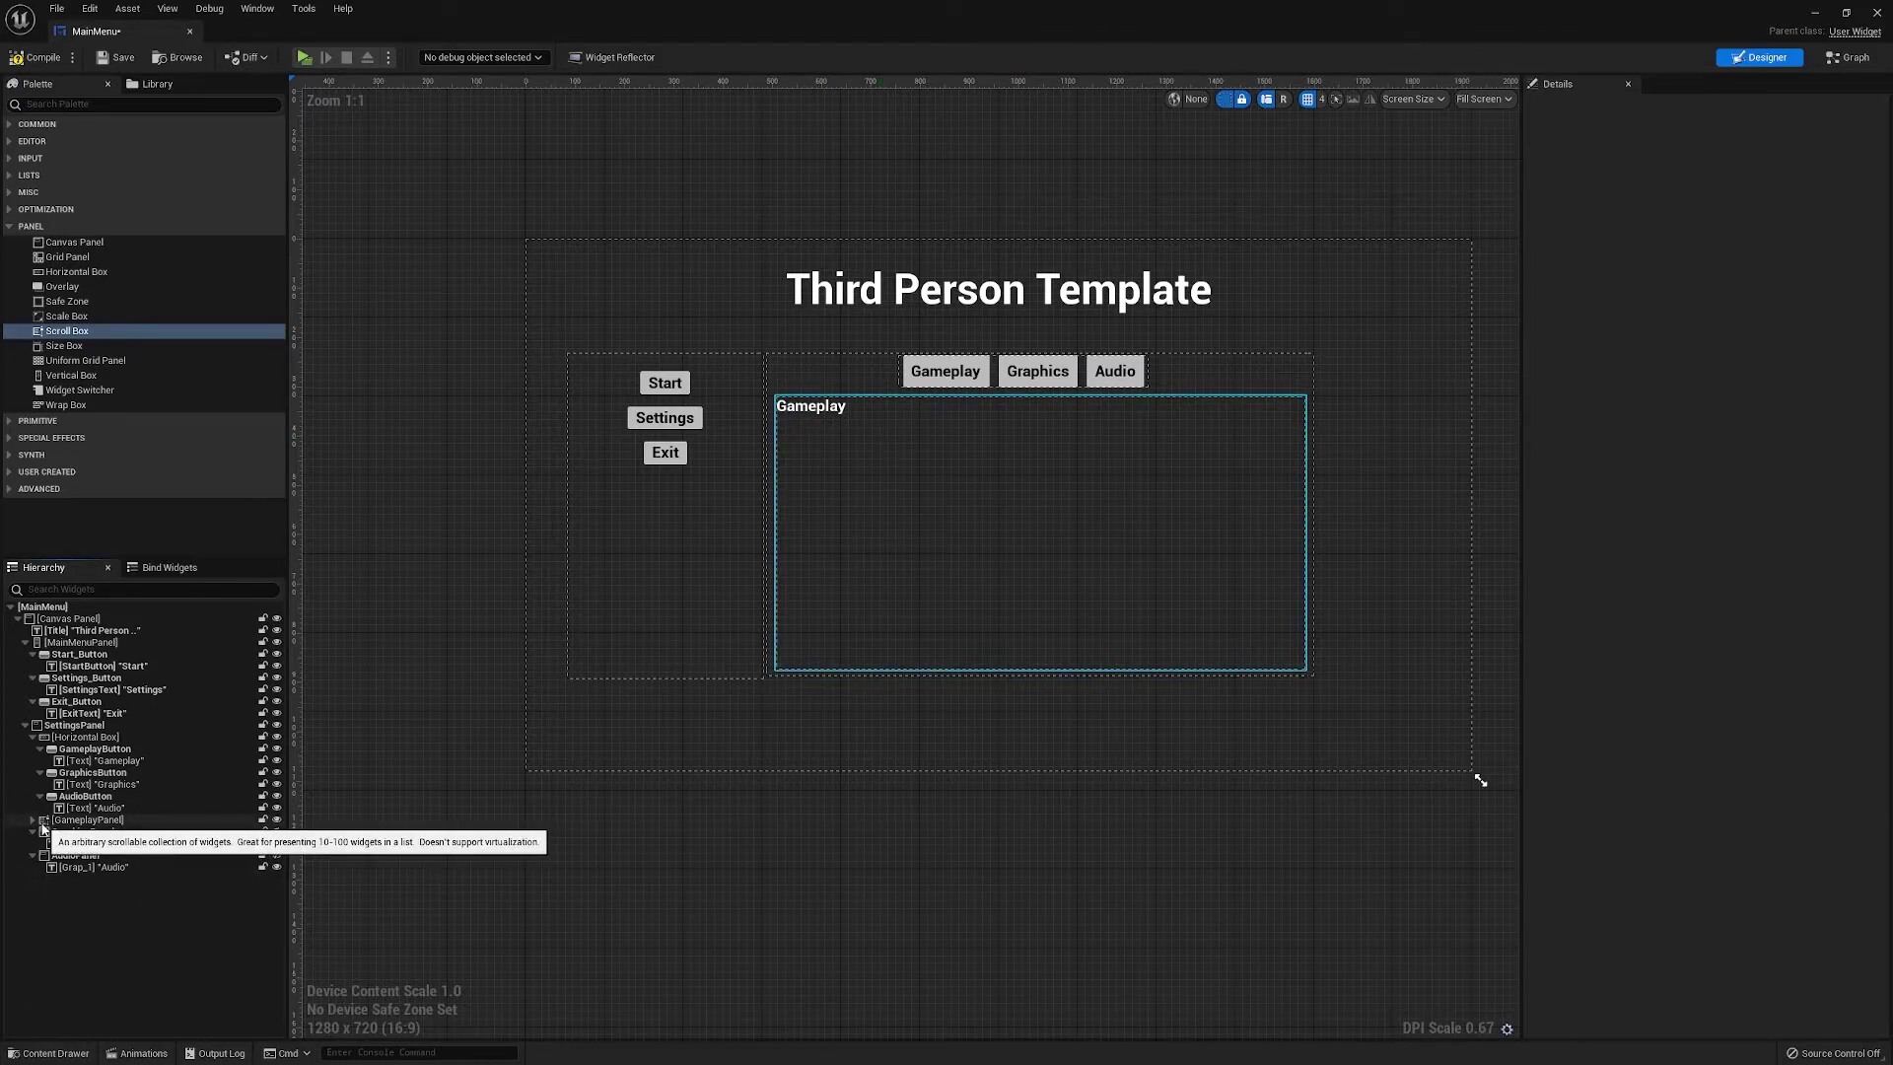
Delete the Gameplay text block from inside the GameplayPanel scroll box
{"action": "left_click", "coordinate": [841, 505]}
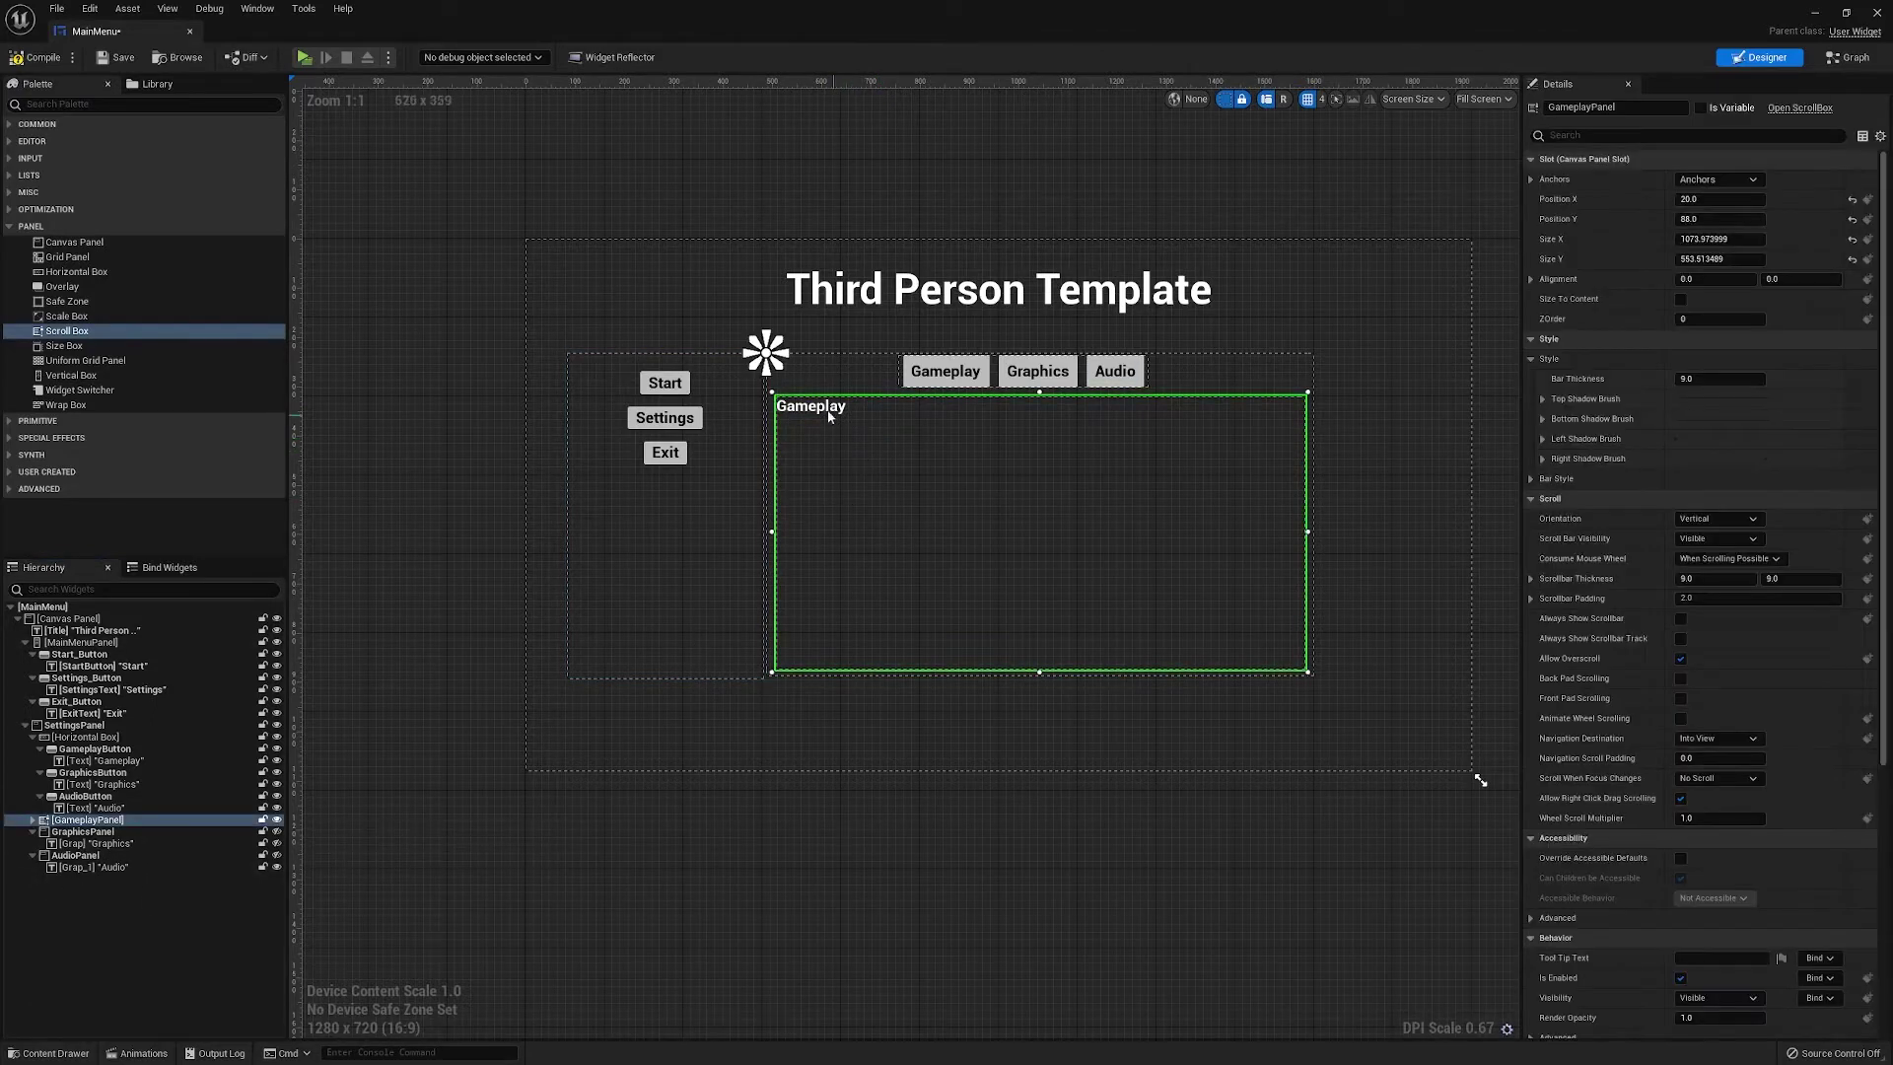
{"action": "left_click", "coordinate": [819, 411]}
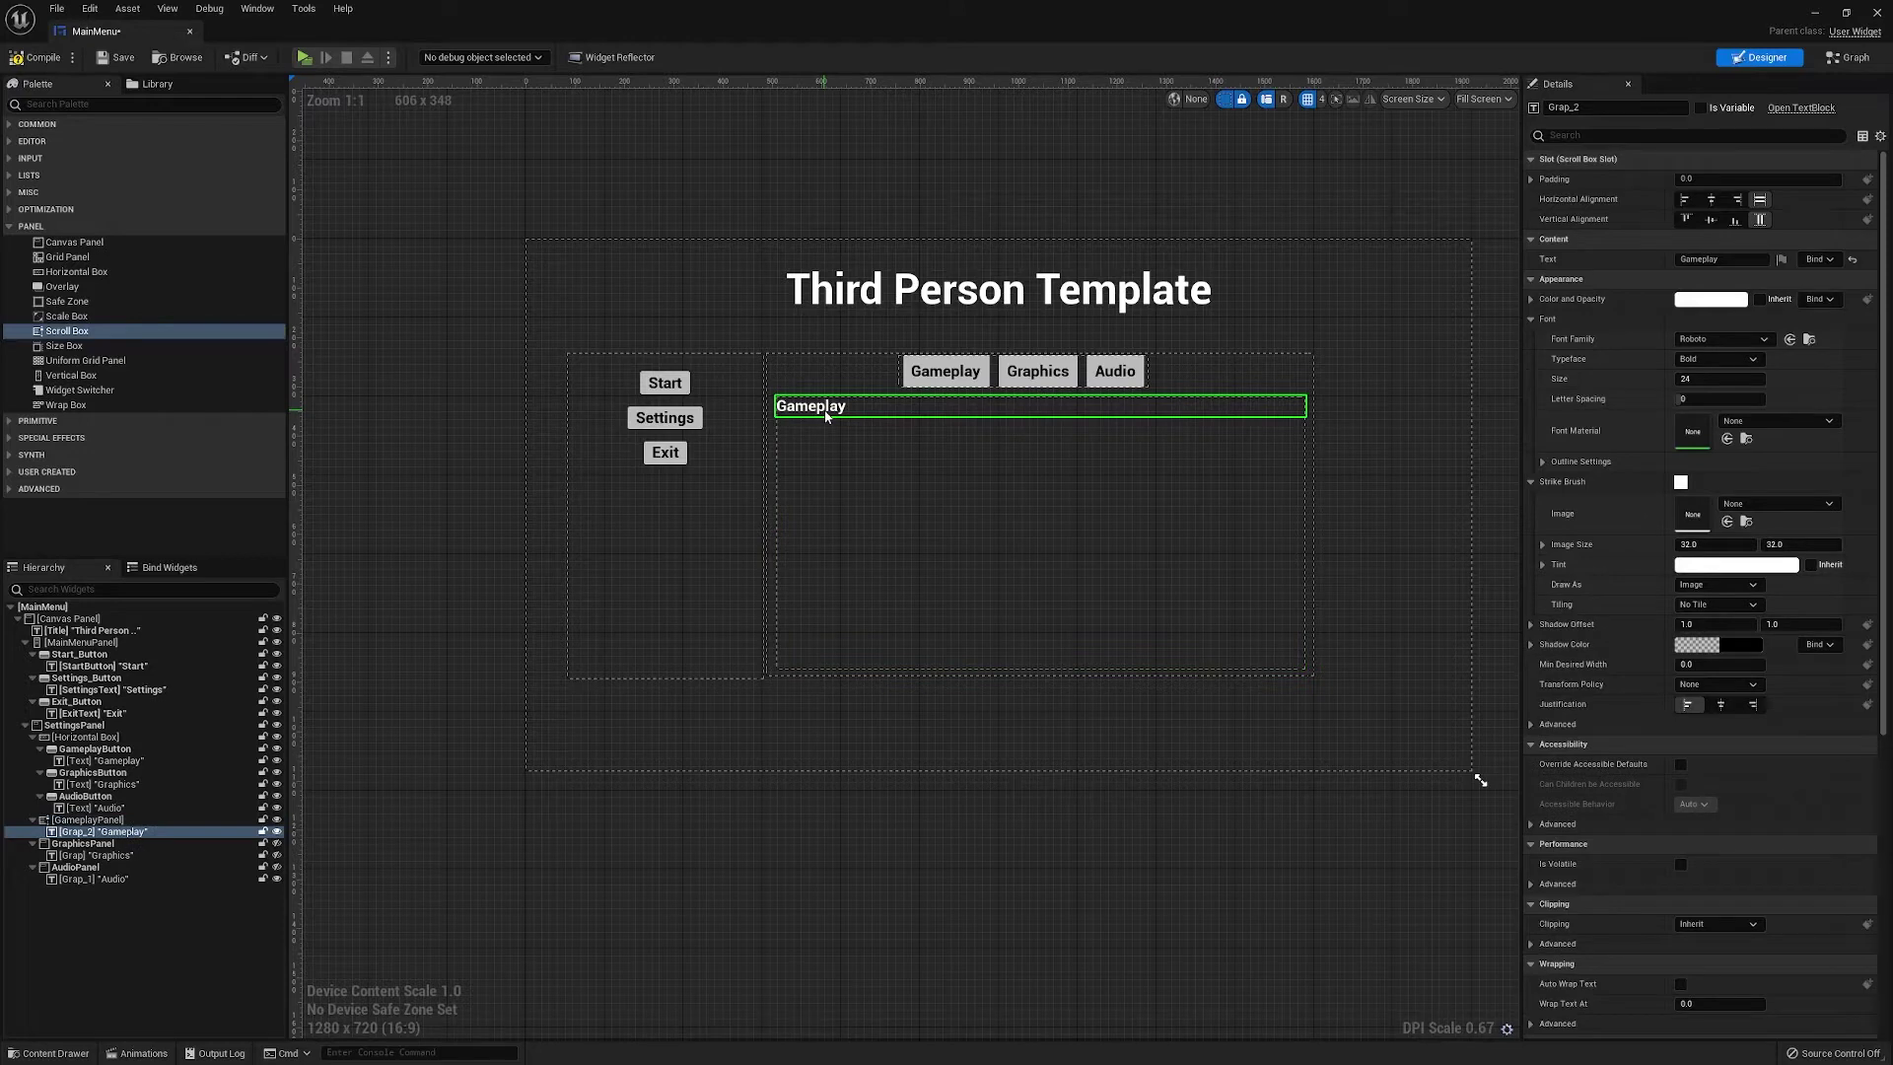
{"action": "key", "text": "Delete"}
Place a Canvas Panel inside the GameplayPanel scroll box
{"action": "right_click_drag", "start_coordinate": [913, 453], "coordinate": [816, 465]}
{"action": "scroll", "coordinate": [836, 464], "scroll_direction": "up", "scroll_amount": 1}
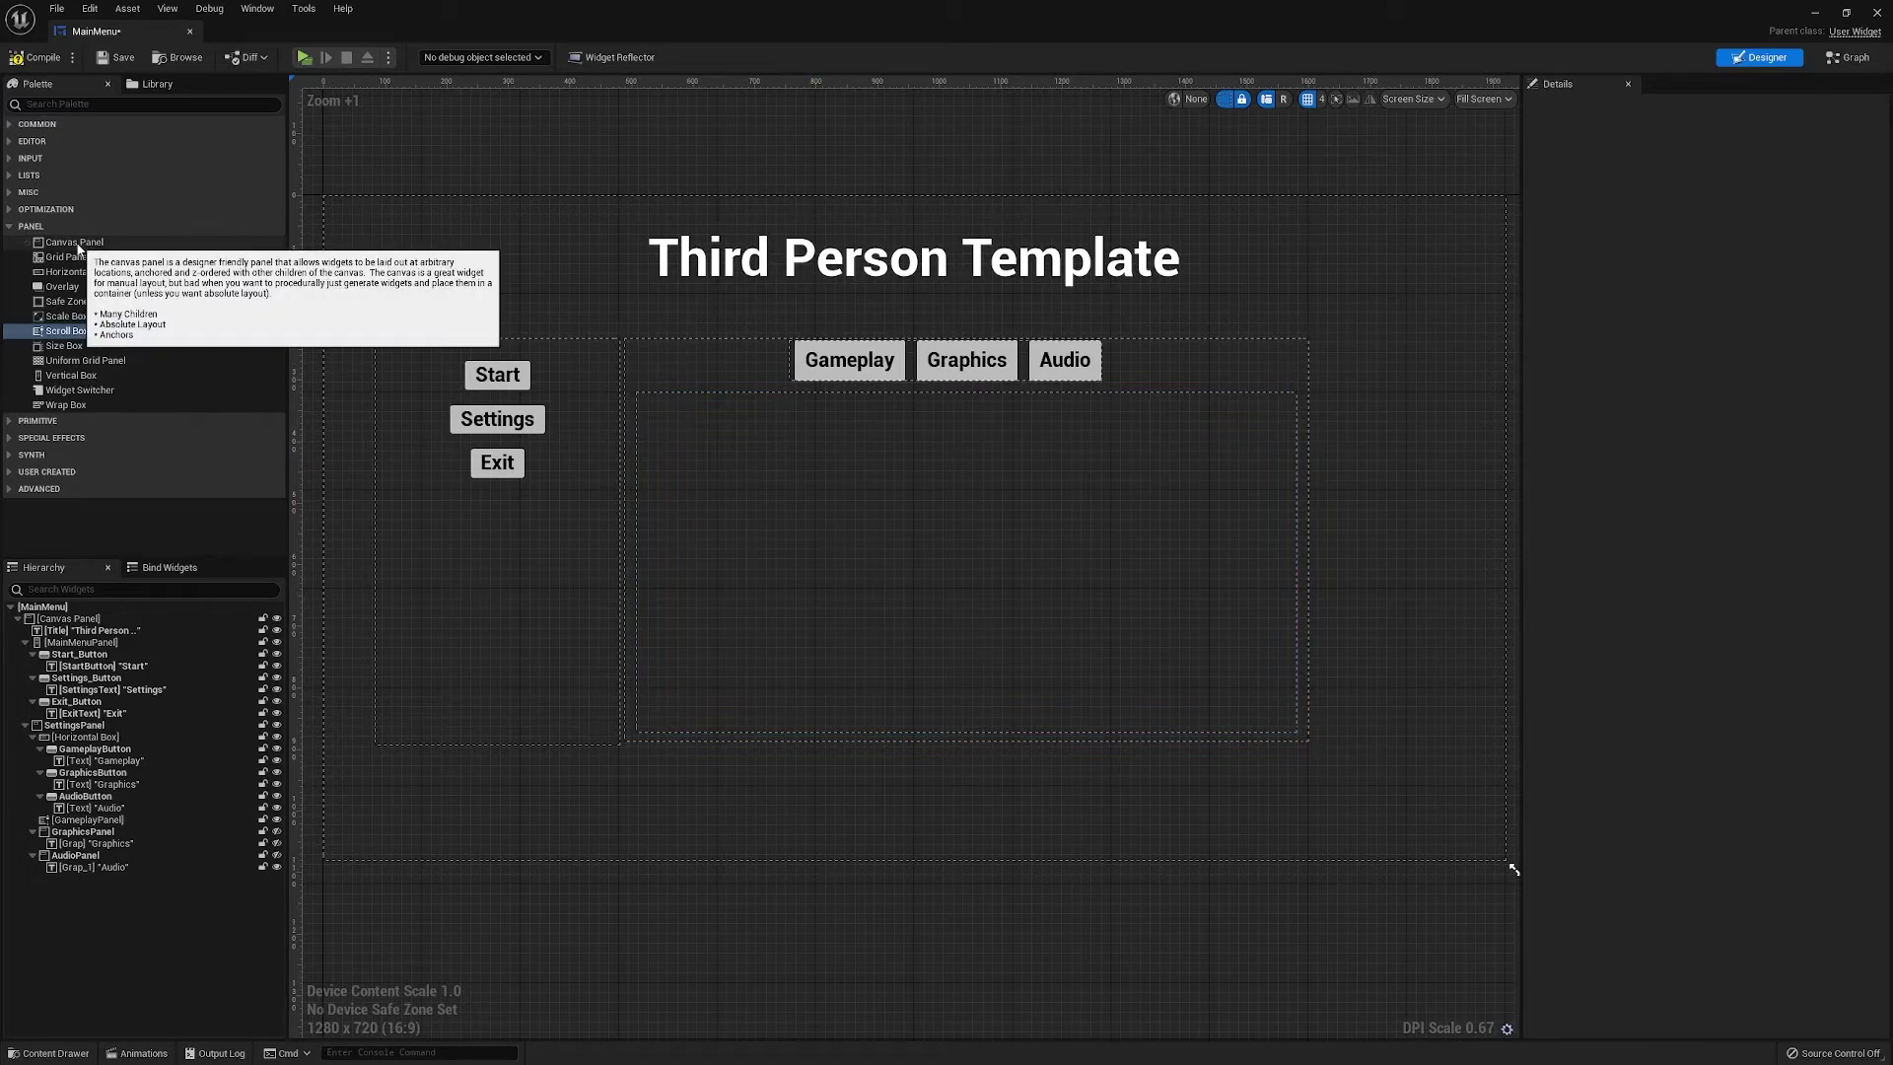
{"action": "left_click", "coordinate": [78, 243]}
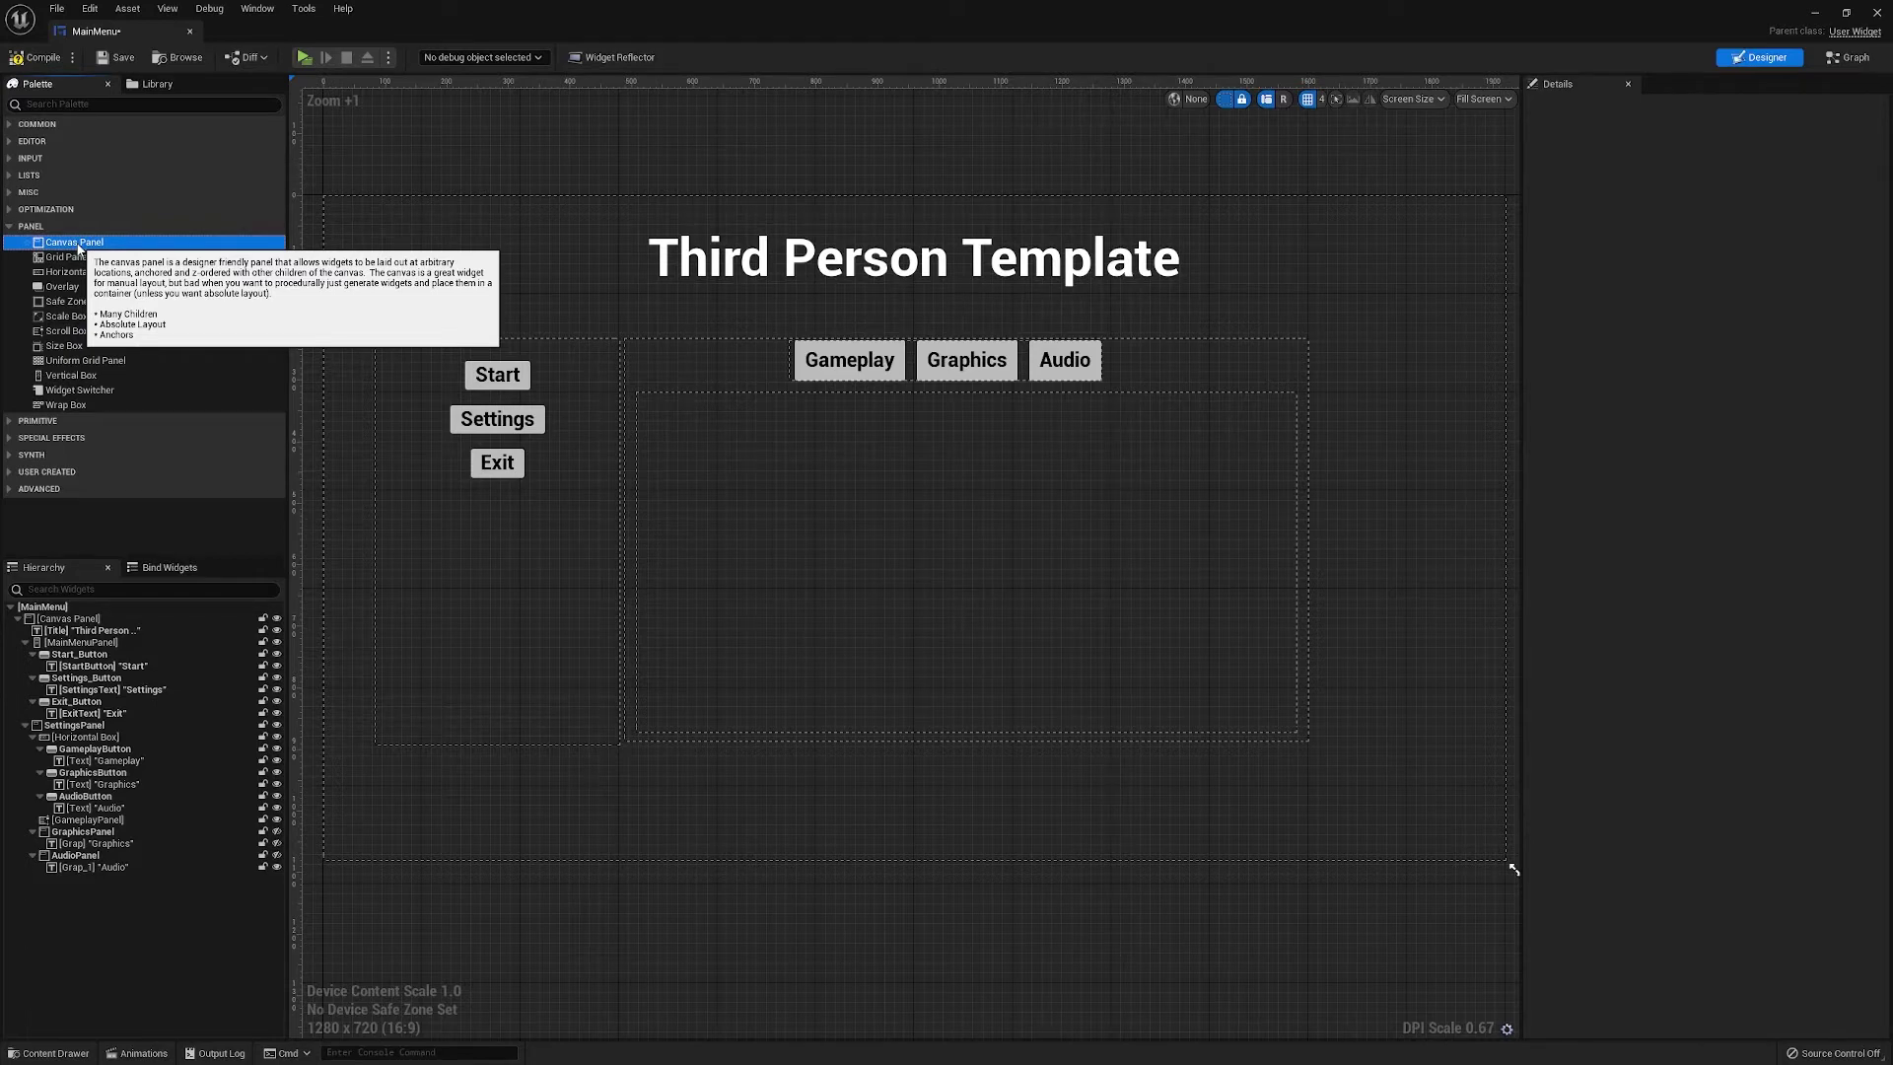
{"action": "left_click_drag", "start_coordinate": [79, 248], "coordinate": [706, 404]}
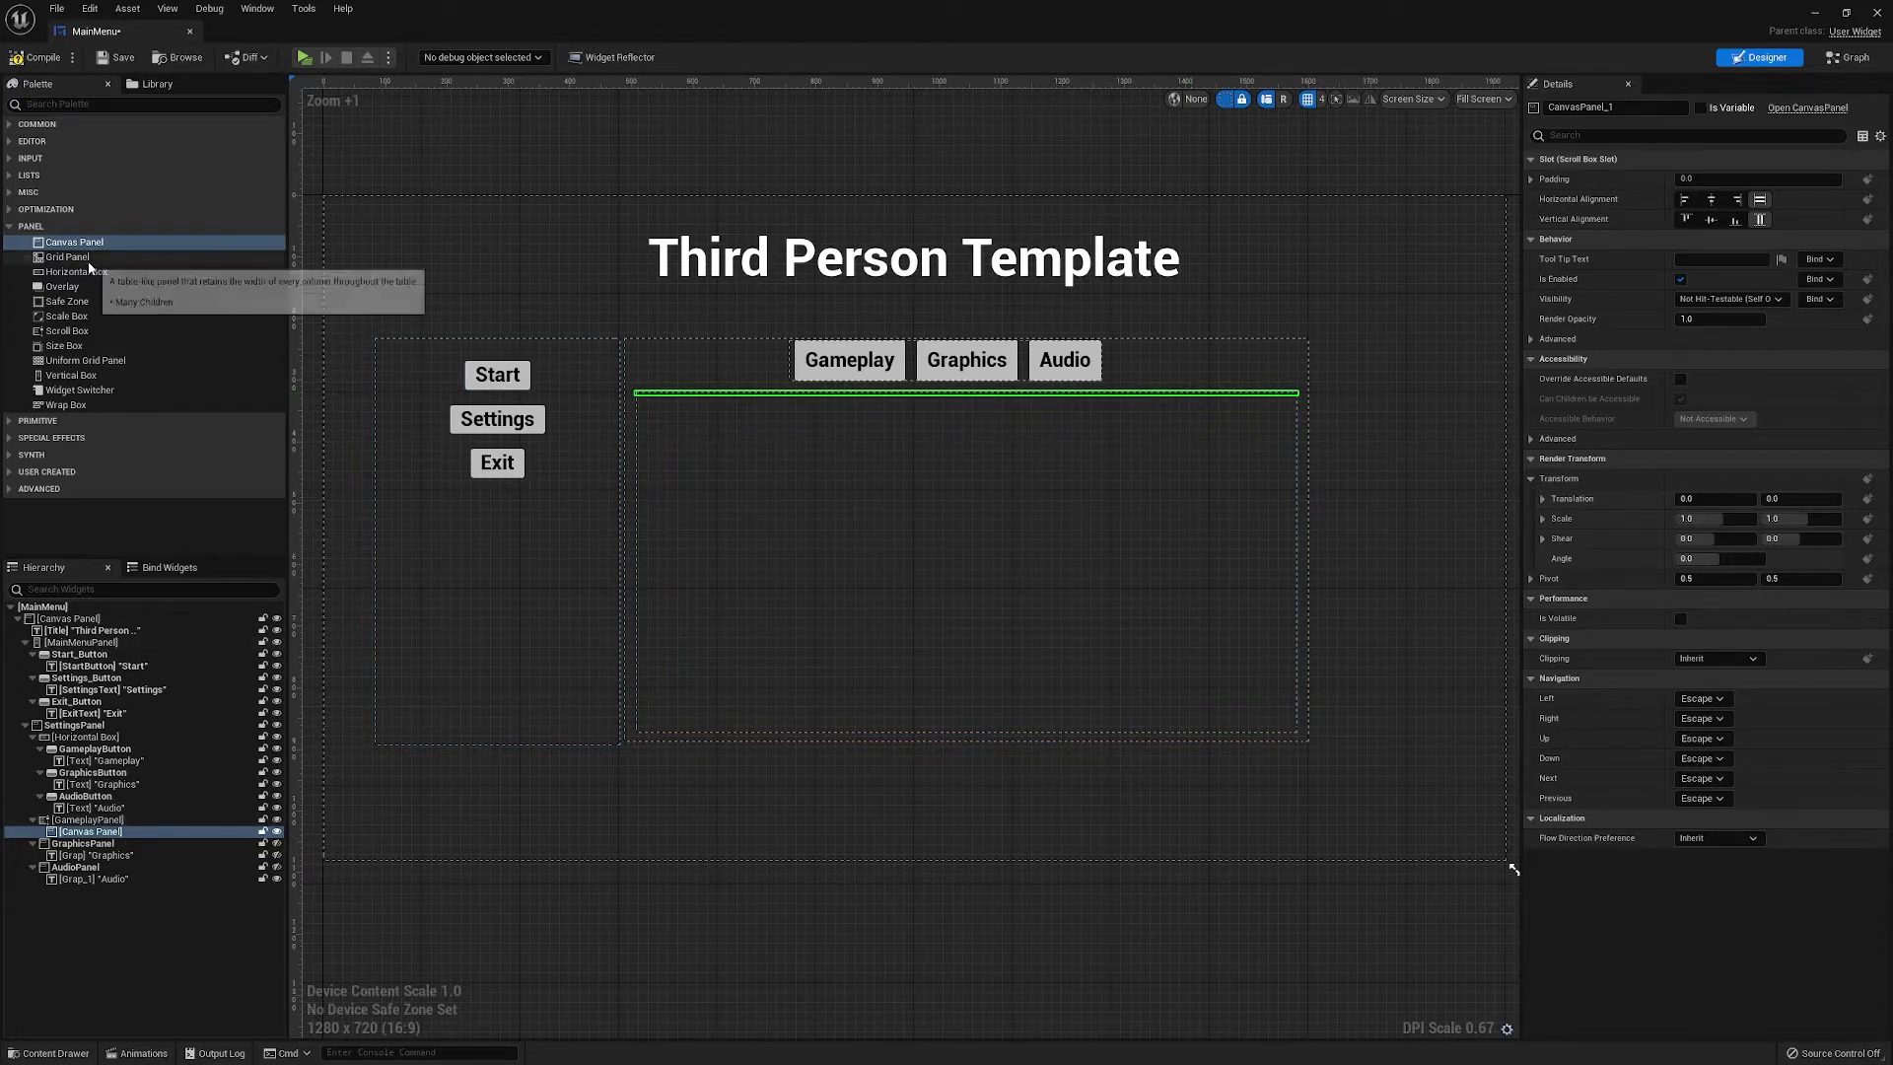
Add a Text widget to the new canvas panel at about X 56, Y 4, near the scroll box's upper-left corner
{"action": "left_click", "coordinate": [47, 103]}
{"action": "type", "text": "t"}
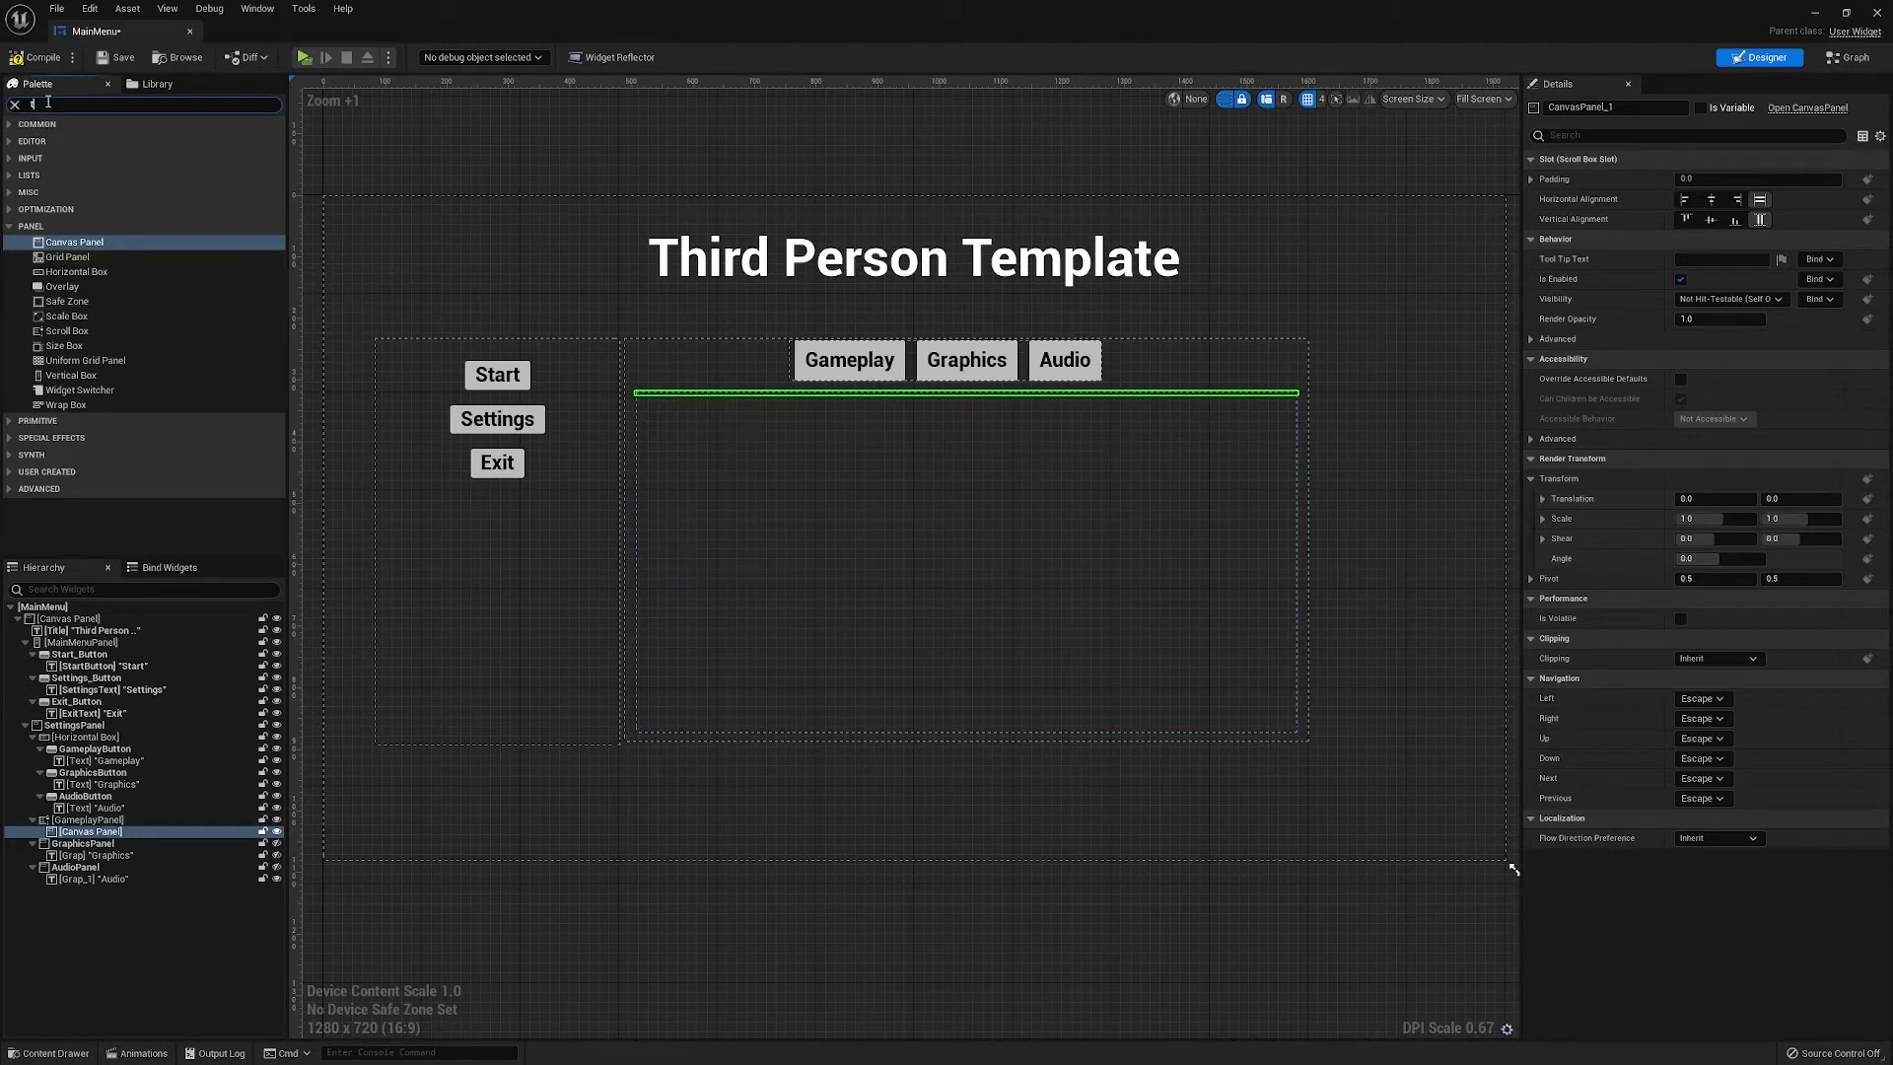
{"action": "type", "text": "ext"}
{"action": "left_click_drag", "start_coordinate": [55, 155], "coordinate": [684, 406]}
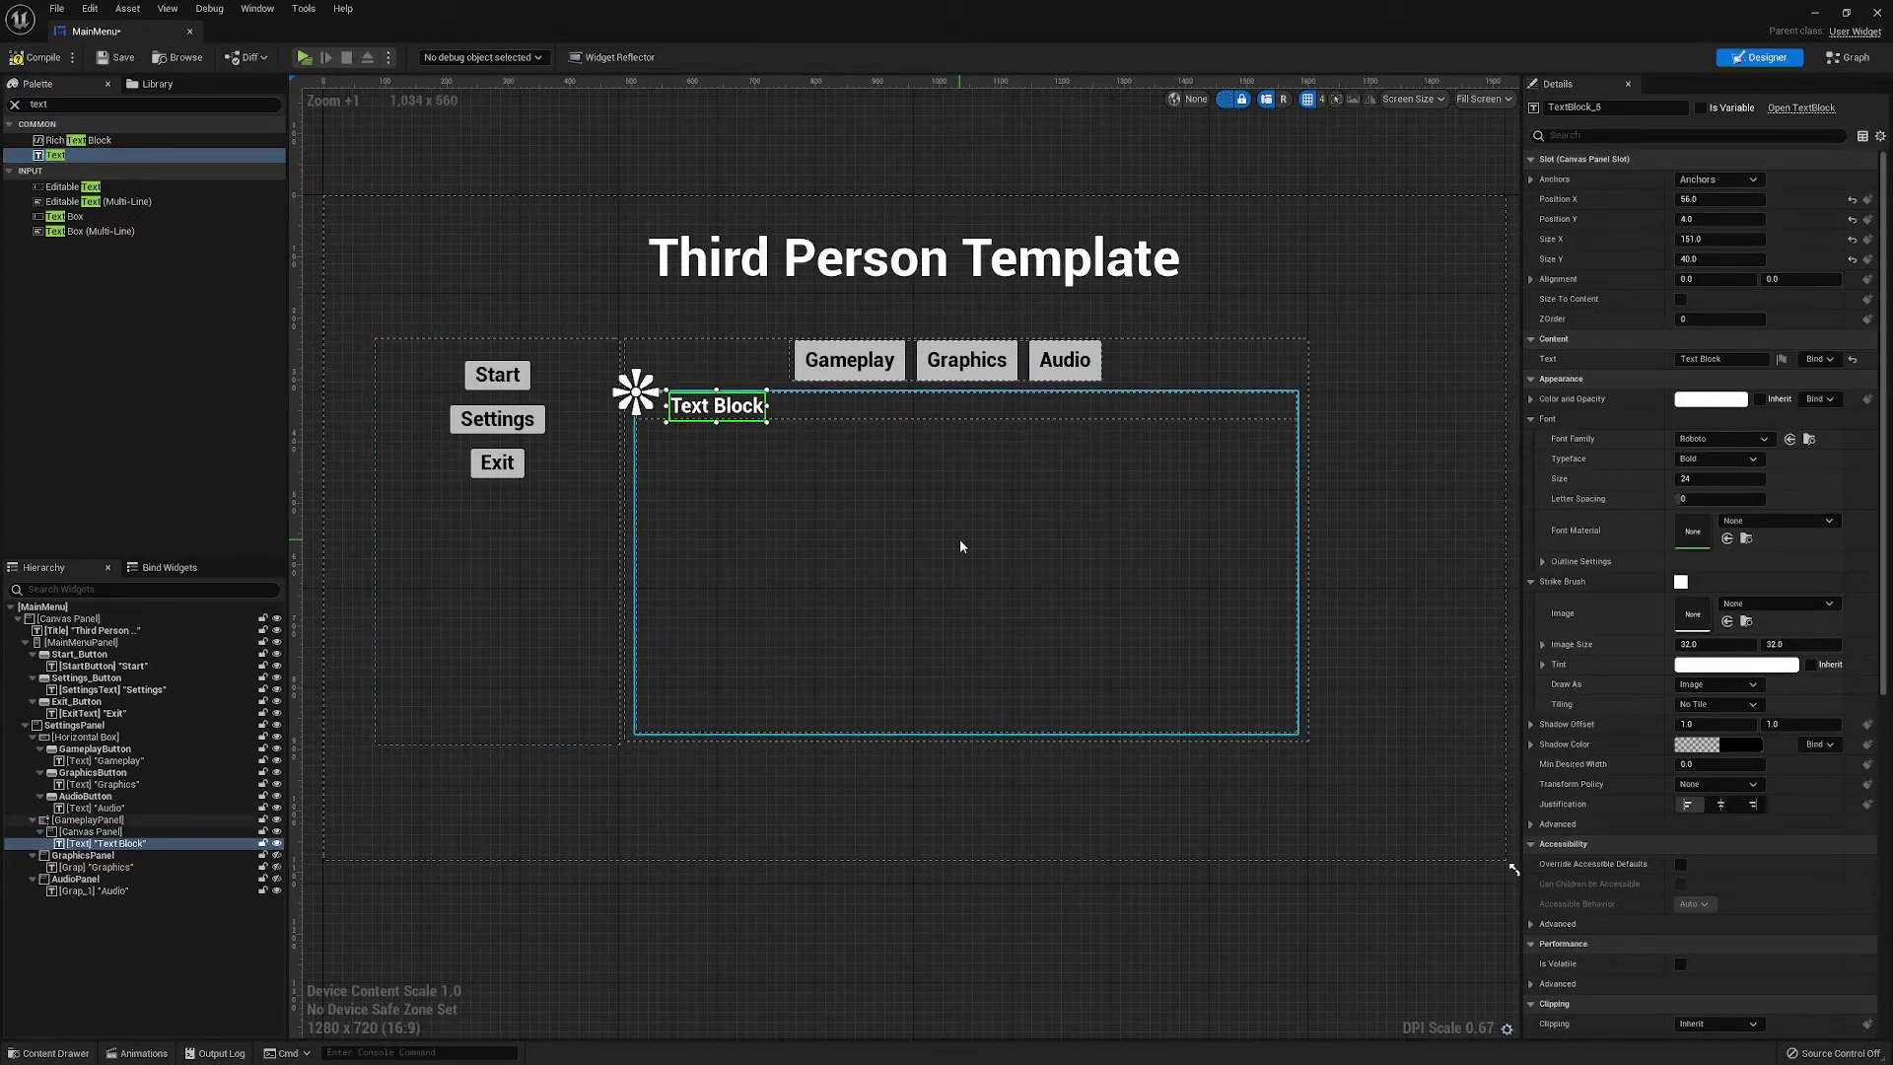
Rename the new text widget OptionTitle in the hierarchy
{"action": "double_click", "coordinate": [111, 844]}
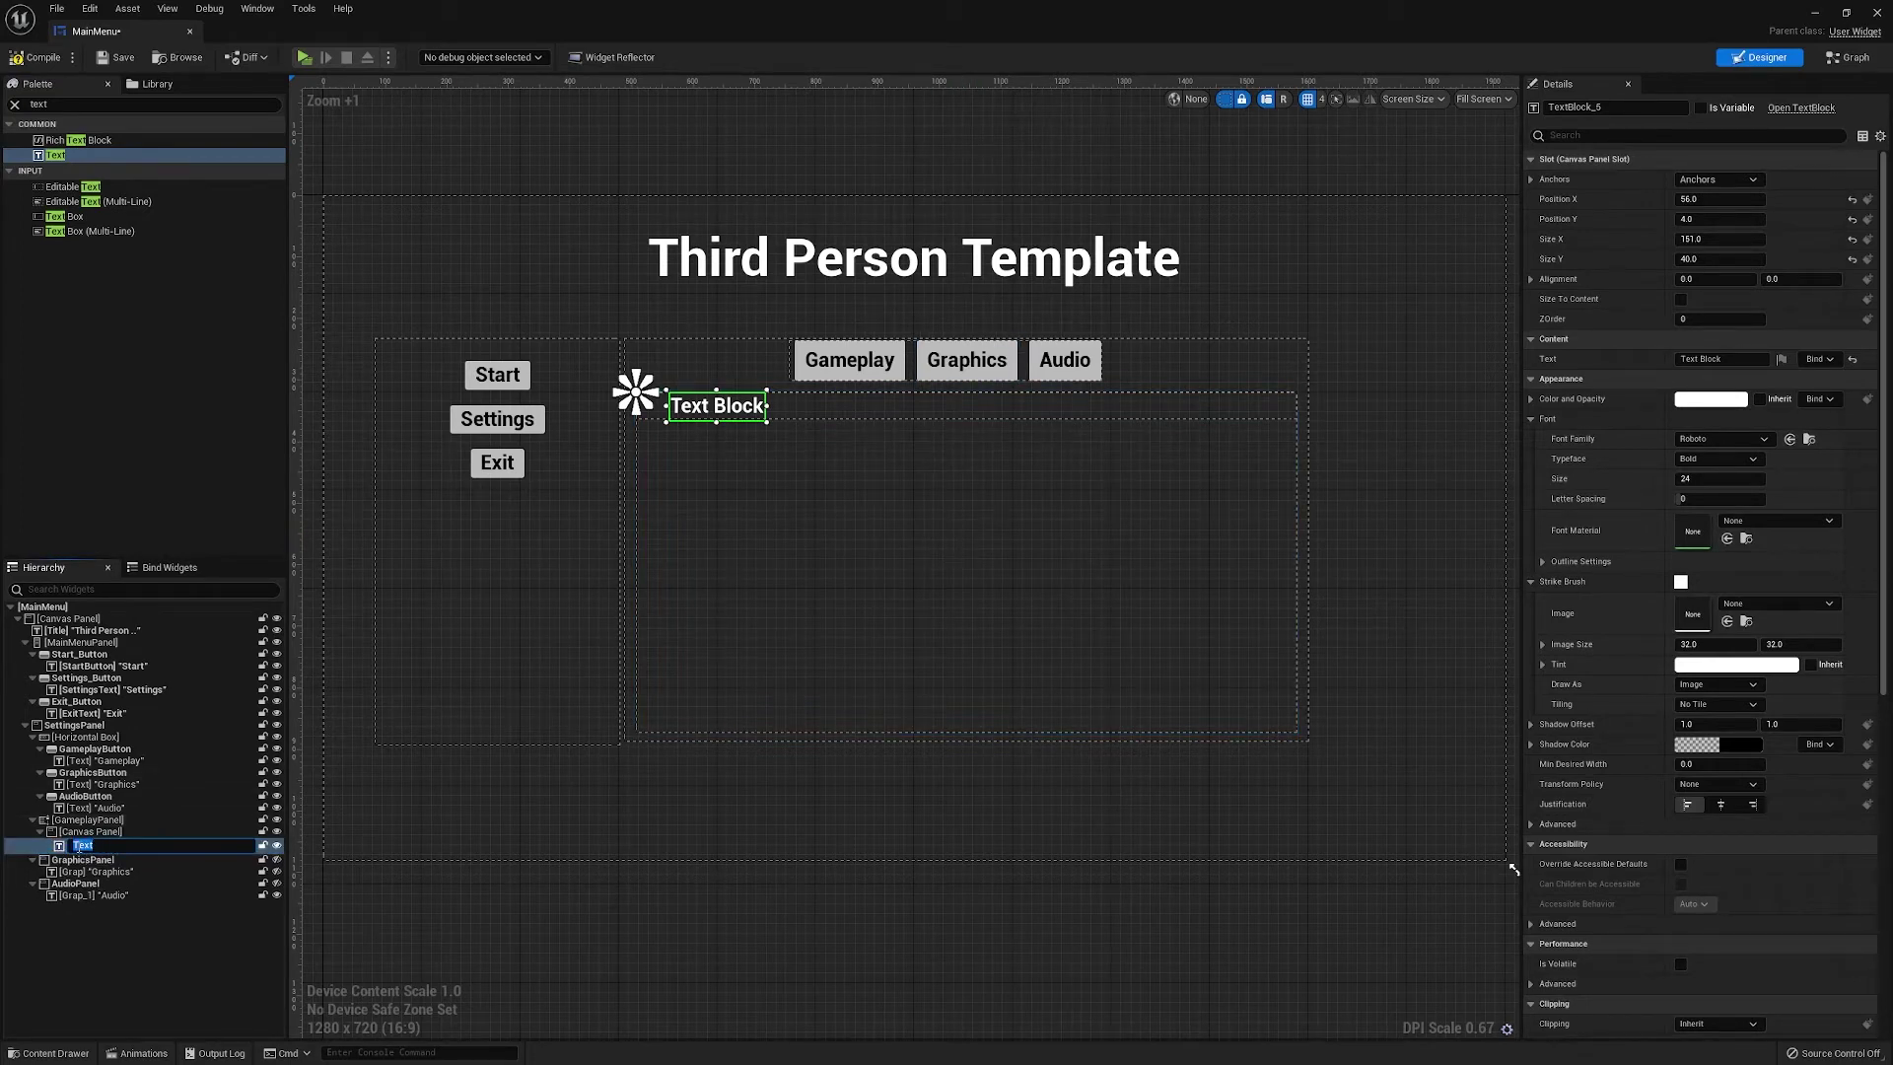
{"action": "type", "text": "T"}
{"action": "key", "text": "BackSpace"}
{"action": "type", "text": "Option Titl"}
{"action": "key", "text": "Return"}
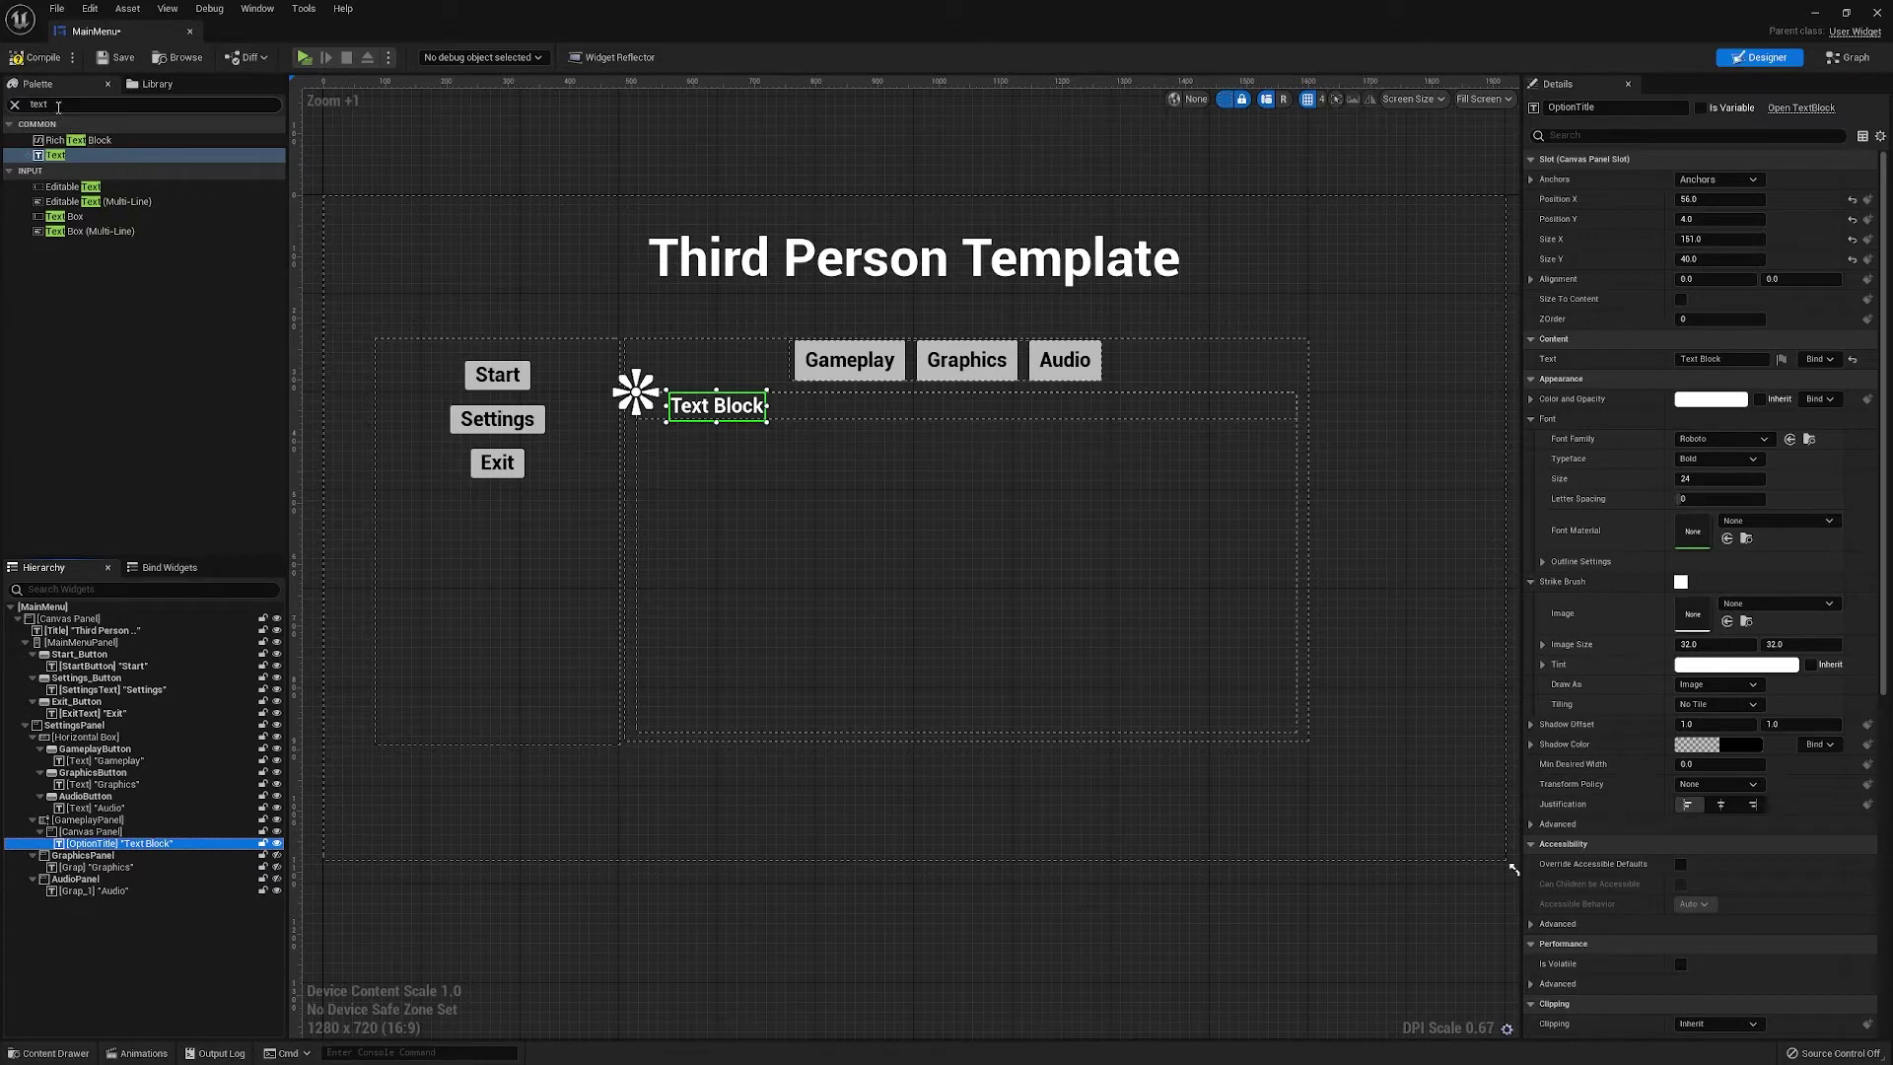
Add a Slider about 538 by 40 beside the text block at X 252, Y 0 and rename it OptionSlider
{"action": "left_click", "coordinate": [27, 104]}
{"action": "type", "text": "slider"}
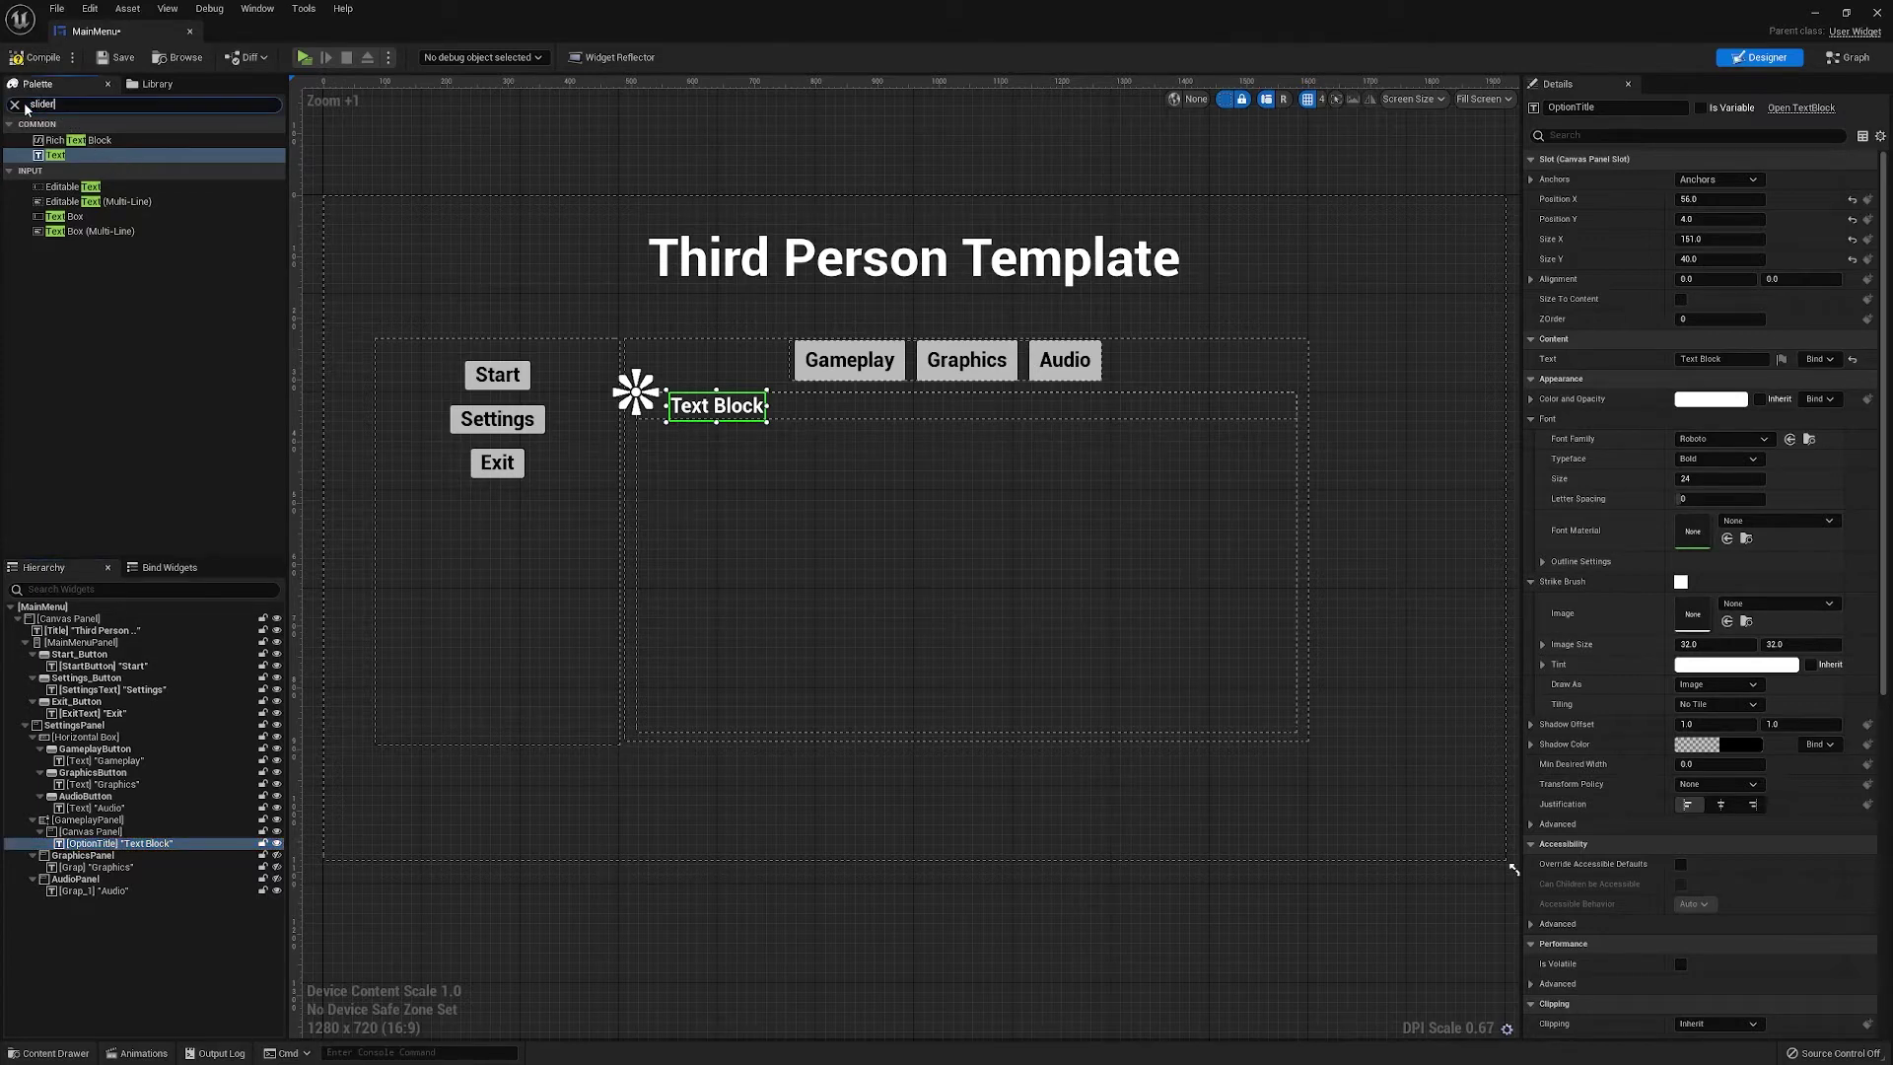
{"action": "left_click_drag", "start_coordinate": [58, 140], "coordinate": [1125, 417]}
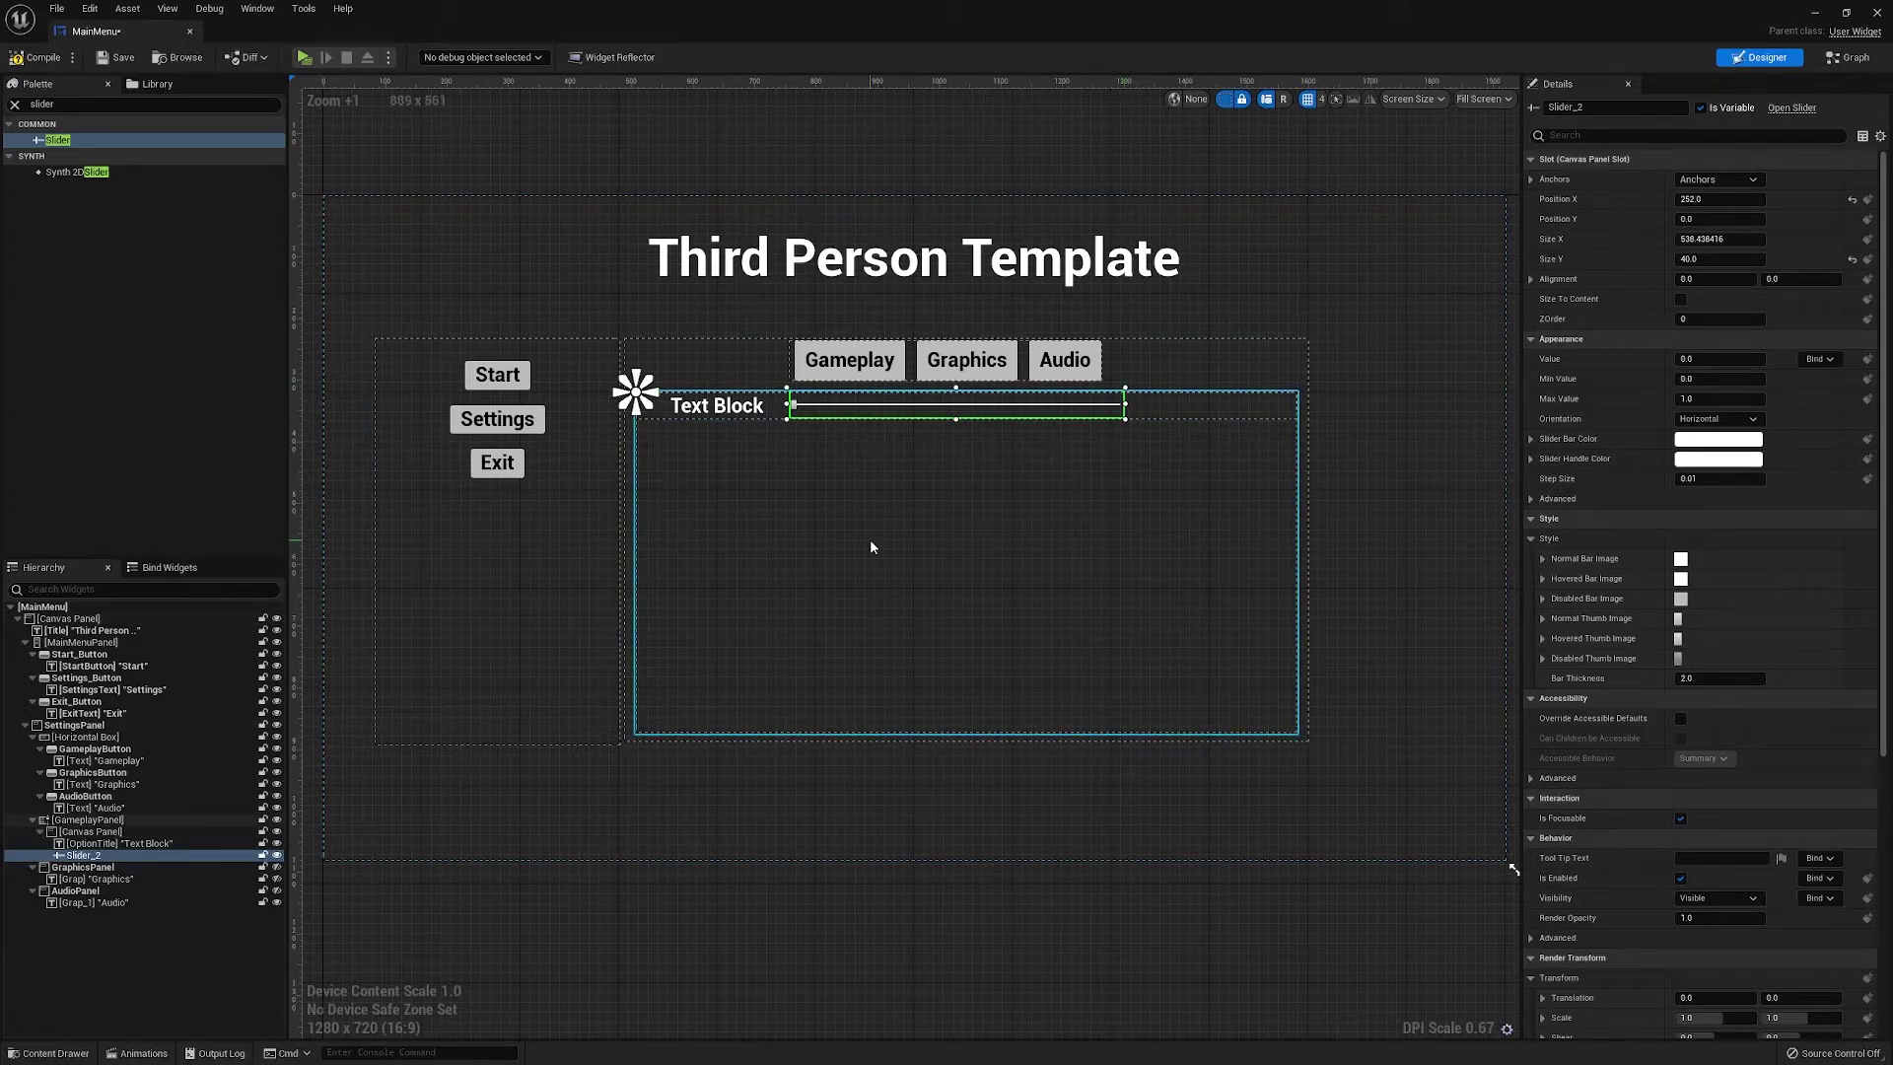
{"action": "double_click", "coordinate": [86, 856]}
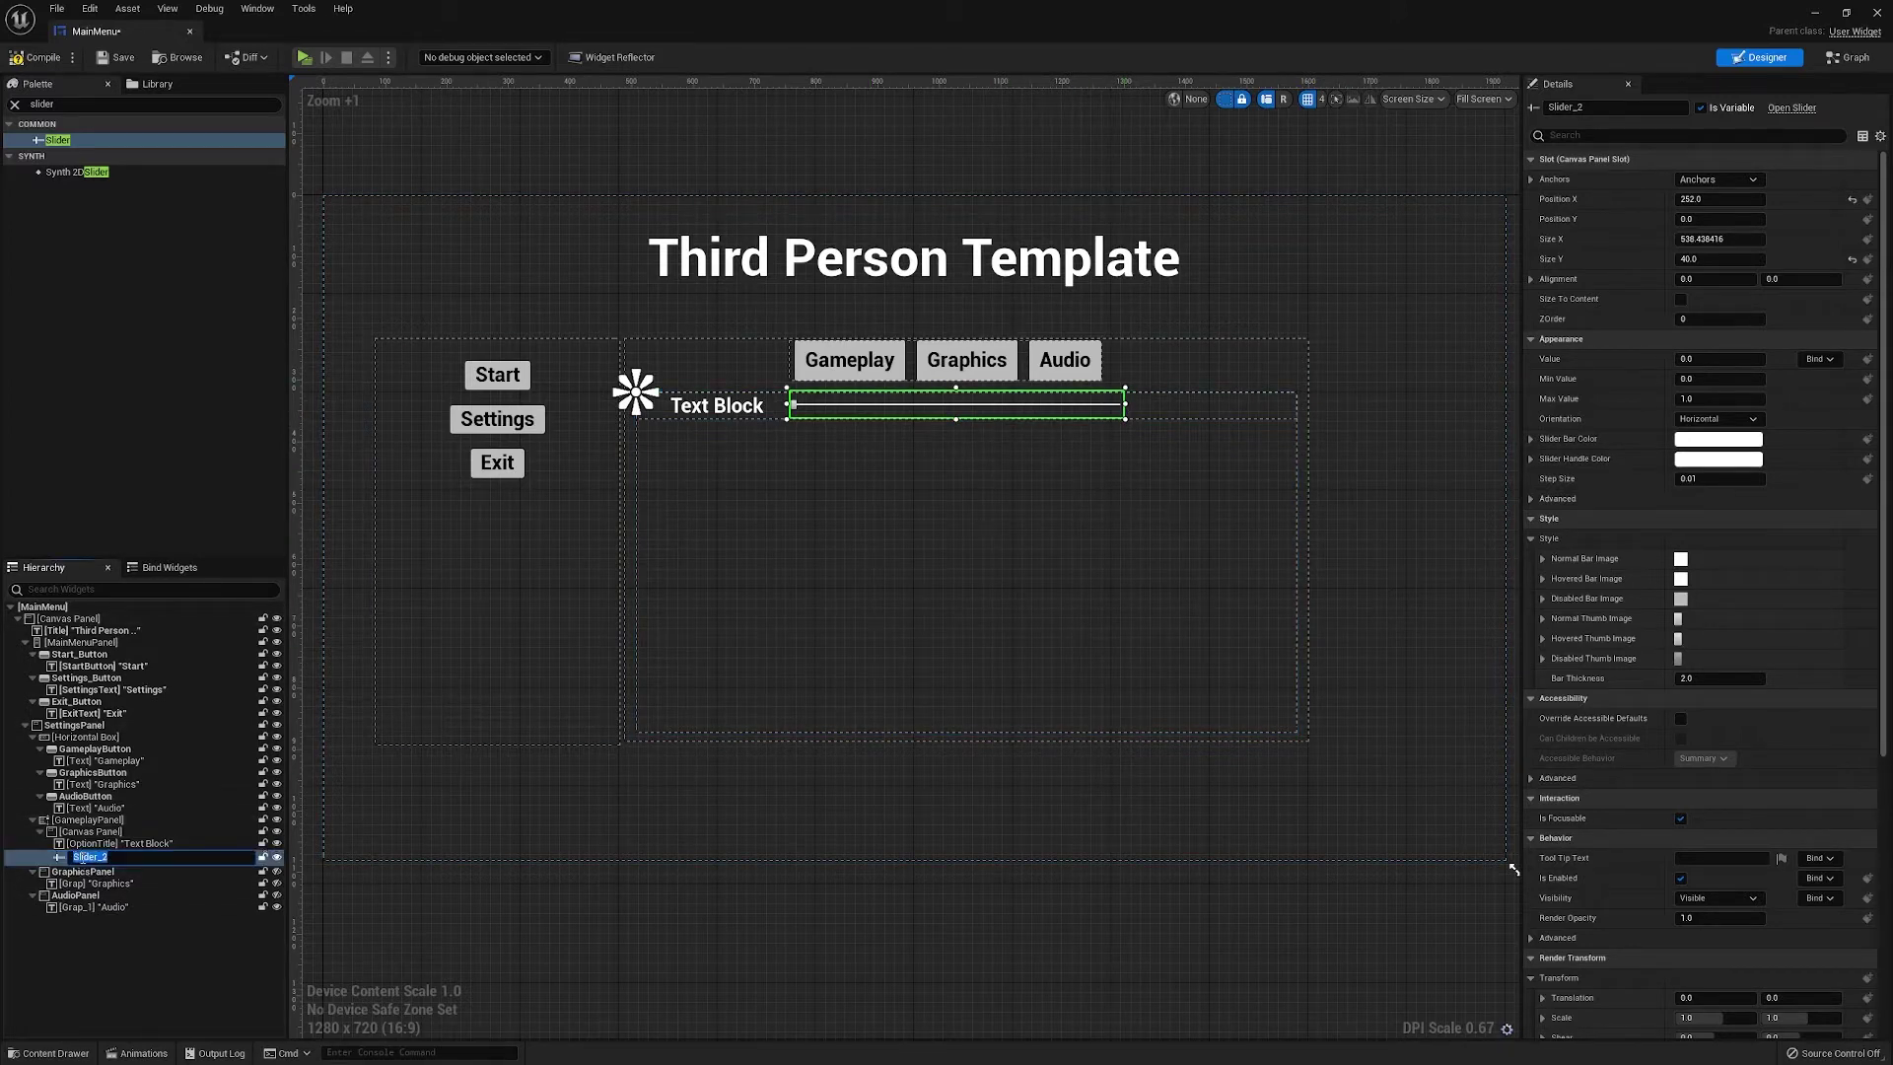
{"action": "type", "text": "OptionSlider"}
{"action": "key", "text": "Return"}
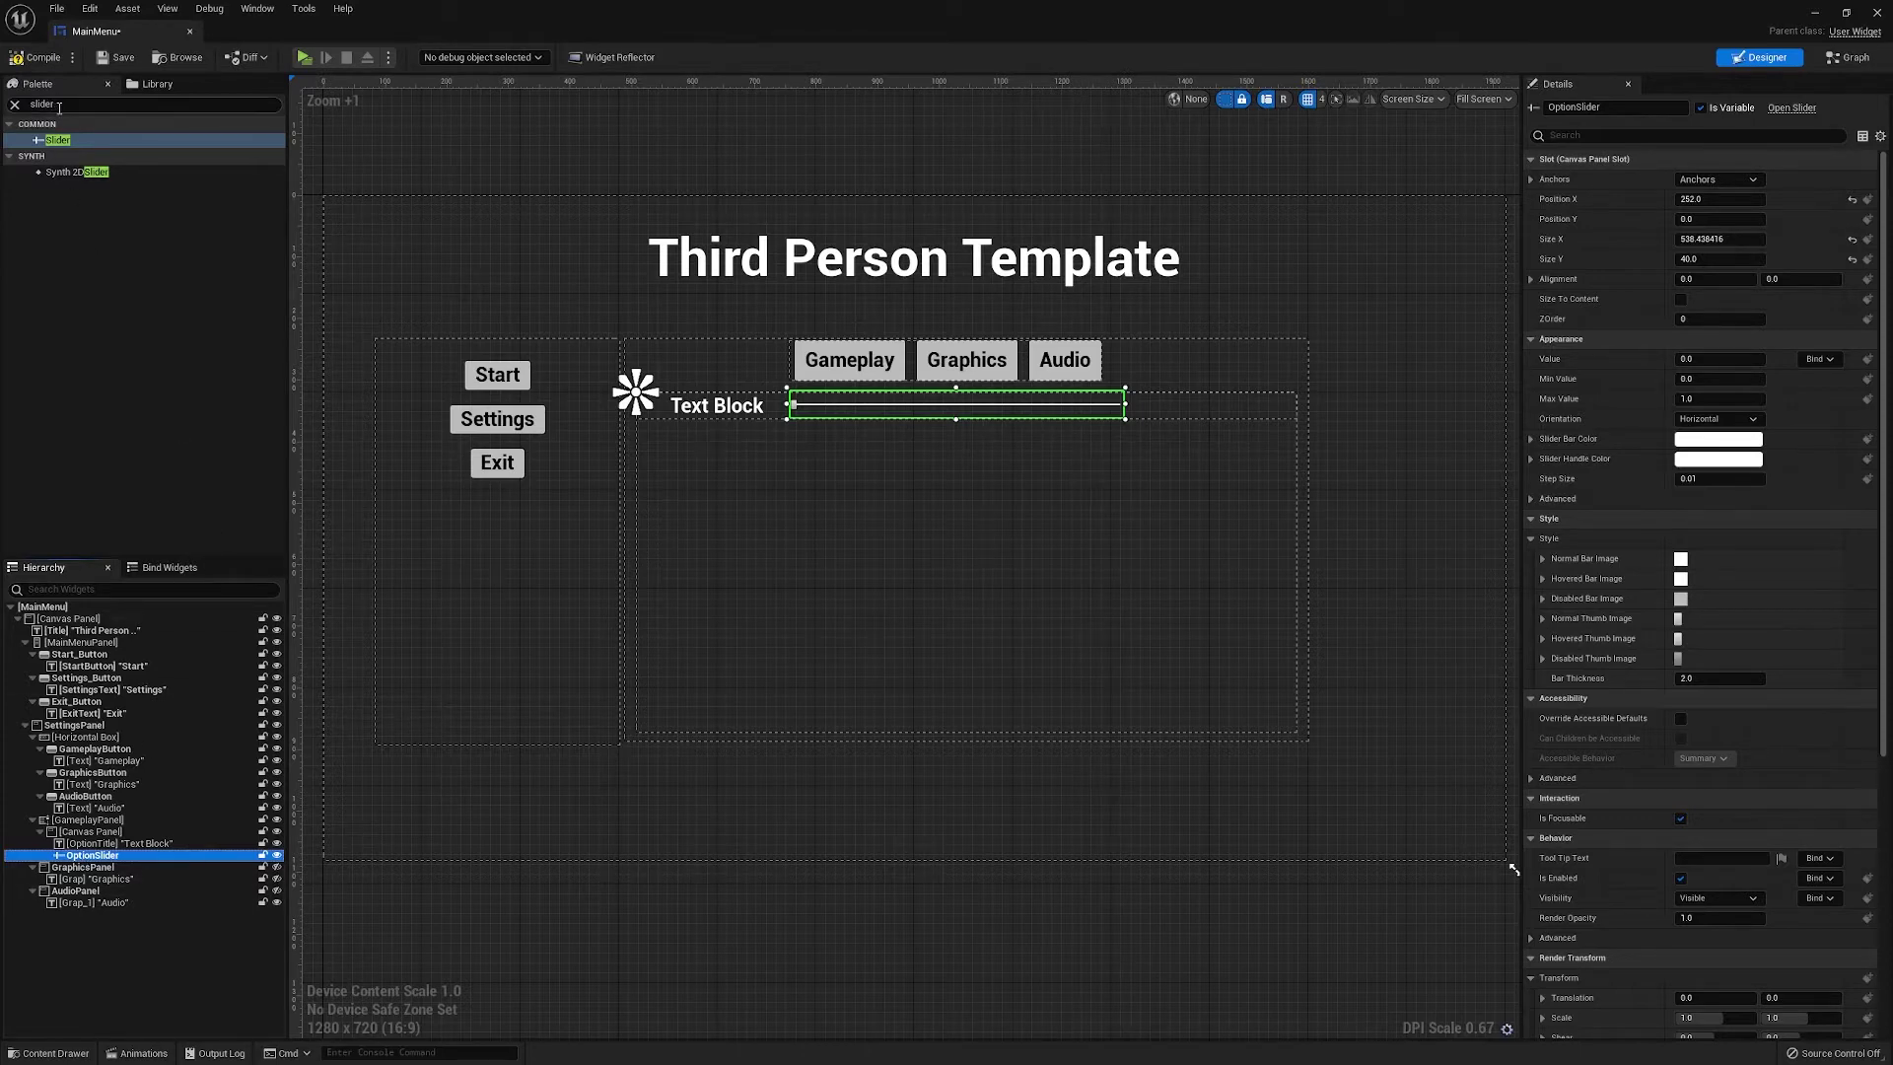
Add a Text widget after the slider in the same canvas panel, at about X 832, Y 4
{"action": "left_click", "coordinate": [17, 104]}
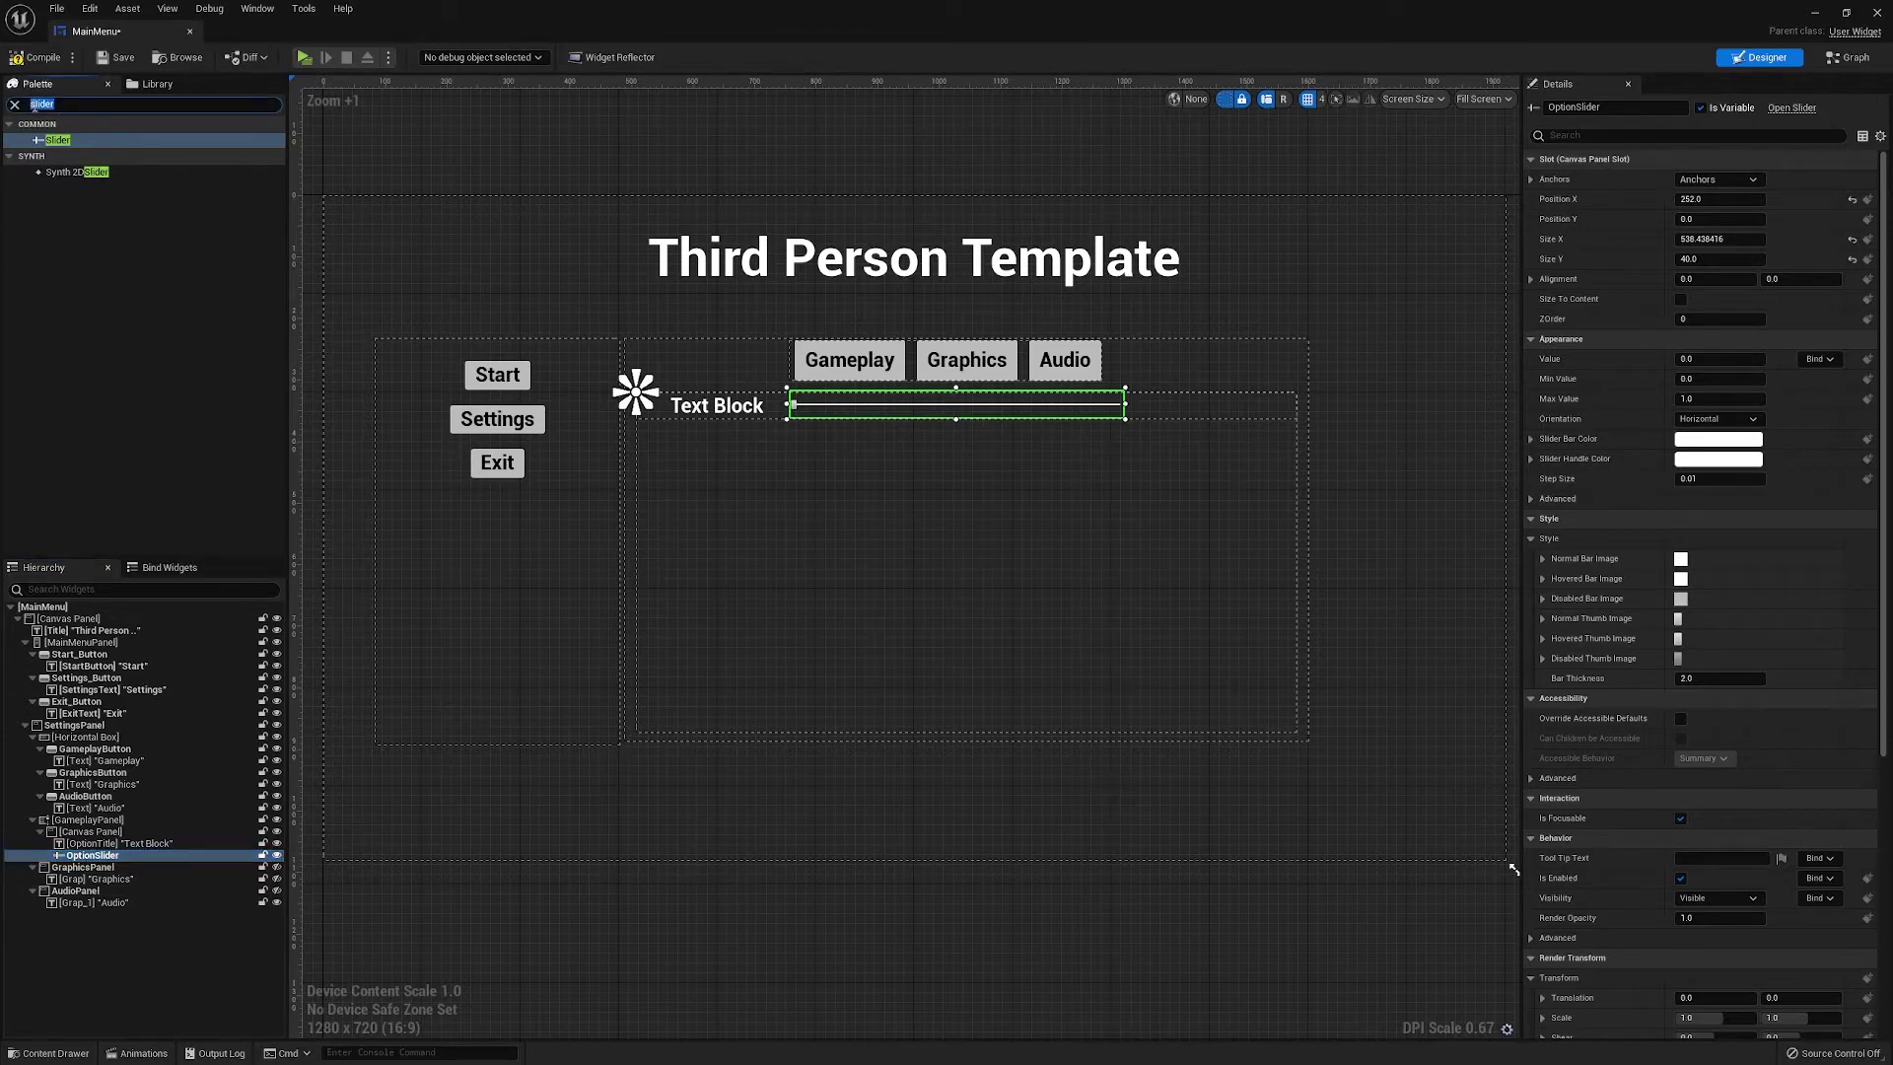
{"action": "type", "text": "text"}
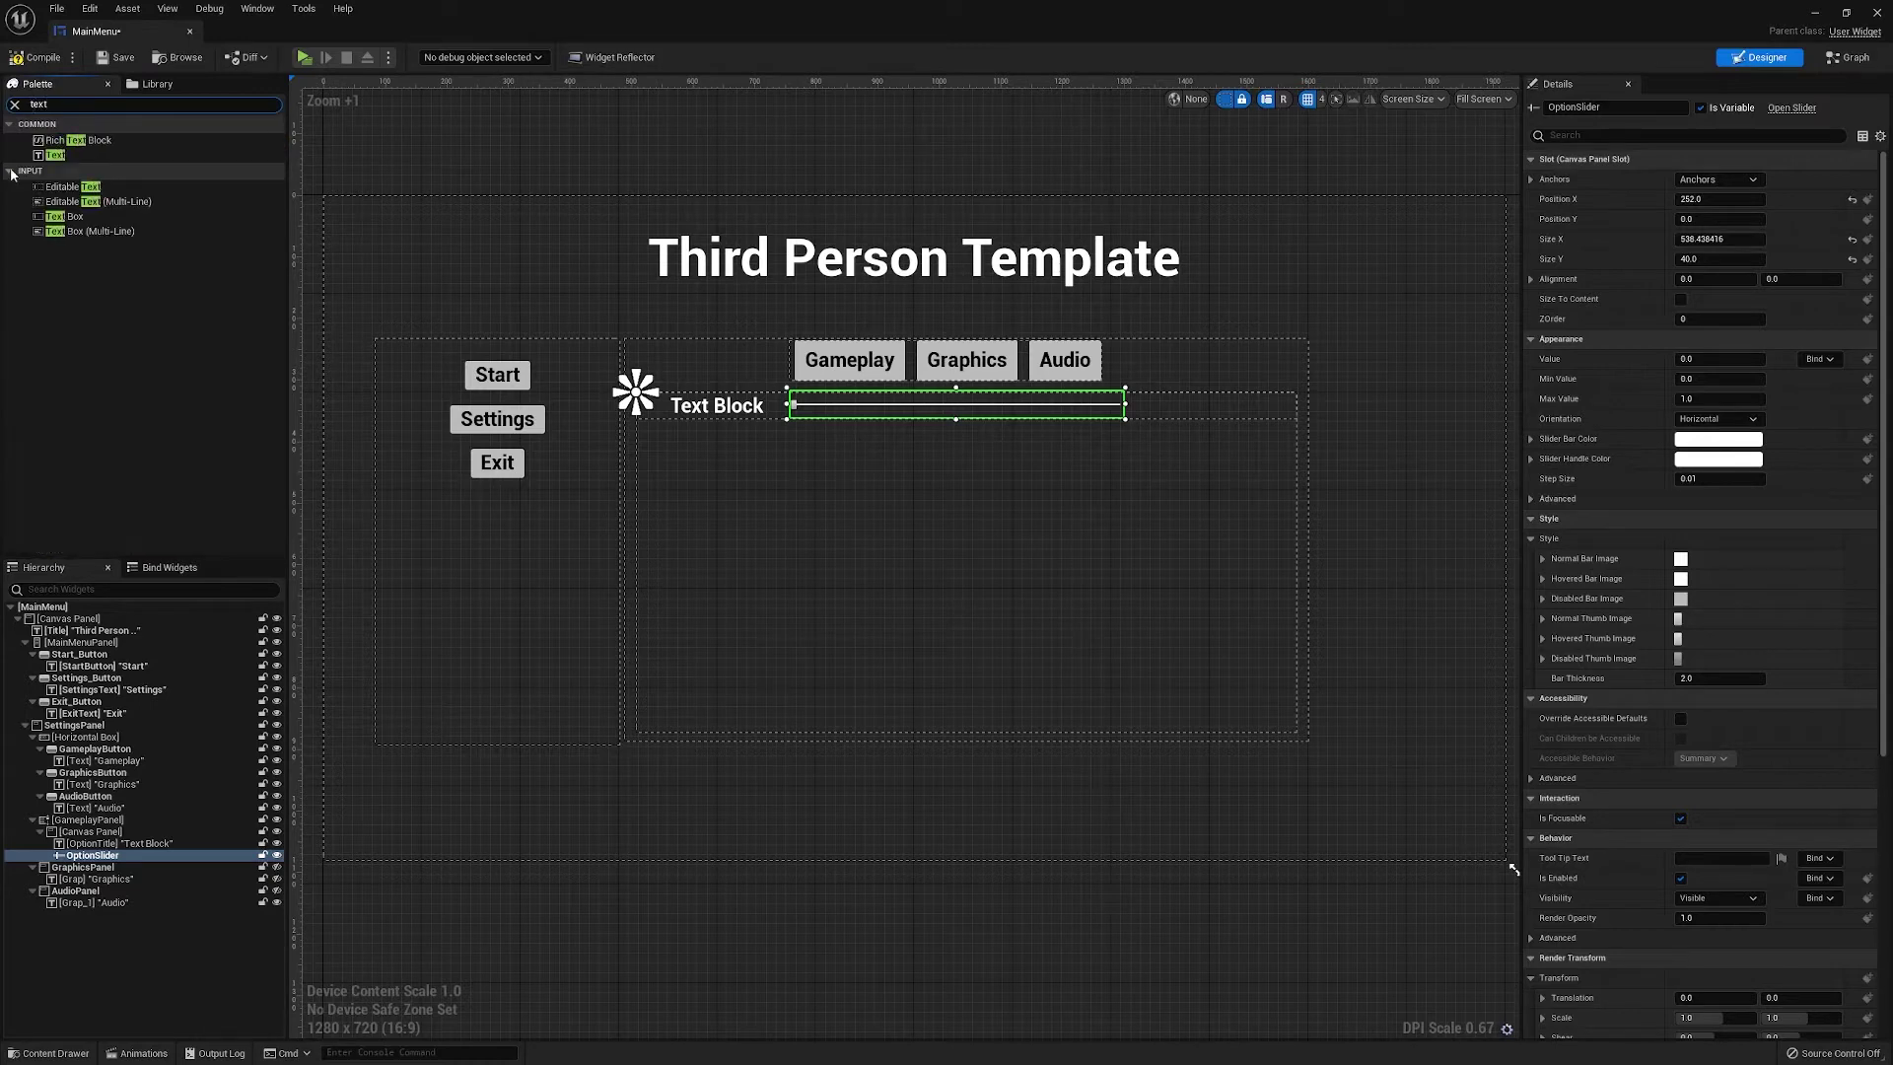
{"action": "left_click_drag", "start_coordinate": [55, 155], "coordinate": [1250, 454]}
{"action": "left_click_drag", "start_coordinate": [1164, 407], "coordinate": [1151, 404]}
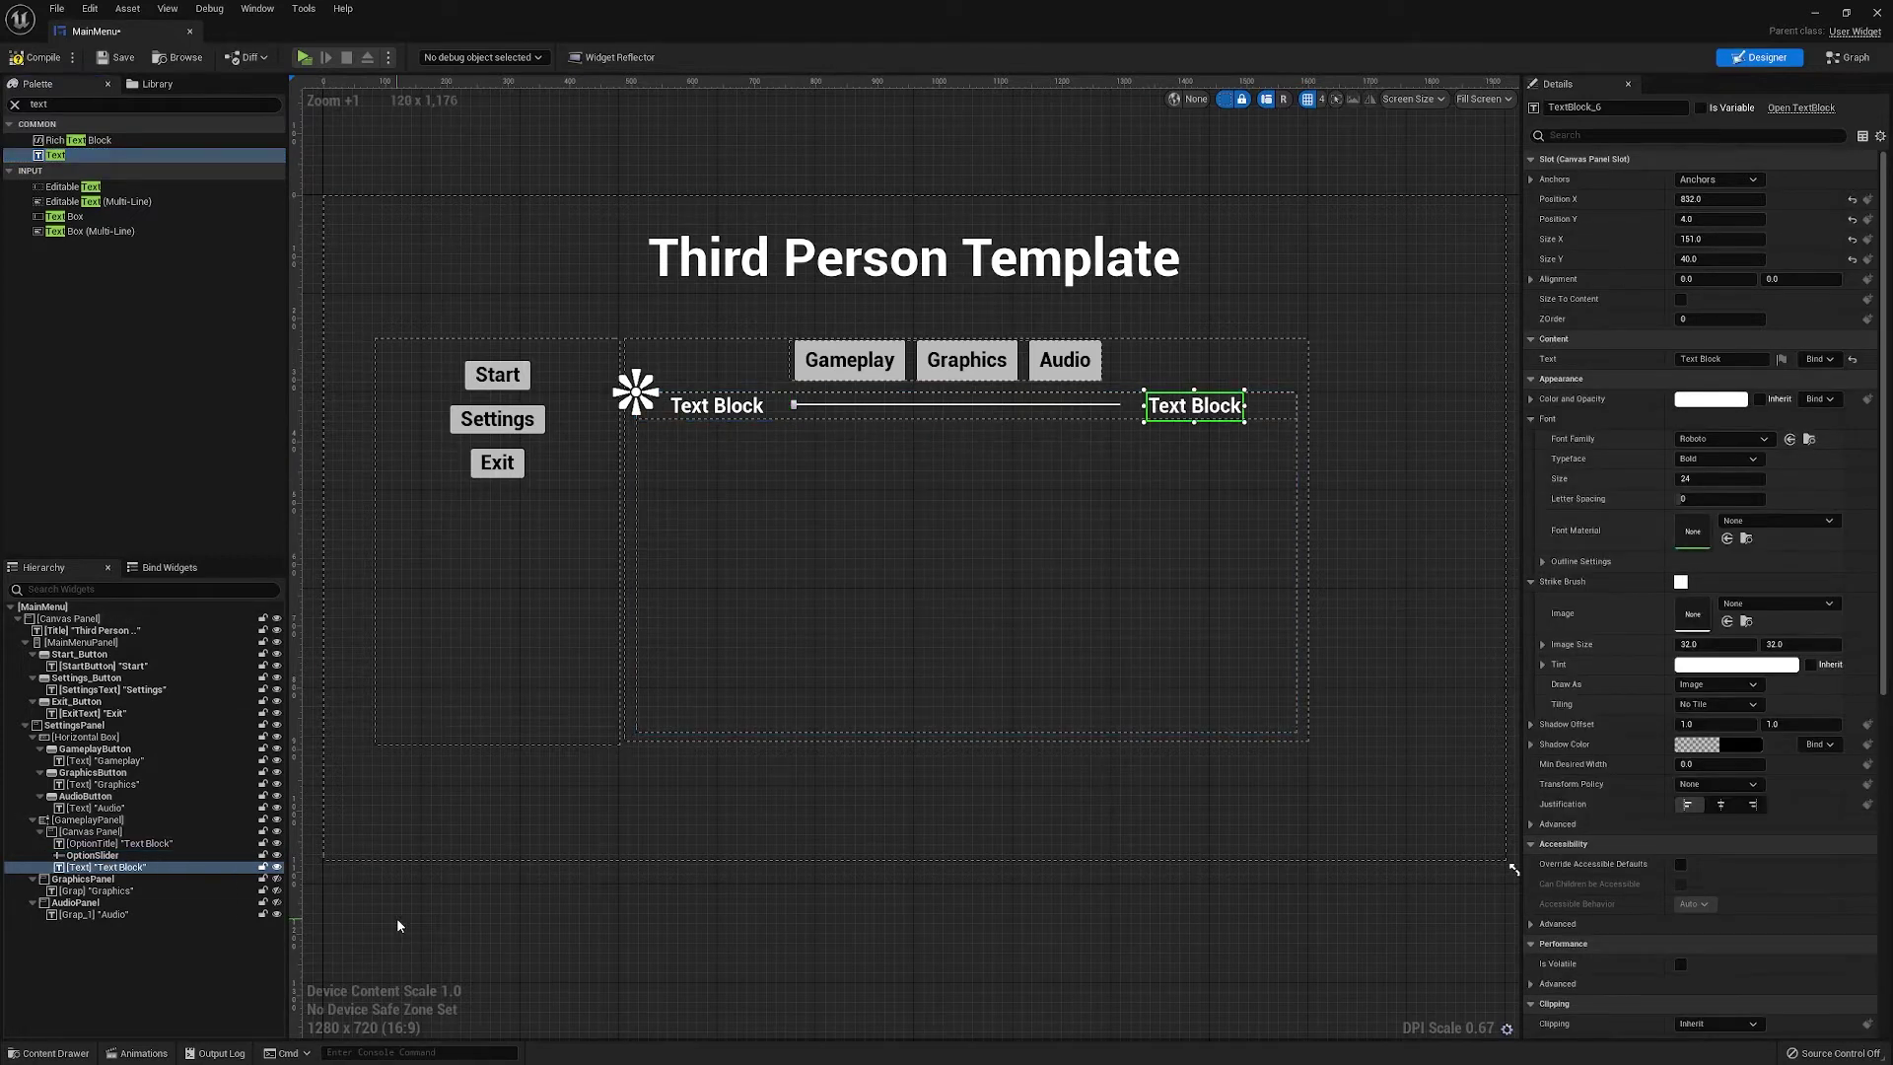
Rename the new text widget beside the slider OptionValue in the hierarchy
{"action": "left_click", "coordinate": [80, 867]}
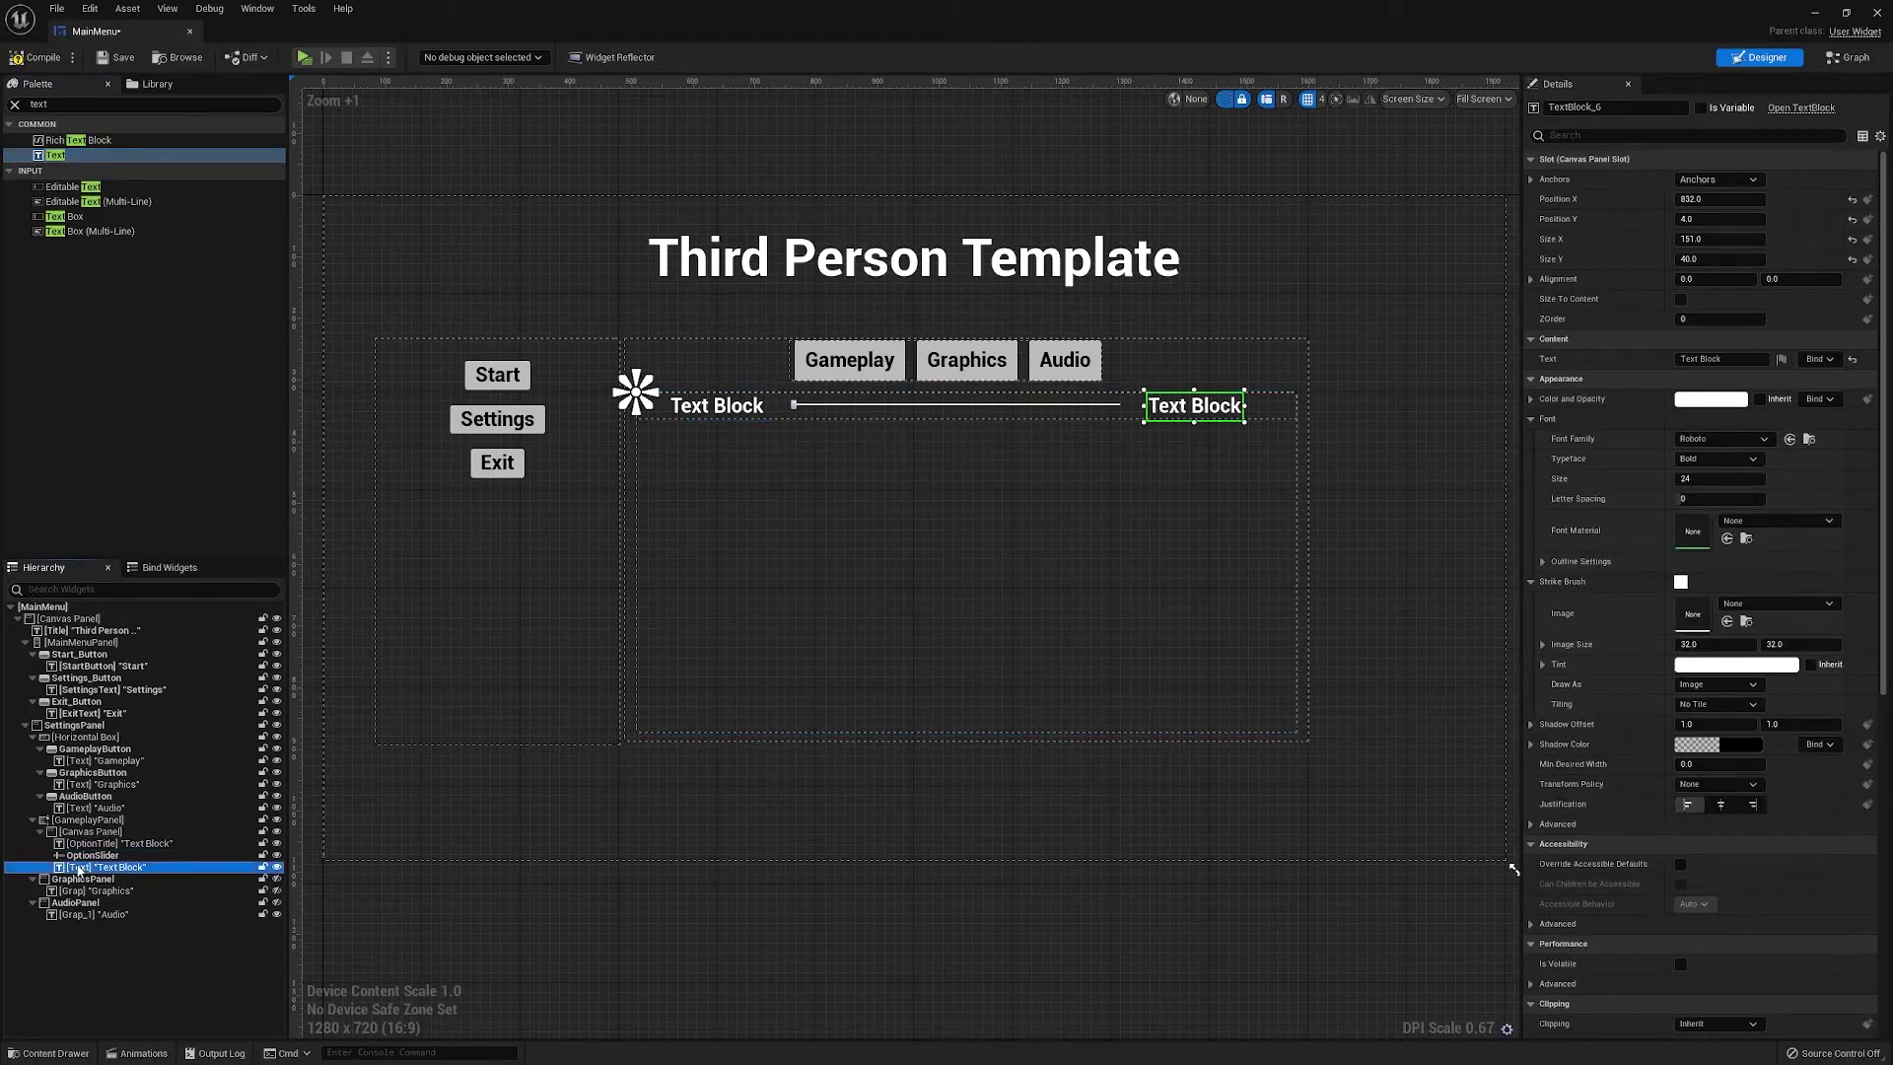
{"action": "left_click", "coordinate": [80, 868]}
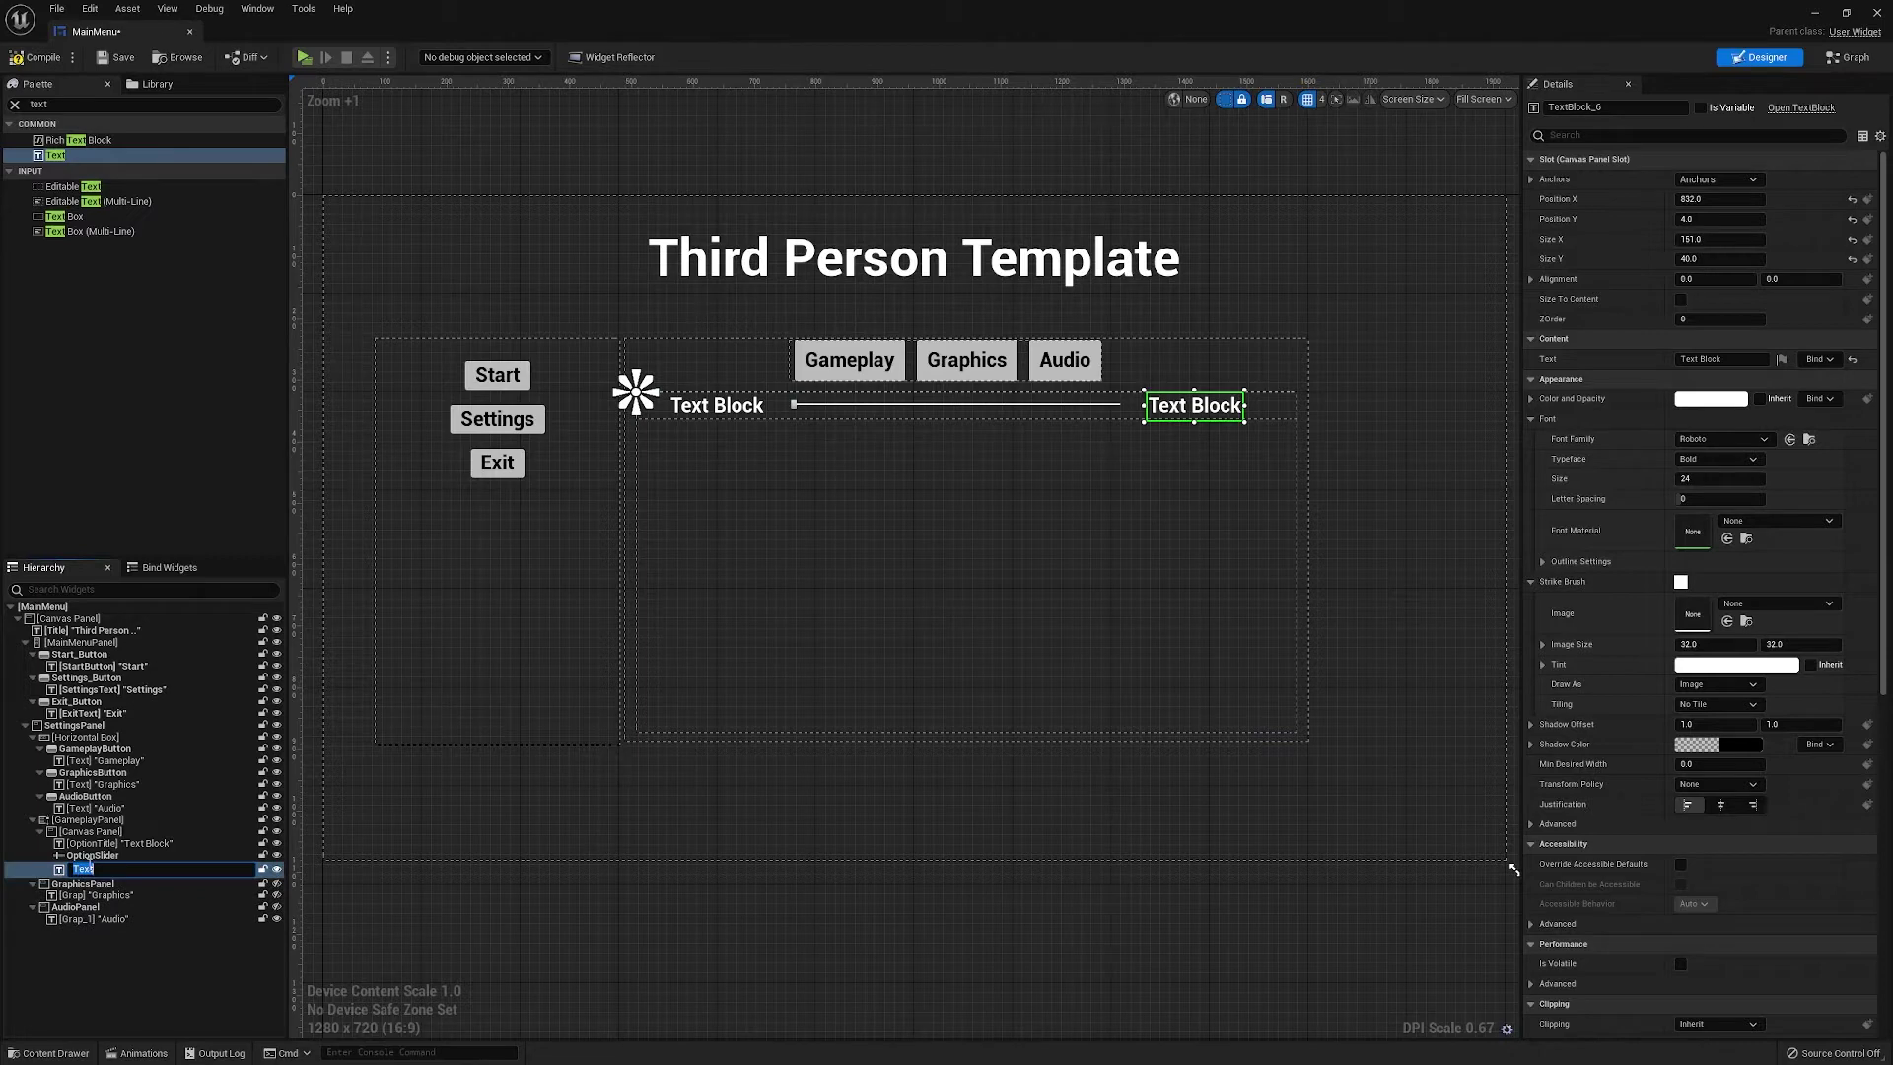
{"action": "type", "text": "0ption Value"}
{"action": "key", "text": "Return"}
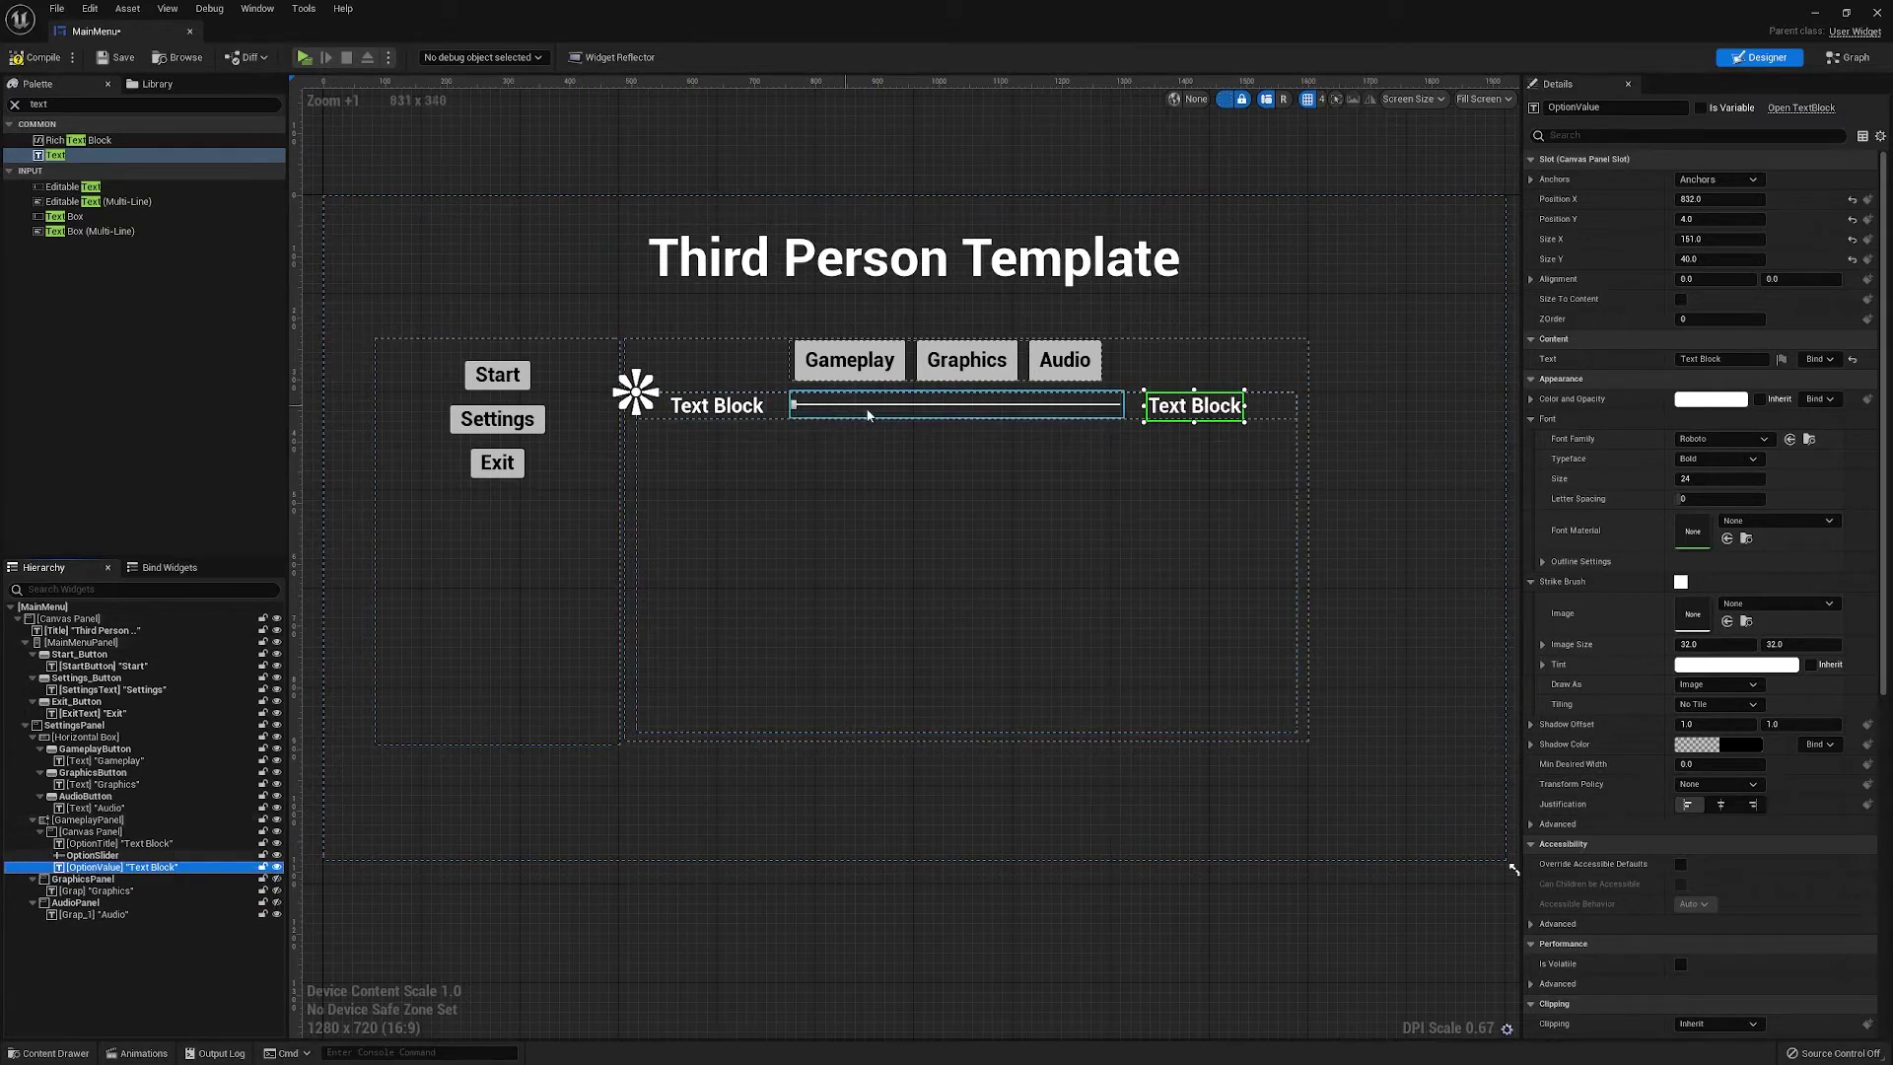
{"action": "left_click", "coordinate": [414, 1013]}
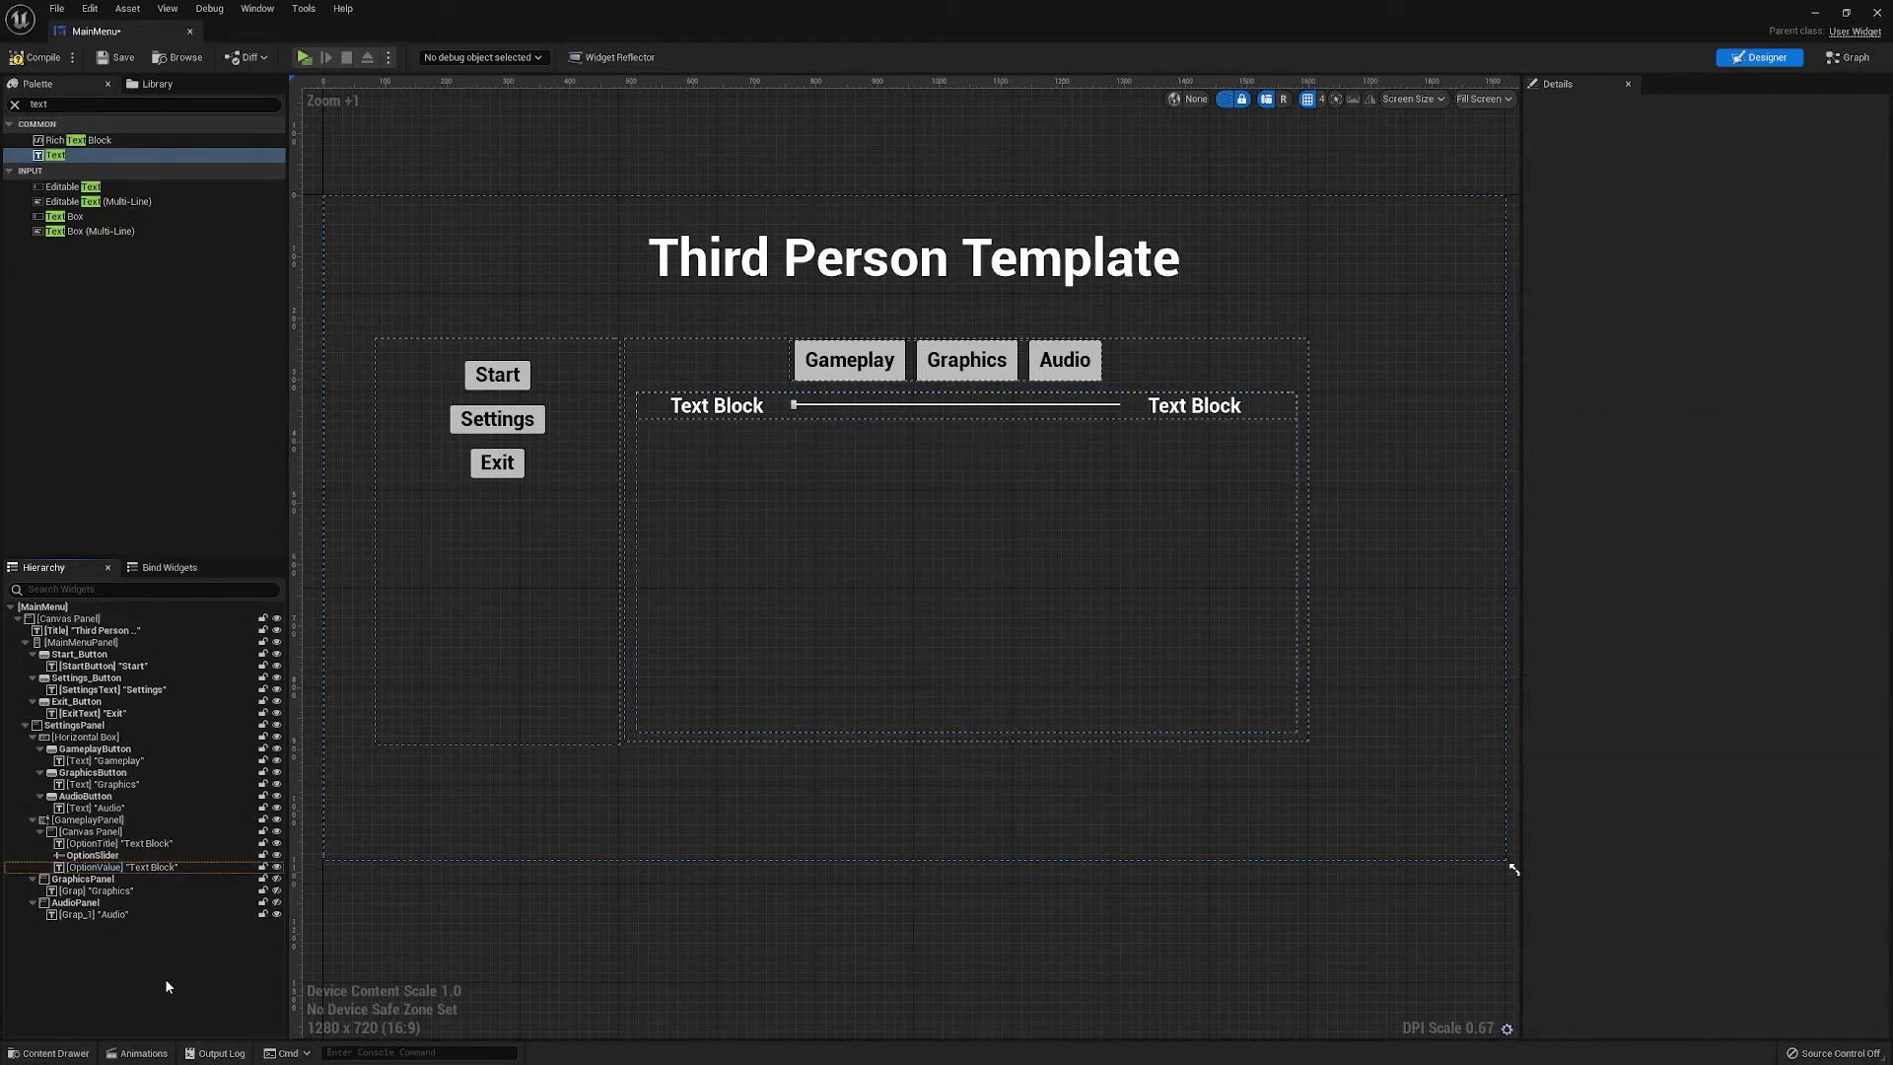
Rename the canvas panel holding the option title, slider and value OptionFormatSlider
{"action": "left_click", "coordinate": [82, 834]}
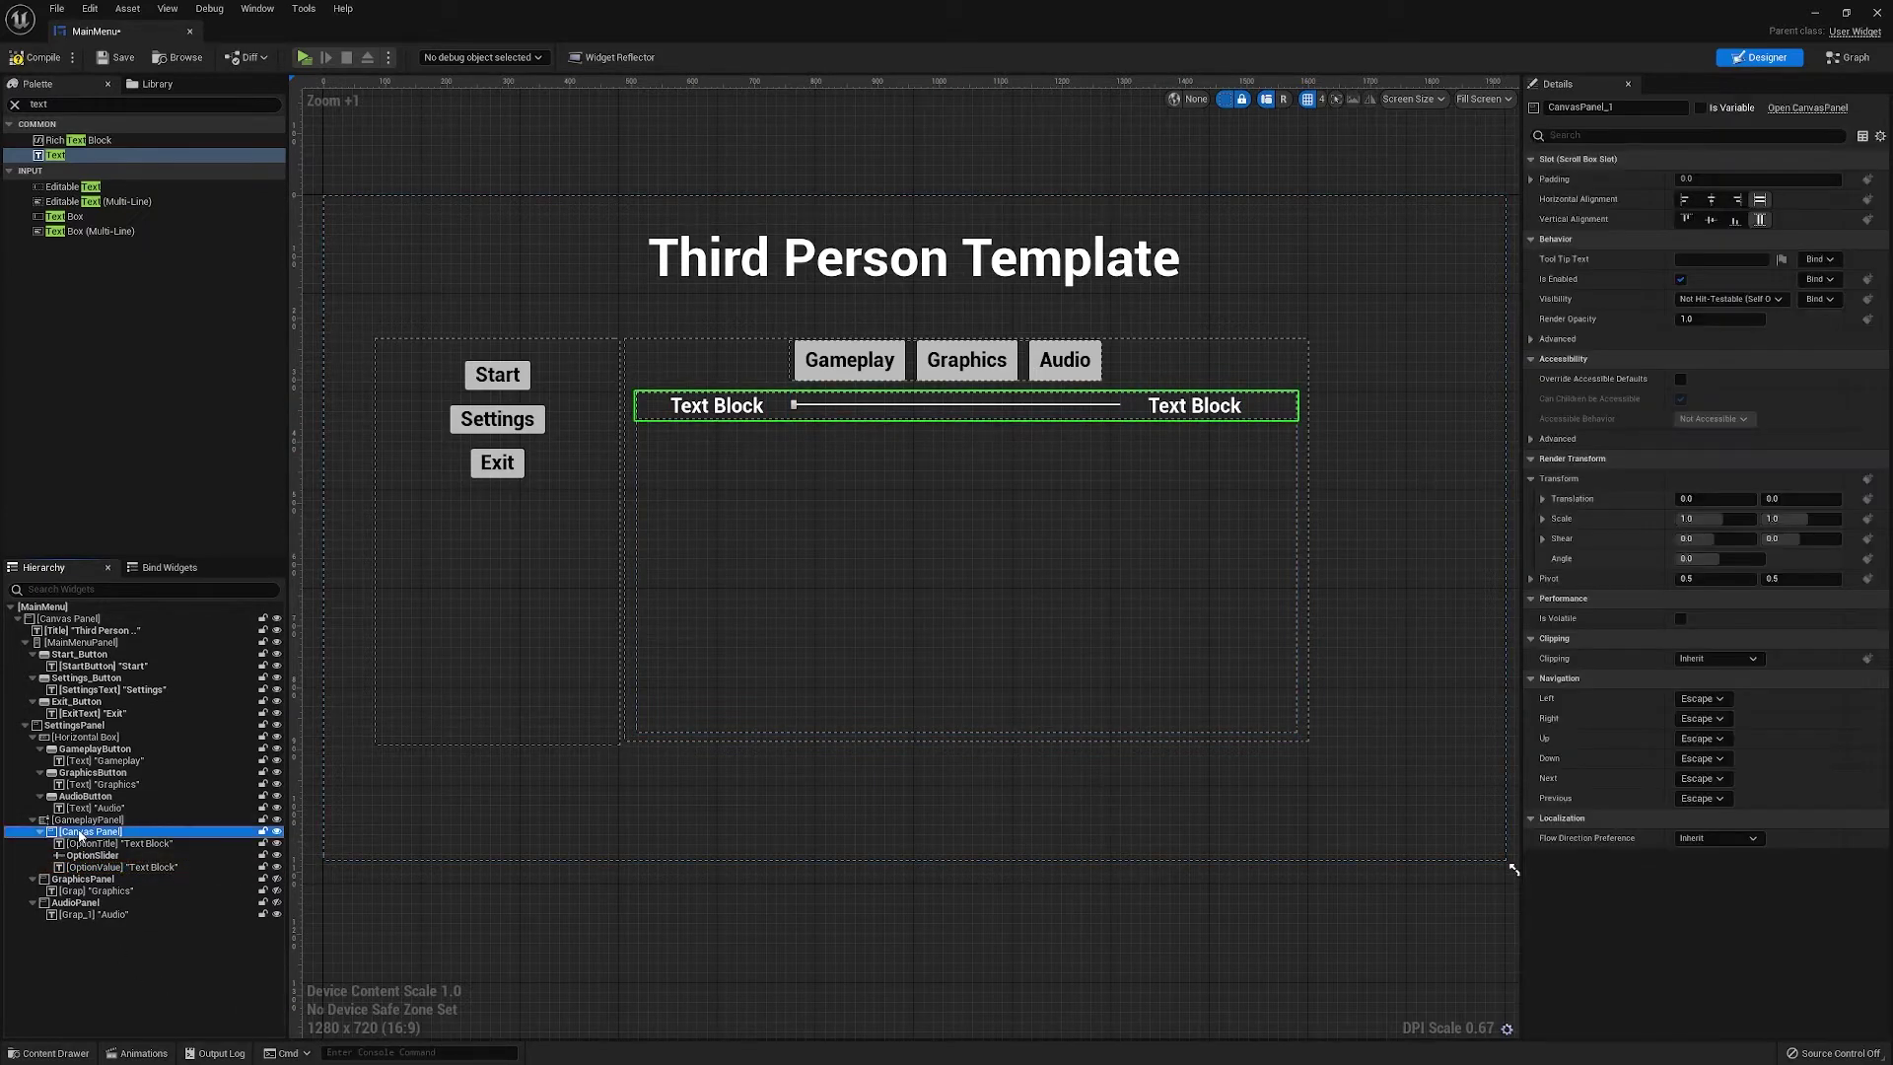
{"action": "left_click", "coordinate": [80, 836]}
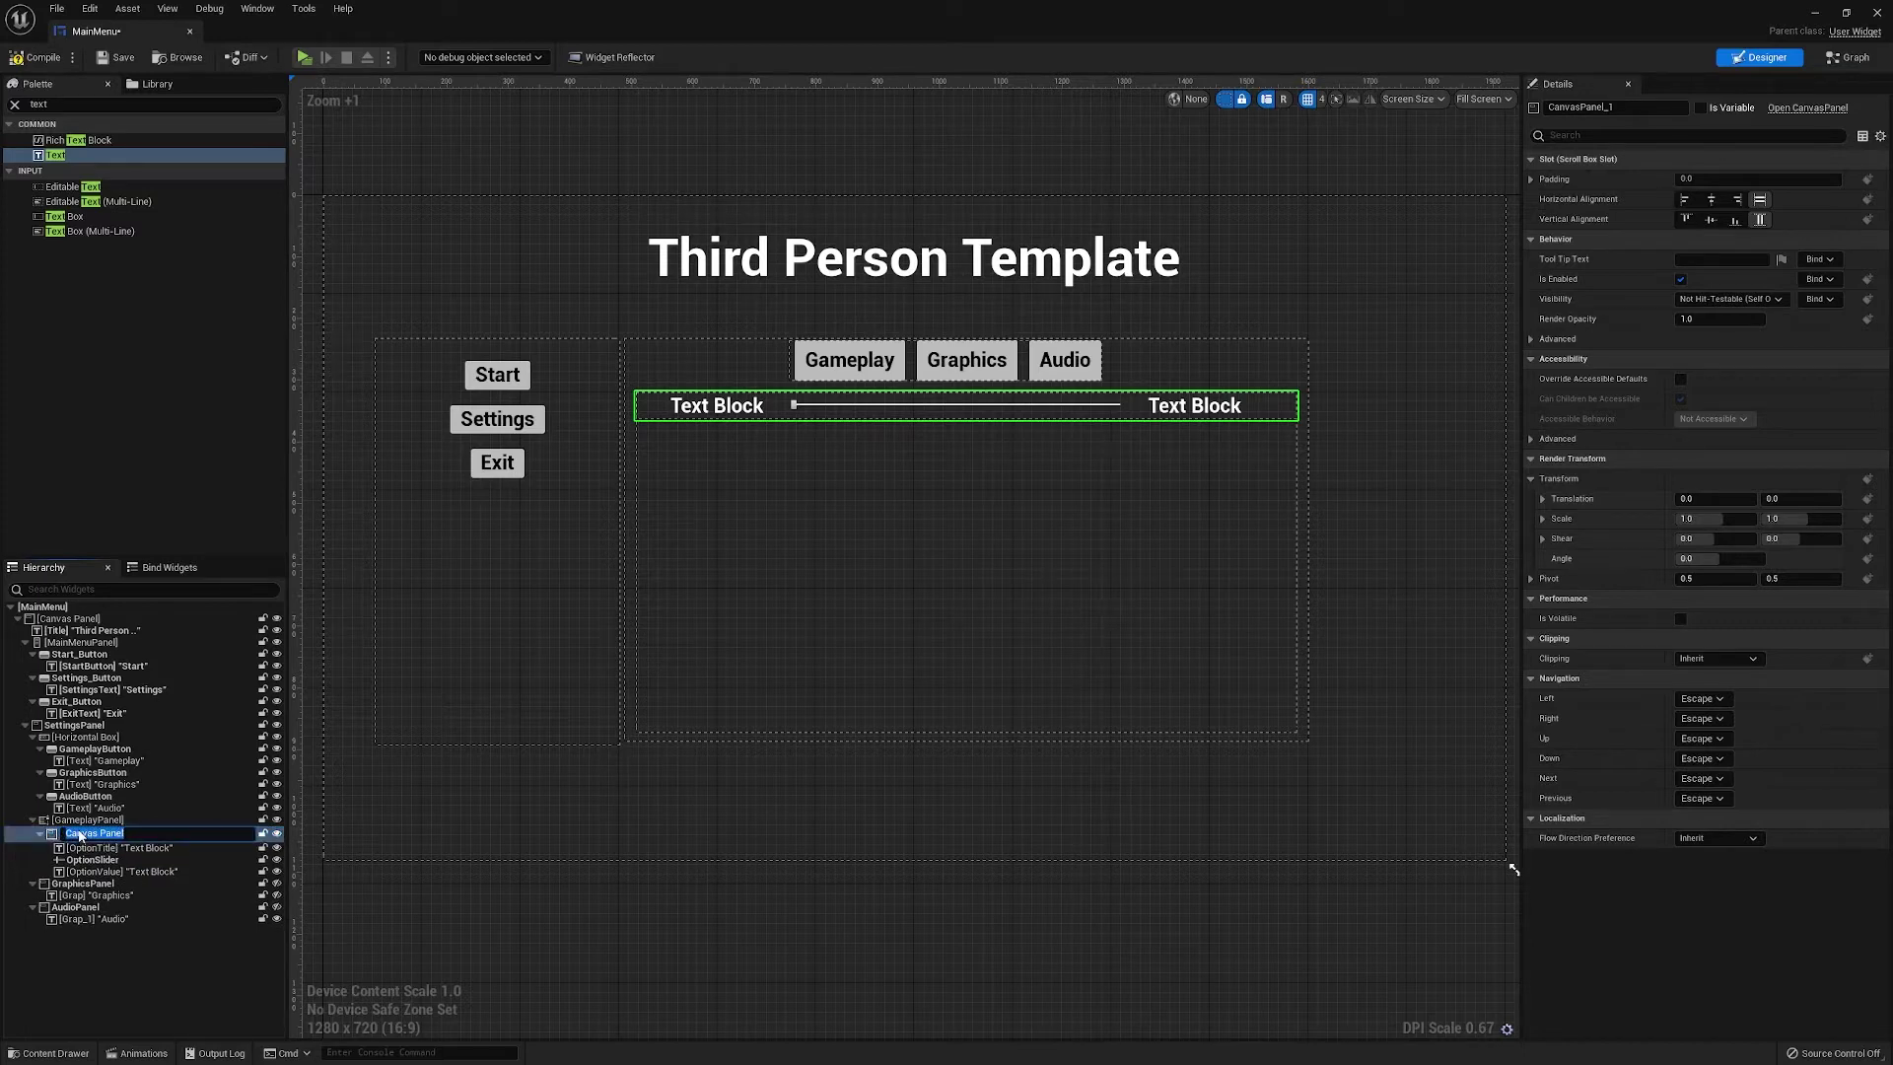
{"action": "type", "text": "Option Formaty"}
{"action": "type", "text": "Slider"}
{"action": "key", "text": "Return"}
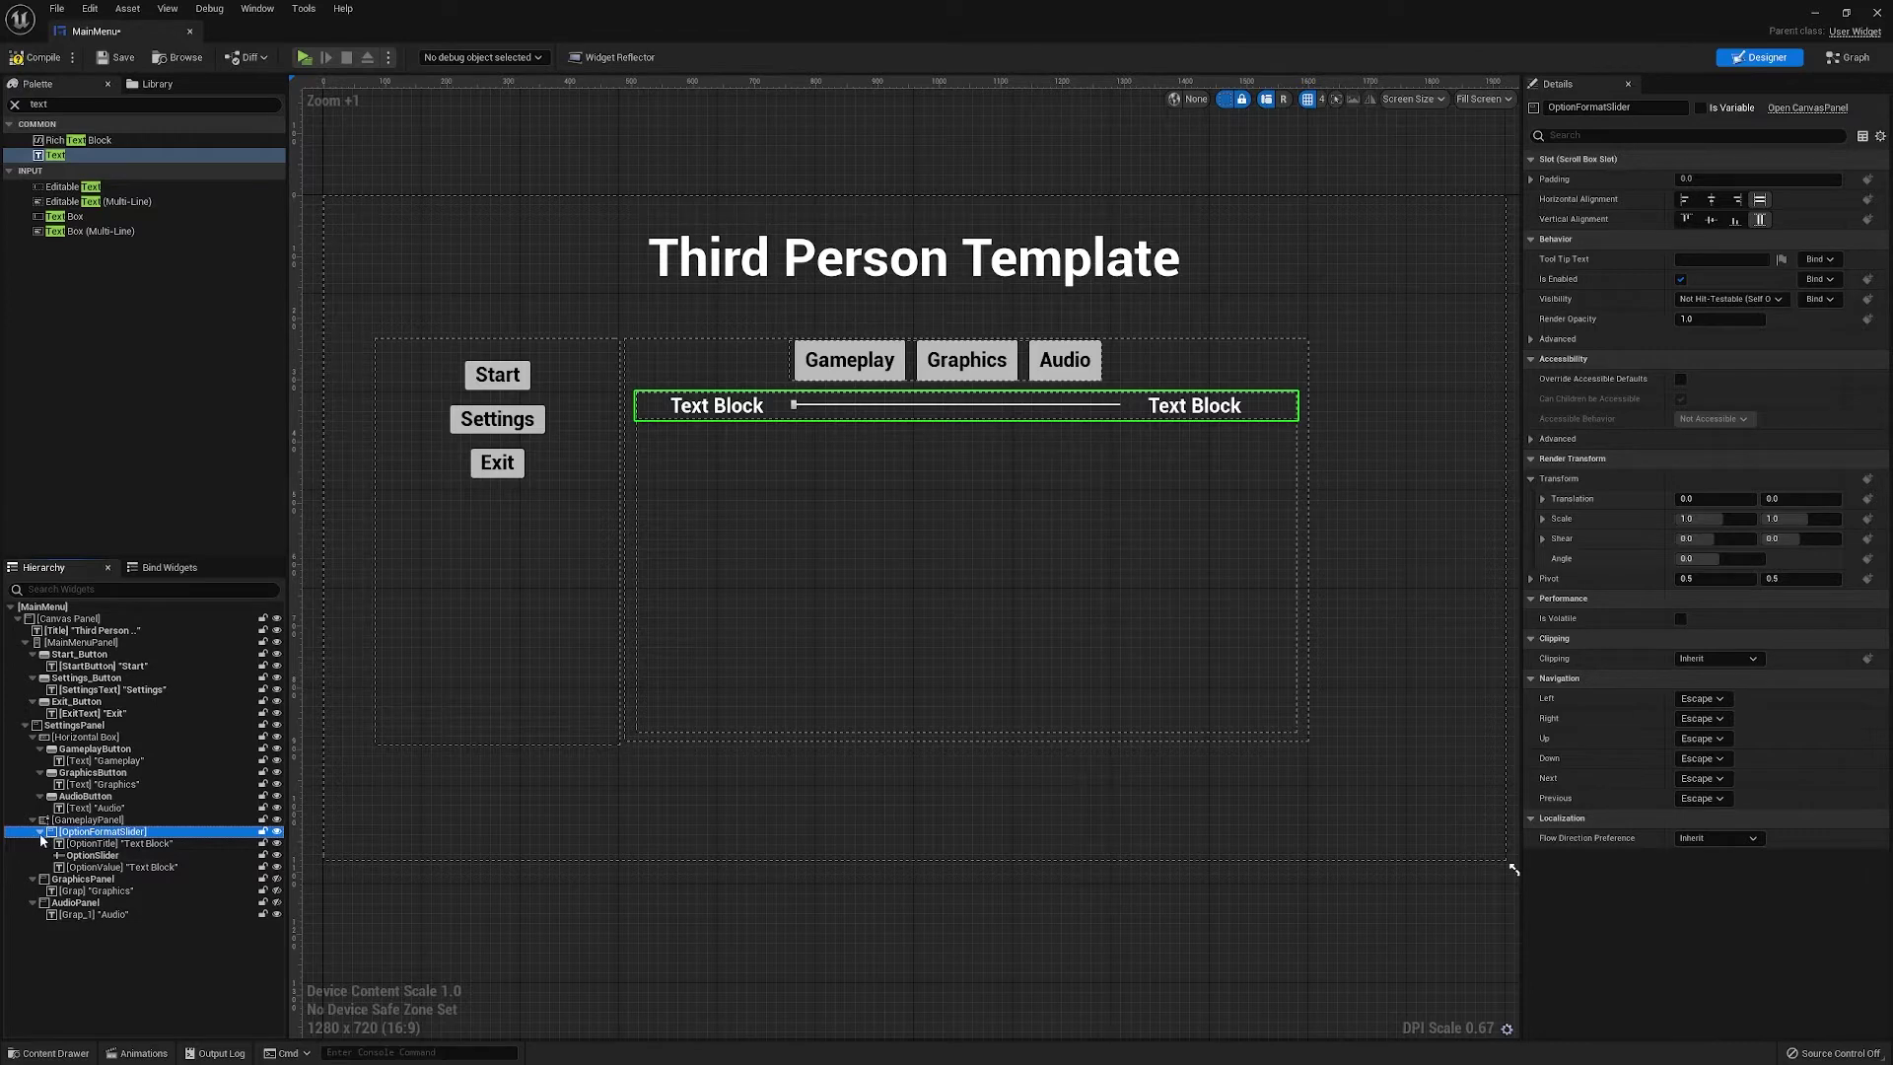
Duplicate the OptionFormatSlider panel to create a second option row in GameplayPanel
{"action": "left_click", "coordinate": [40, 832]}
{"action": "right_click", "coordinate": [88, 836]}
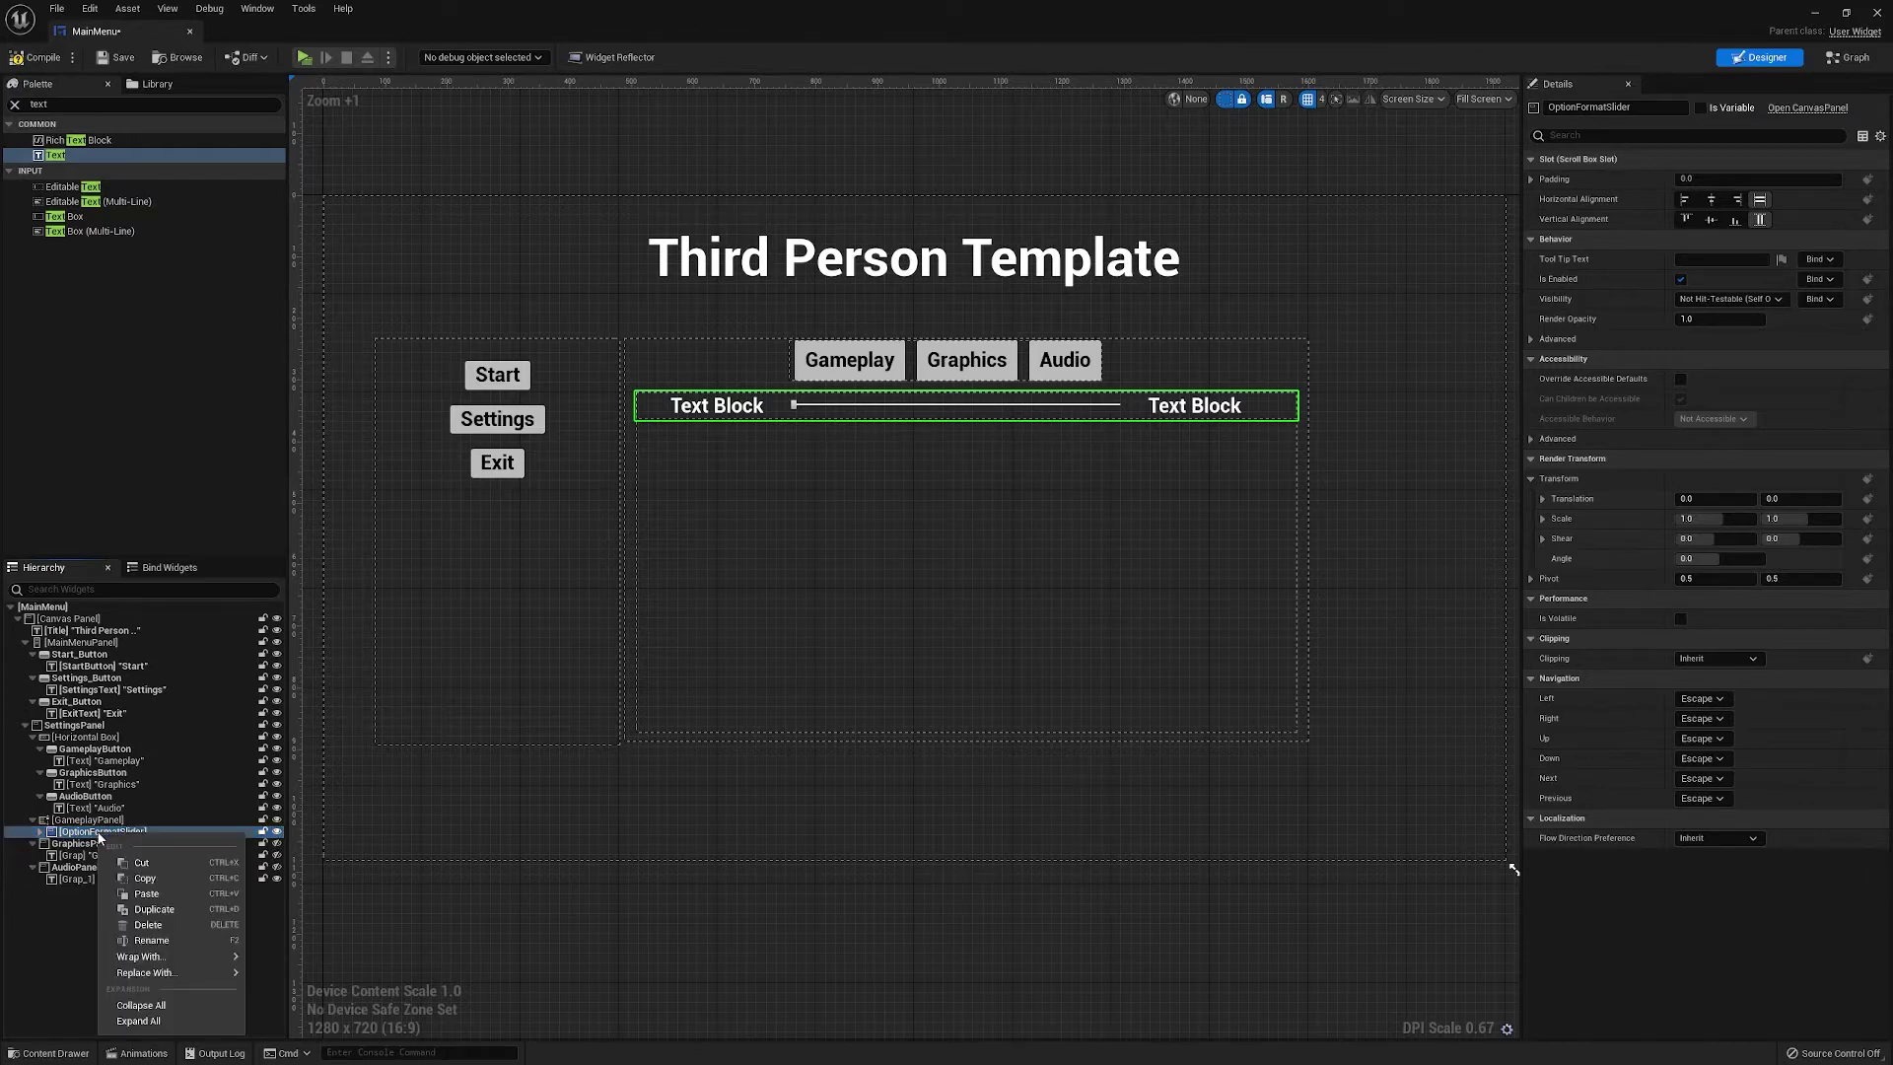
{"action": "left_click", "coordinate": [156, 911]}
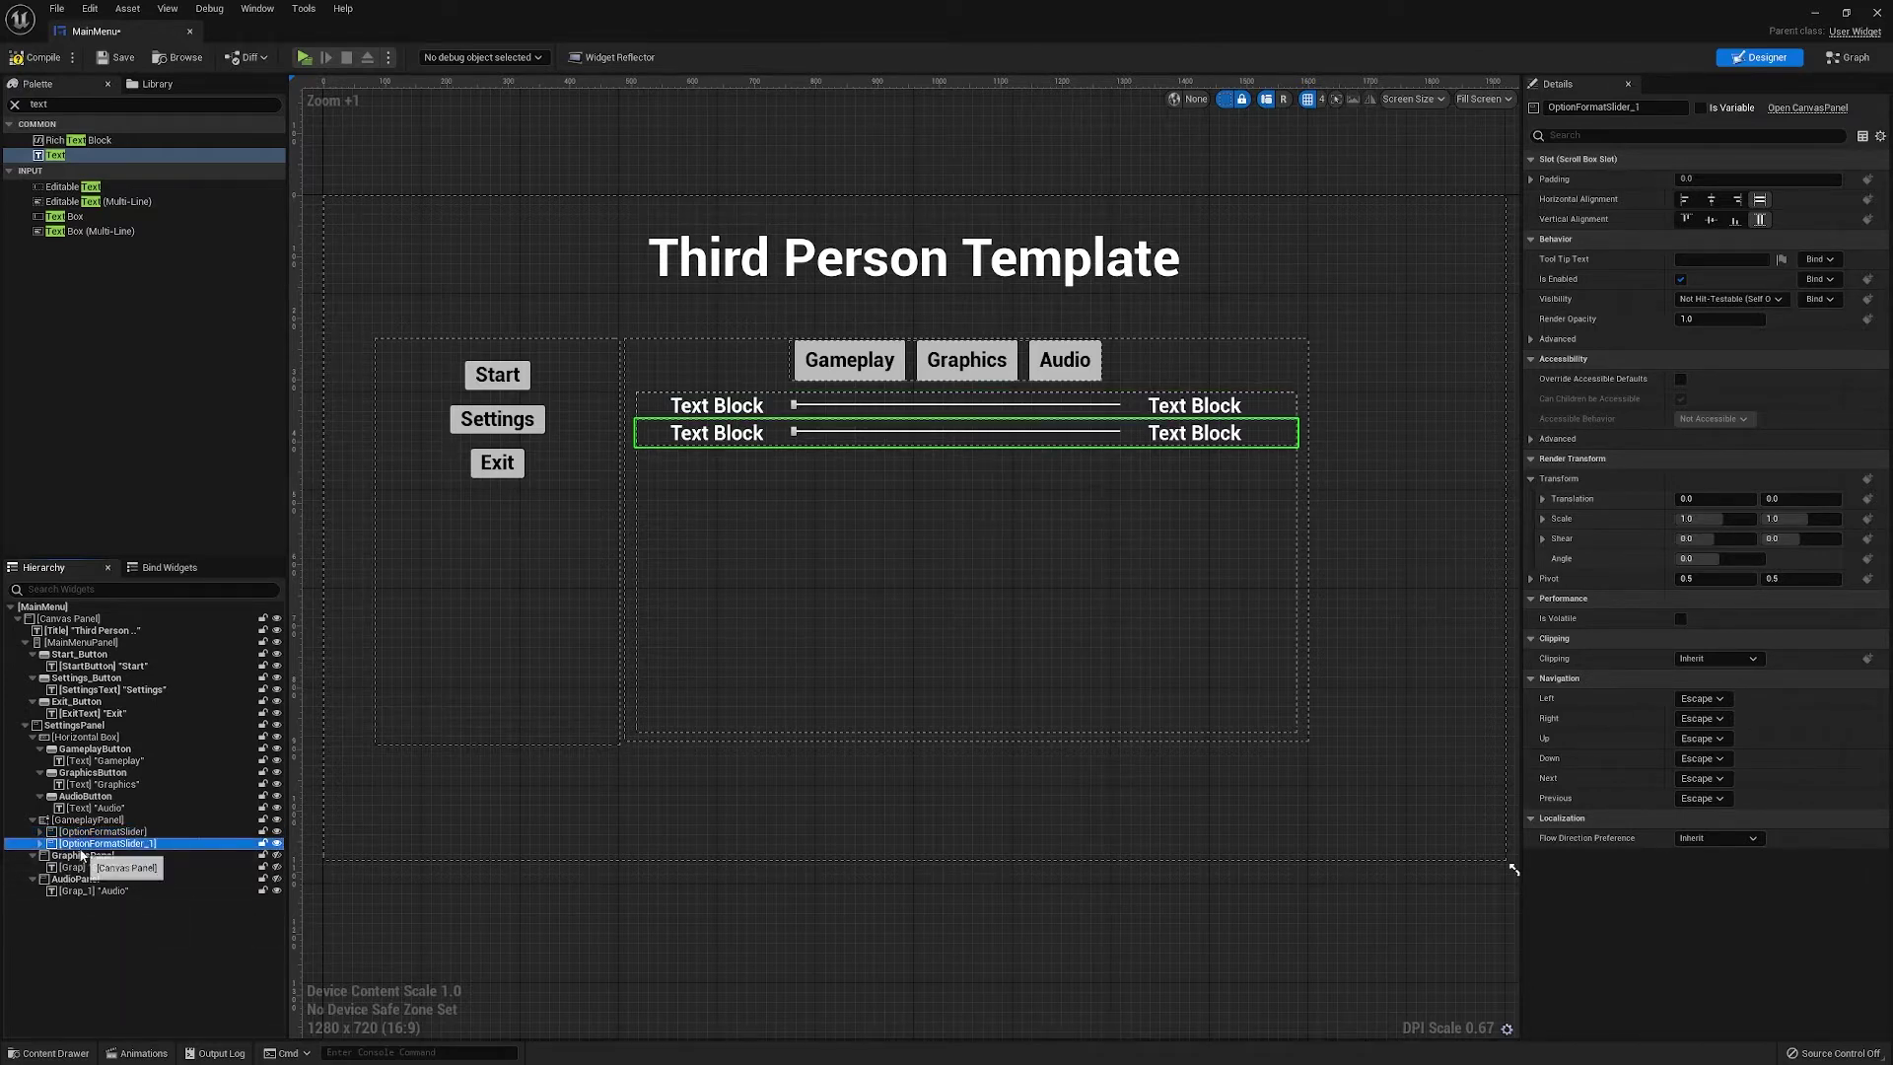
{"action": "right_click", "coordinate": [87, 846]}
{"action": "left_click", "coordinate": [148, 923]}
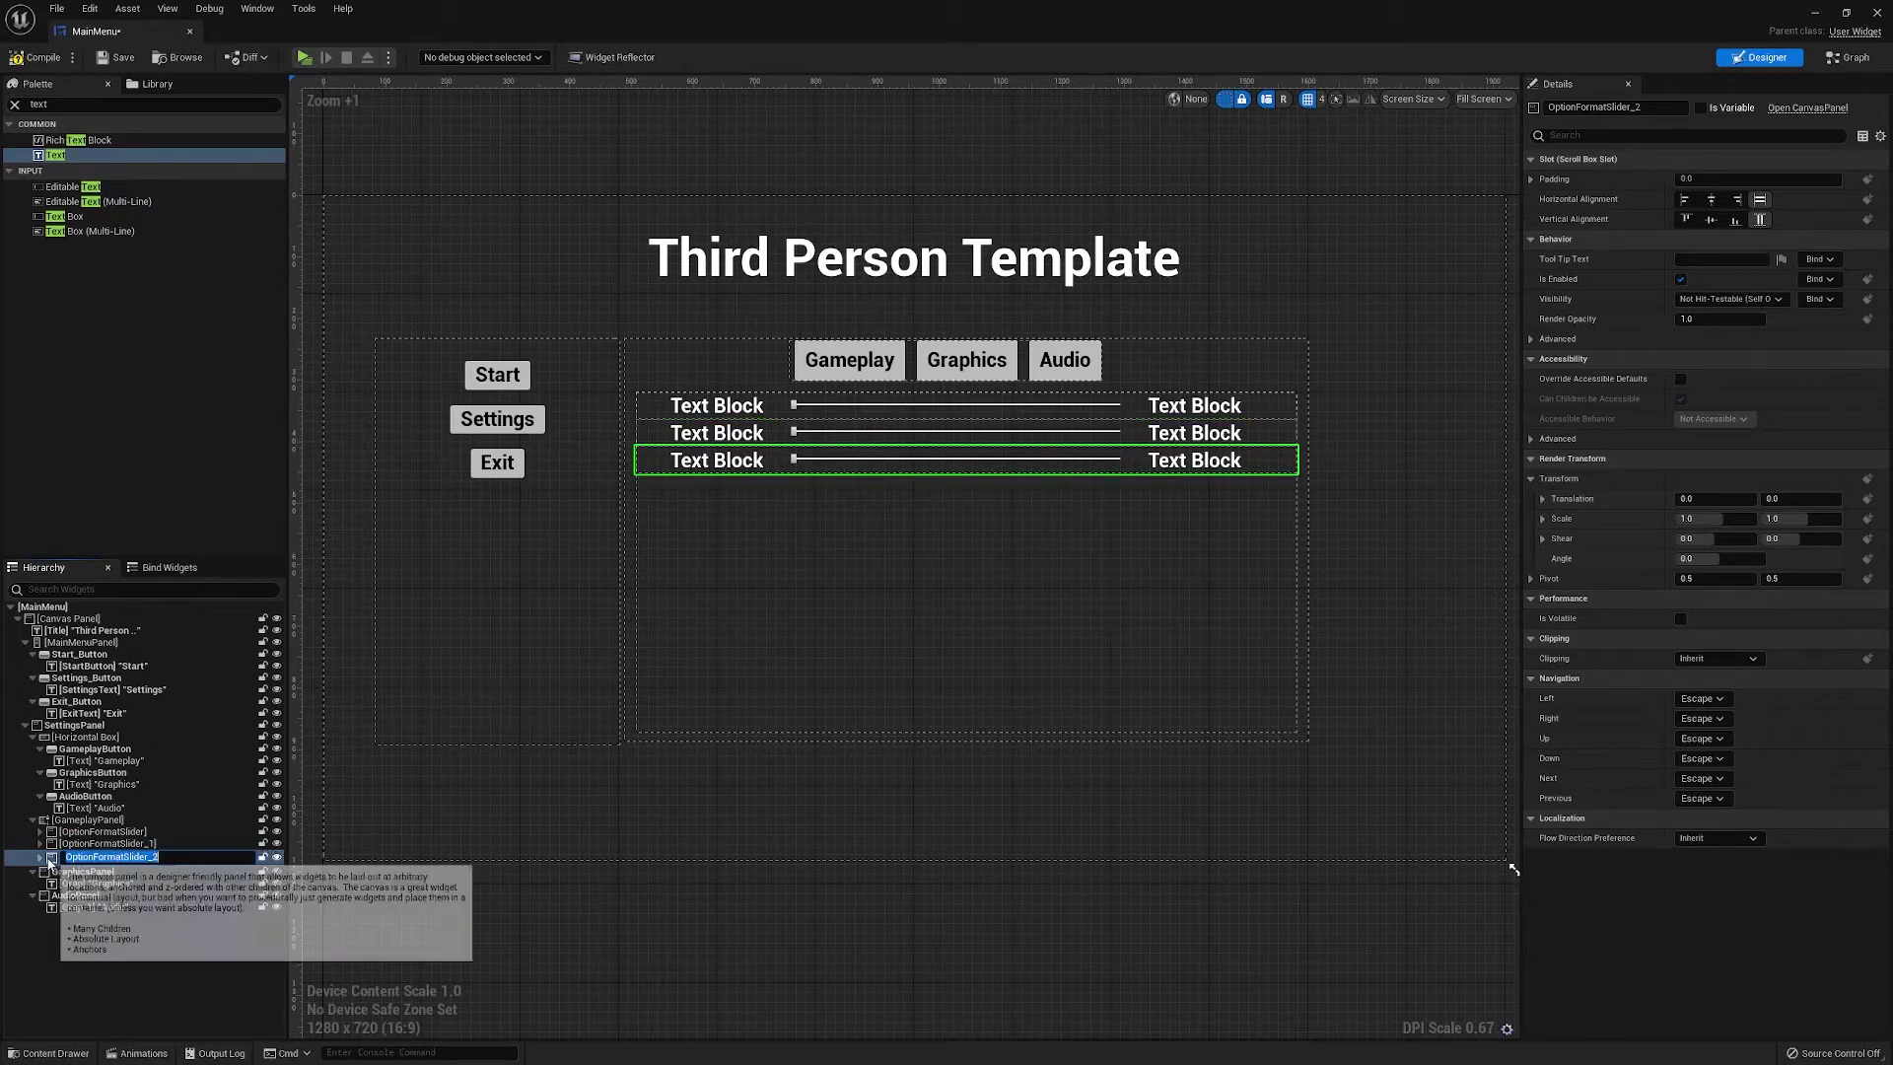
{"action": "key", "text": "Delete"}
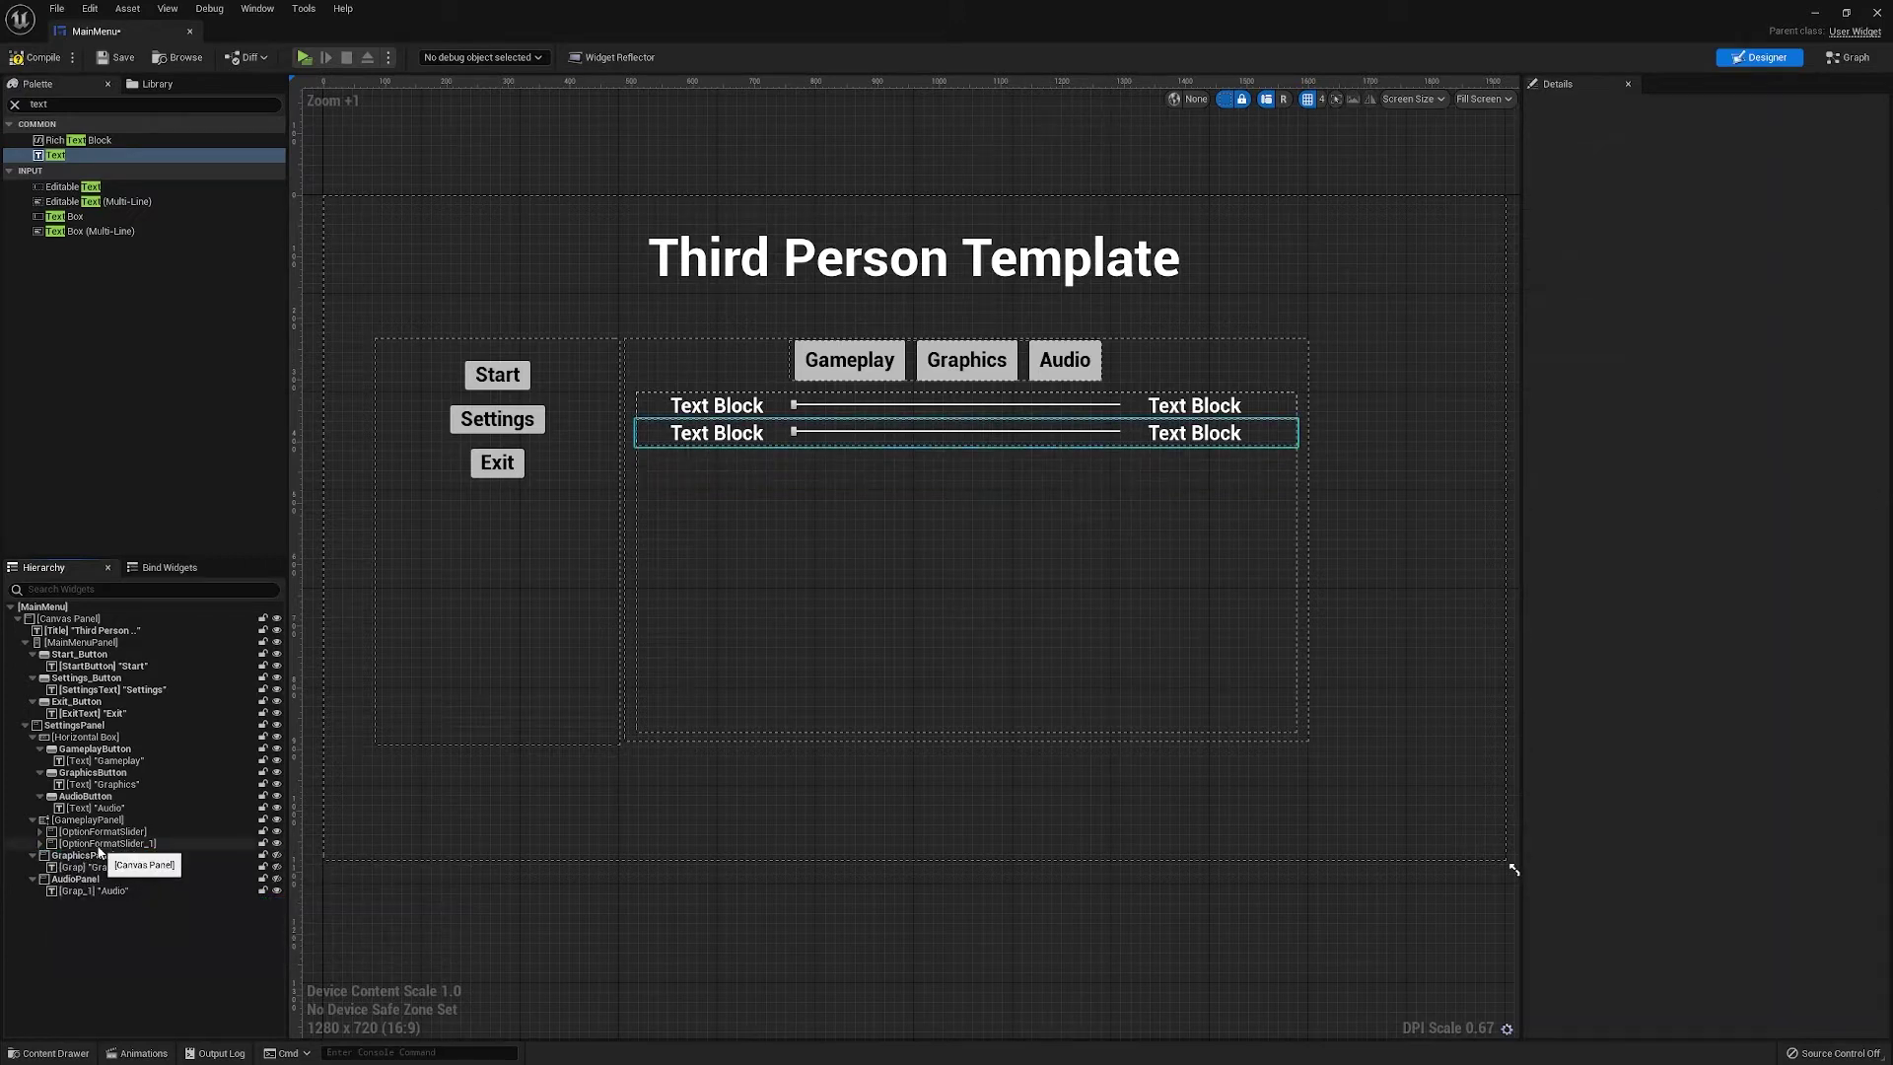
Set the text of the first row's OptionTitle to "Sensitity X"
{"action": "left_click", "coordinate": [98, 845]}
{"action": "left_click", "coordinate": [123, 833]}
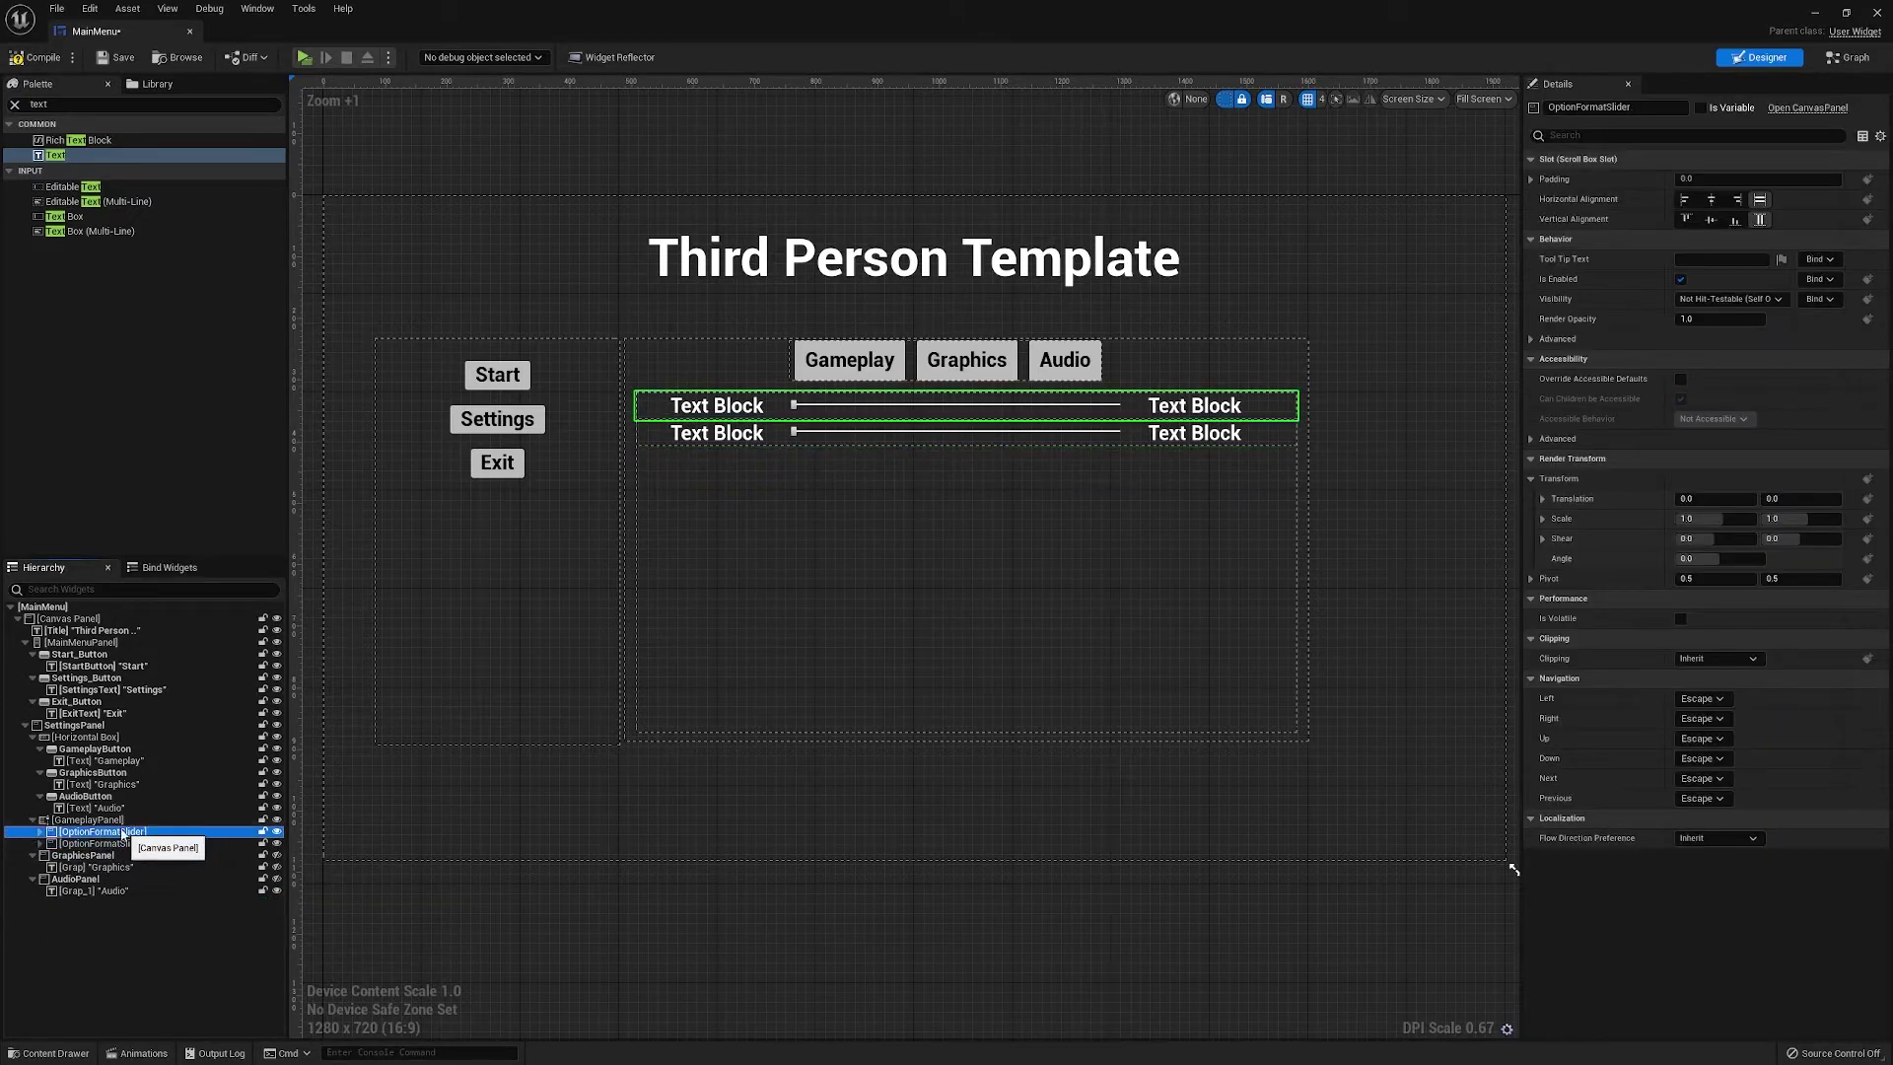
{"action": "left_click", "coordinate": [39, 833]}
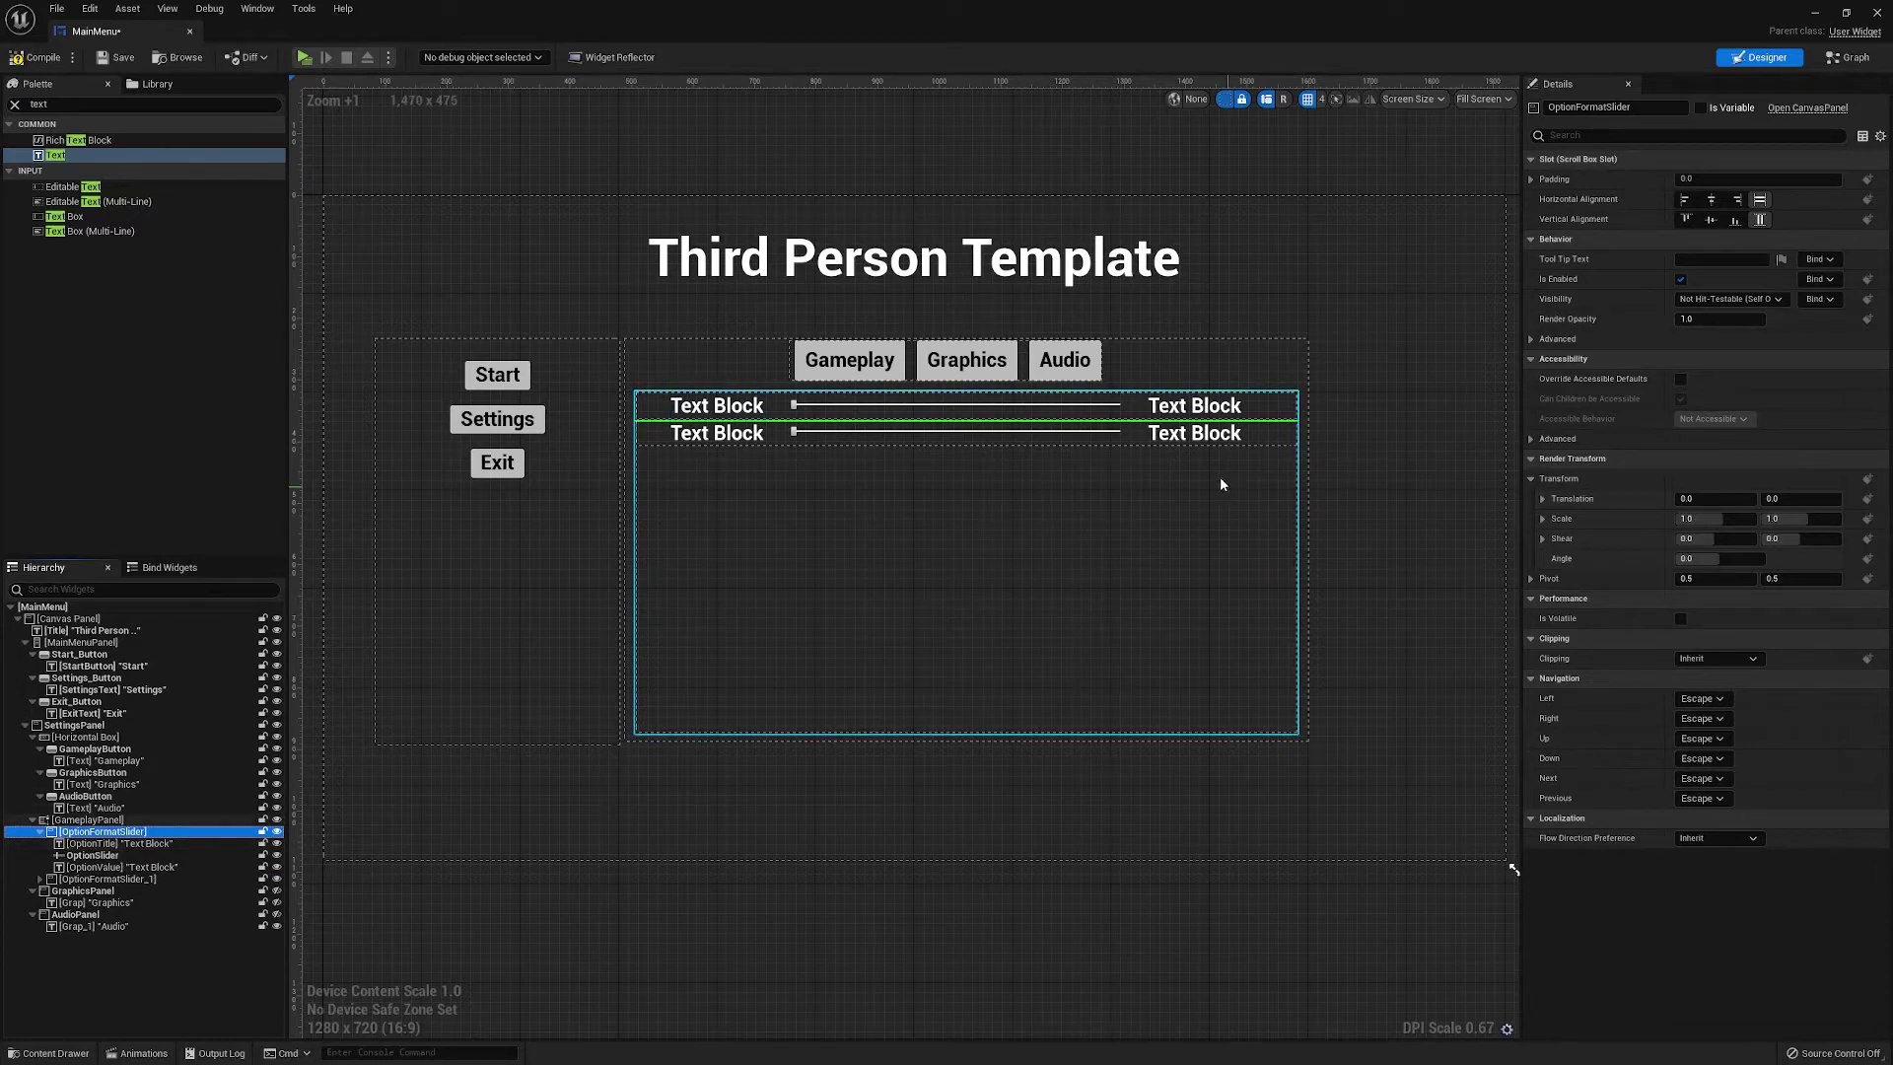
{"action": "left_click", "coordinate": [719, 410]}
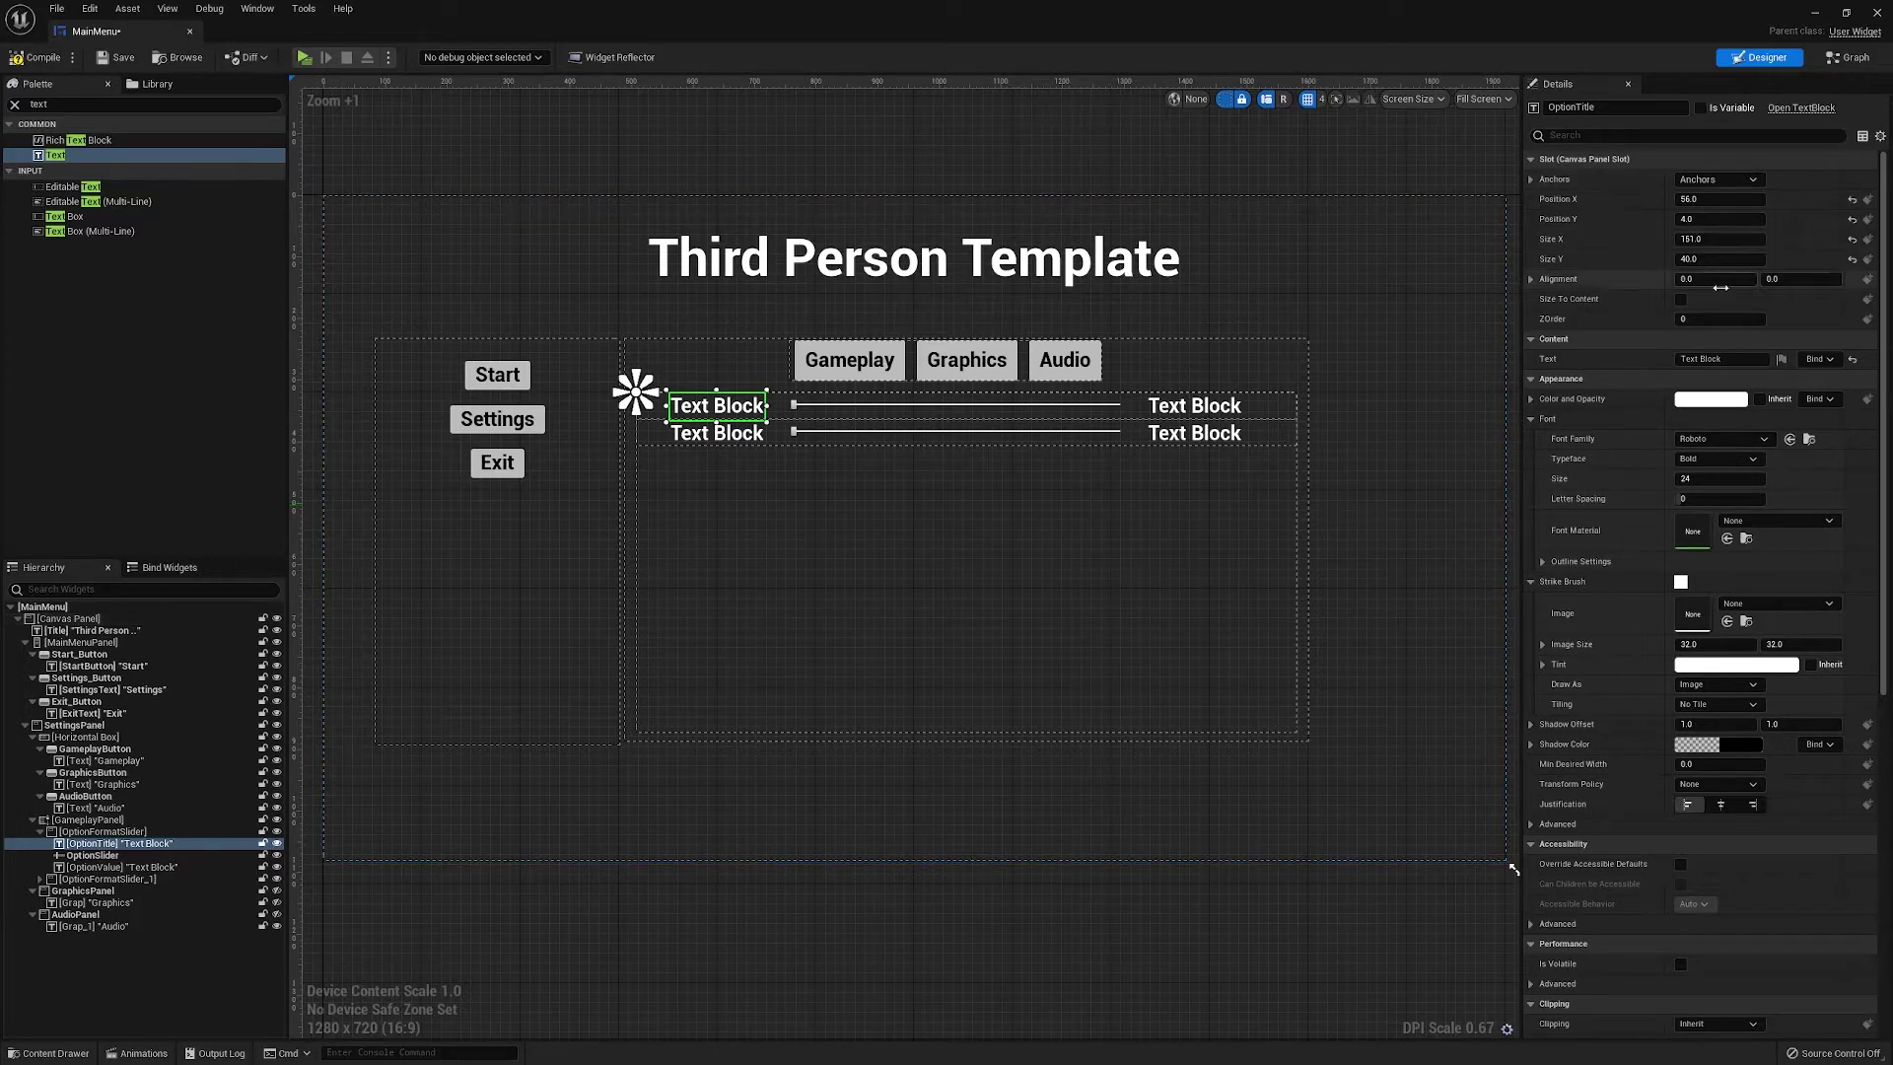
{"action": "left_click", "coordinate": [1677, 361]}
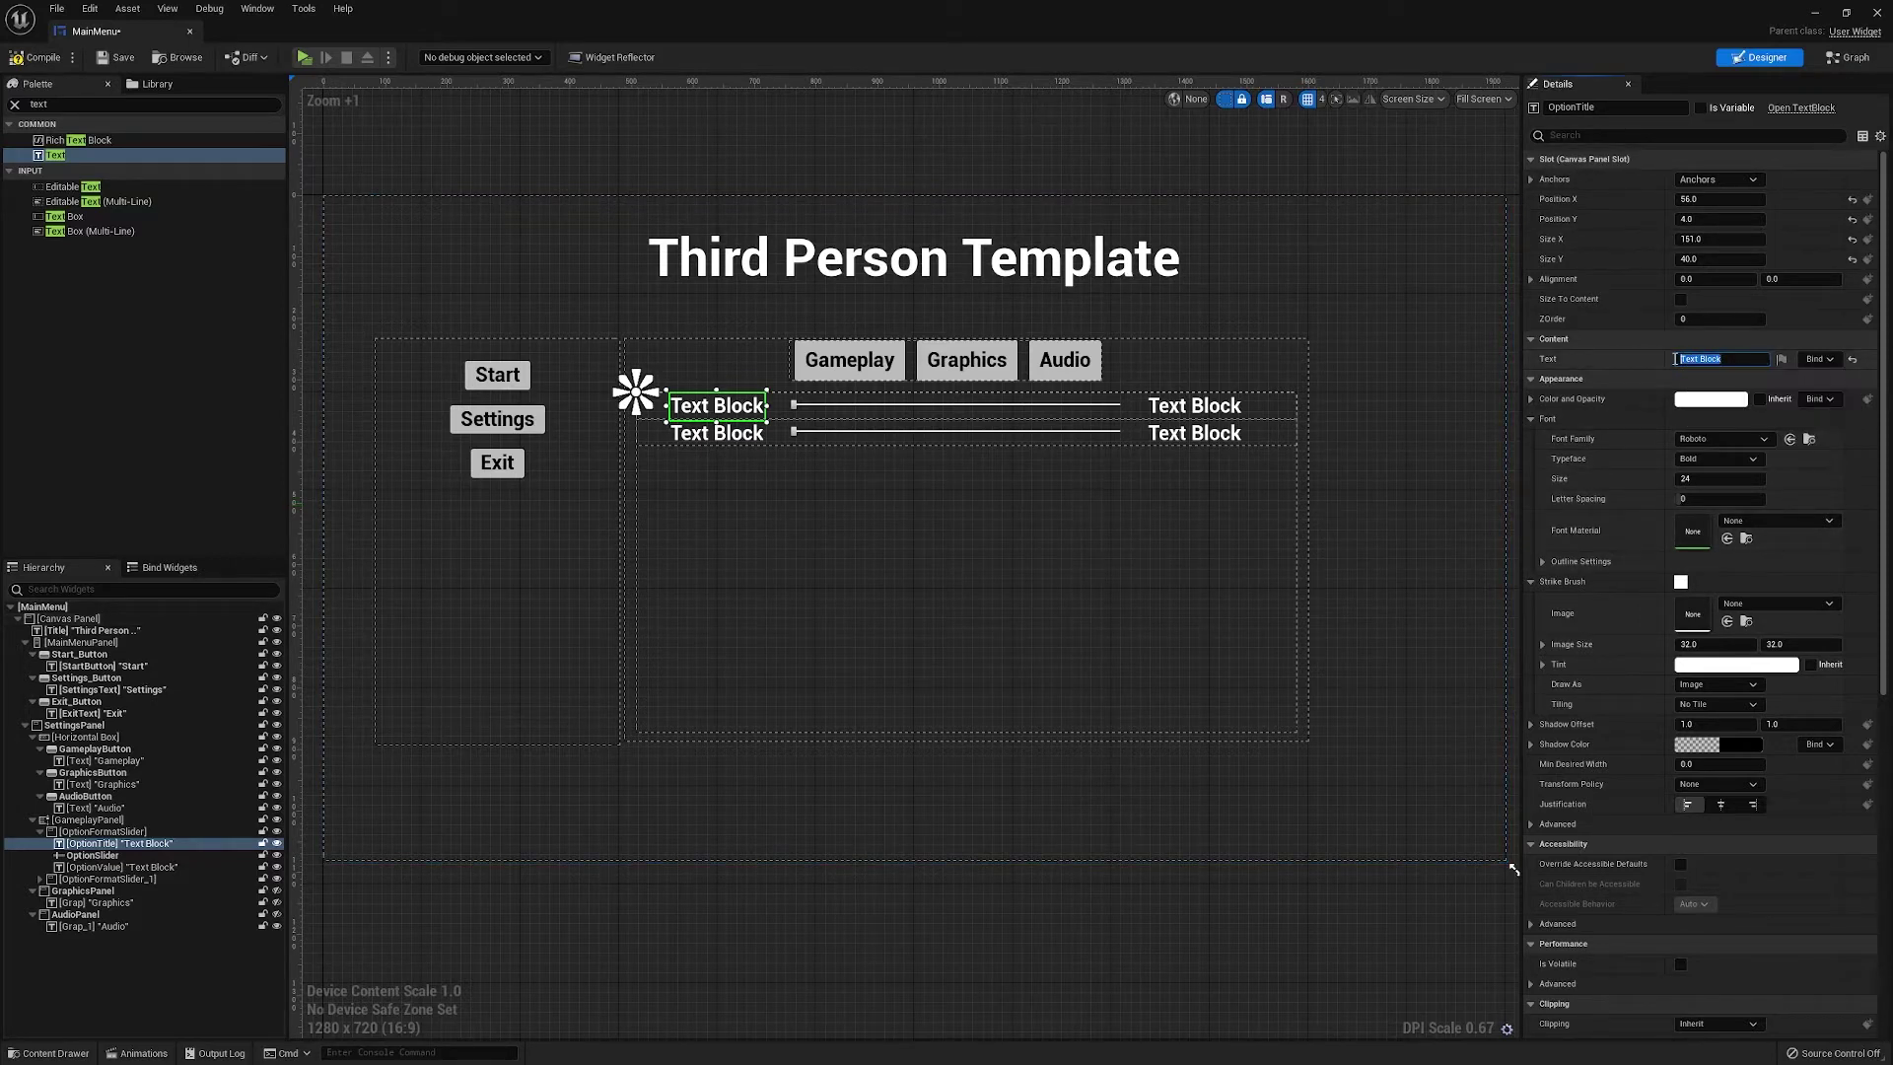
{"action": "type", "text": "Sensitity X"}
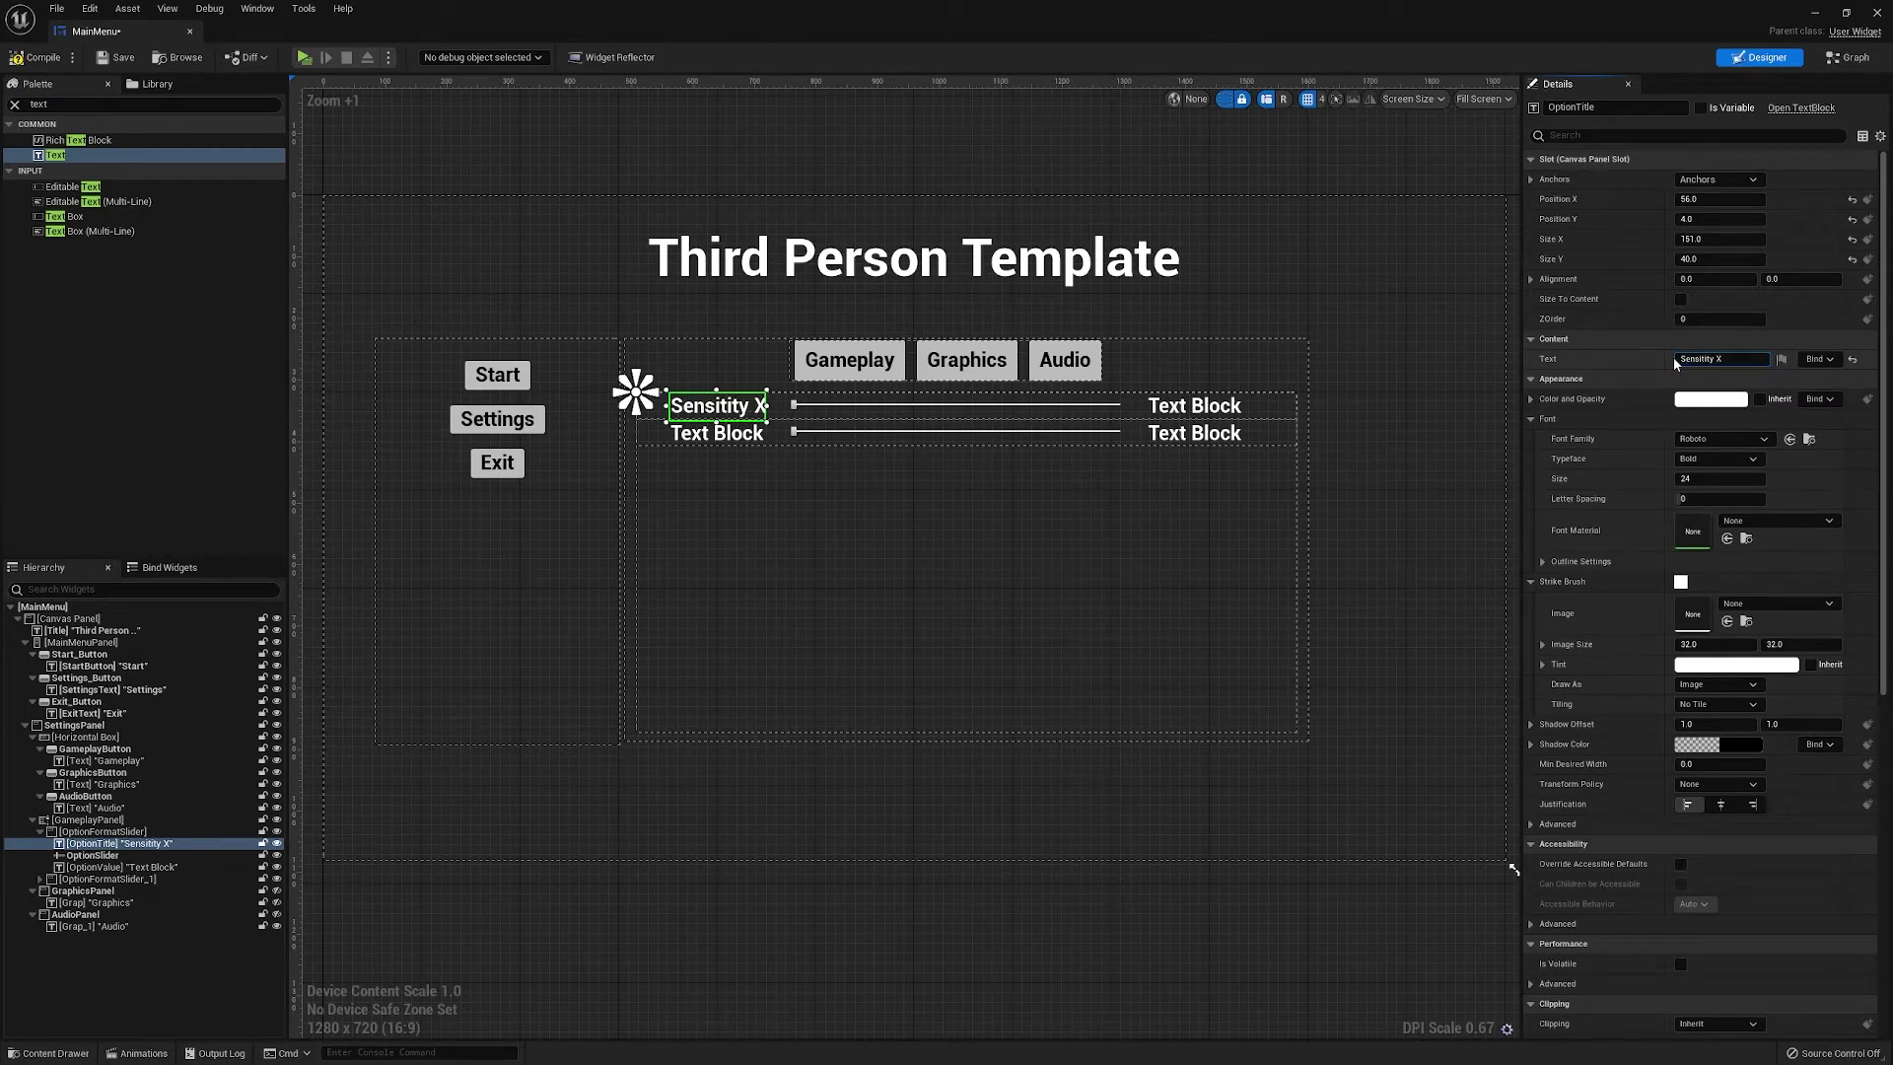
Rename the first row's slider OptionSlider_SensitivityX
{"action": "left_click", "coordinate": [954, 412]}
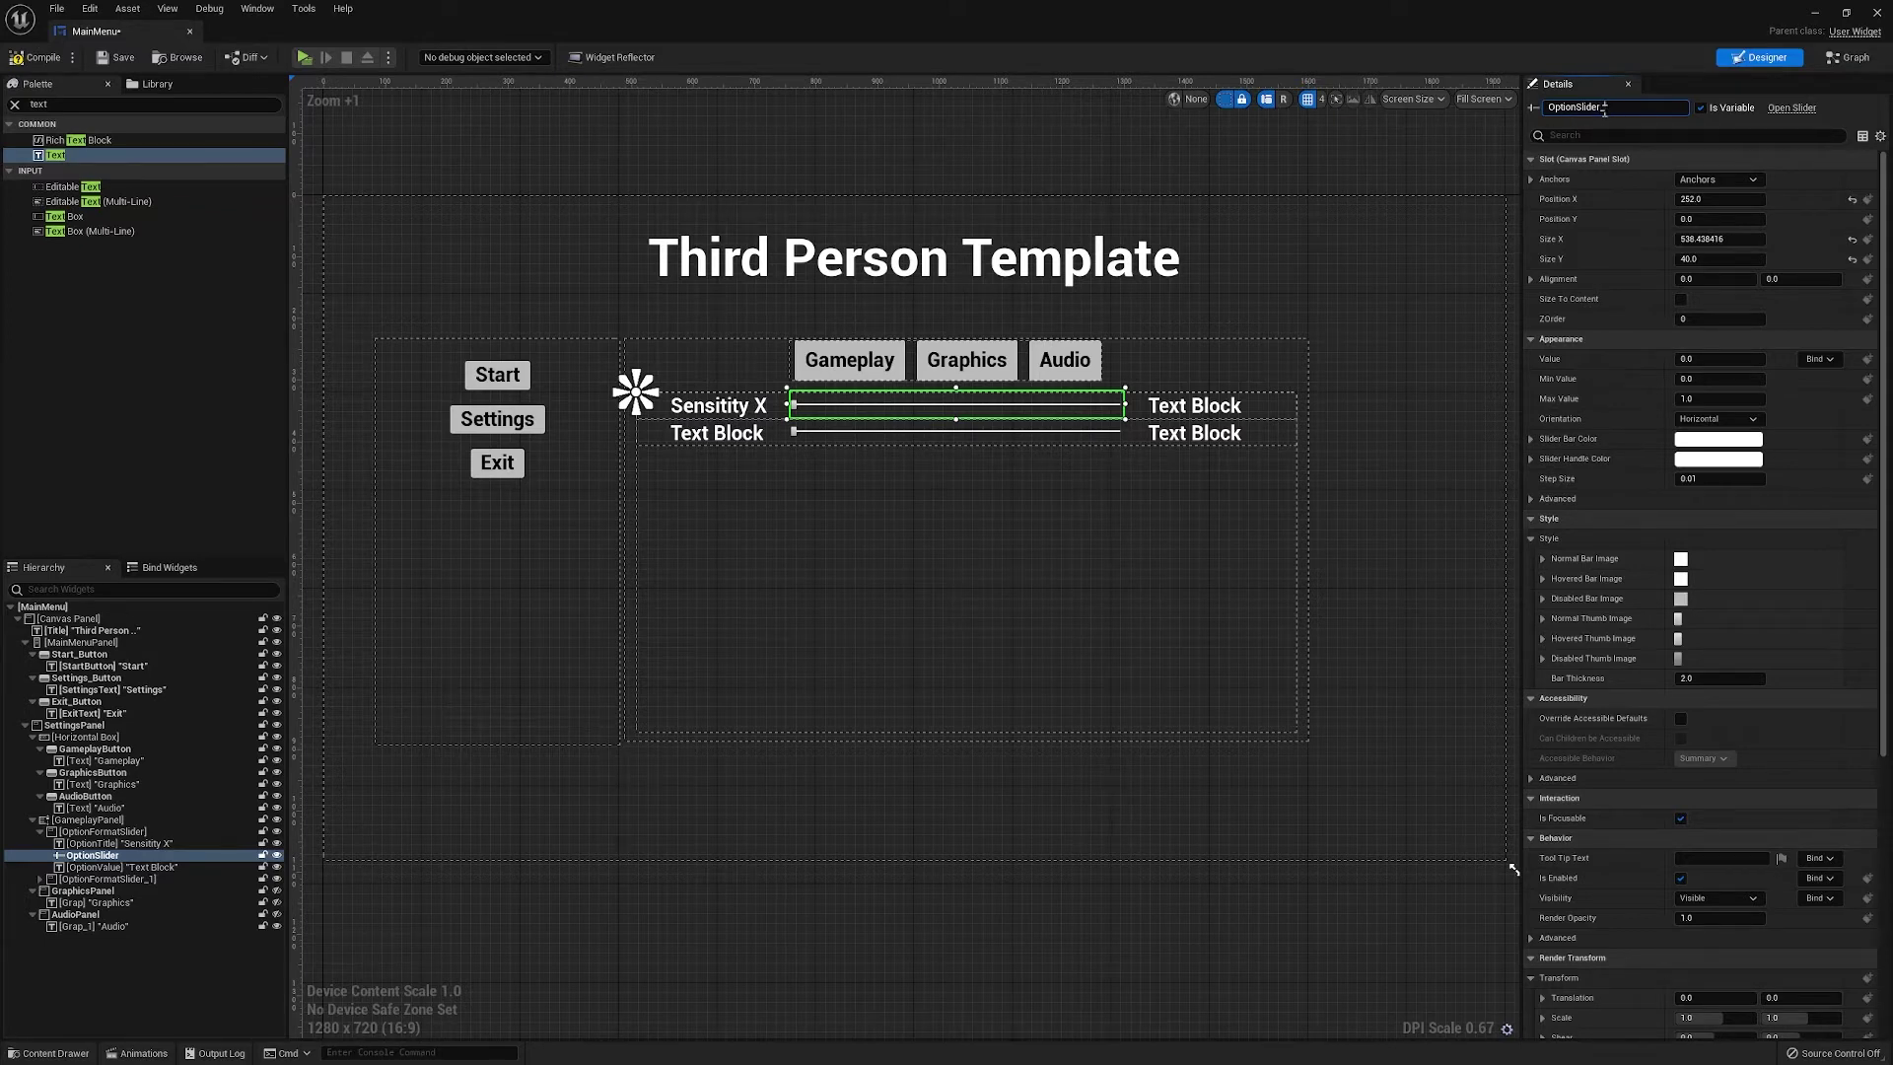
{"action": "type", "text": "ist"}
{"action": "key", "text": "BackSpace"}
{"action": "key", "text": "Return"}
{"action": "scroll", "coordinate": [832, 572], "scroll_direction": "up", "scroll_amount": 2}
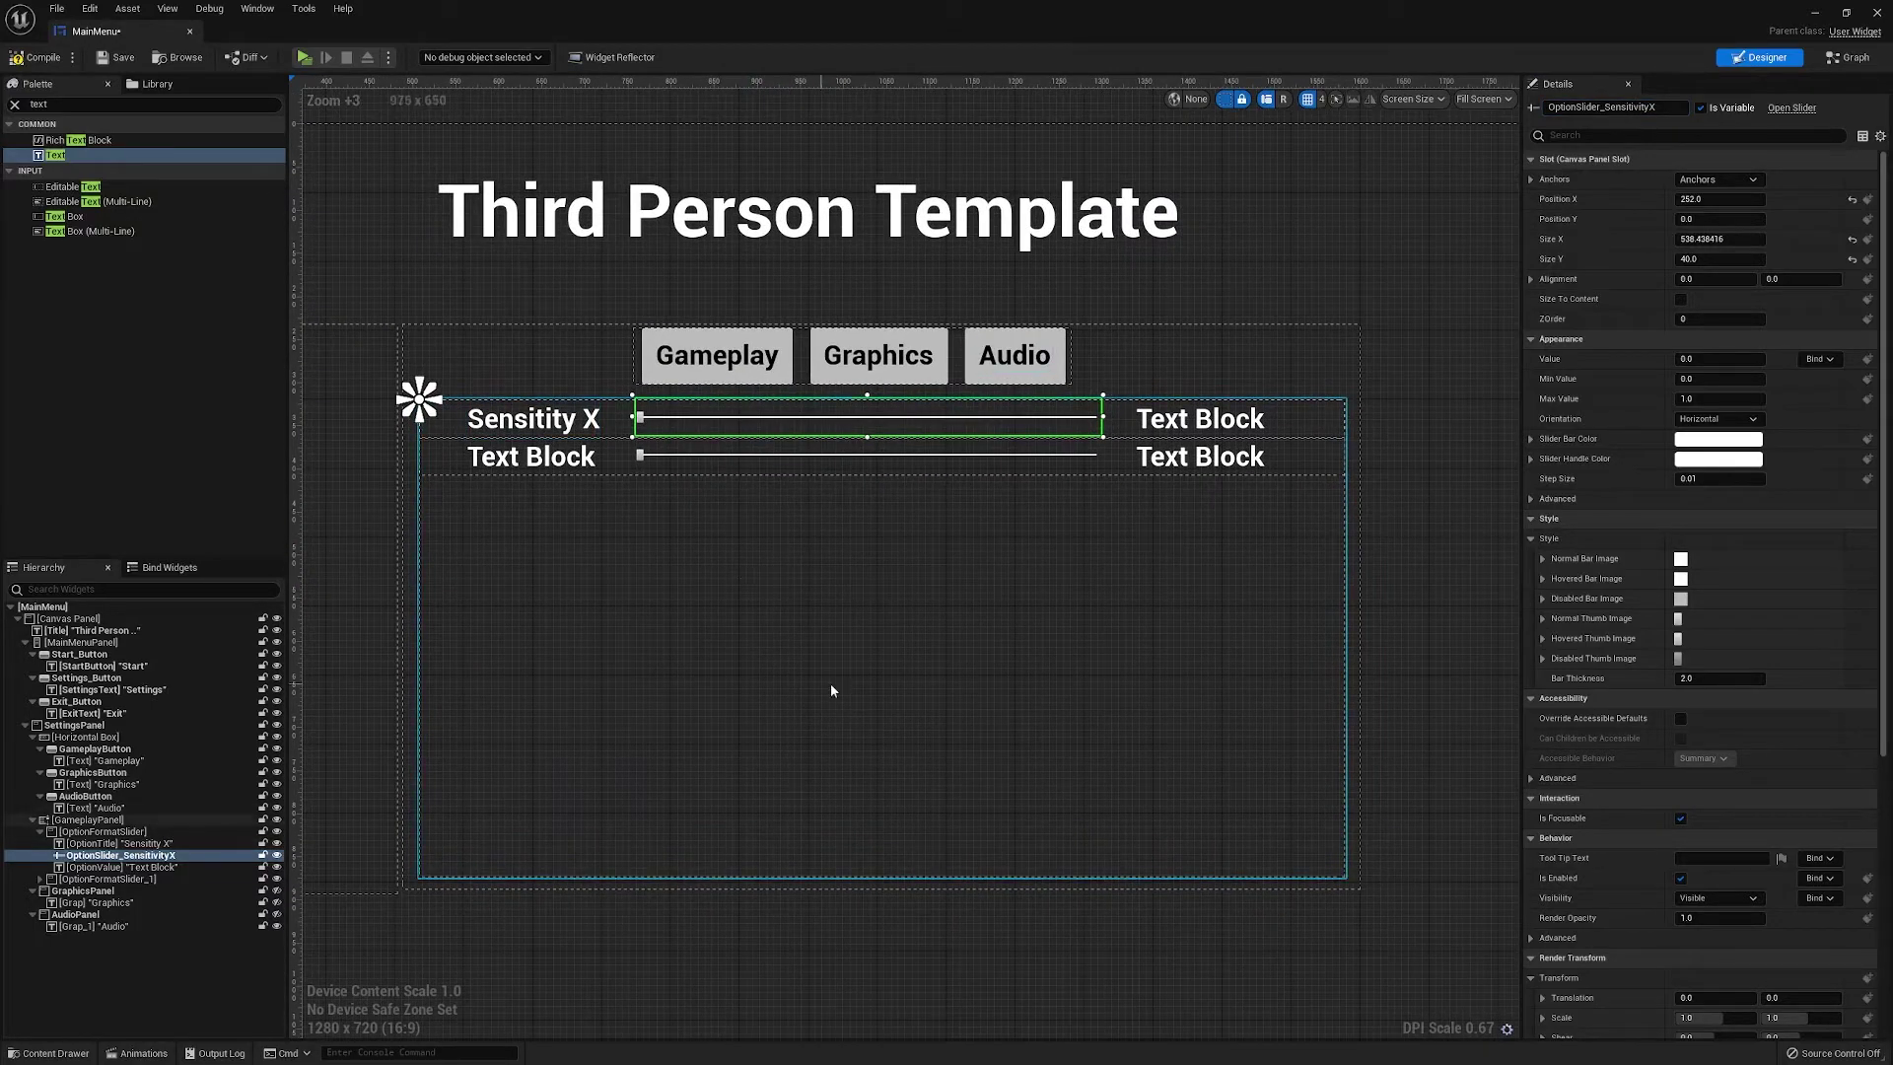
Set the first row's OptionValue text to "Sensitivity Value" and widen its box to about 241
{"action": "left_click", "coordinate": [1209, 425]}
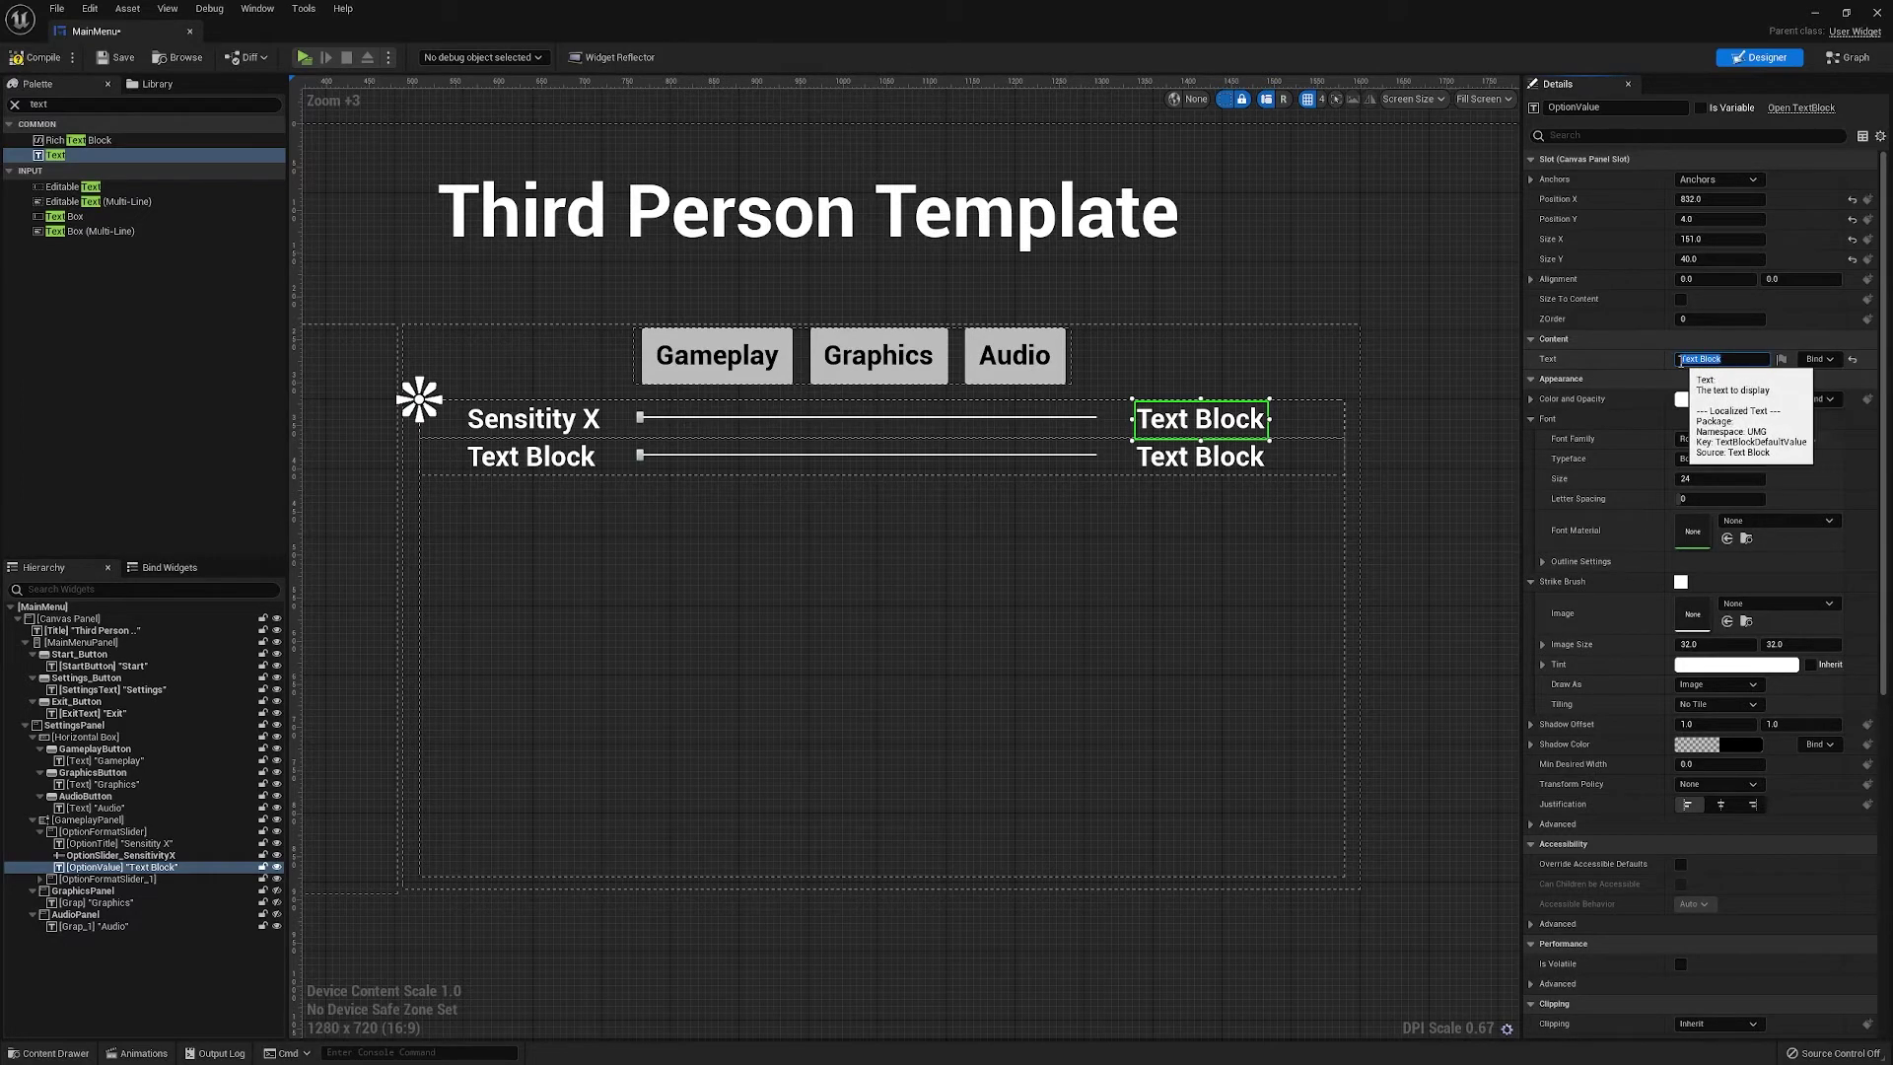
{"action": "left_click", "coordinate": [1720, 360]}
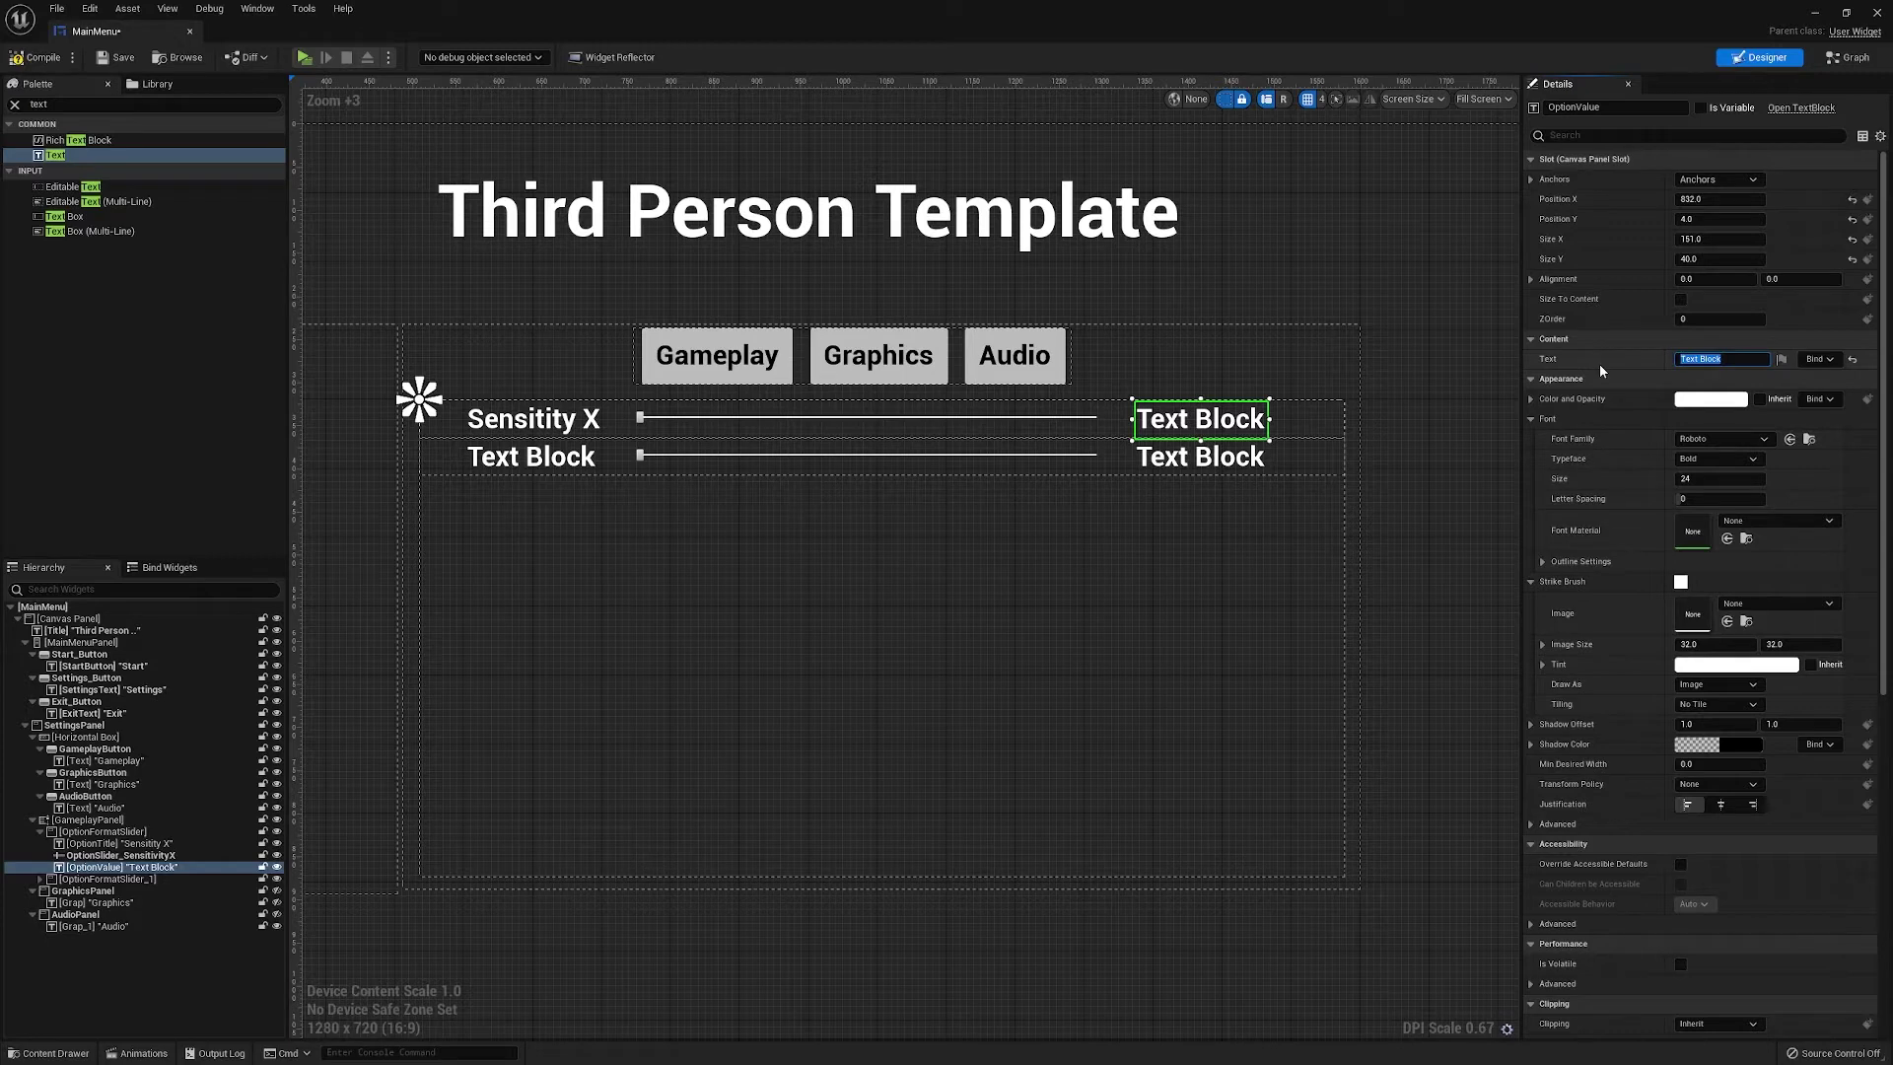
{"action": "type", "text": "Sensitivity Value"}
{"action": "key", "text": "Return"}
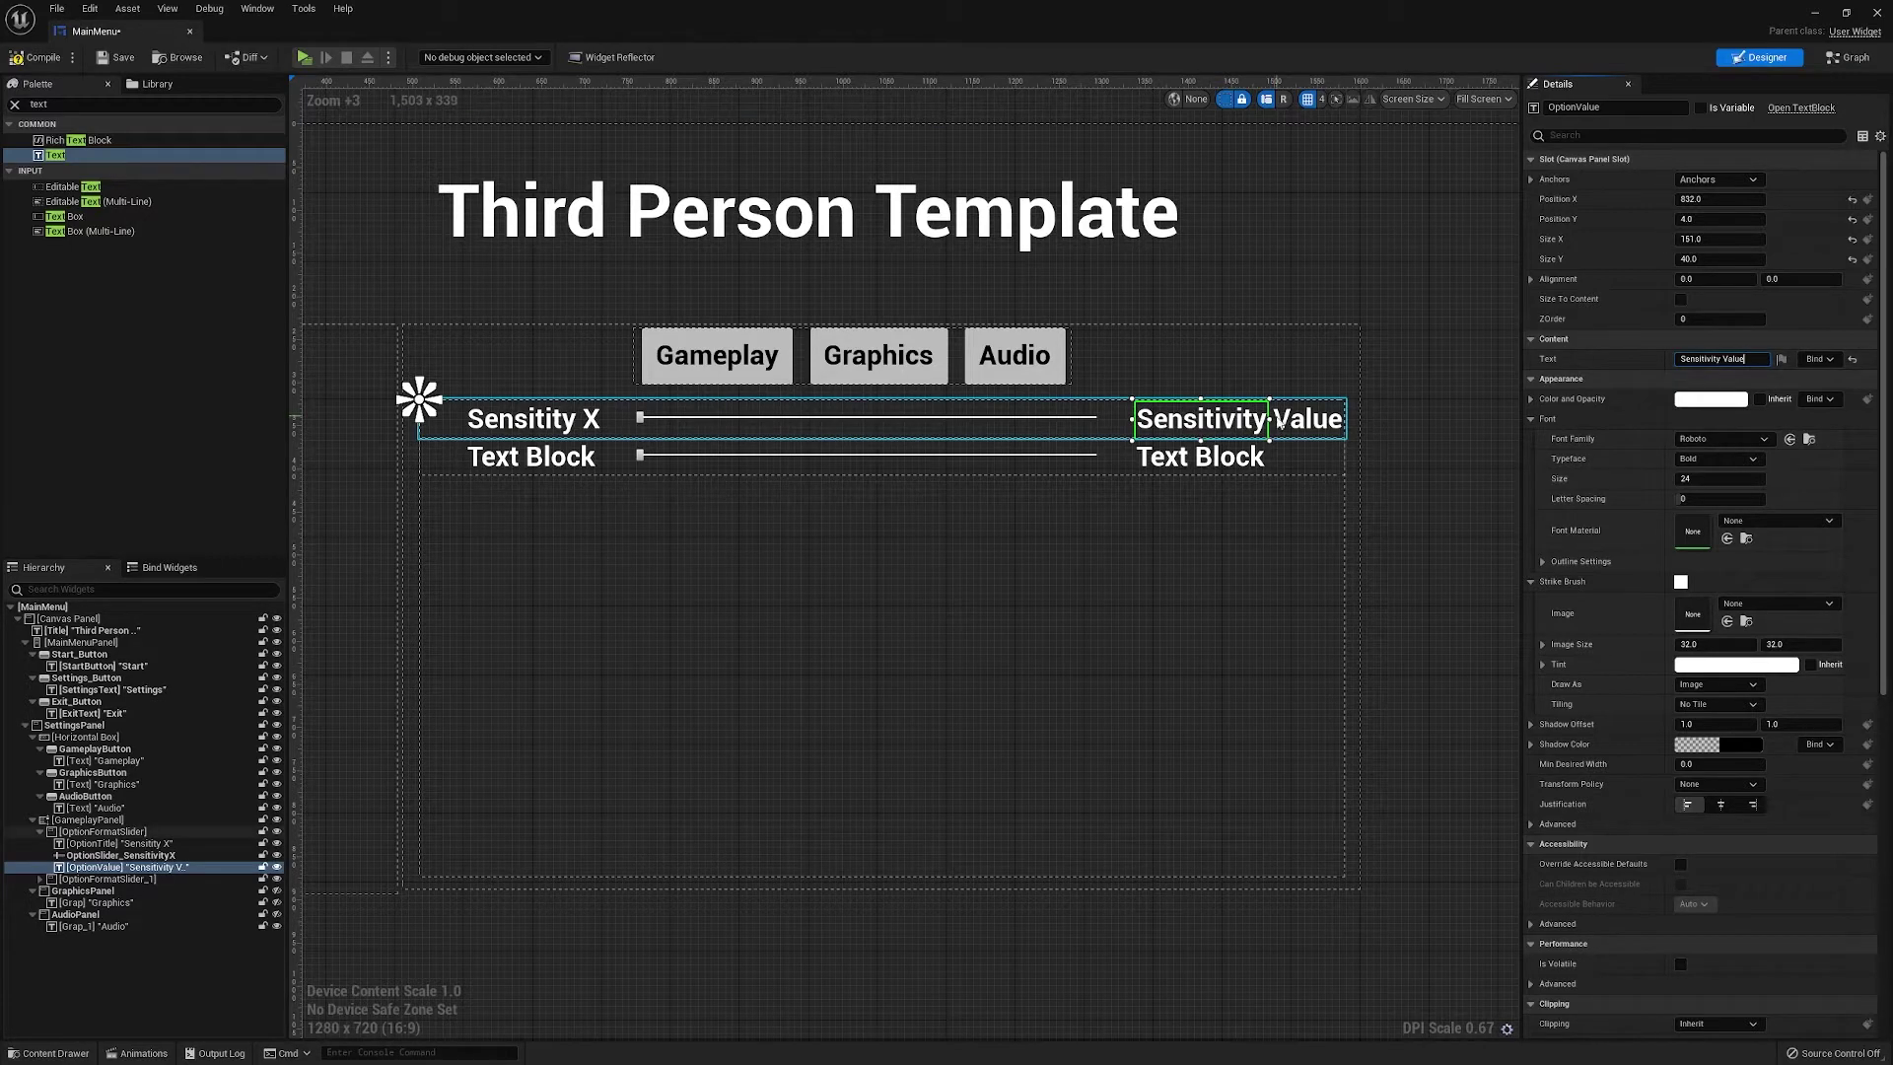
{"action": "left_click_drag", "start_coordinate": [1269, 420], "coordinate": [1347, 420]}
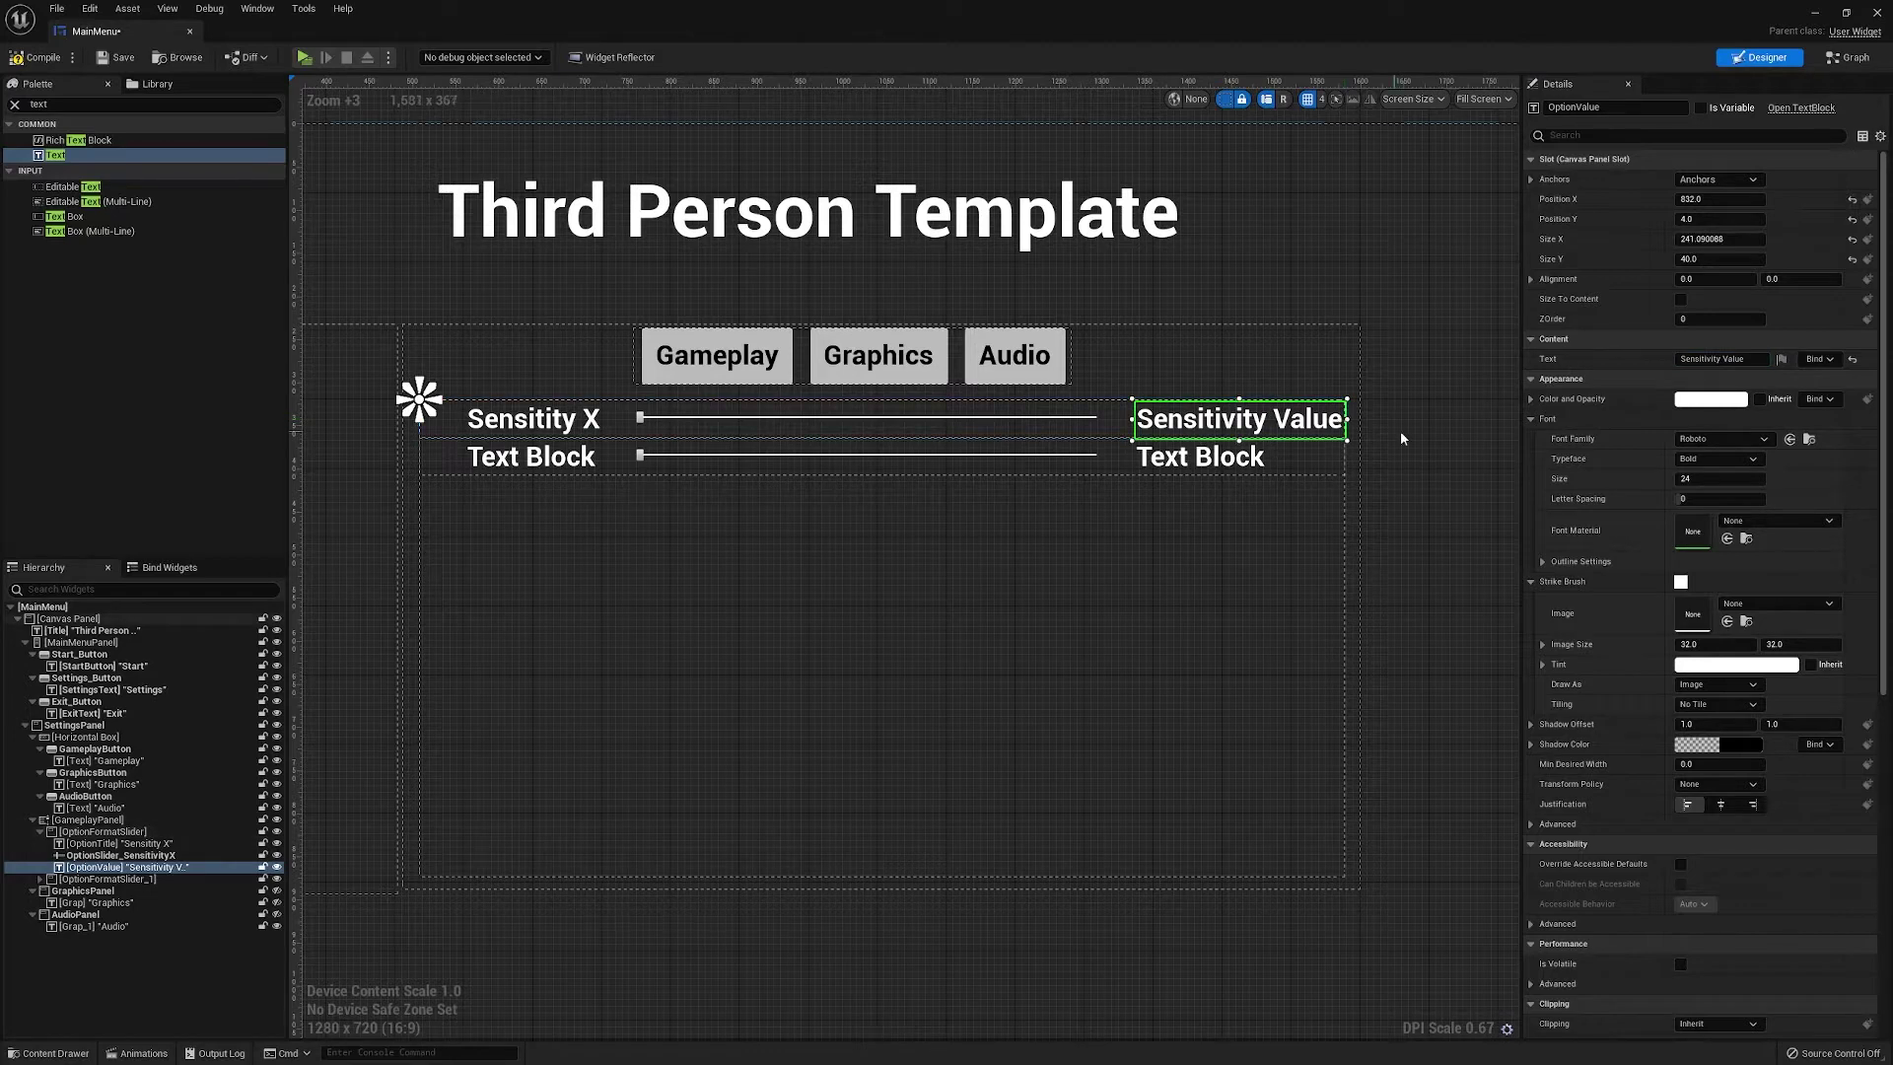
Give the Sensitivity X slider a minimum of 0.5, a maximum of 1.5 and a value of 1
{"action": "left_click", "coordinate": [707, 422]}
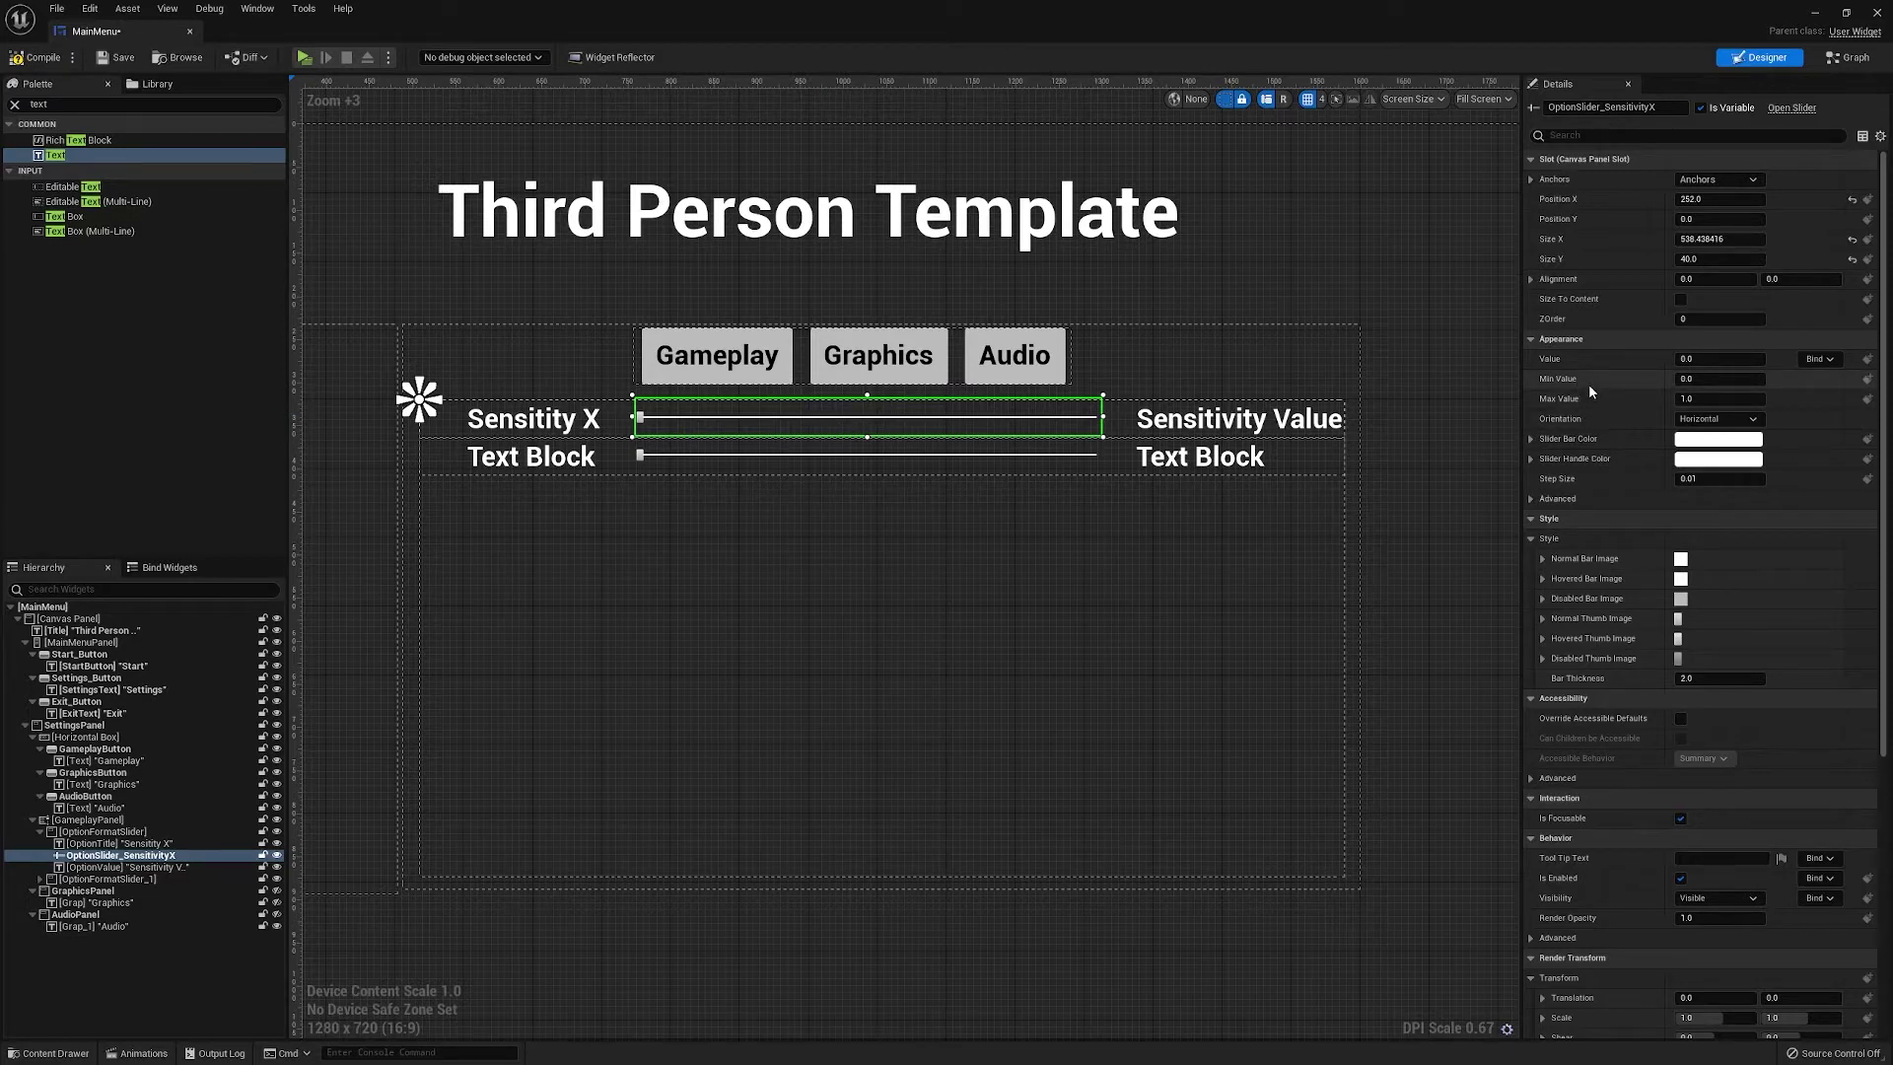
{"action": "left_click", "coordinate": [1704, 379]}
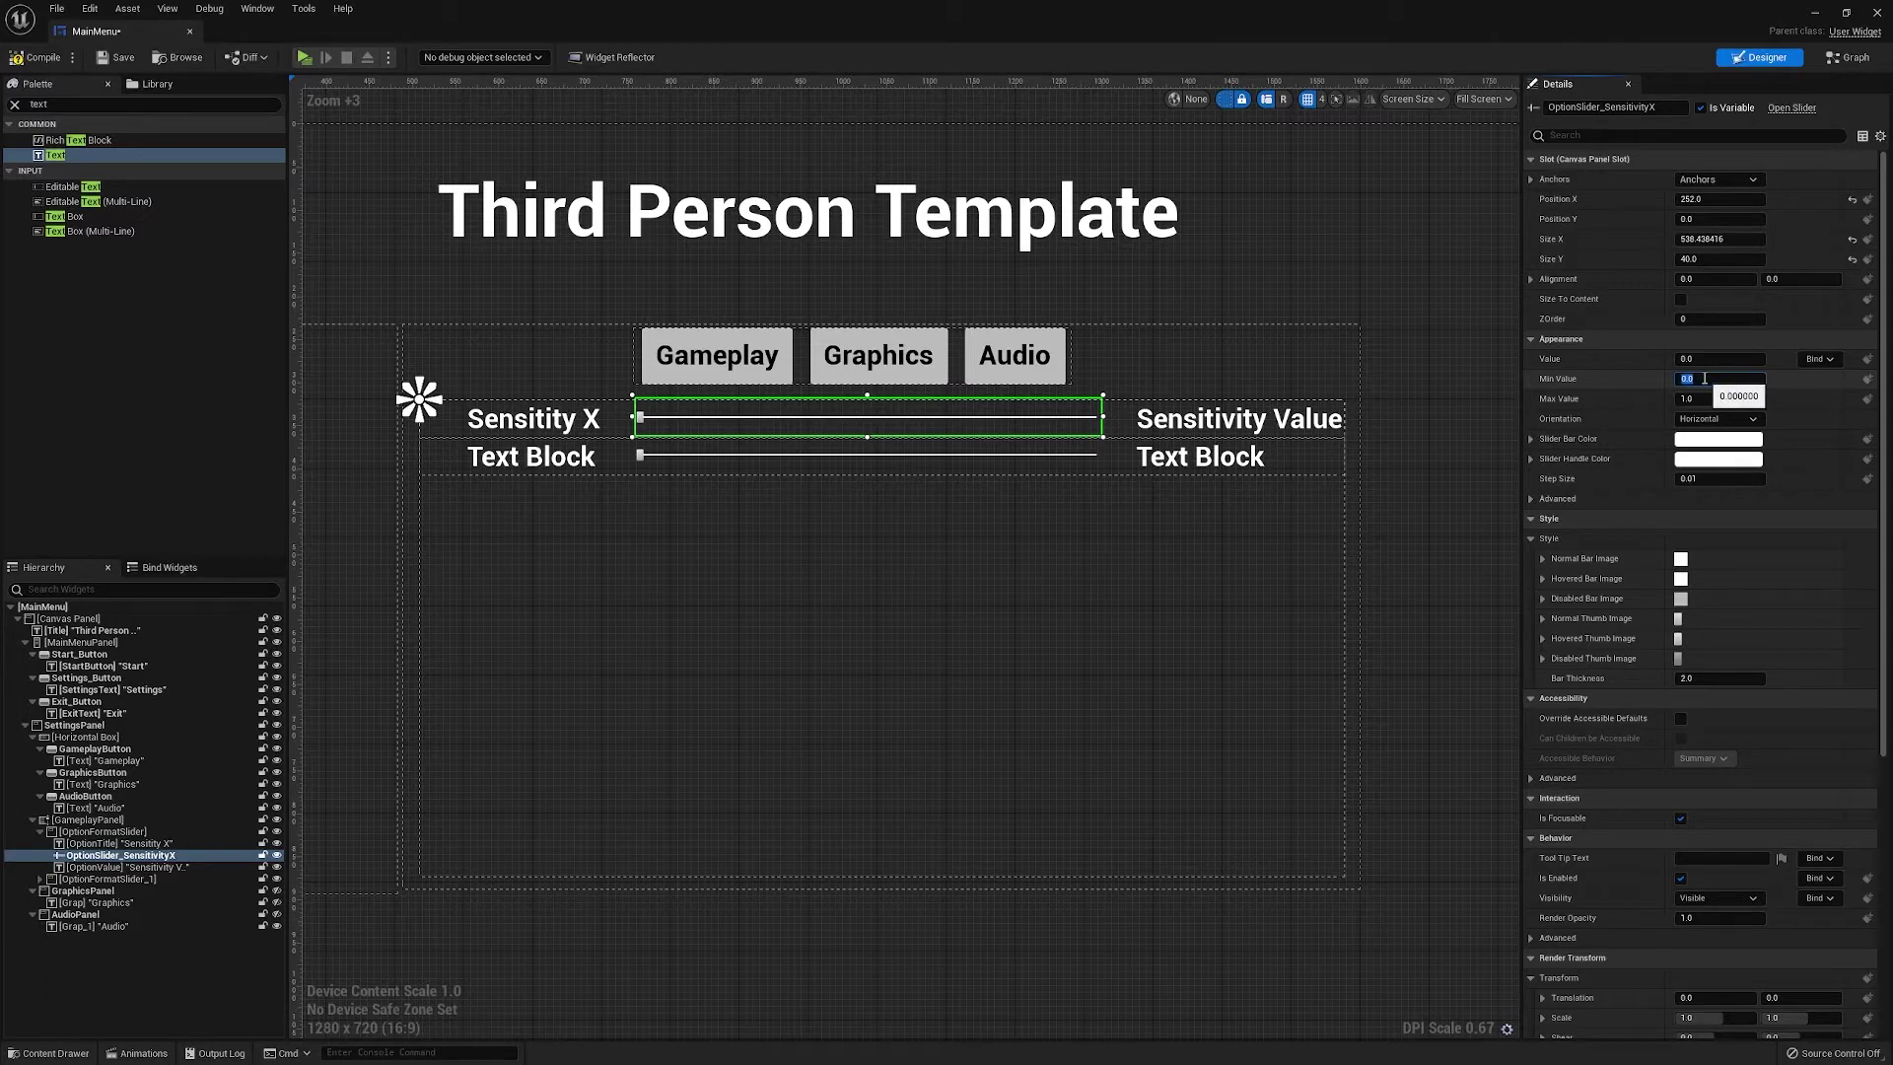
{"action": "type", "text": "1"}
{"action": "left_click", "coordinate": [1704, 398]}
{"action": "left_click", "coordinate": [1704, 398]}
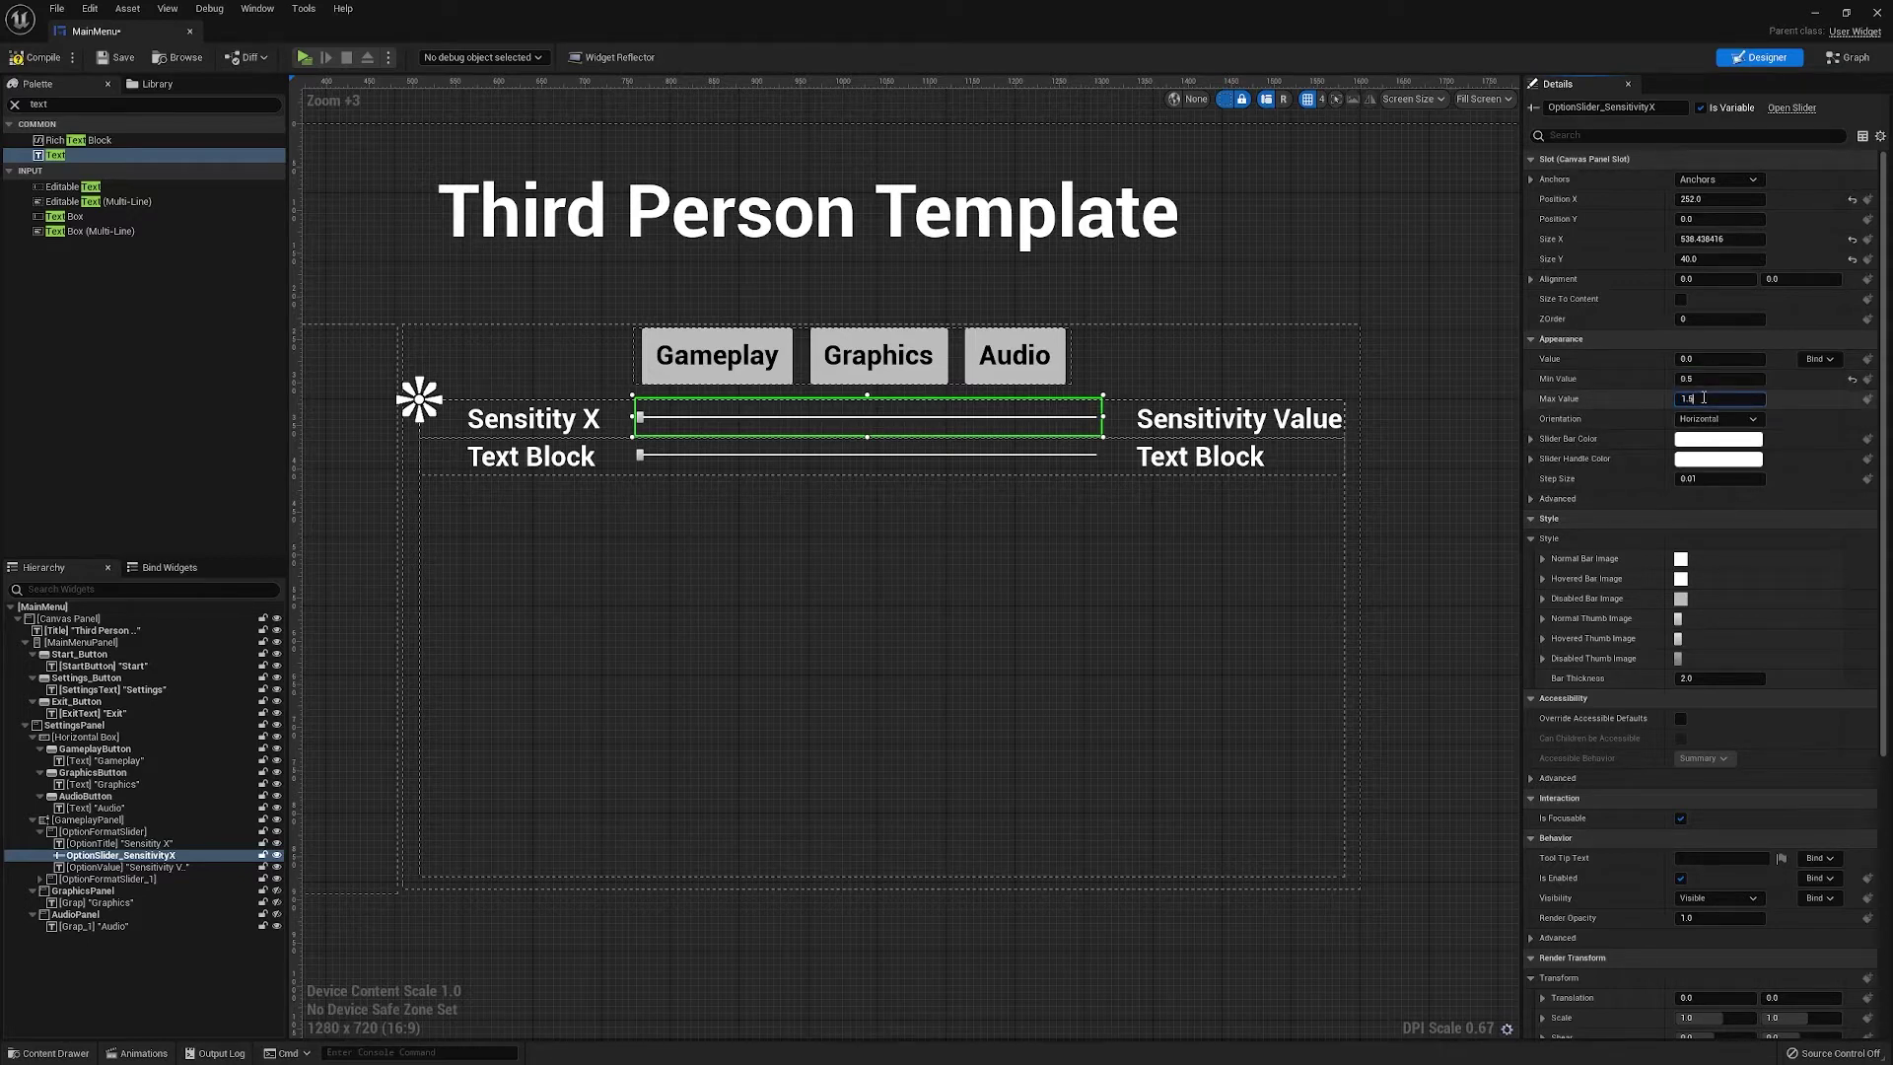
{"action": "key", "text": "Return"}
{"action": "left_click", "coordinate": [1701, 359]}
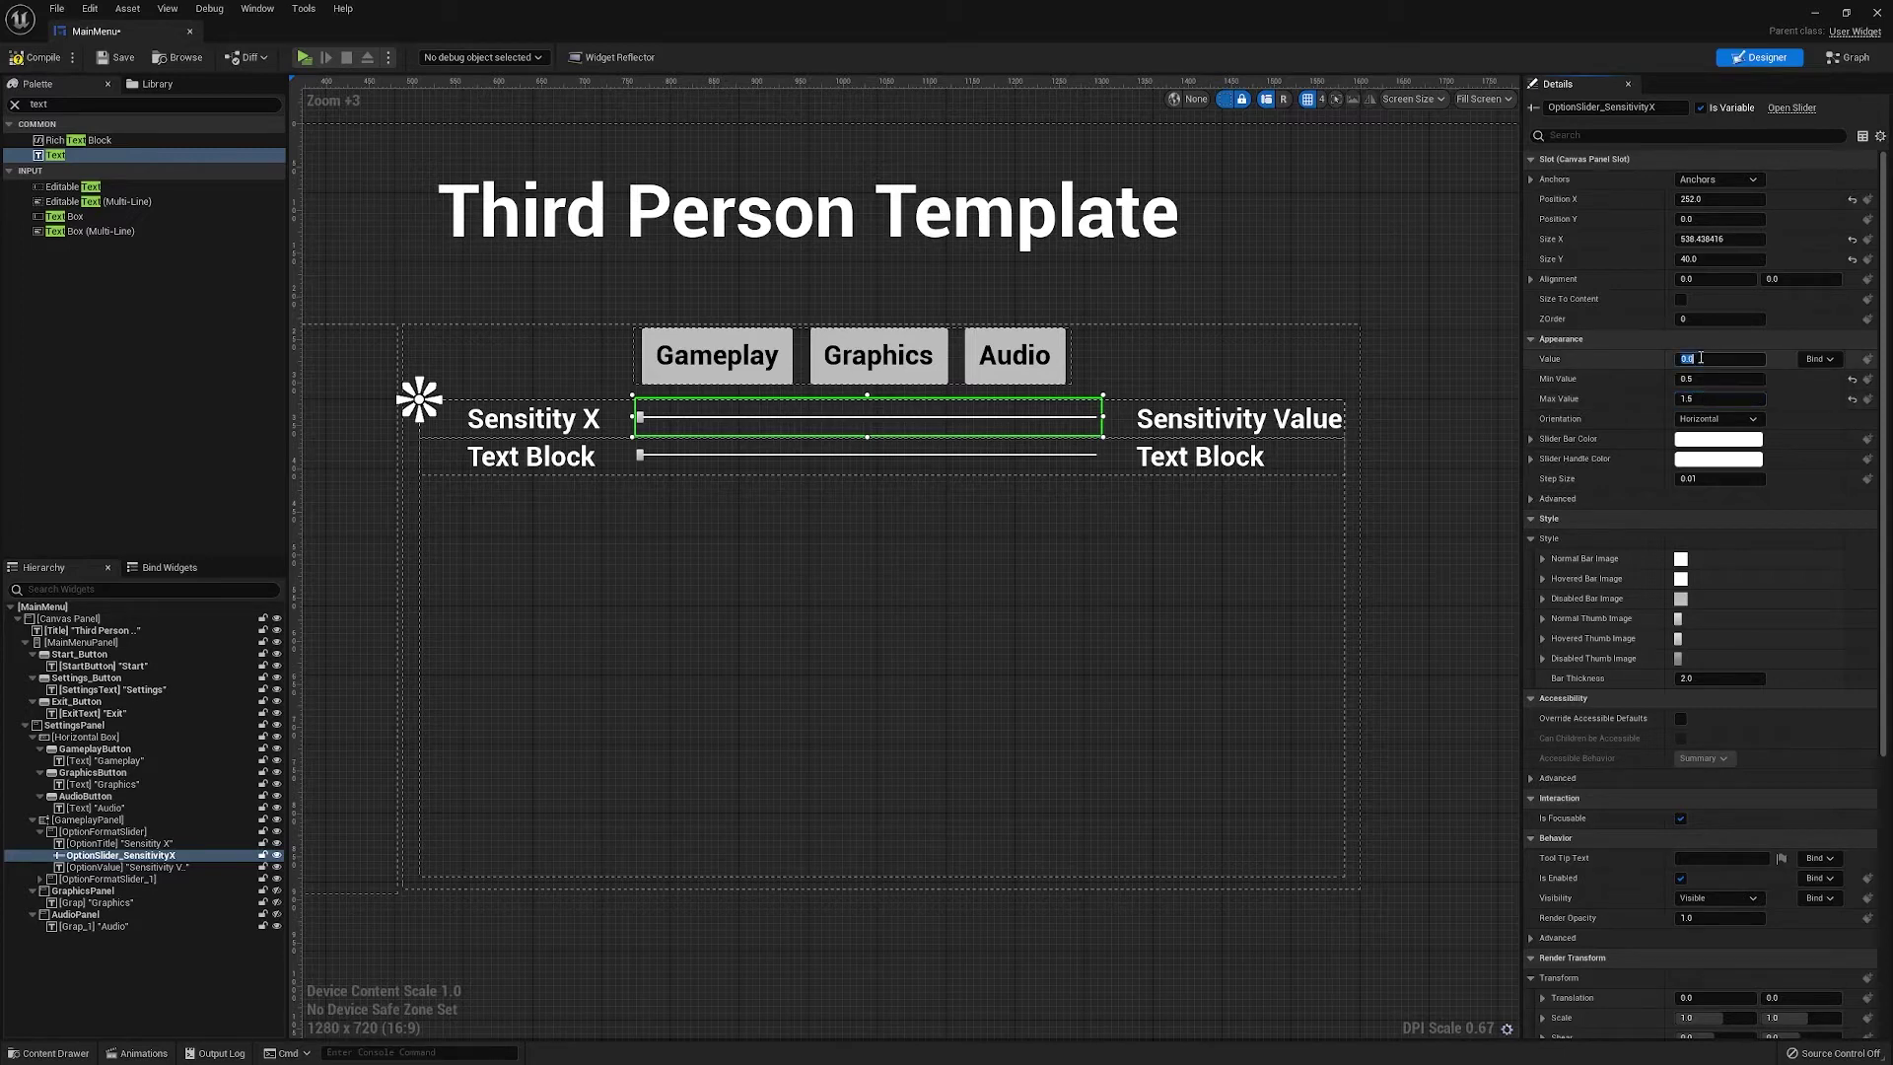
{"action": "type", "text": "1"}
{"action": "key", "text": "Return"}
{"action": "left_click", "coordinate": [889, 550]}
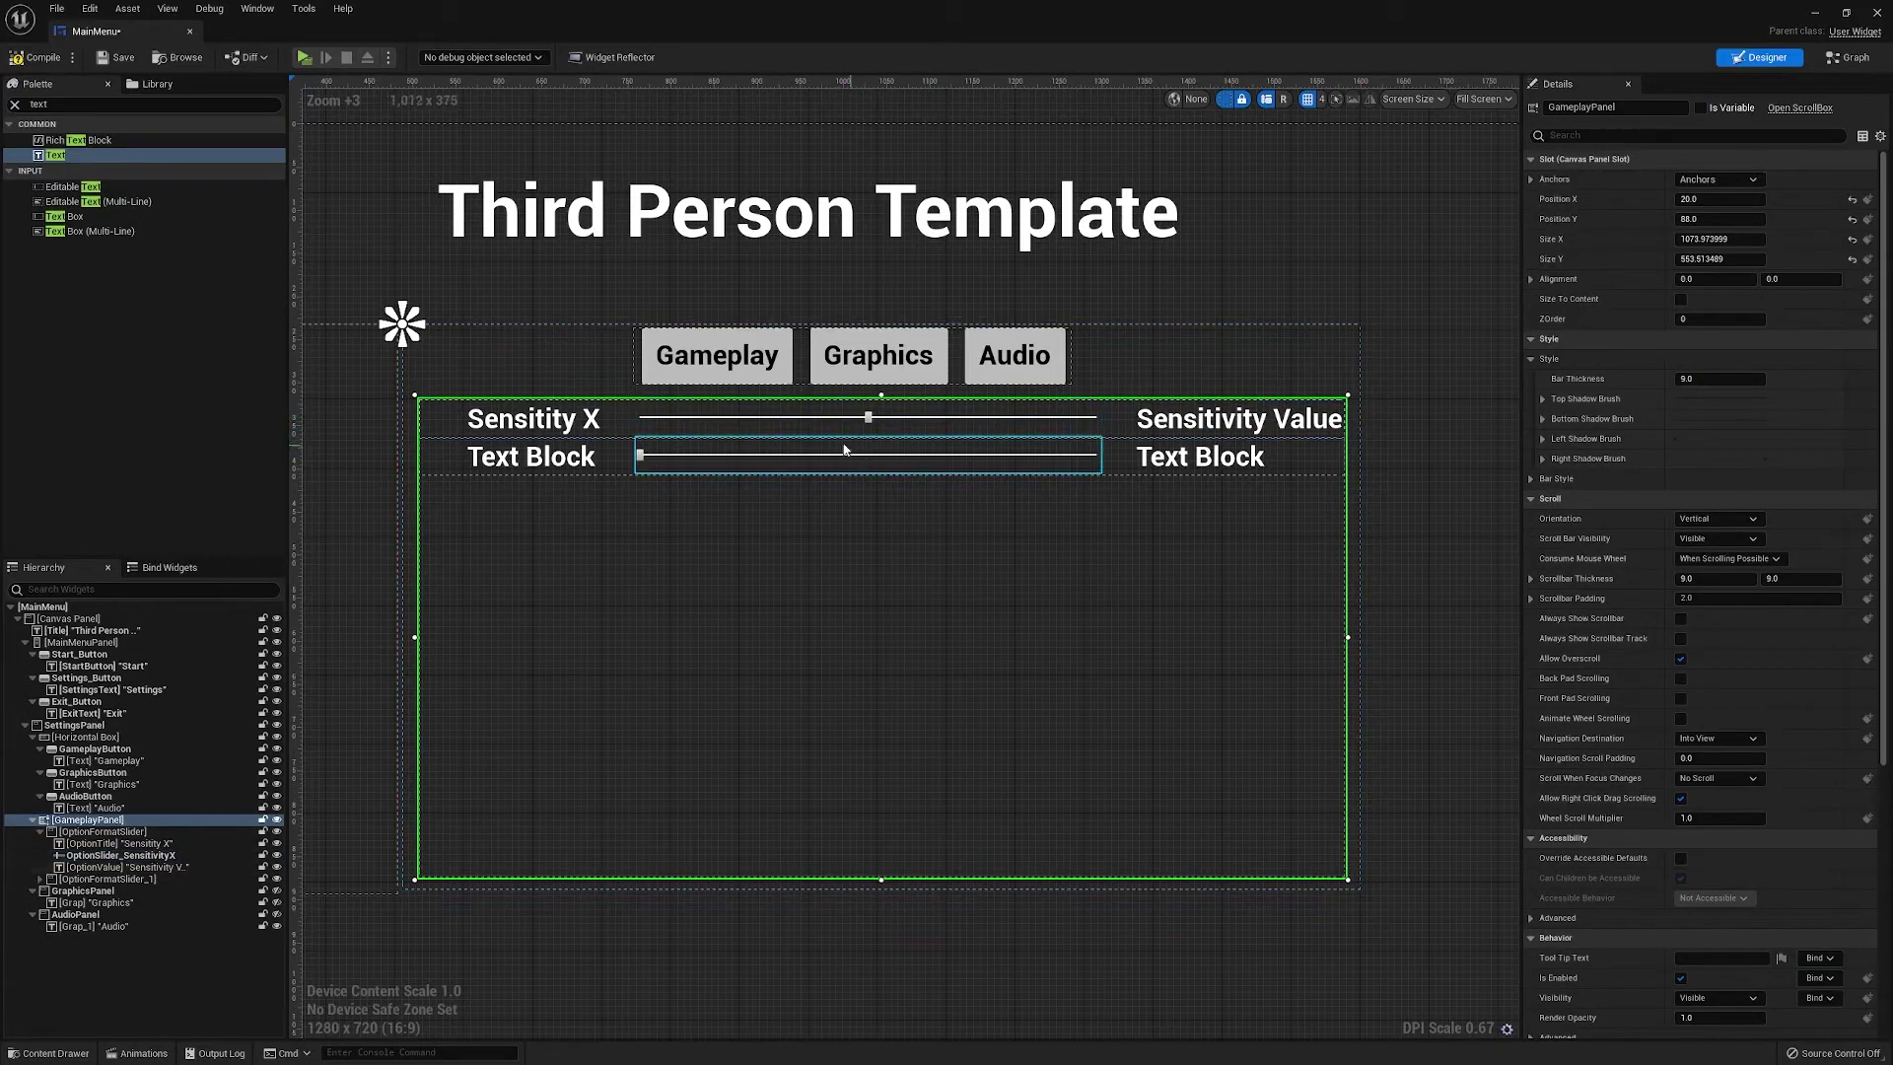
{"action": "left_click", "coordinate": [429, 417]}
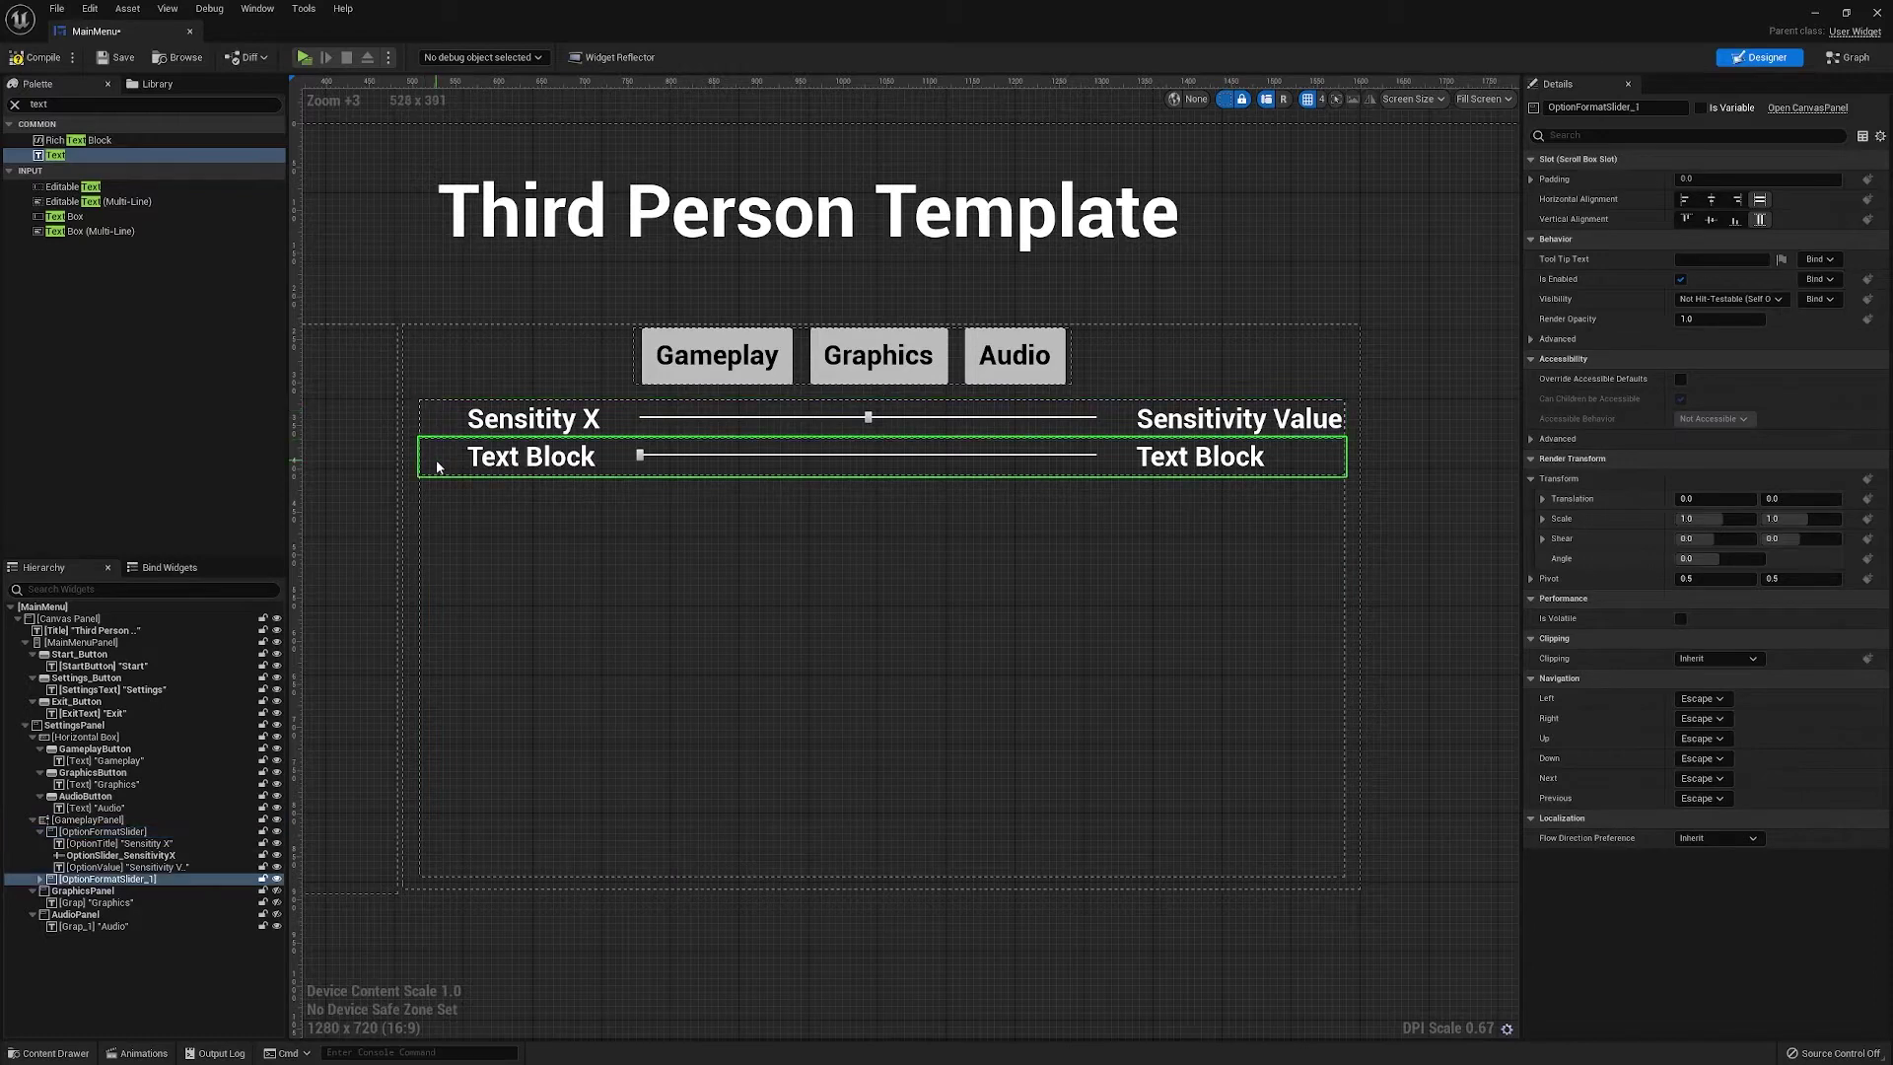
{"action": "left_click", "coordinate": [534, 616]}
{"action": "left_click", "coordinate": [435, 418]}
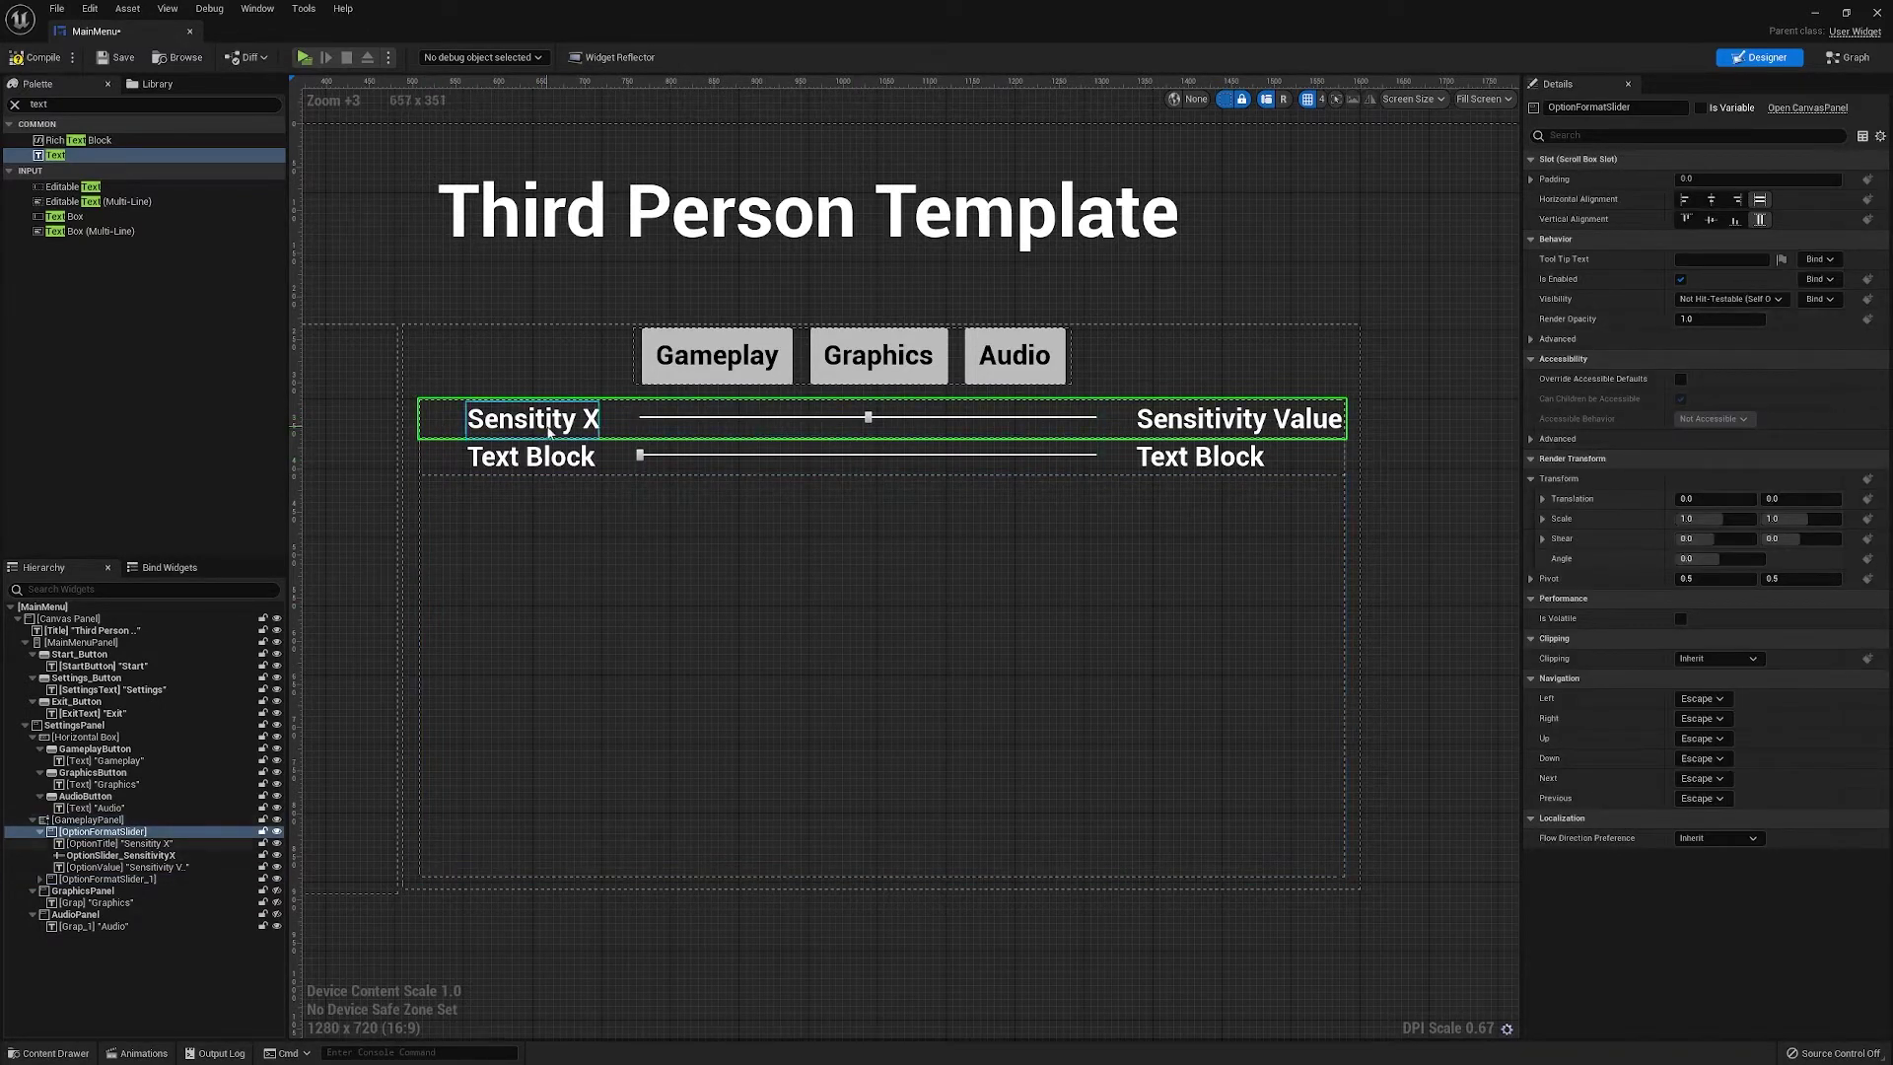
{"action": "right_click_drag", "start_coordinate": [928, 643], "coordinate": [875, 686]}
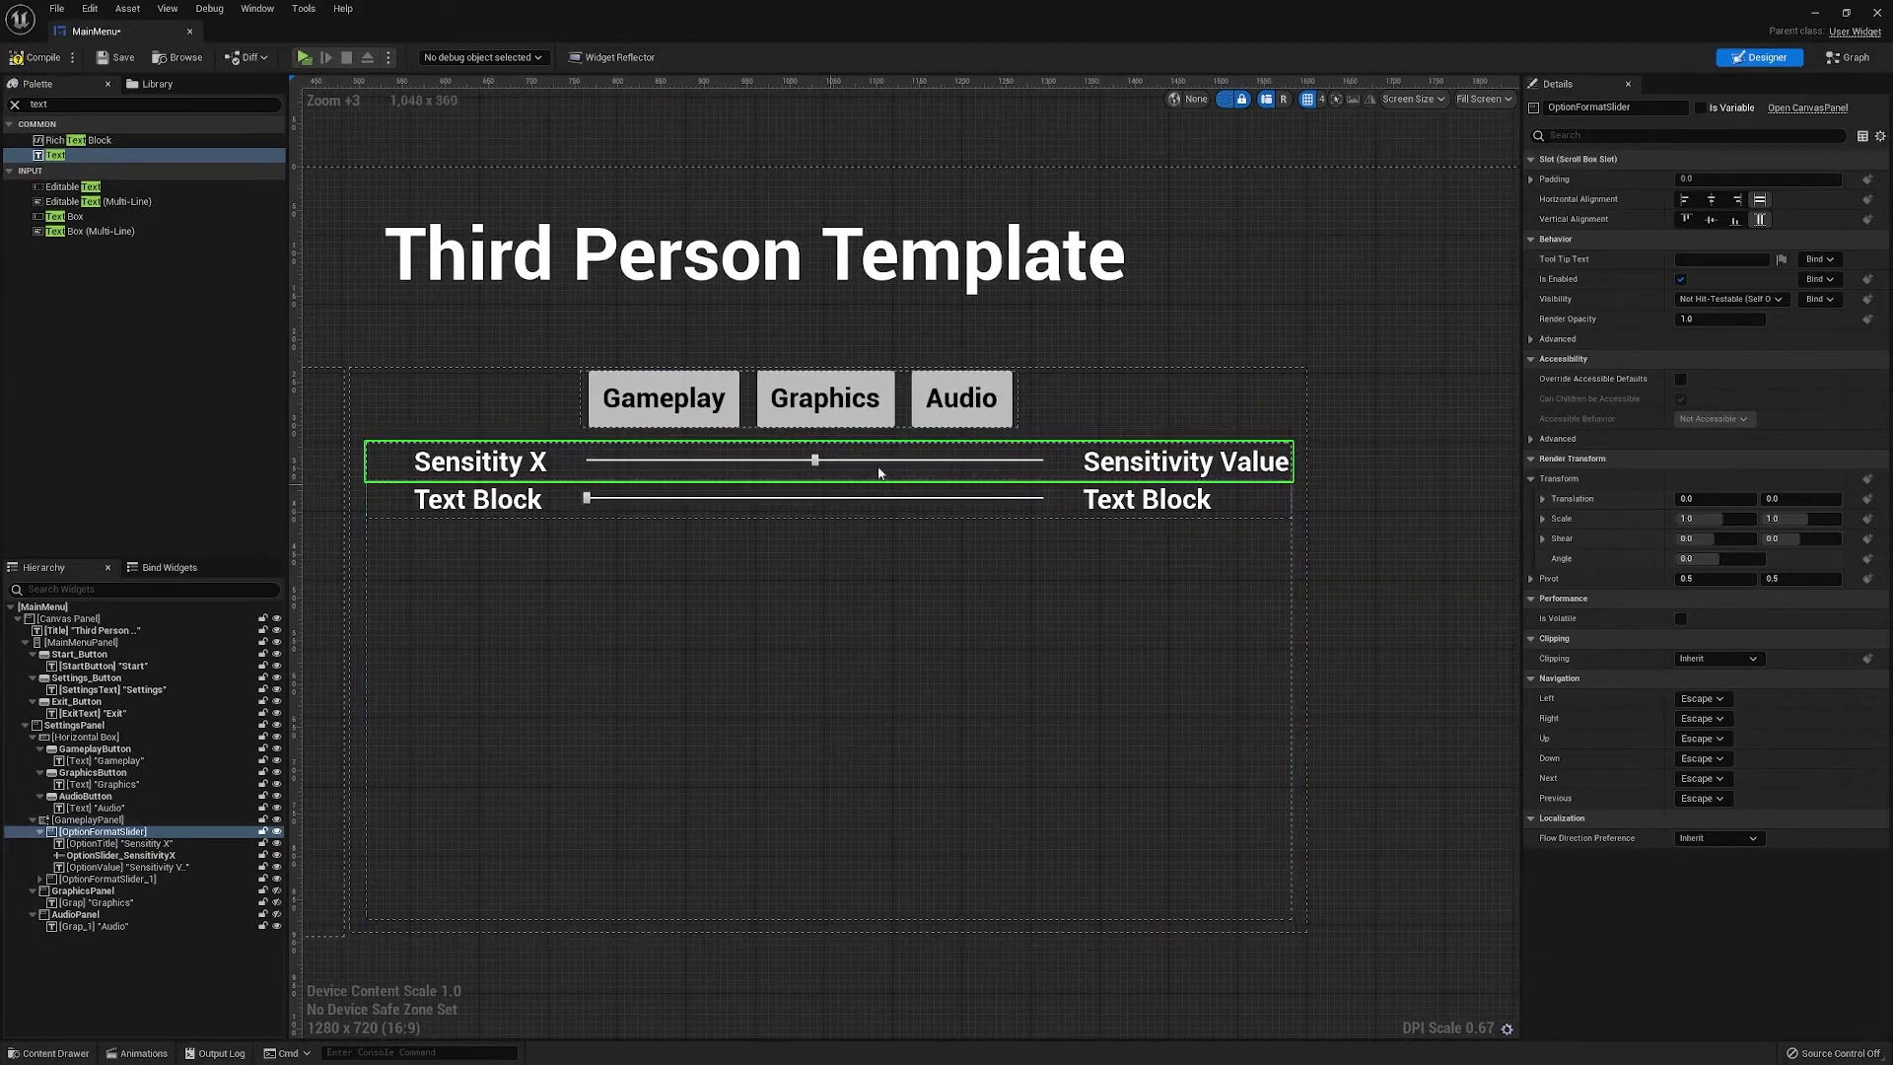
Colour the "Settings Main Options" comment box in the event graph light red, with a saturation of about 0.78
{"action": "left_click", "coordinate": [1844, 57]}
{"action": "scroll", "coordinate": [1013, 540], "scroll_direction": "down", "scroll_amount": 4}
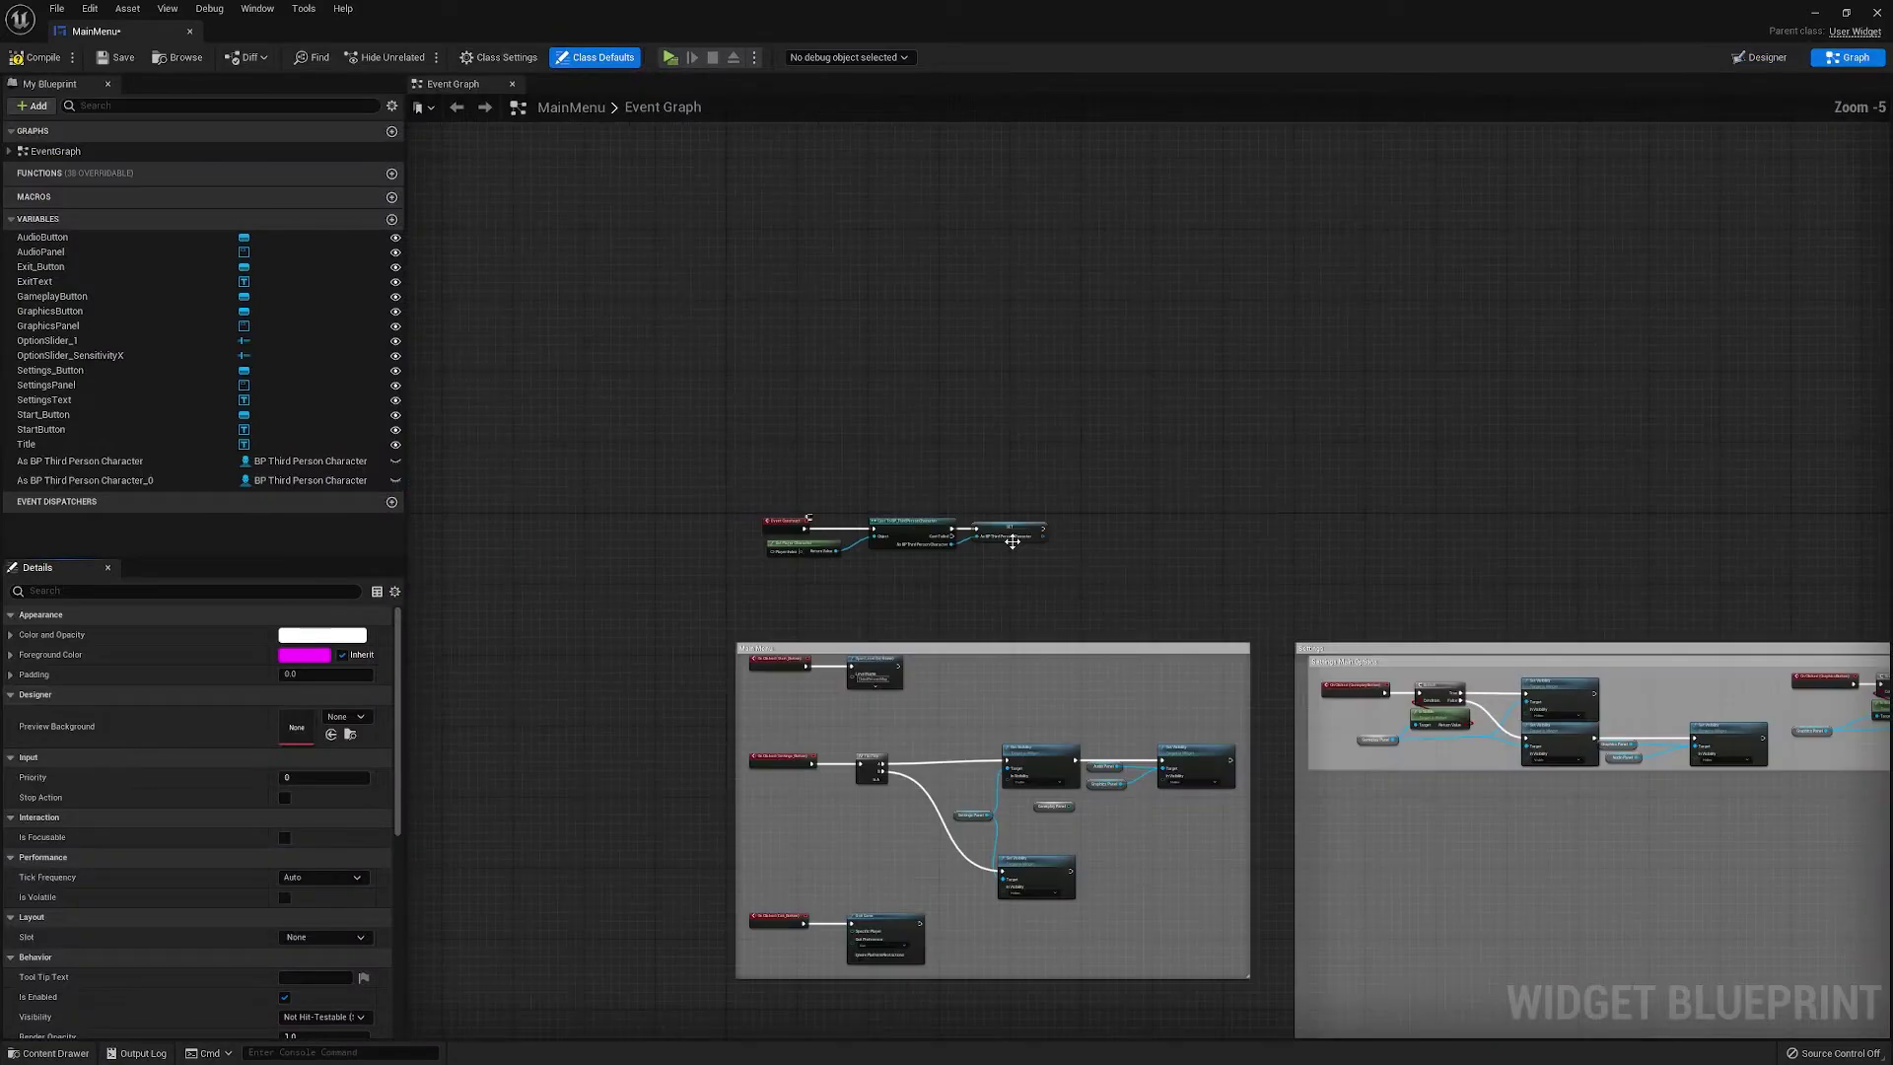
{"action": "right_click_drag", "start_coordinate": [1170, 702], "coordinate": [916, 565]}
{"action": "right_click_drag", "start_coordinate": [1140, 649], "coordinate": [638, 685]}
{"action": "right_click_drag", "start_coordinate": [1180, 634], "coordinate": [1124, 574]}
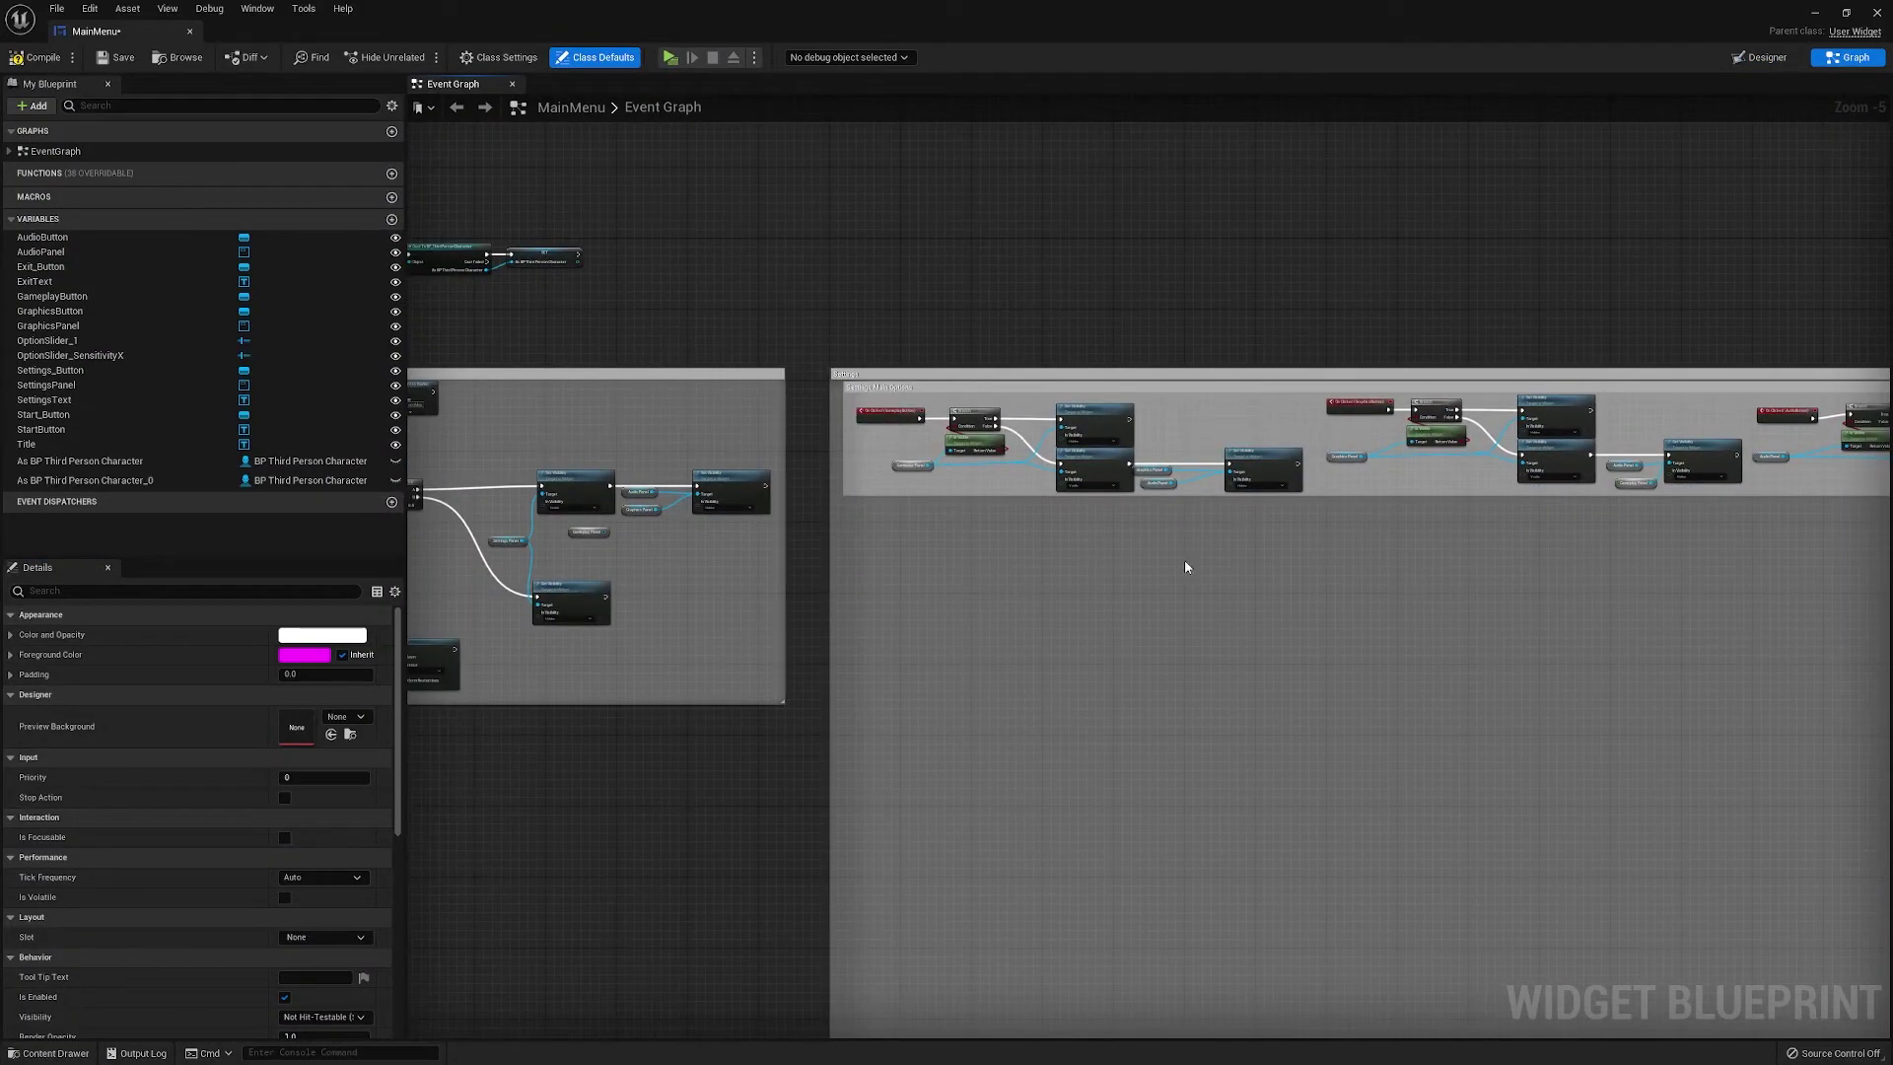
{"action": "right_click", "coordinate": [867, 566]}
{"action": "key", "text": "Escape"}
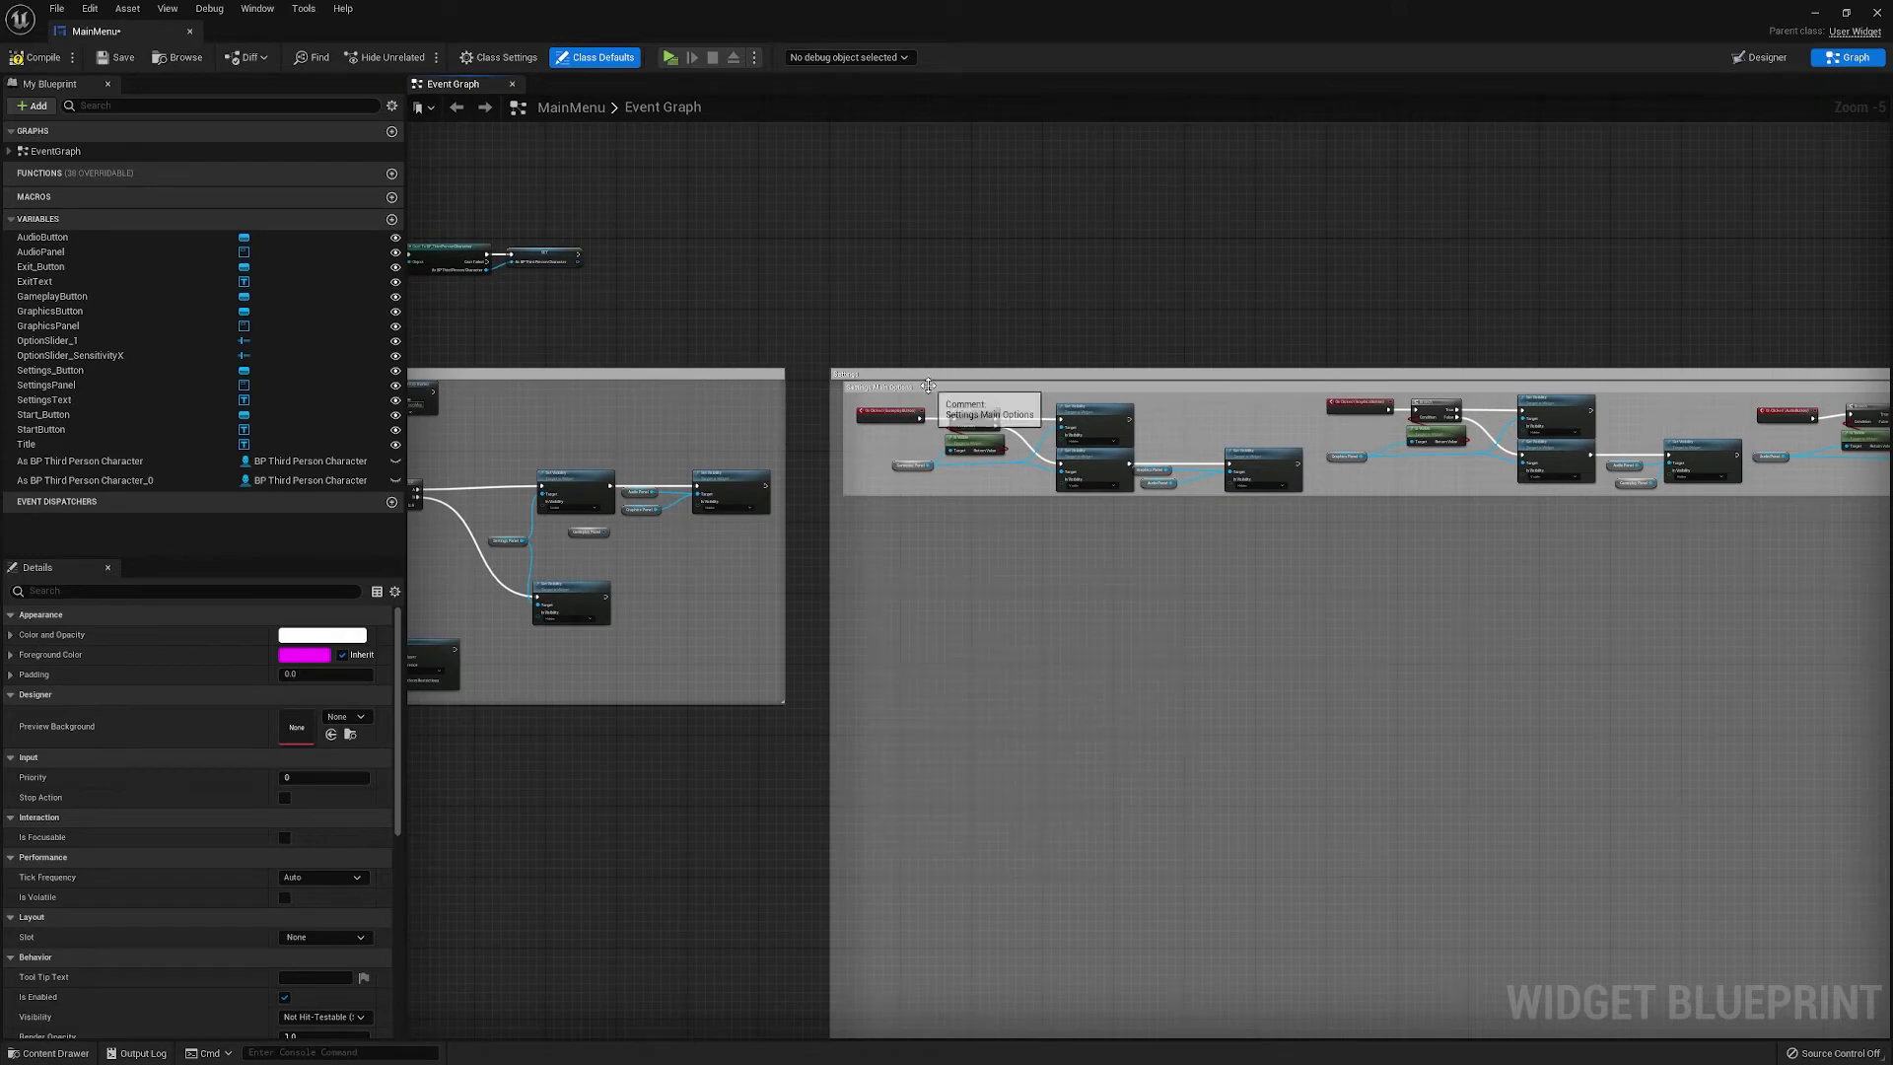
{"action": "left_click", "coordinate": [927, 386]}
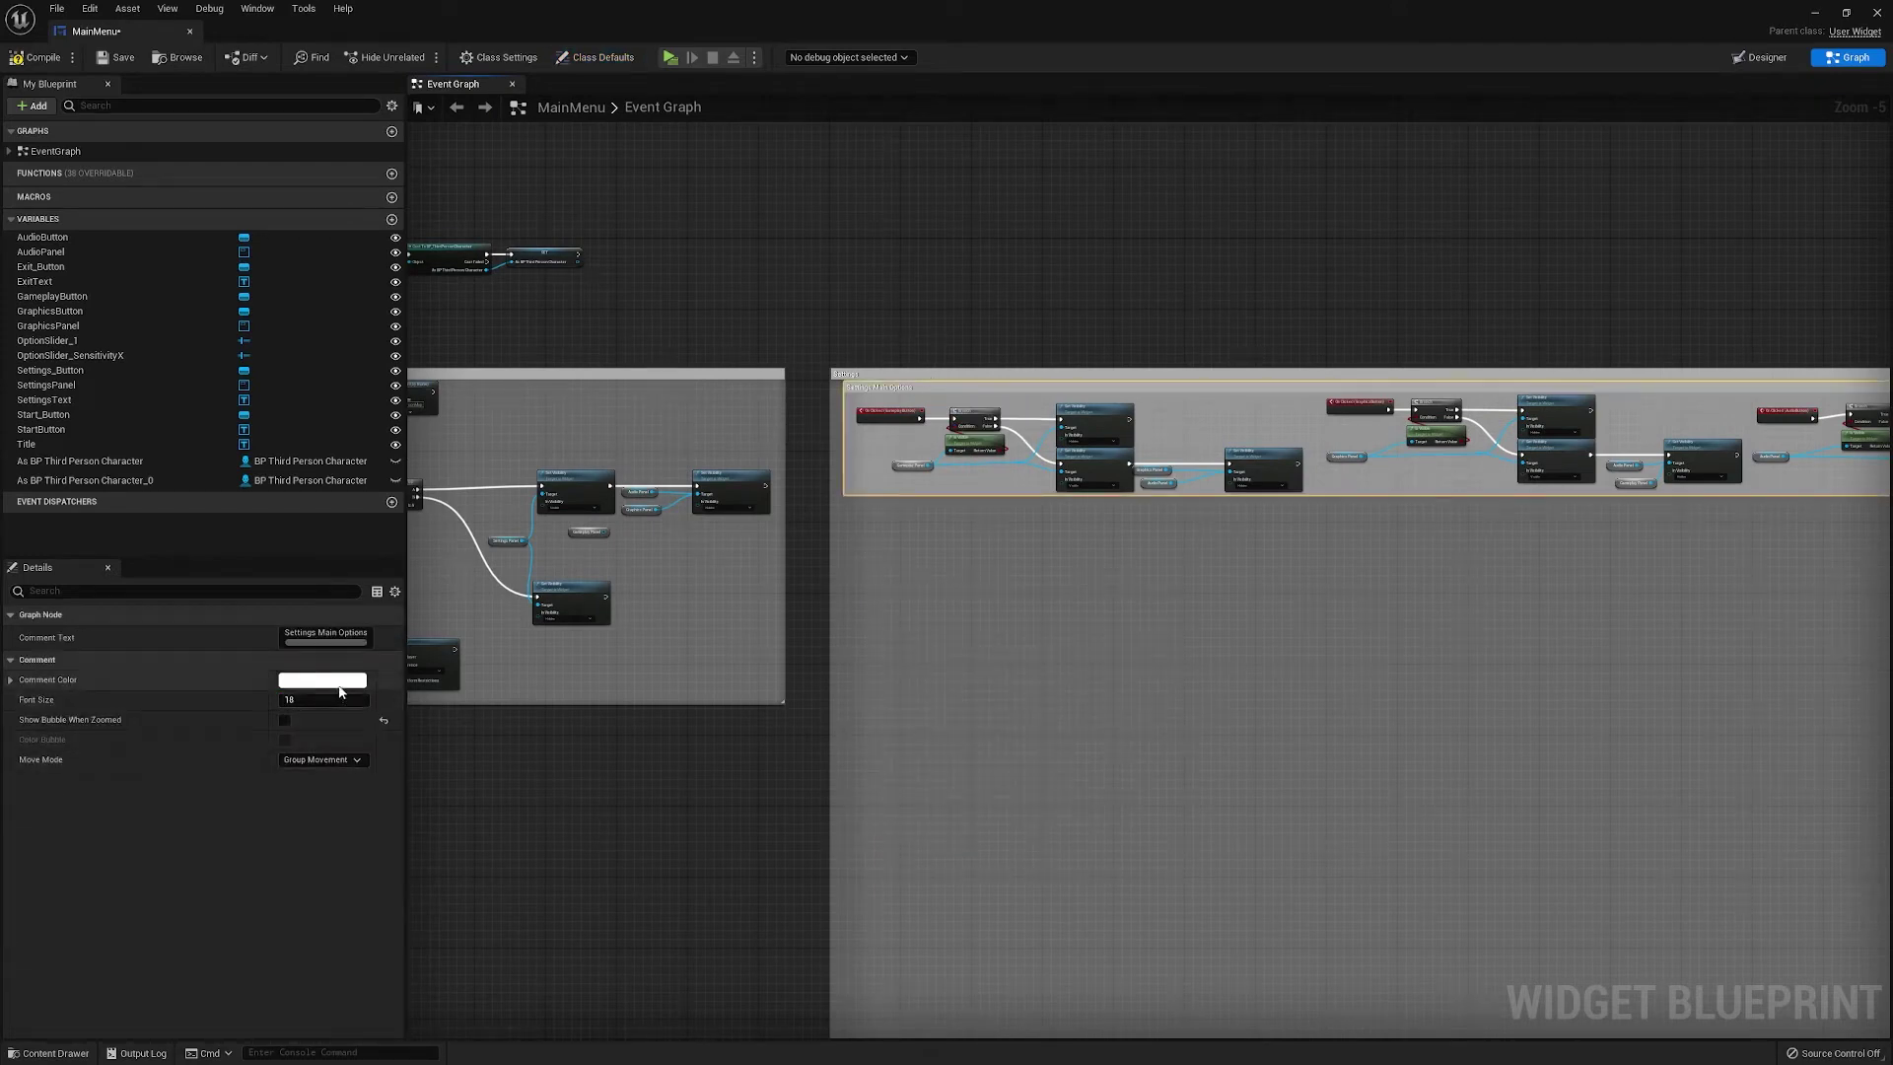
{"action": "left_click", "coordinate": [336, 680]}
{"action": "left_click_drag", "start_coordinate": [523, 762], "coordinate": [524, 757]}
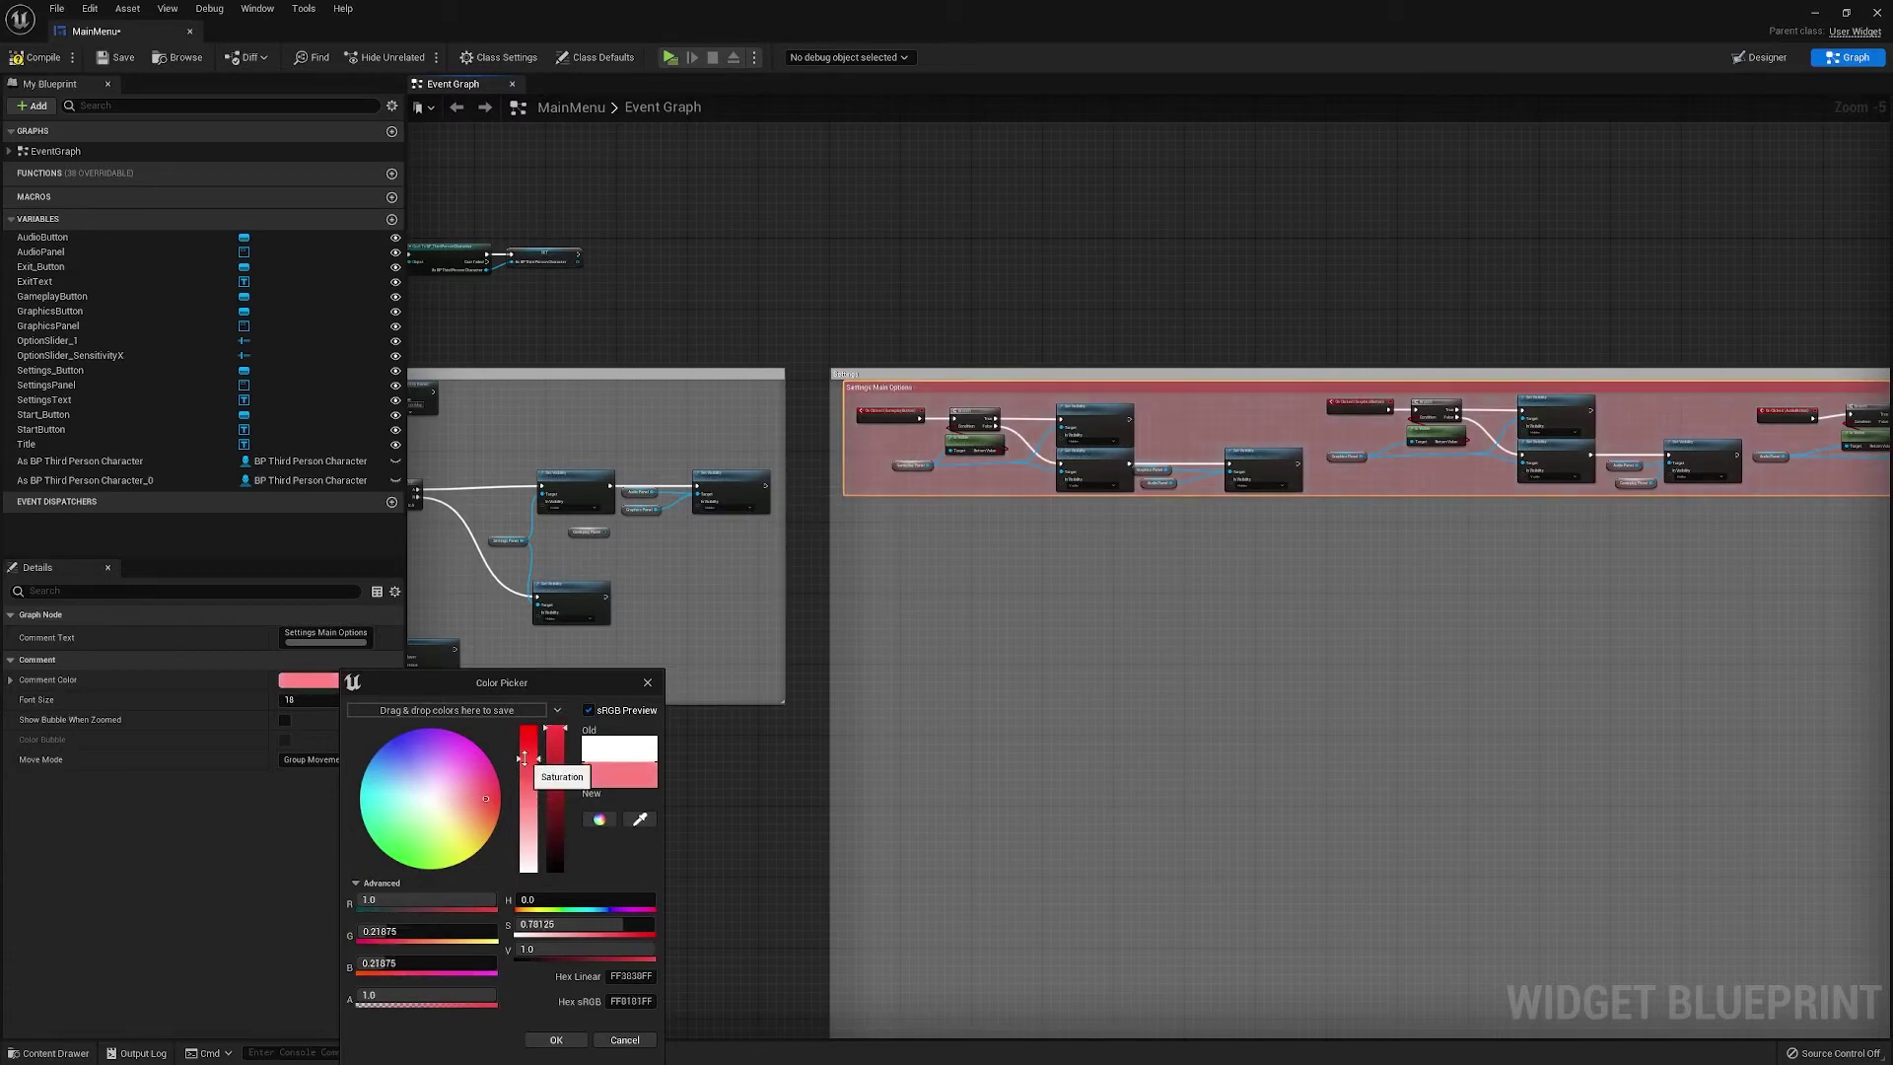
{"action": "left_click", "coordinate": [791, 779]}
Add a comment box named "Gameplay Settings" inside the Settings comment, just below the Settings Main Options box
{"action": "right_click_drag", "start_coordinate": [791, 779], "coordinate": [872, 556]}
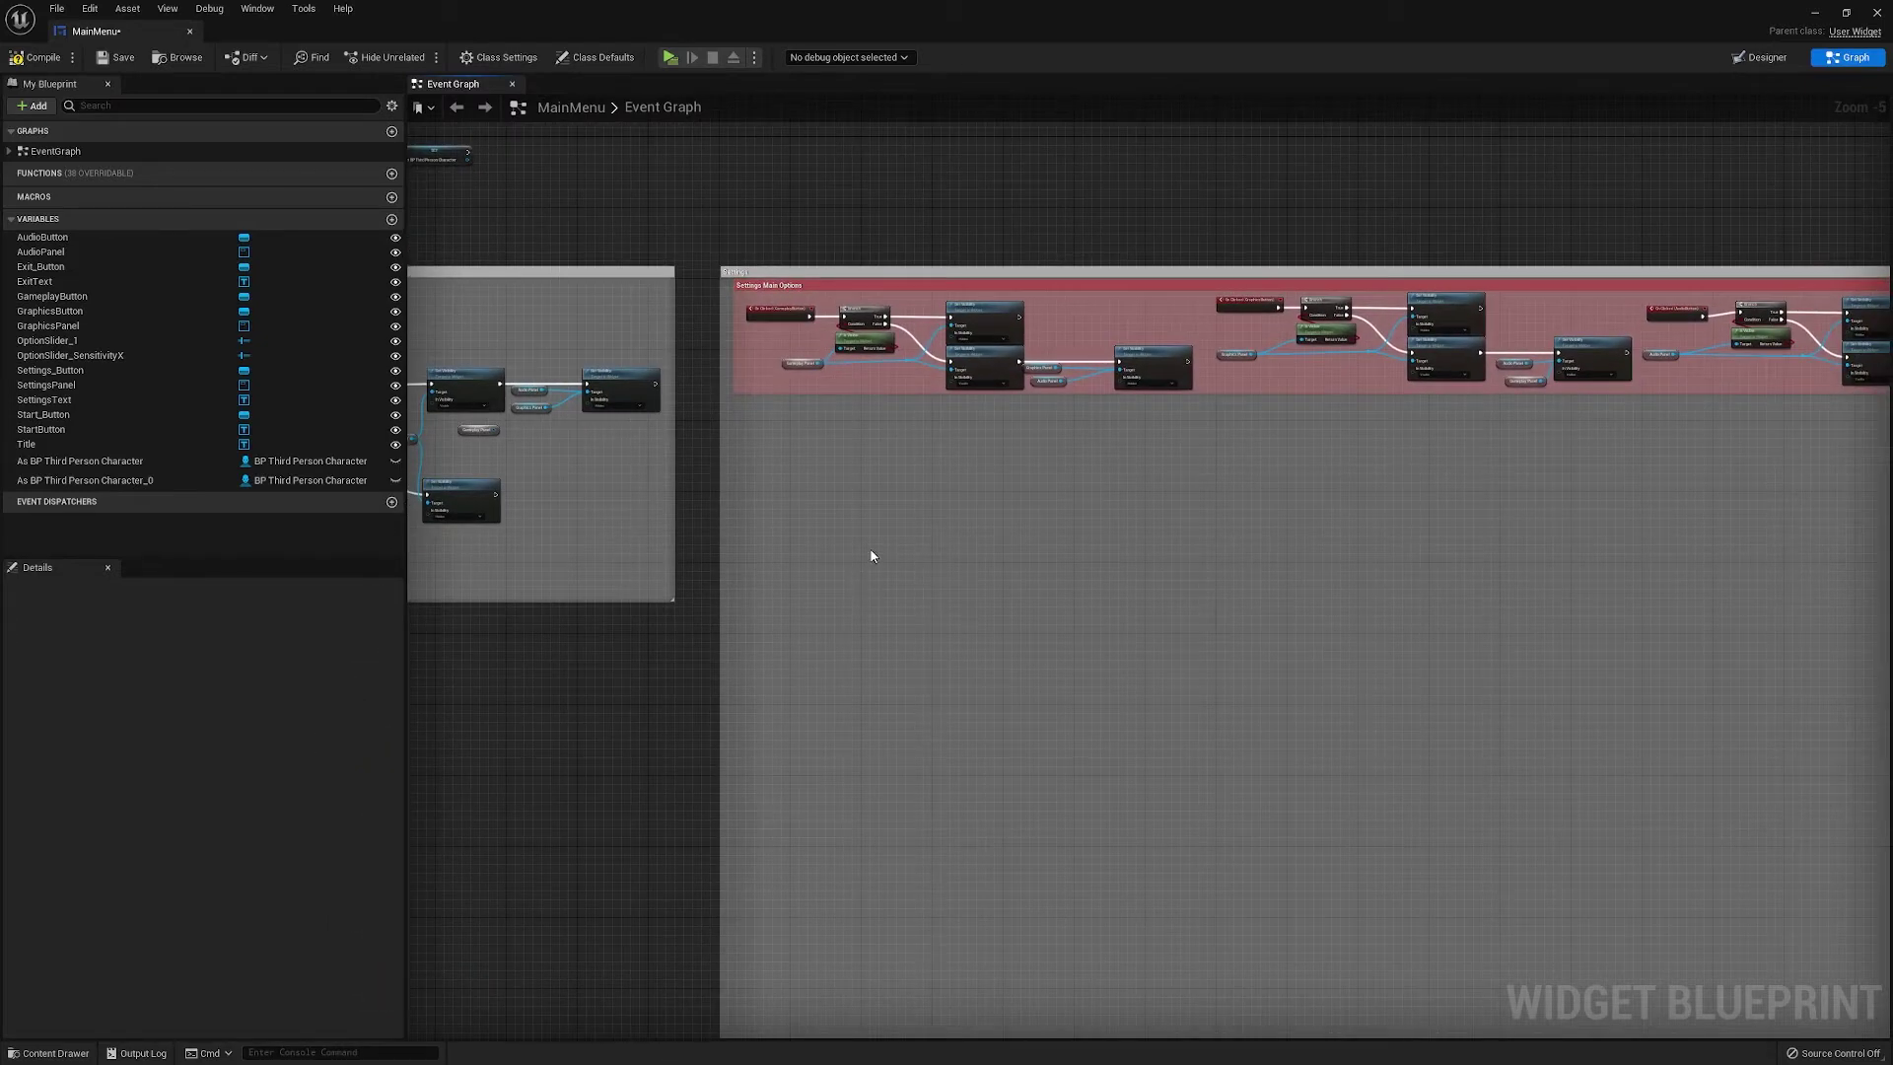
{"action": "key", "text": "c"}
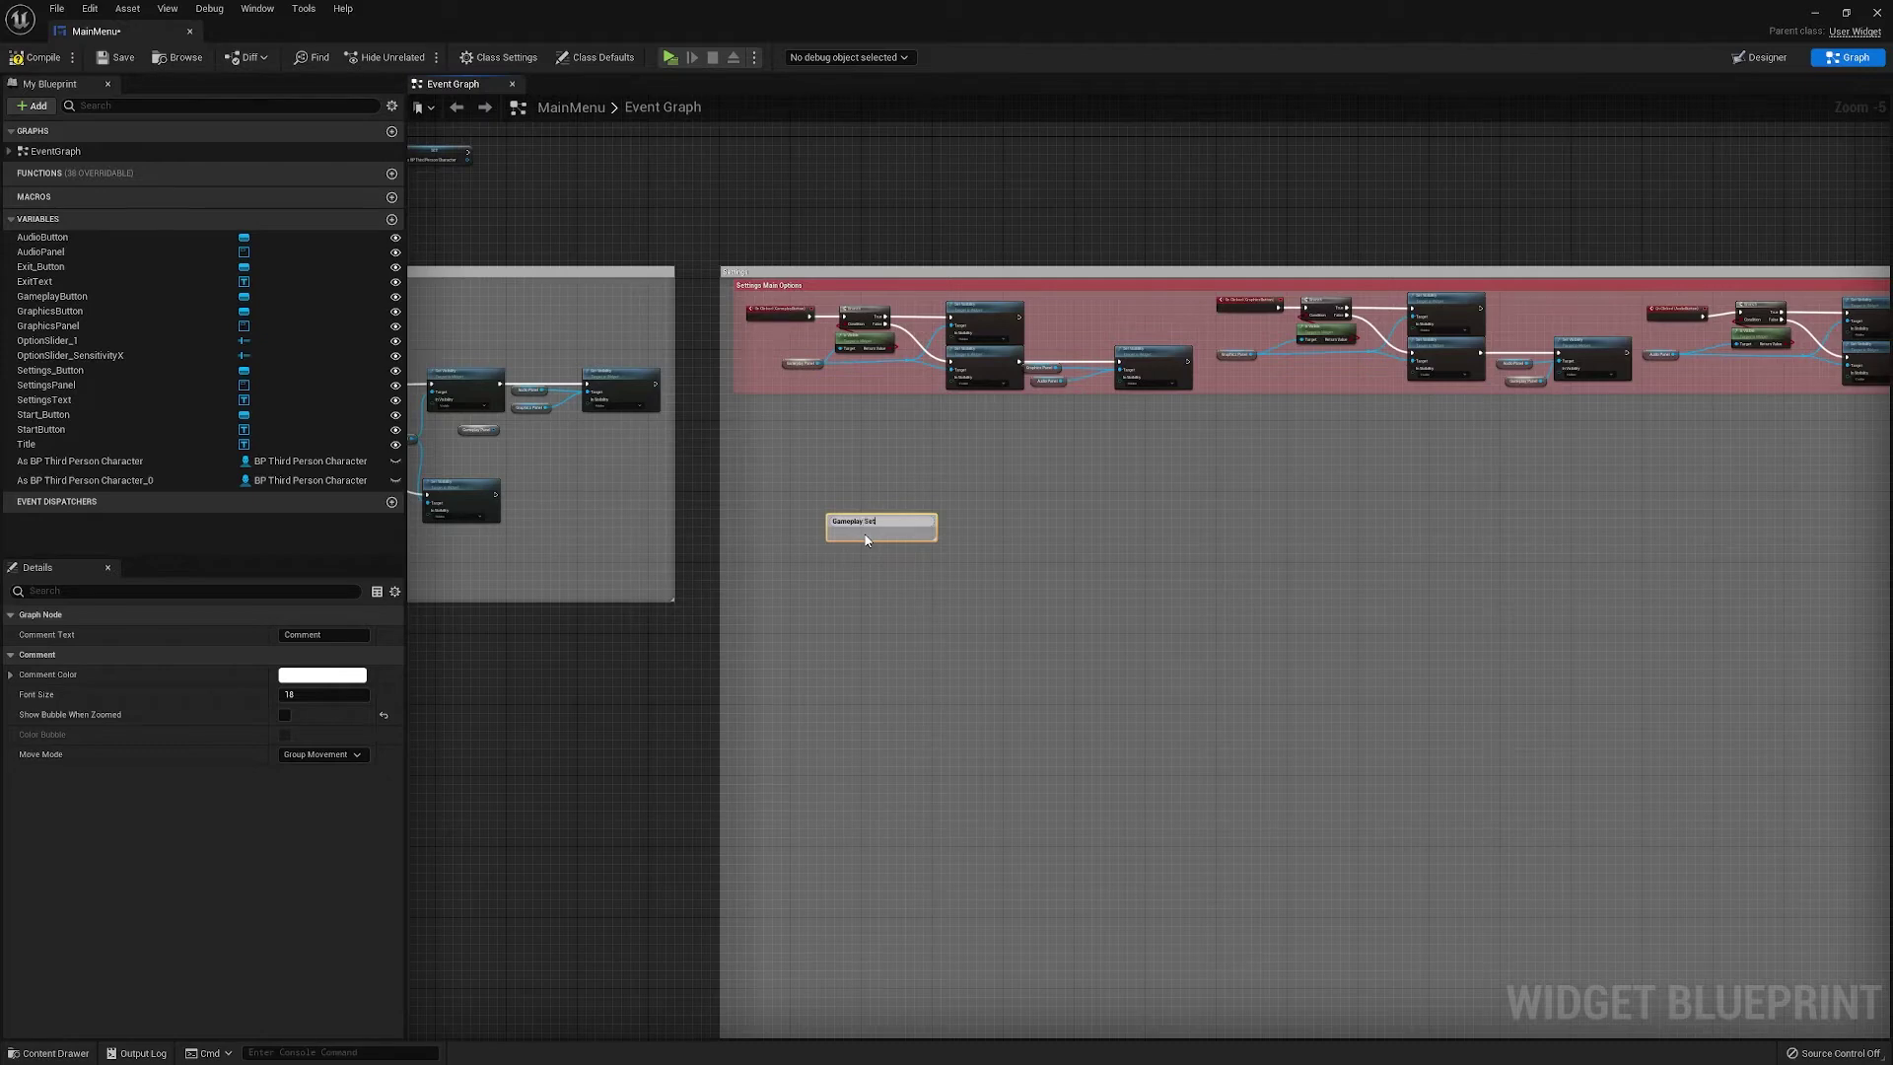
{"action": "type", "text": "s"}
{"action": "key", "text": "Return"}
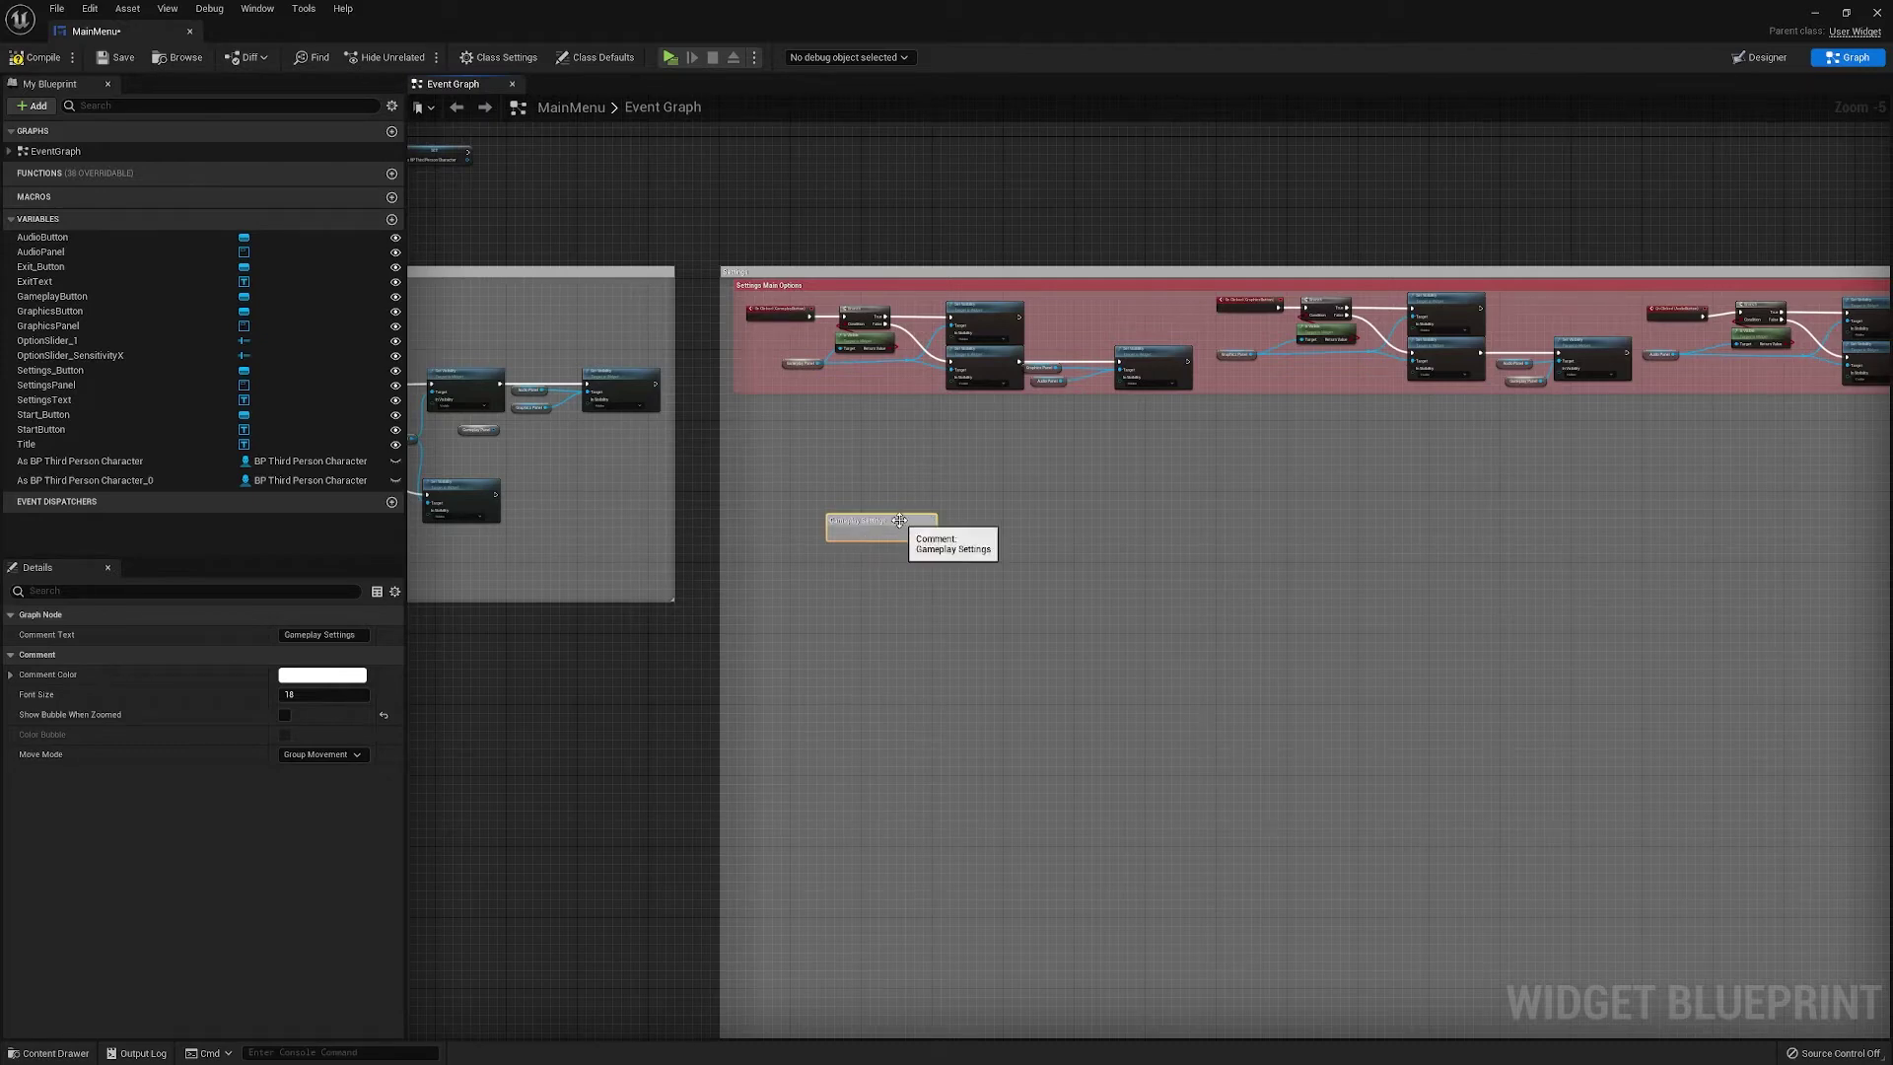
{"action": "left_click_drag", "start_coordinate": [899, 524], "coordinate": [805, 431]}
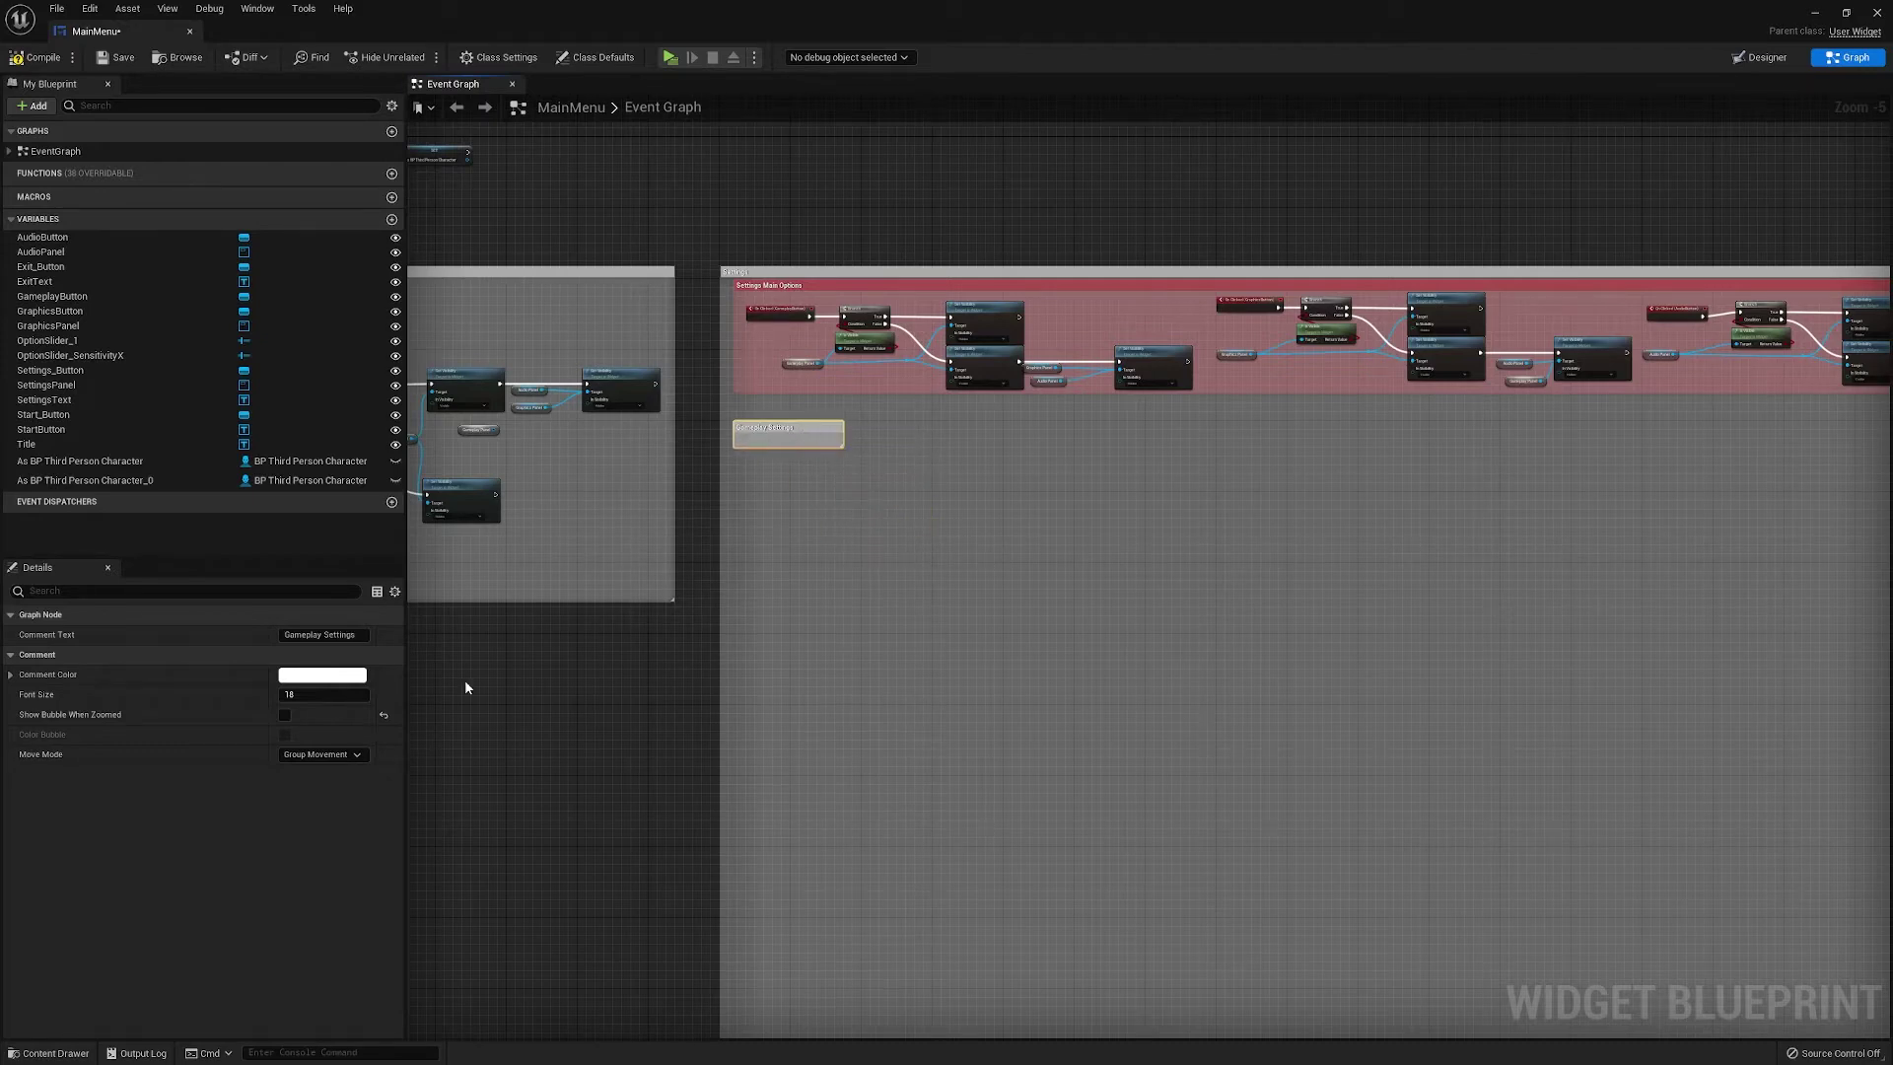
Enable Show Bubble When Zoomed for the Gameplay Settings, Settings Main Options and Settings comments
{"action": "left_click", "coordinate": [285, 714]}
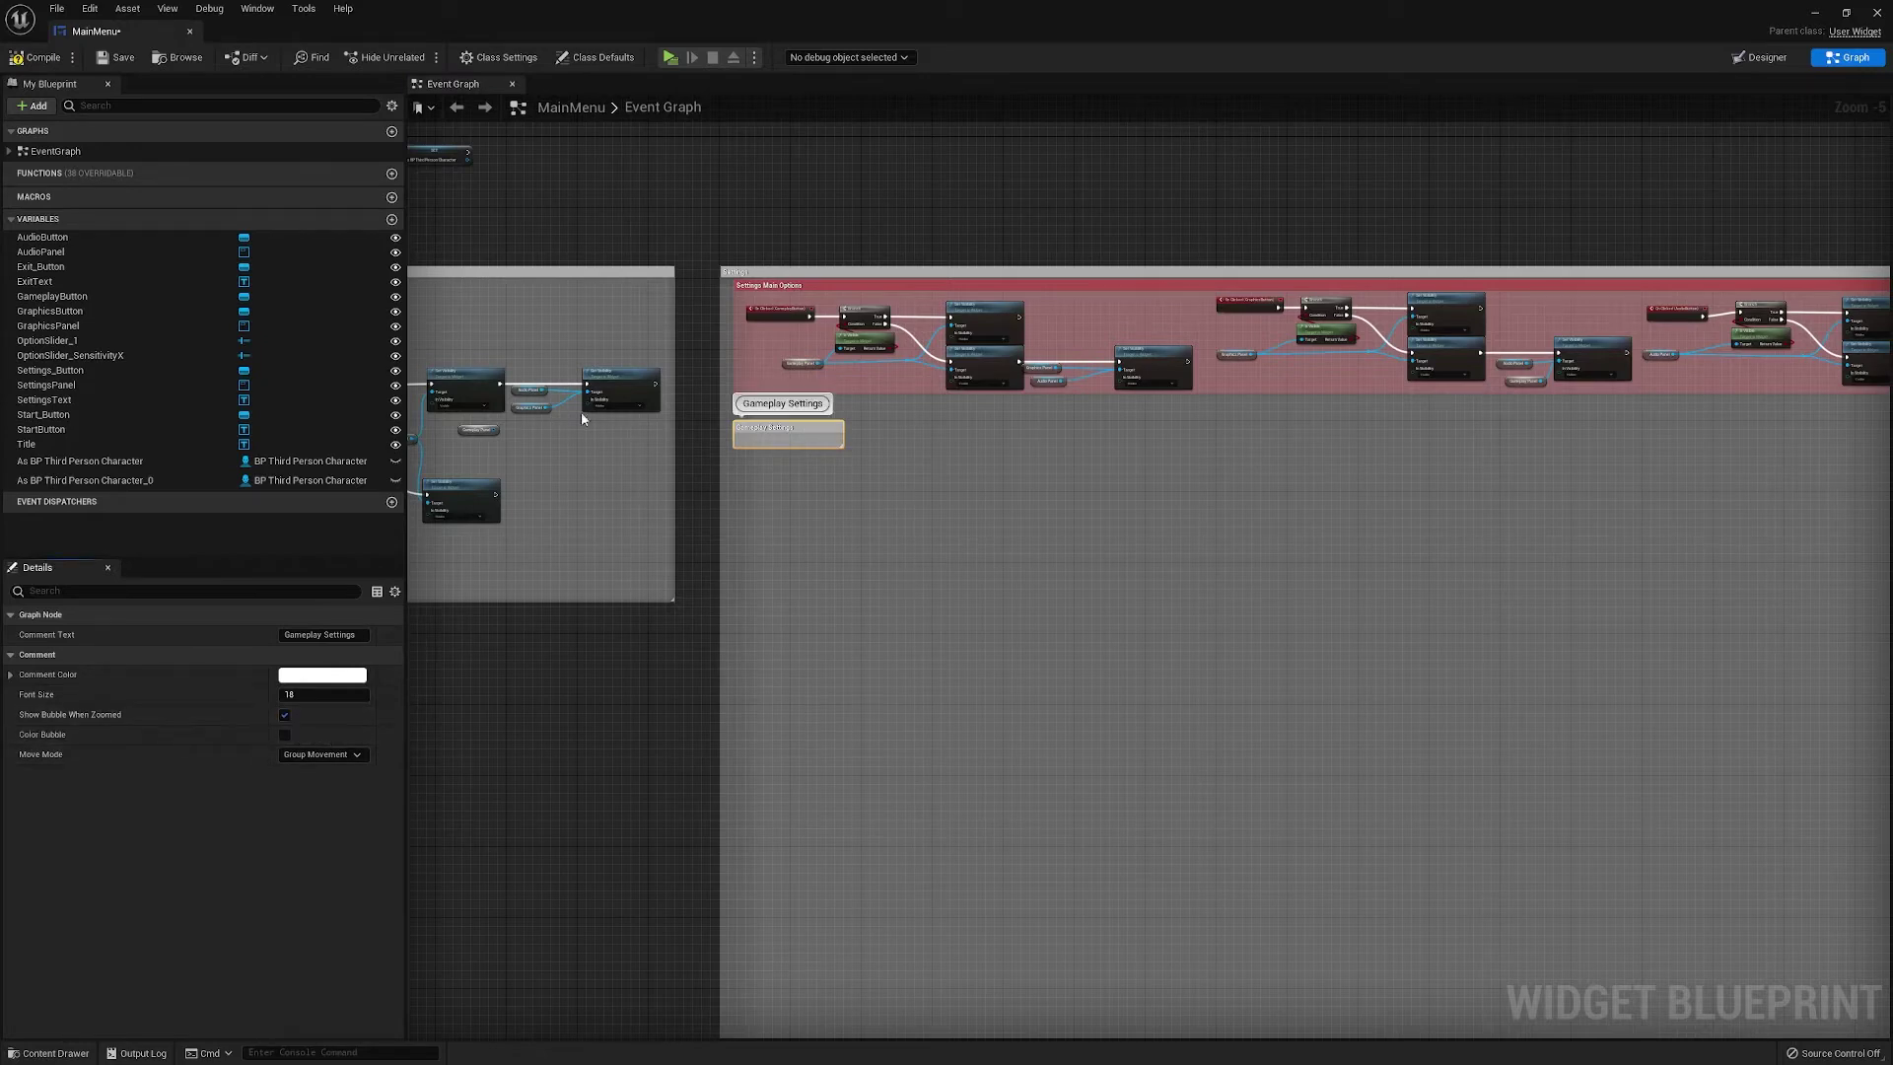
{"action": "left_click", "coordinate": [810, 285]}
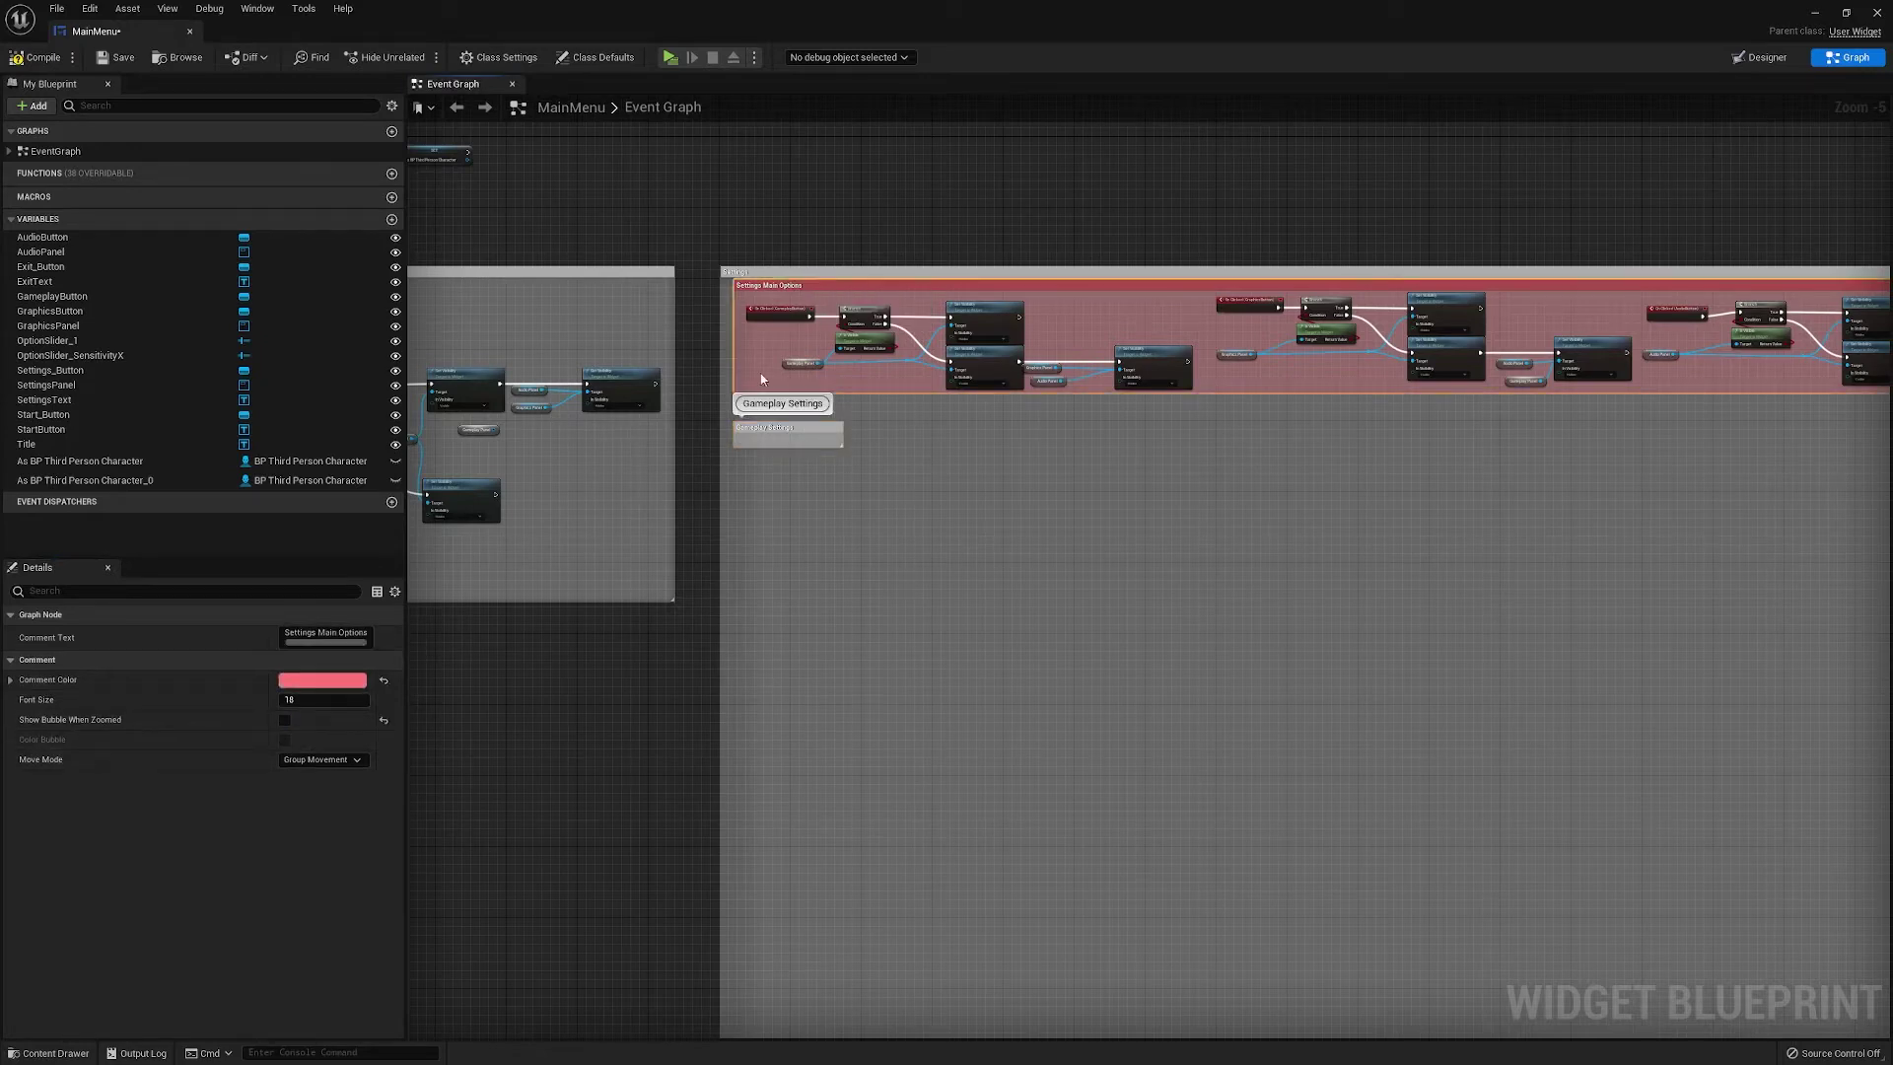
{"action": "left_click", "coordinate": [285, 721]}
{"action": "left_click", "coordinate": [920, 276]}
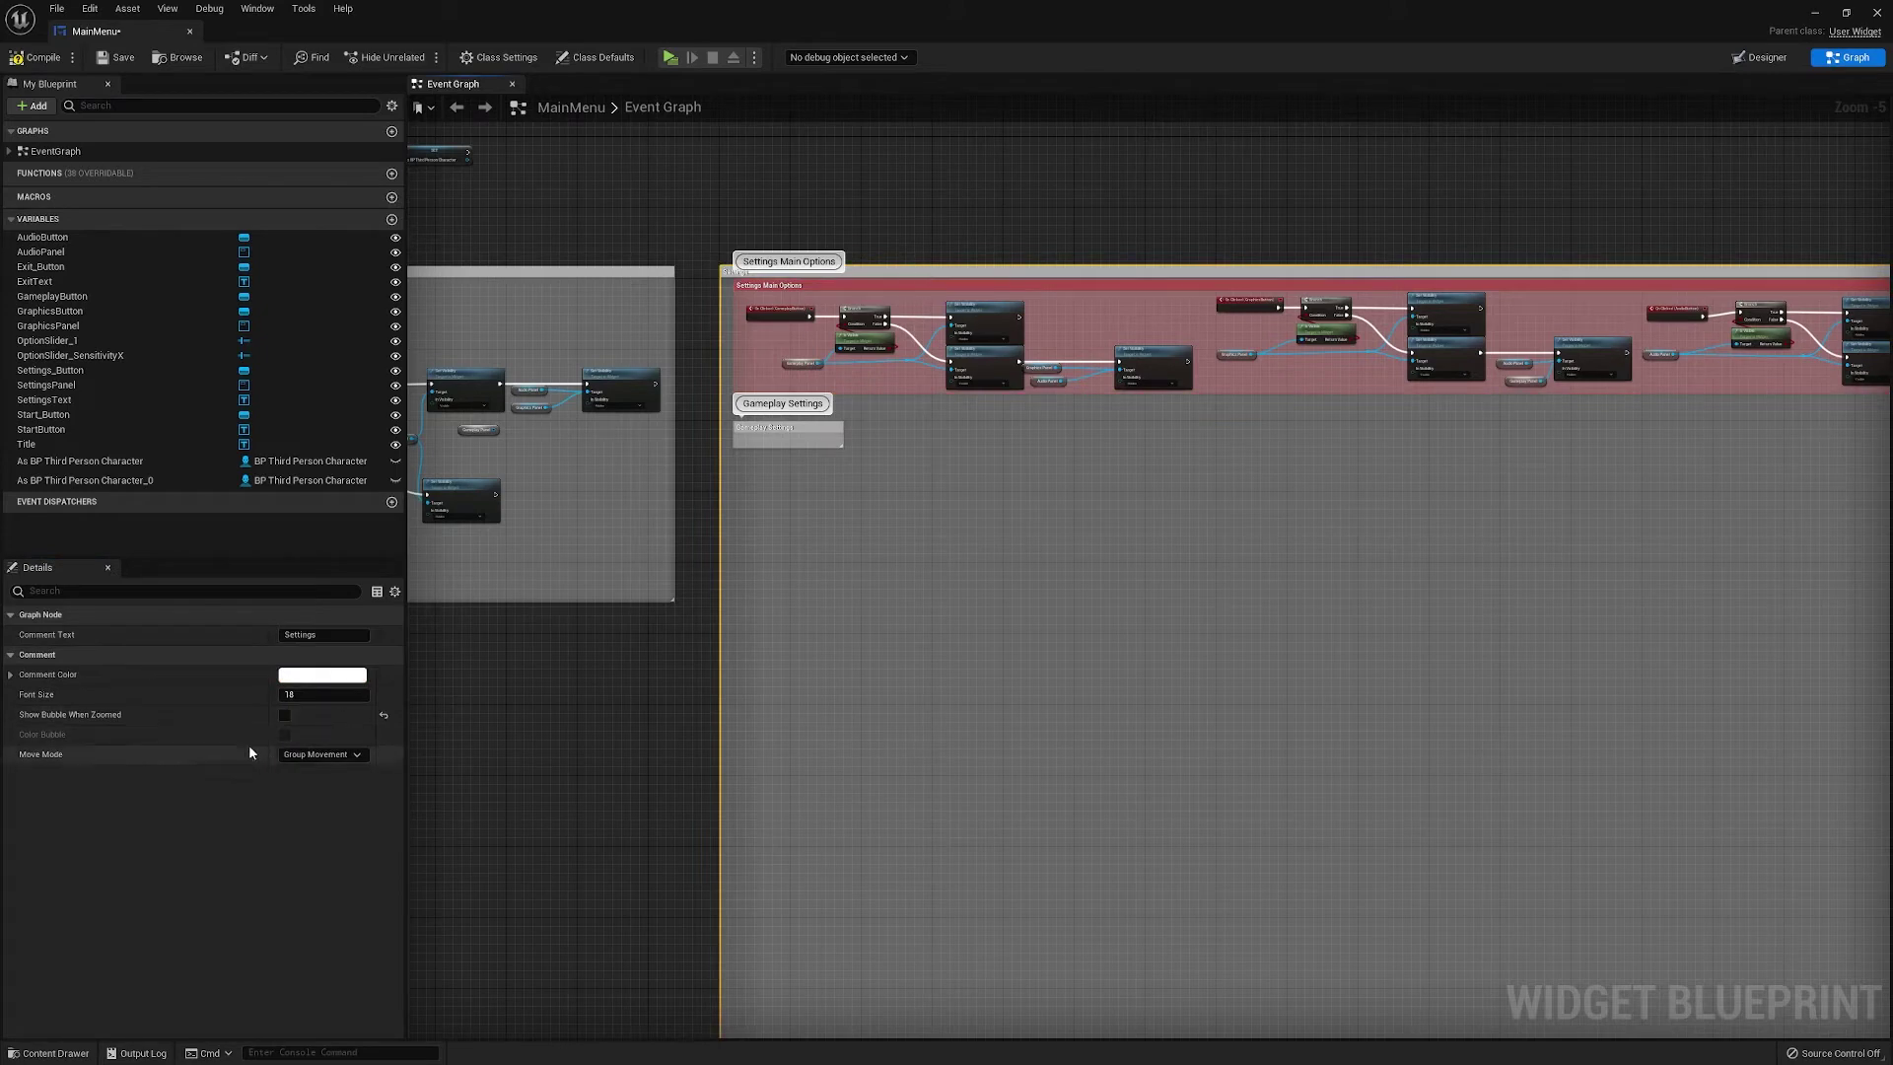
{"action": "left_click", "coordinate": [285, 715]}
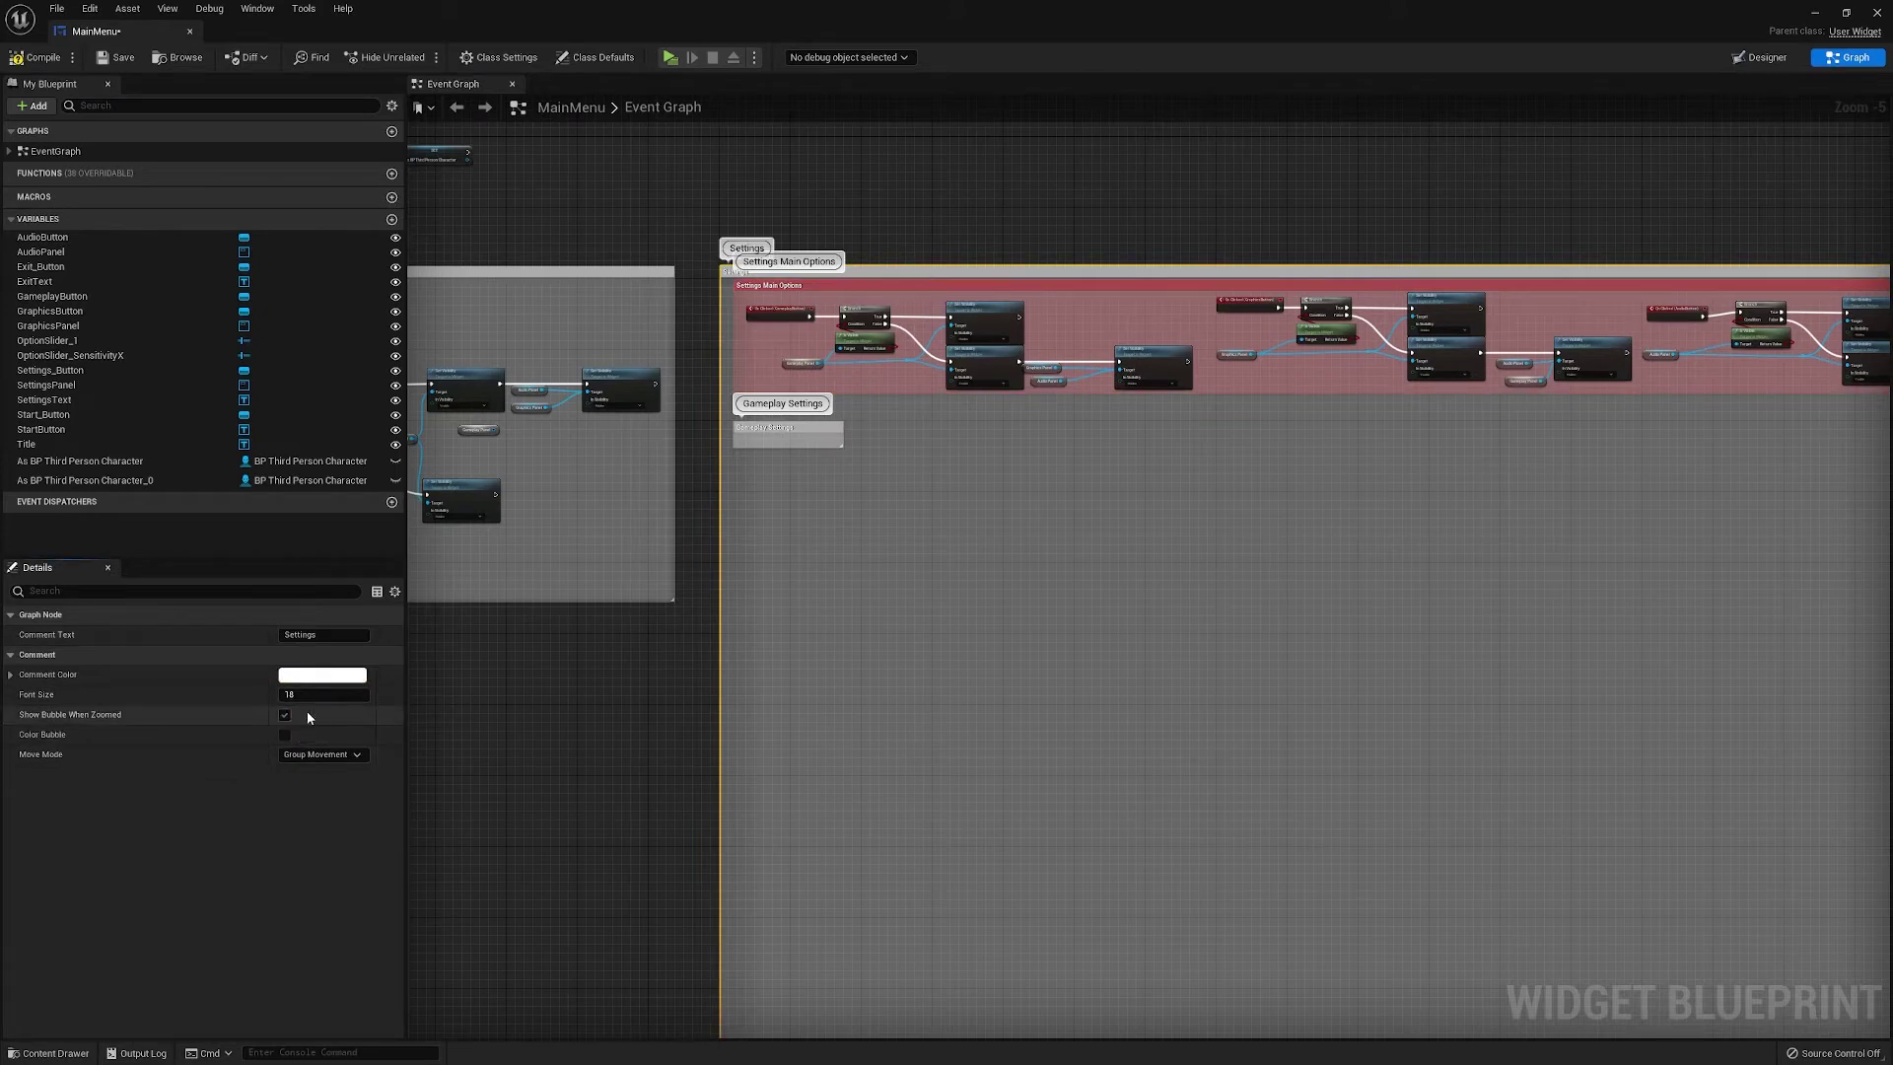
Enlarge the Gameplay Settings comment box to match the width of the Settings Main Options box above it
{"action": "left_click", "coordinate": [837, 443]}
{"action": "scroll", "coordinate": [844, 448], "scroll_direction": "down", "scroll_amount": 7}
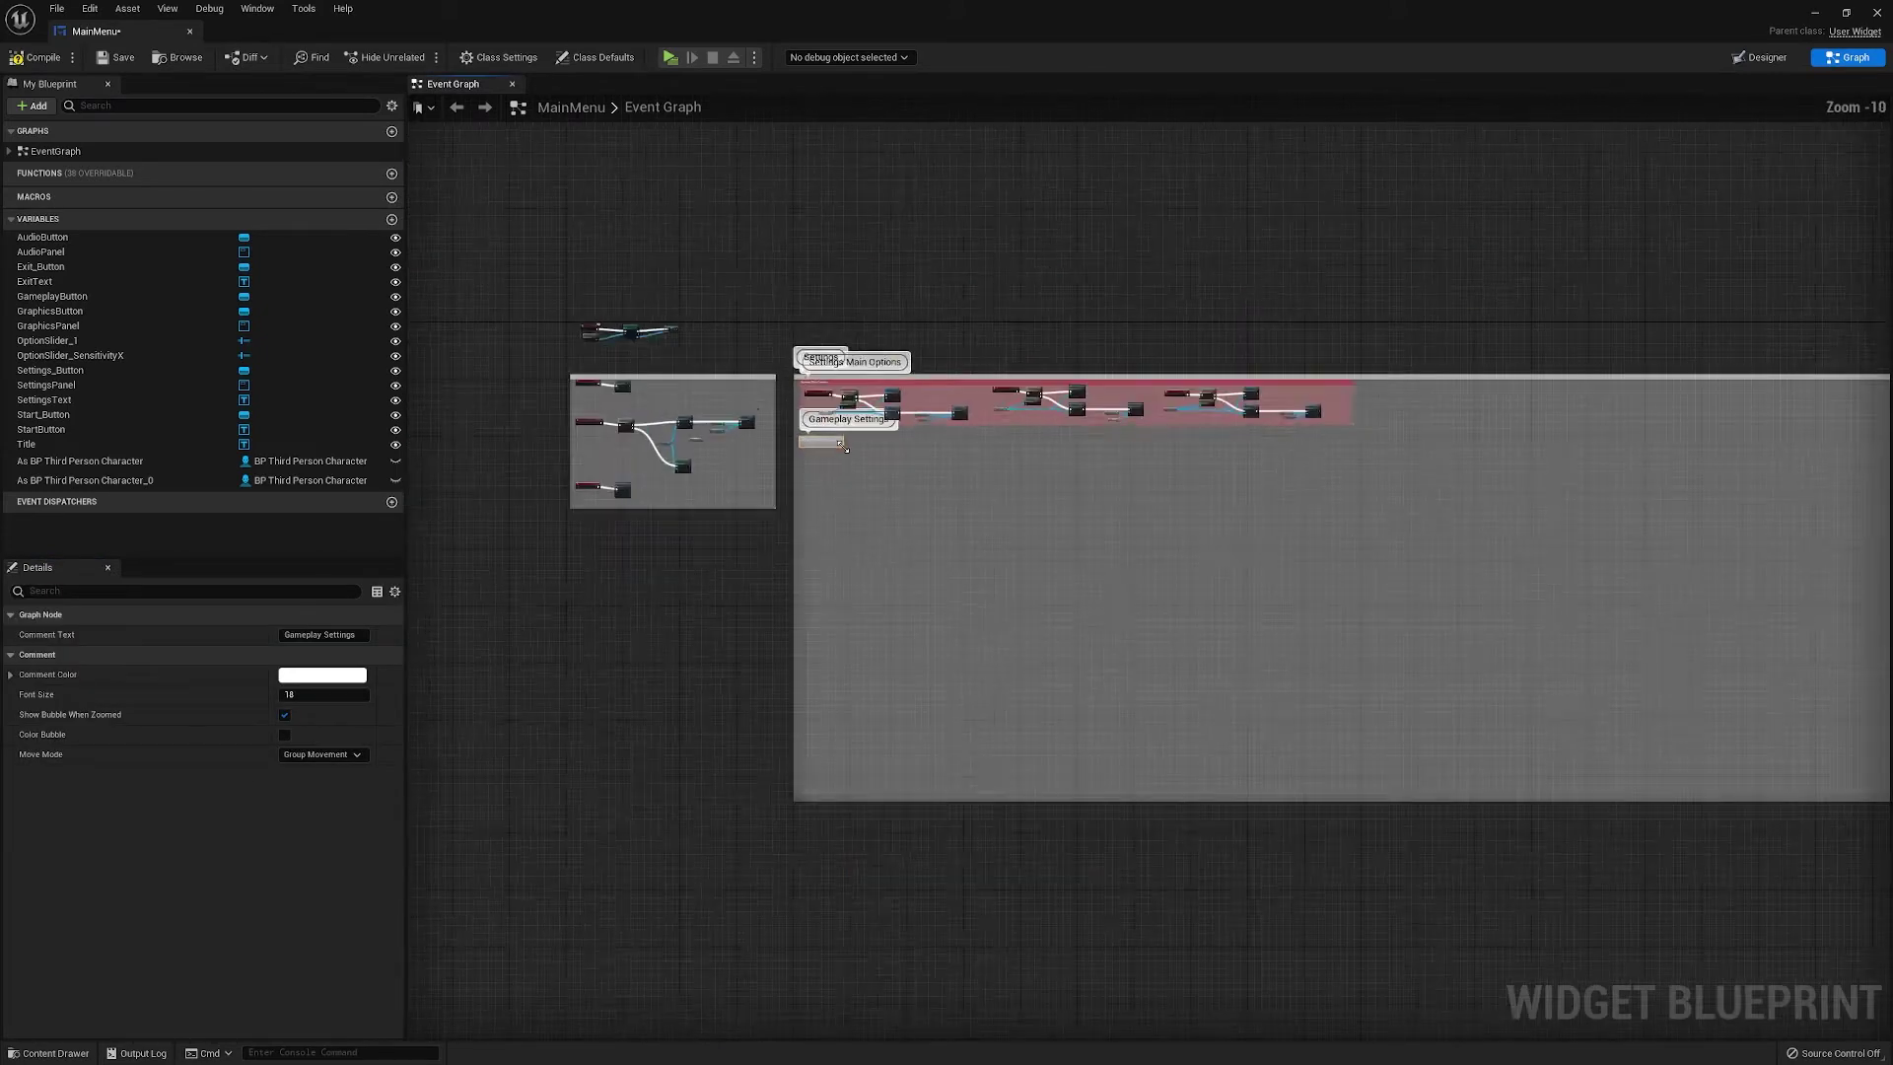
{"action": "left_click_drag", "start_coordinate": [844, 447], "coordinate": [1206, 599]}
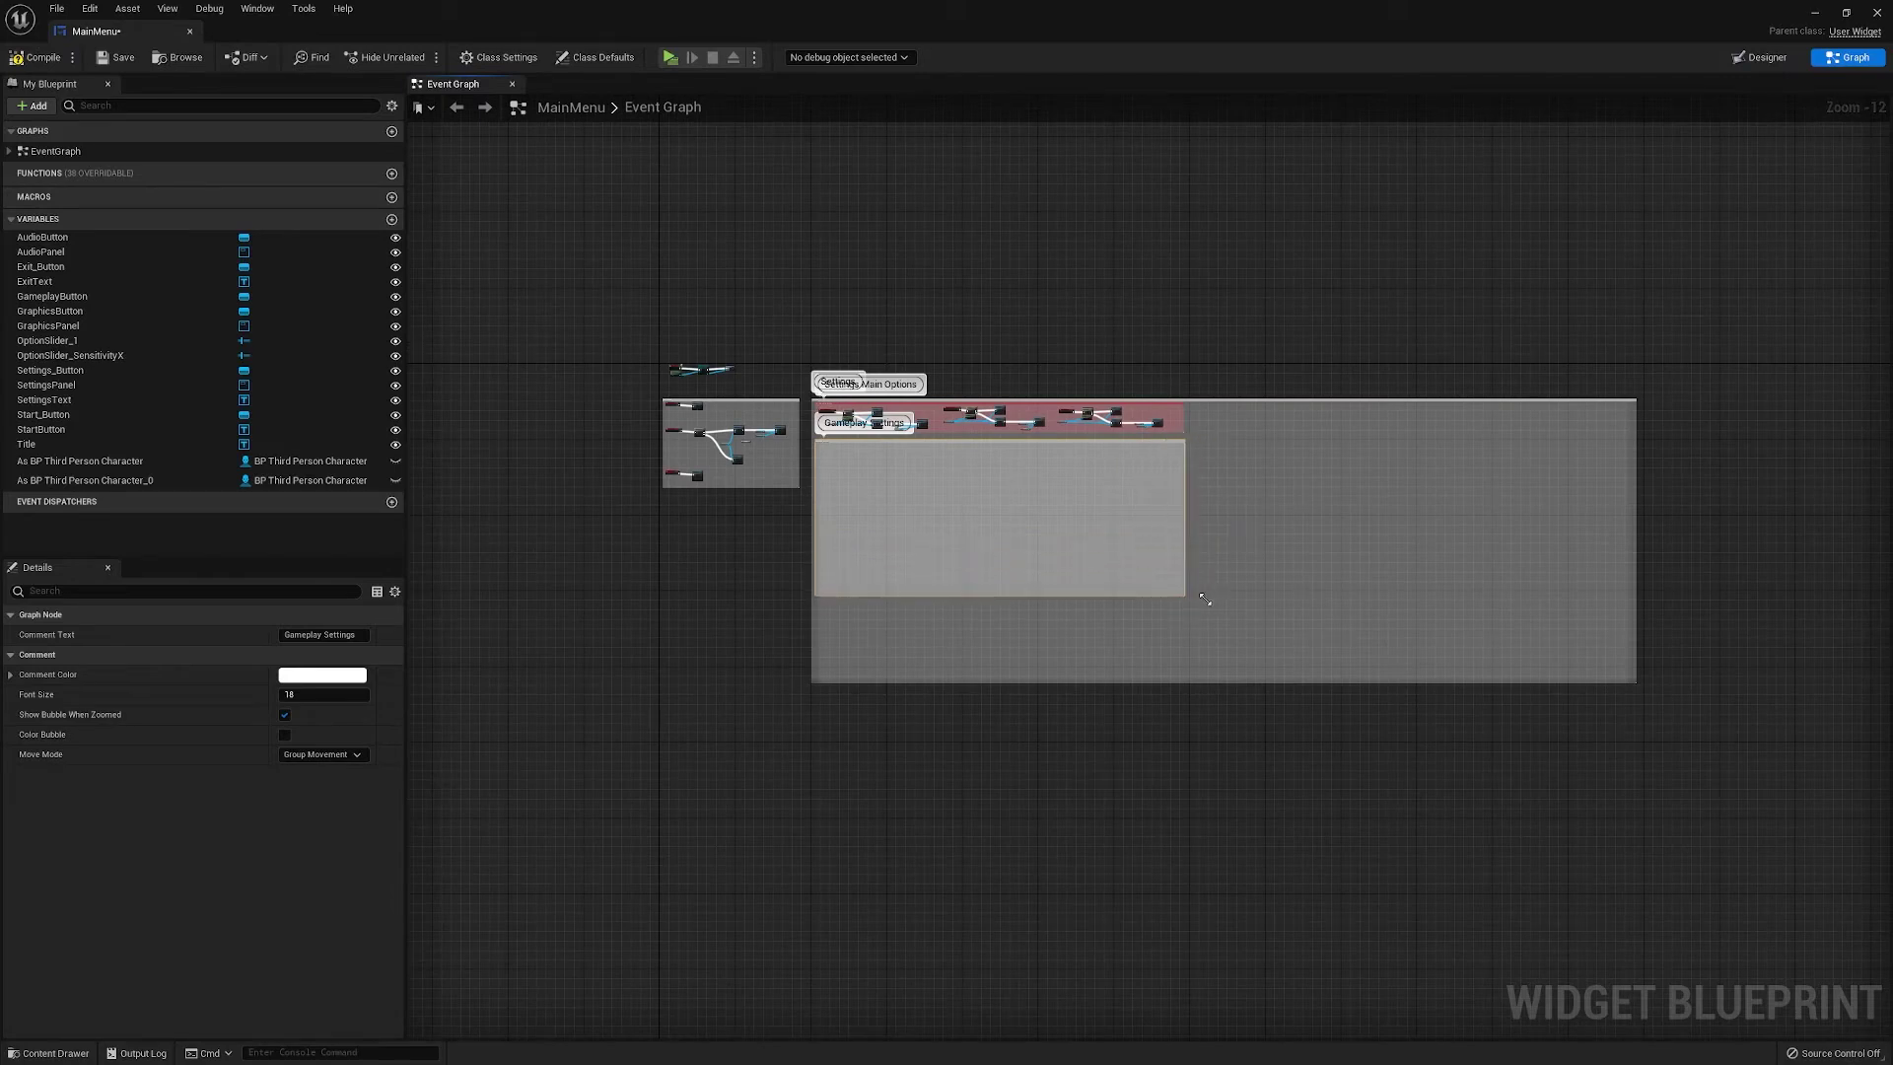
Colour the Gameplay Settings comment box blue-violet, with a hue of about 238
{"action": "scroll", "coordinate": [994, 515], "scroll_direction": "up", "scroll_amount": 5}
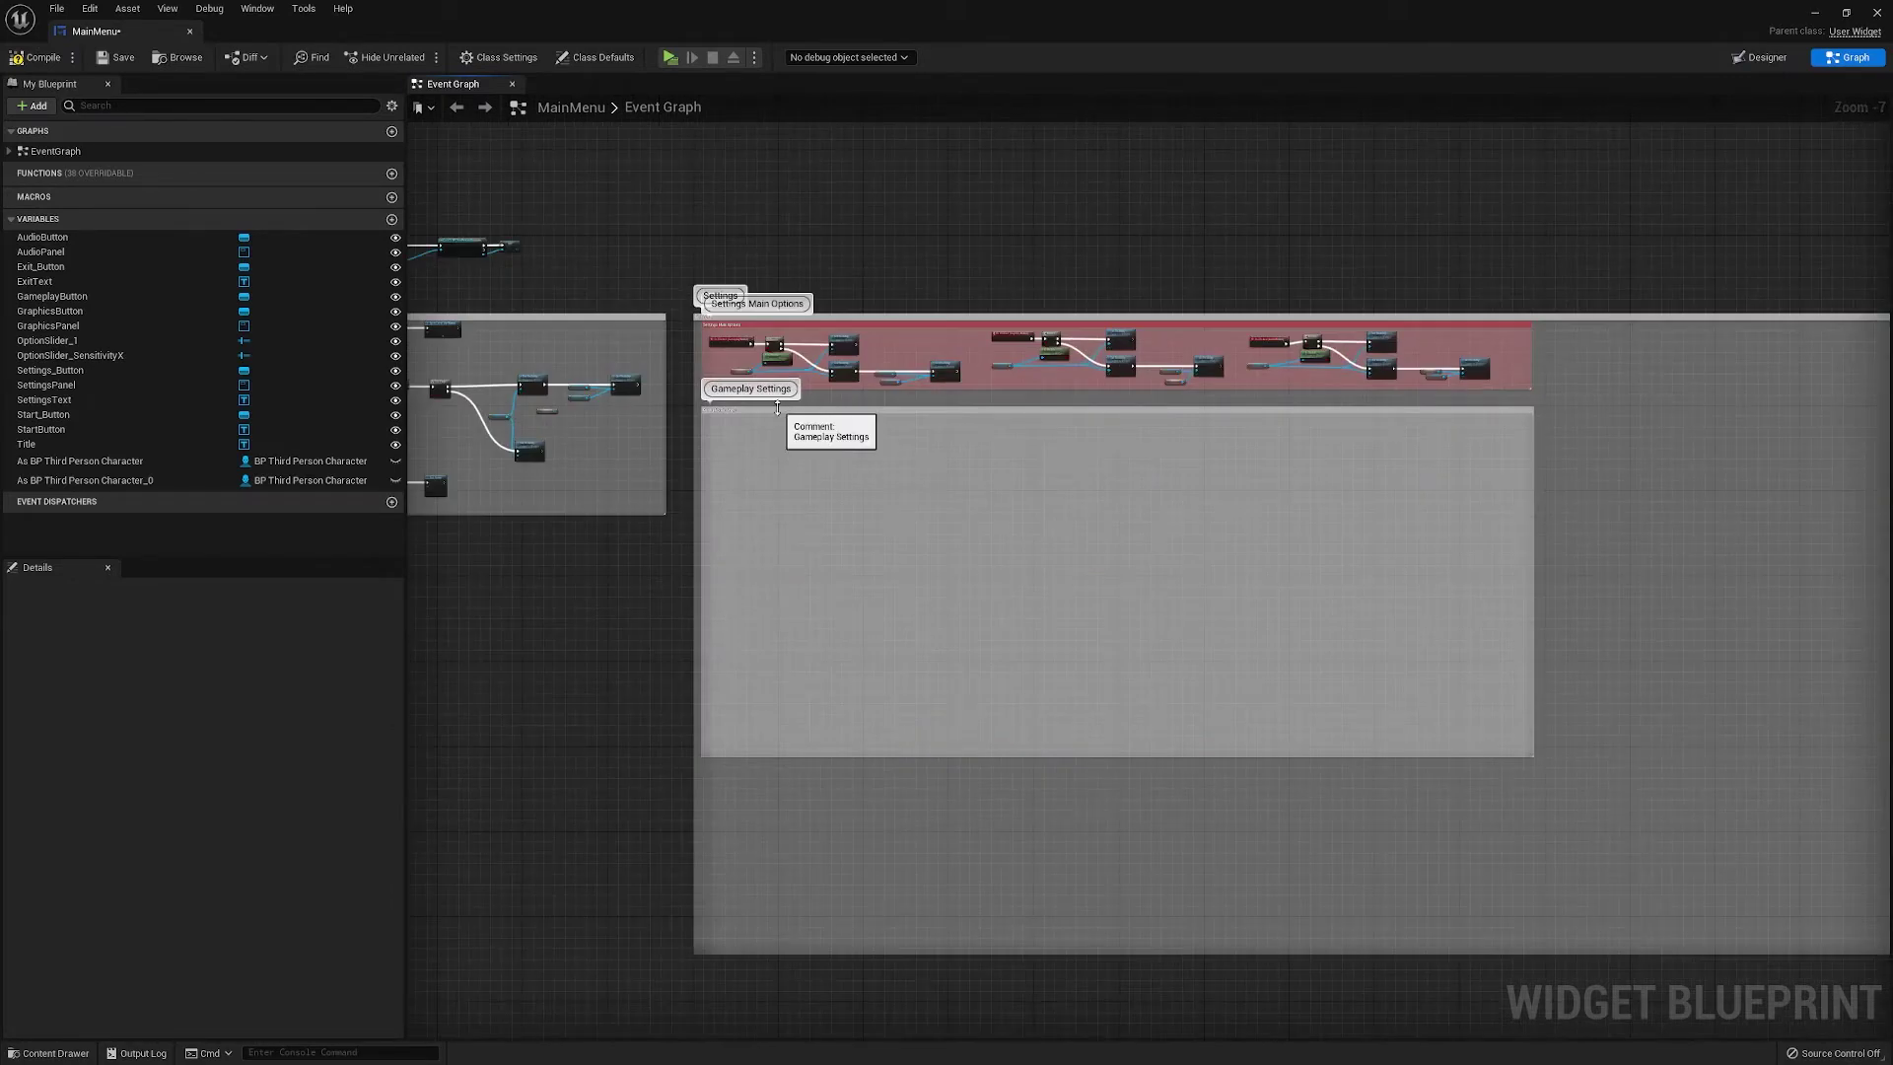
{"action": "left_click", "coordinate": [784, 390]}
{"action": "left_click", "coordinate": [288, 677]}
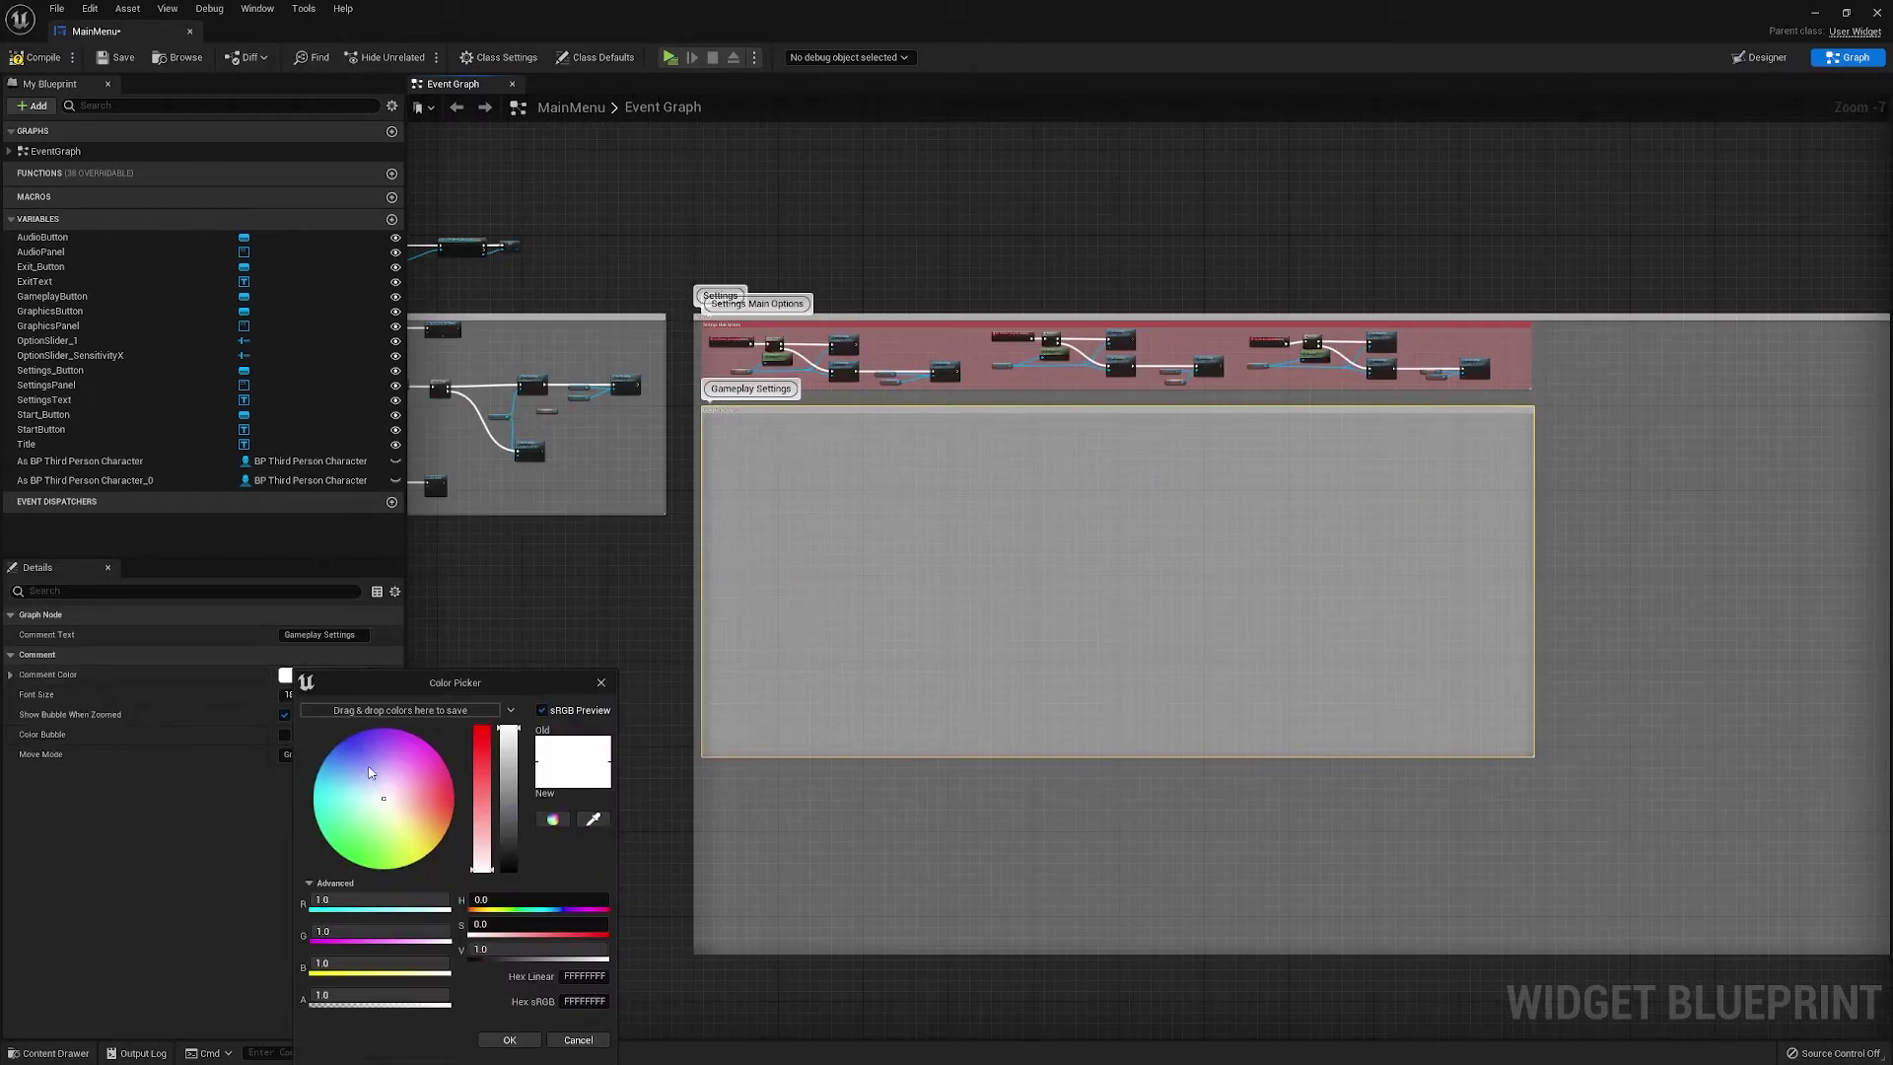
{"action": "left_click", "coordinate": [356, 756]}
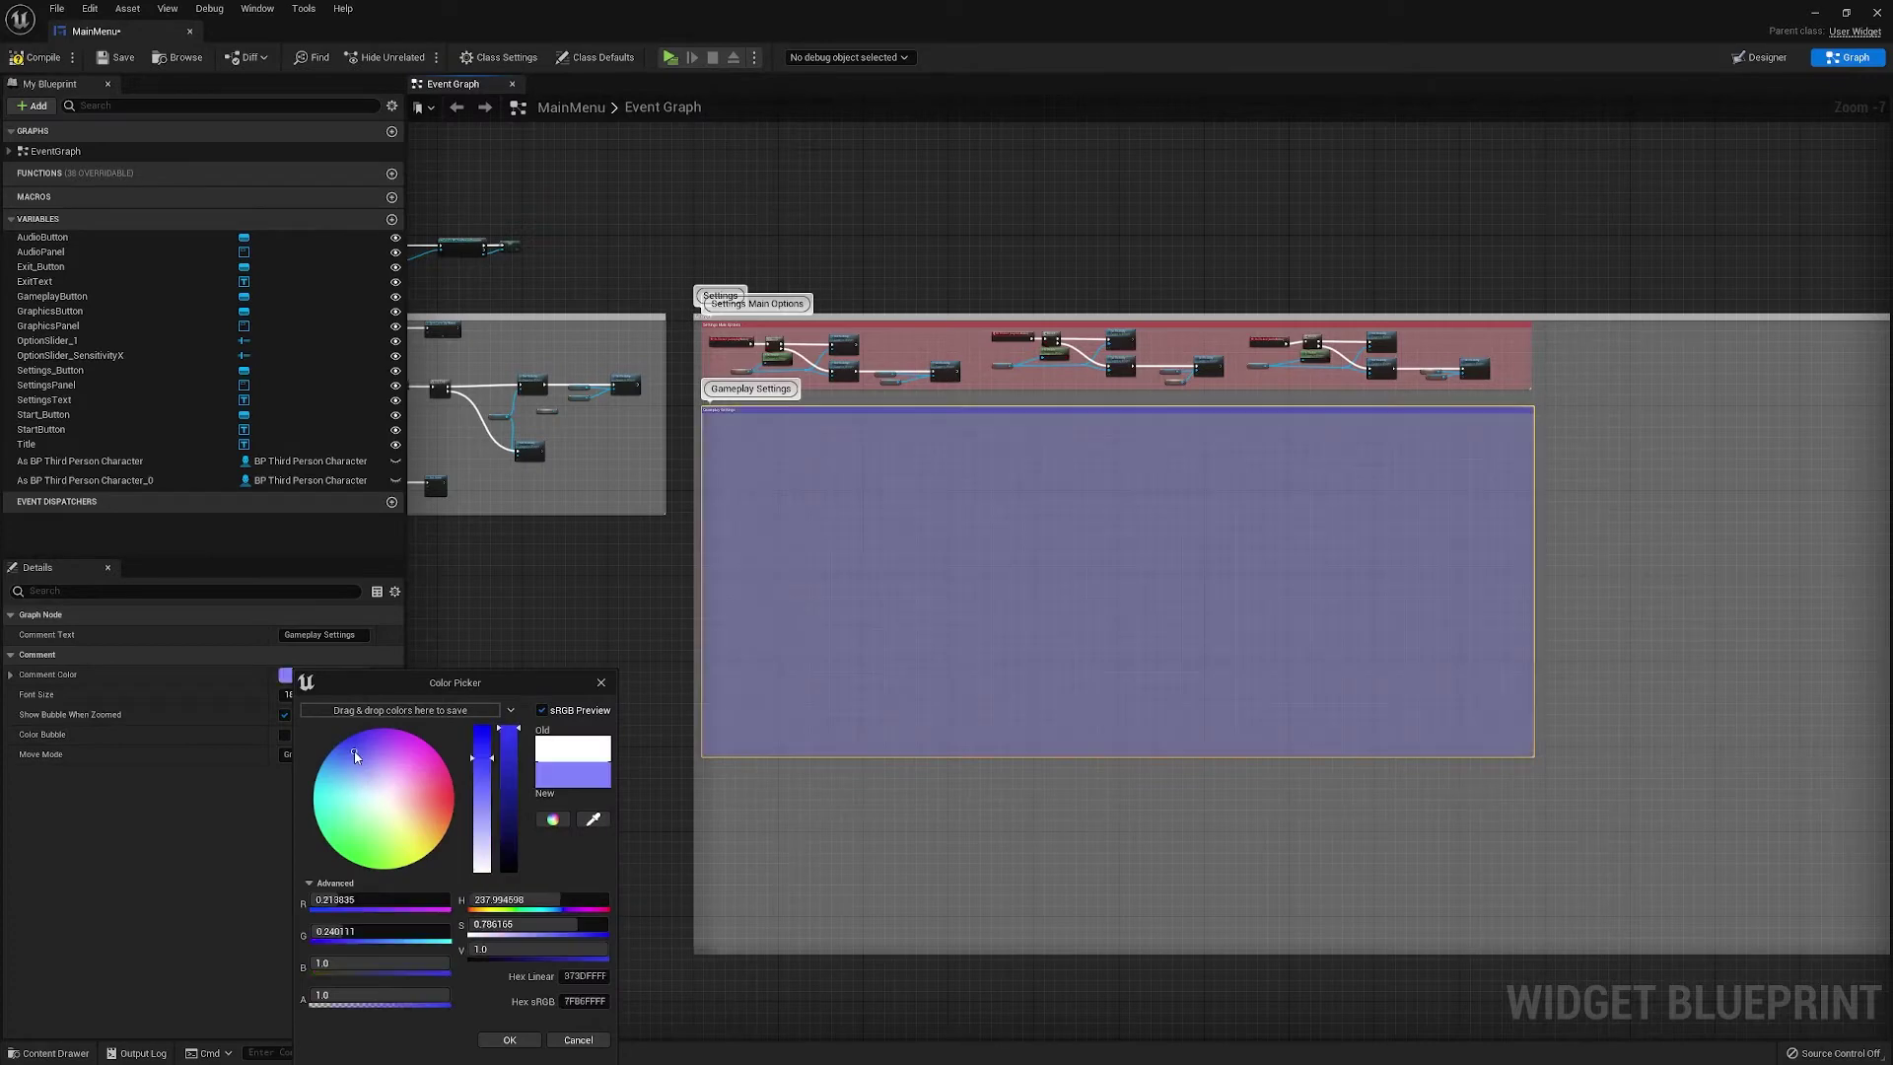
{"action": "left_click", "coordinate": [502, 1043]}
{"action": "left_click", "coordinate": [718, 477]}
Search the blueprint's variables for "sen" to find the sensitivity widgets
{"action": "scroll", "coordinate": [736, 463], "scroll_direction": "up", "scroll_amount": 5}
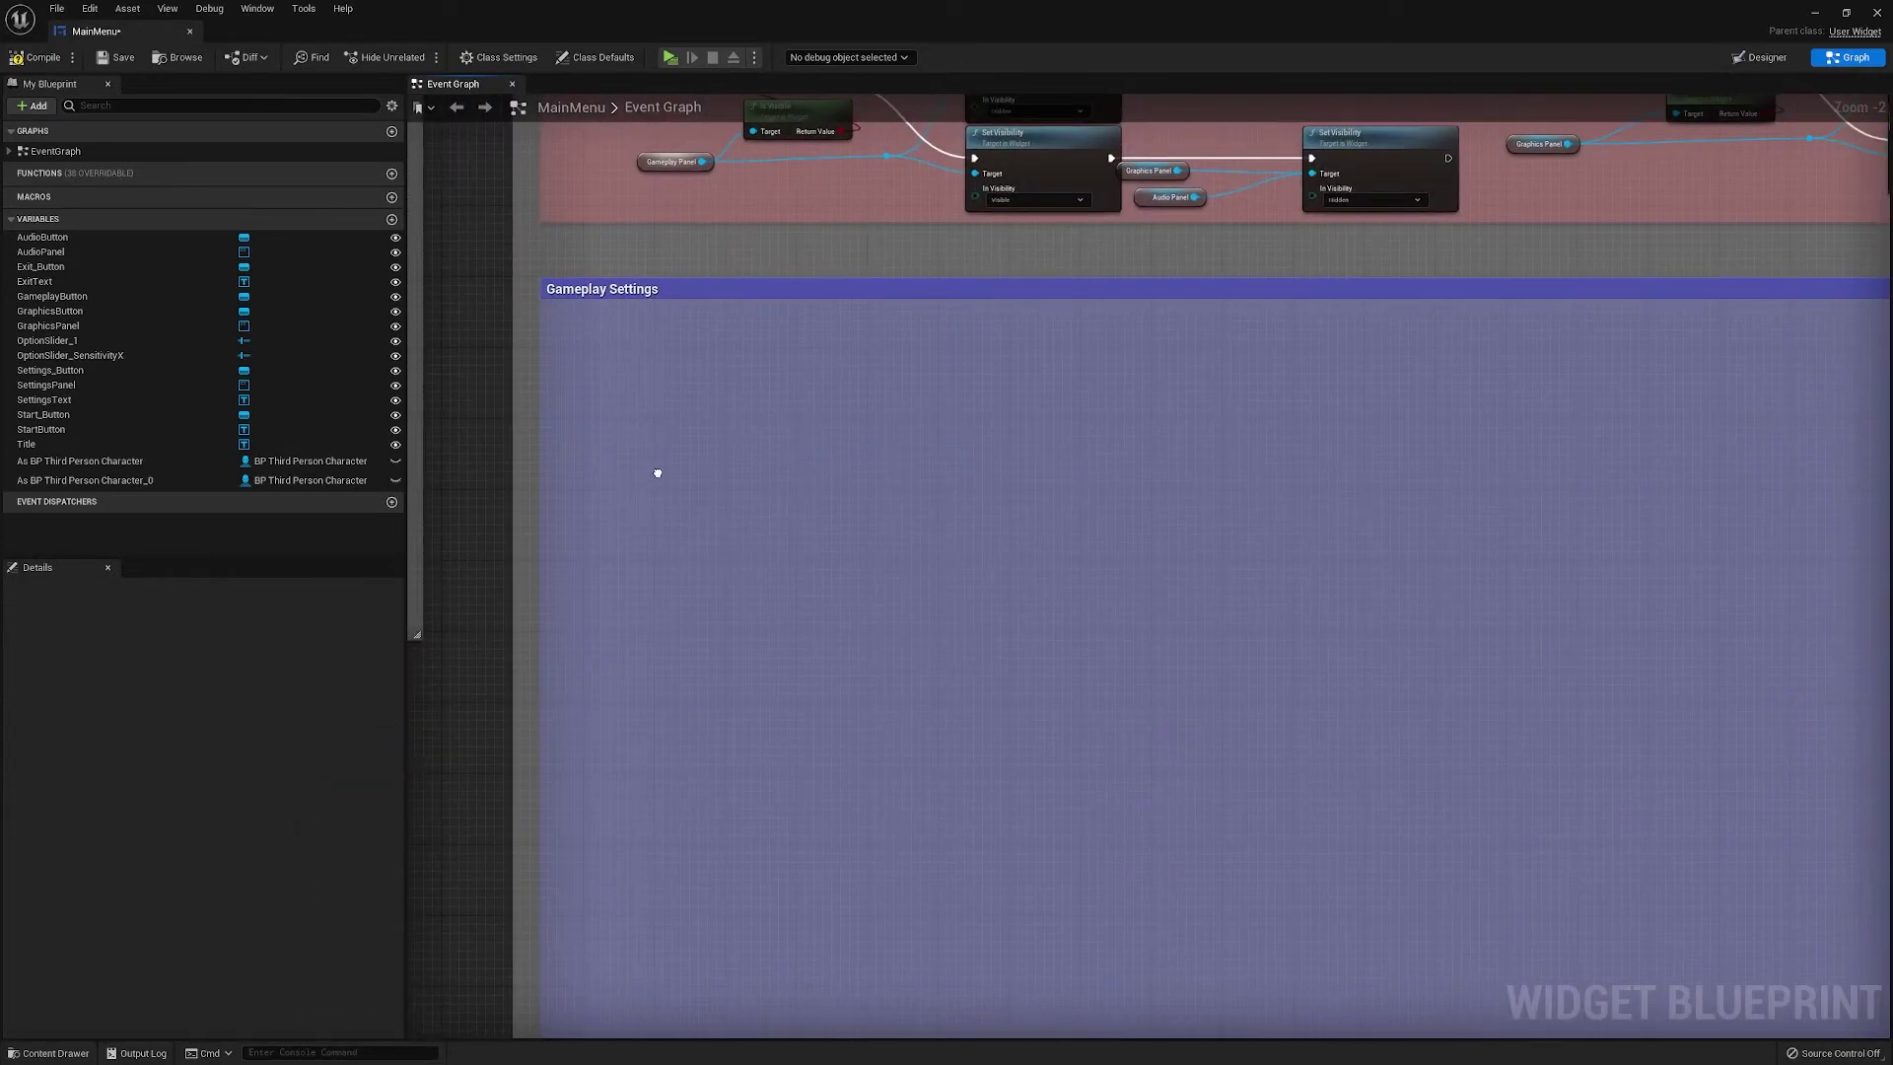
{"action": "right_click_drag", "start_coordinate": [658, 473], "coordinate": [711, 506]}
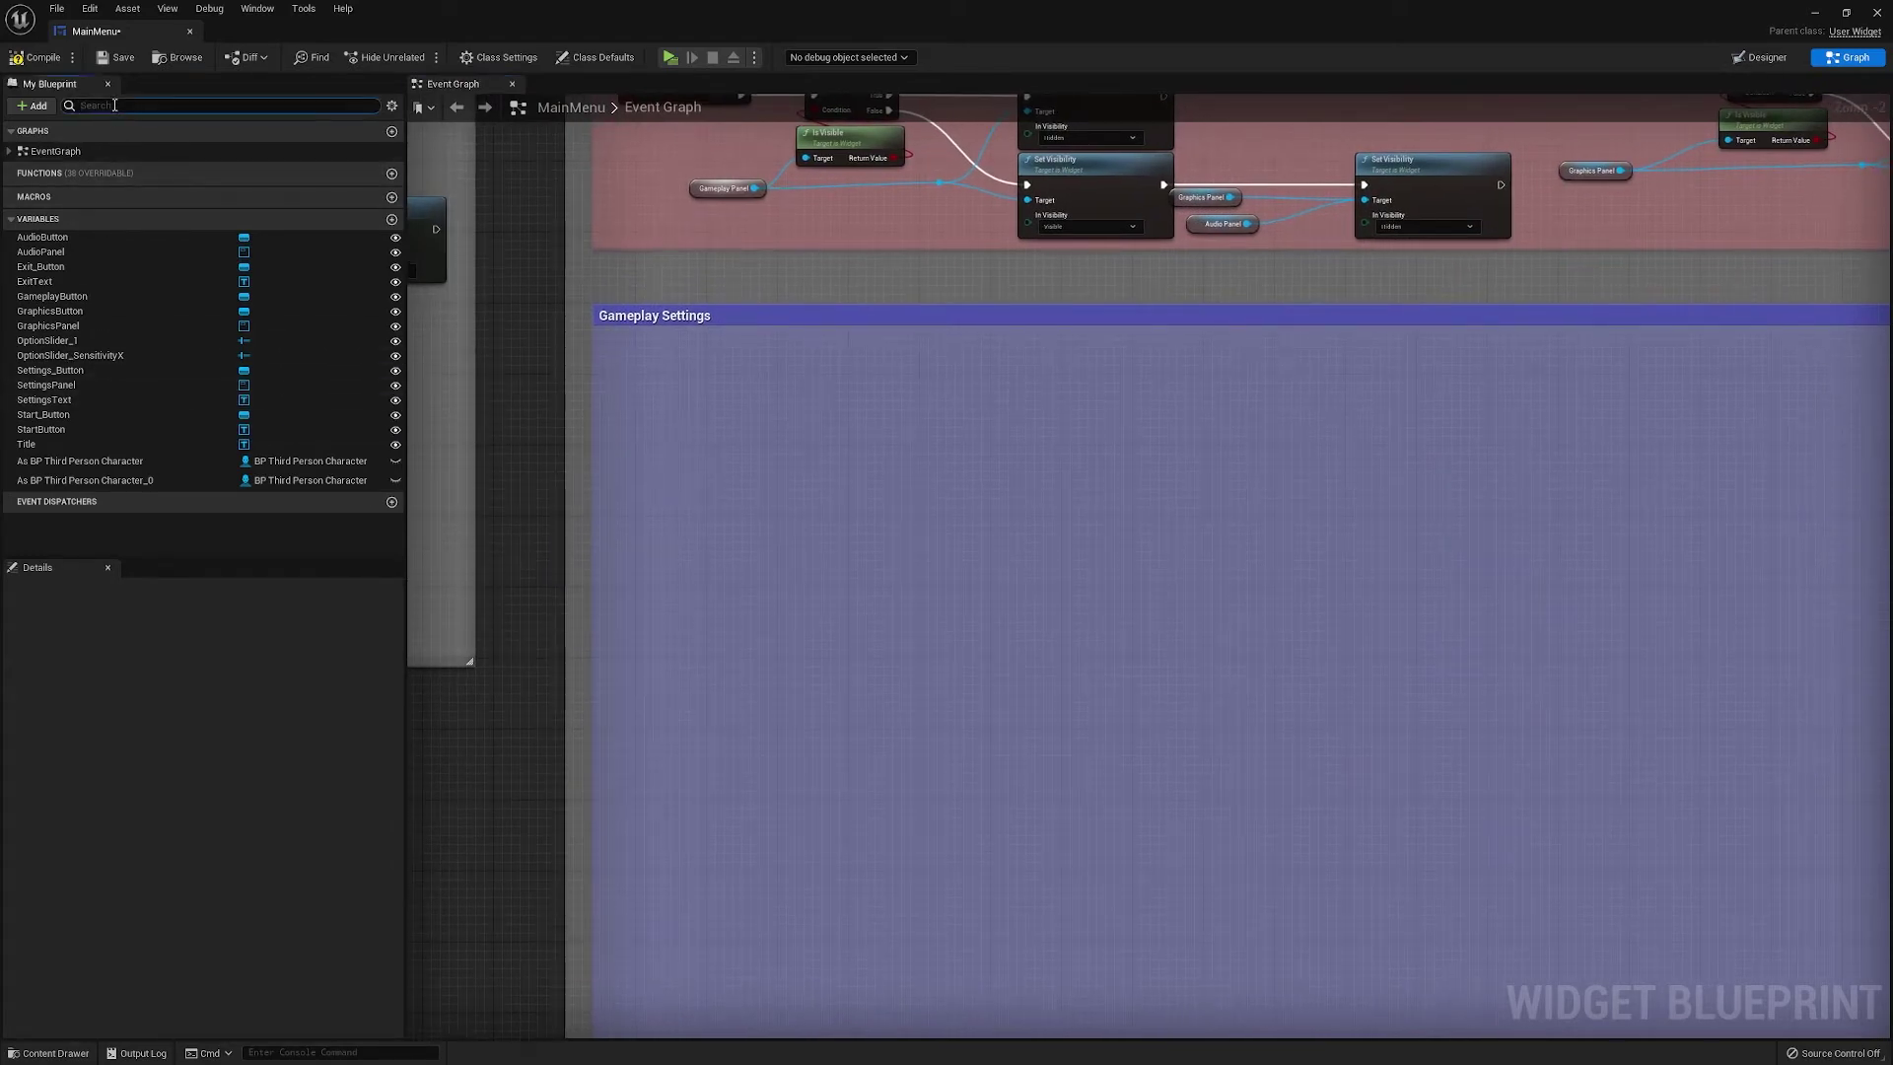
{"action": "type", "text": "sen"}
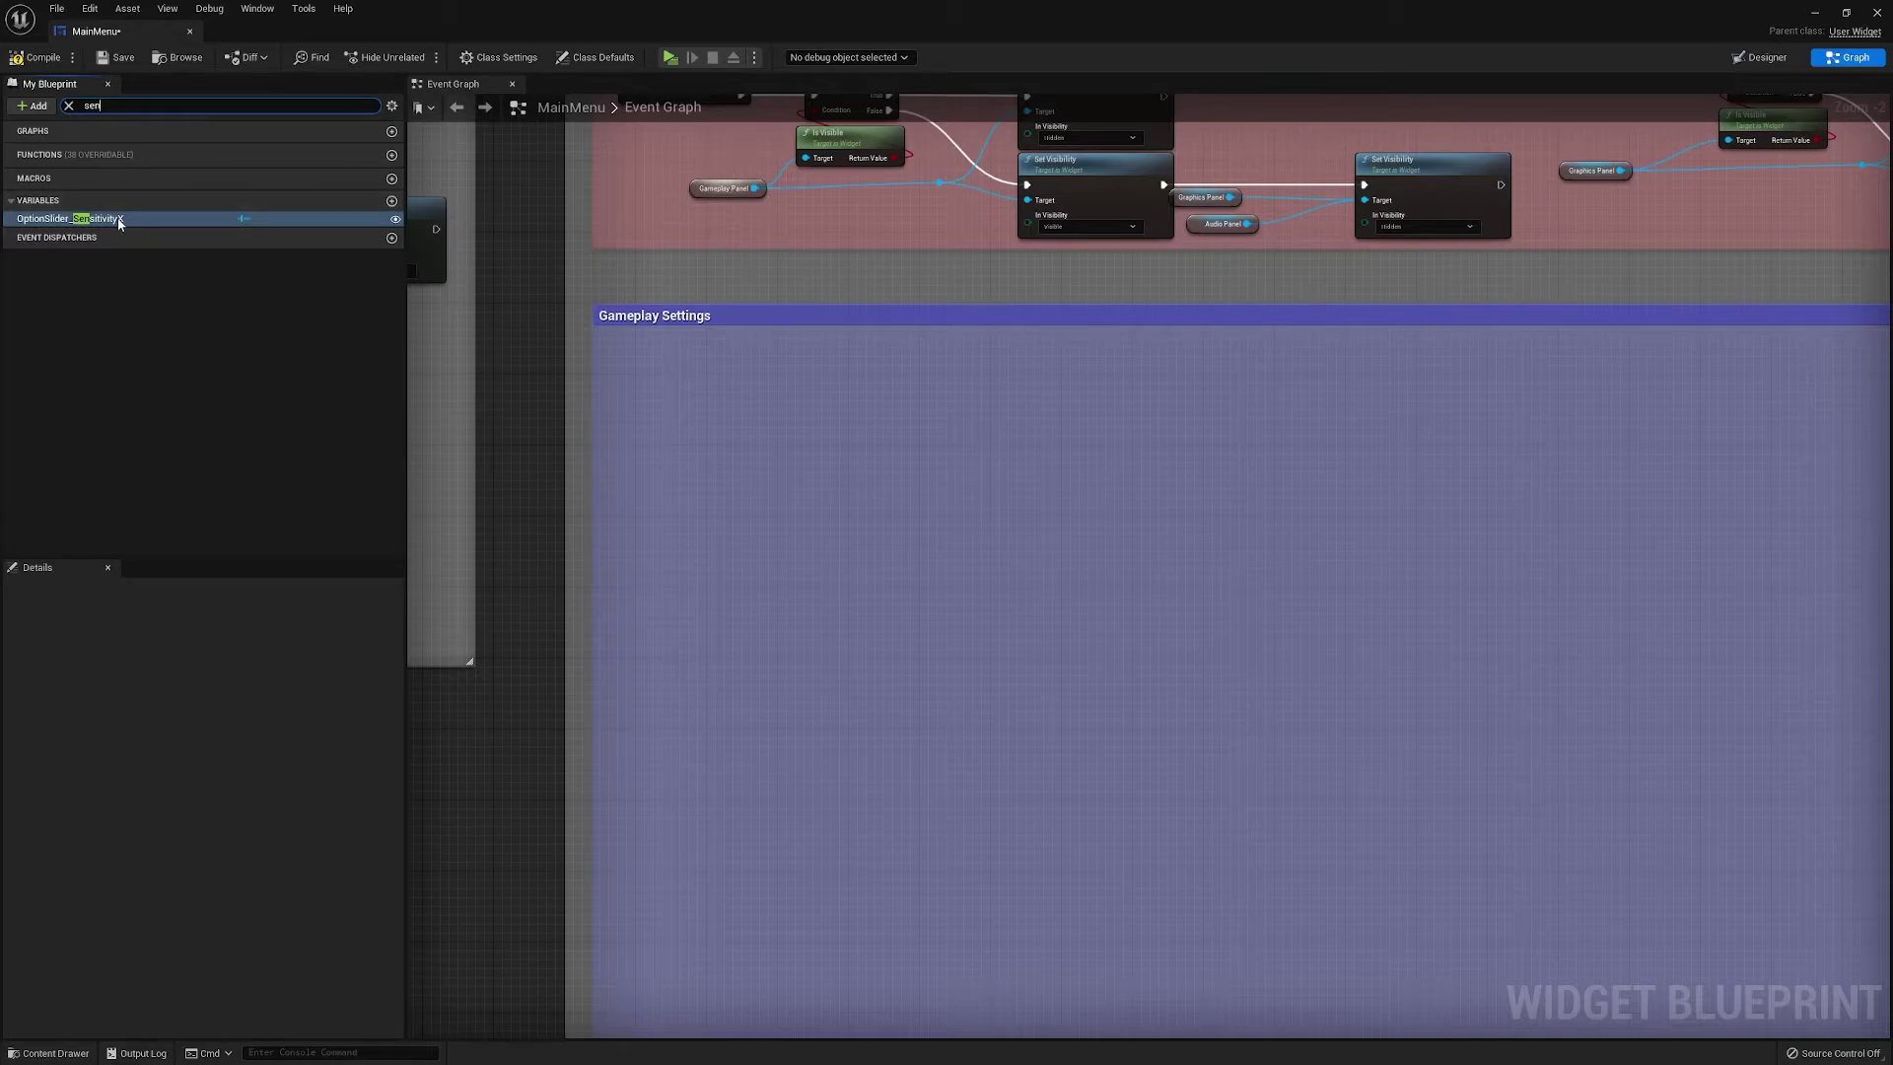
Expose the first row's OptionValue text ("Sensitivity Value") as a variable in the designer
{"action": "left_click", "coordinate": [1760, 57]}
{"action": "scroll", "coordinate": [1119, 458], "scroll_direction": "up", "scroll_amount": 4}
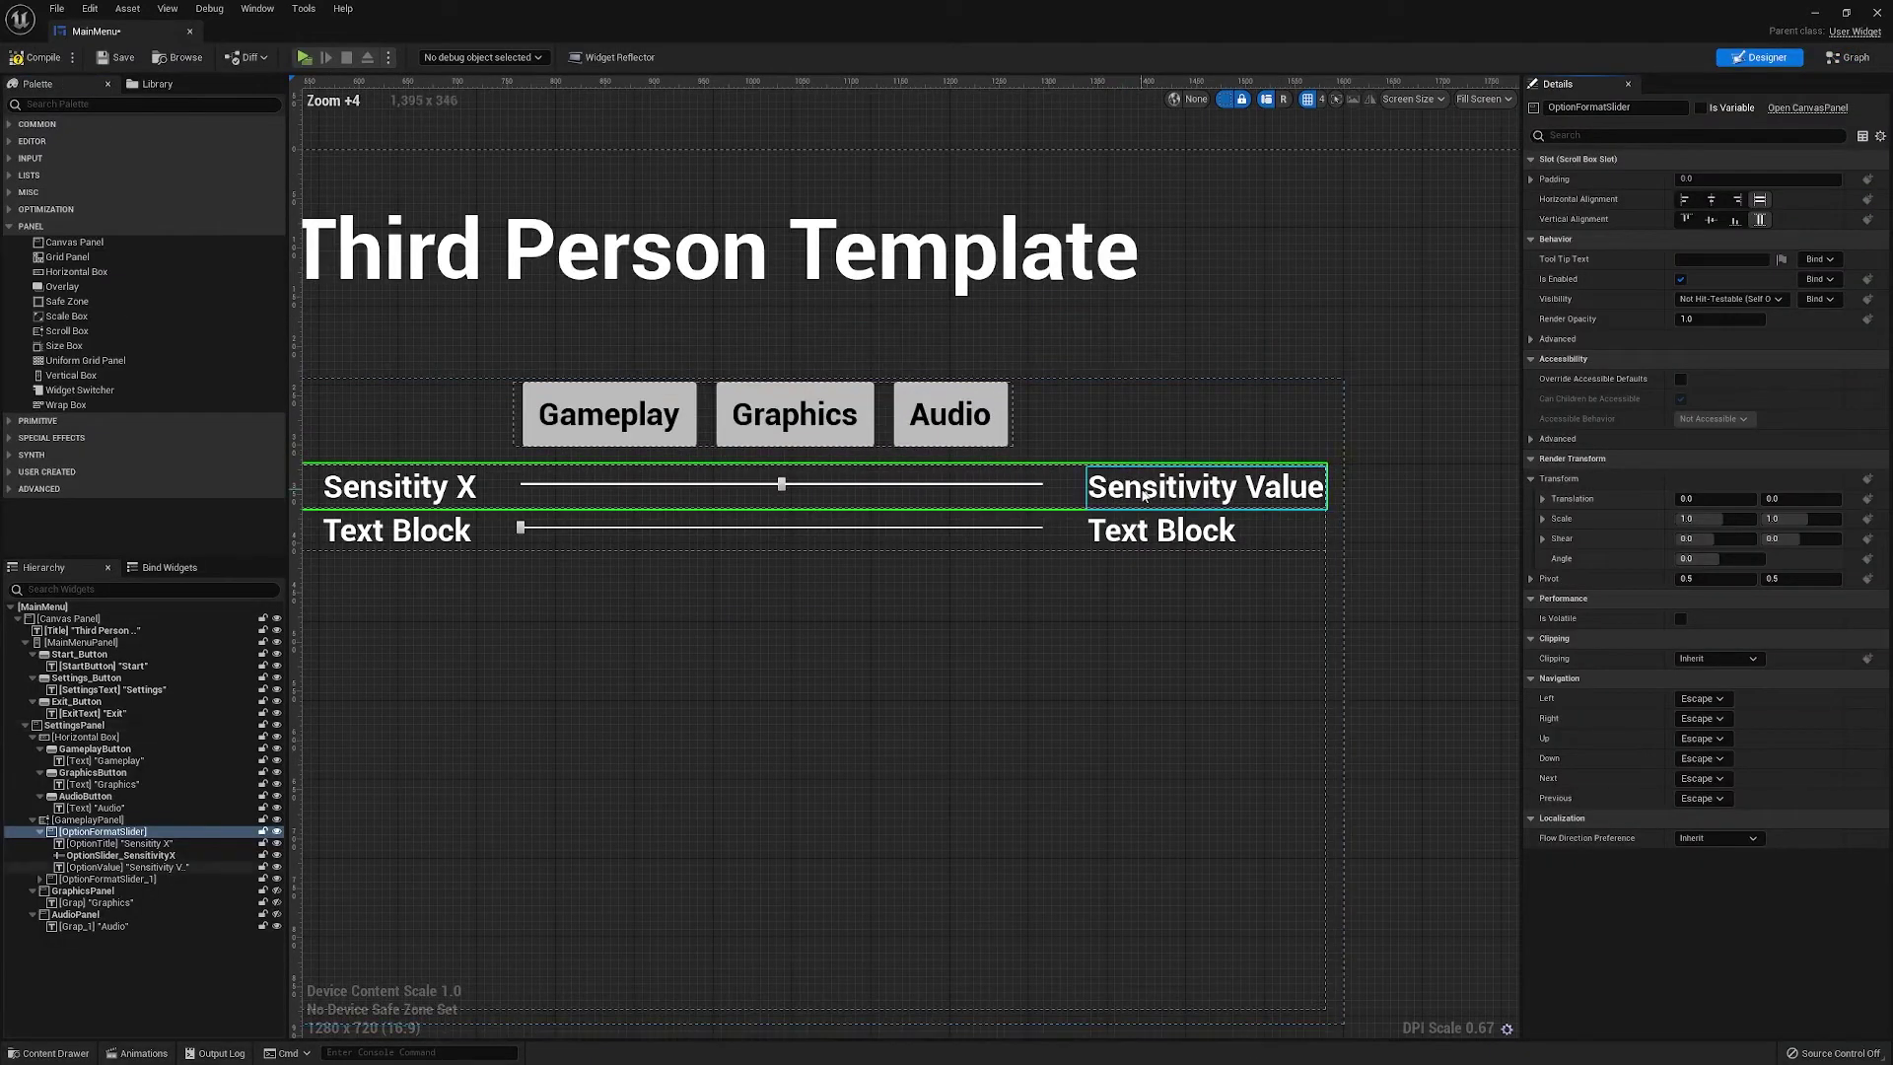
{"action": "left_click", "coordinate": [1144, 496]}
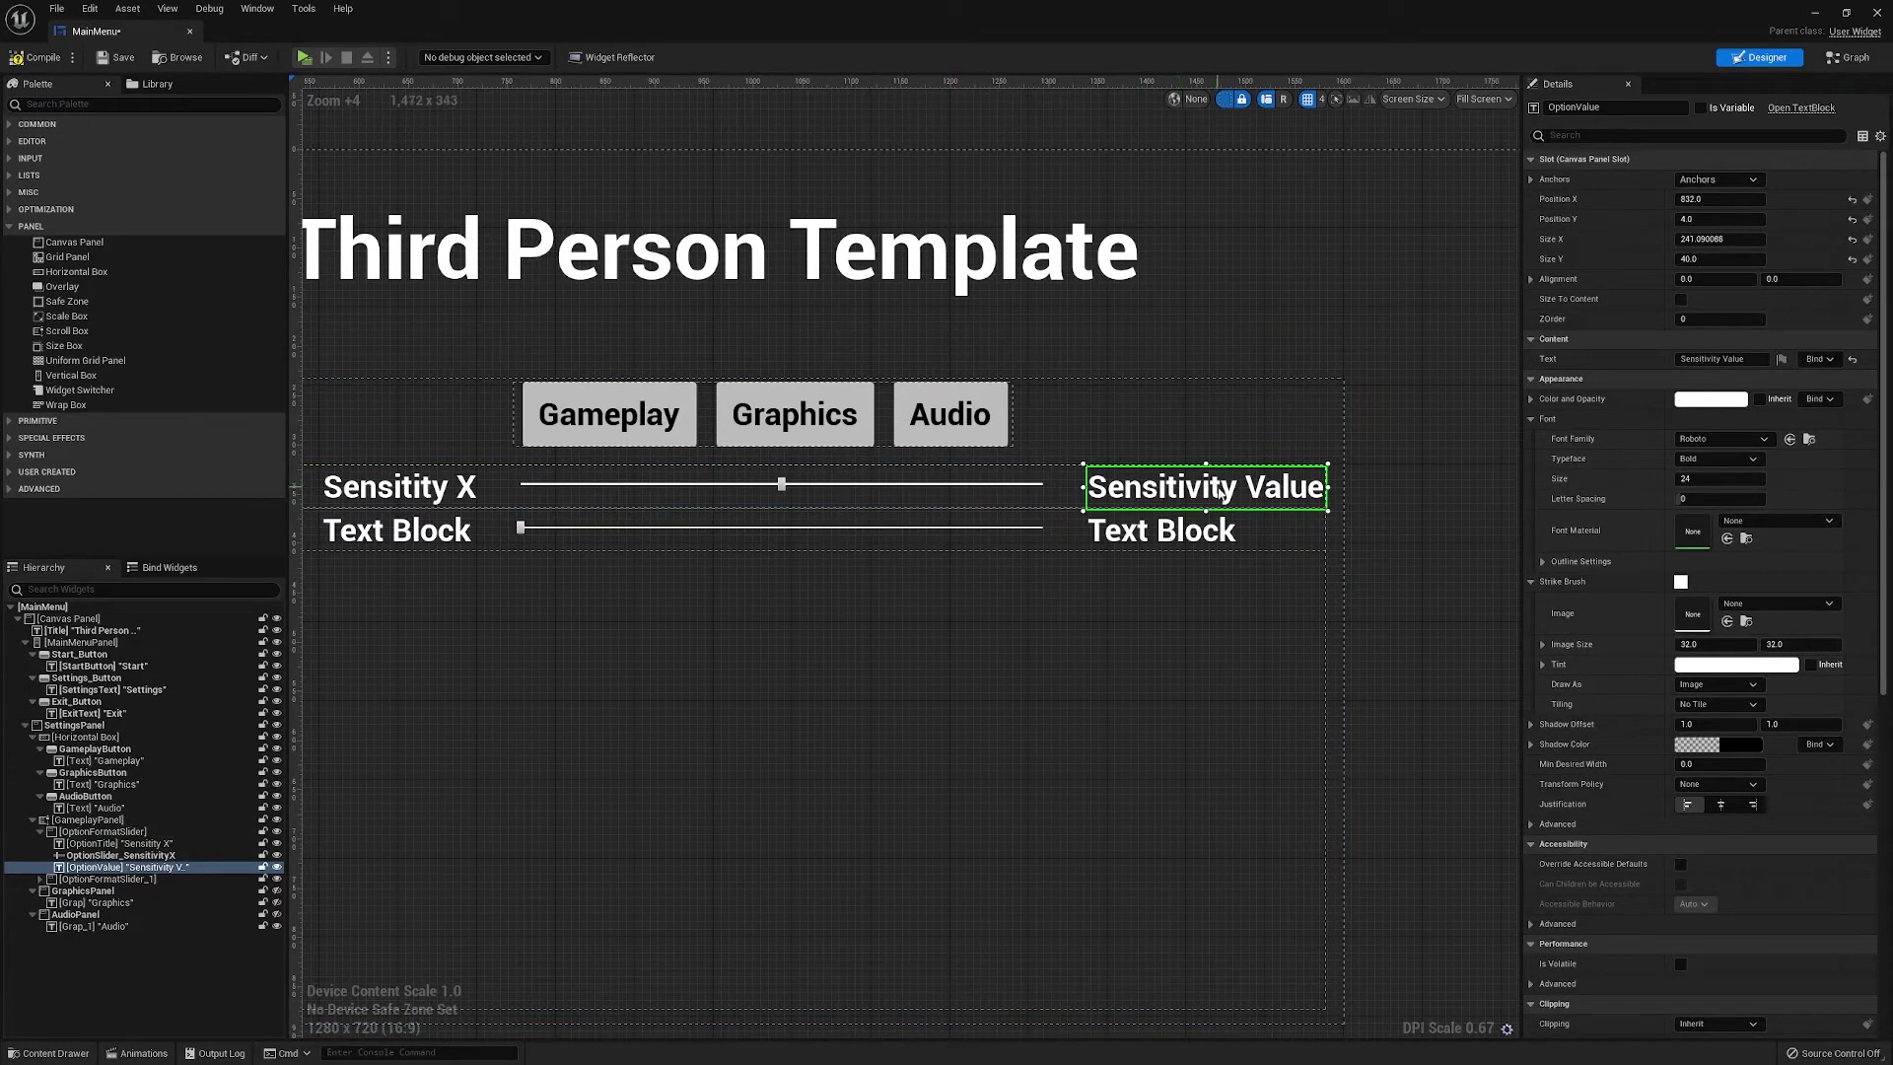
{"action": "left_click", "coordinate": [1700, 107]}
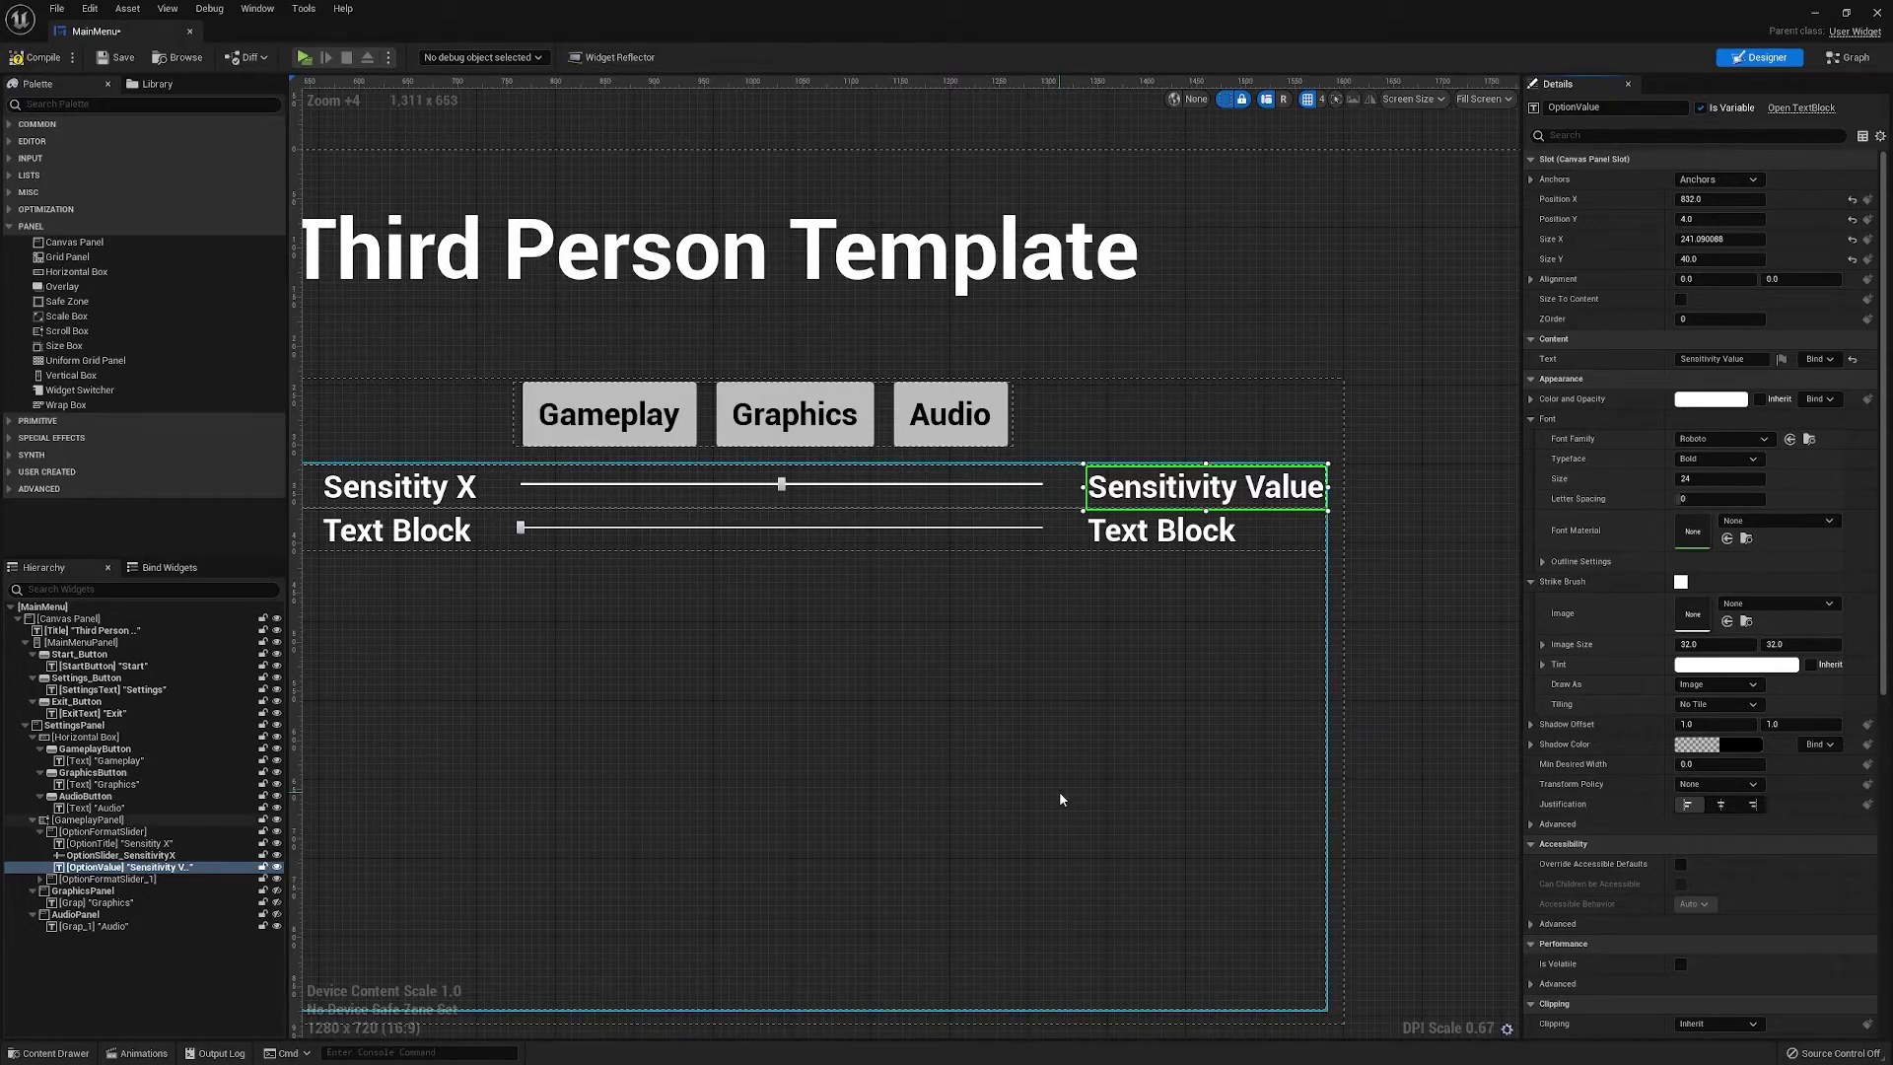
{"action": "left_click", "coordinate": [730, 773]}
{"action": "right_click_drag", "start_coordinate": [875, 701], "coordinate": [922, 707]}
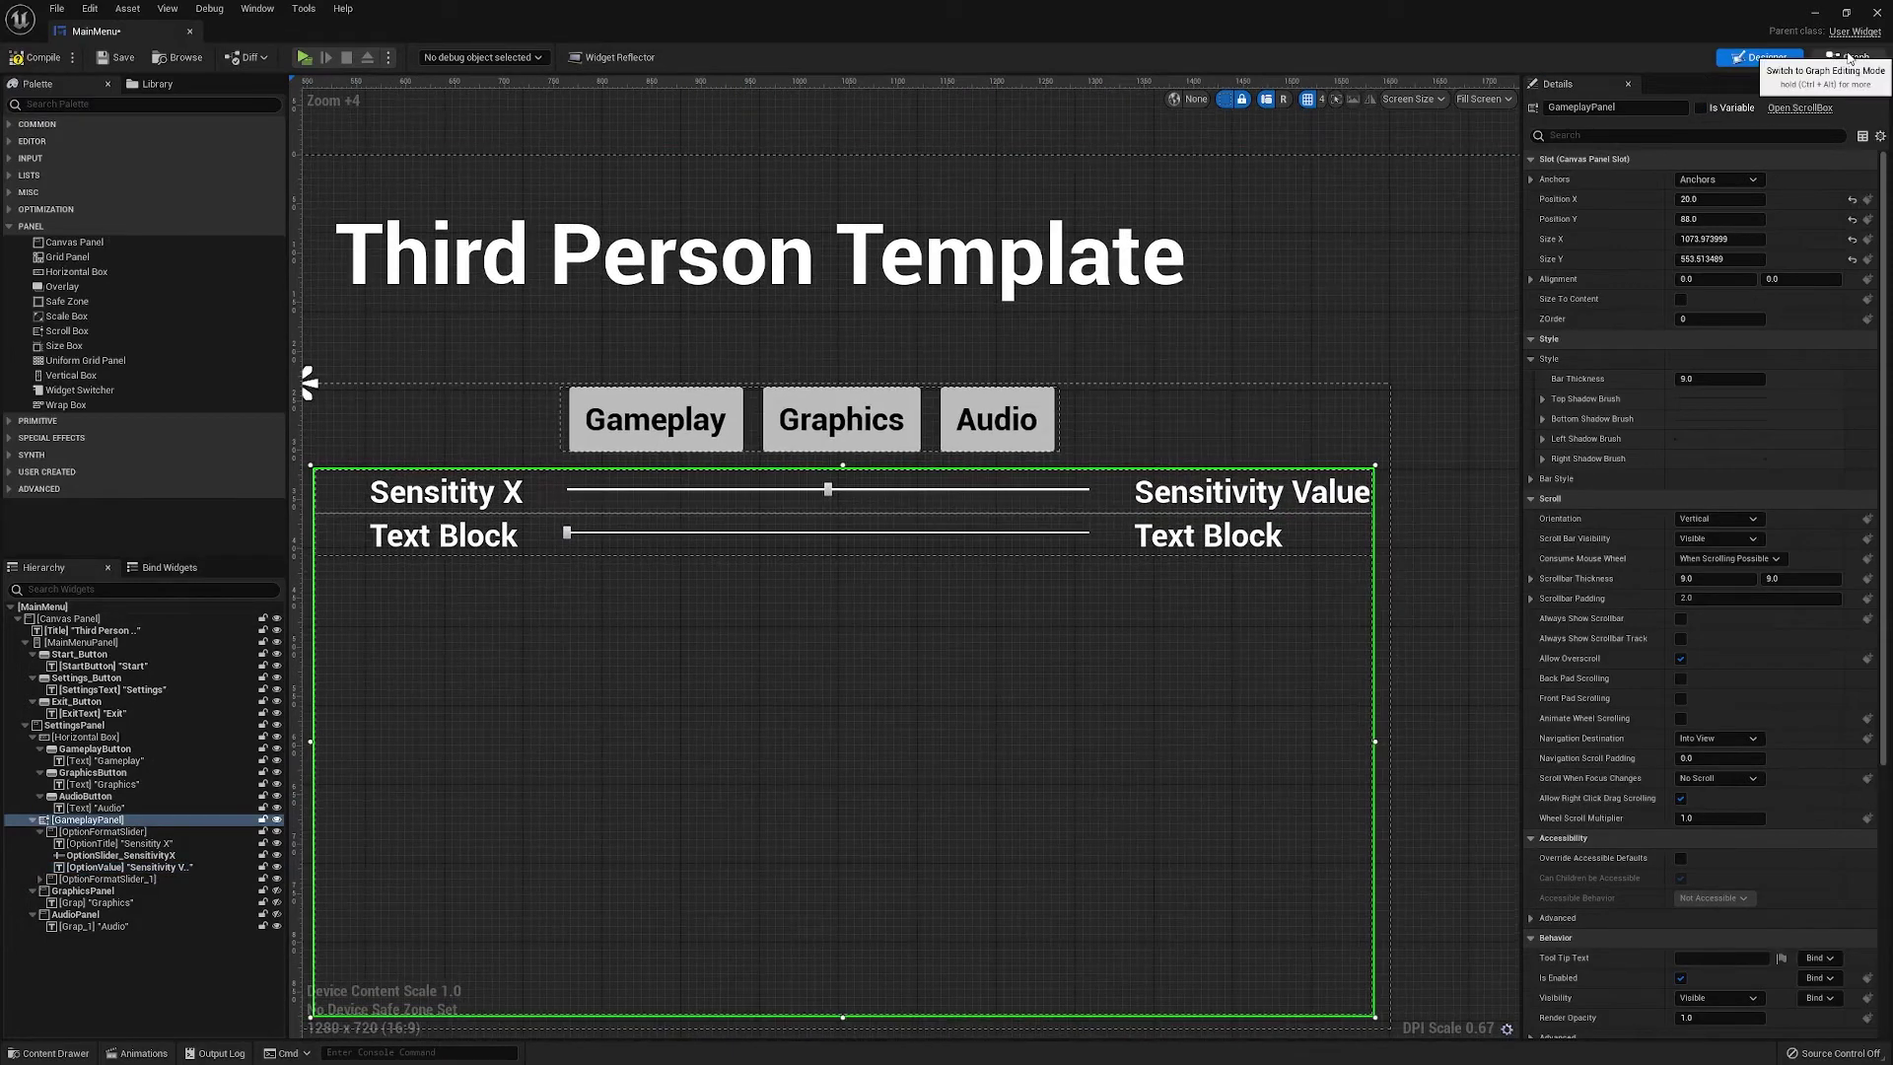
Search the event graph's variables for "sensit" and "text", and clear the search
{"action": "left_click", "coordinate": [1850, 57]}
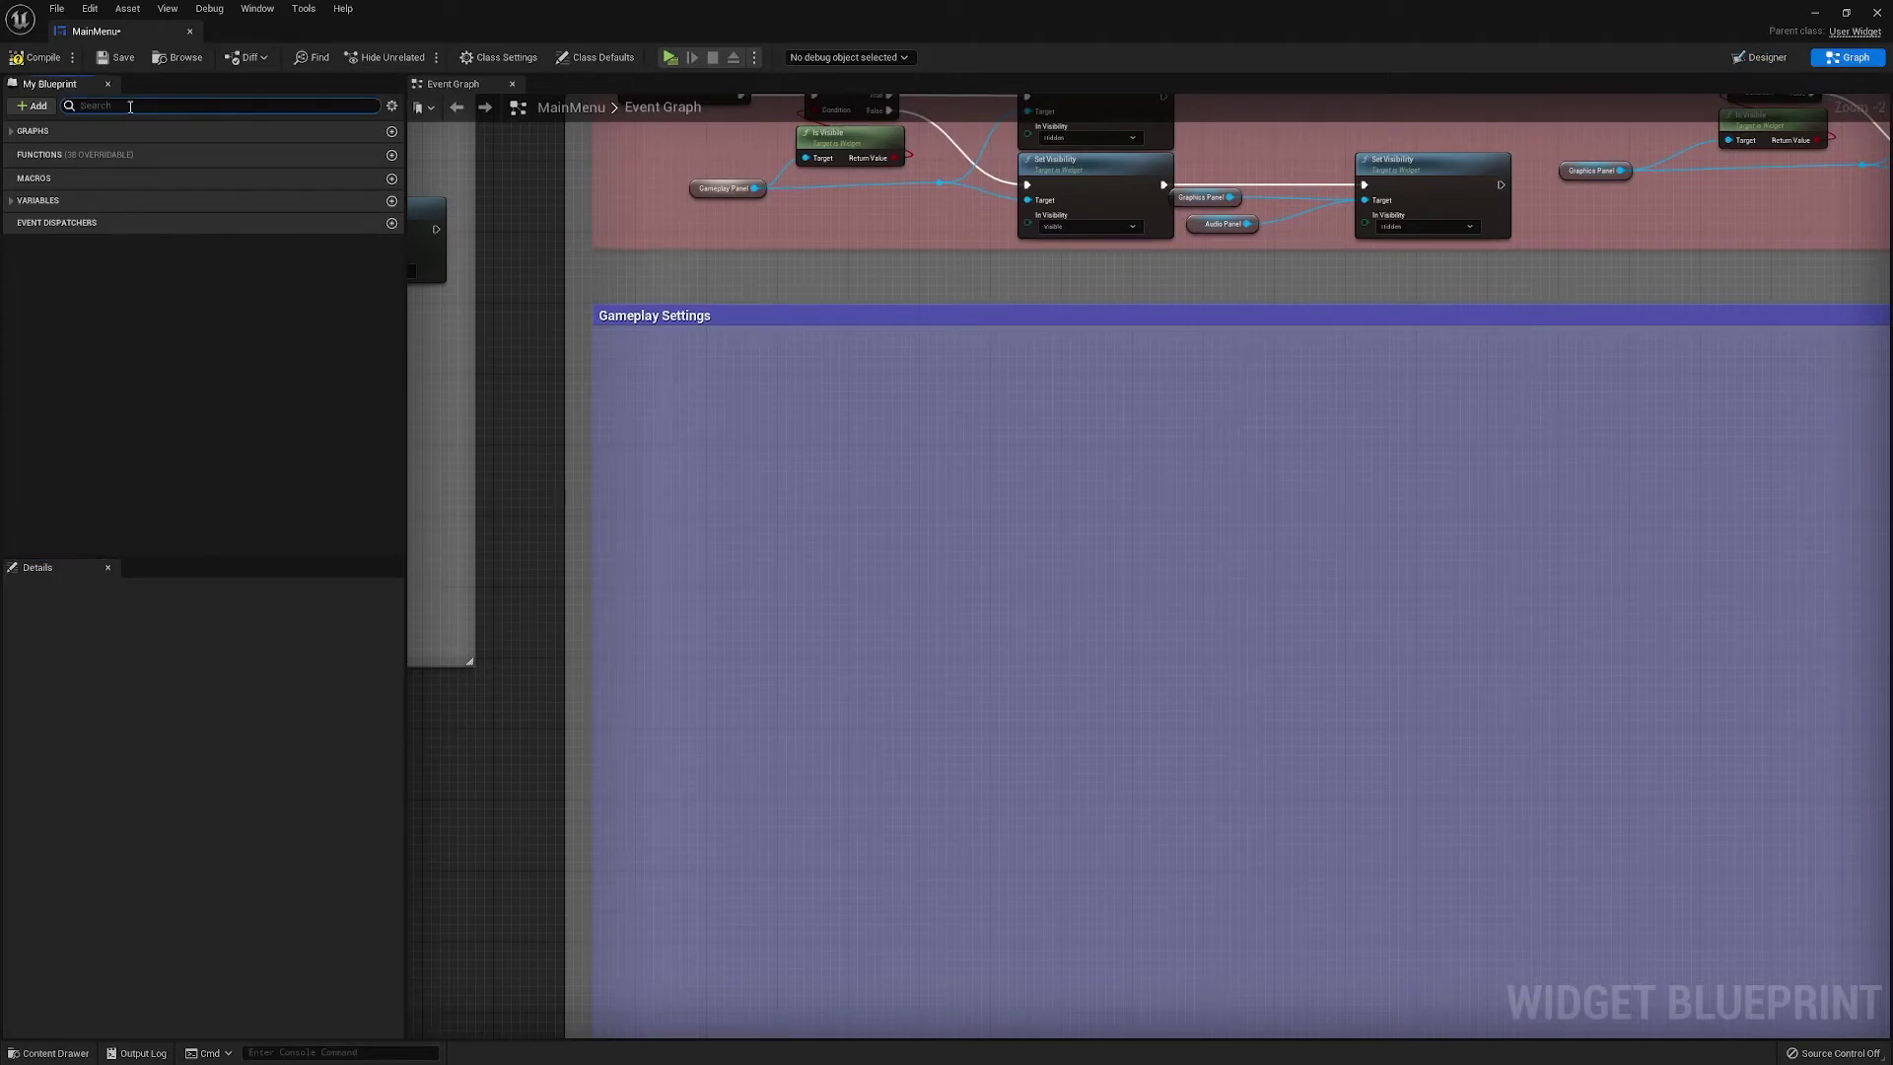
{"action": "type", "text": "se"}
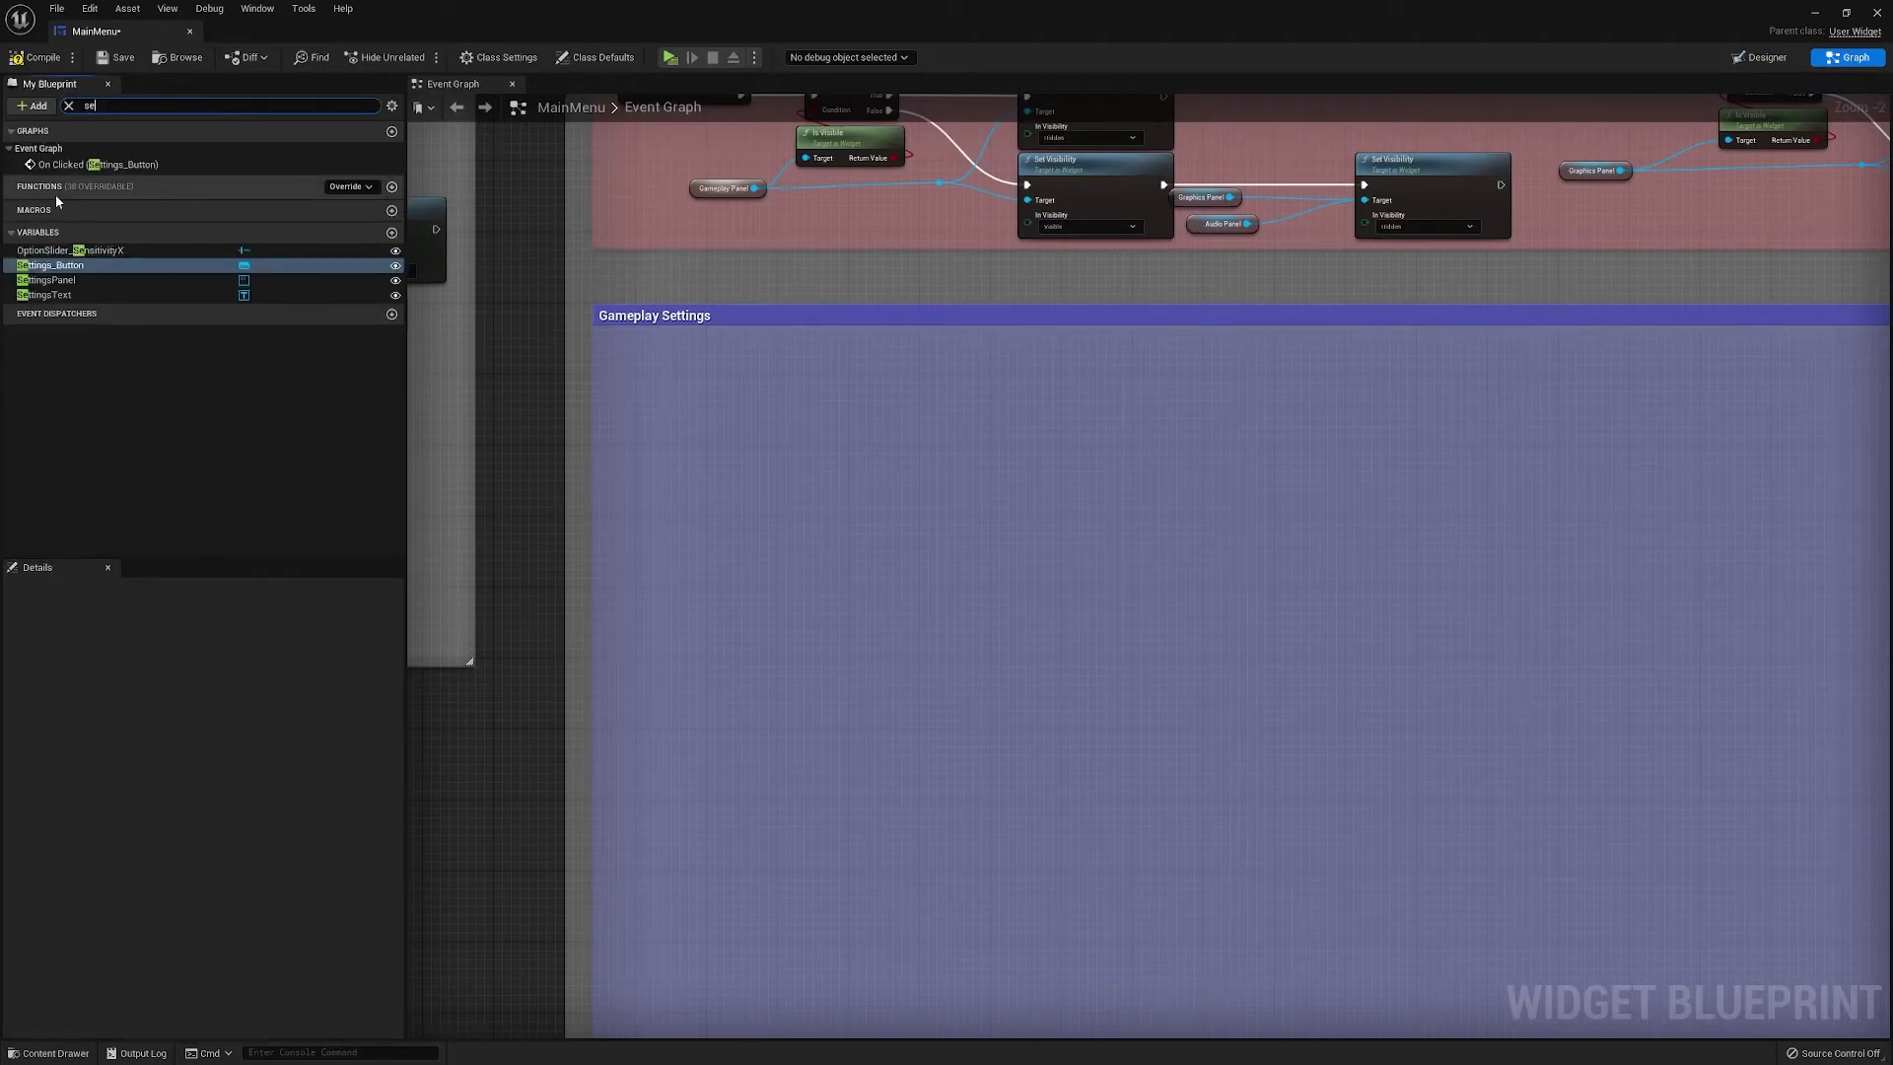
{"action": "type", "text": "nsit"}
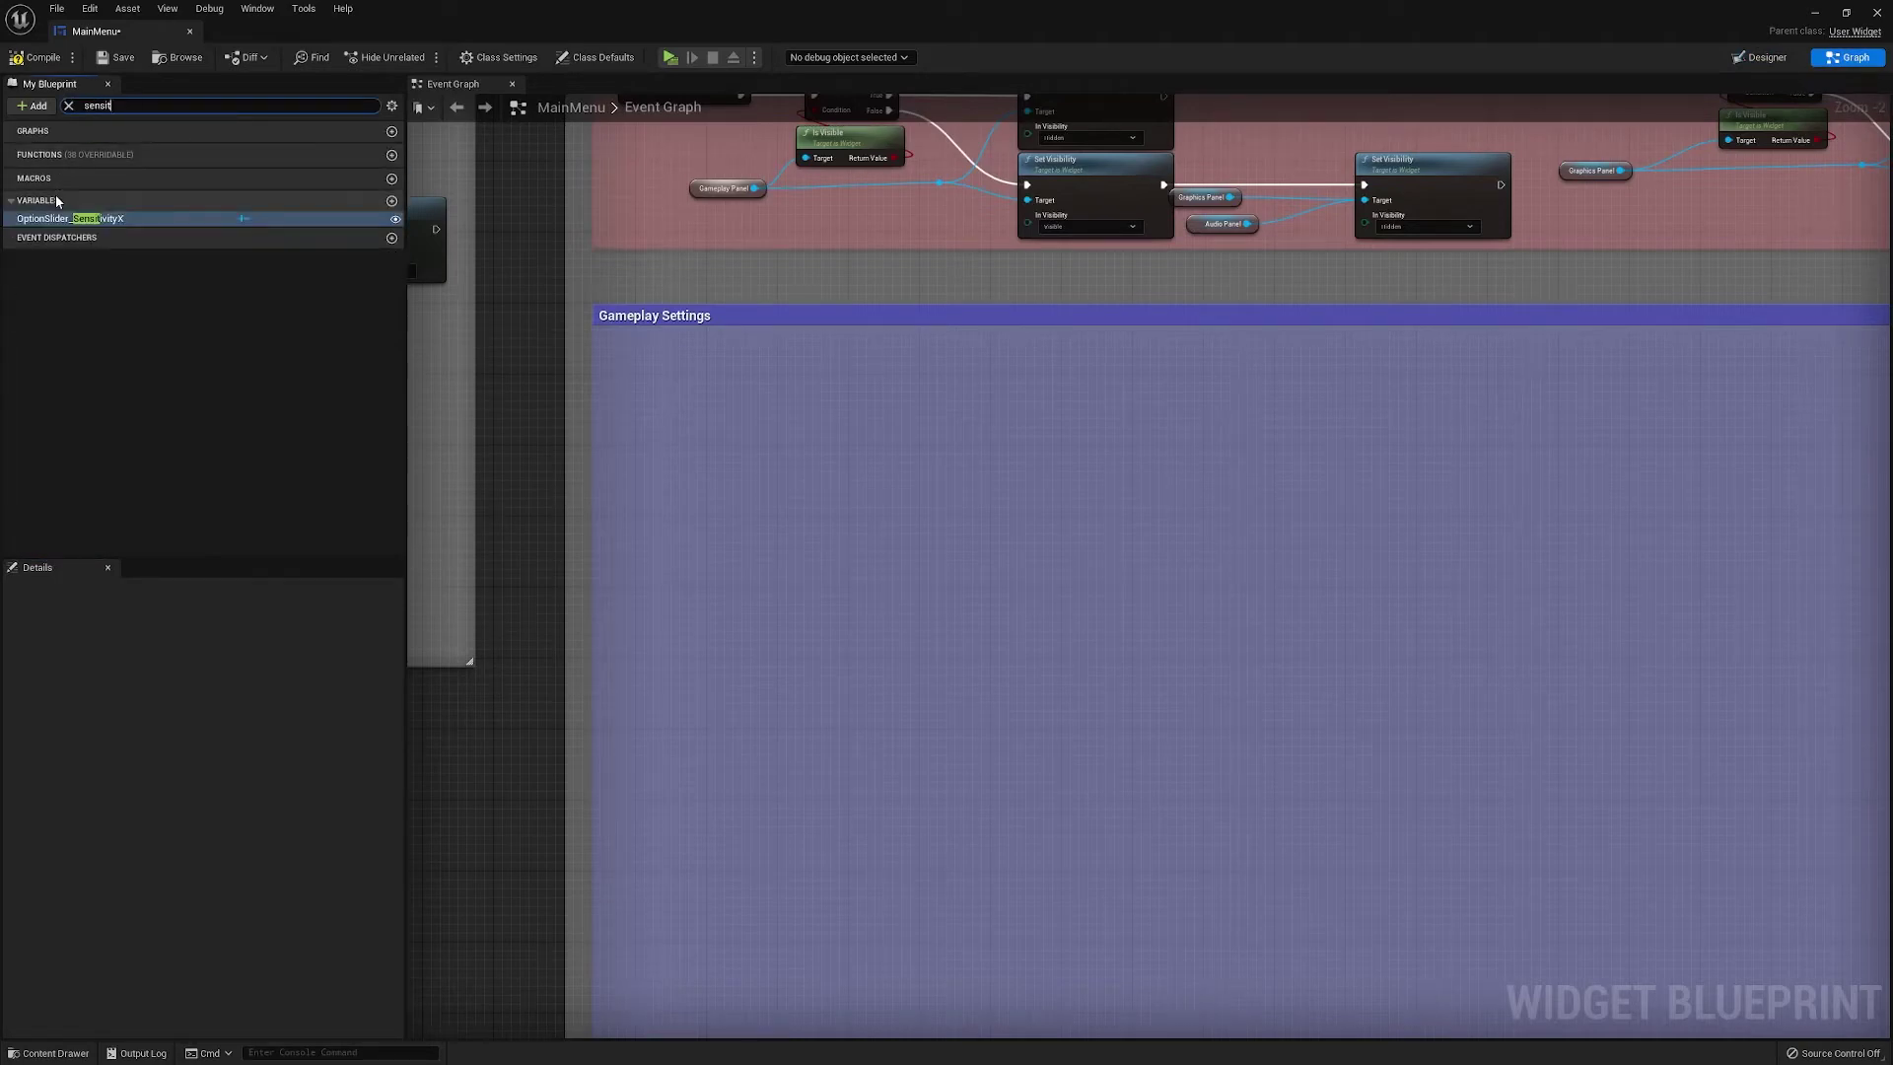
{"action": "key", "text": "BackSpace"}
{"action": "key", "text": "BackSpace"}
{"action": "key", "text": "BackSpace"}
{"action": "key", "text": "BackSpace"}
{"action": "key", "text": "BackSpace"}
{"action": "type", "text": "text"}
{"action": "key", "text": "BackSpace"}
{"action": "key", "text": "BackSpace"}
{"action": "key", "text": "BackSpace"}
{"action": "key", "text": "BackSpace"}
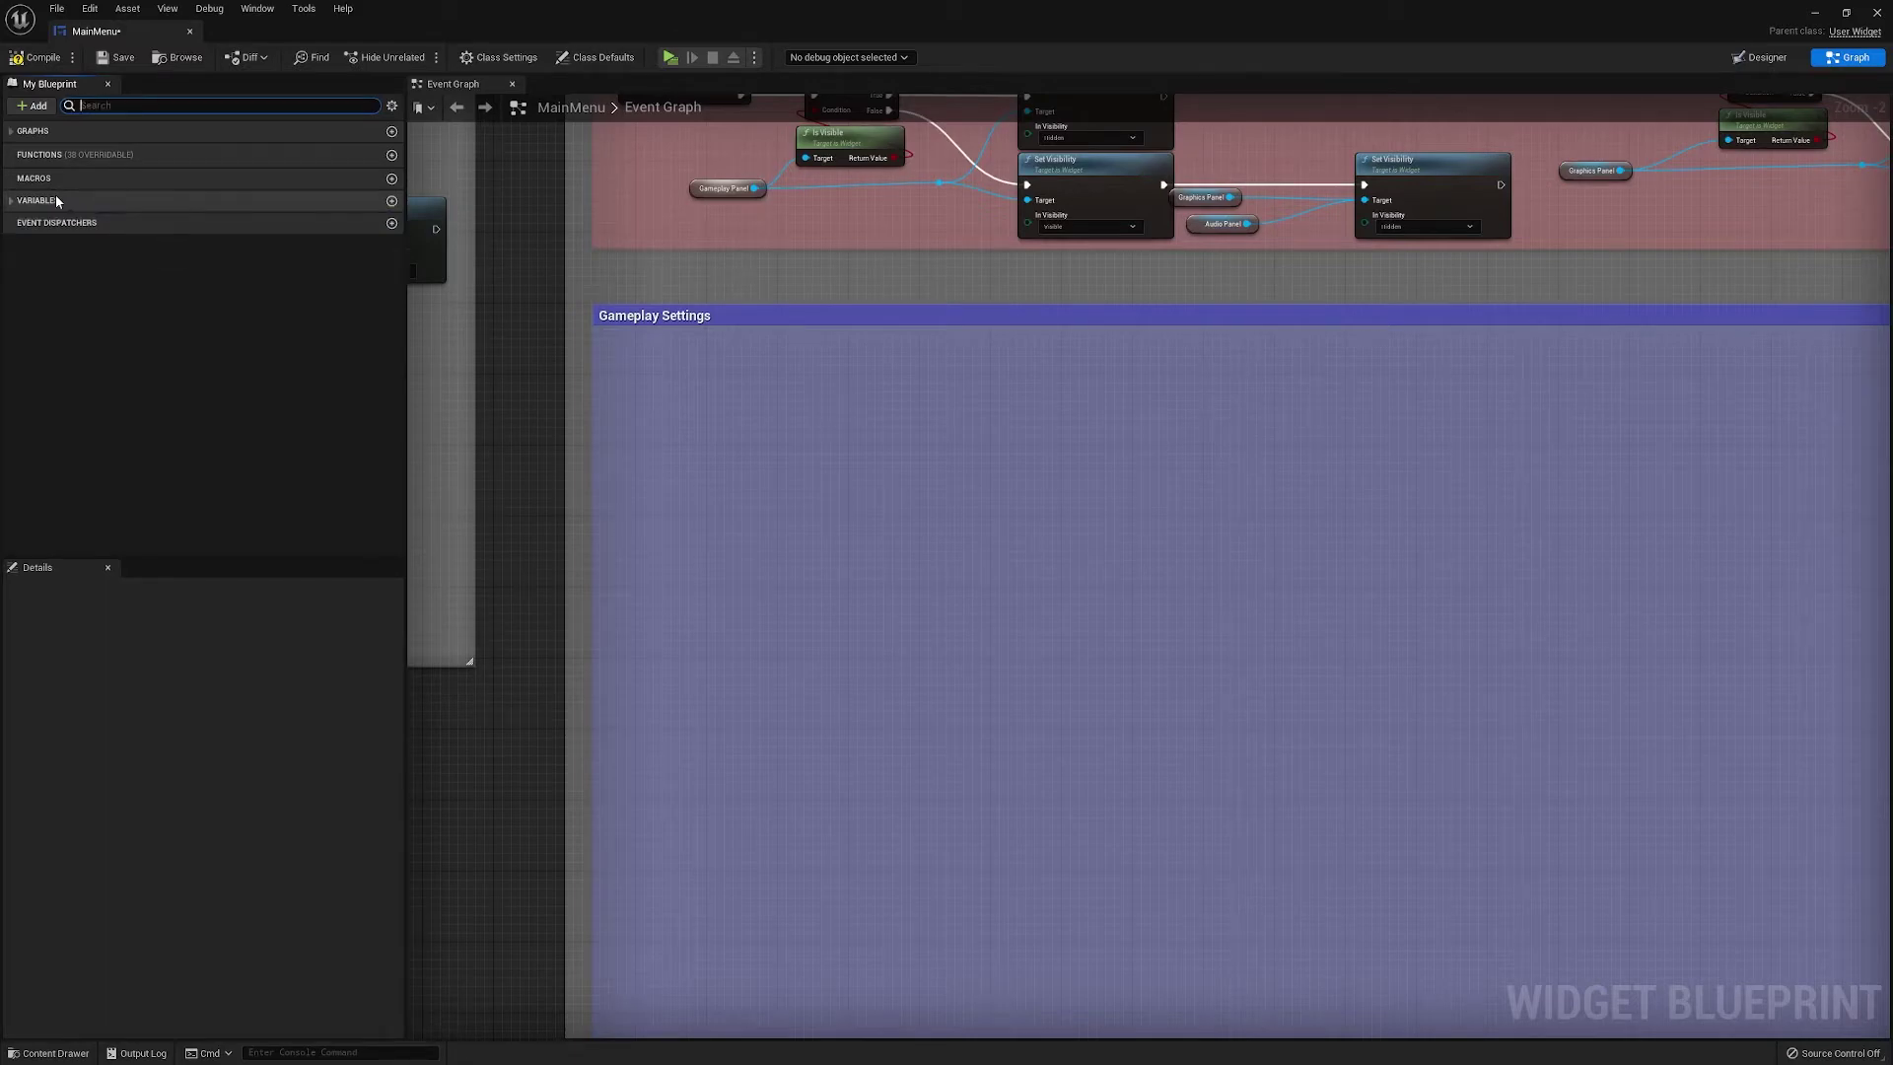
Check the widget name of the Sensitivity Value text and locate its variable in the blueprint's variable list
{"action": "left_click", "coordinate": [1763, 57]}
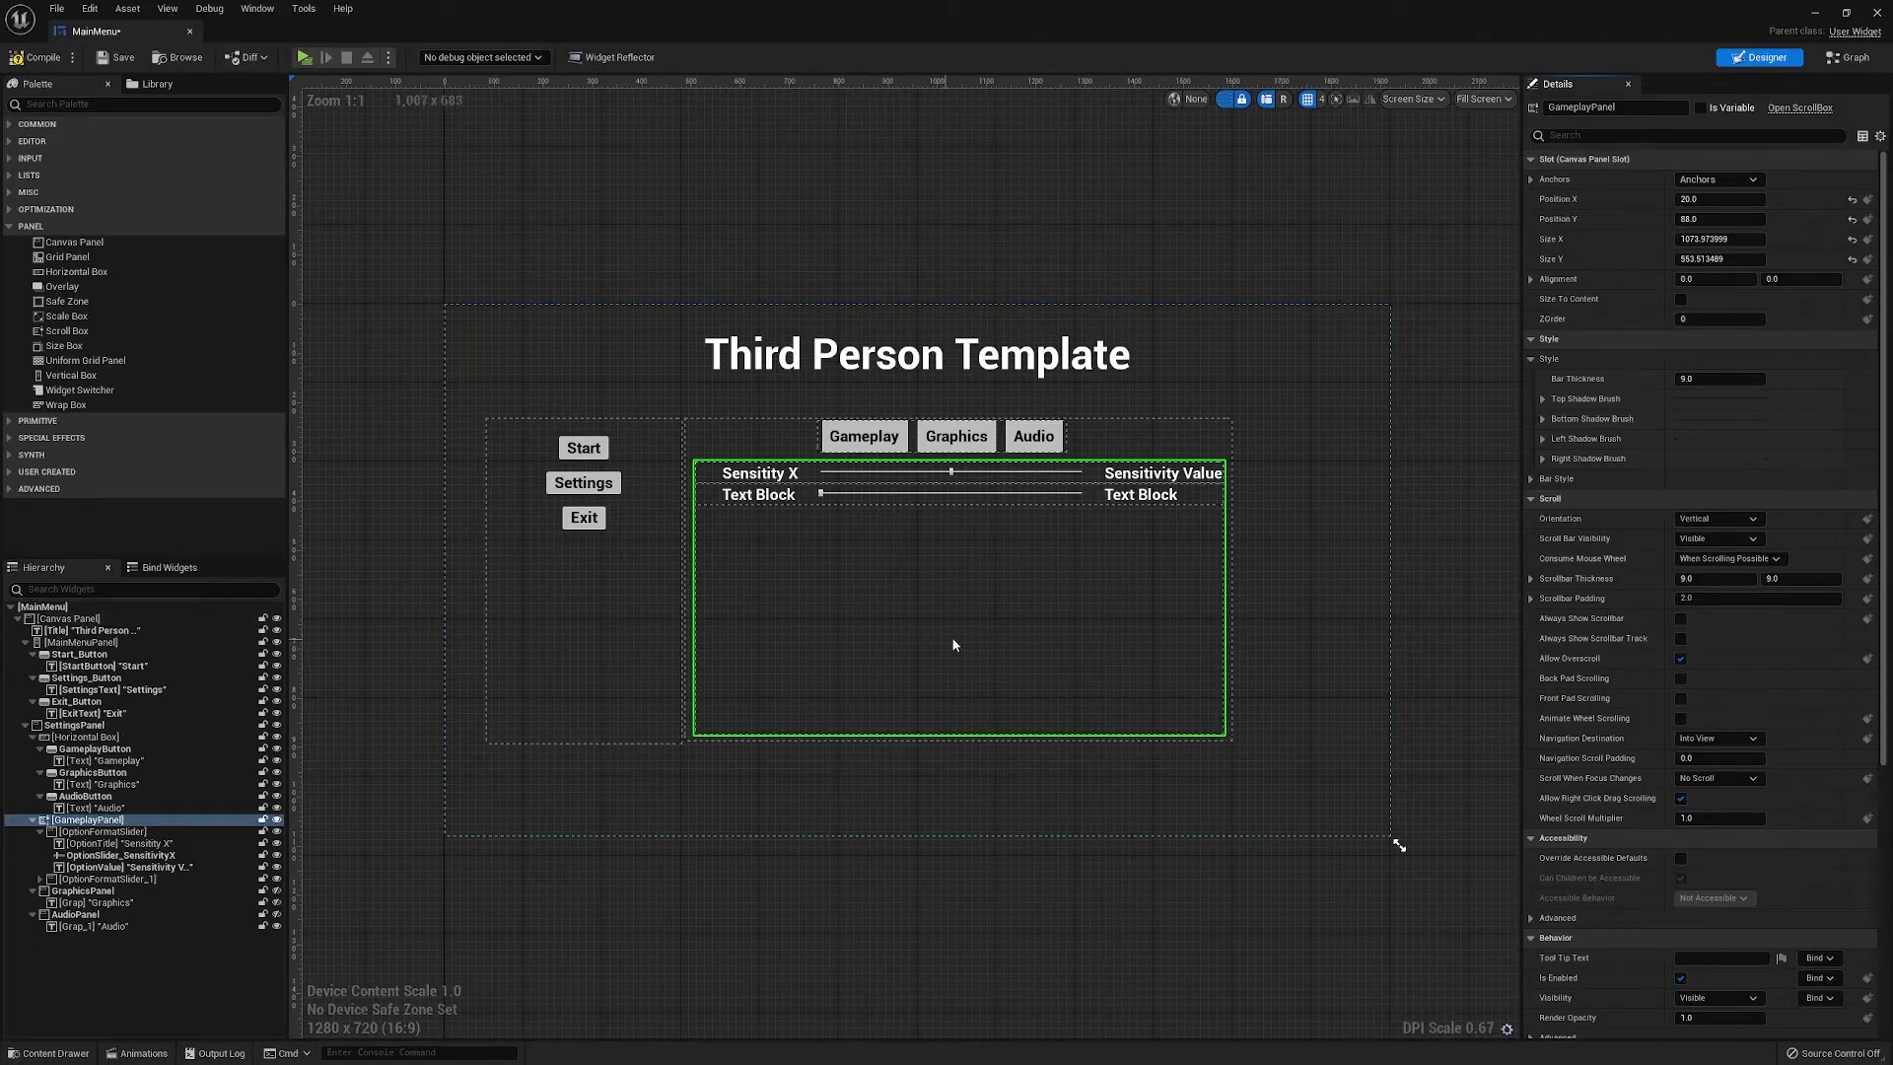
{"action": "left_click", "coordinate": [1149, 480]}
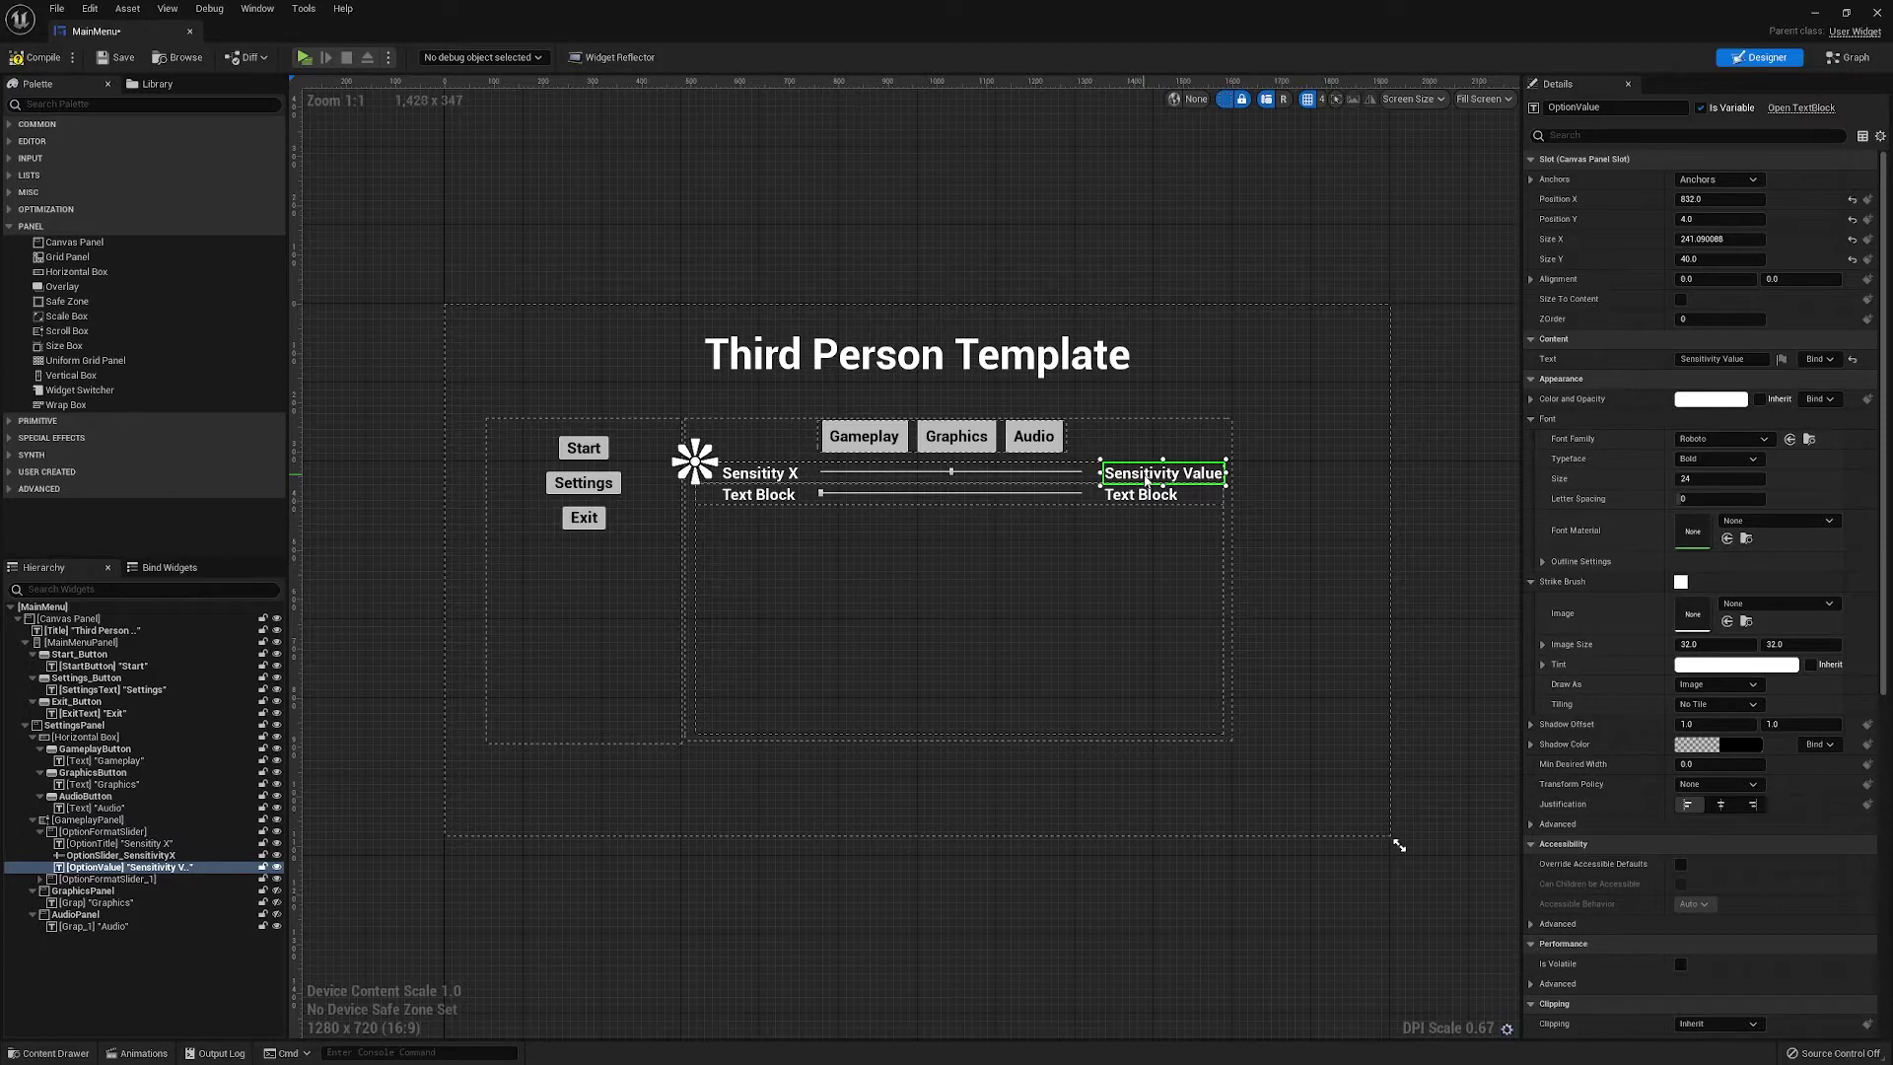
{"action": "left_click", "coordinate": [1838, 58]}
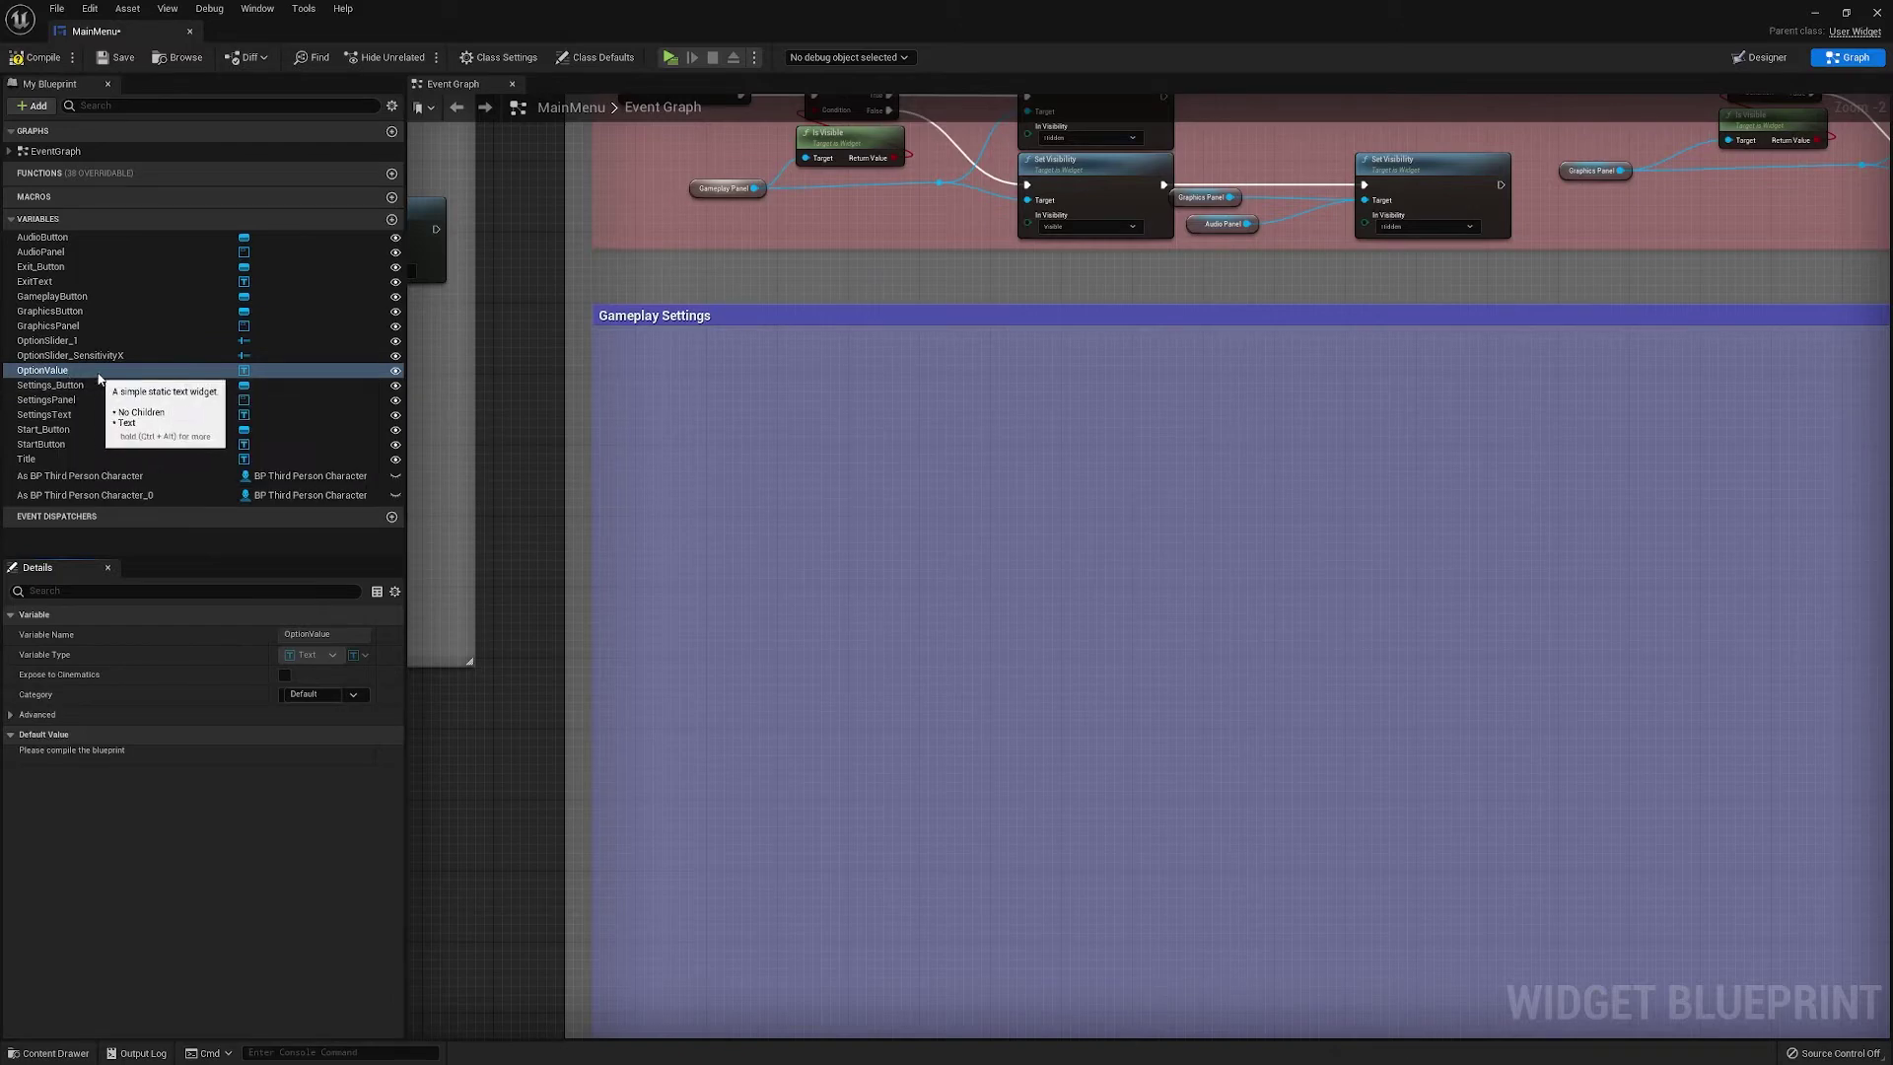
Rename the first row's OptionValue text widget OptionValue_SensitivityX in the designer
{"action": "left_click", "coordinate": [1760, 57]}
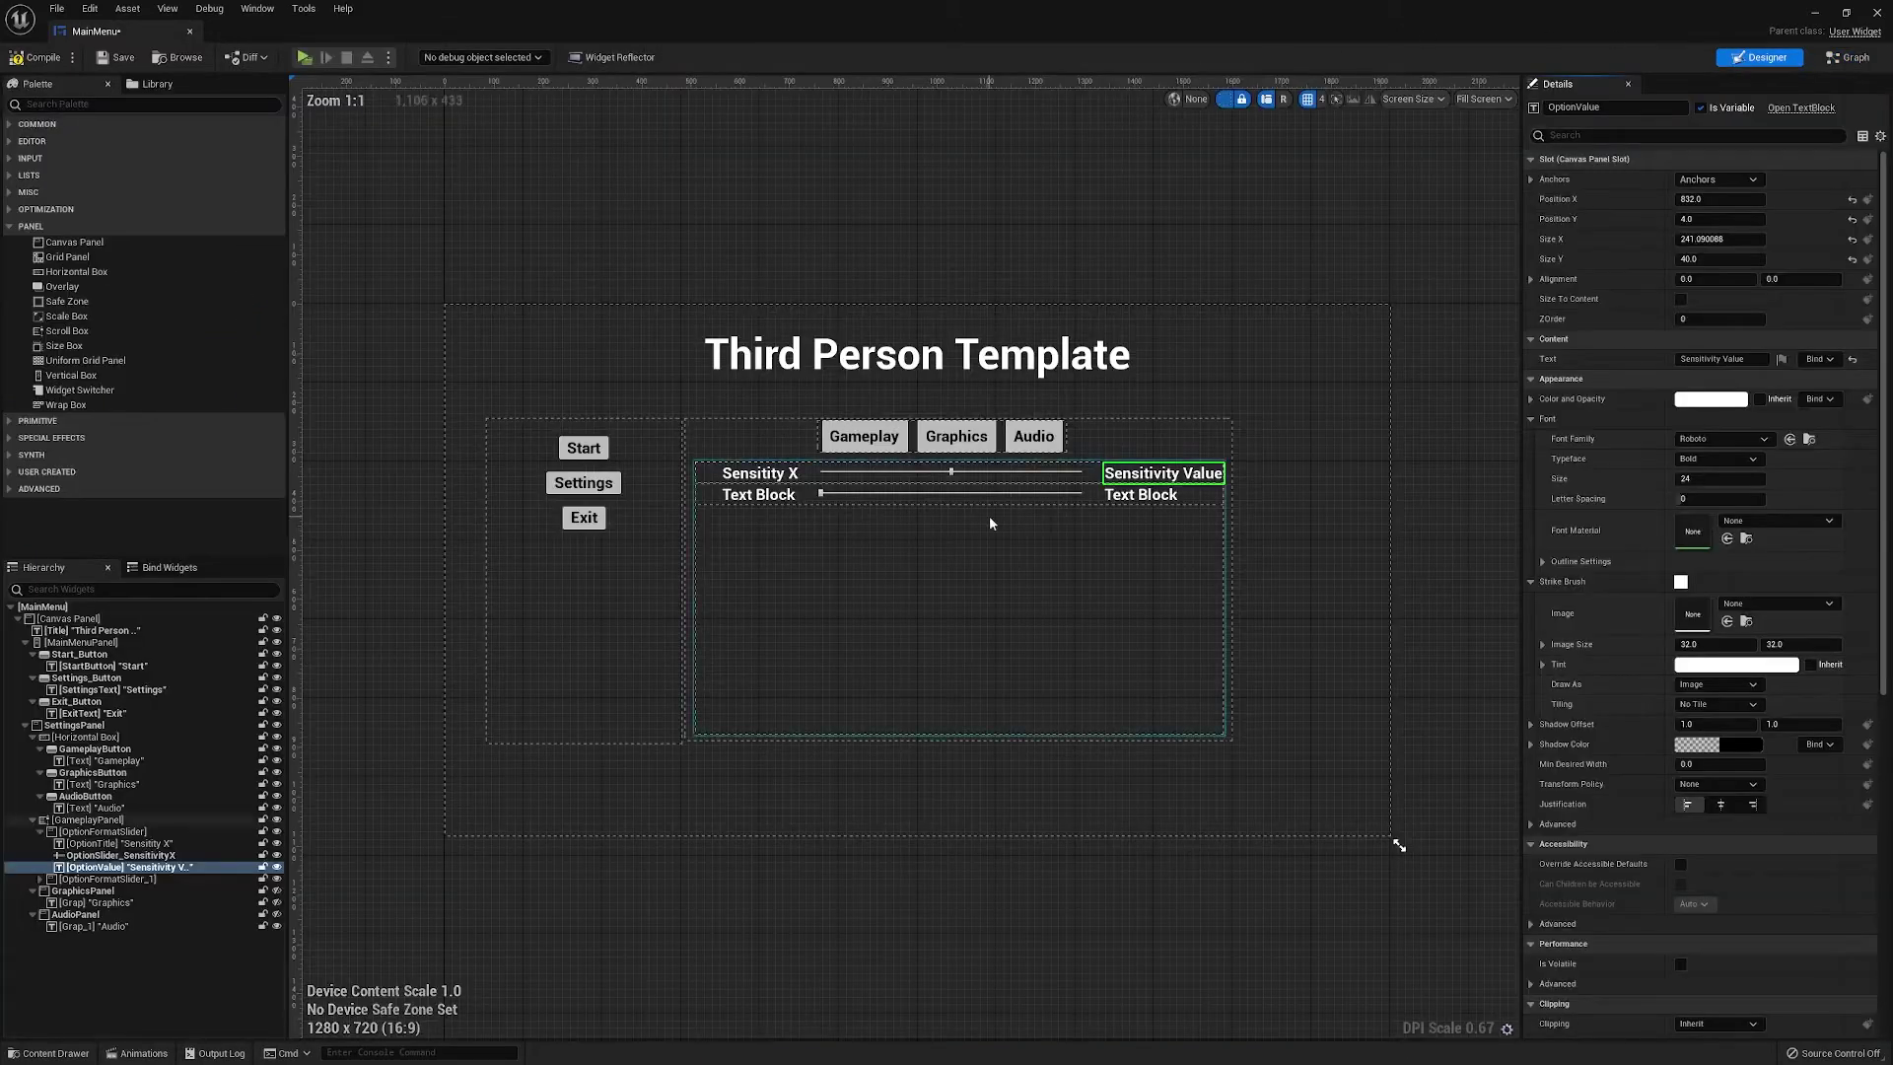
{"action": "scroll", "coordinate": [993, 519], "scroll_direction": "up", "scroll_amount": 4}
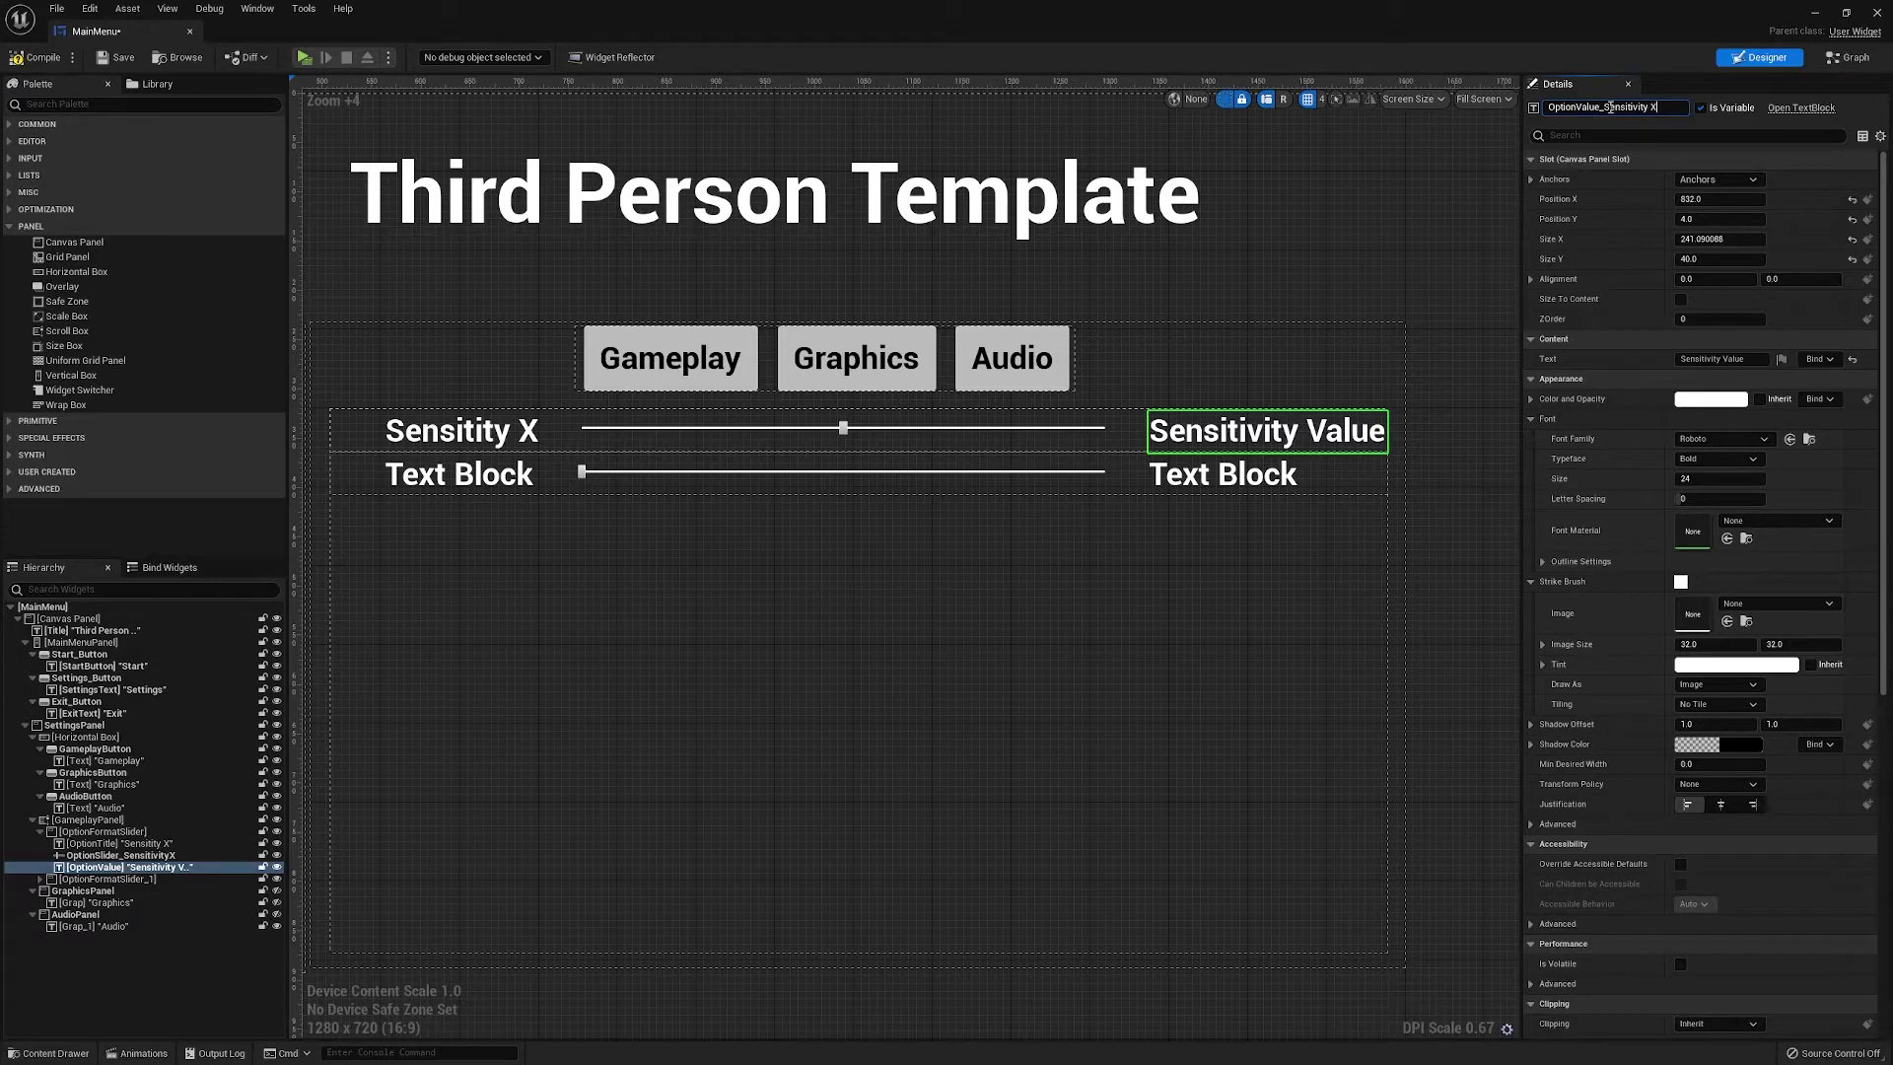
{"action": "key", "text": "BackSpace"}
{"action": "key", "text": "Return"}
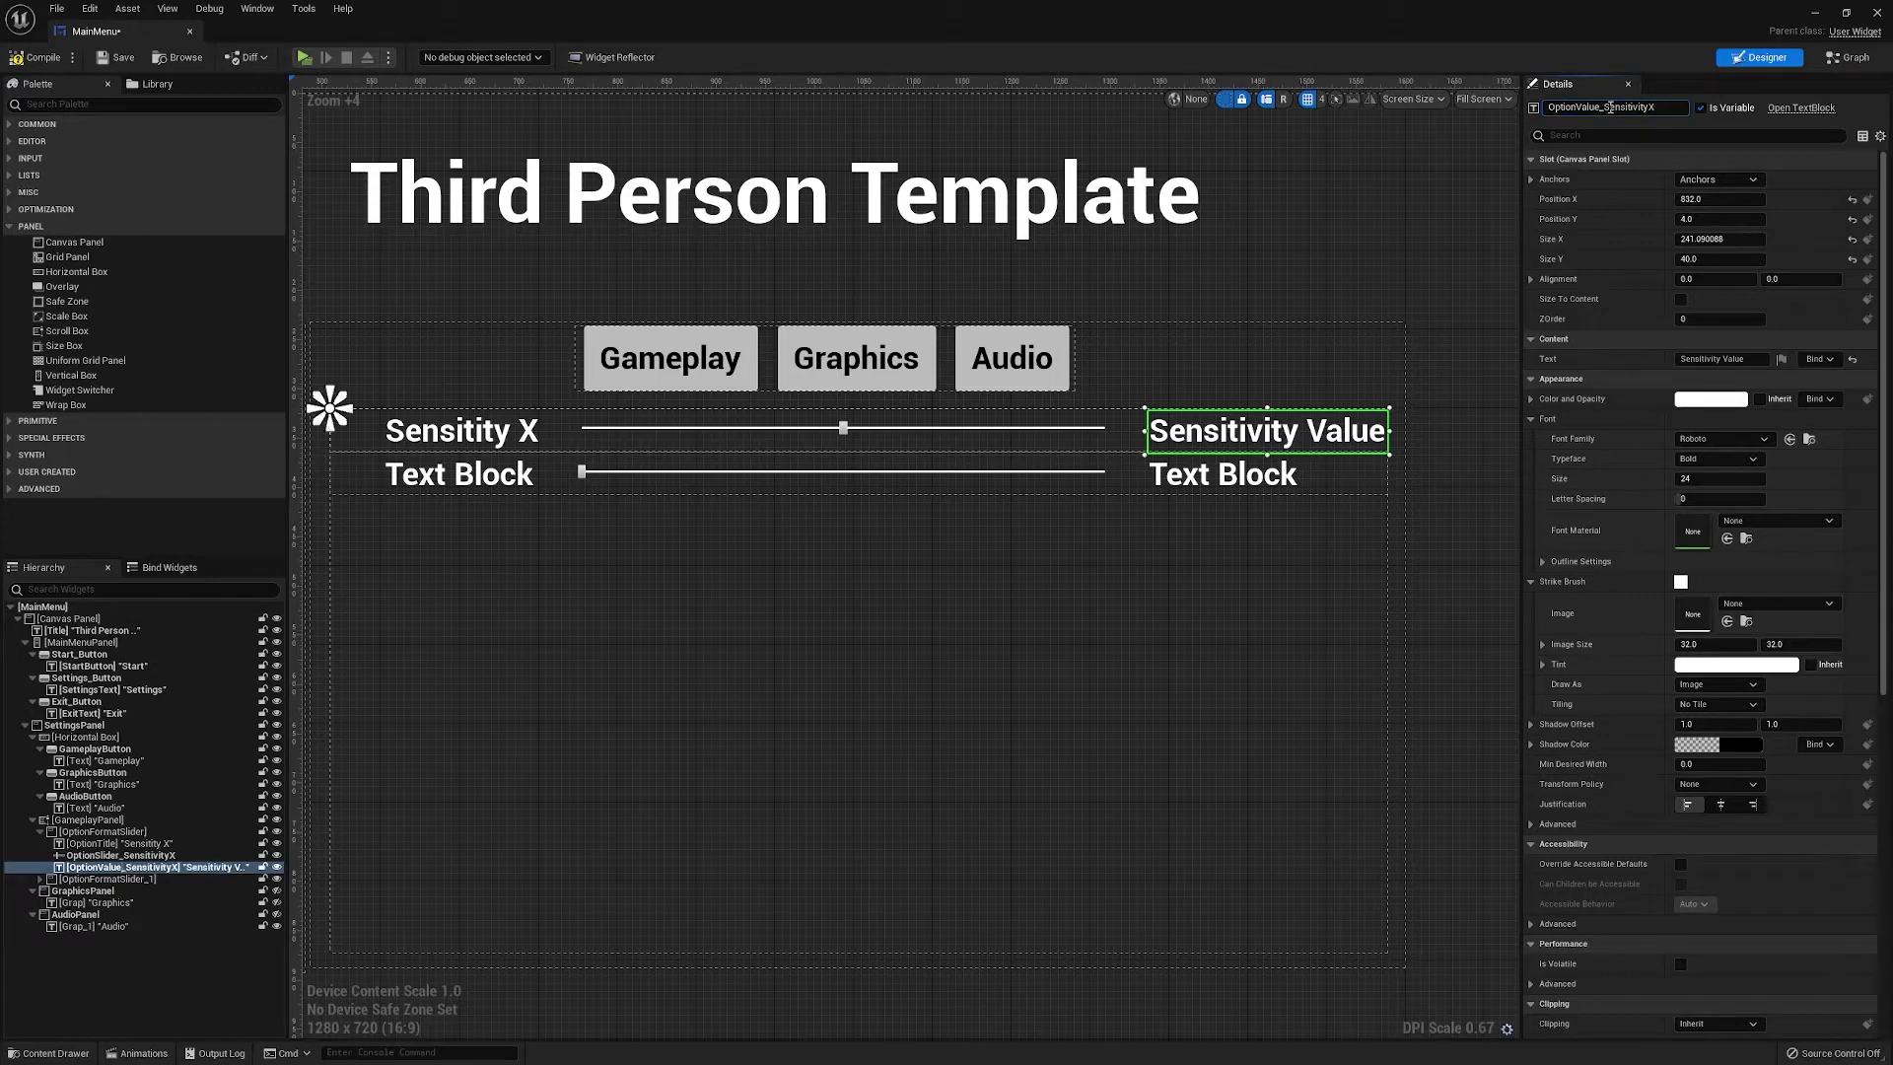
Add a getter for the OptionValue_SensitivityX variable inside the Gameplay Settings comment of the event graph
{"action": "left_click", "coordinate": [1850, 57]}
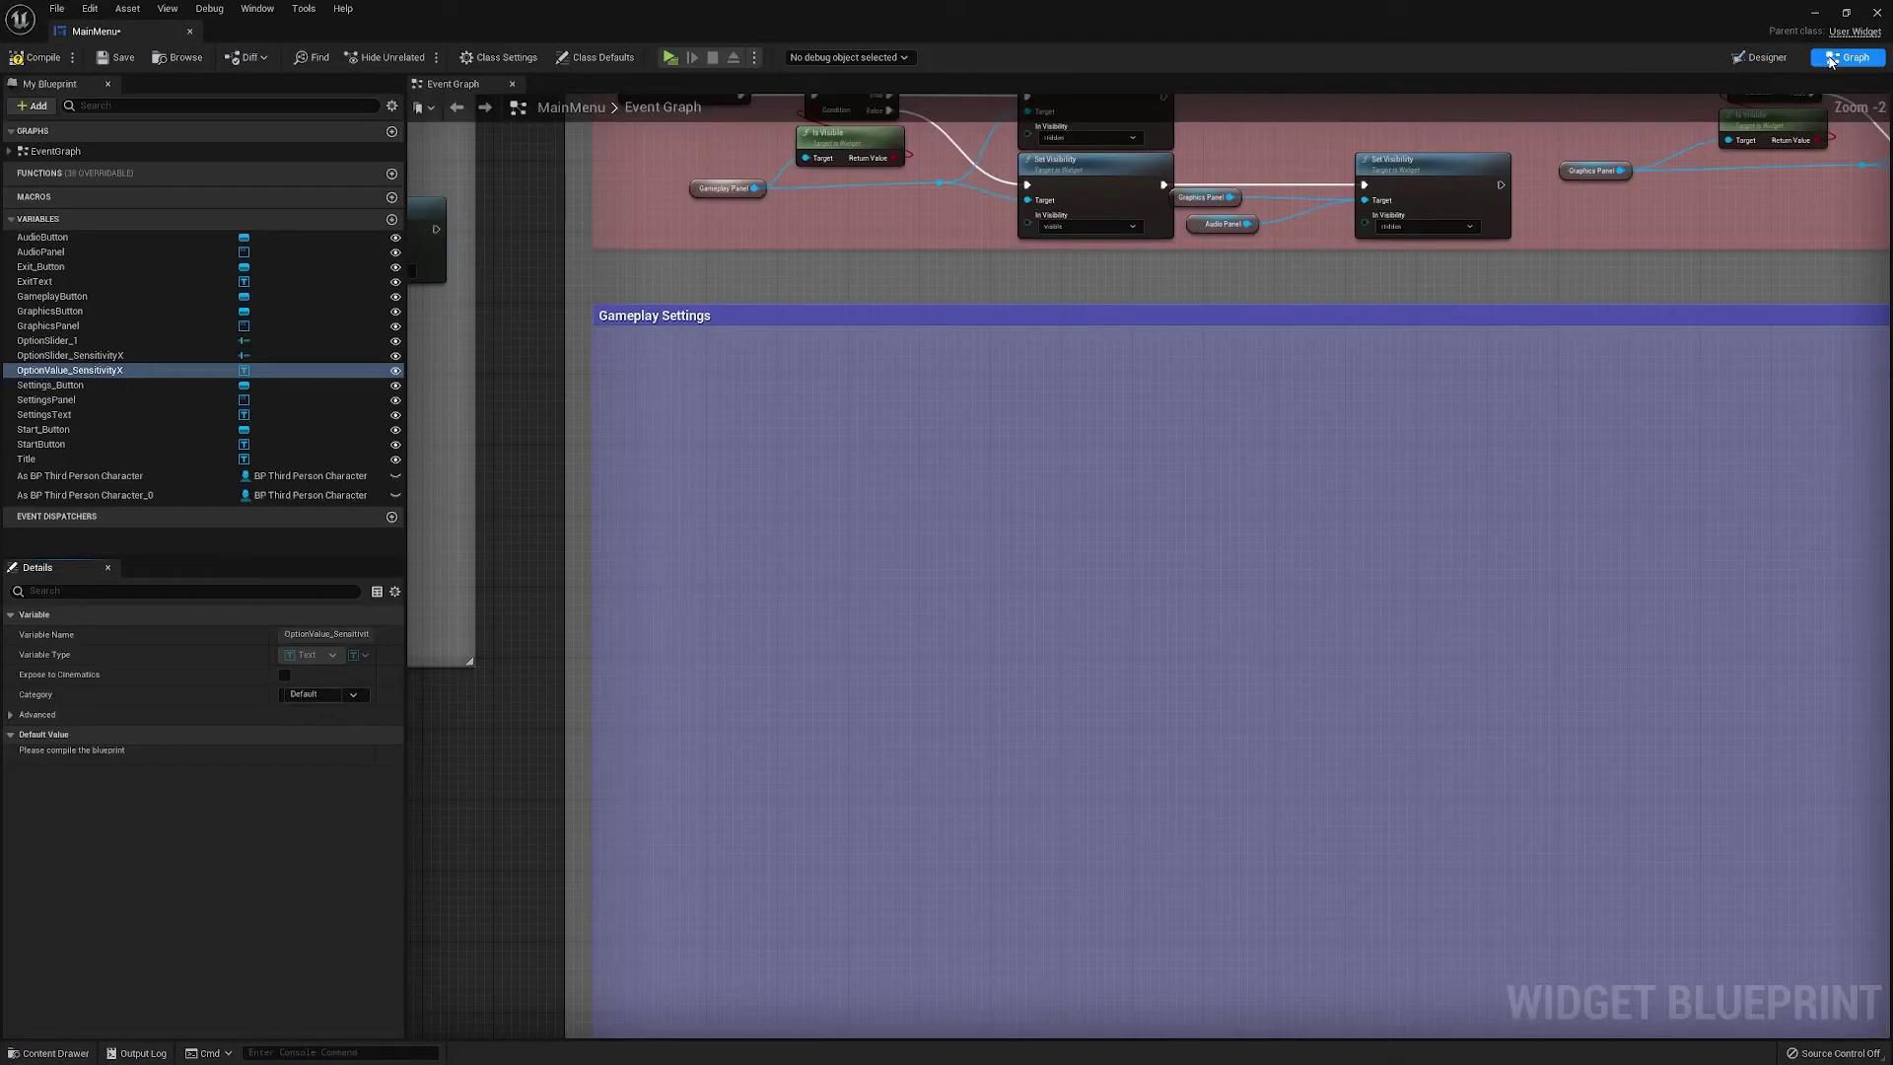
{"action": "left_click", "coordinate": [100, 107]}
{"action": "type", "text": "sens"}
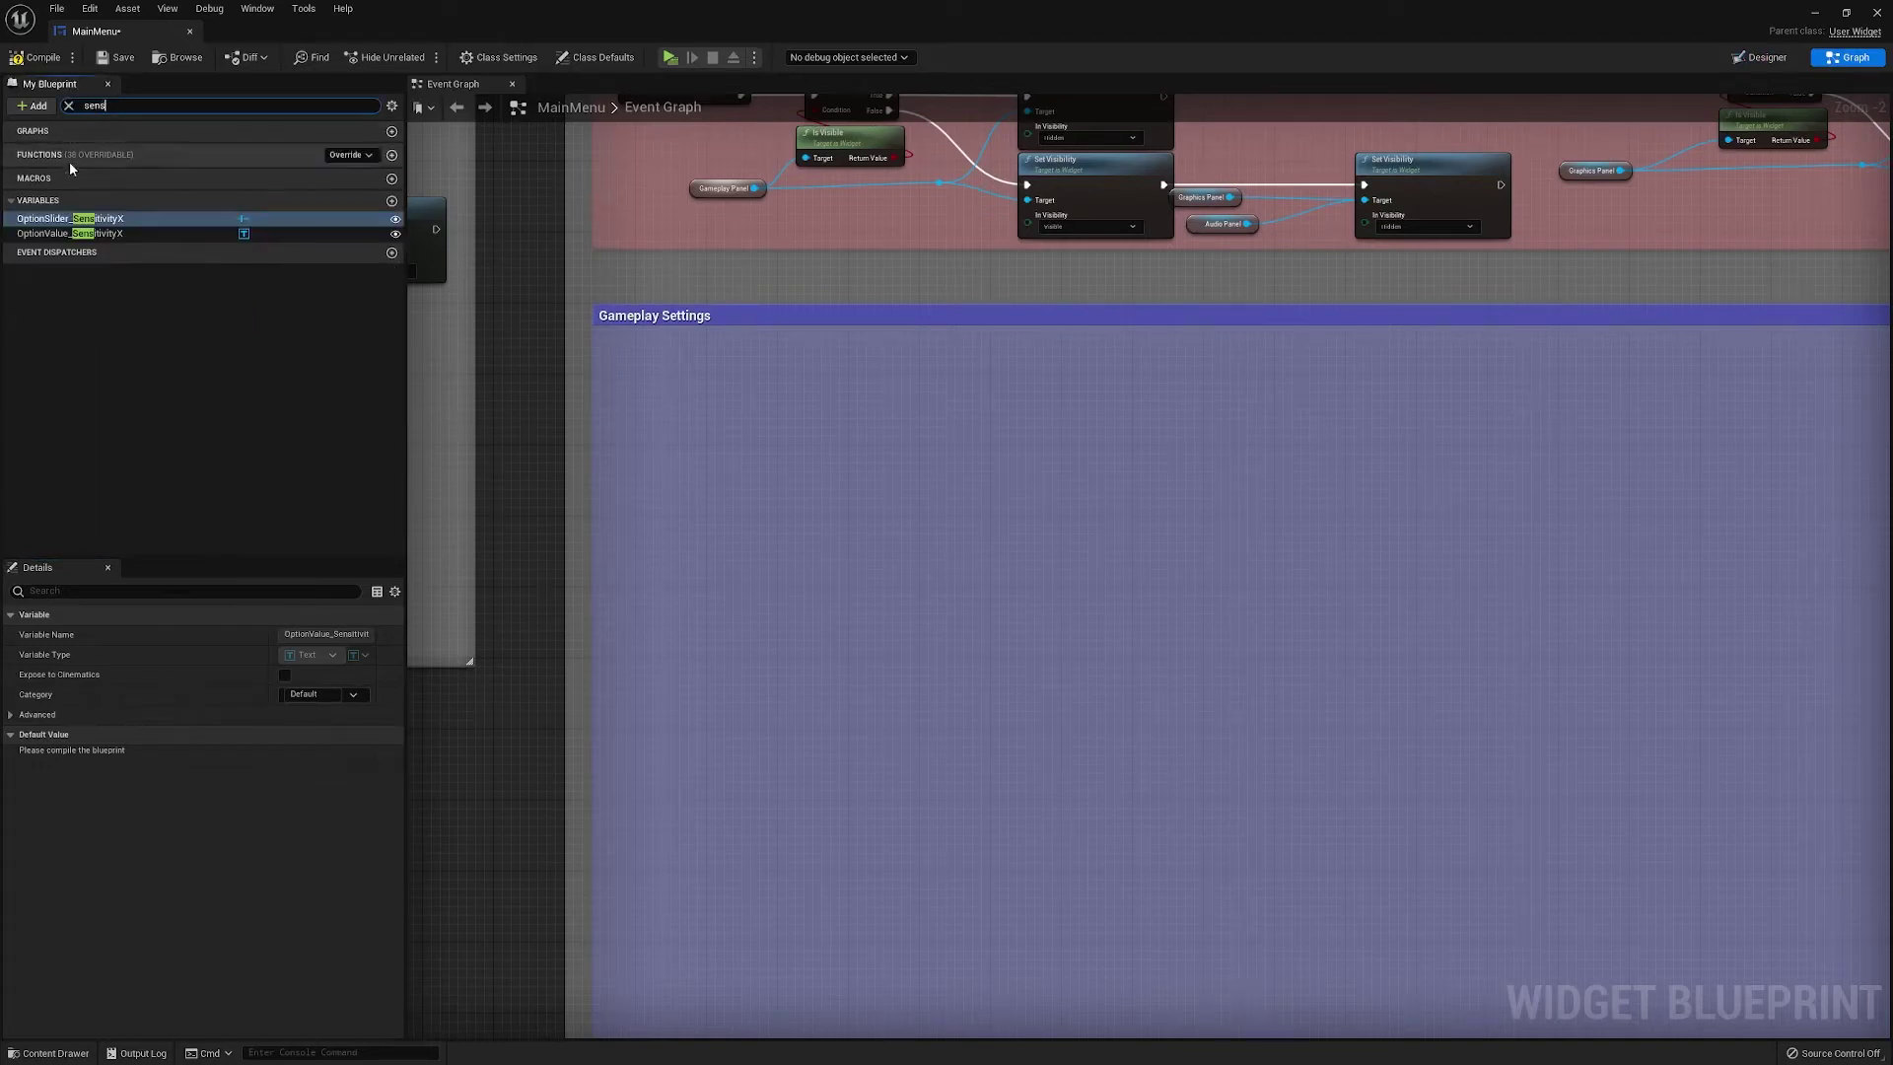
{"action": "left_click_drag", "start_coordinate": [114, 234], "coordinate": [869, 552]}
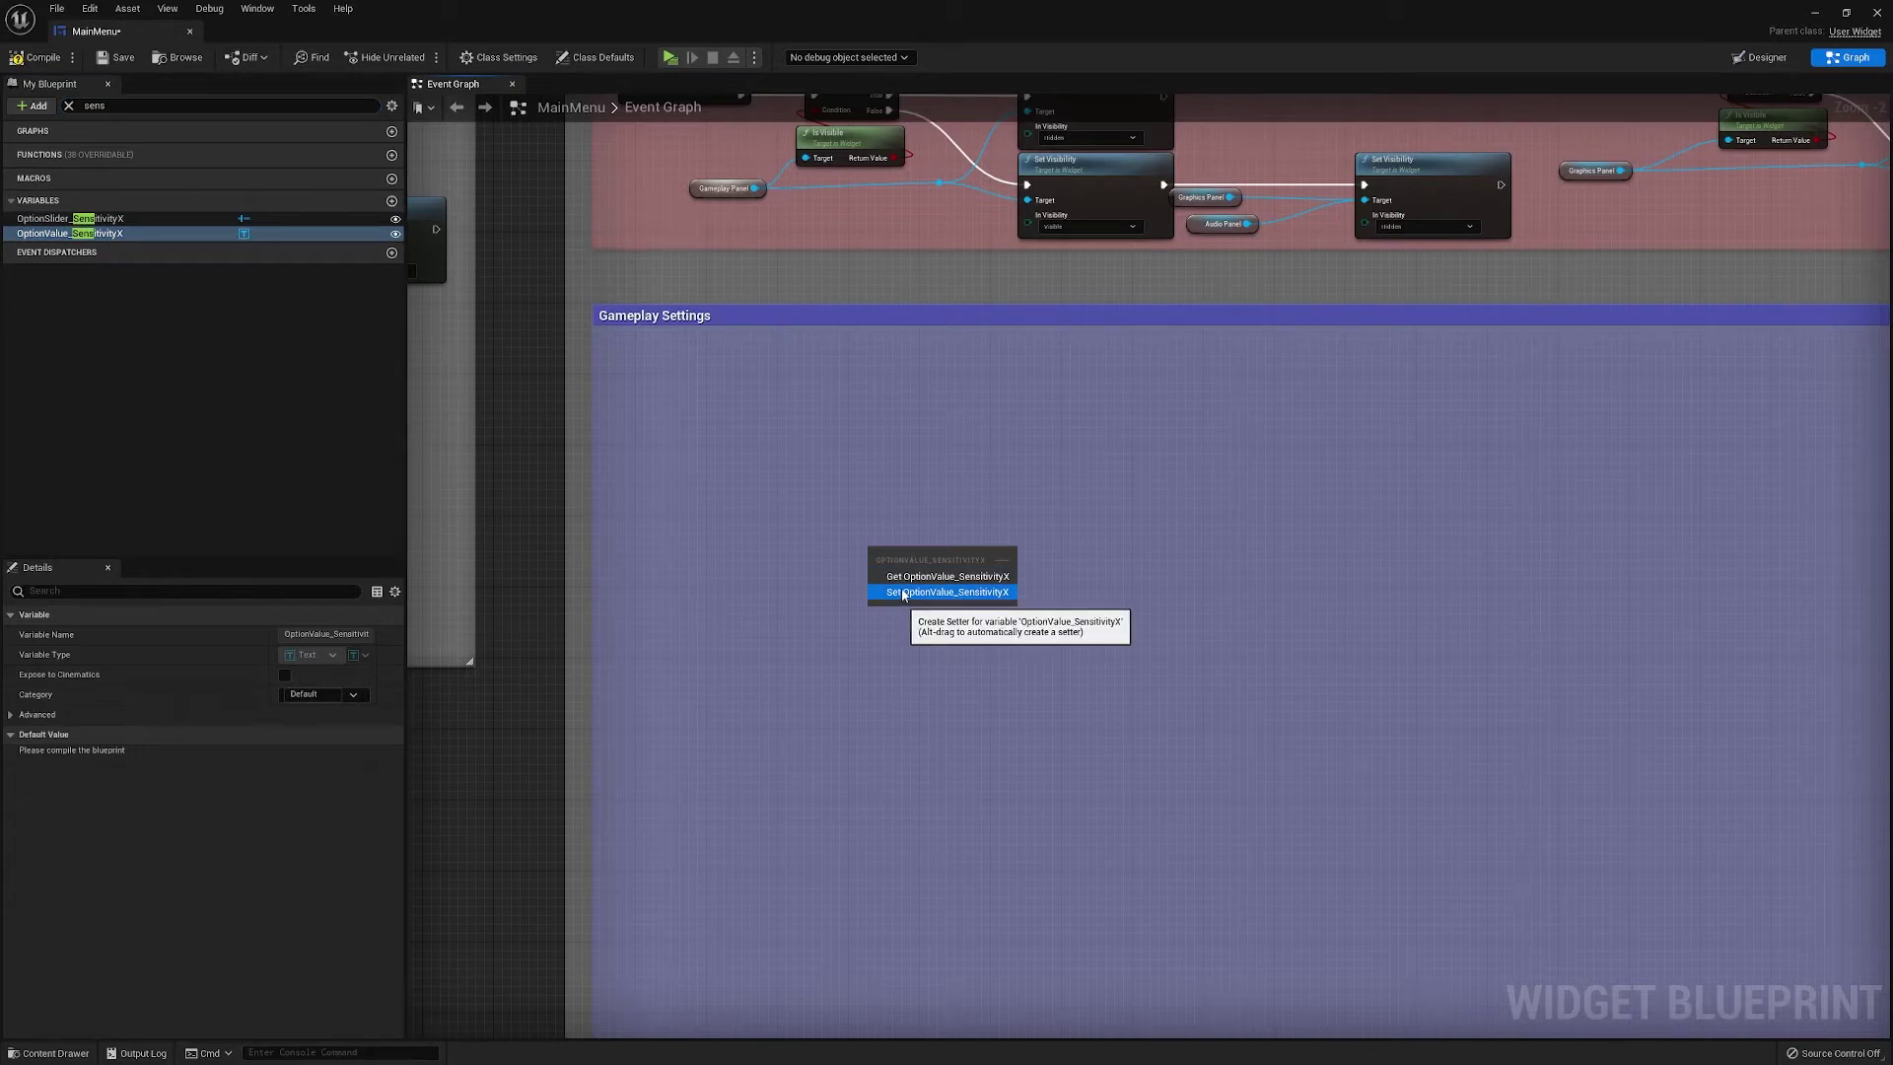
{"action": "left_click", "coordinate": [900, 578]}
{"action": "left_click_drag", "start_coordinate": [871, 555], "coordinate": [760, 541]}
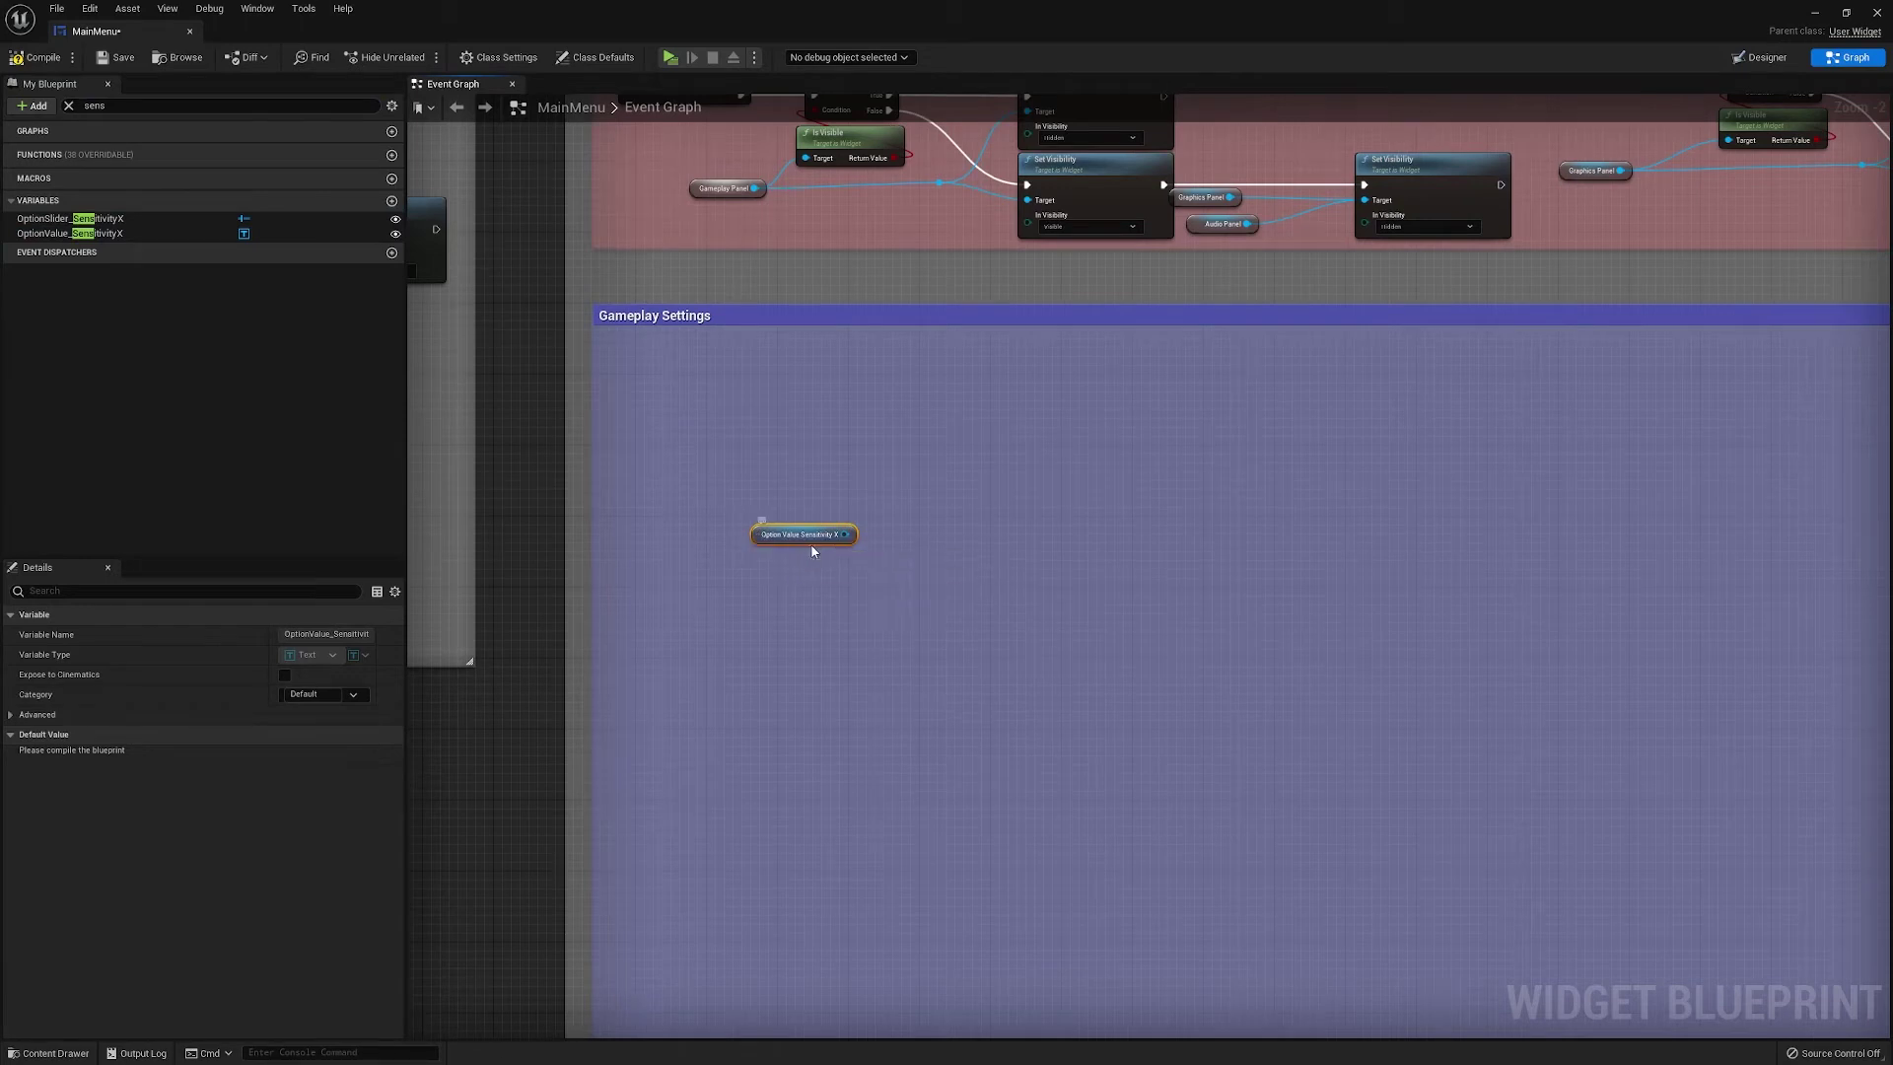
Compile the widget and add an On Value Changed event for OptionSlider_SensitivityX, placed just below the Gameplay Settings comment's title
{"action": "left_click_drag", "start_coordinate": [69, 218], "coordinate": [32, 359]}
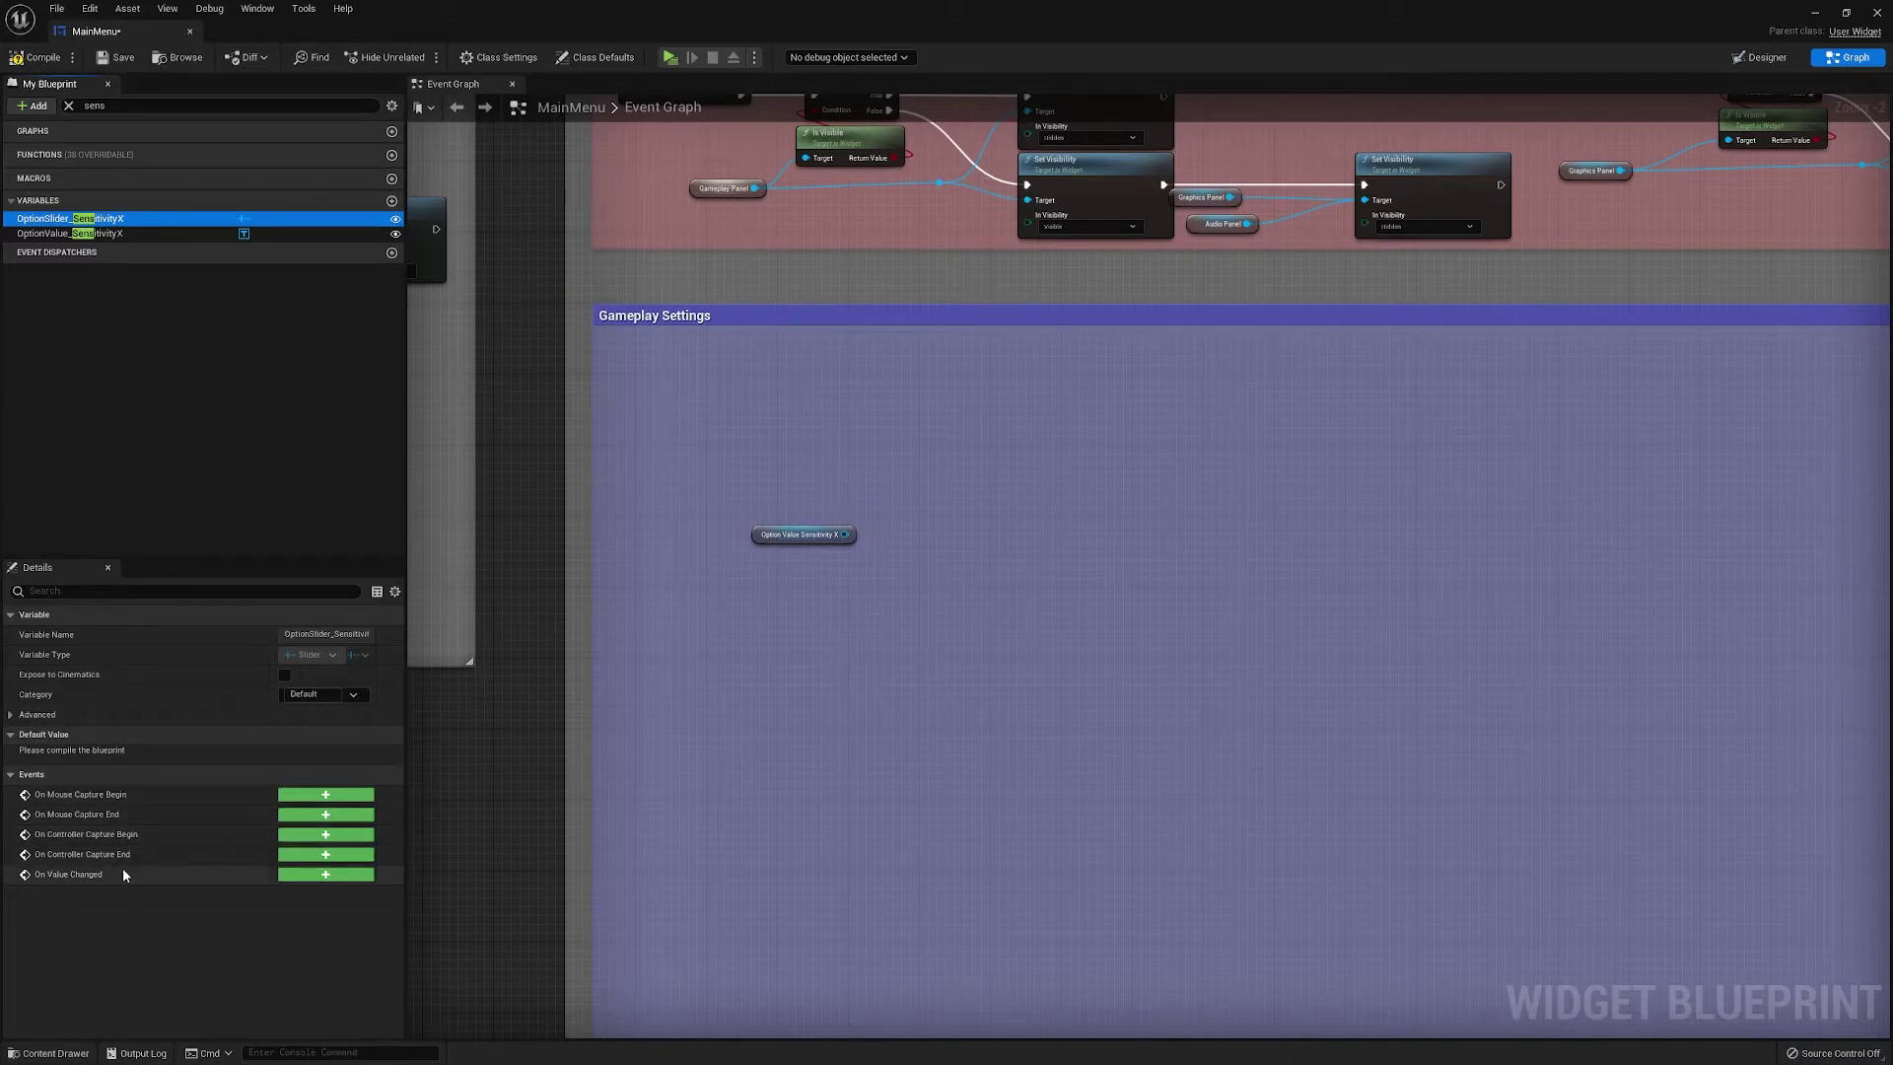
{"action": "left_click", "coordinate": [124, 915]}
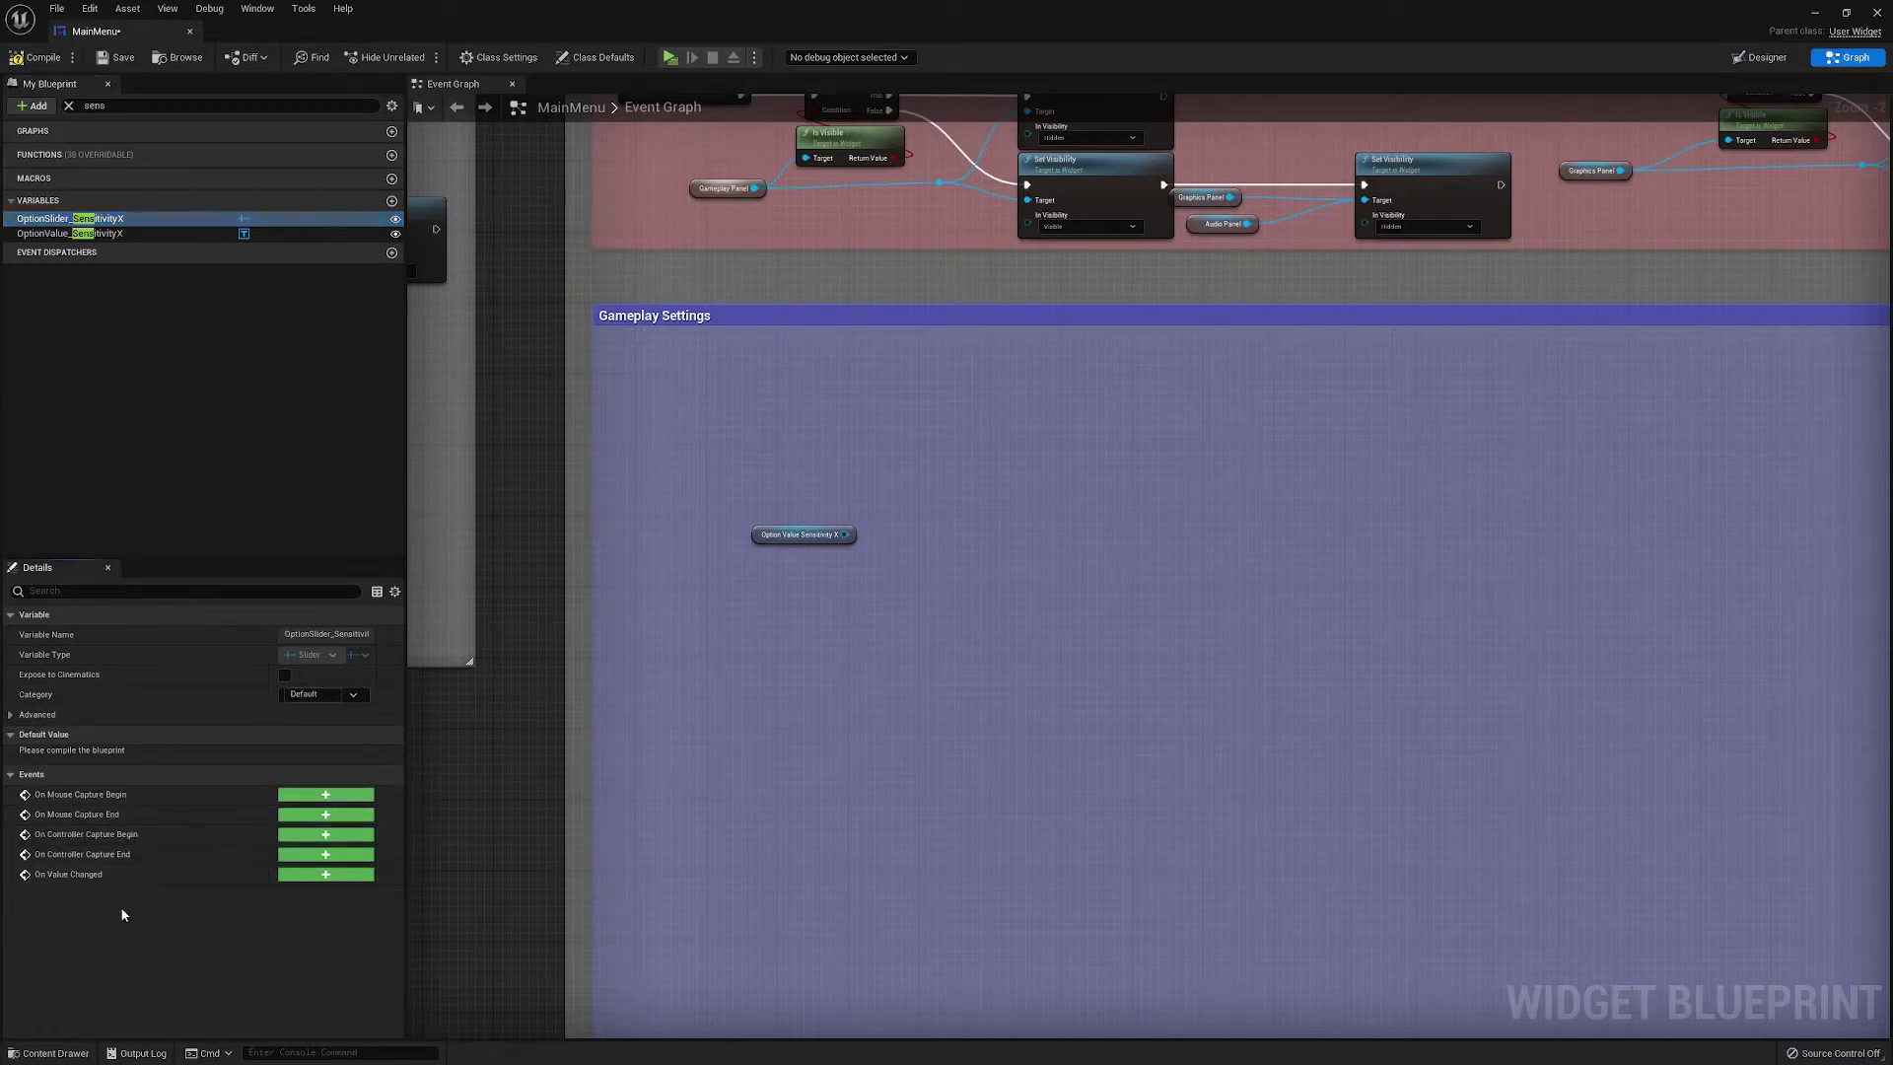
{"action": "left_click", "coordinate": [148, 234]}
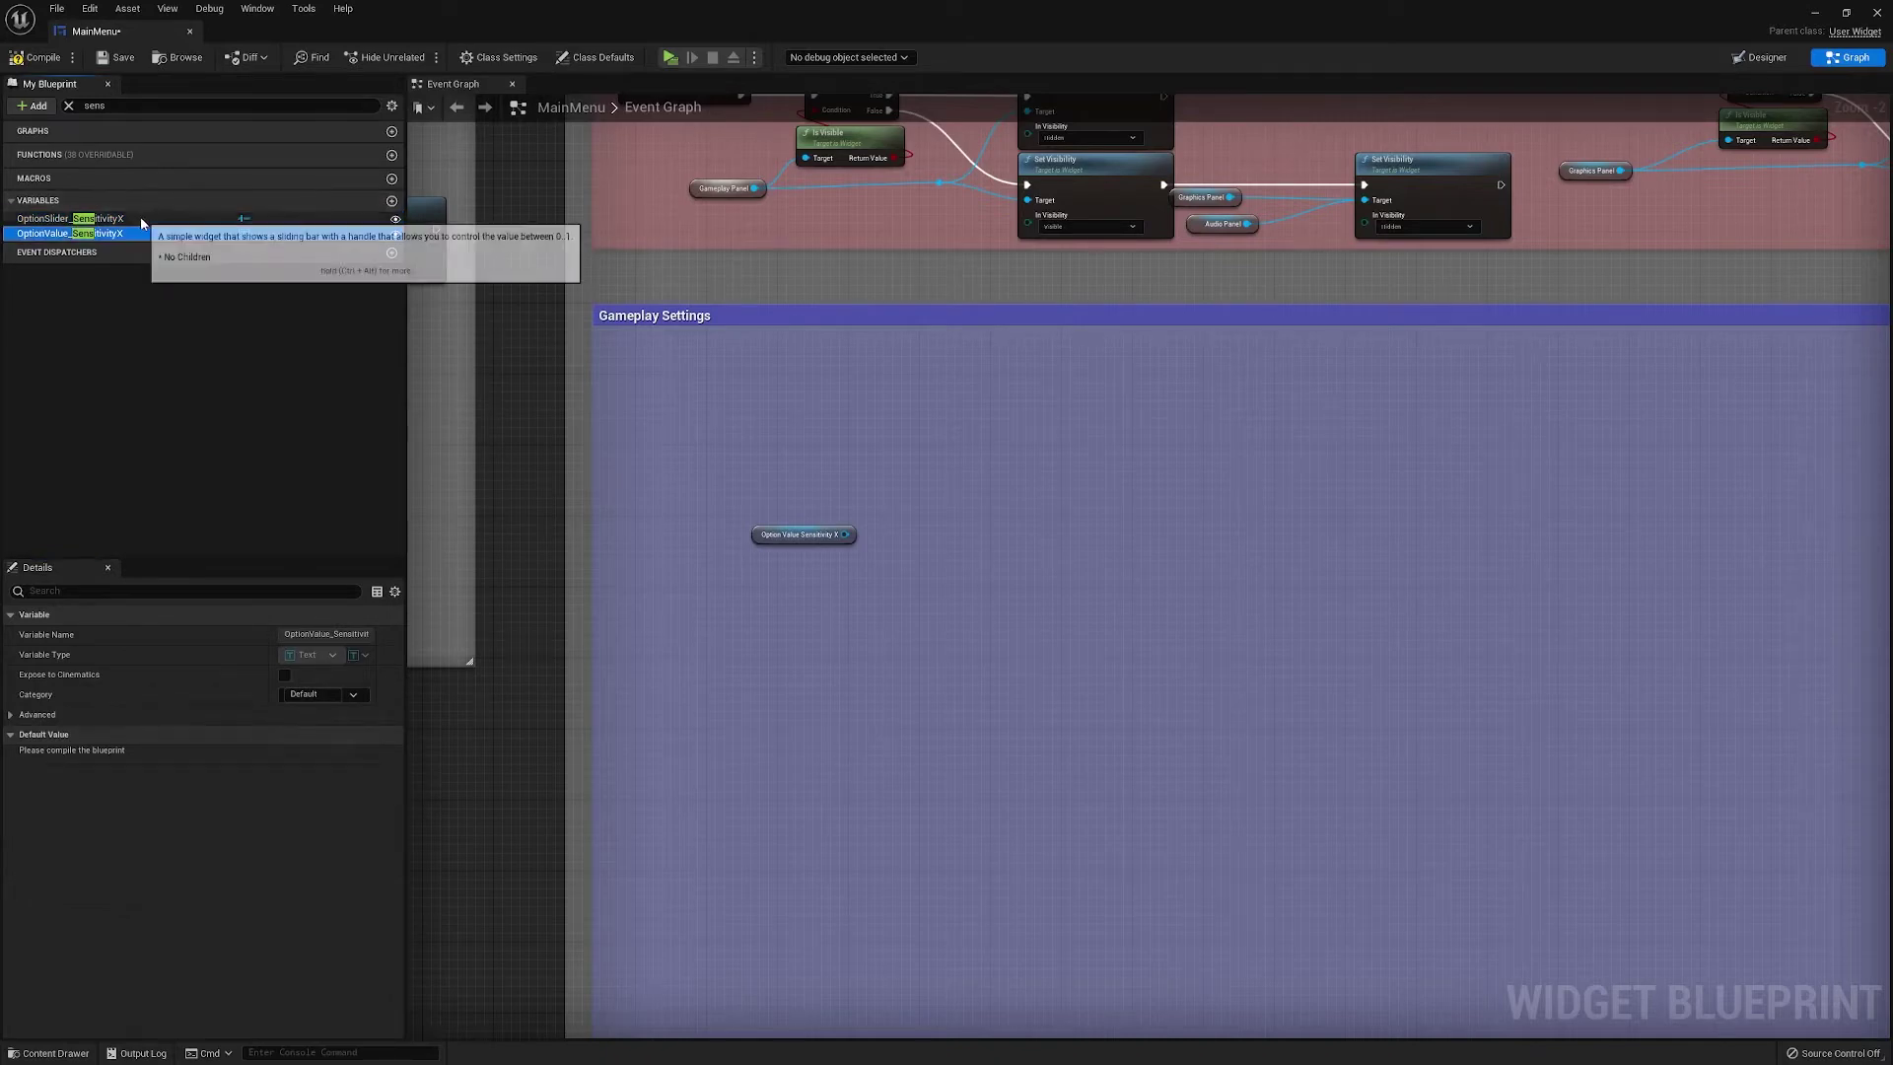
{"action": "left_click", "coordinate": [146, 218]}
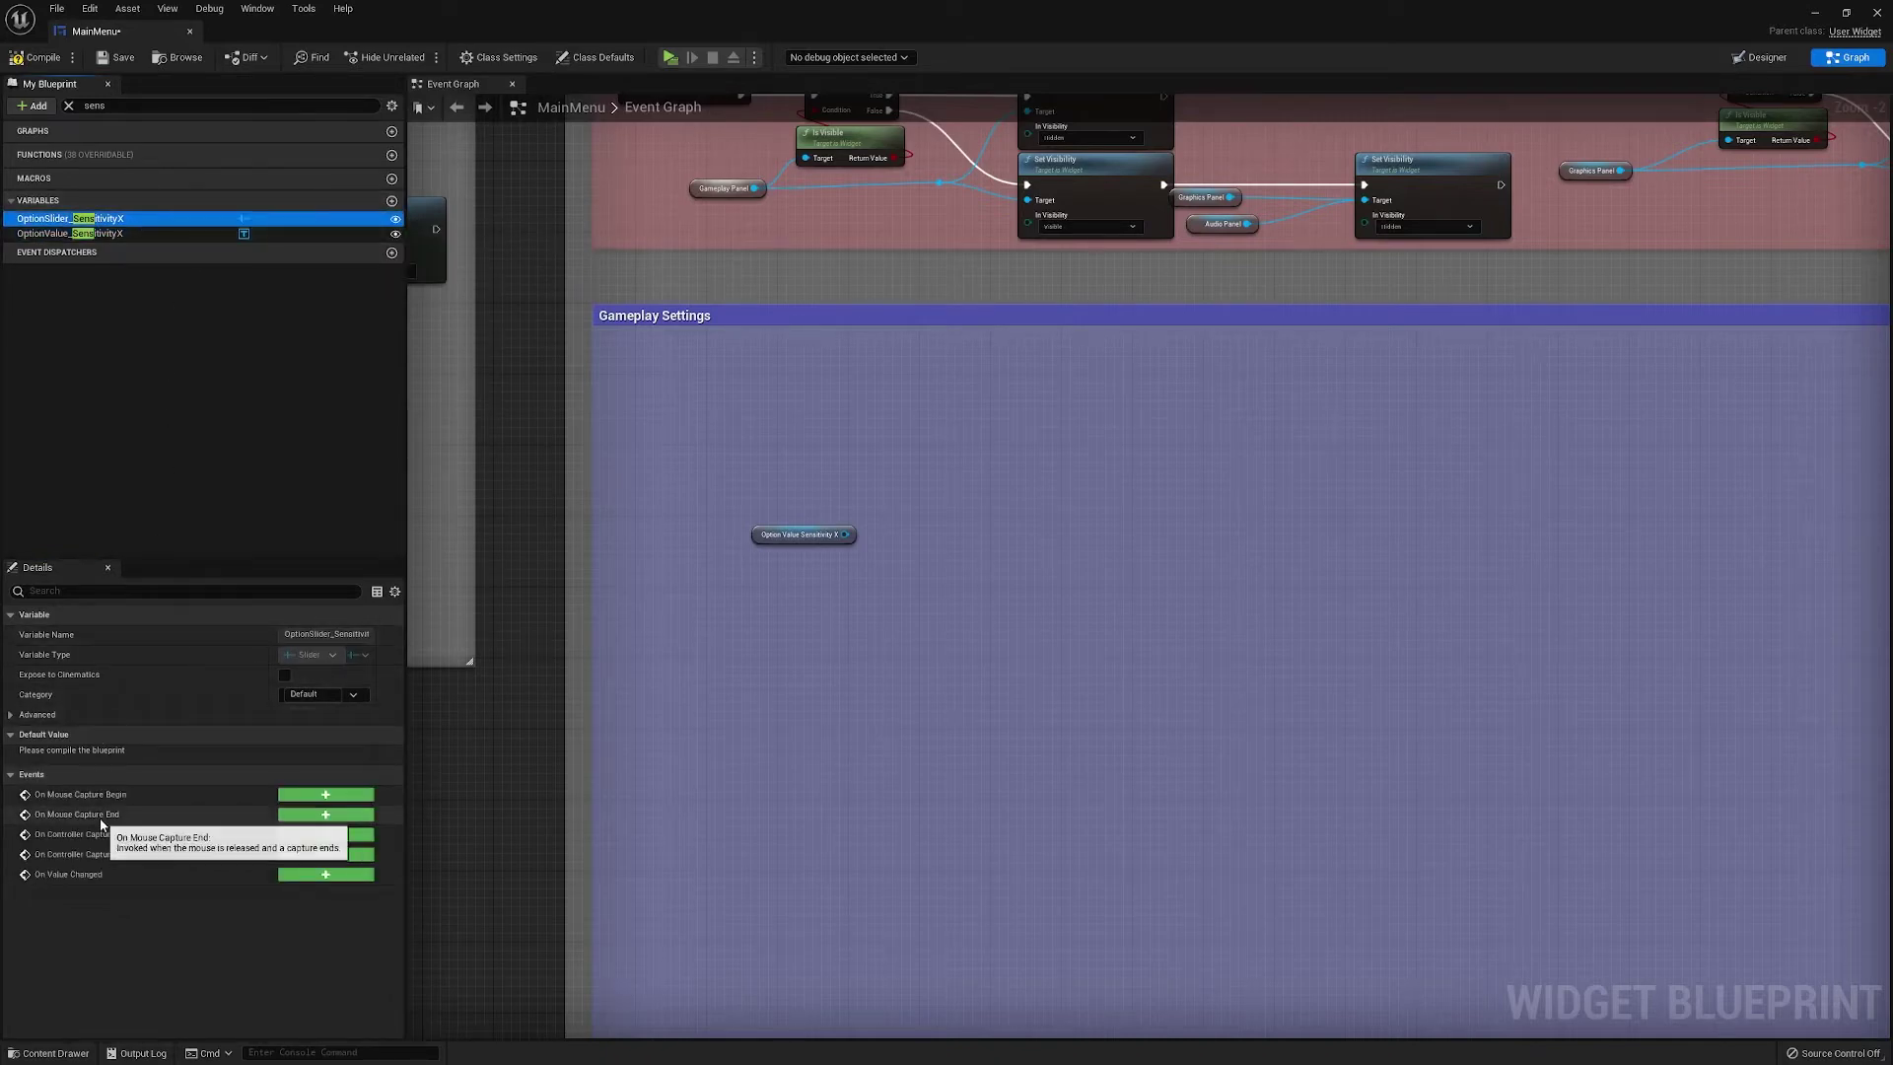
{"action": "left_click", "coordinate": [53, 61]}
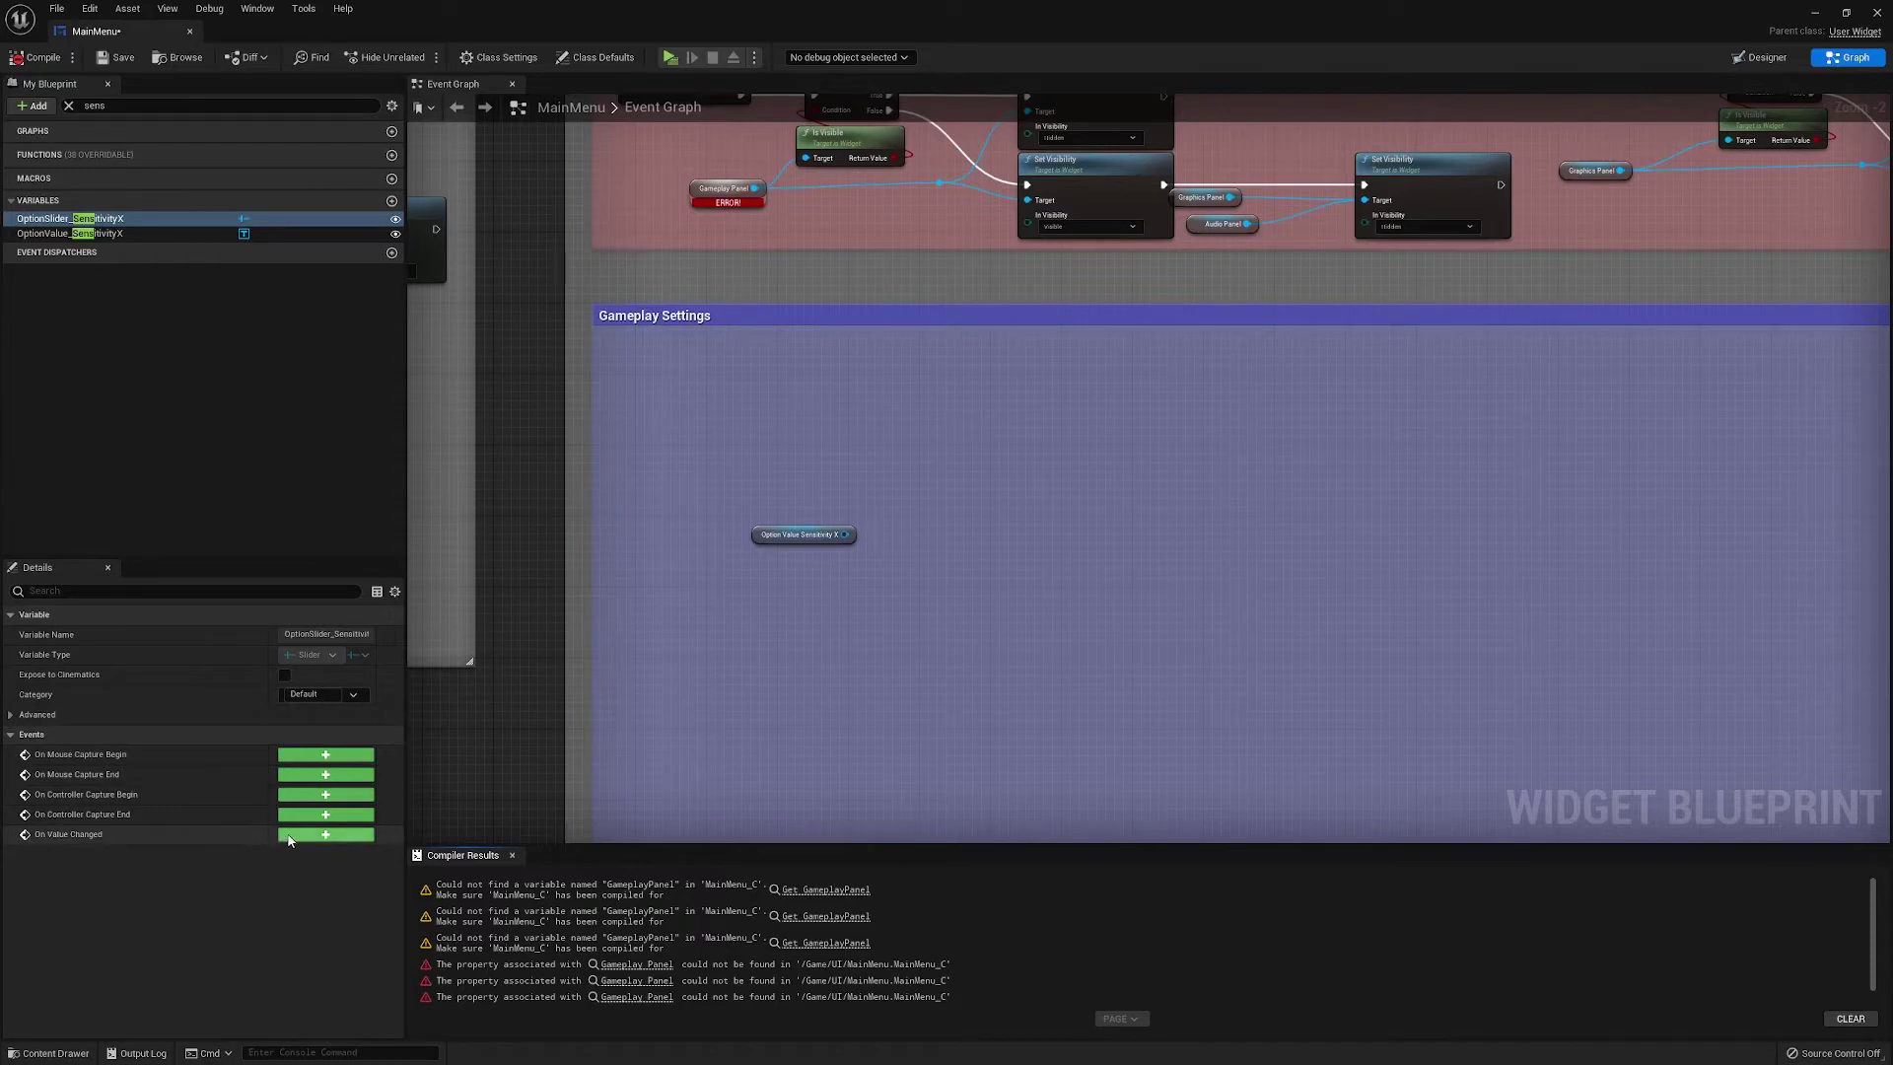
{"action": "left_click", "coordinate": [325, 835]}
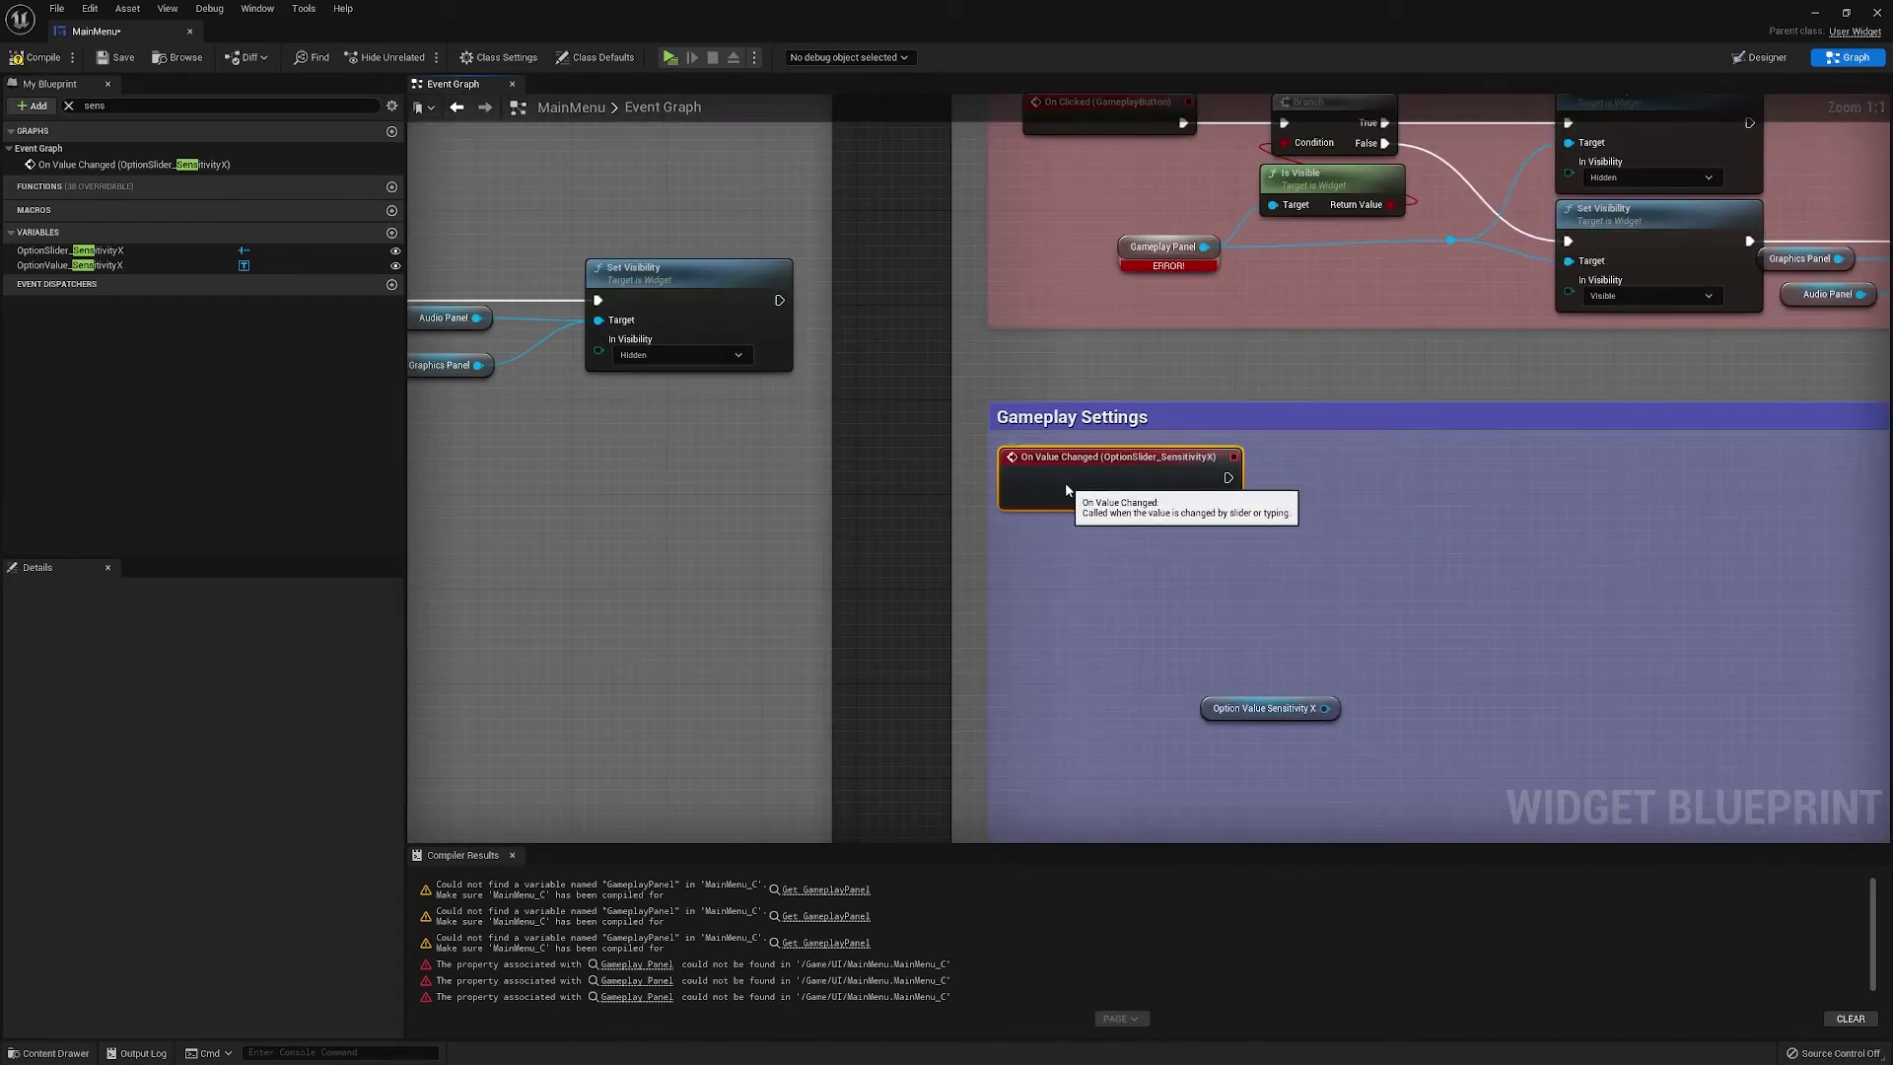
{"action": "left_click_drag", "start_coordinate": [1176, 483], "coordinate": [1188, 483]}
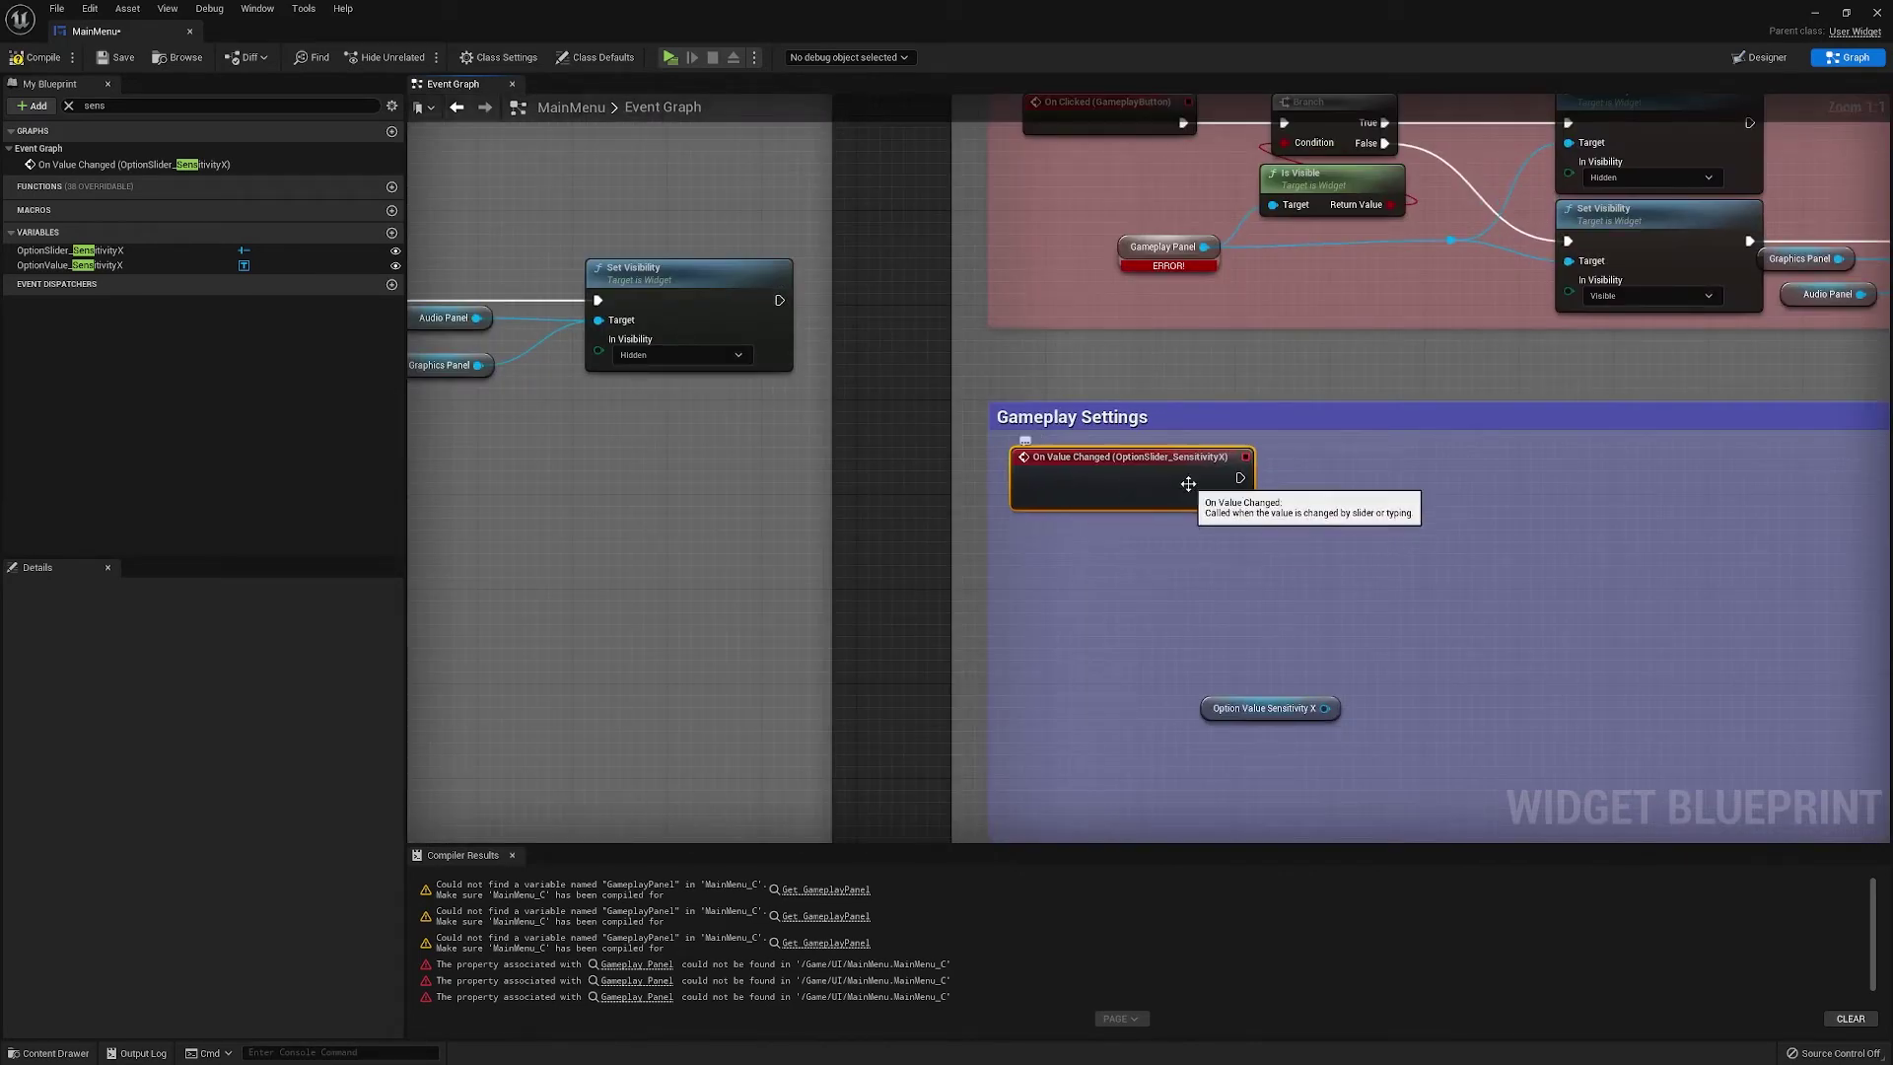
{"action": "right_click_drag", "start_coordinate": [1336, 582], "coordinate": [1133, 558]}
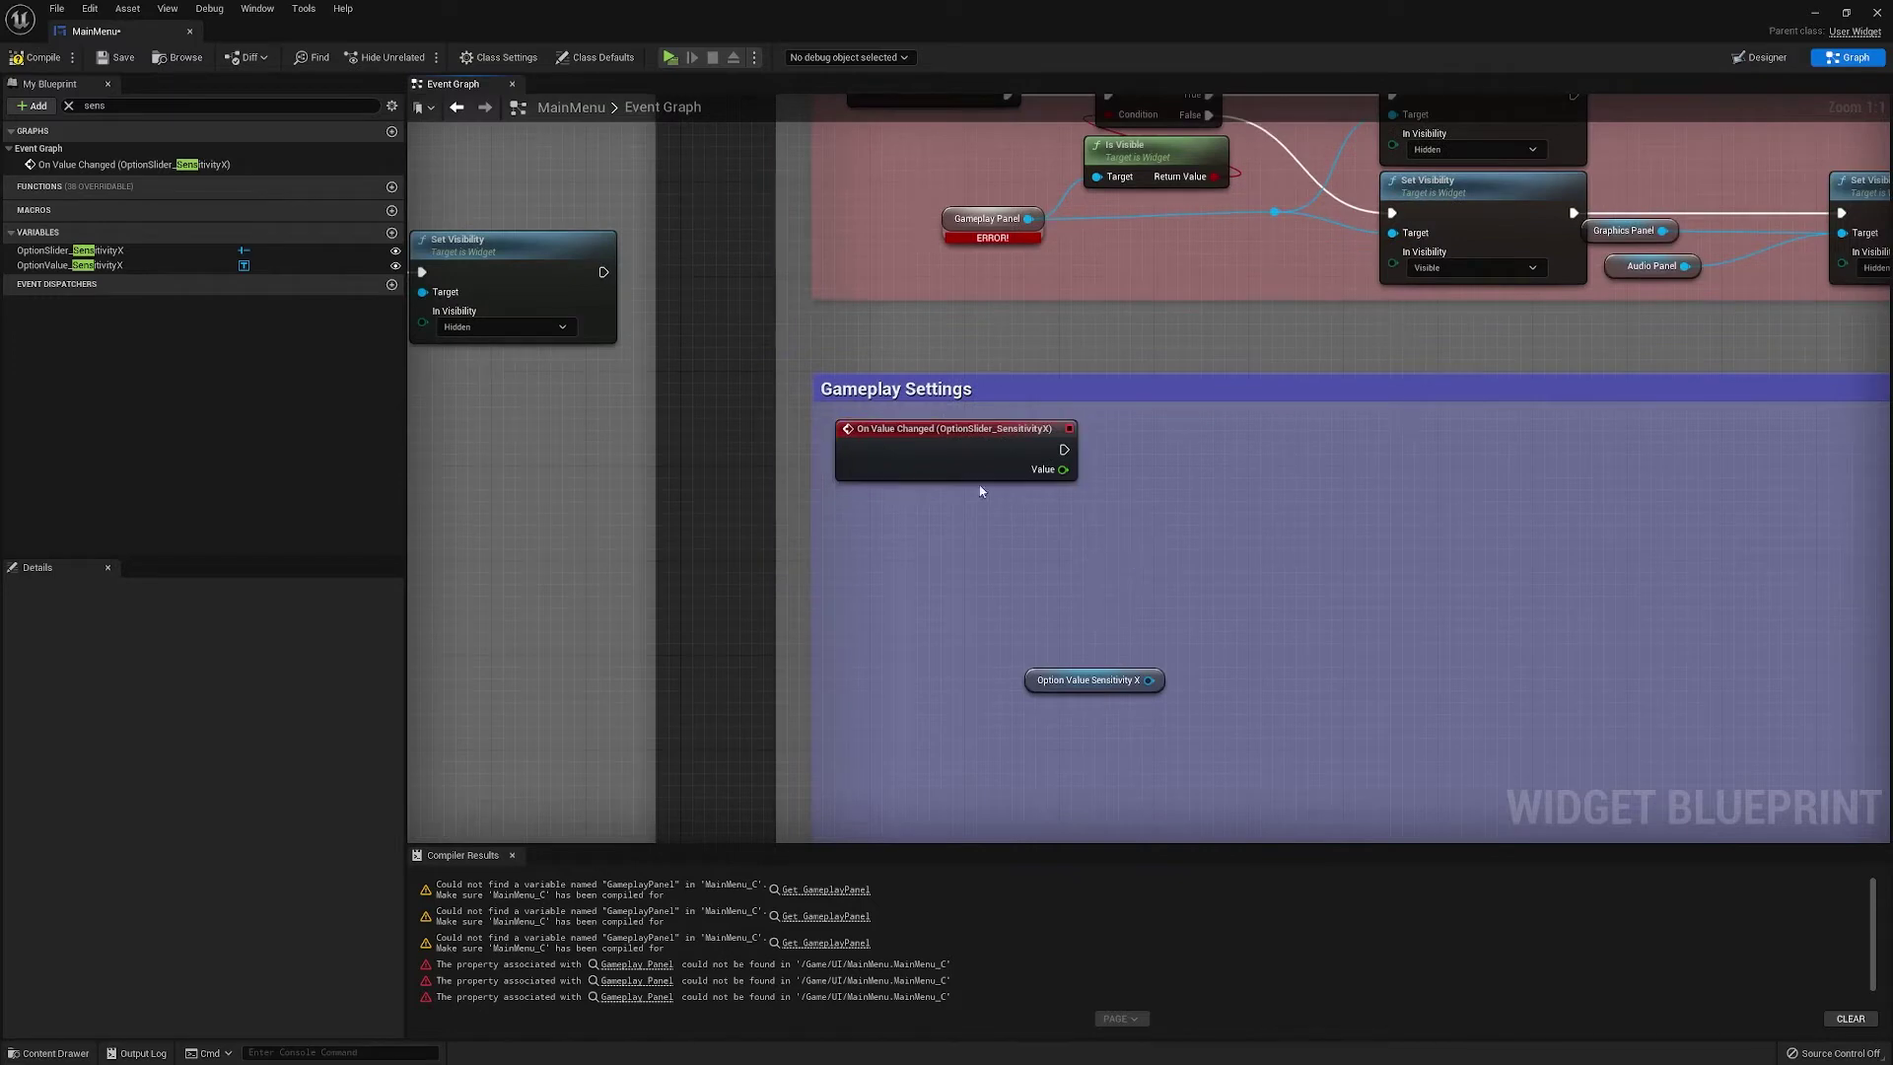
{"action": "mouse_move", "coordinate": [966, 451]}
{"action": "left_mouse_down"}
{"action": "mouse_move", "coordinate": [933, 477]}
{"action": "mouse_move", "coordinate": [965, 471]}
{"action": "left_mouse_up"}
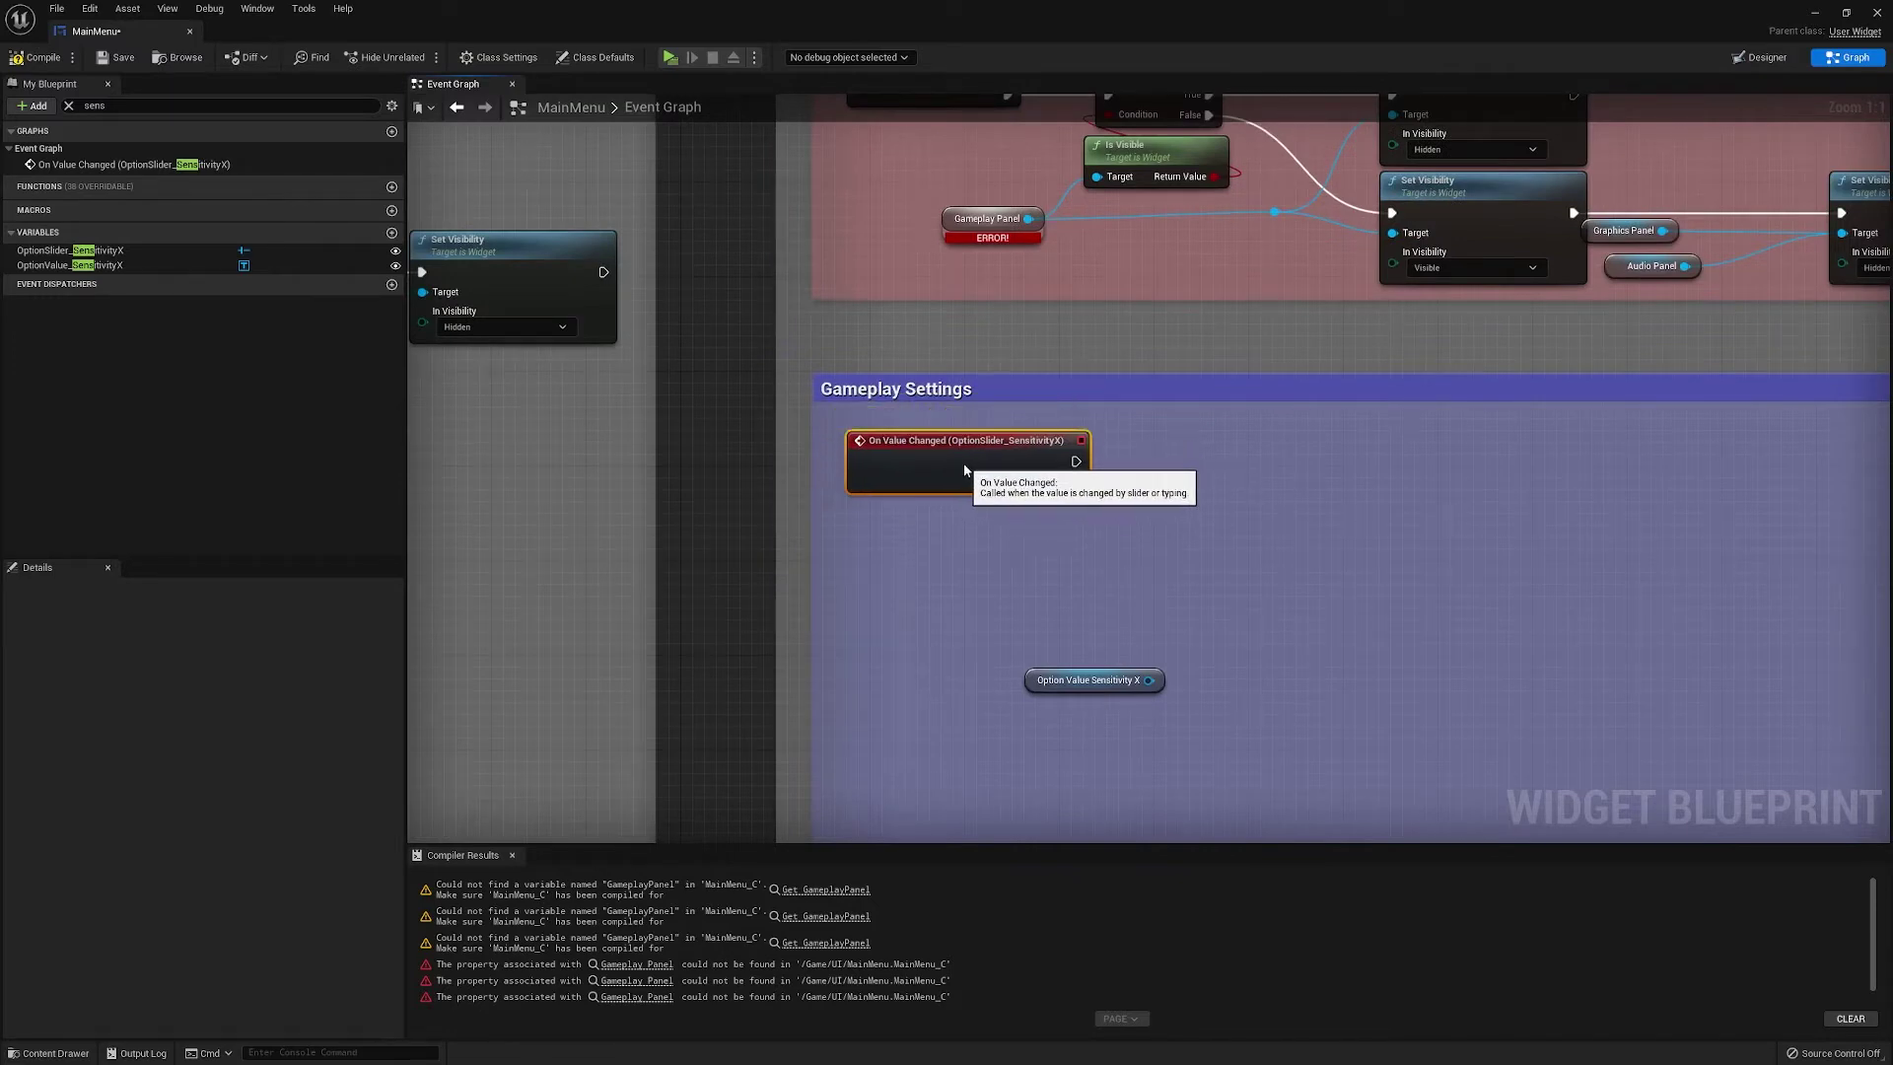
{"action": "left_click", "coordinate": [1092, 597]}
Add a SetText (Text) node targeting the Option Value Sensitivity X getter and place it beside the On Value Changed event
{"action": "right_click_drag", "start_coordinate": [1087, 585], "coordinate": [919, 487]}
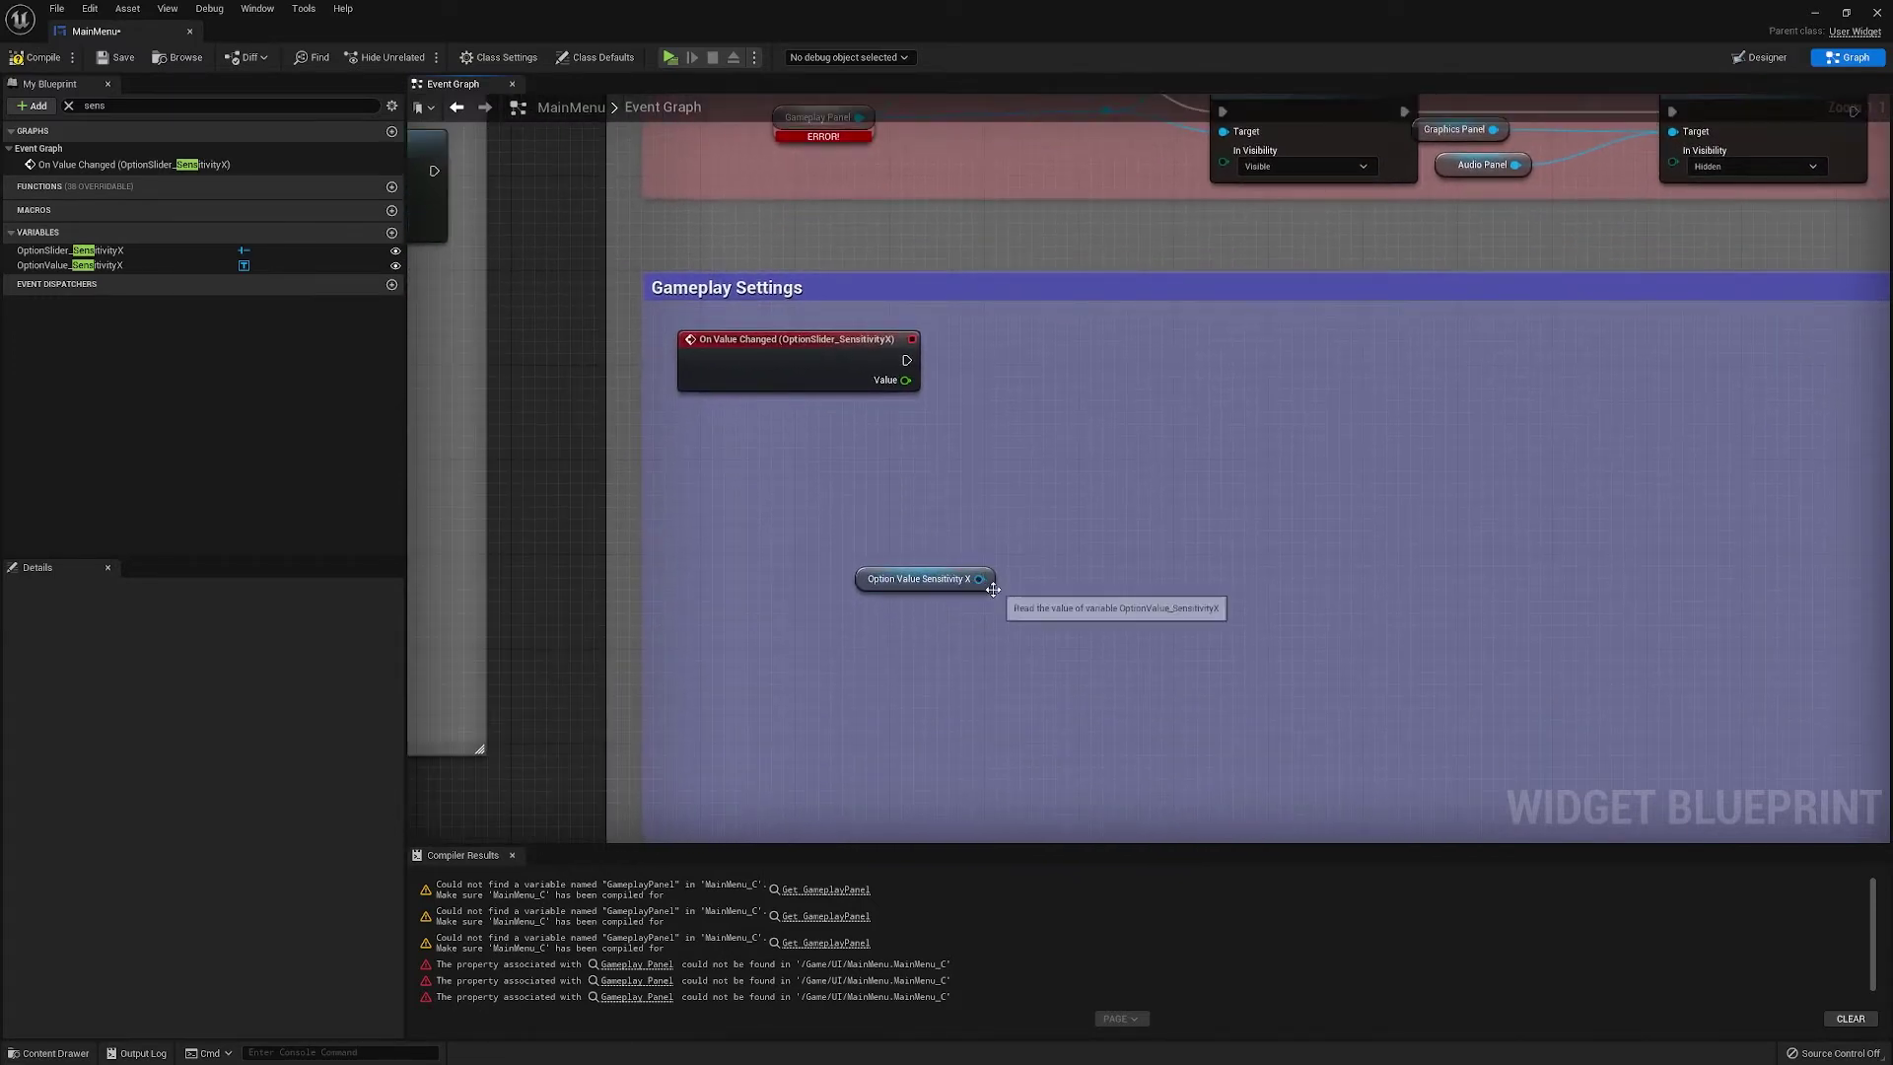
{"action": "left_click_drag", "start_coordinate": [981, 579], "coordinate": [1097, 484]}
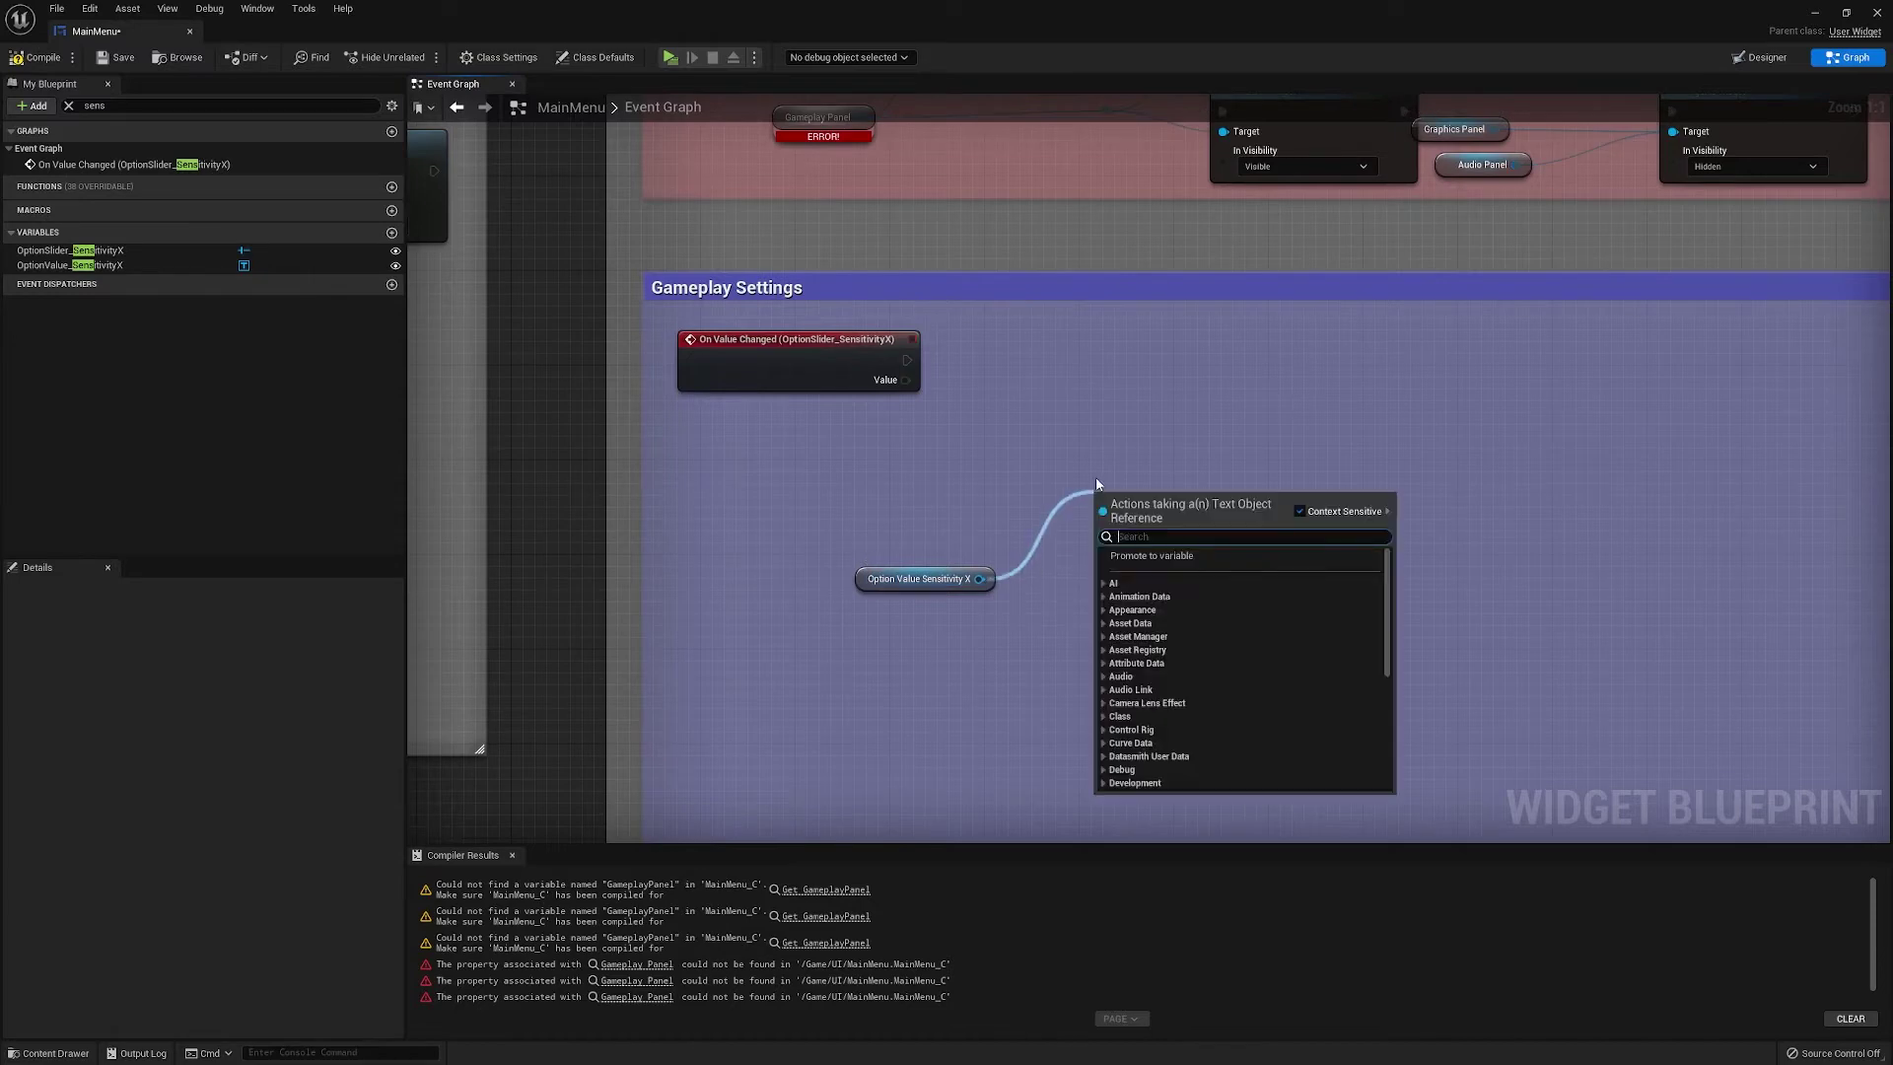
{"action": "type", "text": "set sen"}
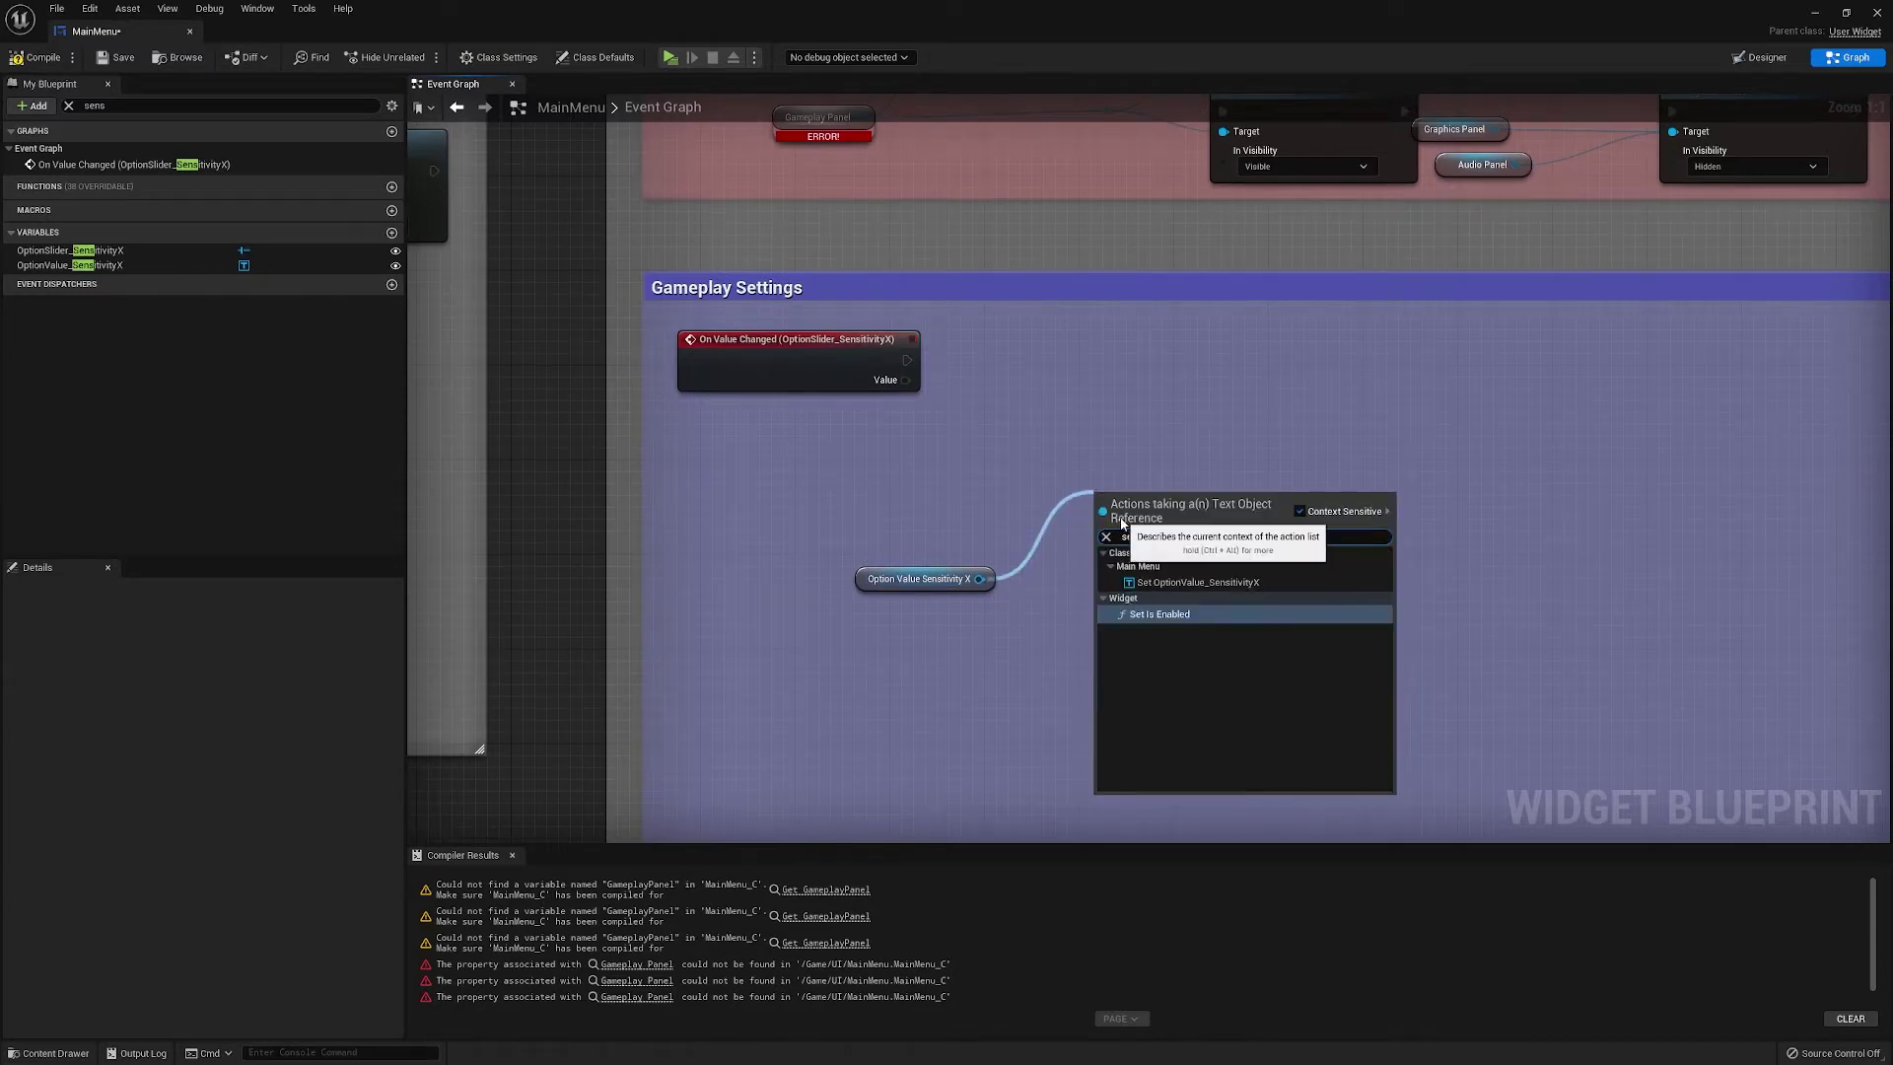
{"action": "key", "text": "BackSpace"}
{"action": "key", "text": "BackSpace"}
{"action": "key", "text": "BackSpace"}
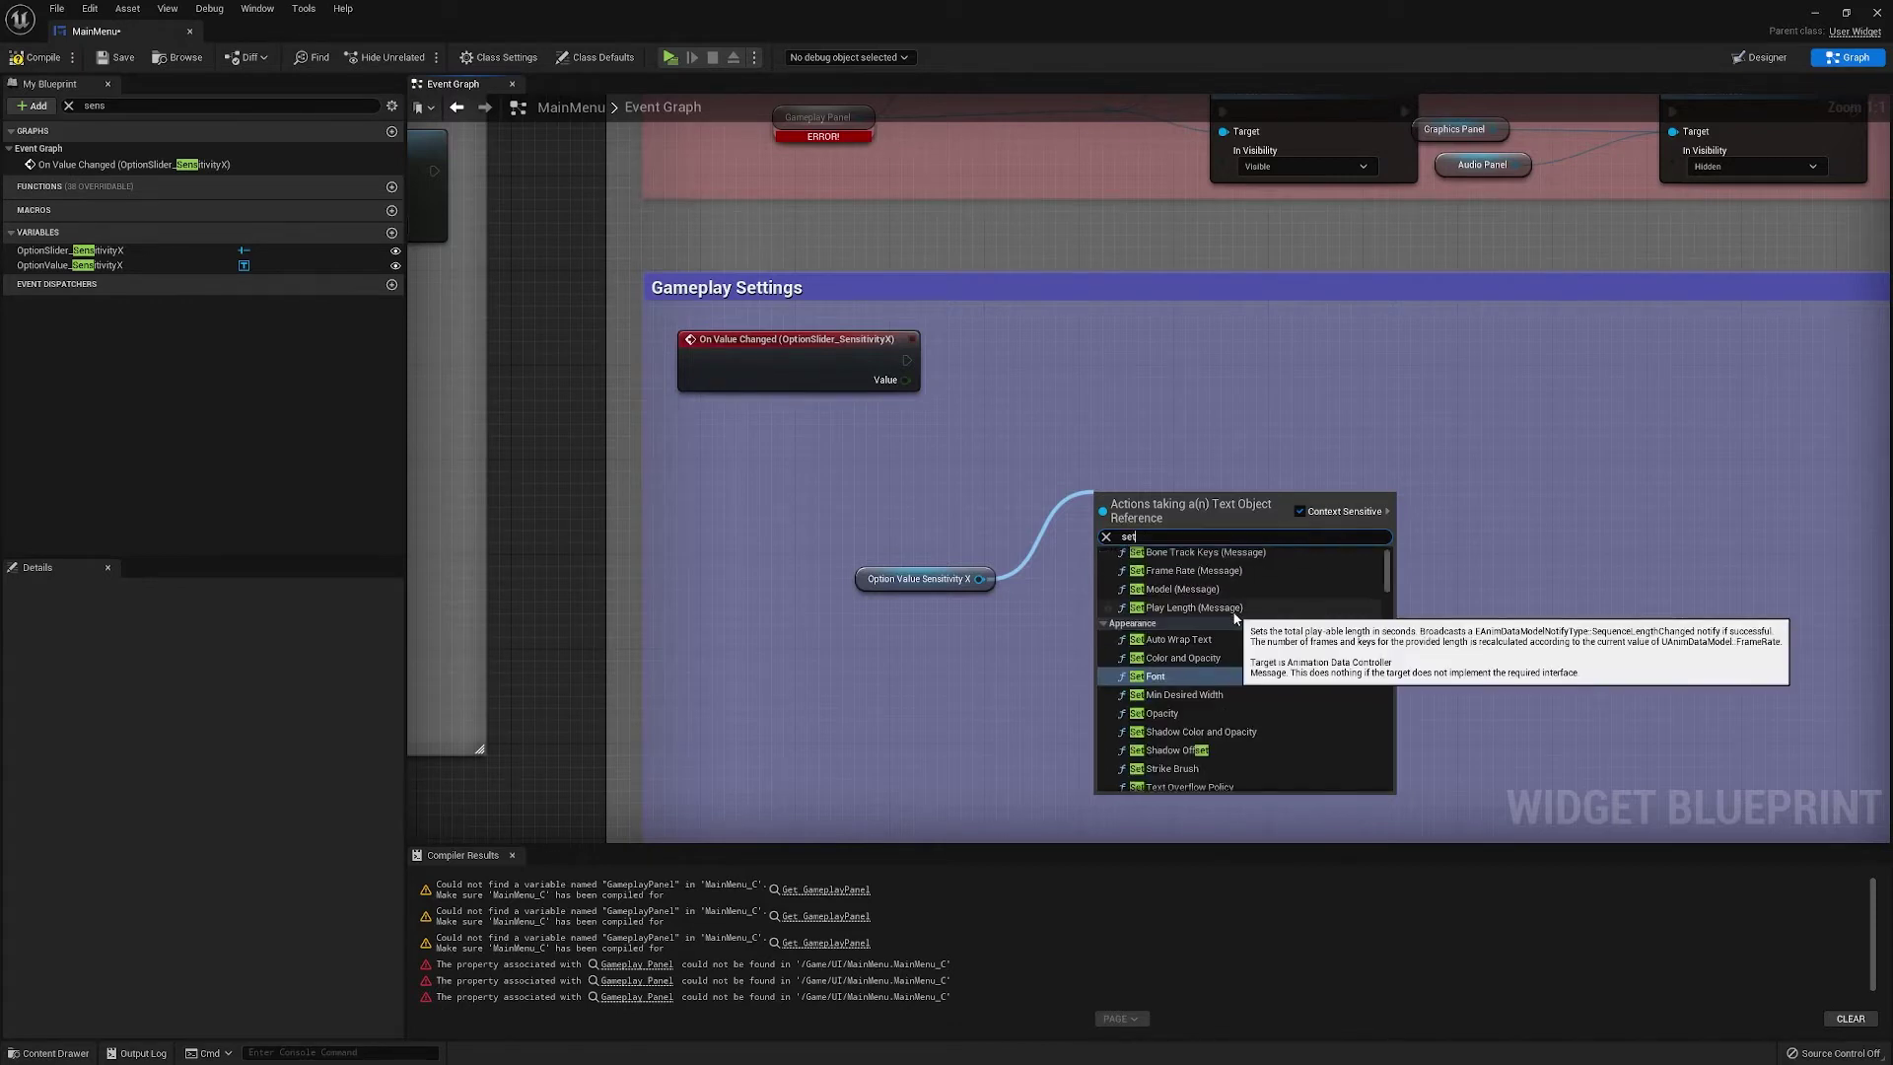
{"action": "type", "text": "text"}
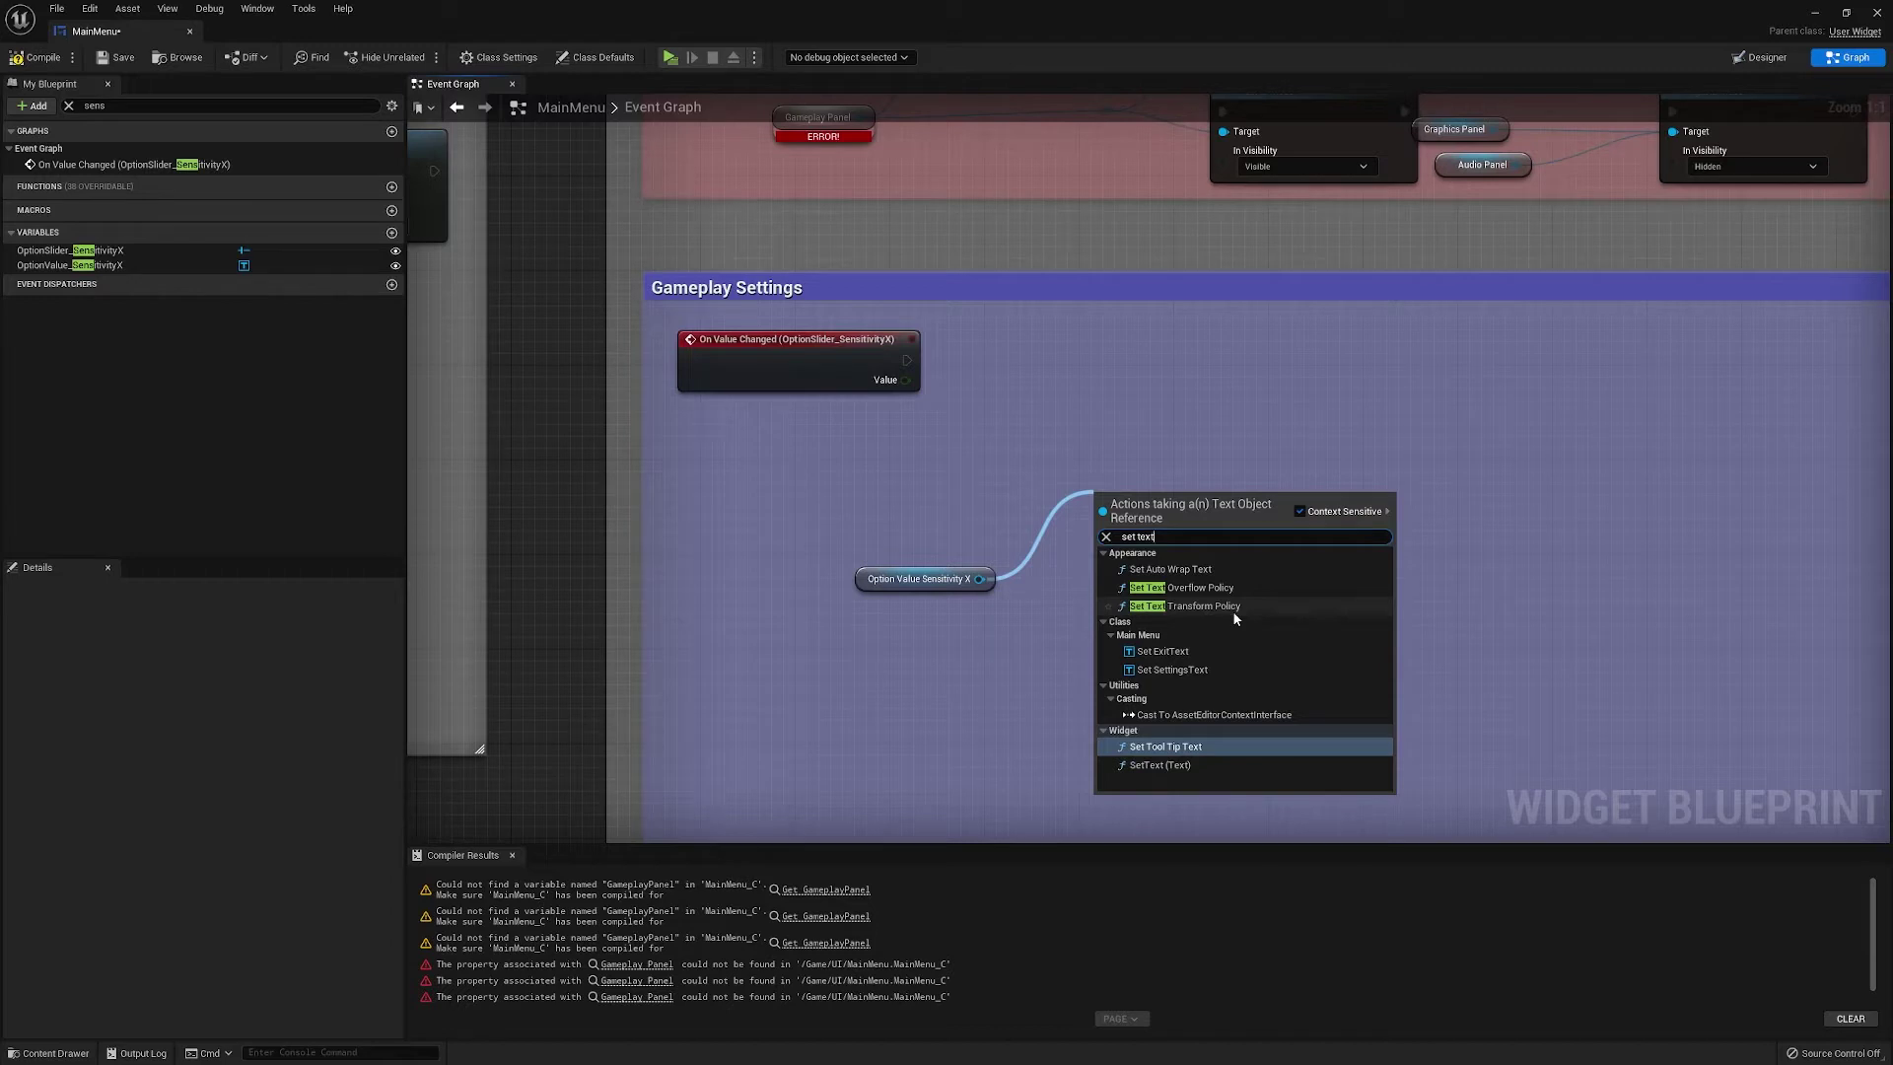
{"action": "left_click", "coordinate": [1164, 766]}
{"action": "left_click_drag", "start_coordinate": [1109, 504], "coordinate": [1323, 385]}
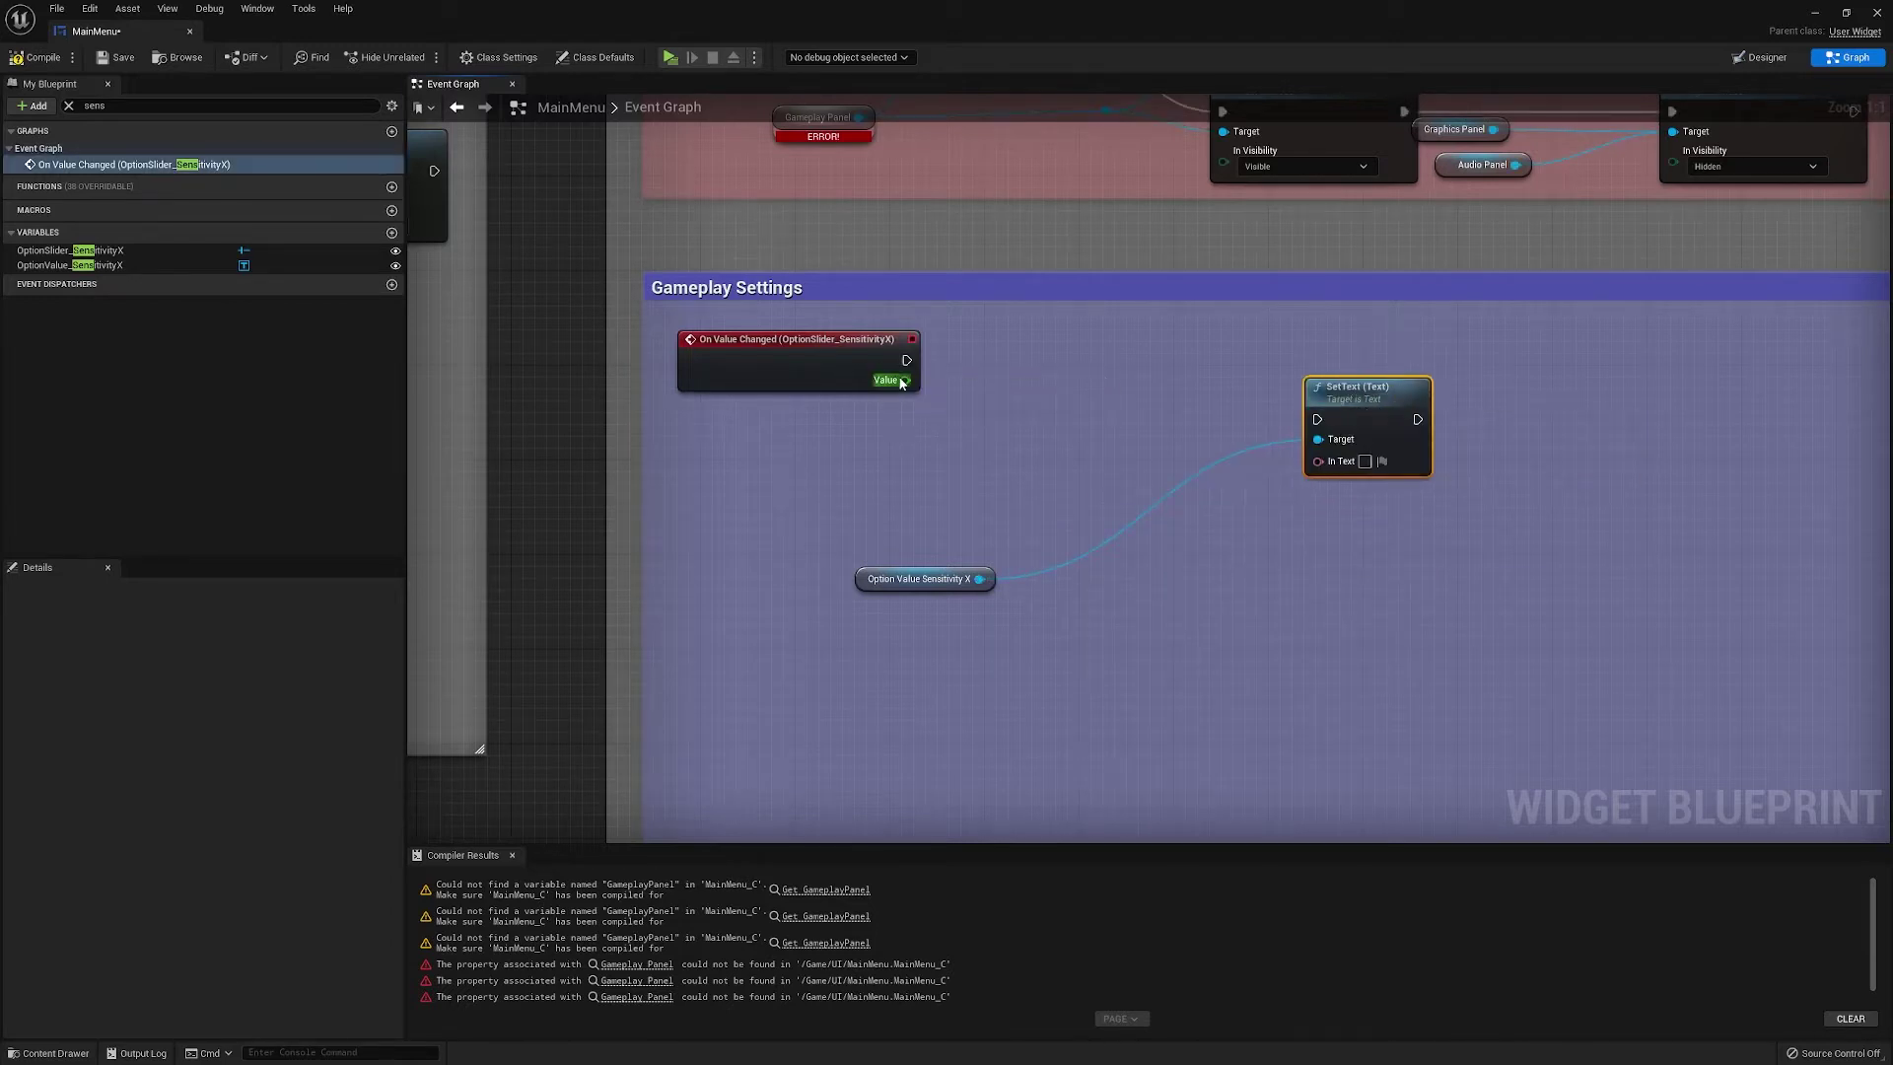
Wire the slider event's Value through a To Text (Float) conversion into SetText's In Text, connect the execution pins and arrange the nodes
{"action": "left_click_drag", "start_coordinate": [901, 383], "coordinate": [1324, 470]}
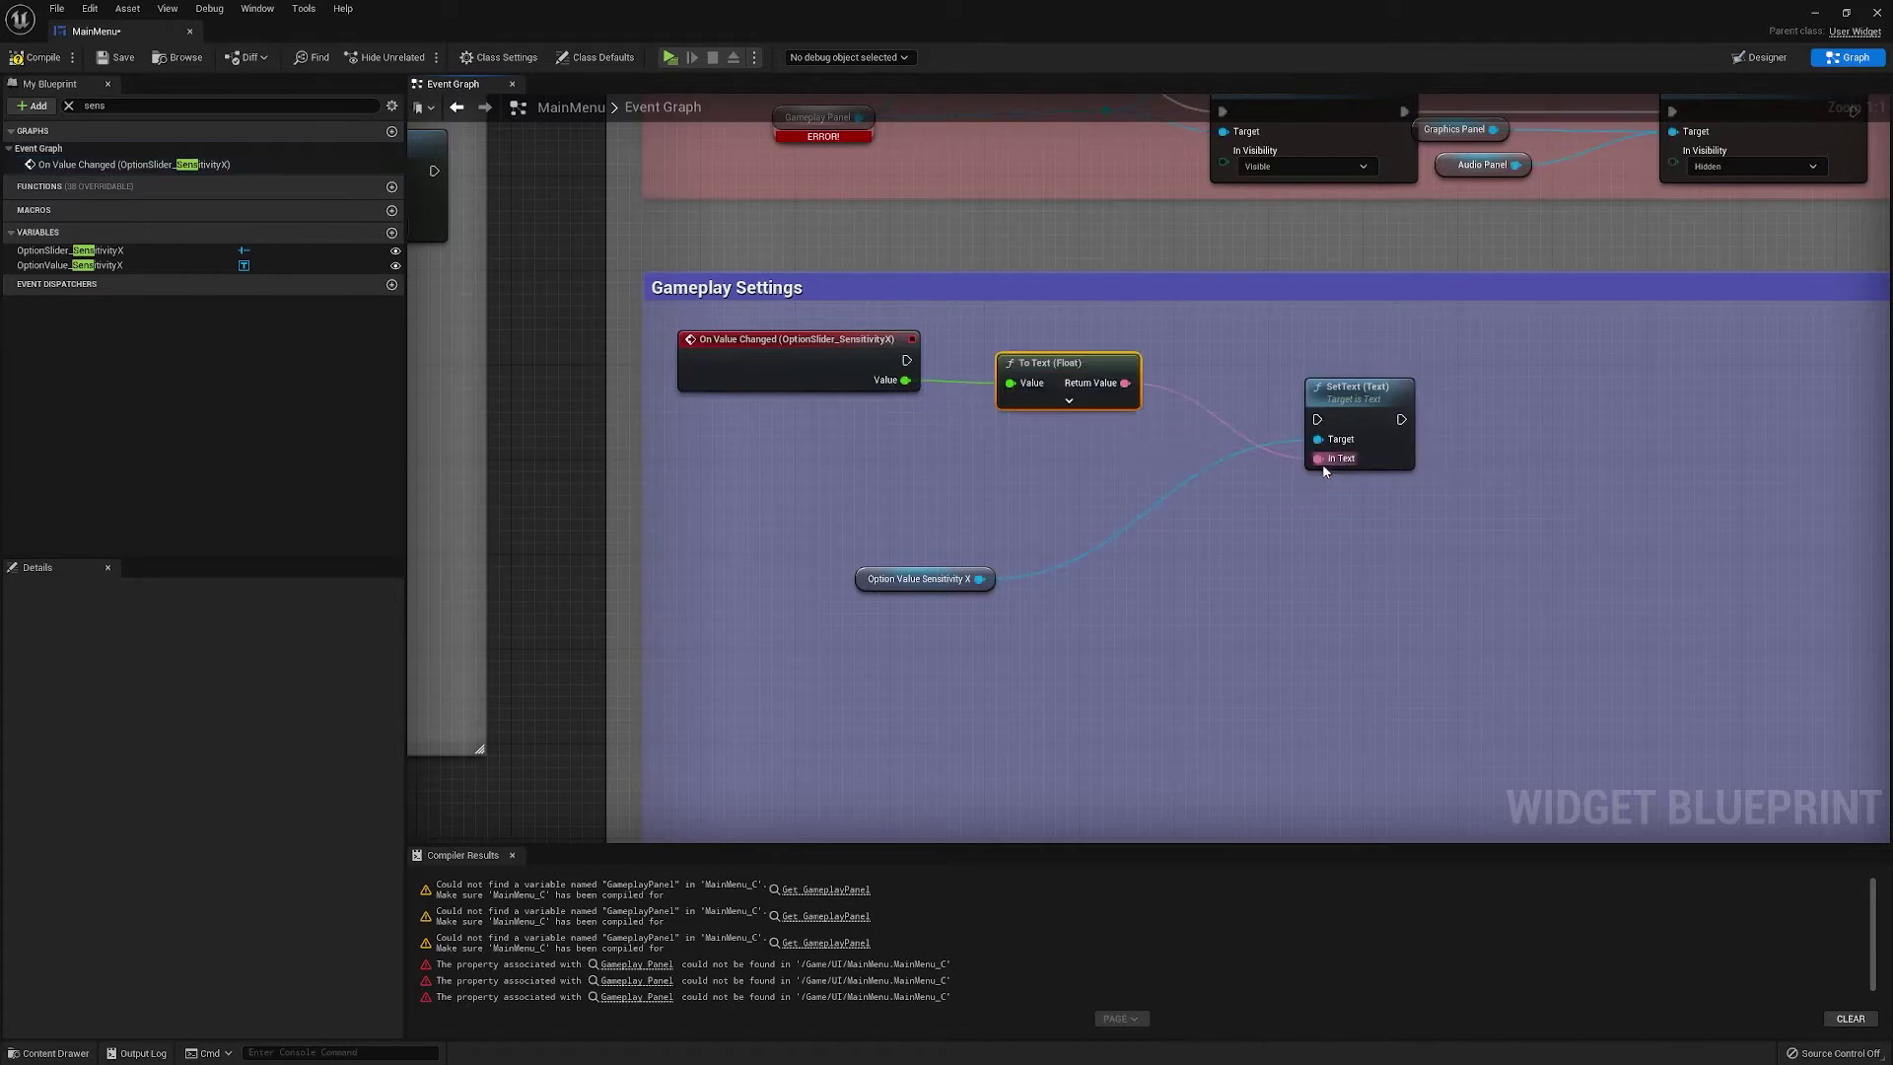
{"action": "left_click_drag", "start_coordinate": [1045, 367], "coordinate": [998, 402]}
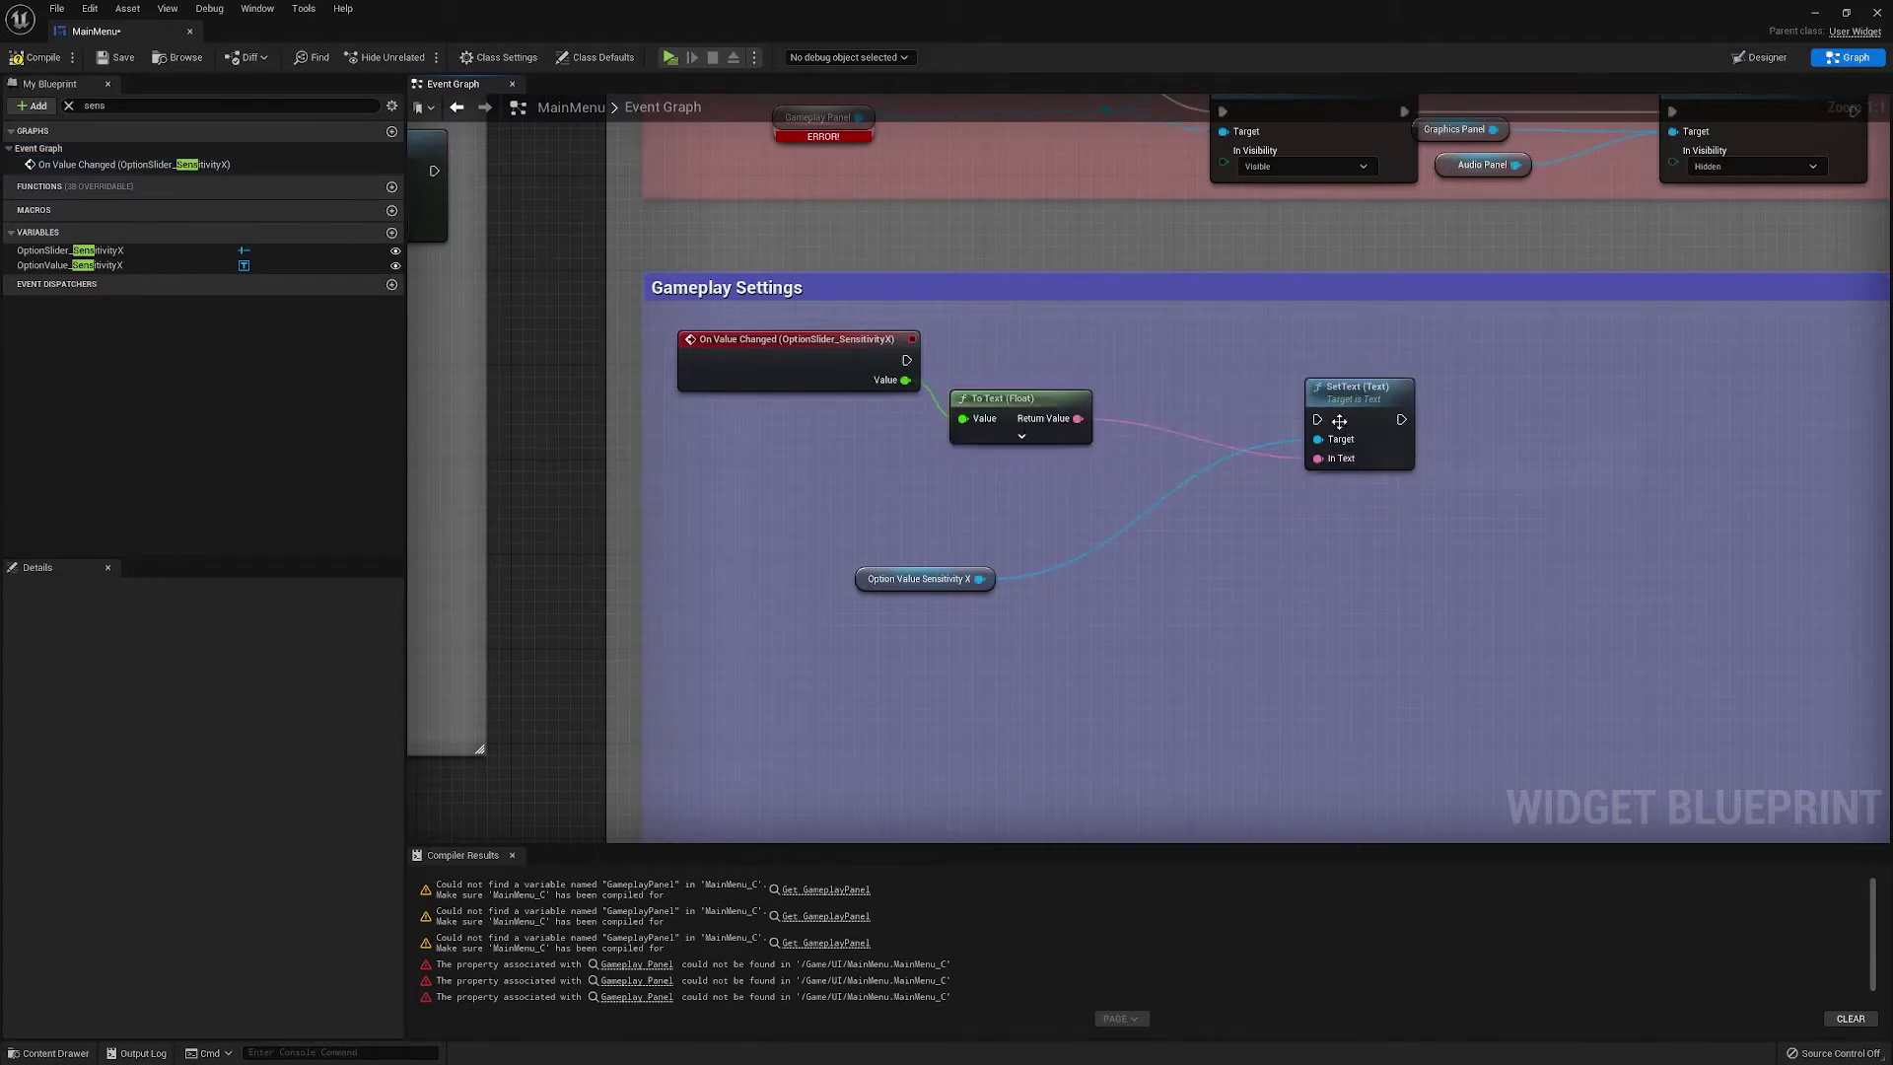
{"action": "left_click_drag", "start_coordinate": [1339, 421], "coordinate": [1186, 386]}
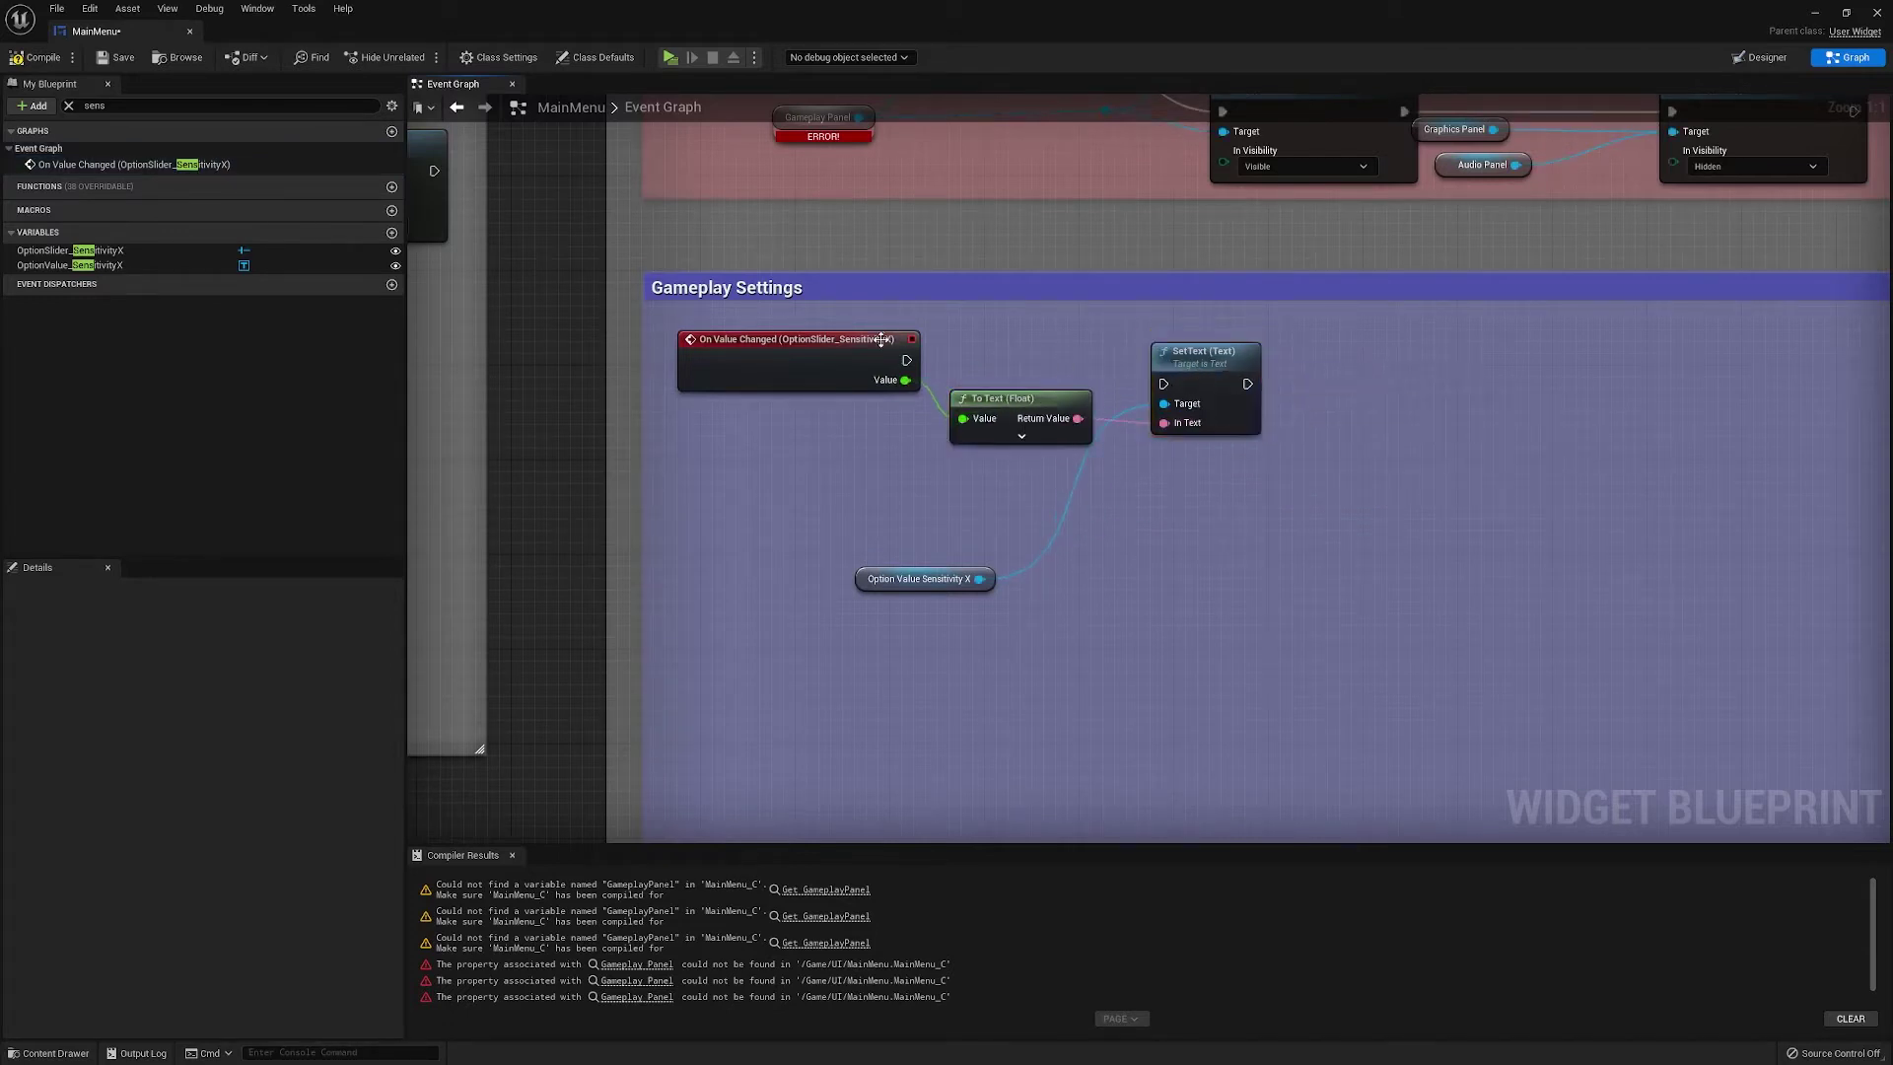
{"action": "left_click_drag", "start_coordinate": [906, 360], "coordinate": [1199, 376]}
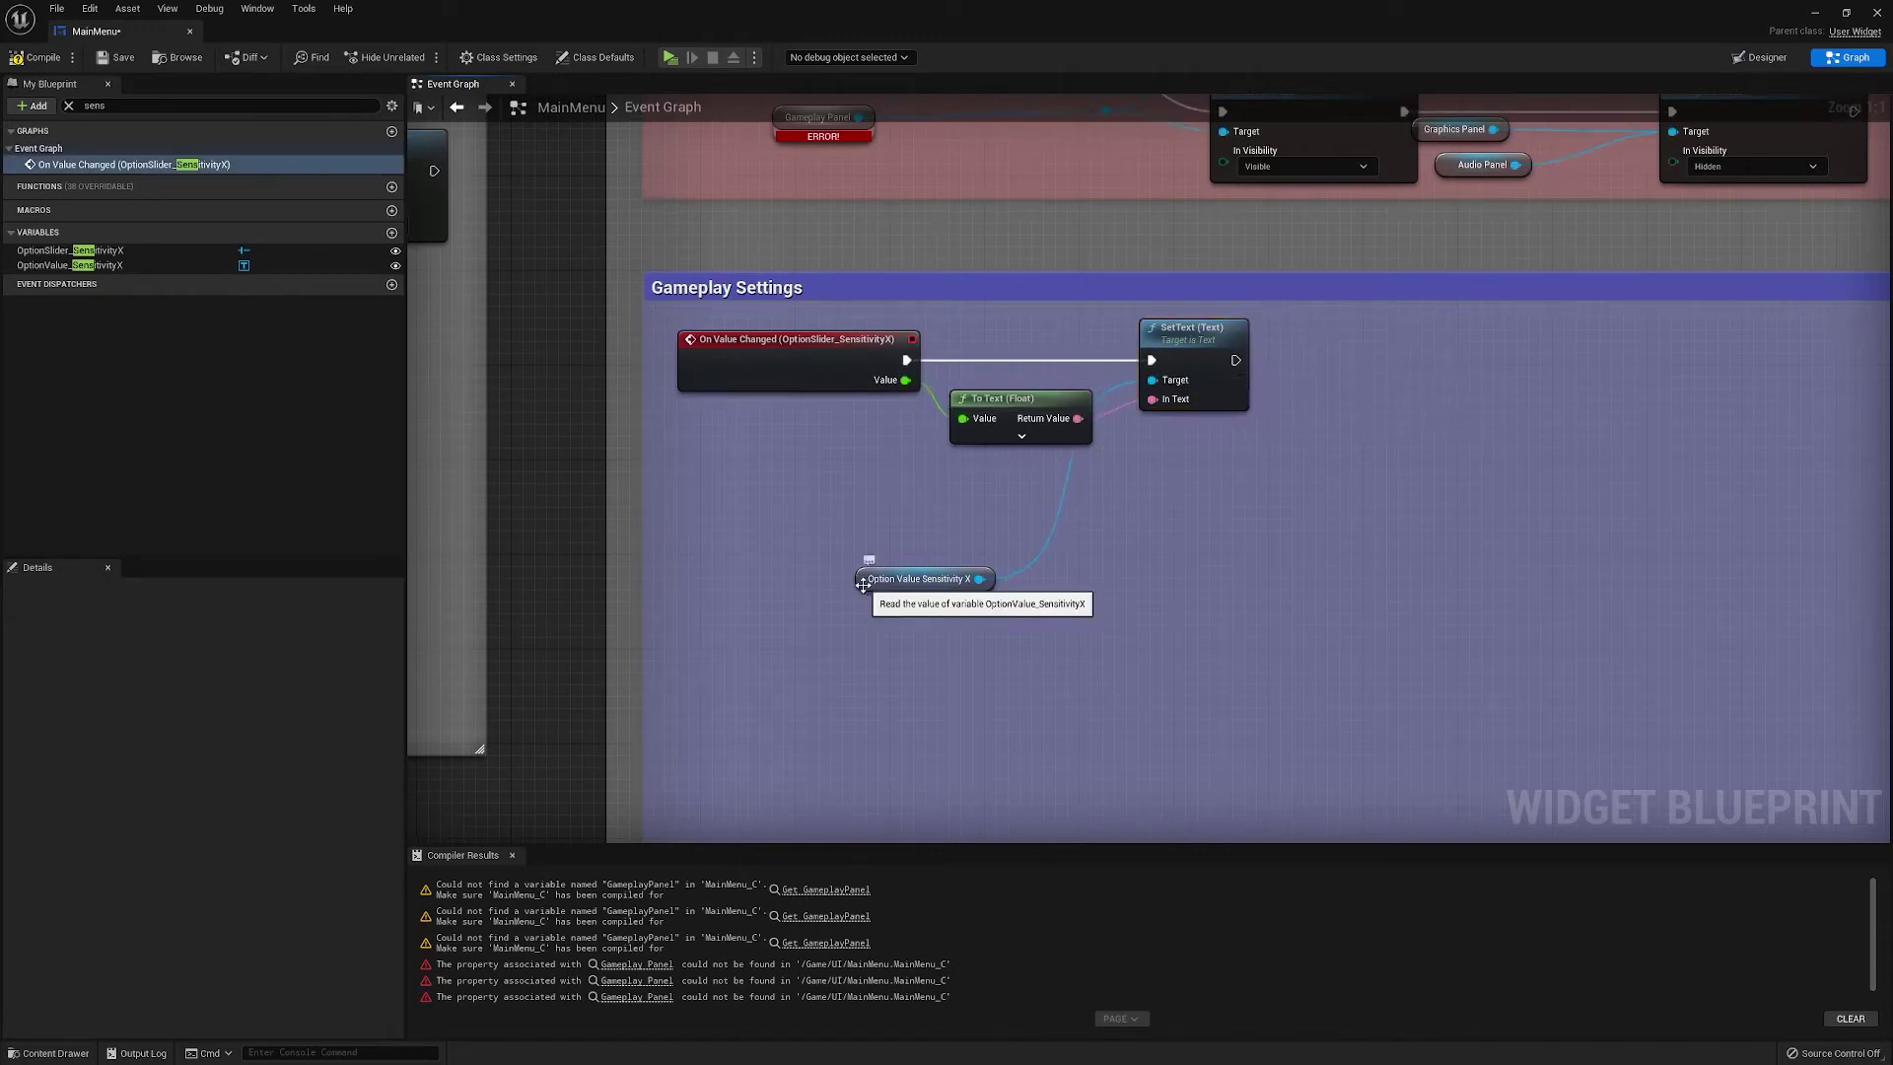
{"action": "left_click_drag", "start_coordinate": [864, 583], "coordinate": [1141, 432]}
Set the To Text (Float) node's Minimum Fractional Digits to 1, and position the collapsed node between the event and SetText
{"action": "left_click_drag", "start_coordinate": [1018, 401], "coordinate": [946, 444]}
{"action": "left_click", "coordinate": [1010, 435]}
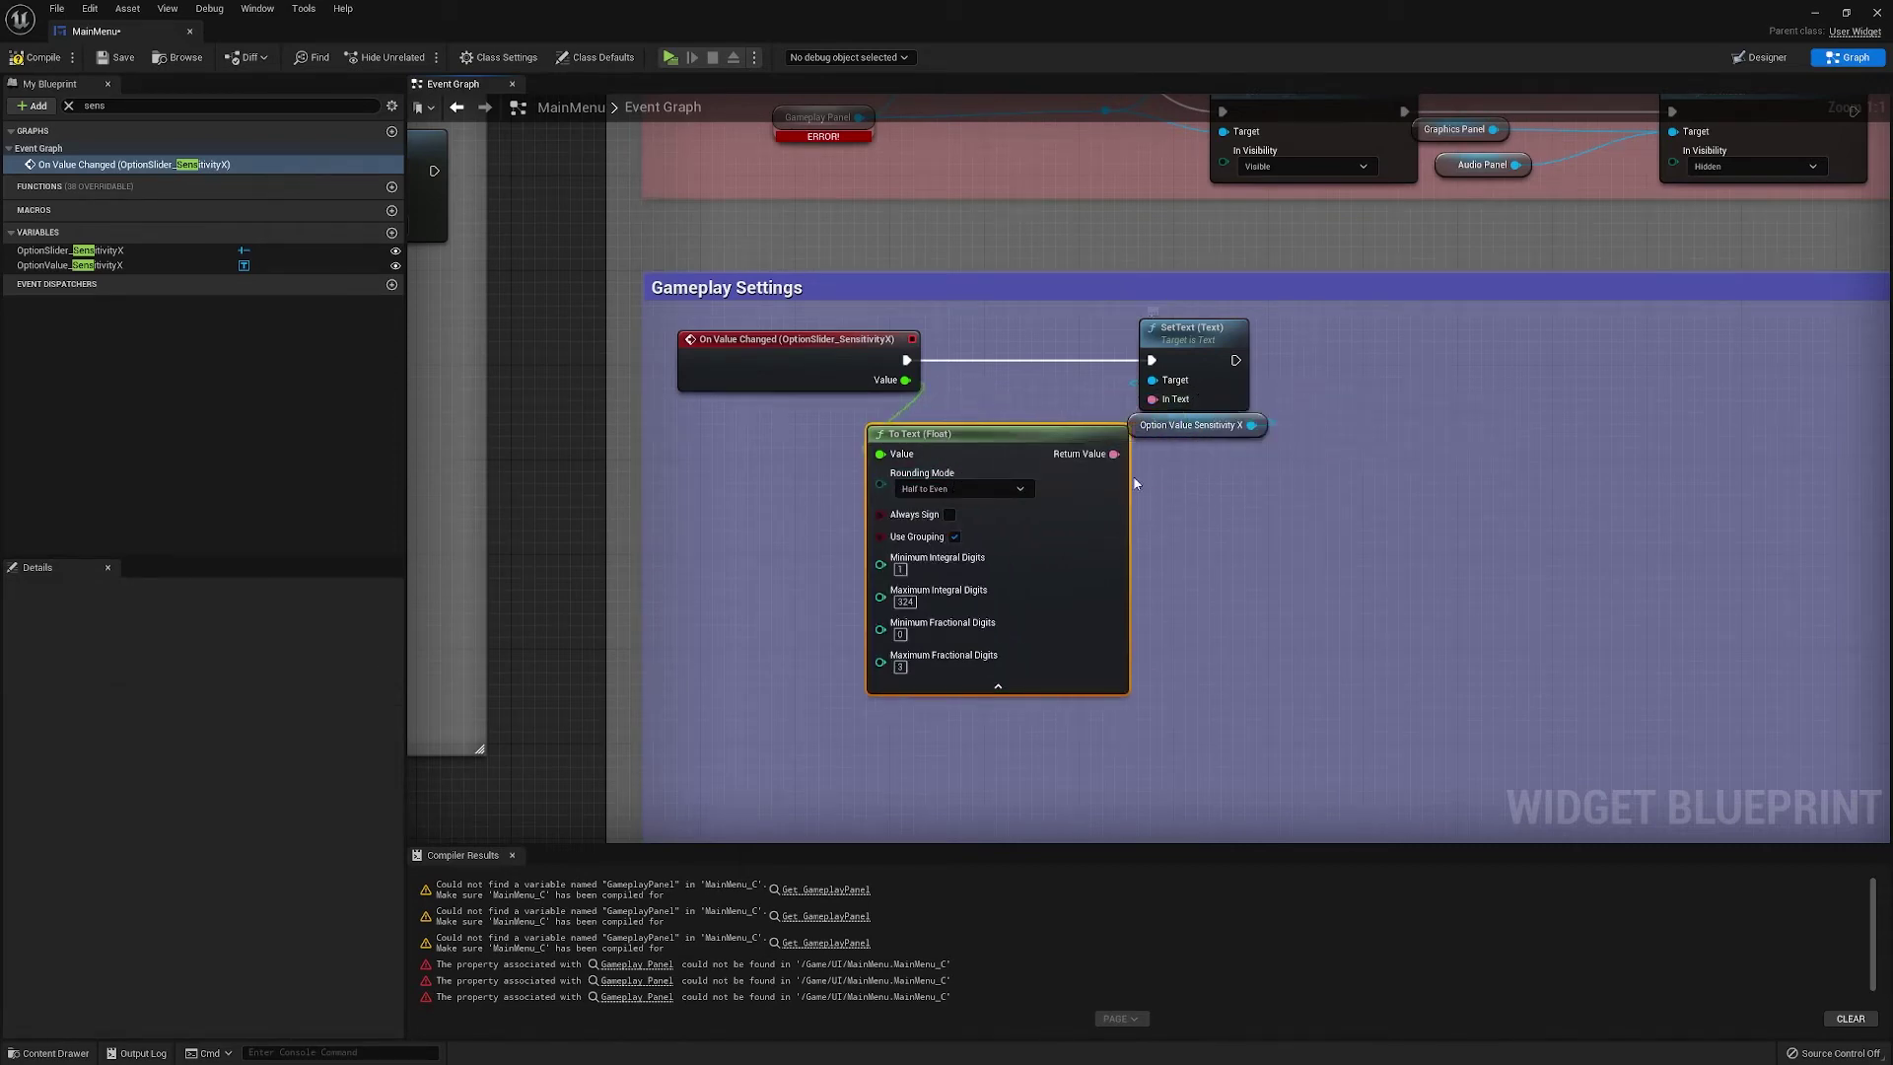
{"action": "left_click", "coordinate": [902, 636]}
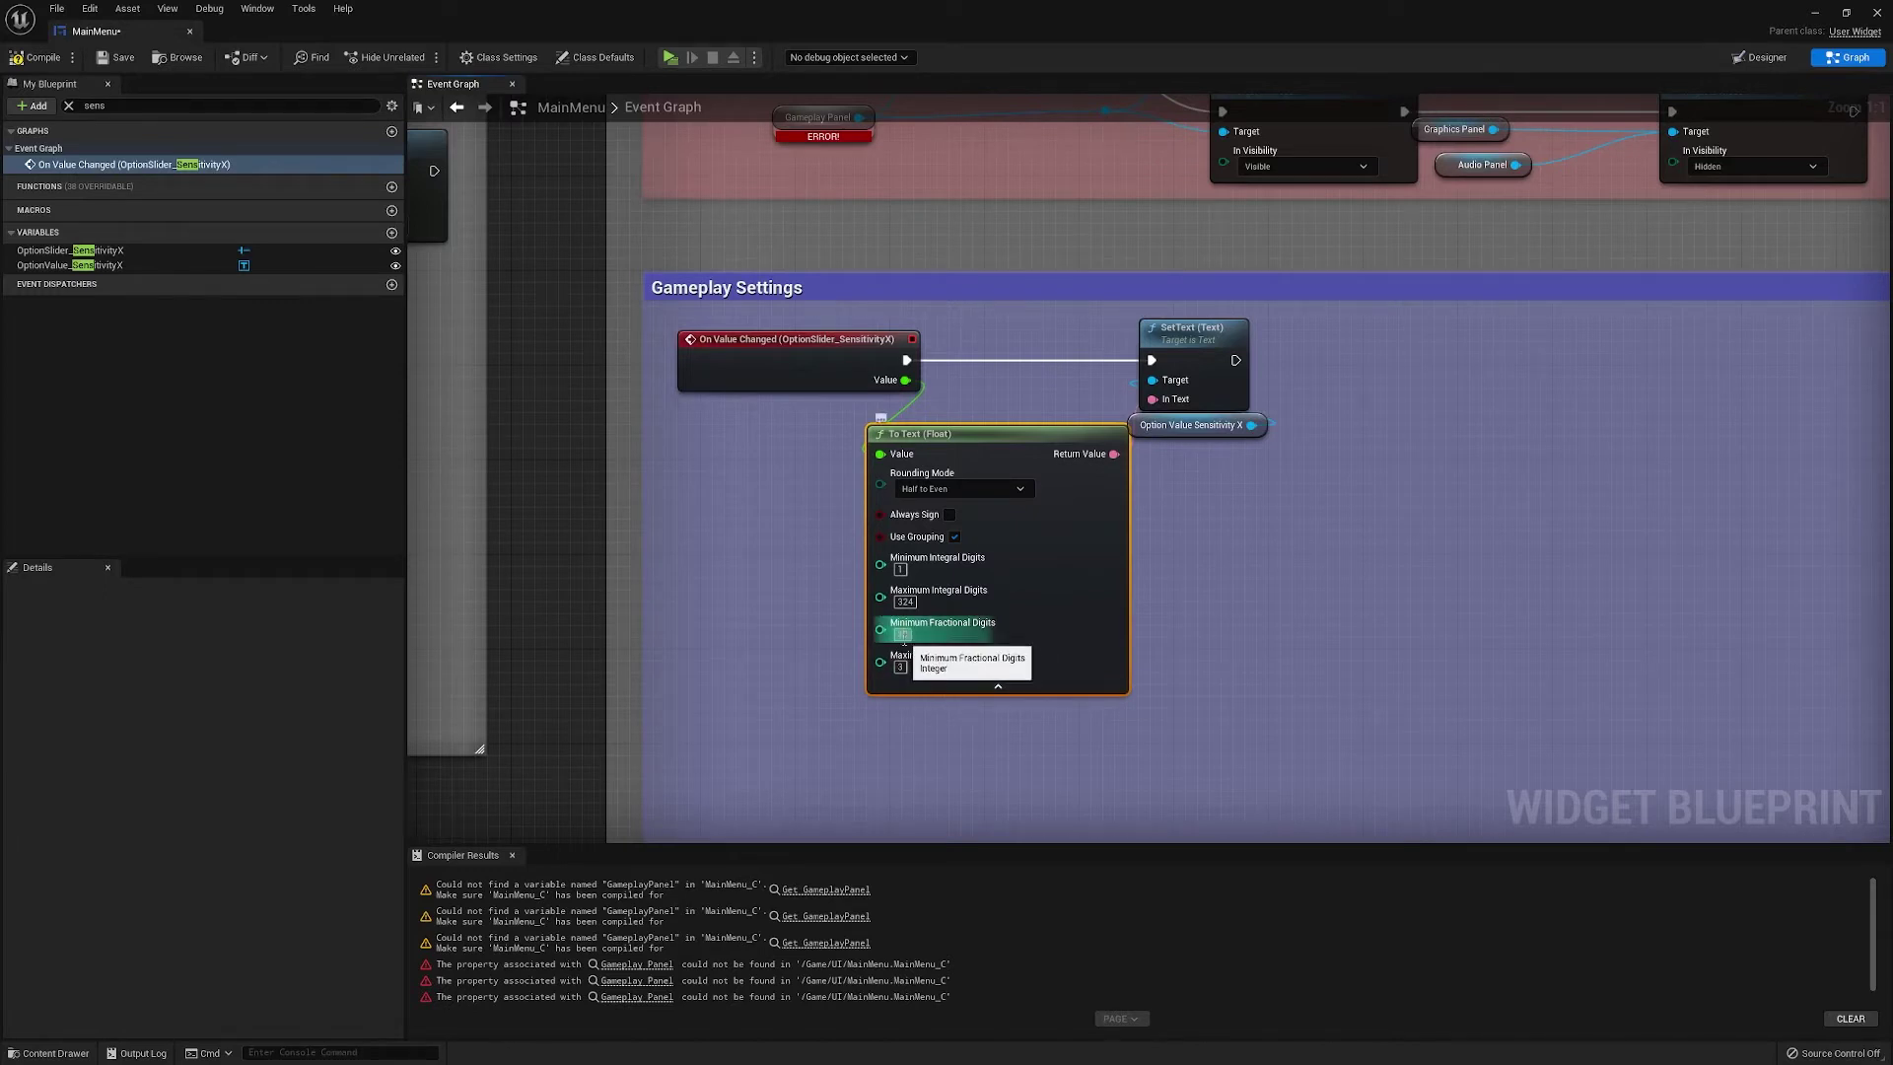
{"action": "type", "text": "1"}
{"action": "left_click", "coordinate": [1032, 628]}
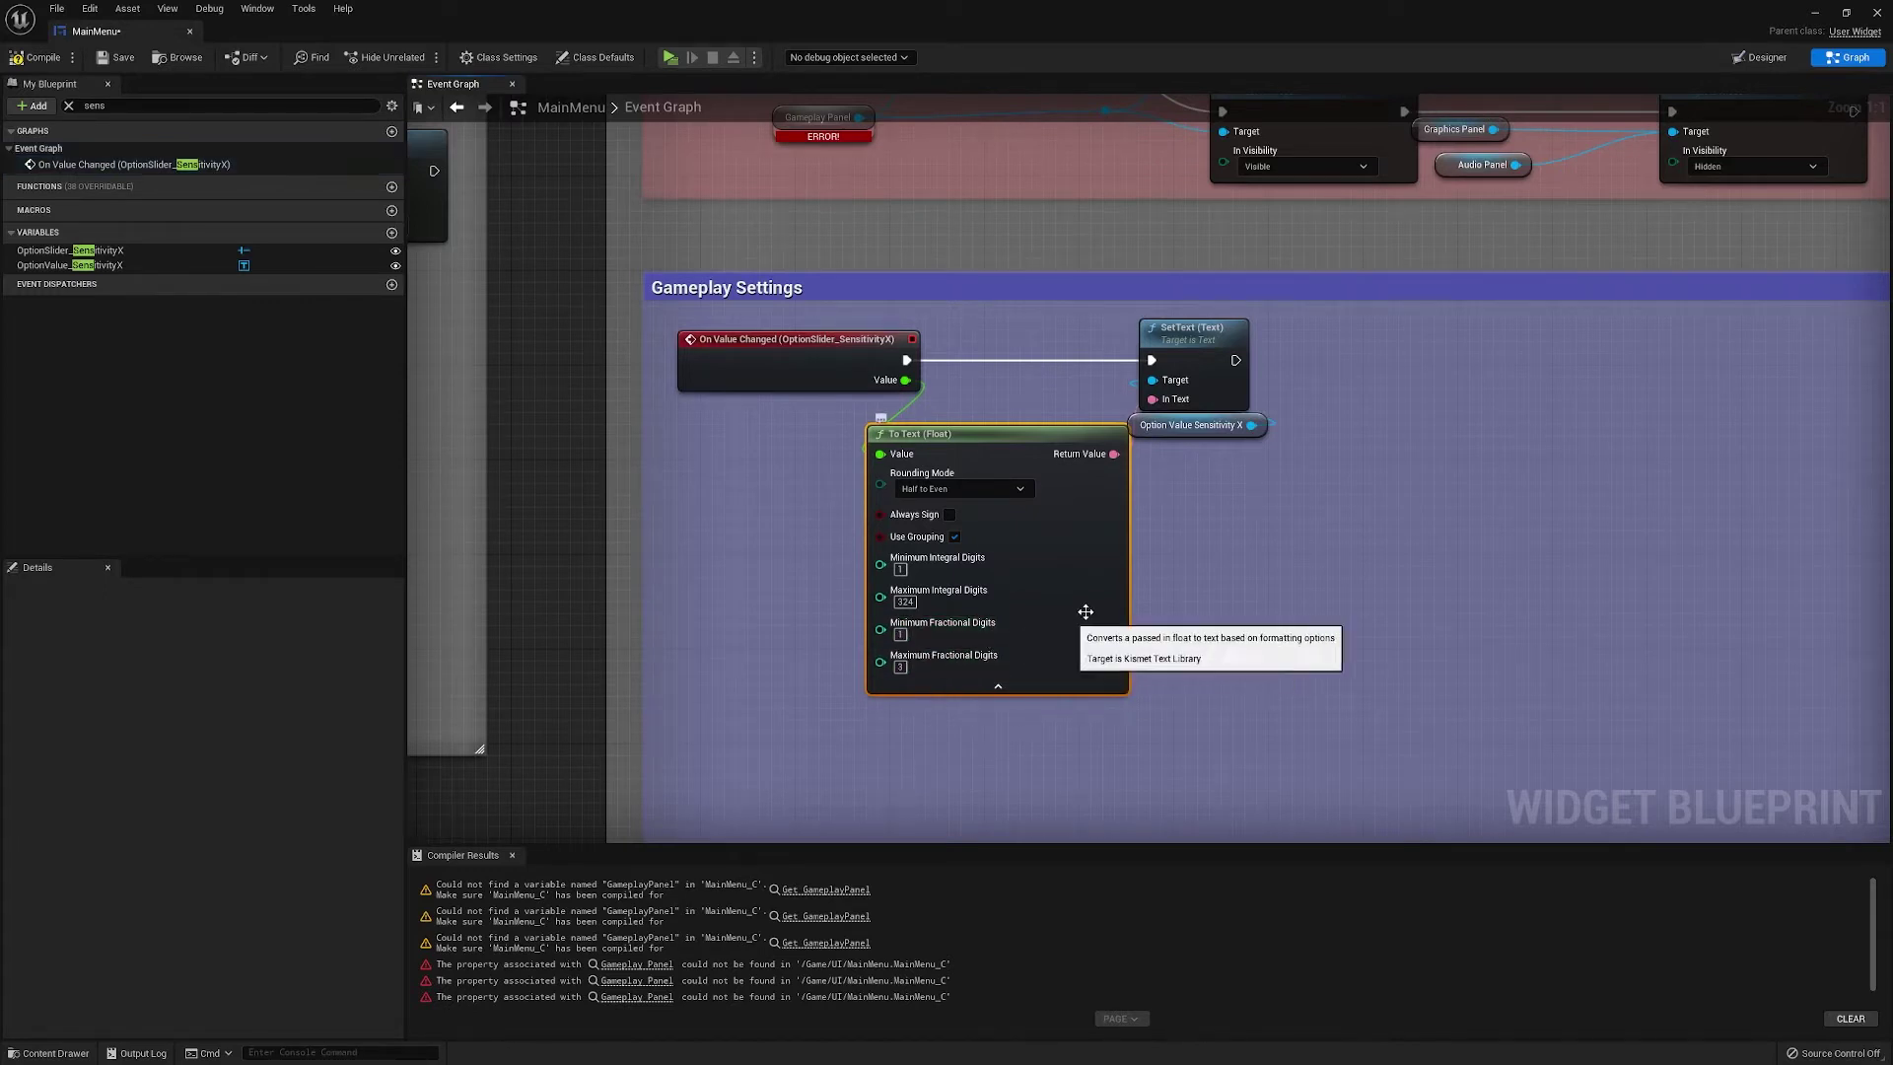
{"action": "left_click", "coordinate": [996, 687]}
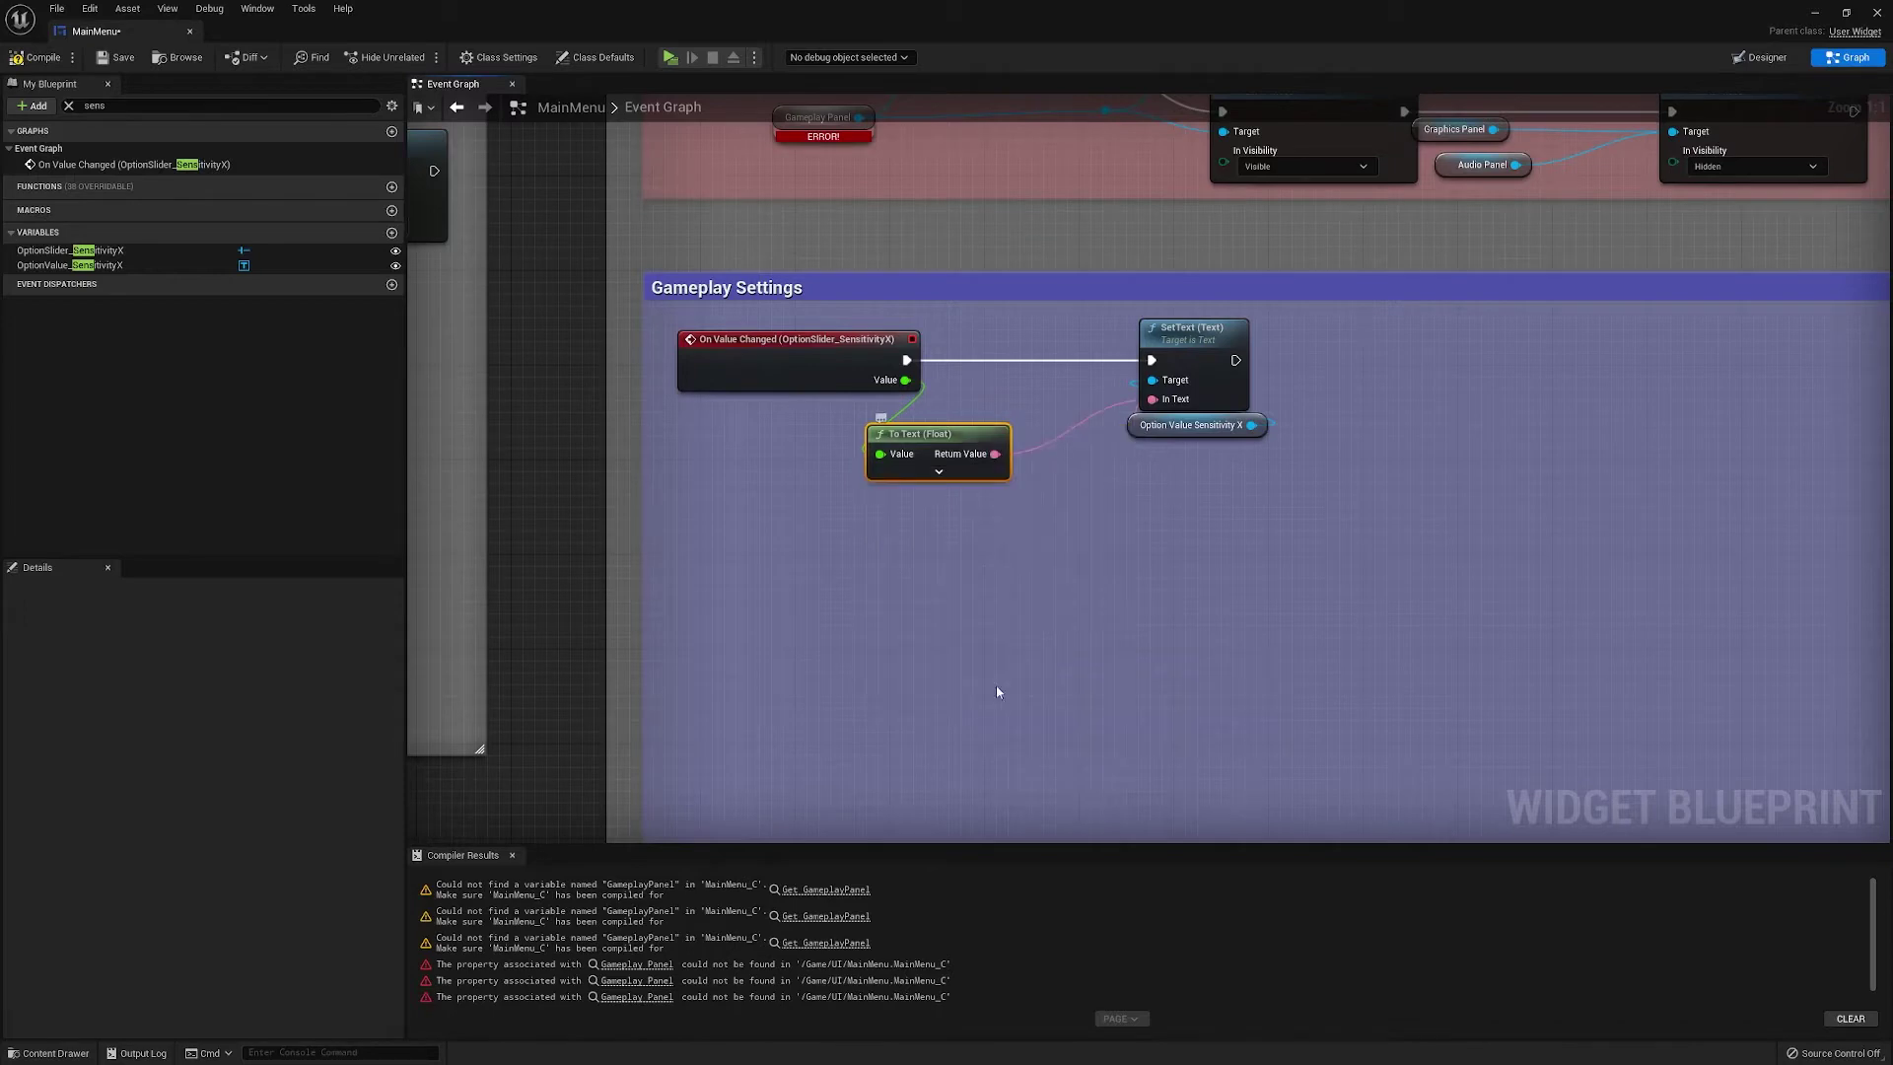
{"action": "left_click_drag", "start_coordinate": [974, 439], "coordinate": [1046, 428]}
{"action": "left_click", "coordinate": [1140, 565]}
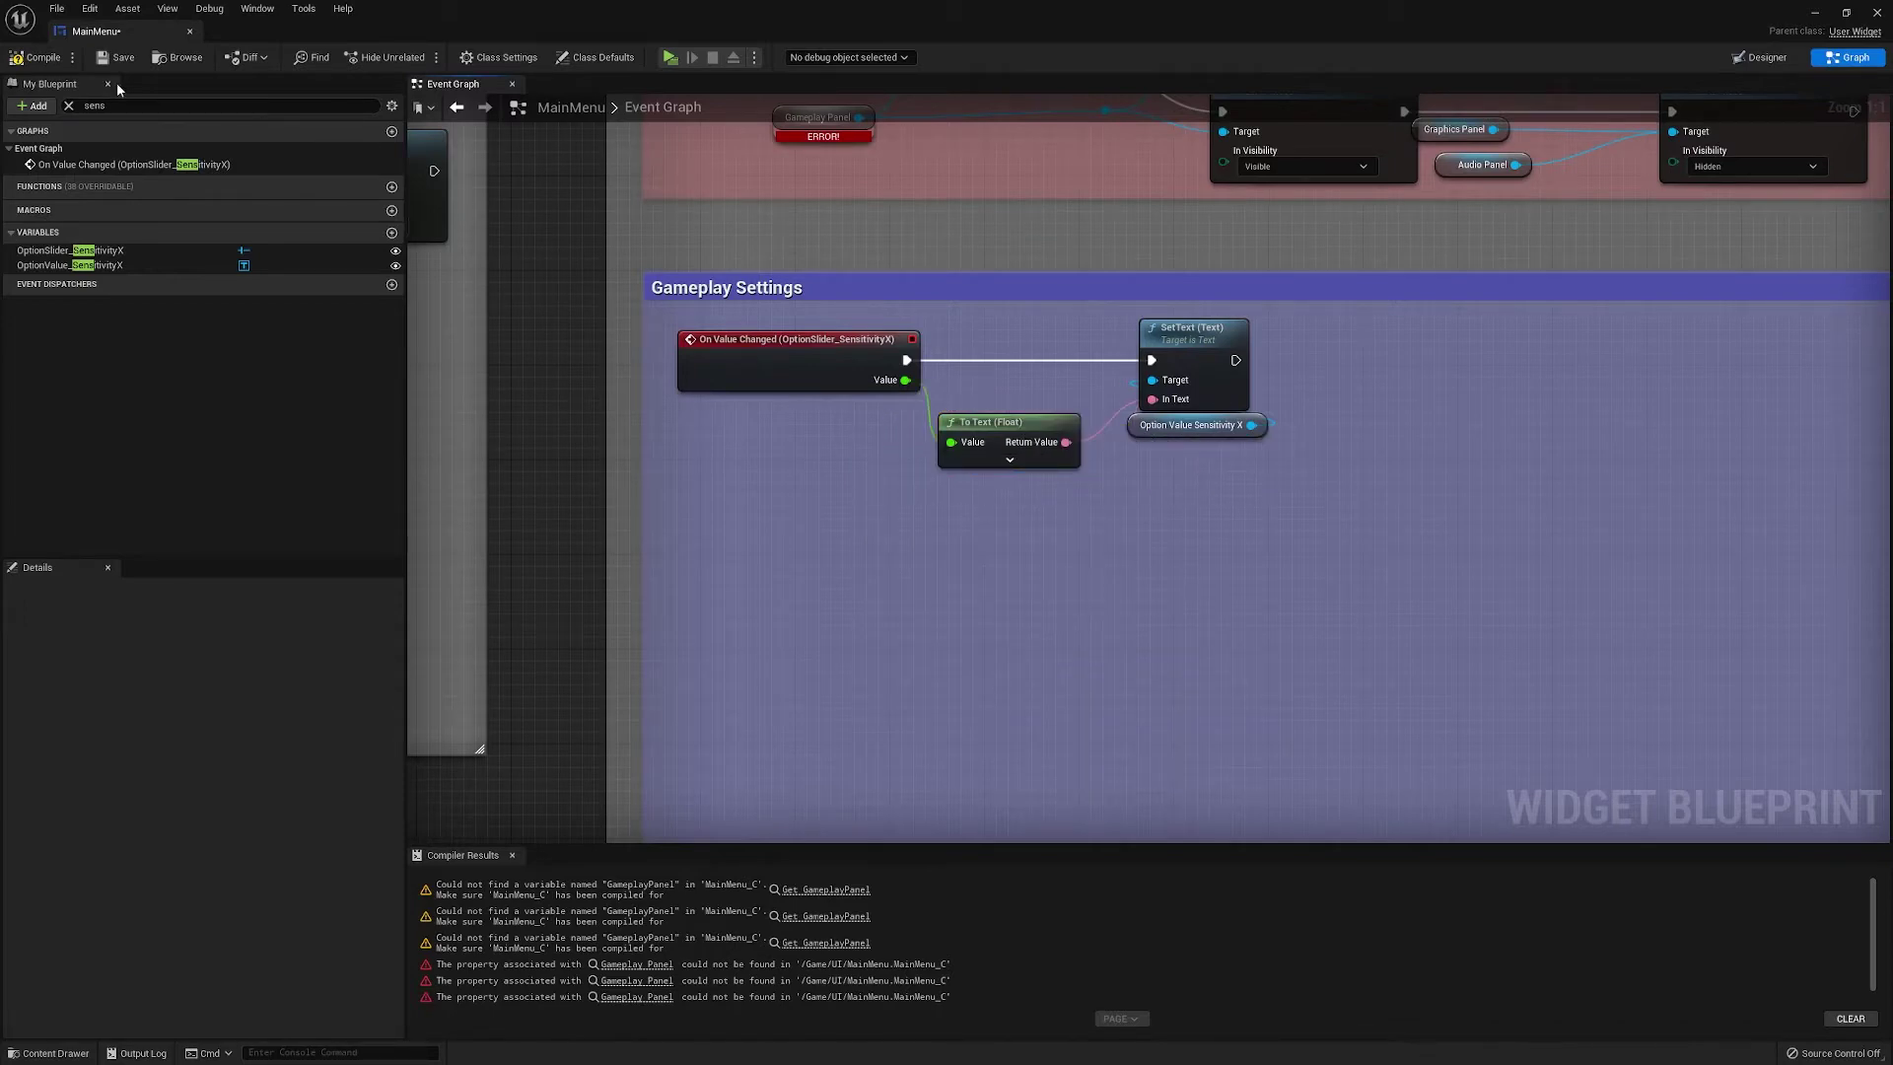
Check the faulty Gameplay Panel getter in Settings Main Options and expose the GameplayPanel scroll box as a variable in the designer
{"action": "left_click", "coordinate": [129, 164]}
{"action": "scroll", "coordinate": [777, 332], "scroll_direction": "down", "scroll_amount": 1}
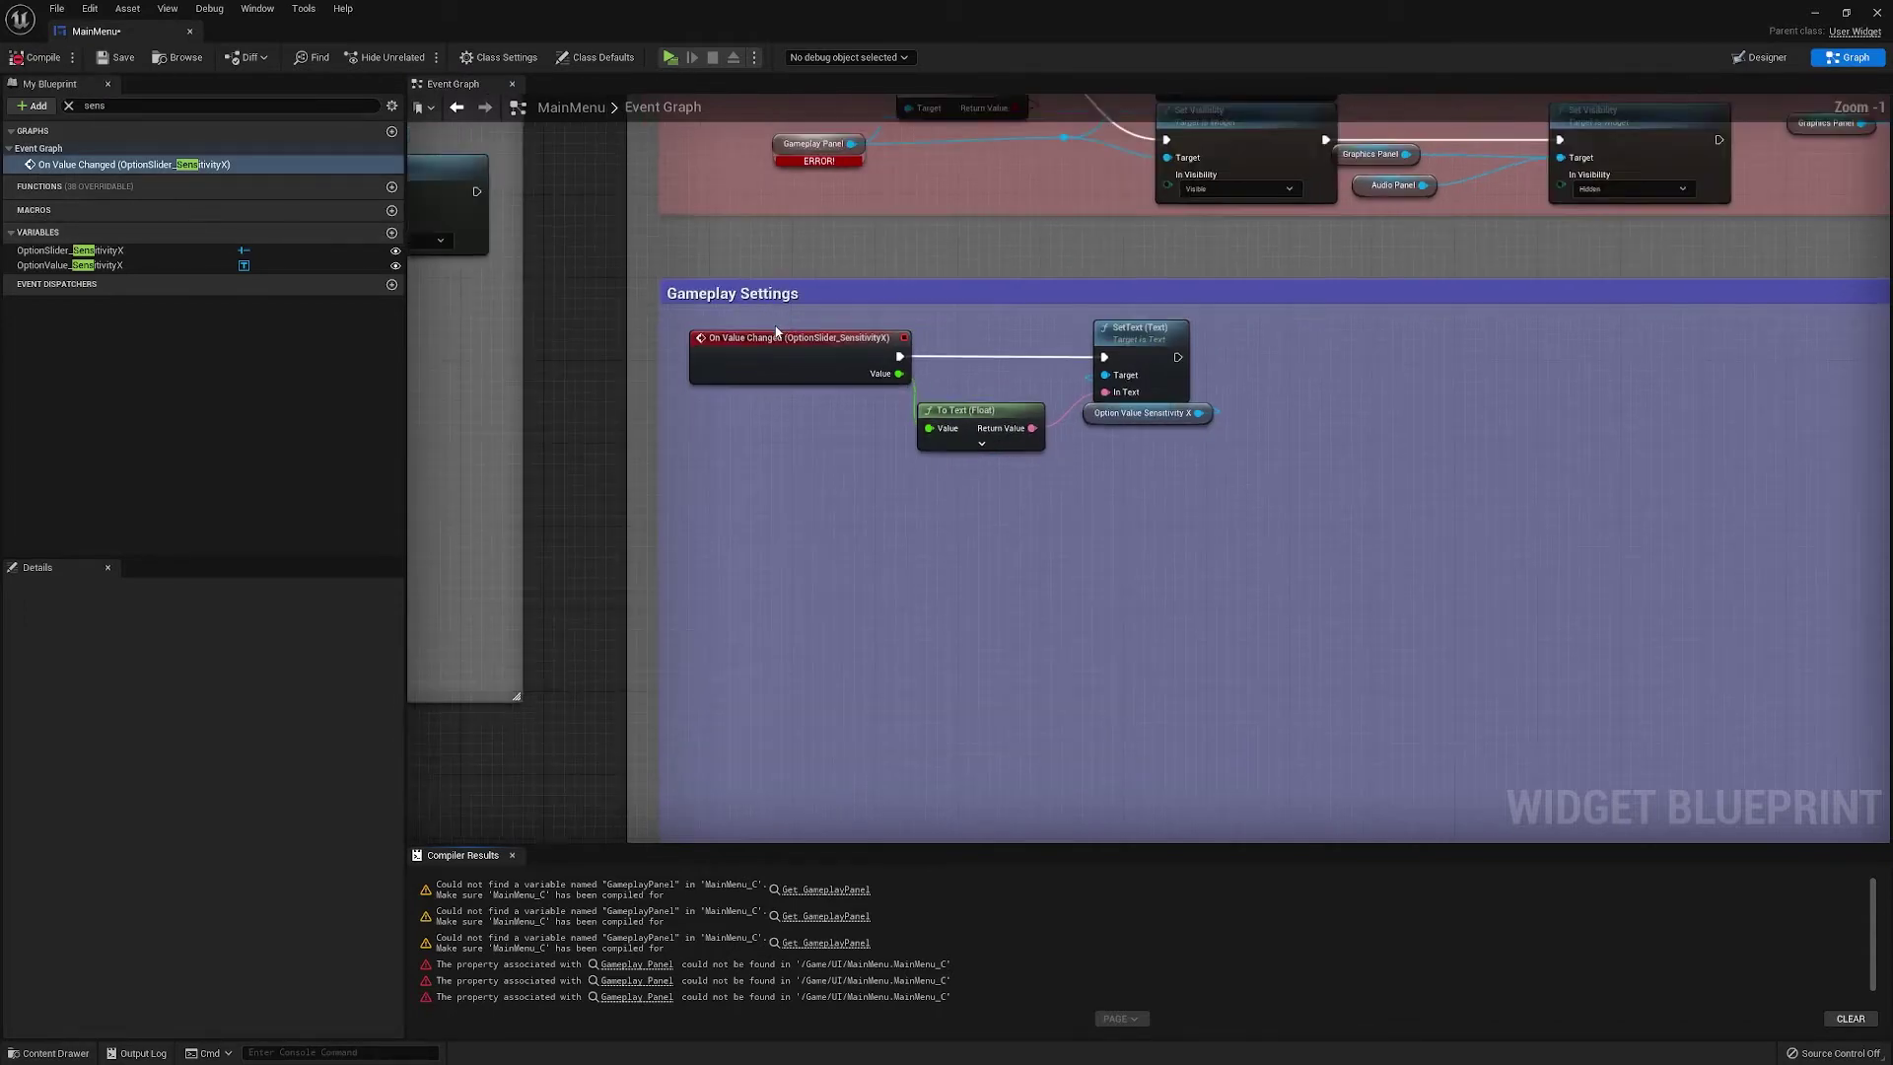
{"action": "right_click_drag", "start_coordinate": [777, 332], "coordinate": [811, 498]}
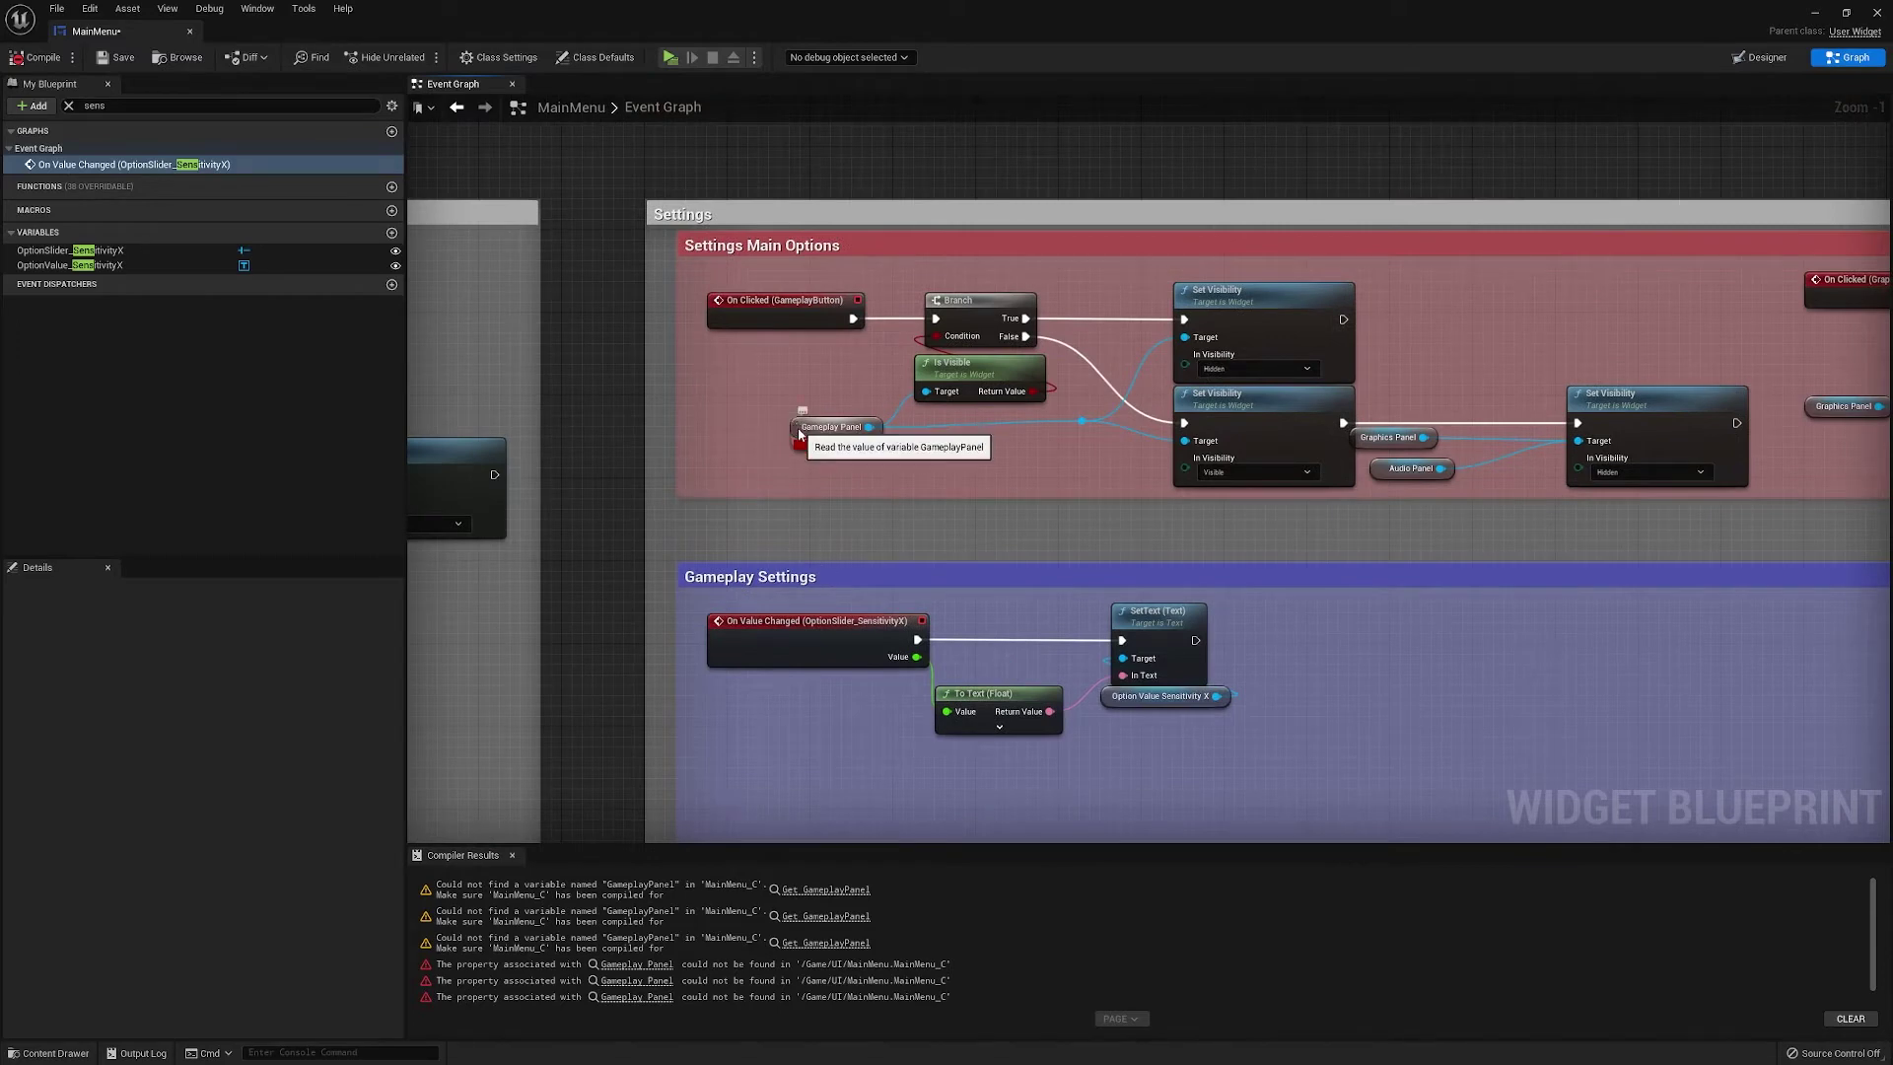
{"action": "left_click_drag", "start_coordinate": [797, 420], "coordinate": [769, 432]}
{"action": "left_click", "coordinate": [925, 474]}
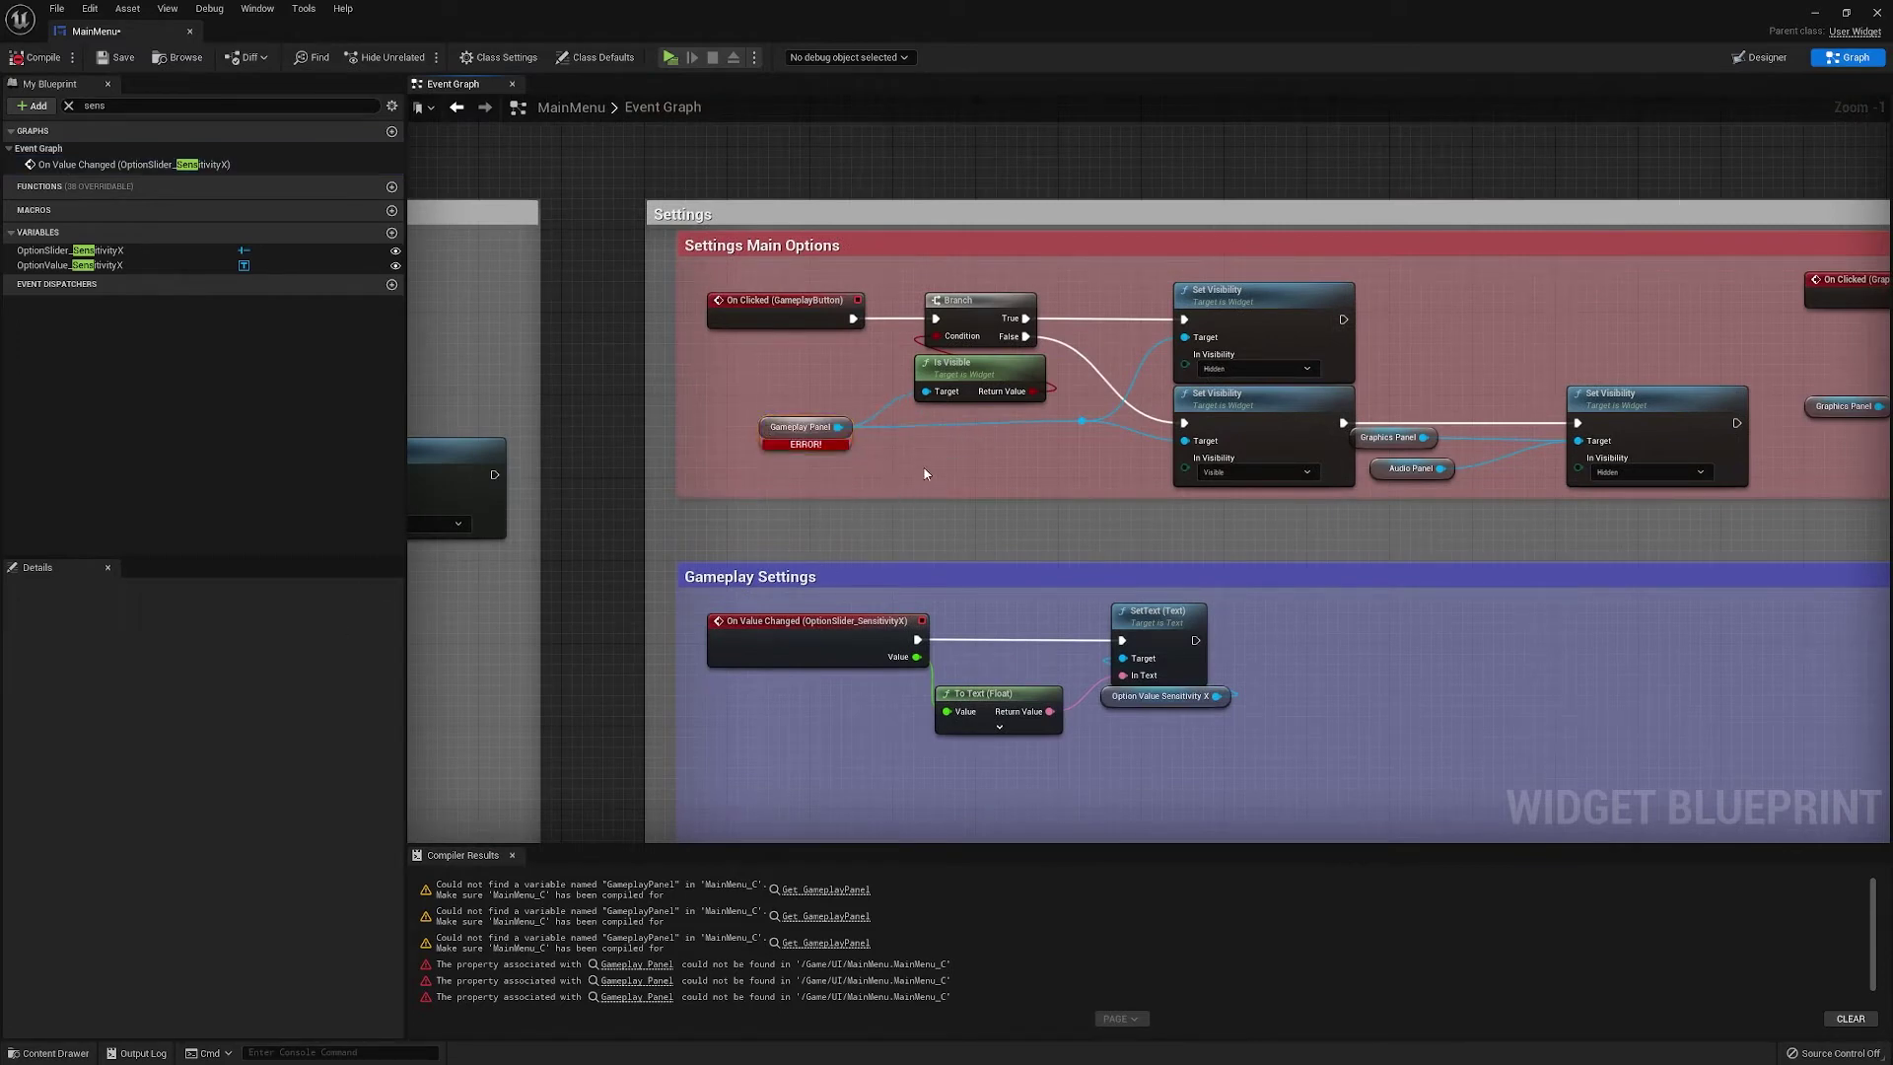
{"action": "right_click_drag", "start_coordinate": [1486, 366], "coordinate": [1564, 351]}
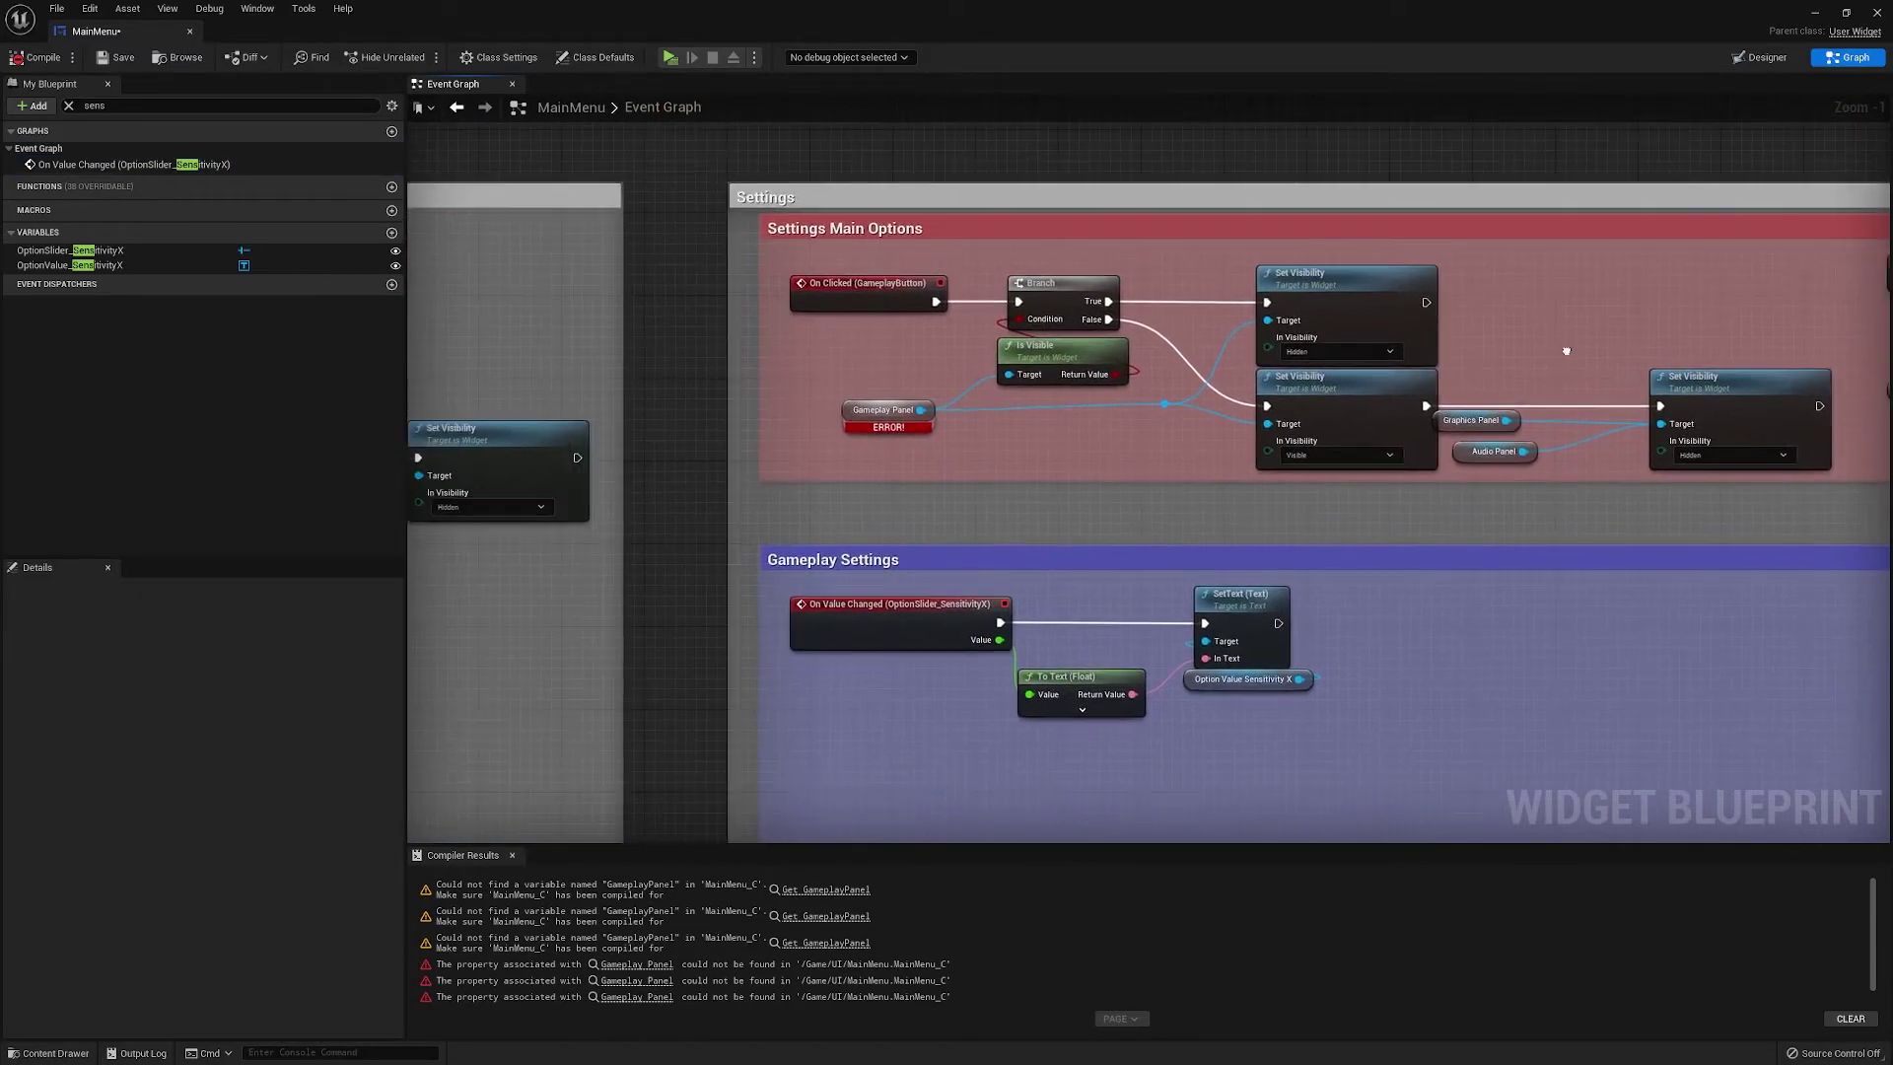
{"action": "left_click", "coordinate": [868, 429]}
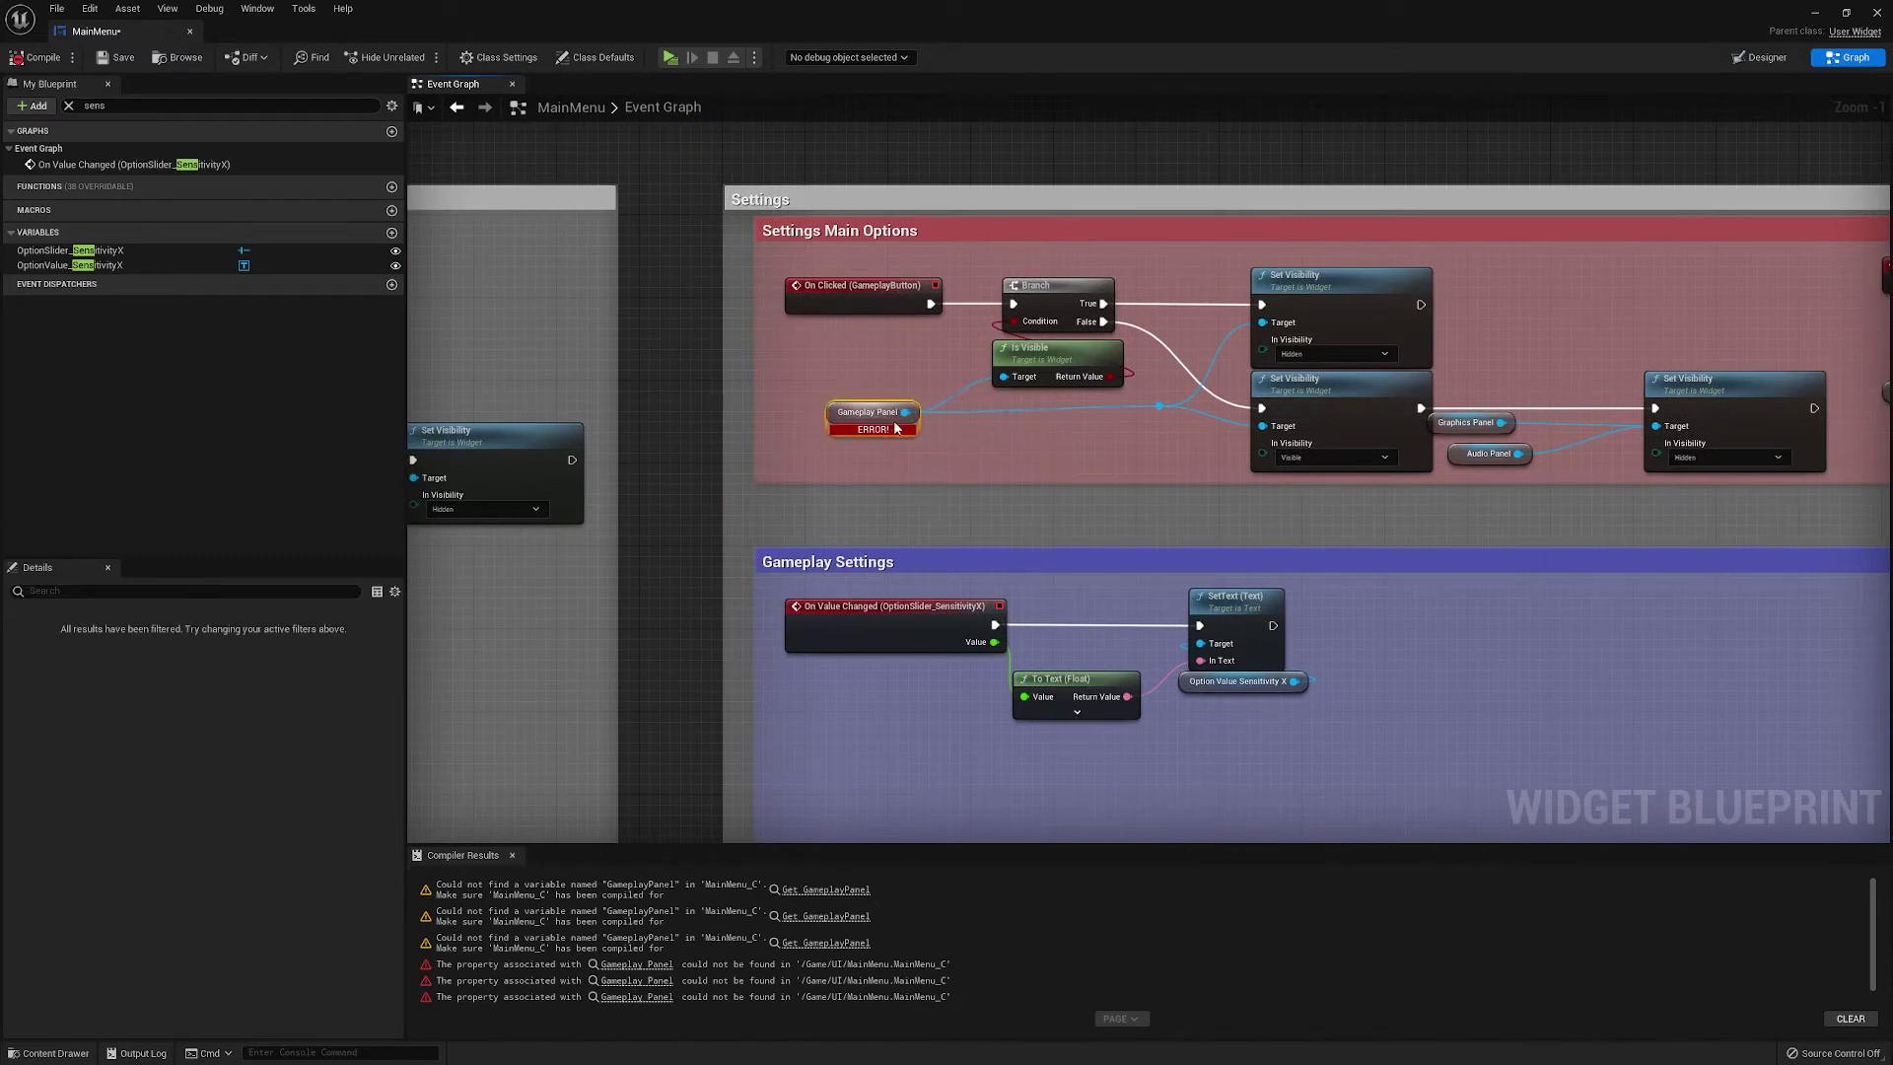
{"action": "left_click", "coordinate": [1767, 58]}
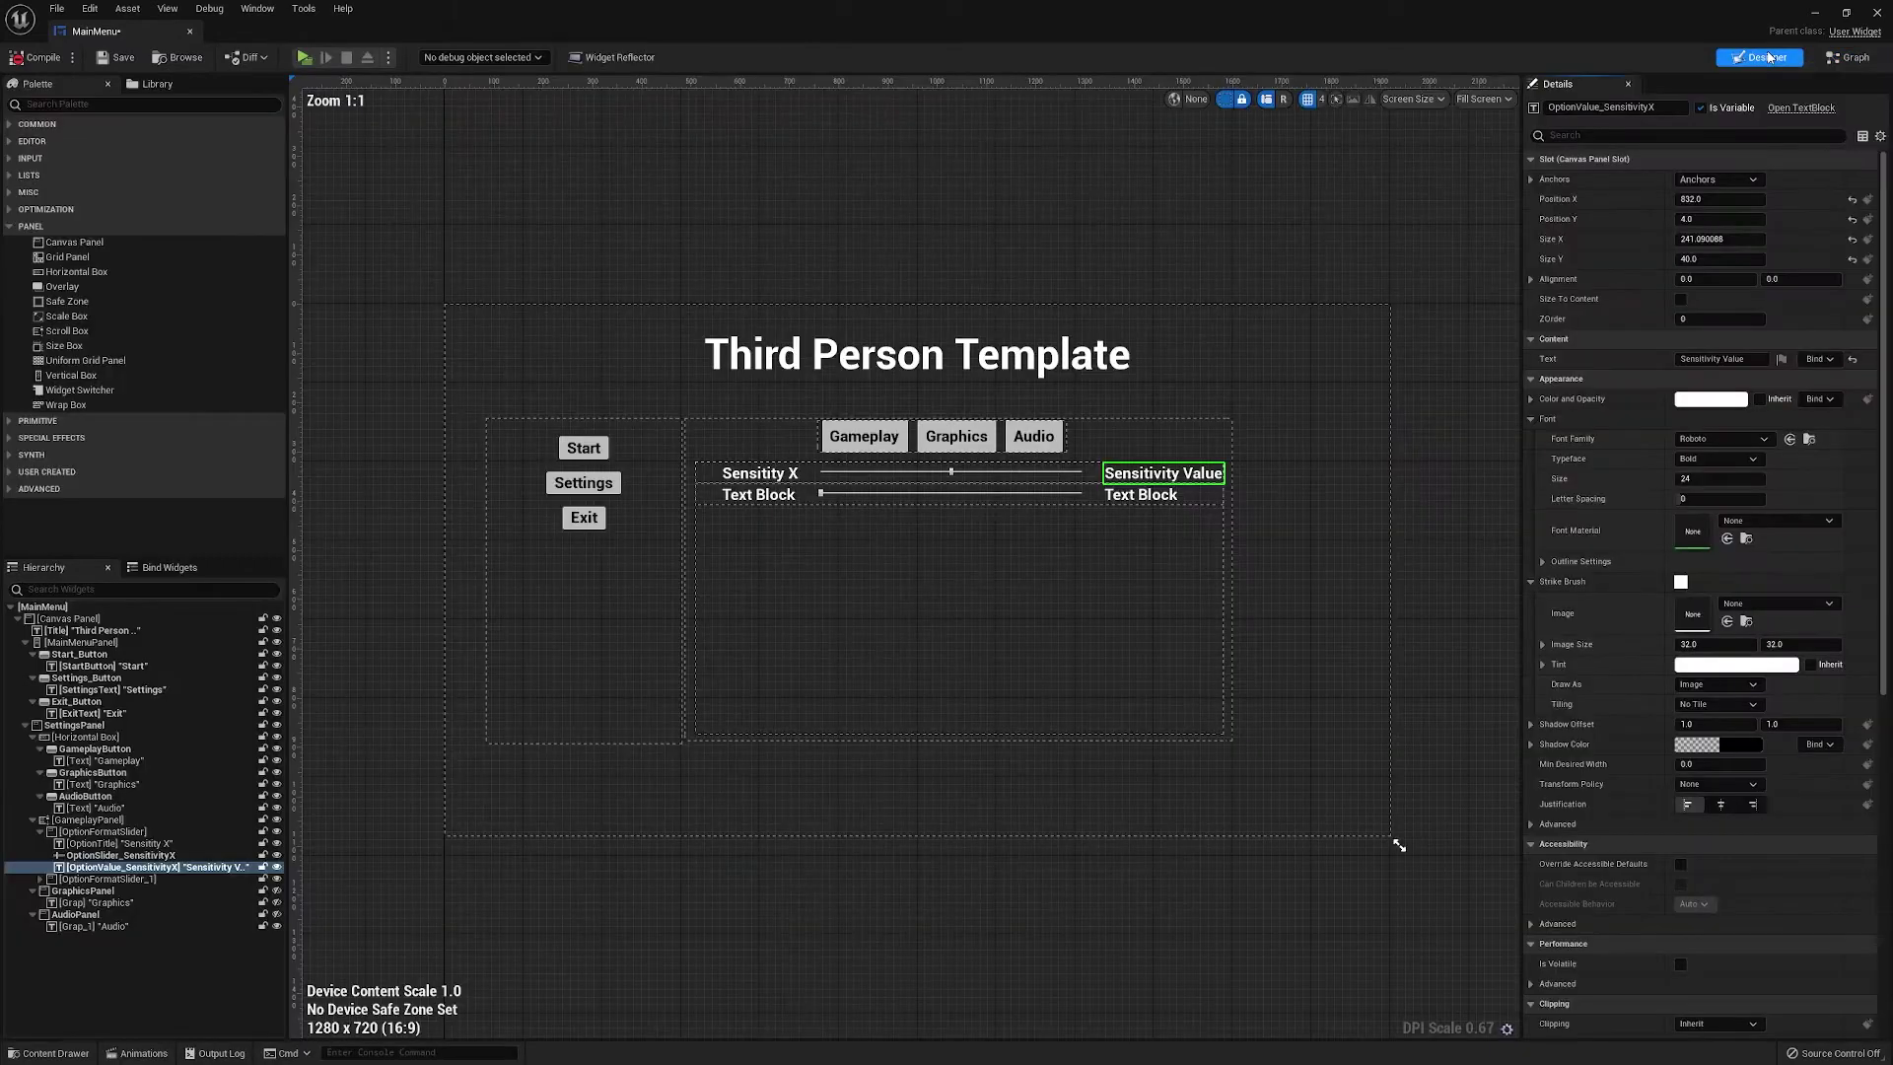
{"action": "left_click", "coordinate": [1137, 599]}
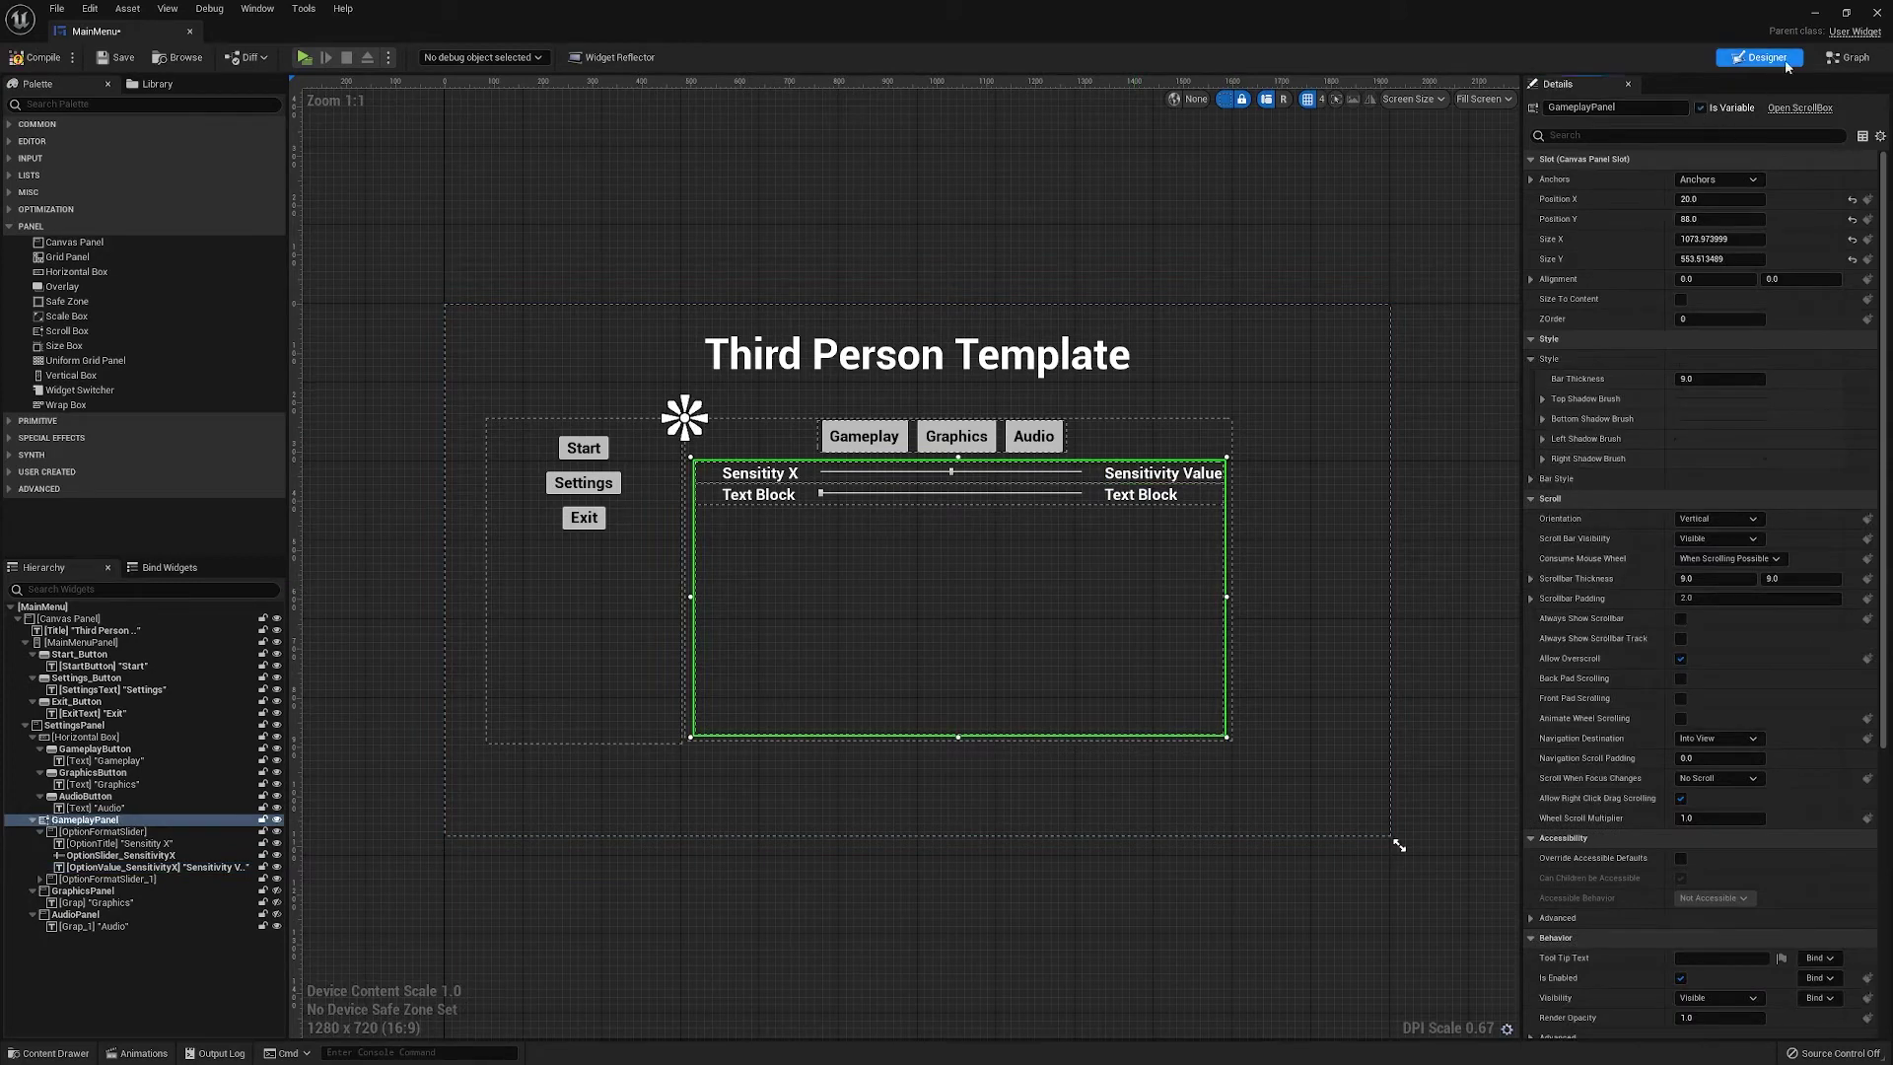
Replace the faulty Gameplay Panel getter under the GameplayButton event with a new GameplayPanel getter, moving its connections over
{"action": "left_click", "coordinate": [1829, 58]}
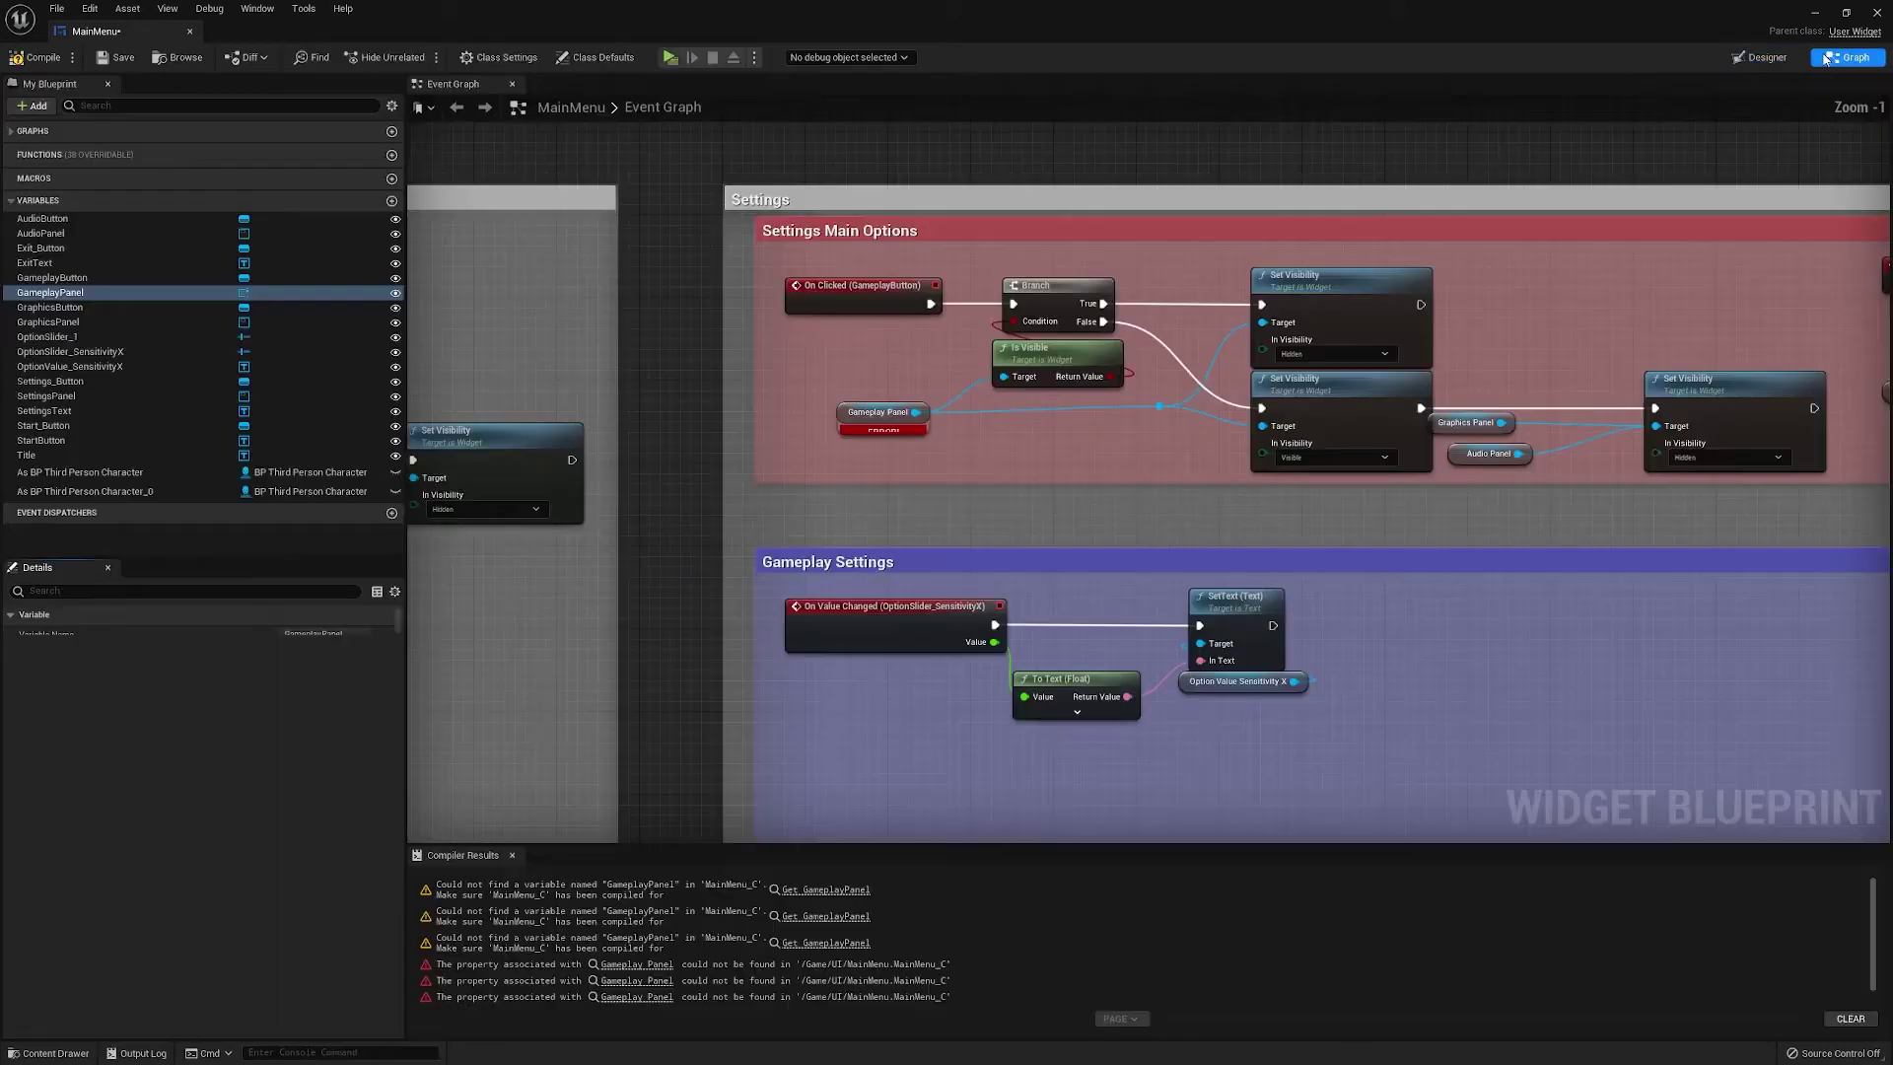
{"action": "left_click", "coordinate": [37, 58]}
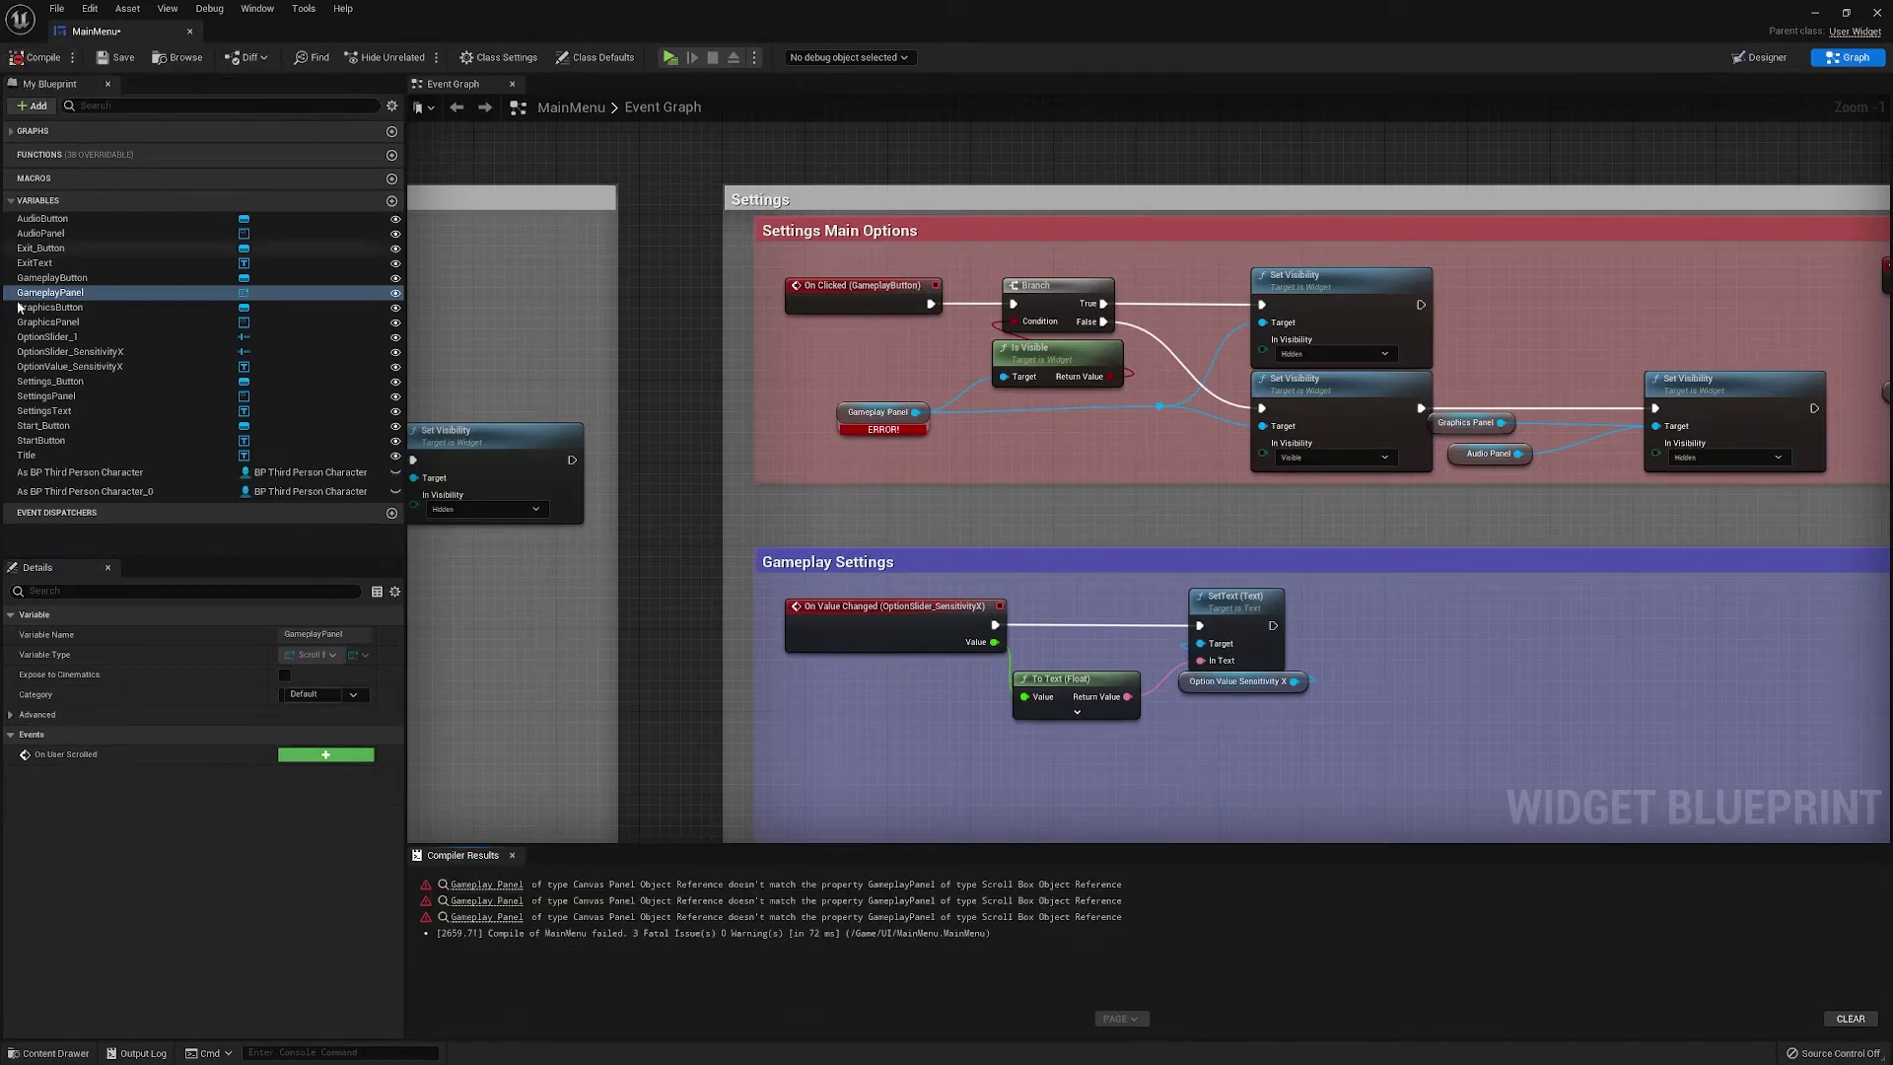
{"action": "left_click_drag", "start_coordinate": [49, 293], "coordinate": [845, 422]}
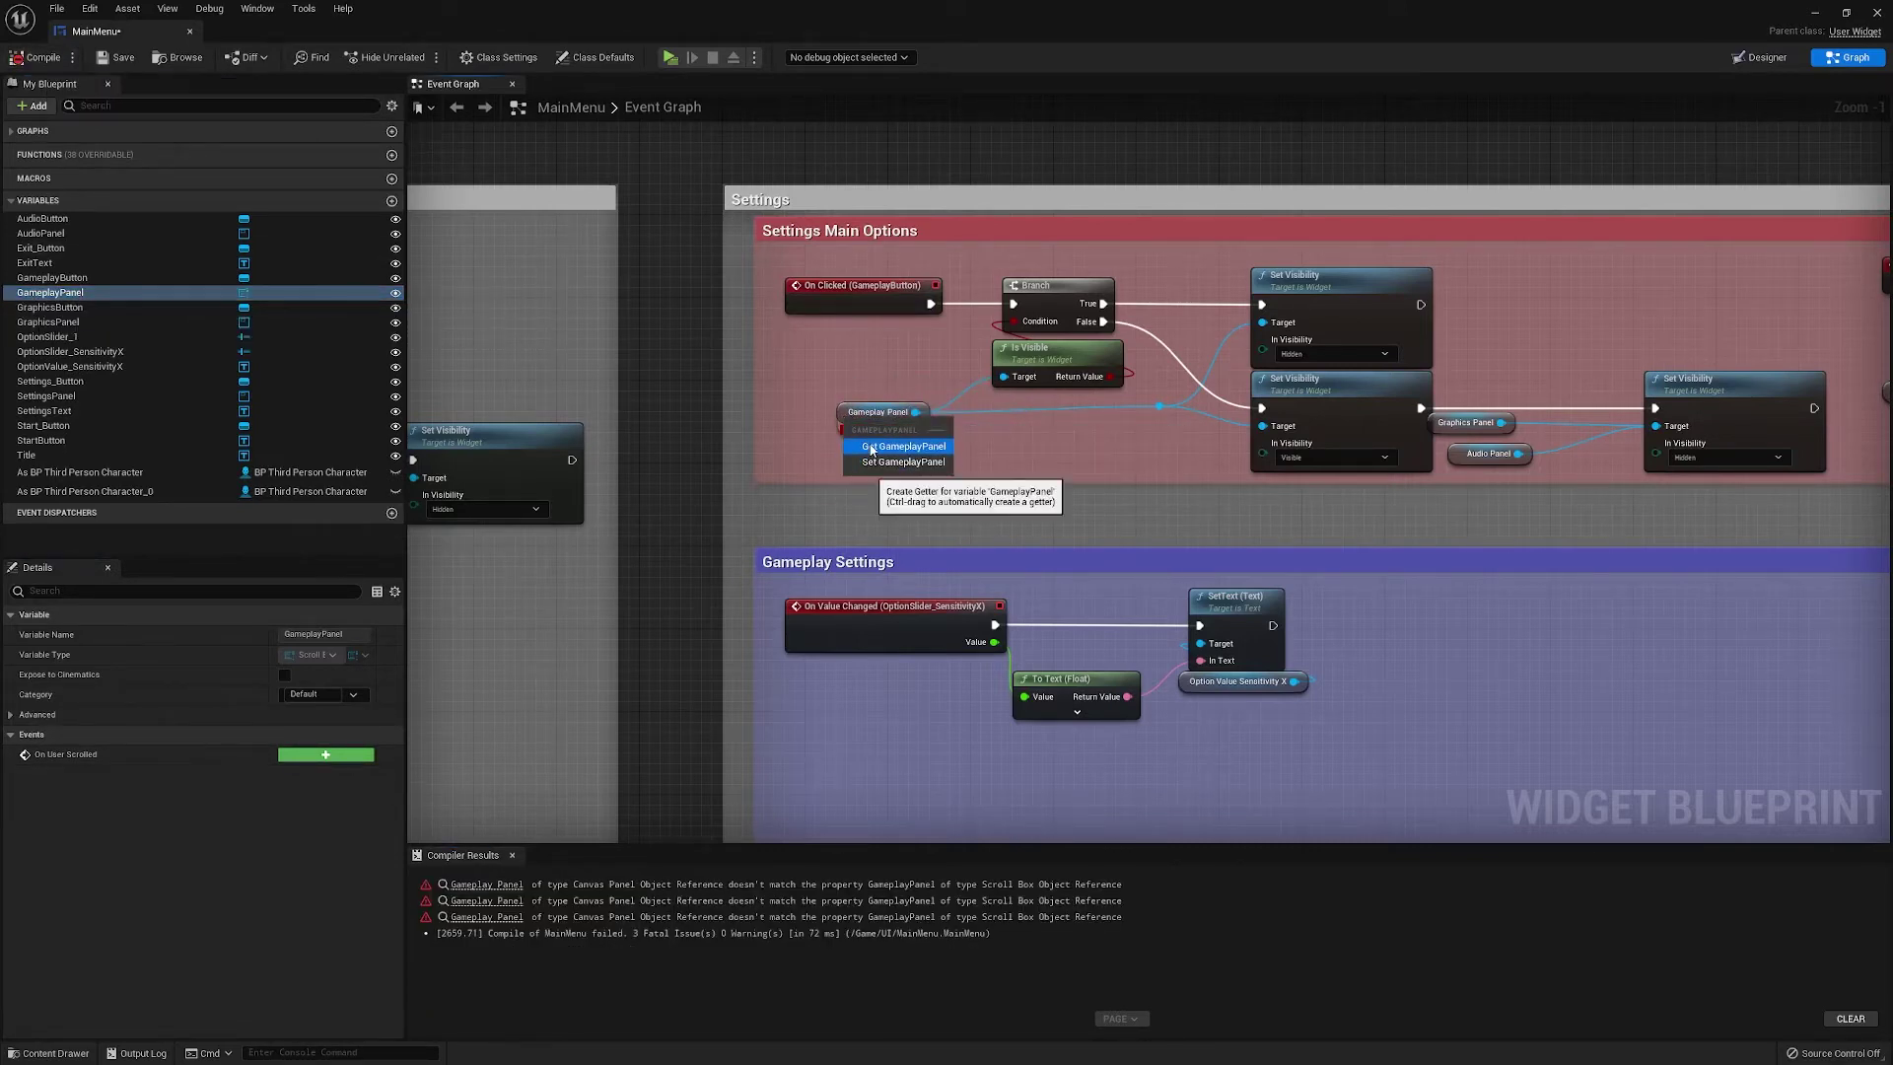
{"action": "left_click", "coordinate": [871, 446]}
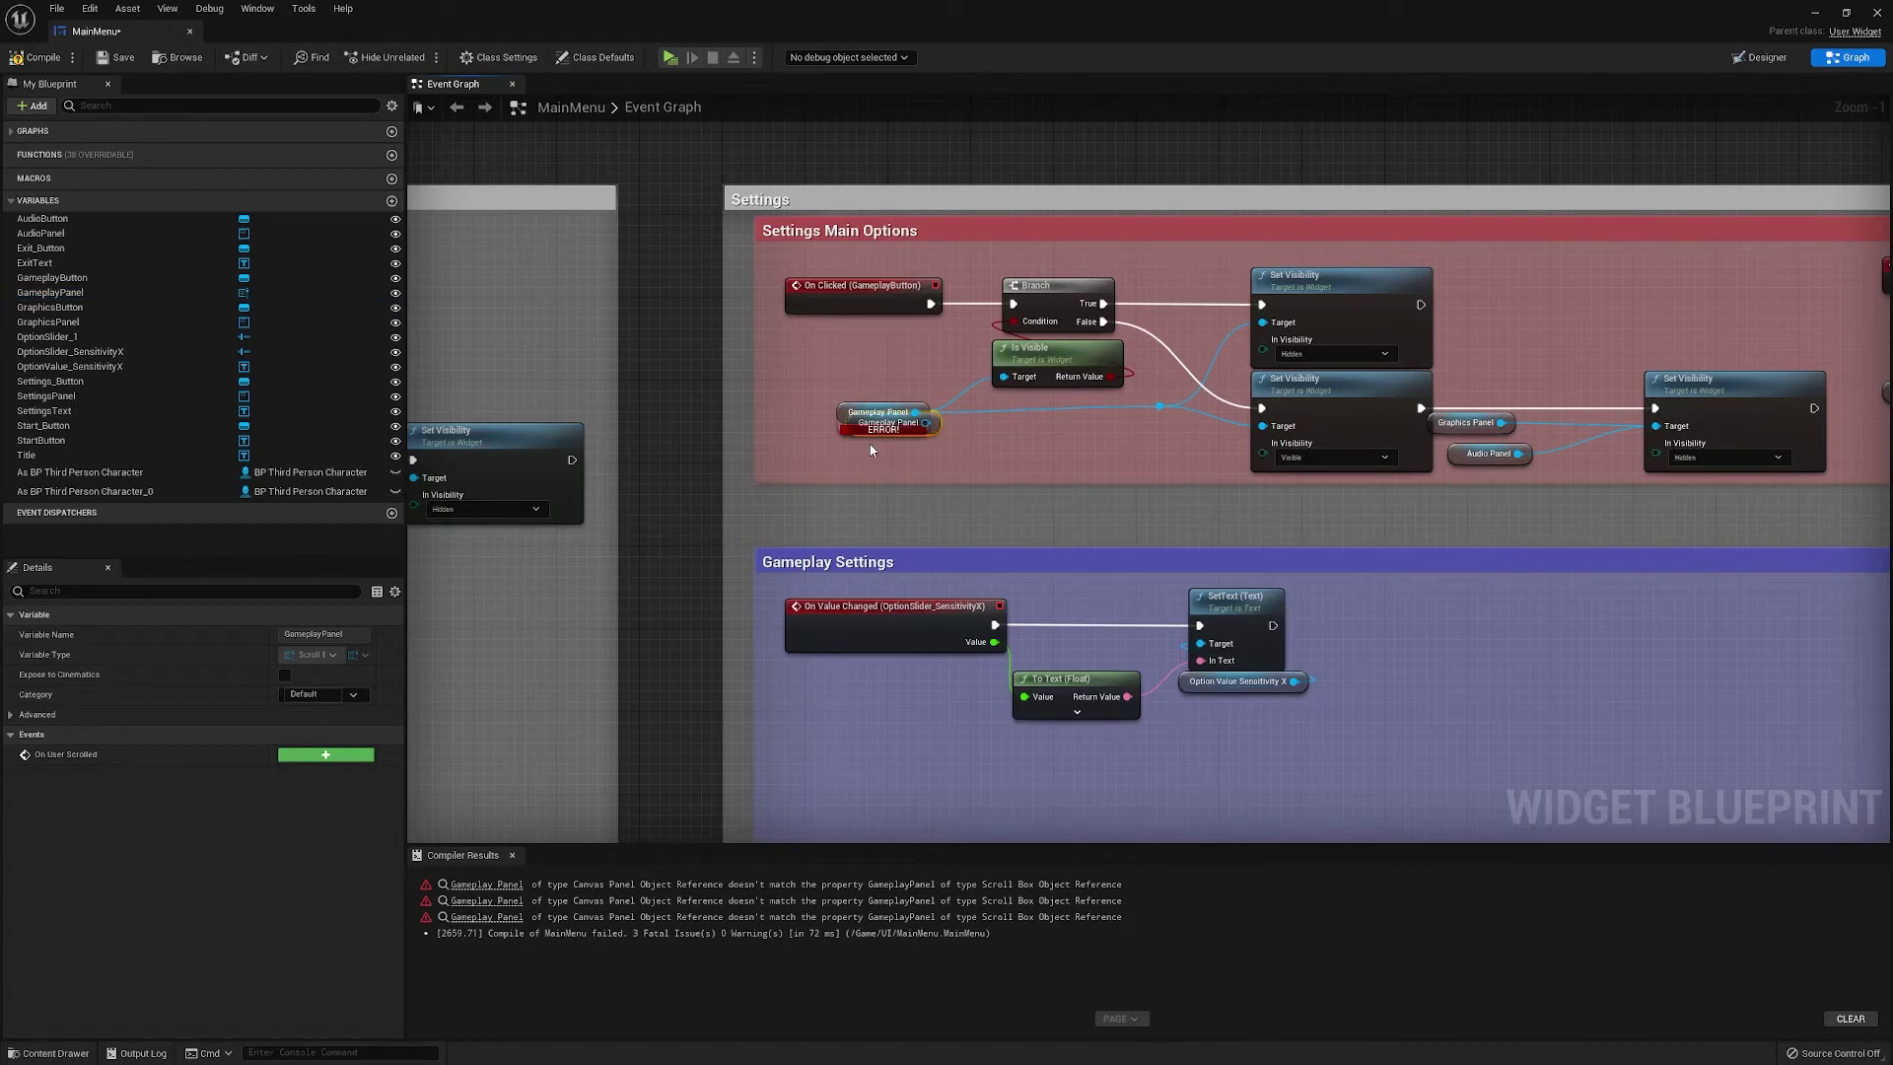
{"action": "mouse_move", "coordinate": [934, 431]}
{"action": "left_mouse_down"}
{"action": "mouse_move", "coordinate": [924, 461]}
{"action": "mouse_move", "coordinate": [939, 449]}
{"action": "mouse_move", "coordinate": [915, 454]}
{"action": "left_mouse_up"}
{"action": "left_click", "coordinate": [917, 413]}
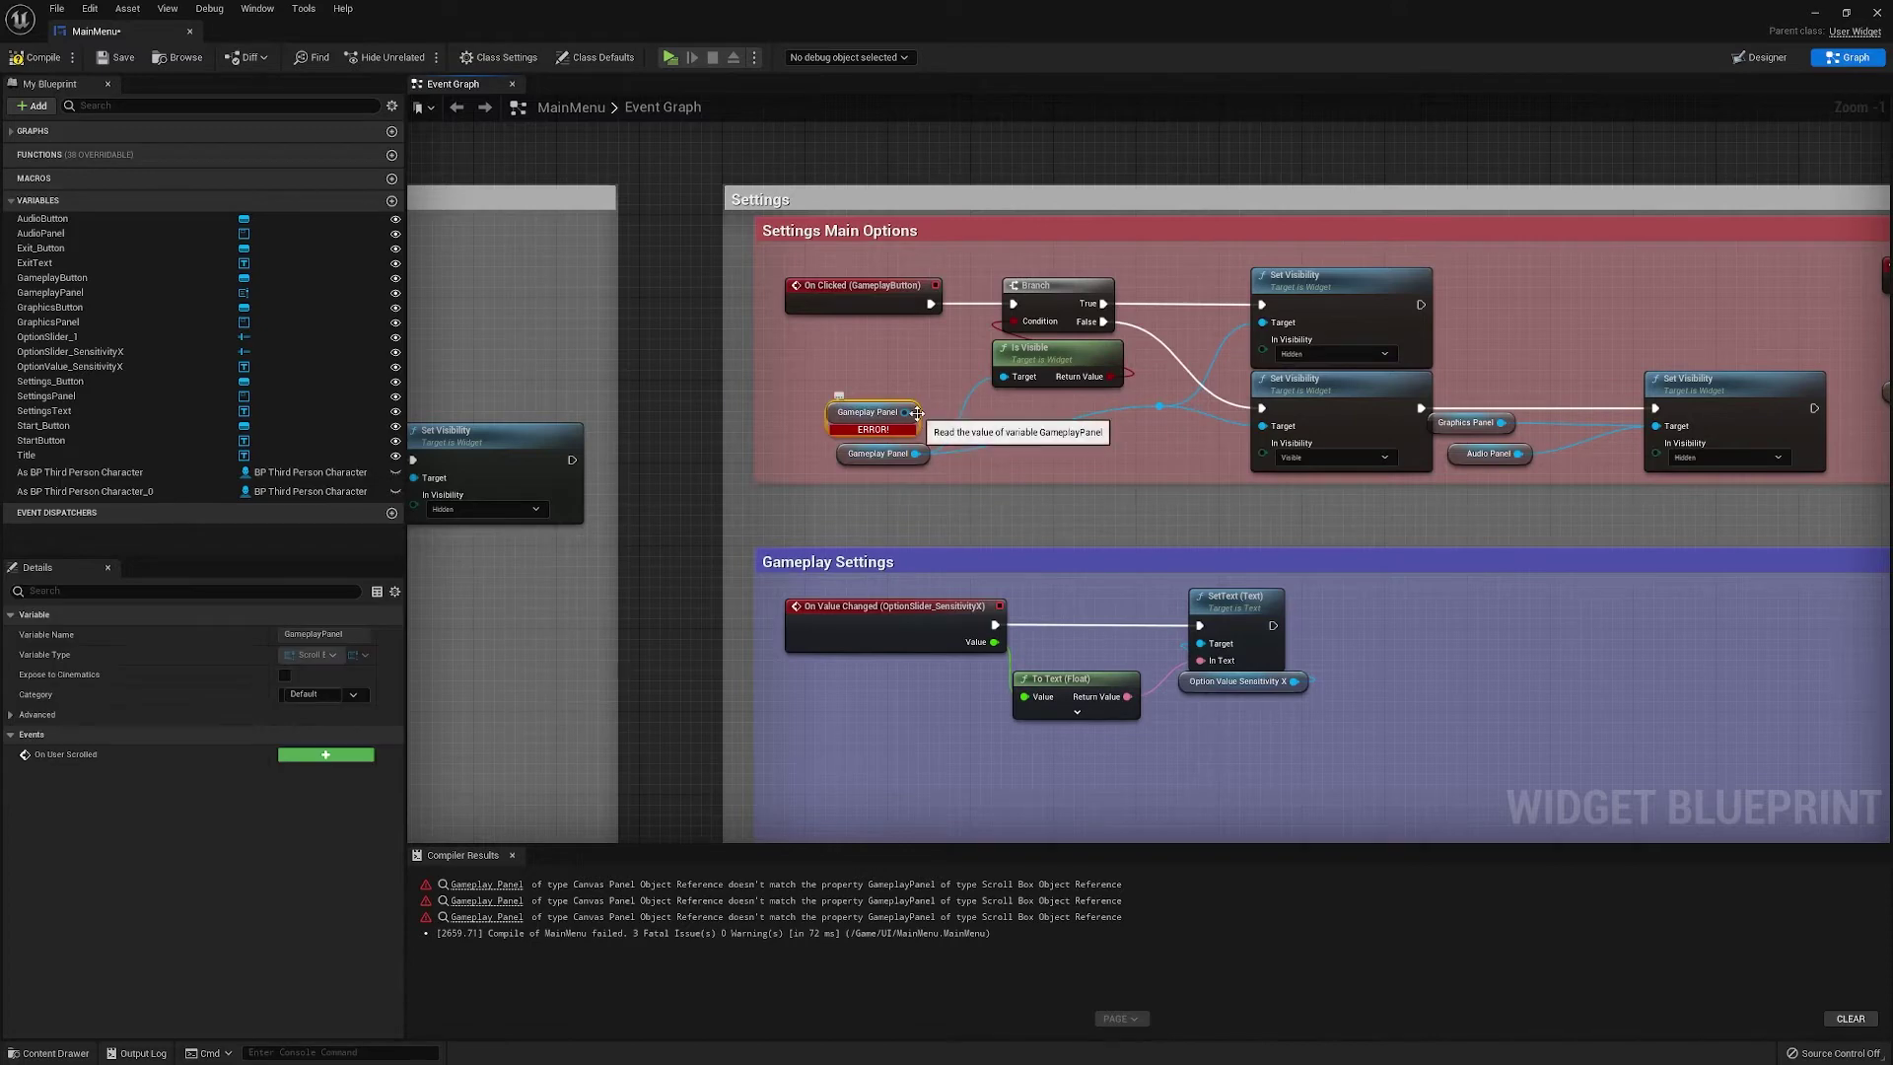
{"action": "key", "text": "Delete"}
Recompile the MainMenu widget, check its compile errors and locate the next faulty Gameplay Panel getter
{"action": "left_click", "coordinate": [37, 59]}
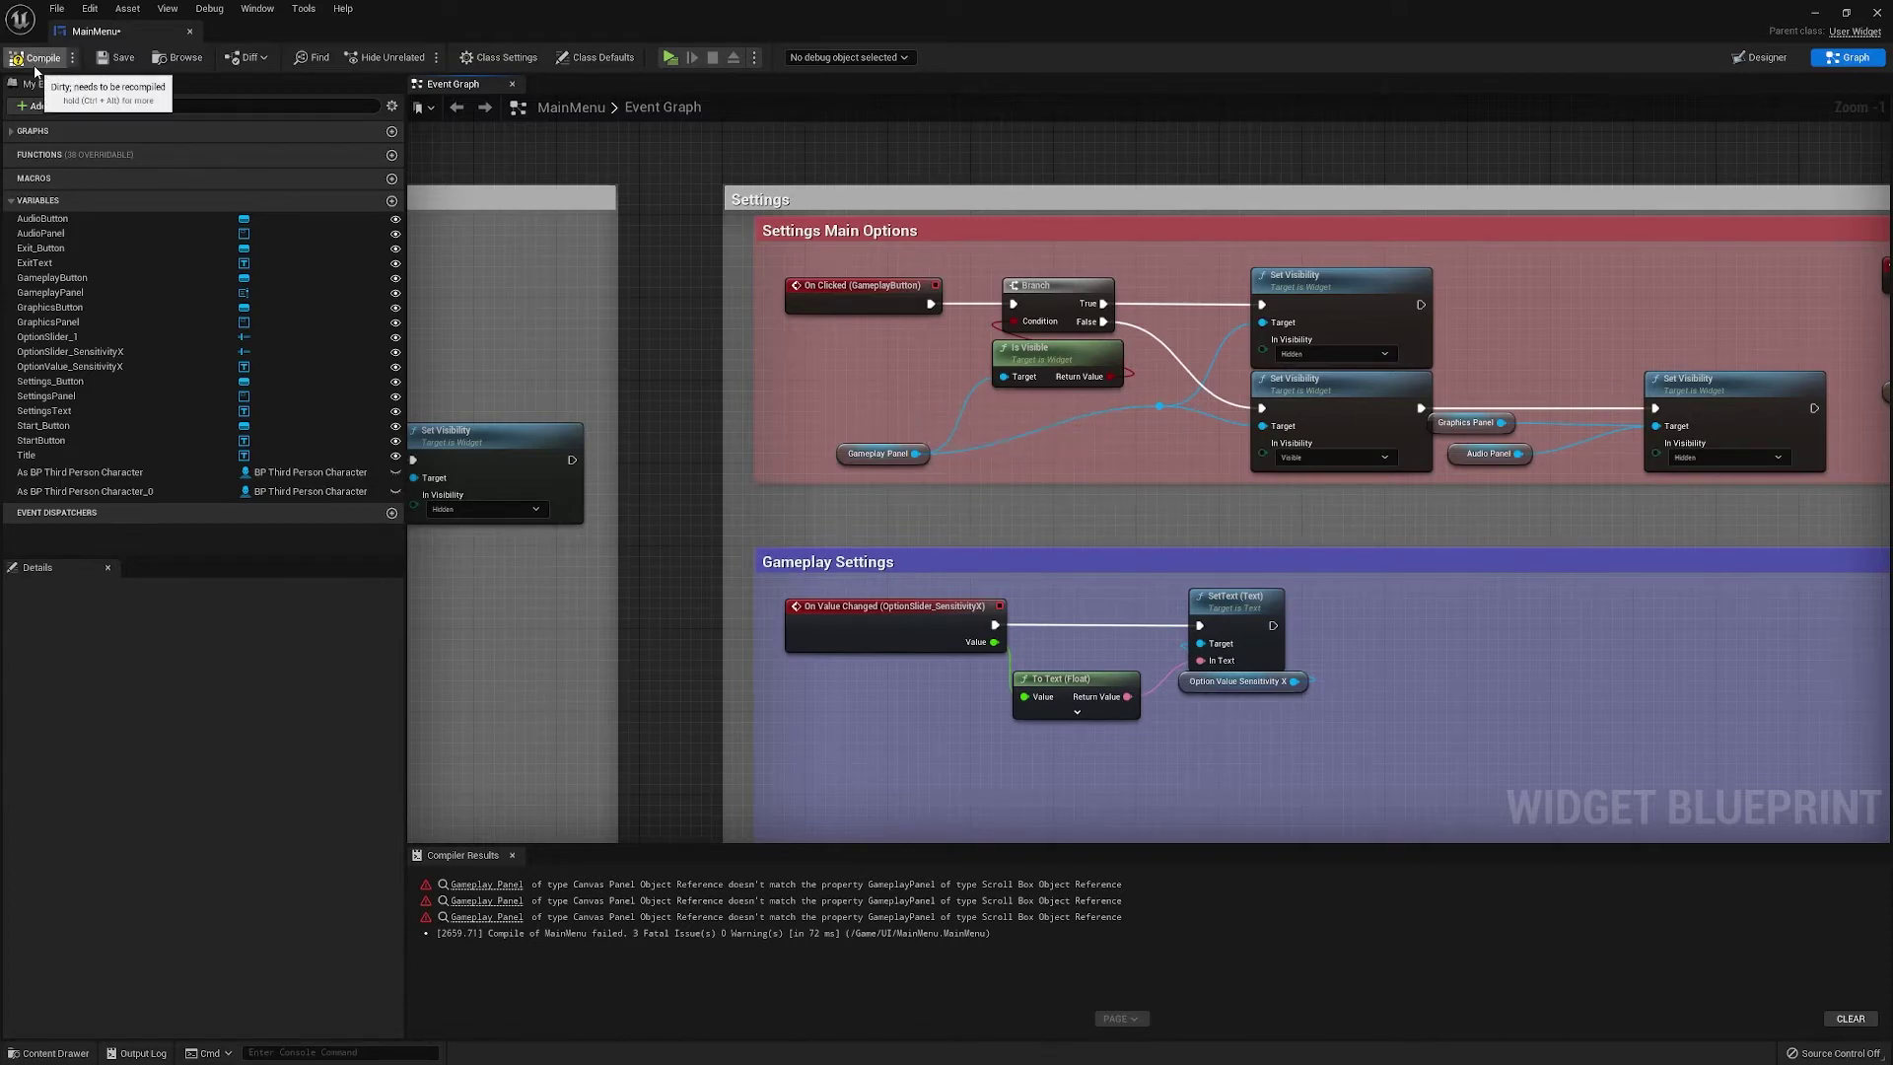
{"action": "left_click", "coordinate": [670, 58]}
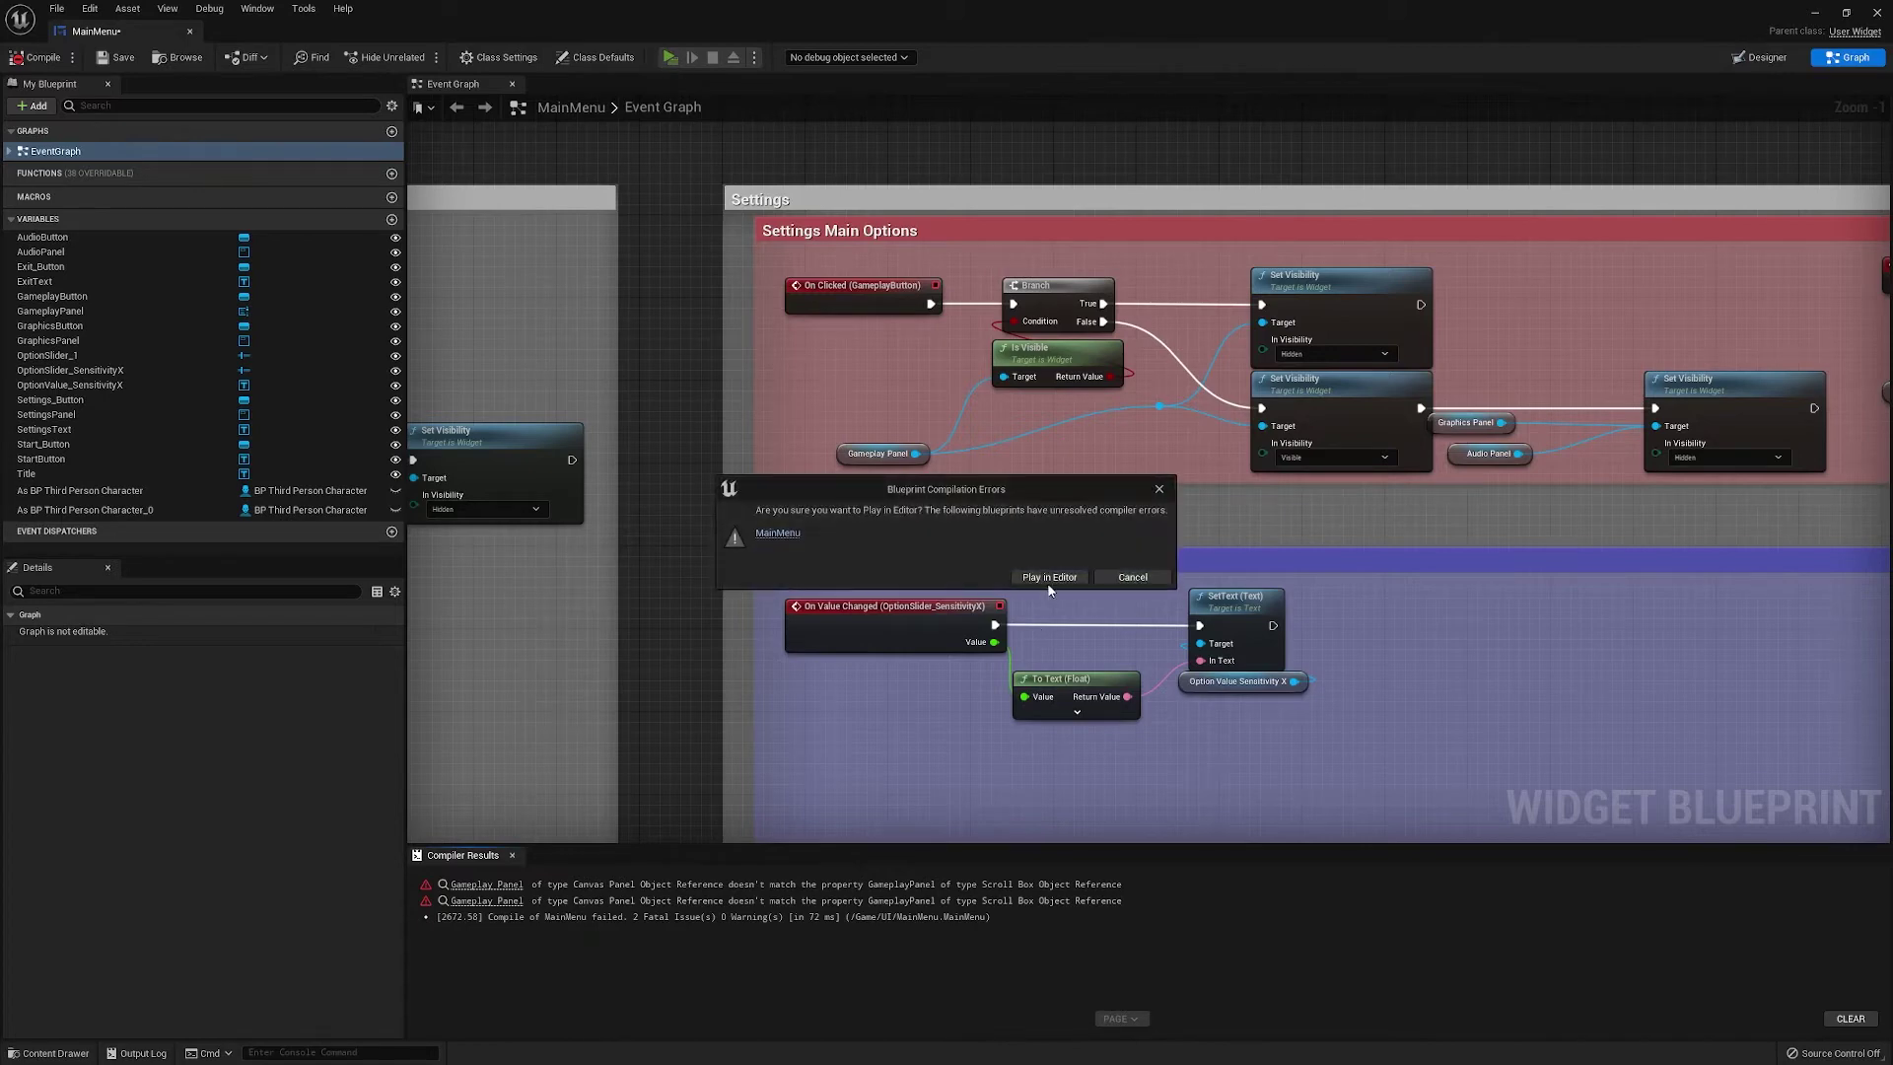
{"action": "left_click", "coordinate": [1124, 578]}
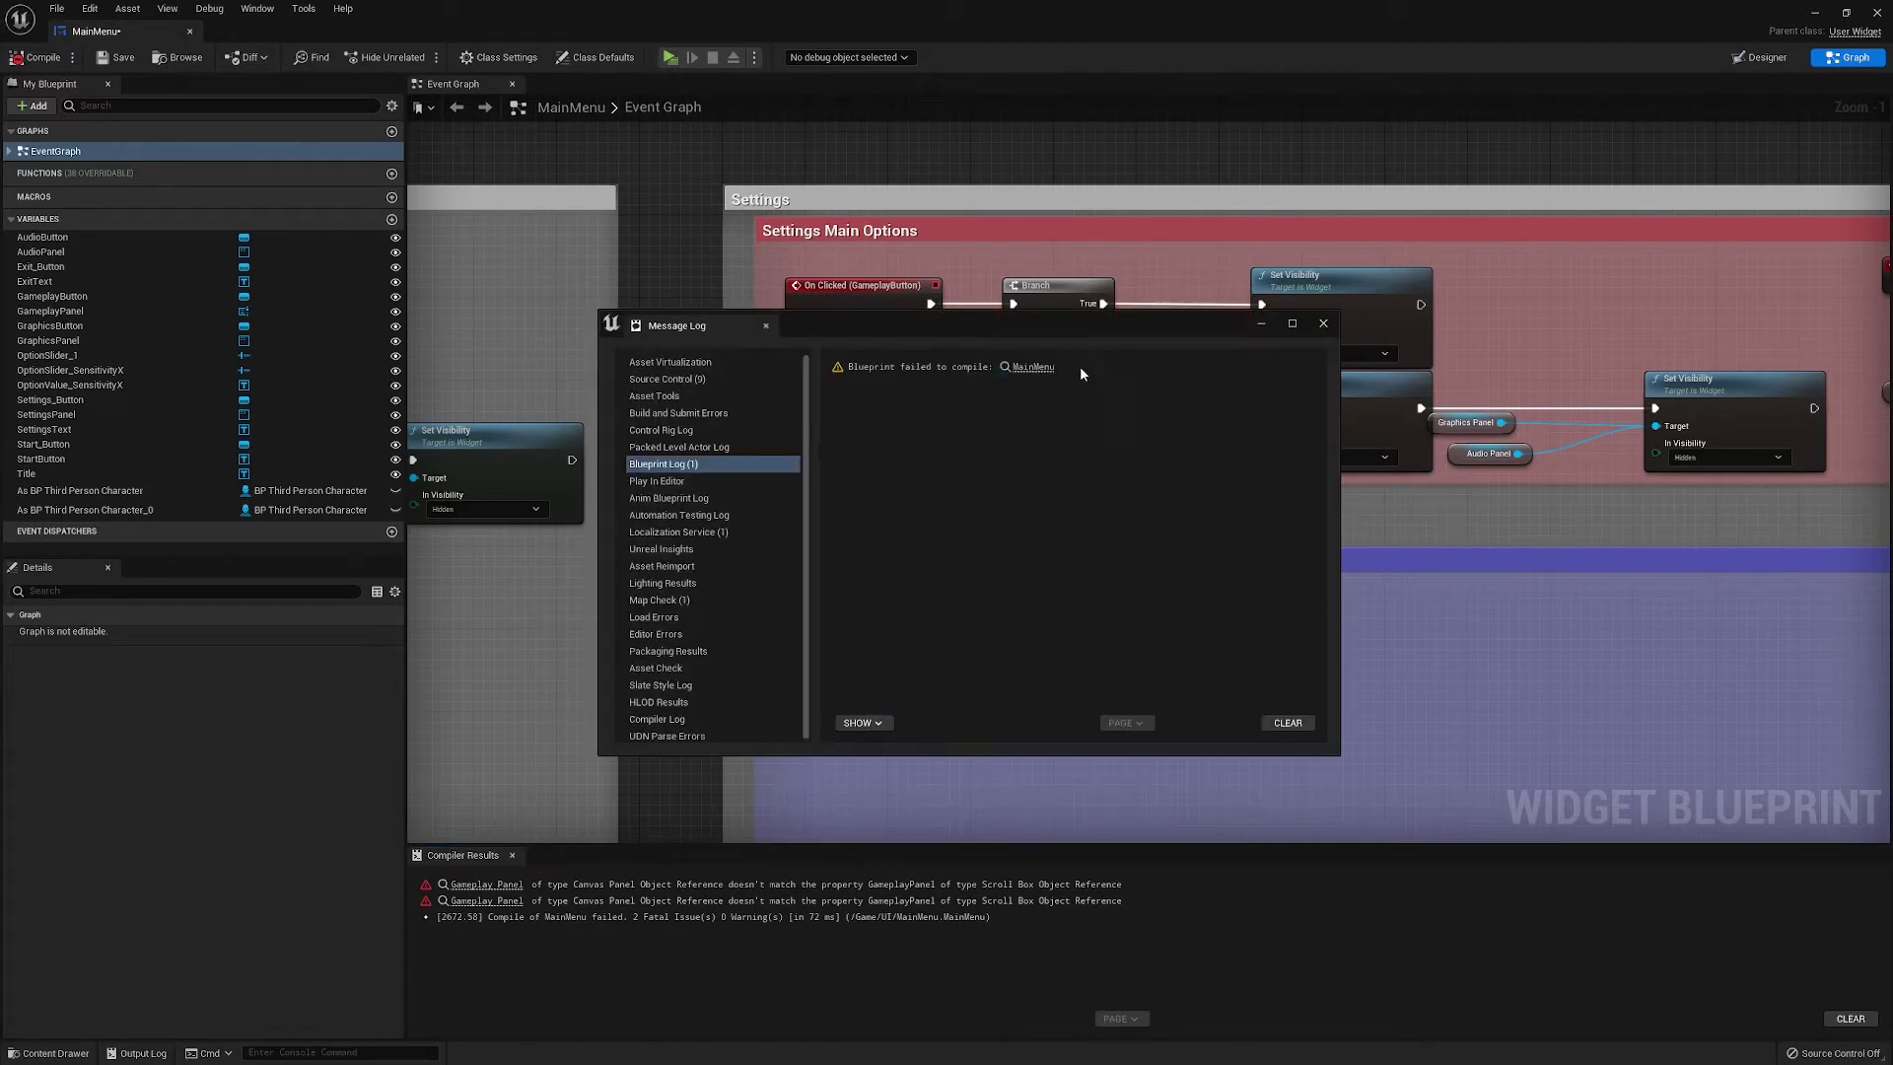
{"action": "left_click", "coordinate": [1033, 367]}
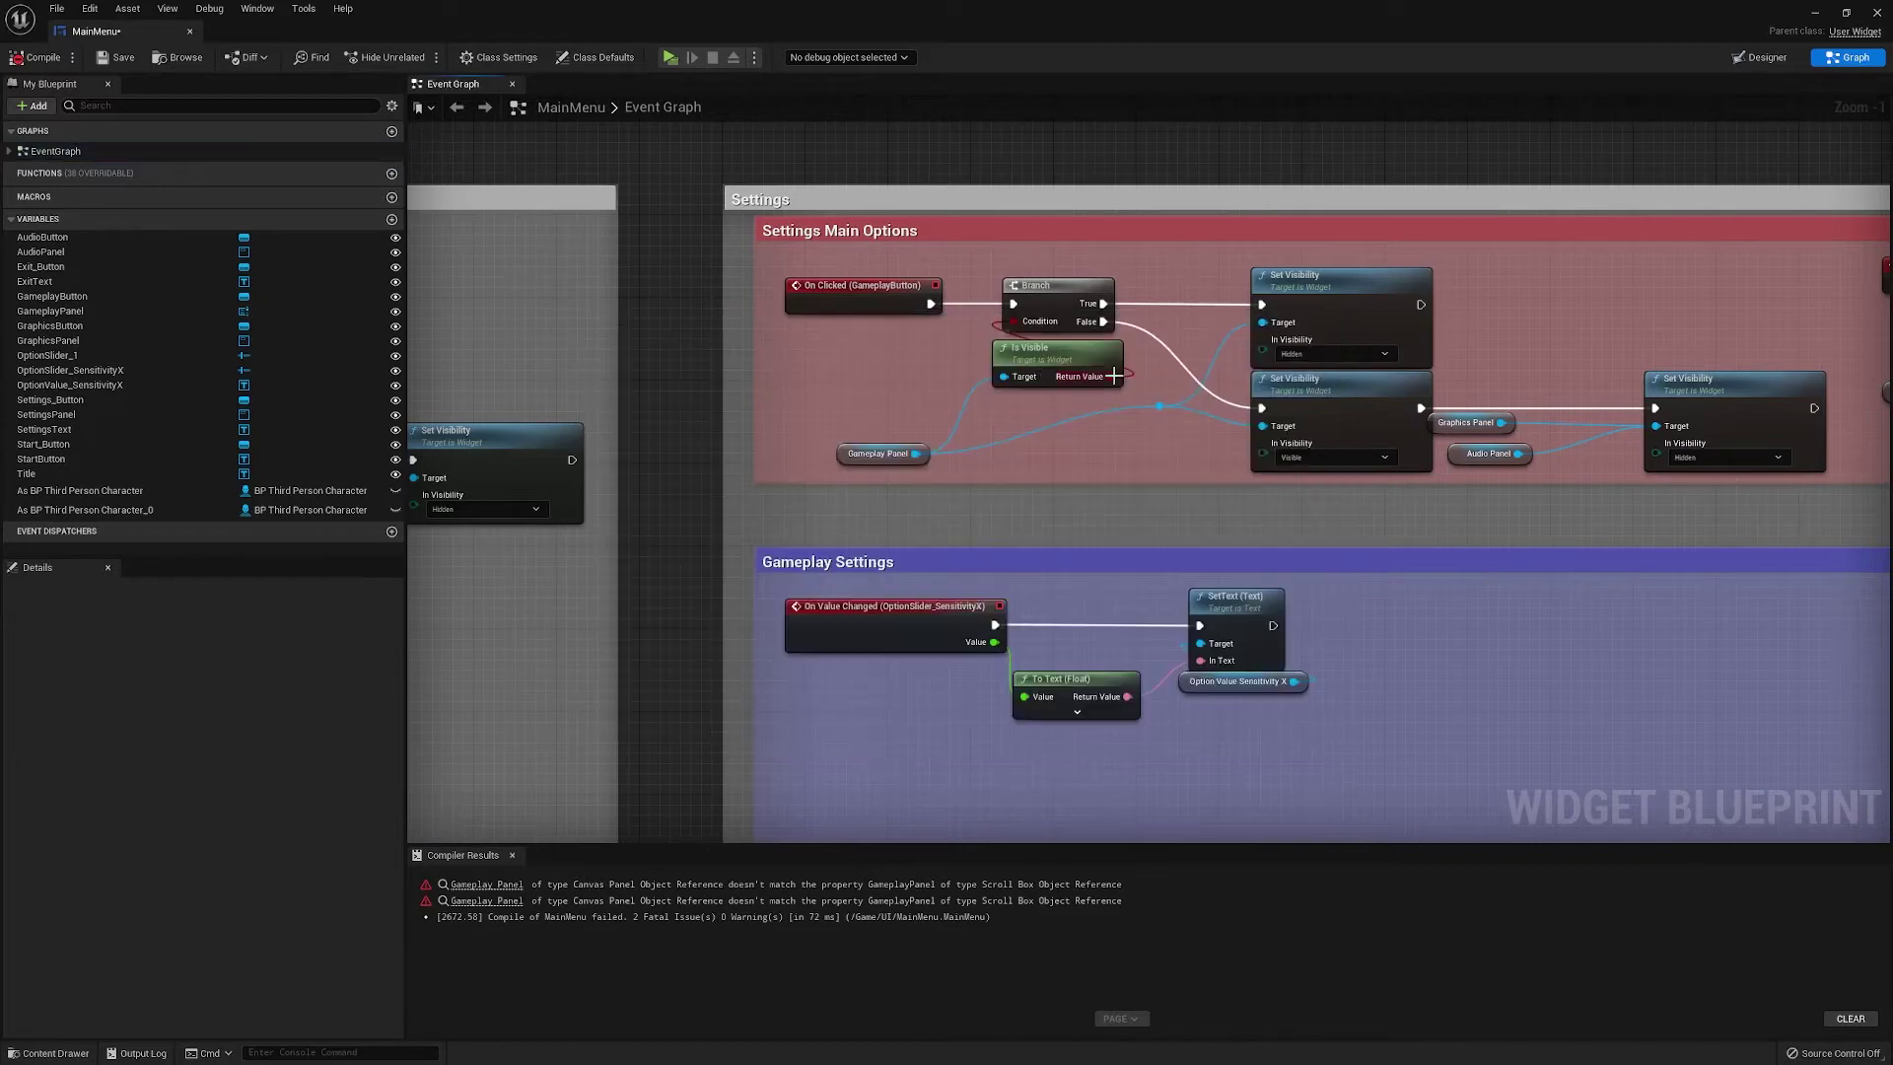
{"action": "left_click", "coordinate": [38, 59]}
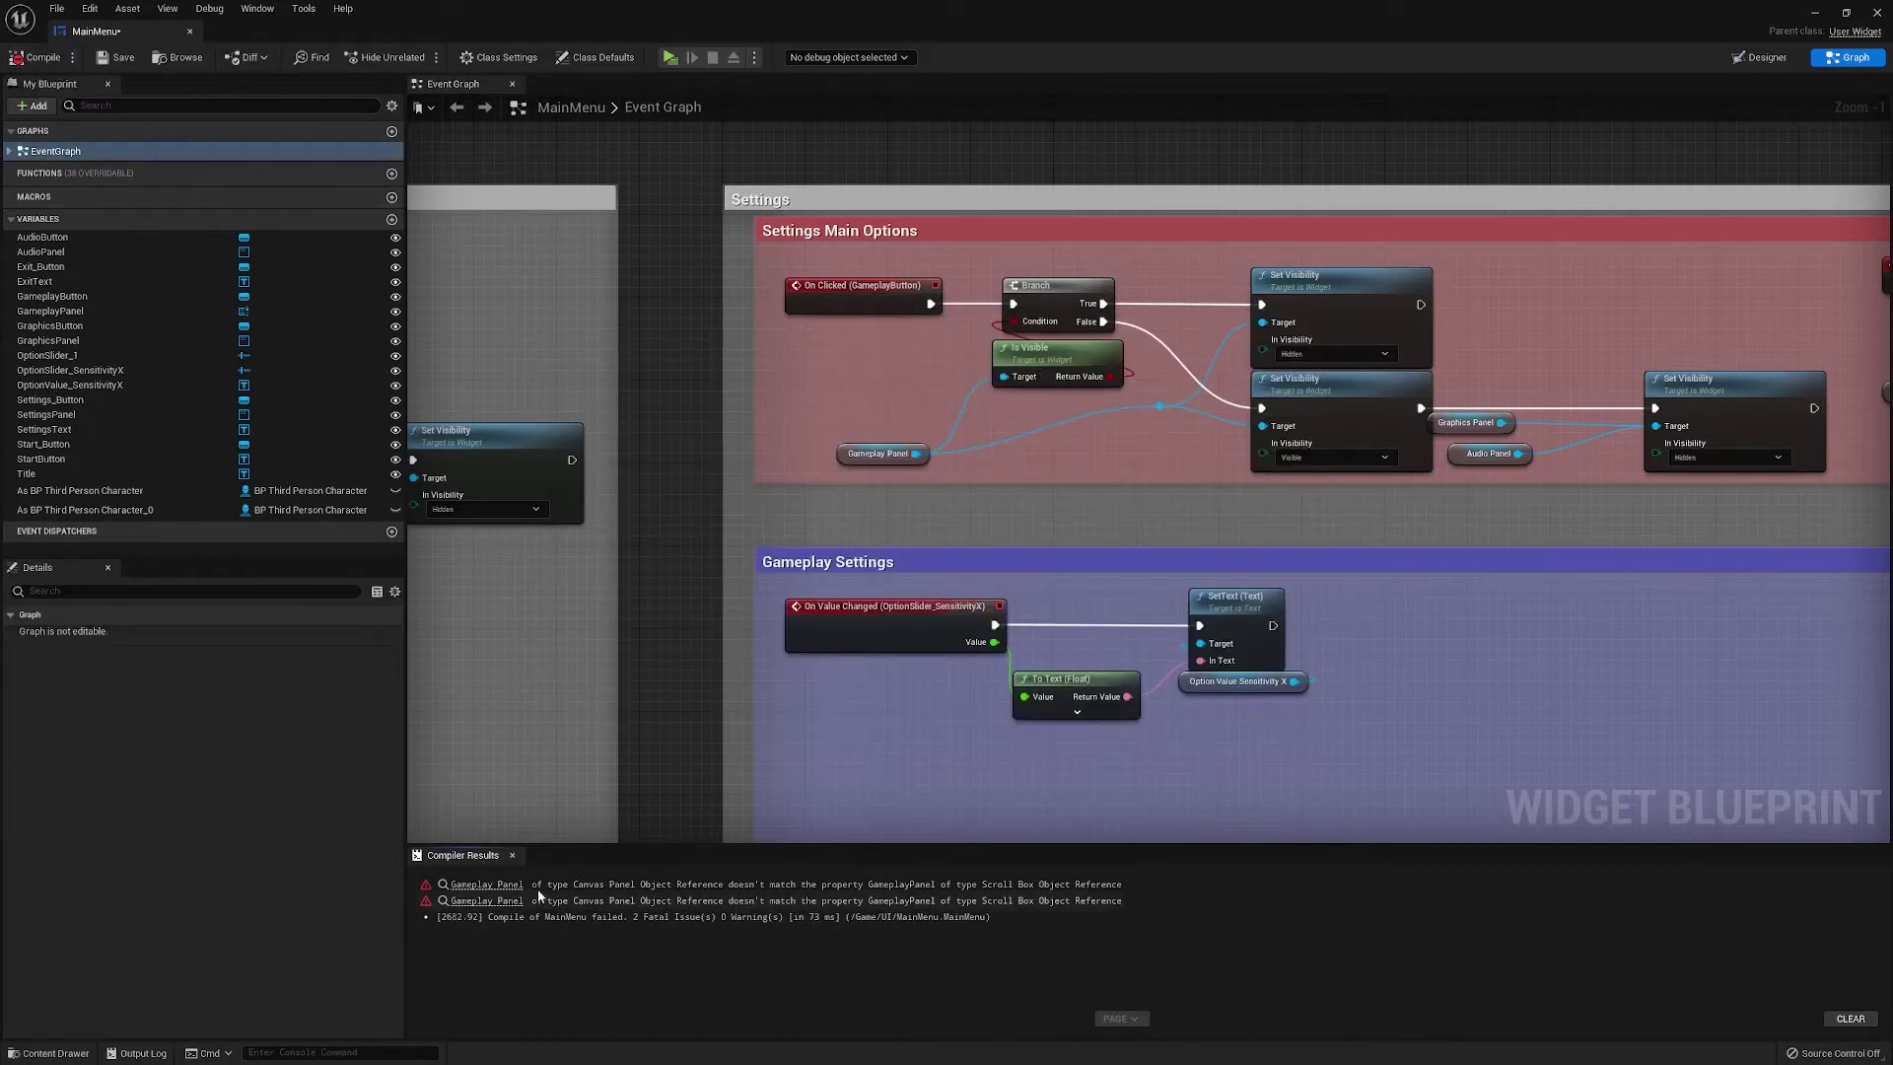
{"action": "left_click", "coordinate": [502, 884]}
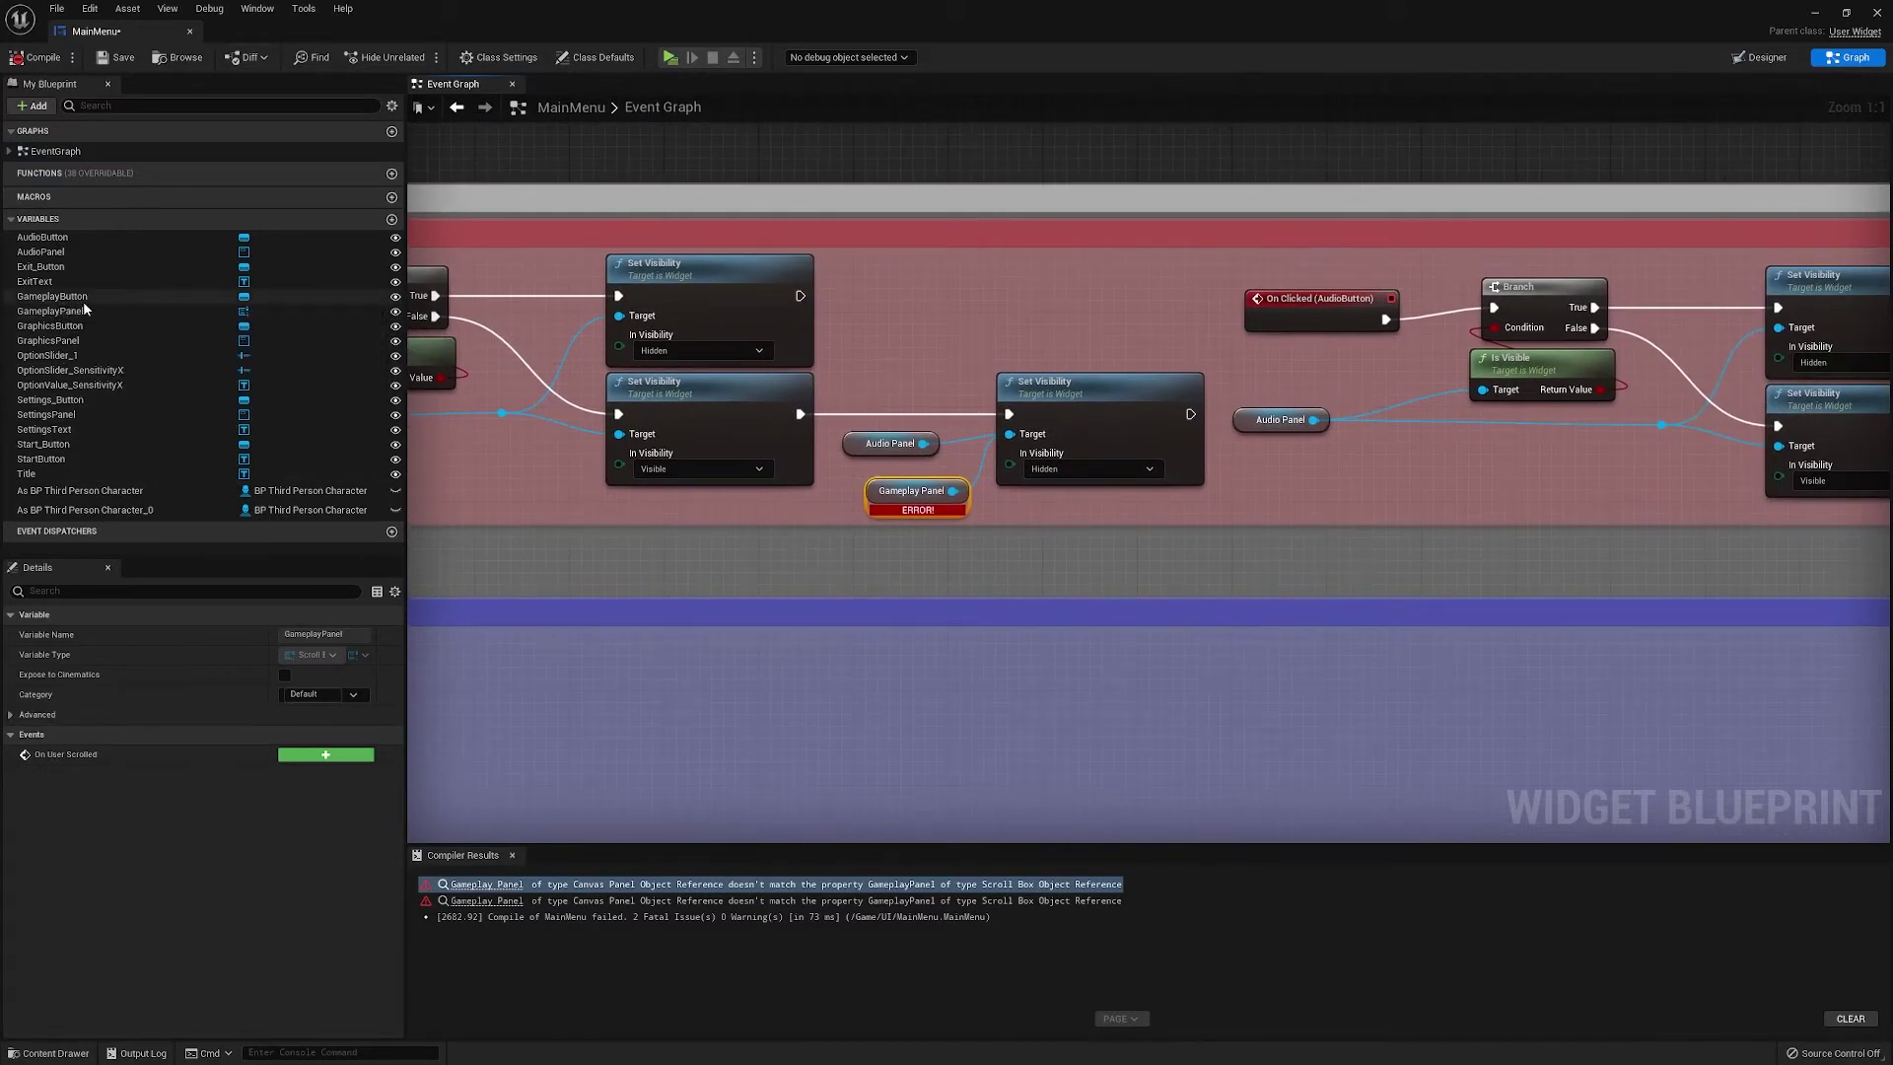
Connect a new GameplayPanel getter to the final Set Visibility target of the Graphics button logic and delete the faulty getter
{"action": "left_click_drag", "start_coordinate": [77, 312], "coordinate": [1009, 434]}
{"action": "left_click", "coordinate": [922, 573]}
{"action": "left_click_drag", "start_coordinate": [841, 512], "coordinate": [915, 483]}
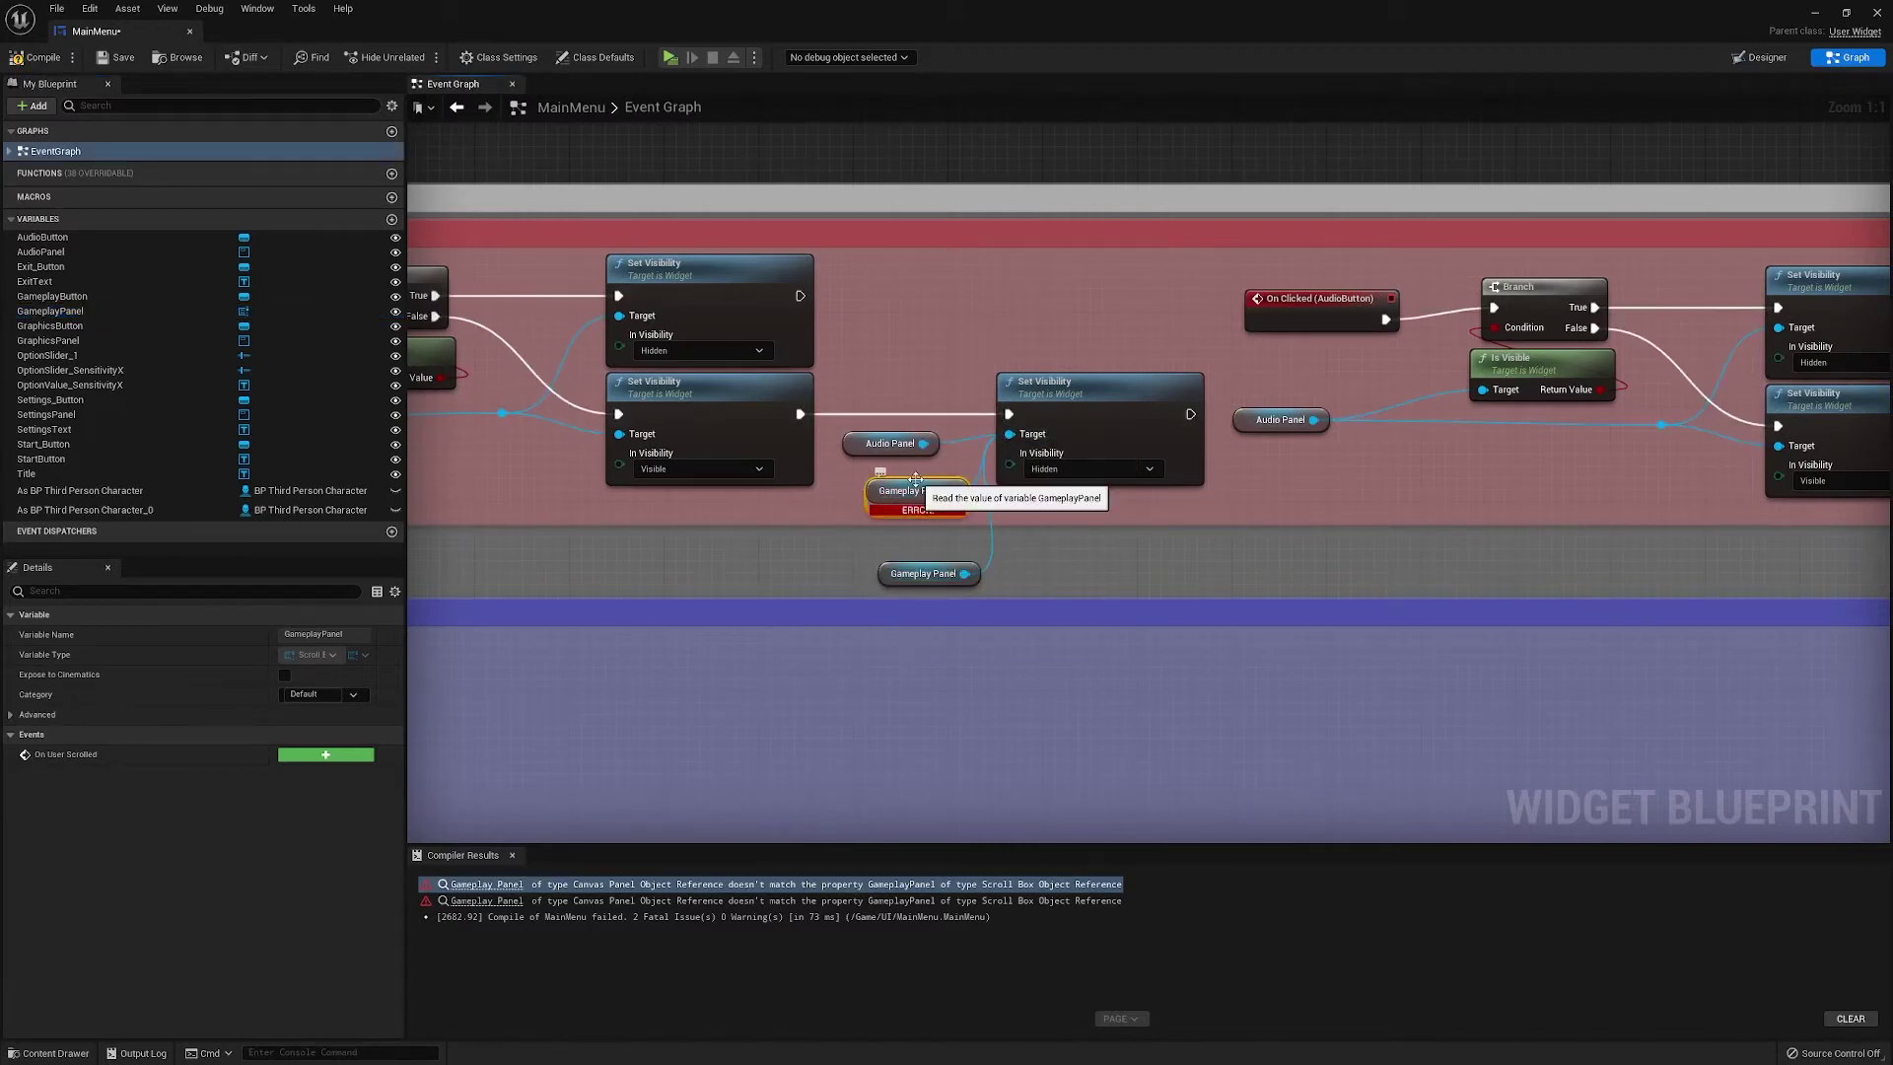
{"action": "key", "text": "Delete"}
In the AudioButton logic, wire a new GameplayPanel getter to the last Set Visibility target and delete the faulty one
{"action": "right_click_drag", "start_coordinate": [1230, 472], "coordinate": [667, 499]}
{"action": "right_click_drag", "start_coordinate": [1321, 527], "coordinate": [920, 531]}
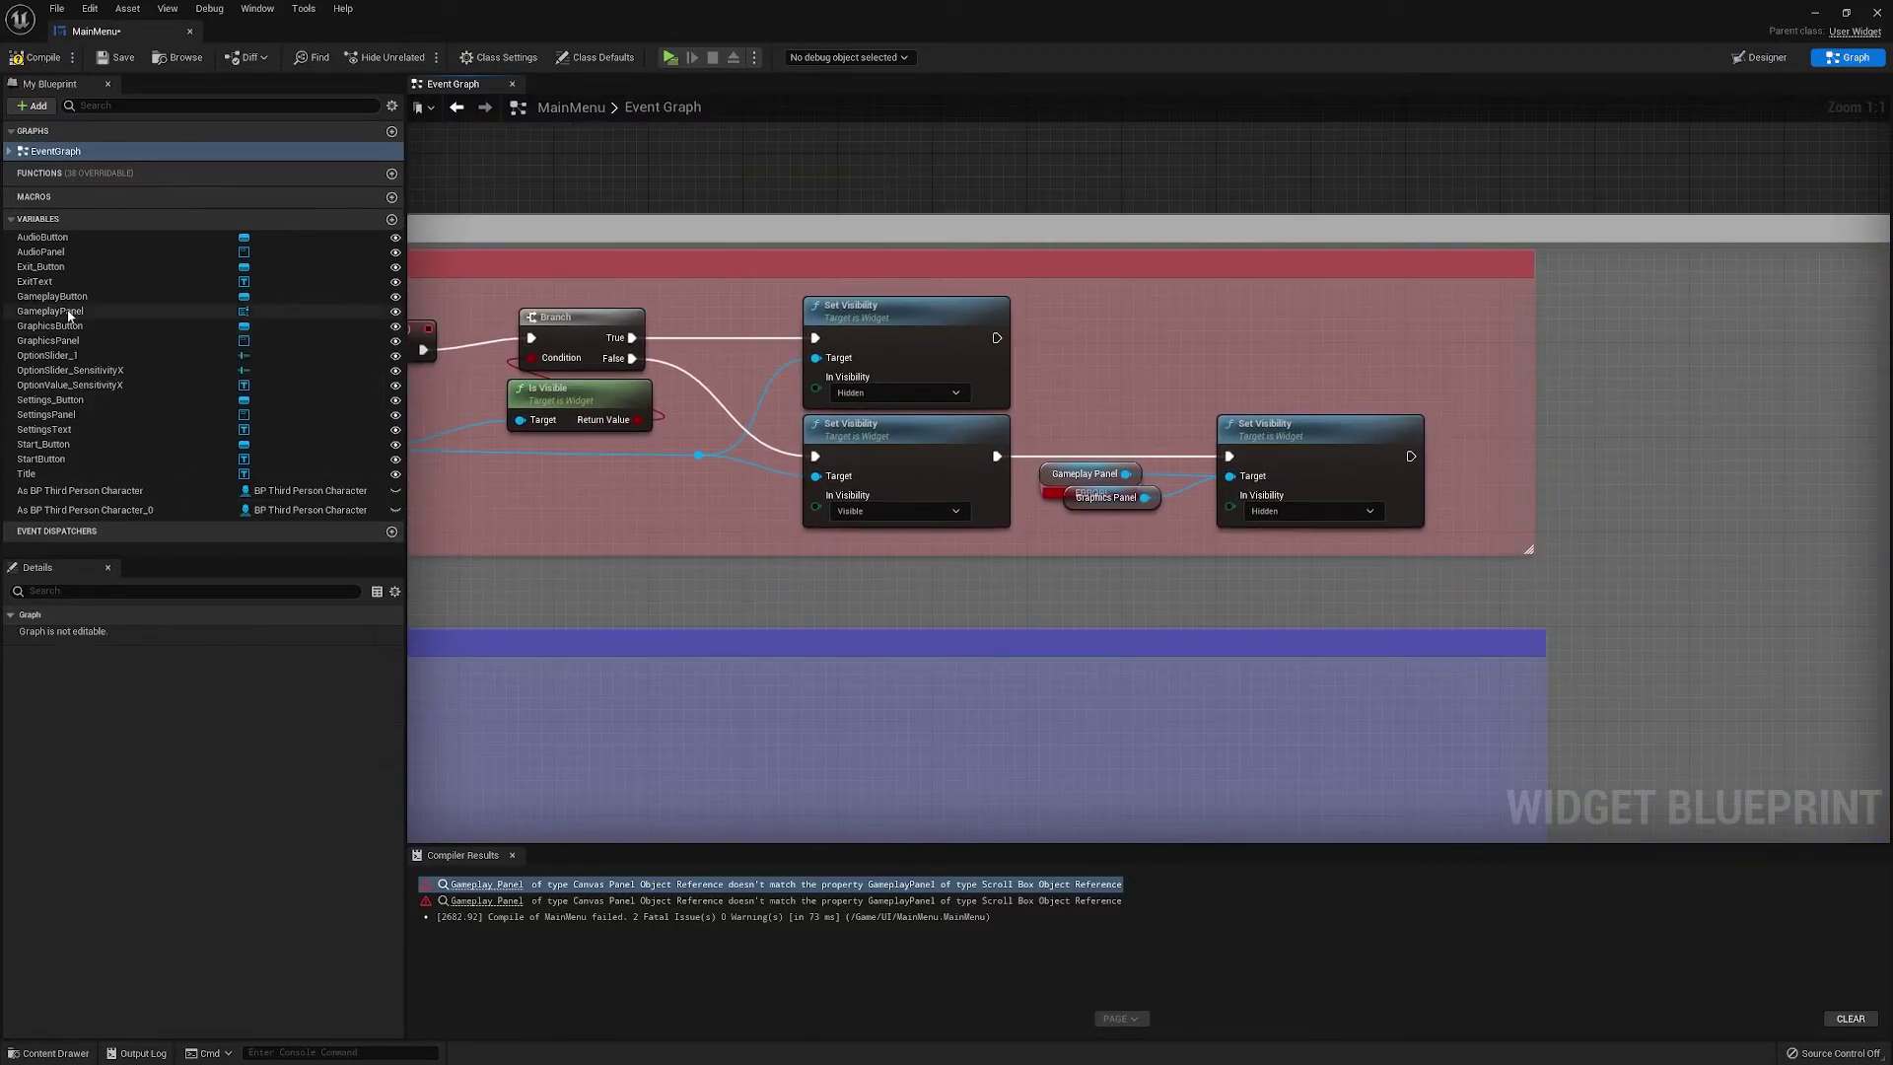
{"action": "left_click_drag", "start_coordinate": [54, 311], "coordinate": [1222, 476]}
{"action": "left_click", "coordinate": [1088, 412]}
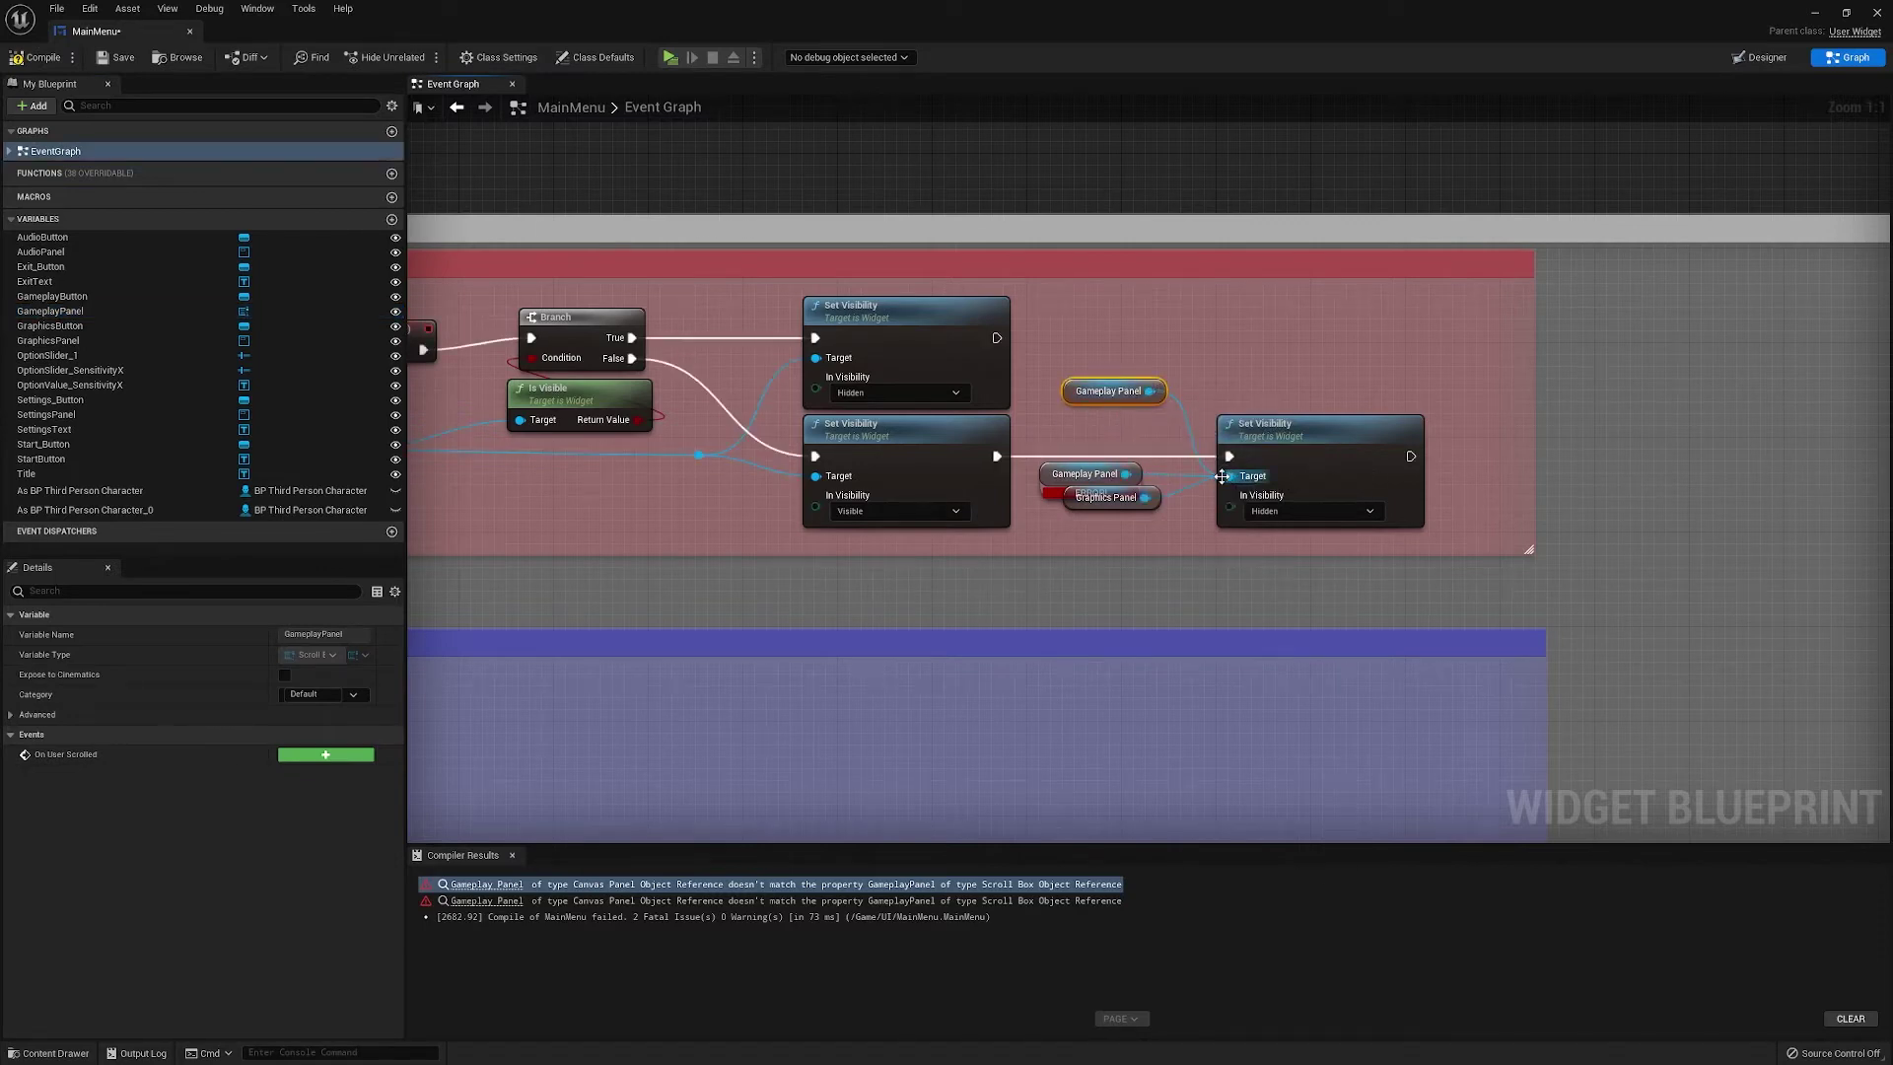
{"action": "left_click", "coordinate": [1124, 474]}
{"action": "key", "text": "Delete"}
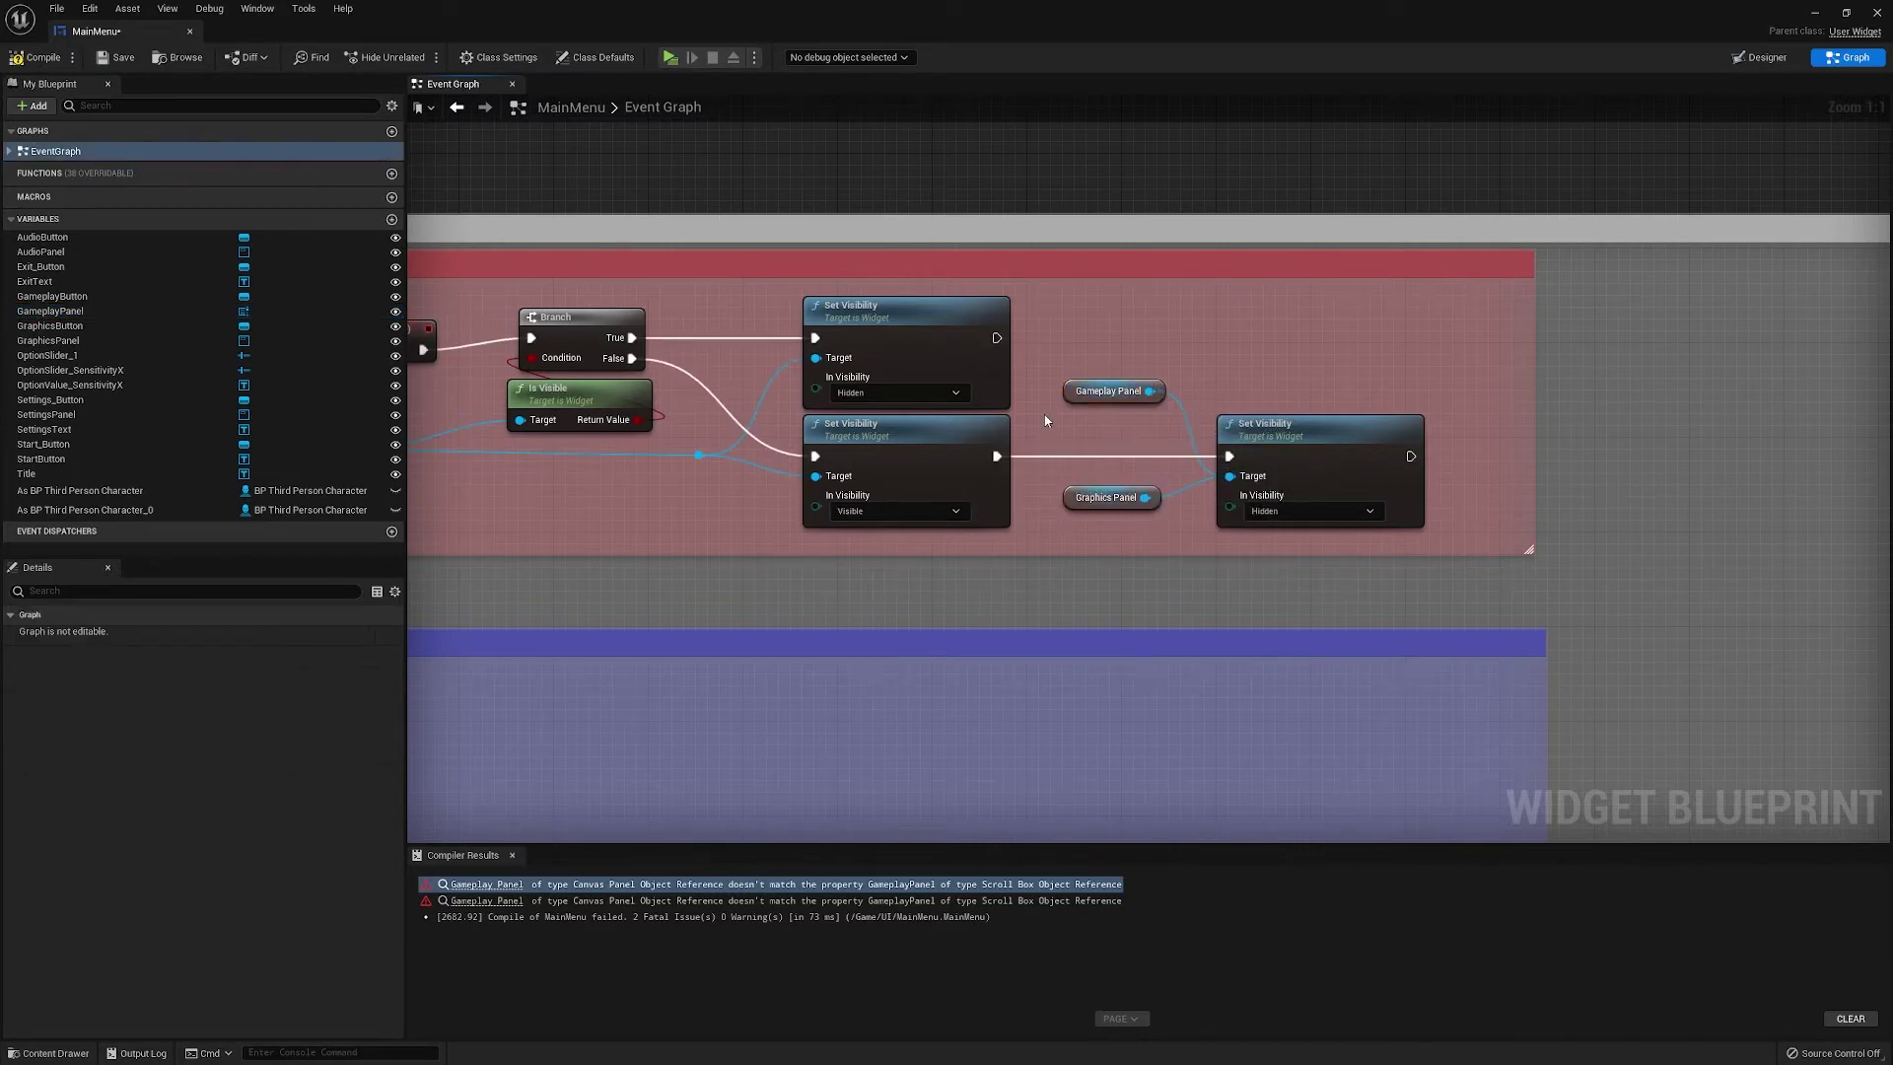
Recompile the widget, run the game preview and test the Sensitivity X slider in the settings menu
{"action": "left_click", "coordinate": [37, 57]}
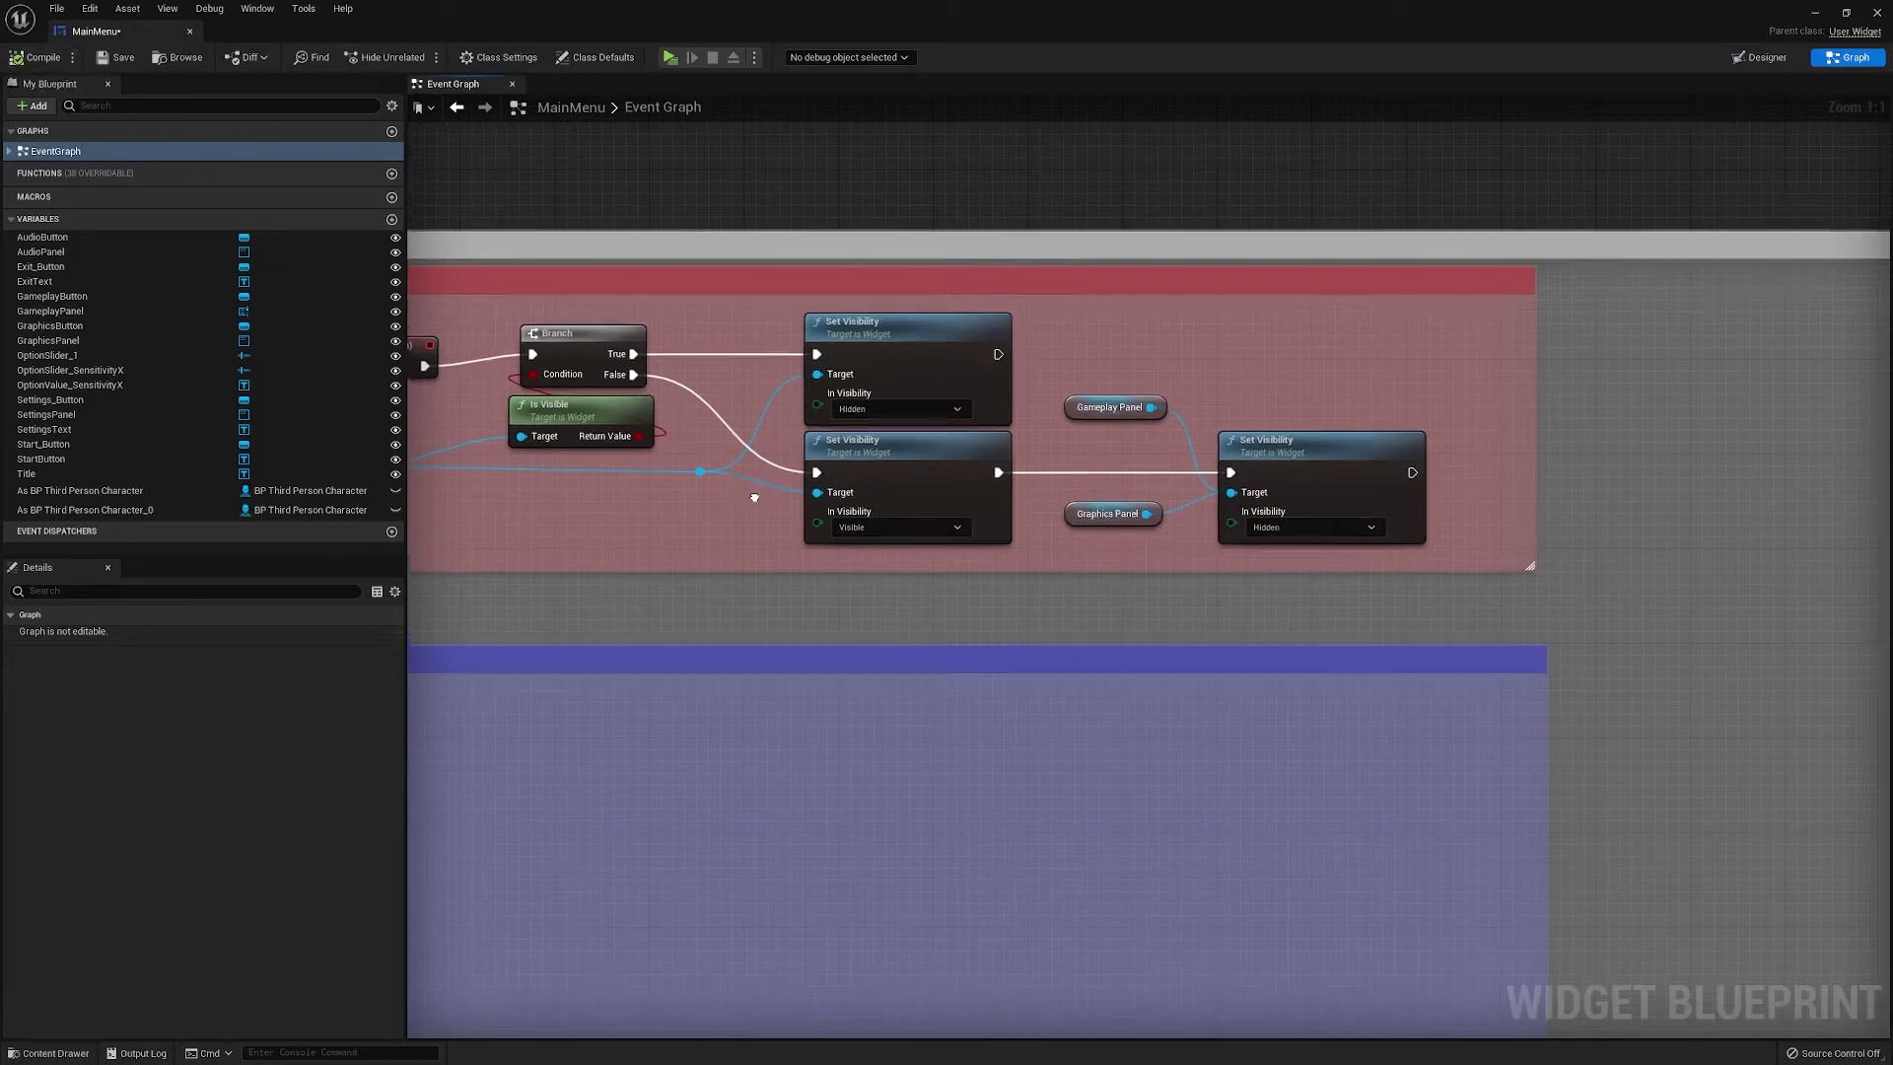
{"action": "scroll", "coordinate": [917, 513], "scroll_direction": "down", "scroll_amount": 5}
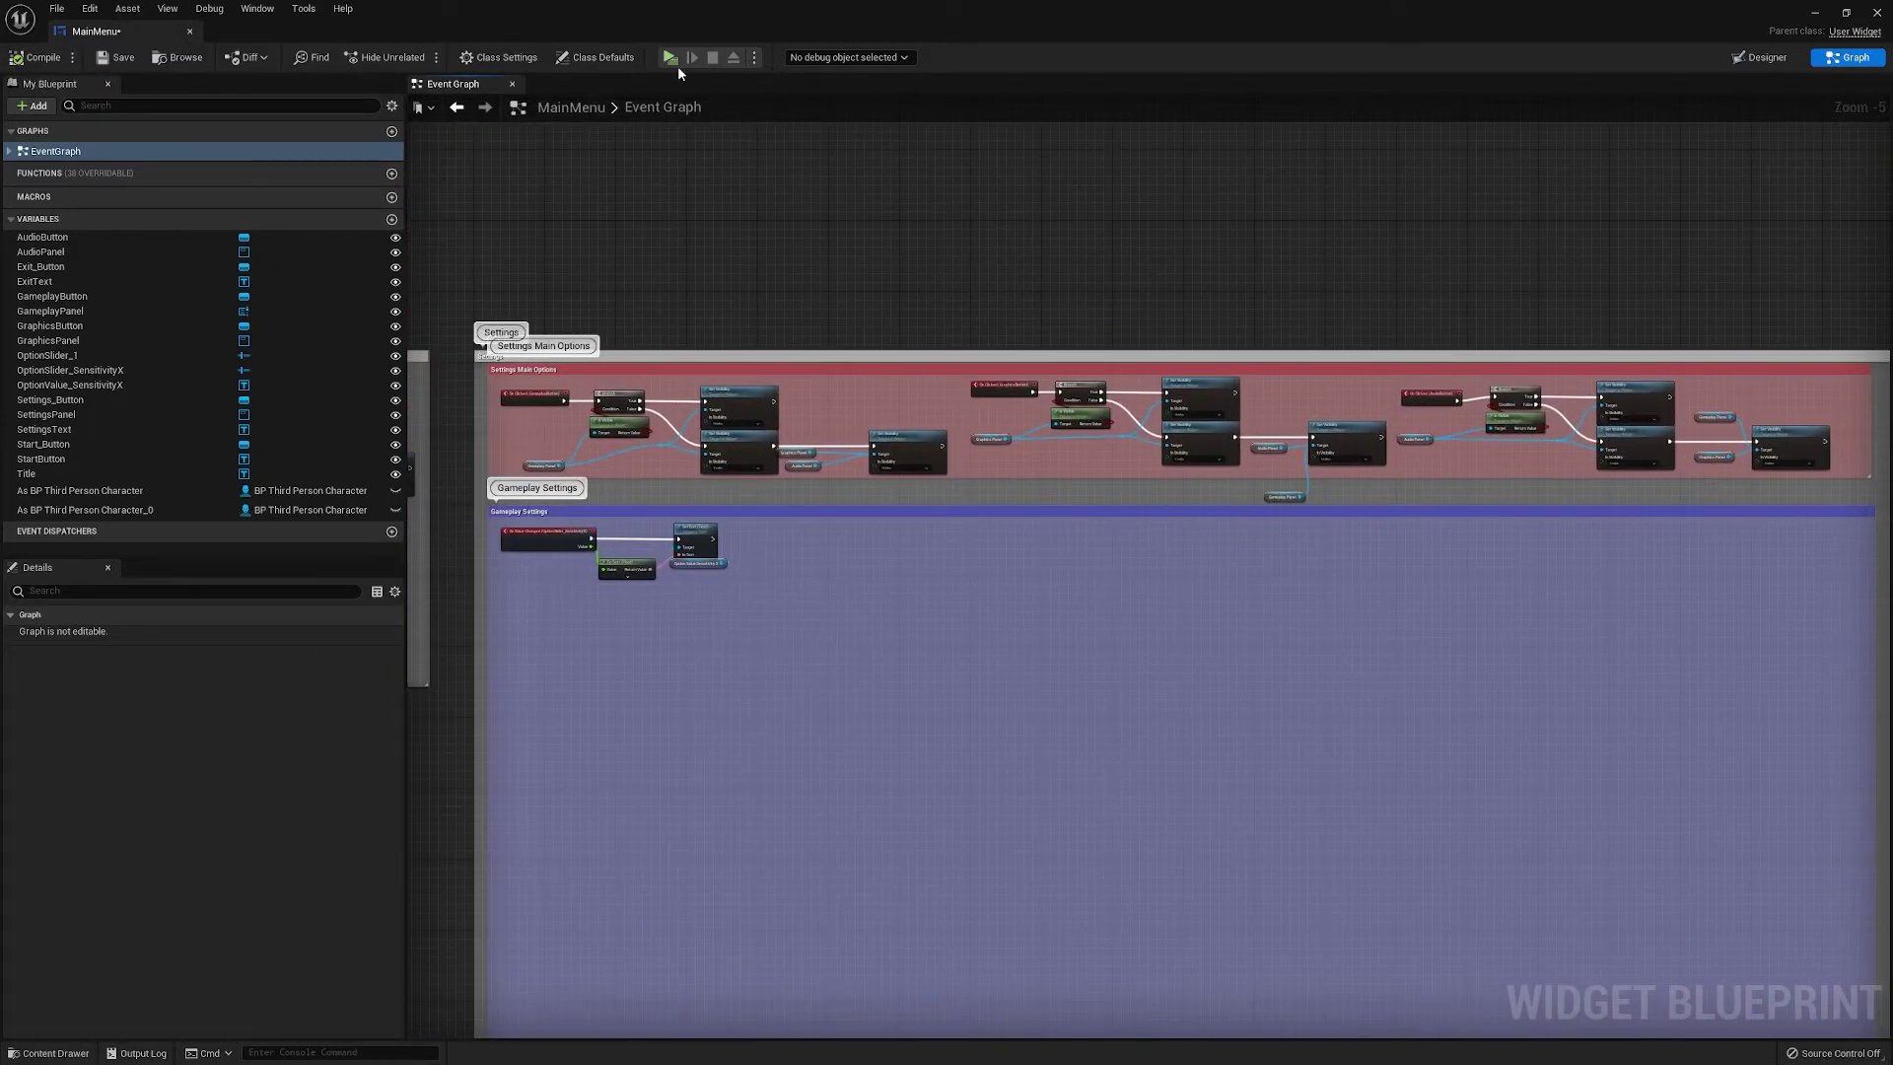
{"action": "left_click", "coordinate": [670, 59]}
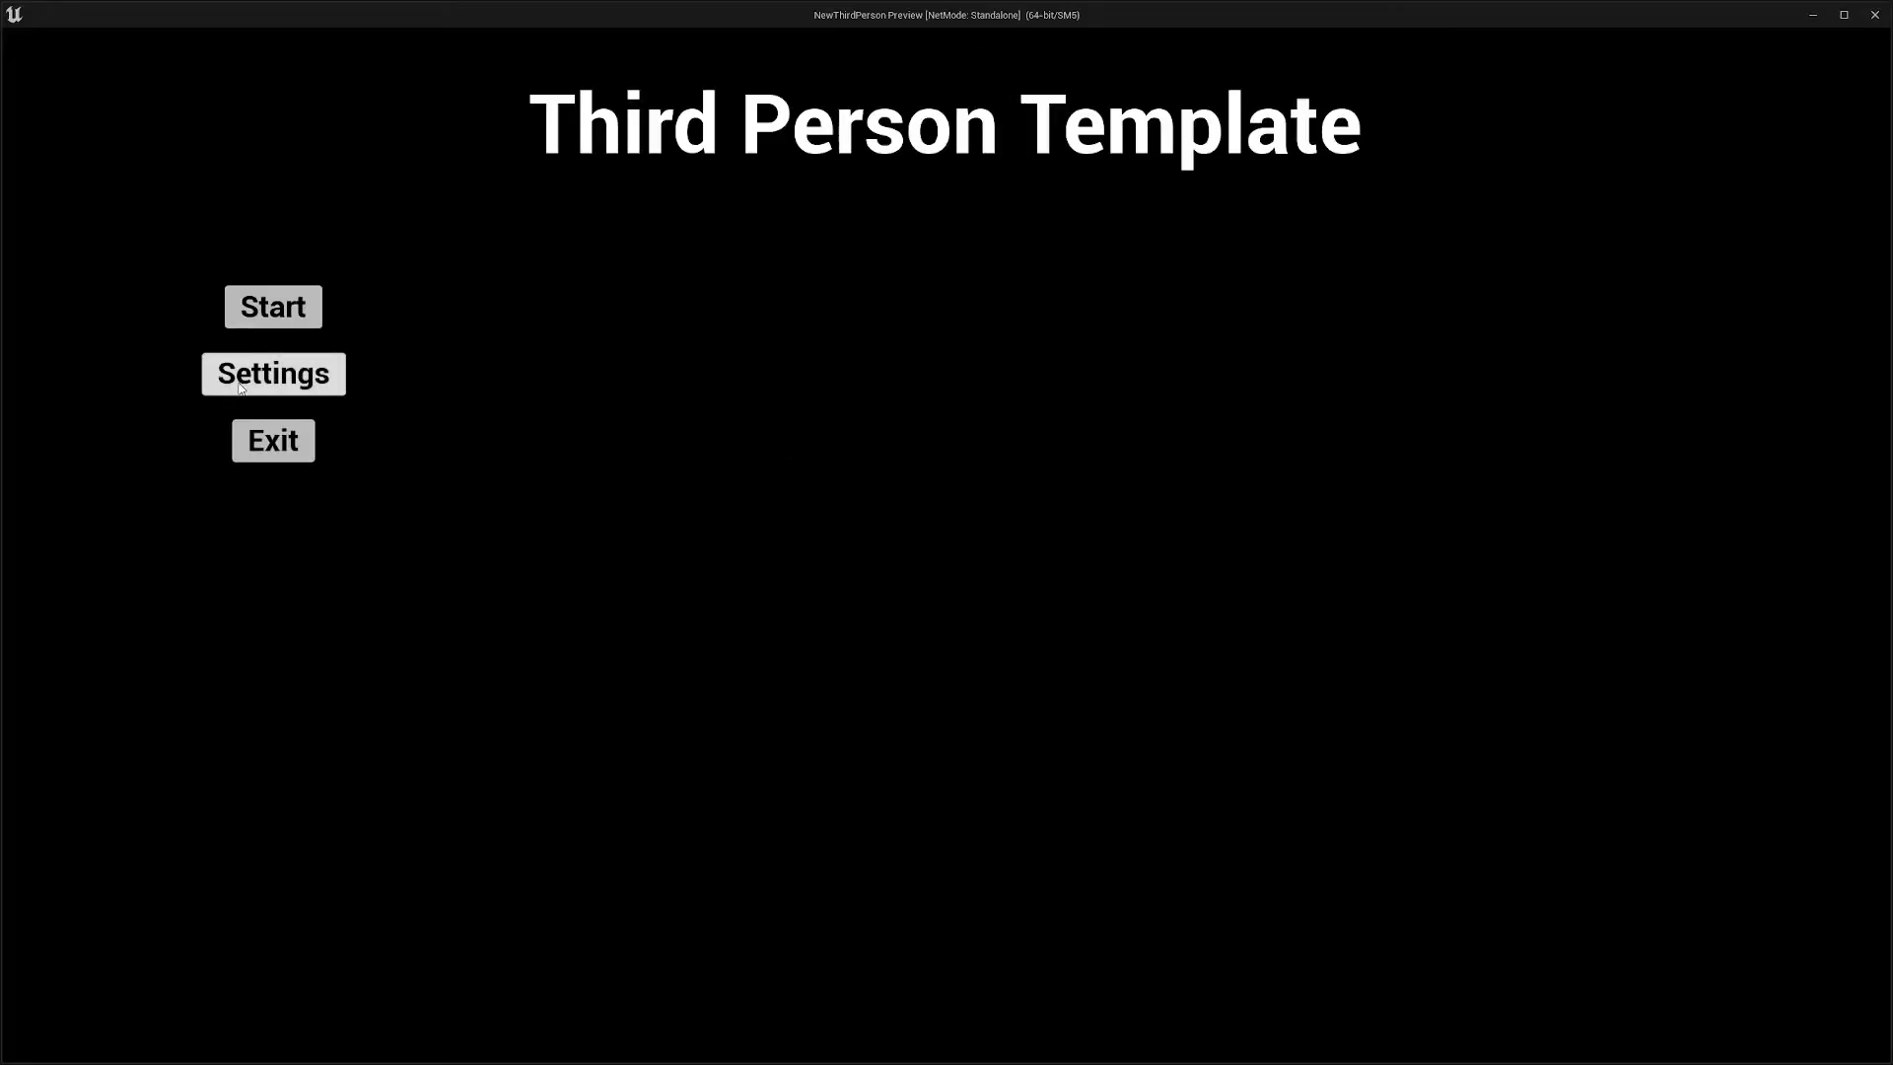
{"action": "left_click", "coordinate": [241, 387]}
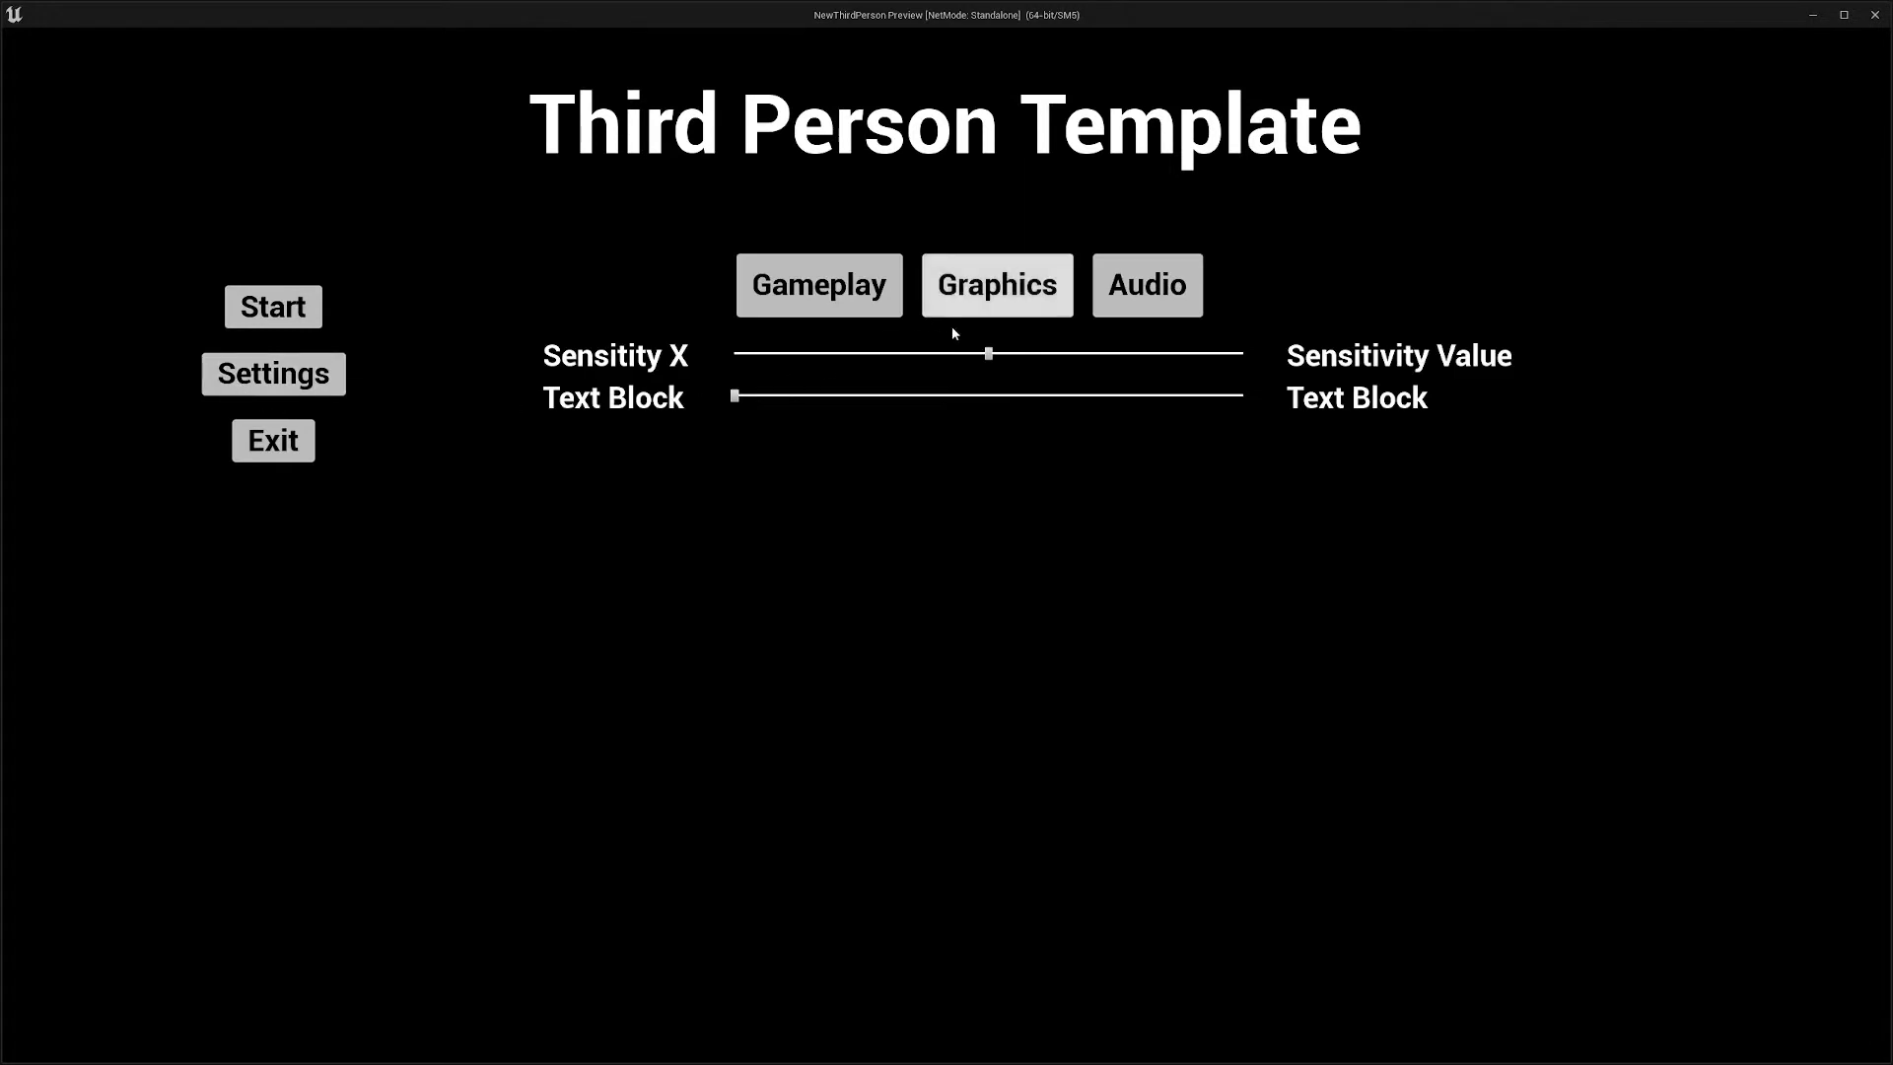
{"action": "left_click_drag", "start_coordinate": [989, 354], "coordinate": [930, 380]}
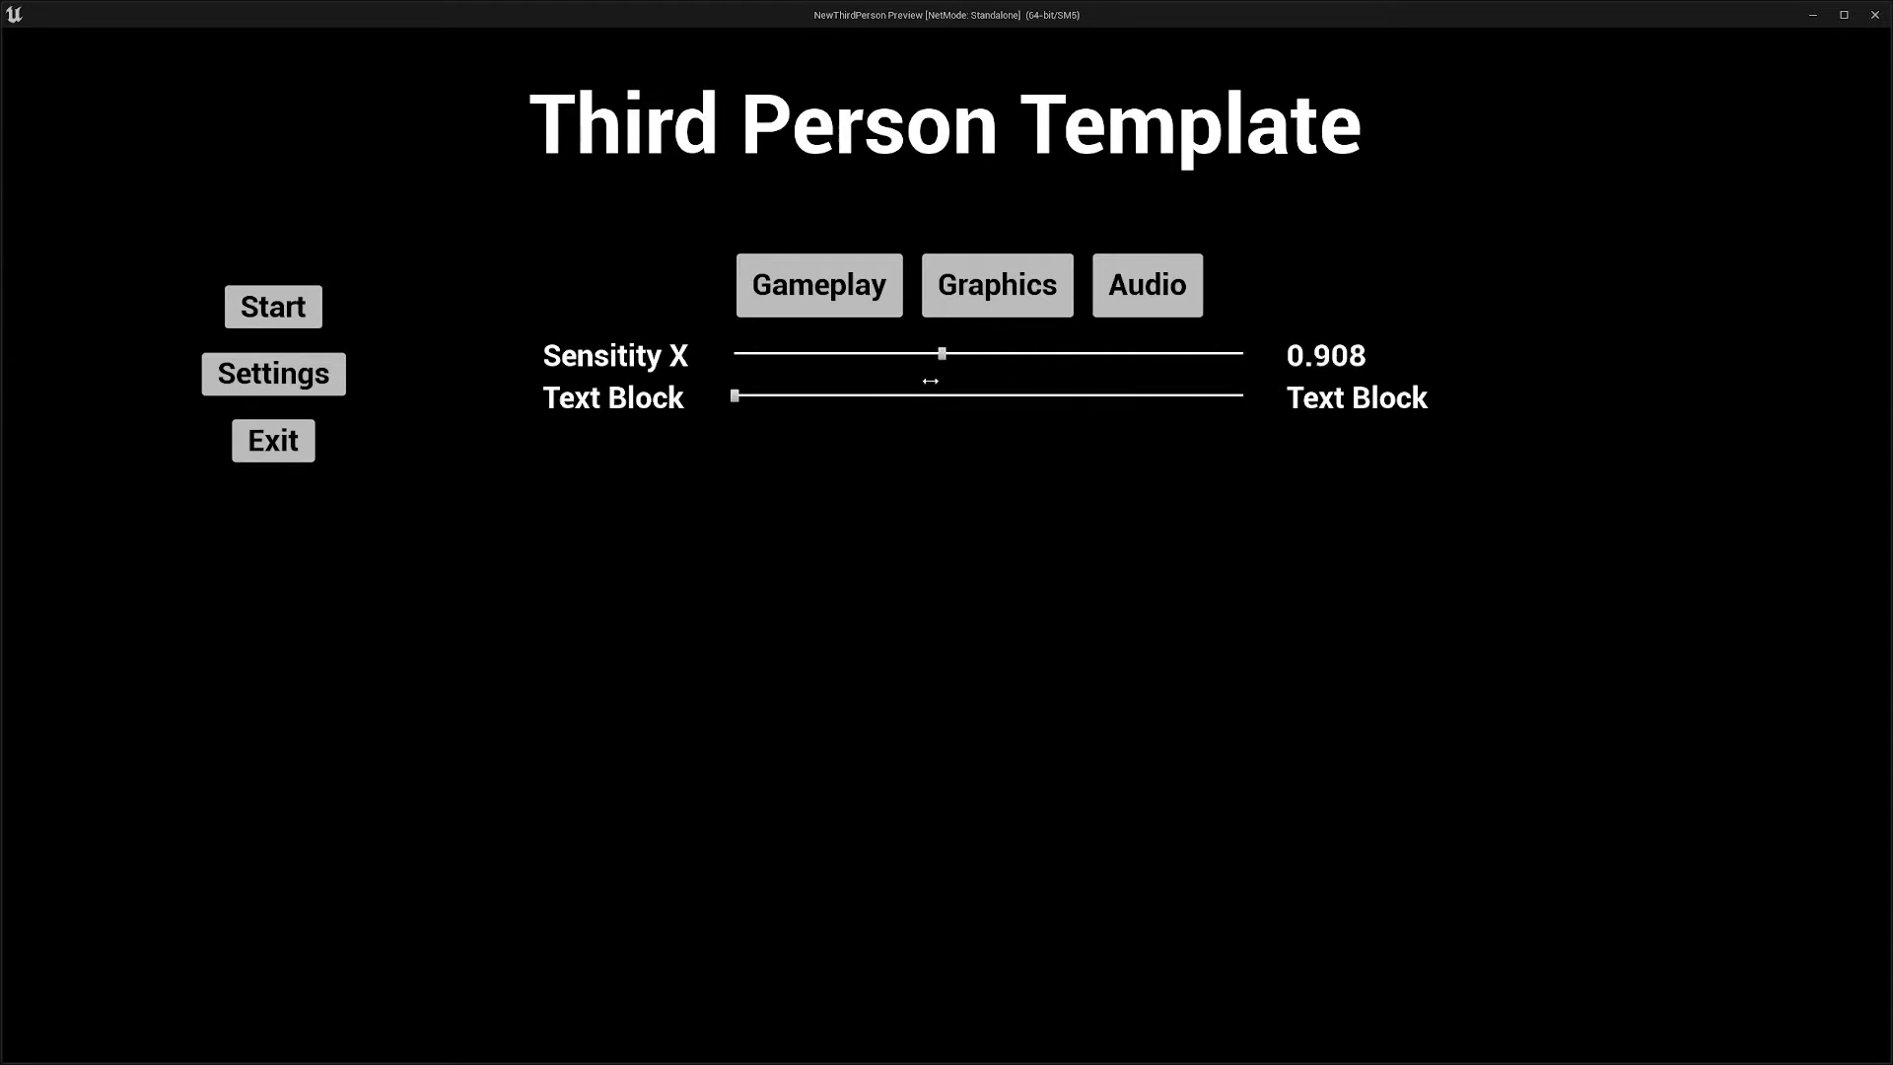
{"action": "mouse_move", "coordinate": [741, 392]}
{"action": "left_mouse_down"}
{"action": "mouse_move", "coordinate": [937, 357]}
{"action": "mouse_move", "coordinate": [1294, 351]}
{"action": "mouse_move", "coordinate": [769, 382]}
{"action": "left_mouse_up"}
{"action": "left_click", "coordinate": [1873, 16]}
Set the To Text (Float) node's Minimum Fractional Digits to 0 and Maximum Fractional Digits to 1
{"action": "scroll", "coordinate": [753, 505], "scroll_direction": "up", "scroll_amount": 5}
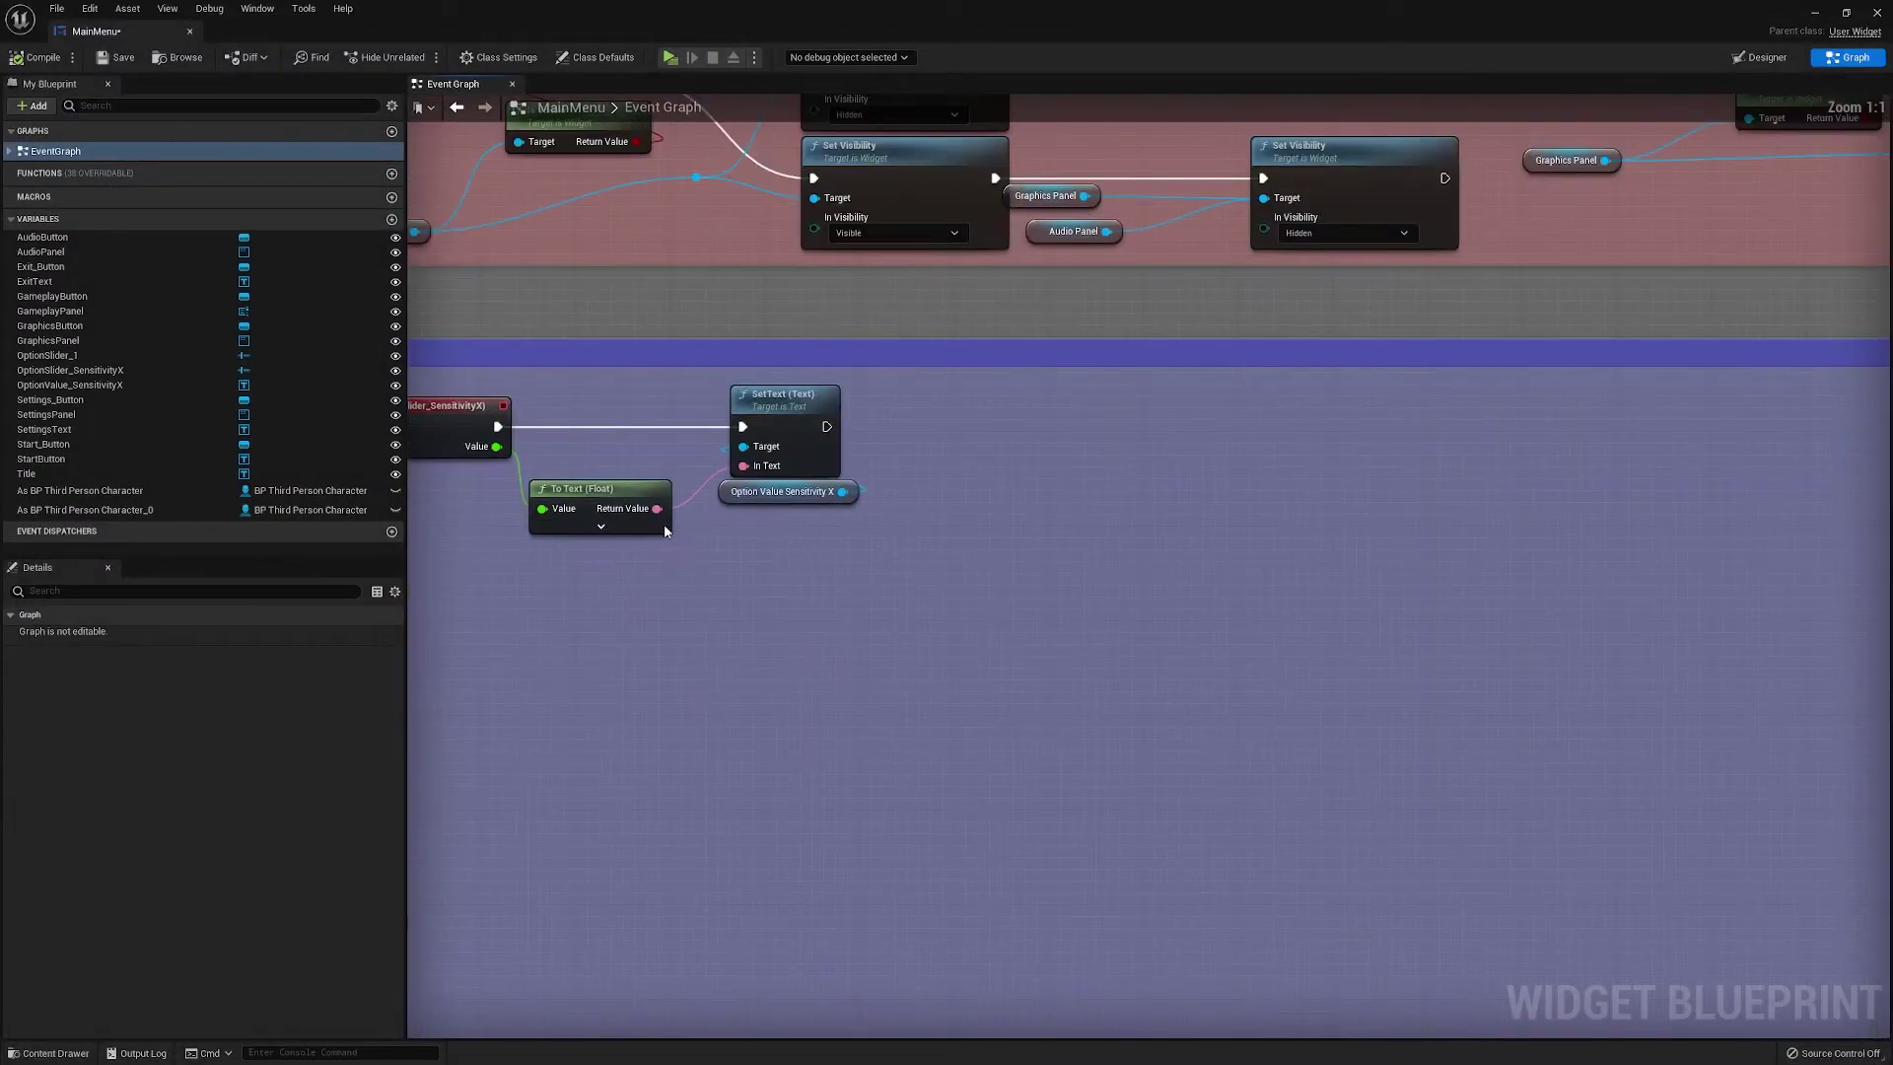
{"action": "left_click", "coordinate": [669, 533]}
{"action": "right_click_drag", "start_coordinate": [610, 570], "coordinate": [725, 569]}
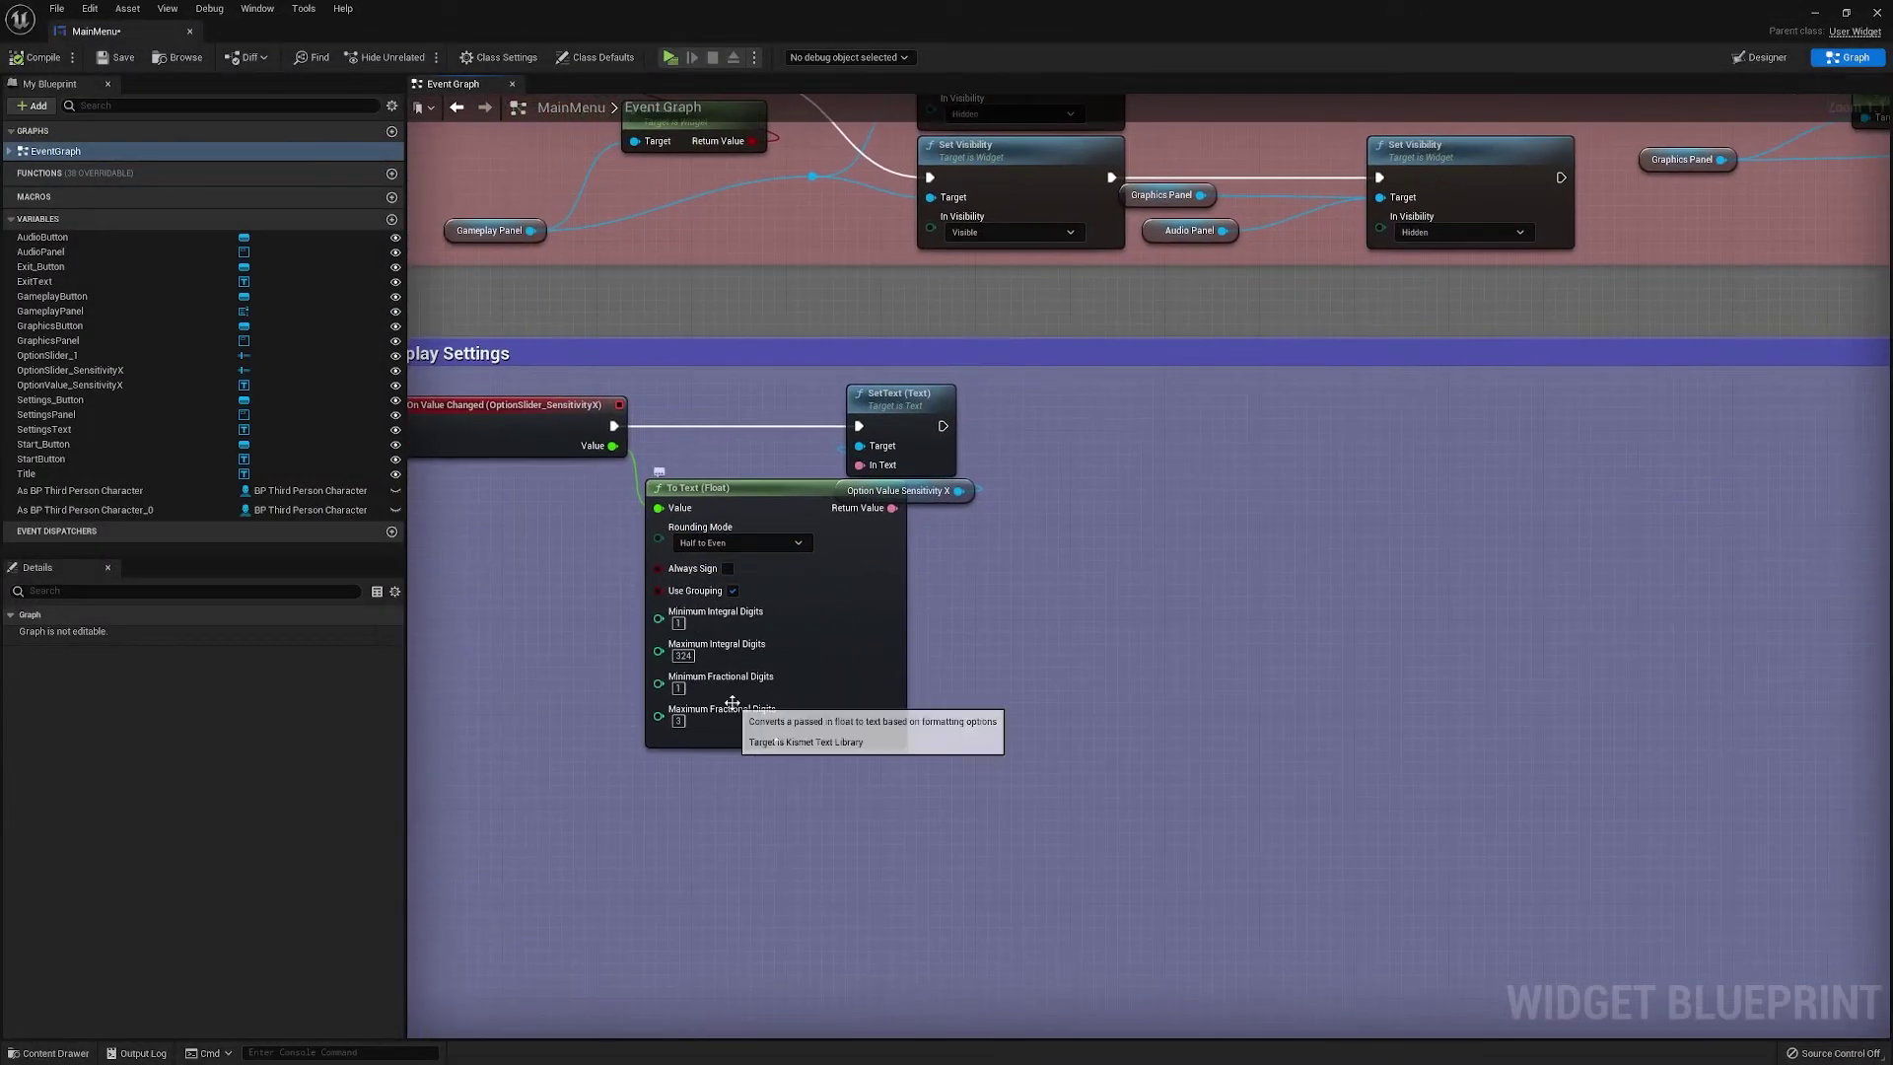
{"action": "left_click", "coordinate": [679, 721]}
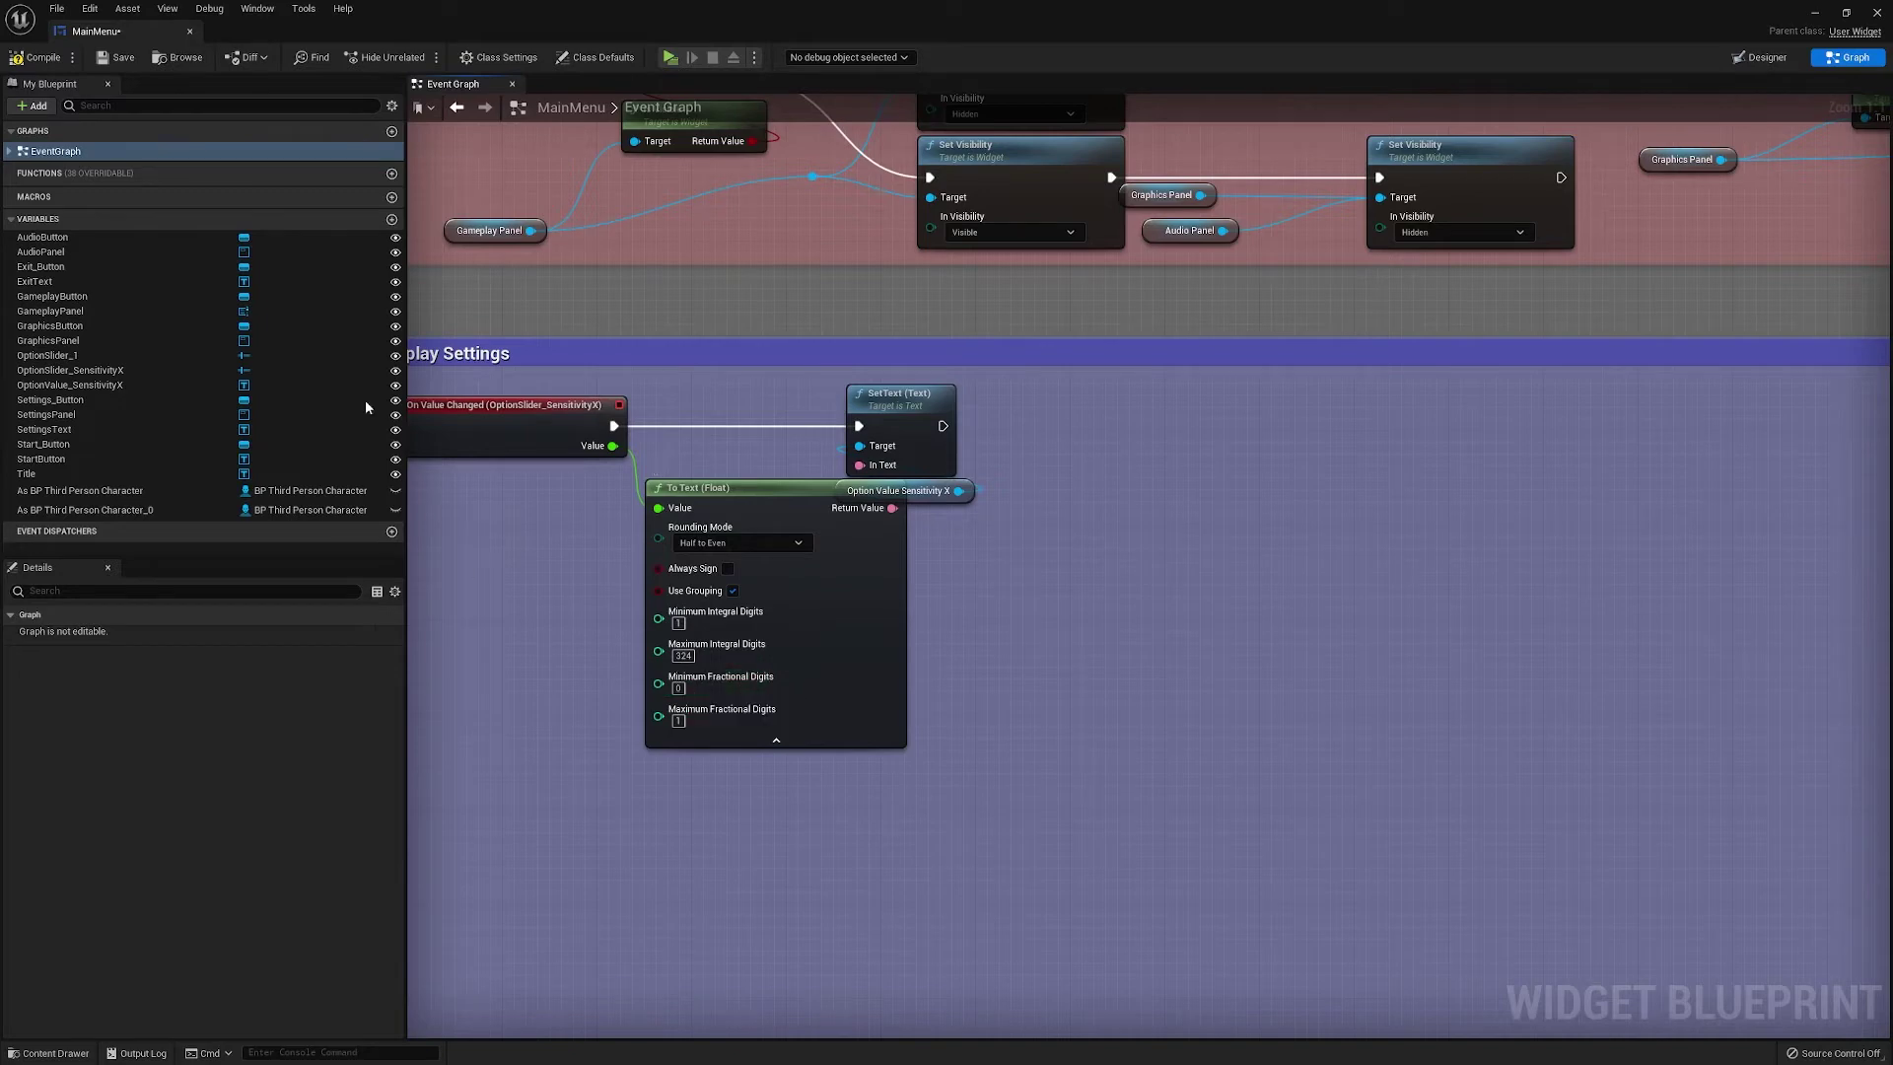
Run the preview again and check the Sensitivity X value text while moving the slider across its range
{"action": "left_click", "coordinate": [670, 57]}
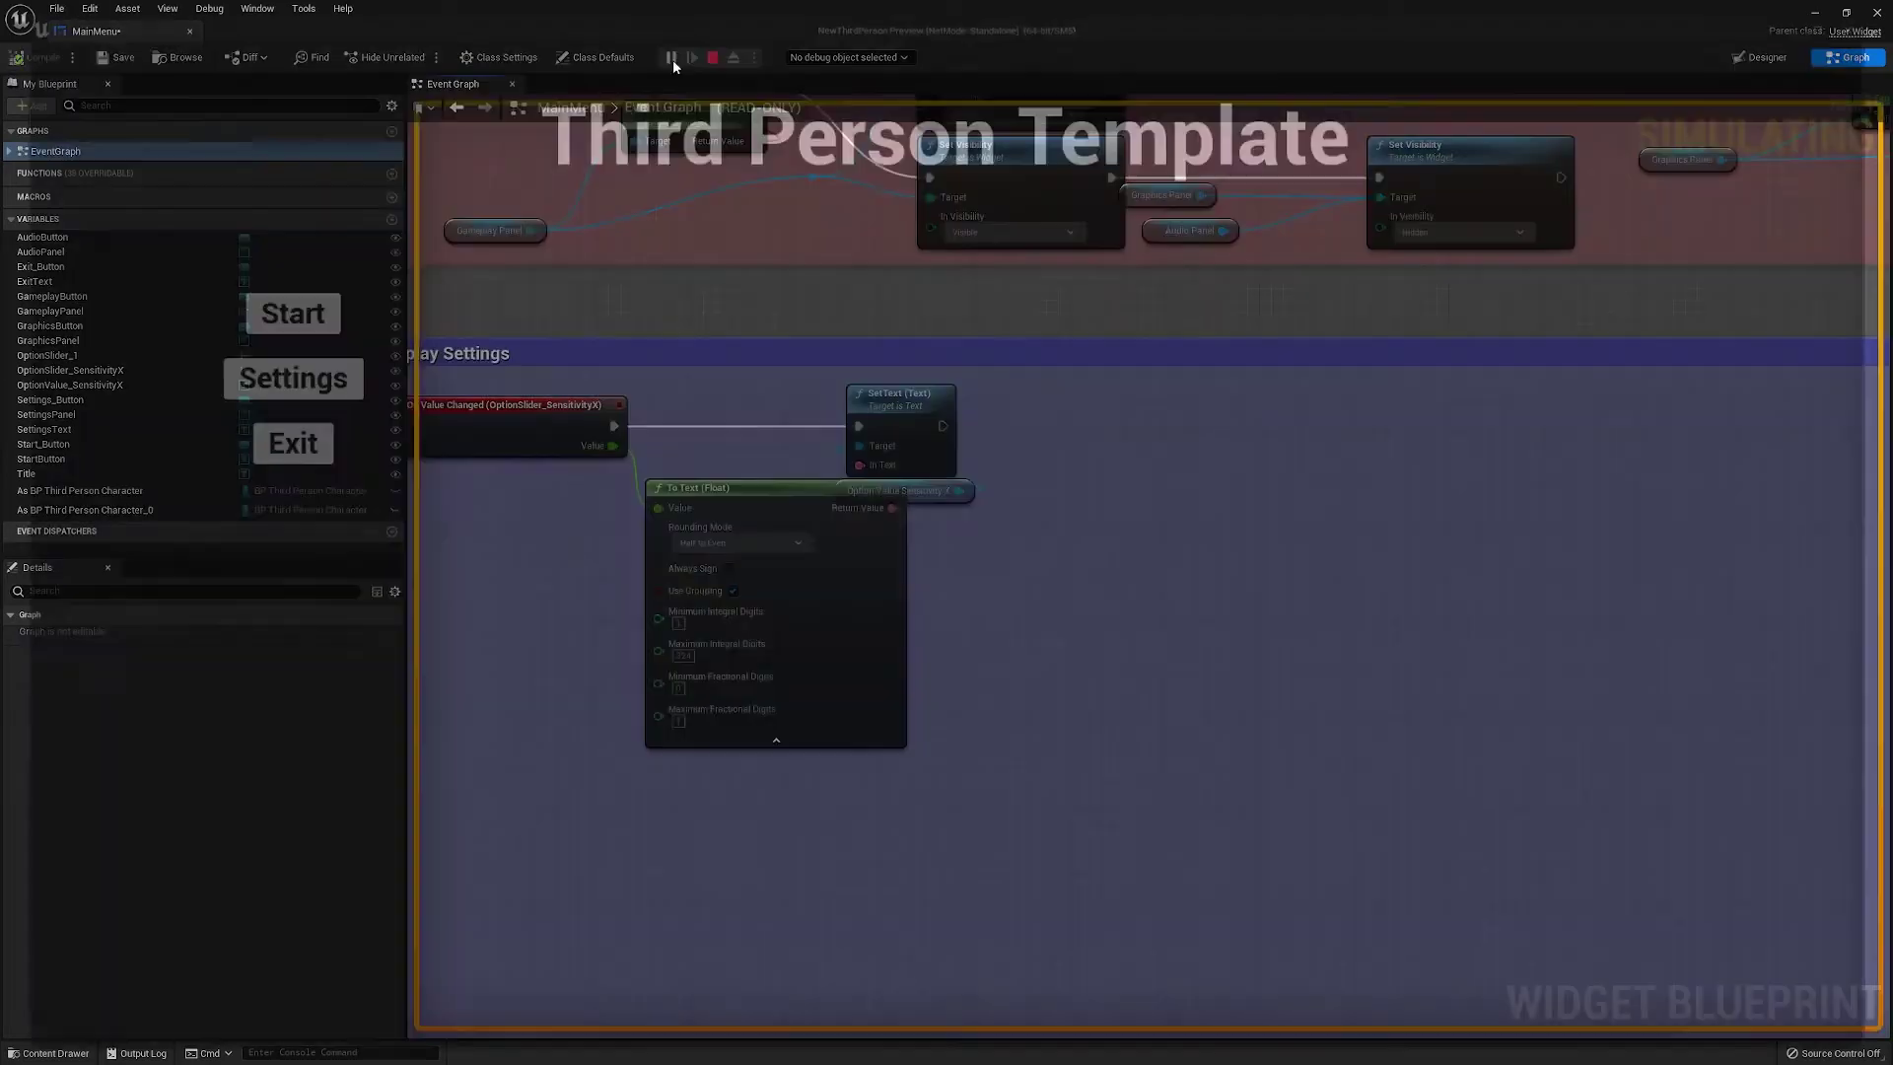
{"action": "left_click", "coordinate": [273, 373]}
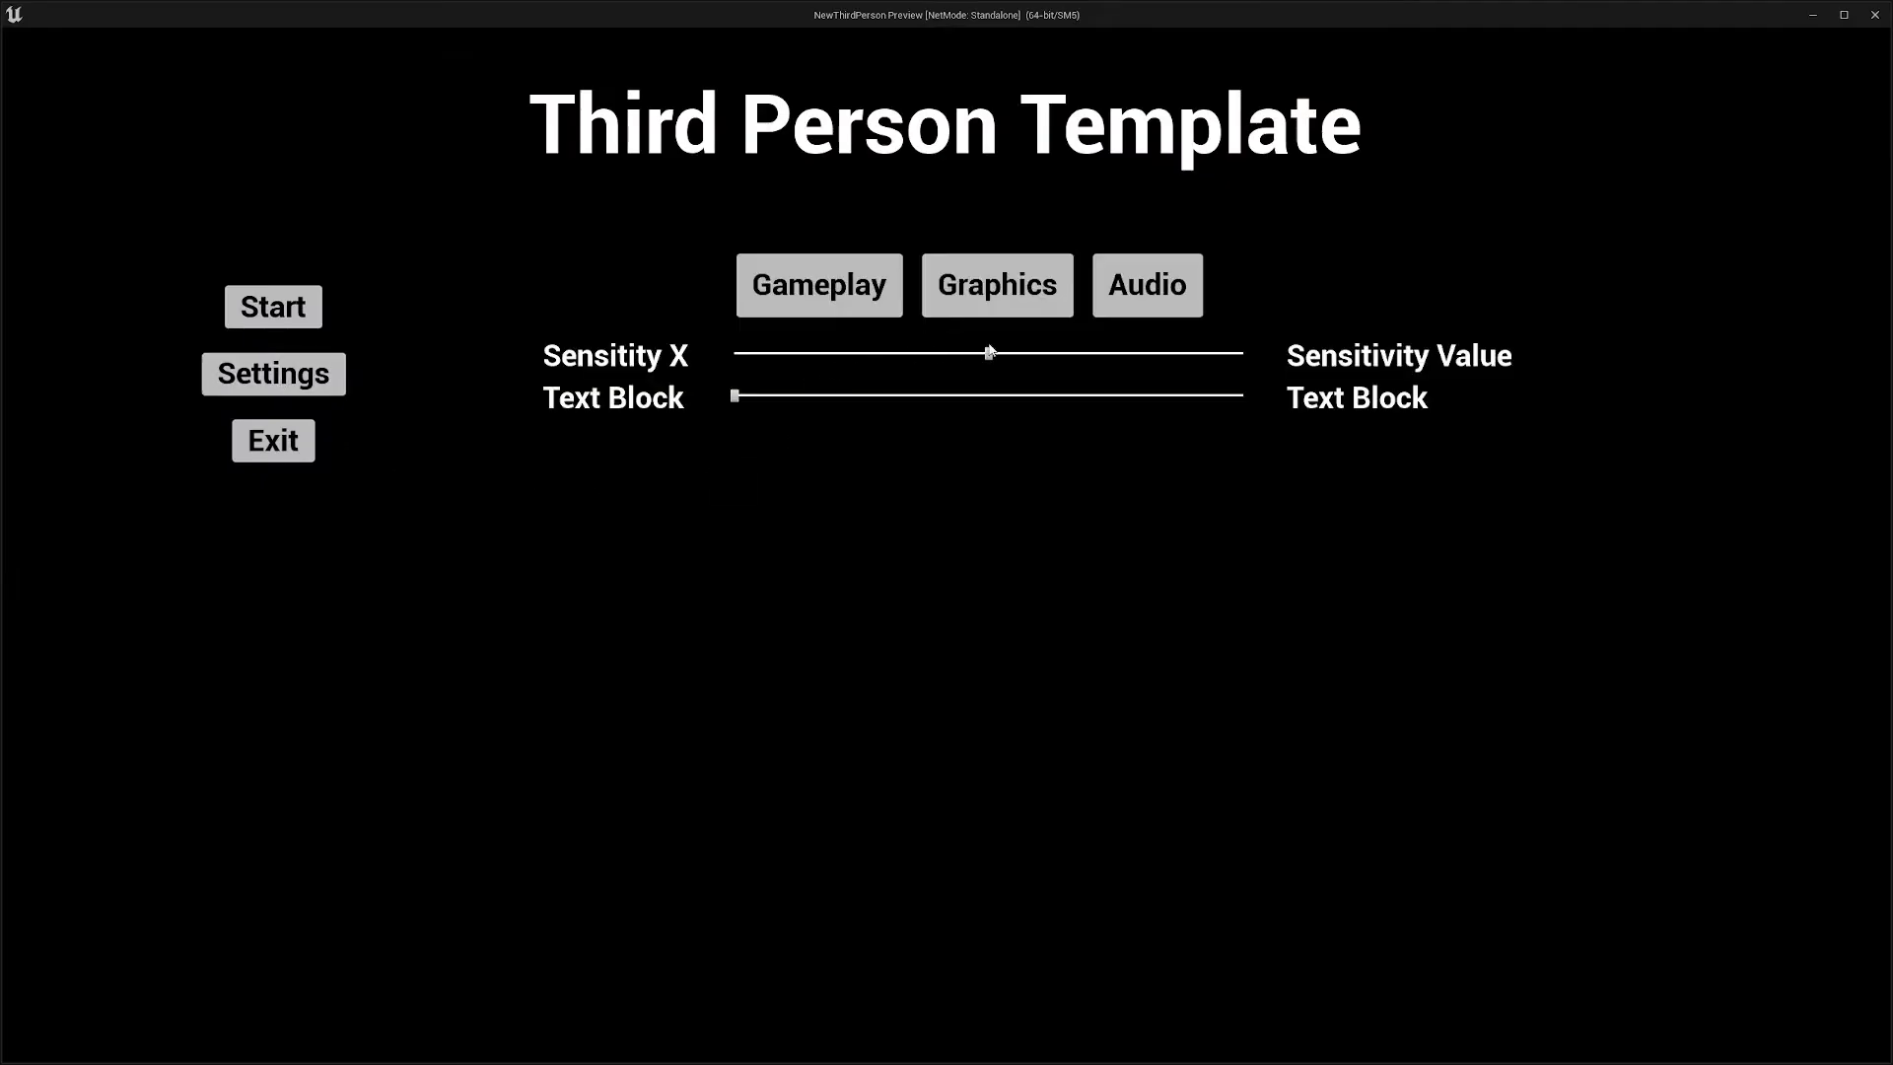
{"action": "left_click_drag", "start_coordinate": [989, 352], "coordinate": [792, 363]}
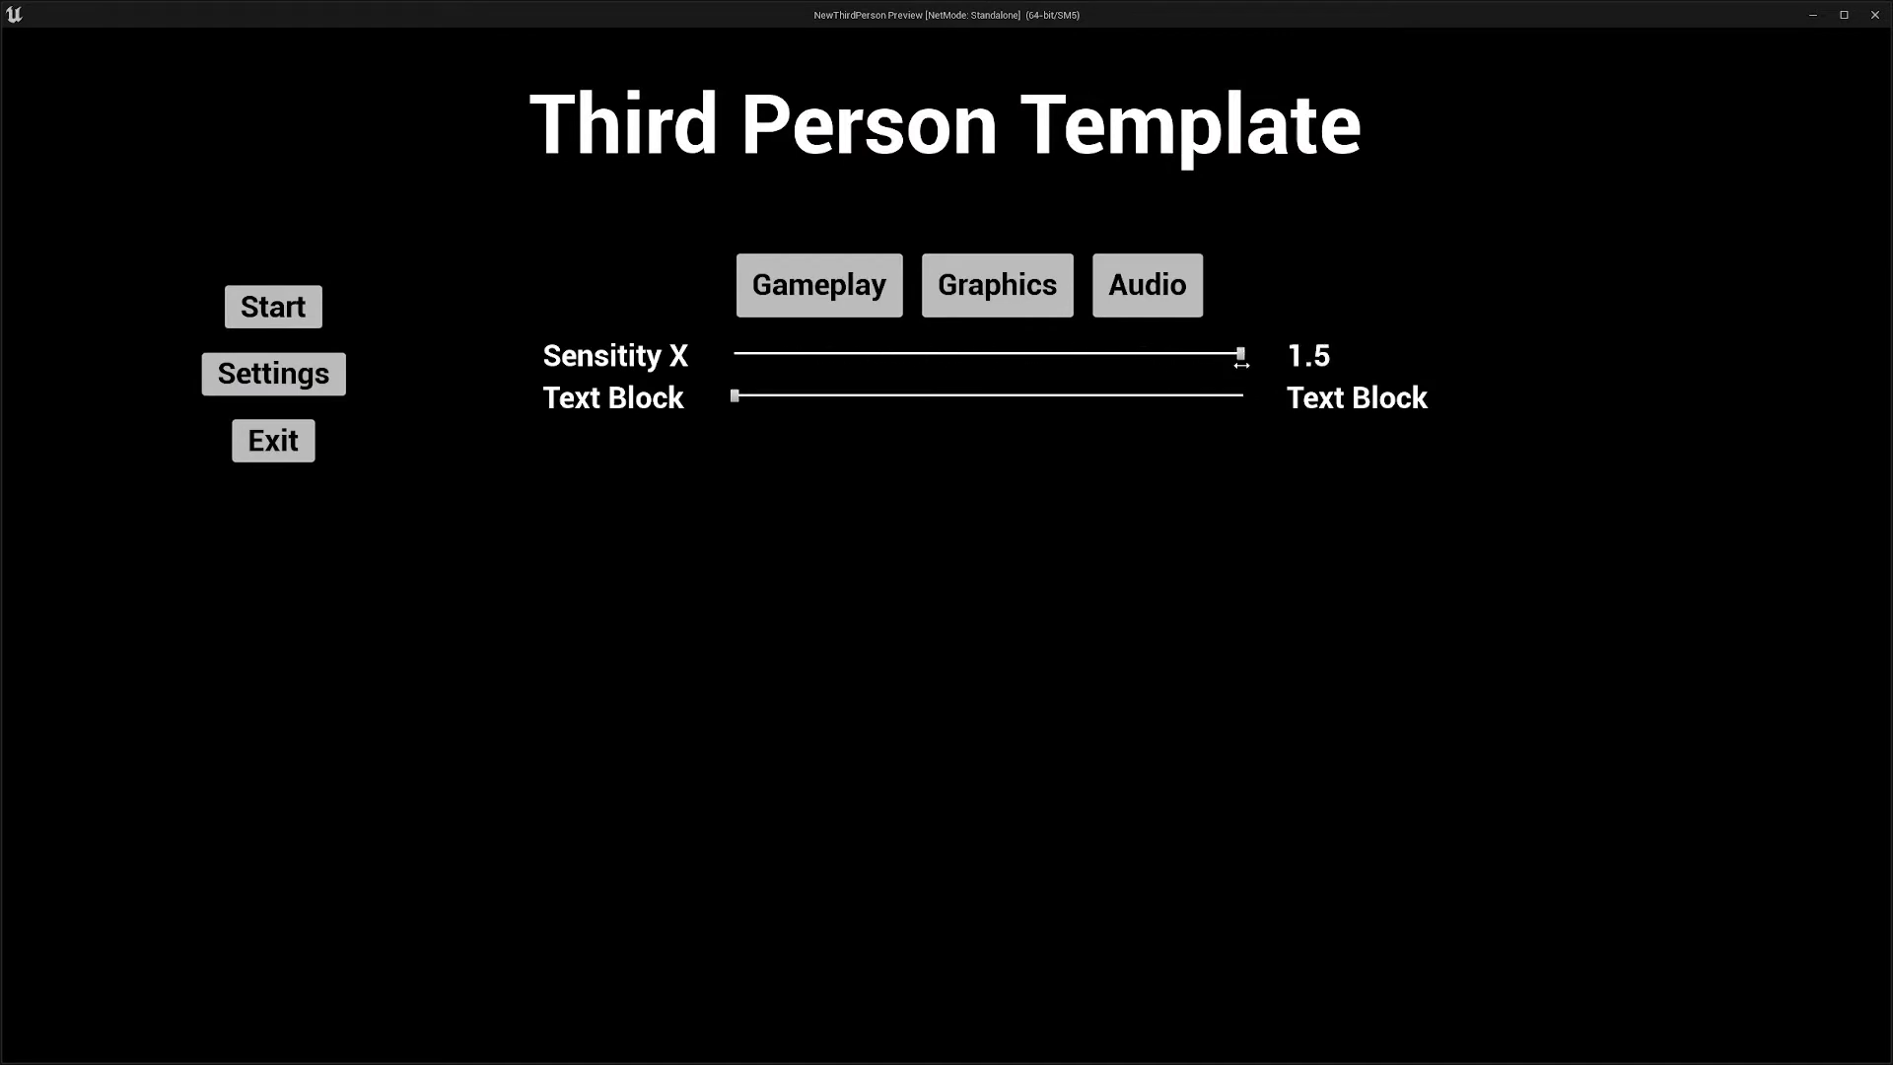
{"action": "left_click_drag", "start_coordinate": [813, 393], "coordinate": [1081, 359]}
{"action": "left_click_drag", "start_coordinate": [1227, 378], "coordinate": [818, 396]}
{"action": "left_click", "coordinate": [1876, 16]}
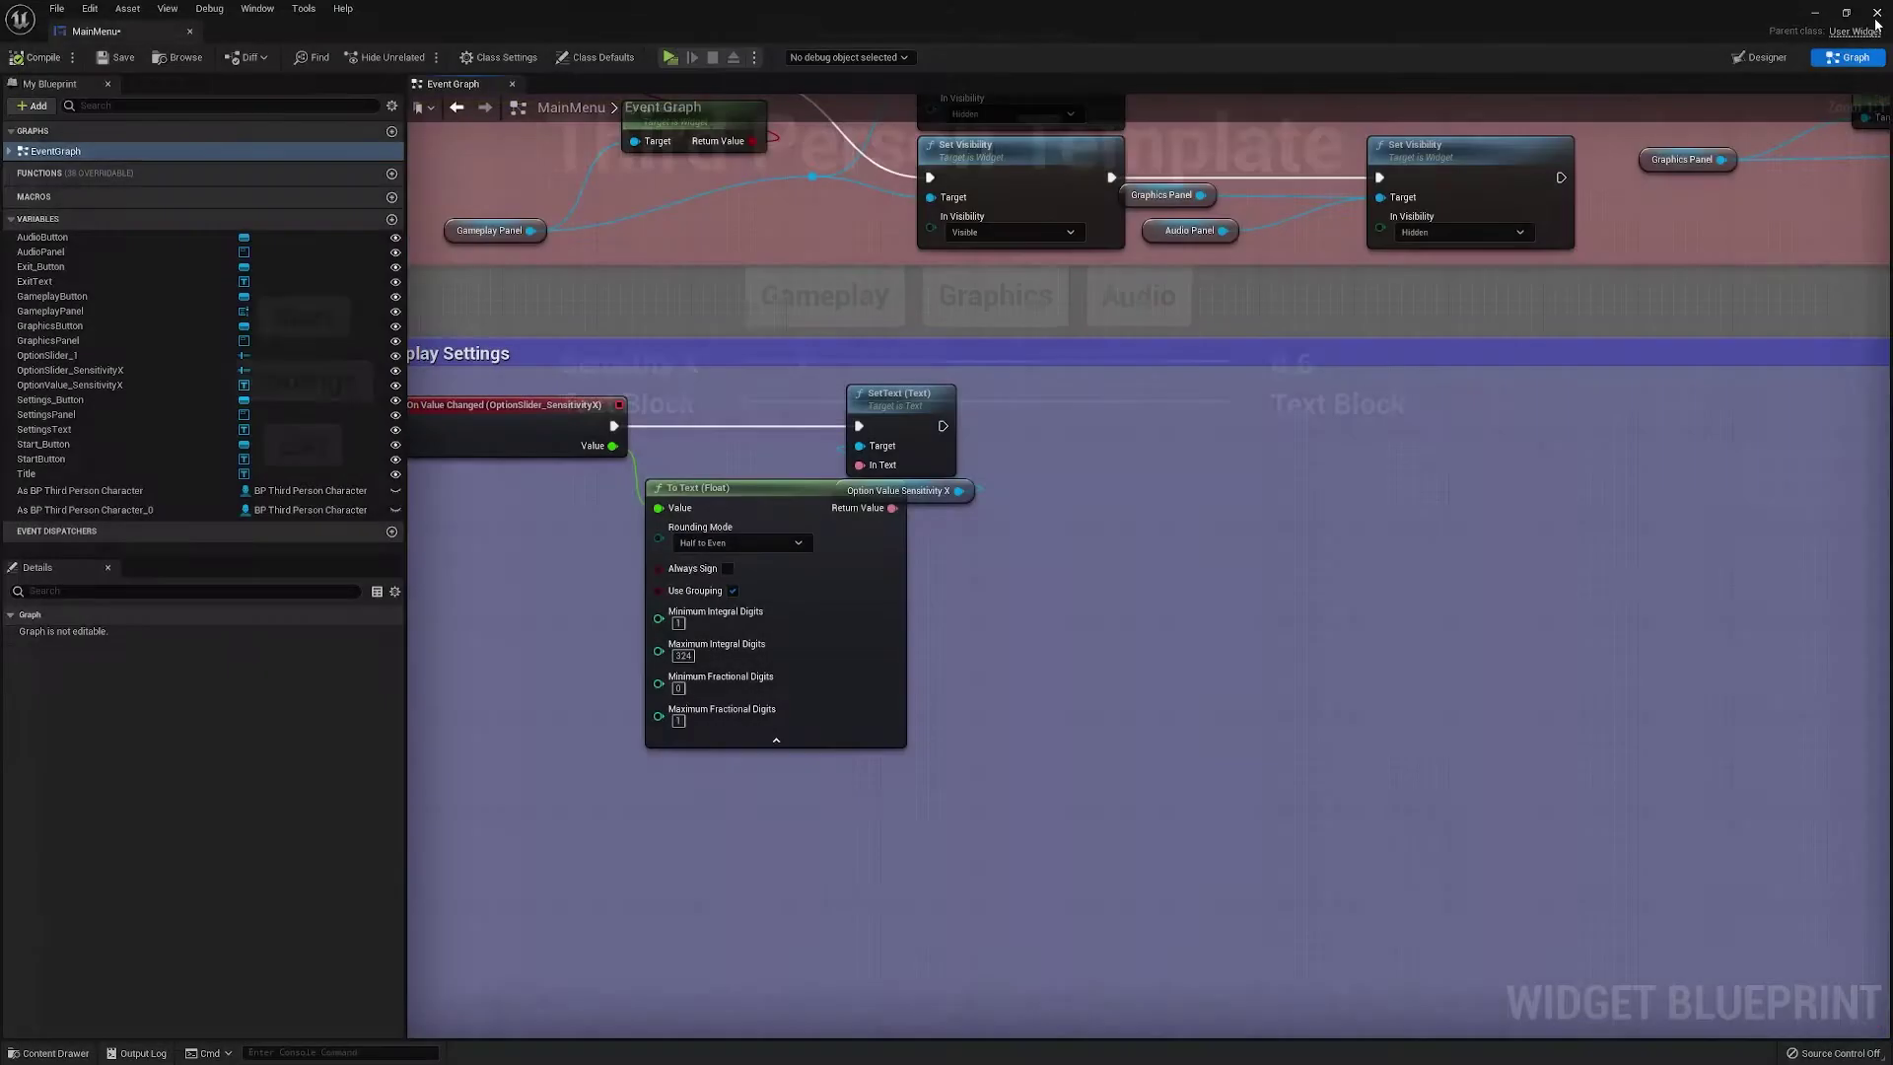
Move the SetText node and its Option Value Sensitivity X getter clear of the expanded To Text (Float) node
{"action": "left_click_drag", "start_coordinate": [828, 507], "coordinate": [1040, 458]}
{"action": "left_click", "coordinate": [947, 602]}
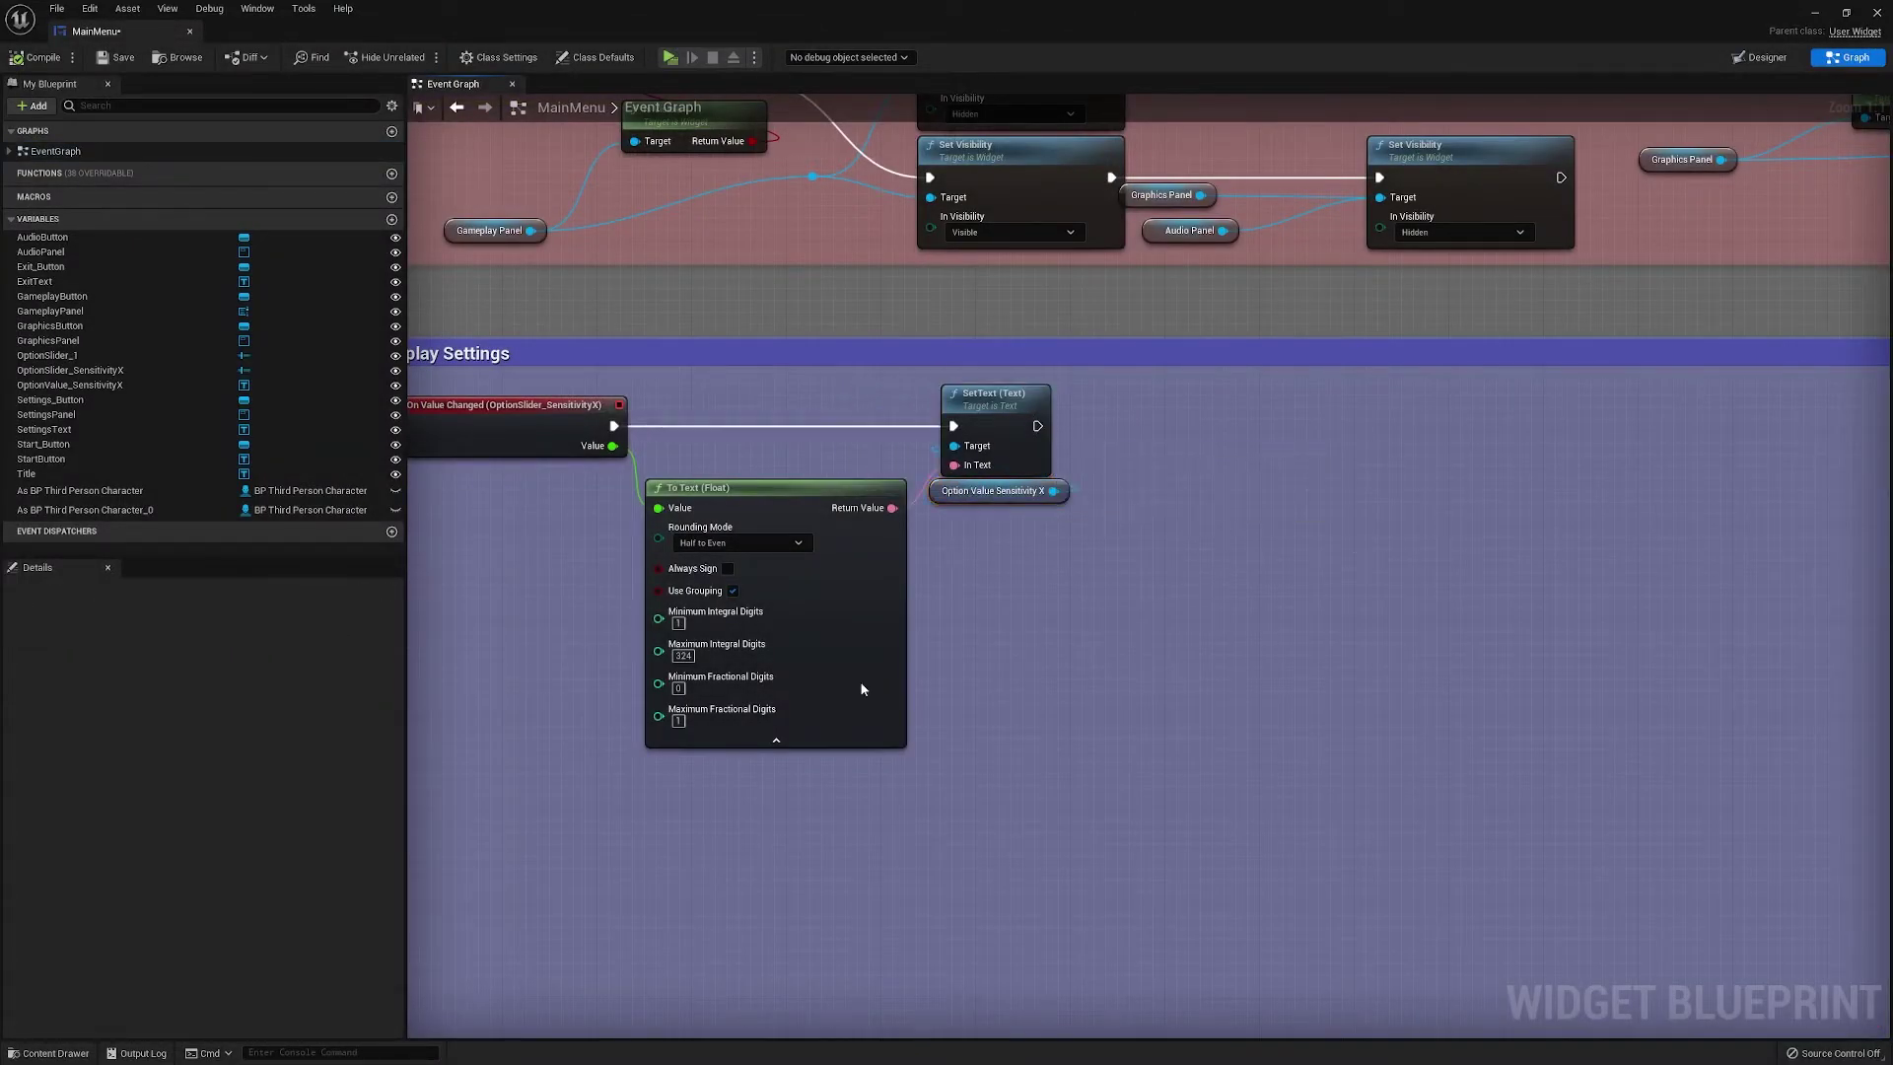
Open the BP_ThirdPersonCharacter blueprint from the ThirdPerson content folder
{"action": "left_click", "coordinate": [27, 1054]}
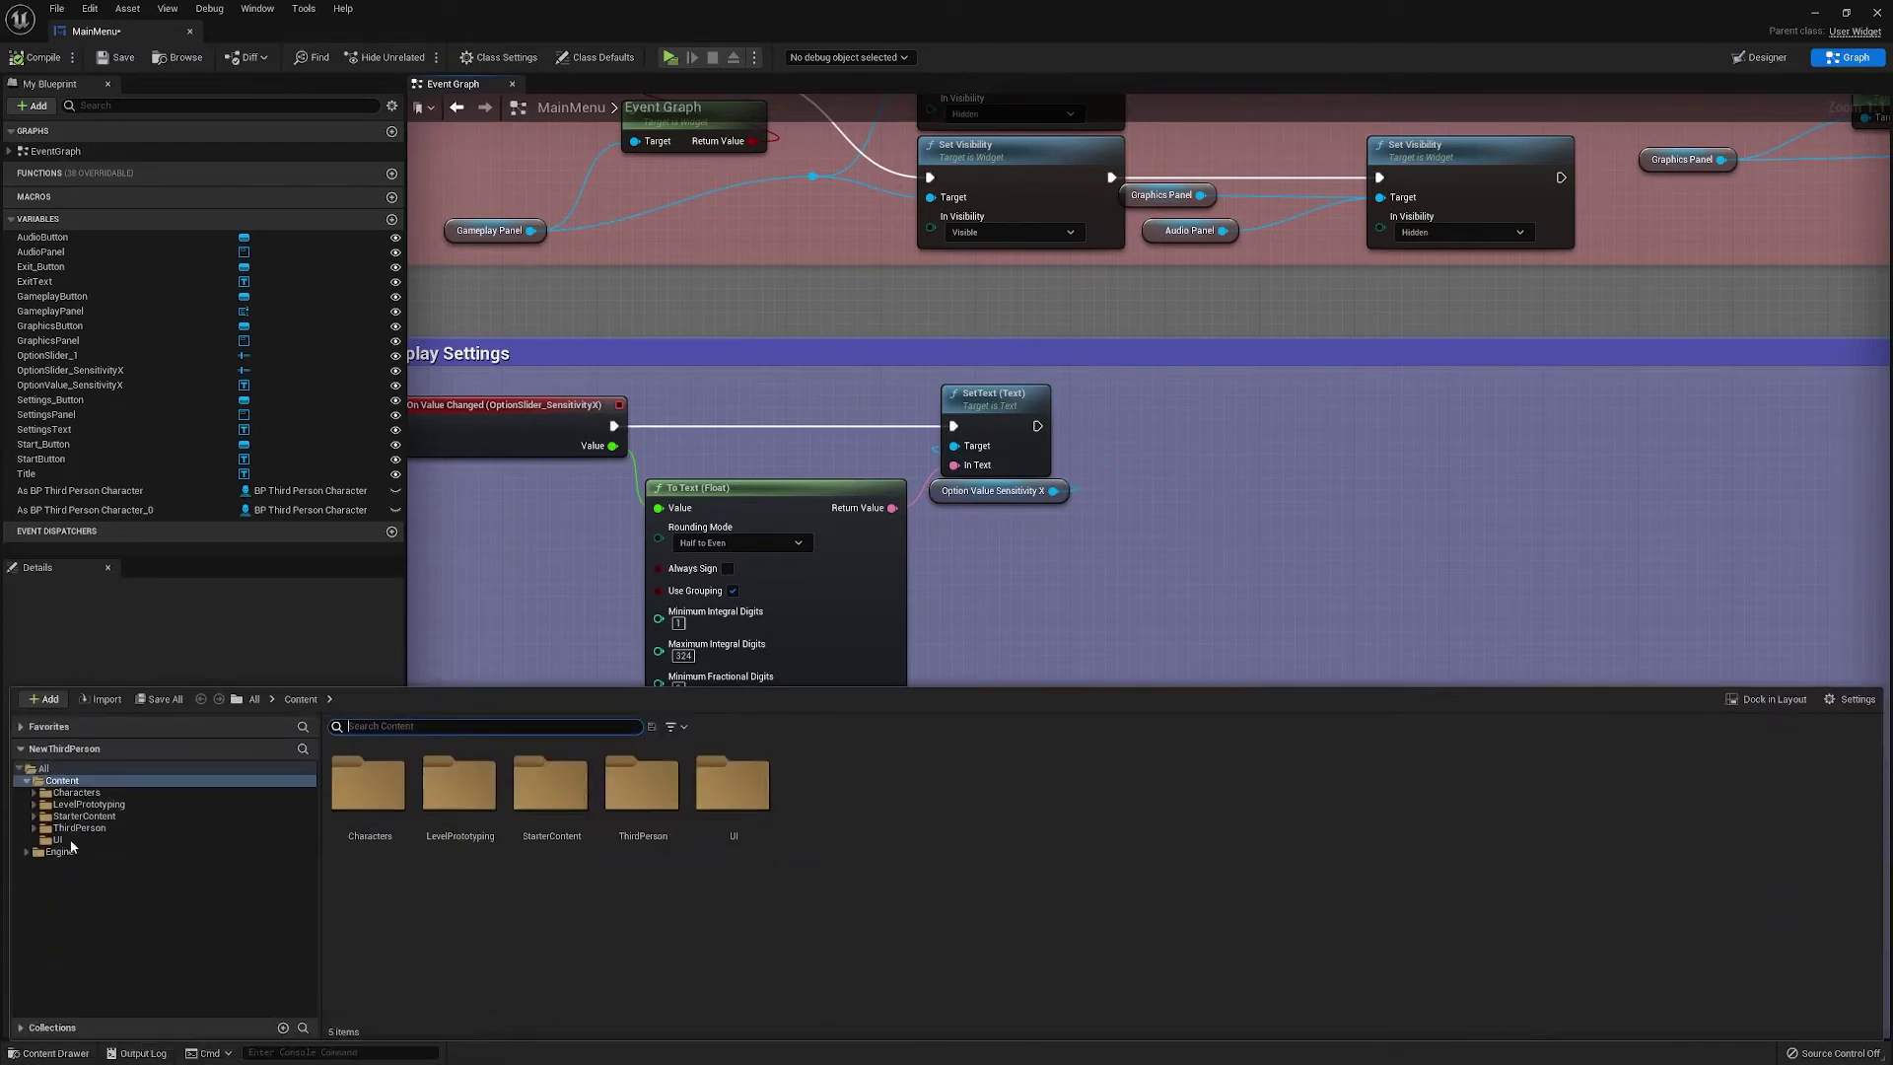
{"action": "left_click", "coordinate": [71, 828]}
{"action": "double_click", "coordinate": [380, 837]}
{"action": "left_click", "coordinate": [384, 795]}
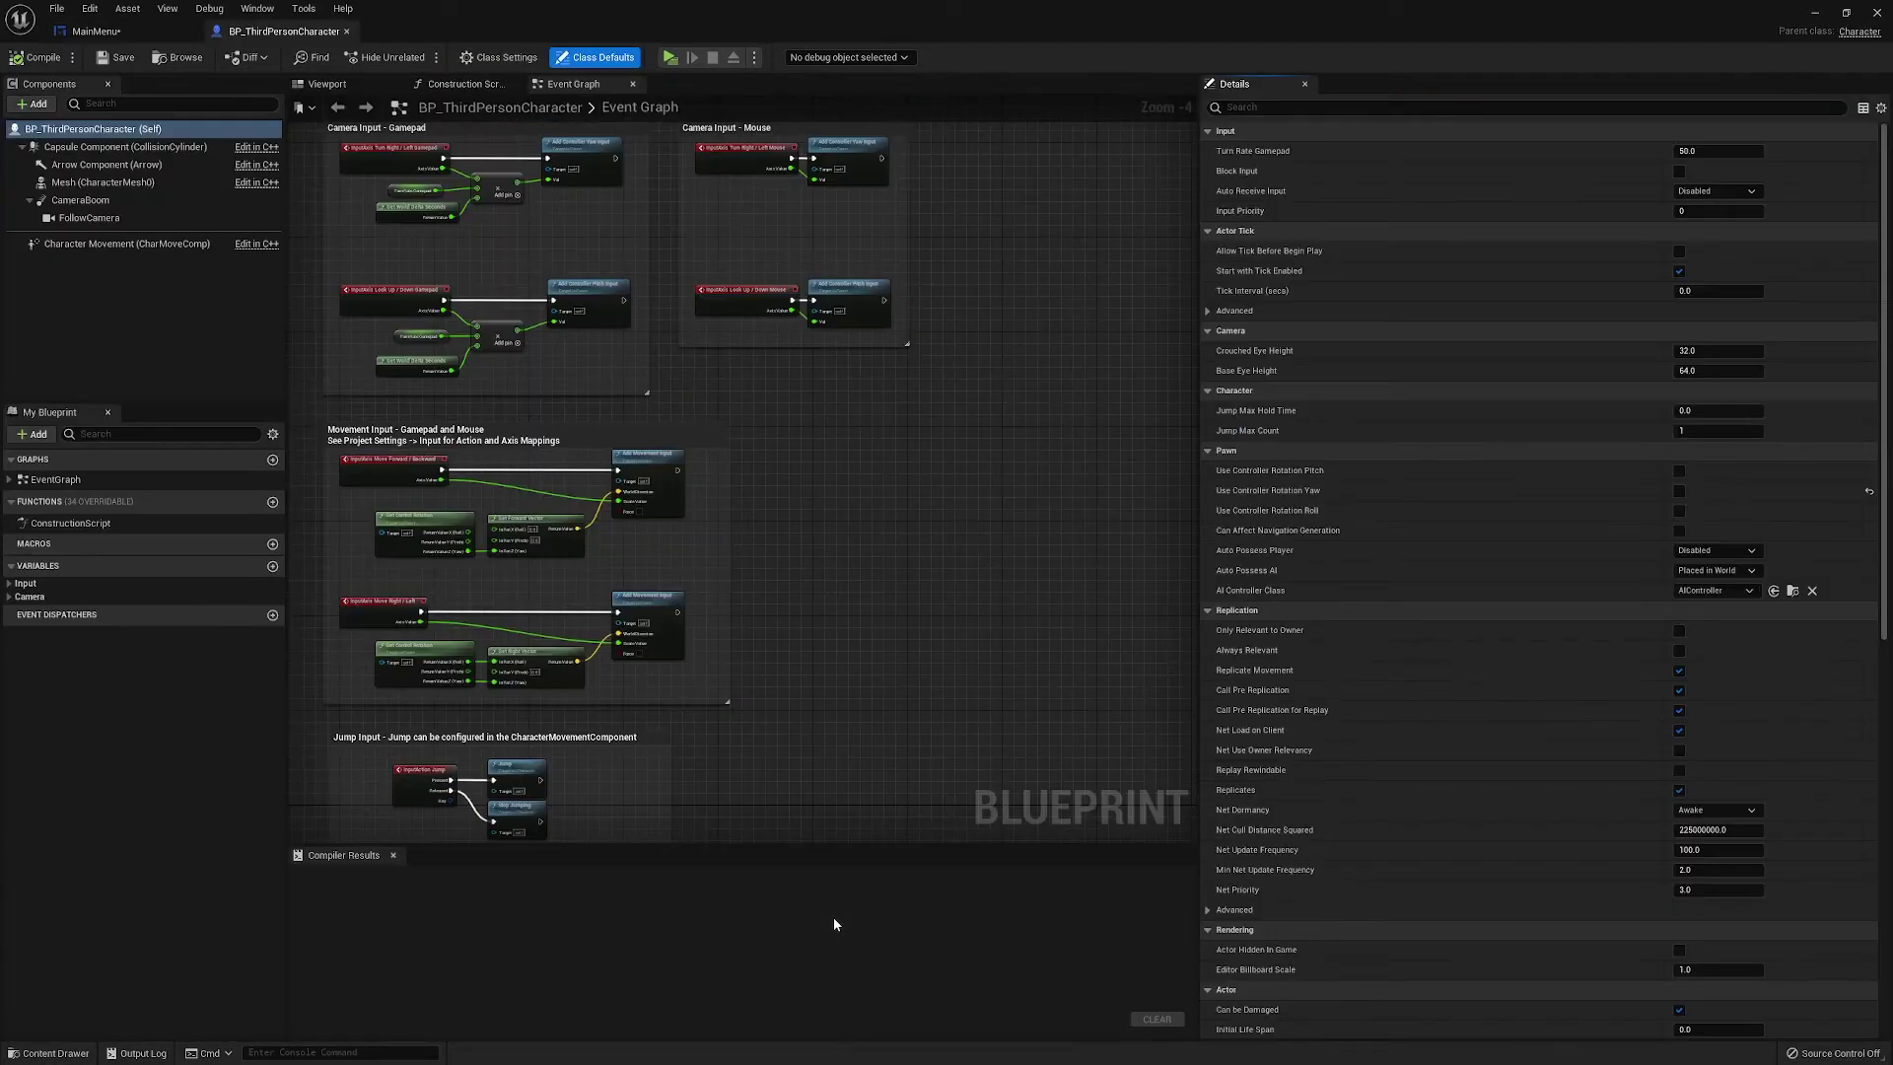
Widen the Camera Input - Mouse comment and move the Add Controller Yaw and Pitch Input nodes away from their axis events
{"action": "scroll", "coordinate": [667, 576], "scroll_direction": "up", "scroll_amount": 2}
{"action": "right_click_drag", "start_coordinate": [667, 583], "coordinate": [767, 608]}
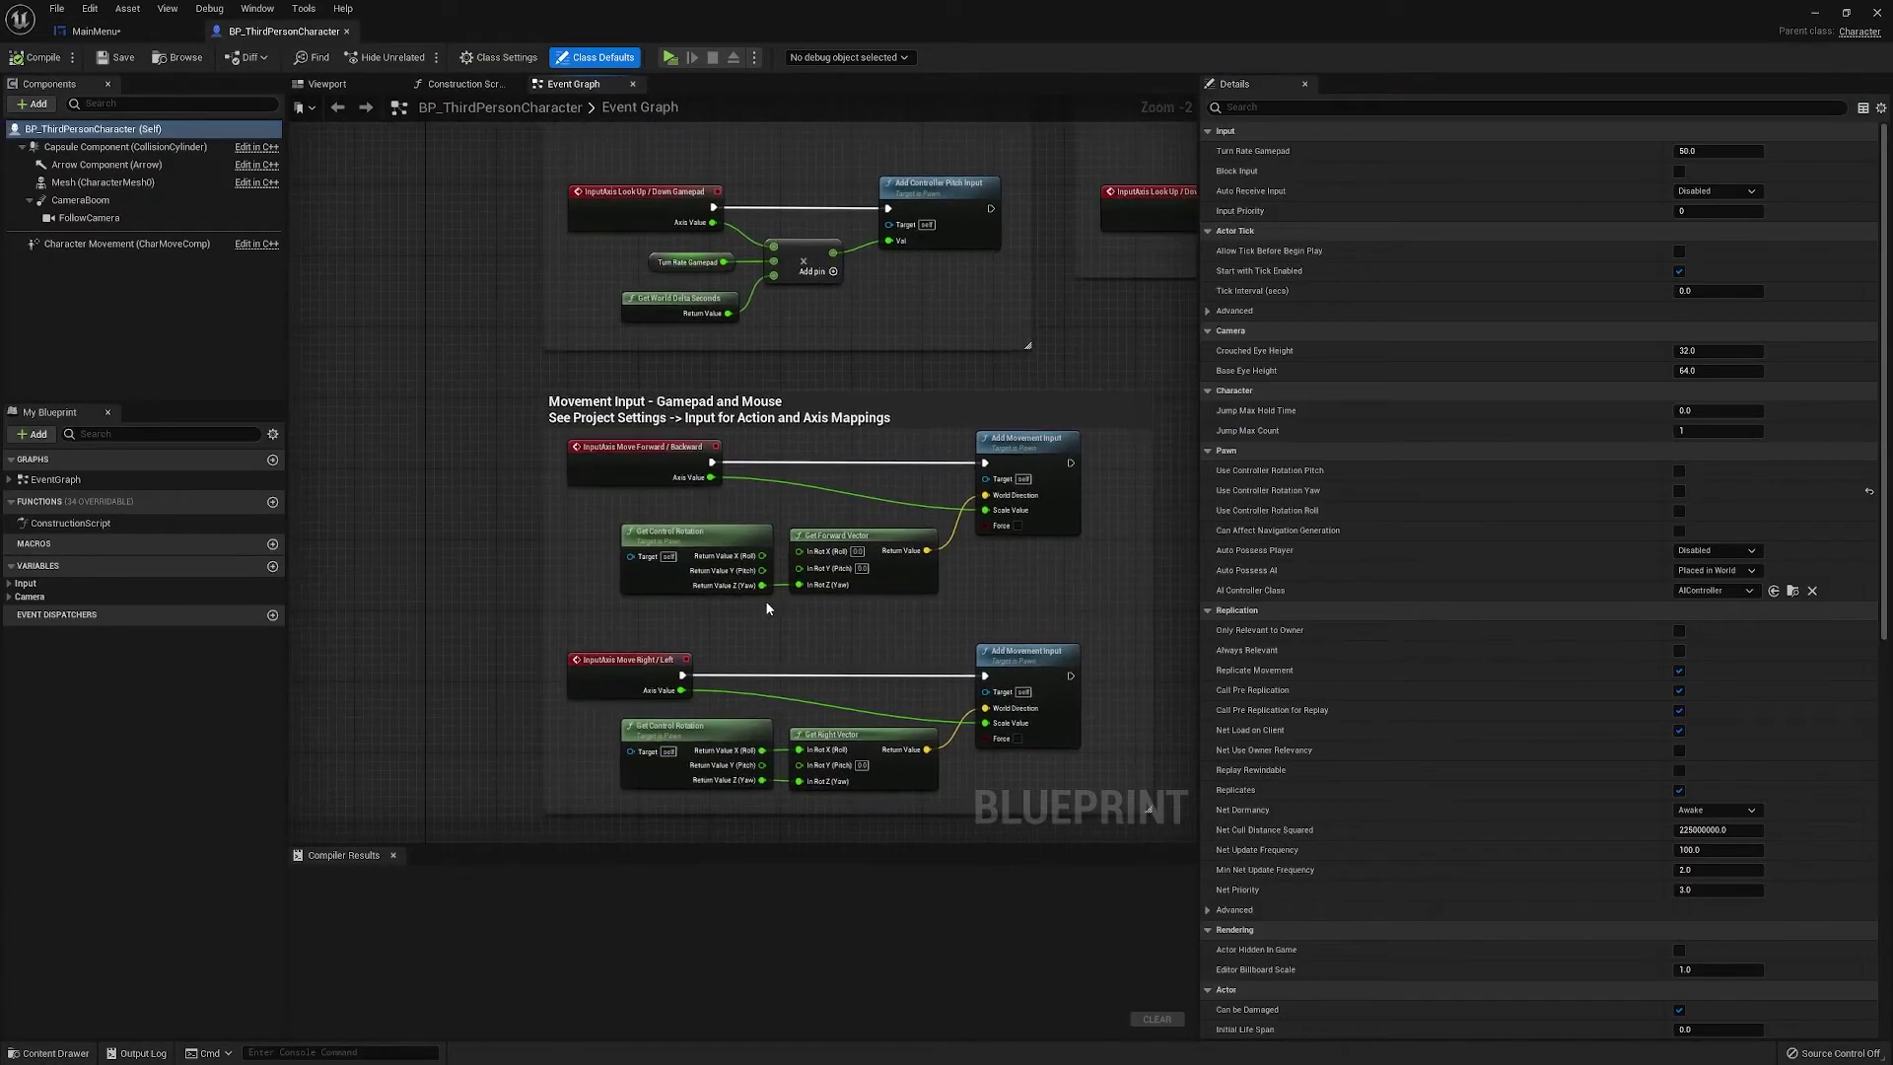
{"action": "scroll", "coordinate": [763, 600], "scroll_direction": "down", "scroll_amount": 2}
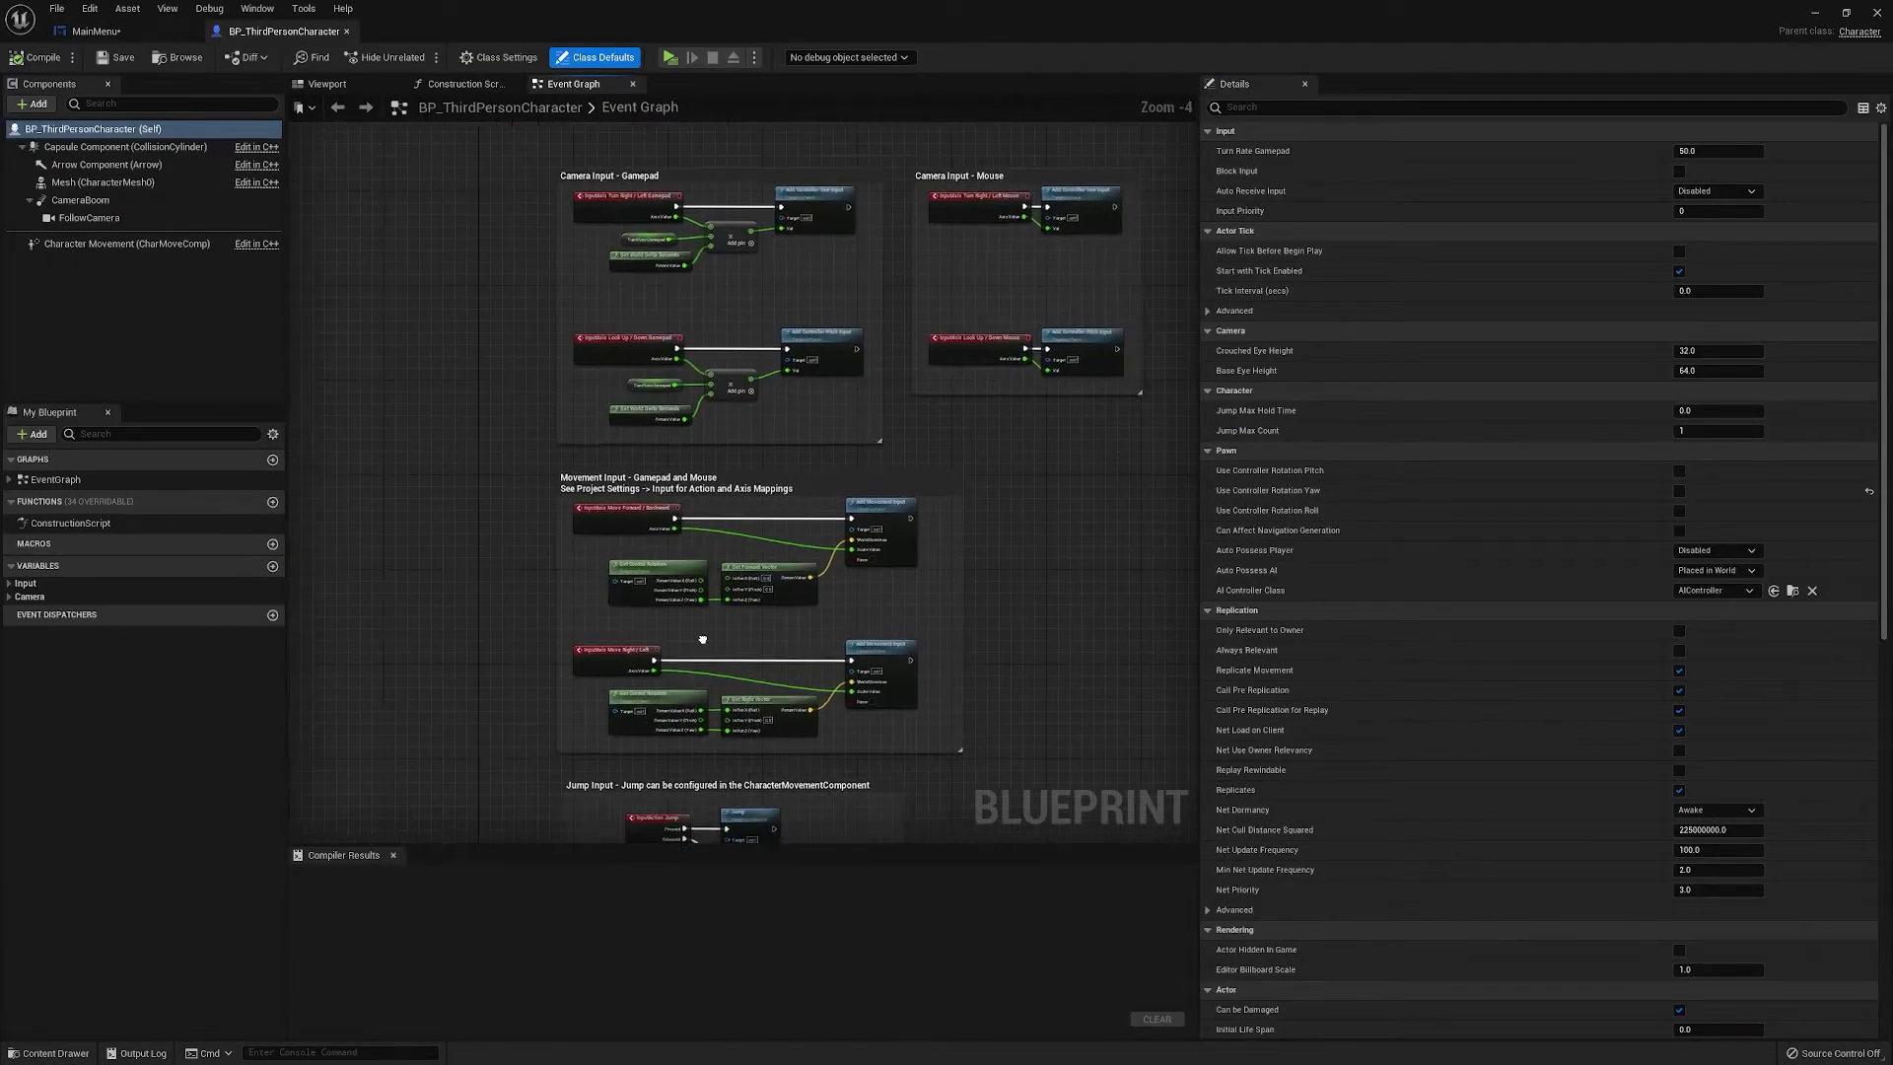
{"action": "right_click_drag", "start_coordinate": [701, 689], "coordinate": [591, 797]}
{"action": "scroll", "coordinate": [855, 457], "scroll_direction": "up", "scroll_amount": 4}
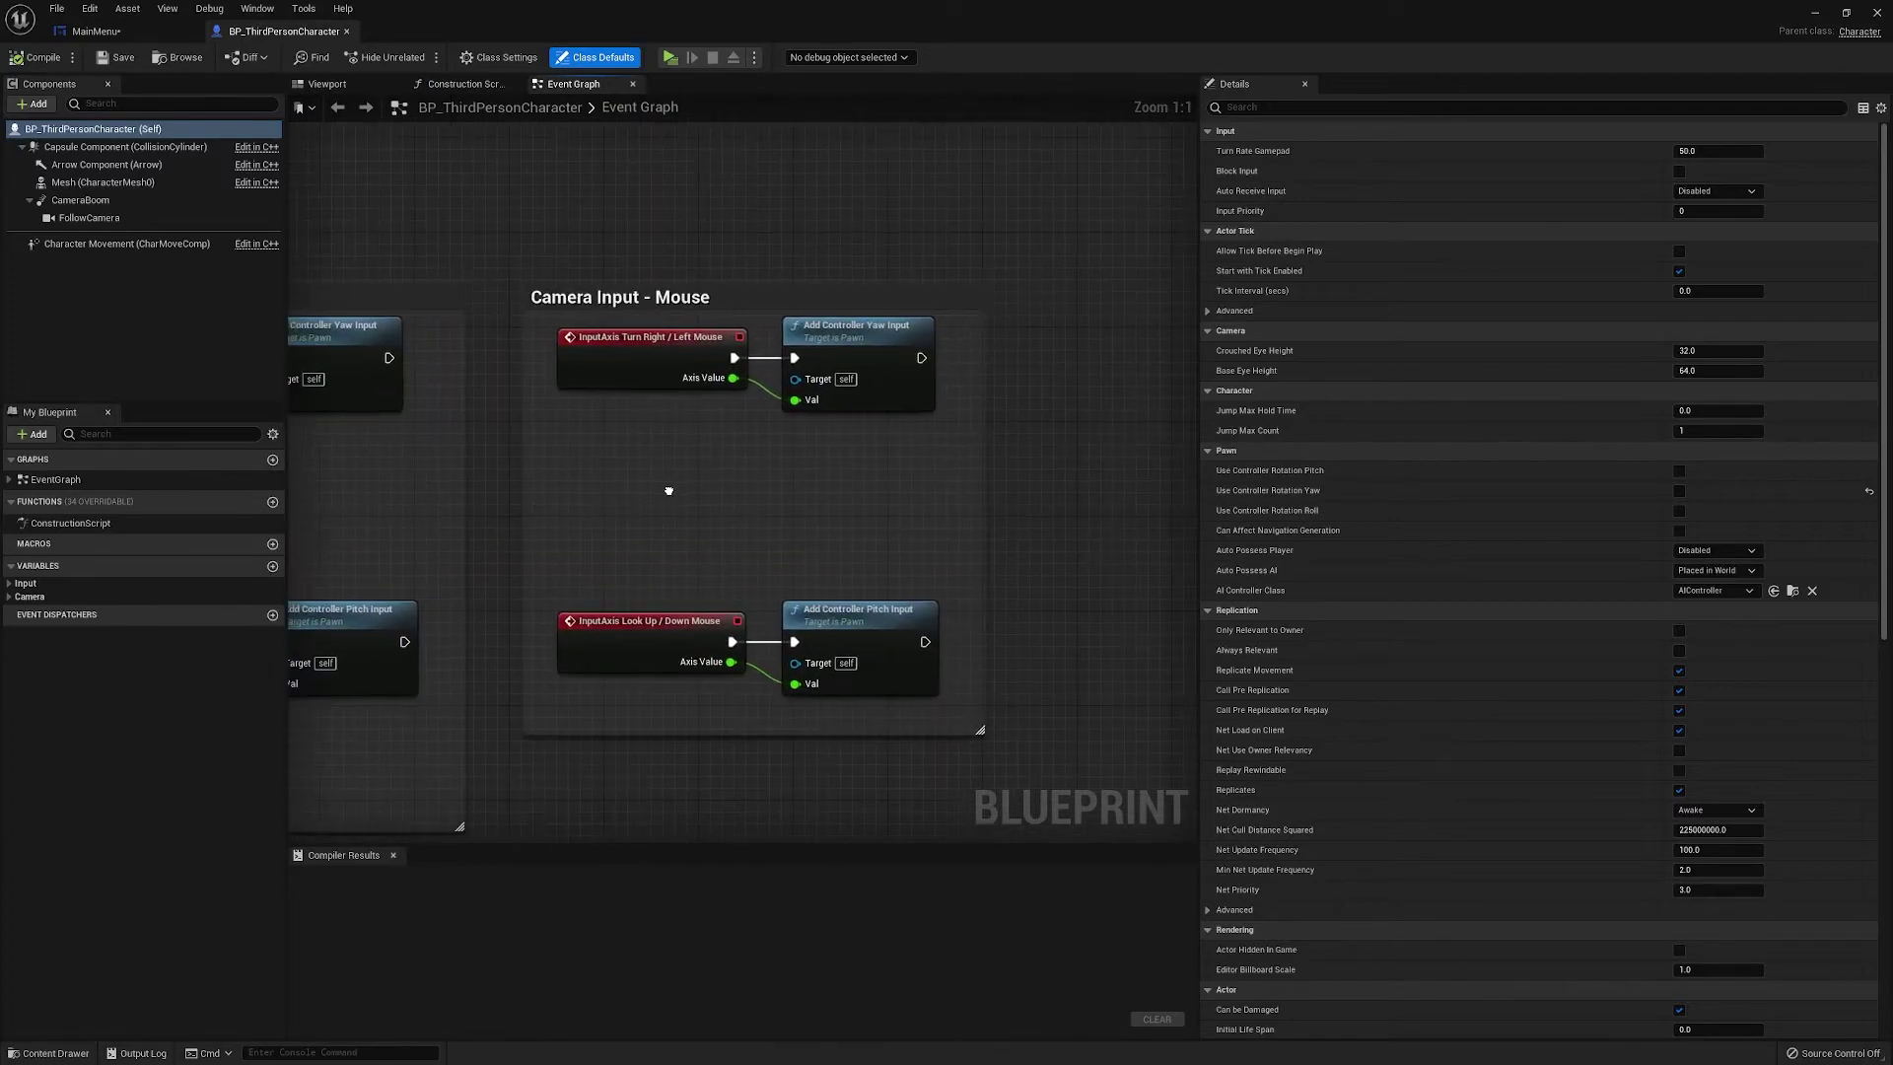
{"action": "left_click_drag", "start_coordinate": [921, 498], "coordinate": [1222, 522]}
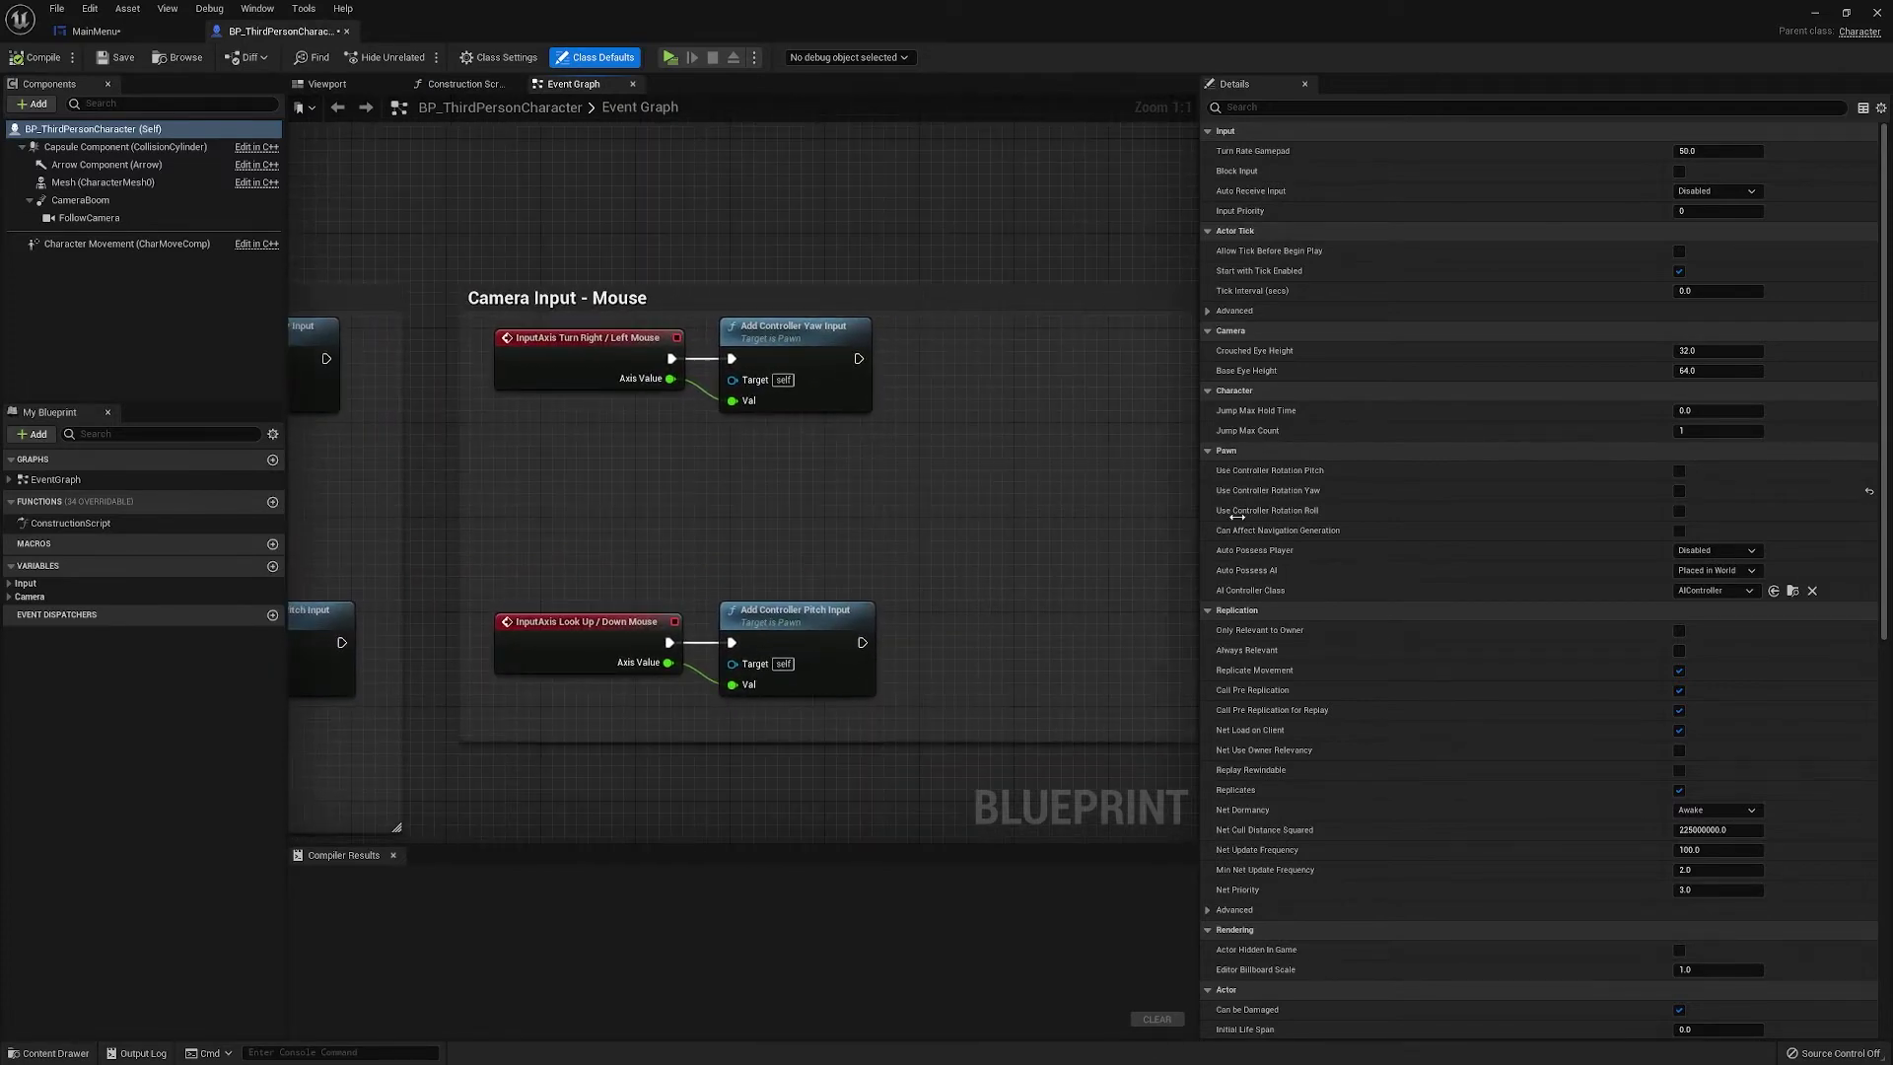
{"action": "right_click_drag", "start_coordinate": [929, 579], "coordinate": [802, 566]}
{"action": "left_click_drag", "start_coordinate": [687, 695], "coordinate": [969, 379]}
{"action": "left_click", "coordinate": [798, 486]}
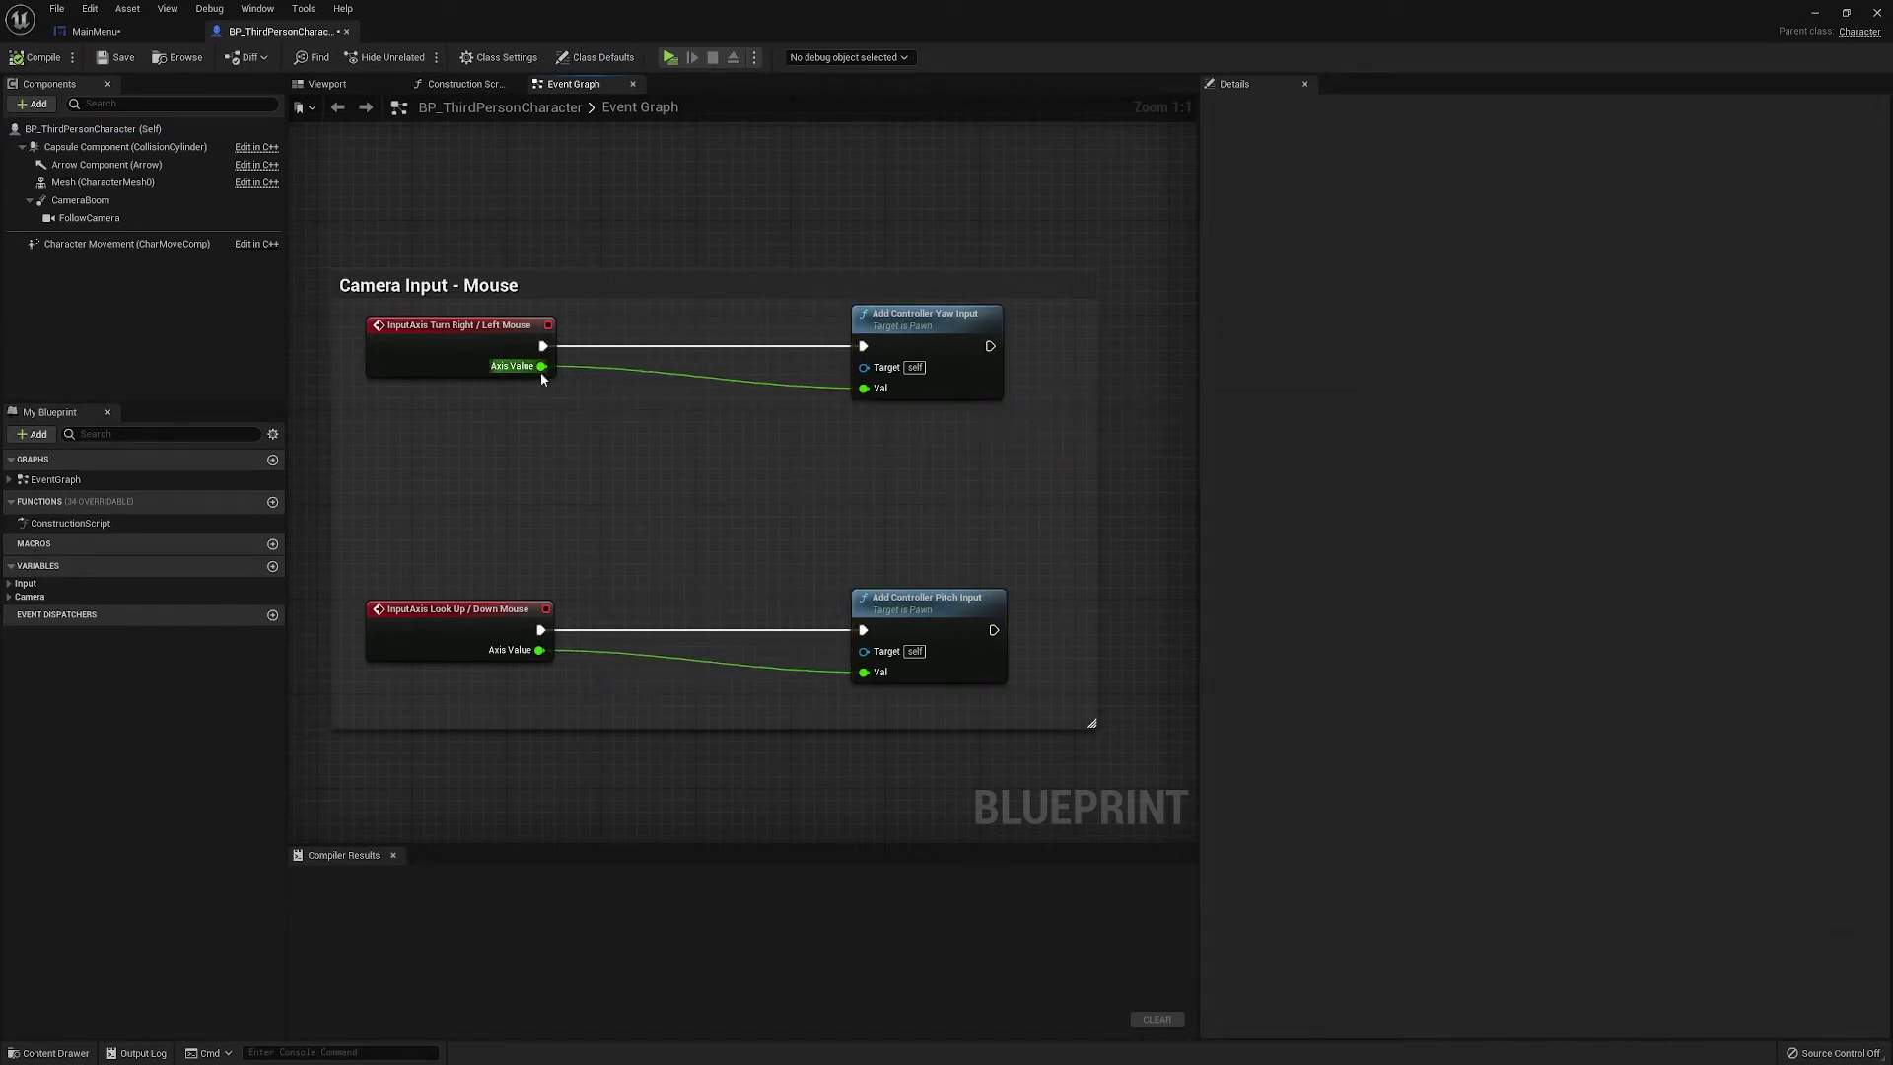
Insert a Multiply node between the Turn Right / Left Mouse axis value and the Add Controller Yaw Input value
{"action": "left_click_drag", "start_coordinate": [542, 365], "coordinate": [736, 523]}
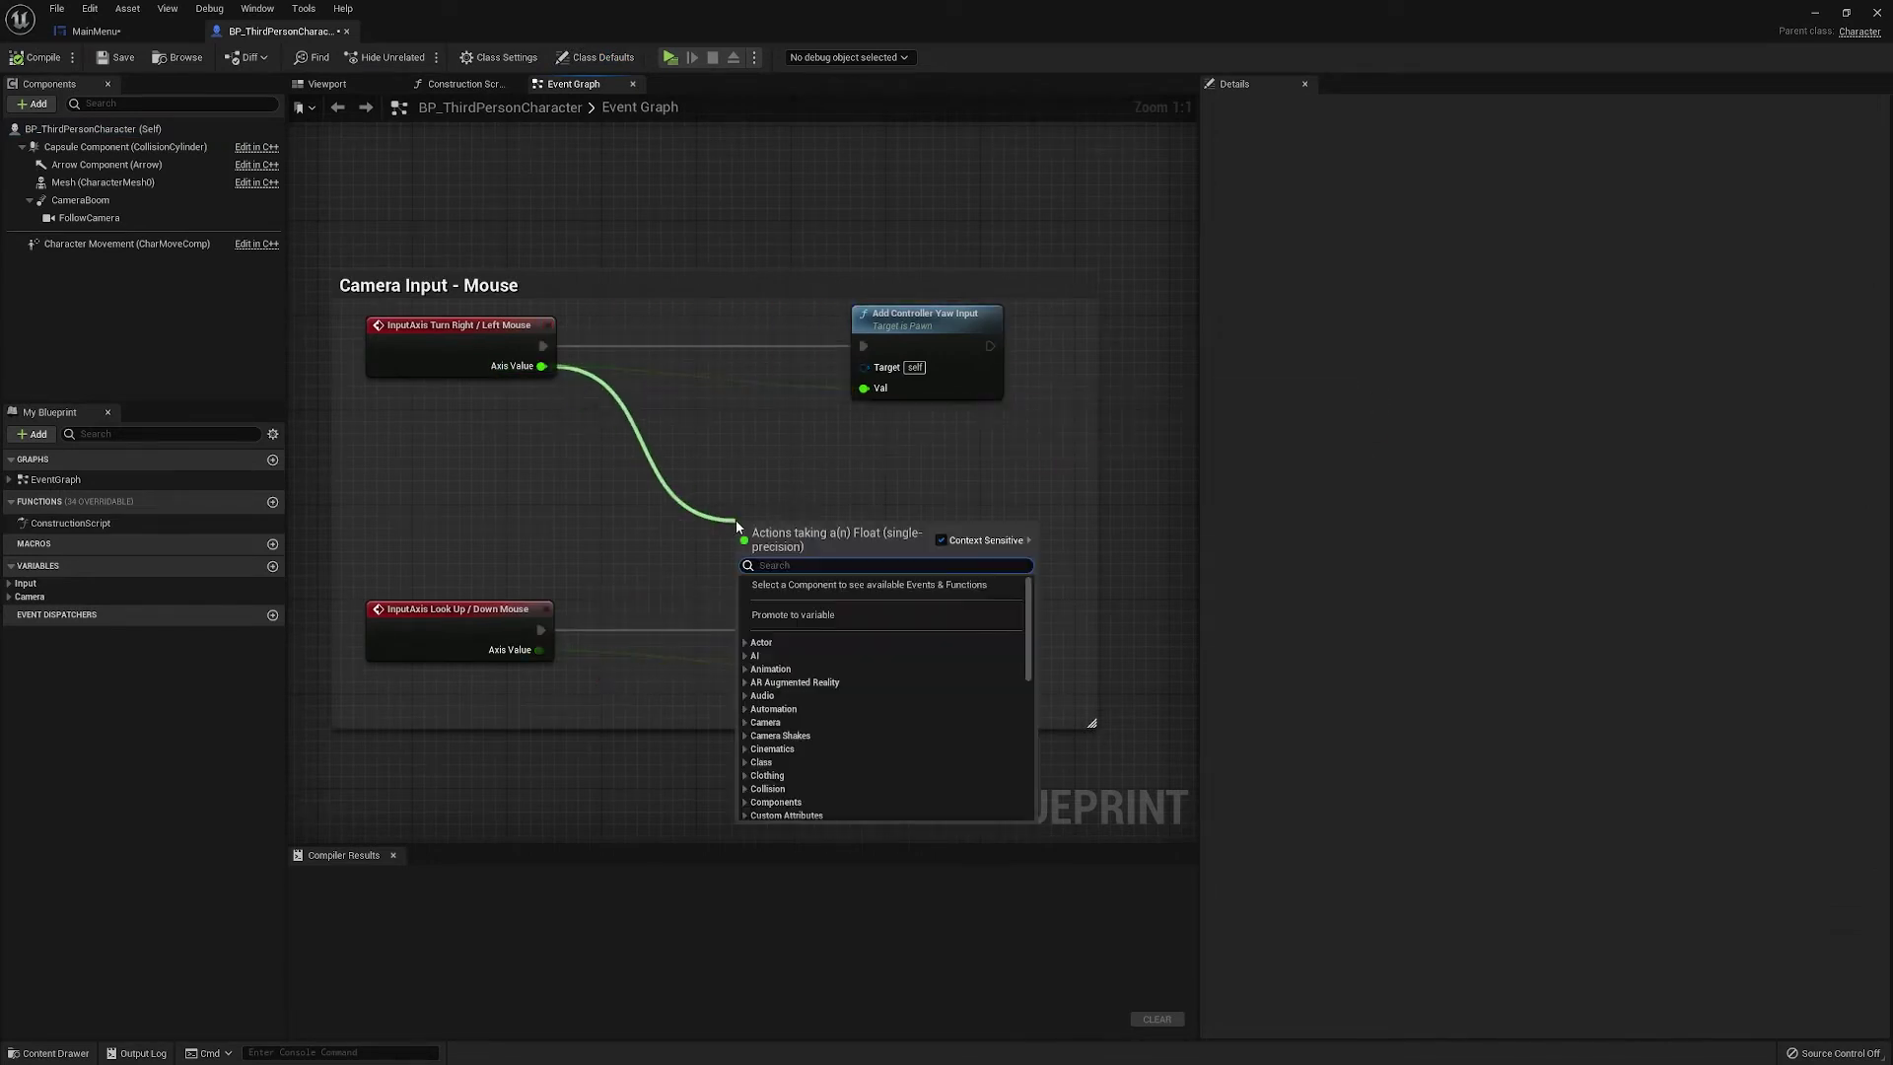
{"action": "type", "text": "*"}
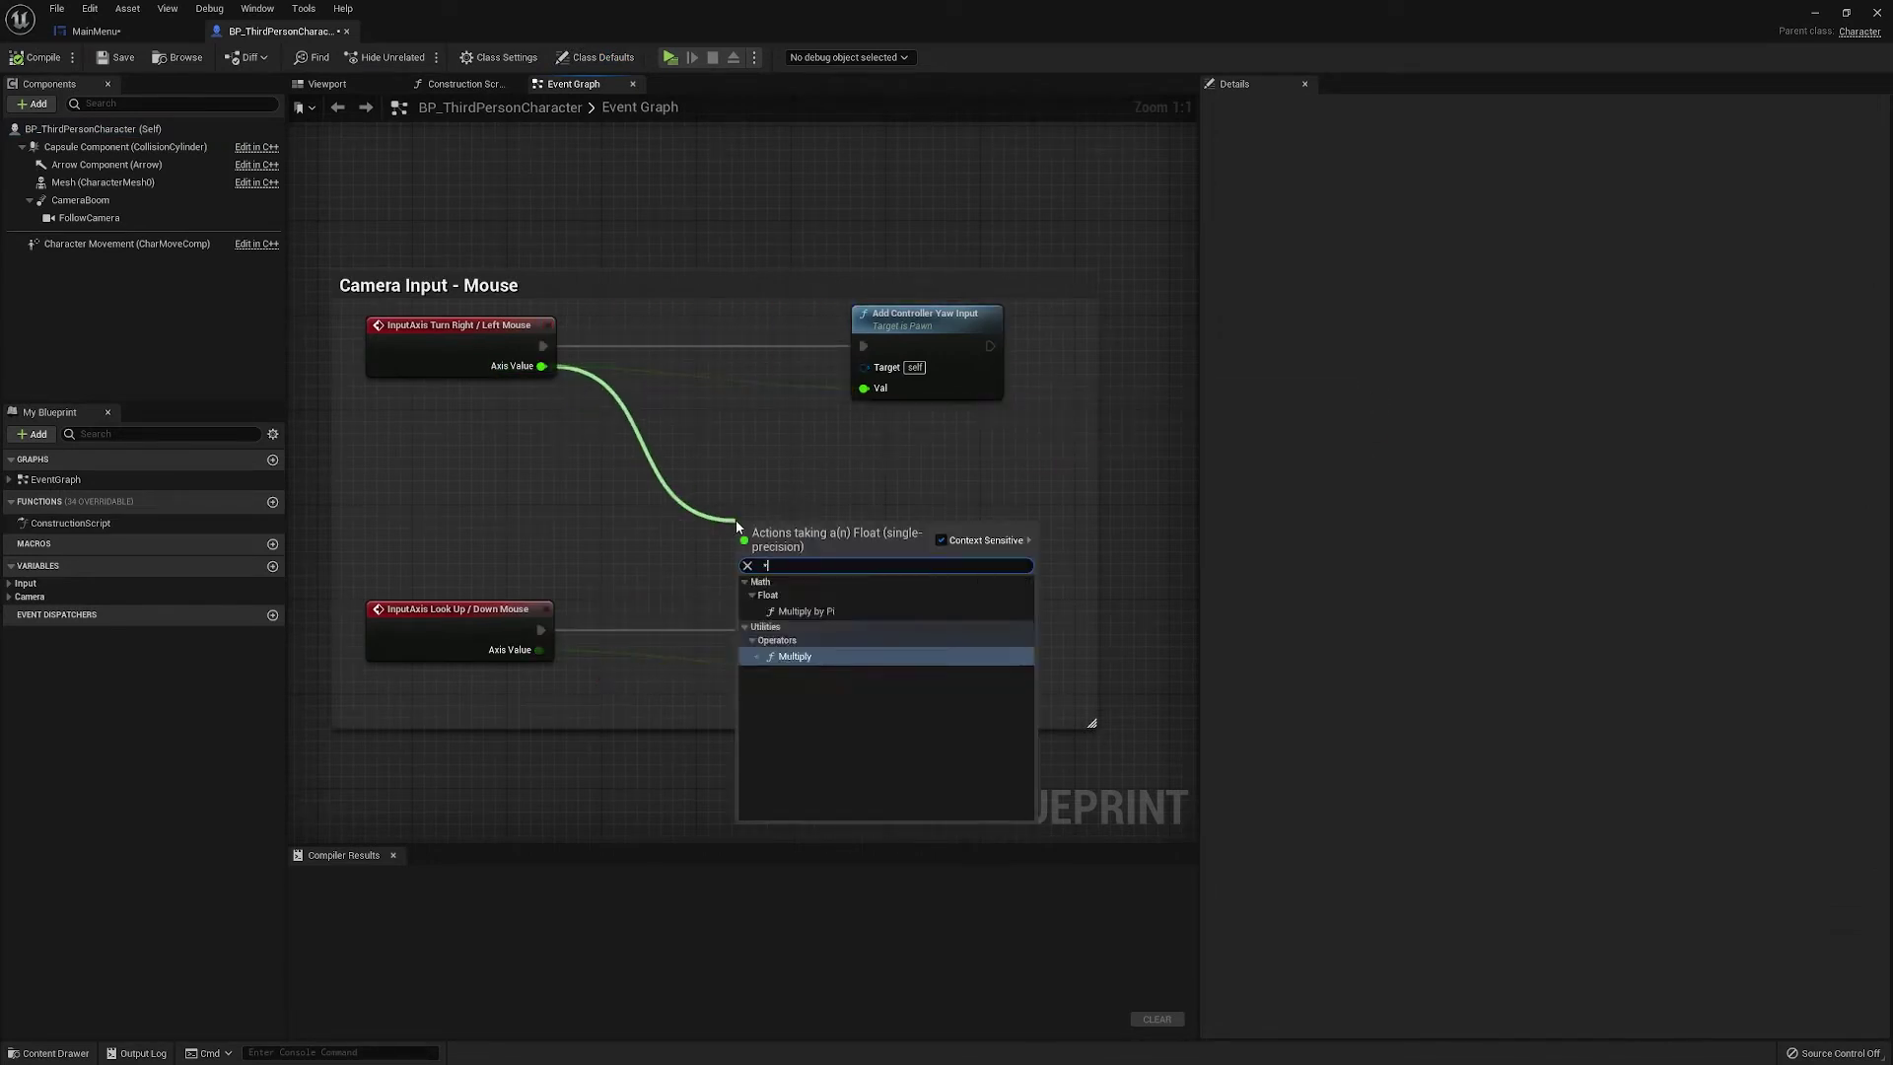
{"action": "left_click", "coordinate": [794, 657]}
{"action": "left_click_drag", "start_coordinate": [784, 529], "coordinate": [864, 388]}
{"action": "right_click_drag", "start_coordinate": [589, 559], "coordinate": [586, 491]}
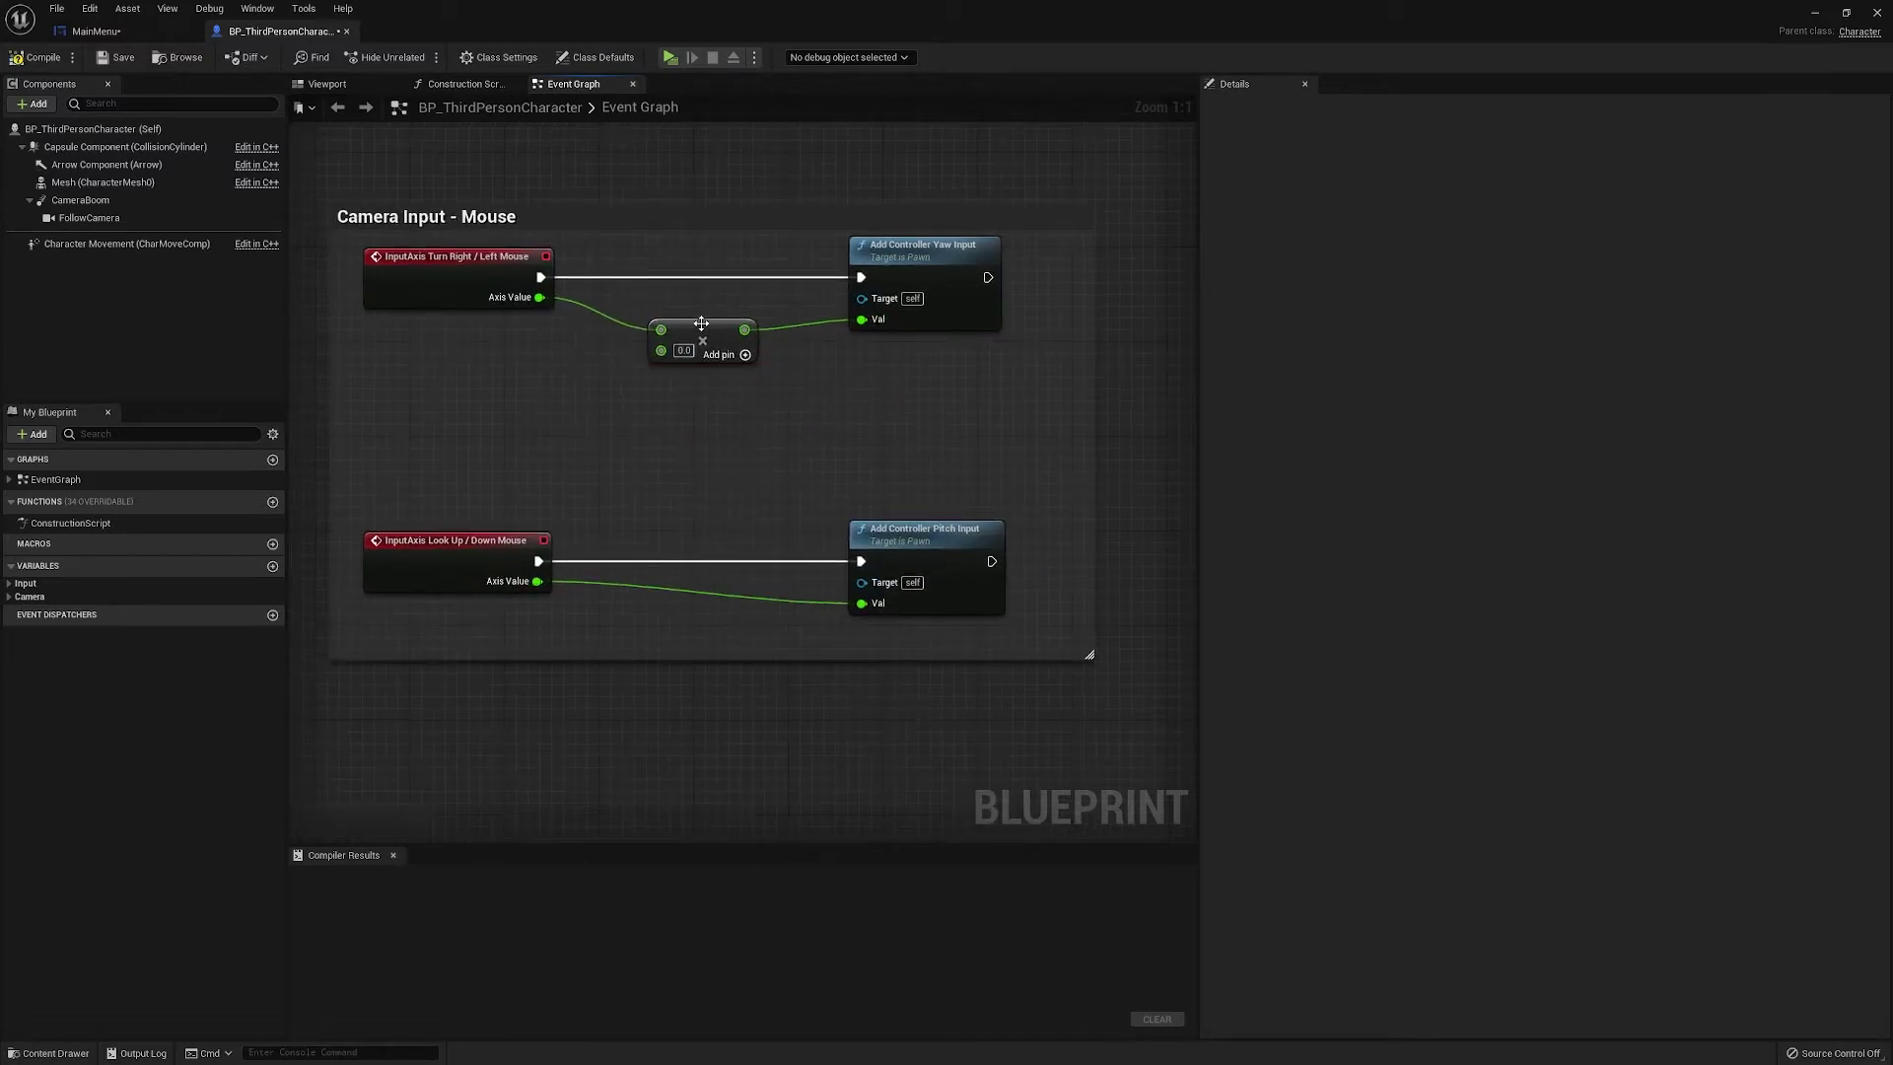
Duplicate the Multiply node and wire the copy between the Look Up / Down Mouse axis value and the Add Controller Pitch Input value
{"action": "left_click", "coordinate": [701, 323]}
{"action": "key", "text": "ctrl+c"}
{"action": "key", "text": "ctrl+v"}
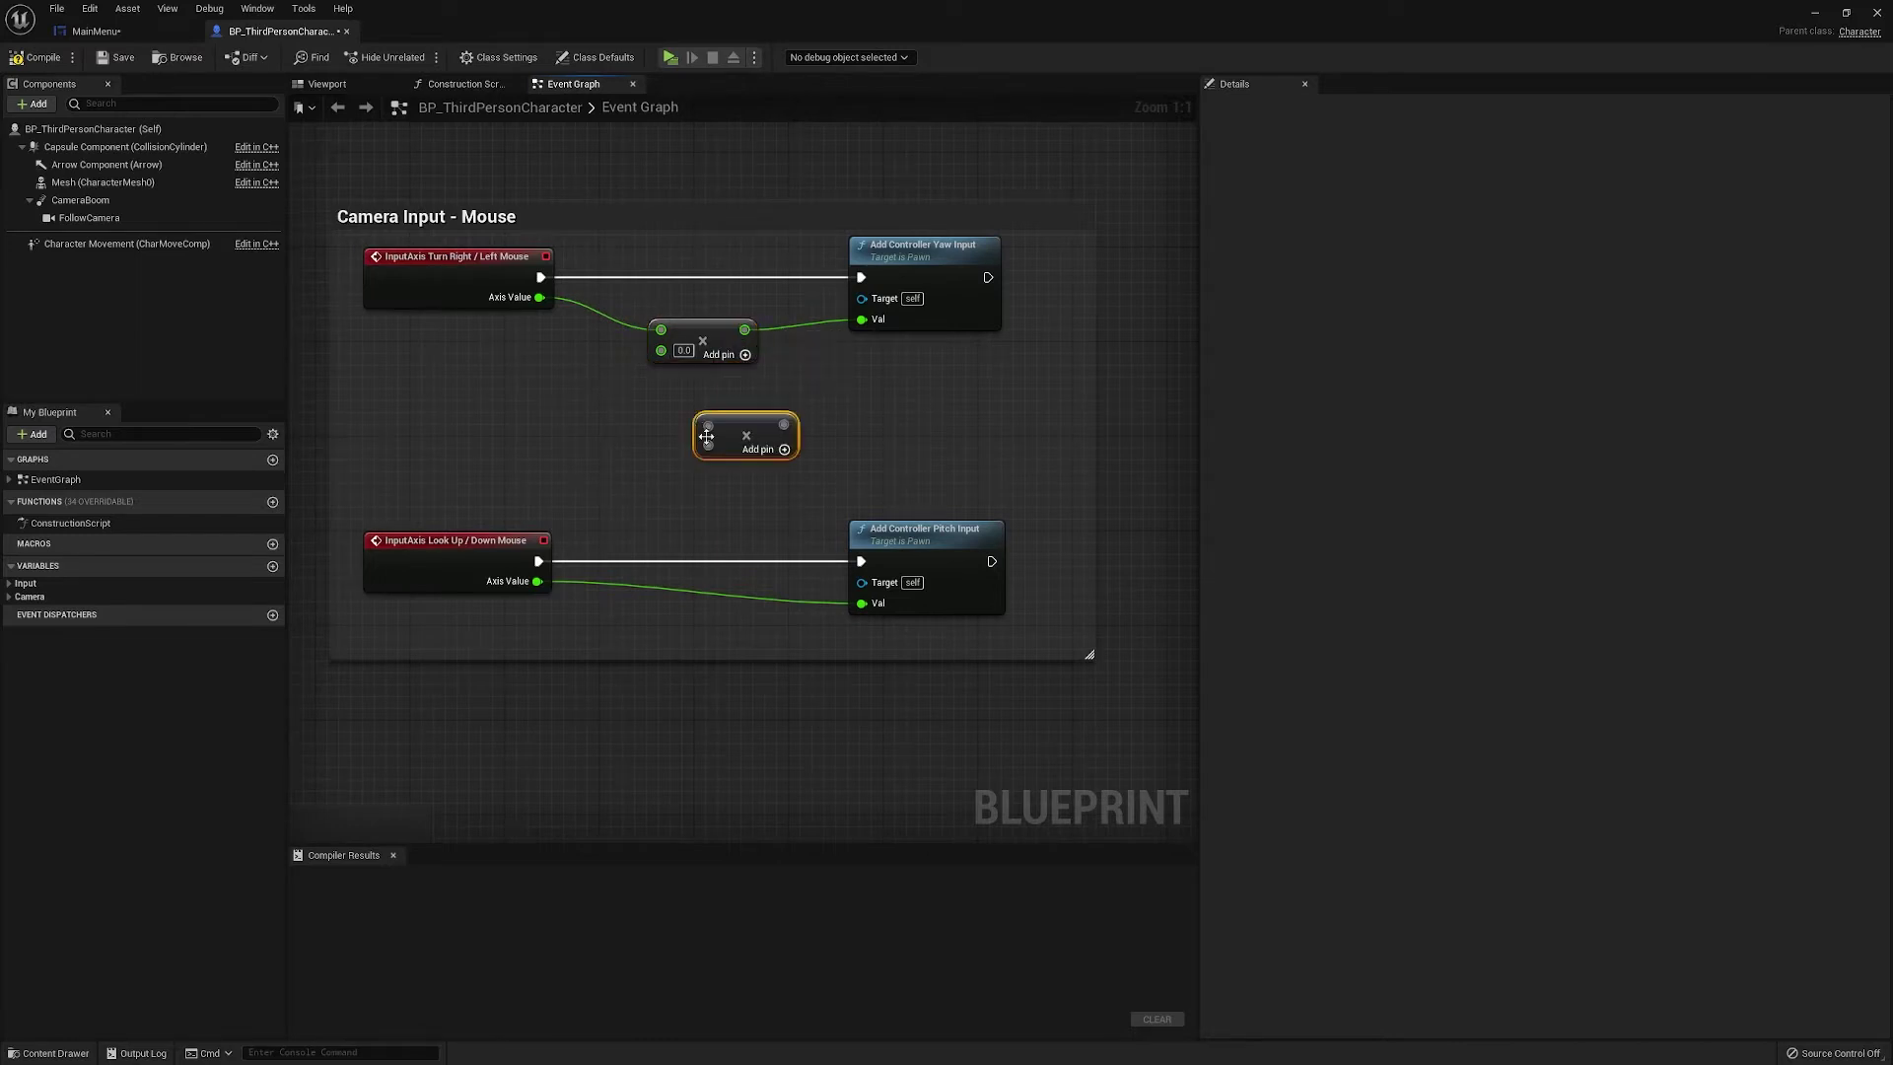
{"action": "left_click_drag", "start_coordinate": [728, 437], "coordinate": [687, 601]}
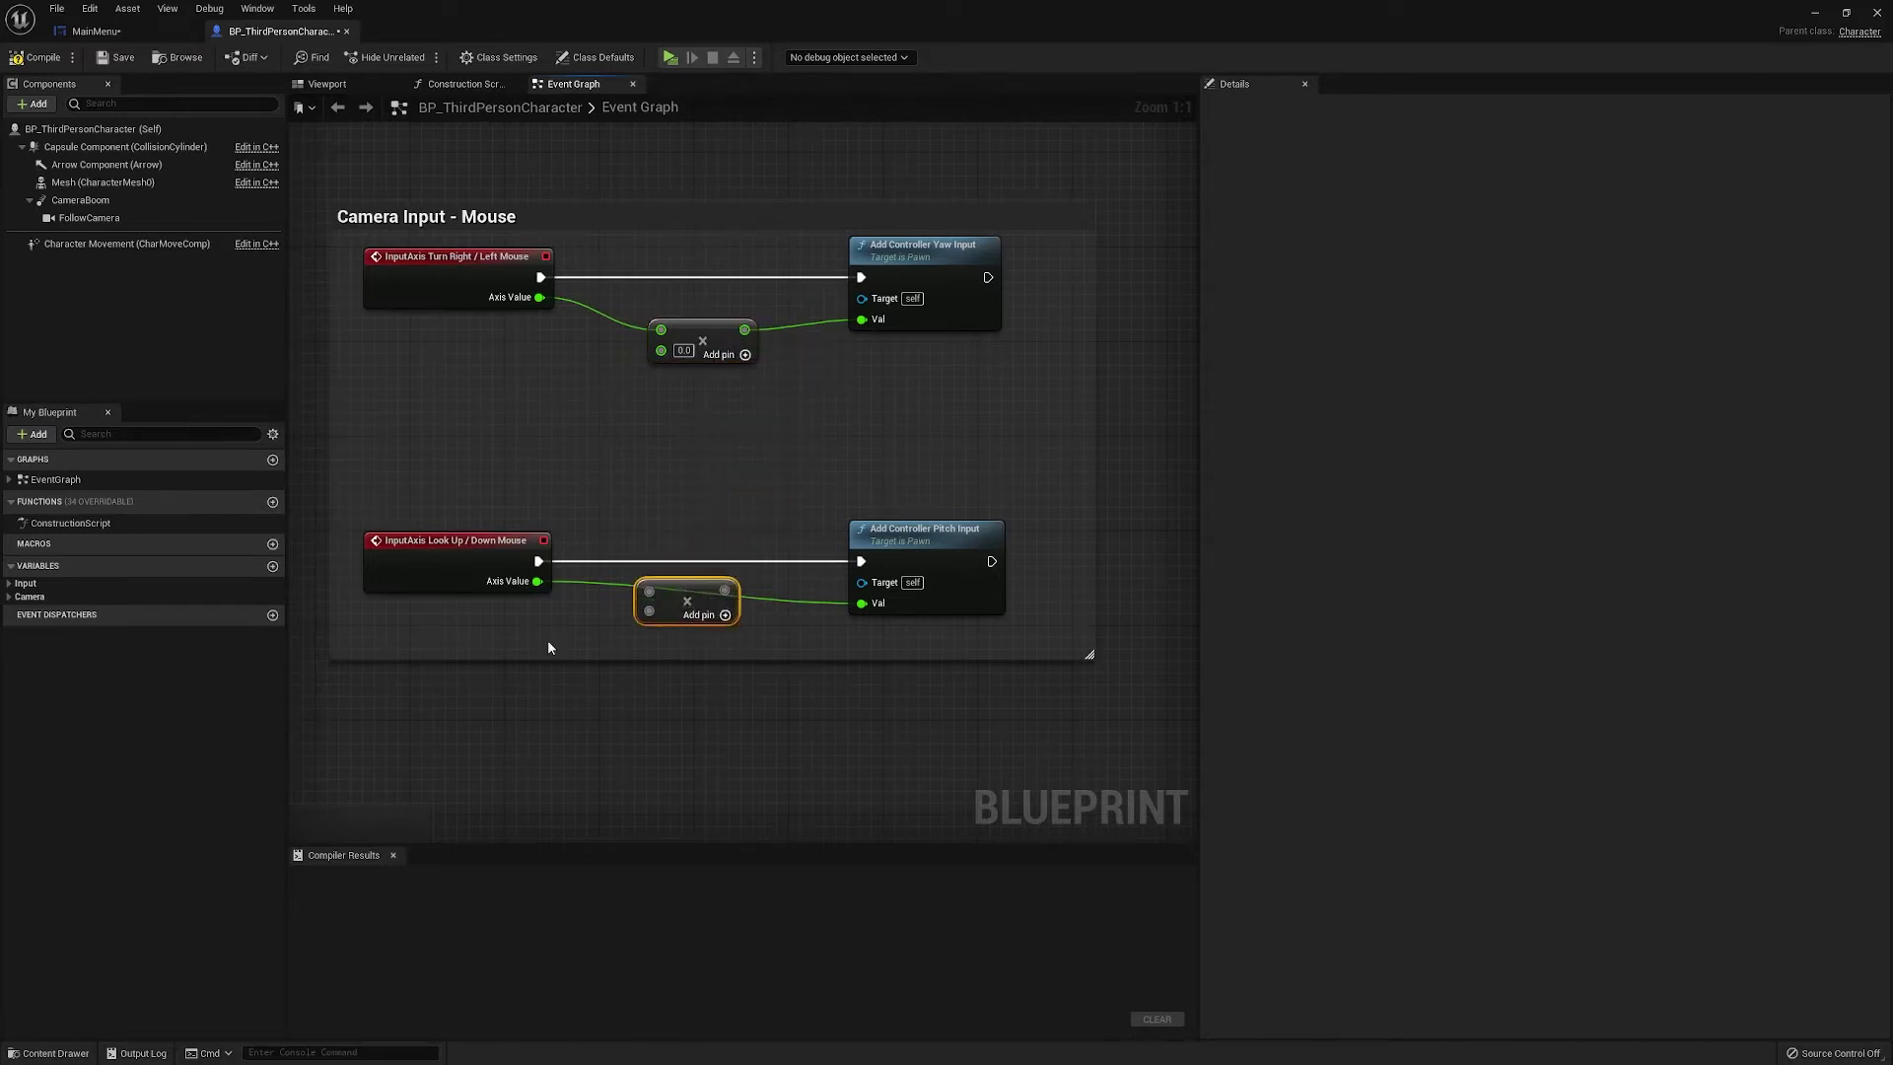
{"action": "left_click_drag", "start_coordinate": [538, 581], "coordinate": [864, 611]}
{"action": "left_click_drag", "start_coordinate": [705, 613], "coordinate": [727, 613]}
{"action": "scroll", "coordinate": [552, 466], "scroll_direction": "down", "scroll_amount": 5}
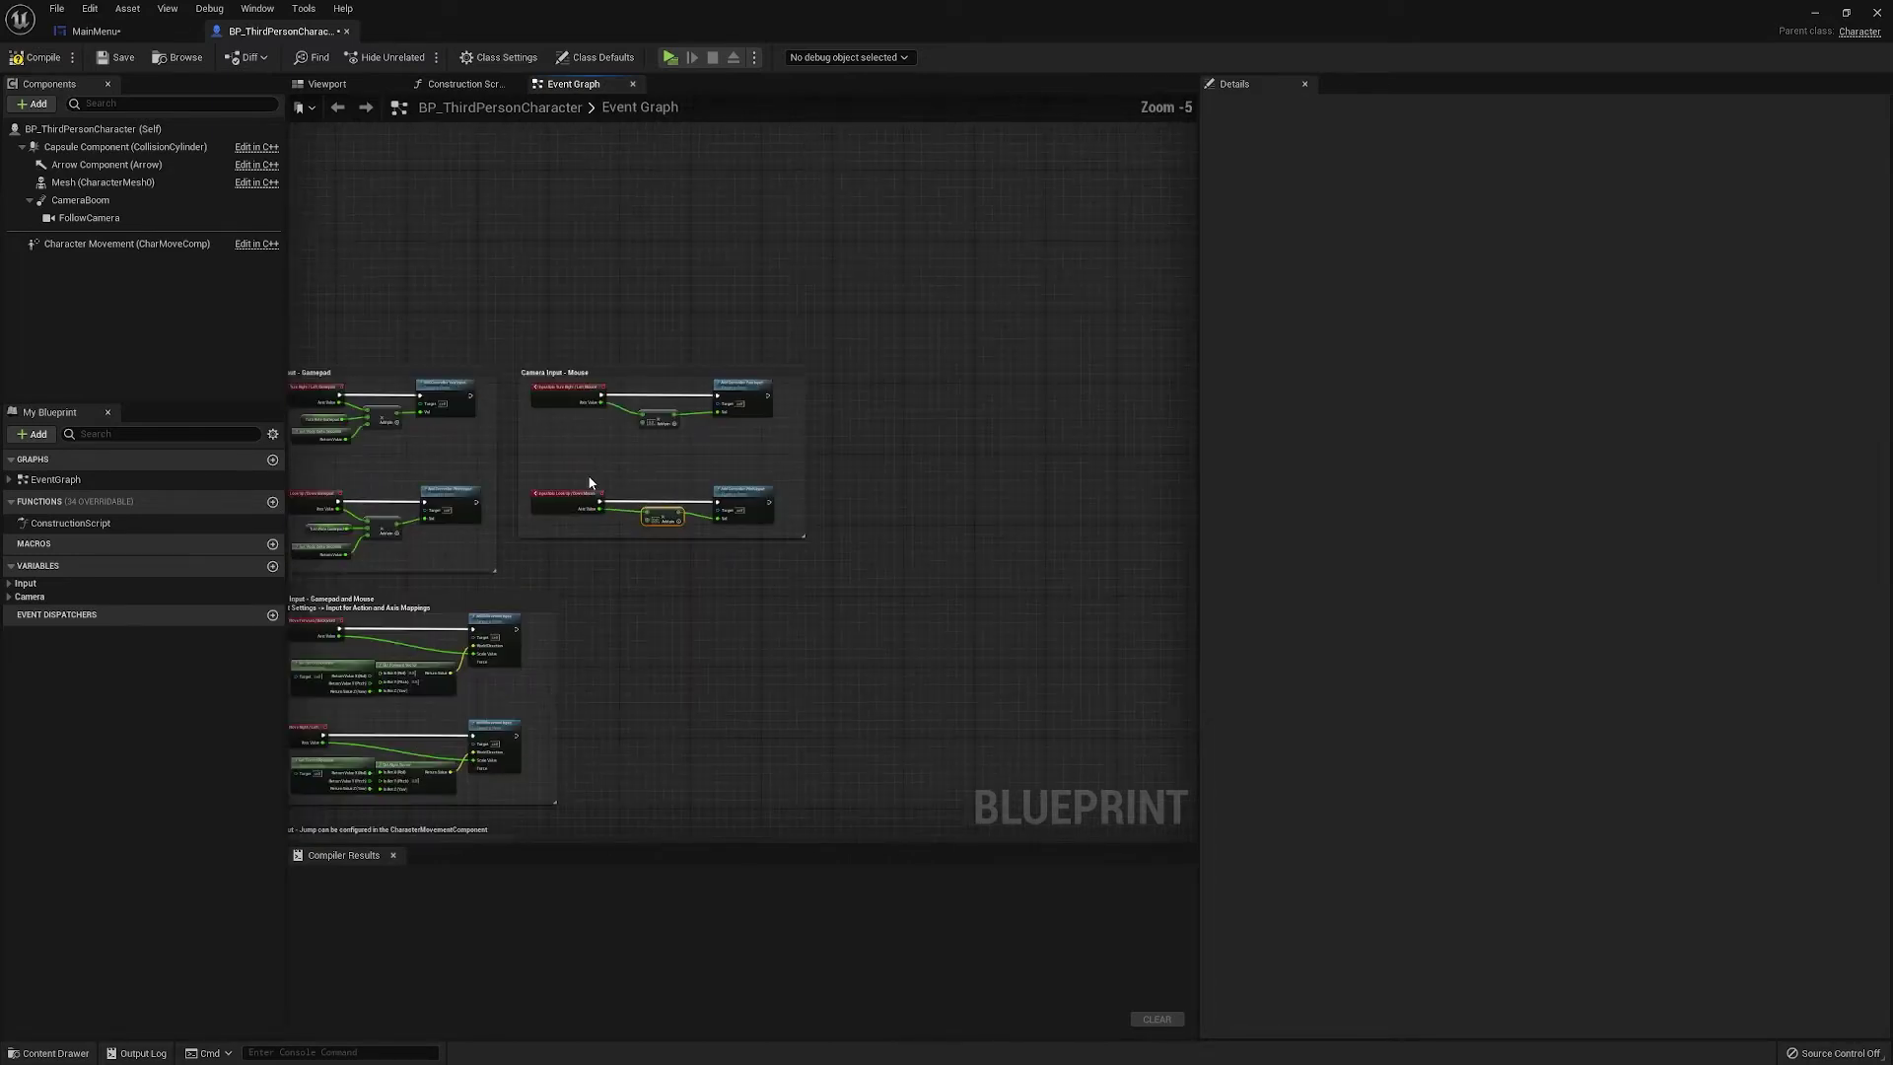
{"action": "scroll", "coordinate": [641, 698], "scroll_direction": "up", "scroll_amount": 3}
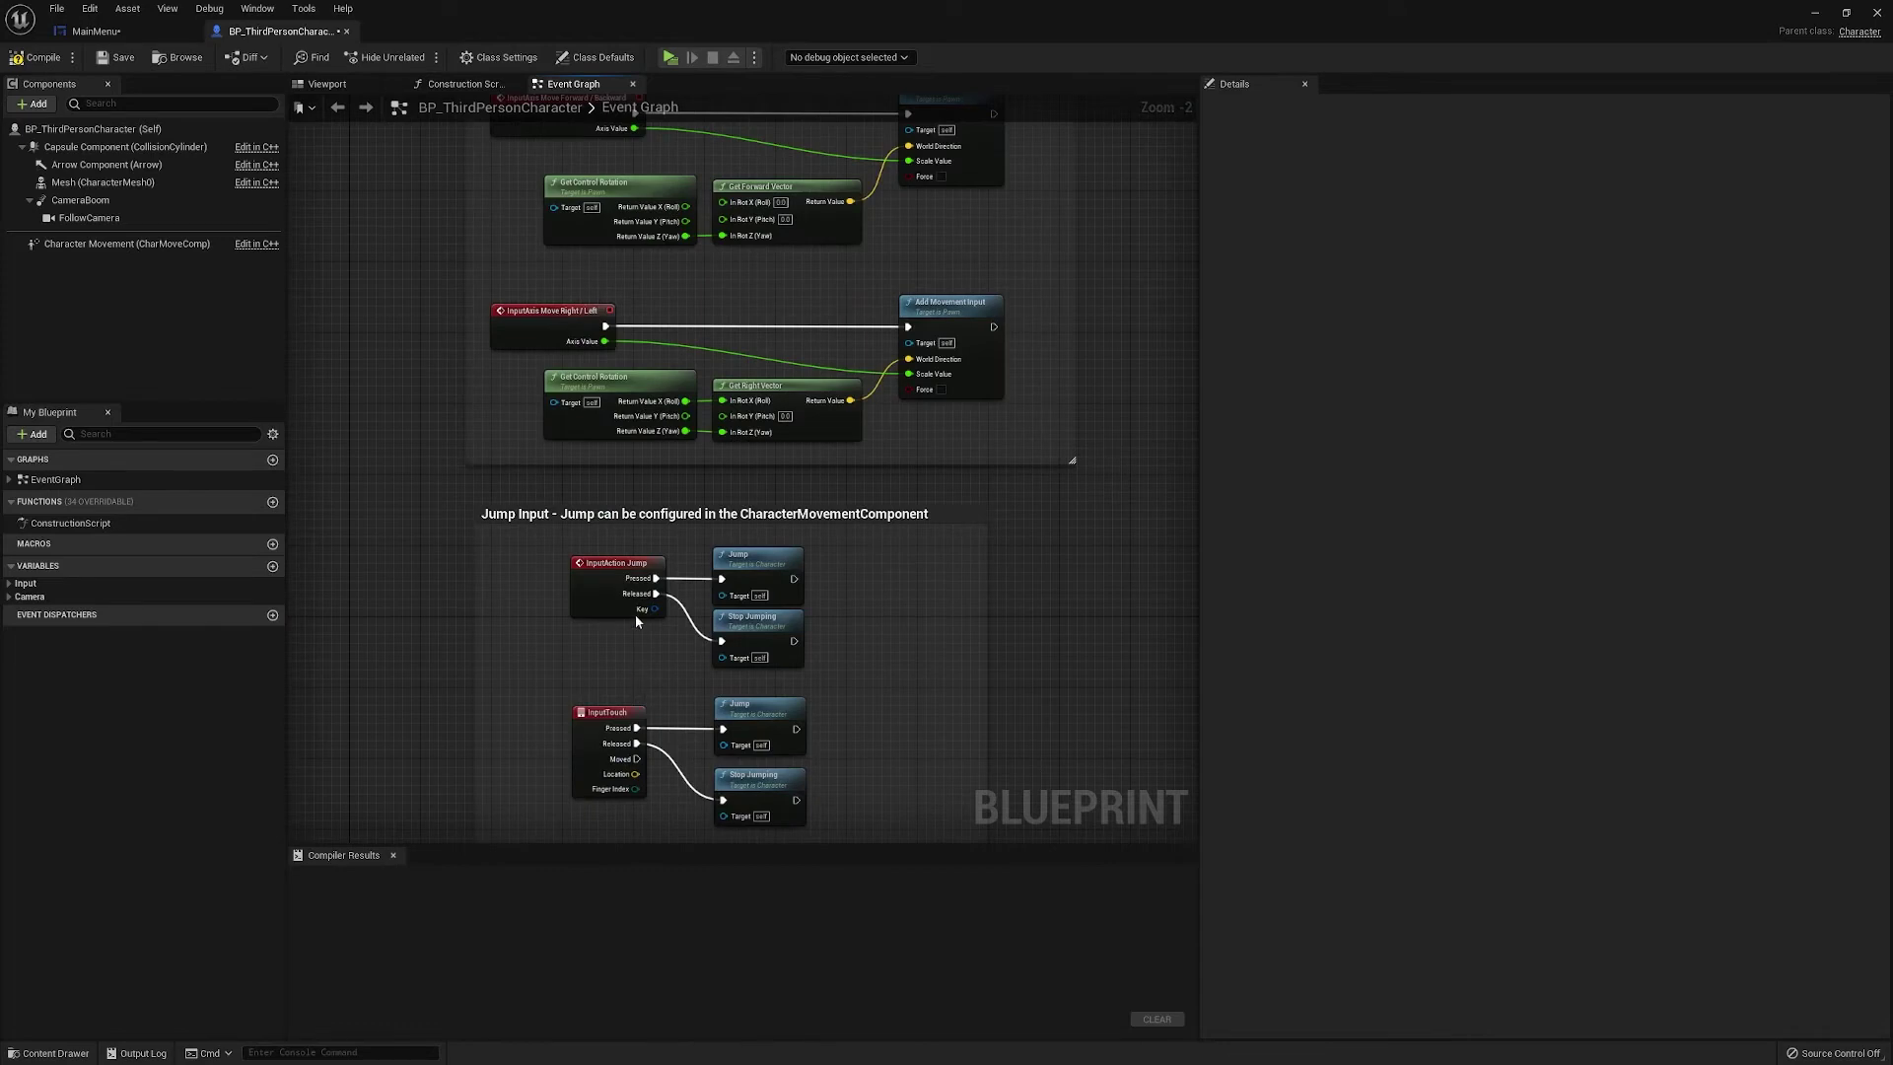
{"action": "mouse_move", "coordinate": [641, 636]}
{"action": "right_mouse_down"}
{"action": "mouse_move", "coordinate": [617, 767]}
{"action": "mouse_move", "coordinate": [639, 661]}
{"action": "right_mouse_up"}
{"action": "right_click_drag", "start_coordinate": [804, 443], "coordinate": [743, 562]}
{"action": "scroll", "coordinate": [777, 489], "scroll_direction": "down", "scroll_amount": 2}
{"action": "scroll", "coordinate": [797, 398], "scroll_direction": "up", "scroll_amount": 4}
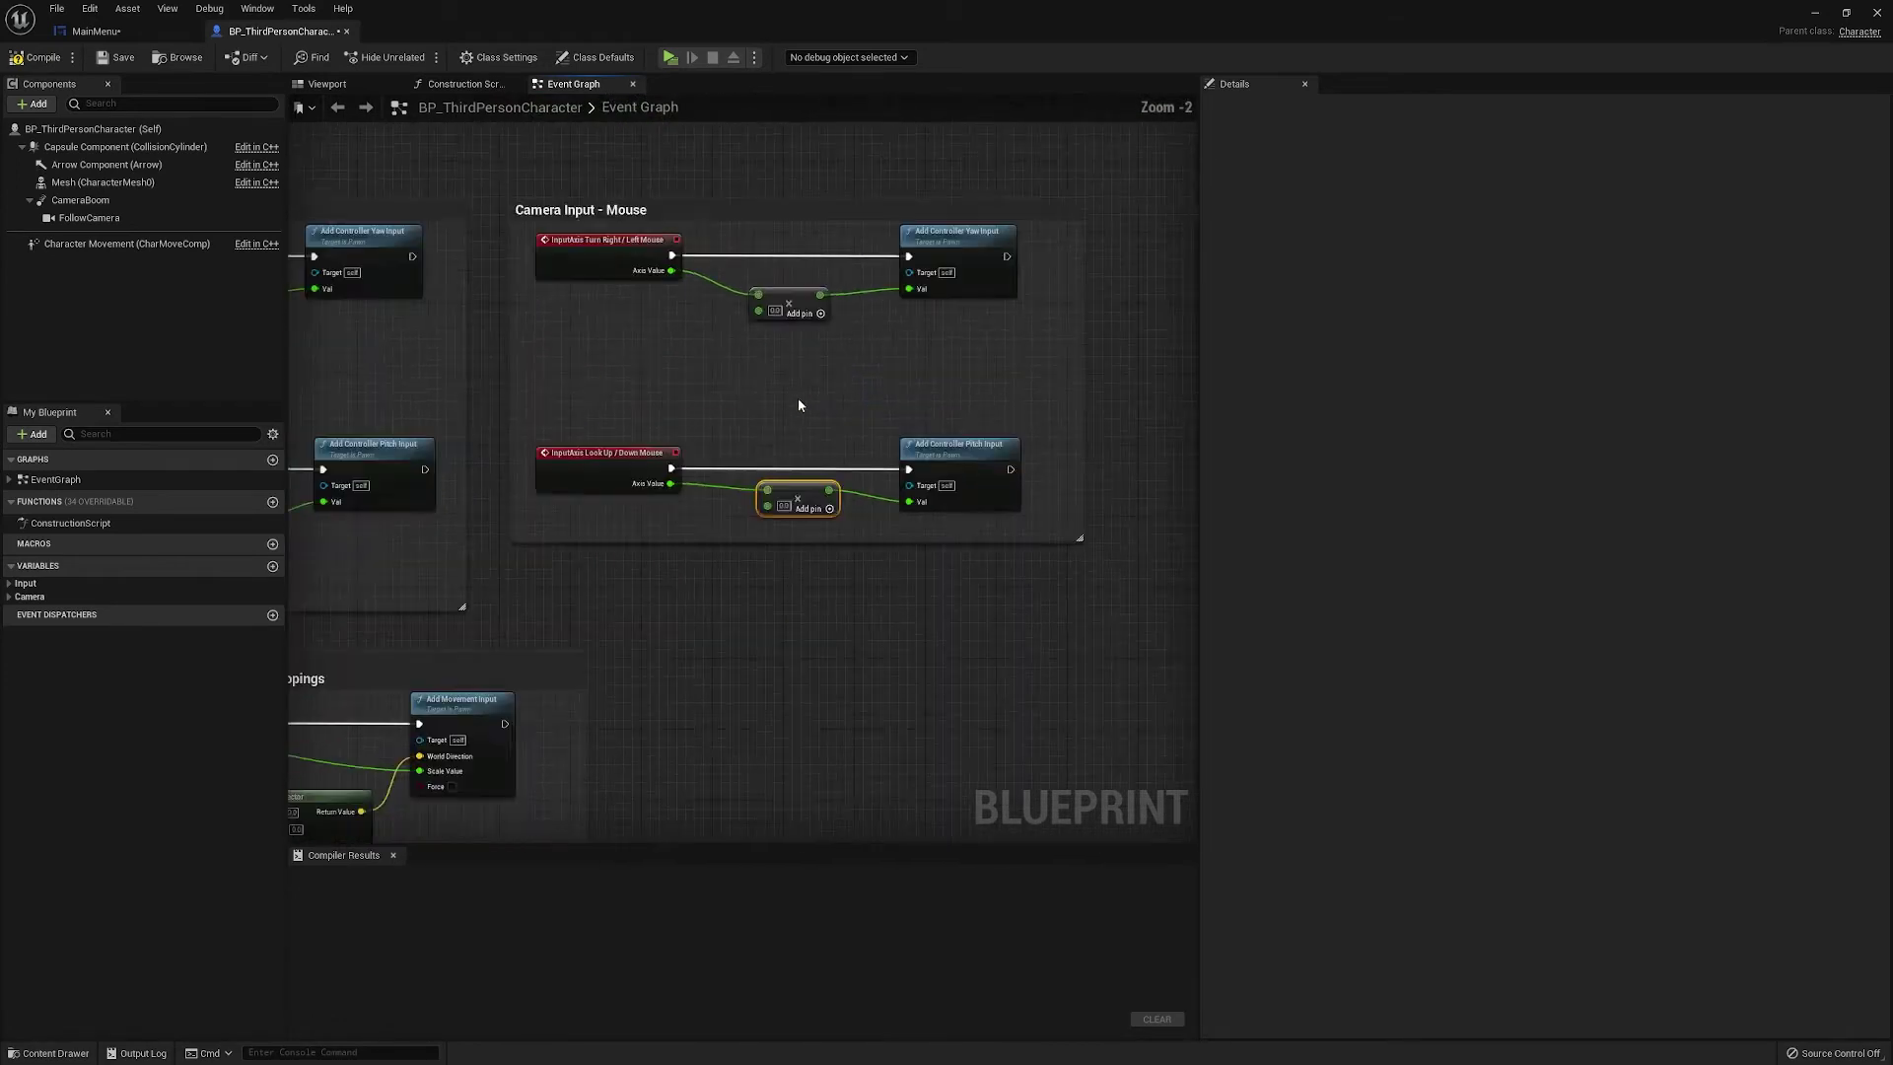
{"action": "right_click_drag", "start_coordinate": [748, 373], "coordinate": [749, 422]}
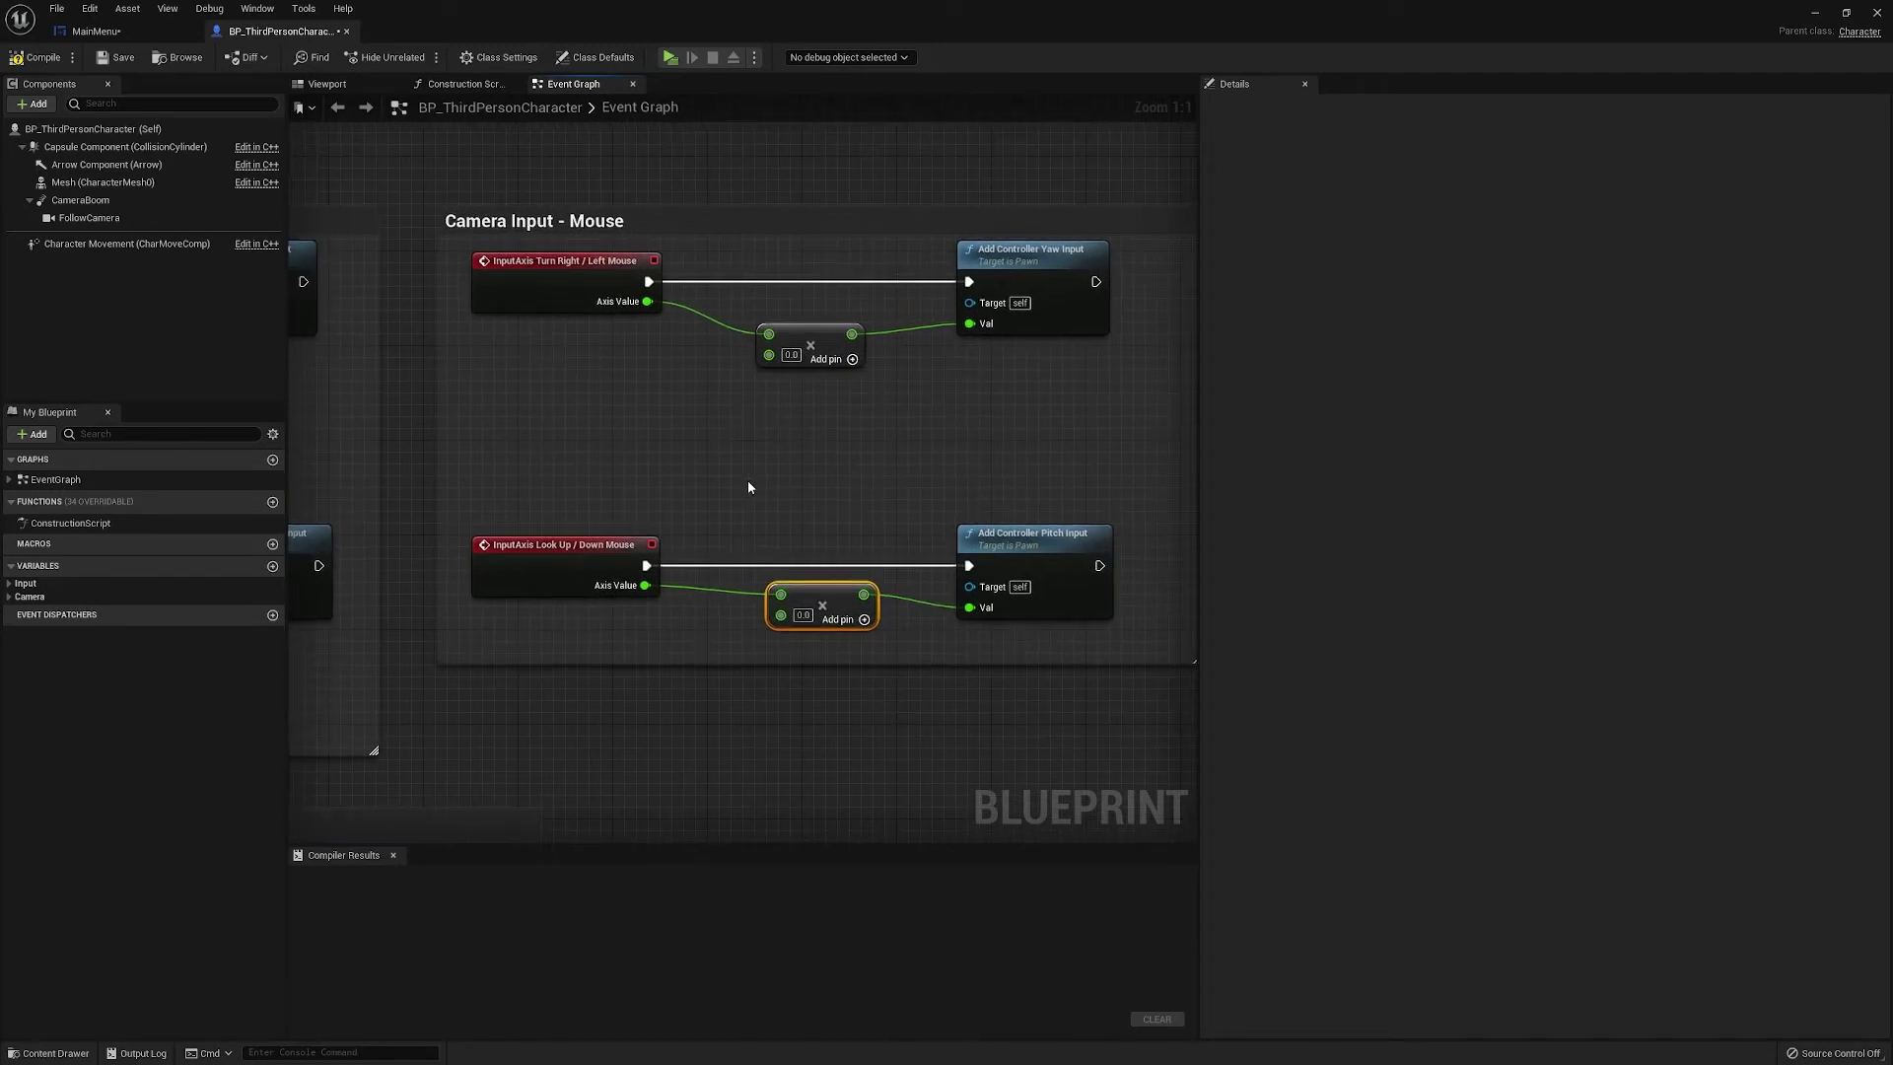
Promote the second input of the yaw Multiply node to a float variable named X Sensitivity
{"action": "left_click_drag", "start_coordinate": [769, 355], "coordinate": [591, 385]}
{"action": "left_click", "coordinate": [631, 476]}
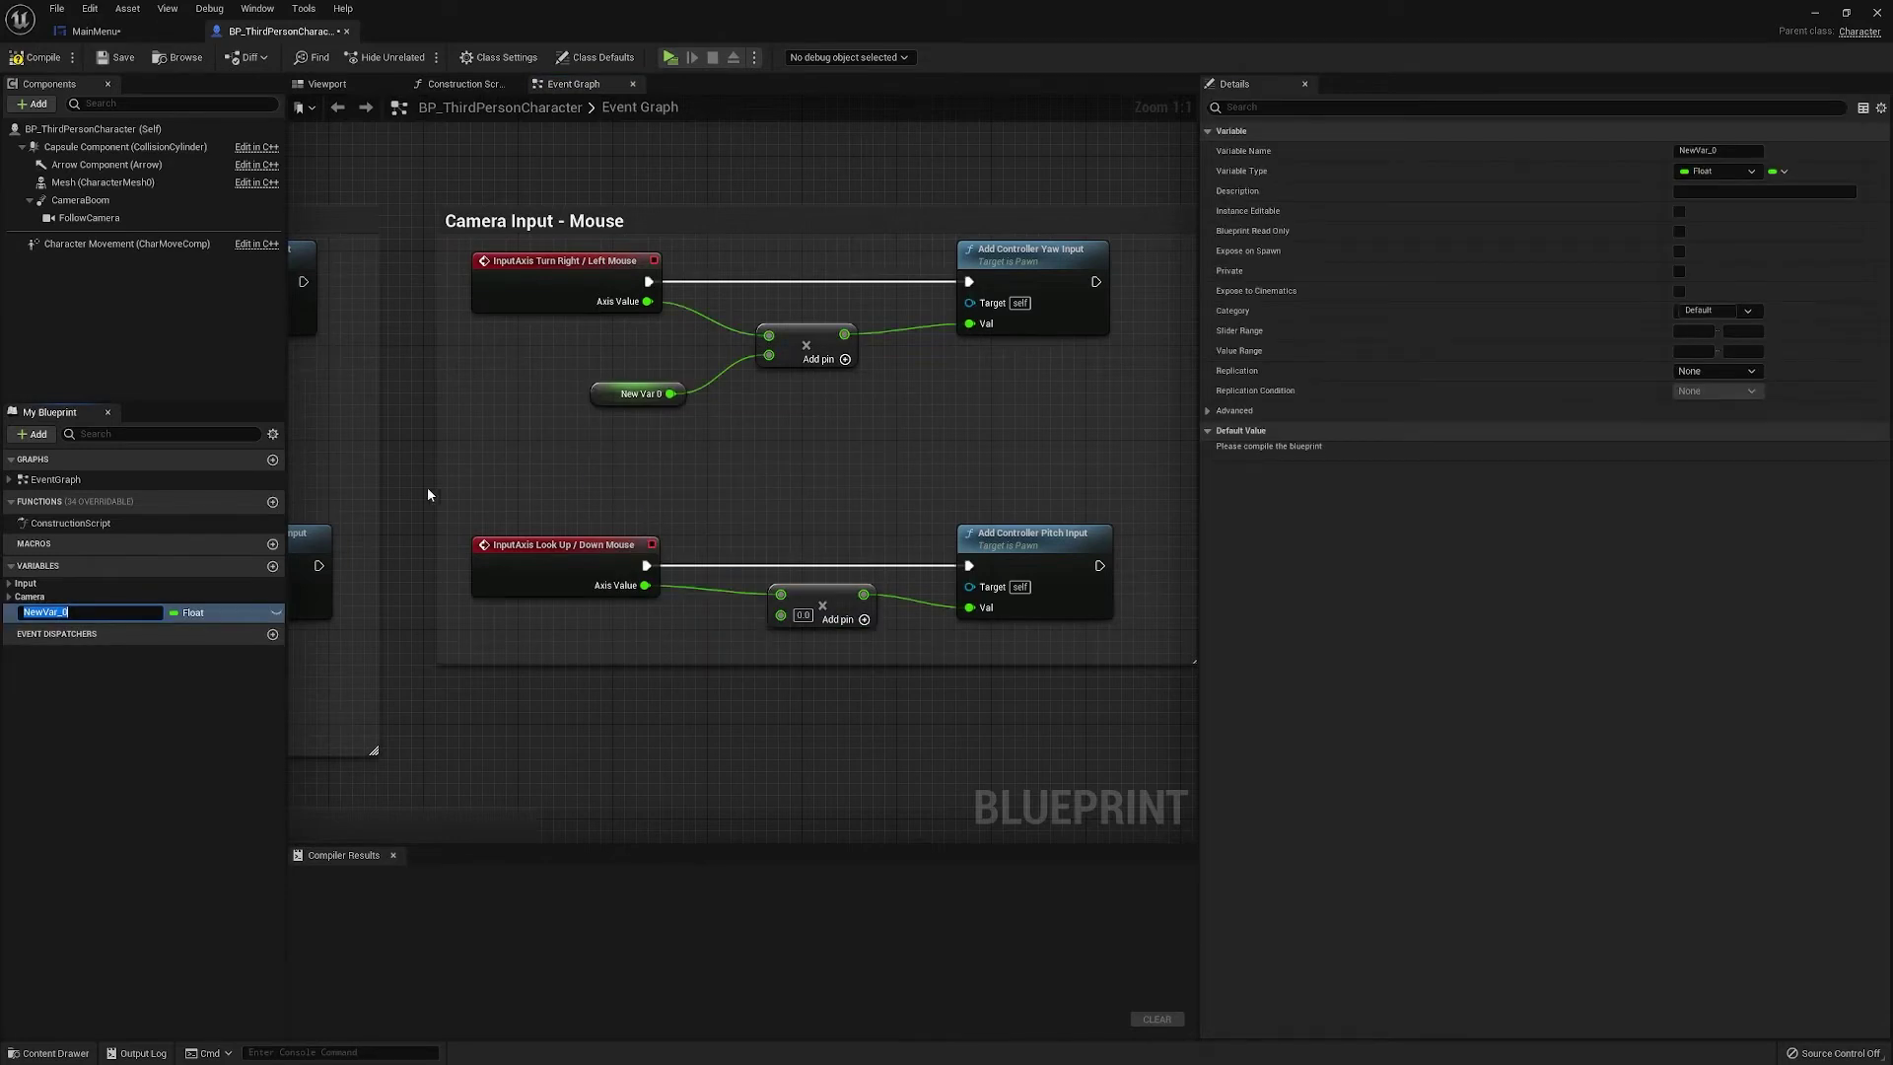
{"action": "type", "text": "S"}
{"action": "key", "text": "BackSpace"}
{"action": "type", "text": "X Sensitivity"}
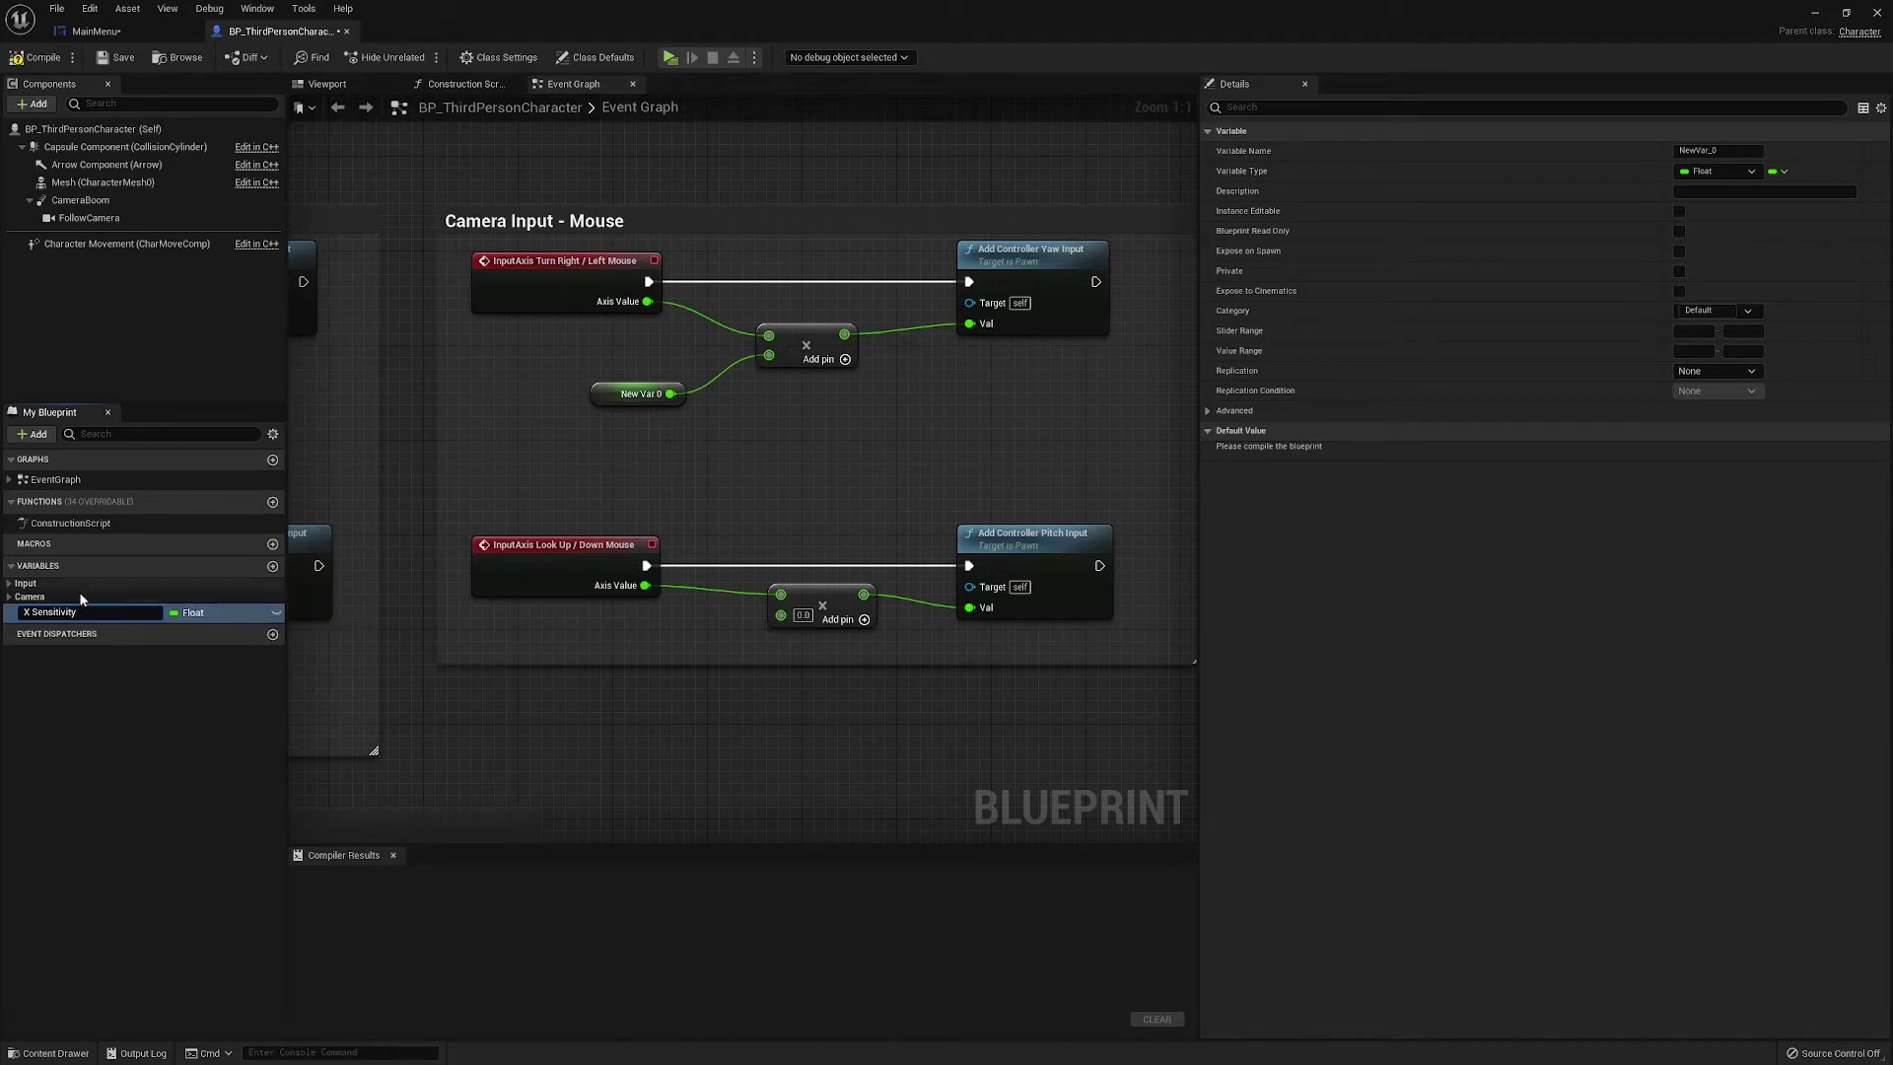
{"action": "left_click_drag", "start_coordinate": [79, 613], "coordinate": [9, 612]}
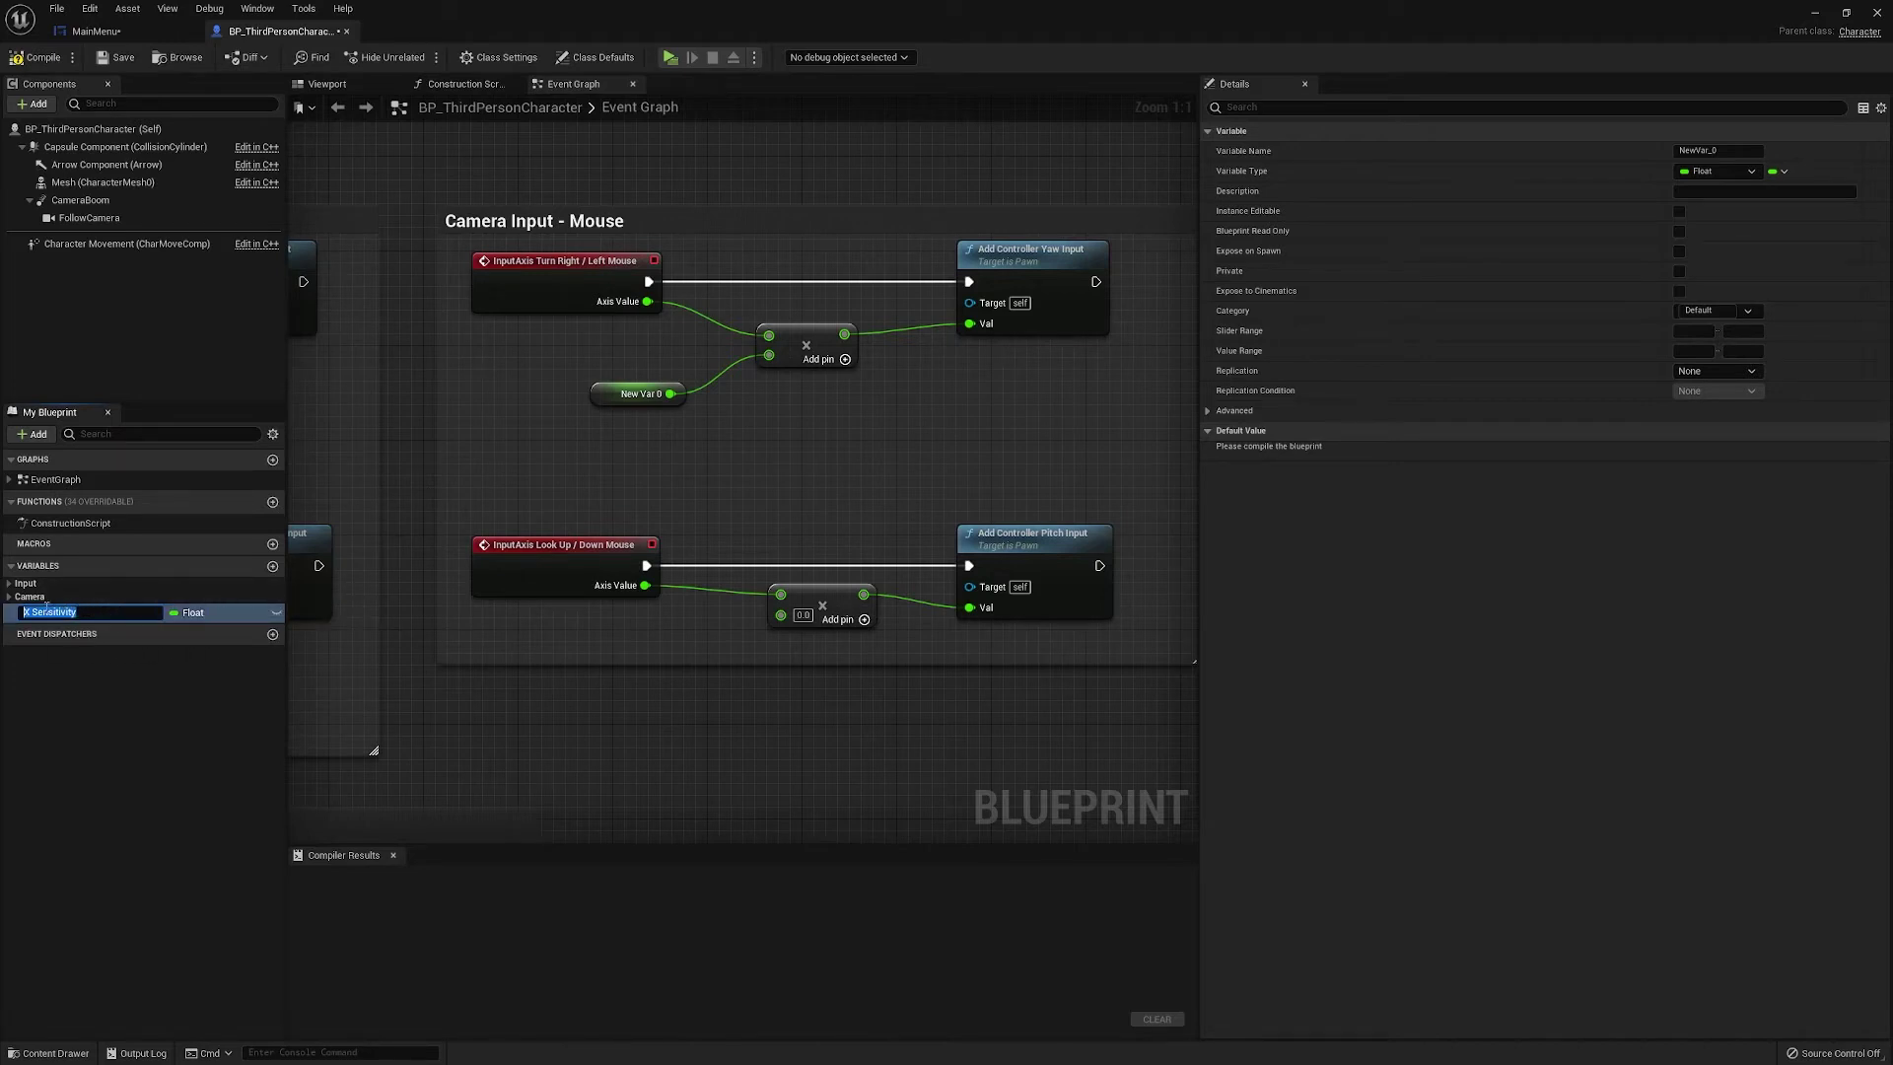
{"action": "key", "text": "Return"}
Promote the second input of the pitch Multiply node to a float variable named Y Sensitivity
{"action": "left_click_drag", "start_coordinate": [781, 616], "coordinate": [633, 643]}
{"action": "left_click", "coordinate": [688, 737]}
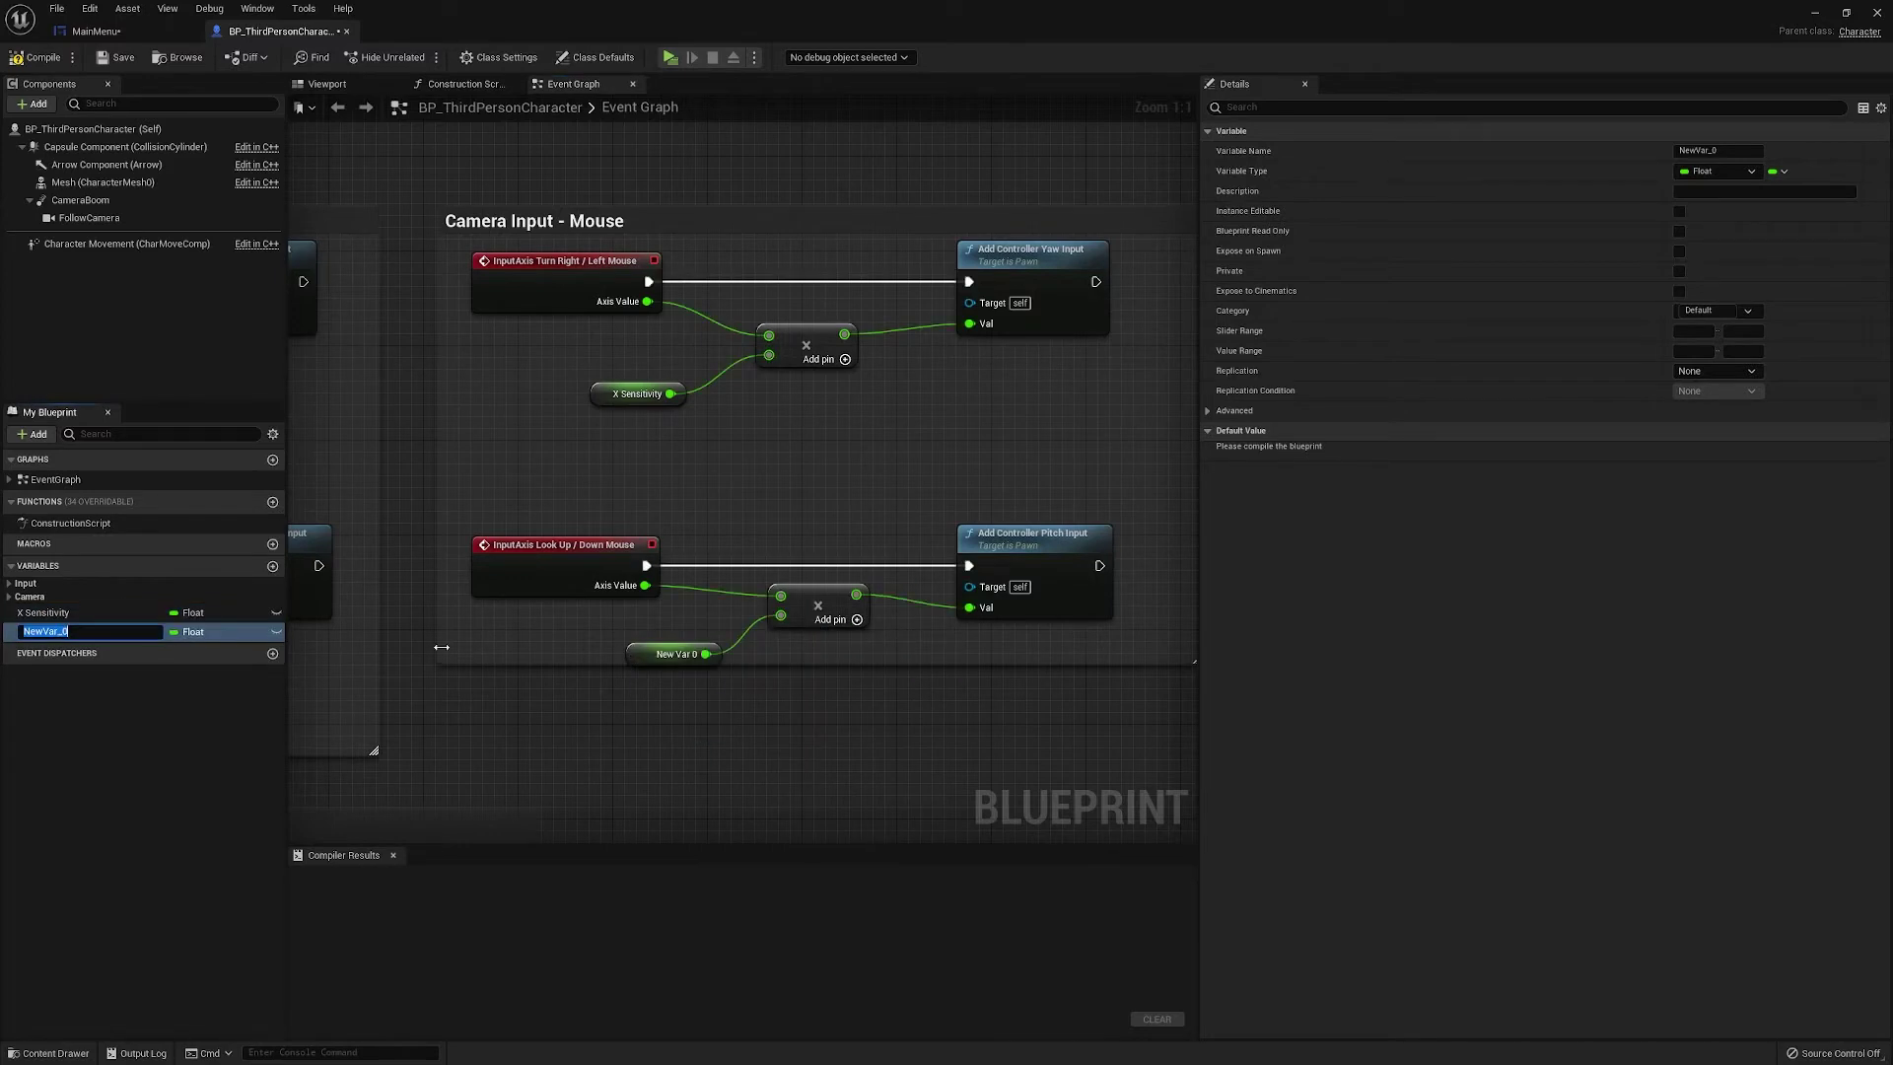
{"action": "key", "text": "ctrl+v"}
{"action": "left_click_drag", "start_coordinate": [32, 632], "coordinate": [27, 648]}
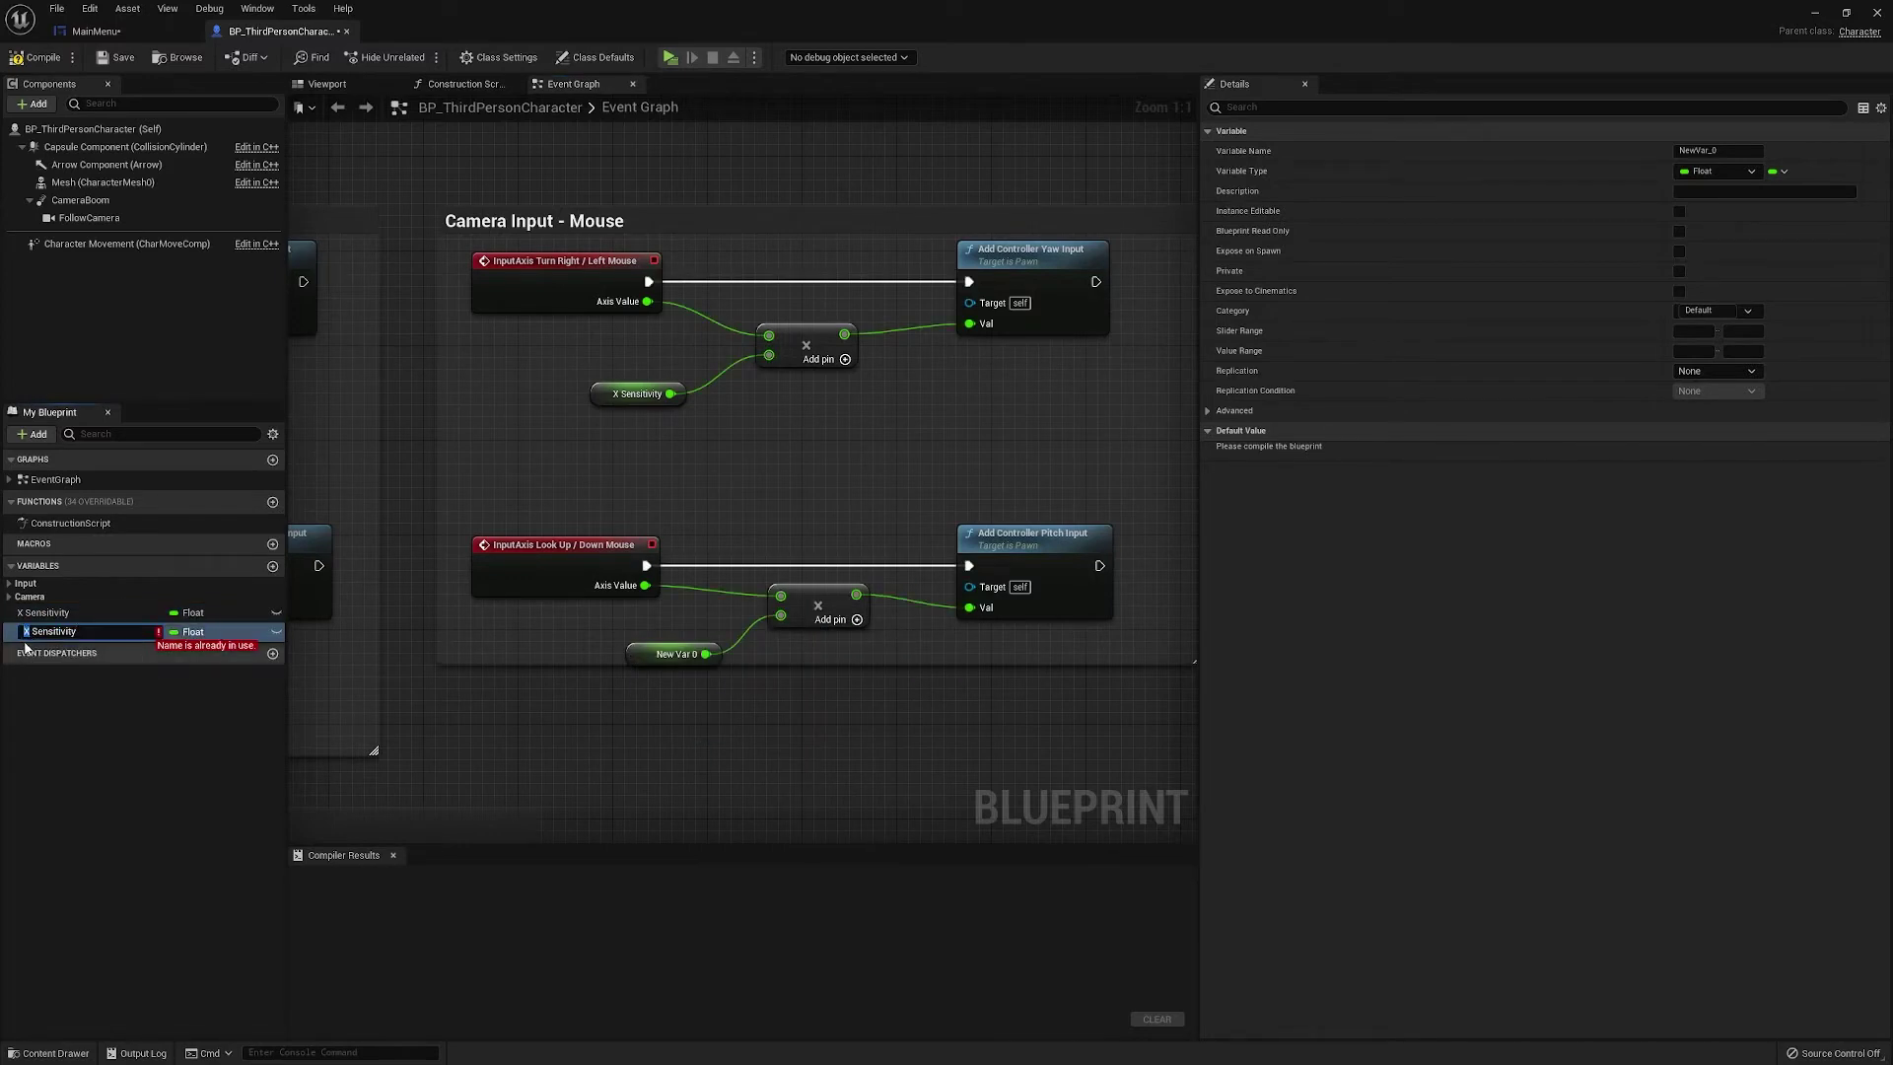
{"action": "type", "text": "Y"}
{"action": "key", "text": "Return"}
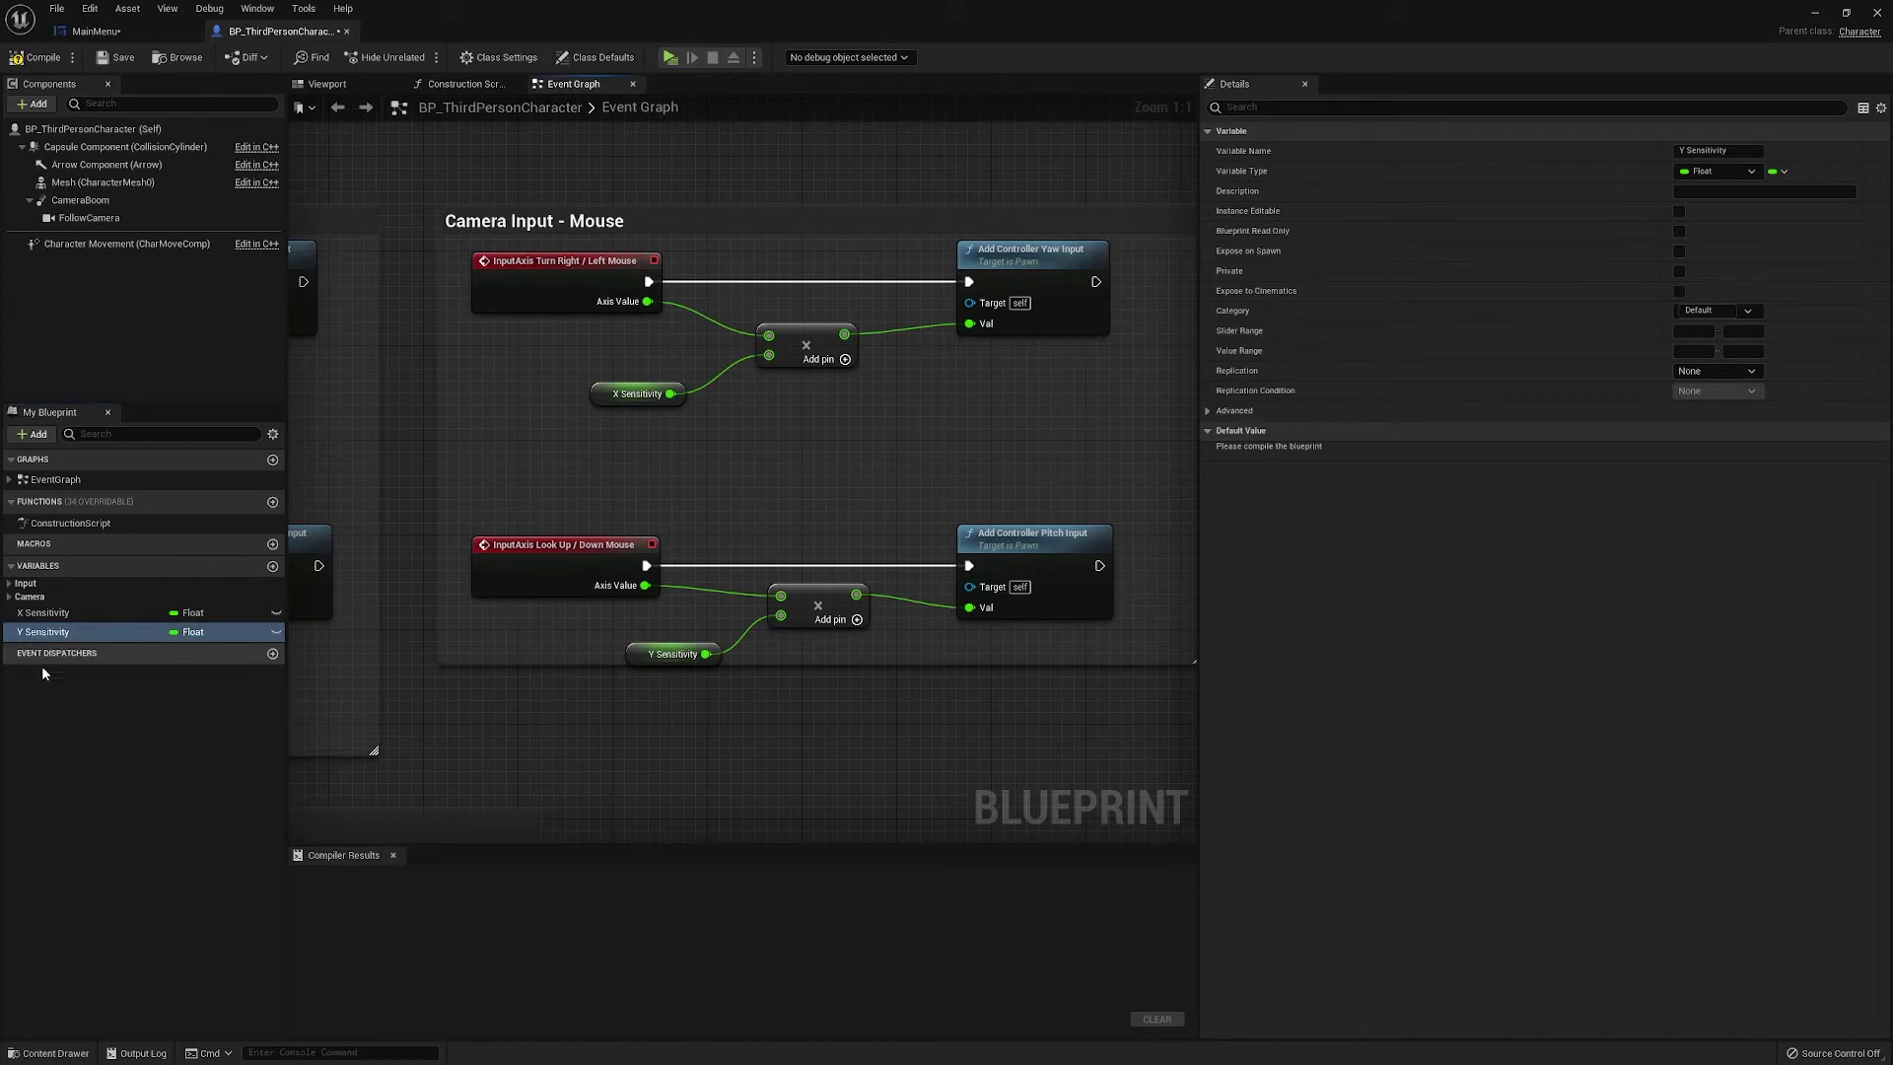
Move the Y Sensitivity getter inside the Camera Input - Mouse comment and compile the character blueprint
{"action": "left_click_drag", "start_coordinate": [634, 659], "coordinate": [585, 635]}
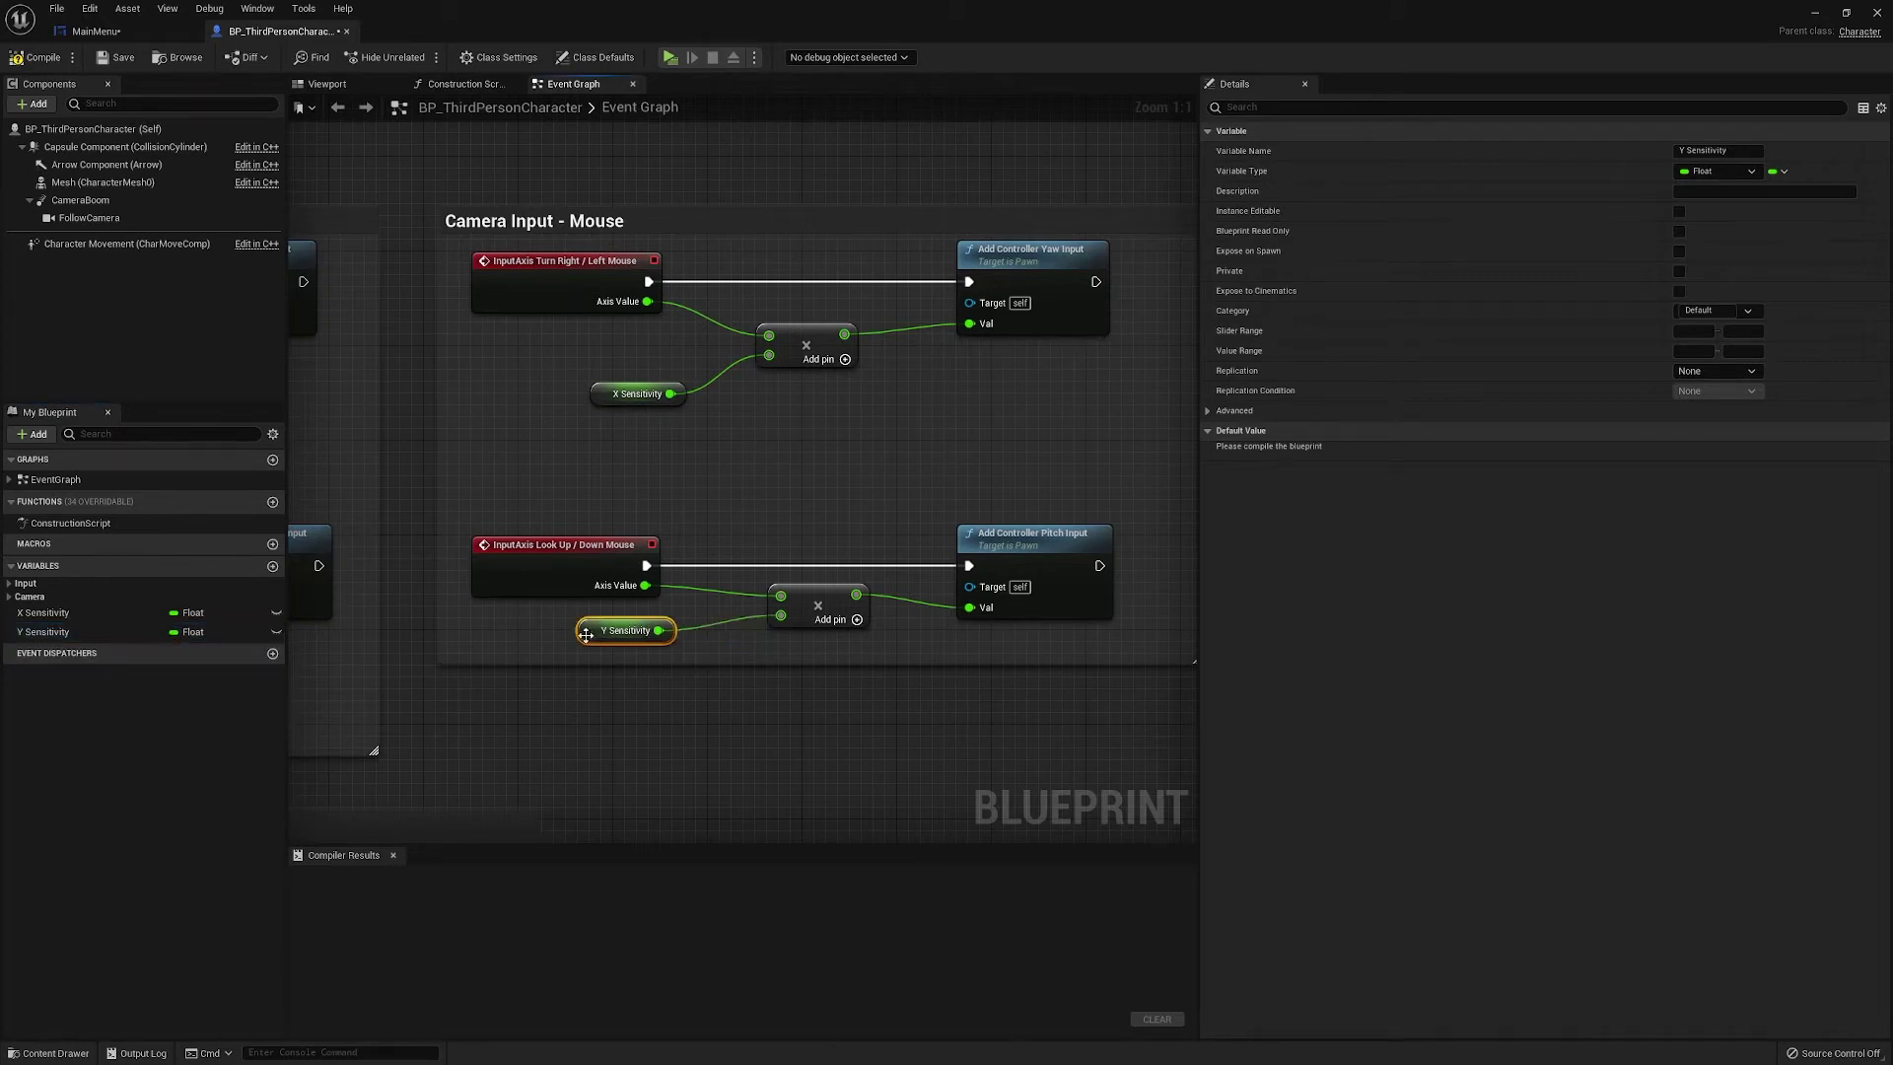
{"action": "left_click", "coordinate": [798, 561]}
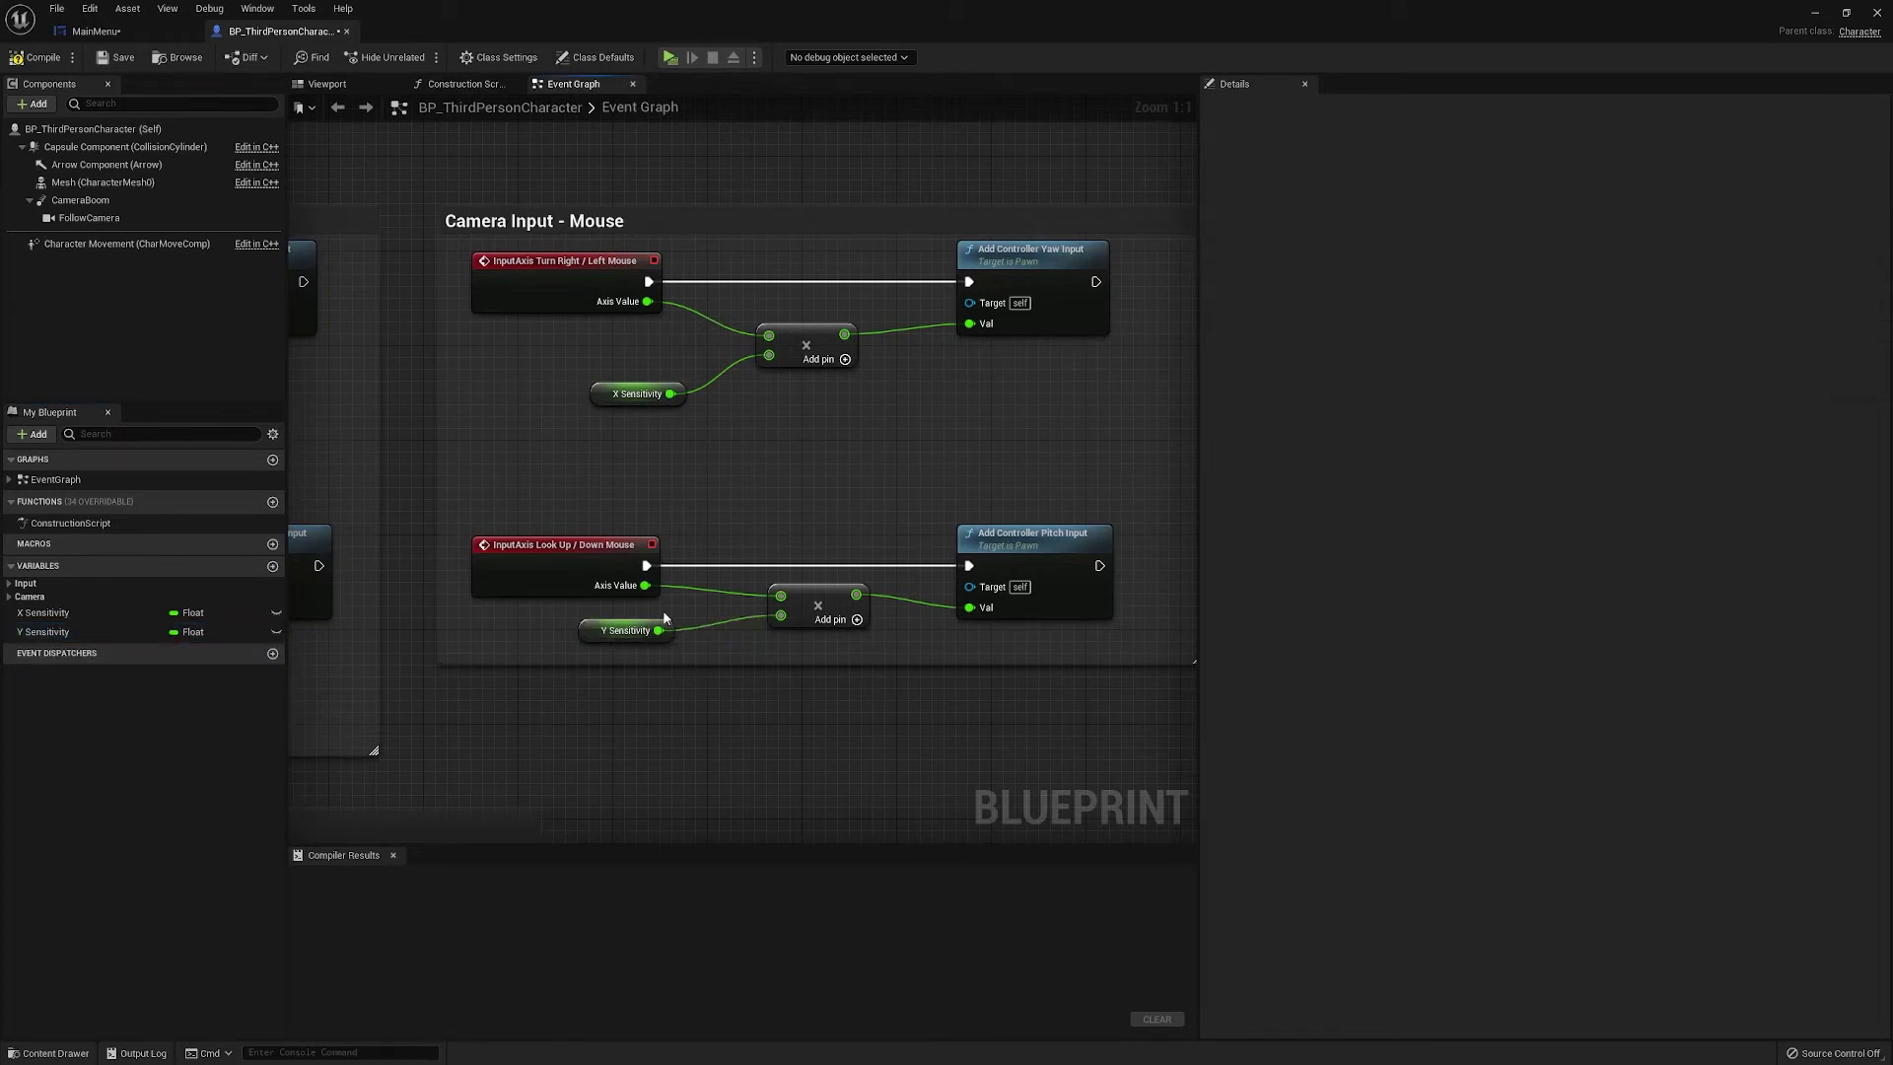
{"action": "right_click_drag", "start_coordinate": [684, 446], "coordinate": [730, 434]}
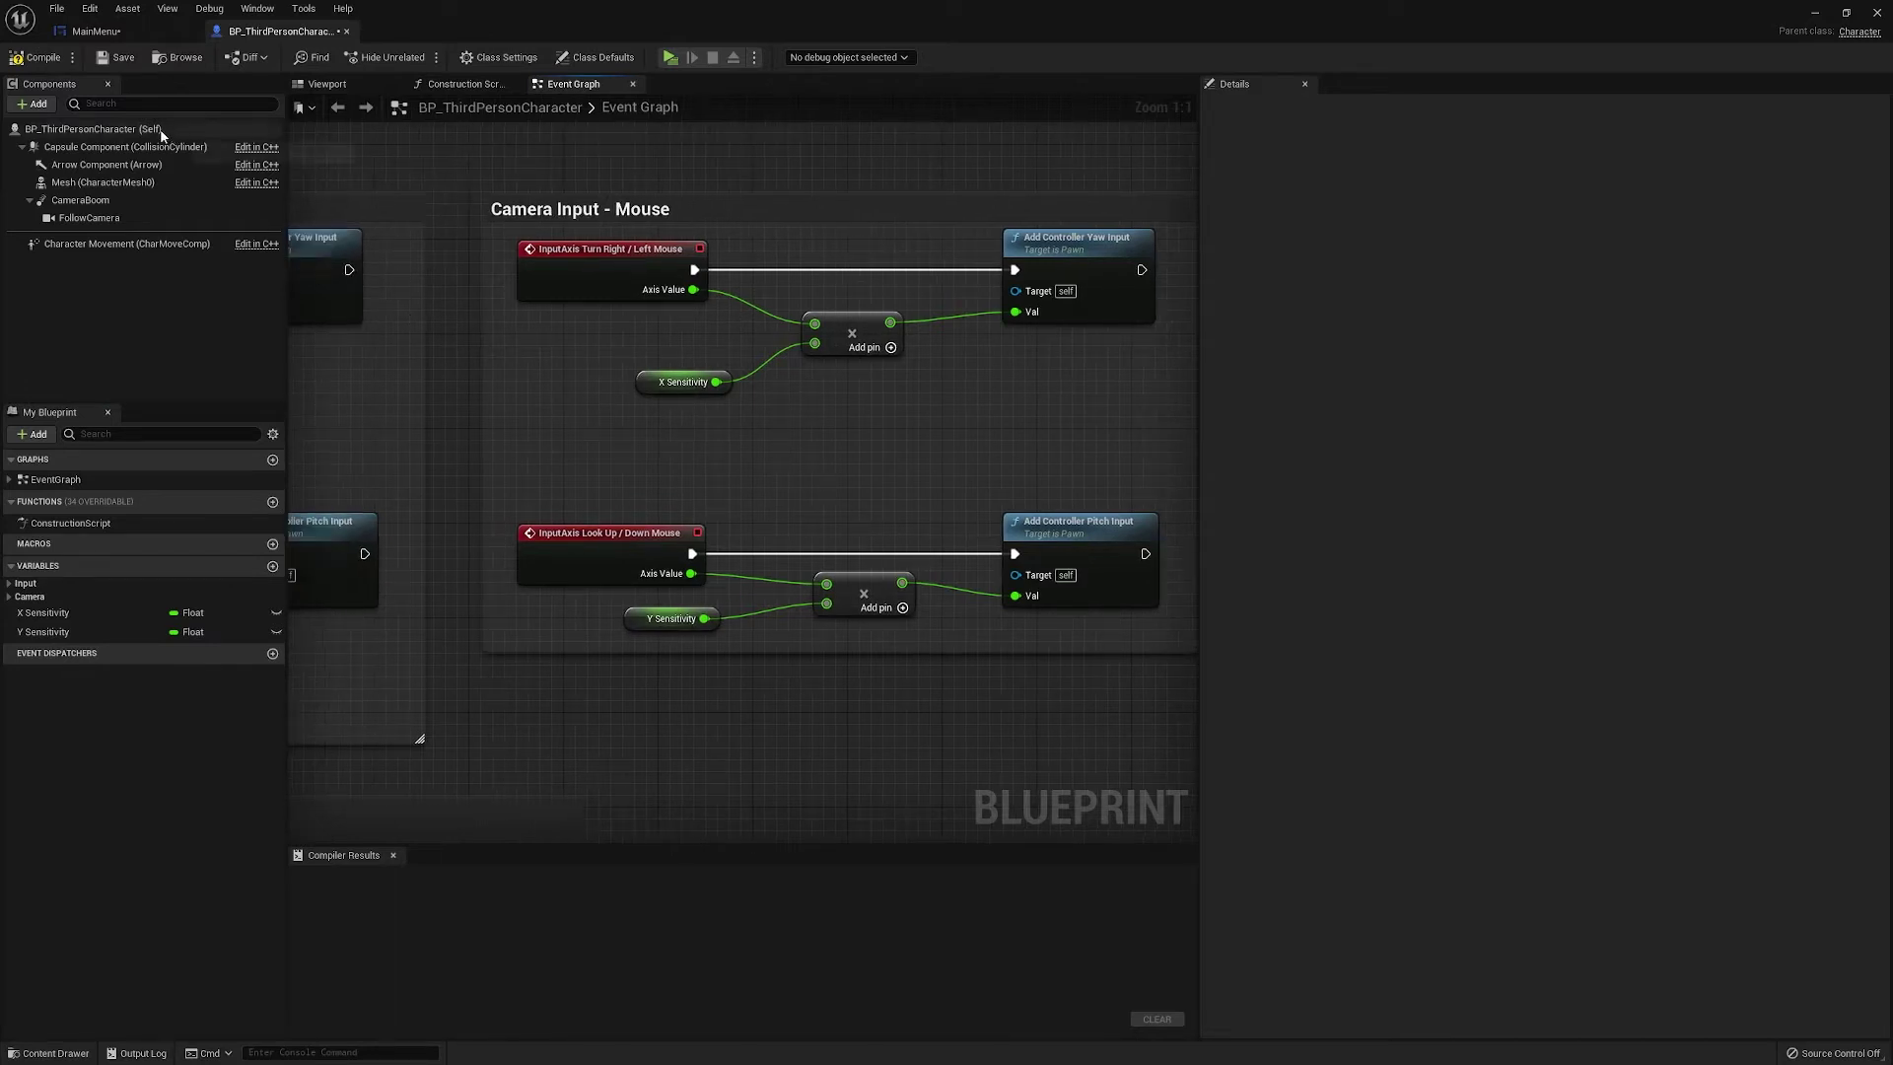
{"action": "left_click", "coordinate": [31, 61]}
{"action": "right_click_drag", "start_coordinate": [456, 194], "coordinate": [400, 268]}
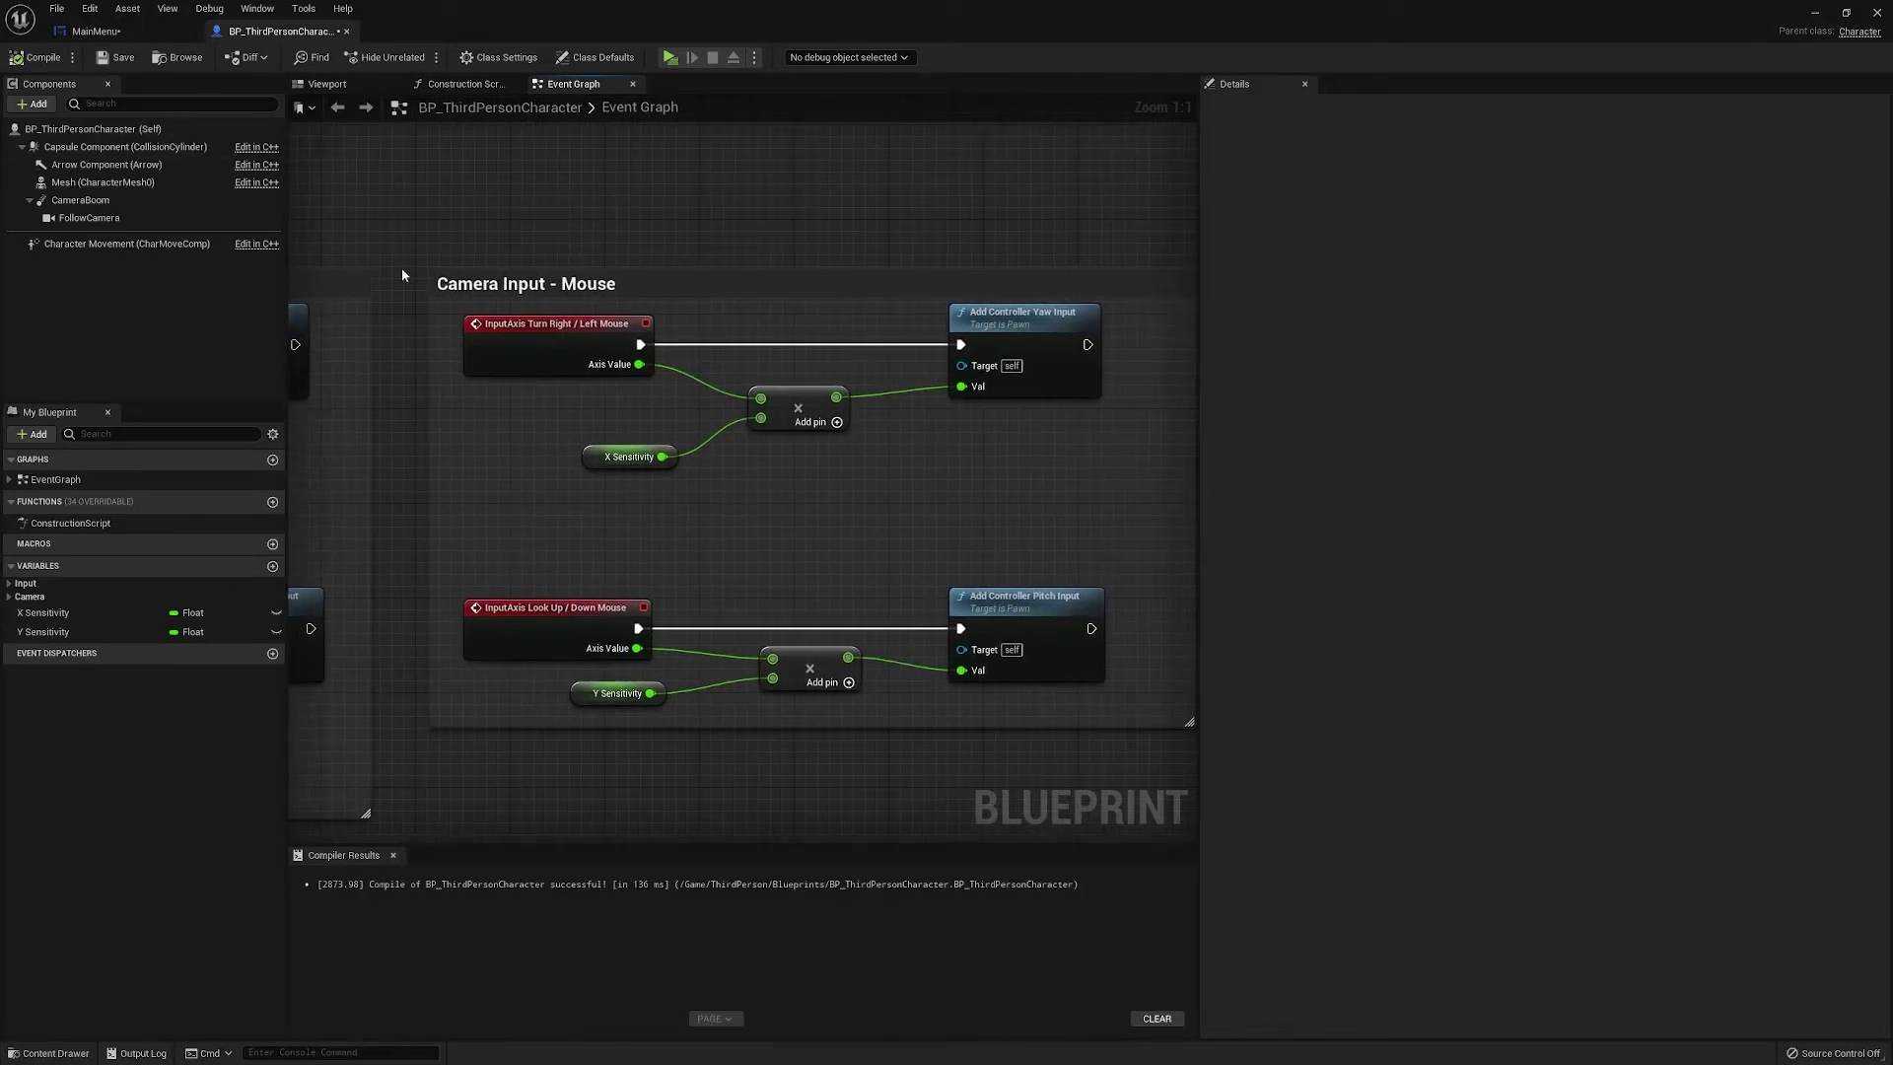
In the MainMenu graph, place a getter for As BP Third Person Character in the Gameplay Settings comment, past the SetText node
{"action": "left_click", "coordinate": [88, 27]}
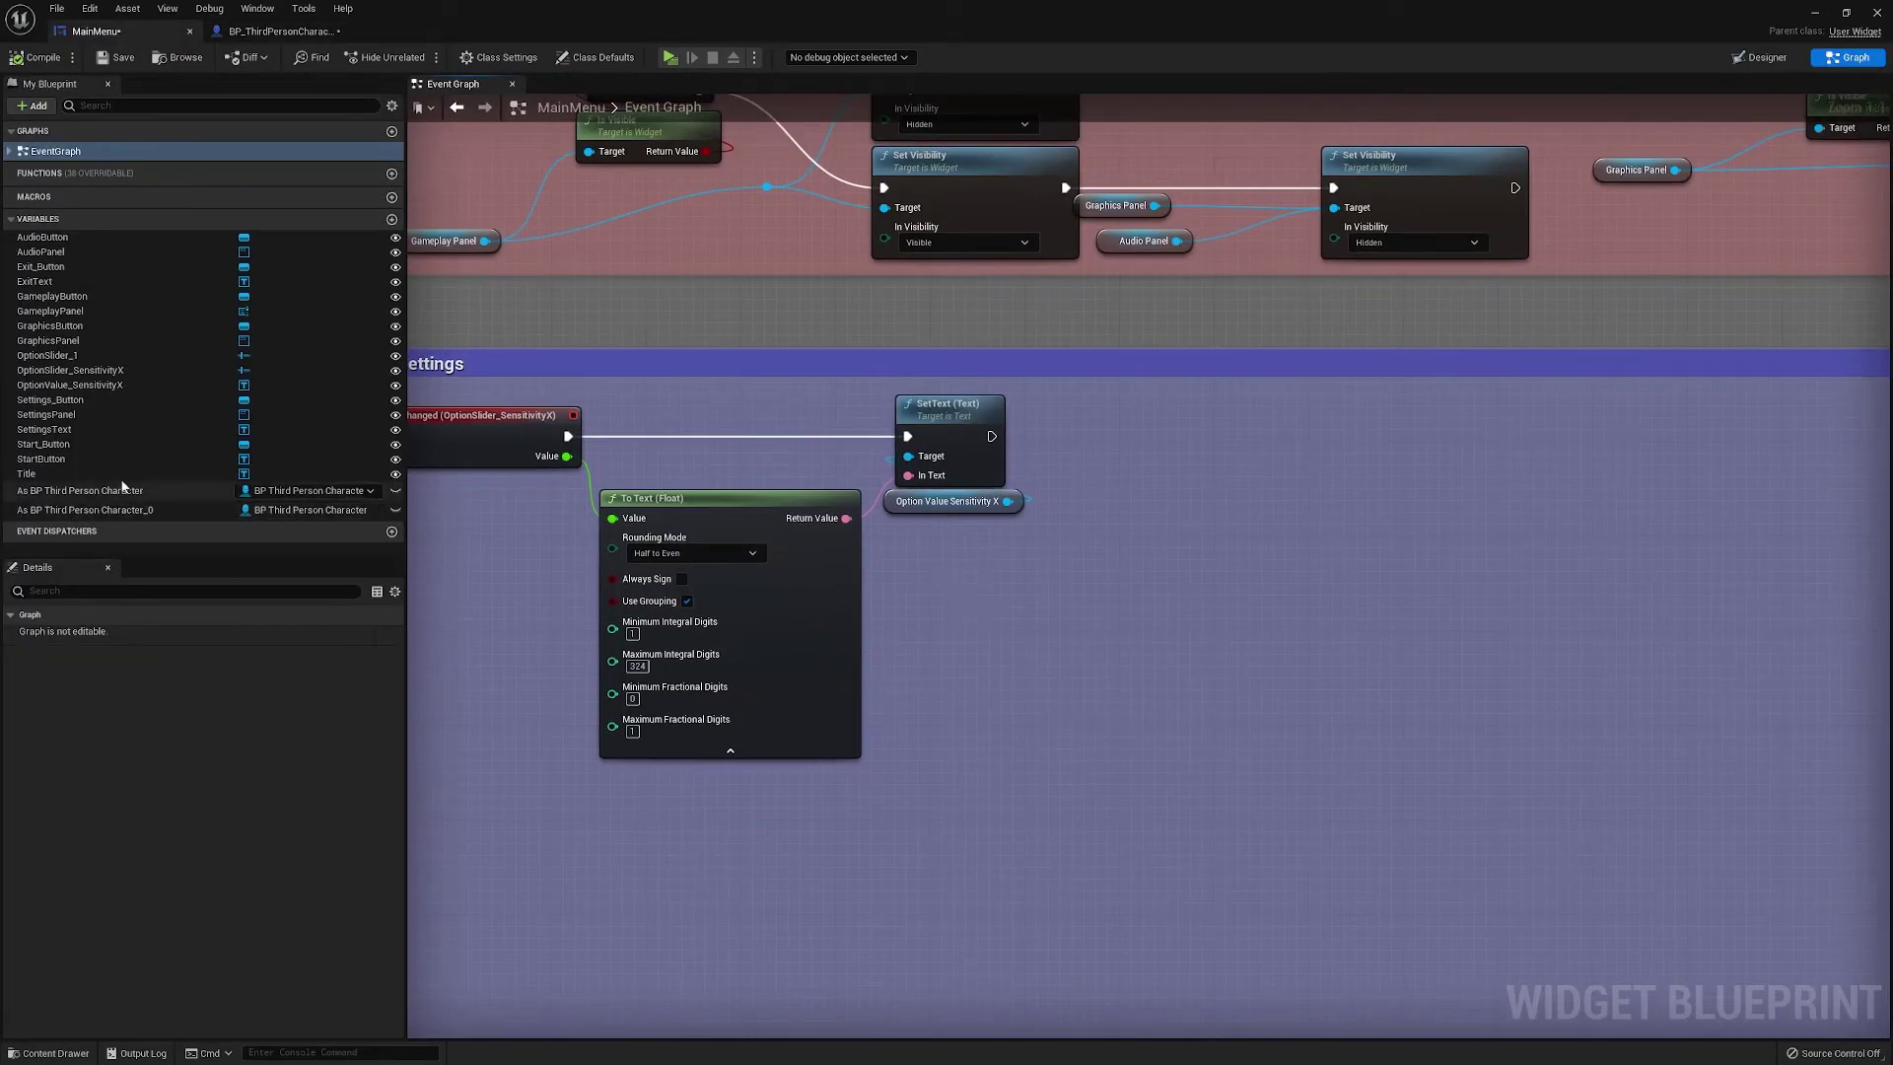
{"action": "scroll", "coordinate": [882, 427], "scroll_direction": "down", "scroll_amount": 8}
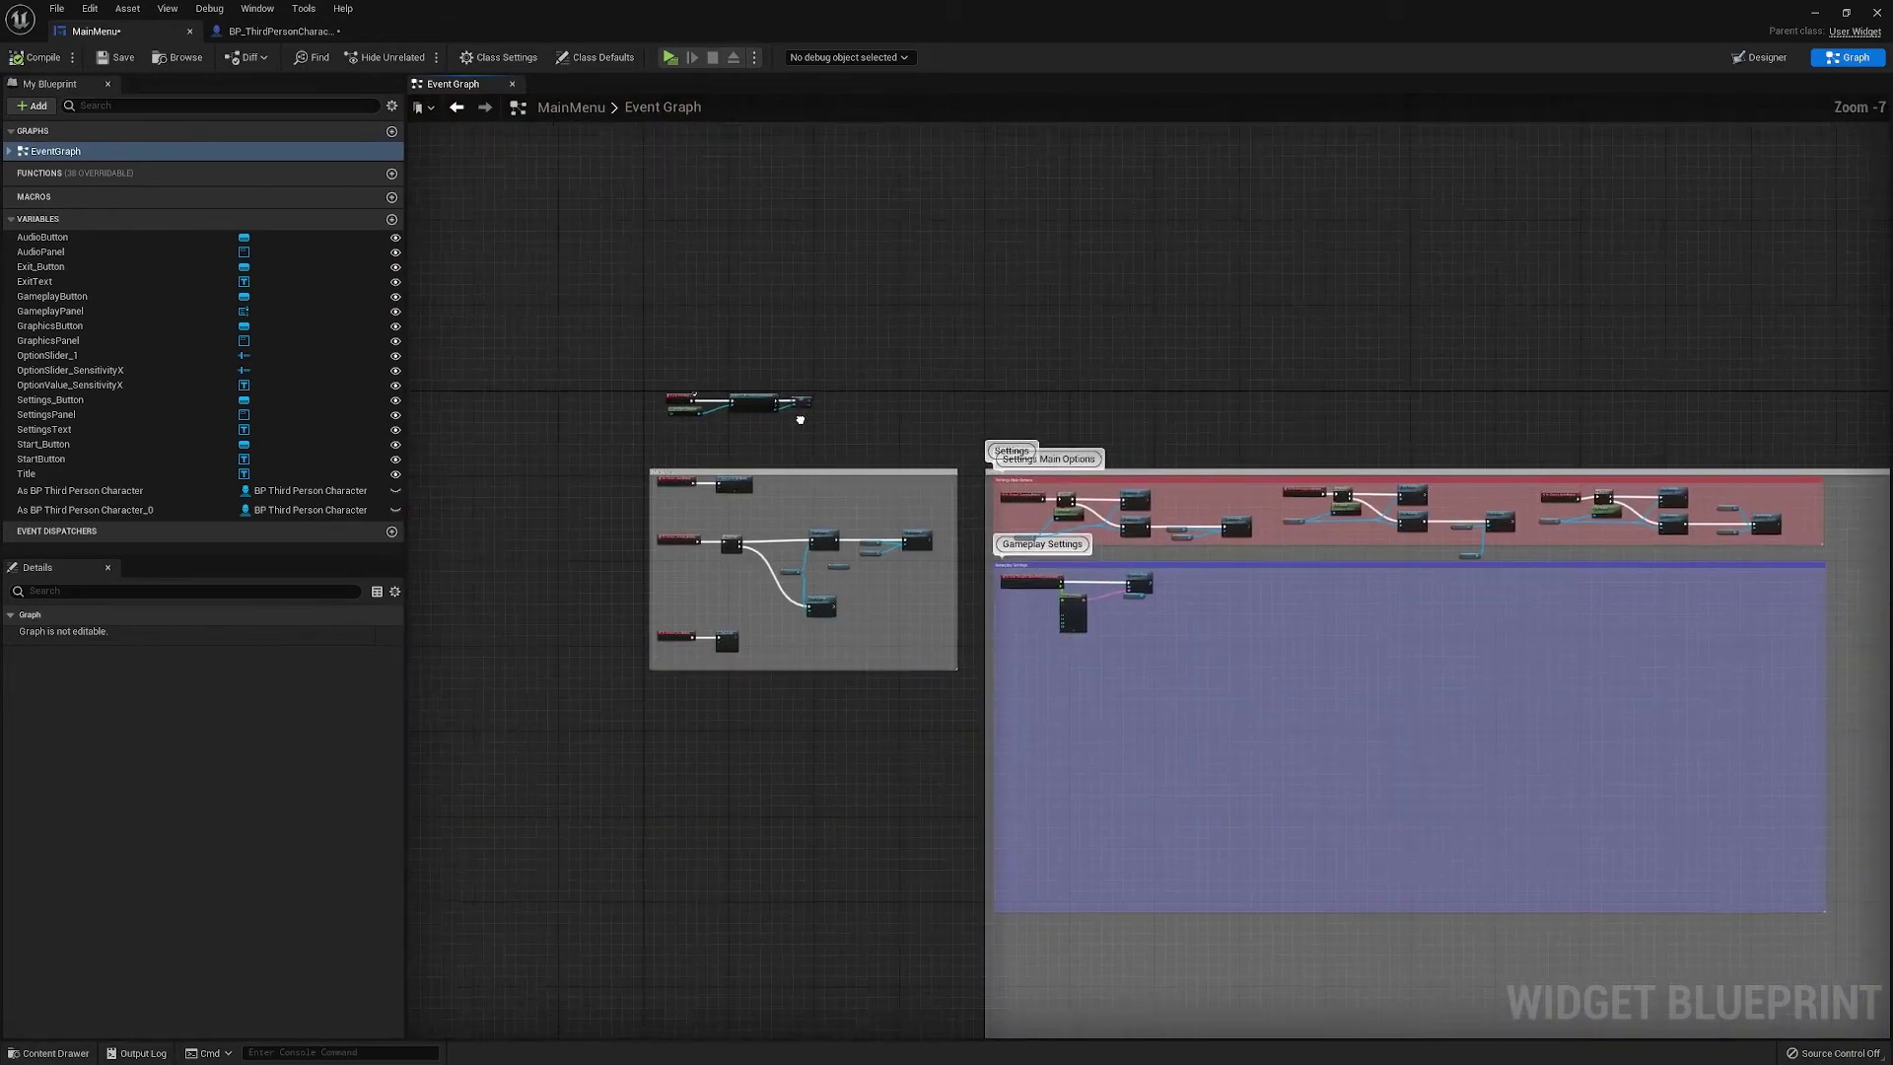
{"action": "scroll", "coordinate": [850, 387], "scroll_direction": "up", "scroll_amount": 5}
{"action": "scroll", "coordinate": [850, 388], "scroll_direction": "down", "scroll_amount": 4}
{"action": "scroll", "coordinate": [887, 460], "scroll_direction": "up", "scroll_amount": 5}
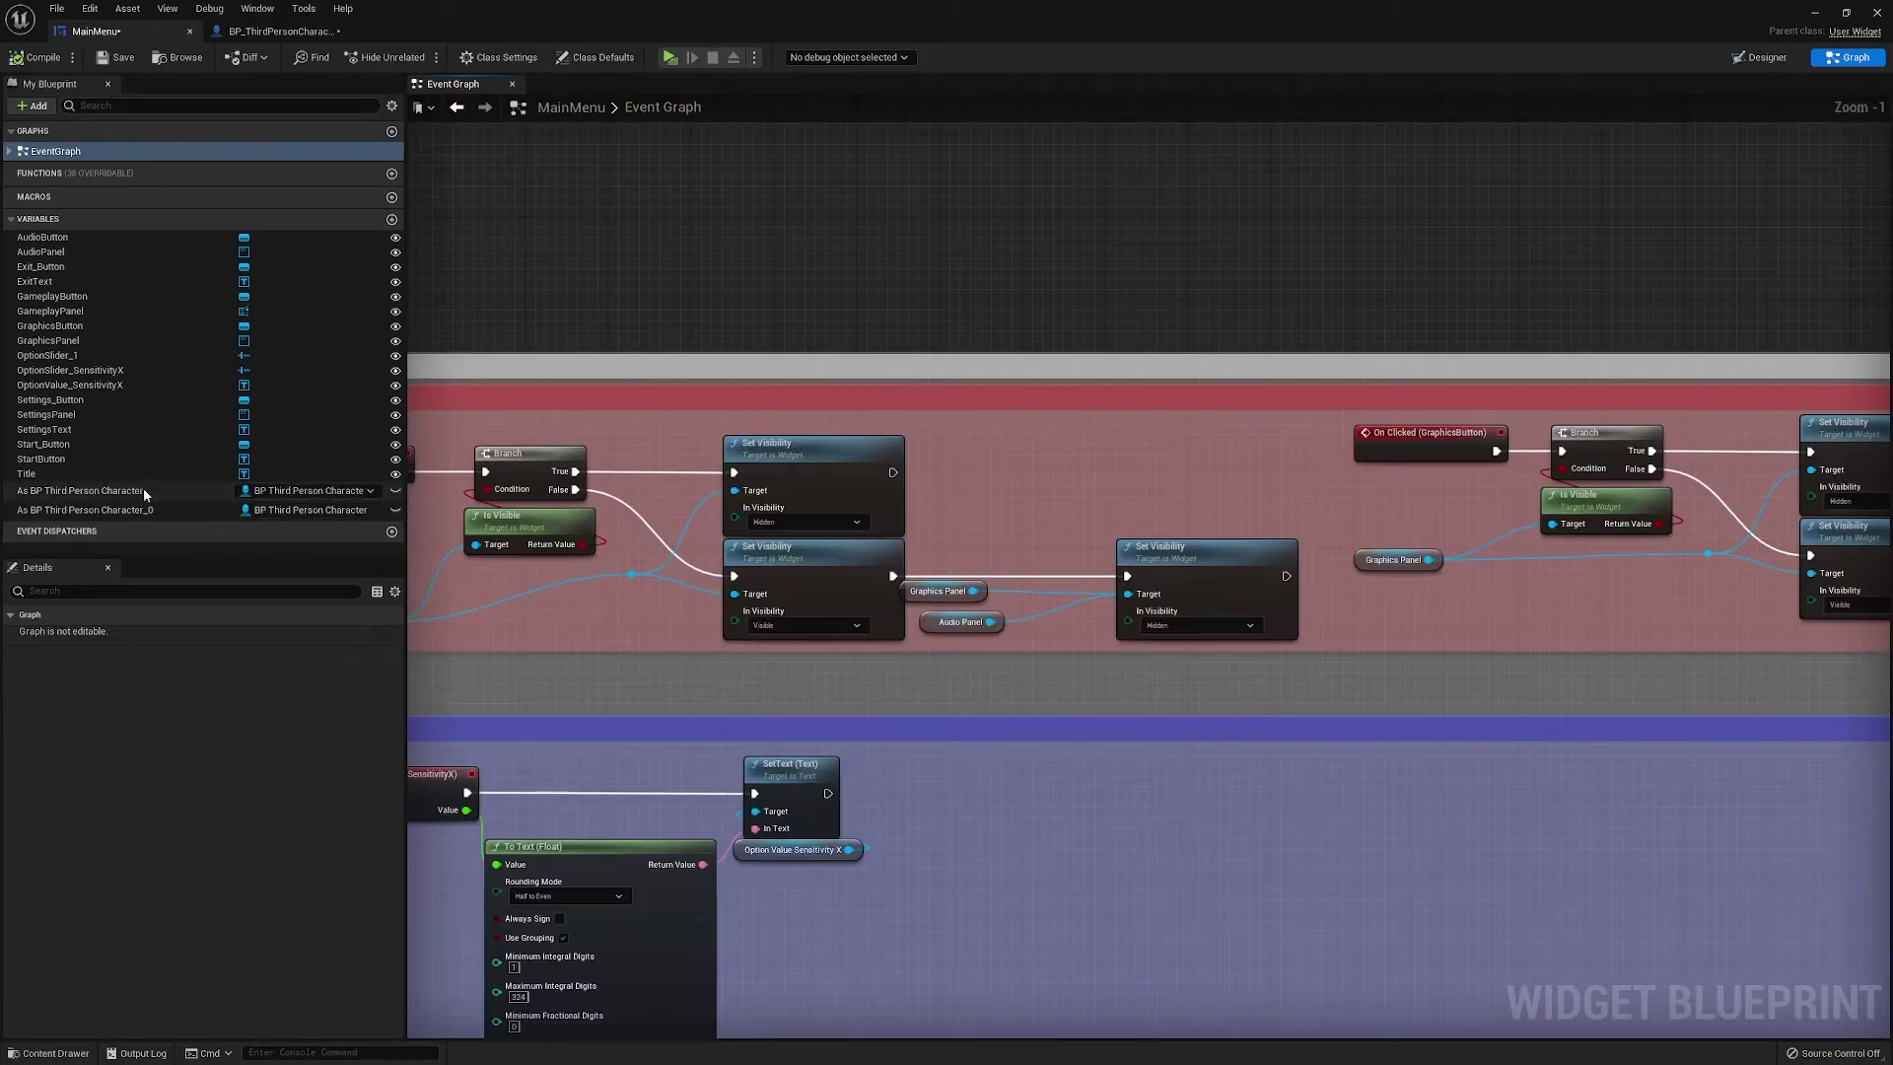
{"action": "left_click_drag", "start_coordinate": [152, 490], "coordinate": [941, 847]}
{"action": "left_click", "coordinate": [970, 874]}
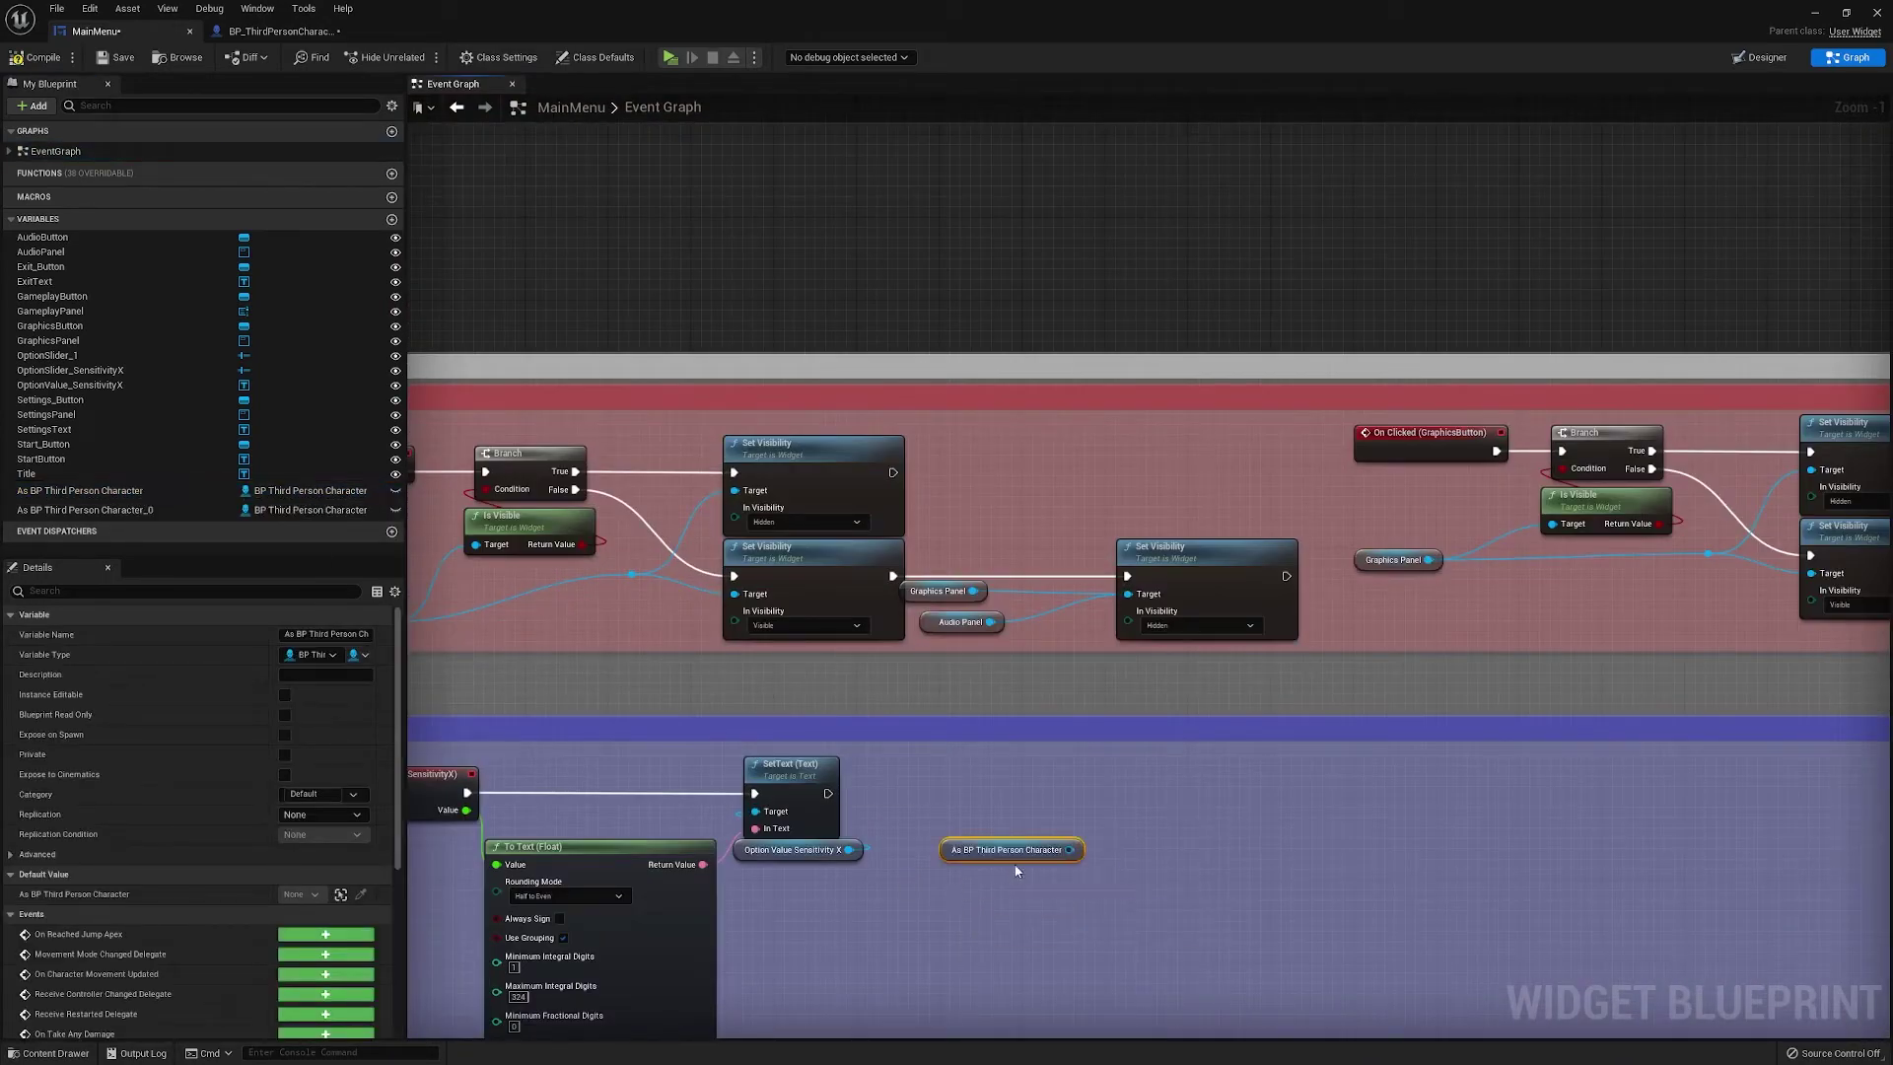
Add a Set X Sensitivity node that targets the As BP Third Person Character reference
{"action": "left_click_drag", "start_coordinate": [1070, 849], "coordinate": [1144, 850]}
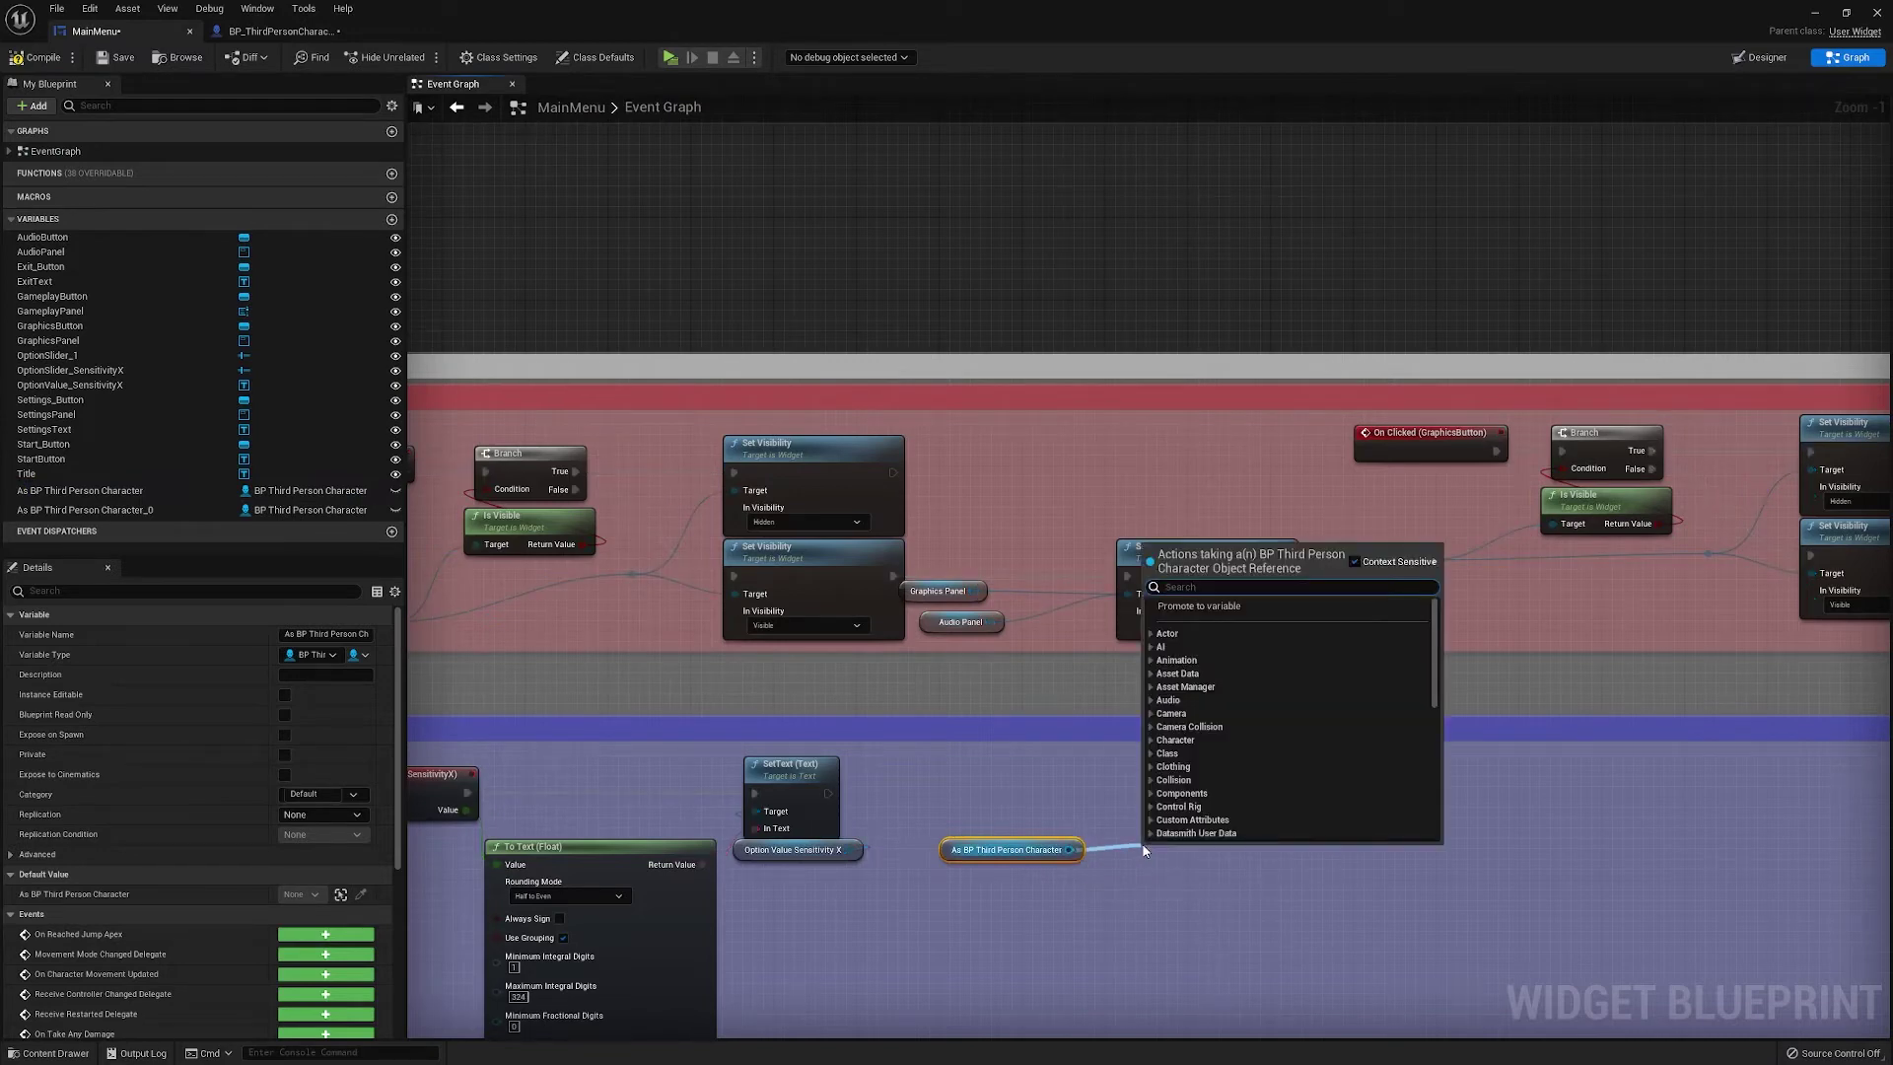
{"action": "type", "text": "set x"}
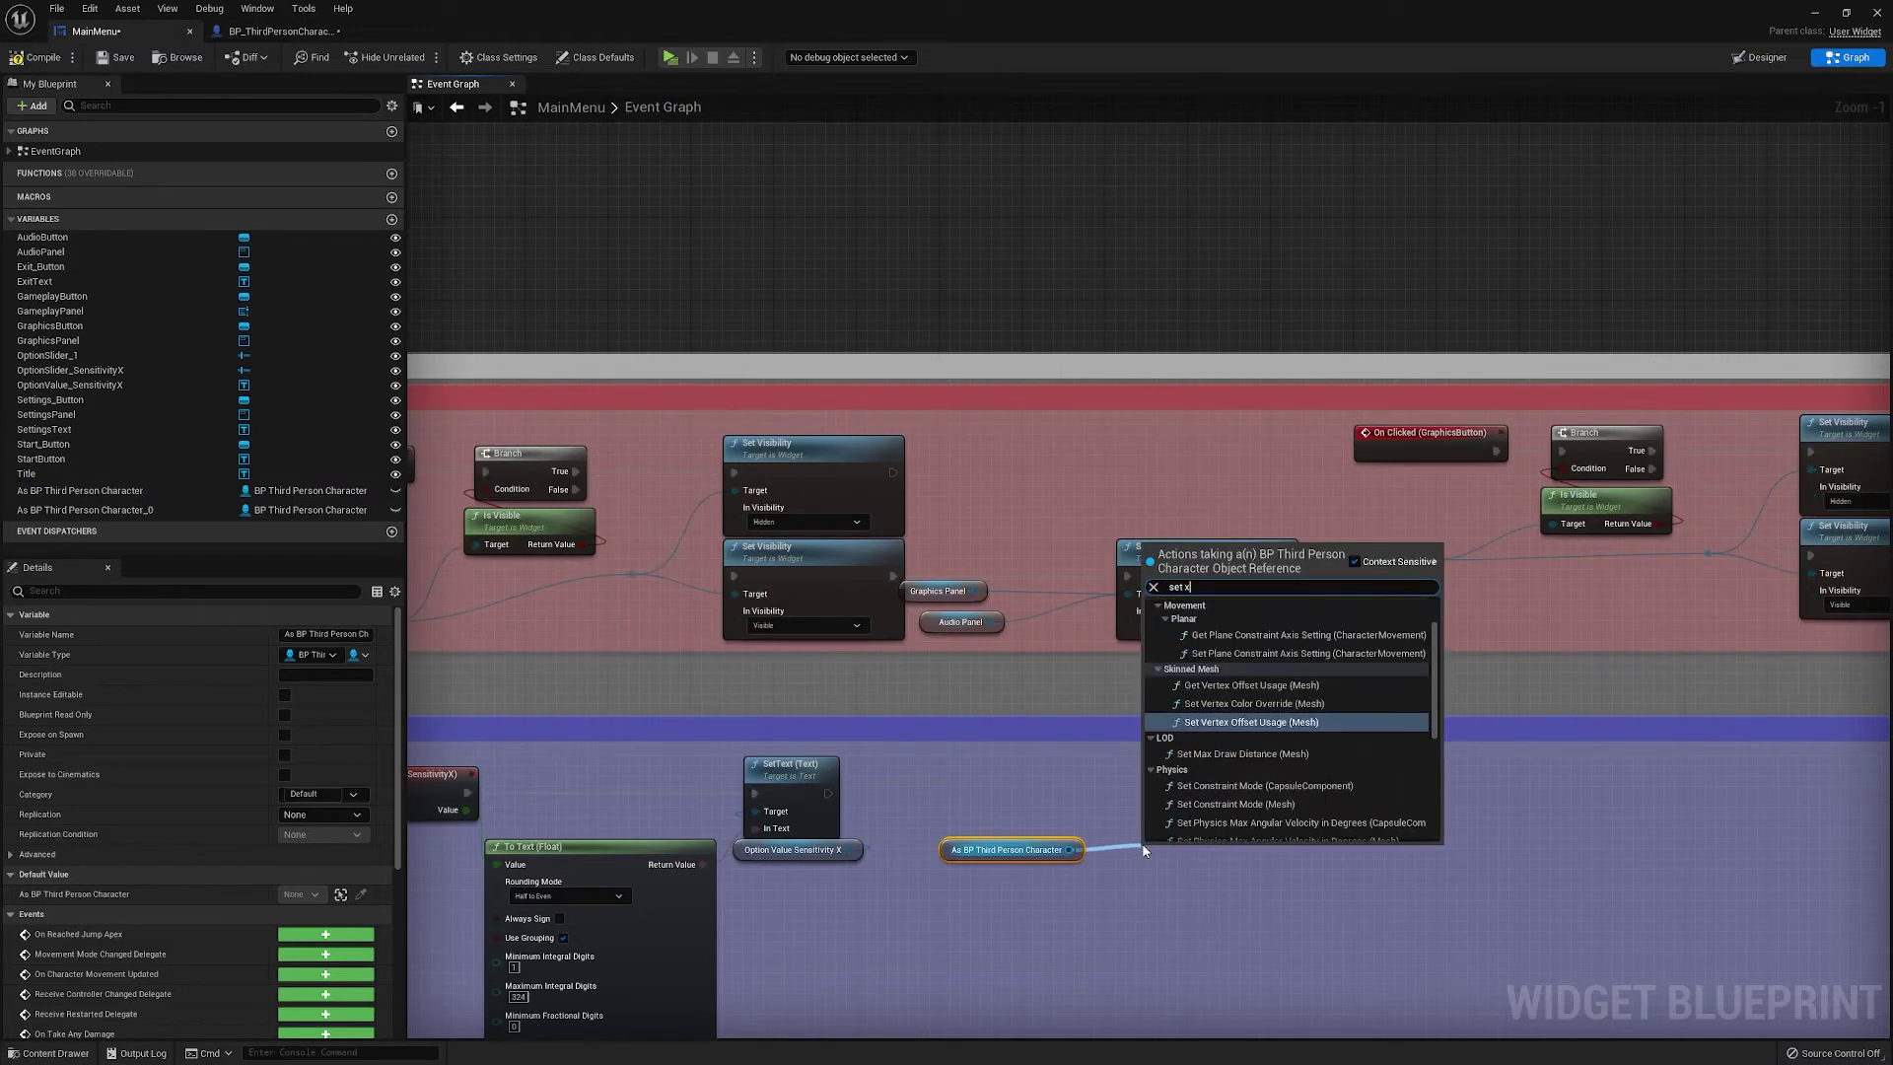
{"action": "type", "text": " sen"}
{"action": "key", "text": "Return"}
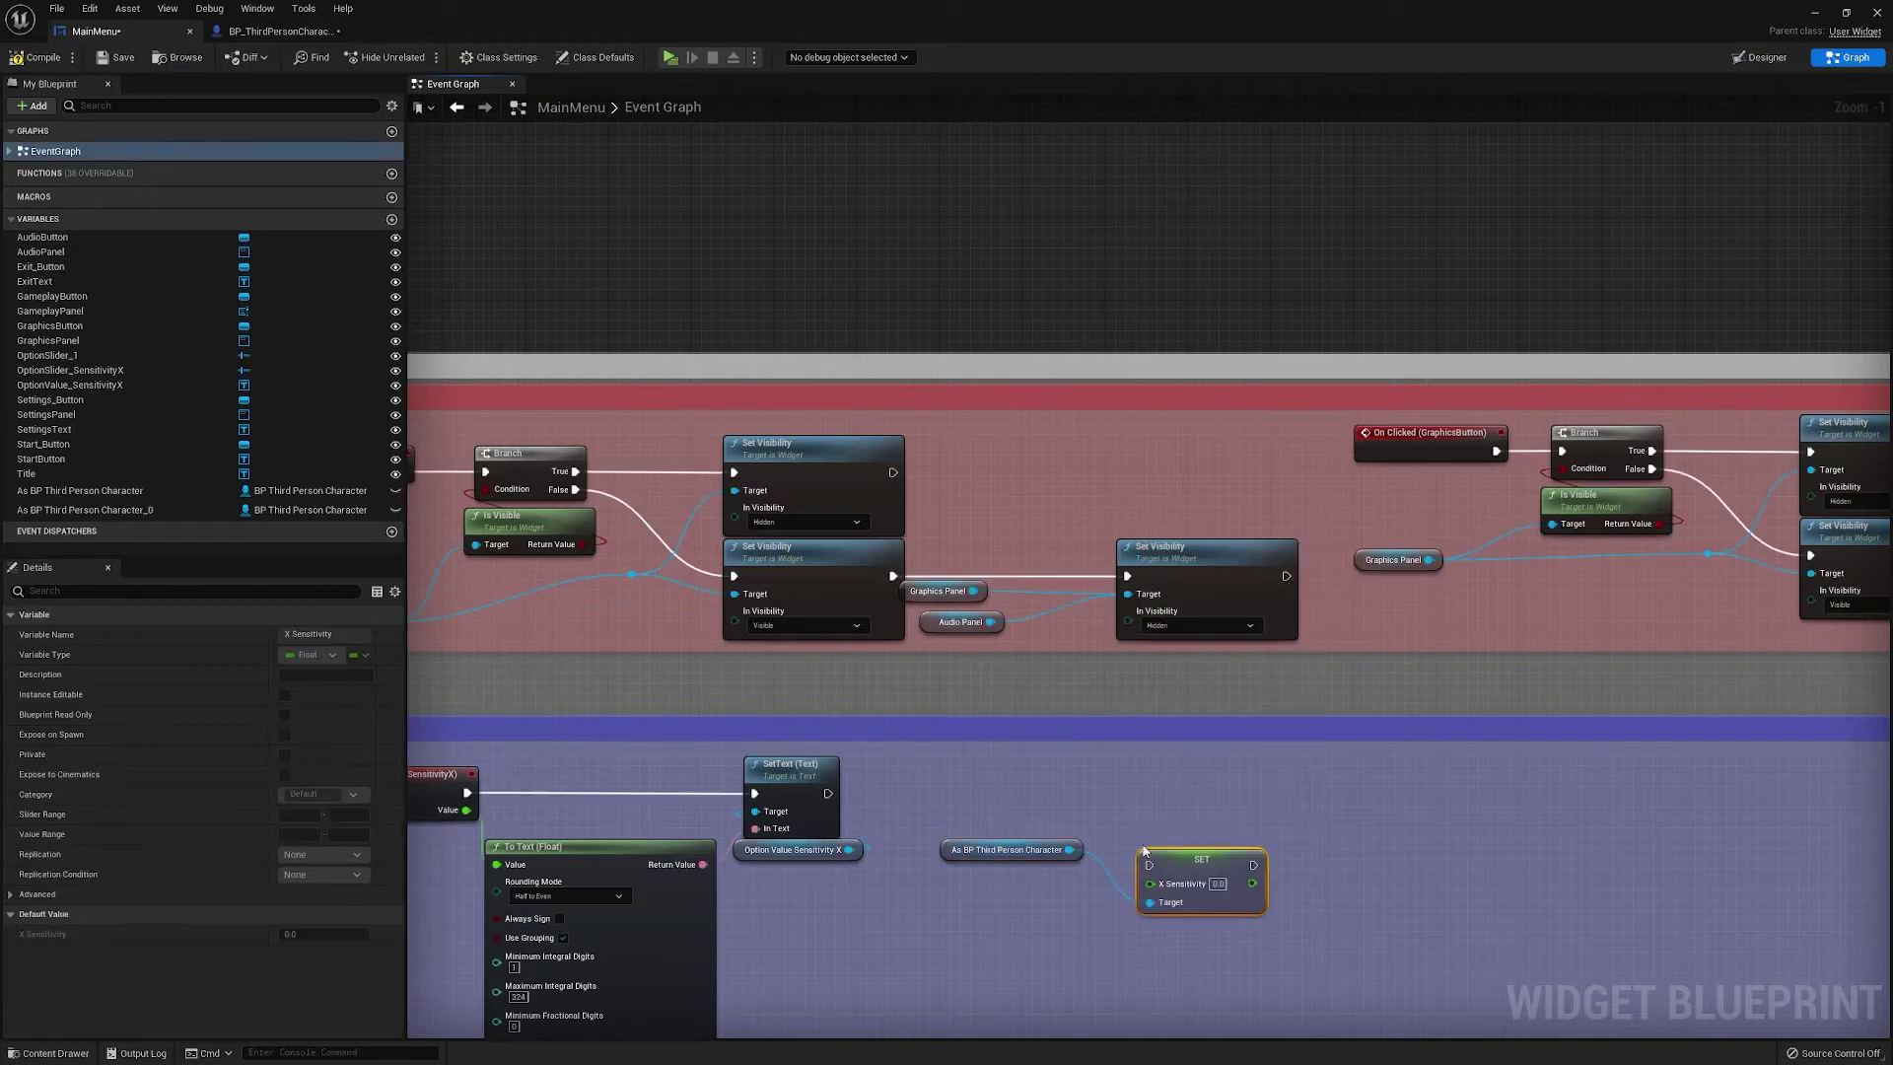
Connect SetText's execution output to the Set X Sensitivity node and line the two nodes up in a straight row
{"action": "left_click_drag", "start_coordinate": [1168, 858], "coordinate": [1115, 746]}
{"action": "left_click", "coordinate": [897, 815]}
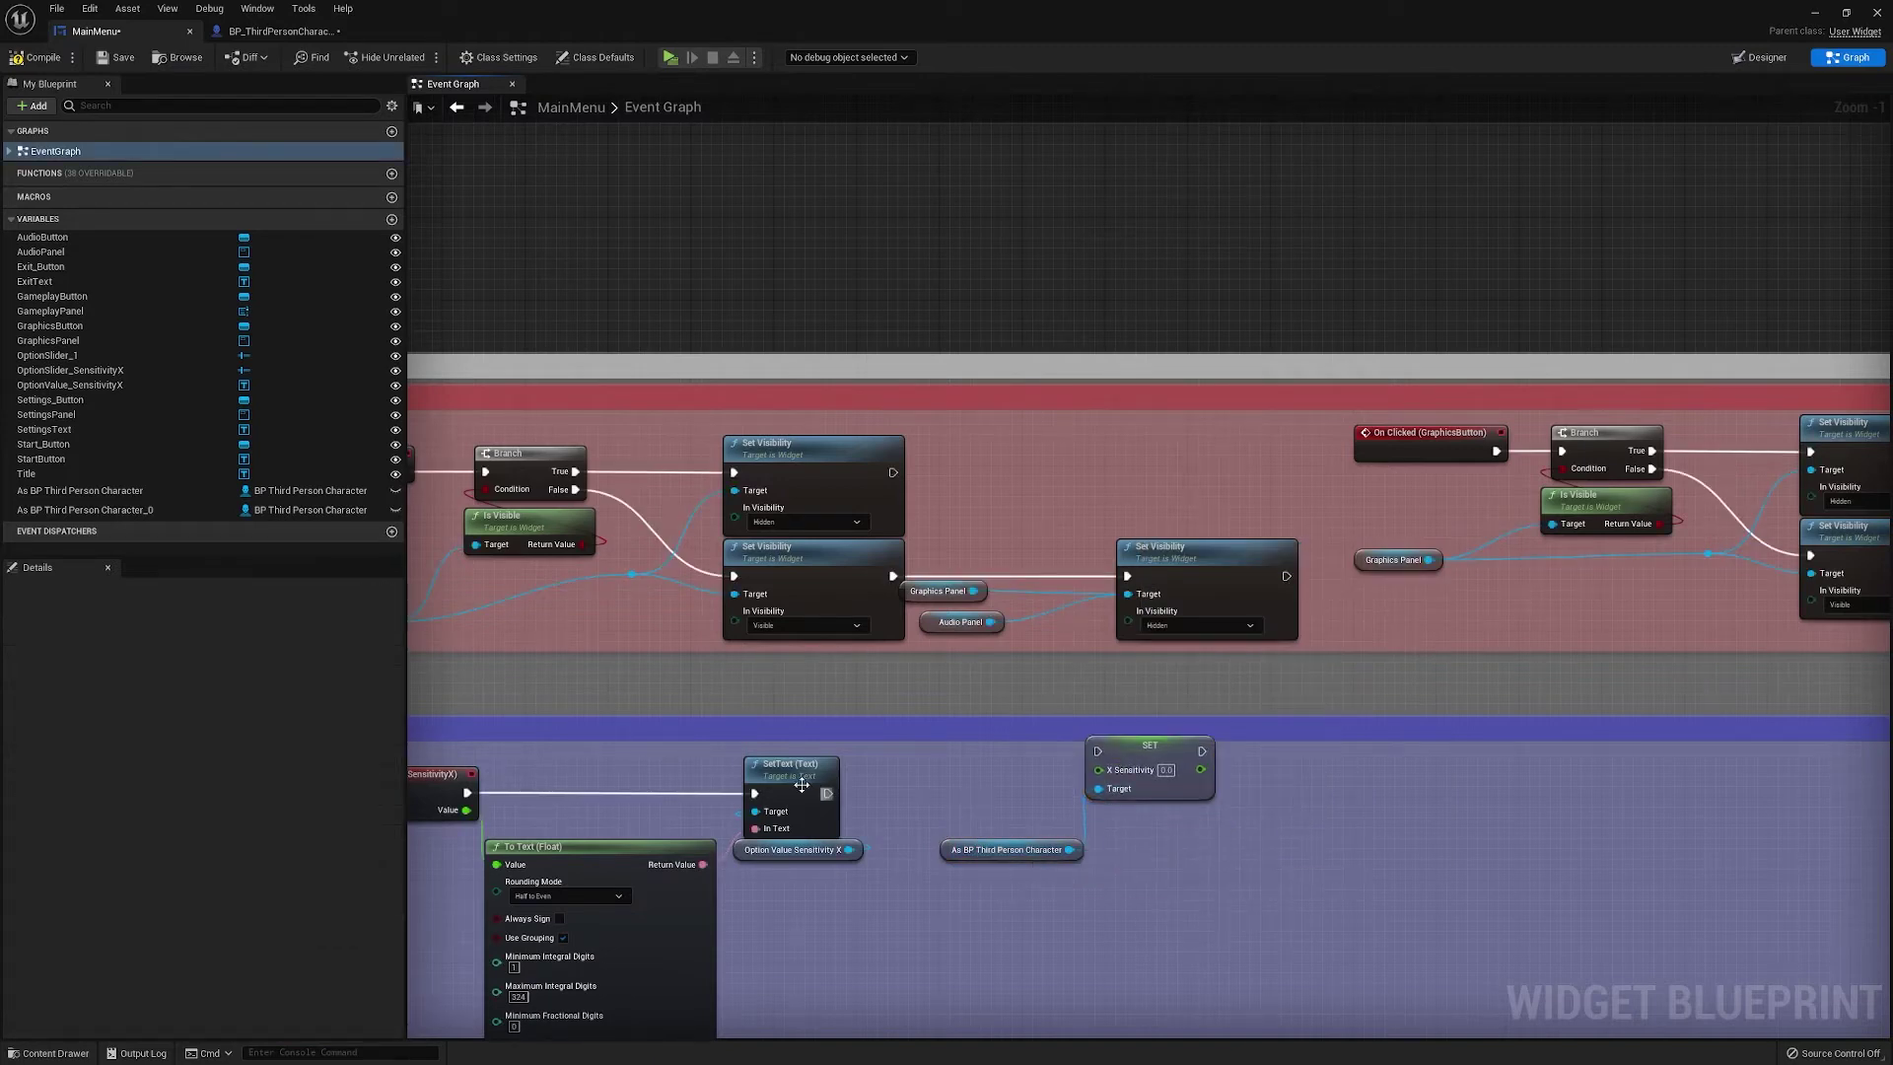
{"action": "left_click_drag", "start_coordinate": [827, 795], "coordinate": [1223, 798]}
{"action": "key", "text": "q"}
{"action": "left_click", "coordinate": [1061, 818]}
Connect the value of the OptionSlider_SensitivityX On Value Changed event to the X Sensitivity input of the Set node
{"action": "right_click_drag", "start_coordinate": [512, 920], "coordinate": [545, 757]}
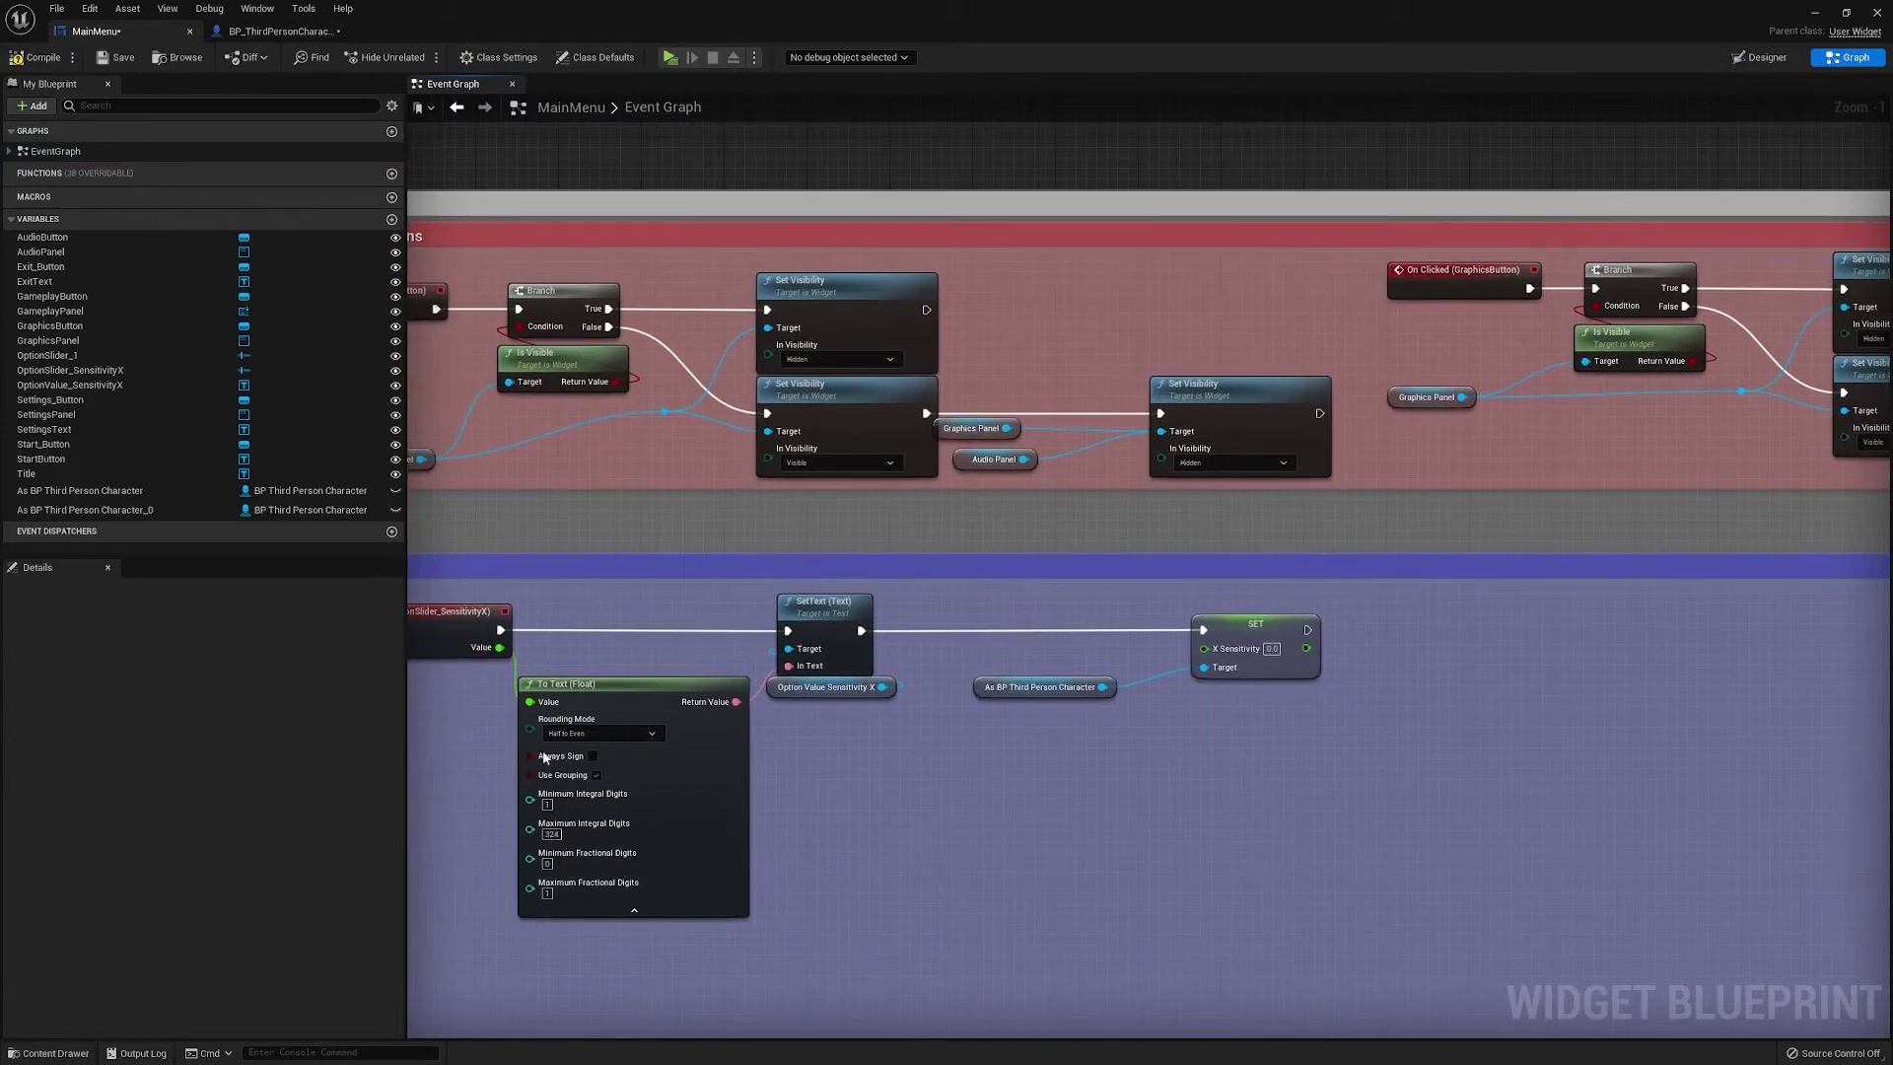
{"action": "right_click_drag", "start_coordinate": [569, 653], "coordinate": [689, 652]}
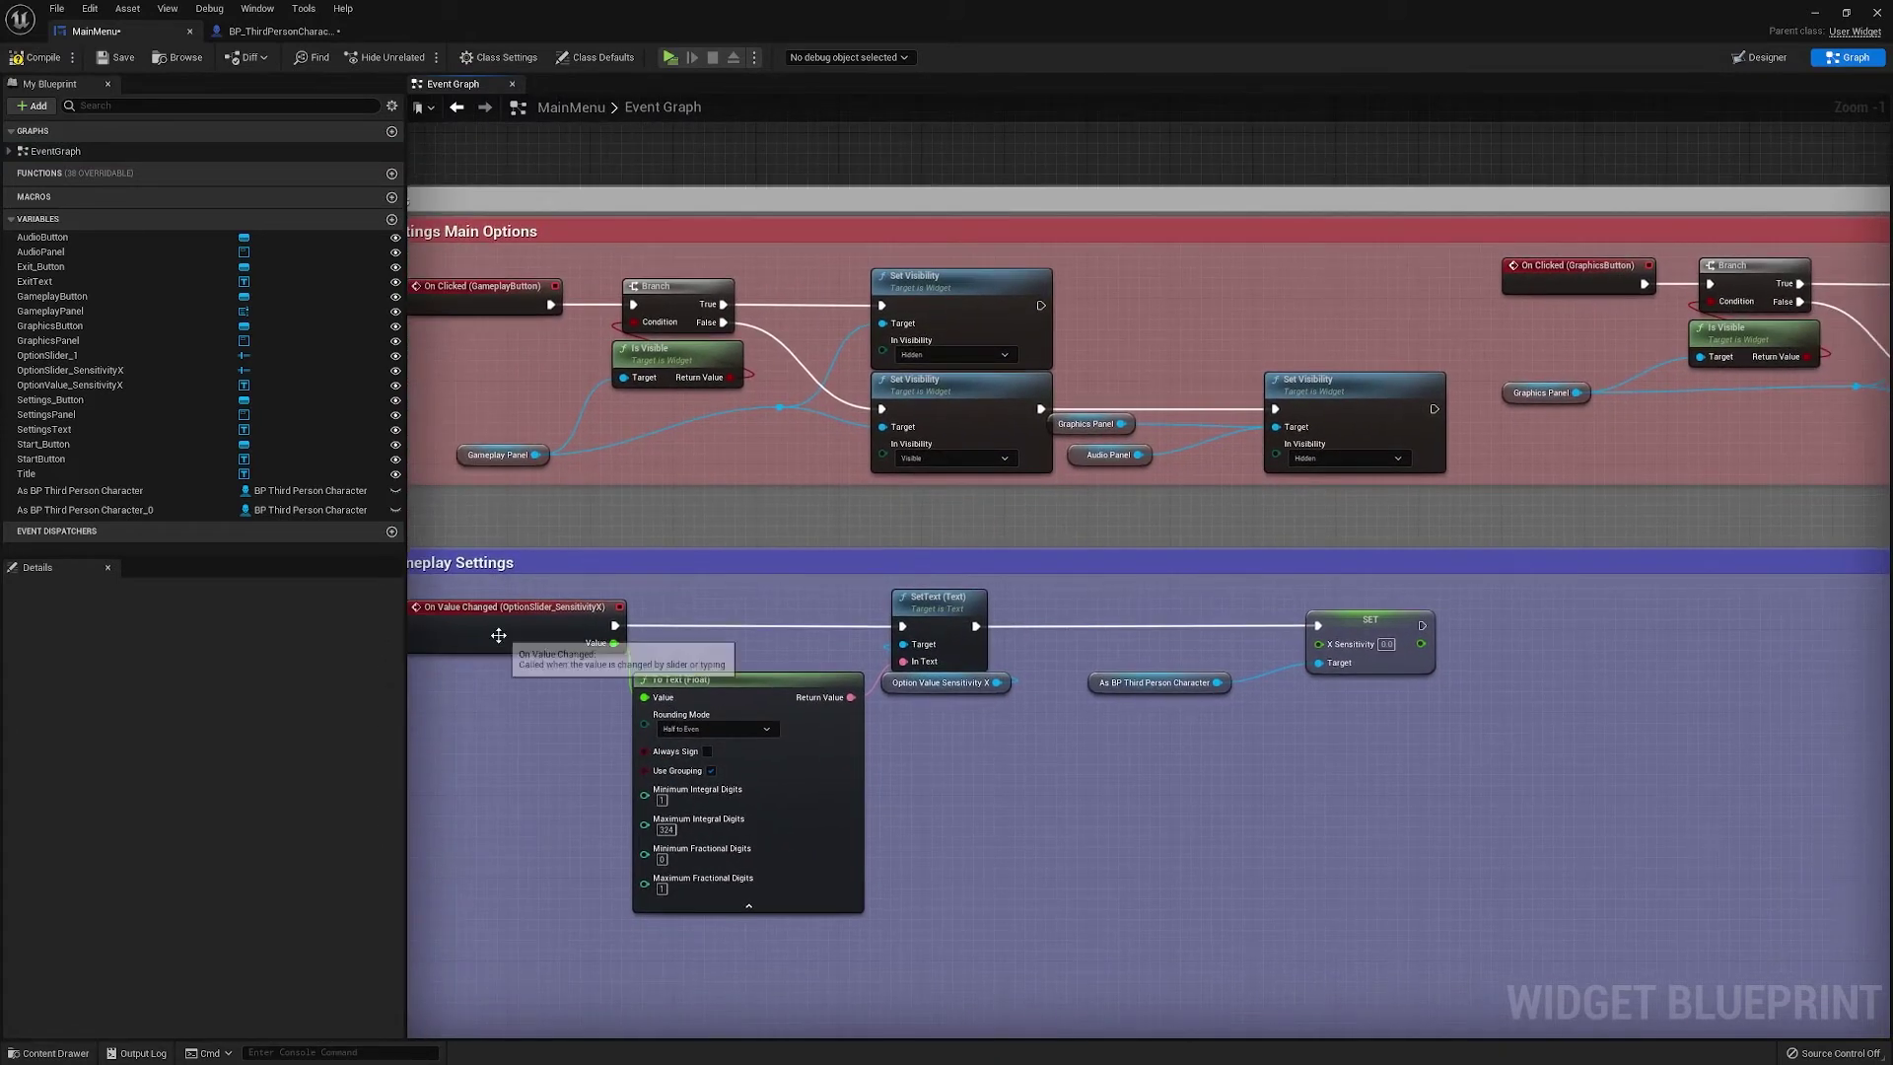
{"action": "left_click", "coordinate": [499, 636]}
{"action": "left_click_drag", "start_coordinate": [614, 643], "coordinate": [1319, 644]}
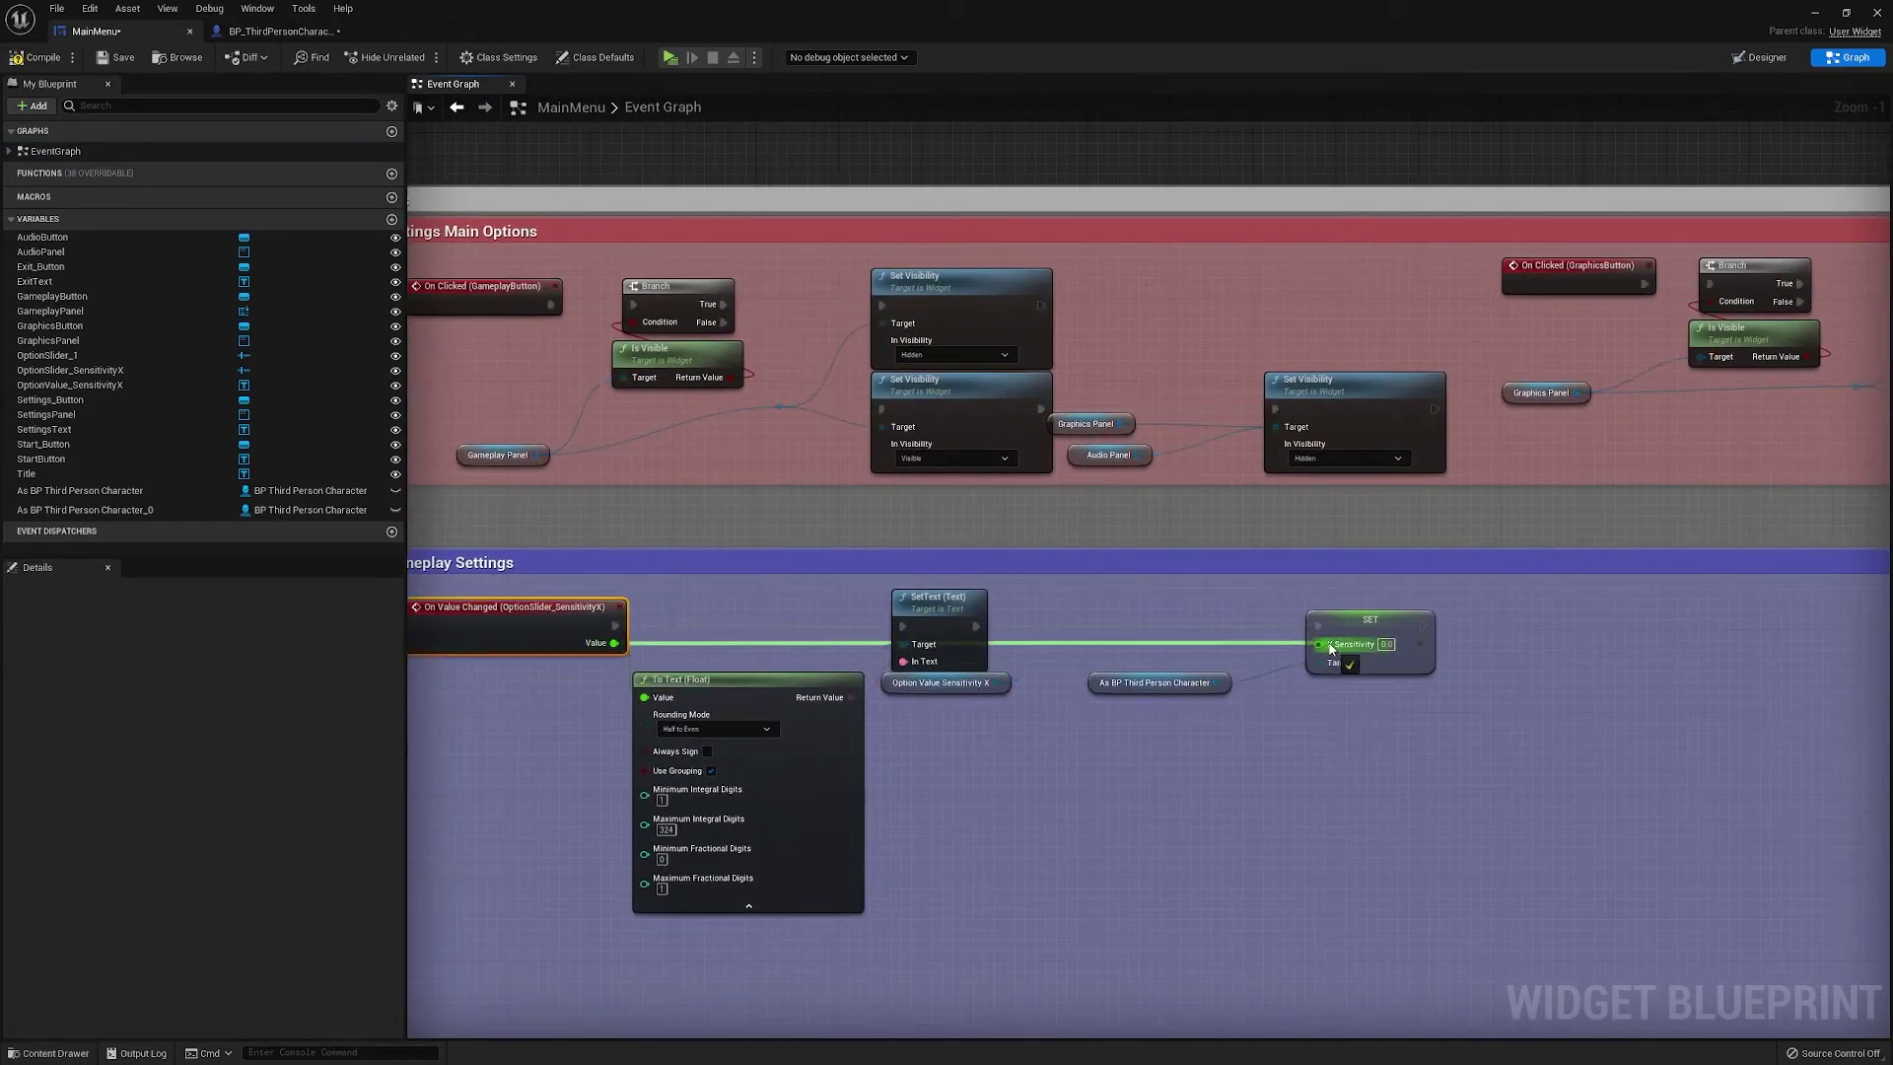
Route the X Sensitivity value wire below the nodes with two reroute points, and collapse To Text (Float) and tuck it beside SetText
{"action": "right_click_drag", "start_coordinate": [1132, 769], "coordinate": [1168, 661]}
{"action": "left_click_drag", "start_coordinate": [845, 634], "coordinate": [834, 716]}
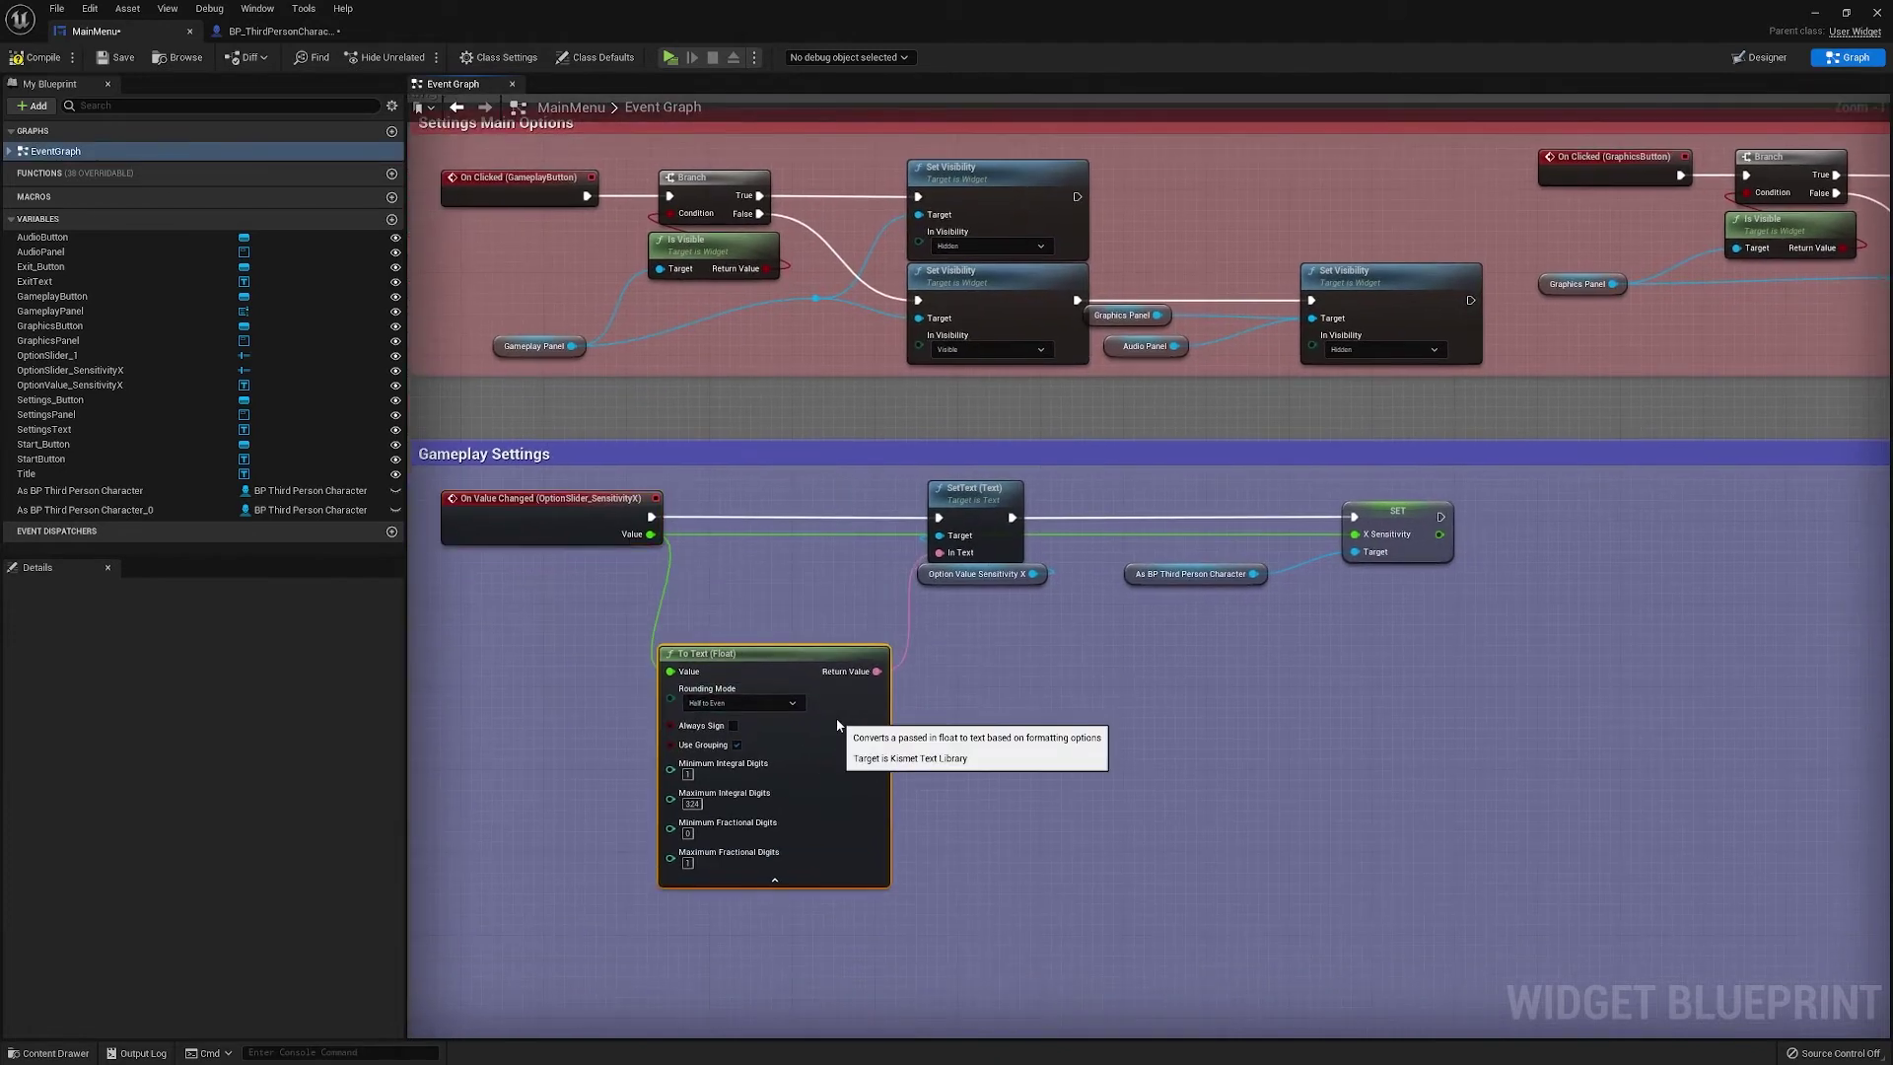
{"action": "double_click", "coordinate": [784, 540]}
{"action": "left_click_drag", "start_coordinate": [786, 538], "coordinate": [787, 611]}
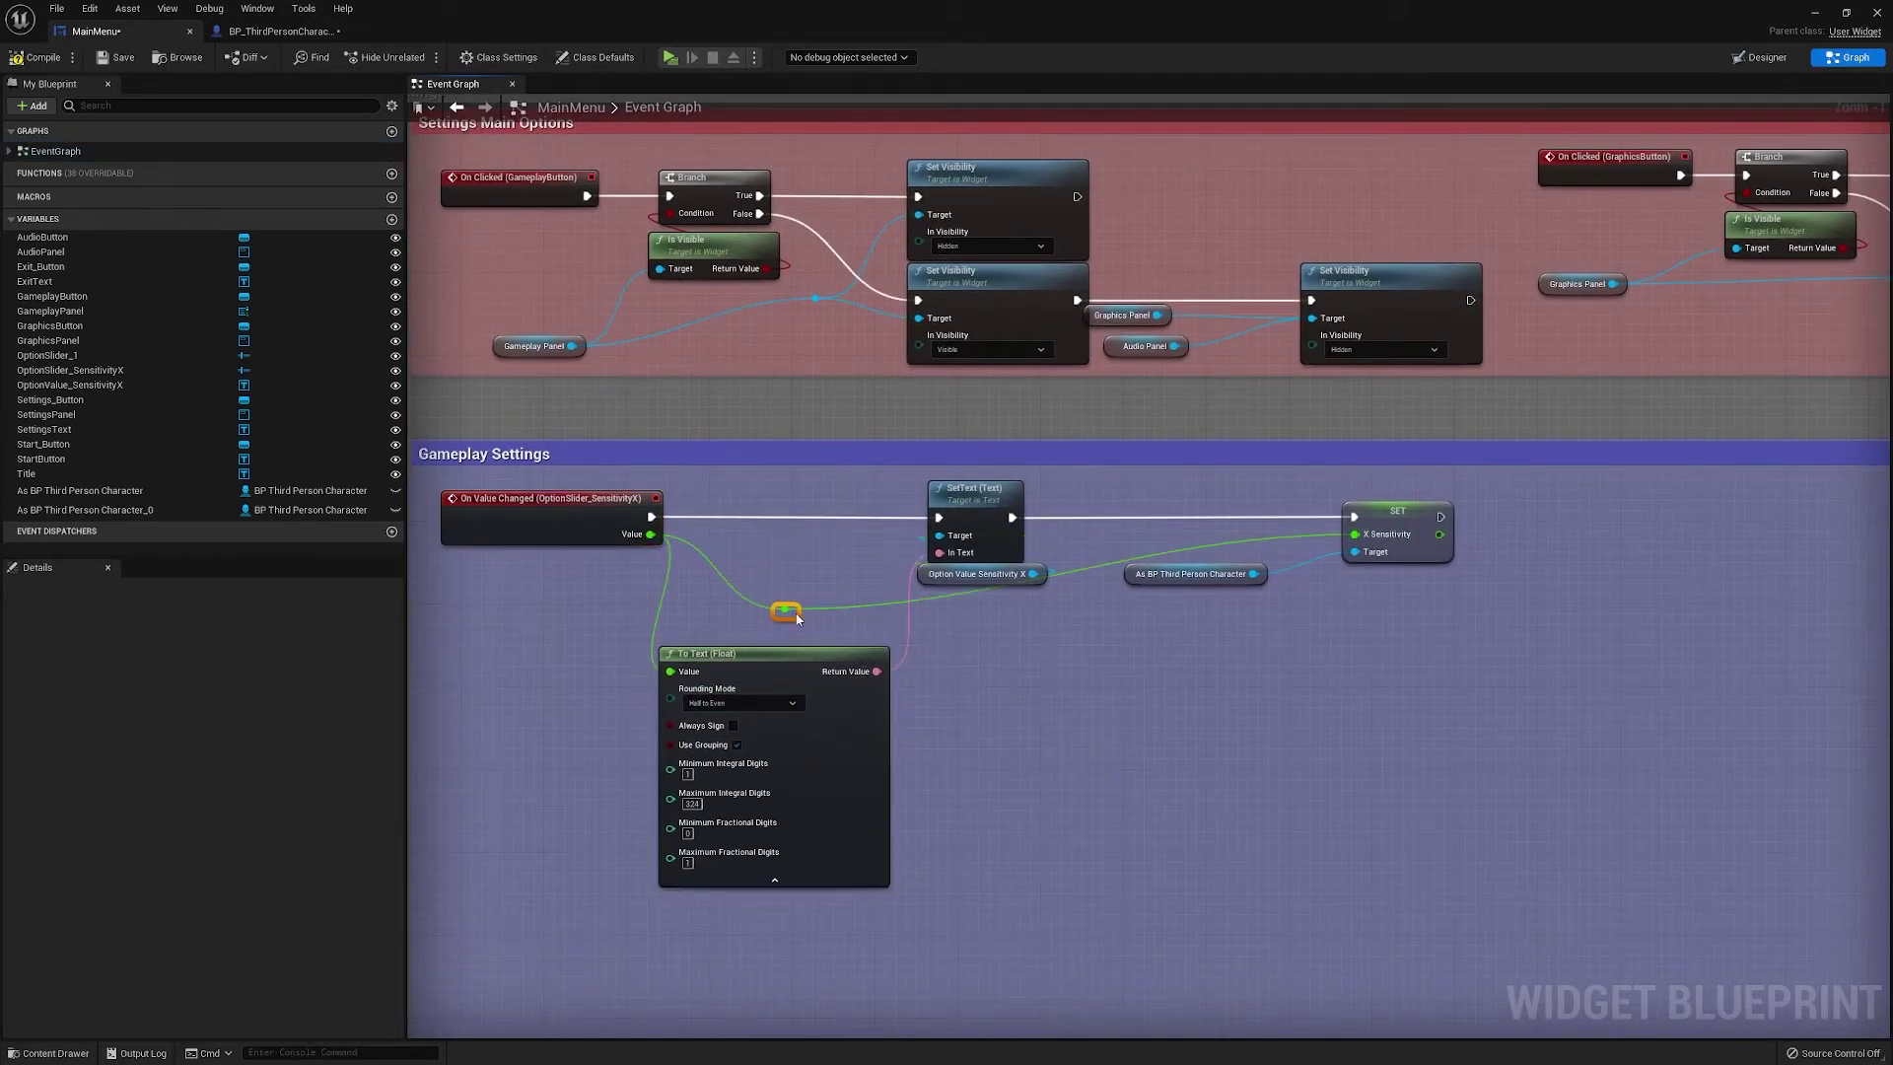
{"action": "double_click", "coordinate": [931, 602]}
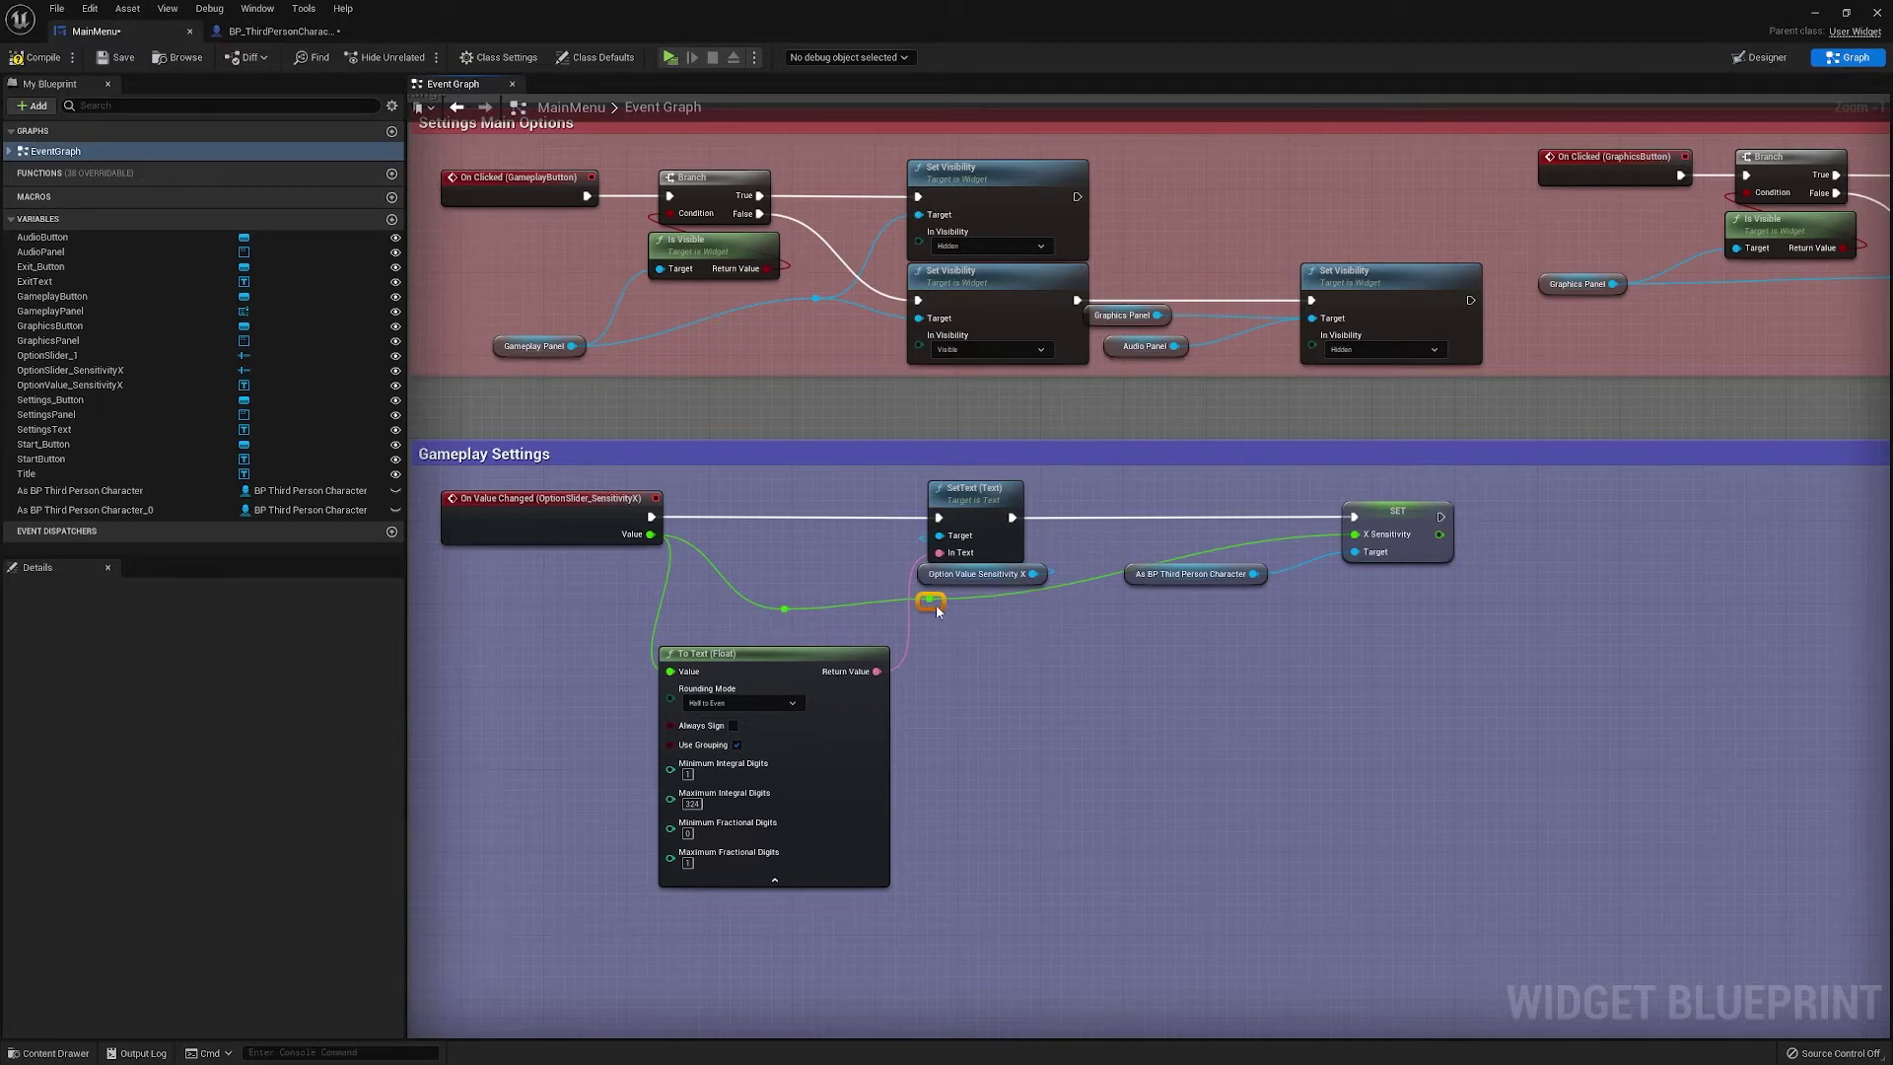
{"action": "left_click_drag", "start_coordinate": [931, 602], "coordinate": [1346, 612]}
{"action": "left_click", "coordinate": [774, 880]}
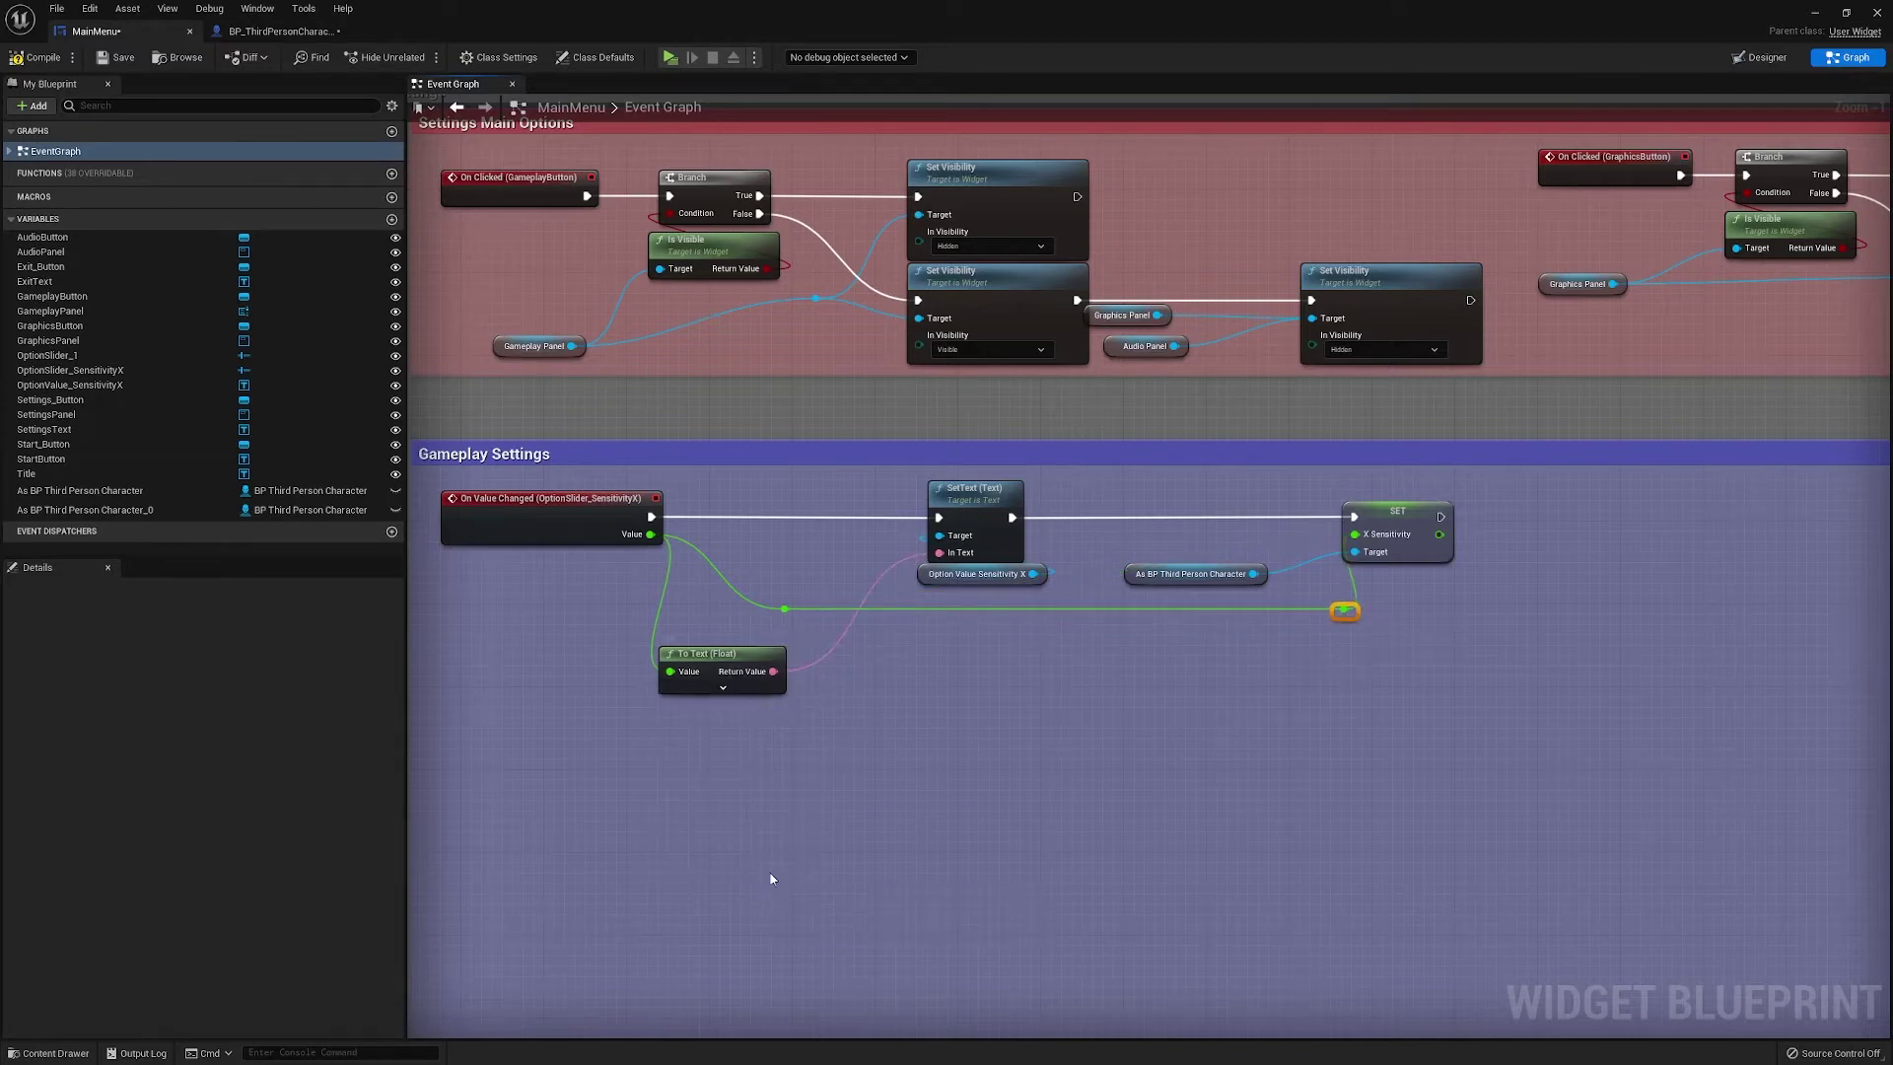
{"action": "left_click_drag", "start_coordinate": [730, 680], "coordinate": [834, 566]}
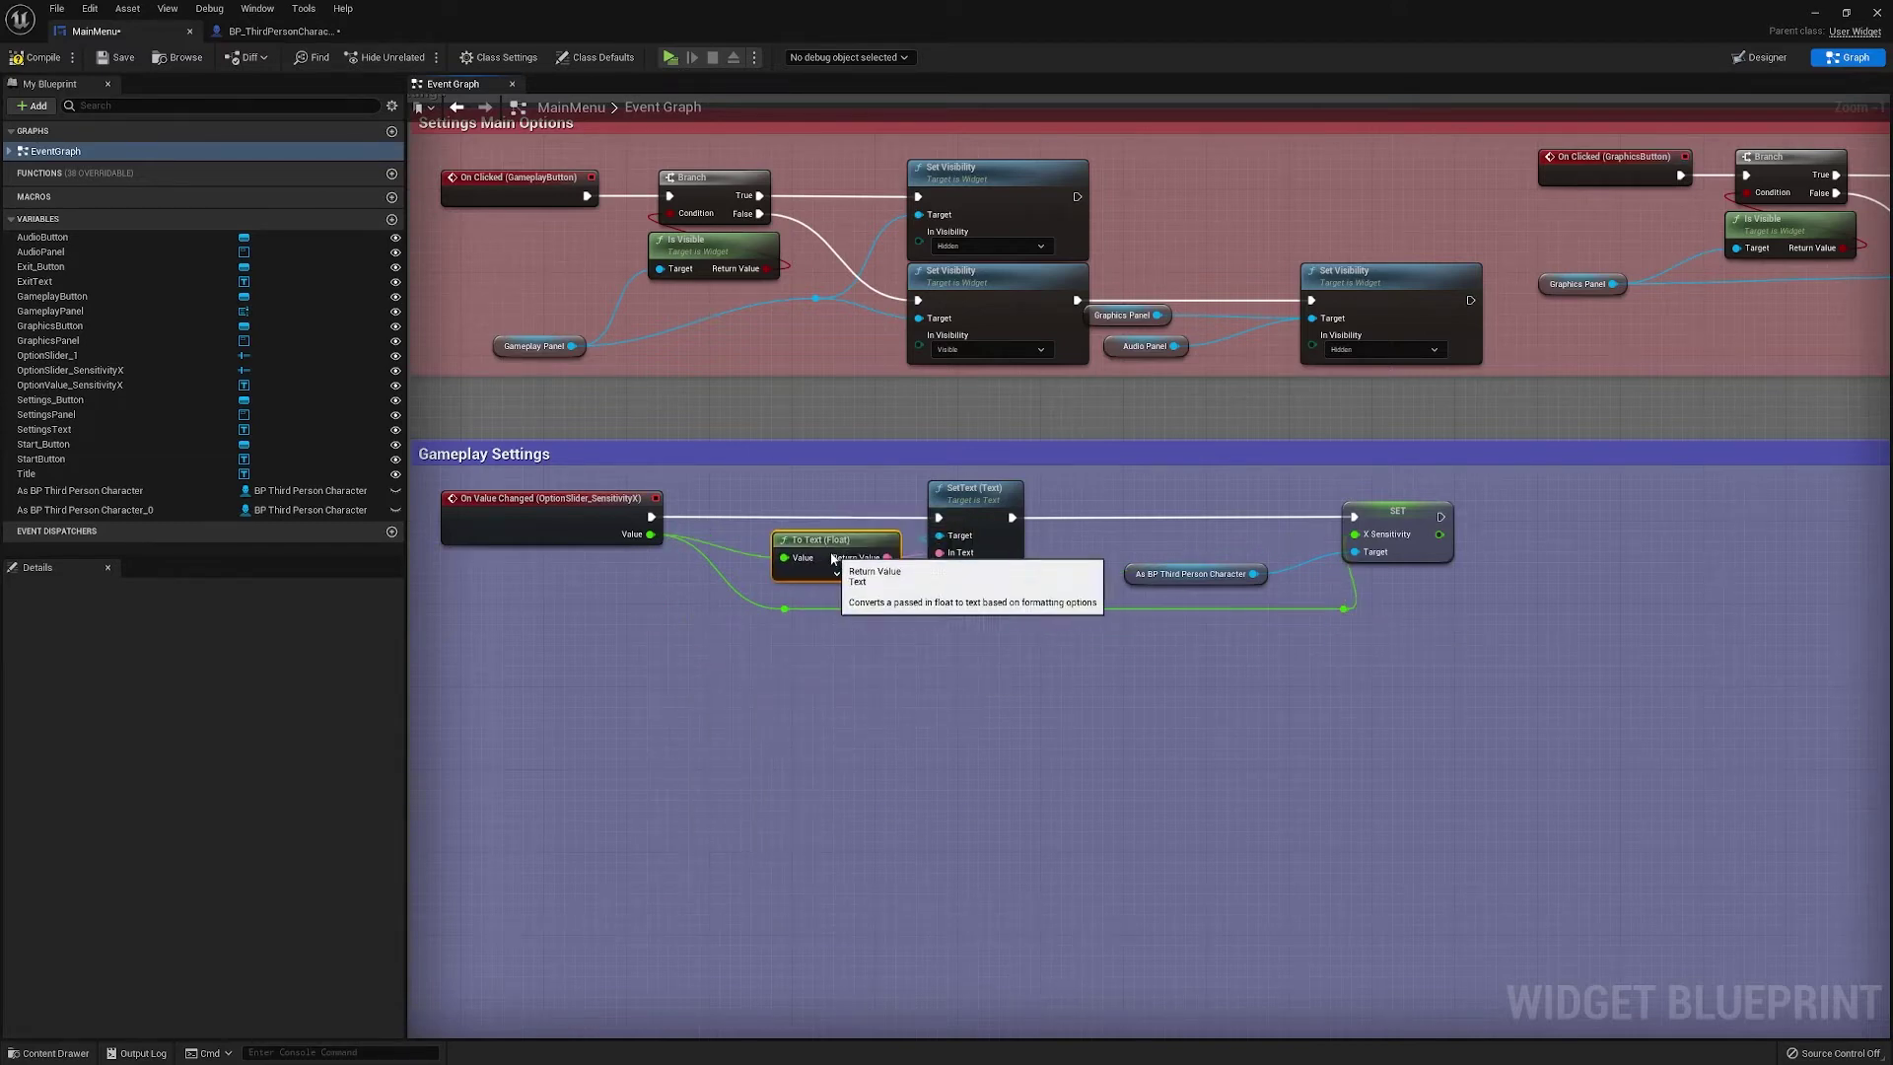
Move the As BP Third Person Character node level with the Target input of the Set X Sensitivity node
{"action": "left_click", "coordinate": [995, 696]}
{"action": "scroll", "coordinate": [1005, 684], "scroll_direction": "down", "scroll_amount": 2}
{"action": "scroll", "coordinate": [1007, 684], "scroll_direction": "up", "scroll_amount": 2}
{"action": "right_click_drag", "start_coordinate": [1046, 680], "coordinate": [1135, 677]}
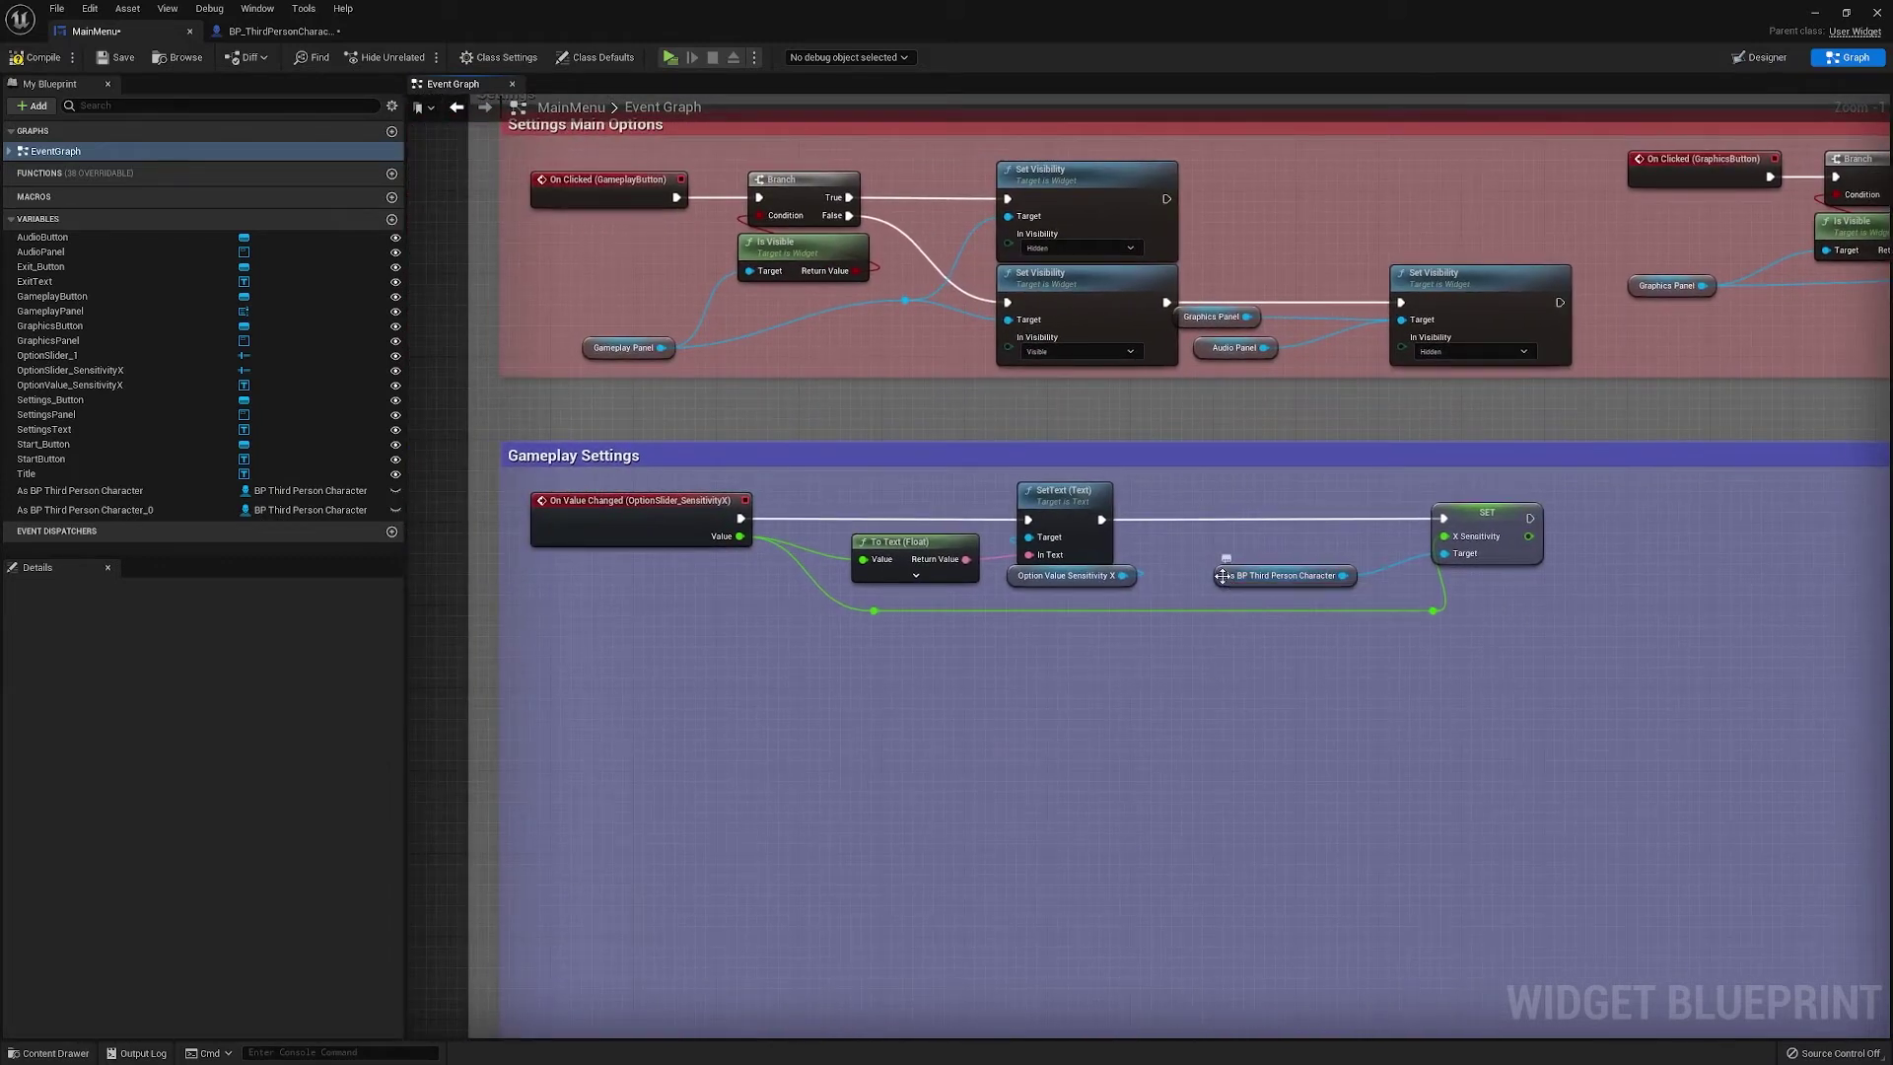
{"action": "left_click_drag", "start_coordinate": [1235, 579], "coordinate": [1245, 559]}
{"action": "left_click", "coordinate": [1264, 616]}
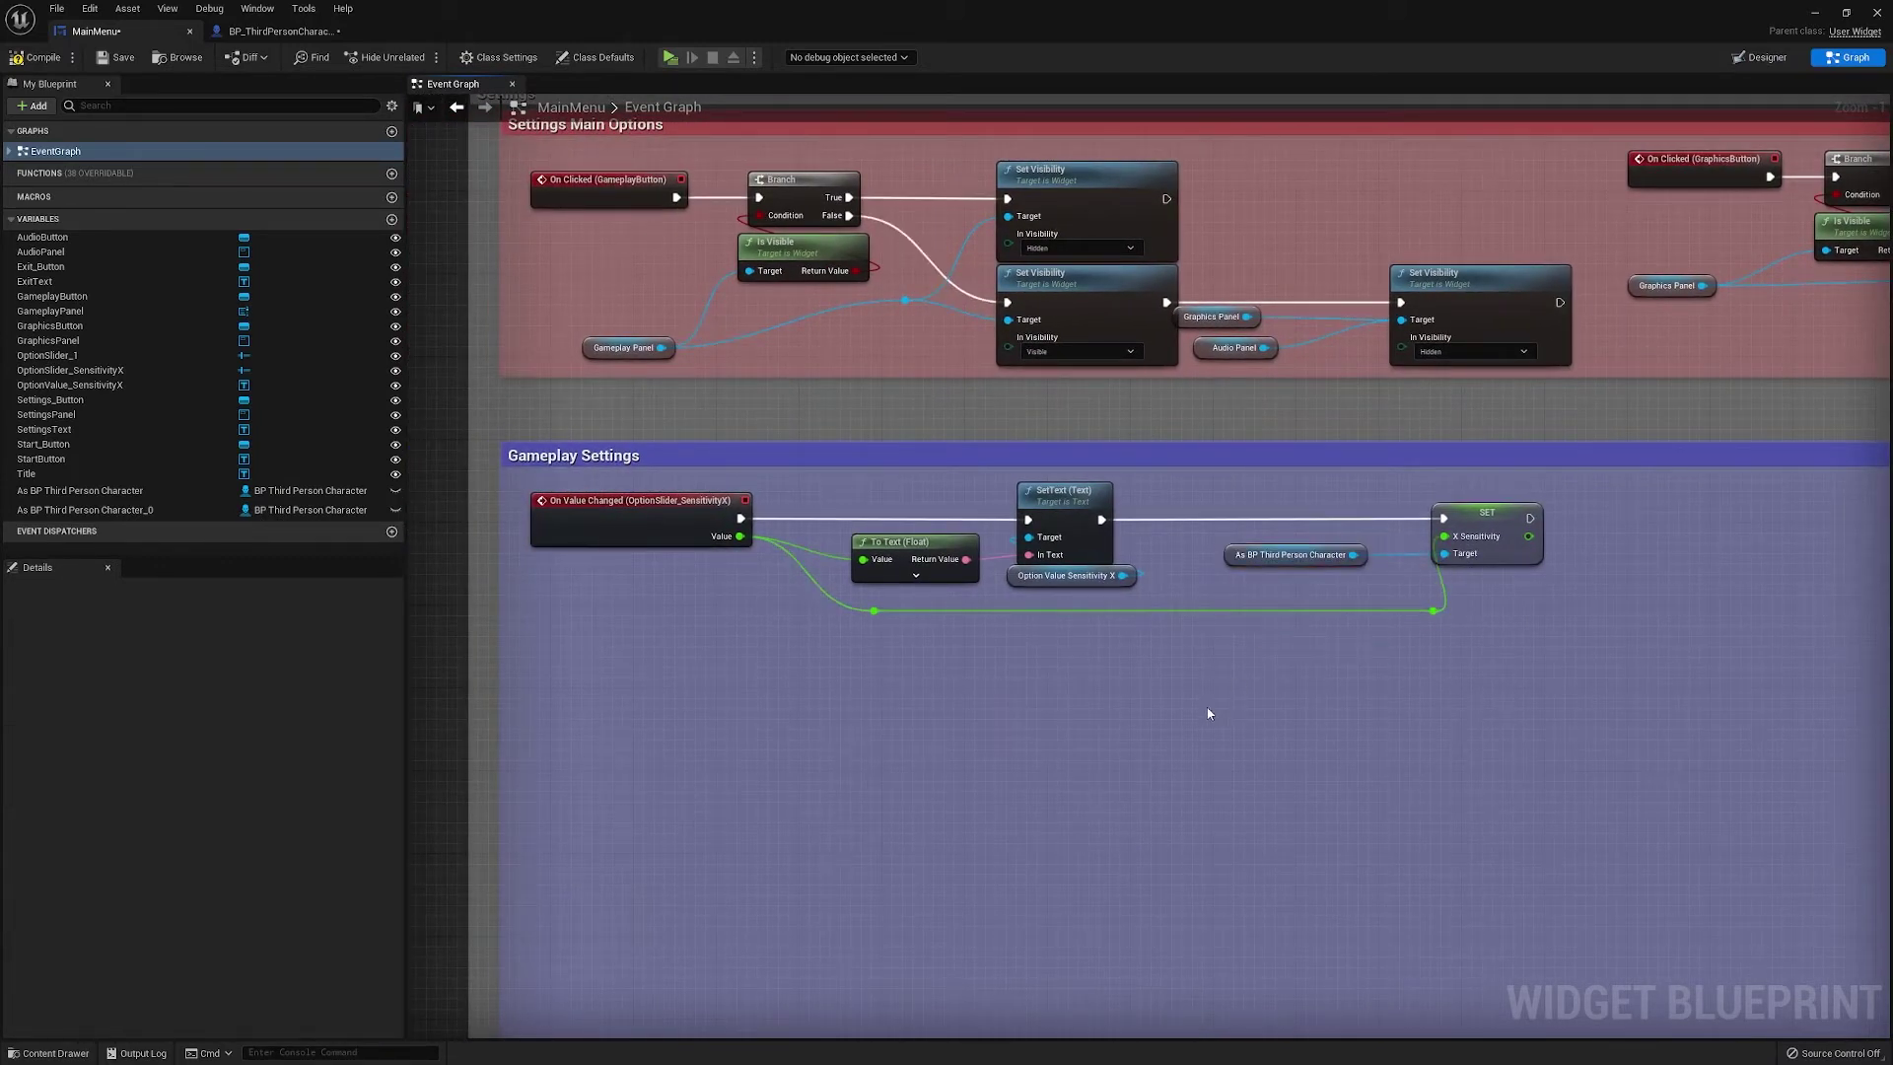
{"action": "right_click_drag", "start_coordinate": [895, 718], "coordinate": [962, 688]}
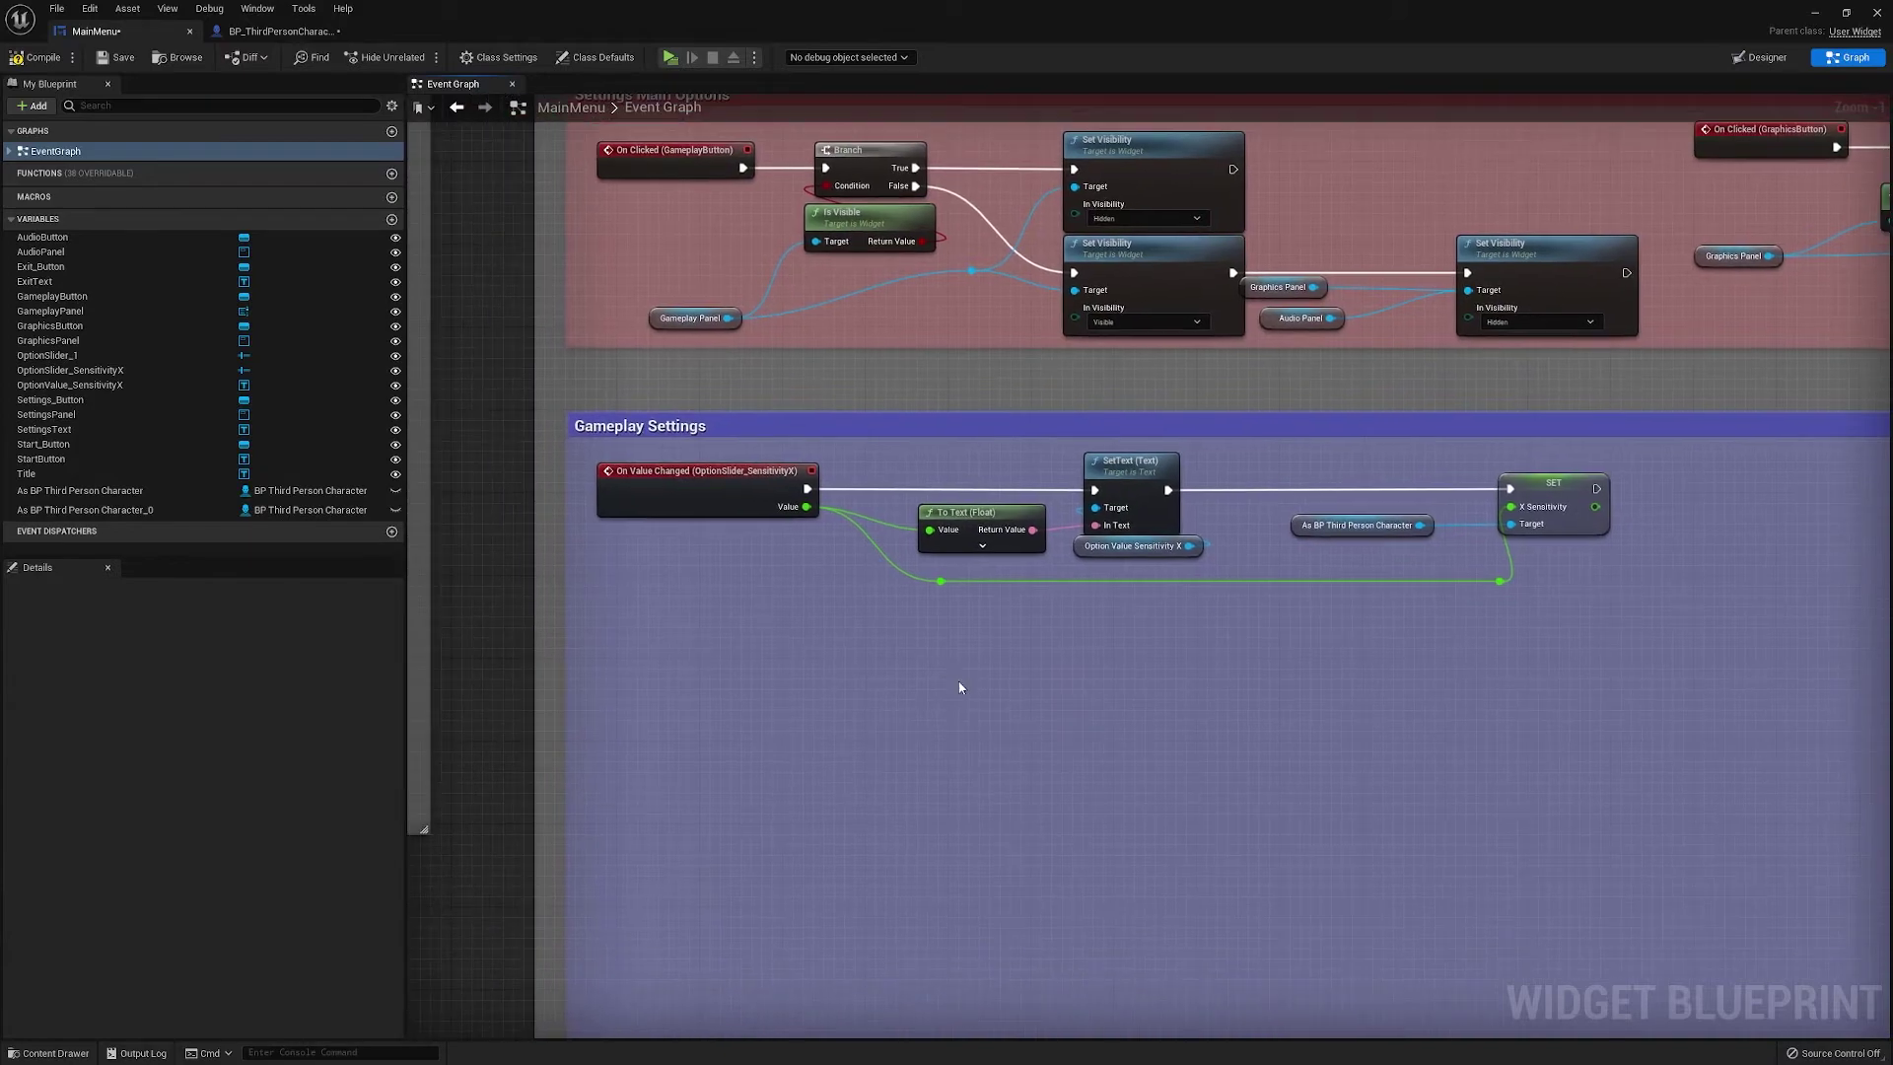
In the widget designer, change the first gameplay option's title text to "X Sensitity"
{"action": "left_click", "coordinate": [1750, 59]}
{"action": "scroll", "coordinate": [738, 404], "scroll_direction": "up", "scroll_amount": 3}
{"action": "right_click_drag", "start_coordinate": [739, 404], "coordinate": [729, 488]}
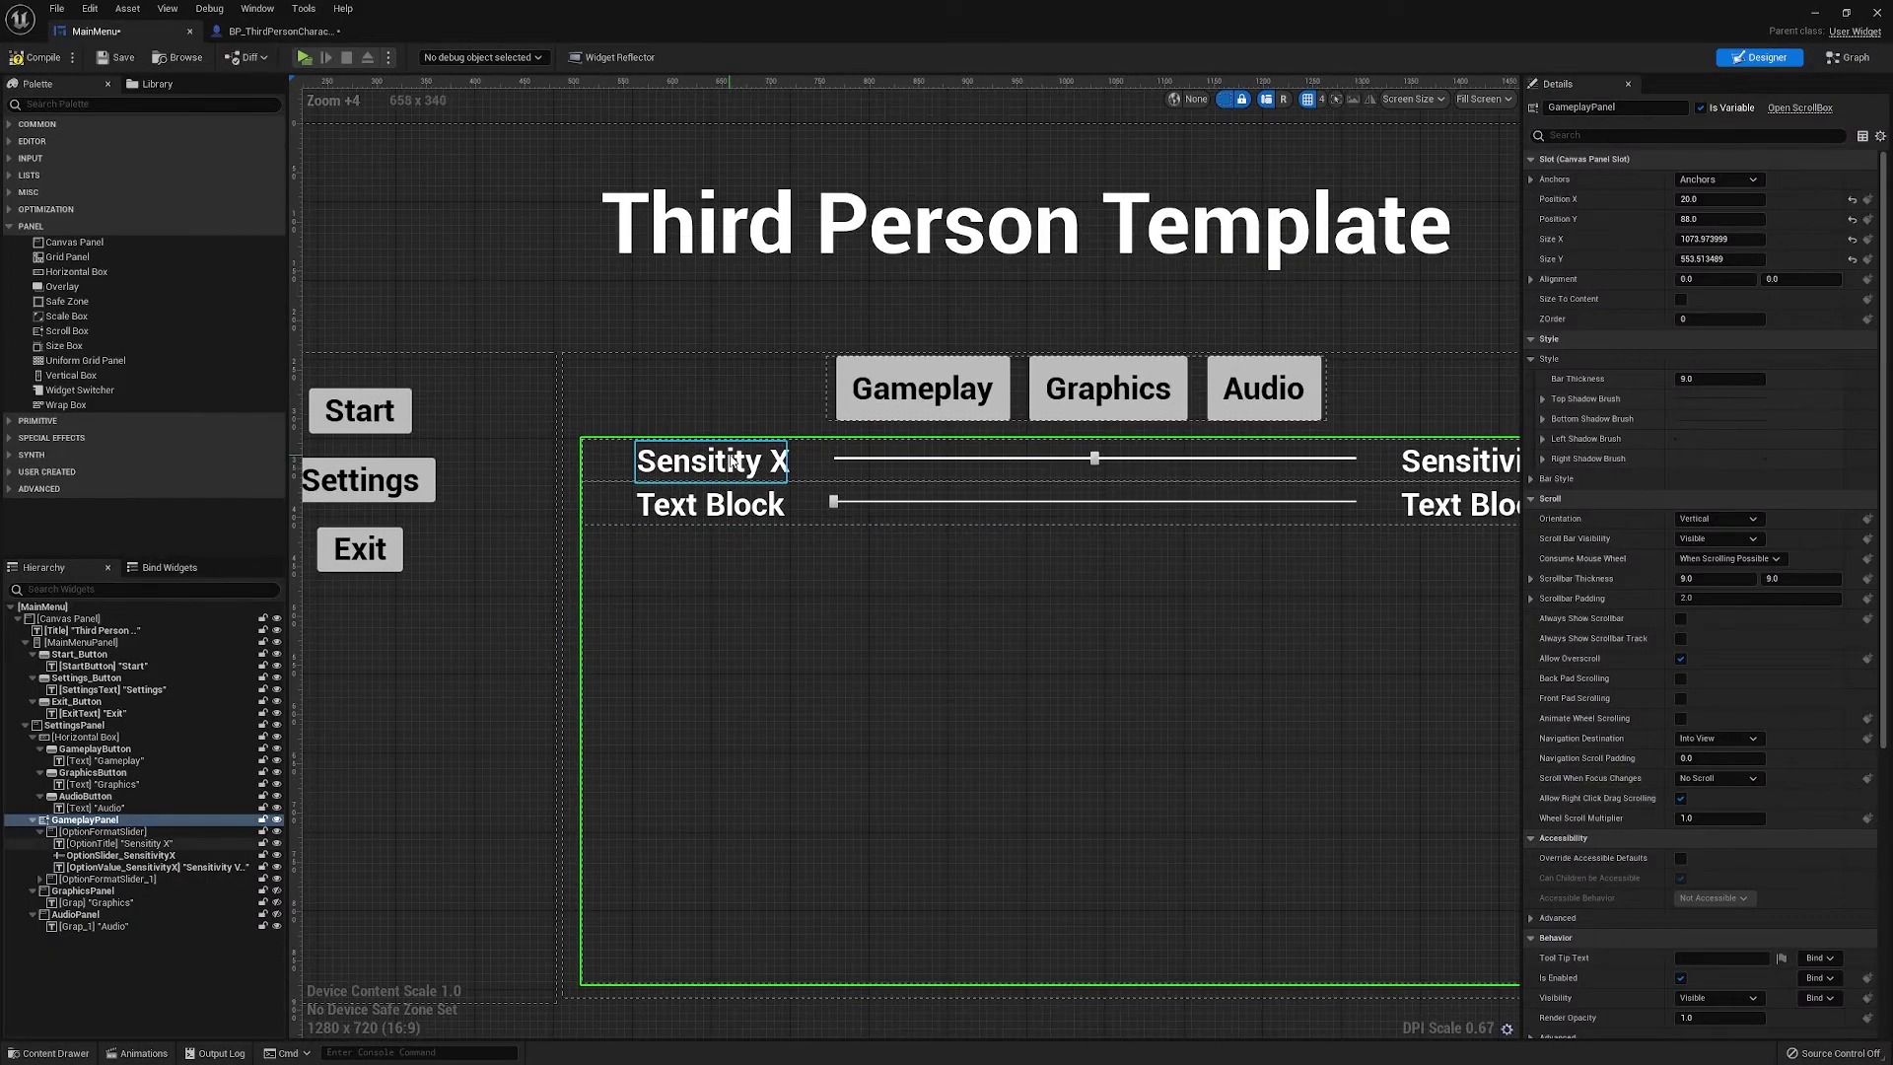
{"action": "left_click", "coordinate": [710, 461]}
{"action": "left_click", "coordinate": [1729, 359]}
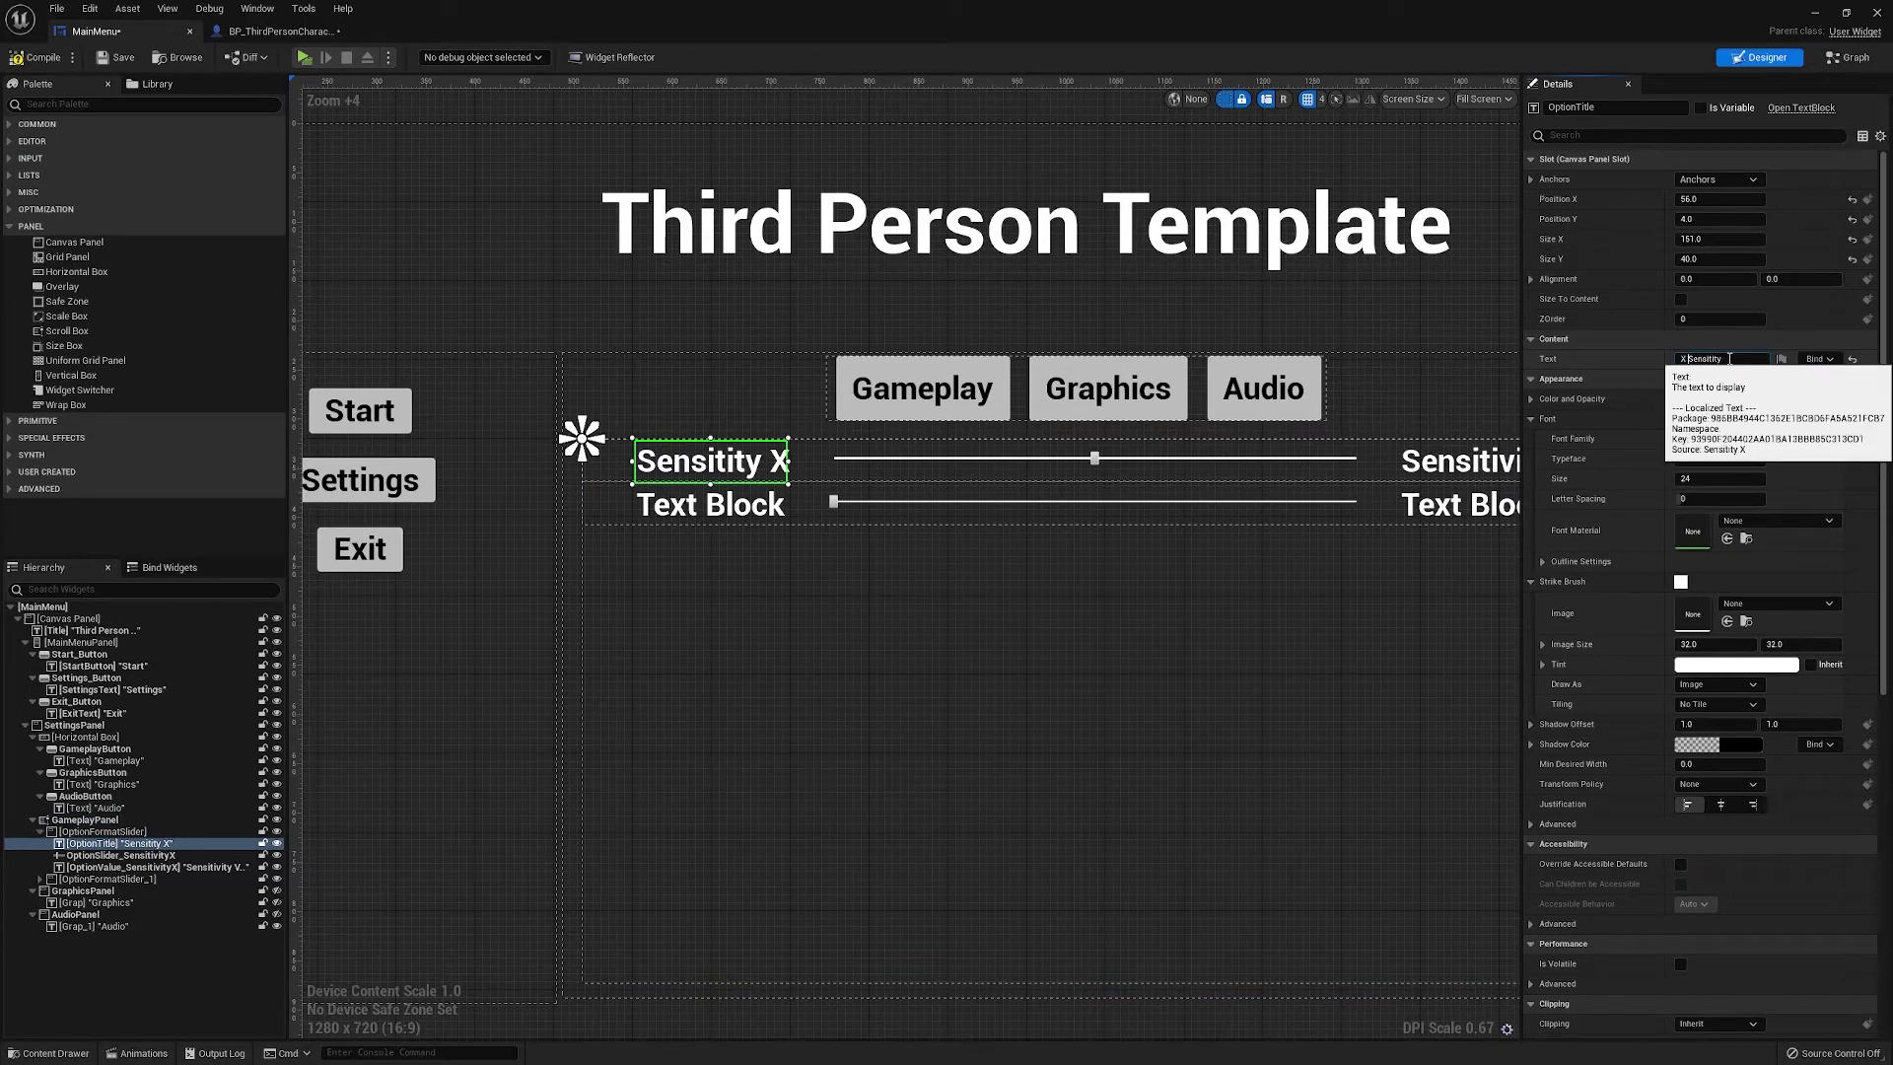
{"action": "left_click", "coordinate": [998, 592]}
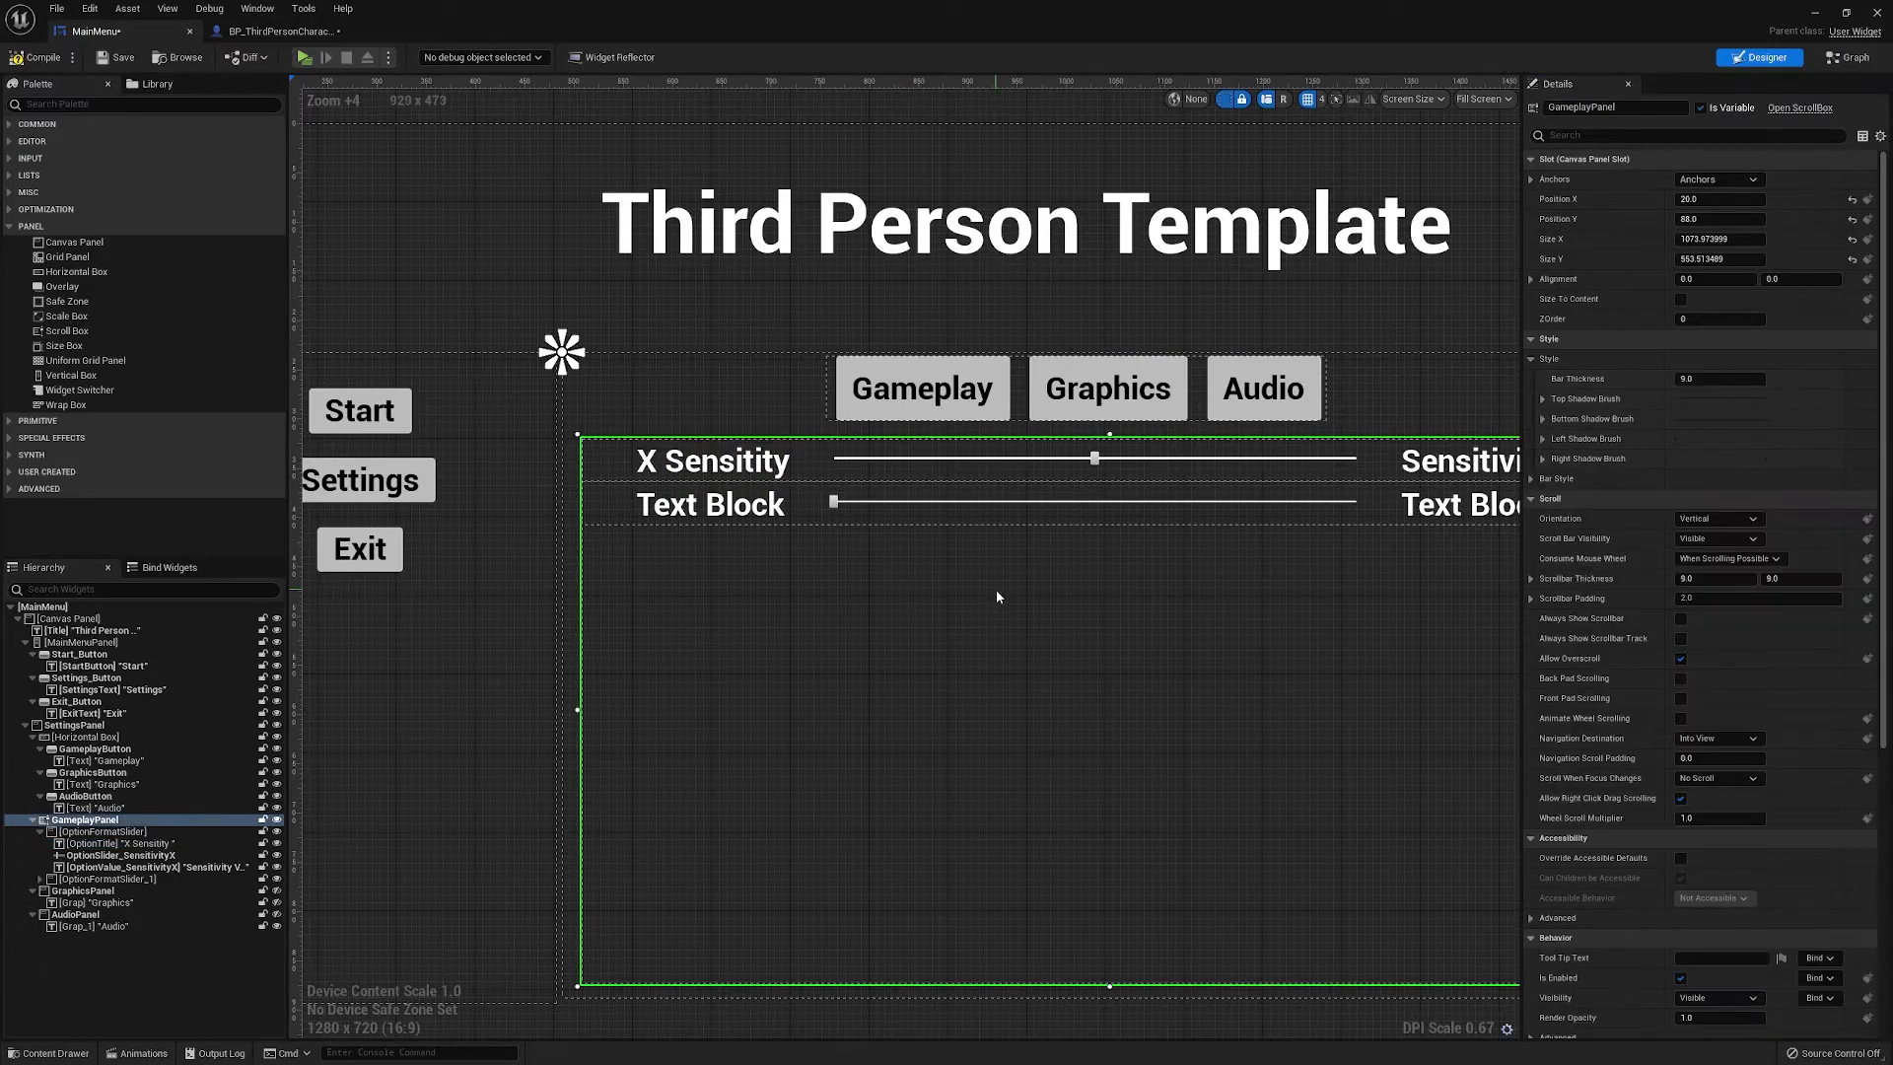
{"action": "right_click_drag", "start_coordinate": [997, 592], "coordinate": [700, 577]}
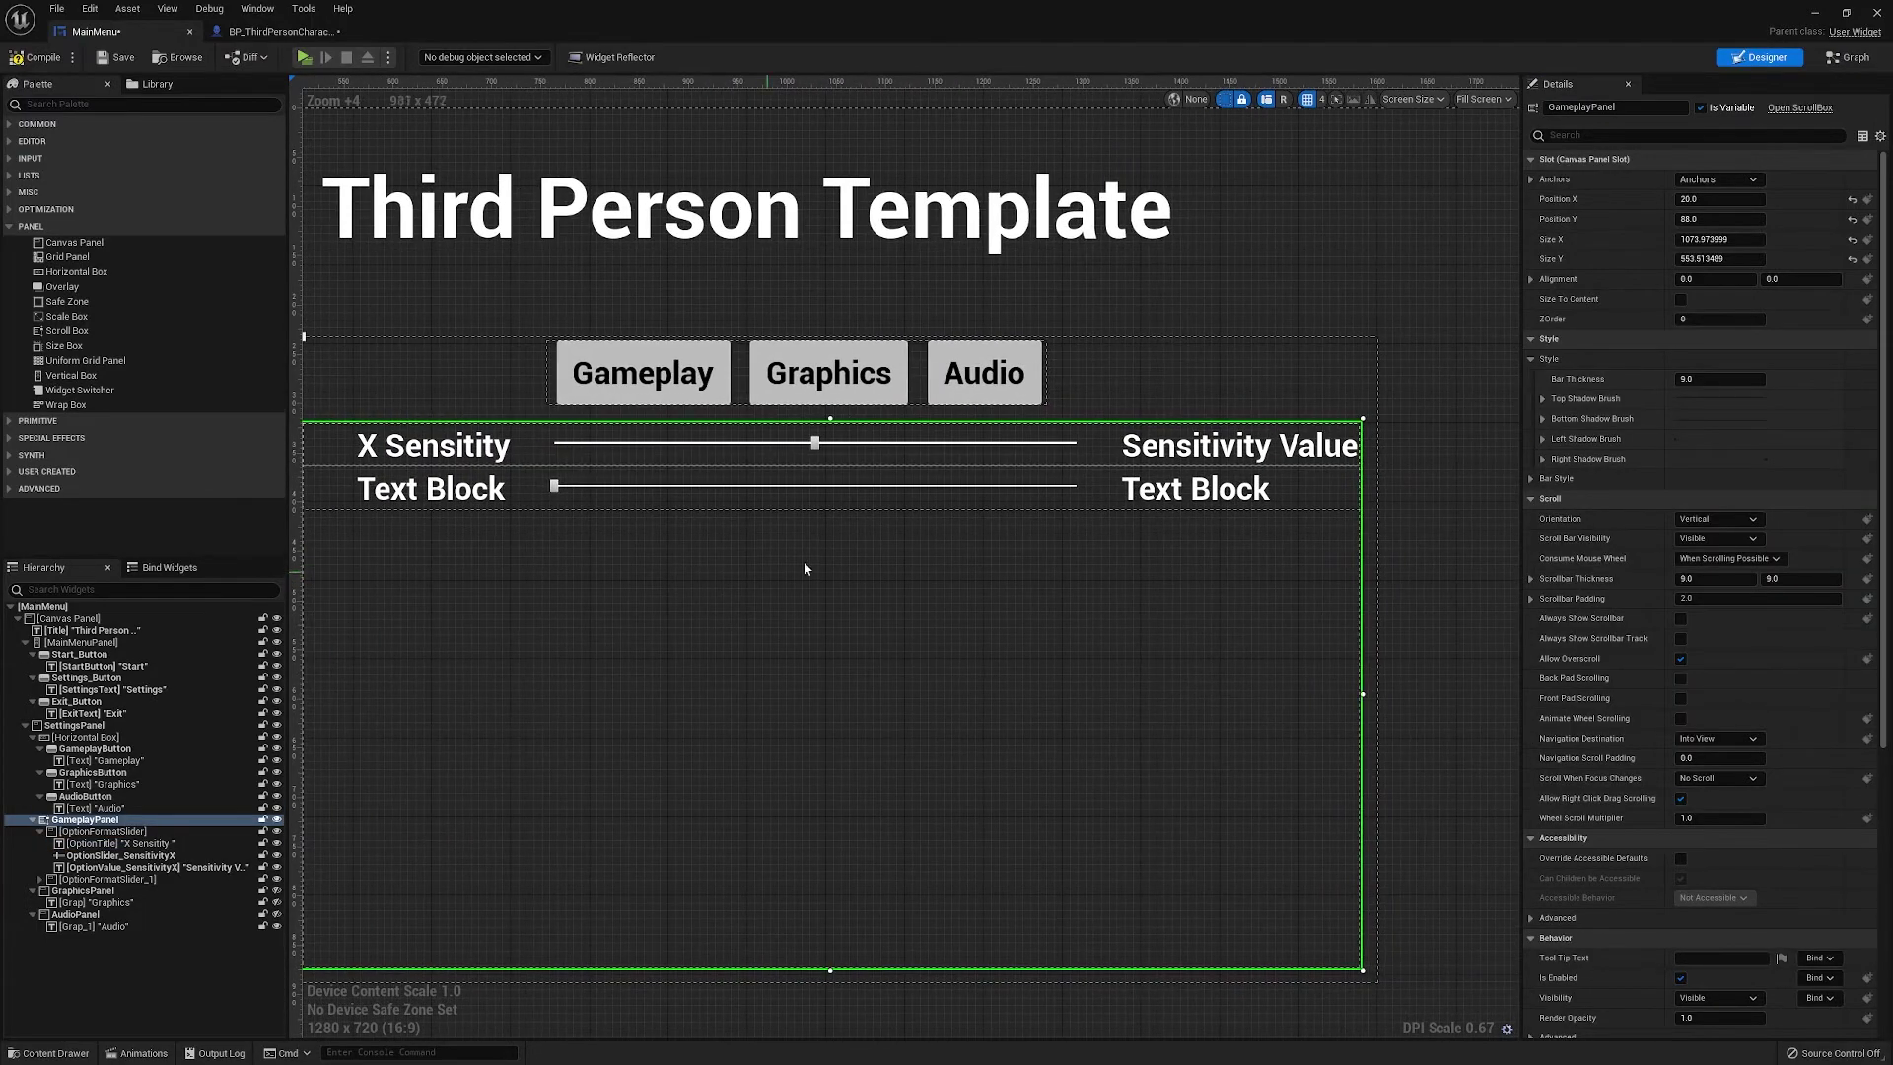
Collapse the OptionFormatSlider row in the GameplayPanel hierarchy and duplicate it
{"action": "left_click", "coordinate": [1109, 462]}
{"action": "right_click_drag", "start_coordinate": [523, 620], "coordinate": [896, 623]}
{"action": "right_click_drag", "start_coordinate": [1169, 719], "coordinate": [997, 601]}
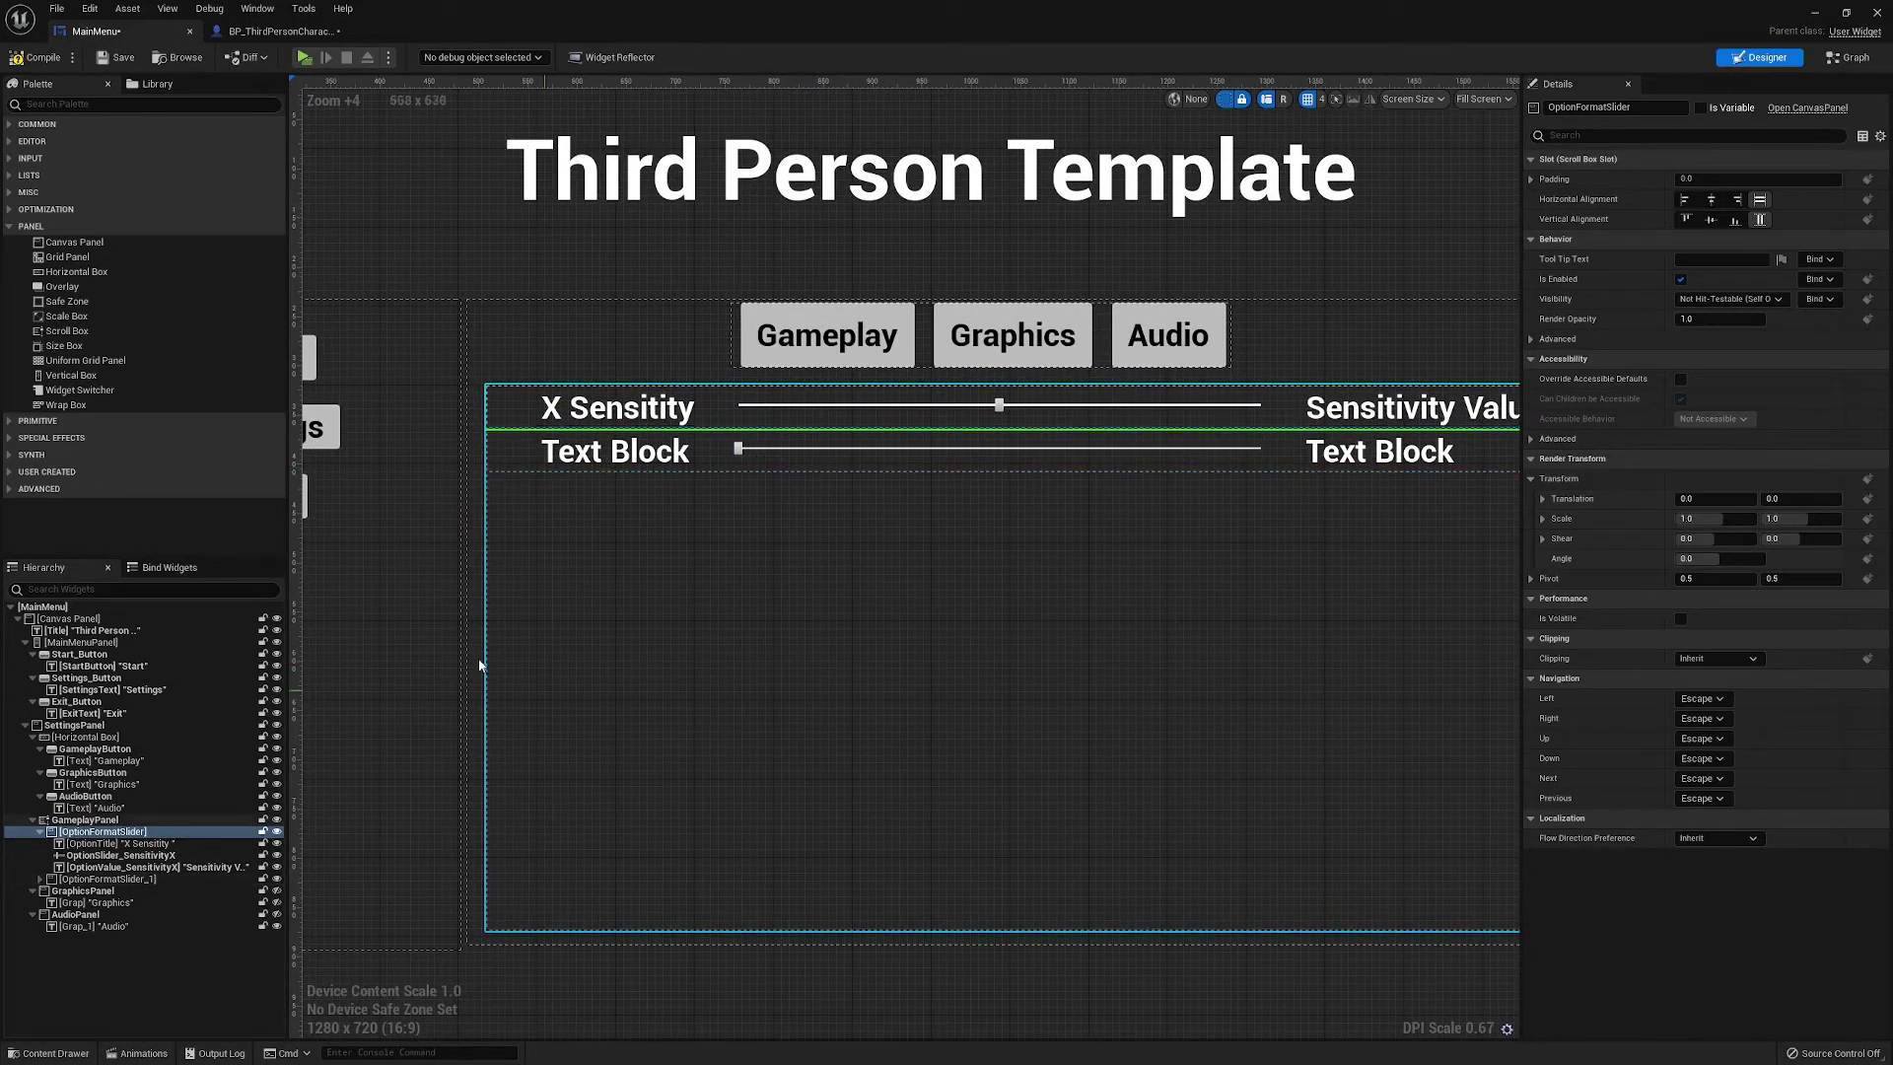
{"action": "left_click", "coordinate": [39, 831]}
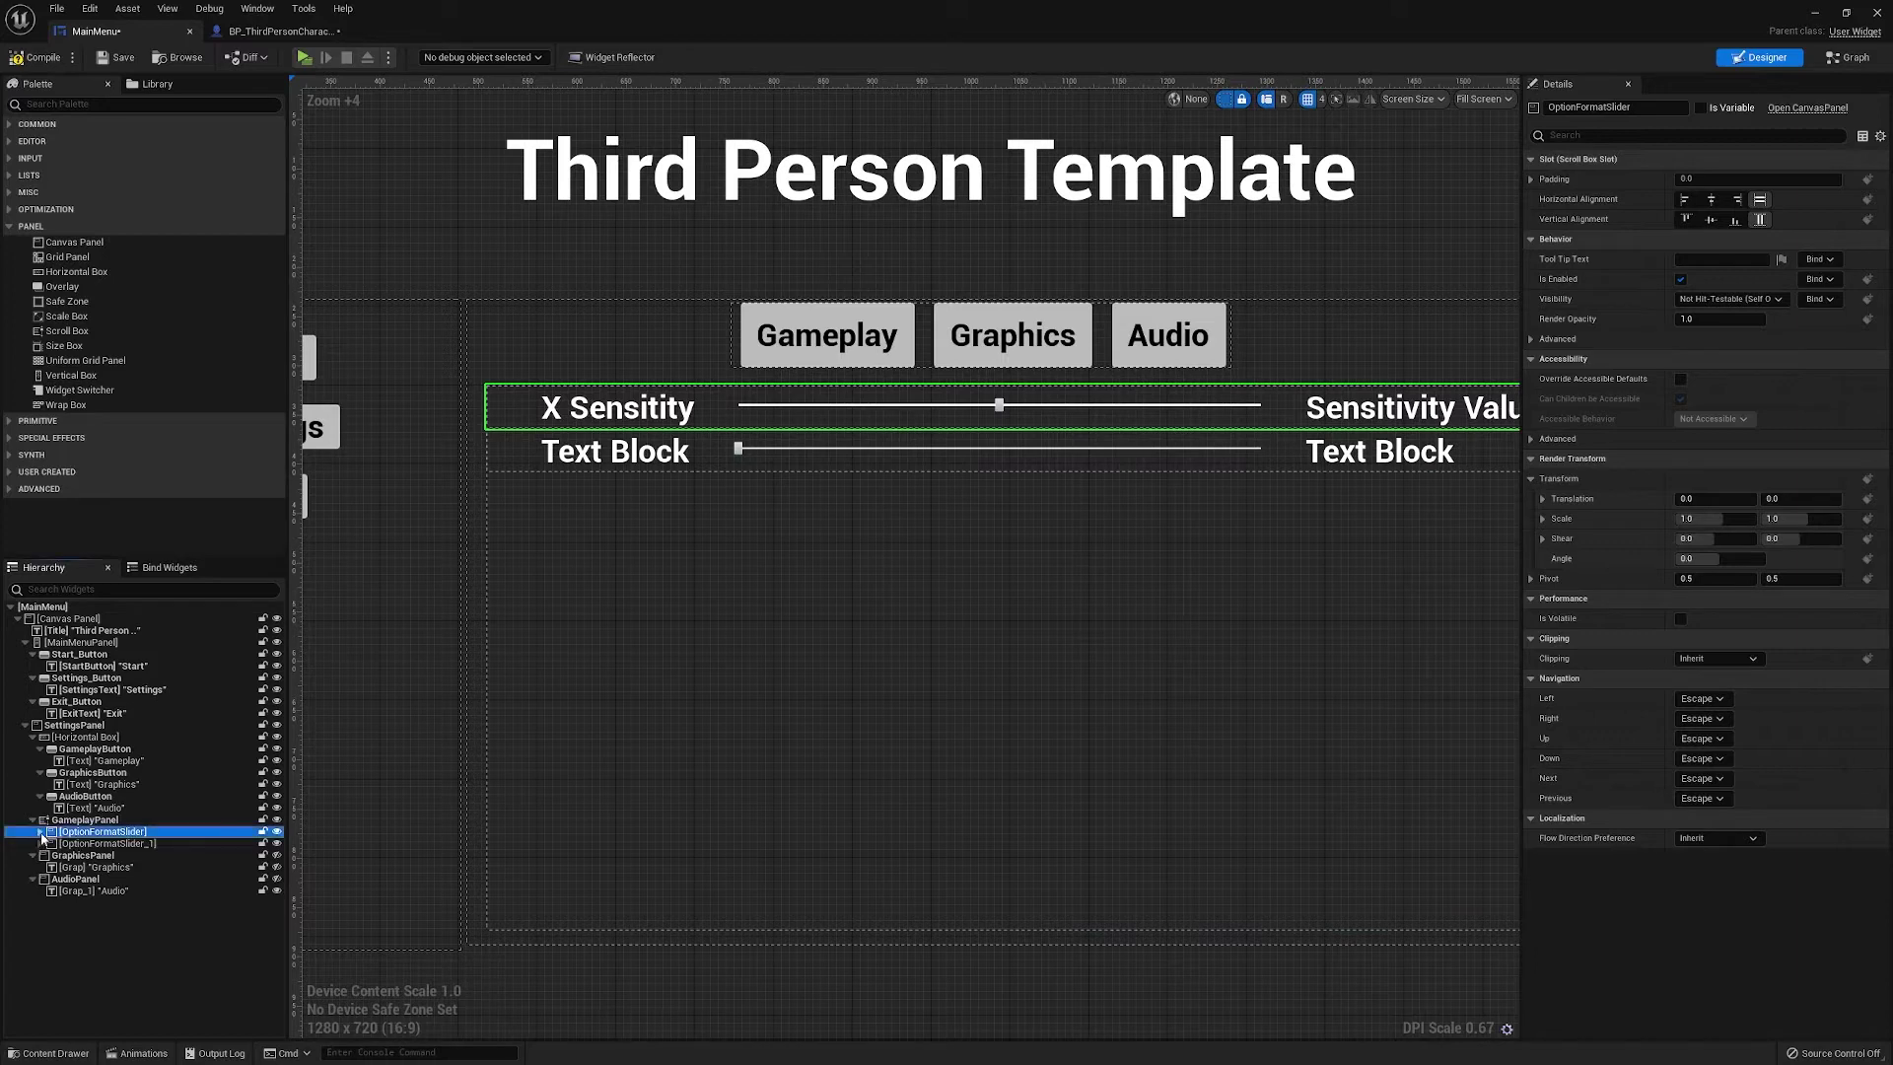
{"action": "right_click", "coordinate": [91, 843]}
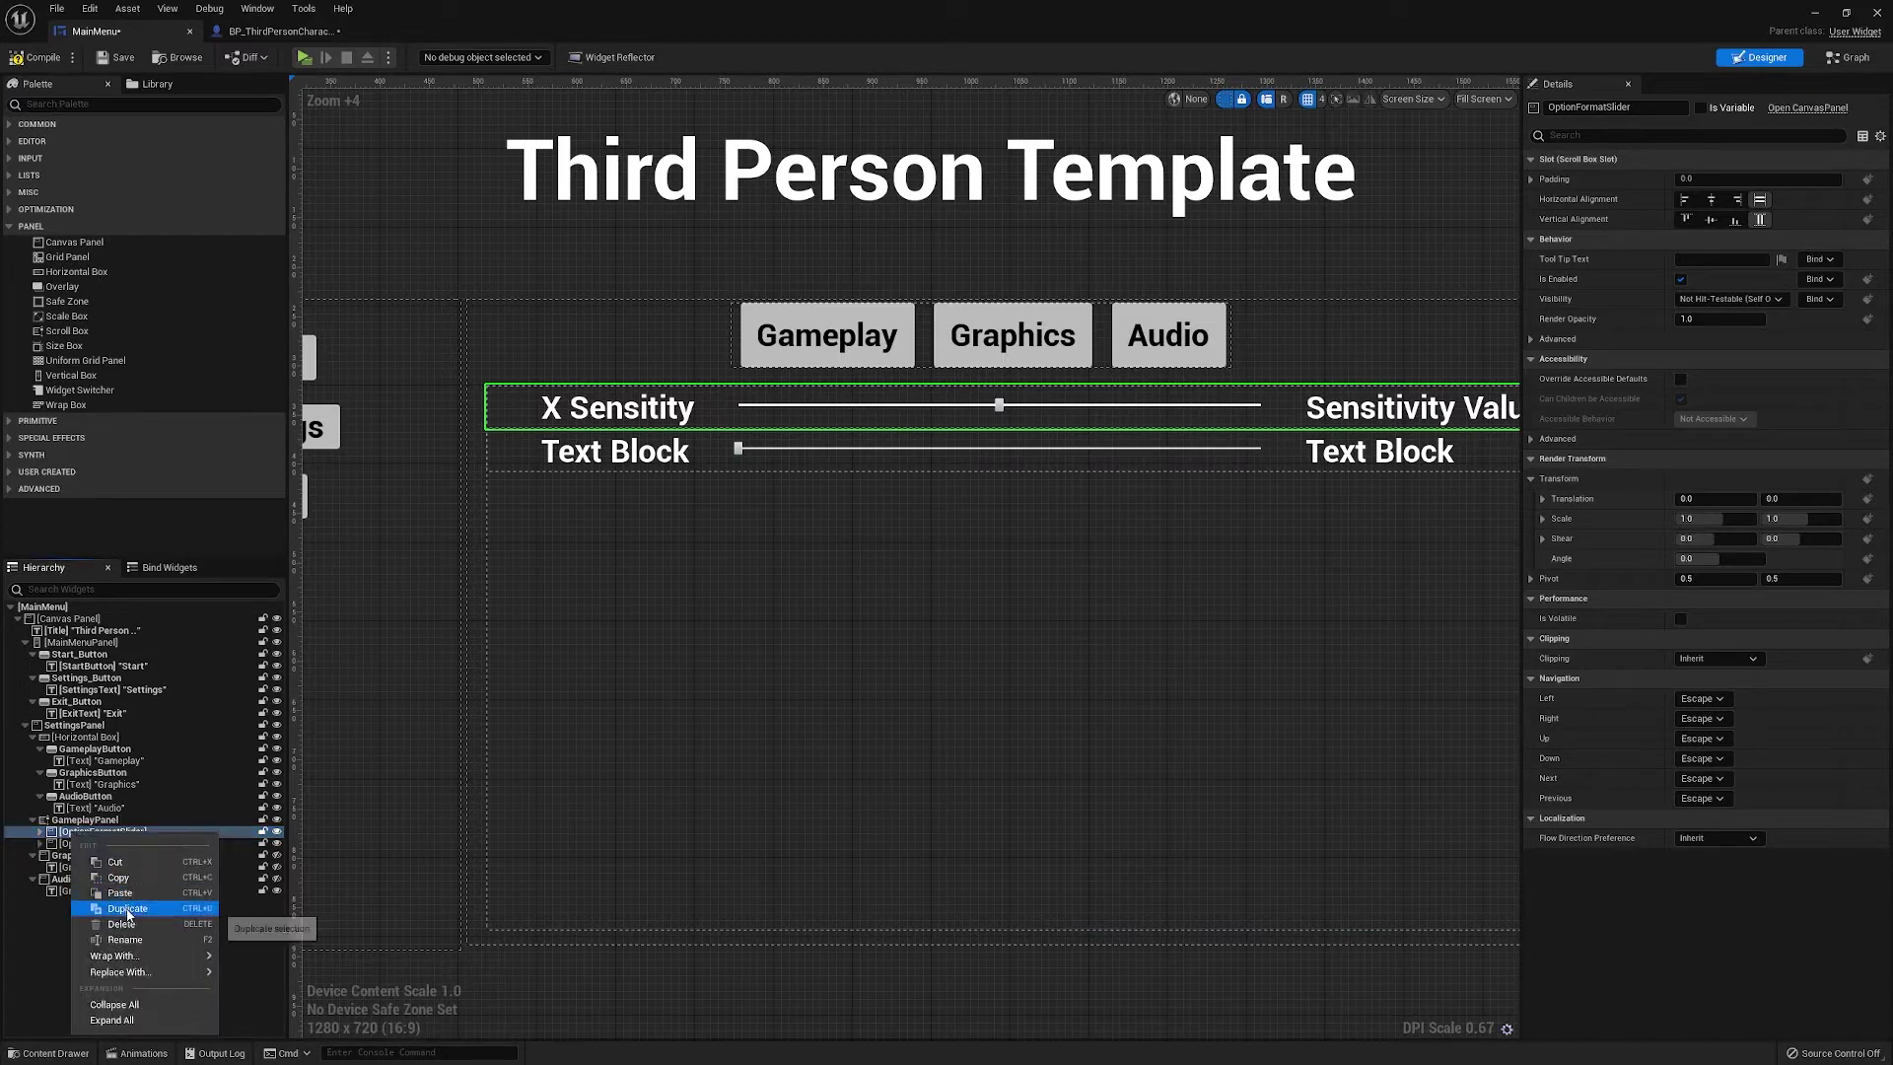
{"action": "left_click", "coordinate": [128, 914]}
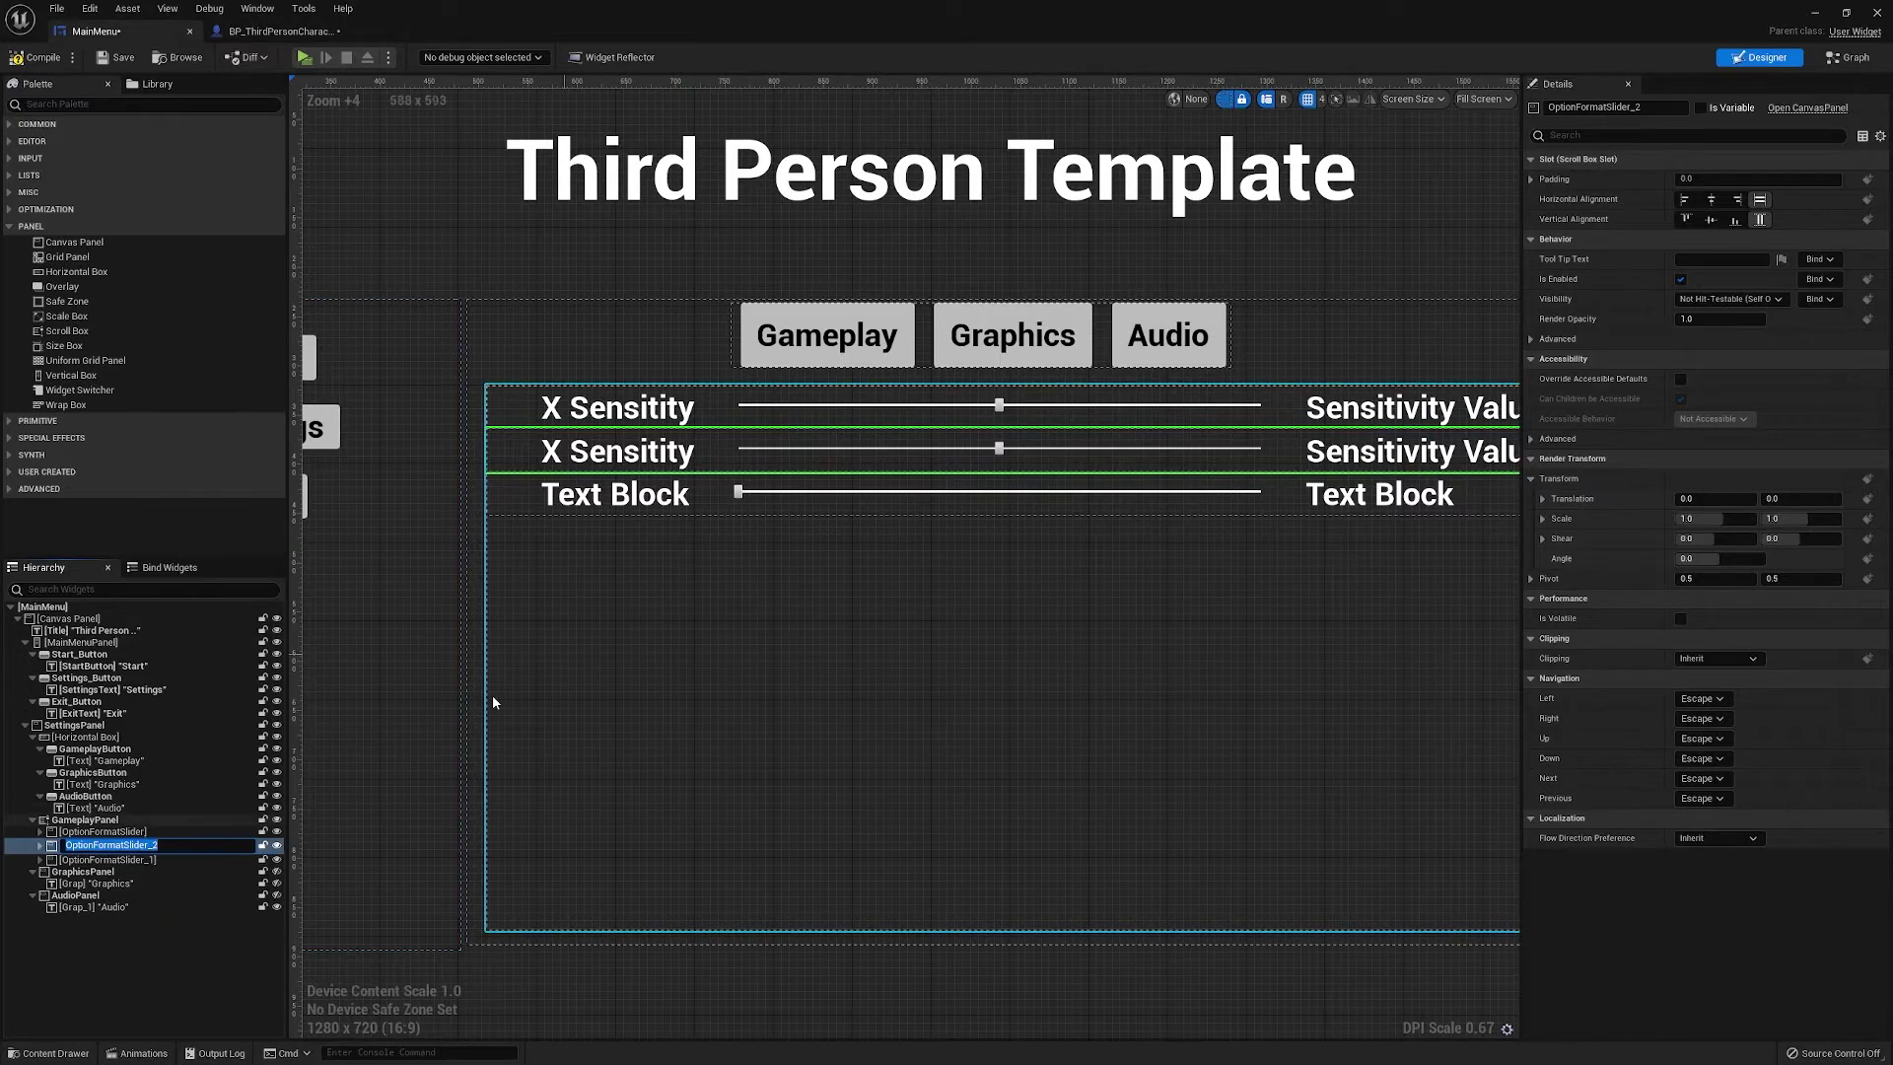
{"action": "left_click", "coordinate": [154, 971]}
{"action": "right_click_drag", "start_coordinate": [770, 571], "coordinate": [549, 600]}
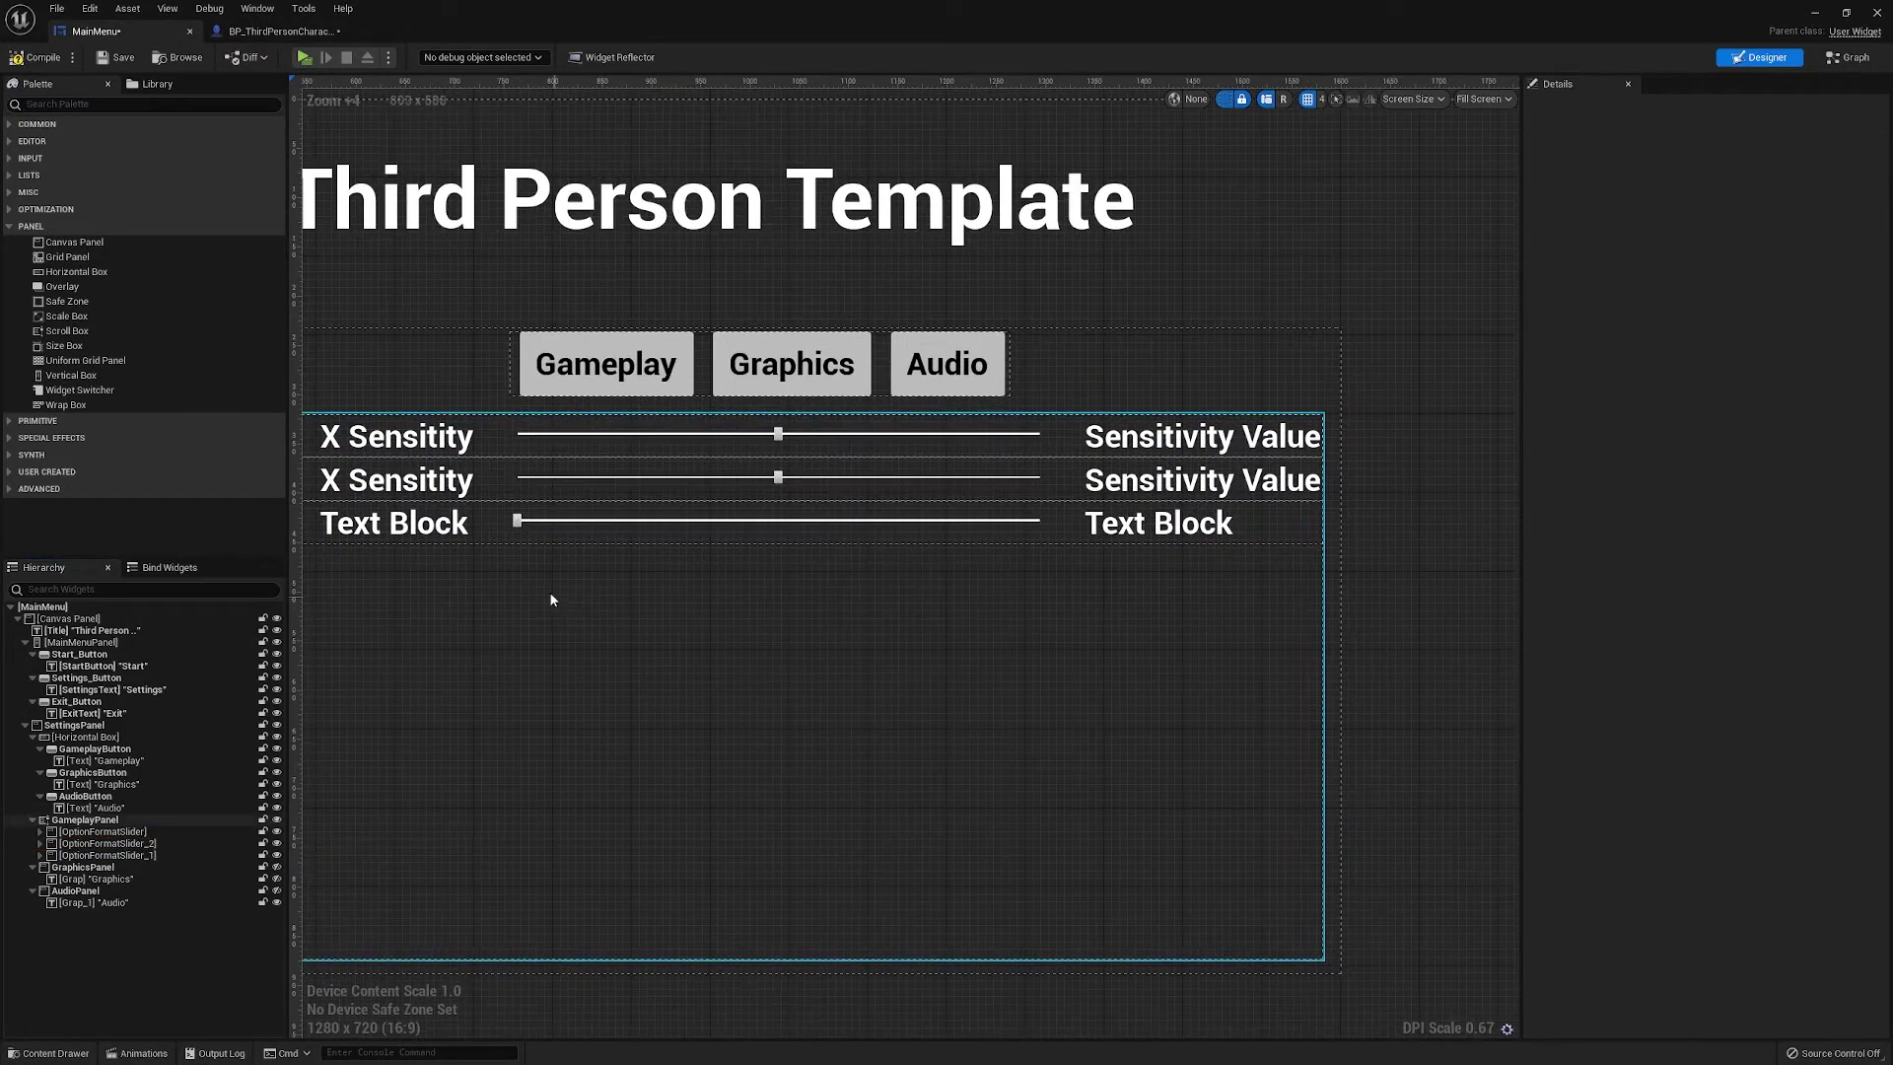
Change the duplicated row's title text to "Y Sensitity" and select that row's value text
{"action": "left_click", "coordinate": [404, 479]}
{"action": "right_click_drag", "start_coordinate": [628, 750], "coordinate": [1117, 740]}
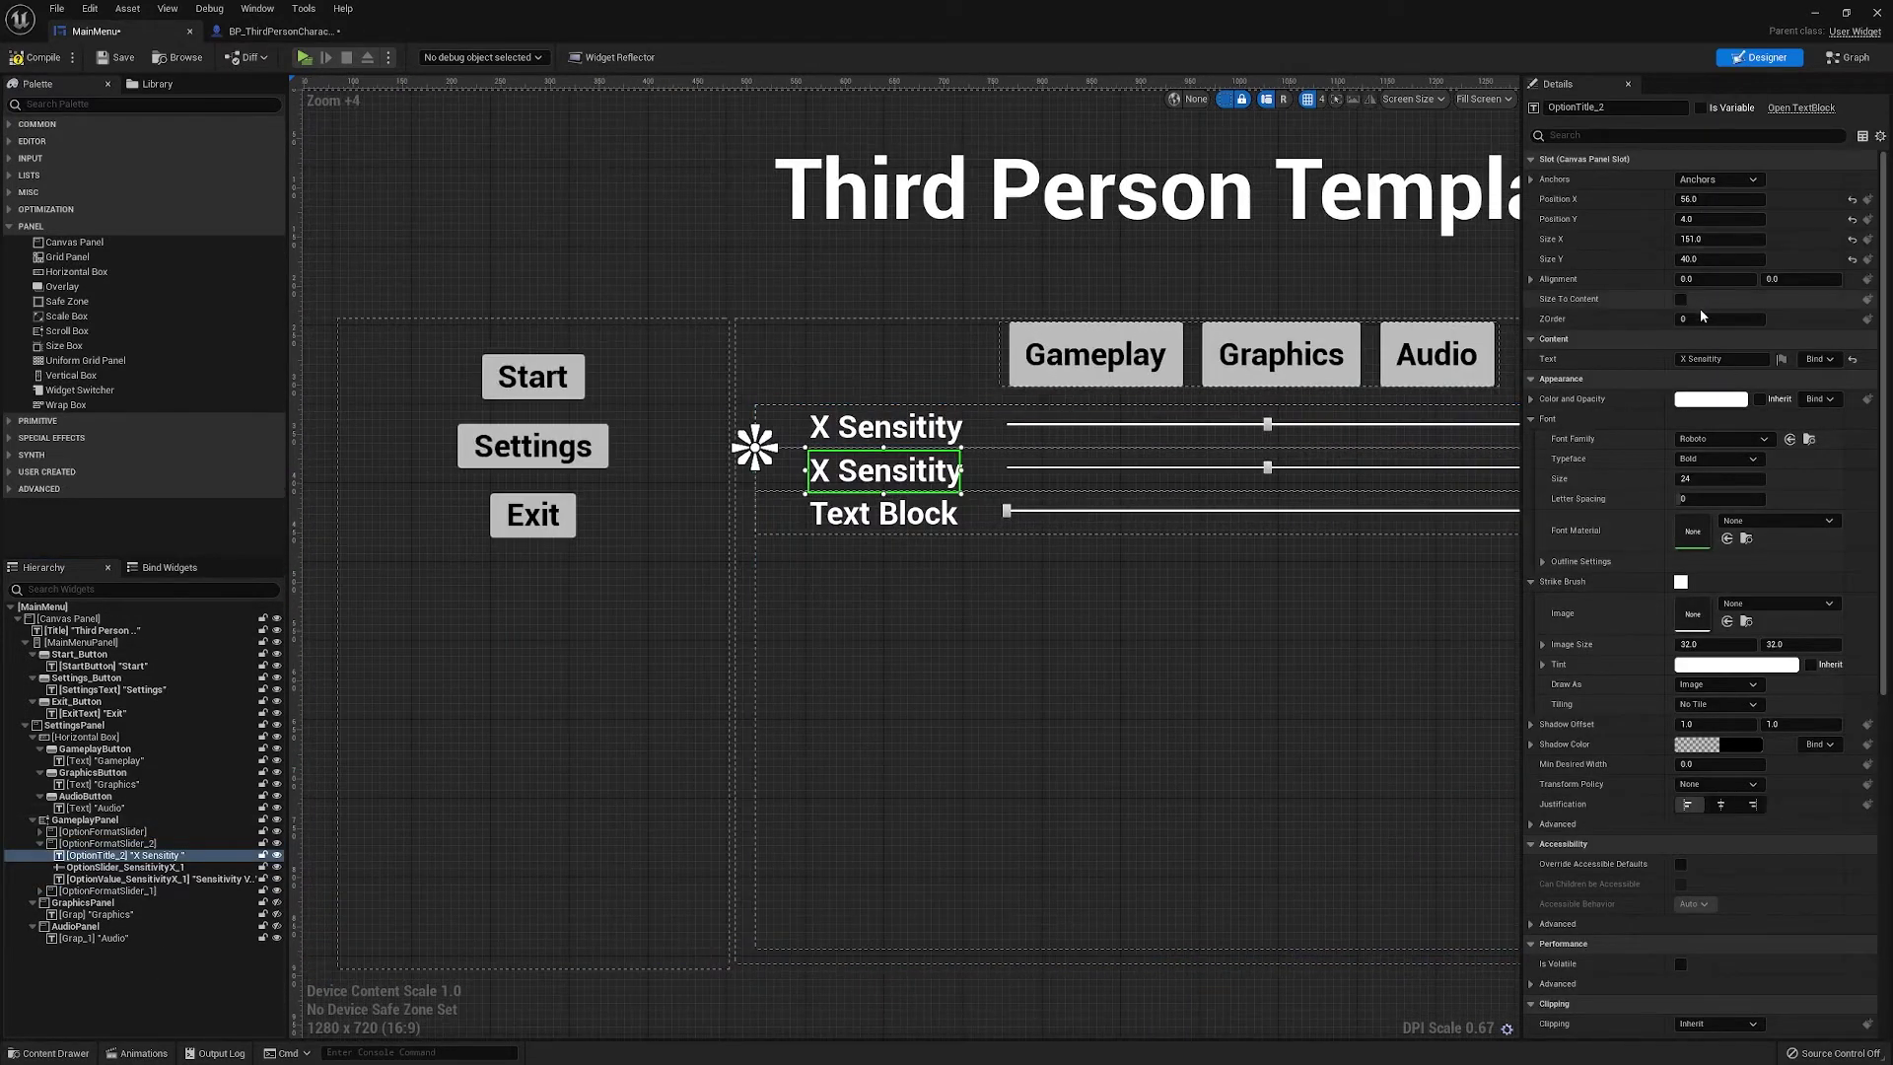
{"action": "left_click_drag", "start_coordinate": [1688, 358], "coordinate": [1680, 360]}
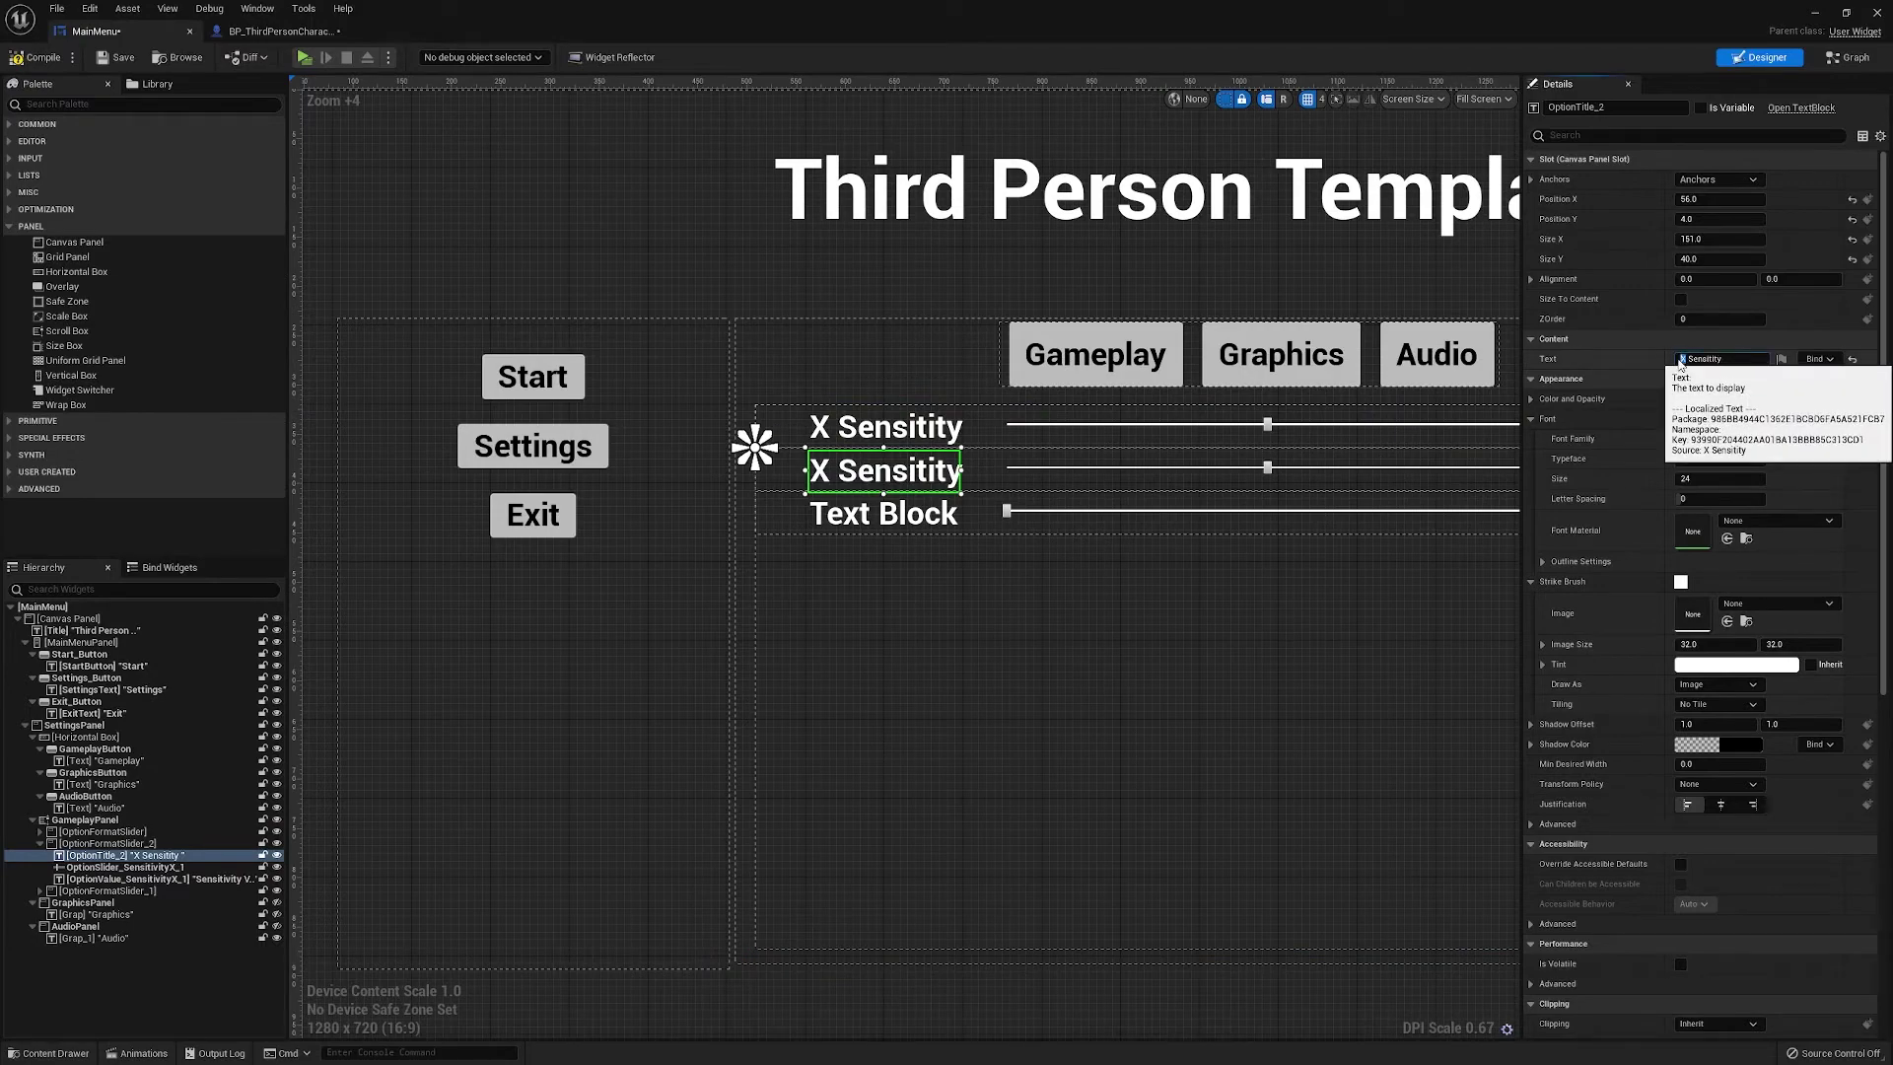
{"action": "type", "text": "Y"}
{"action": "left_click", "coordinate": [1171, 667]}
{"action": "right_click_drag", "start_coordinate": [1170, 667], "coordinate": [843, 666]}
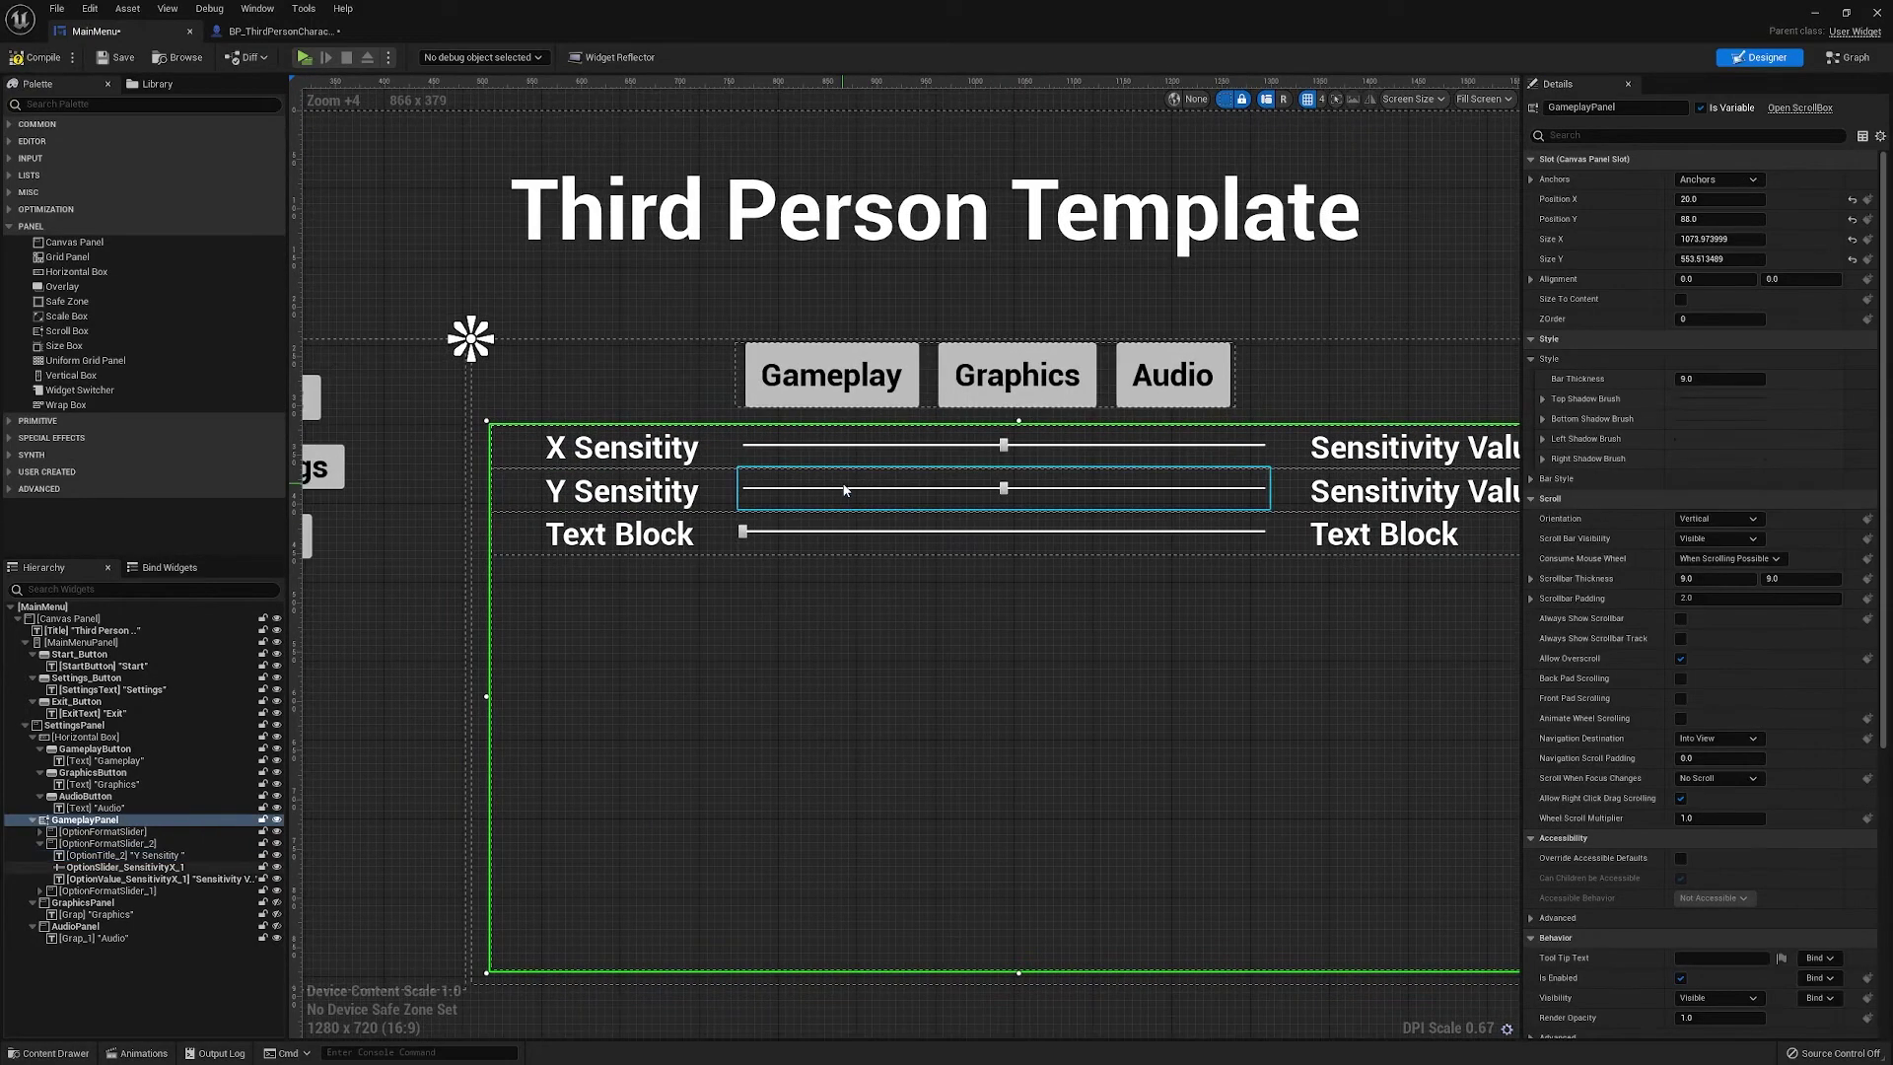
{"action": "right_click_drag", "start_coordinate": [1322, 696], "coordinate": [1019, 695]}
{"action": "left_click", "coordinate": [1117, 512]}
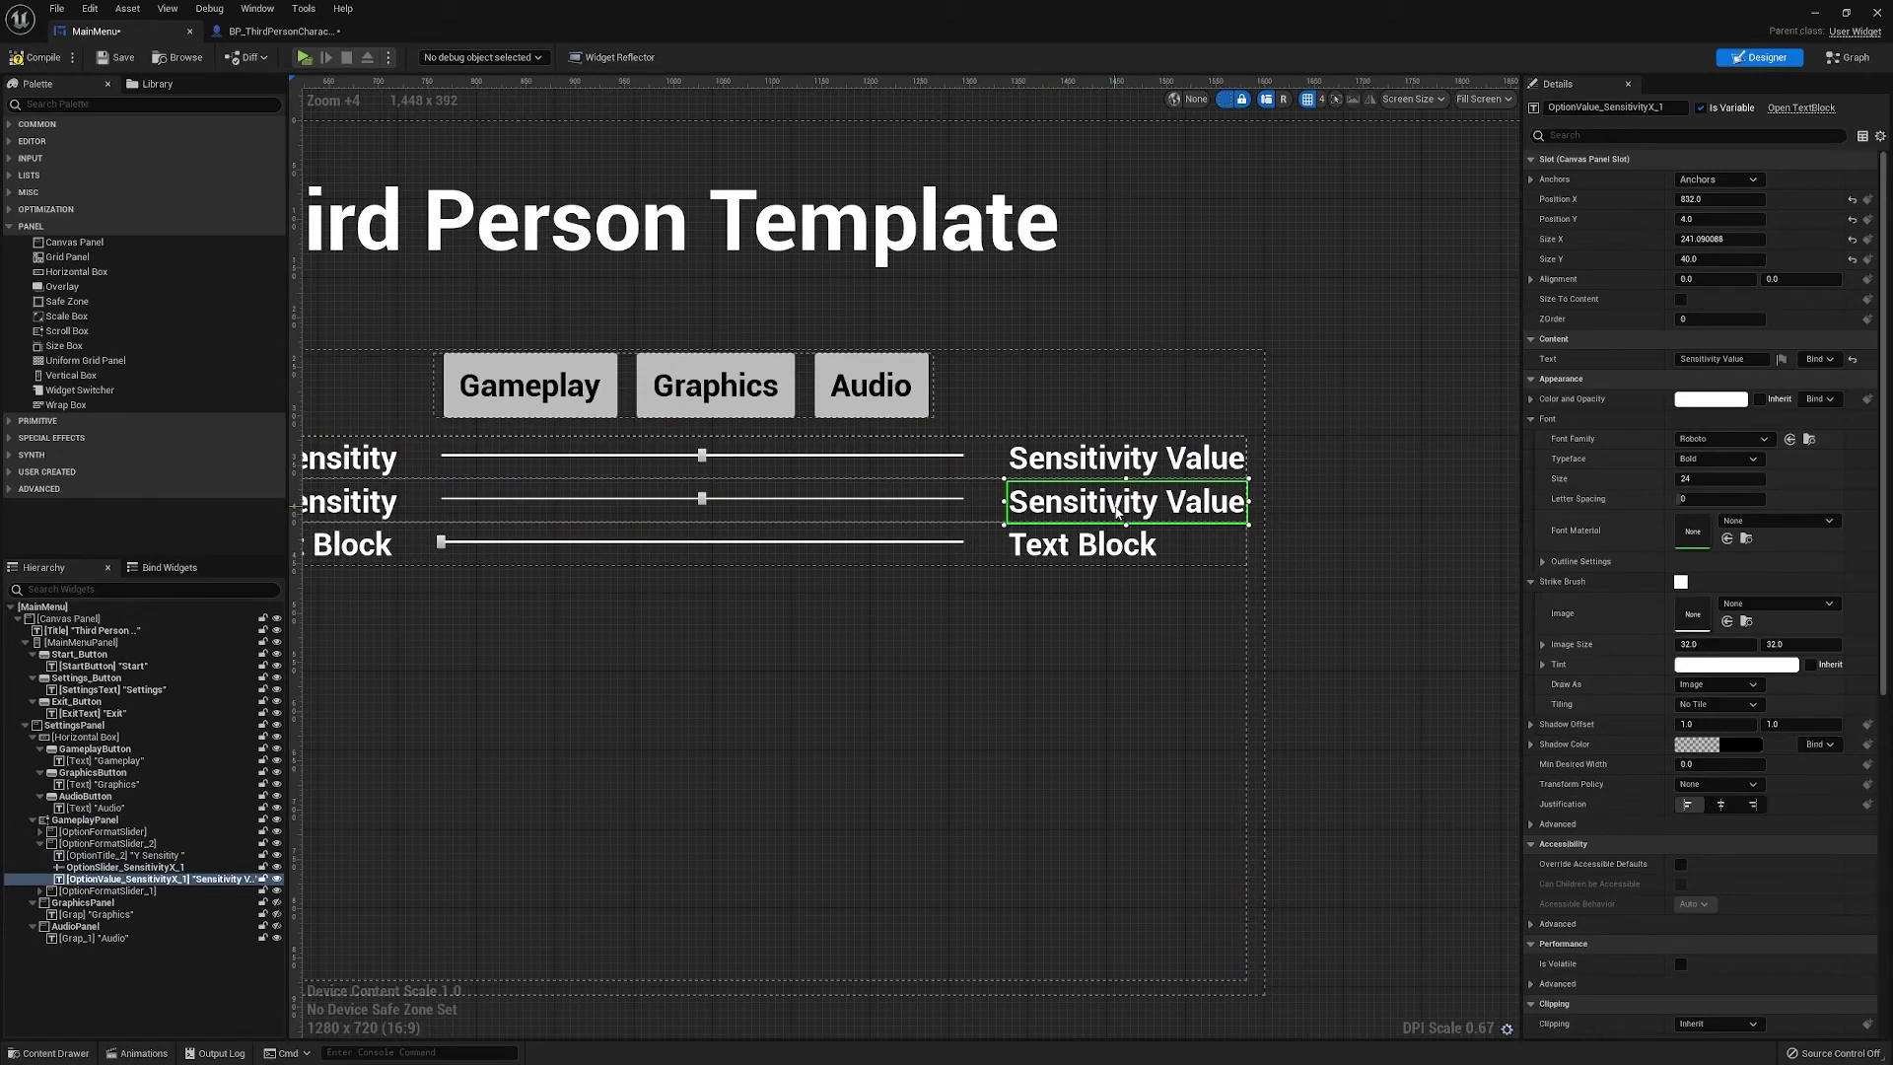
{"action": "right_click_drag", "start_coordinate": [1117, 512], "coordinate": [1392, 500]}
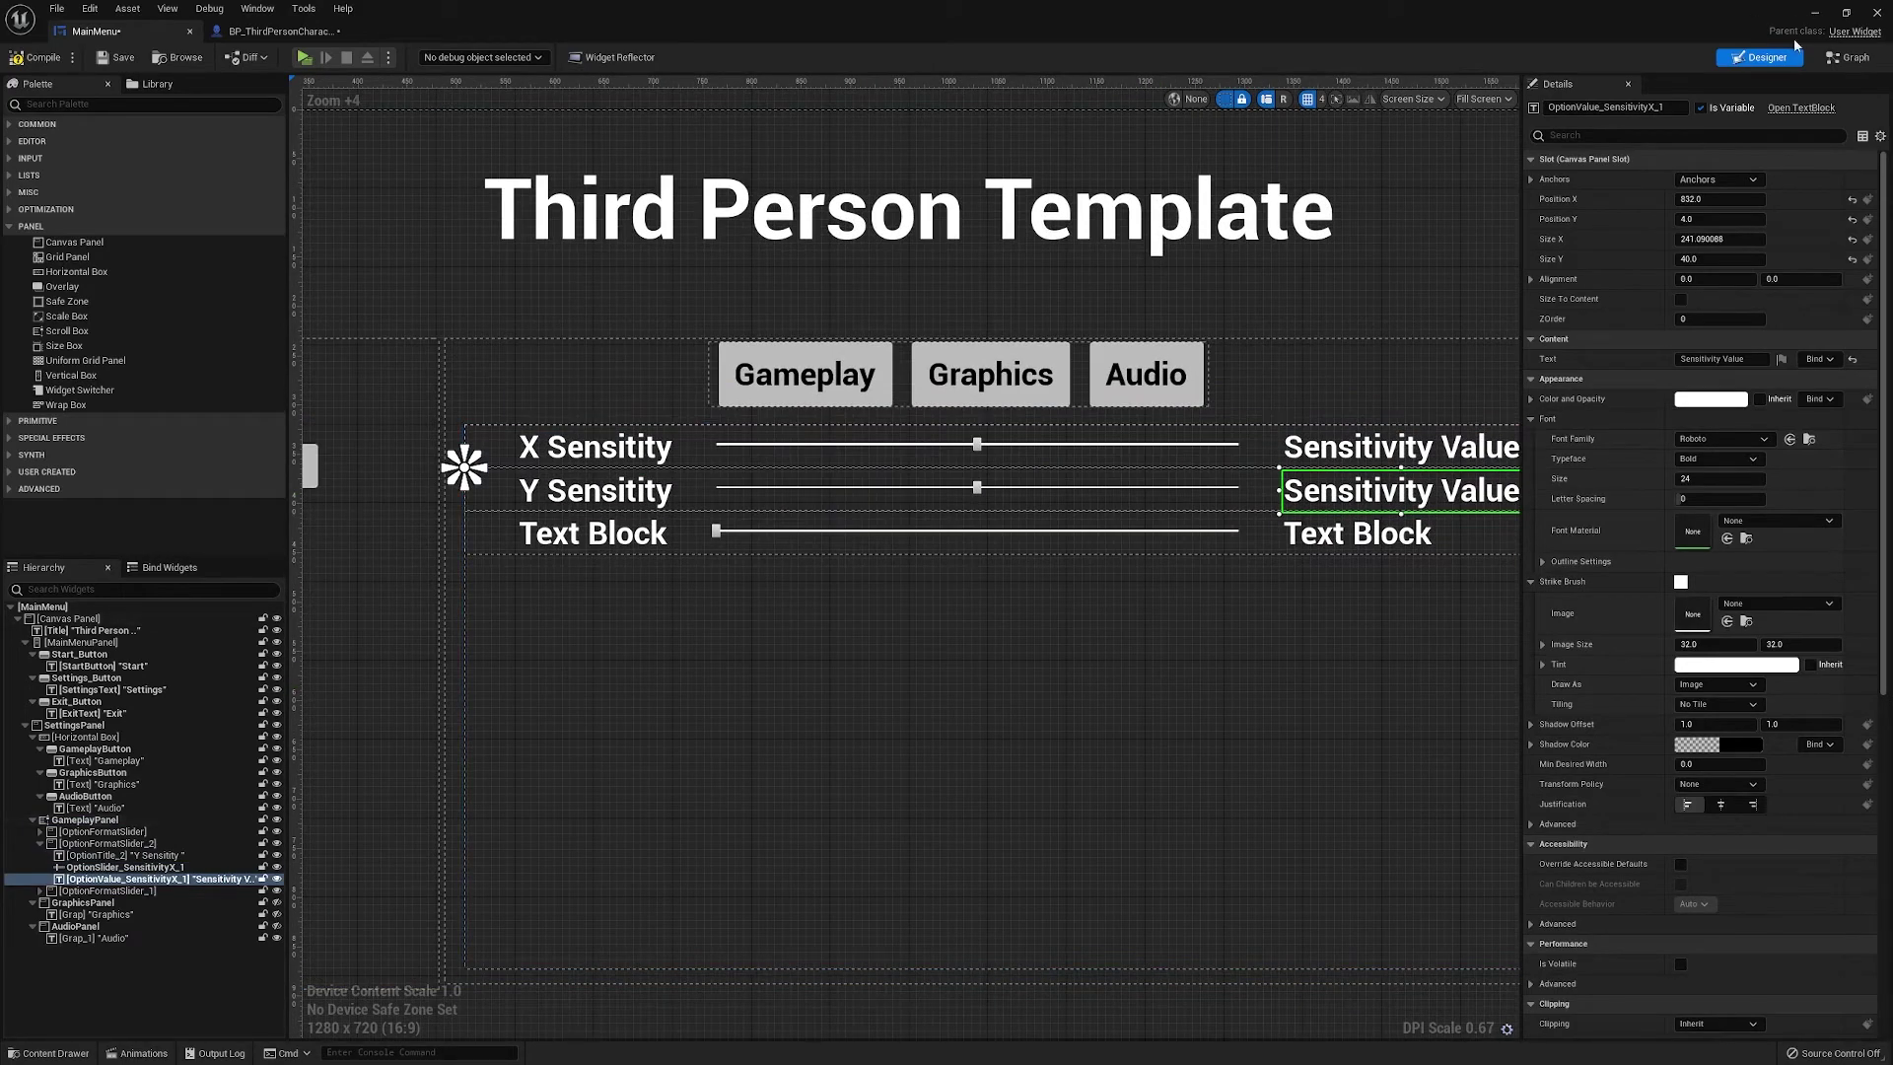
In the event graph, copy the X sensitivity text, character reference and reroute nodes and paste them below the originals in Gameplay Settings
{"action": "left_click", "coordinate": [1849, 57]}
{"action": "right_click_drag", "start_coordinate": [973, 647], "coordinate": [876, 536]}
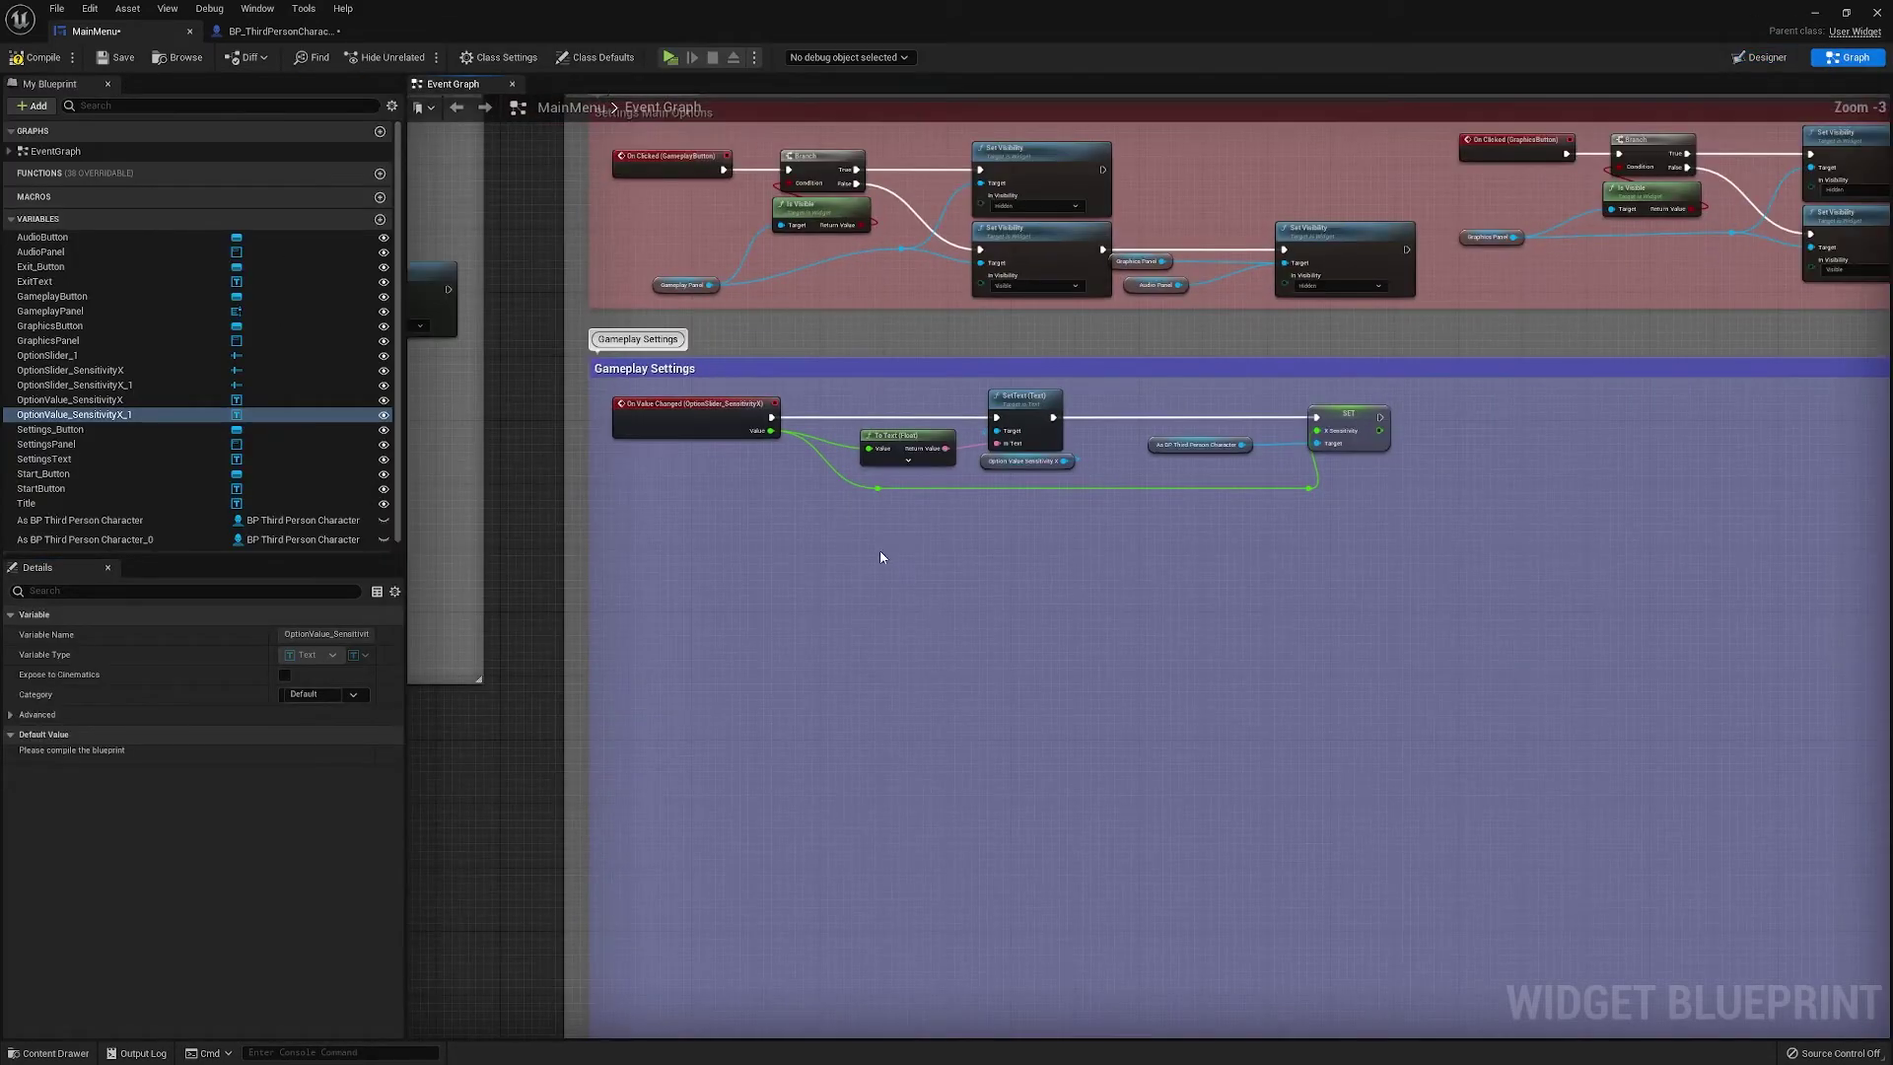
{"action": "left_click_drag", "start_coordinate": [997, 533], "coordinate": [1303, 408]}
{"action": "right_click_drag", "start_coordinate": [1202, 580], "coordinate": [1209, 540]}
{"action": "key", "text": "ctrl+c"}
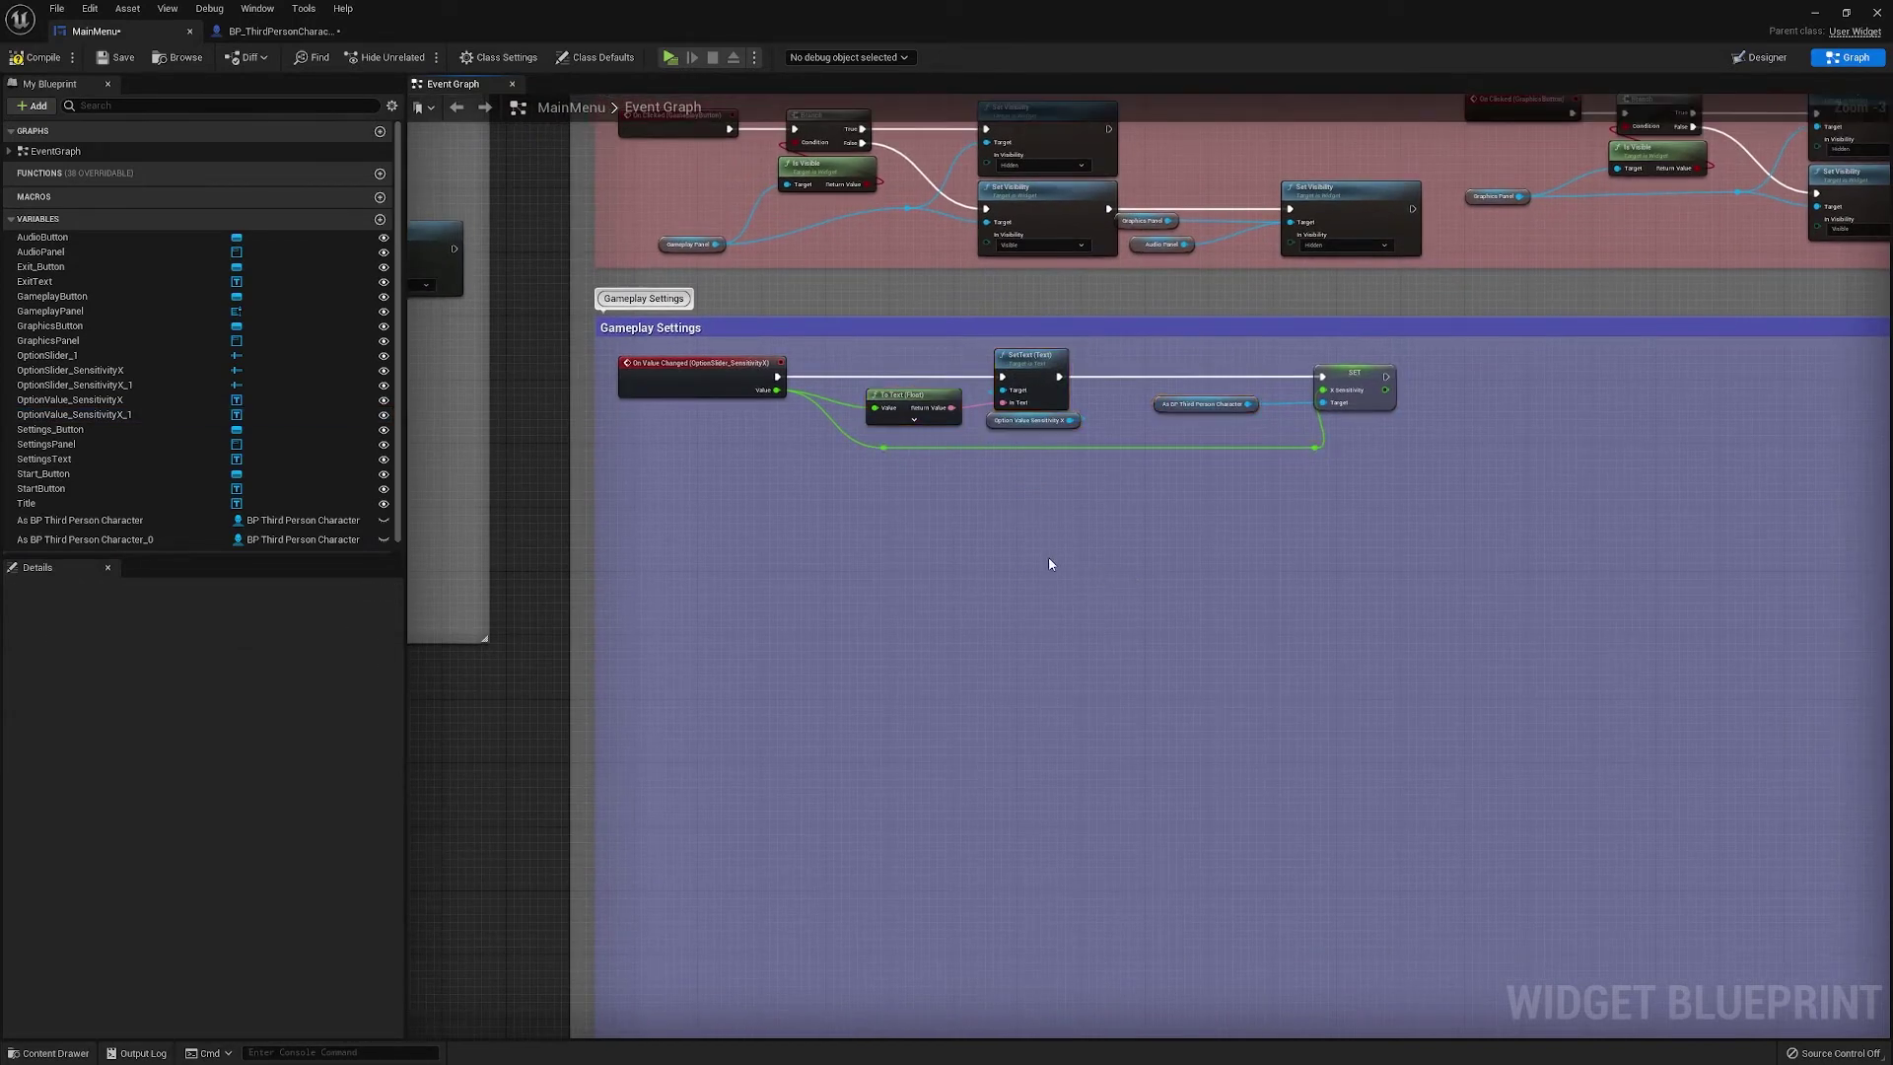
{"action": "key", "text": "ctrl+v"}
{"action": "left_click_drag", "start_coordinate": [1056, 524], "coordinate": [1032, 516]}
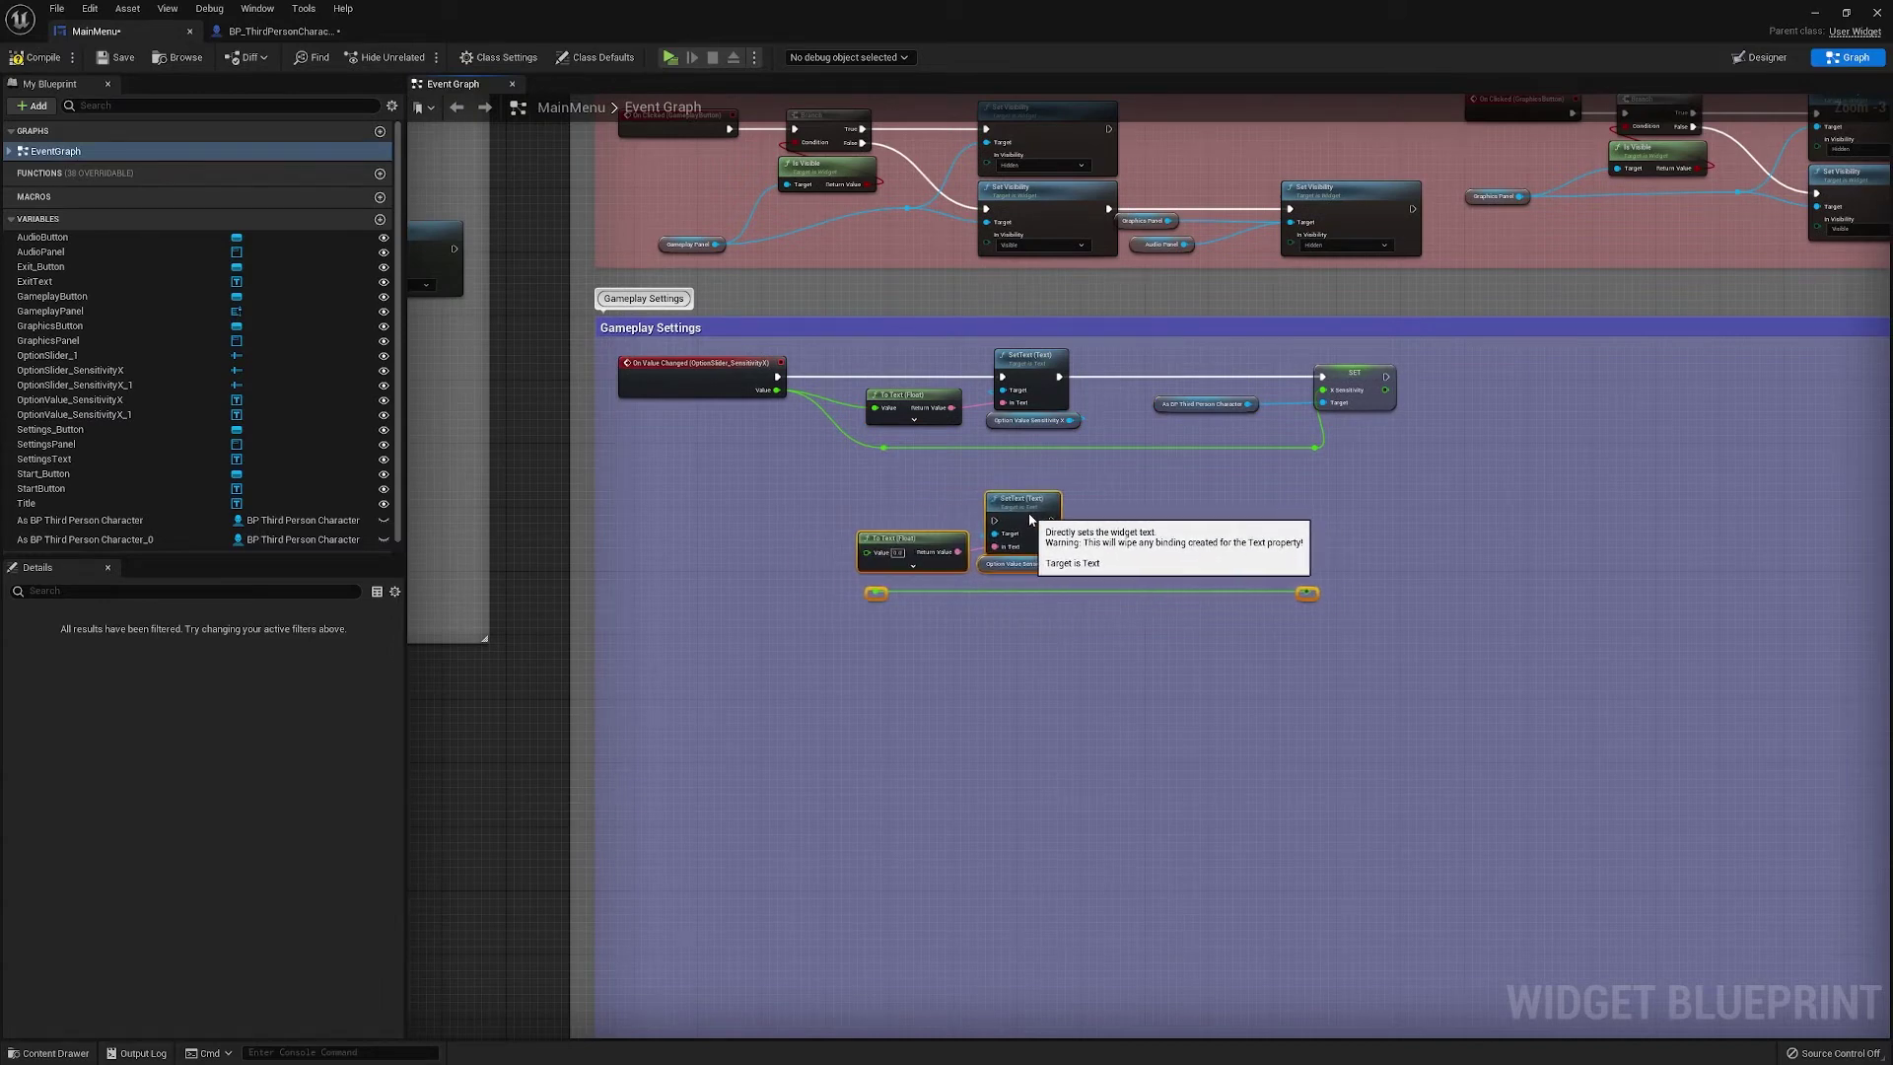
{"action": "left_click", "coordinate": [996, 718]}
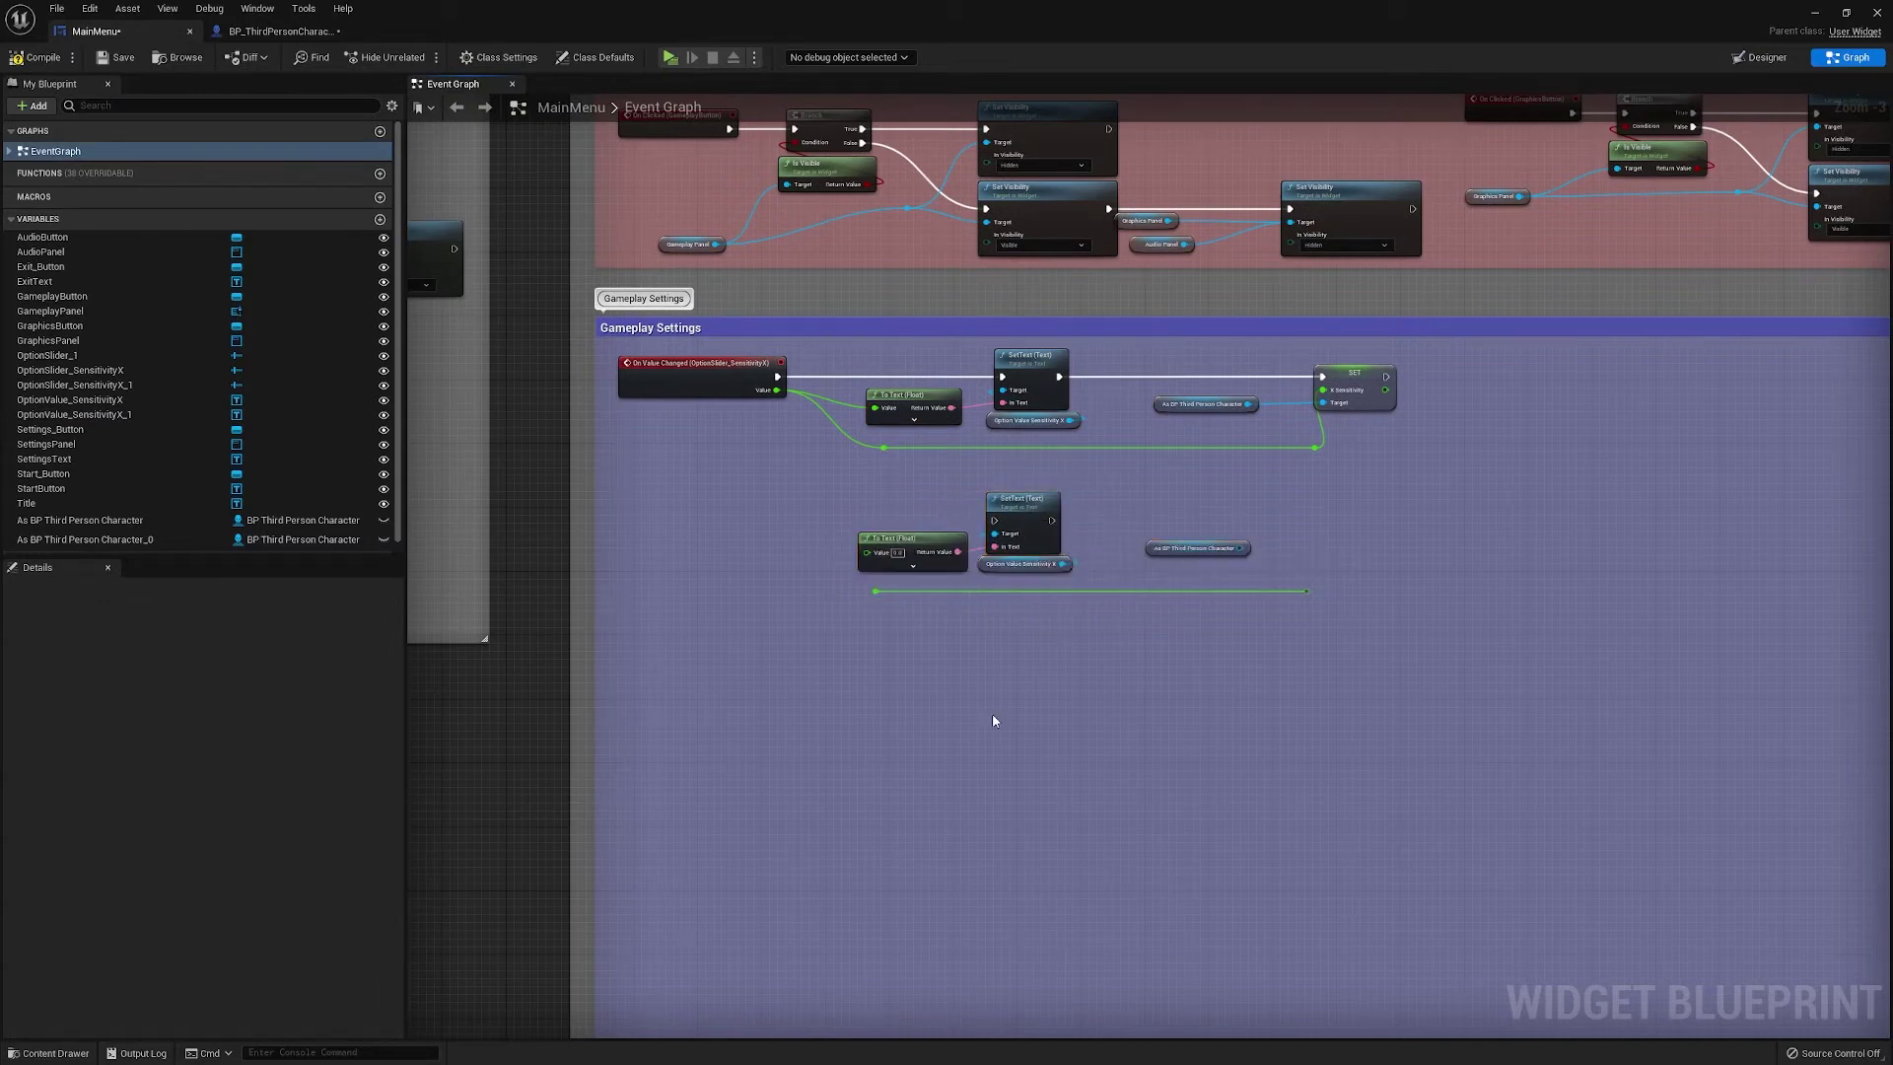
In the designer, rename the second row's slider OptionSlider_YSensitivity and the first row's slider OptionSlider_XSensitivity
{"action": "left_click", "coordinate": [128, 385]}
{"action": "left_click", "coordinate": [1761, 57]}
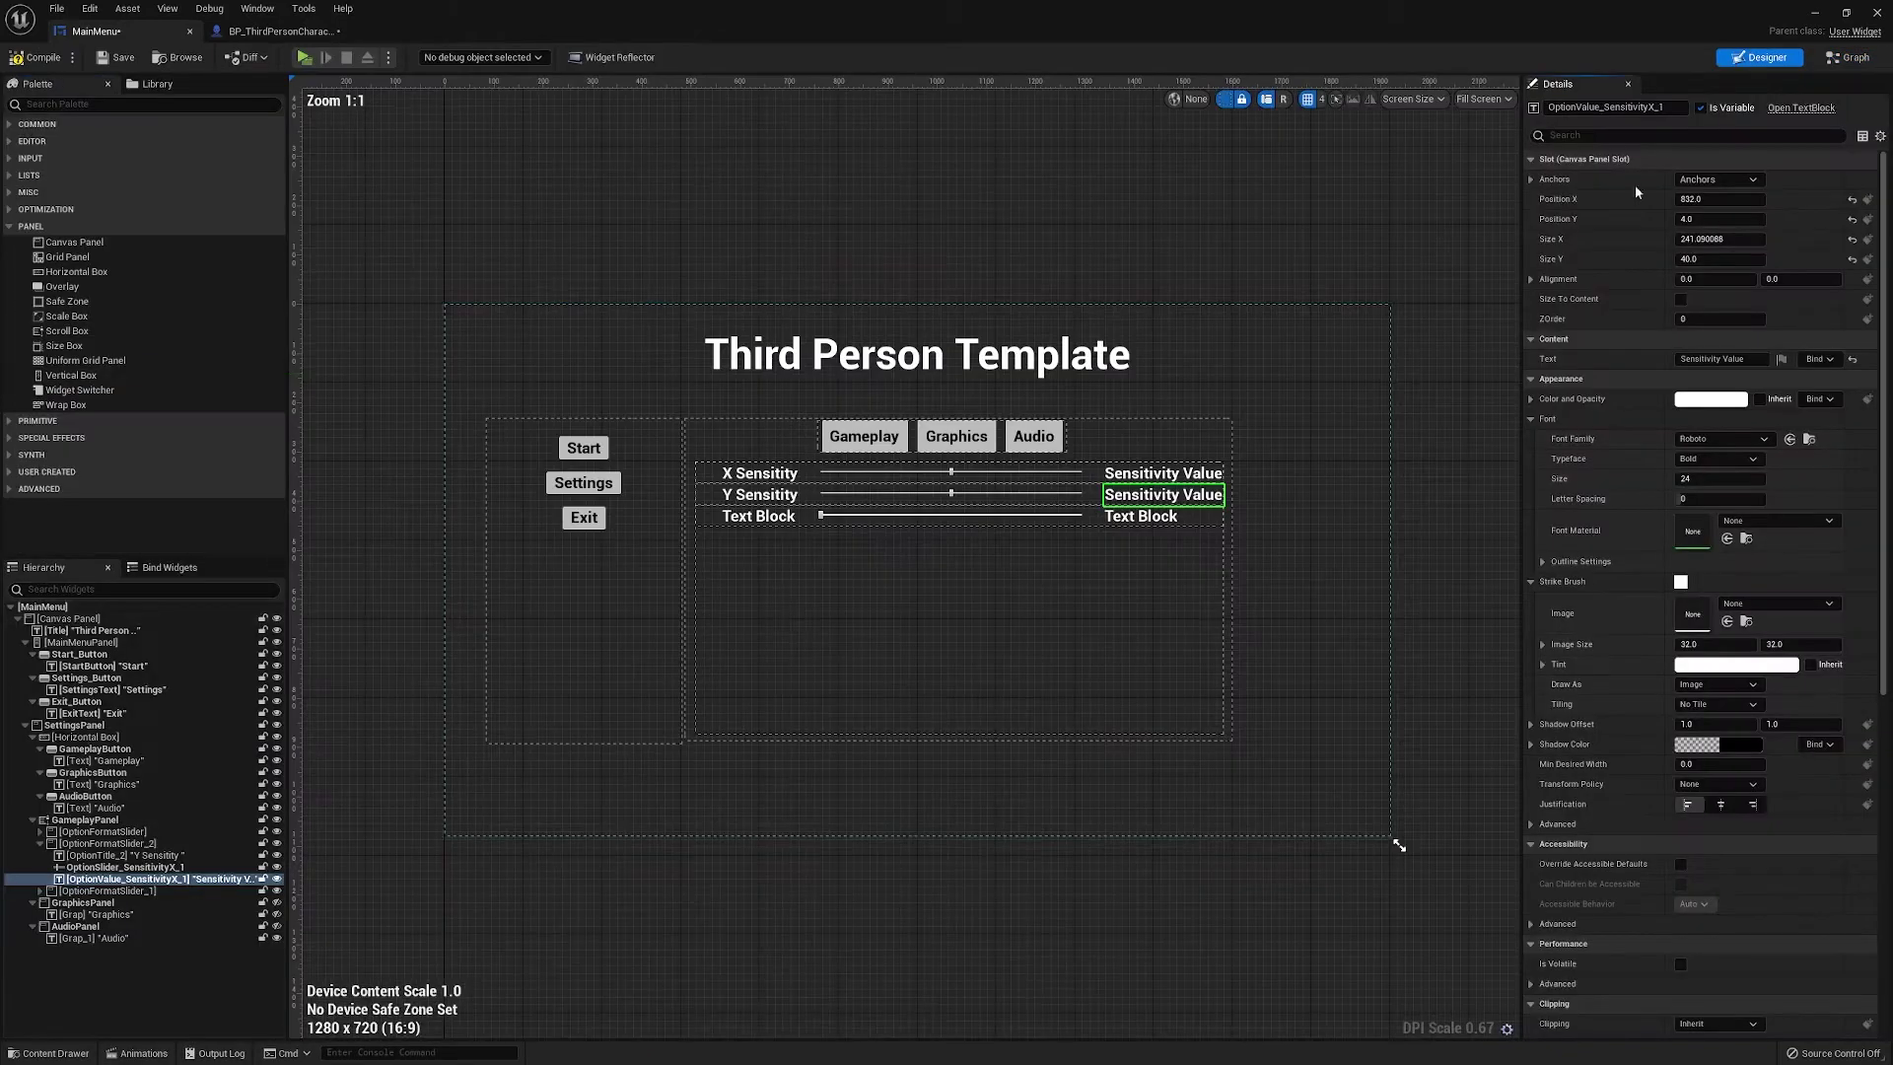
{"action": "left_click", "coordinate": [845, 494]}
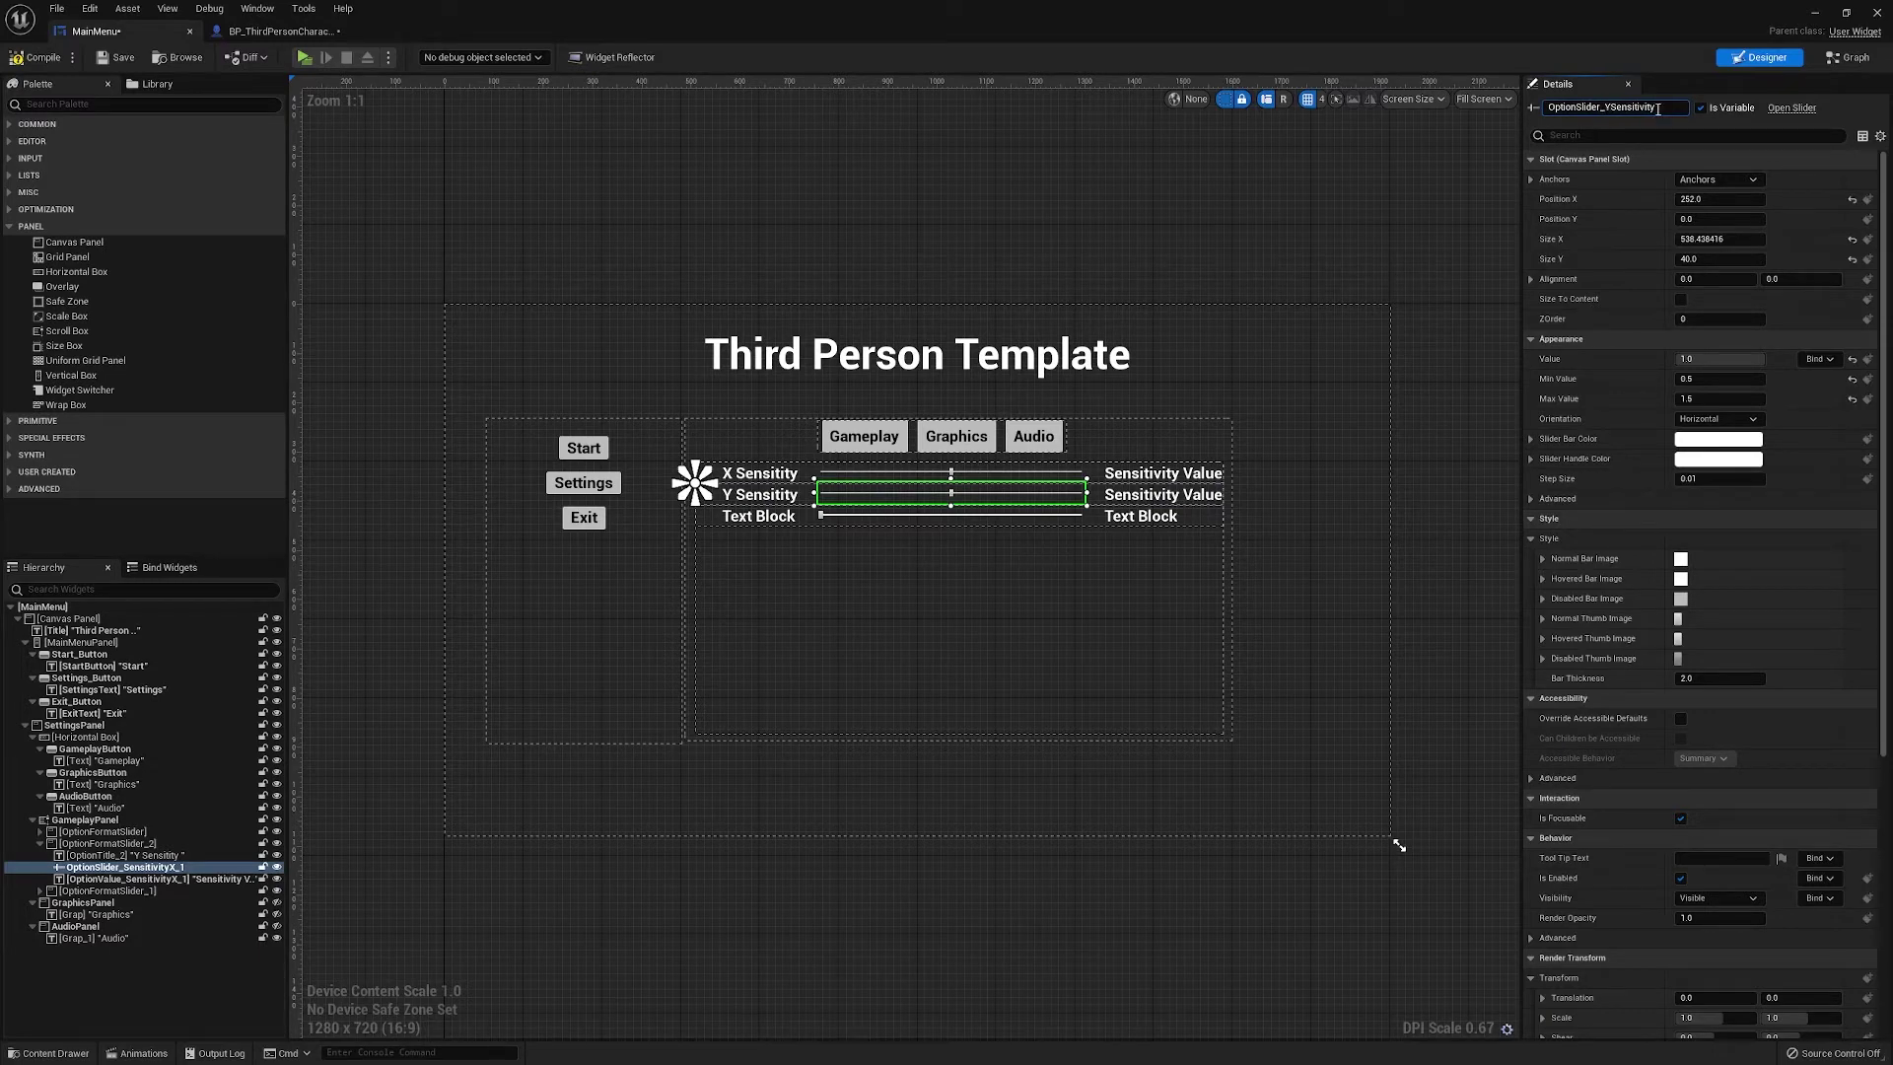
{"action": "left_click", "coordinate": [854, 475]}
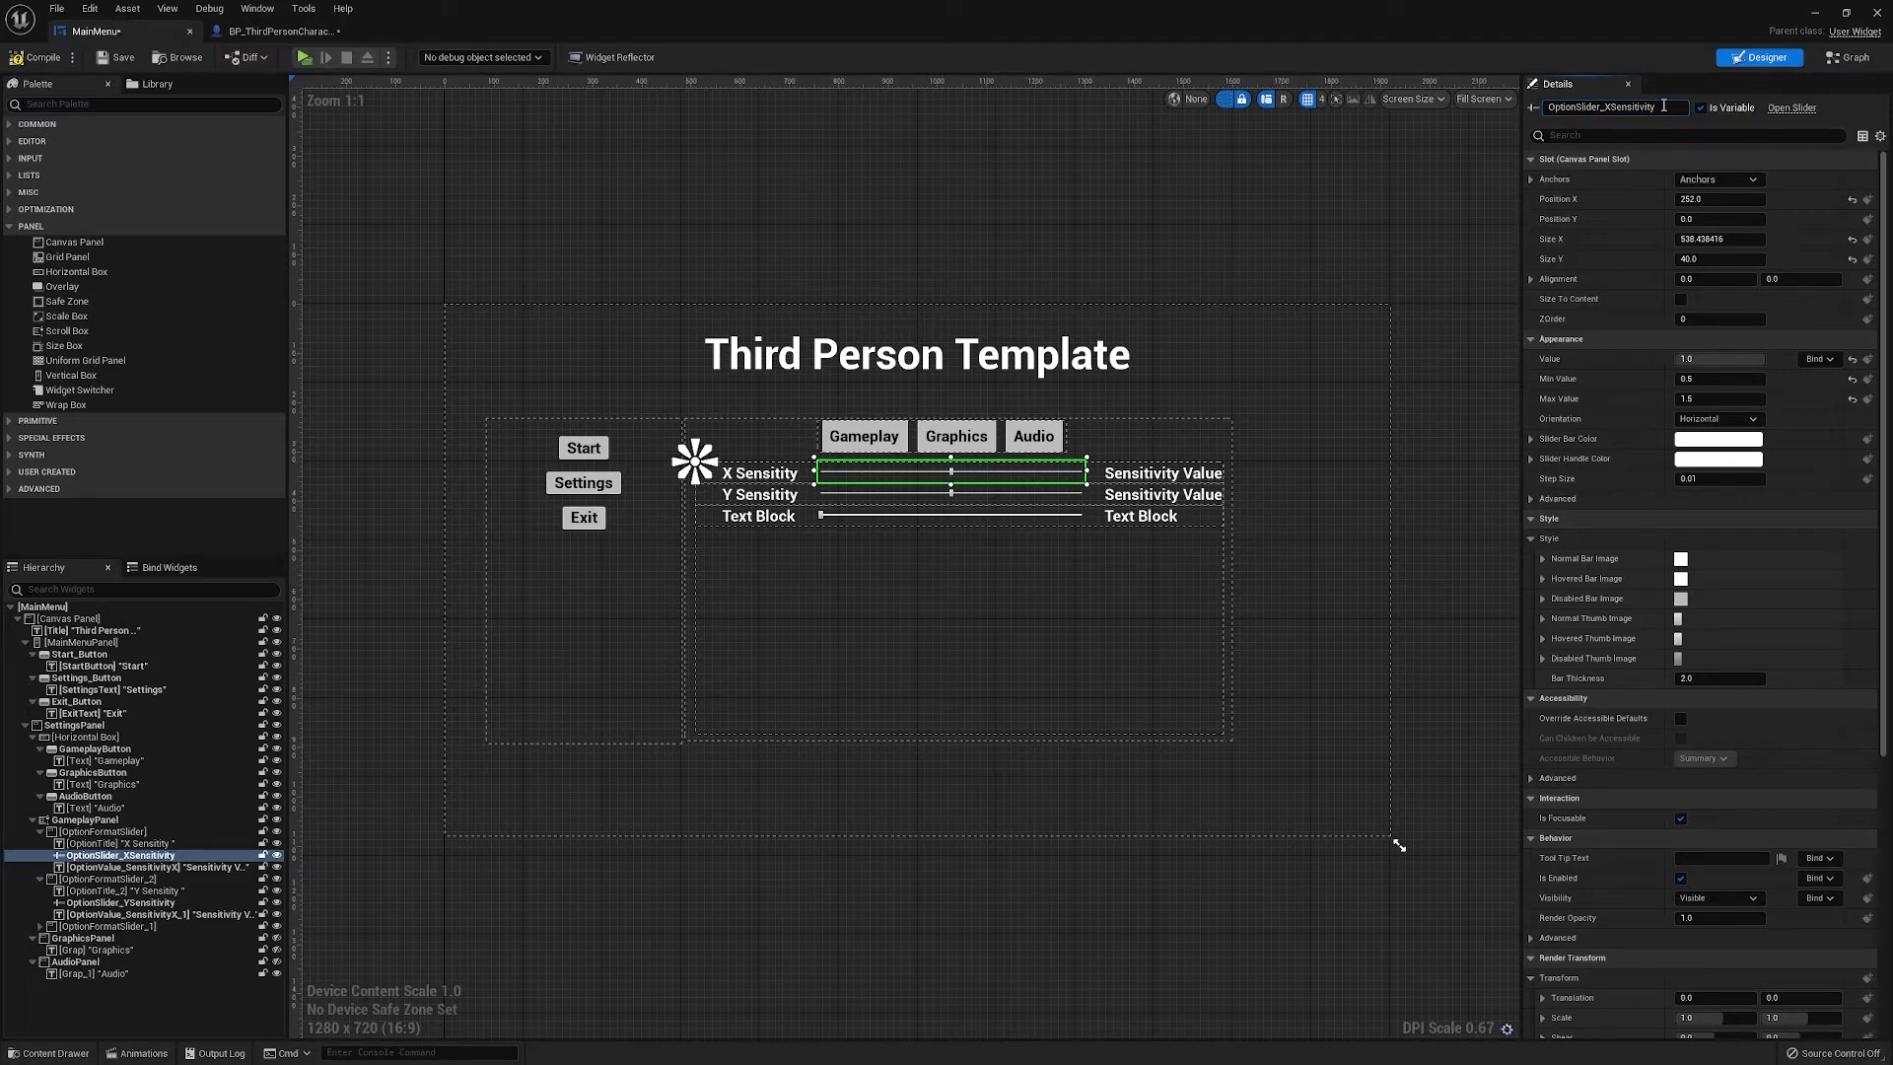
Add an On Value Changed event for OptionSlider_YSensitivity and move it into Gameplay Settings in front of the pasted nodes
{"action": "left_click", "coordinate": [1854, 59]}
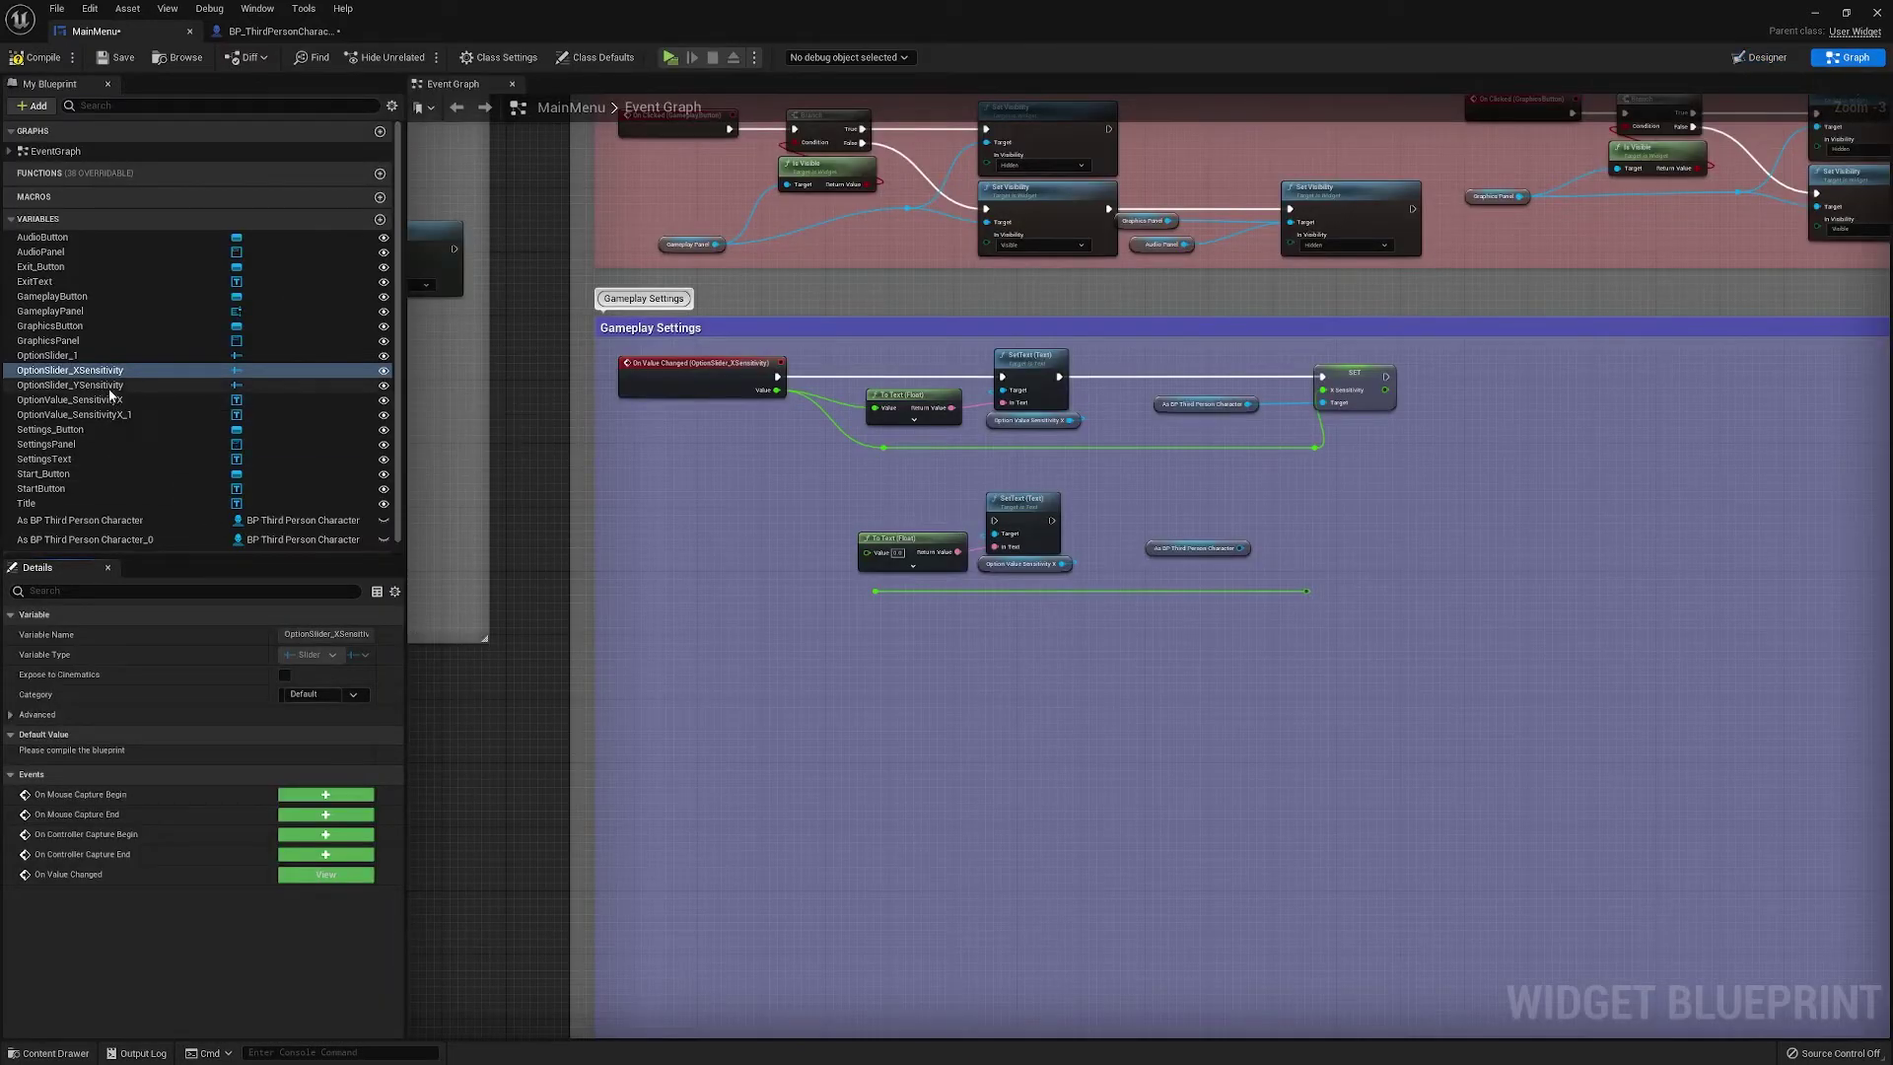
{"action": "left_click", "coordinate": [70, 385]}
{"action": "left_click", "coordinate": [292, 877]}
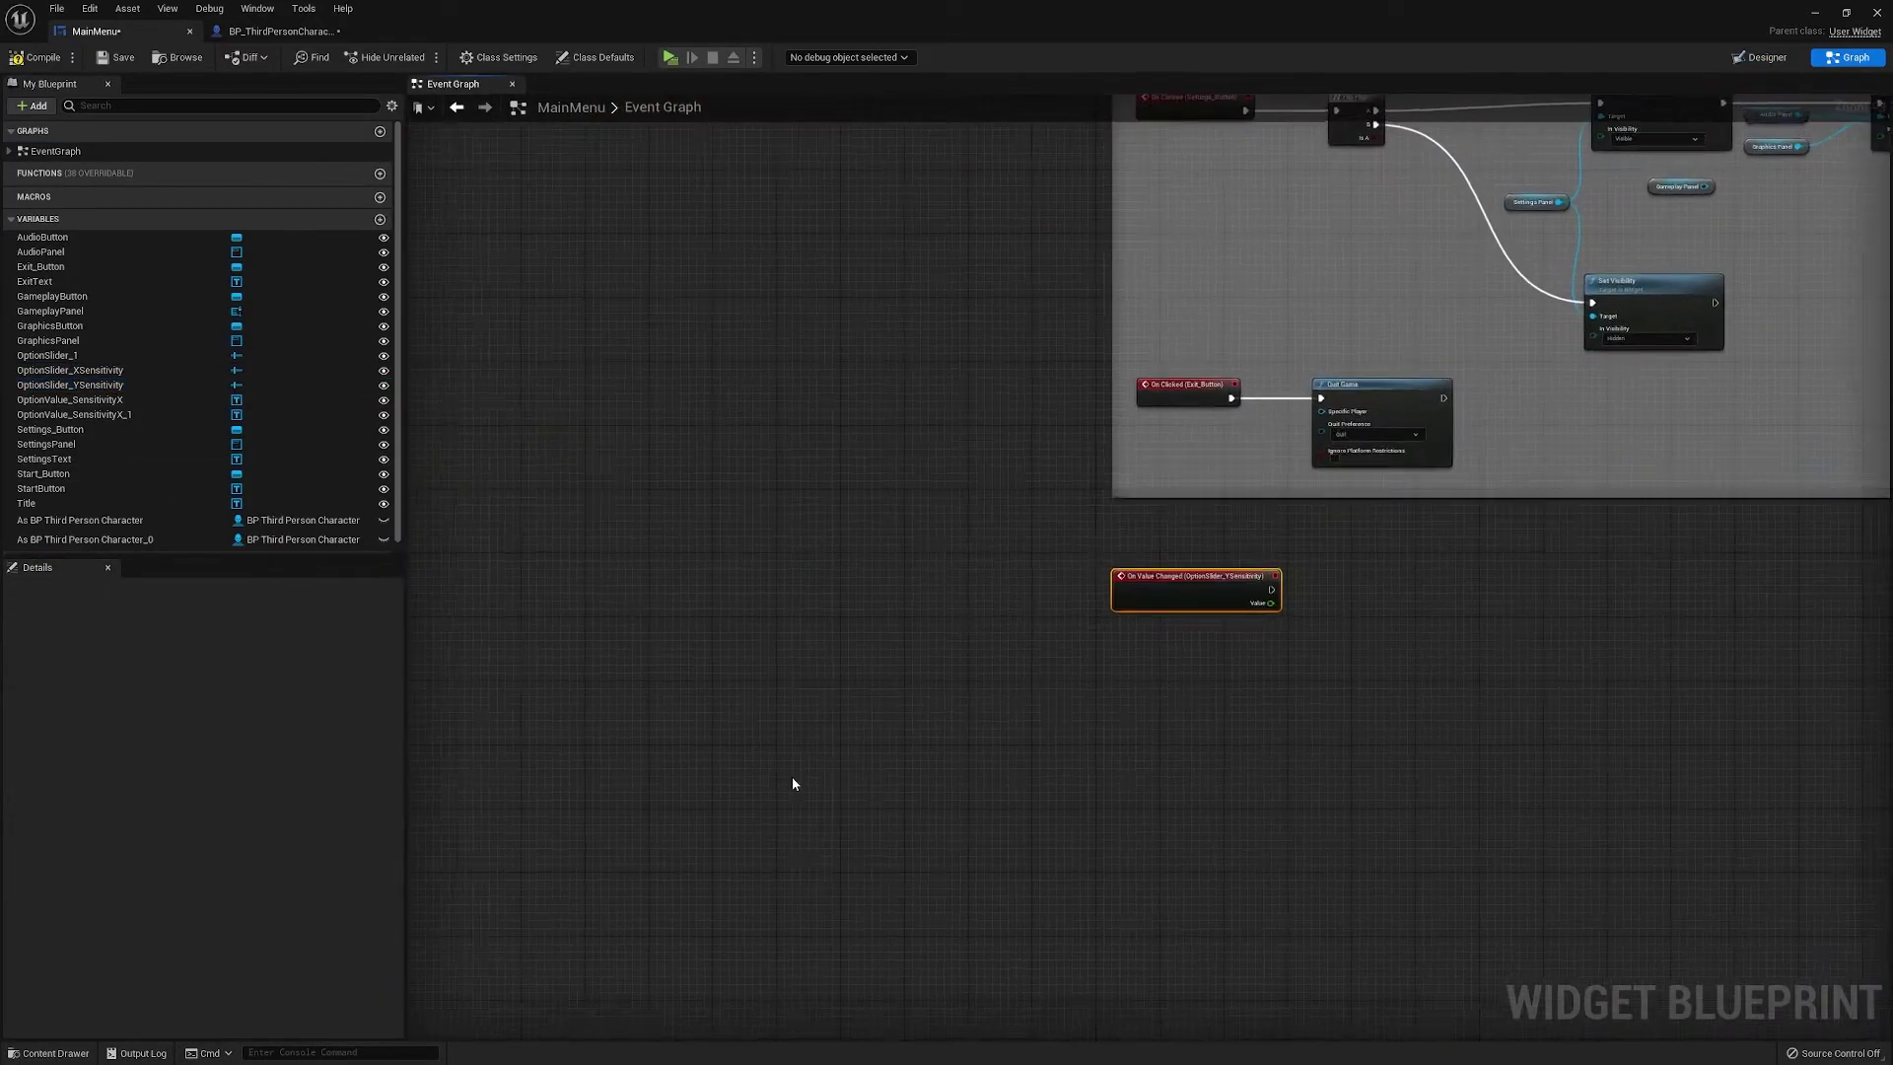
{"action": "left_click_drag", "start_coordinate": [761, 706], "coordinate": [1345, 577]}
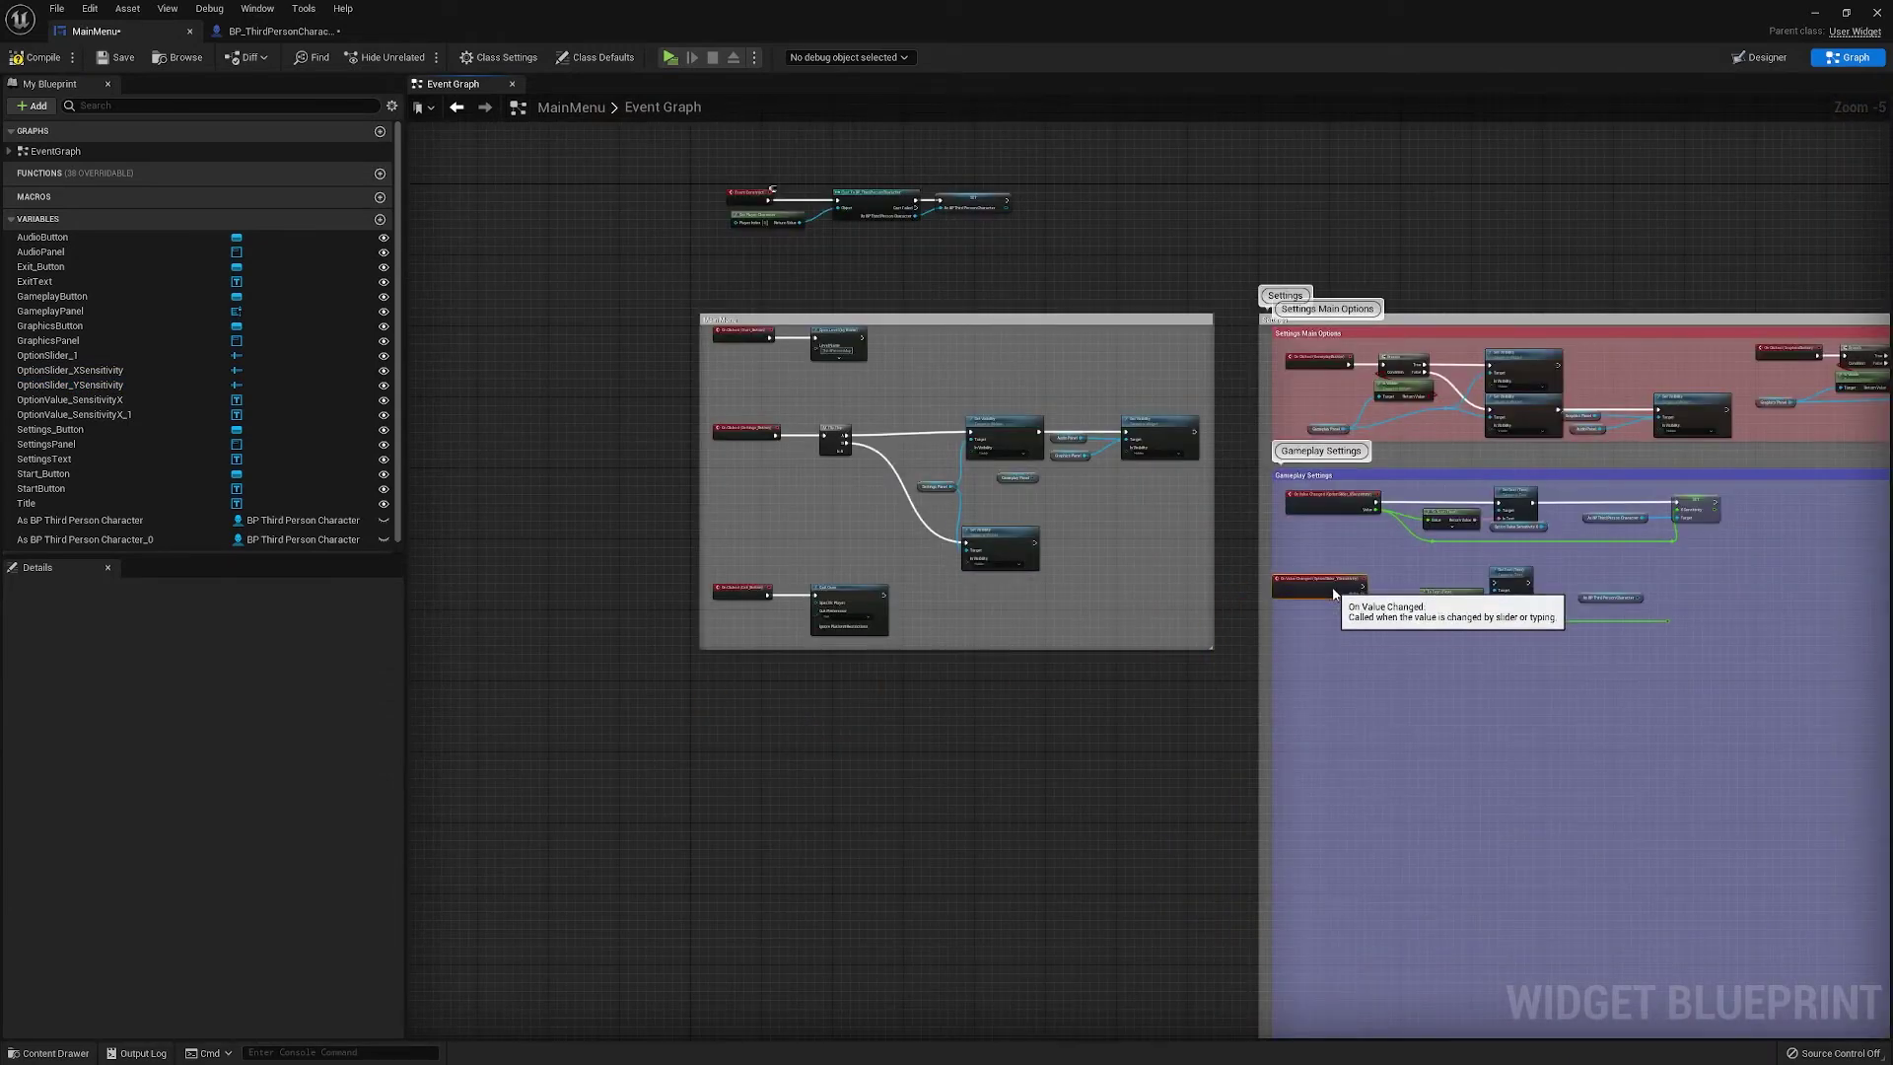
{"action": "scroll", "coordinate": [1348, 585], "scroll_direction": "up", "scroll_amount": 5}
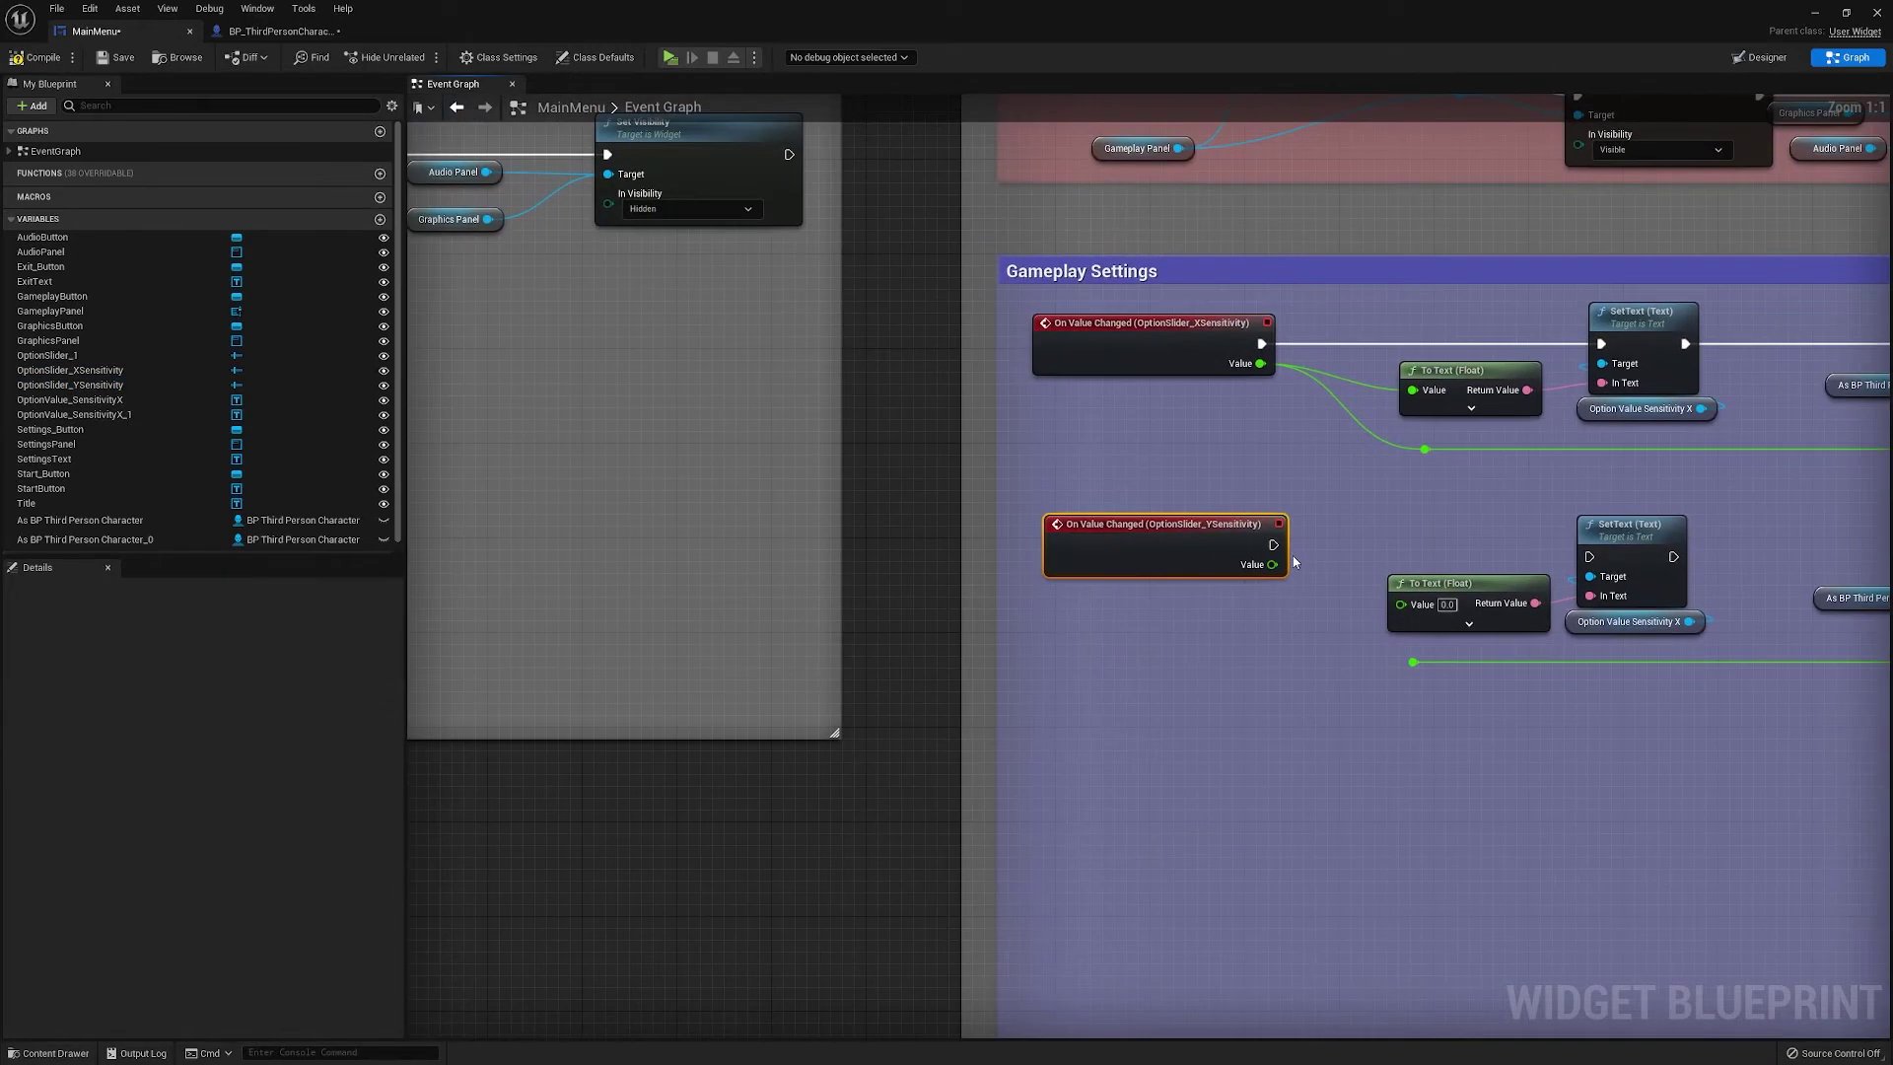
Connect the Y slider event to the pasted SetText, align them, and wire its Value to To Text (Float) and the first reroute point
{"action": "left_click_drag", "start_coordinate": [1271, 545], "coordinate": [1589, 557]}
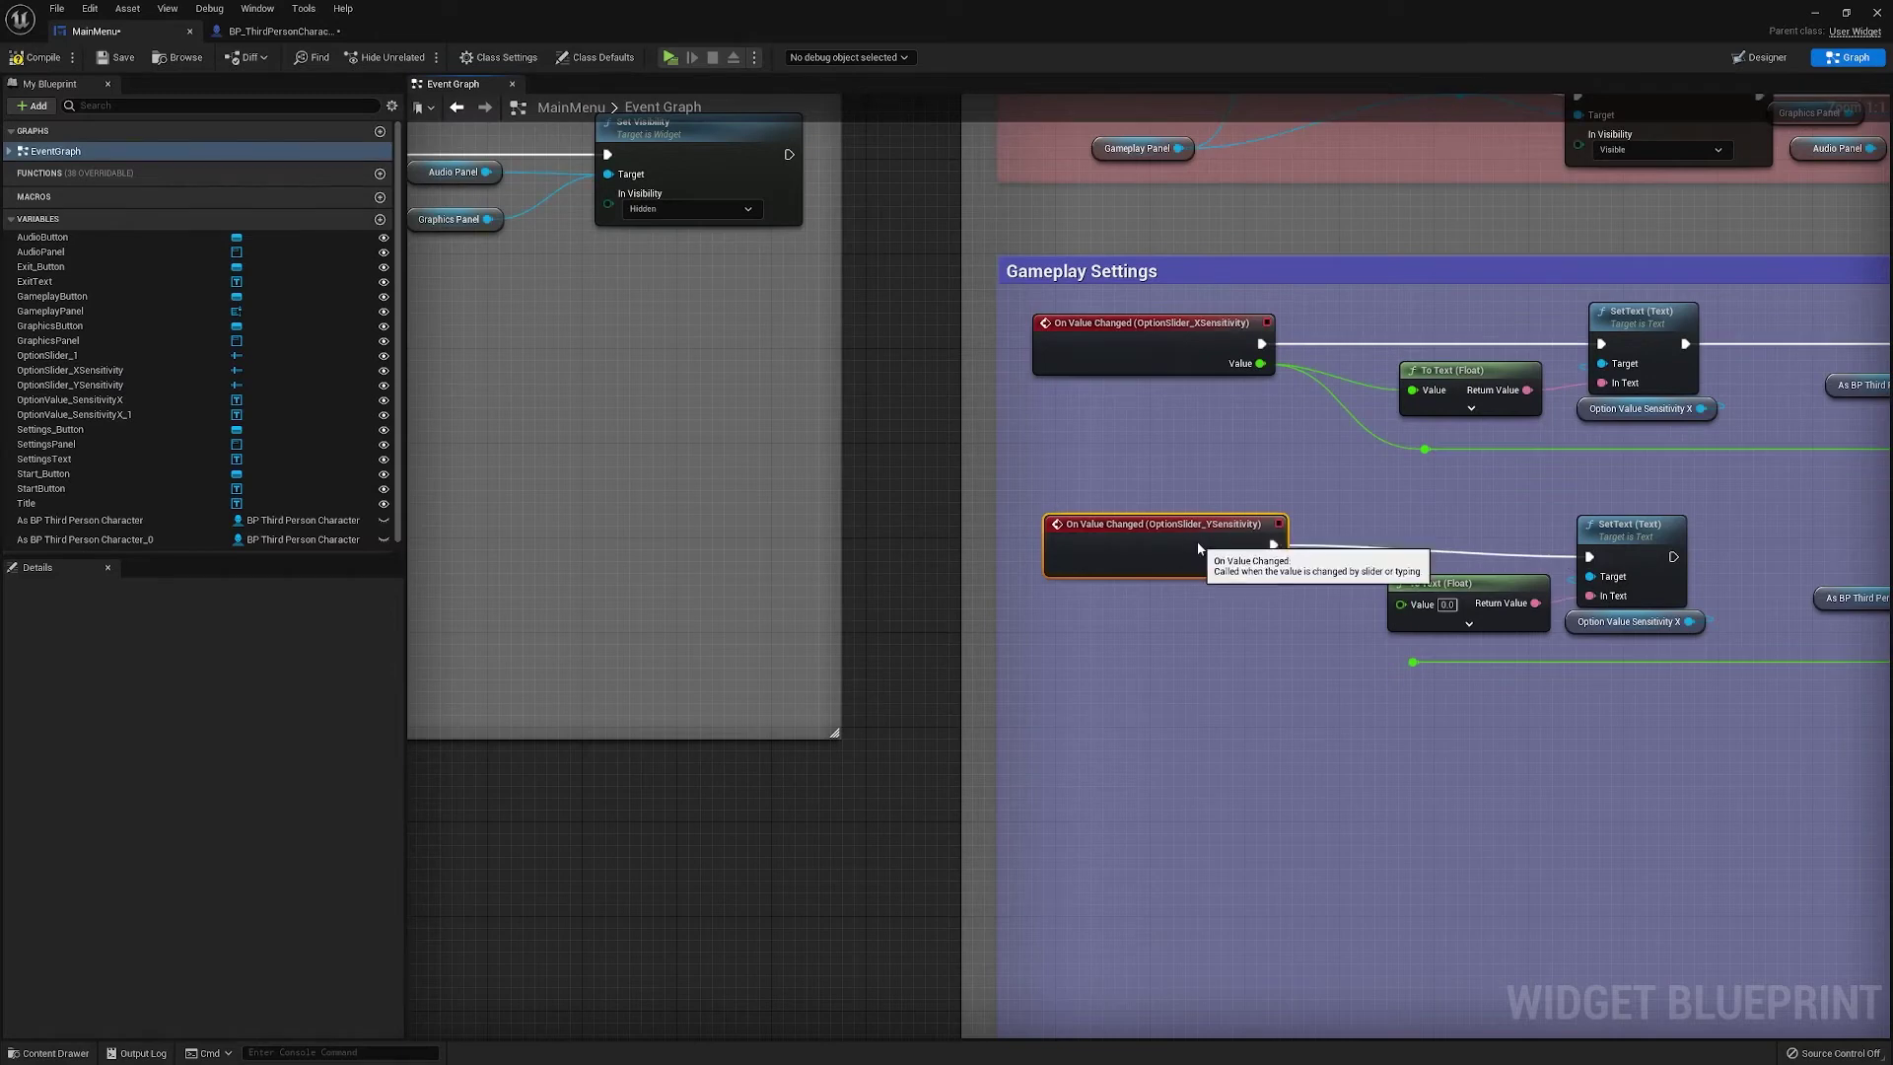
{"action": "left_click_drag", "start_coordinate": [1235, 551], "coordinate": [1401, 602]}
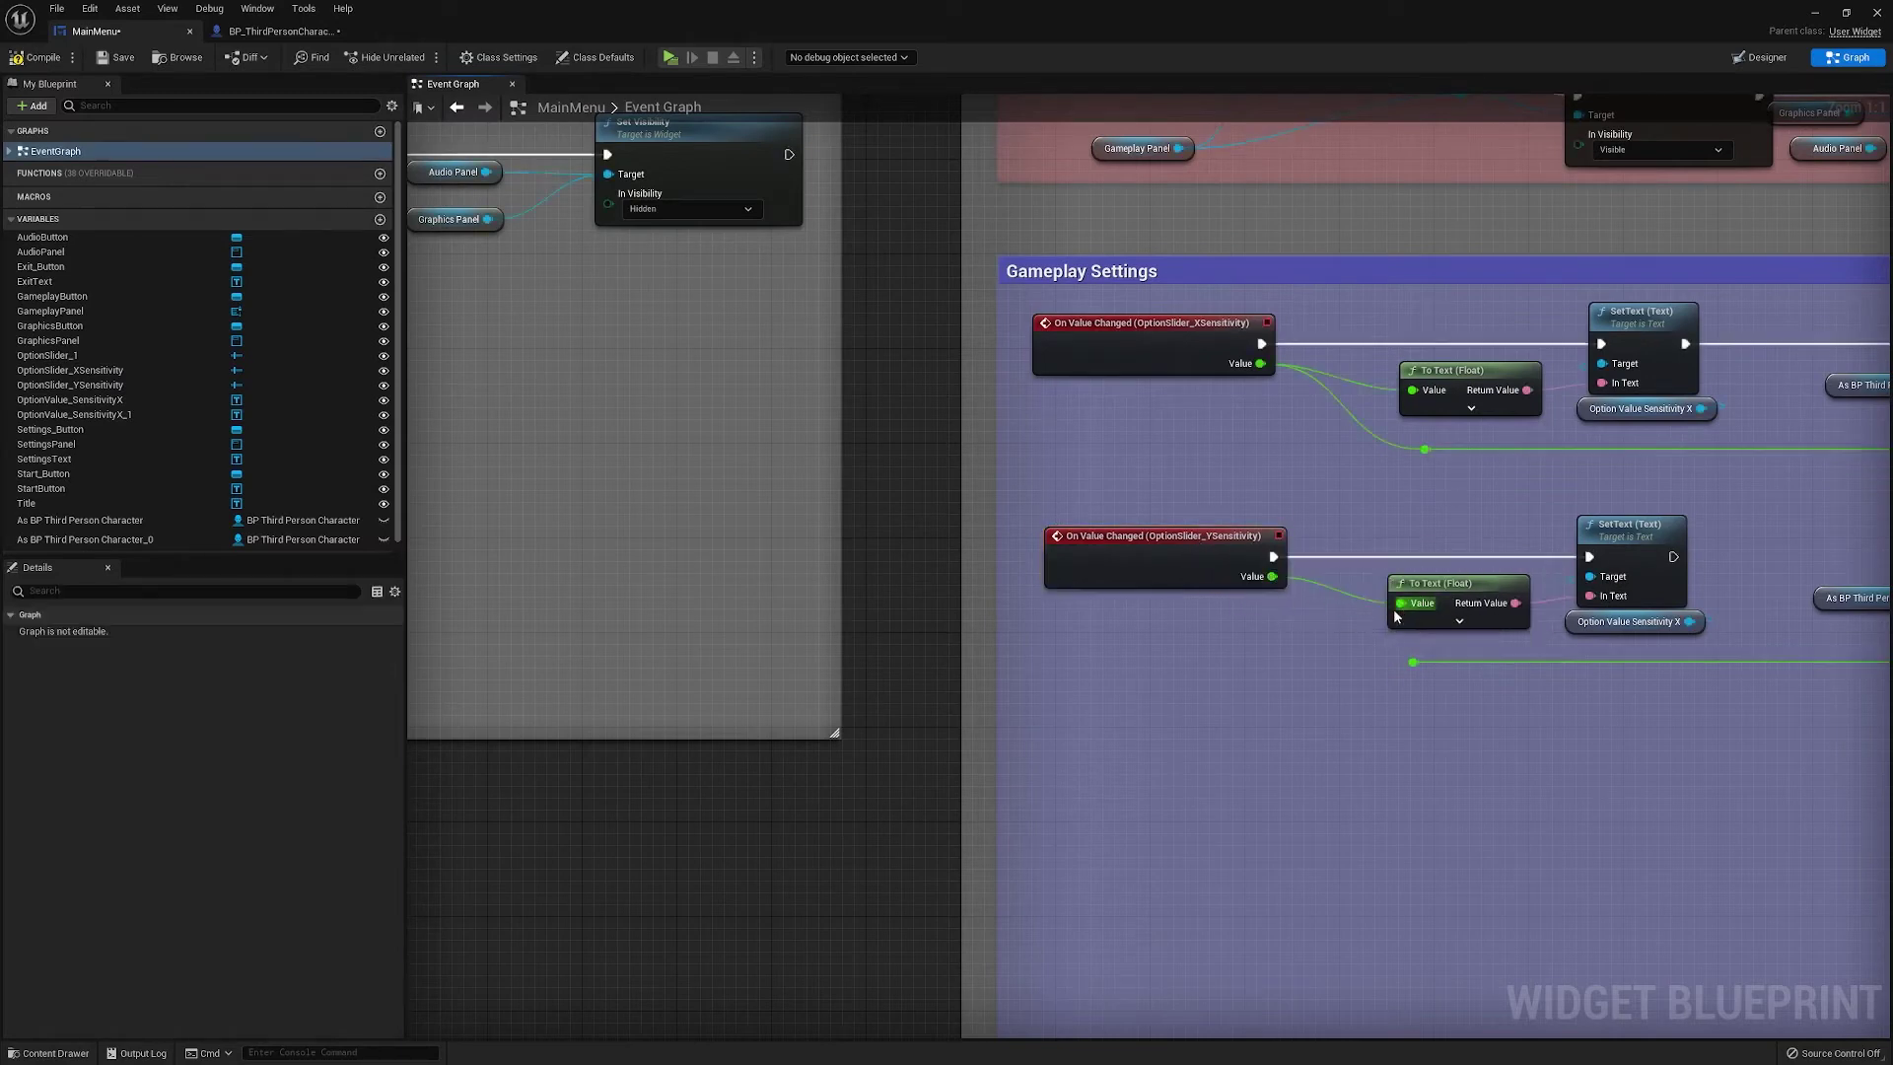
{"action": "left_click_drag", "start_coordinate": [1273, 575], "coordinate": [1418, 664]}
Add a Set Y Sensitivity node from the pasted As BP Third Person Character reference and align it with the lower SetText node
{"action": "right_click_drag", "start_coordinate": [1451, 695], "coordinate": [967, 689]}
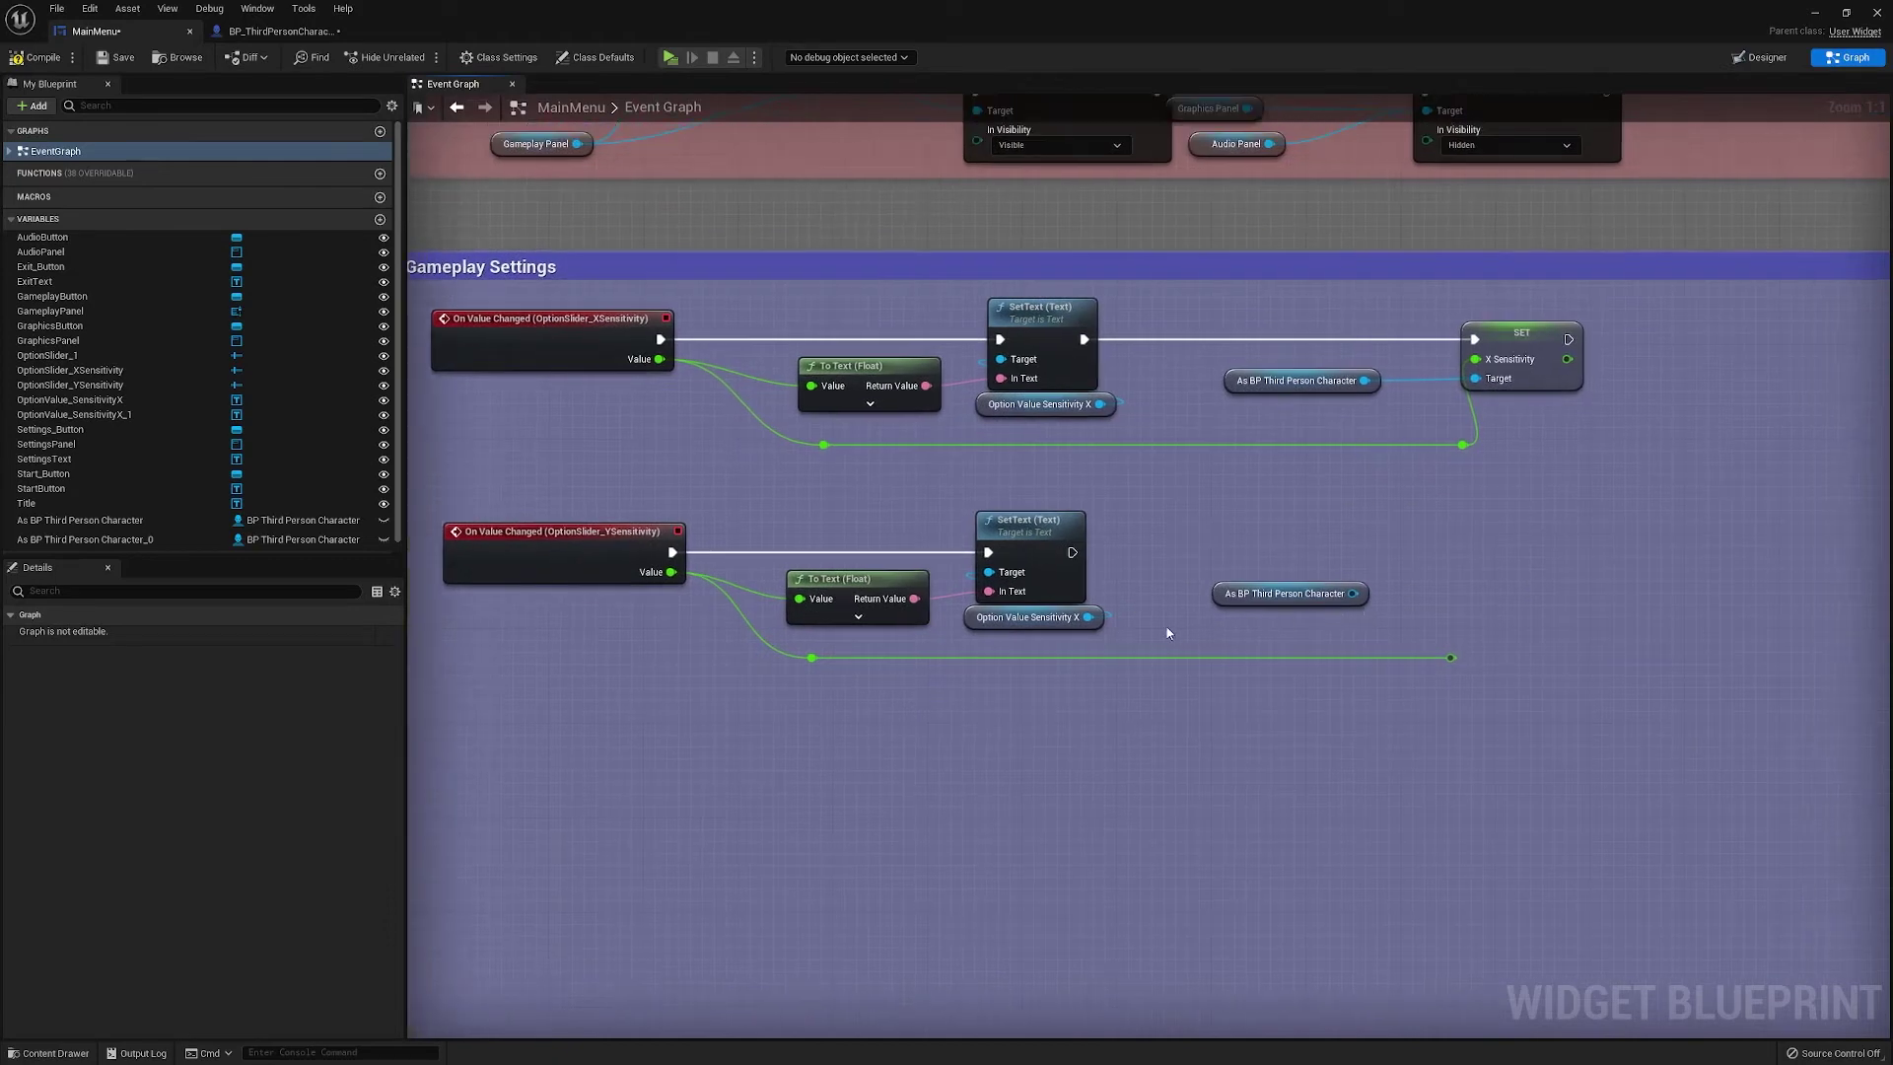
{"action": "left_click_drag", "start_coordinate": [1354, 593], "coordinate": [1463, 591]}
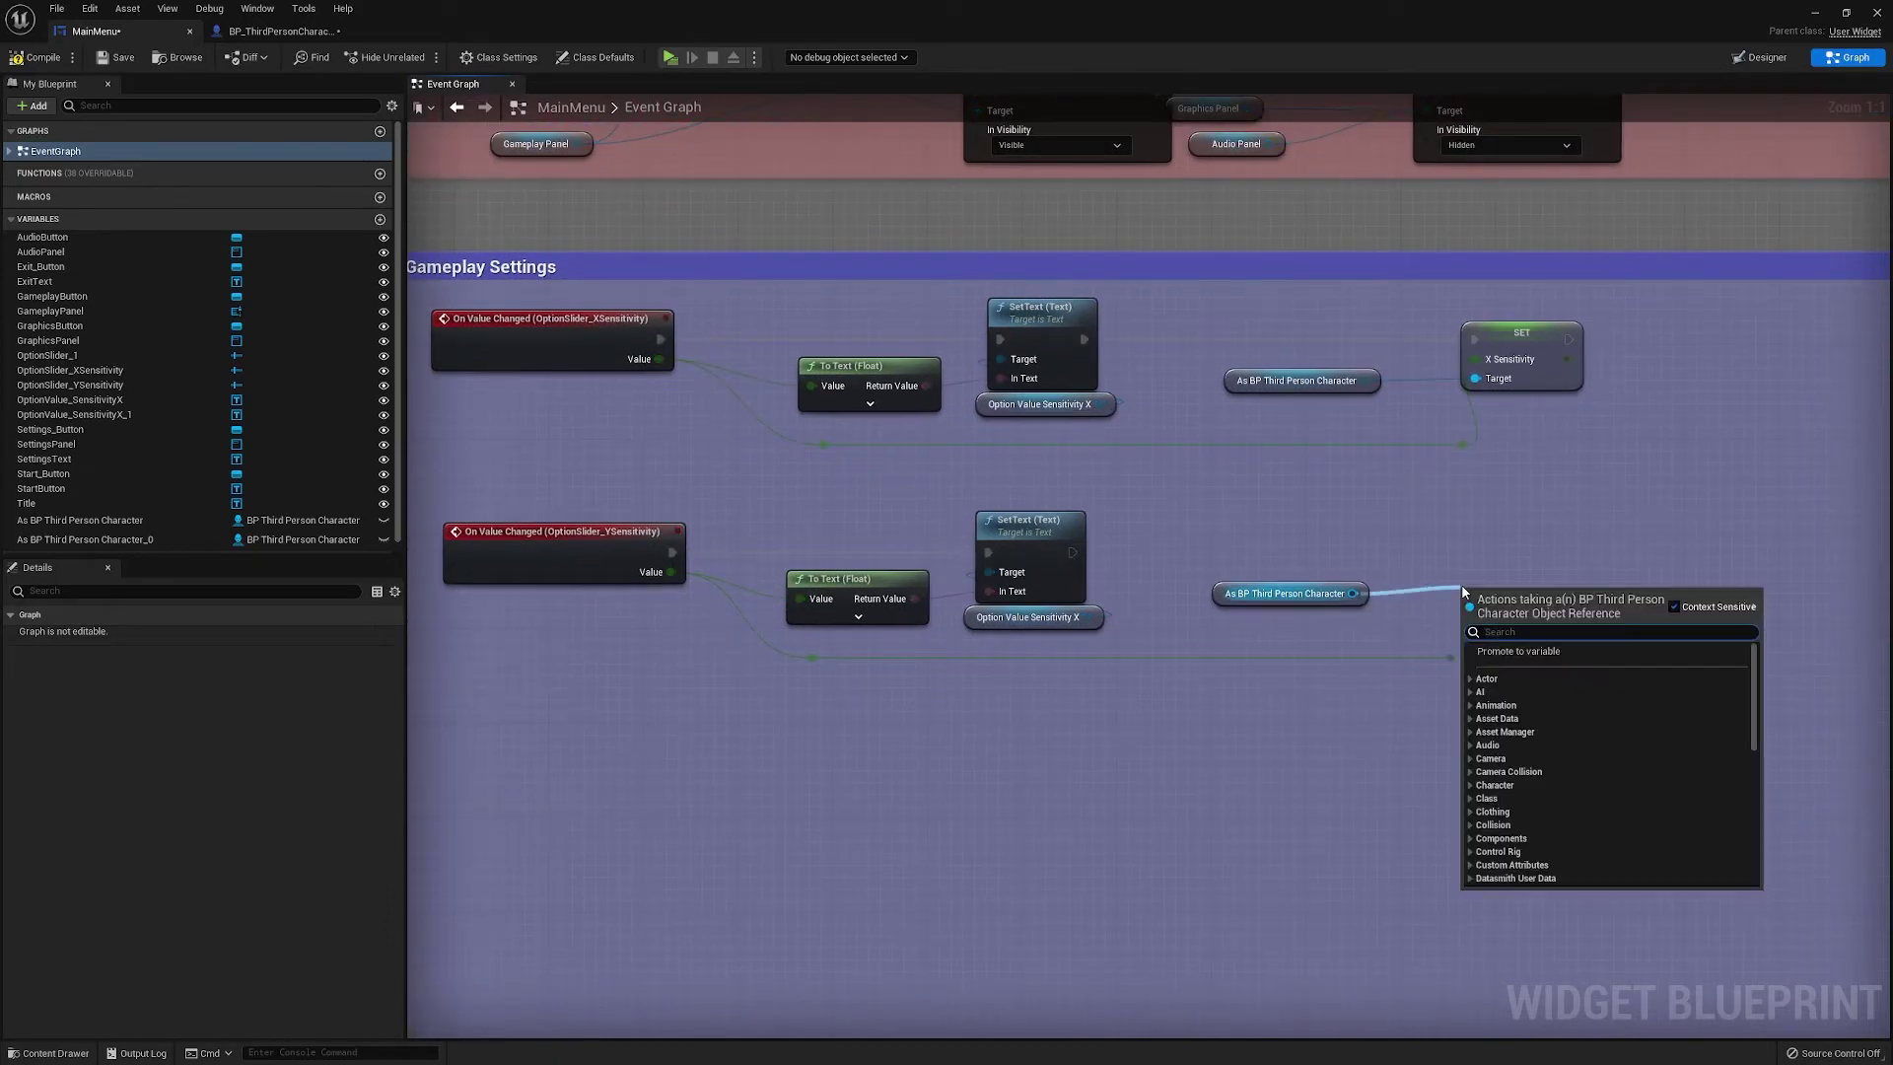
{"action": "type", "text": "set y sen"}
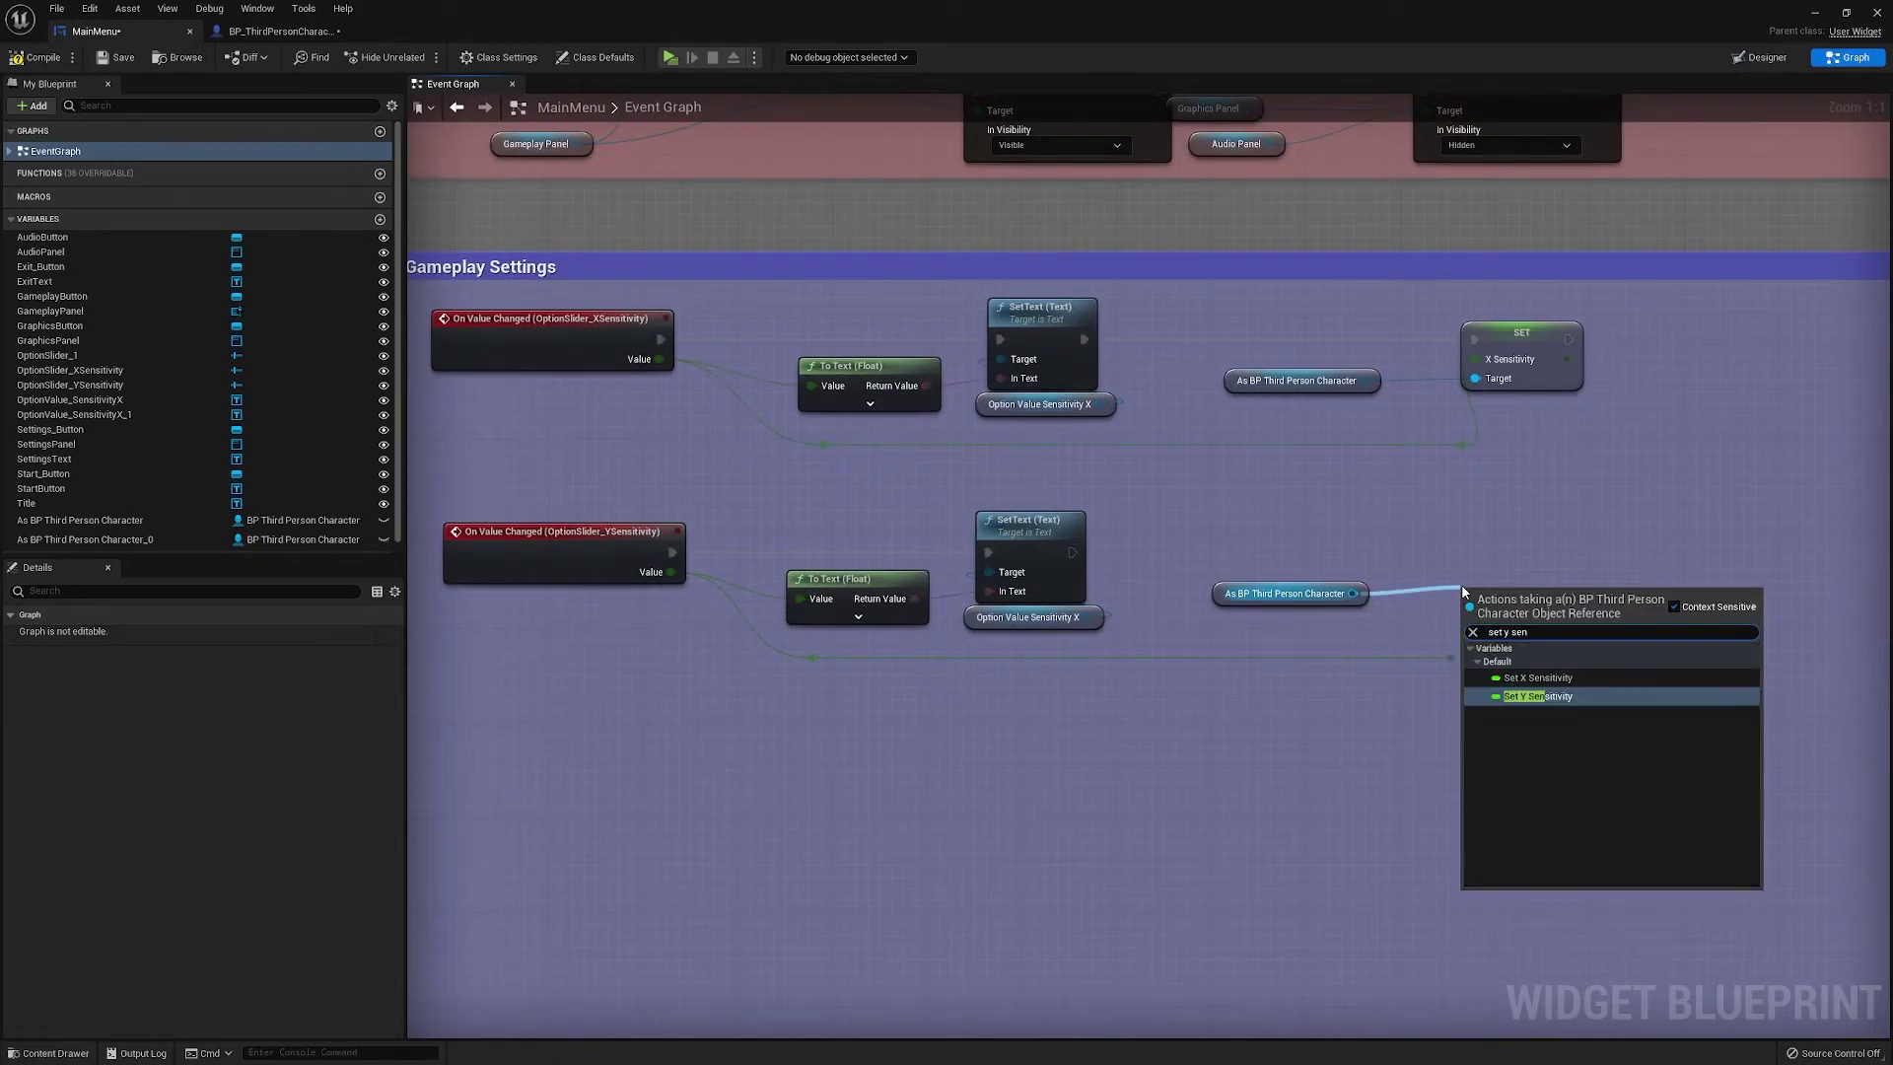
{"action": "key", "text": "Return"}
{"action": "left_click_drag", "start_coordinate": [1538, 641], "coordinate": [1538, 585]}
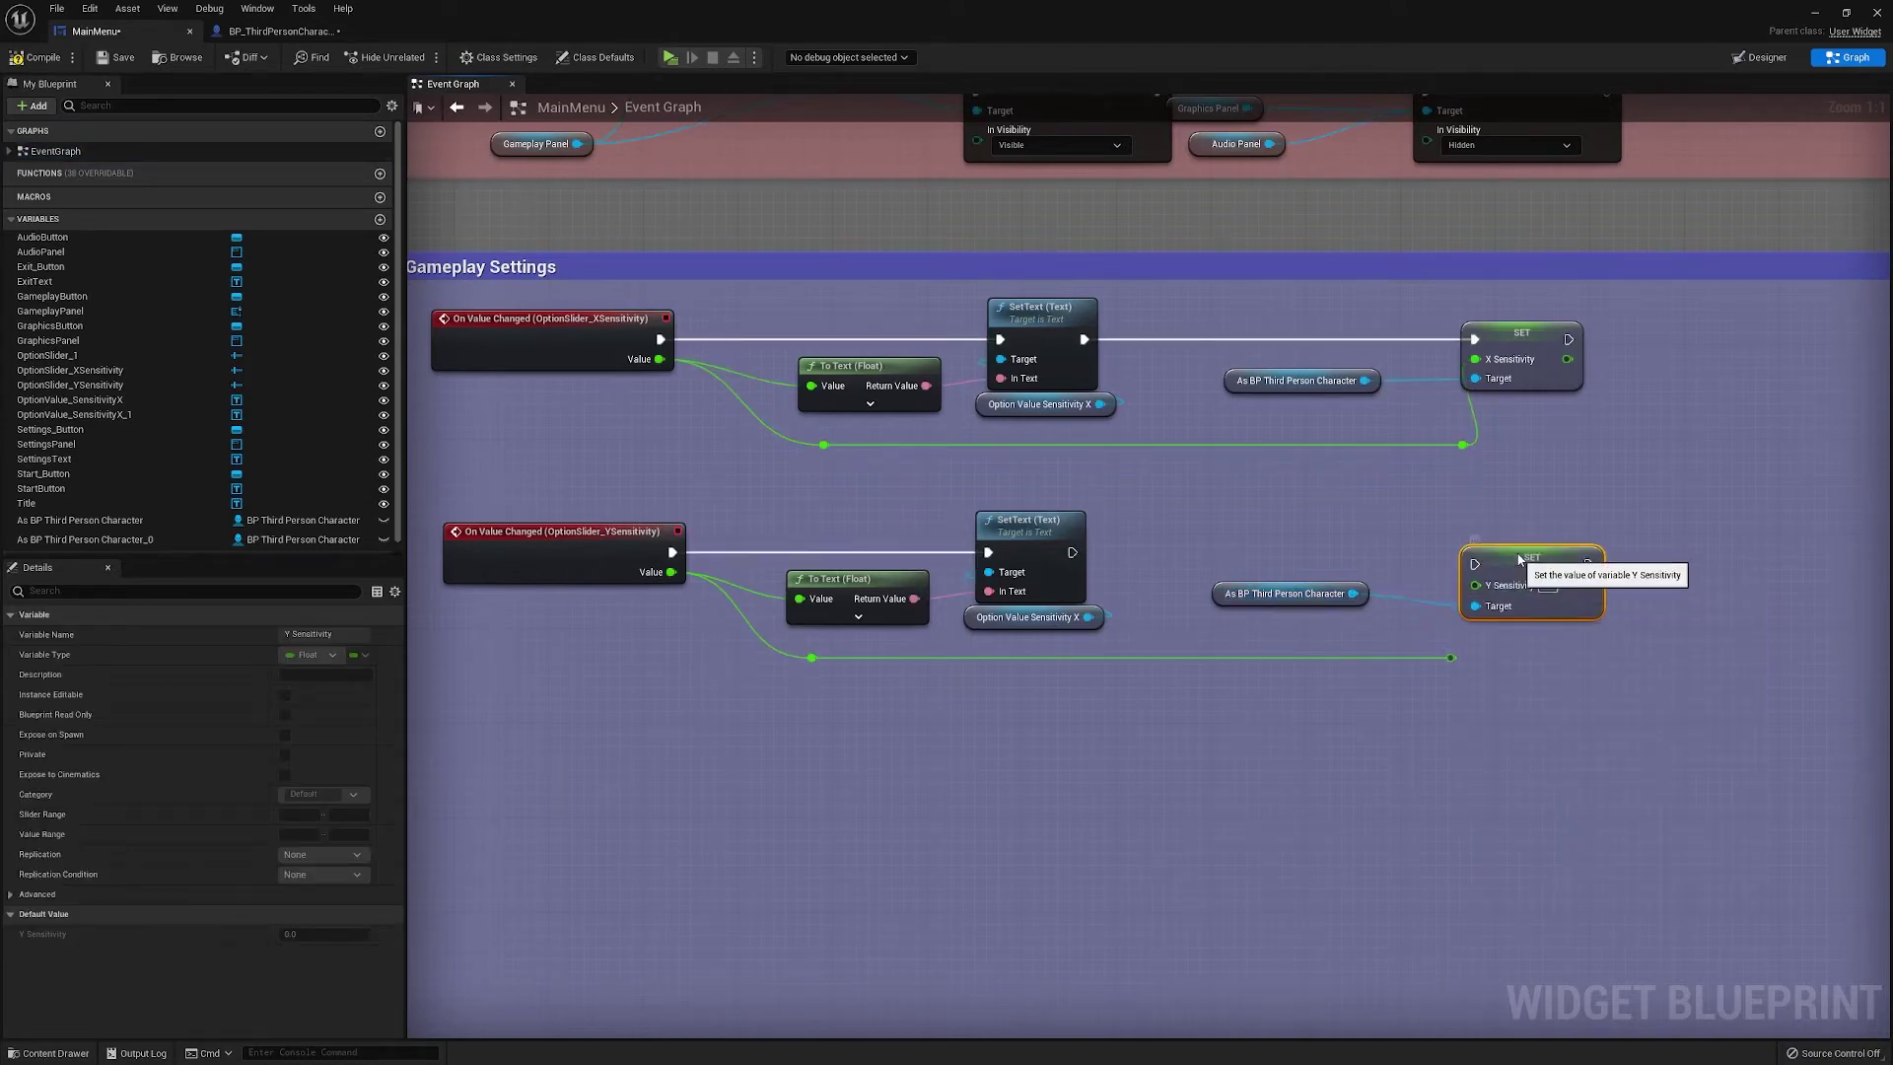
{"action": "left_click", "coordinate": [1406, 550]}
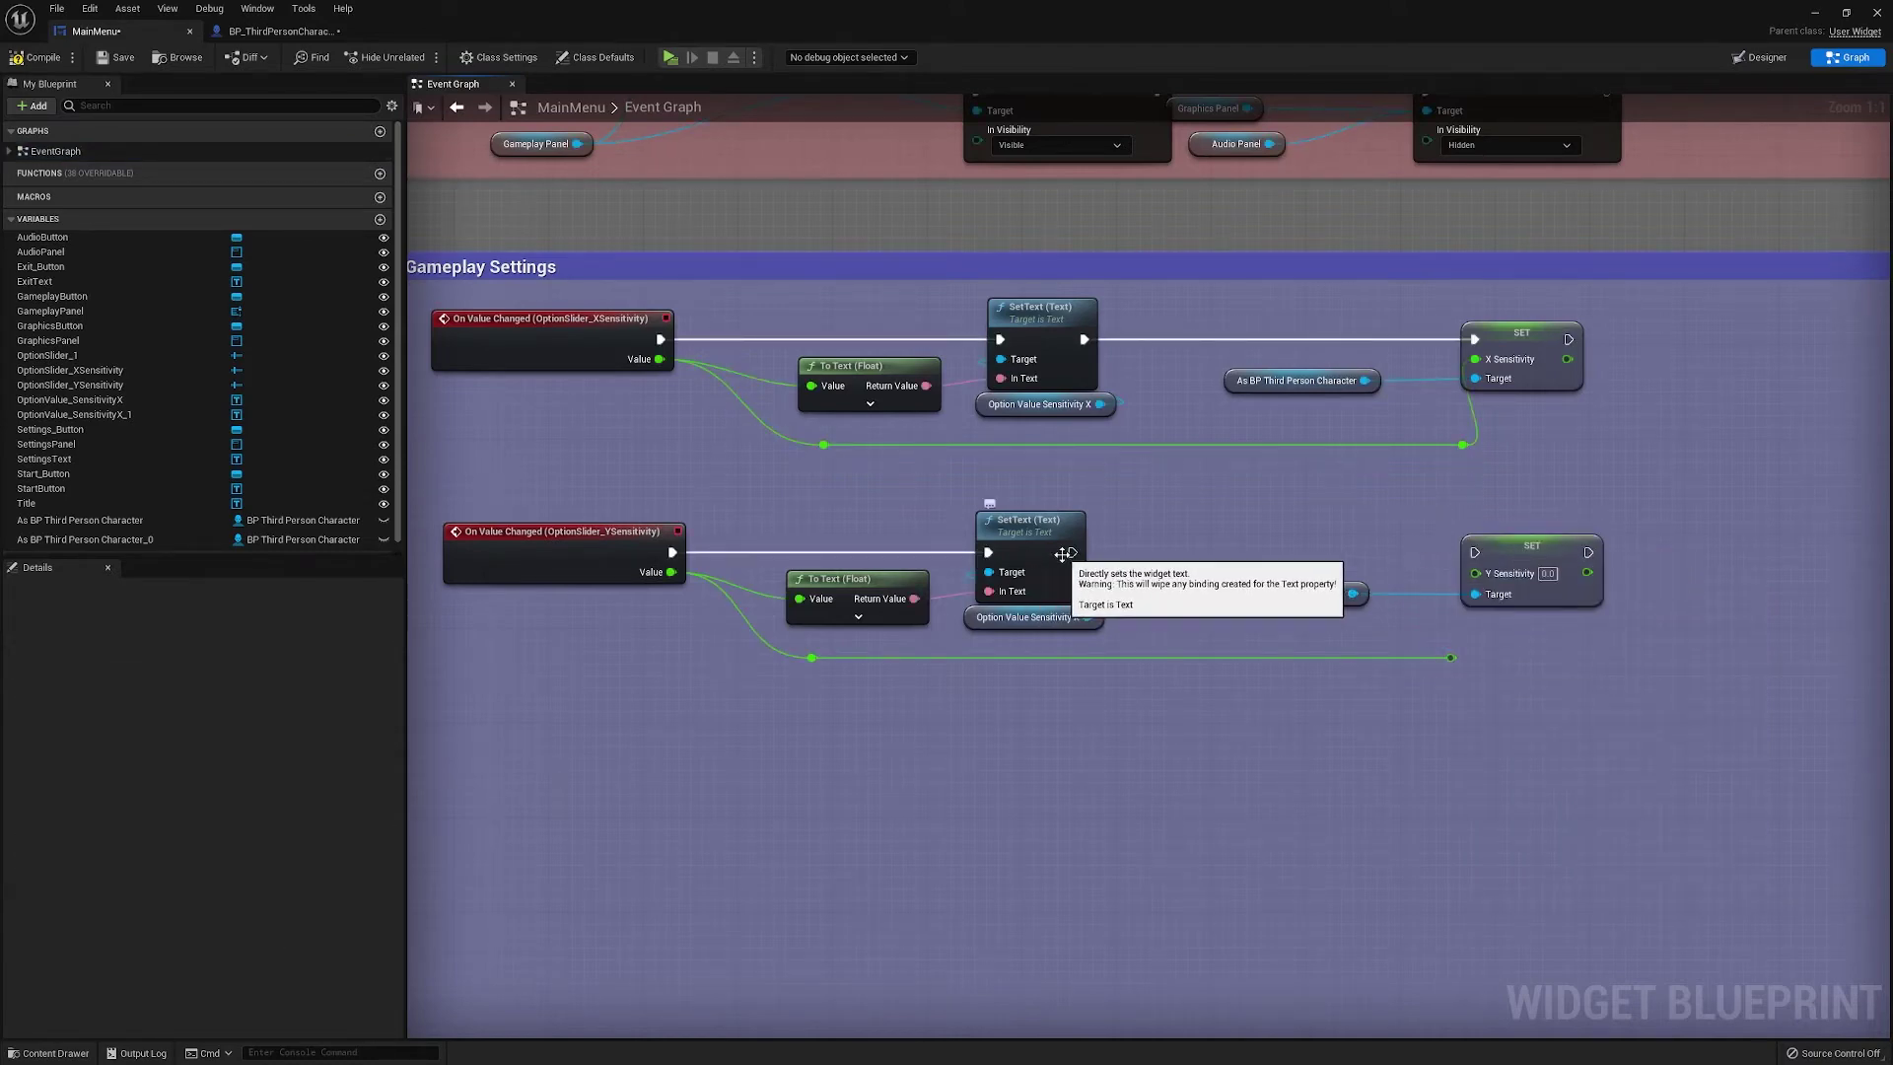
Wire the lower SetText execution to Set Y Sensitivity and feed the slider's rerouted value into its Y Sensitivity input
{"action": "left_click_drag", "start_coordinate": [1073, 552], "coordinate": [1475, 553]}
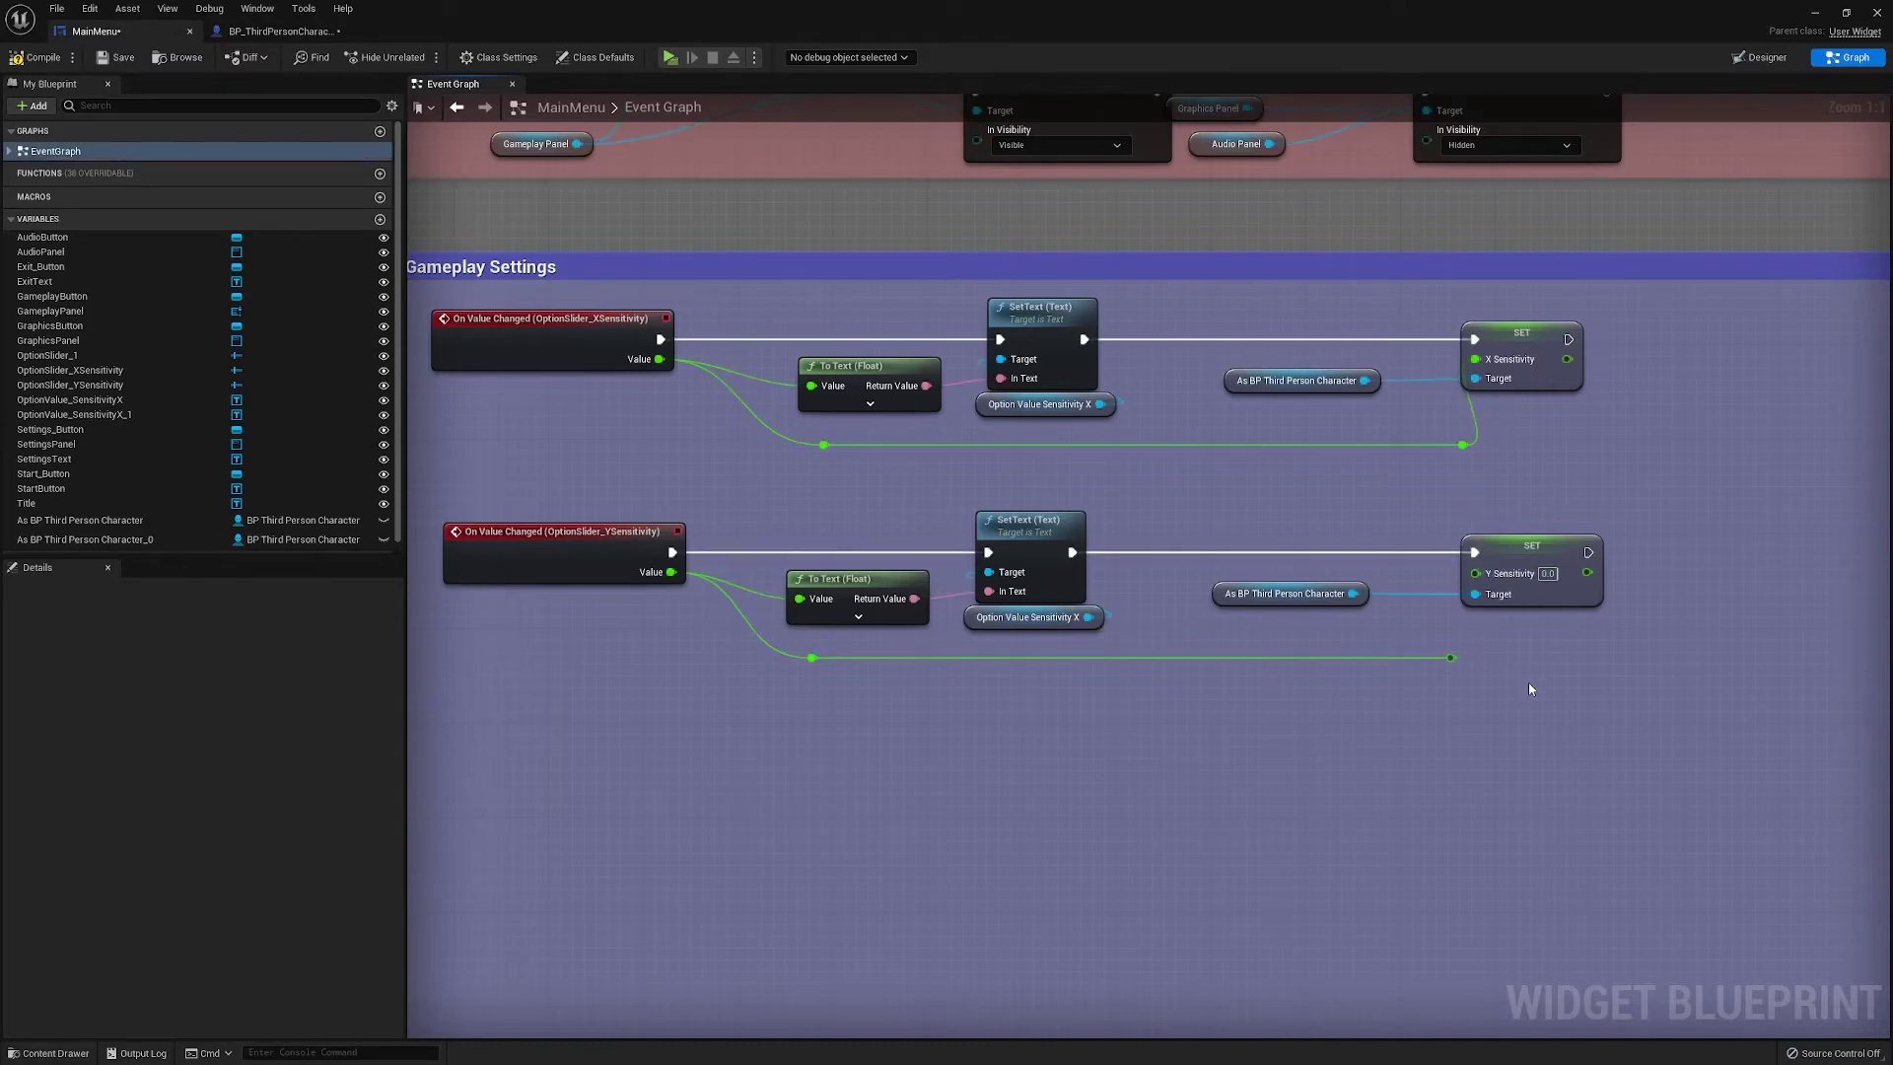
{"action": "left_click_drag", "start_coordinate": [1451, 657], "coordinate": [1512, 564]}
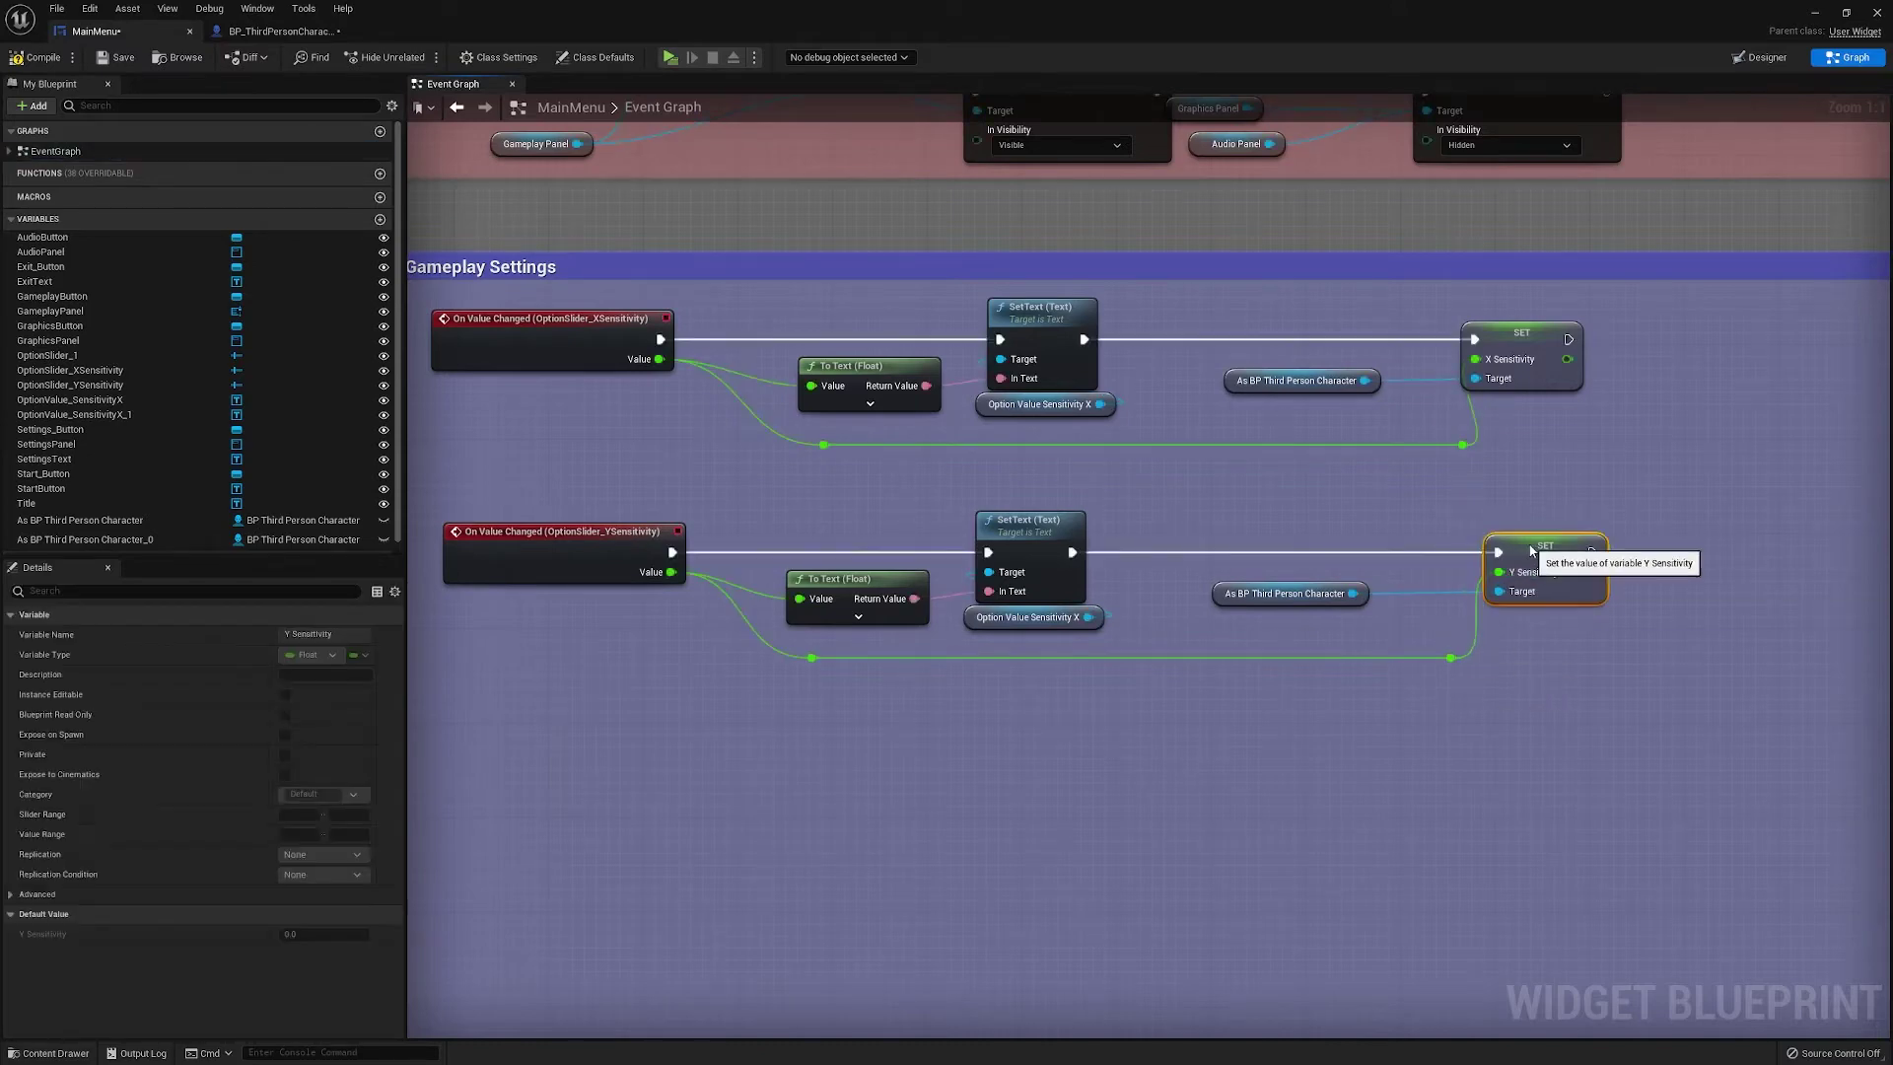
{"action": "left_click", "coordinate": [1507, 707]}
{"action": "right_click_drag", "start_coordinate": [1249, 695], "coordinate": [1349, 669]}
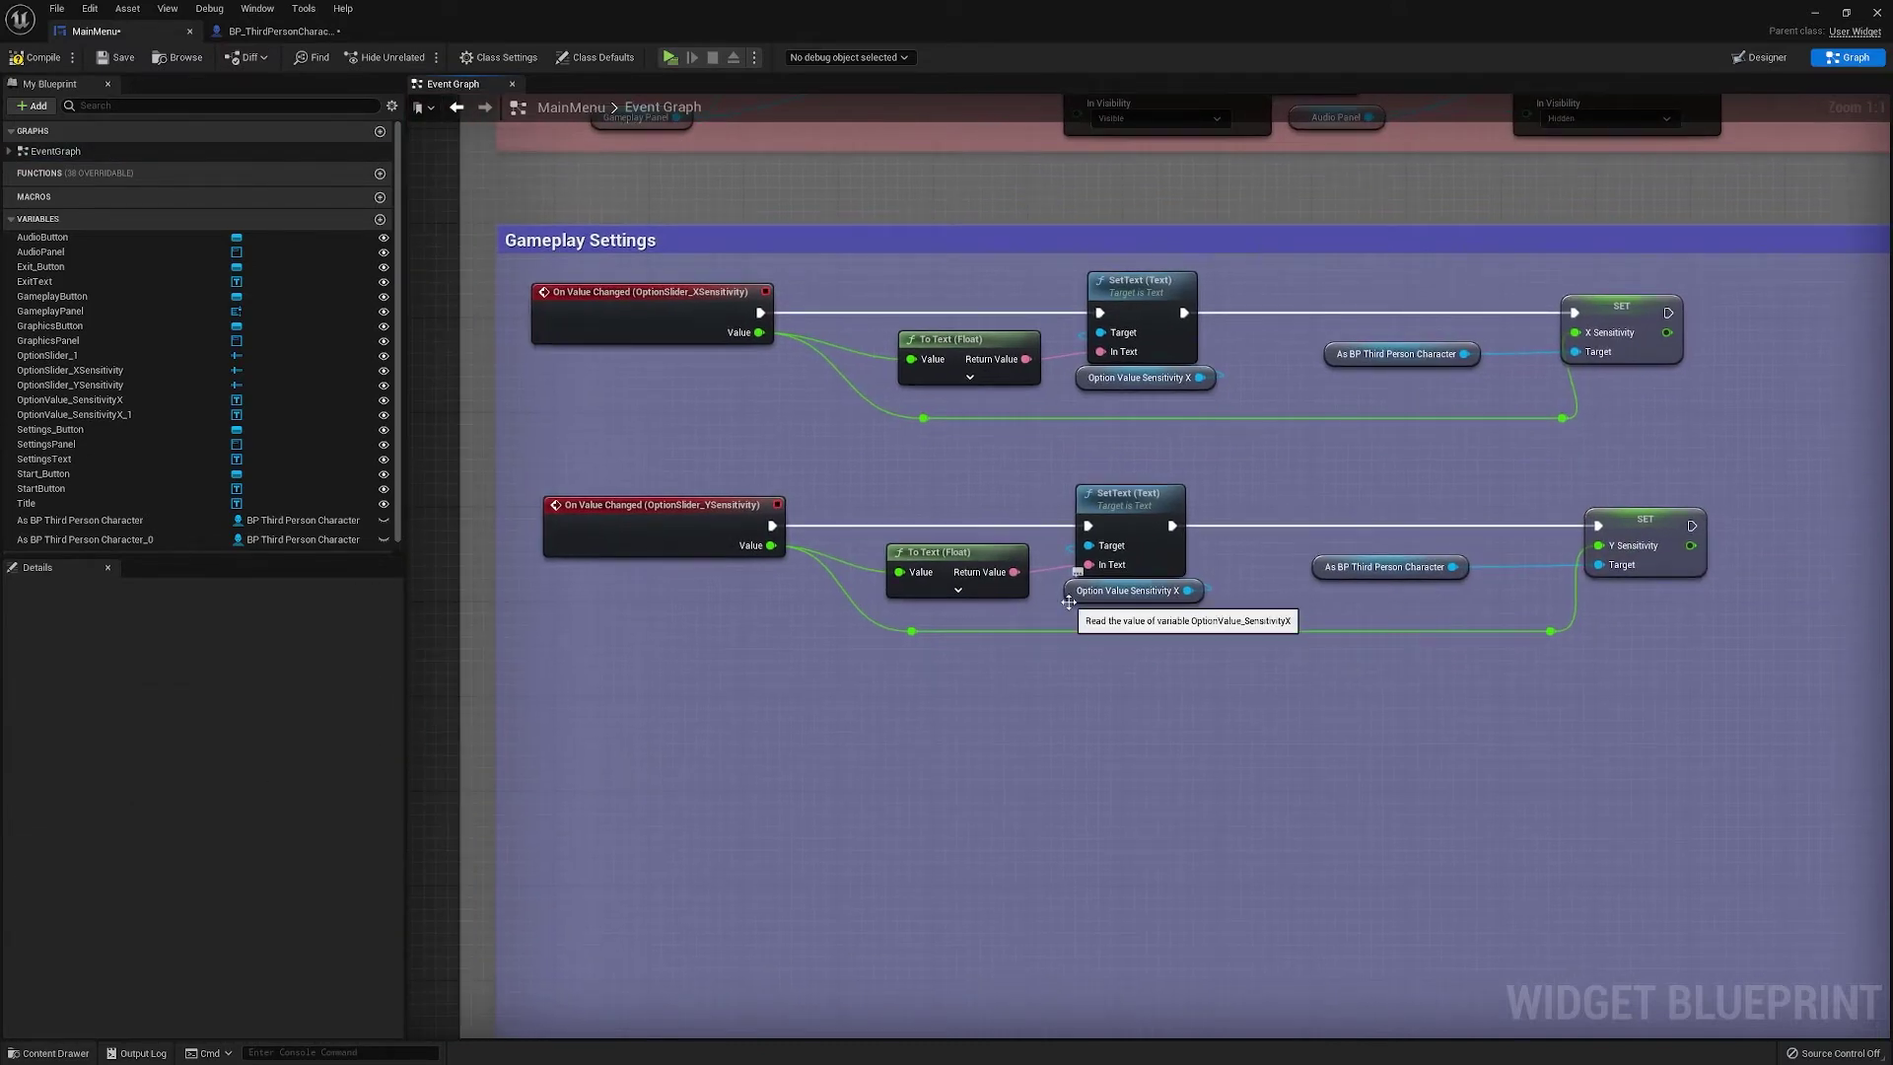
Rename the second row's value text OptionValue_YSensitivity and swap it in as the lower SetText target
{"action": "left_click_drag", "start_coordinate": [1069, 603], "coordinate": [1078, 603]}
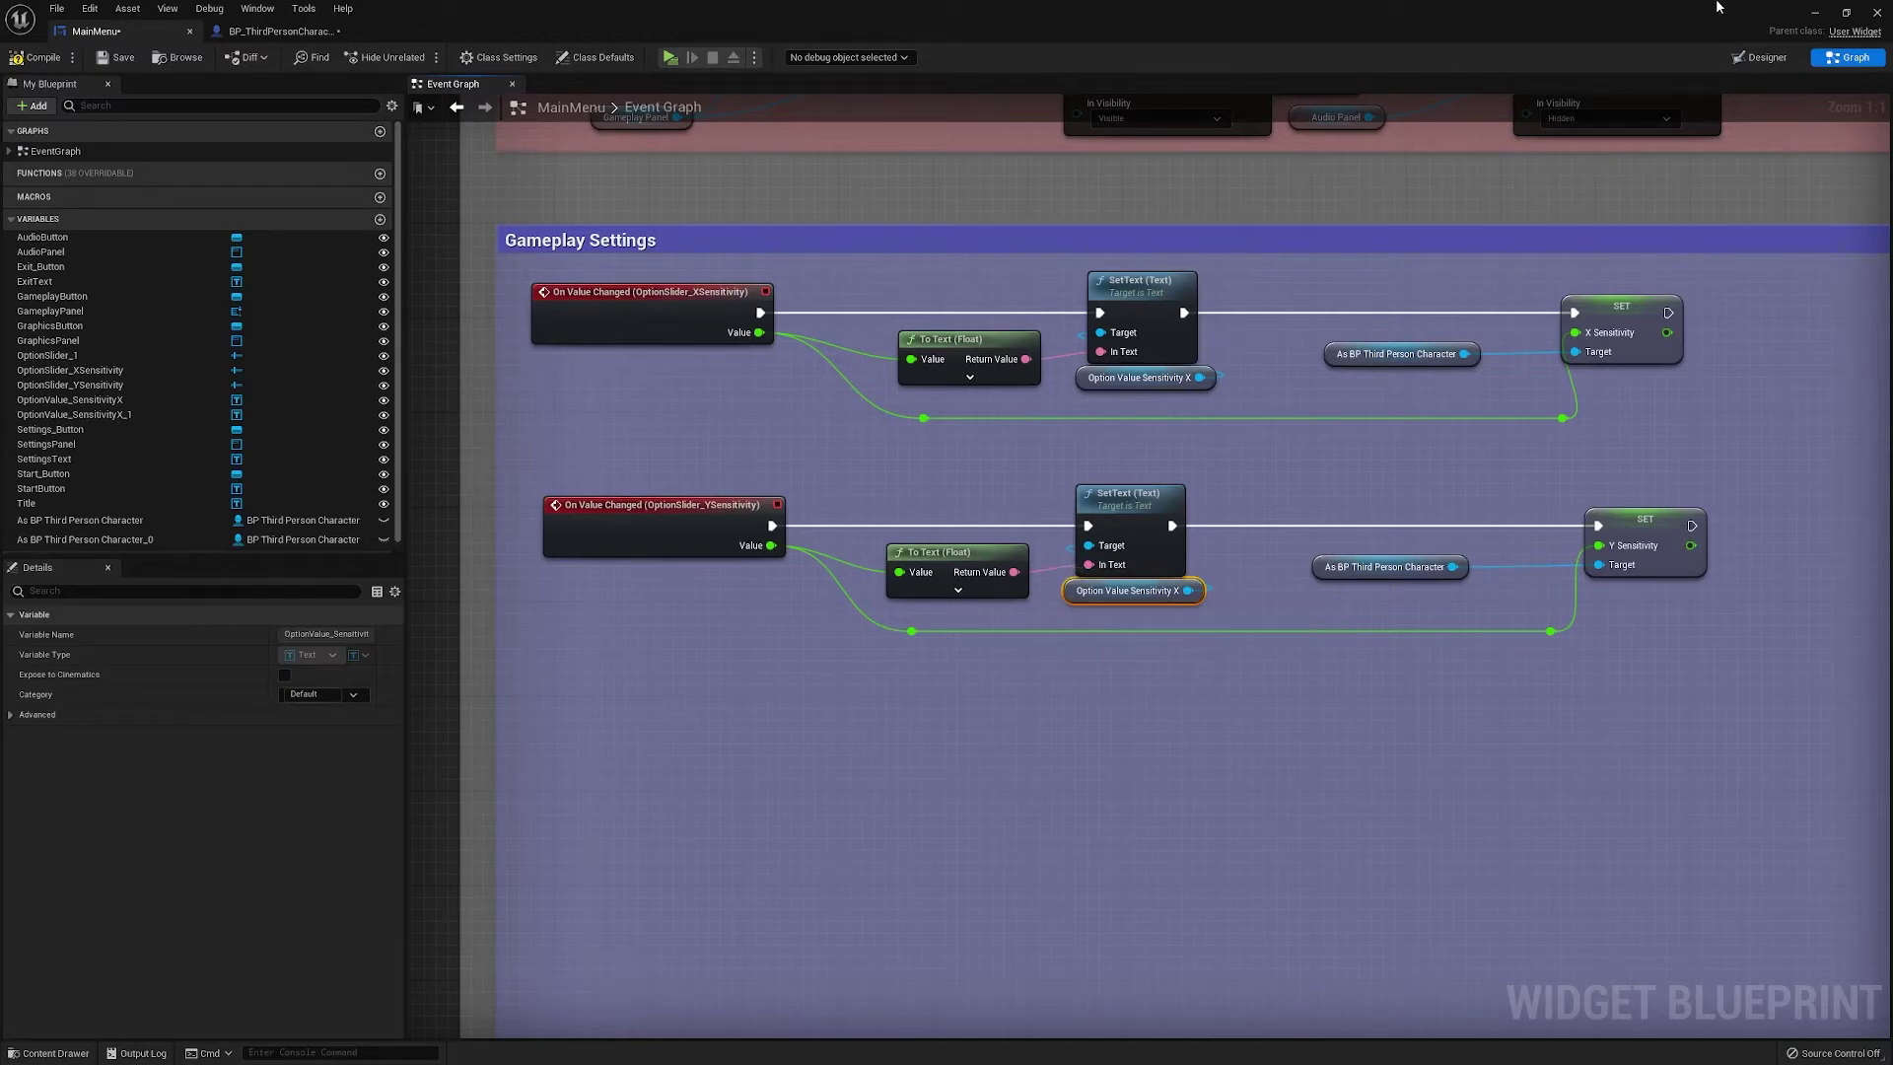
{"action": "left_click", "coordinate": [1758, 59]}
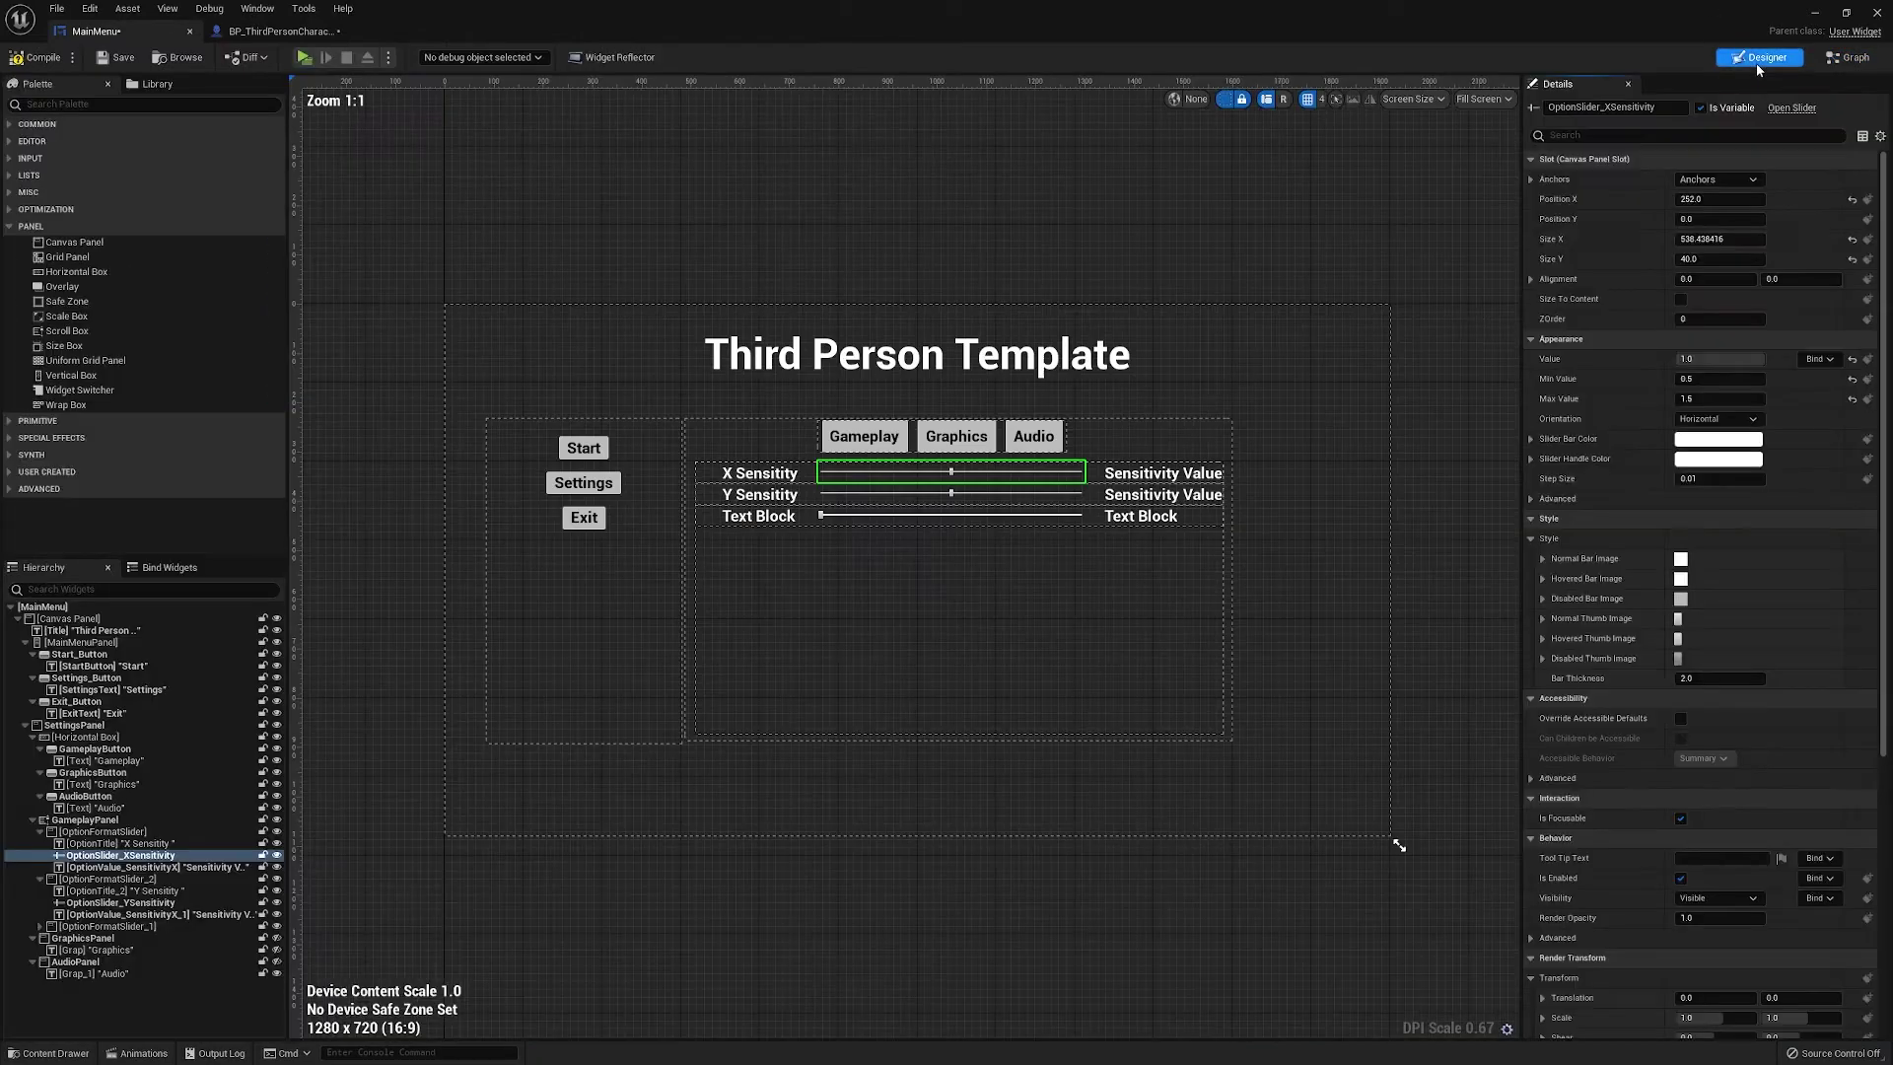
{"action": "left_click", "coordinate": [1168, 500]}
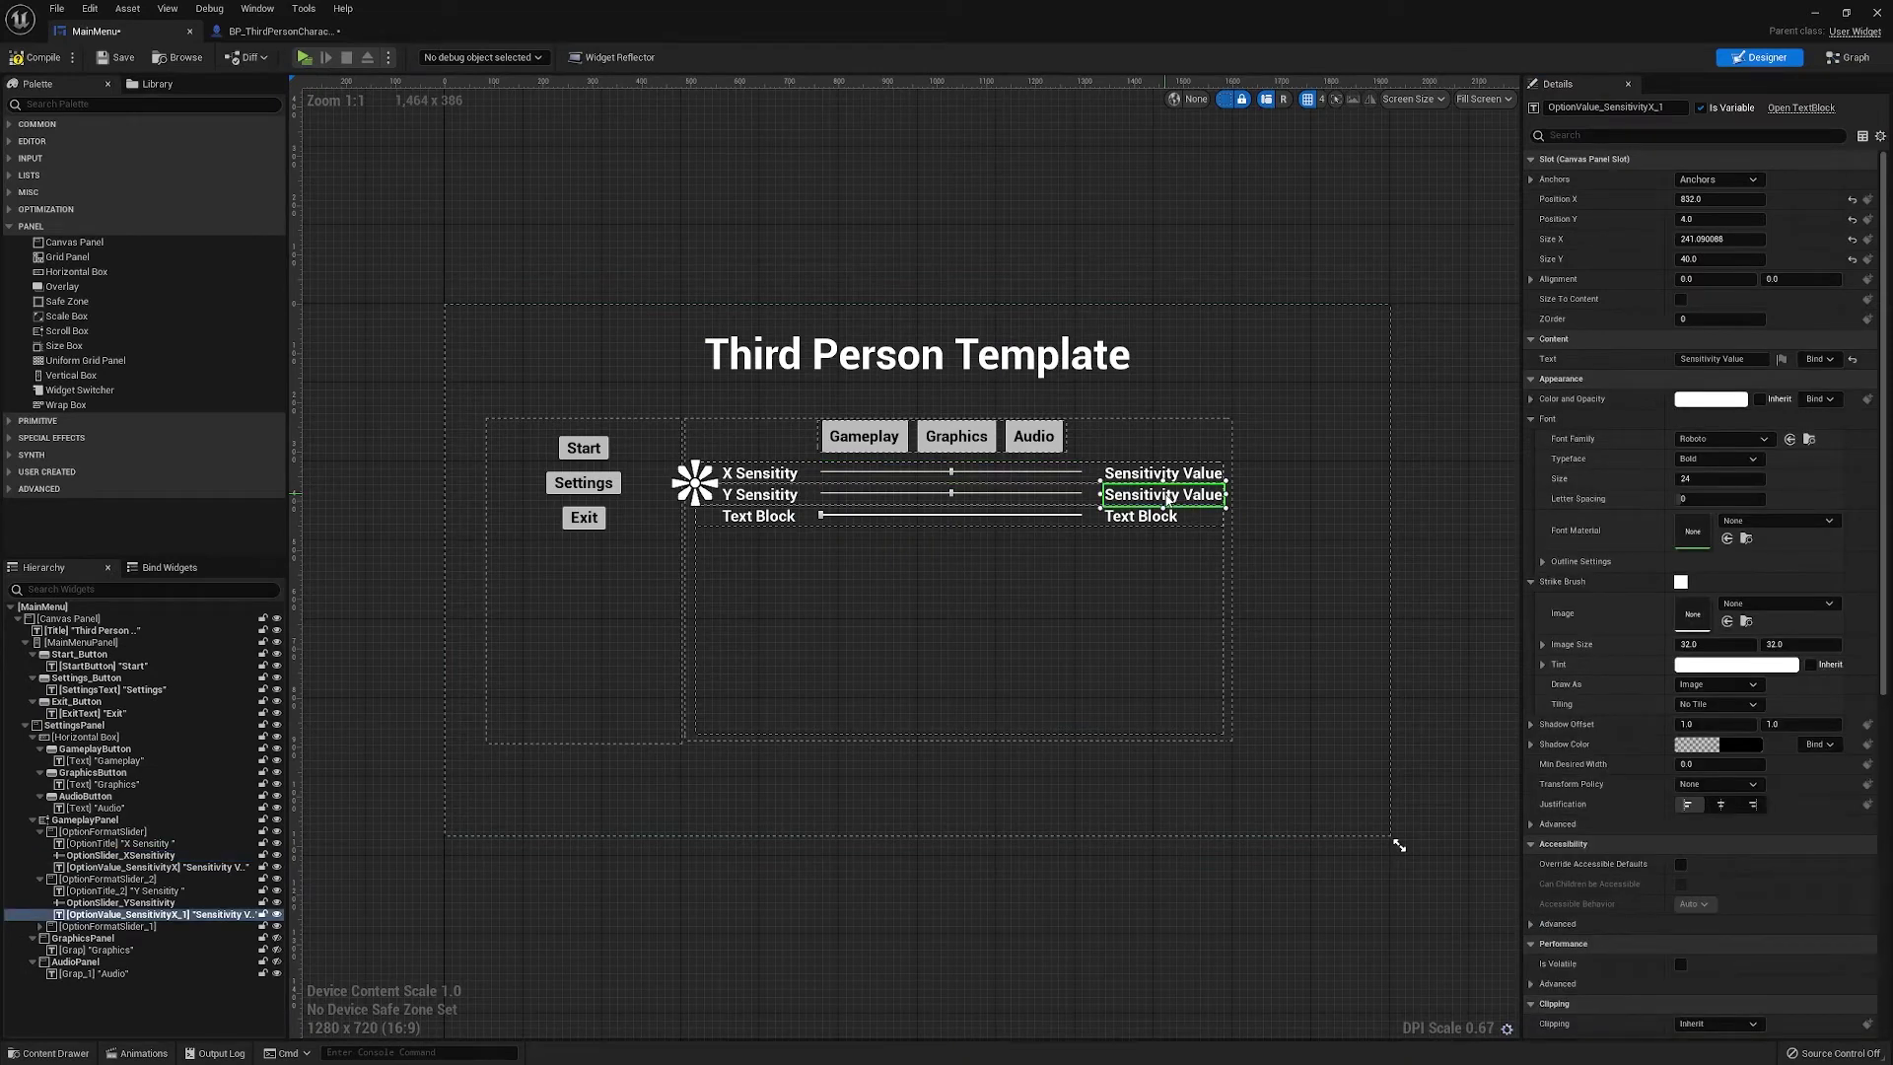
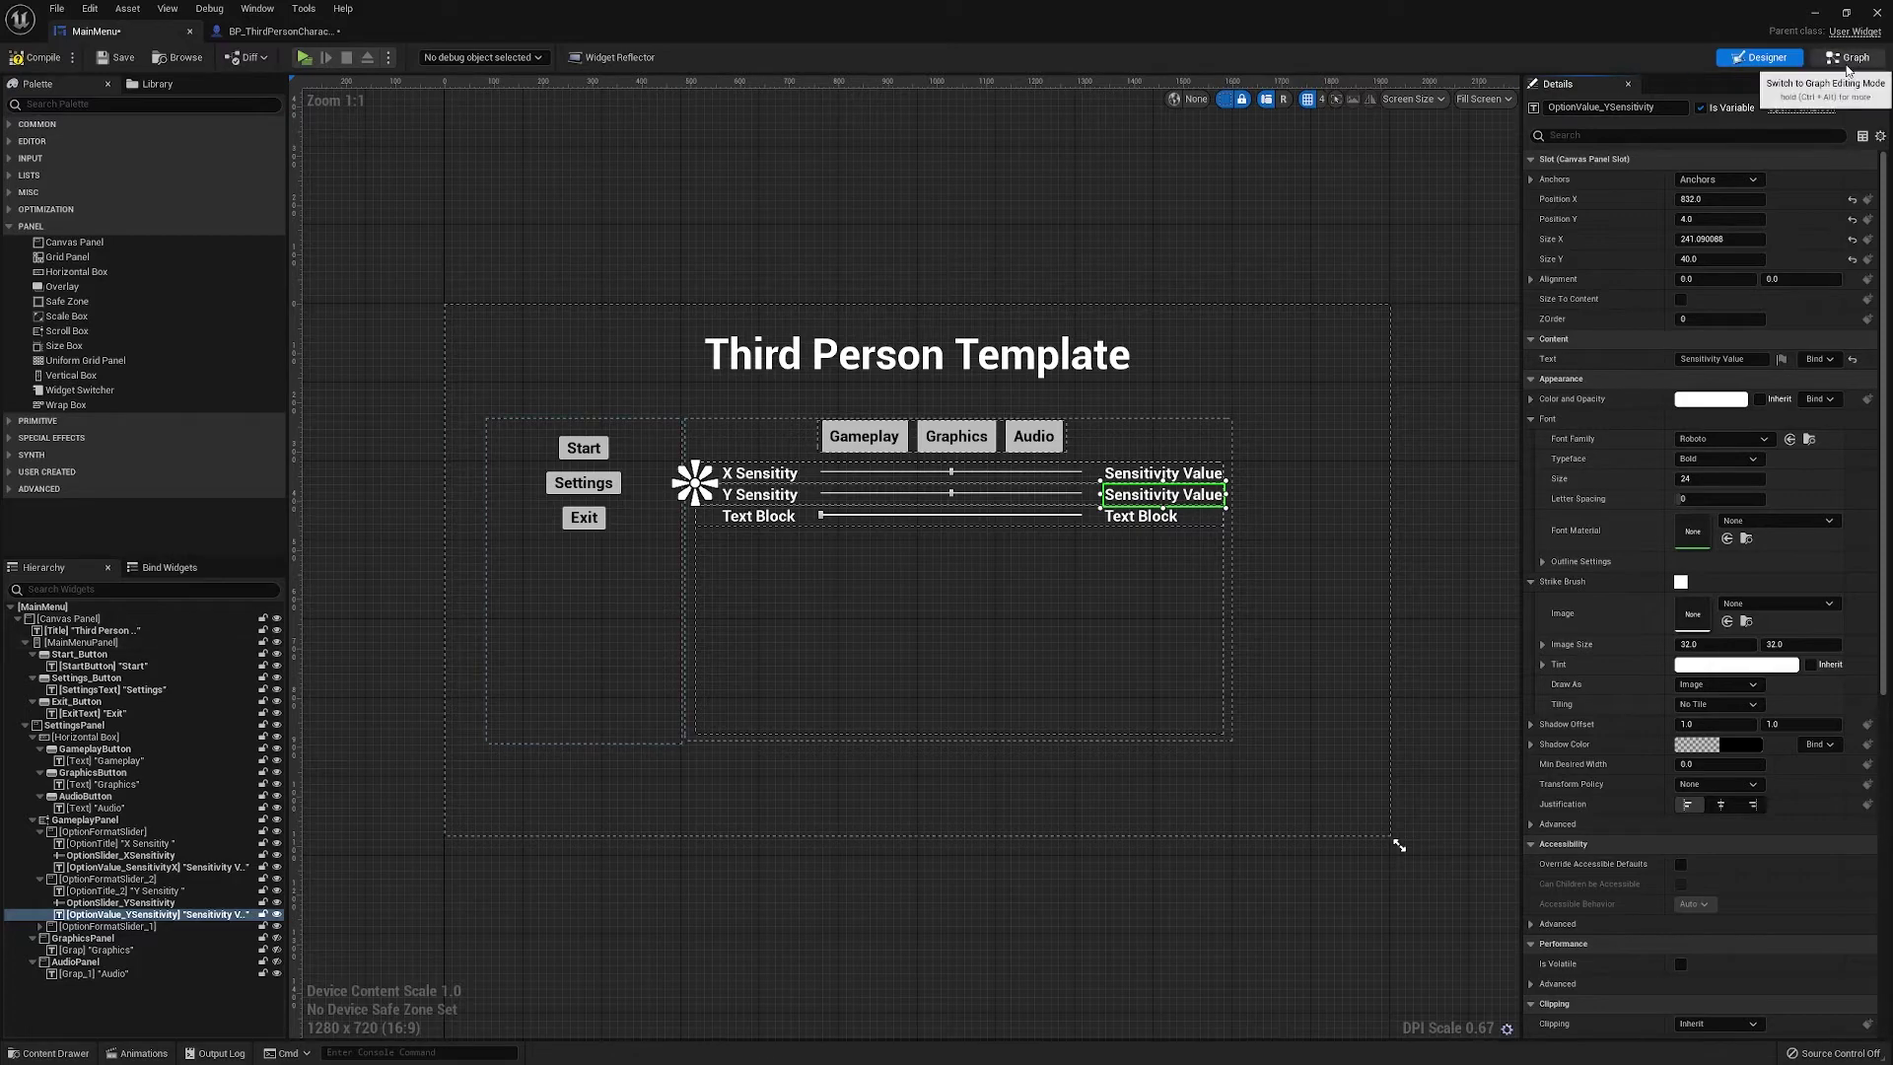
{"action": "left_click", "coordinate": [1846, 61]}
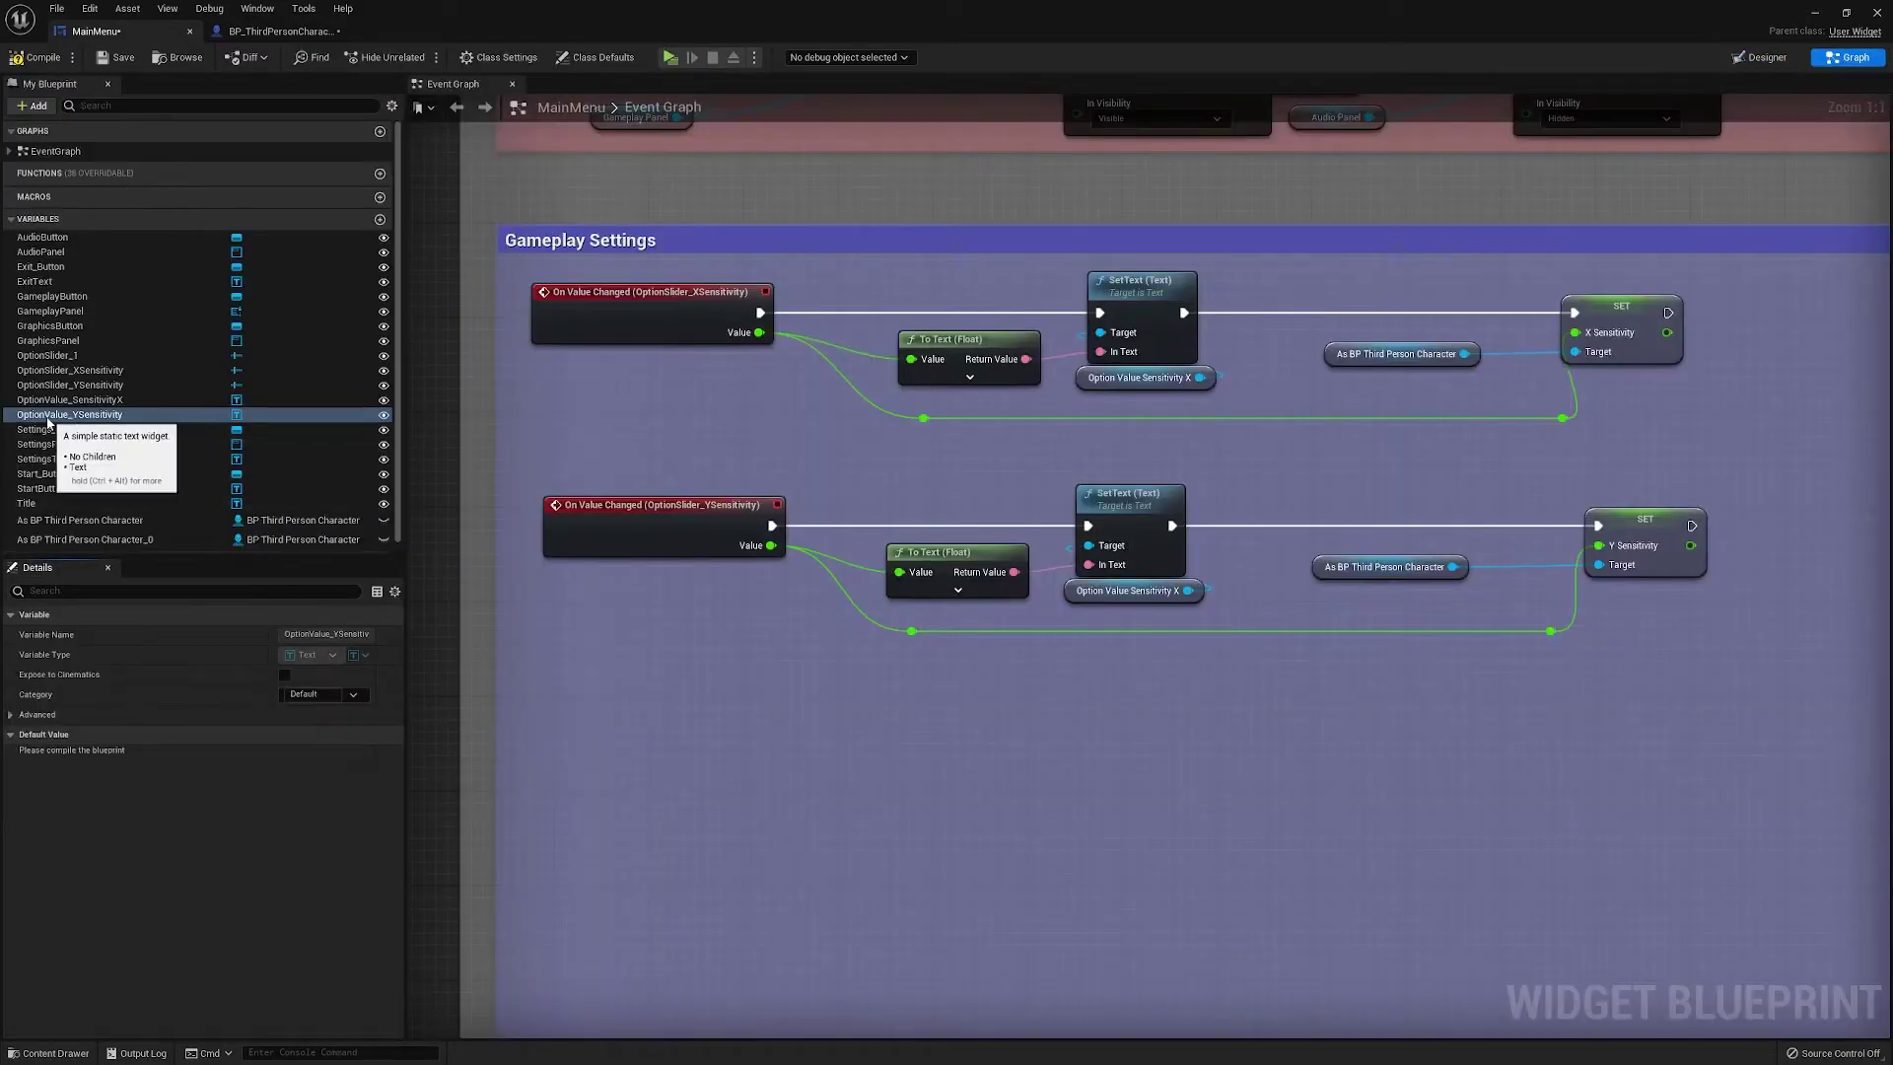
{"action": "left_click_drag", "start_coordinate": [71, 419], "coordinate": [1134, 591]}
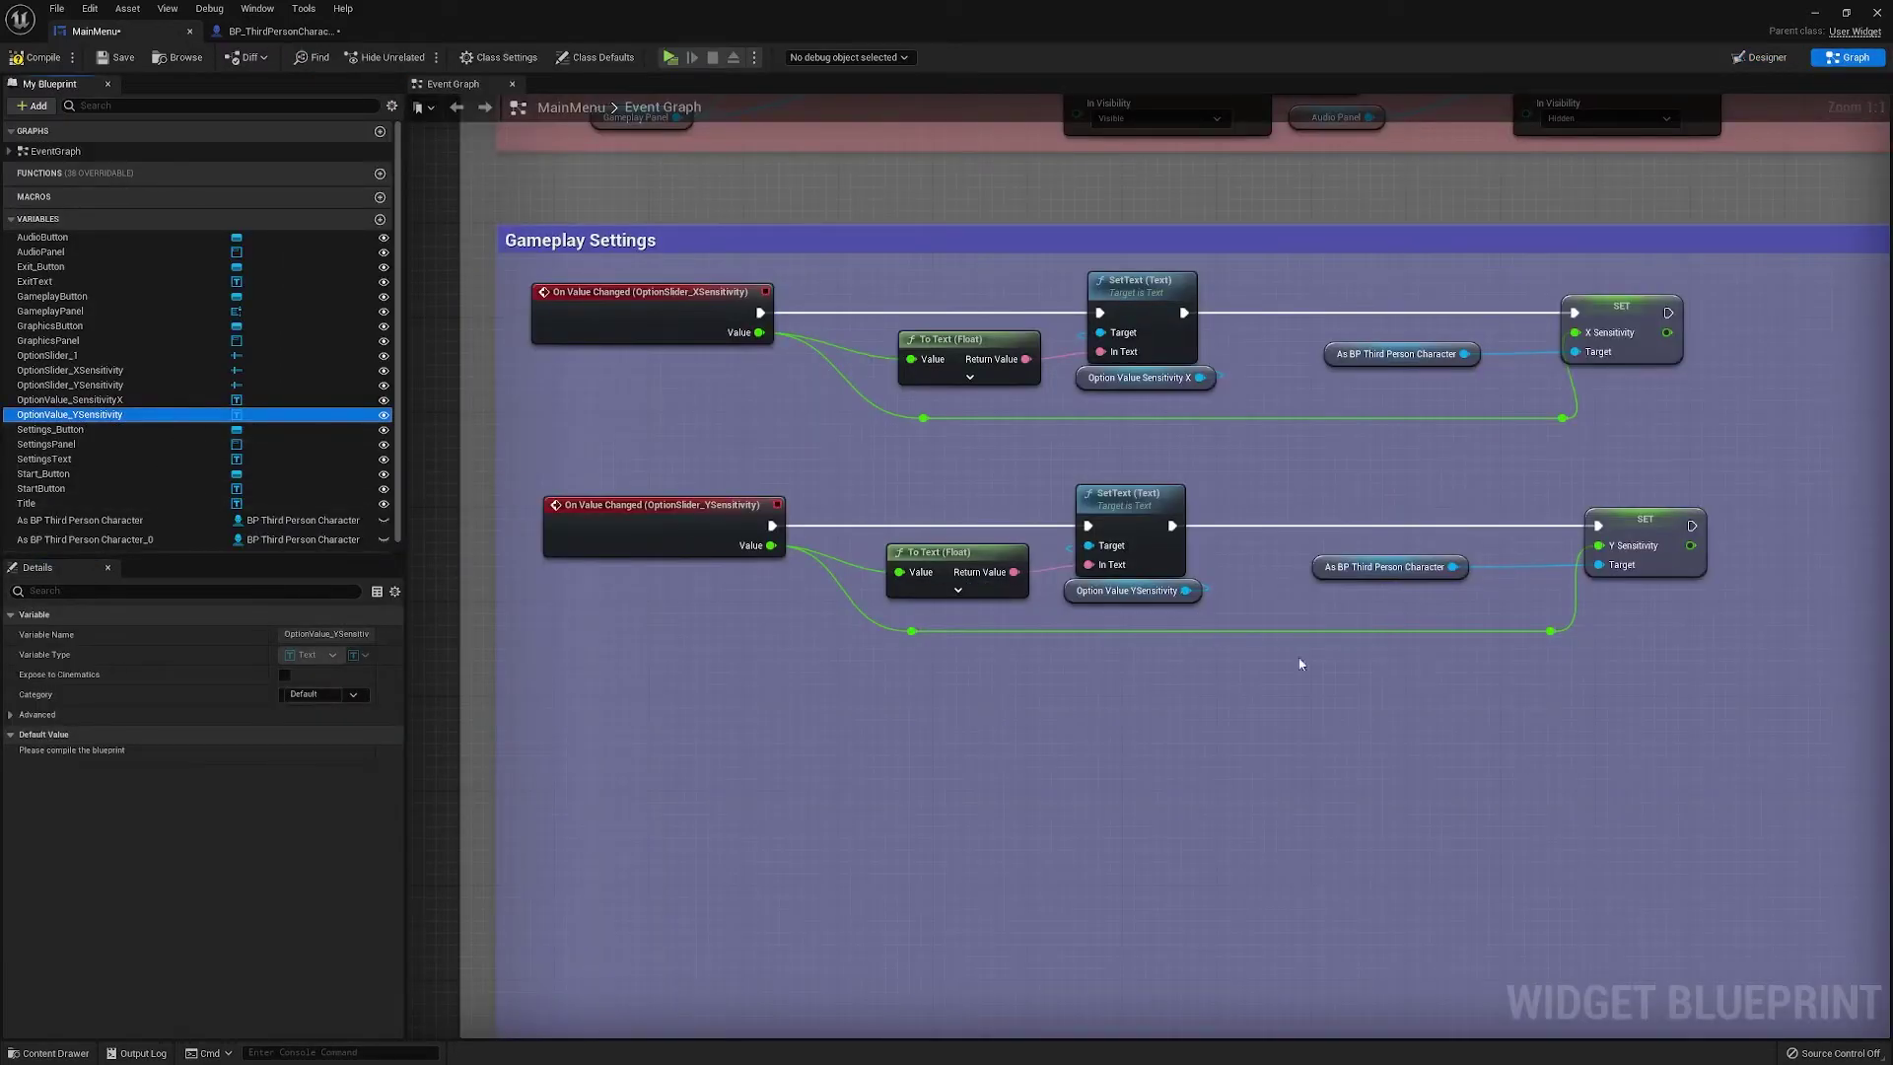
{"action": "scroll", "coordinate": [1204, 682], "scroll_direction": "down", "scroll_amount": 5}
{"action": "scroll", "coordinate": [1199, 685], "scroll_direction": "up", "scroll_amount": 3}
{"action": "right_click_drag", "start_coordinate": [1193, 816], "coordinate": [1235, 652]}
{"action": "left_click", "coordinate": [1501, 531]}
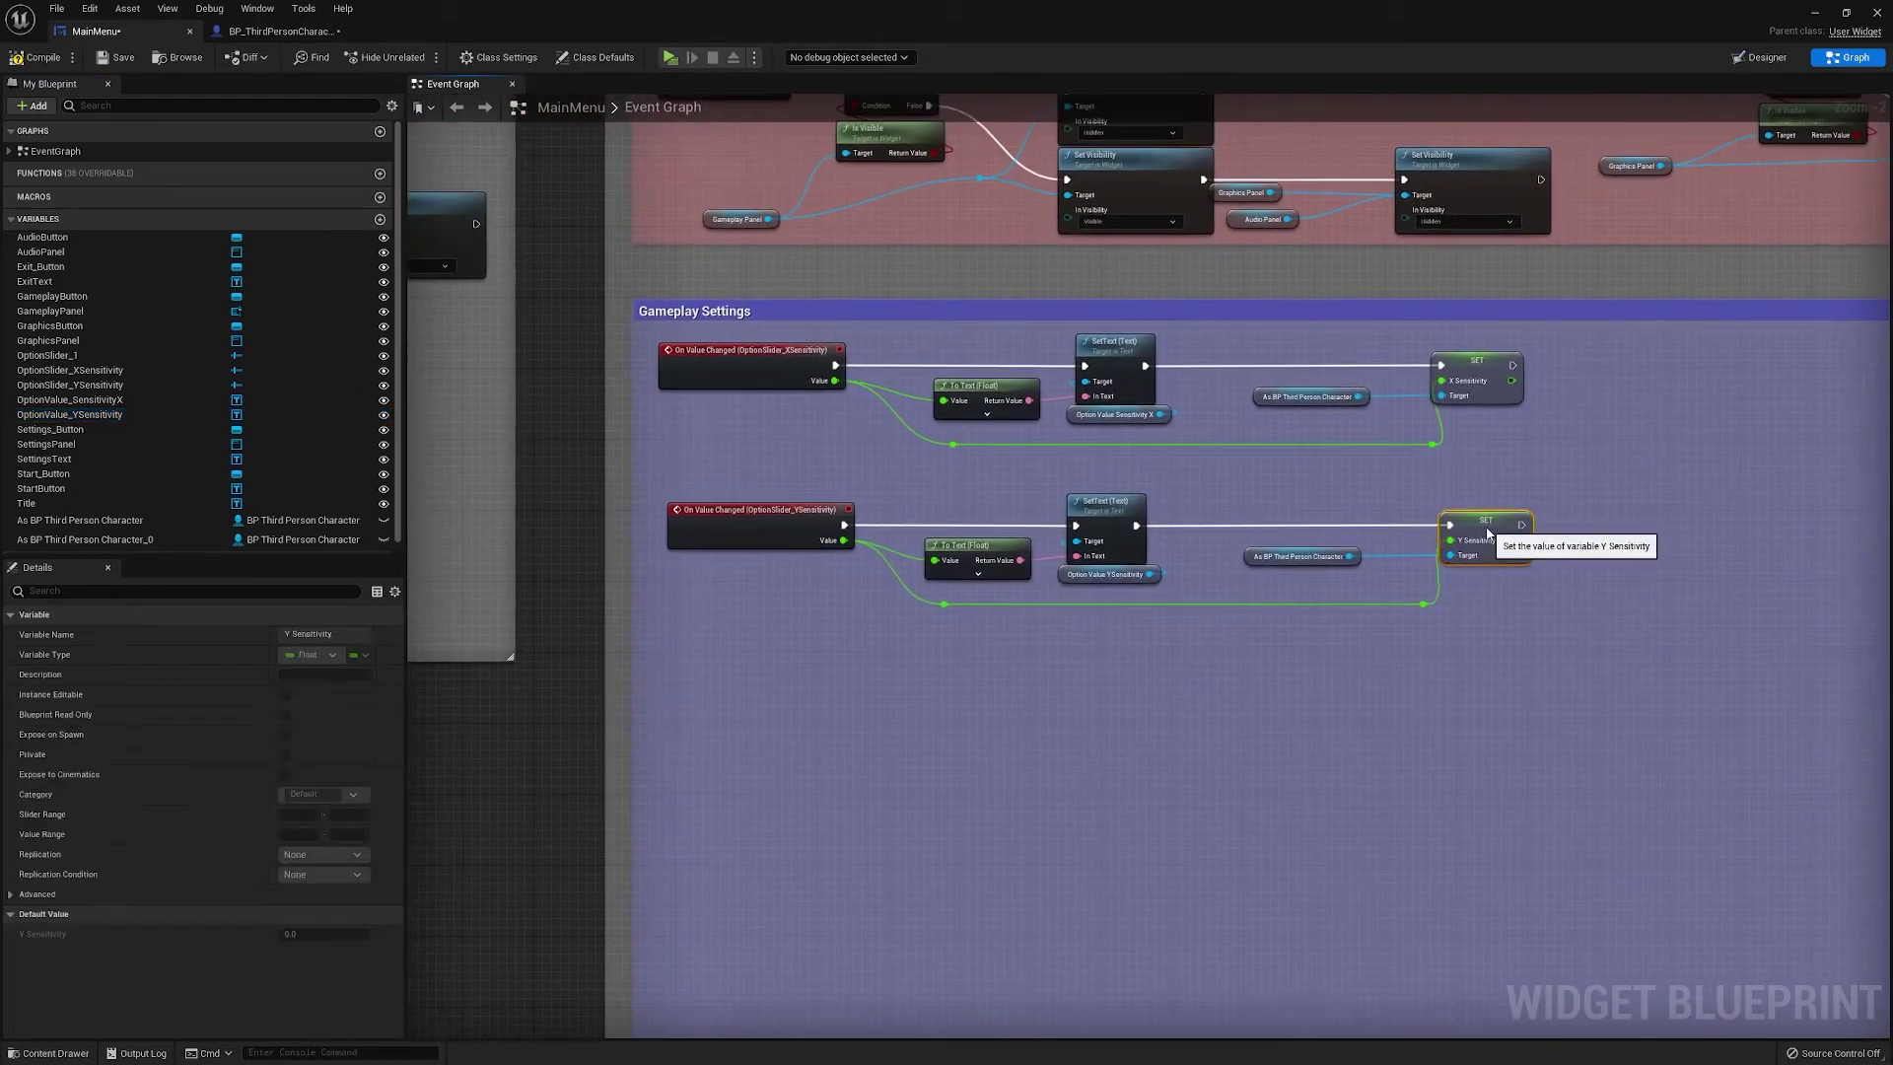
{"action": "left_click", "coordinate": [1493, 639]}
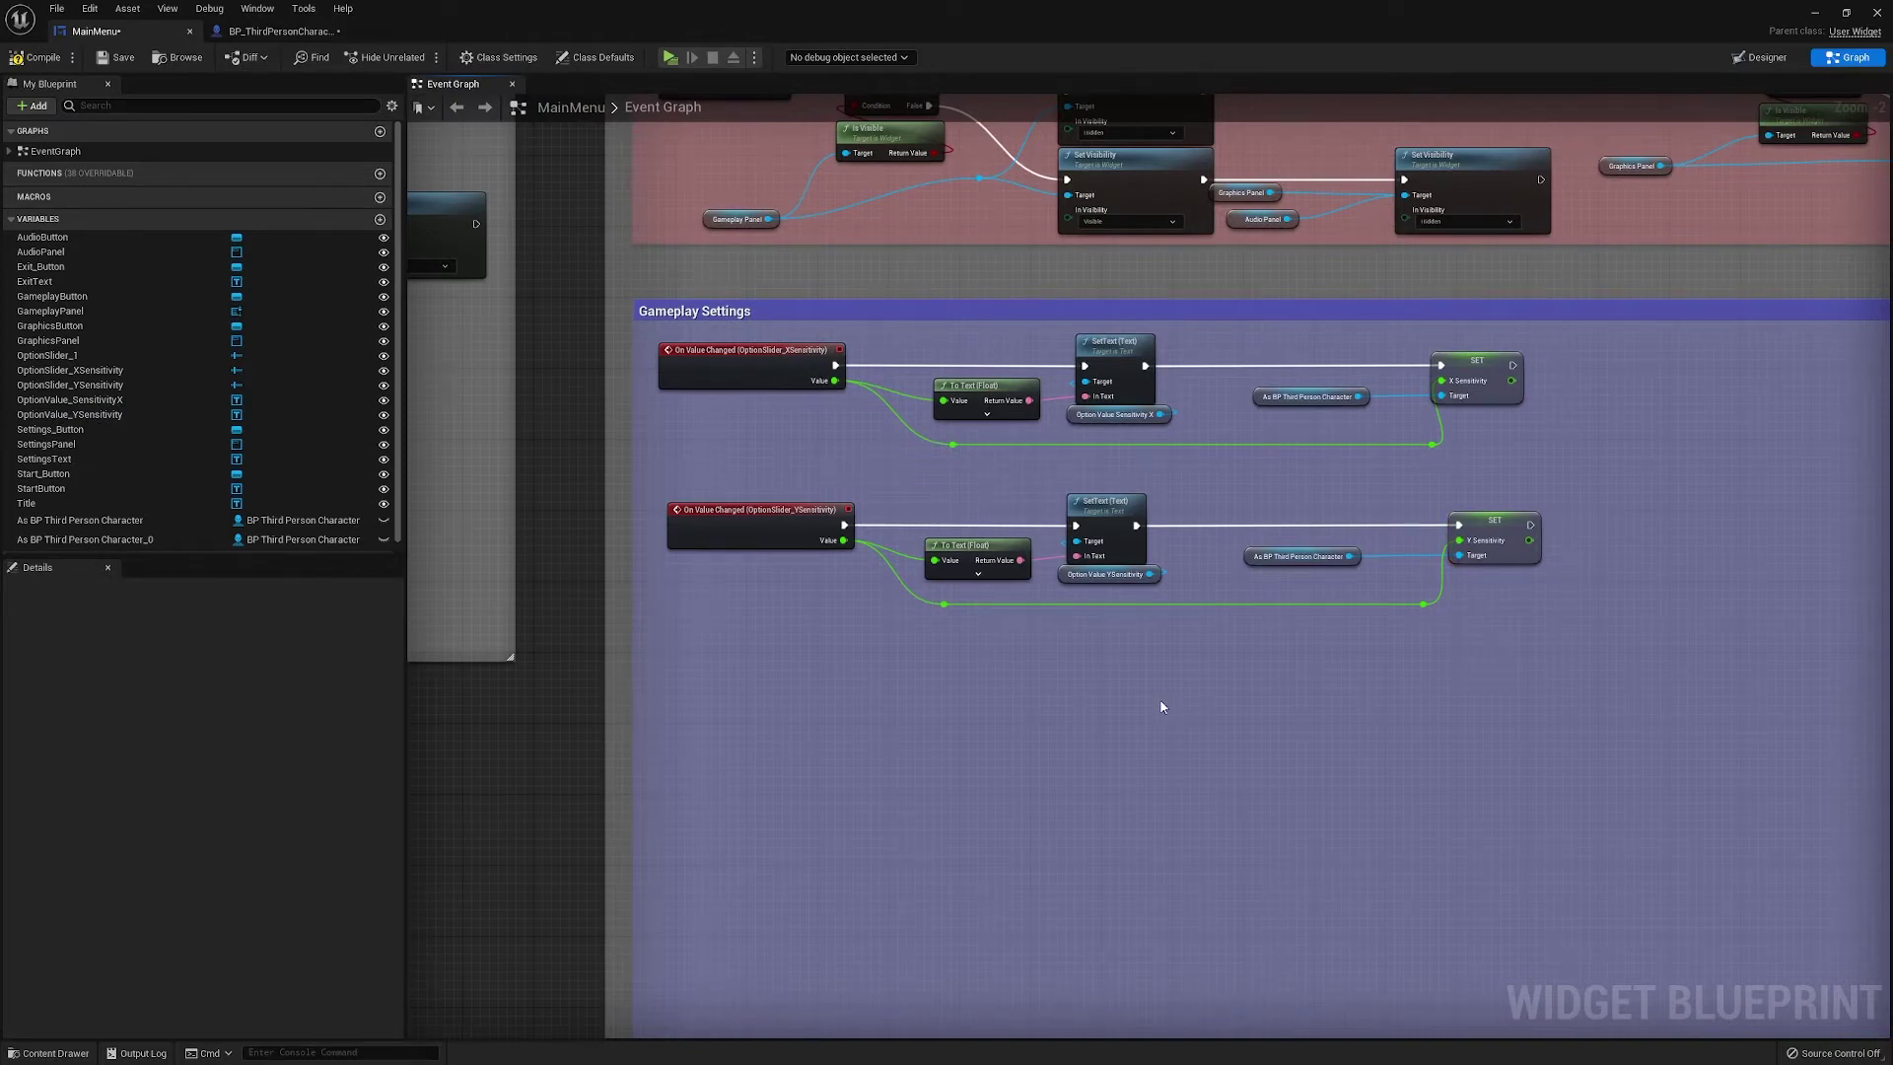
{"action": "right_click_drag", "start_coordinate": [1118, 737], "coordinate": [1102, 627]}
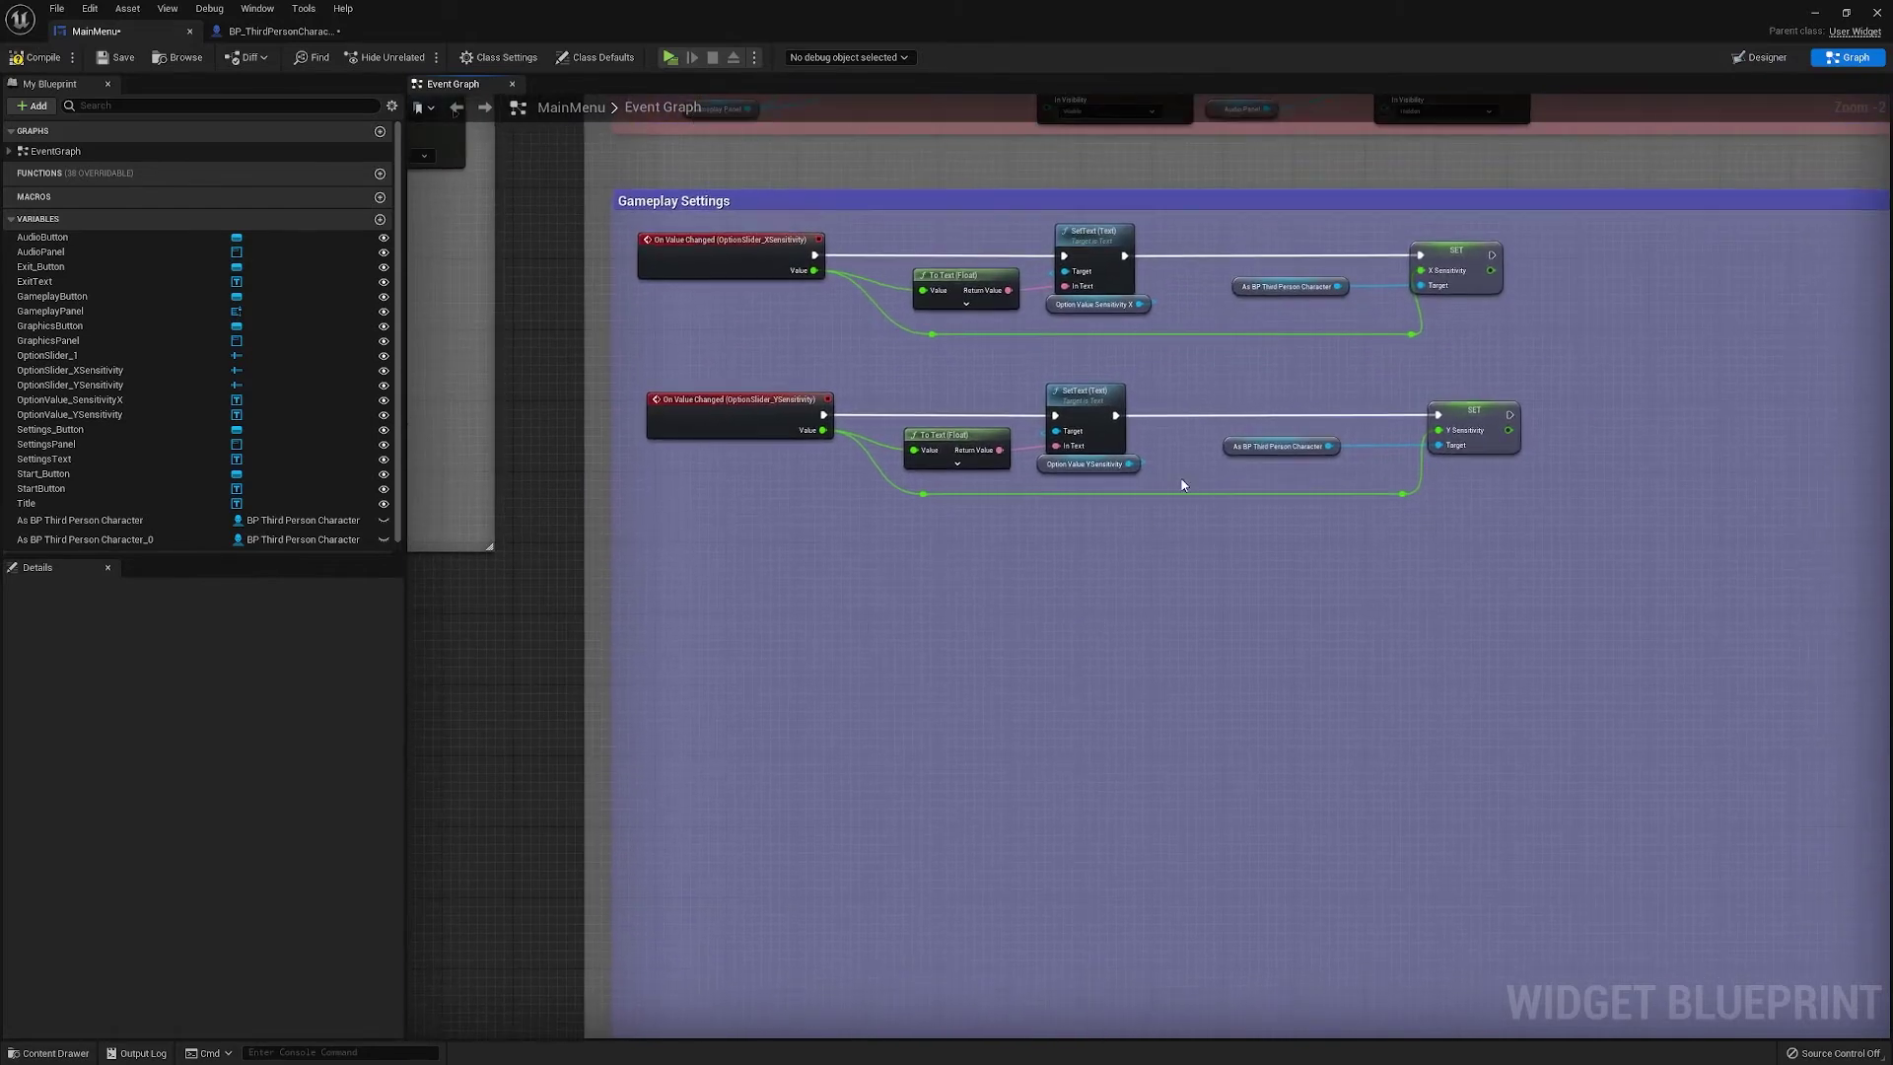
Copy the As BP Third Person Character reference below the Y sensitivity row, keeping a single pasted copy
{"action": "left_click", "coordinate": [1235, 450]}
{"action": "left_click", "coordinate": [1227, 577]}
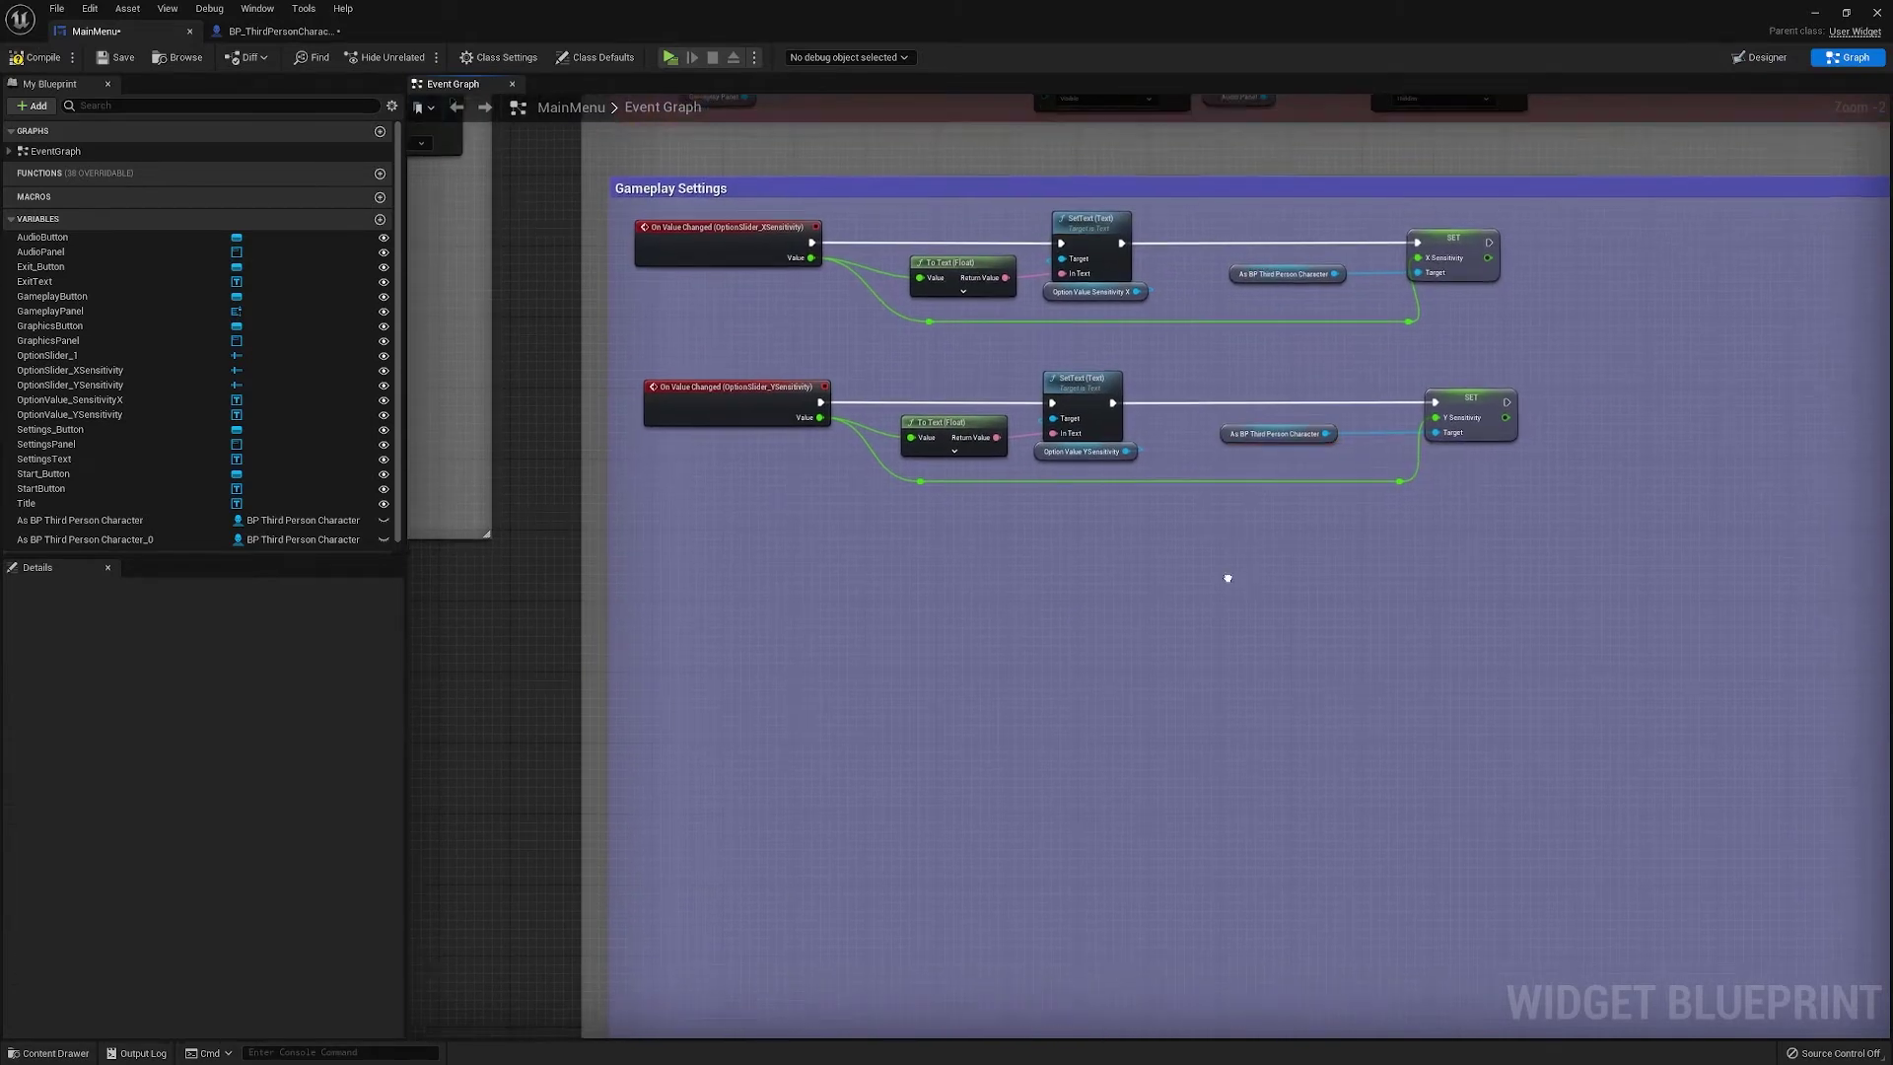
{"action": "key", "text": "ctrl+v"}
{"action": "key", "text": "ctrl+v"}
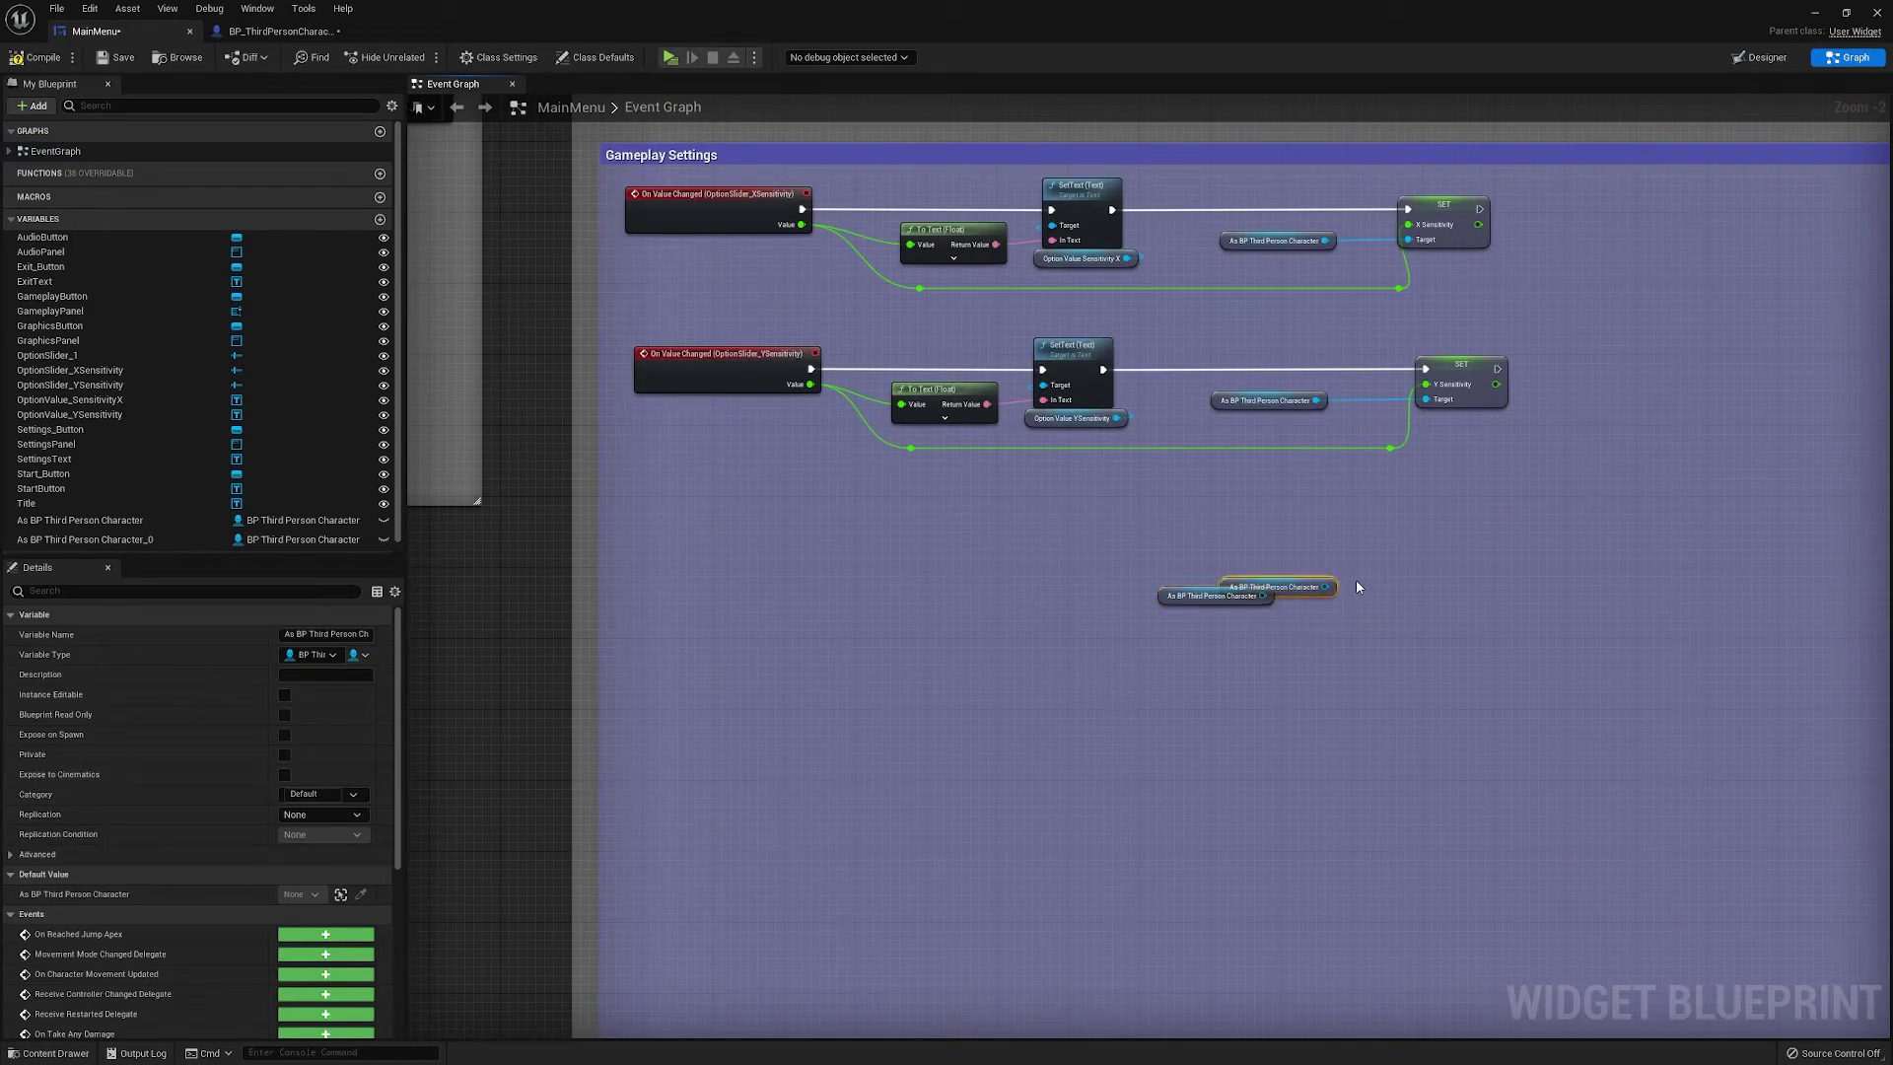
{"action": "key", "text": "Delete"}
{"action": "scroll", "coordinate": [1276, 600], "scroll_direction": "up", "scroll_amount": 2}
Add a Set Follow Camera node from the pasted character reference and move it slightly lower
{"action": "left_click_drag", "start_coordinate": [1258, 593], "coordinate": [1329, 600]}
{"action": "type", "text": "camera"}
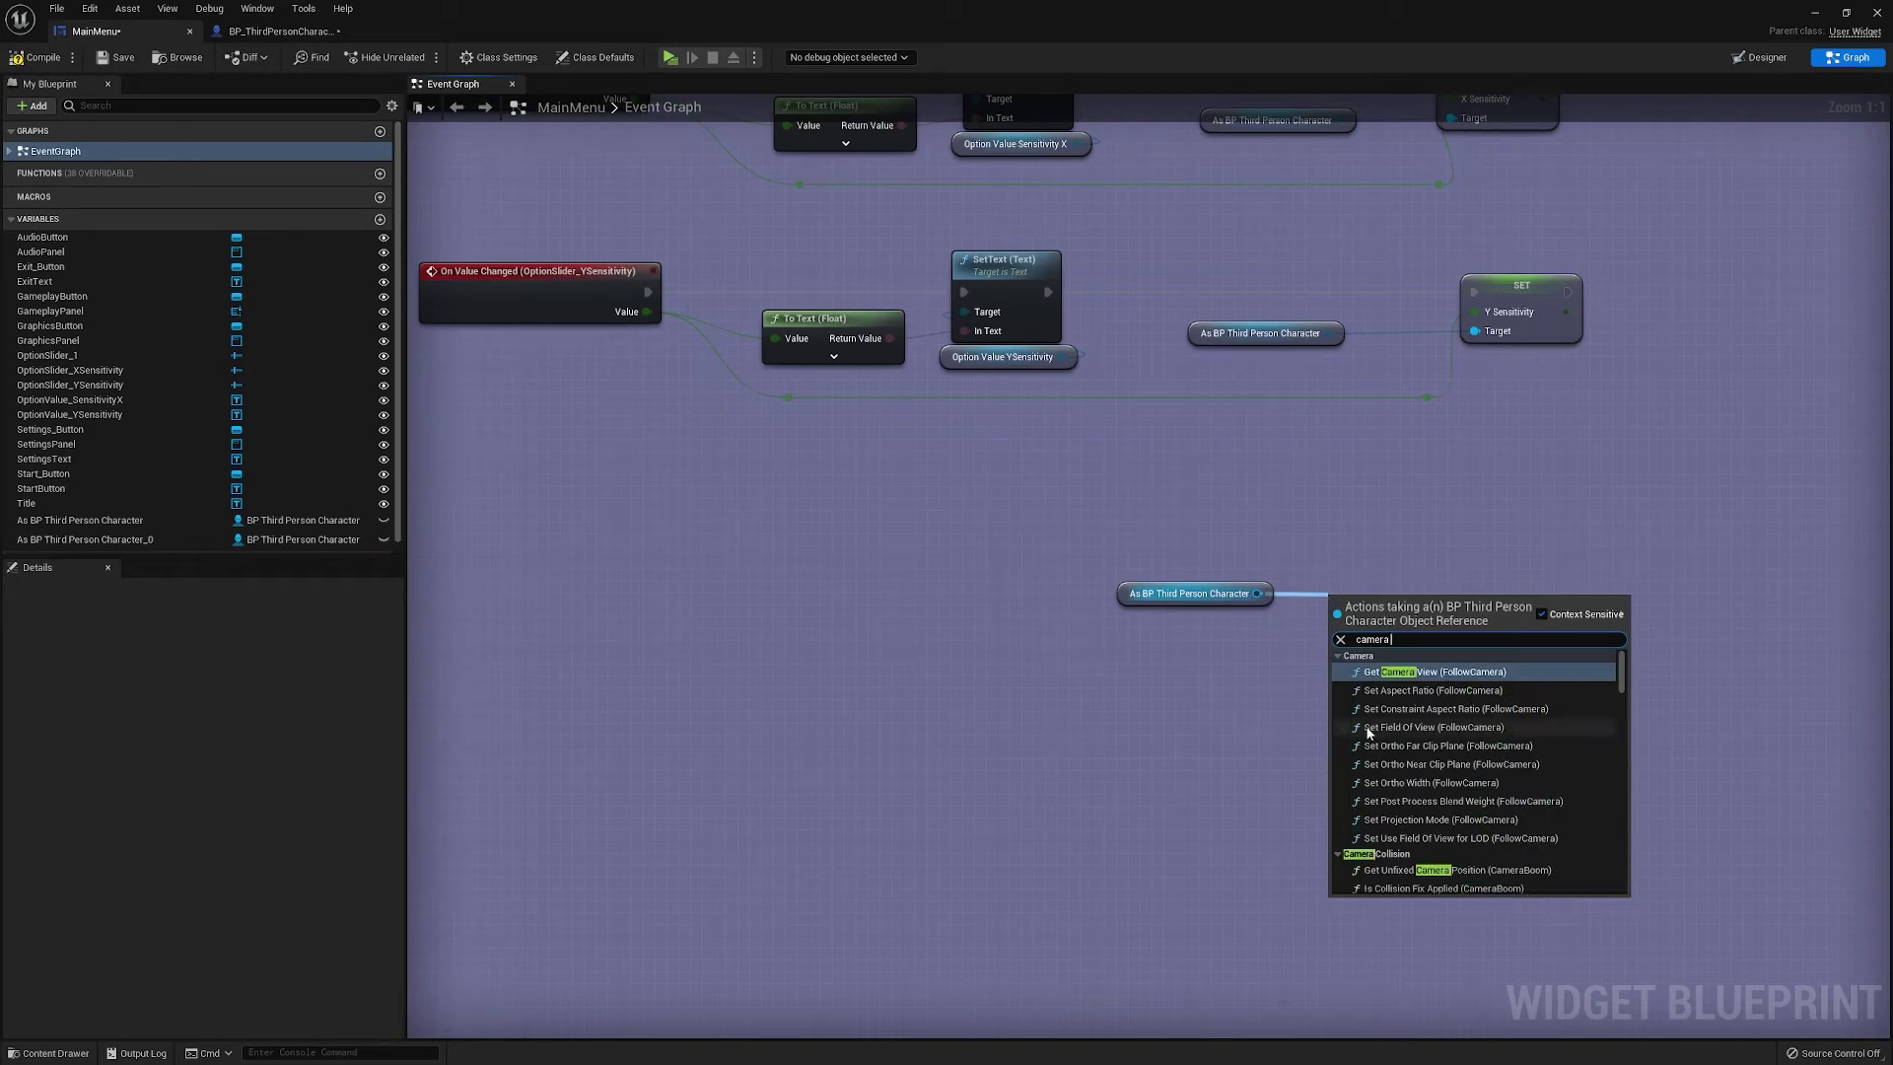
{"action": "scroll", "coordinate": [1371, 732], "scroll_direction": "down", "scroll_amount": 8}
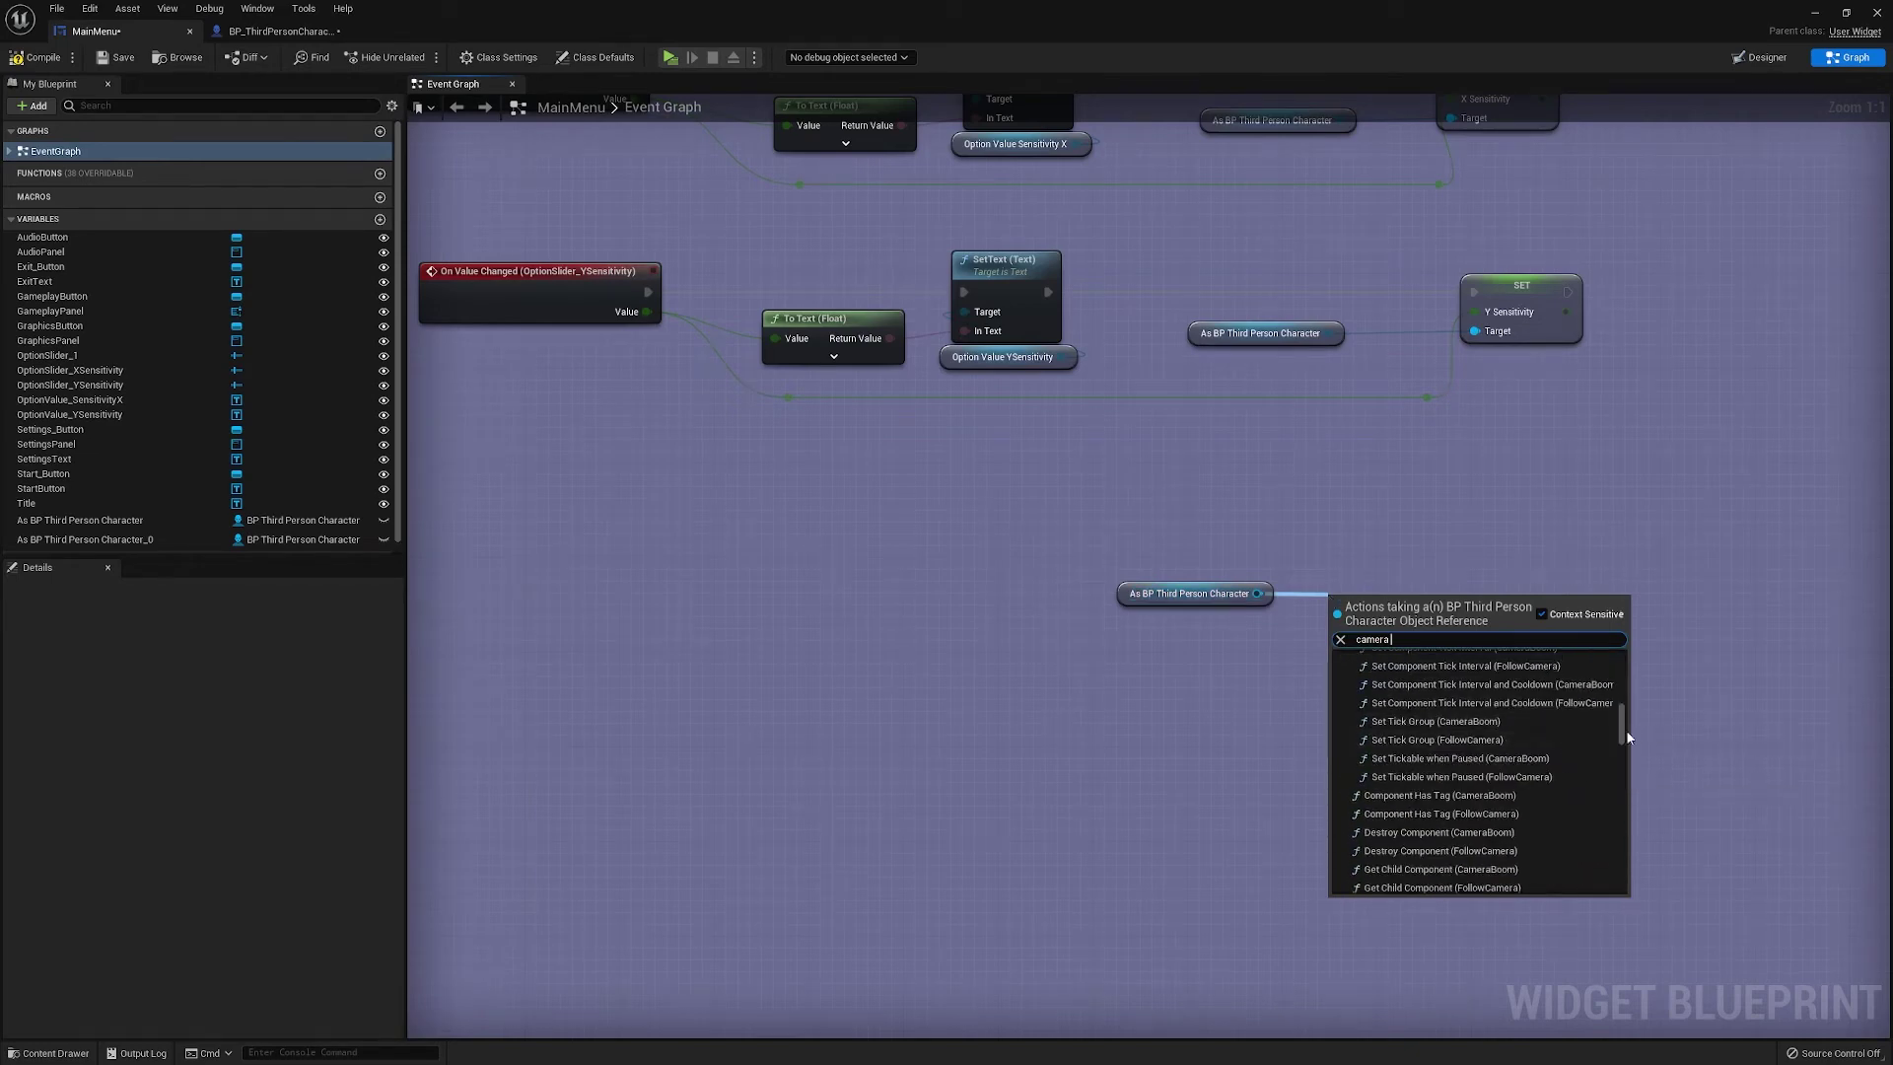
{"action": "left_click_drag", "start_coordinate": [1623, 734], "coordinate": [1622, 907]}
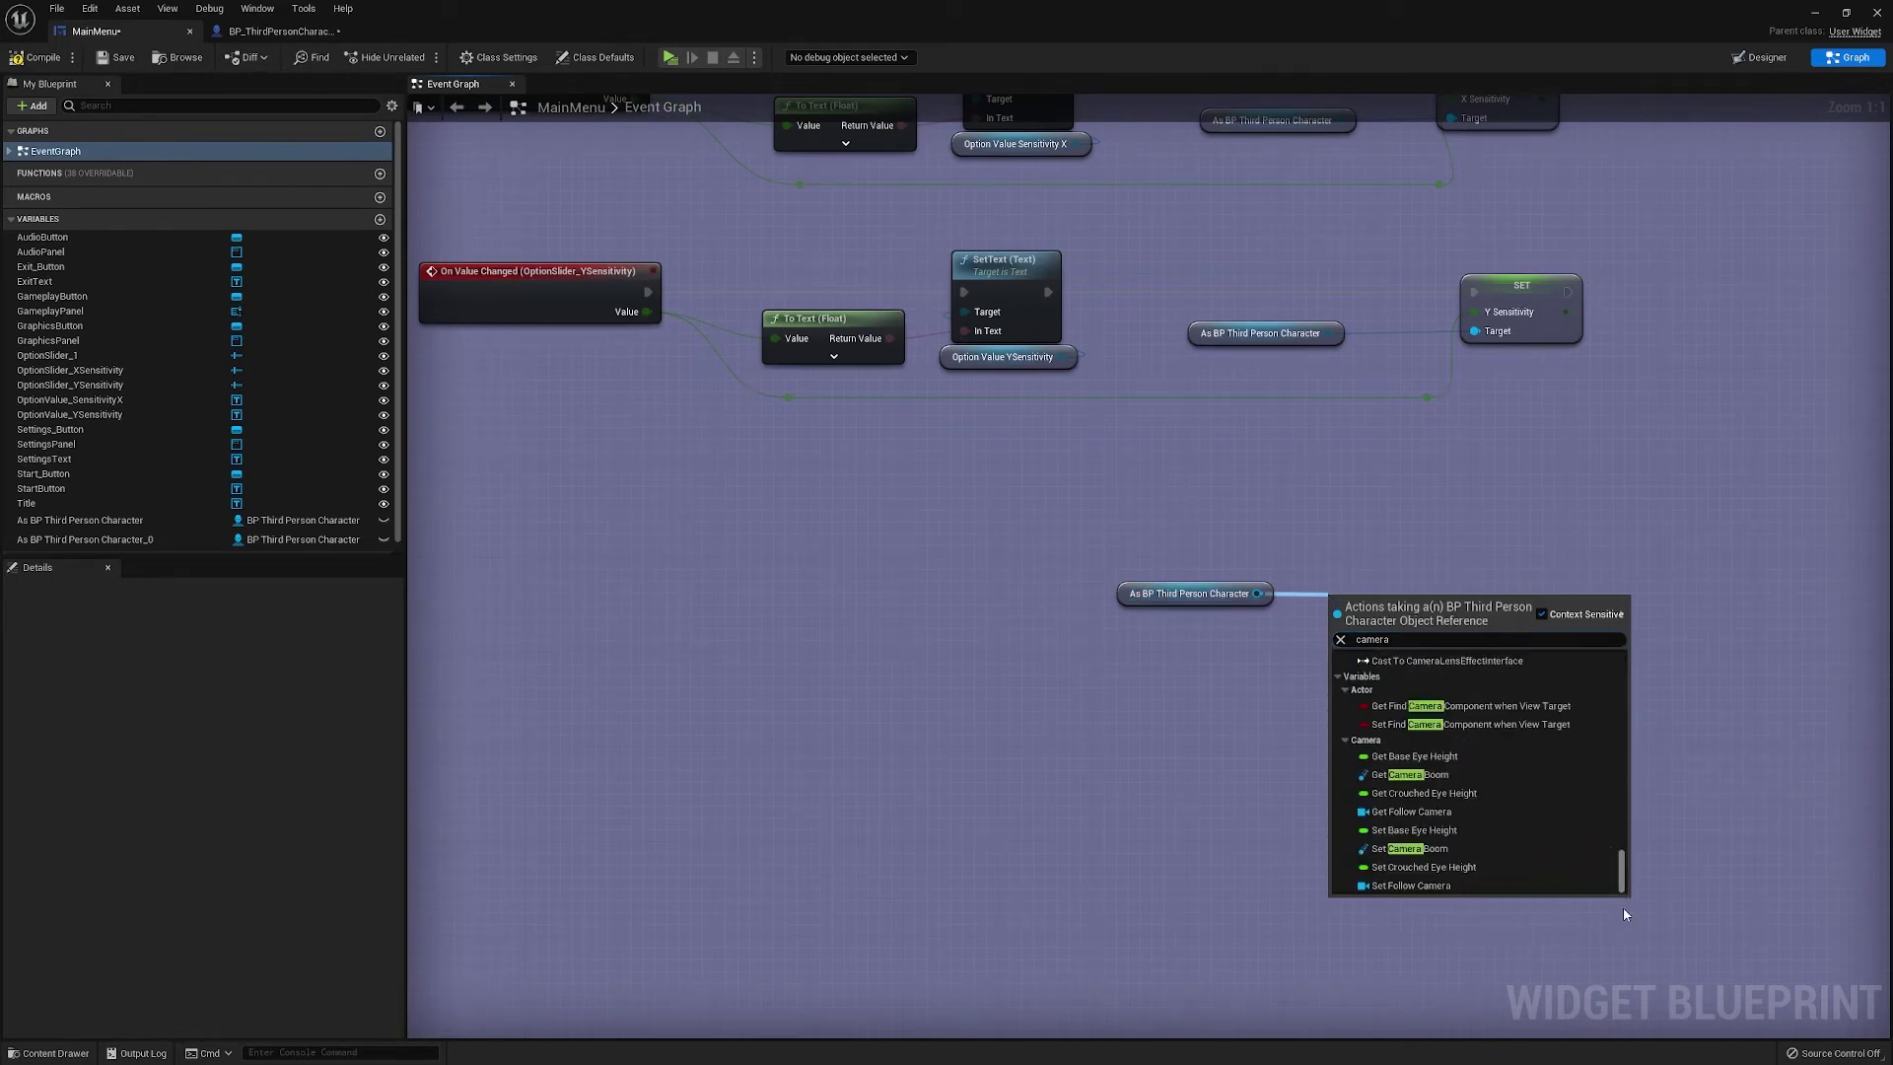
{"action": "left_click", "coordinate": [1411, 885]}
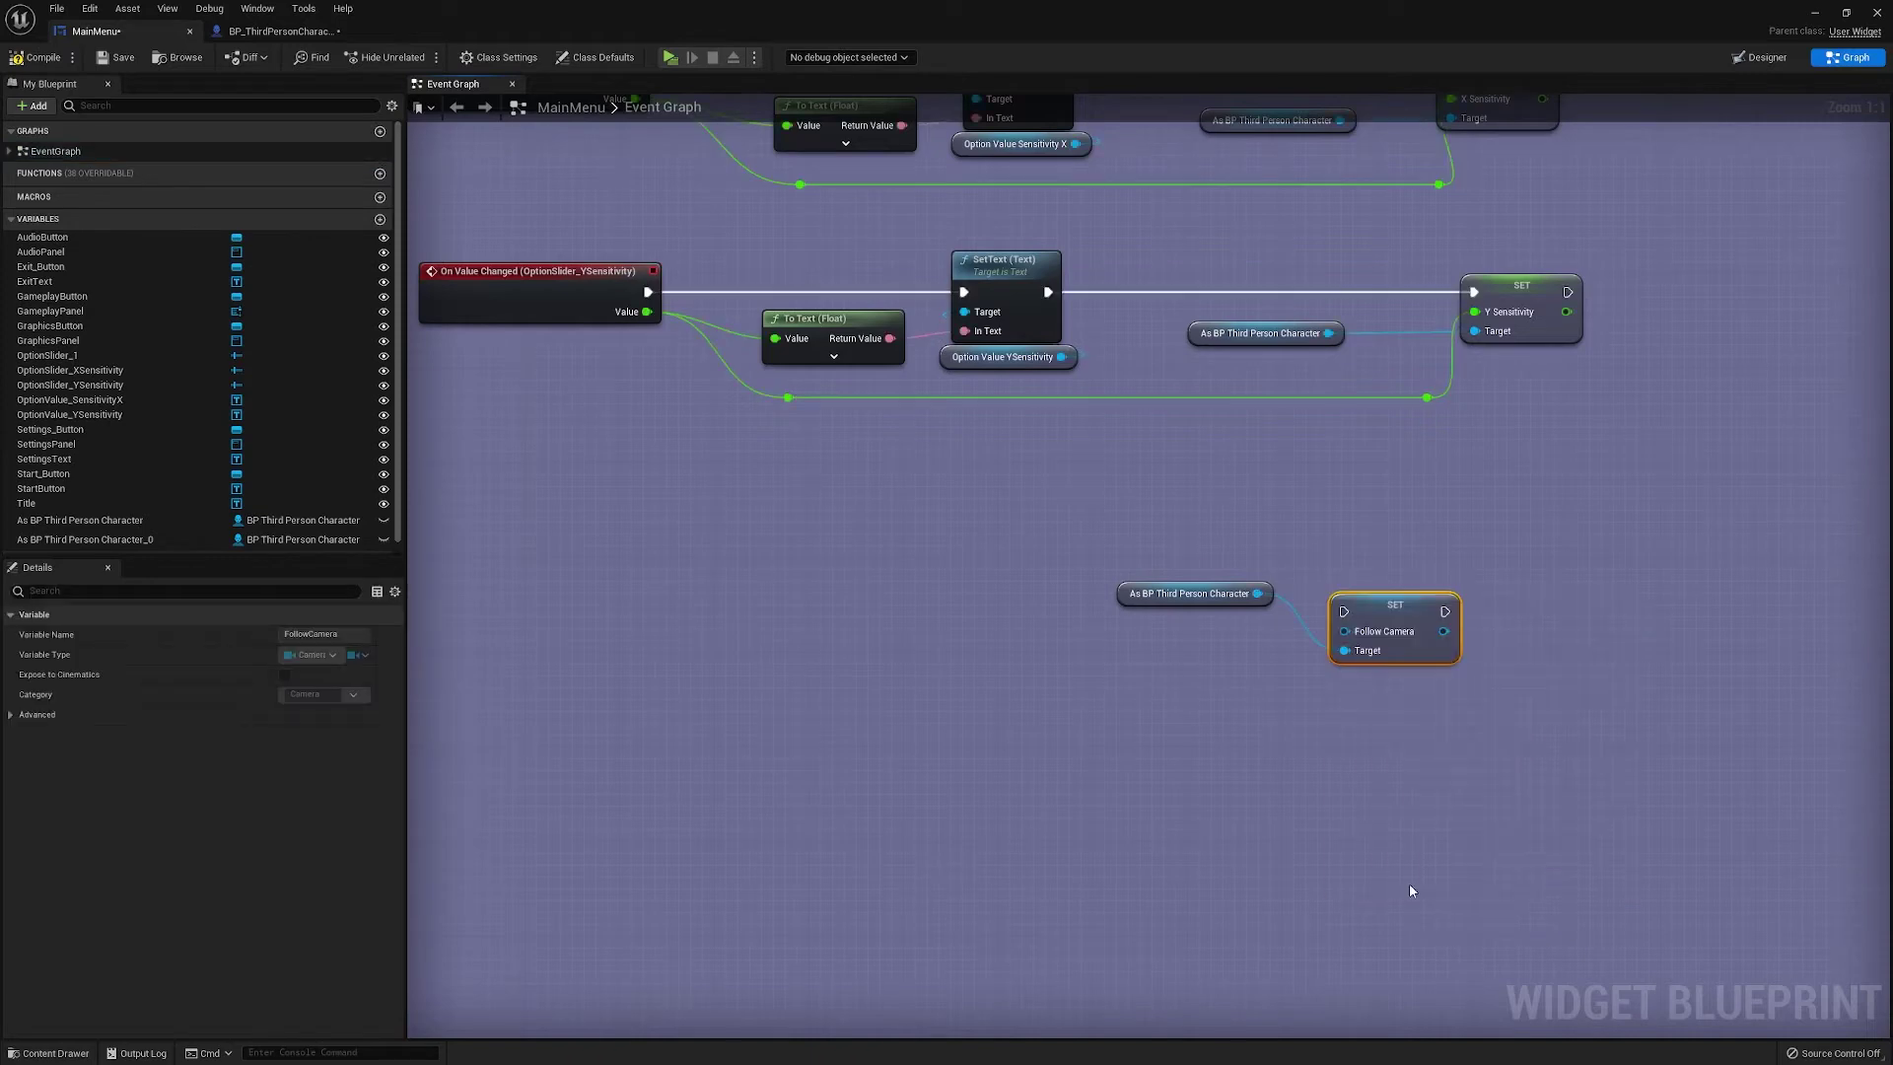
{"action": "left_click", "coordinate": [1436, 684]}
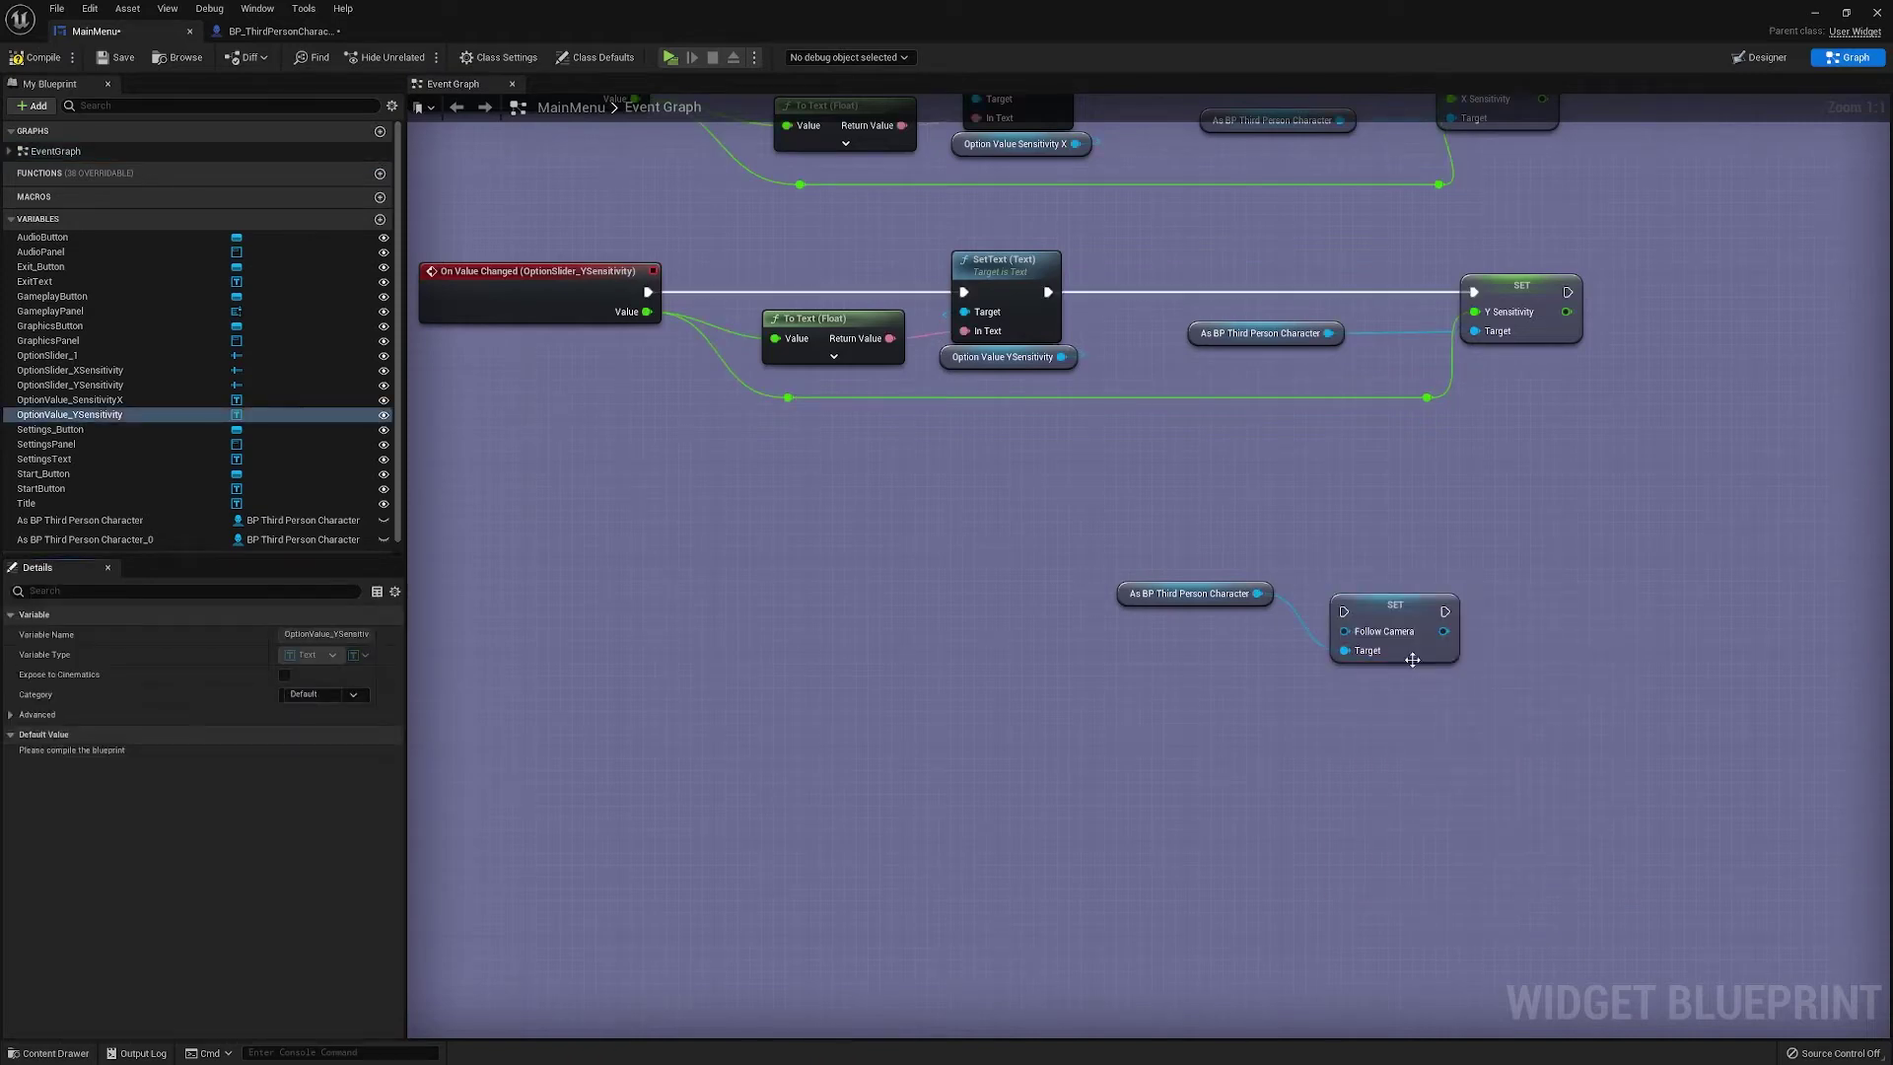
{"action": "left_click_drag", "start_coordinate": [1378, 626], "coordinate": [1401, 685]}
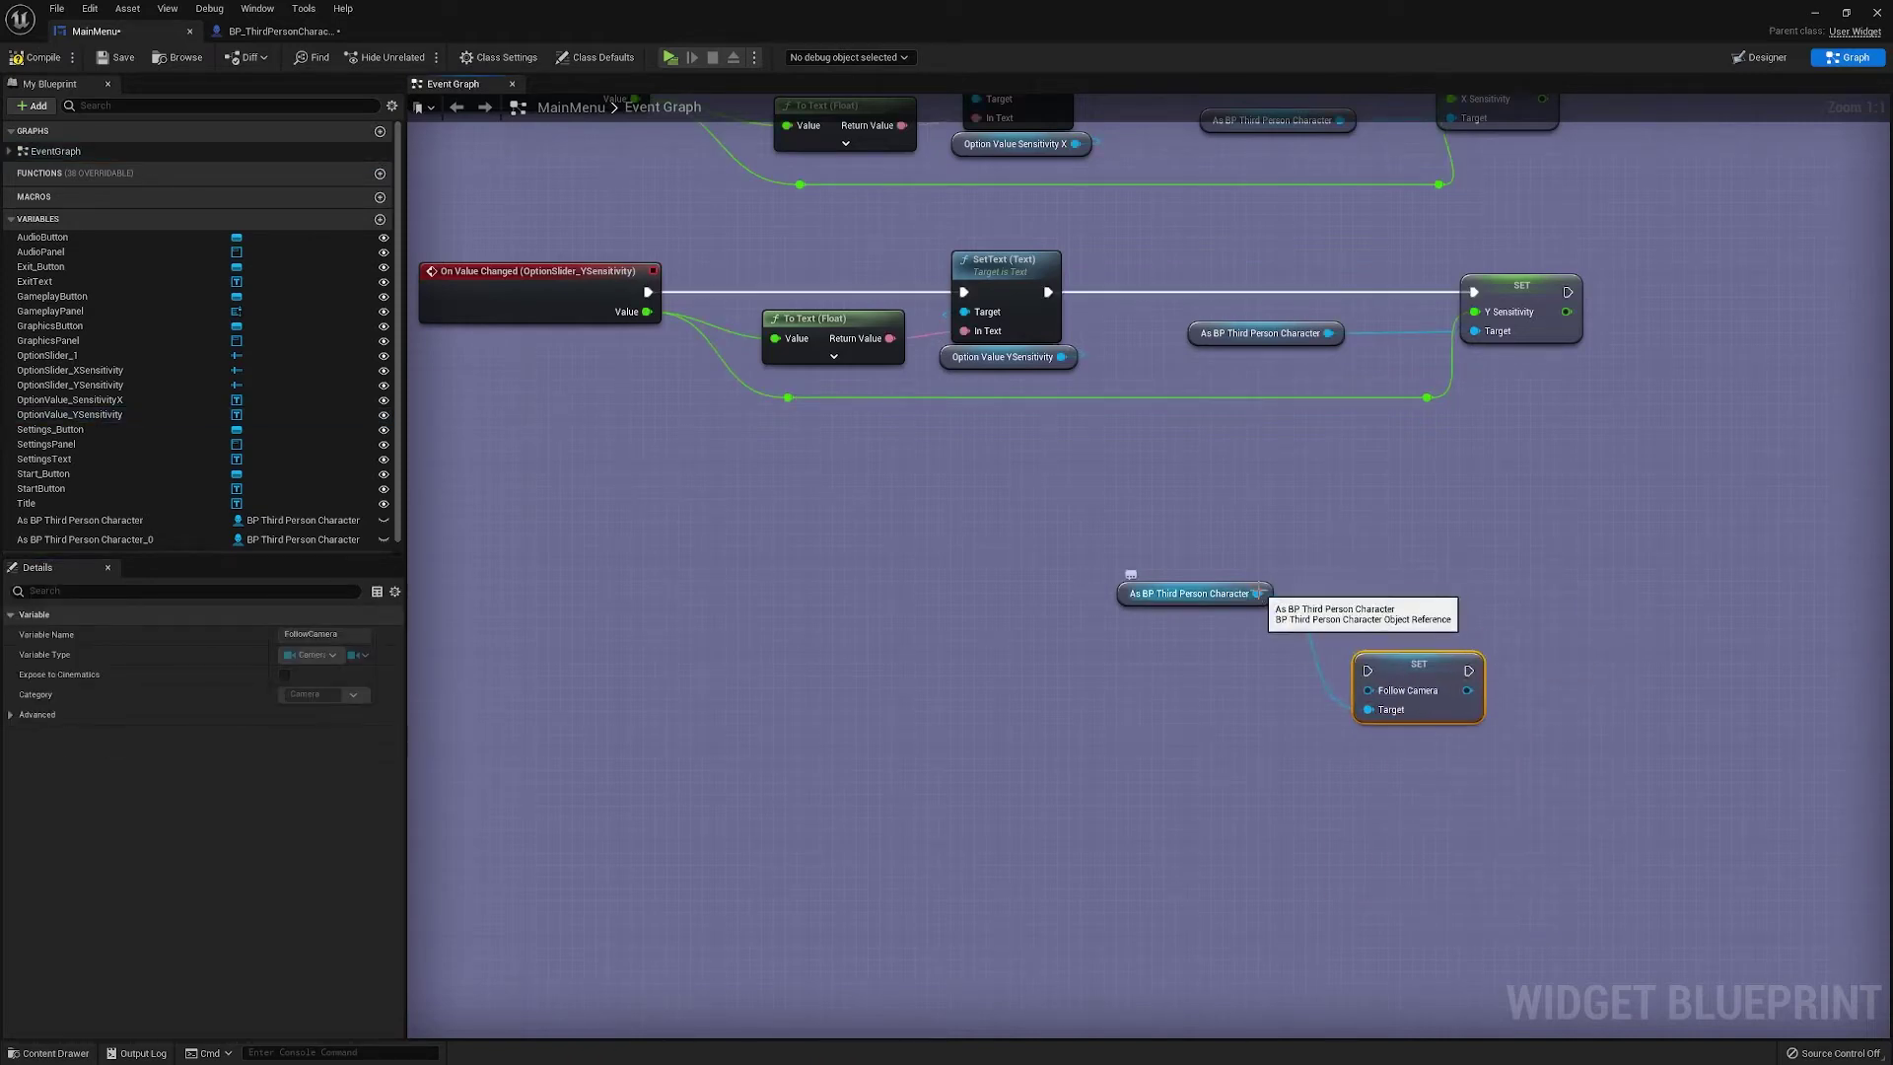
Add a Get Follow Camera node beside the pasted character reference and delete the Set Follow Camera node
{"action": "left_click_drag", "start_coordinate": [1258, 592], "coordinate": [1364, 564]}
{"action": "type", "text": "get fo"}
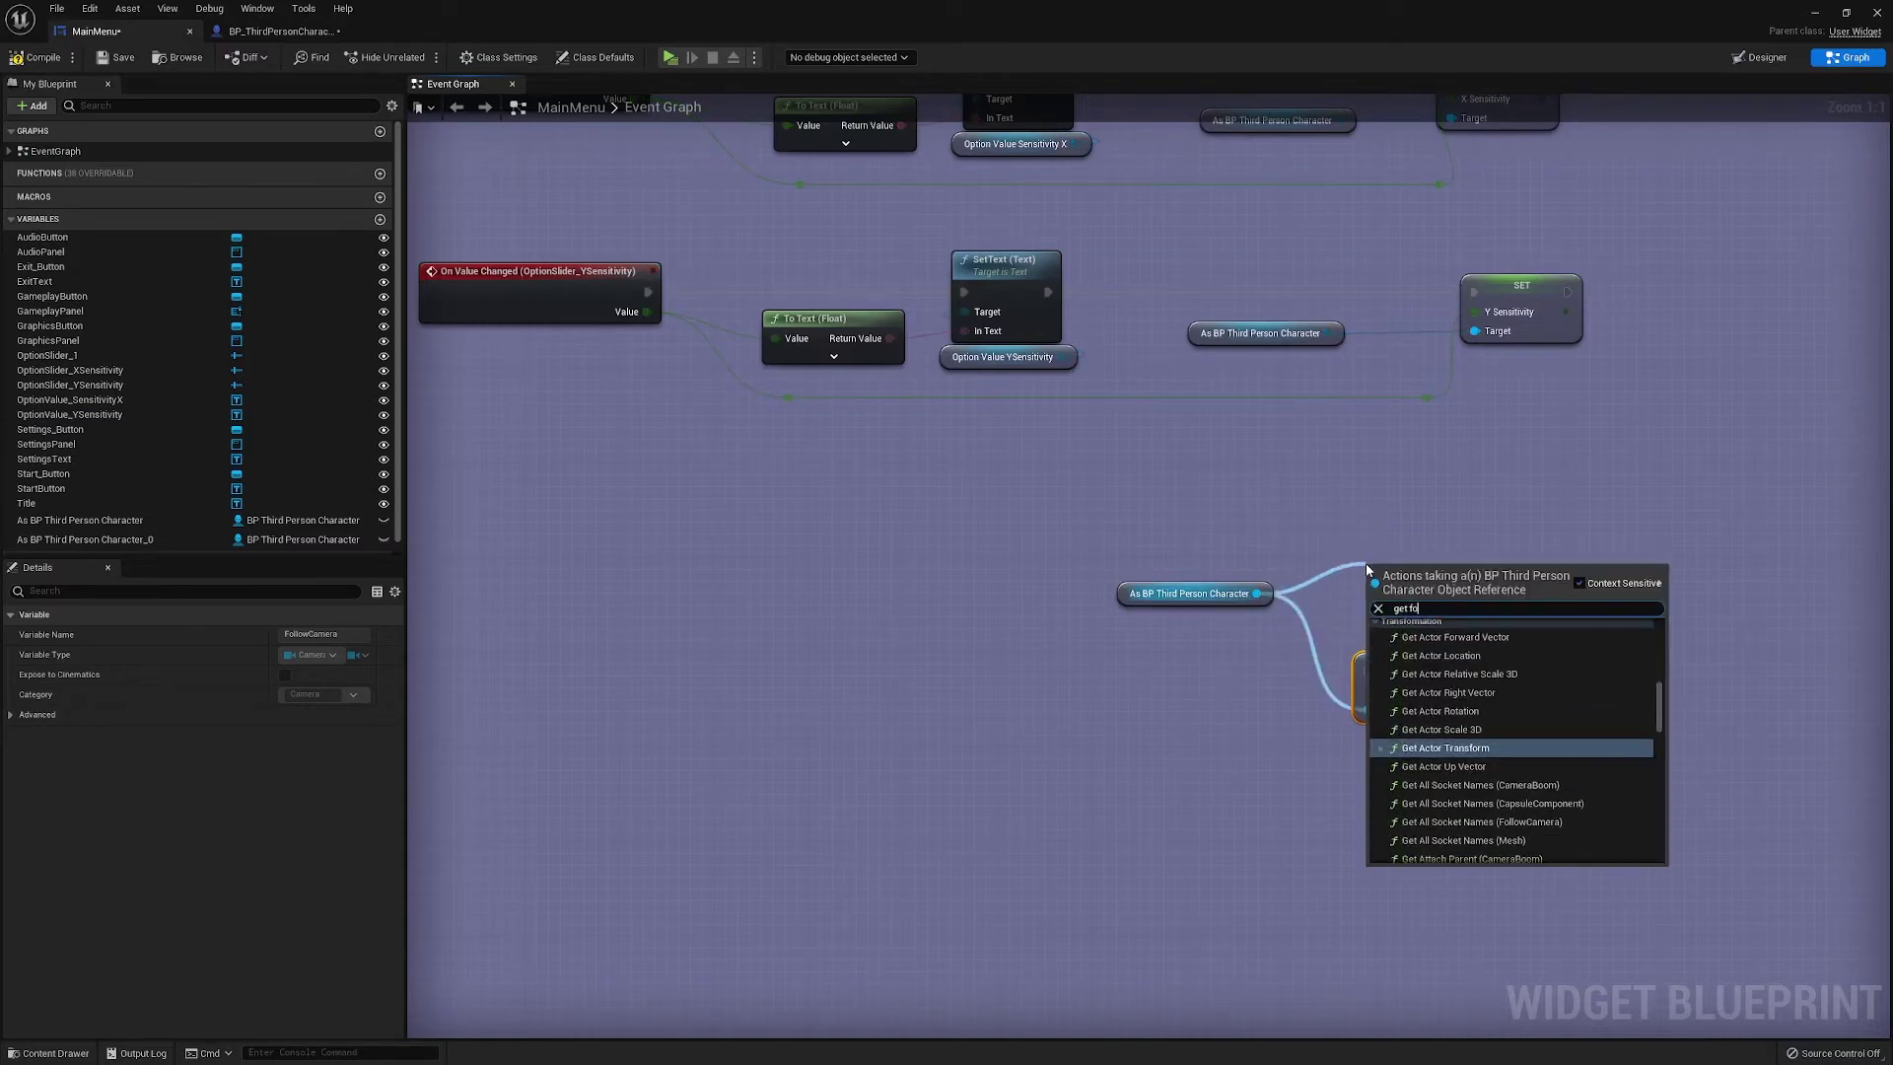
{"action": "type", "text": "llow c"}
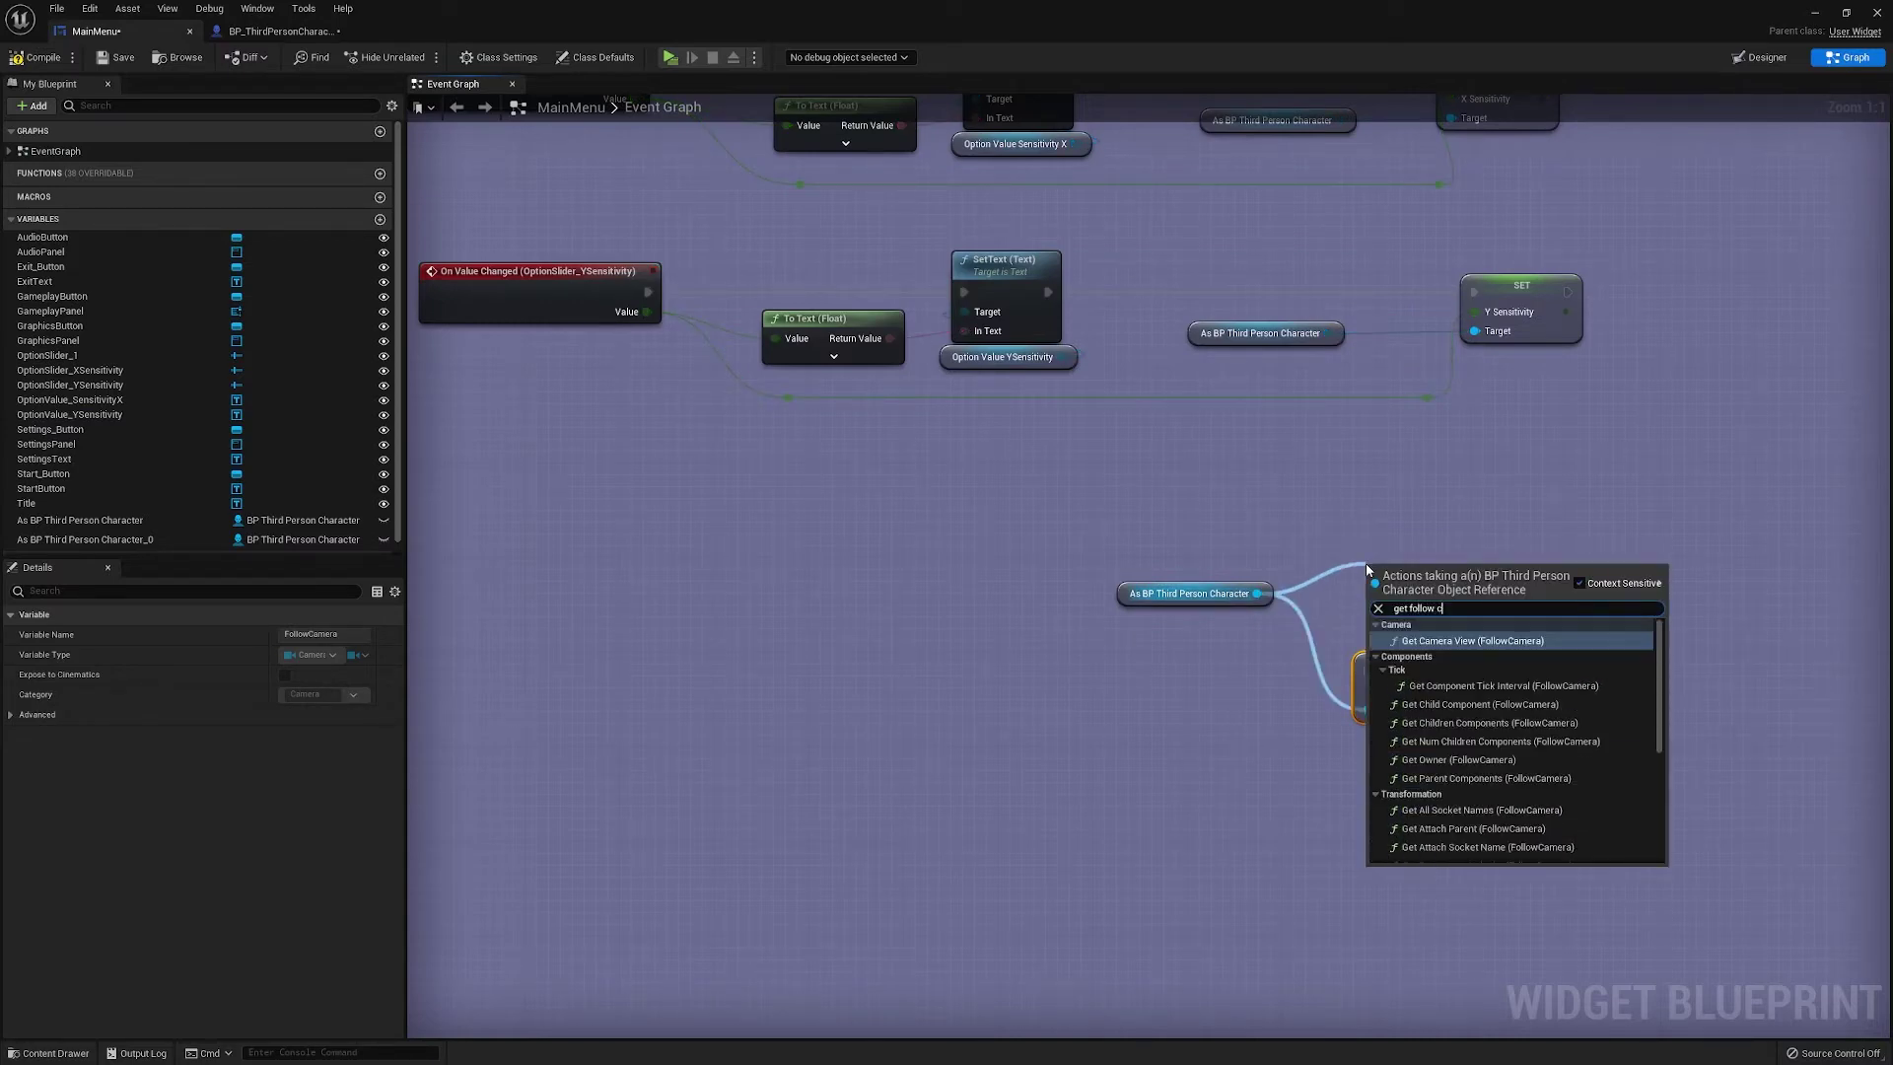
{"action": "type", "text": "amera"}
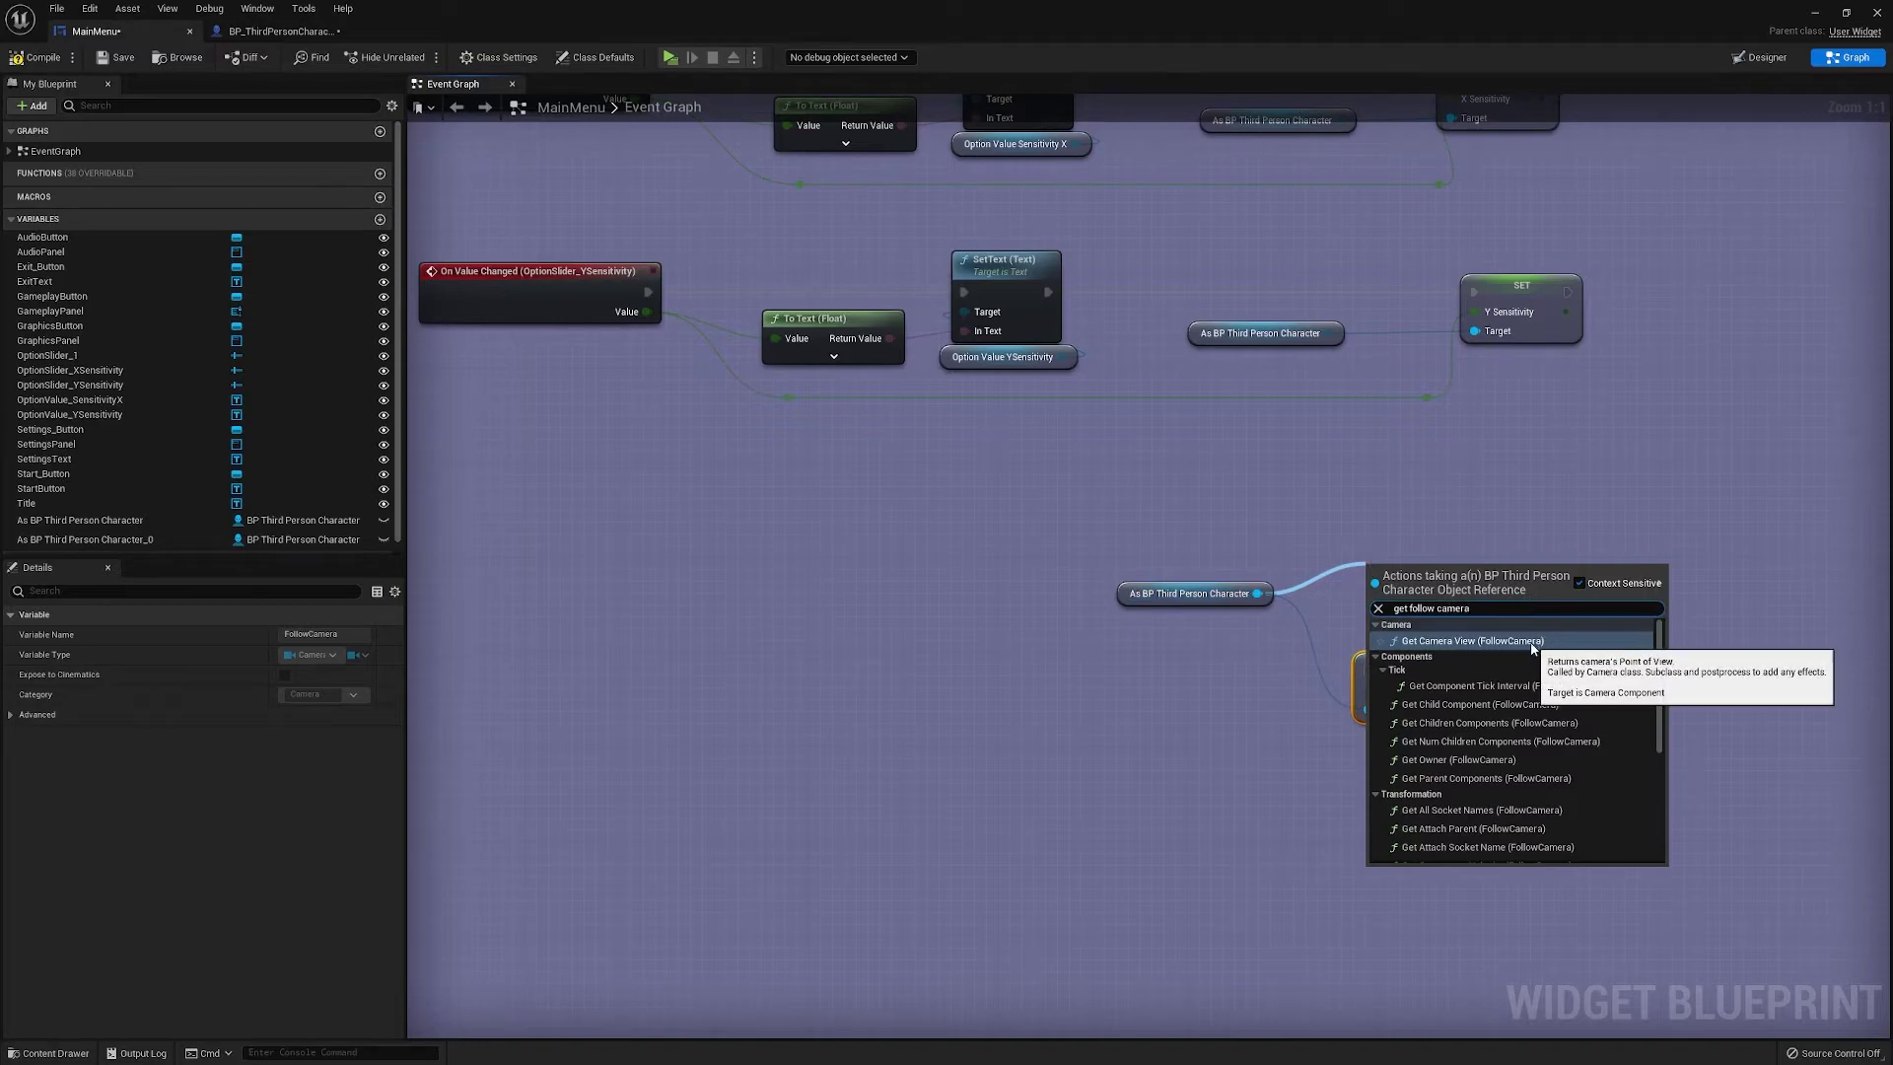
{"action": "scroll", "coordinate": [1529, 728], "scroll_direction": "down", "scroll_amount": 5}
{"action": "left_click", "coordinate": [1449, 854]}
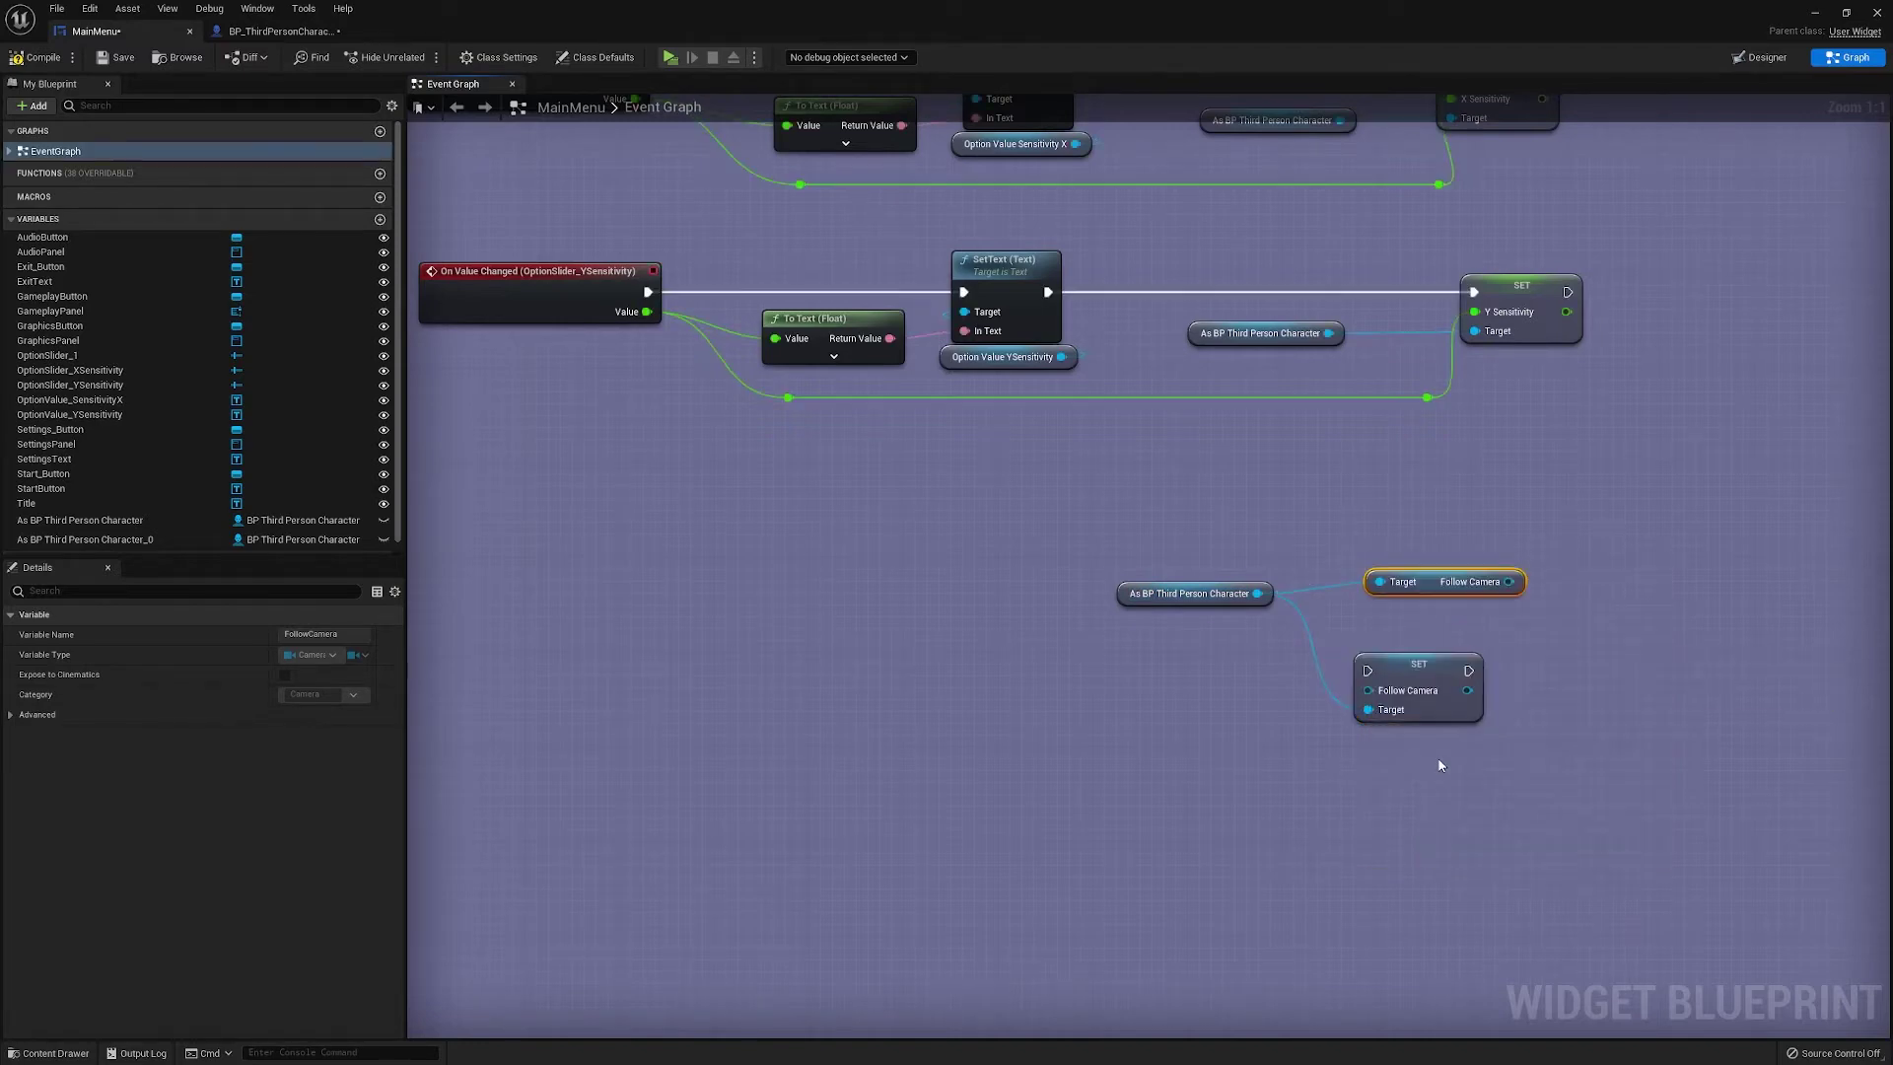
{"action": "left_click_drag", "start_coordinate": [1431, 583], "coordinate": [1463, 737]}
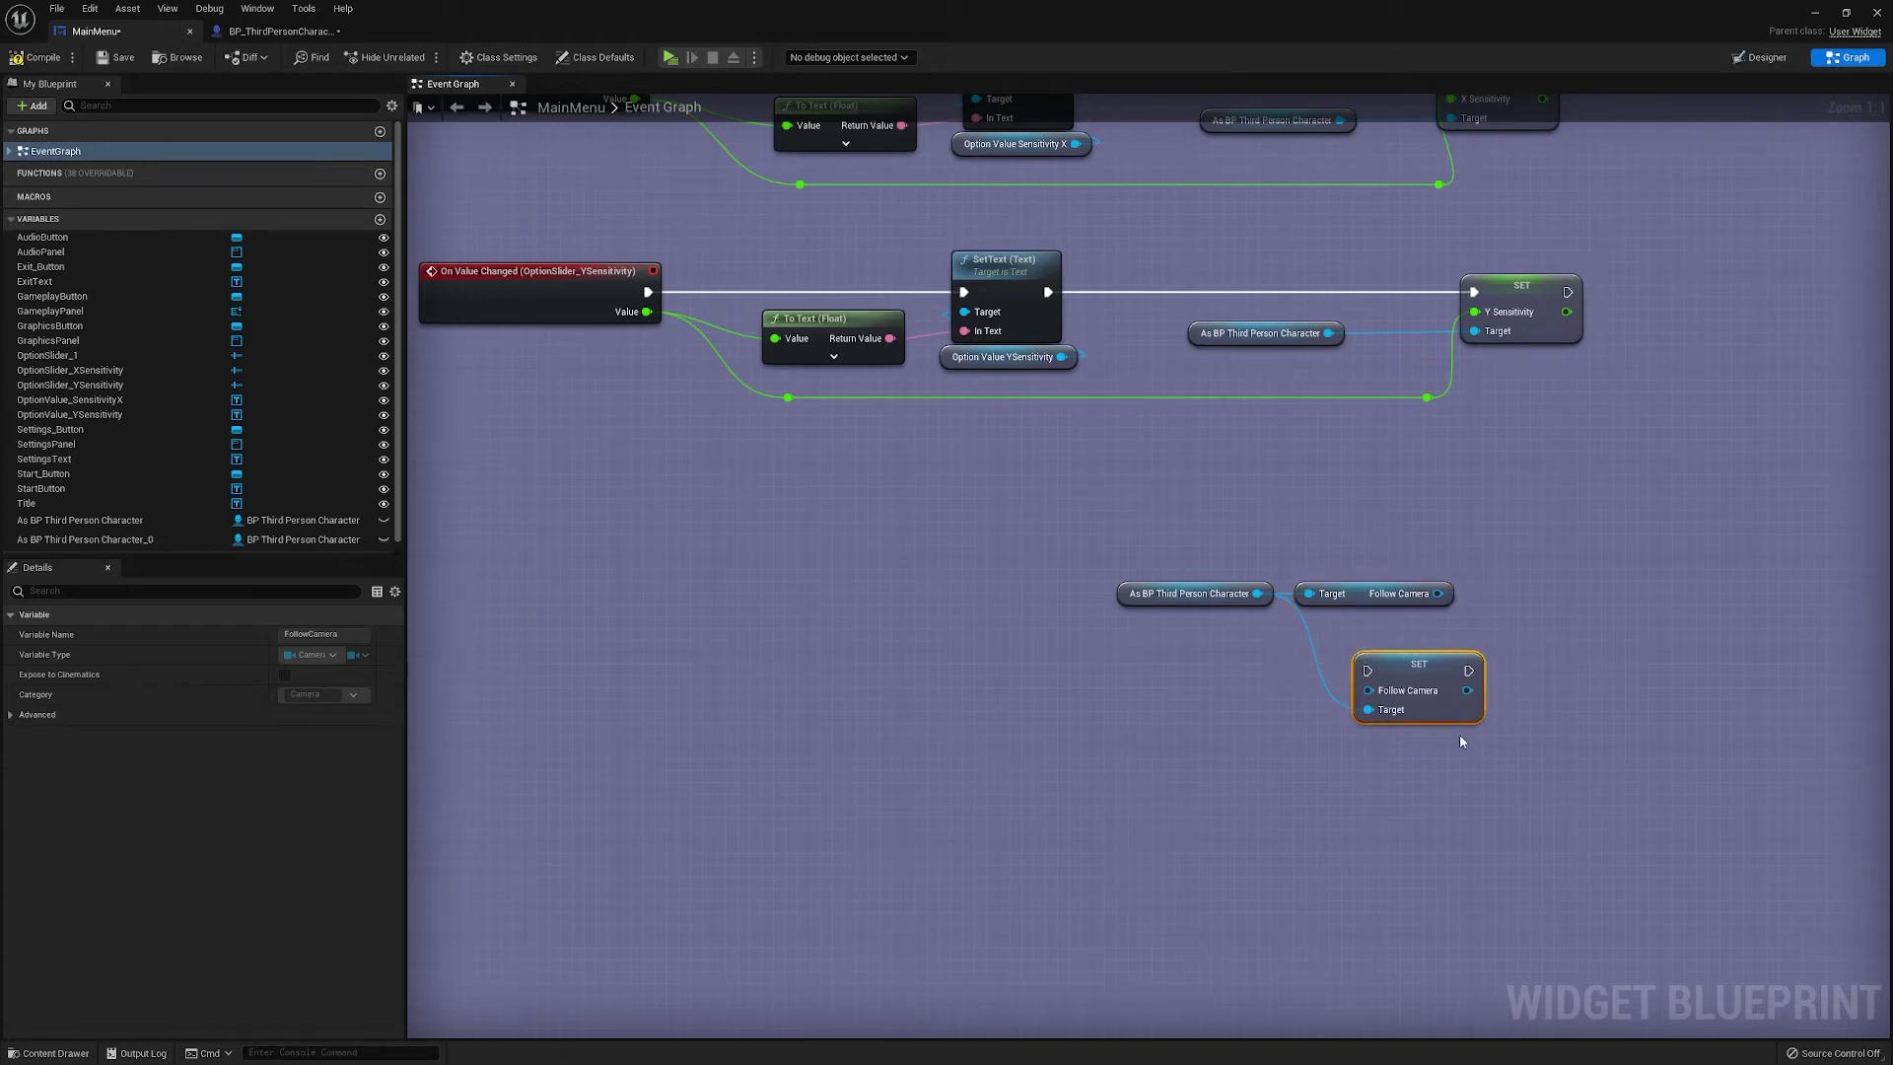
{"action": "key", "text": "Delete"}
Add a Set Field Of View function node from the Follow Camera output
{"action": "right_click_drag", "start_coordinate": [1400, 597], "coordinate": [1404, 642]}
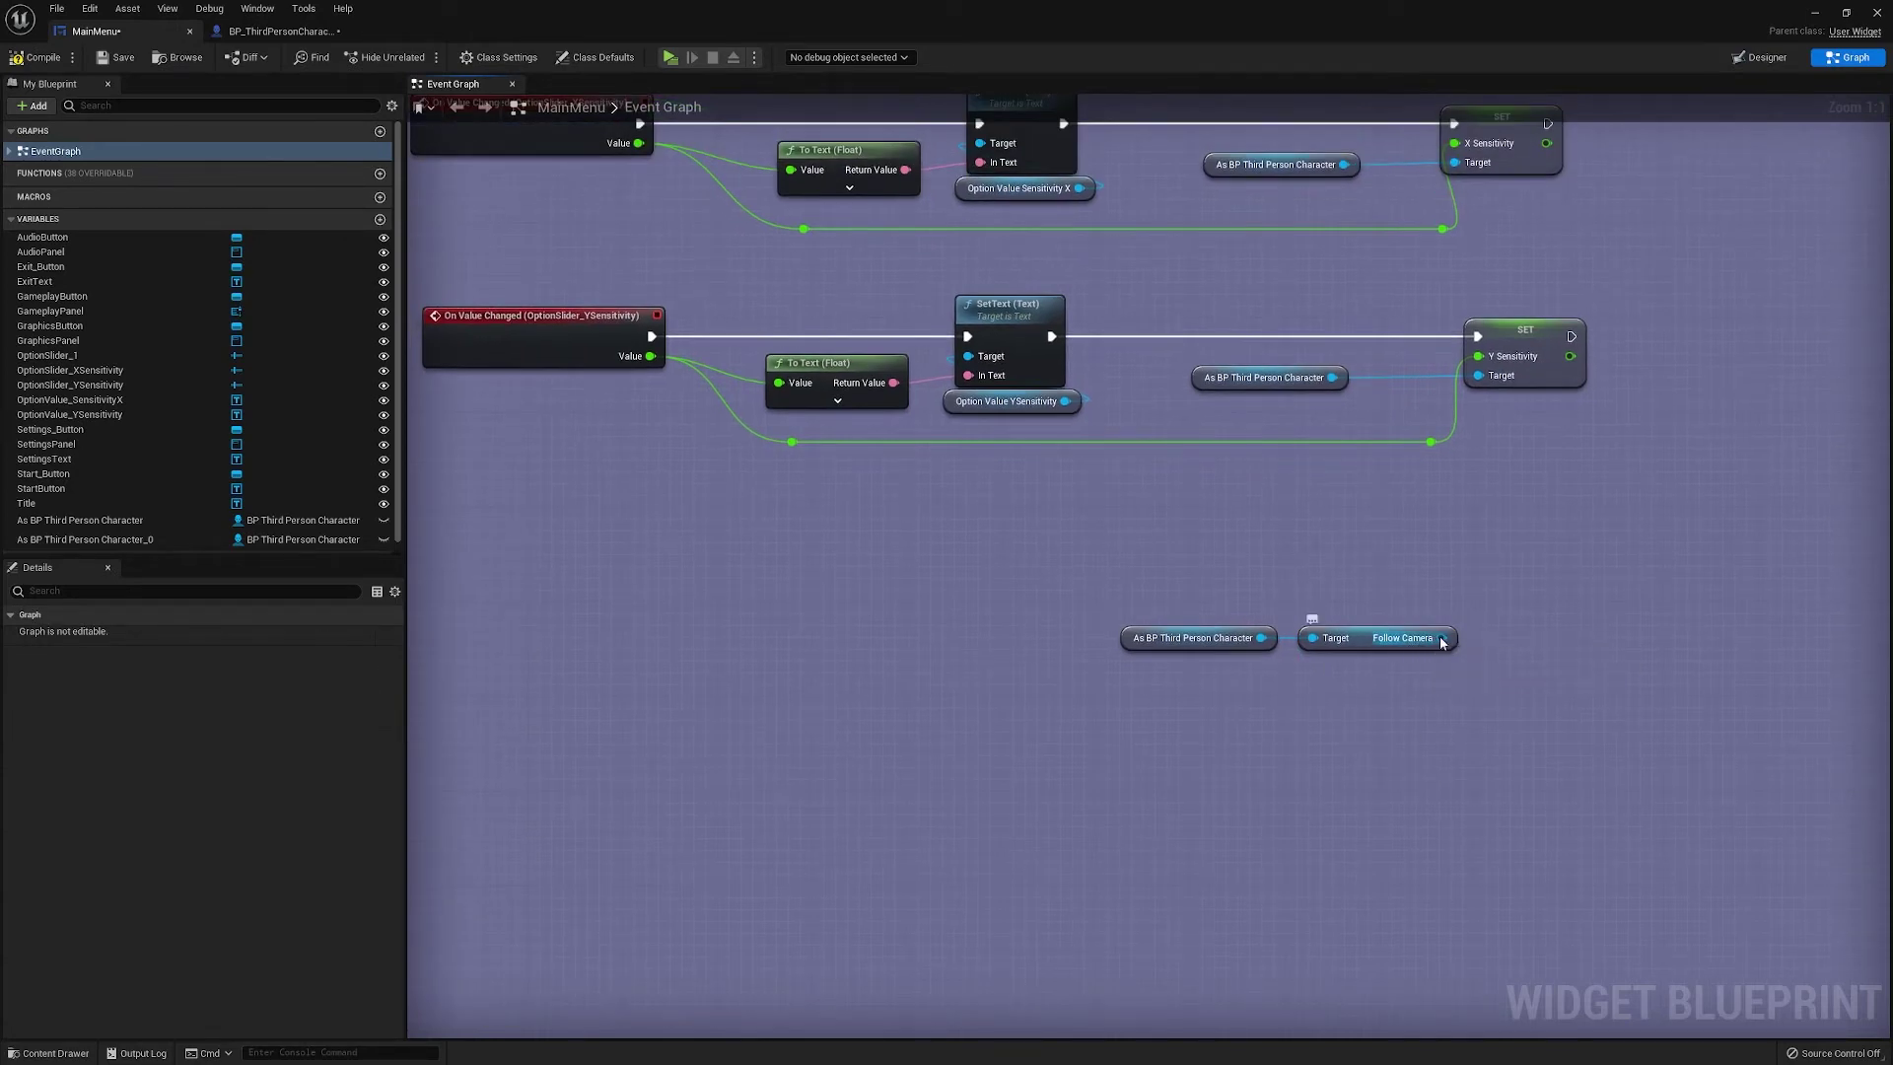
{"action": "left_click_drag", "start_coordinate": [1442, 639], "coordinate": [1594, 549]}
{"action": "type", "text": "set"}
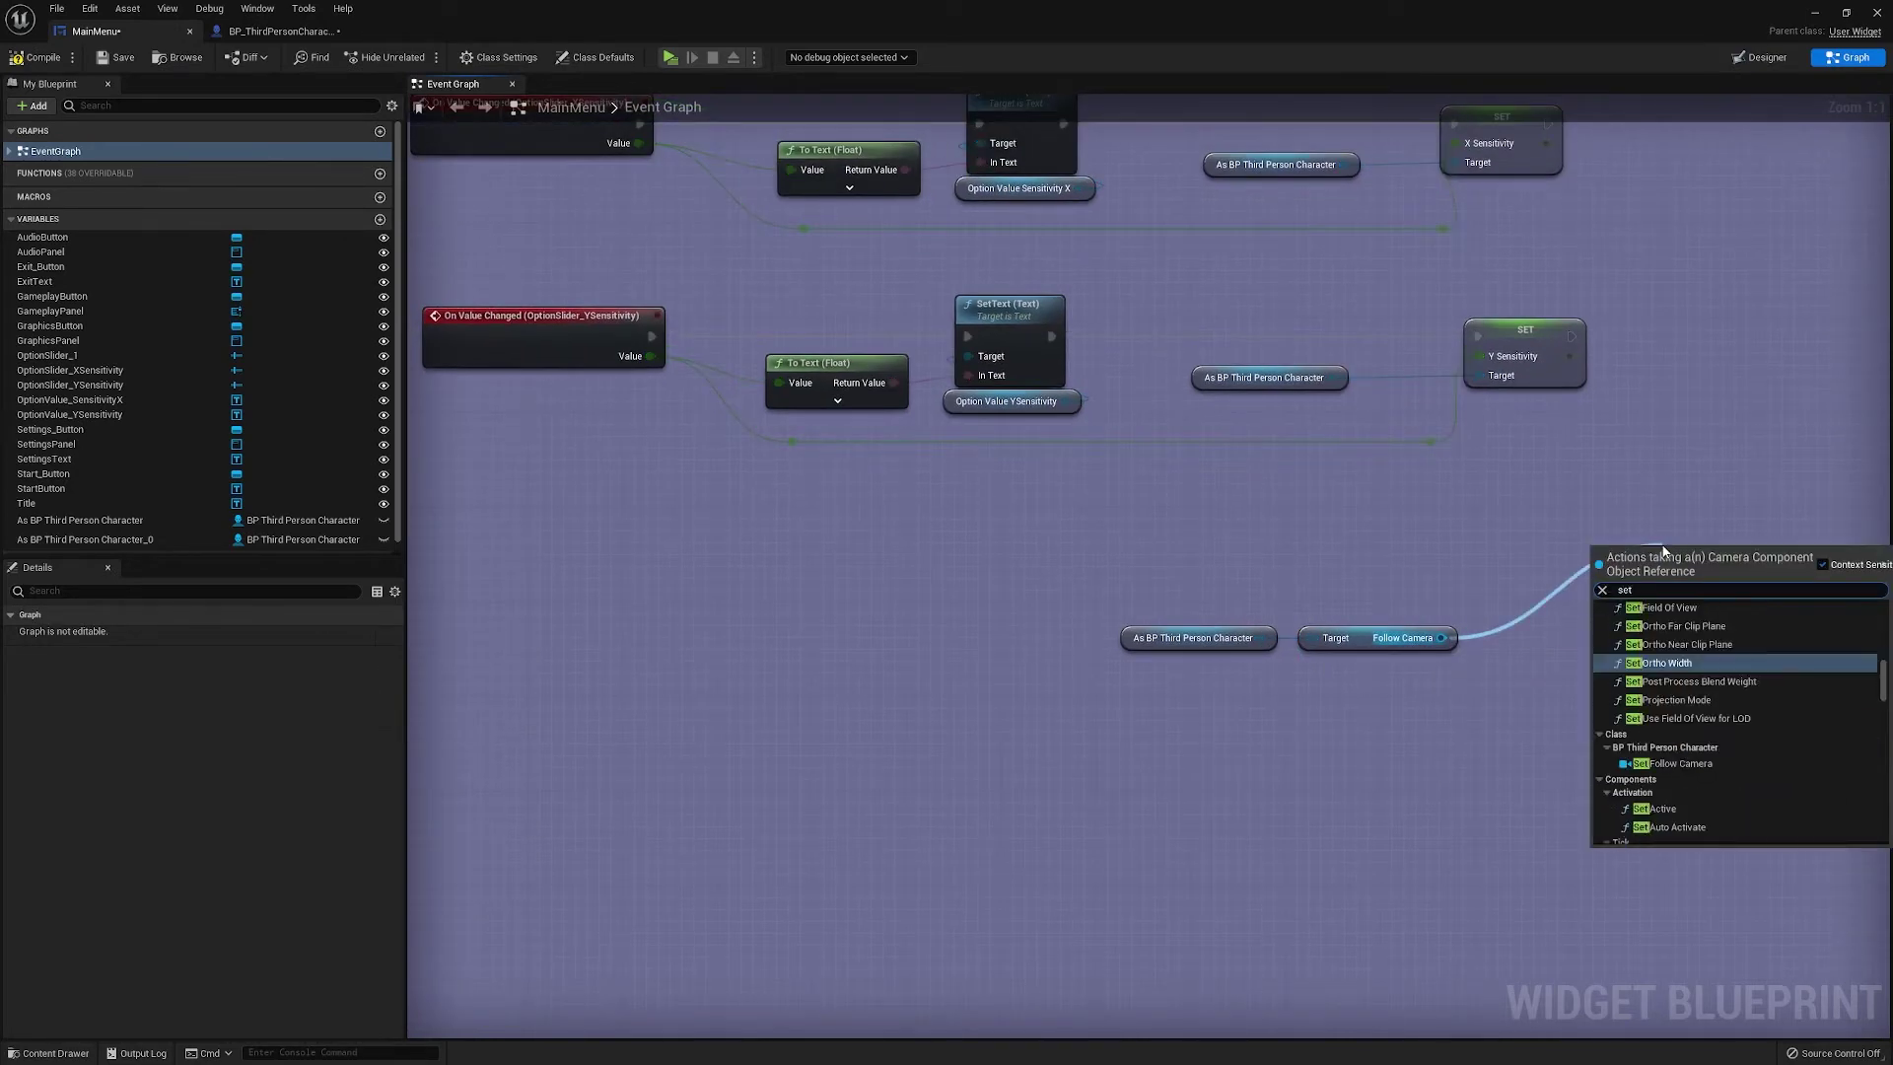
{"action": "type", "text": " fo"}
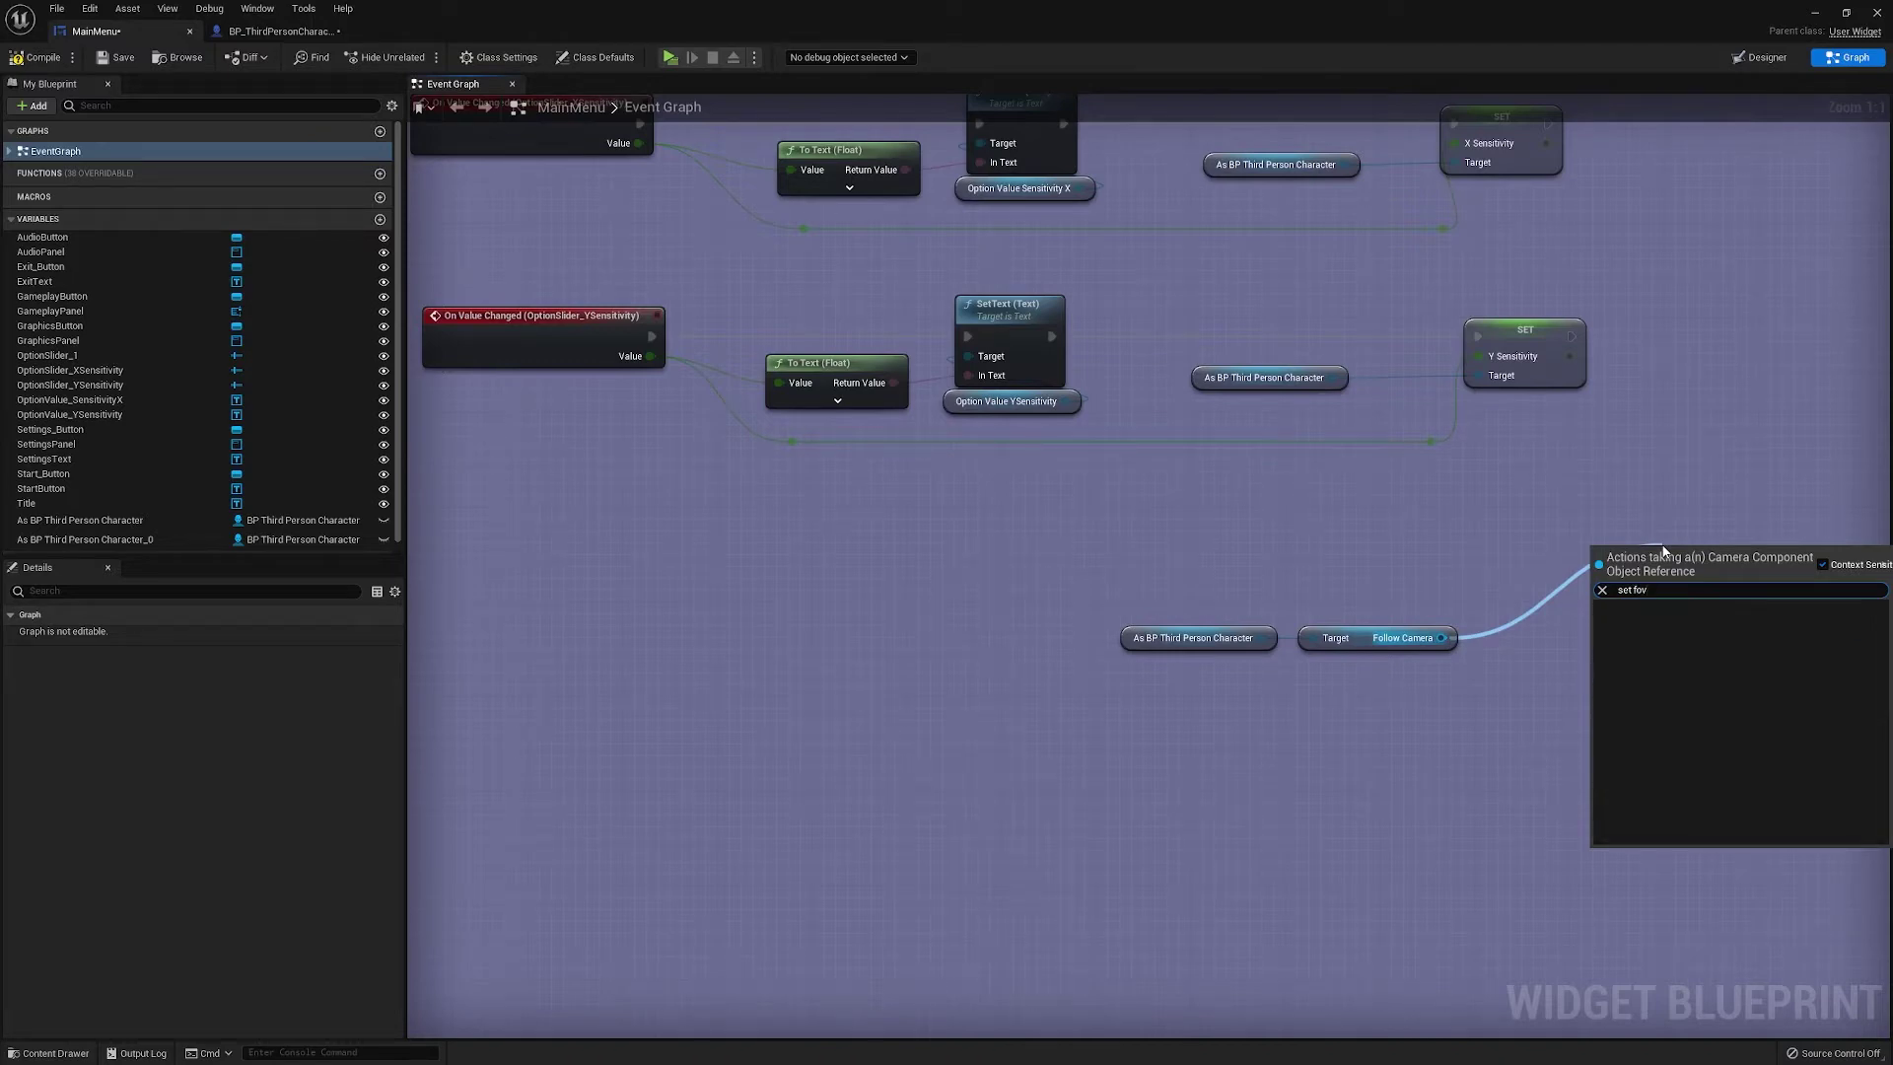
{"action": "key", "text": "BackSpace"}
{"action": "type", "text": "e"}
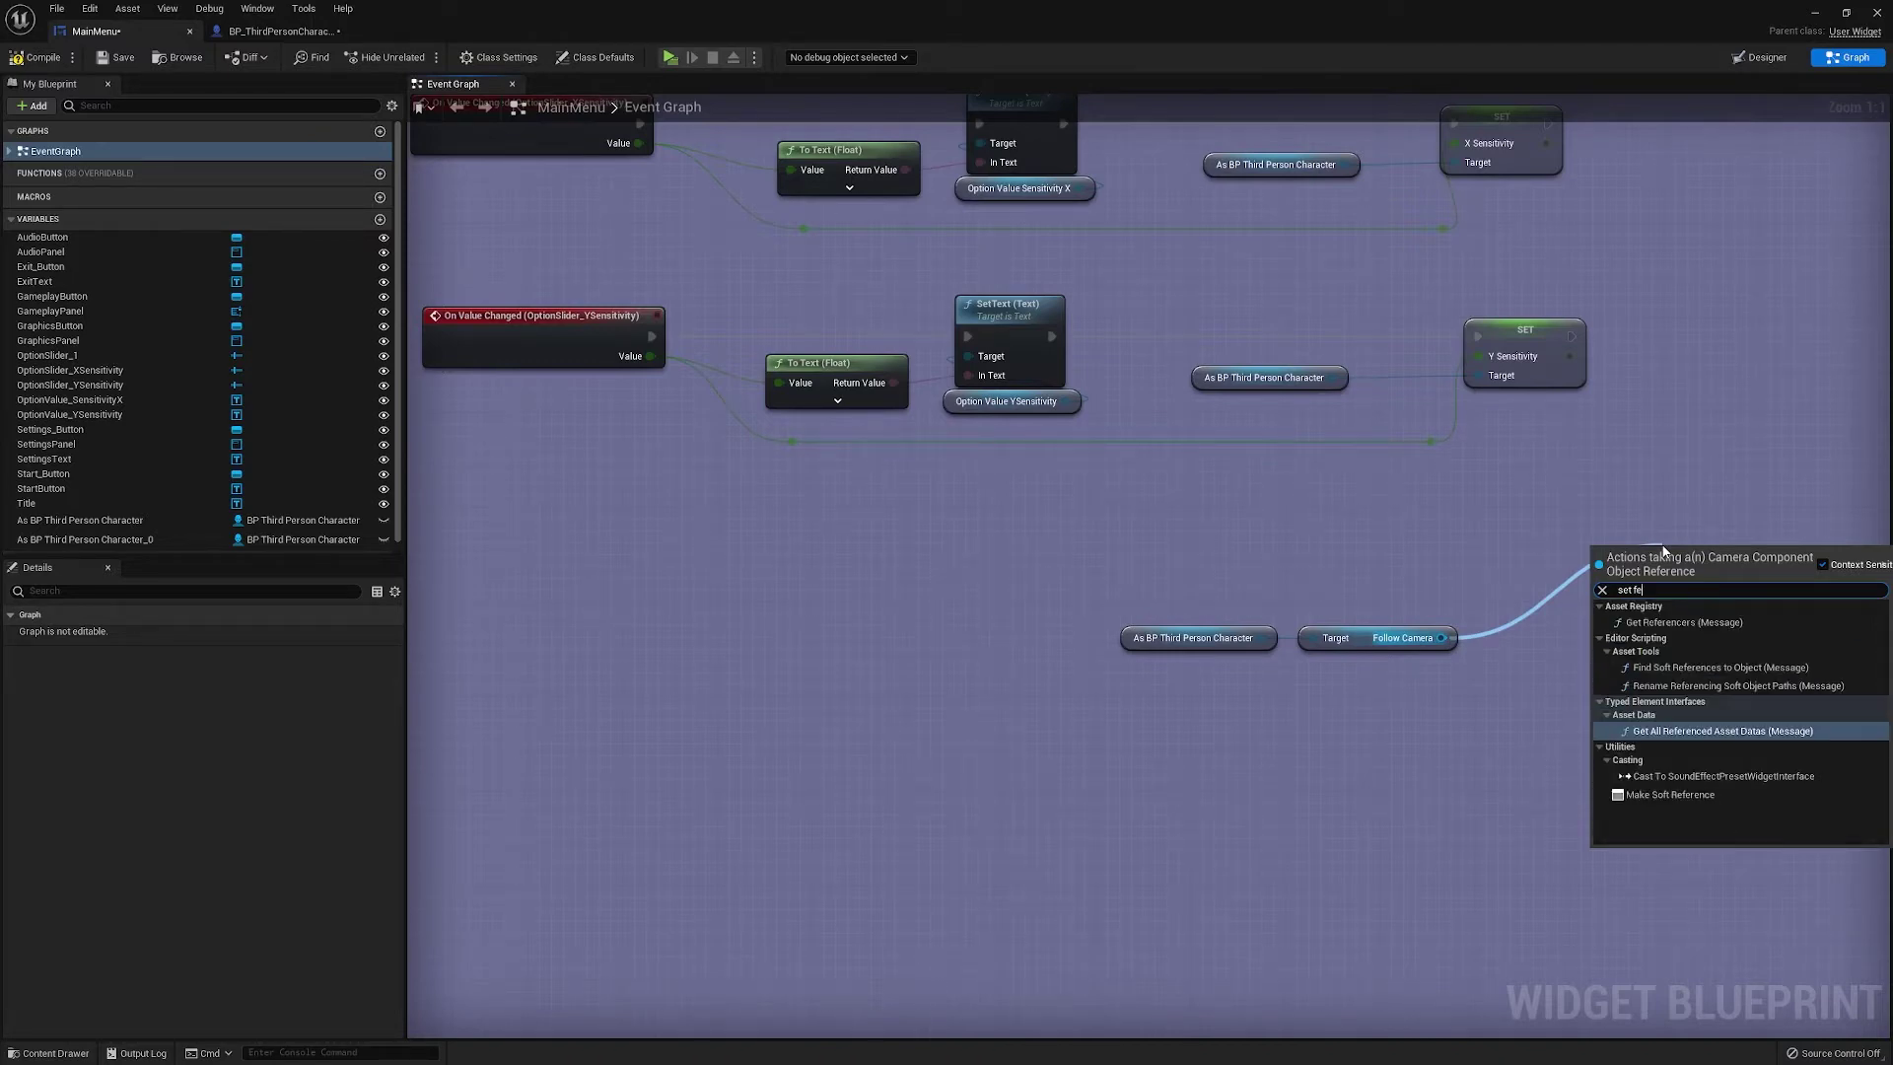
{"action": "key", "text": "BackSpace"}
{"action": "type", "text": "ie"}
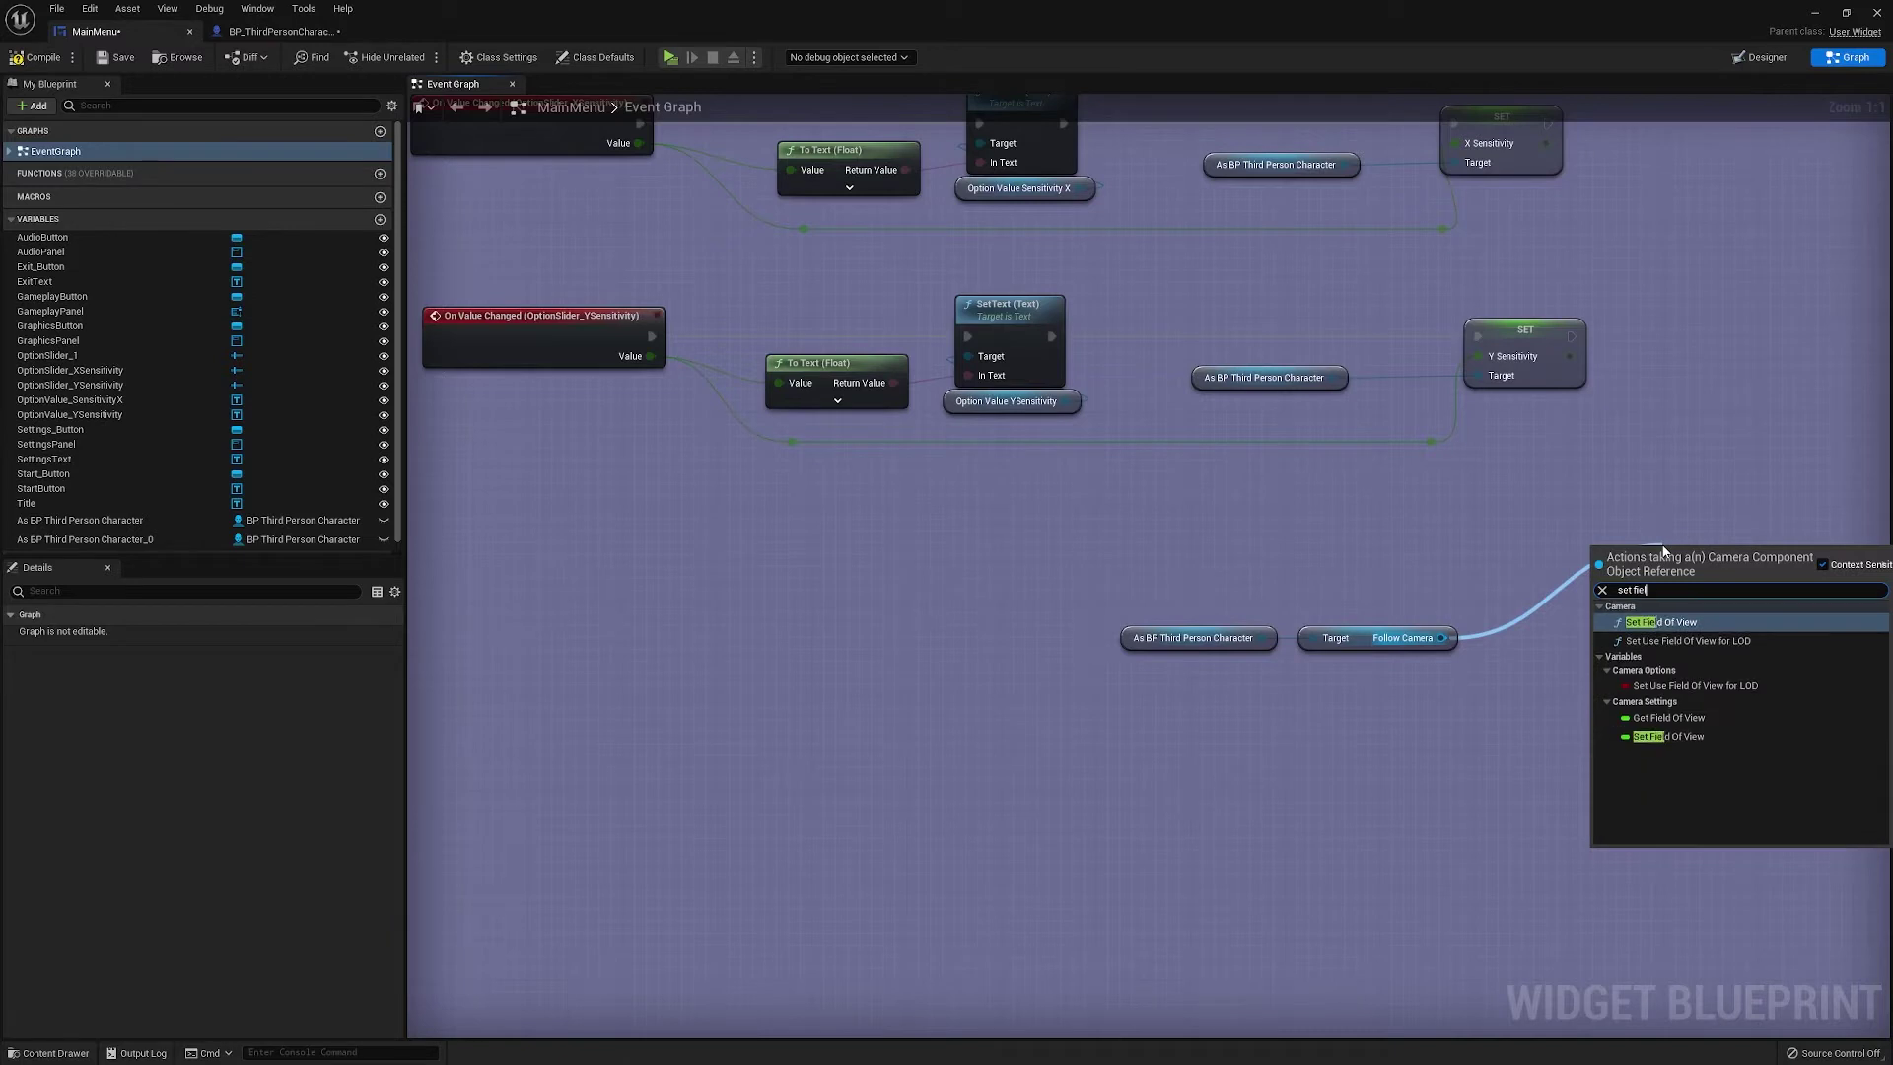
{"action": "type", "text": "l"}
{"action": "key", "text": "Return"}
Move the Set Field Of View node closer to the Follow Camera getter, just above it
{"action": "left_click_drag", "start_coordinate": [1705, 556], "coordinate": [1515, 531]}
{"action": "right_click_drag", "start_coordinate": [1510, 706], "coordinate": [1571, 685]}
{"action": "left_click_drag", "start_coordinate": [1238, 711], "coordinate": [1600, 579]}
{"action": "left_click", "coordinate": [1216, 527]}
{"action": "right_click_drag", "start_coordinate": [1218, 551], "coordinate": [1311, 546]}
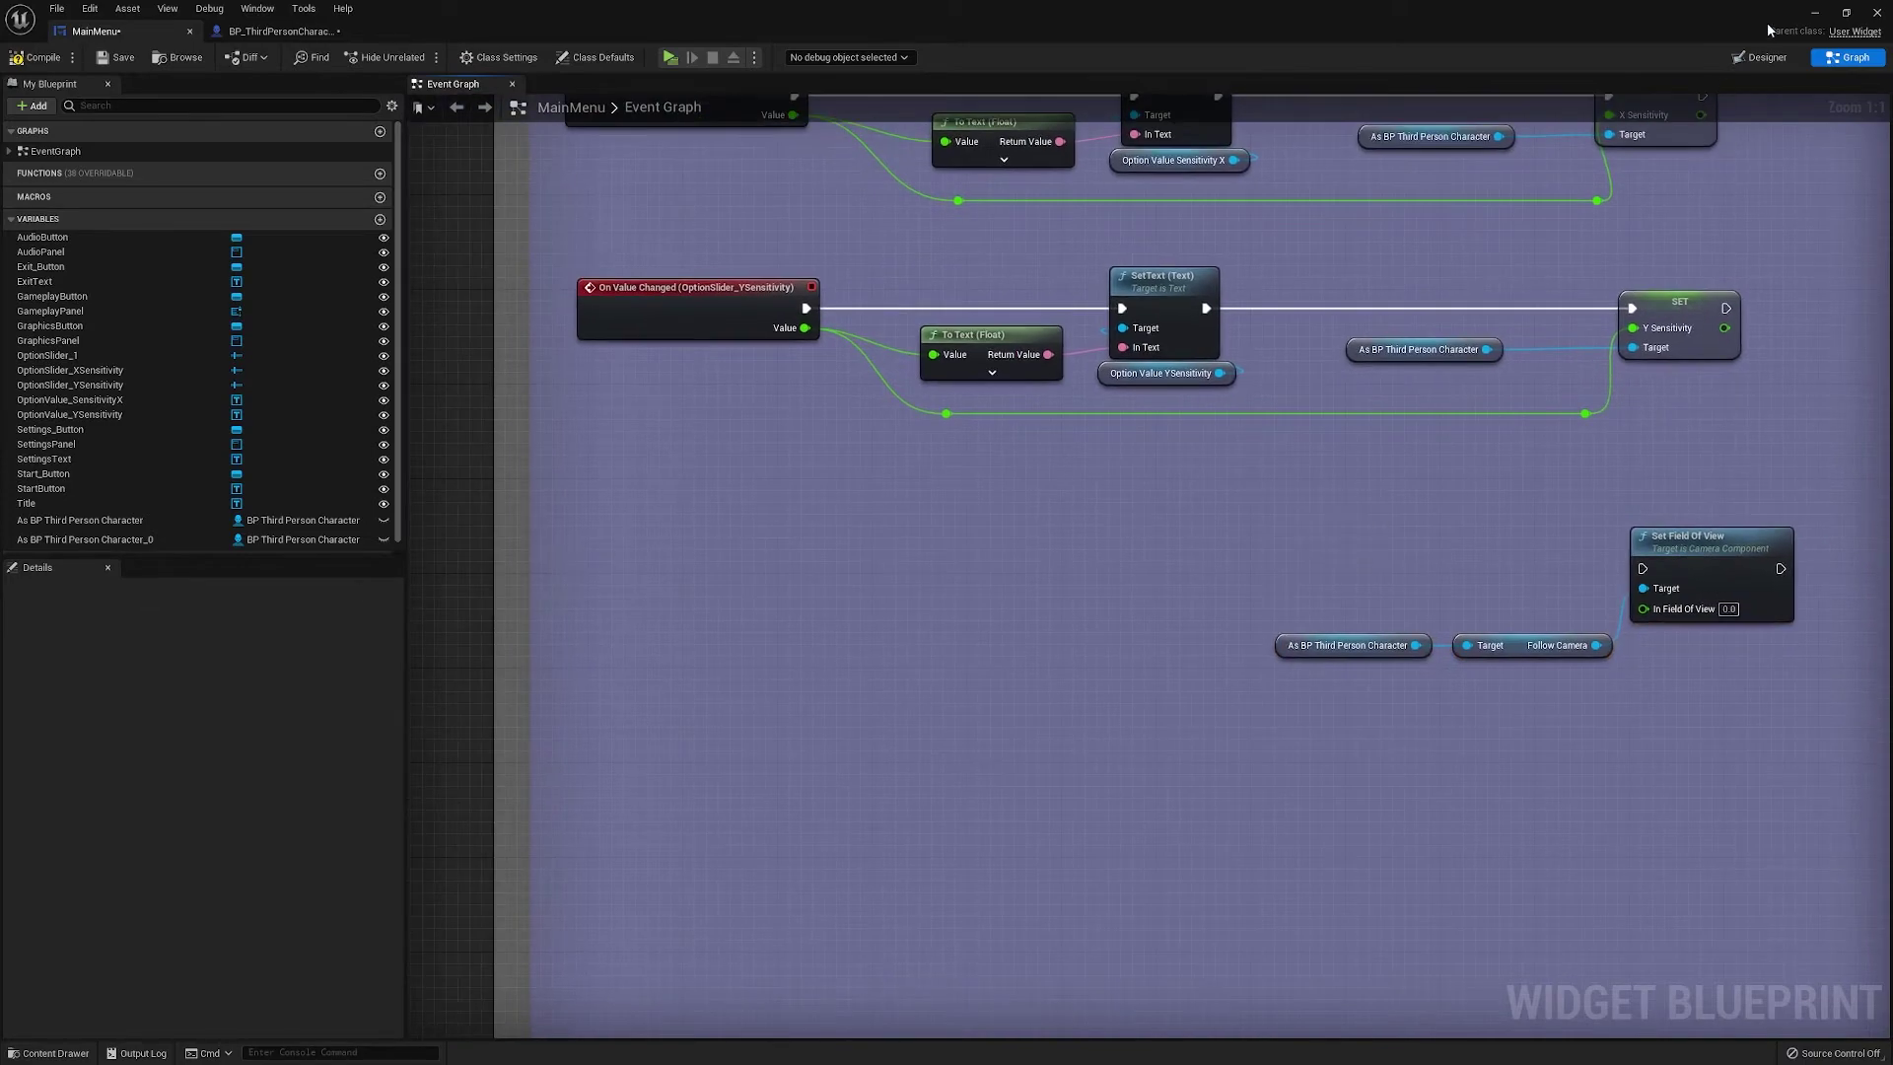
Switch MainMenu to the Designer view and select the title text of the third slider row
{"action": "left_click", "coordinate": [1758, 57]}
{"action": "left_click", "coordinate": [774, 520]}
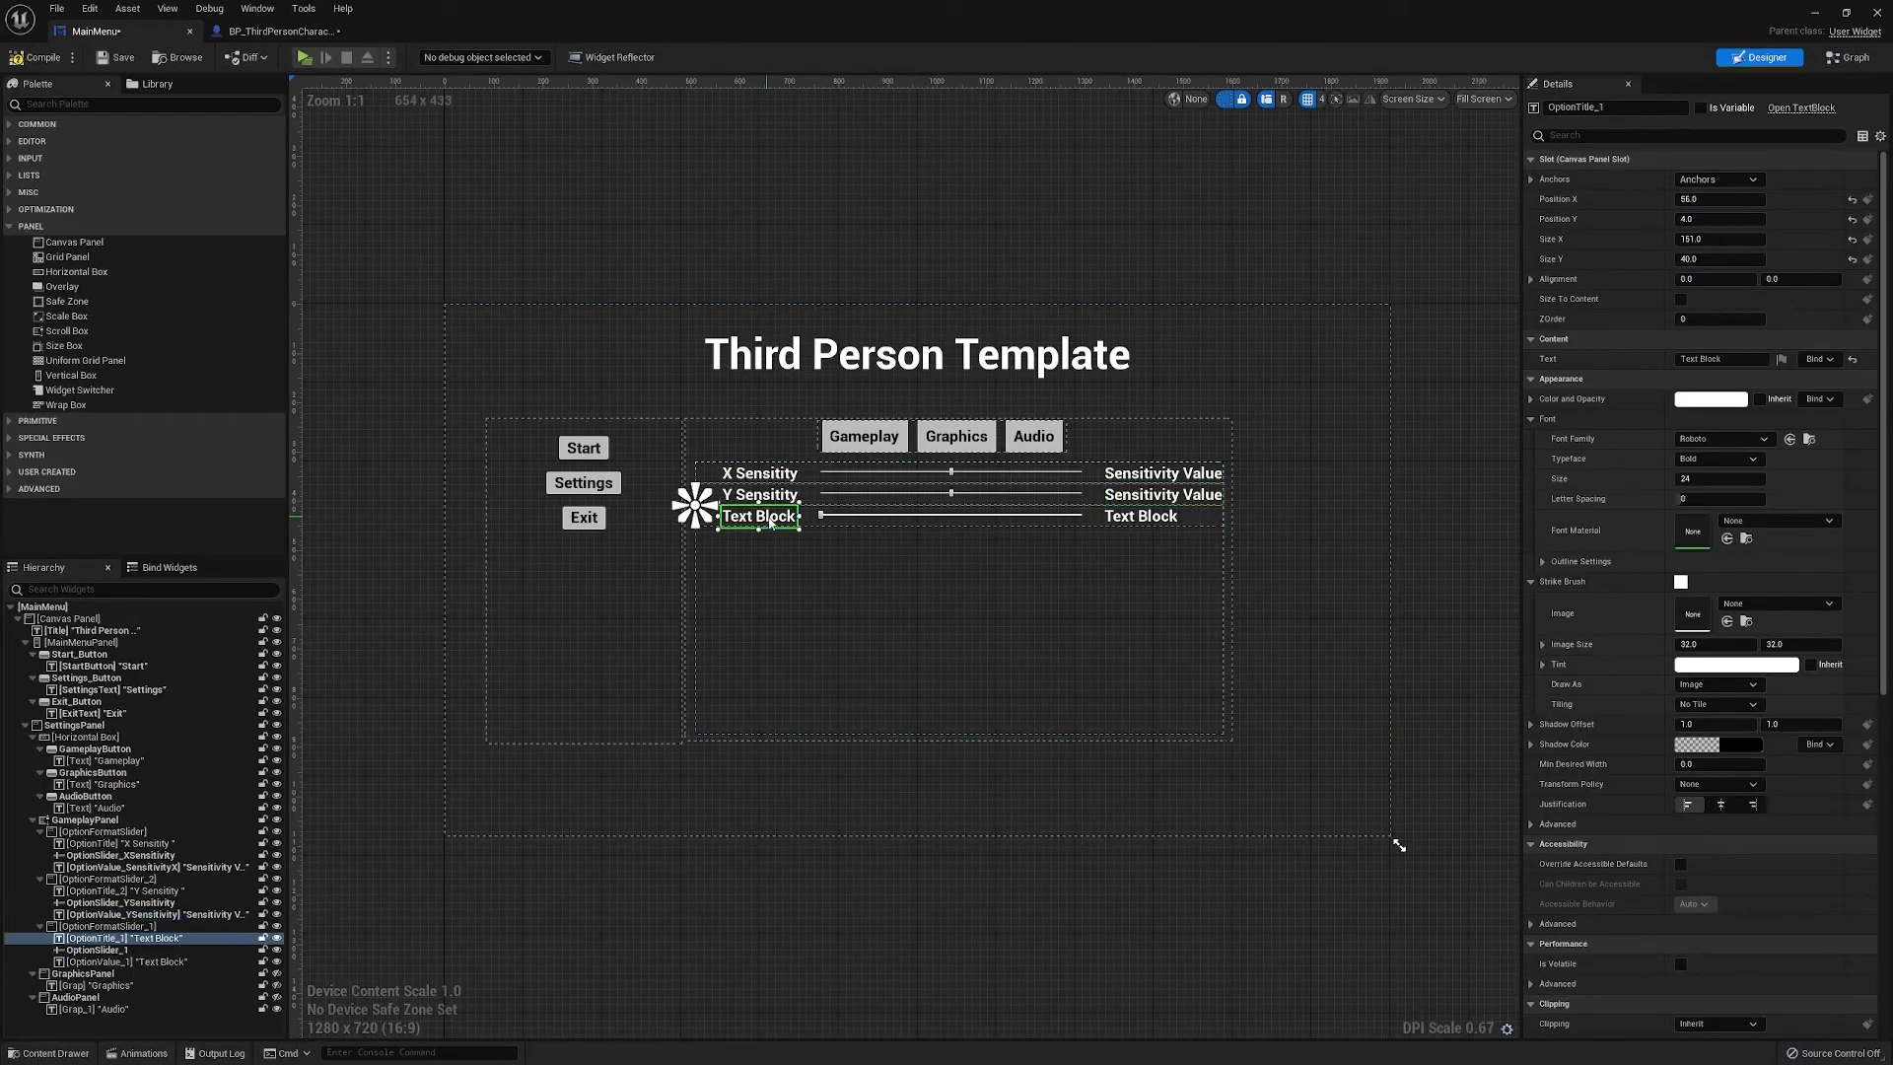
{"action": "scroll", "coordinate": [784, 529], "scroll_direction": "up", "scroll_amount": 5}
{"action": "right_click_drag", "start_coordinate": [784, 529], "coordinate": [752, 590]}
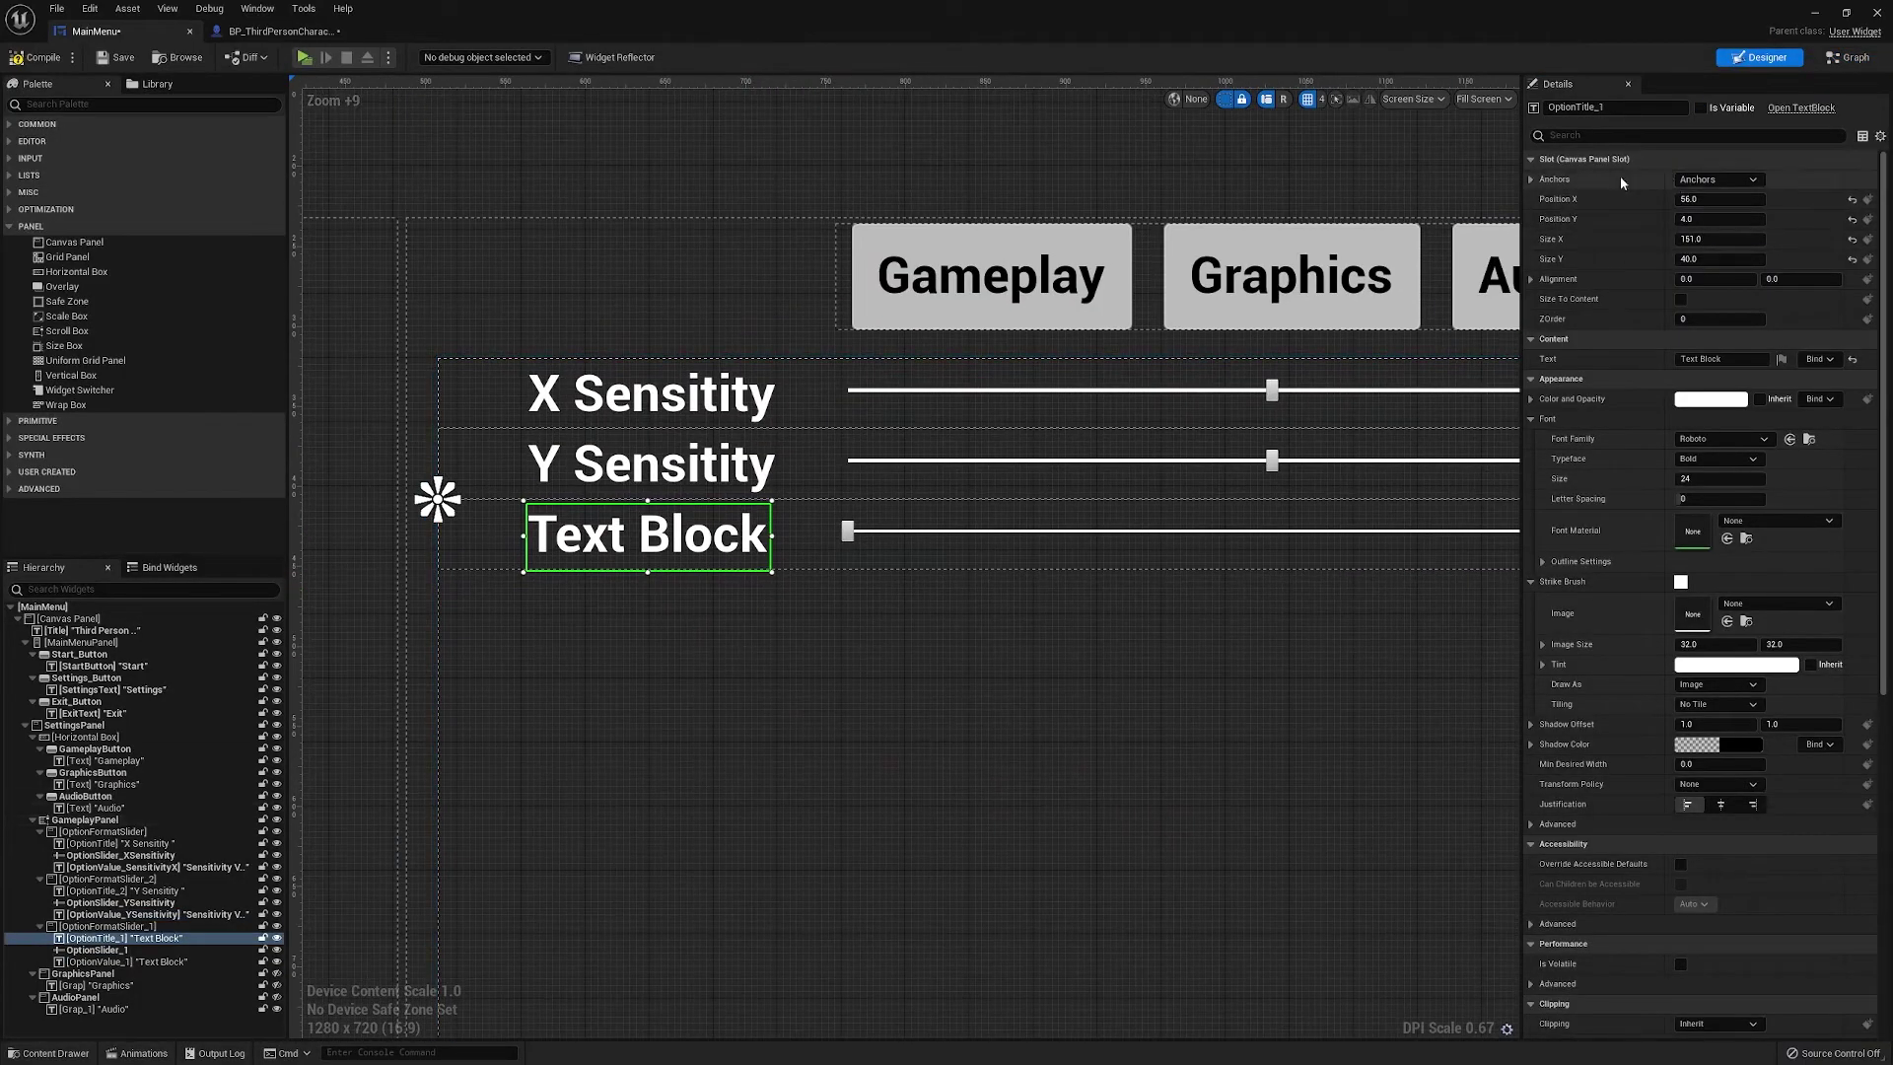
{"action": "scroll", "coordinate": [1571, 212], "scroll_direction": "down", "scroll_amount": 2}
{"action": "scroll", "coordinate": [1571, 212], "scroll_direction": "up", "scroll_amount": 2}
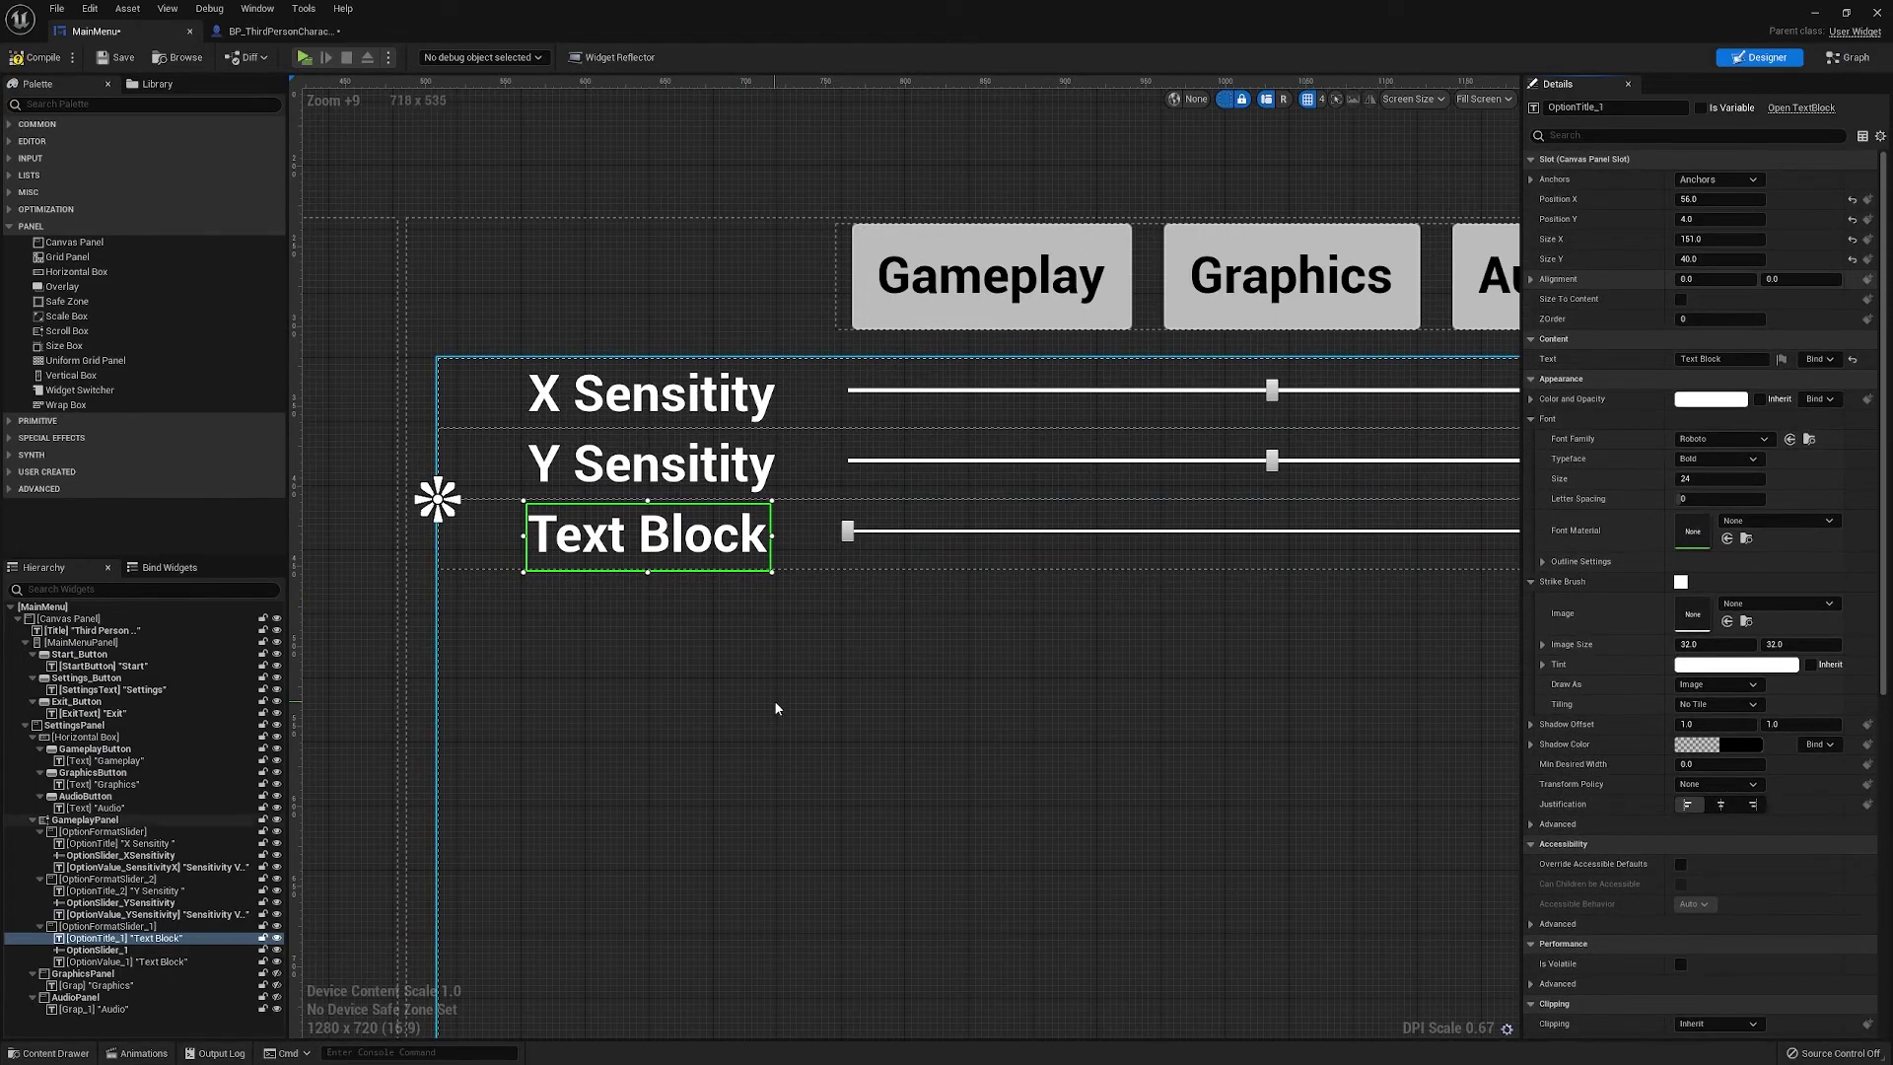
{"action": "right_click_drag", "start_coordinate": [775, 700], "coordinate": [907, 651]}
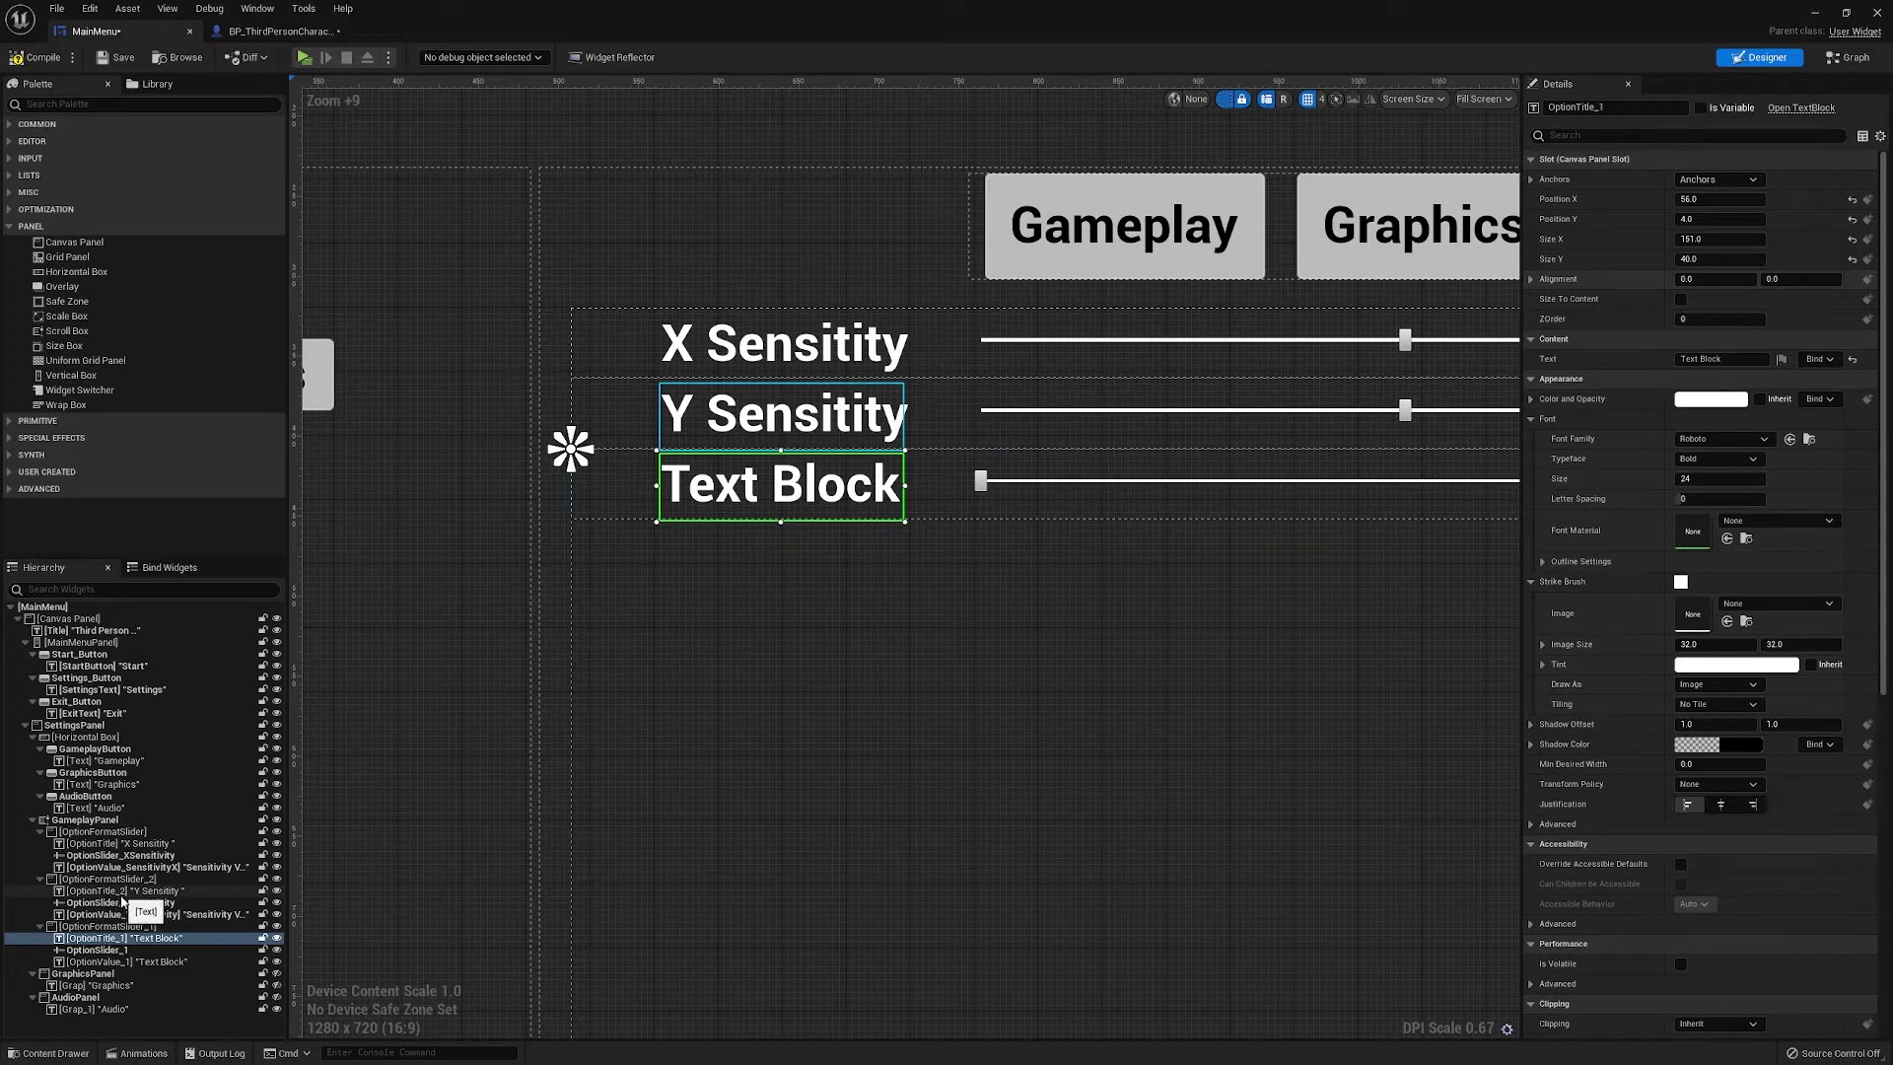
Try the title text FOV on the original third slider row and undo the text edit
{"action": "left_click", "coordinate": [1672, 359]}
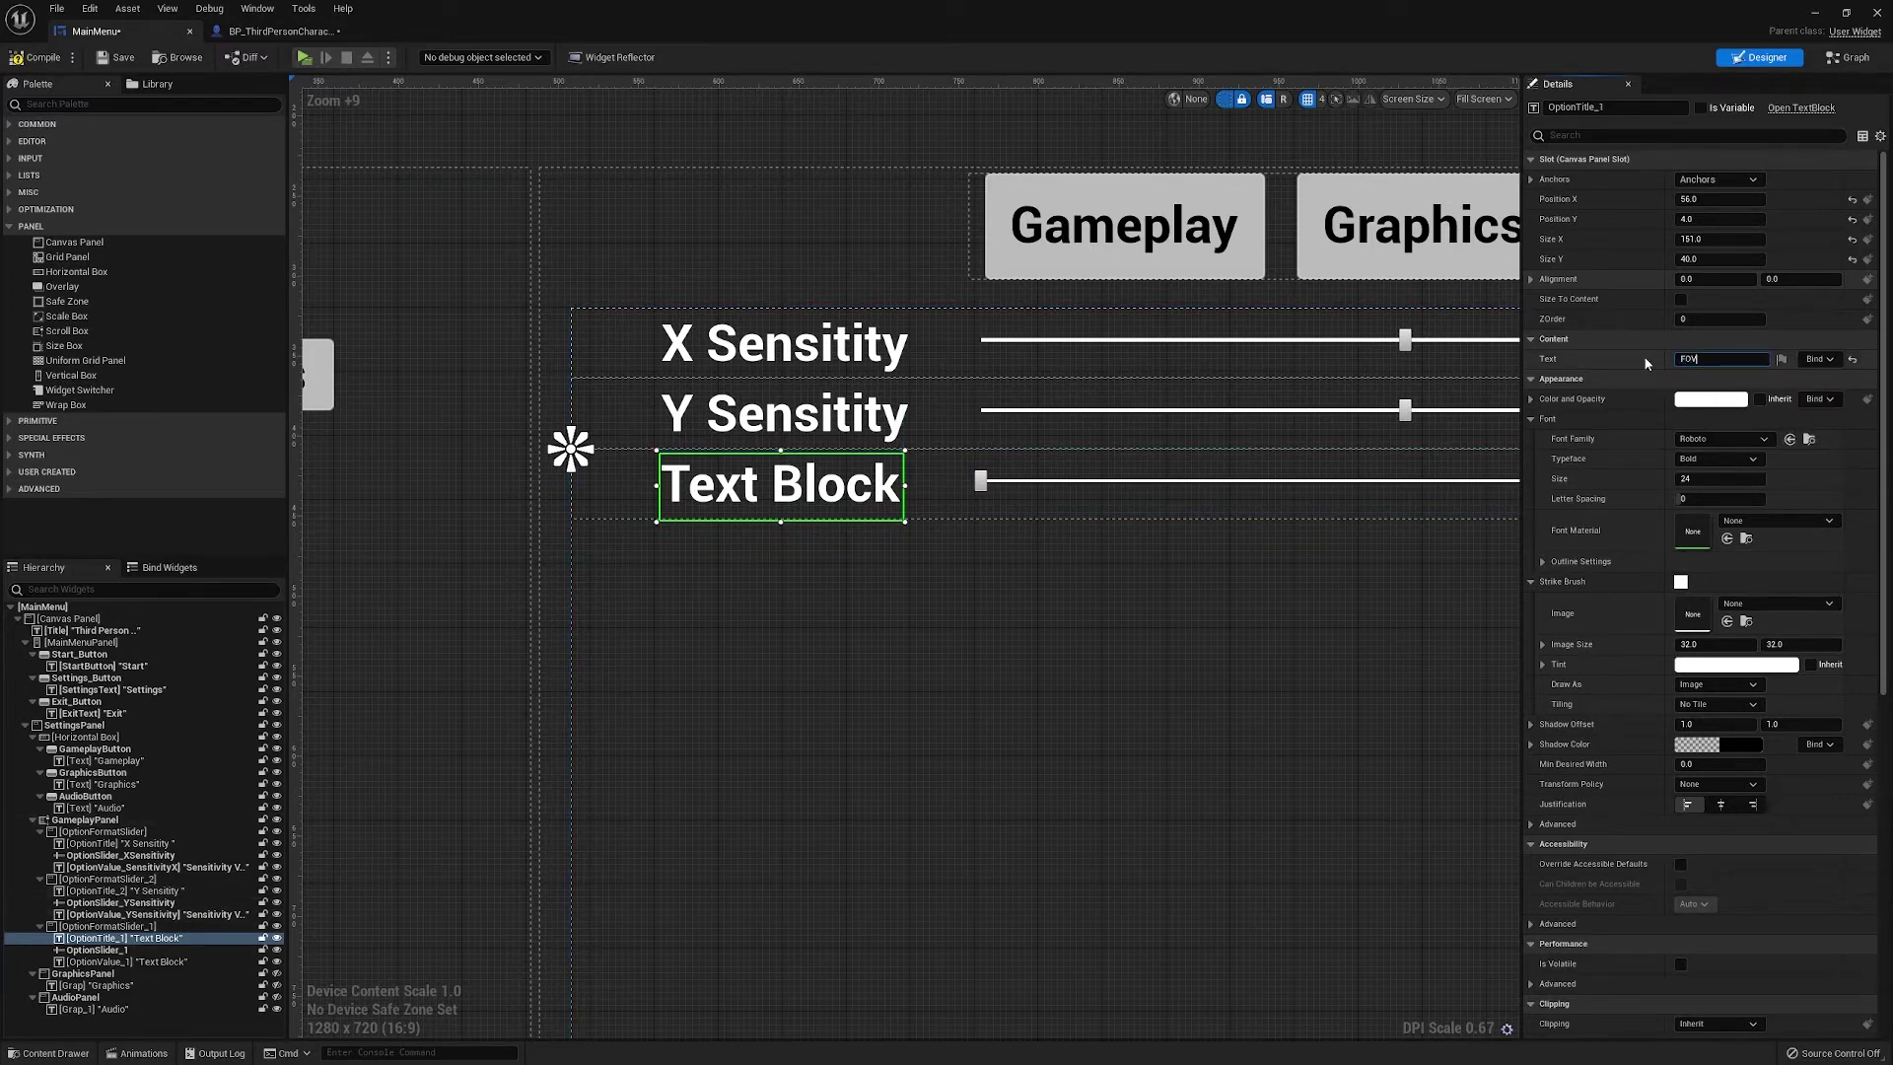
{"action": "key", "text": "Return"}
{"action": "left_click", "coordinate": [1181, 483]}
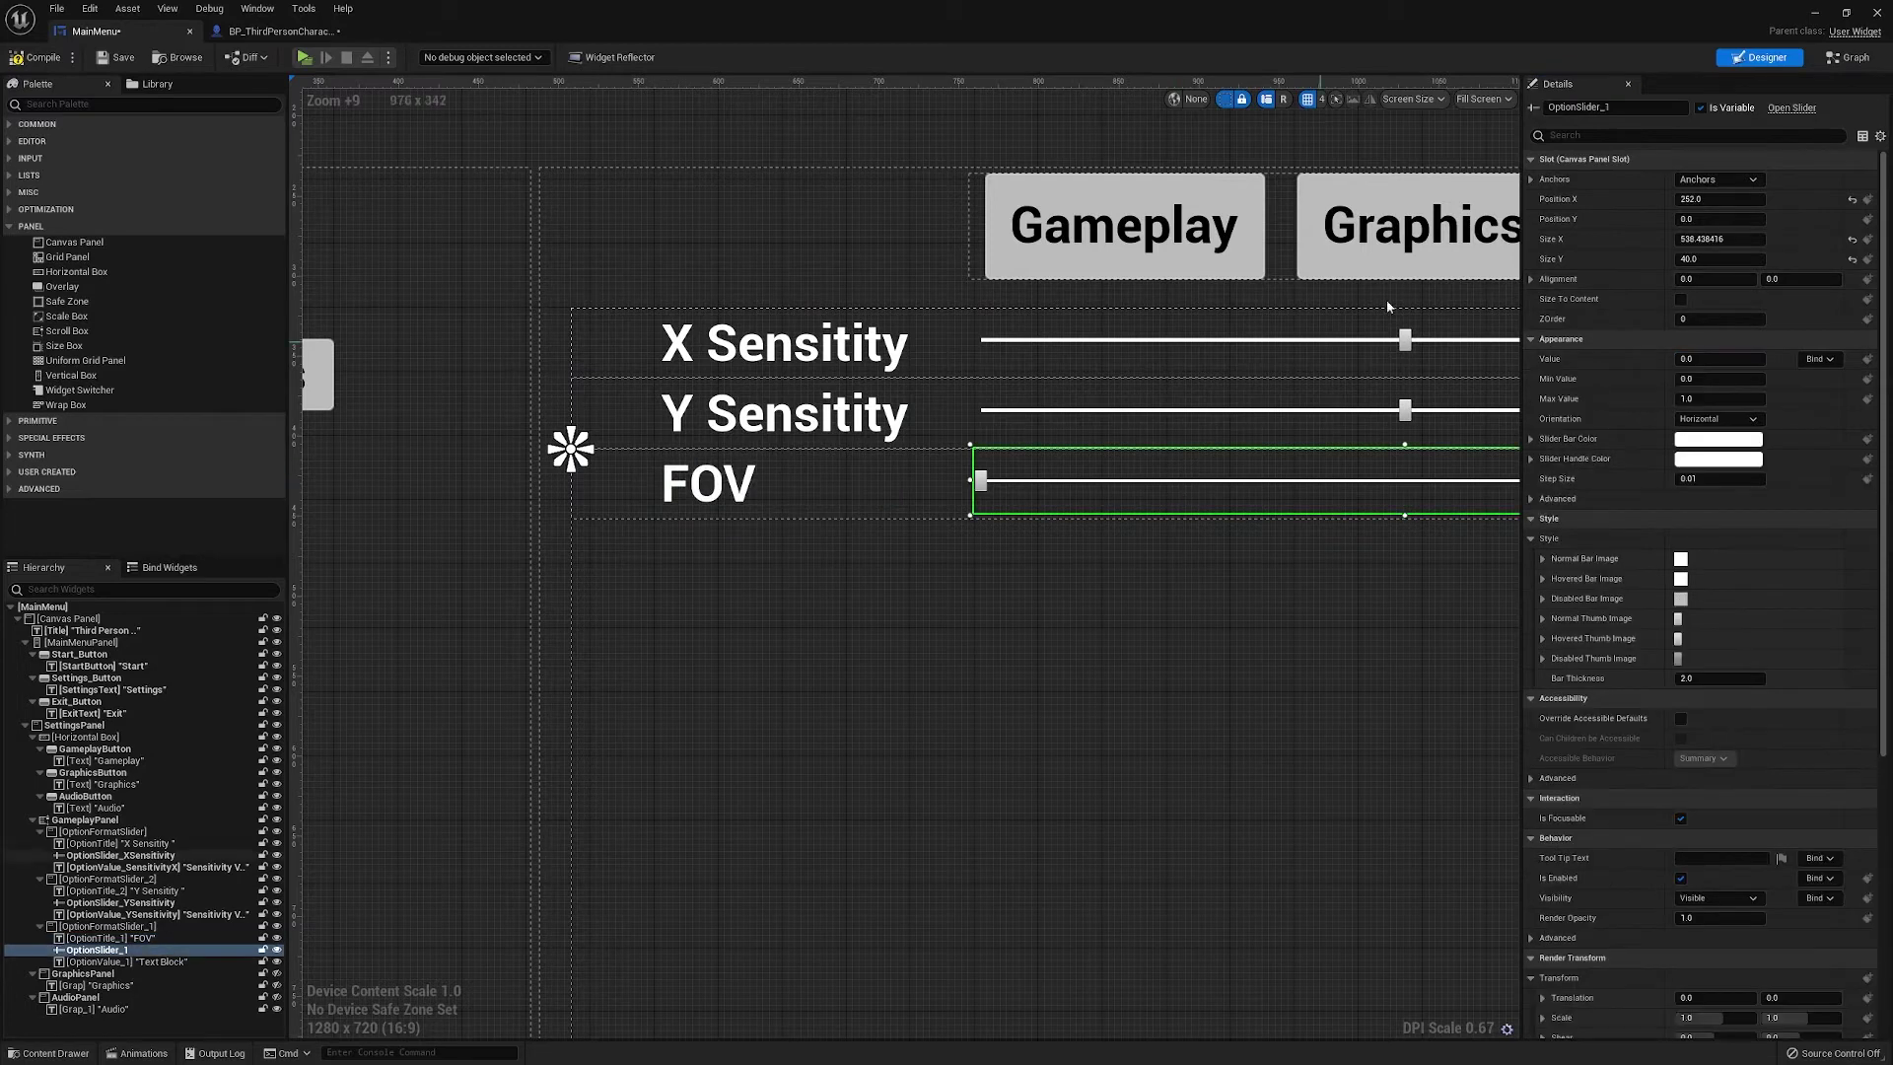
{"action": "left_click", "coordinate": [1625, 105]}
{"action": "left_click", "coordinate": [1617, 109]}
{"action": "scroll", "coordinate": [990, 753], "scroll_direction": "down", "scroll_amount": 4}
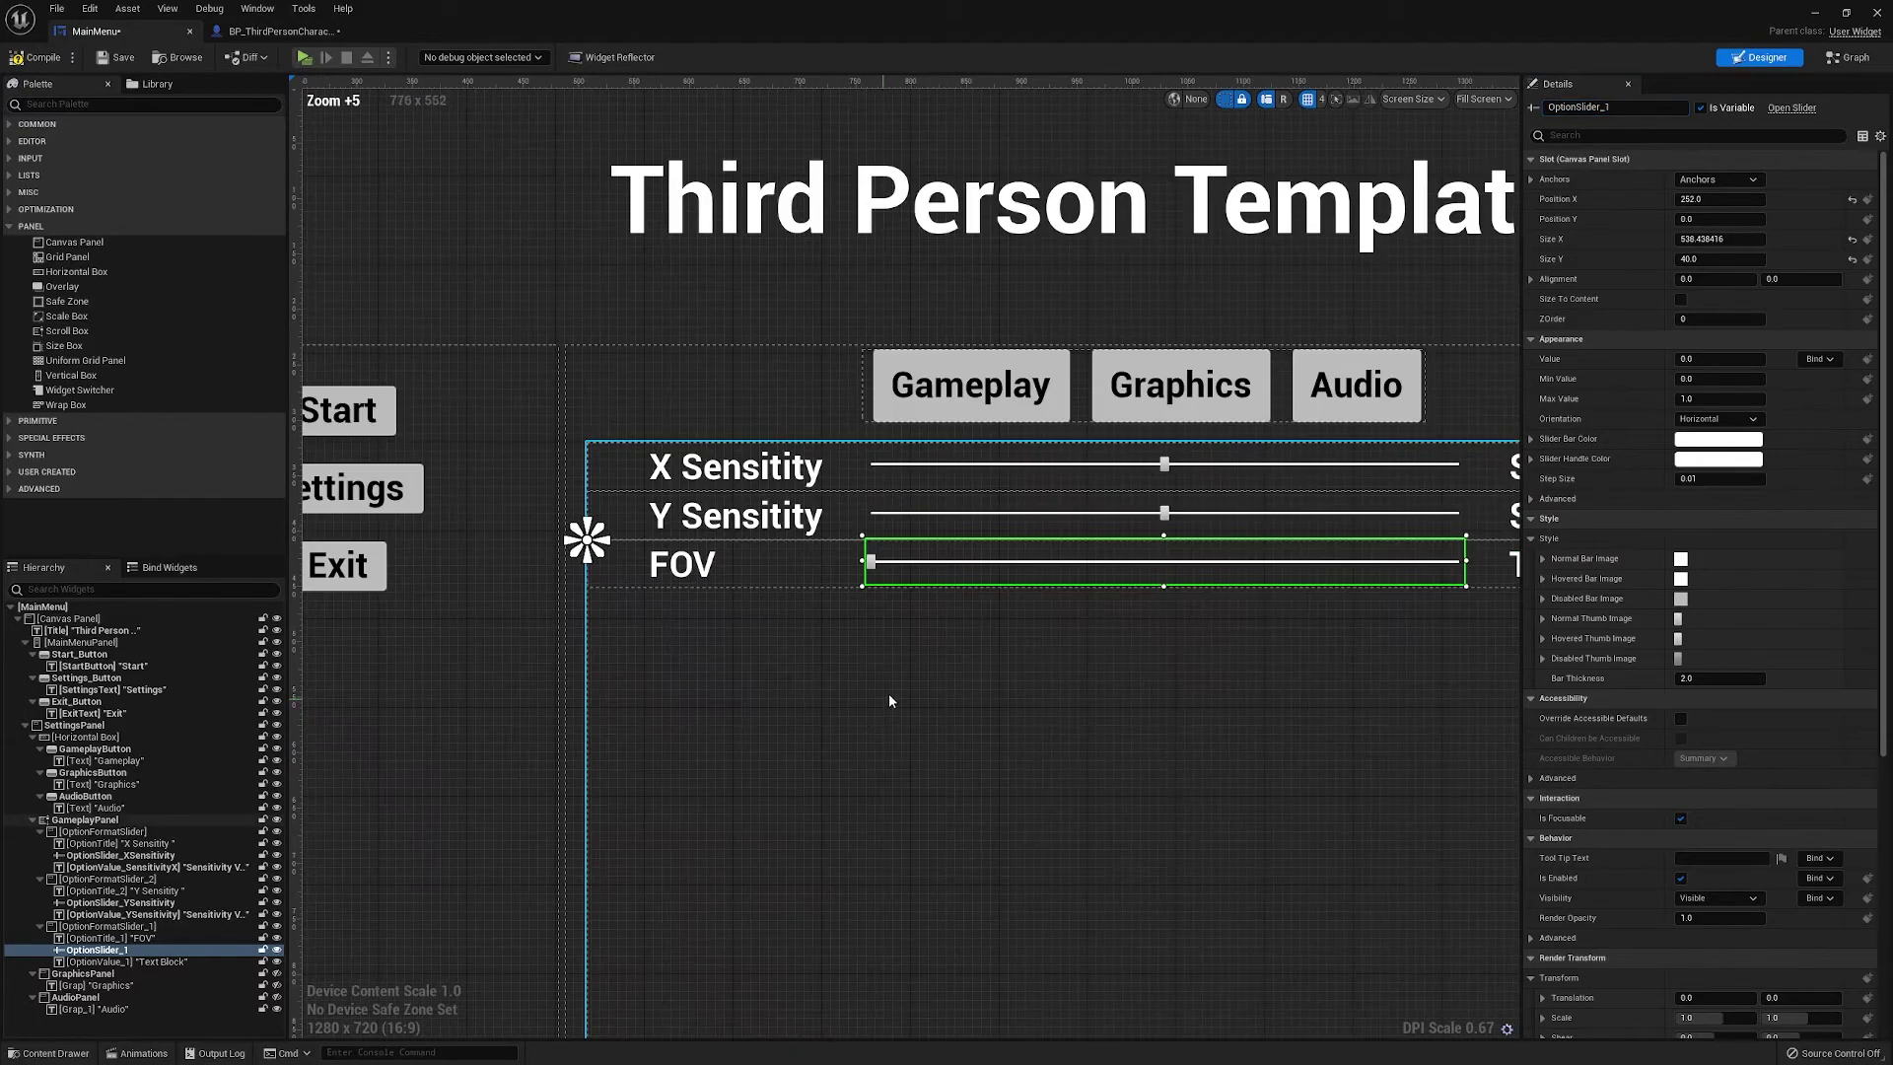
{"action": "left_click", "coordinate": [848, 681]}
{"action": "key", "text": "ctrl+z"}
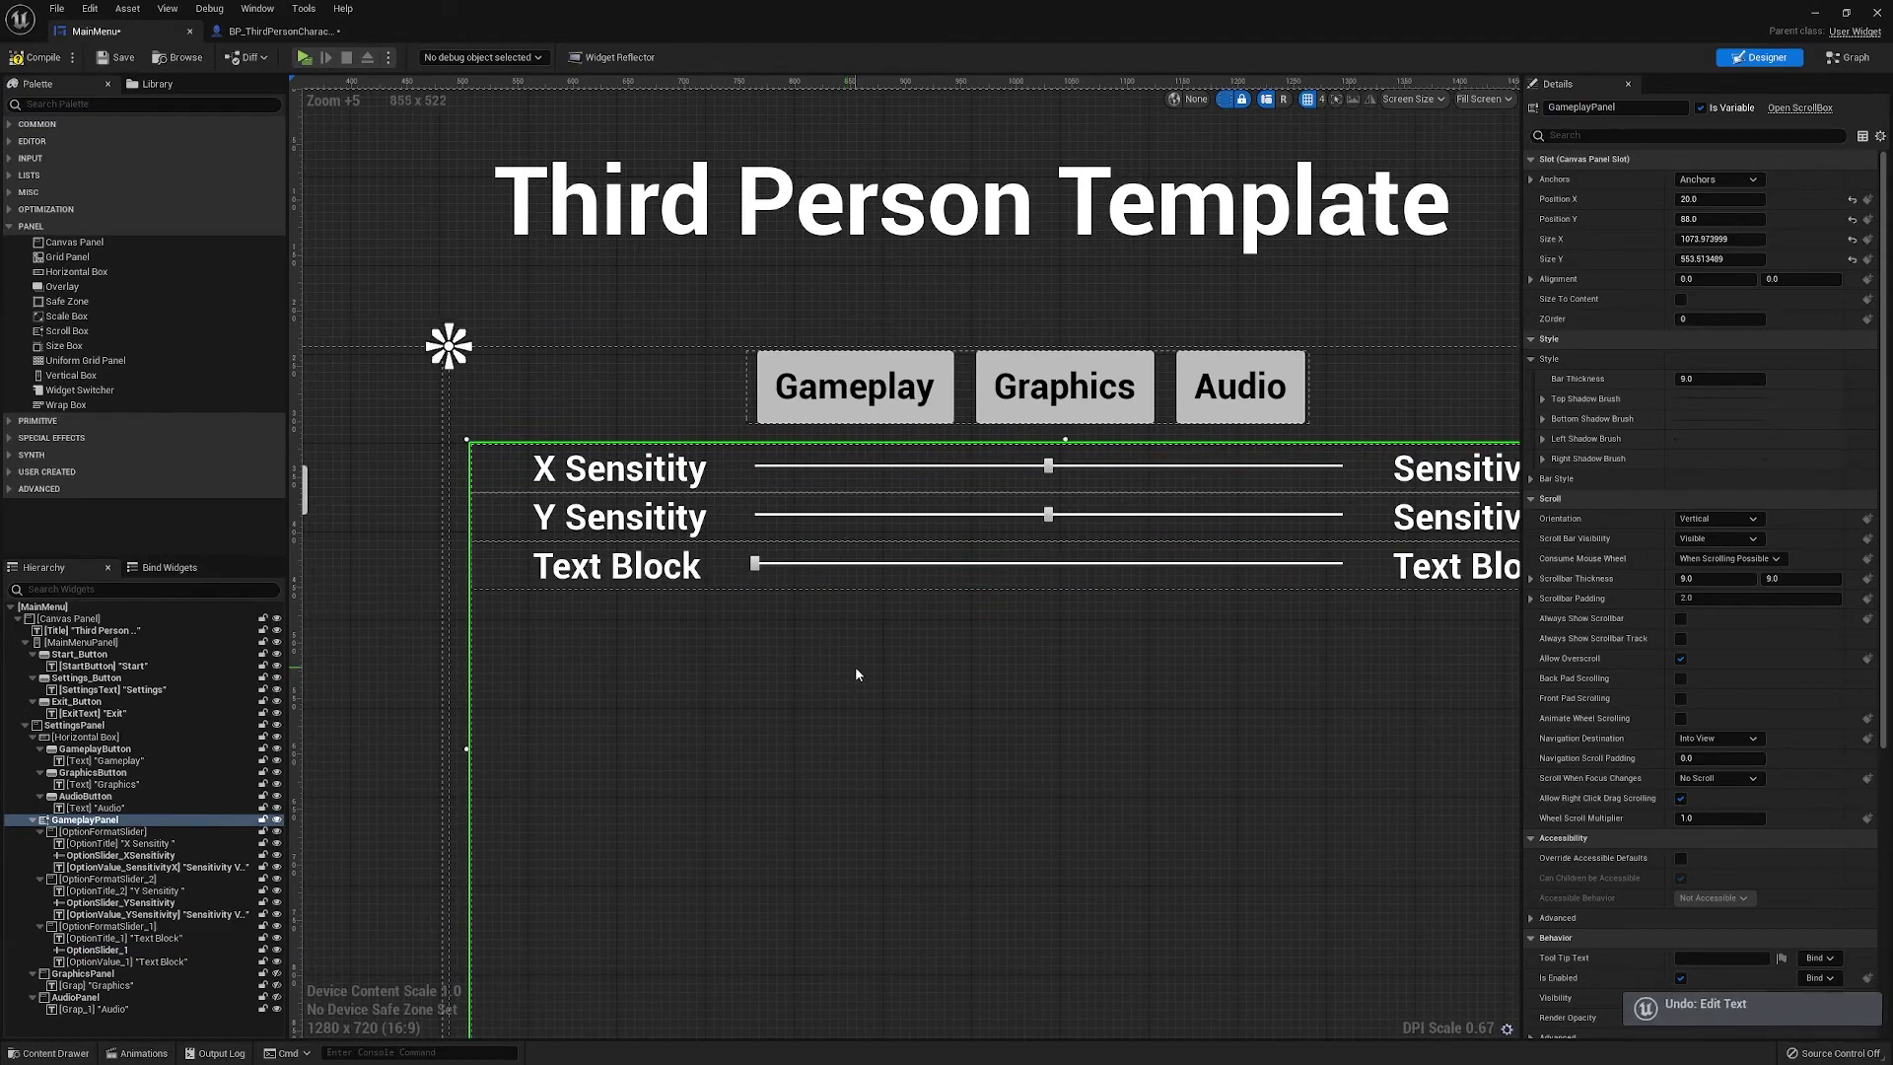
Collapse the three slider rows in the widget hierarchy and duplicate the unedited OptionFormatSlider_1 row
{"action": "right_click_drag", "start_coordinate": [889, 667], "coordinate": [764, 615]}
{"action": "left_click", "coordinate": [587, 536]}
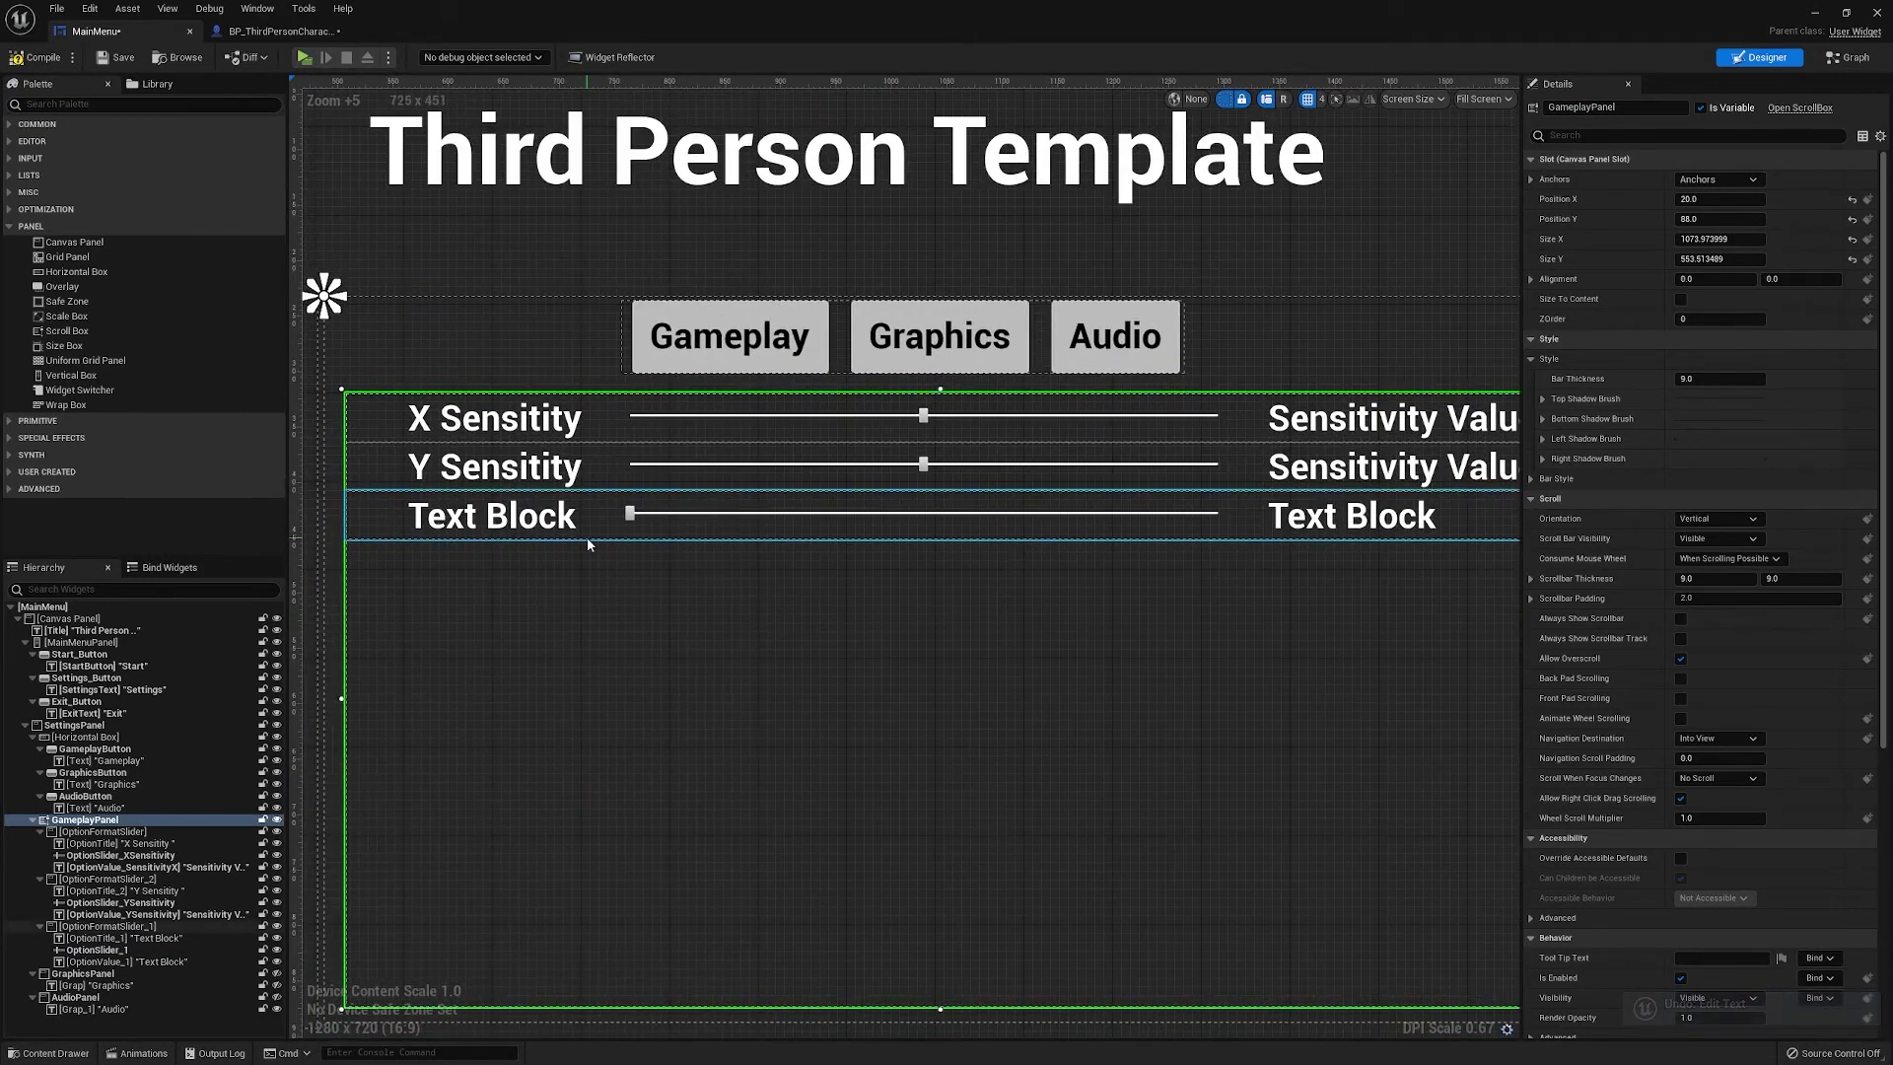
{"action": "left_click", "coordinate": [40, 879]}
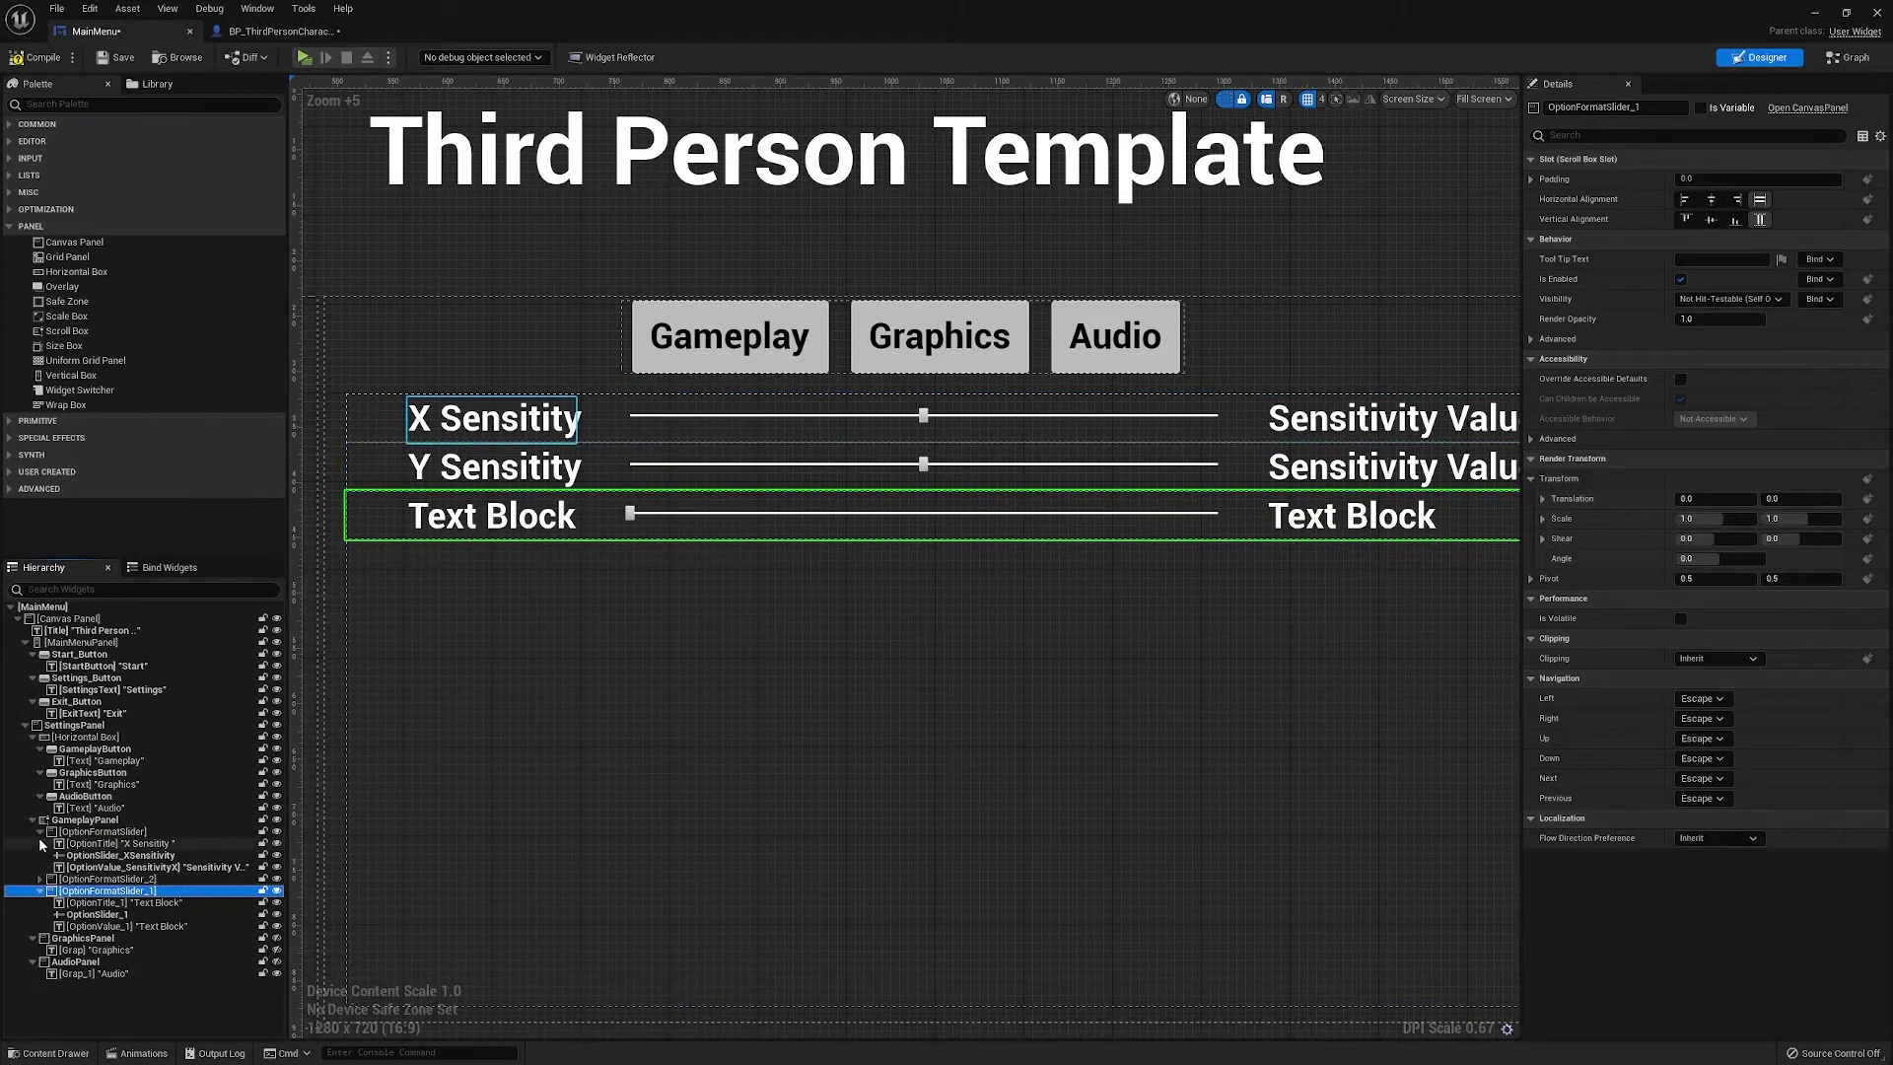
{"action": "left_click", "coordinate": [40, 832]}
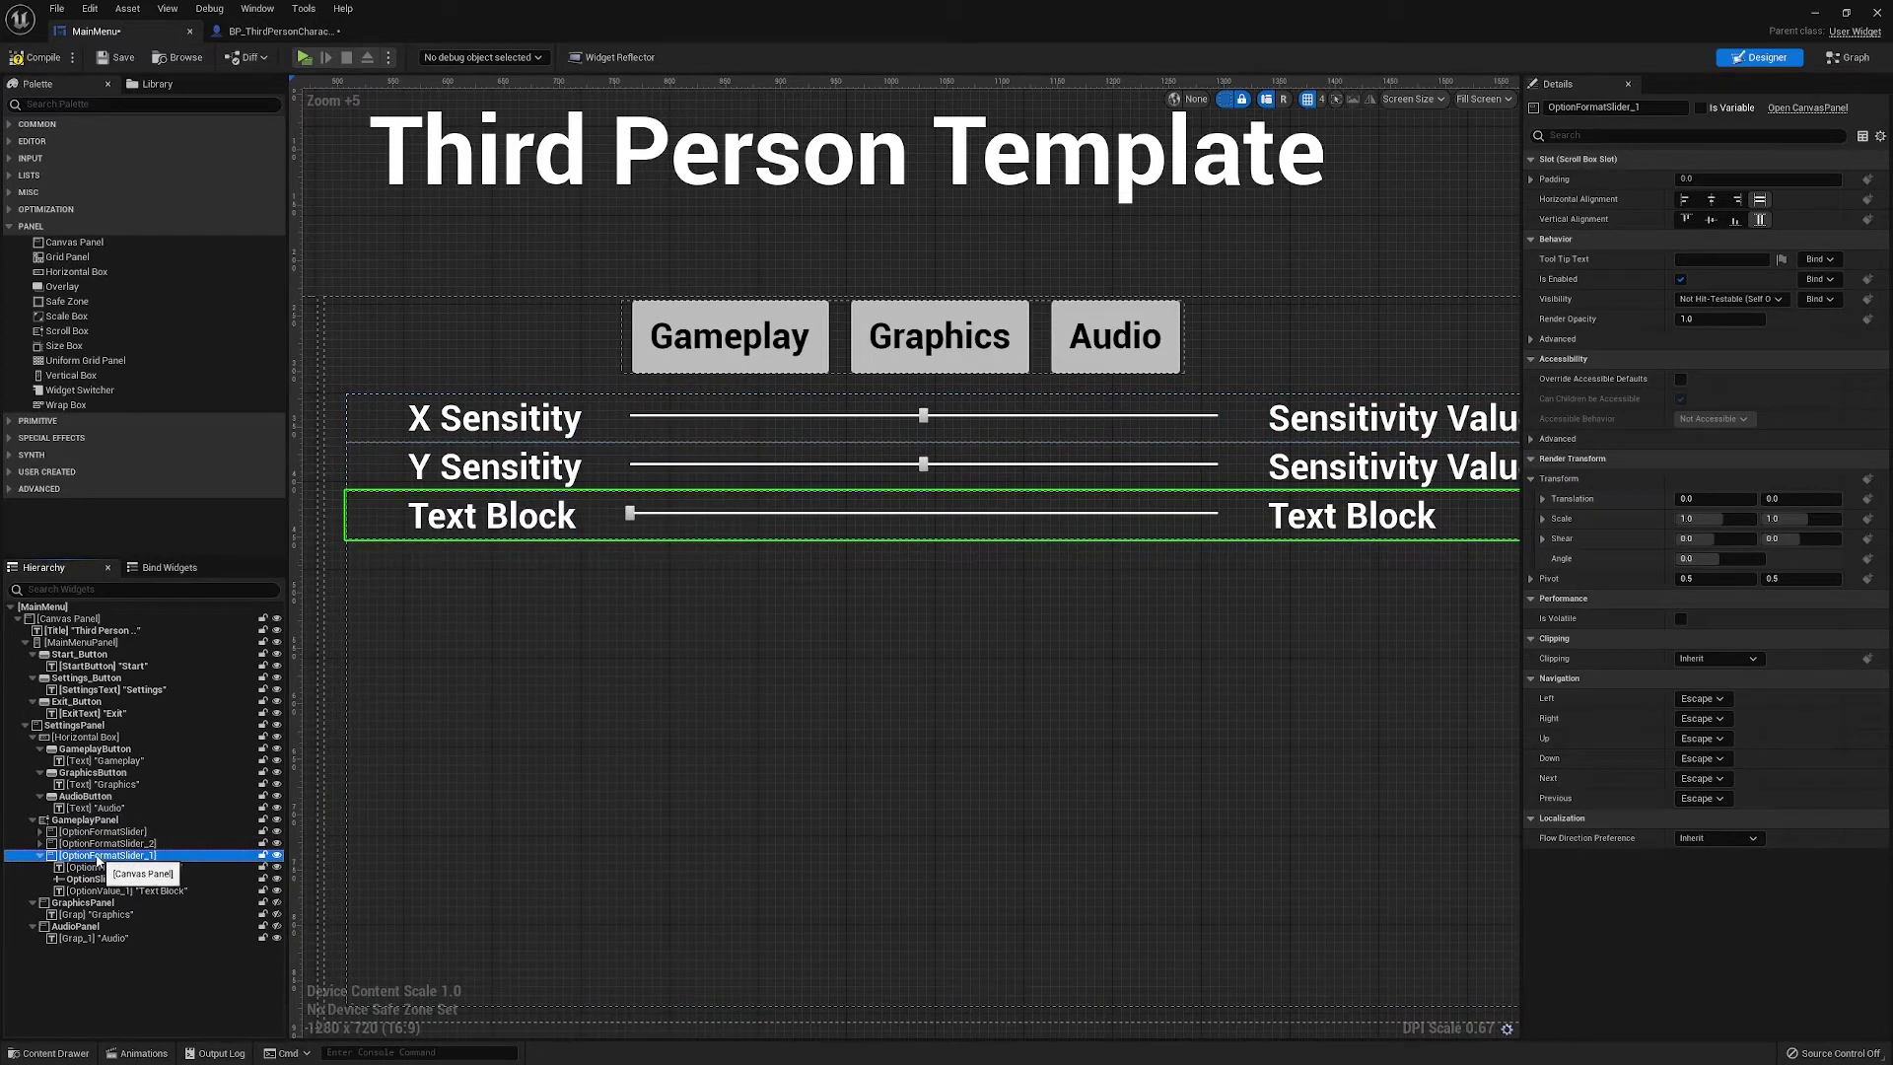
{"action": "left_click", "coordinate": [41, 855]}
{"action": "right_click", "coordinate": [85, 857]}
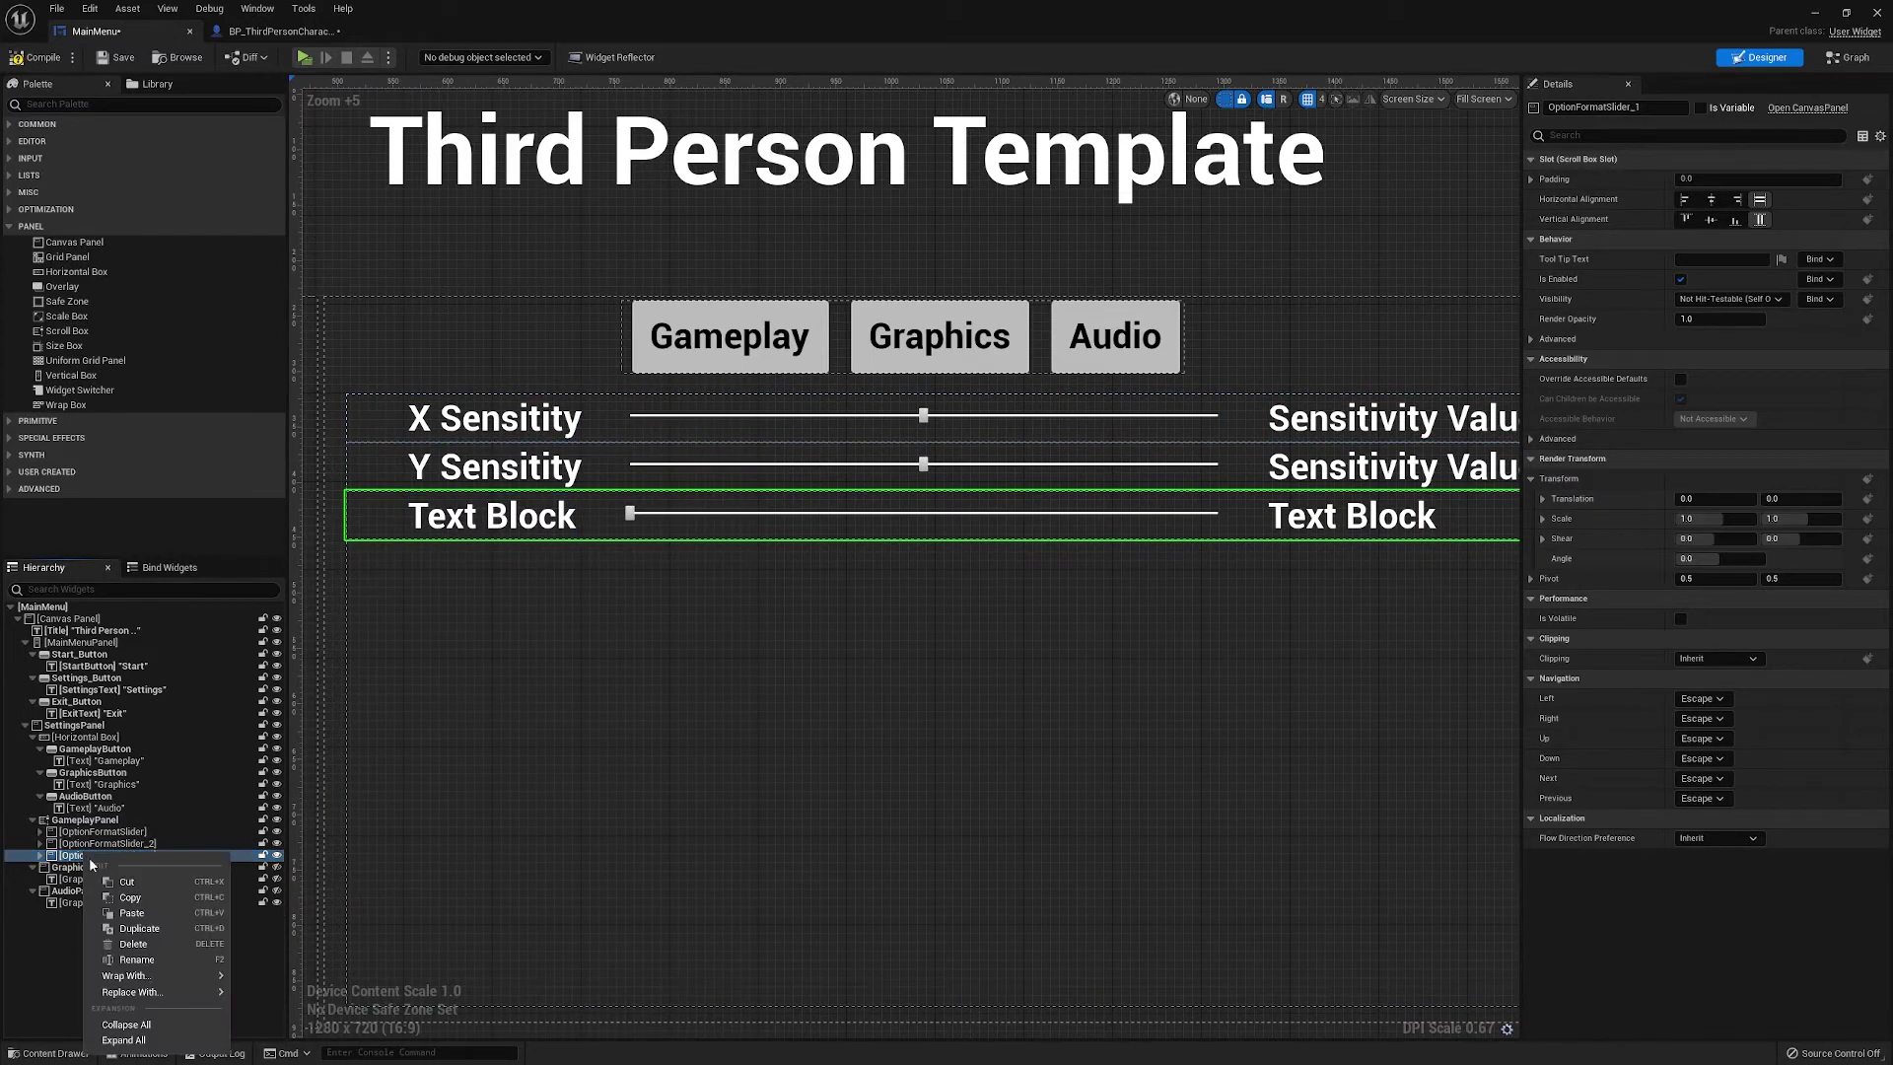
{"action": "left_click", "coordinate": [158, 931]}
Set the title text of the third slider row to FOV
{"action": "right_click_drag", "start_coordinate": [921, 698], "coordinate": [1058, 711]}
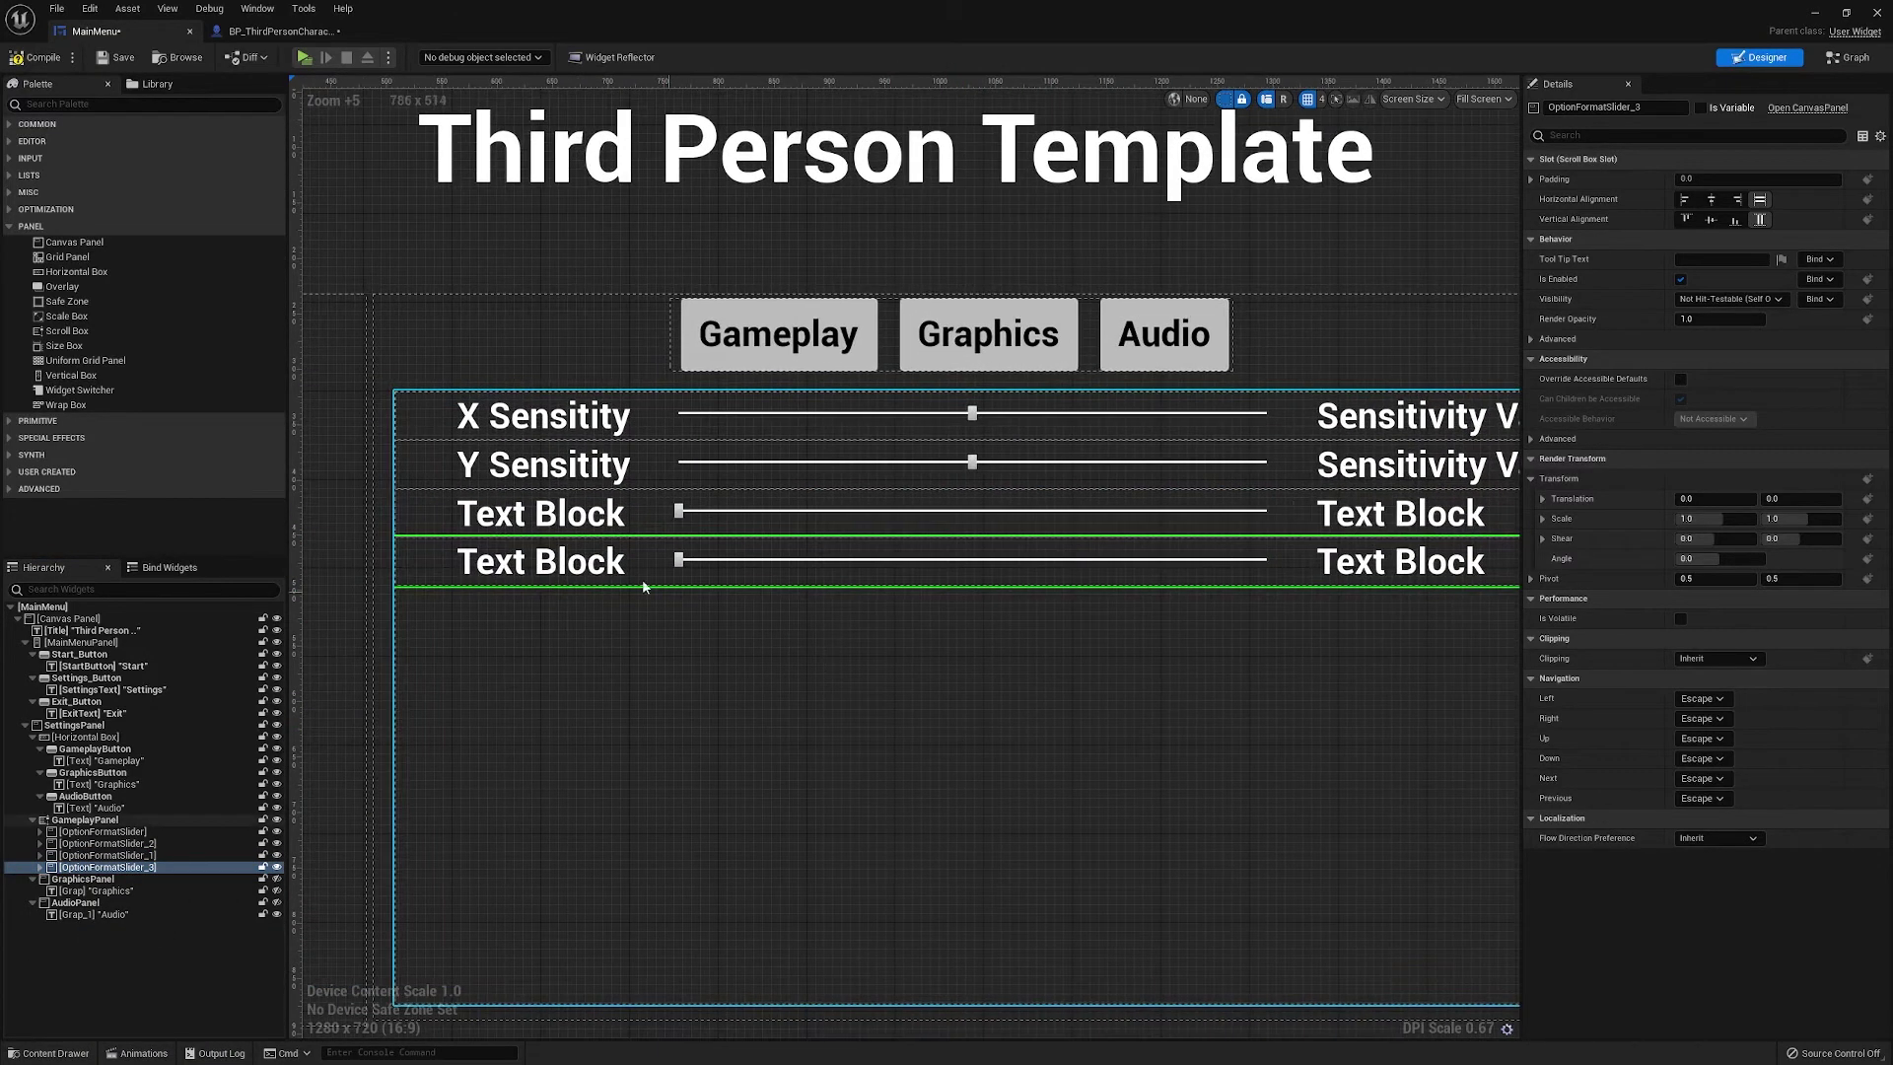
{"action": "left_click", "coordinate": [541, 513]}
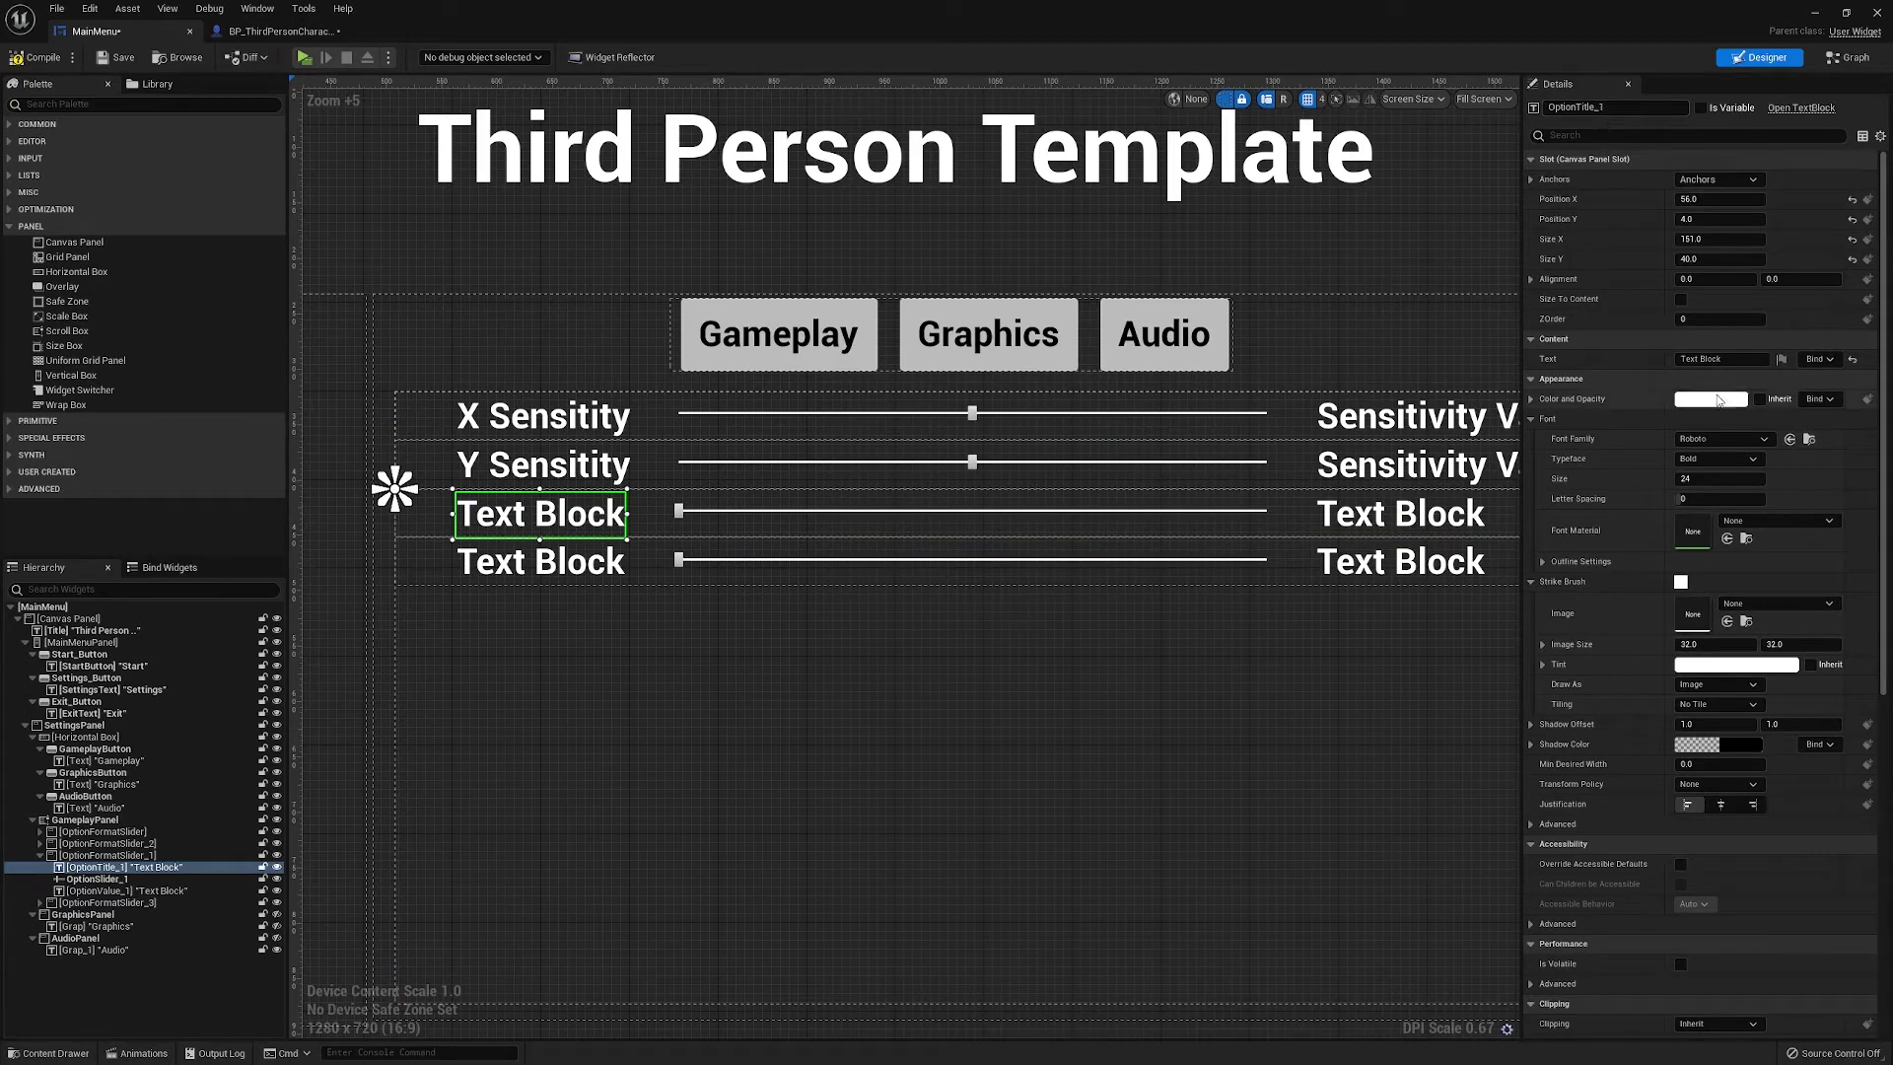
{"action": "left_click", "coordinate": [1716, 359]}
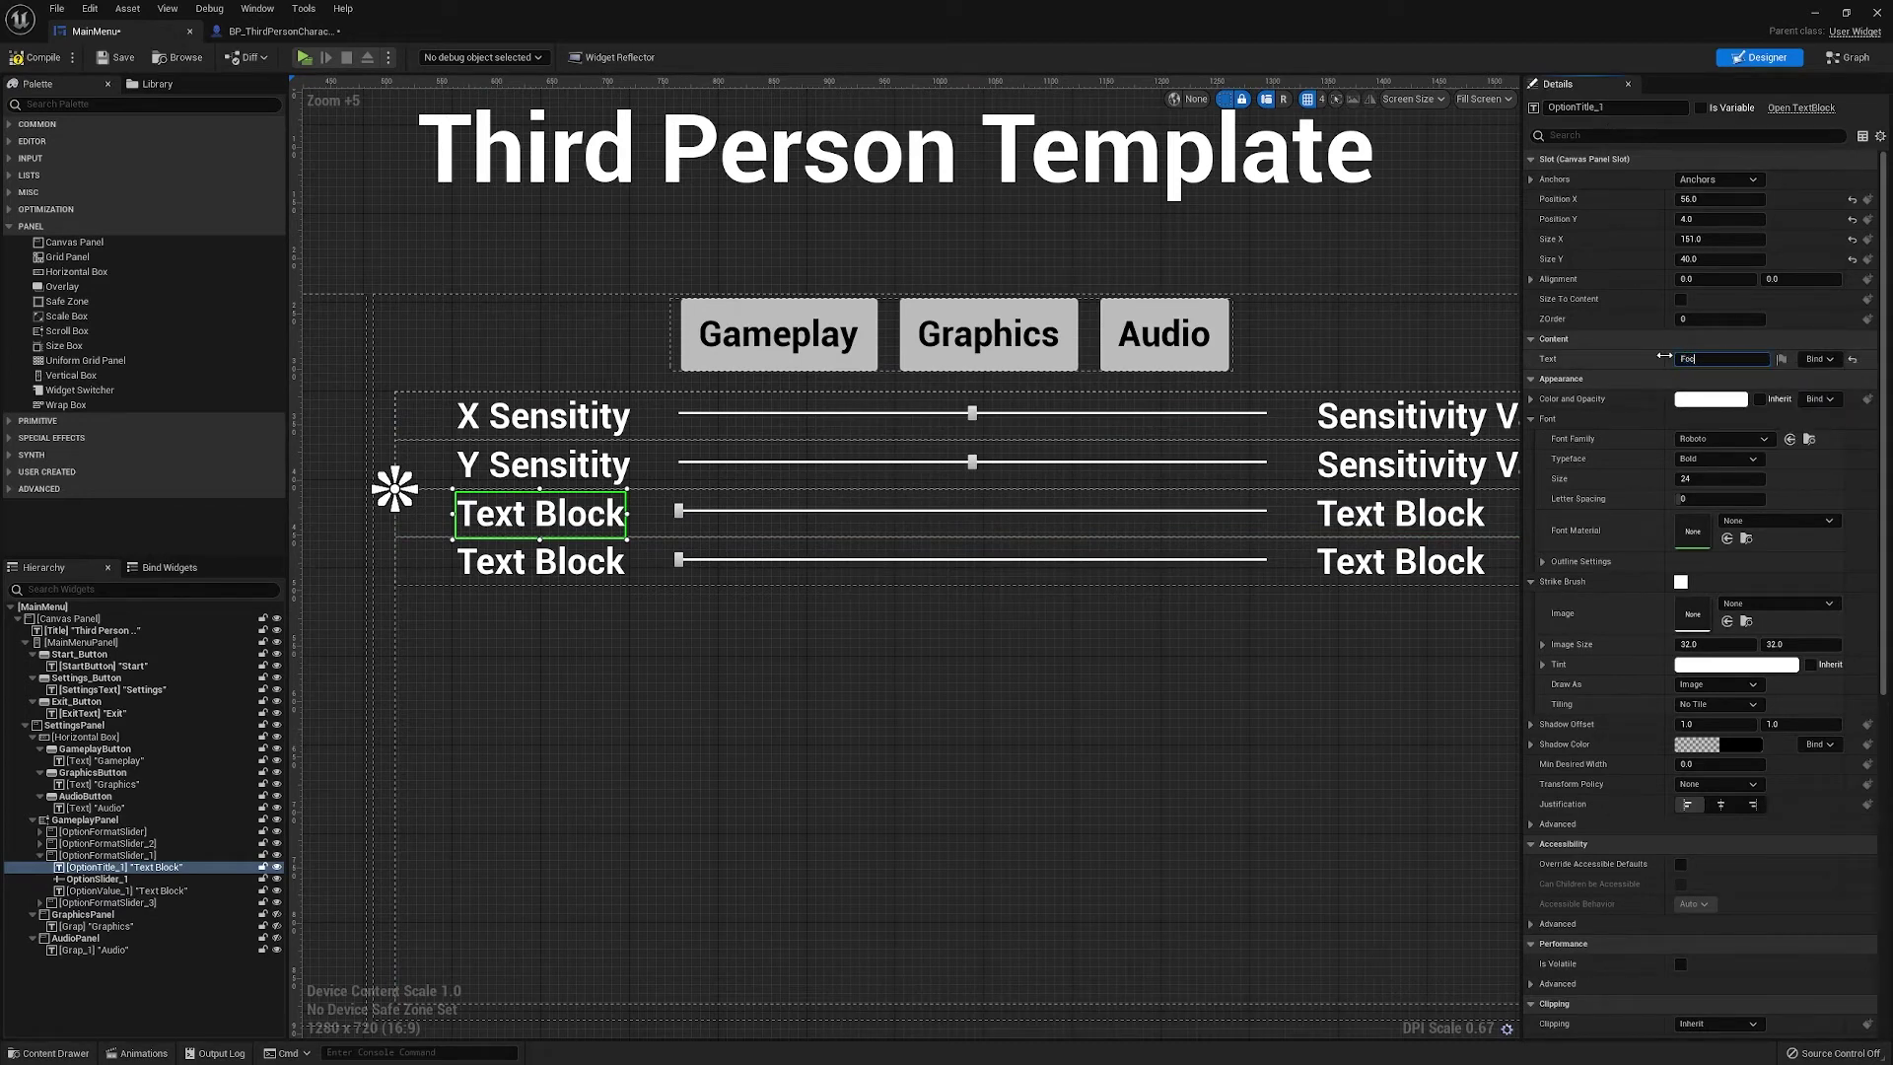
{"action": "key", "text": "Return"}
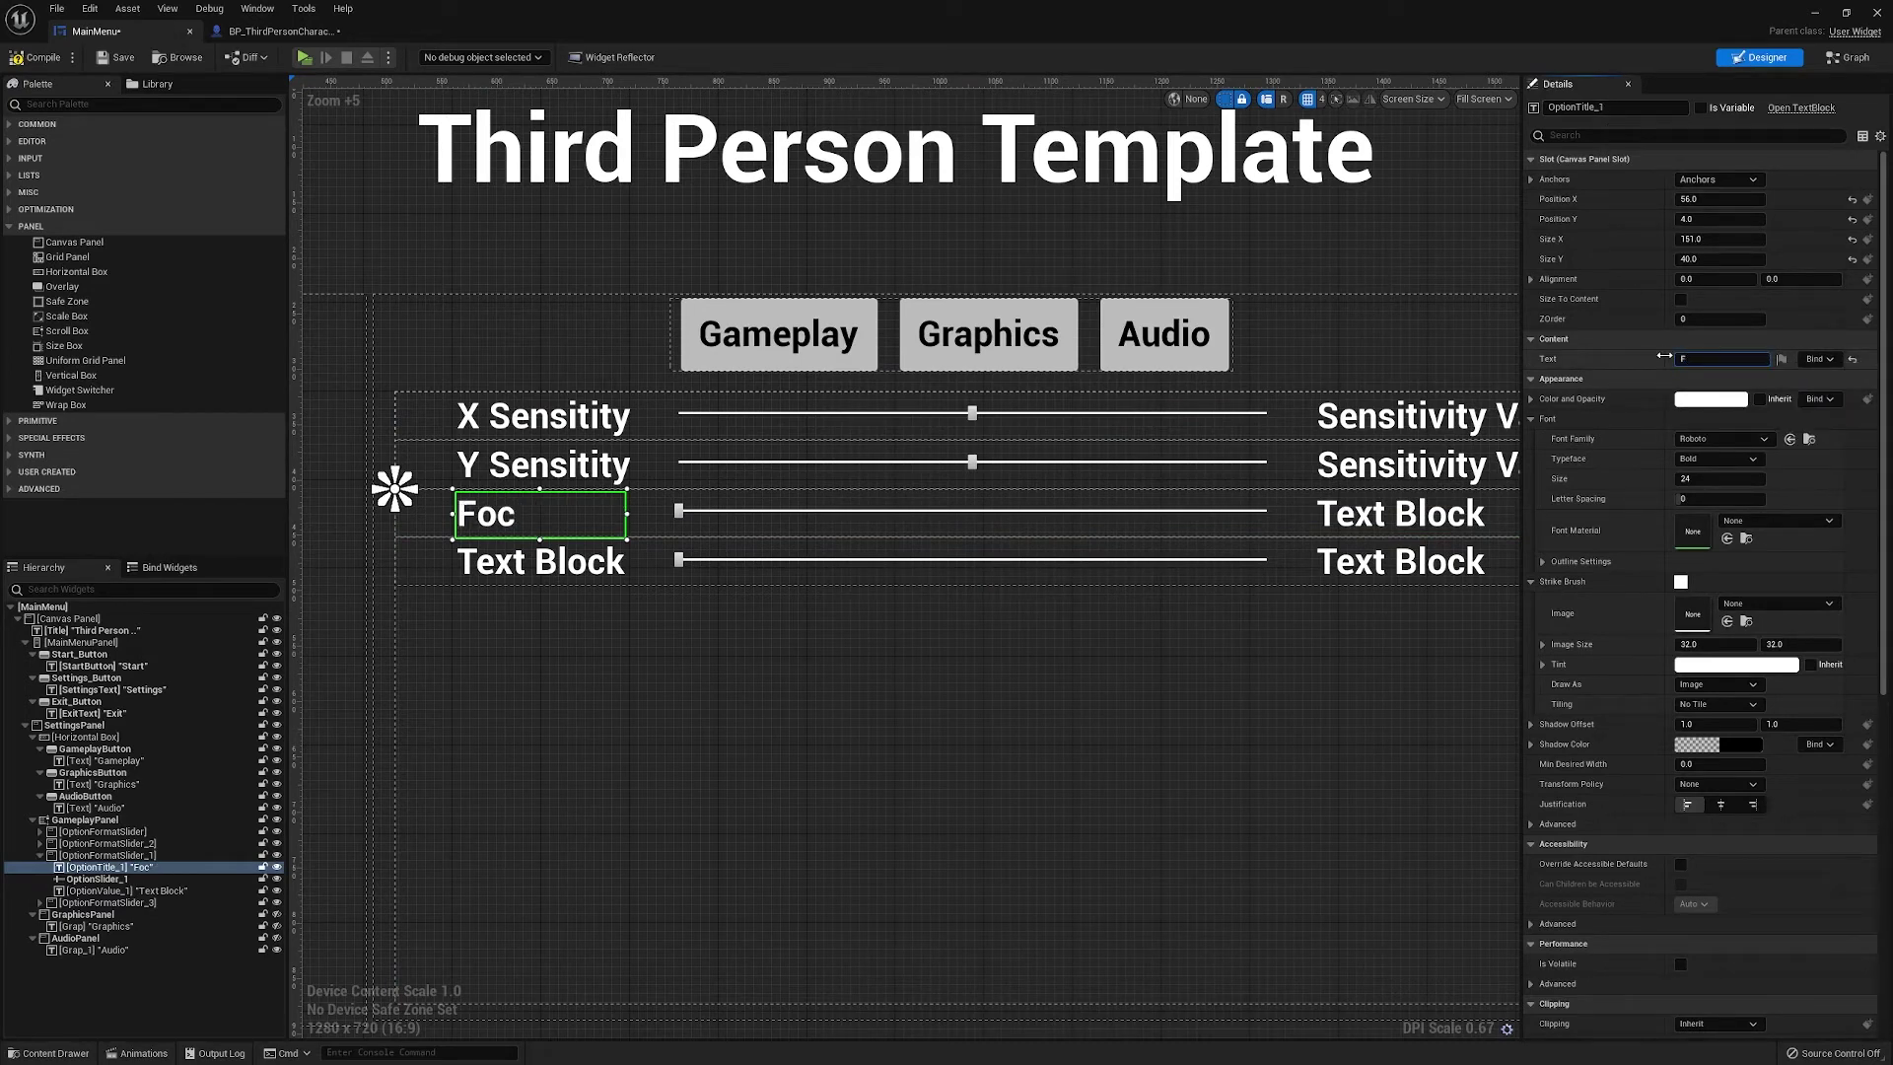
{"action": "key", "text": "Return"}
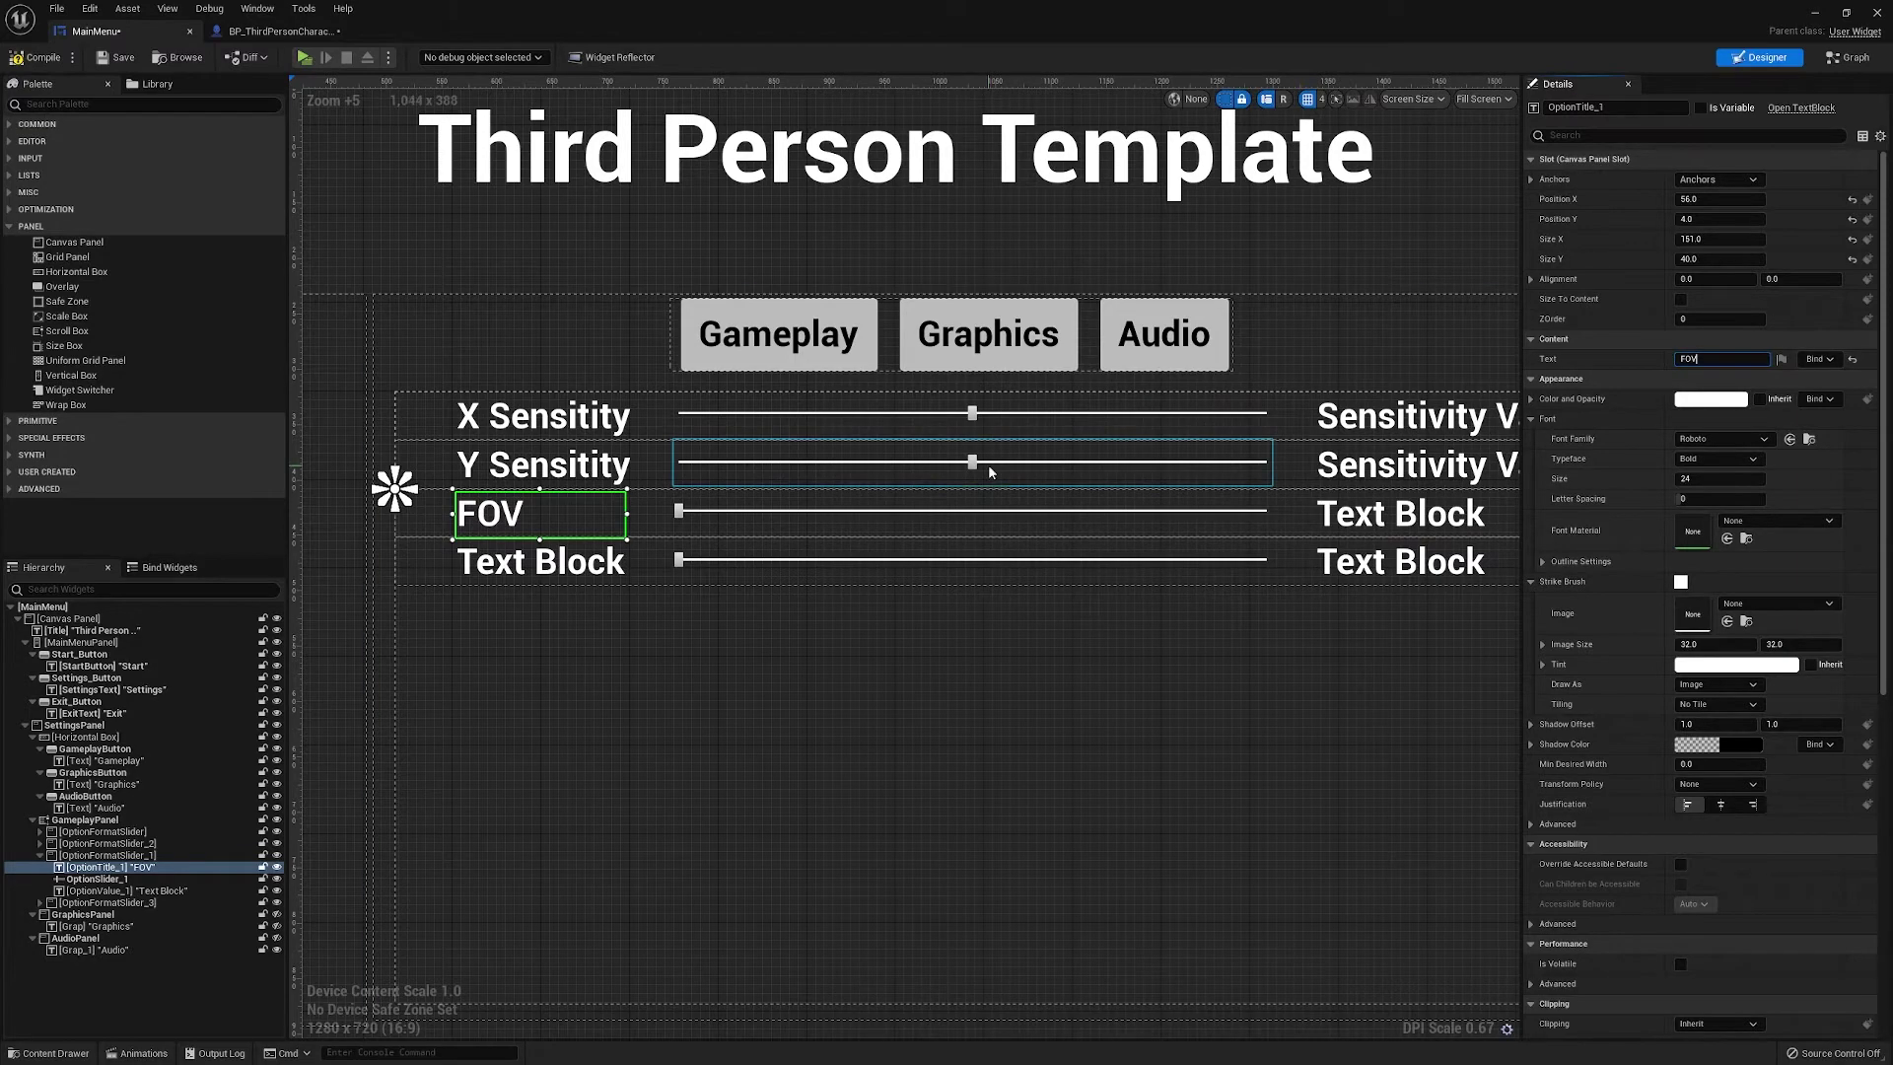
Set the FOV slider's minimum value to 60, maximum value to 120 and value to 90
{"action": "left_click", "coordinate": [900, 517]}
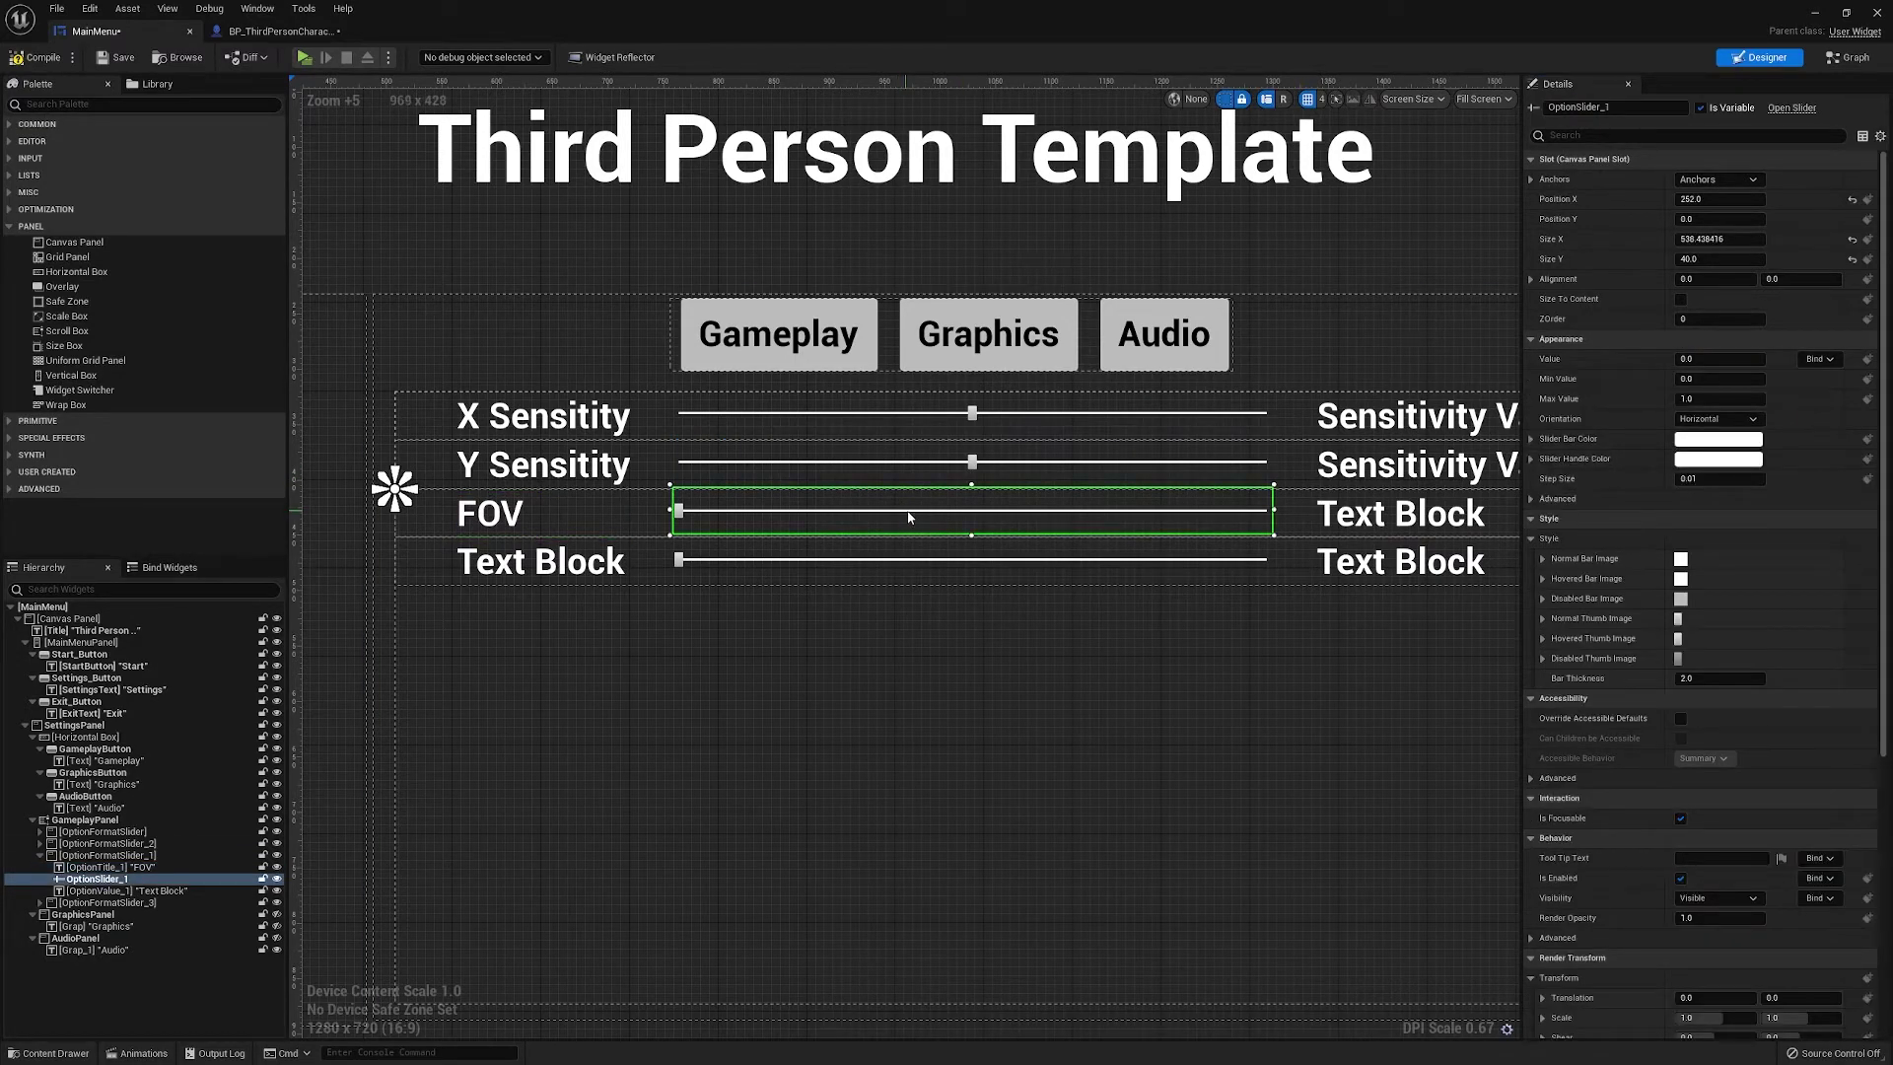
{"action": "left_click", "coordinate": [1697, 385]}
{"action": "type", "text": "60"}
{"action": "left_click", "coordinate": [1697, 400]}
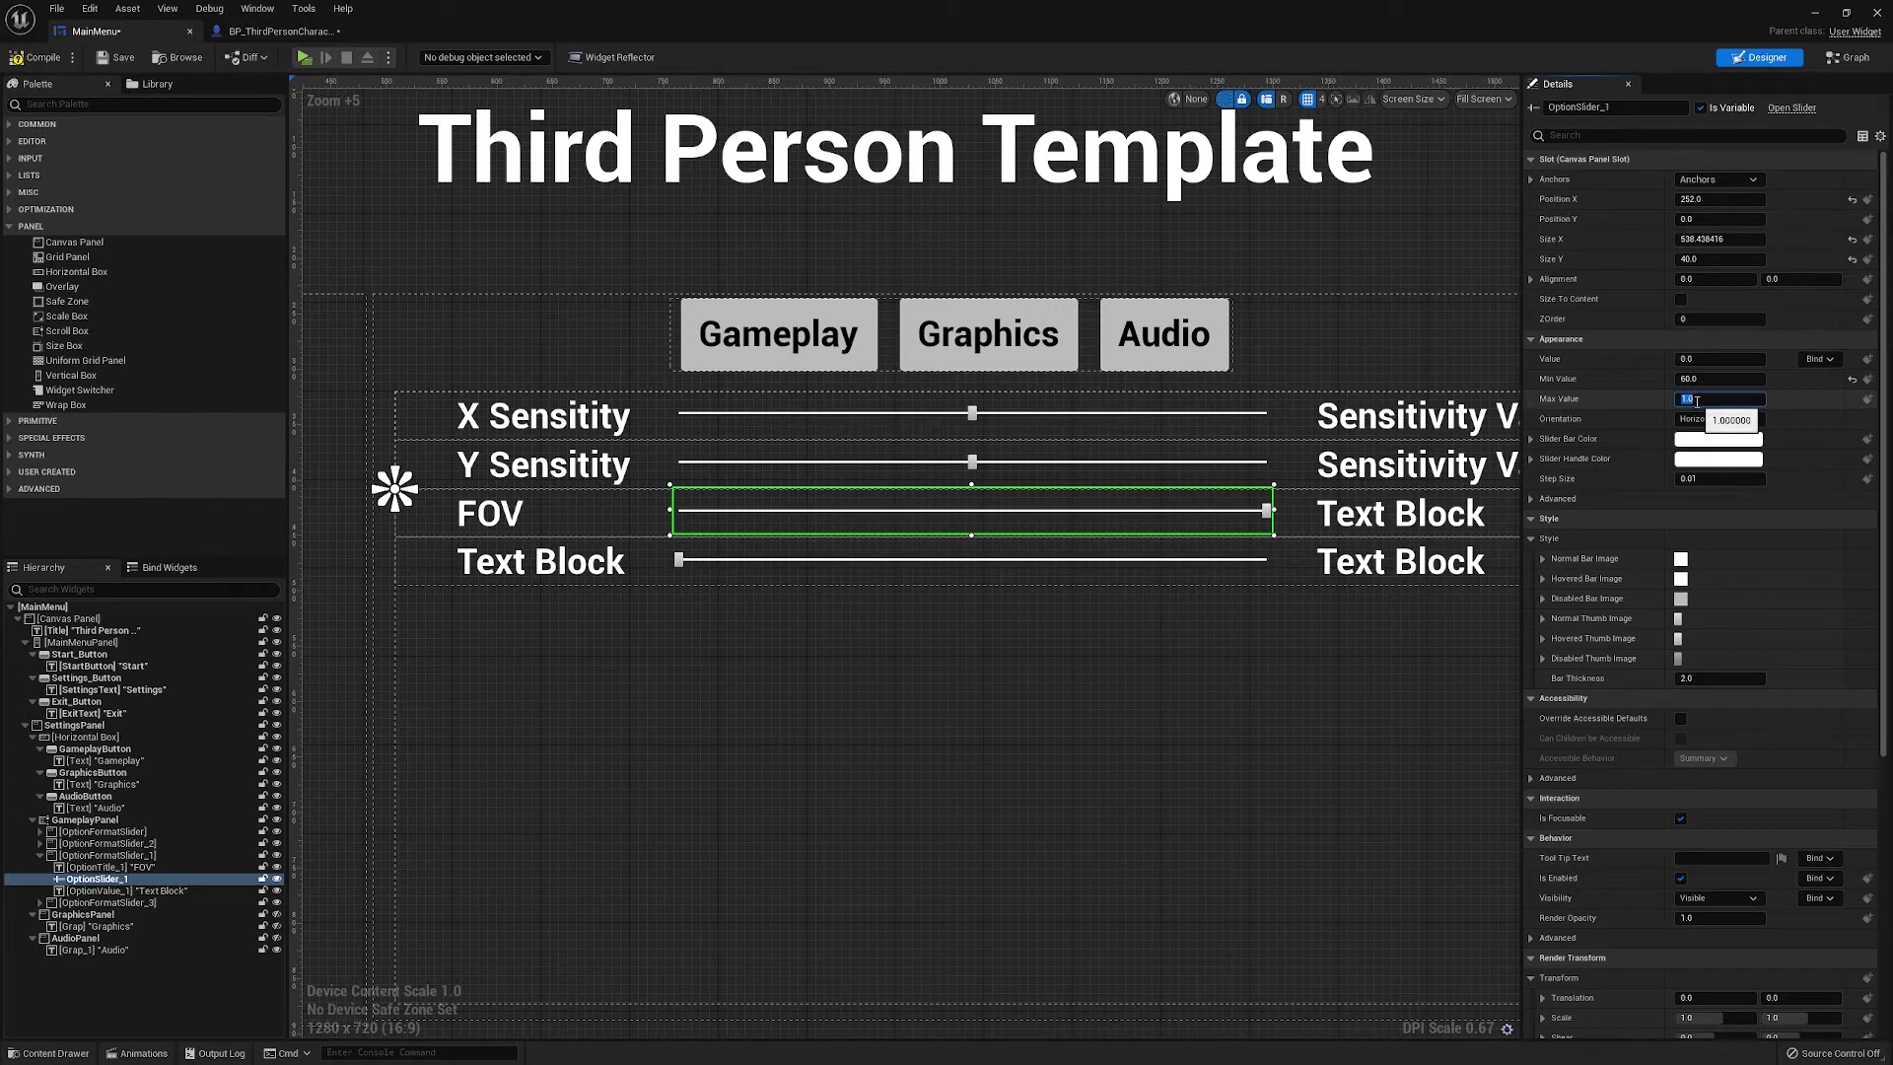
{"action": "type", "text": "120"}
{"action": "key", "text": "Return"}
{"action": "left_click", "coordinate": [1700, 360]}
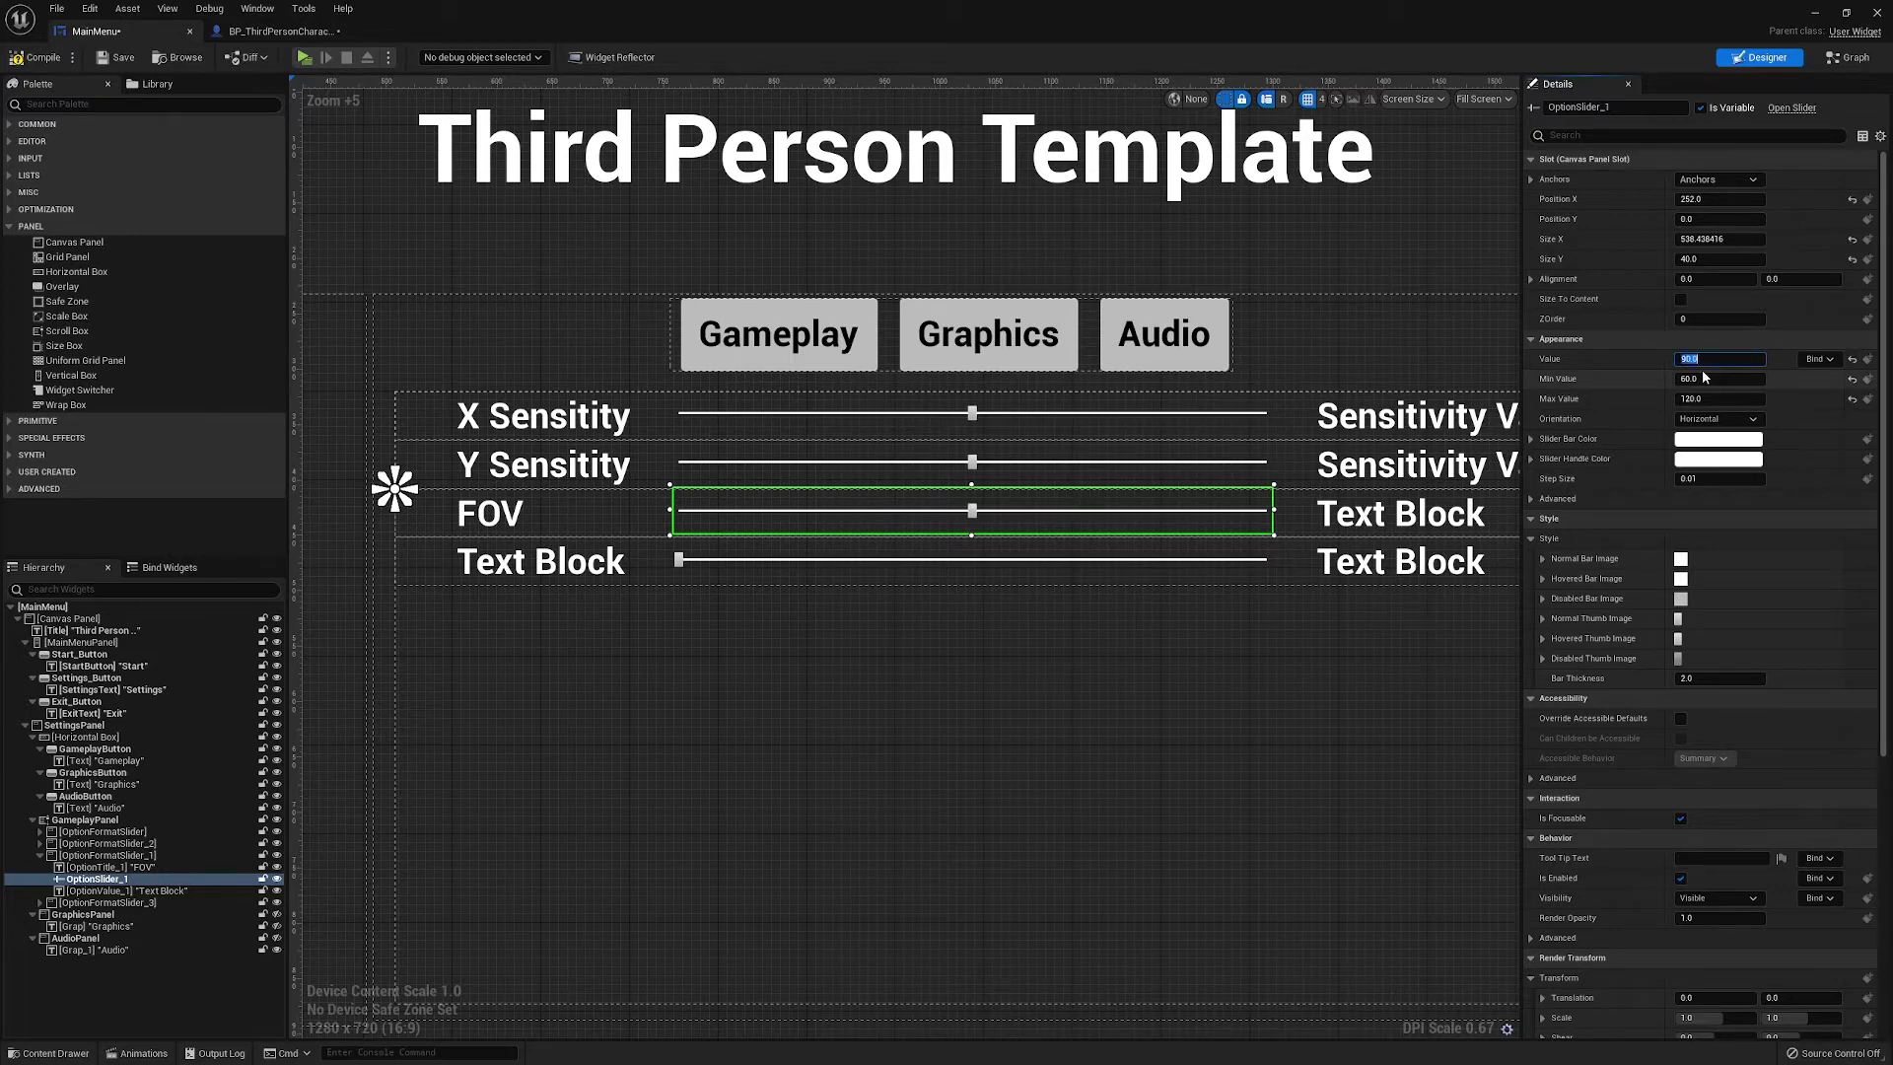
Set the value text beside the FOV slider to 100
{"action": "left_click", "coordinate": [1384, 523]}
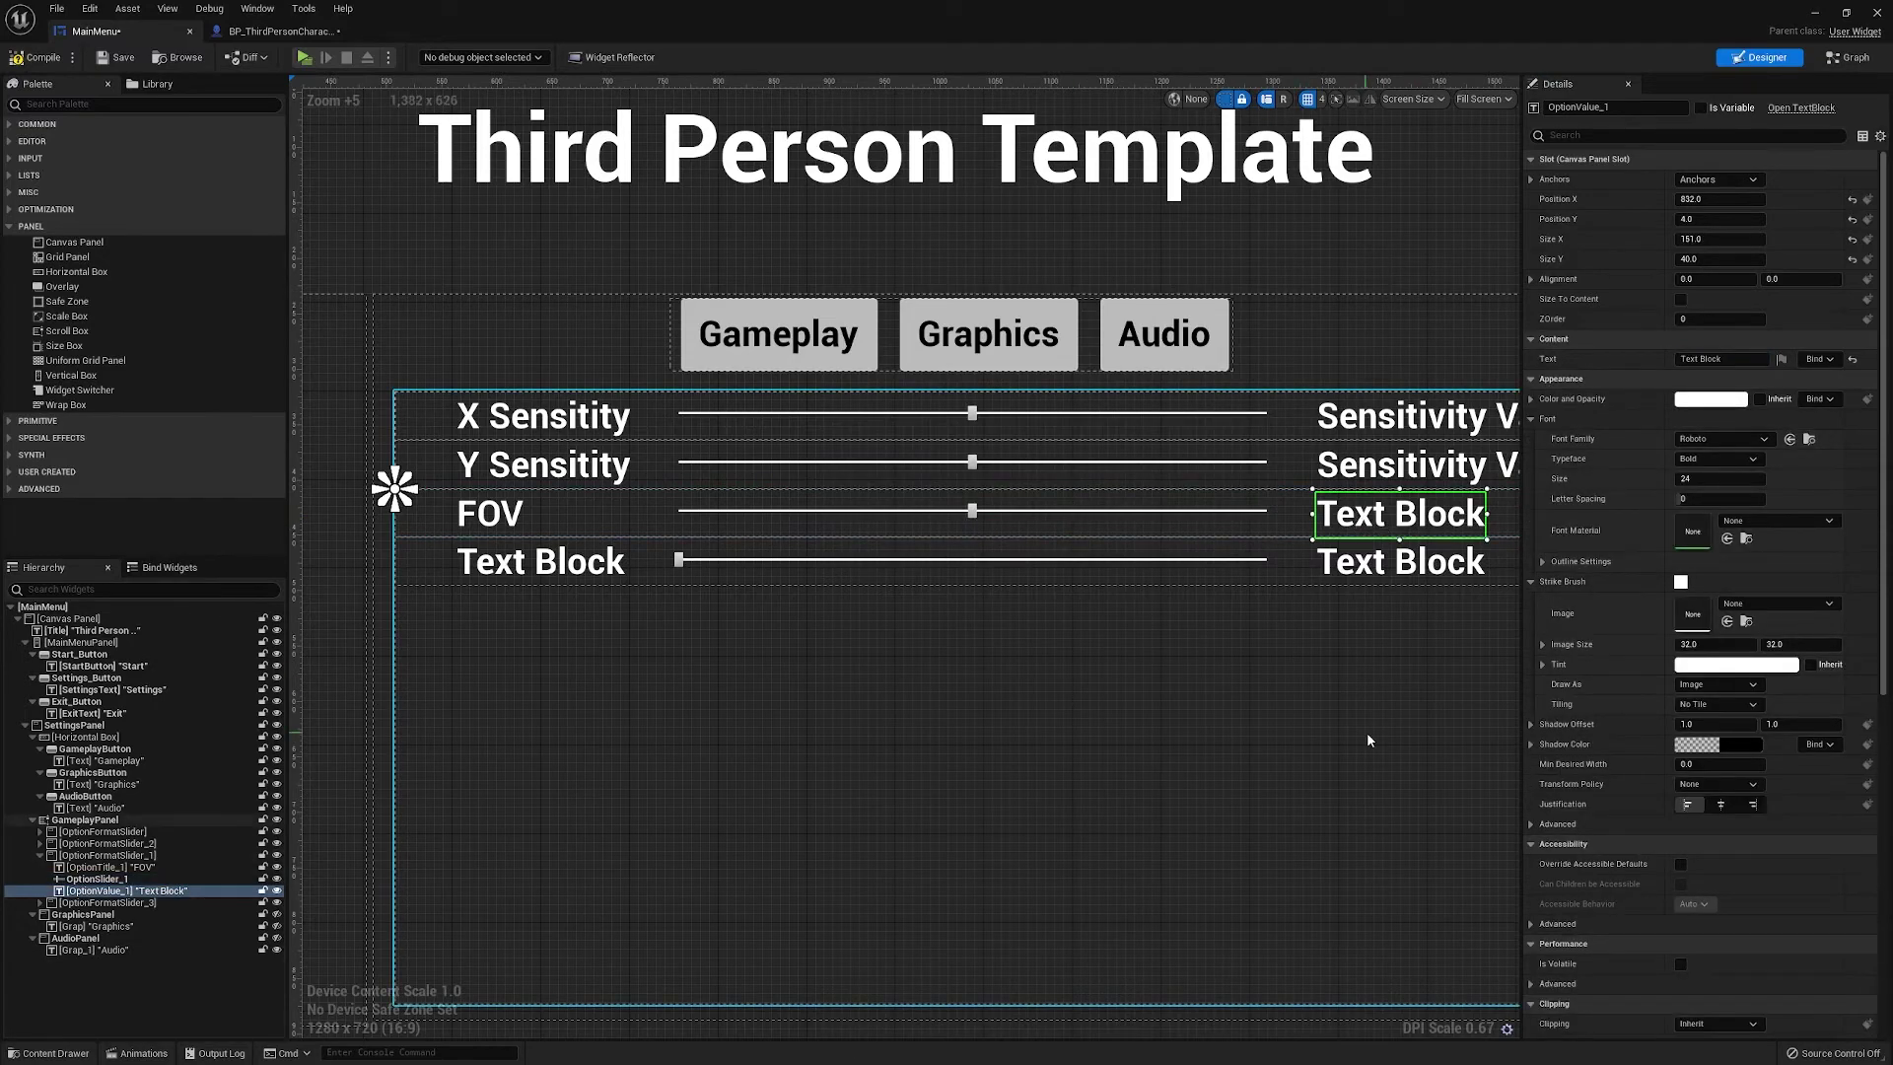
{"action": "right_click_drag", "start_coordinate": [1371, 727], "coordinate": [1100, 727]}
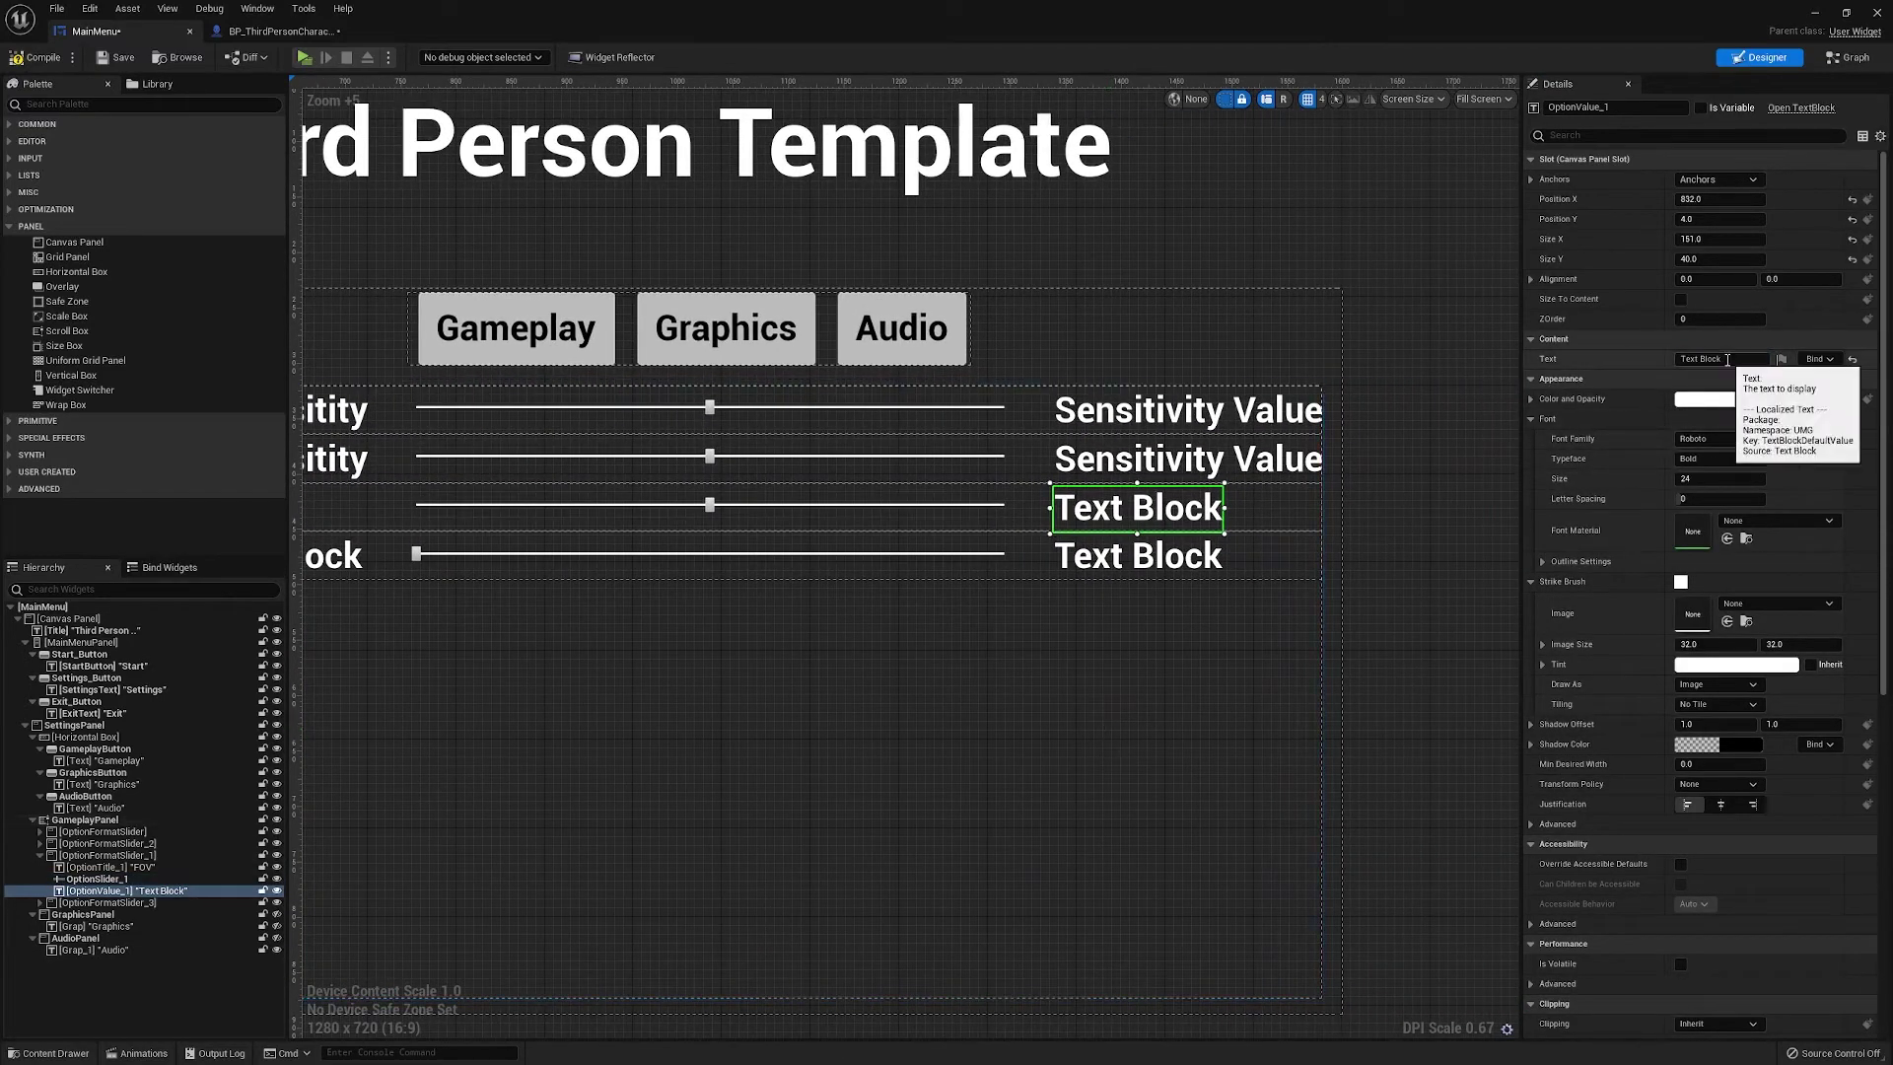
{"action": "left_click", "coordinate": [1718, 359]}
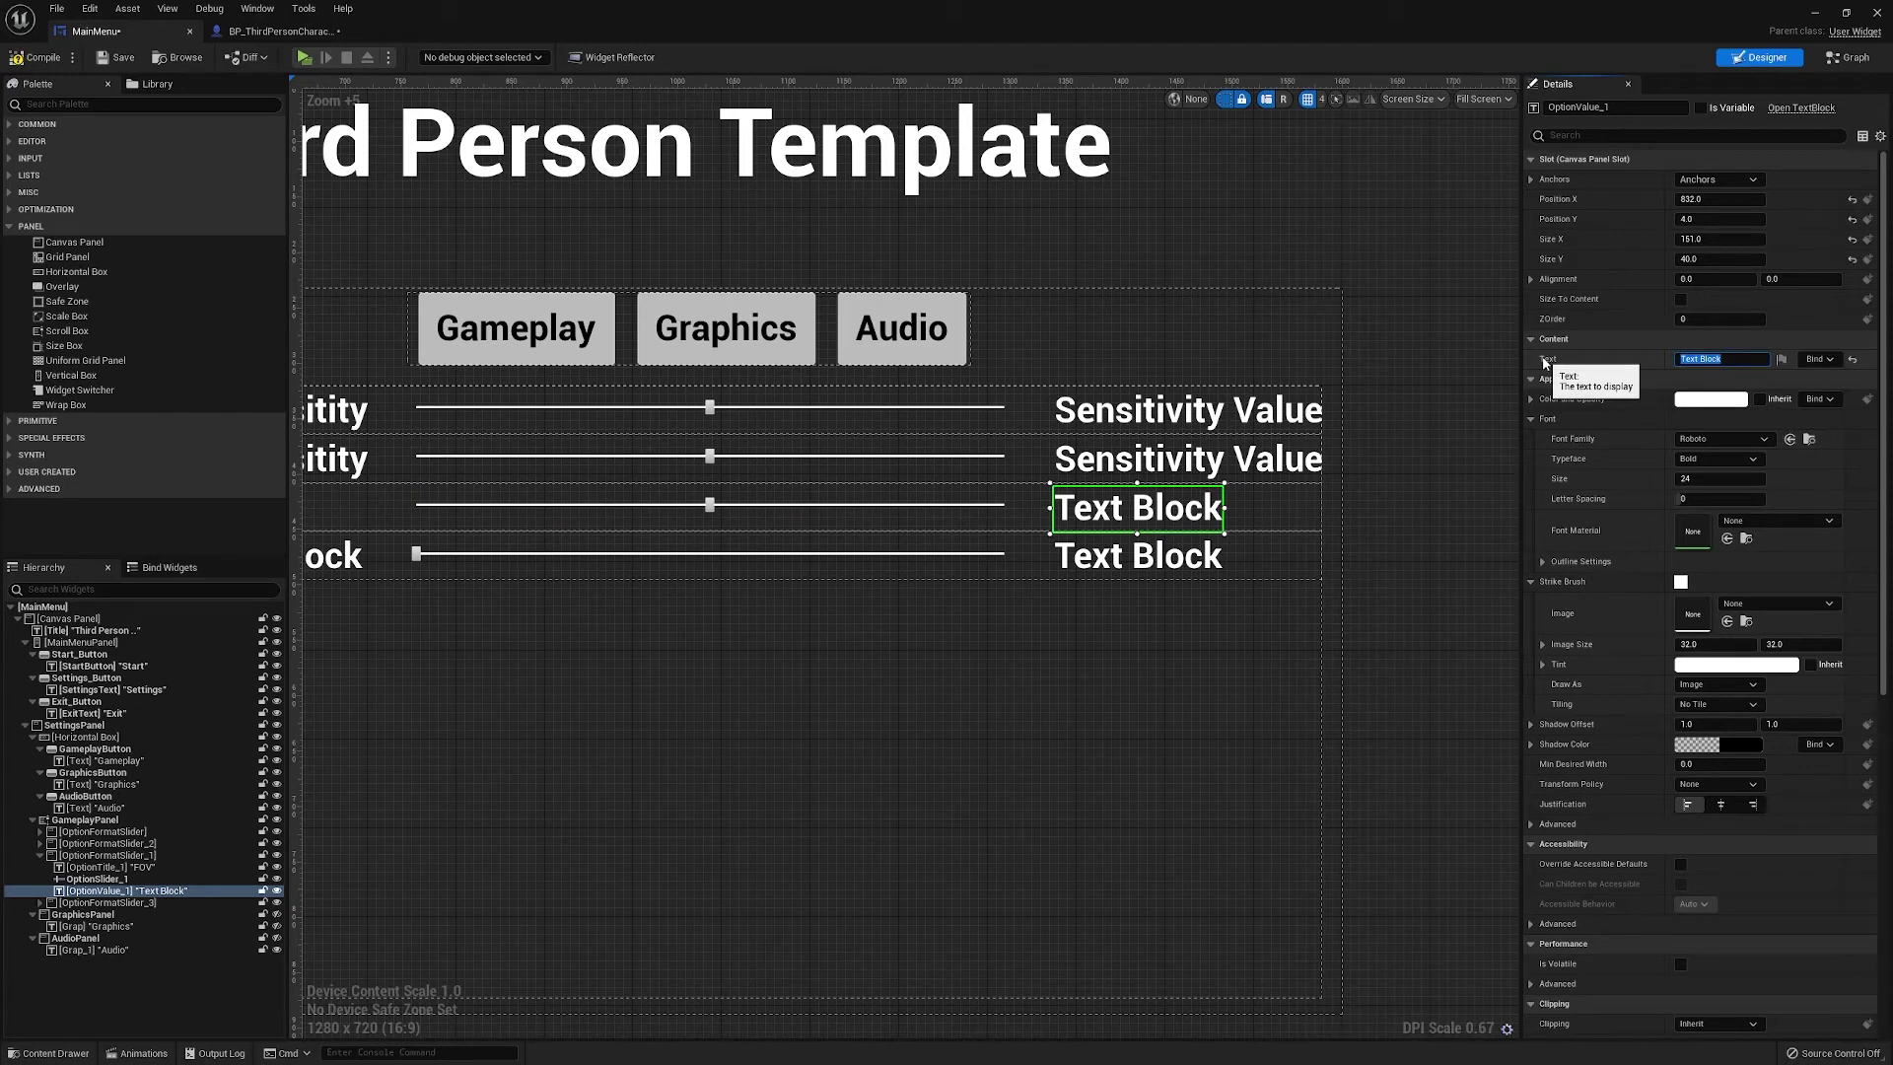
{"action": "type", "text": "100"}
Check the Y sensitivity slider's value settings and select the value text beside it
{"action": "left_click", "coordinate": [846, 460]}
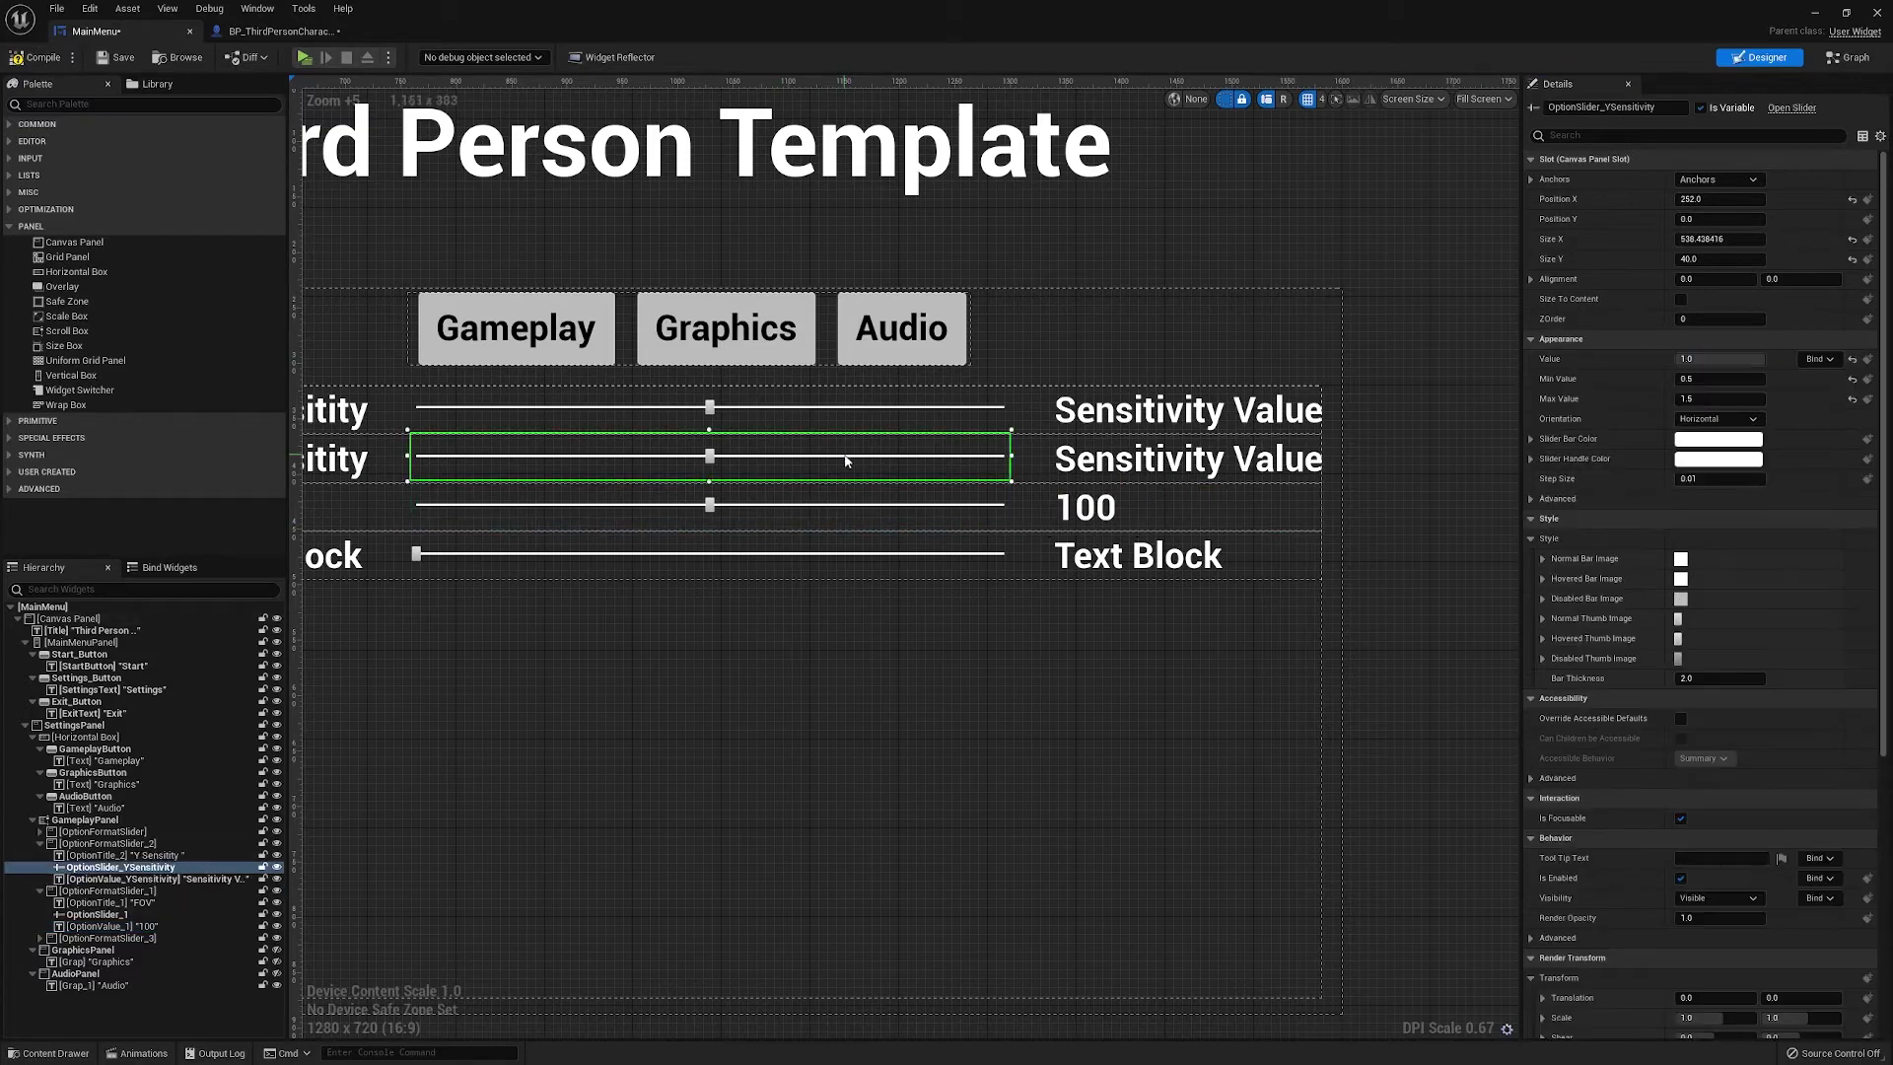
{"action": "left_click", "coordinate": [1072, 461]}
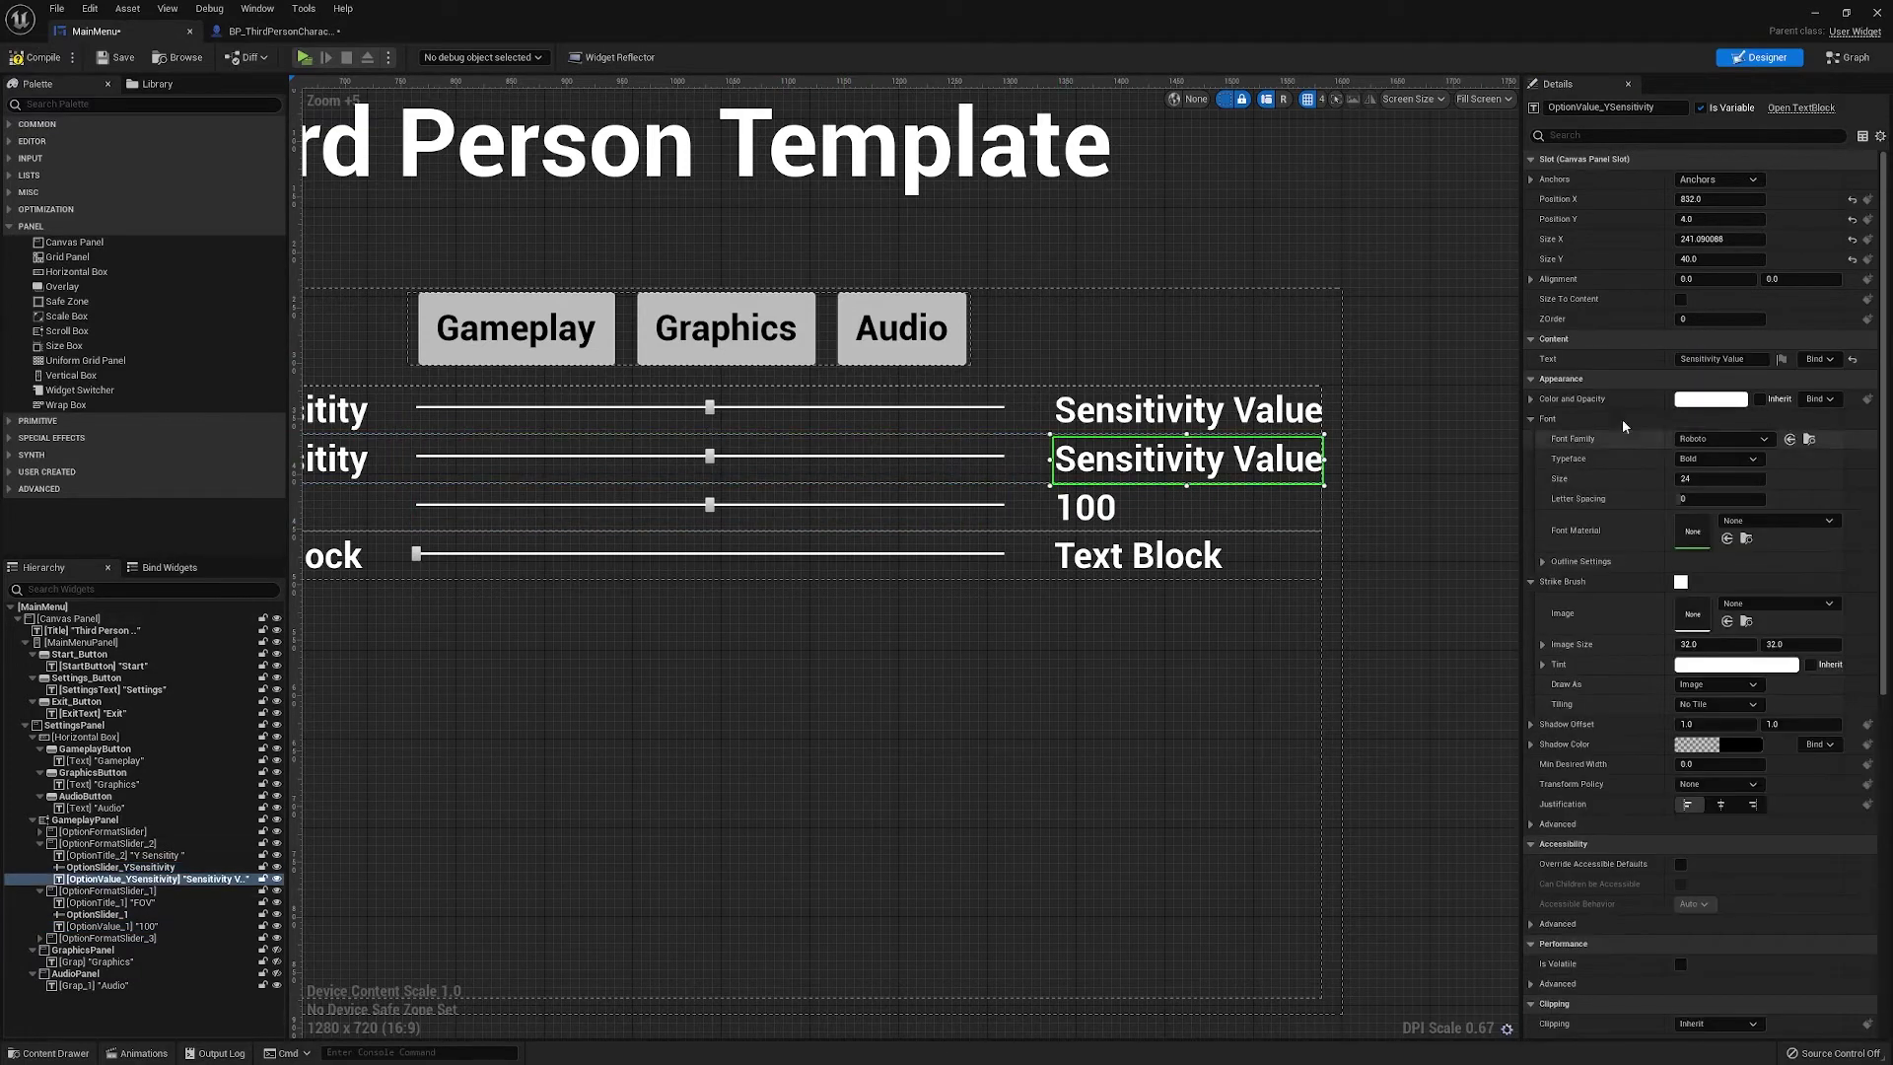
Set the displayed text of both the Y Sensitivity and X Sensitivity value labels to 1
{"action": "left_click", "coordinate": [1716, 359]}
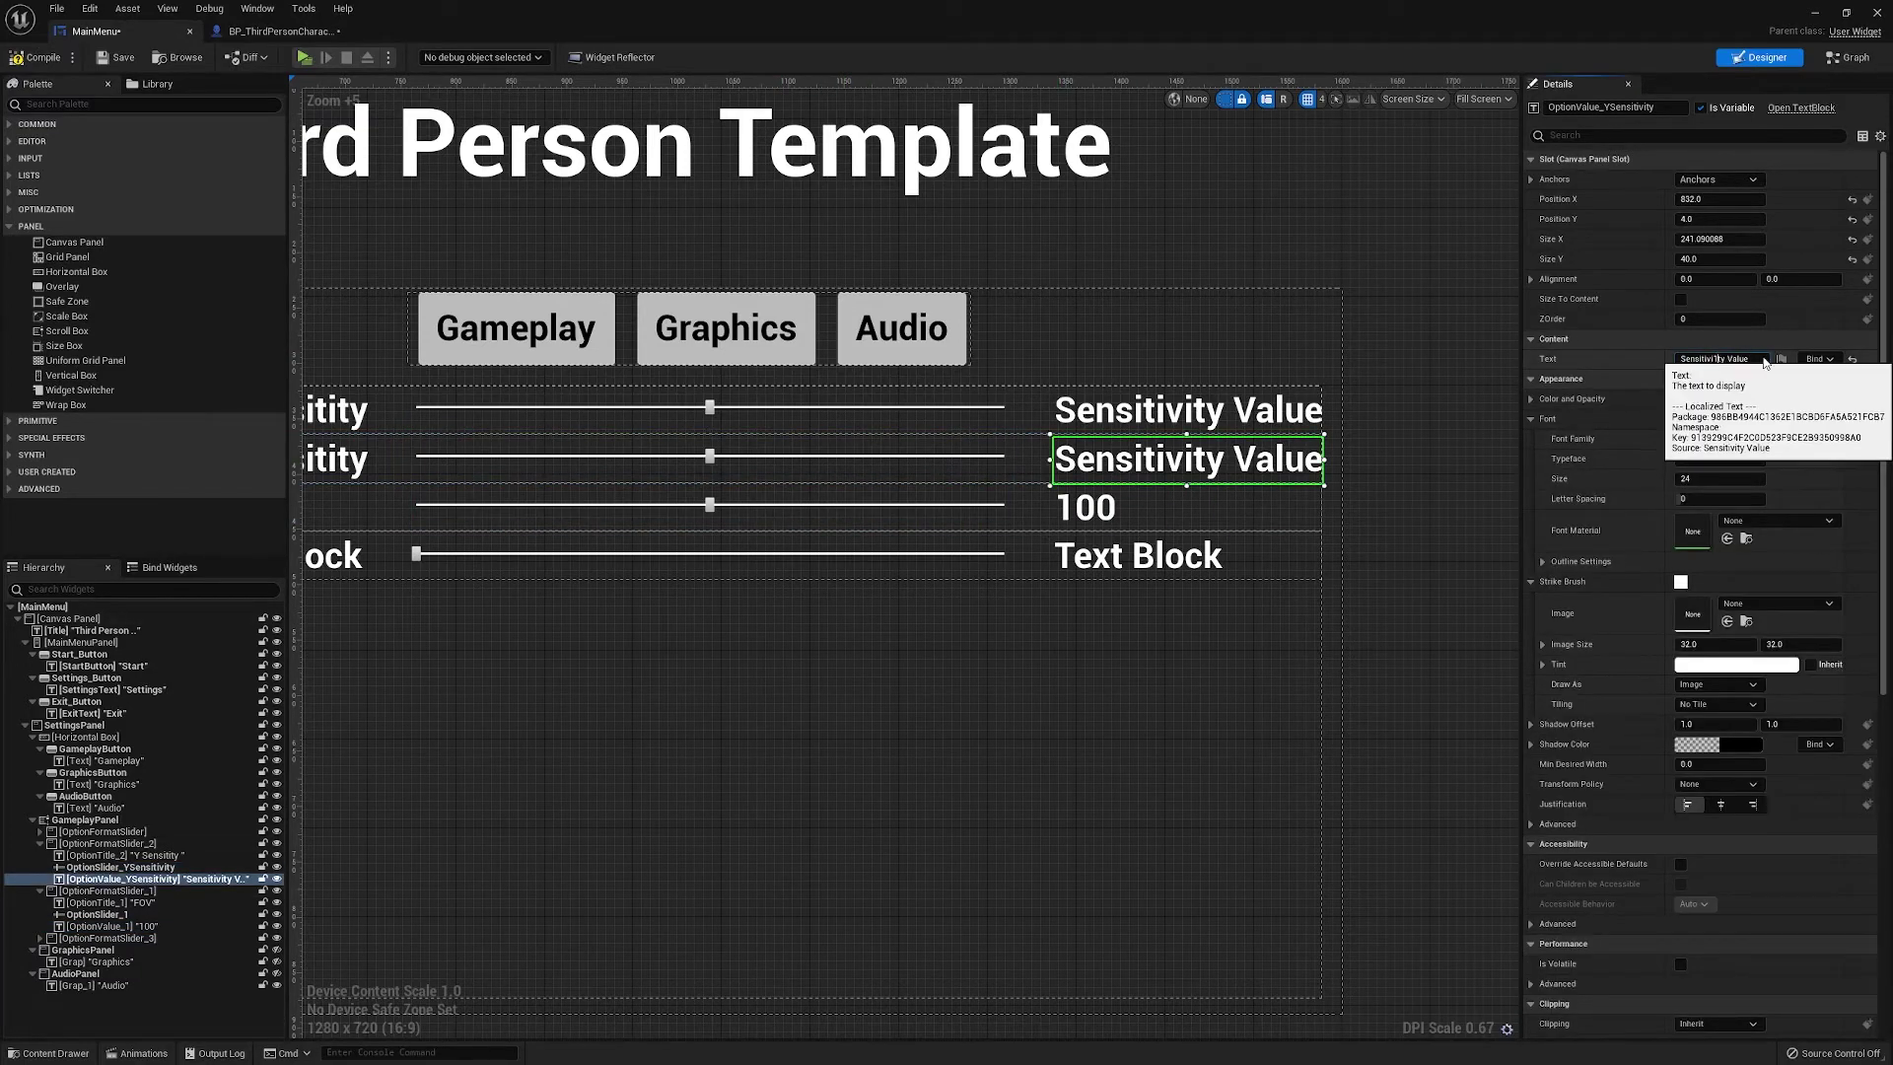
{"action": "type", "text": "1"}
{"action": "key", "text": "ctrl+a"}
{"action": "type", "text": "1"}
{"action": "left_click", "coordinate": [1300, 407]}
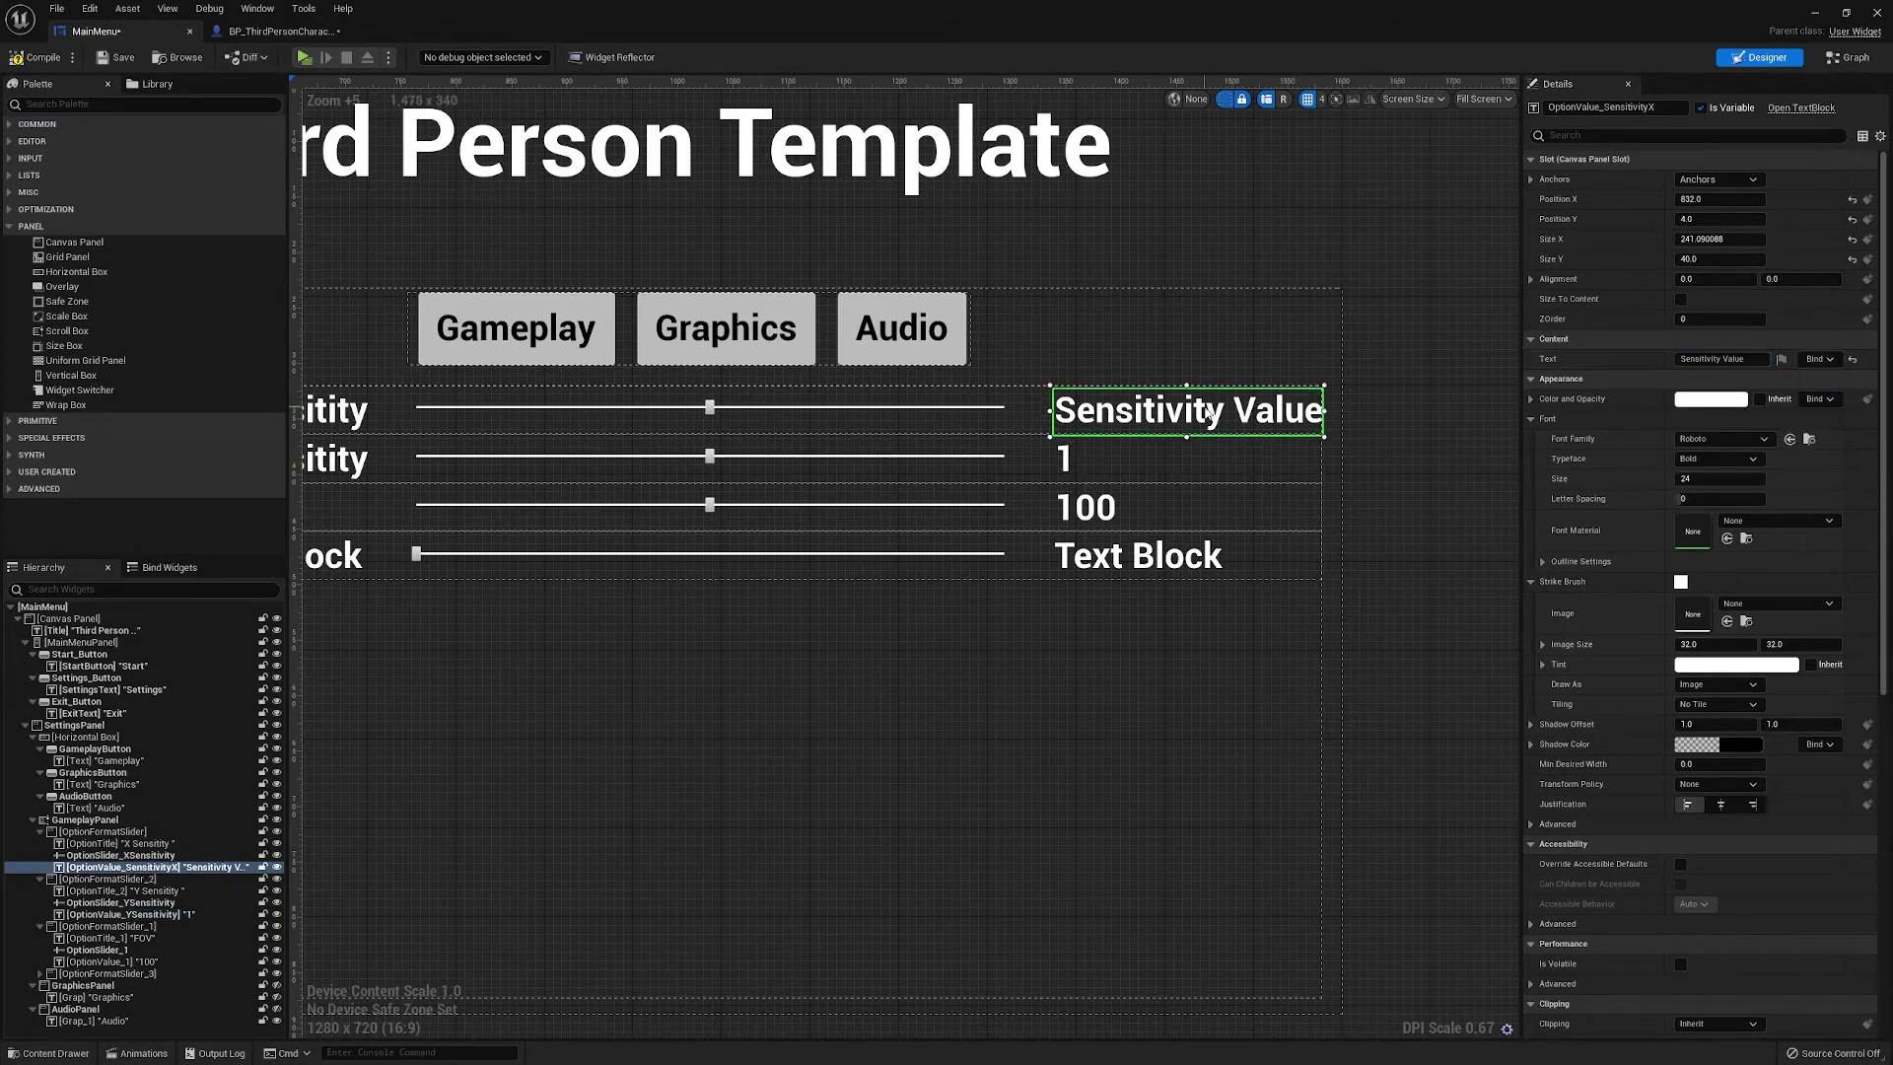
{"action": "left_click", "coordinate": [1749, 357]}
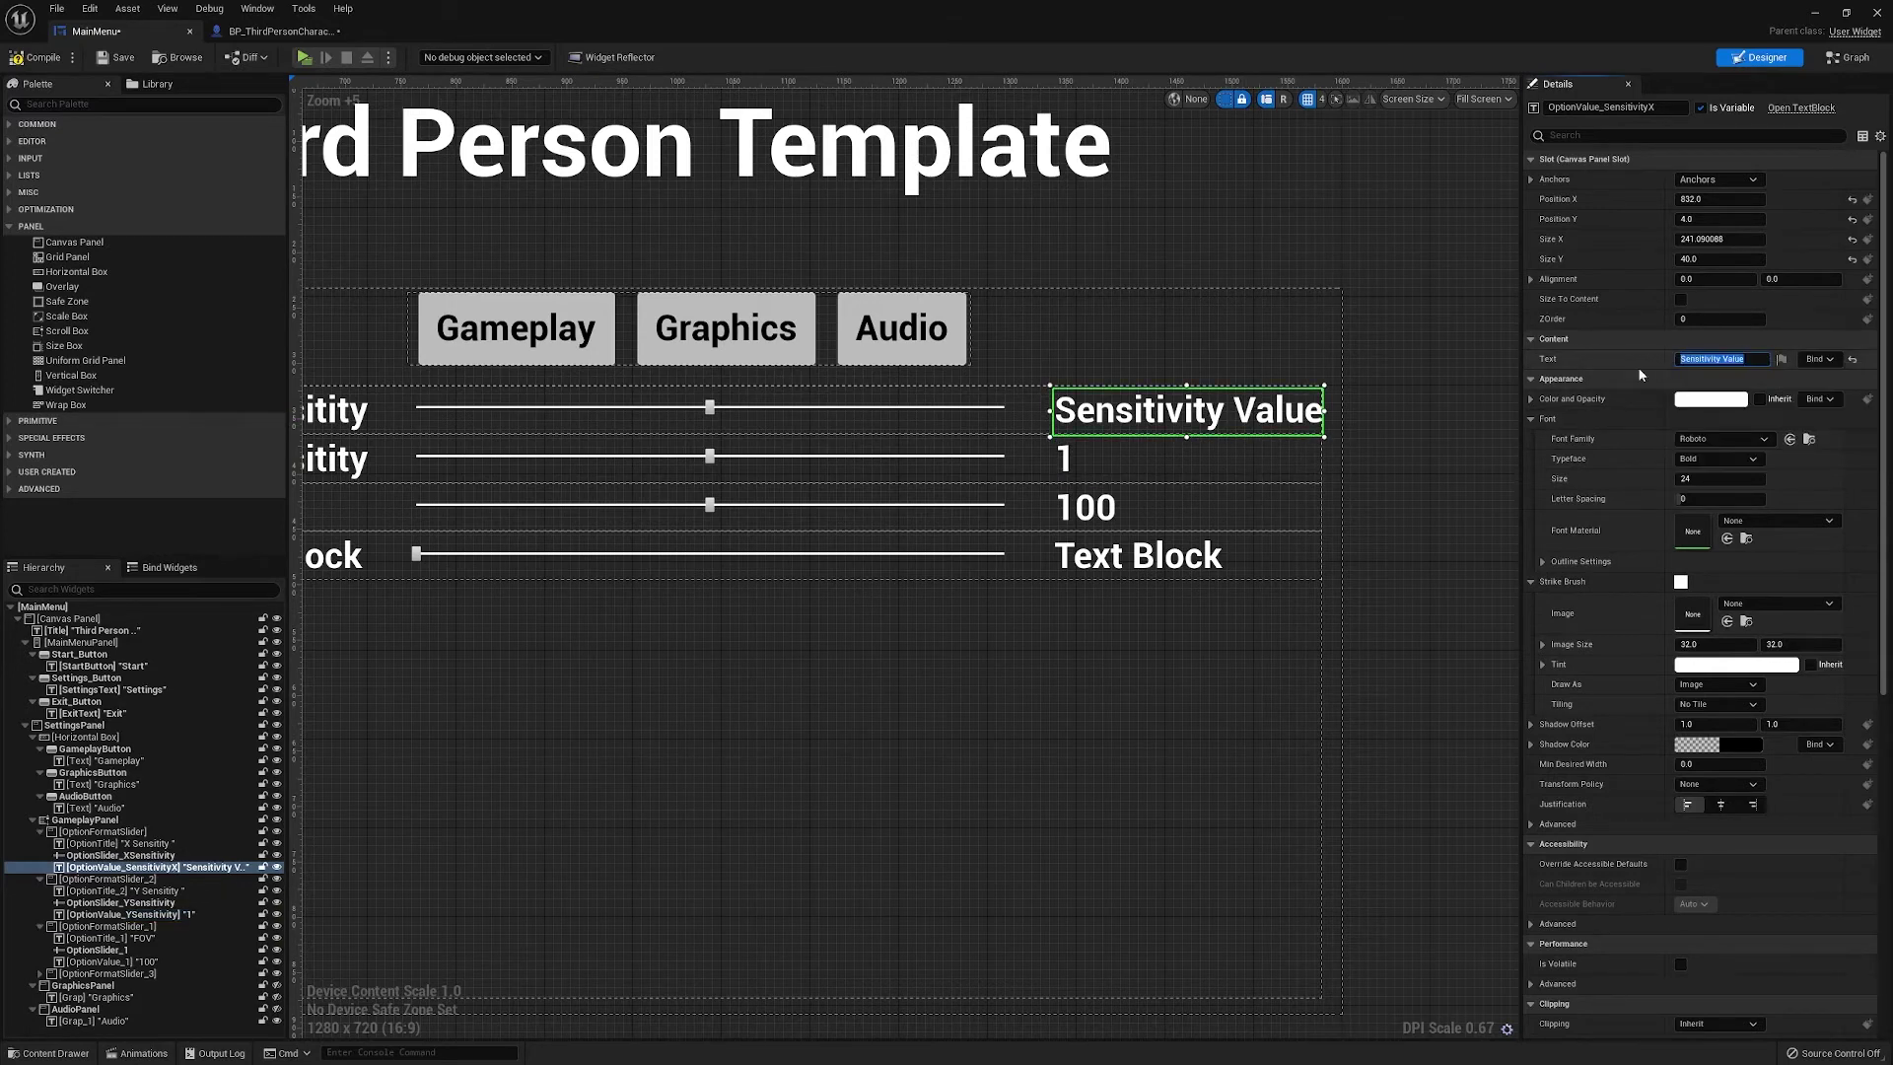
{"action": "type", "text": "1"}
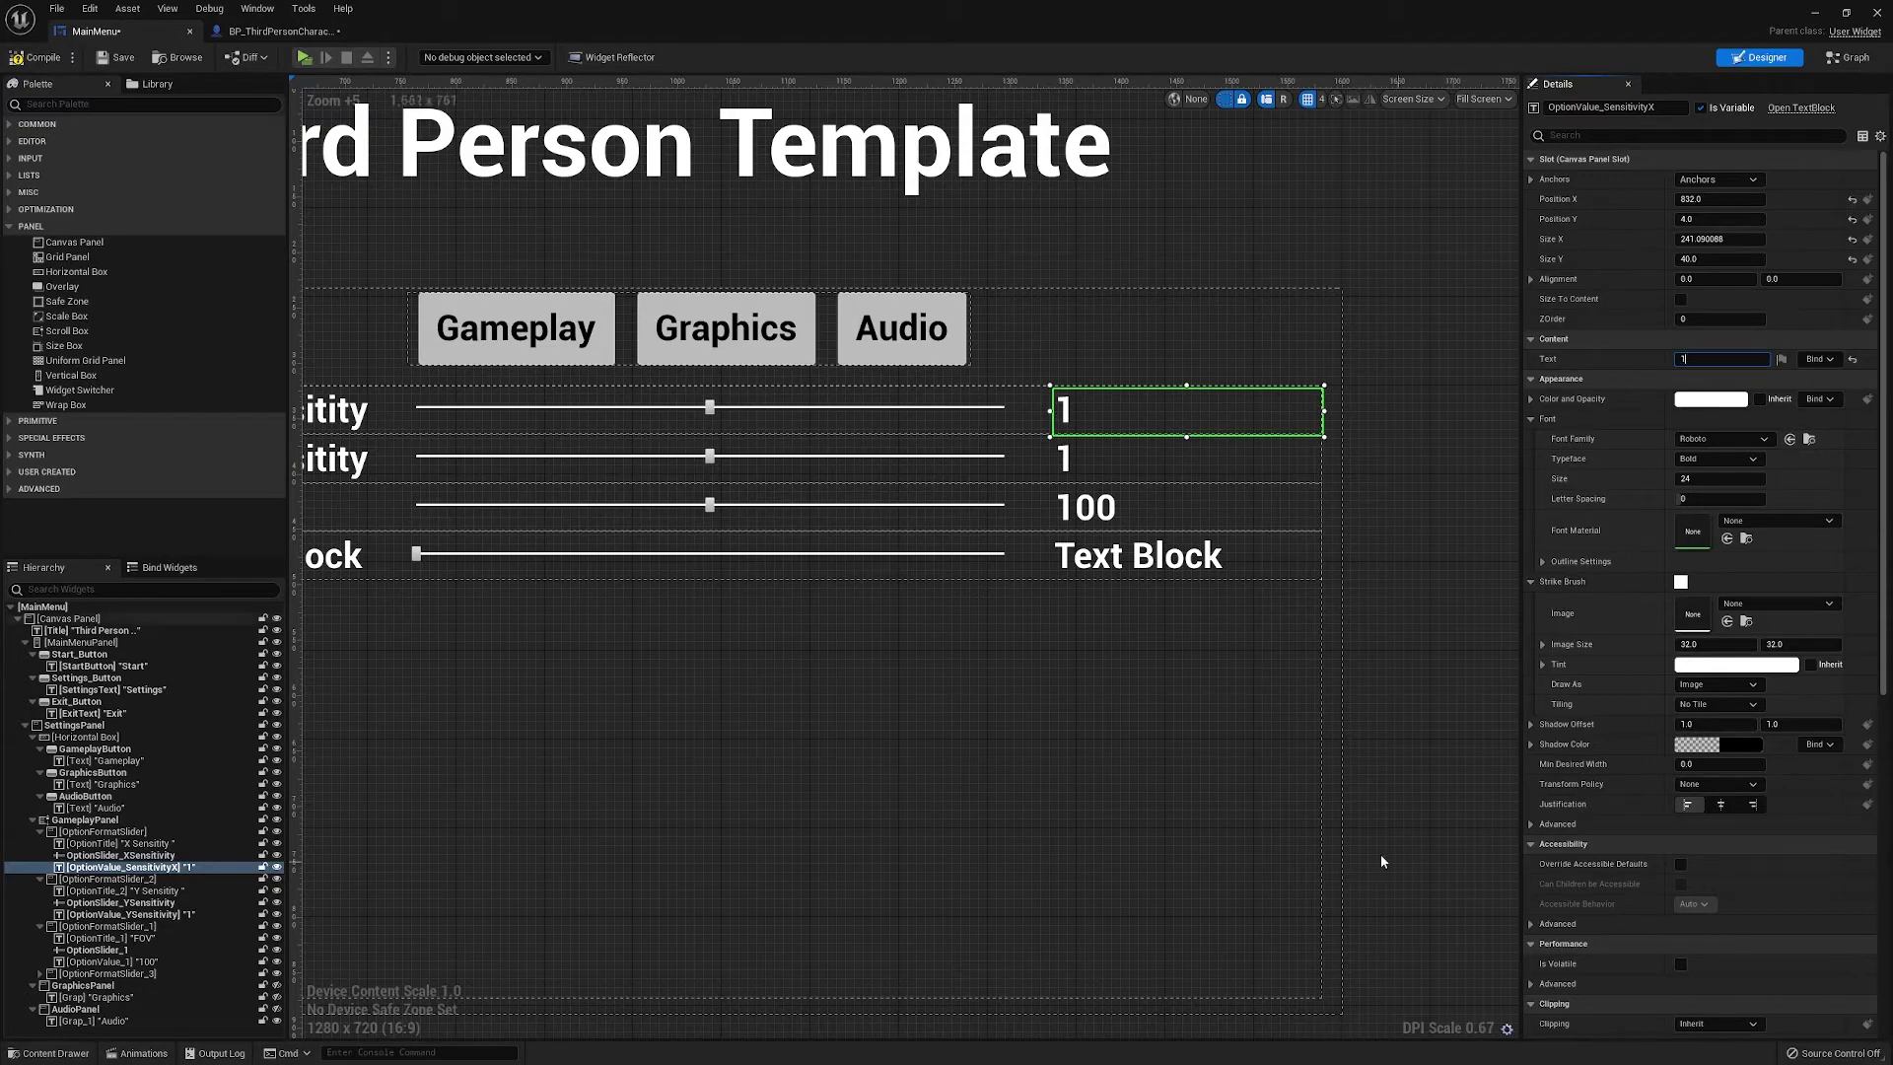
Rename the slider in the FOV row to OptionSlider_FOV
{"action": "right_click_drag", "start_coordinate": [973, 686], "coordinate": [1181, 647]}
{"action": "scroll", "coordinate": [1181, 647], "scroll_direction": "down", "scroll_amount": 2}
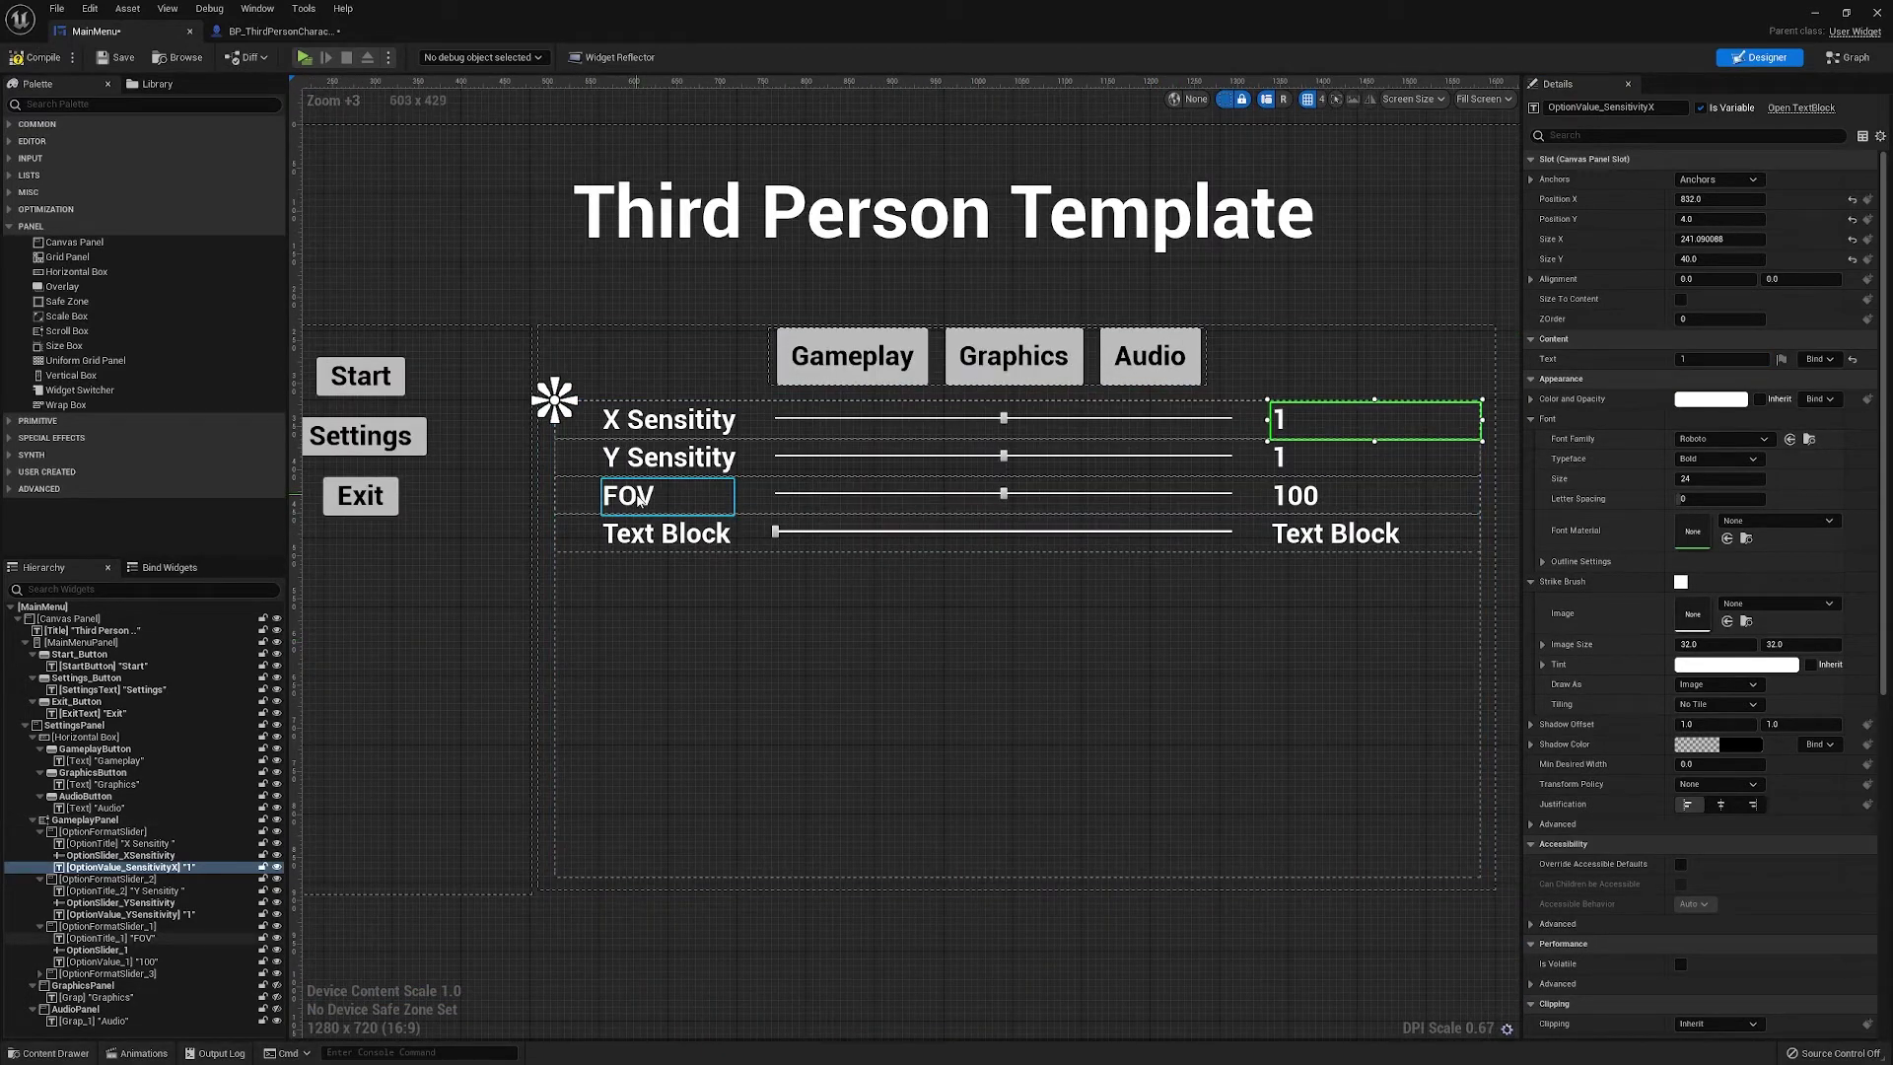
{"action": "left_click", "coordinate": [641, 469]}
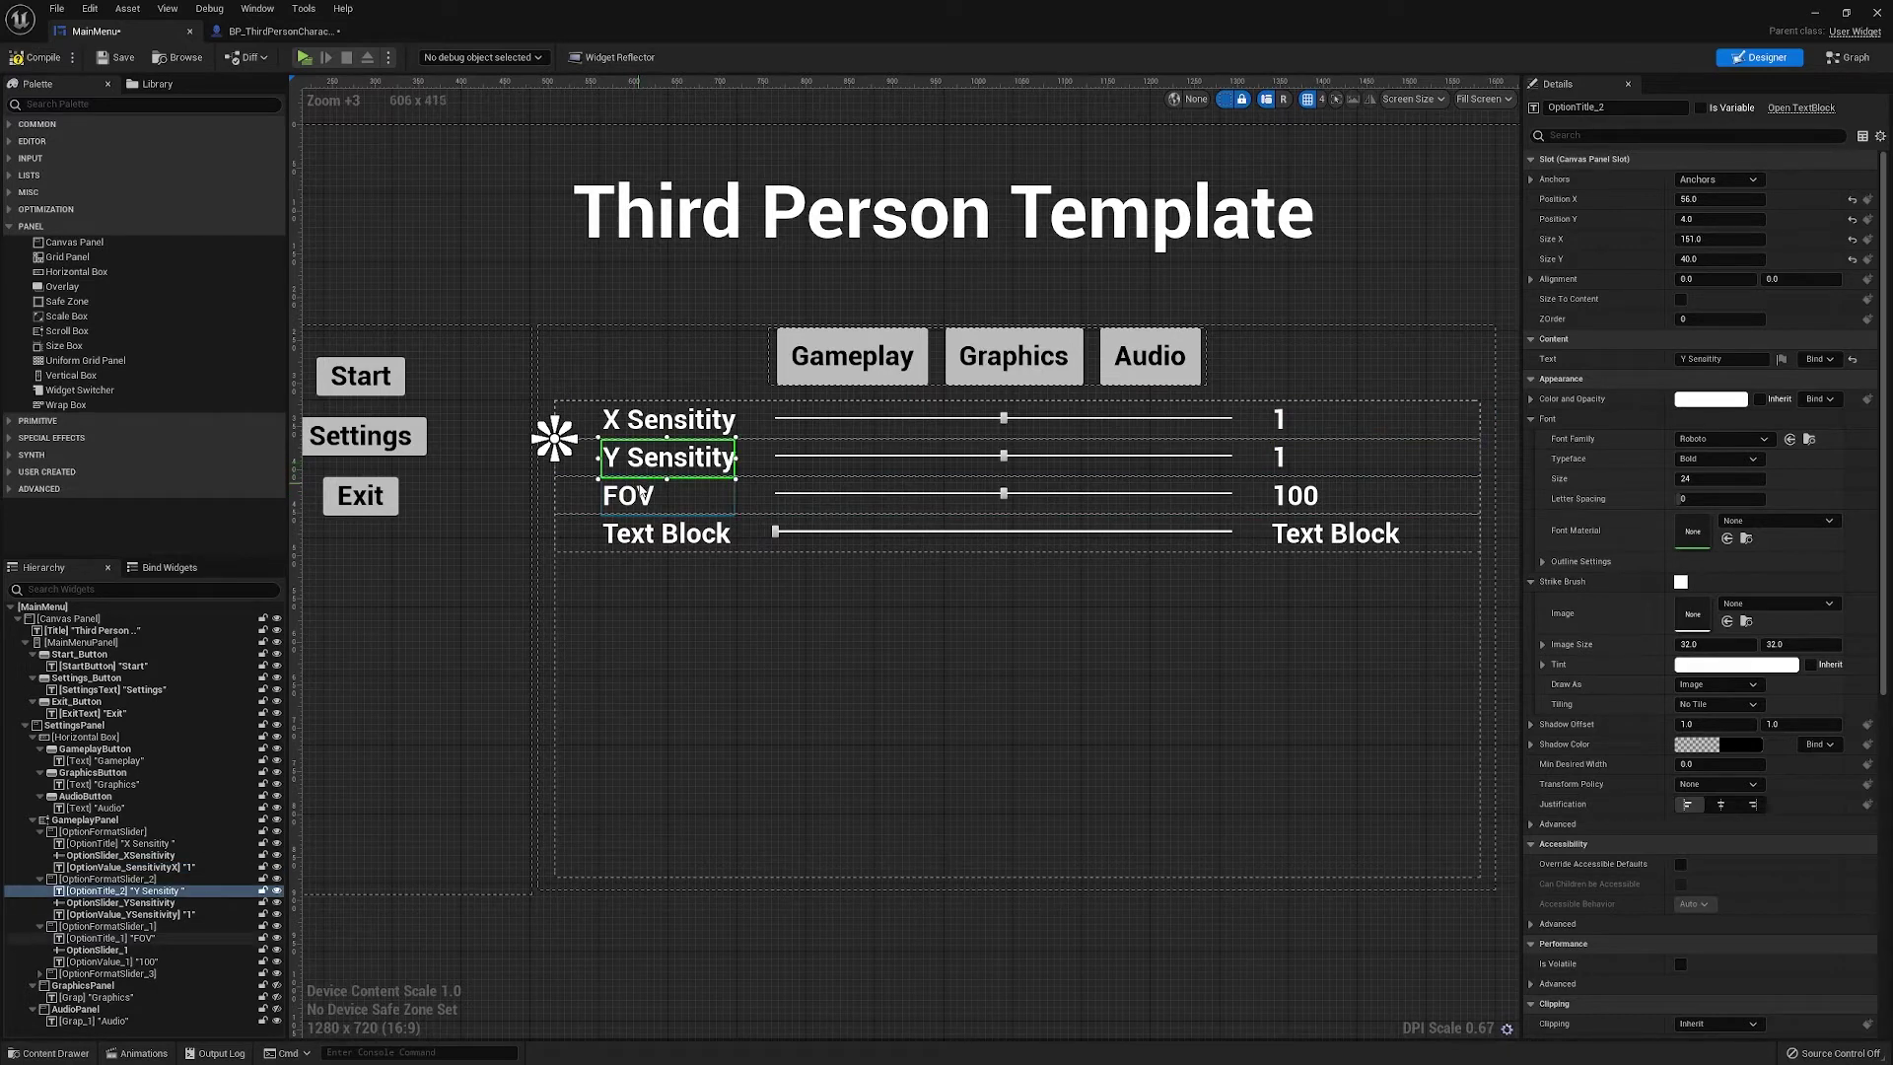
{"action": "left_click", "coordinate": [643, 495]}
{"action": "left_click", "coordinate": [898, 464]}
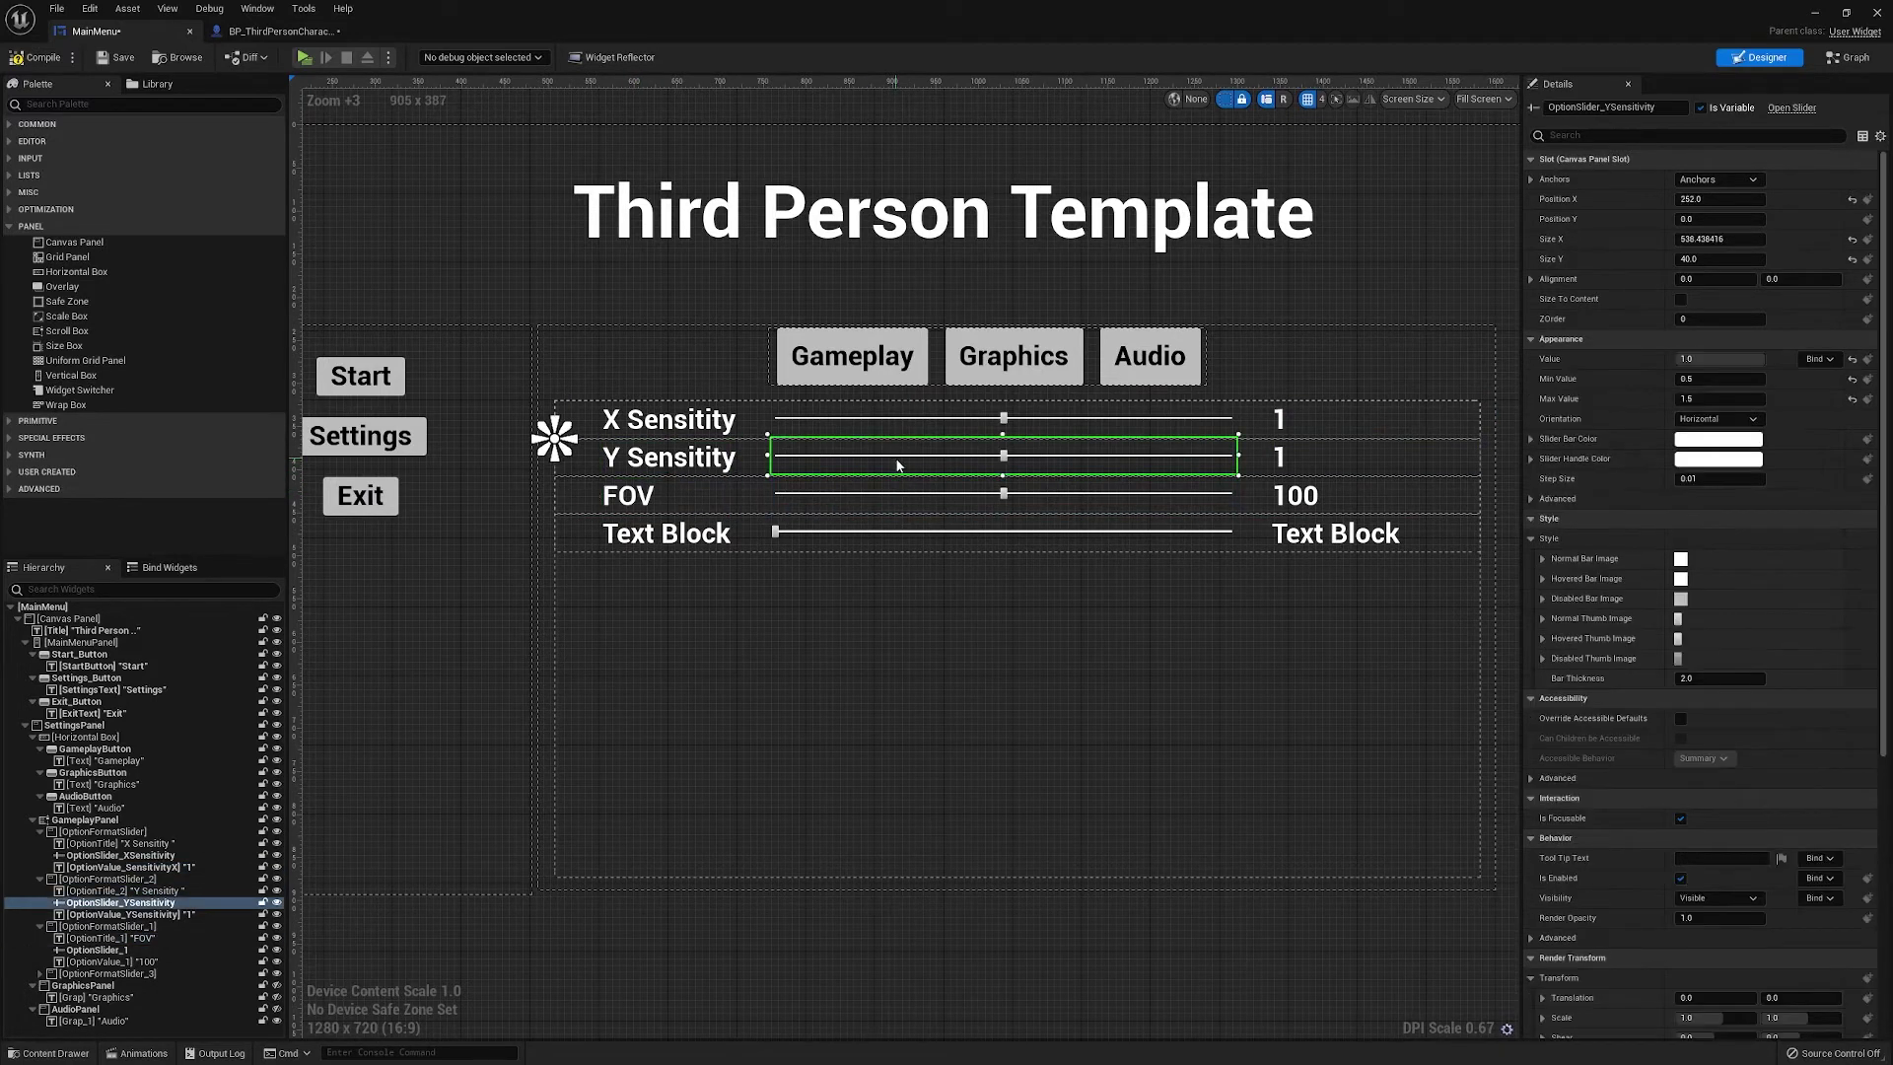
{"action": "left_click", "coordinate": [905, 504]}
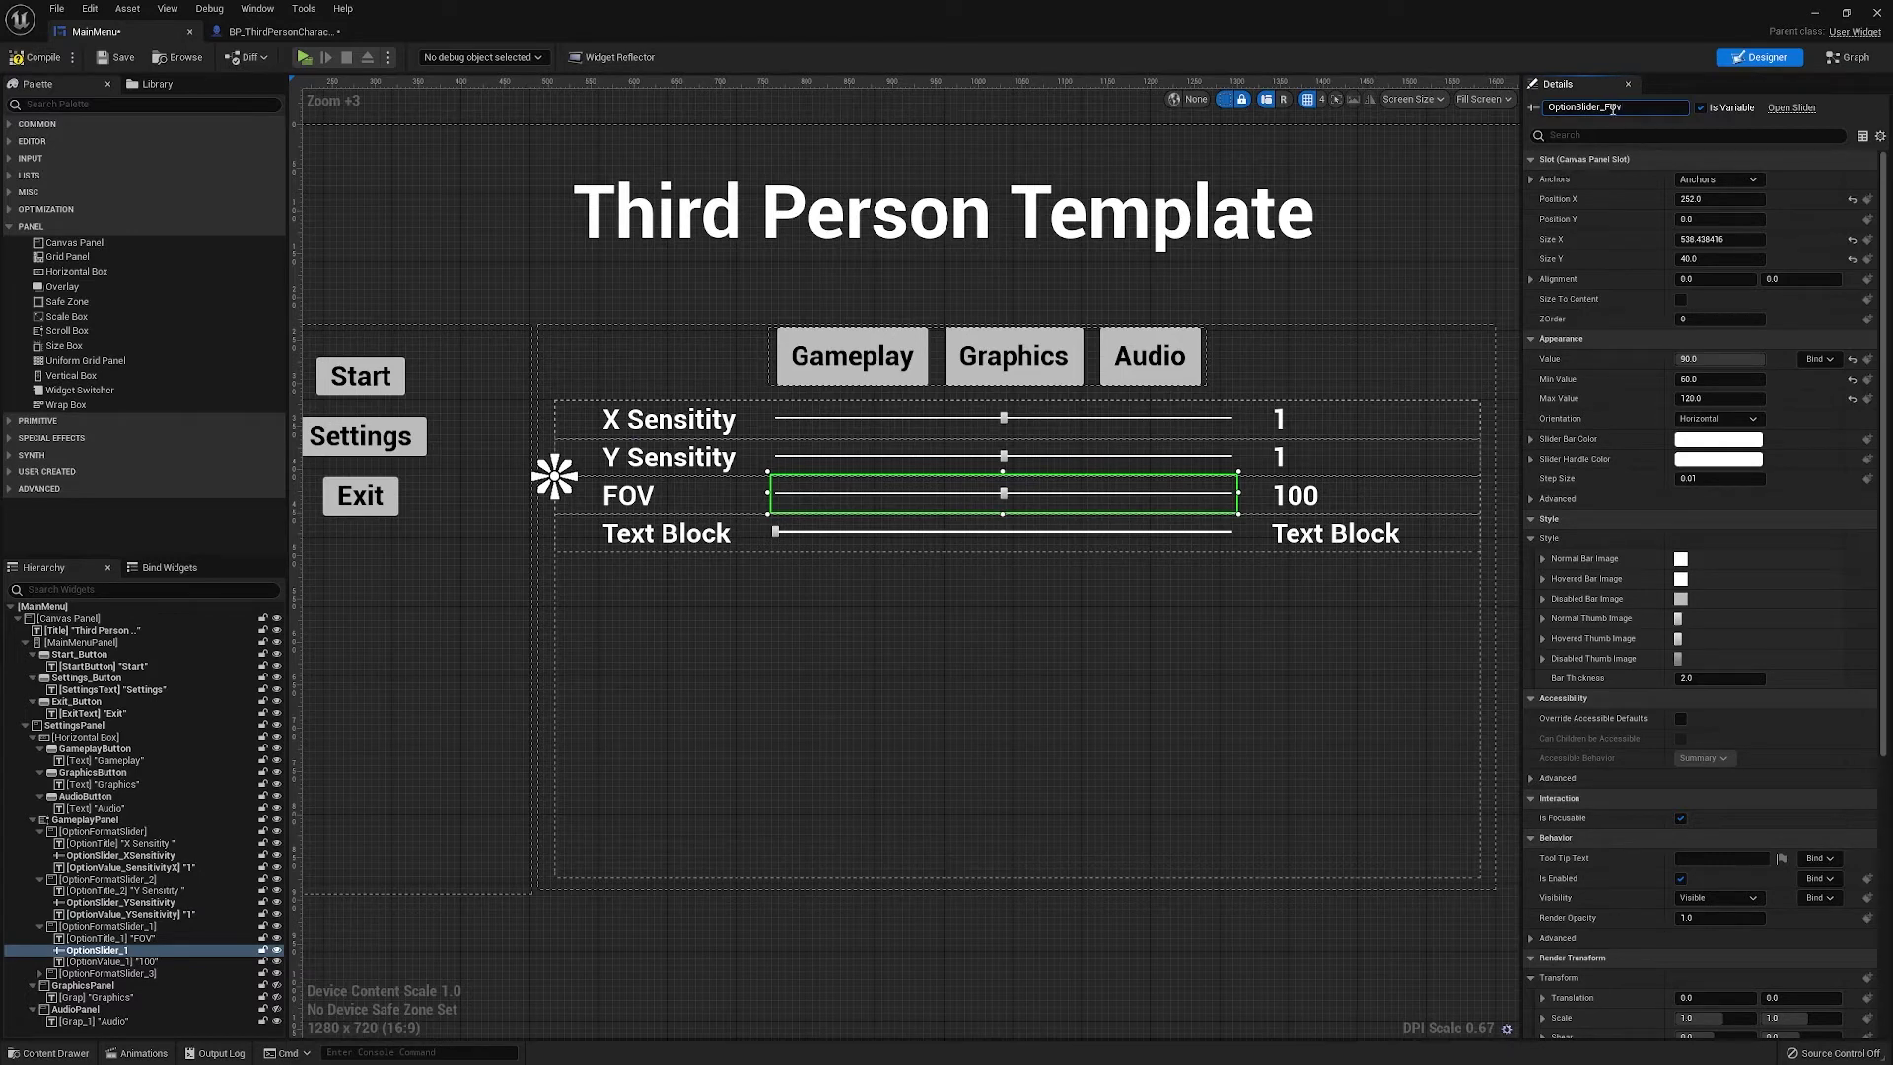
Rename the value text block in the FOV row to OptionValue_FOV
{"action": "left_click", "coordinate": [1286, 463]}
{"action": "left_click", "coordinate": [1307, 501]}
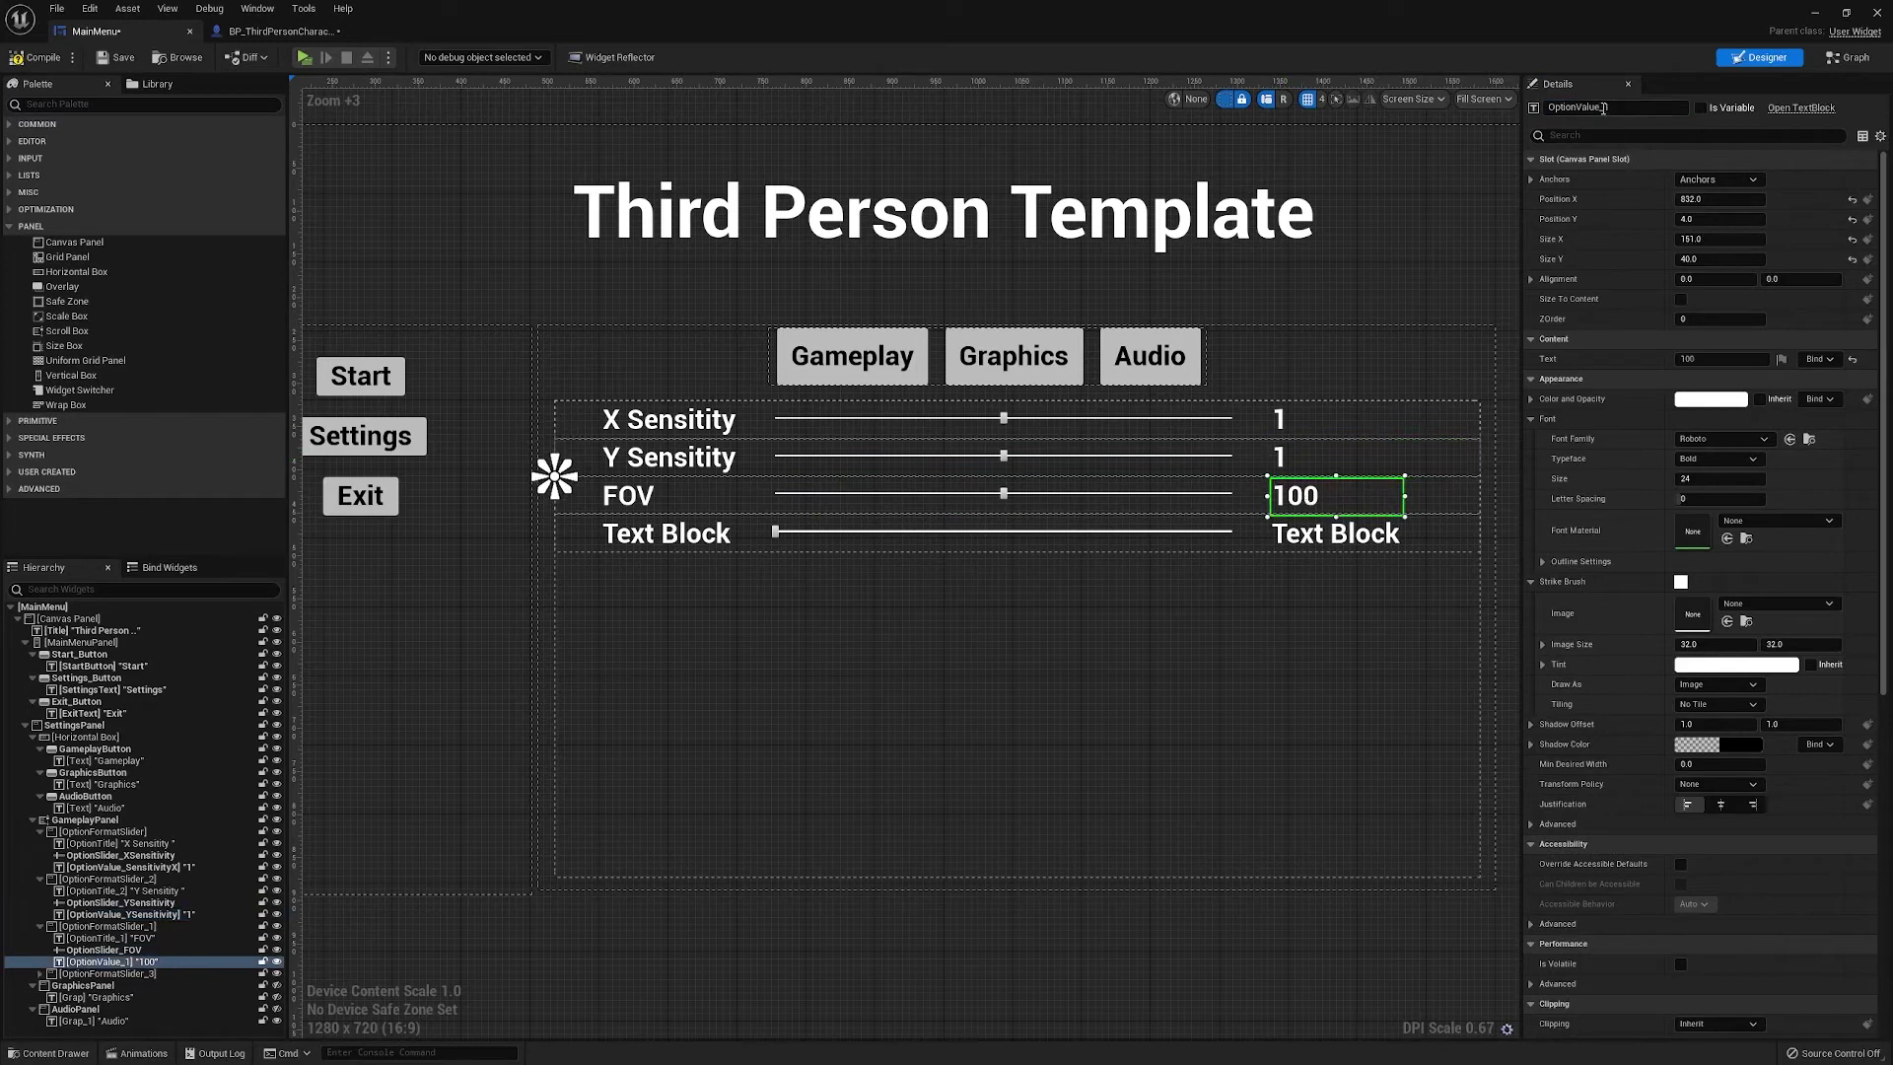
{"action": "left_click", "coordinate": [1607, 108]}
{"action": "type", "text": "V"}
{"action": "key", "text": "Return"}
Find the OptionSlider_FOV variable in the widget's event graph and add its On Value Changed event
{"action": "left_click", "coordinate": [1849, 57]}
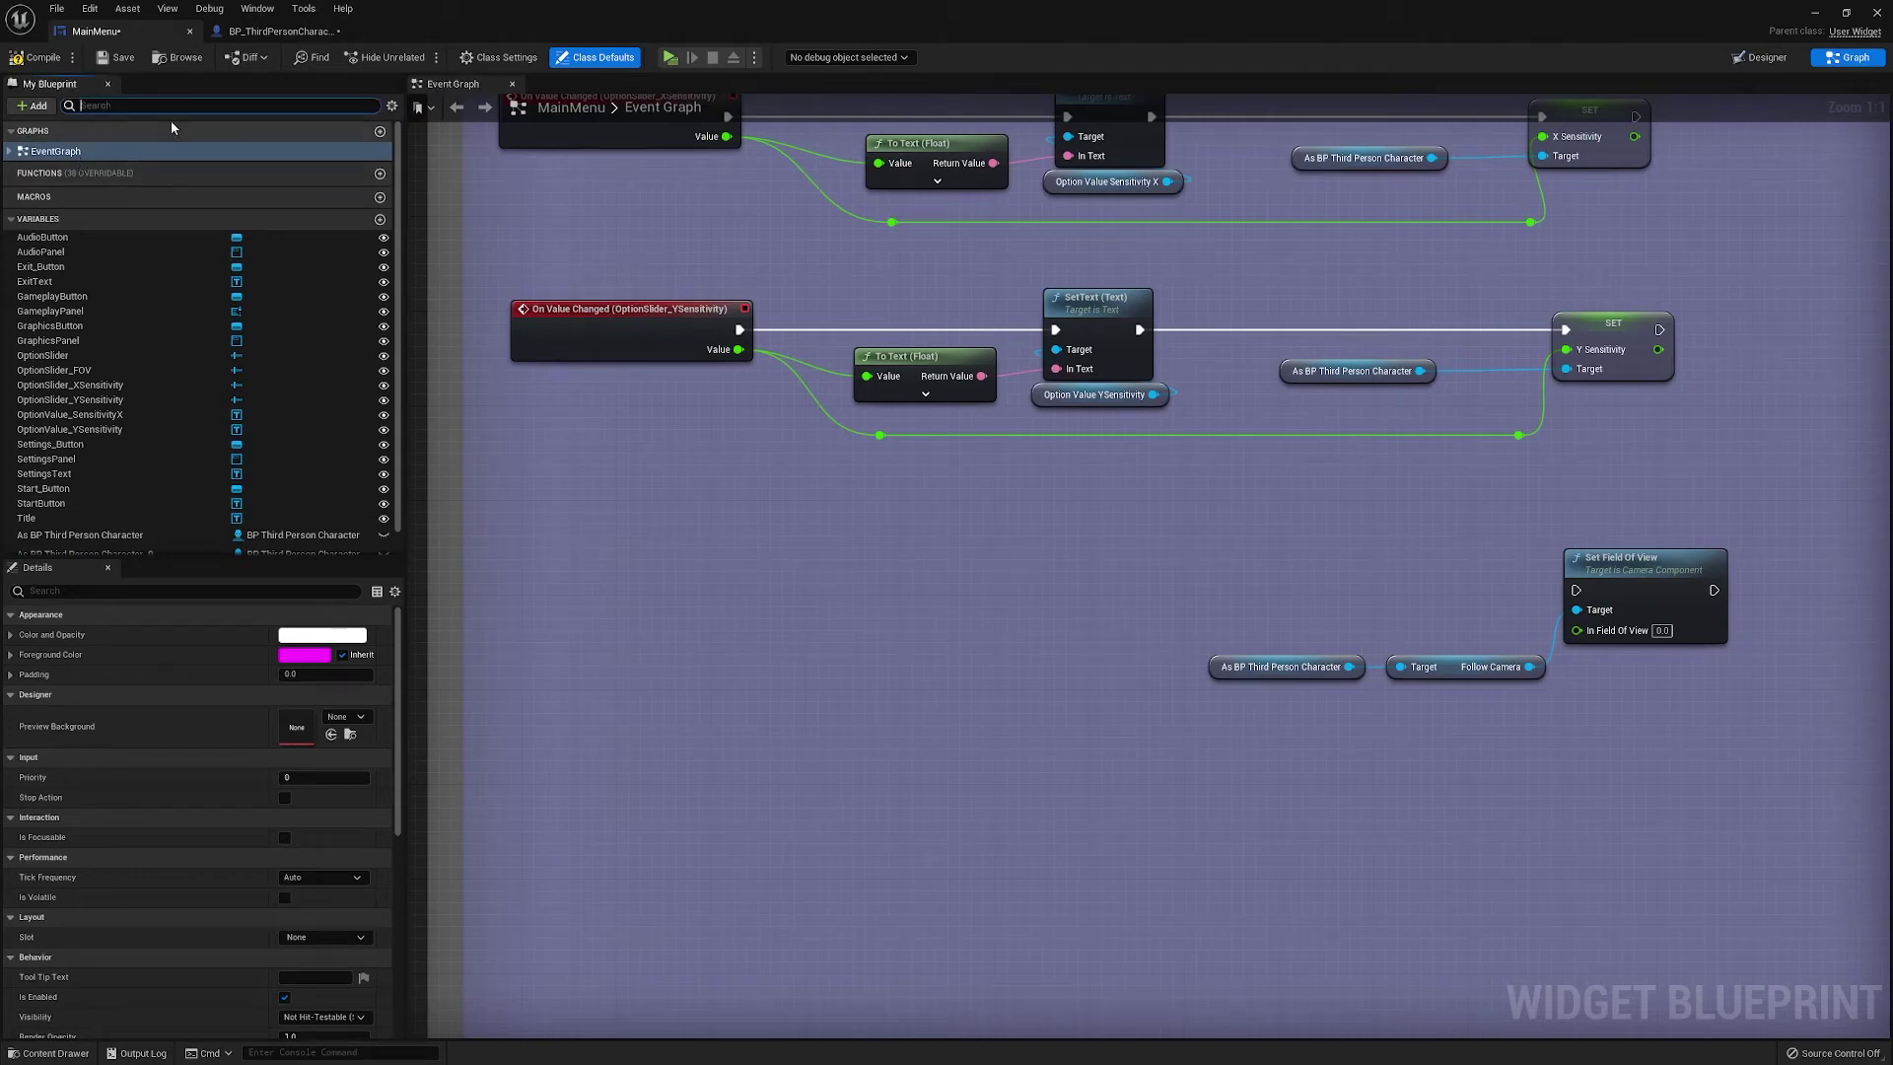
{"action": "type", "text": "fo"}
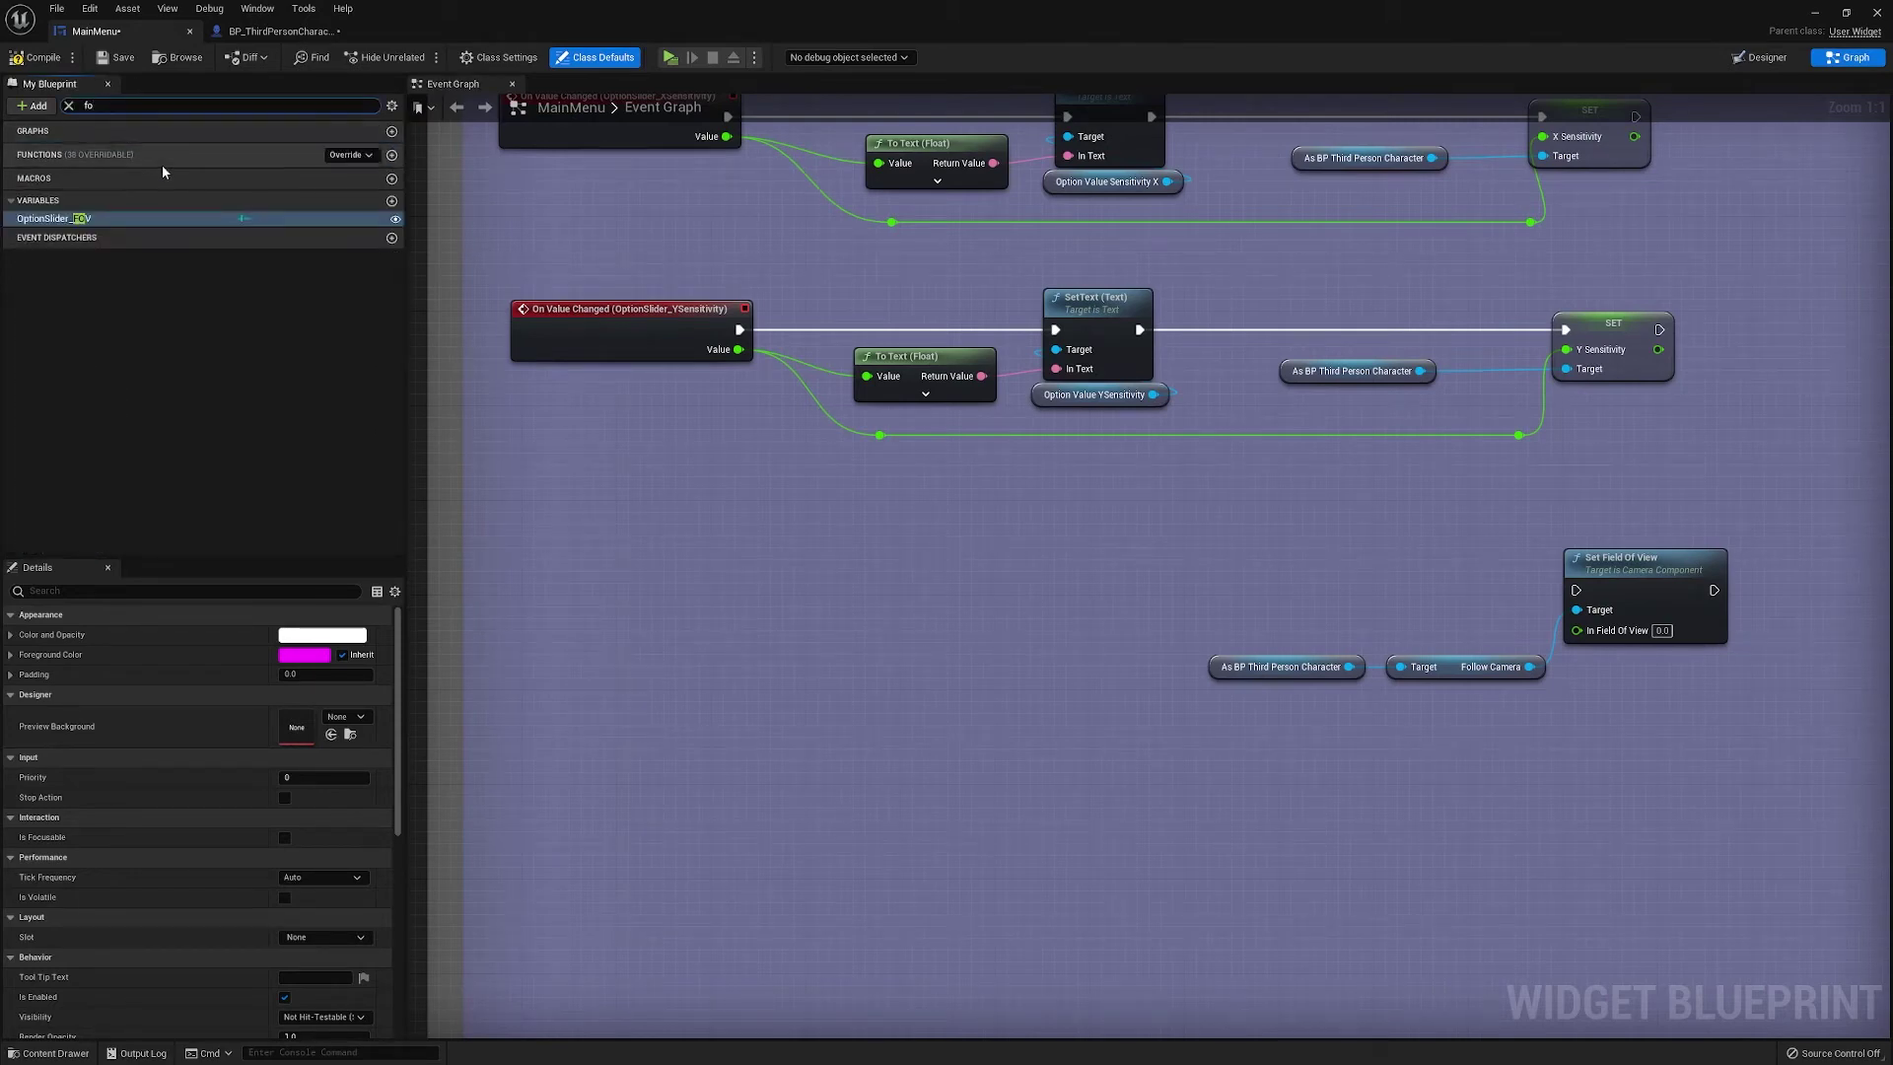
{"action": "left_click_drag", "start_coordinate": [113, 218], "coordinate": [174, 216]}
{"action": "scroll", "coordinate": [156, 886], "scroll_direction": "down", "scroll_amount": 3}
{"action": "scroll", "coordinate": [155, 888], "scroll_direction": "down", "scroll_amount": 3}
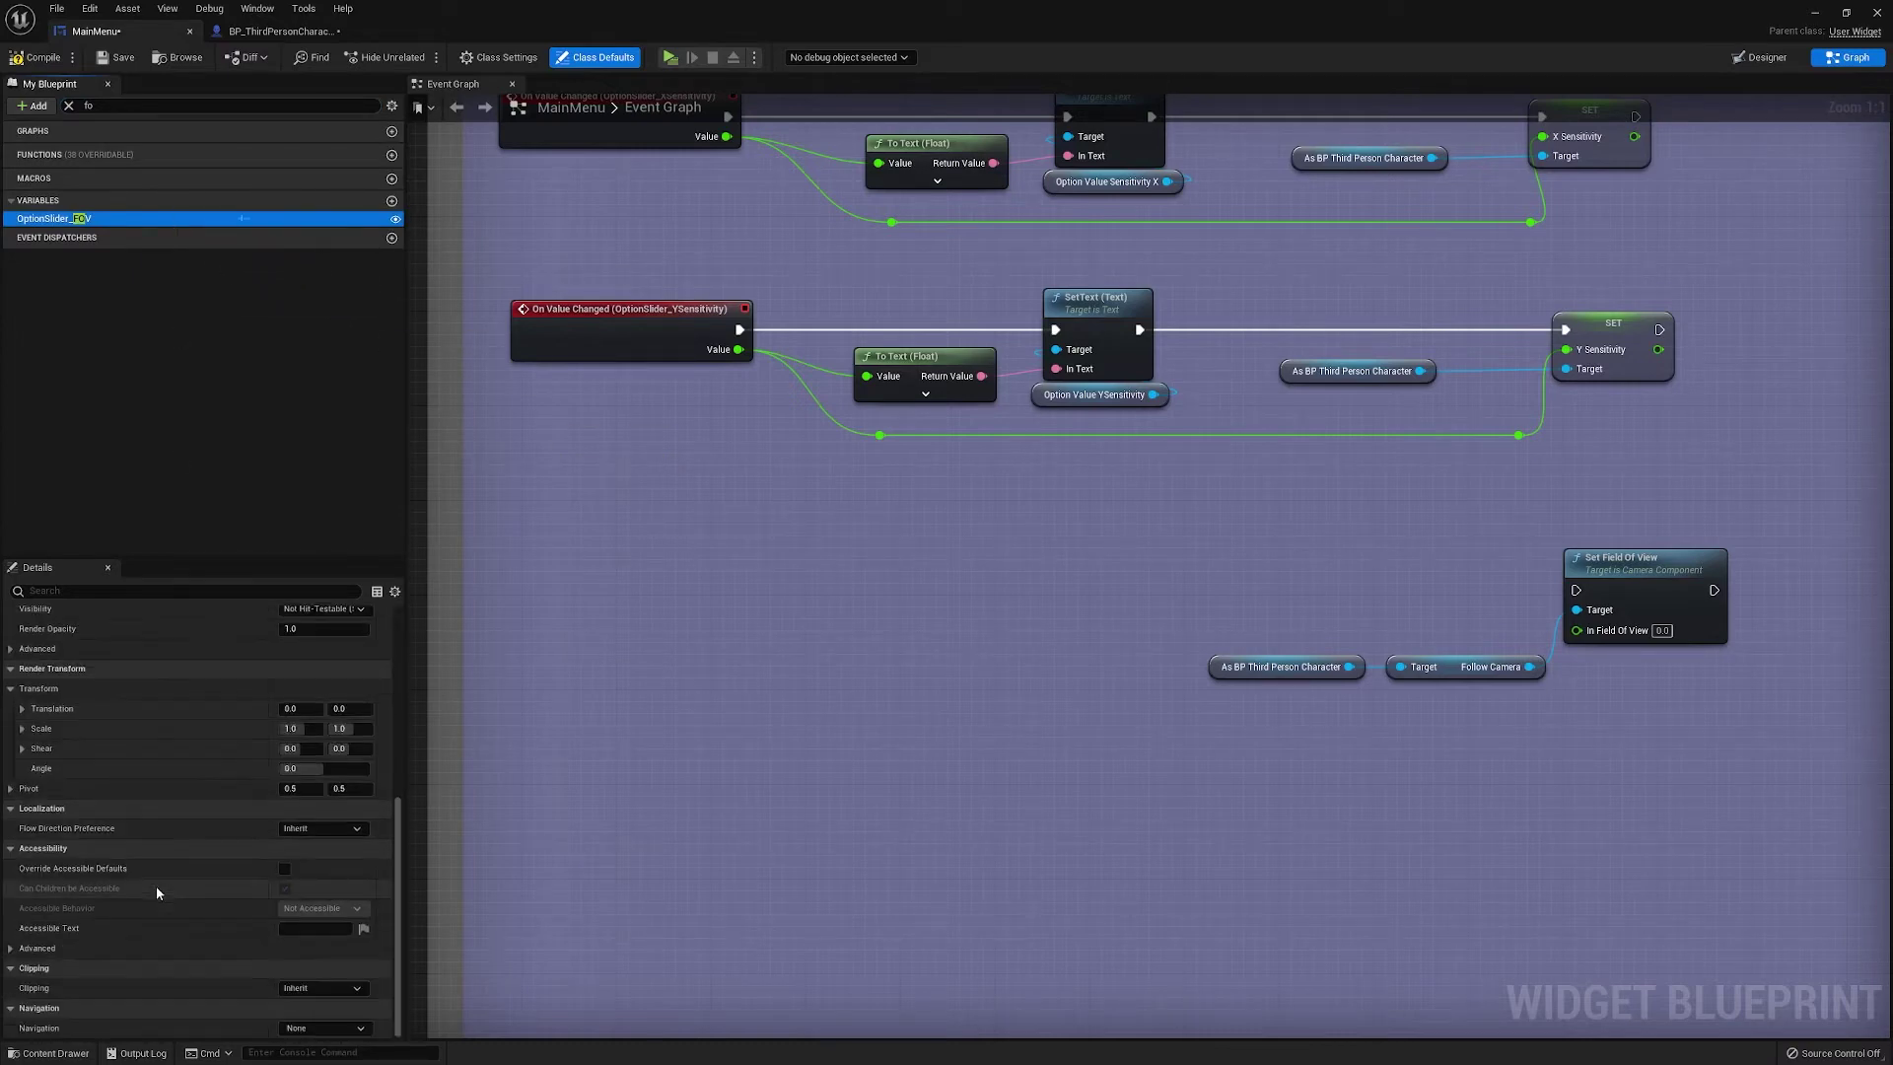
{"action": "scroll", "coordinate": [98, 396], "scroll_direction": "down", "scroll_amount": 1}
{"action": "scroll", "coordinate": [98, 396], "scroll_direction": "up", "scroll_amount": 1}
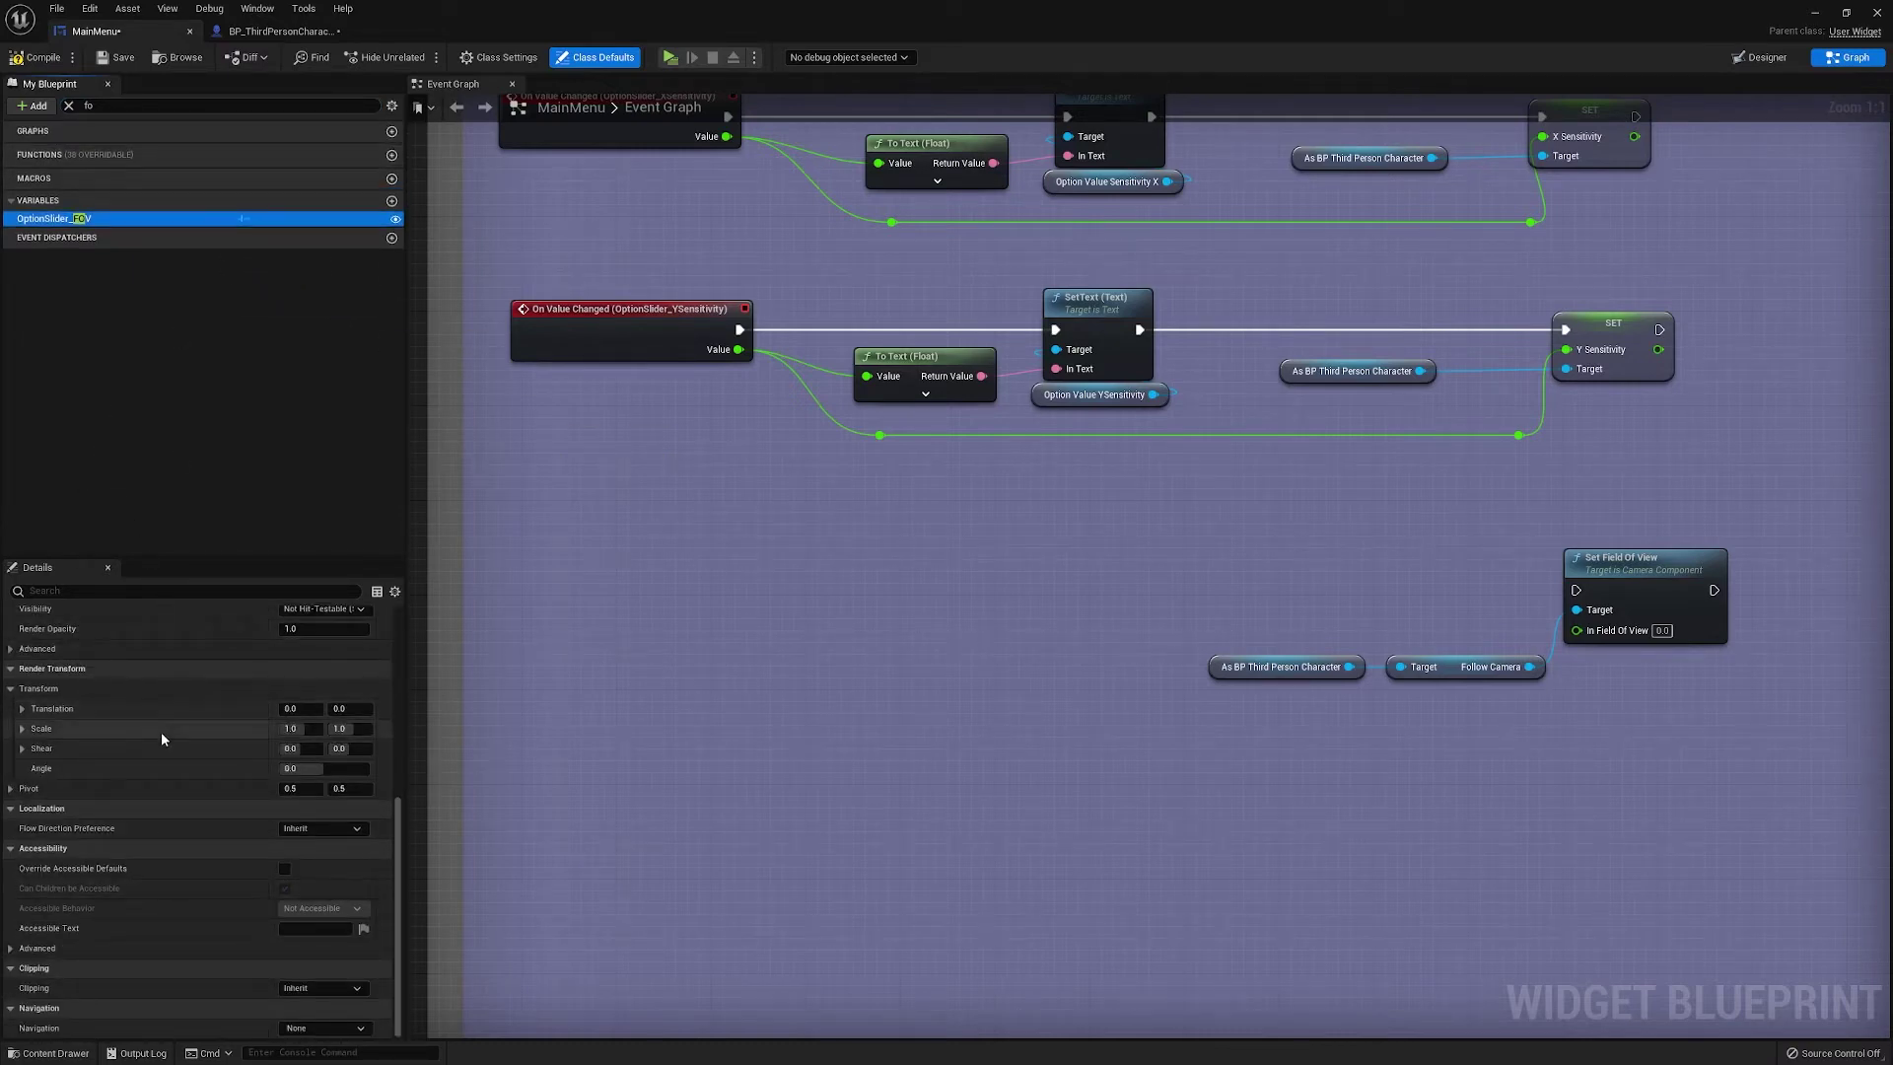
{"action": "scroll", "coordinate": [162, 738], "scroll_direction": "up", "scroll_amount": 5}
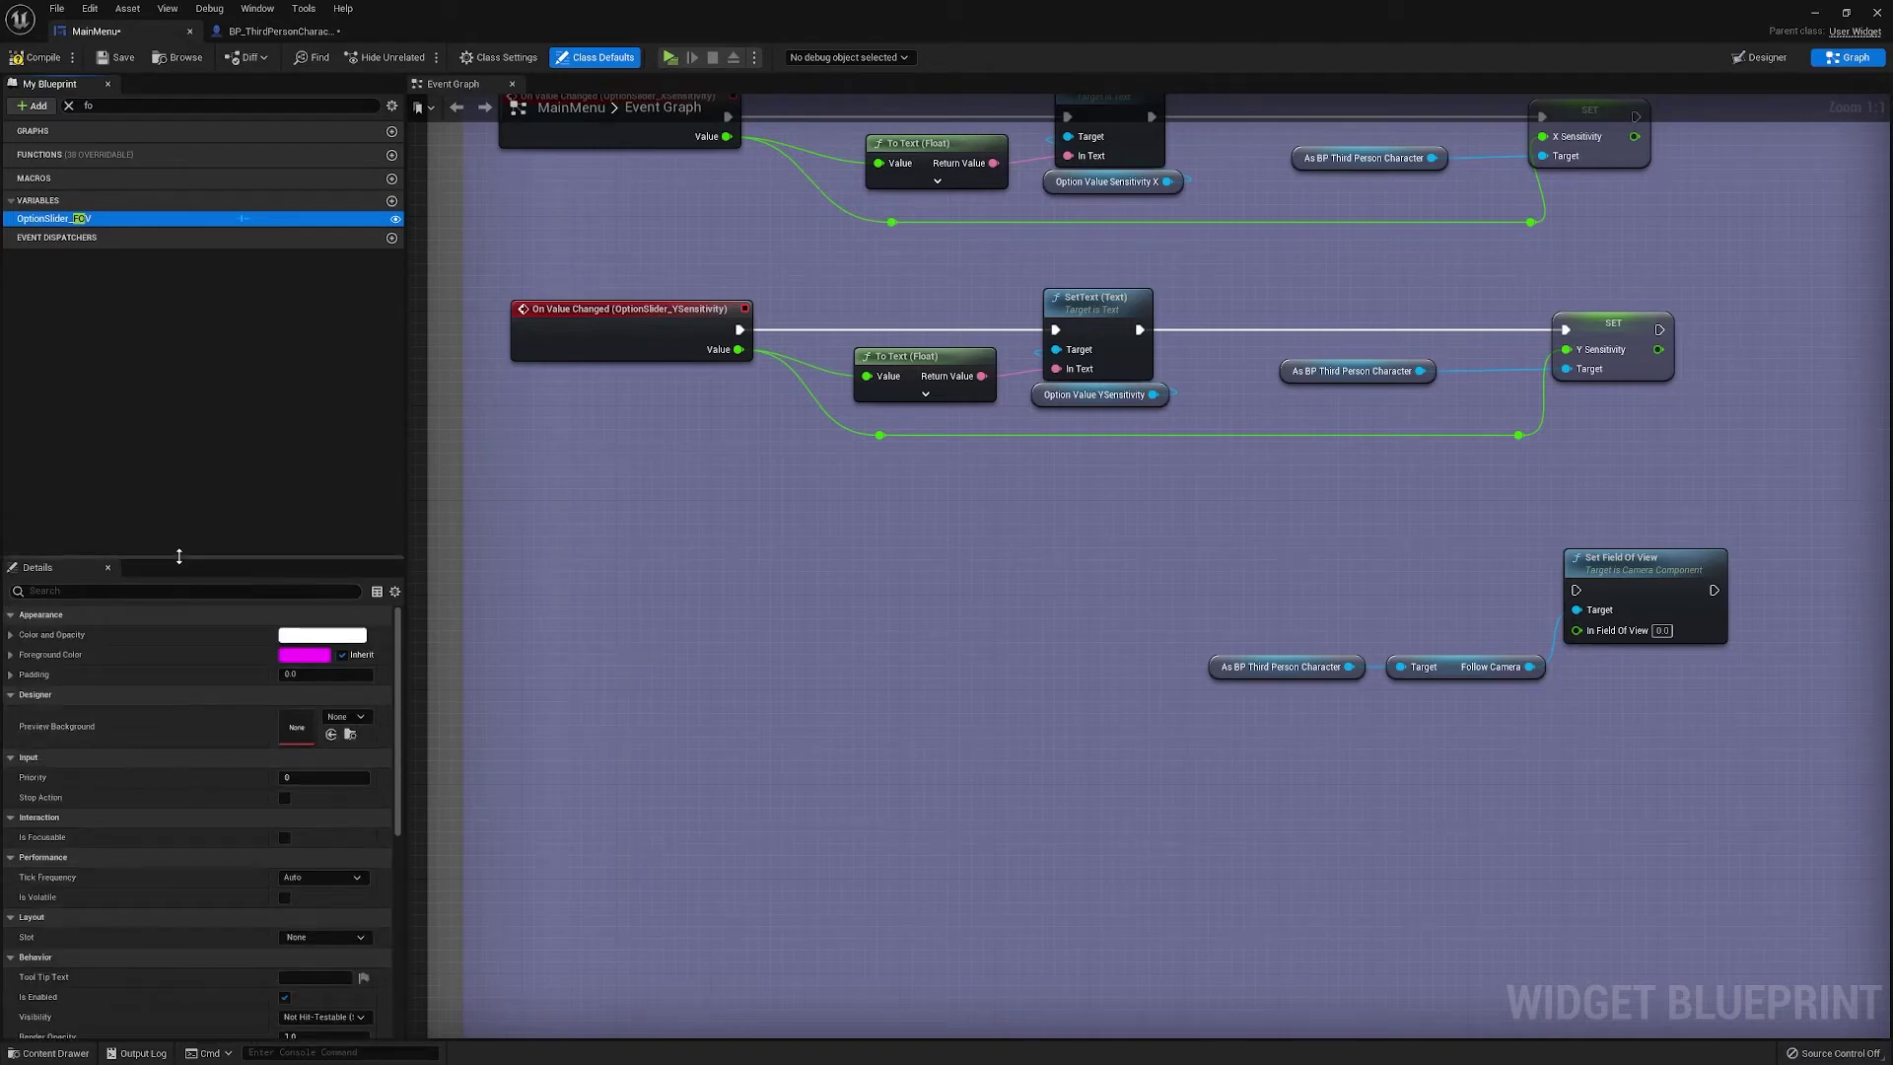
{"action": "left_click_drag", "start_coordinate": [178, 557], "coordinate": [178, 301]}
{"action": "scroll", "coordinate": [138, 714], "scroll_direction": "down", "scroll_amount": 2}
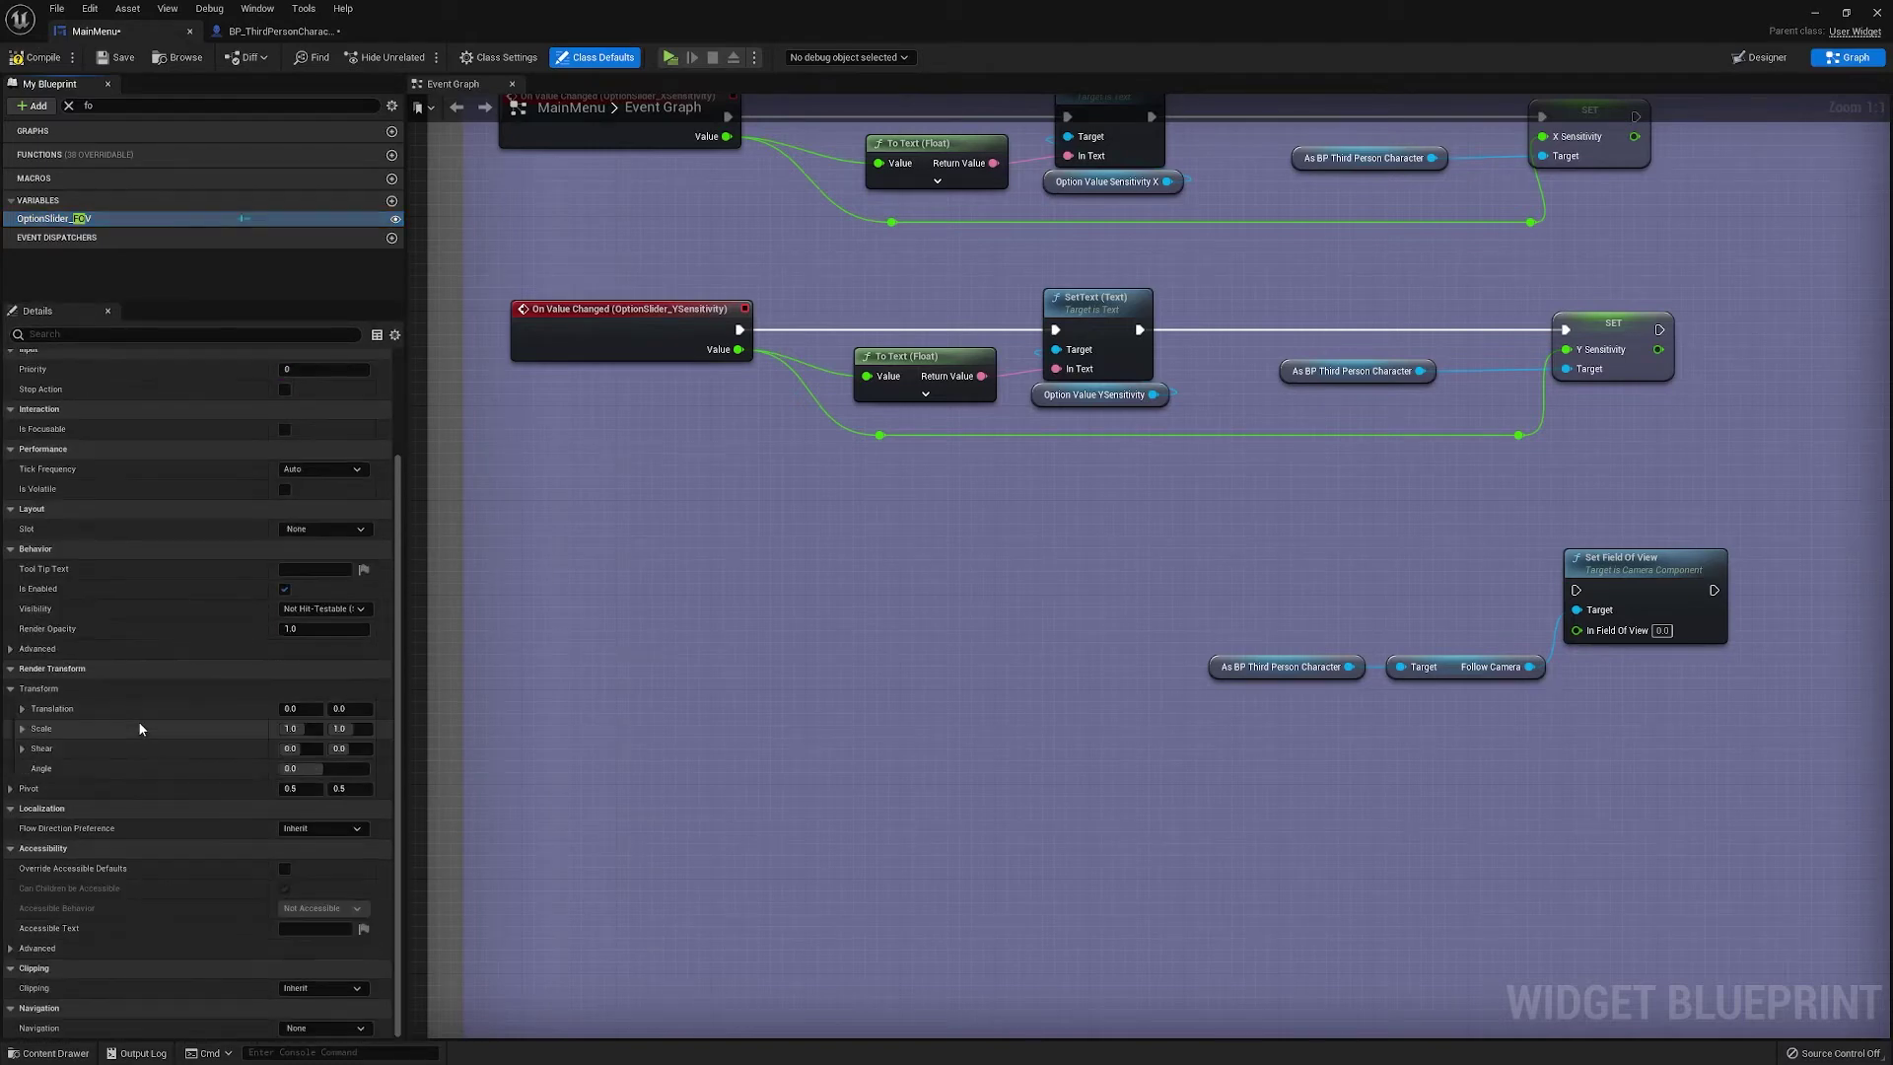
{"action": "left_click", "coordinate": [84, 218]}
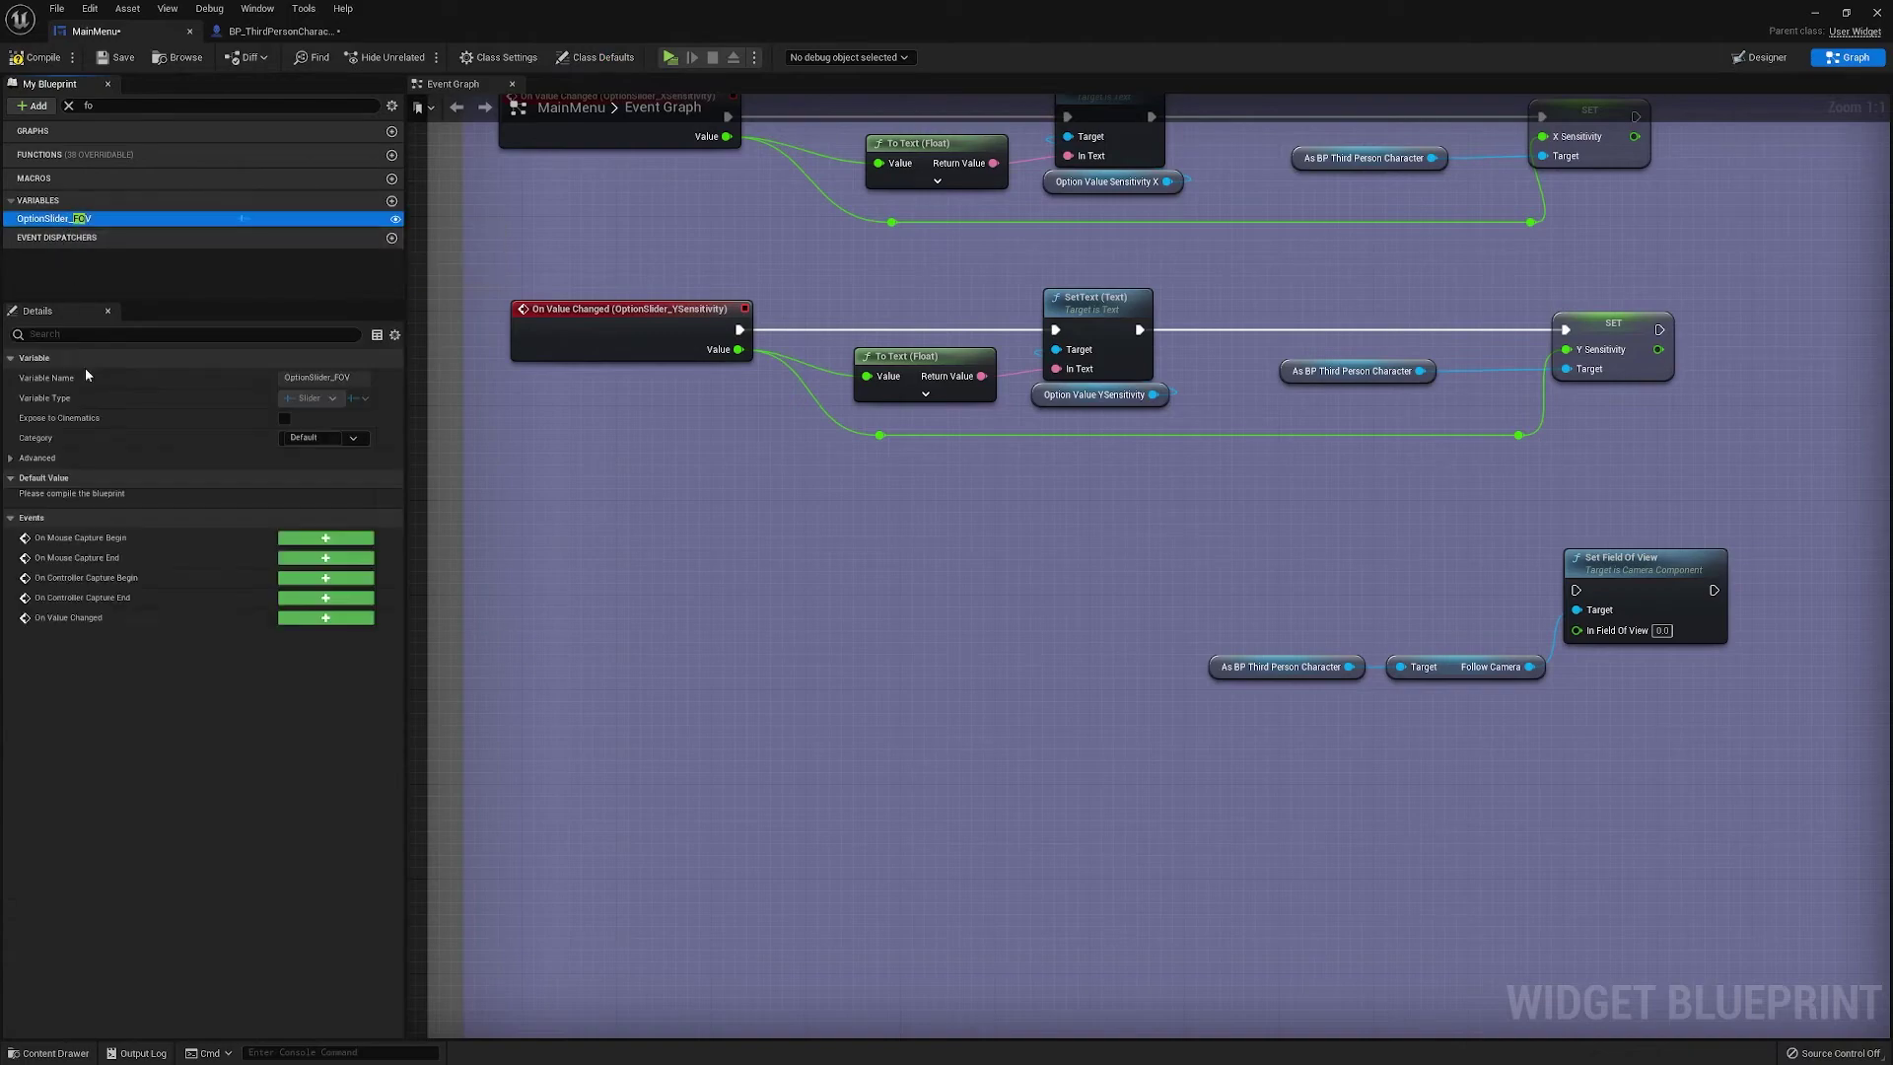
{"action": "left_click", "coordinate": [325, 618]}
Move the FOV slider event into the Gameplay Settings comment and connect its execution output to Set Field Of View
{"action": "right_click_drag", "start_coordinate": [1081, 627], "coordinate": [829, 677]}
{"action": "scroll", "coordinate": [828, 677], "scroll_direction": "up", "scroll_amount": 3}
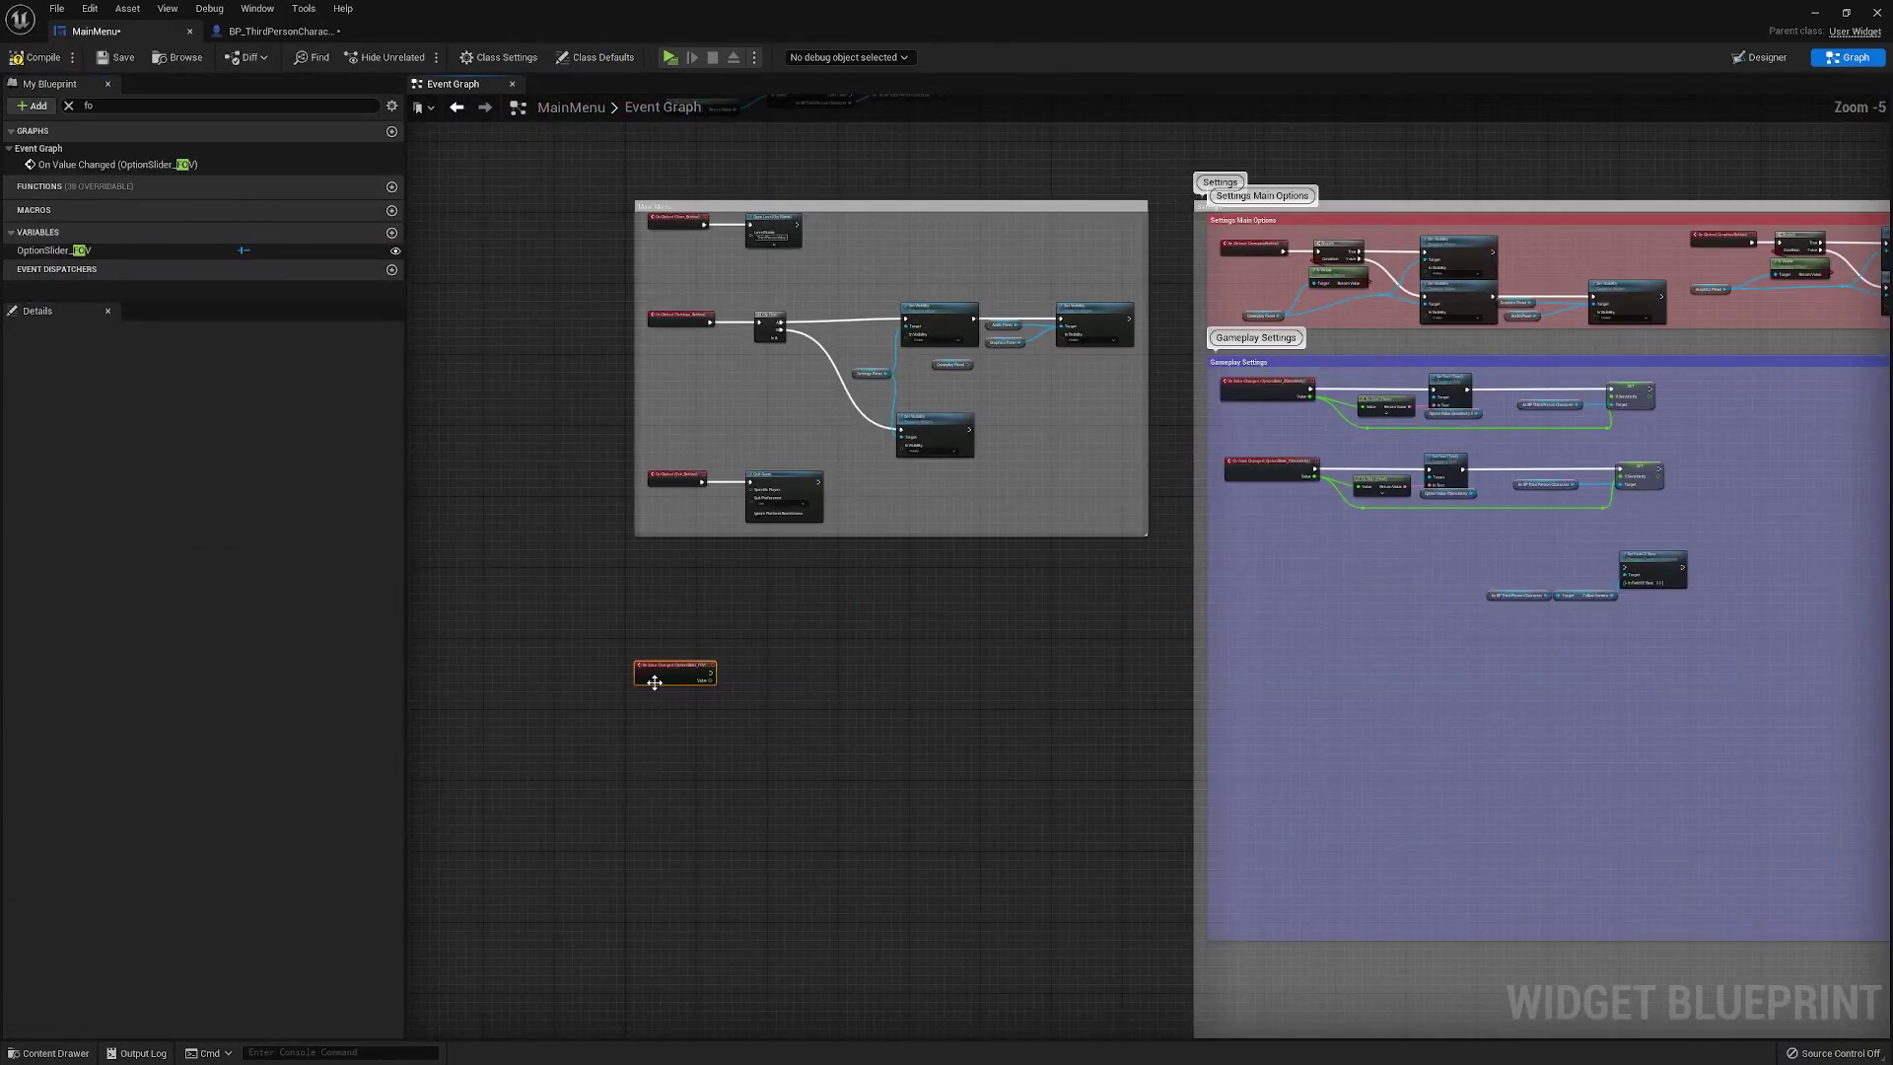
{"action": "left_click_drag", "start_coordinate": [656, 673], "coordinate": [1243, 586]}
{"action": "scroll", "coordinate": [1281, 596], "scroll_direction": "up", "scroll_amount": 5}
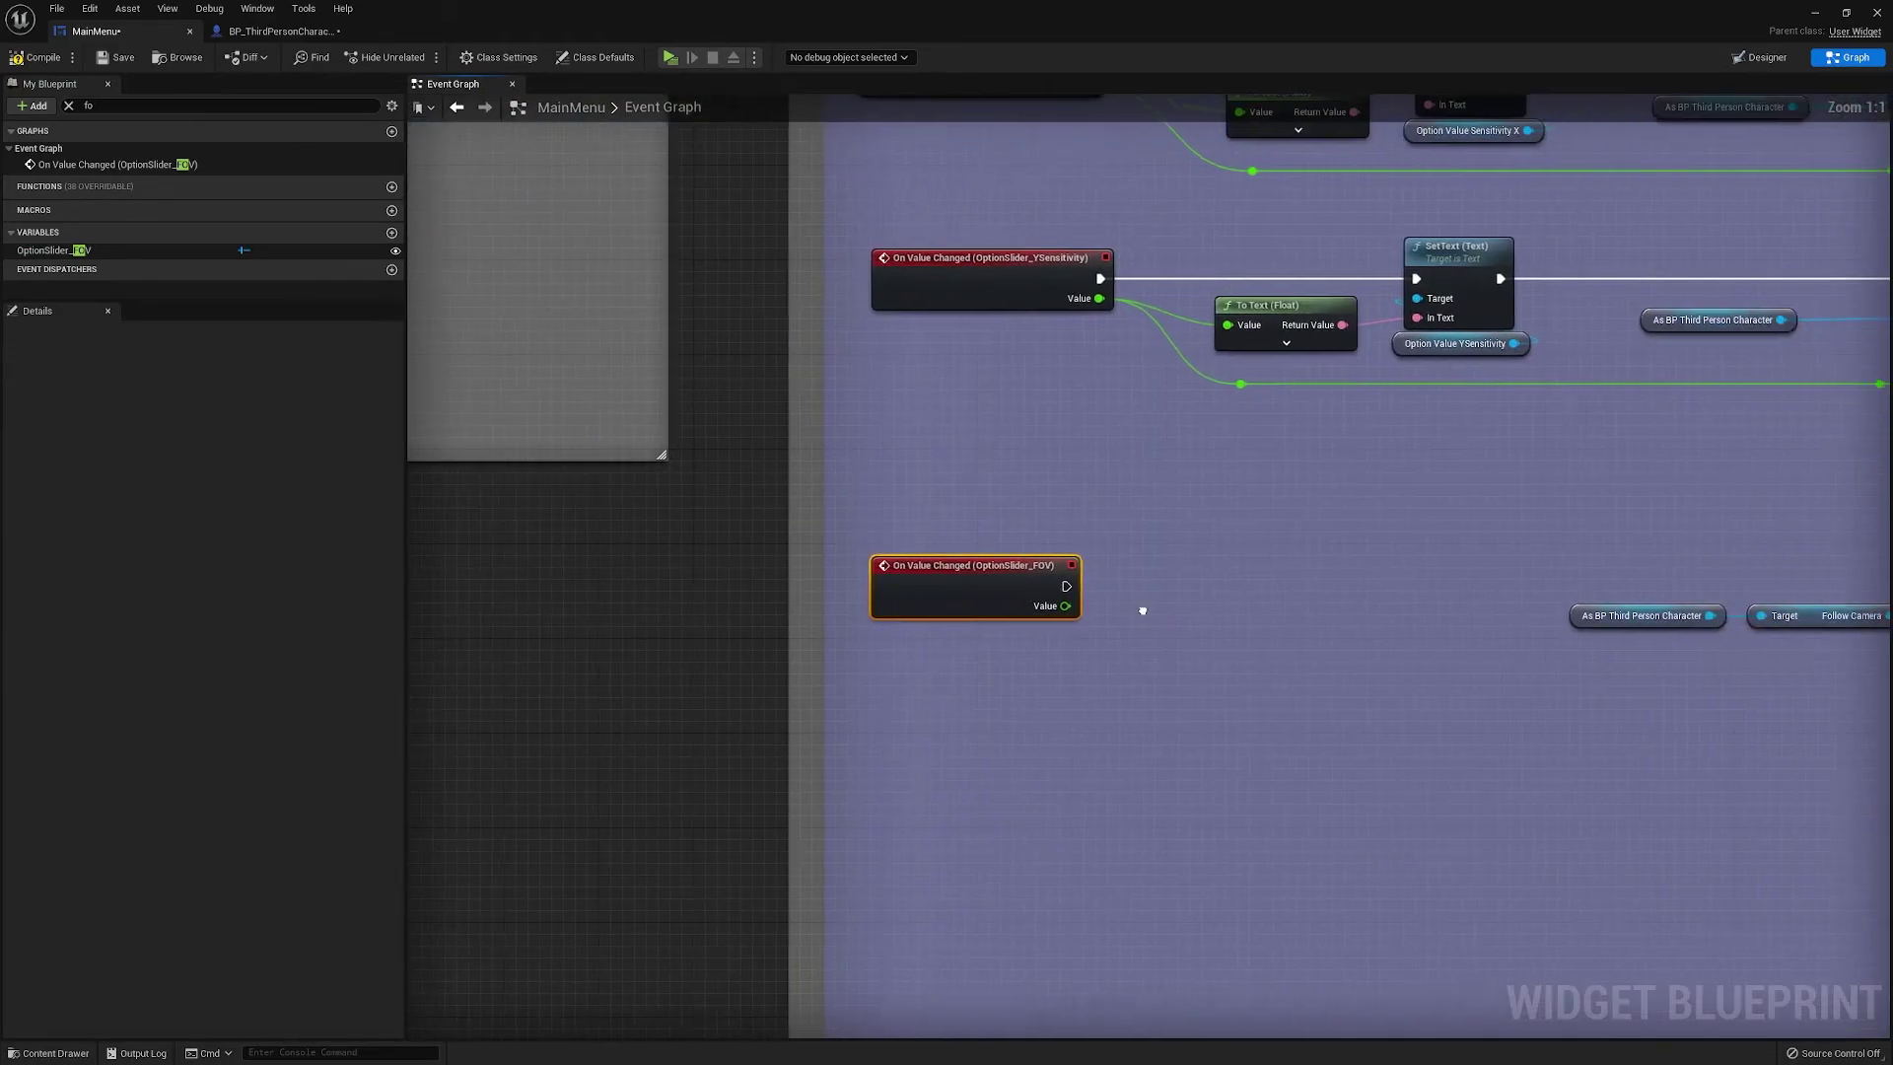
{"action": "left_click_drag", "start_coordinate": [837, 611], "coordinate": [1707, 564]}
{"action": "left_click_drag", "start_coordinate": [843, 618], "coordinate": [818, 569]}
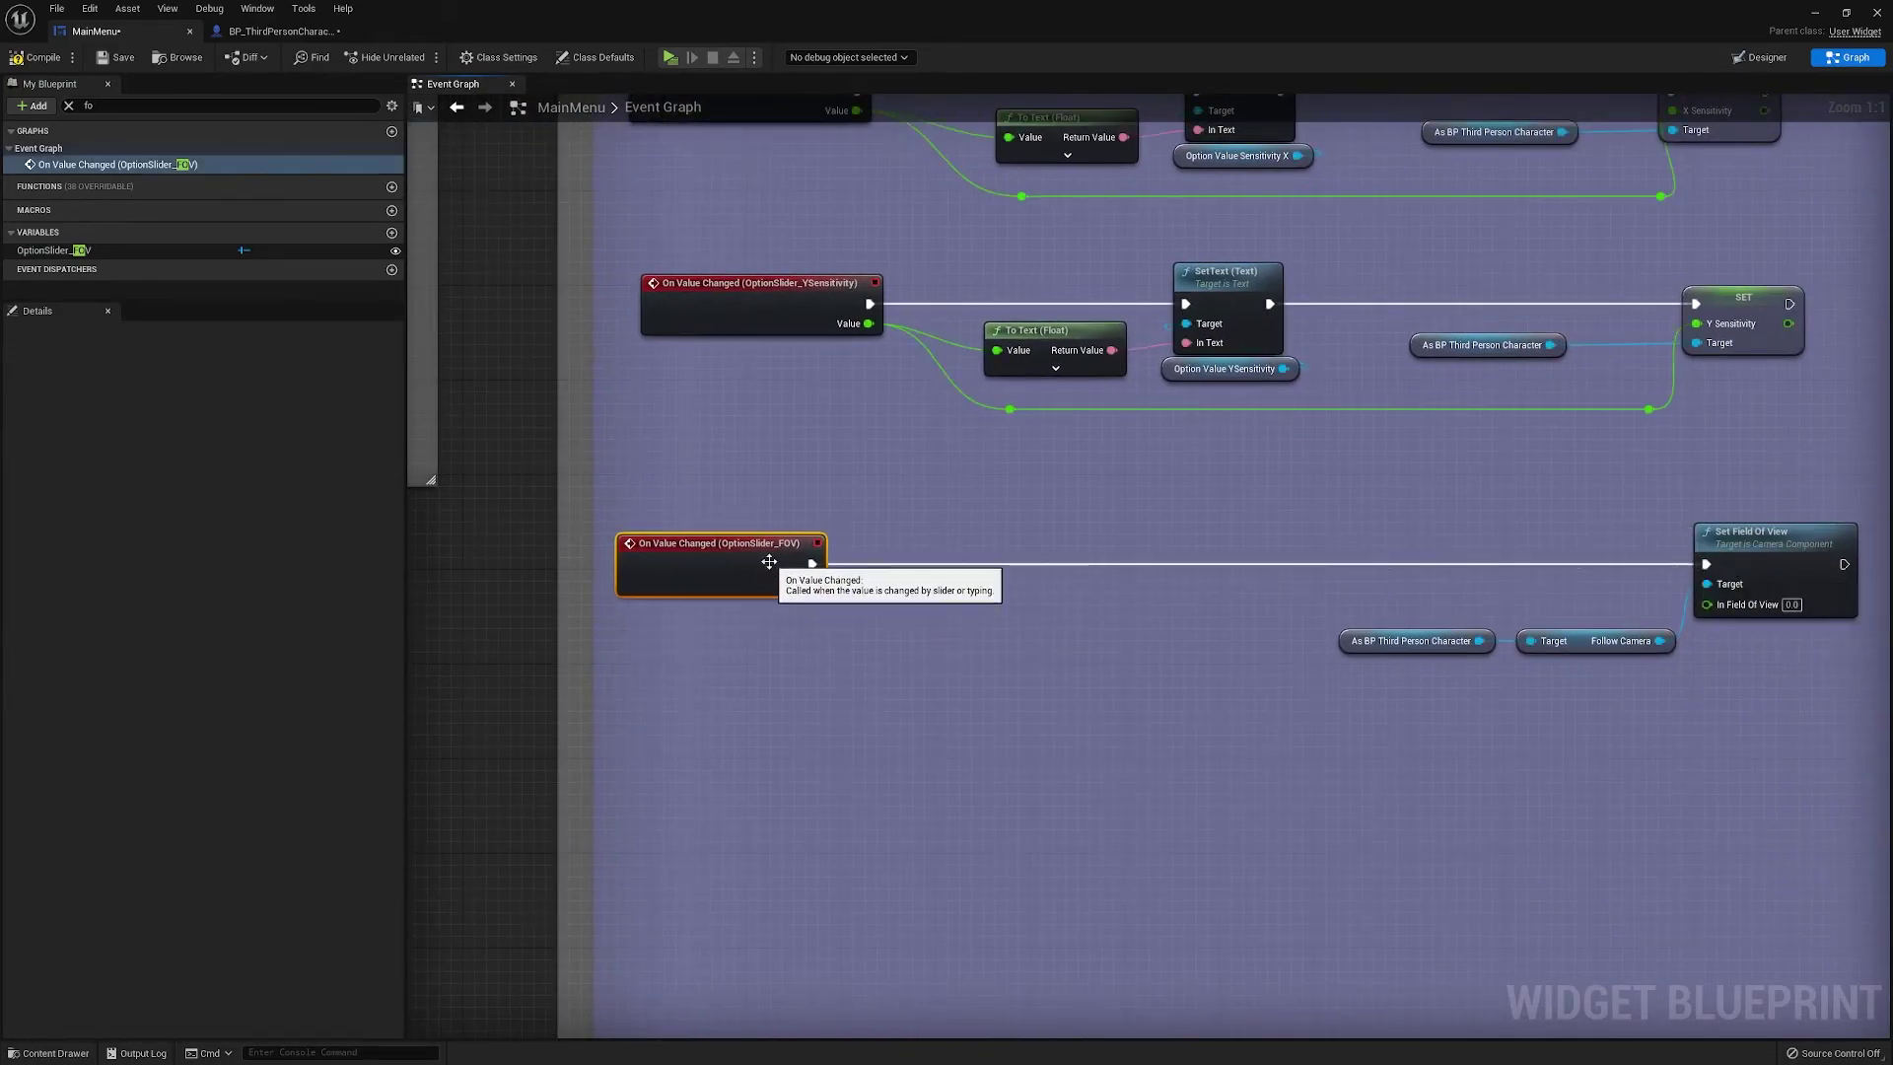
Expose the OptionValue_FOV text block as a variable and return to the event graph
{"action": "left_click", "coordinate": [1760, 57]}
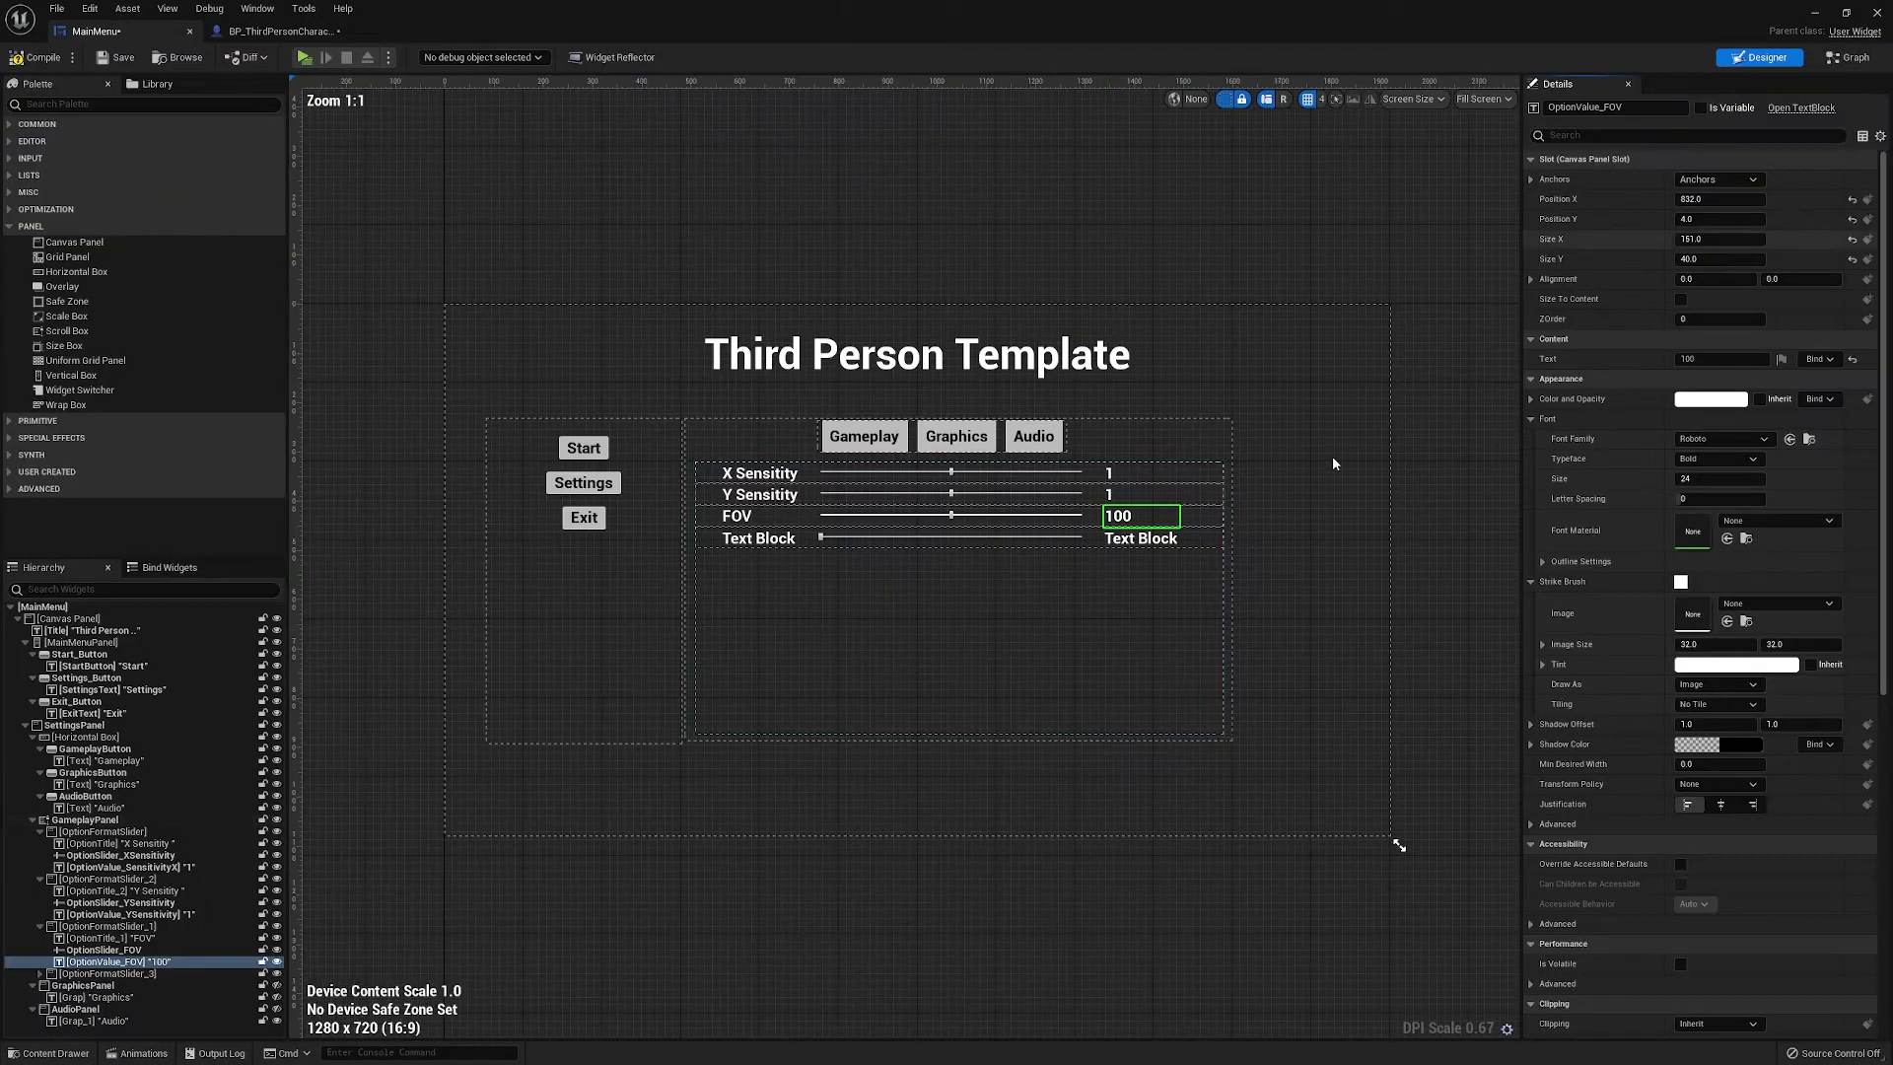
{"action": "left_click", "coordinate": [1703, 107]}
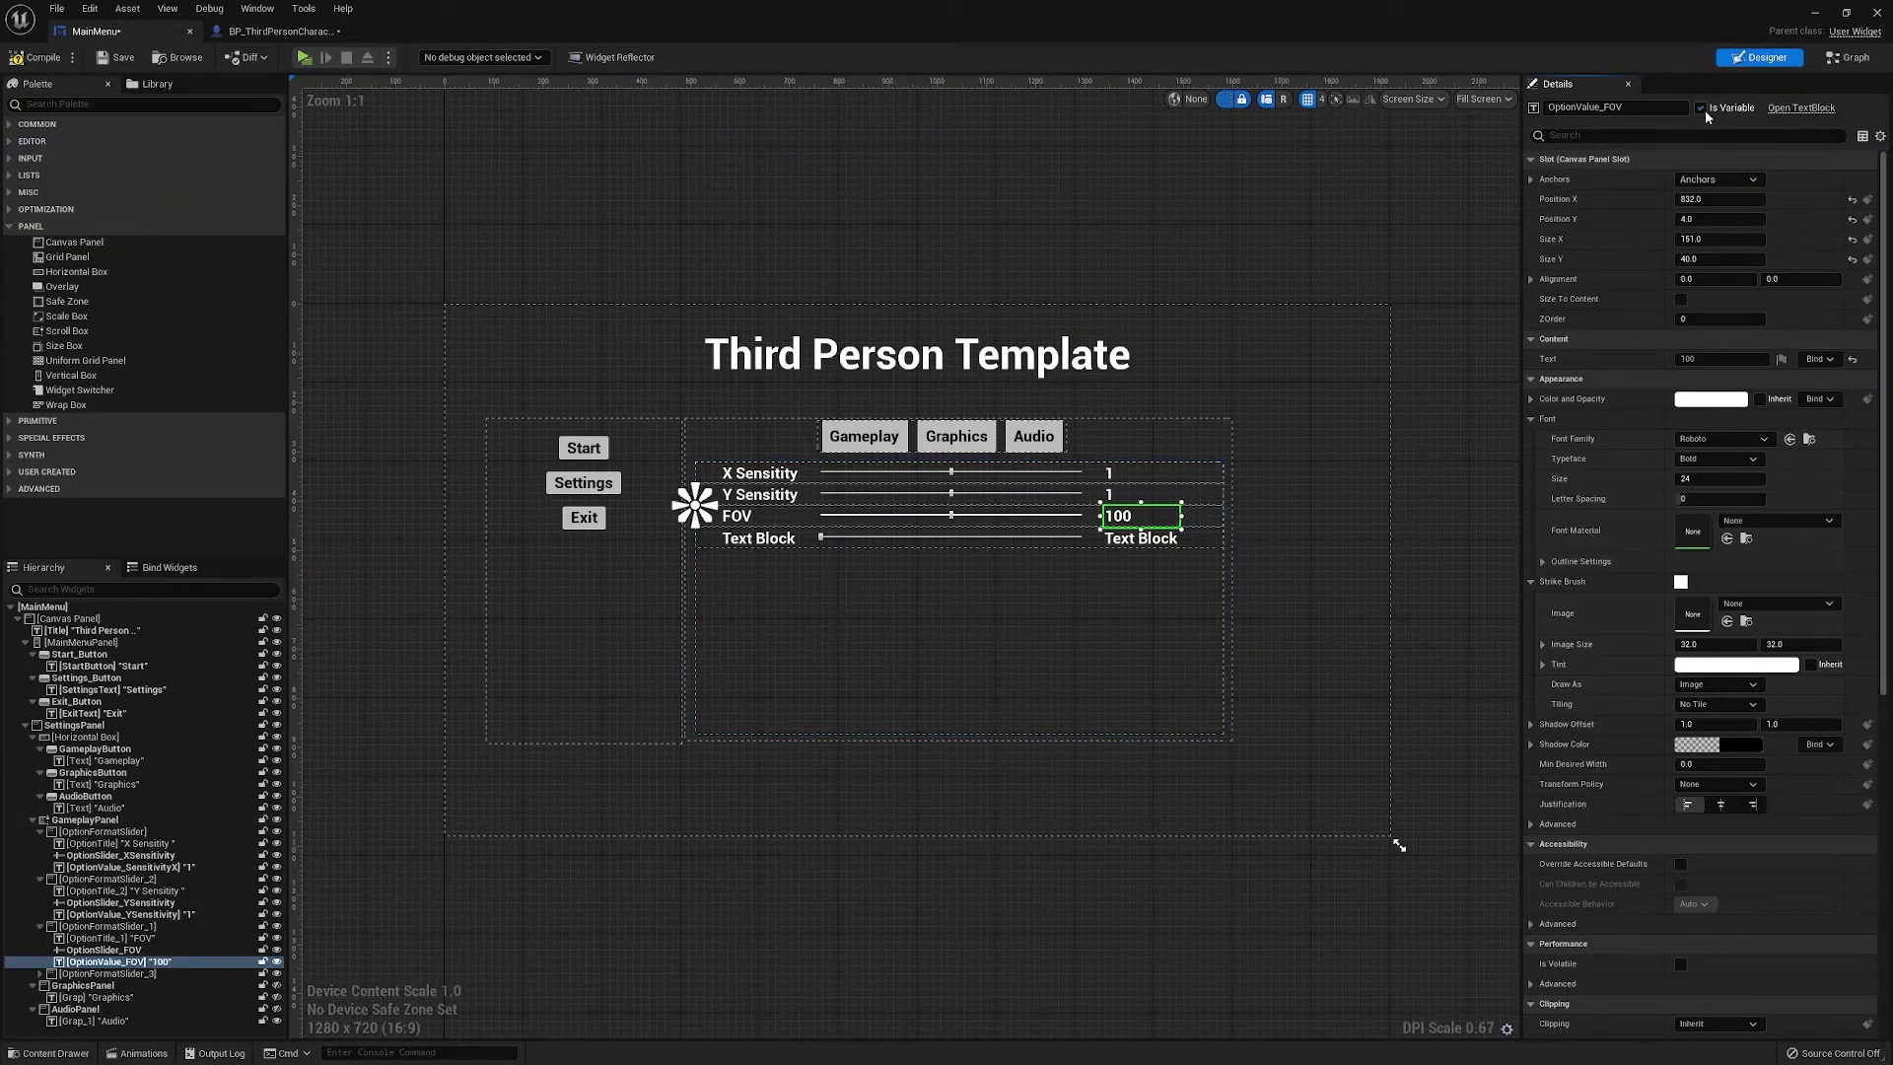
{"action": "left_click", "coordinate": [1849, 57]}
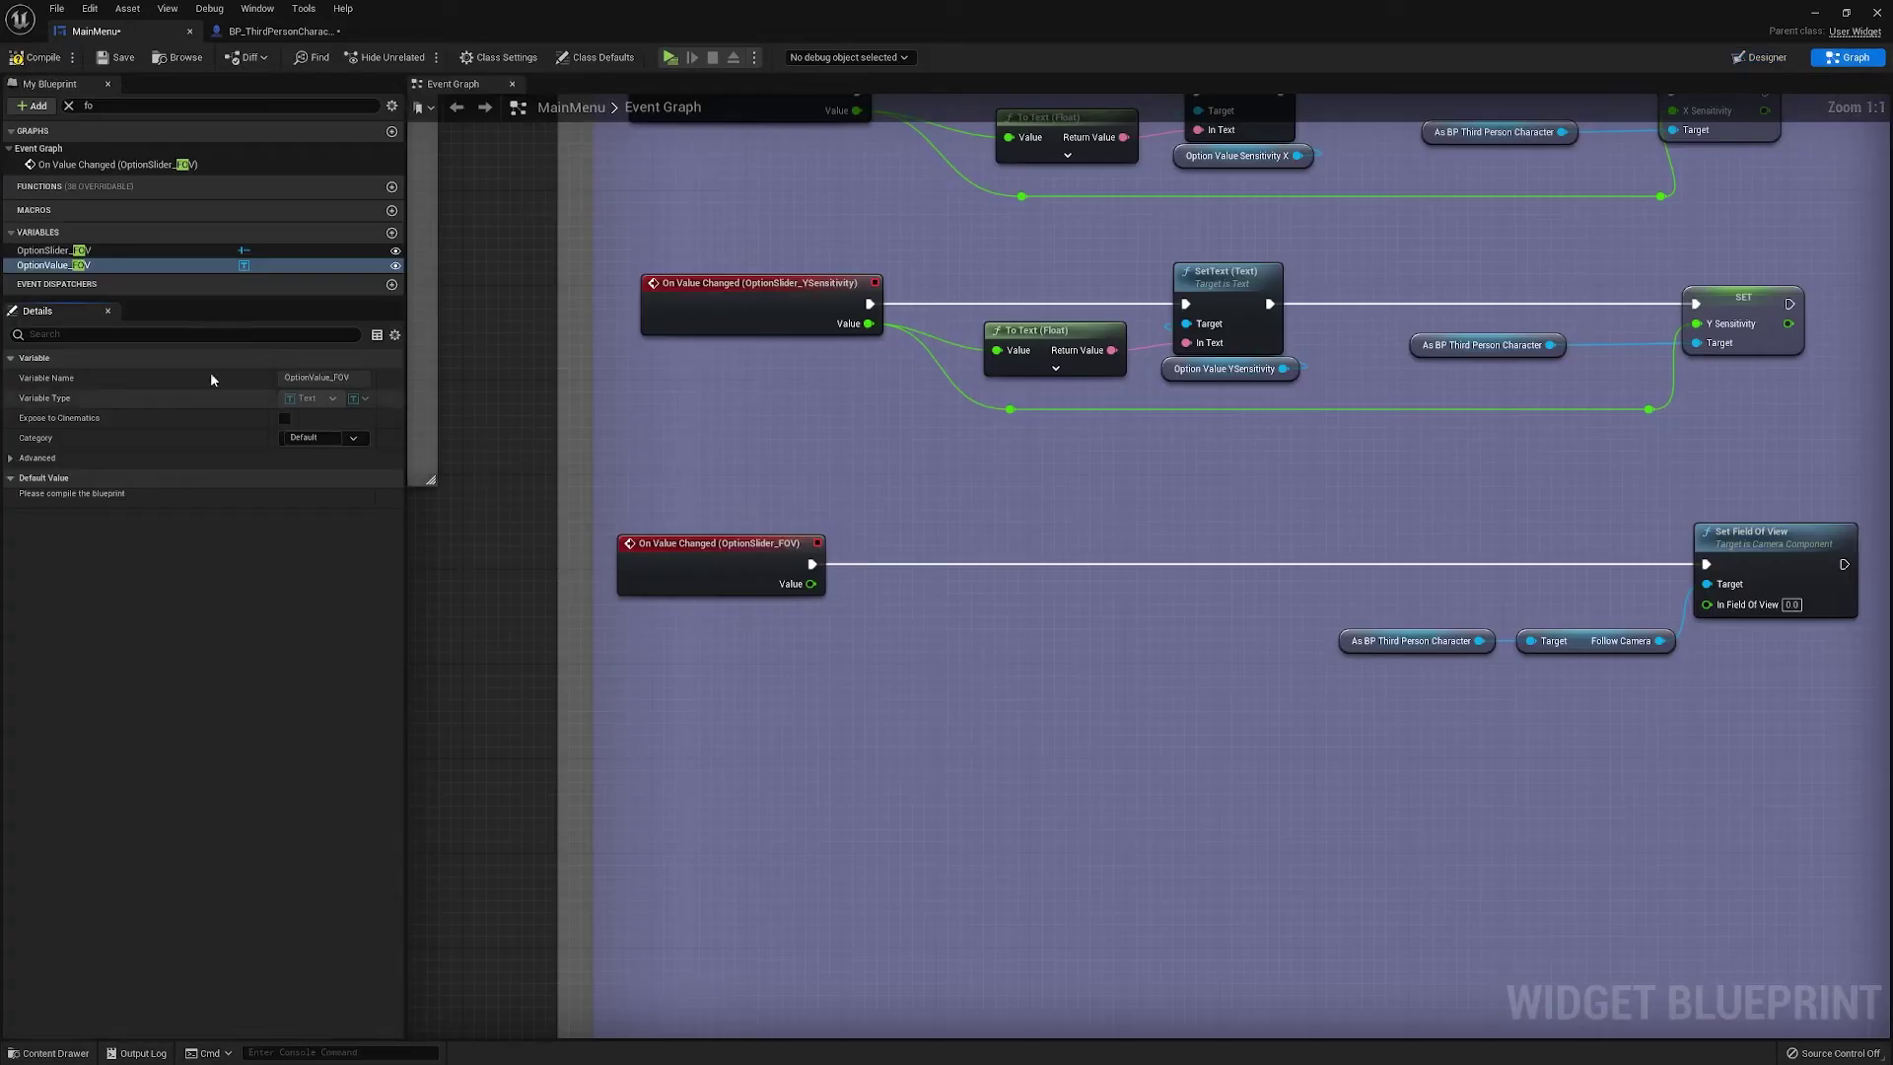
Add a SetText (Text) node targeting Option Value FOV and wire it between the FOV slider event and Set Field Of View
{"action": "left_click_drag", "start_coordinate": [75, 265], "coordinate": [900, 723]}
{"action": "left_click", "coordinate": [995, 736]}
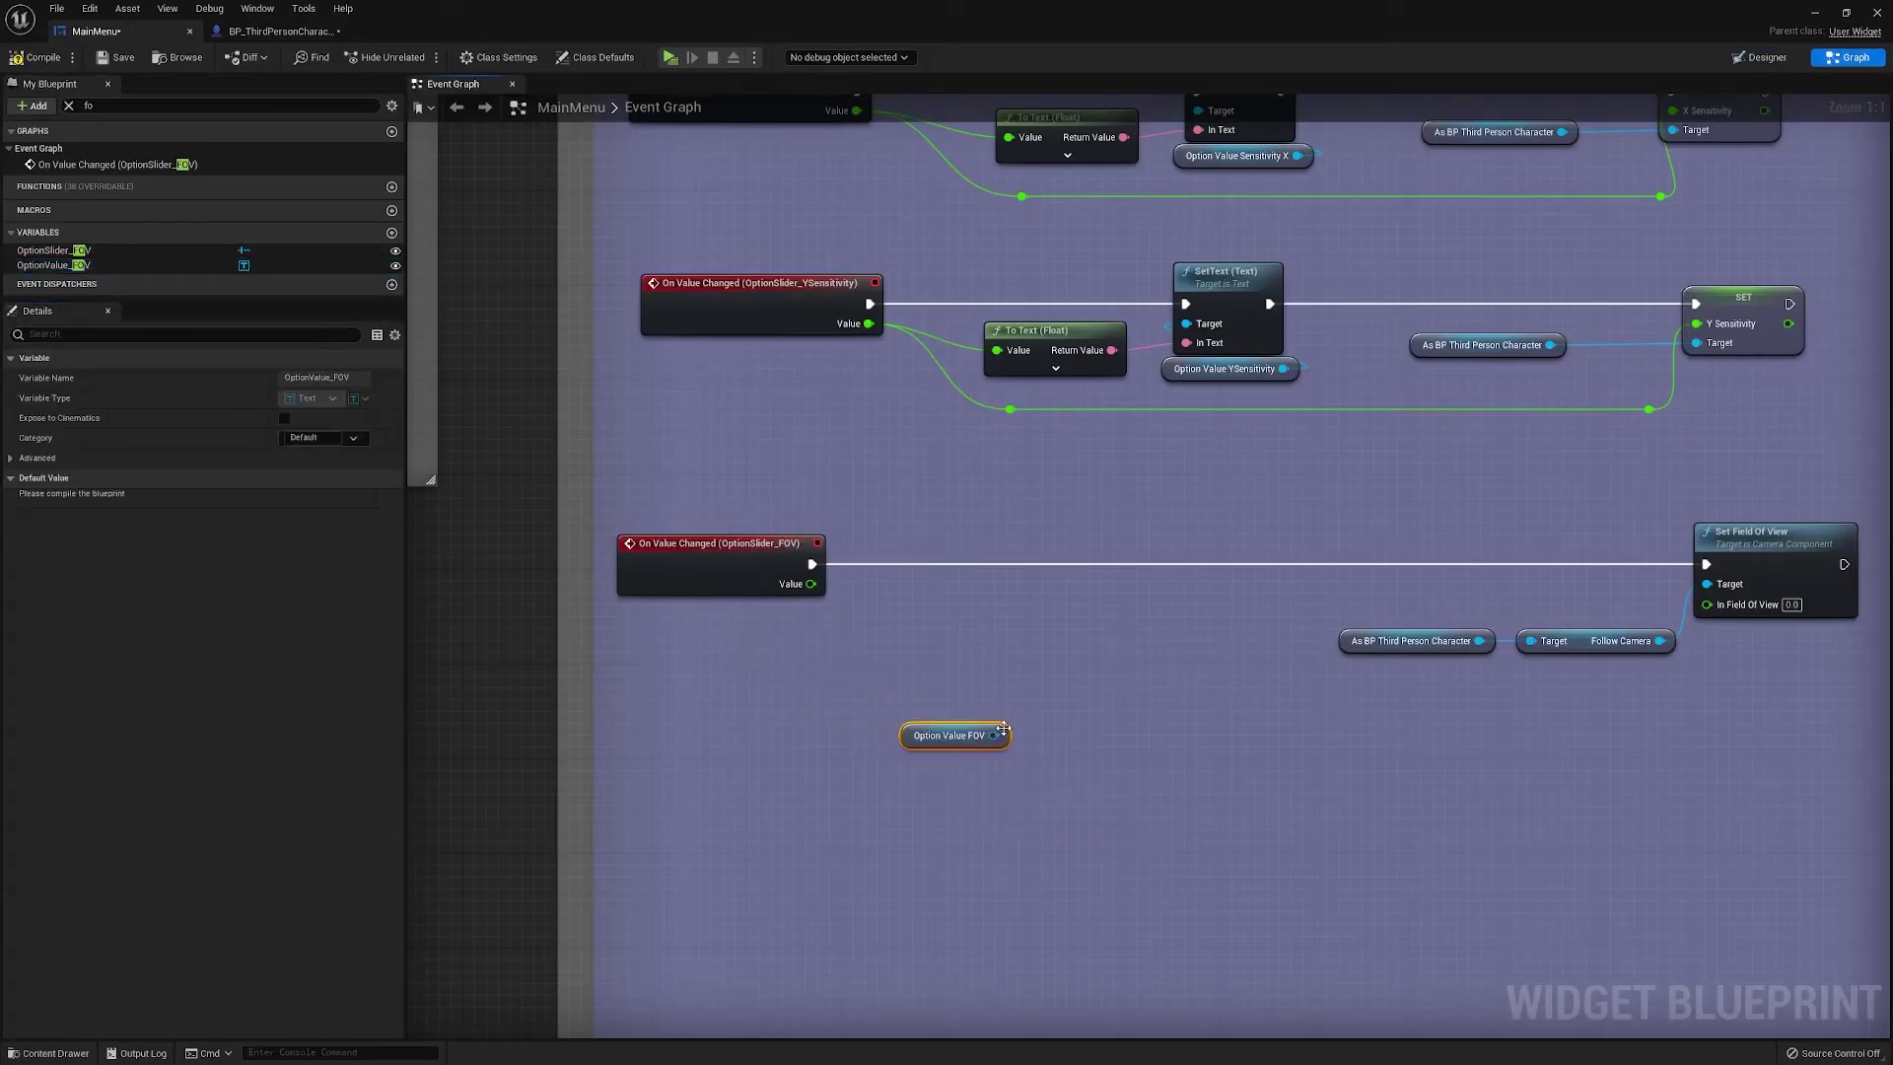
{"action": "left_click_drag", "start_coordinate": [993, 736], "coordinate": [1128, 655]}
{"action": "type", "text": "set text"}
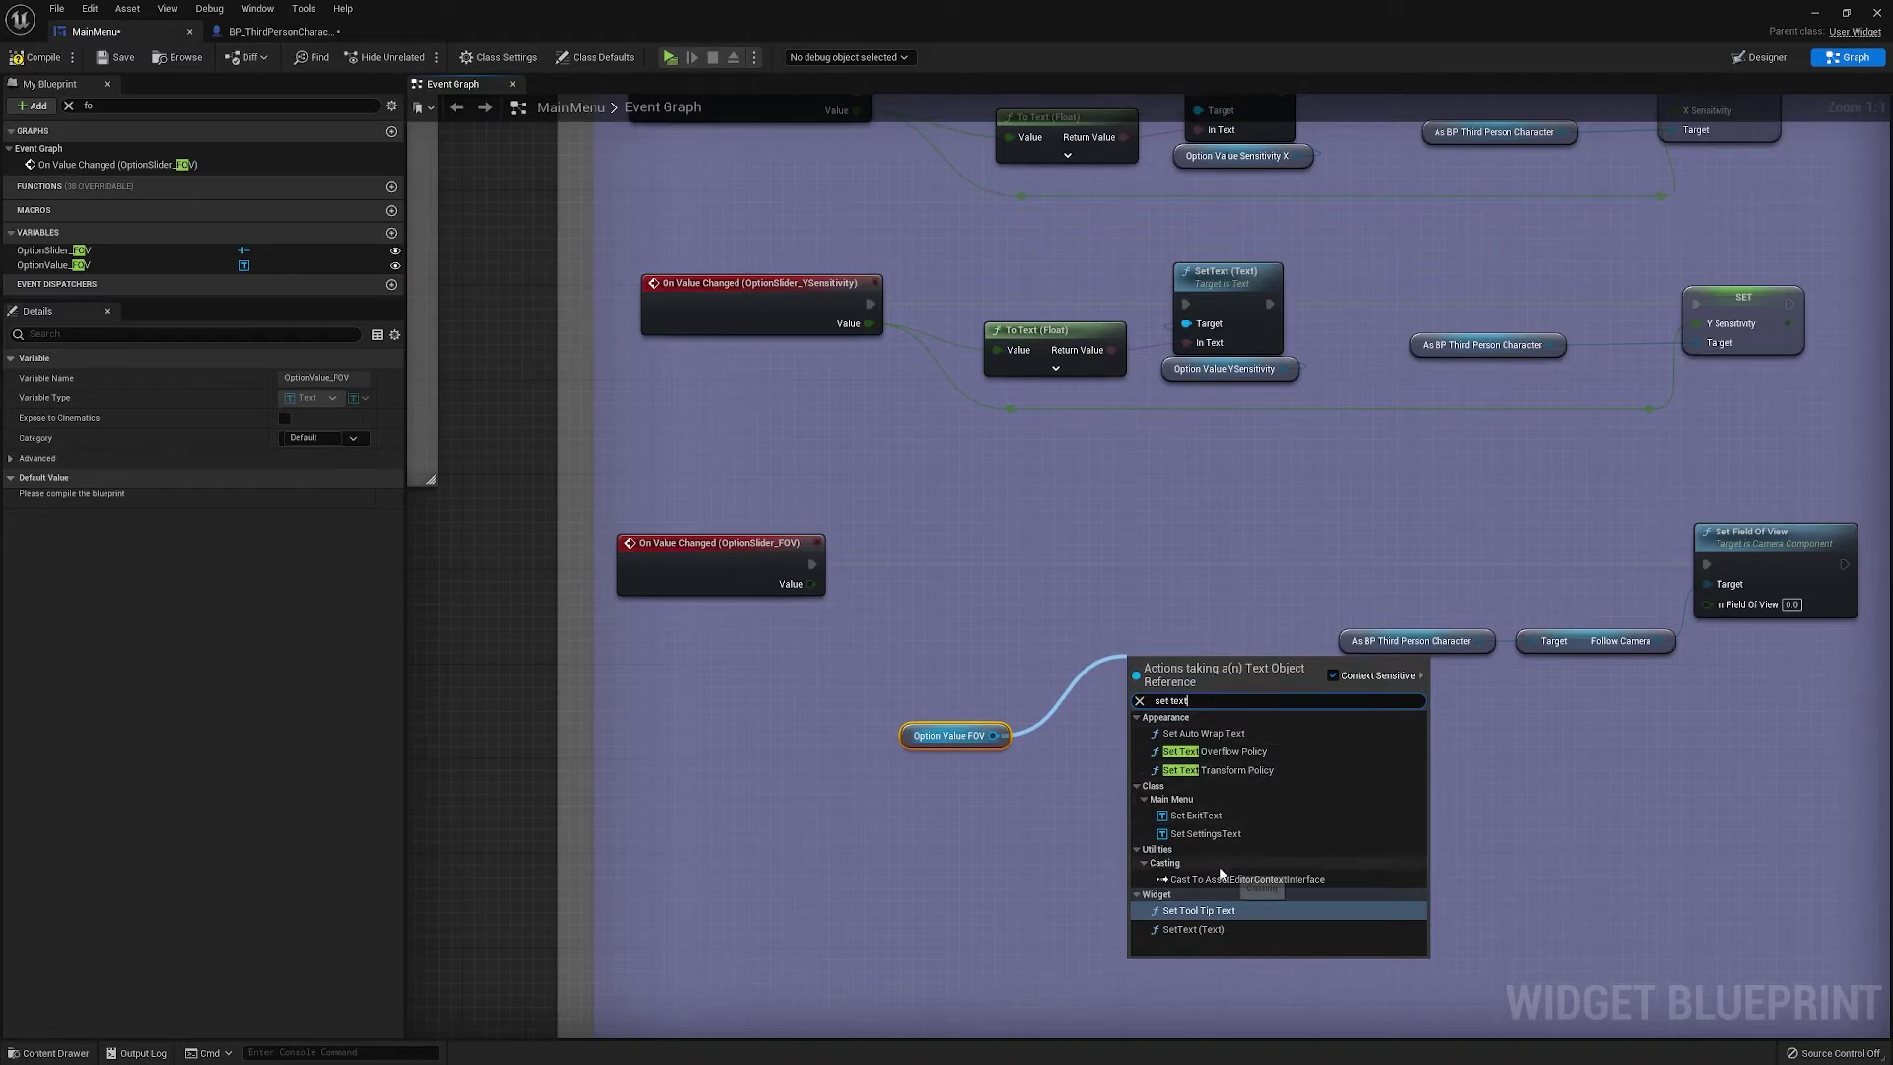
{"action": "left_click", "coordinate": [1193, 929]}
{"action": "left_click_drag", "start_coordinate": [1173, 660], "coordinate": [1197, 530]}
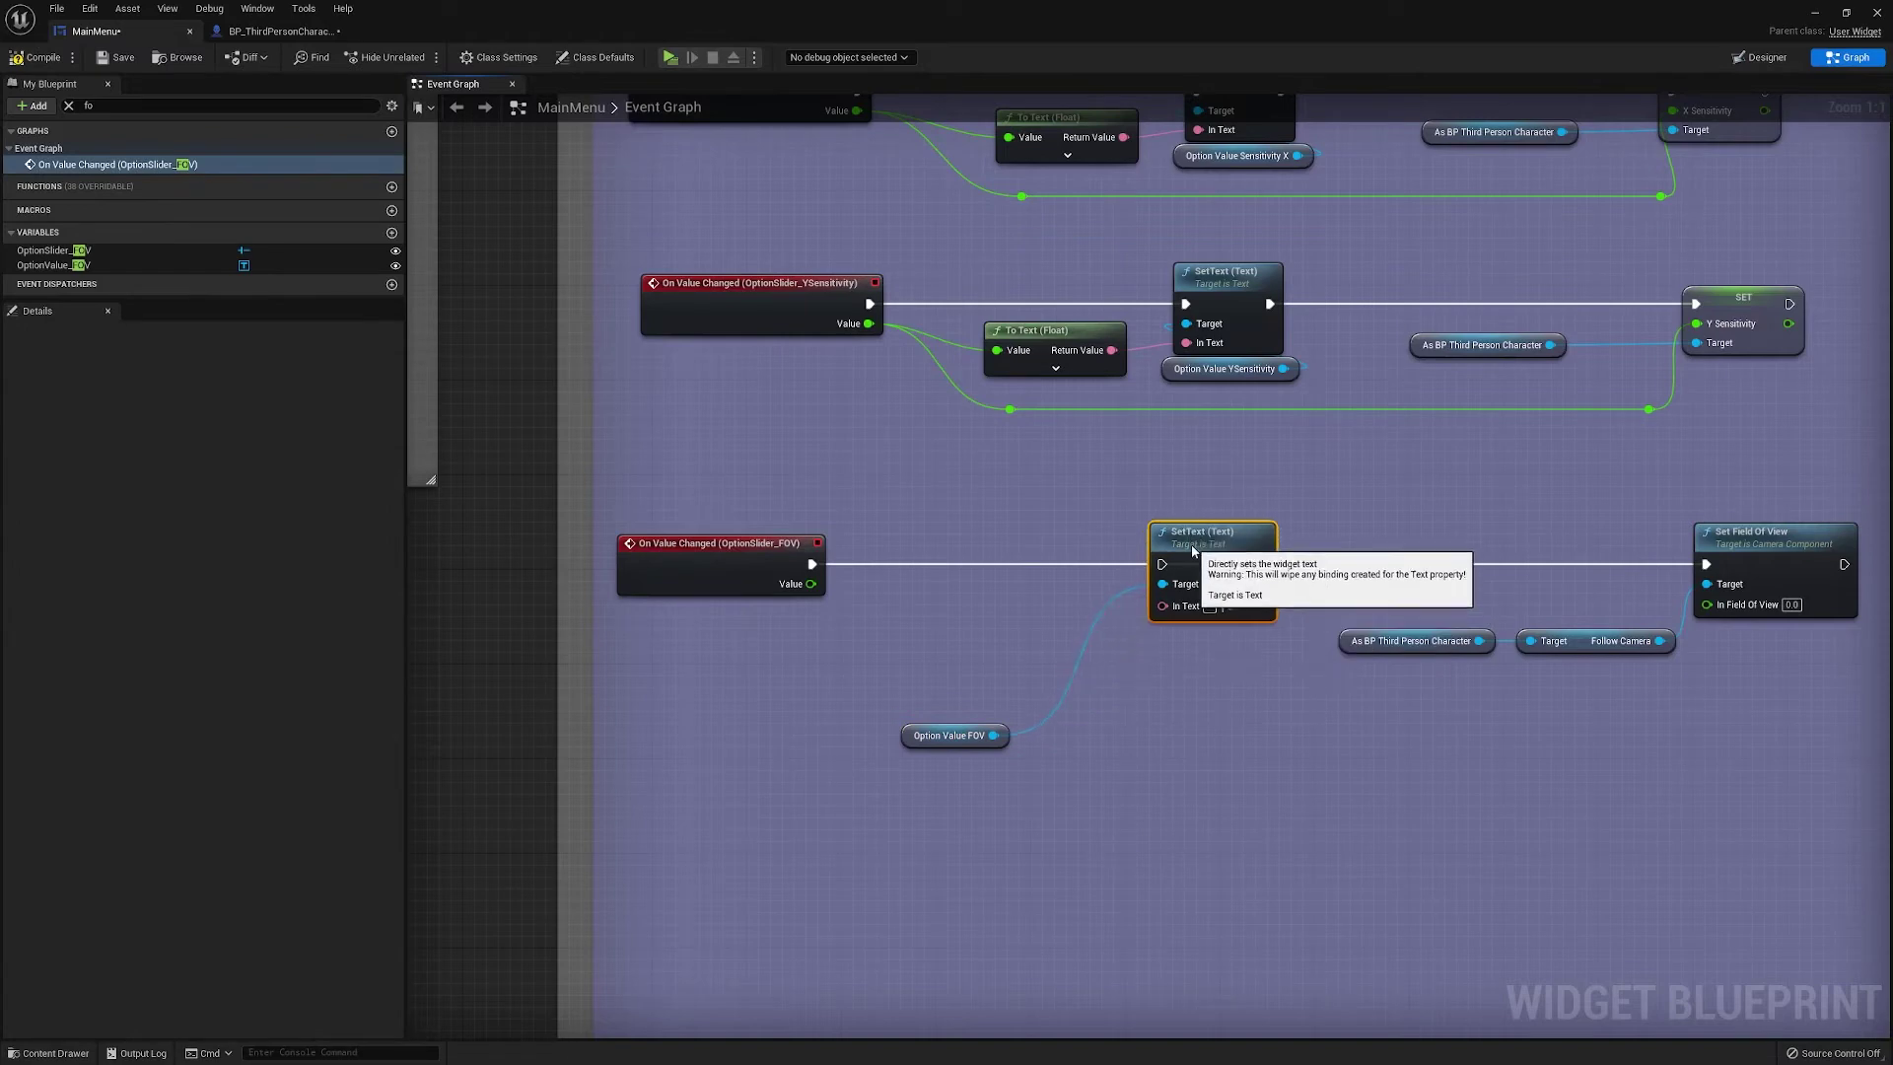
{"action": "left_click_drag", "start_coordinate": [812, 564], "coordinate": [1705, 564], "text": "ctrl"}
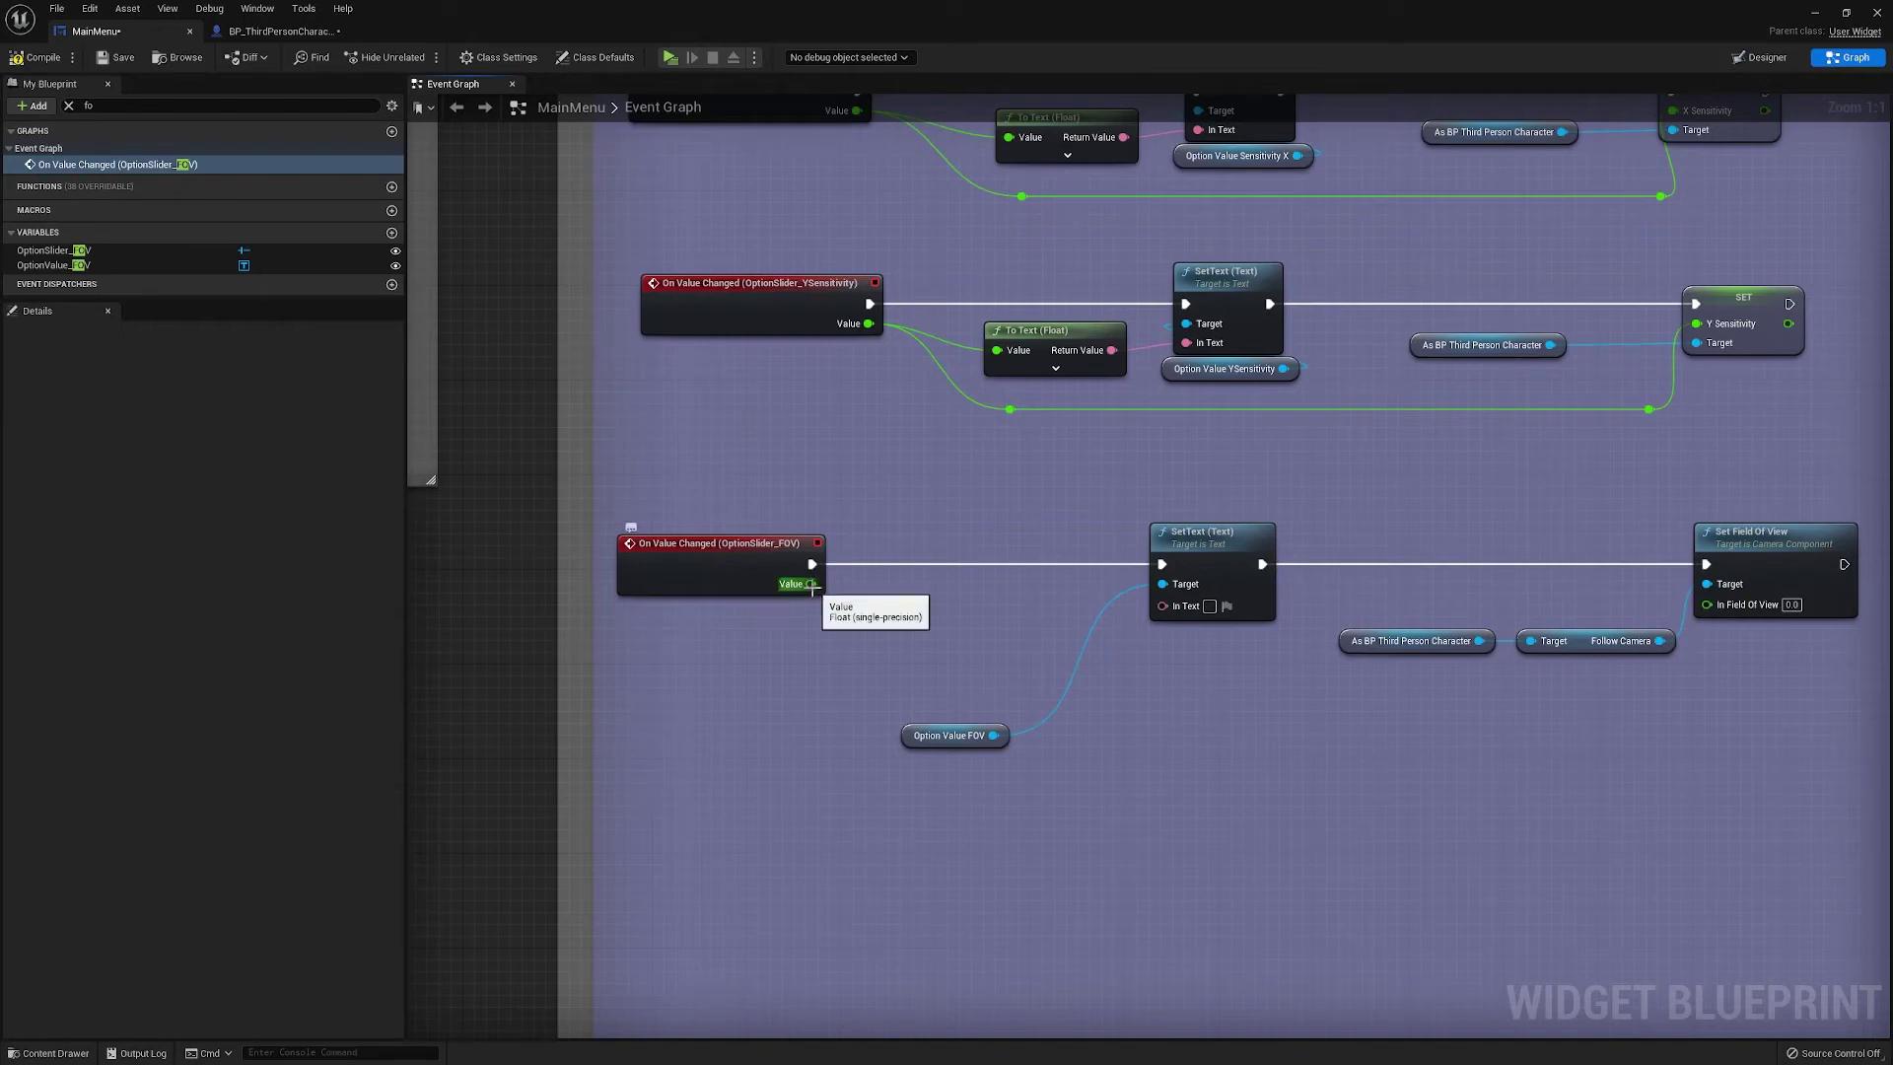
Feed the FOV slider value into SetText's In Text through a To Text (Float) conversion with 0 maximum fractional digits, and tidy the nodes
{"action": "left_click_drag", "start_coordinate": [812, 584], "coordinate": [1164, 605]}
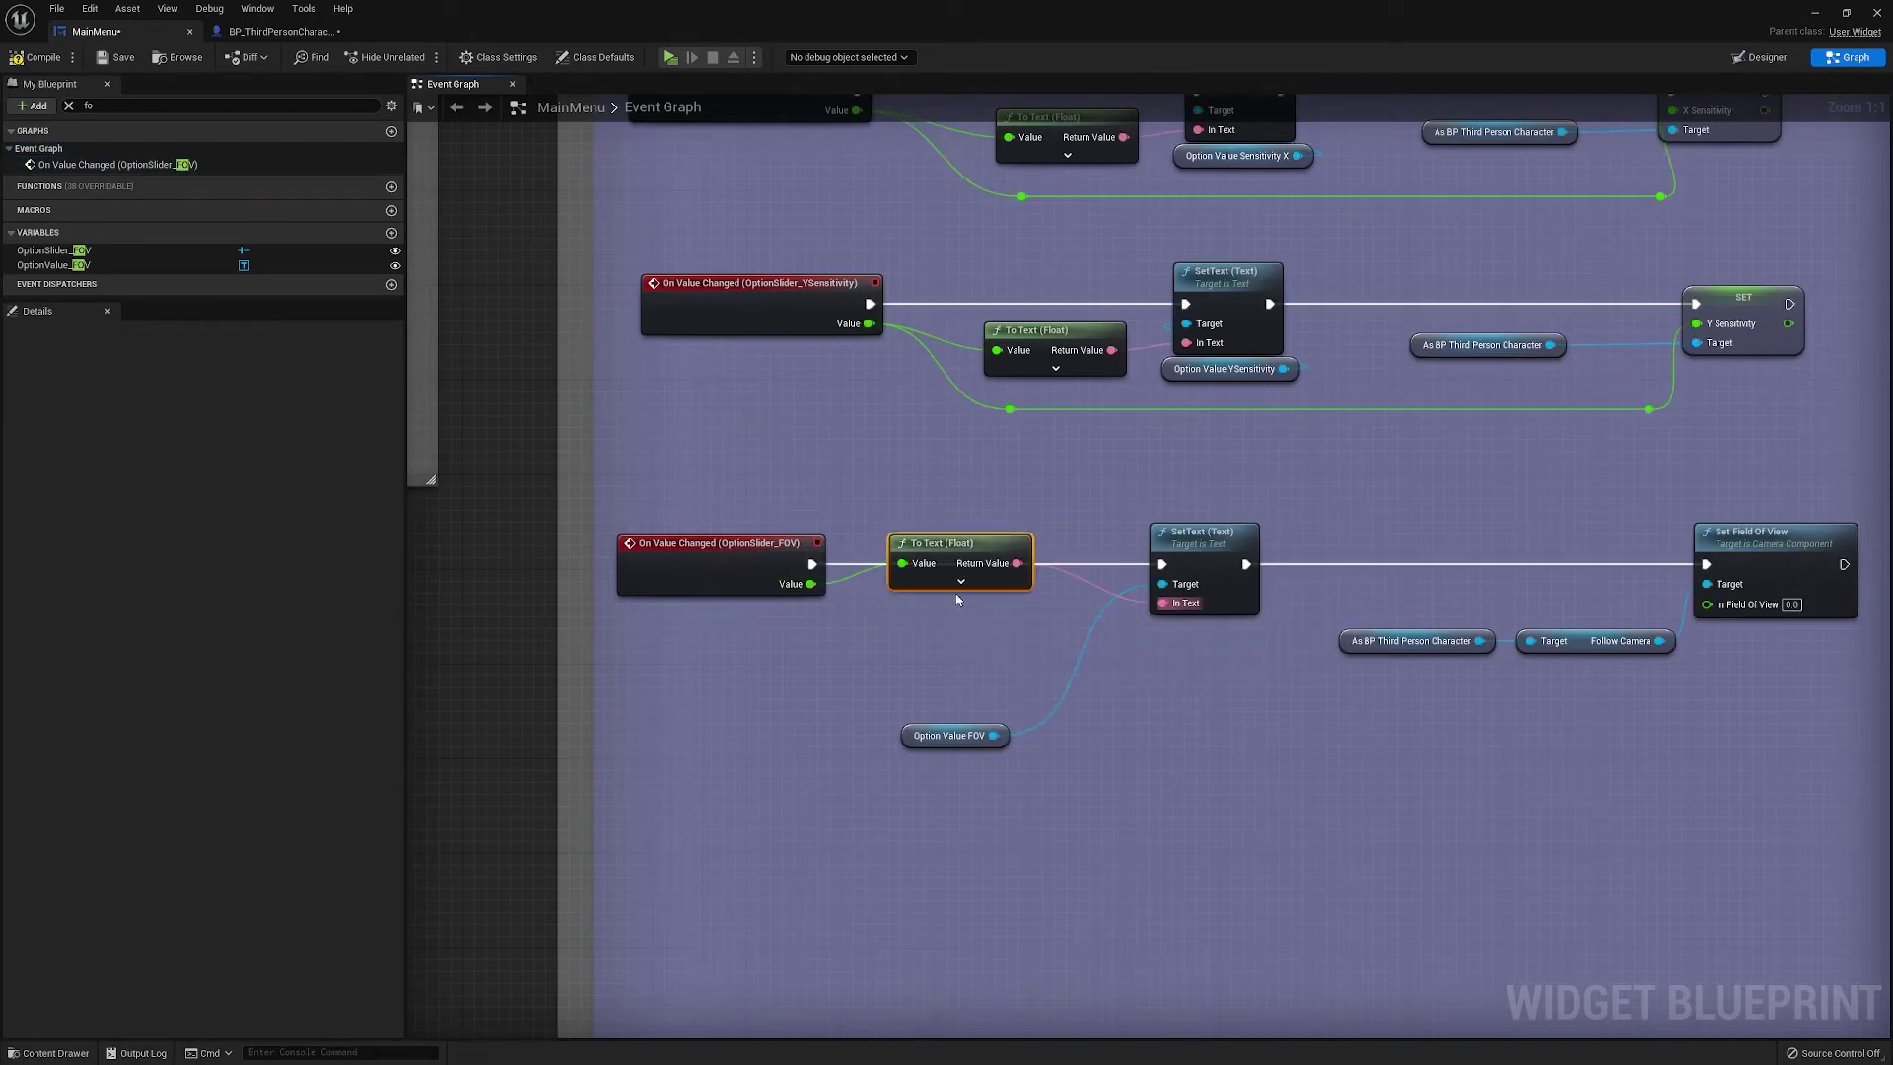
{"action": "left_click", "coordinate": [960, 582]}
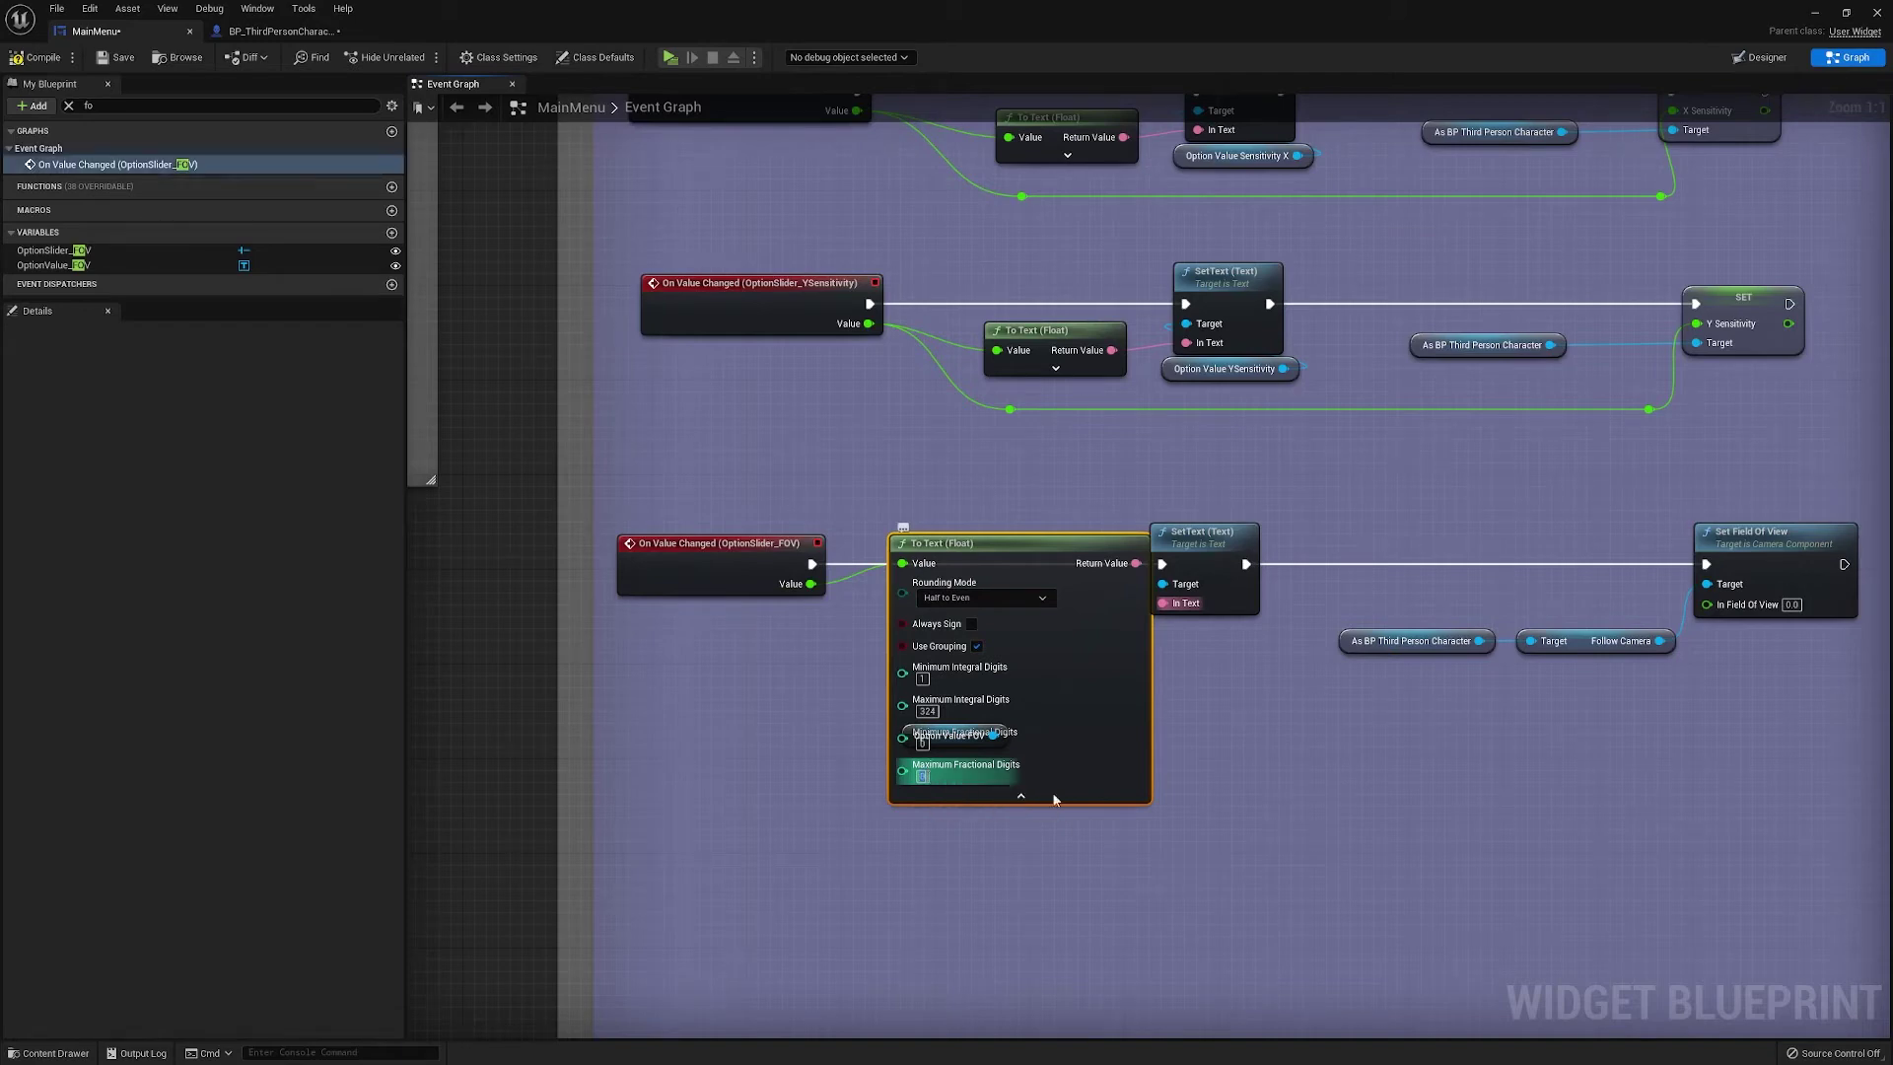
{"action": "left_click_drag", "start_coordinate": [1096, 662], "coordinate": [1073, 695]}
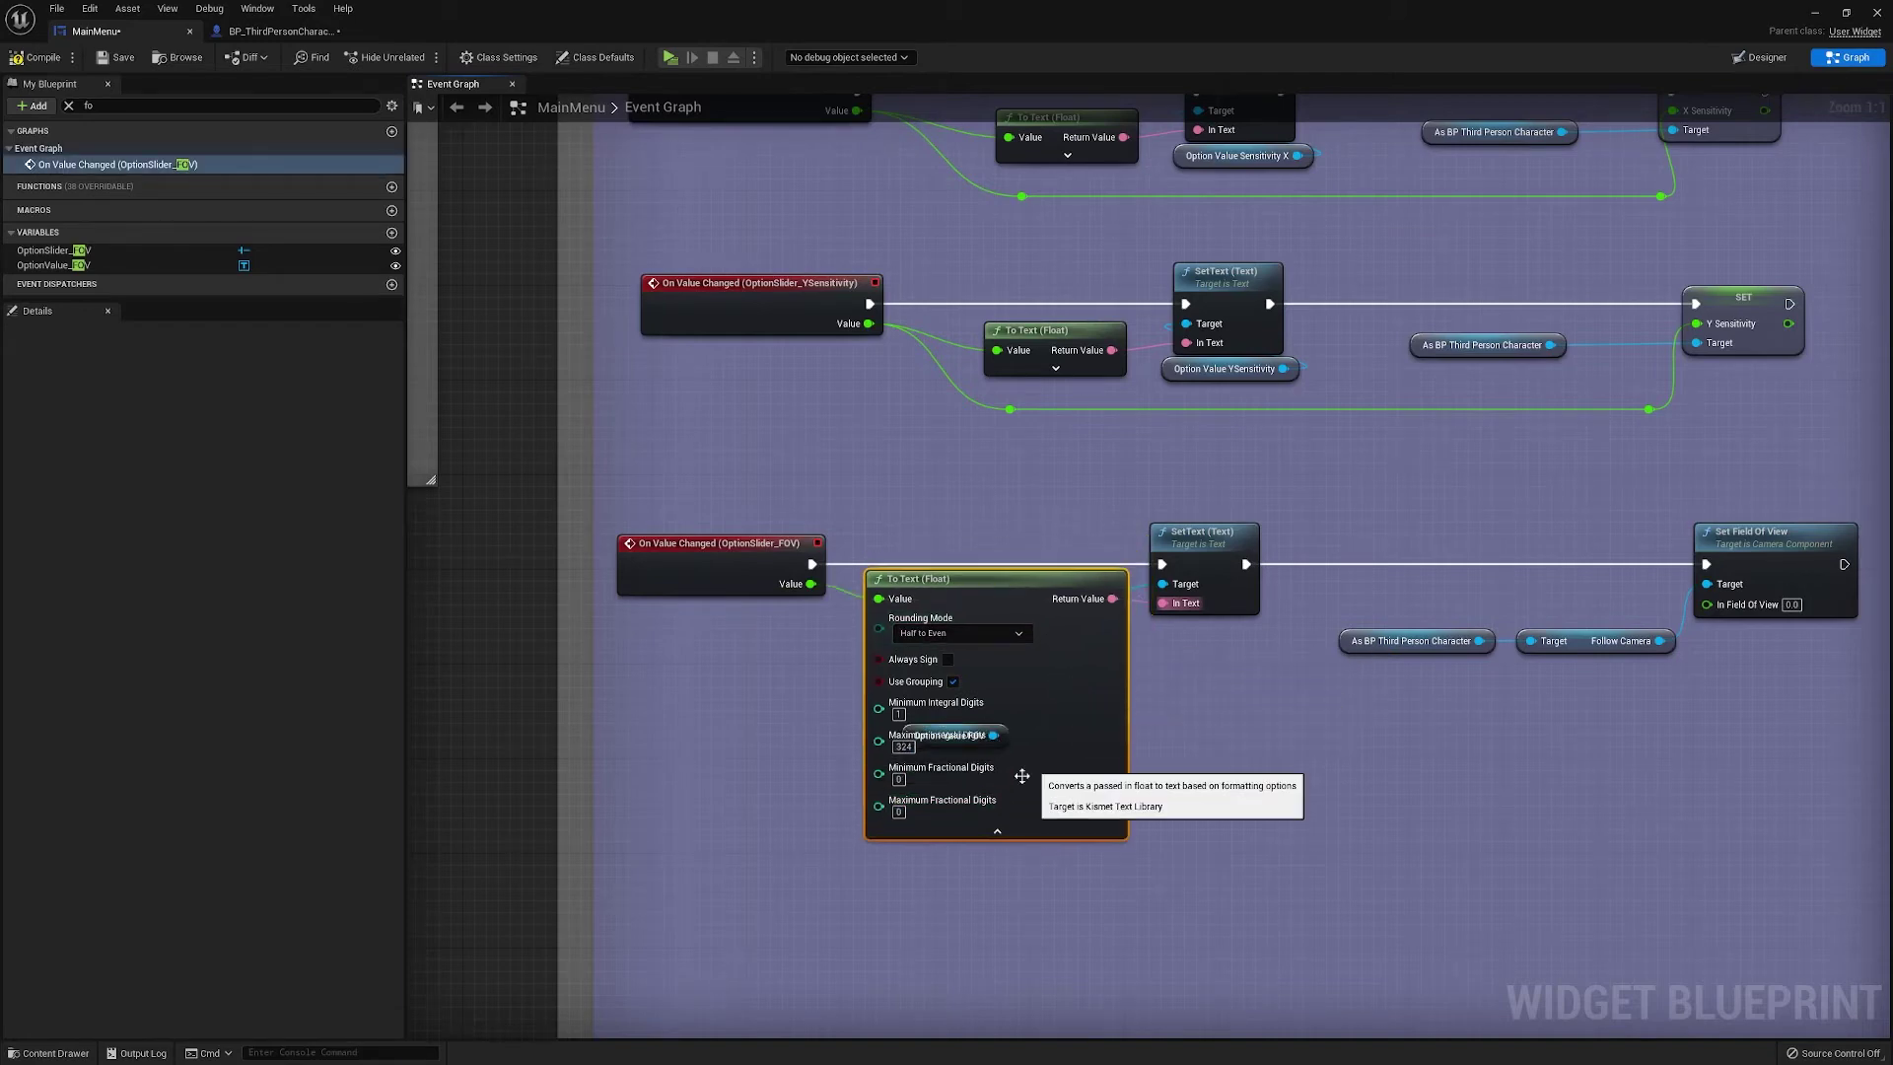
{"action": "left_click", "coordinate": [998, 831]}
{"action": "left_click_drag", "start_coordinate": [931, 586], "coordinate": [967, 586]}
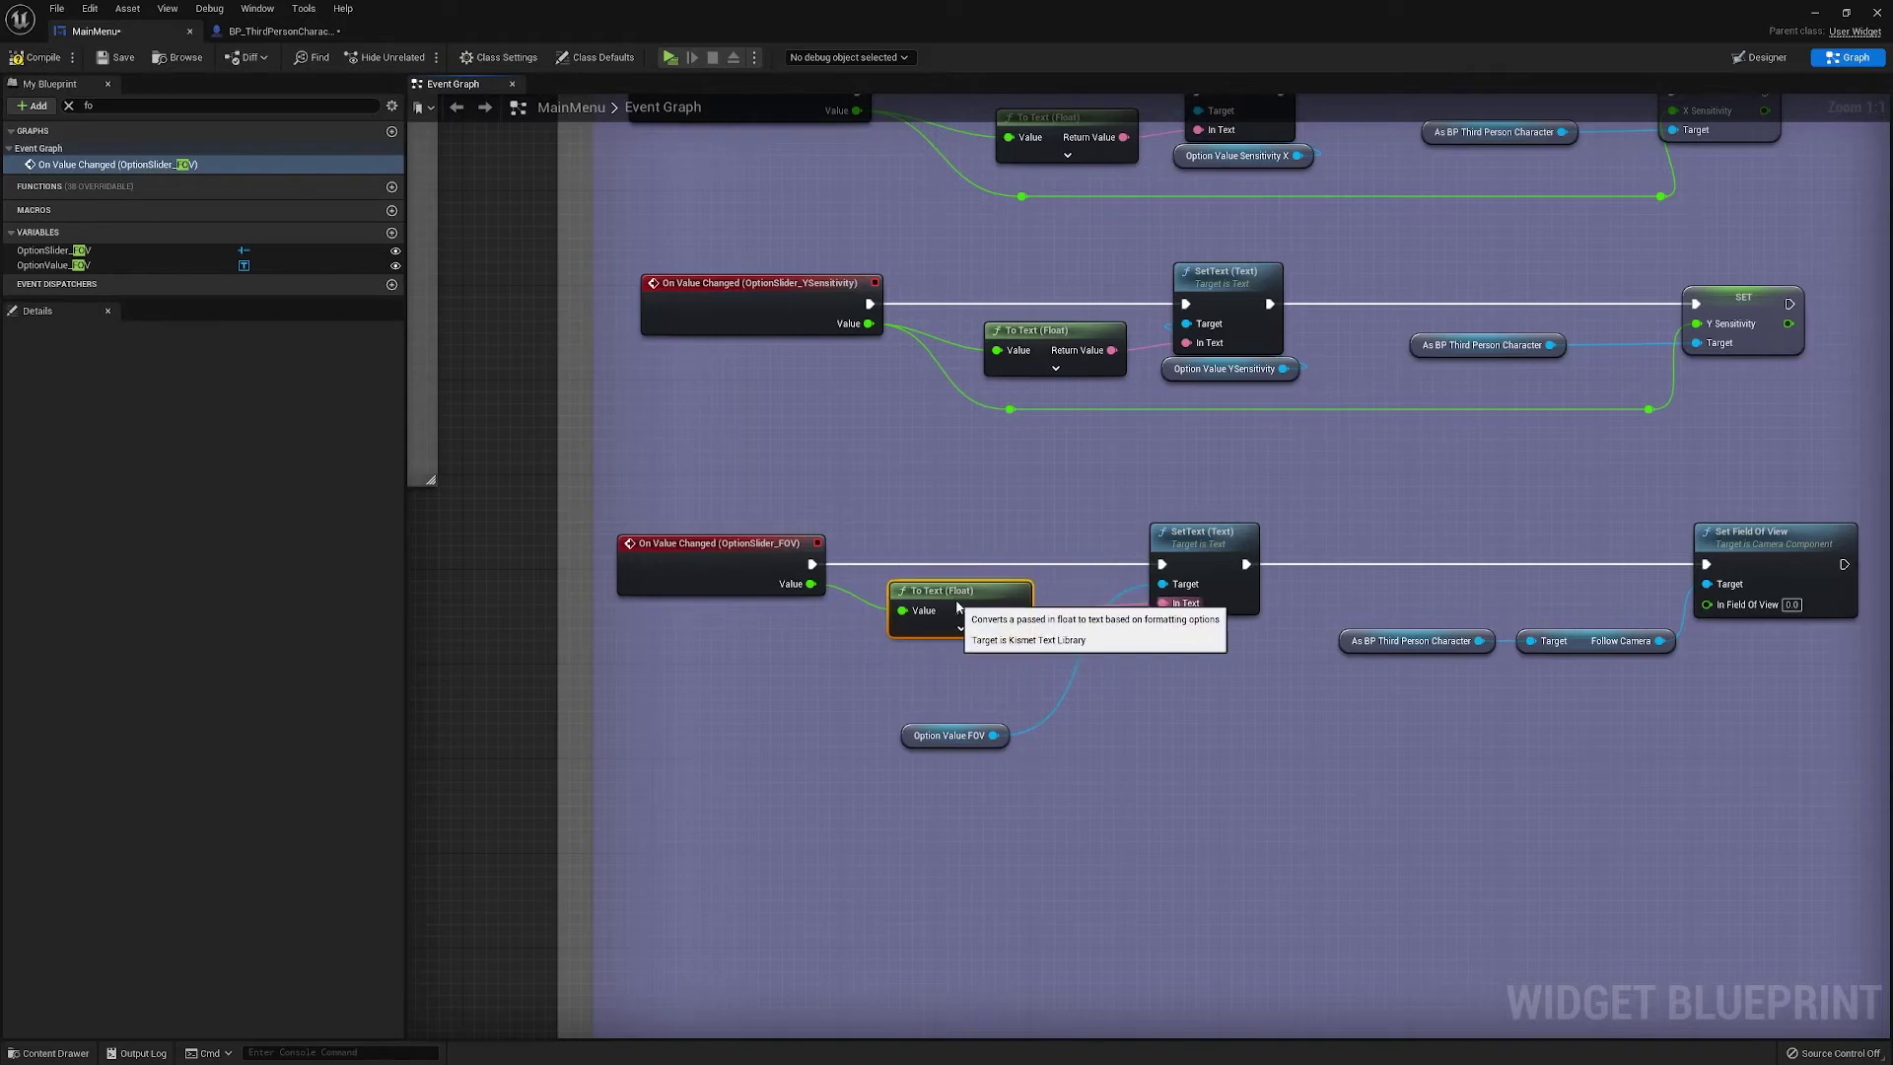
{"action": "left_click_drag", "start_coordinate": [903, 745], "coordinate": [927, 663]}
Connect the FOV event's Value to In Field Of View, routing the wire beneath the nodes with two reroute points
{"action": "right_click_drag", "start_coordinate": [1216, 709], "coordinate": [960, 733]}
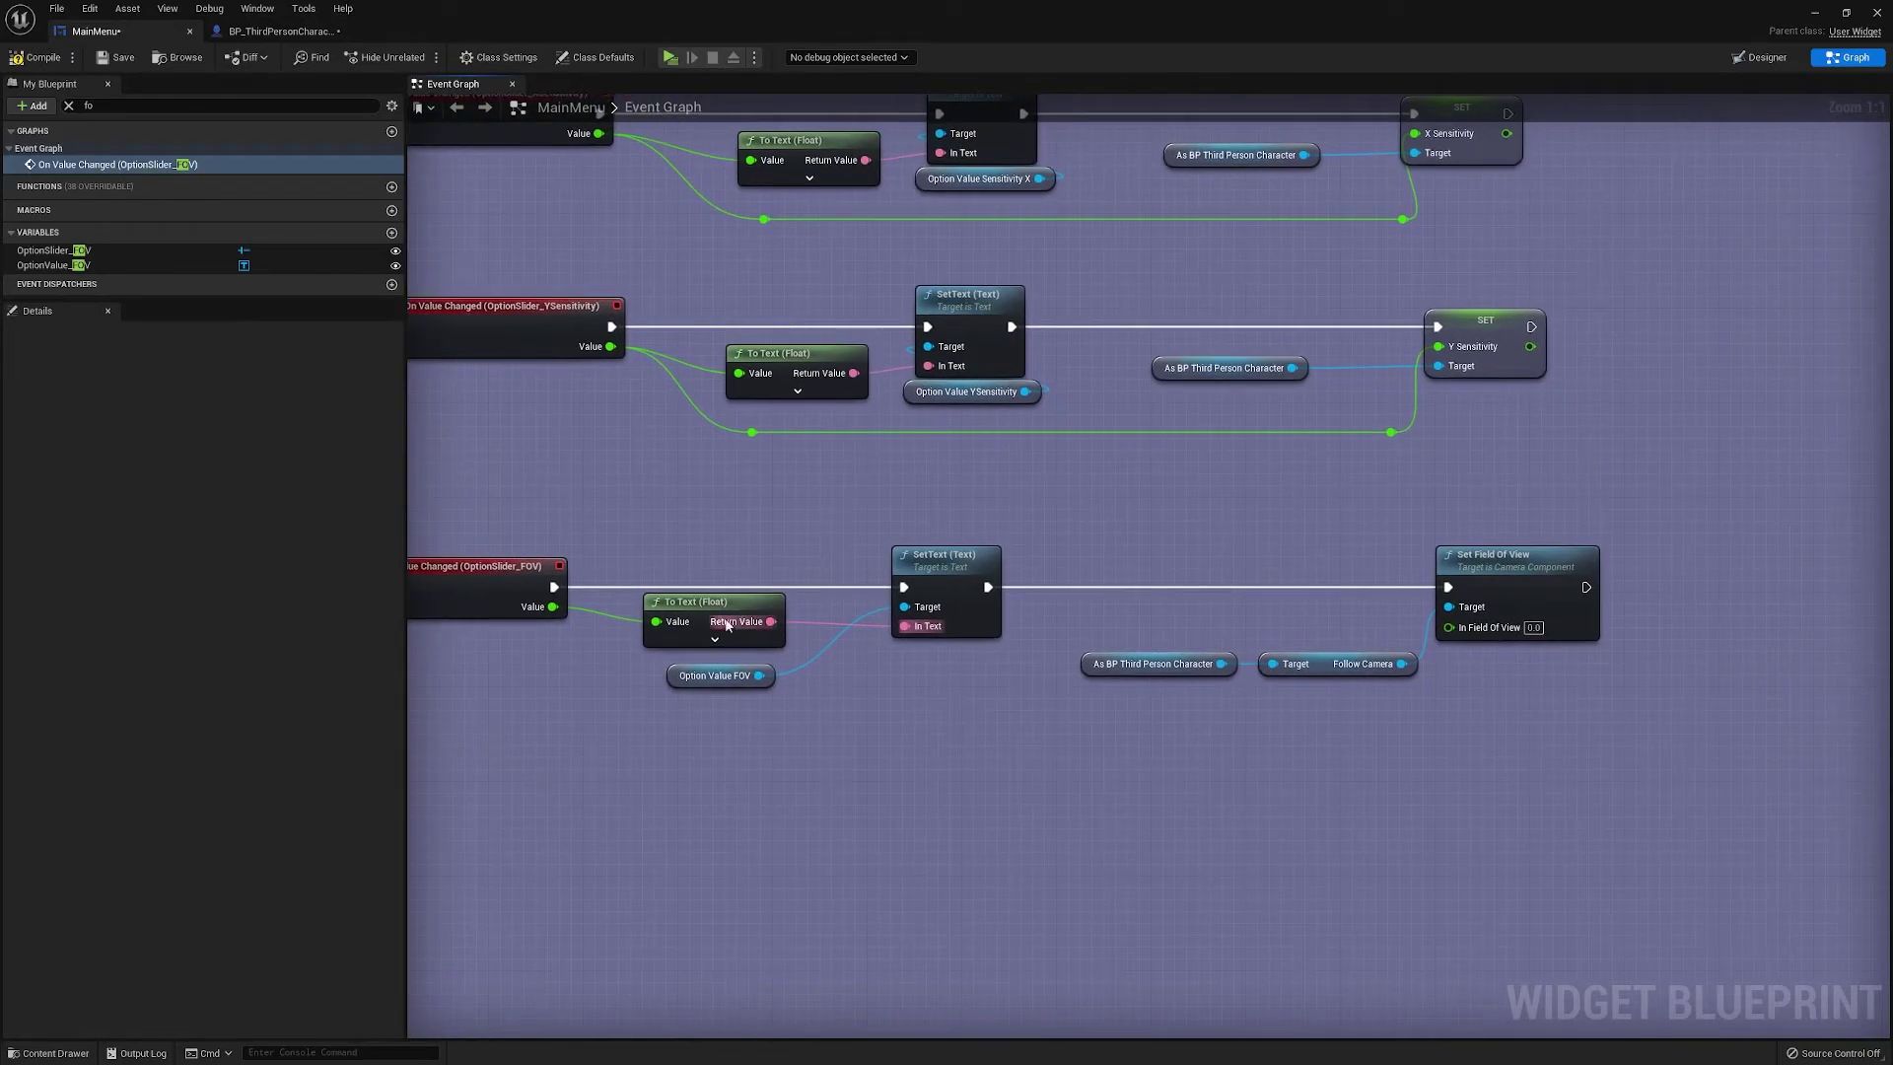
{"action": "left_click_drag", "start_coordinate": [553, 607], "coordinate": [1403, 706]}
{"action": "double_click", "coordinate": [1344, 625]}
{"action": "double_click", "coordinate": [1211, 690]}
{"action": "right_click_drag", "start_coordinate": [1199, 723], "coordinate": [1343, 711]}
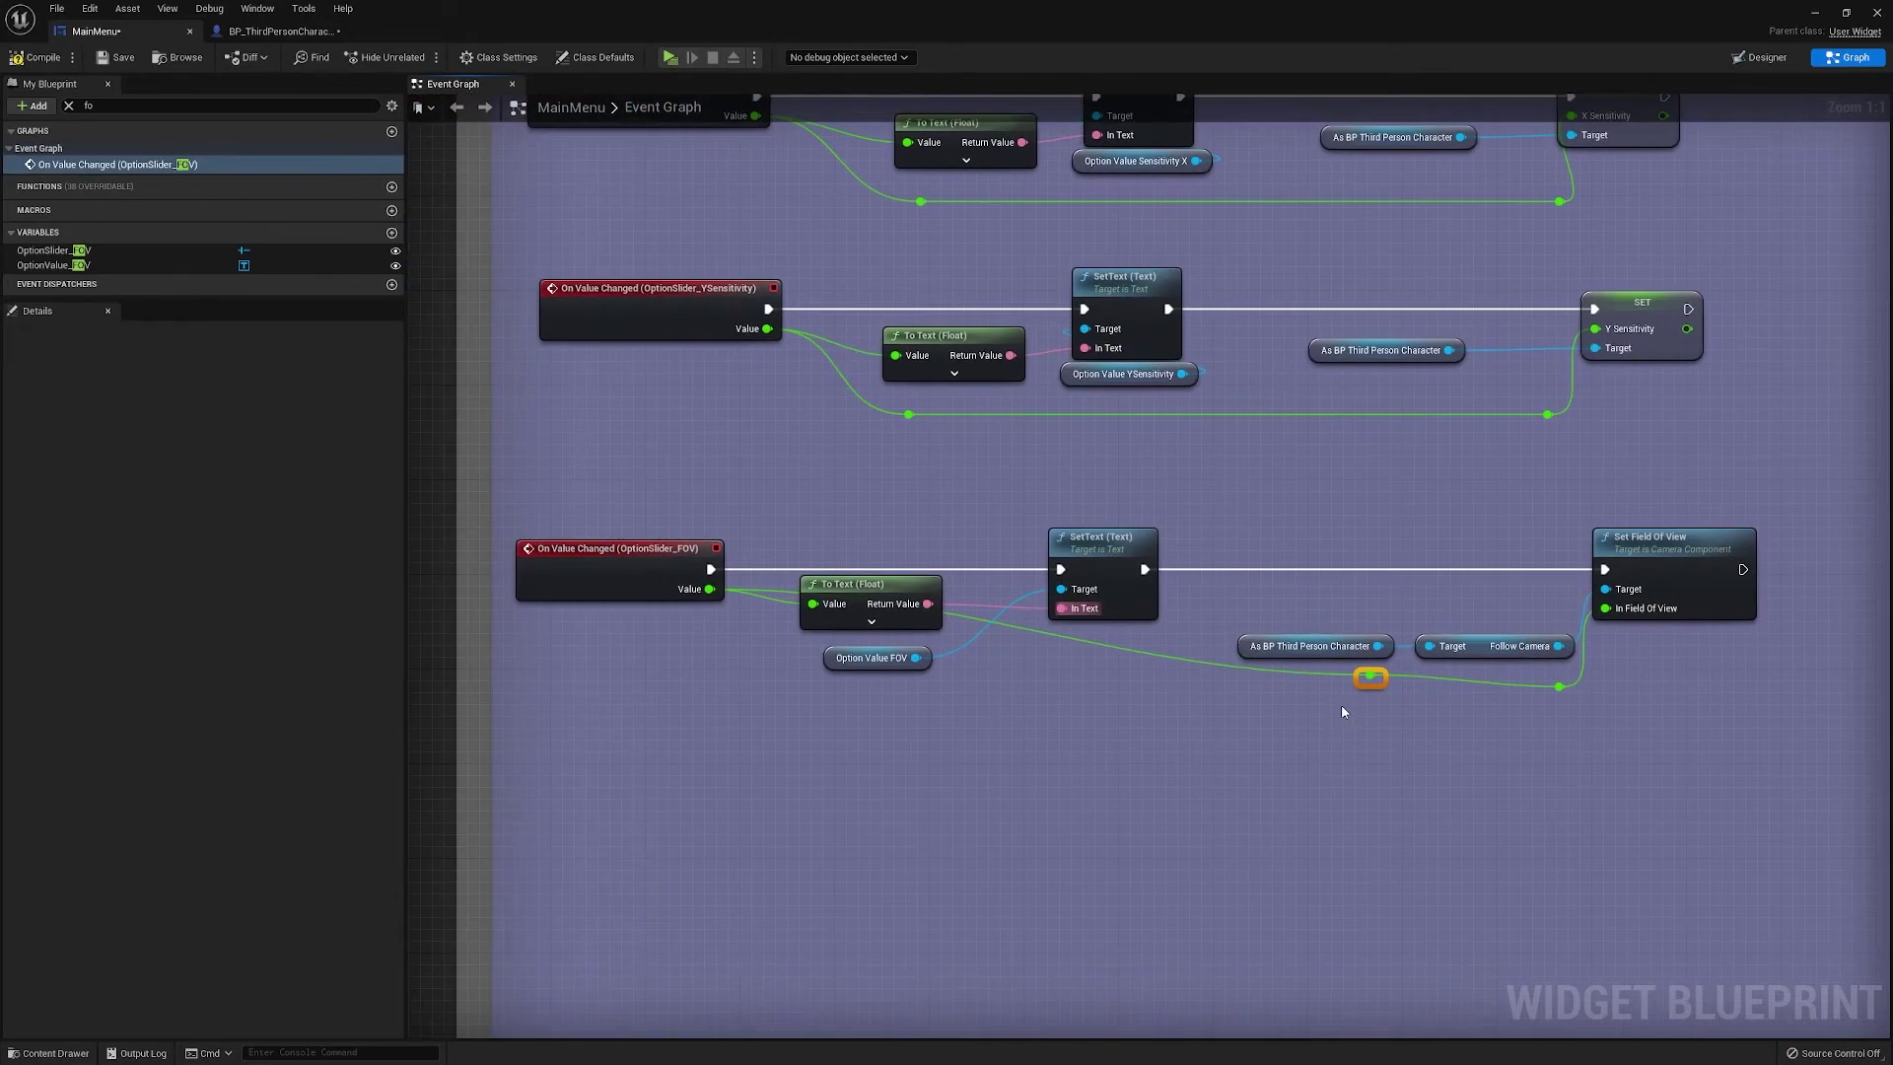
{"action": "left_click_drag", "start_coordinate": [1366, 682], "coordinate": [754, 687]}
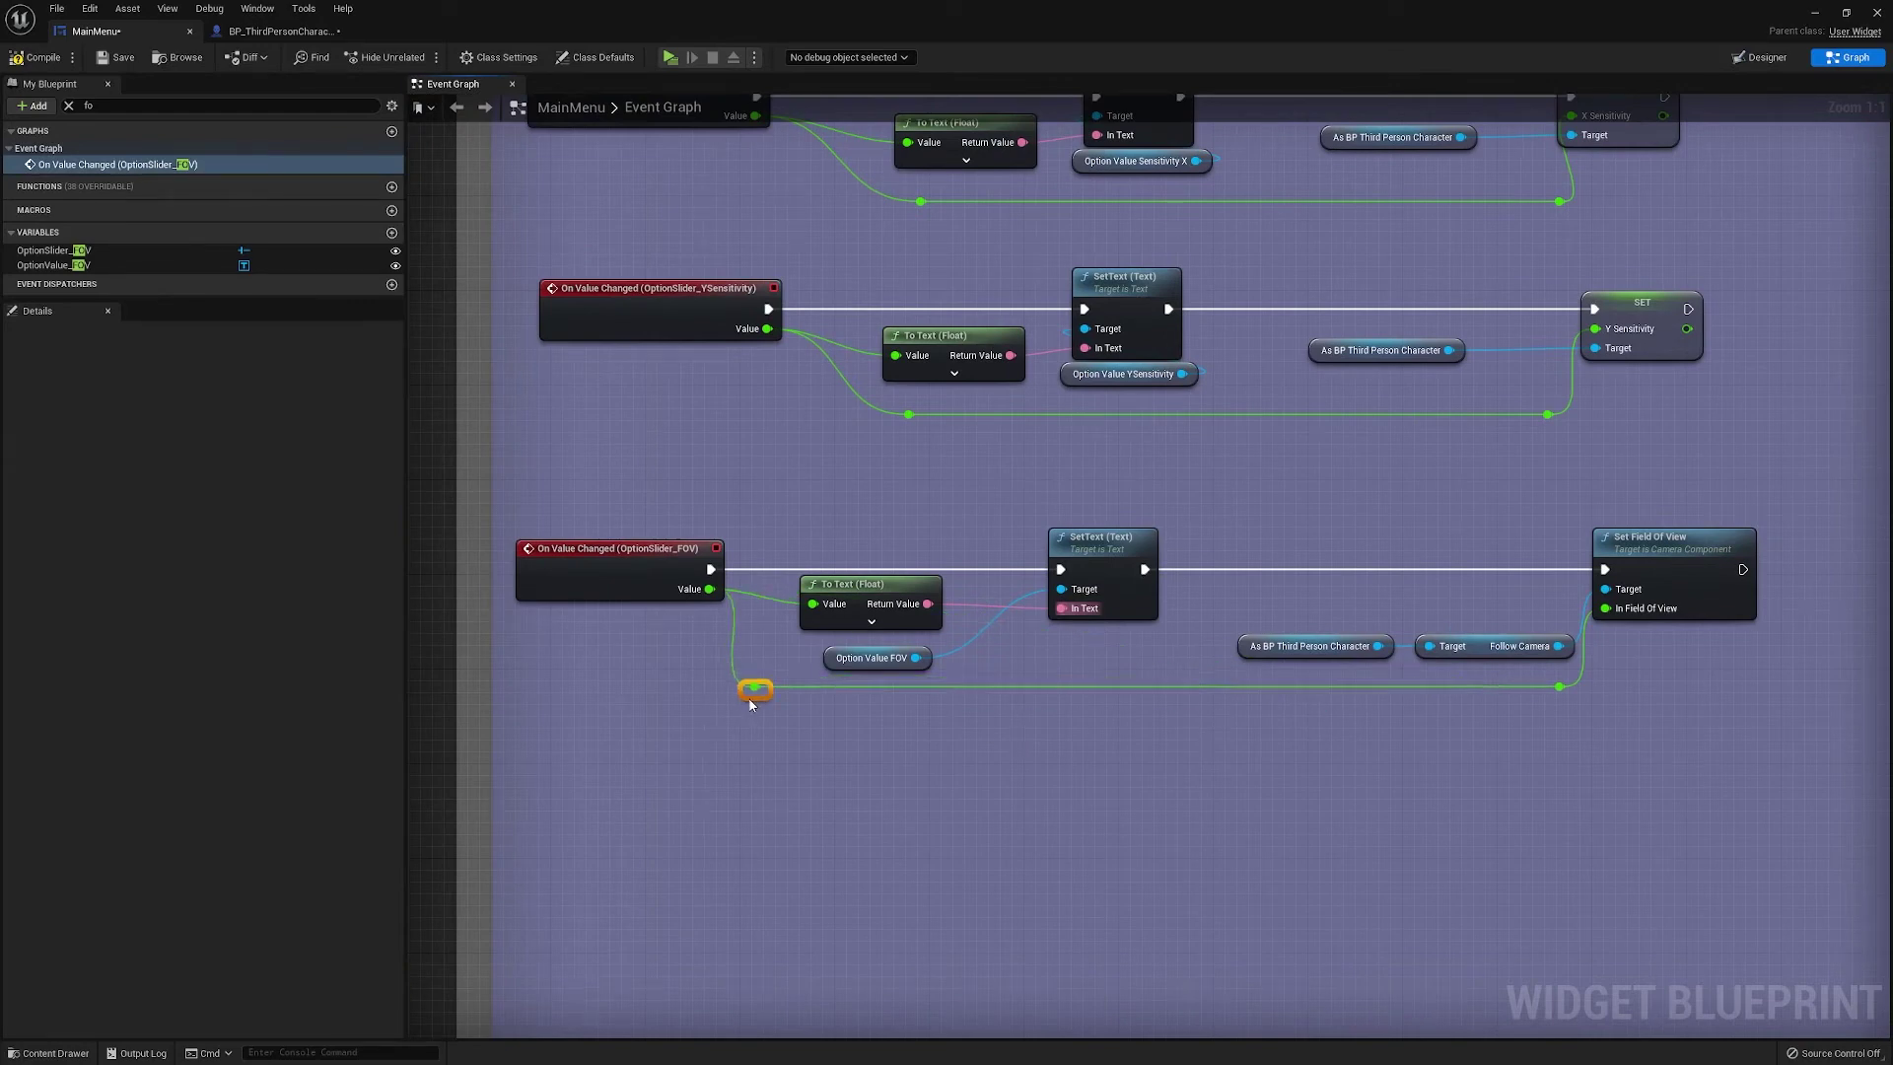
{"action": "left_click", "coordinate": [927, 727]}
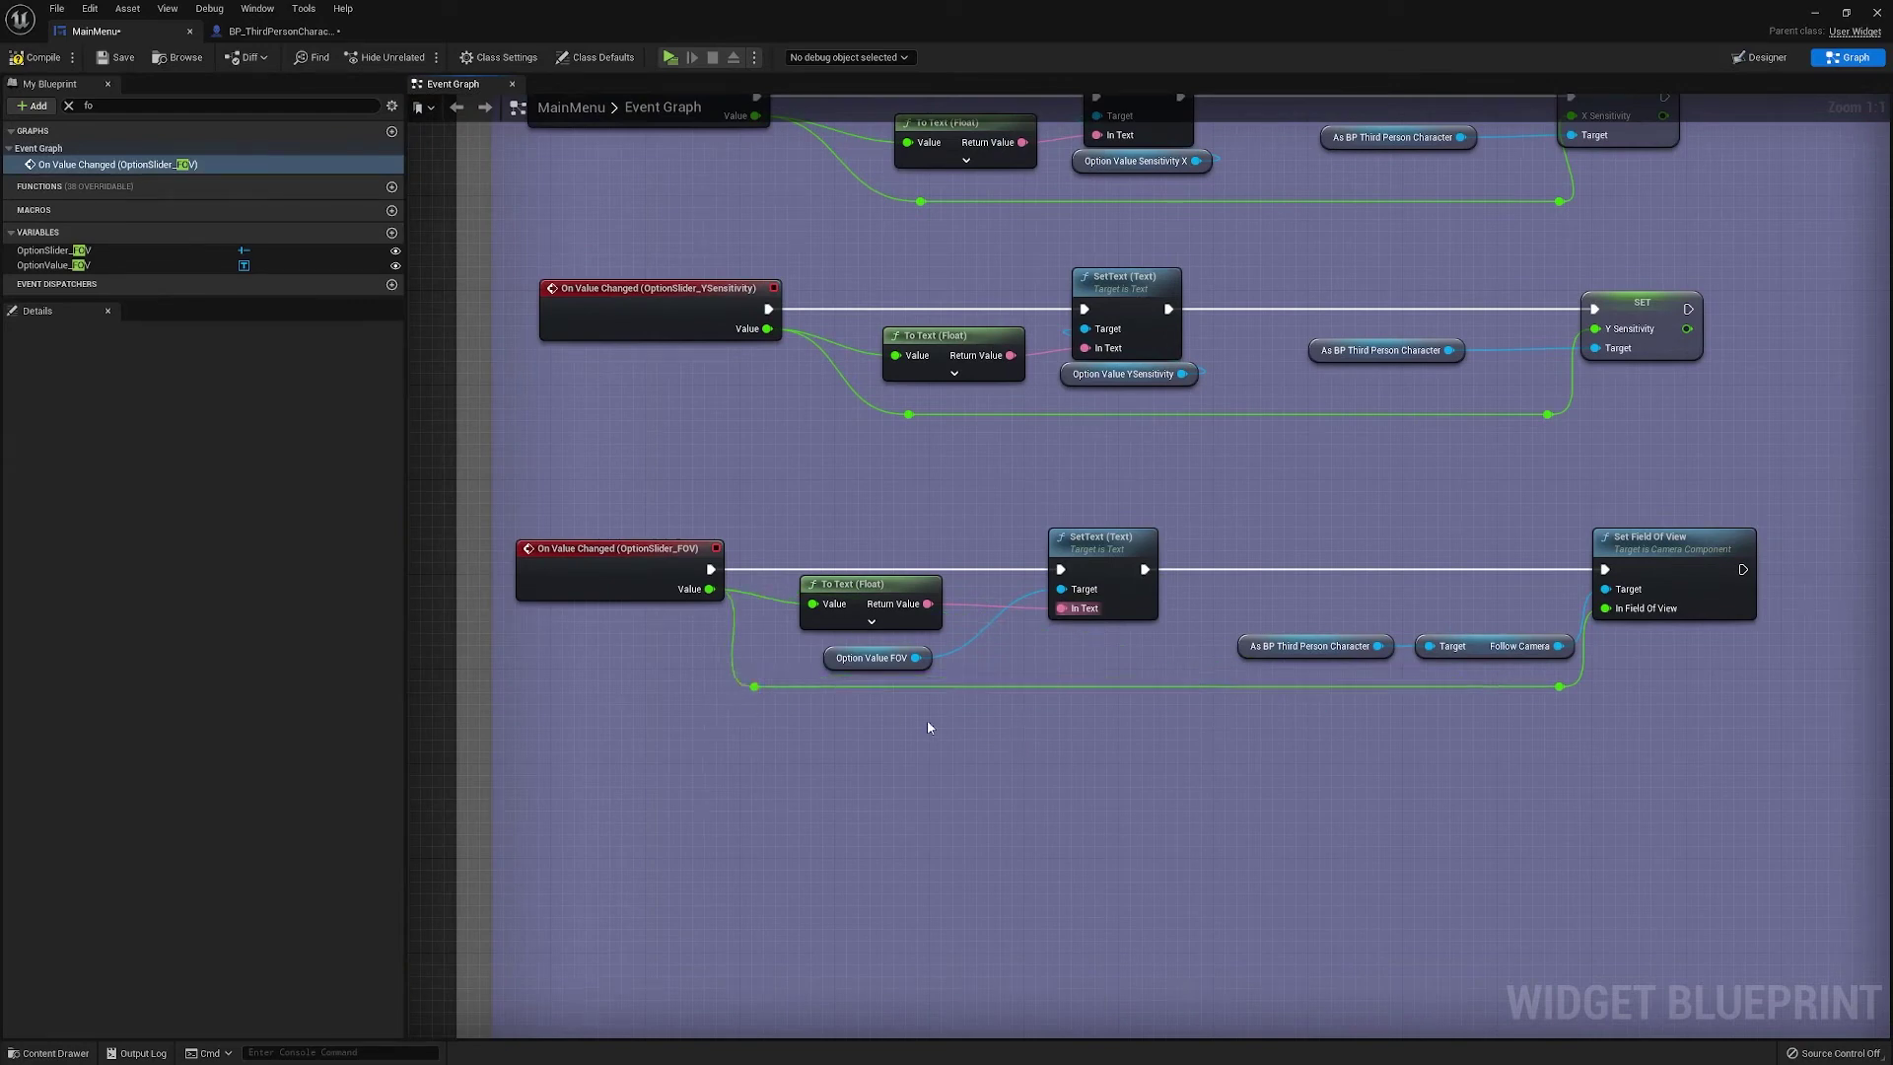
Compile the widget blueprint and reposition the FOV event's To Text (Float) node closer to SetText
{"action": "left_click", "coordinate": [35, 59]}
{"action": "mouse_move", "coordinate": [877, 604]}
{"action": "left_mouse_down"}
{"action": "mouse_move", "coordinate": [889, 555]}
{"action": "mouse_move", "coordinate": [965, 590]}
{"action": "mouse_move", "coordinate": [902, 616]}
{"action": "left_mouse_up"}
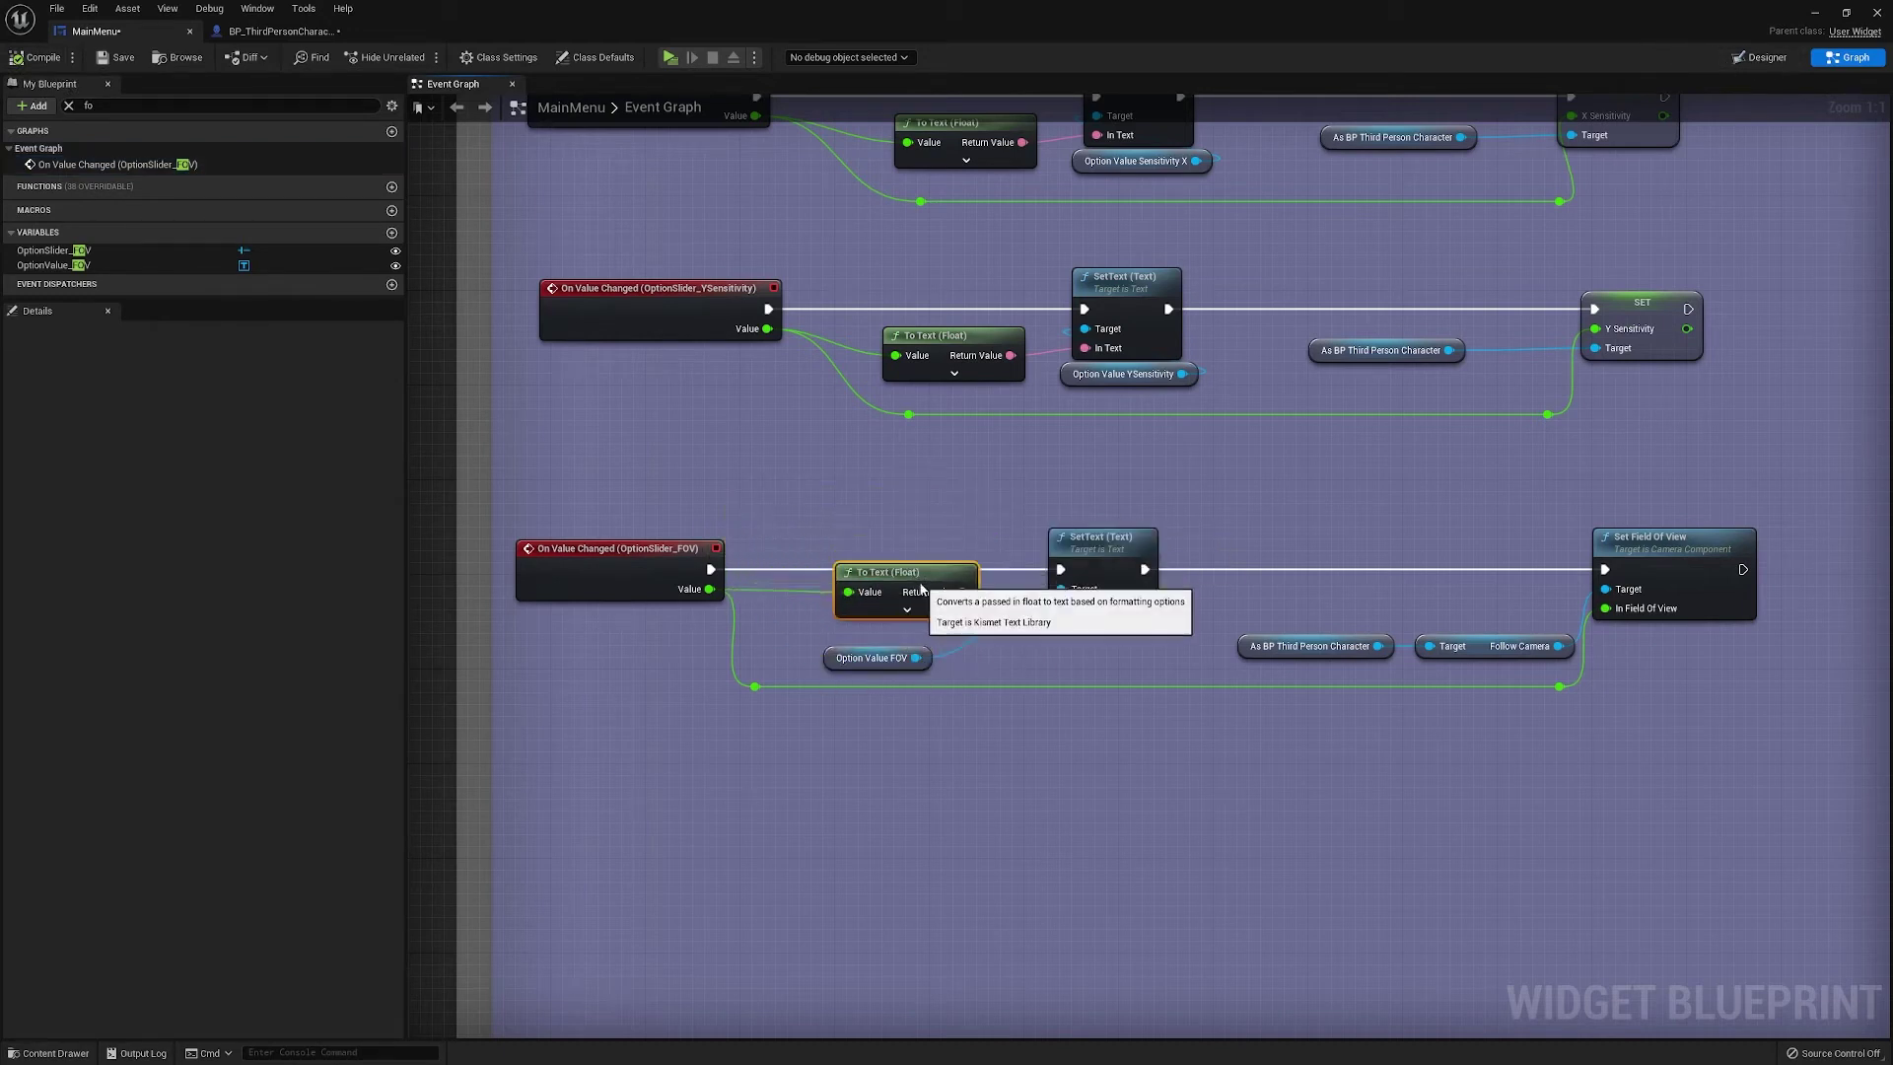
In the widget designer, set the FOV option slider's step size to 1
{"action": "left_click", "coordinate": [908, 523]}
{"action": "left_click", "coordinate": [1760, 57]}
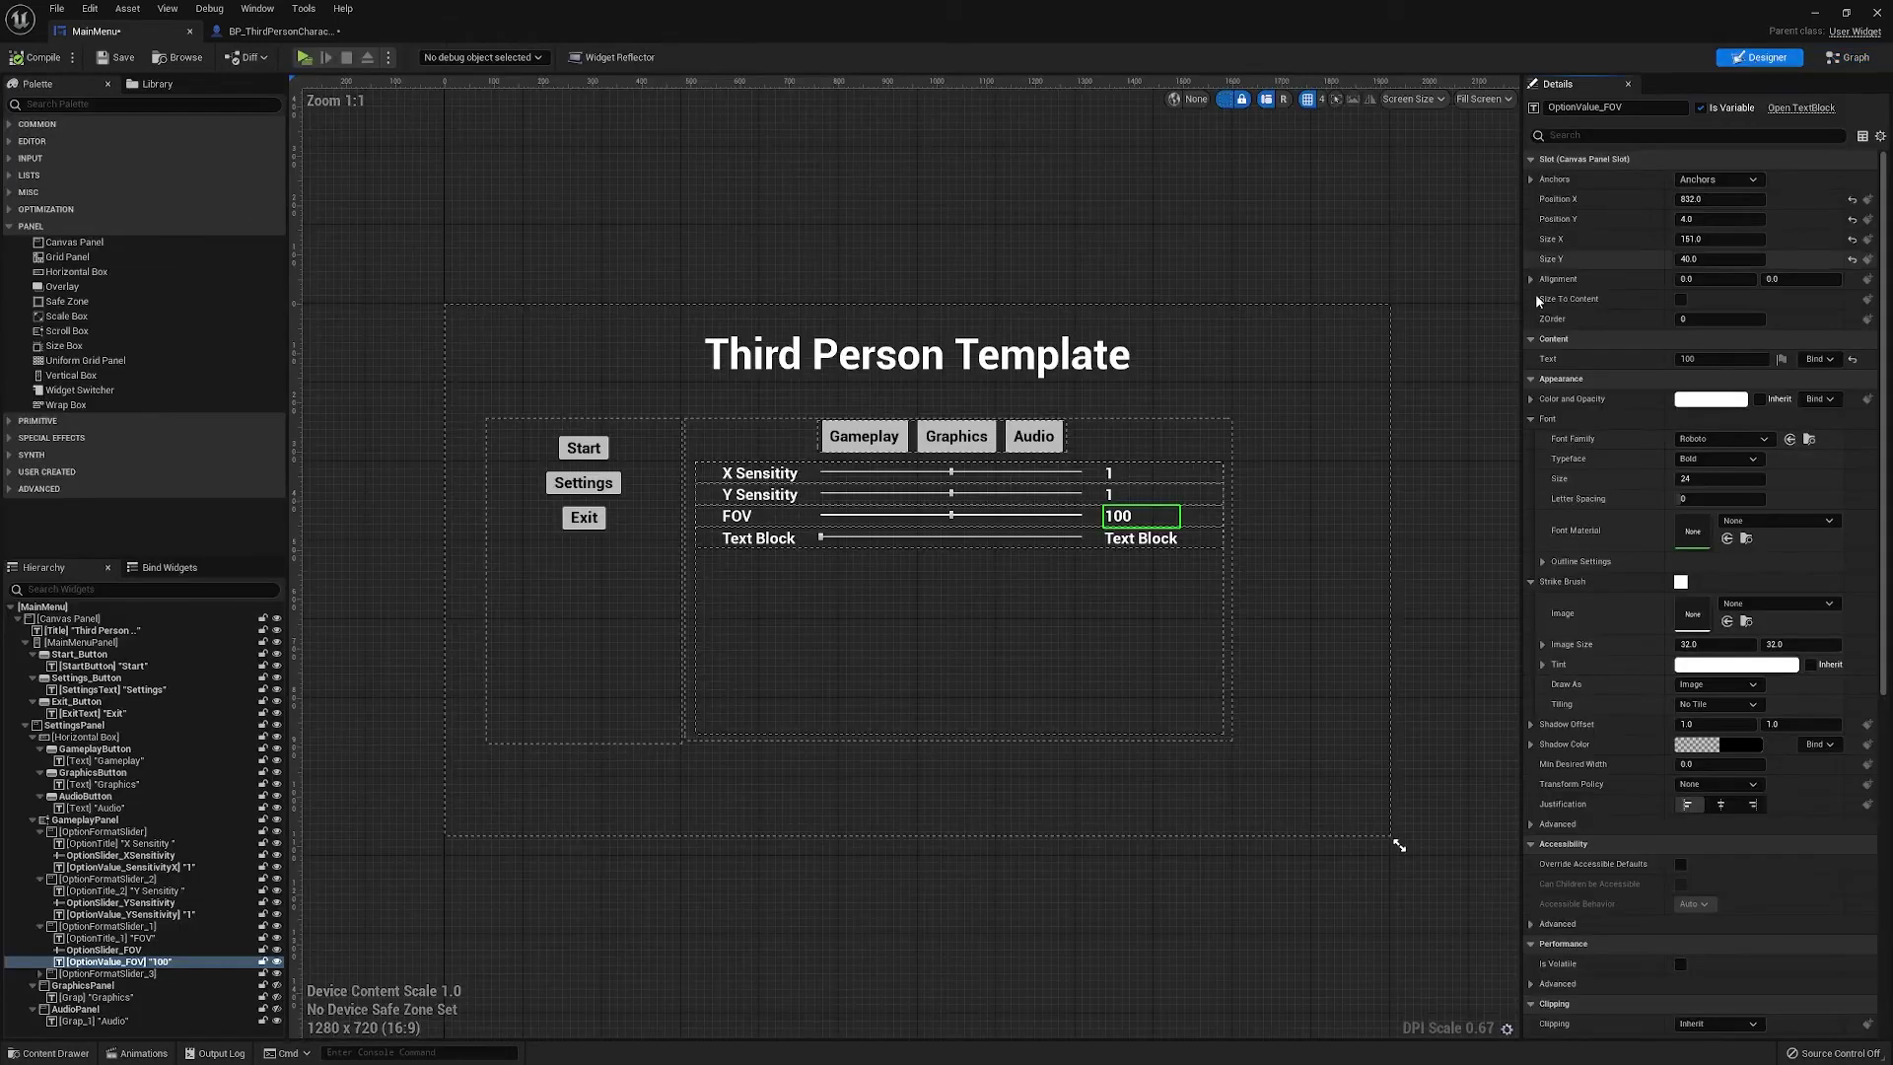
{"action": "scroll", "coordinate": [1188, 572], "scroll_direction": "up", "scroll_amount": 3}
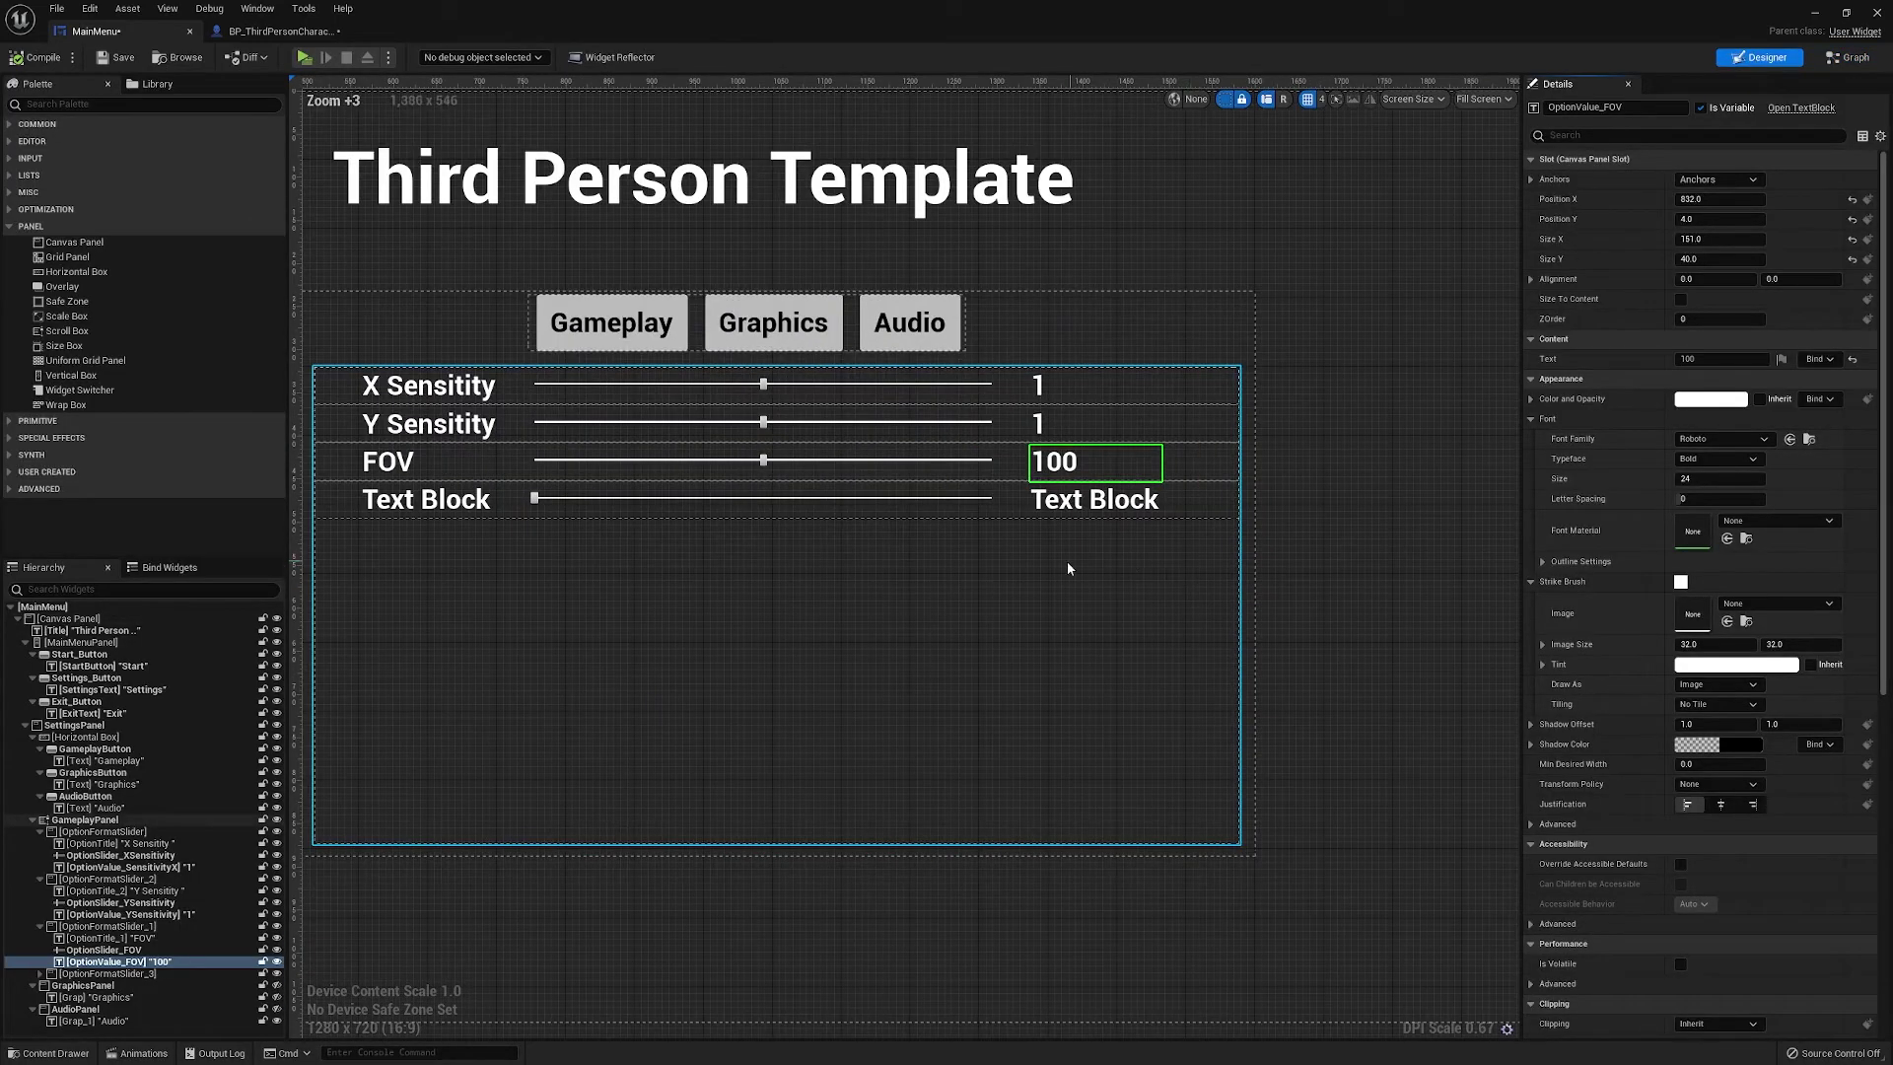
{"action": "left_click", "coordinate": [891, 482]}
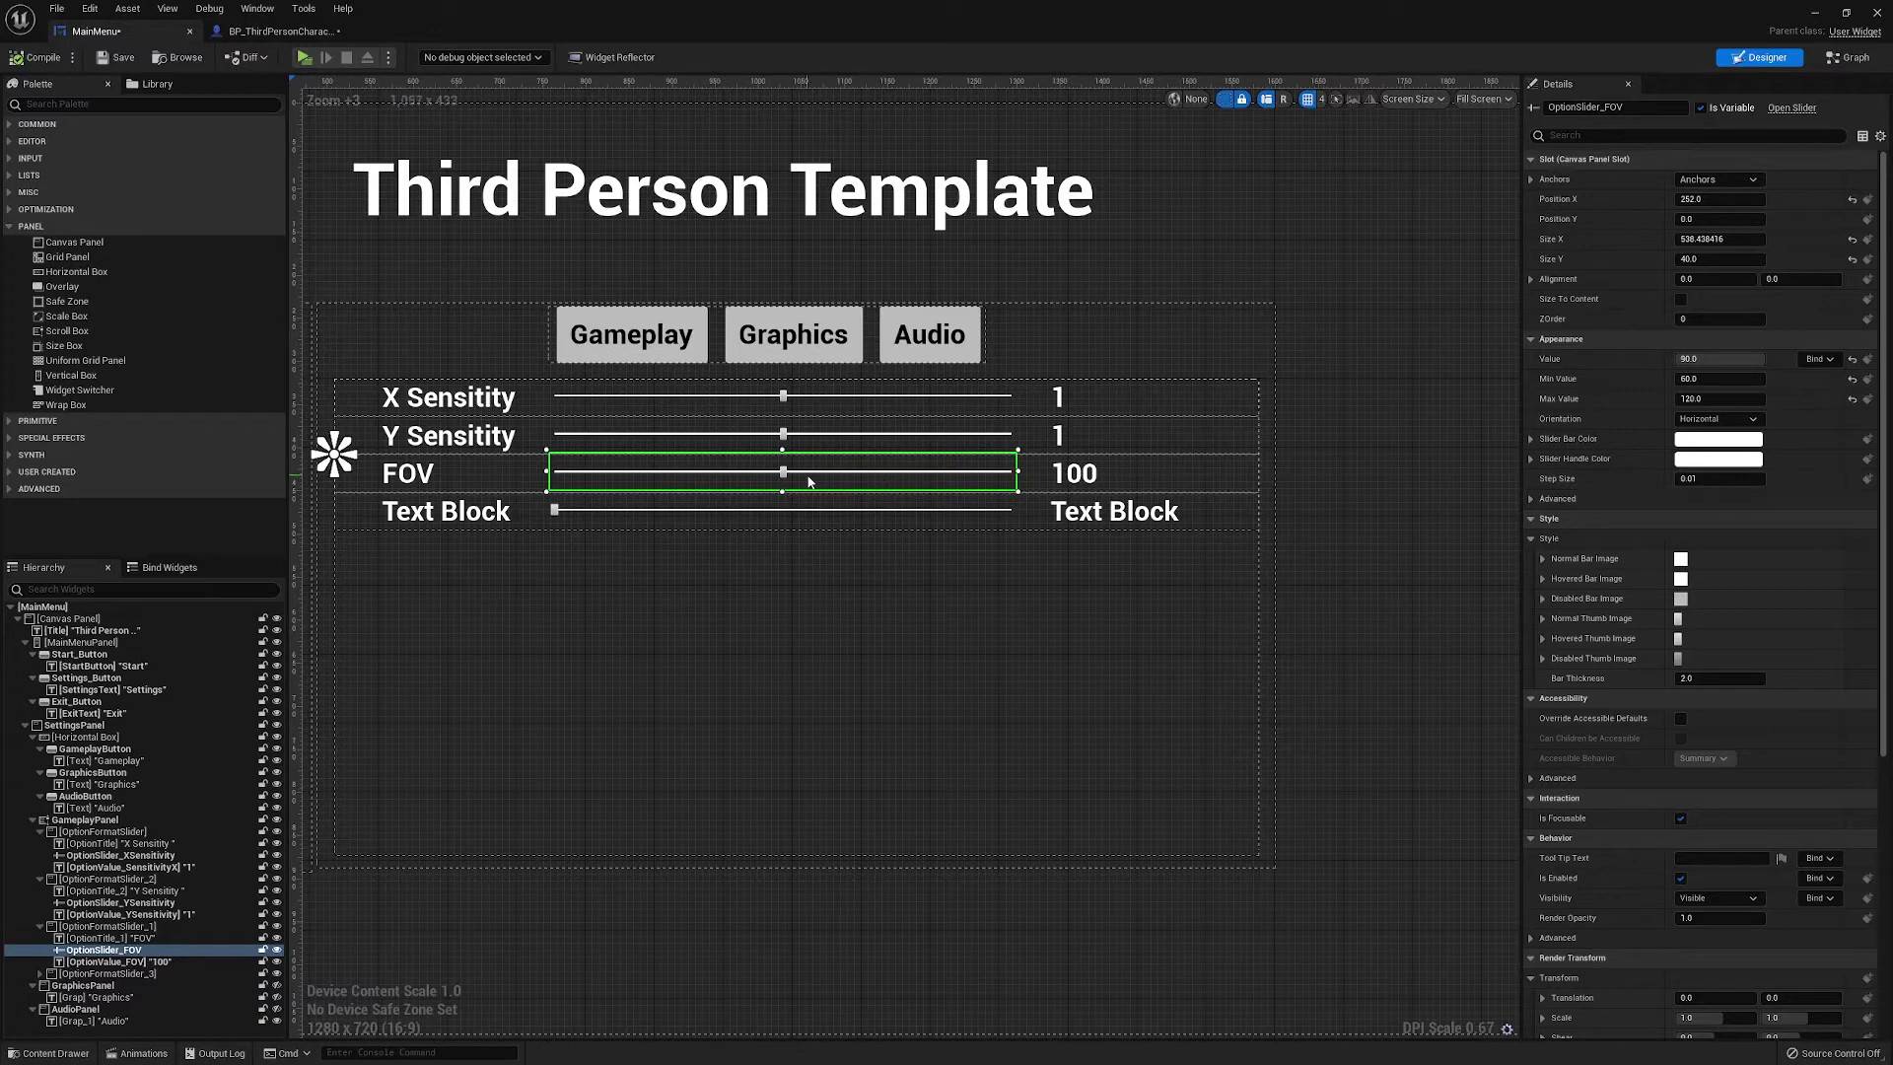
{"action": "left_click", "coordinate": [1698, 482]}
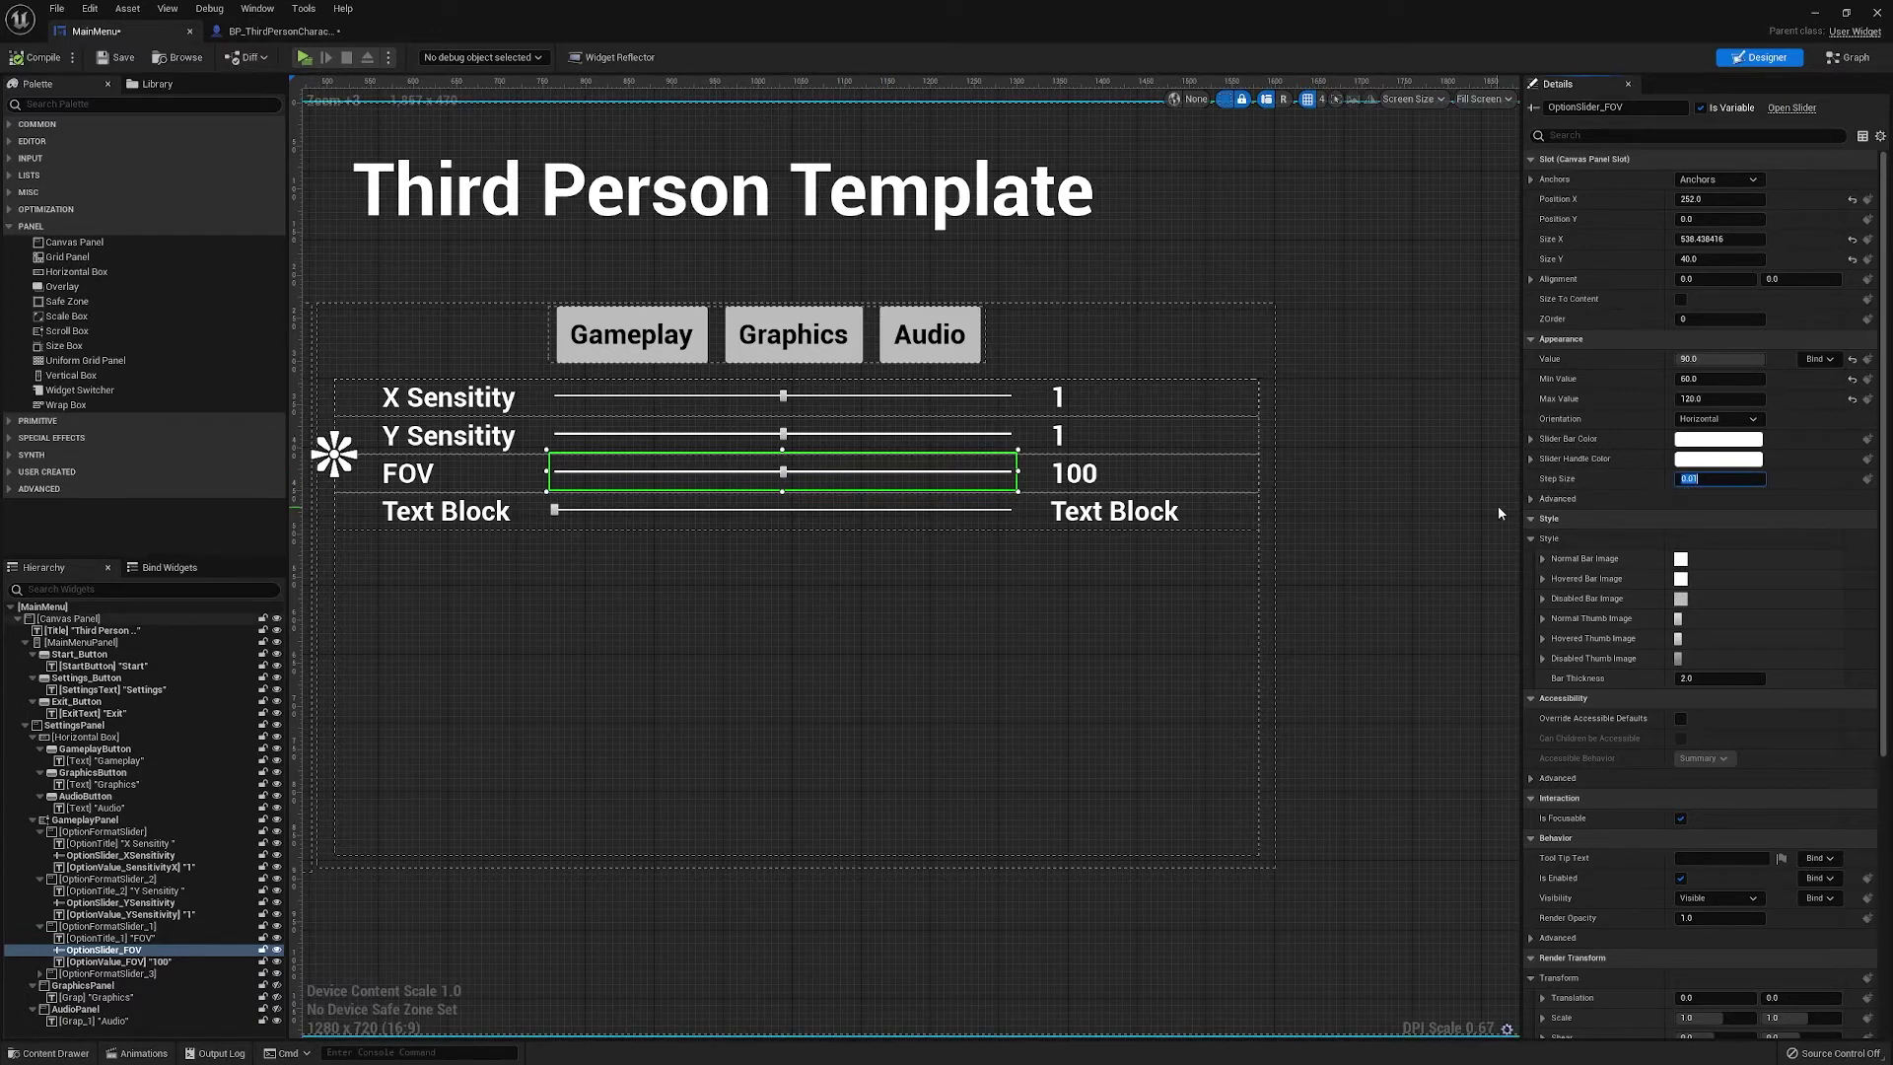
{"action": "type", "text": "1"}
{"action": "key", "text": "Return"}
Enable Mouse Uses Step for the FOV slider and compile the widget blueprint
{"action": "left_click", "coordinate": [1530, 499]}
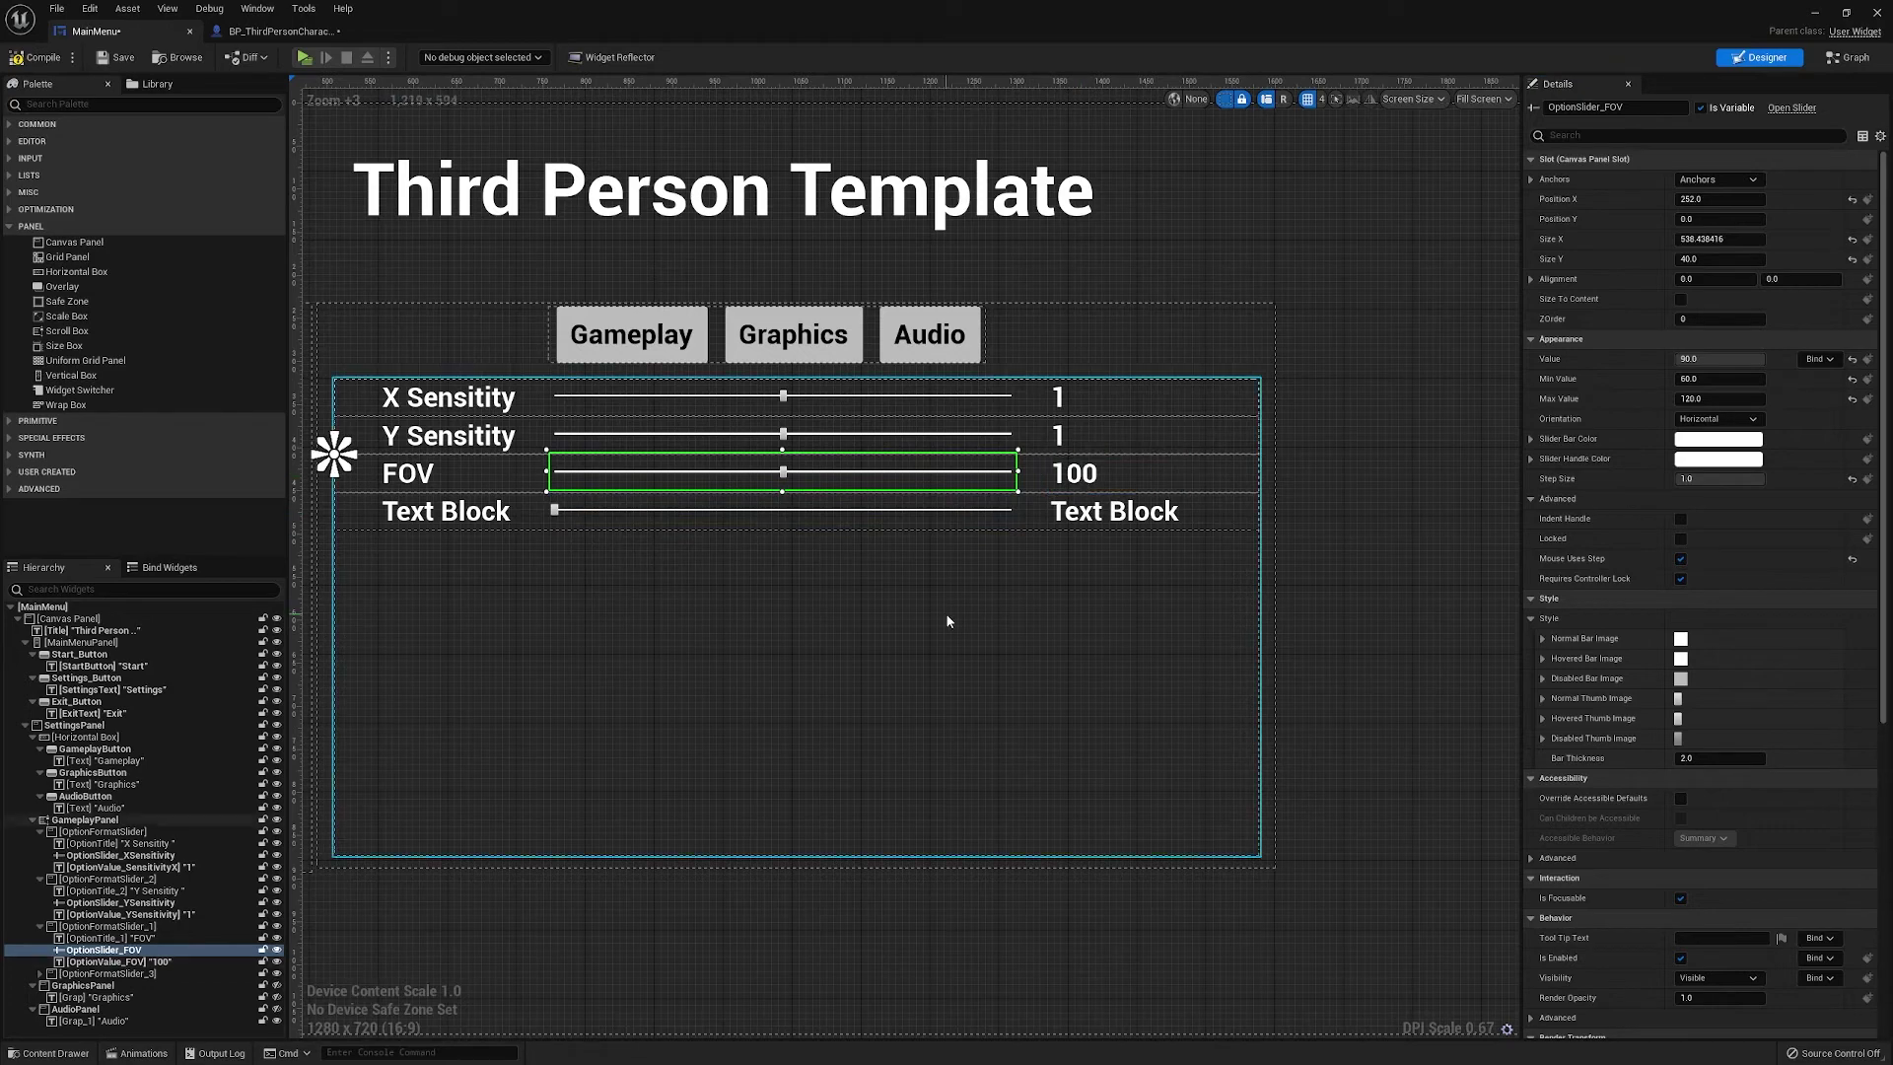
{"action": "right_click_drag", "start_coordinate": [950, 621], "coordinate": [1050, 605]}
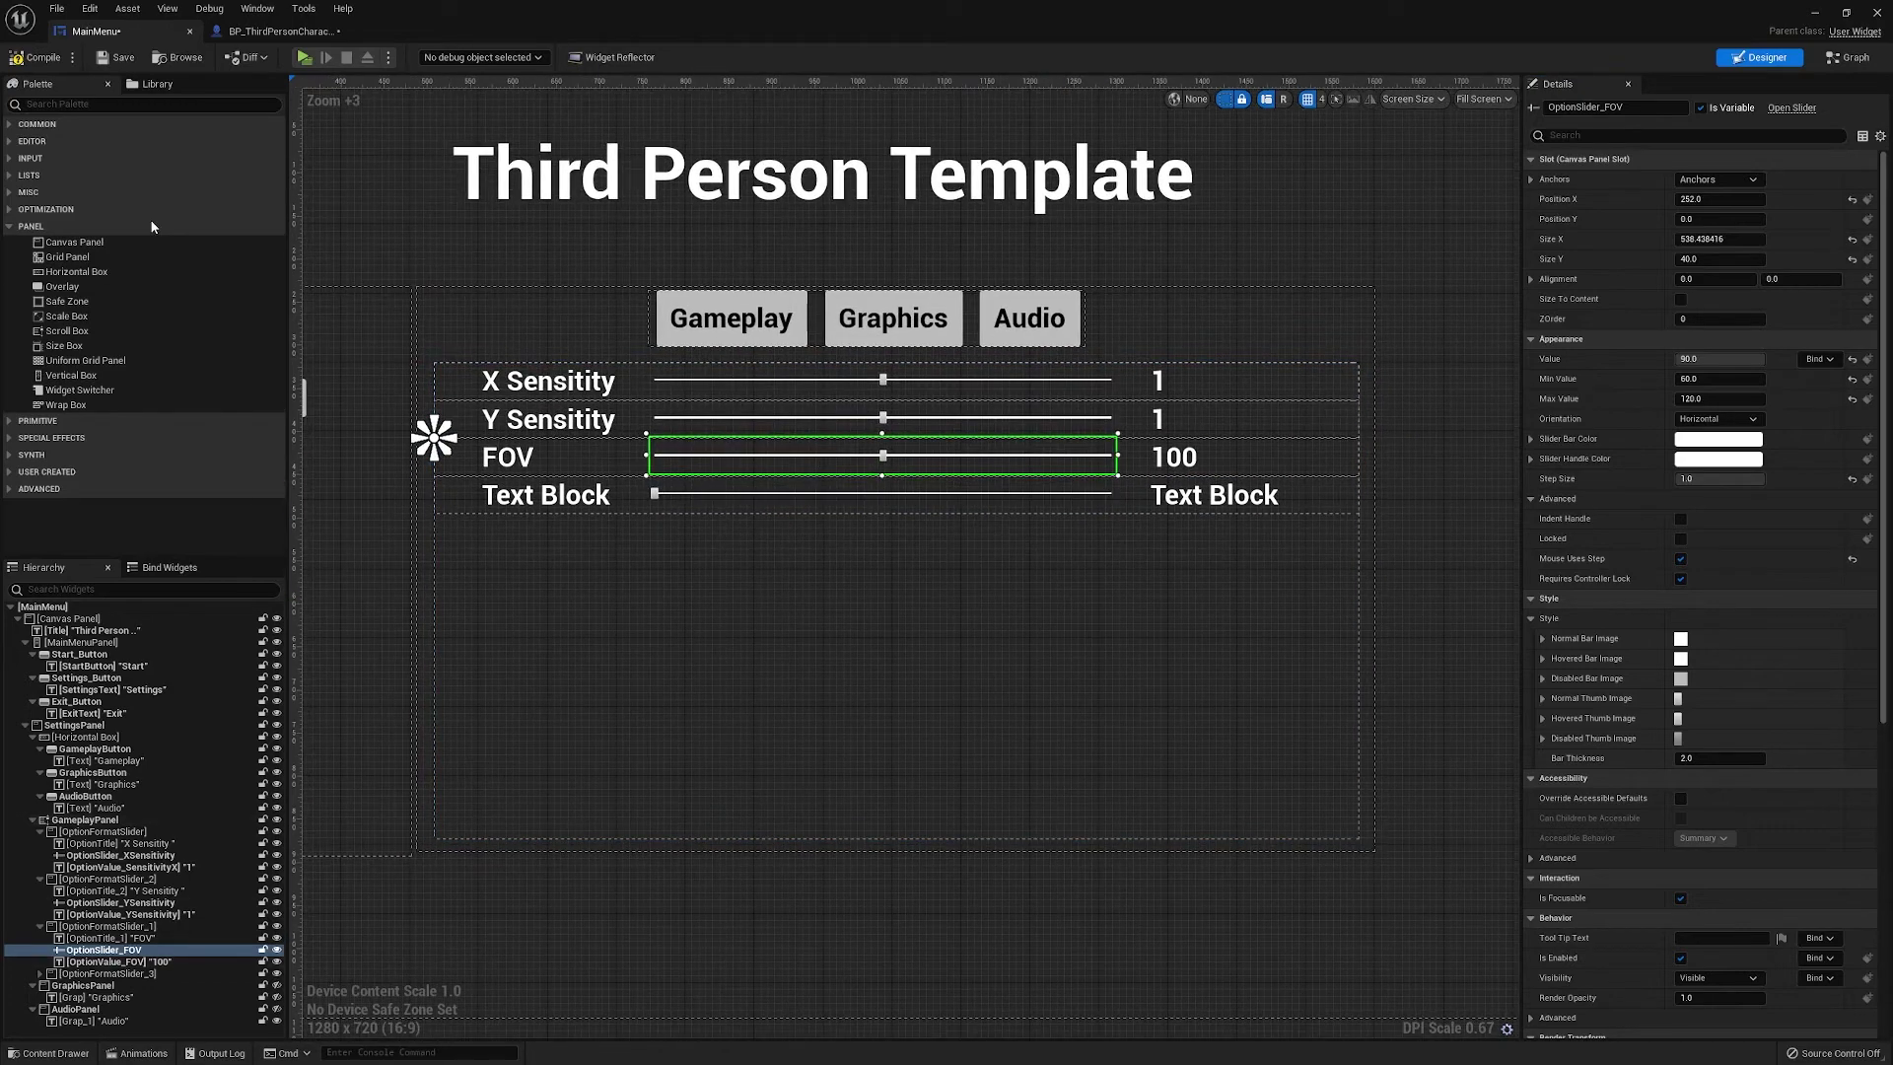
{"action": "left_click", "coordinate": [37, 60]}
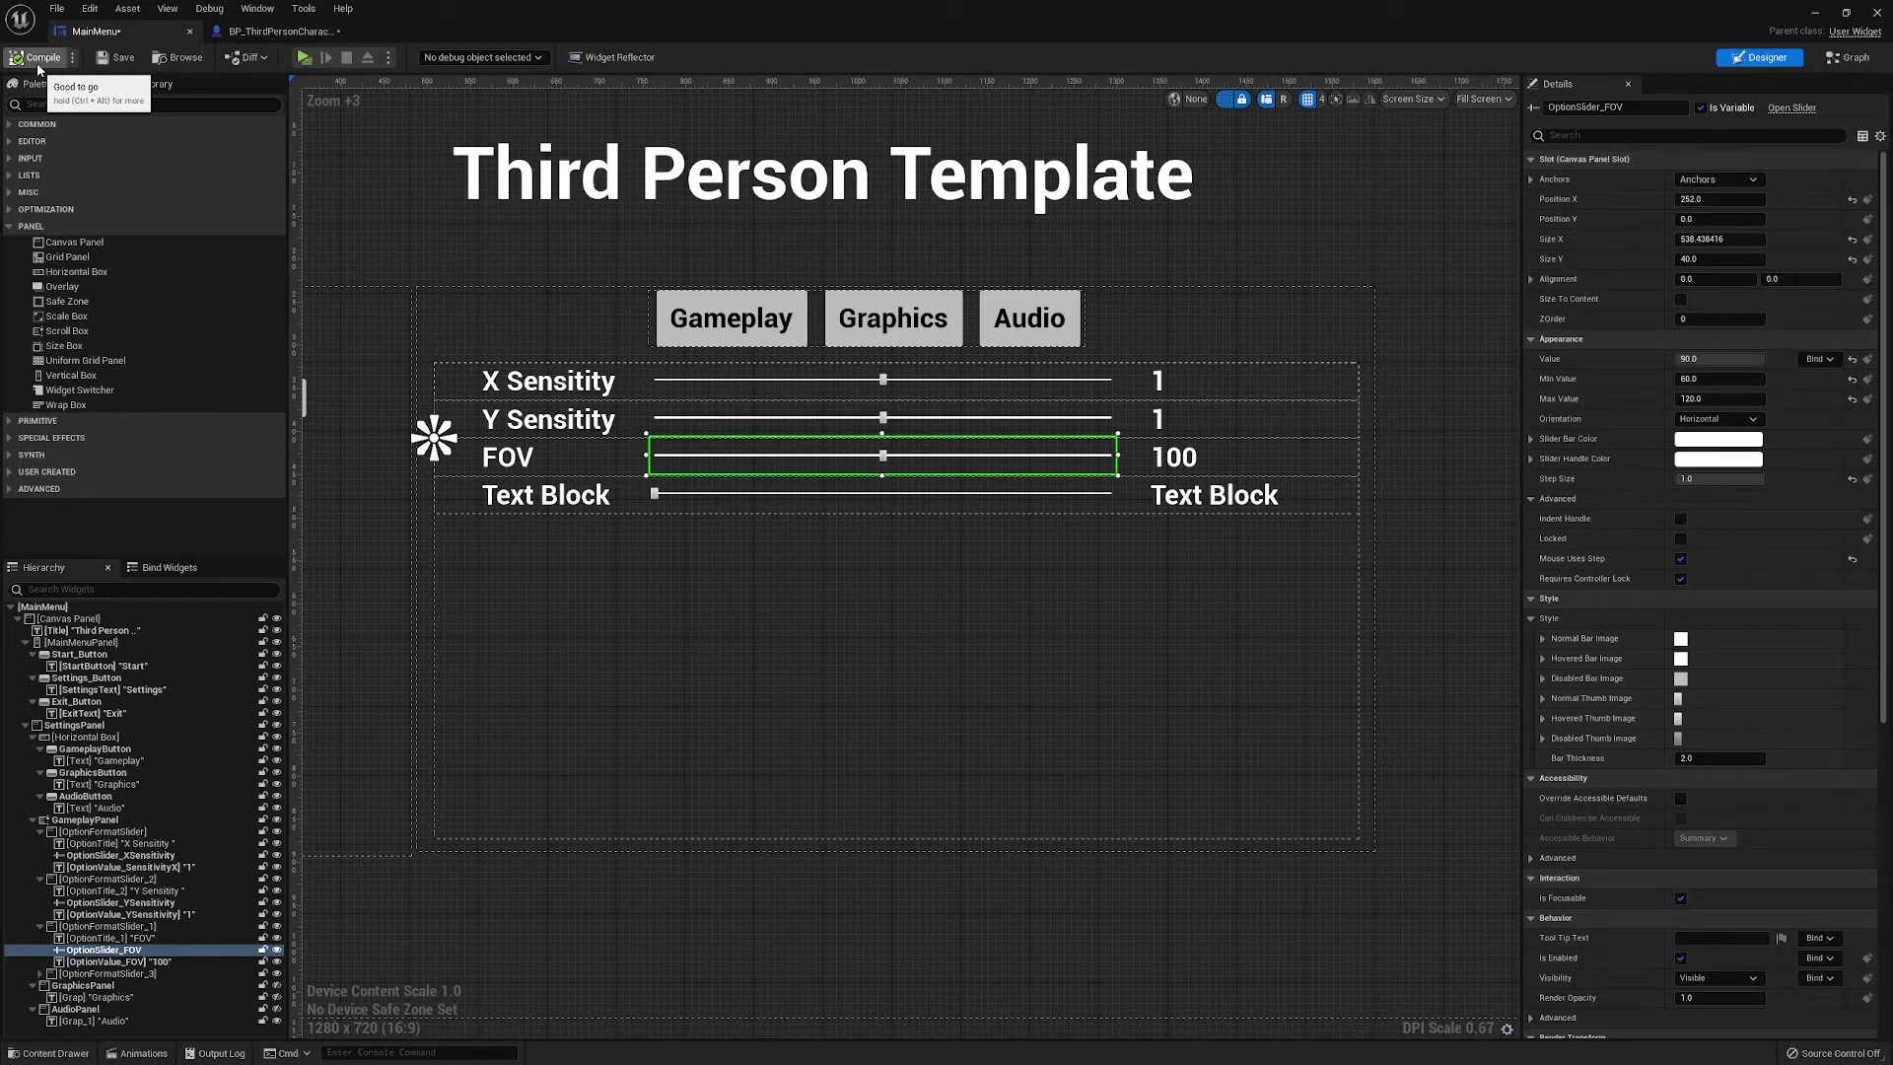
{"action": "left_click", "coordinate": [640, 628]}
{"action": "right_click_drag", "start_coordinate": [638, 622], "coordinate": [671, 618]}
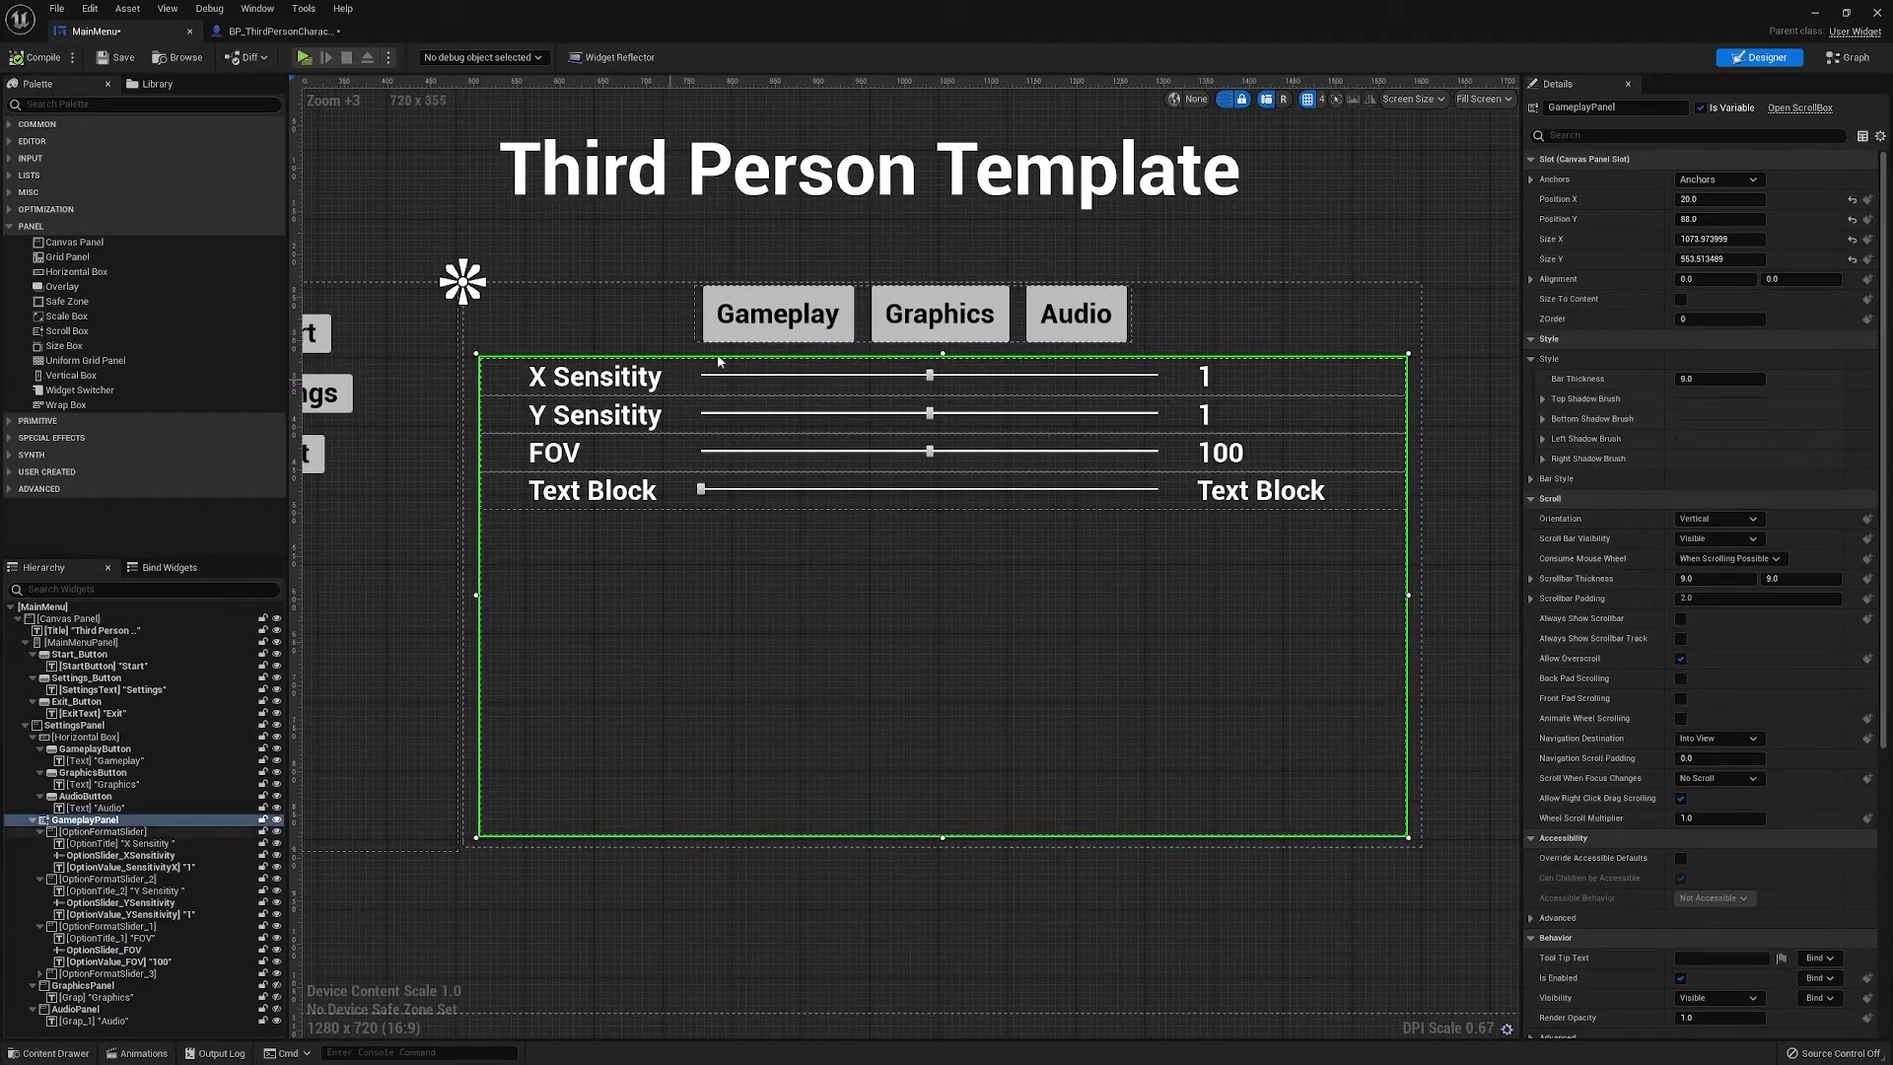
In the event graph, copy the As BP Third Person Character and Follow Camera nodes into the space below the FOV chain
{"action": "left_click", "coordinate": [1849, 57]}
{"action": "right_click_drag", "start_coordinate": [1115, 789], "coordinate": [938, 666]}
{"action": "left_click_drag", "start_coordinate": [1155, 544], "coordinate": [1347, 495]}
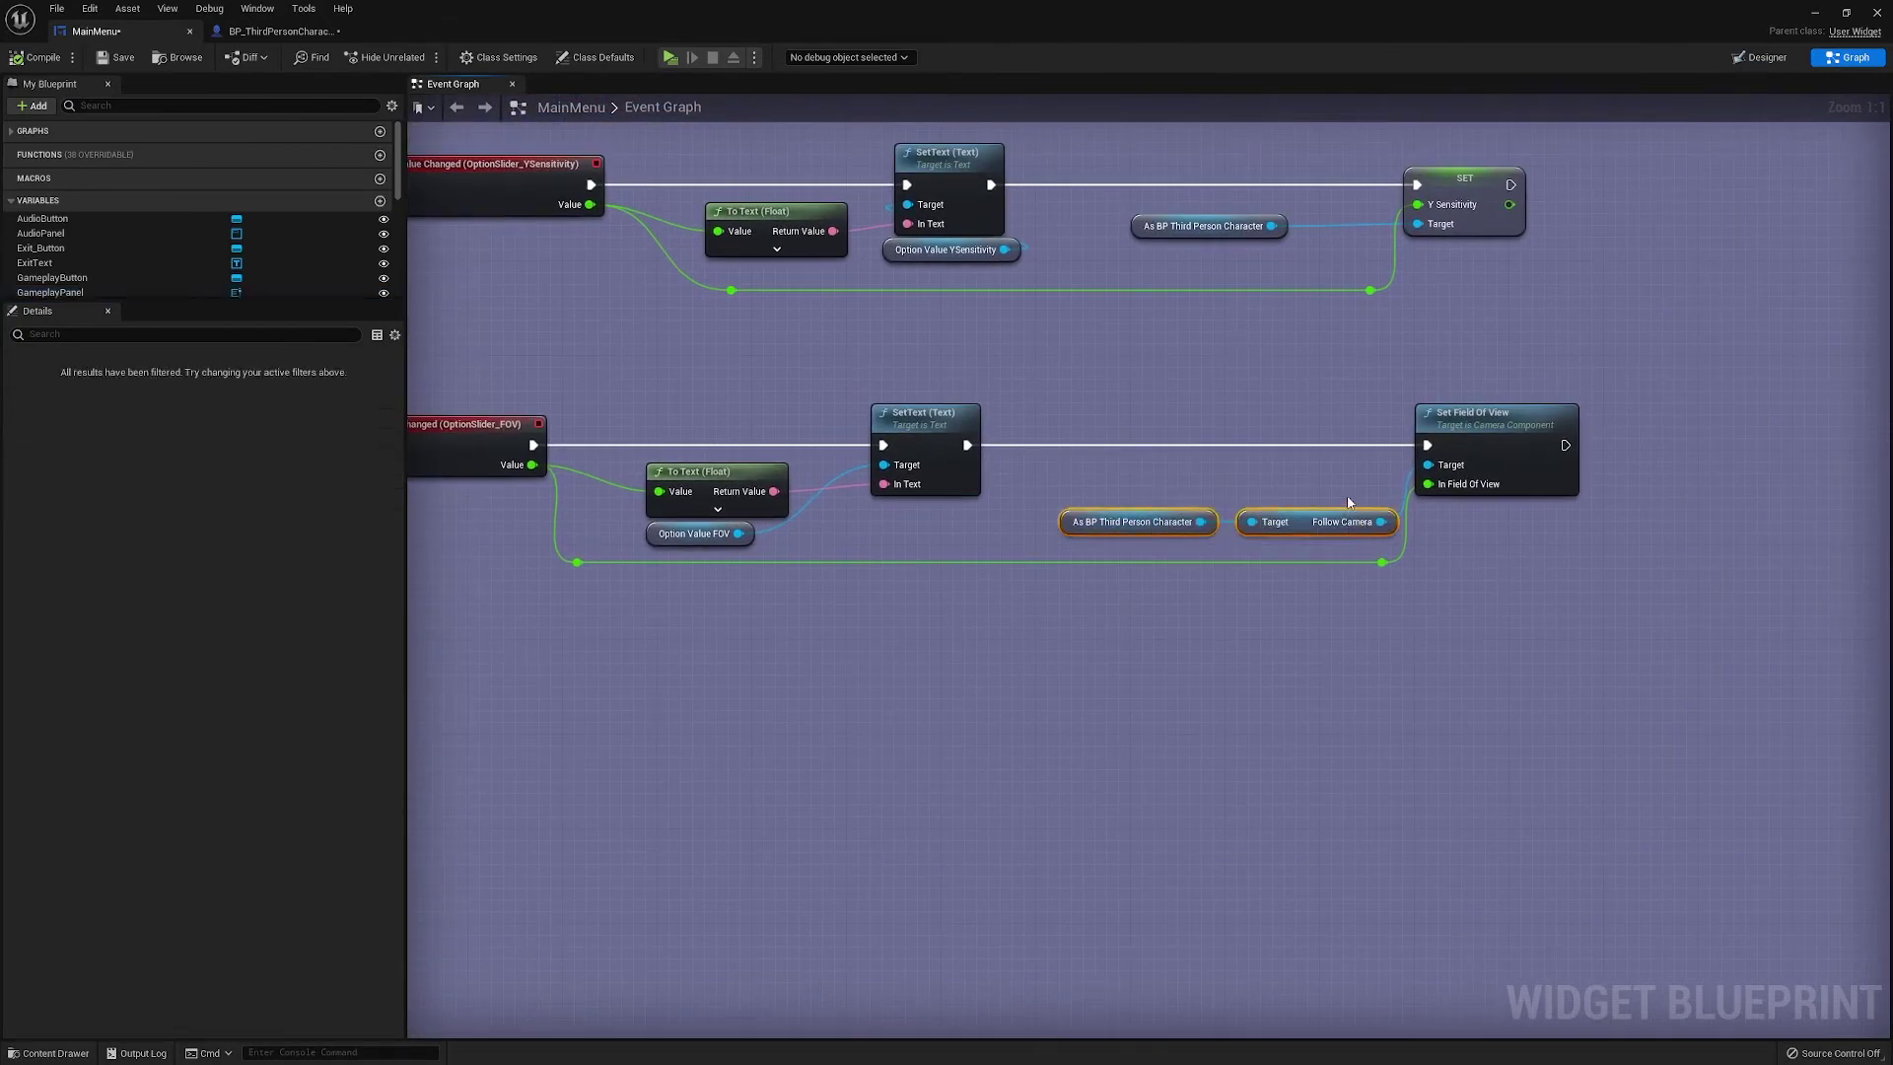
{"action": "left_click", "coordinate": [1188, 685]}
{"action": "right_click_drag", "start_coordinate": [1188, 685], "coordinate": [1103, 609]}
{"action": "key", "text": "ctrl+v"}
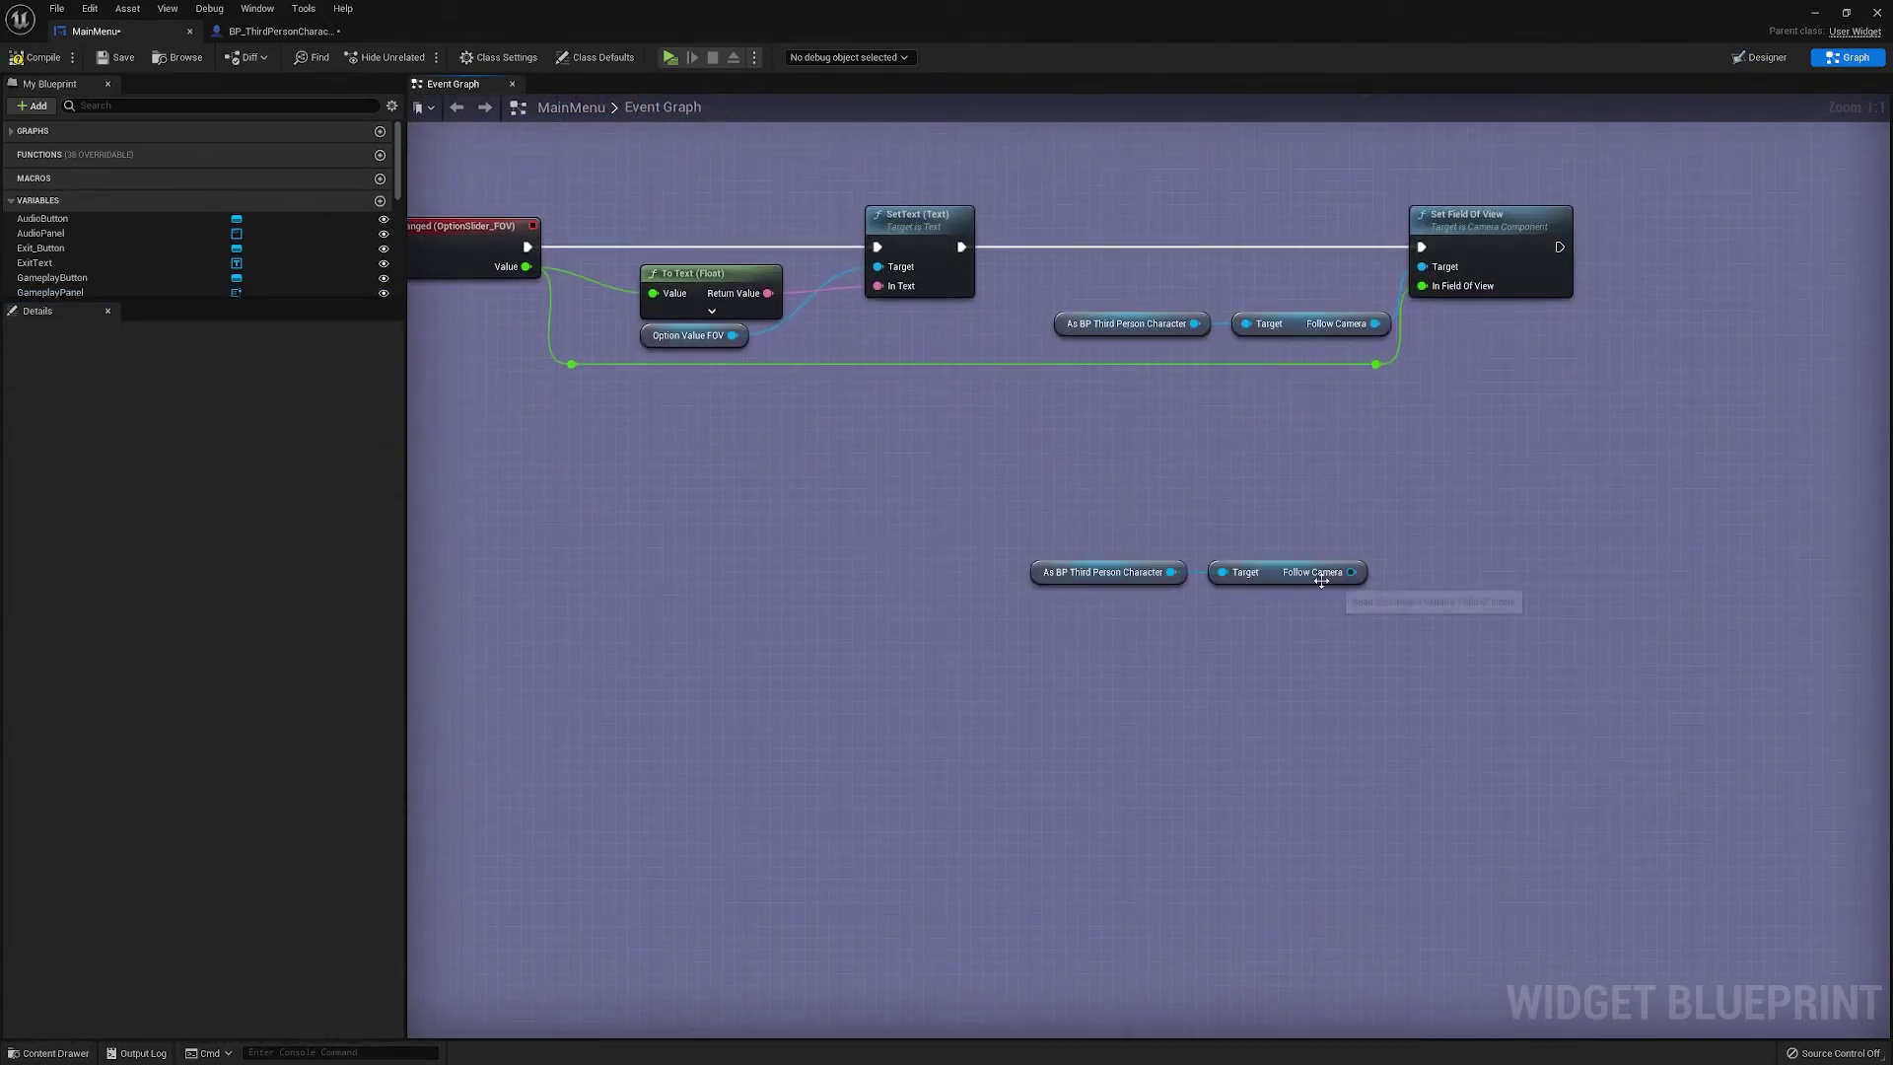
{"action": "left_click_drag", "start_coordinate": [1351, 572], "coordinate": [1461, 535]}
{"action": "type", "text": "set"}
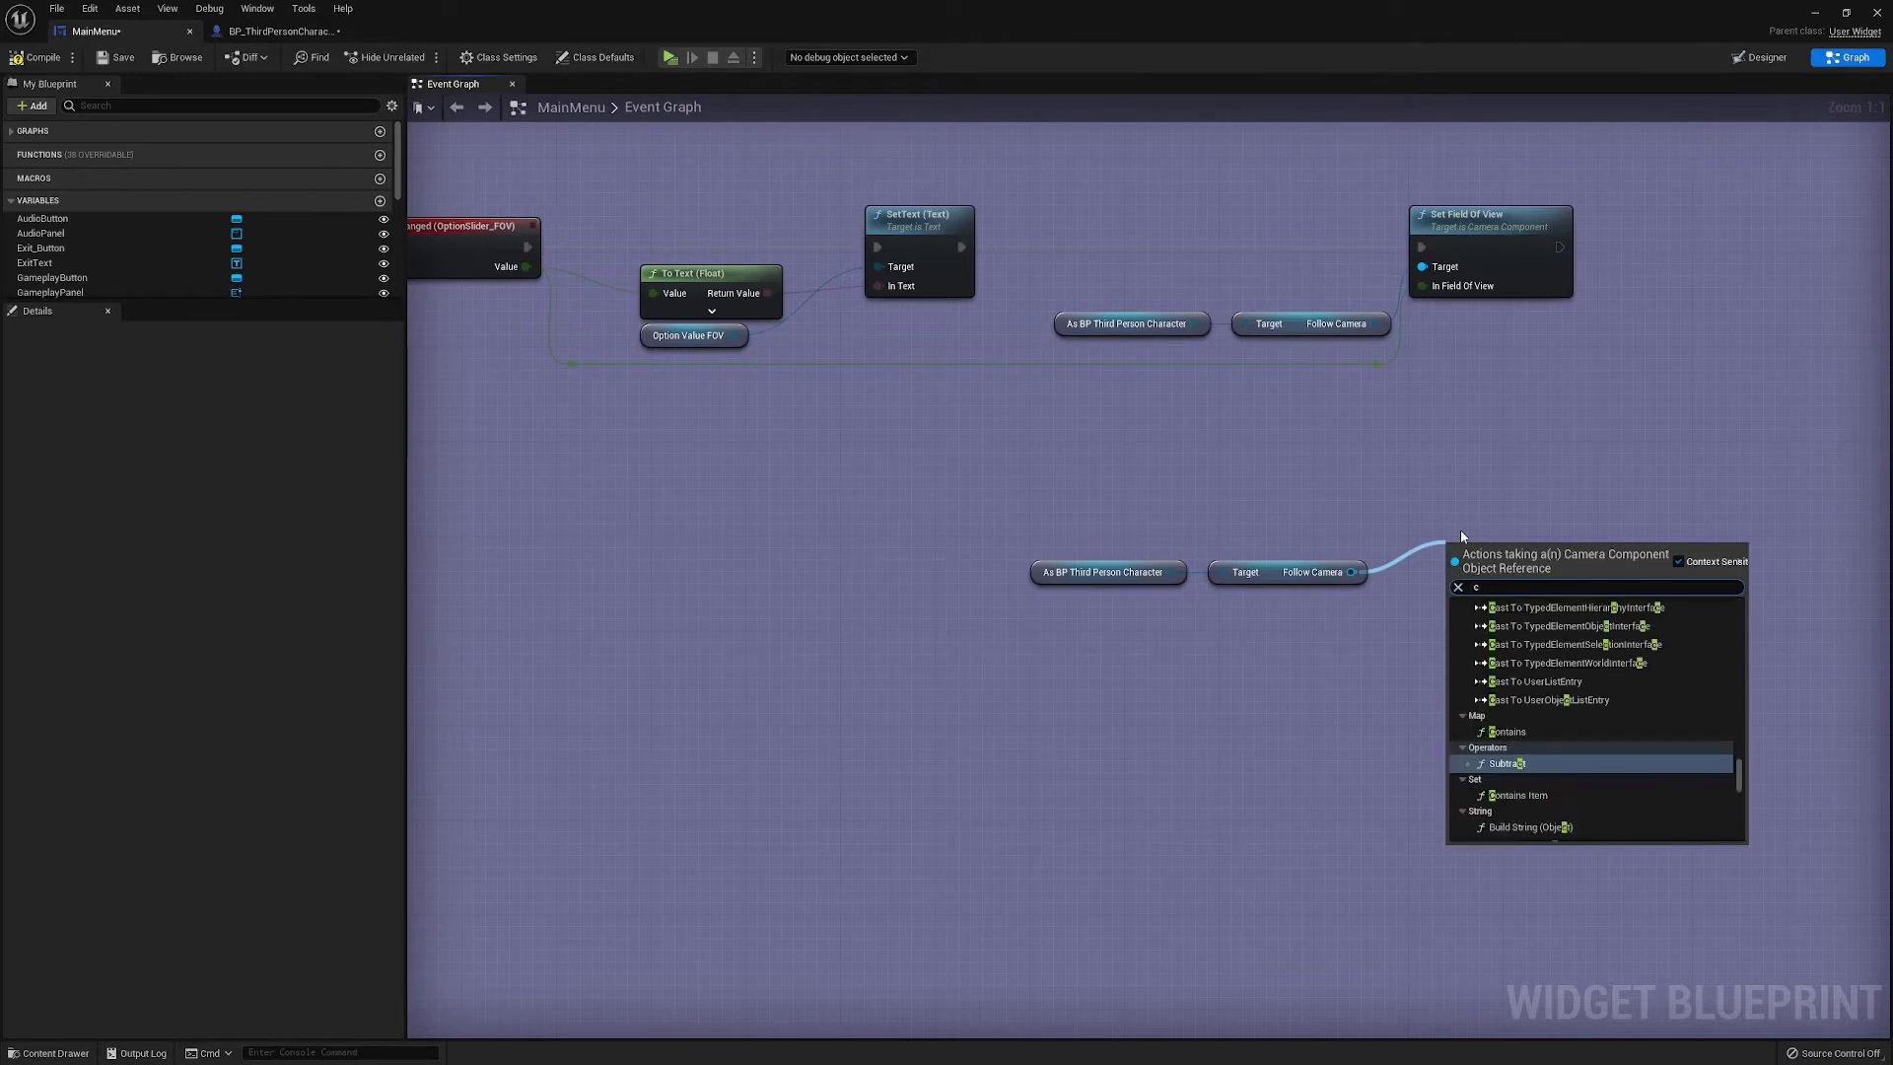
{"action": "type", "text": " camera lag"}
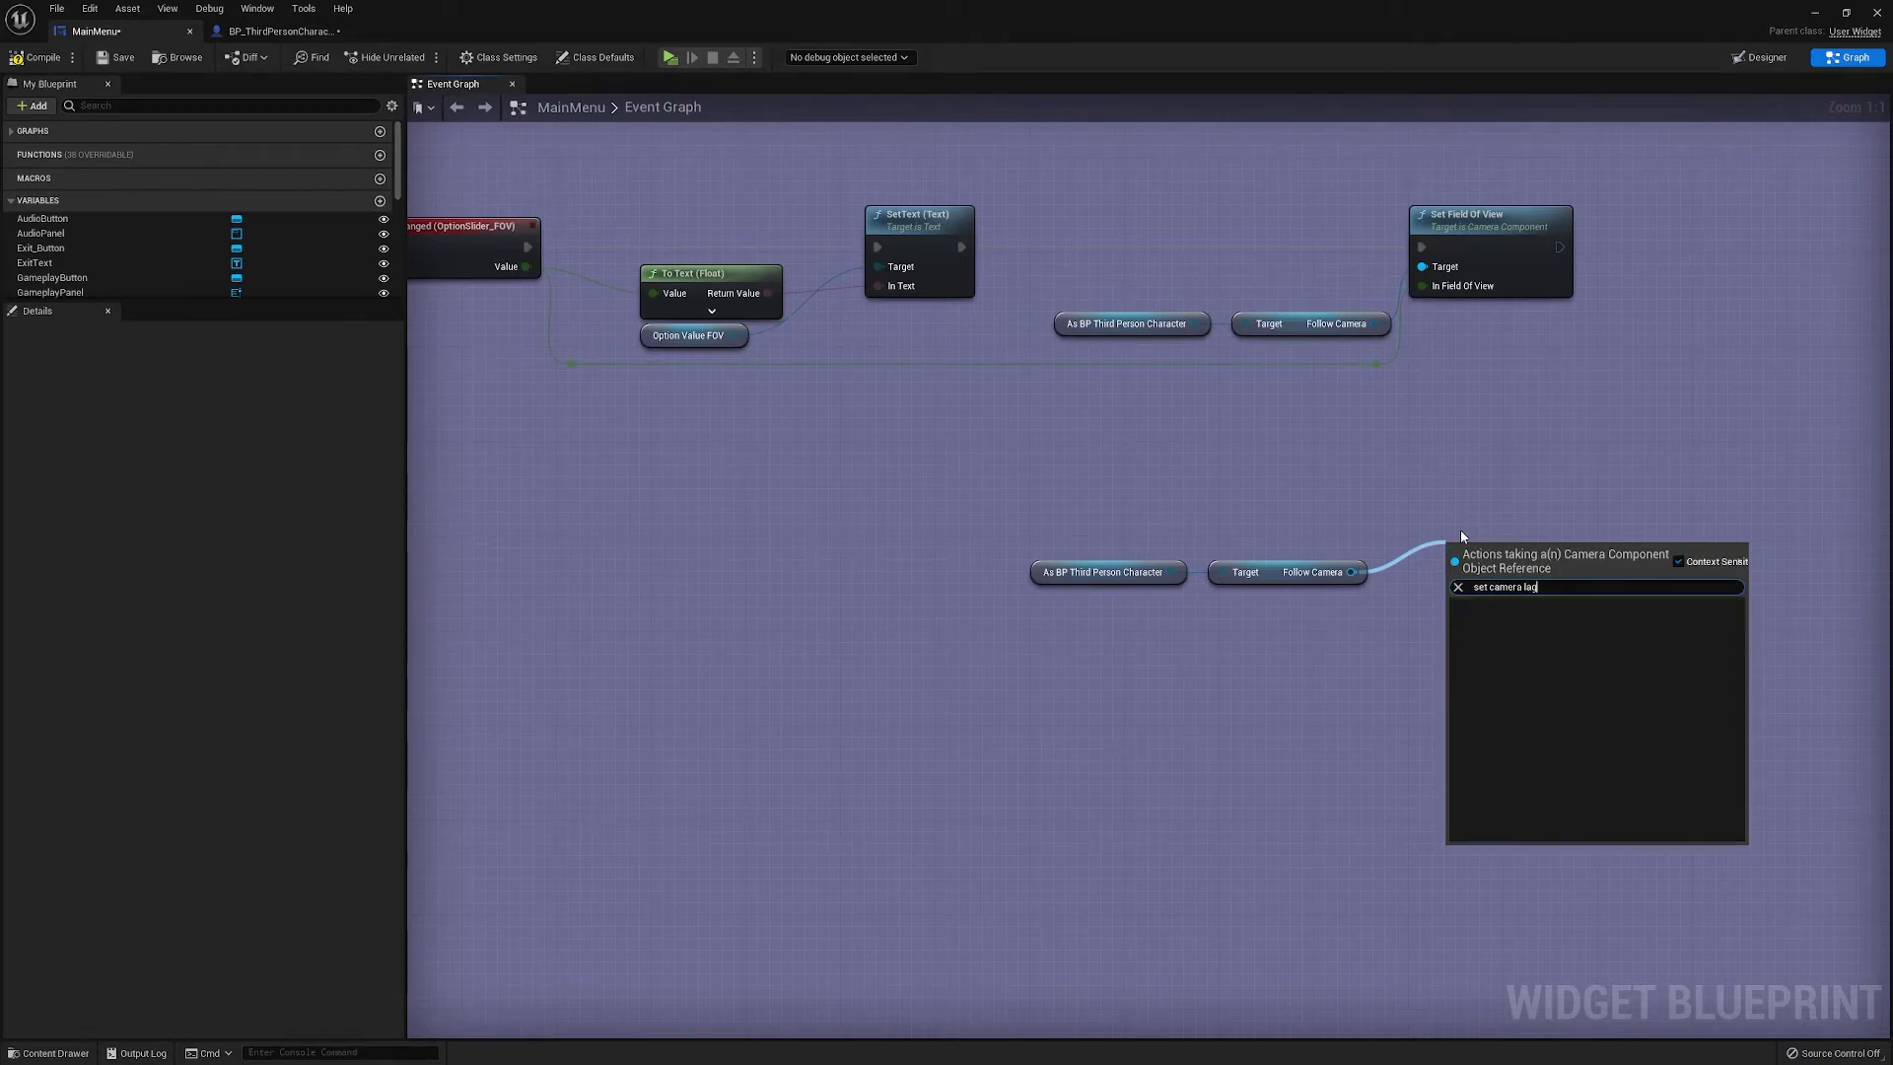
{"action": "key", "text": "BackSpace"}
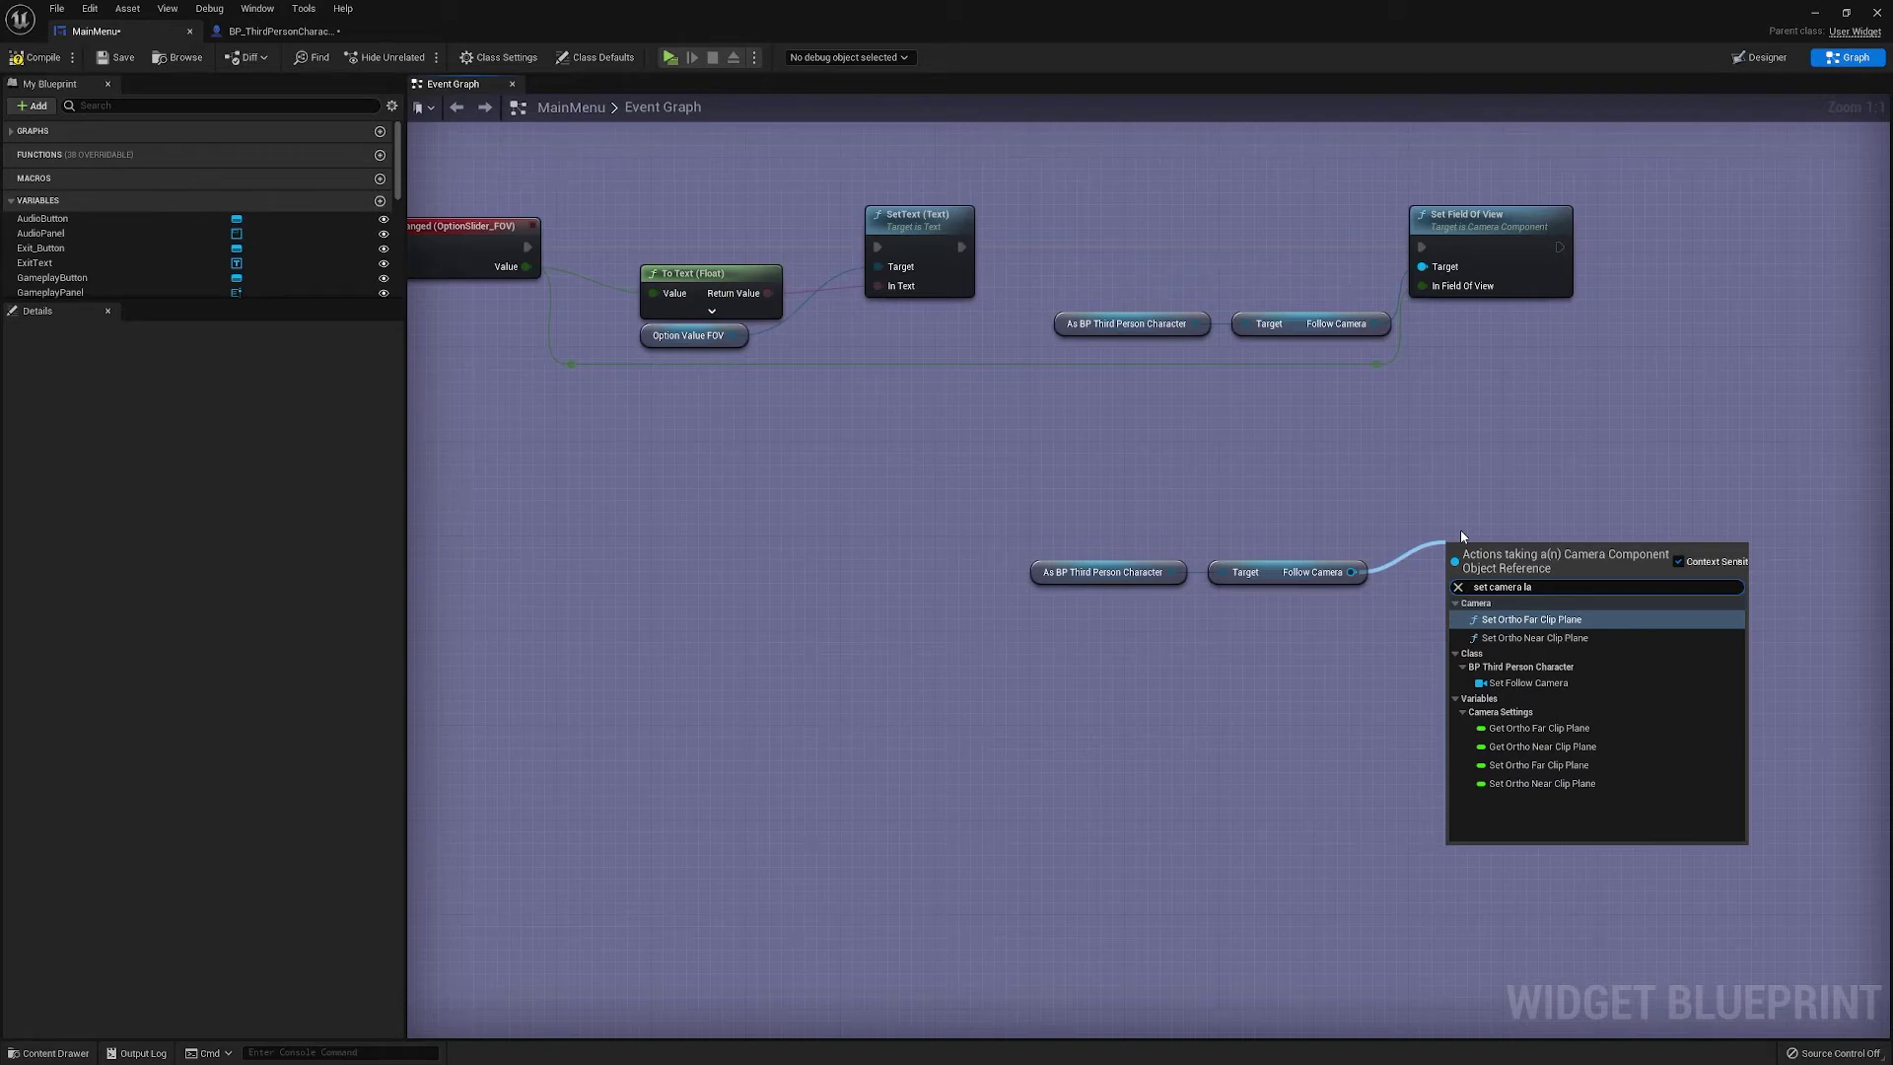
{"action": "type", "text": "g"}
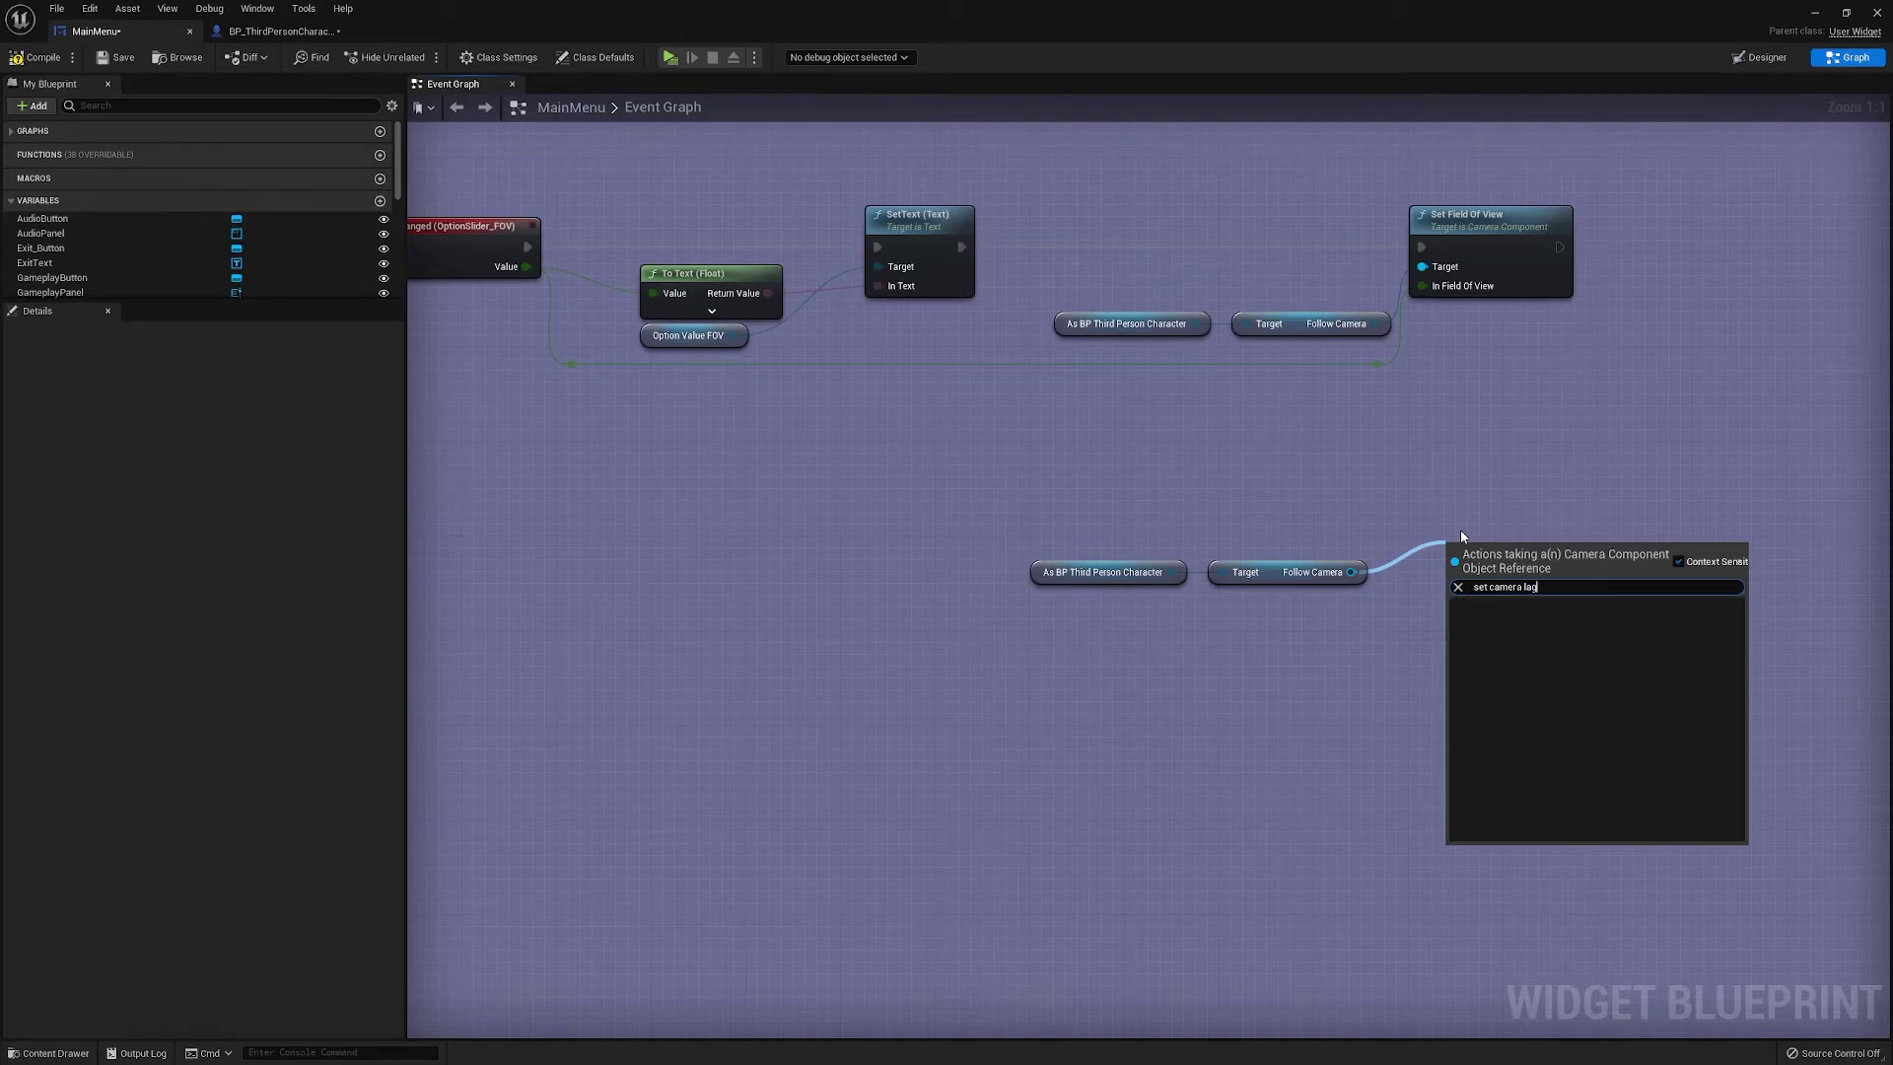
{"action": "key", "text": "Escape"}
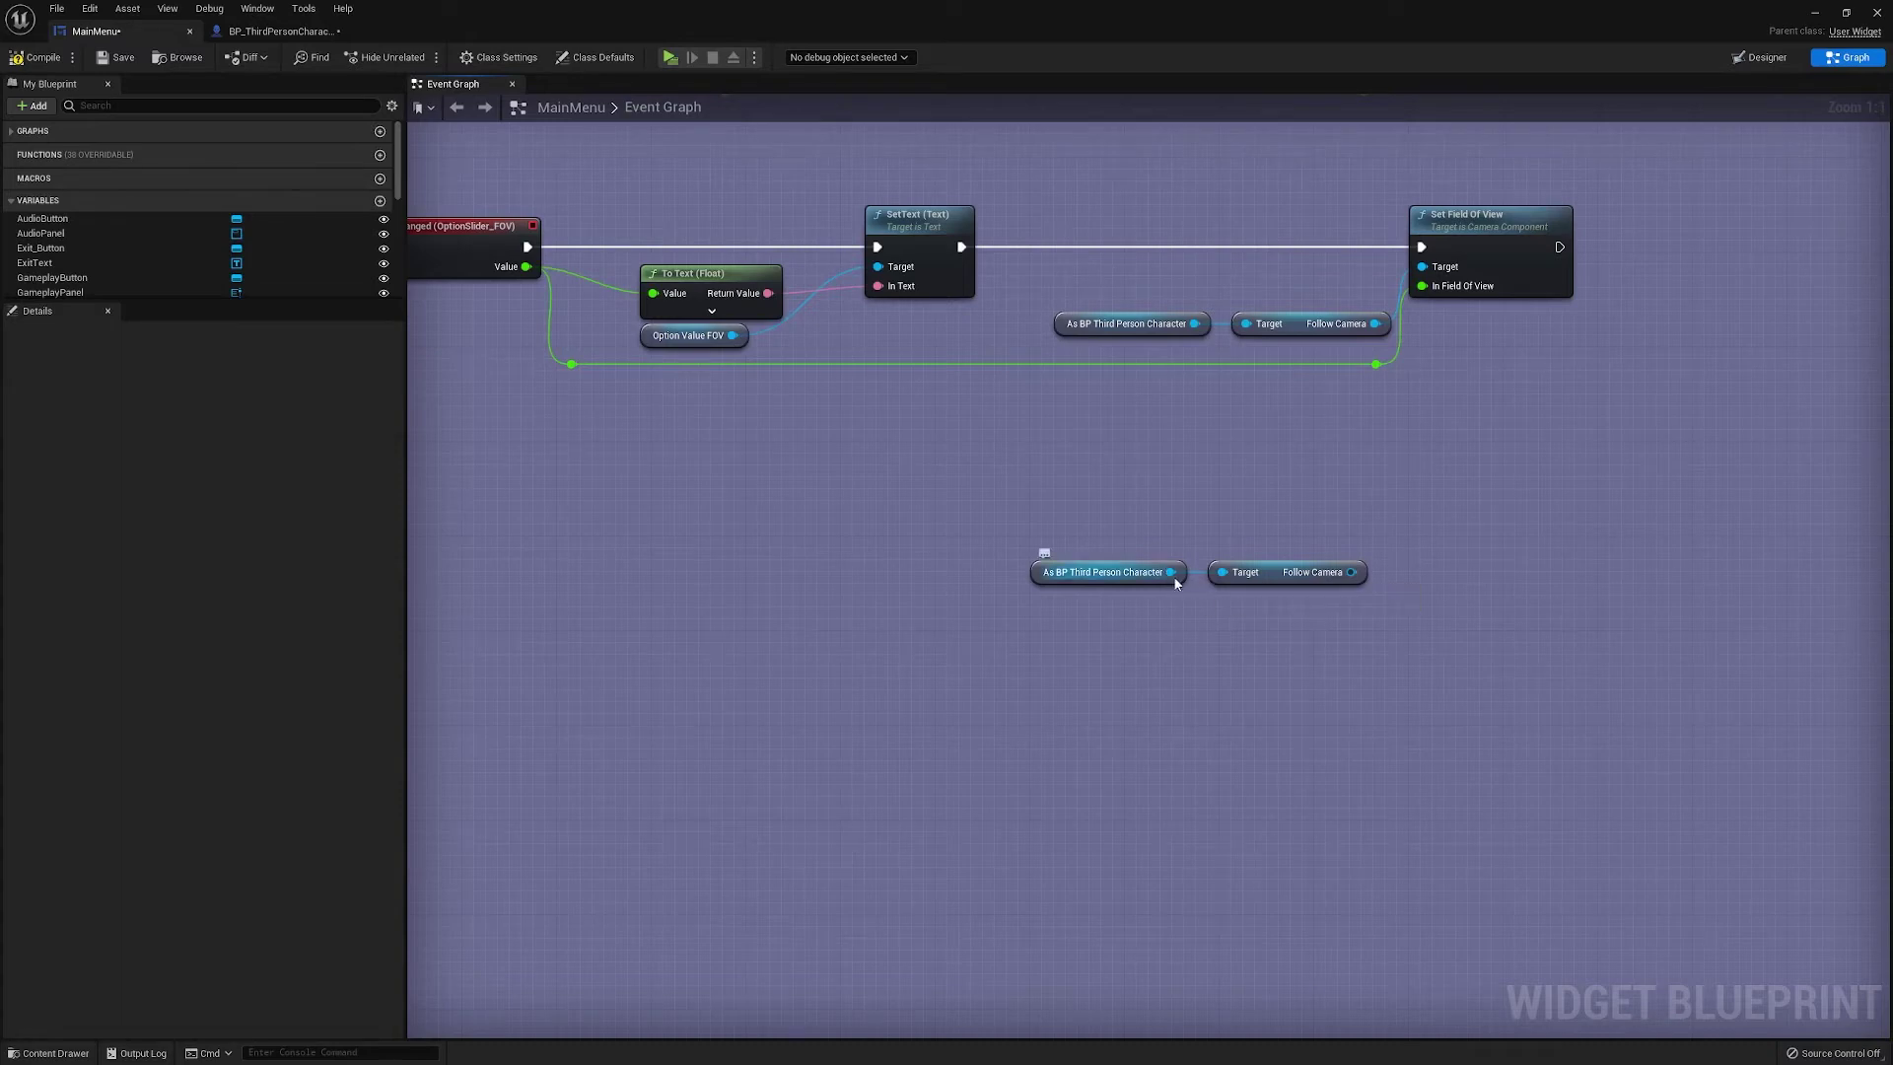
Get Camera Boom from the copied As BP Third Person Character node and connect it to a new Set Enable Camera Lag node
{"action": "left_click_drag", "start_coordinate": [1172, 572], "coordinate": [1217, 527]}
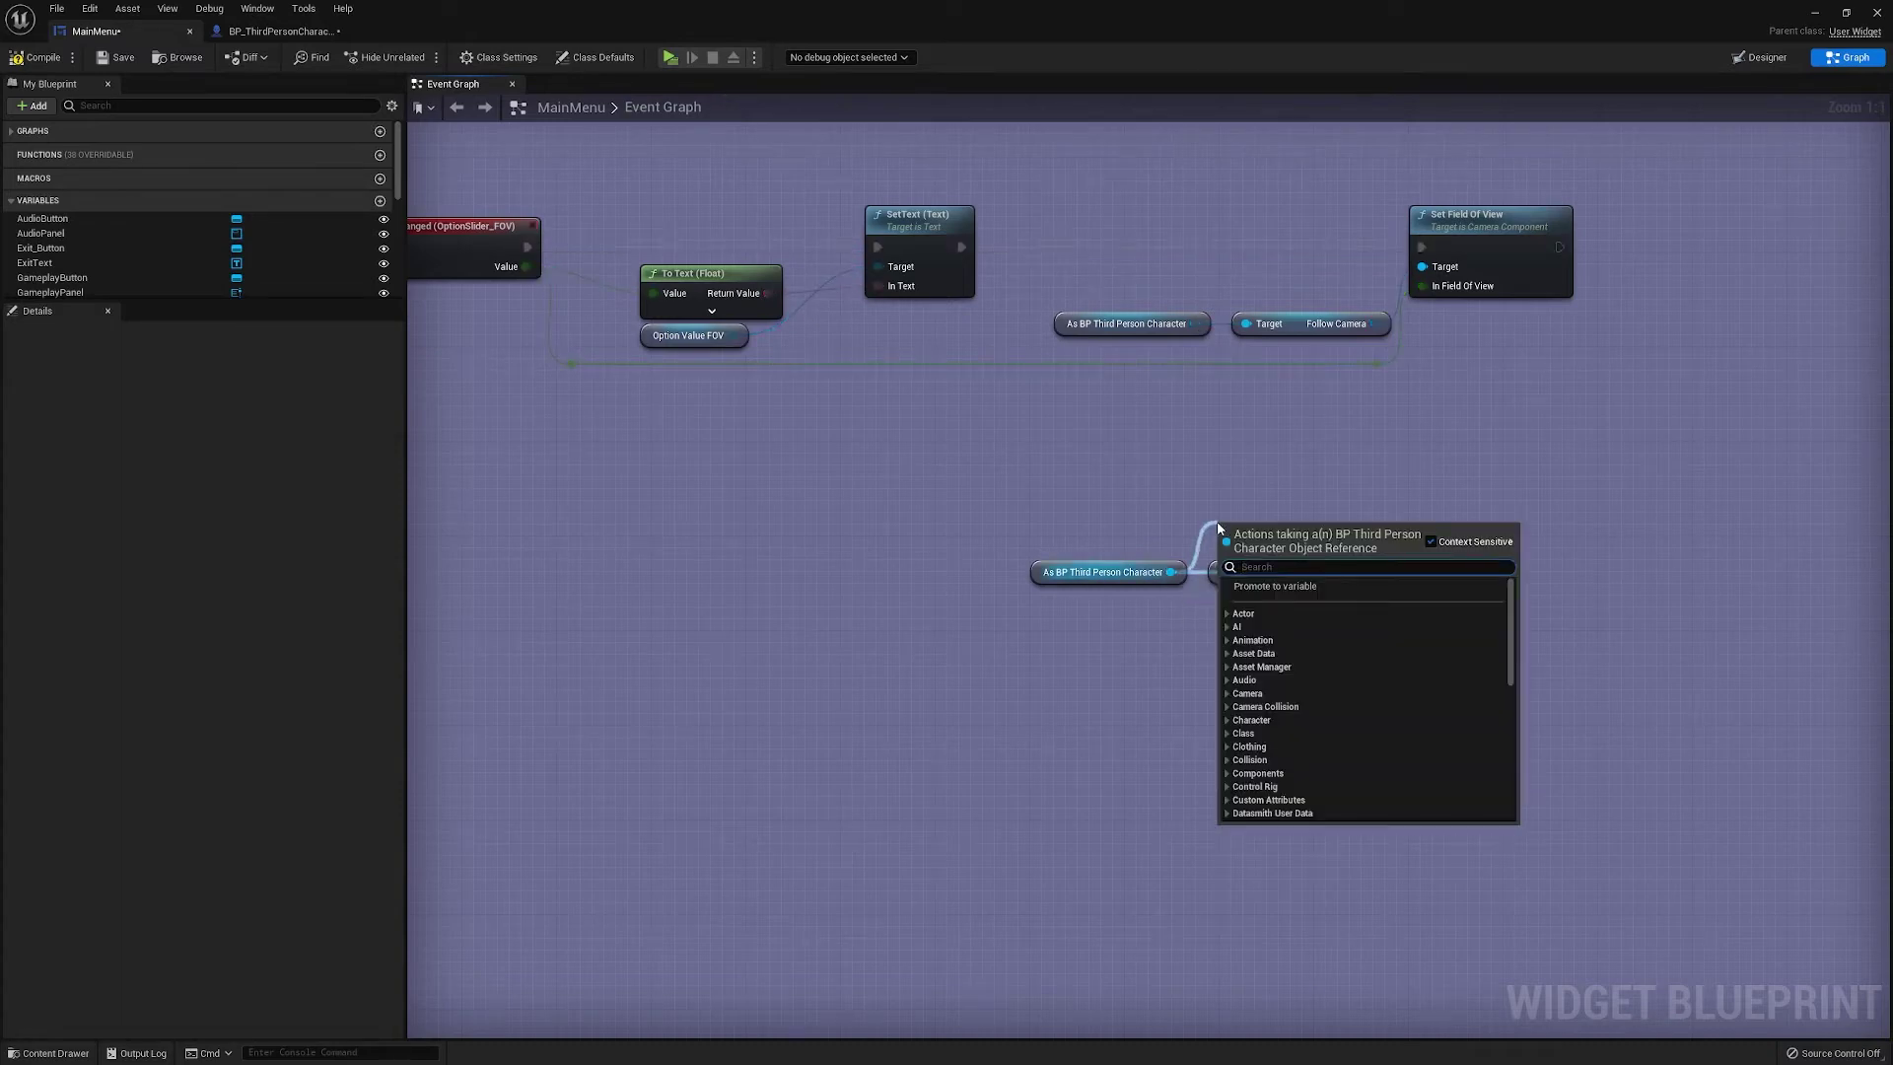
{"action": "type", "text": "camera boo"}
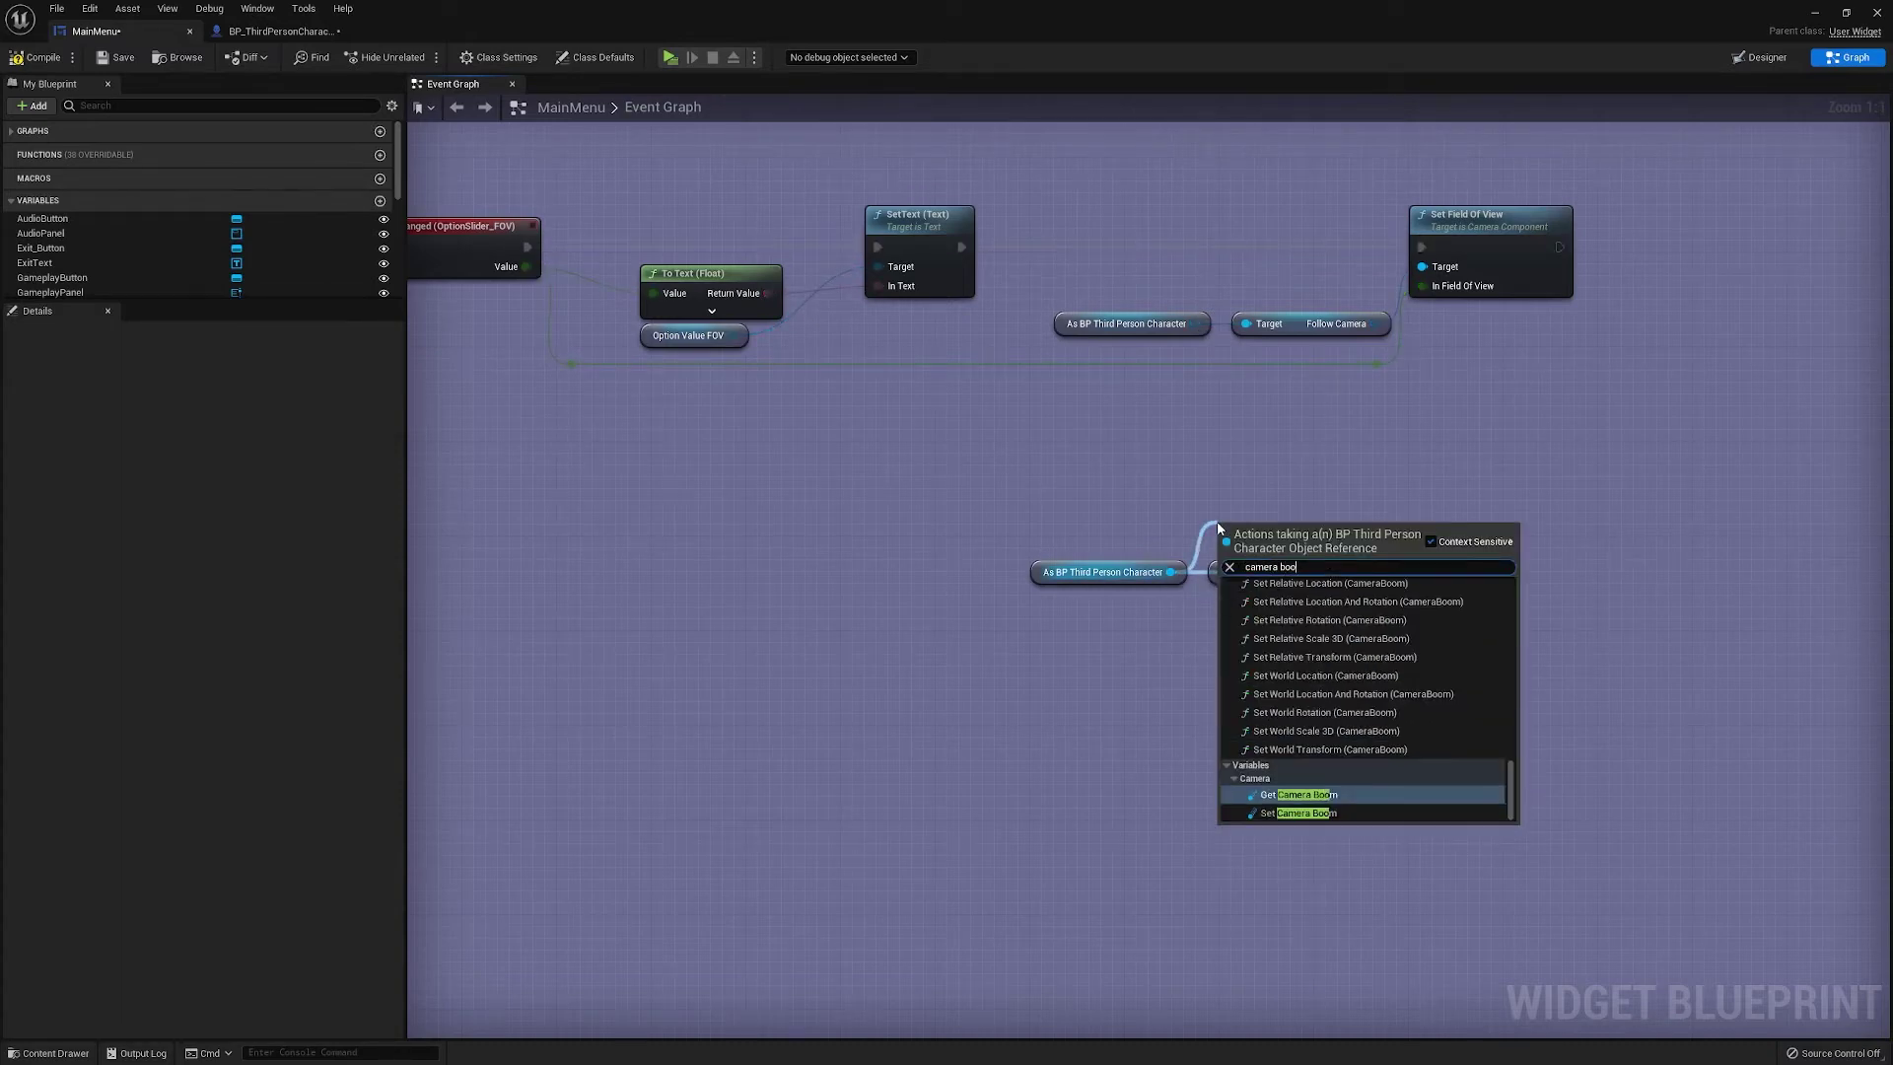
{"action": "key", "text": "Return"}
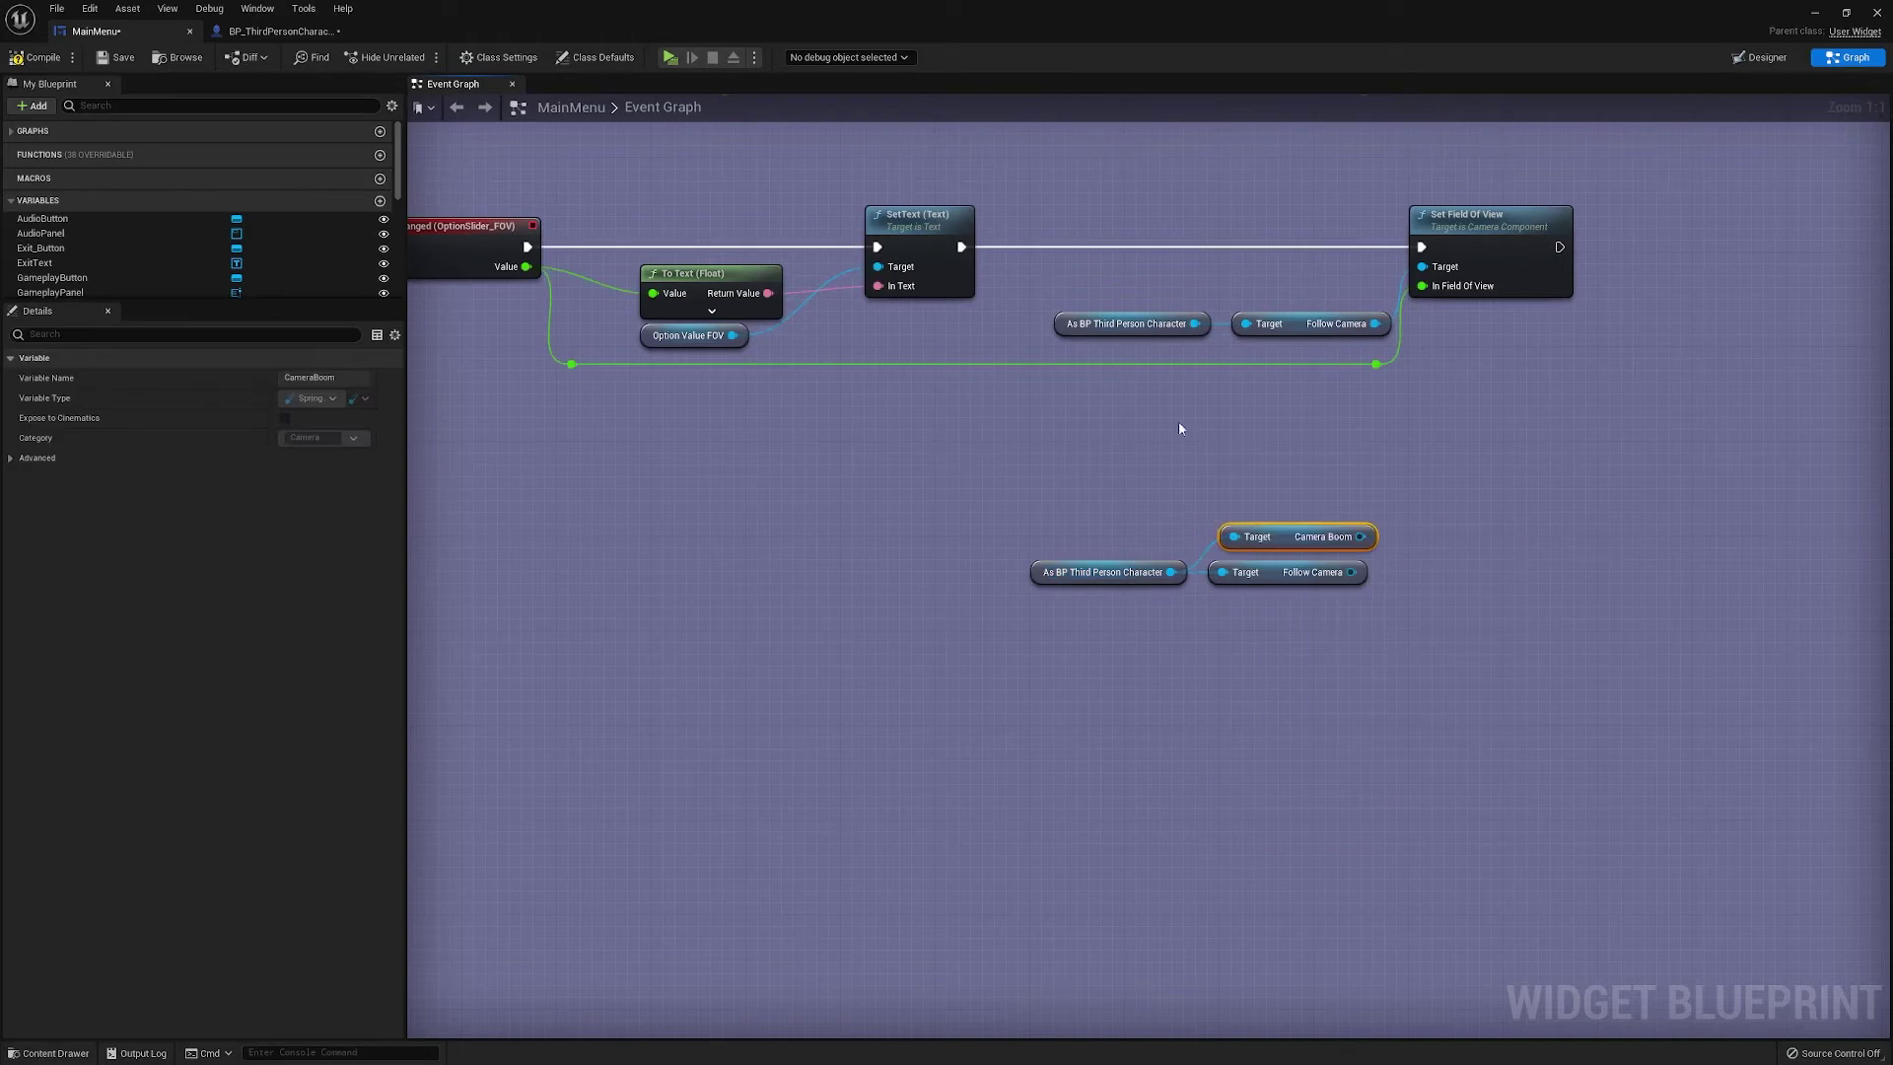
{"action": "left_click_drag", "start_coordinate": [1357, 532], "coordinate": [1463, 539]}
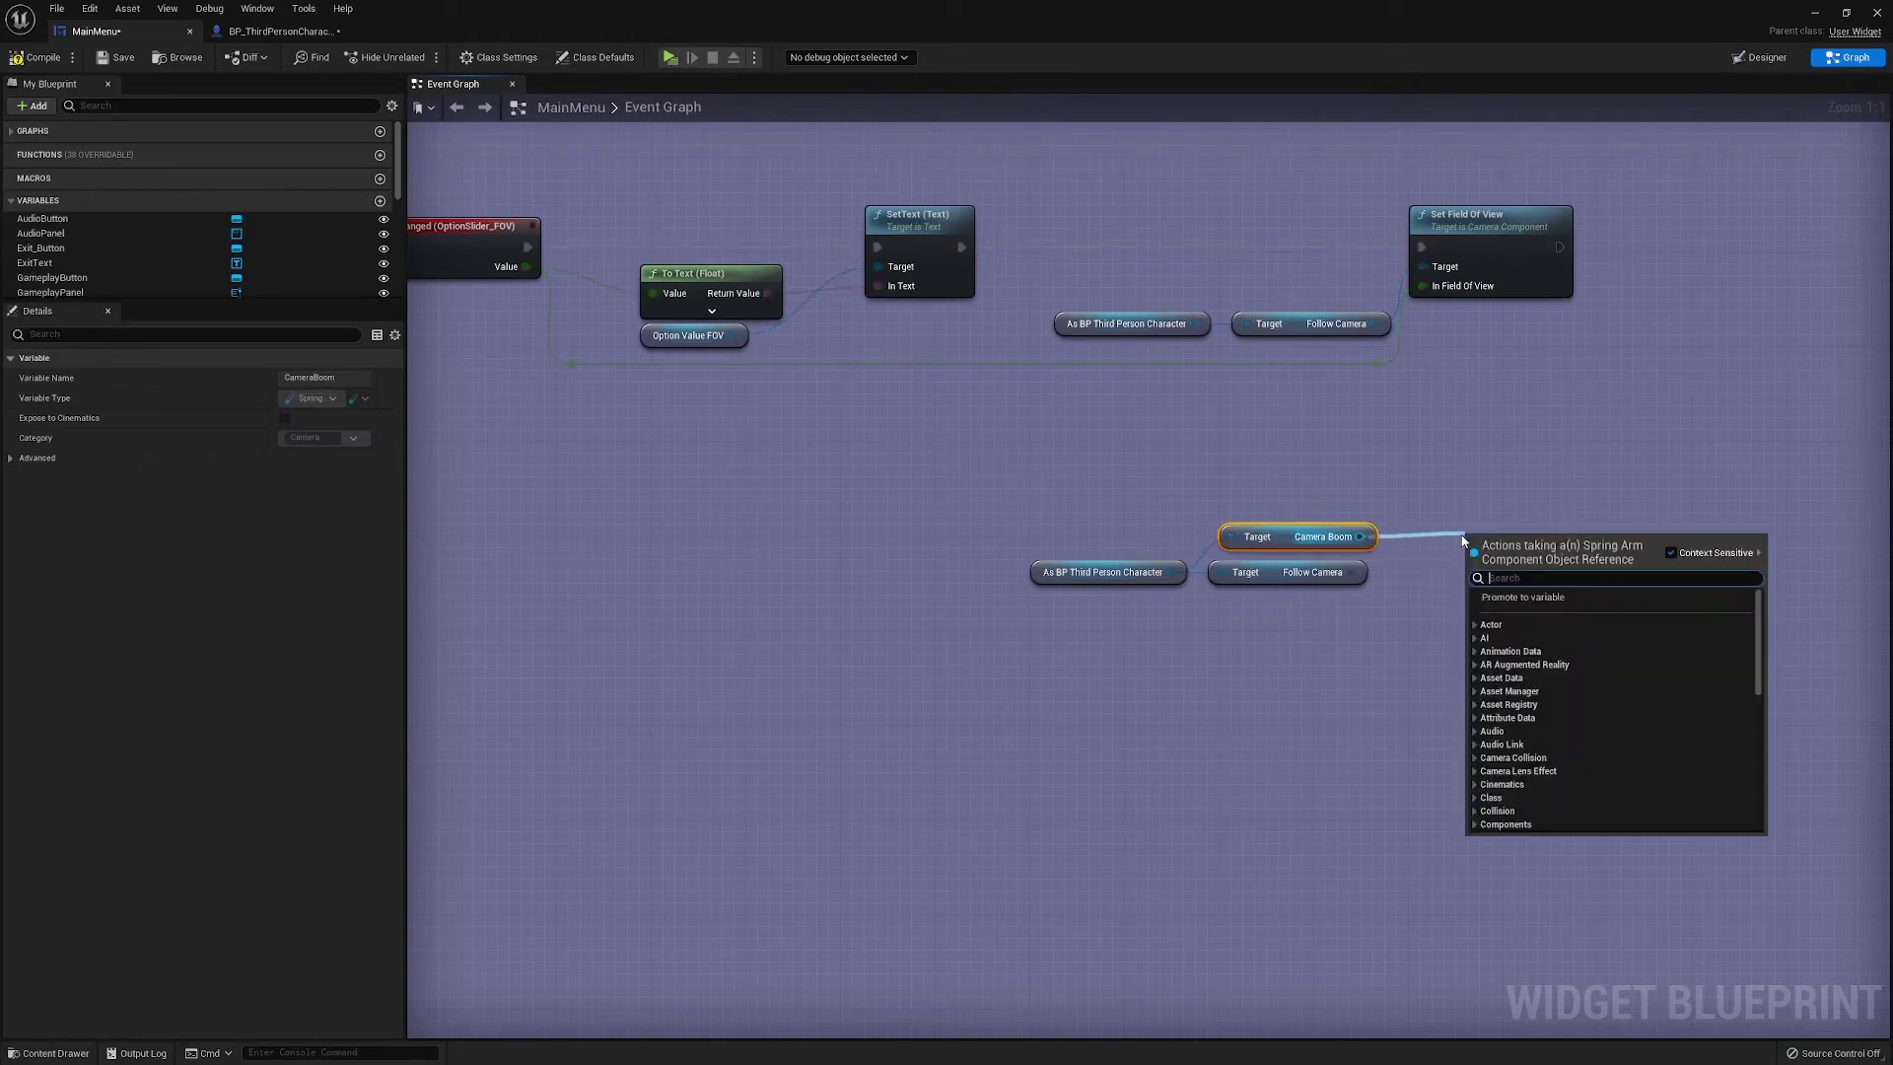
{"action": "type", "text": "set camera"}
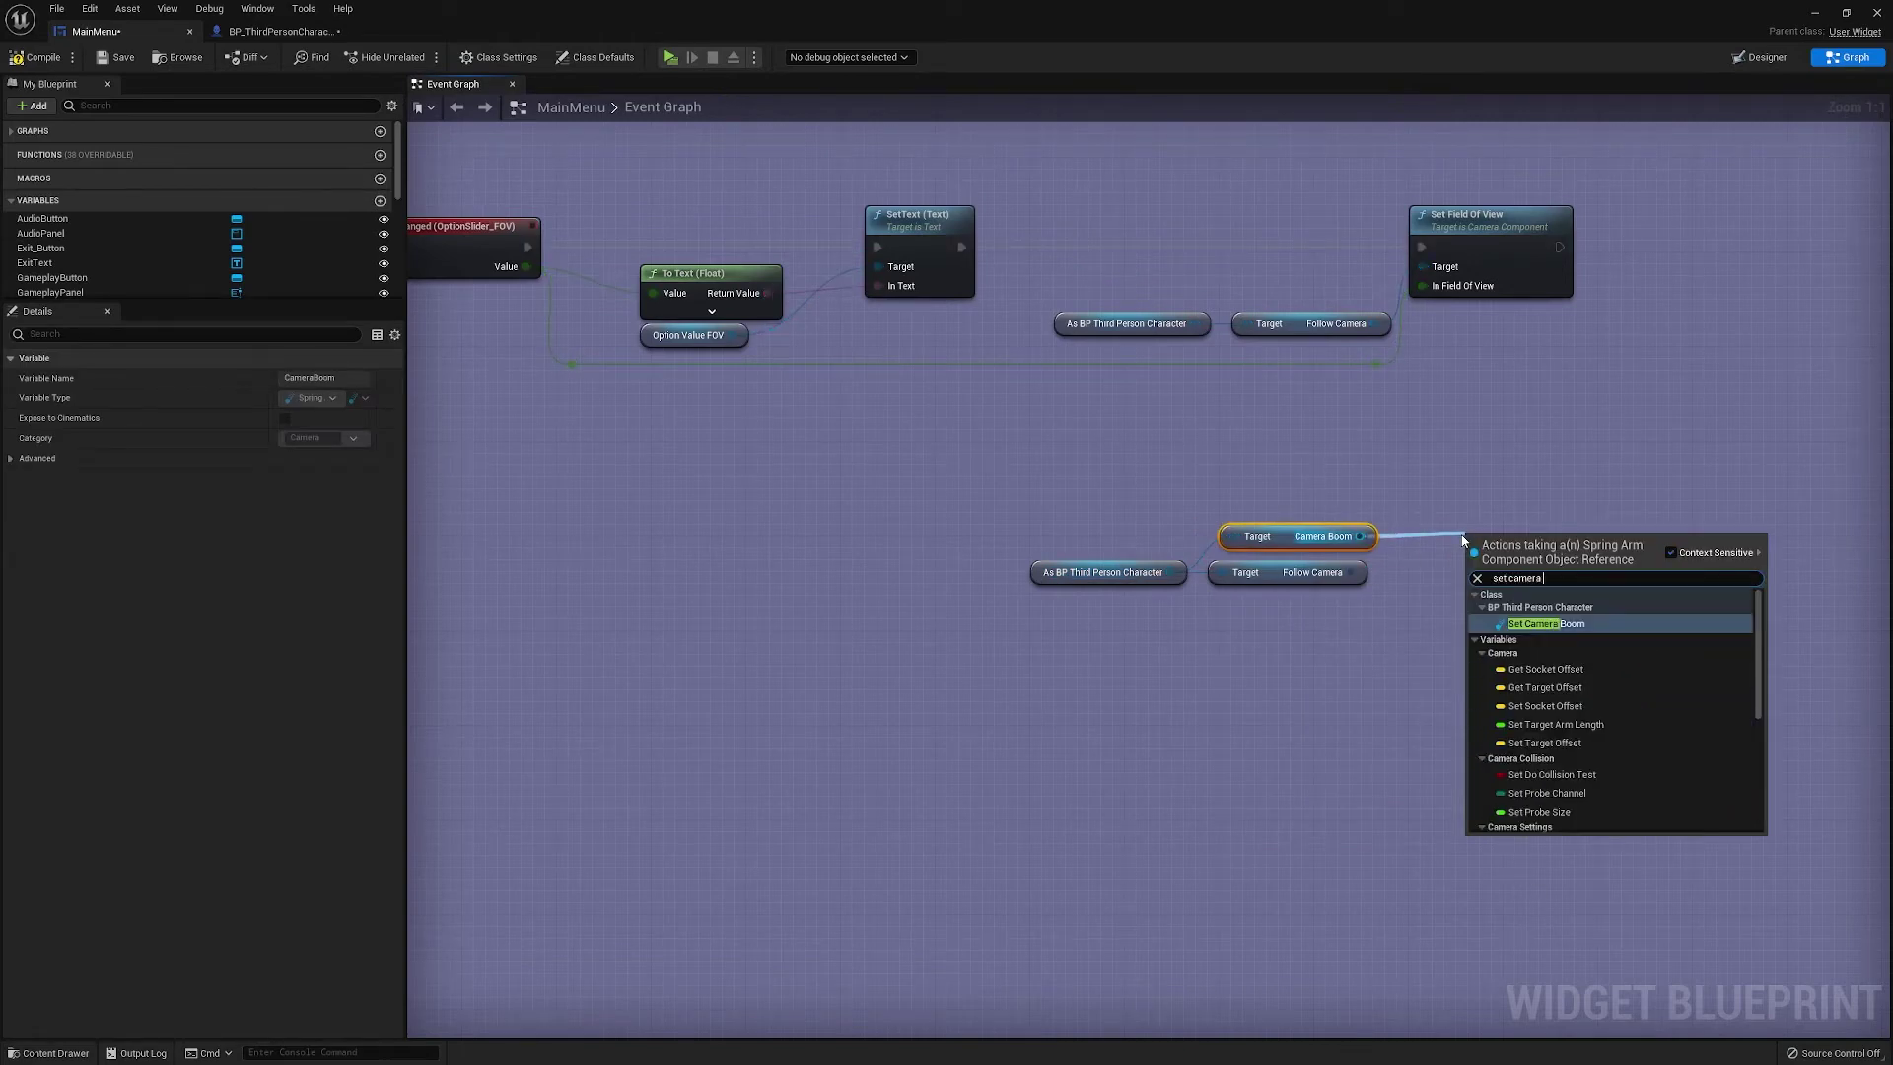
{"action": "type", "text": " lag"}
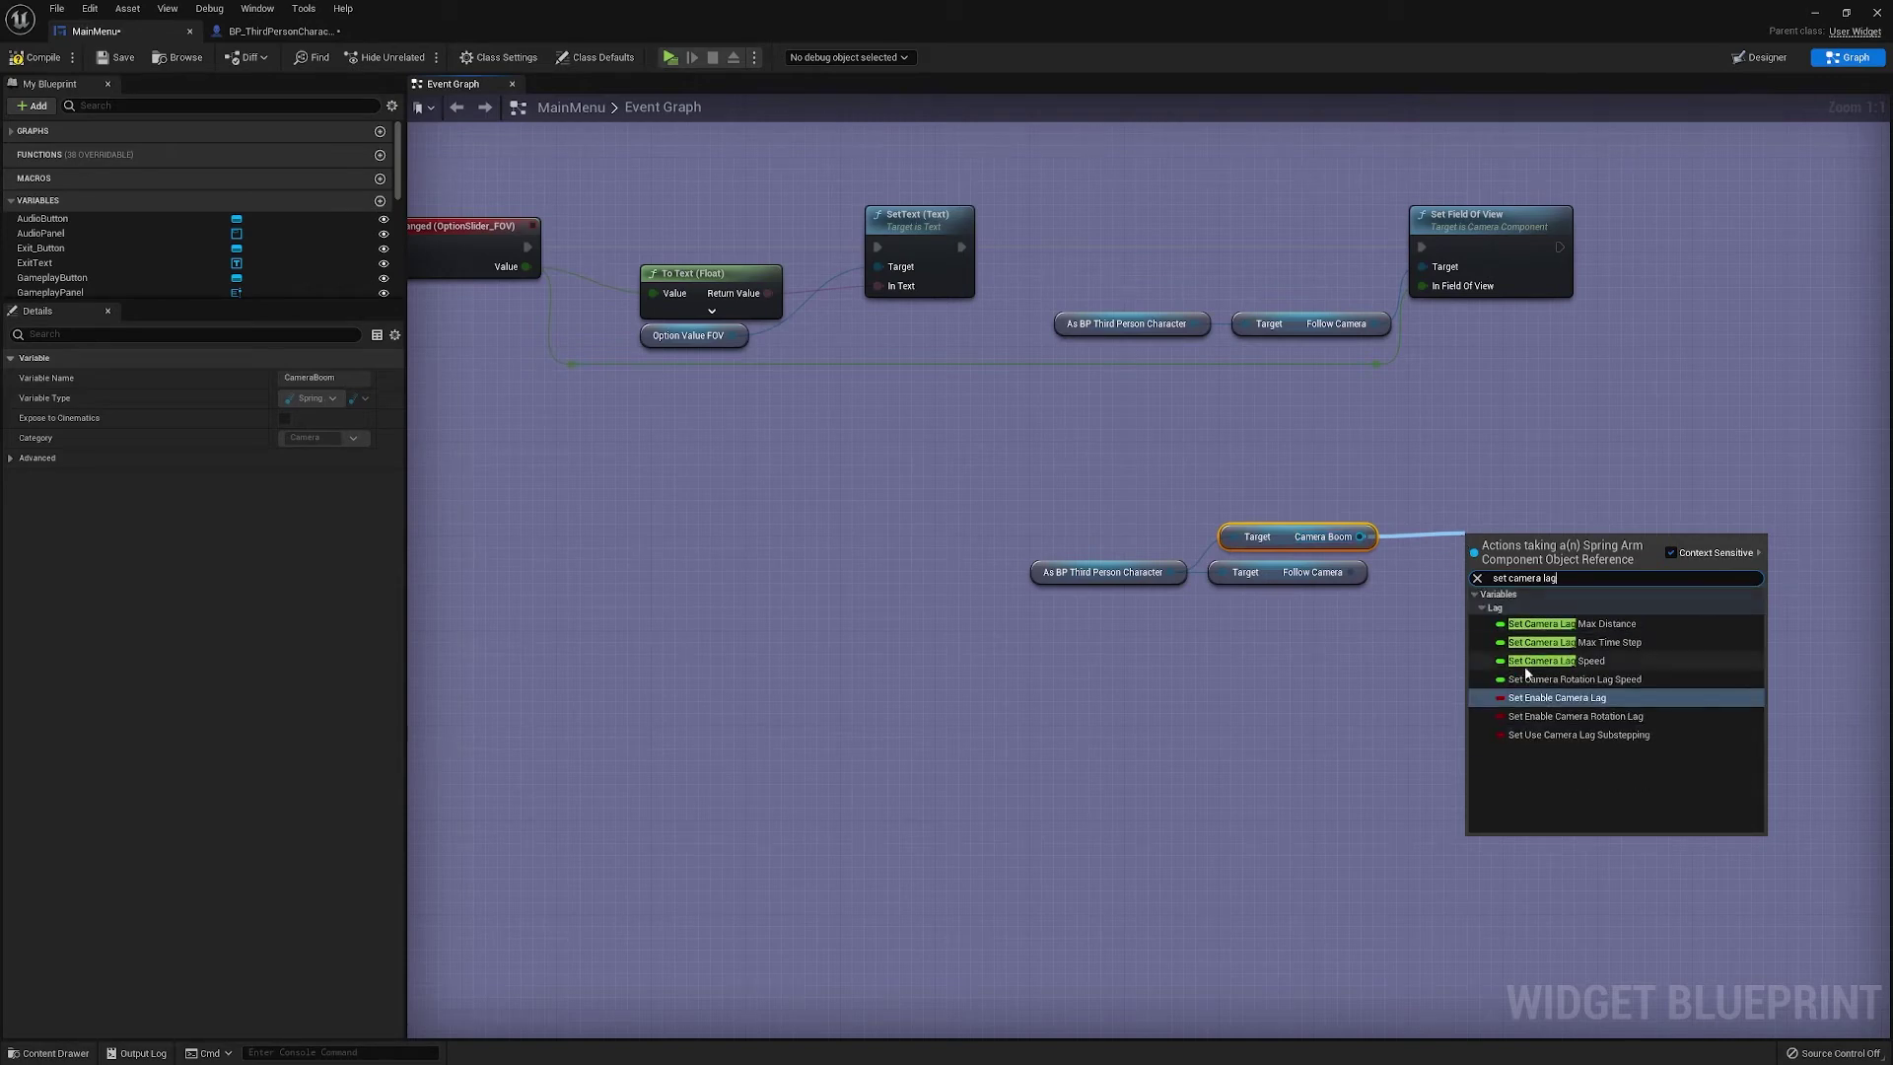
{"action": "left_click", "coordinate": [1563, 697]}
Delete the copied Follow Camera node and line up the character, Camera Boom and Enable Camera Lag nodes beneath the FOV chain
{"action": "left_click_drag", "start_coordinate": [1528, 554], "coordinate": [1469, 495]}
{"action": "left_click", "coordinate": [1357, 580]}
{"action": "left_click_drag", "start_coordinate": [1359, 584], "coordinate": [1347, 758]}
{"action": "key", "text": "Delete"}
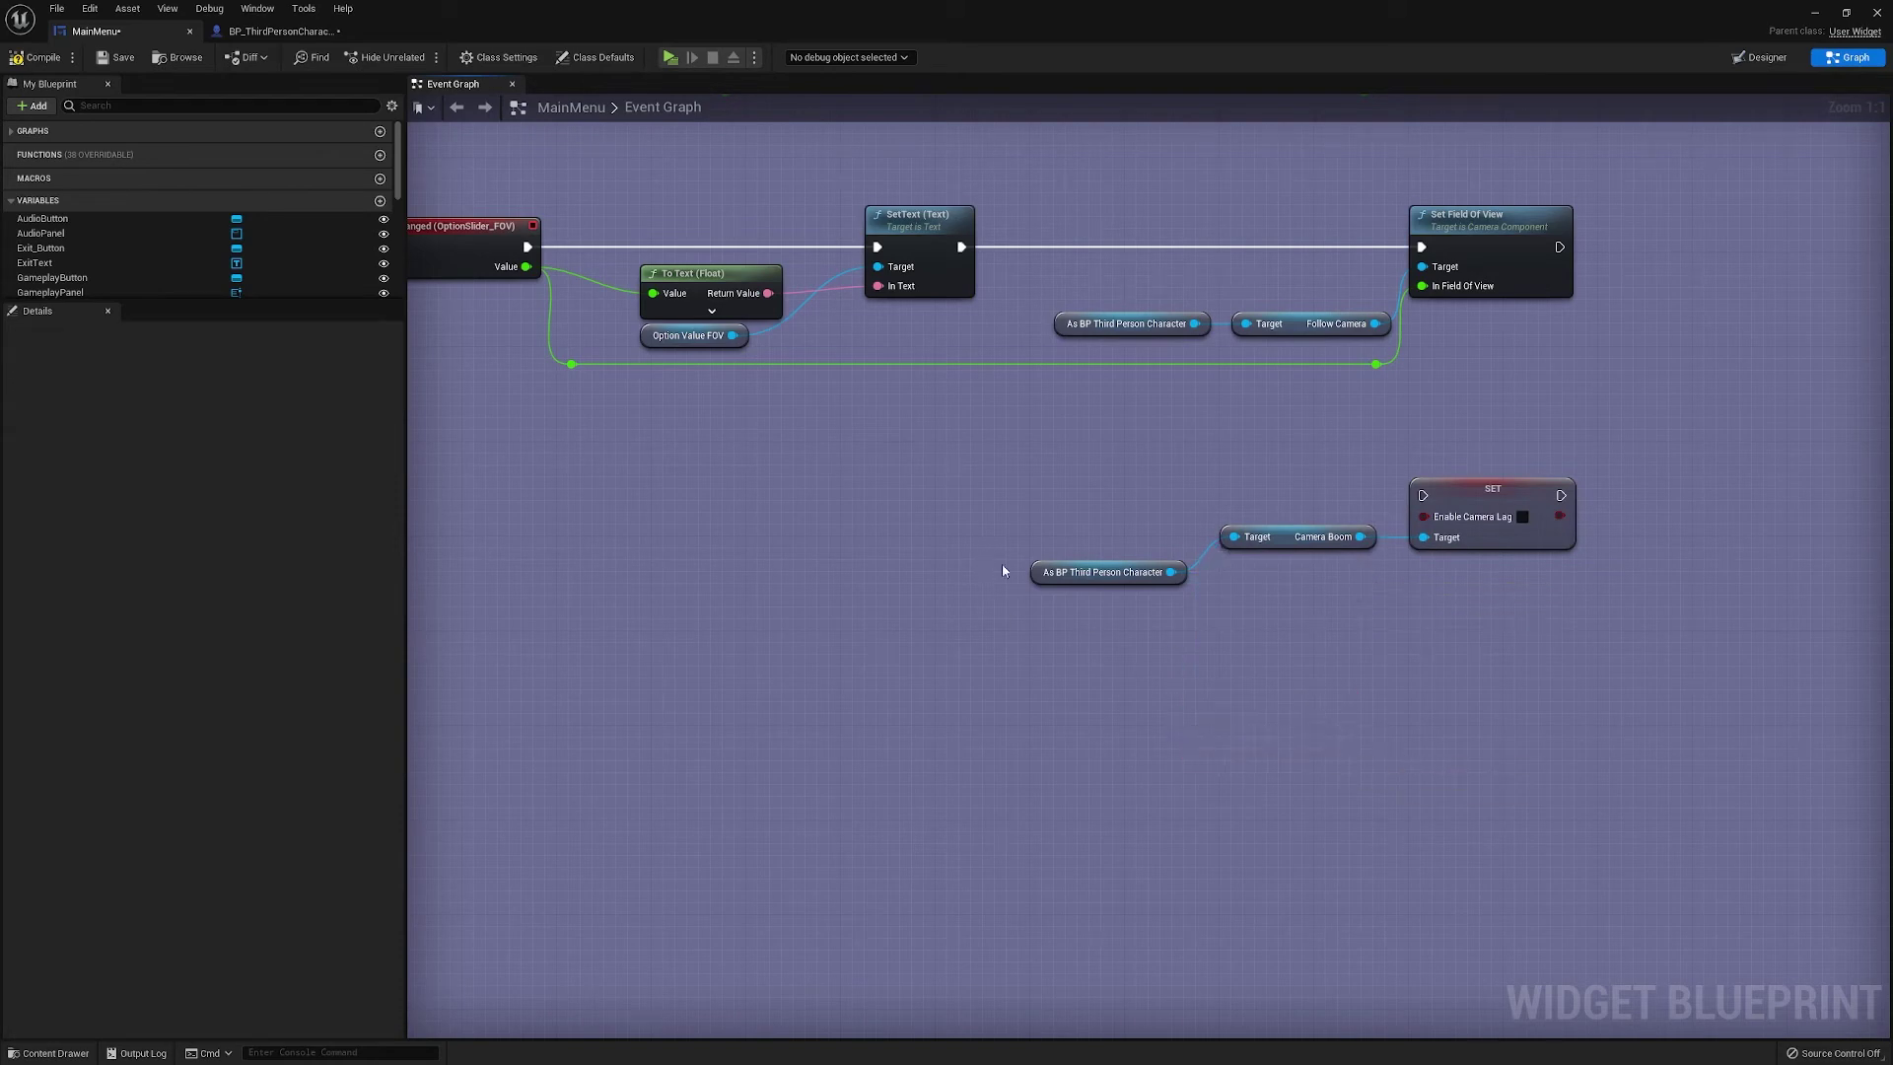
{"action": "left_click_drag", "start_coordinate": [1040, 581], "coordinate": [1064, 545]}
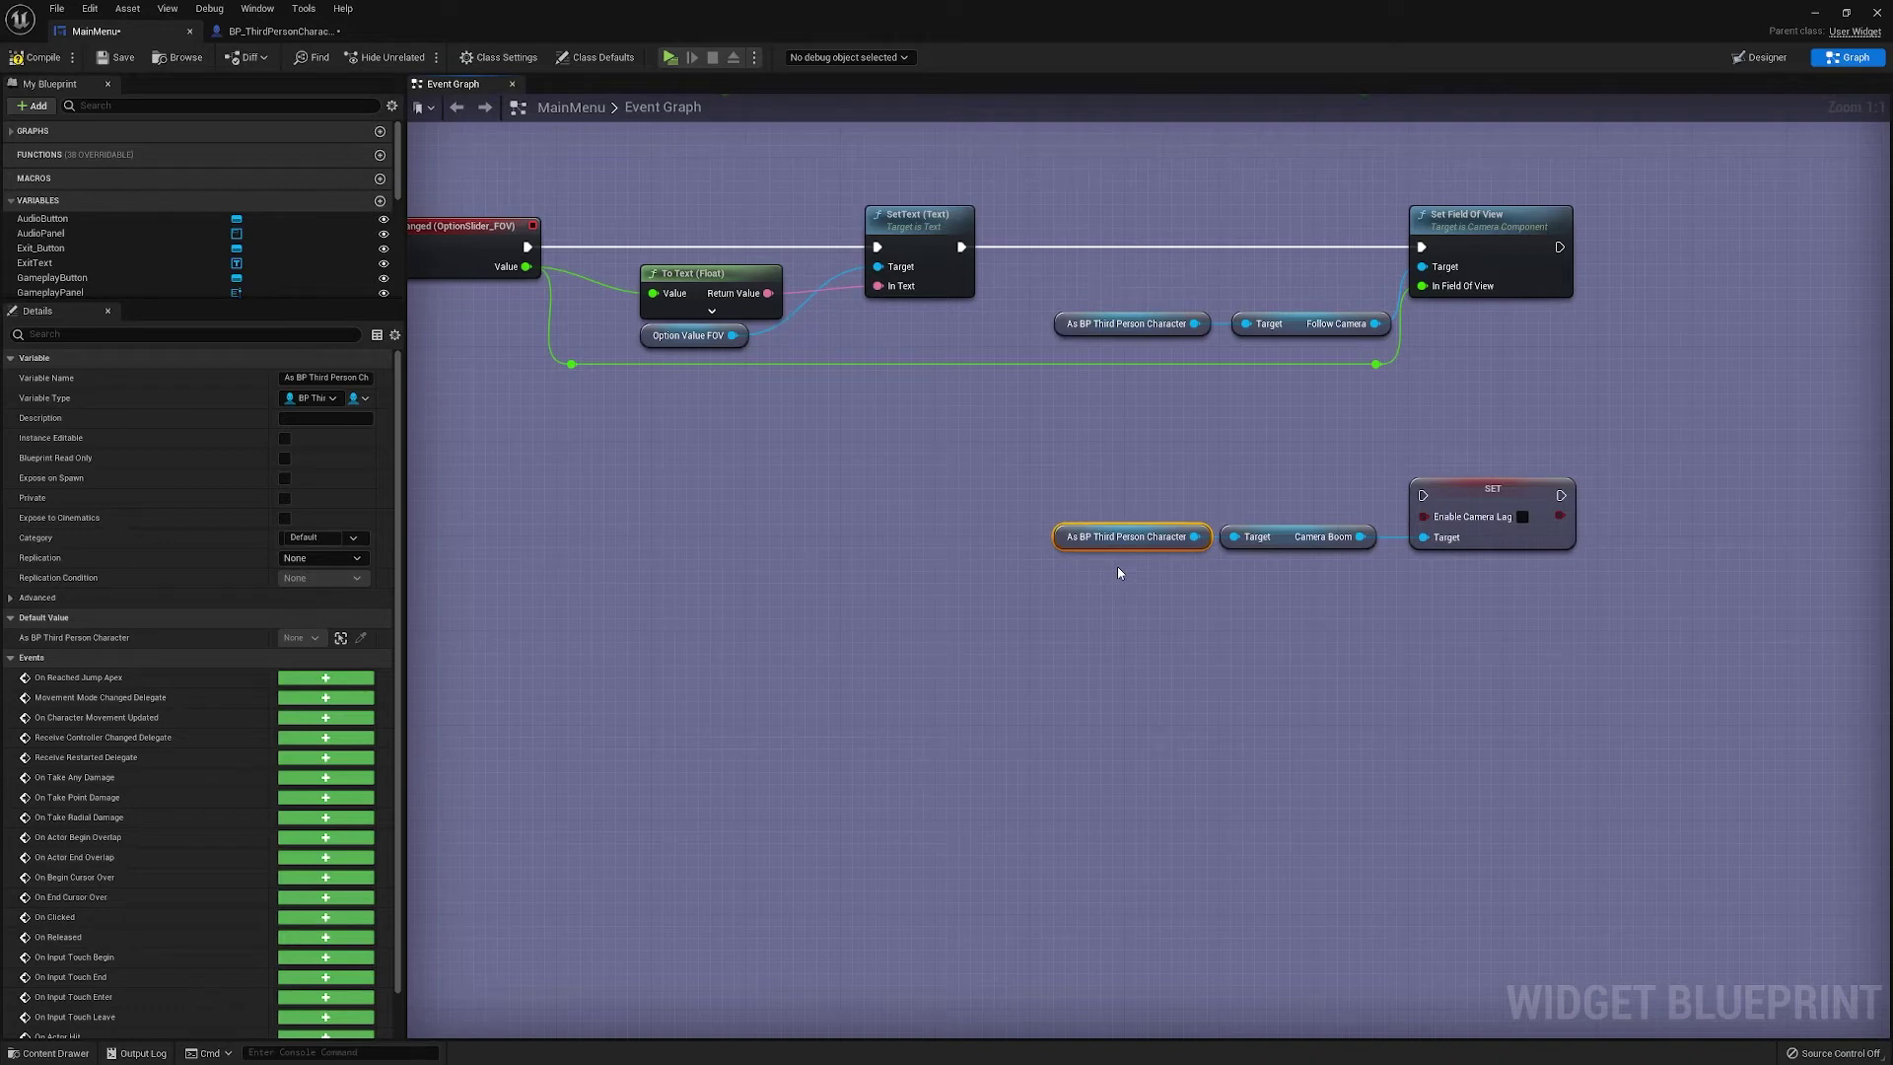
{"action": "left_click_drag", "start_coordinate": [1124, 631], "coordinate": [1487, 485]}
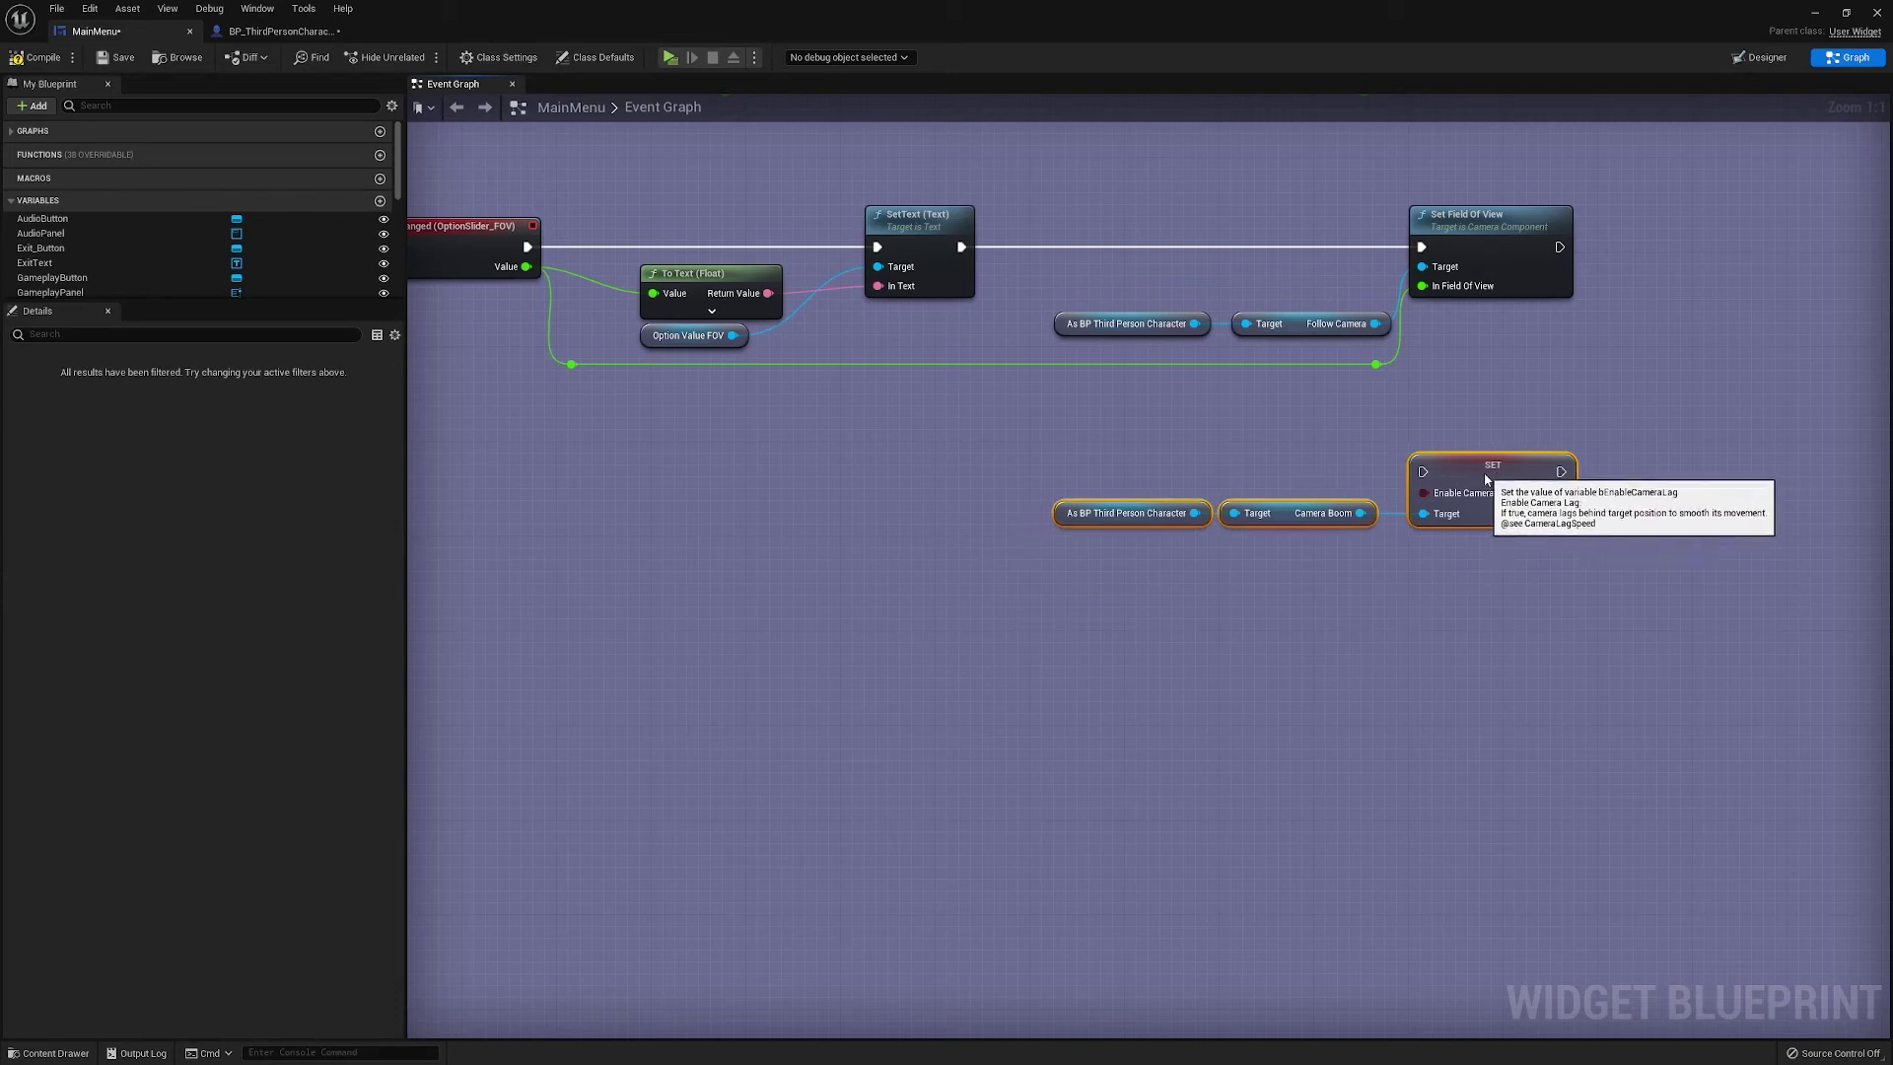
{"action": "left_click", "coordinate": [1475, 570]}
{"action": "right_click_drag", "start_coordinate": [1475, 570], "coordinate": [1465, 622]}
{"action": "scroll", "coordinate": [1465, 622], "scroll_direction": "down", "scroll_amount": 3}
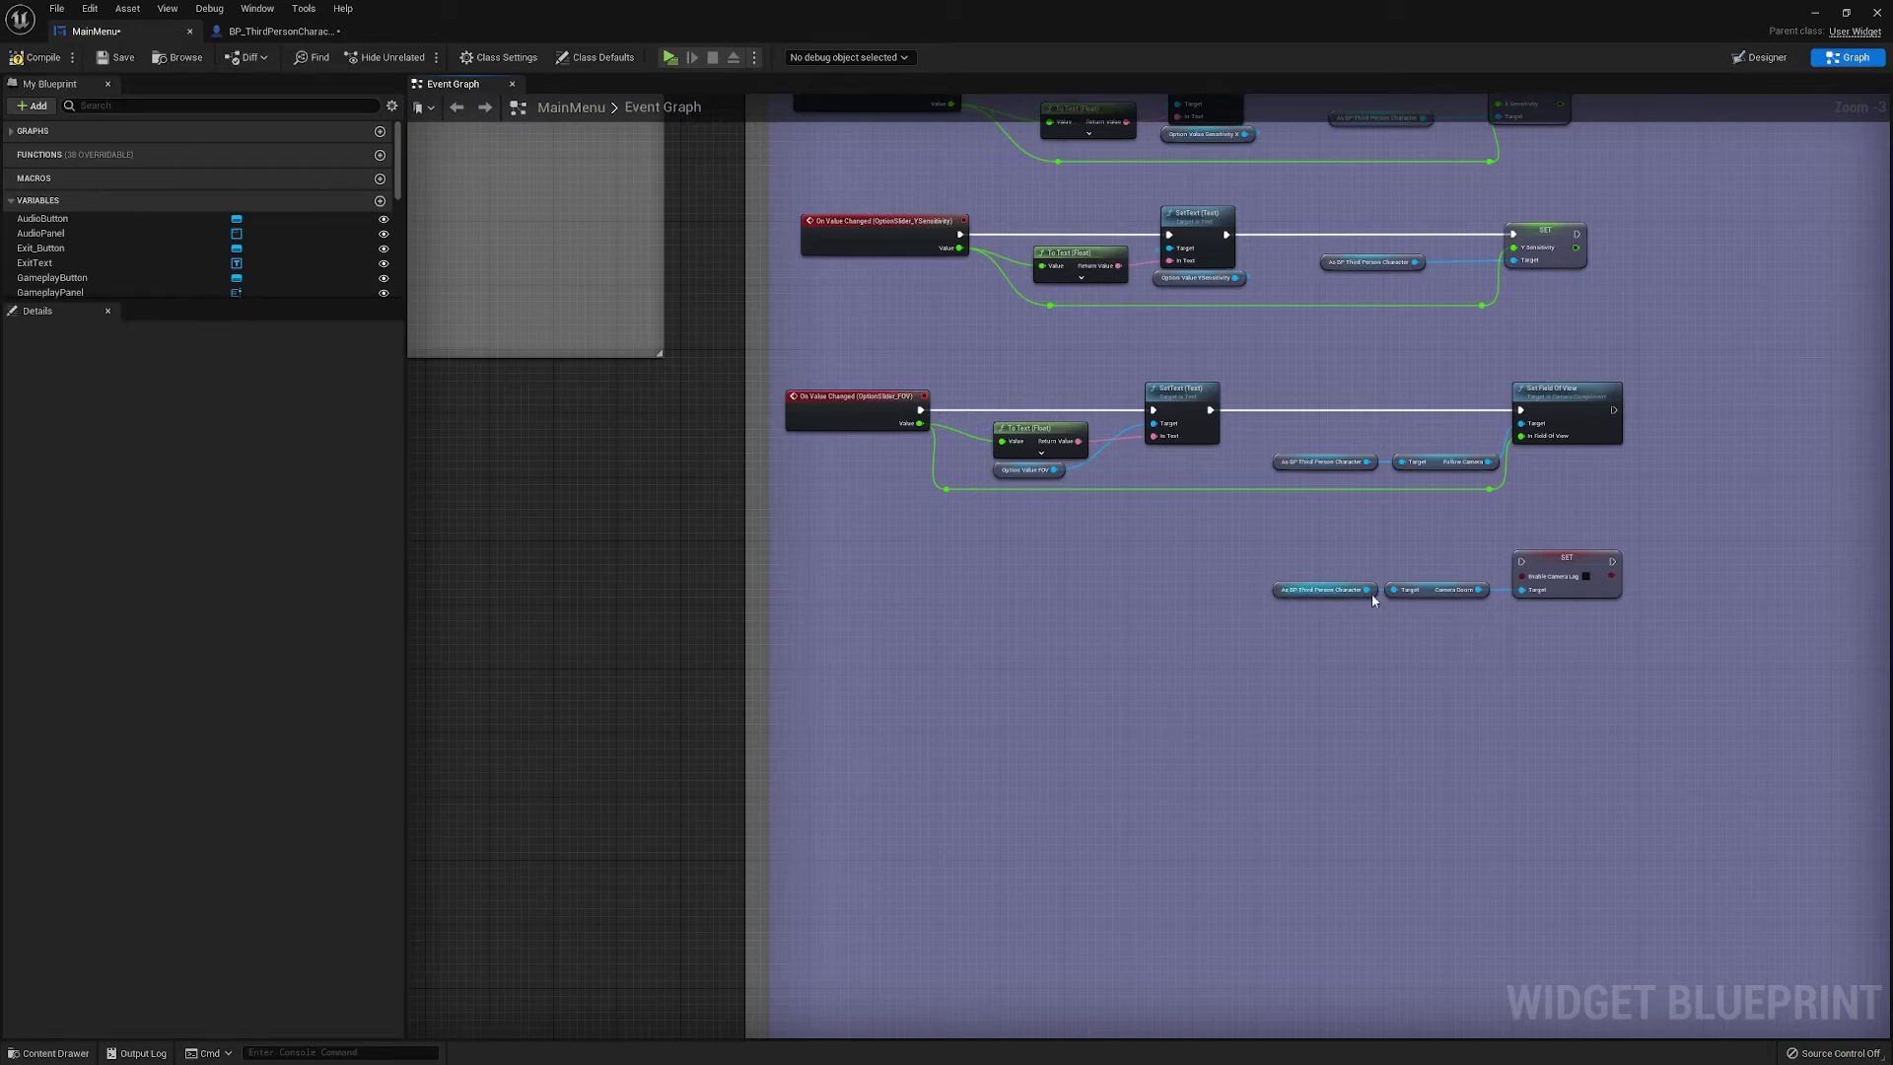
{"action": "right_click_drag", "start_coordinate": [1373, 642], "coordinate": [1357, 641]}
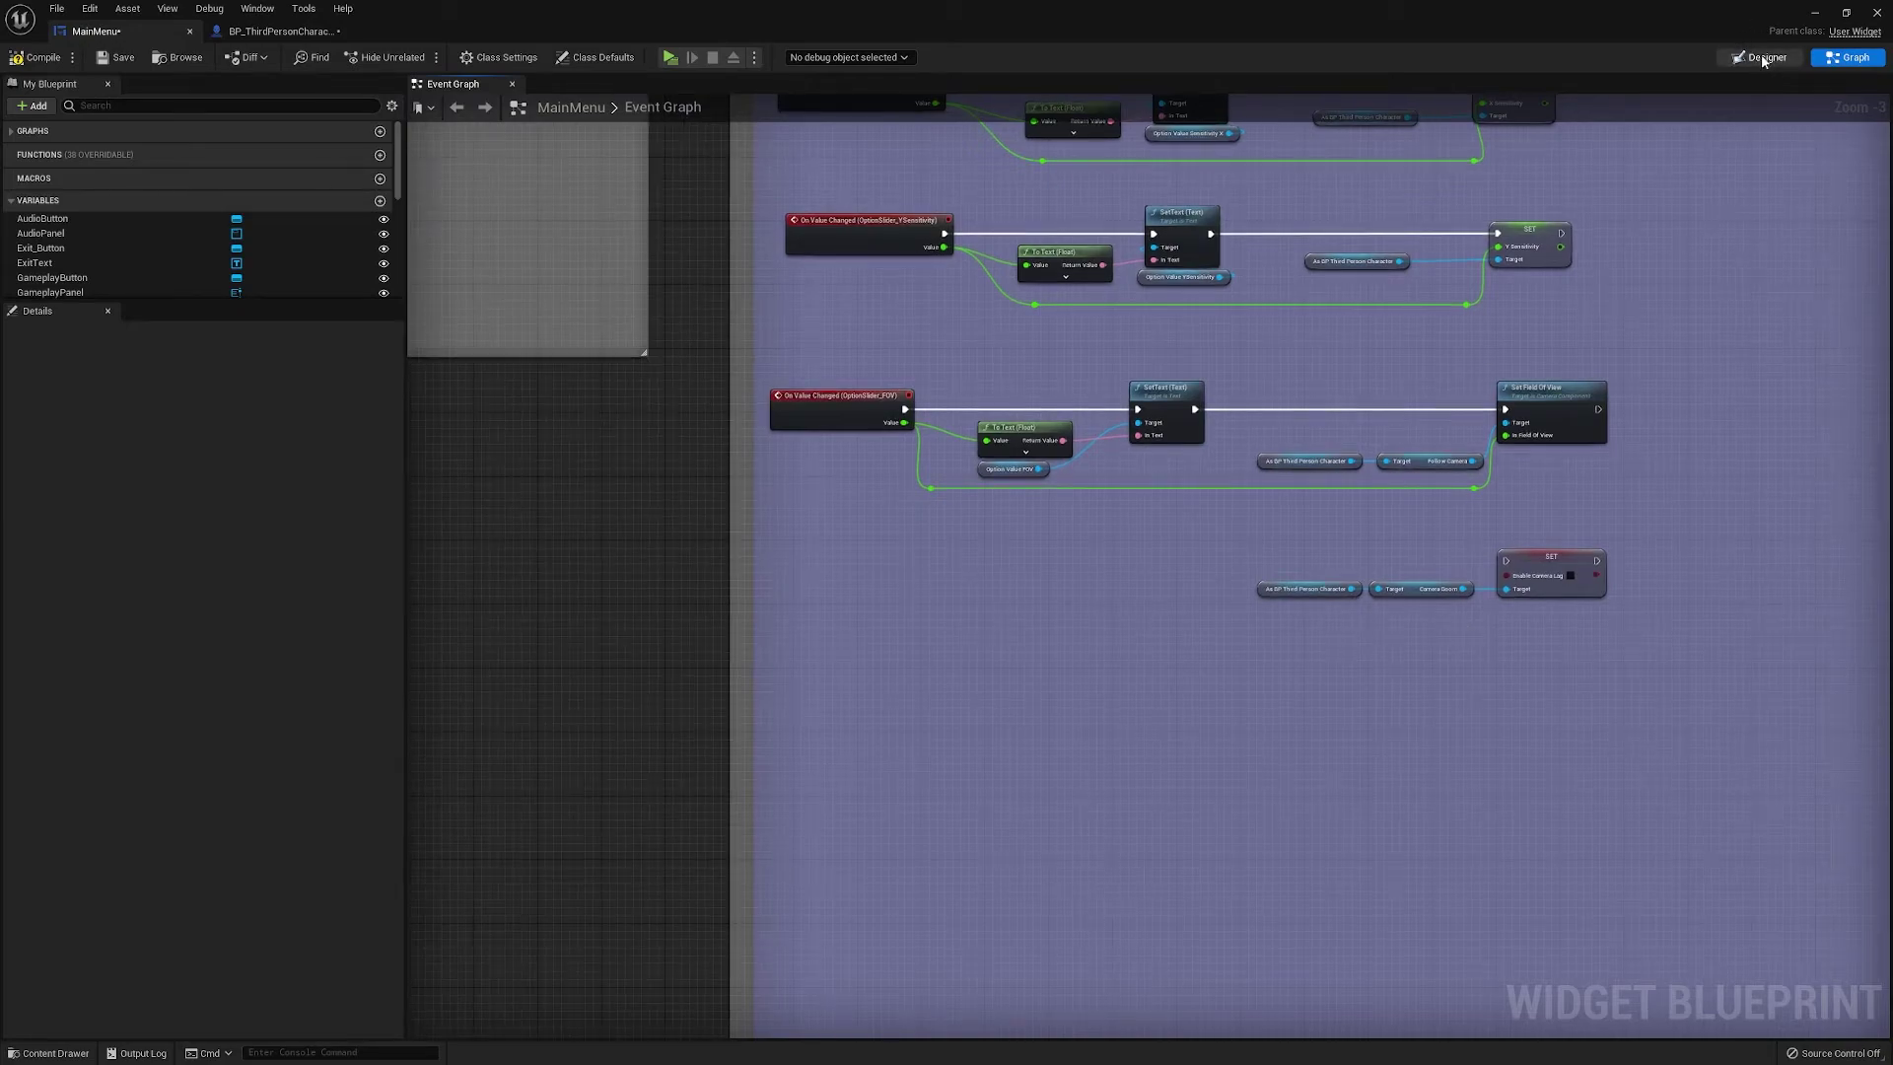
In the designer, duplicate the unused Text Block slider row (OptionFormatSlider_3) below the FOV row
{"action": "left_click", "coordinate": [1760, 57]}
{"action": "scroll", "coordinate": [687, 517], "scroll_direction": "up", "scroll_amount": 4}
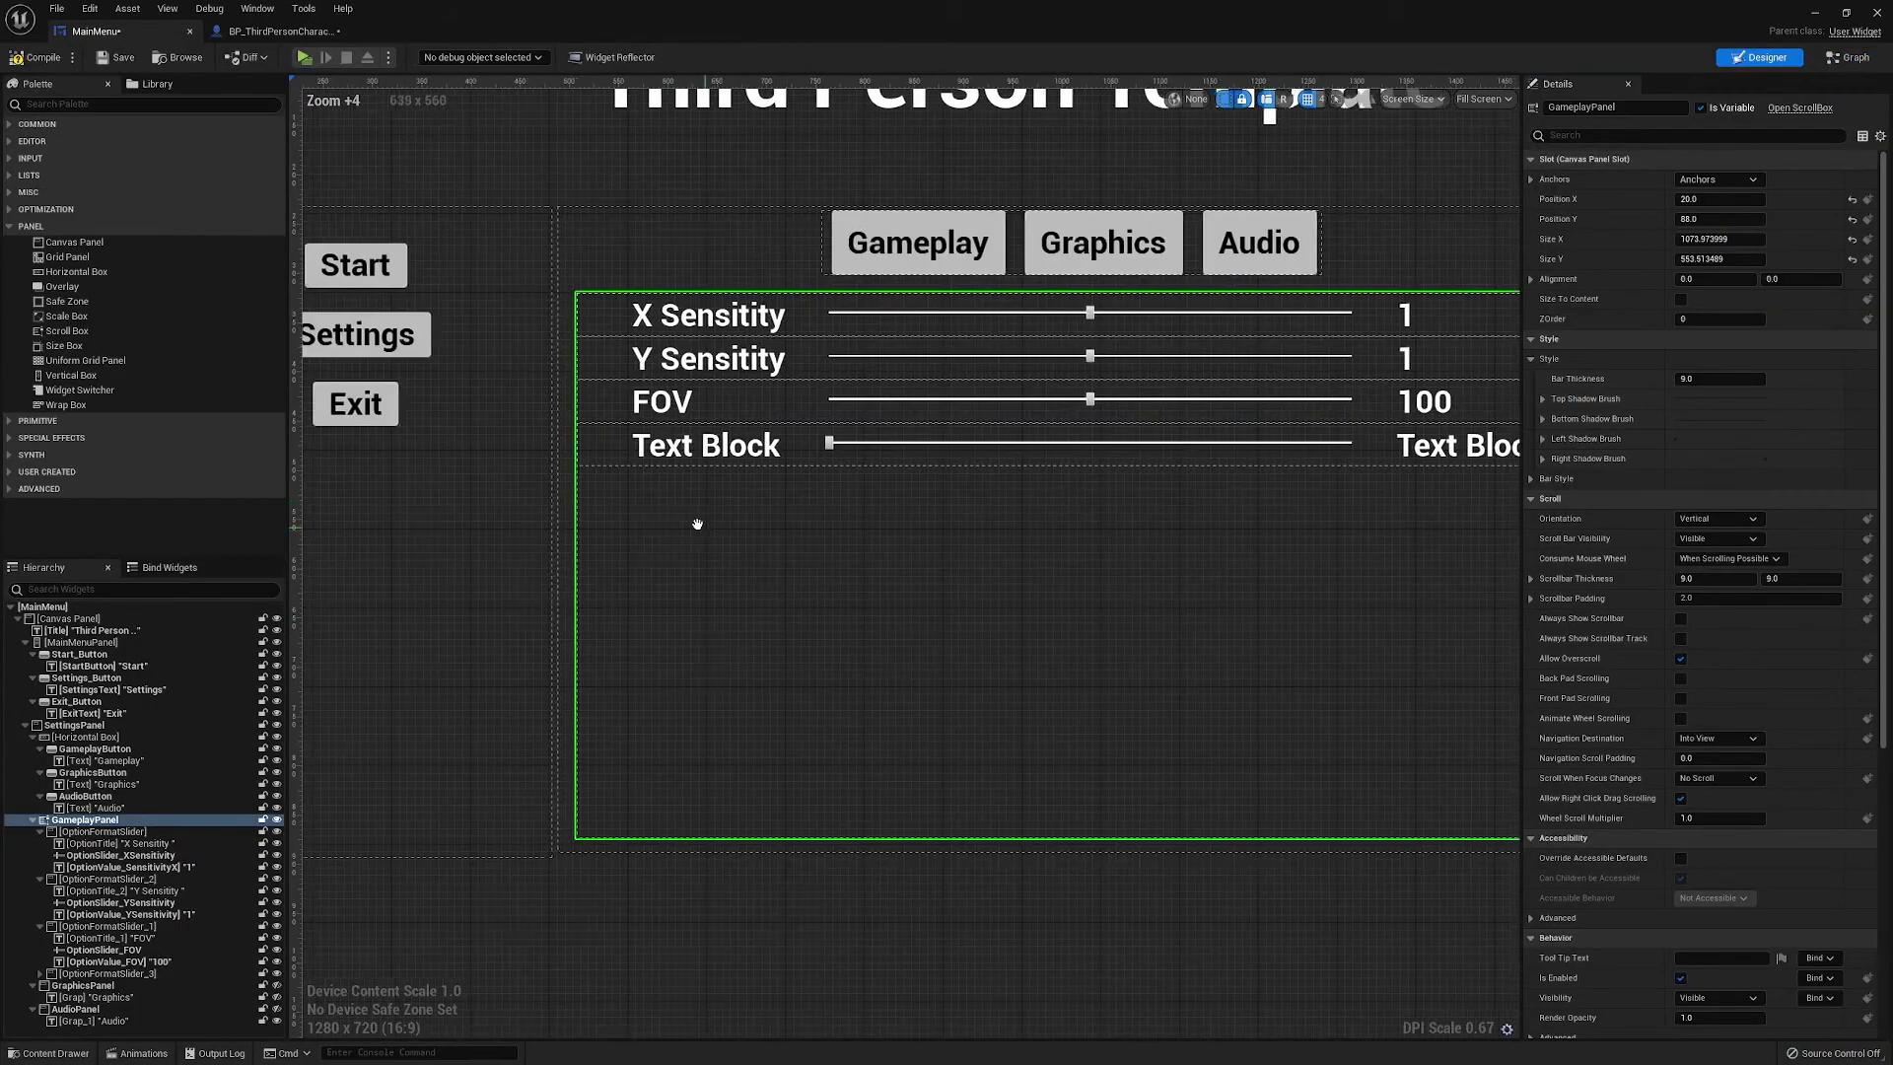
{"action": "right_click_drag", "start_coordinate": [697, 524], "coordinate": [593, 507]}
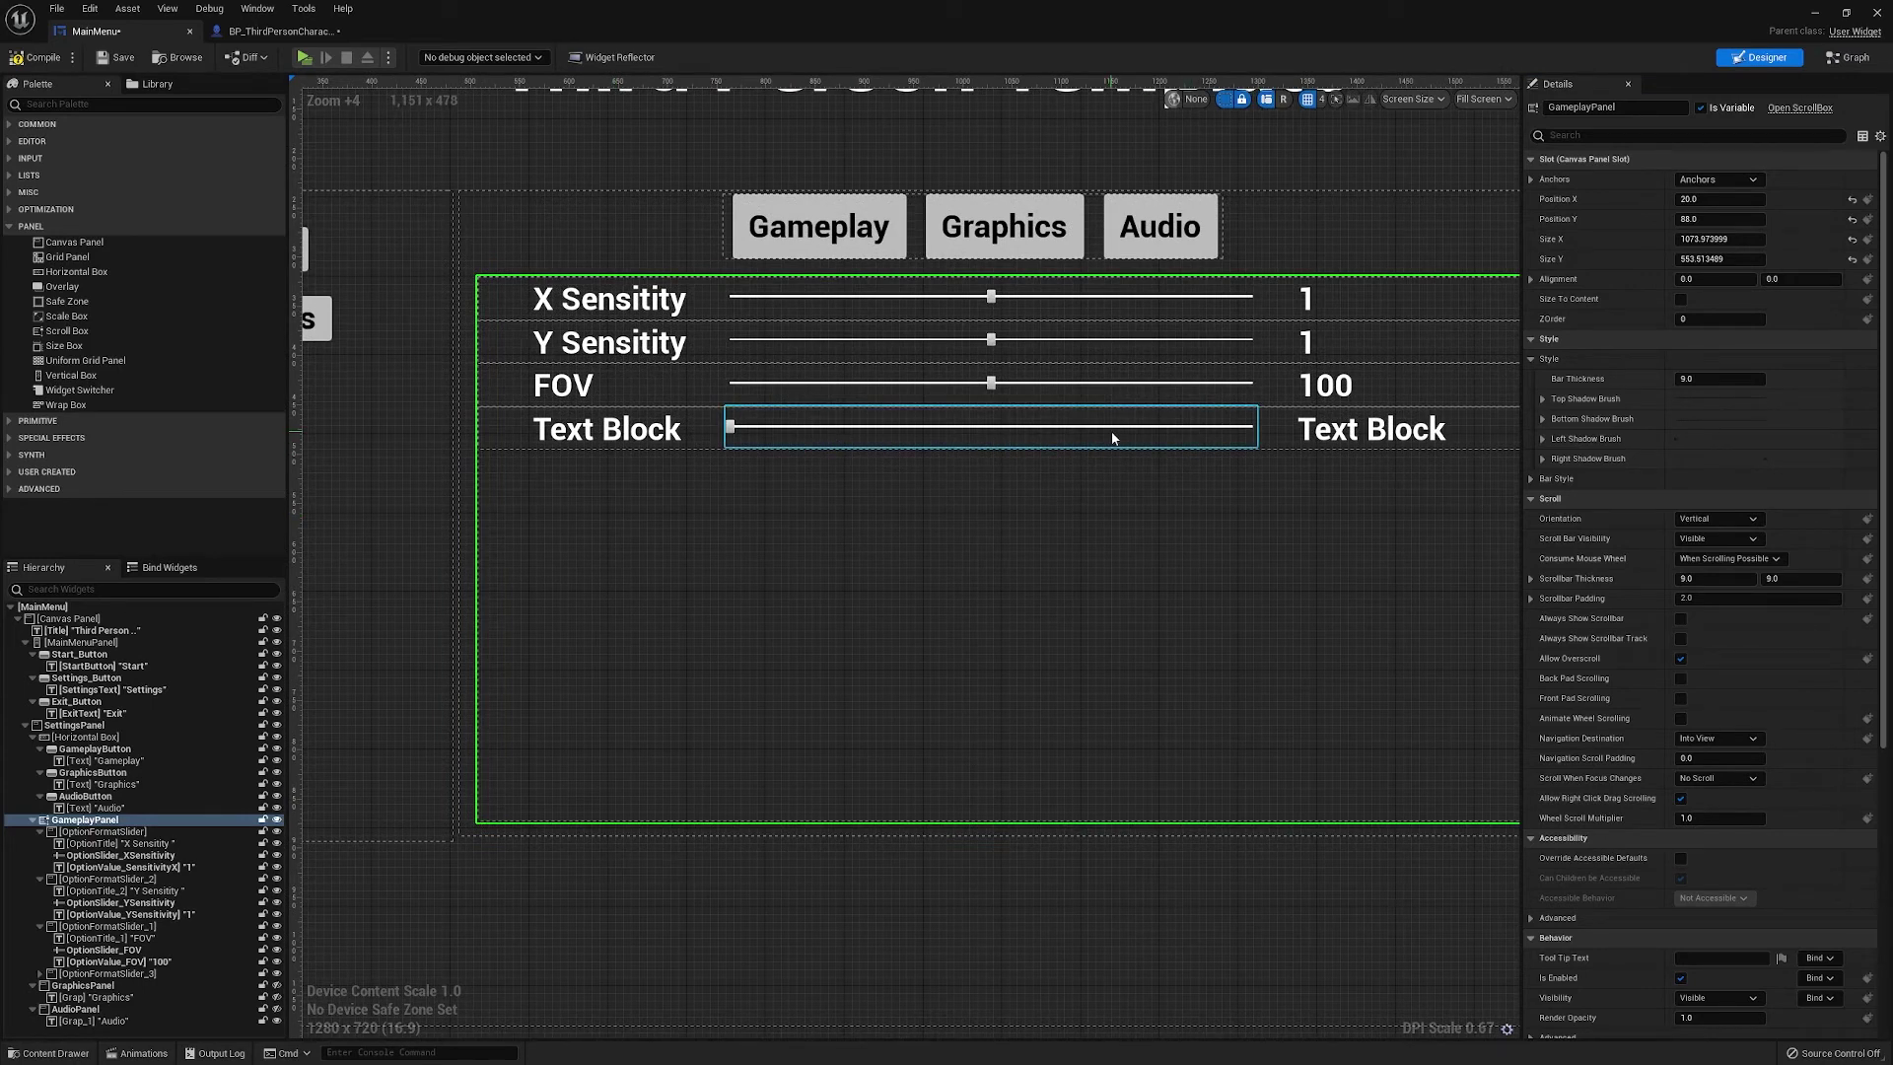
{"action": "left_click", "coordinate": [500, 435]}
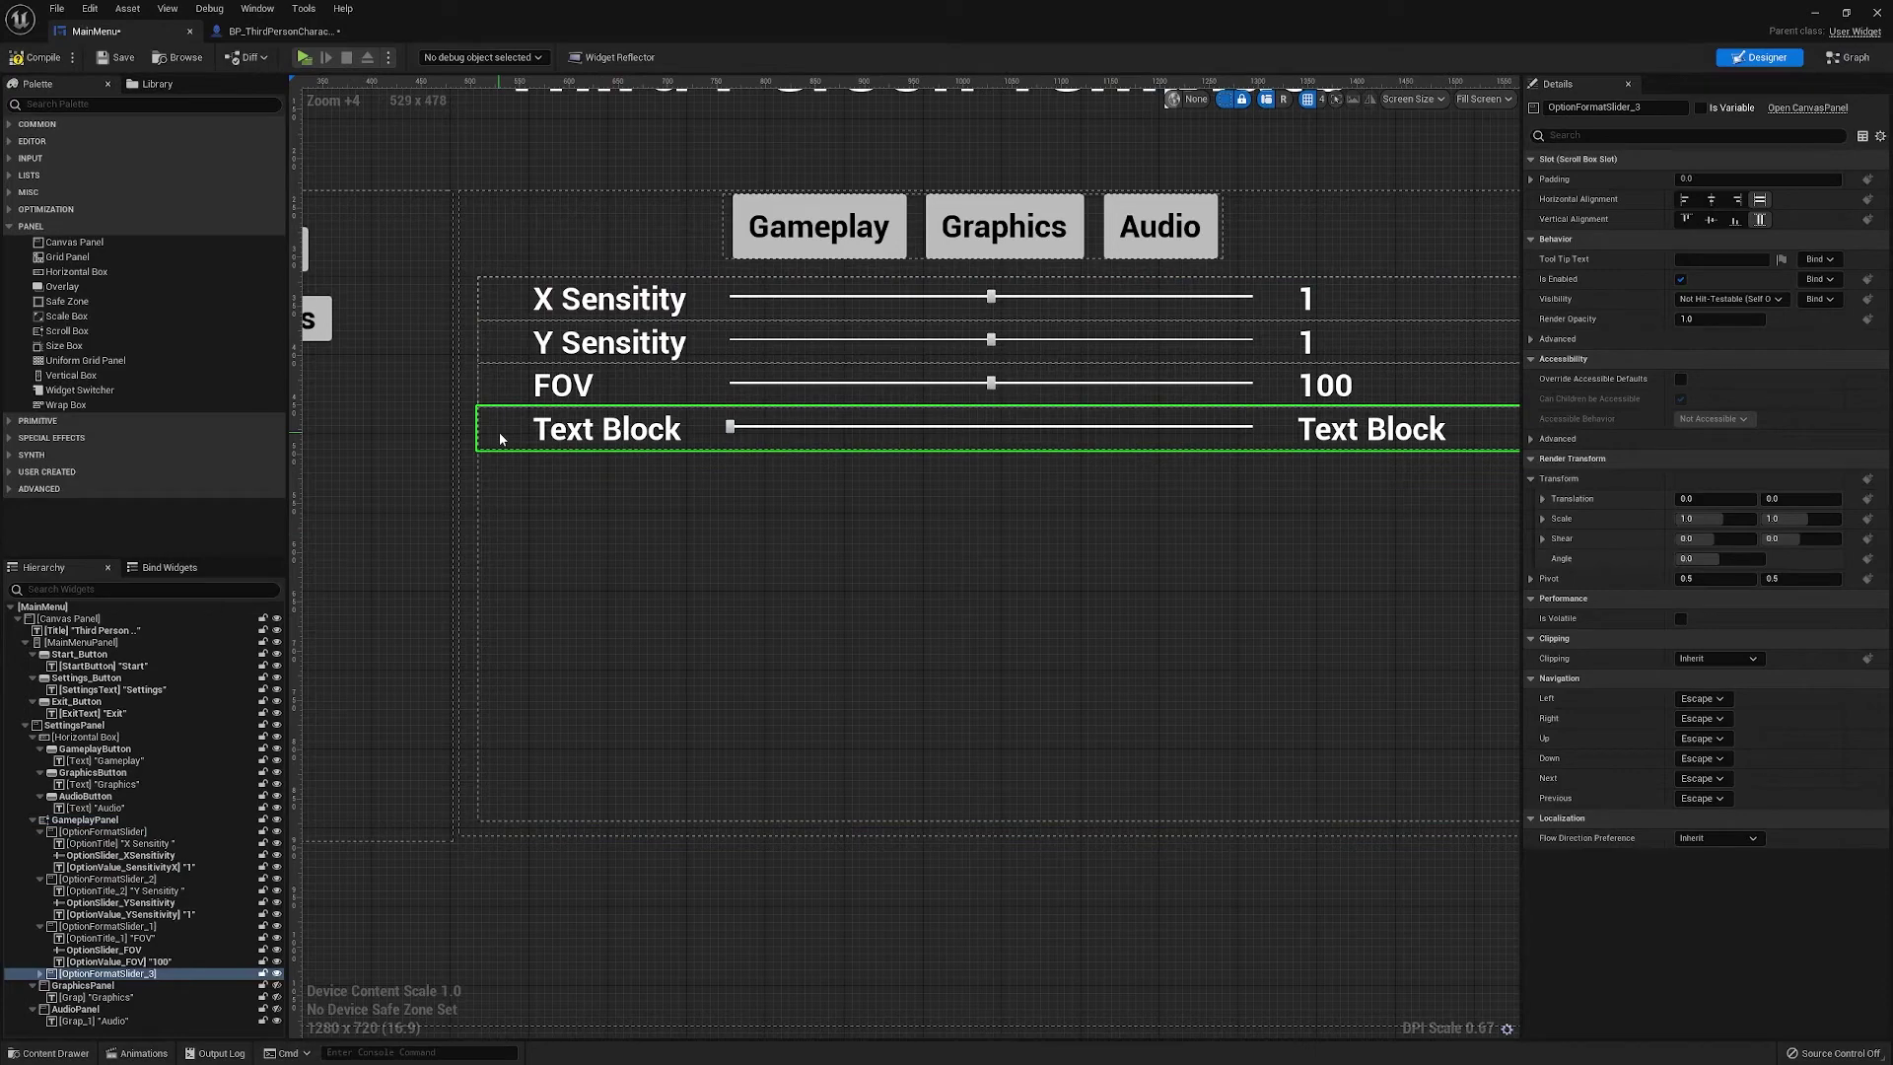
{"action": "right_click", "coordinate": [89, 973]}
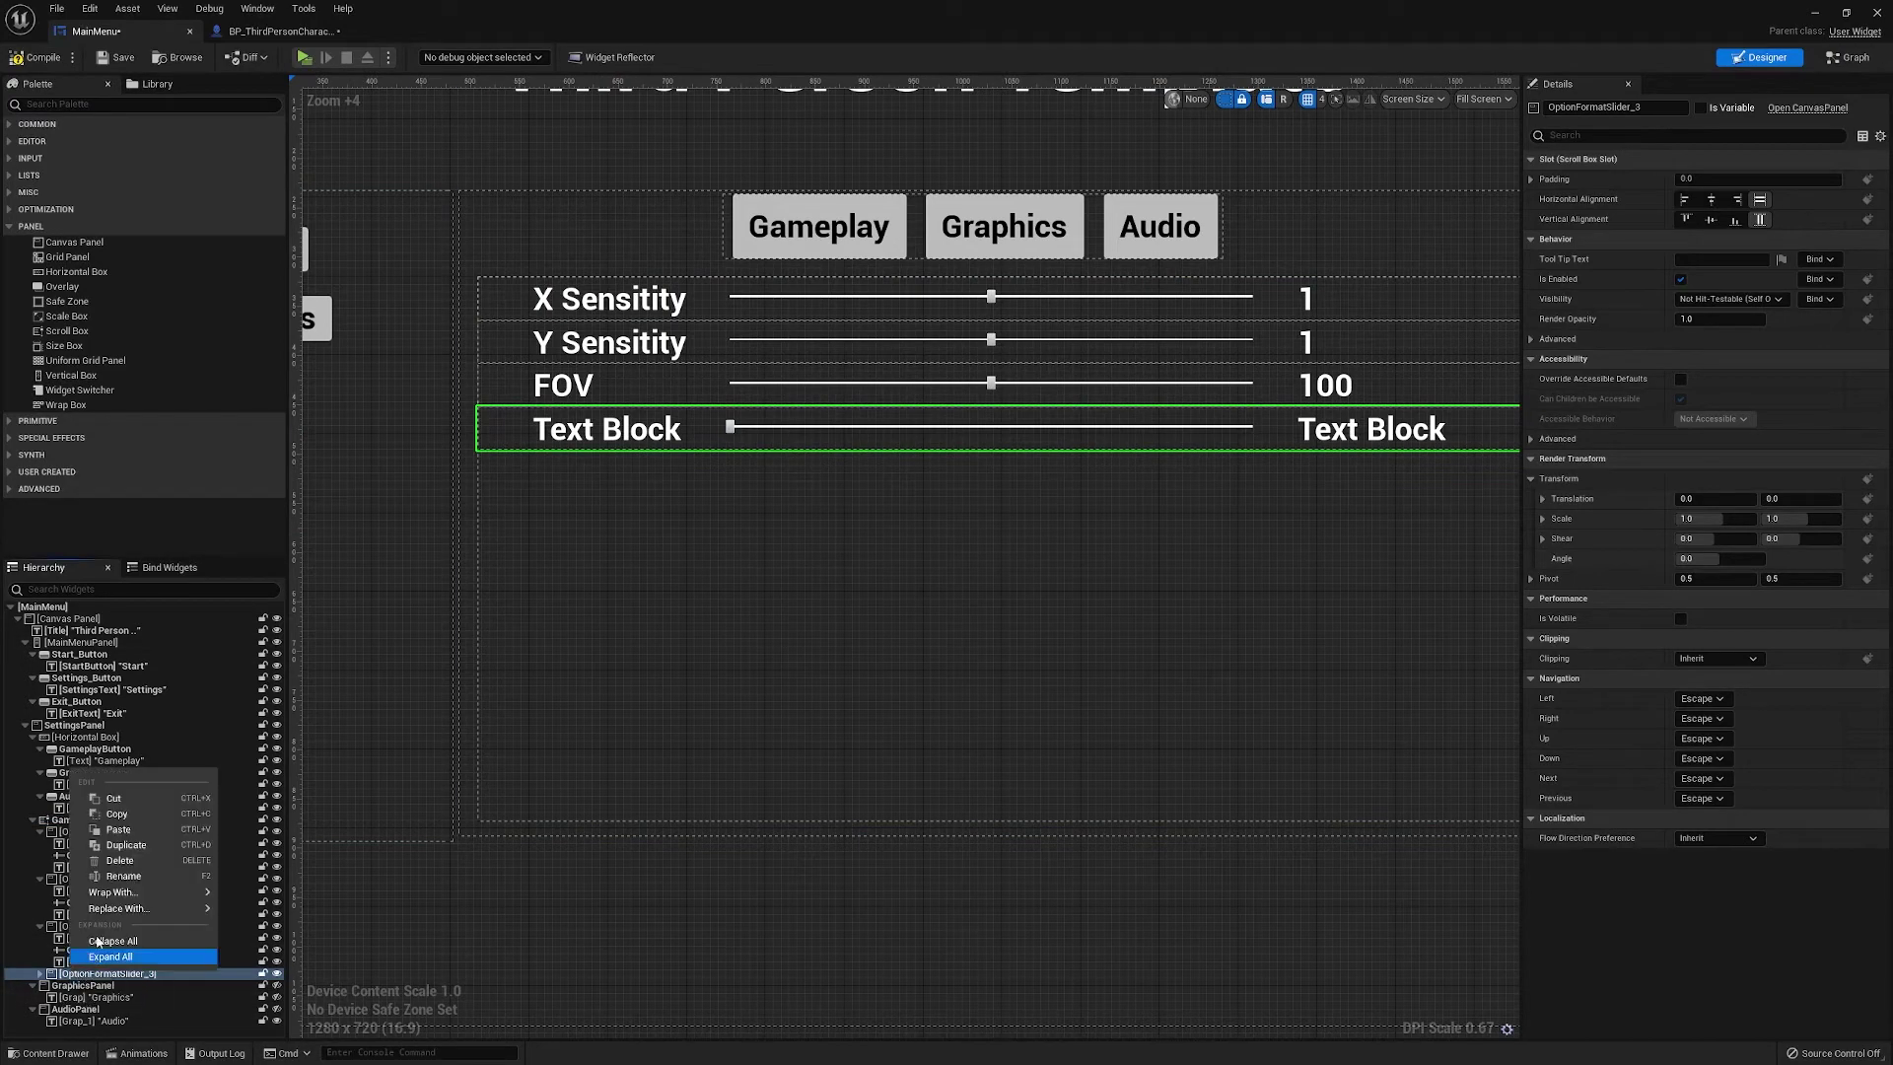
{"action": "left_click", "coordinate": [123, 845]}
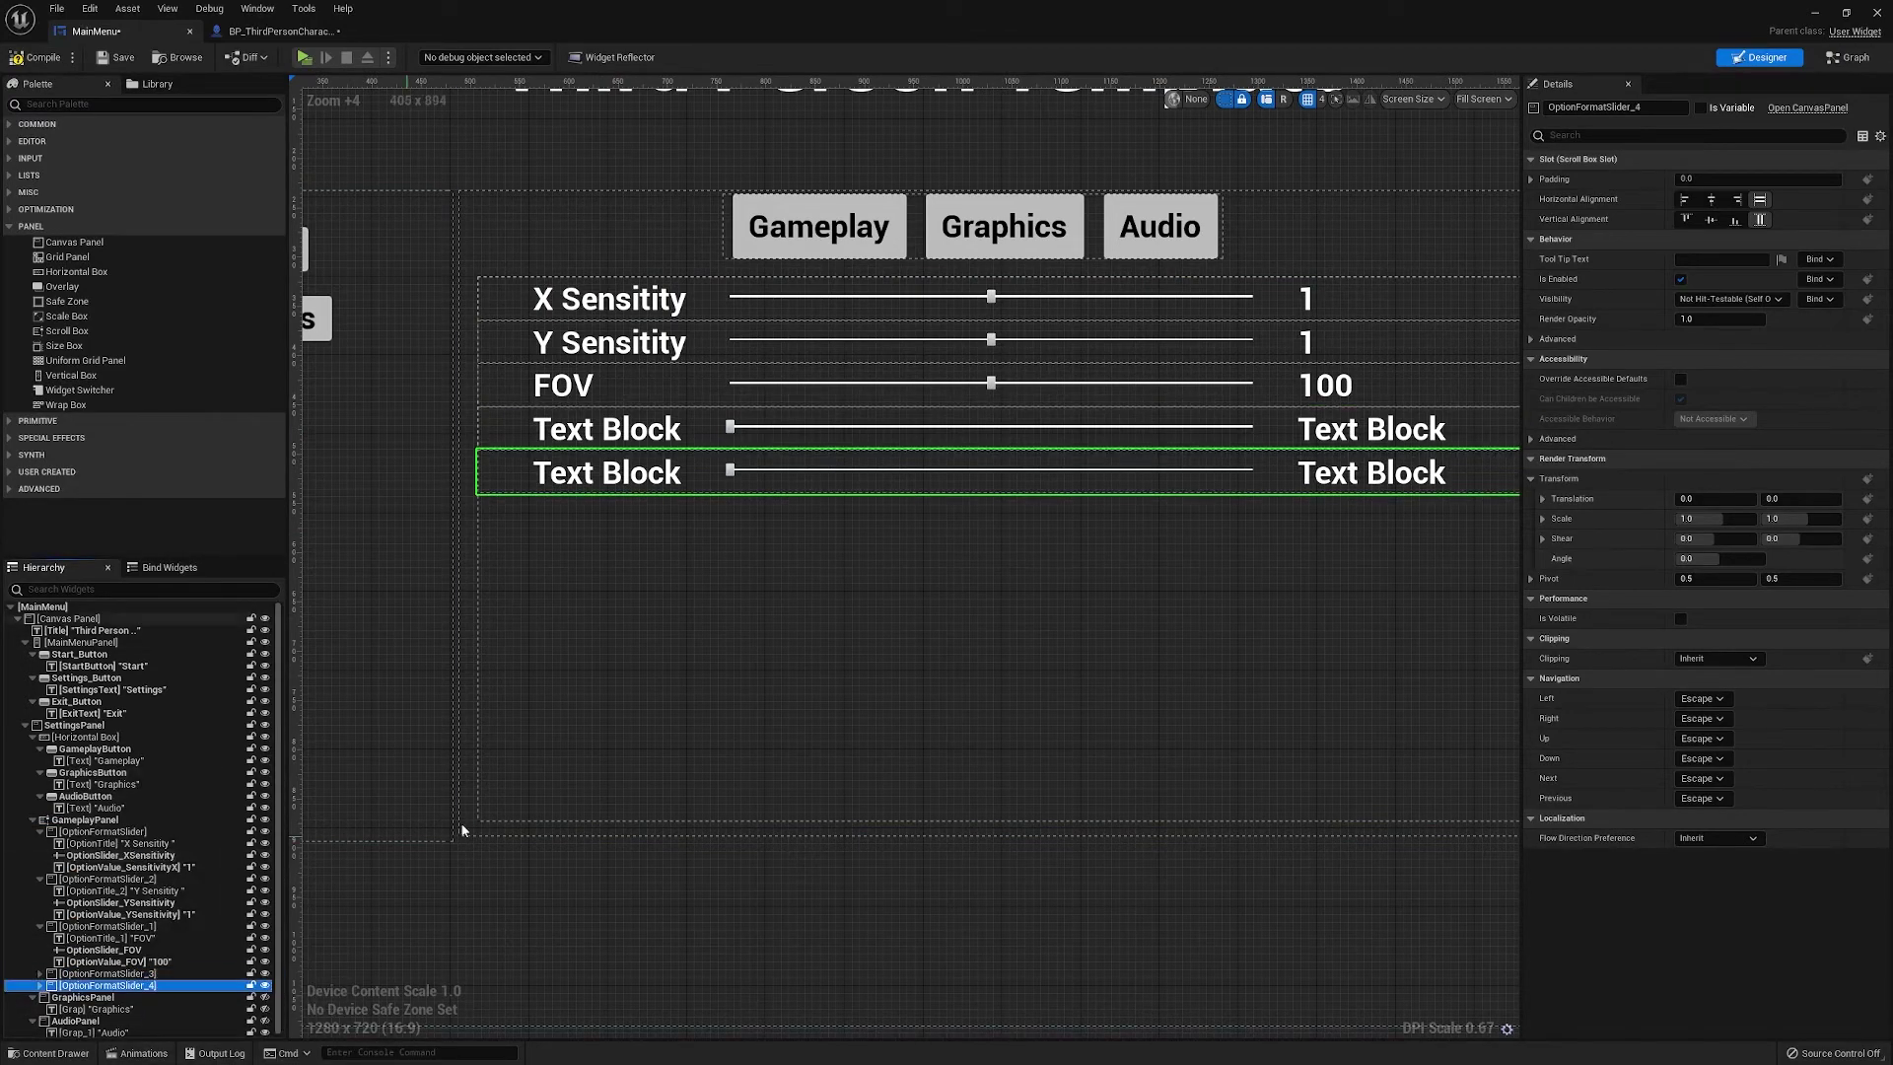
Set the title text of the row directly below FOV to "Camera Lag"
{"action": "left_click", "coordinate": [545, 442]}
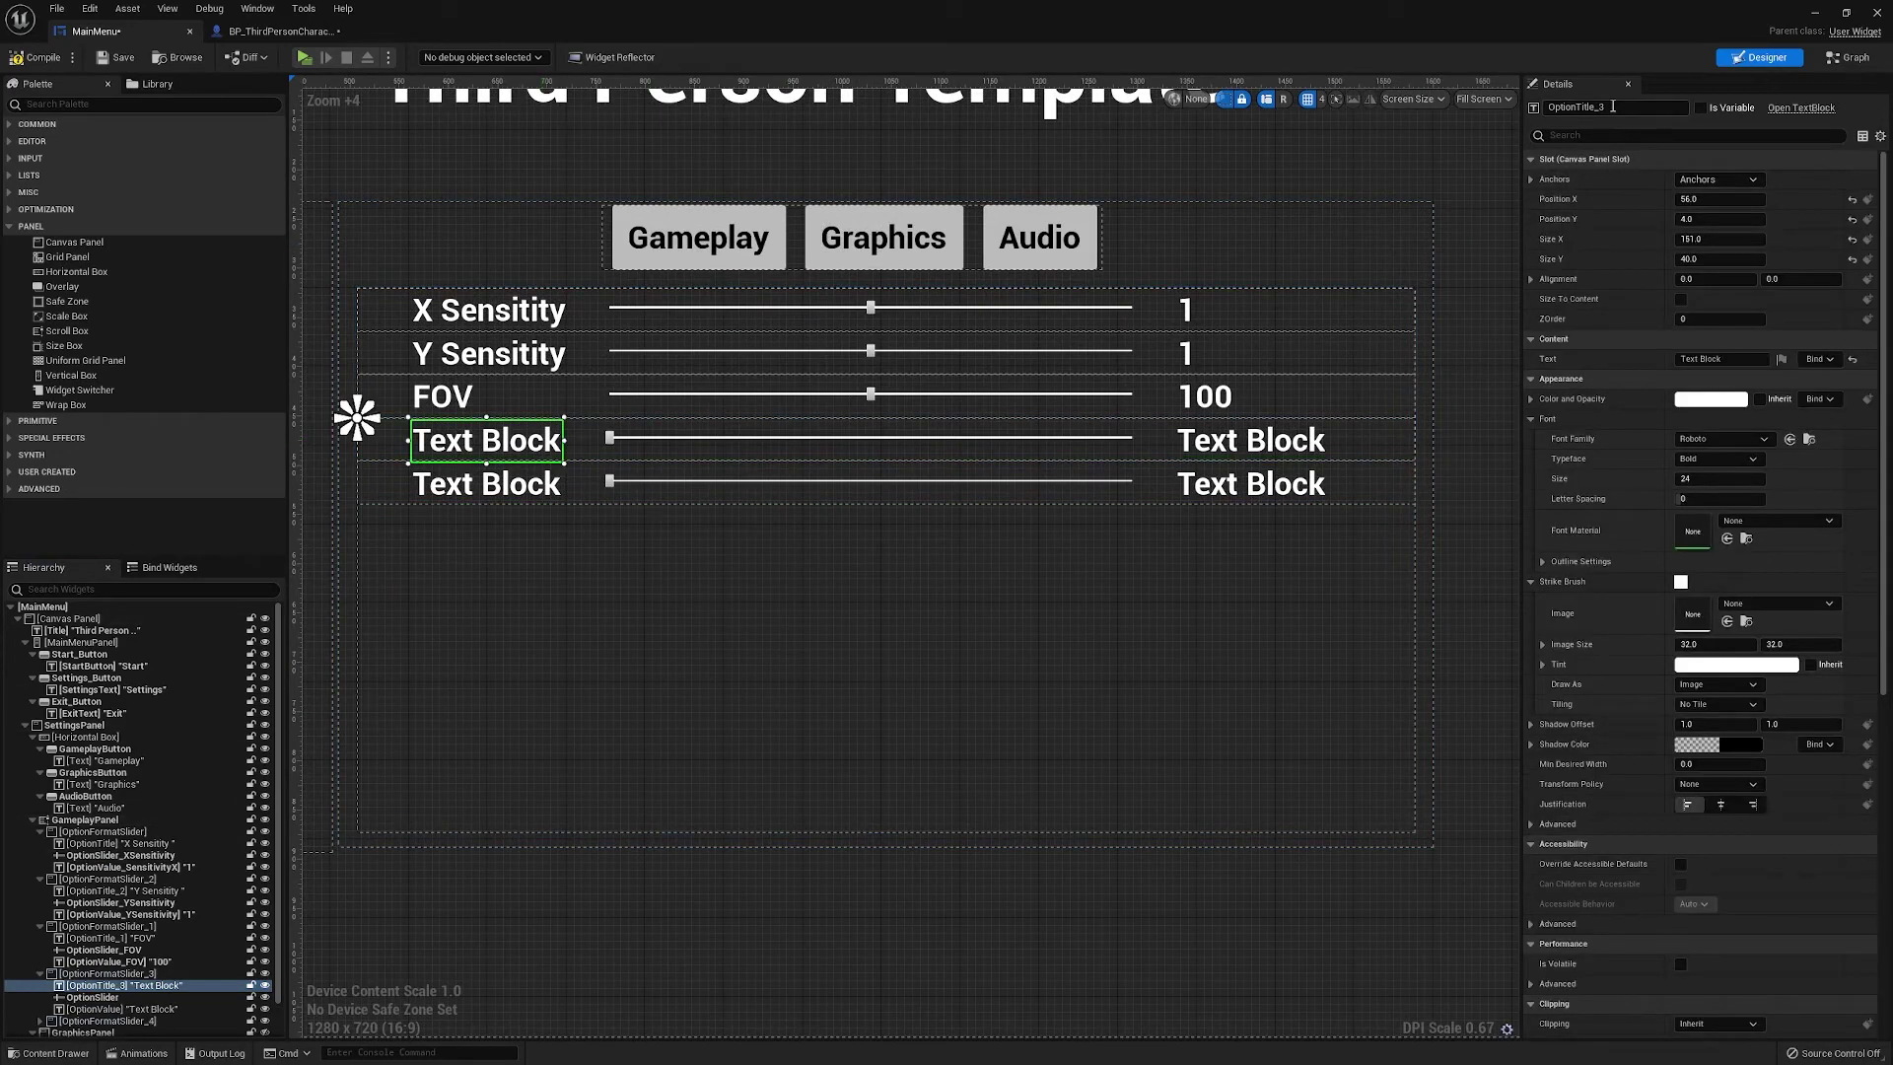
{"action": "left_click", "coordinate": [1715, 359]}
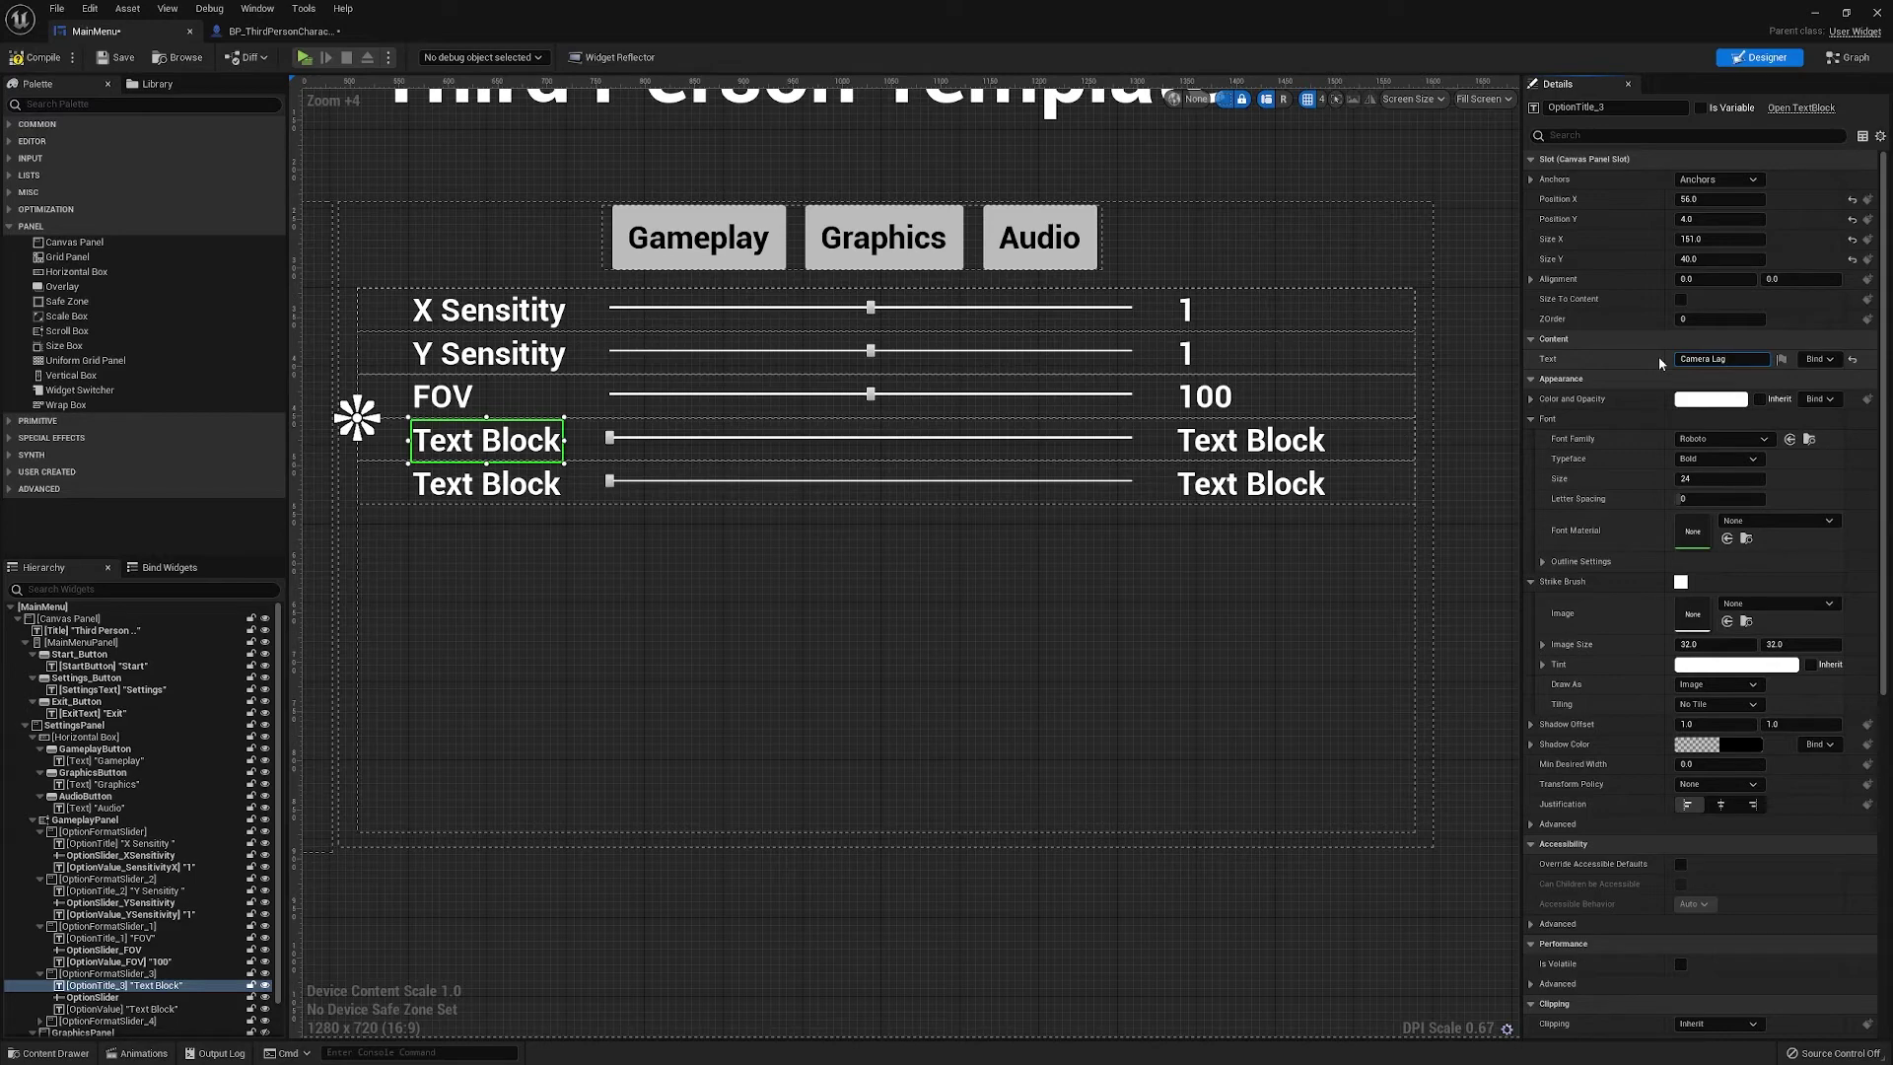
{"action": "key", "text": "Return"}
Find the Check Box widget in the palette and replace the Camera Lag row's slider with it
{"action": "left_click", "coordinate": [708, 440]}
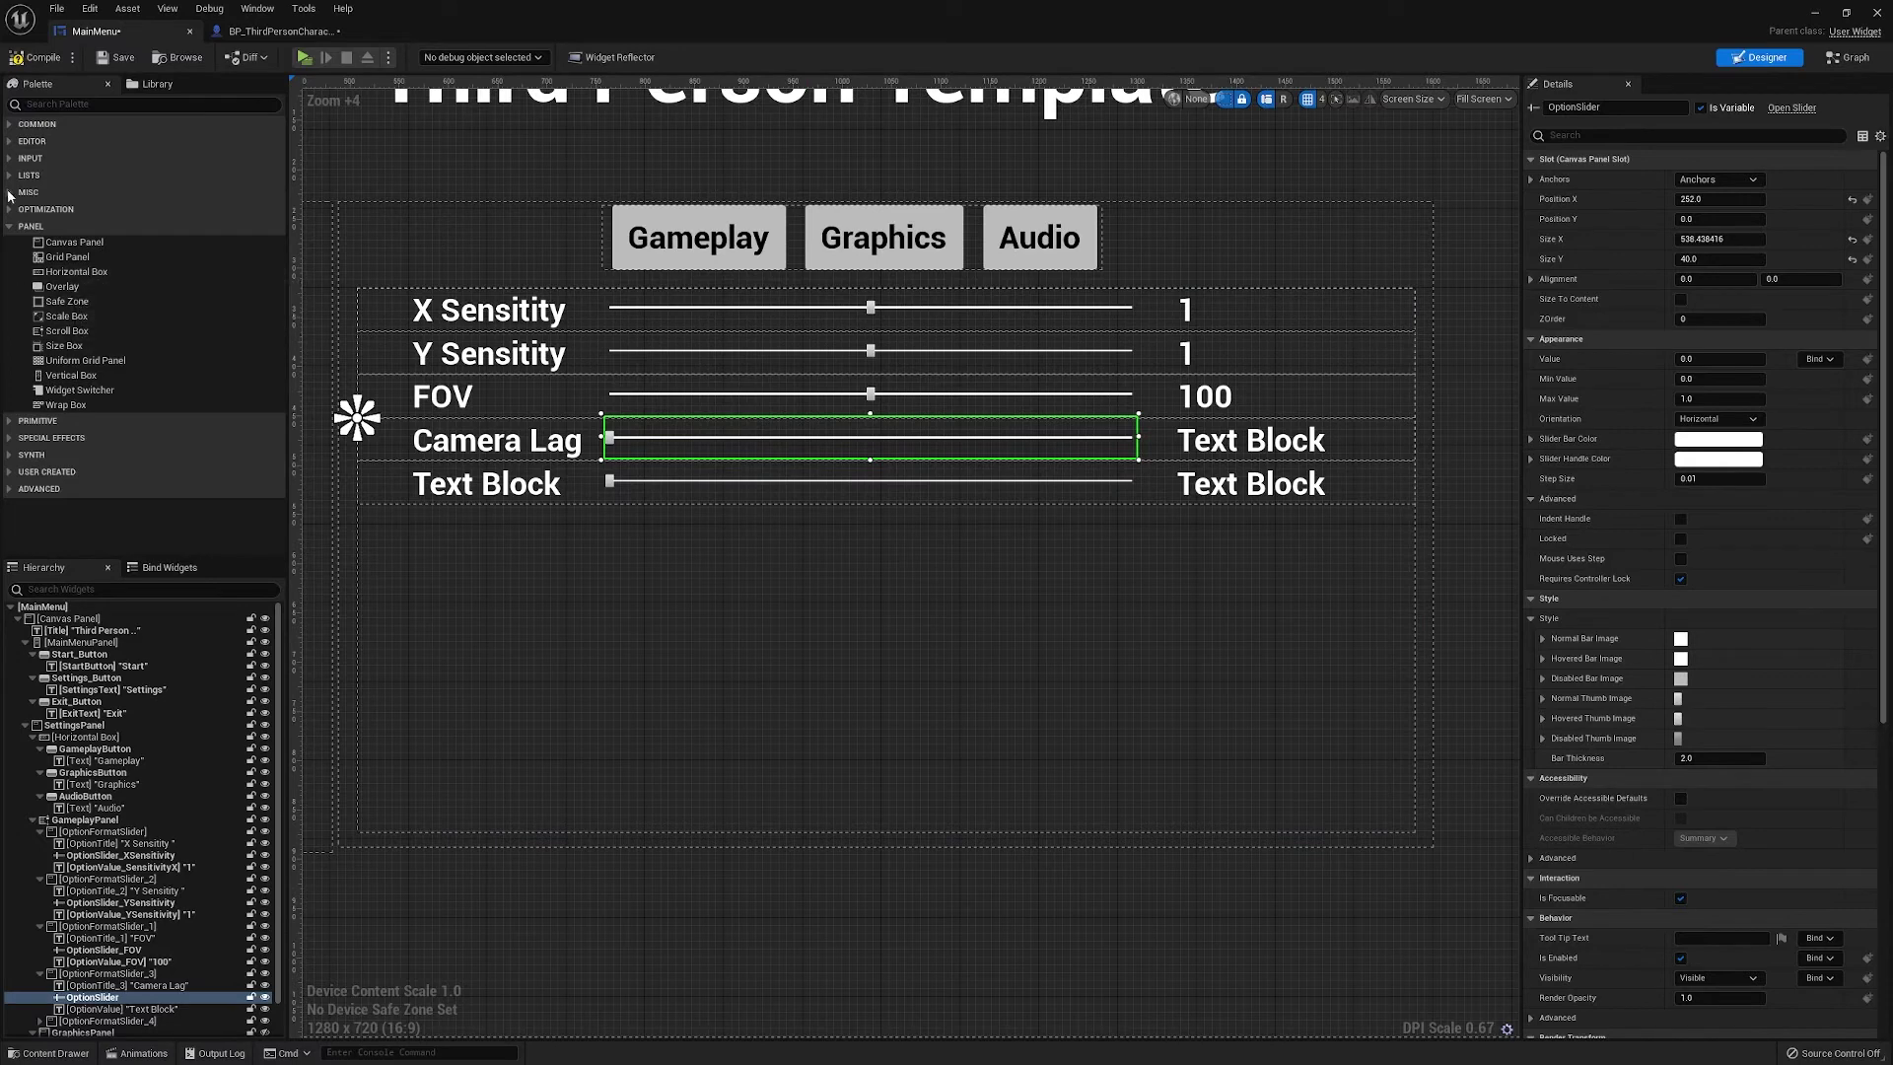
{"action": "left_click", "coordinate": [12, 159]}
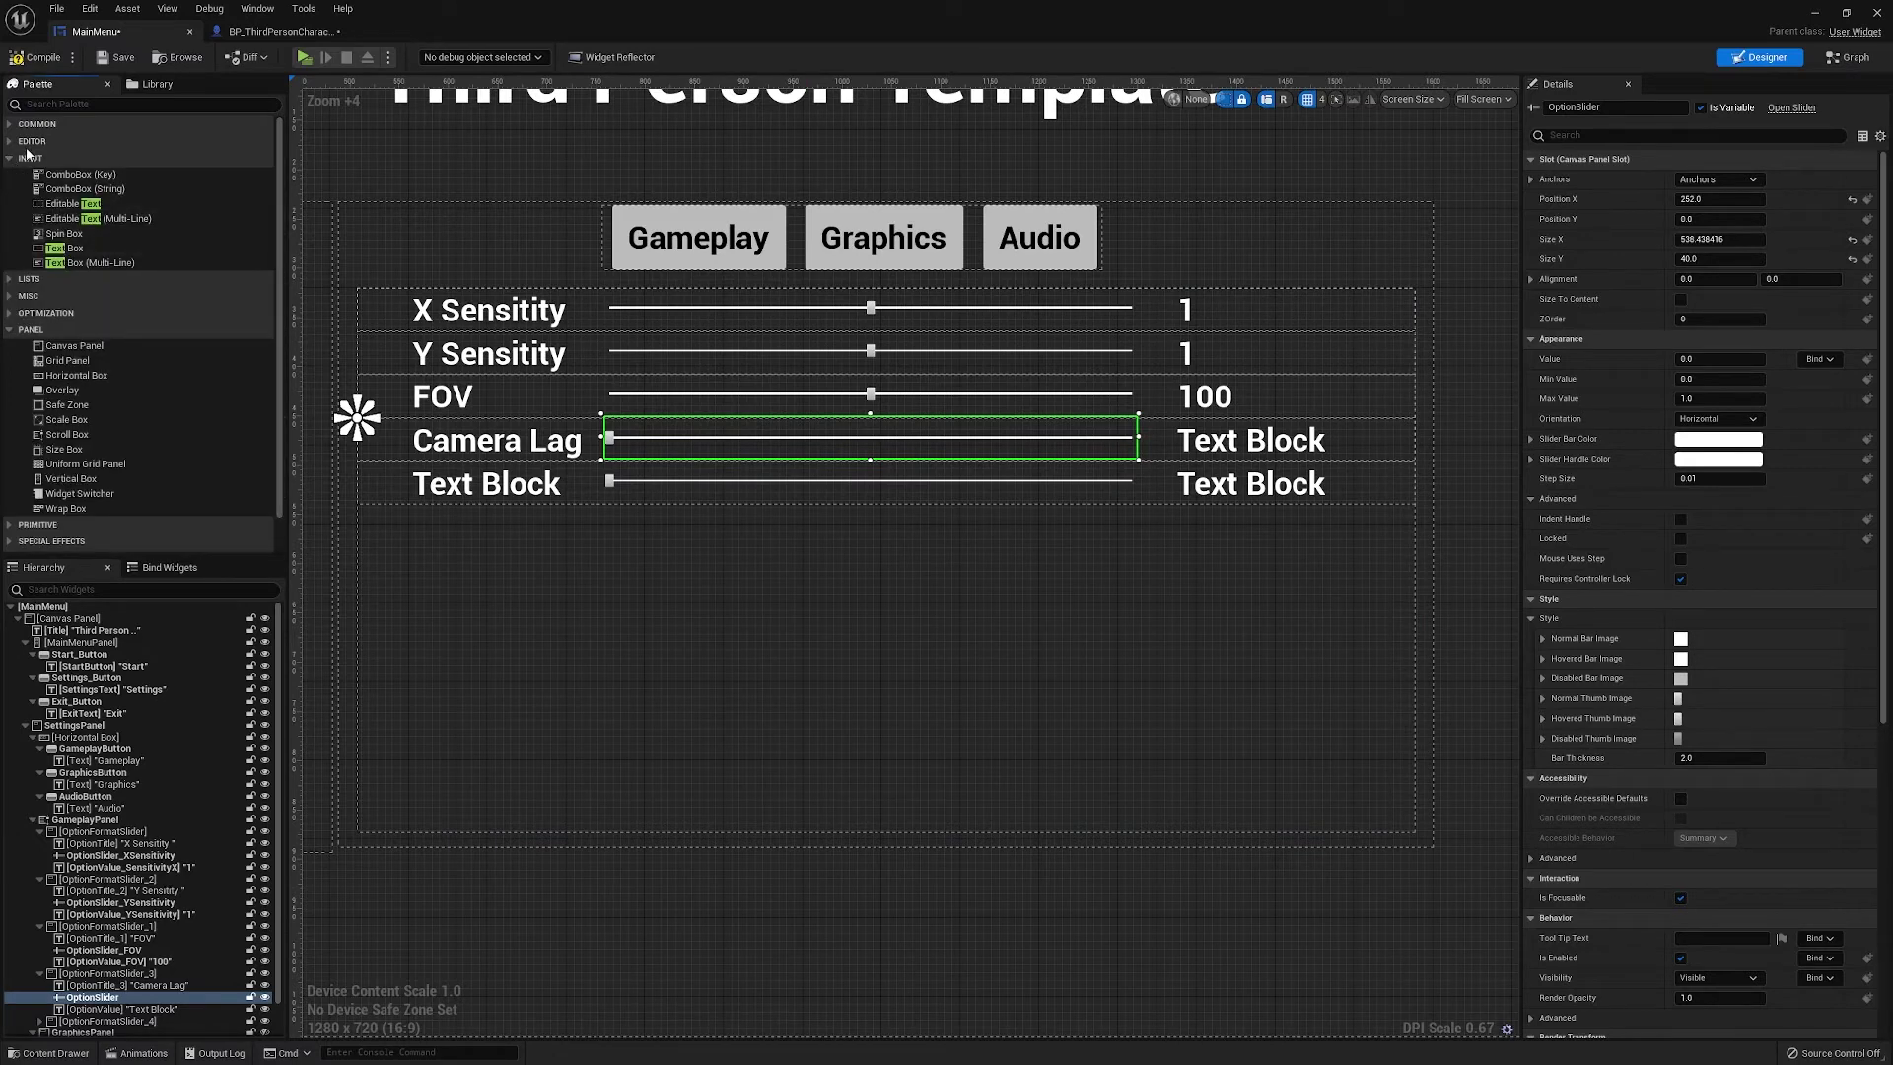
{"action": "left_click", "coordinate": [13, 125]}
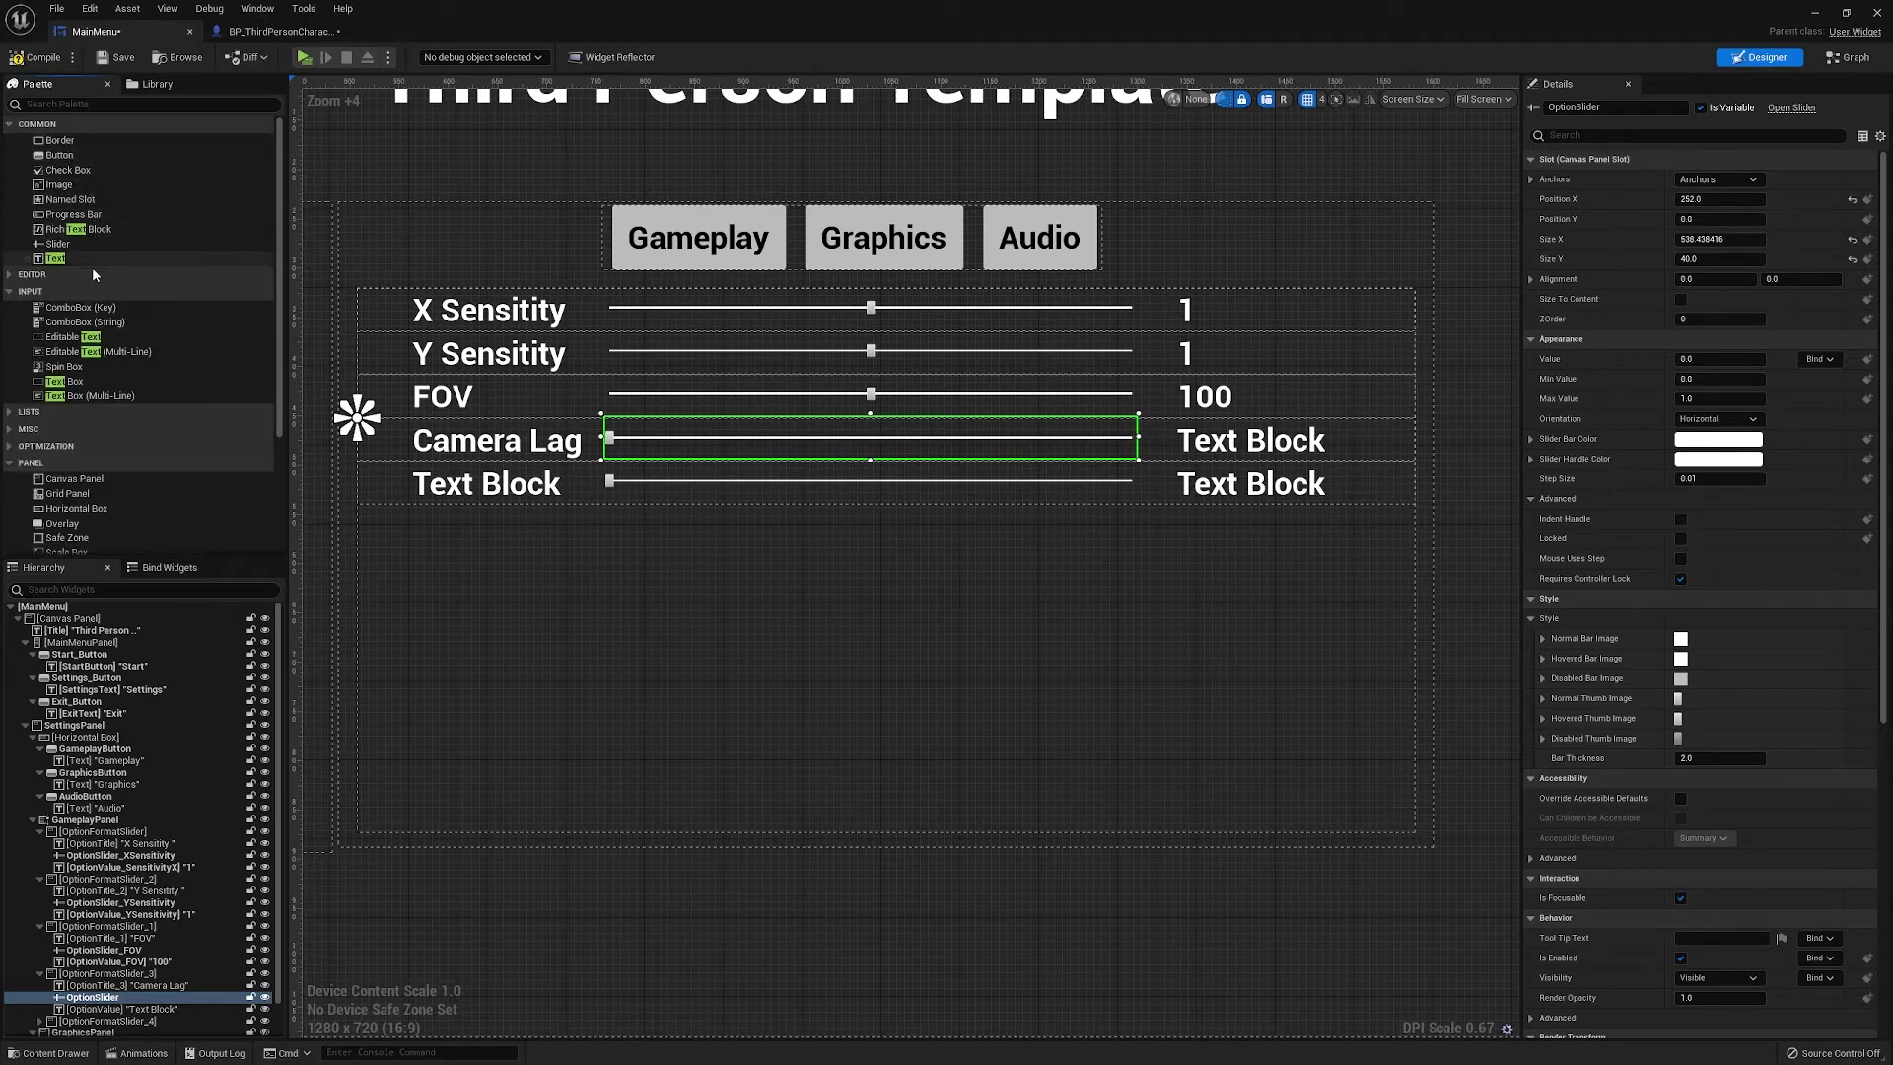
{"action": "left_click", "coordinate": [6, 280]}
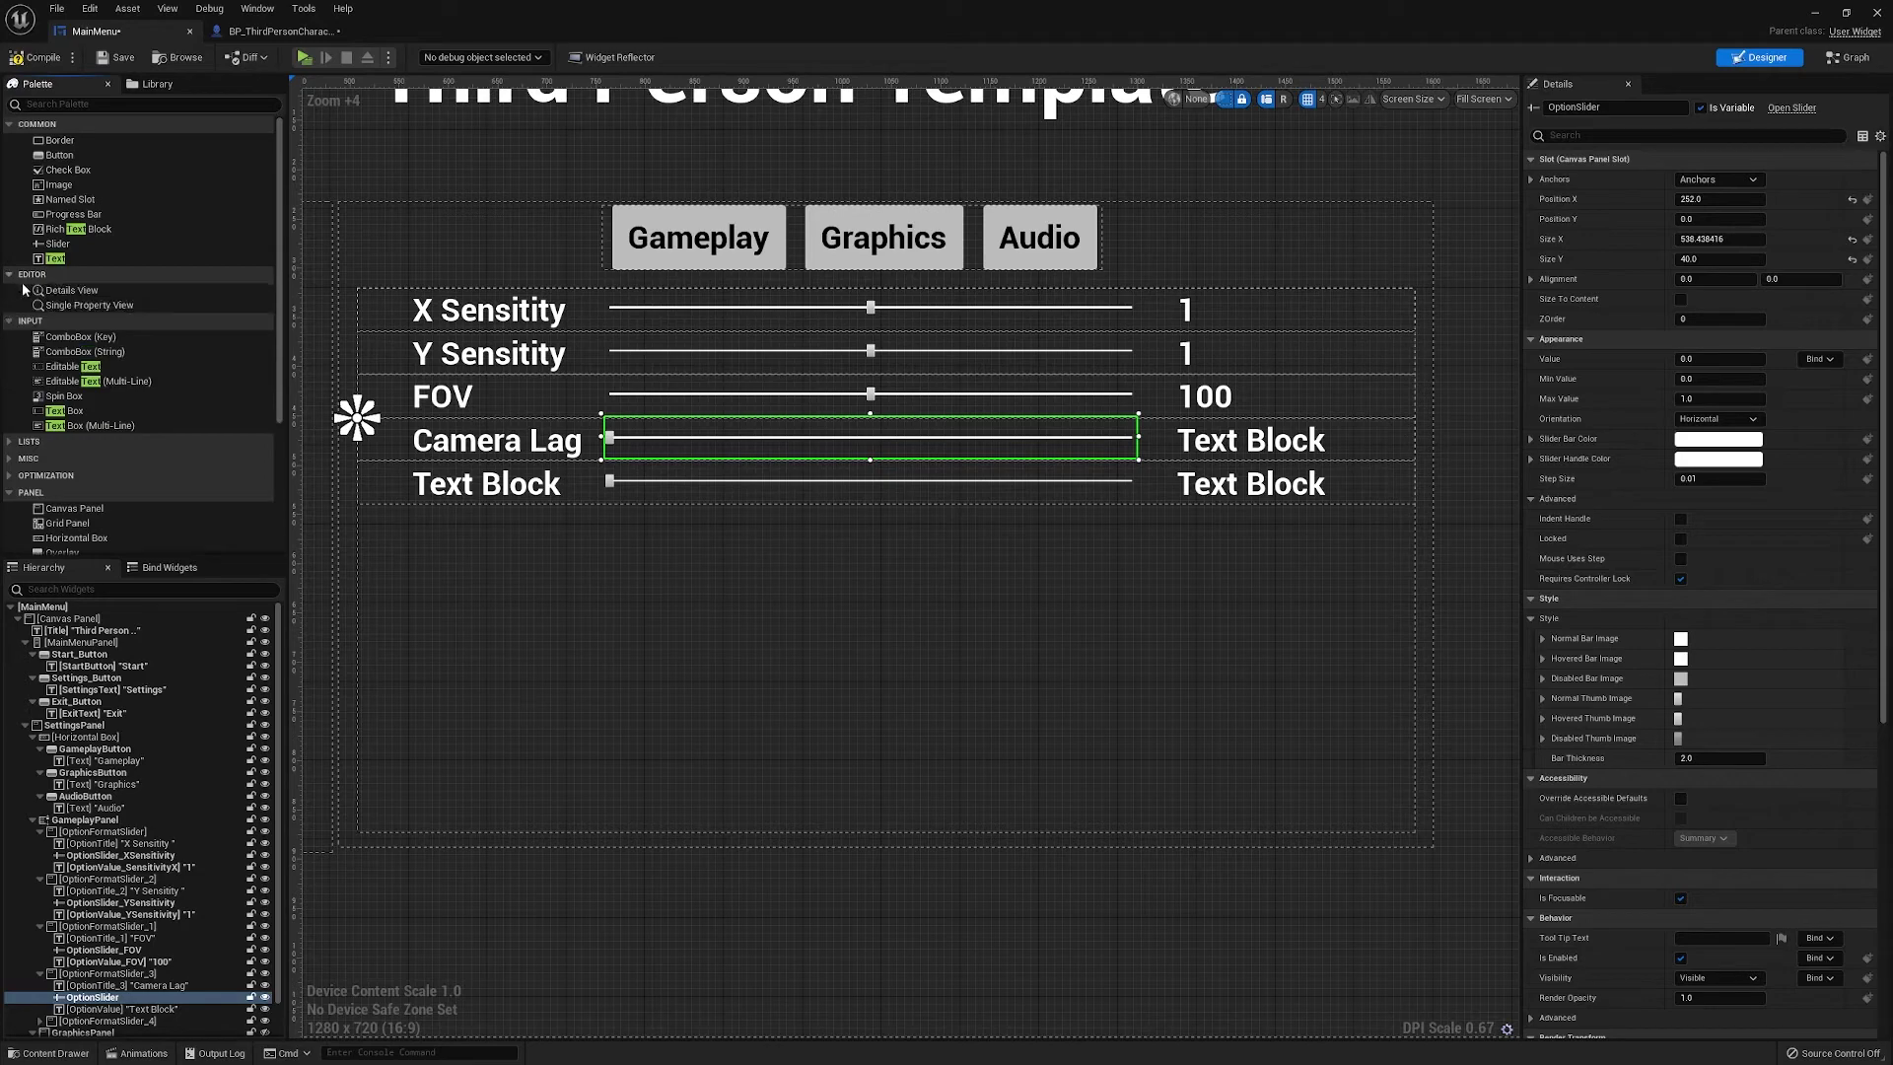
{"action": "left_click", "coordinate": [70, 108]}
{"action": "type", "text": "tick"}
{"action": "key", "text": "BackSpace"}
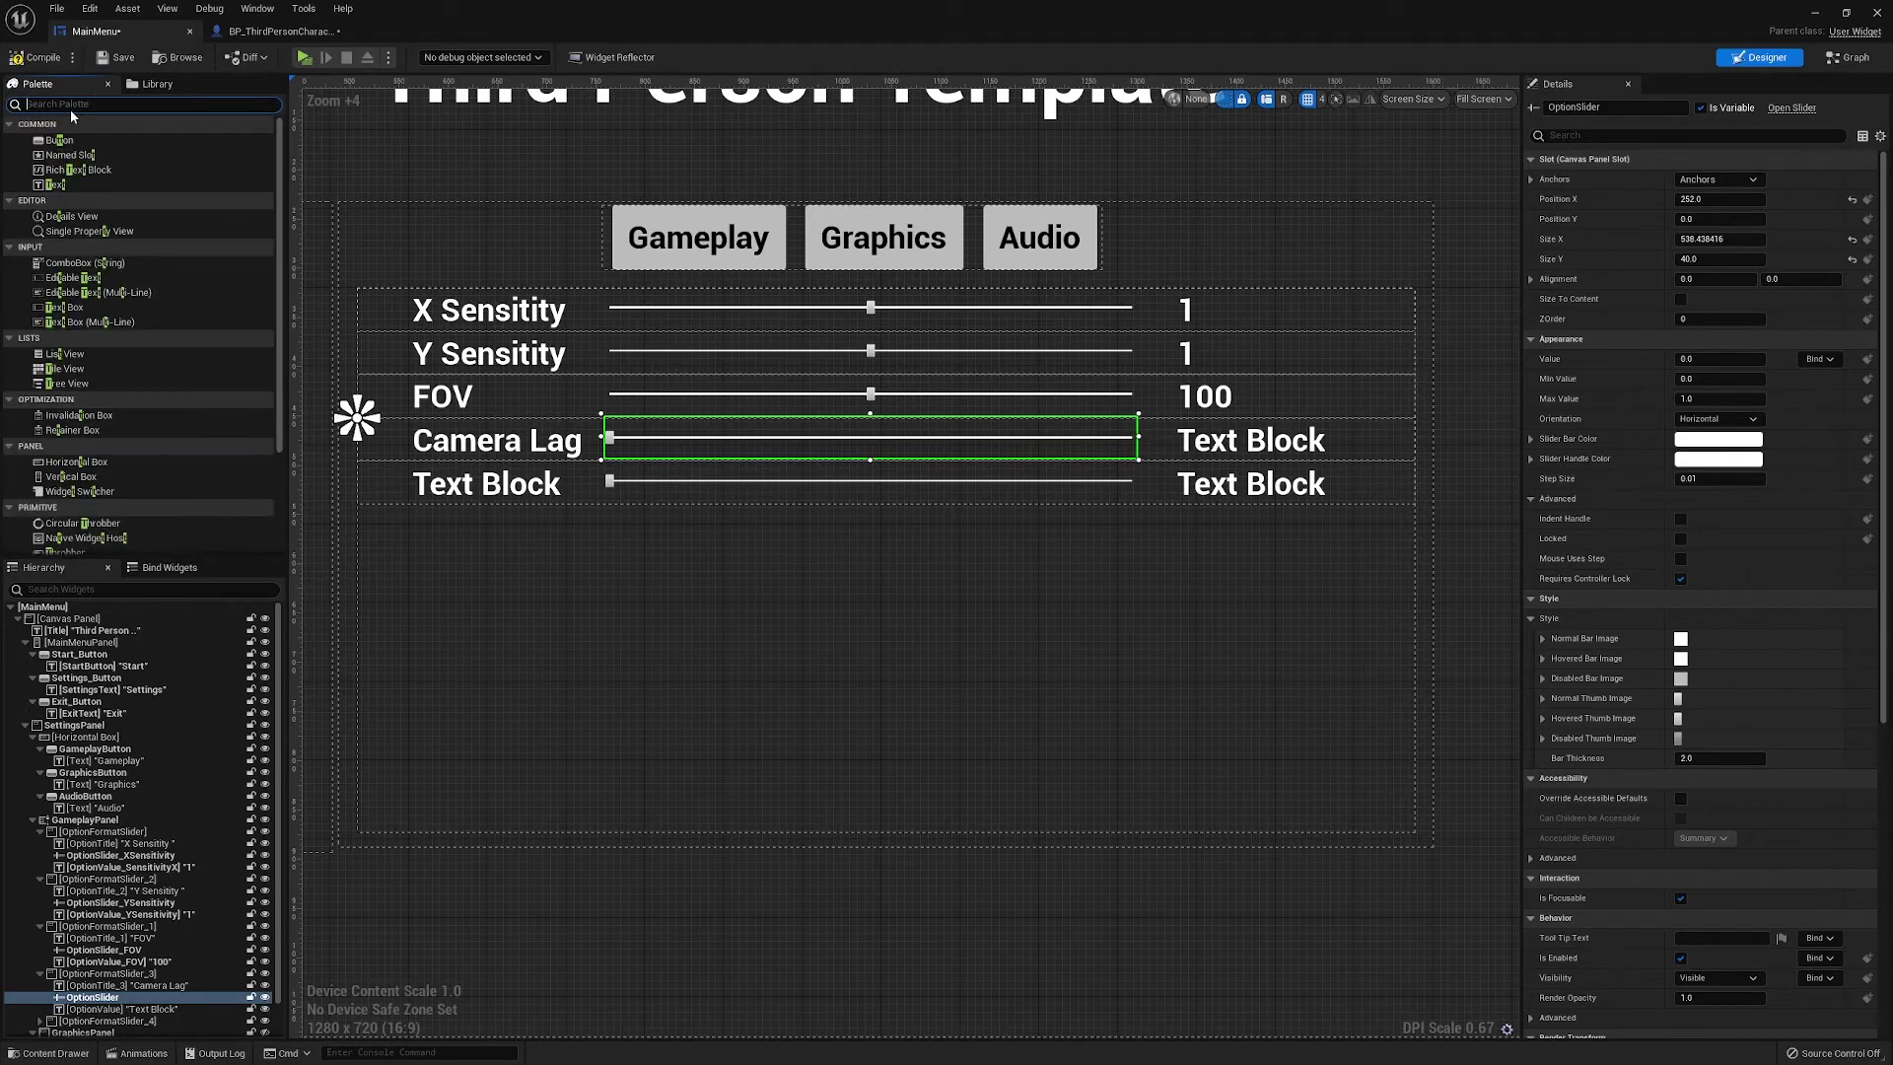
{"action": "type", "text": "box"}
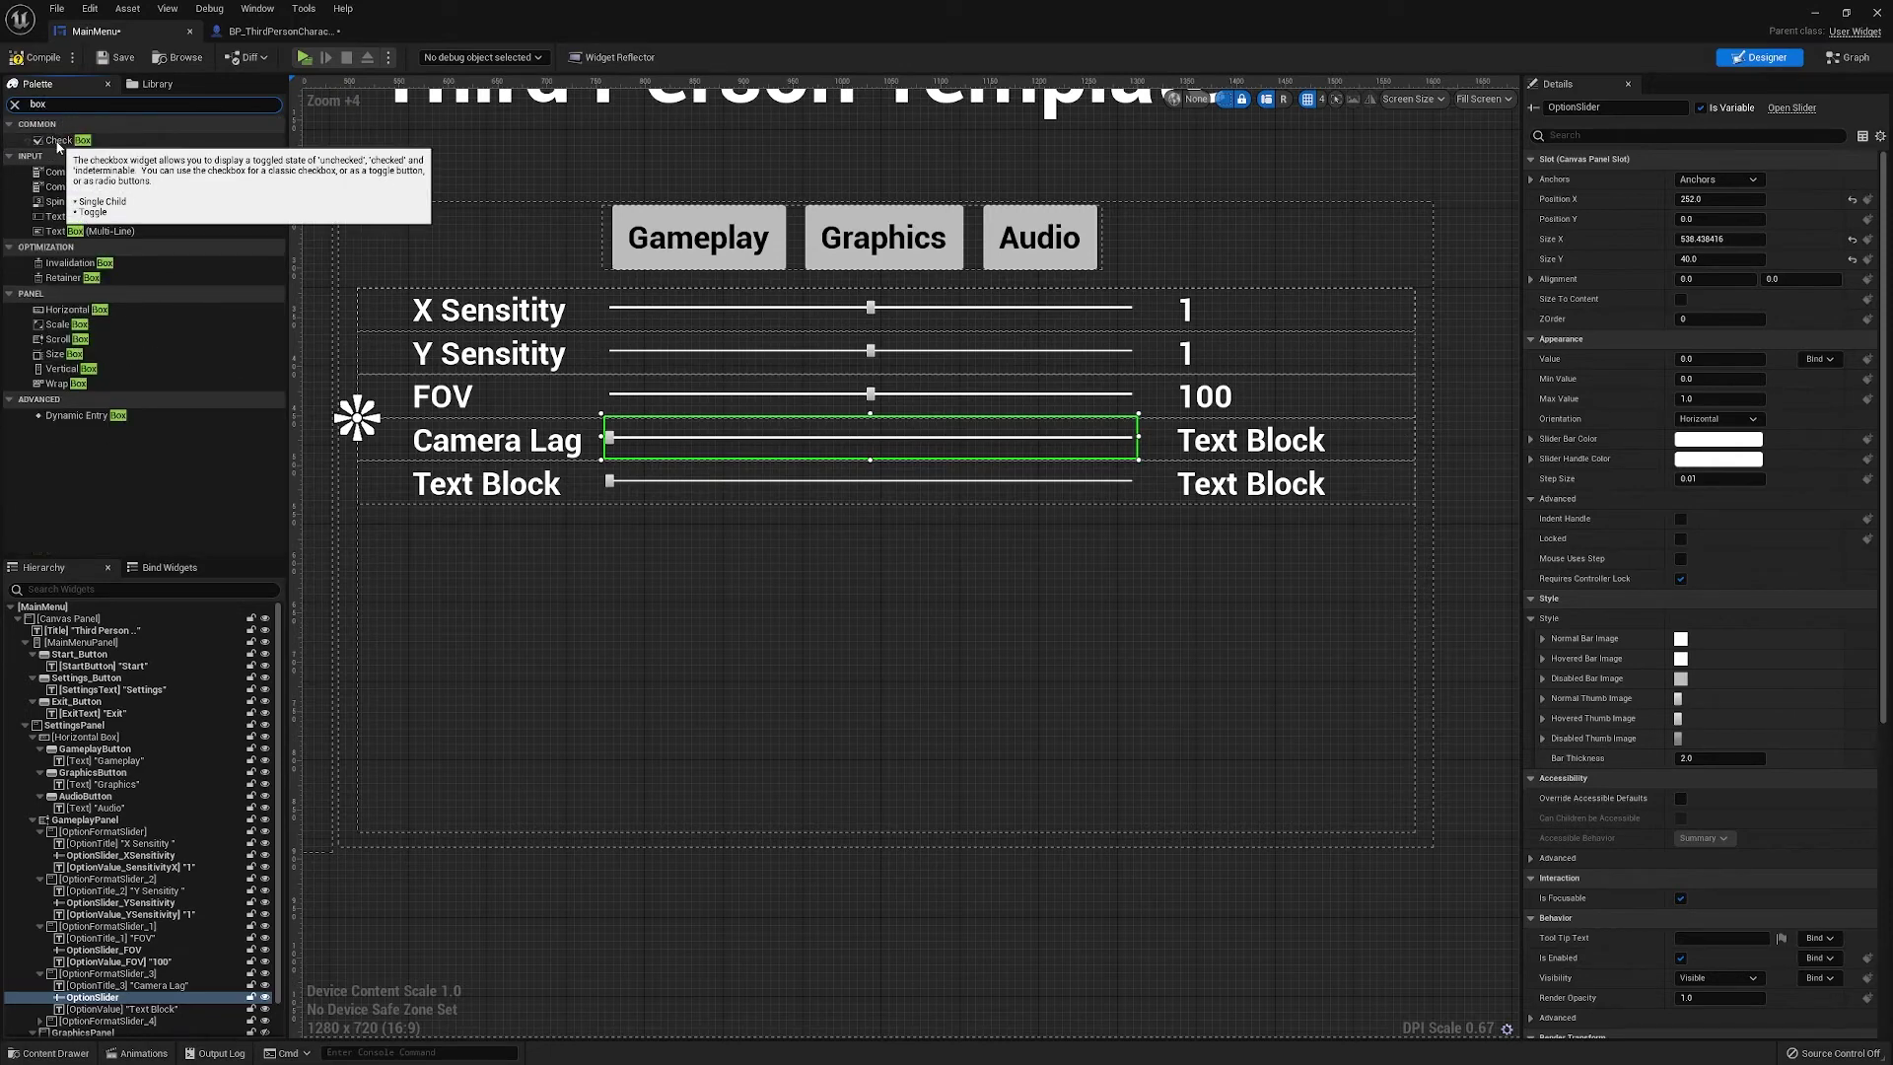
{"action": "left_click", "coordinate": [57, 141]}
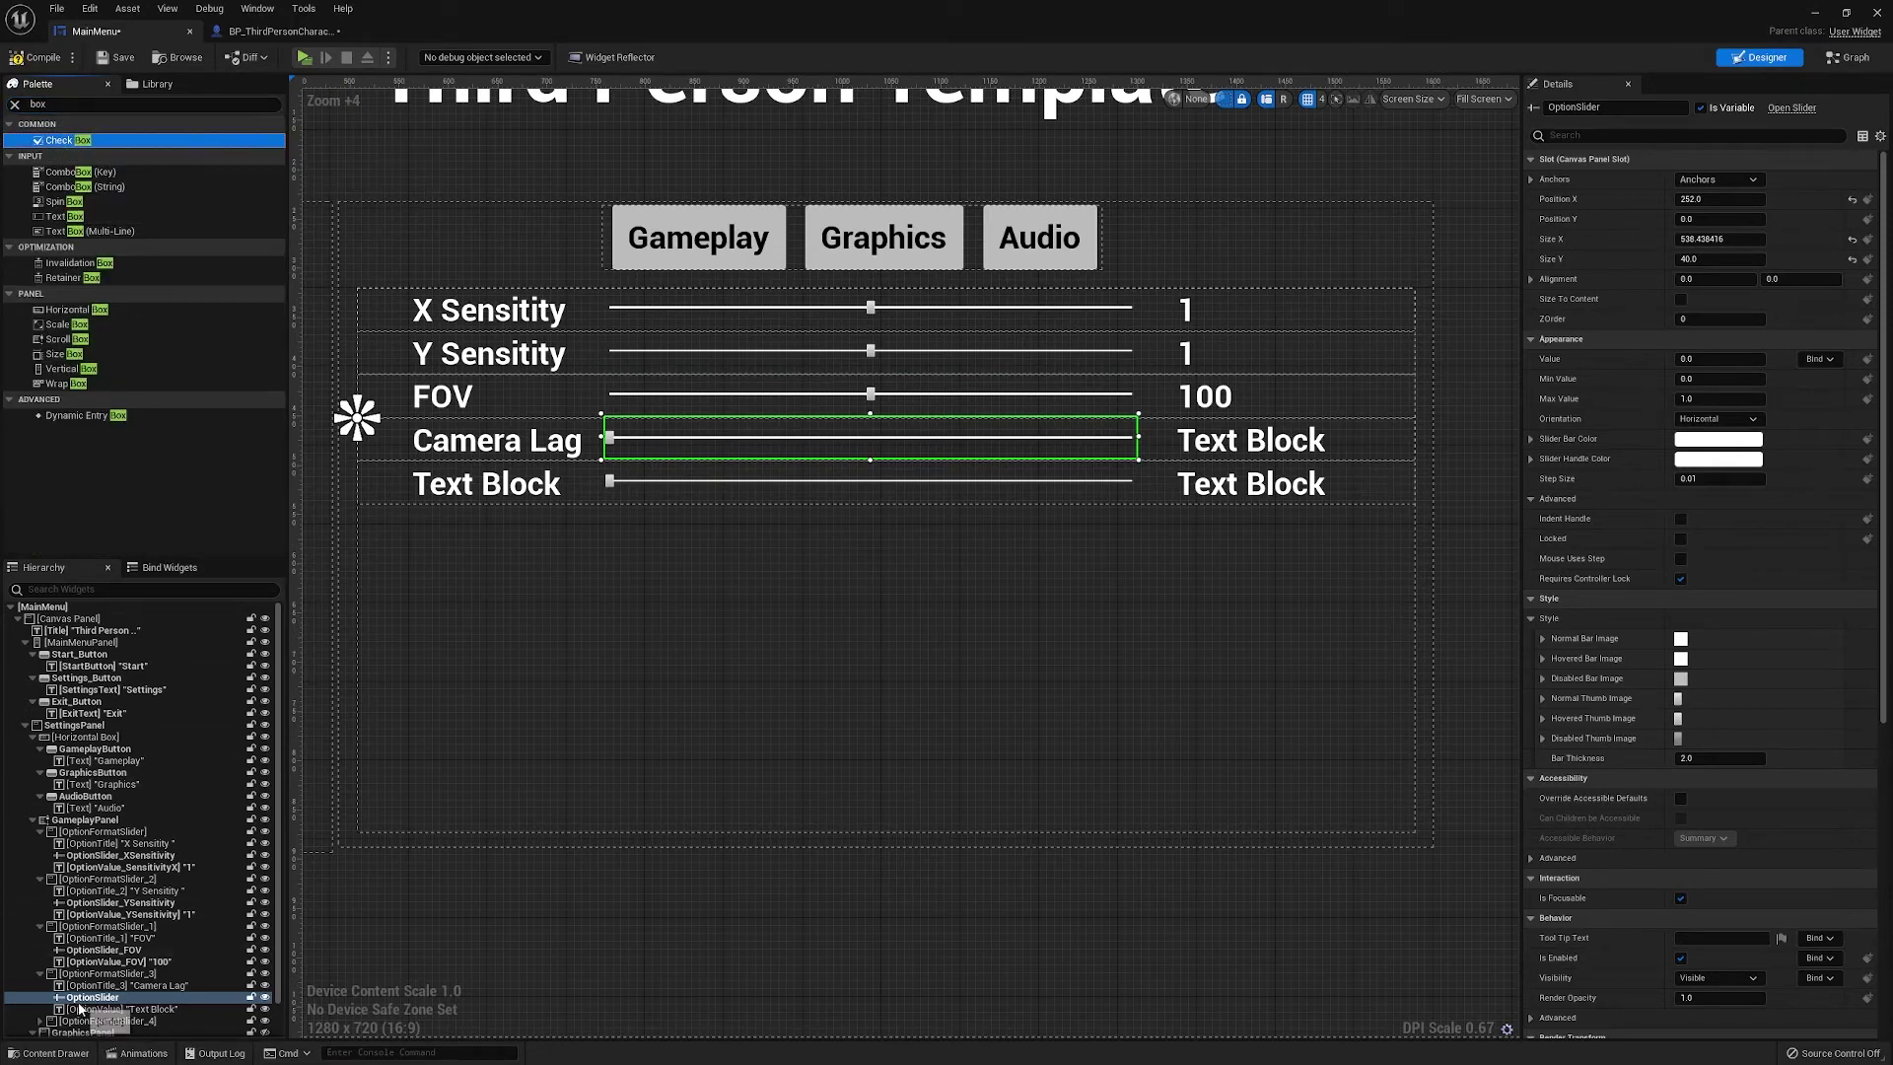
{"action": "right_click", "coordinate": [90, 998]}
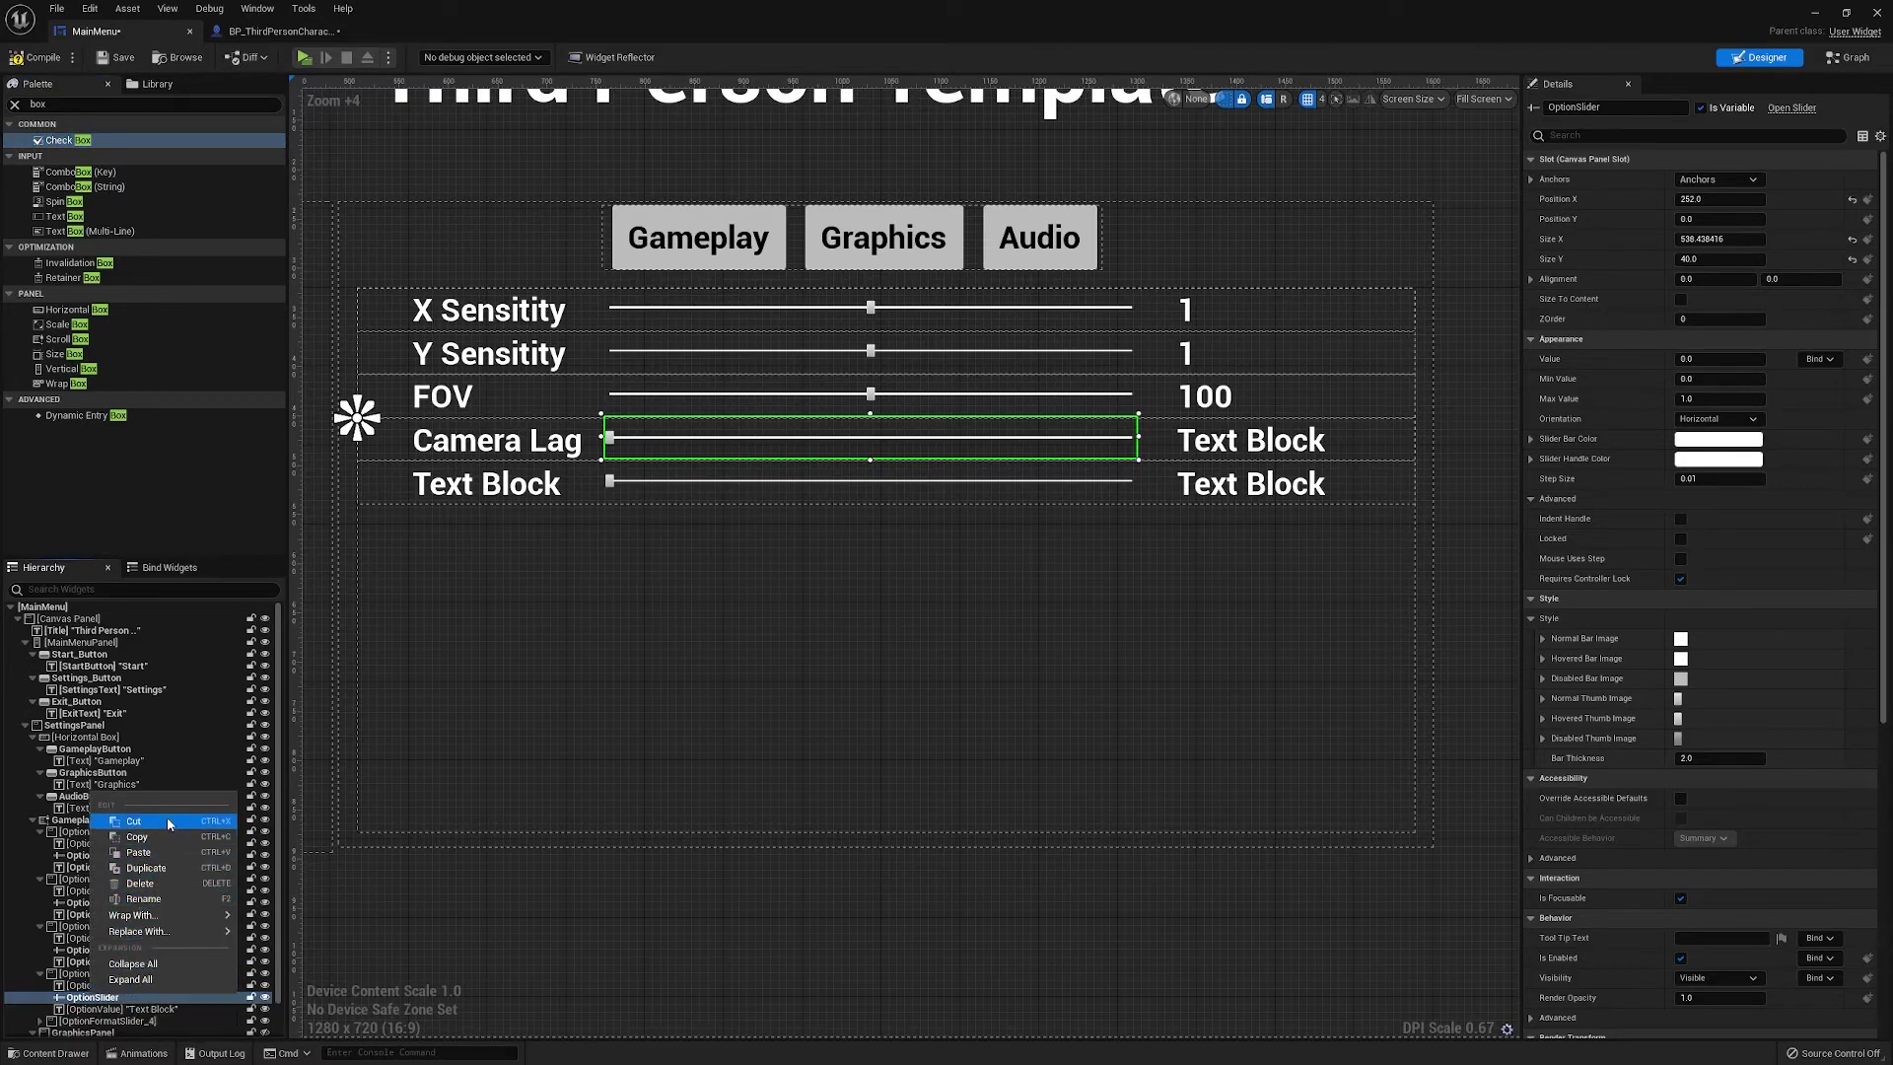
{"action": "mouse_move", "coordinate": [174, 924]}
{"action": "left_click", "coordinate": [286, 899]}
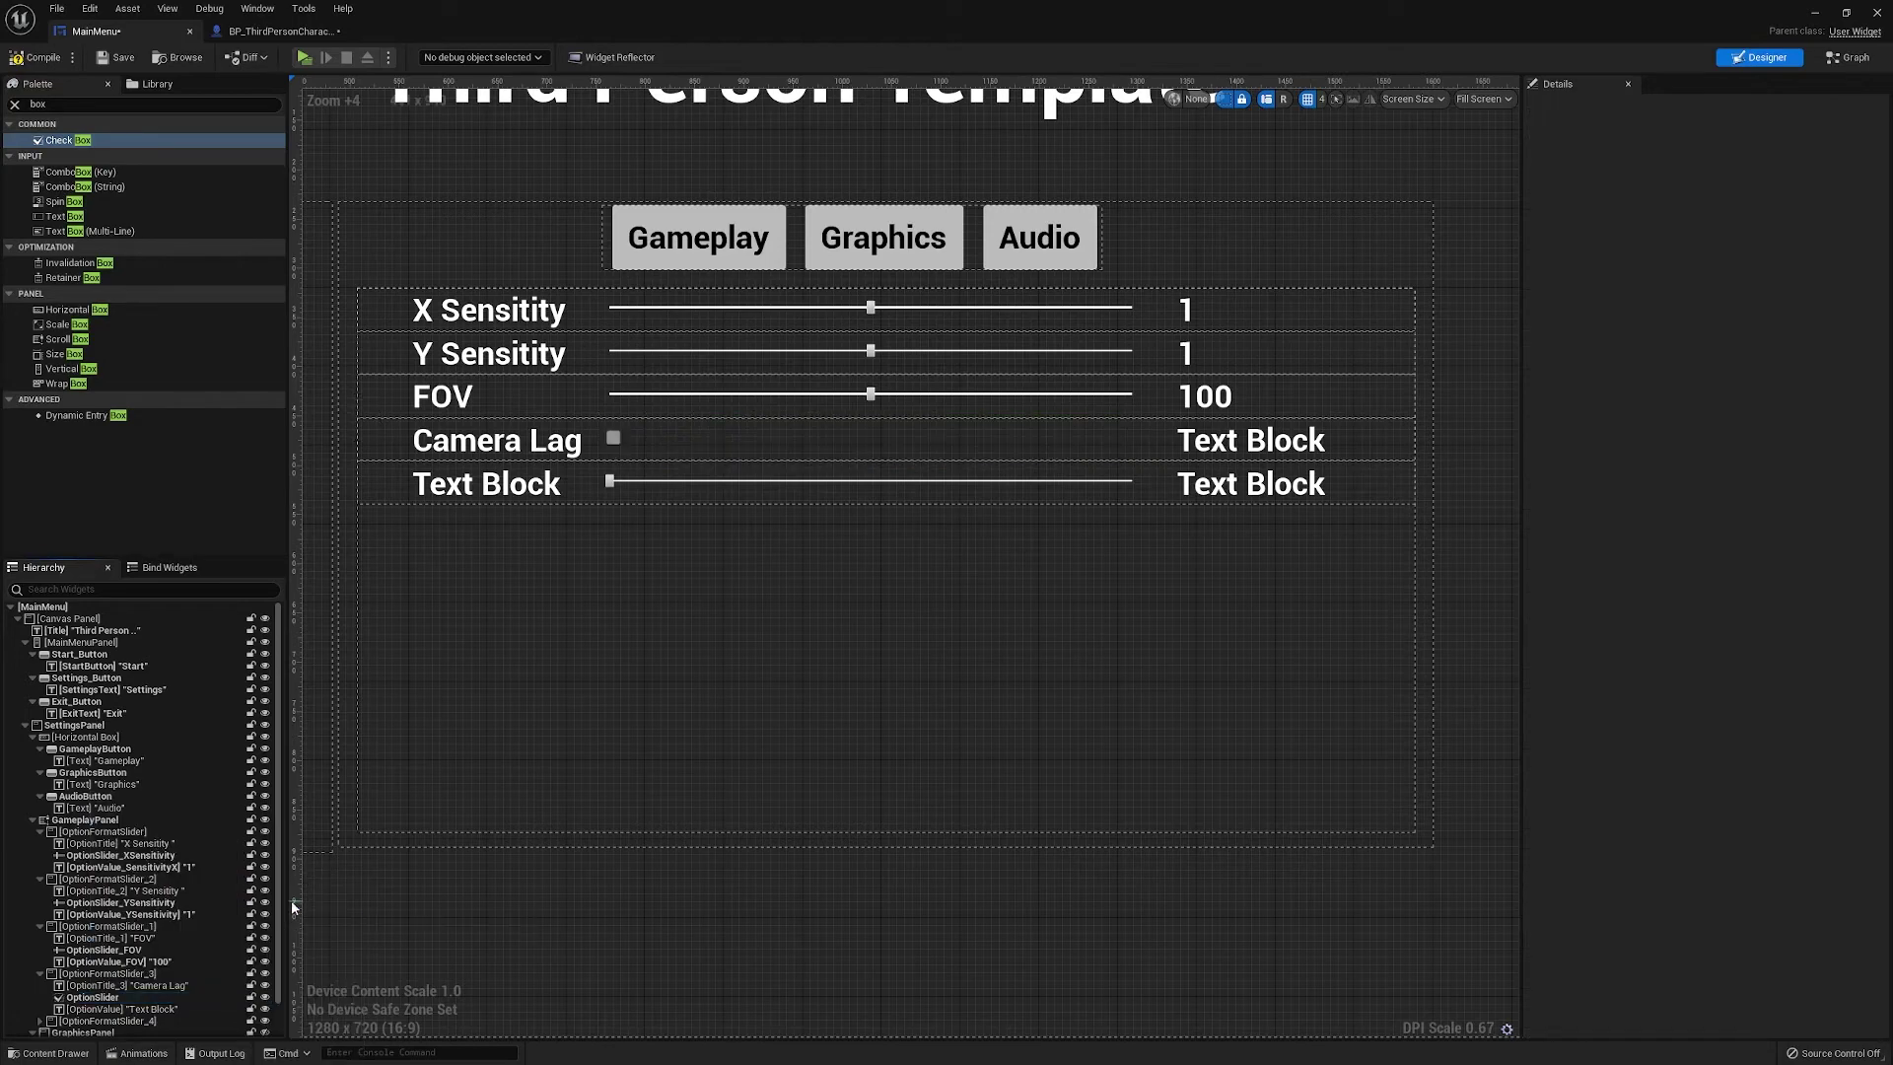
Shrink the Camera Lag check box to about 18 wide, centre it under the slider handles and rename it OptionCheck_CameraLag
{"action": "left_click", "coordinate": [615, 440]}
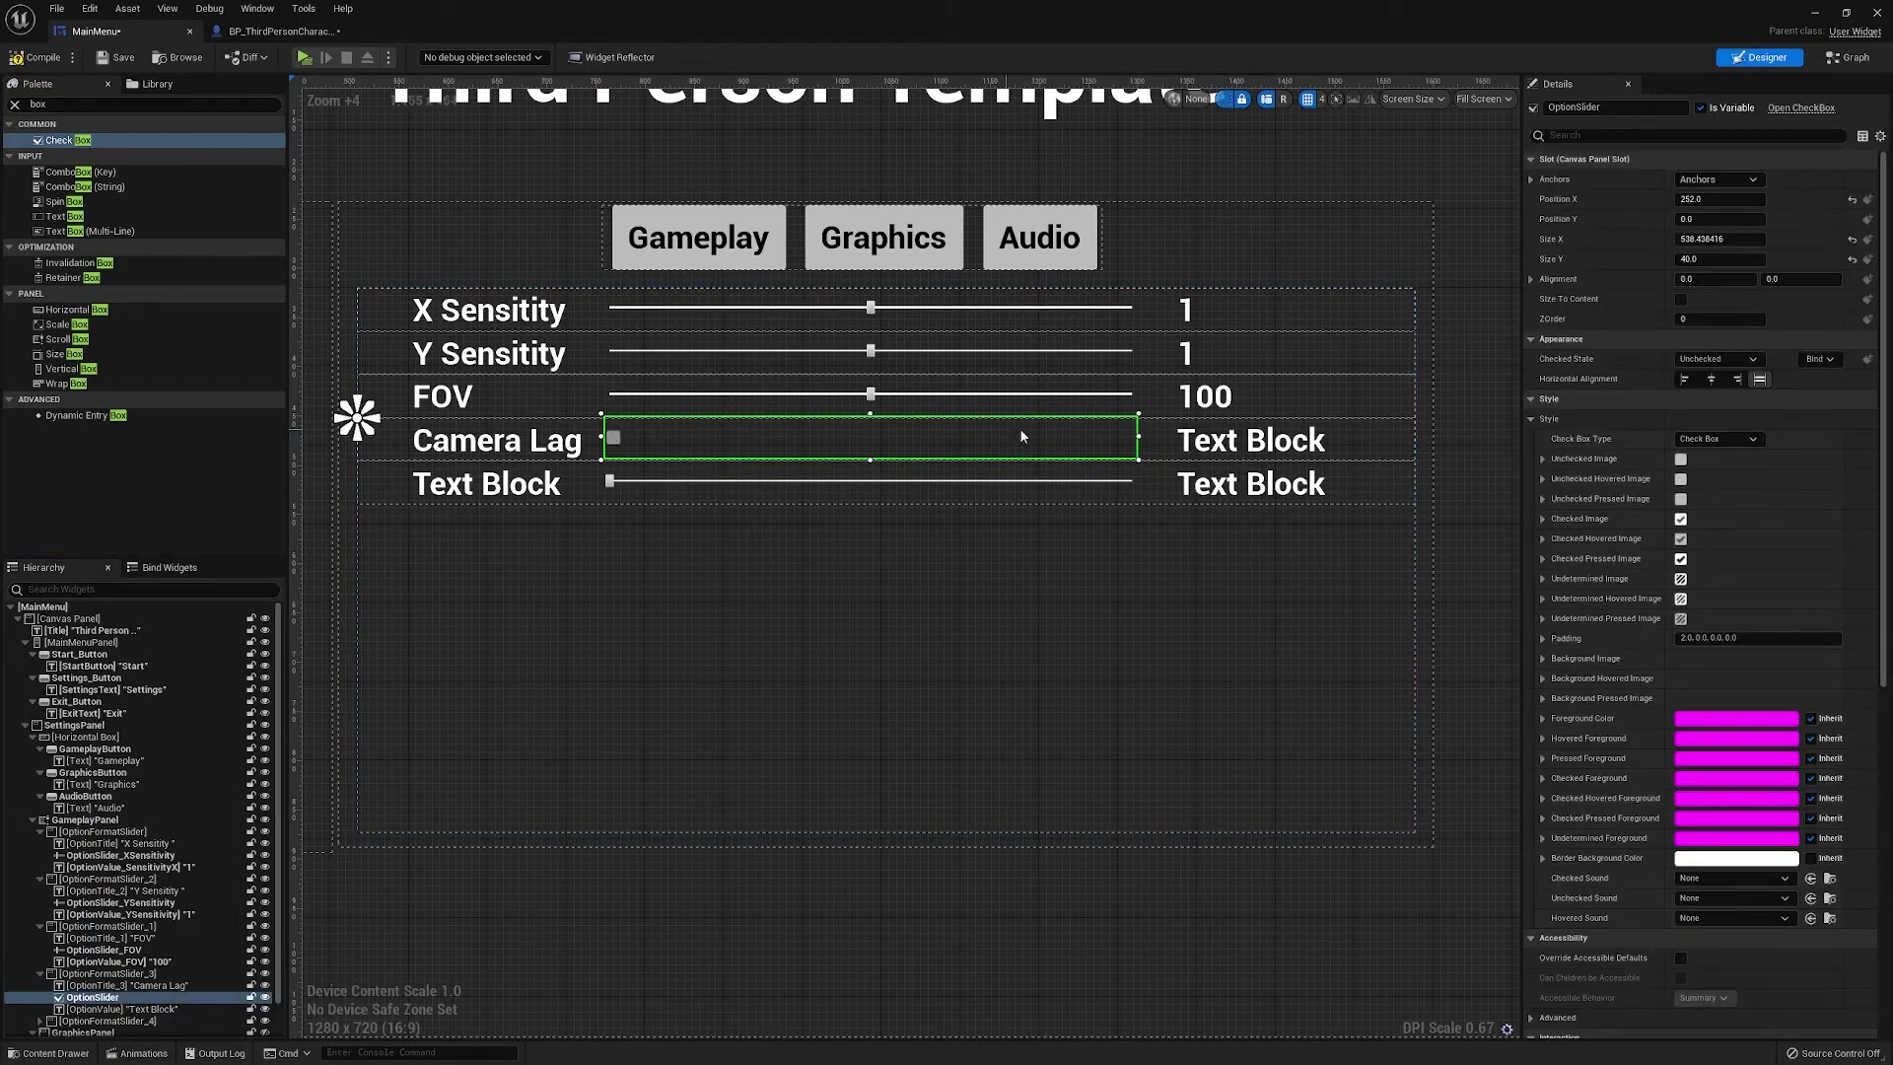
{"action": "left_click_drag", "start_coordinate": [1141, 440], "coordinate": [709, 448]}
{"action": "left_click_drag", "start_coordinate": [831, 452], "coordinate": [885, 436]}
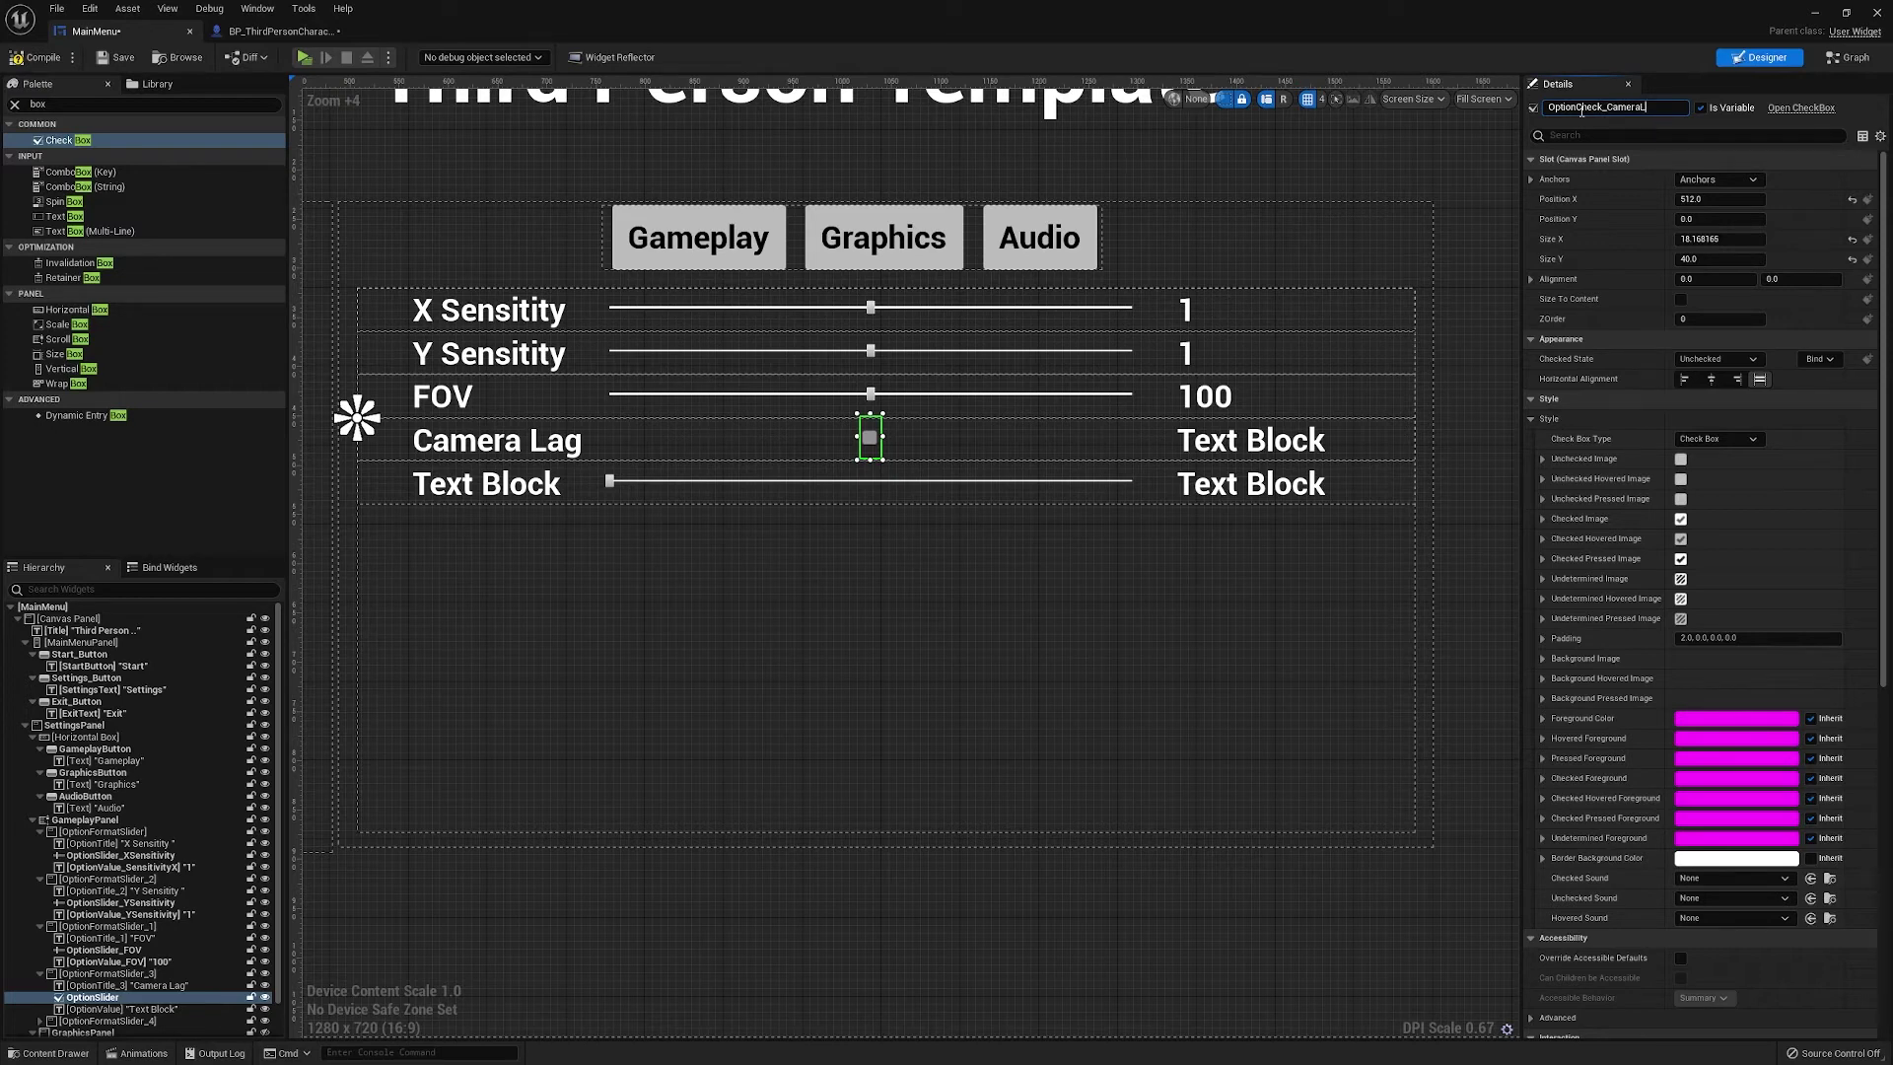
{"action": "key", "text": "Return"}
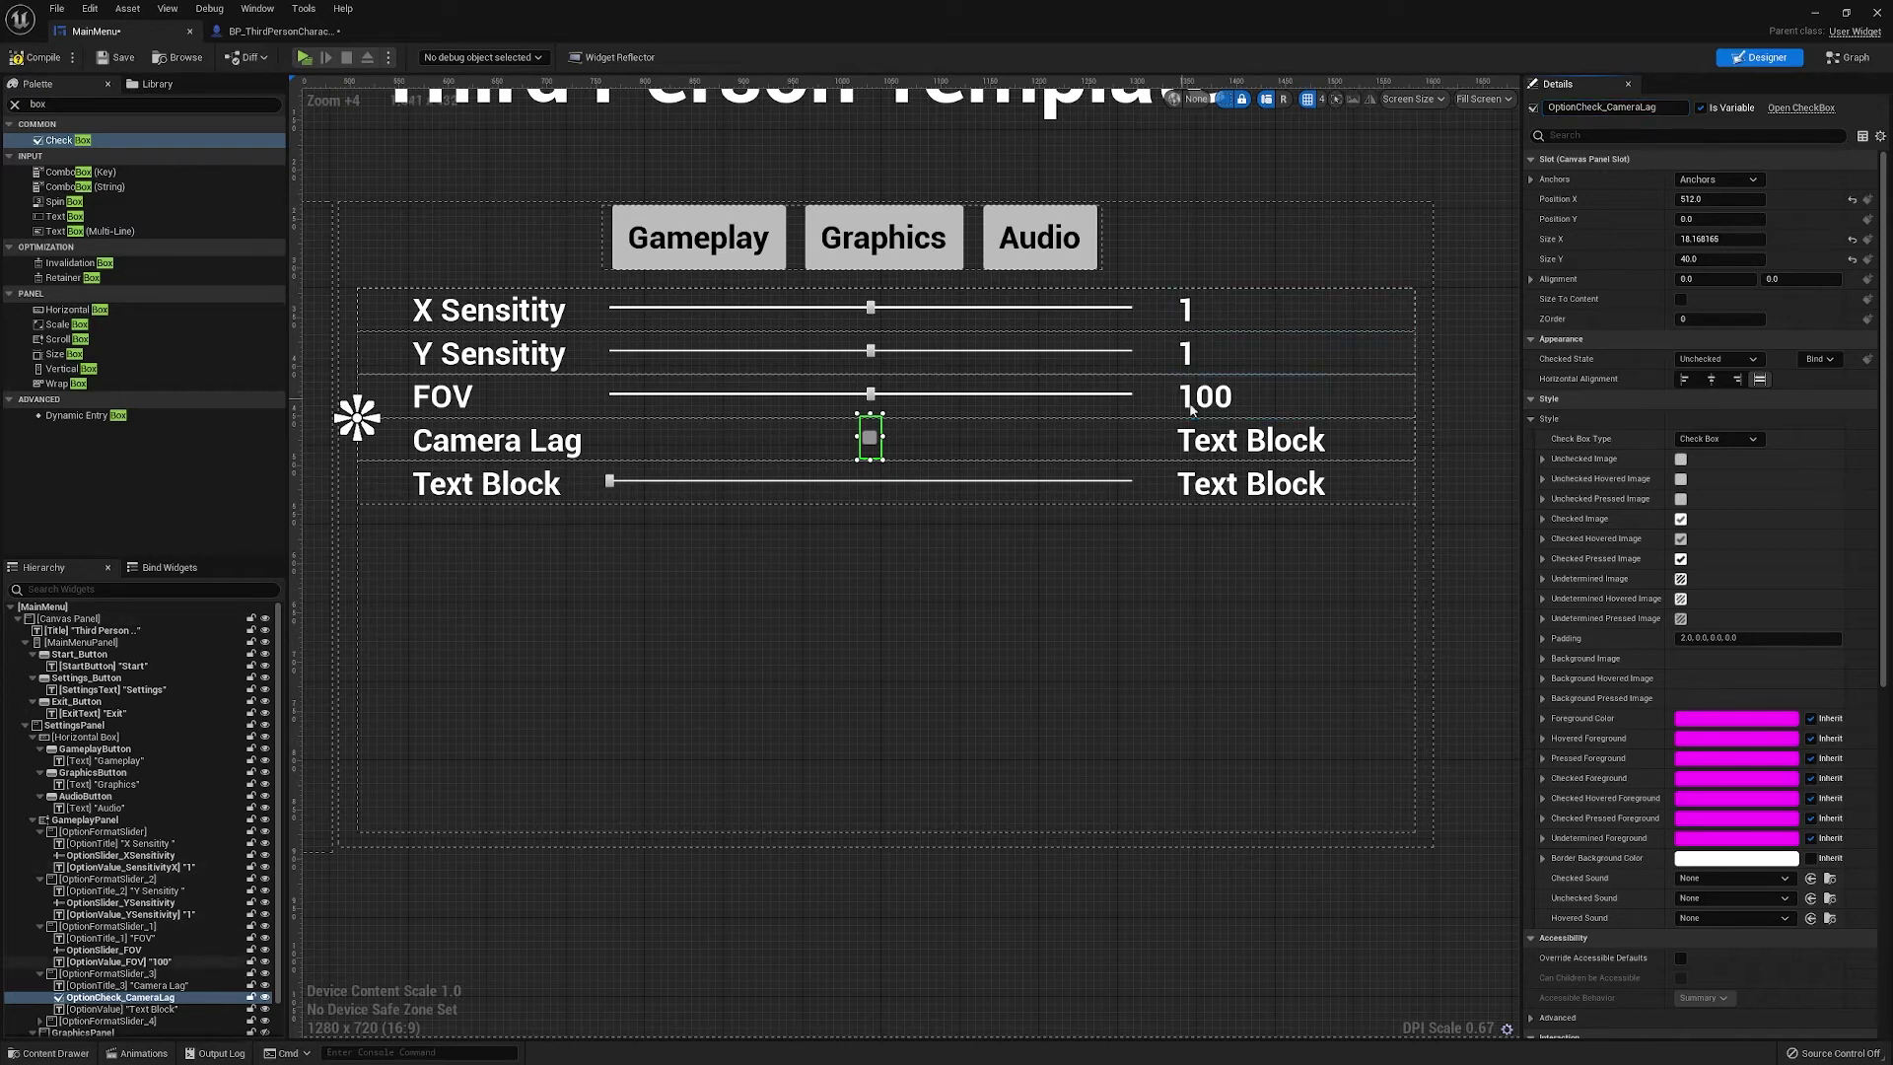
Rename the Camera Lag row's value text block to OptionValue_CameraLag
{"action": "left_click", "coordinate": [1243, 439]}
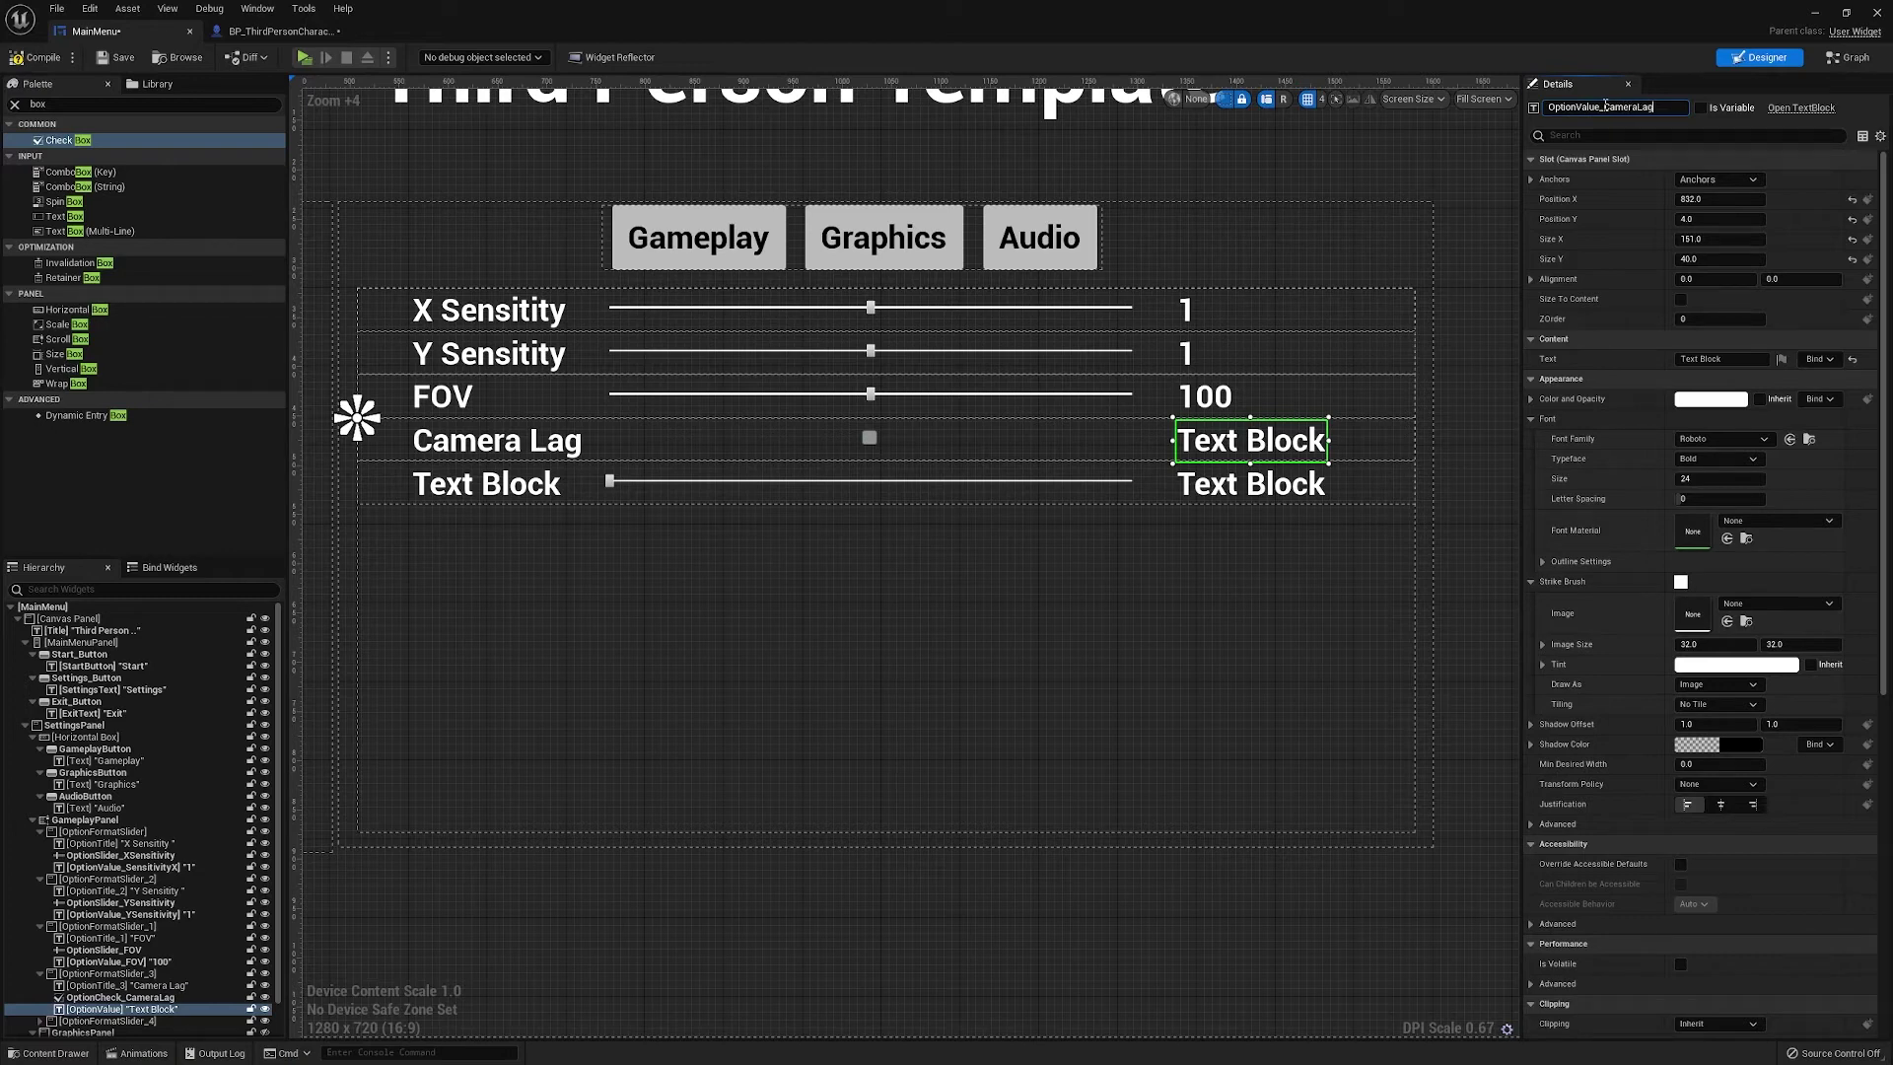
{"action": "key", "text": "Return"}
{"action": "left_click", "coordinate": [921, 664]}
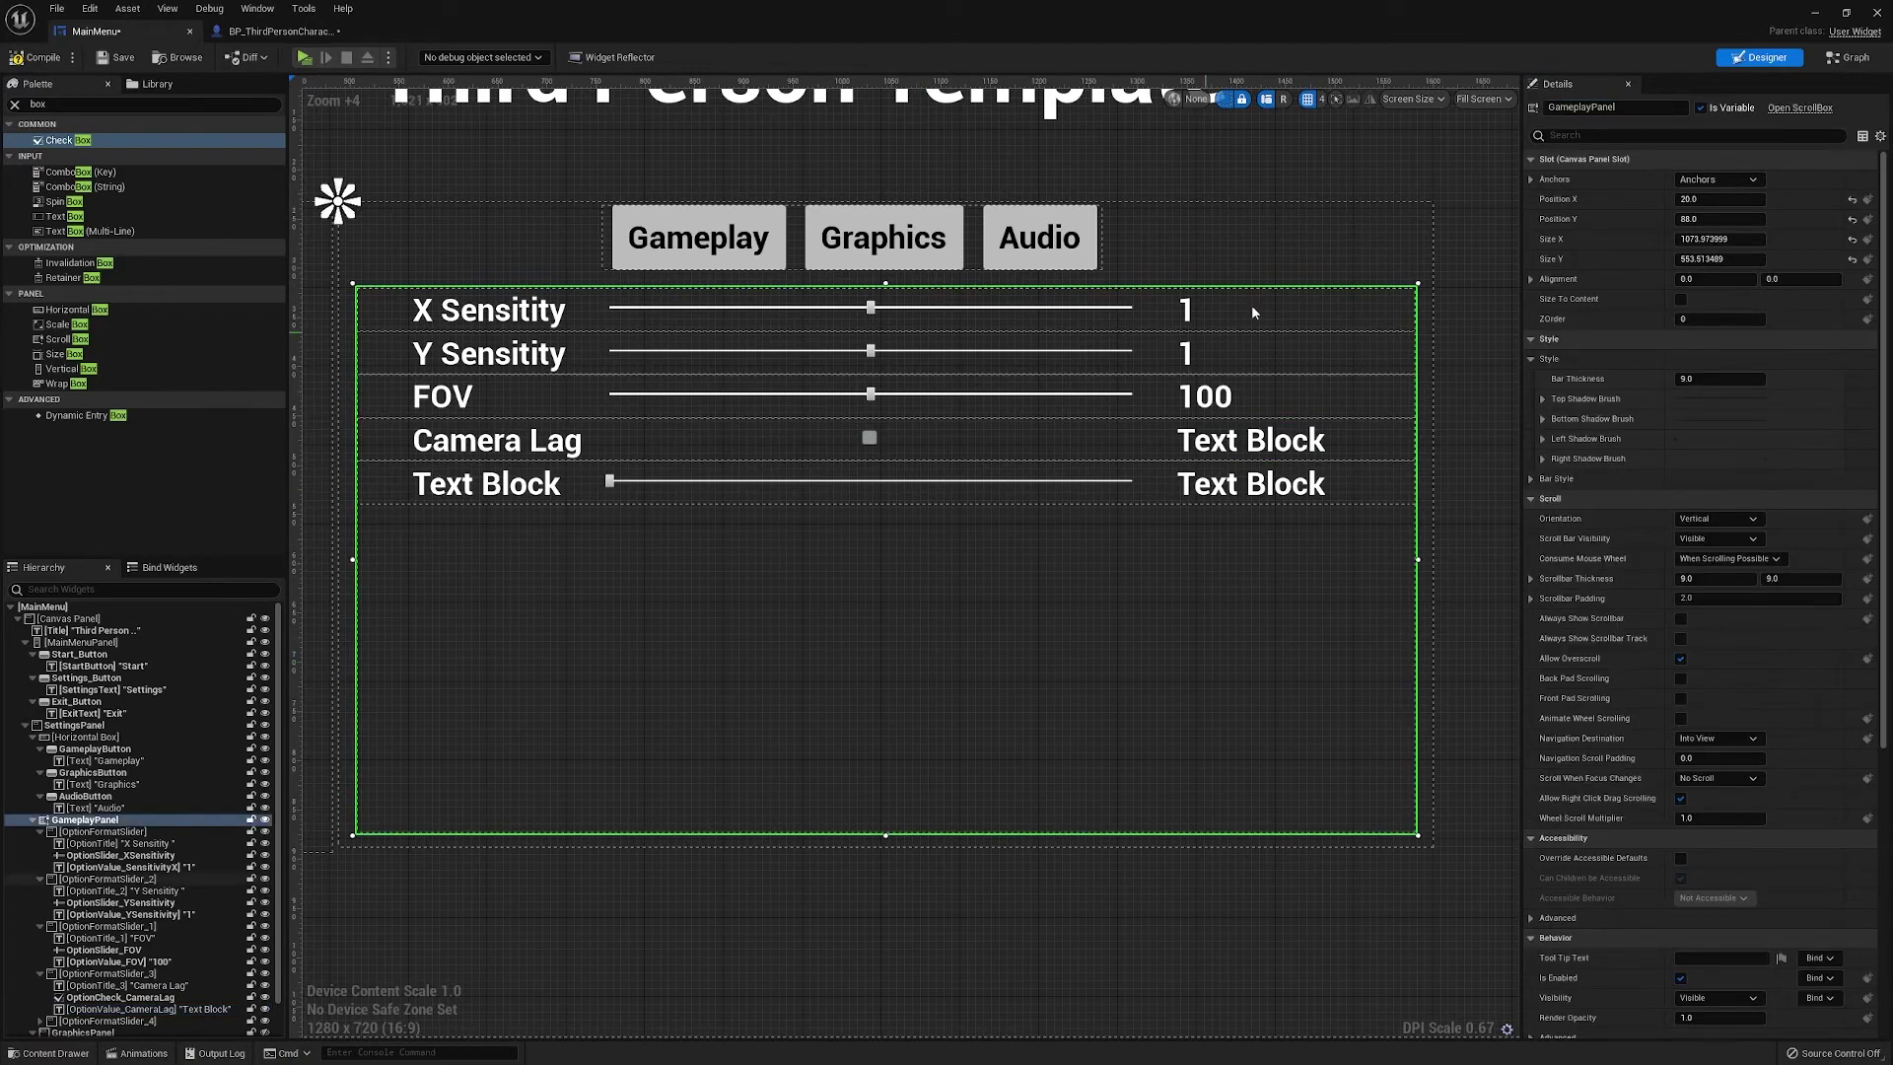
In the event graph, add an On Check State Changed event for the OptionCheck_CameraLag variable
{"action": "left_click", "coordinate": [1850, 57]}
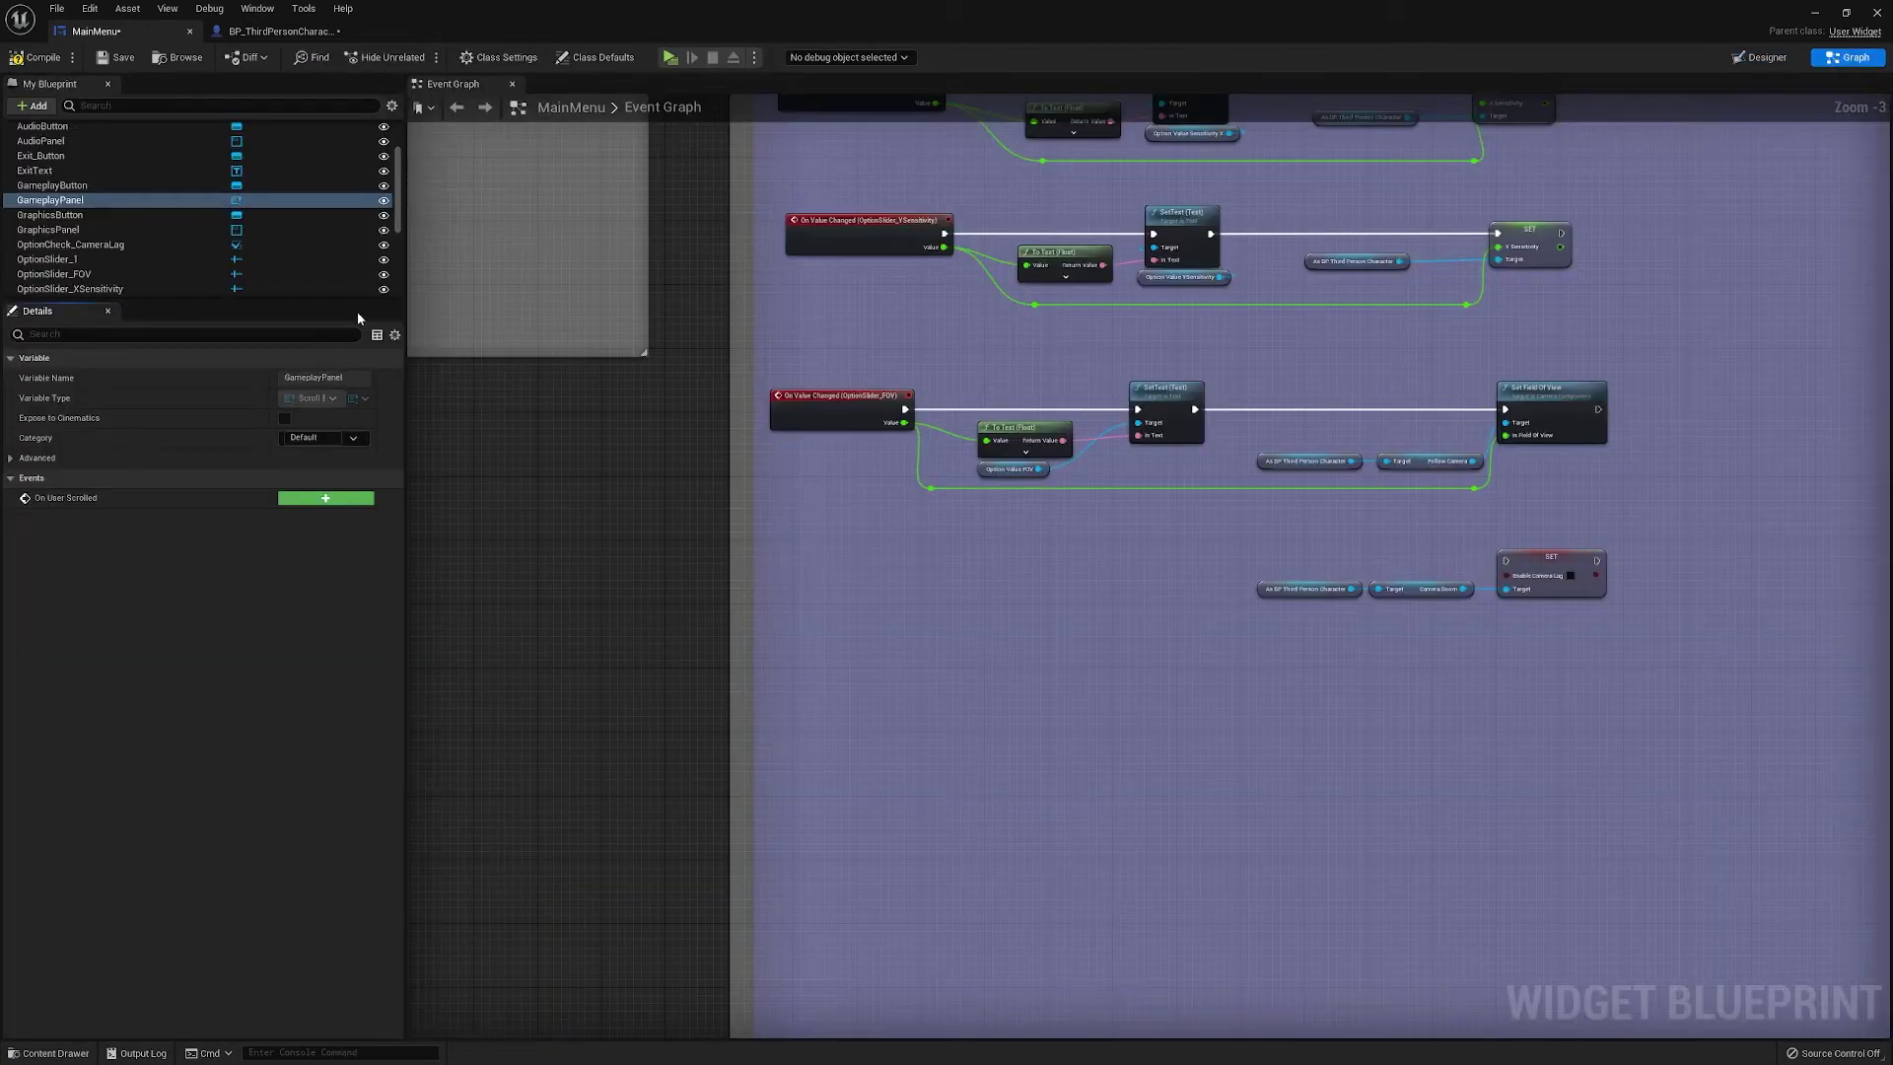
{"action": "left_click", "coordinate": [110, 108]}
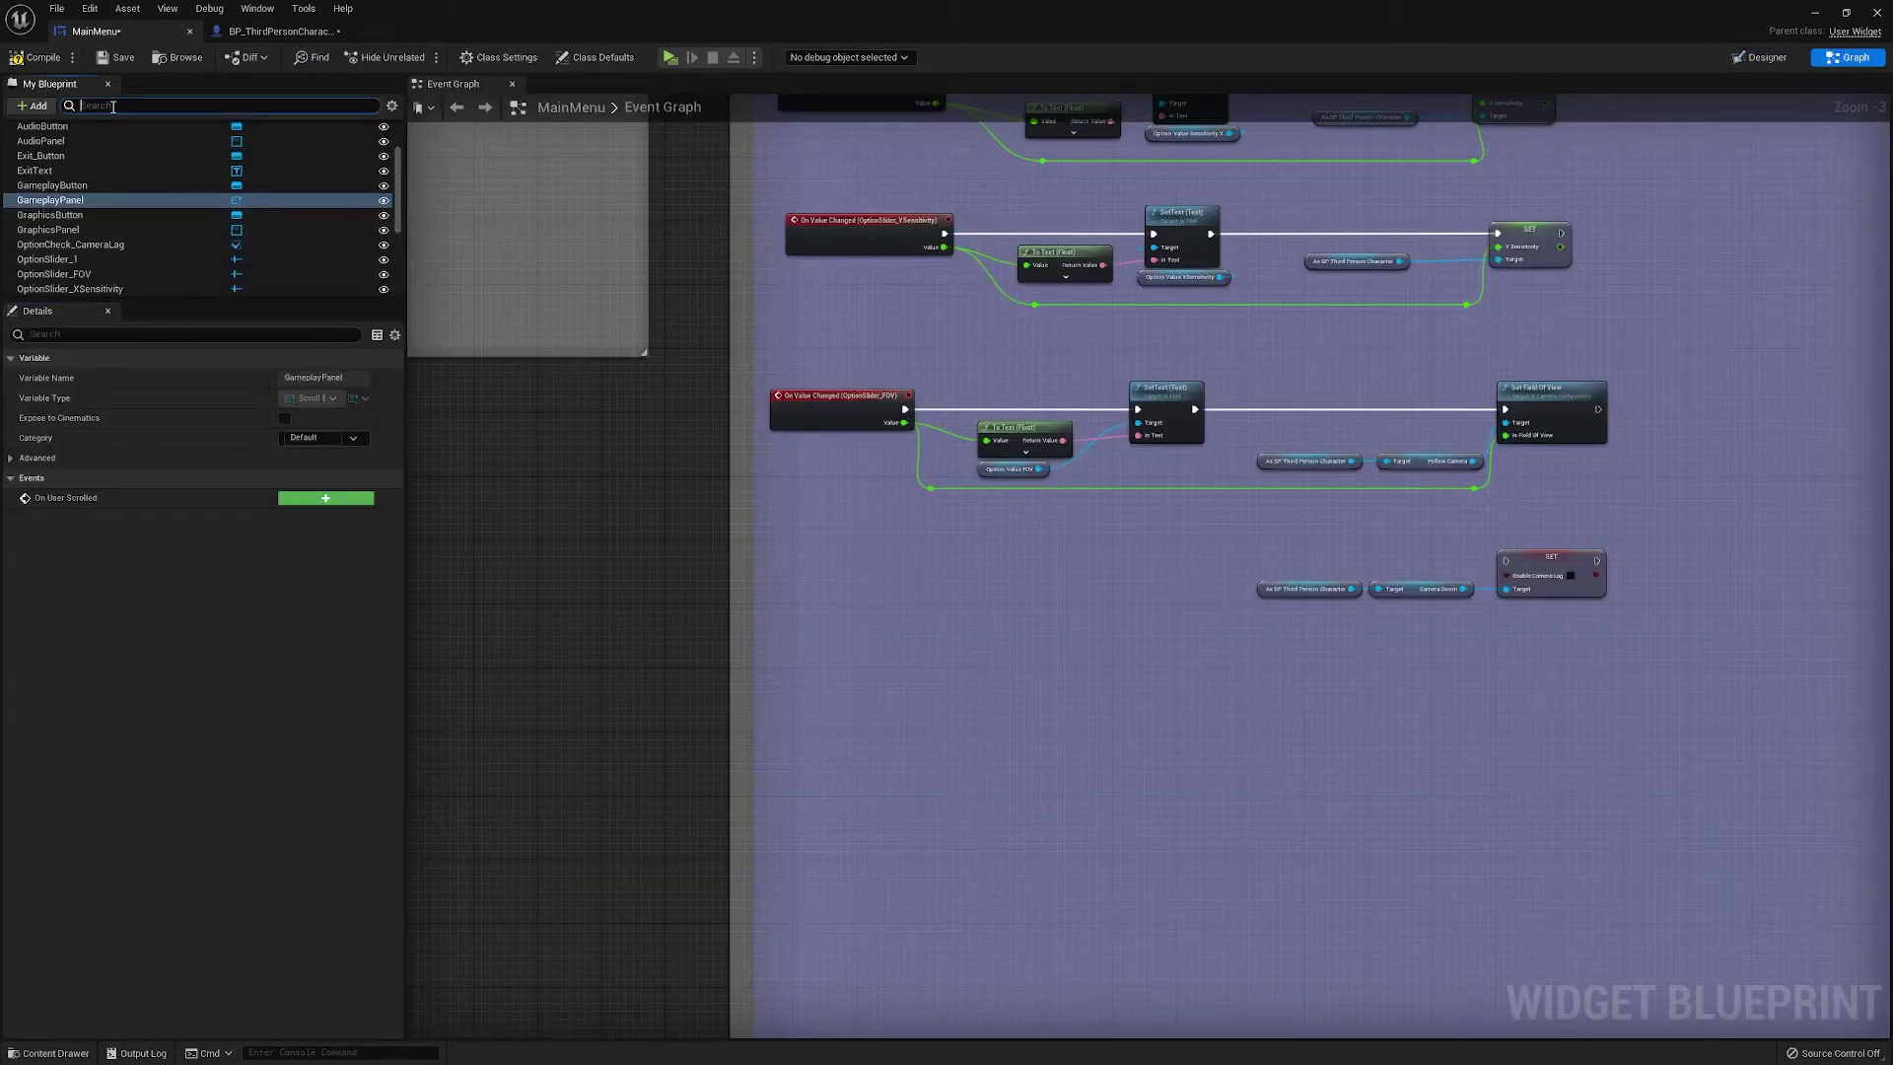
{"action": "type", "text": "check"}
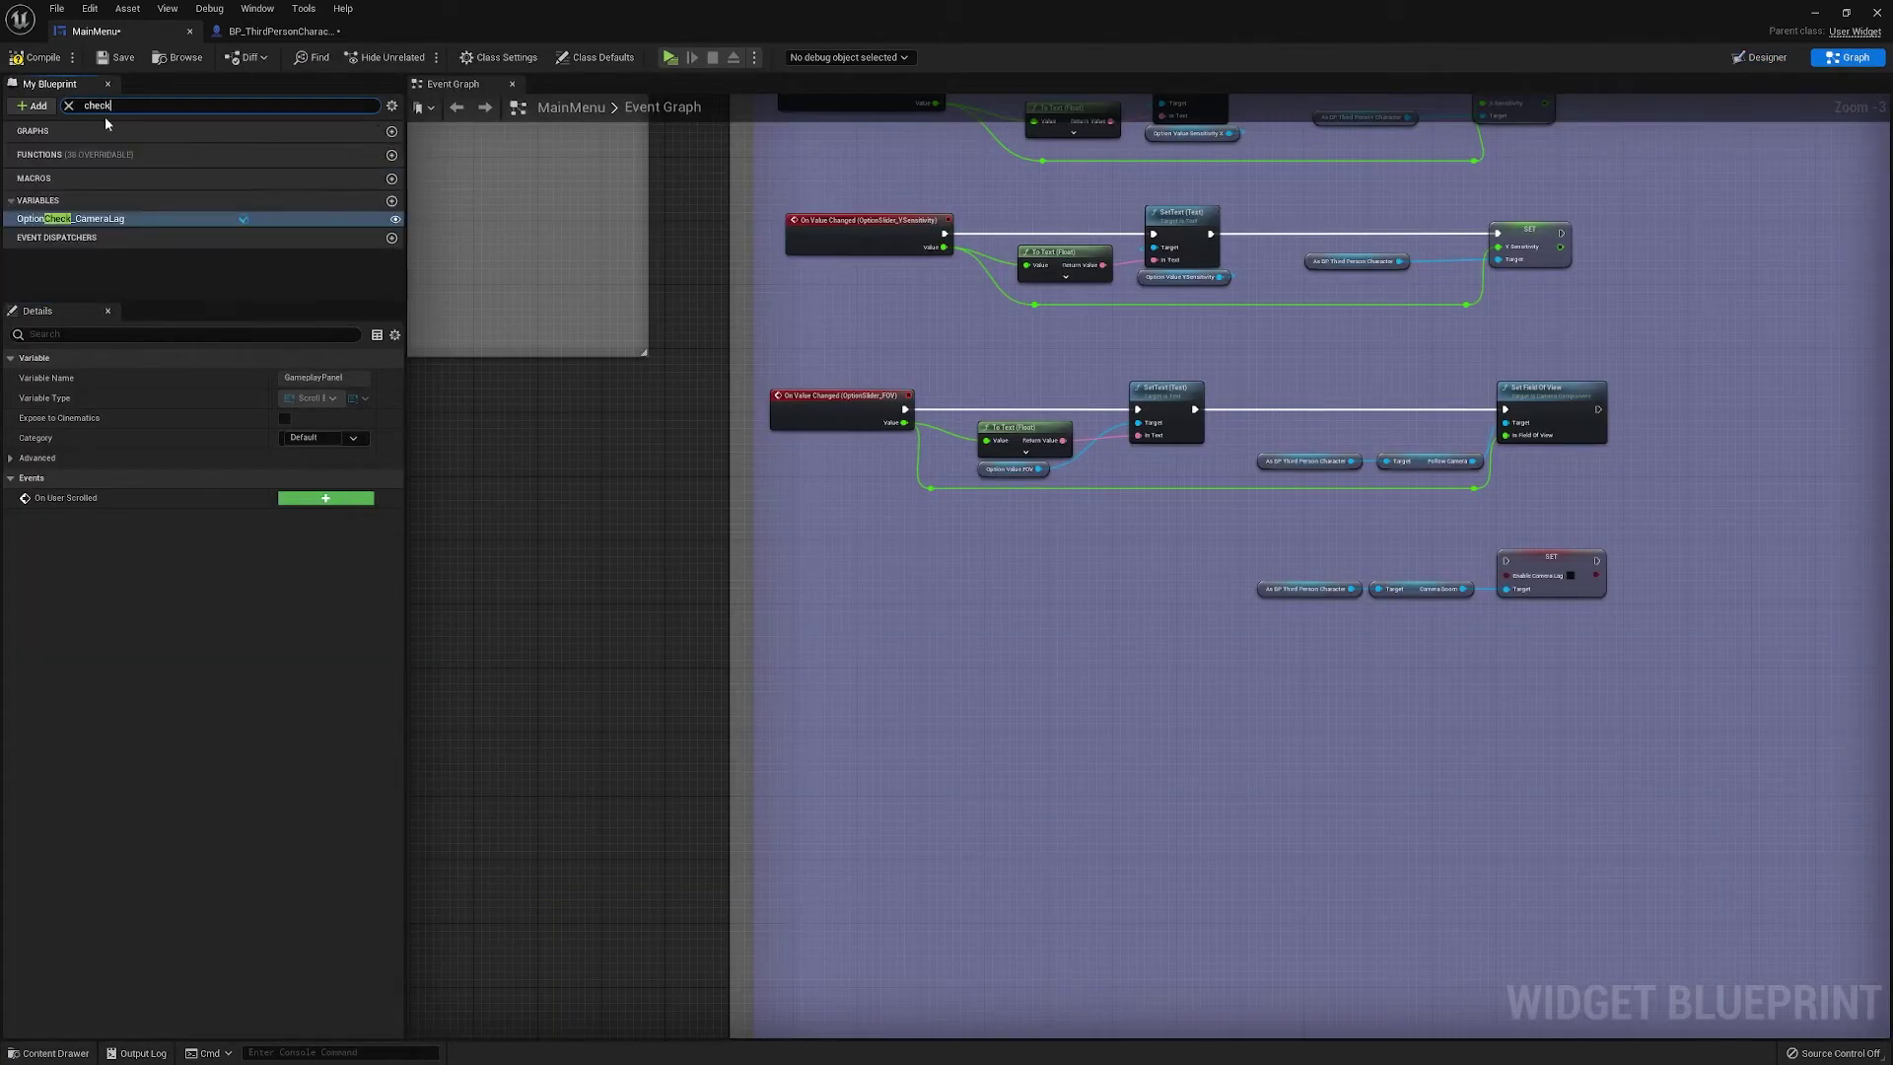
{"action": "left_click", "coordinate": [112, 221]}
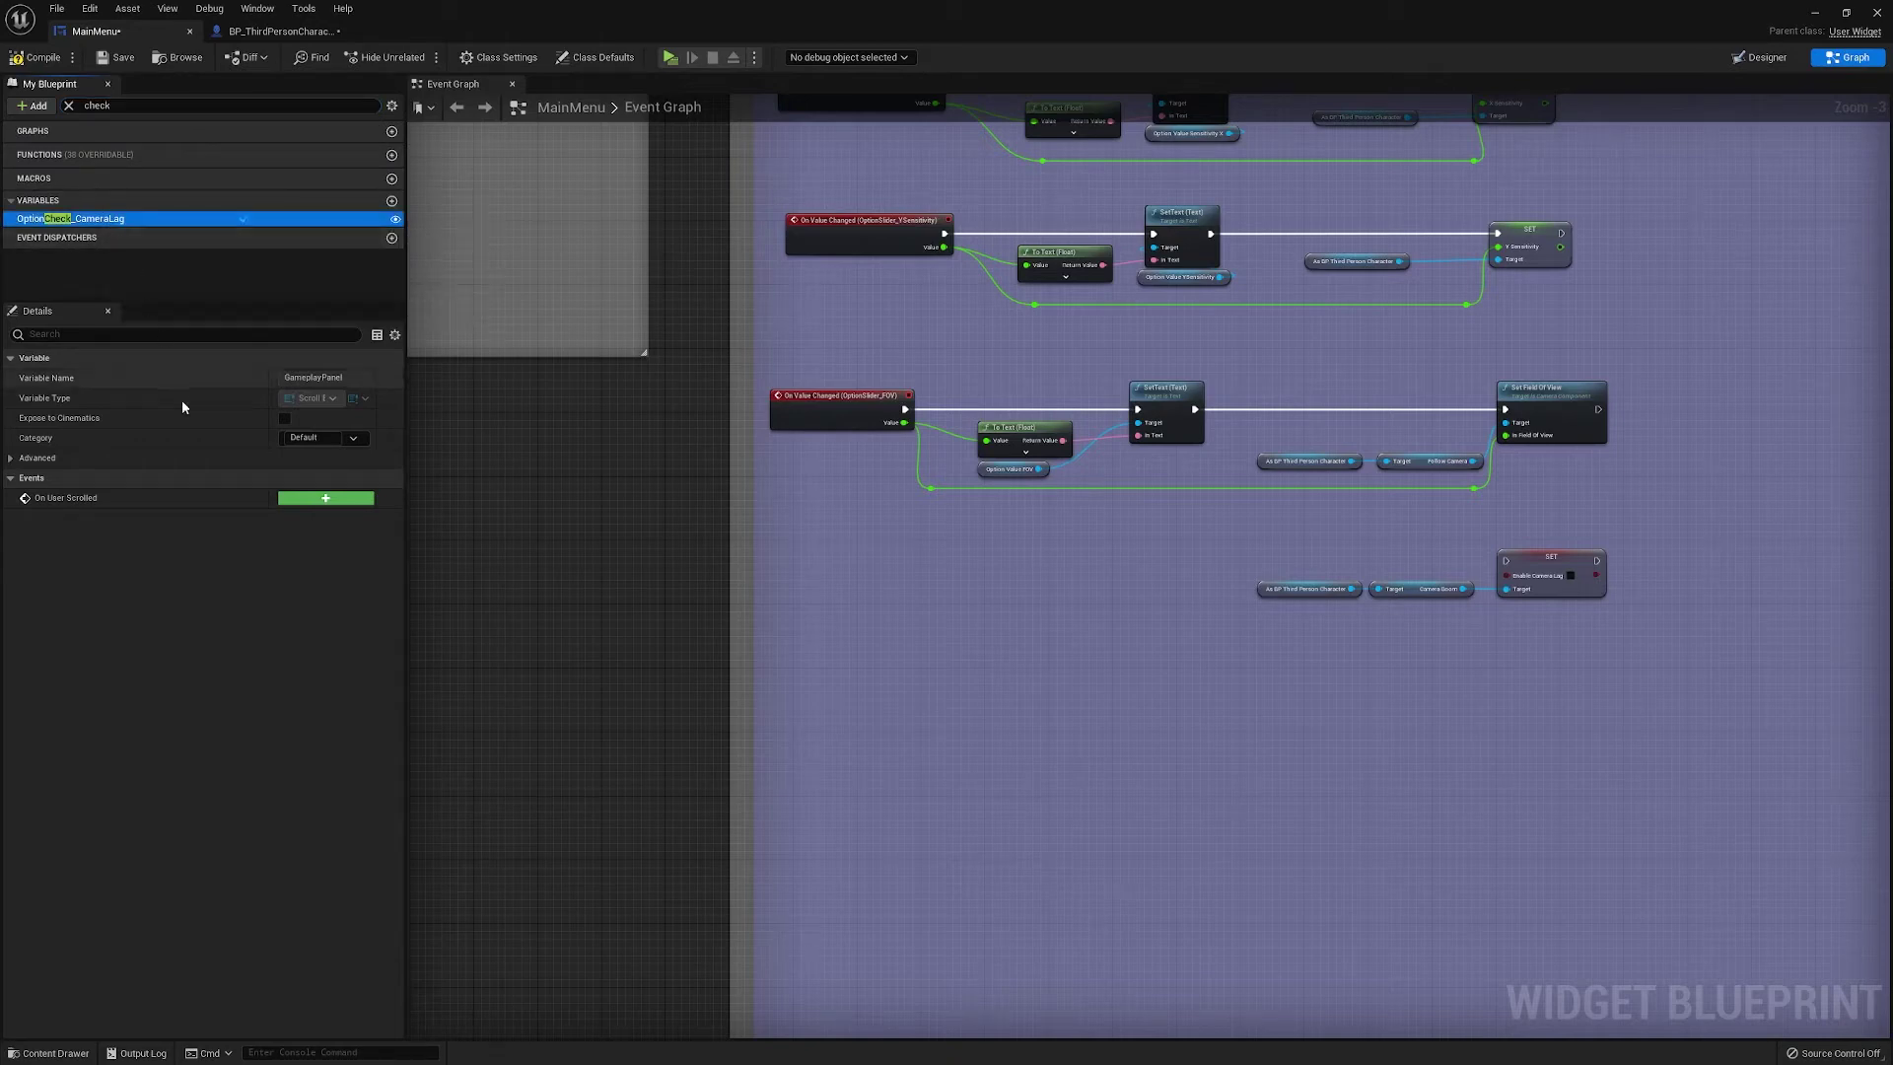
{"action": "left_click", "coordinate": [99, 274]}
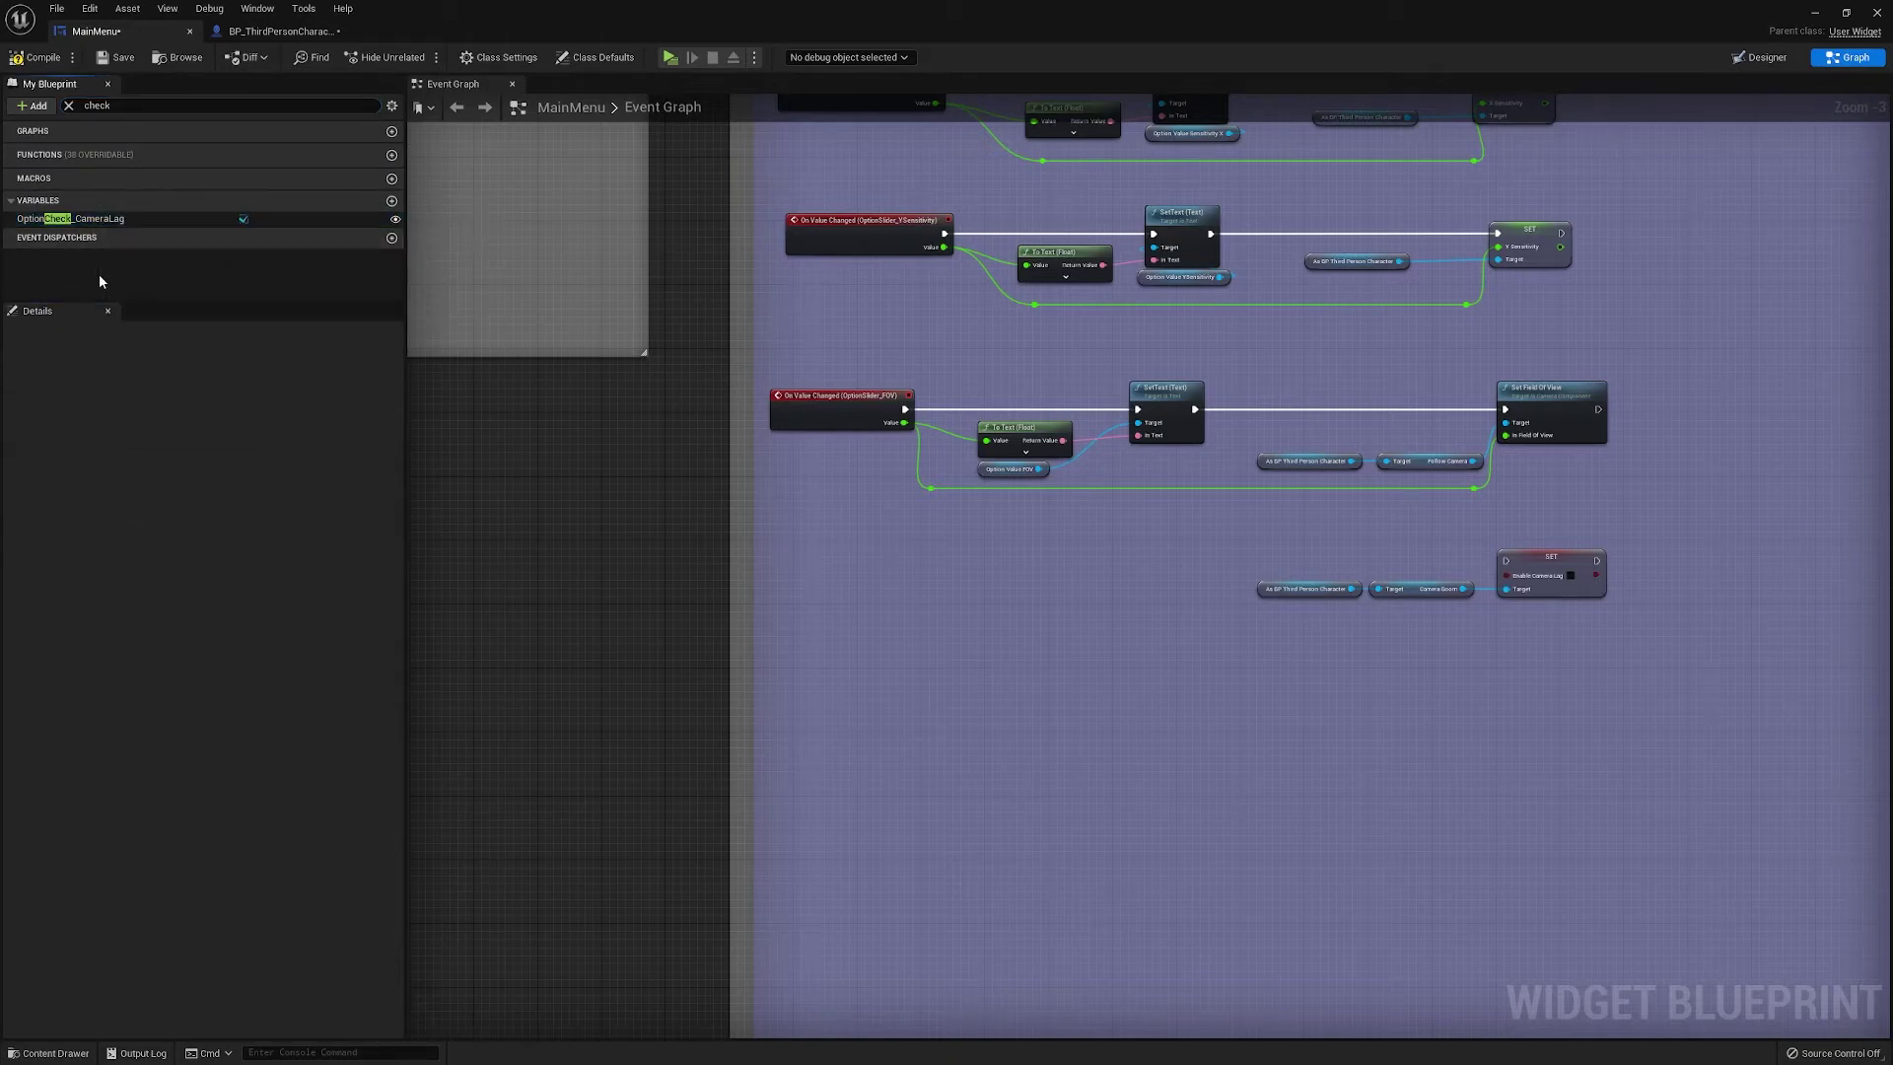
{"action": "left_click", "coordinate": [96, 221]}
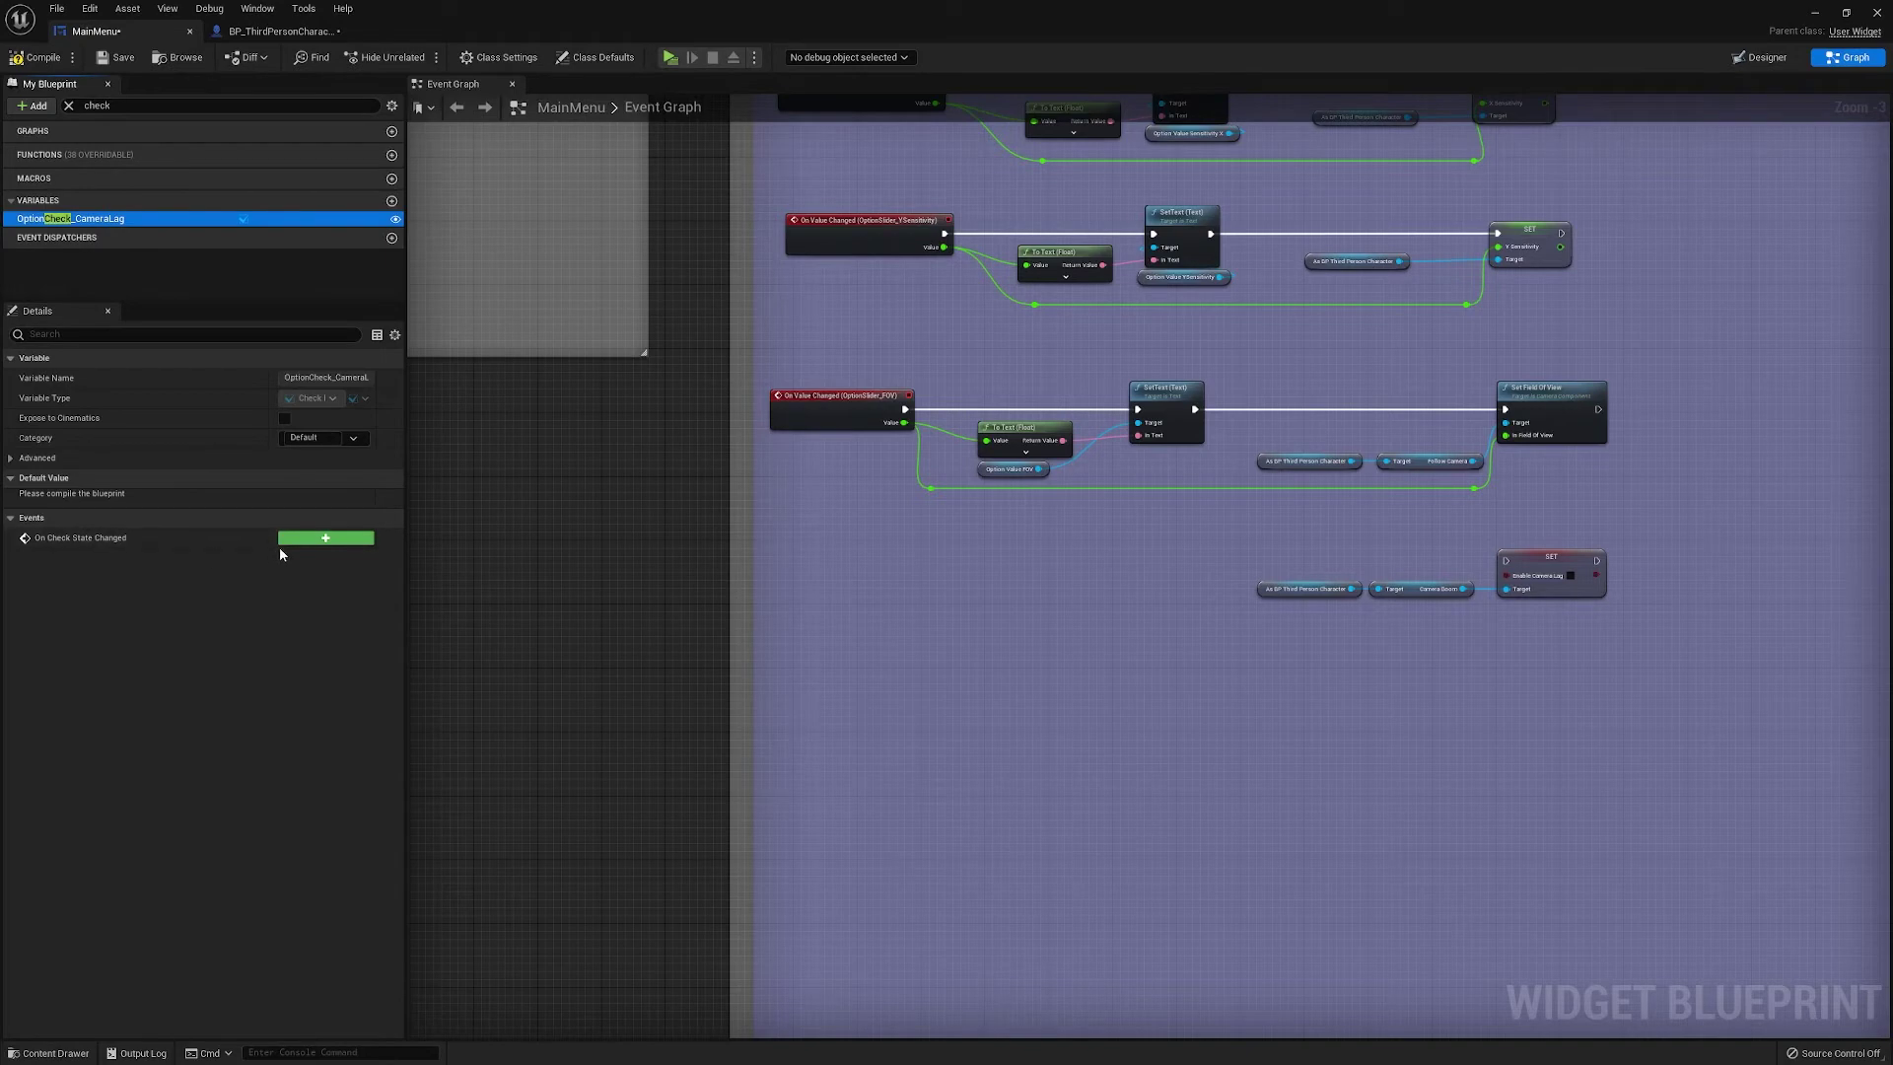
{"action": "left_click", "coordinate": [316, 539]}
Place the On Check State Changed event beneath the FOV value-changed event, level with the Enable Camera Lag nodes
{"action": "scroll", "coordinate": [1104, 561], "scroll_direction": "down", "scroll_amount": 5}
{"action": "scroll", "coordinate": [1178, 582], "scroll_direction": "up", "scroll_amount": 5}
{"action": "right_click_drag", "start_coordinate": [1183, 586], "coordinate": [668, 598]}
{"action": "scroll", "coordinate": [820, 577], "scroll_direction": "down", "scroll_amount": 2}
{"action": "left_click_drag", "start_coordinate": [582, 584], "coordinate": [1173, 491]}
{"action": "scroll", "coordinate": [1172, 491], "scroll_direction": "up", "scroll_amount": 4}
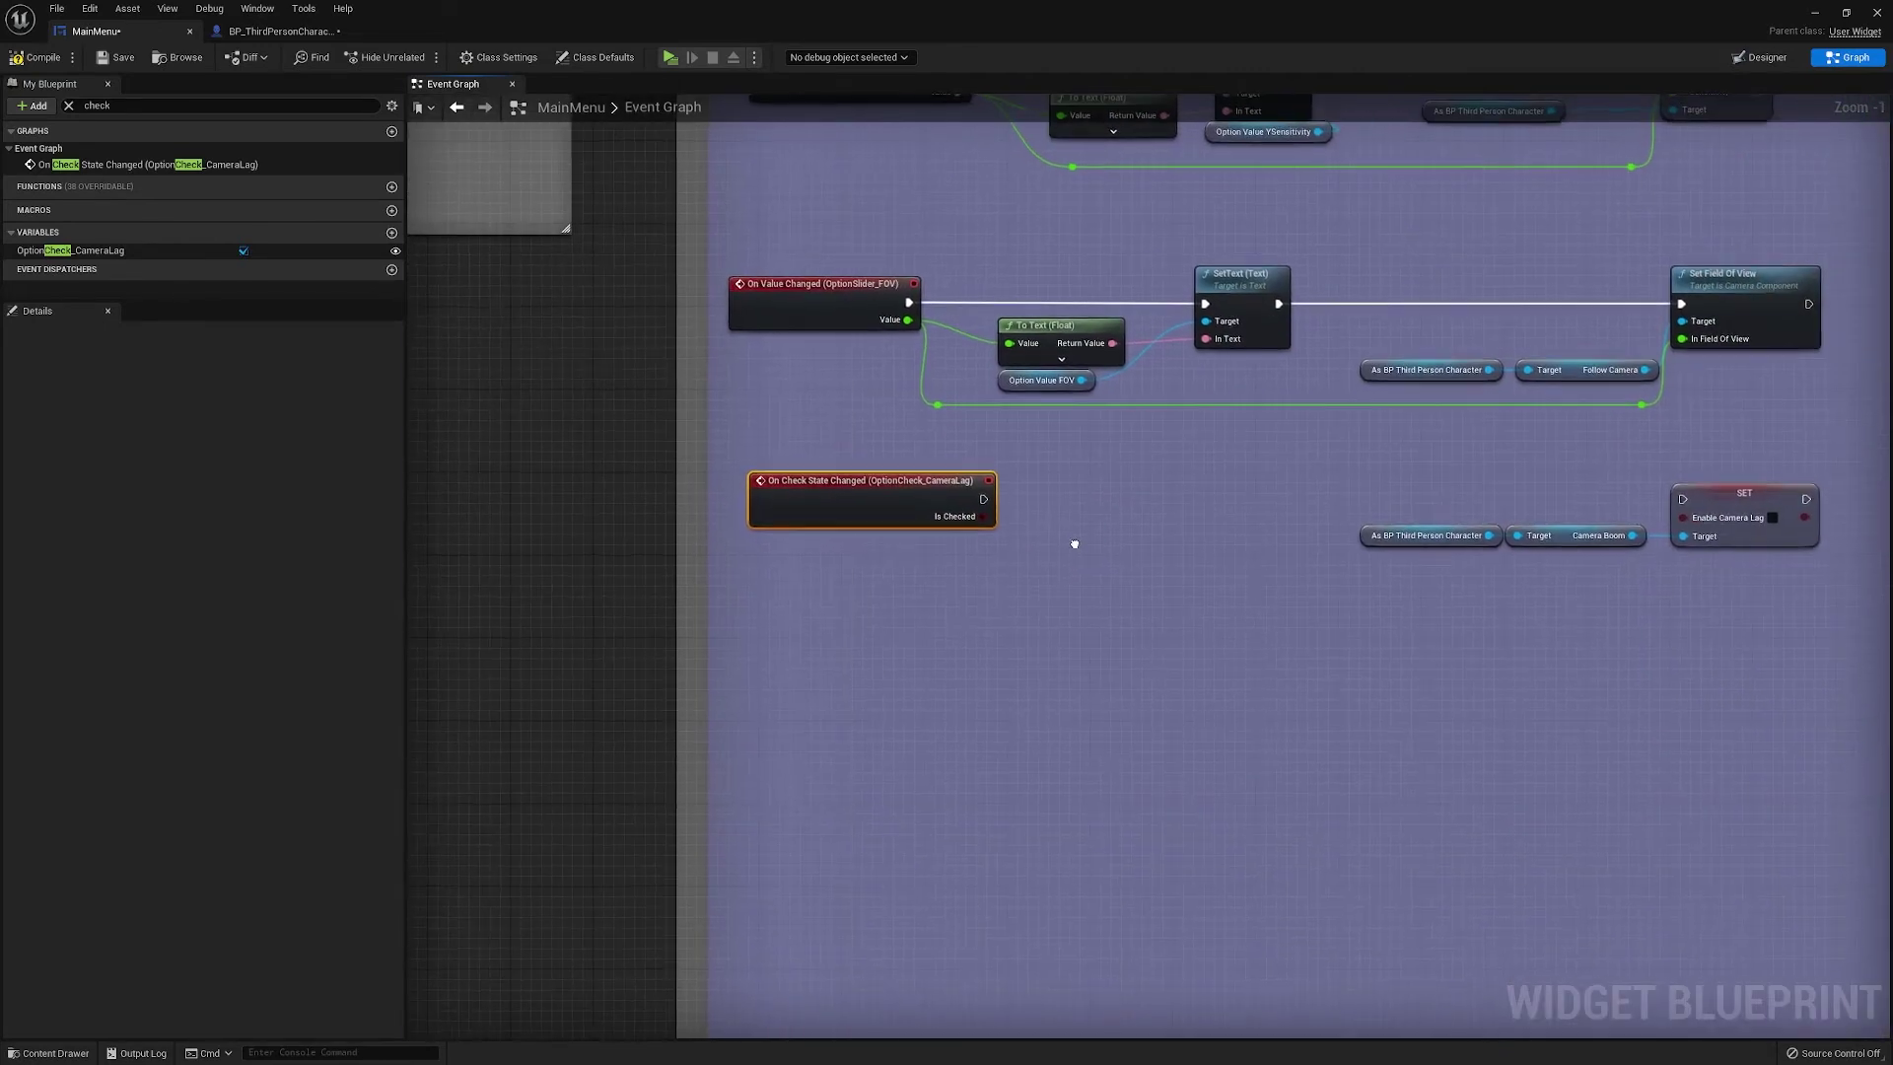
{"action": "left_click_drag", "start_coordinate": [798, 508], "coordinate": [808, 509]}
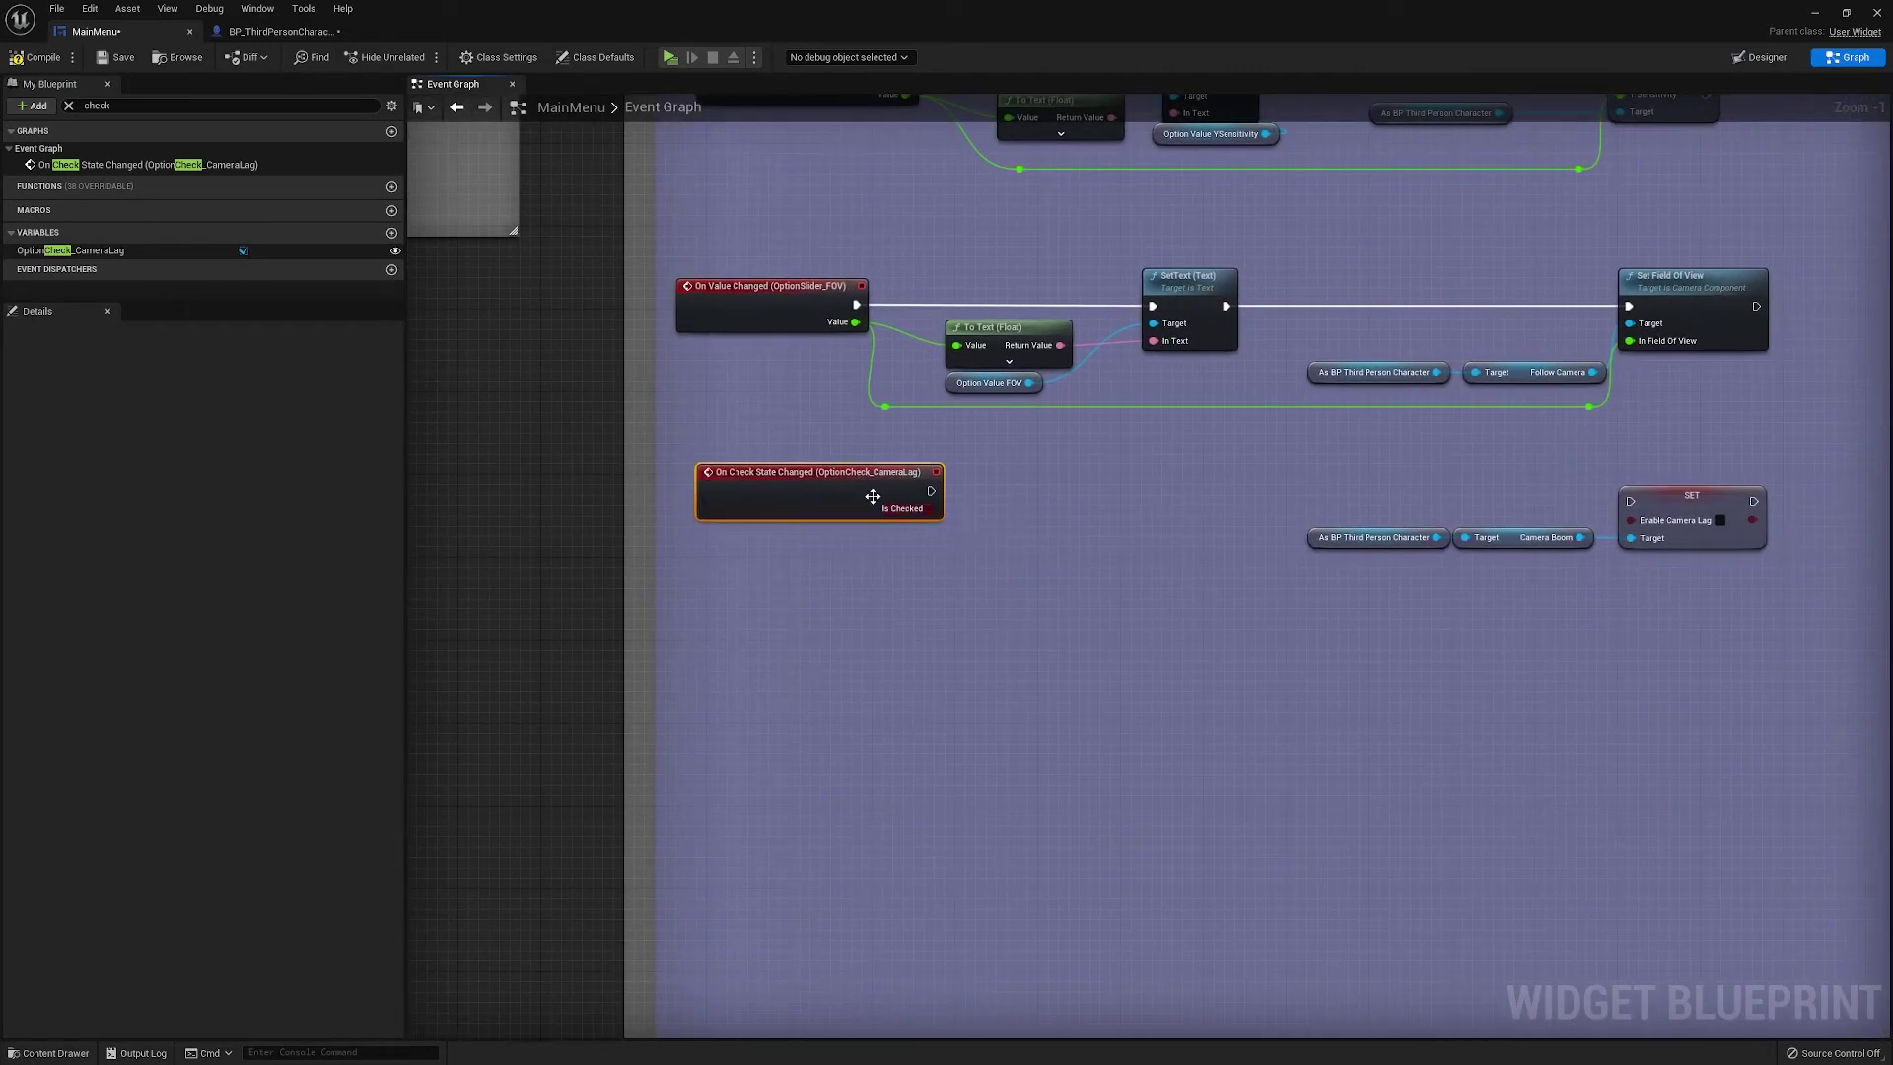
Add a Branch node driven by the event's Is Checked output and place it right beside the event
{"action": "left_click_drag", "start_coordinate": [929, 518], "coordinate": [1077, 482]}
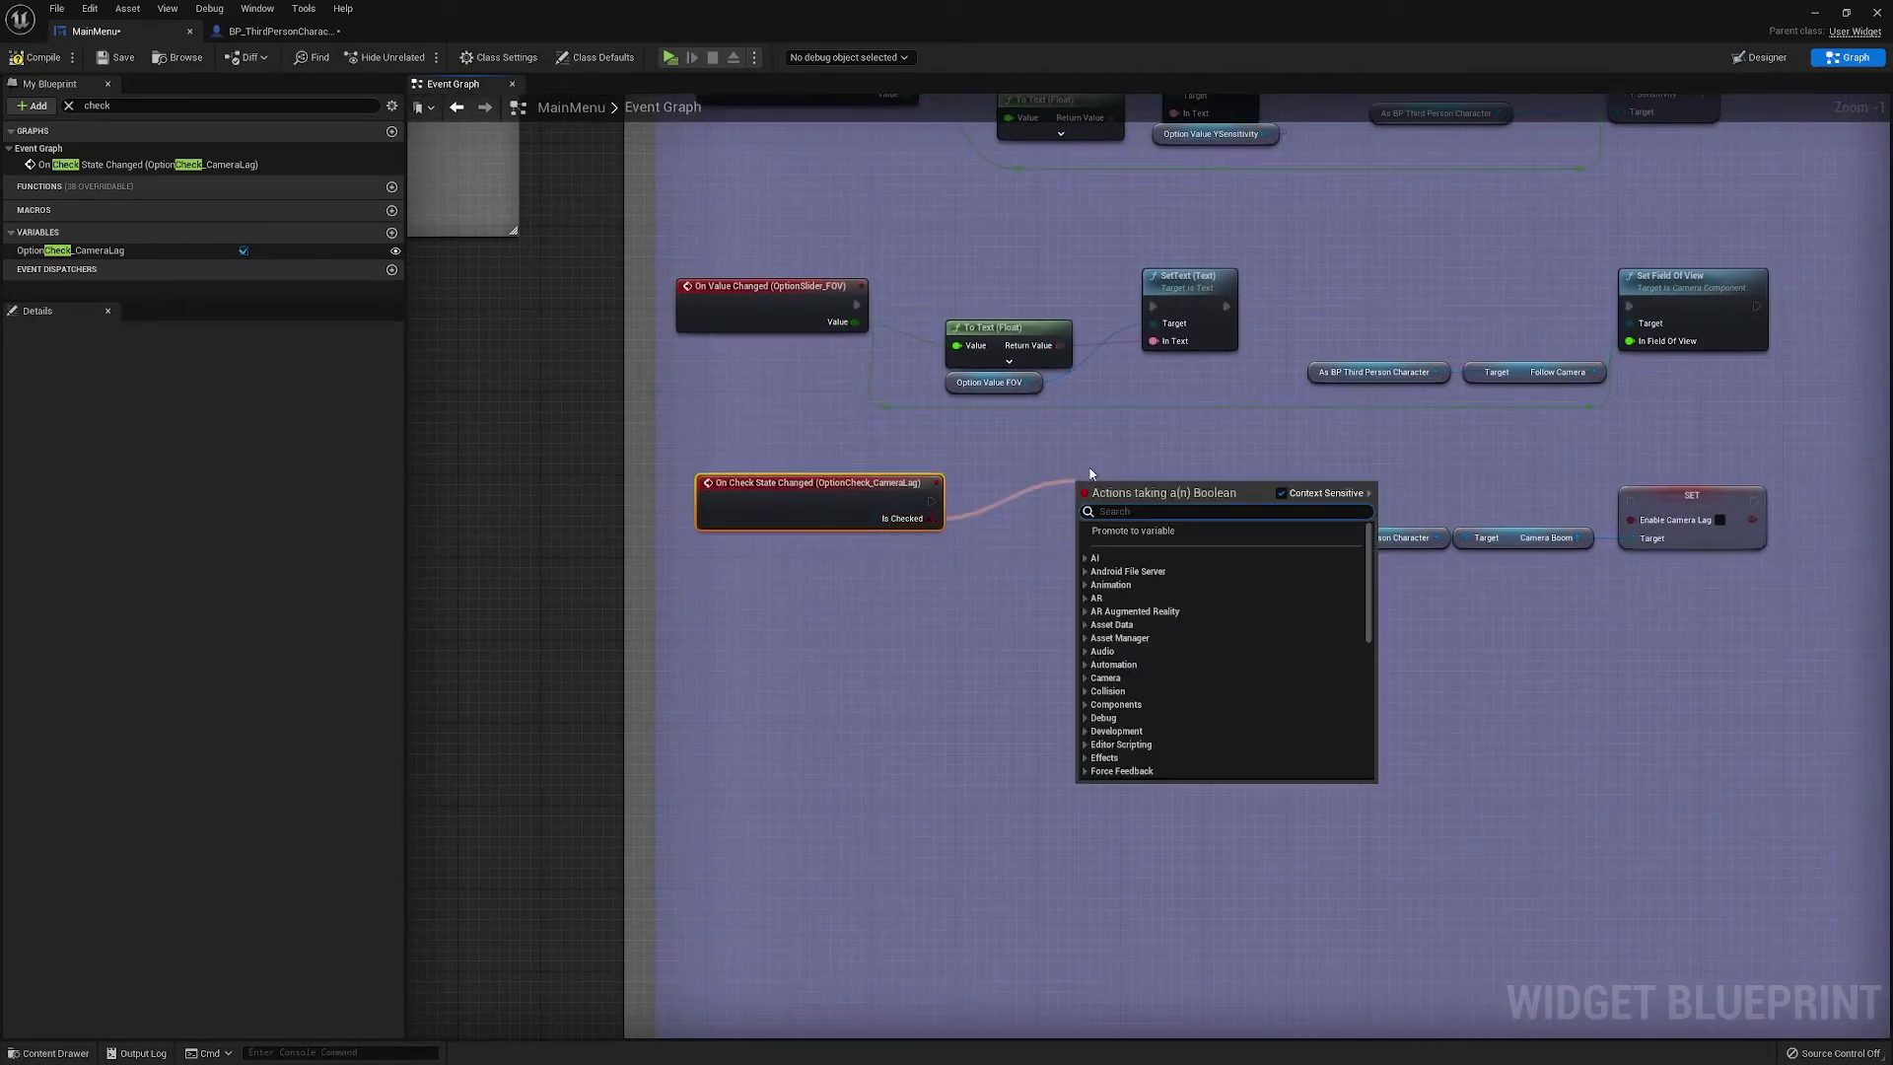
{"action": "type", "text": "branch"}
{"action": "key", "text": "Return"}
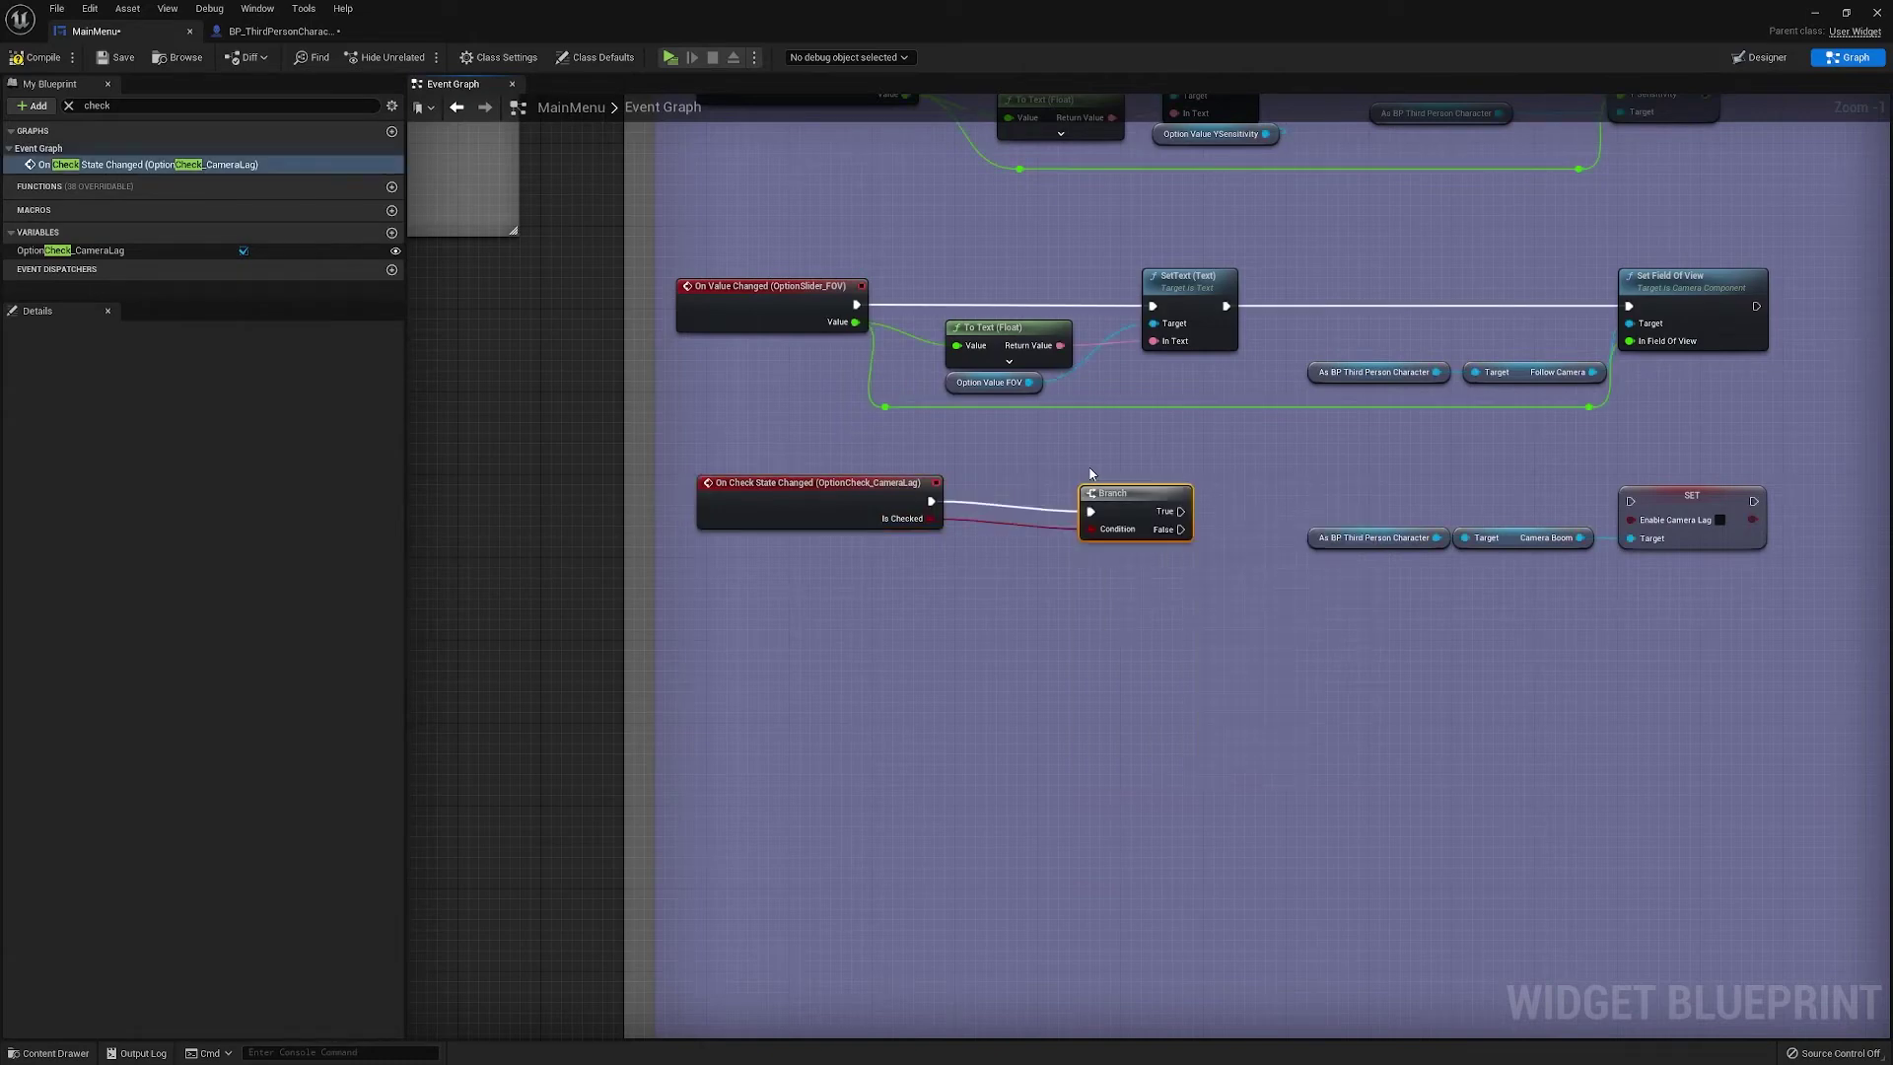
{"action": "left_click_drag", "start_coordinate": [1124, 492], "coordinate": [1042, 482]}
{"action": "left_click", "coordinate": [1150, 517]}
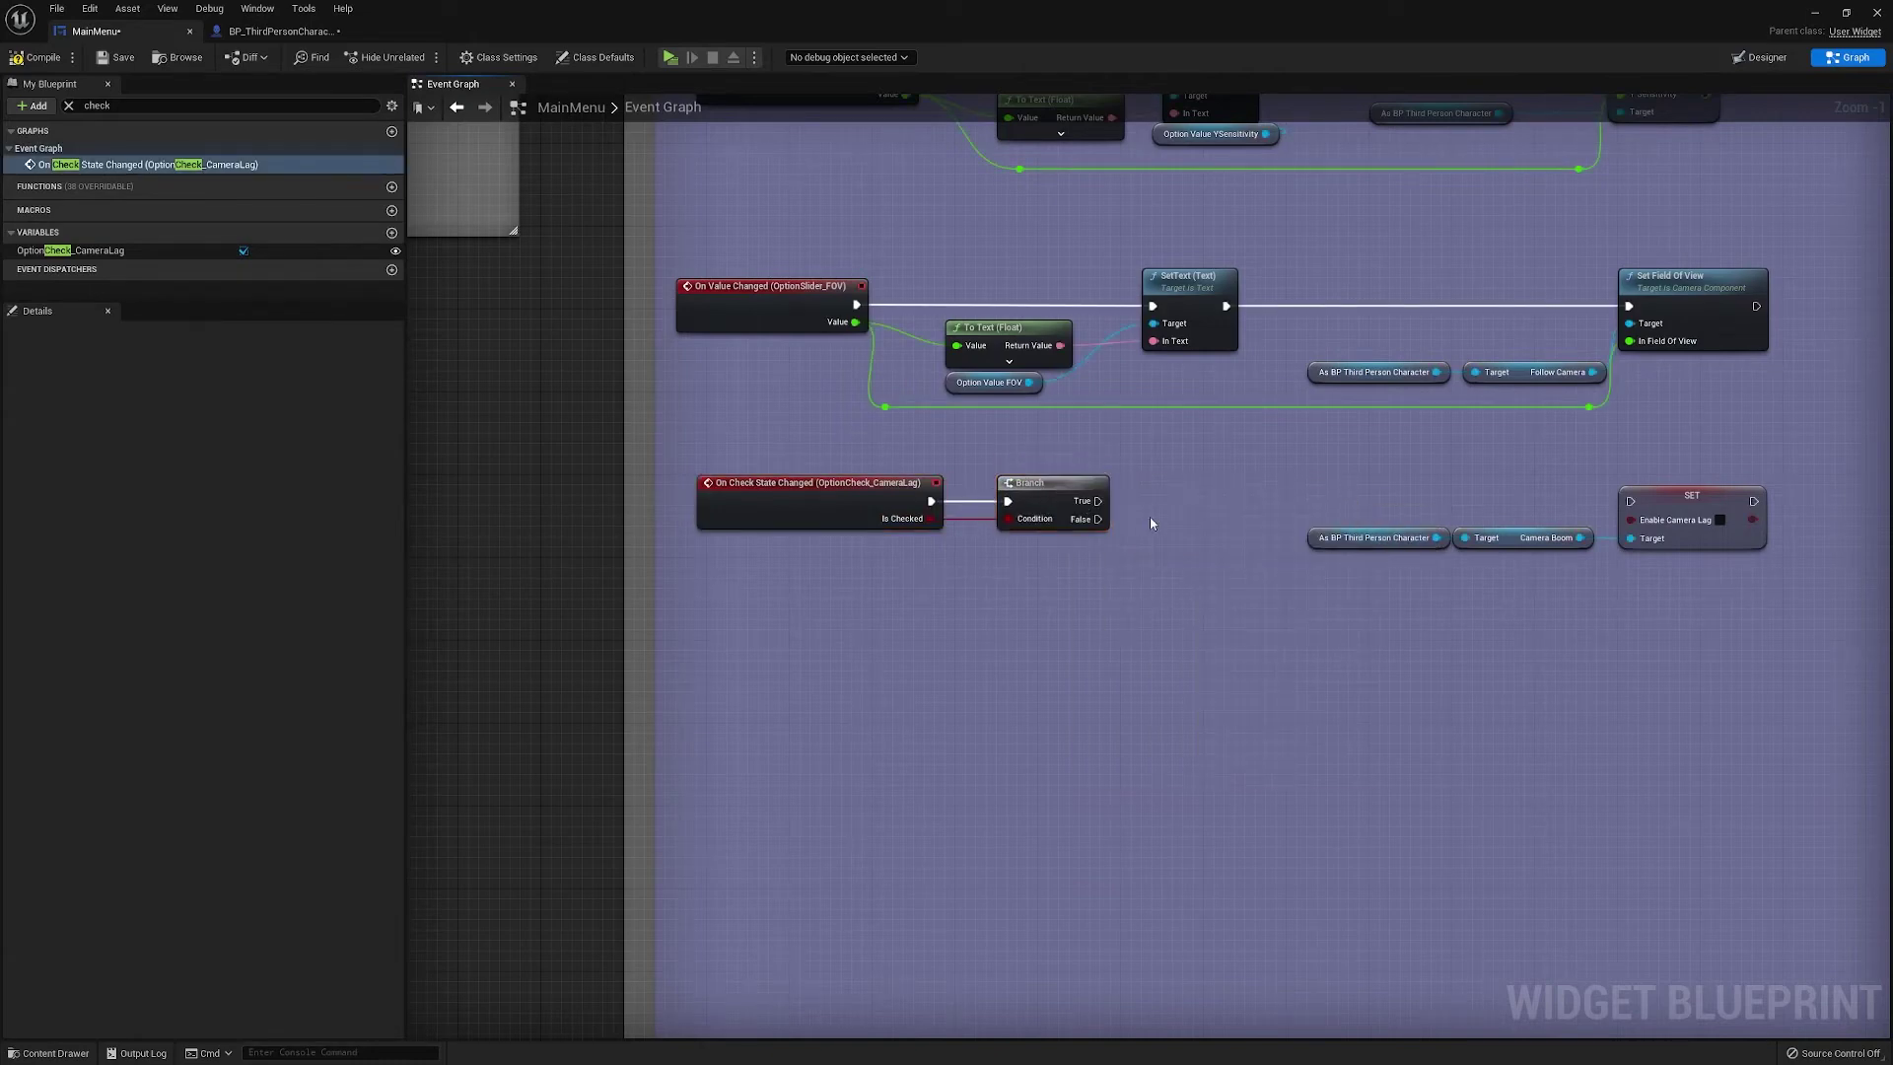
Connect the Branch's True output to the Set Enable Camera Lag node and tick its Enable Camera Lag value
{"action": "right_click_drag", "start_coordinate": [1149, 517], "coordinate": [1014, 487]}
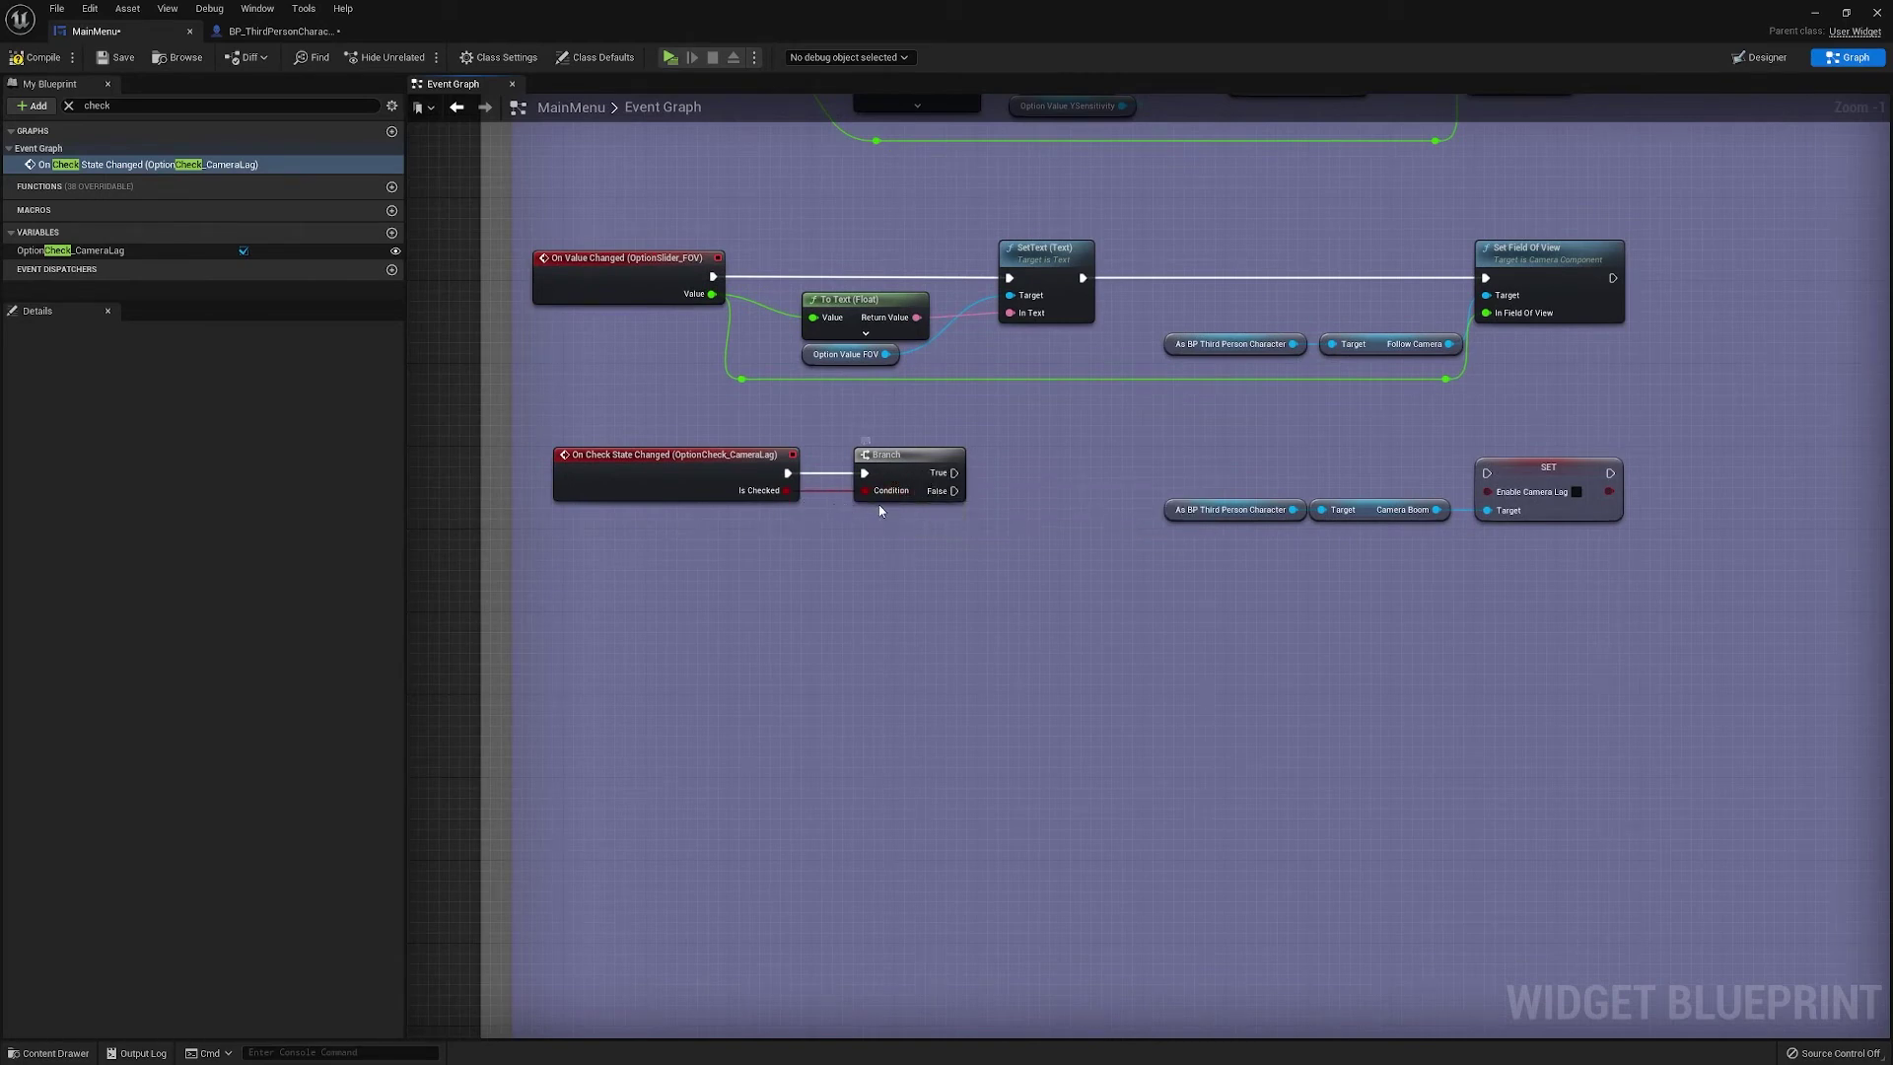
{"action": "right_click_drag", "start_coordinate": [976, 487], "coordinate": [925, 476]}
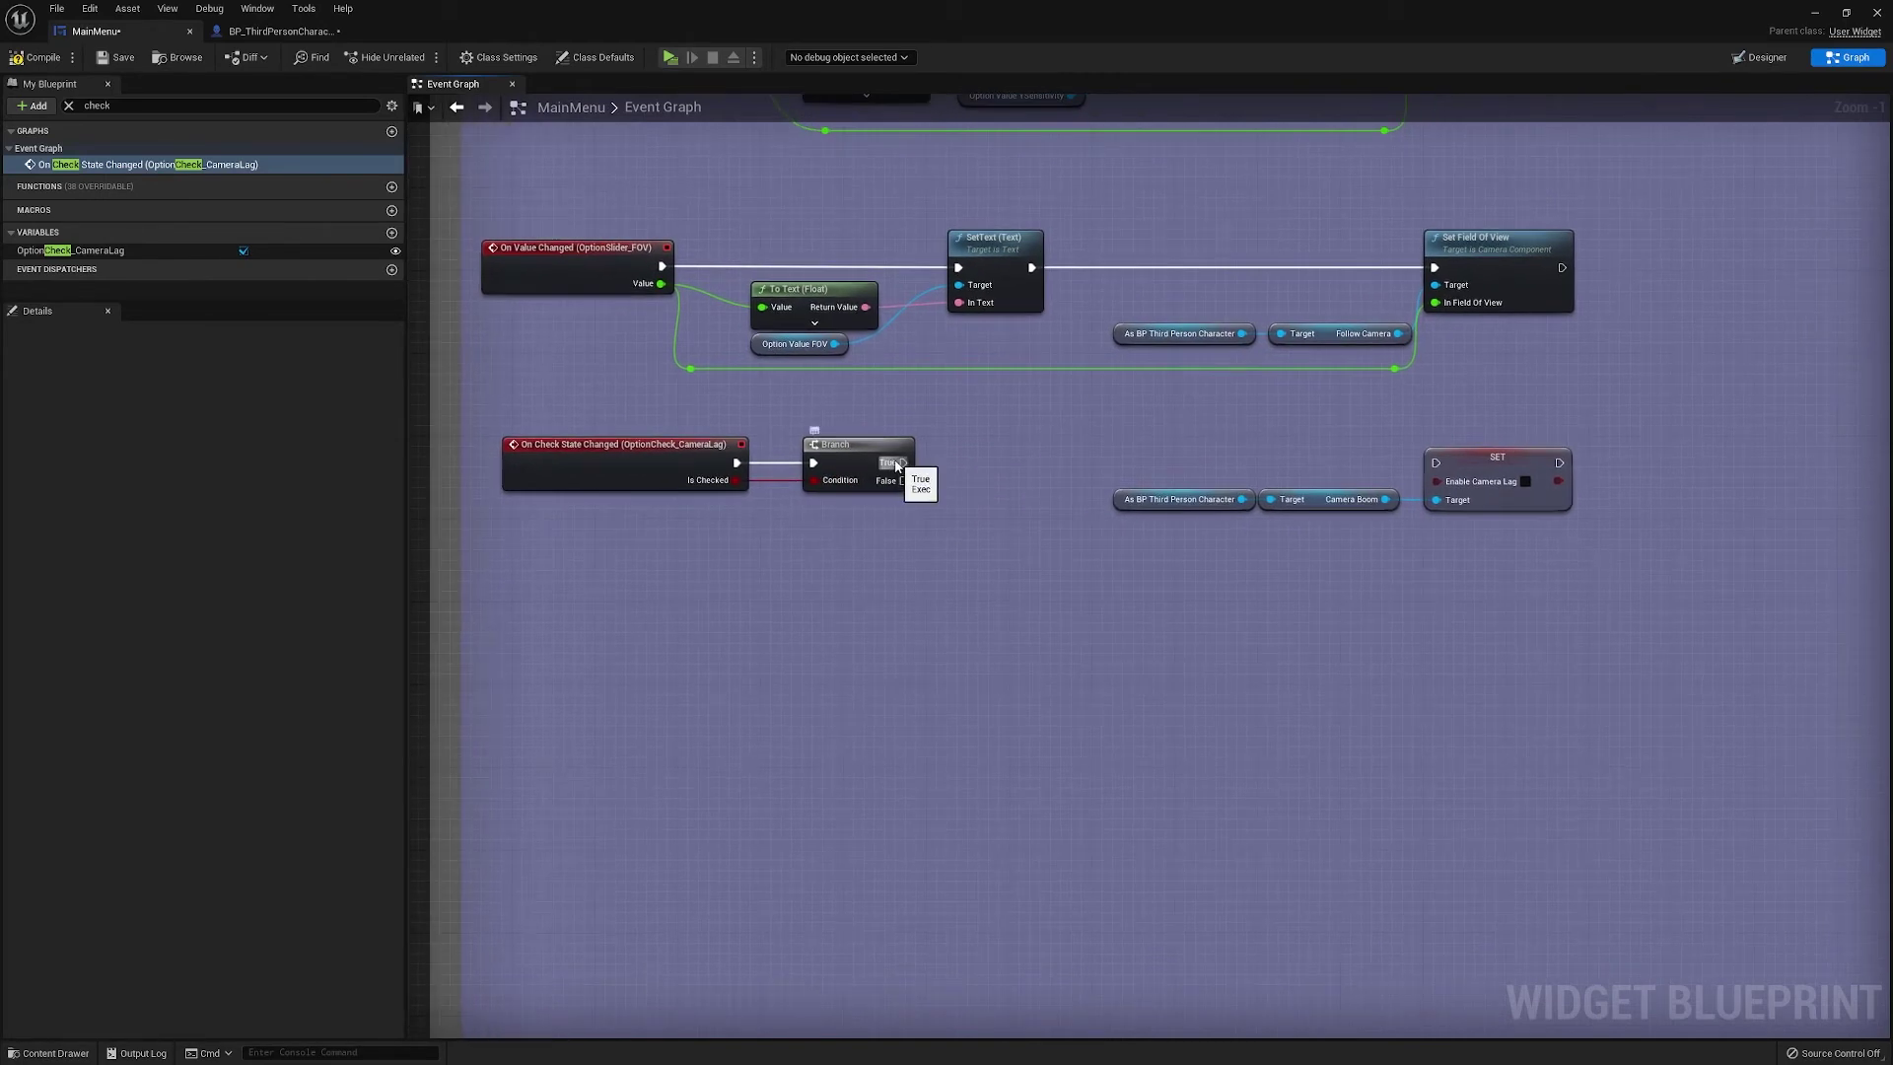
{"action": "left_click_drag", "start_coordinate": [903, 463], "coordinate": [1498, 483]}
{"action": "left_click", "coordinate": [1525, 482]}
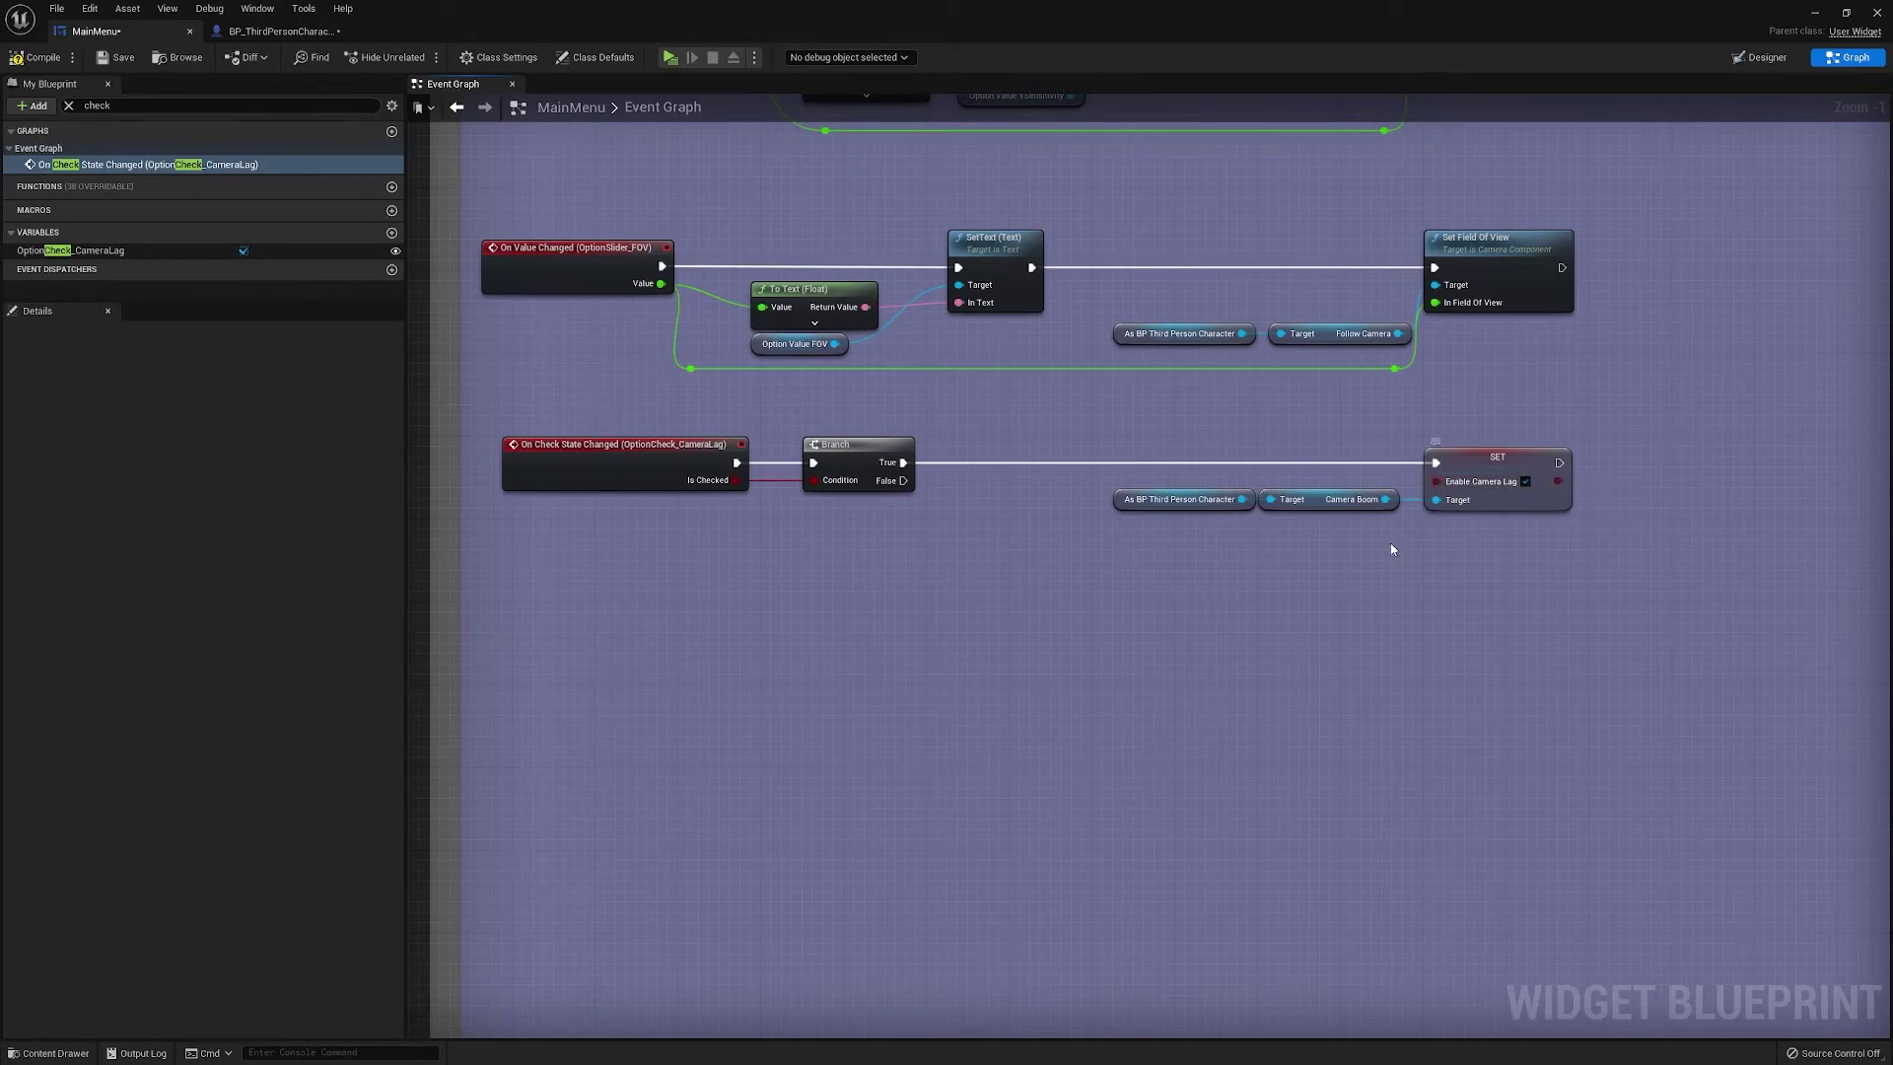
{"action": "right_click_drag", "start_coordinate": [1288, 592], "coordinate": [1240, 550]}
Copy the Set Enable Camera Lag node below the original and connect the Branch's False output to it through a reroute node
{"action": "left_click", "coordinate": [1421, 408]}
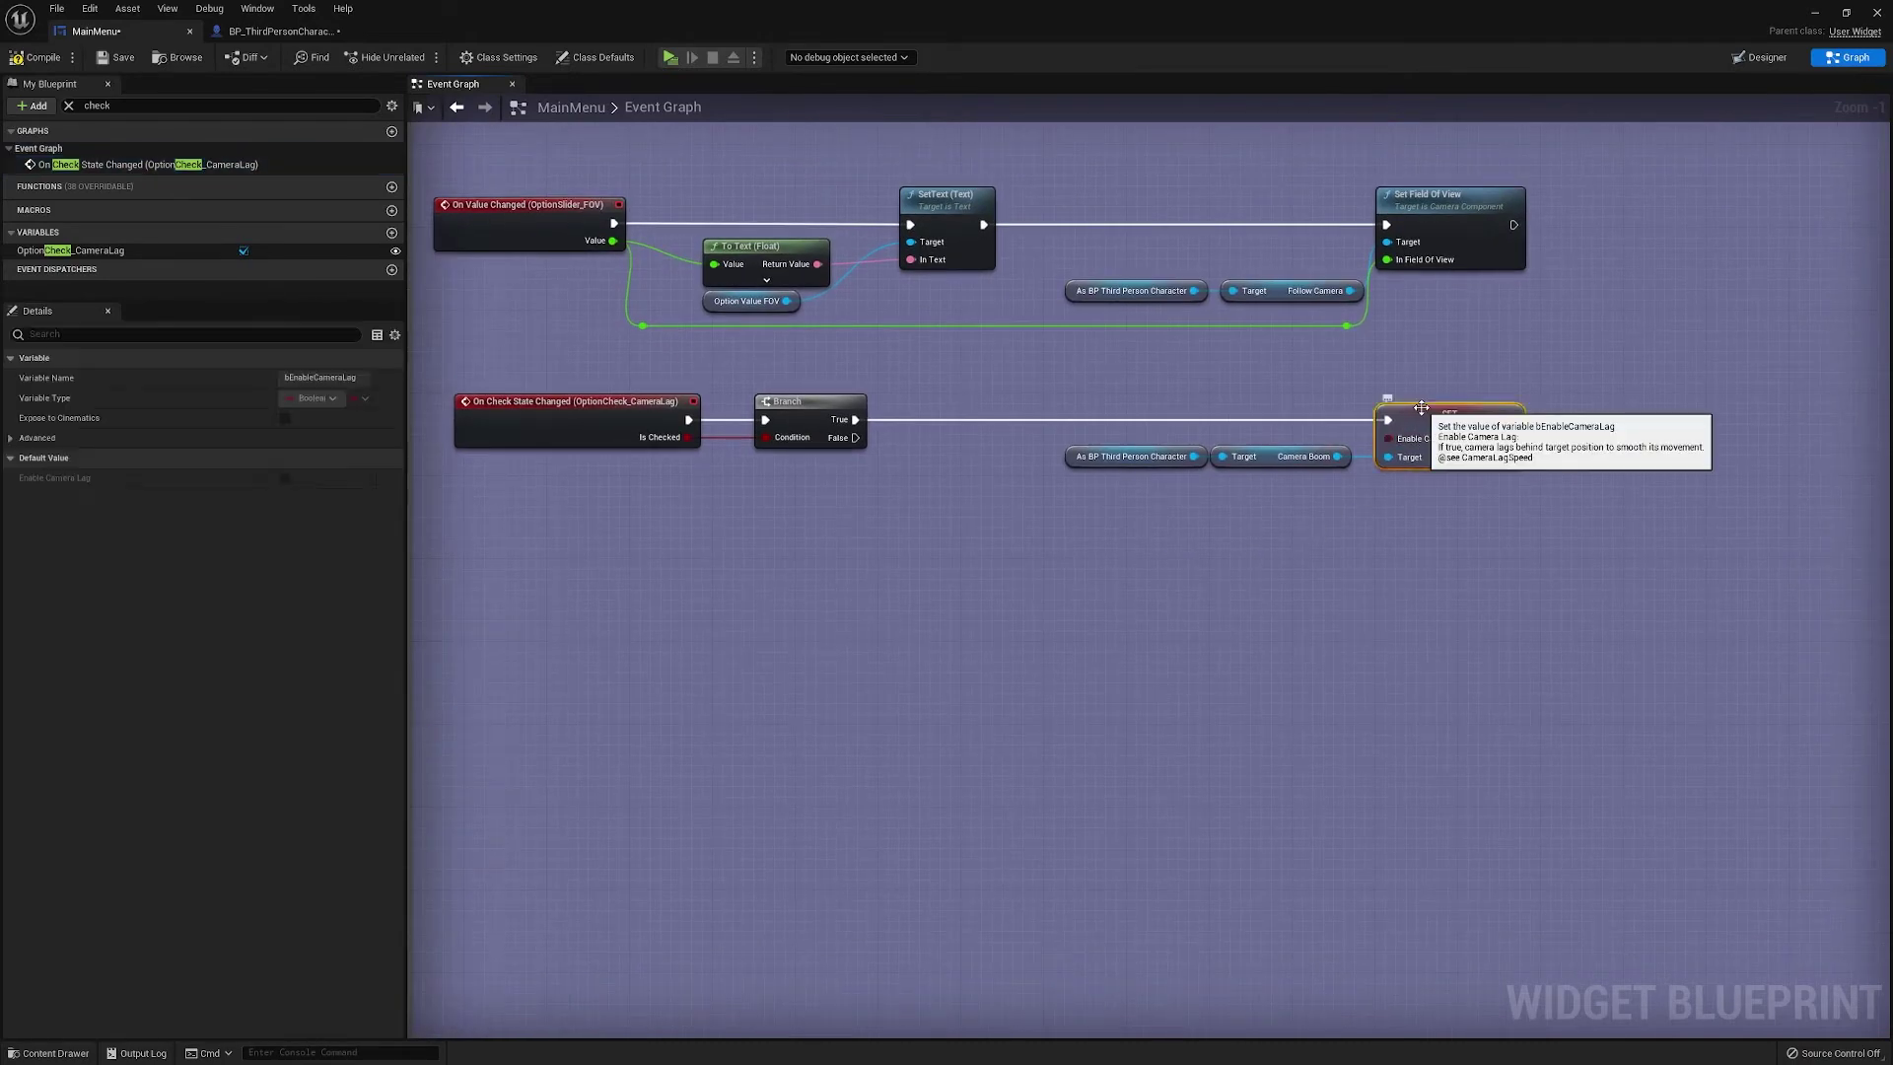
{"action": "left_click", "coordinate": [1405, 546]}
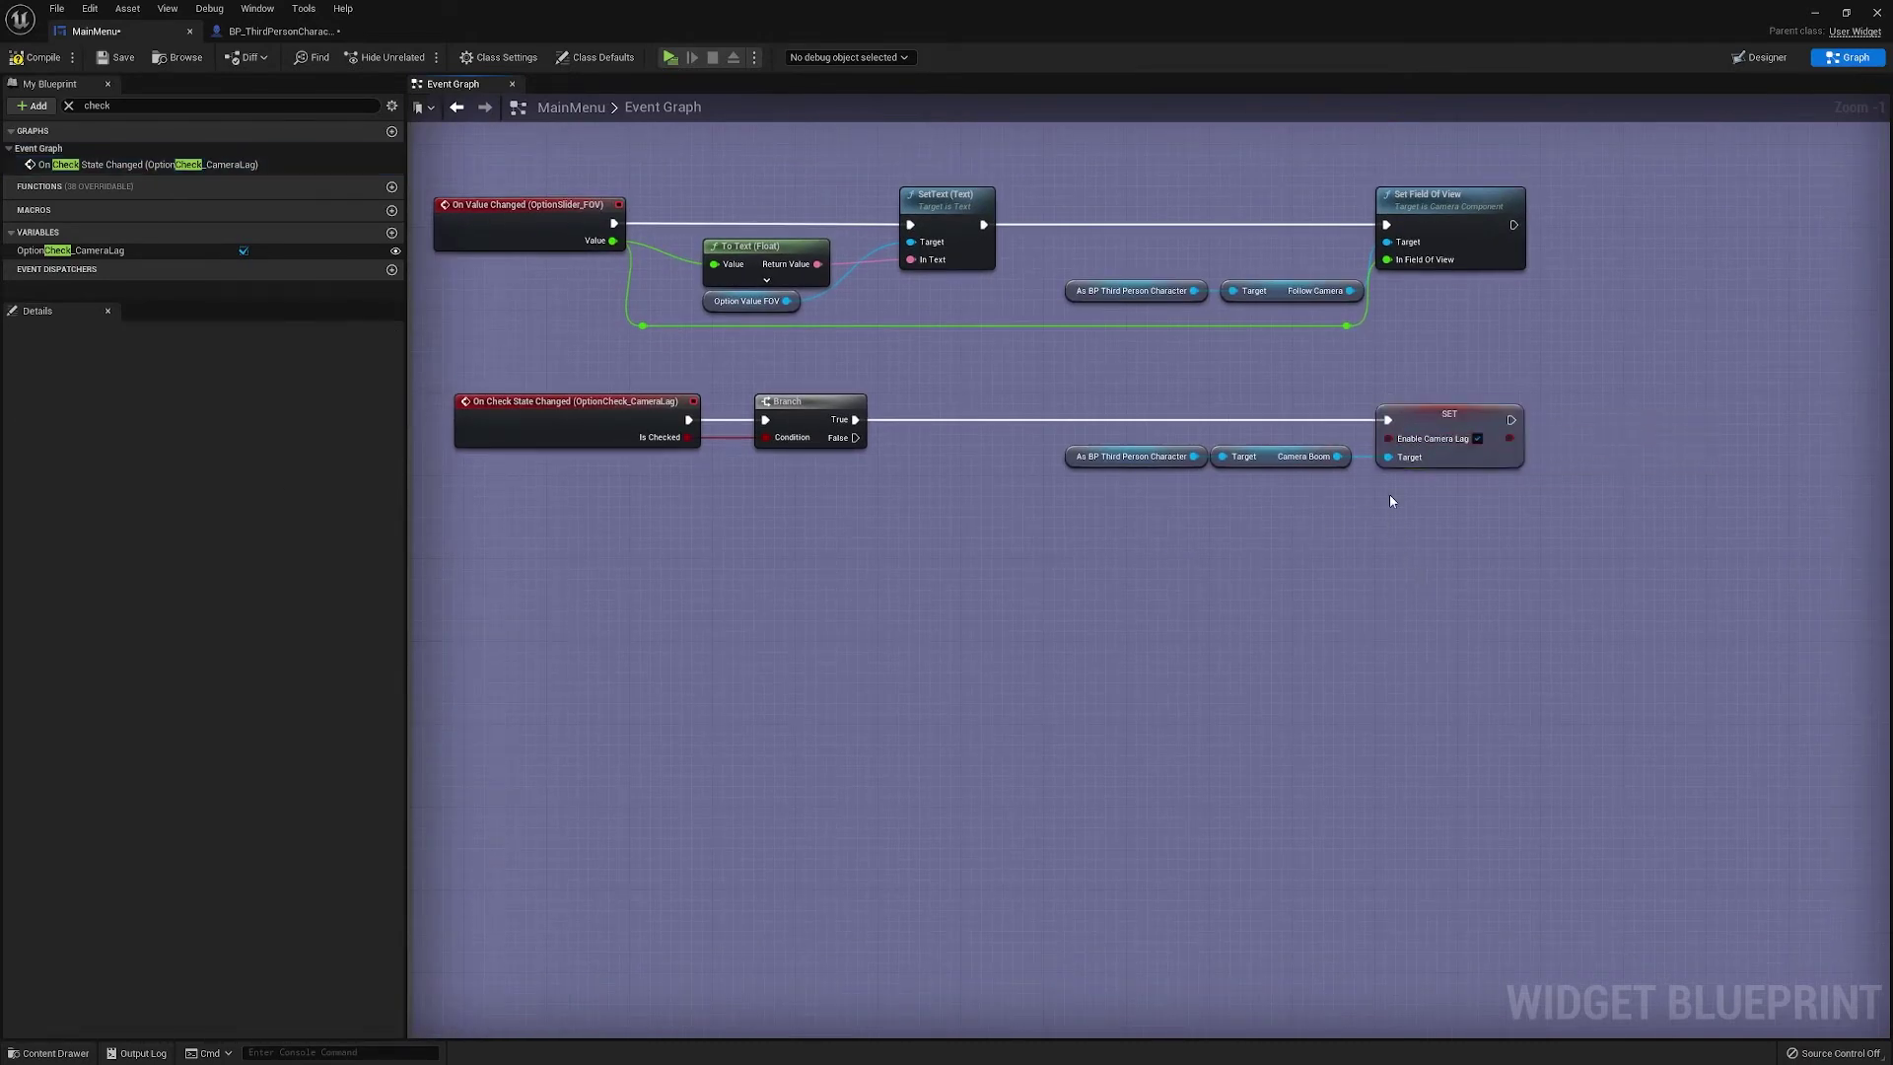
{"action": "key", "text": "ctrl+v"}
{"action": "left_click_drag", "start_coordinate": [855, 438], "coordinate": [1398, 512]}
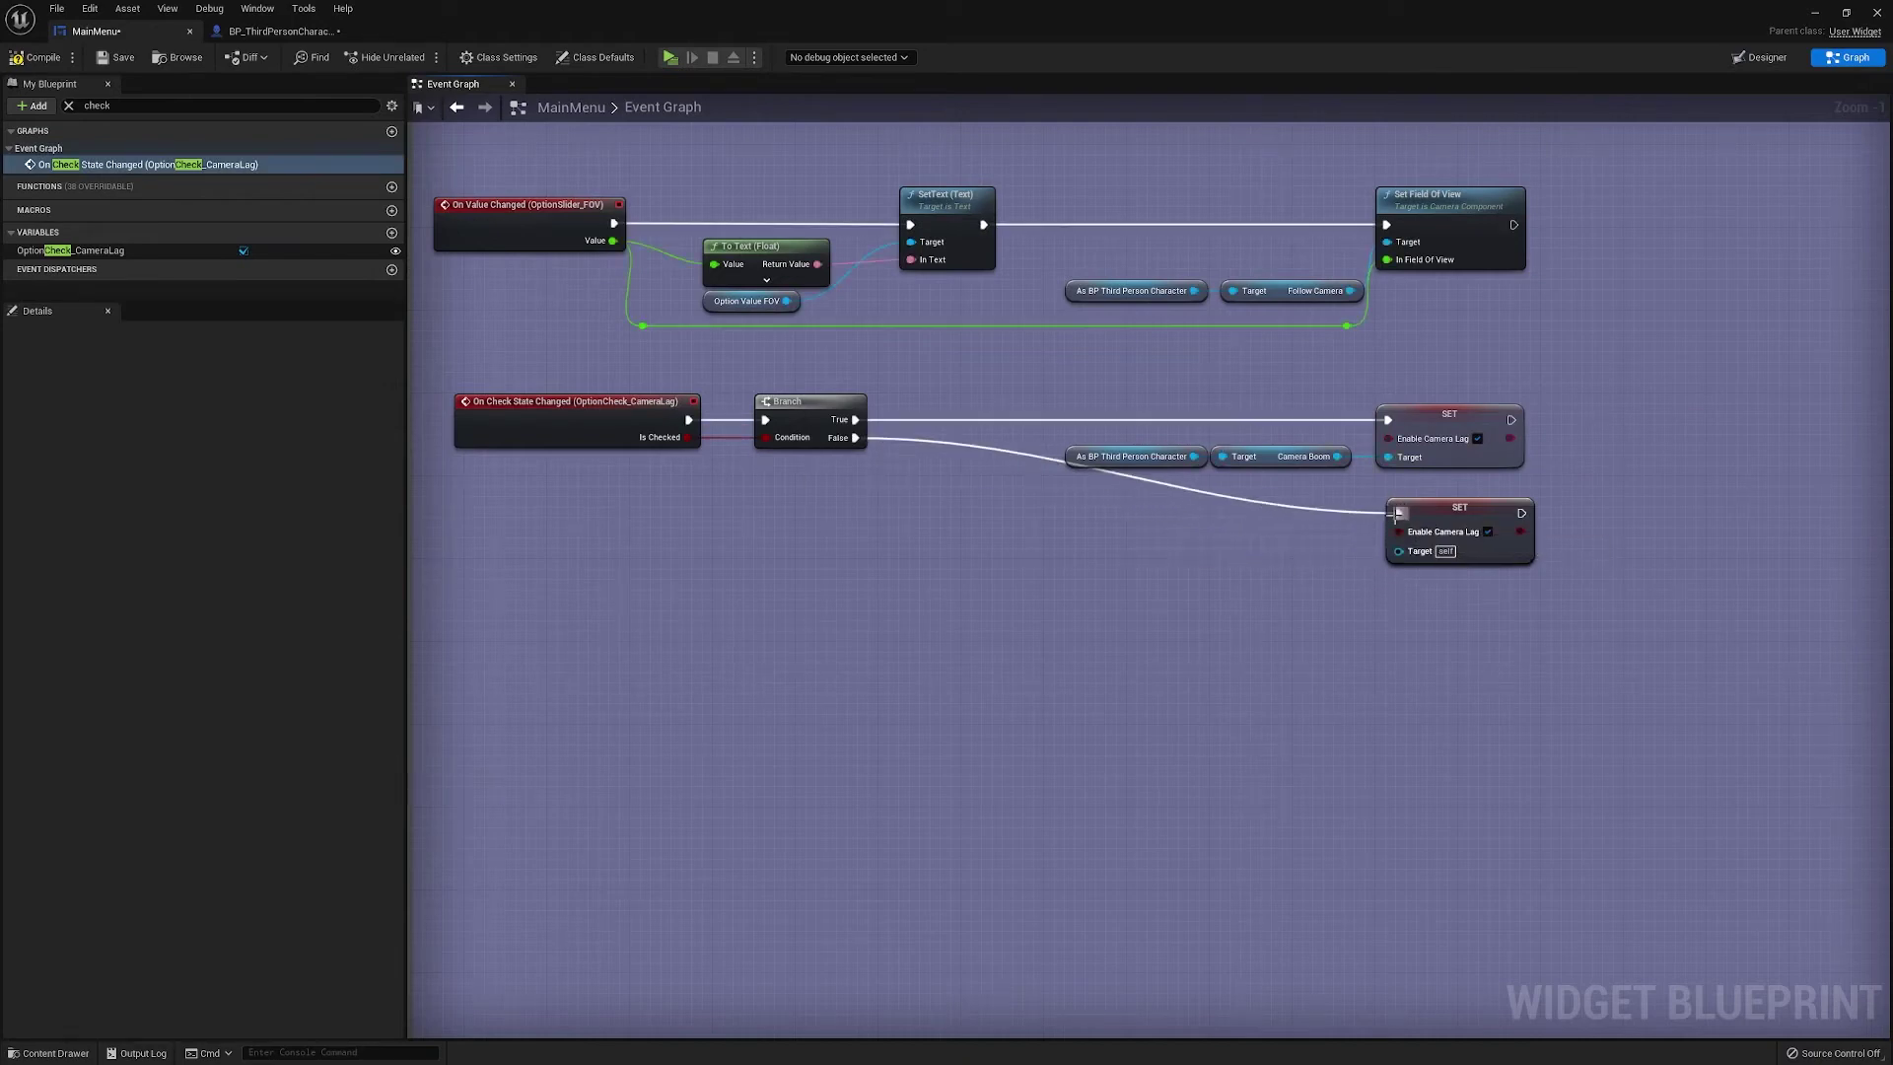
{"action": "double_click", "coordinate": [1259, 507]}
{"action": "left_click_drag", "start_coordinate": [1259, 508], "coordinate": [945, 528]}
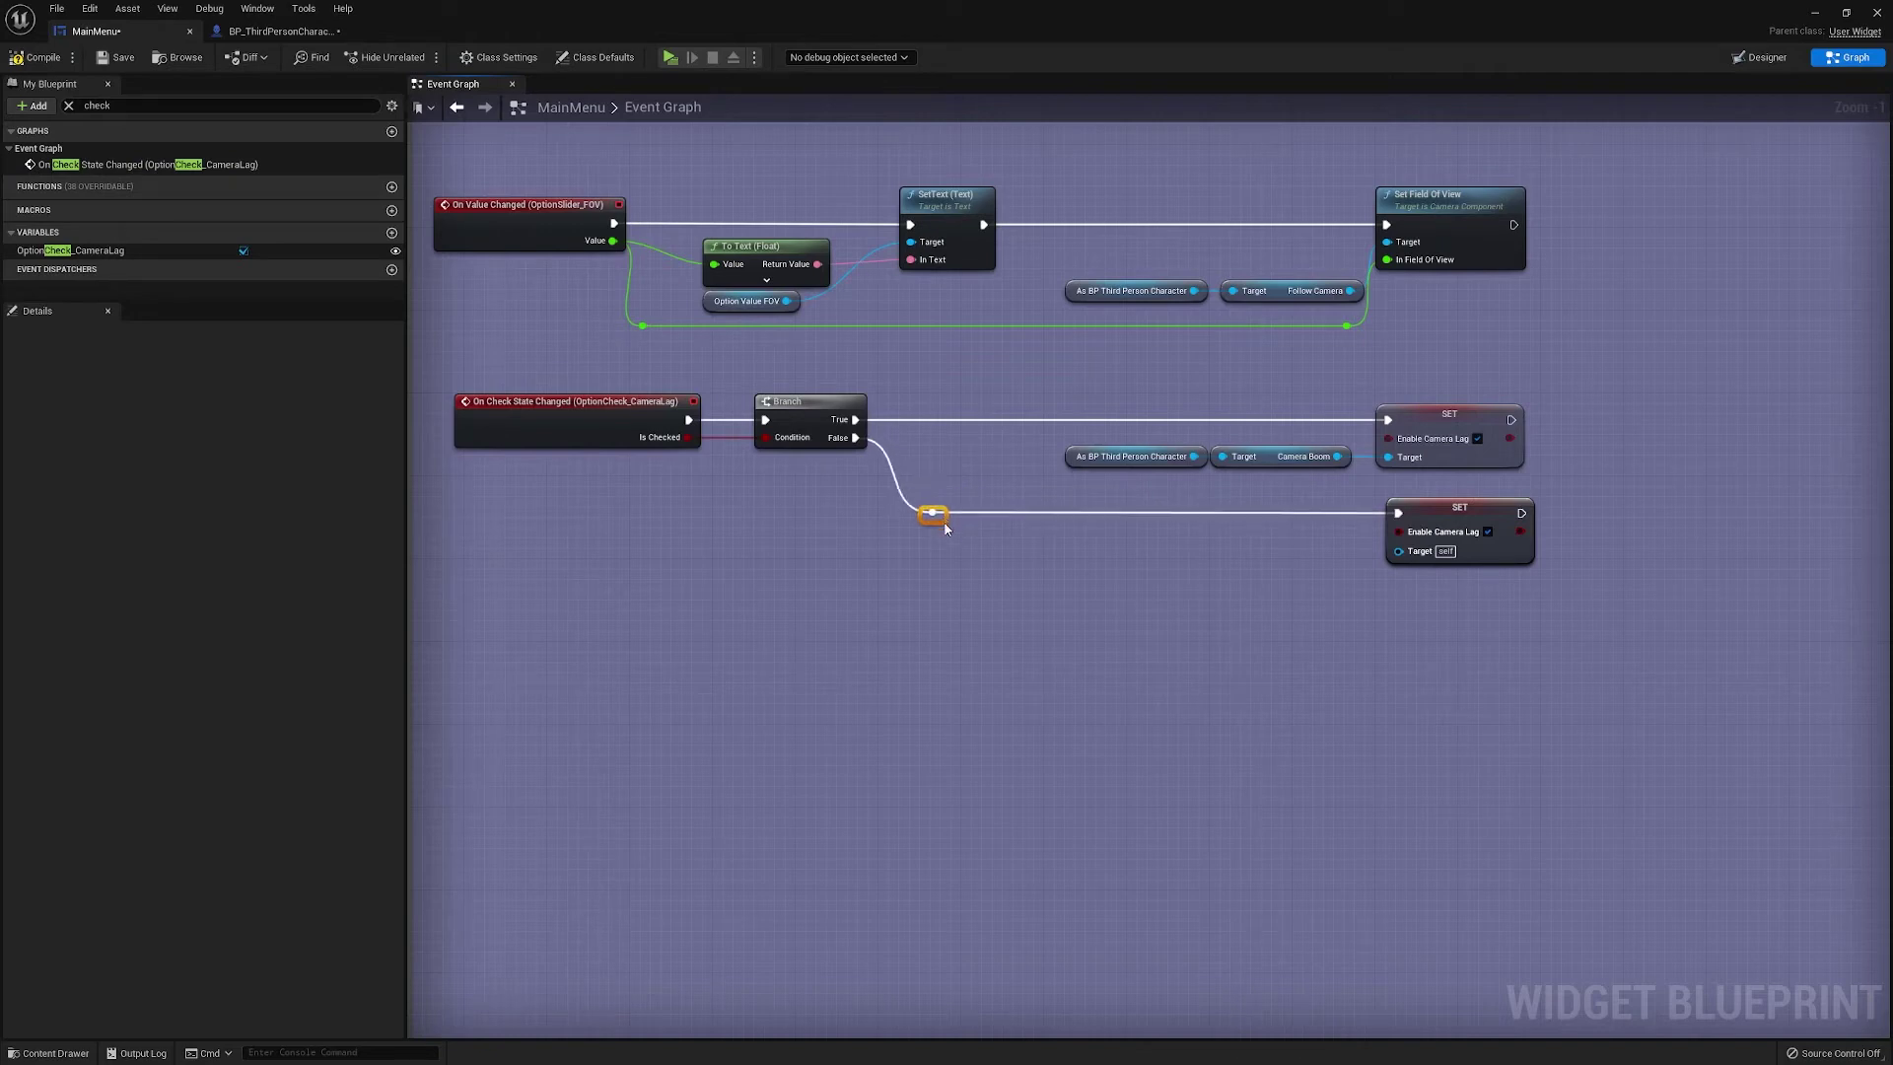
Connect Camera Boom to the copied Set node's Target and align that node beneath the original
{"action": "left_click_drag", "start_coordinate": [1339, 456], "coordinate": [1399, 551]}
{"action": "right_click_drag", "start_coordinate": [1568, 652], "coordinate": [1338, 679]}
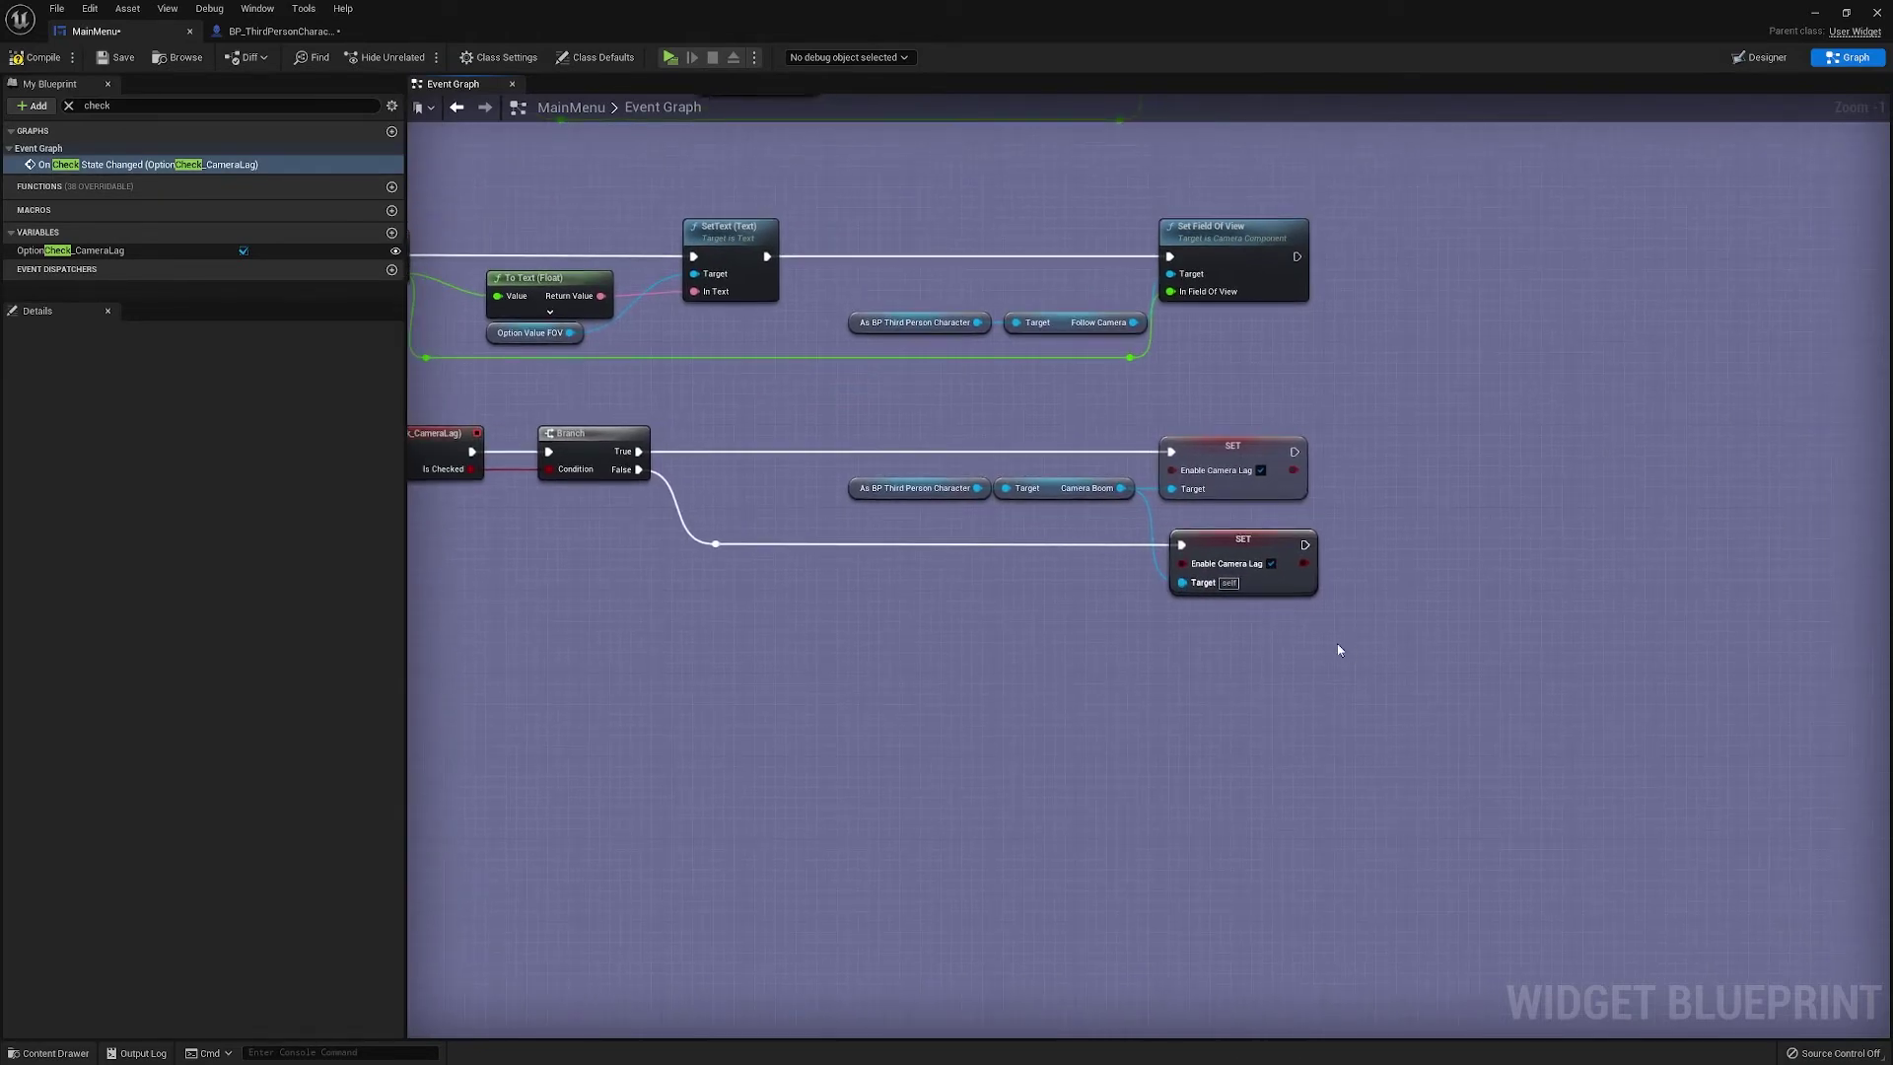
{"action": "mouse_move", "coordinate": [1218, 543]}
{"action": "left_mouse_down"}
{"action": "mouse_move", "coordinate": [1103, 597]}
{"action": "mouse_move", "coordinate": [1262, 567]}
{"action": "mouse_move", "coordinate": [1253, 555]}
{"action": "left_mouse_up"}
{"action": "left_click", "coordinate": [1239, 533]}
{"action": "key", "text": "Delete"}
{"action": "left_click", "coordinate": [974, 608]}
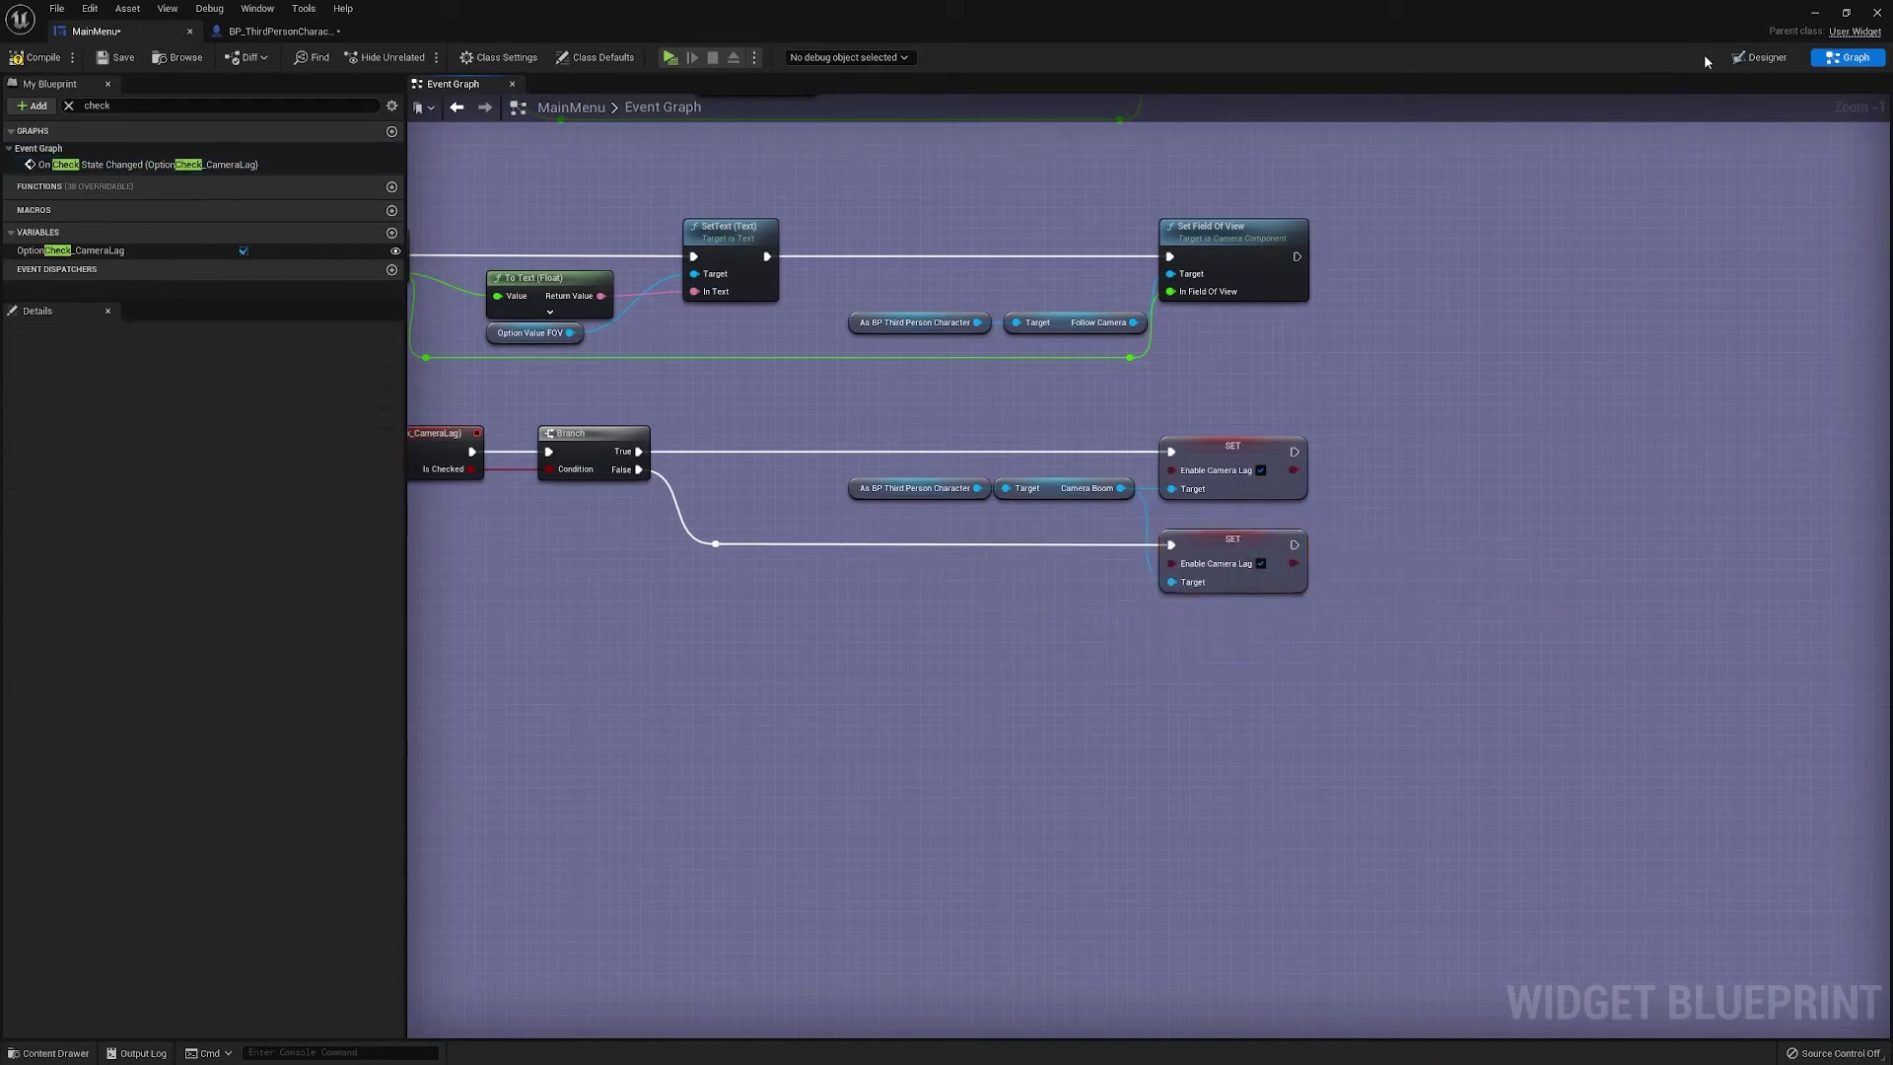
Expose the Camera Lag row's value text block as a variable in the widget designer
{"action": "left_click", "coordinate": [1760, 57]}
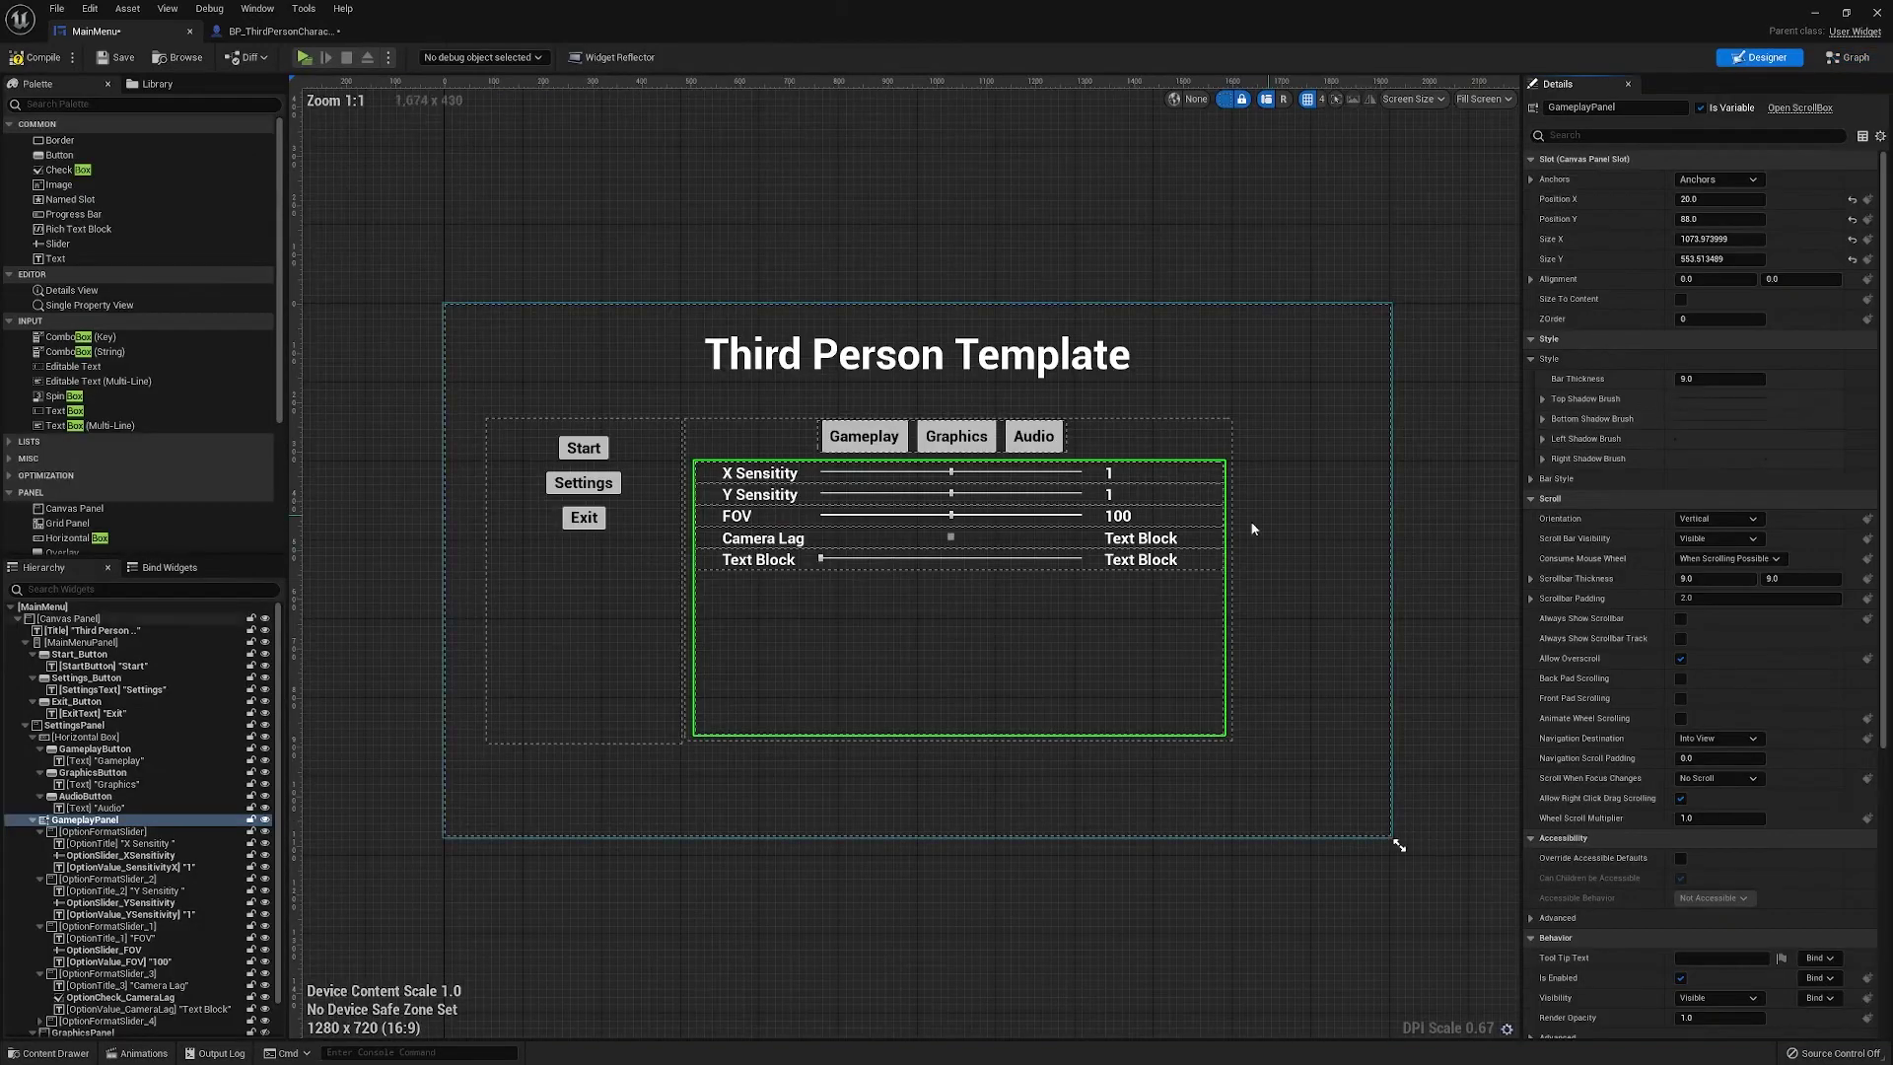
{"action": "left_click", "coordinate": [1158, 540]}
{"action": "left_click", "coordinate": [1701, 108]}
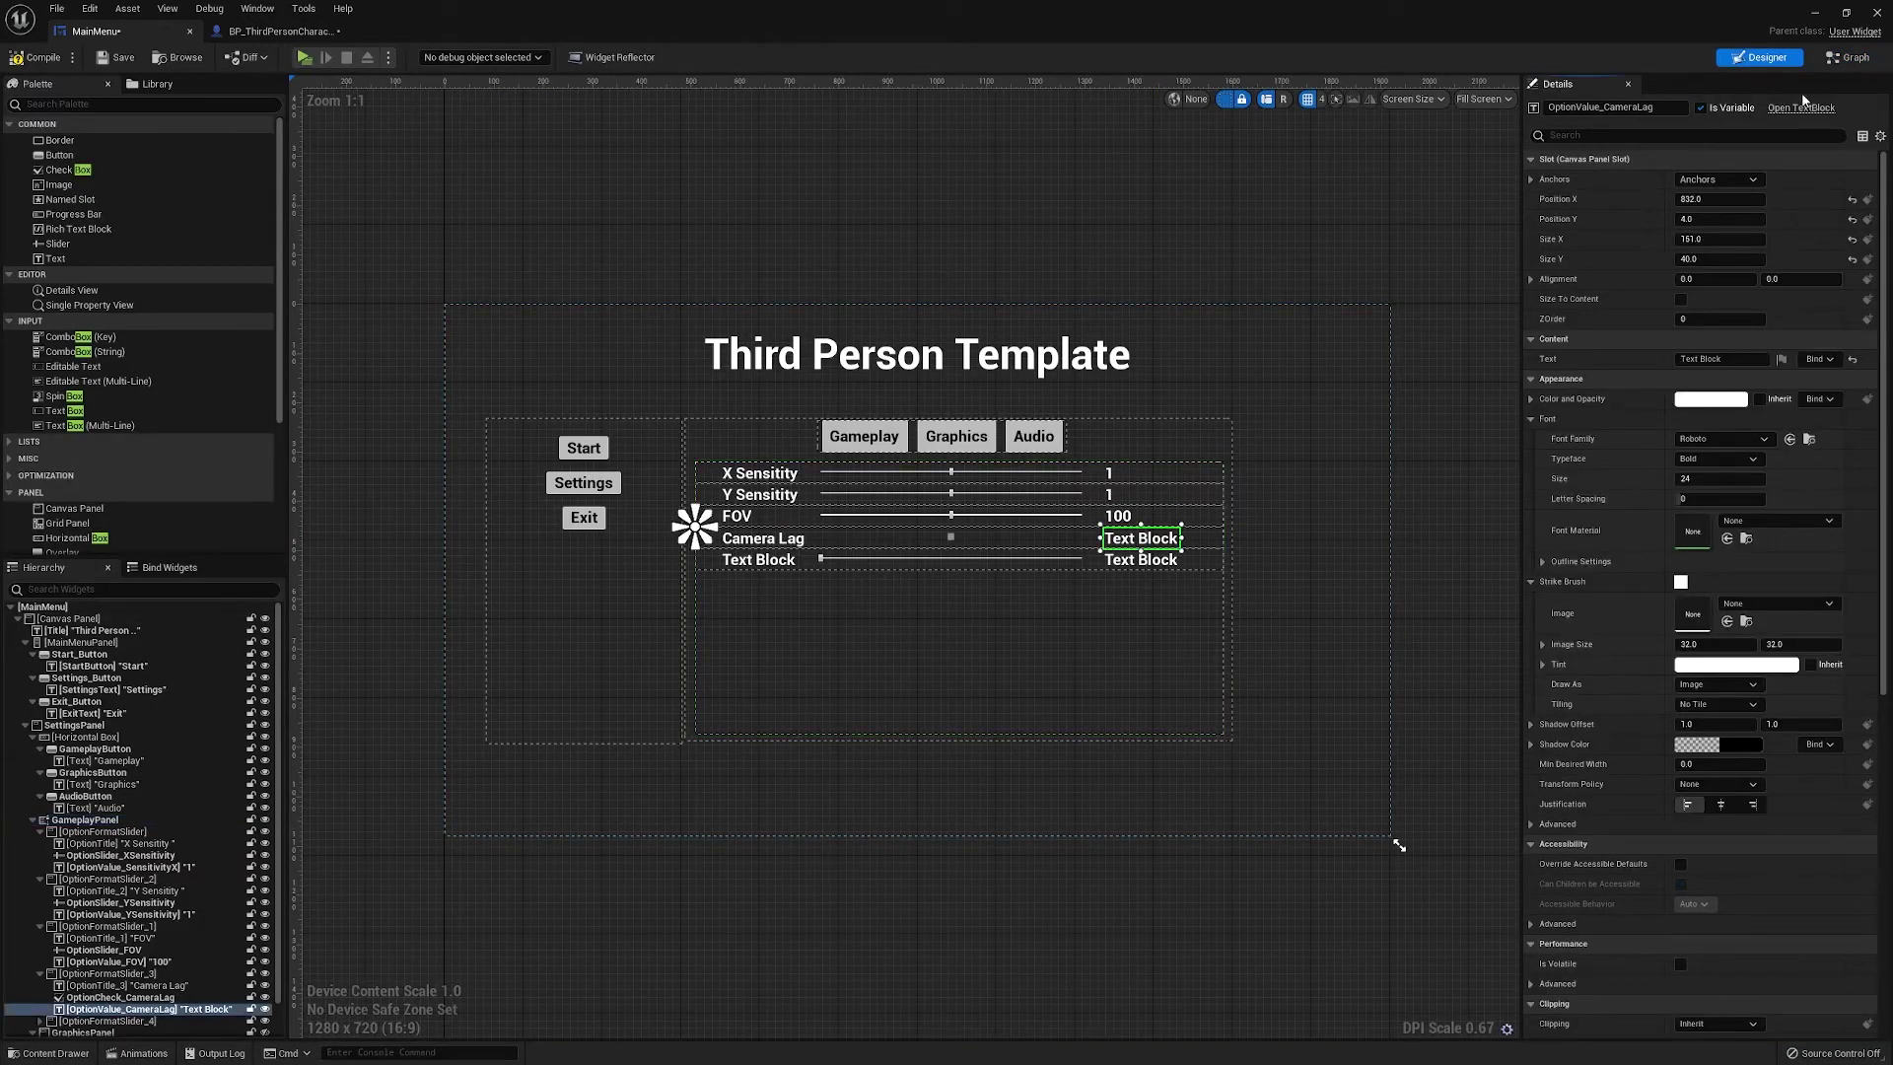
Place an OptionValue_CameraLag getter in the event graph and create a SetText (Text) node from it
{"action": "left_click", "coordinate": [1845, 57]}
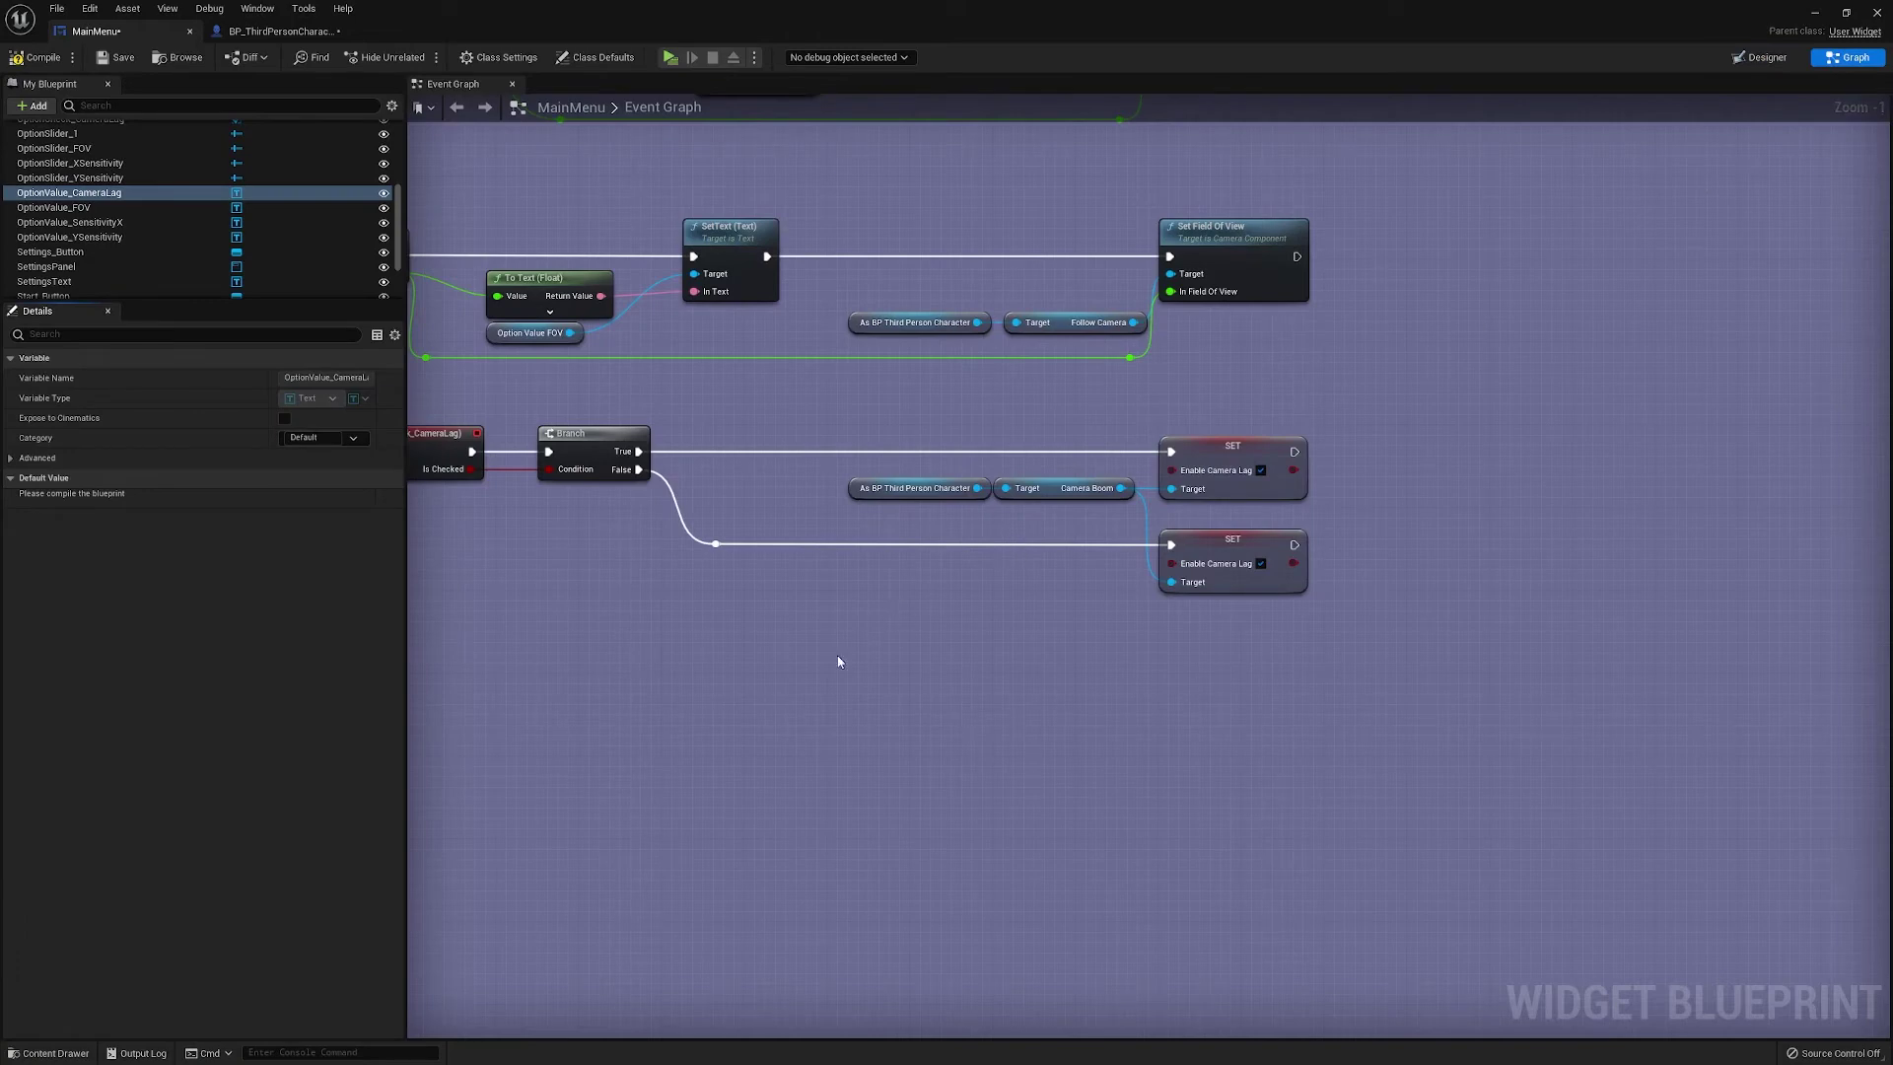
{"action": "right_click_drag", "start_coordinate": [910, 611], "coordinate": [653, 626]}
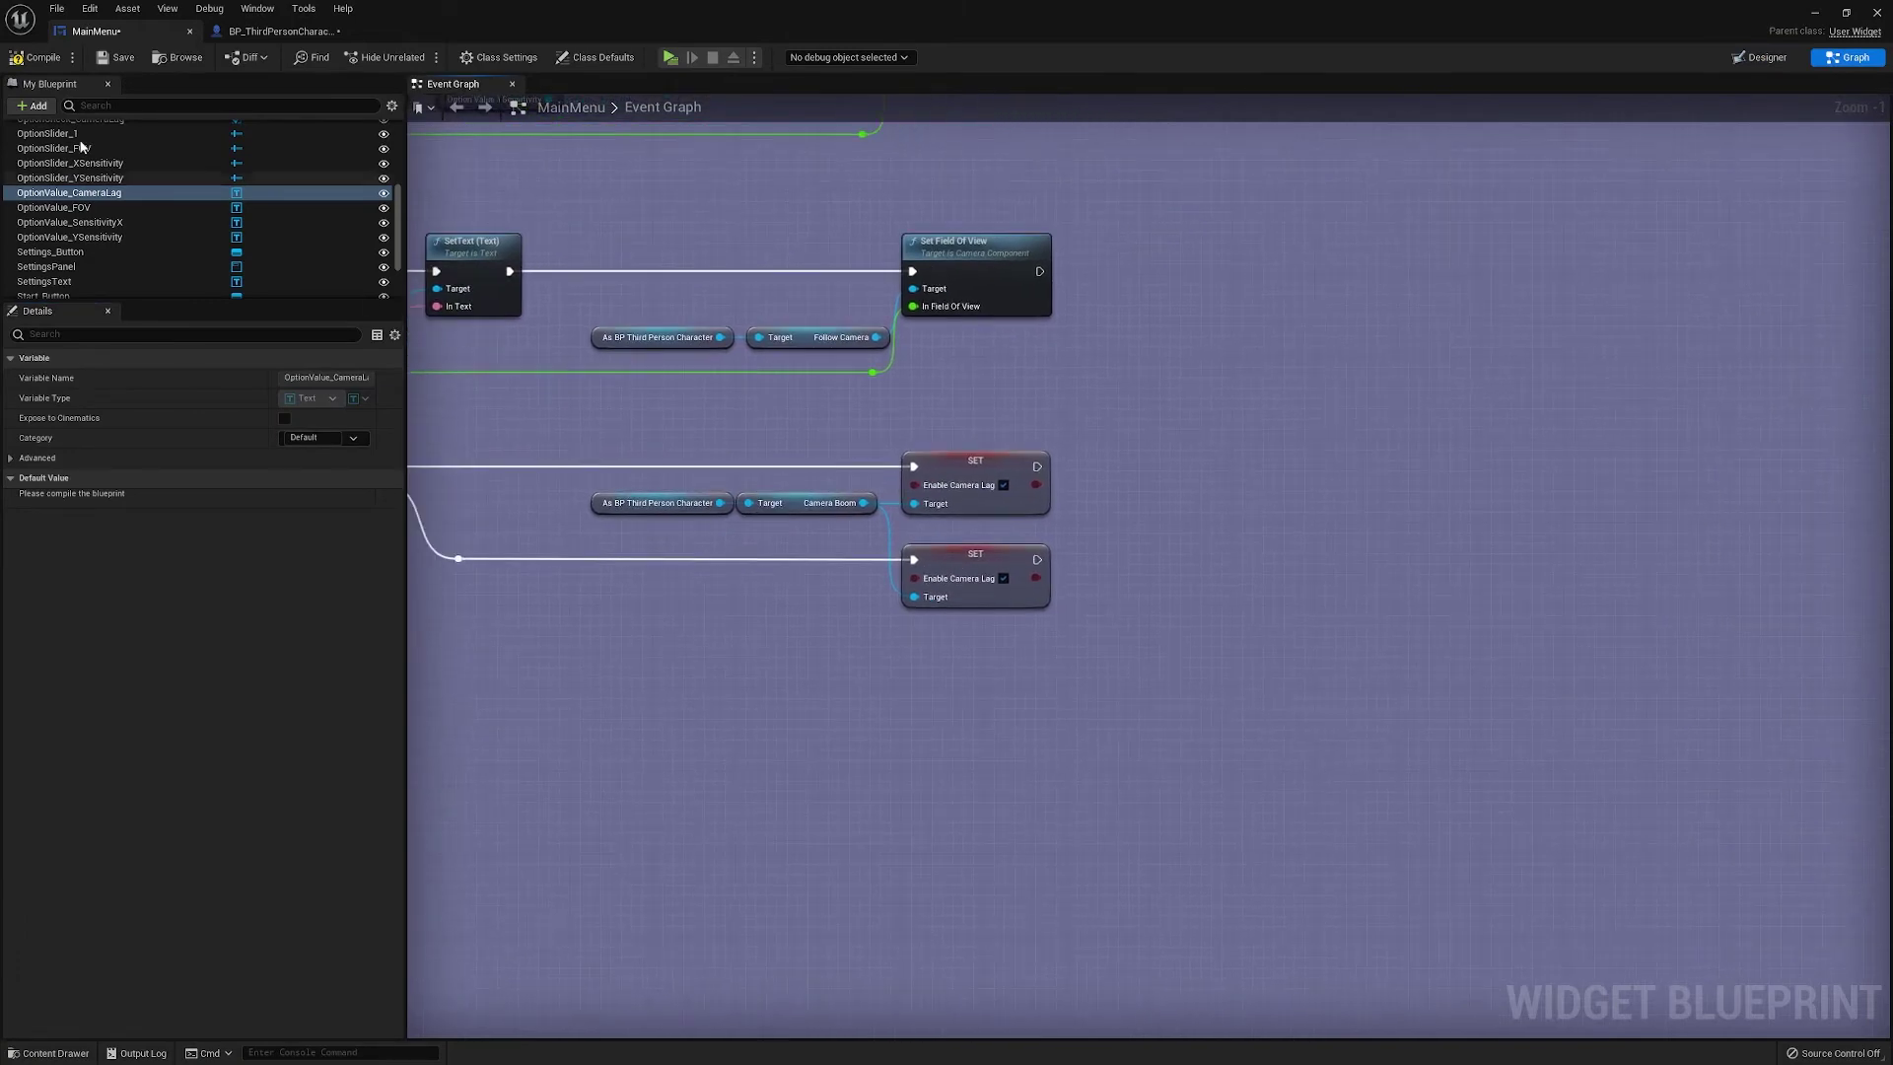
{"action": "left_click_drag", "start_coordinate": [48, 196], "coordinate": [1264, 572]}
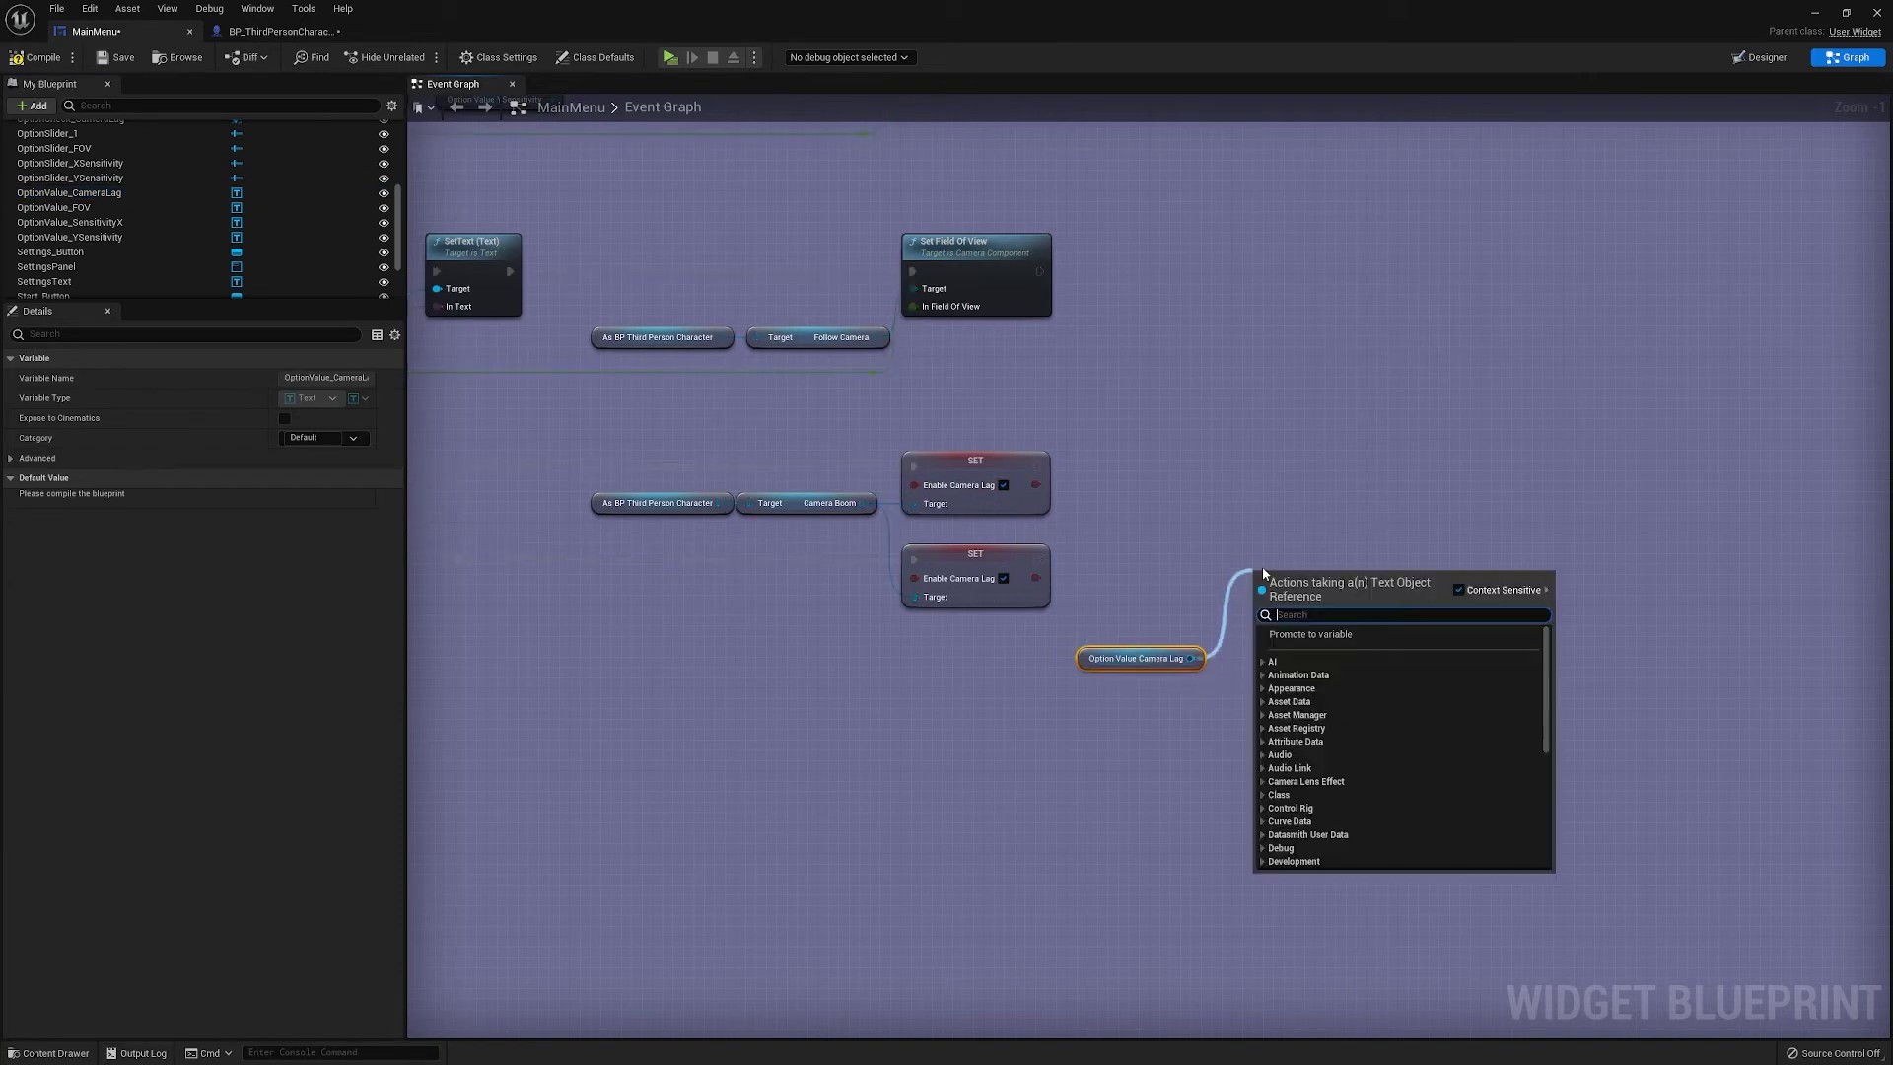
{"action": "type", "text": "set tex"}
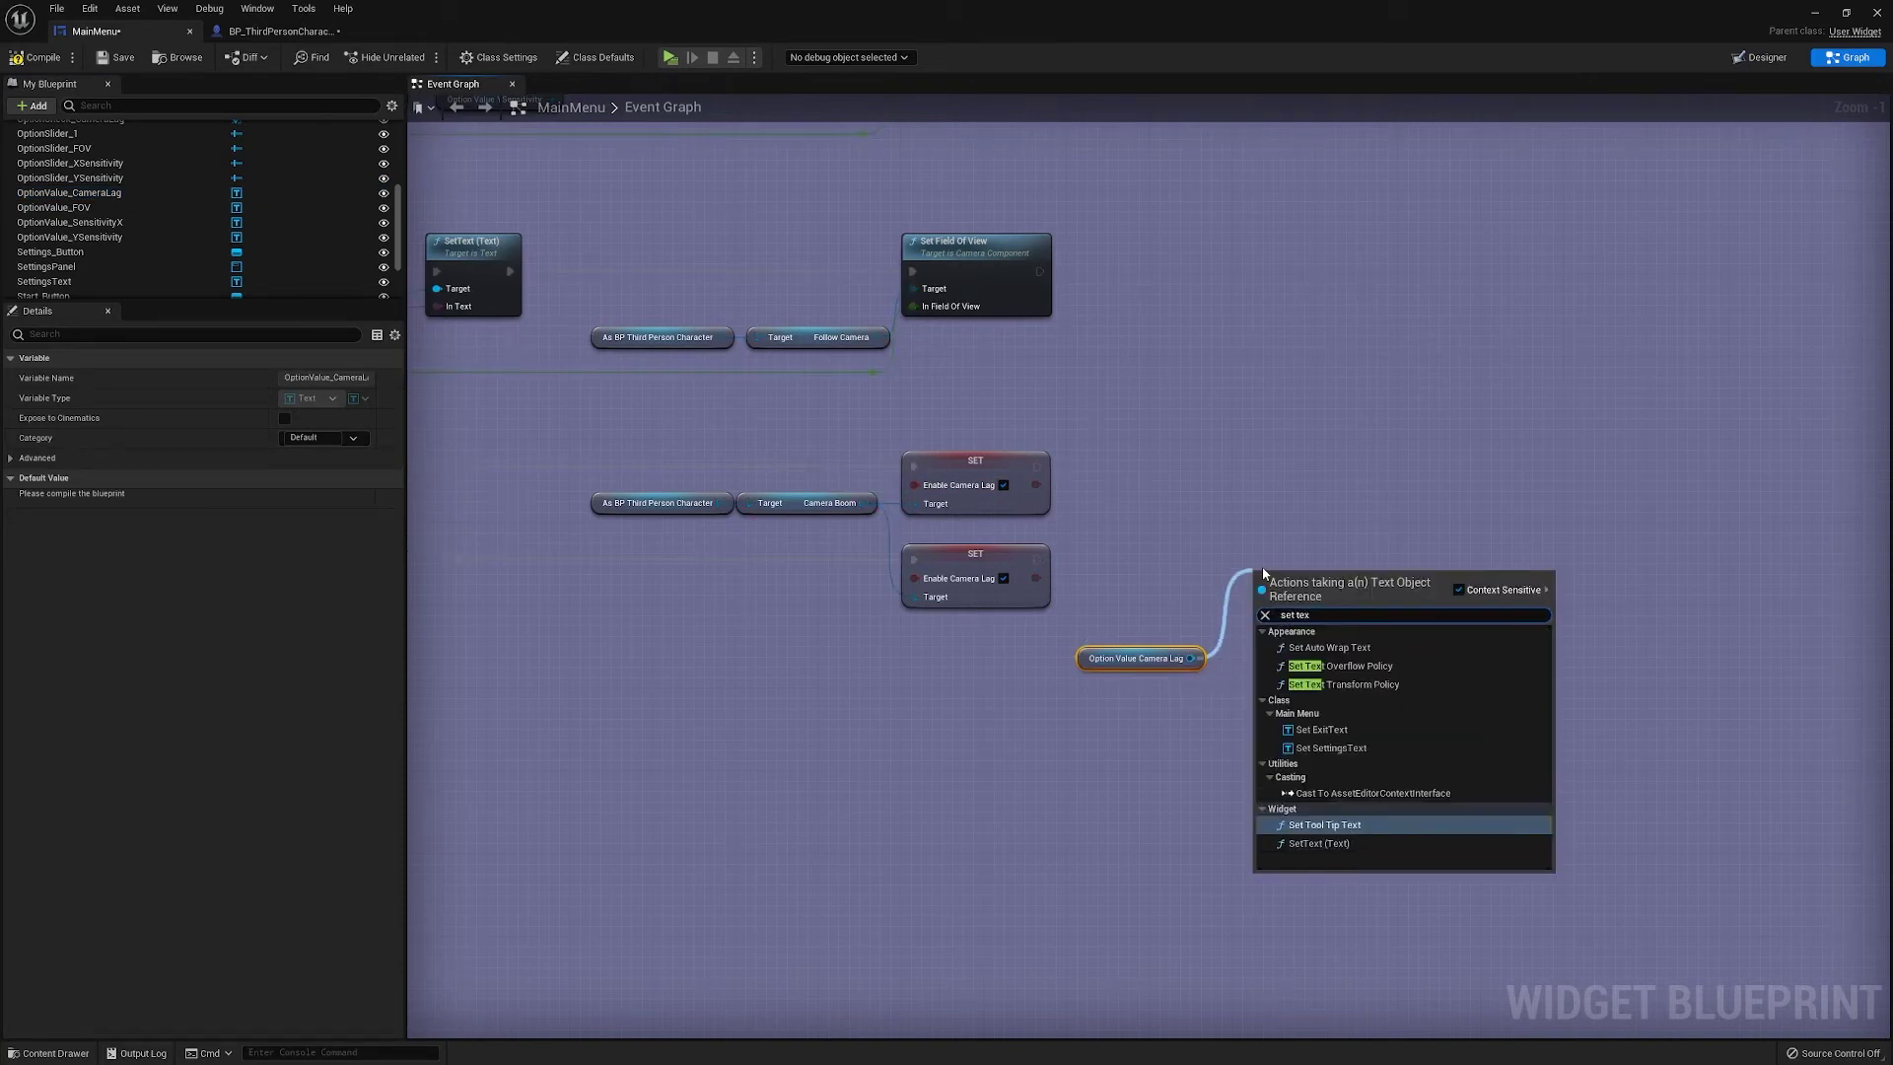
{"action": "type", "text": "t"}
{"action": "left_click", "coordinate": [1318, 843]}
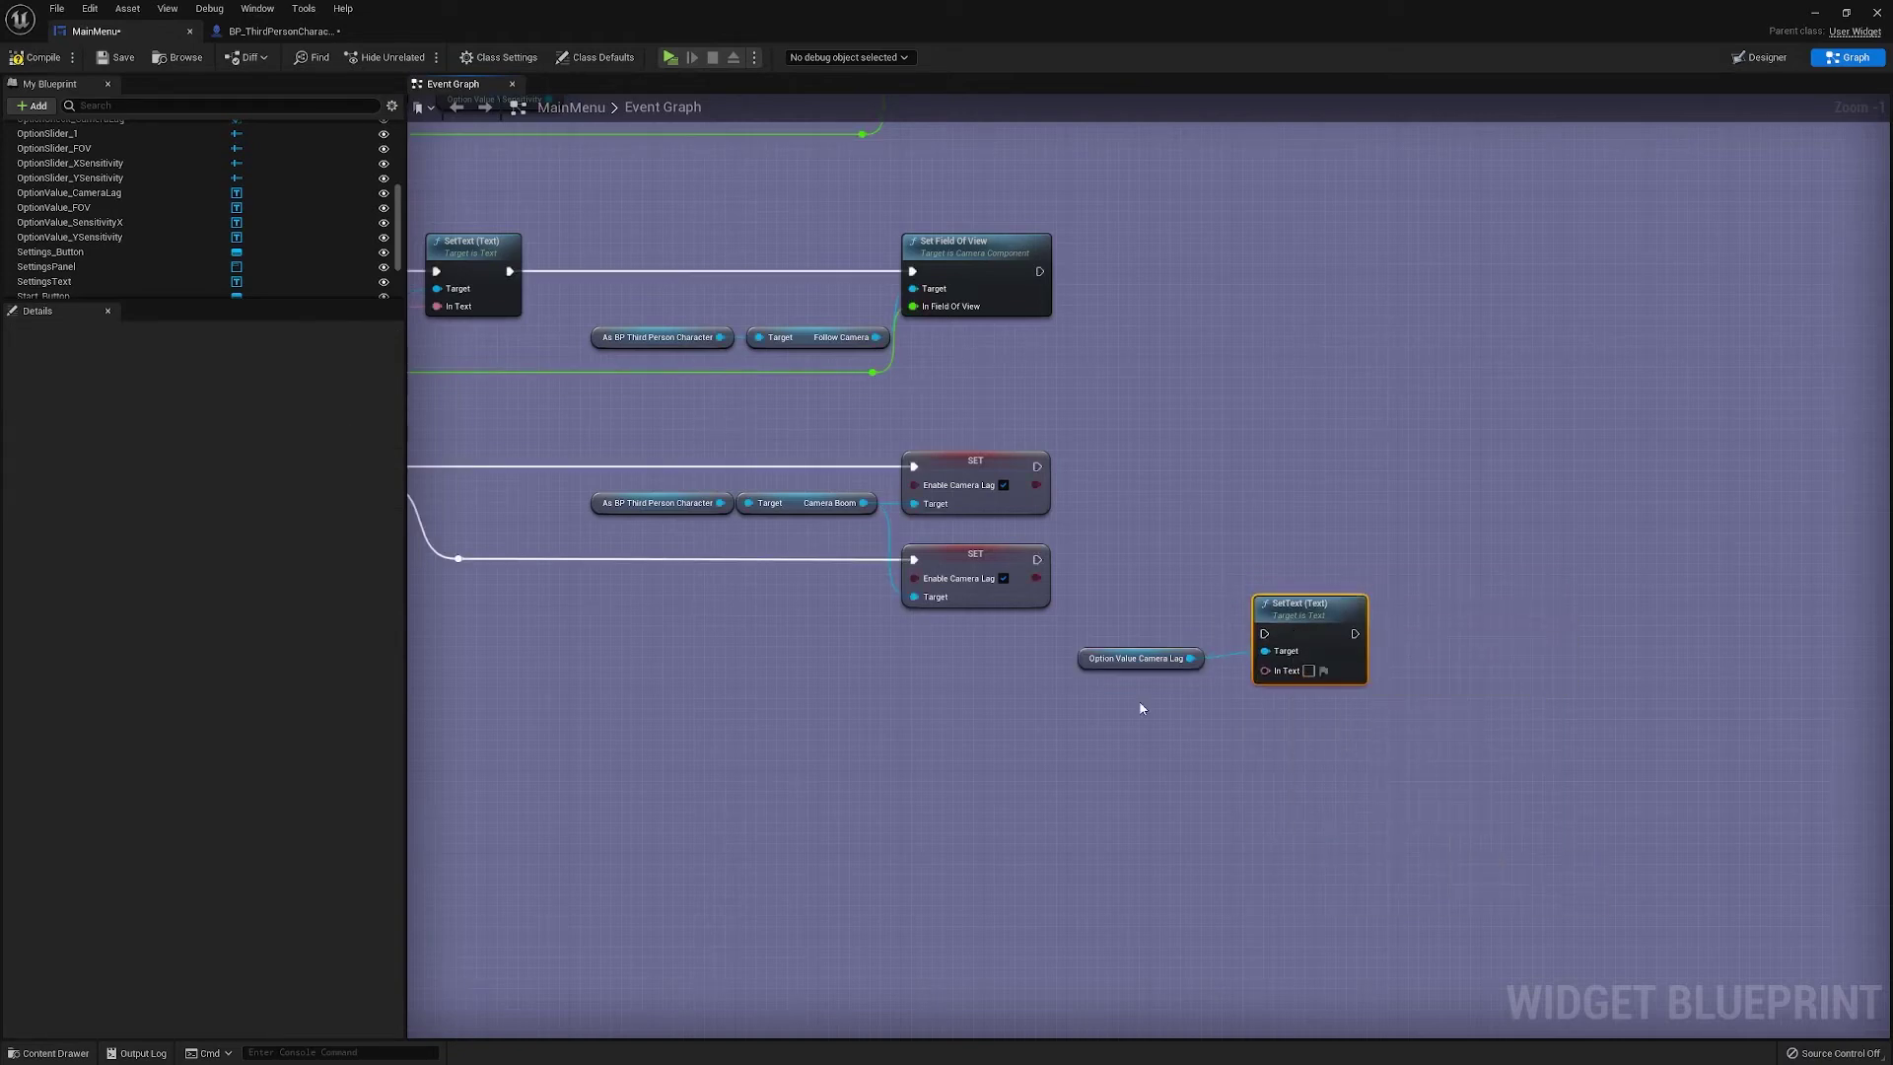
Connect the upper Set Enable Camera Lag node to the SetText node, align them, and set In Text to "On"
{"action": "left_click_drag", "start_coordinate": [1141, 708], "coordinate": [1316, 501]}
{"action": "left_click", "coordinate": [1112, 482]}
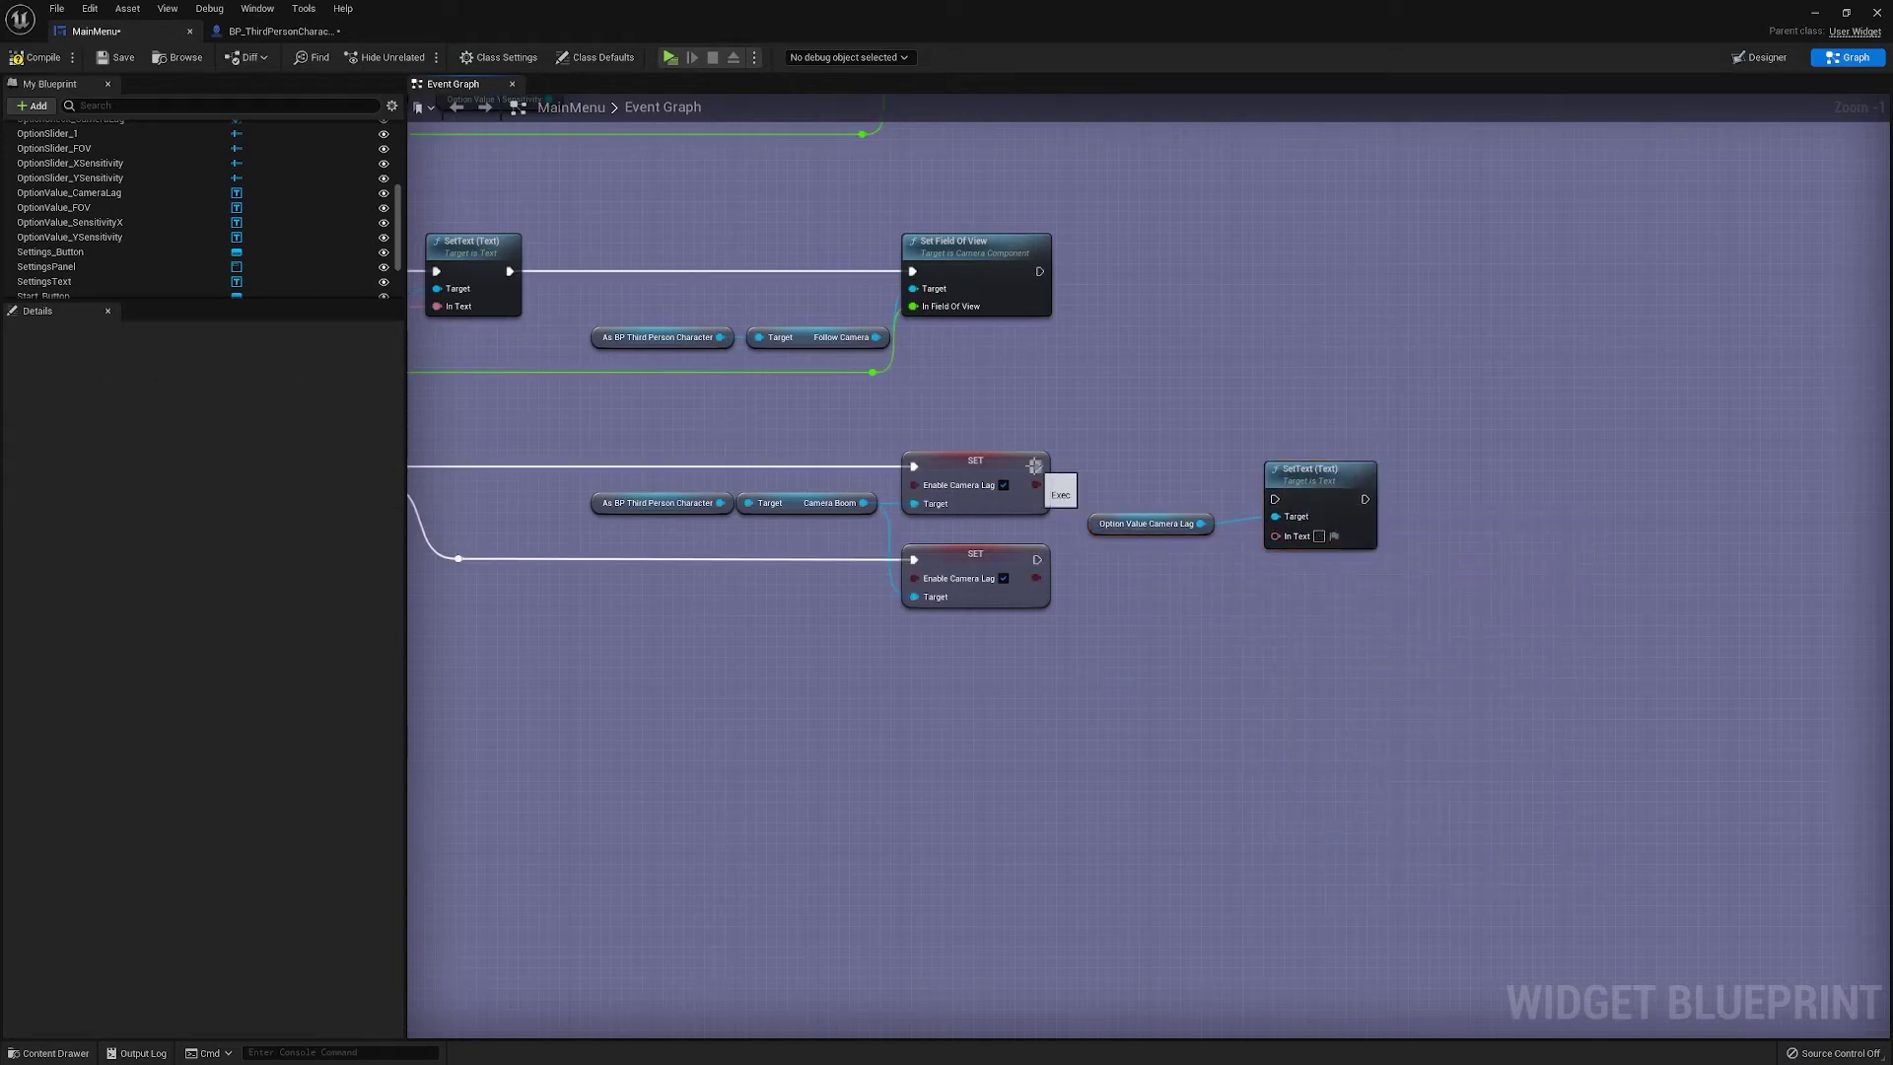
{"action": "left_click_drag", "start_coordinate": [1033, 466], "coordinate": [1331, 473]}
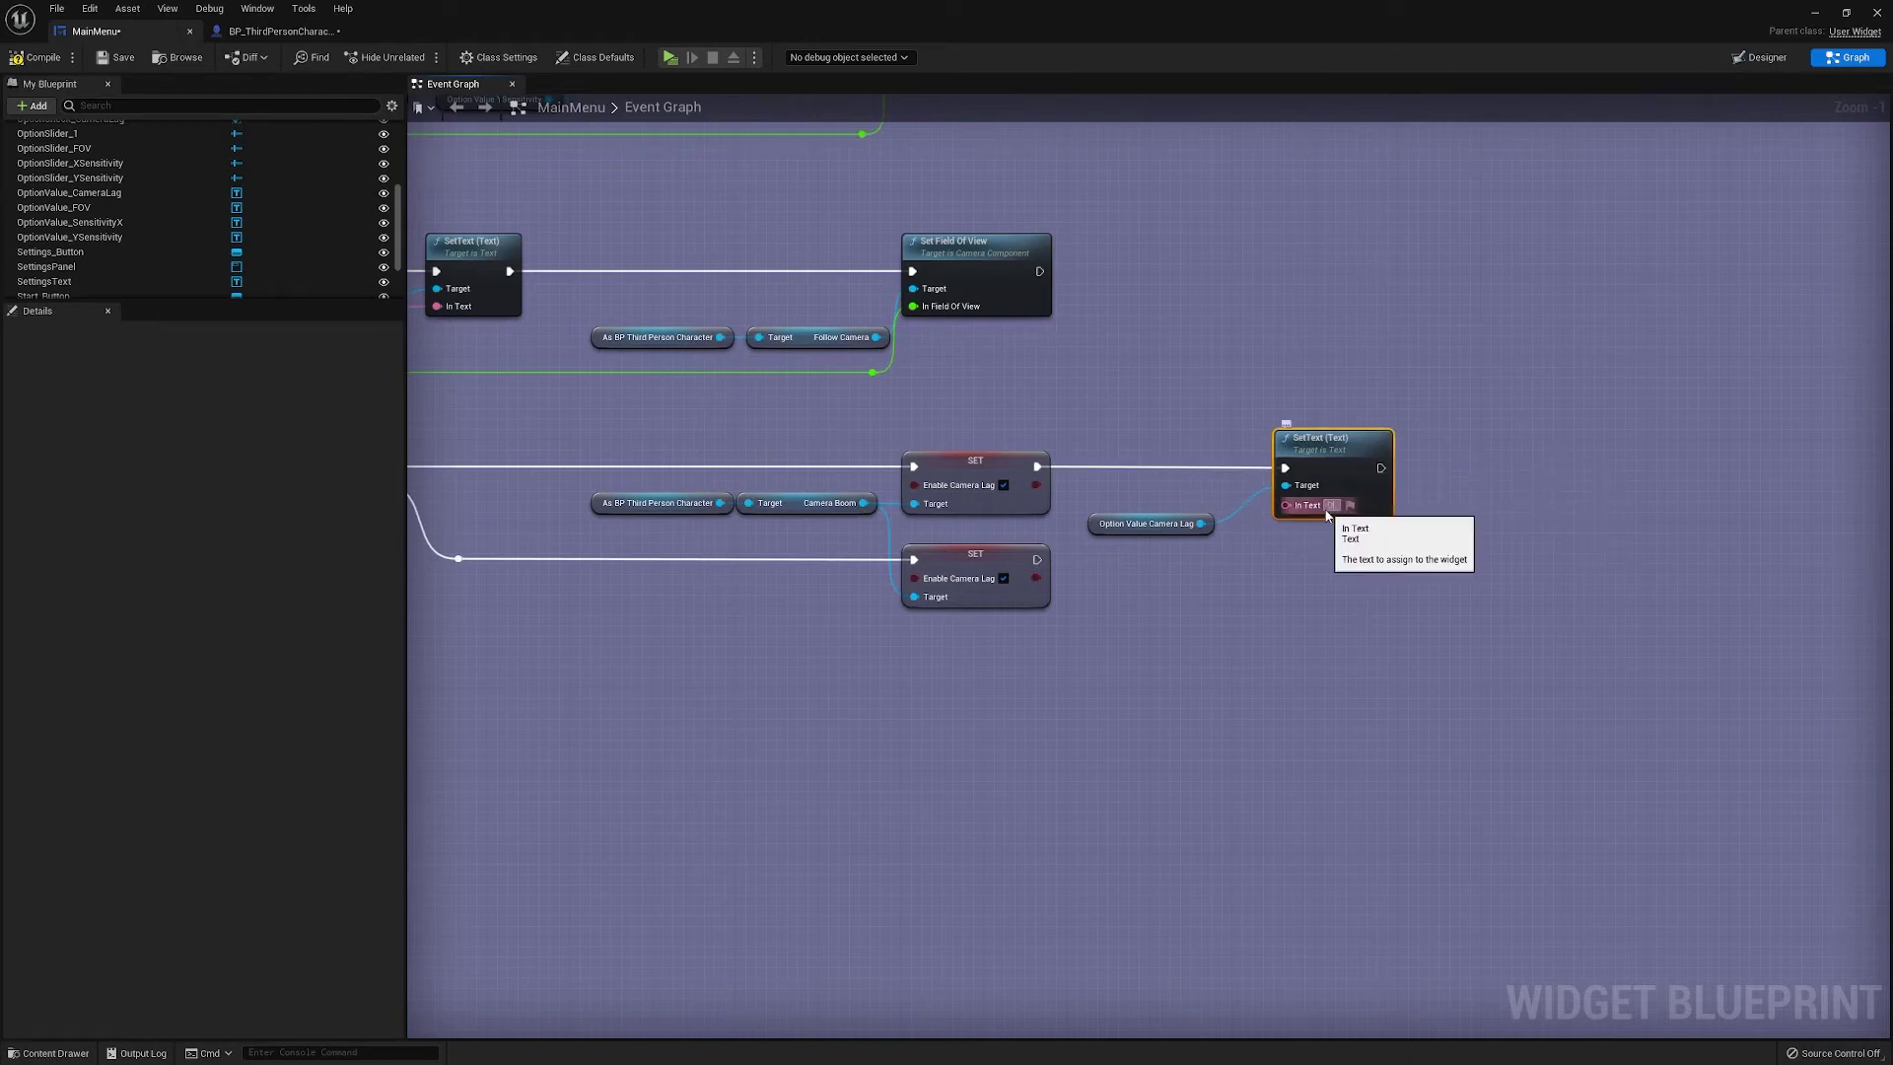
{"action": "left_click", "coordinate": [1327, 514]}
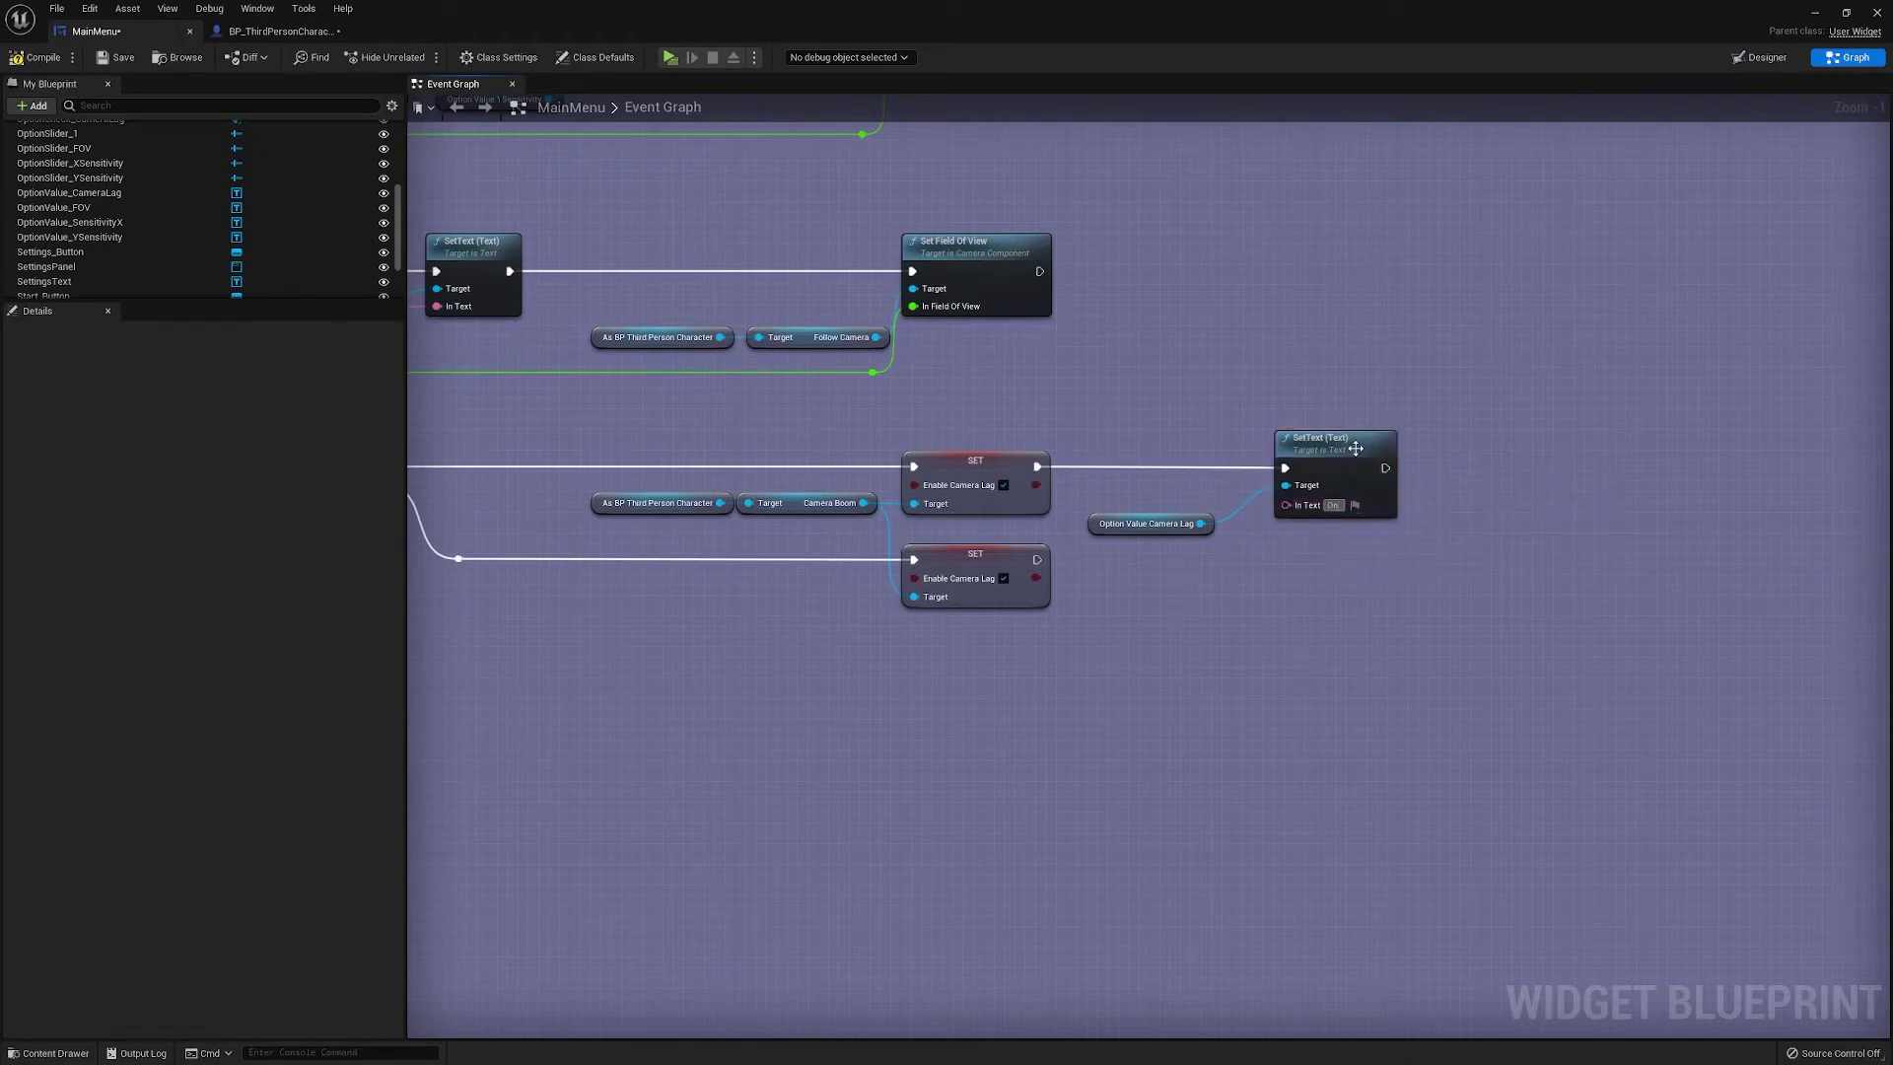
Copy the SetText node below the original, wire it to the lower Set node and Option Value Camera Lag, and set its text to "Off"
{"action": "key", "text": "ctrl+v"}
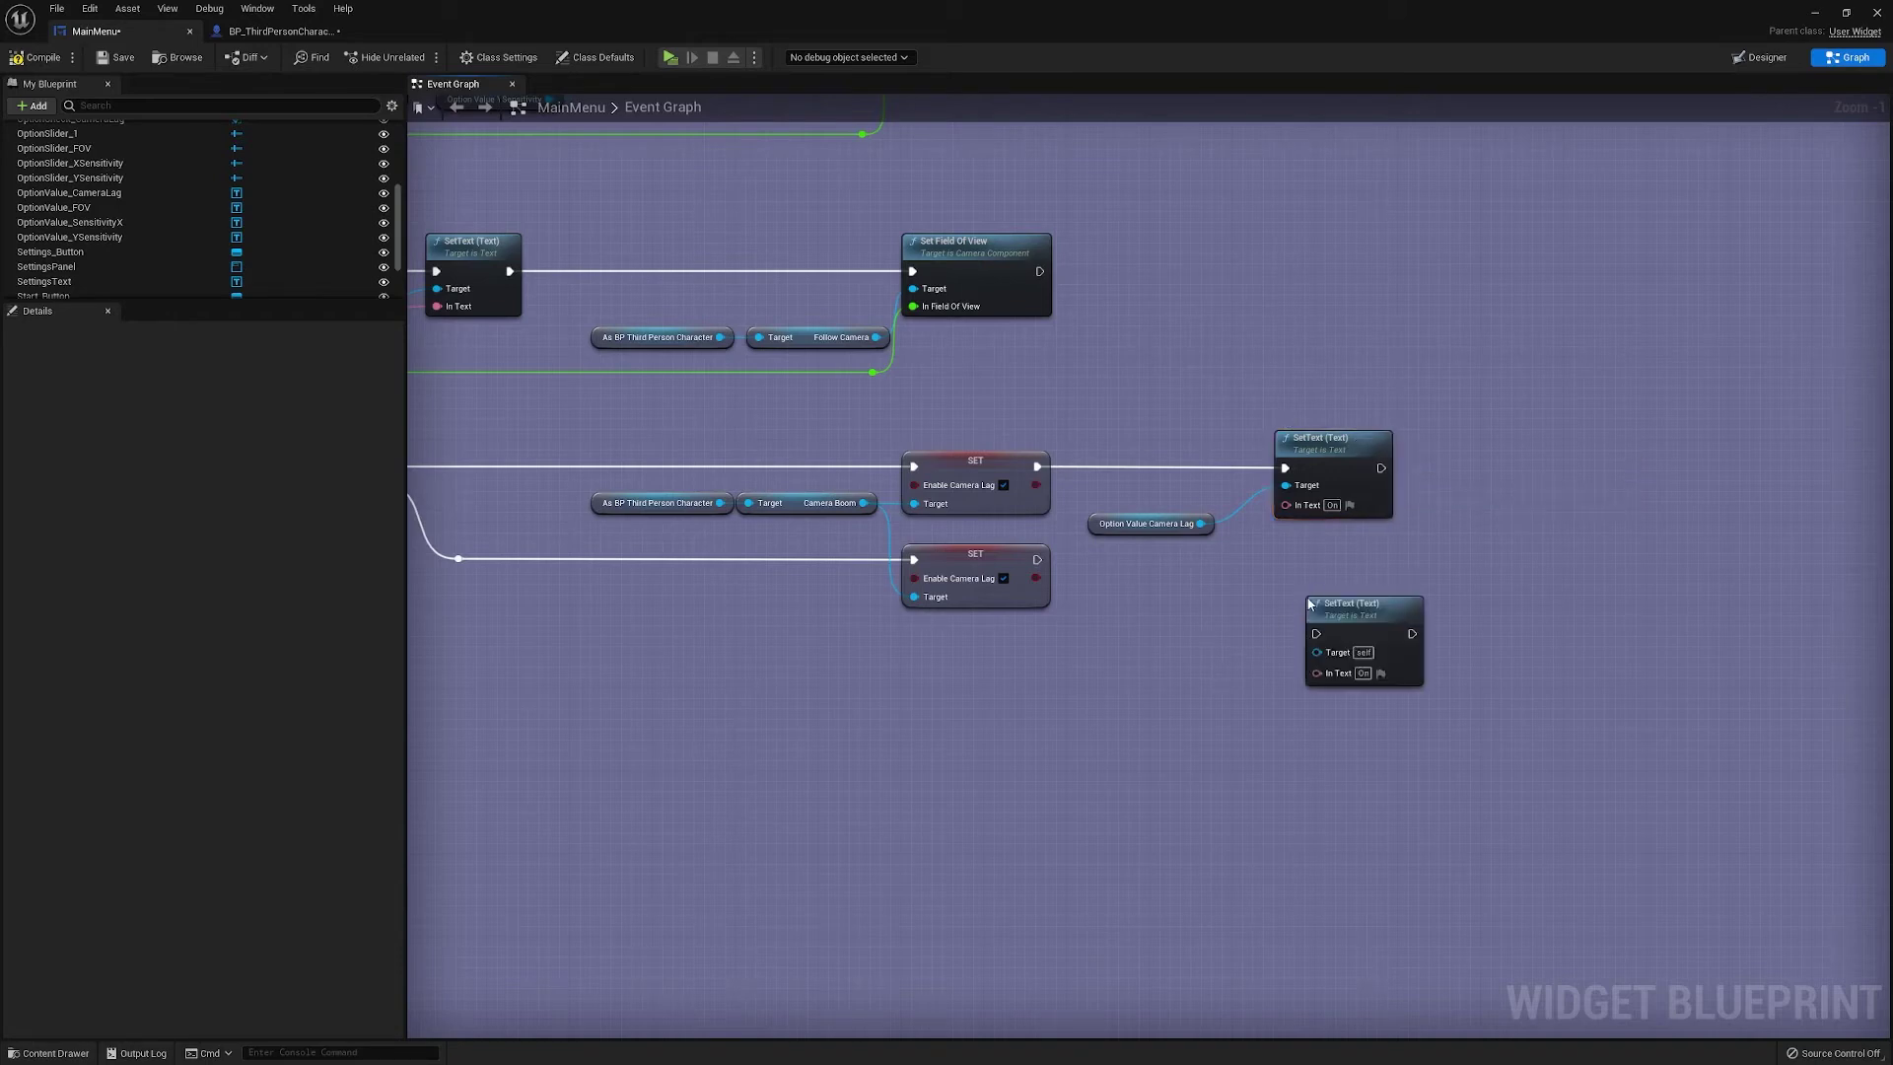
{"action": "left_click_drag", "start_coordinate": [1309, 603], "coordinate": [1278, 562]}
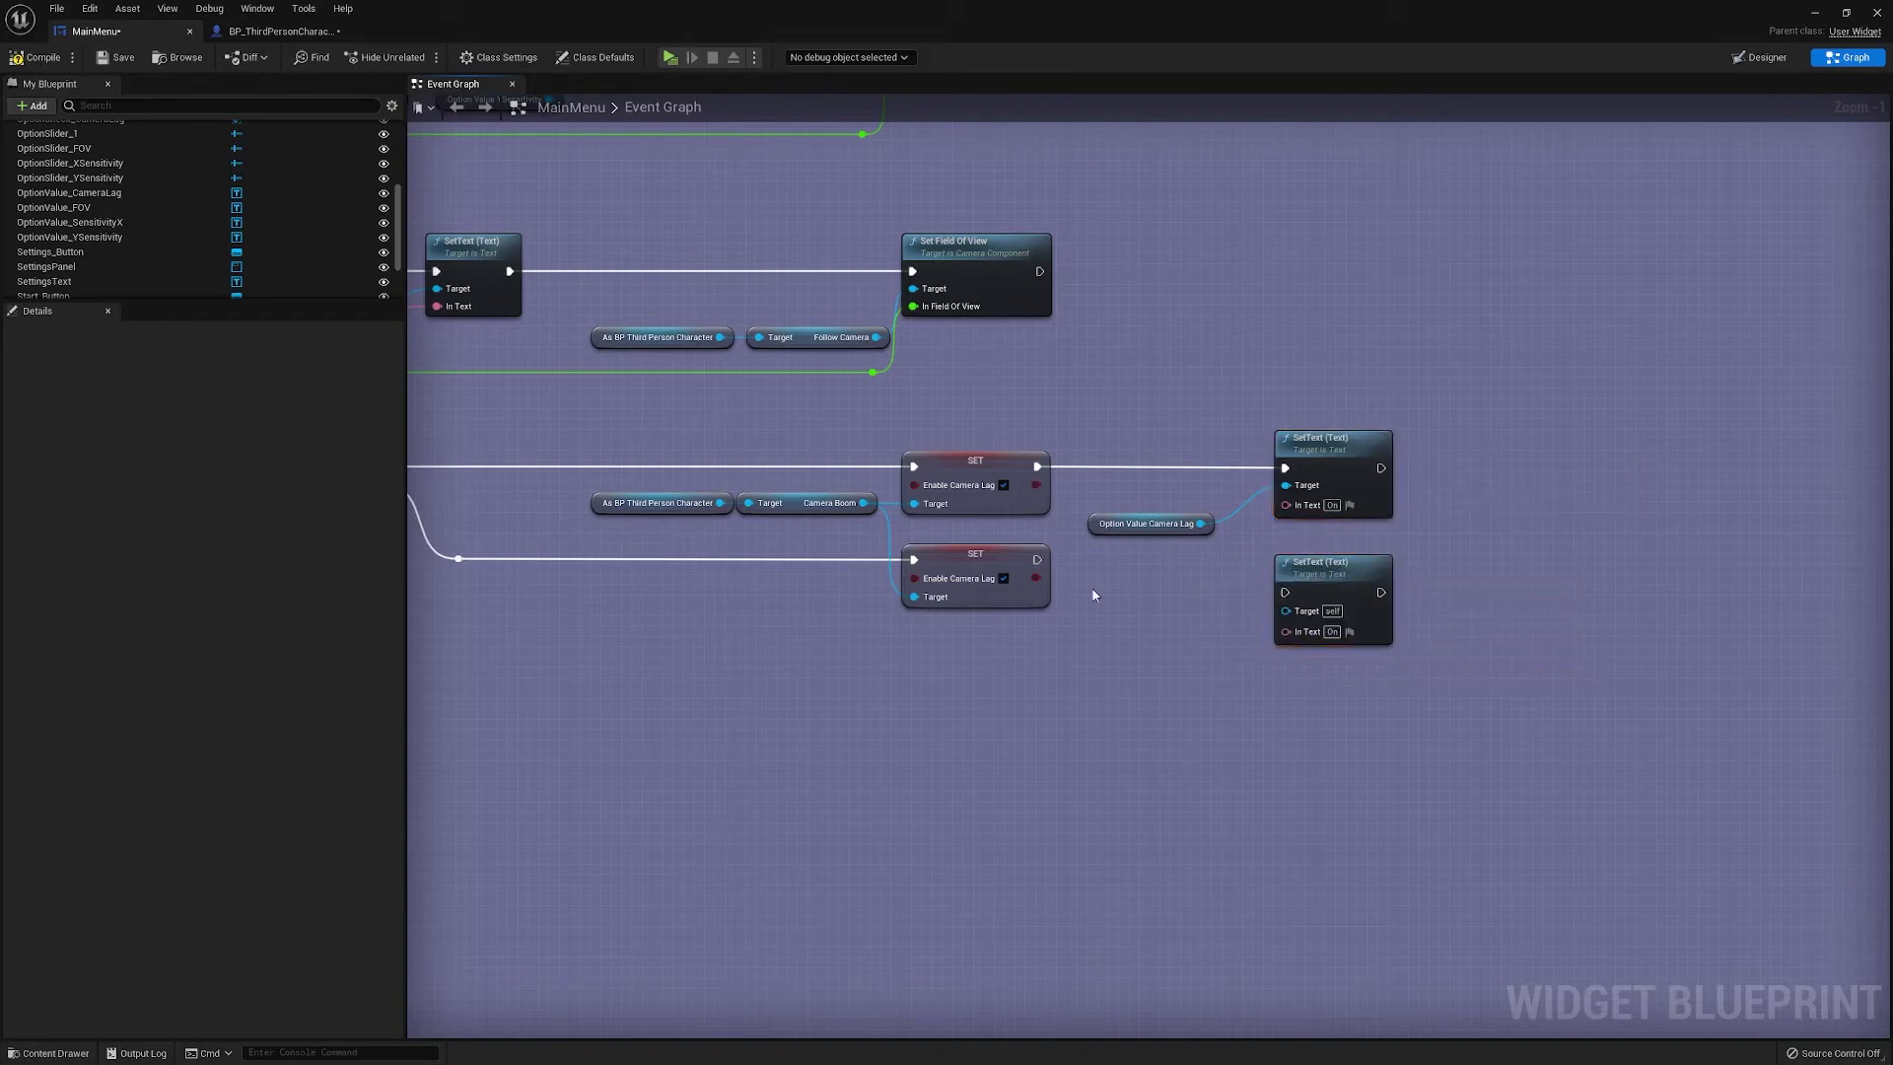
{"action": "left_click_drag", "start_coordinate": [1038, 559], "coordinate": [1324, 561]}
{"action": "left_click_drag", "start_coordinate": [1201, 523], "coordinate": [1286, 589]}
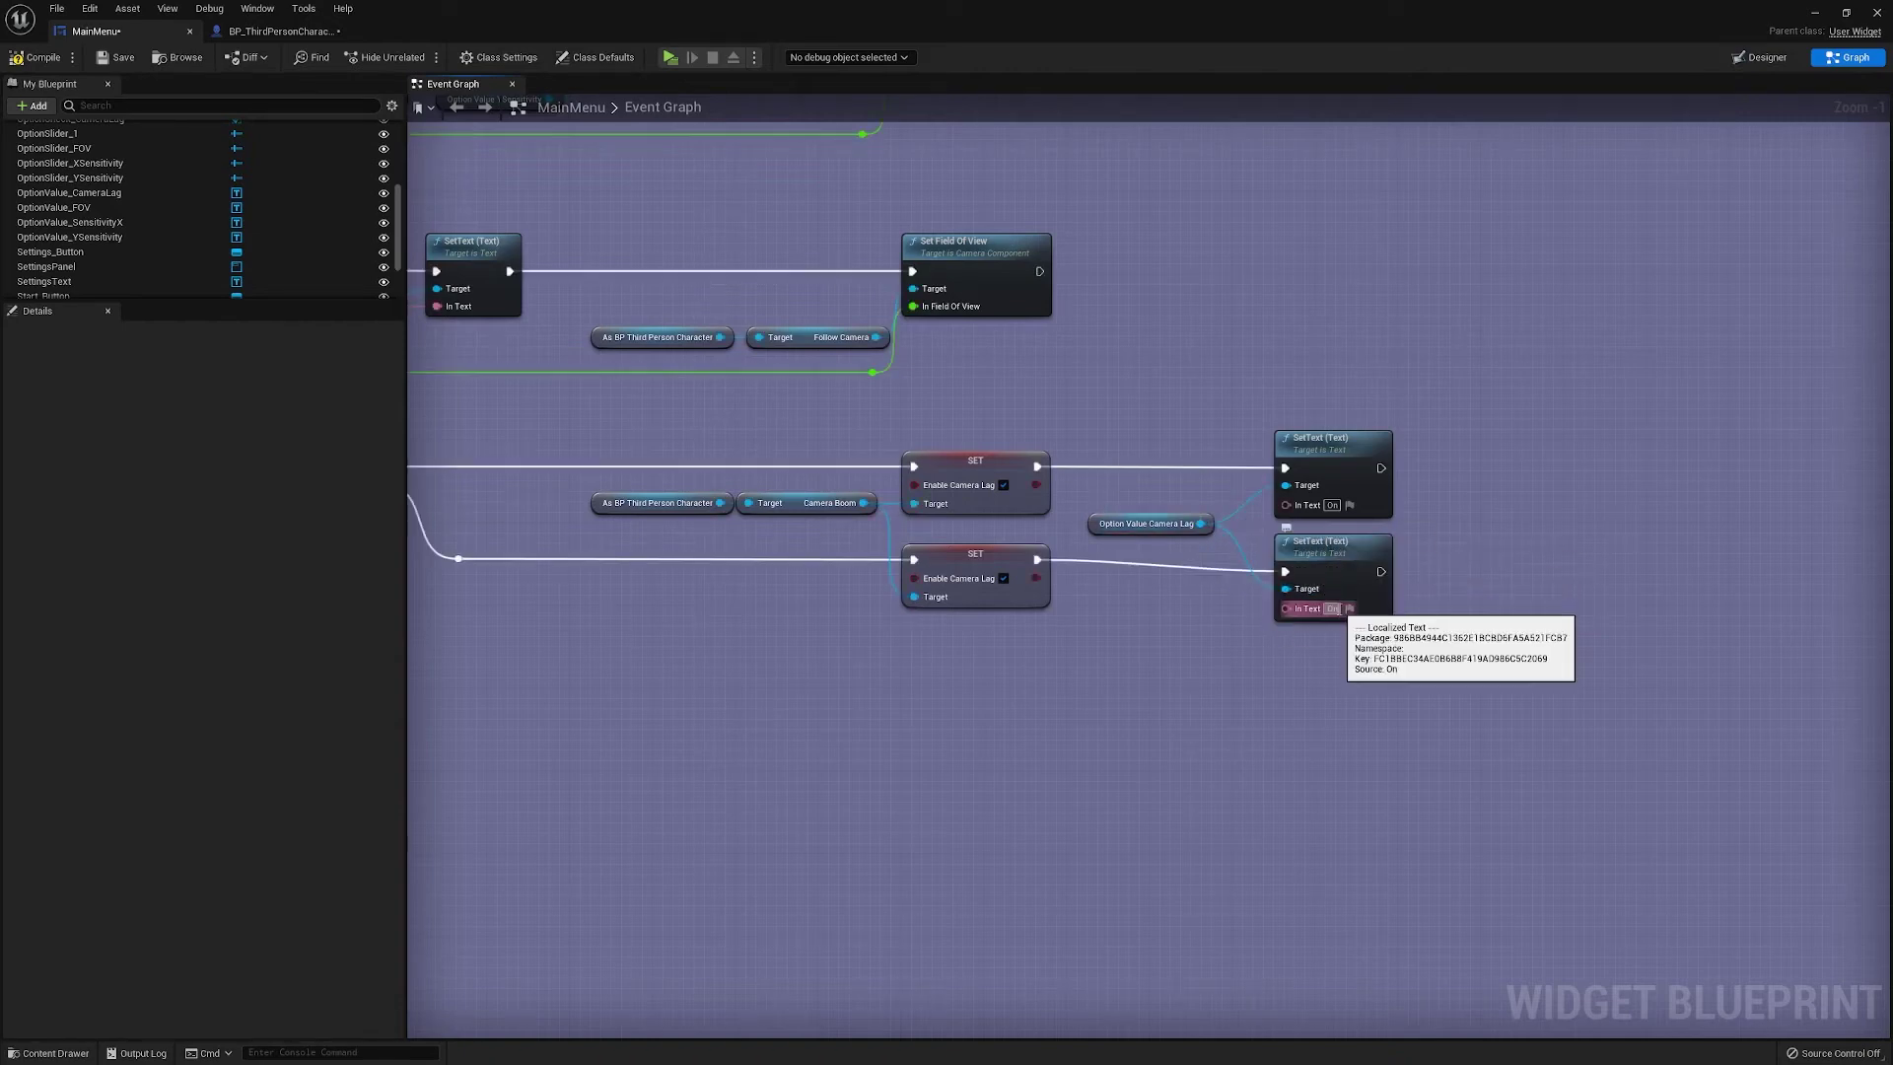
{"action": "type", "text": "ff"}
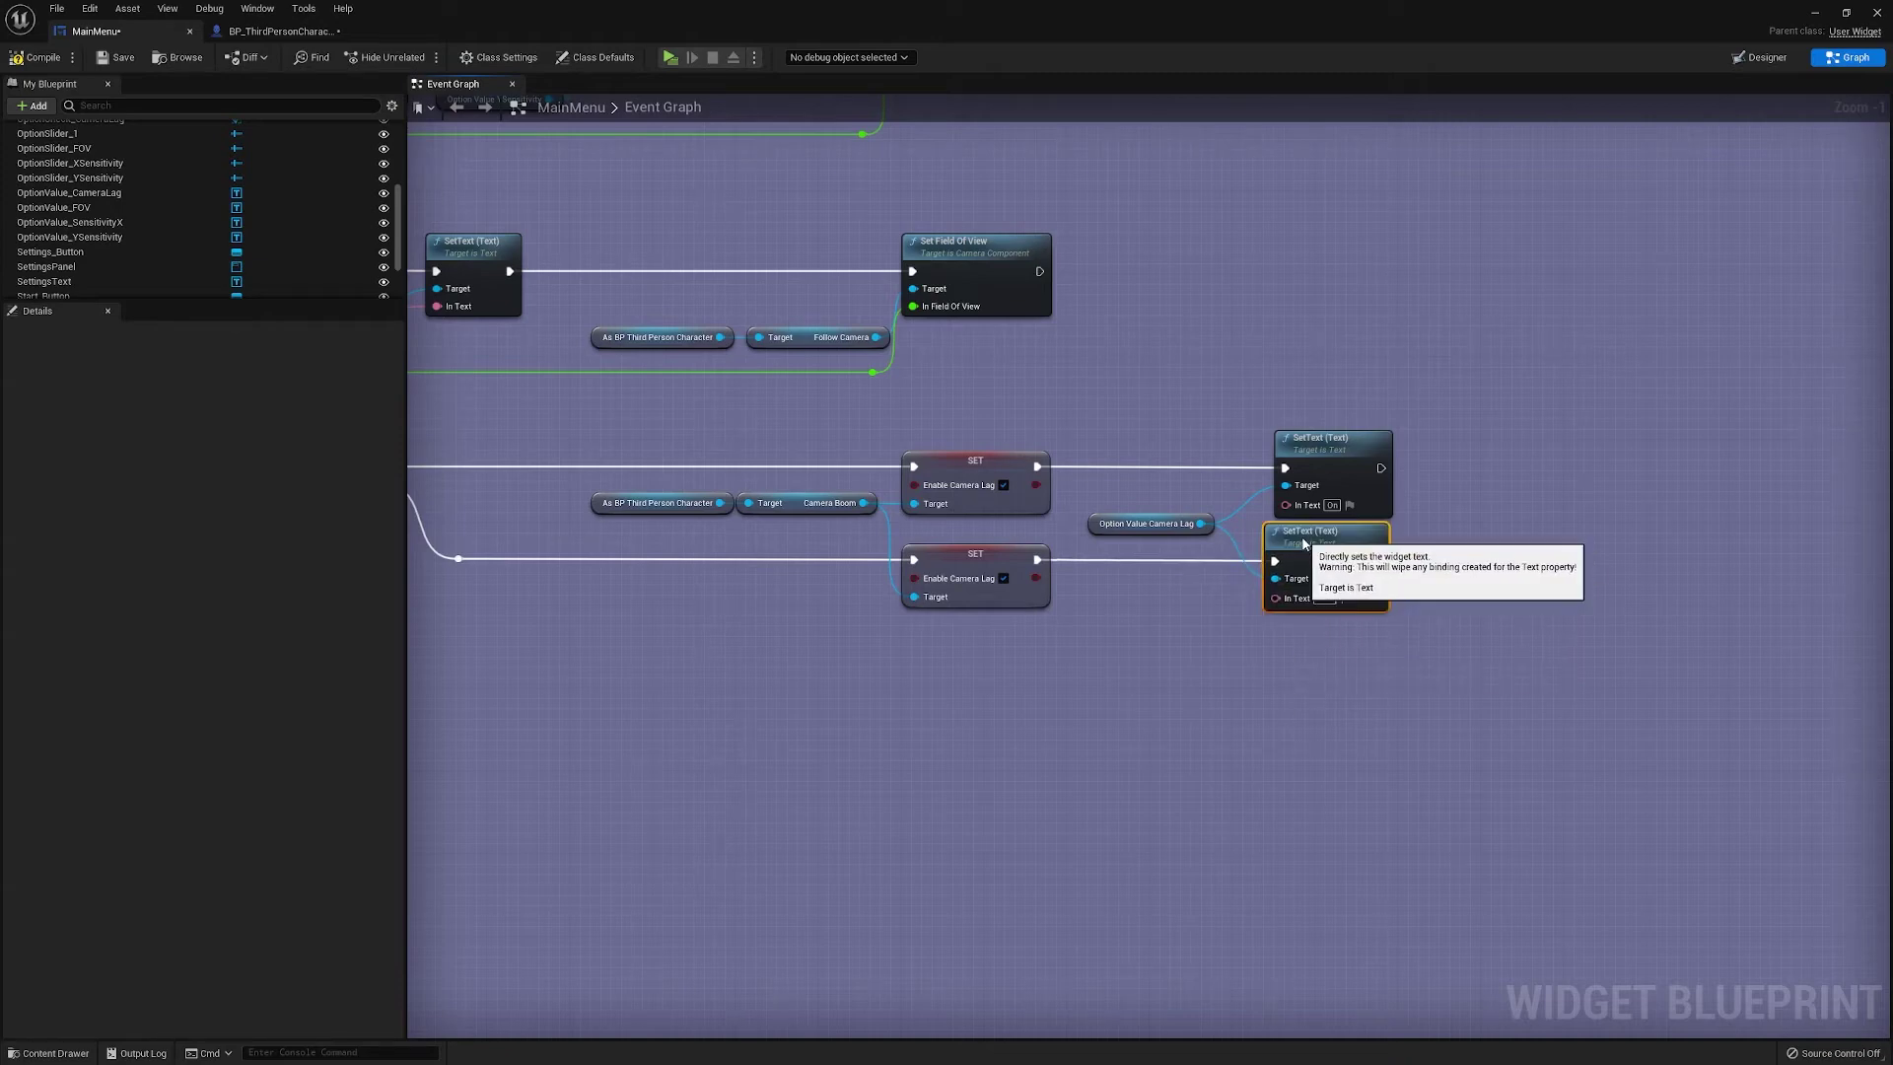
Compile the MainMenu widget blueprint
{"action": "scroll", "coordinate": [1158, 636], "scroll_direction": "down", "scroll_amount": 4}
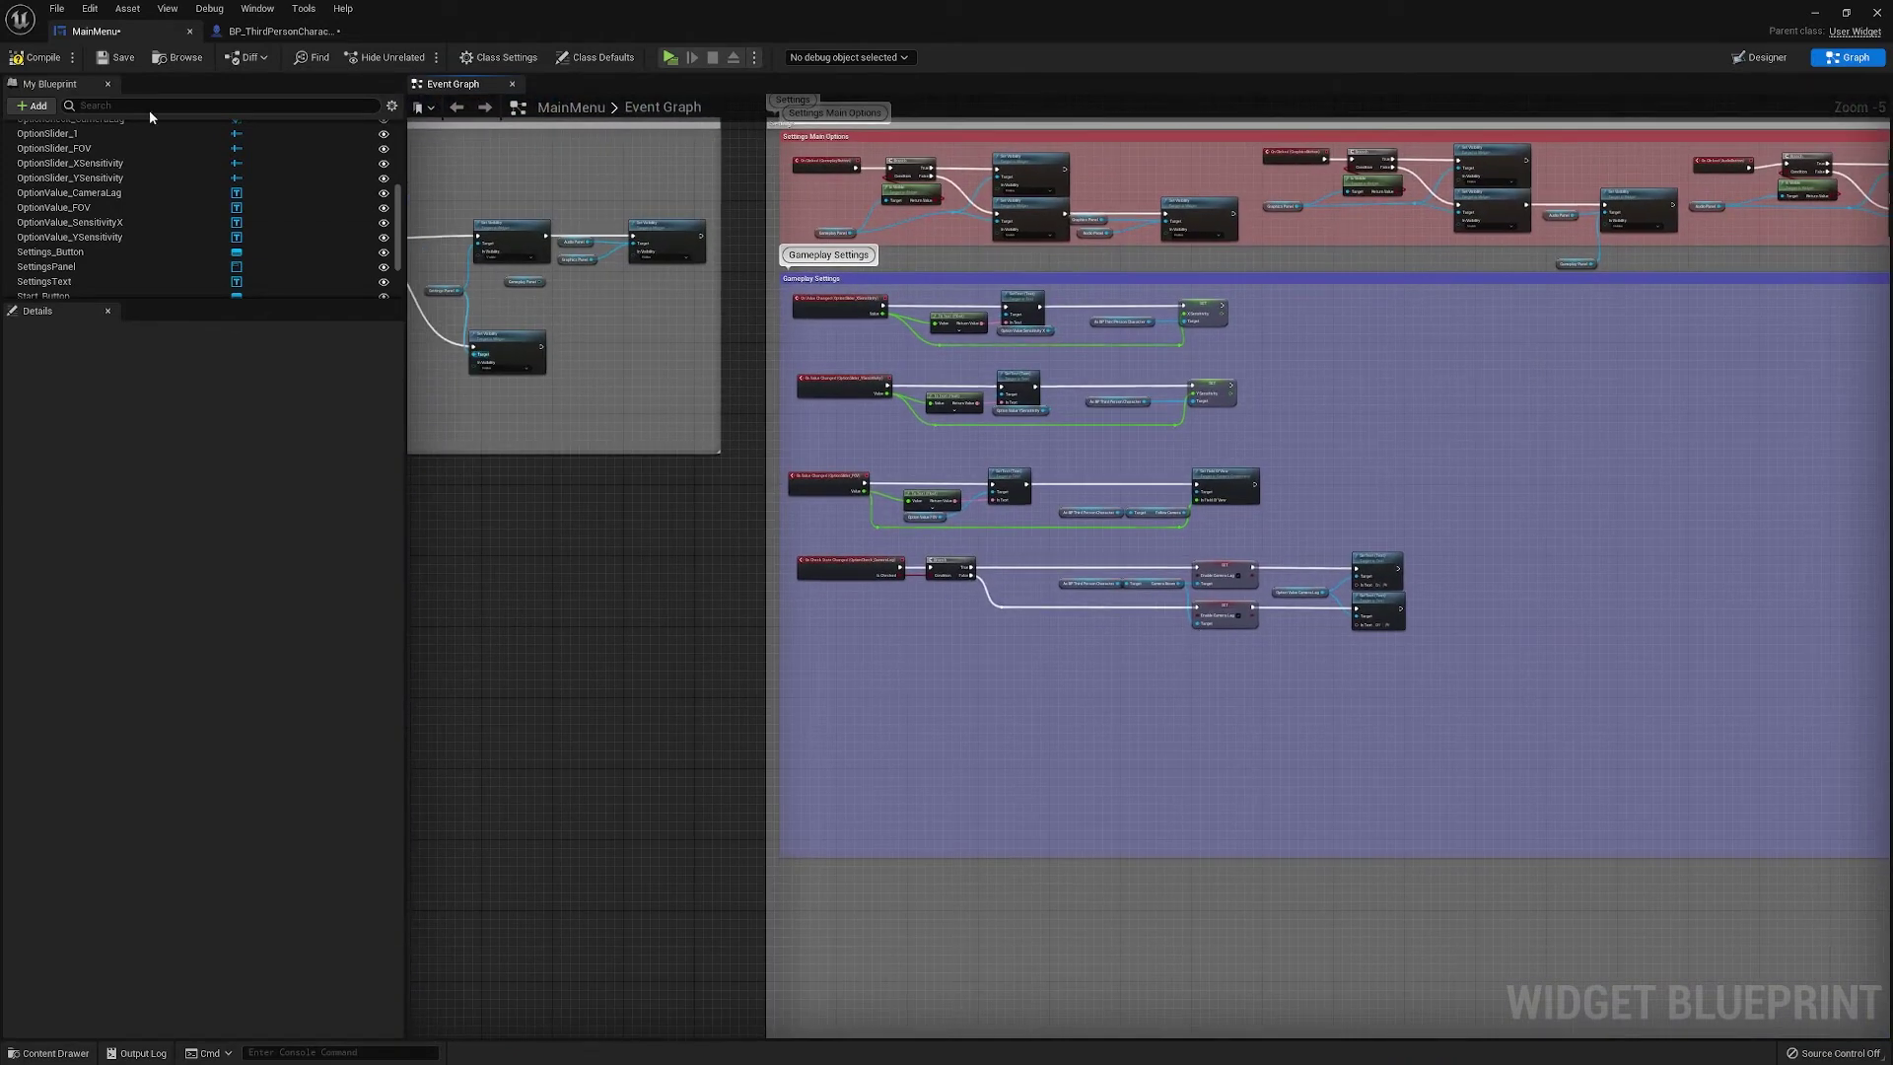
{"action": "left_click", "coordinate": [37, 57]}
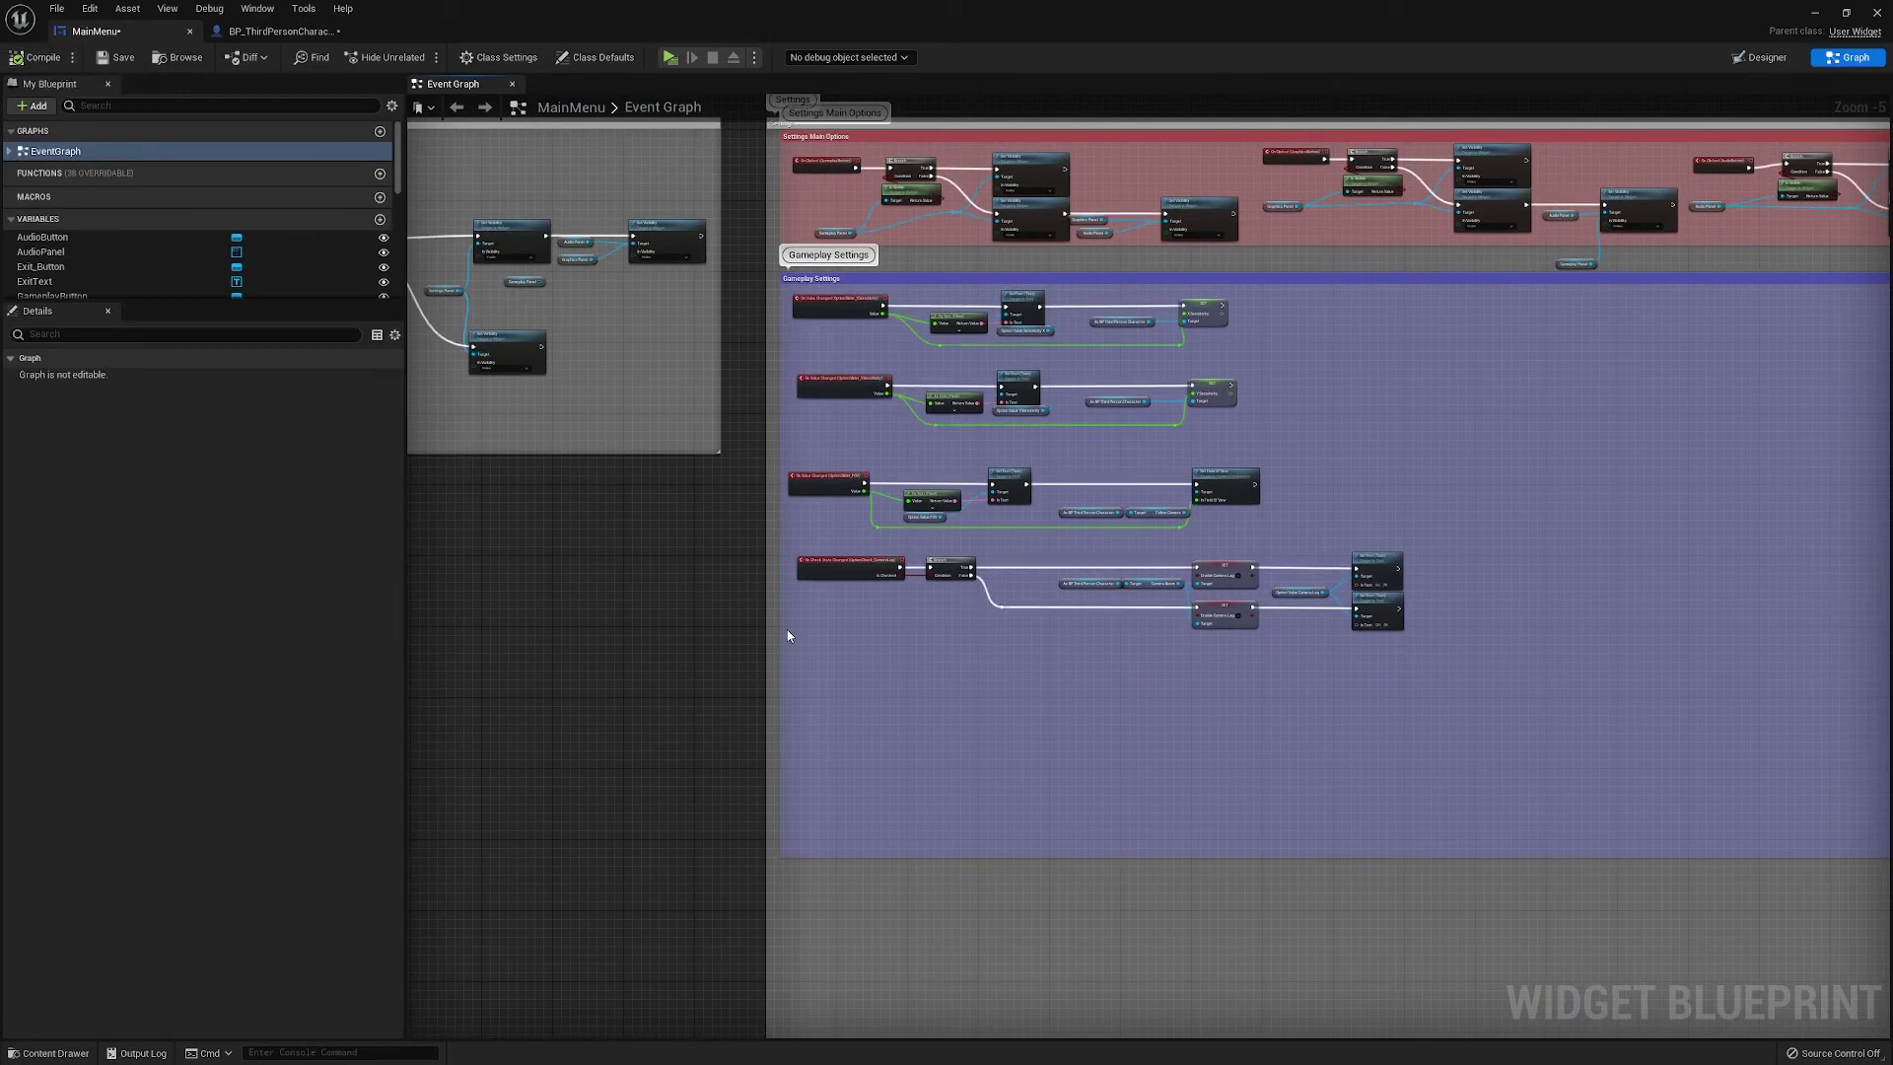
Move the camera lag row's As BP Third Person Character and Camera Boom getters closer to the Branch node
{"action": "scroll", "coordinate": [1072, 731], "scroll_direction": "up", "scroll_amount": 3}
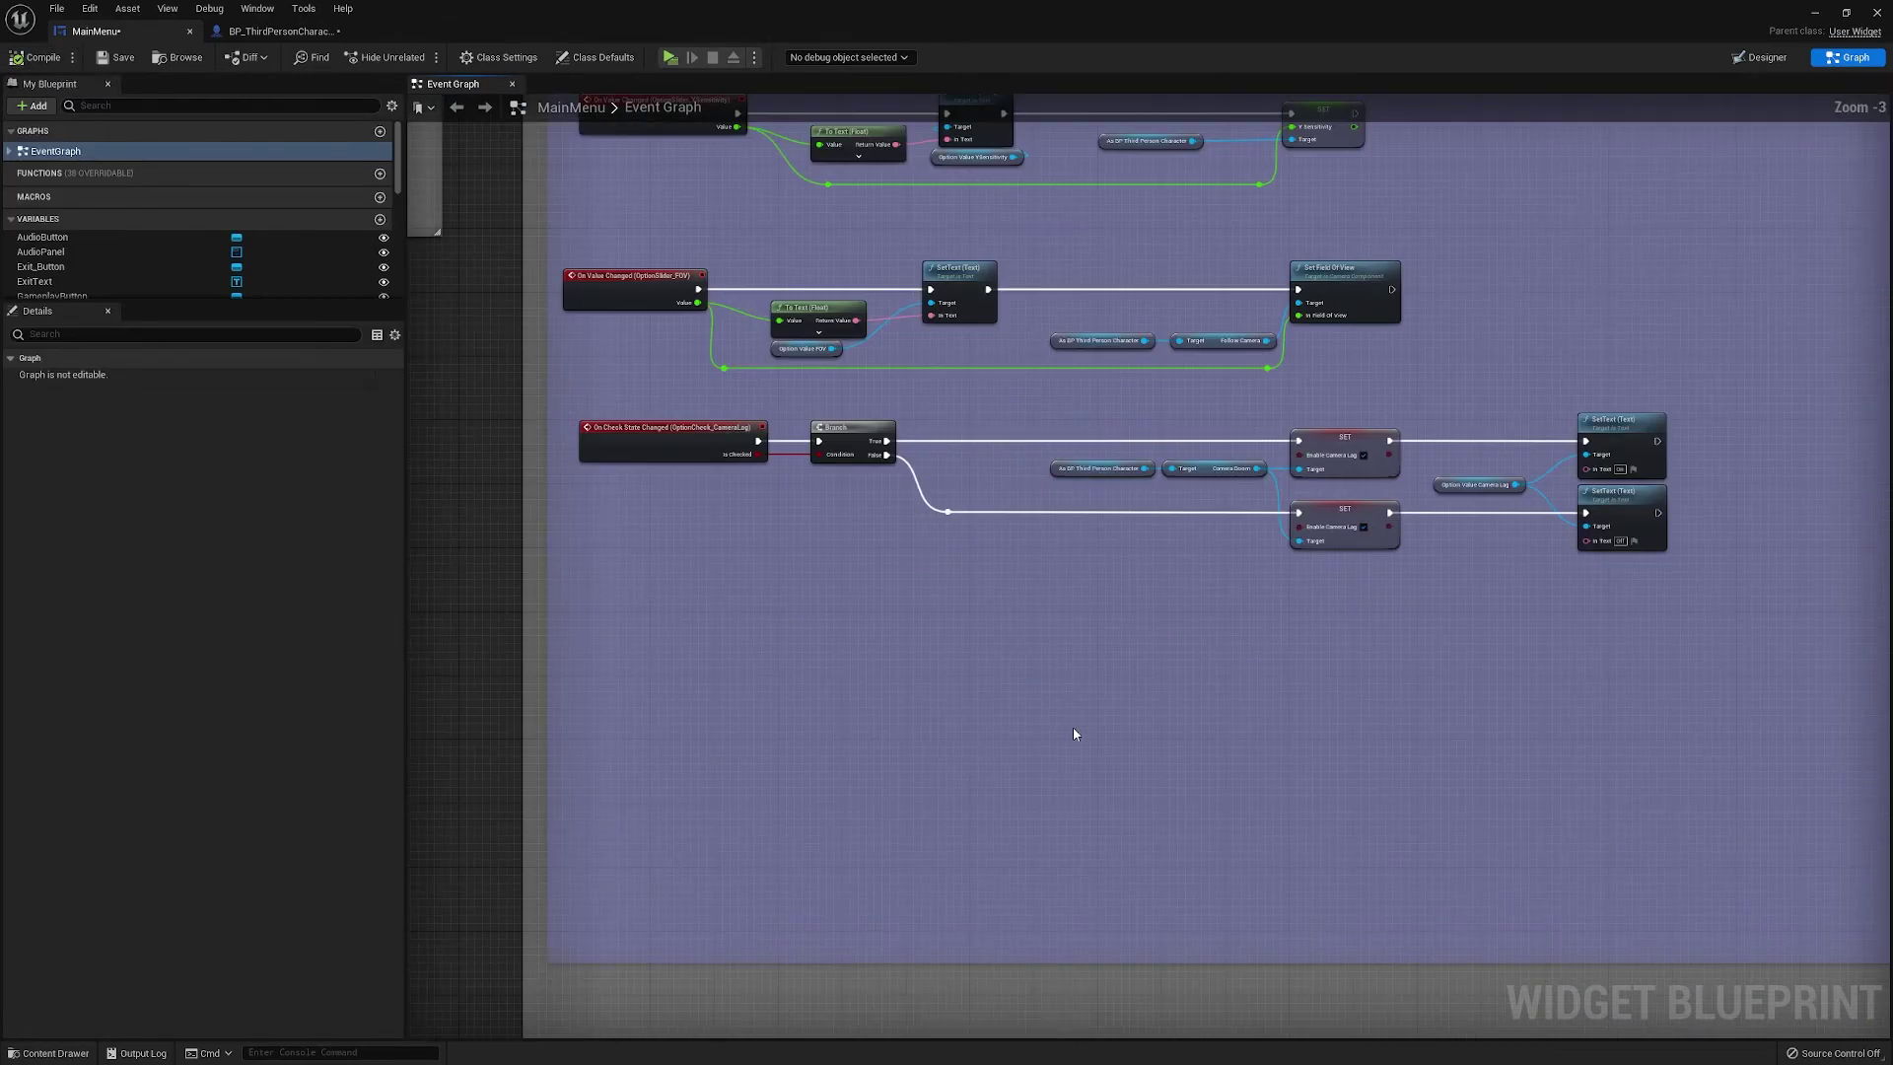
{"action": "scroll", "coordinate": [1073, 731], "scroll_direction": "down", "scroll_amount": 1}
{"action": "scroll", "coordinate": [983, 593], "scroll_direction": "up", "scroll_amount": 1}
{"action": "right_click_drag", "start_coordinate": [983, 593], "coordinate": [972, 526]}
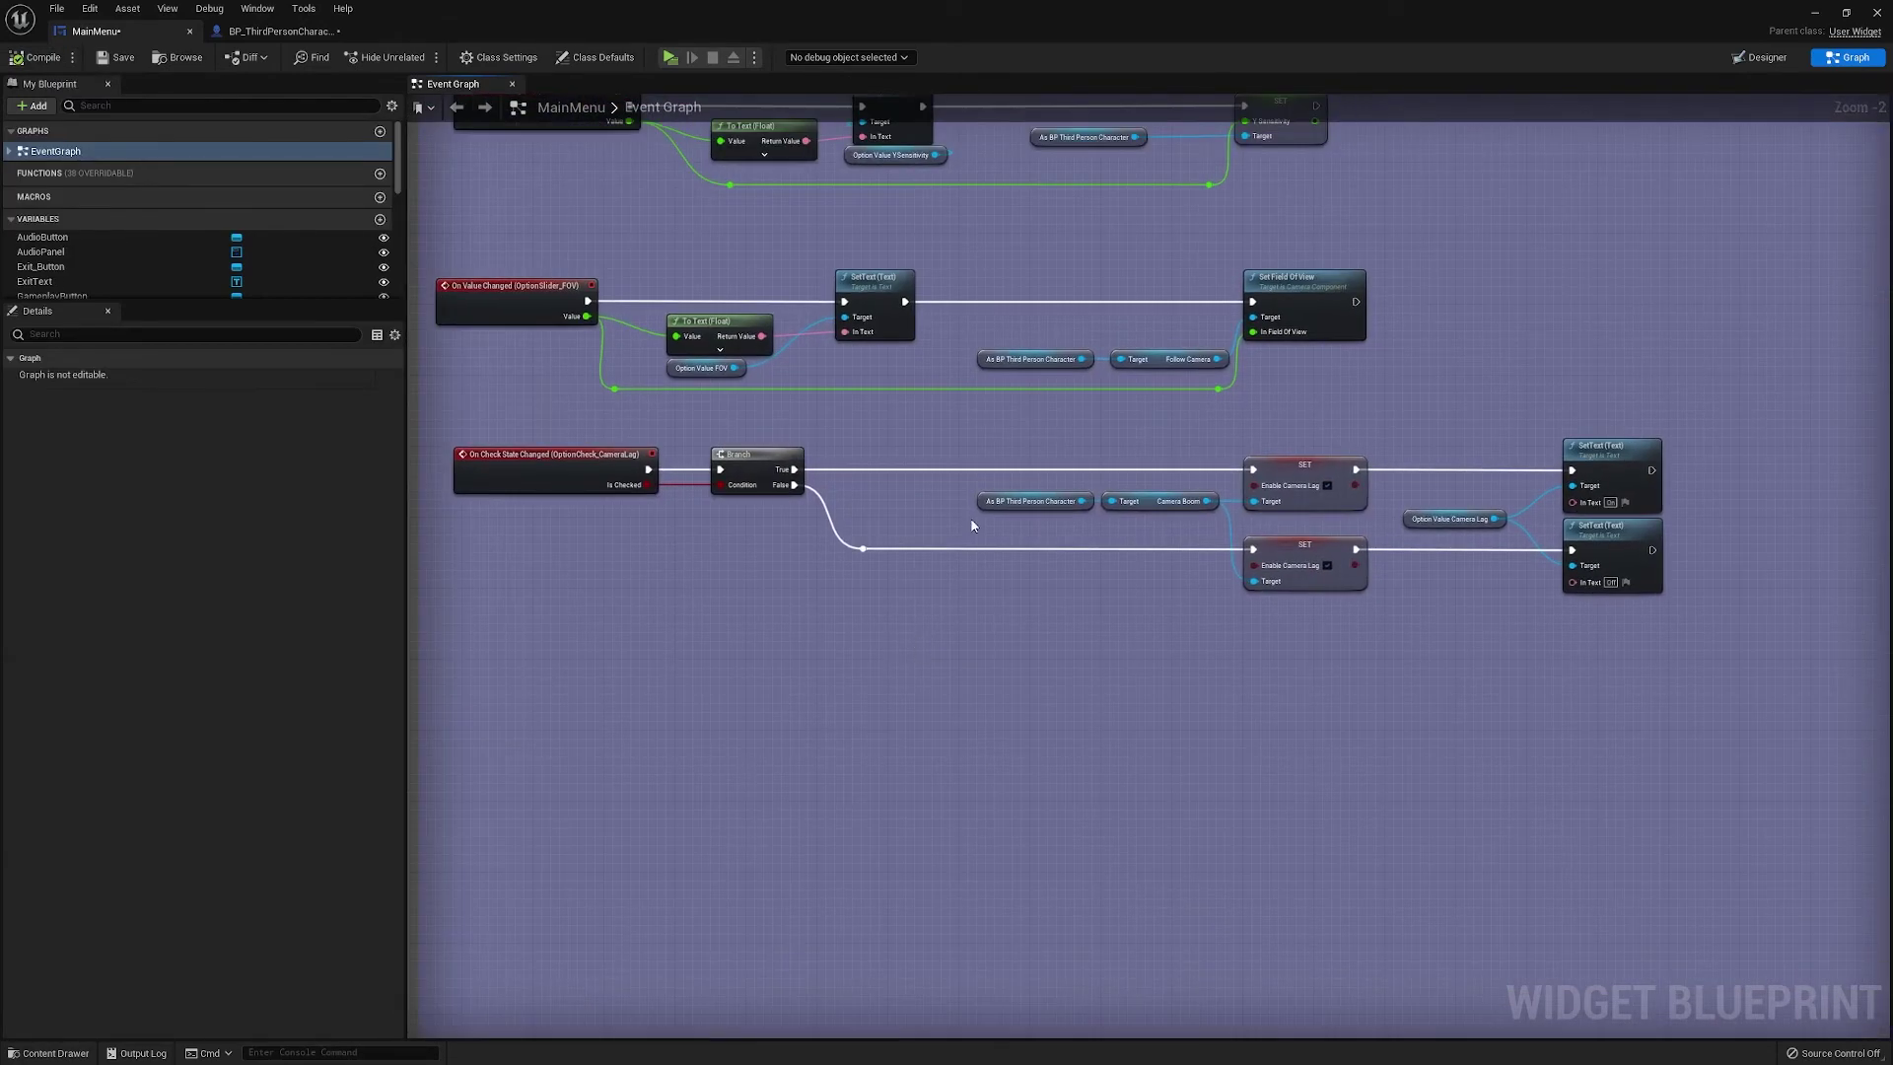
{"action": "right_click_drag", "start_coordinate": [1186, 721], "coordinate": [876, 704]}
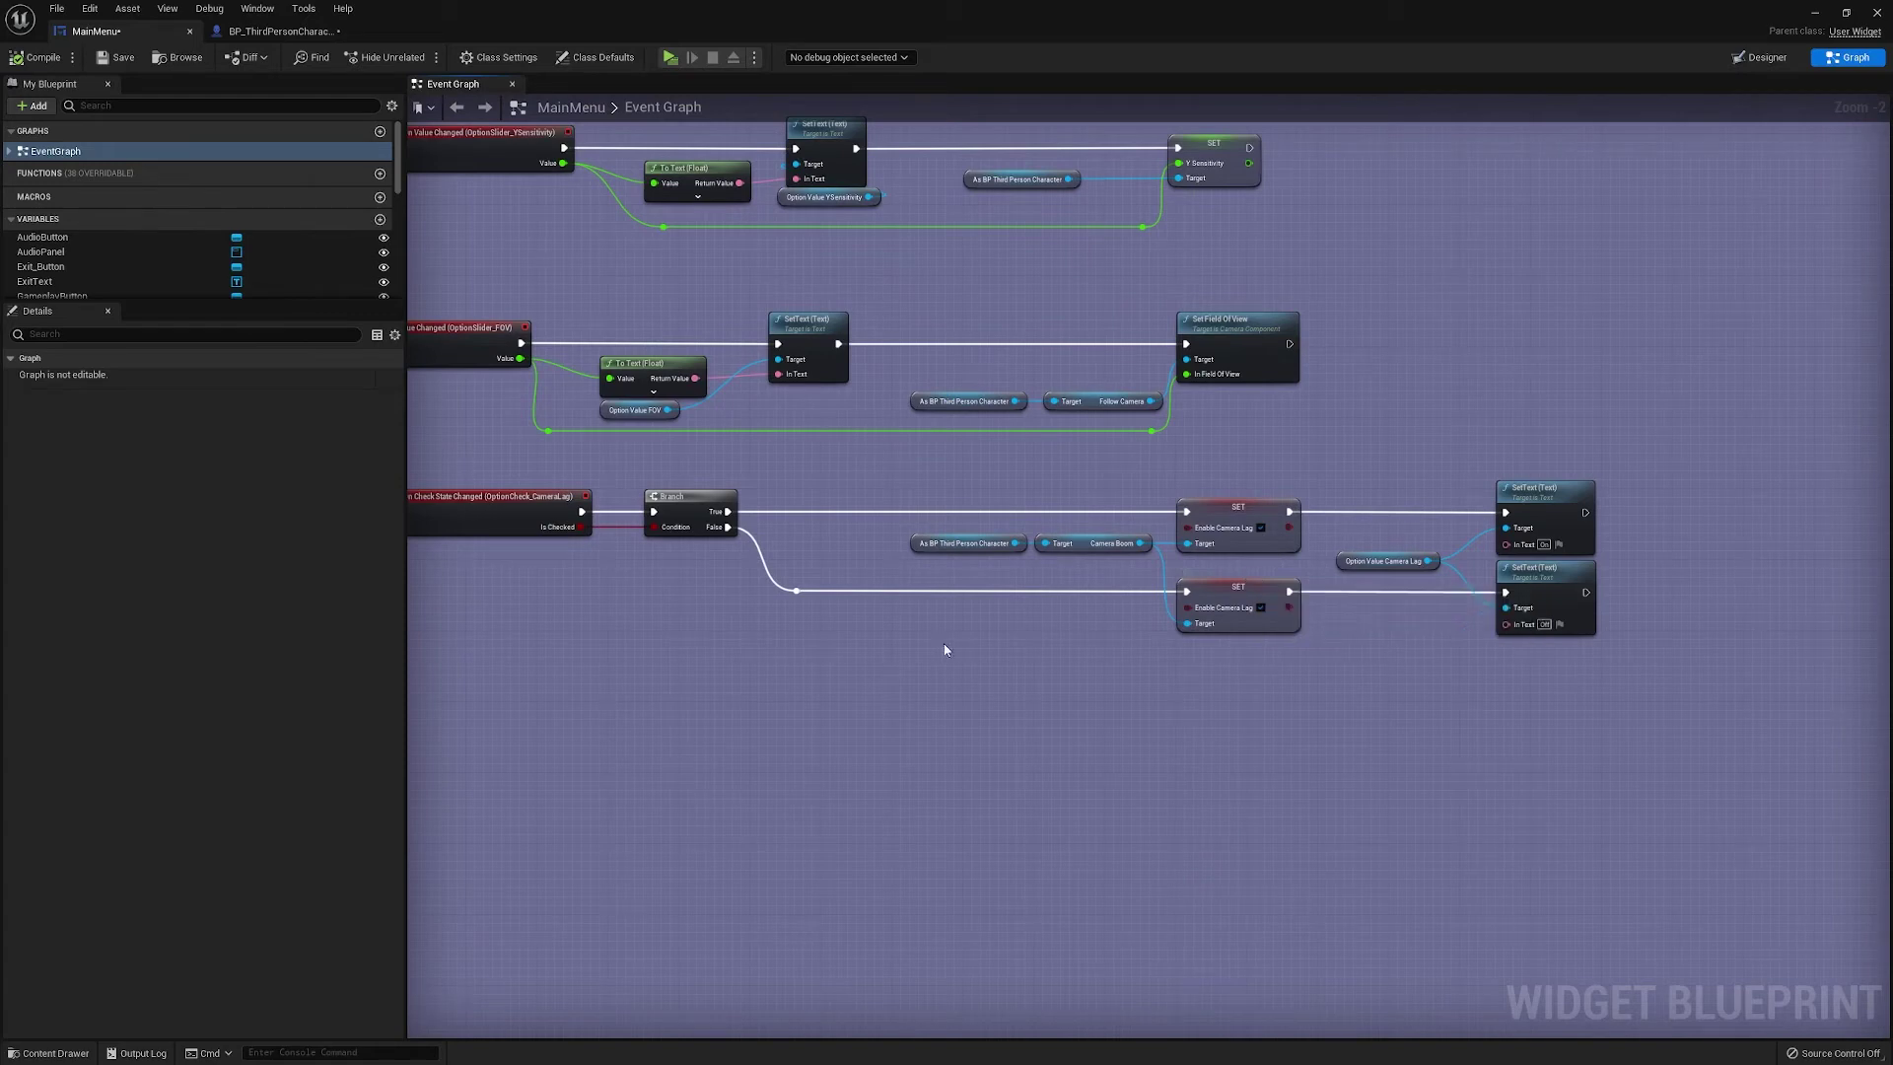
{"action": "left_click_drag", "start_coordinate": [1038, 552], "coordinate": [986, 577]}
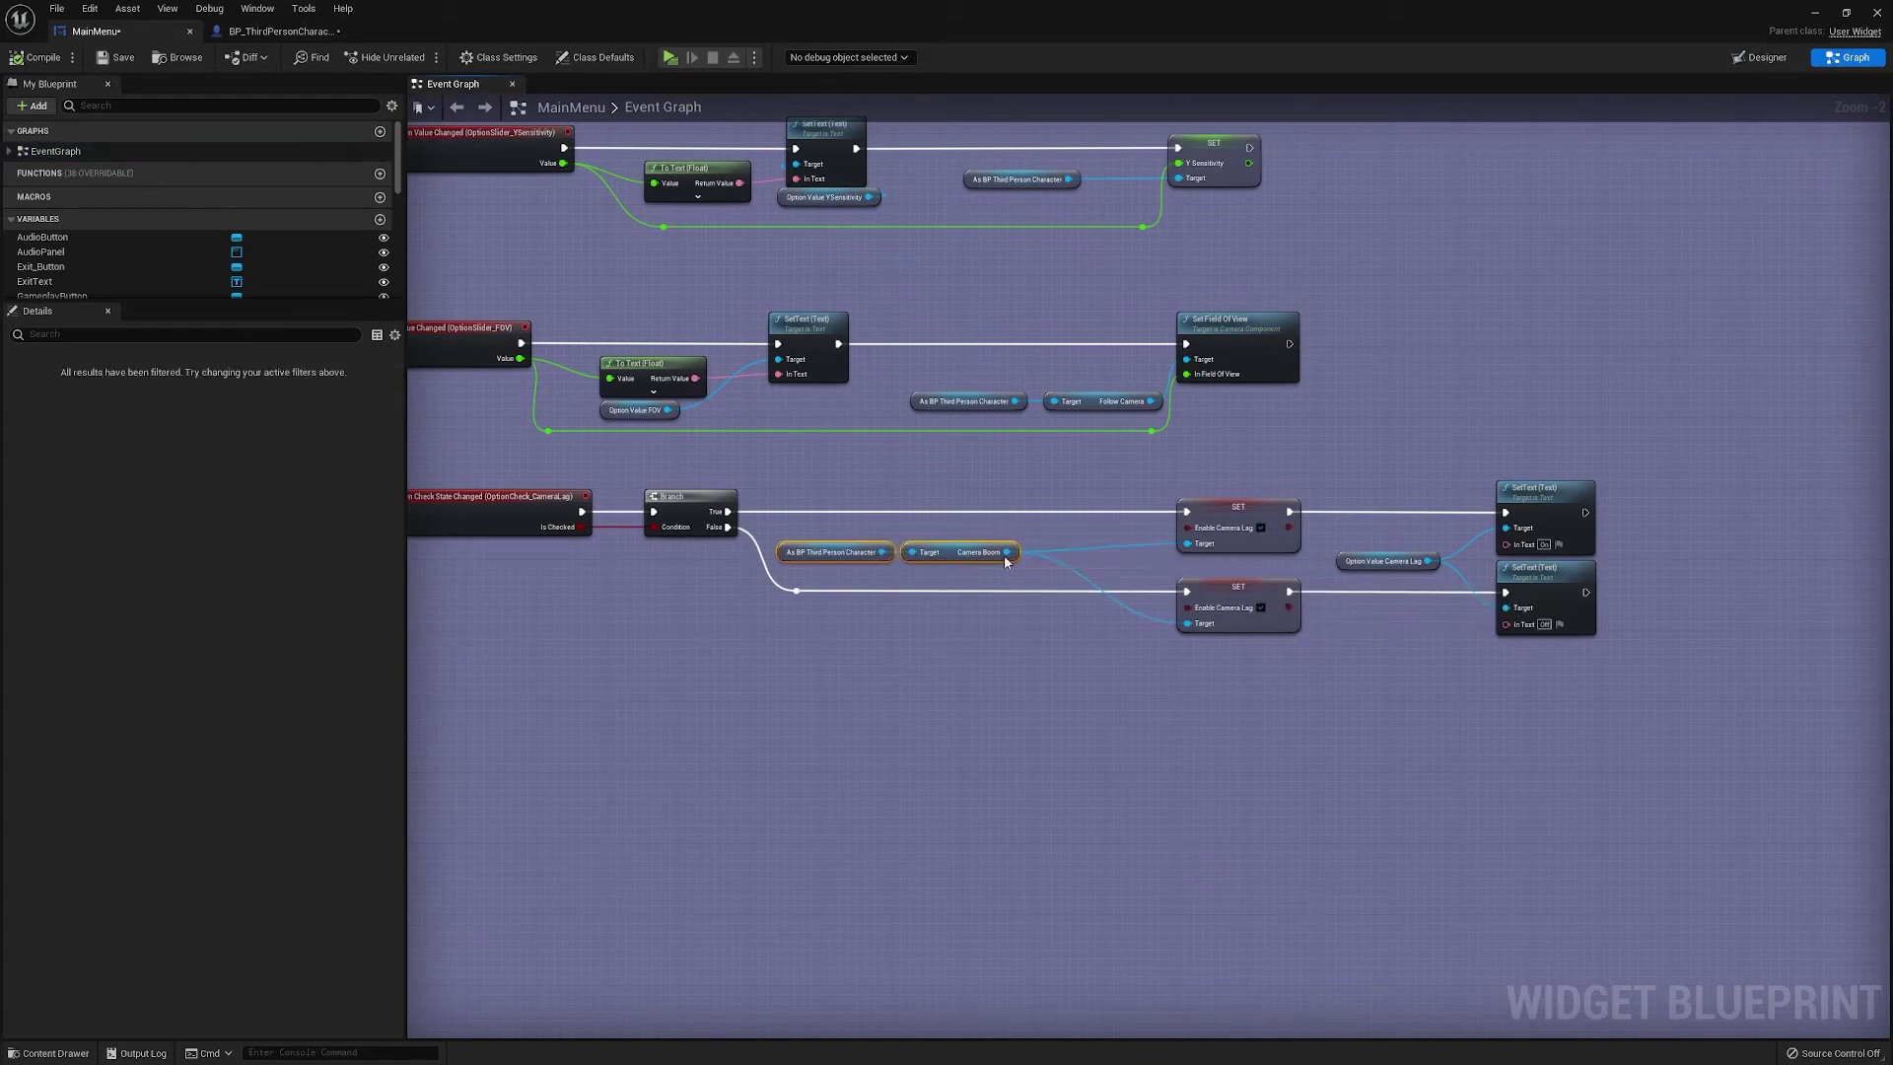
Create a Set Camera Lag Speed node from Camera Boom and place it below the two Set Enable Camera Lag nodes
{"action": "left_click_drag", "start_coordinate": [1141, 544], "coordinate": [1019, 668]}
{"action": "type", "text": "c"}
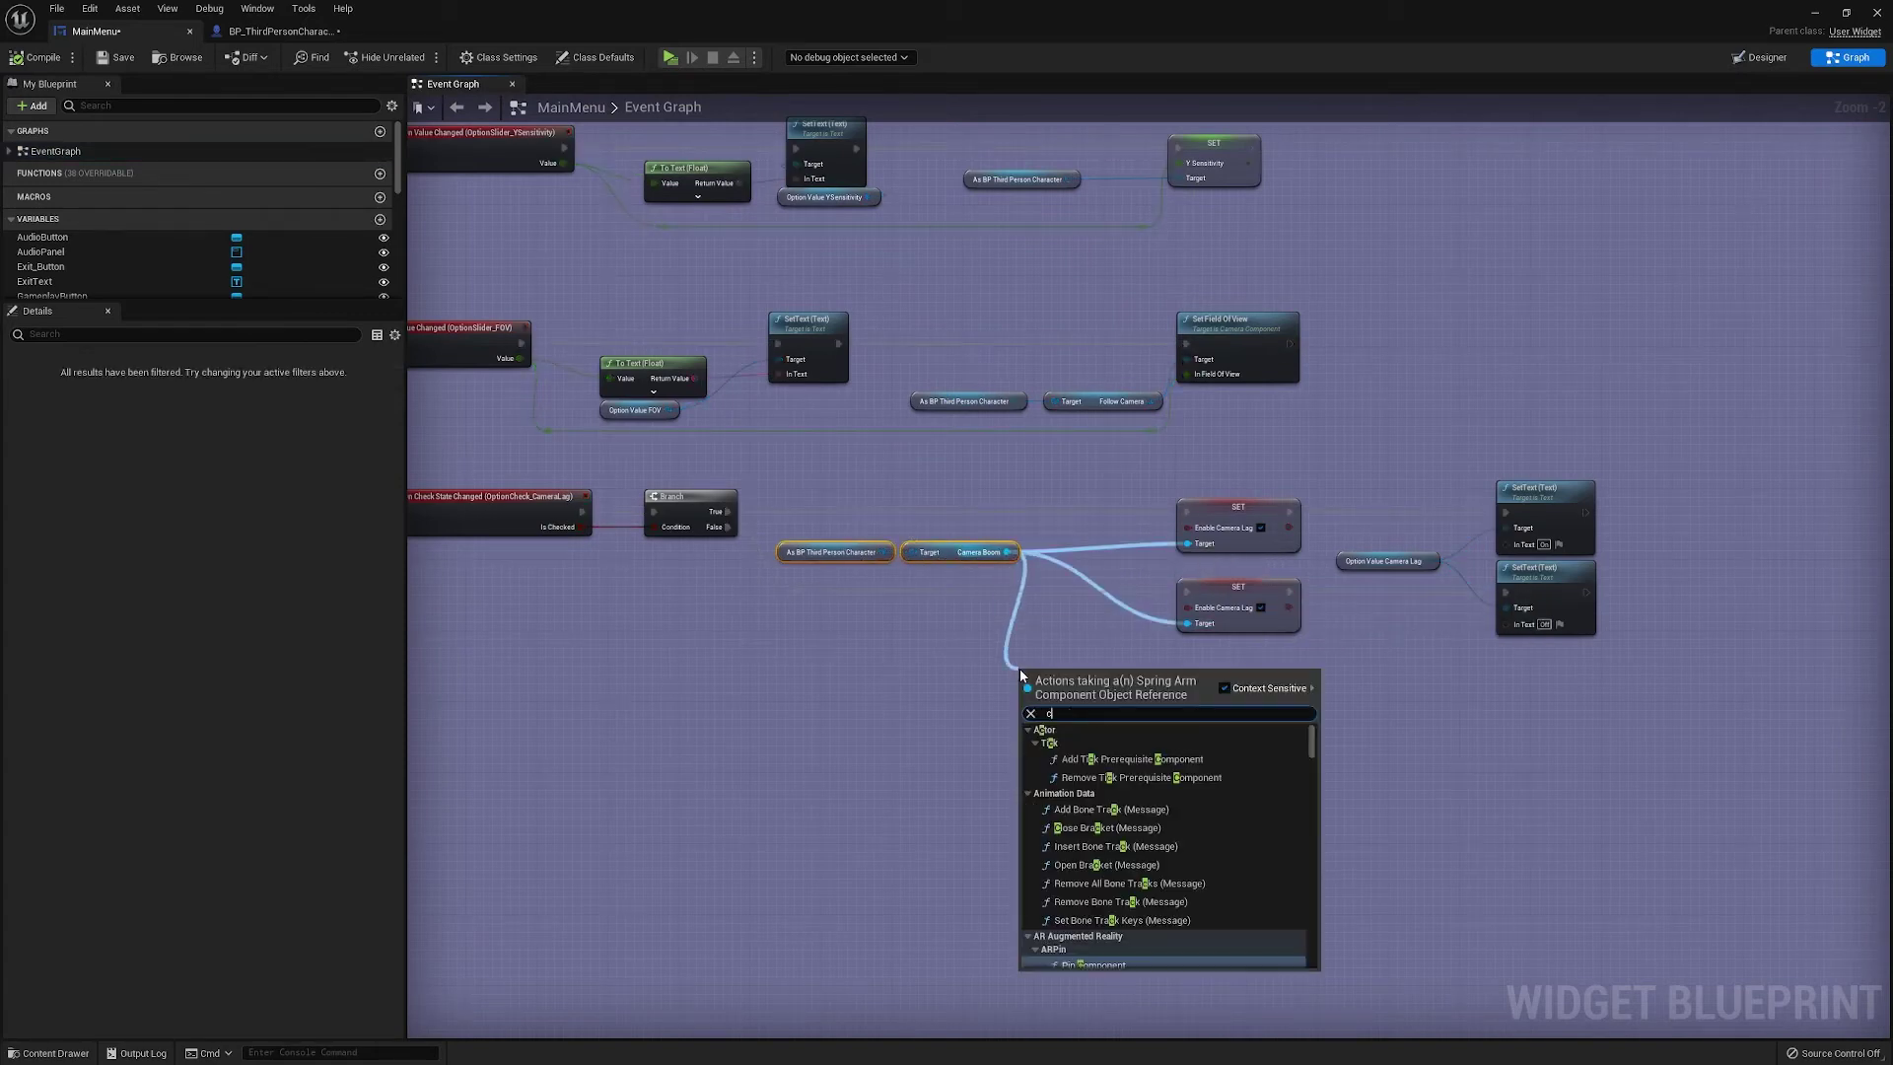
{"action": "type", "text": "amera lag"}
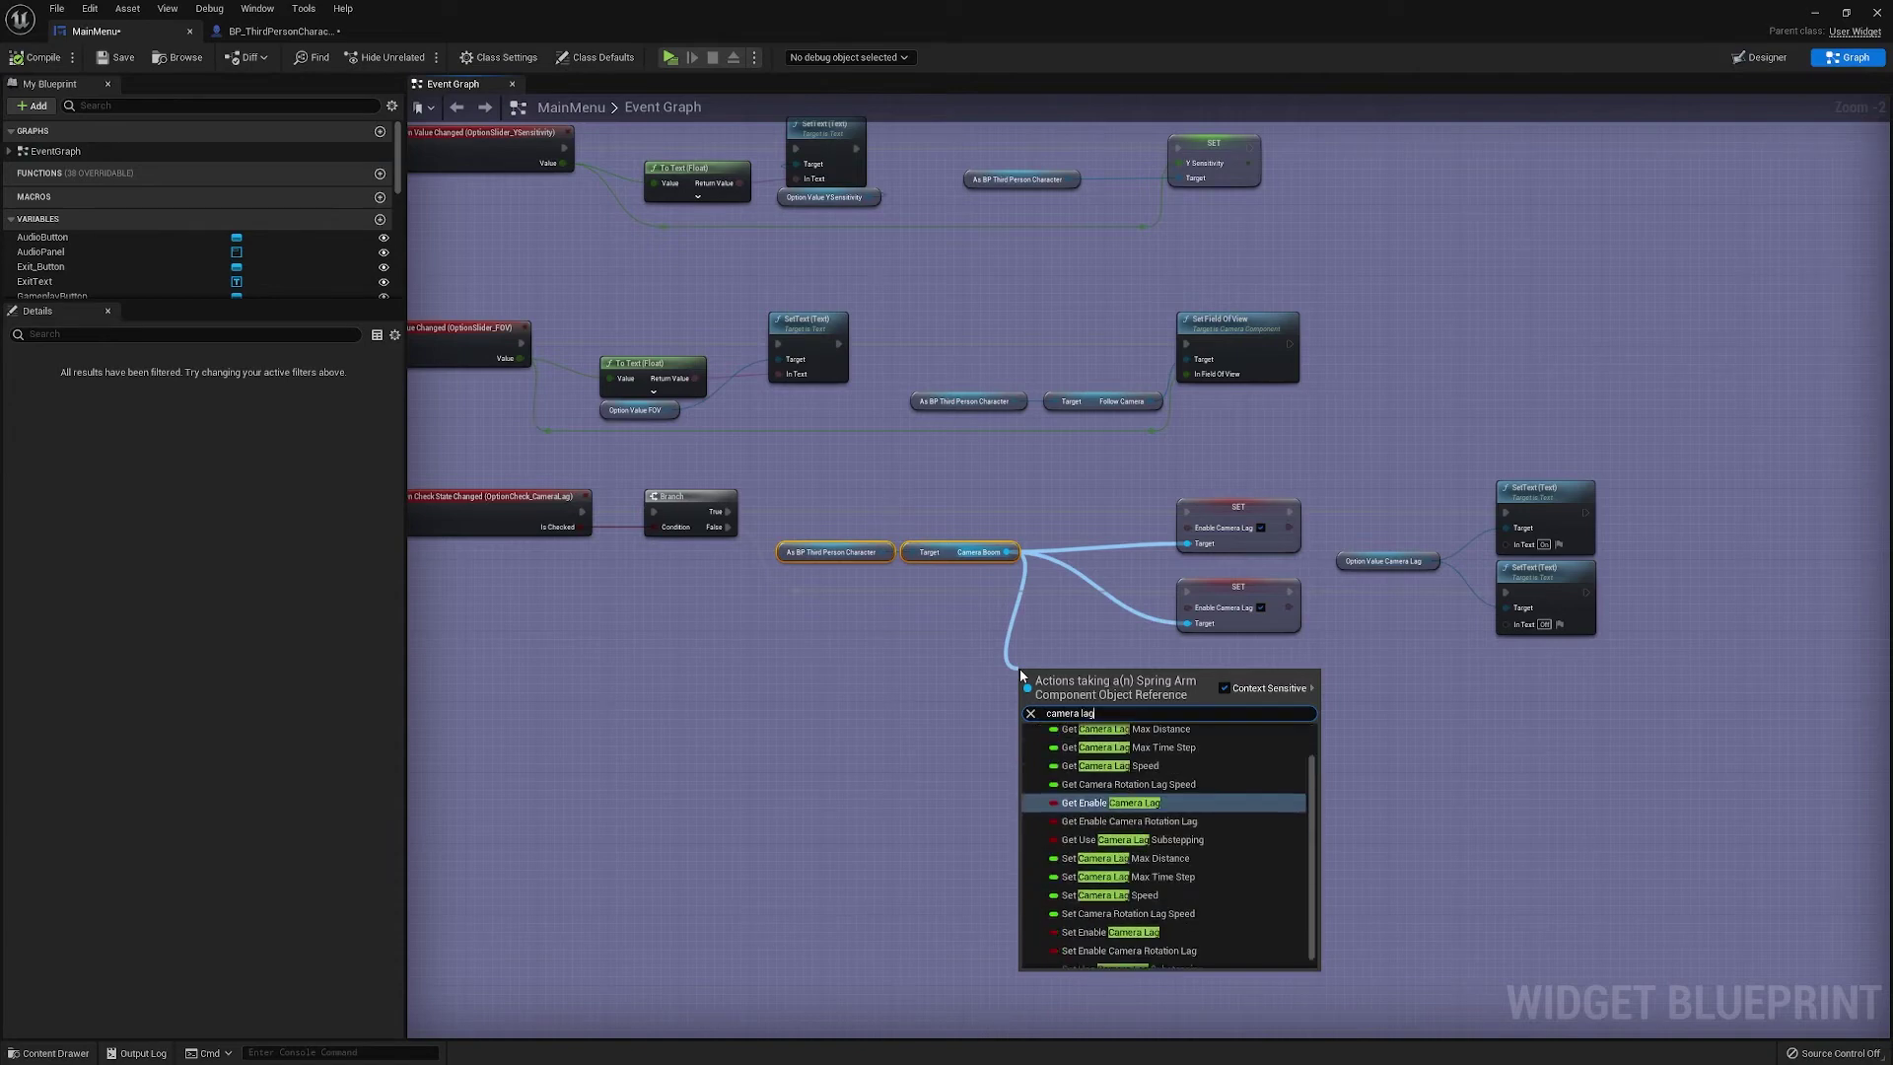
{"action": "type", "text": " se"}
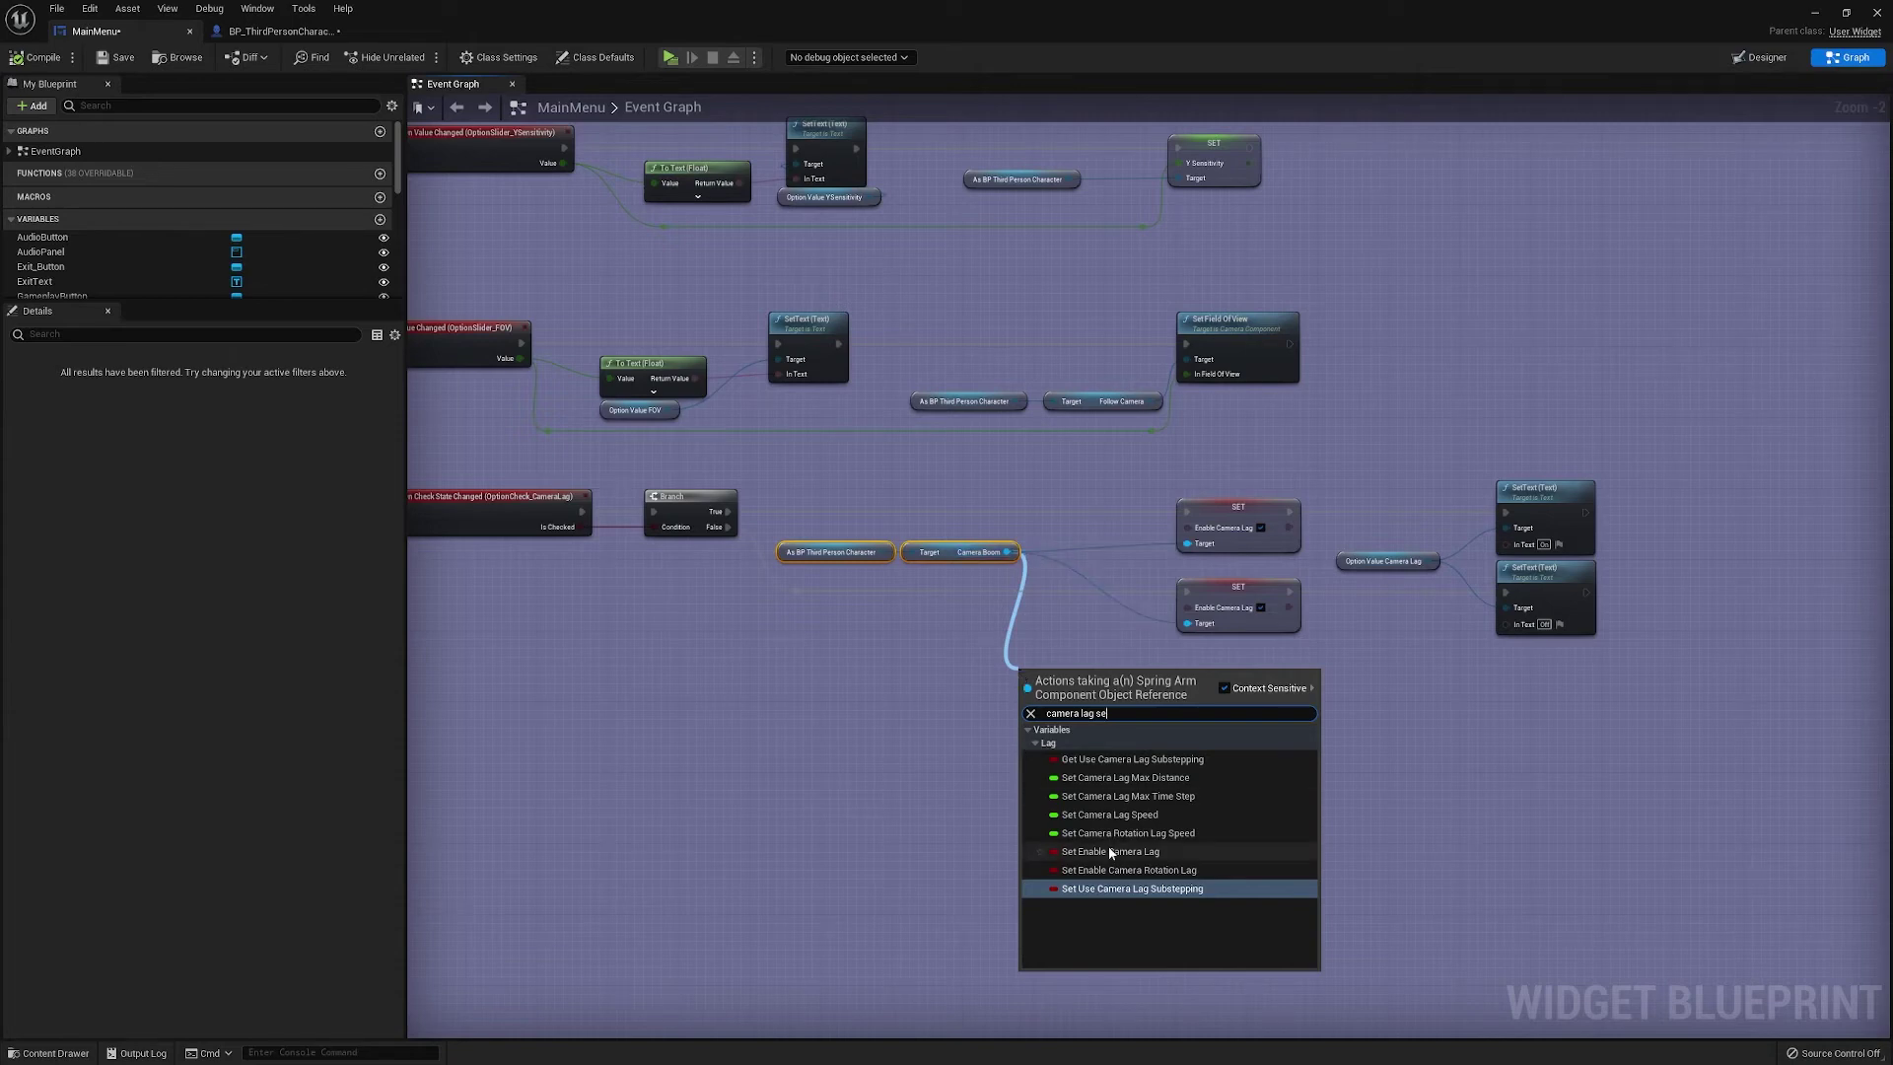
{"action": "left_click", "coordinate": [1098, 816]}
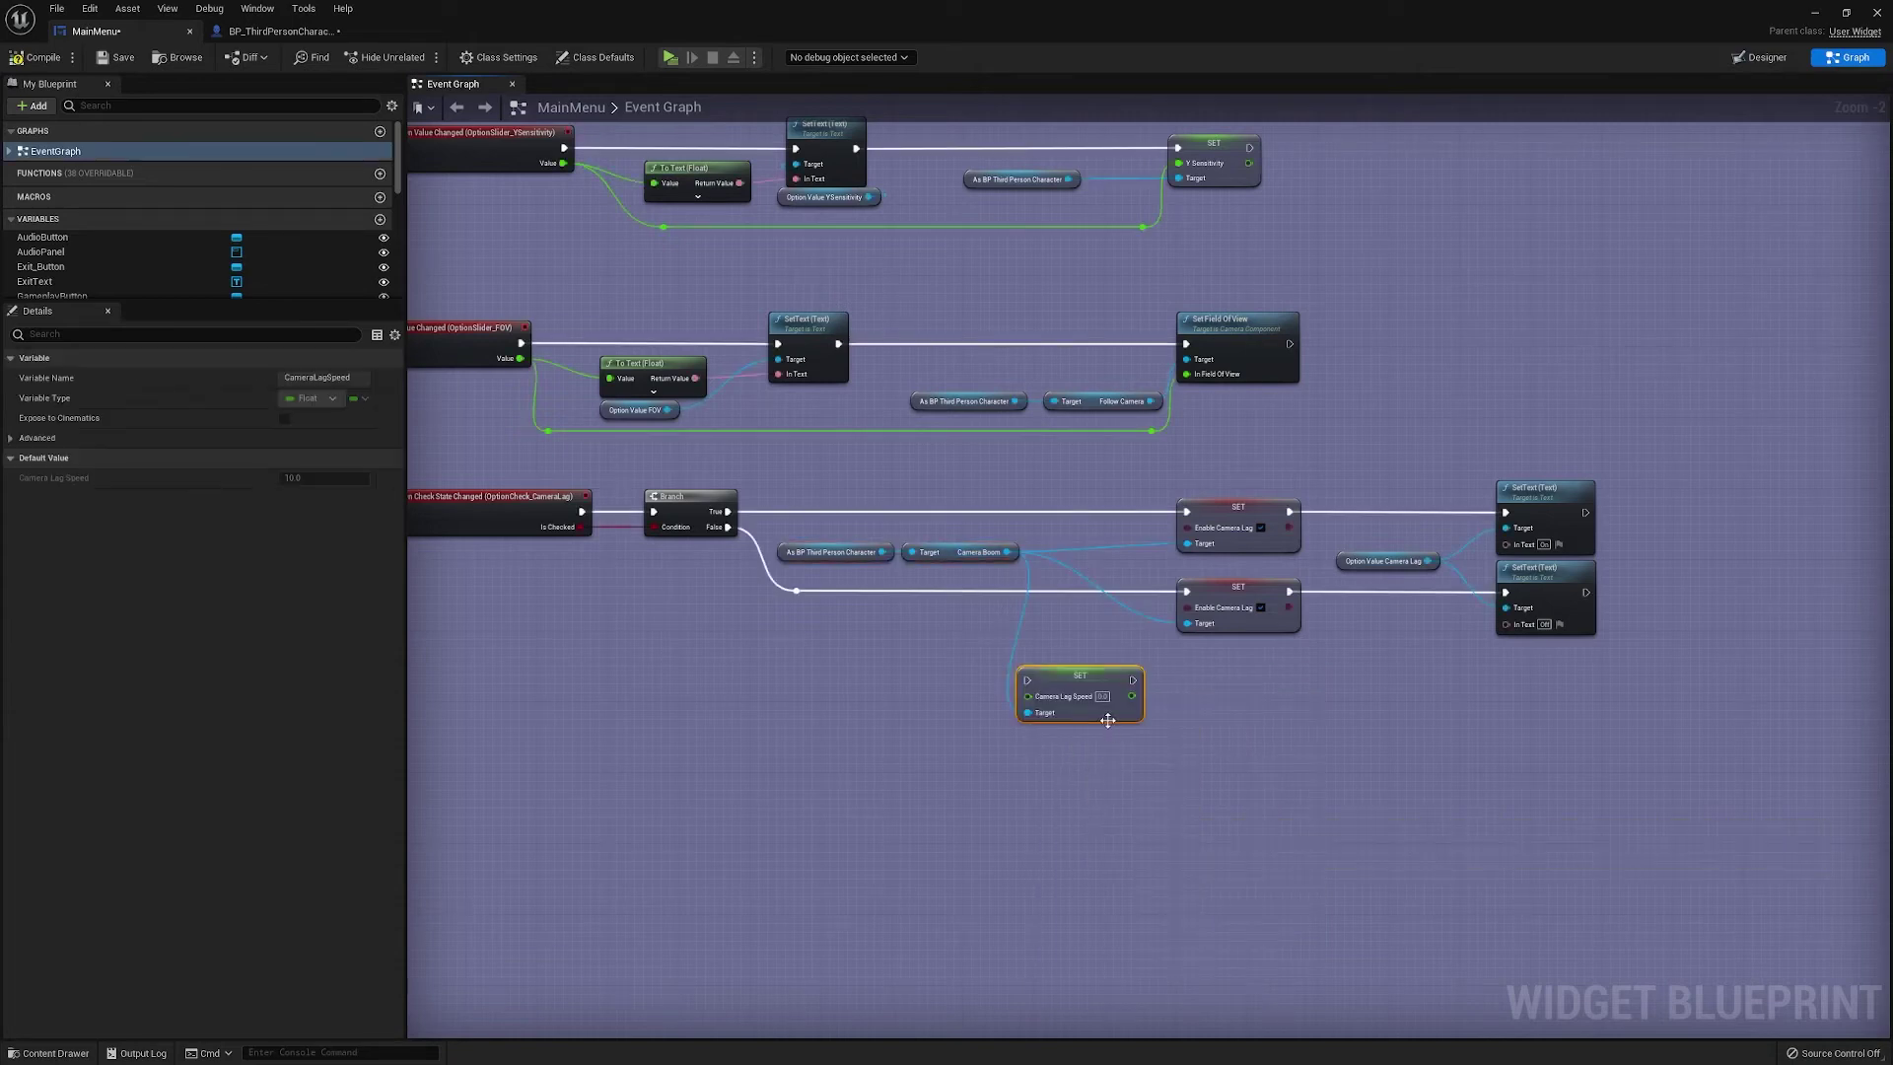
{"action": "left_click_drag", "start_coordinate": [1108, 720], "coordinate": [1250, 778]}
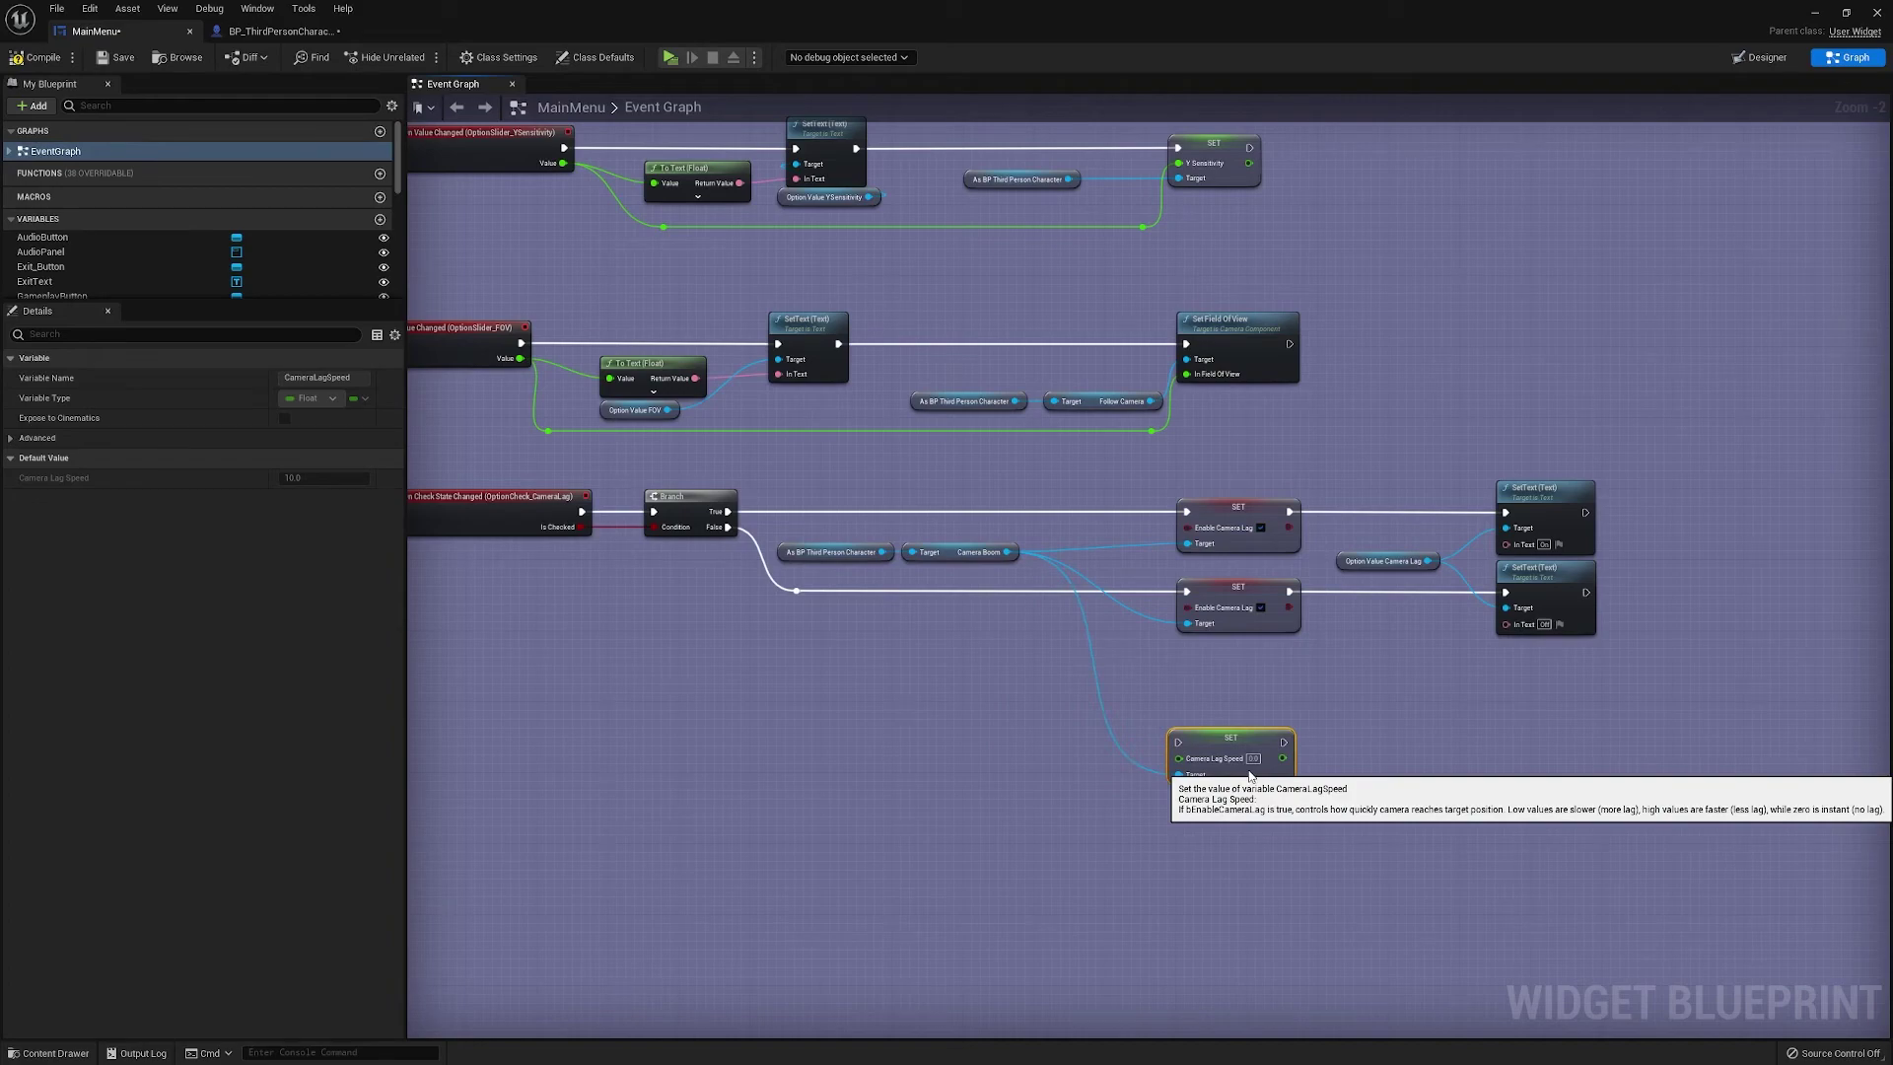
{"action": "left_click", "coordinate": [1102, 831]}
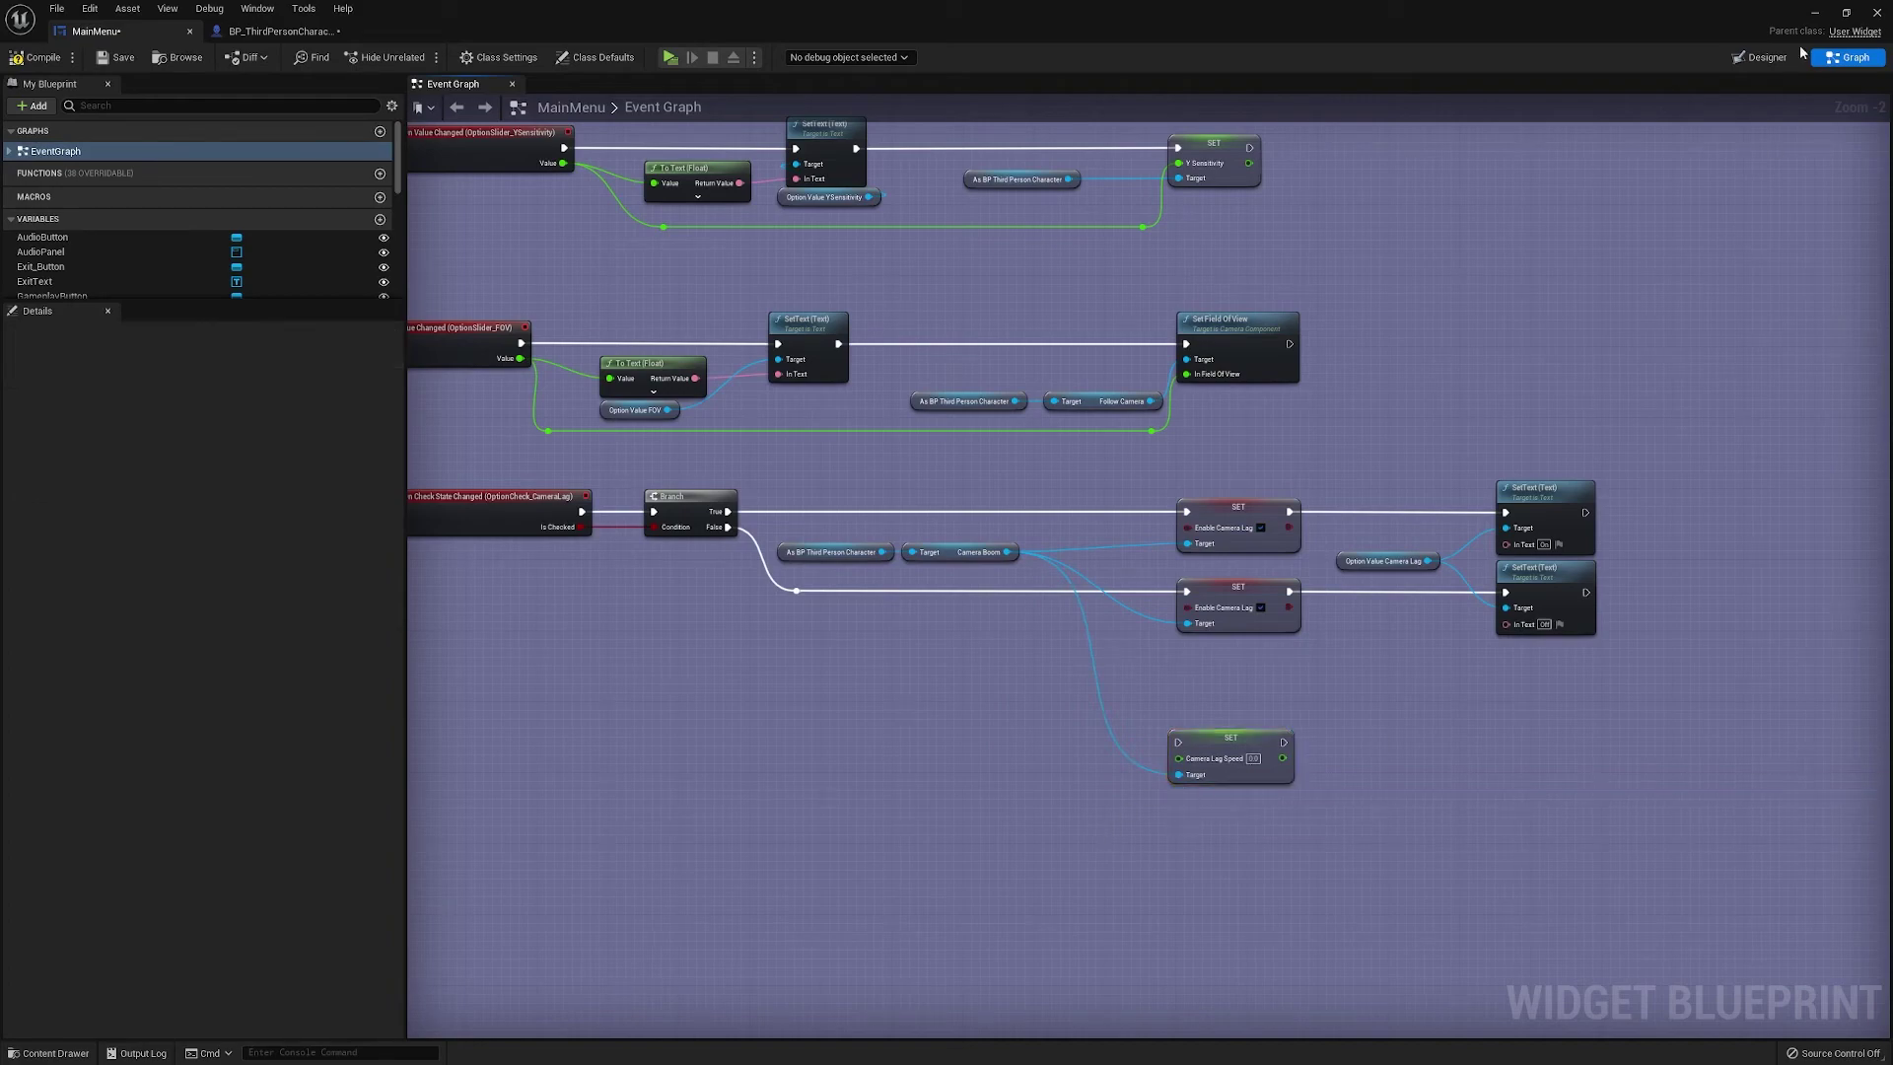
Duplicate the unused OptionFormatSlider_4 row in the gameplay panel of the widget designer
{"action": "left_click", "coordinate": [1761, 58]}
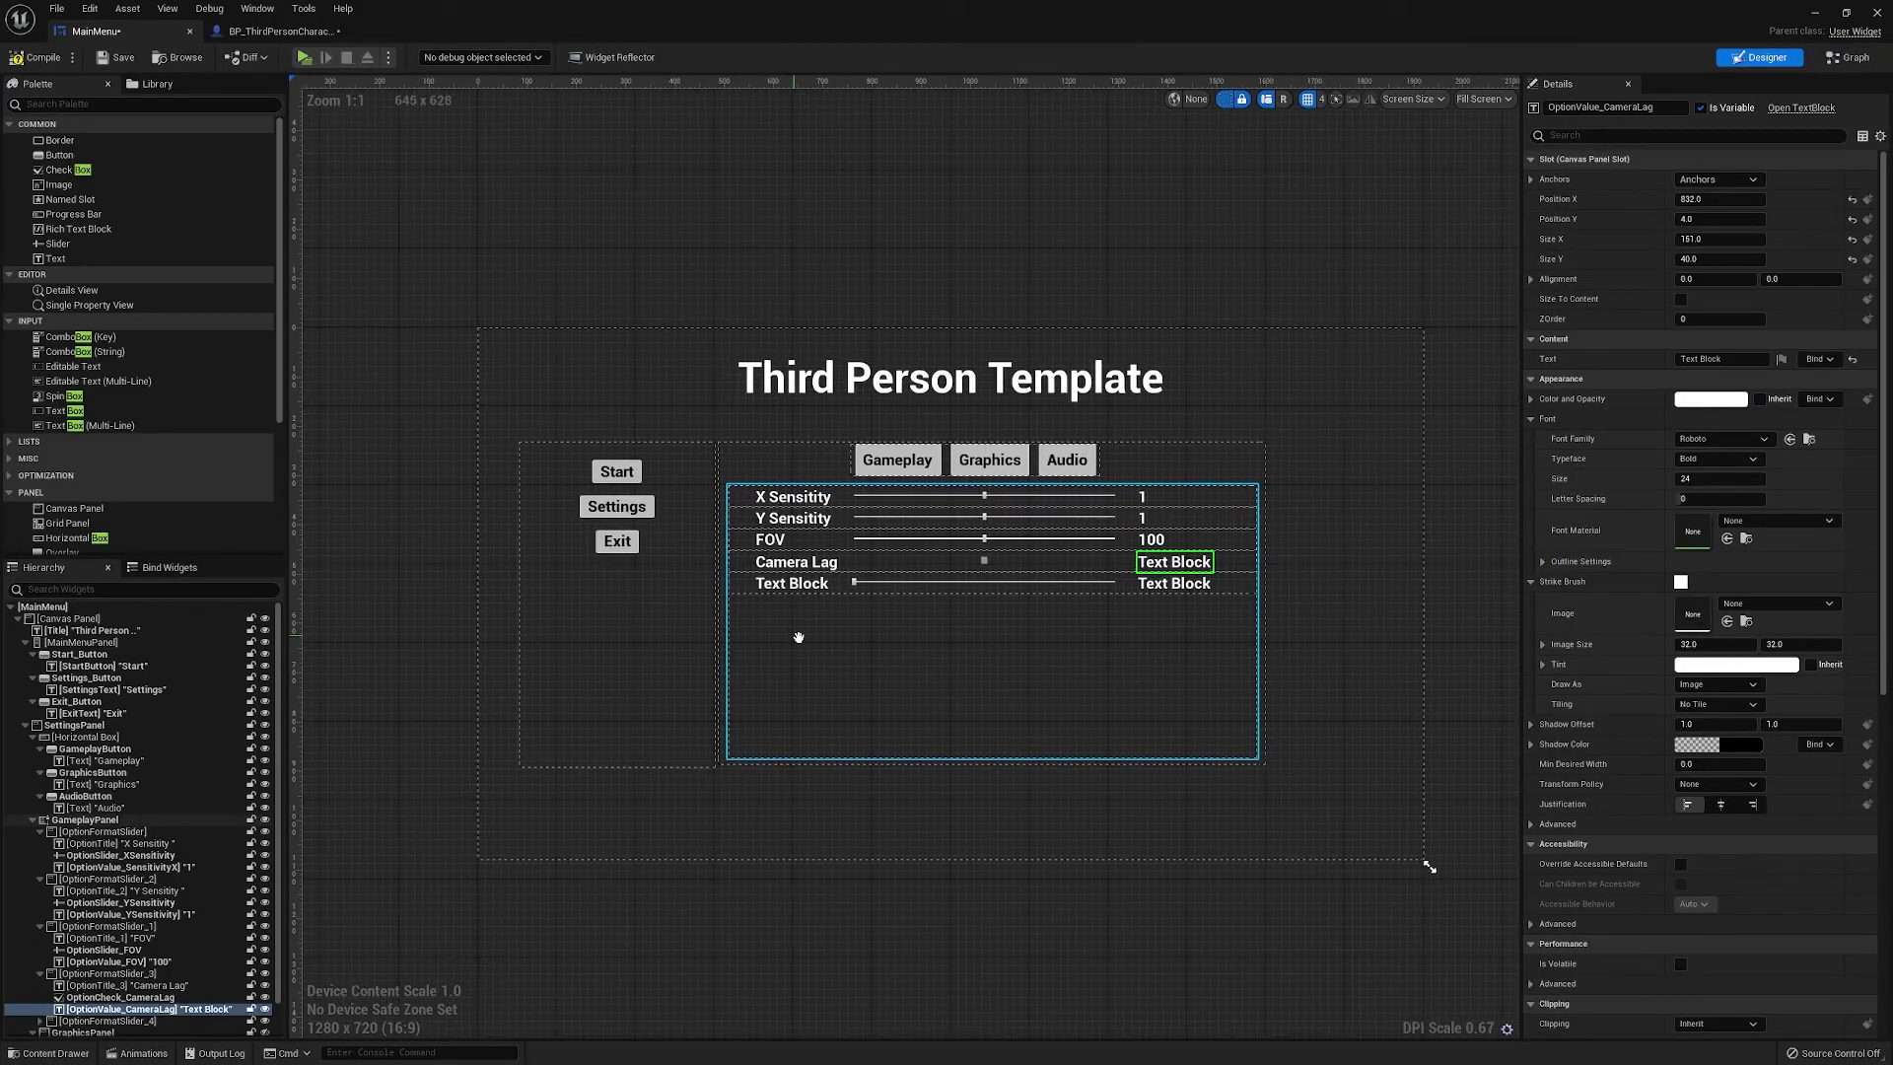
{"action": "right_click_drag", "start_coordinate": [799, 637], "coordinate": [815, 631]}
{"action": "left_click", "coordinate": [765, 581]}
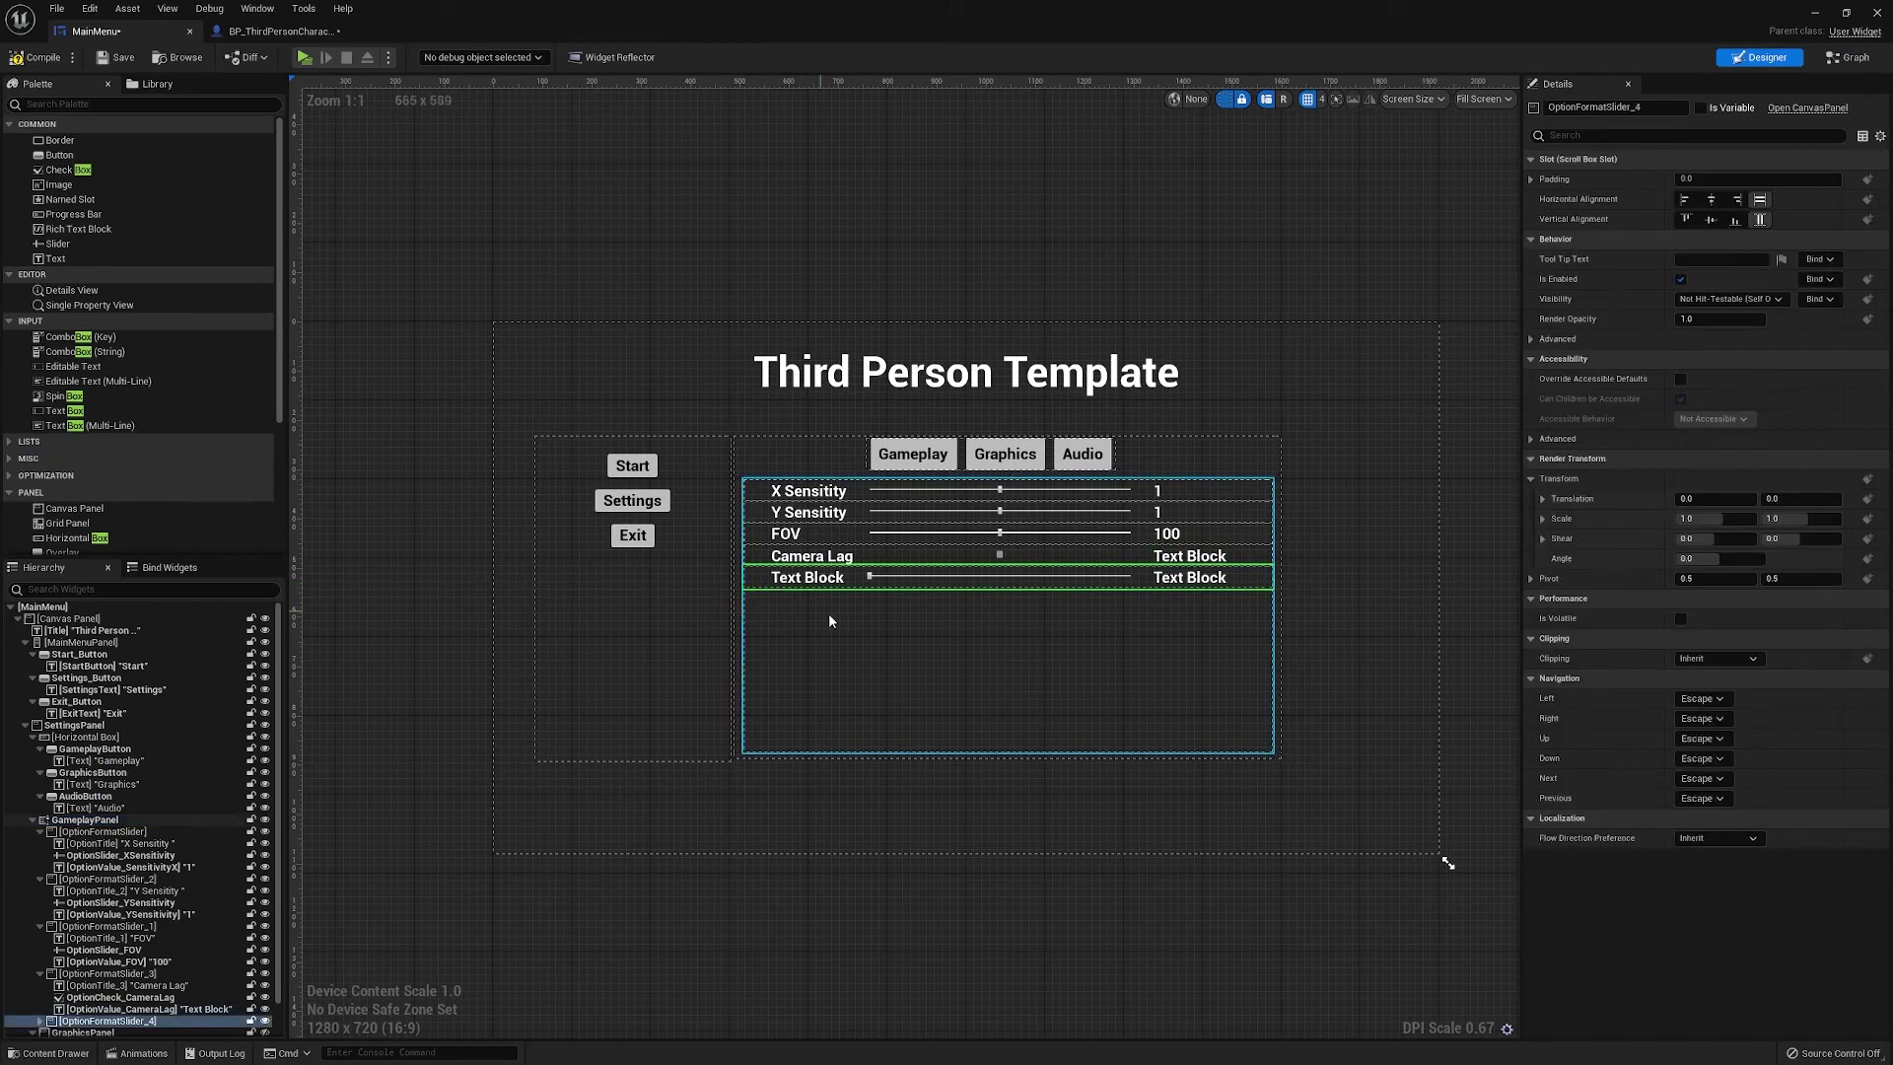
{"action": "scroll", "coordinate": [829, 621], "scroll_direction": "up", "scroll_amount": 1}
{"action": "right_click", "coordinate": [74, 1022]}
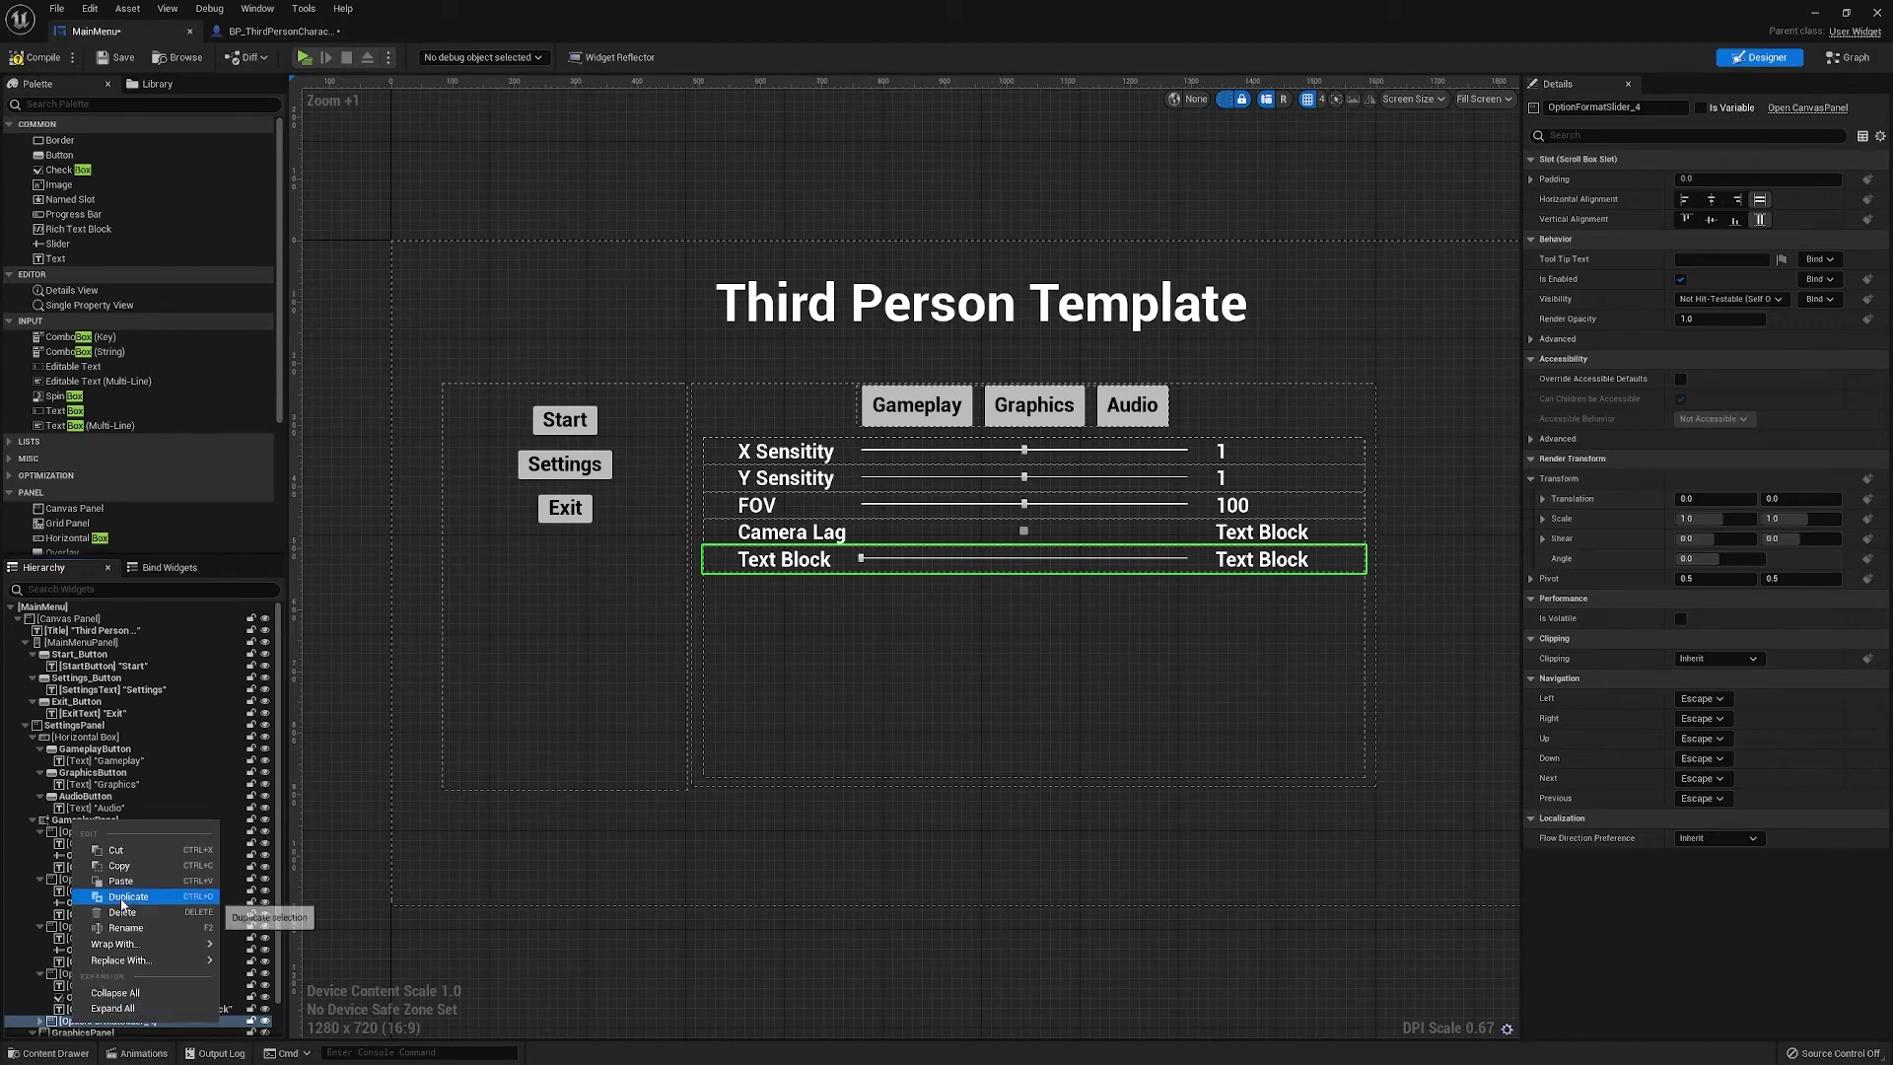
{"action": "left_click", "coordinate": [120, 897]}
{"action": "scroll", "coordinate": [146, 900], "scroll_direction": "down", "scroll_amount": 1}
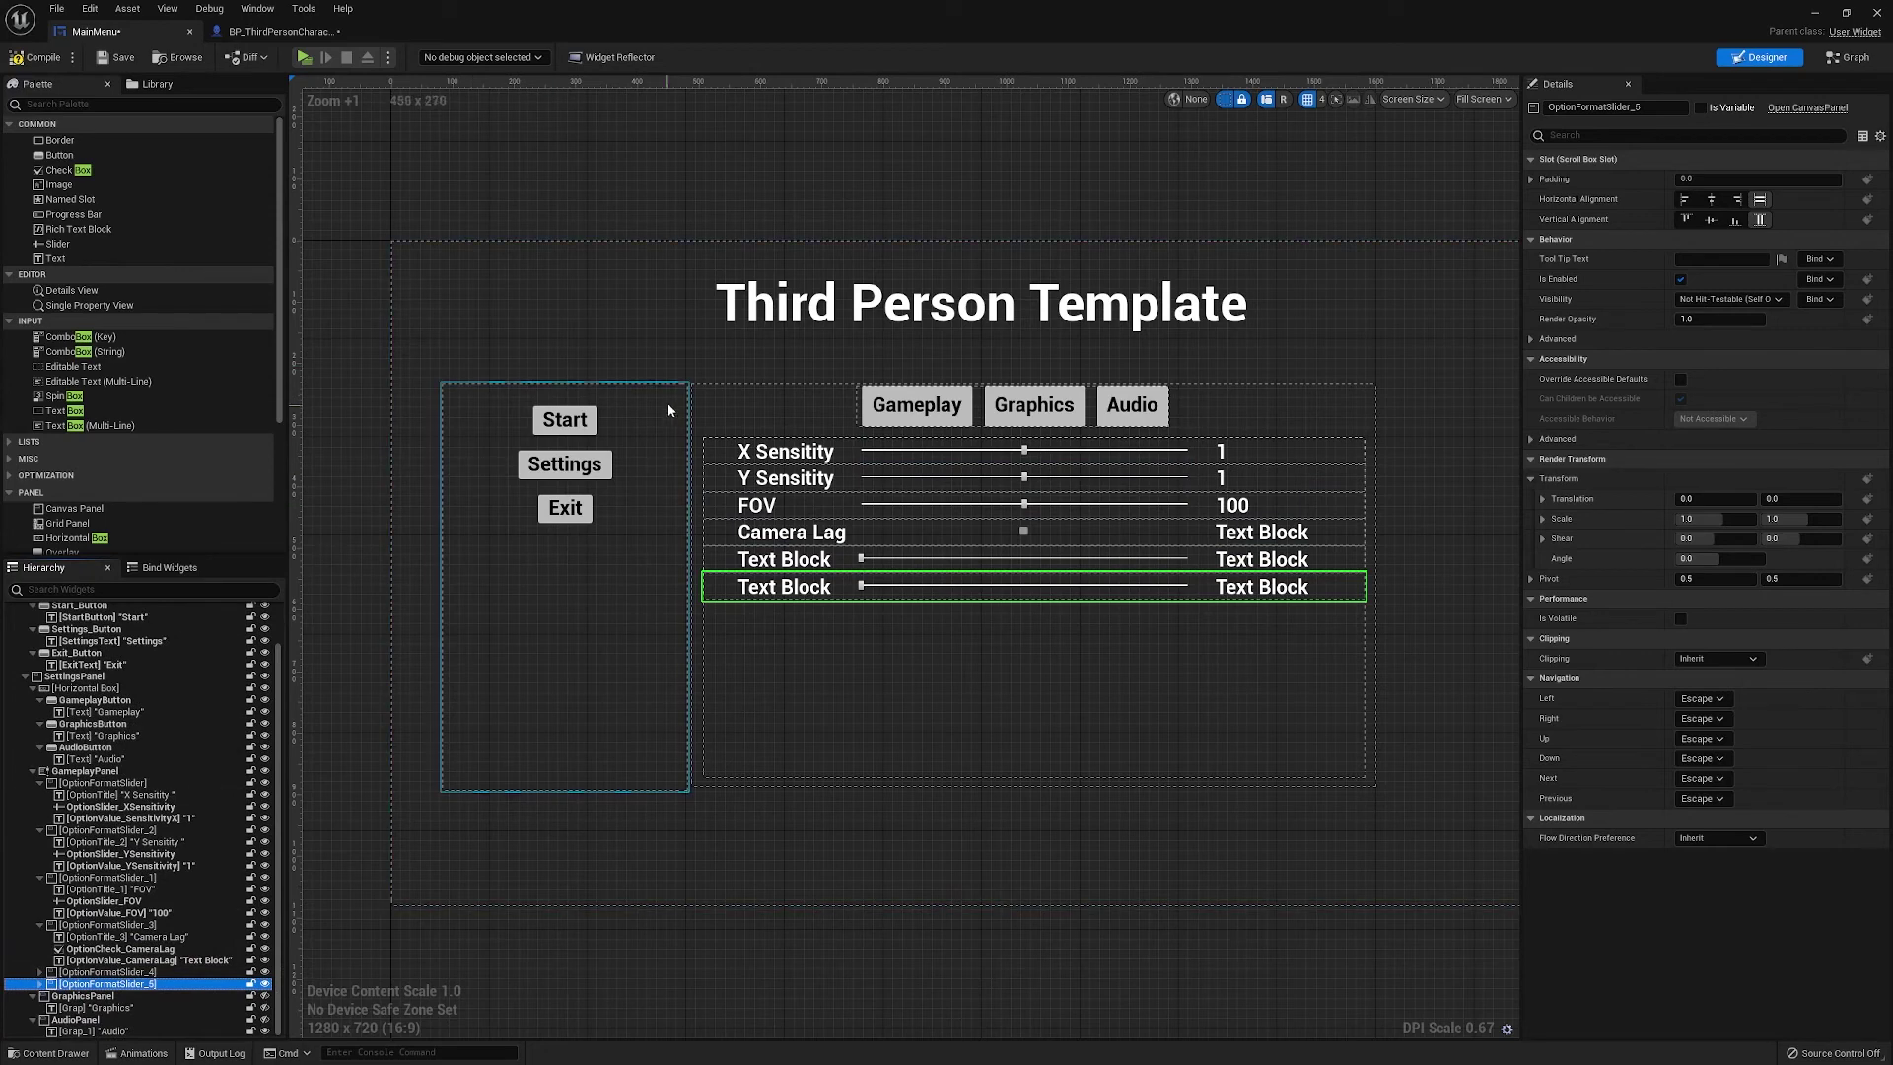
Change the title text of the row below Camera Lag to "Lag Speed"
{"action": "left_click", "coordinate": [779, 559]}
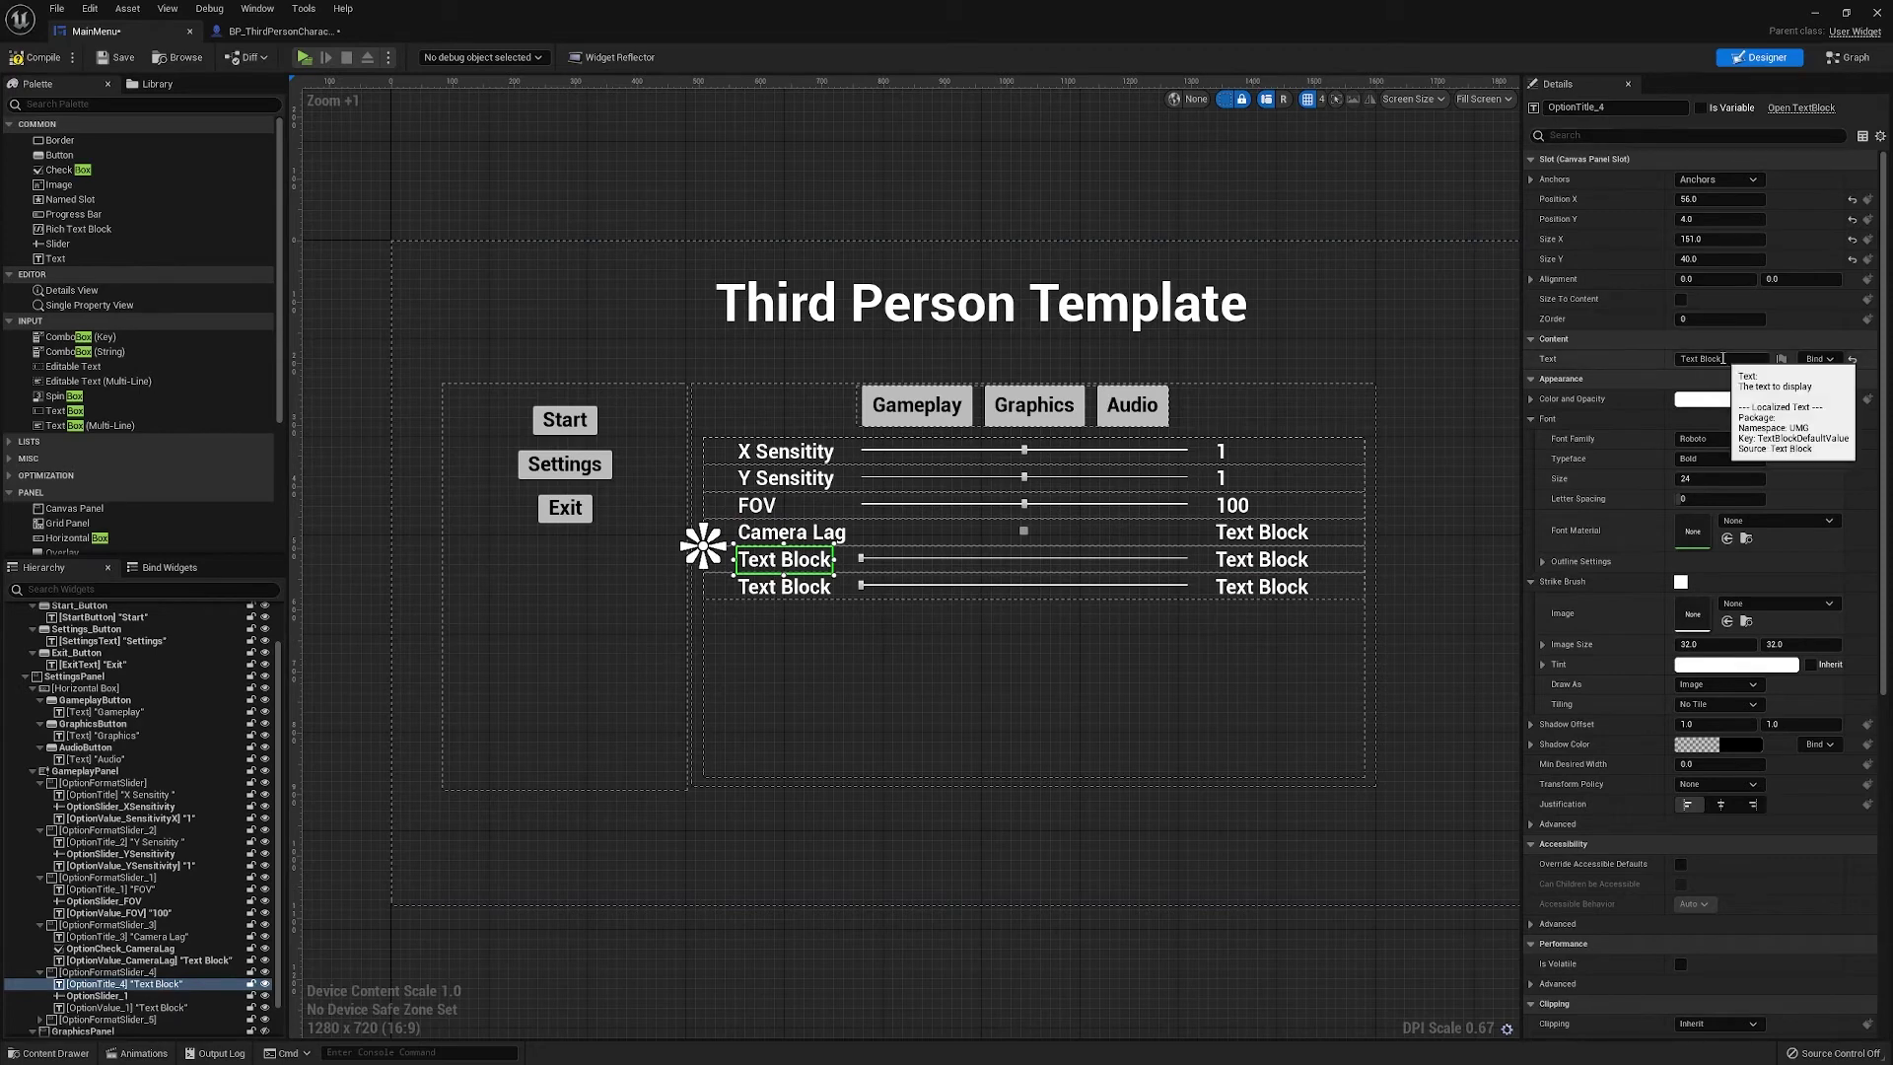
{"action": "left_click", "coordinate": [1715, 359]}
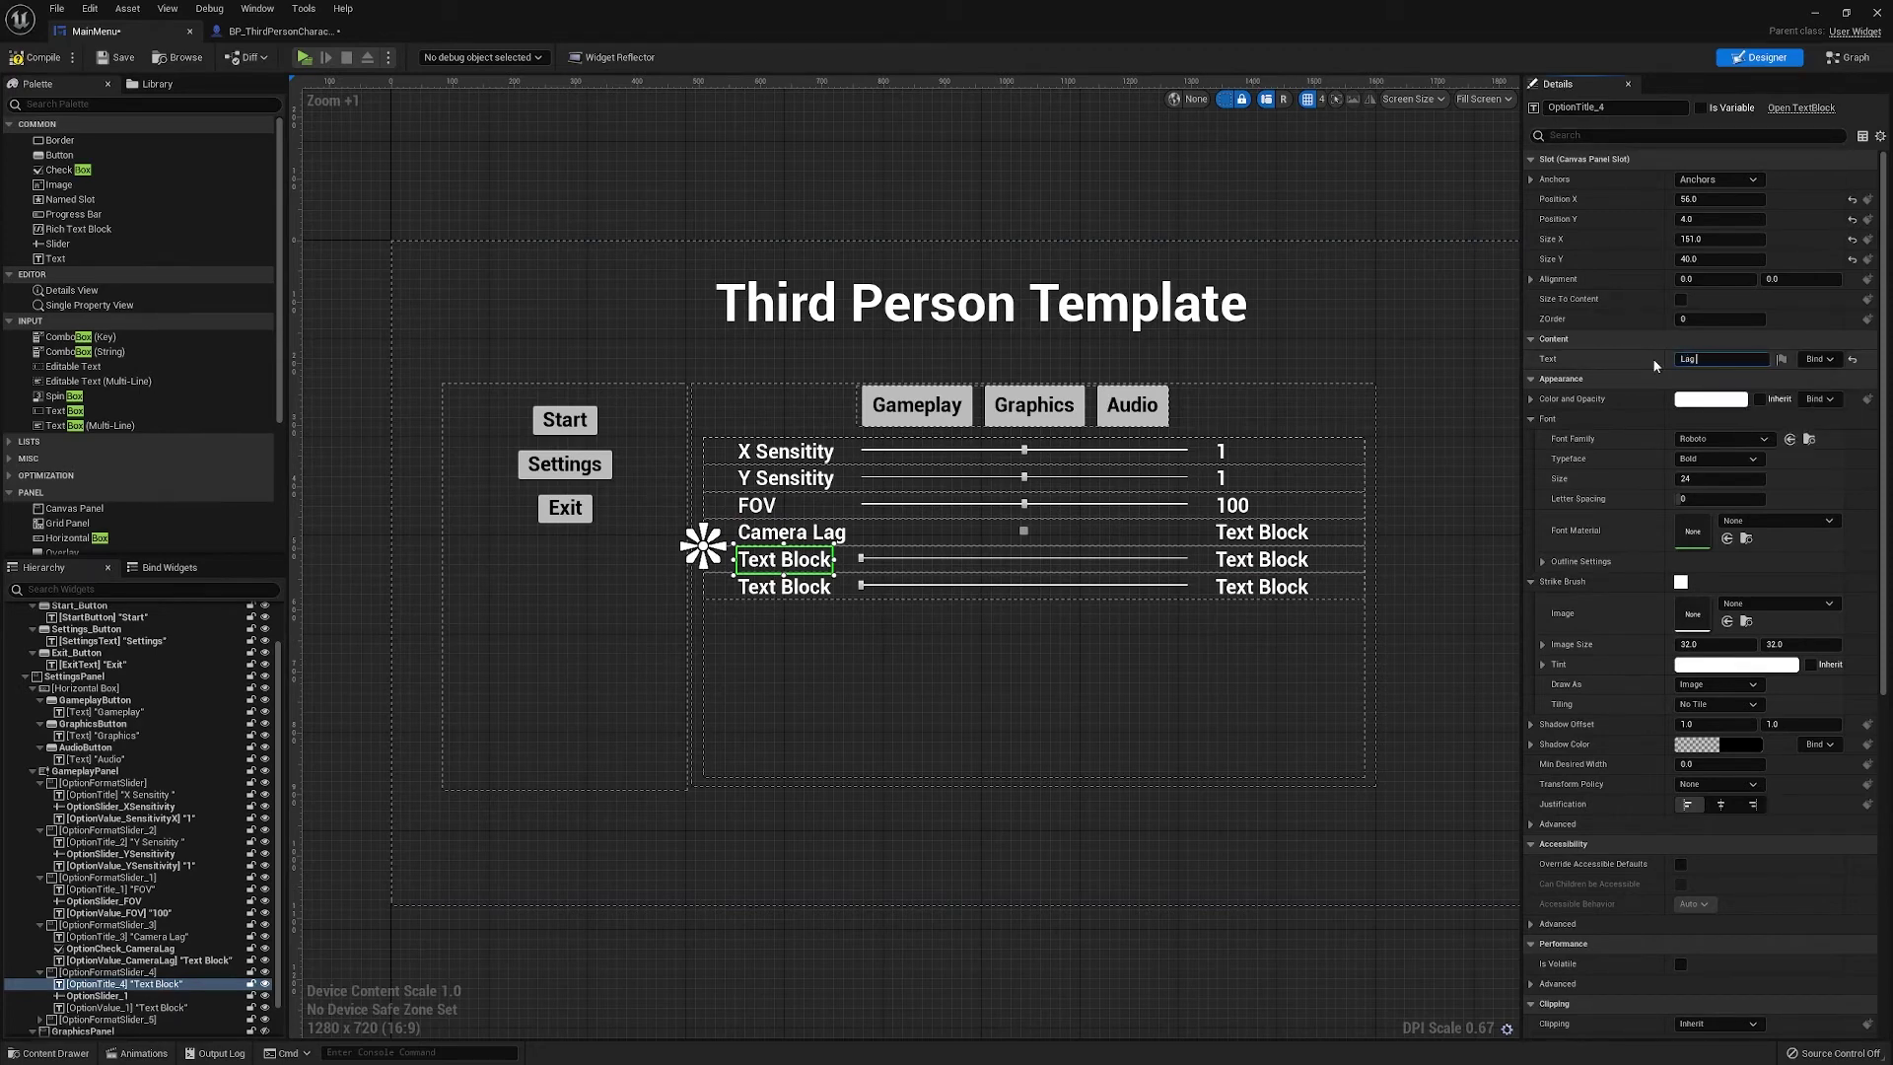
{"action": "type", "text": "Lag Speed"}
{"action": "key", "text": "Return"}
Check the lag settings of the CameraBoom component in BP_ThirdPersonCharacter for the default camera lag speed
{"action": "scroll", "coordinate": [843, 586], "scroll_direction": "up", "scroll_amount": 3}
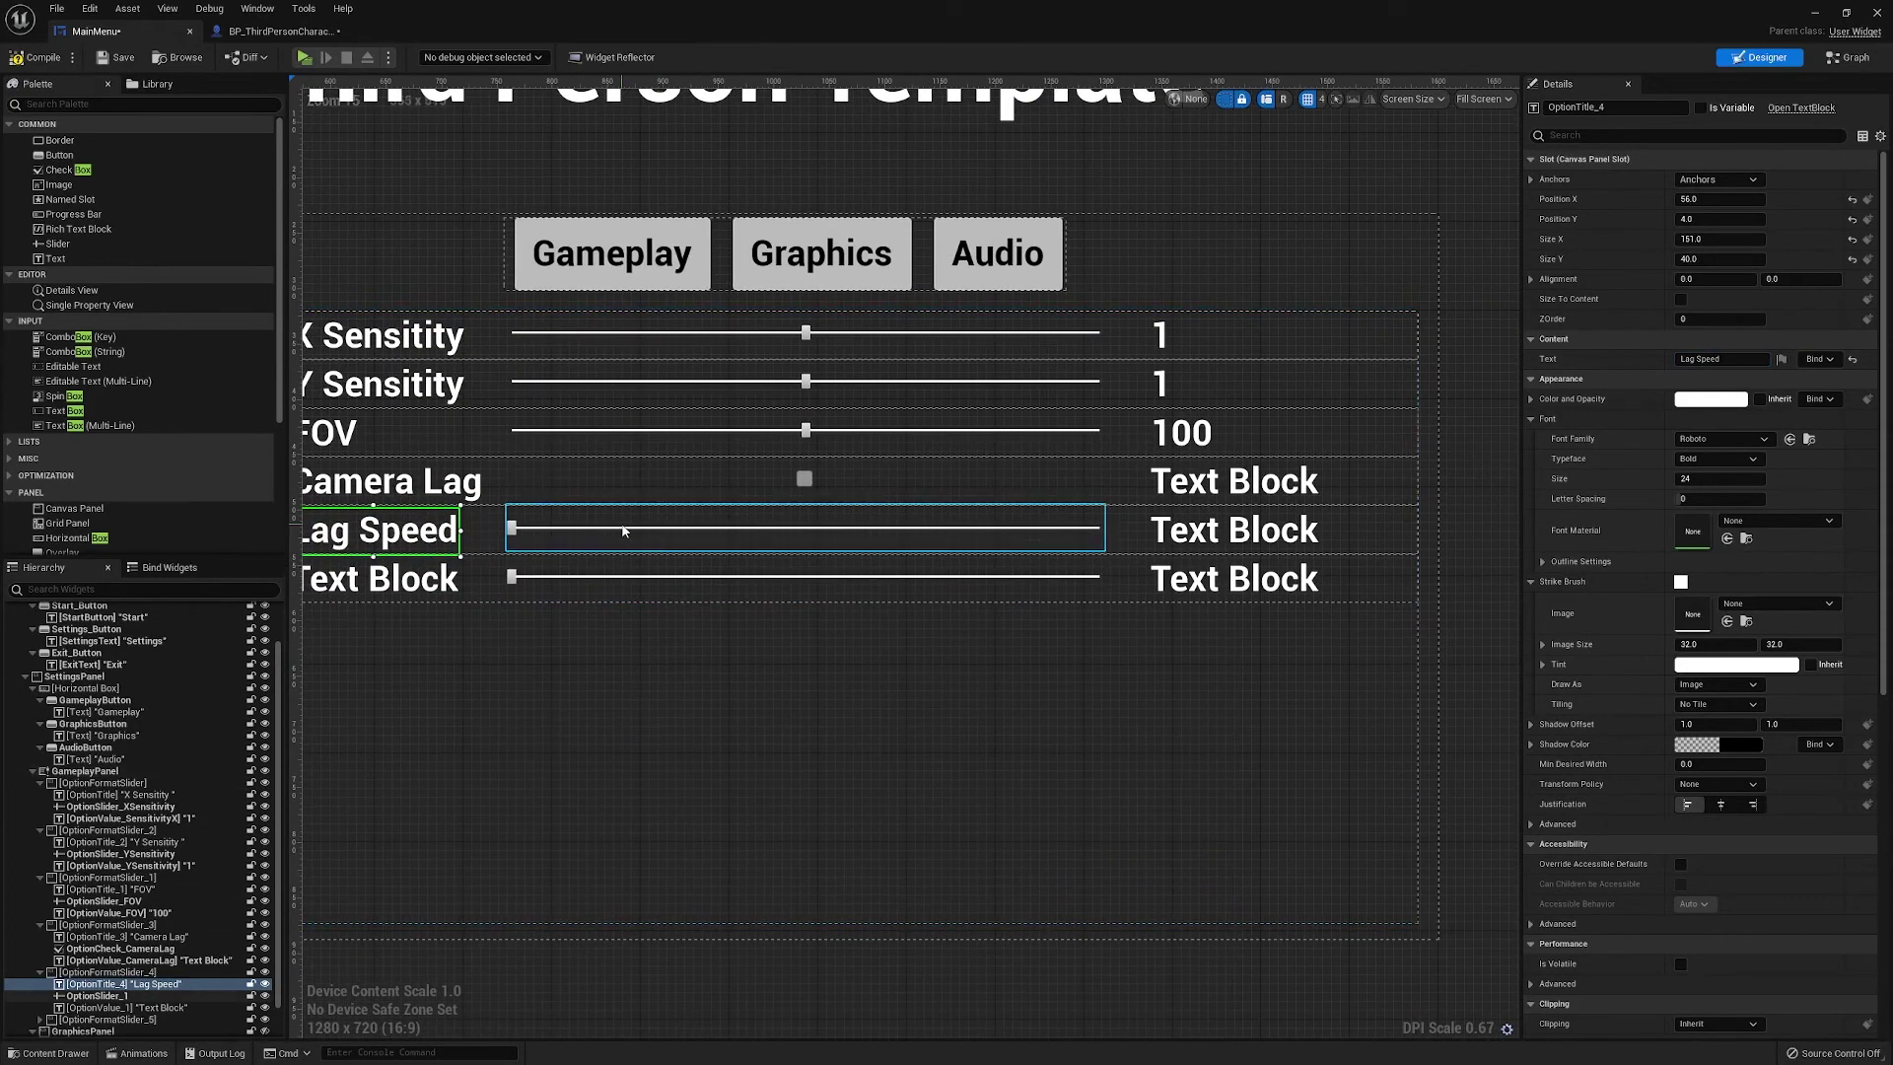
{"action": "left_click", "coordinate": [624, 531]}
{"action": "right_click_drag", "start_coordinate": [747, 664], "coordinate": [896, 627]}
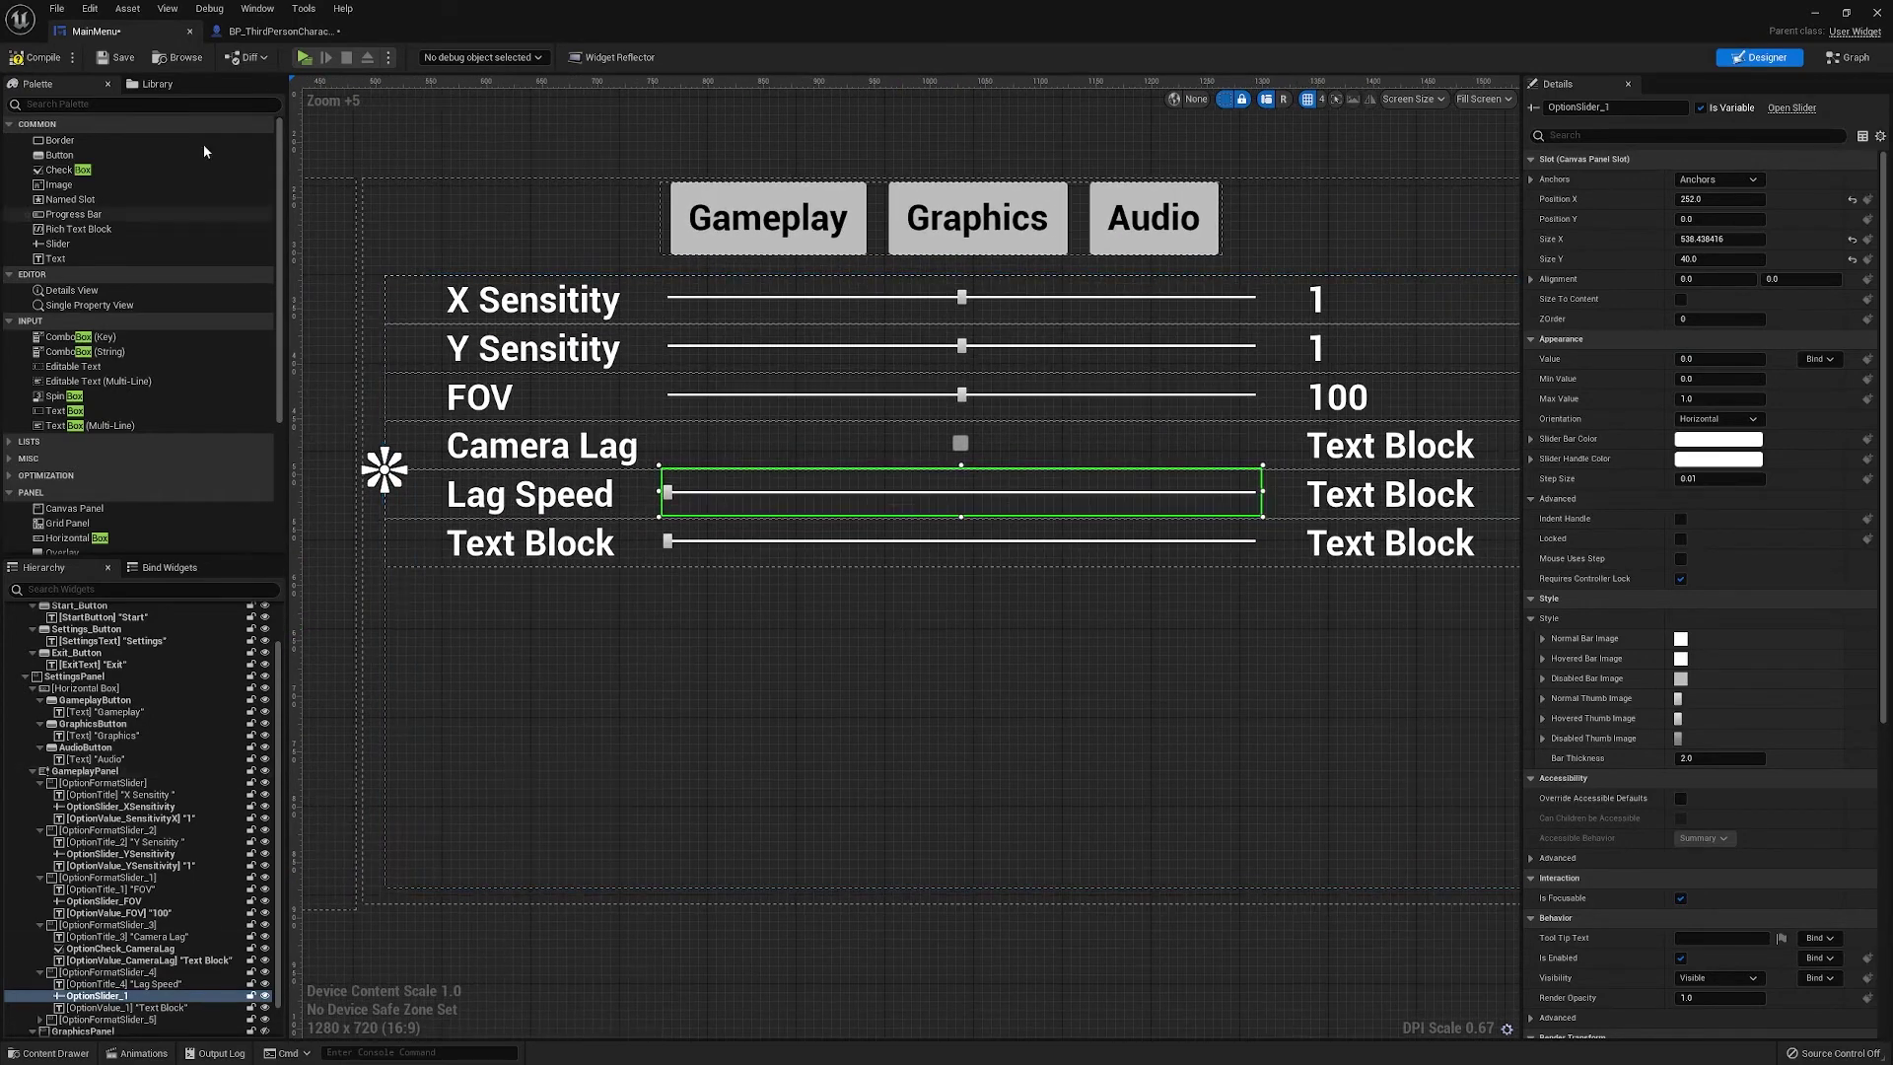
{"action": "left_click", "coordinate": [279, 31]}
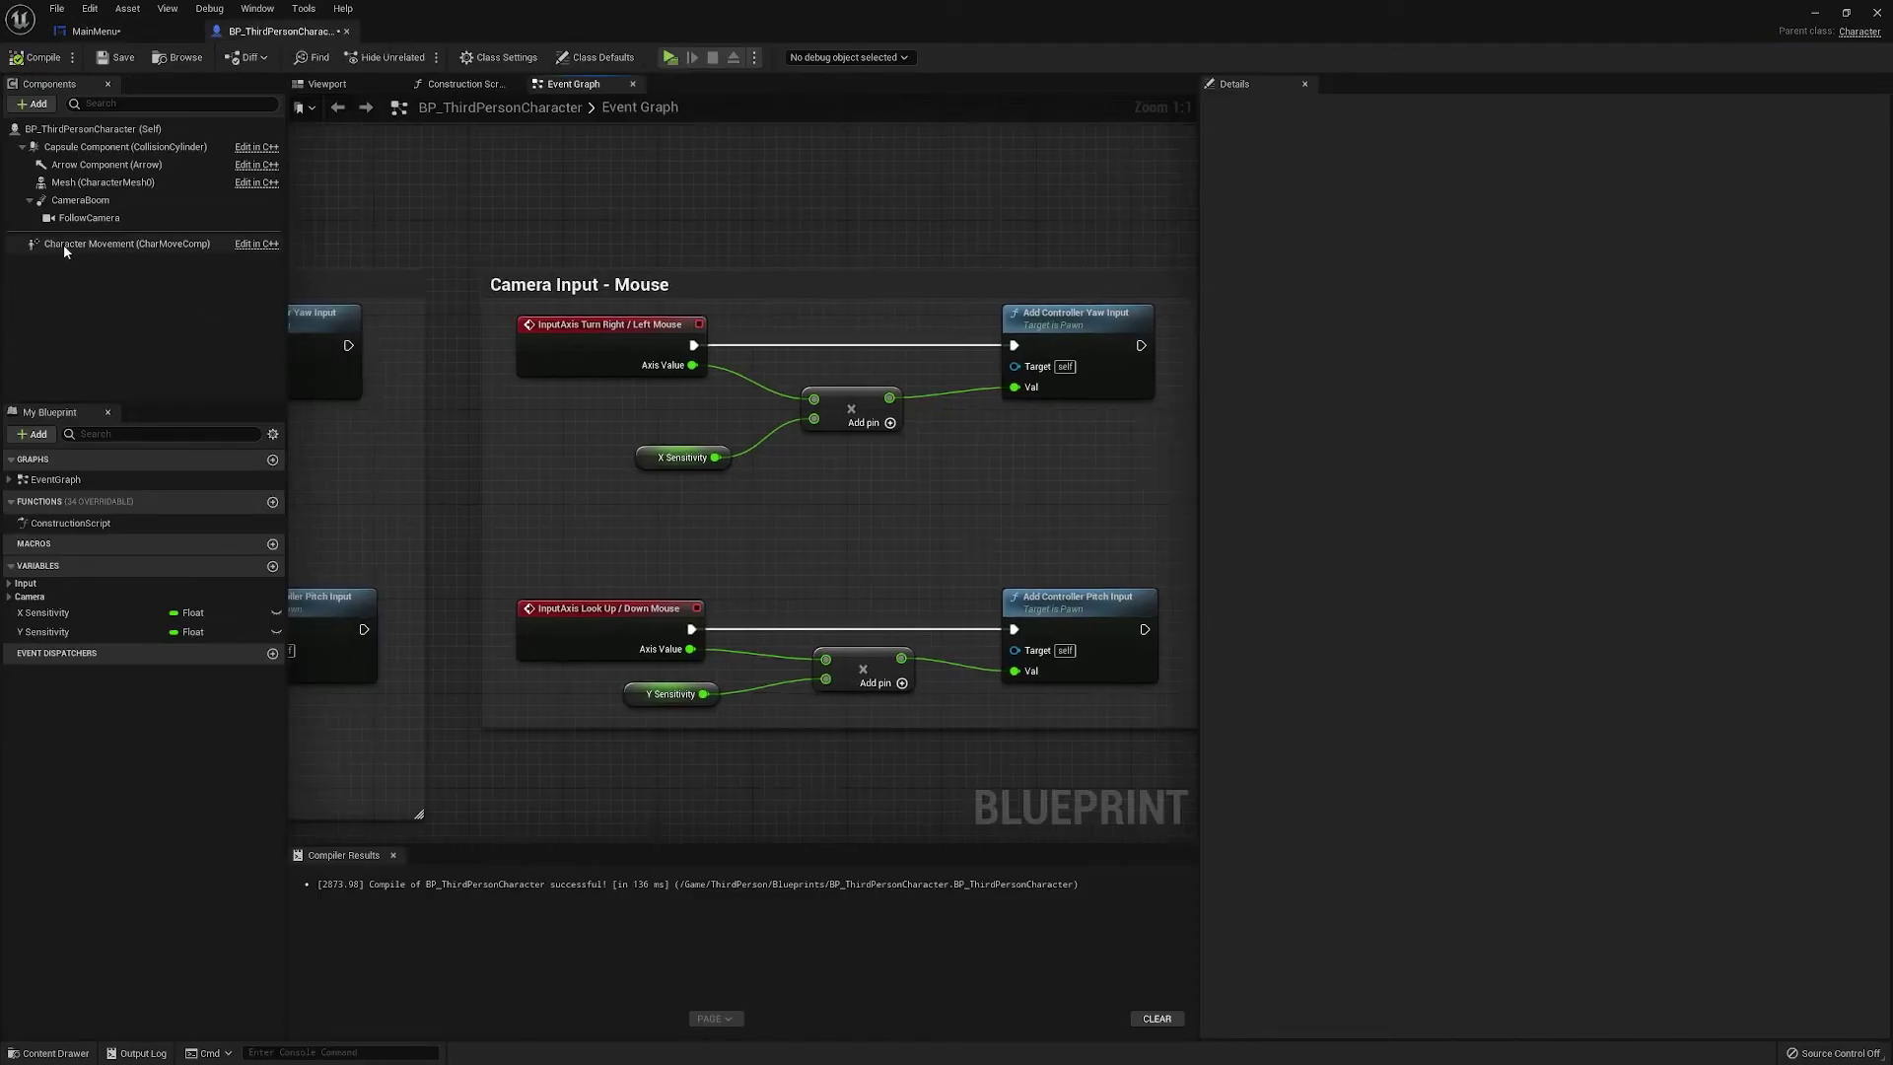
{"action": "left_click", "coordinate": [79, 200]}
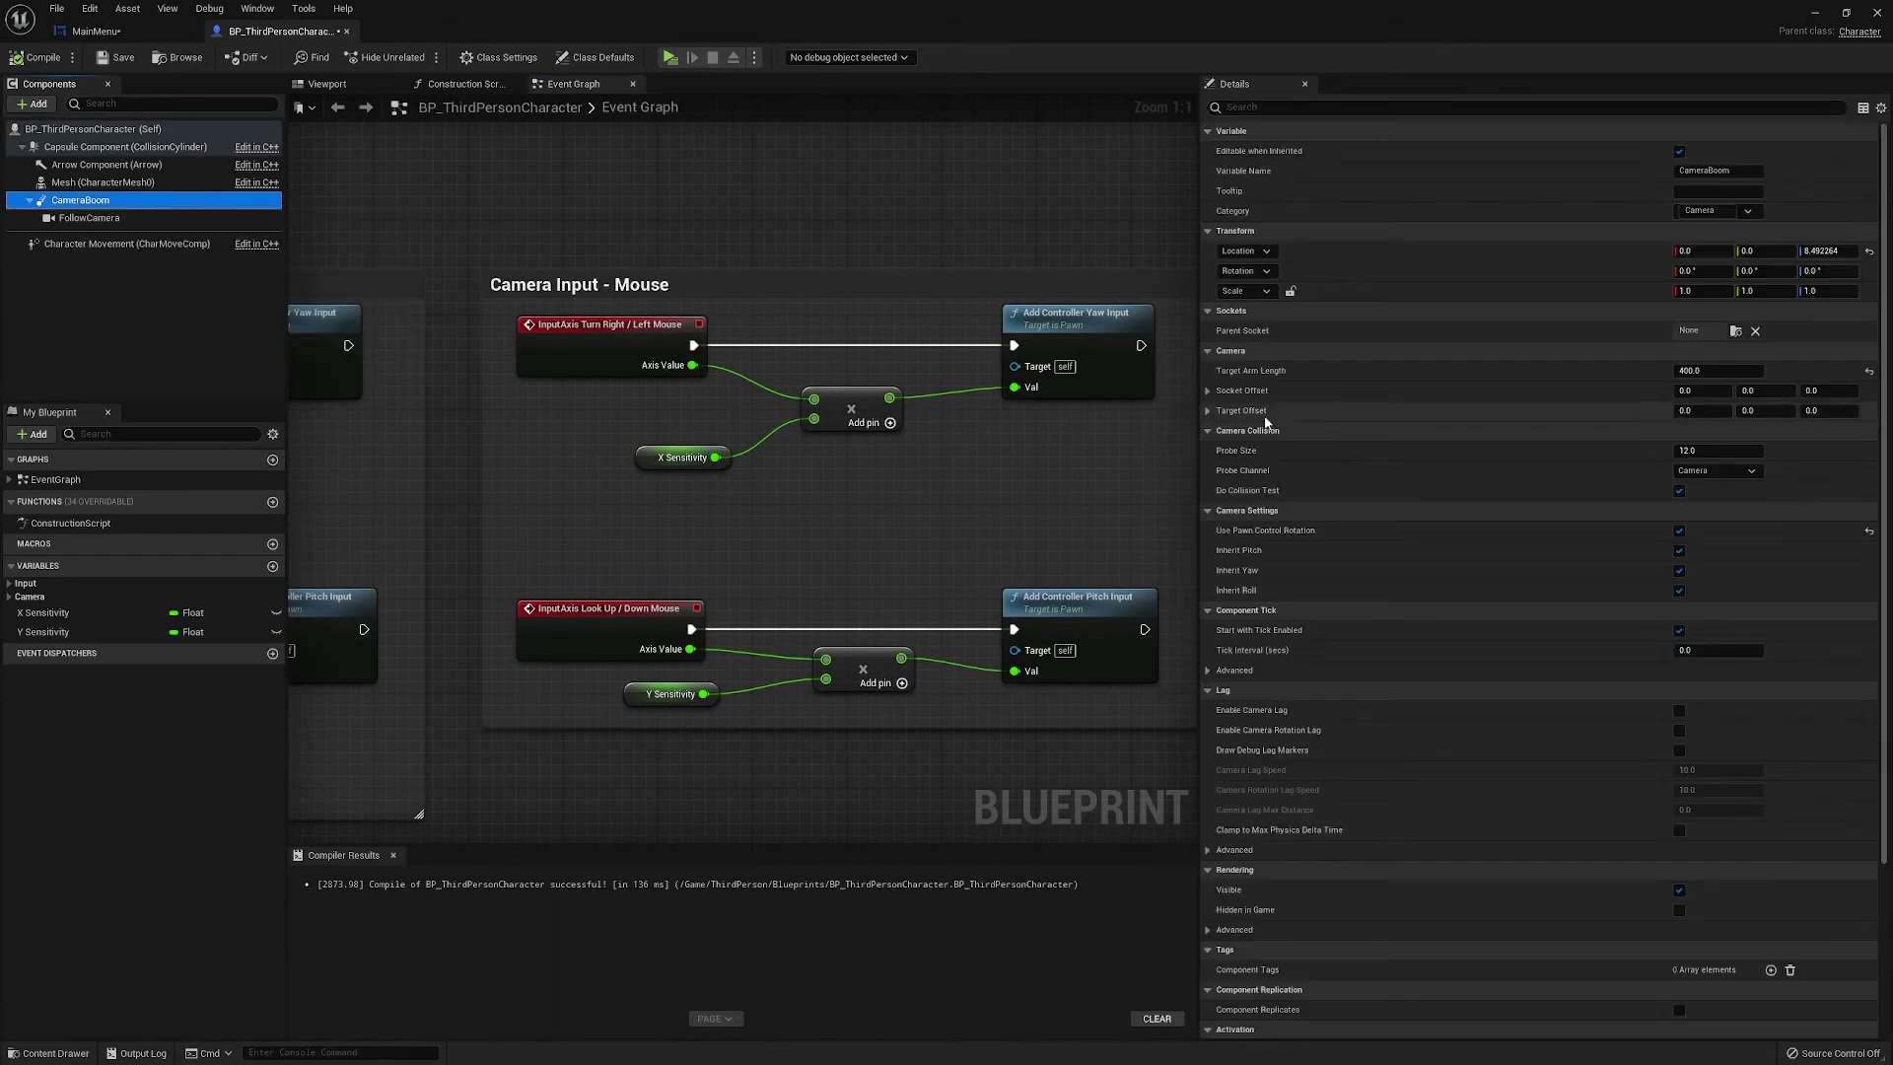
{"action": "left_click", "coordinate": [1279, 107]}
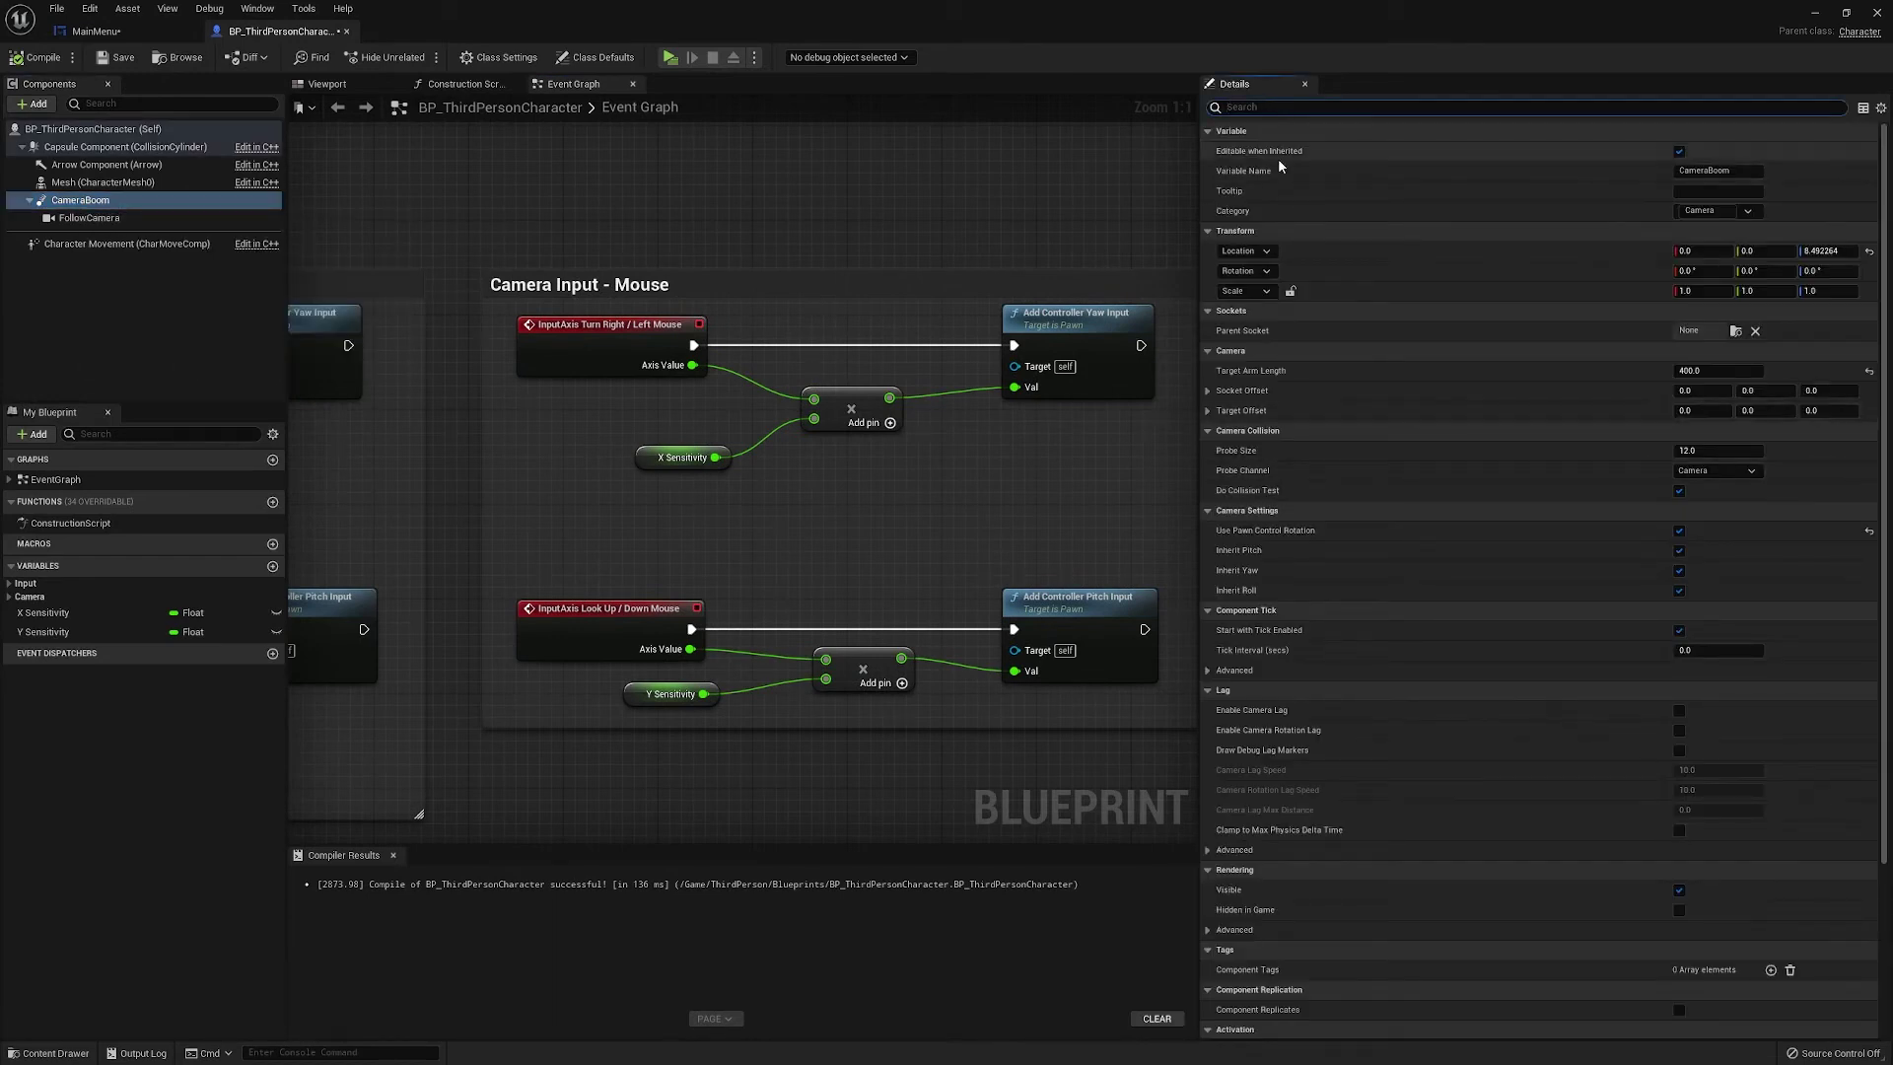
{"action": "mouse_move", "coordinate": [1287, 774]}
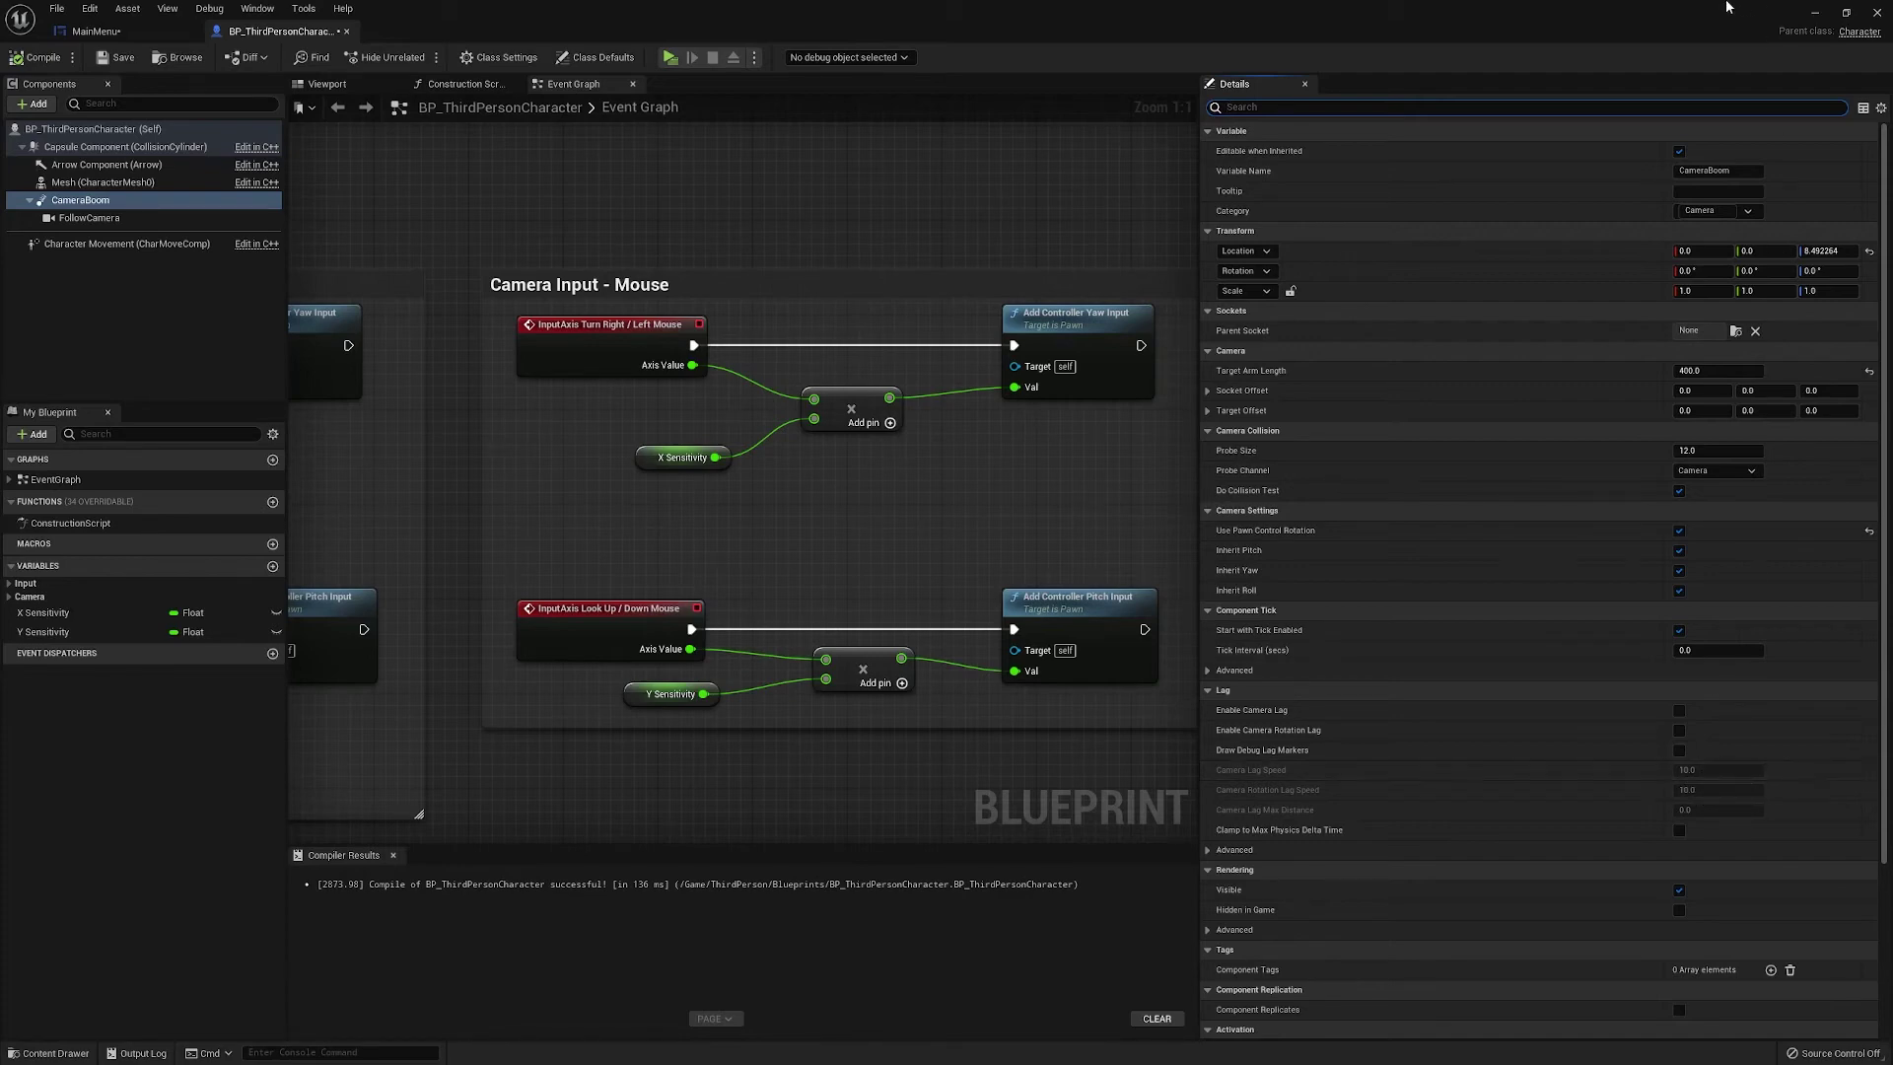
Set the Lag Speed slider's value to 10 and its maximum value to 20 in the MainMenu widget
{"action": "left_click", "coordinate": [96, 30]}
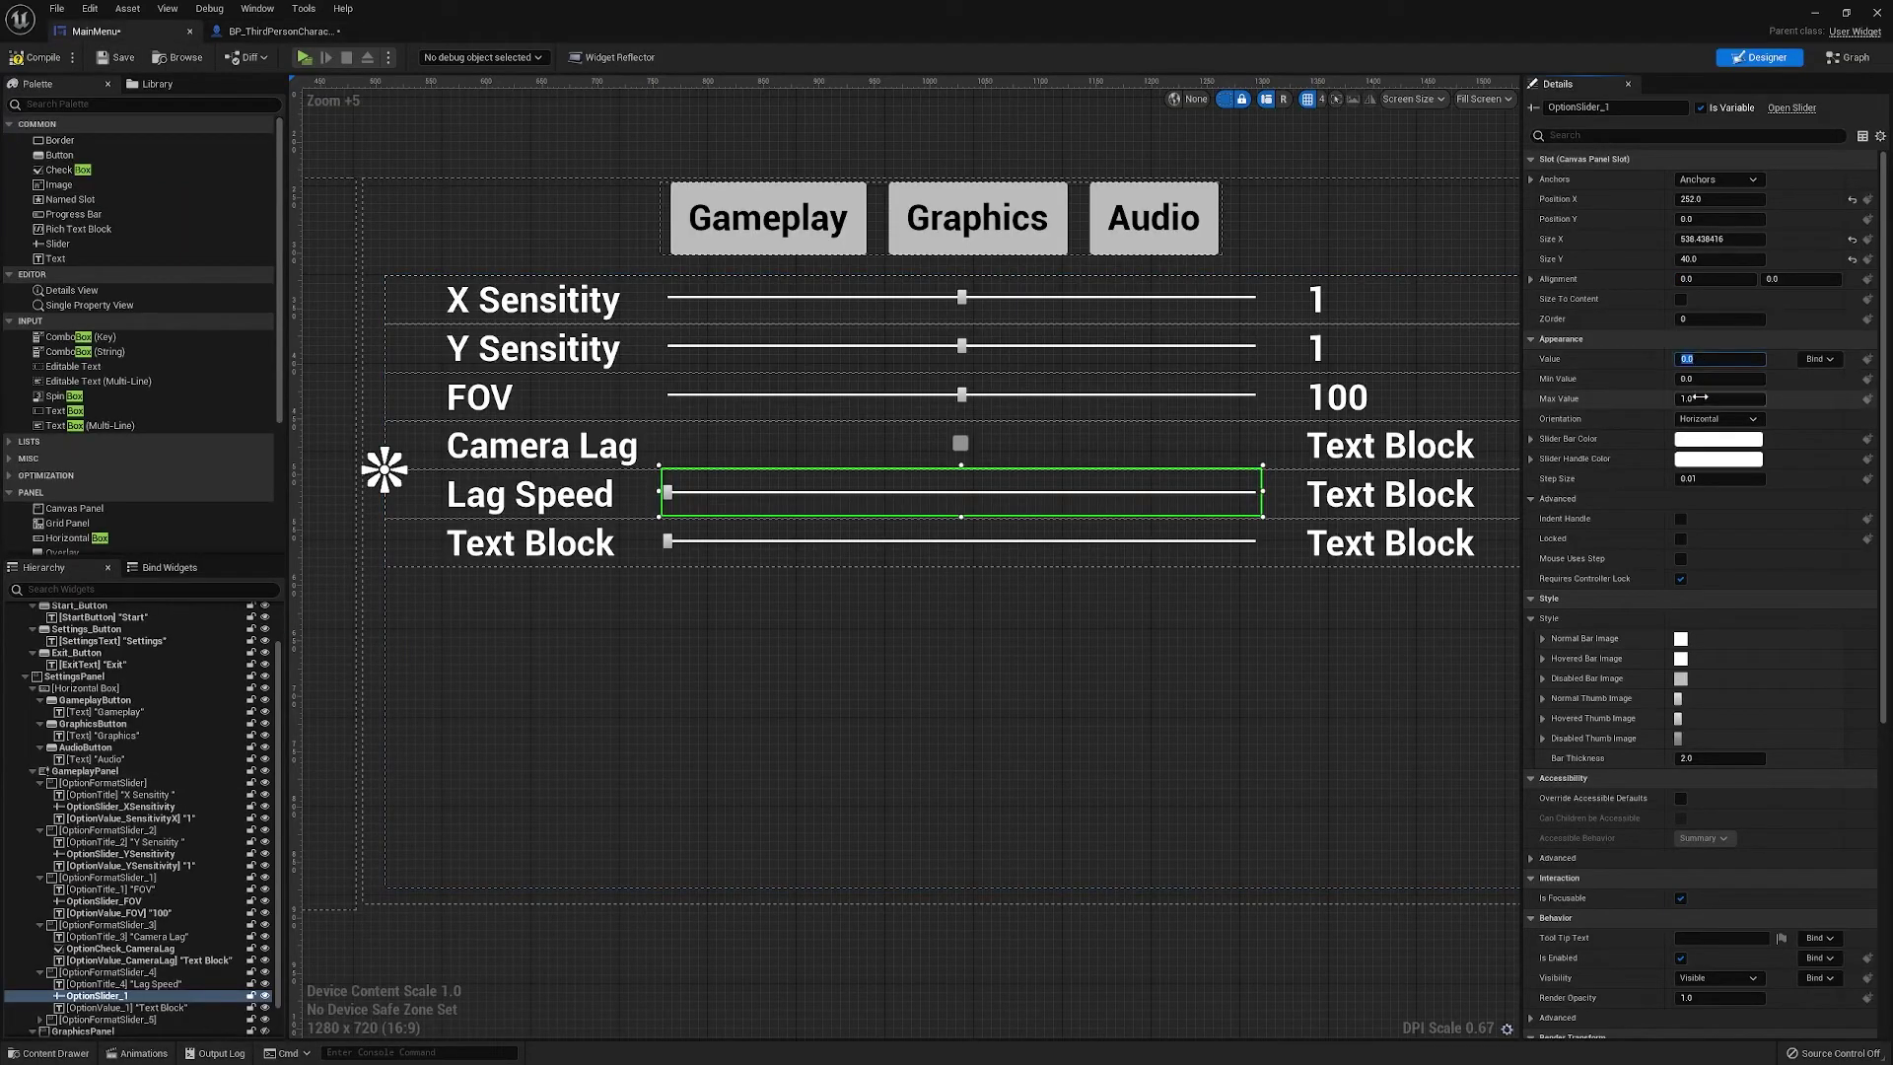
{"action": "left_click", "coordinate": [1695, 360]}
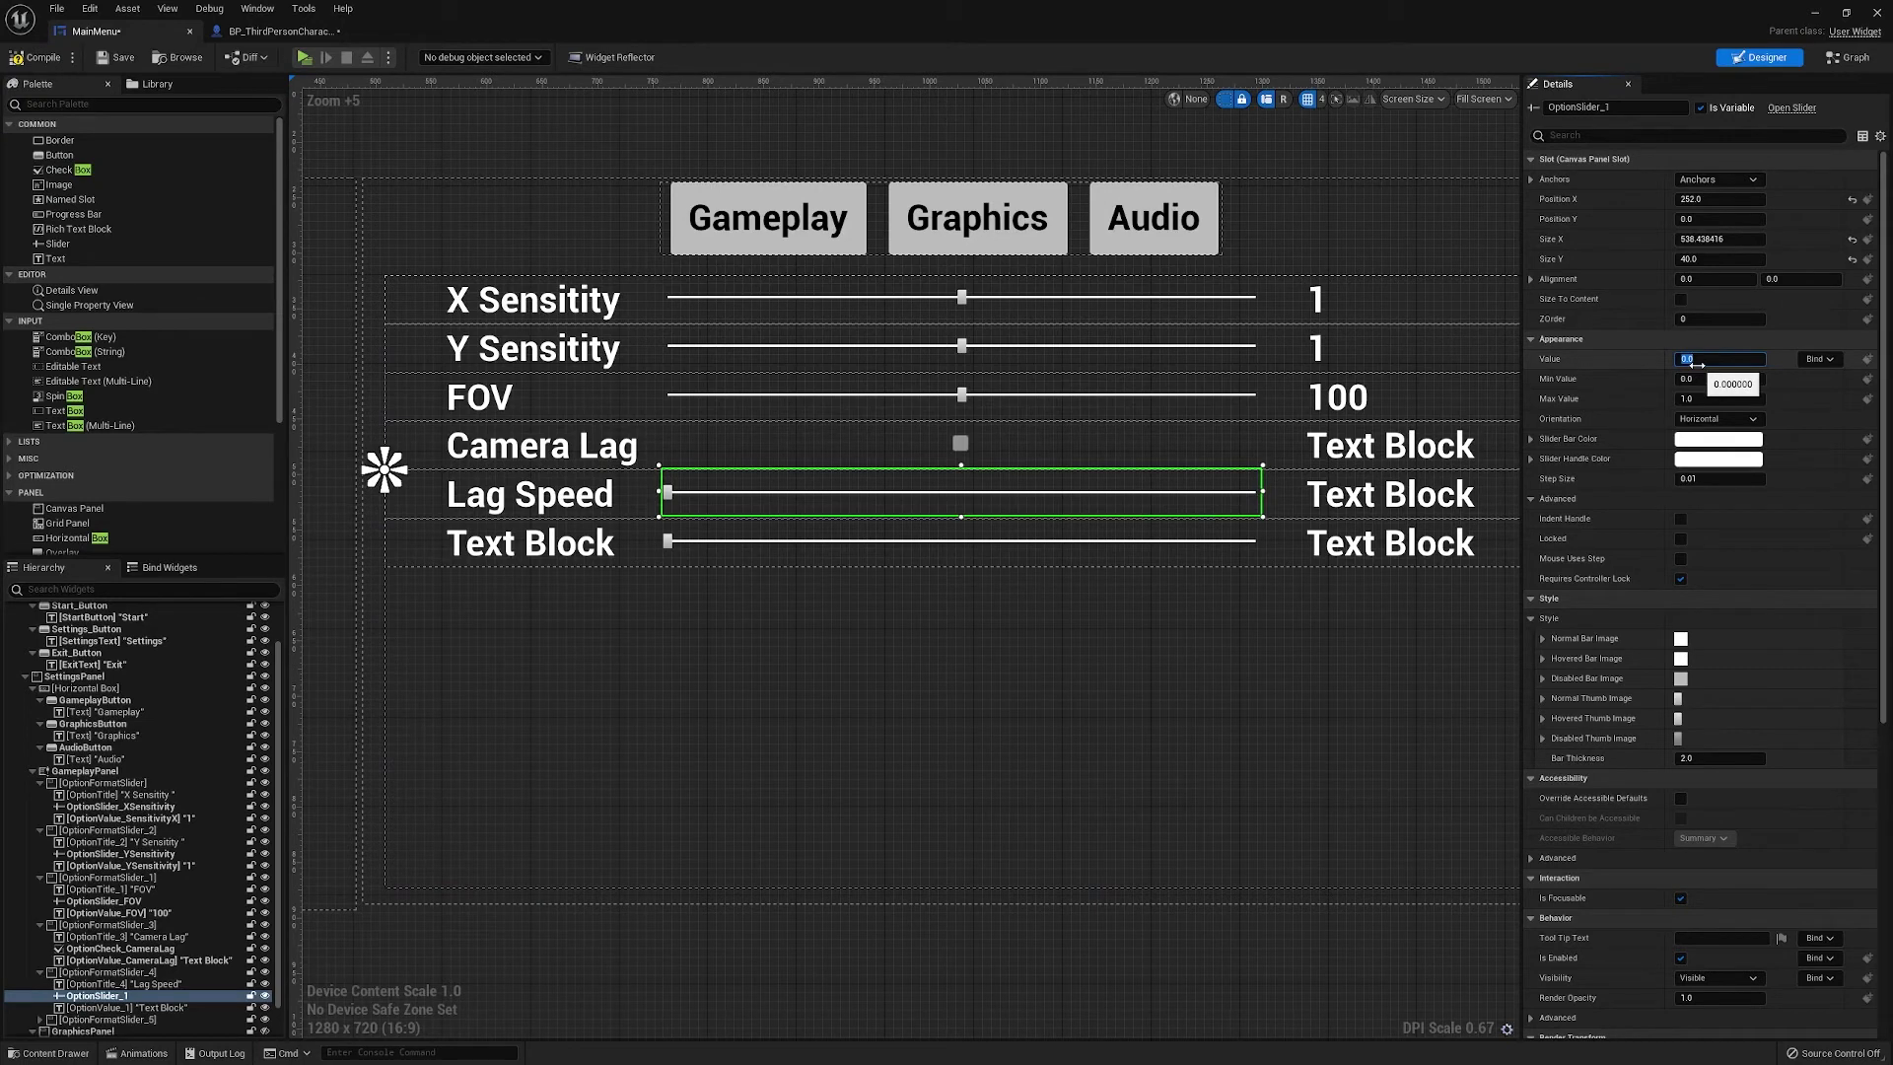
{"action": "type", "text": "1"}
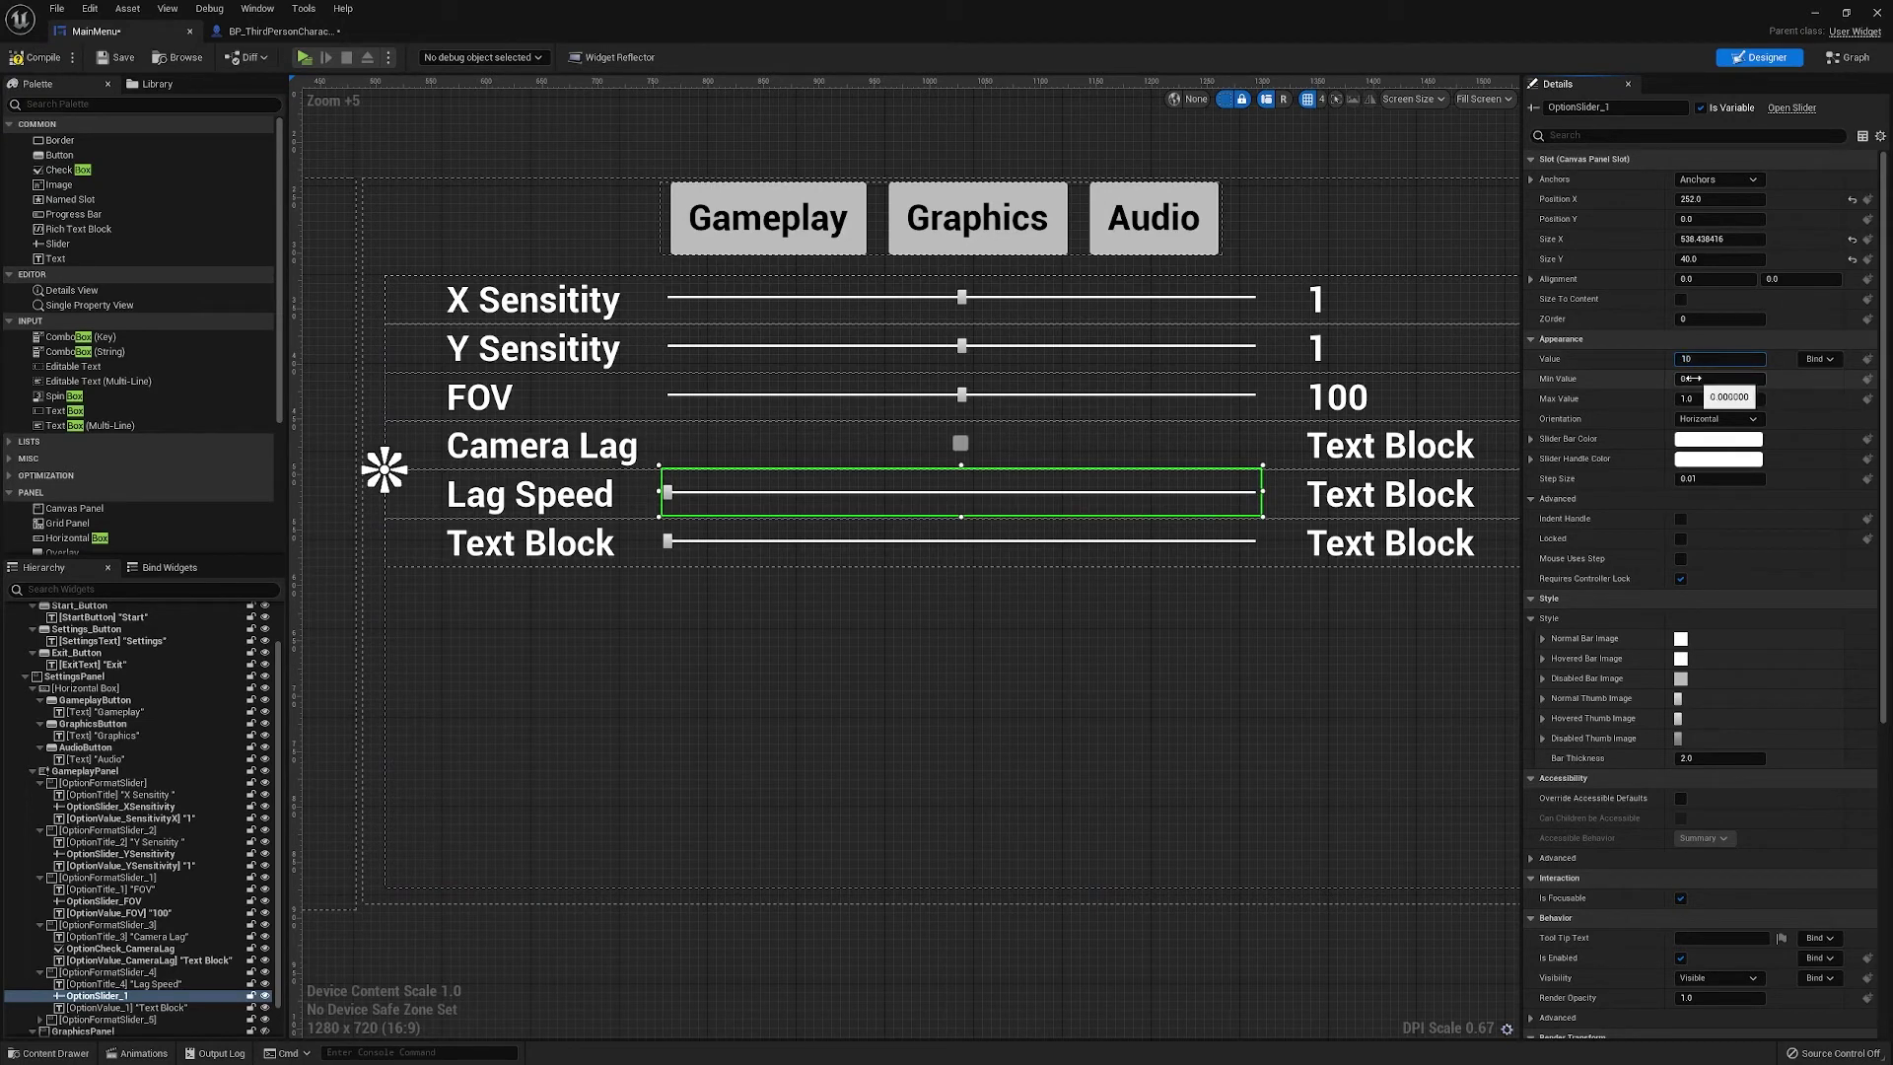
{"action": "type", "text": "0"}
{"action": "key", "text": "Return"}
{"action": "left_click", "coordinate": [1690, 379]}
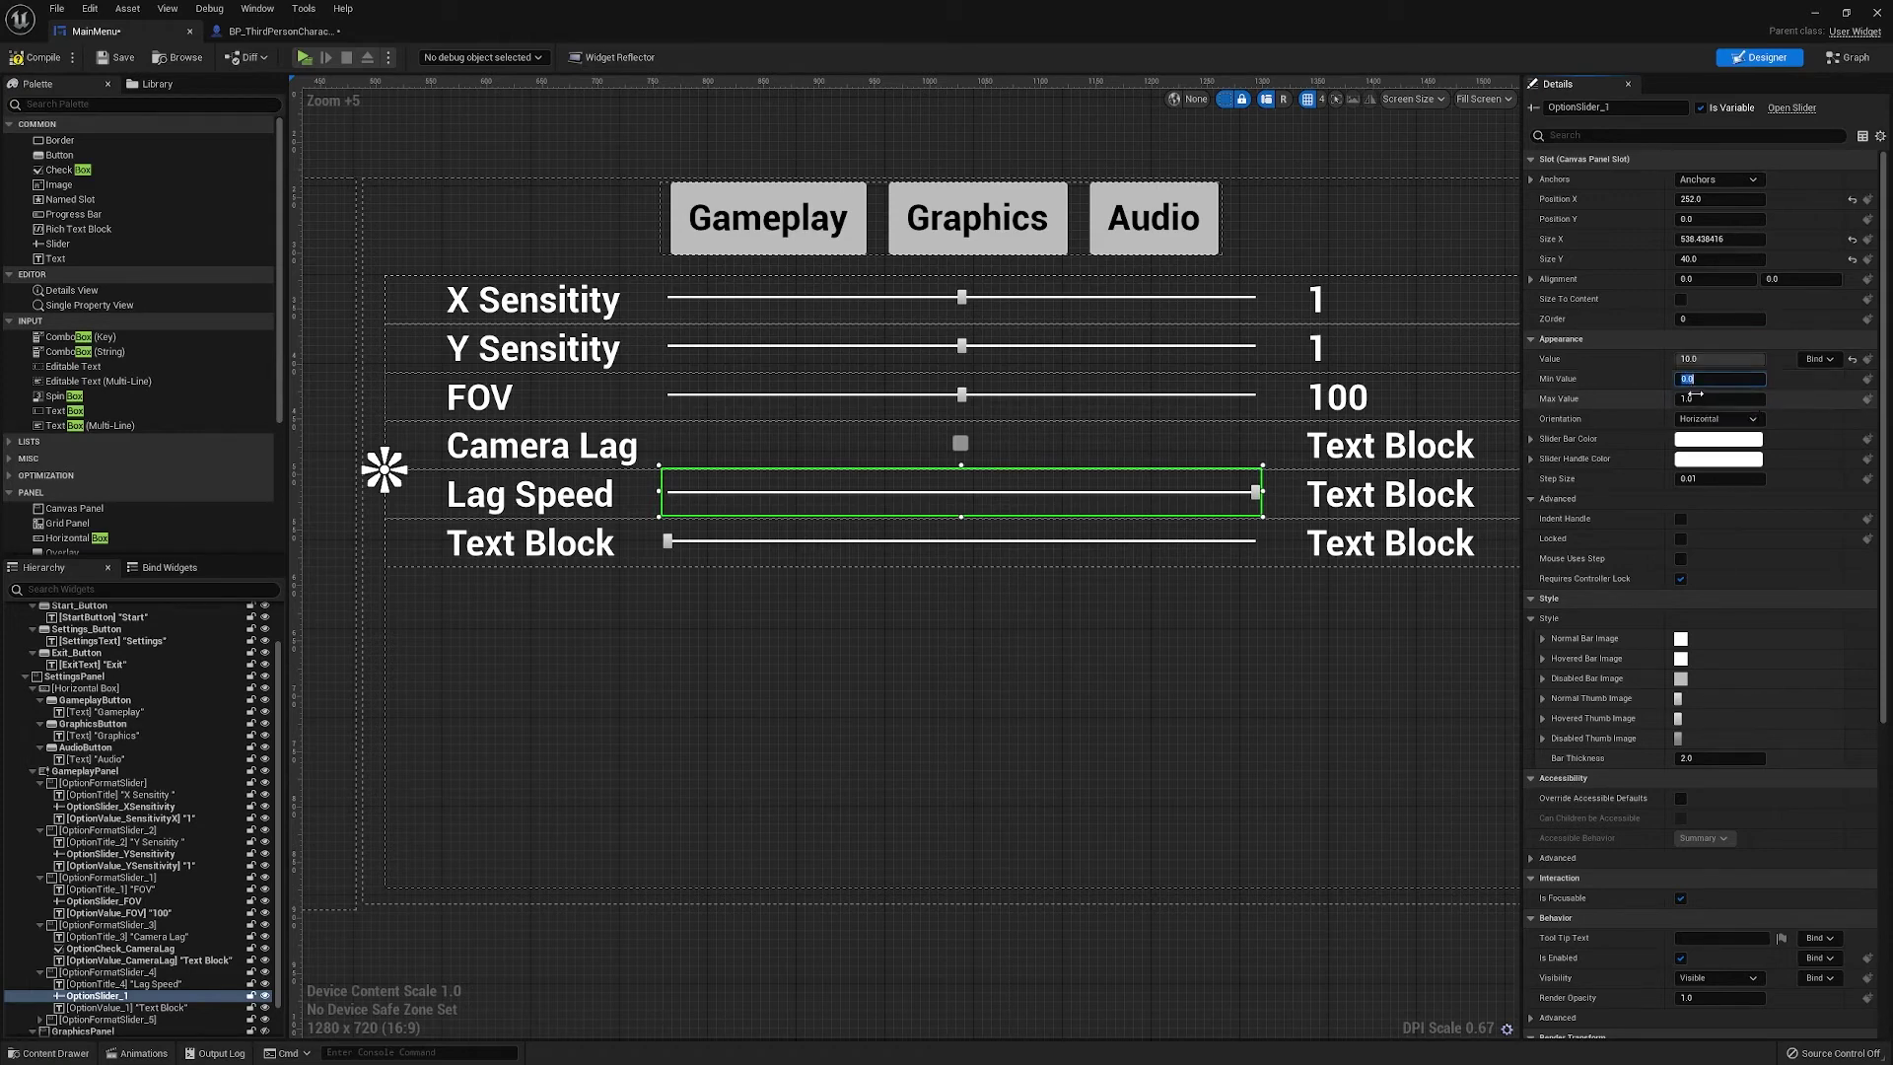
{"action": "left_click", "coordinate": [1692, 399]}
{"action": "type", "text": "20"}
{"action": "key", "text": "Return"}
Change the value text of the Camera Lag row to "Off"
{"action": "left_click", "coordinate": [1311, 601]}
{"action": "mouse_move", "coordinate": [1228, 591]}
{"action": "right_mouse_down"}
{"action": "mouse_move", "coordinate": [1194, 591]}
{"action": "mouse_move", "coordinate": [1222, 596]}
{"action": "right_mouse_up"}
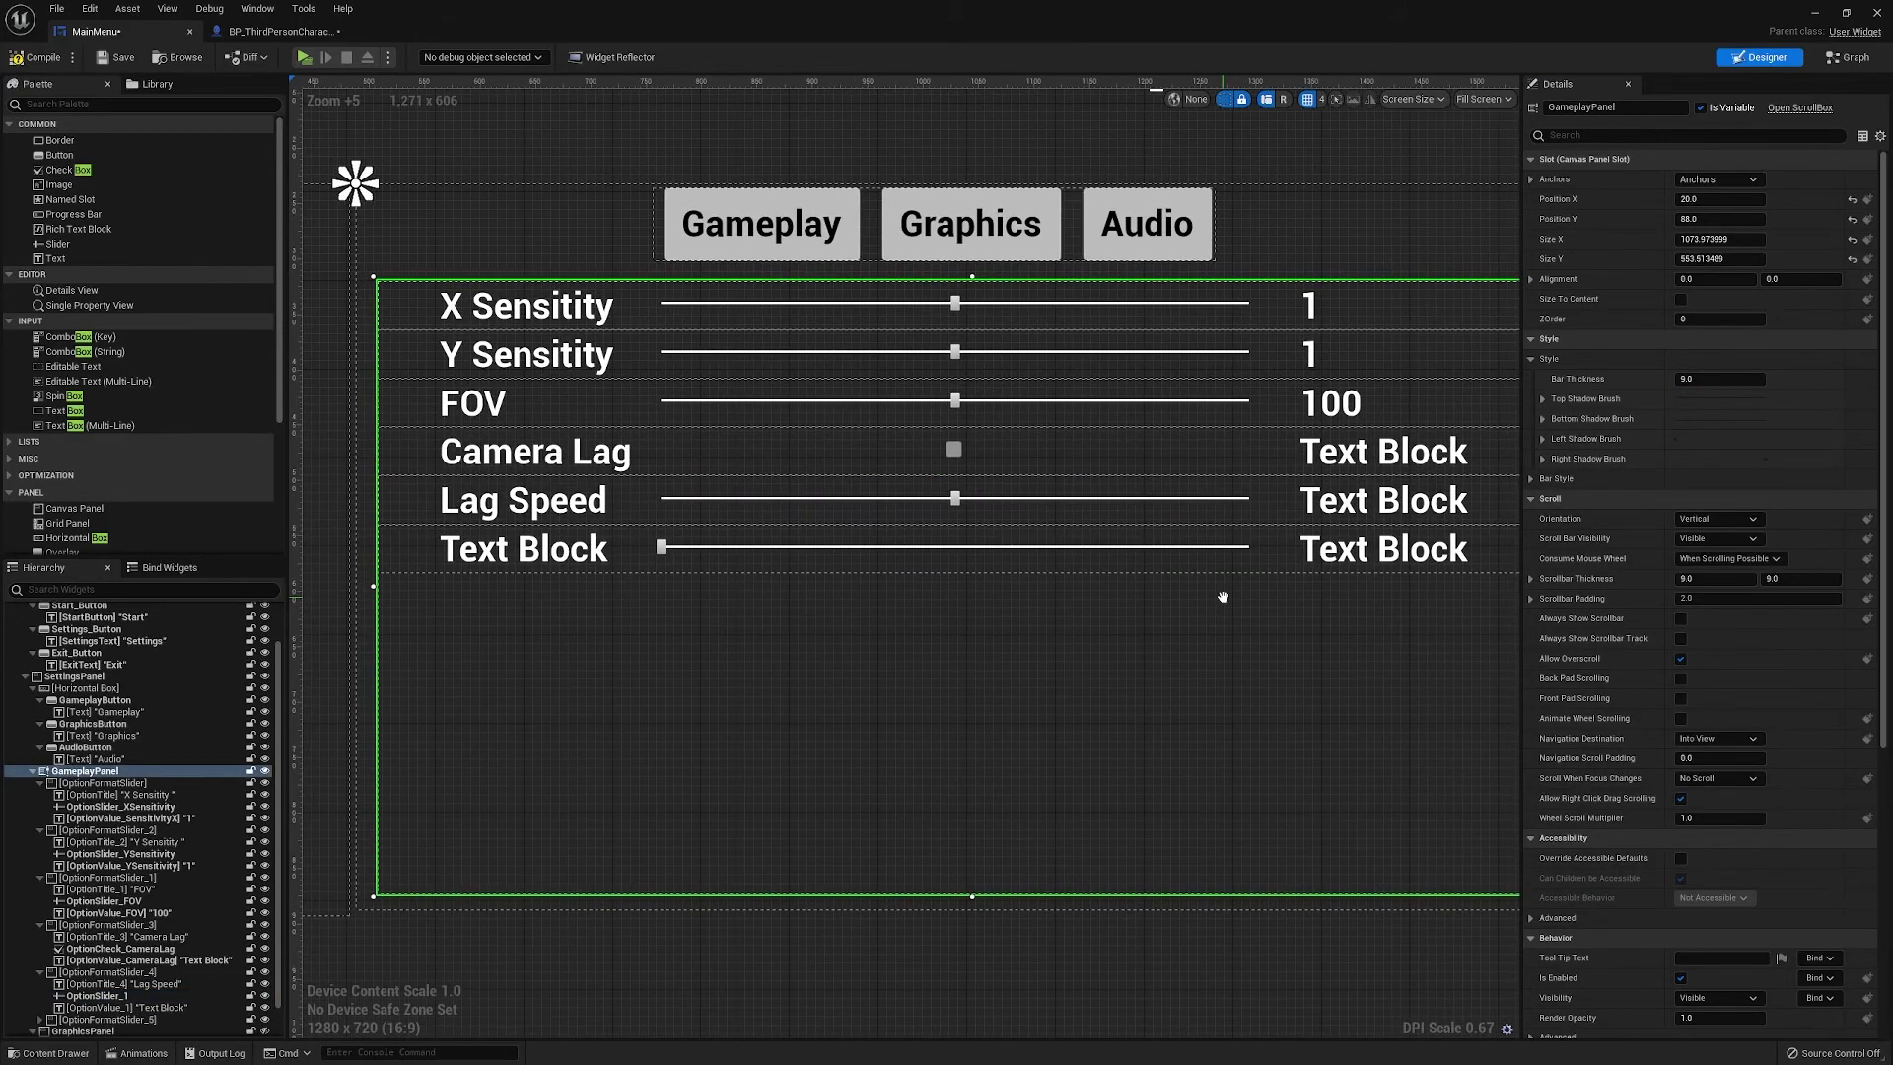
{"action": "left_click", "coordinate": [1357, 454]}
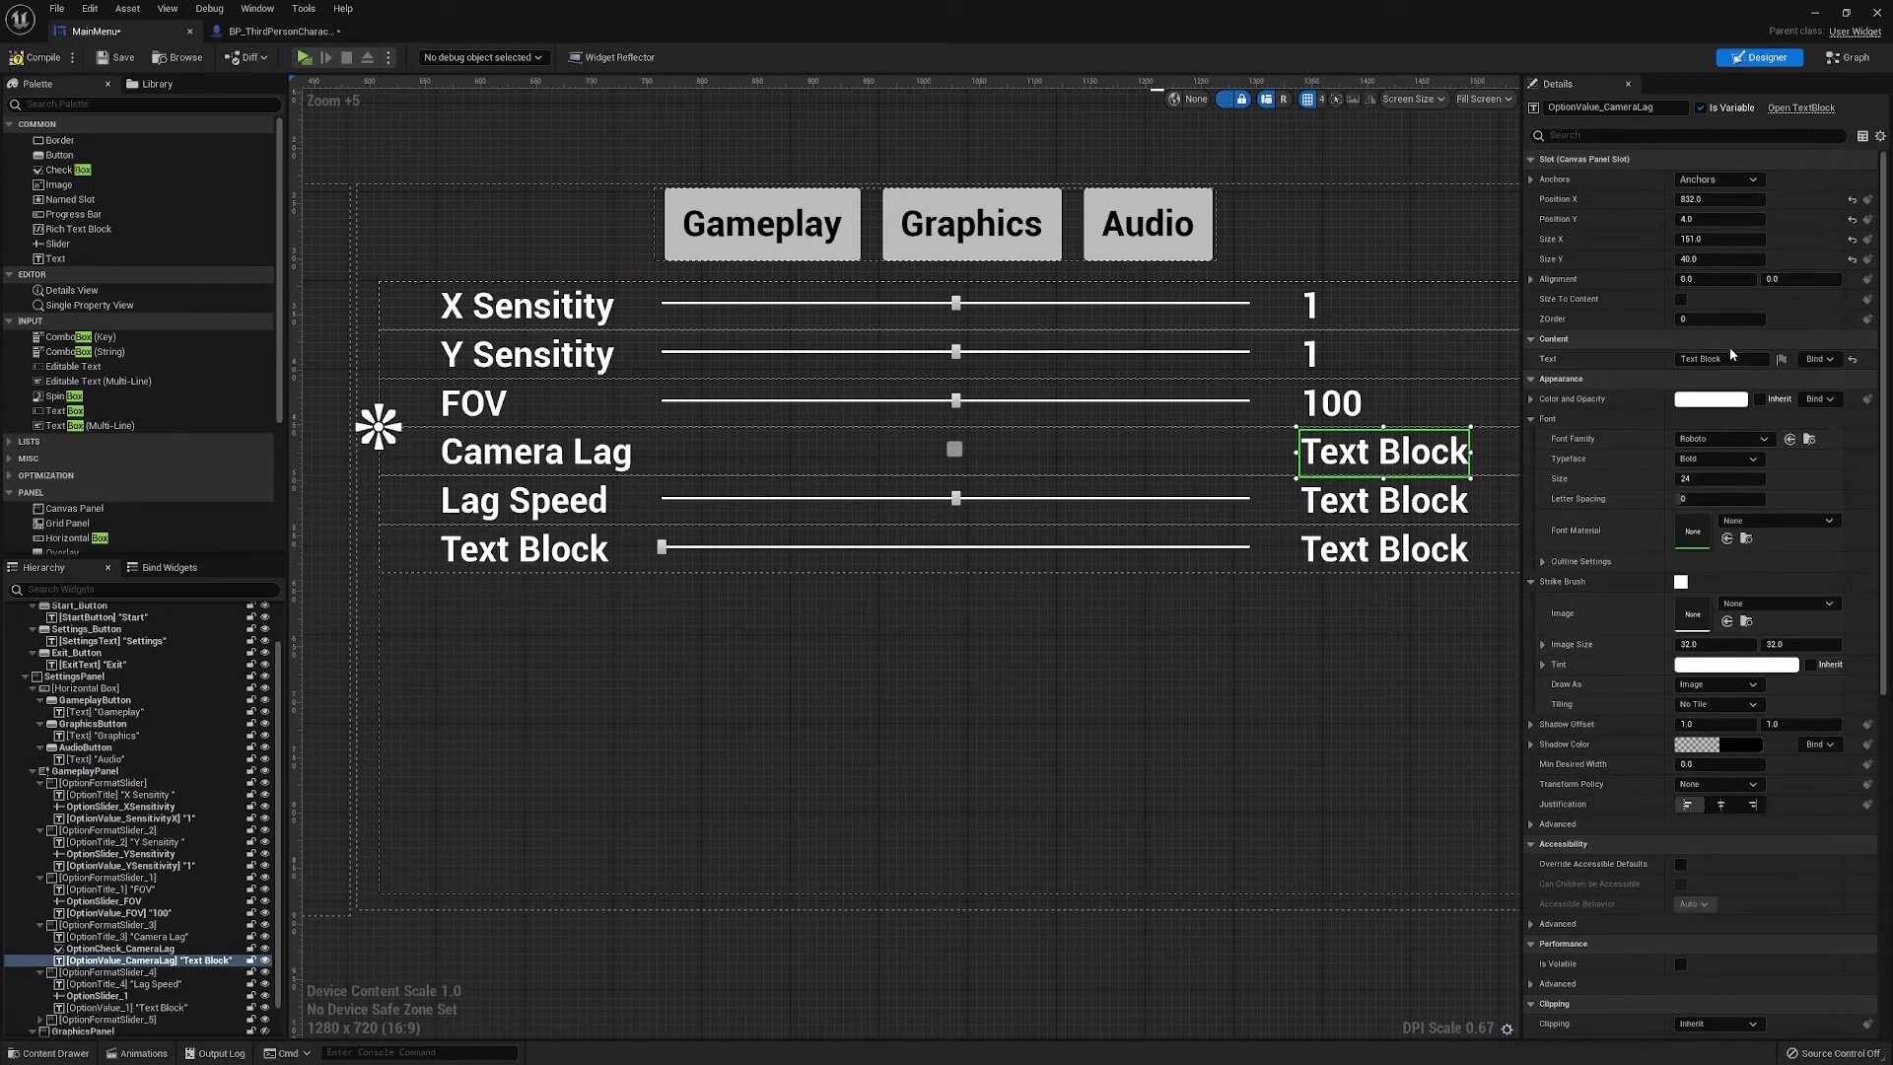
{"action": "left_click", "coordinate": [1686, 359]}
{"action": "type", "text": "0"}
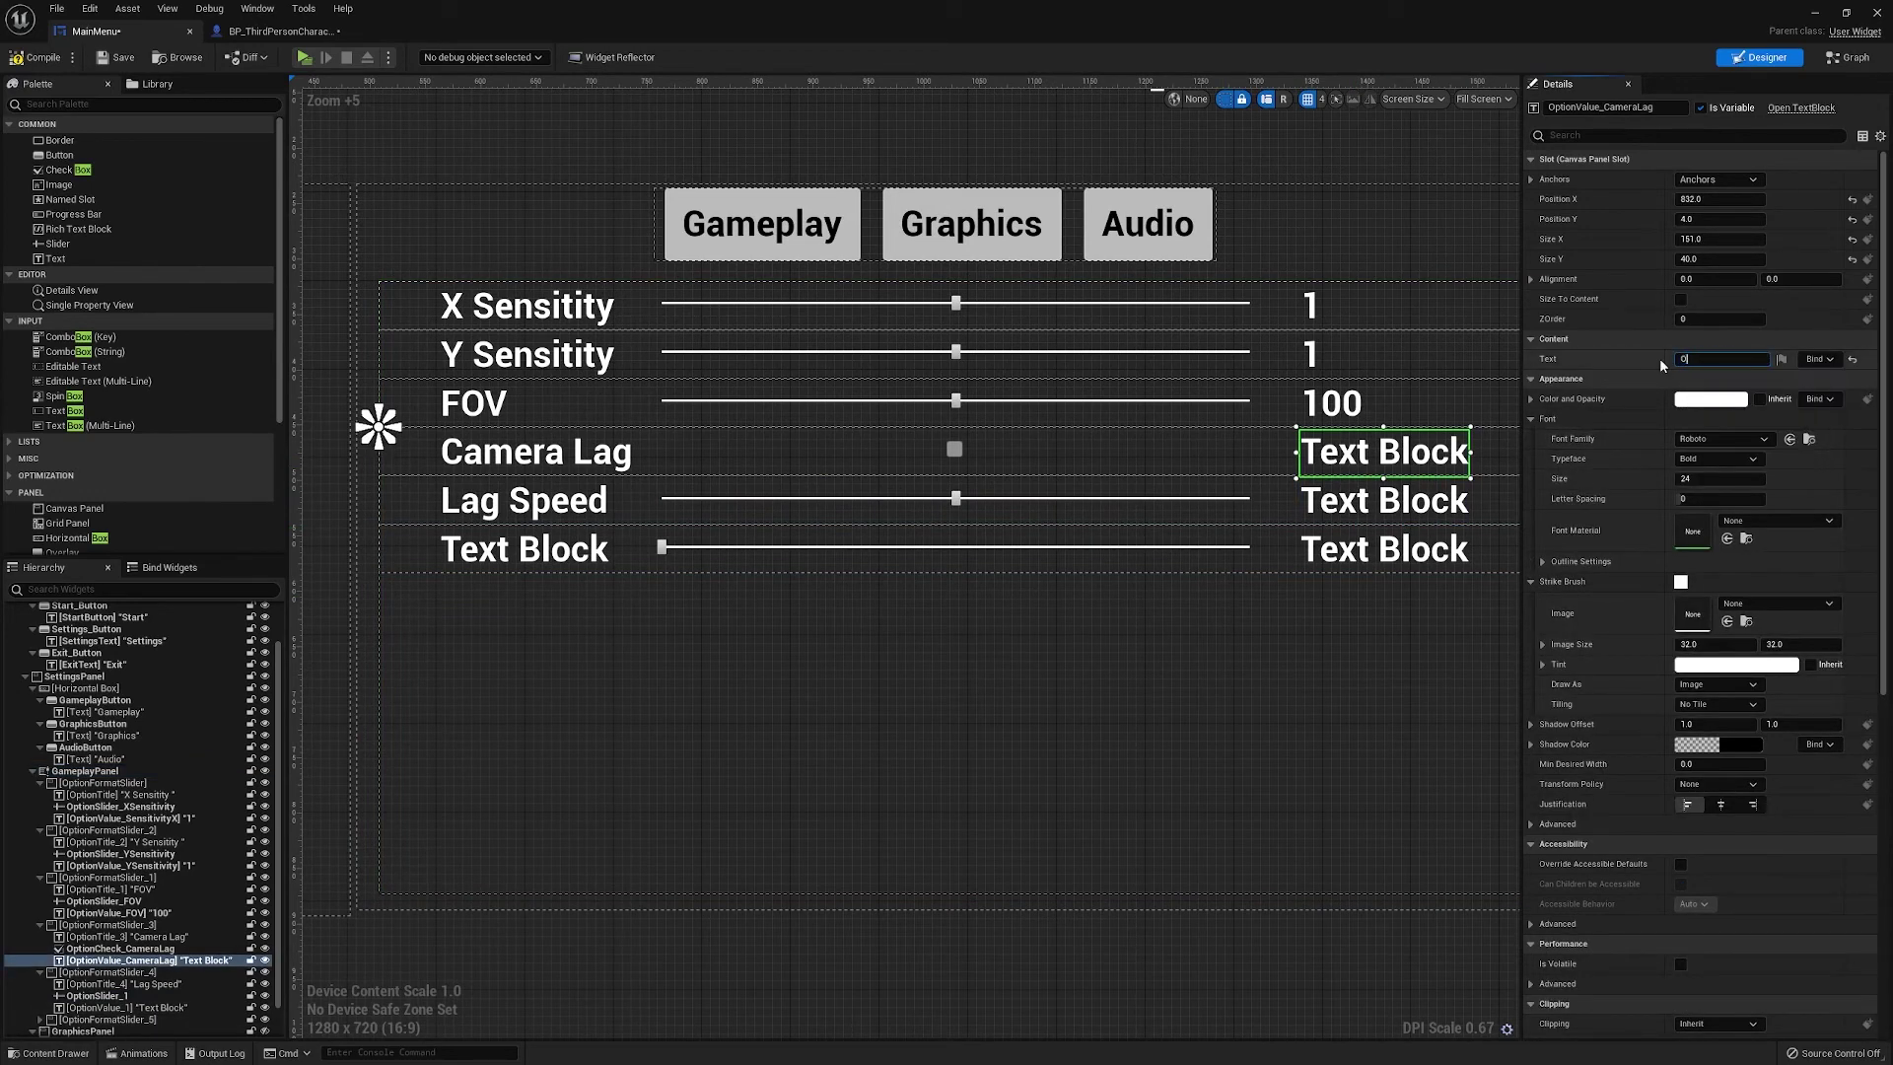
{"action": "key", "text": "Return"}
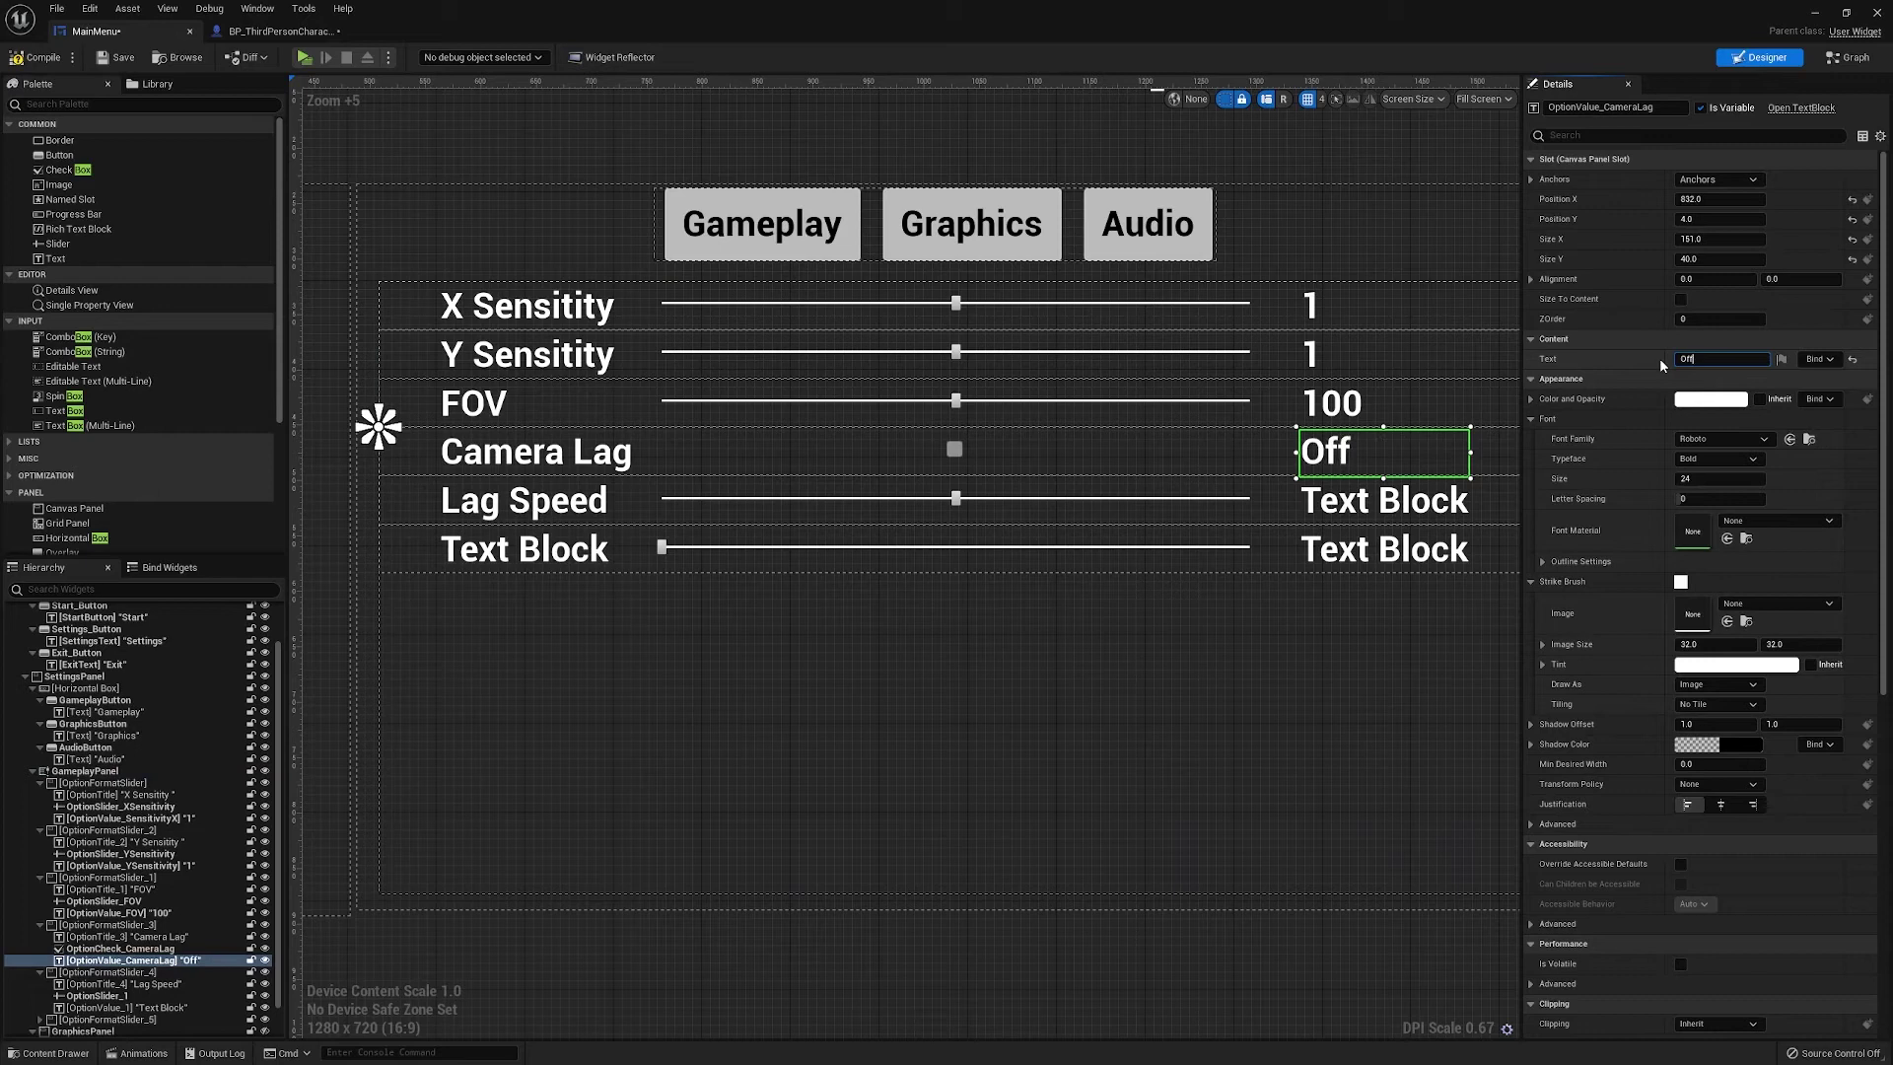
Change the value text of the Lag Speed row to "10"
{"action": "left_click", "coordinate": [1410, 505]}
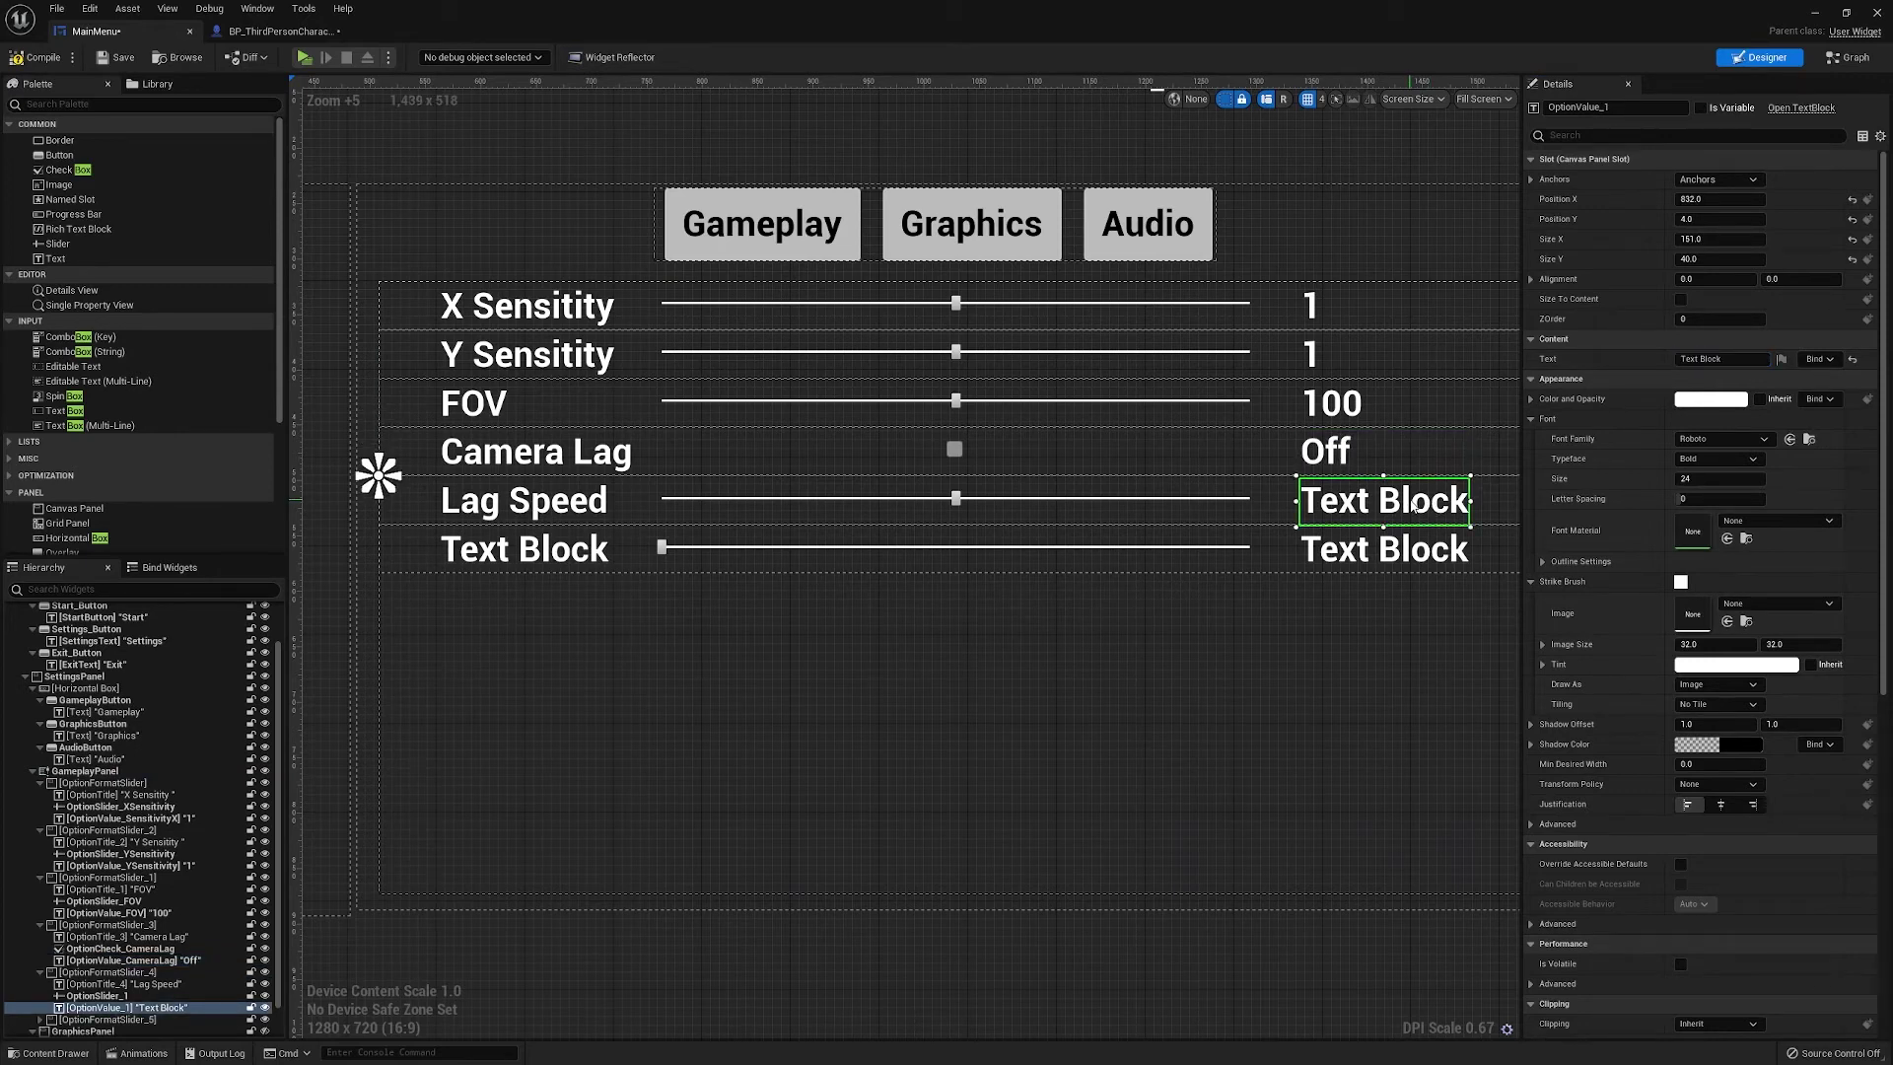
{"action": "left_click", "coordinate": [978, 500]}
{"action": "left_click", "coordinate": [1400, 501]}
{"action": "left_click", "coordinate": [1716, 359]}
{"action": "type", "text": "10"}
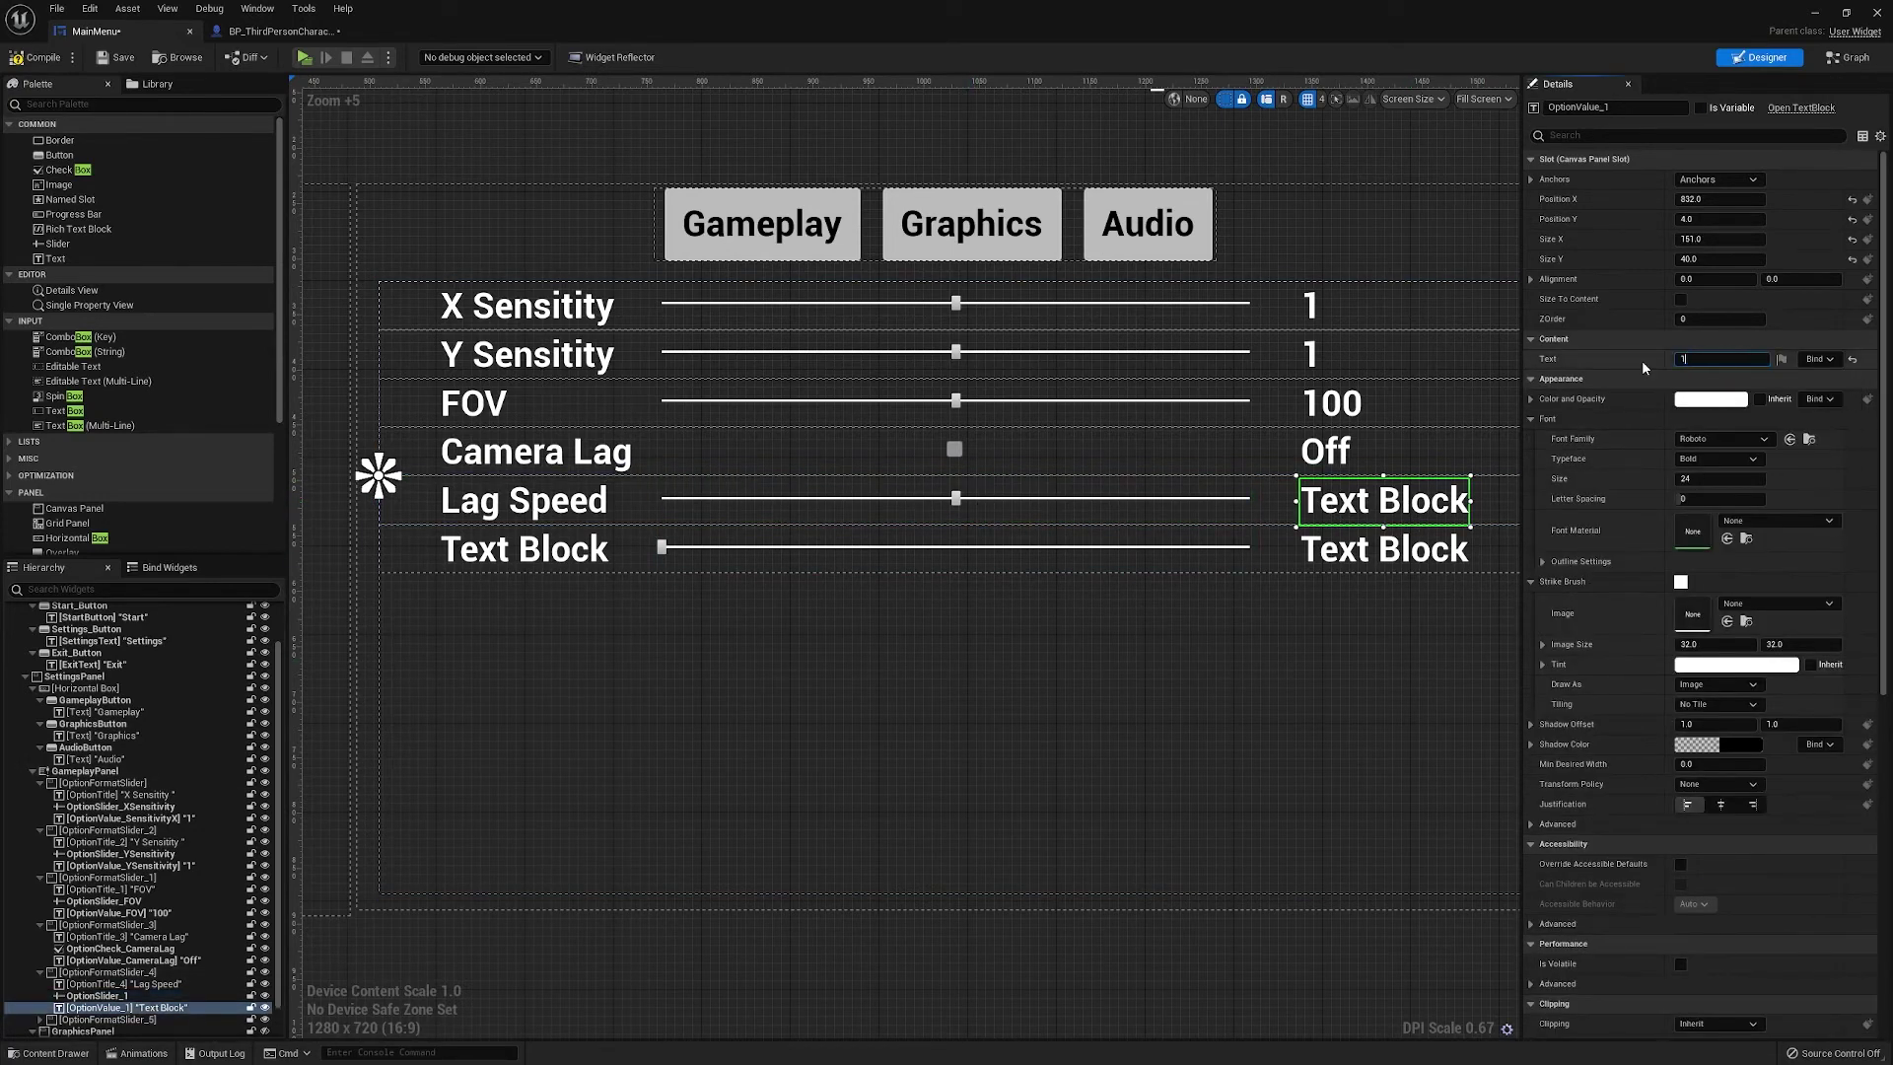
{"action": "key", "text": "Return"}
{"action": "left_click", "coordinate": [1128, 714]}
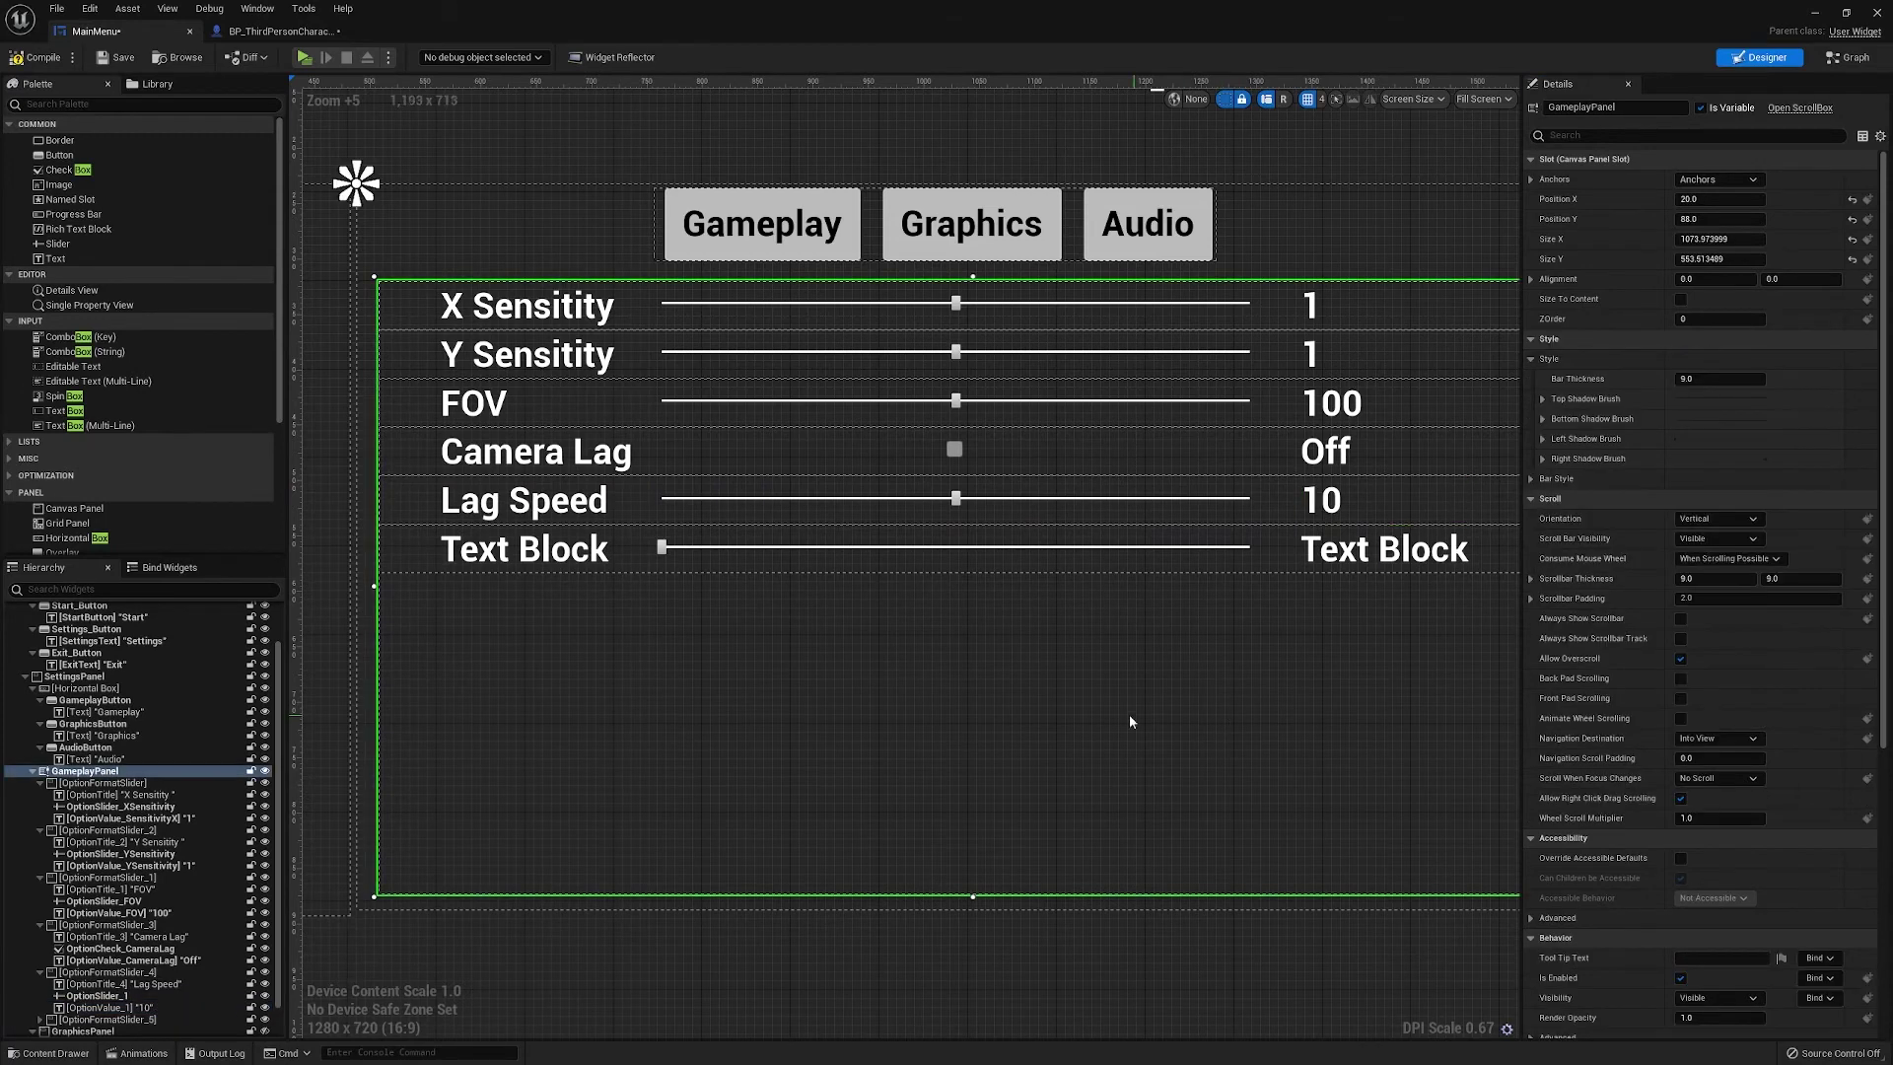
Search the Lag Speed slider's properties for "disable" and examine its behavior settings for a way to disable it
{"action": "right_click_drag", "start_coordinate": [1041, 689], "coordinate": [977, 681]}
{"action": "left_click", "coordinate": [802, 499]}
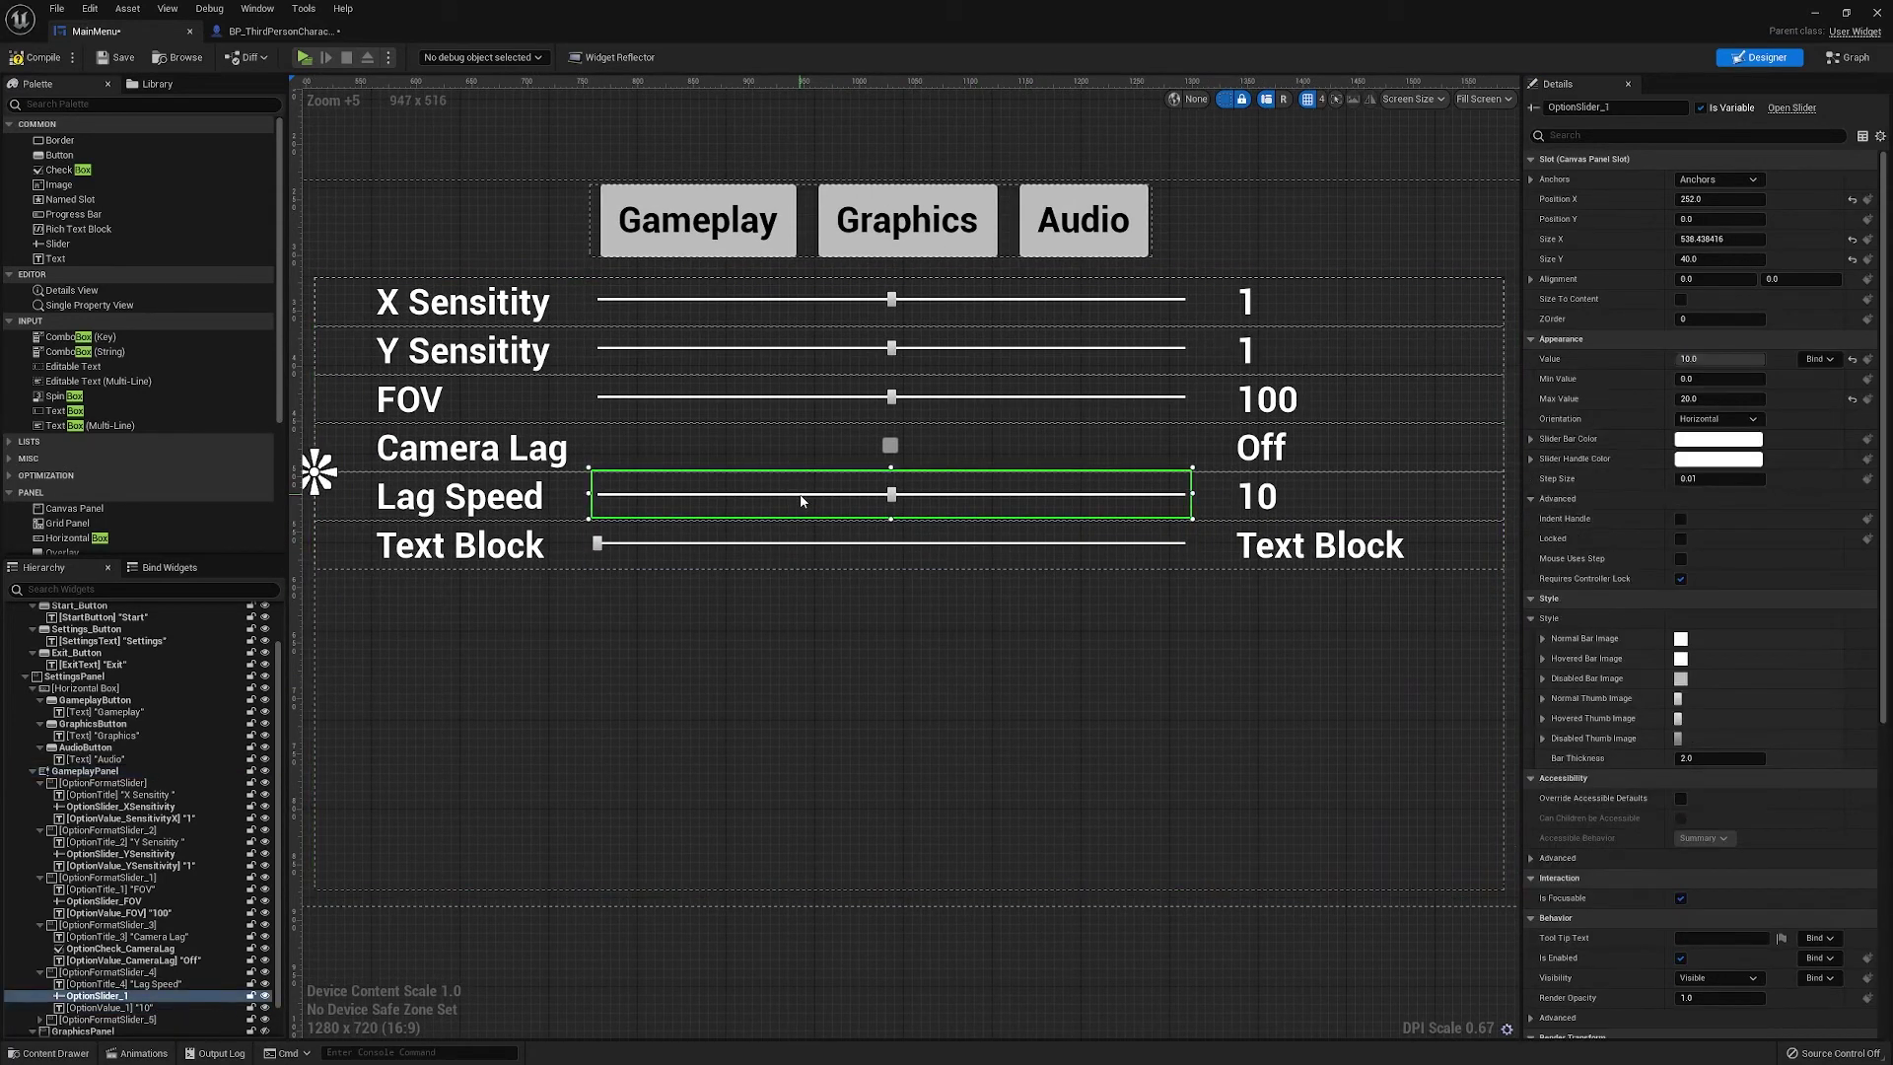
{"action": "scroll", "coordinate": [1400, 820], "scroll_direction": "down", "scroll_amount": 2}
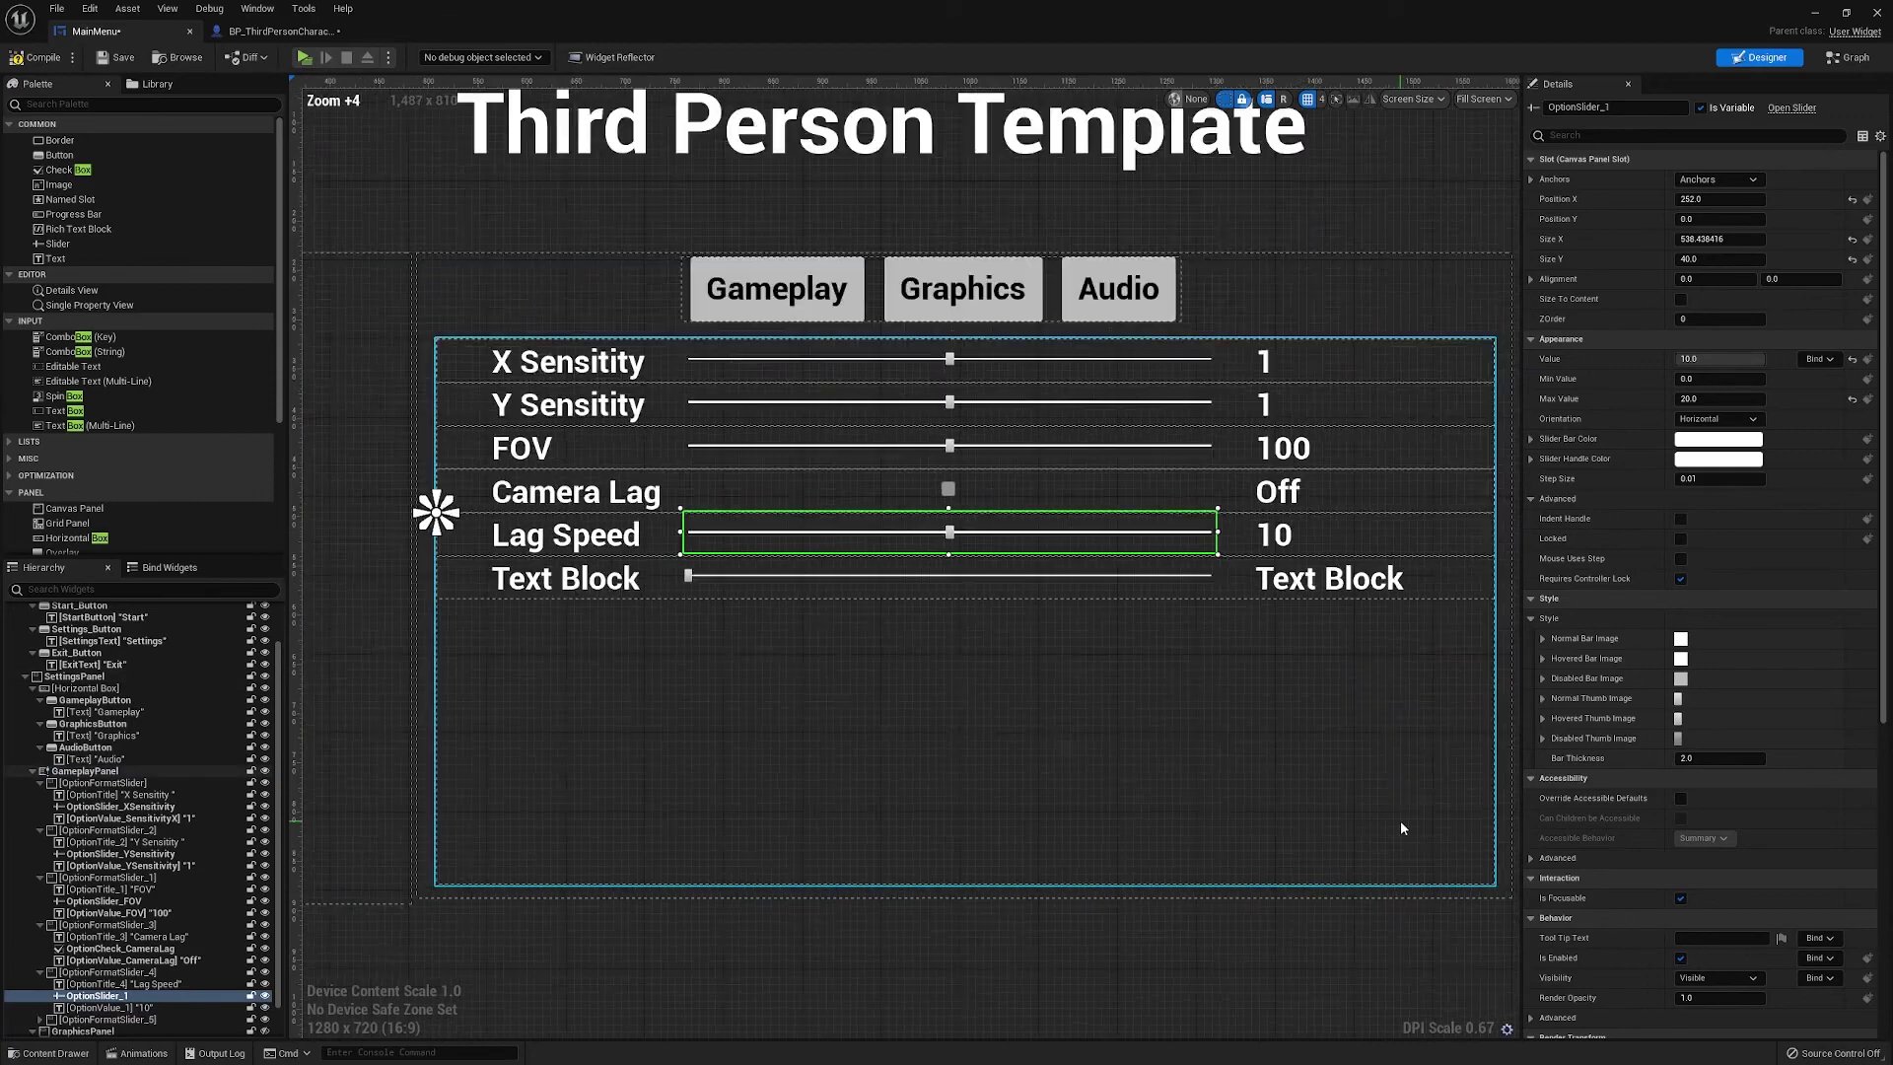
{"action": "scroll", "coordinate": [1400, 821], "scroll_direction": "up", "scroll_amount": 2}
{"action": "scroll", "coordinate": [1706, 938], "scroll_direction": "down", "scroll_amount": 1}
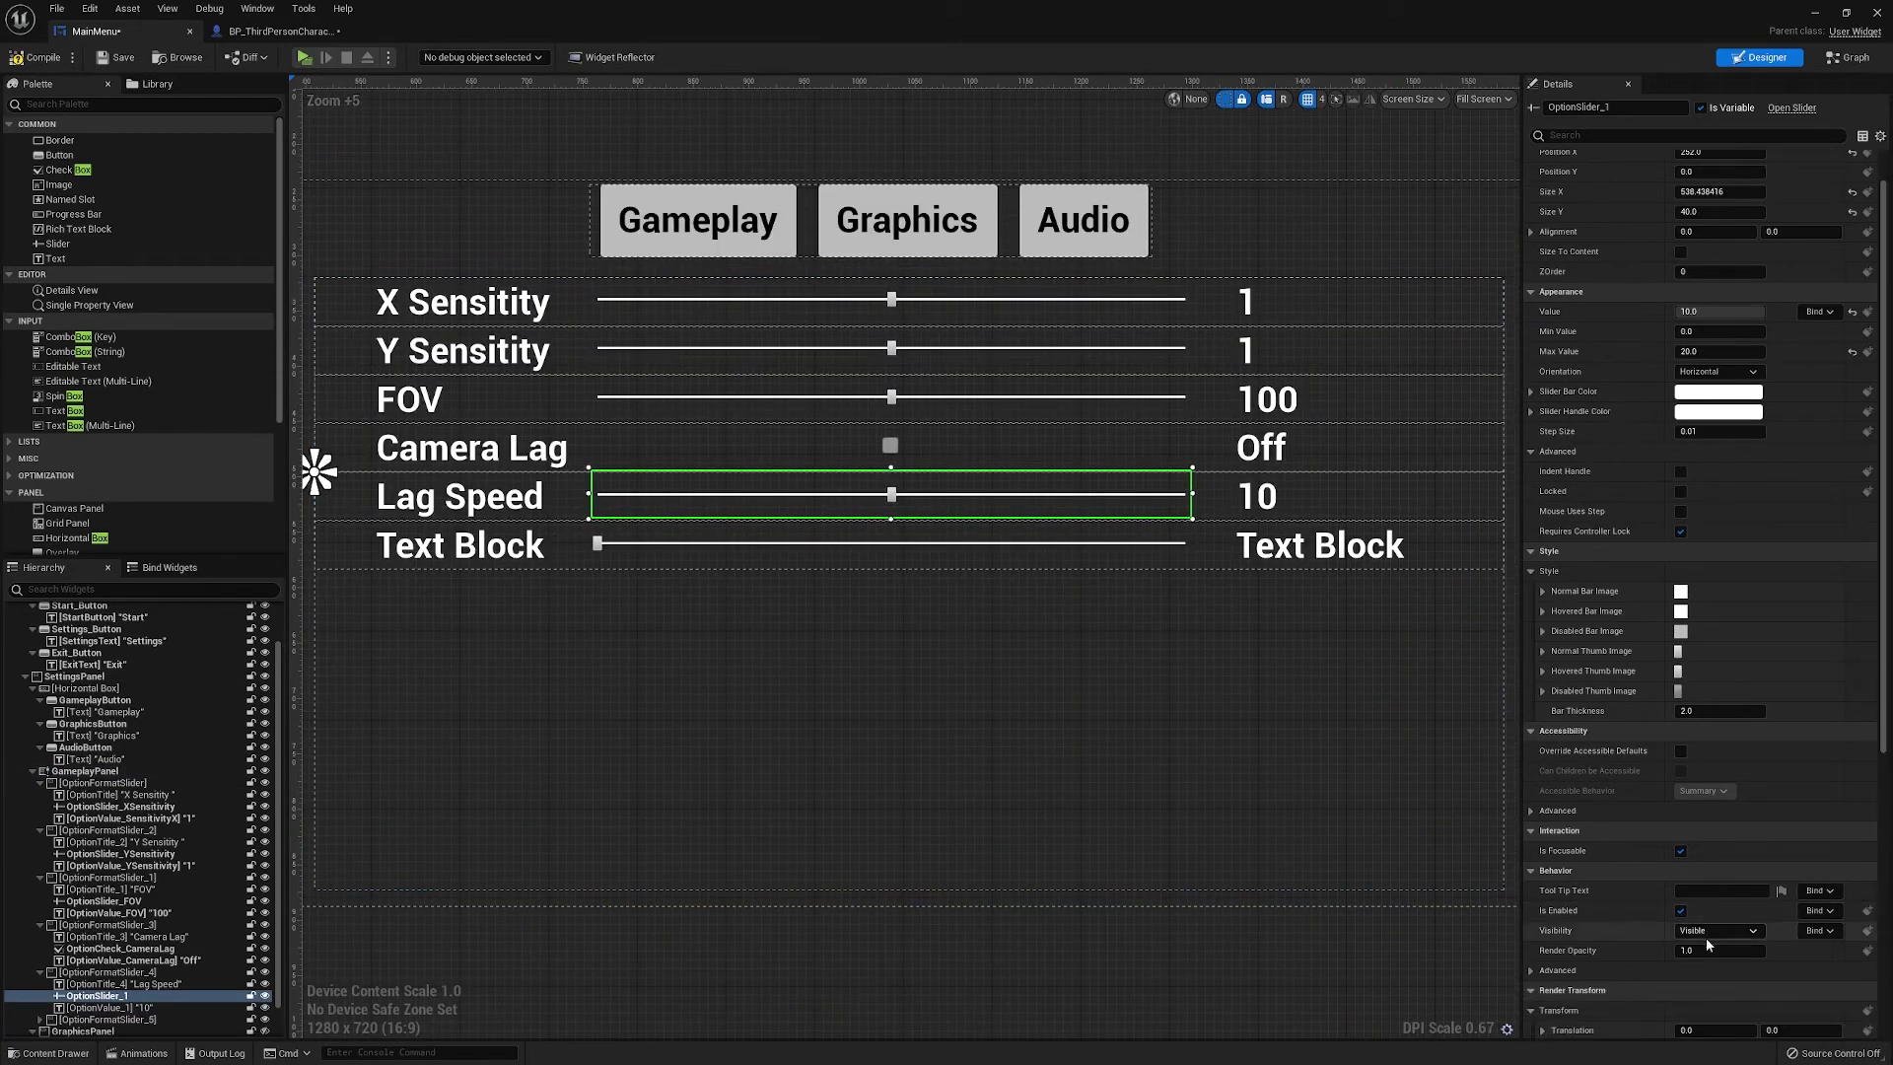
{"action": "scroll", "coordinate": [1703, 936], "scroll_direction": "down", "scroll_amount": 1}
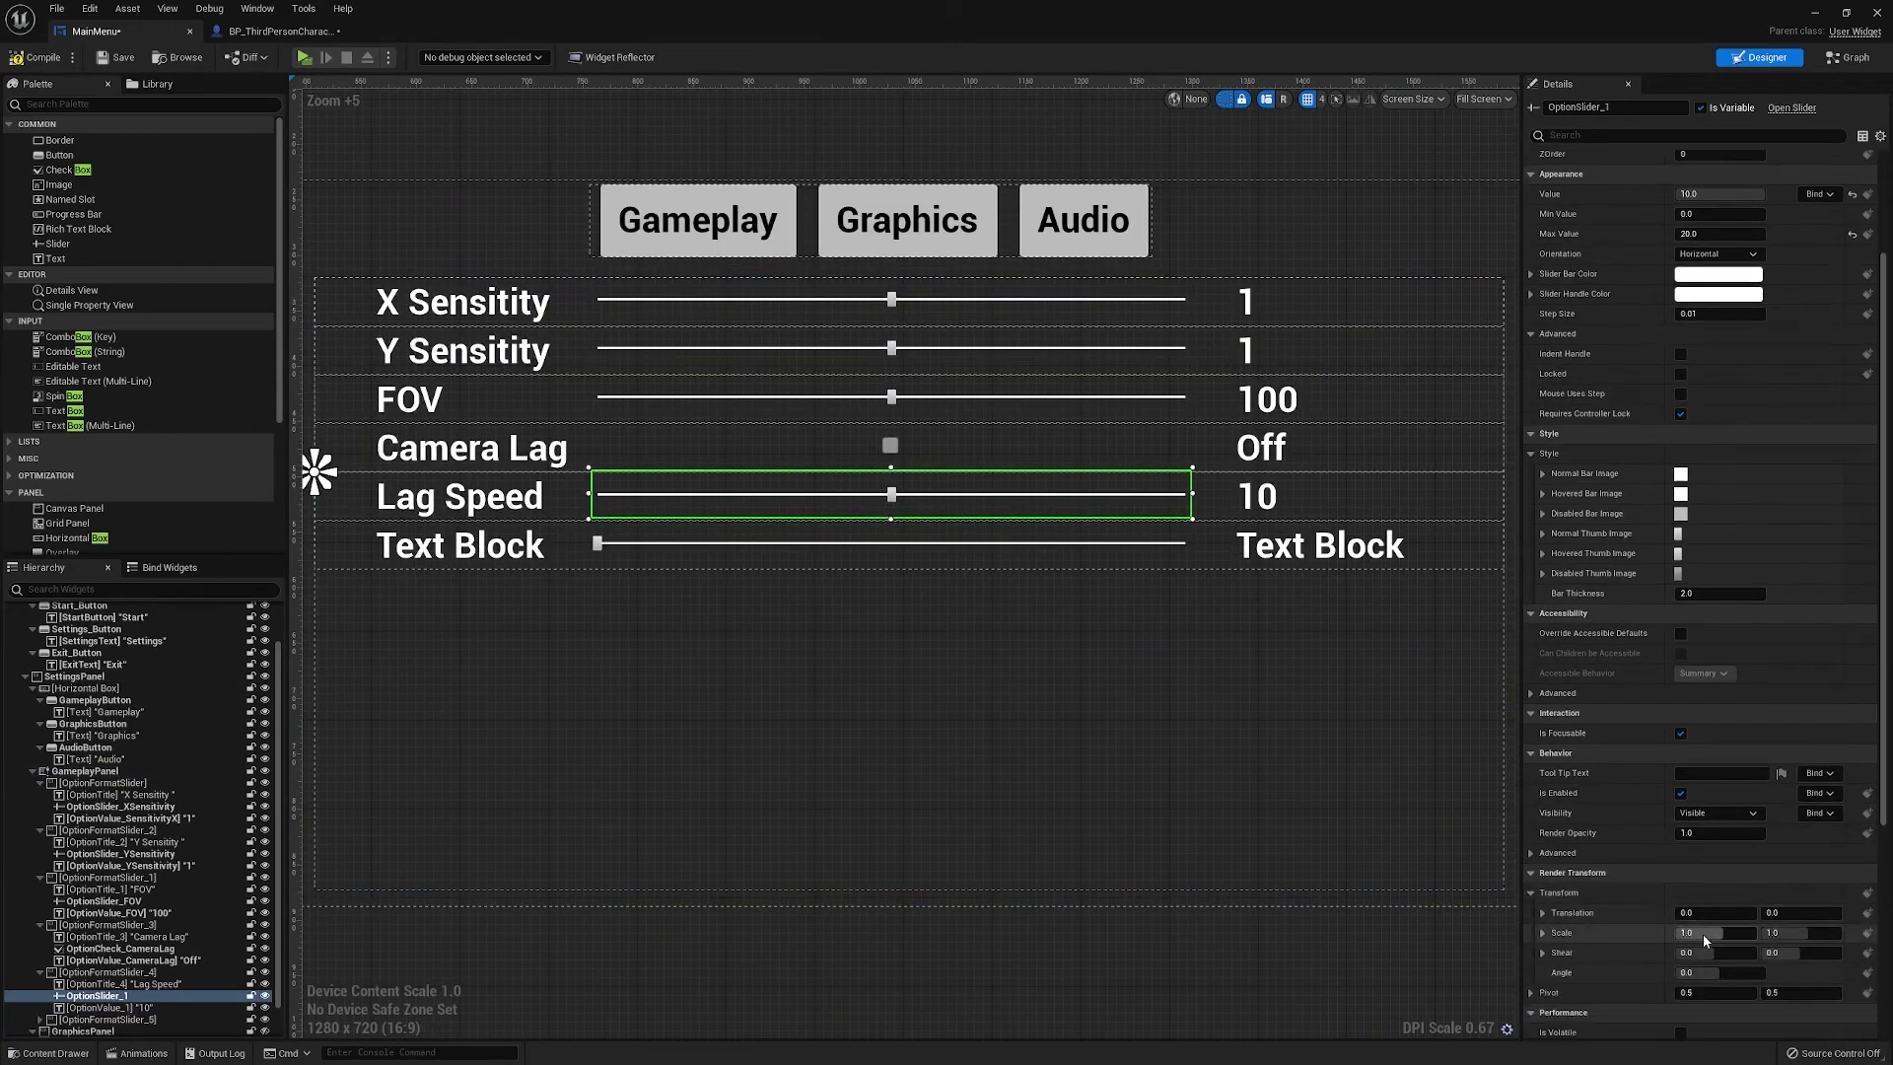
{"action": "left_click", "coordinate": [1601, 133]}
{"action": "type", "text": "disable"}
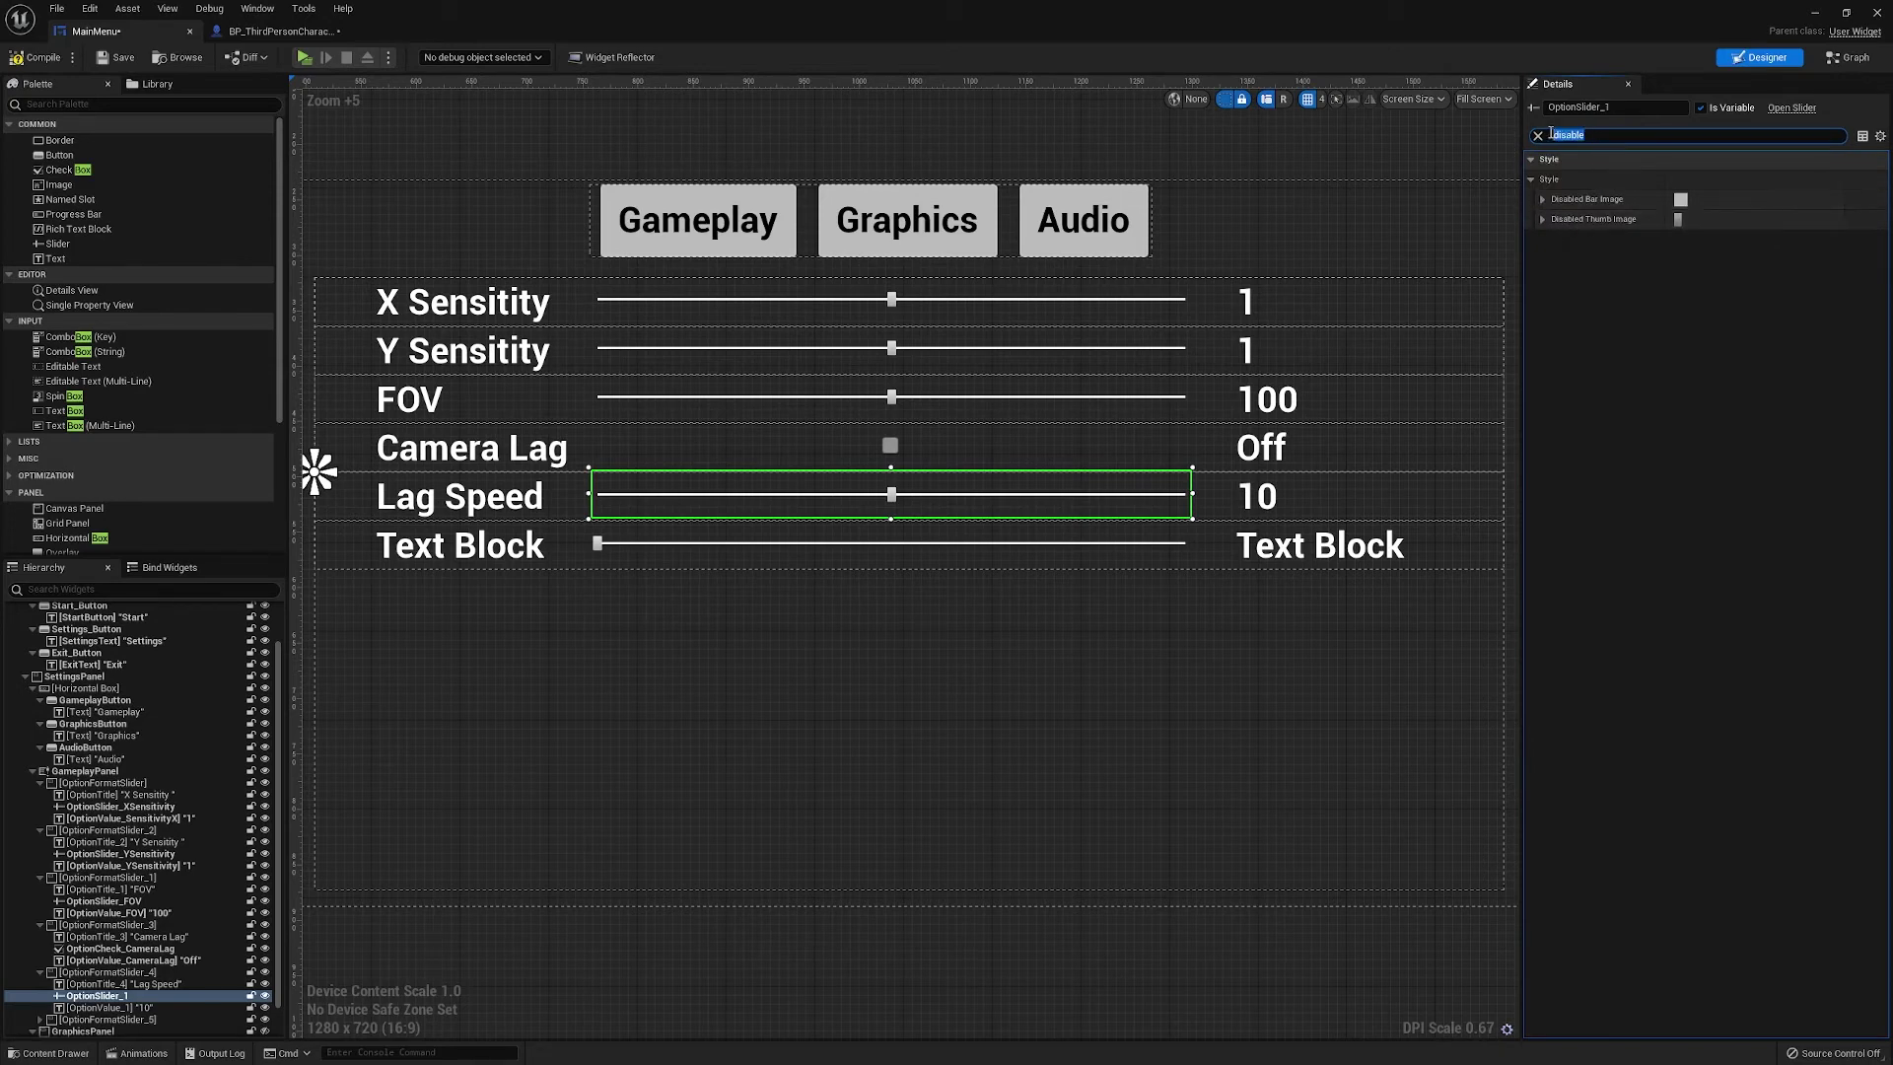
{"action": "left_click", "coordinate": [1551, 136]}
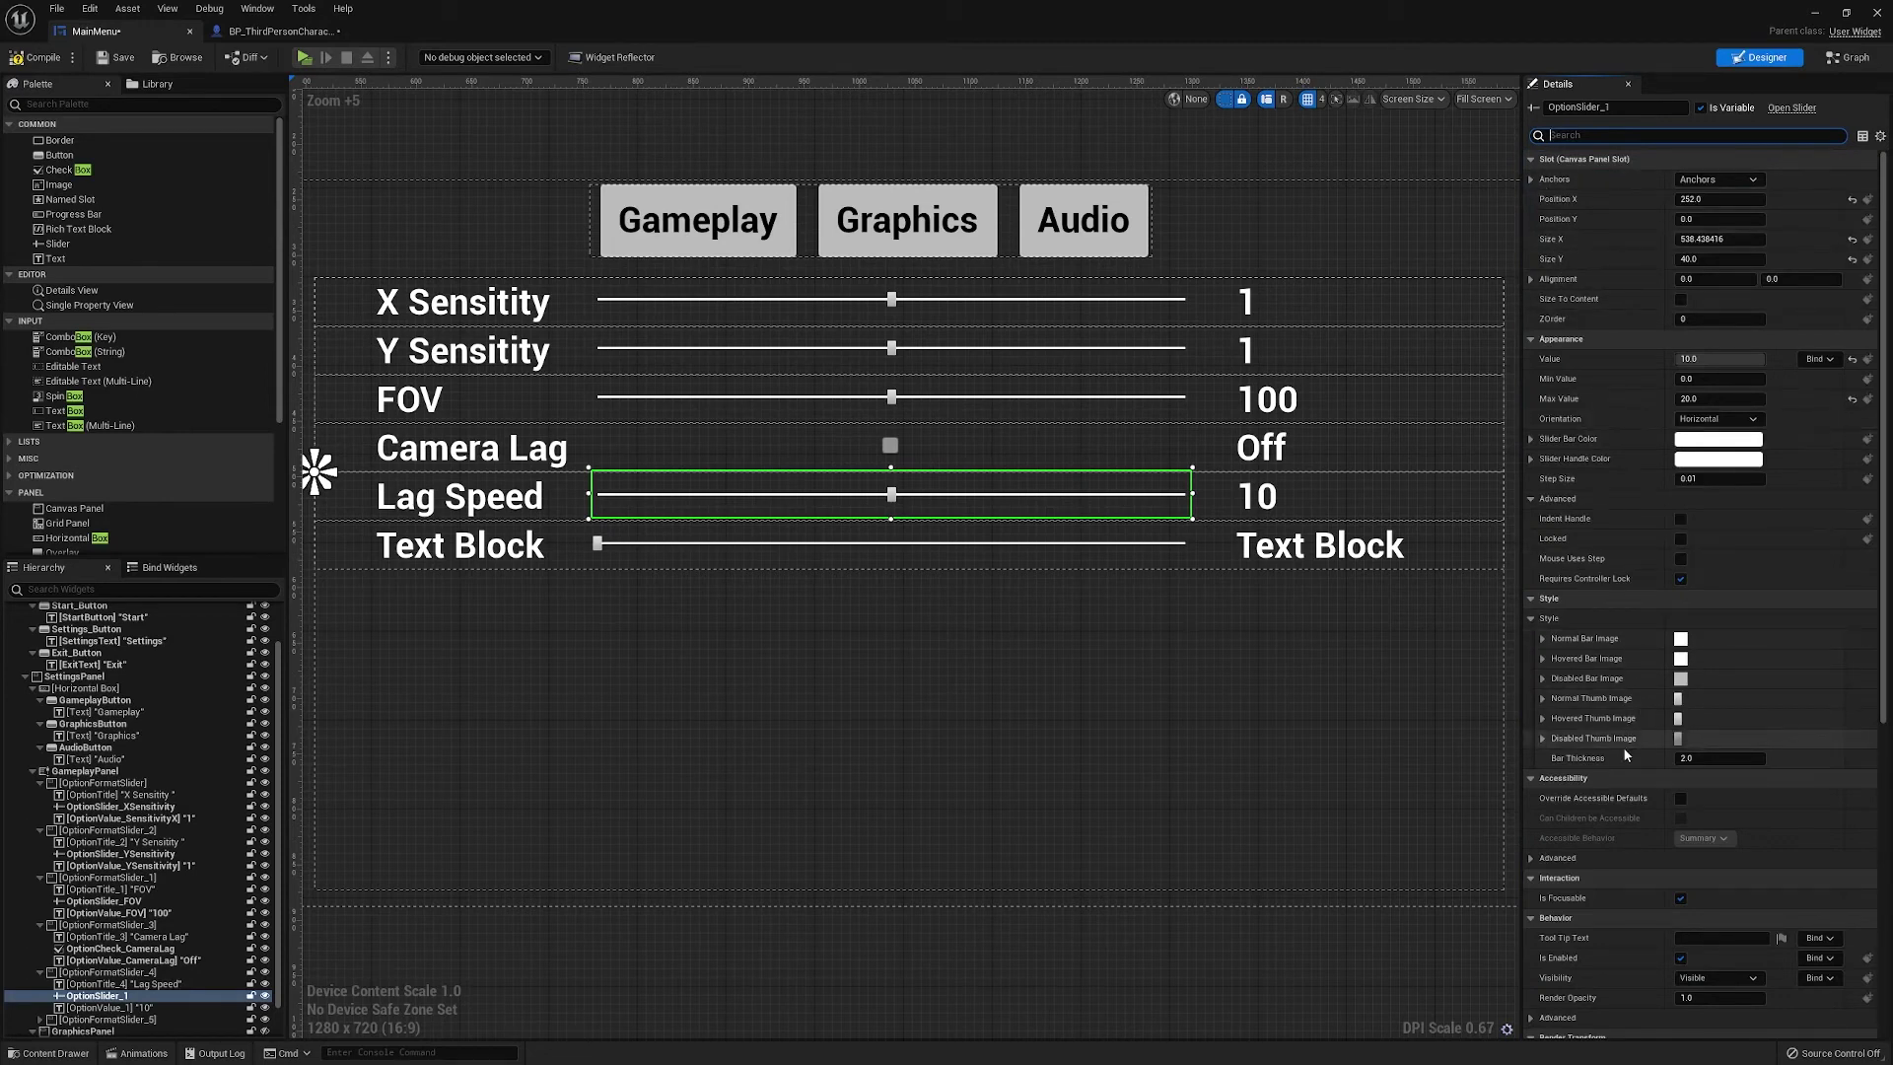
{"action": "scroll", "coordinate": [1623, 748], "scroll_direction": "down", "scroll_amount": 6}
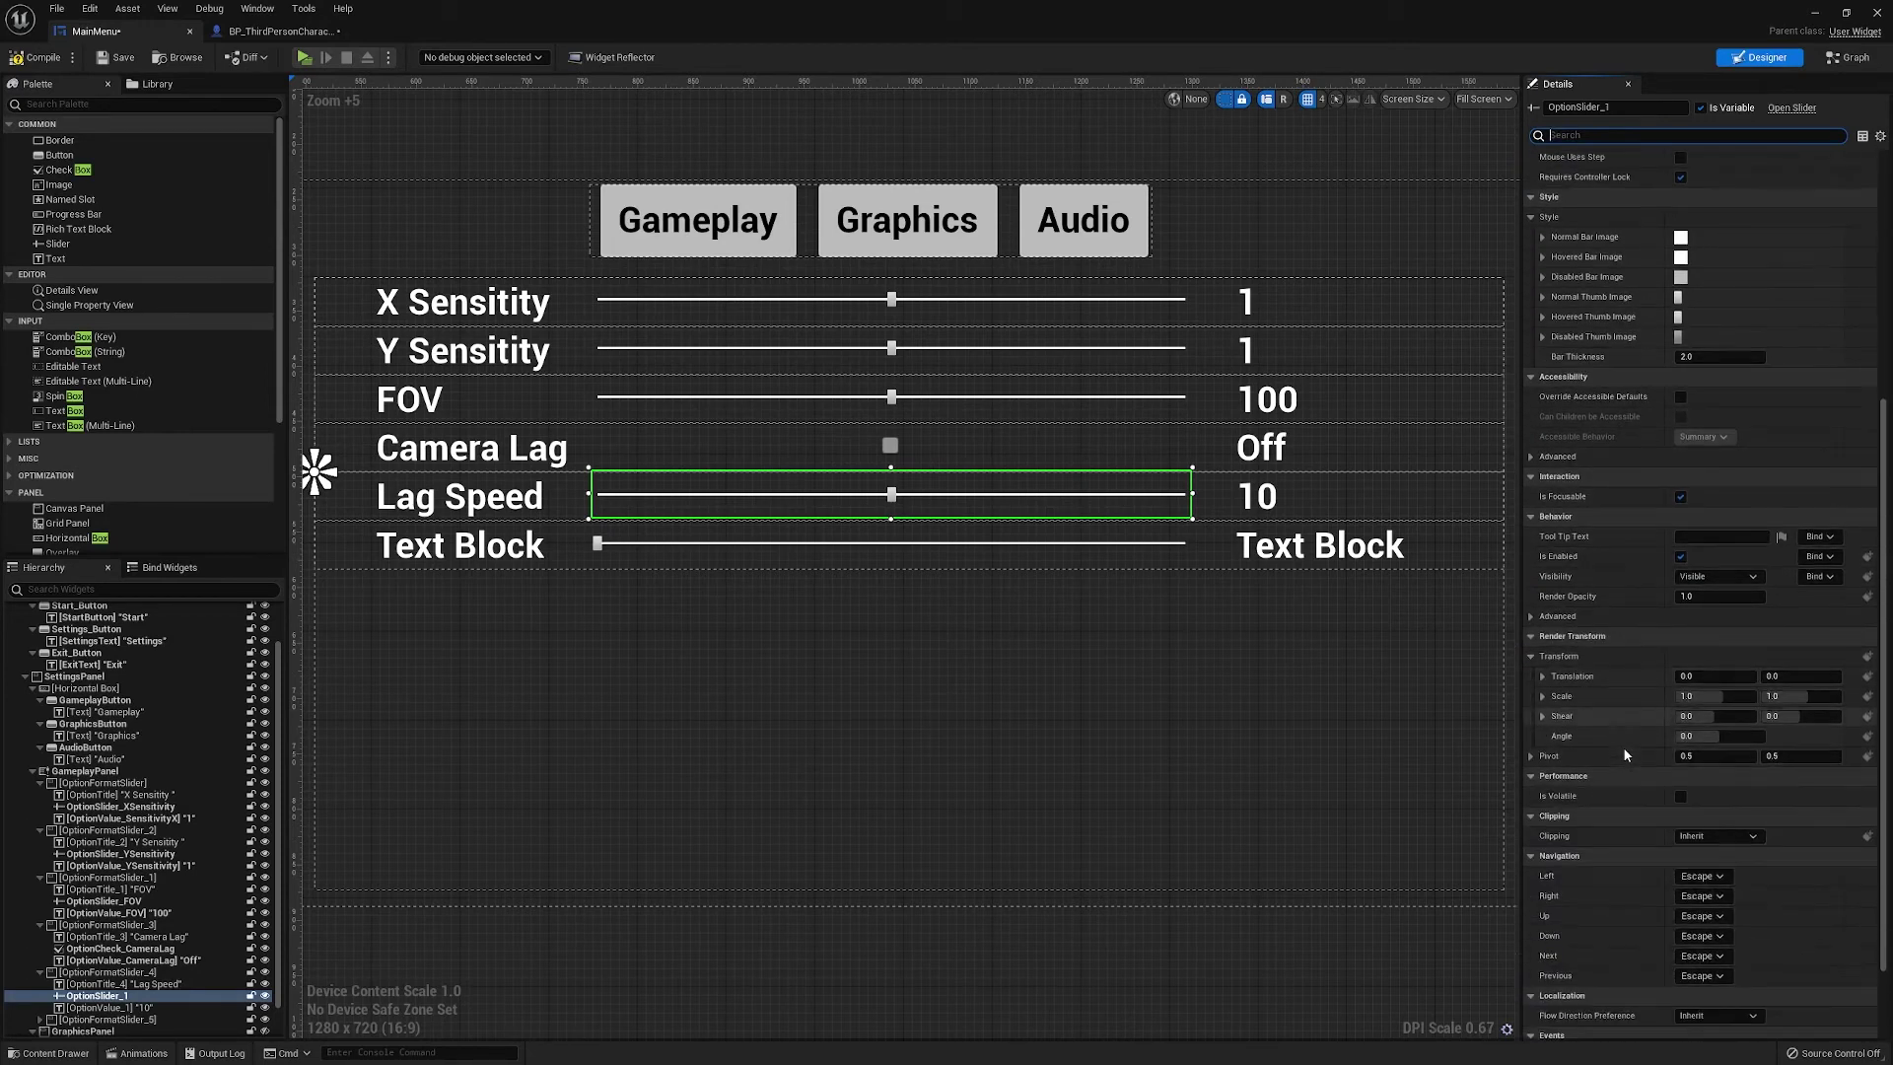
{"action": "scroll", "coordinate": [1623, 748], "scroll_direction": "down", "scroll_amount": 3}
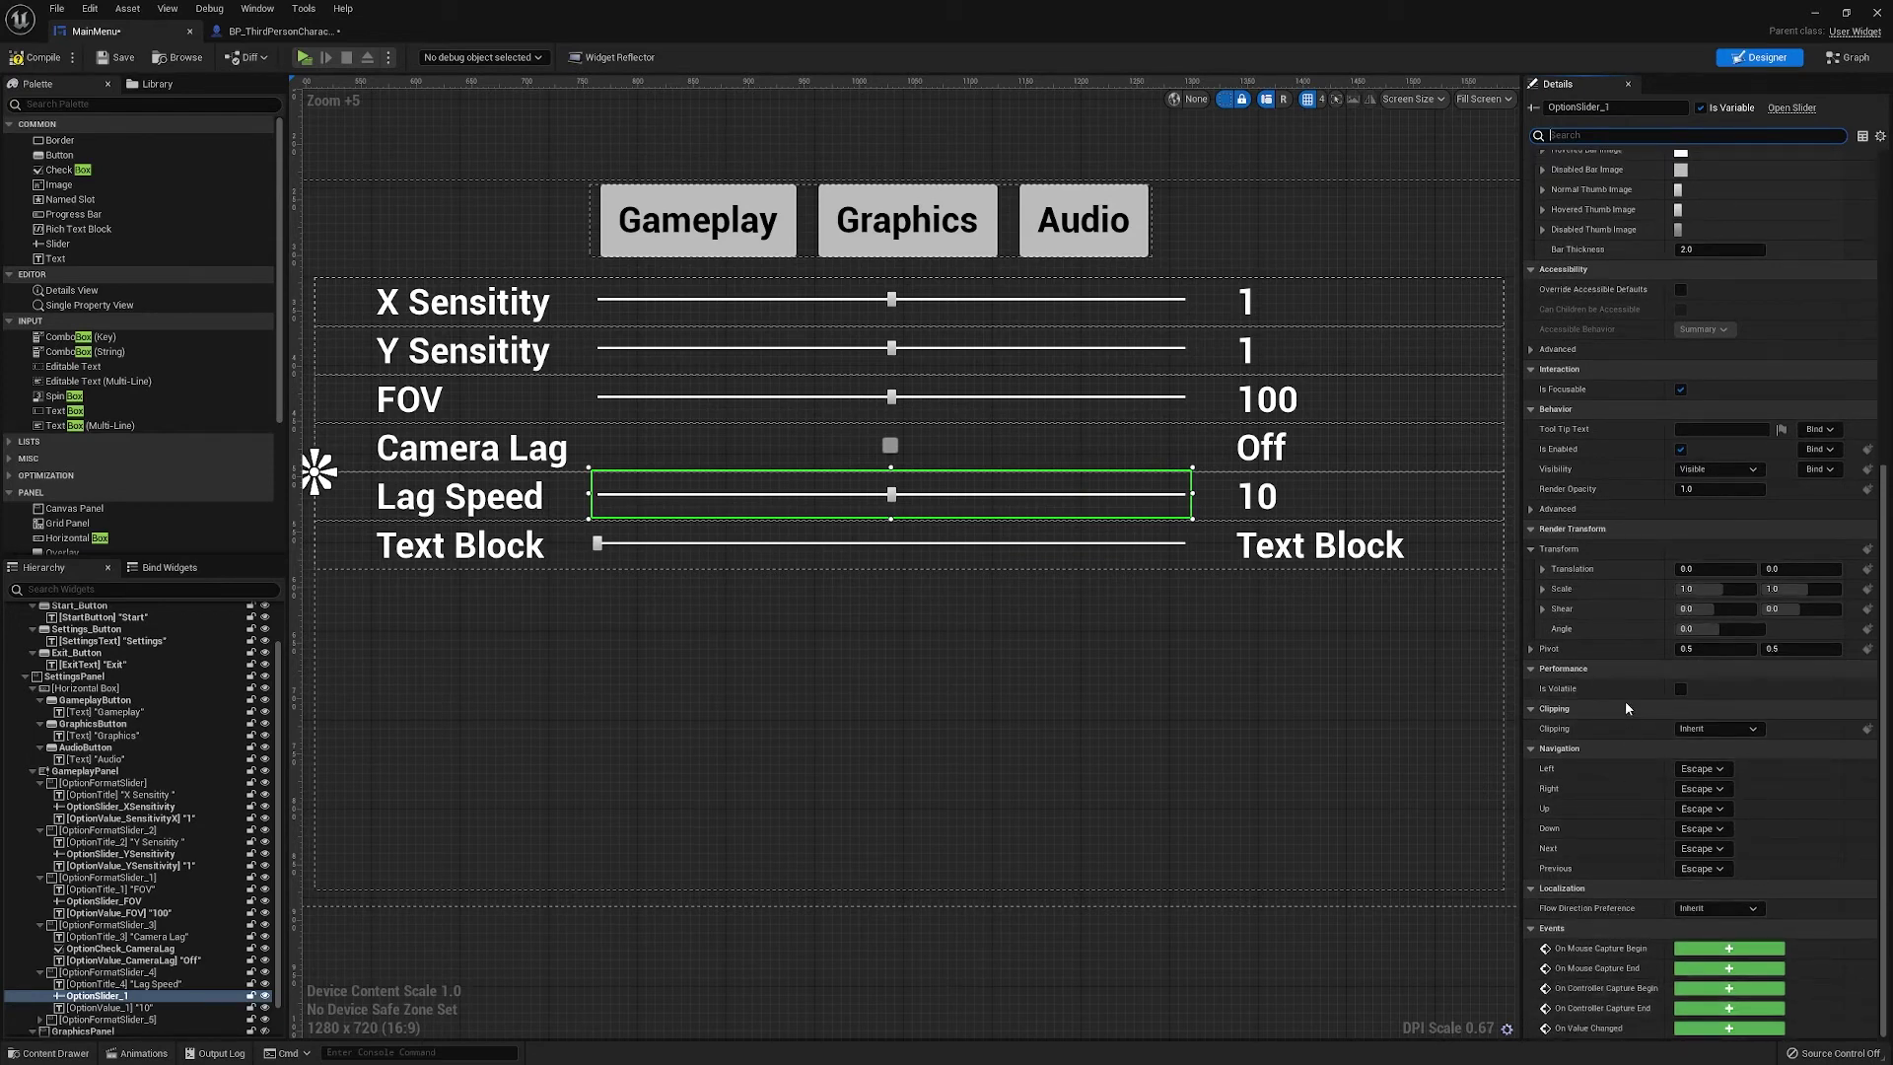
{"action": "scroll", "coordinate": [1629, 708], "scroll_direction": "up", "scroll_amount": 3}
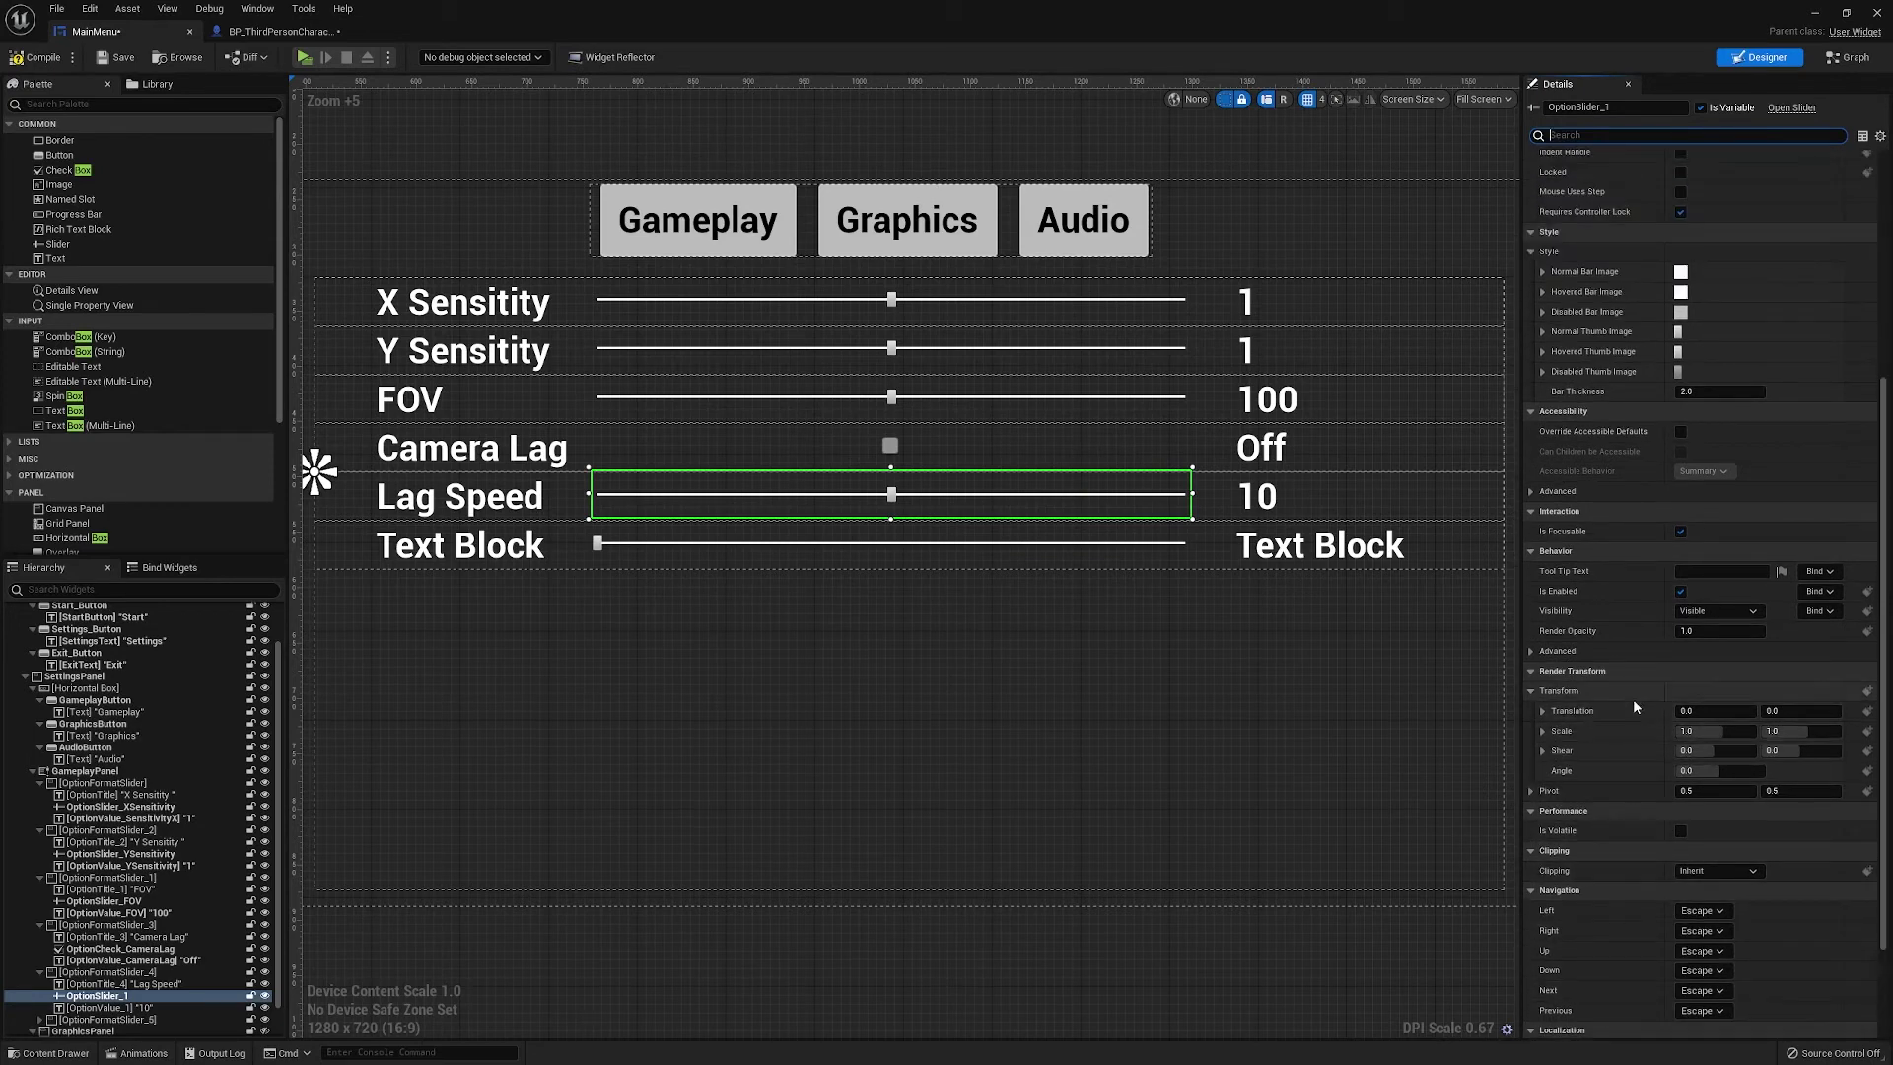
{"action": "left_click", "coordinate": [1533, 651]}
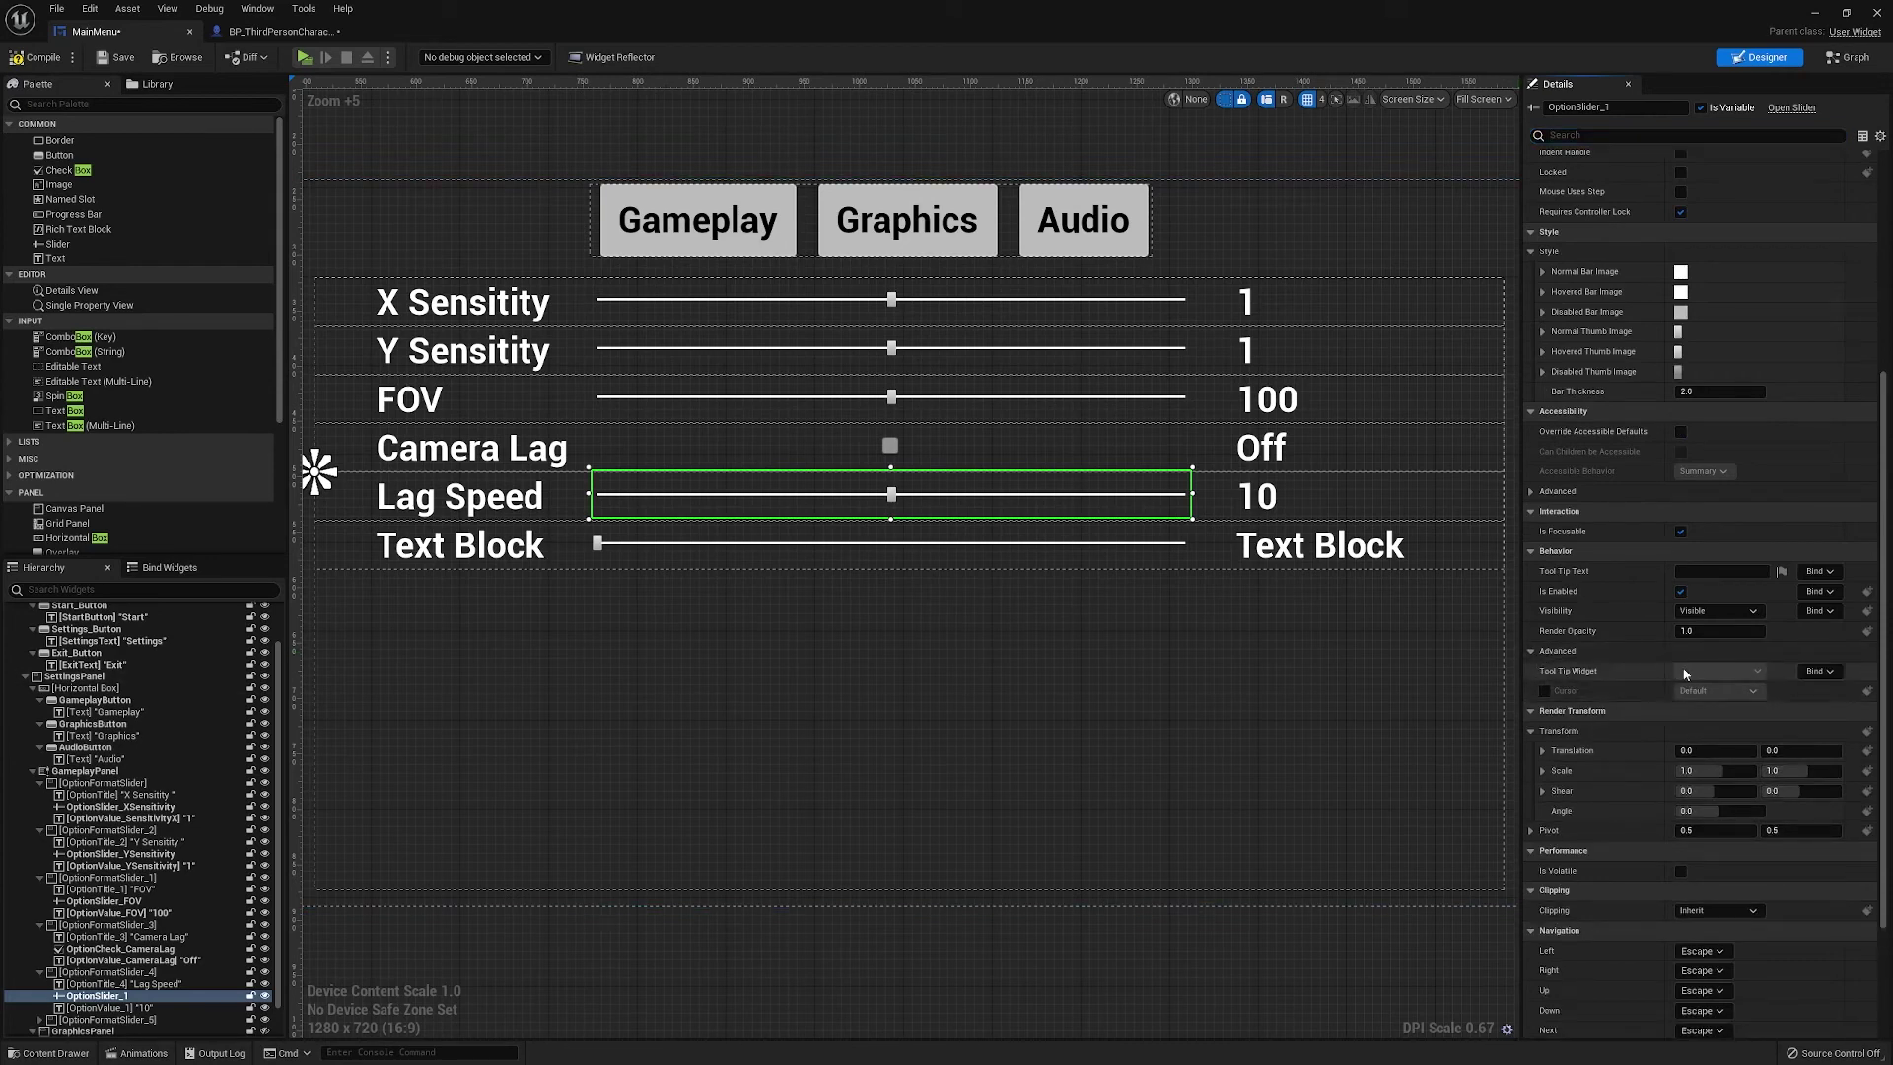
{"action": "scroll", "coordinate": [1609, 663], "scroll_direction": "up", "scroll_amount": 5}
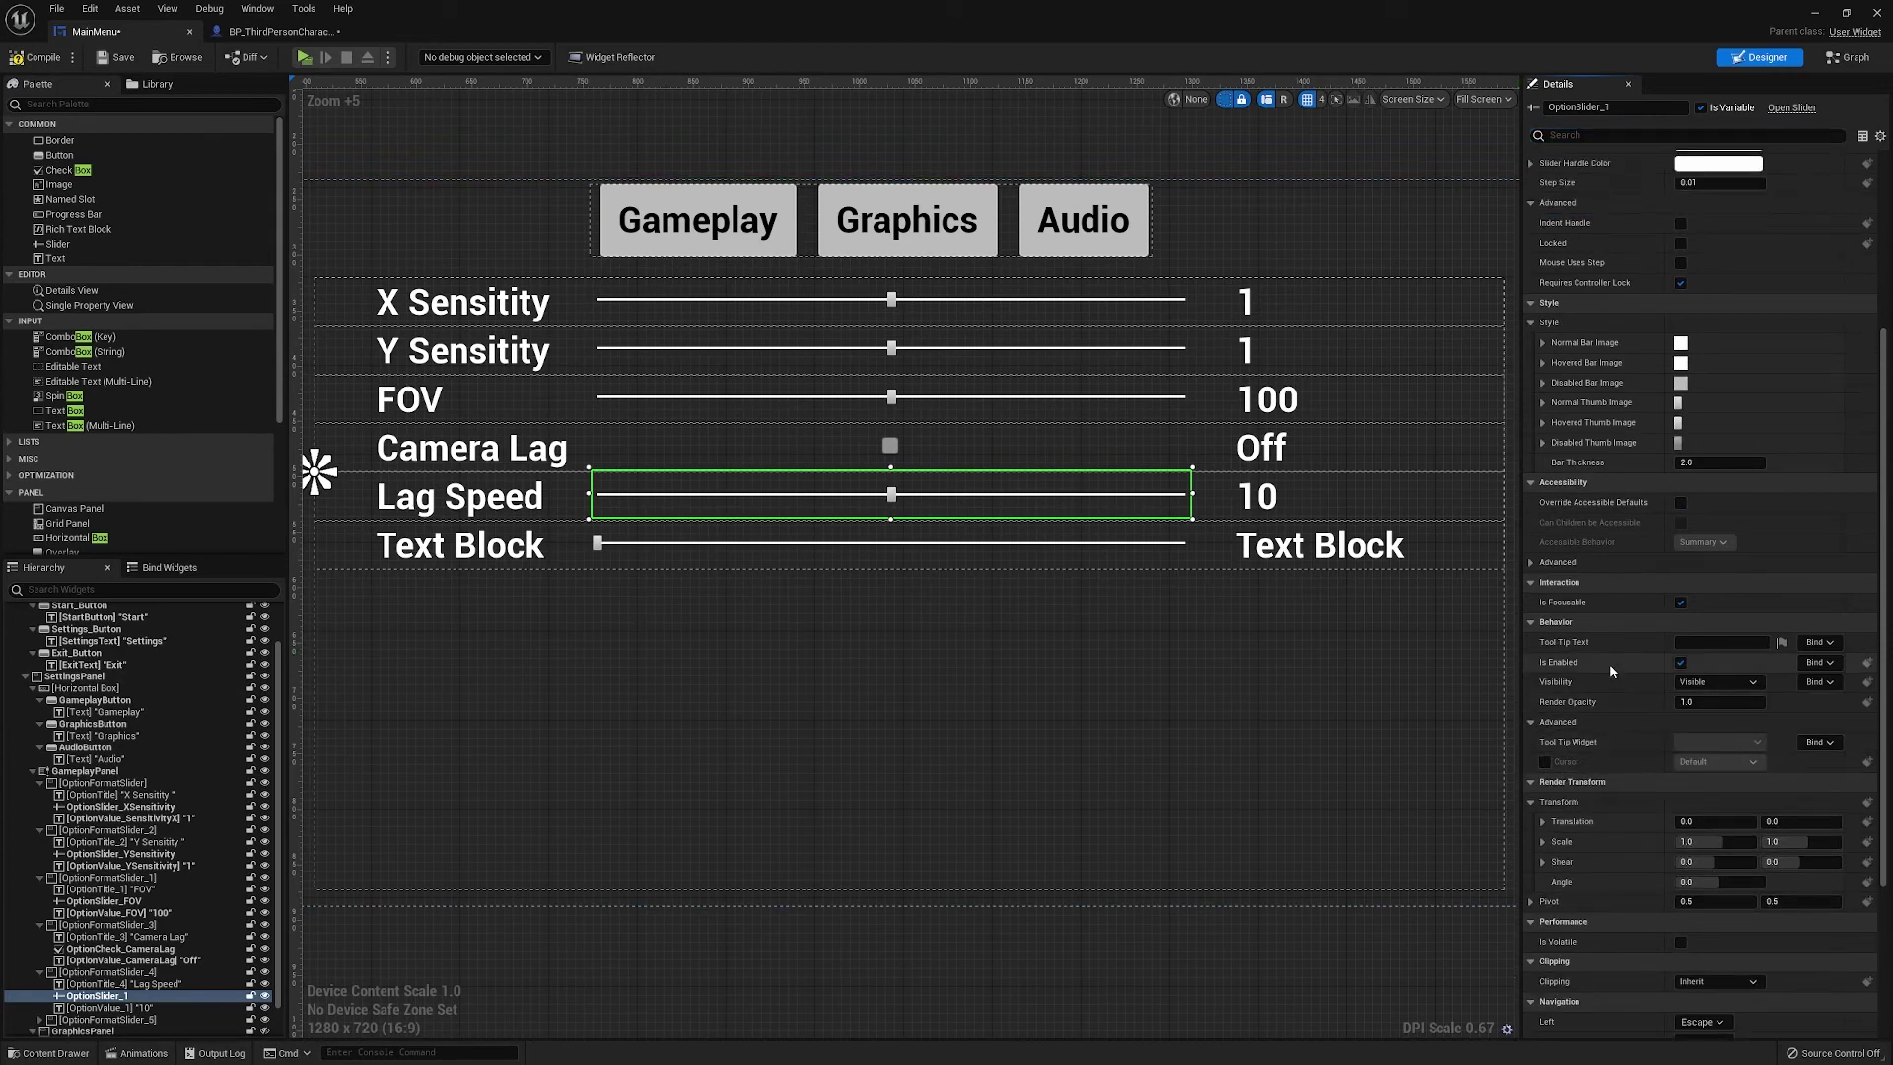
{"action": "scroll", "coordinate": [1609, 663], "scroll_direction": "up", "scroll_amount": 3}
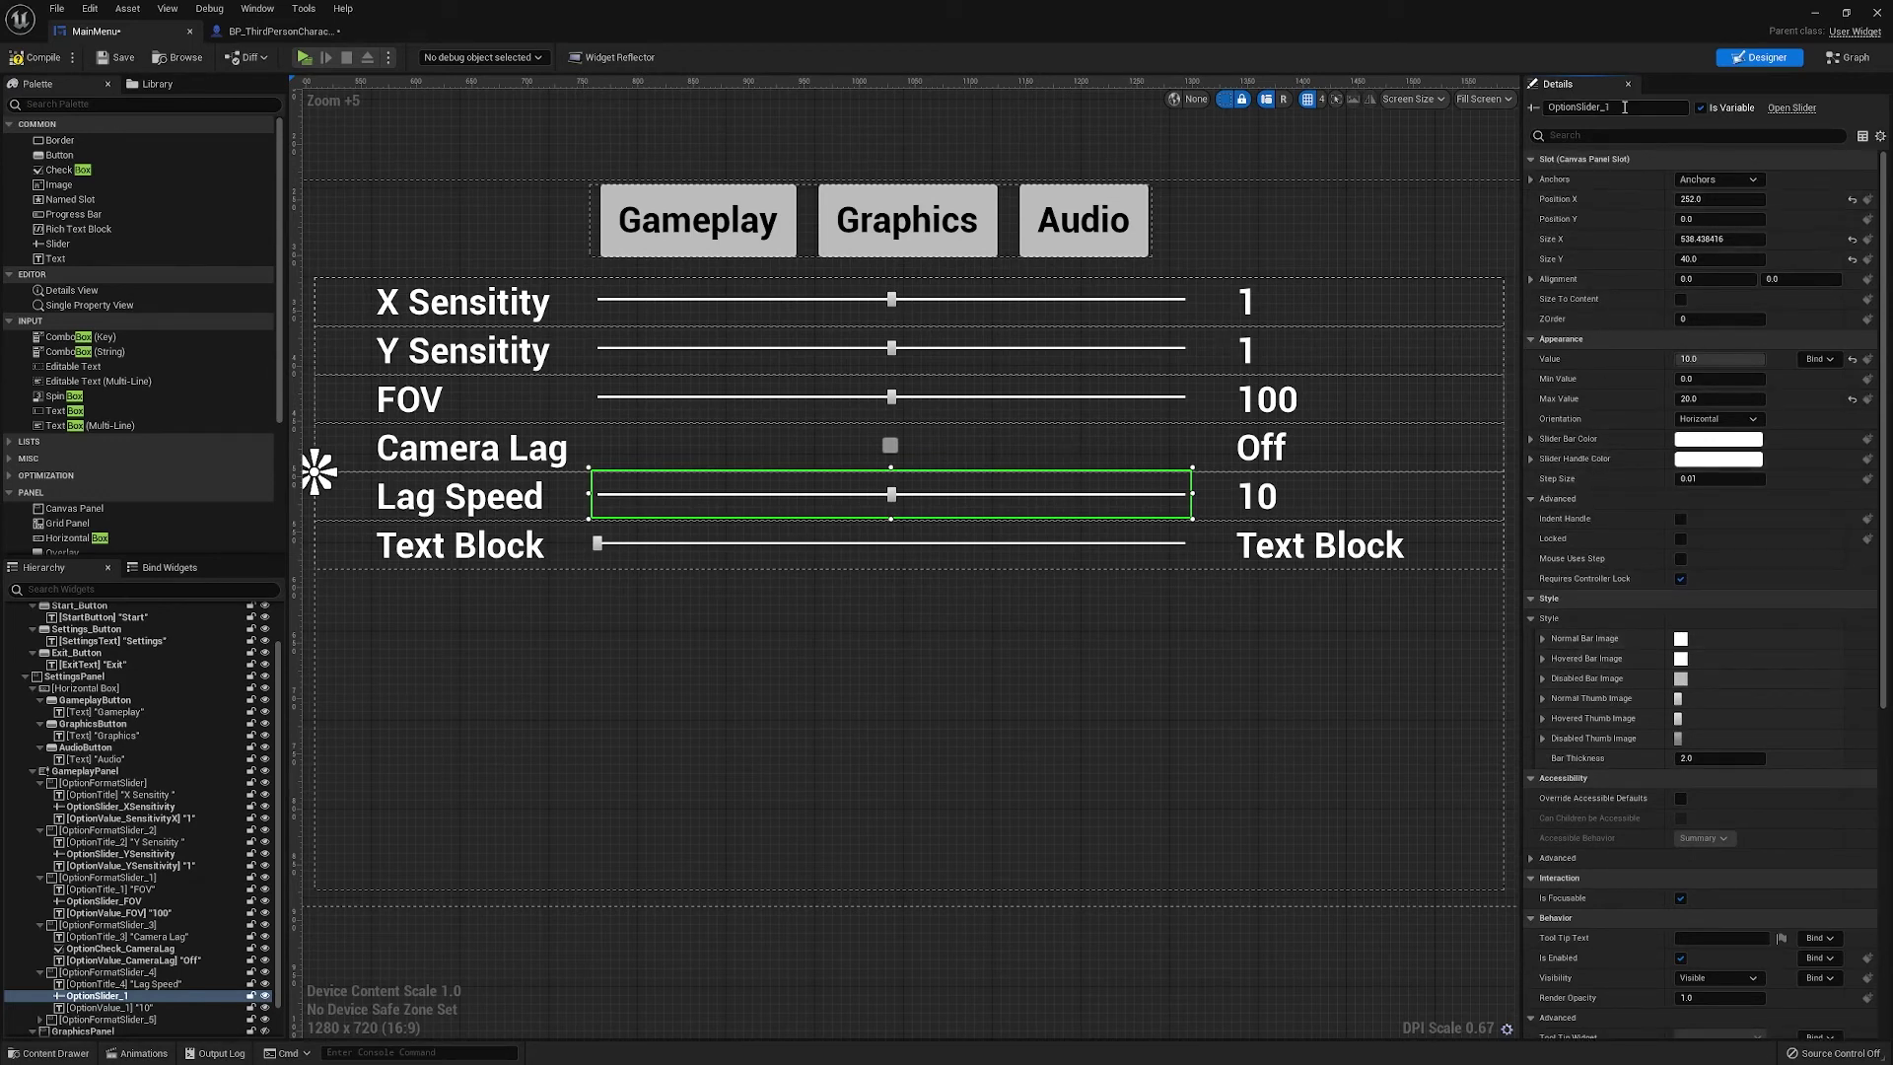
Rename the Lag Speed row's slider to OptionSlider_LagSpeed
{"action": "left_click_drag", "start_coordinate": [1625, 107], "coordinate": [1477, 128]}
{"action": "type", "text": "LagSpped"}
{"action": "key", "text": "BackSpace"}
{"action": "key", "text": "BackSpace"}
{"action": "key", "text": "BackSpace"}
{"action": "key", "text": "BackSpace"}
{"action": "key", "text": "BackSpace"}
{"action": "key", "text": "BackSpace"}
{"action": "key", "text": "BackSpace"}
{"action": "type", "text": "OptionSilider"}
{"action": "key", "text": "BackSpace"}
{"action": "key", "text": "BackSpace"}
{"action": "key", "text": "BackSpace"}
{"action": "type", "text": "ider_LagSpeed"}
{"action": "key", "text": "Return"}
Rename the Lag Speed row's value text block to OptionValue_Speed
{"action": "left_click", "coordinate": [1284, 499]}
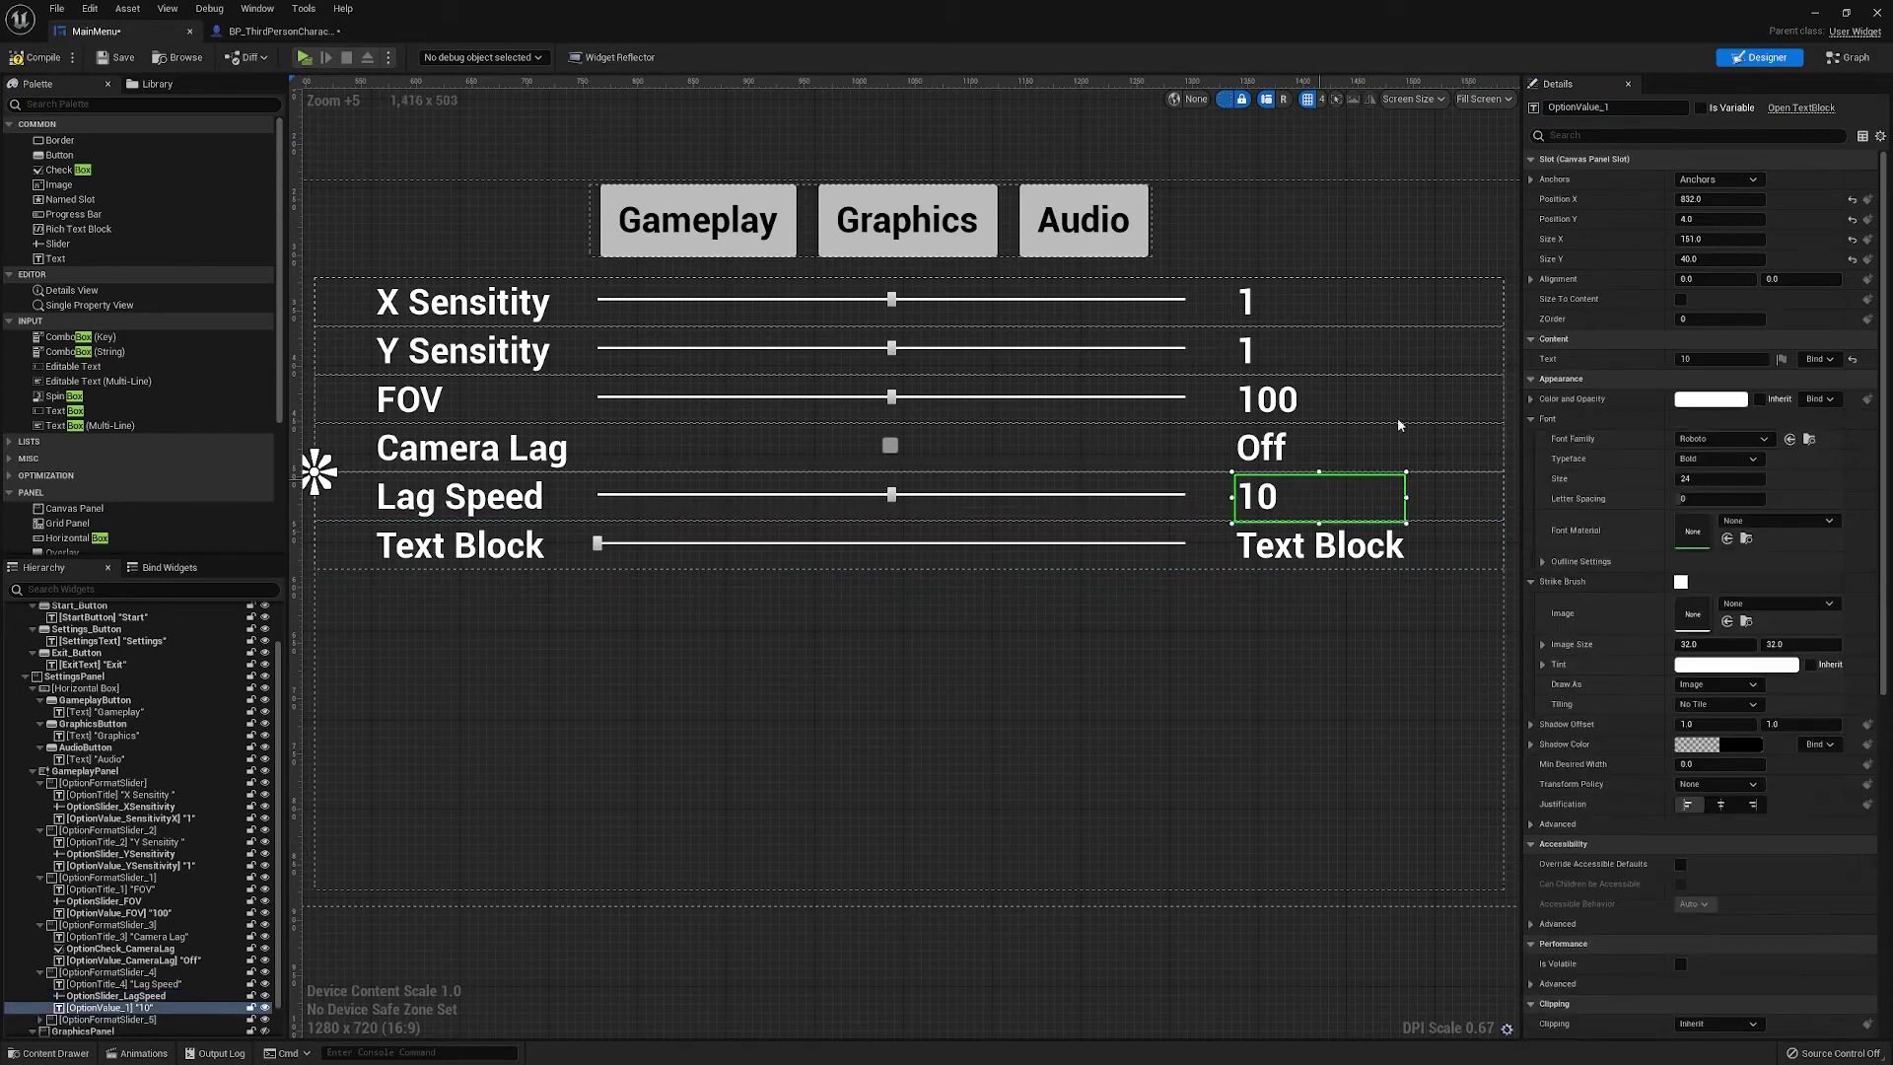
{"action": "left_click", "coordinate": [1613, 111]}
{"action": "left_click", "coordinate": [1614, 111]}
{"action": "type", "text": "Speed"}
{"action": "key", "text": "Return"}
{"action": "left_click", "coordinate": [970, 798]}
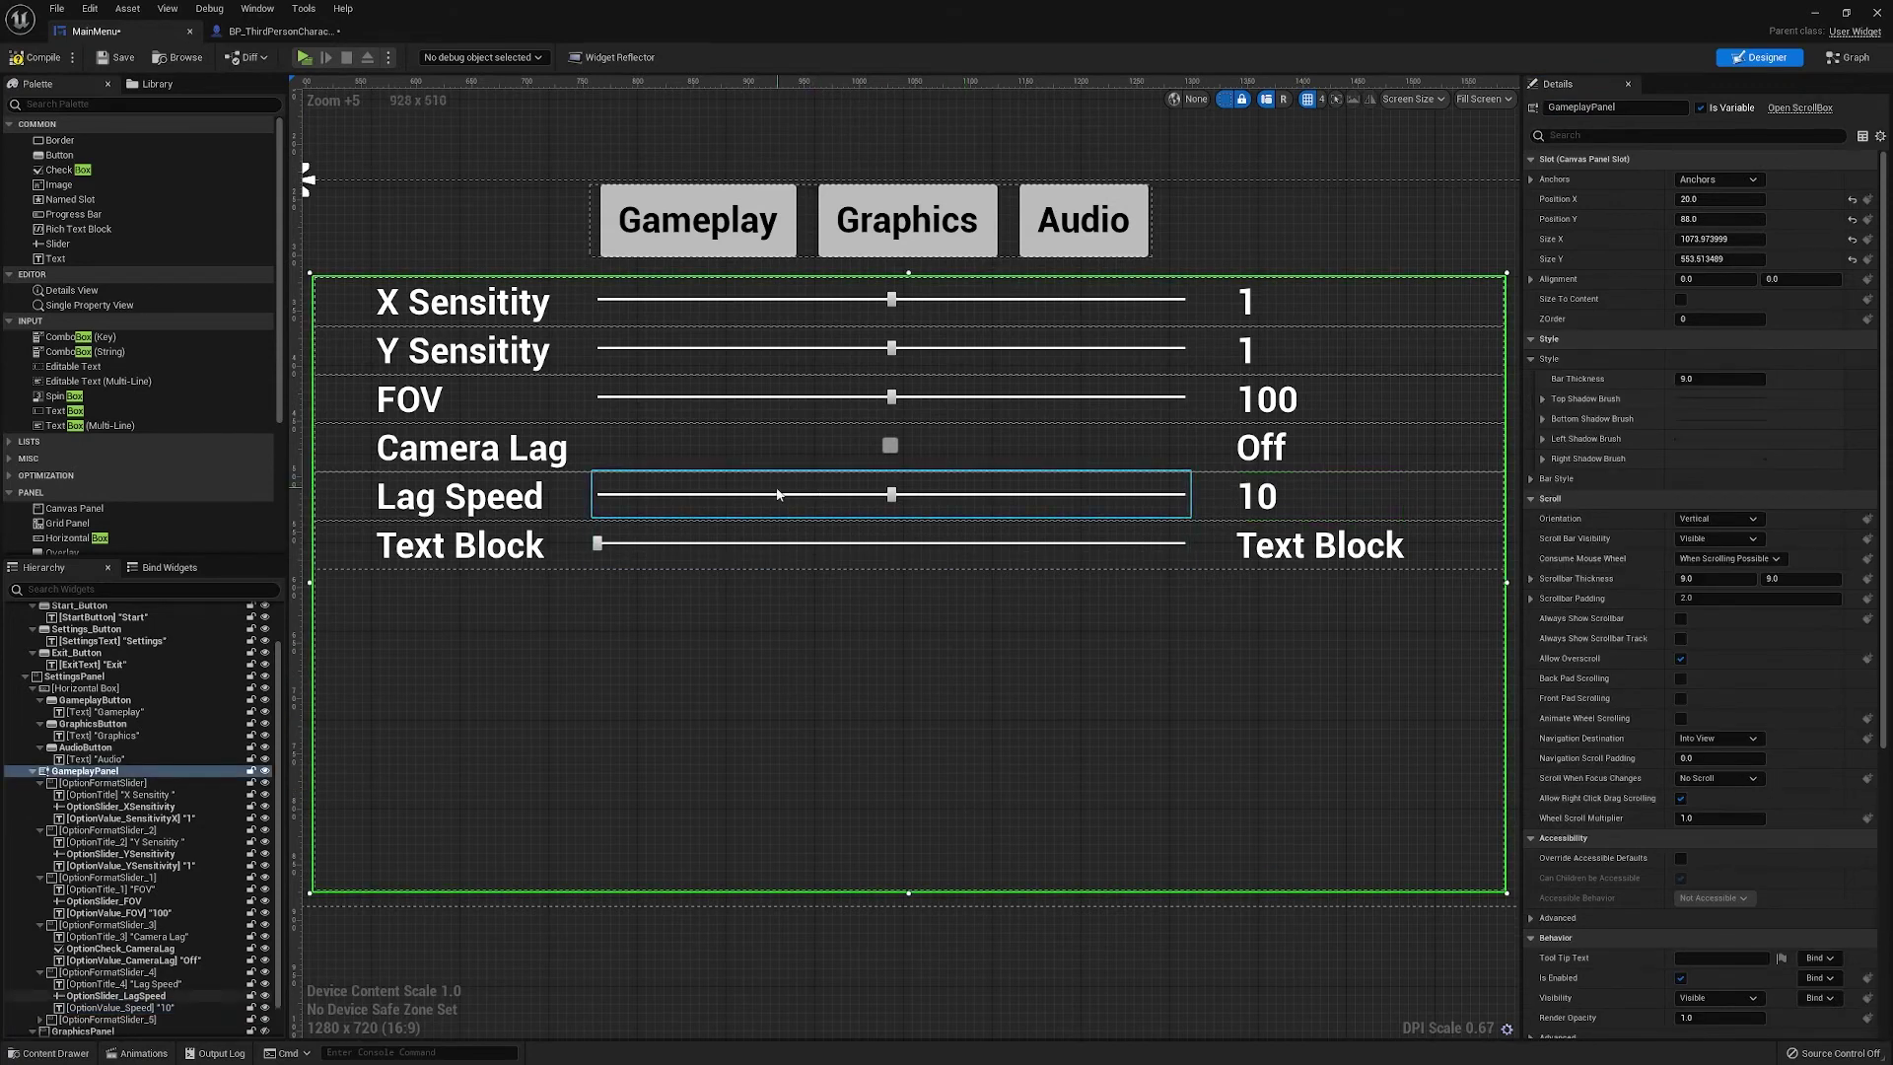
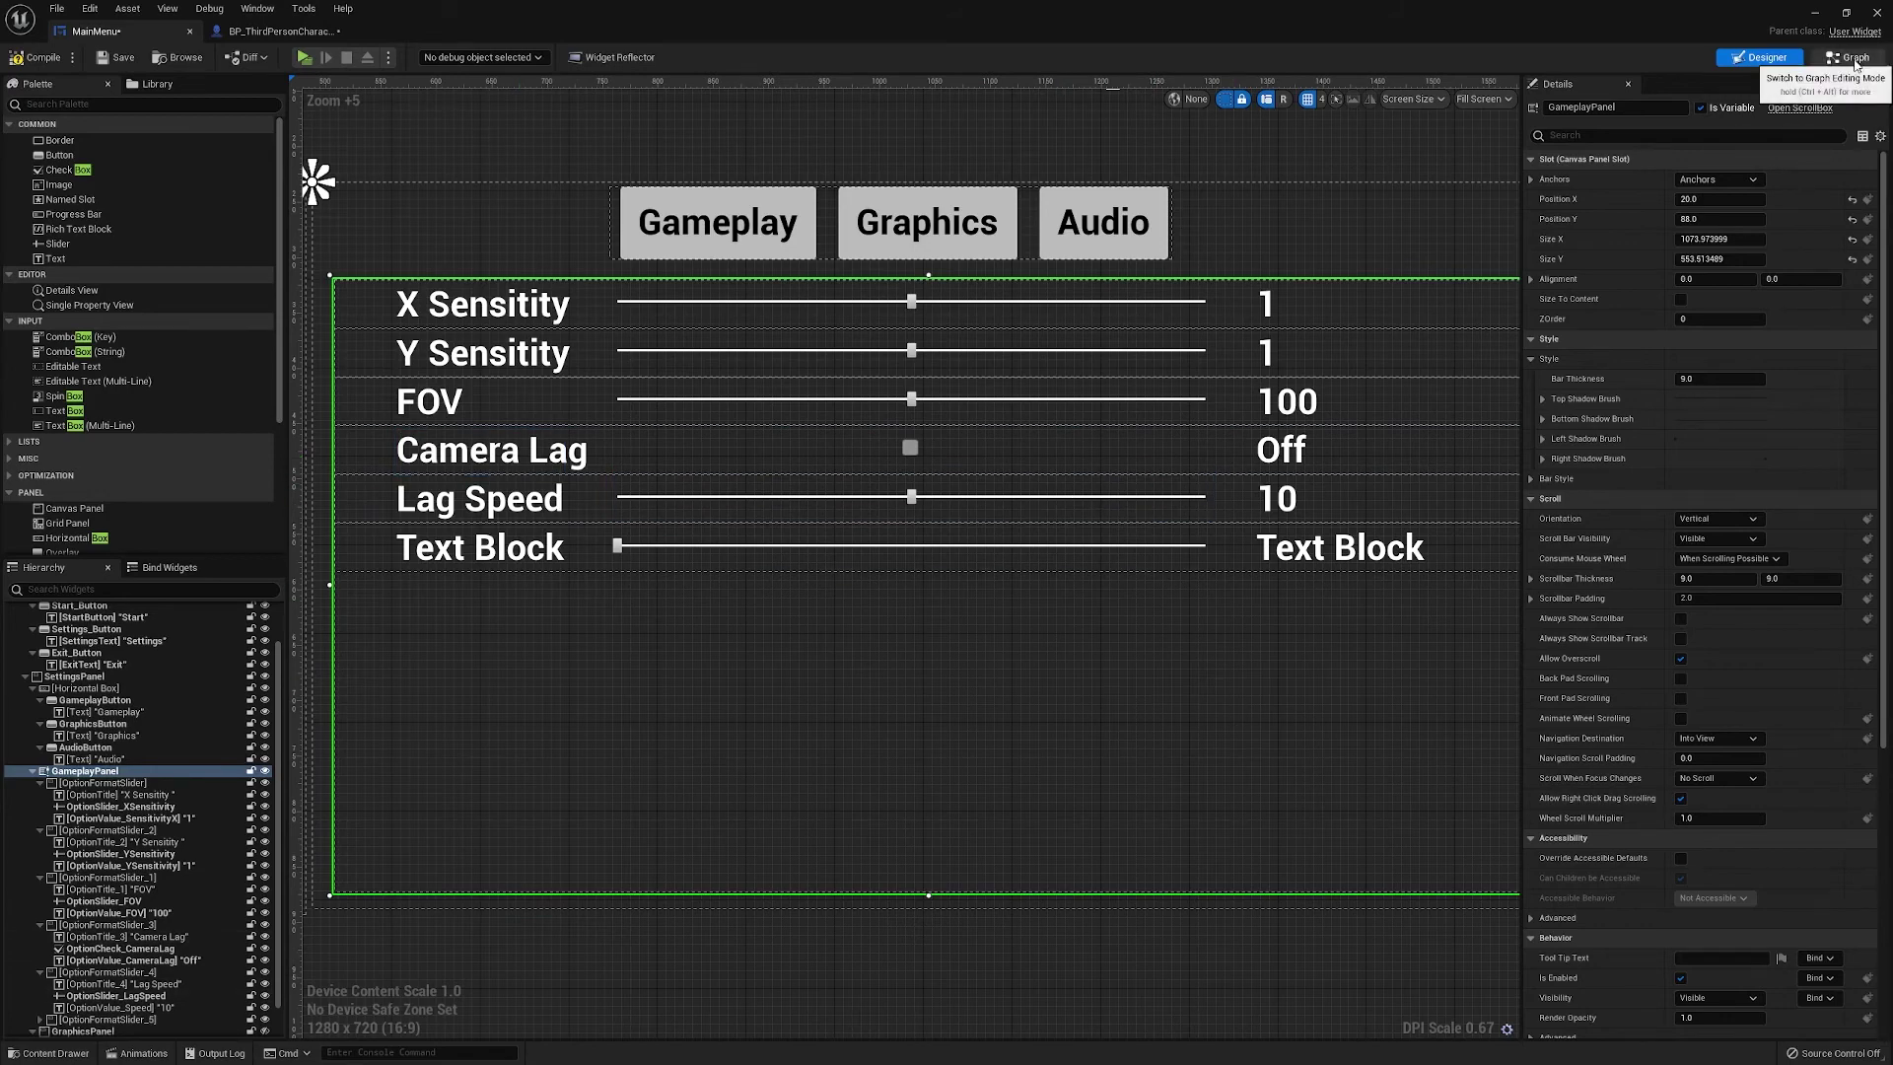
Add a getter for OptionSlider_LagSpeed to the Event Graph in the empty area above the Settings comment
{"action": "left_click", "coordinate": [972, 497]}
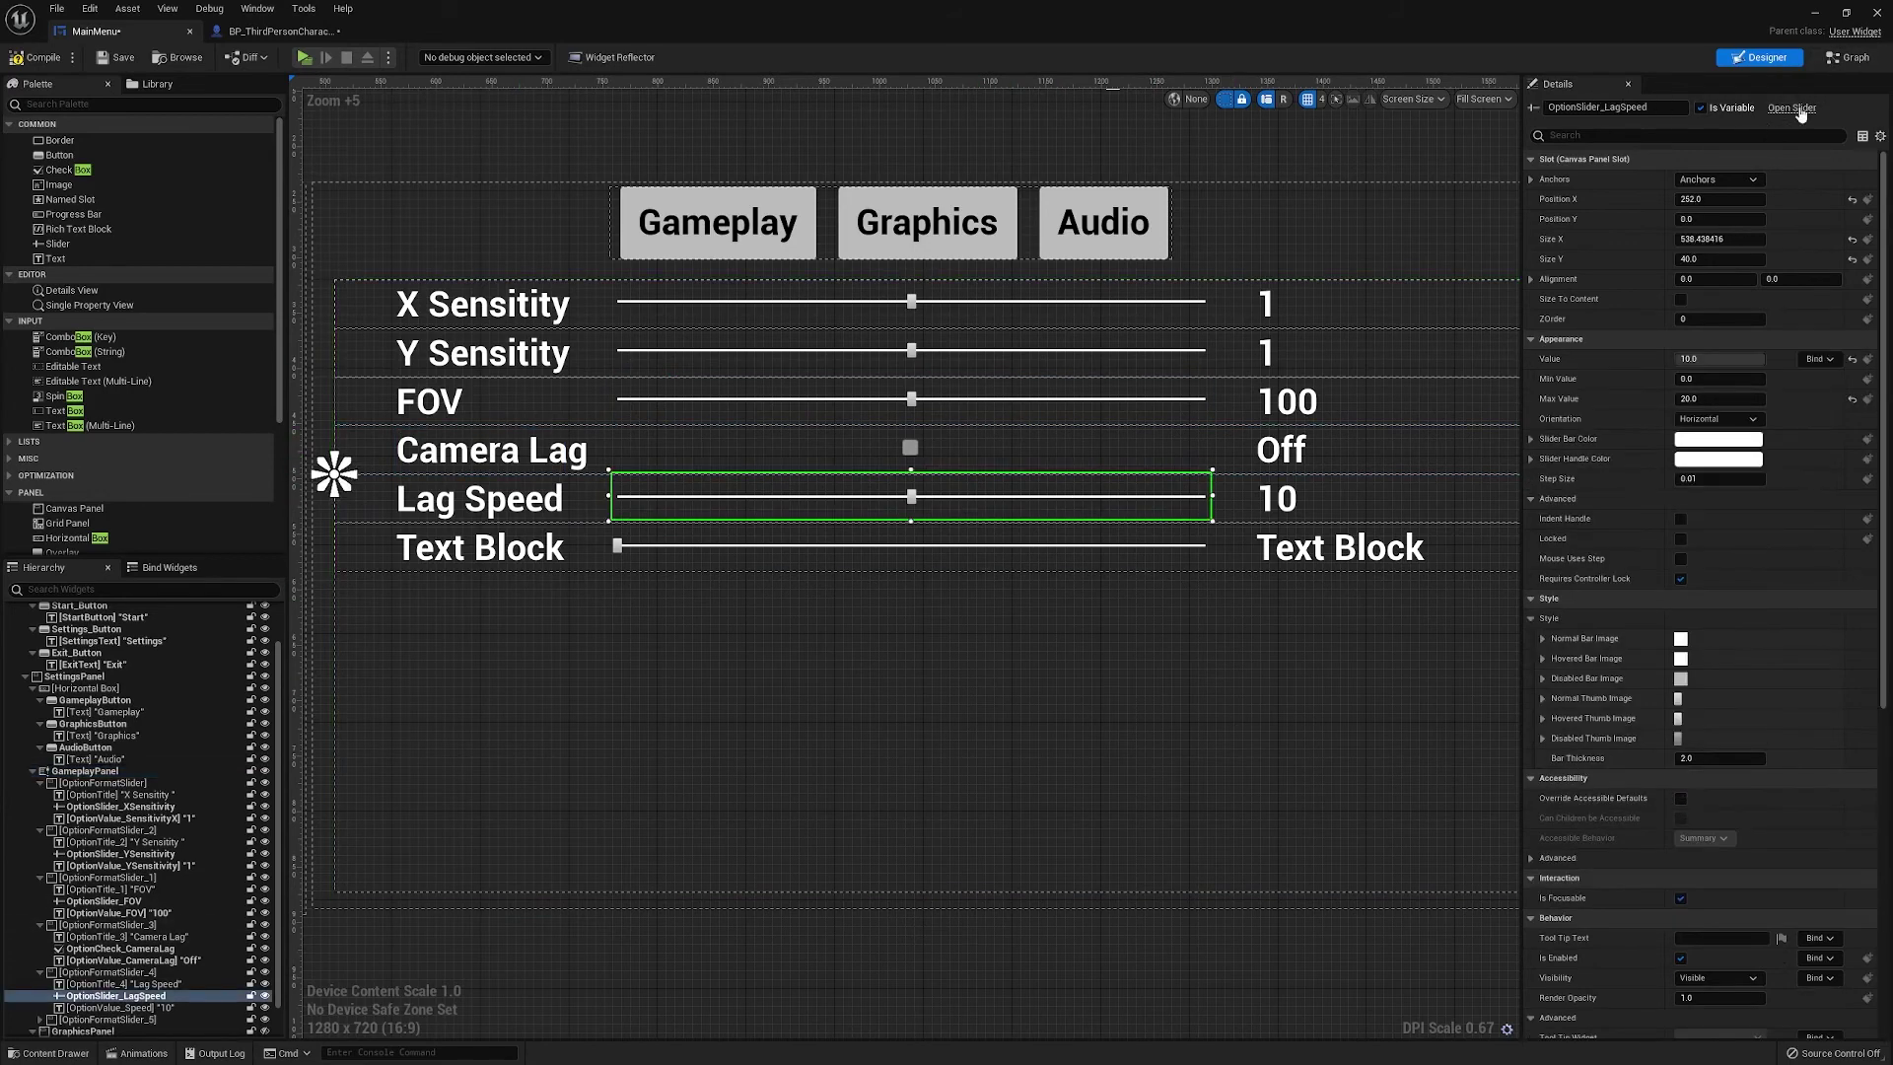
{"action": "left_click", "coordinate": [1850, 57]}
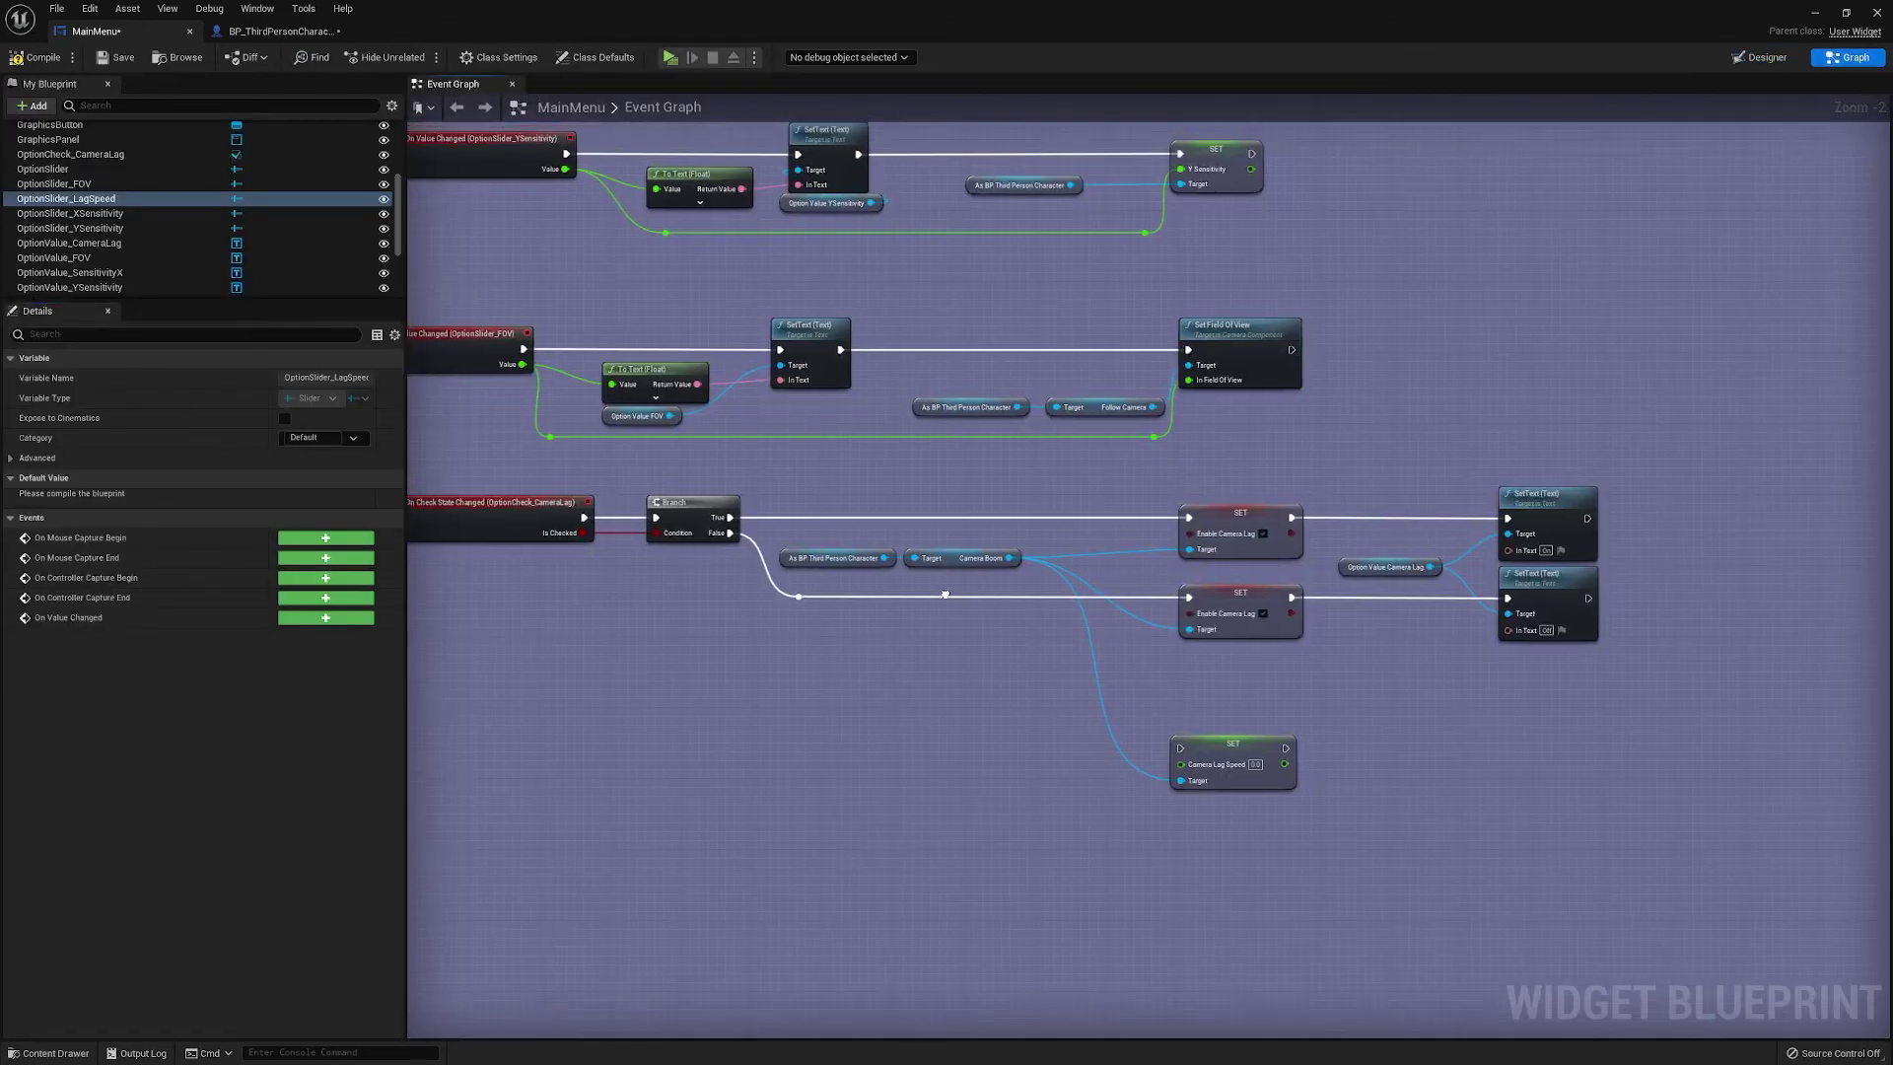
{"action": "scroll", "coordinate": [1037, 748], "scroll_direction": "down", "scroll_amount": 3}
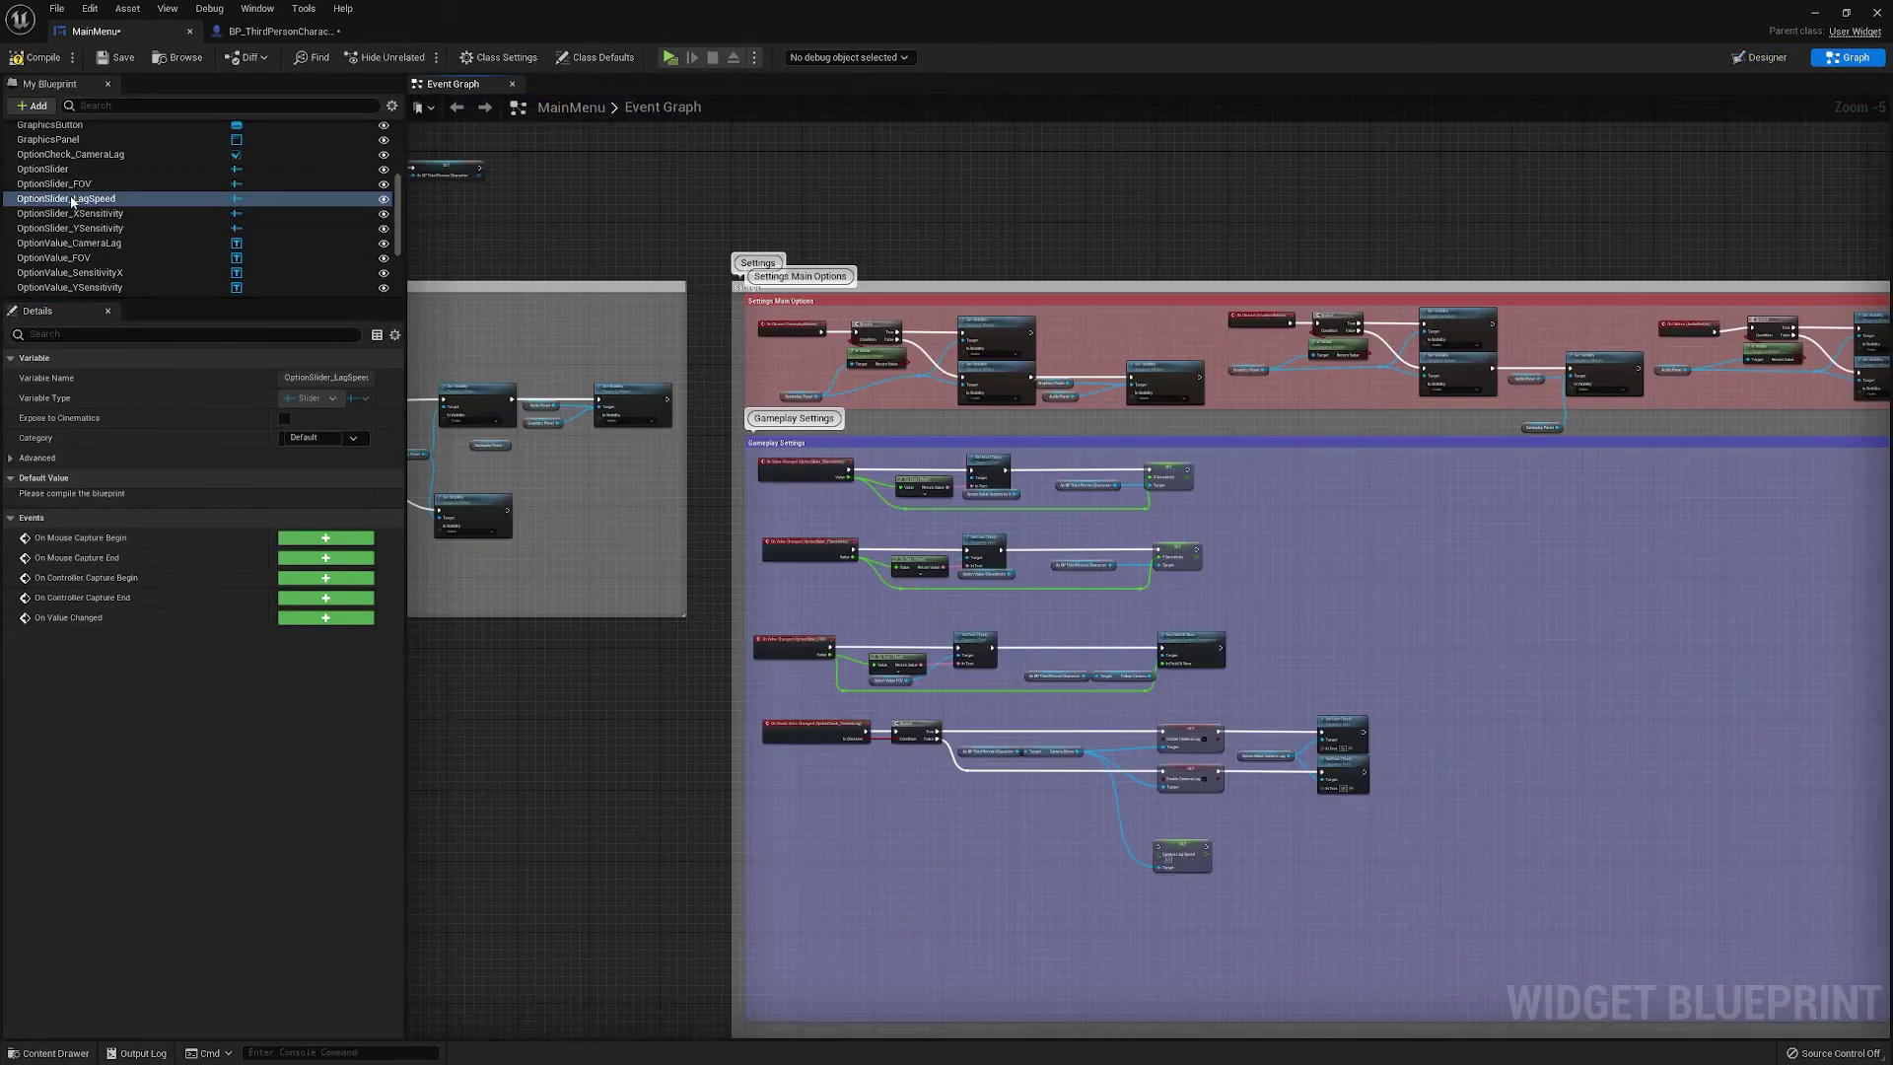
{"action": "left_click_drag", "start_coordinate": [71, 201], "coordinate": [858, 204]}
{"action": "left_click", "coordinate": [922, 227]}
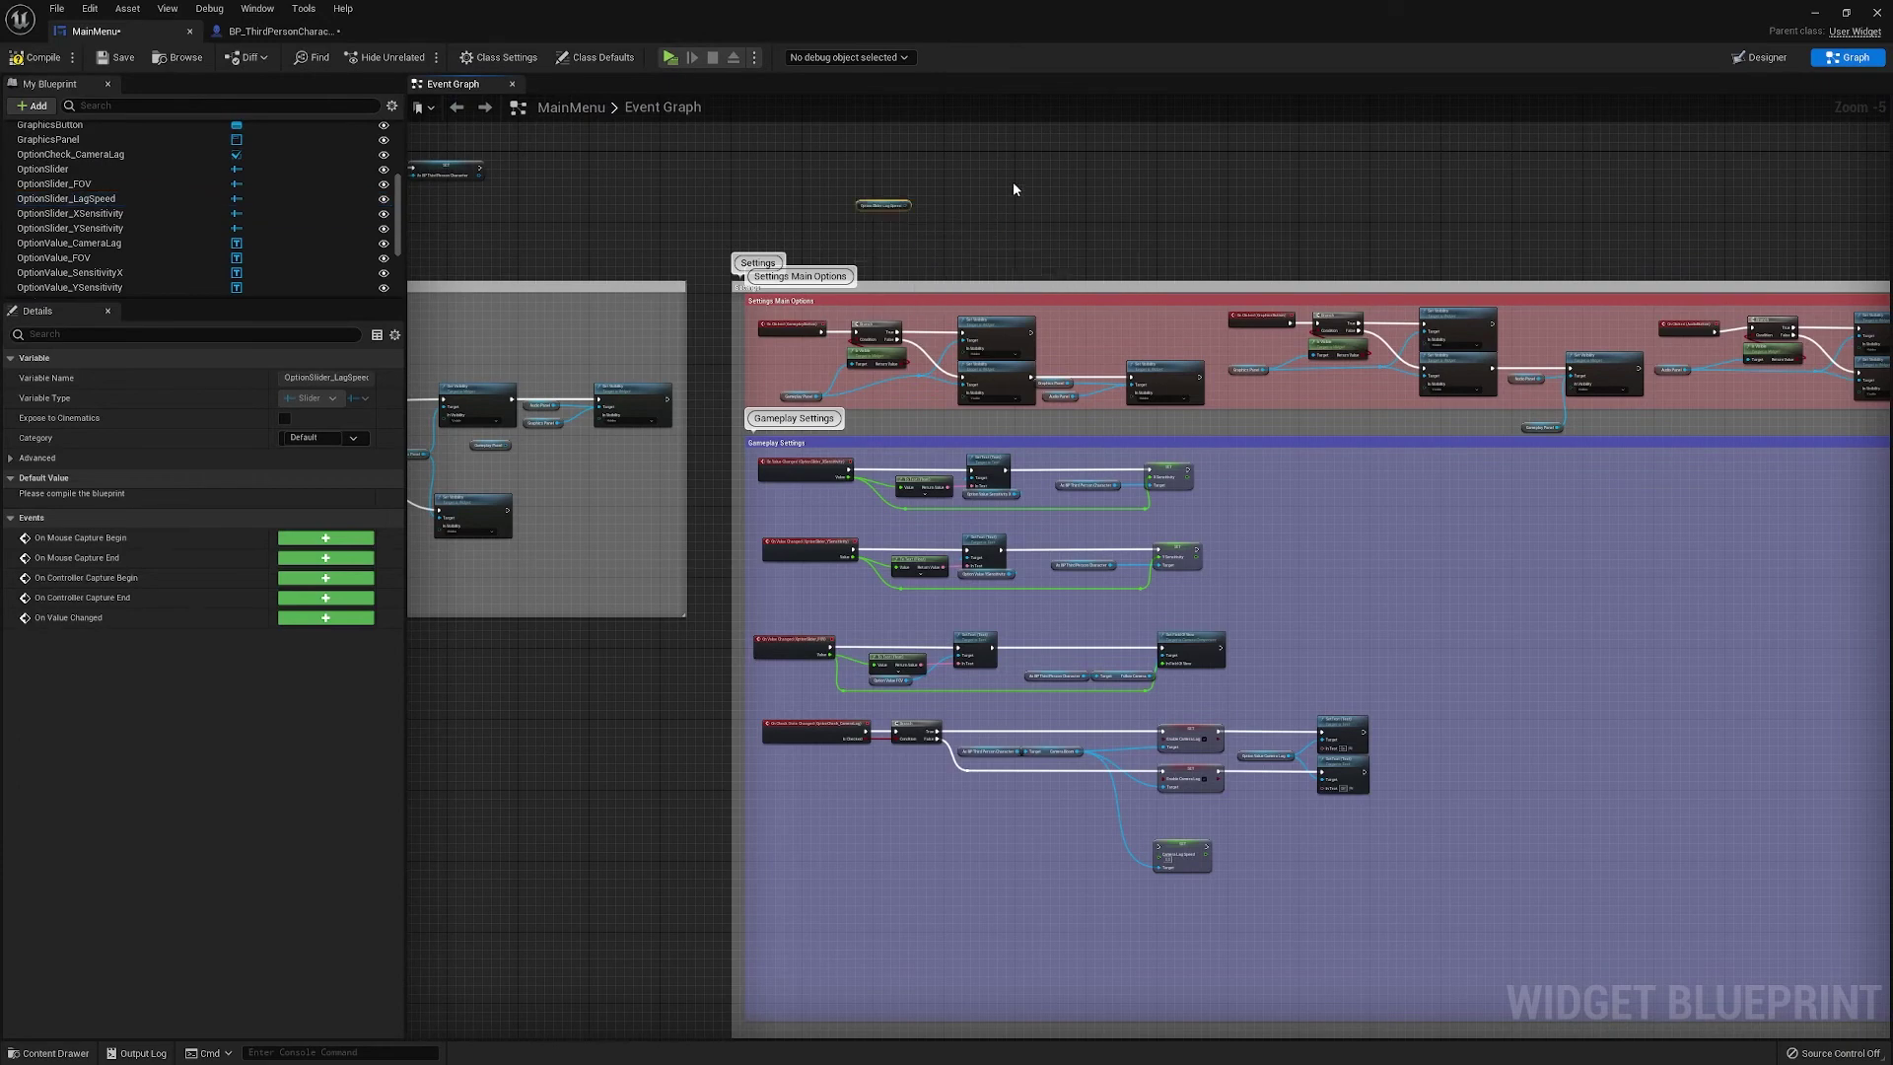
{"action": "scroll", "coordinate": [1013, 189], "scroll_direction": "up", "scroll_amount": 6}
{"action": "left_click_drag", "start_coordinate": [714, 390], "coordinate": [820, 328]}
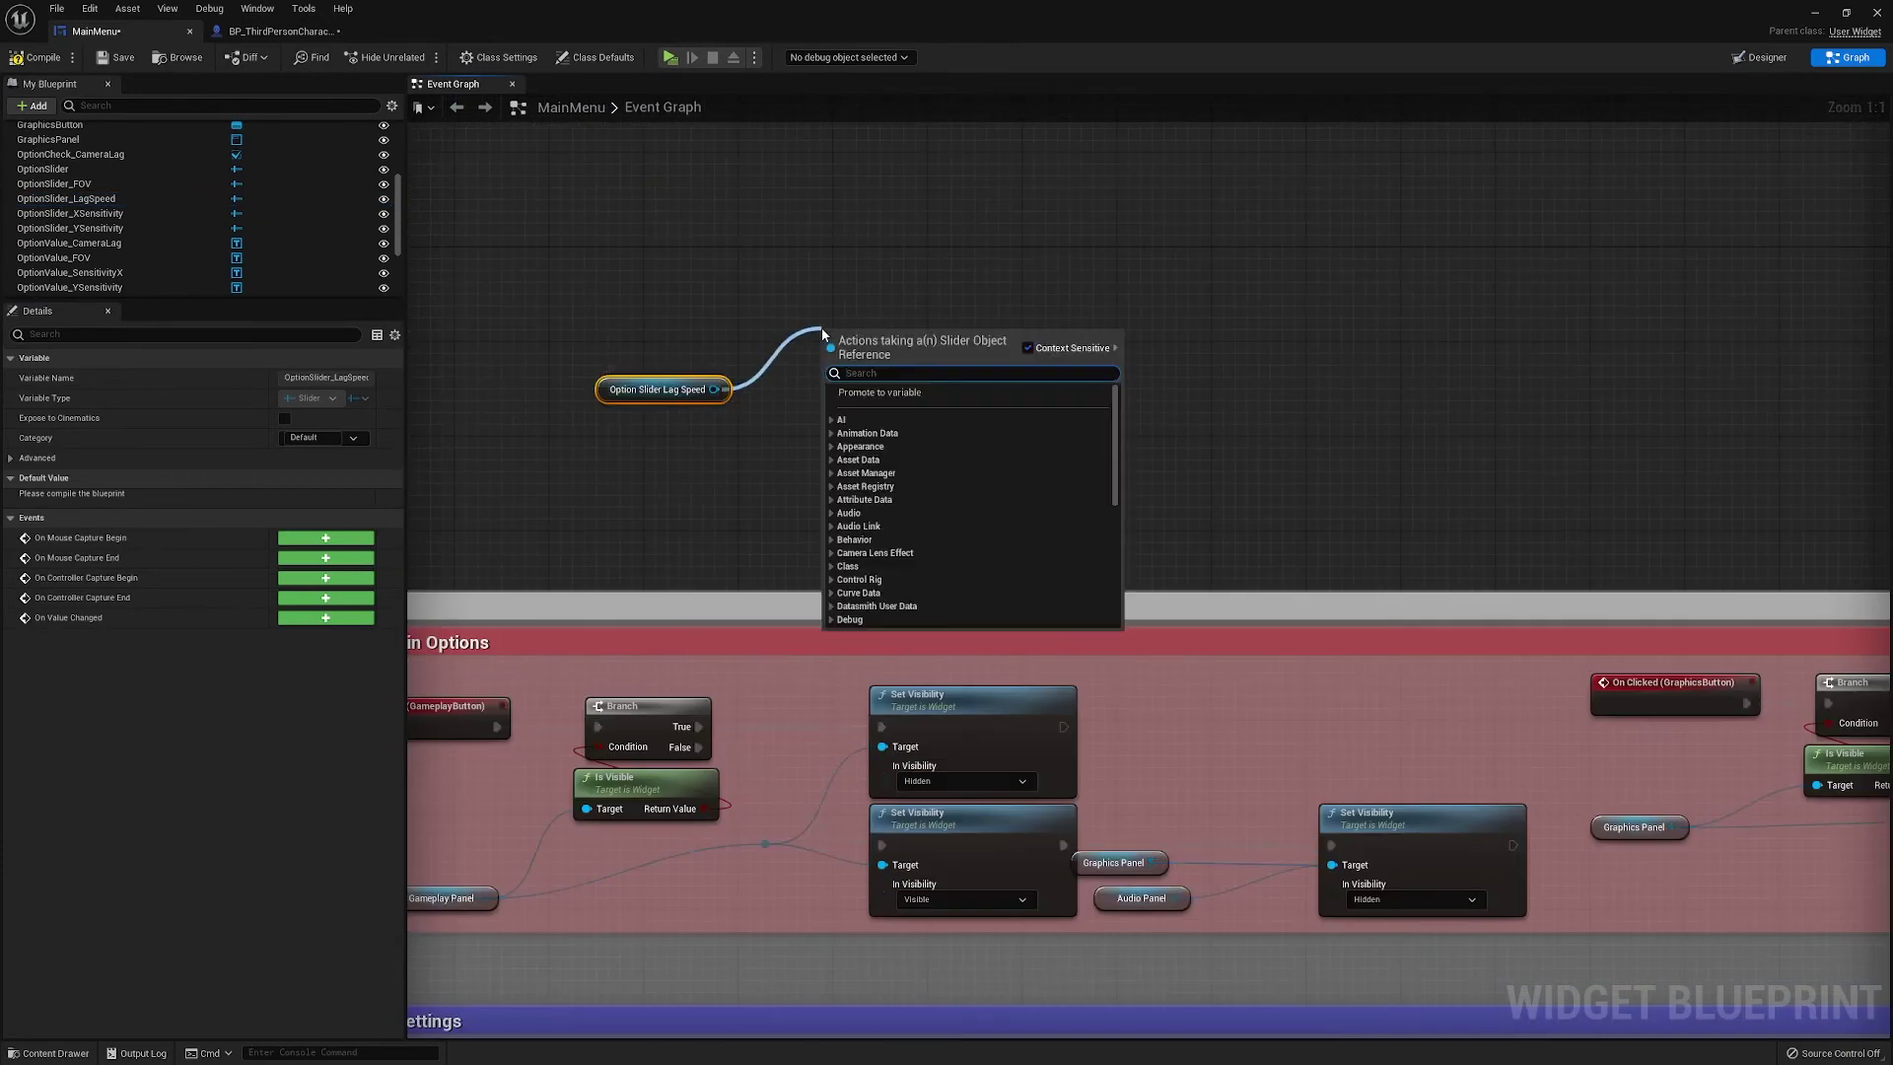
{"action": "type", "text": "disab"}
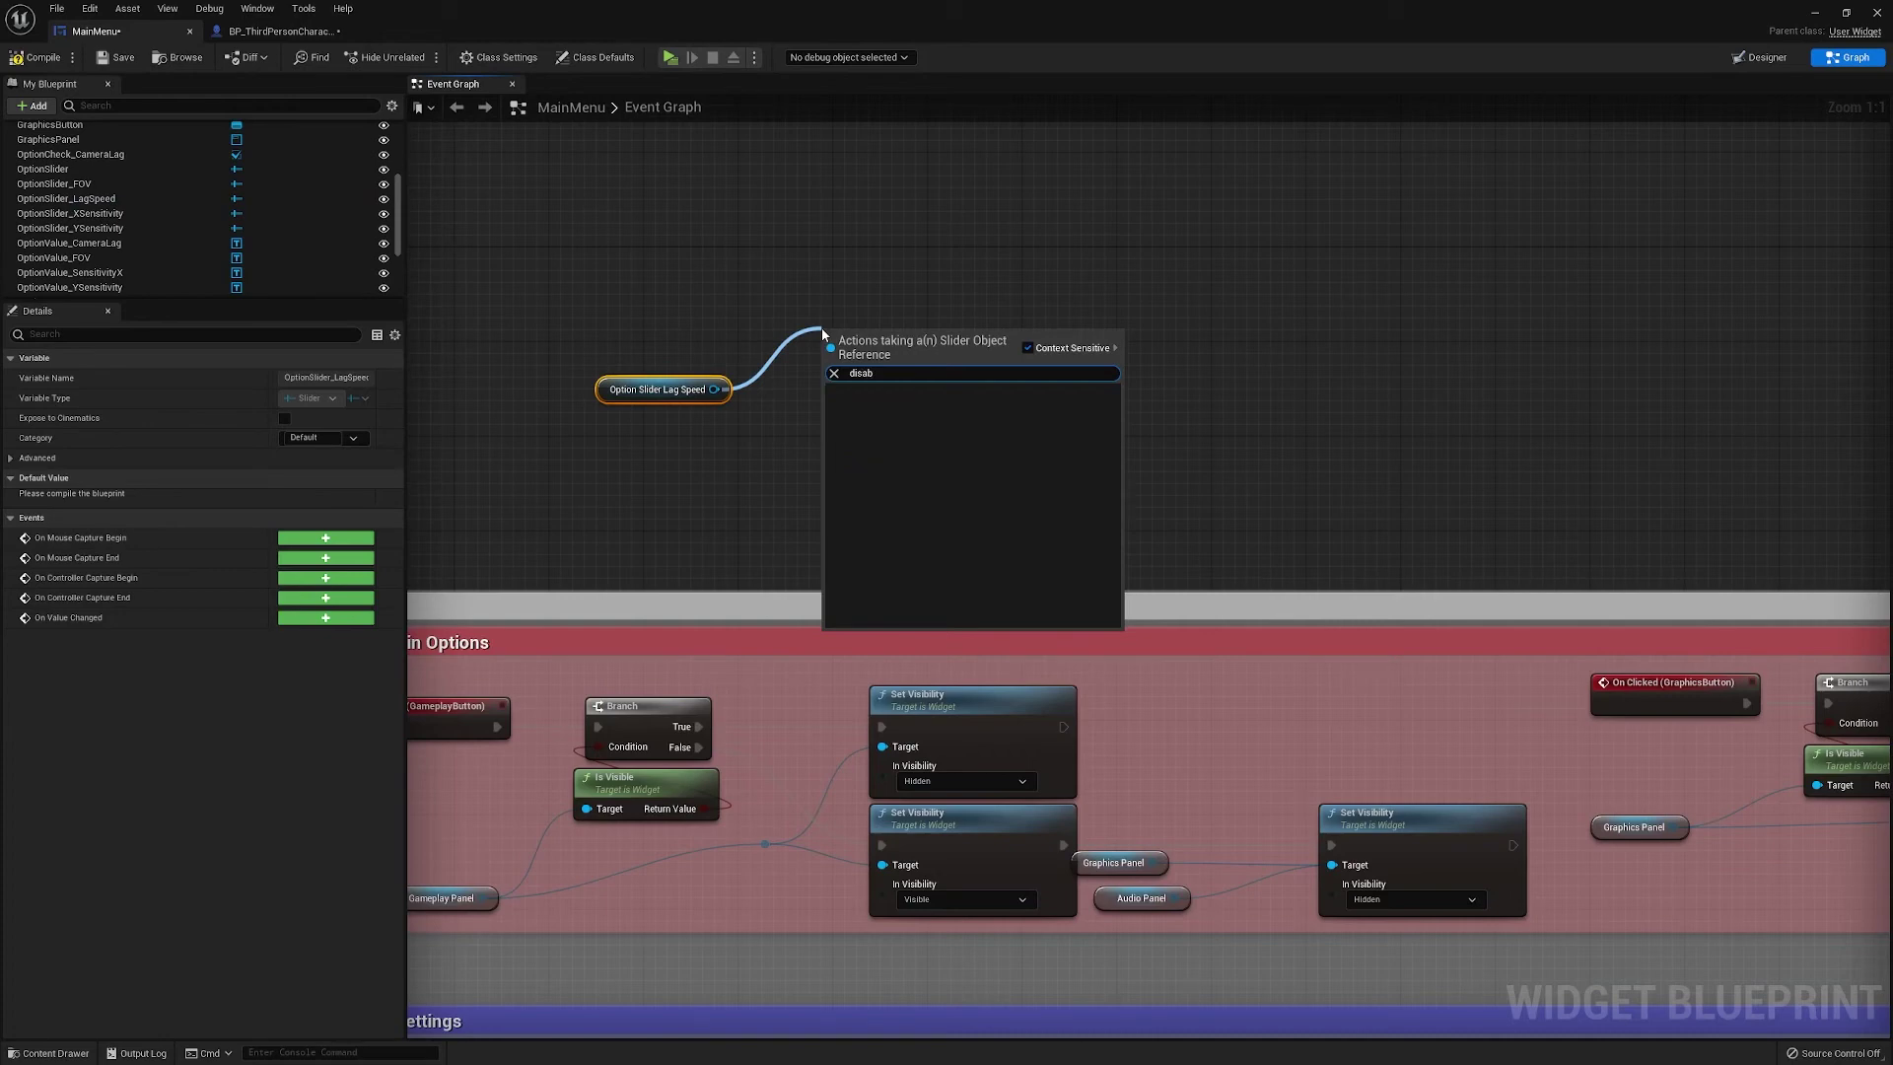
{"action": "key", "text": "BackSpace"}
{"action": "key", "text": "BackSpace"}
{"action": "key", "text": "BackSpace"}
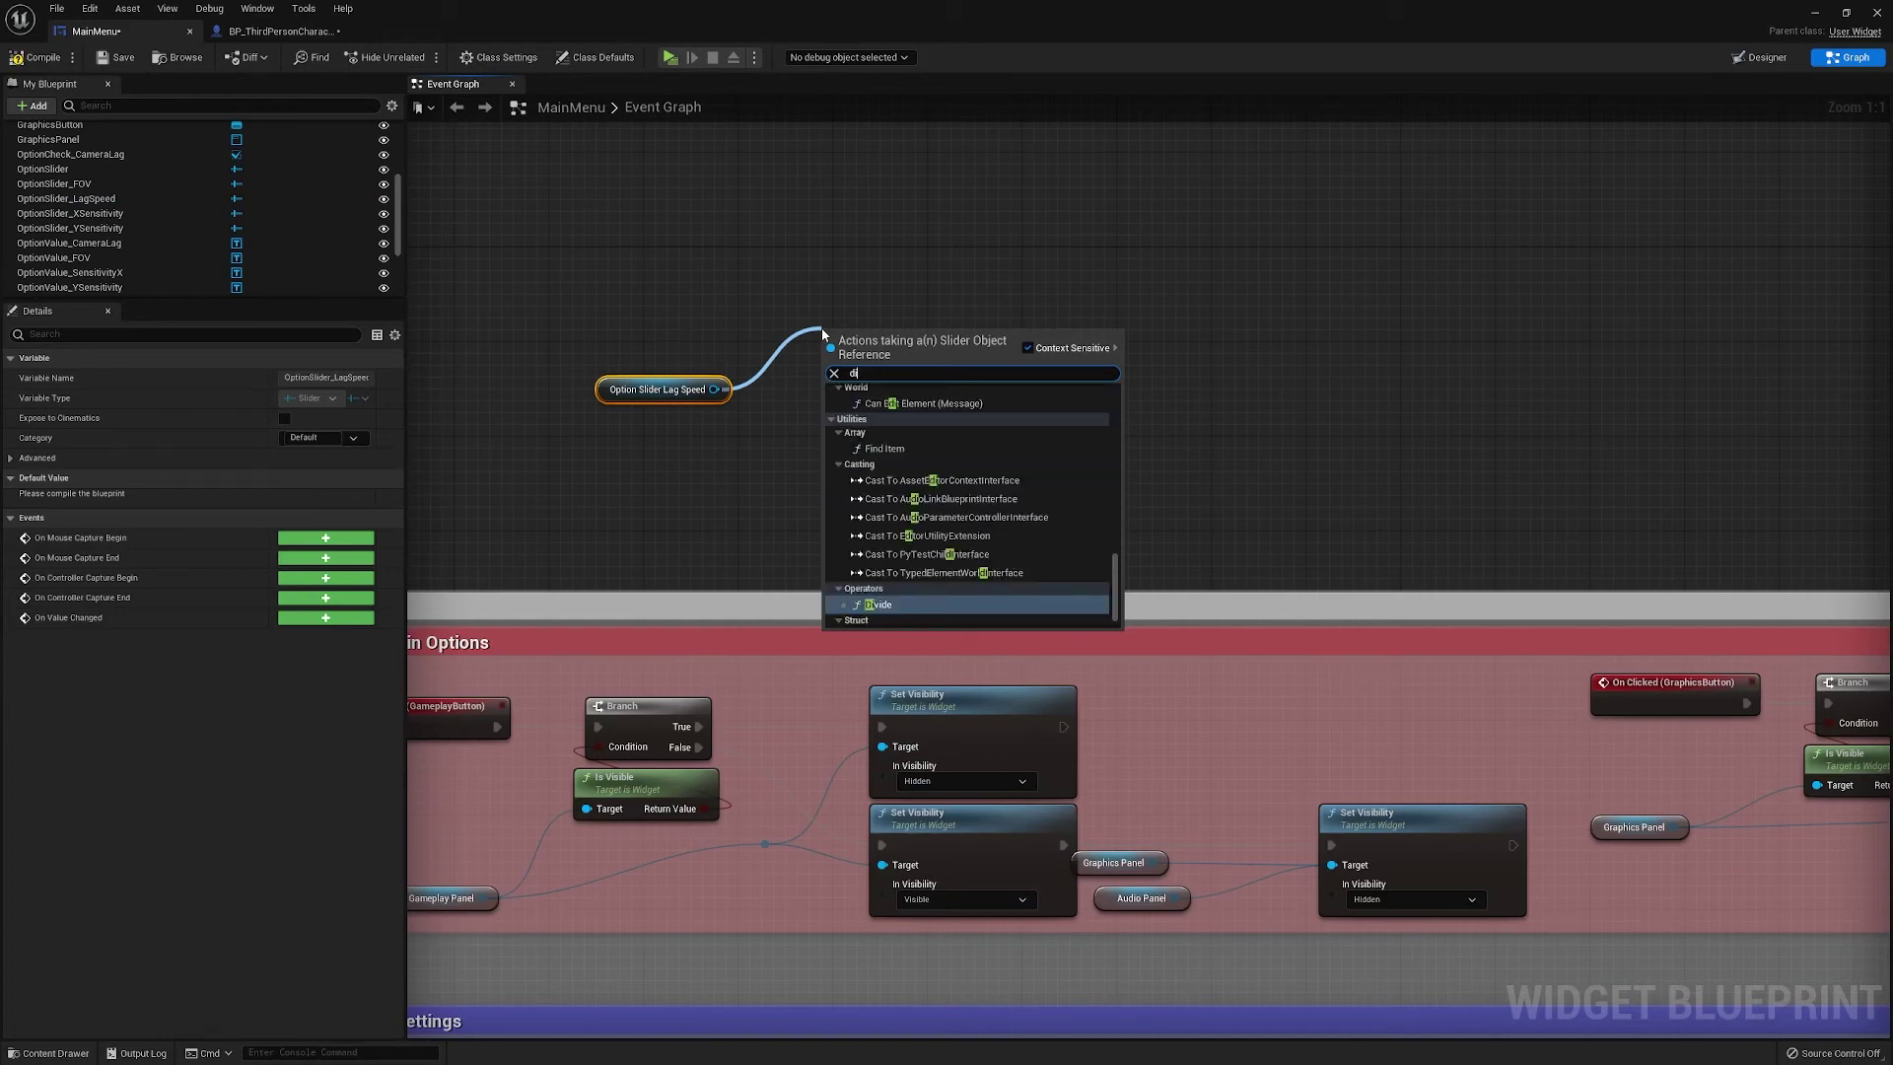
{"action": "key", "text": "BackSpace"}
{"action": "key", "text": "BackSpace"}
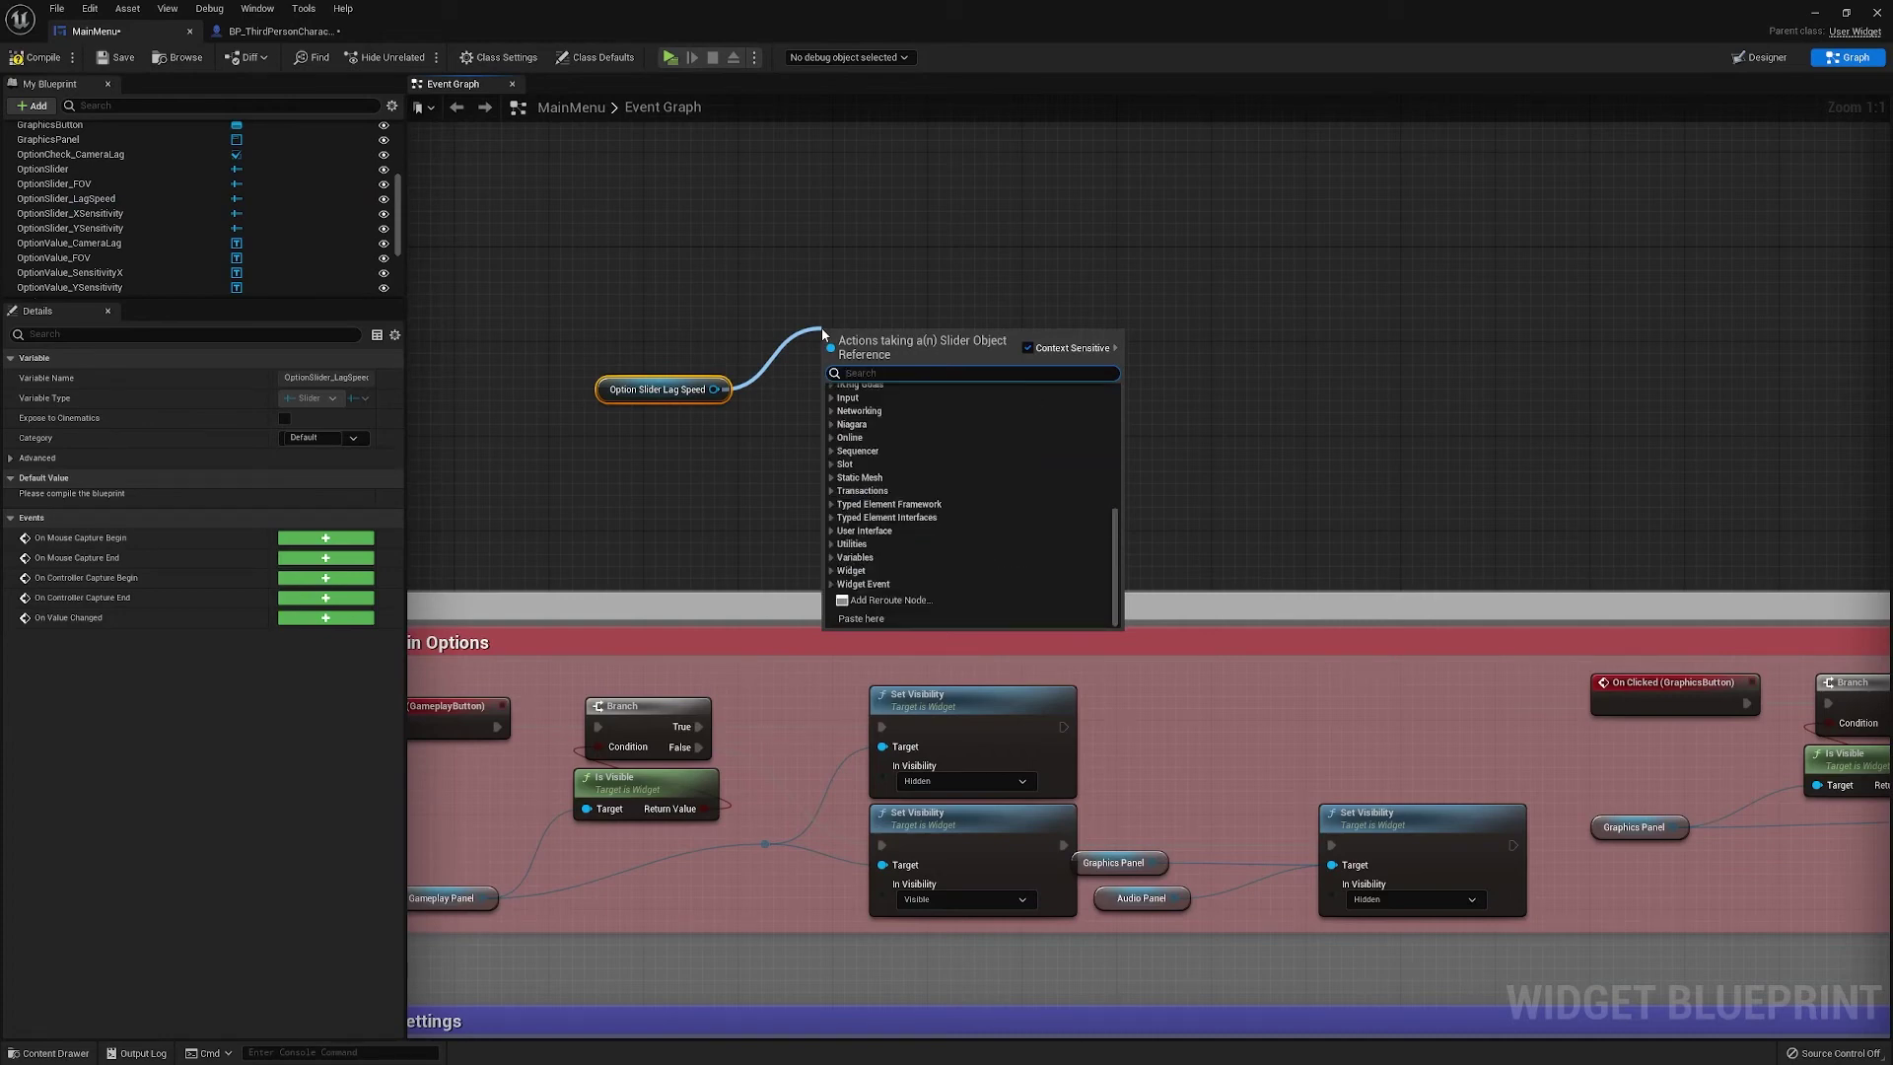
{"action": "left_click", "coordinate": [722, 503]}
{"action": "right_click_drag", "start_coordinate": [722, 502], "coordinate": [810, 513]}
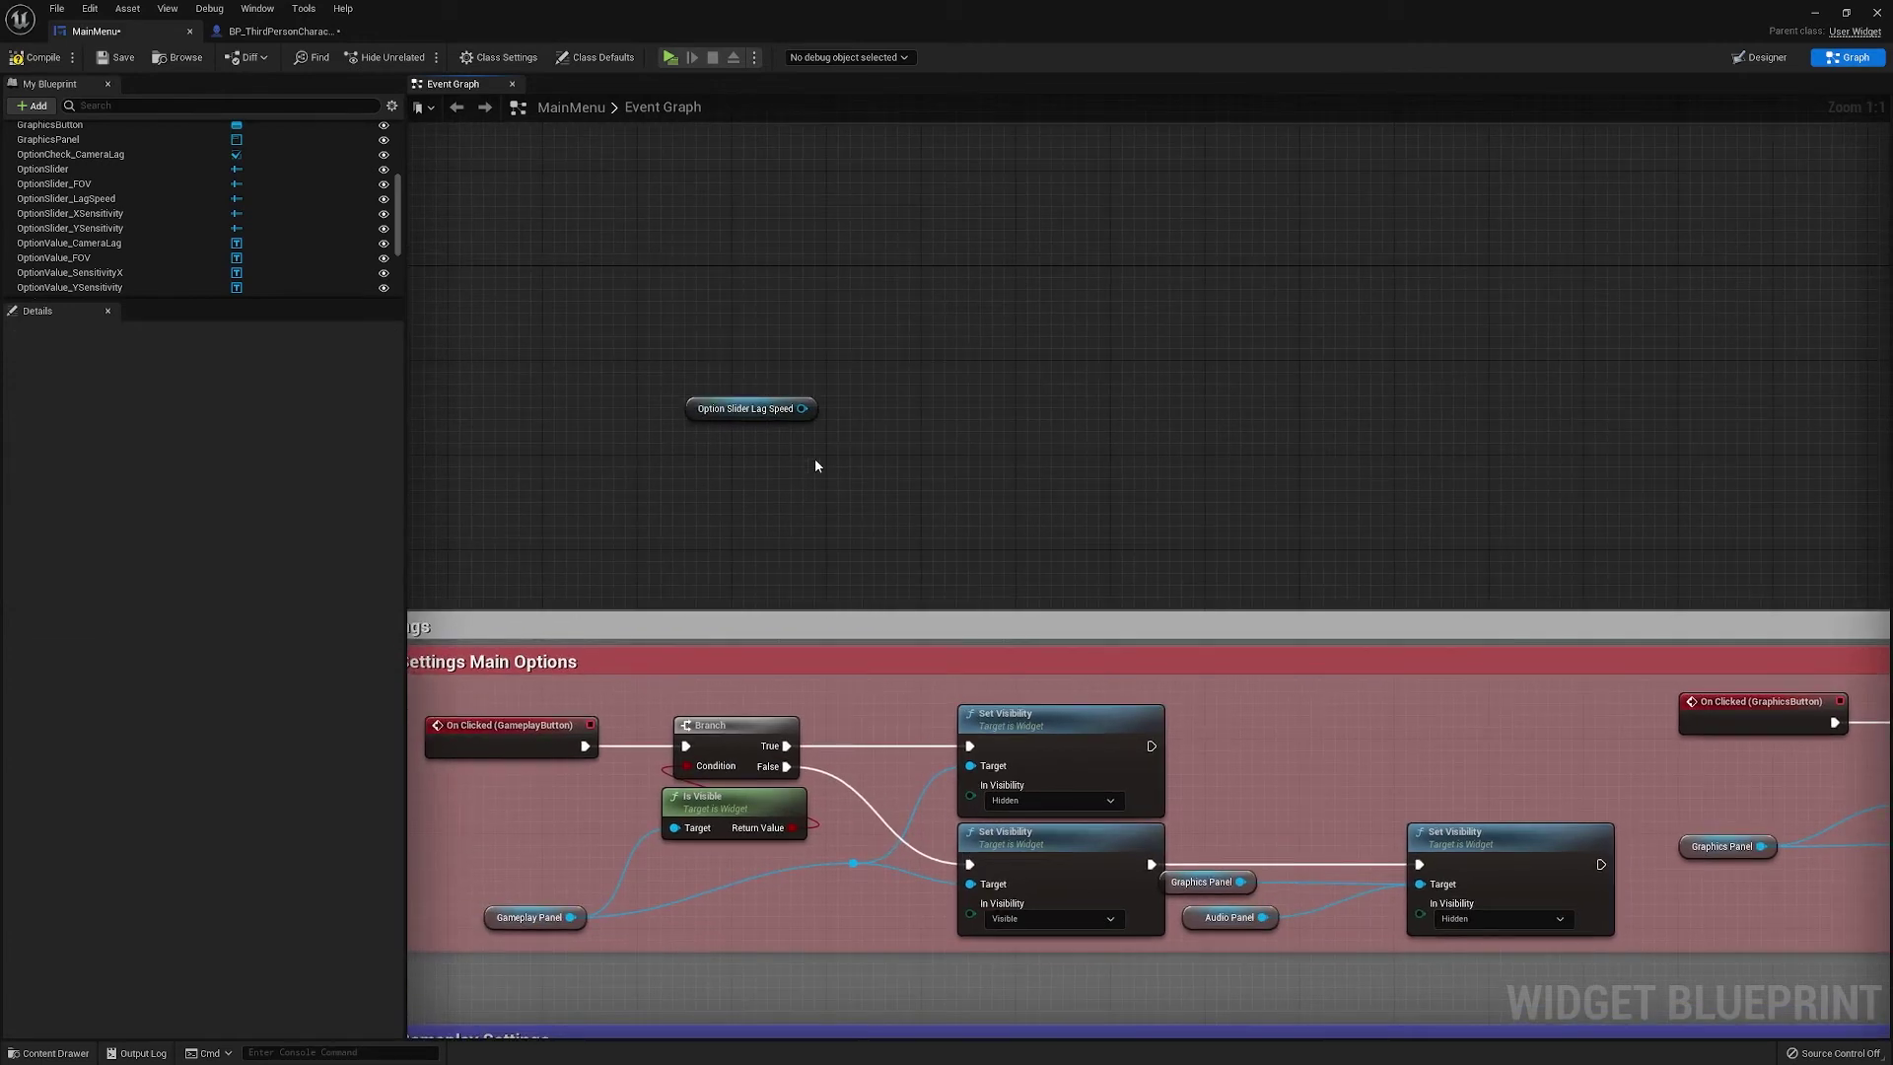
Create a Set Is Enabled node targeting the Option Slider Lag Speed getter and position it beside the getter
{"action": "left_click_drag", "start_coordinate": [802, 408], "coordinate": [953, 375]}
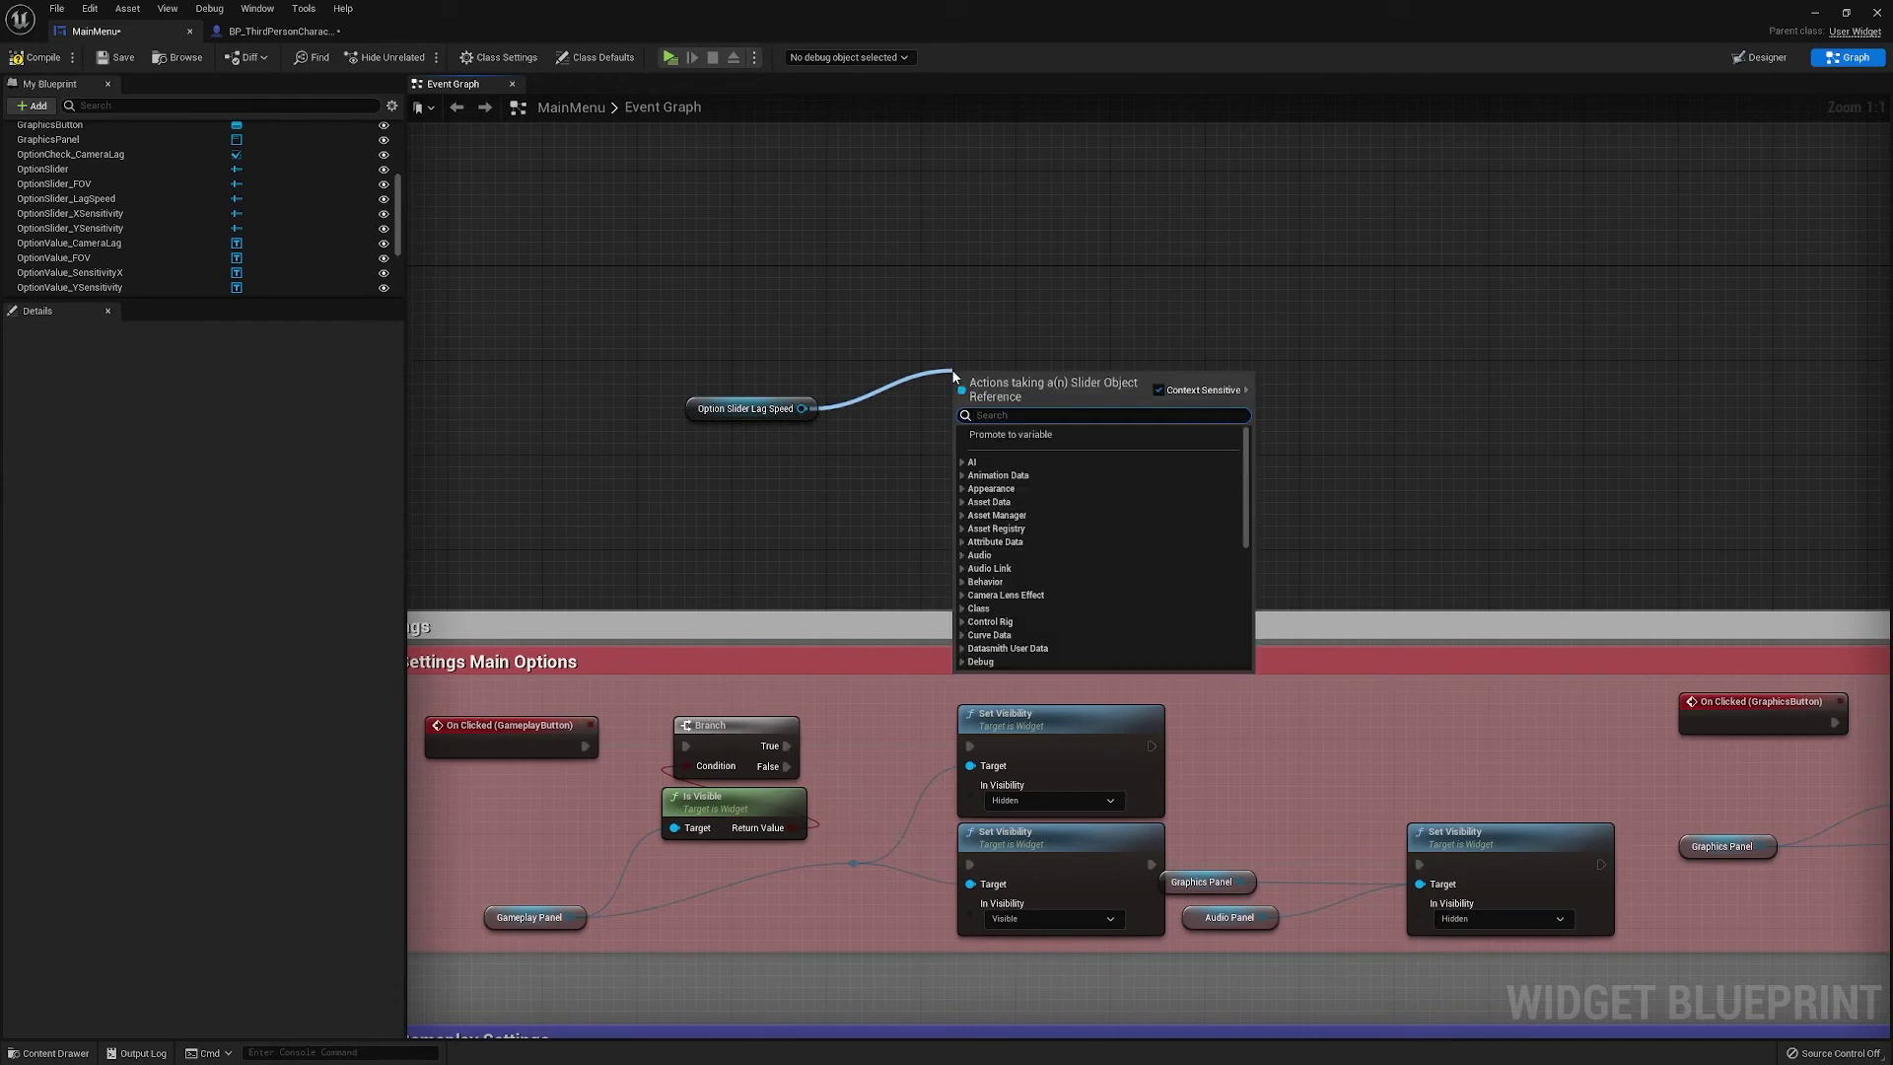
{"action": "type", "text": "set is"}
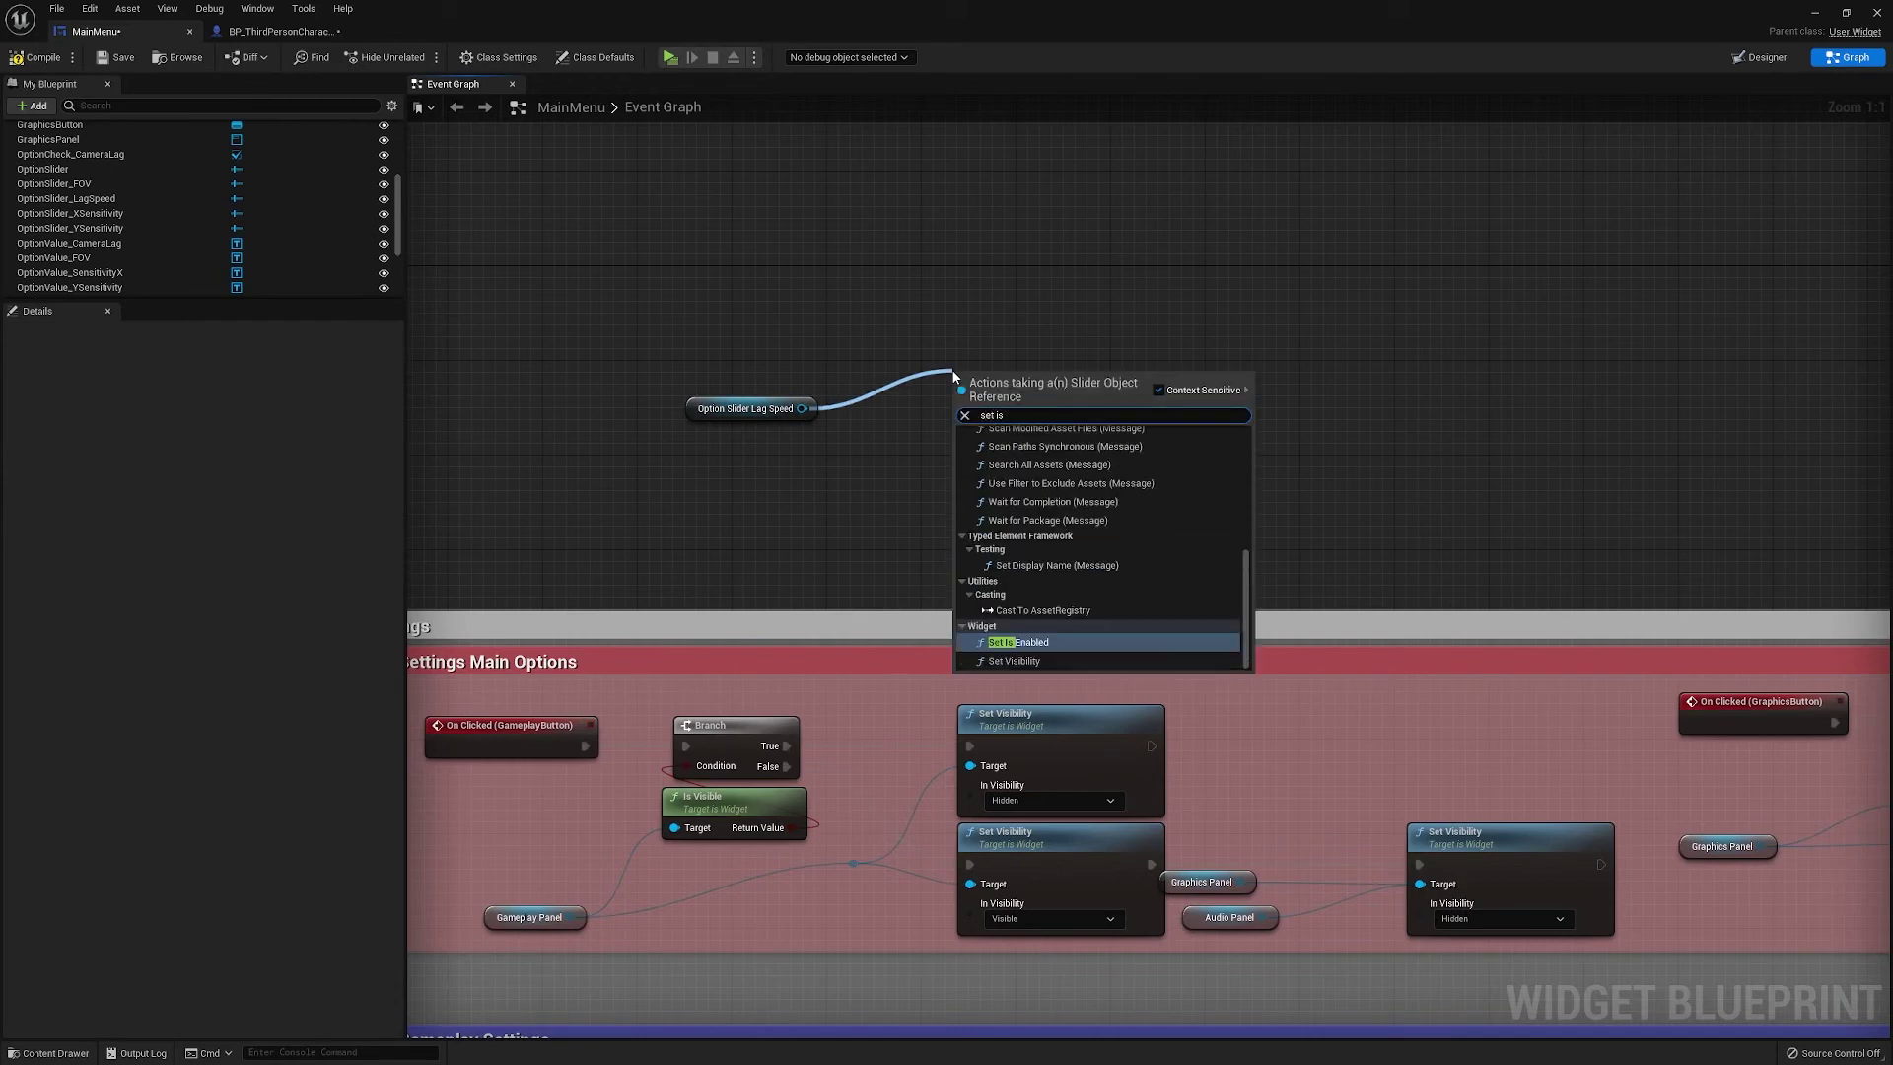
{"action": "key", "text": "Return"}
{"action": "left_click_drag", "start_coordinate": [1044, 387], "coordinate": [1009, 351]}
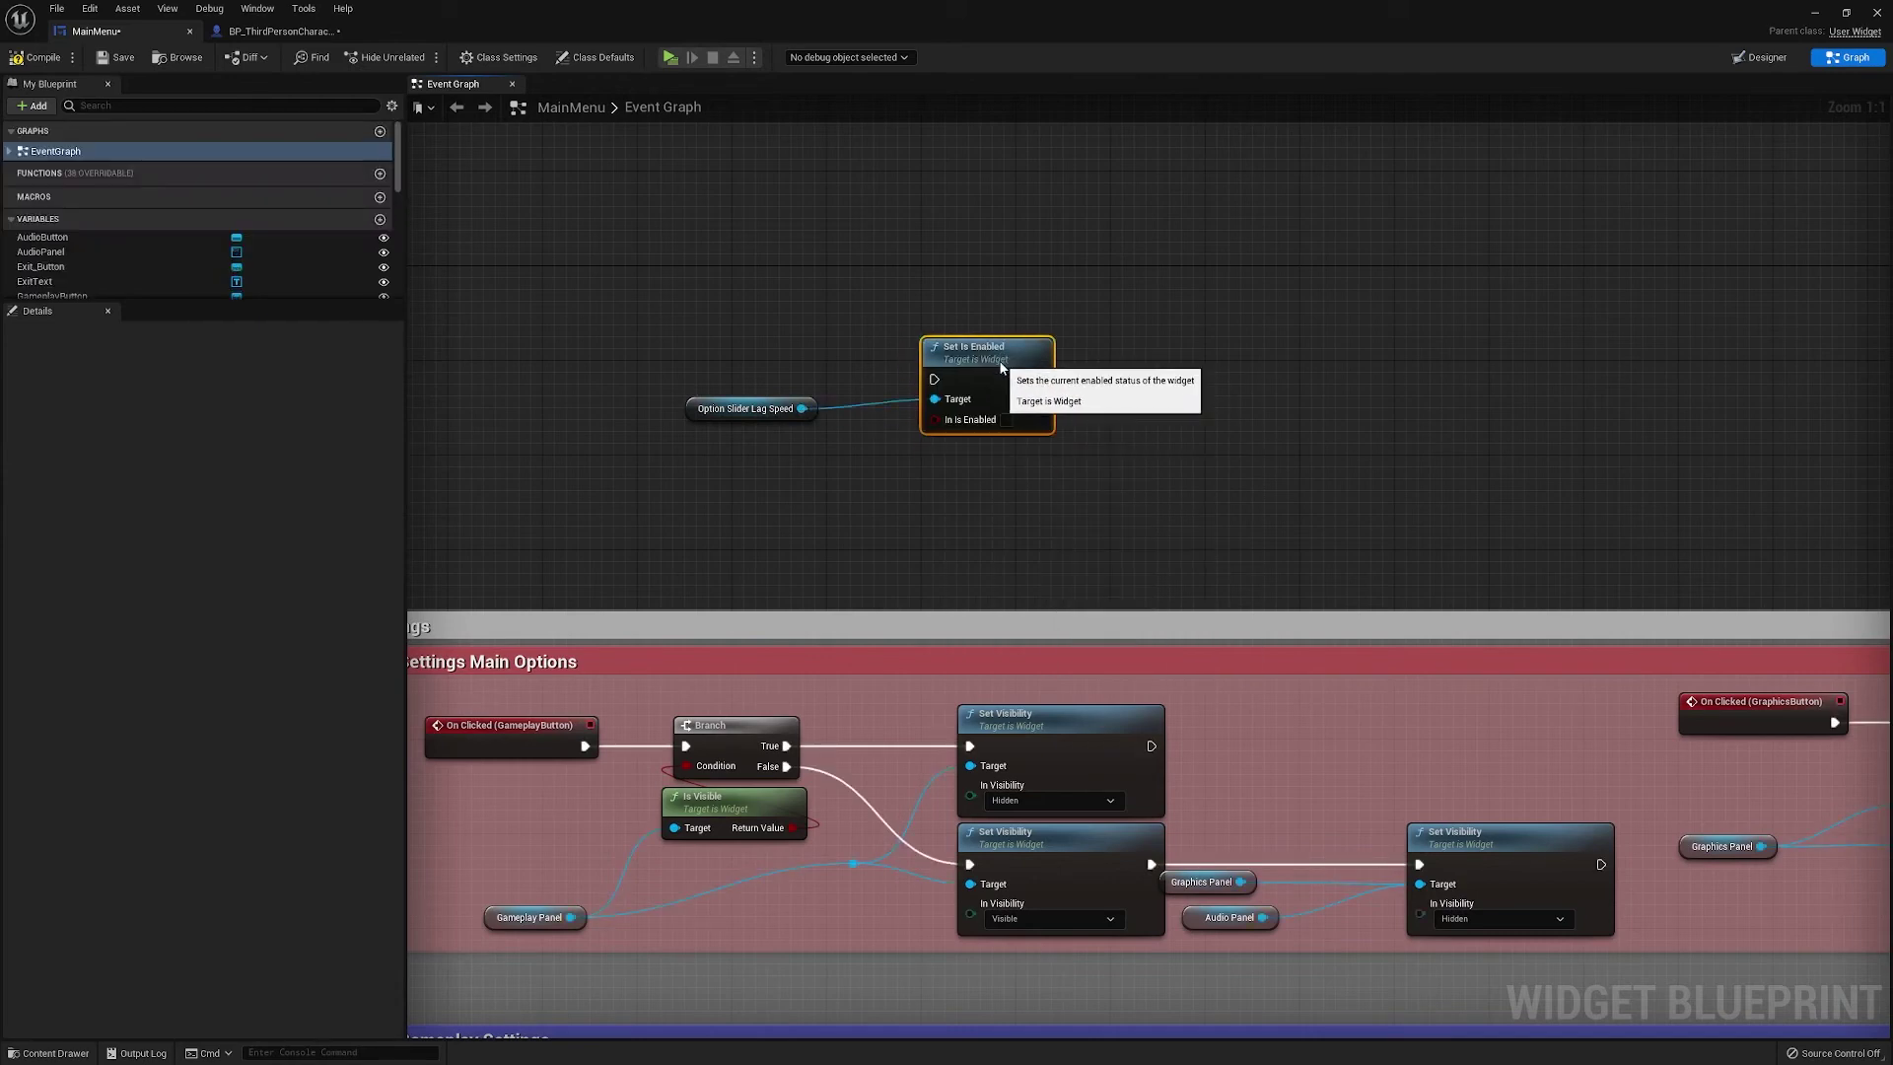
{"action": "left_click", "coordinate": [1213, 371]}
Turn off Is Enabled for OptionSlider_LagSpeed by filtering its details for "enabled"
{"action": "left_click", "coordinate": [1761, 57]}
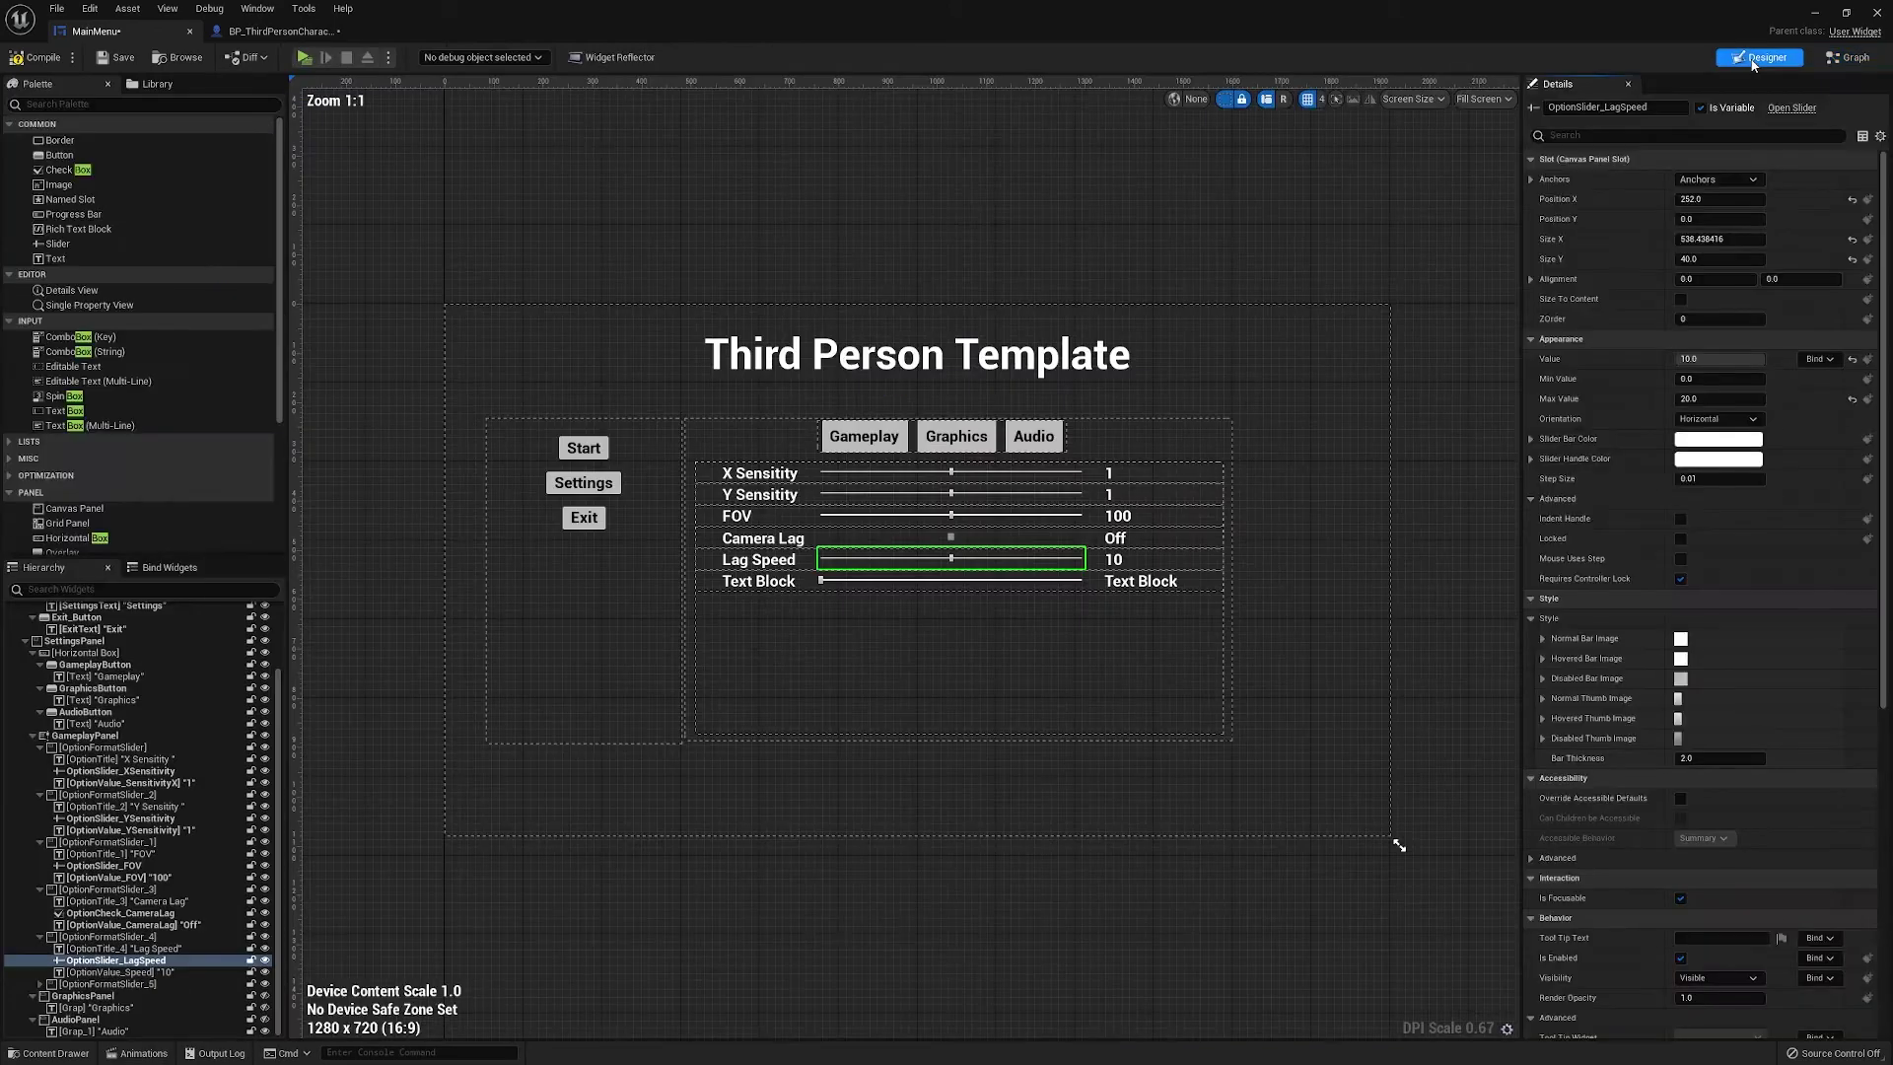
{"action": "left_click", "coordinate": [1661, 134]}
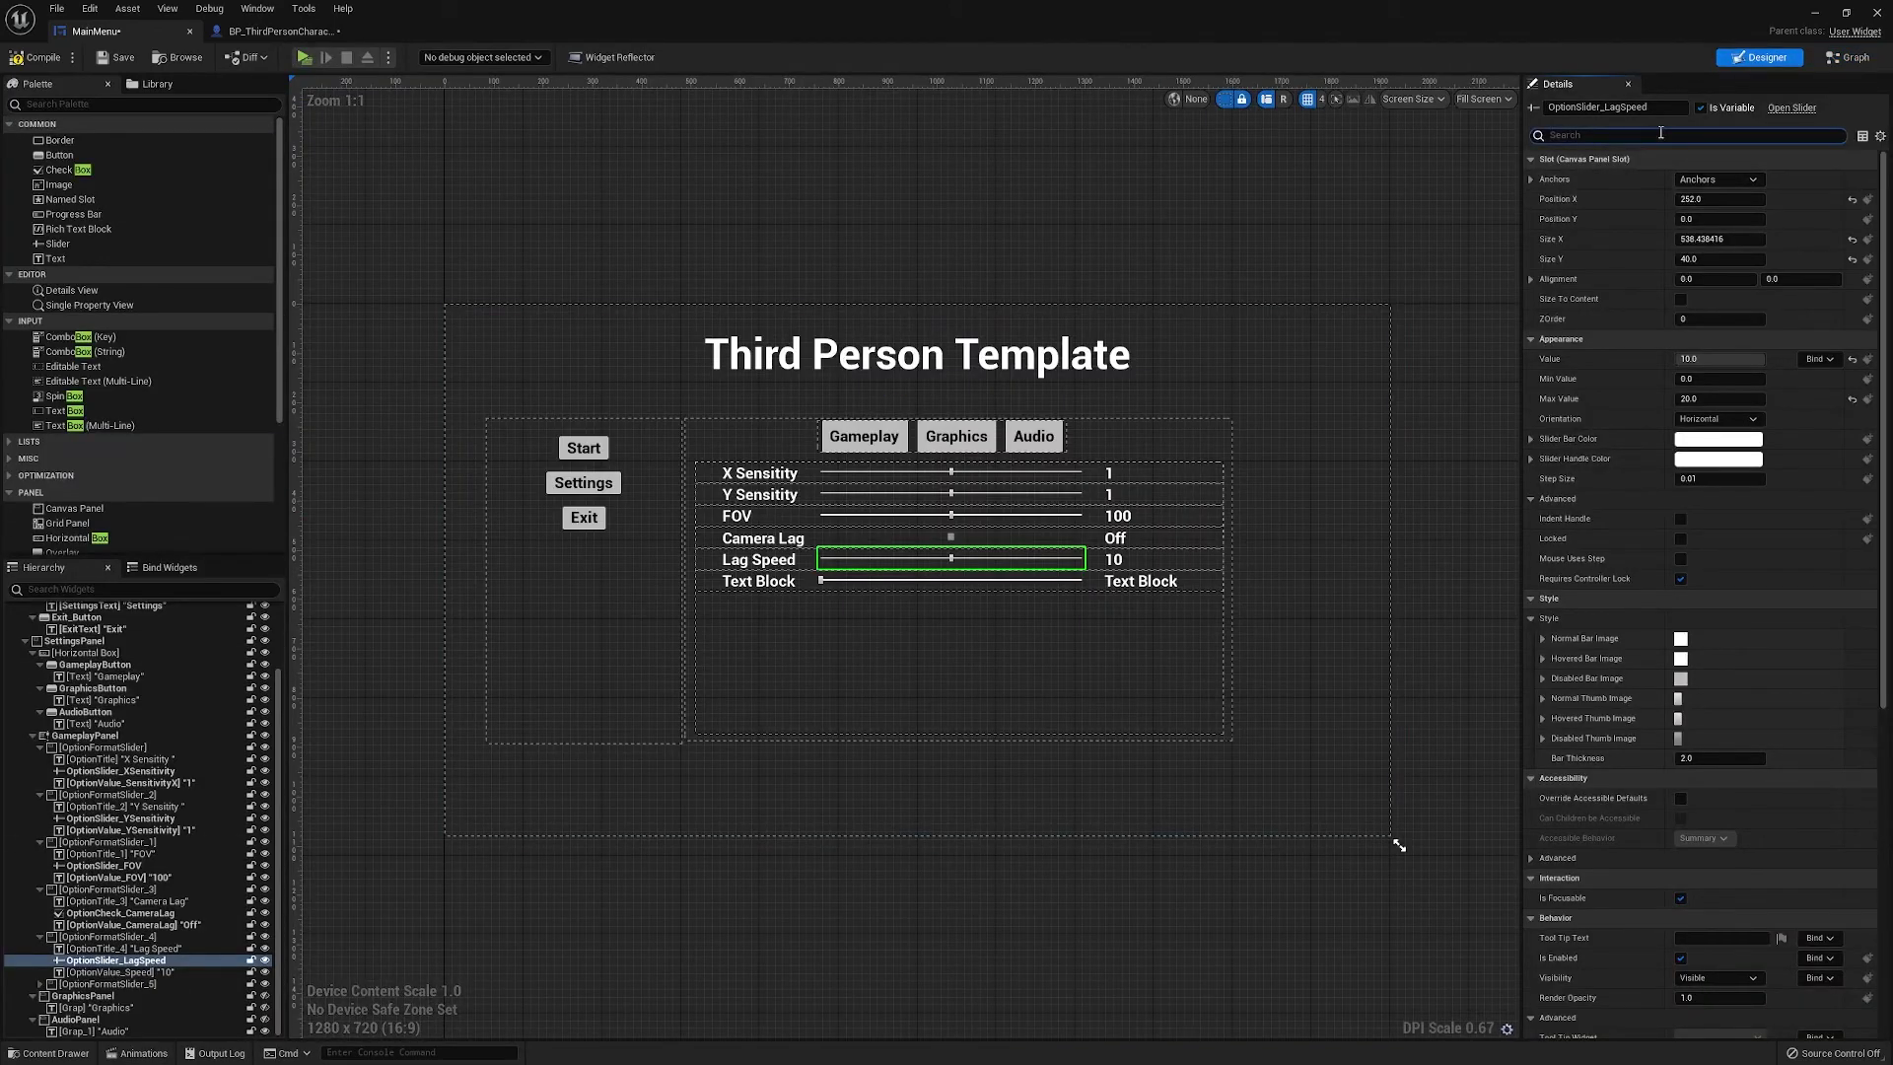
{"action": "type", "text": "enabled"}
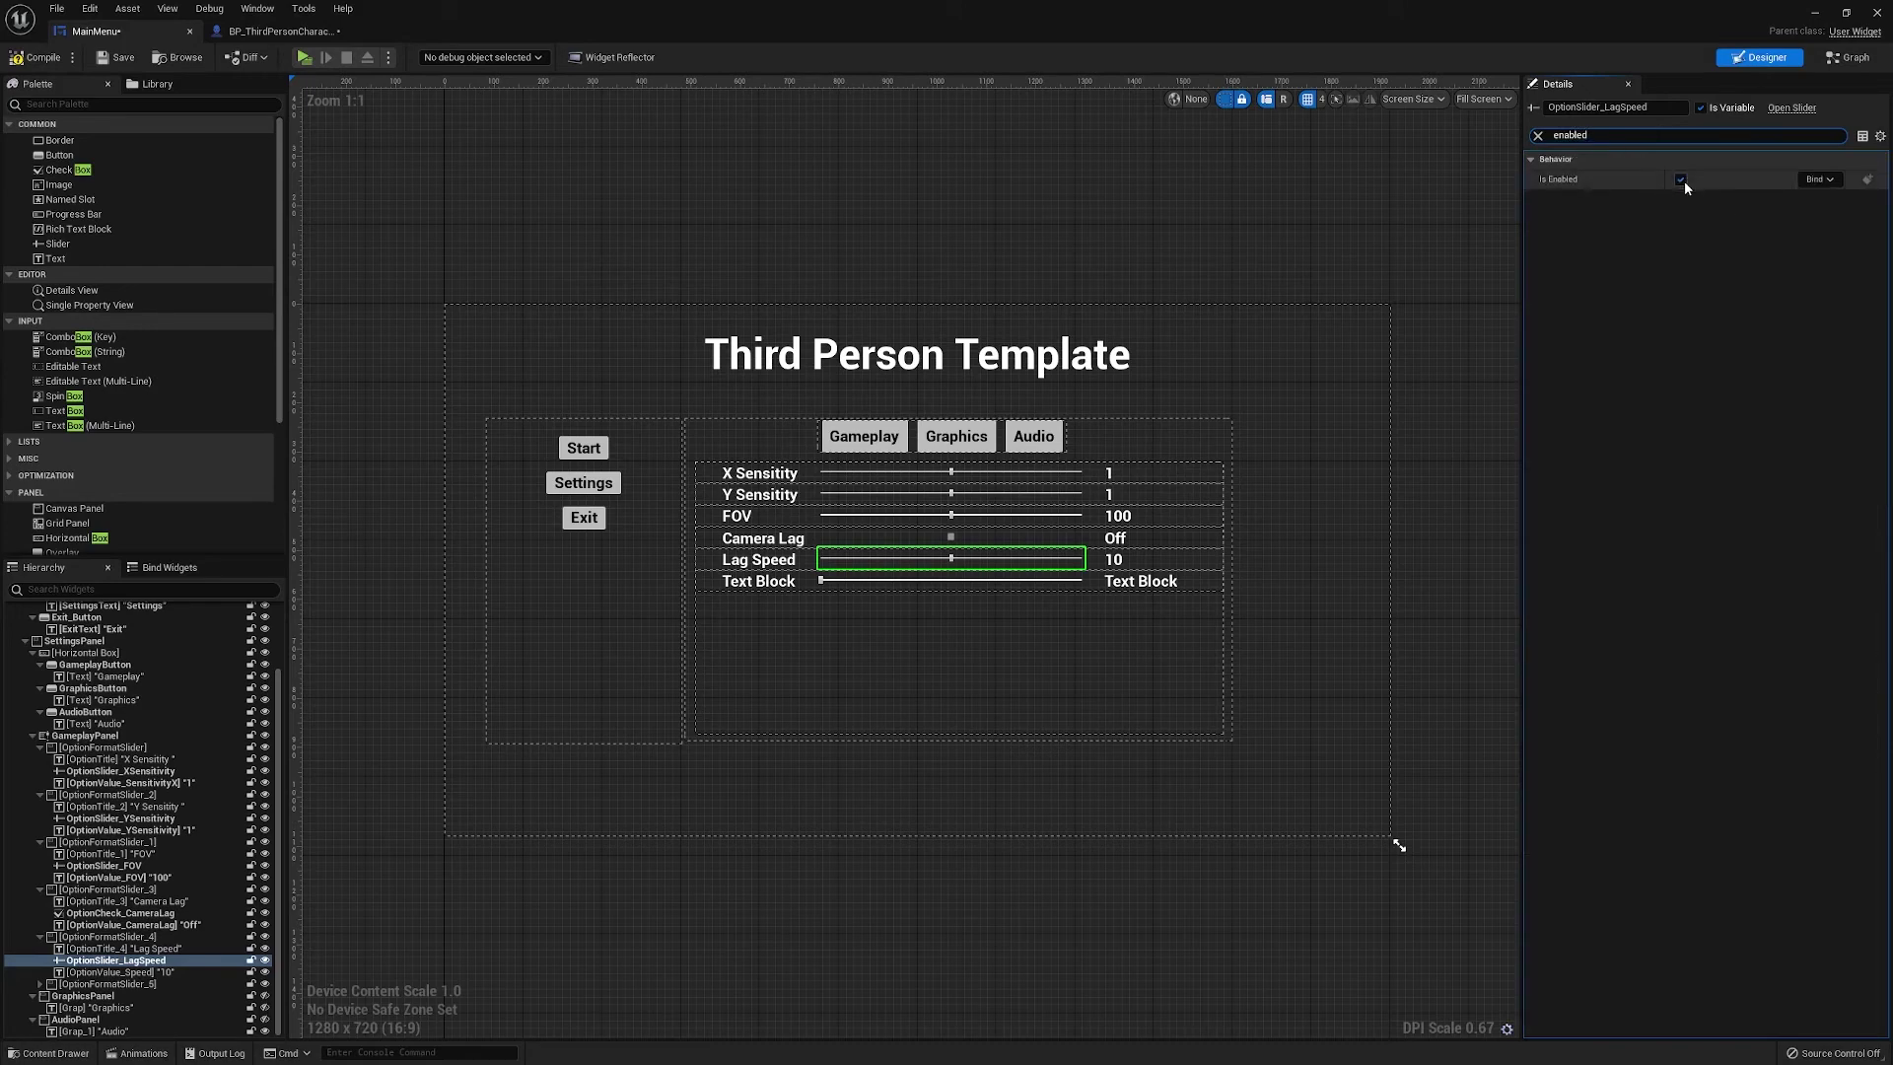
{"action": "left_click", "coordinate": [1680, 179]}
Turn off Is Enabled for both the value text and the title text of the Lag Speed row
{"action": "scroll", "coordinate": [946, 631], "scroll_direction": "up", "scroll_amount": 6}
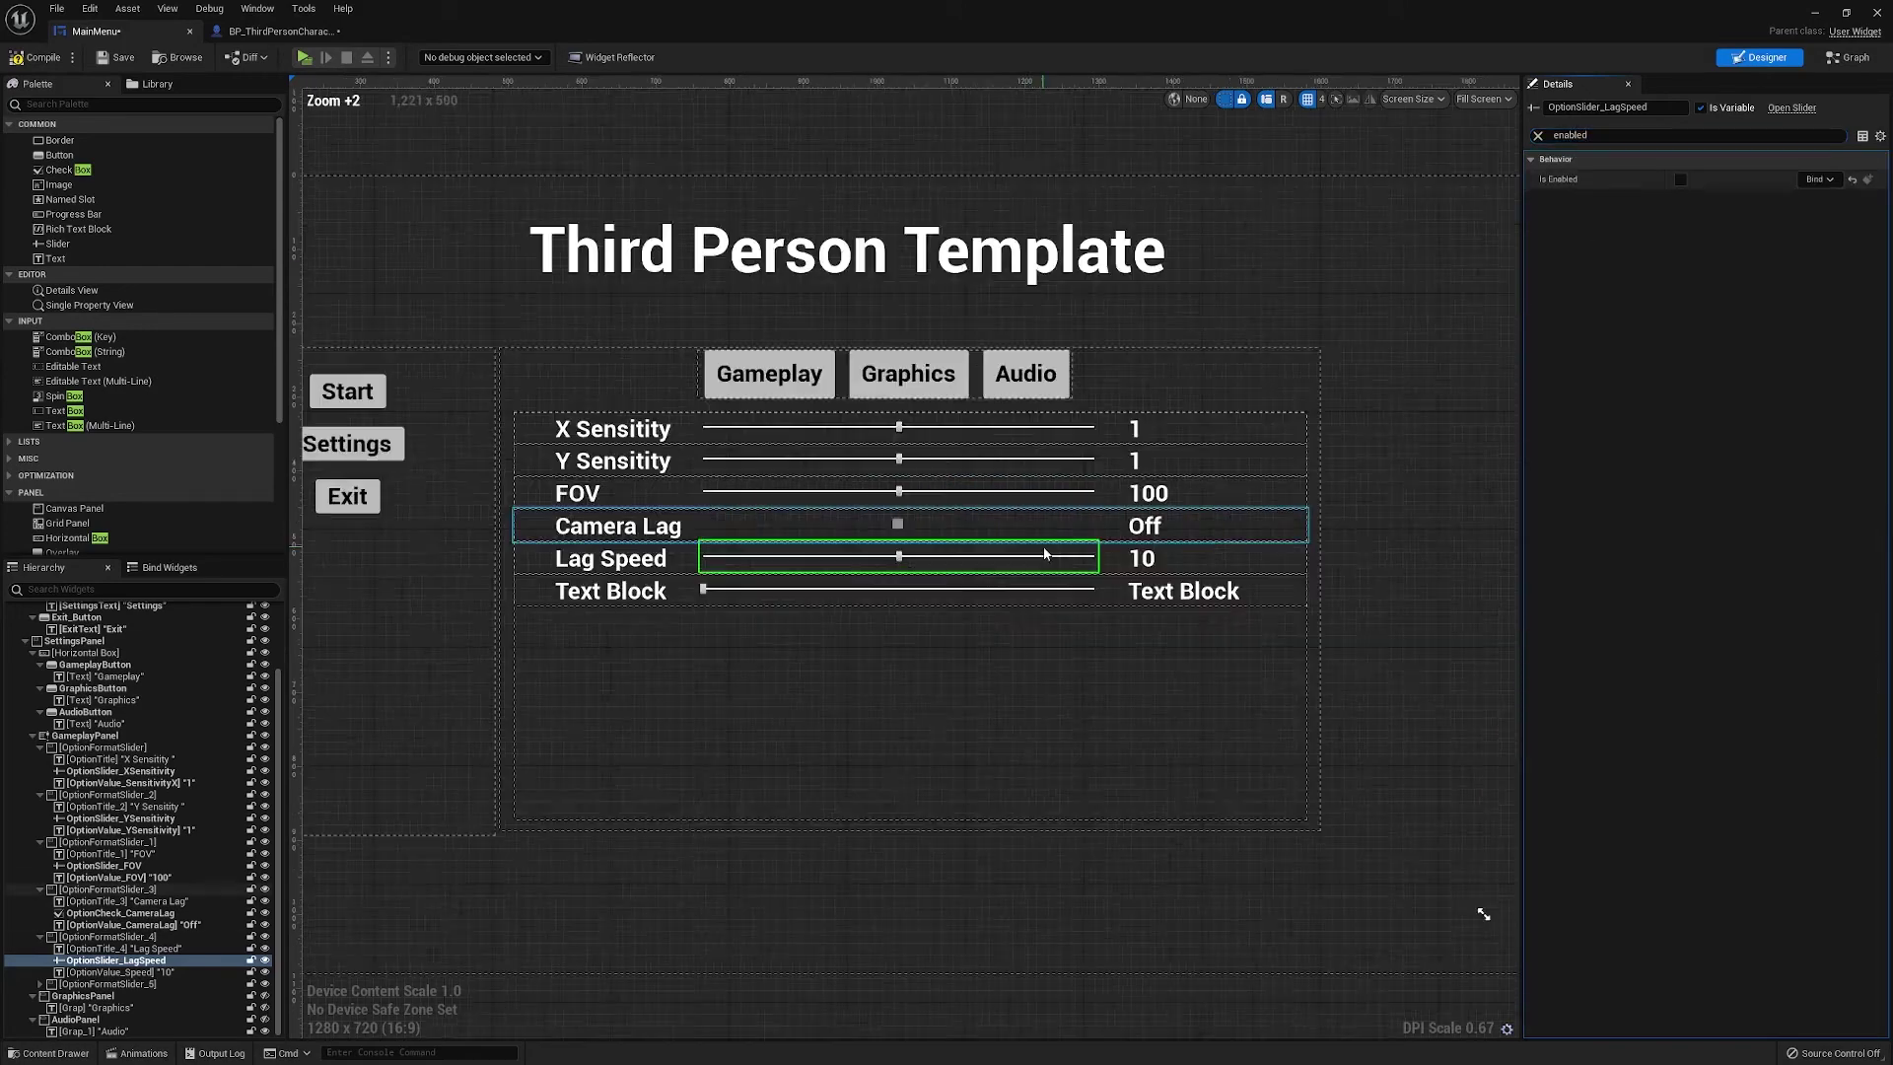
{"action": "left_click", "coordinate": [1282, 552]}
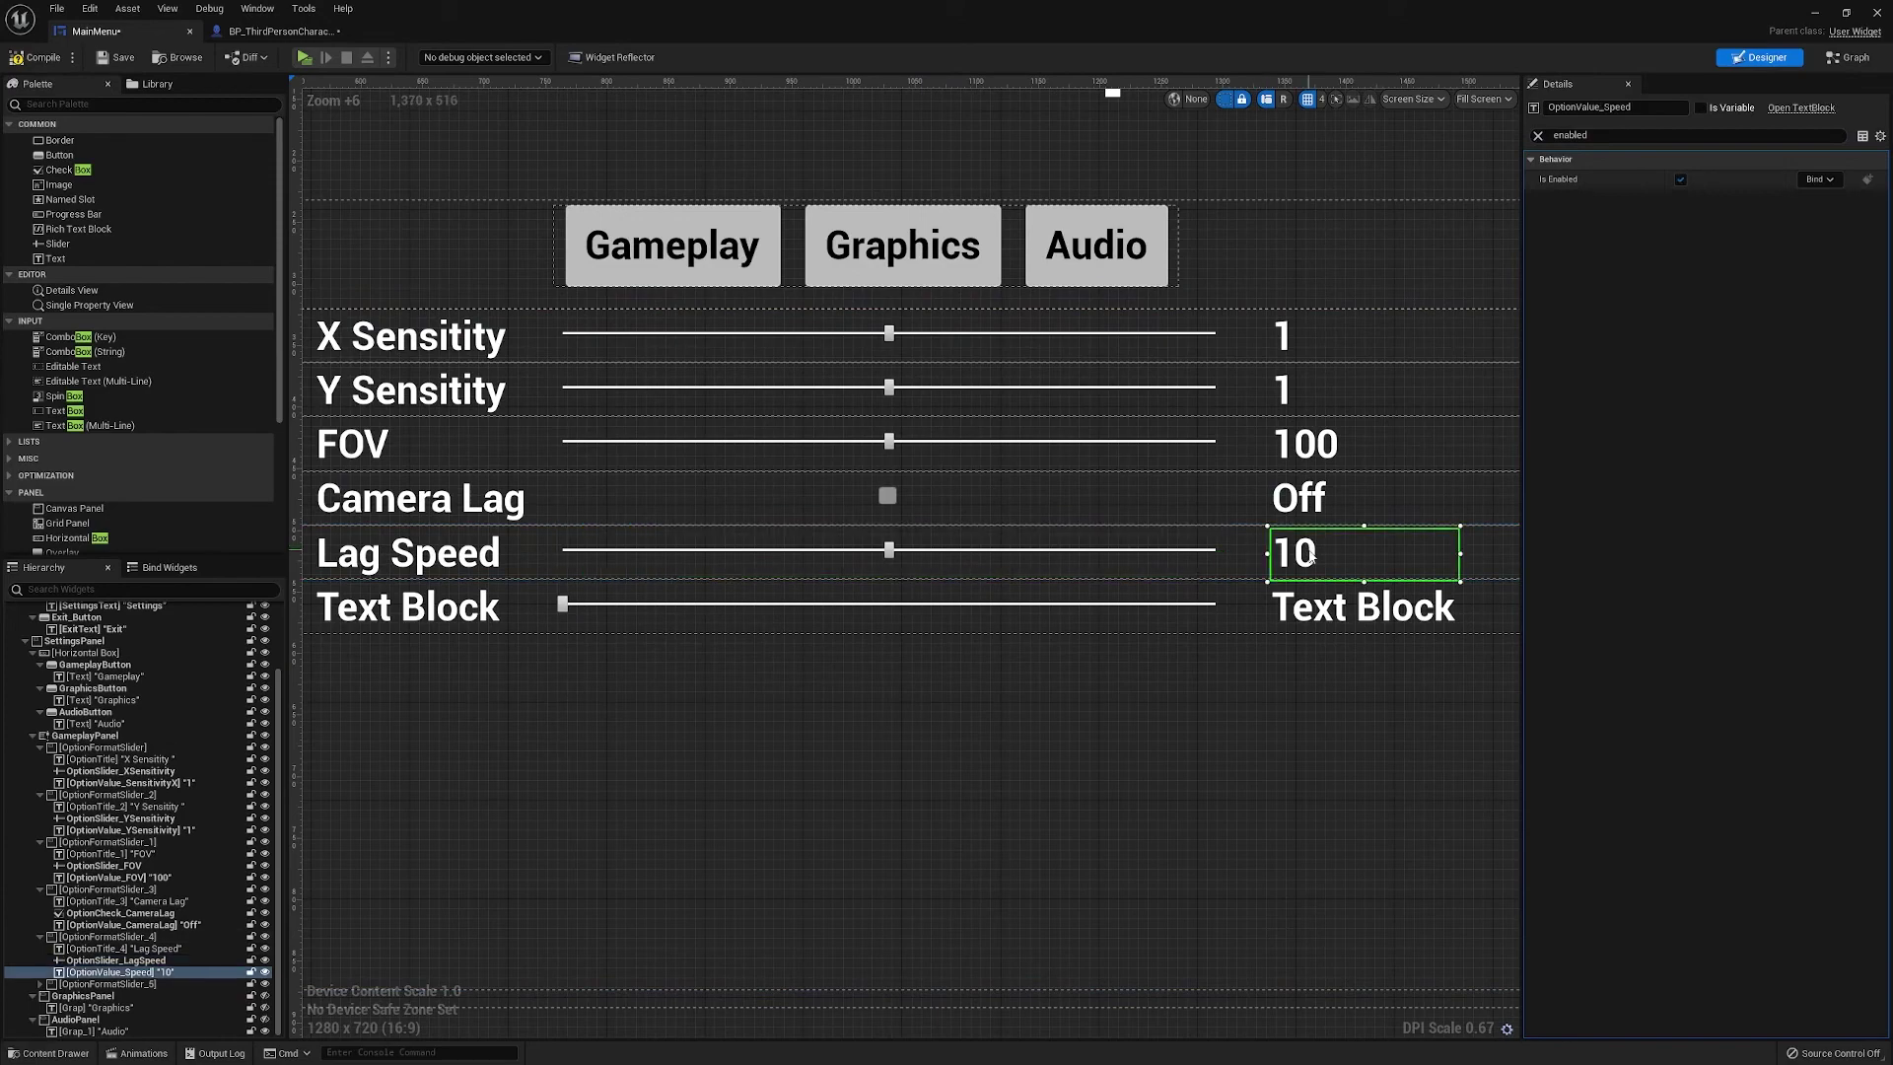
{"action": "left_click", "coordinate": [1680, 180]}
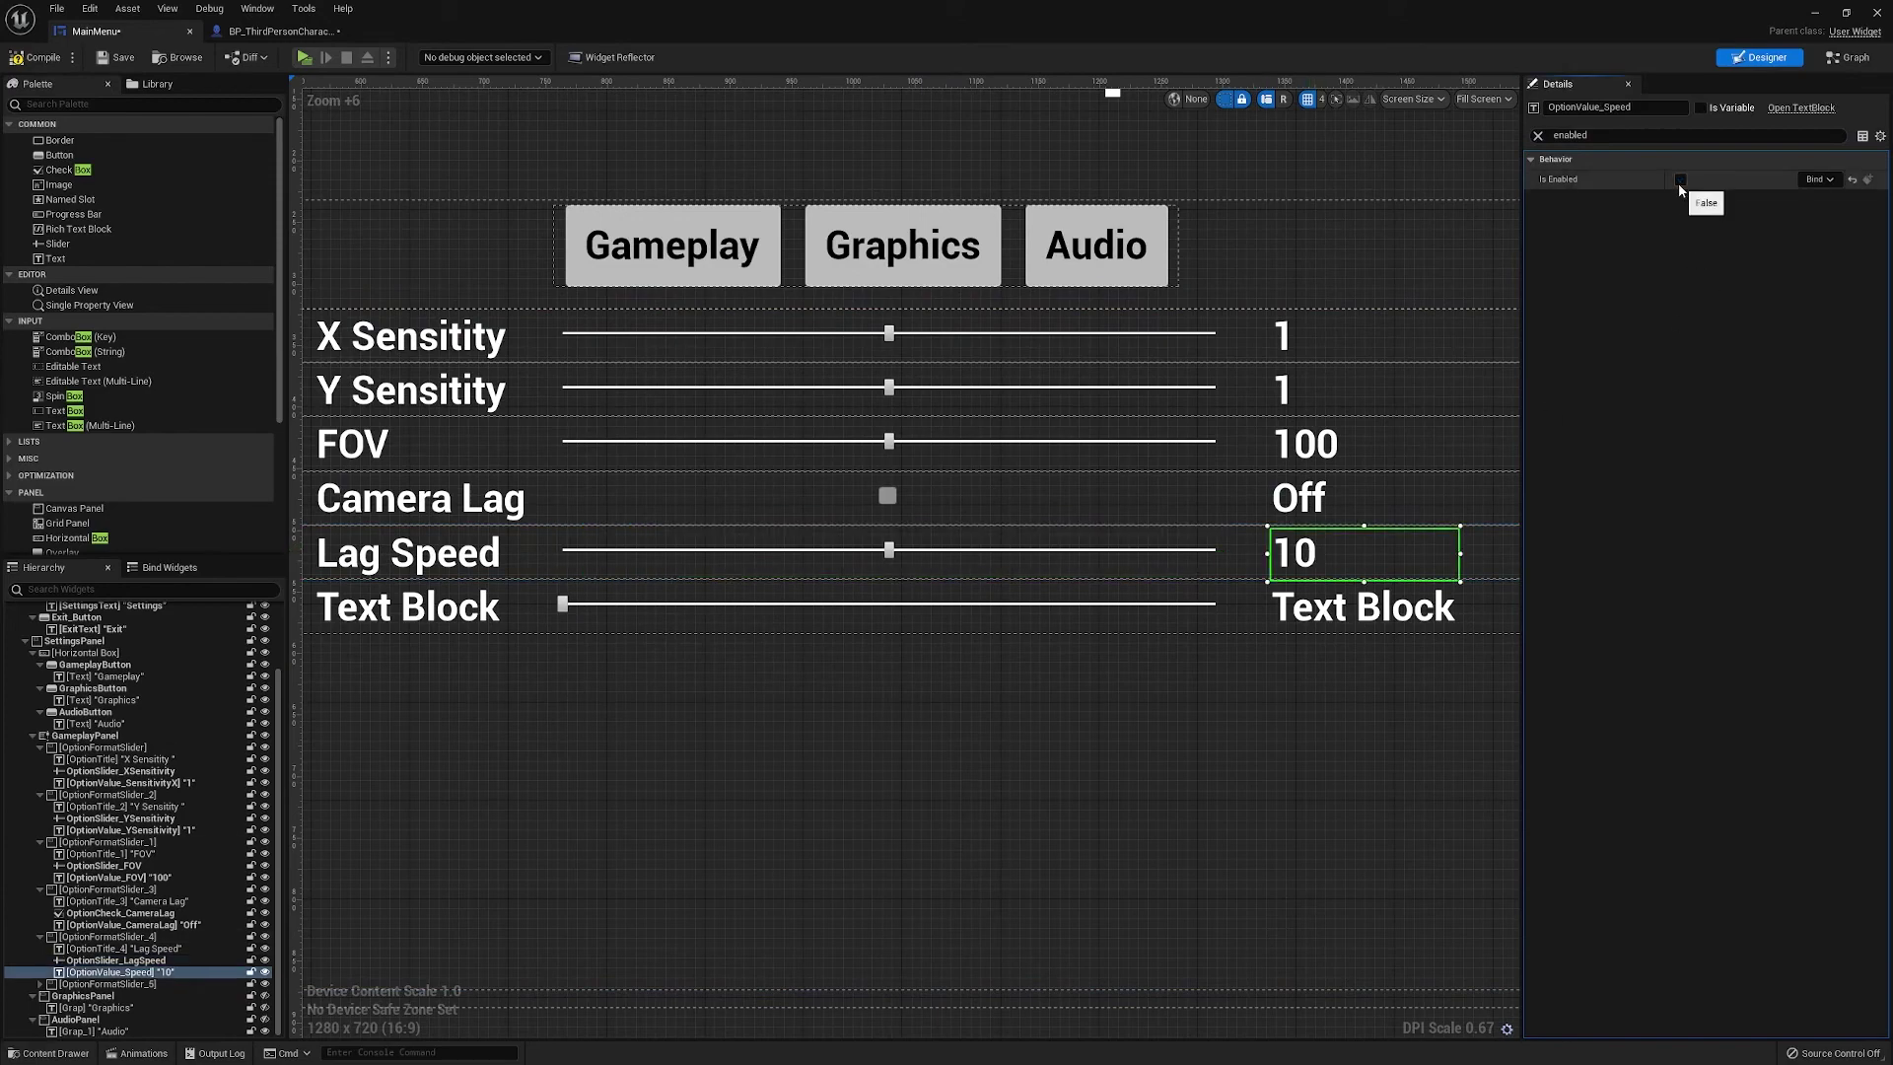
{"action": "right_click_drag", "start_coordinate": [798, 816], "coordinate": [968, 792]}
{"action": "left_click", "coordinate": [584, 535]}
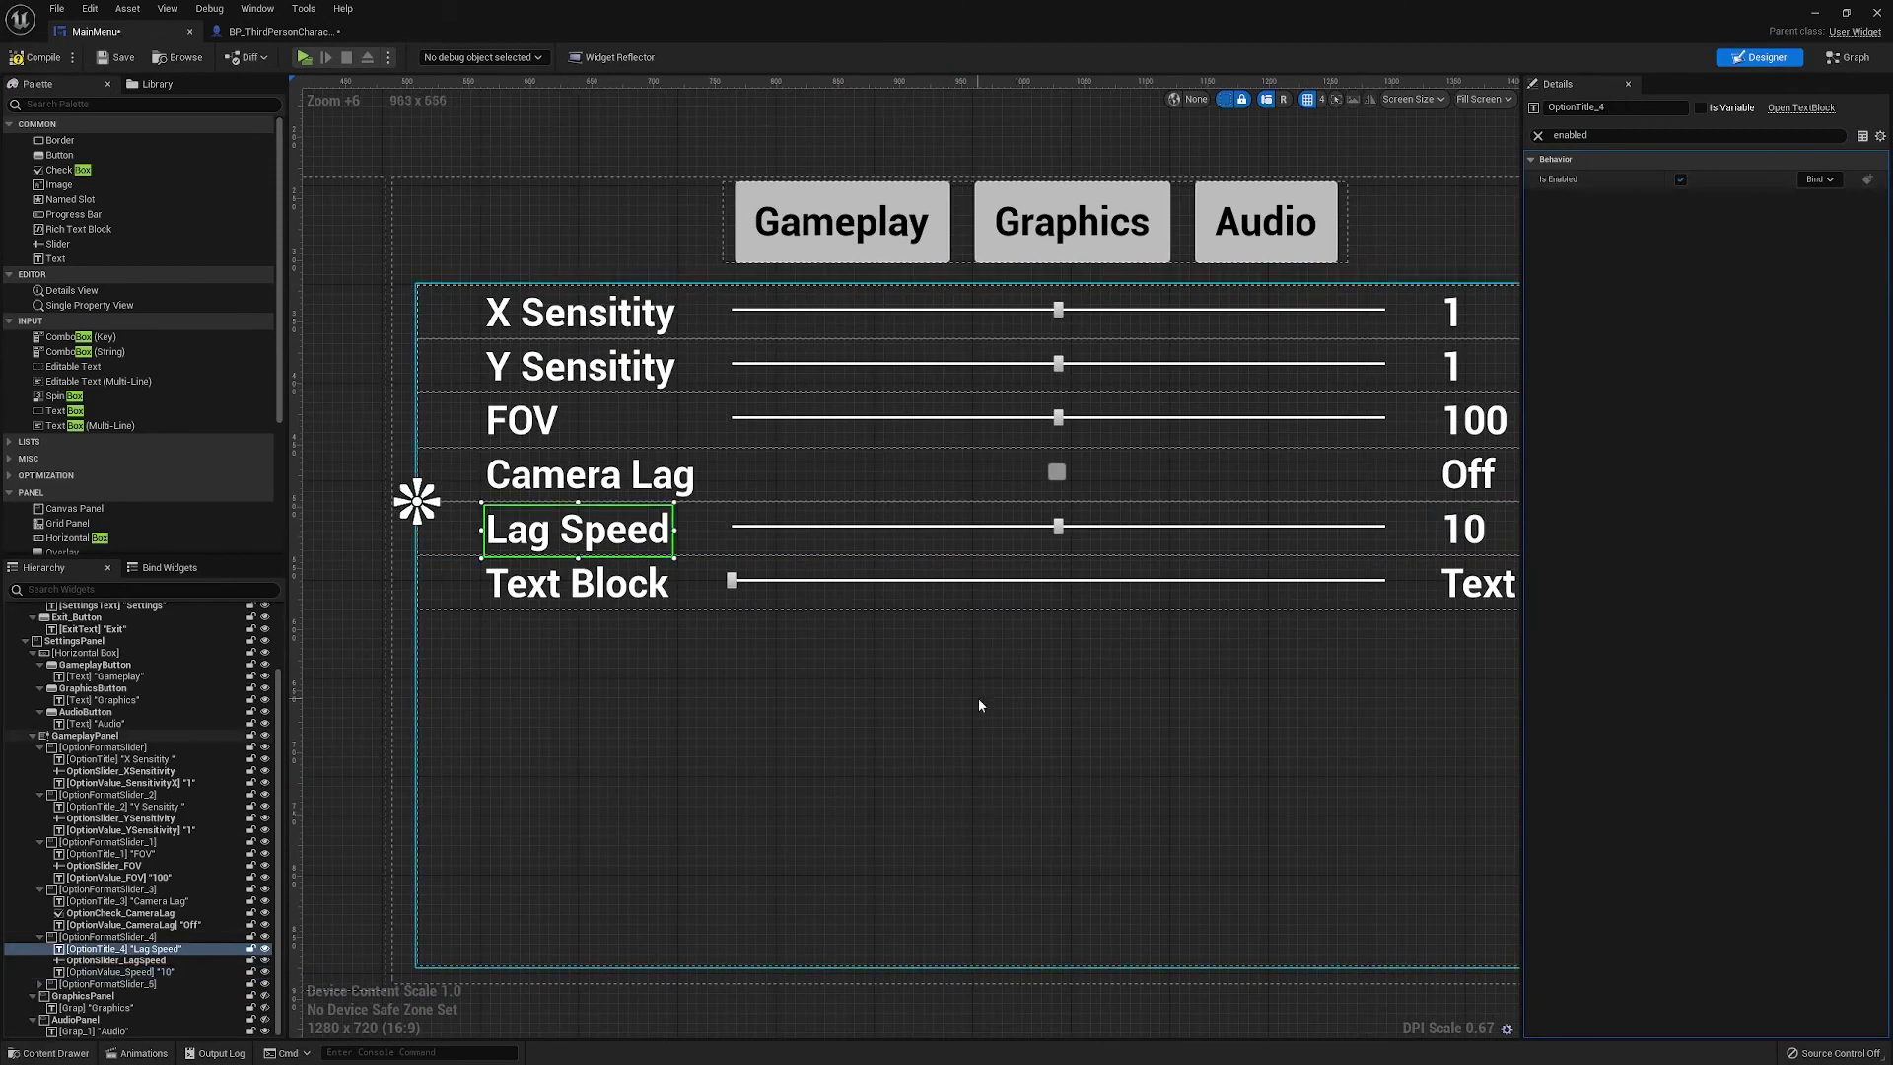
{"action": "right_click_drag", "start_coordinate": [981, 705], "coordinate": [884, 709]}
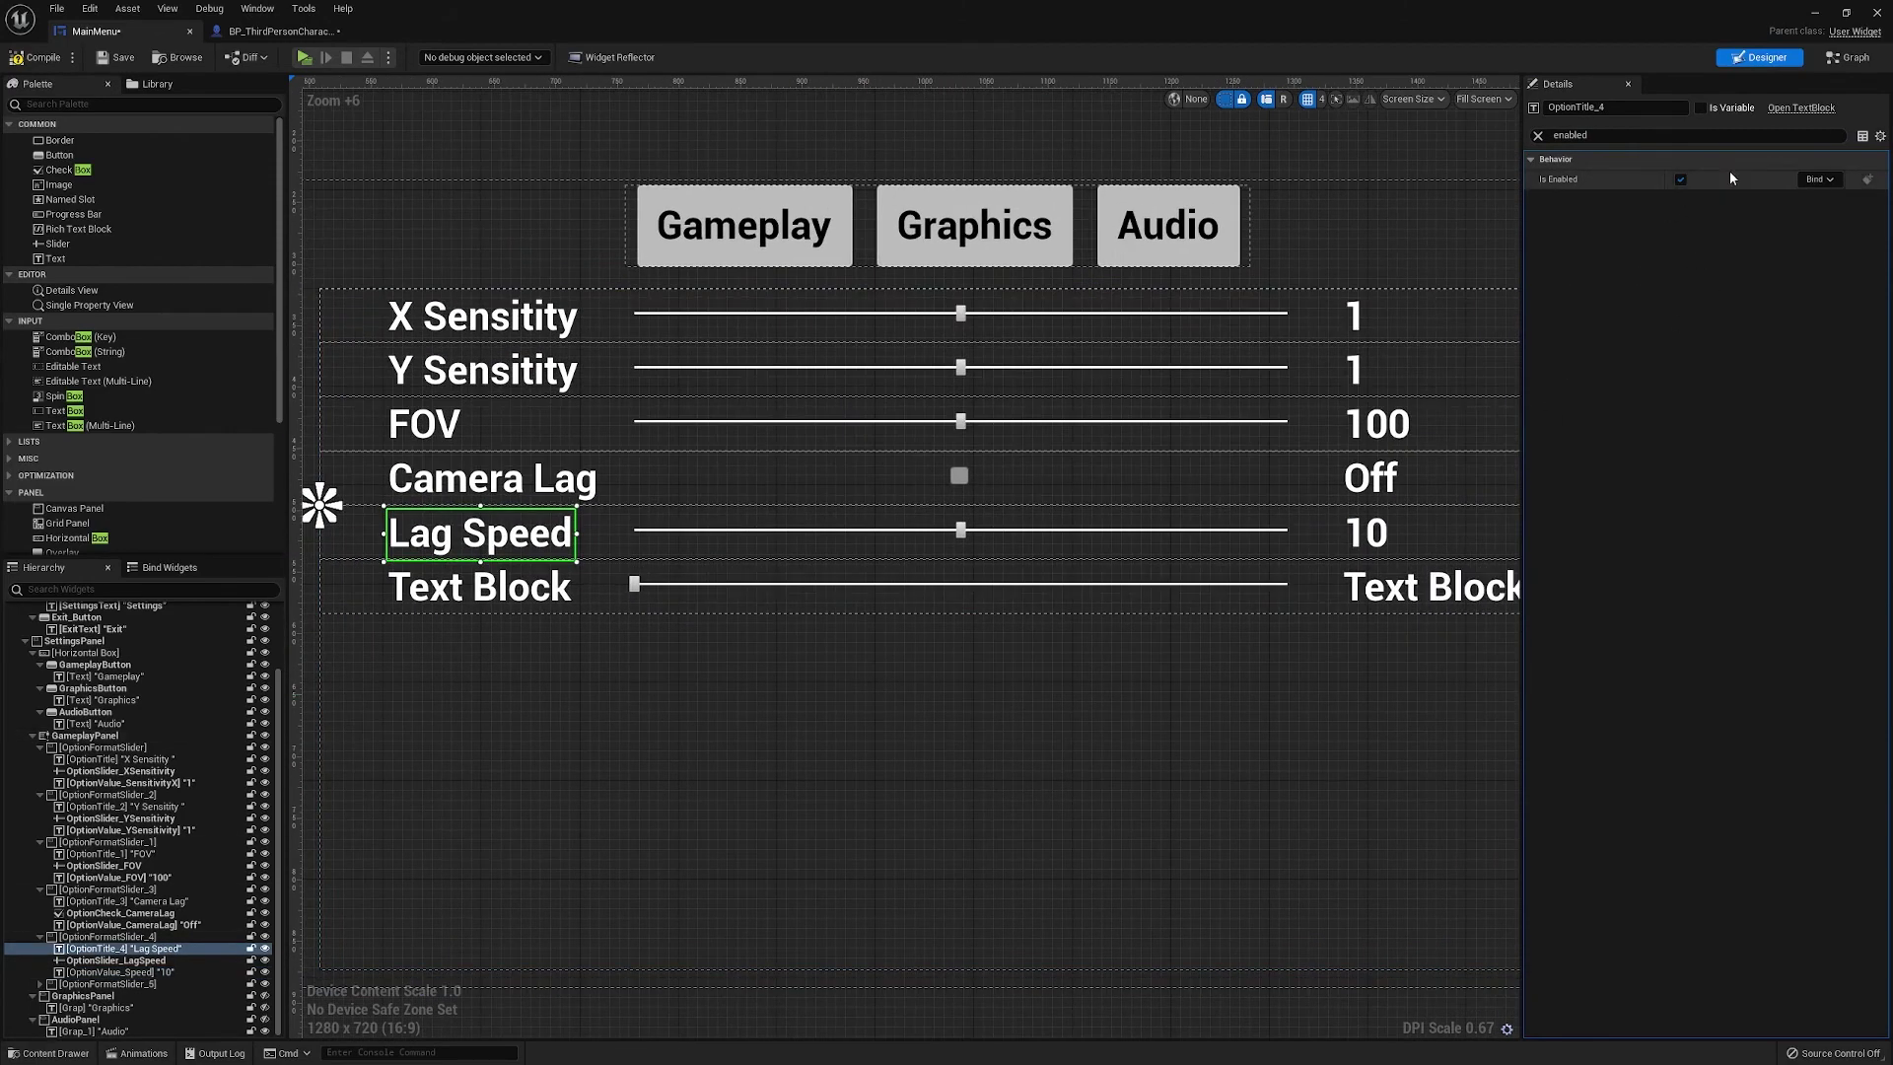
{"action": "left_click", "coordinate": [1681, 181]}
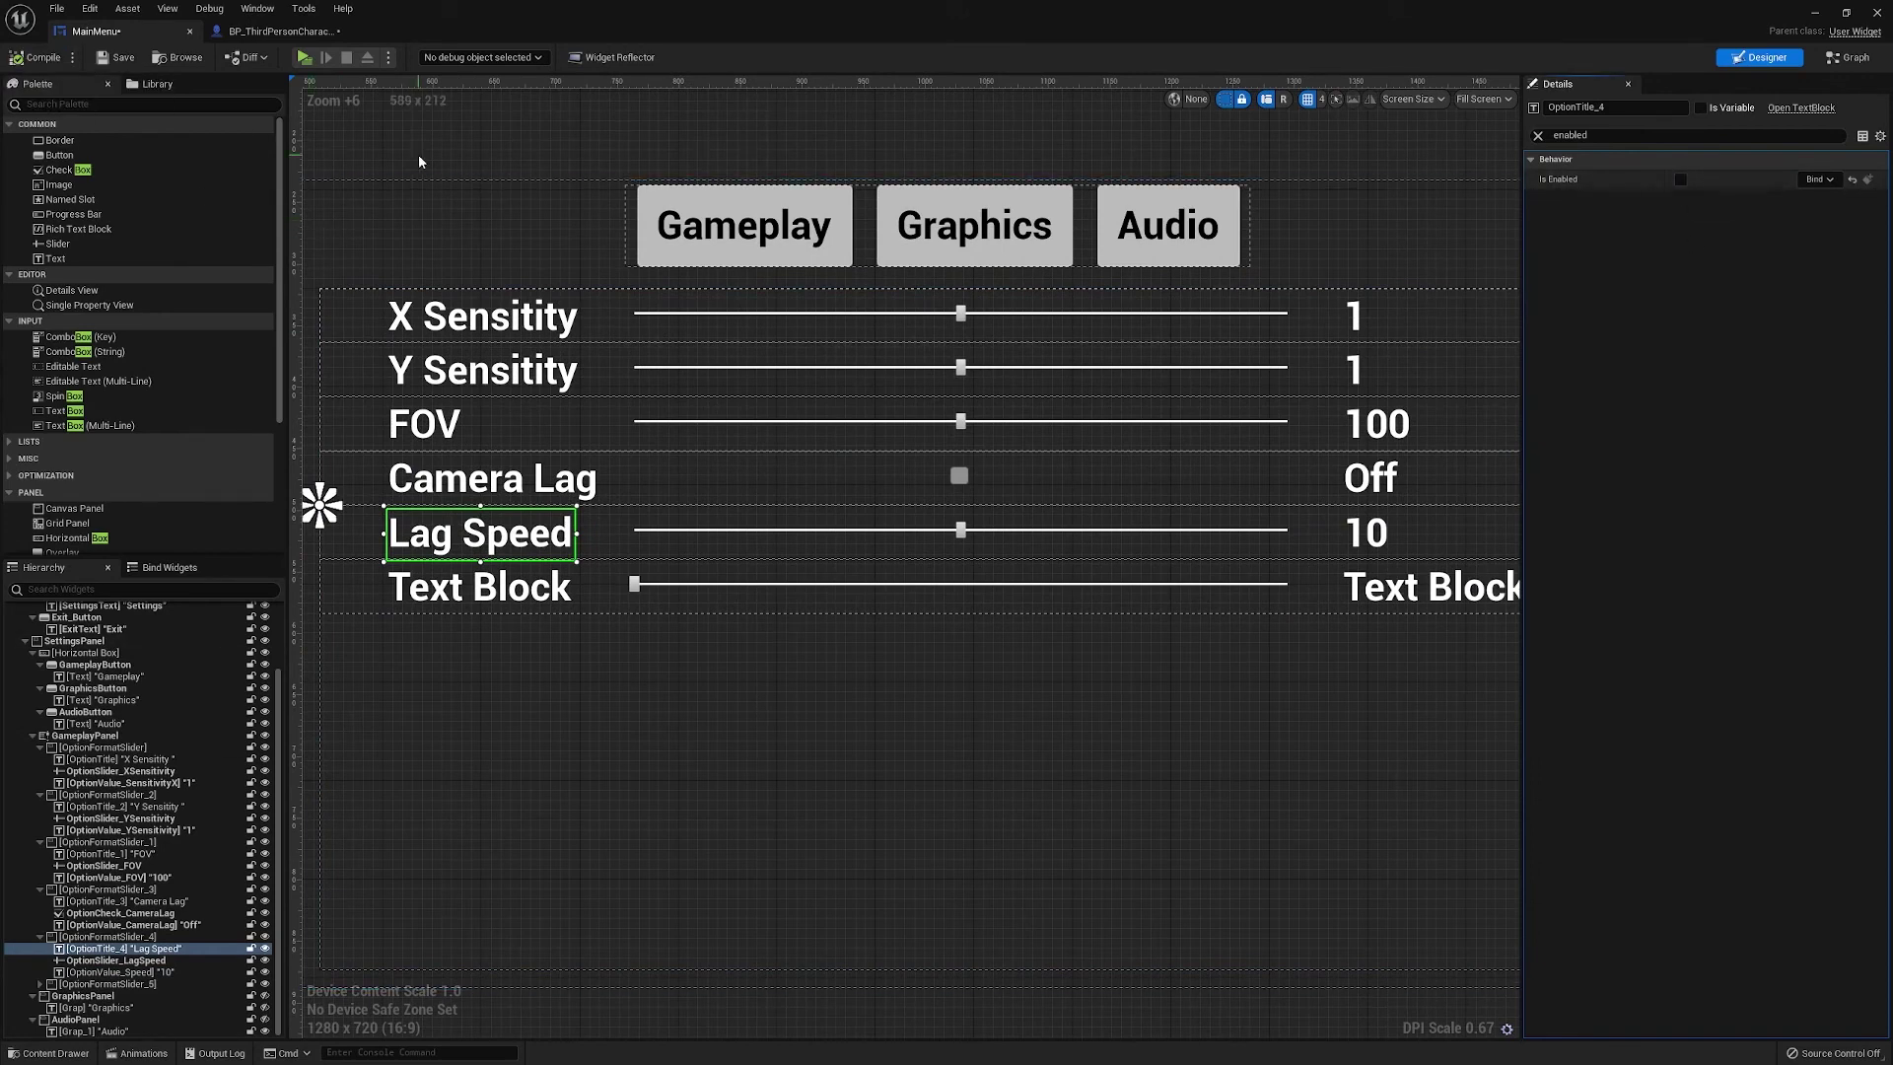
Play the game preview, open Settings to check the Lag Speed row, toggle the Camera Lag check box, and stop the simulation
{"action": "right_click_drag", "start_coordinate": [419, 156], "coordinate": [432, 153]}
{"action": "left_click", "coordinate": [306, 59]}
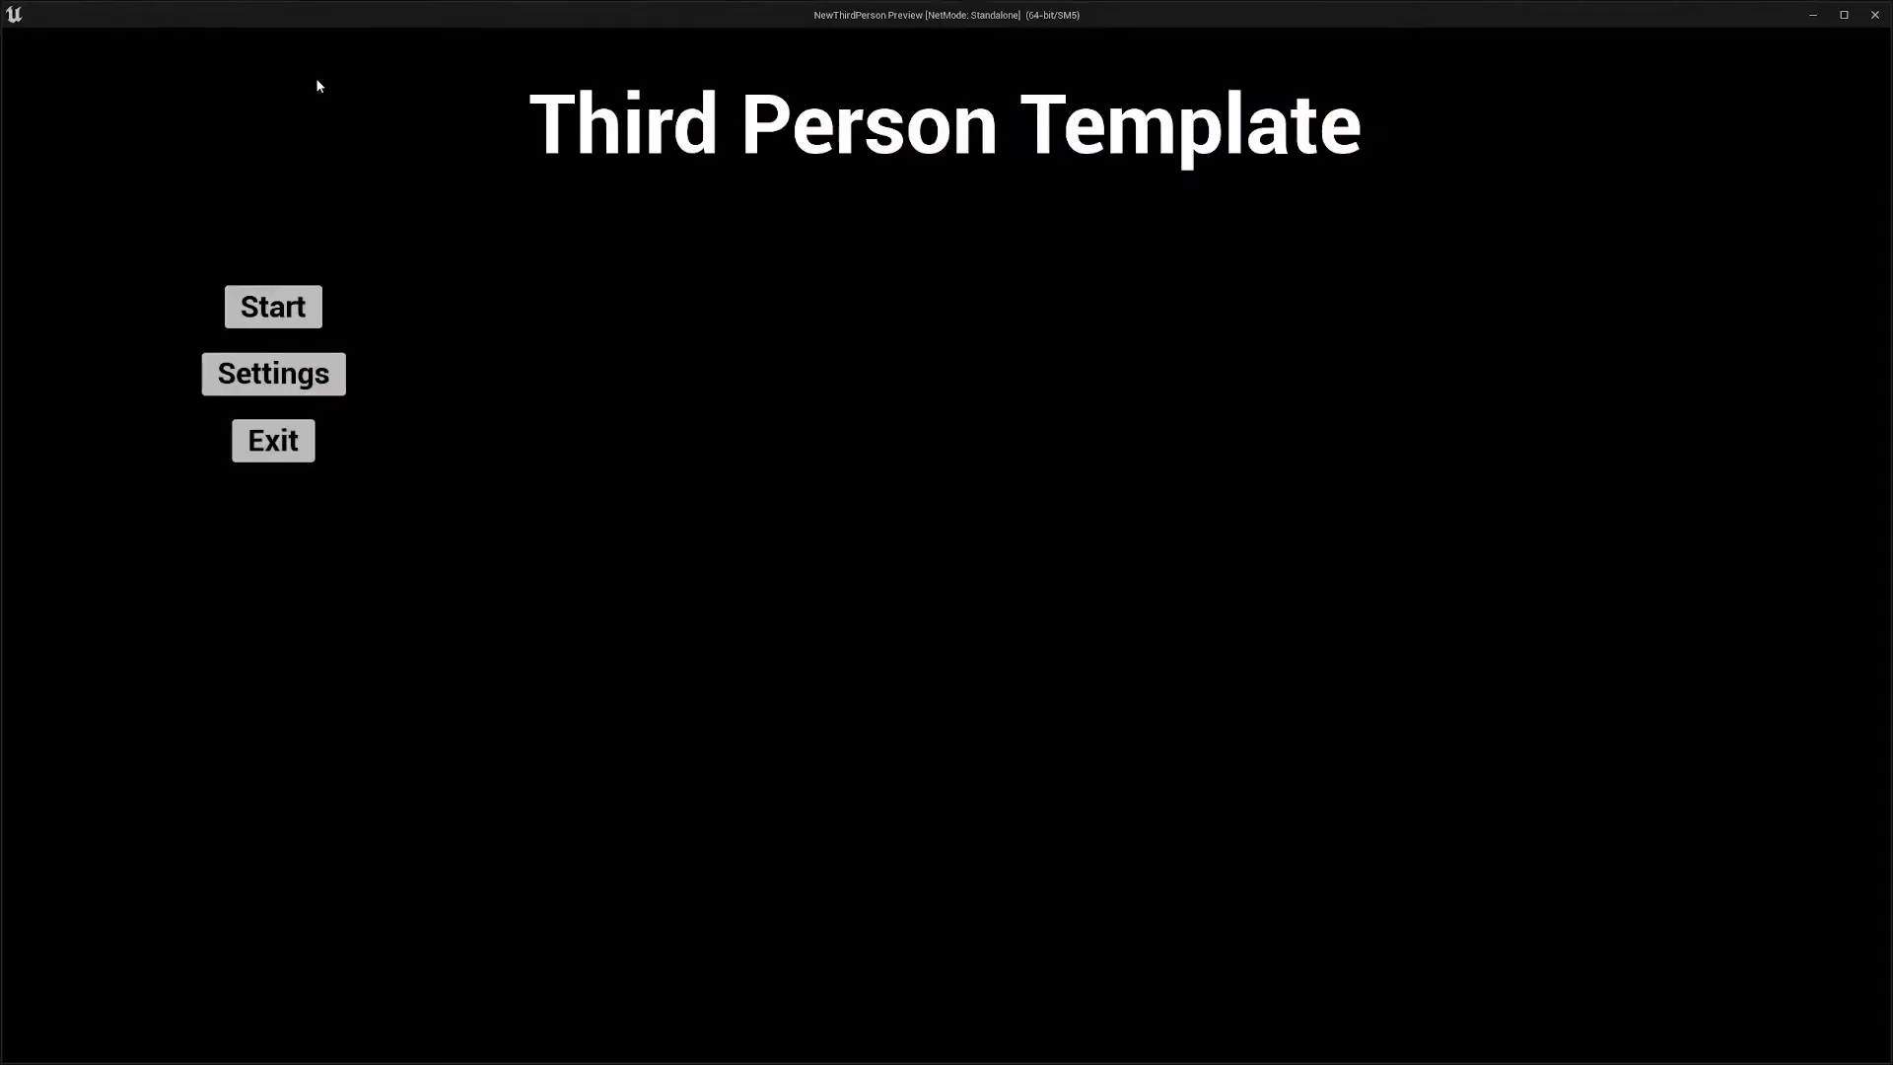
{"action": "left_click", "coordinate": [330, 388]}
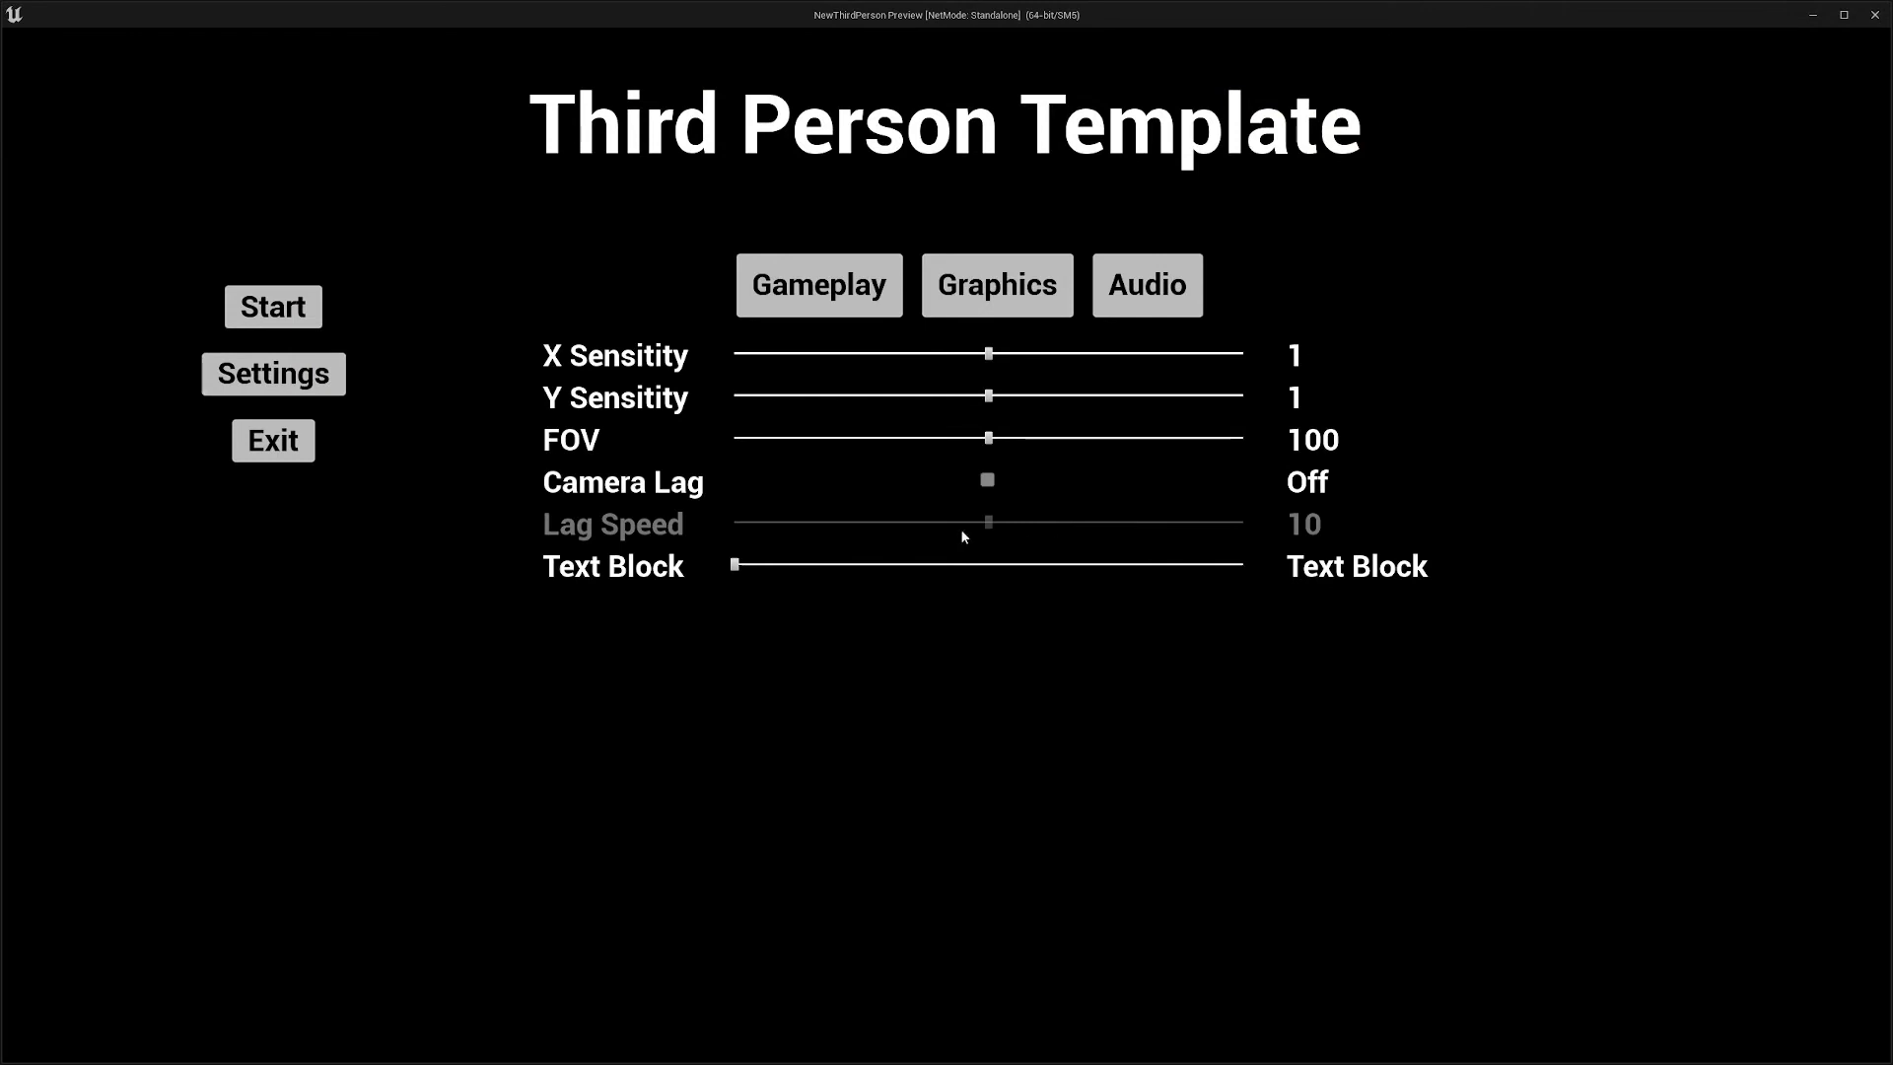
{"action": "left_click", "coordinate": [987, 481]}
{"action": "left_click", "coordinate": [987, 481]}
{"action": "left_click", "coordinate": [987, 481]}
{"action": "left_click", "coordinate": [1875, 15]}
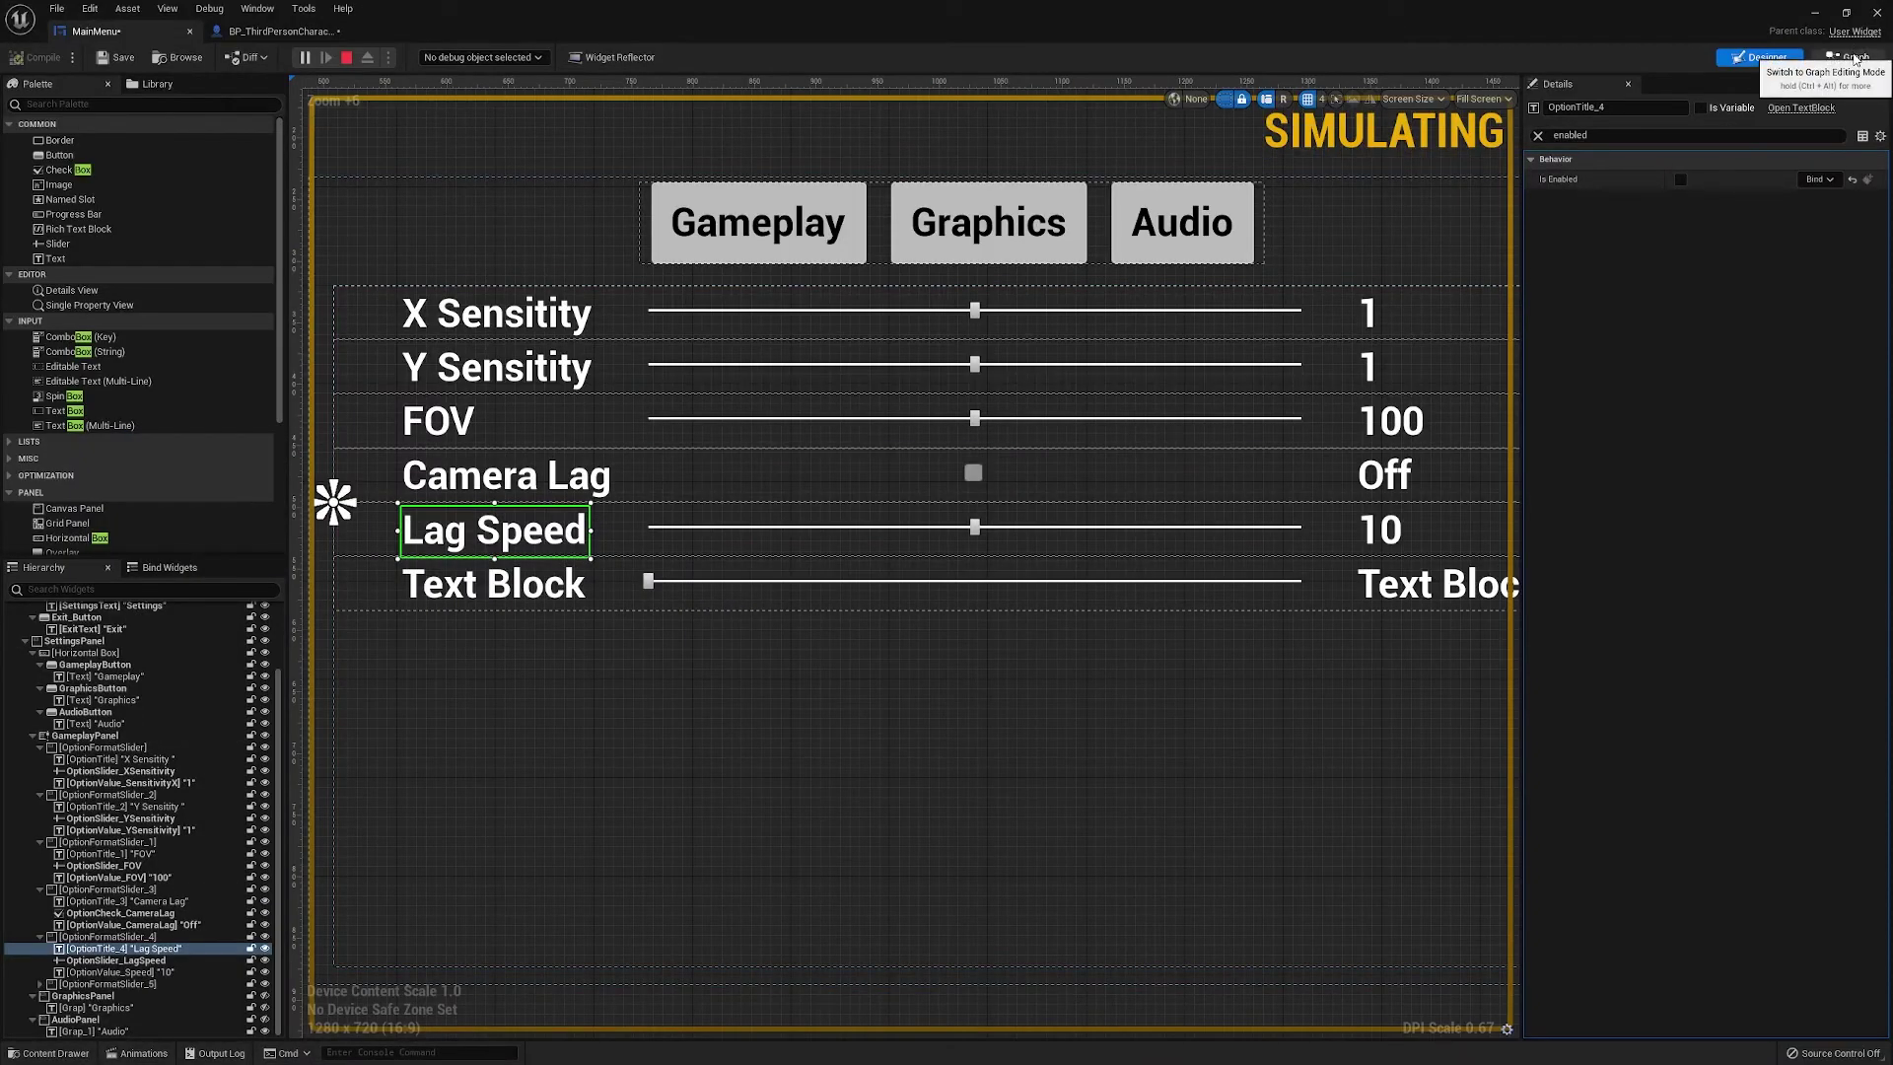
{"action": "left_click", "coordinate": [1854, 57]}
{"action": "scroll", "coordinate": [796, 495], "scroll_direction": "down", "scroll_amount": 6}
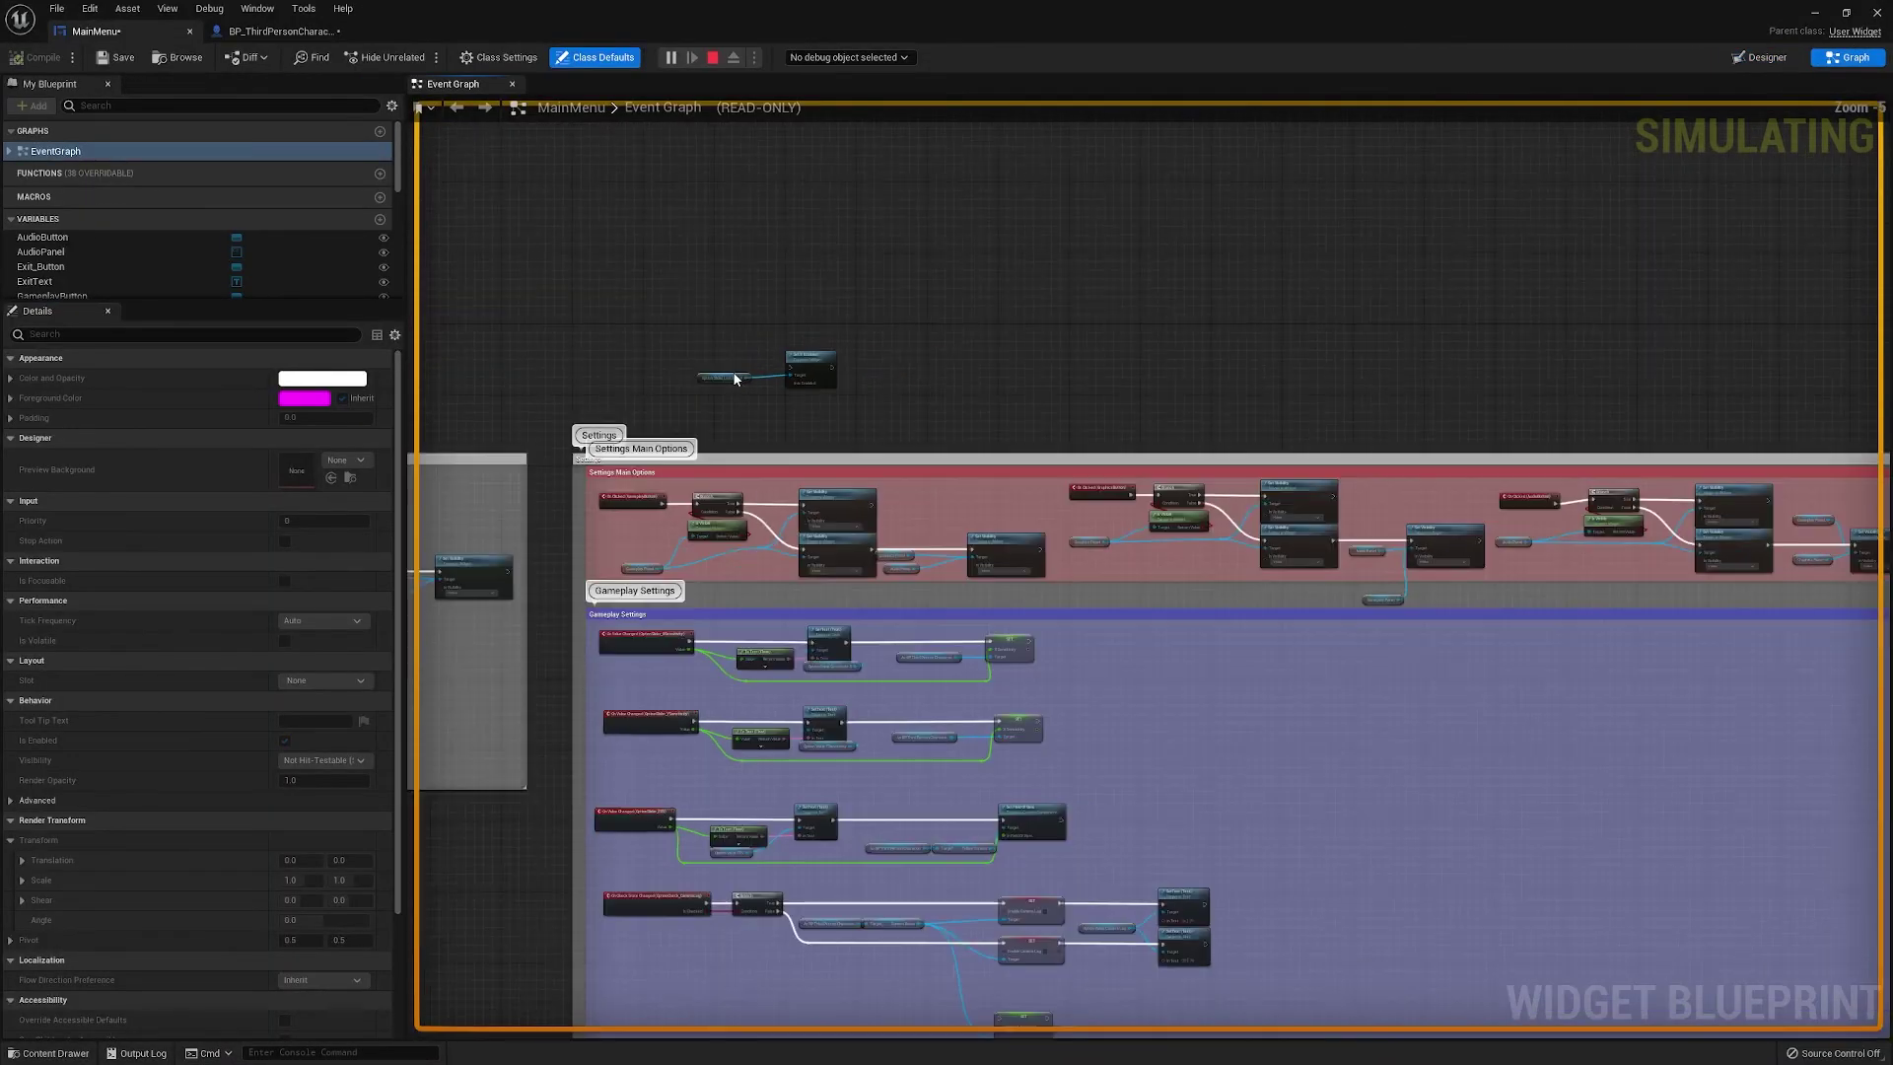
{"action": "left_click", "coordinate": [818, 225]}
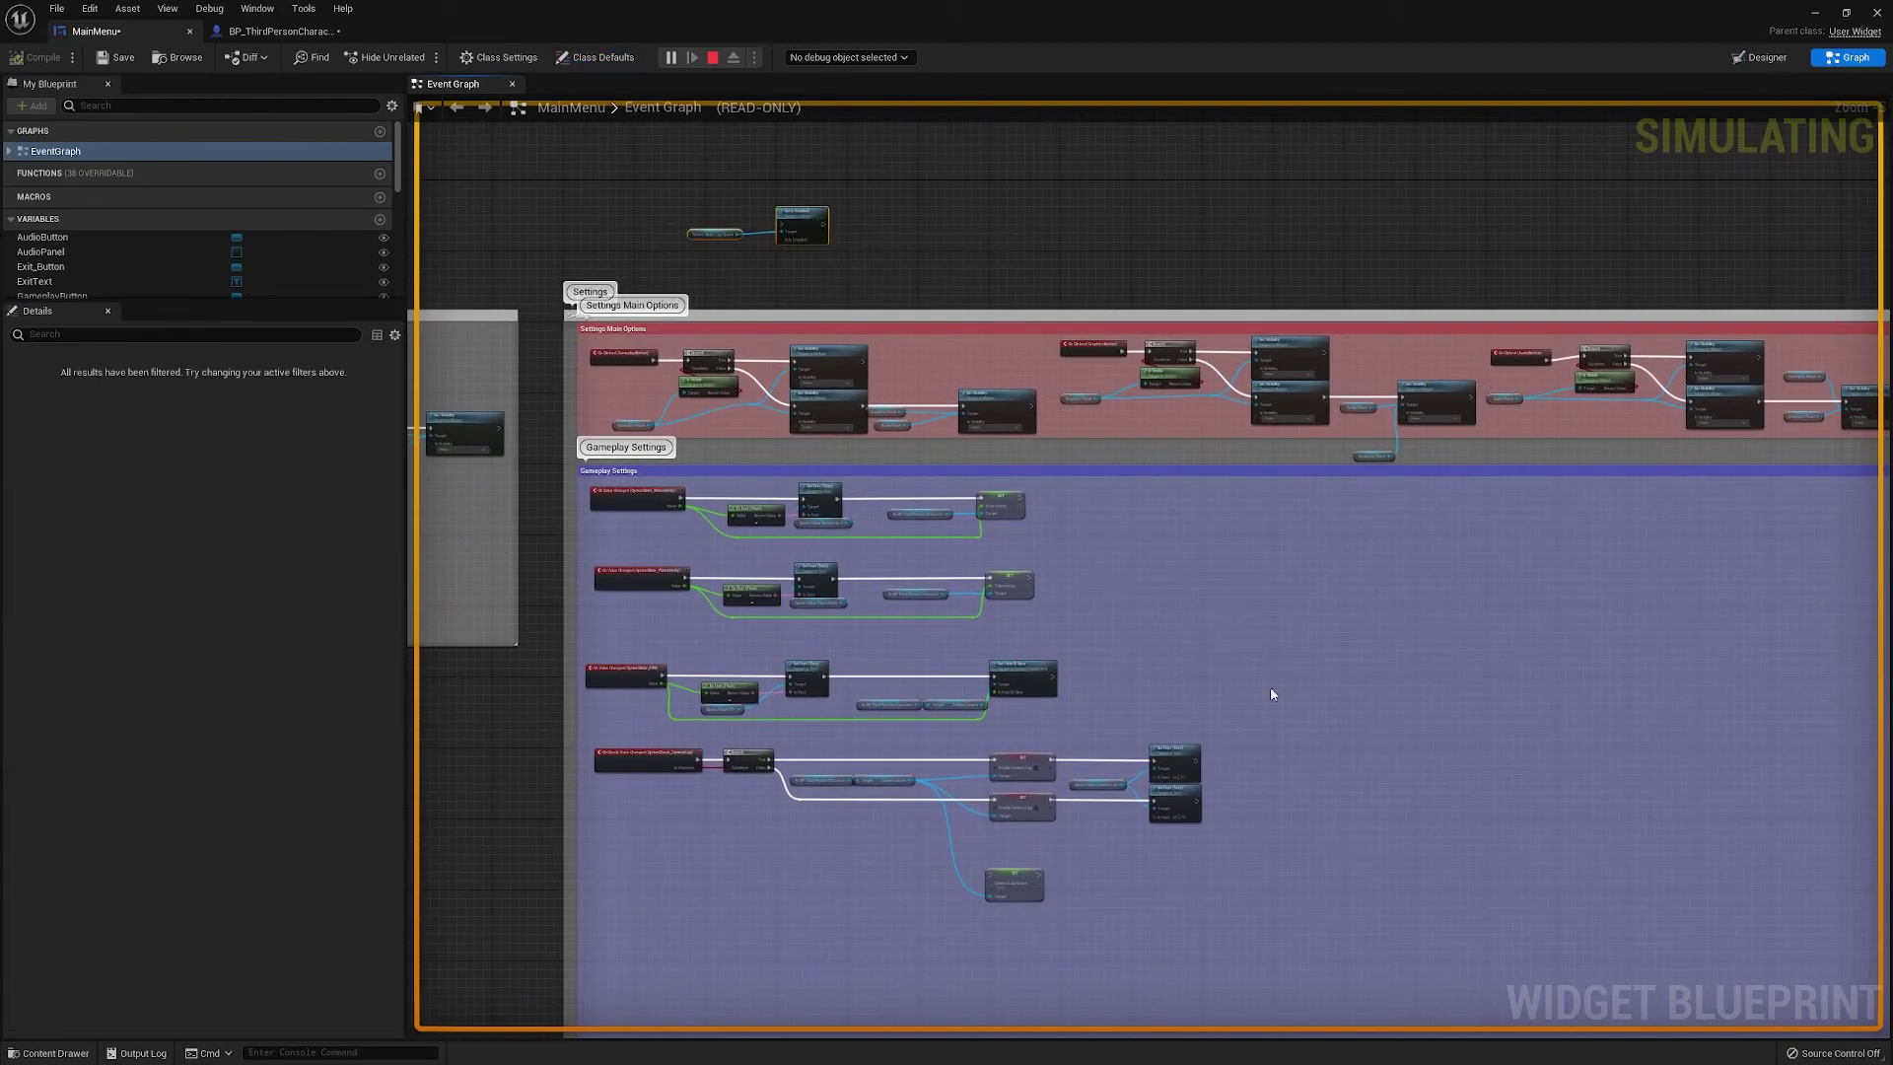
{"action": "left_click", "coordinate": [713, 58]}
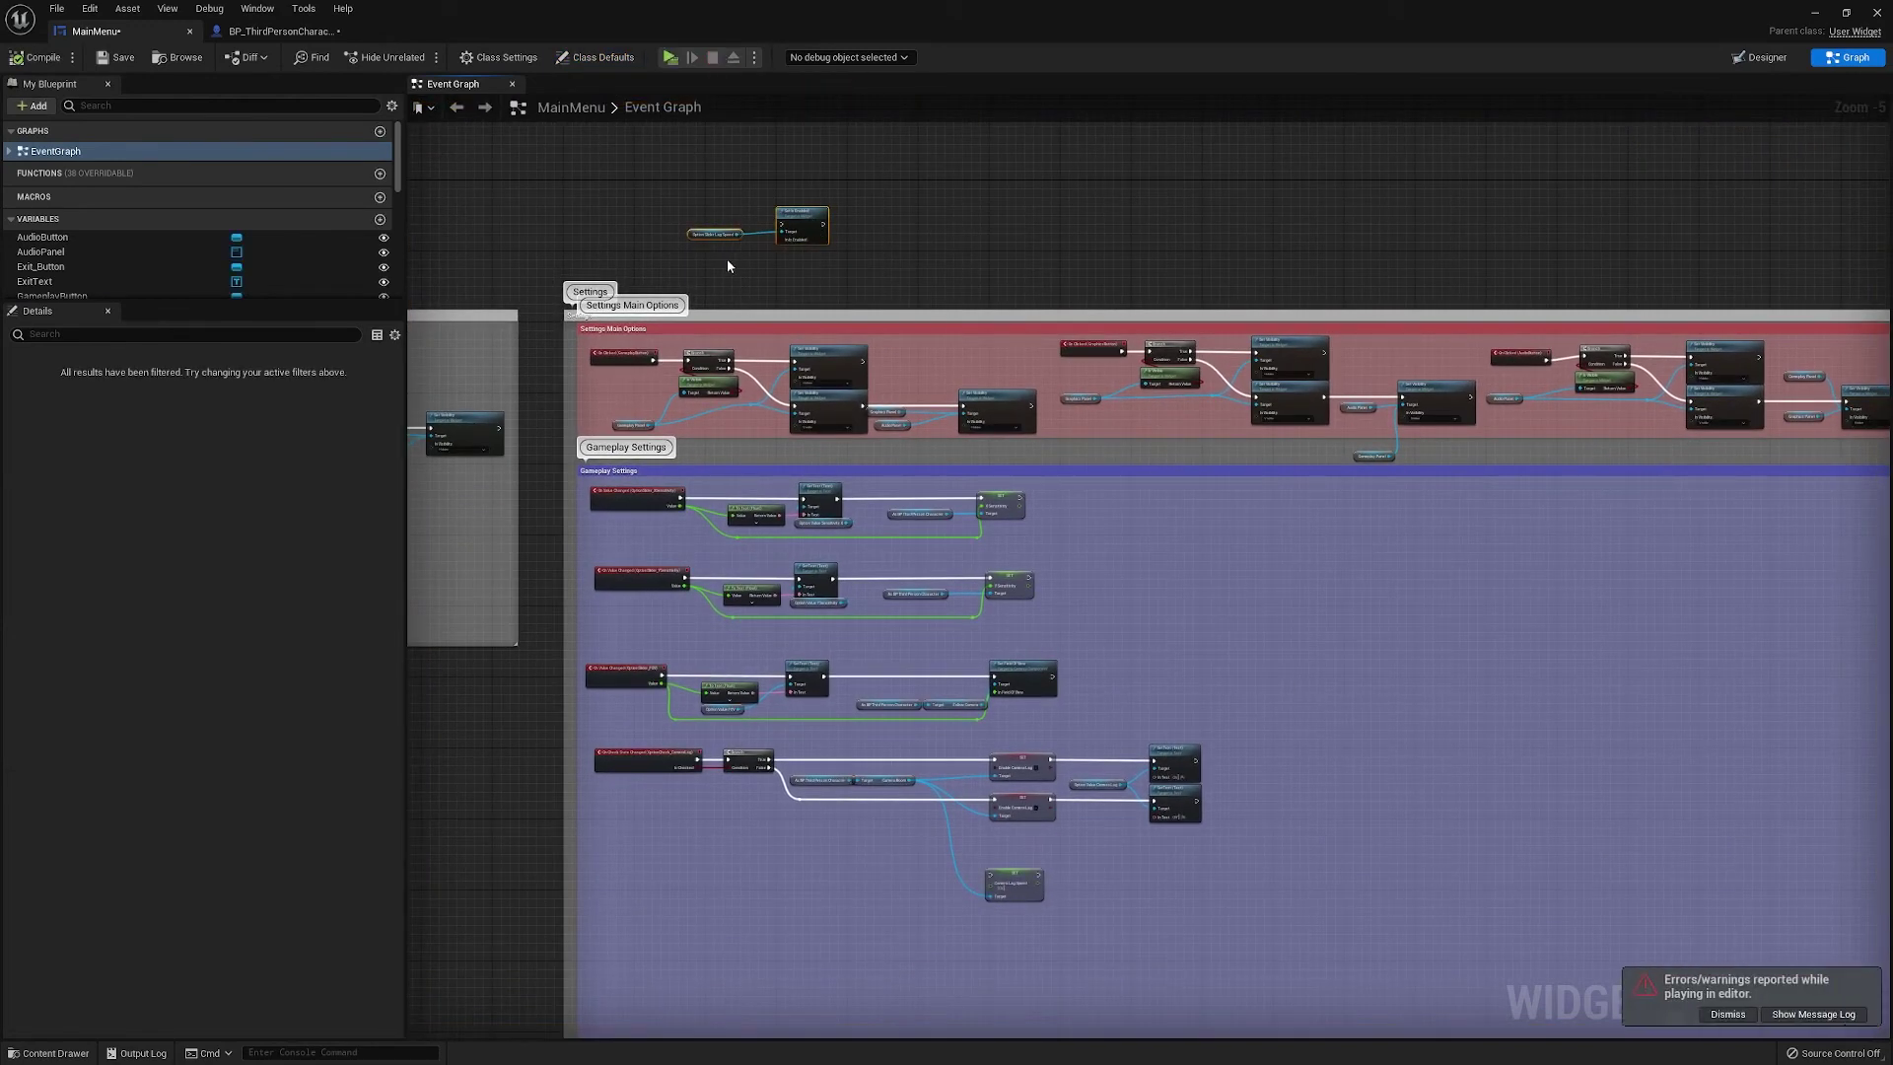
Move the Lag Speed getter and Set Is Enabled beside the Camera Lag SetText nodes and connect the "On" SetText's execution output to Set Is Enabled
{"action": "left_click_drag", "start_coordinate": [808, 228], "coordinate": [1341, 765]}
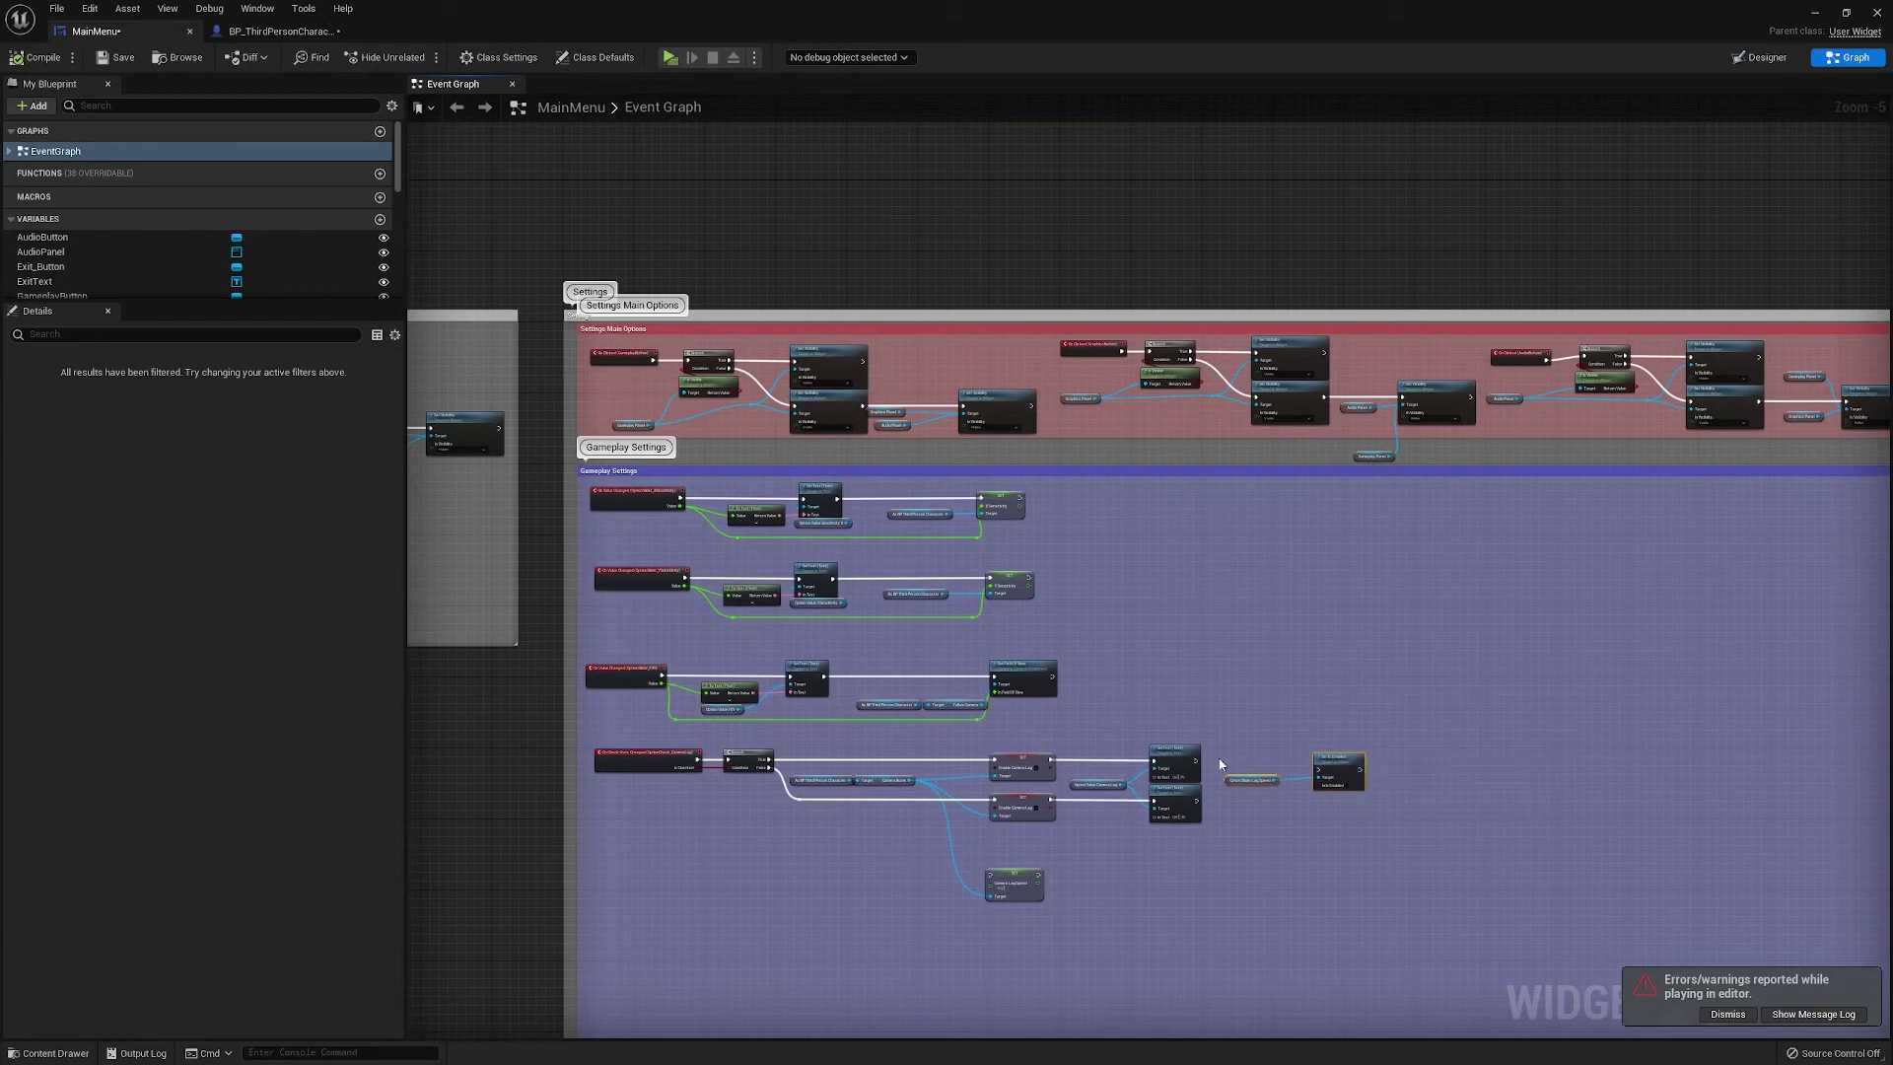
{"action": "scroll", "coordinate": [1256, 706], "scroll_direction": "up", "scroll_amount": 5}
{"action": "right_click_drag", "start_coordinate": [1190, 592], "coordinate": [1111, 522]}
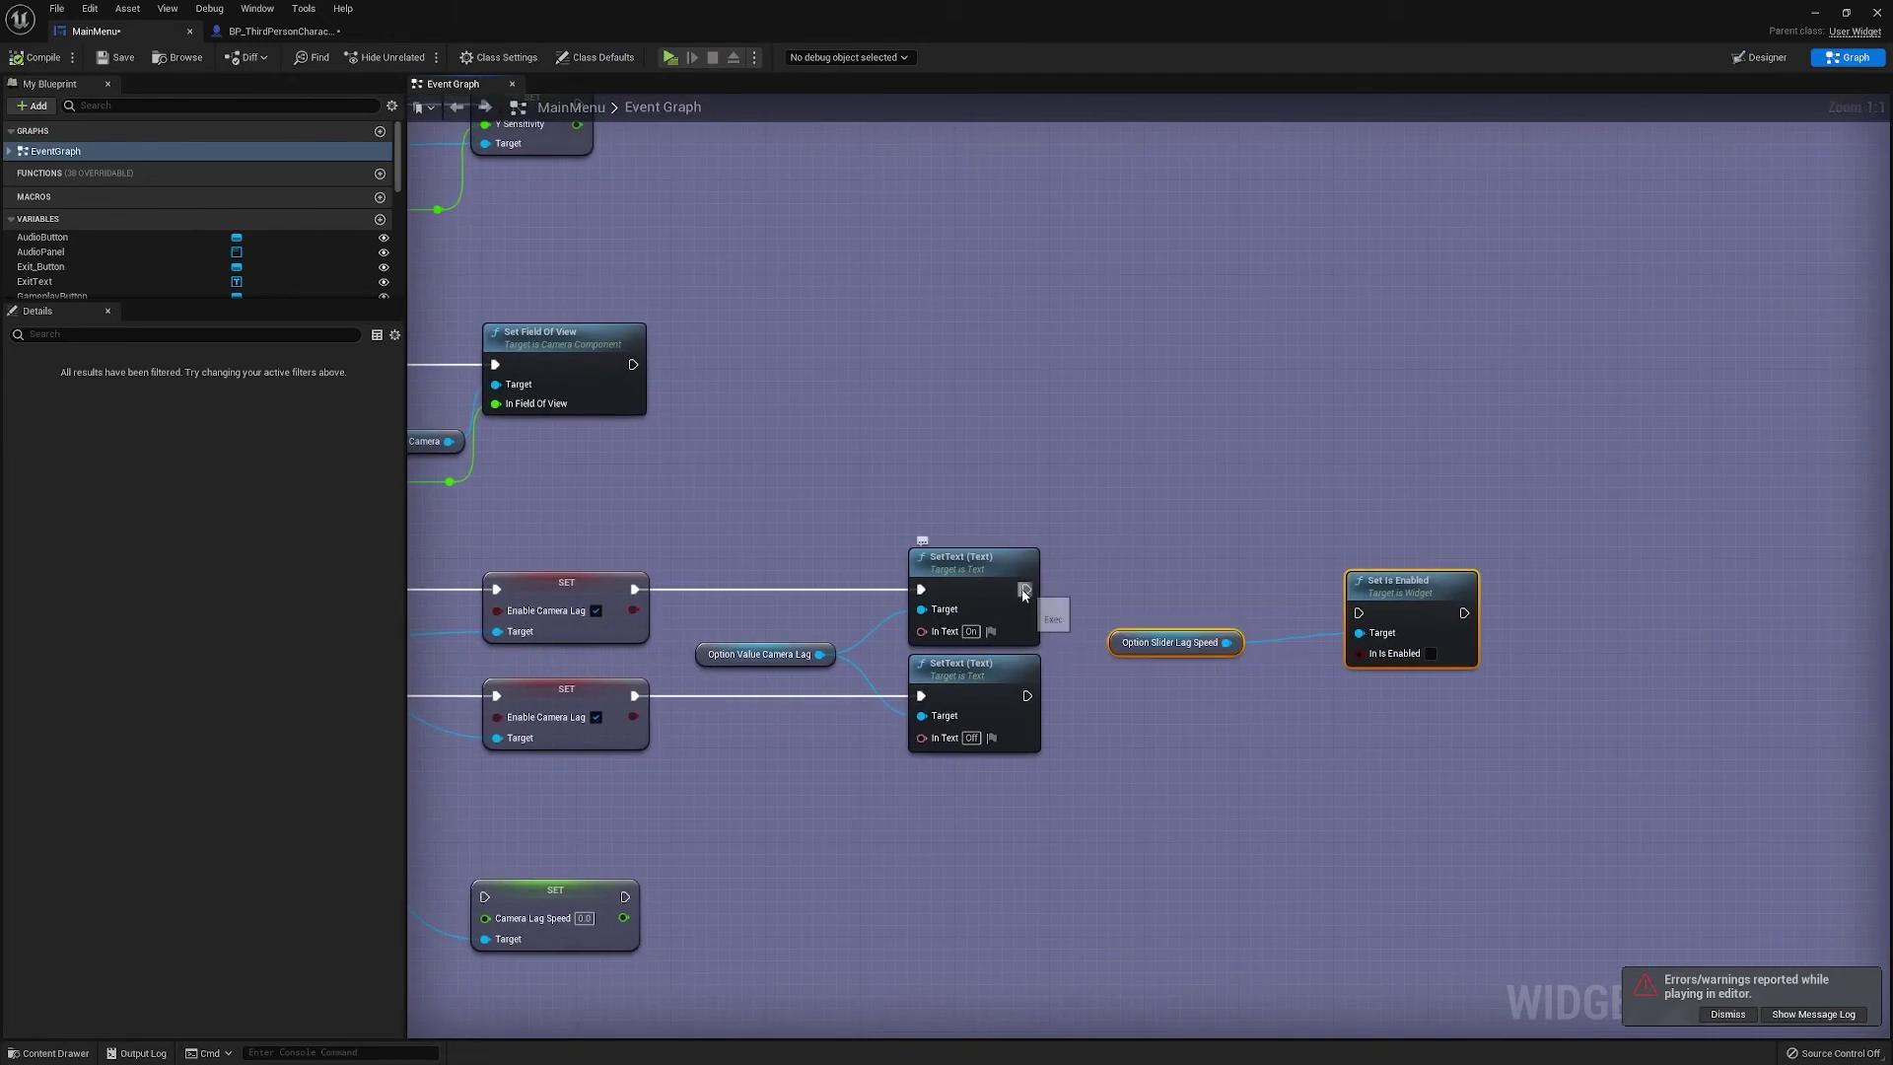
{"action": "left_click_drag", "start_coordinate": [1026, 590], "coordinate": [1506, 581]}
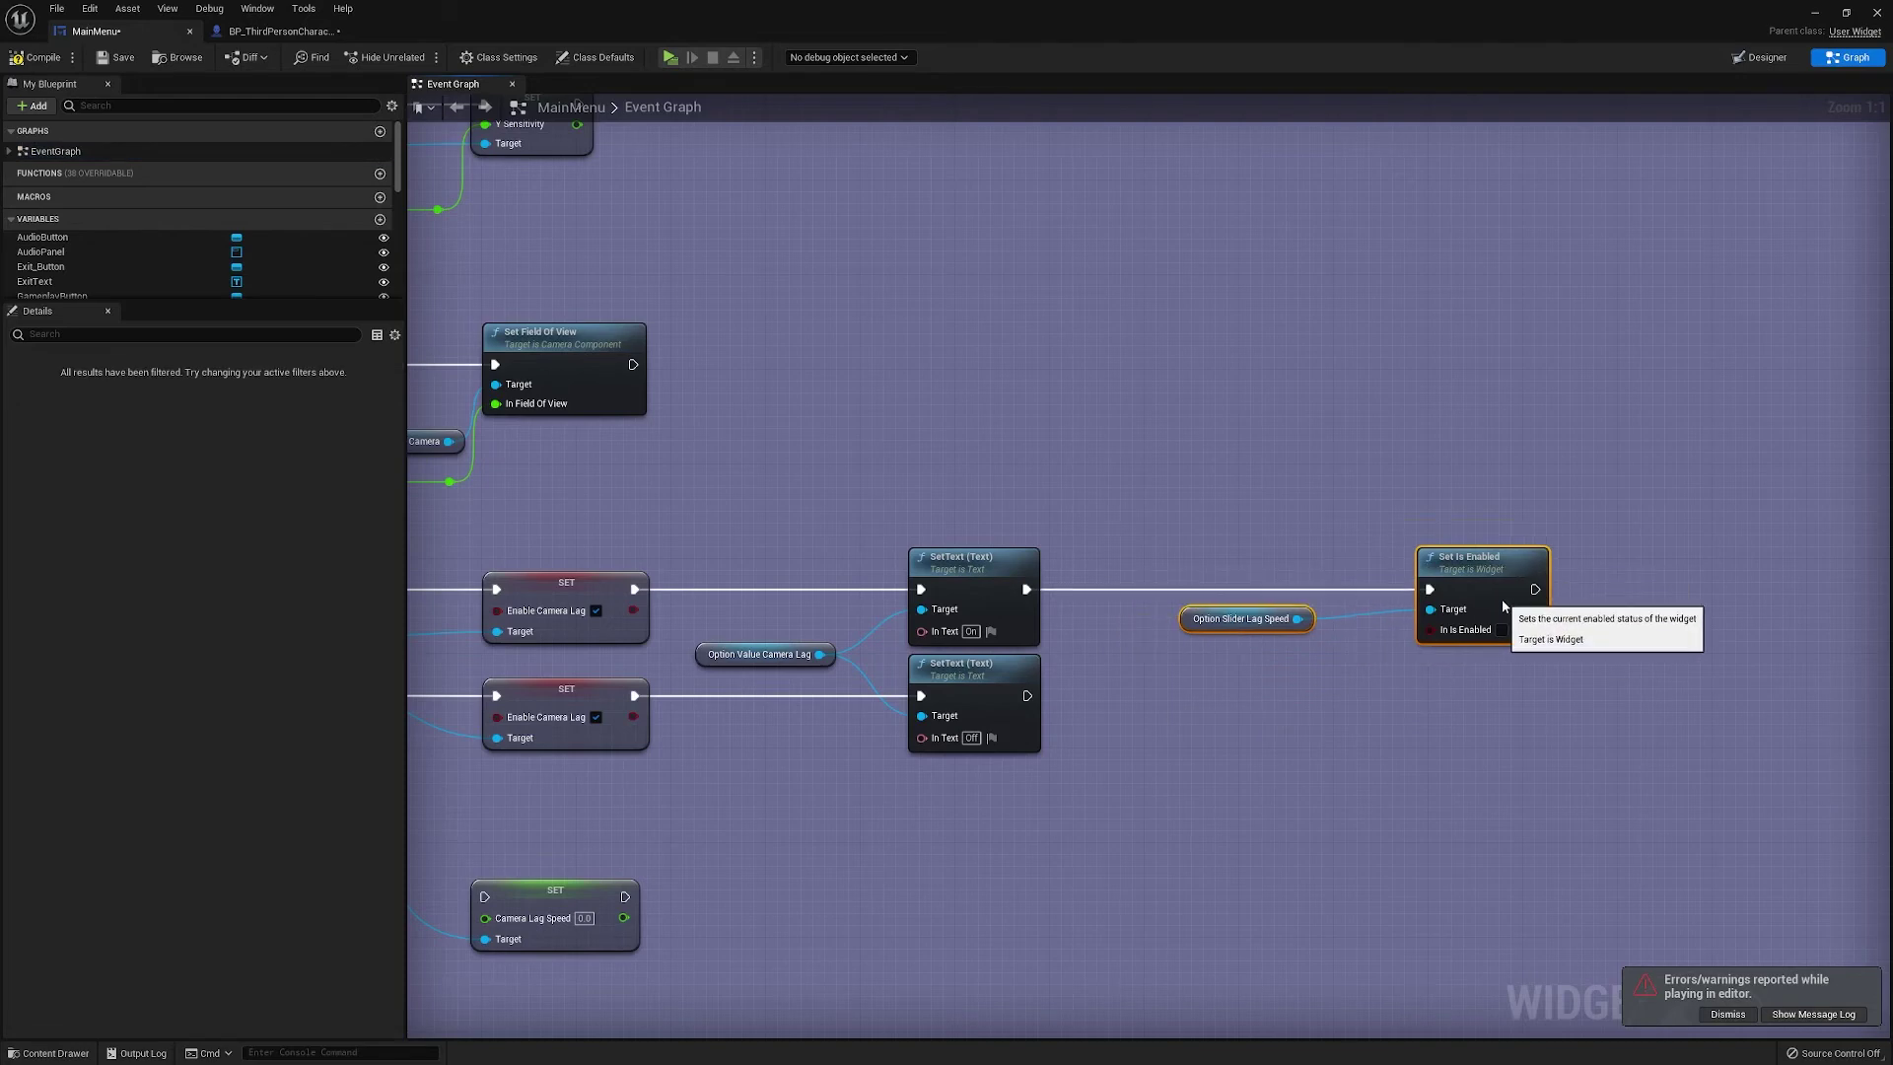
{"action": "left_click", "coordinate": [1150, 747]}
Connect the Camera Lag check event's Is Checked output to Enable Camera Lag on the SET node of the Branch's True path
{"action": "right_click_drag", "start_coordinate": [1498, 681], "coordinate": [812, 648]}
{"action": "scroll", "coordinate": [813, 649], "scroll_direction": "down", "scroll_amount": 2}
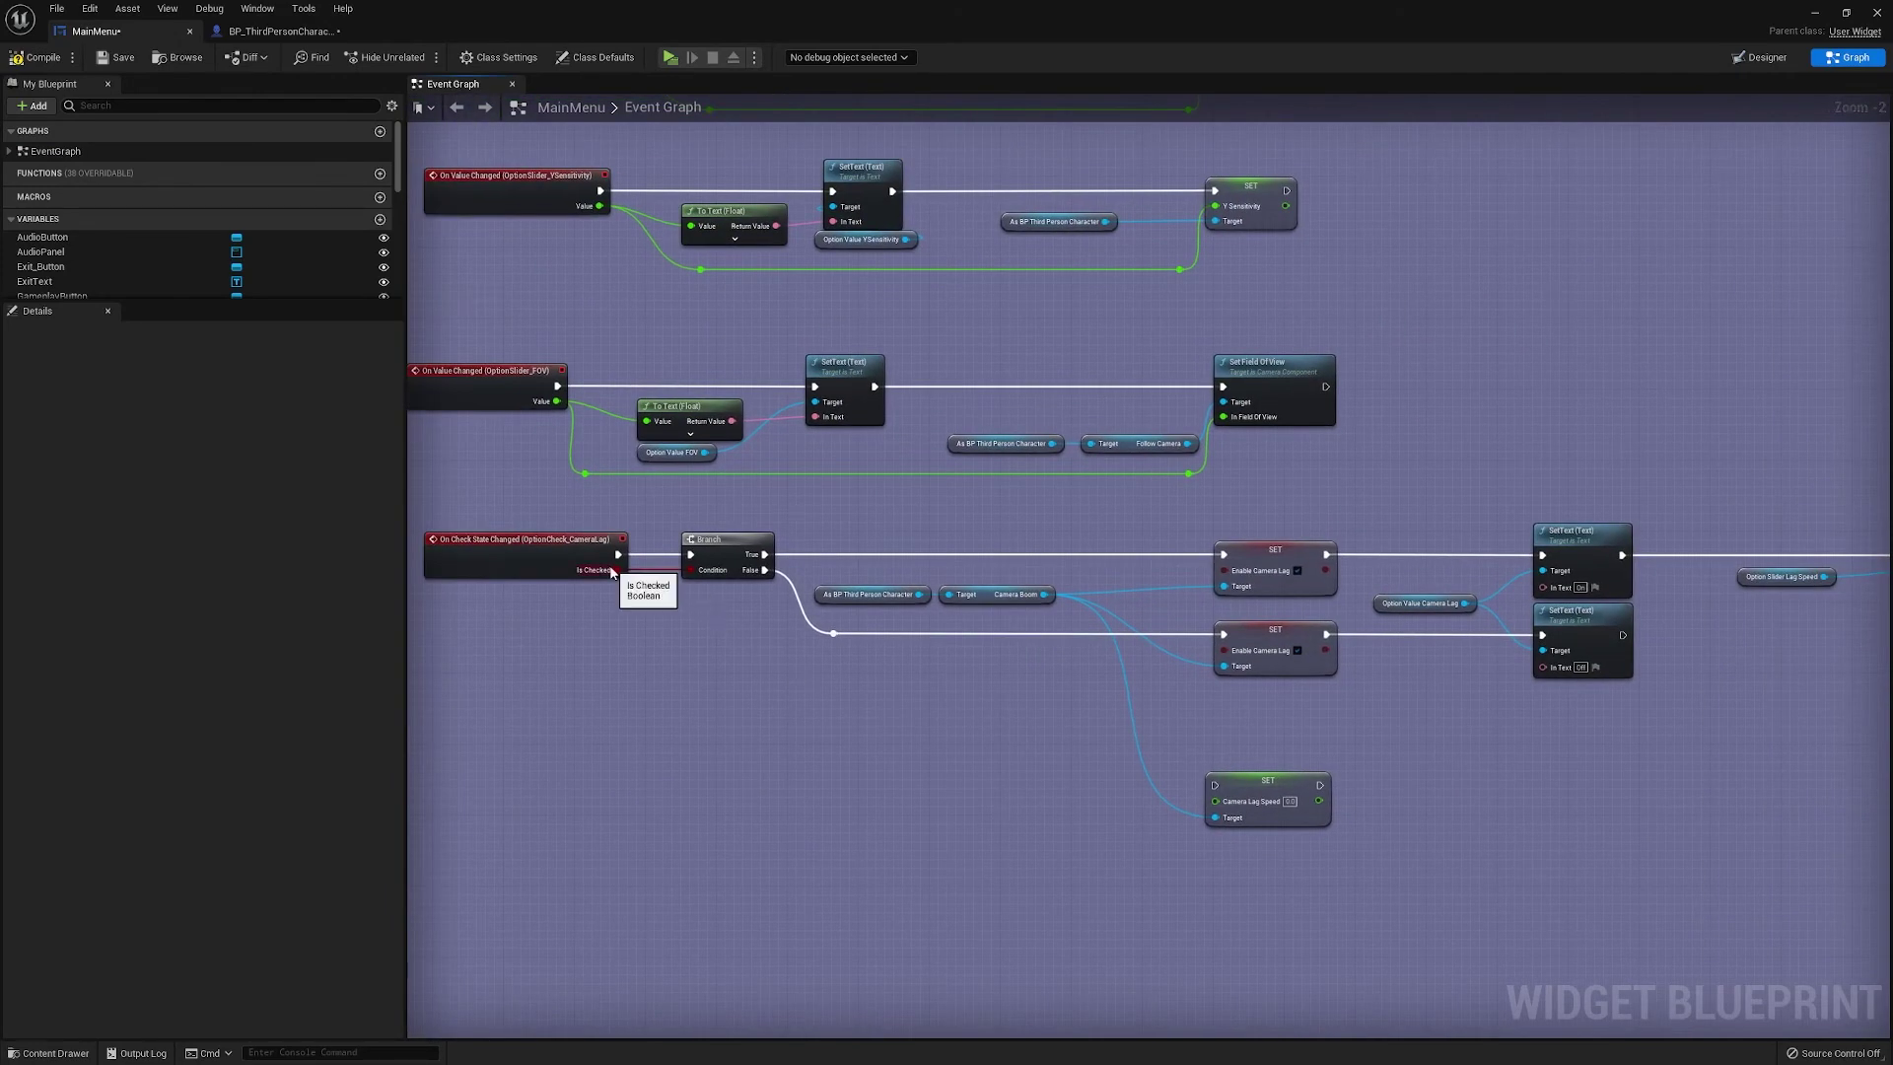
{"action": "left_click_drag", "start_coordinate": [618, 570], "coordinate": [1225, 578]}
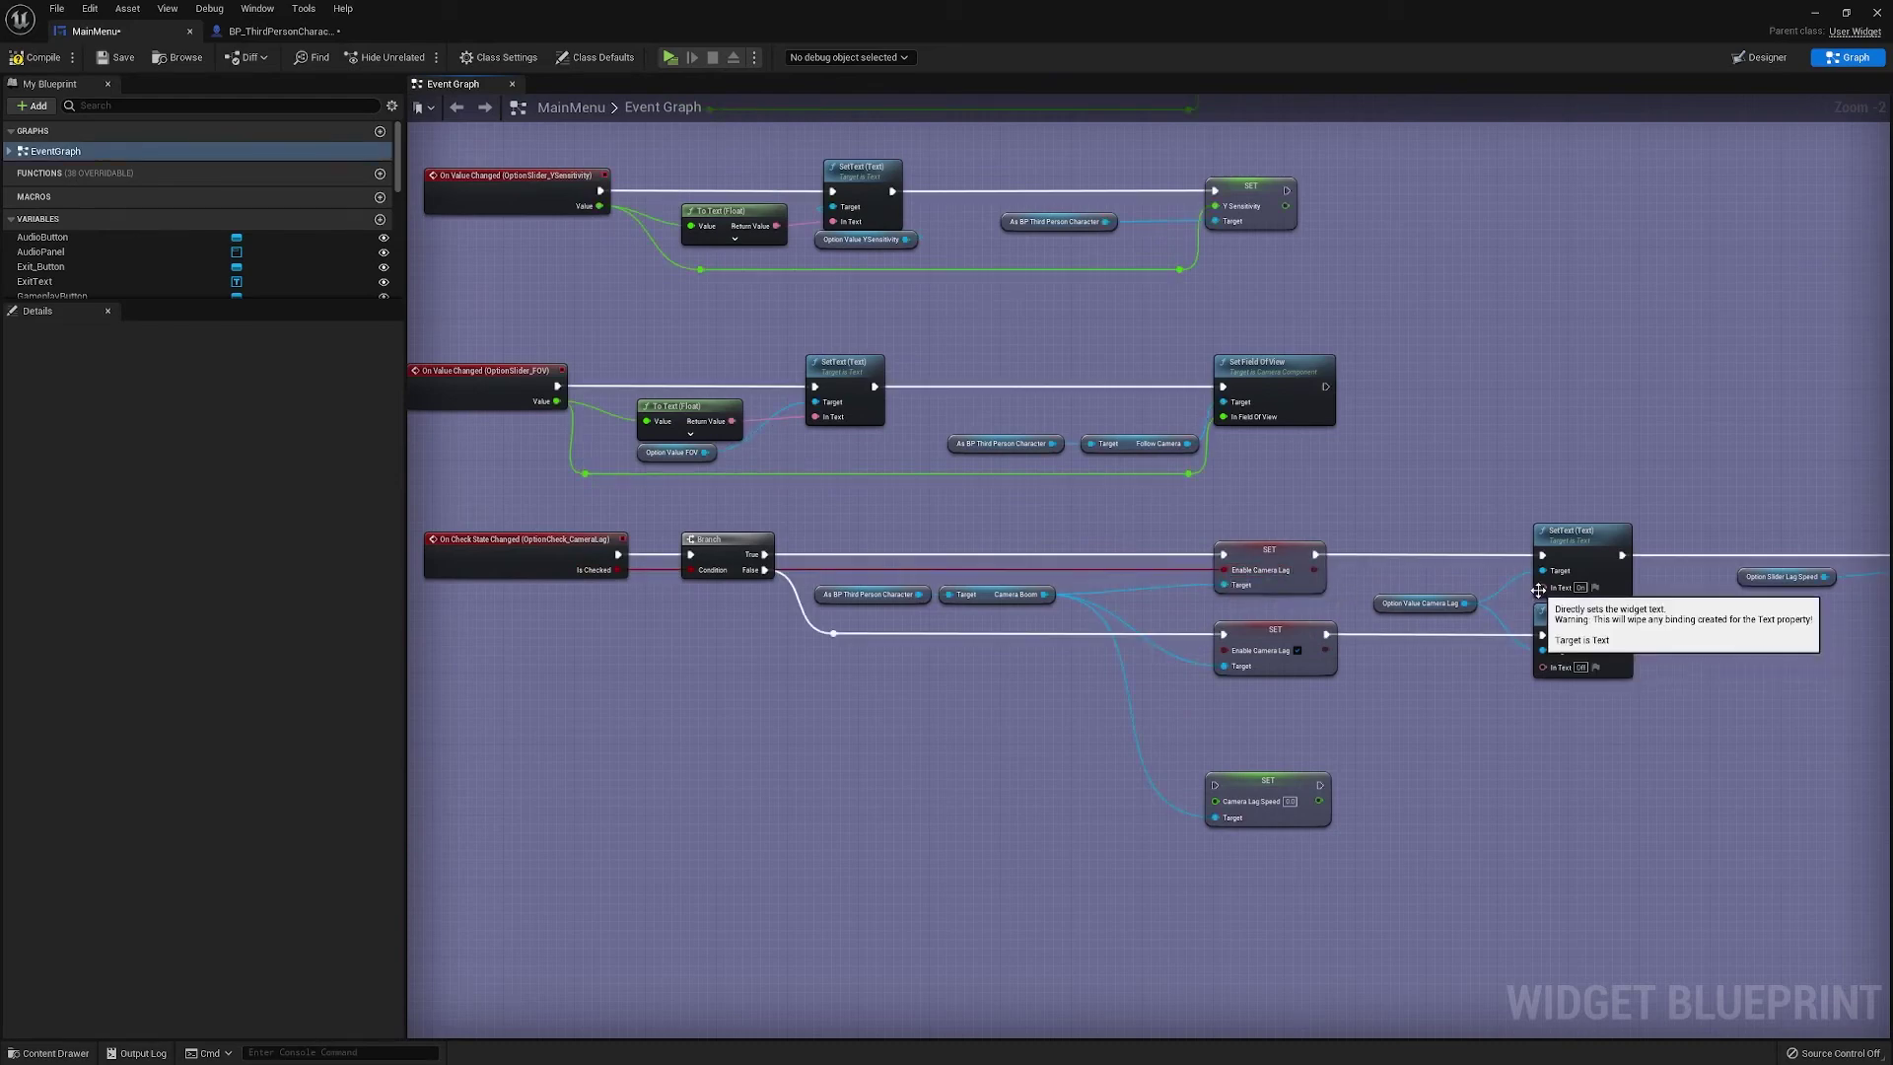
Add a Select node feeding In Text of the True path's Camera Lag SetText and place it below Option Value Camera Lag
{"action": "left_click_drag", "start_coordinate": [1544, 588], "coordinate": [1445, 589]}
{"action": "type", "text": "select"}
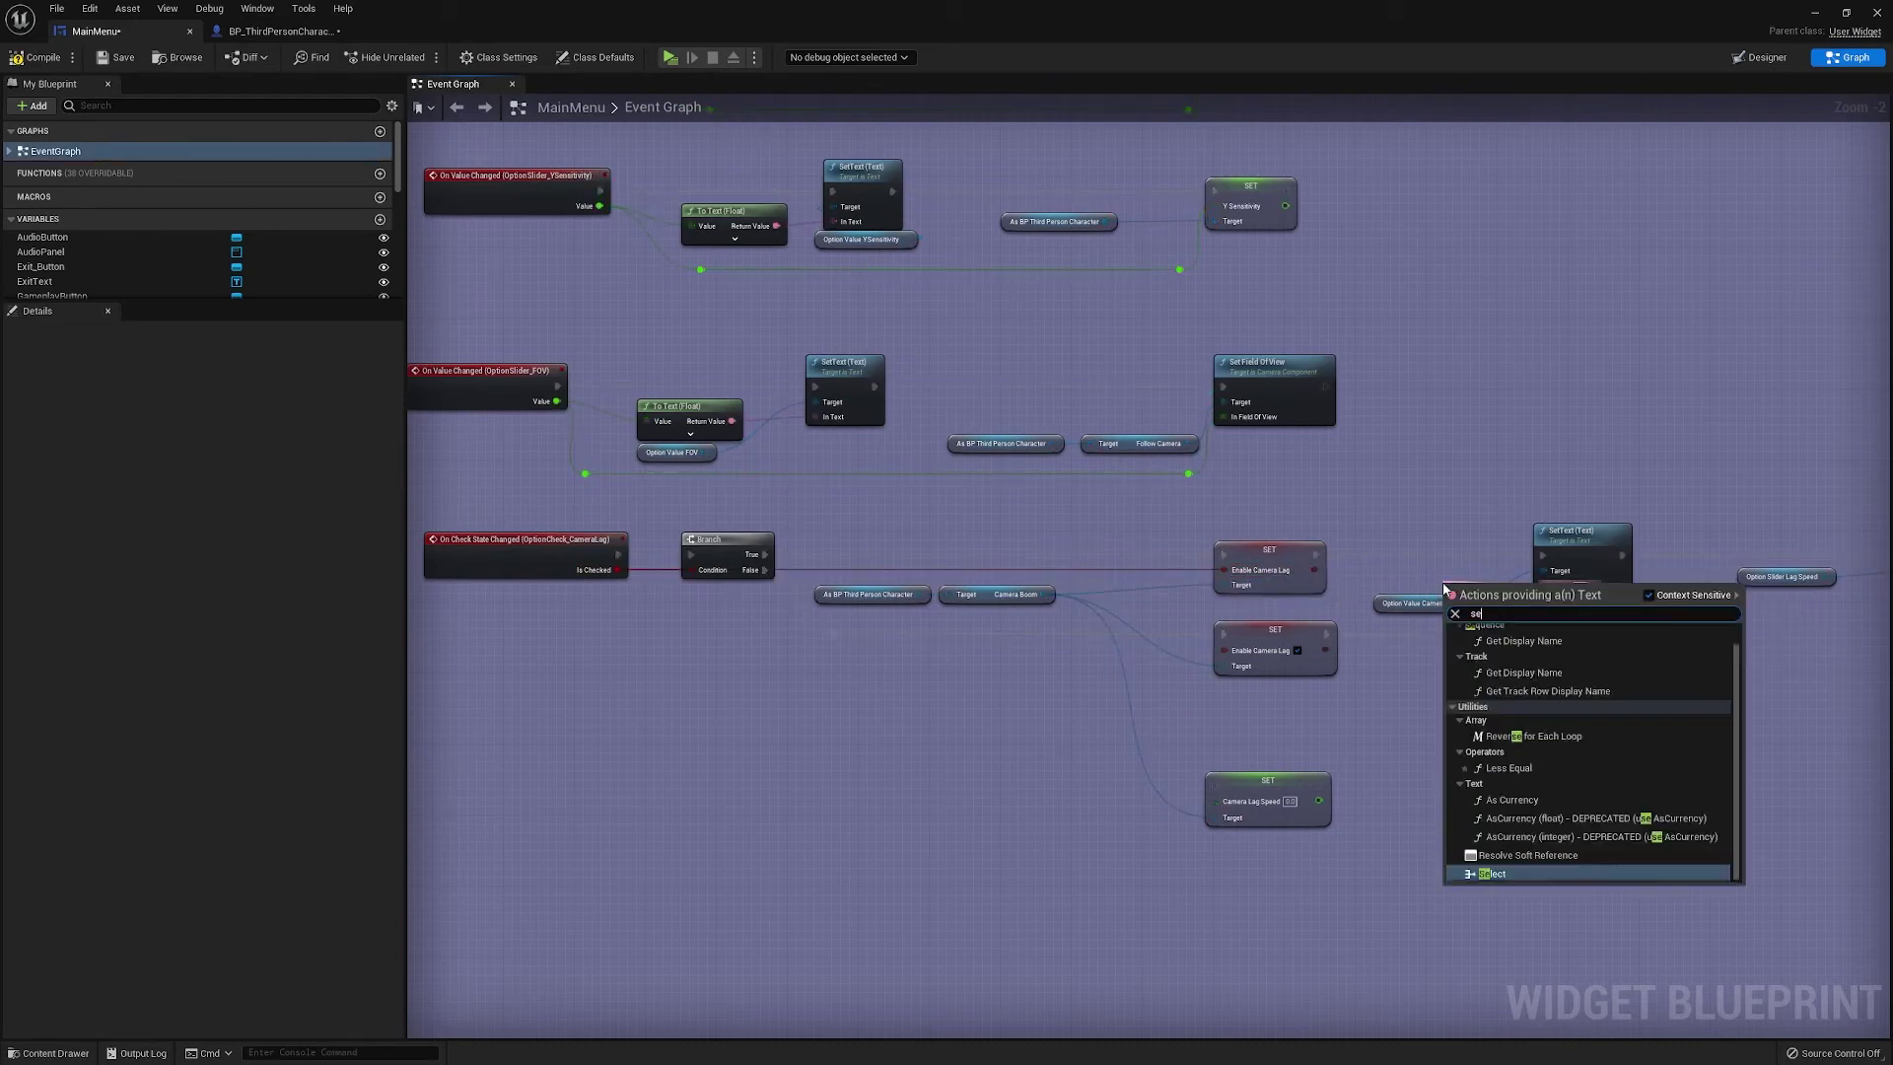
{"action": "key", "text": "Return"}
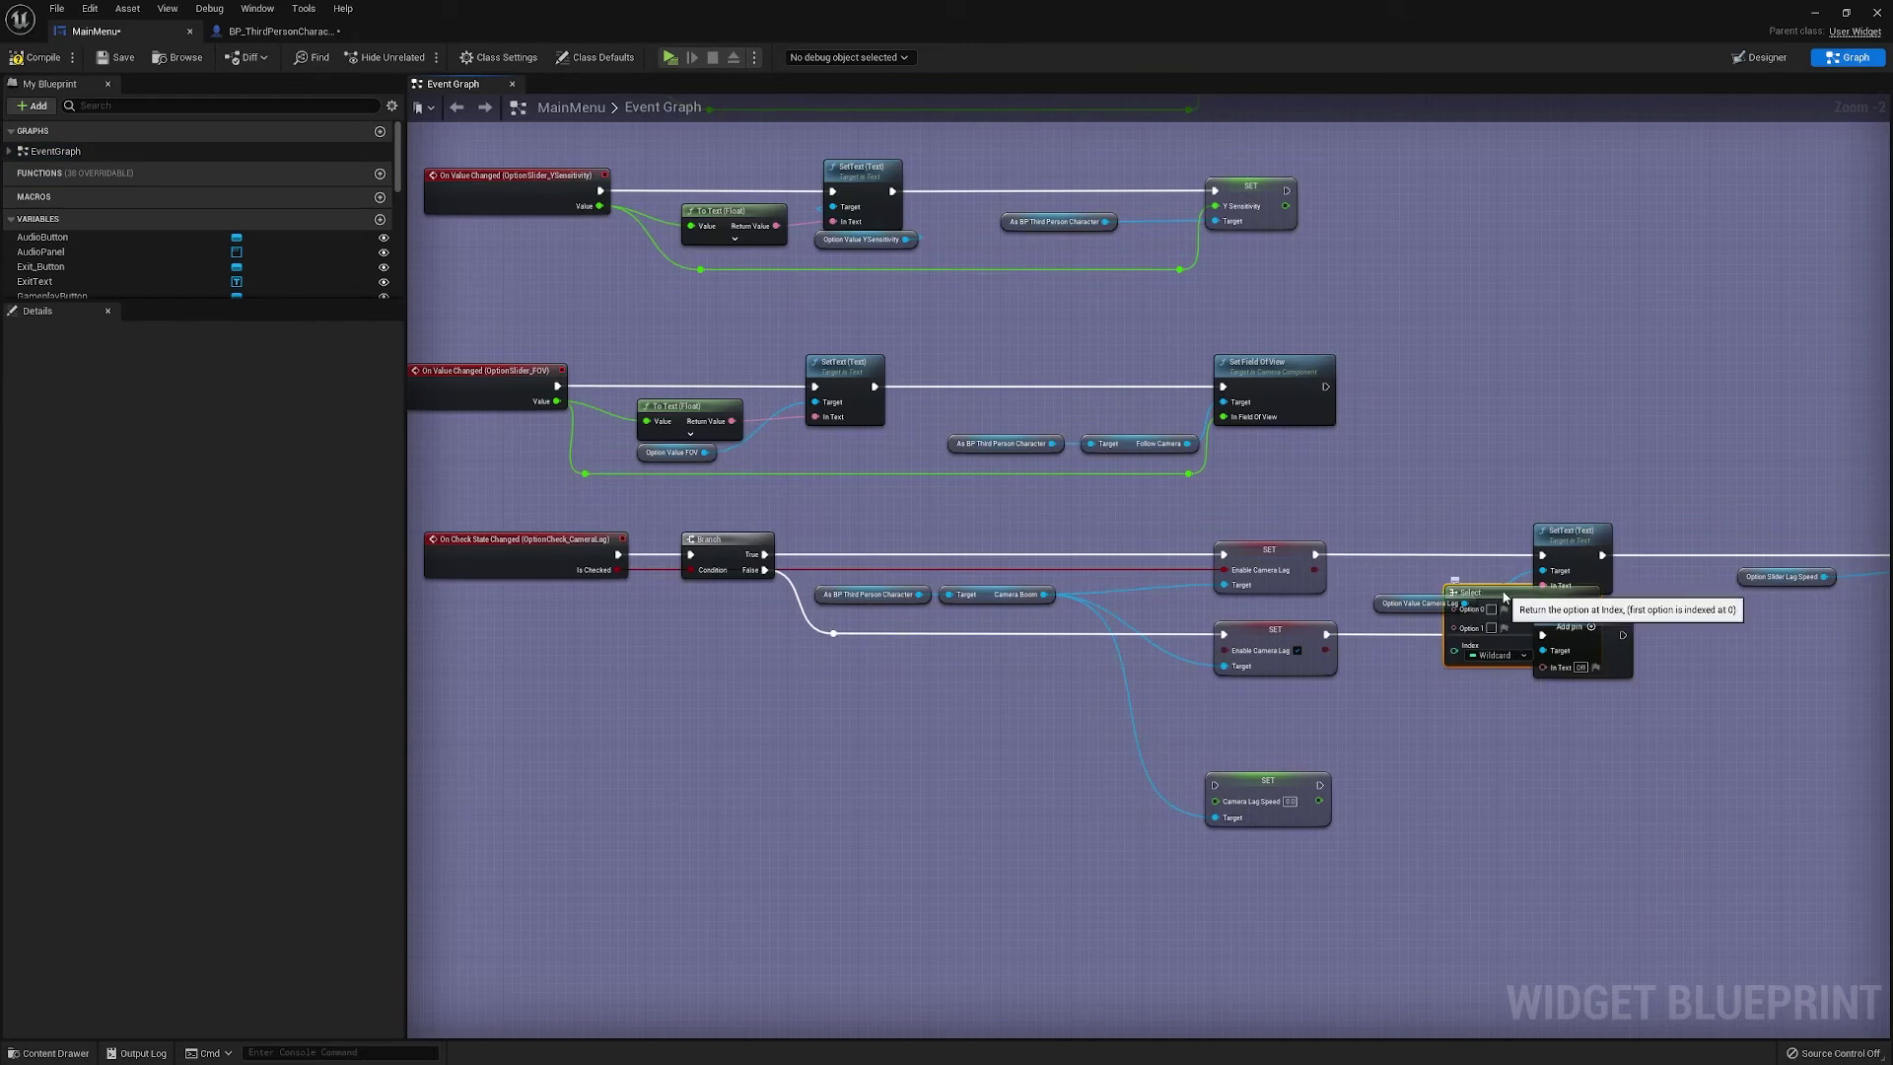
{"action": "left_click_drag", "start_coordinate": [1489, 592], "coordinate": [1411, 662]}
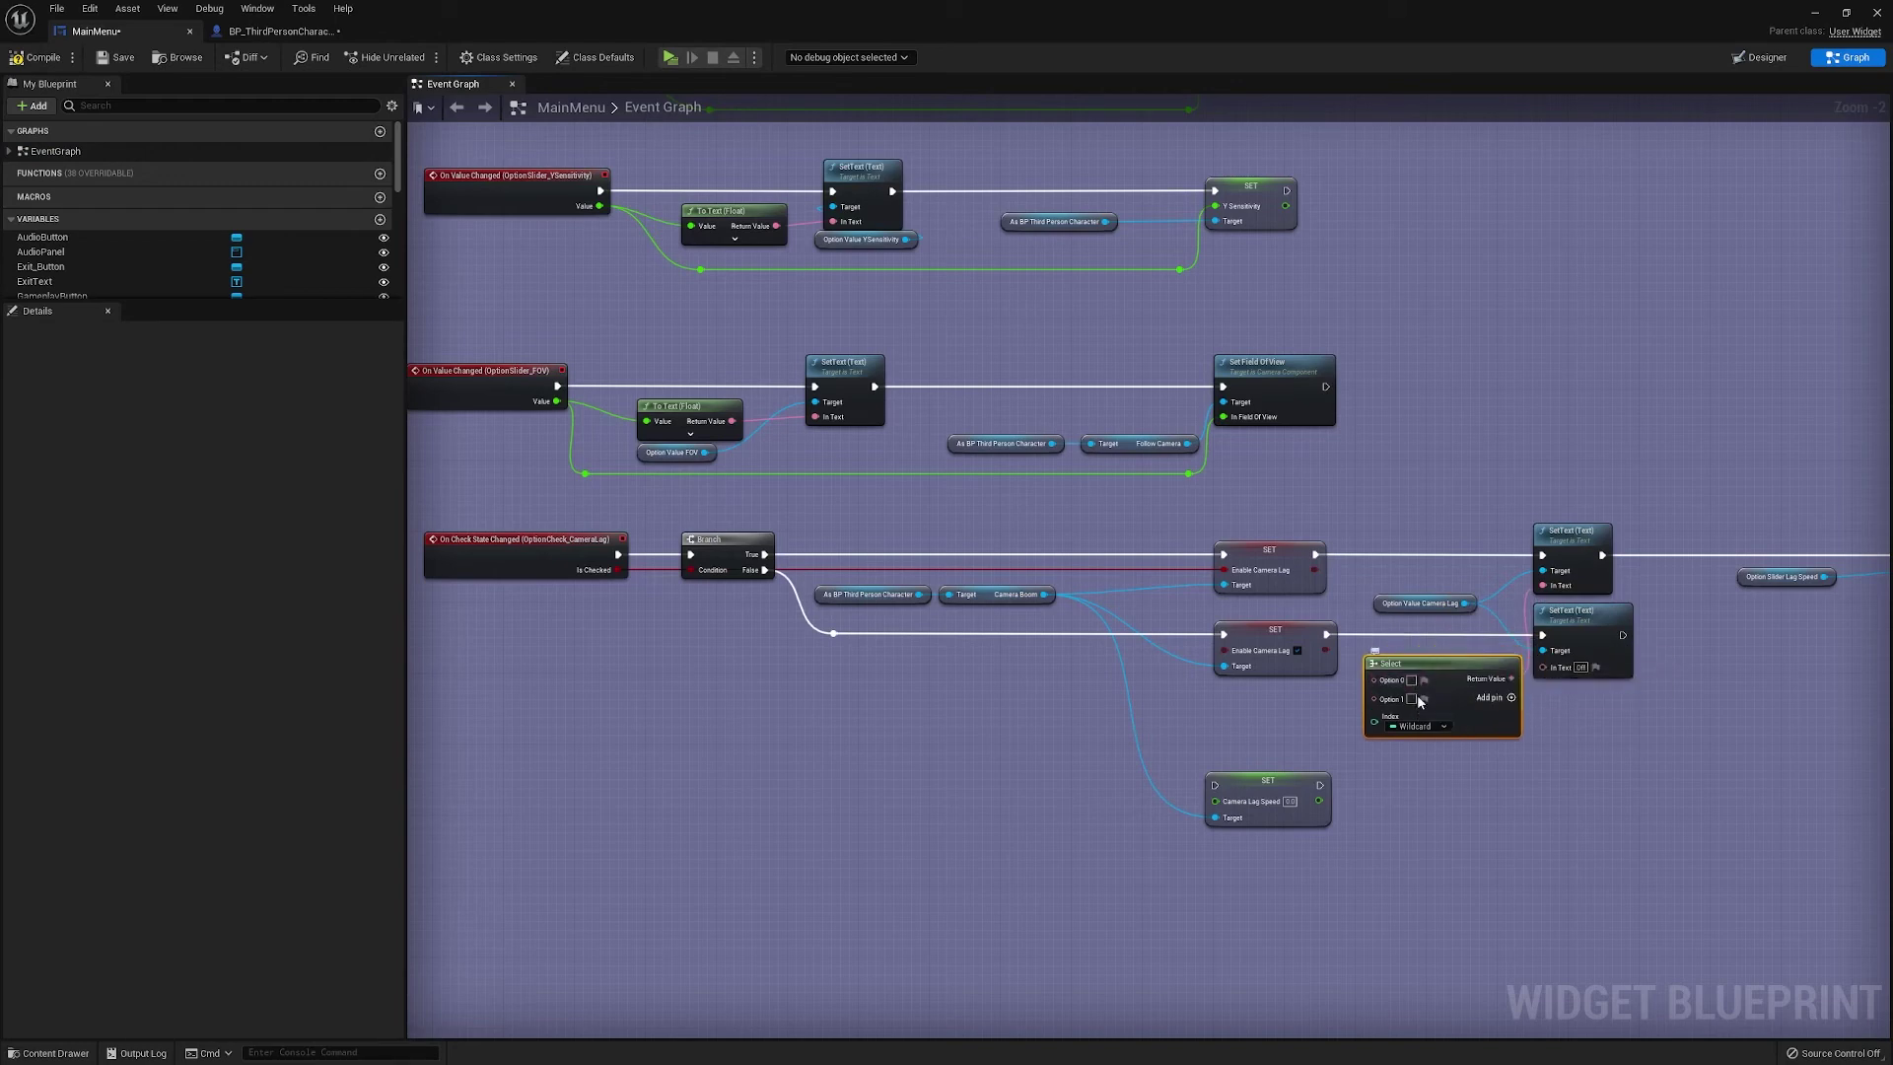
Reroute the Is Checked wire into the Select node's Index and set its False option to "Off" and True option to "On"
{"action": "double_click", "coordinate": [1109, 569]}
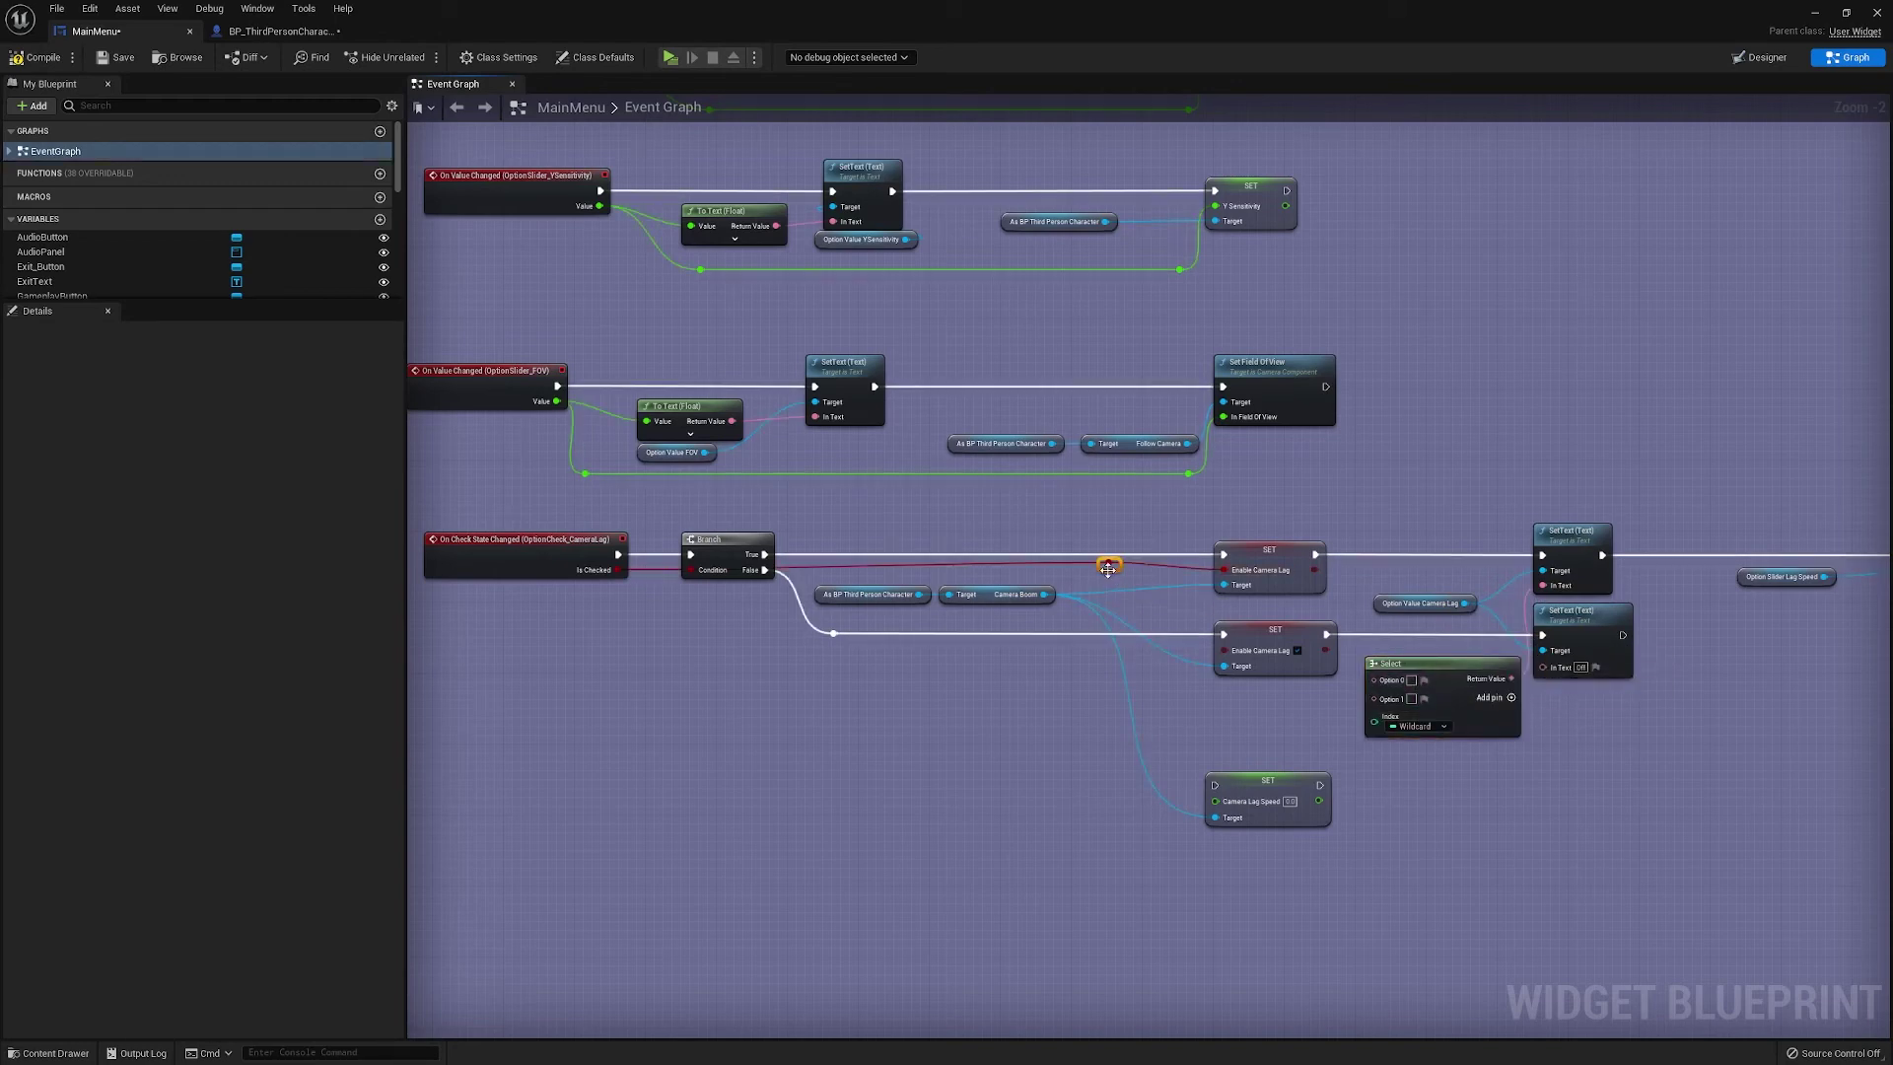
{"action": "left_click_drag", "start_coordinate": [1109, 567], "coordinate": [1377, 727]}
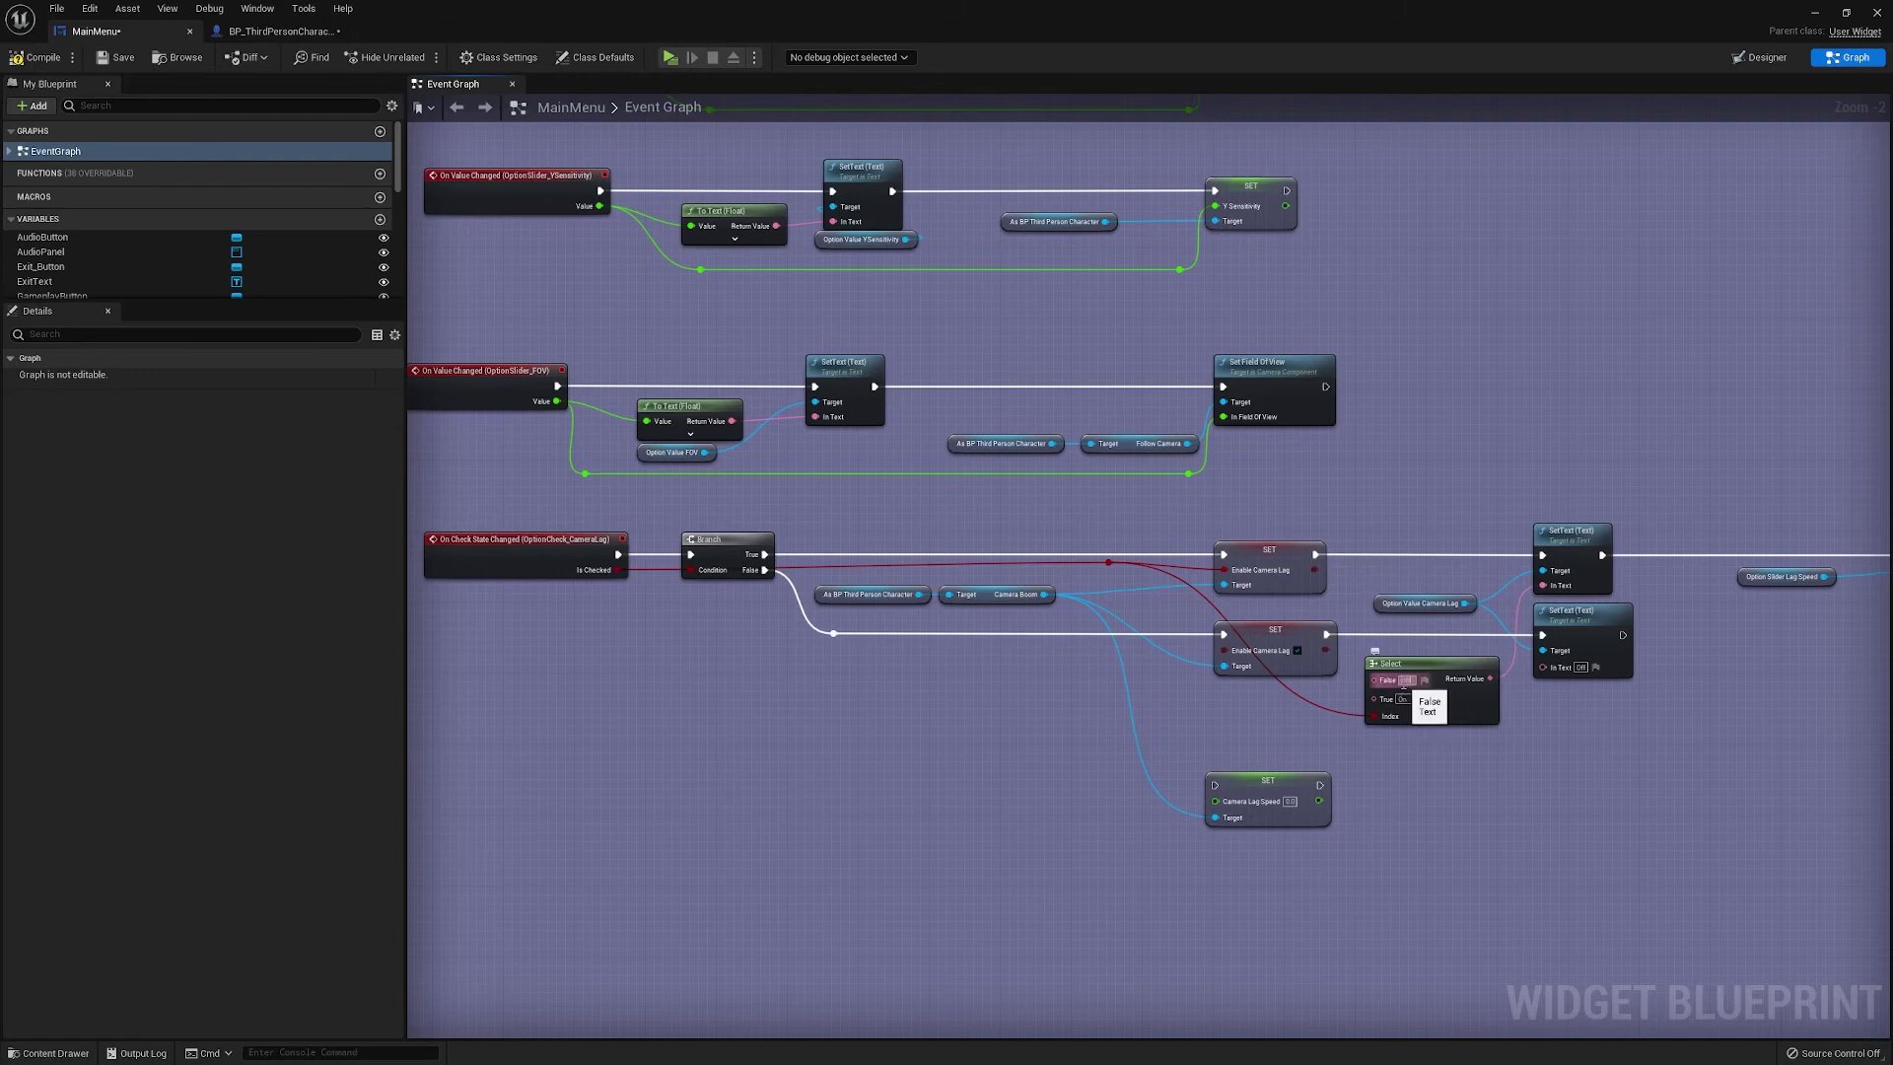
{"action": "left_click", "coordinate": [1464, 720]}
Rearrange the Select node and Option Value Camera Lag getter so Select sits above the getter, just before the SetText nodes
{"action": "left_click_drag", "start_coordinate": [1463, 720], "coordinate": [1447, 632]}
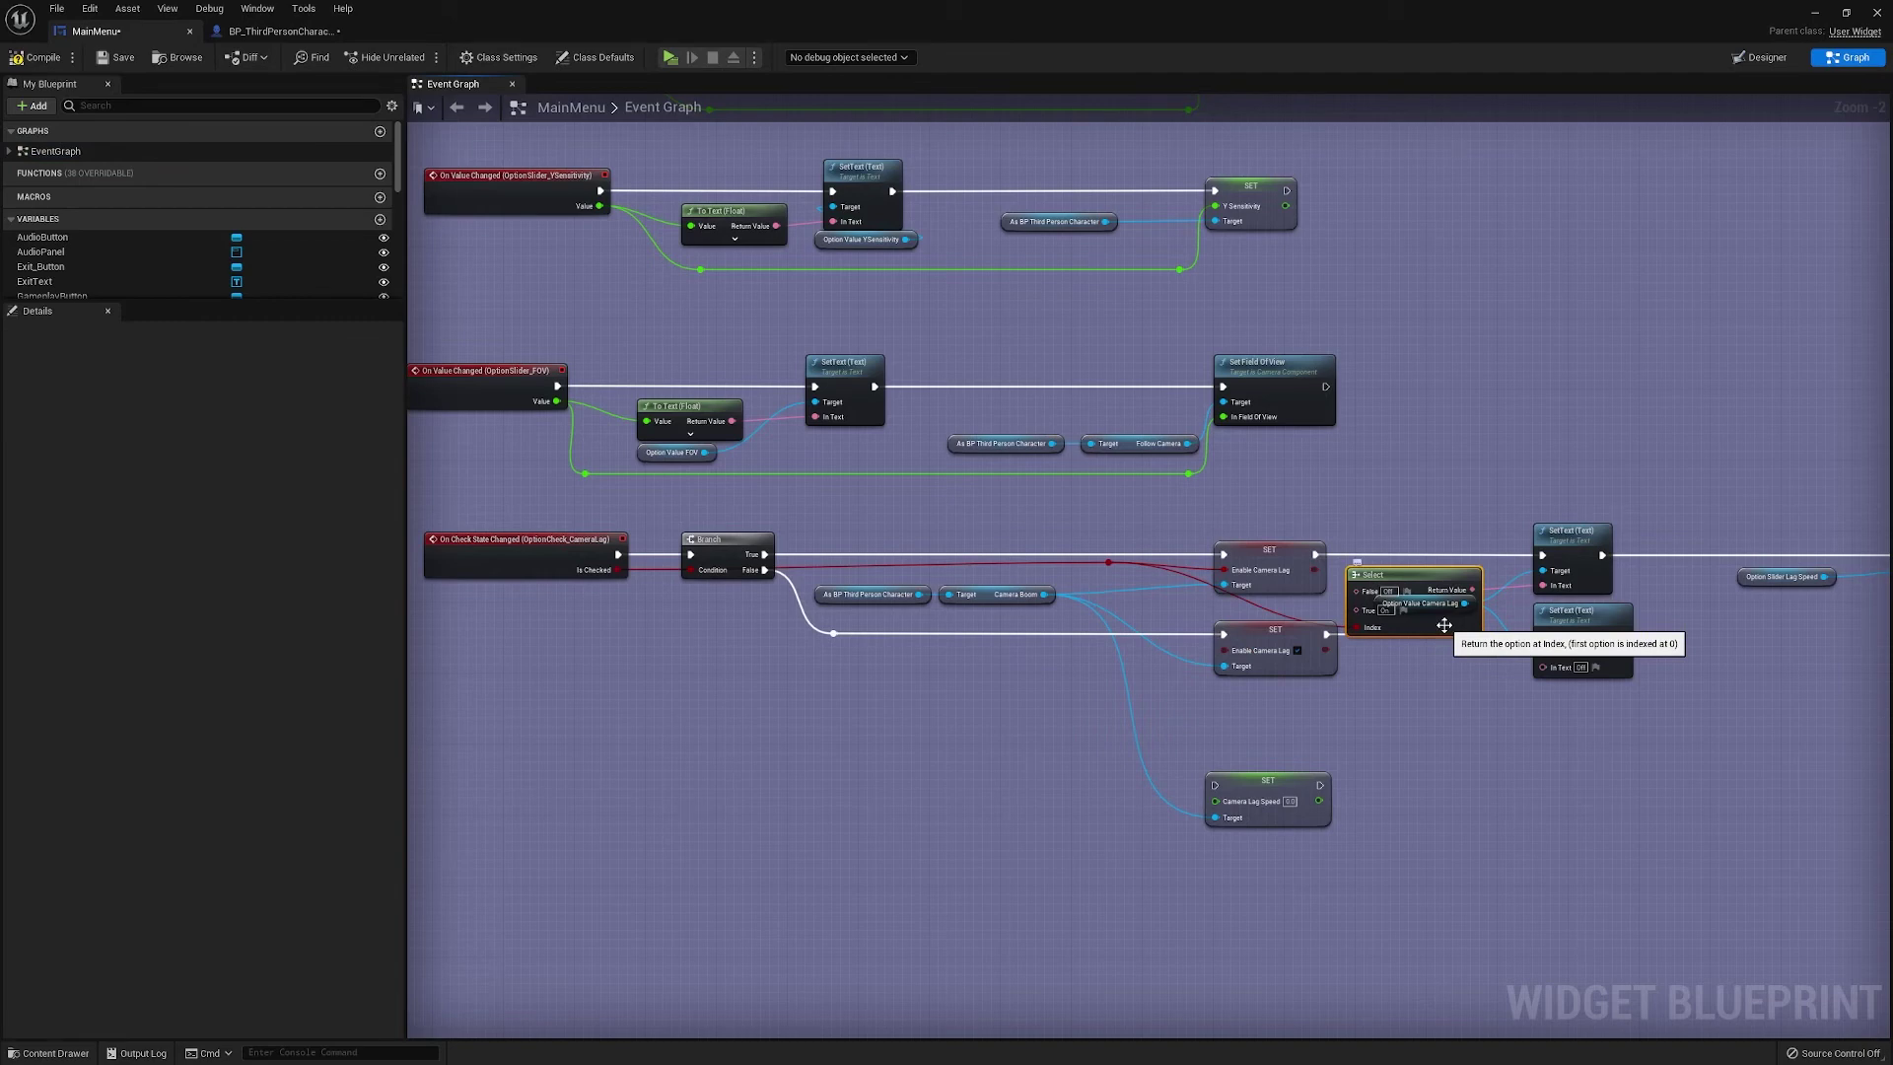
{"action": "left_click_drag", "start_coordinate": [1445, 625], "coordinate": [1457, 632]}
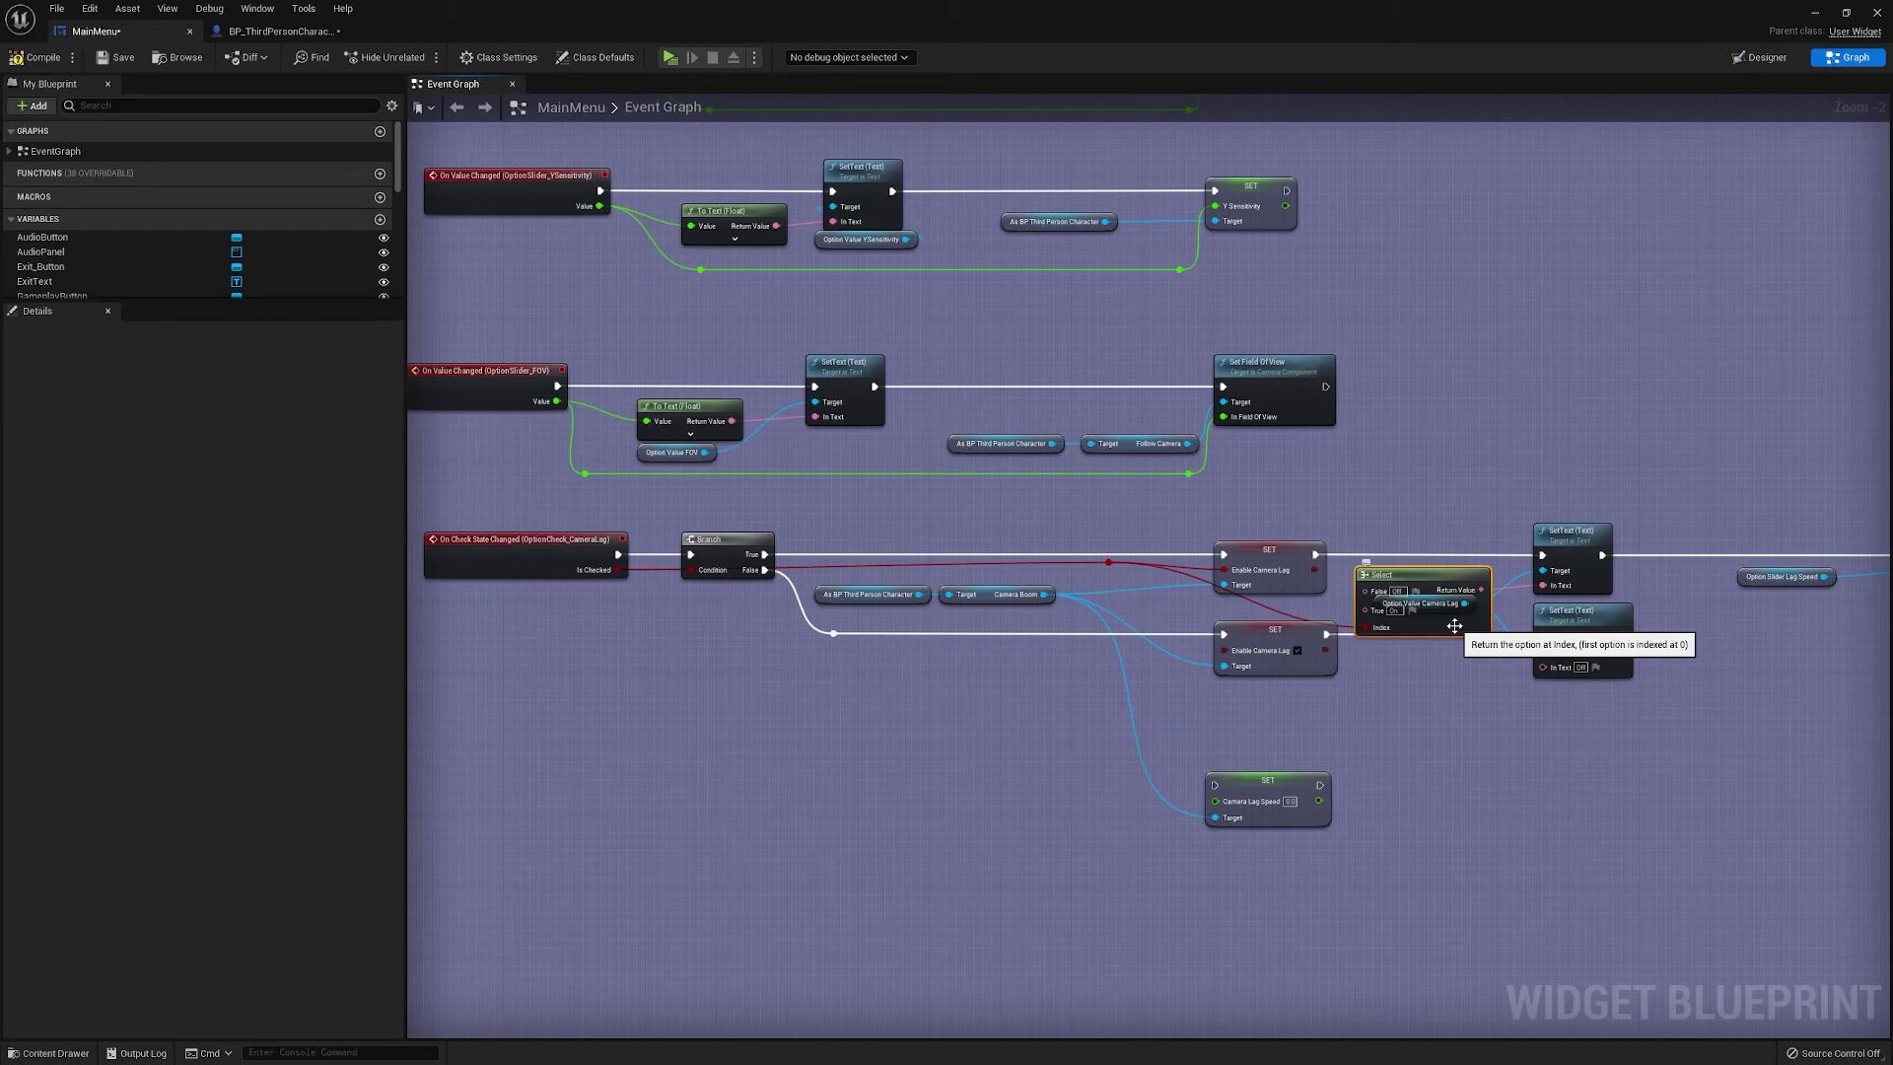
{"action": "scroll", "coordinate": [1479, 582], "scroll_direction": "up", "scroll_amount": 2}
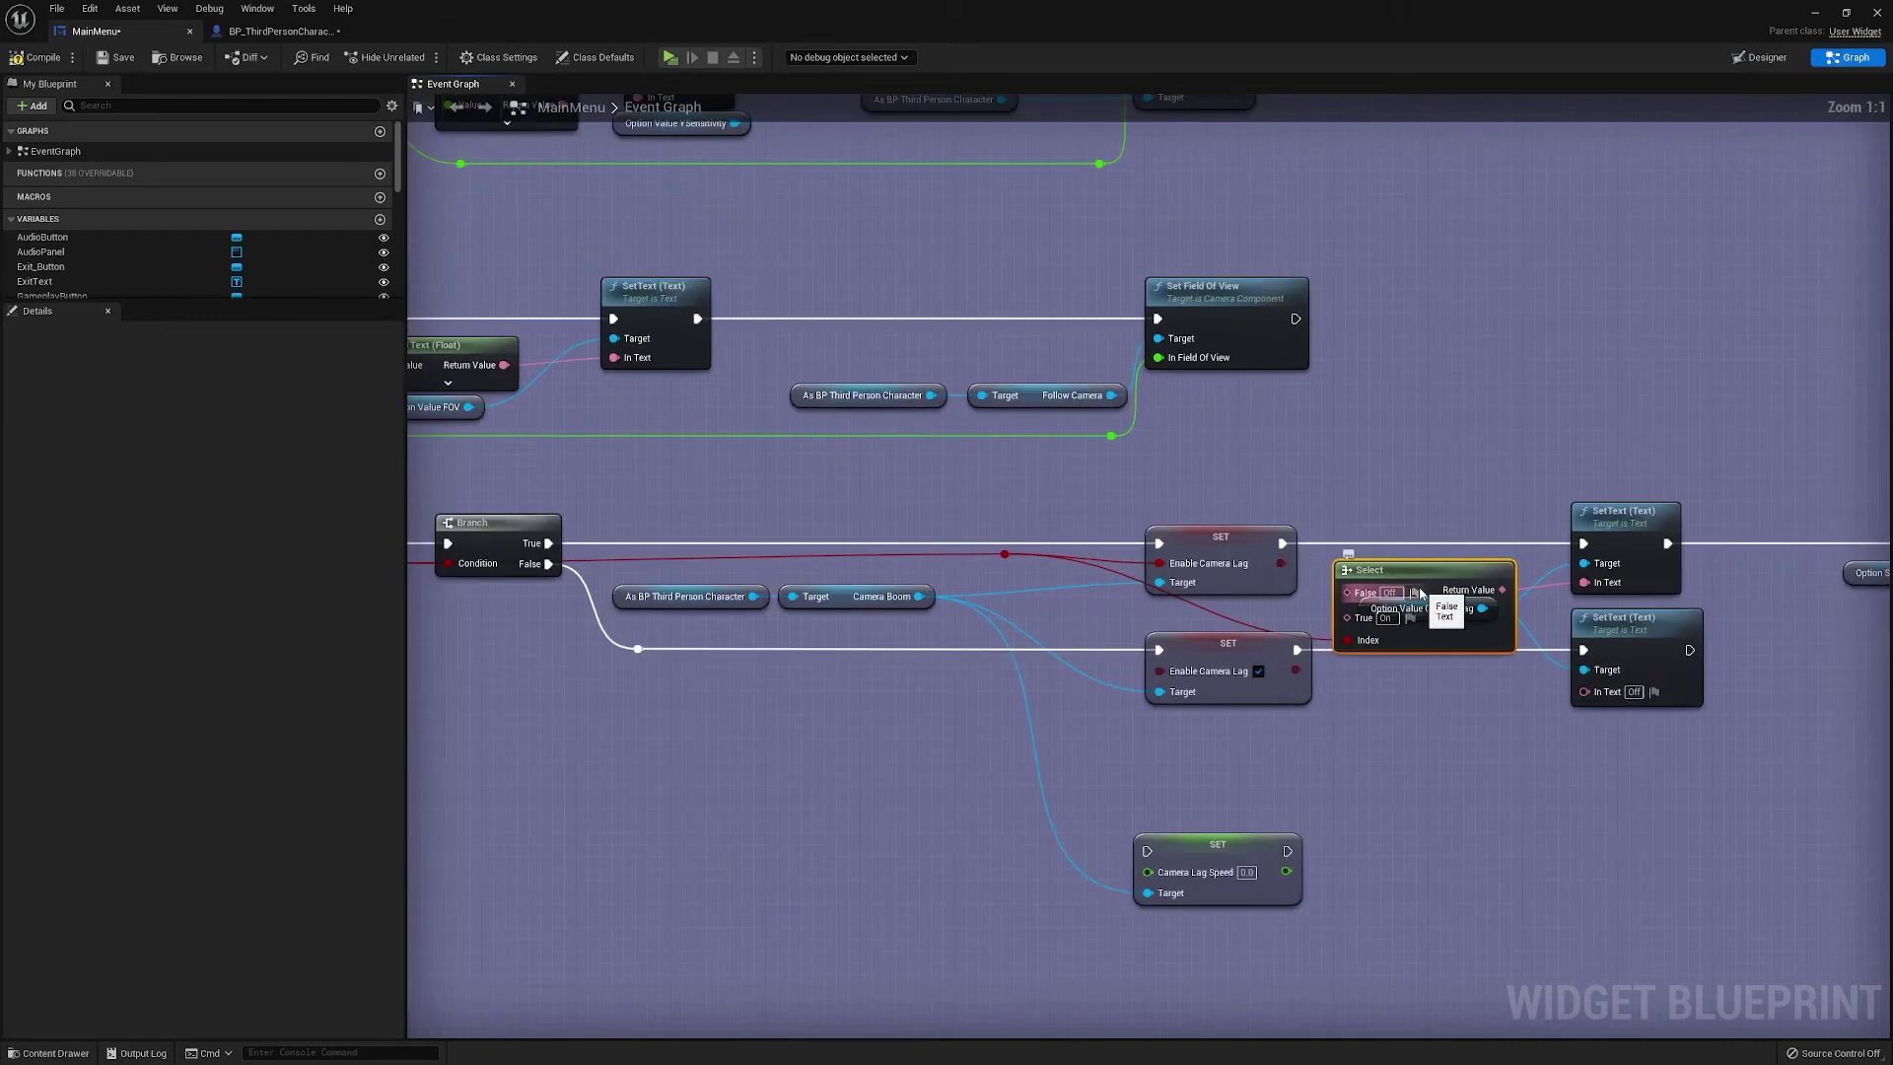
{"action": "left_click_drag", "start_coordinate": [1471, 646], "coordinate": [1494, 752]}
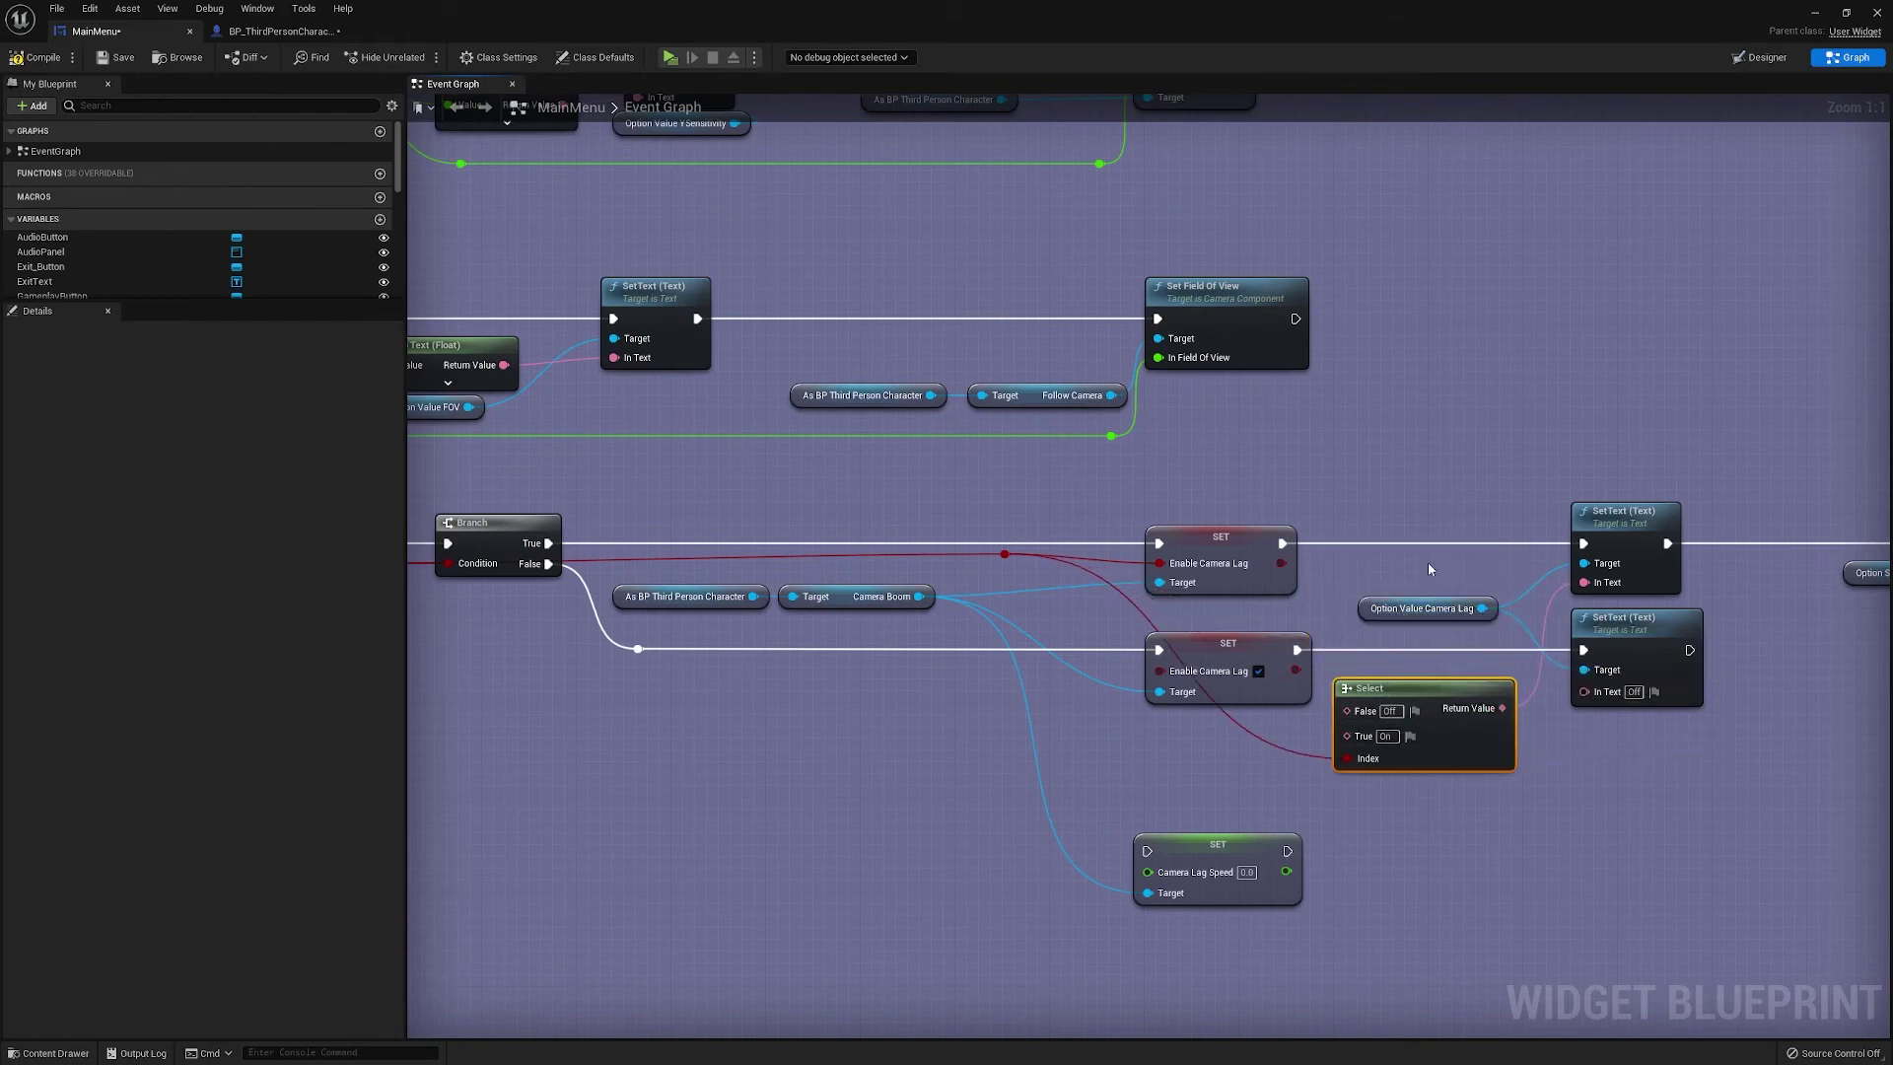
{"action": "left_click_drag", "start_coordinate": [1372, 610], "coordinate": [1390, 560]}
{"action": "left_click", "coordinate": [1570, 780]}
Delete the SetText and Enable Camera Lag SET nodes on the Branch's False path
{"action": "left_click", "coordinate": [1636, 666]}
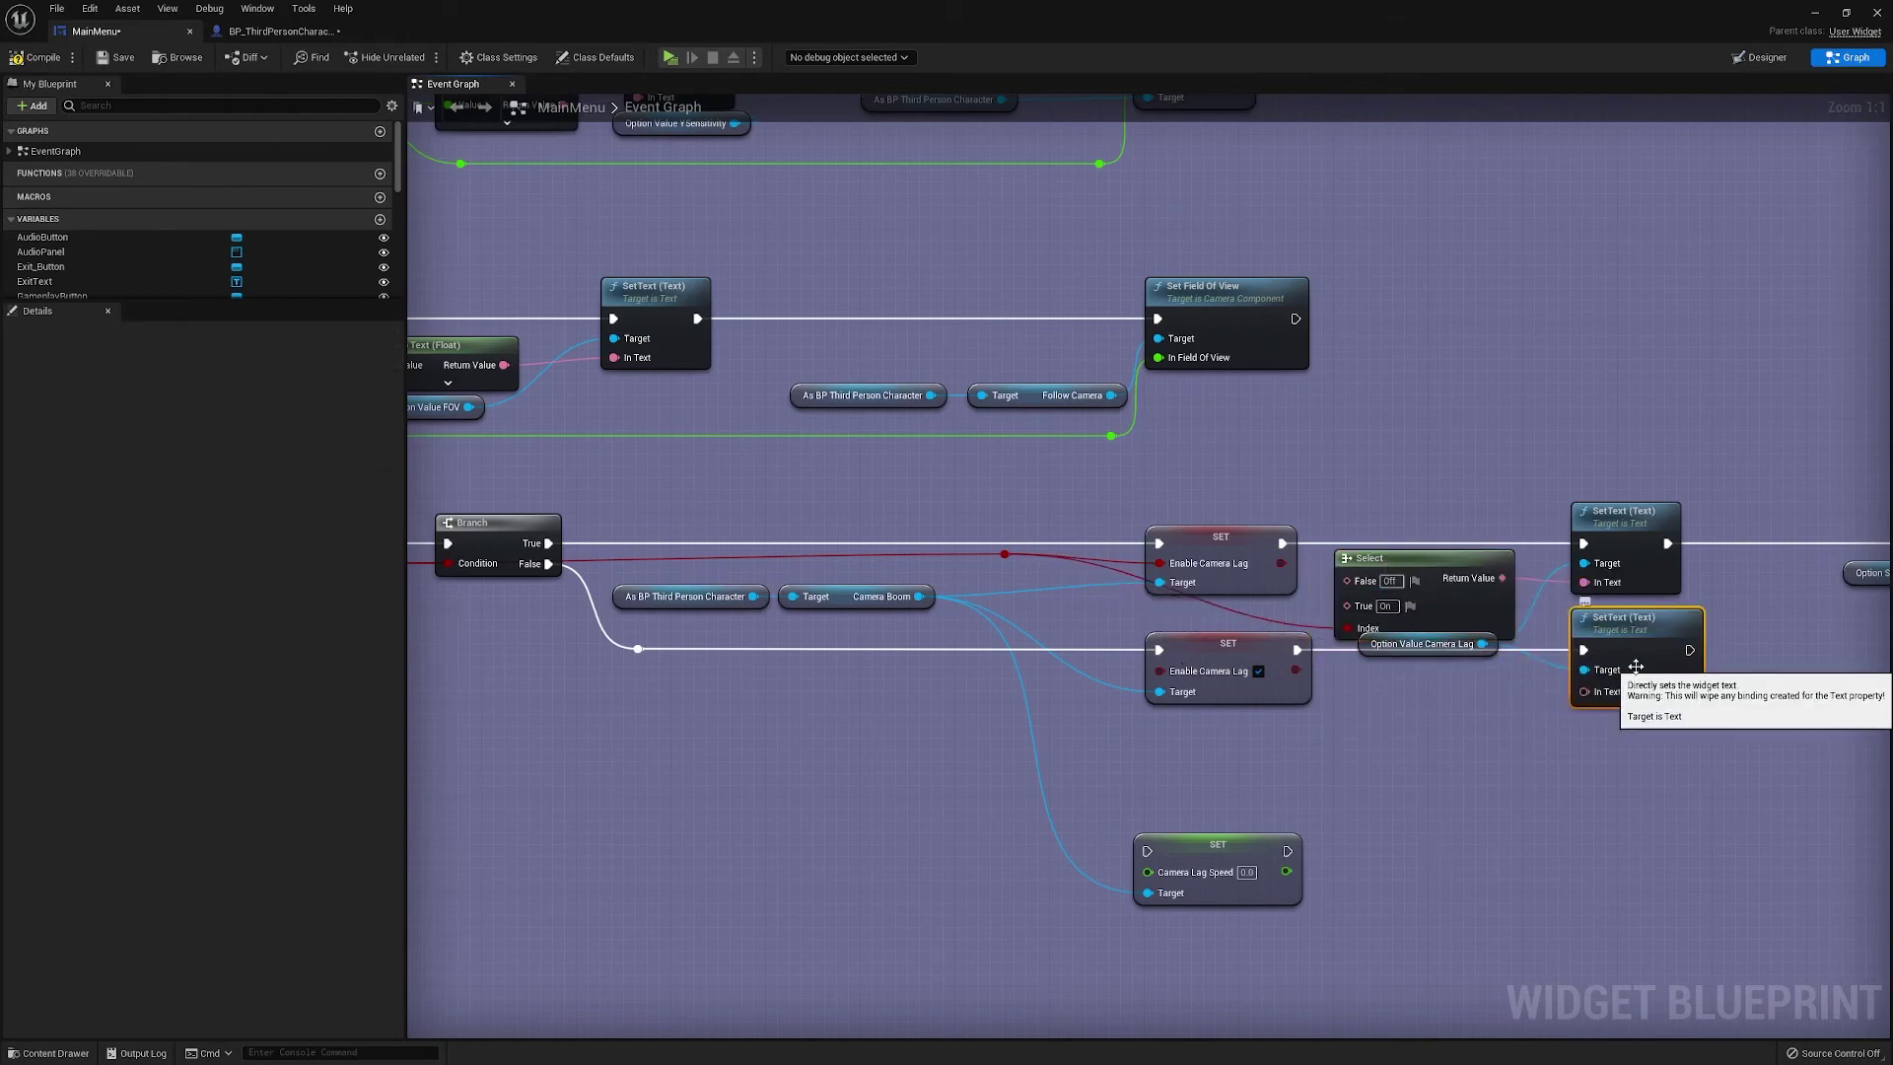
{"action": "key", "text": "Delete"}
{"action": "right_click_drag", "start_coordinate": [1257, 827], "coordinate": [1321, 825]}
{"action": "left_click", "coordinate": [1271, 643]}
{"action": "key", "text": "Delete"}
Remove the Branch and its leftover reroute point, and connect the Camera Lag check event directly to the Enable Camera Lag SET node
{"action": "right_click_drag", "start_coordinate": [846, 770], "coordinate": [1082, 768]}
{"action": "left_click_drag", "start_coordinate": [853, 723], "coordinate": [1021, 636]}
{"action": "left_click", "coordinate": [772, 523], "text": "ctrl"}
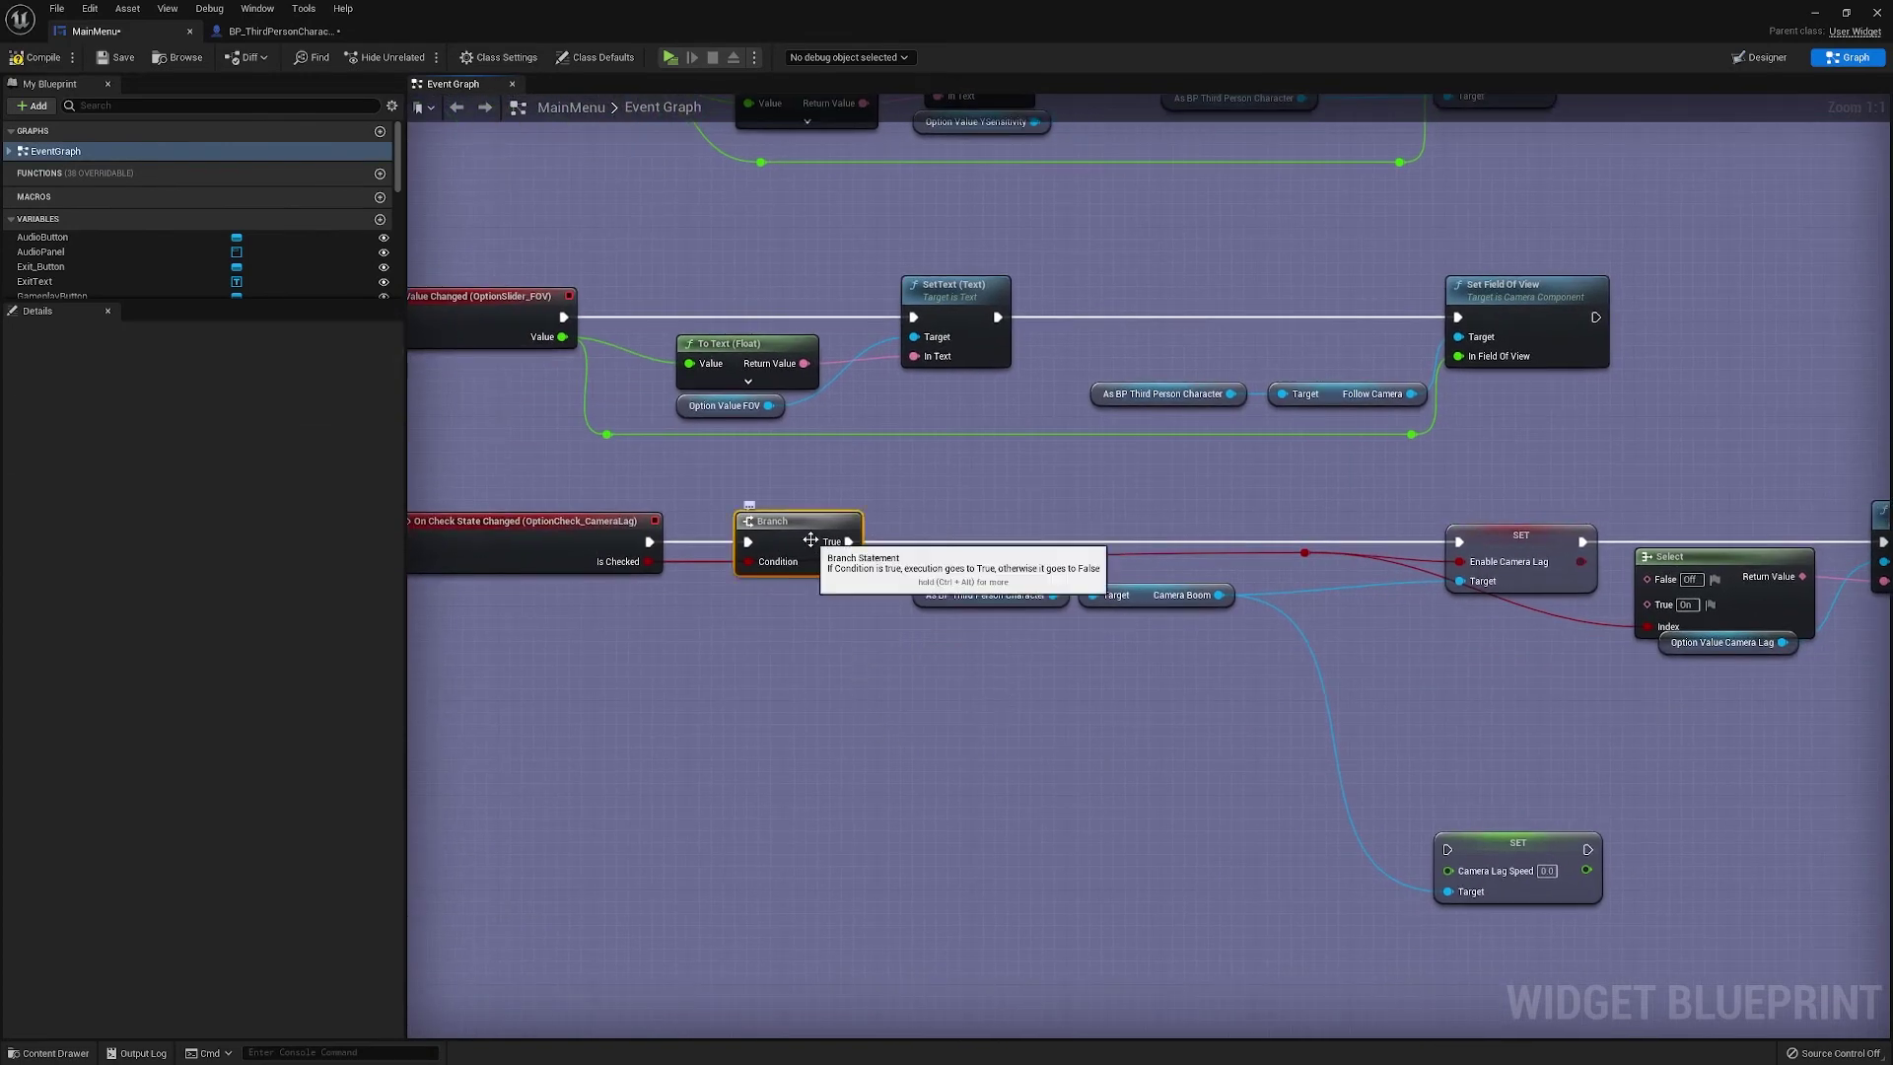
{"action": "key", "text": "Delete"}
{"action": "left_click_drag", "start_coordinate": [648, 545], "coordinate": [1460, 541]}
Move the Option Slider Lag Speed getter closer to the Set Is Enabled node
{"action": "right_click_drag", "start_coordinate": [1534, 695], "coordinate": [809, 655]}
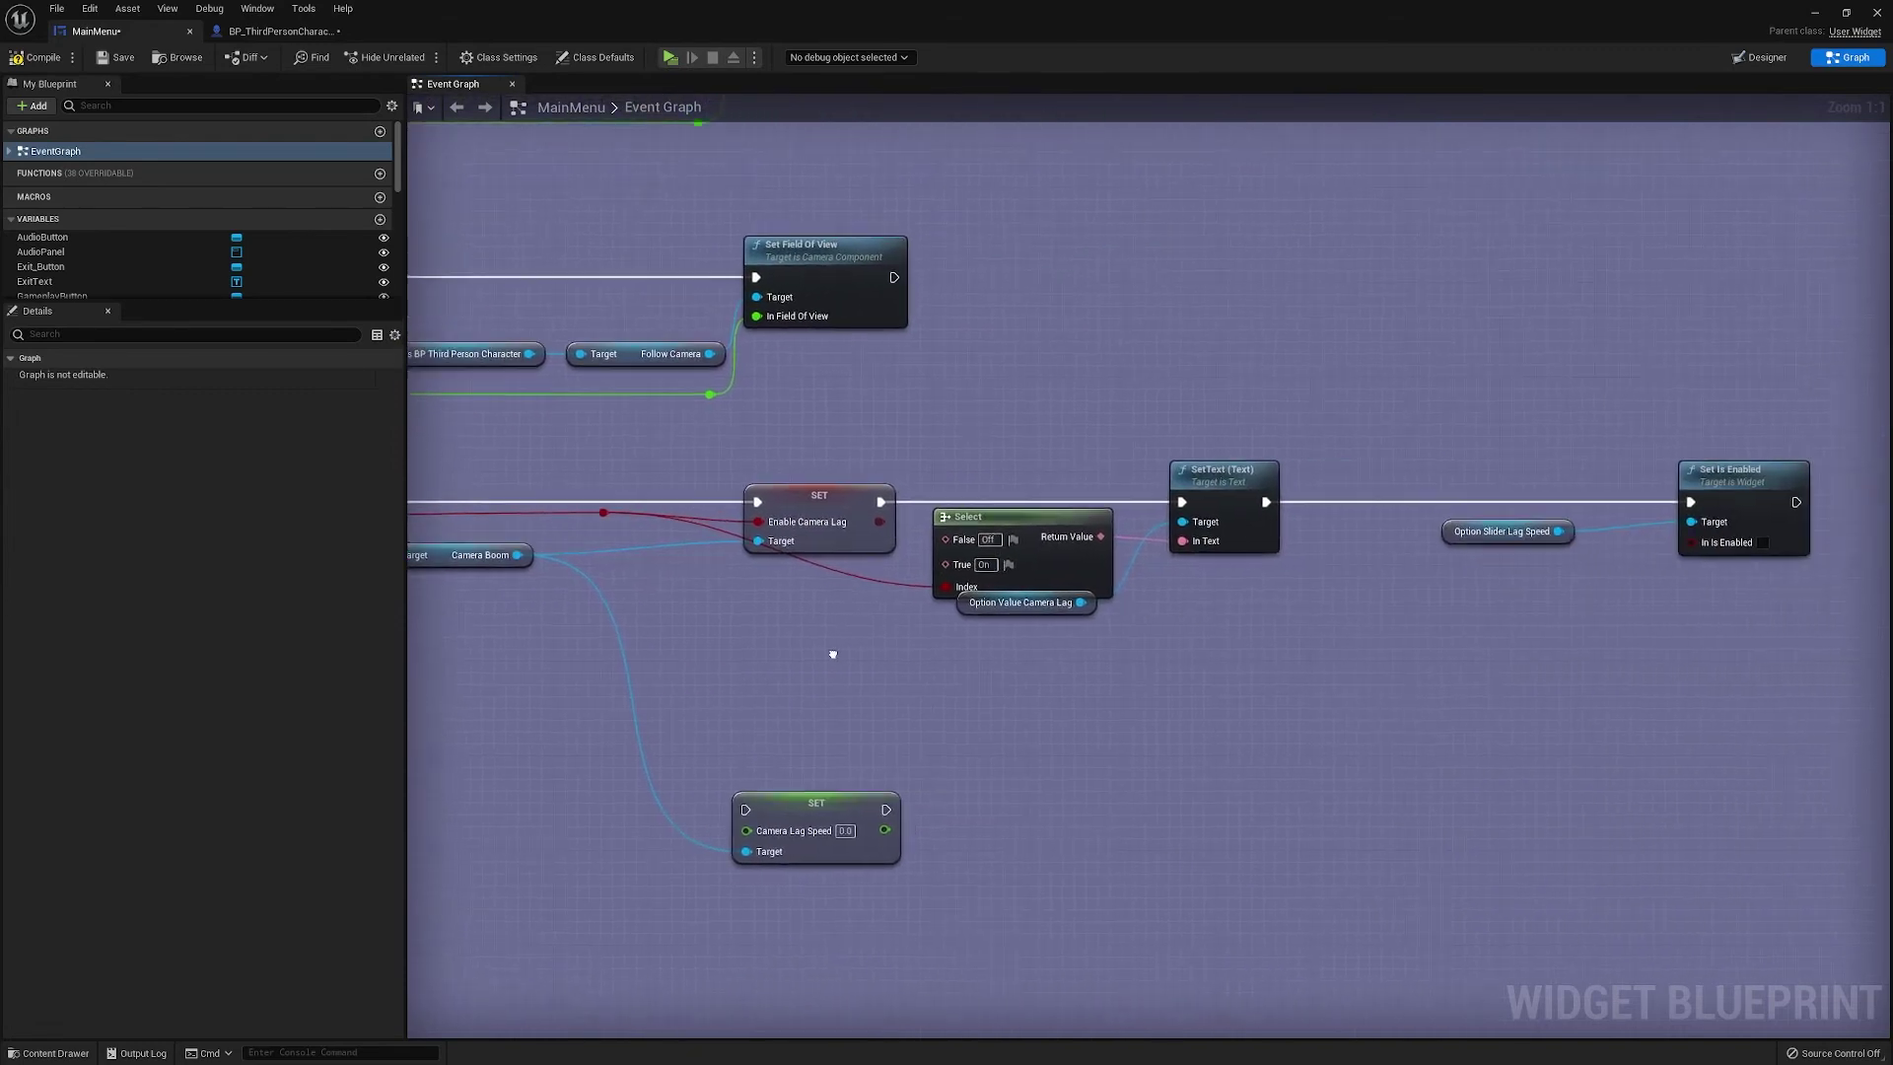
{"action": "right_click_drag", "start_coordinate": [1559, 660], "coordinate": [1361, 631]}
{"action": "left_click_drag", "start_coordinate": [1179, 513], "coordinate": [1237, 501]}
{"action": "left_click", "coordinate": [1366, 558]}
{"action": "right_click_drag", "start_coordinate": [1366, 558], "coordinate": [1163, 587]}
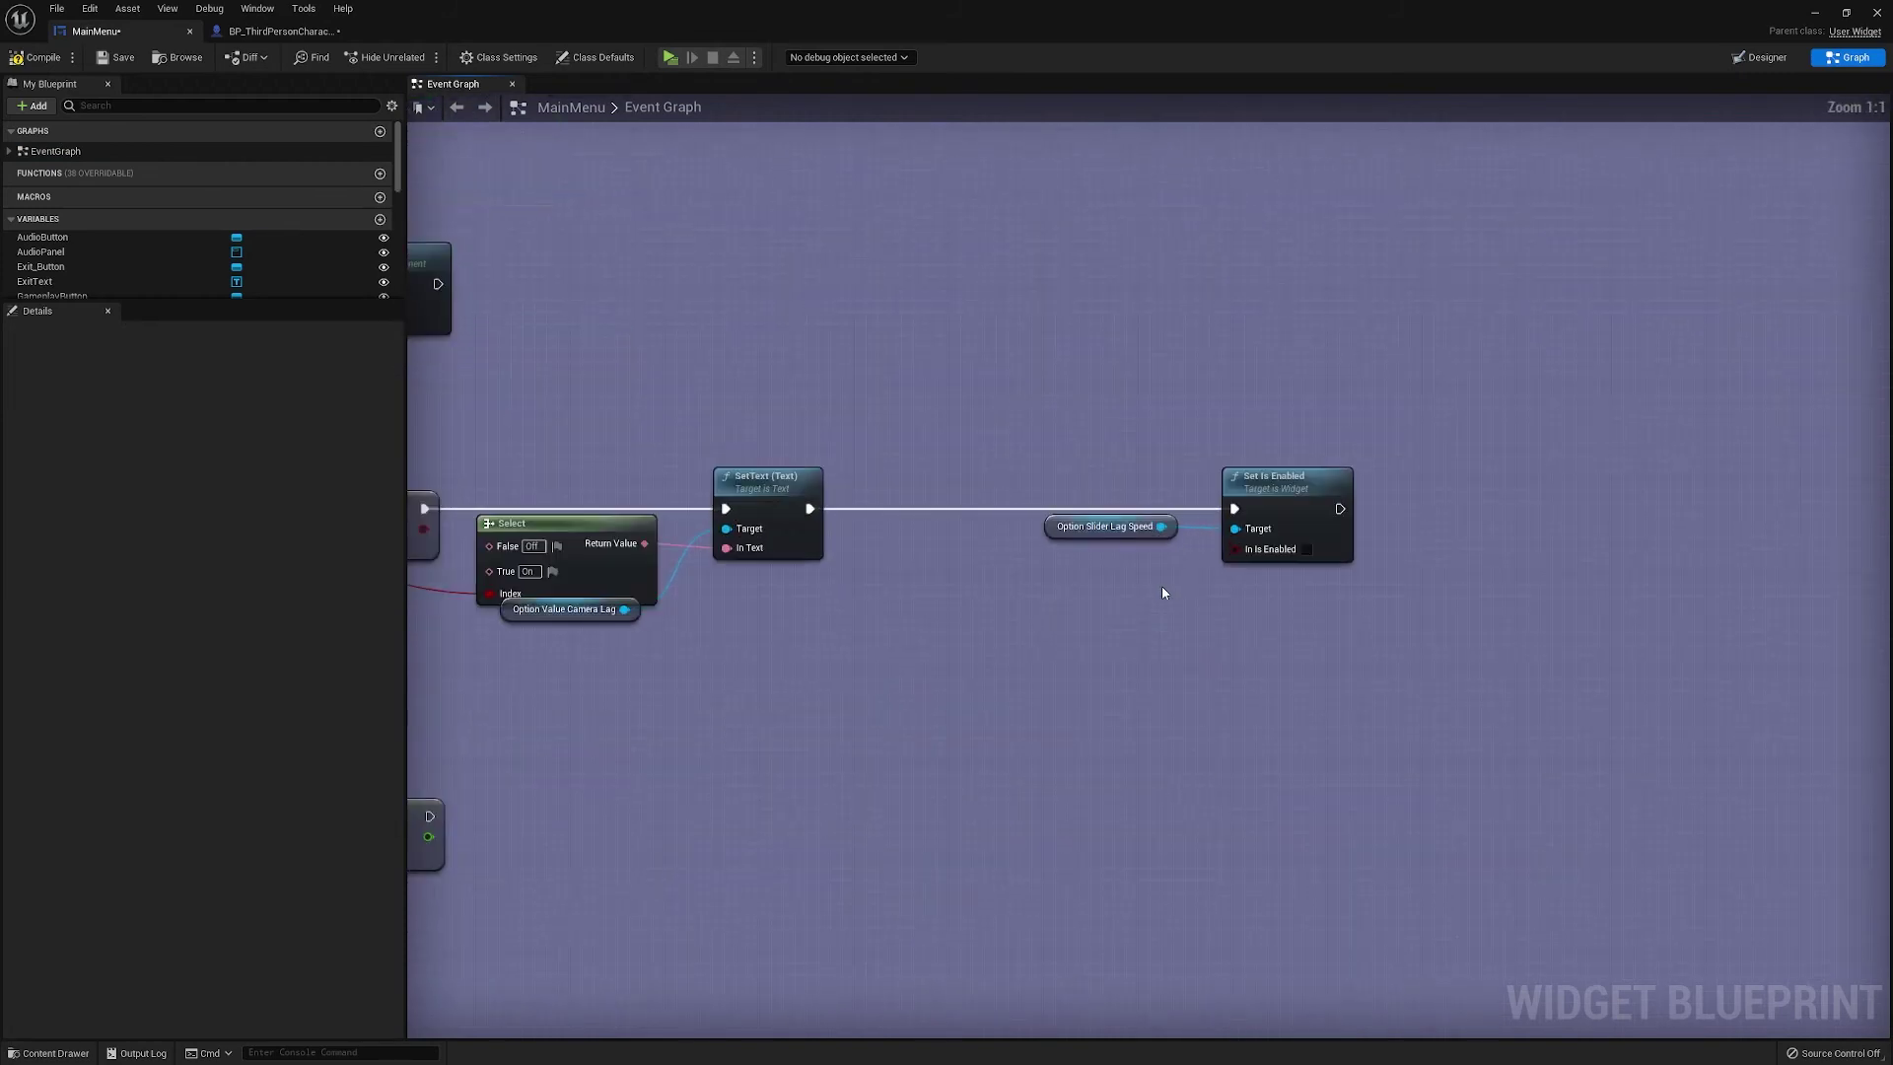
{"action": "left_click", "coordinate": [1056, 528]}
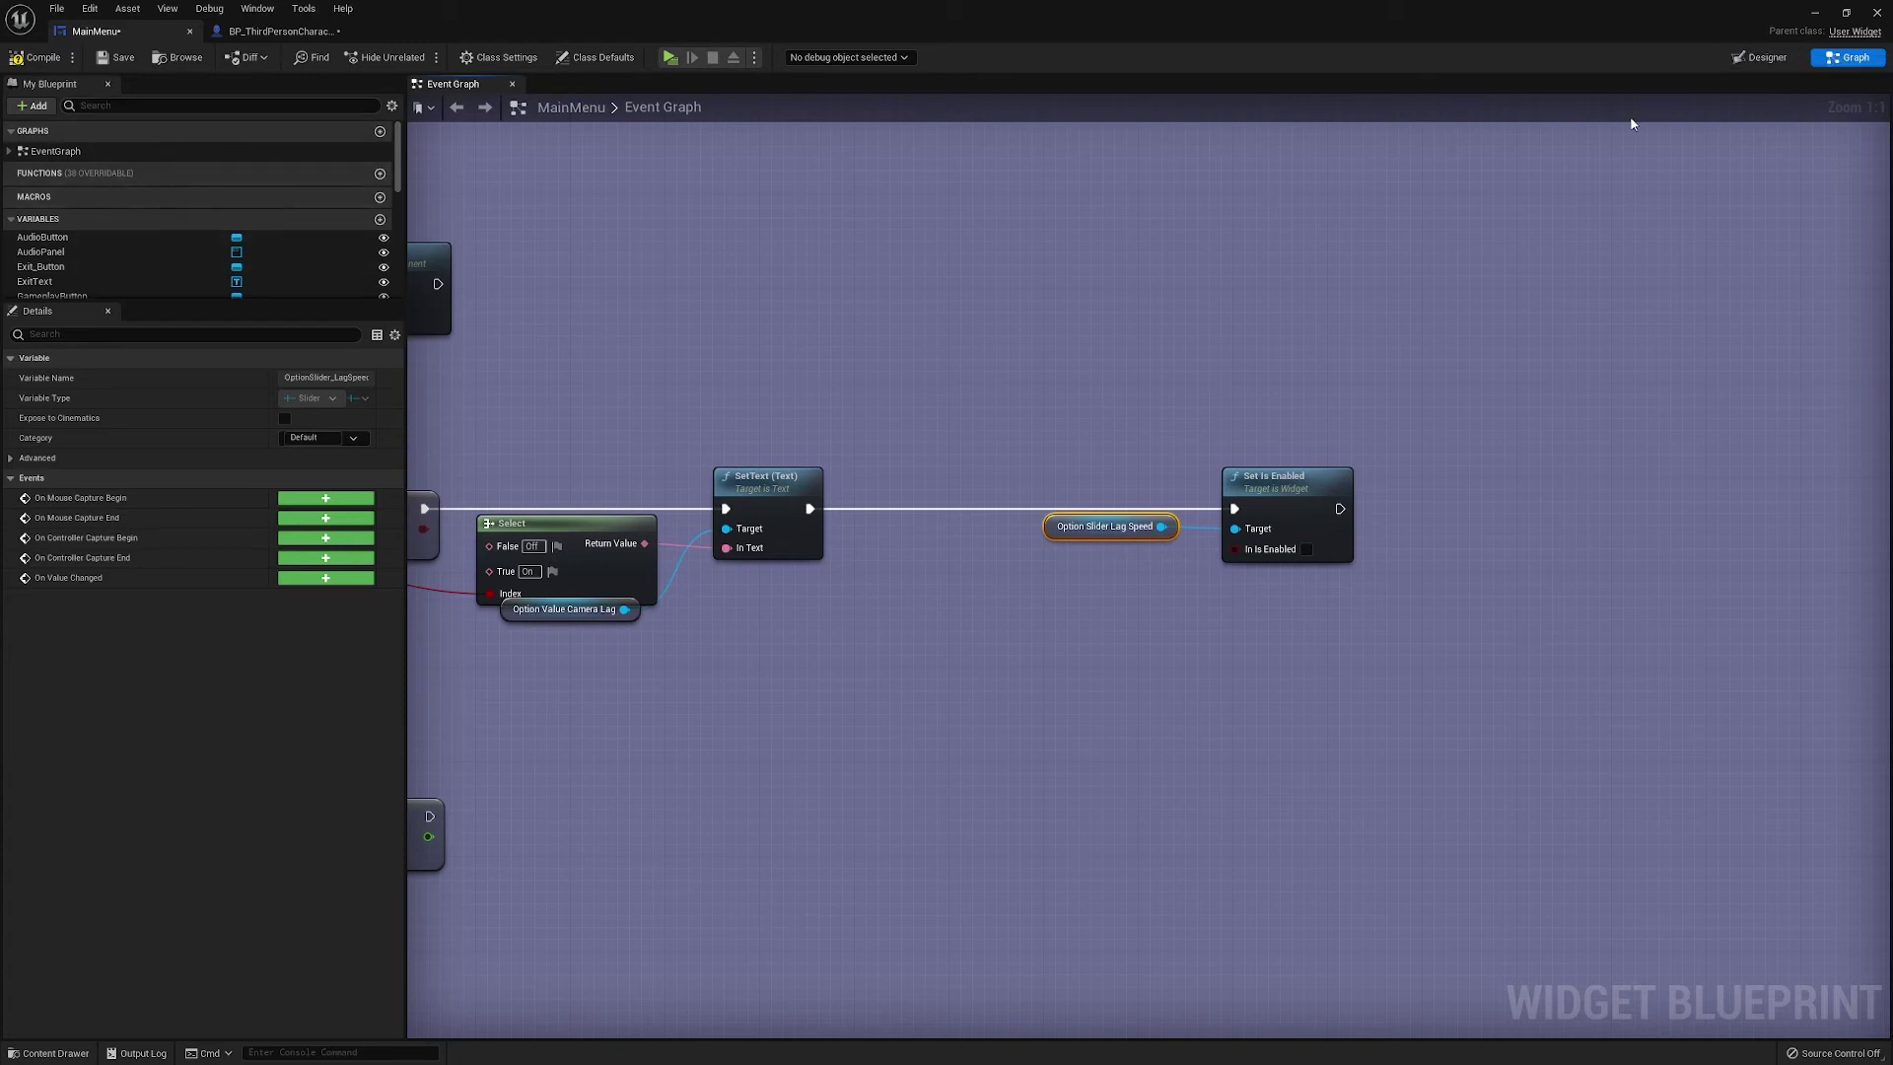
{"action": "left_click", "coordinate": [95, 106]}
{"action": "type", "text": "lag"}
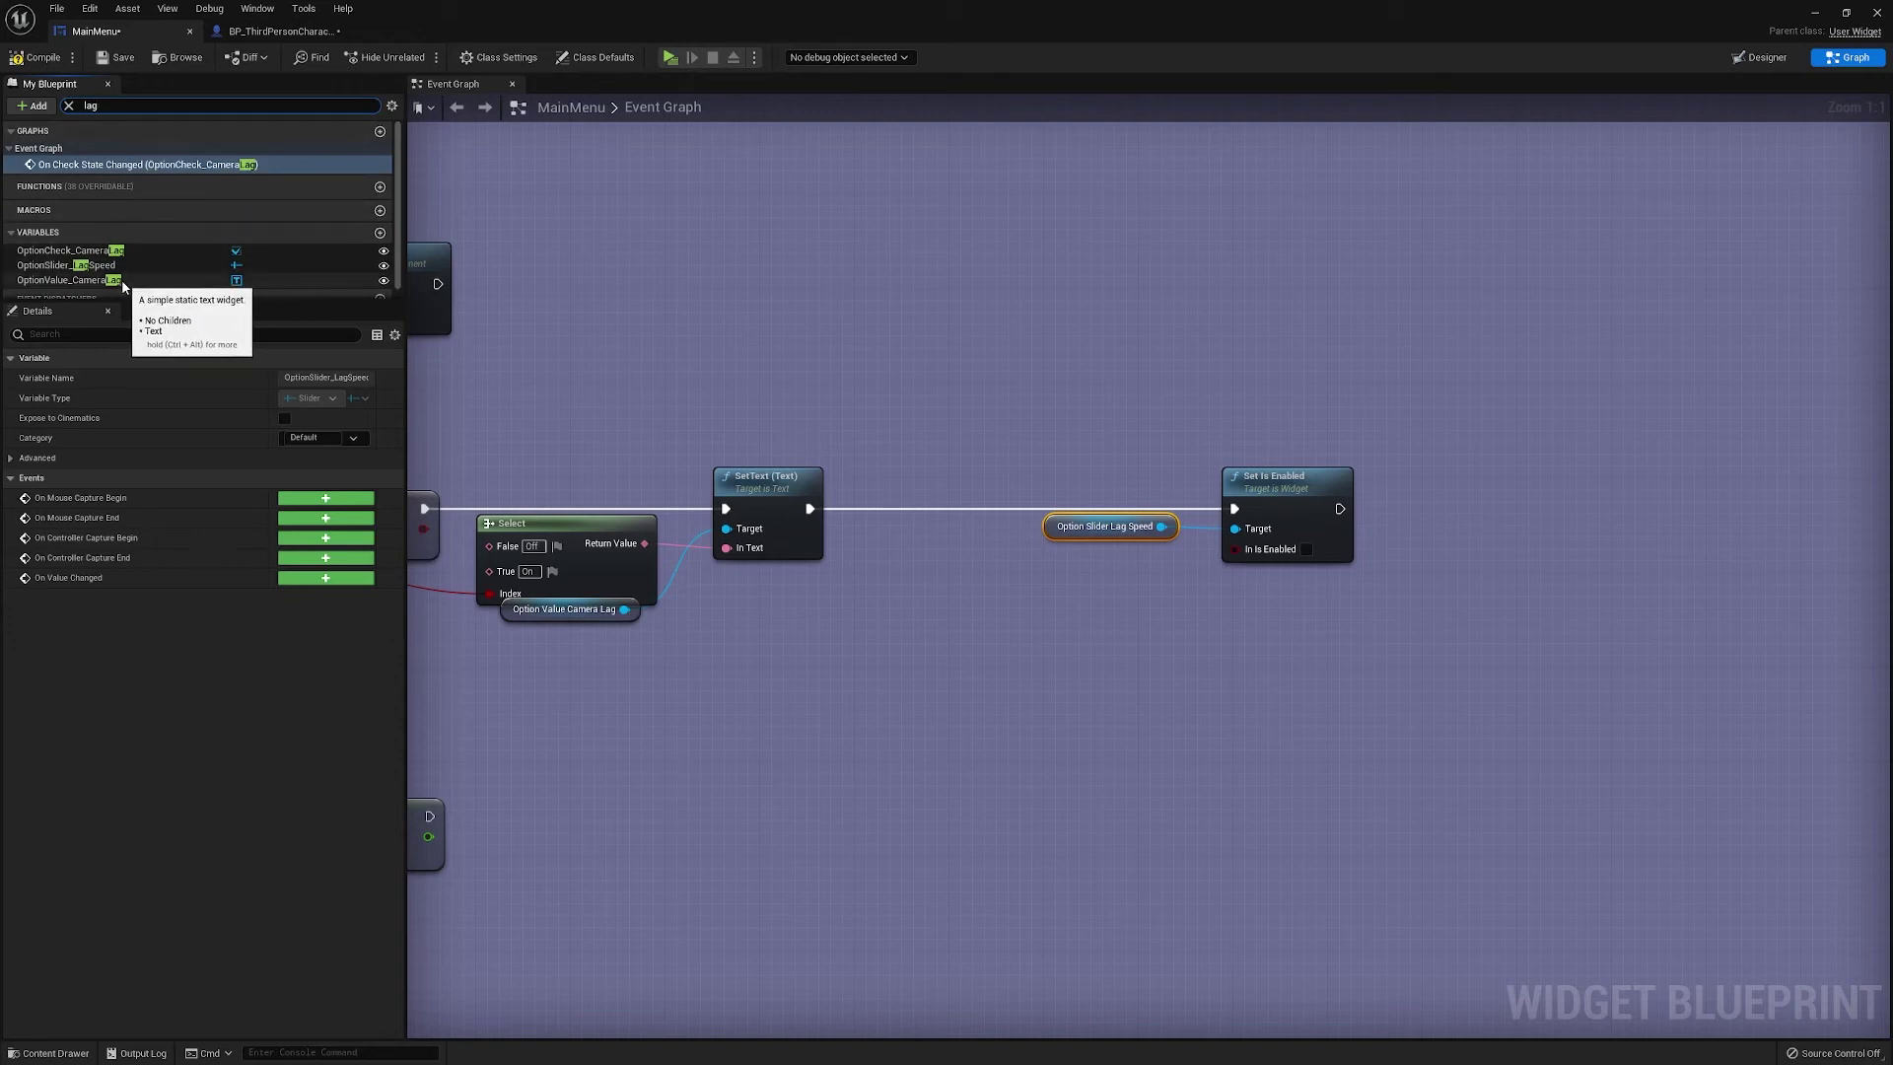
{"action": "left_click_drag", "start_coordinate": [121, 280], "coordinate": [1160, 563]}
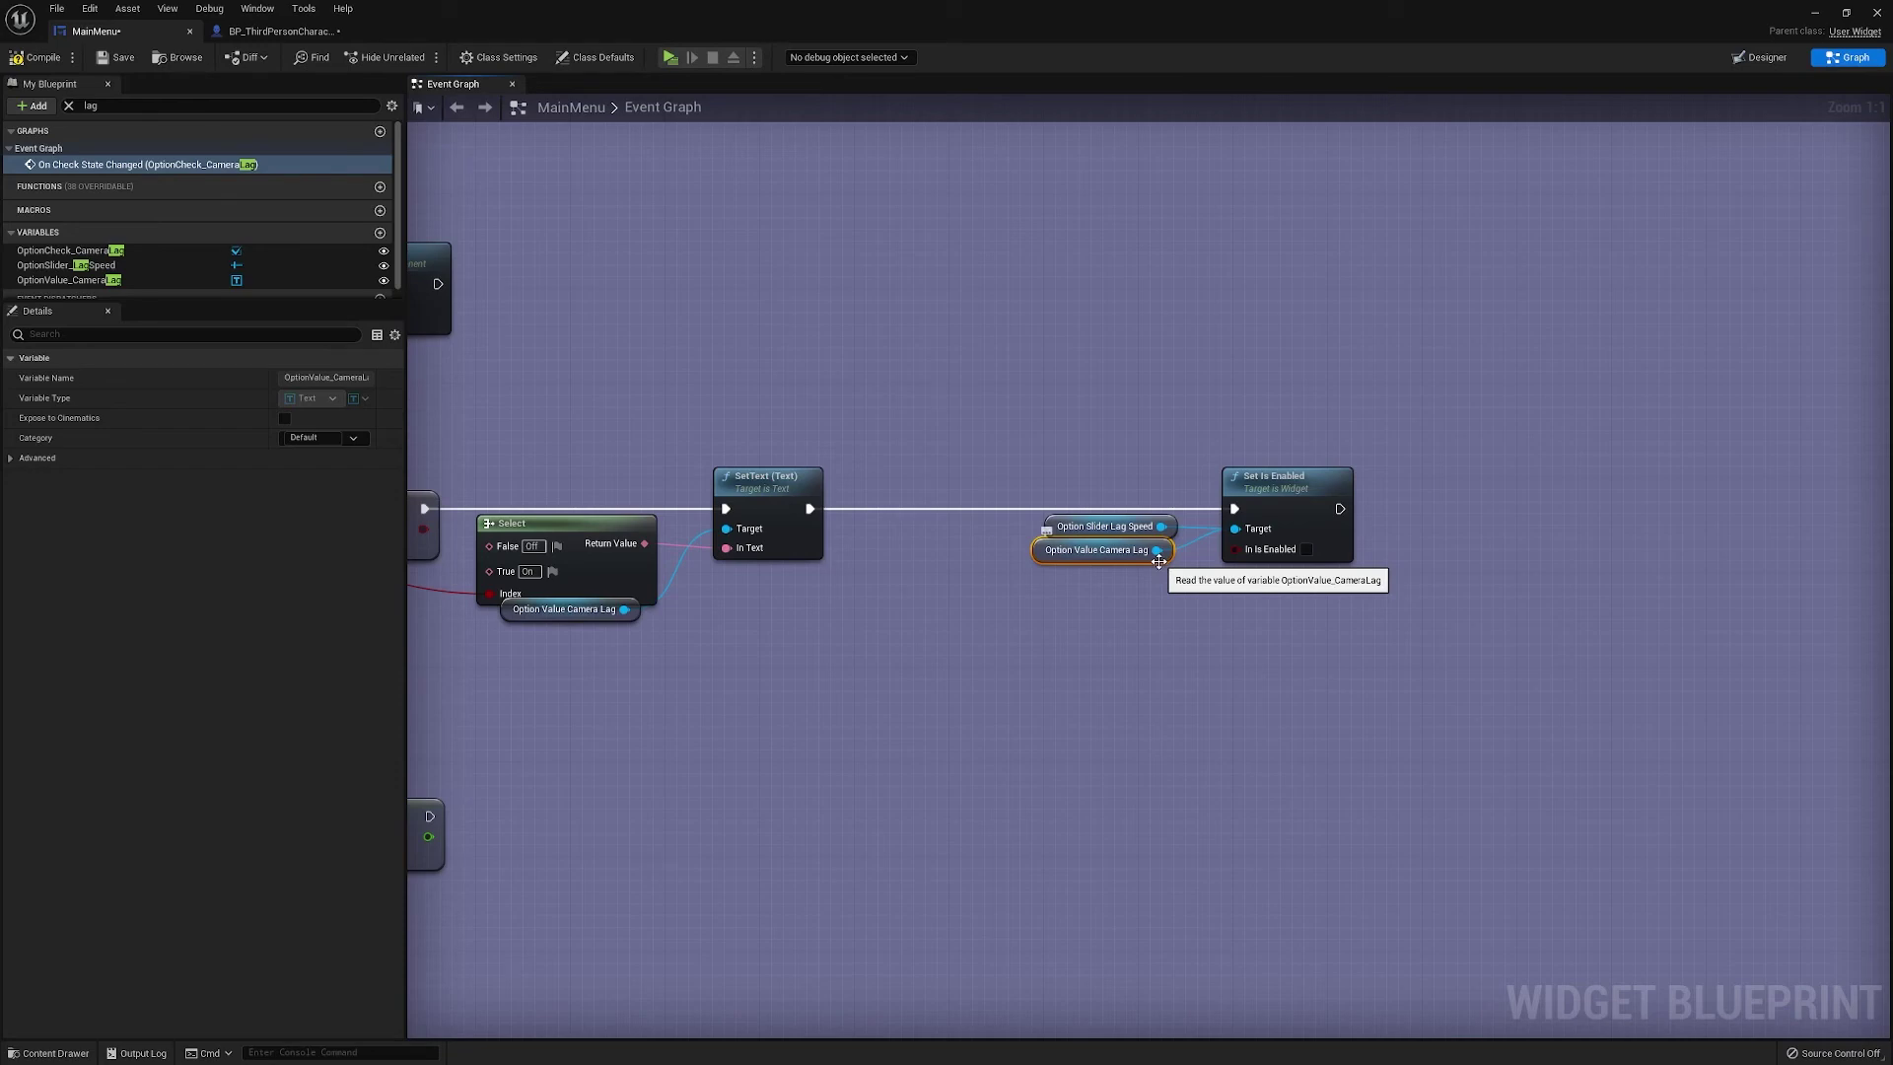
{"action": "left_click_drag", "start_coordinate": [1160, 567], "coordinate": [1157, 594]}
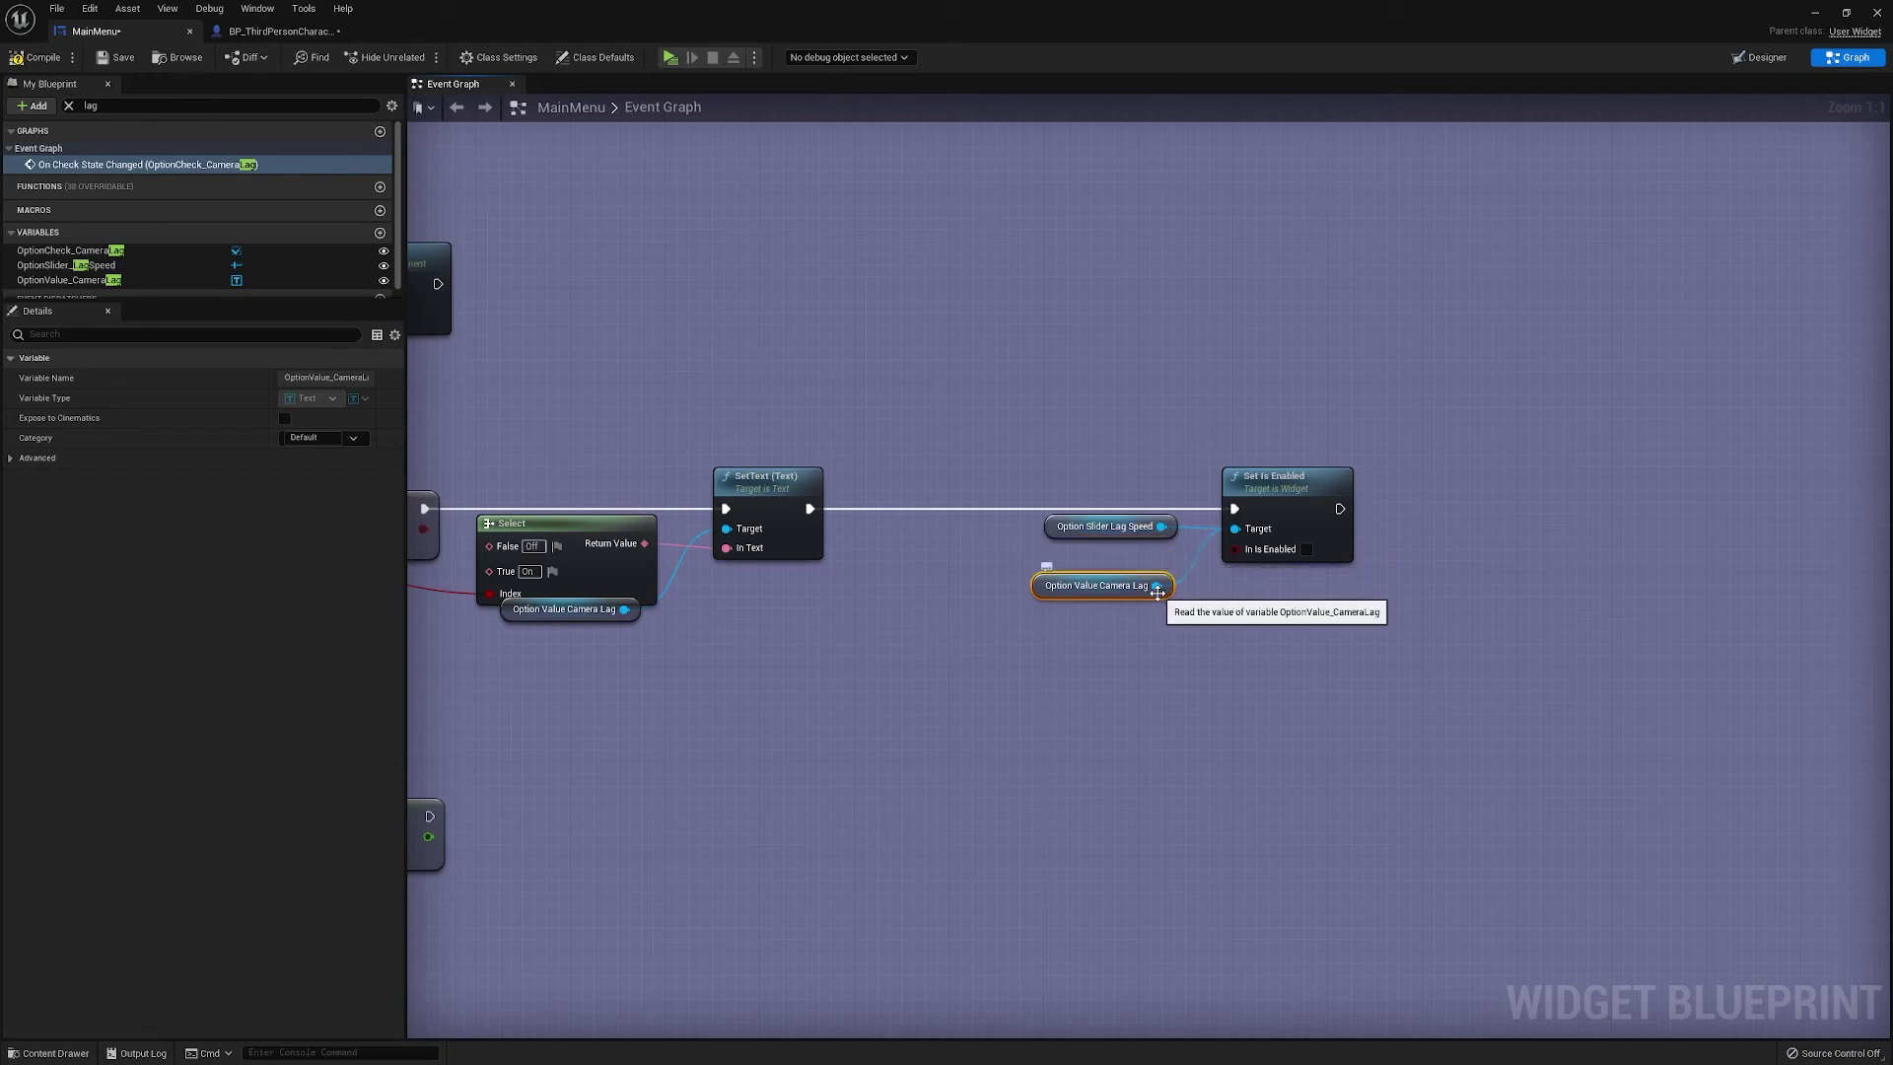
{"action": "key", "text": "Delete"}
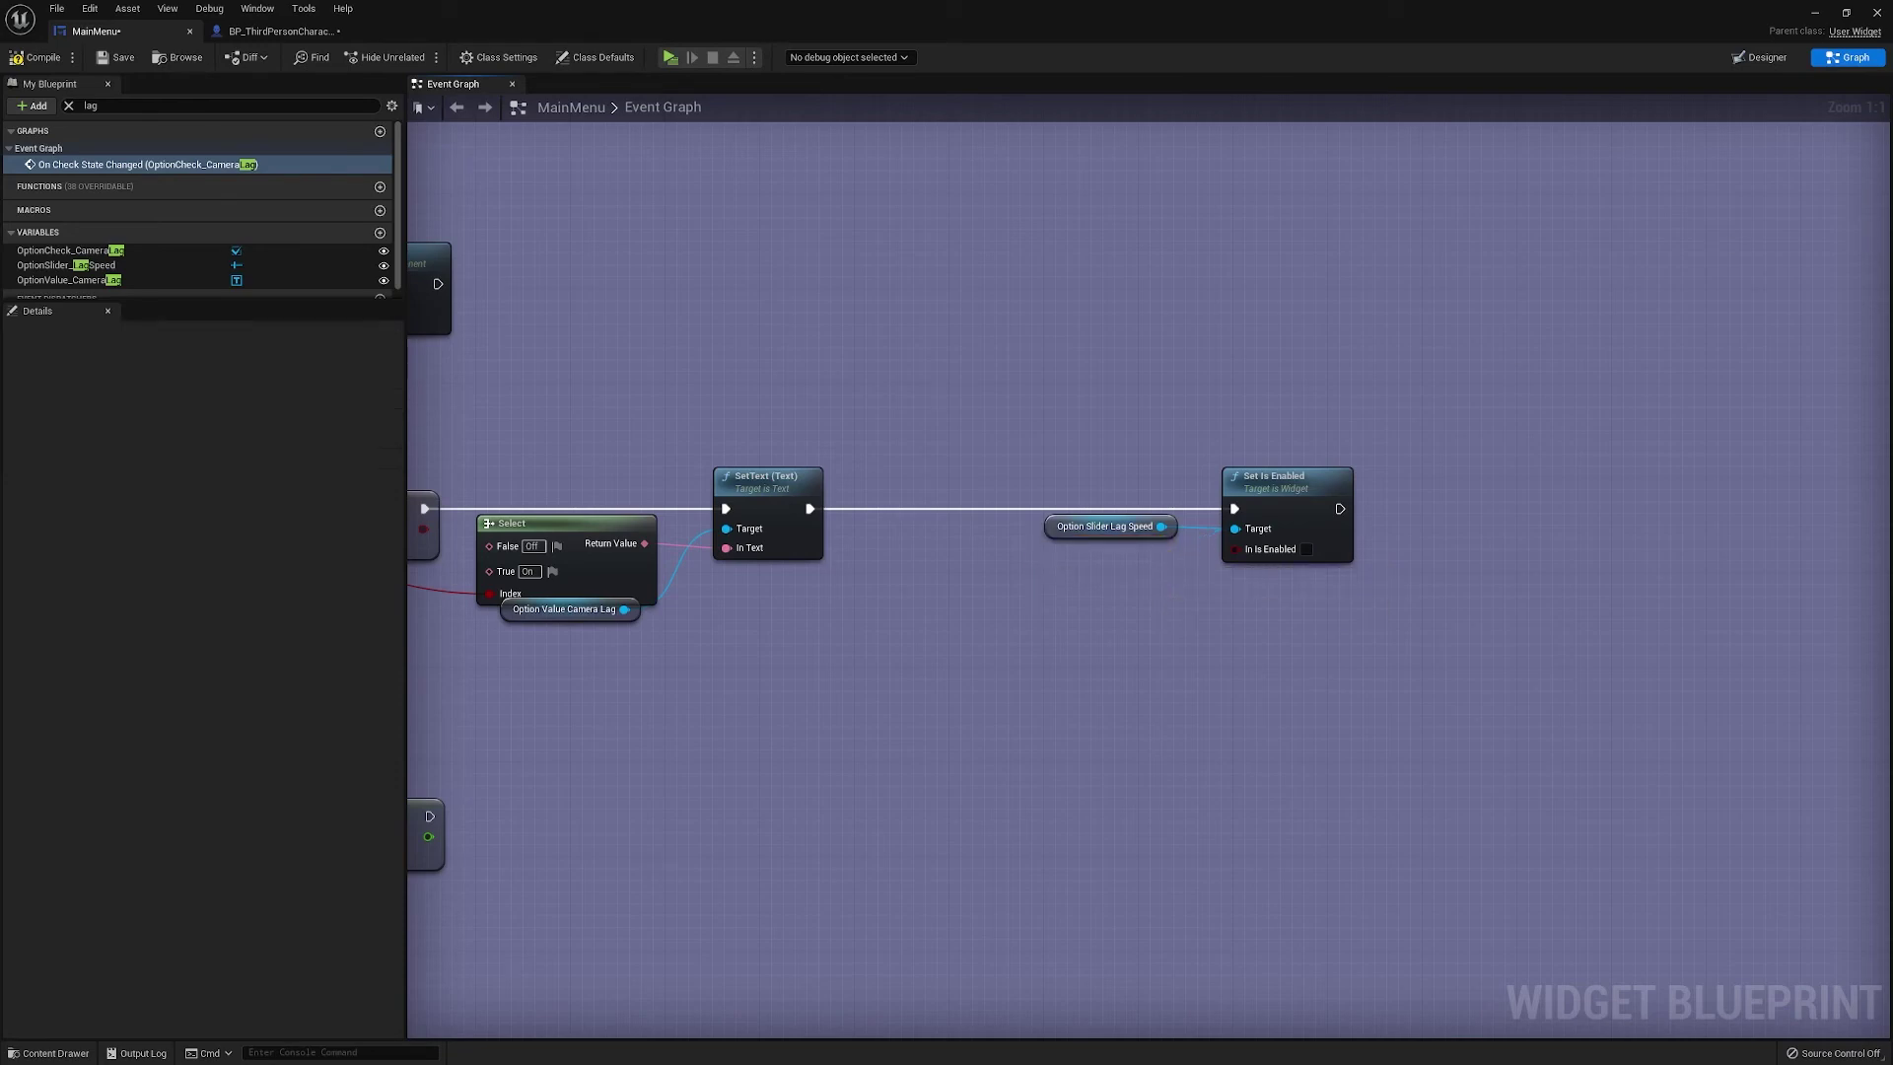
Expose the Lag Speed row's value text OptionValue_Speed and its title OptionTitle_4 as variables in the widget designer
{"action": "left_click", "coordinate": [1760, 57]}
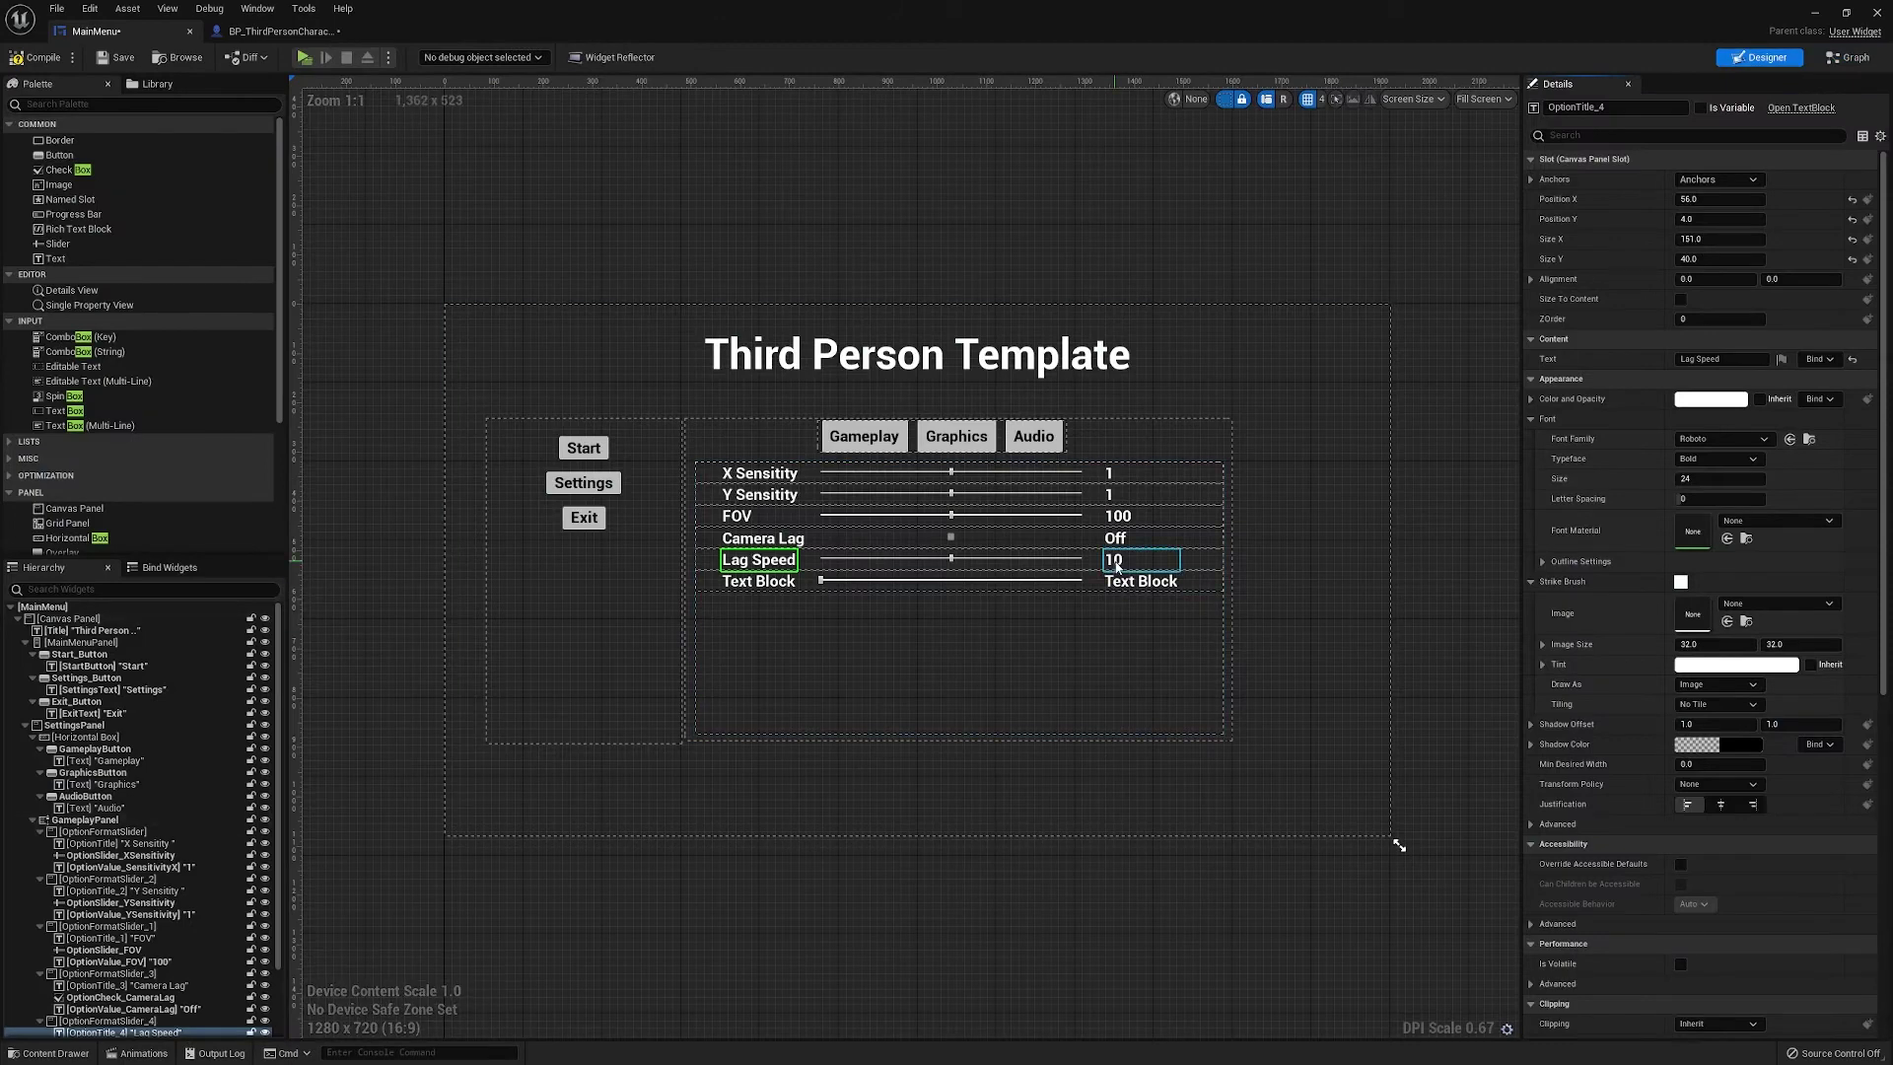
{"action": "left_click", "coordinate": [1117, 567]}
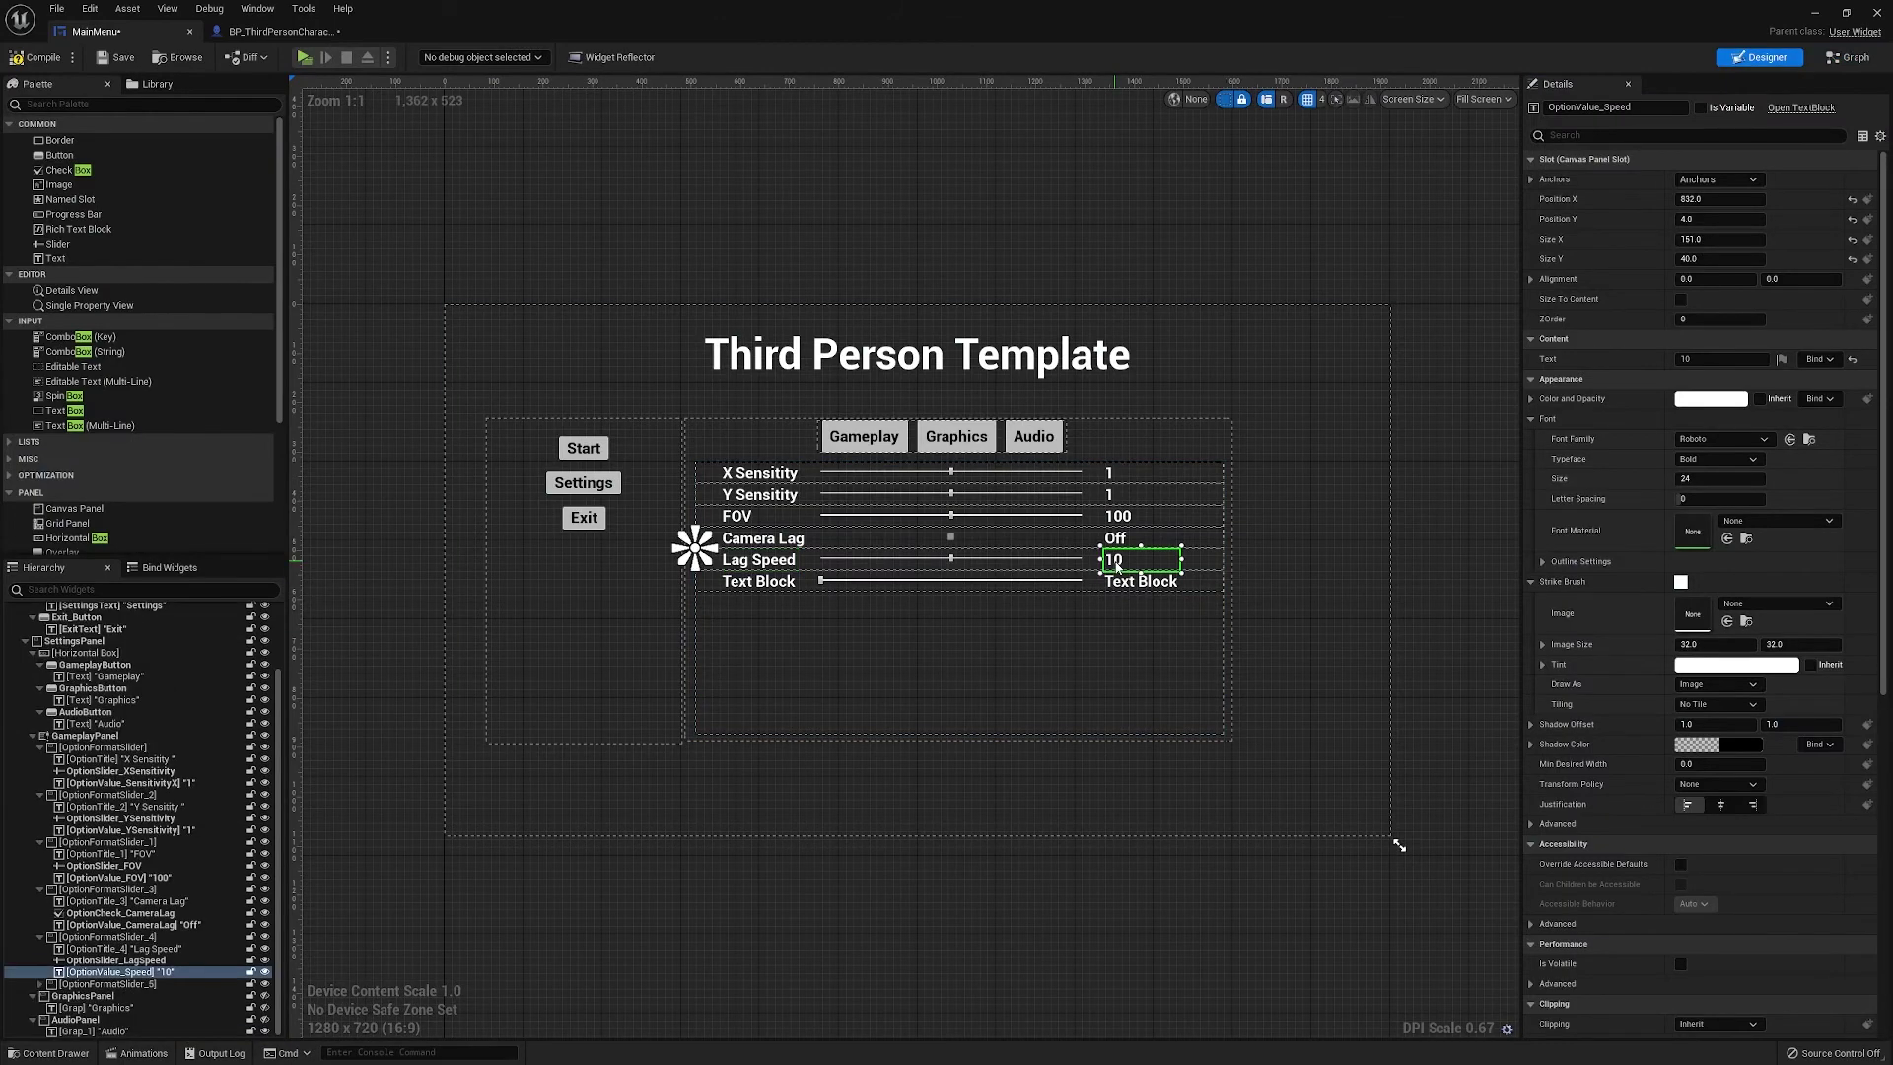
{"action": "scroll", "coordinate": [1117, 567], "scroll_direction": "up", "scroll_amount": 2}
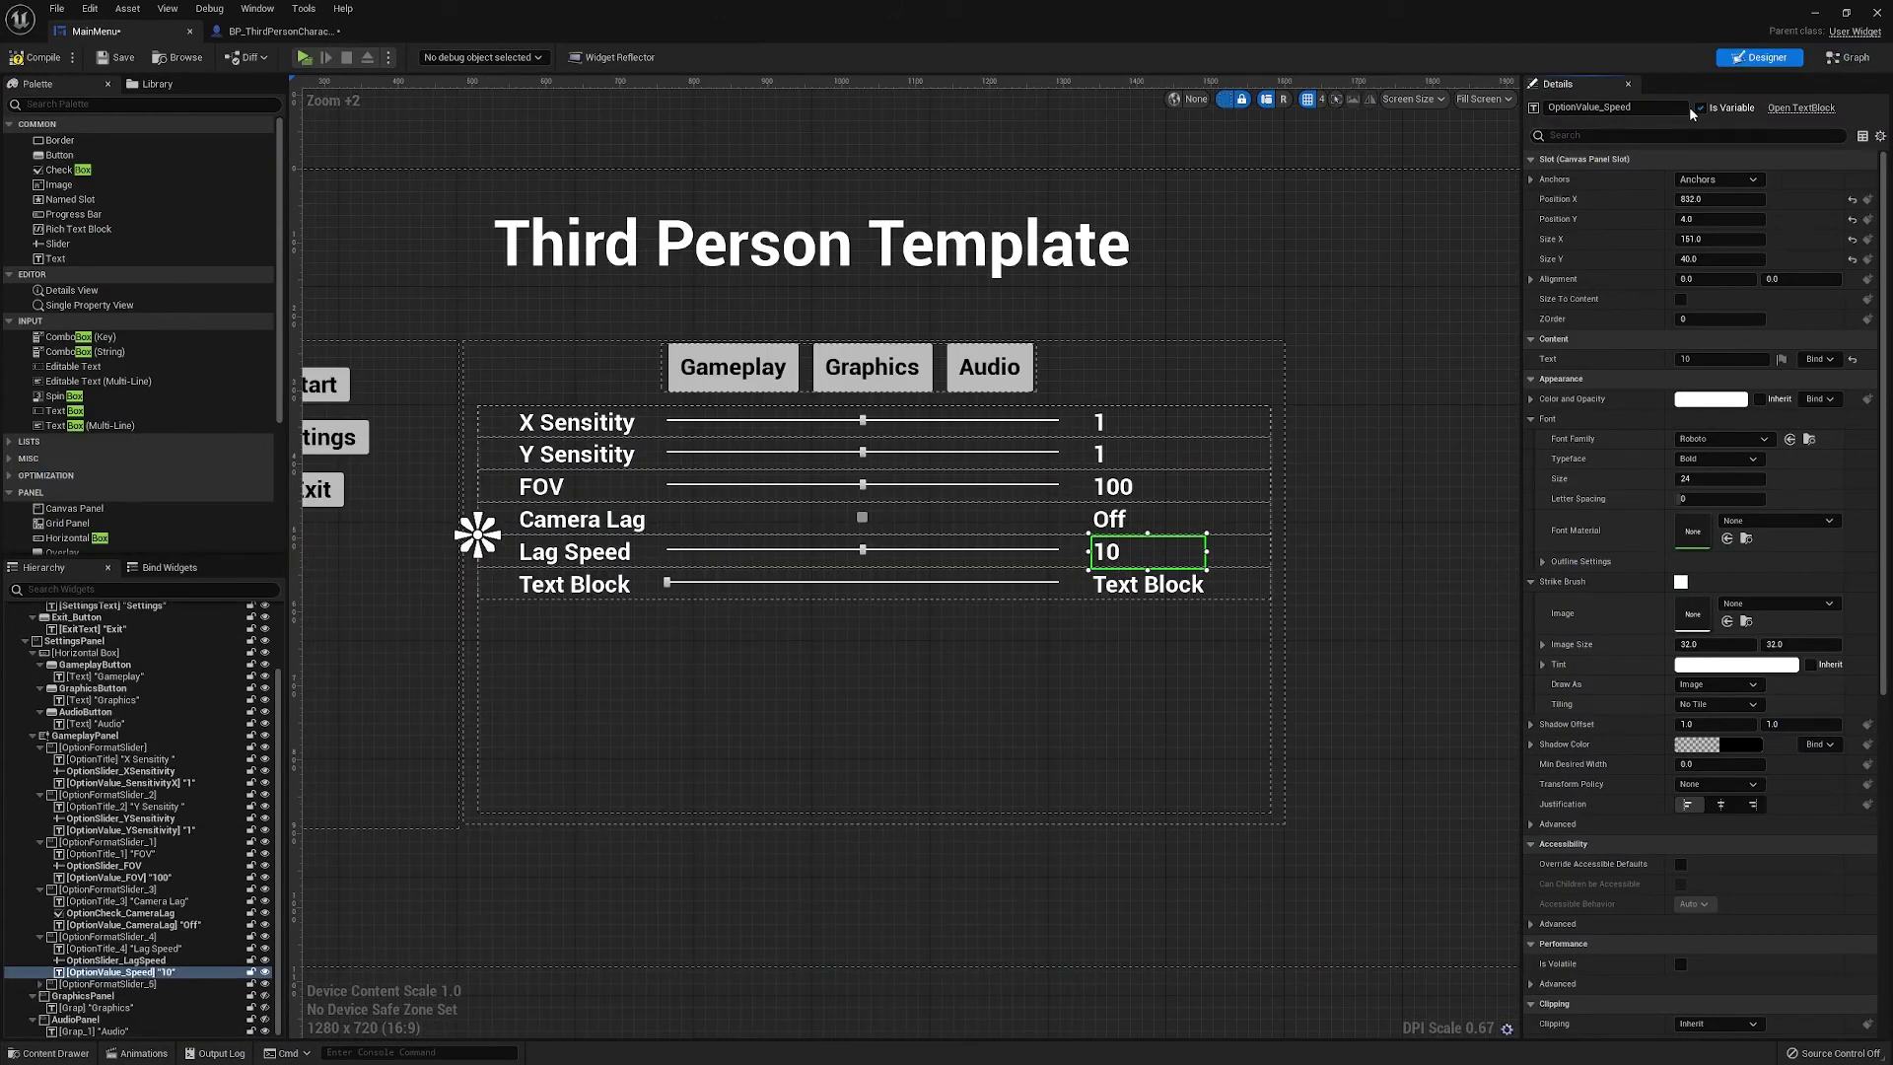
{"action": "left_click", "coordinate": [550, 559]}
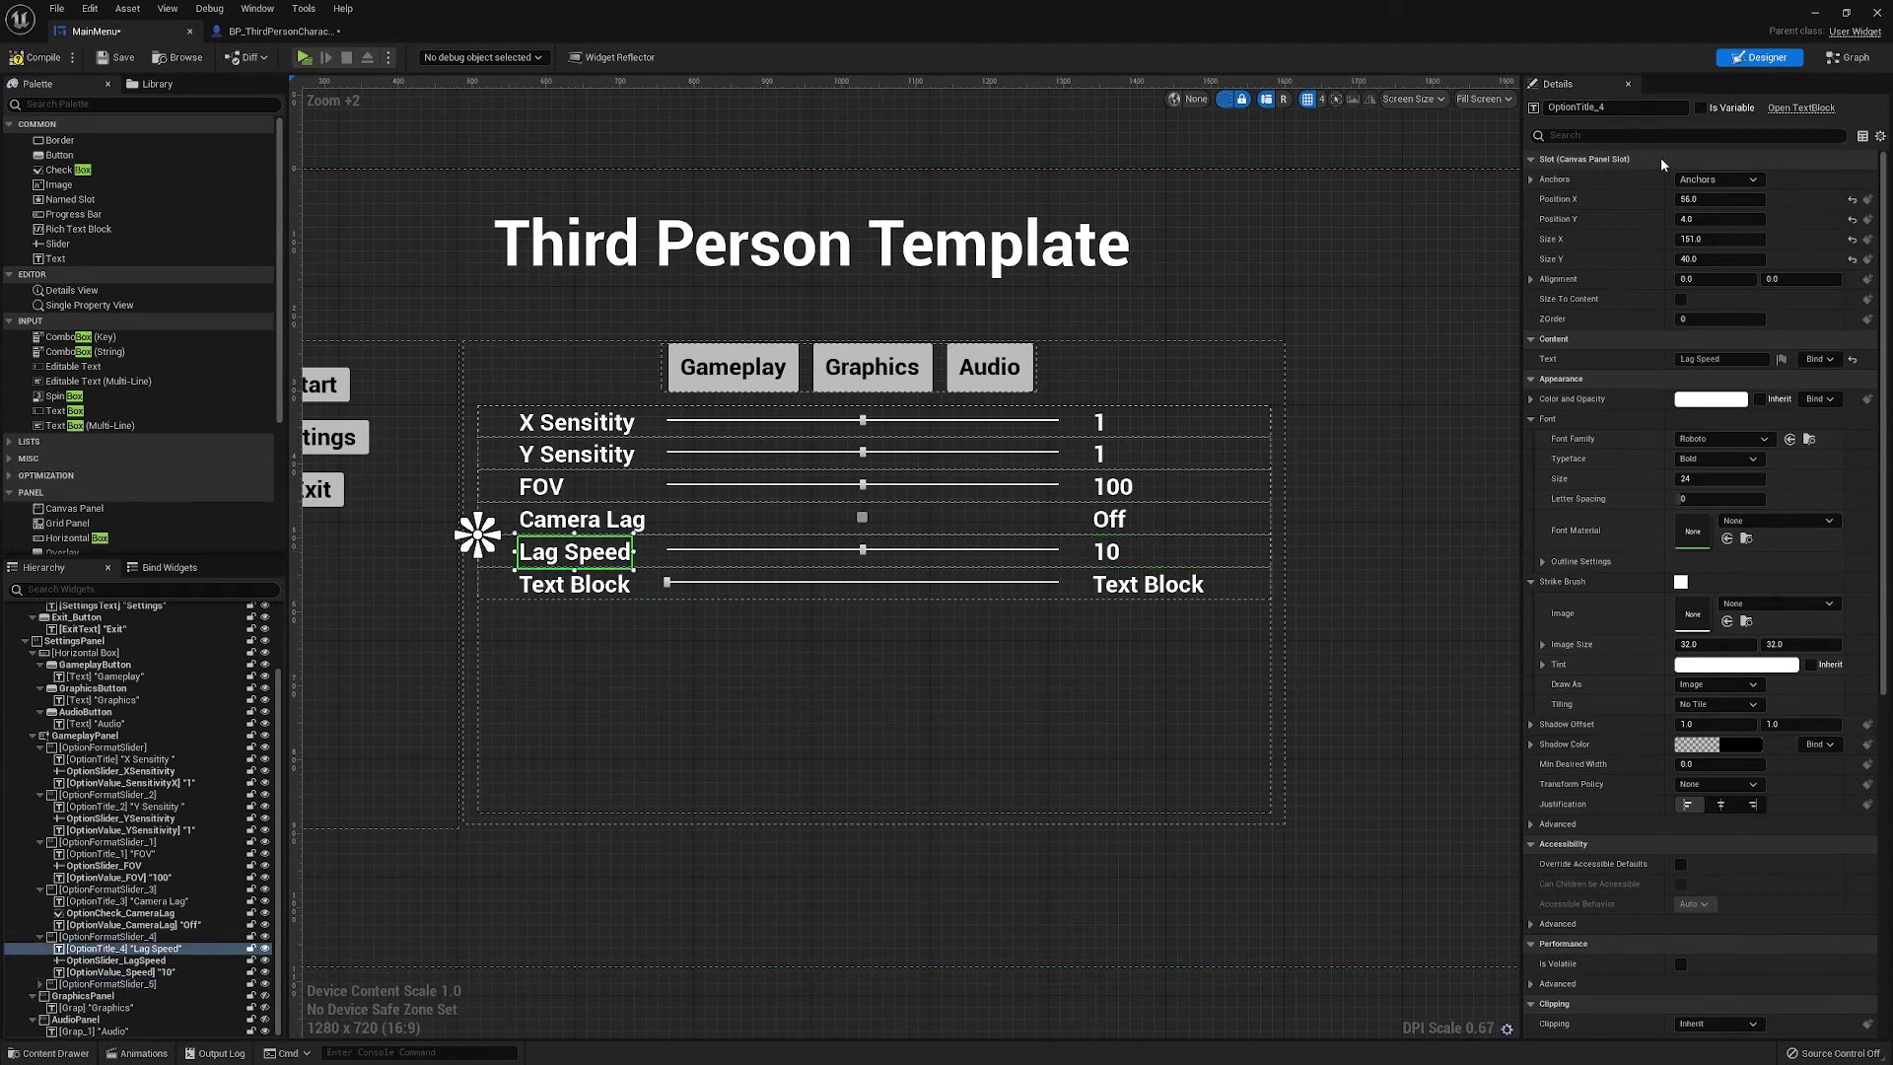
{"action": "left_click", "coordinate": [1702, 107]}
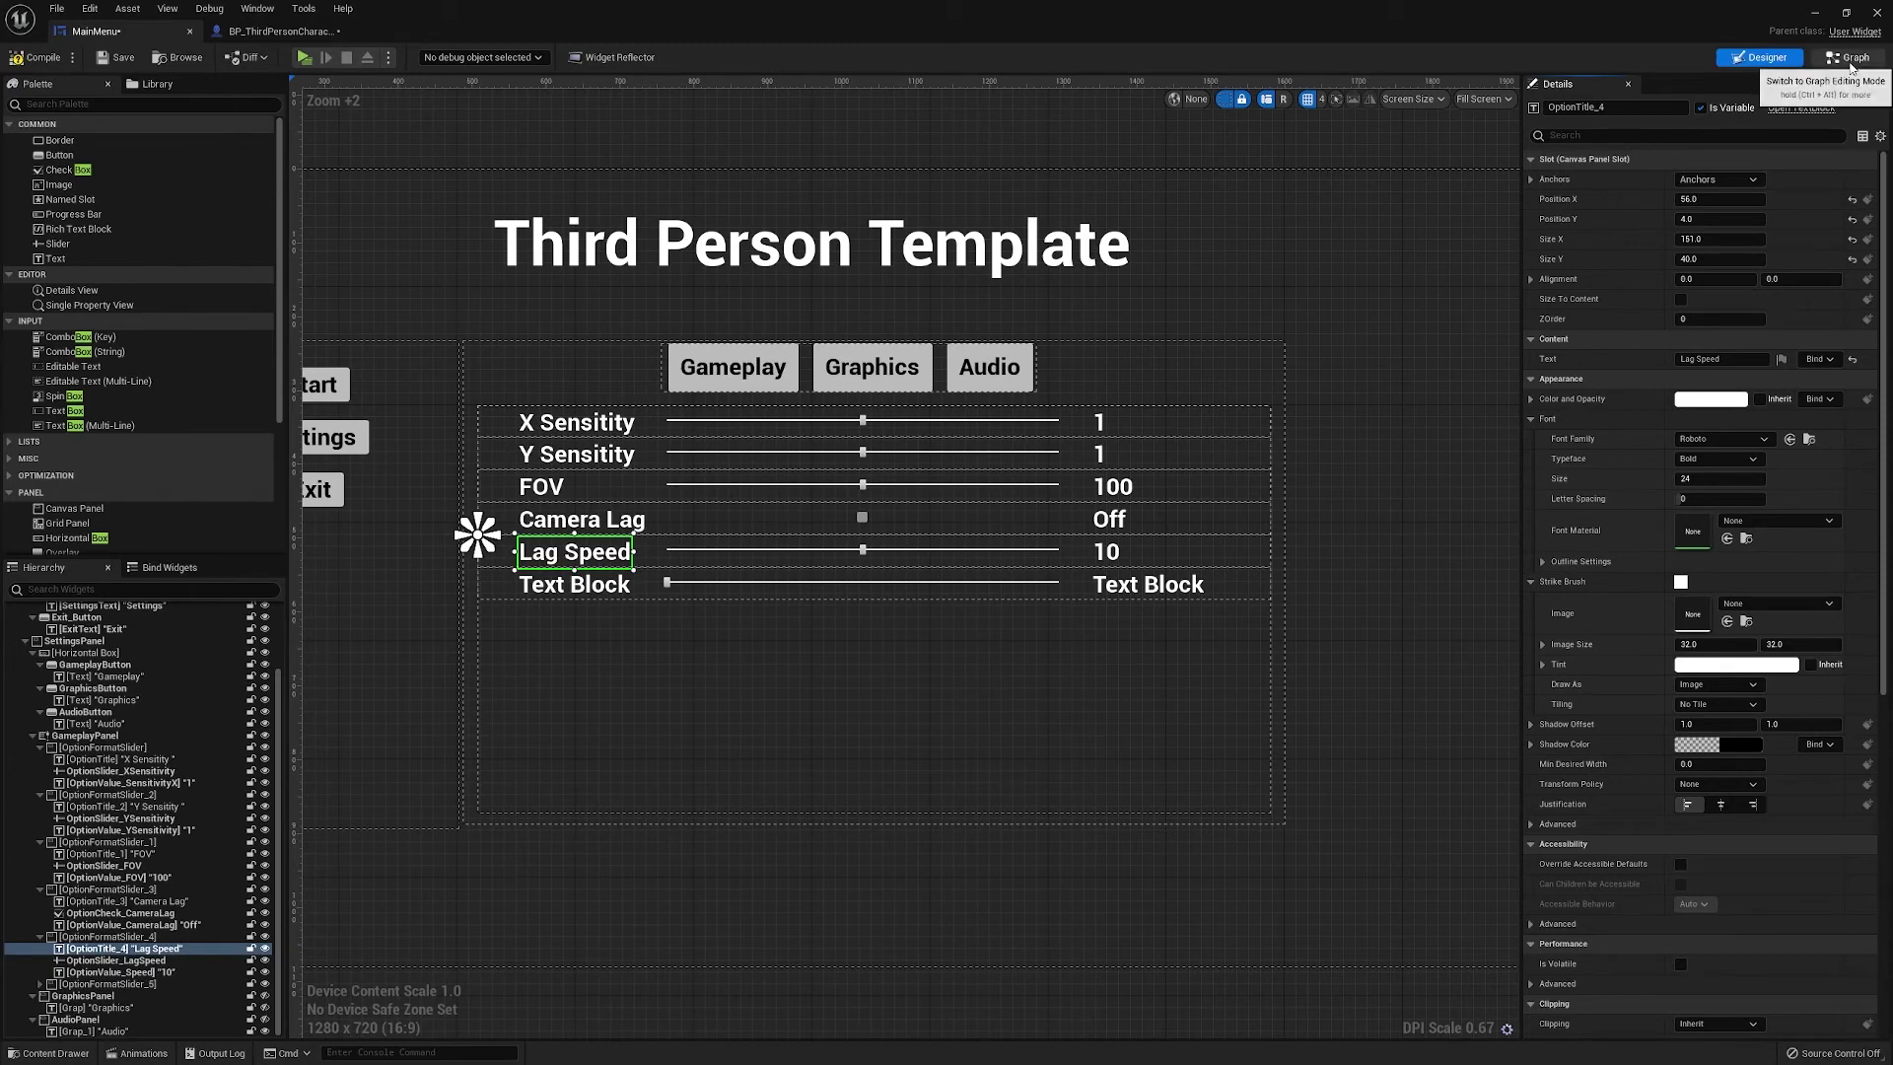
Add getters for OptionTitle_4 and OptionValue_Speed in the event graph and connect both to the Target of Set Is Enabled
{"action": "left_click", "coordinate": [1849, 58]}
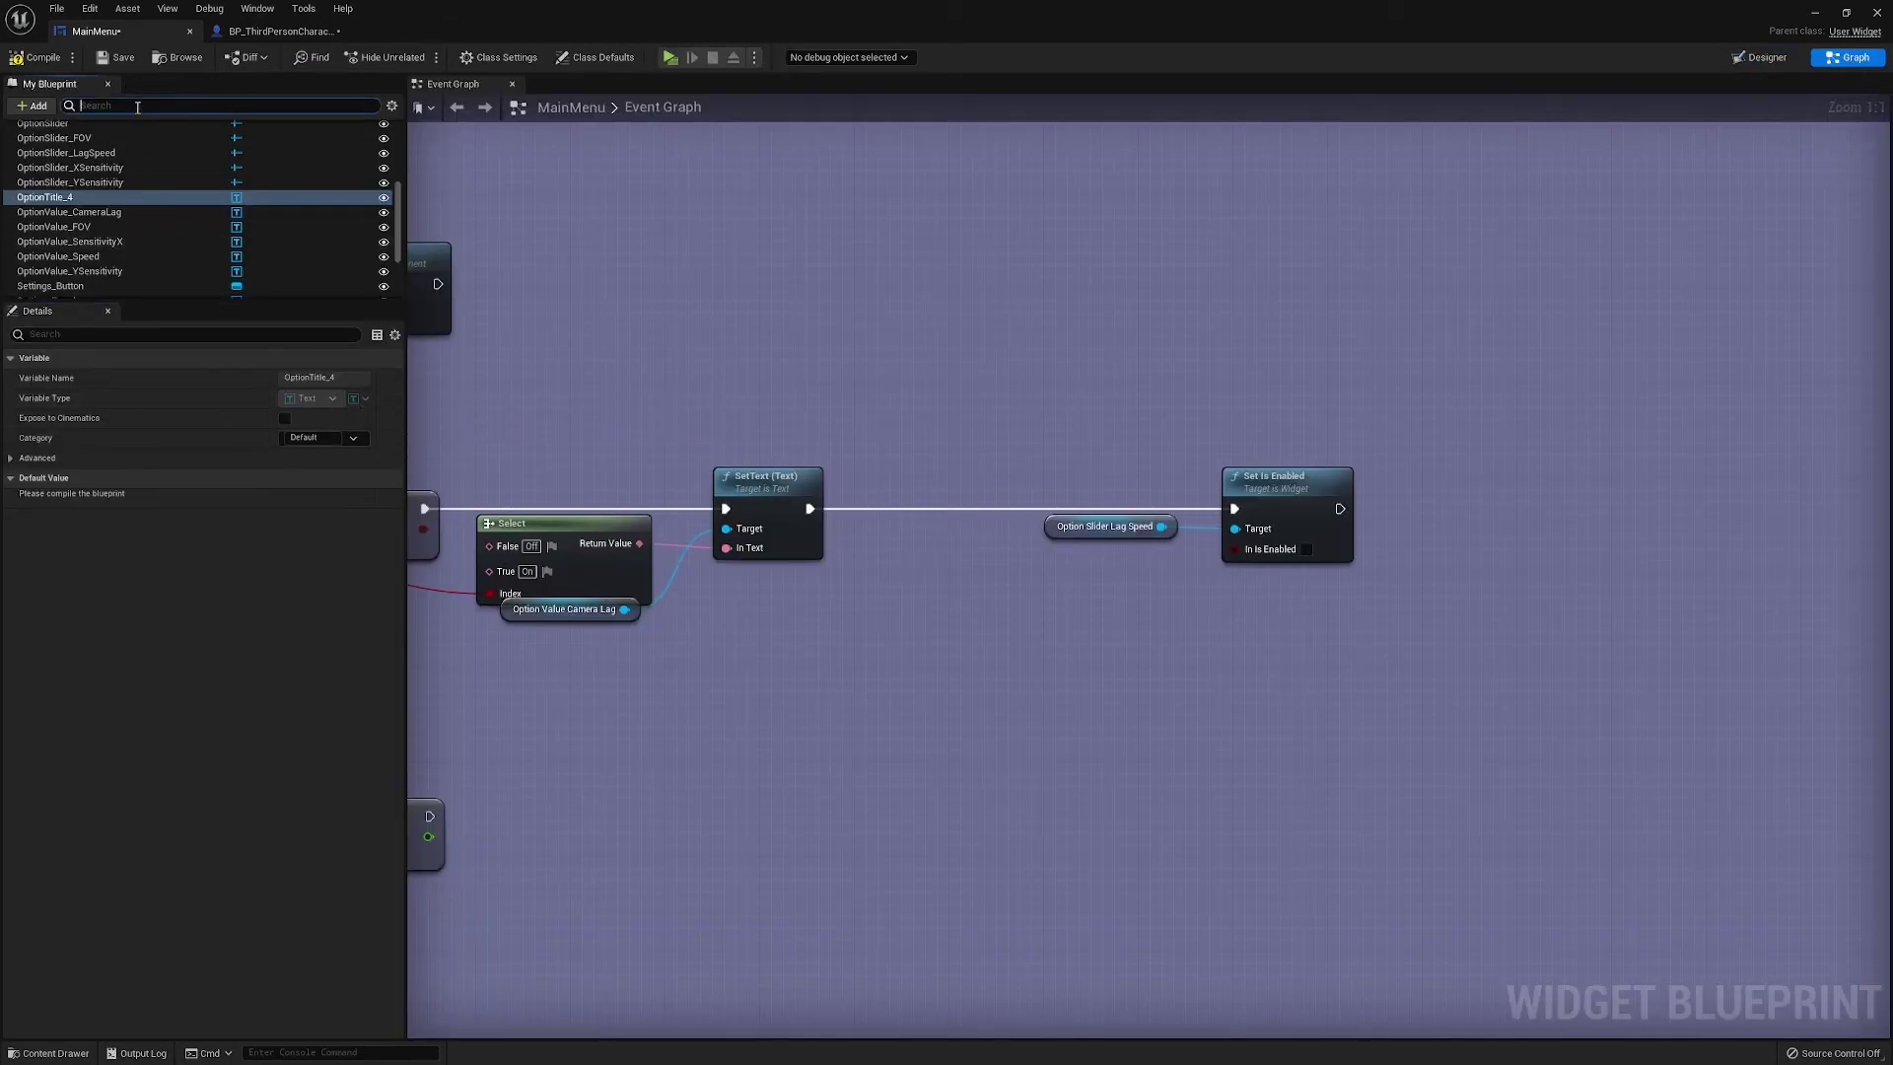
{"action": "left_click_drag", "start_coordinate": [45, 197], "coordinate": [1177, 550]}
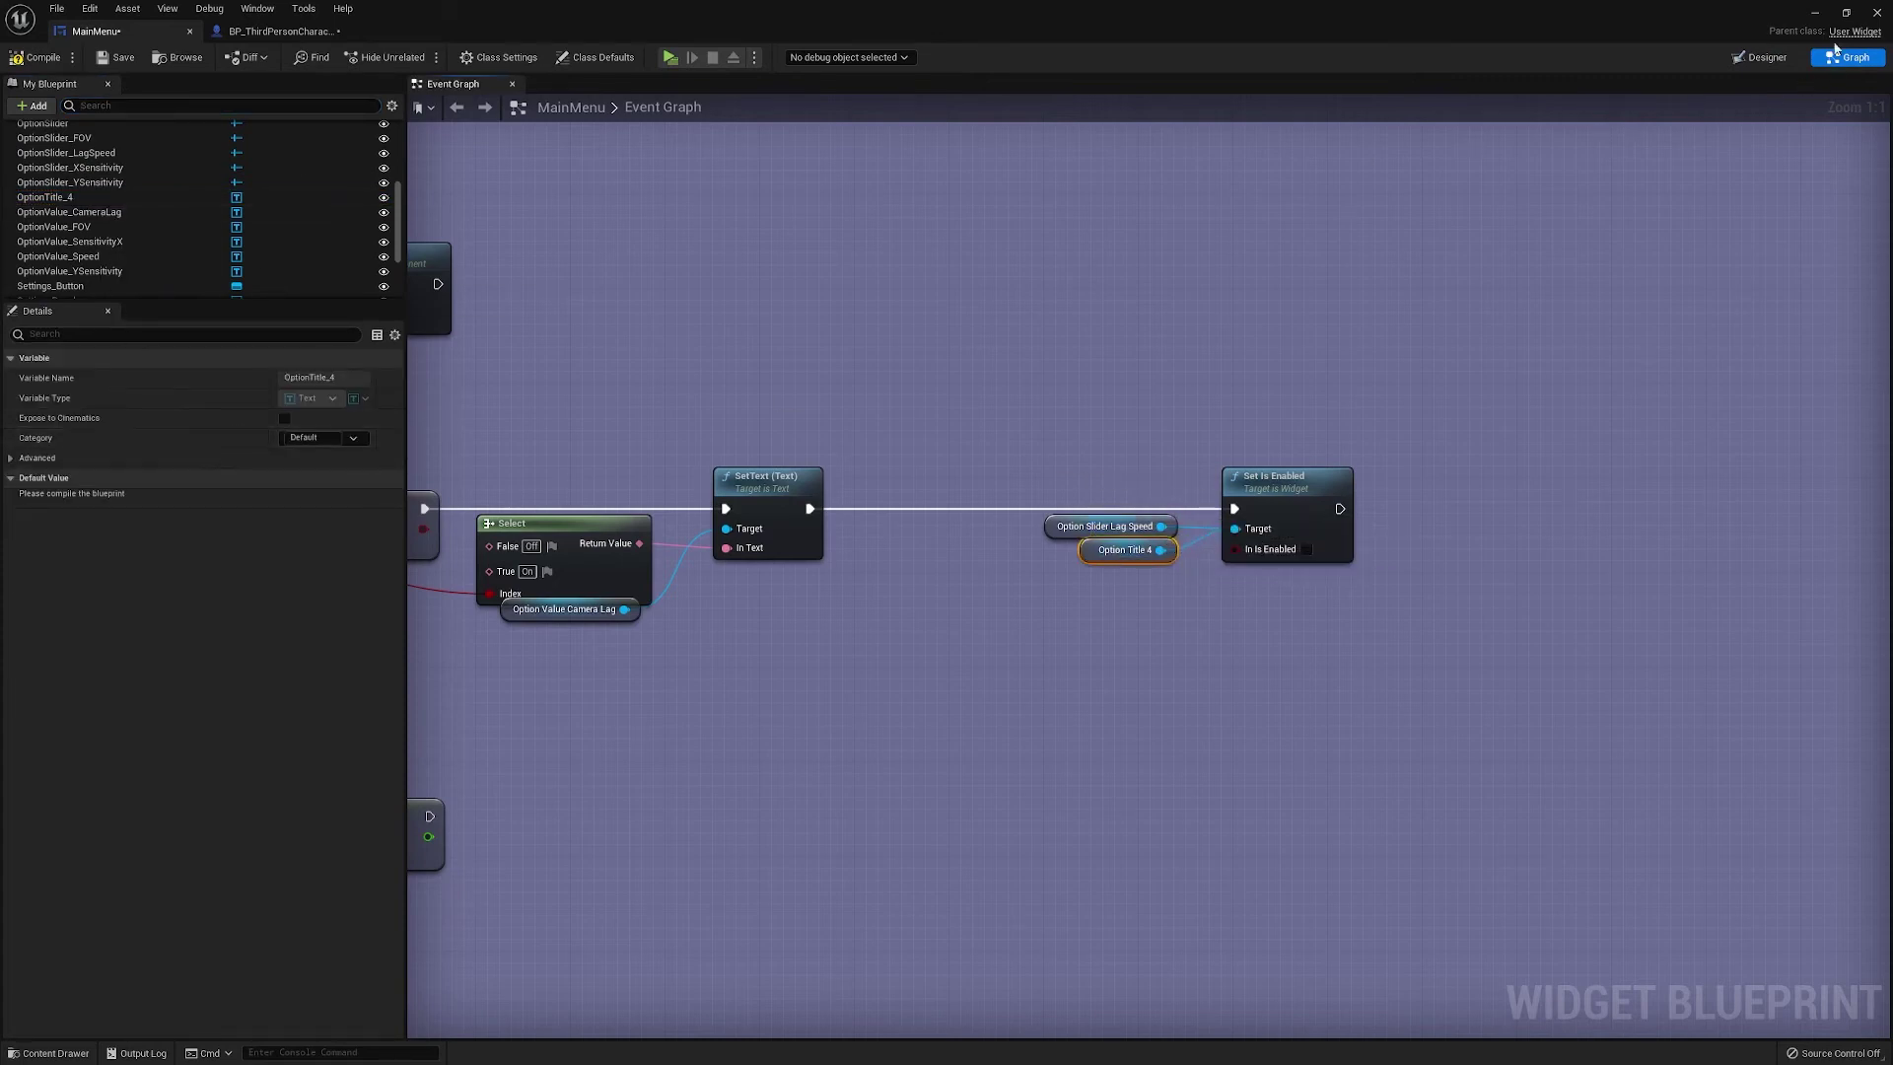
{"action": "left_click", "coordinate": [132, 105]}
{"action": "type", "text": "speed"}
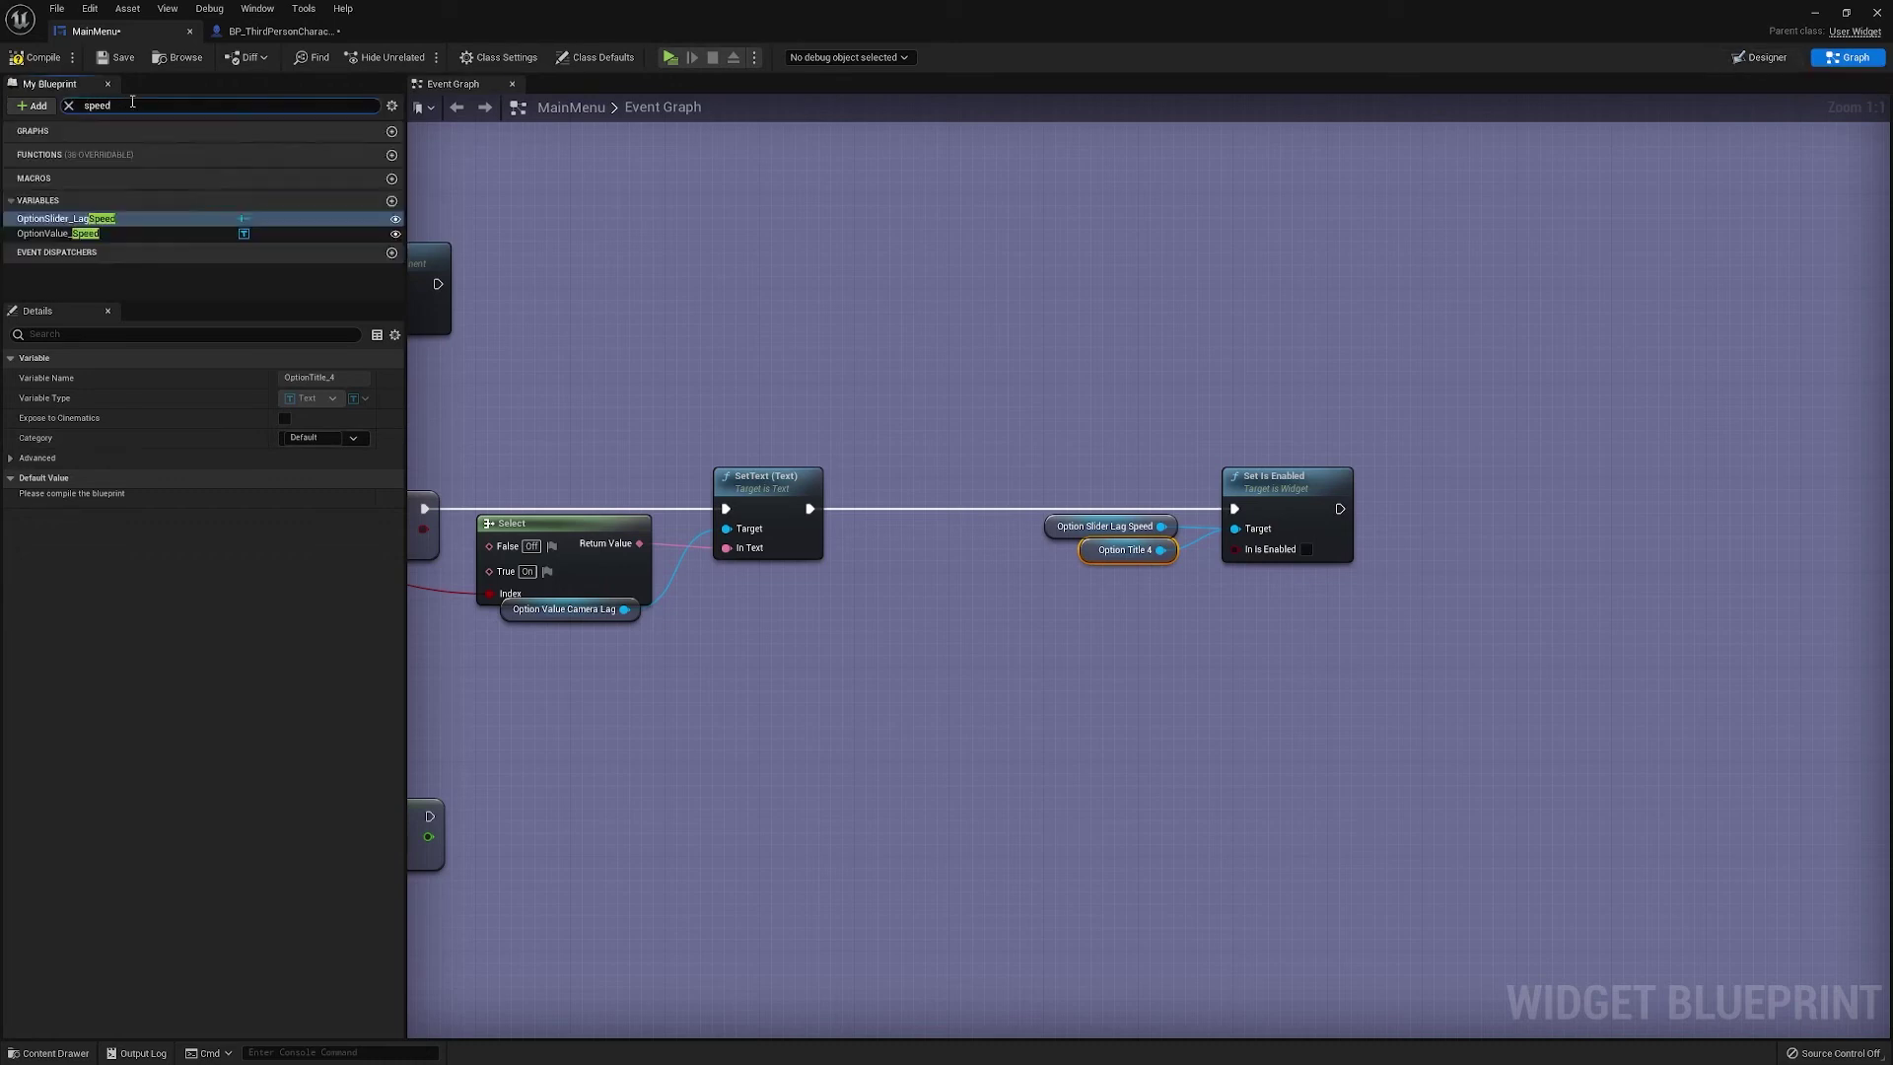
{"action": "left_click_drag", "start_coordinate": [59, 234], "coordinate": [1124, 573], "text": "ctrl"}
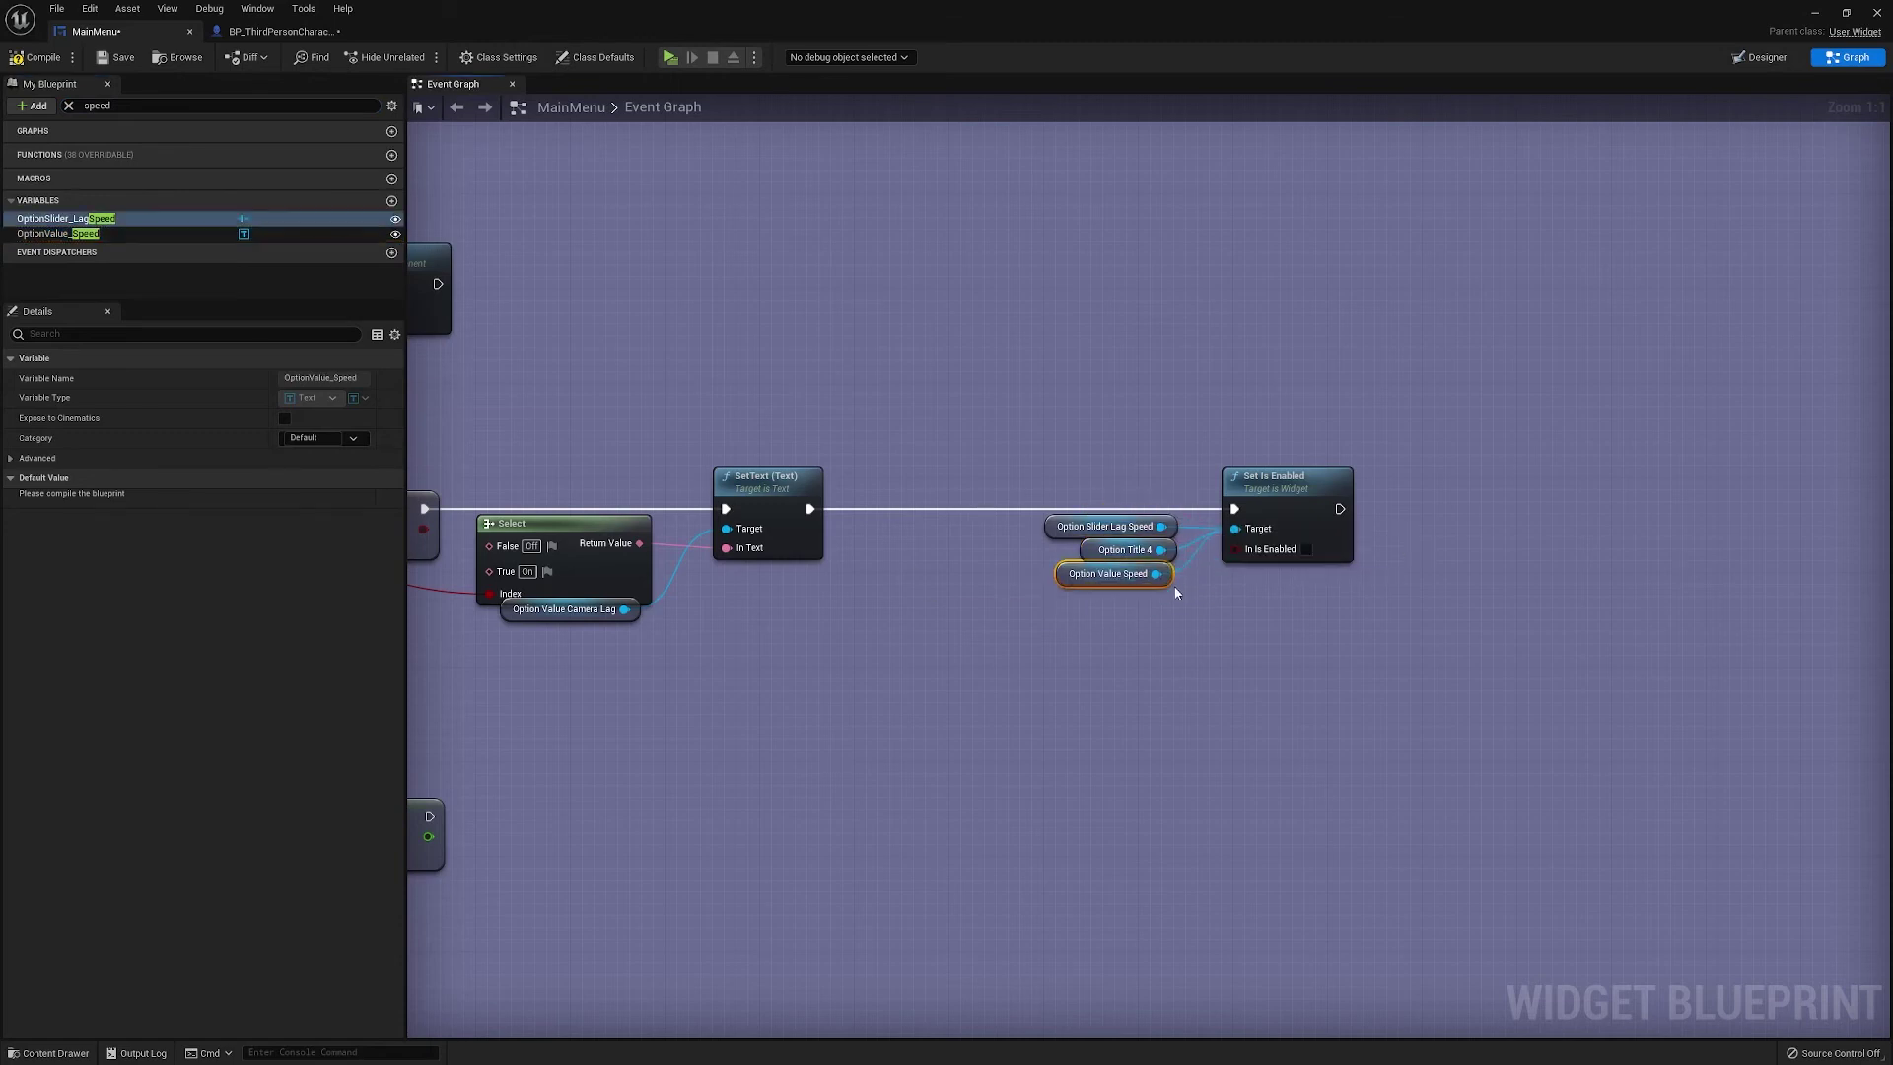
{"action": "left_click", "coordinate": [856, 668]}
Add a reroute point on the wire to the Select node's Index and connect it to In Is Enabled on Set Is Enabled
{"action": "scroll", "coordinate": [856, 669], "scroll_direction": "down", "scroll_amount": 1}
{"action": "right_click_drag", "start_coordinate": [1039, 629], "coordinate": [999, 590]}
{"action": "right_click_drag", "start_coordinate": [1183, 634], "coordinate": [894, 621]}
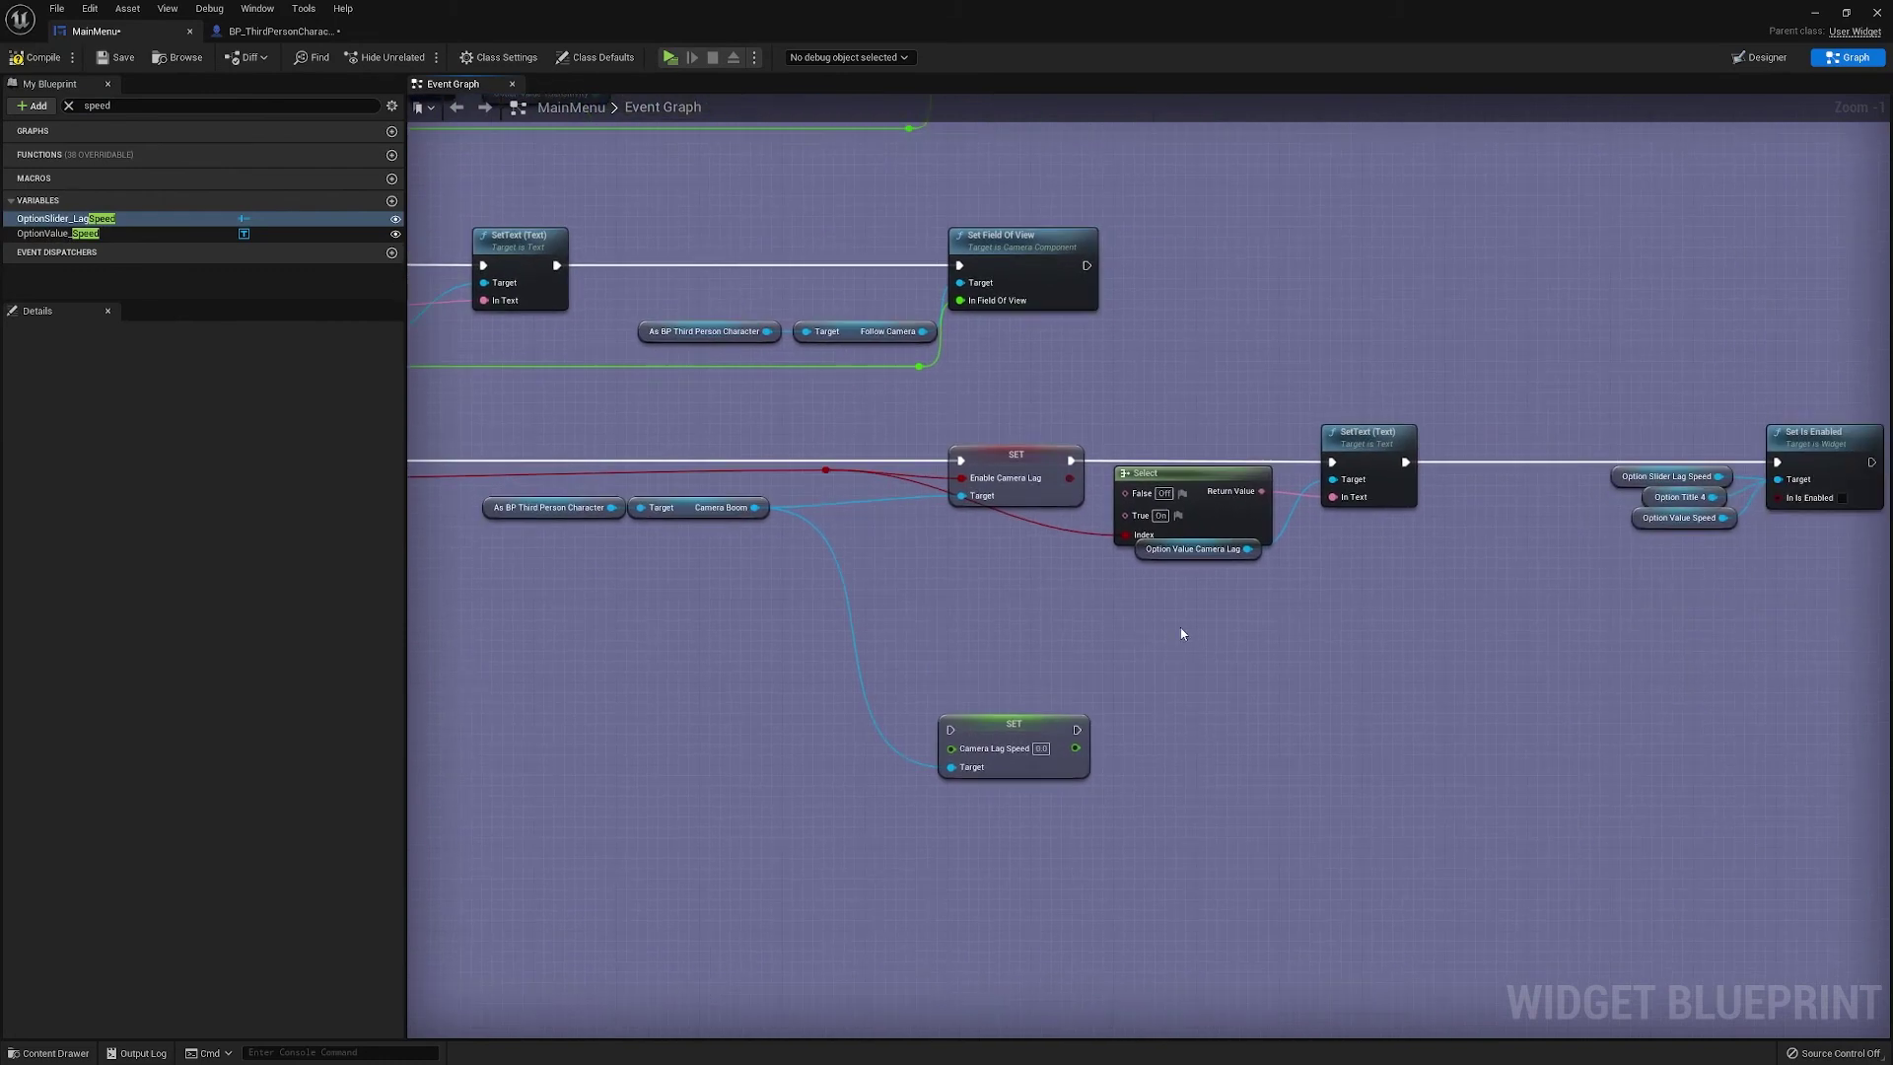
{"action": "double_click", "coordinate": [1065, 528]}
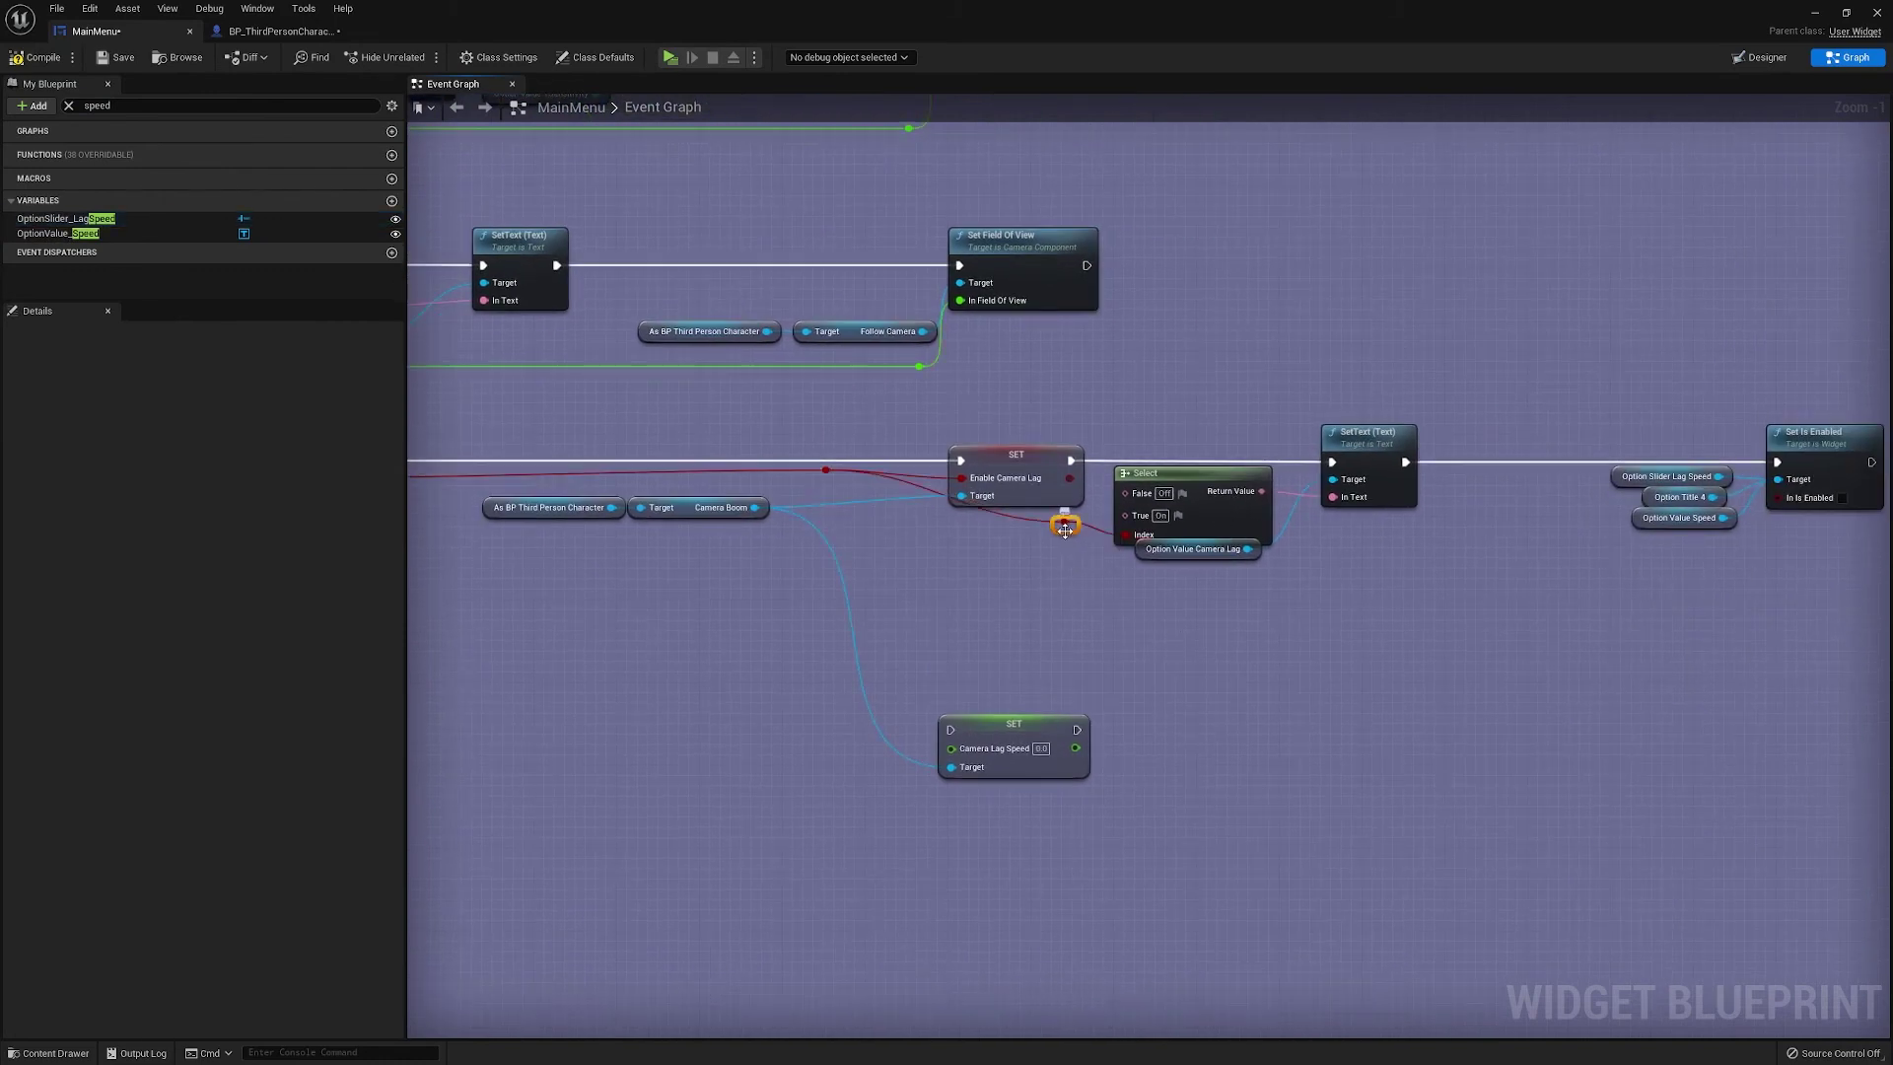
{"action": "left_click_drag", "start_coordinate": [1065, 527], "coordinate": [1780, 497]}
Add two reroute points to the In Is Enabled wire and run it straight below the Select and SetText nodes
{"action": "double_click", "coordinate": [1335, 517]}
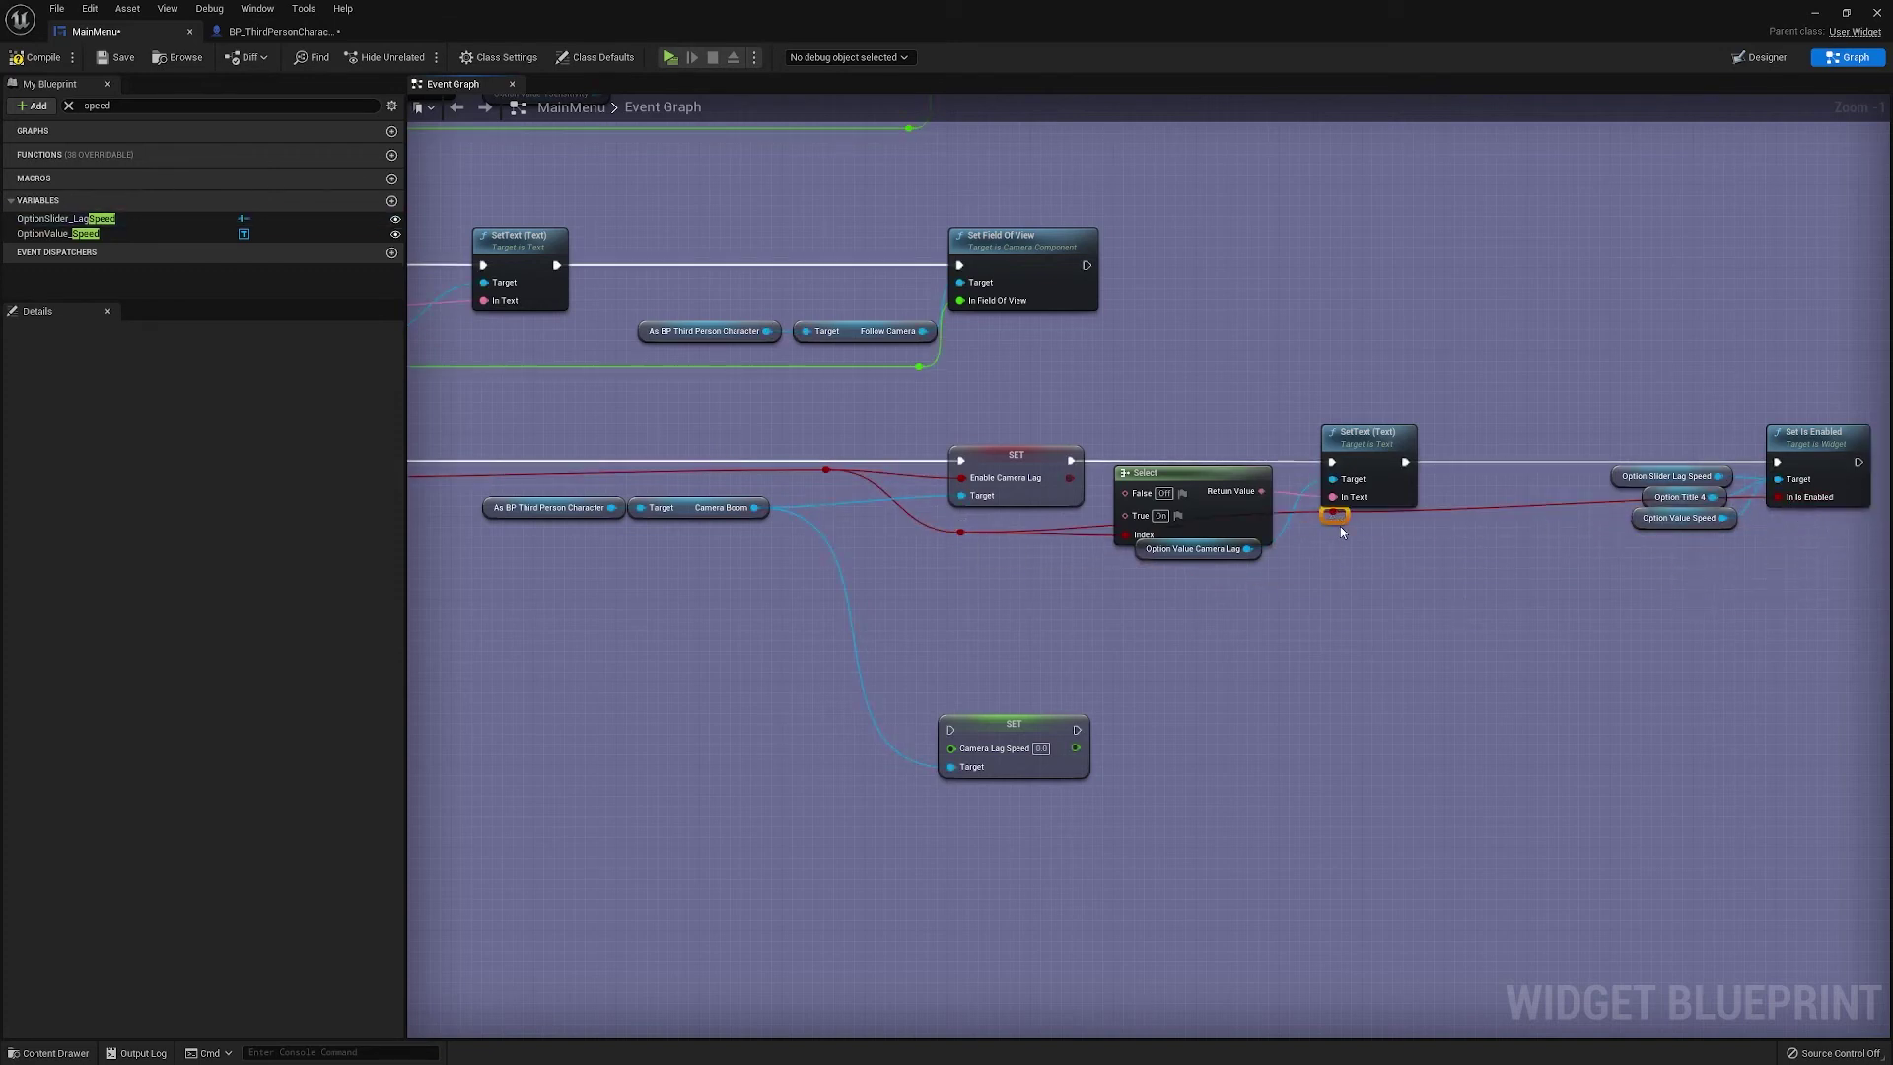
{"action": "left_click_drag", "start_coordinate": [1340, 524], "coordinate": [1046, 605]}
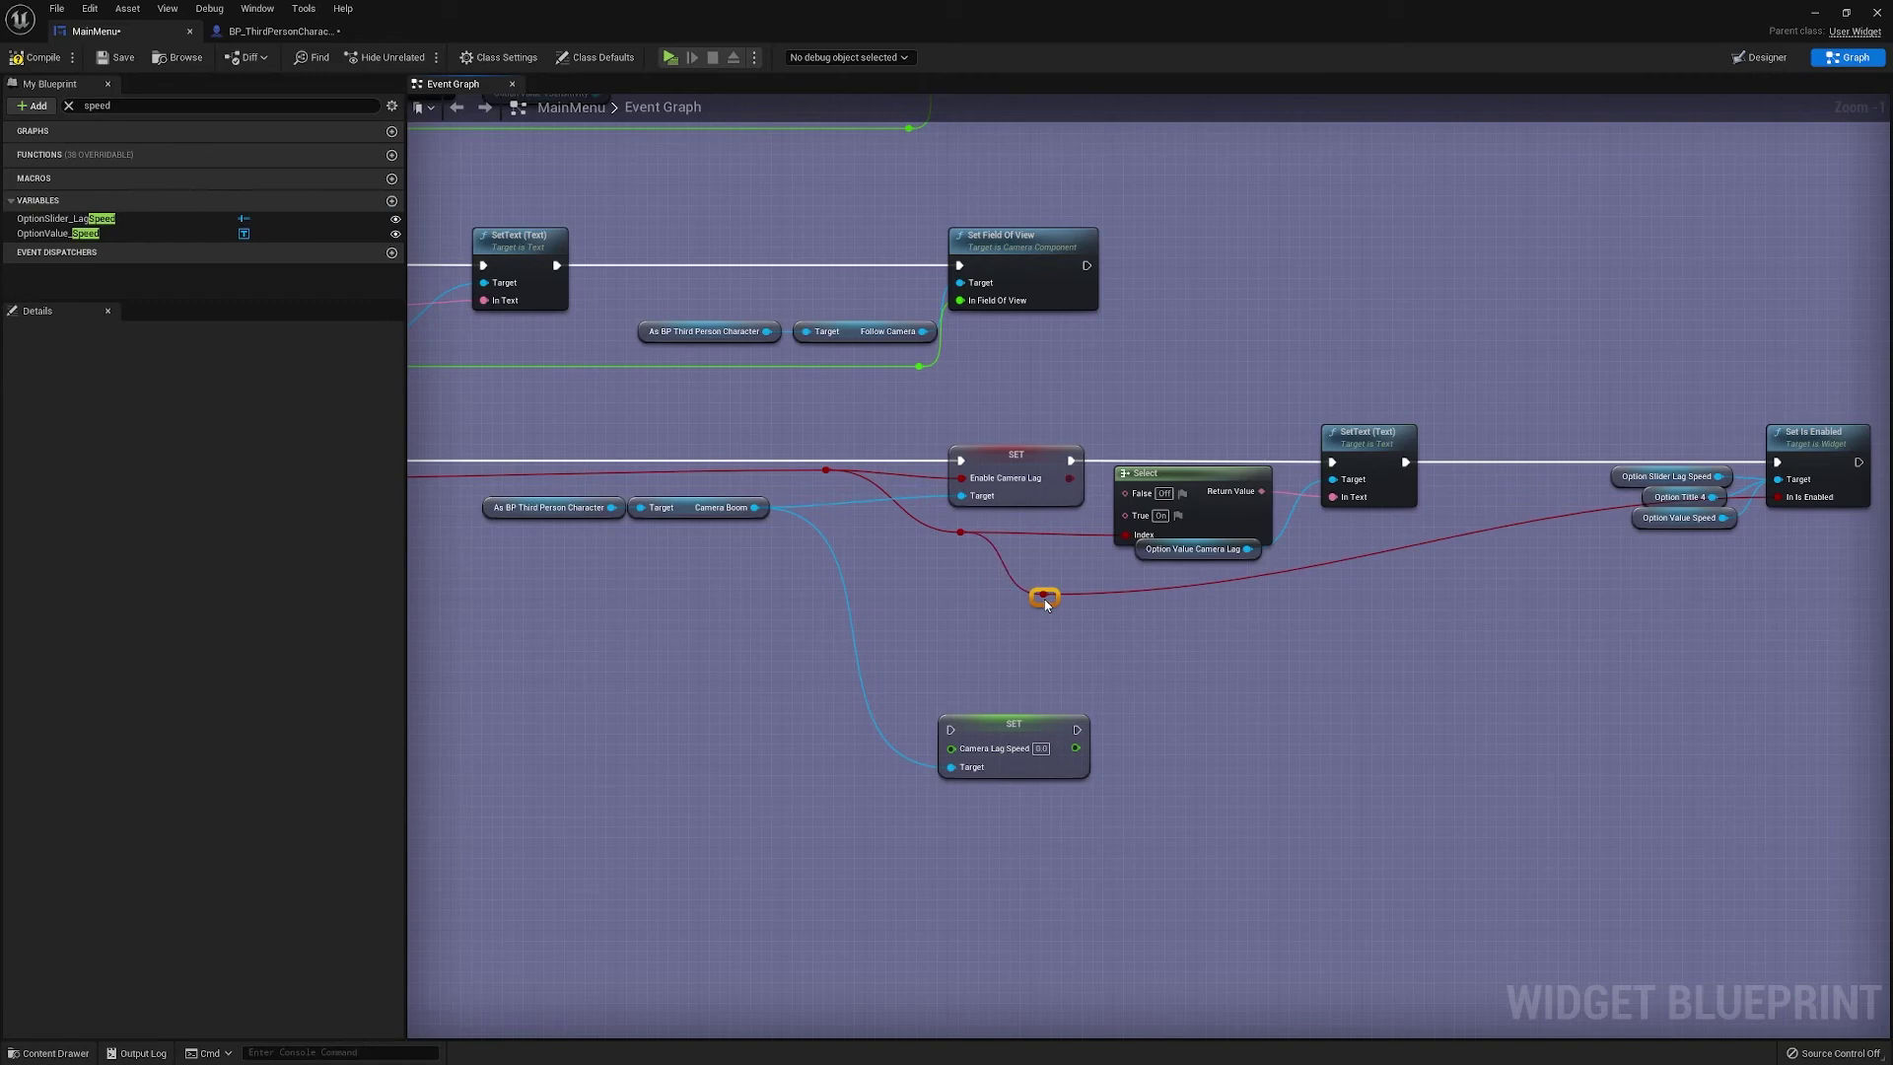
{"action": "double_click", "coordinate": [1183, 589]}
{"action": "left_click_drag", "start_coordinate": [1183, 589], "coordinate": [1643, 606]}
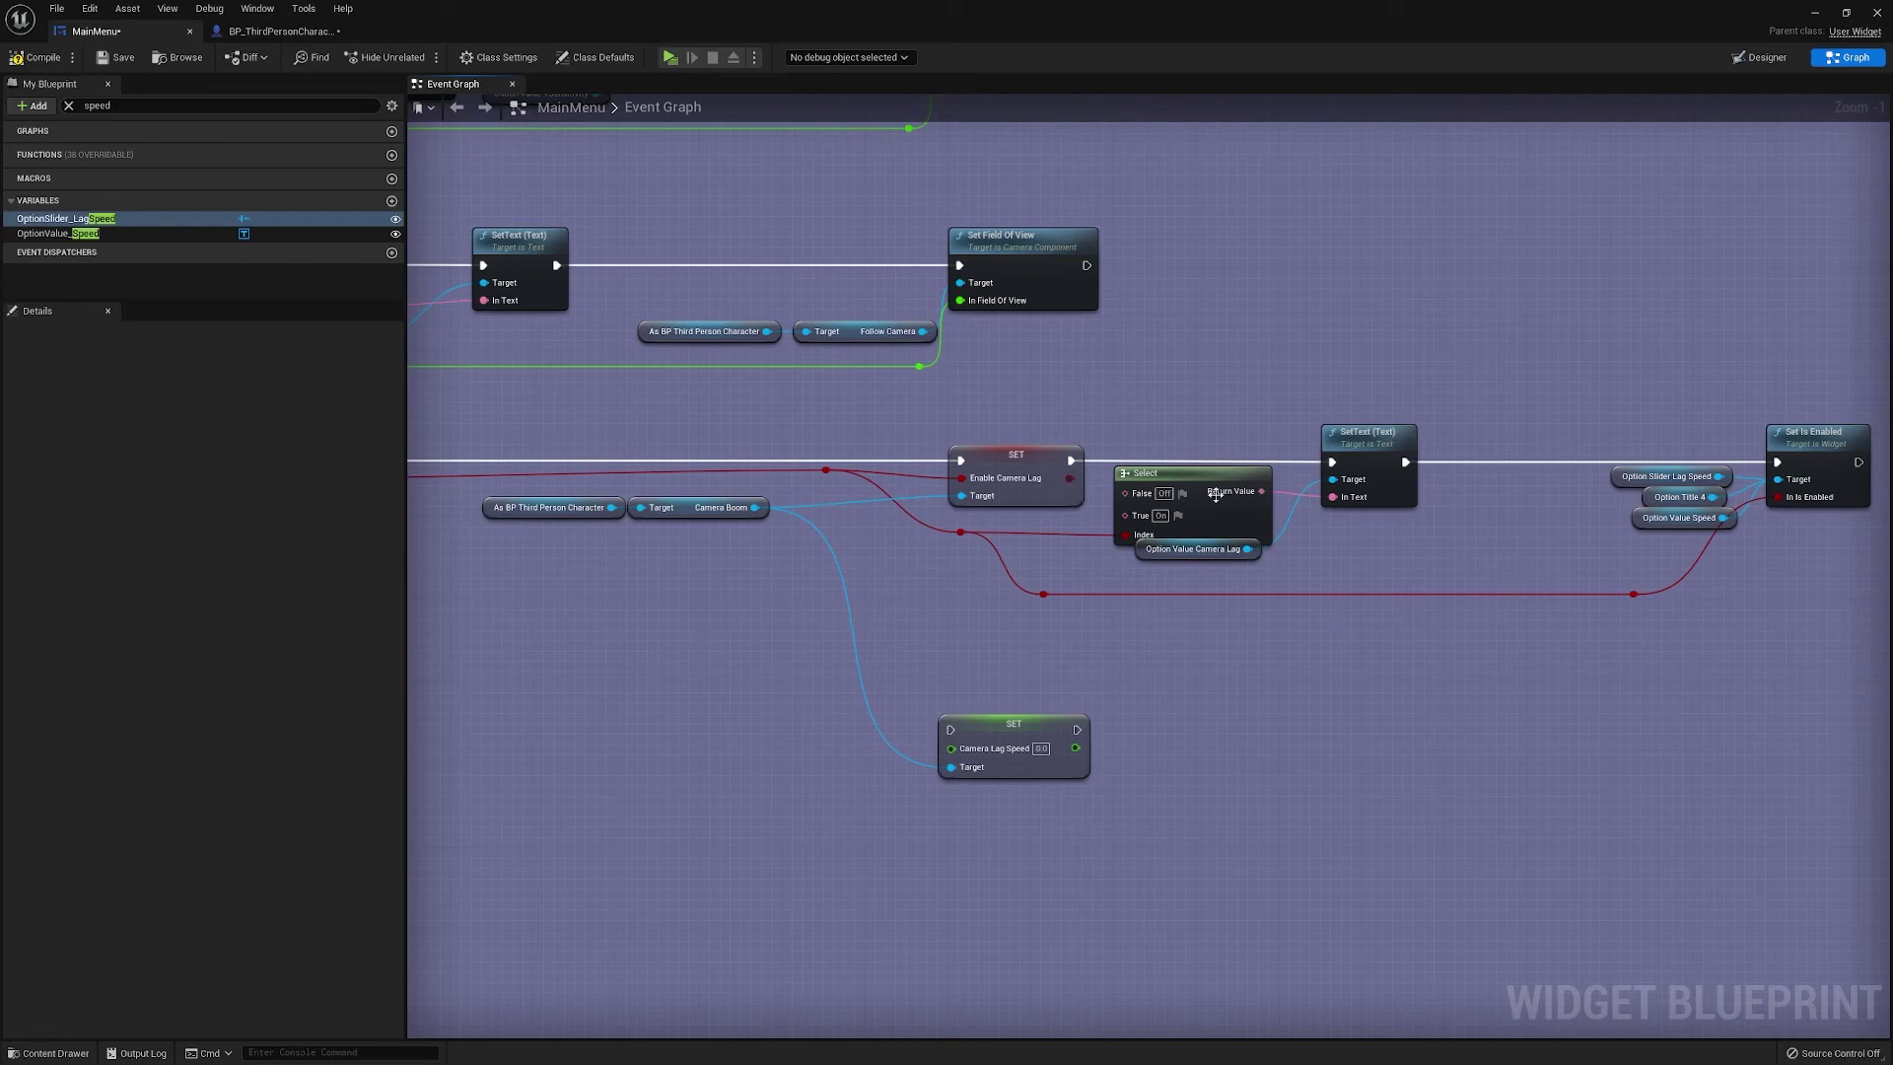
Add a reroute point on the Camera Boom wire to the Camera Lag Speed SET node and line both up below Enable Camera Lag
{"action": "right_click_drag", "start_coordinate": [1469, 508], "coordinate": [1321, 515]}
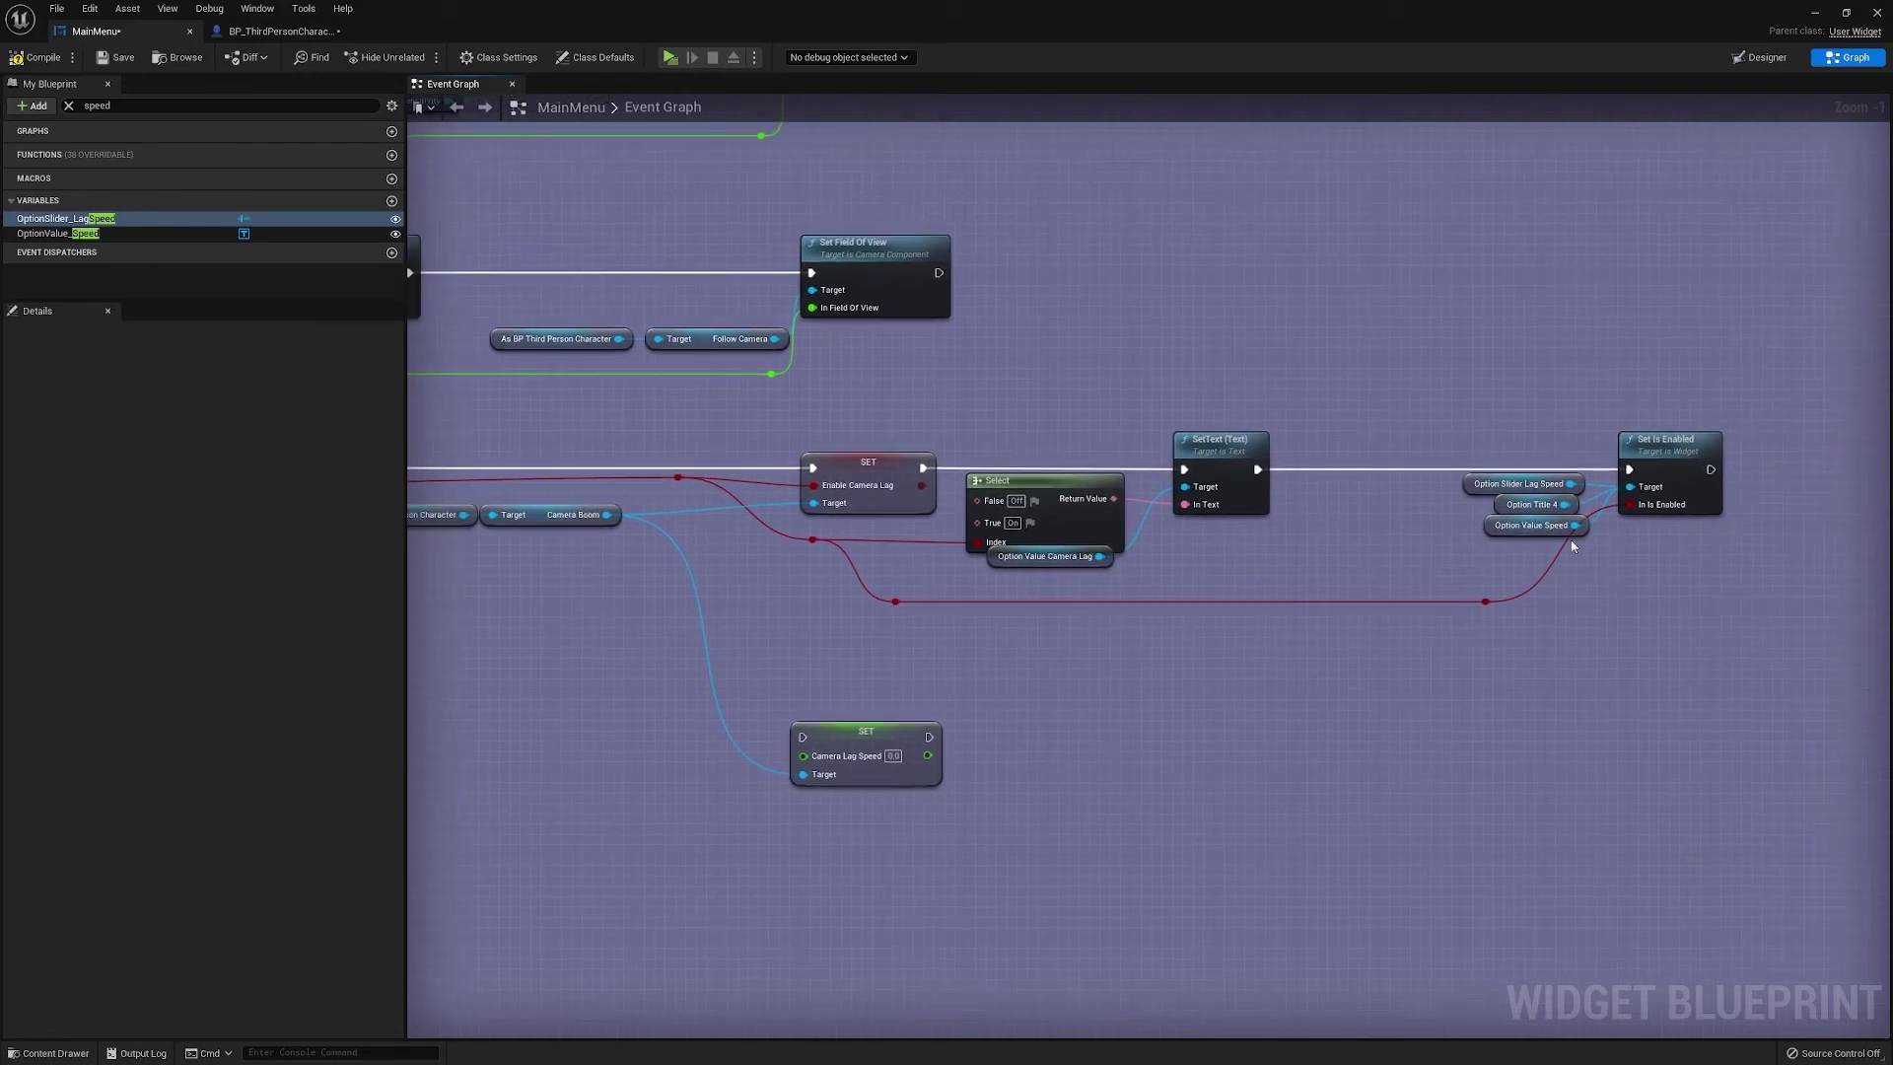
{"action": "scroll", "coordinate": [1116, 575], "scroll_direction": "down", "scroll_amount": 3}
{"action": "scroll", "coordinate": [1201, 550], "scroll_direction": "up", "scroll_amount": 3}
{"action": "right_click_drag", "start_coordinate": [1201, 551], "coordinate": [1243, 529]}
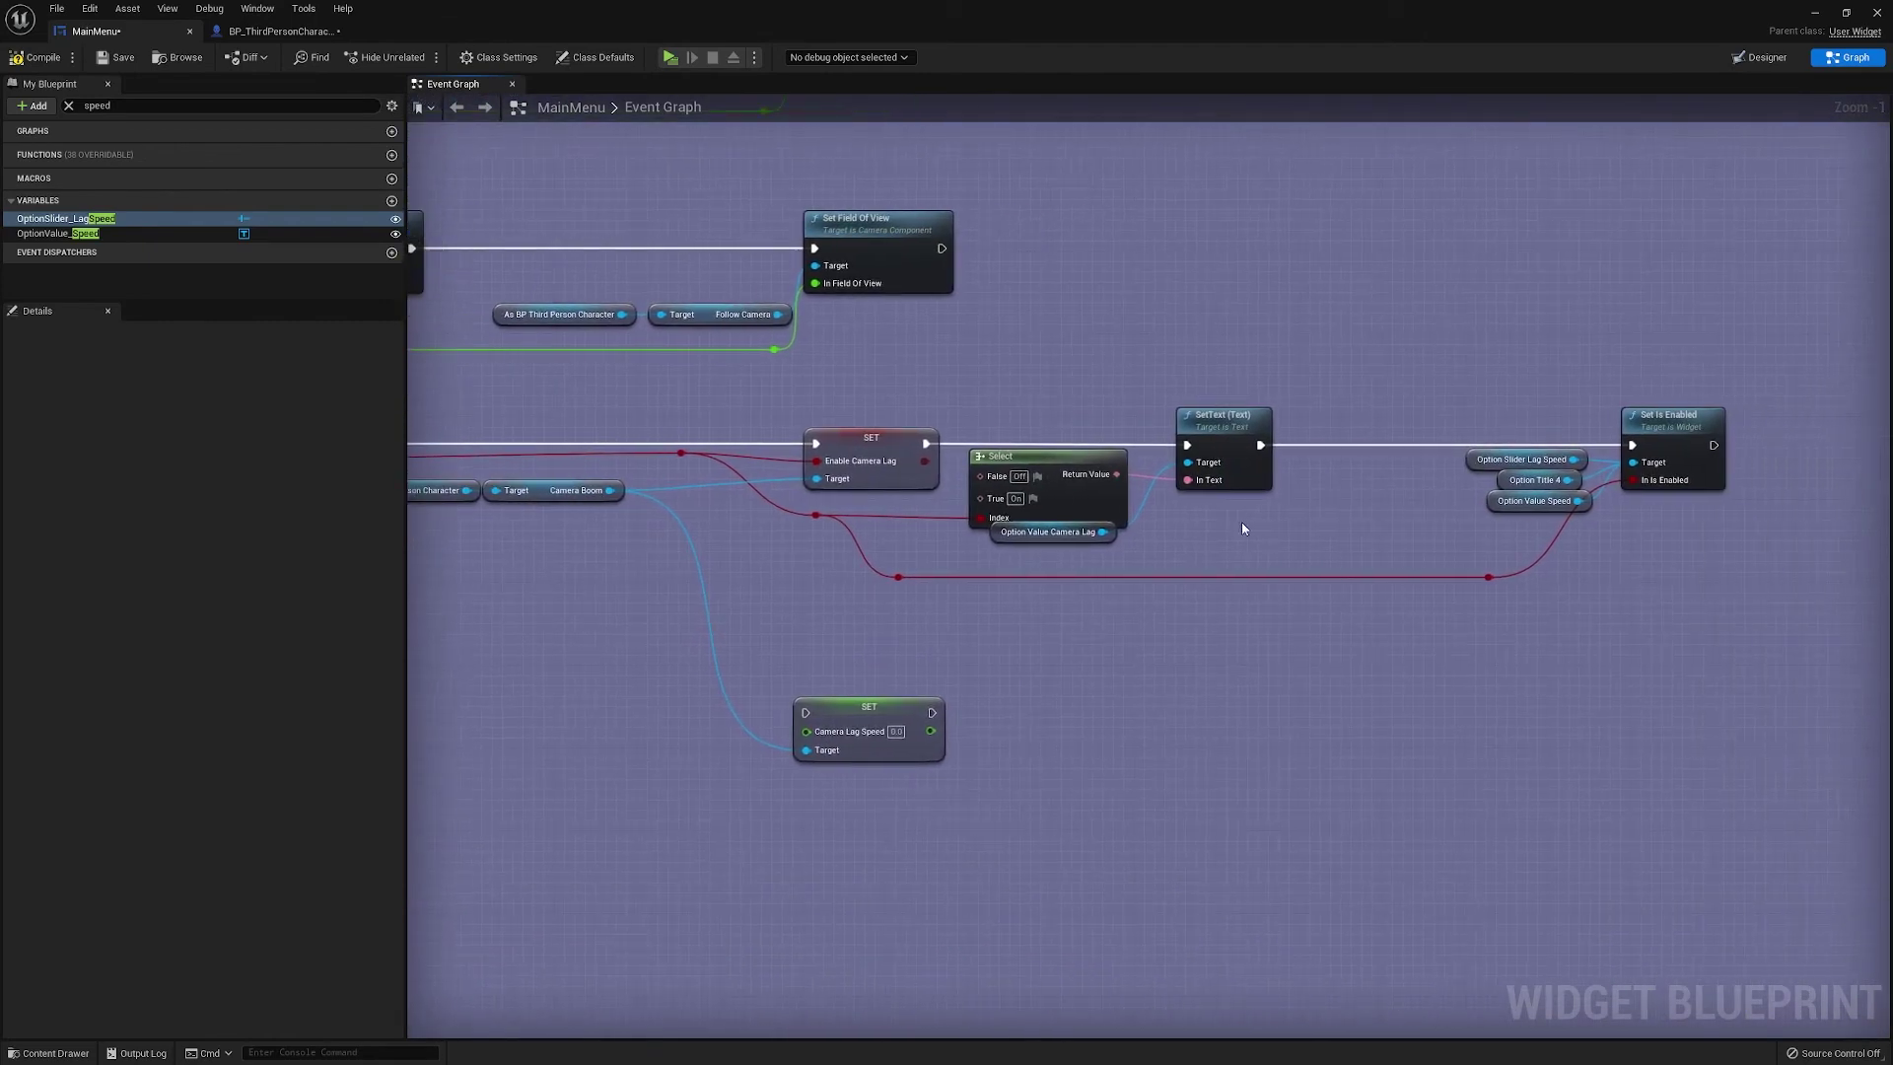
{"action": "right_click_drag", "start_coordinate": [1163, 720], "coordinate": [1213, 687]}
{"action": "scroll", "coordinate": [986, 648], "scroll_direction": "down", "scroll_amount": 1}
{"action": "left_click_drag", "start_coordinate": [983, 671], "coordinate": [1578, 663]}
{"action": "left_click", "coordinate": [1078, 557]}
{"action": "double_click", "coordinate": [1080, 582]}
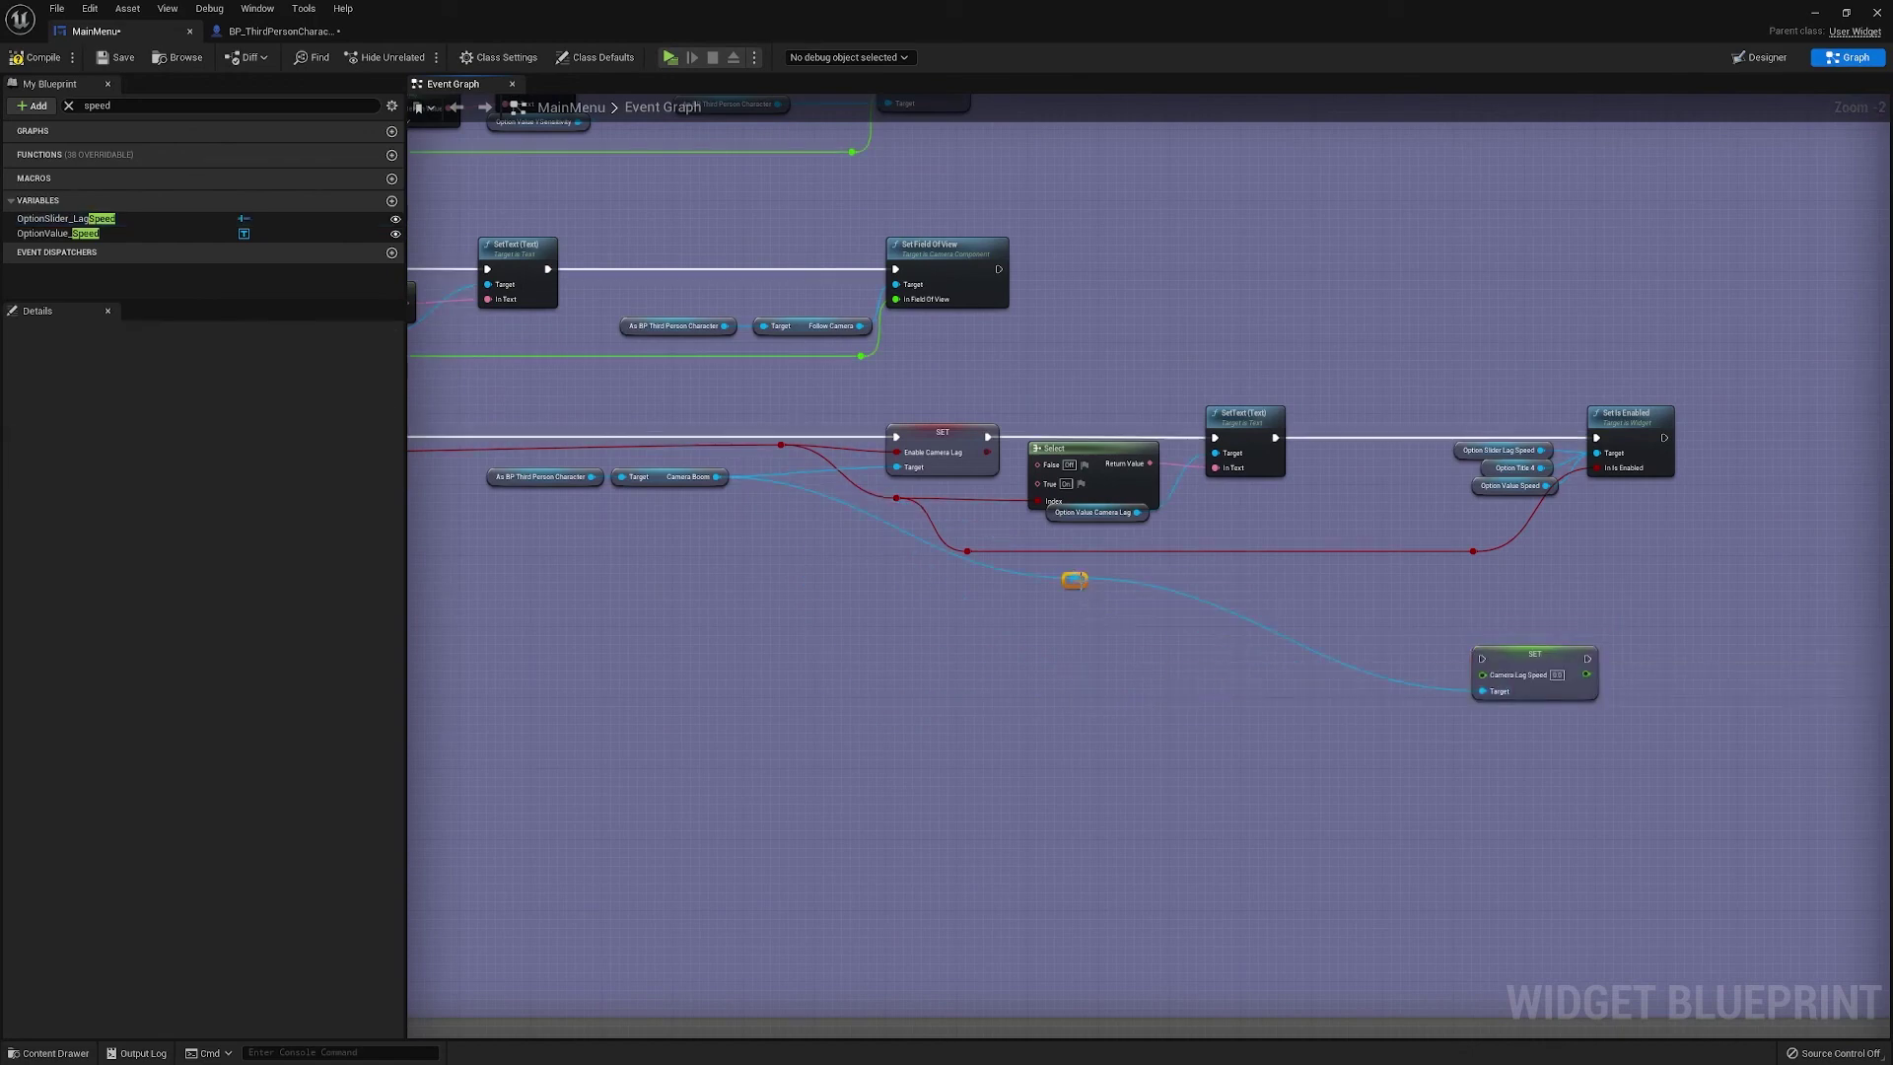
{"action": "left_click_drag", "start_coordinate": [811, 758], "coordinate": [803, 695]}
{"action": "left_click_drag", "start_coordinate": [1489, 673], "coordinate": [931, 662]}
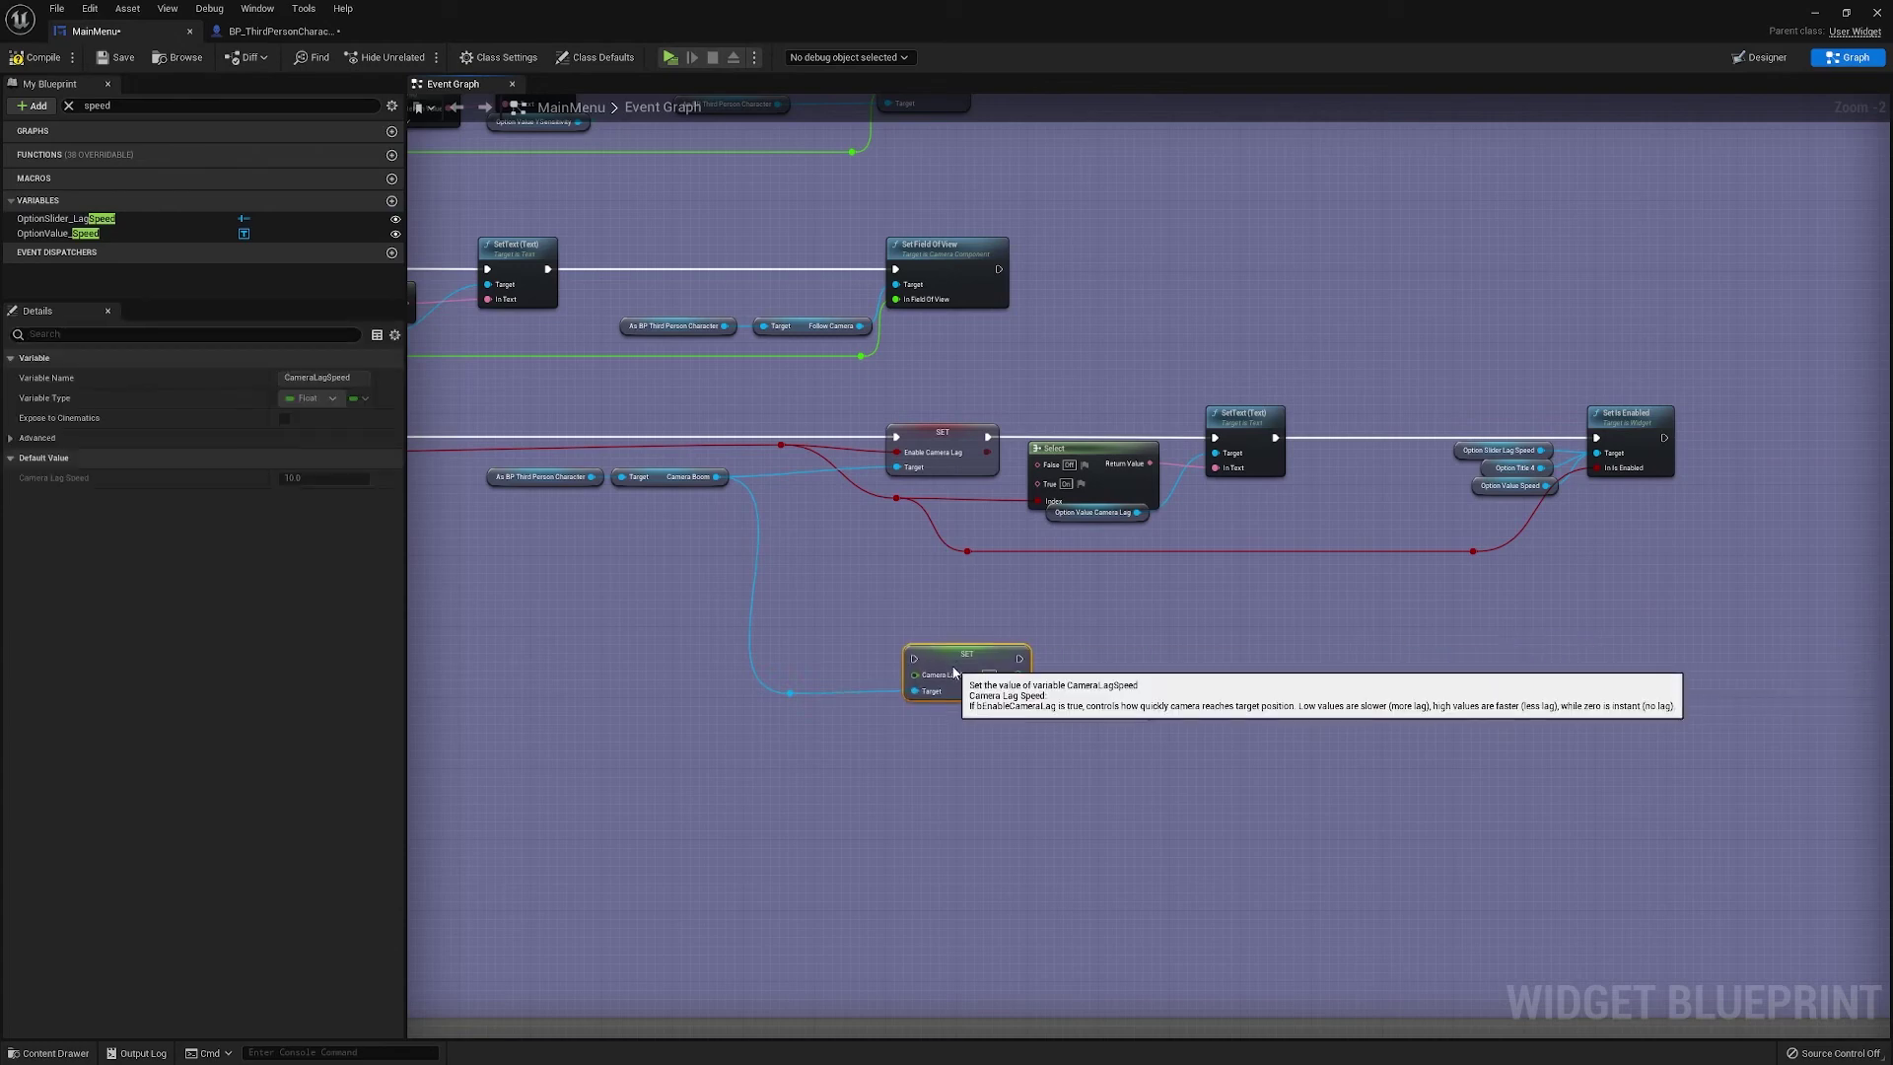
{"action": "left_click", "coordinate": [803, 654]}
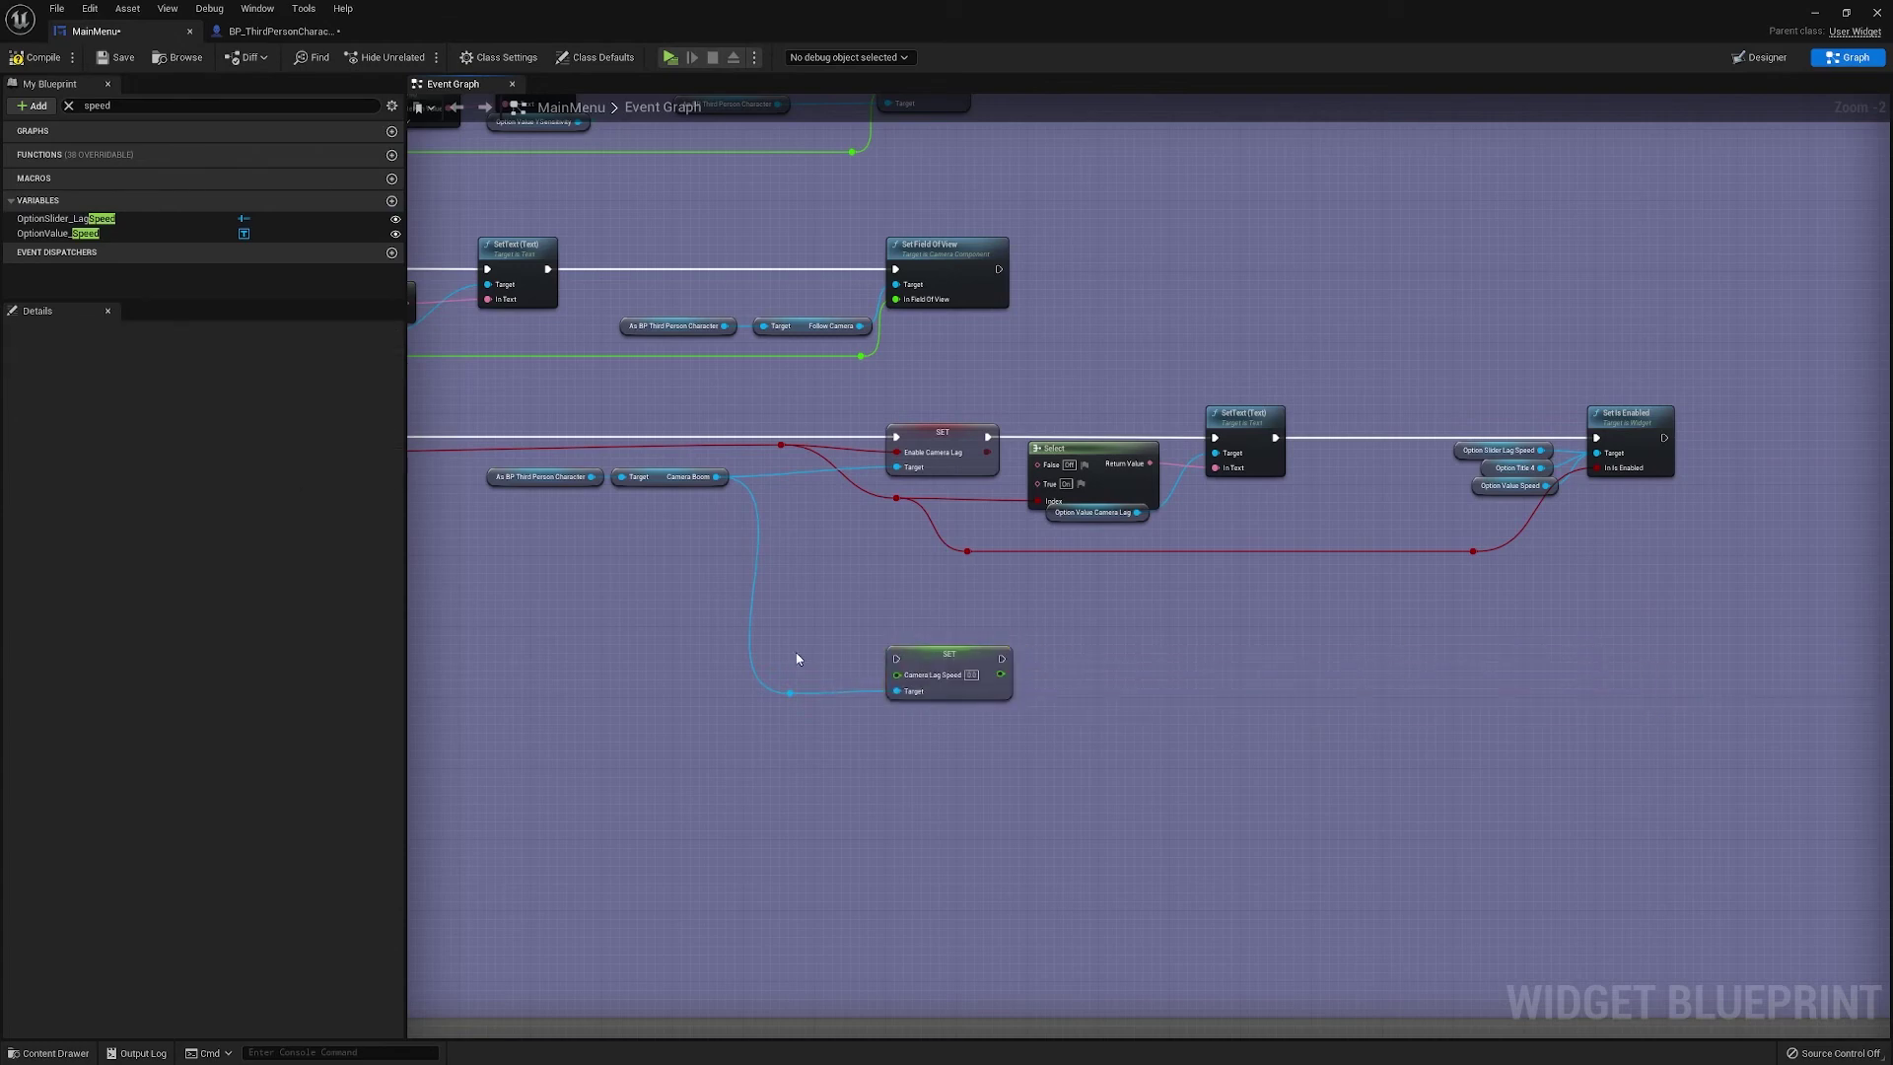
Add the On Value Changed event for OptionSlider_LagSpeed, place it below the Camera Lag event, and connect it to the Camera Lag Speed SET node
{"action": "right_click_drag", "start_coordinate": [830, 651], "coordinate": [1077, 588]}
{"action": "left_click", "coordinate": [148, 219]}
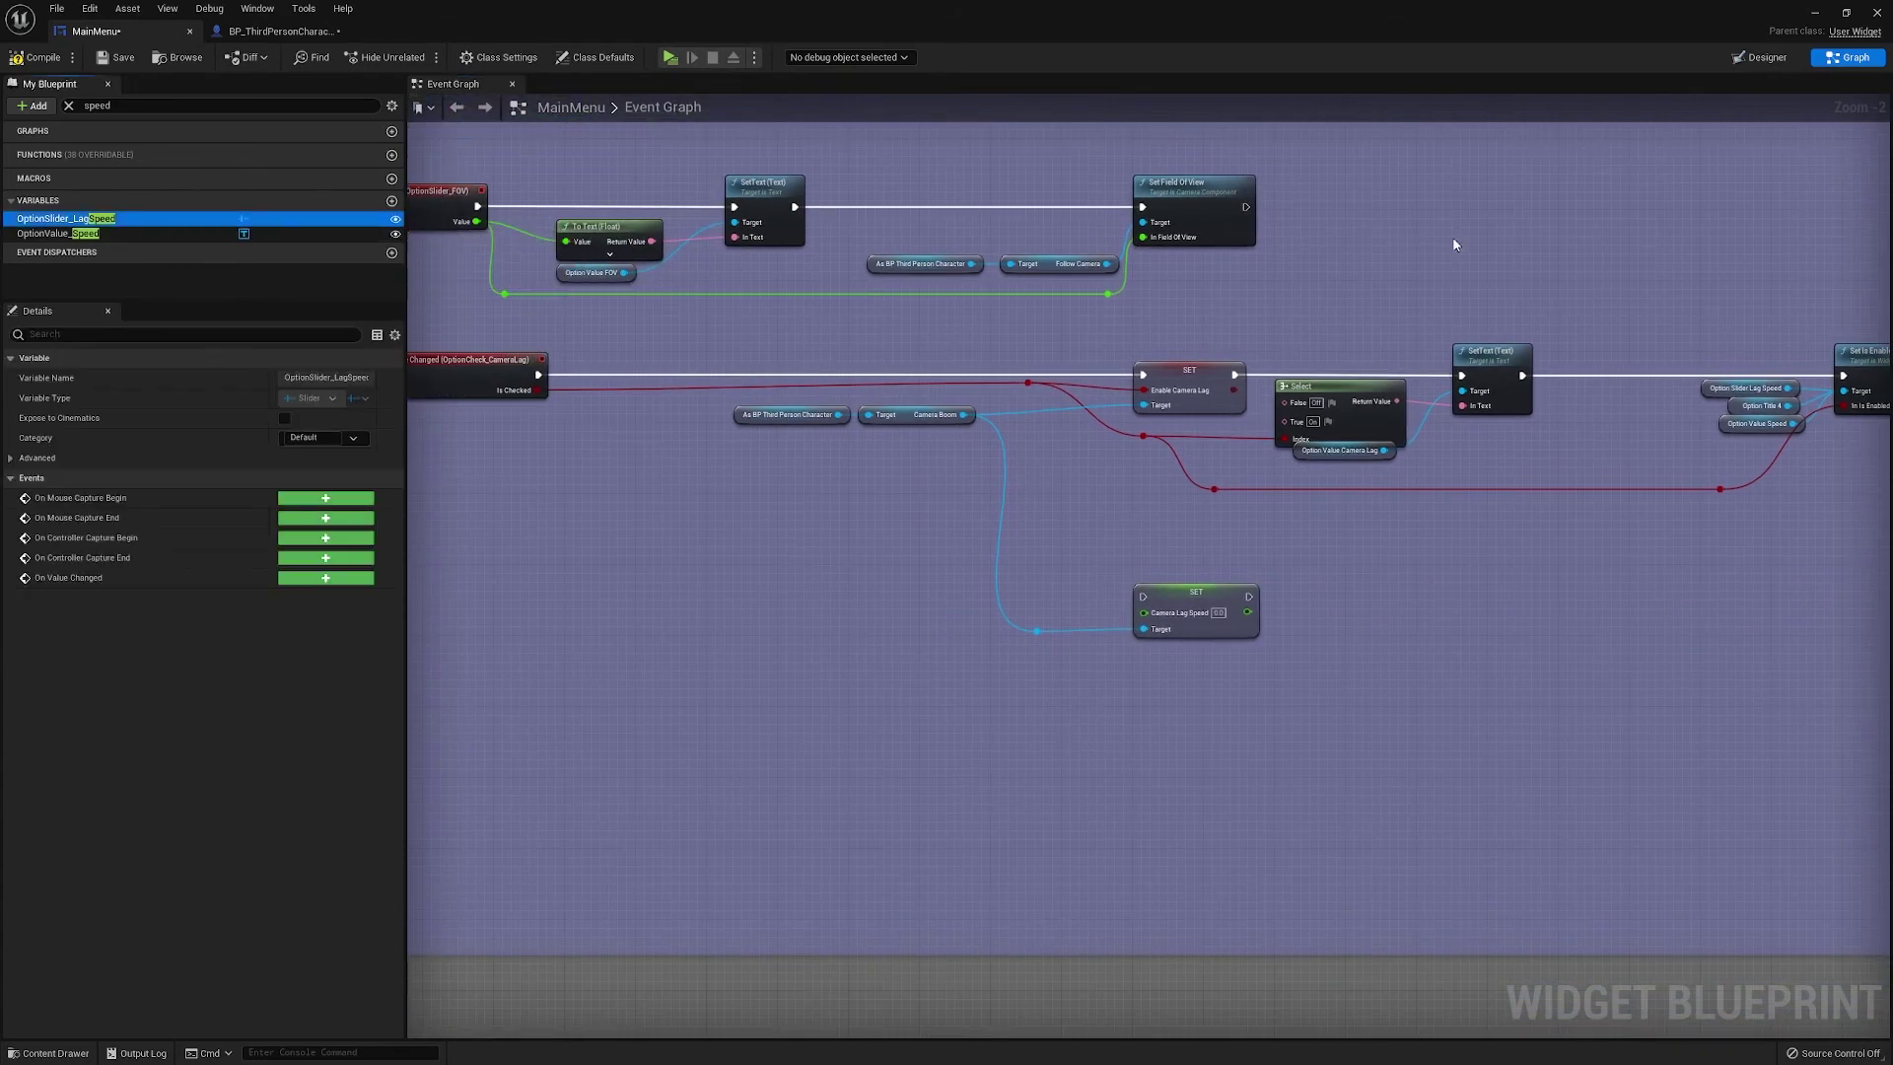
{"action": "left_click", "coordinate": [303, 582]}
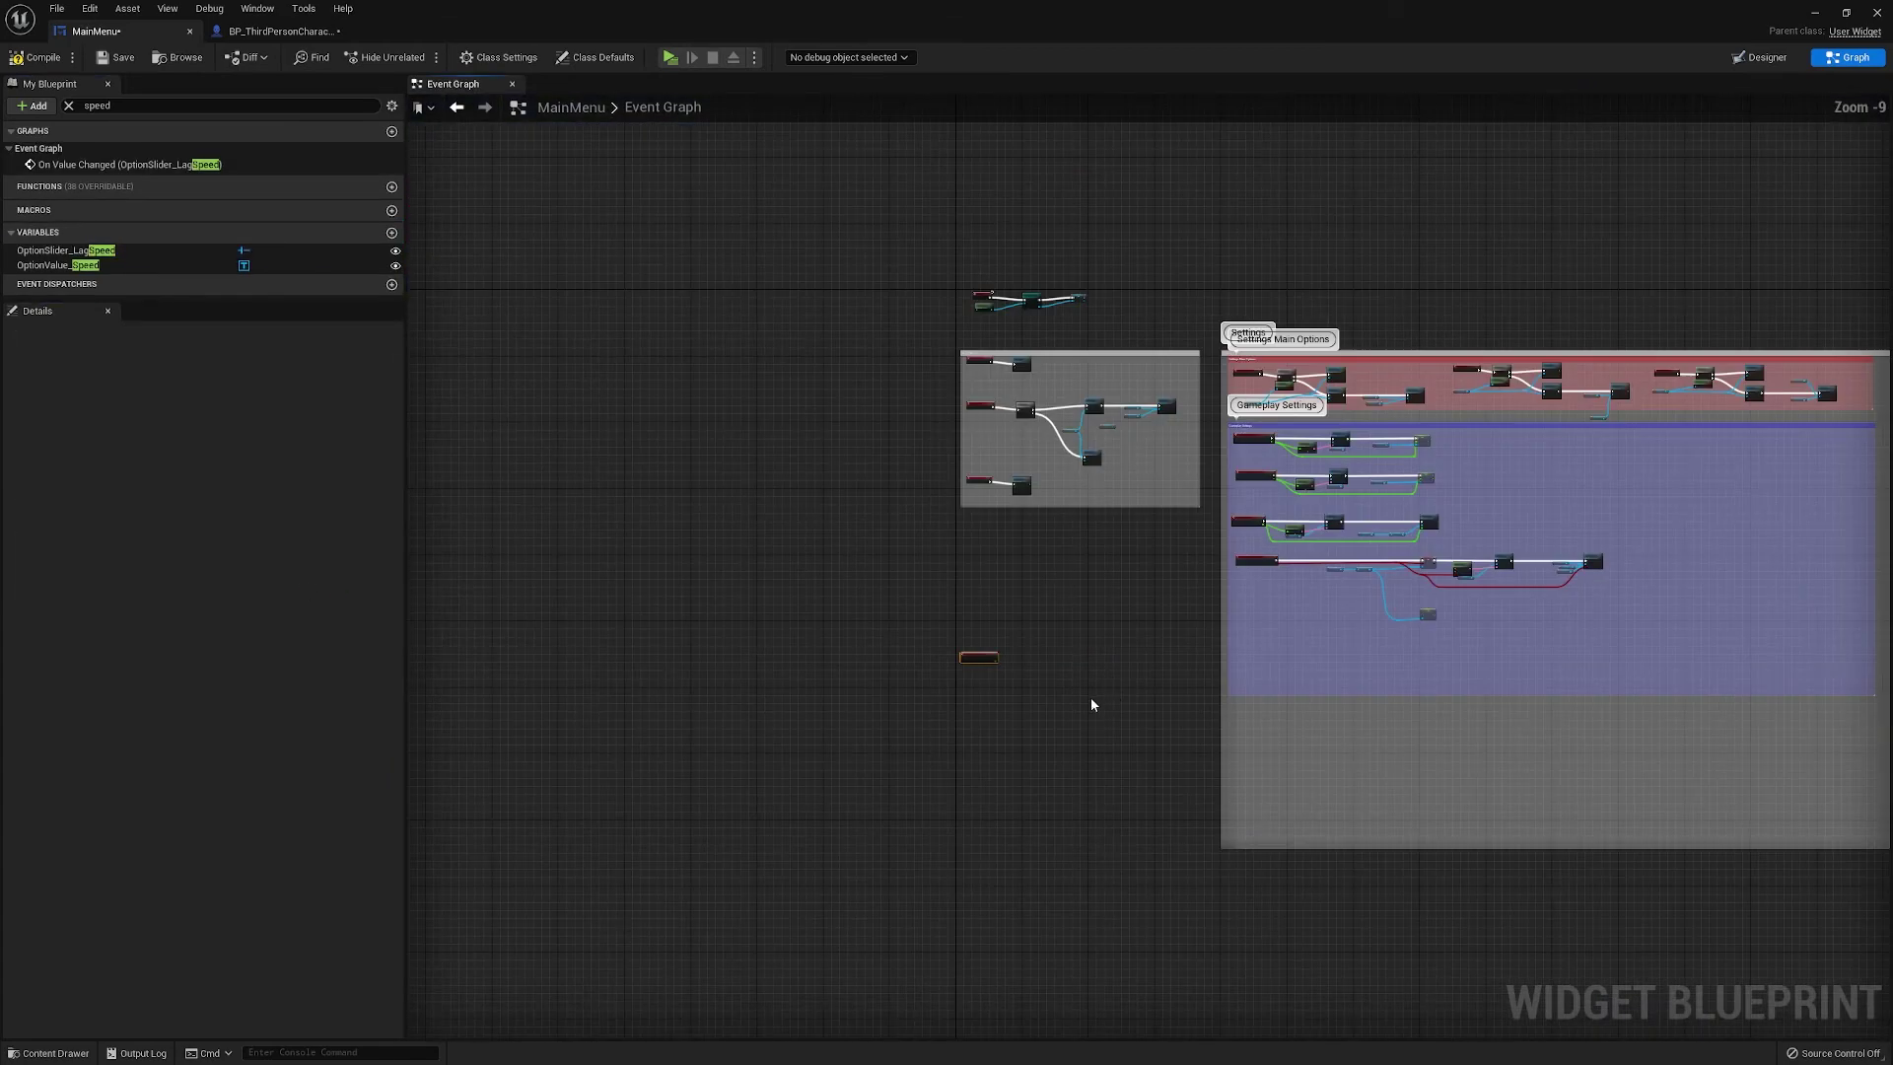
{"action": "left_click_drag", "start_coordinate": [680, 607], "coordinate": [1277, 508]}
{"action": "scroll", "coordinate": [1381, 537], "scroll_direction": "up", "scroll_amount": 3}
{"action": "right_click_drag", "start_coordinate": [1497, 551], "coordinate": [1301, 552]}
{"action": "left_click_drag", "start_coordinate": [1044, 489], "coordinate": [1655, 498]}
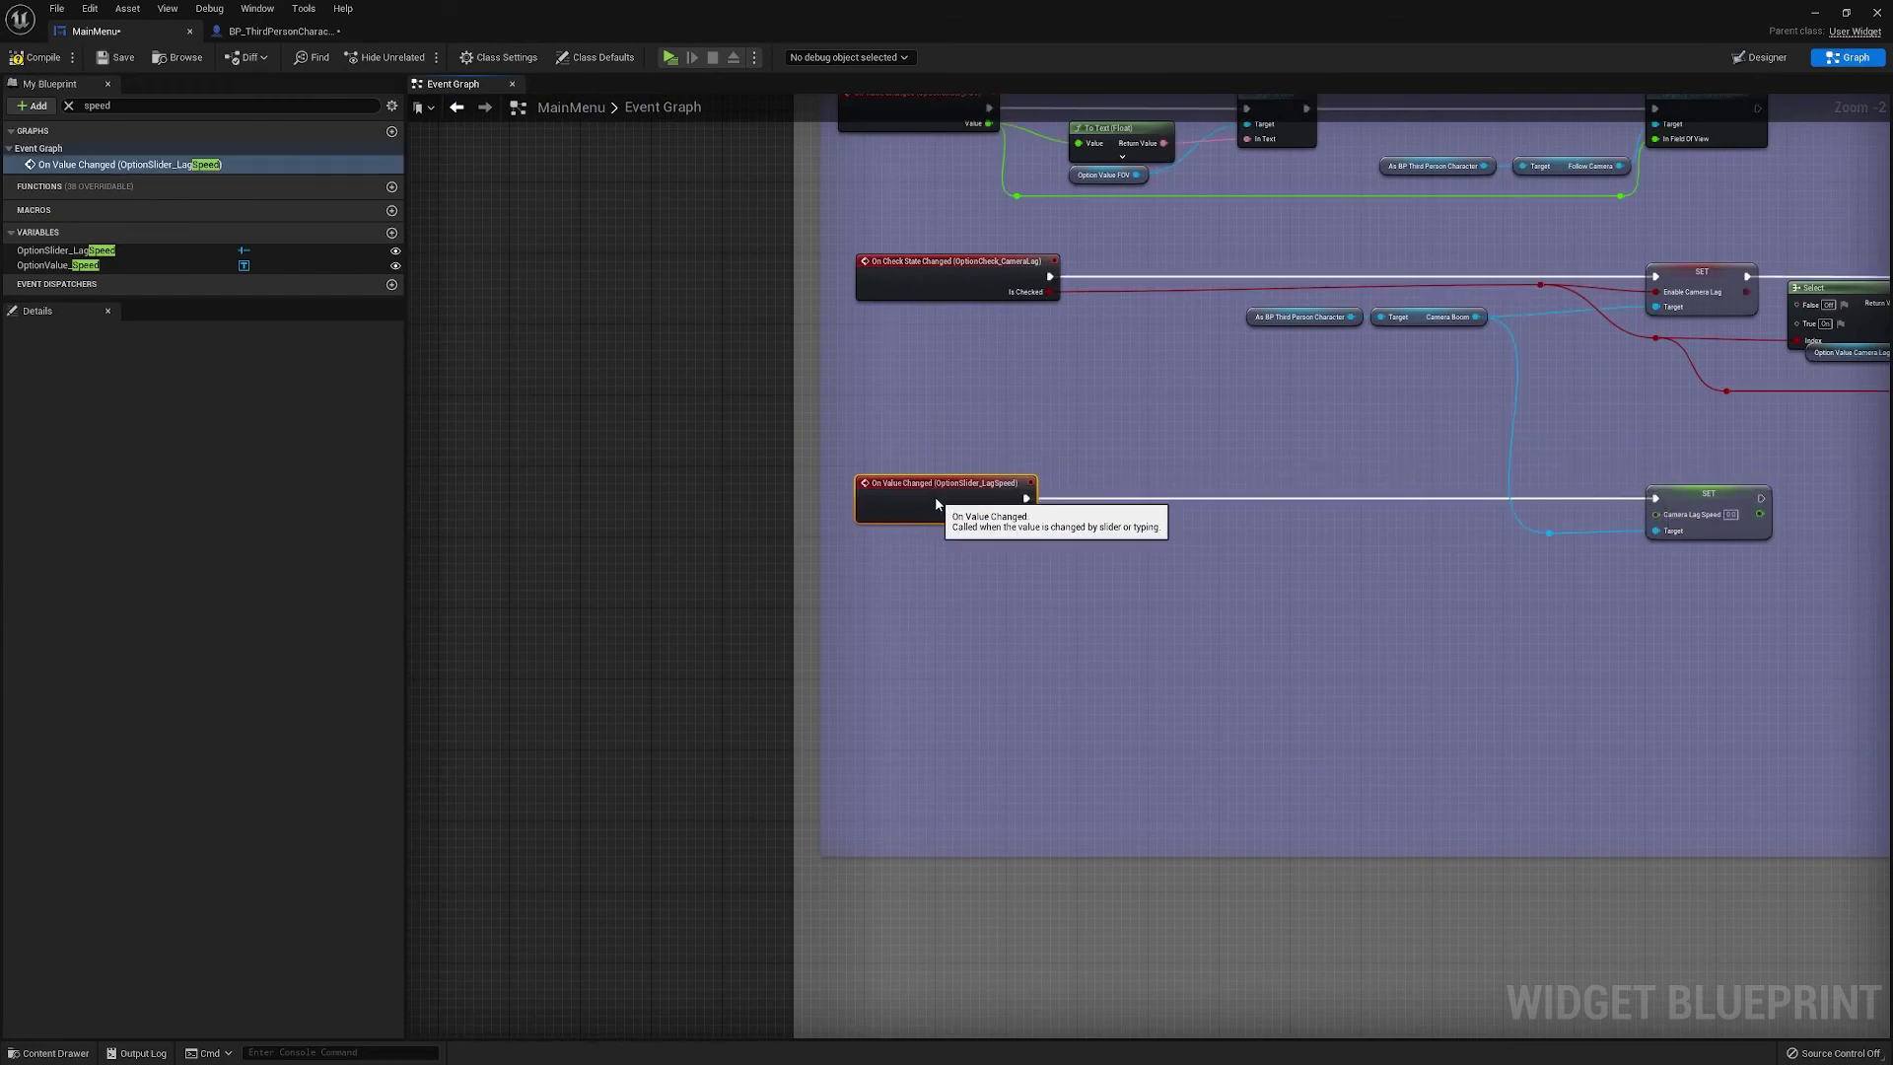
{"action": "right_click_drag", "start_coordinate": [1183, 573], "coordinate": [1039, 569]}
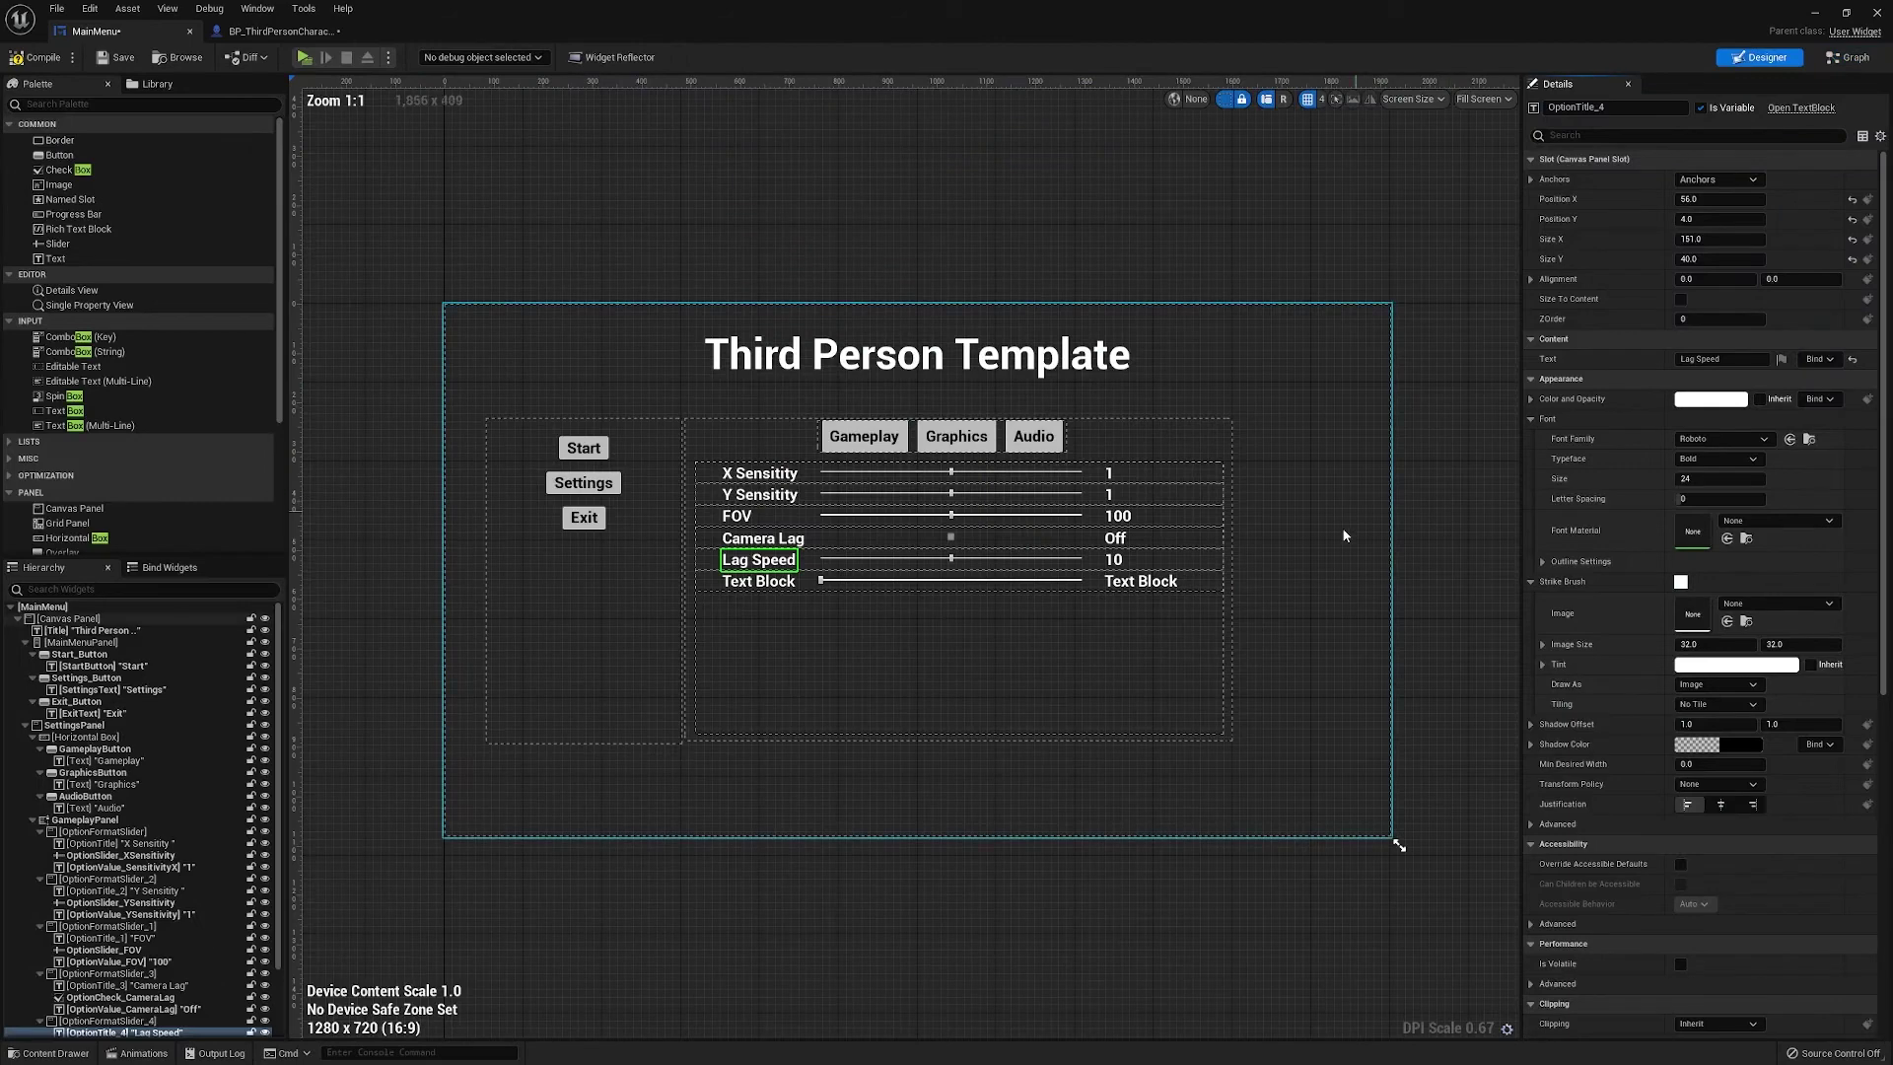
Check the names of the Camera Lag and Lag Speed value texts in the designer, and return to the event graph
{"action": "left_click", "coordinate": [1760, 57]}
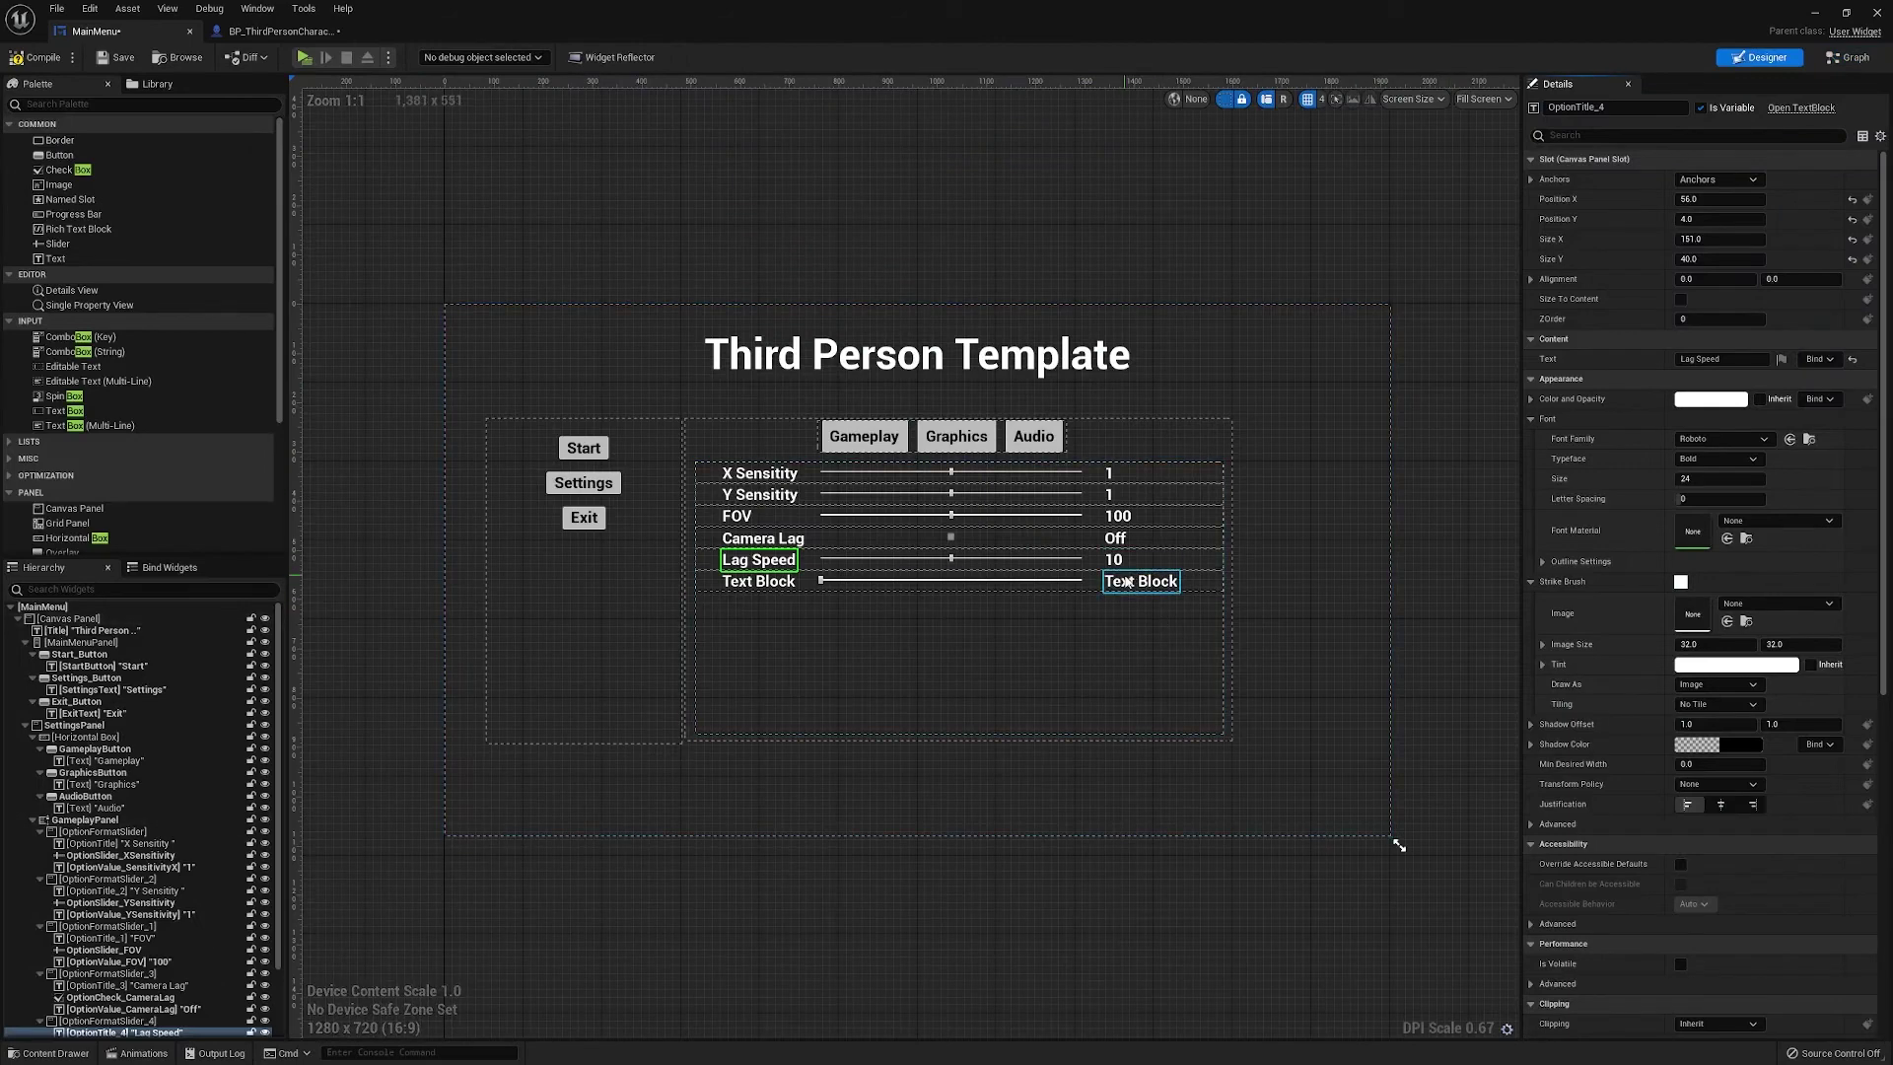
{"action": "left_click", "coordinate": [1123, 566]}
{"action": "left_click", "coordinate": [1120, 541]}
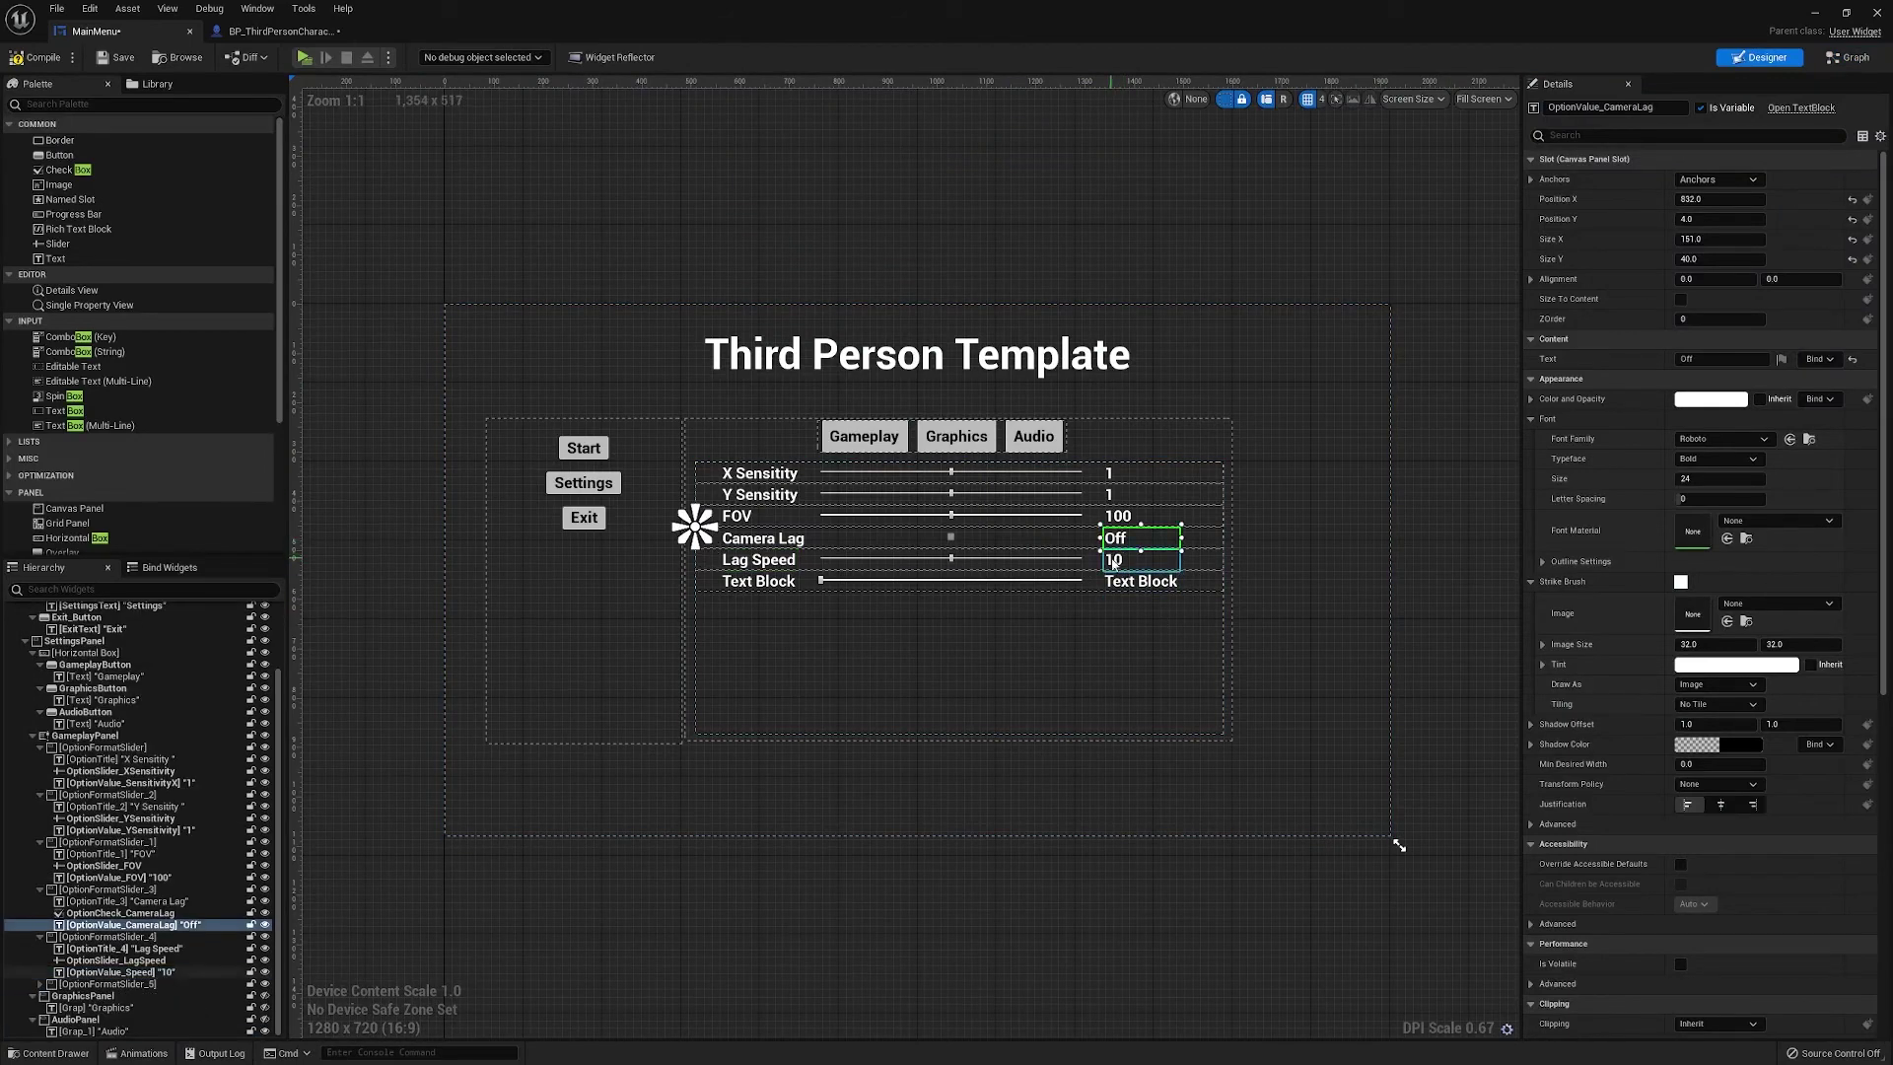
{"action": "left_click", "coordinate": [1113, 562]}
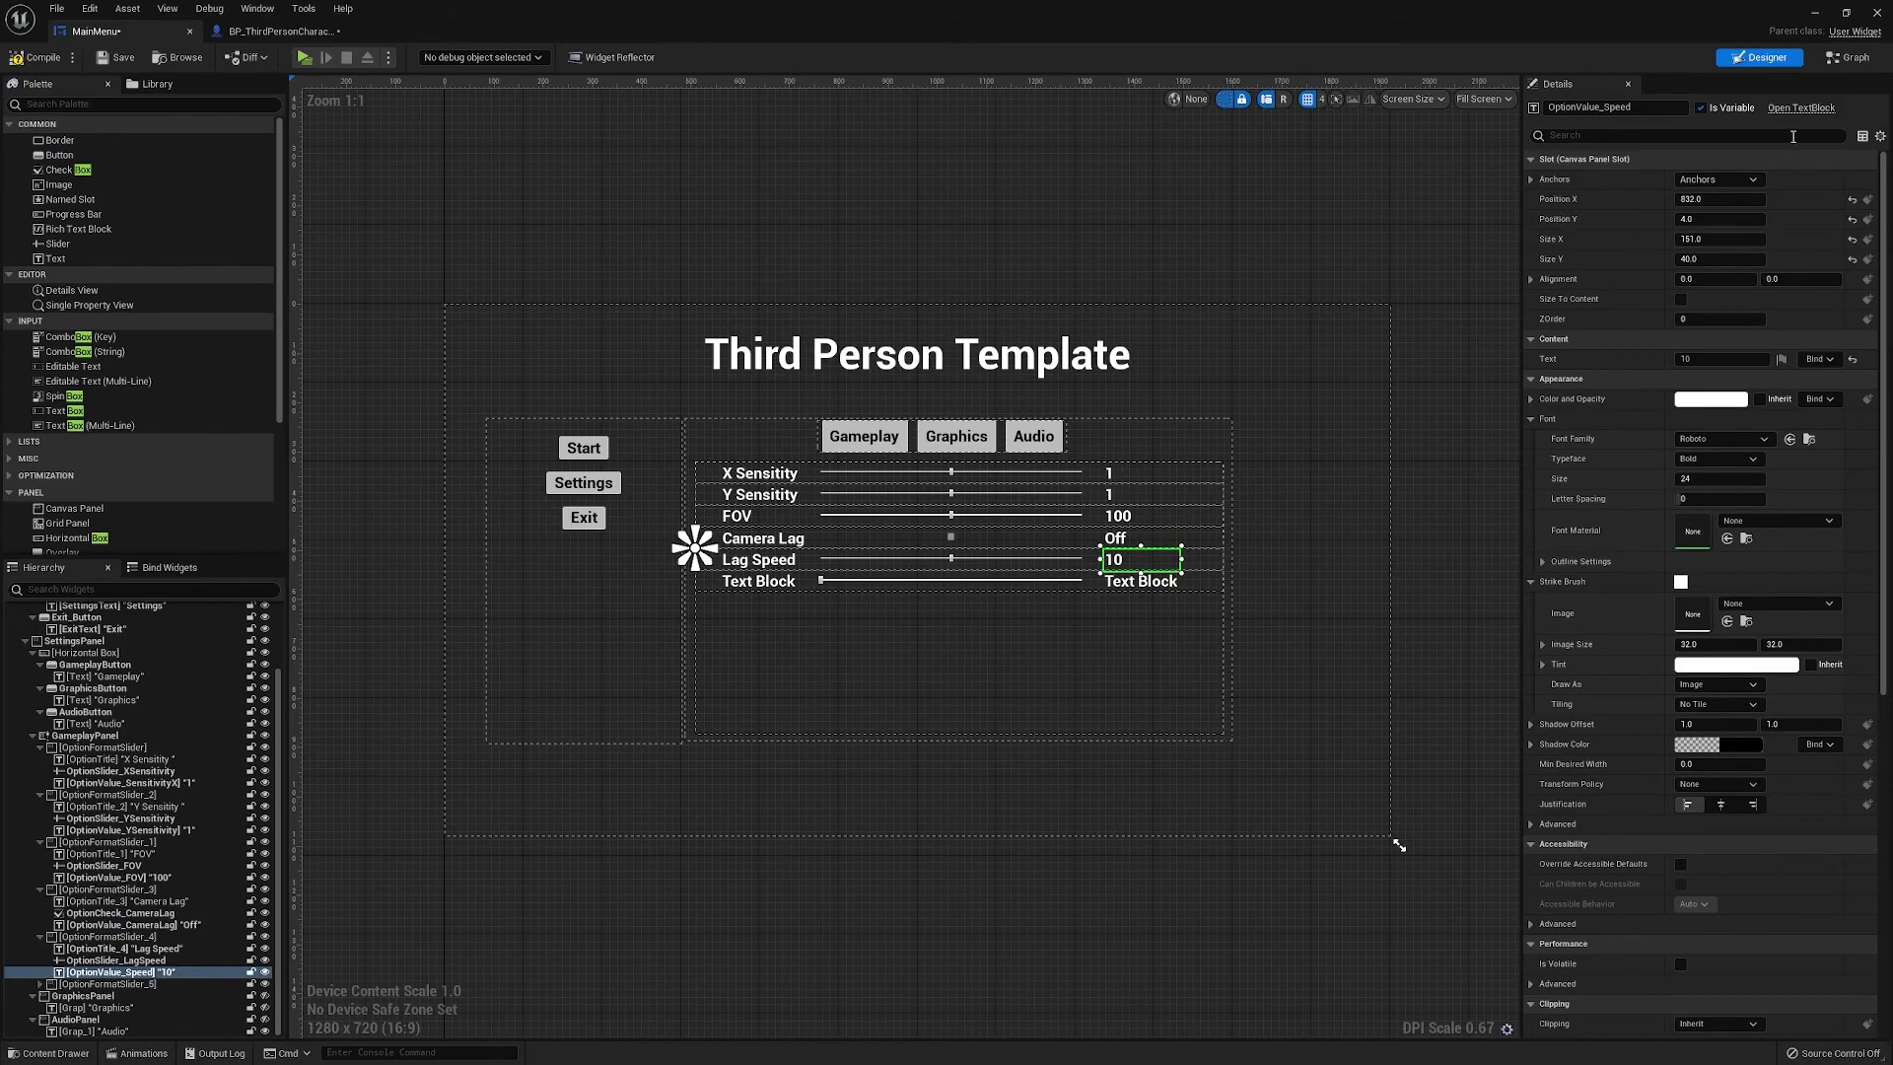
{"action": "left_click", "coordinate": [1814, 14]}
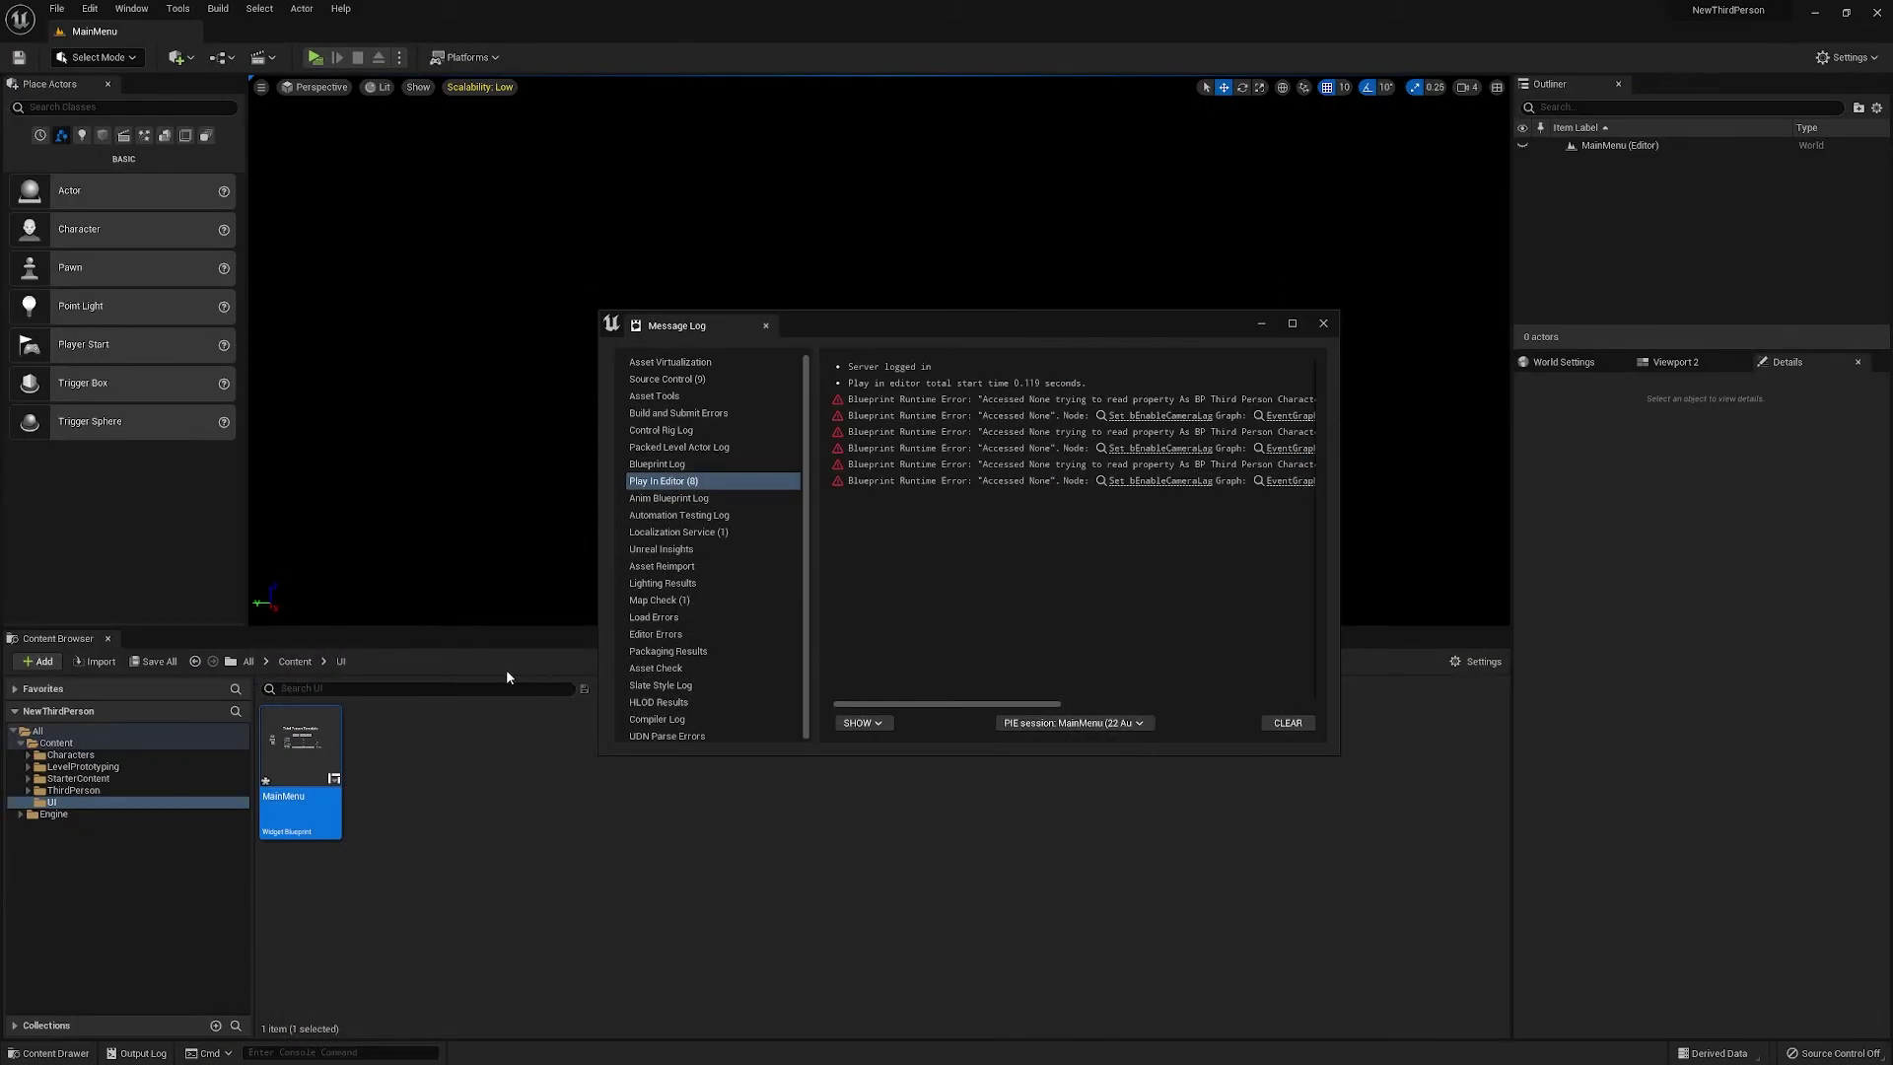
{"action": "double_click", "coordinate": [300, 767]}
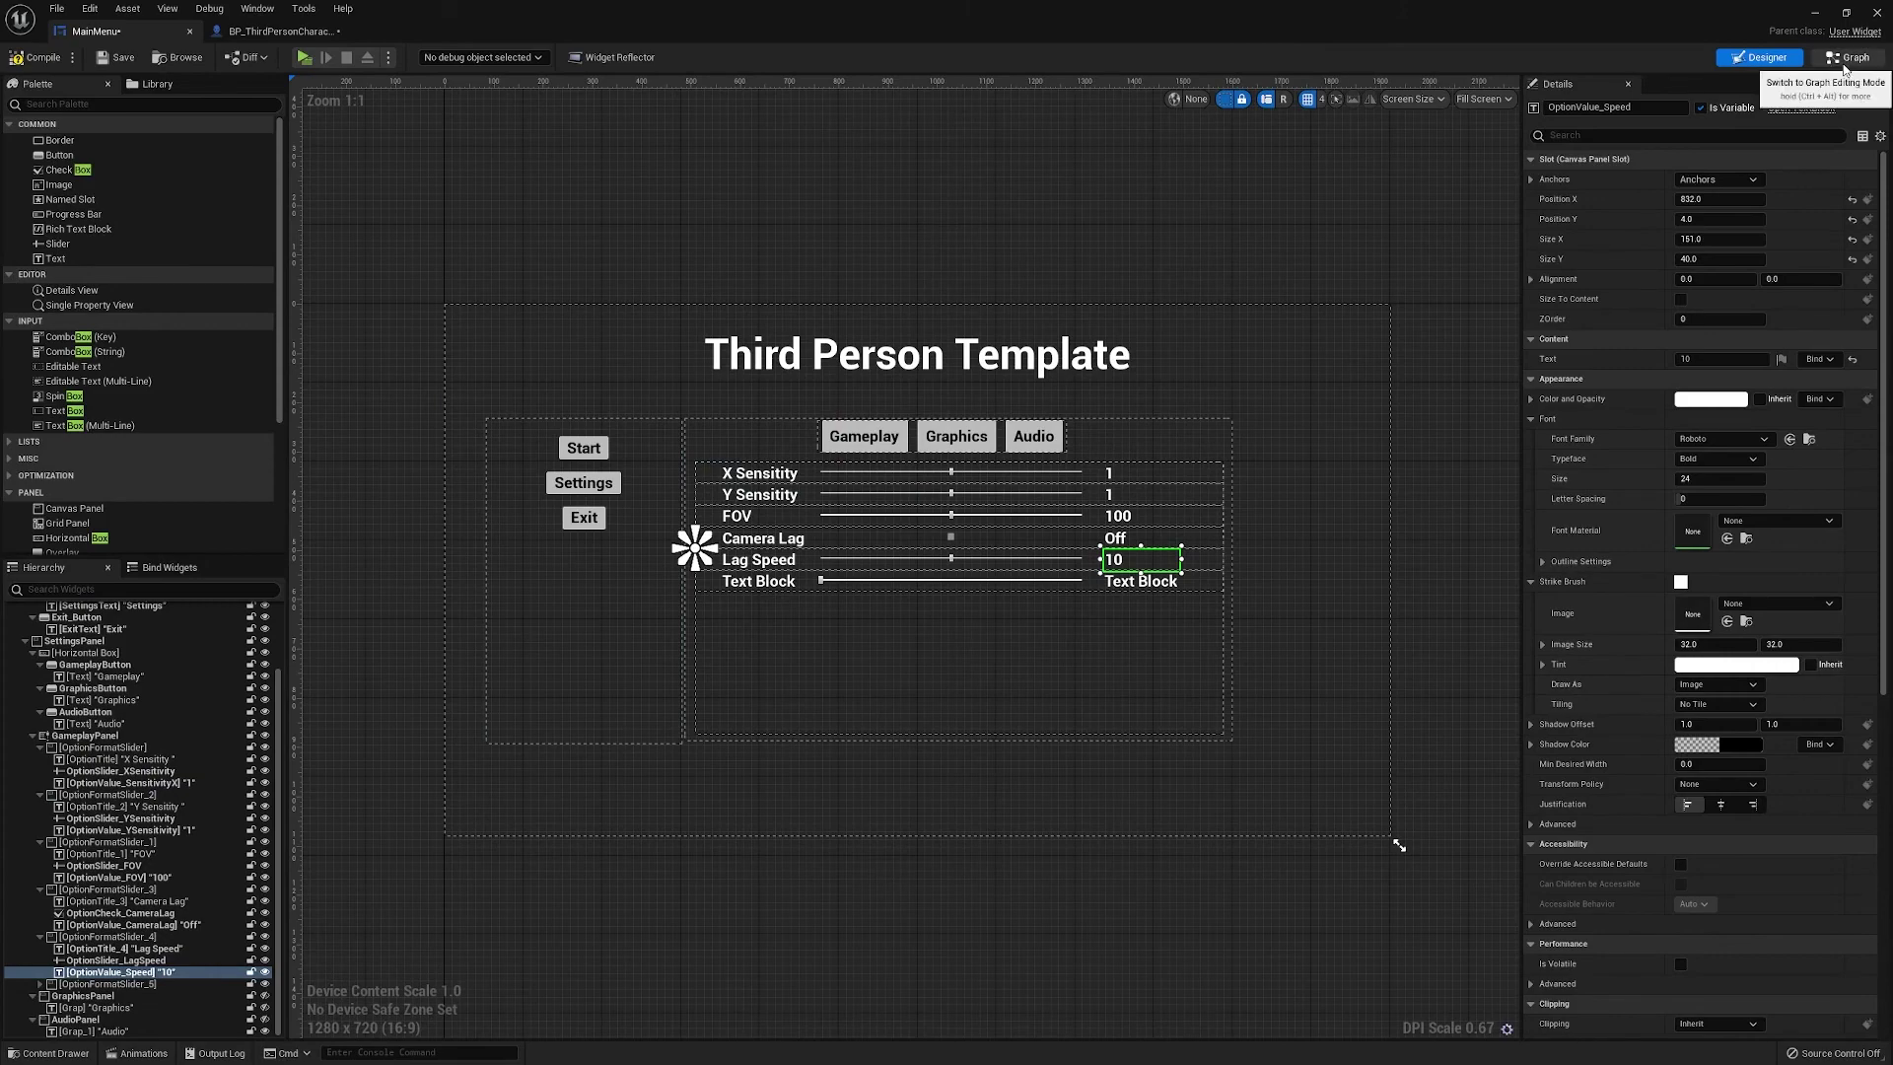
{"action": "left_click", "coordinate": [1850, 58]}
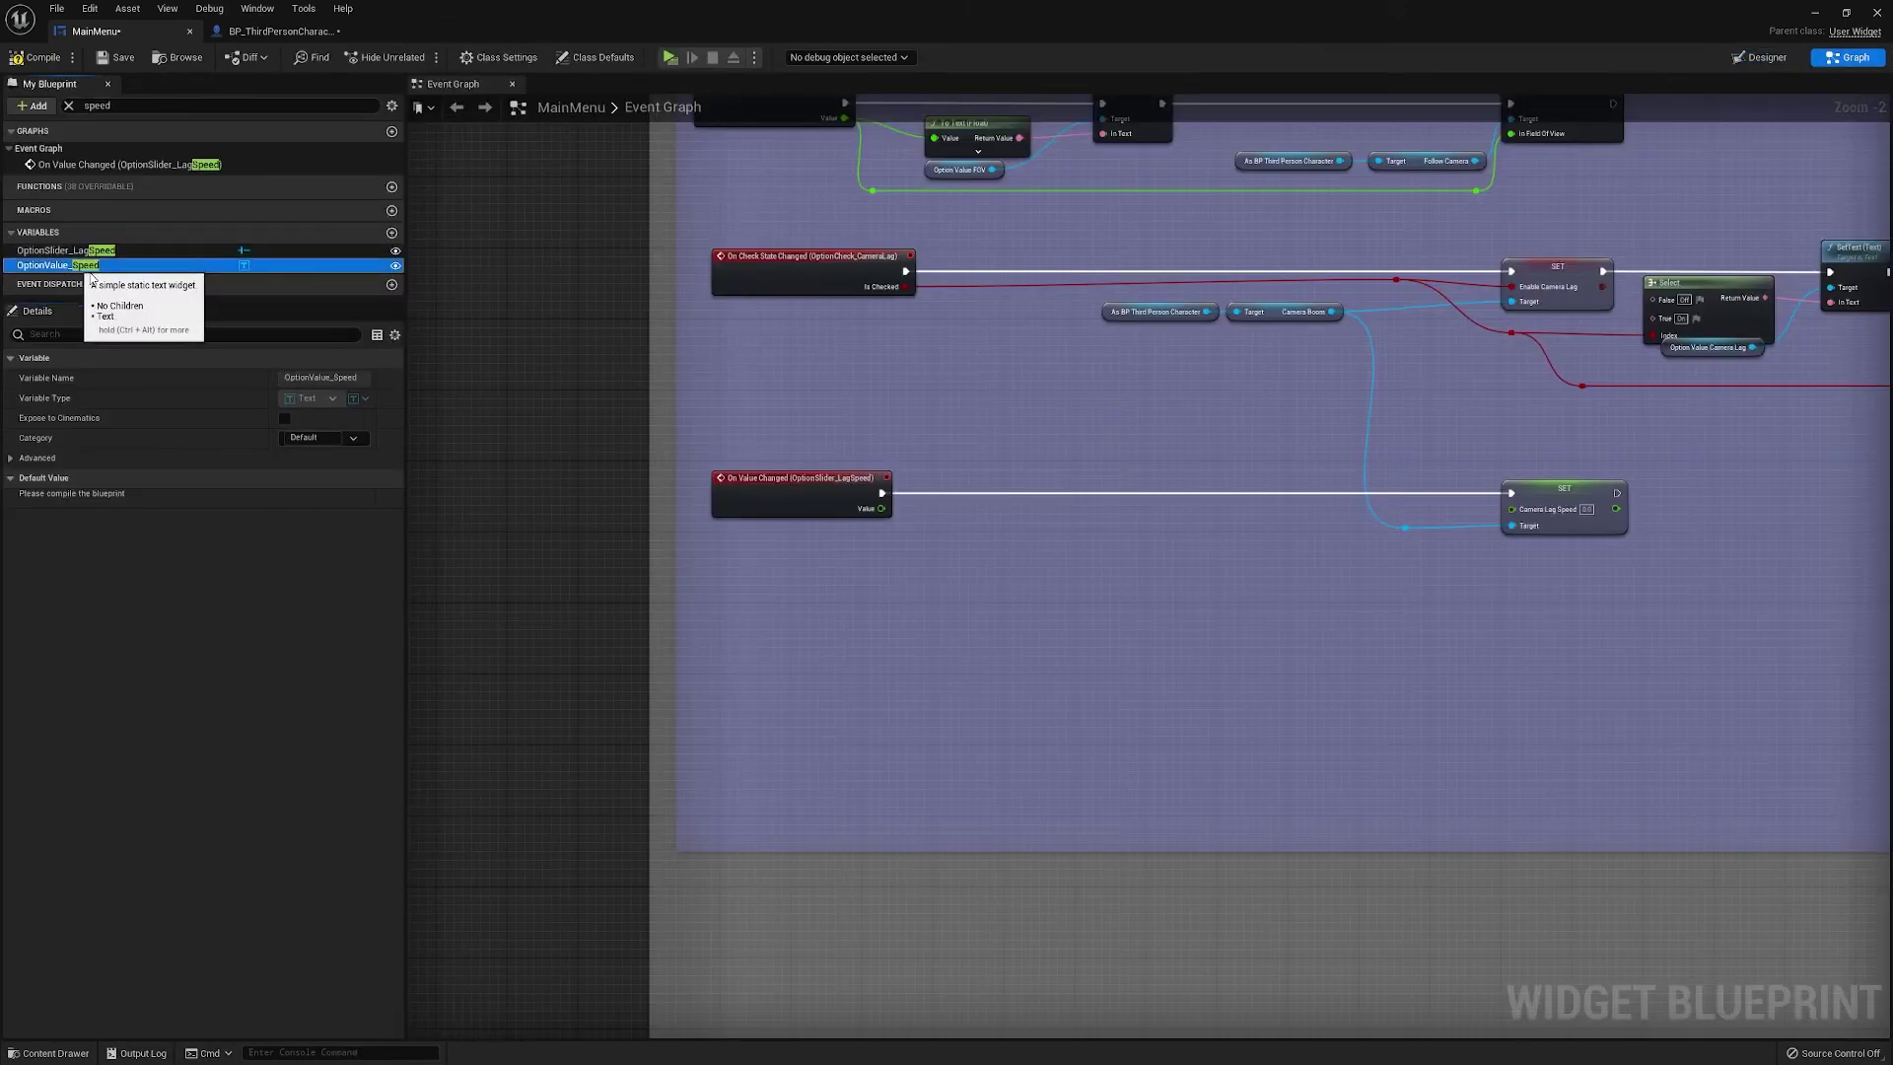
Add an OptionValue_Speed getter with a SetText (Text) node and run it from the OptionSlider_LagSpeed On Value Changed event
{"action": "left_click_drag", "start_coordinate": [89, 266], "coordinate": [1061, 515]}
{"action": "left_click", "coordinate": [991, 575]}
{"action": "type", "text": "set text"}
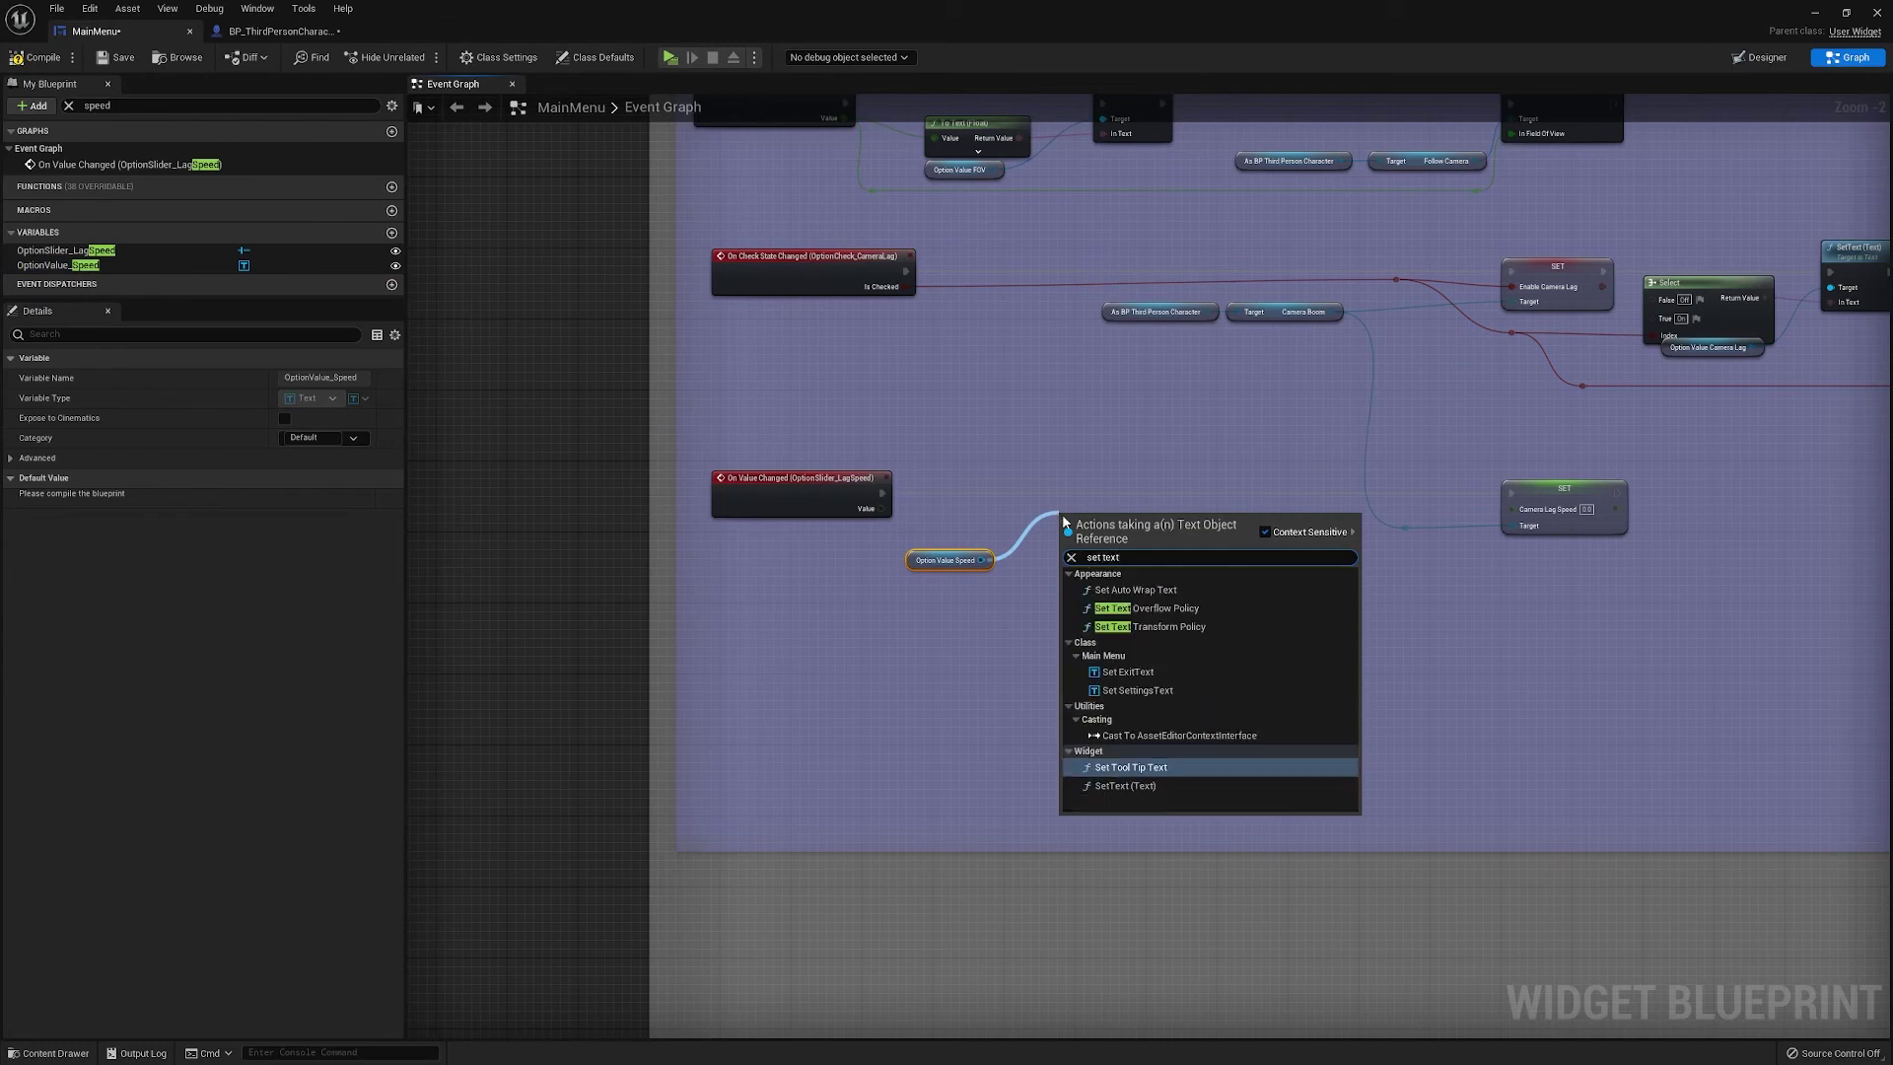
{"action": "left_click", "coordinate": [1125, 786]}
{"action": "left_click_drag", "start_coordinate": [1094, 522], "coordinate": [1111, 469]}
{"action": "left_click_drag", "start_coordinate": [880, 496], "coordinate": [1073, 496]}
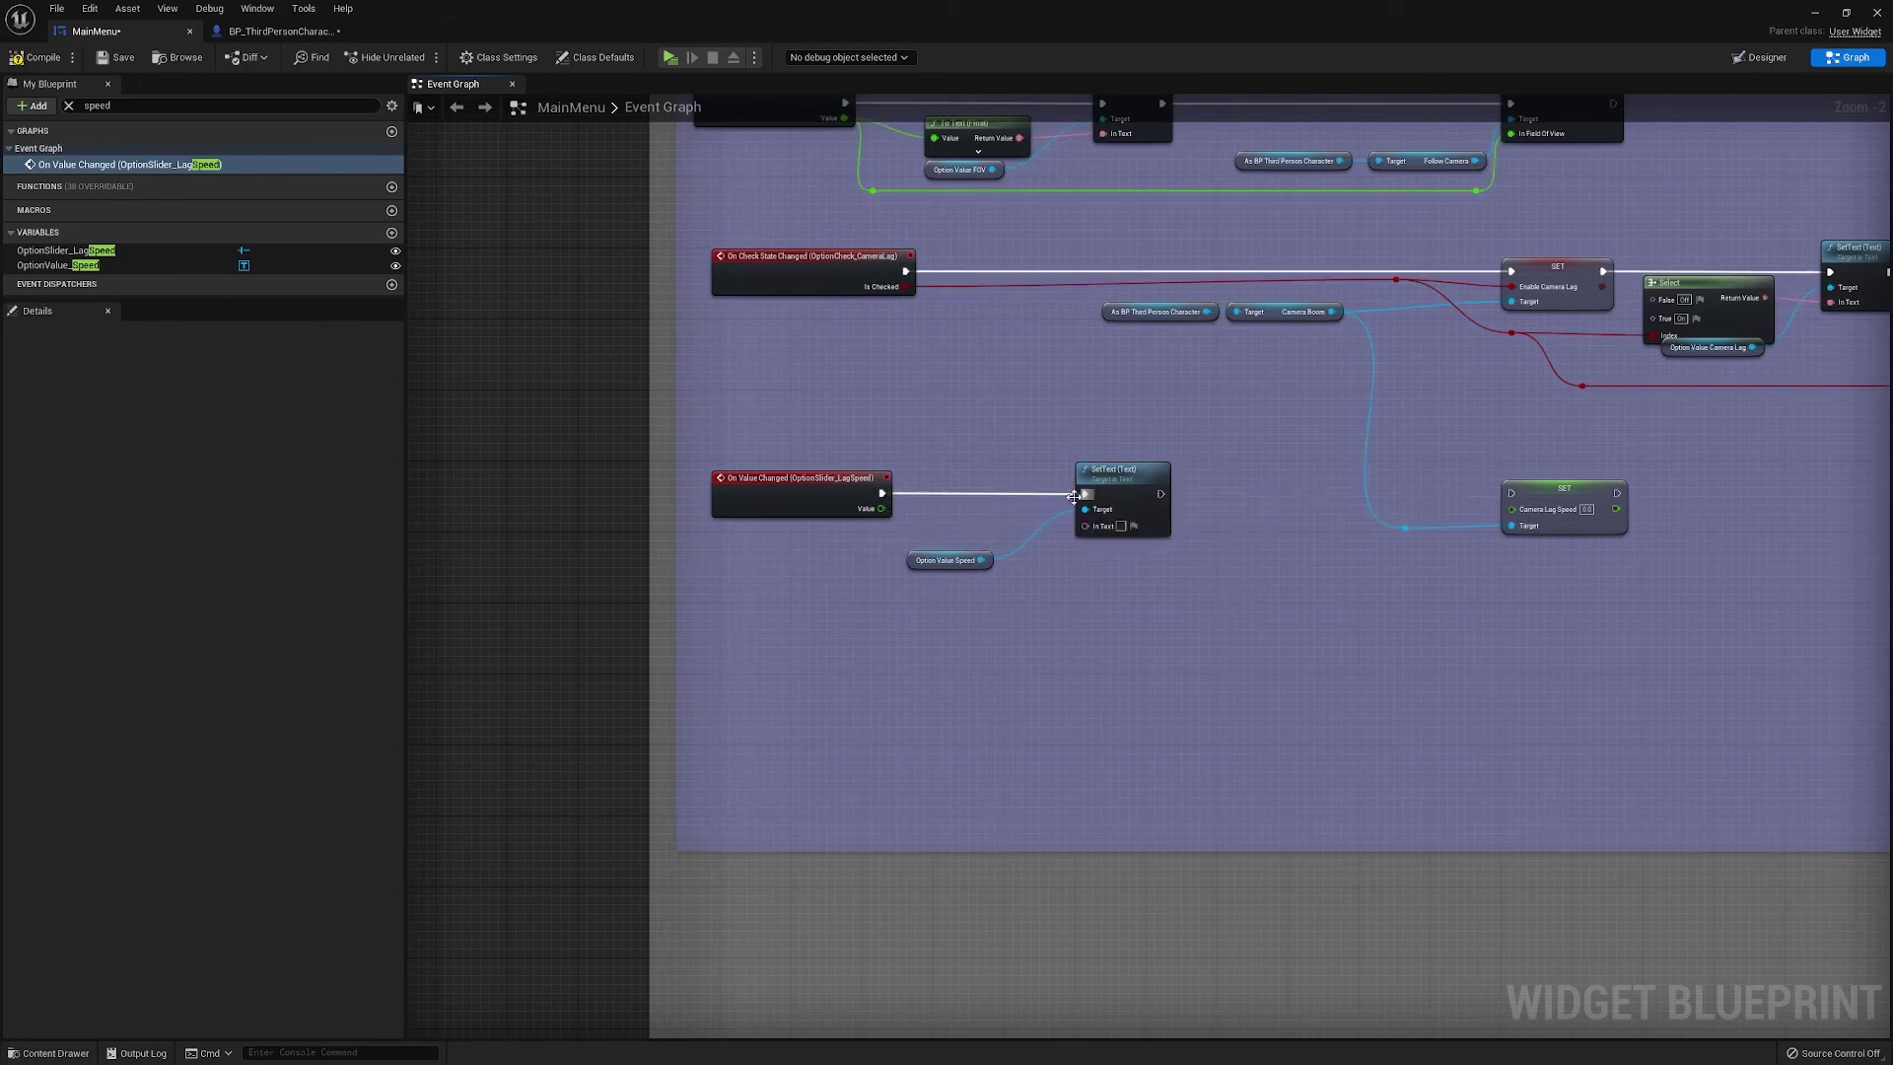
Feed the slider's Value through To Text (Float) into In Text and edit the conversion's Maximum Fractional Digits
{"action": "left_click_drag", "start_coordinate": [884, 508], "coordinate": [1086, 526]}
{"action": "right_click_drag", "start_coordinate": [949, 511], "coordinate": [799, 526]}
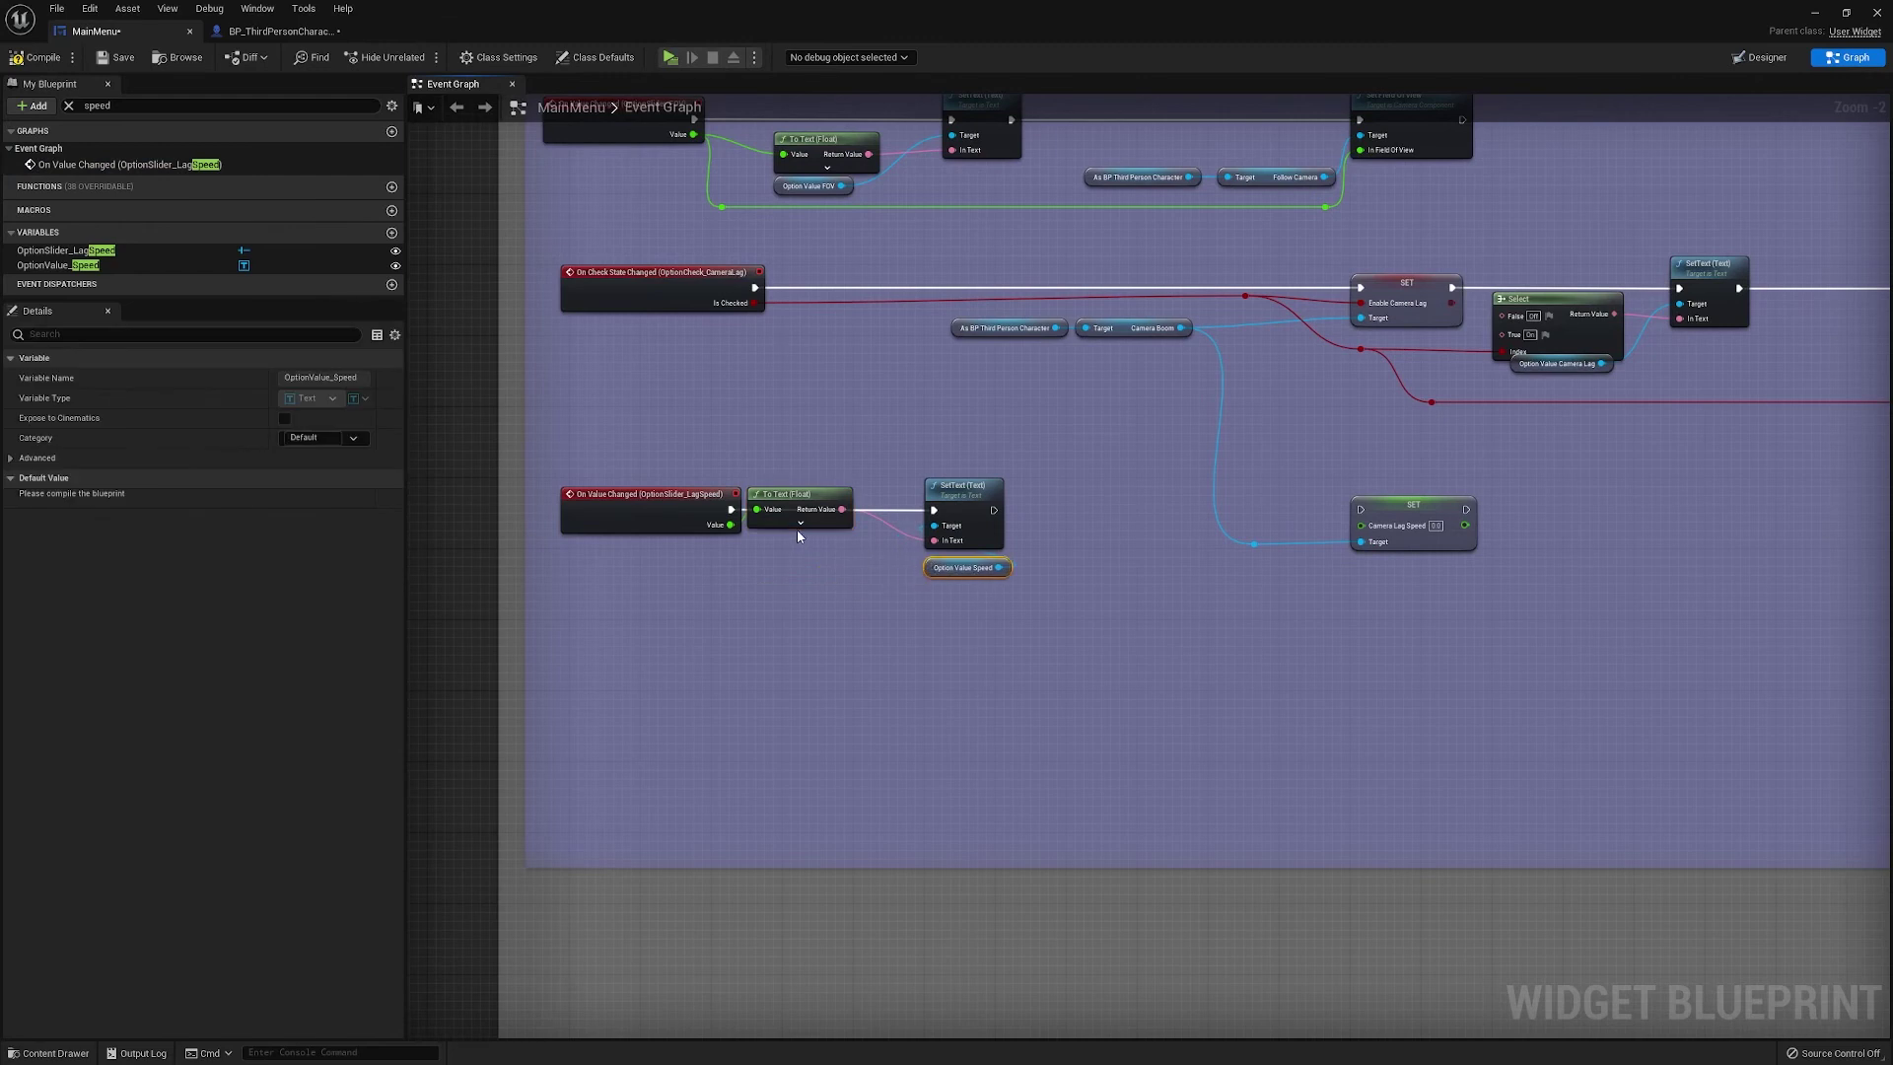
{"action": "left_click", "coordinate": [801, 523]}
{"action": "left_click_drag", "start_coordinate": [799, 501], "coordinate": [799, 559]}
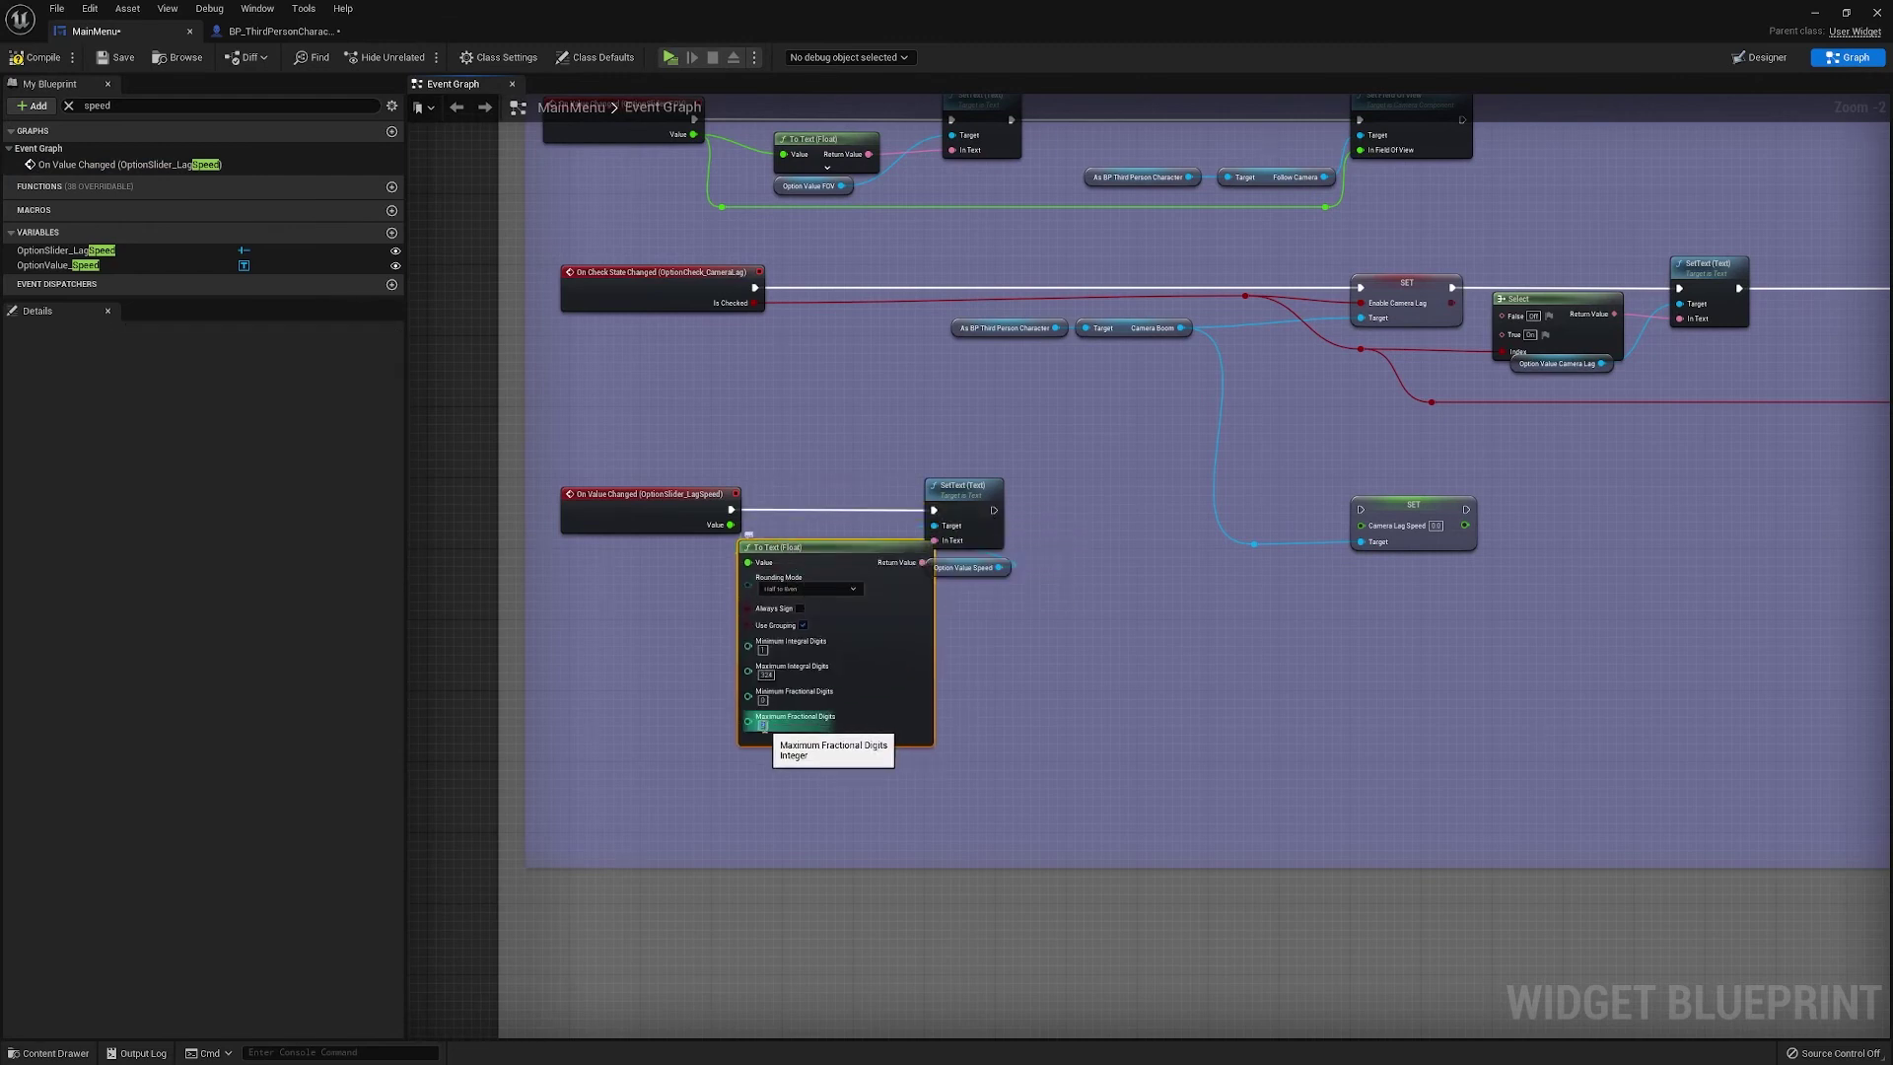
{"action": "left_click", "coordinate": [833, 740]}
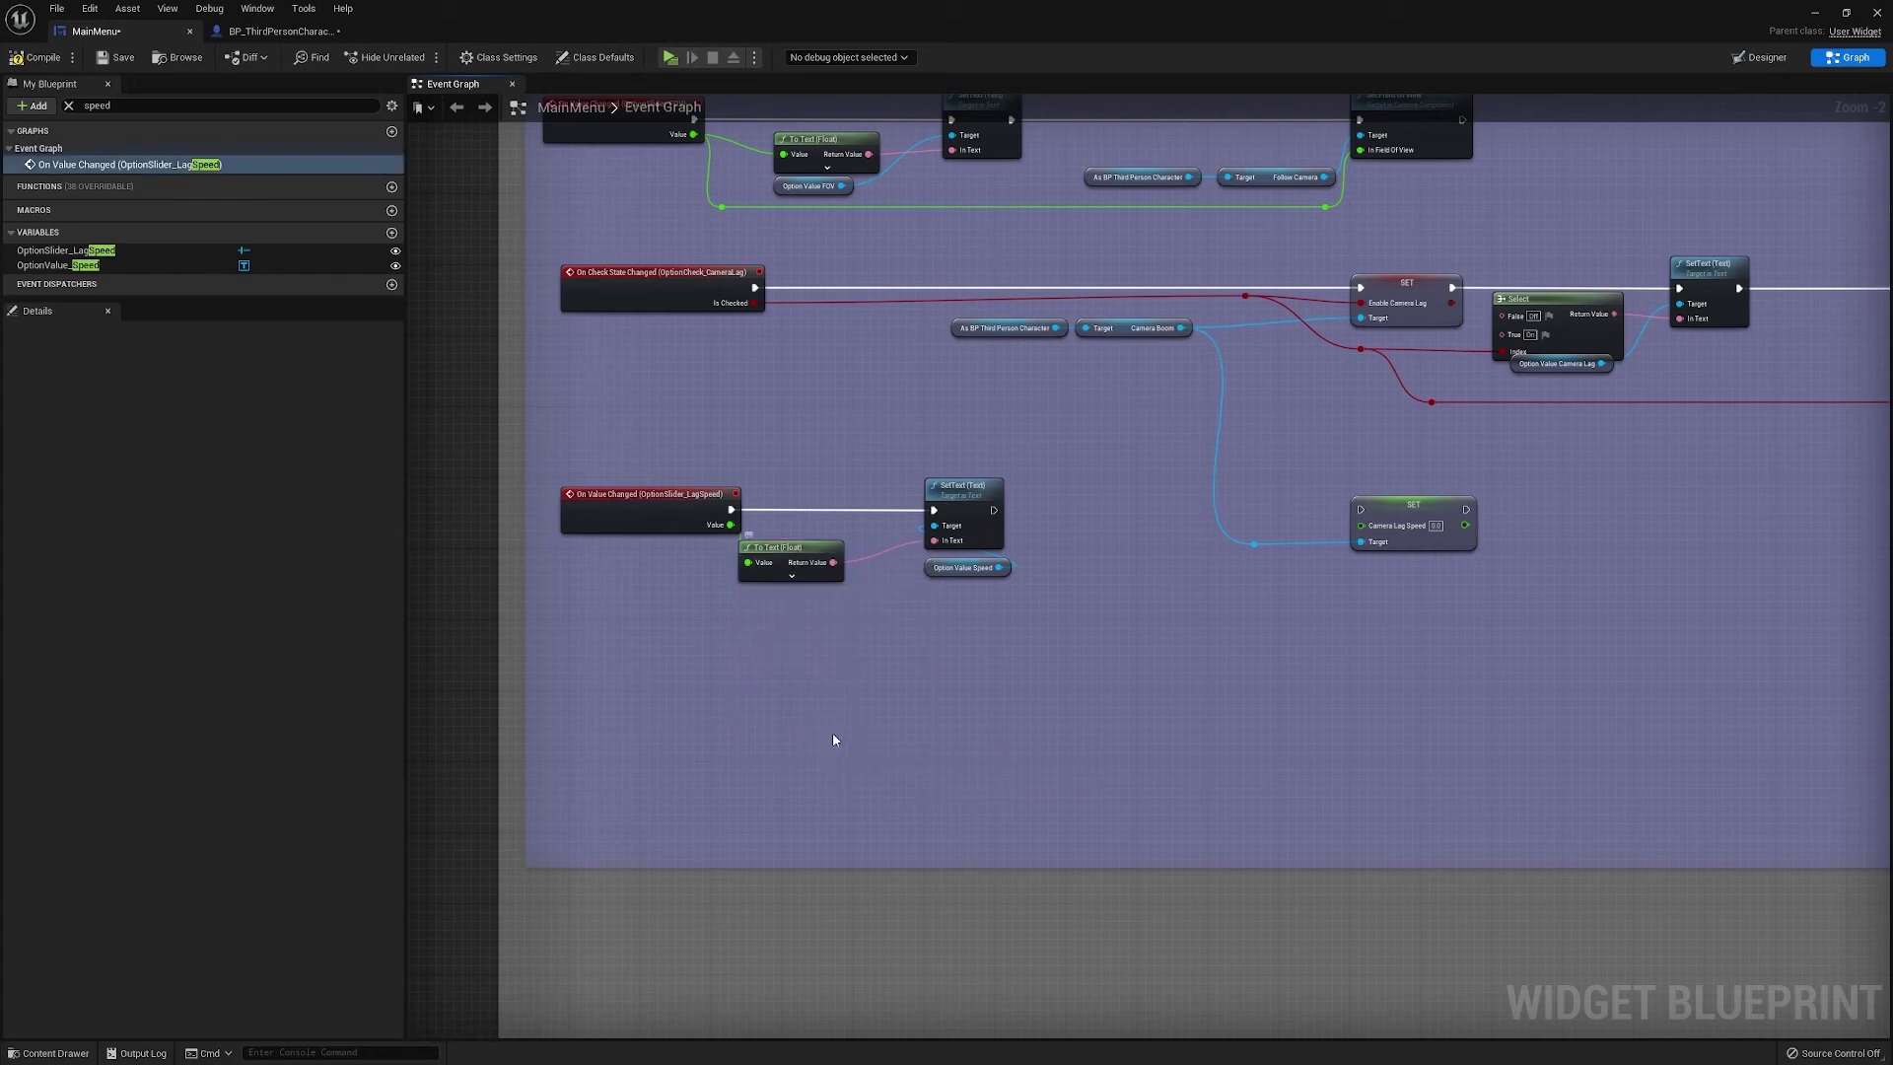
Run SetText into the Camera Lag Speed SET node and route the slider's Value to it through two reroute points below the nodes
{"action": "left_click_drag", "start_coordinate": [993, 510], "coordinate": [1360, 510]}
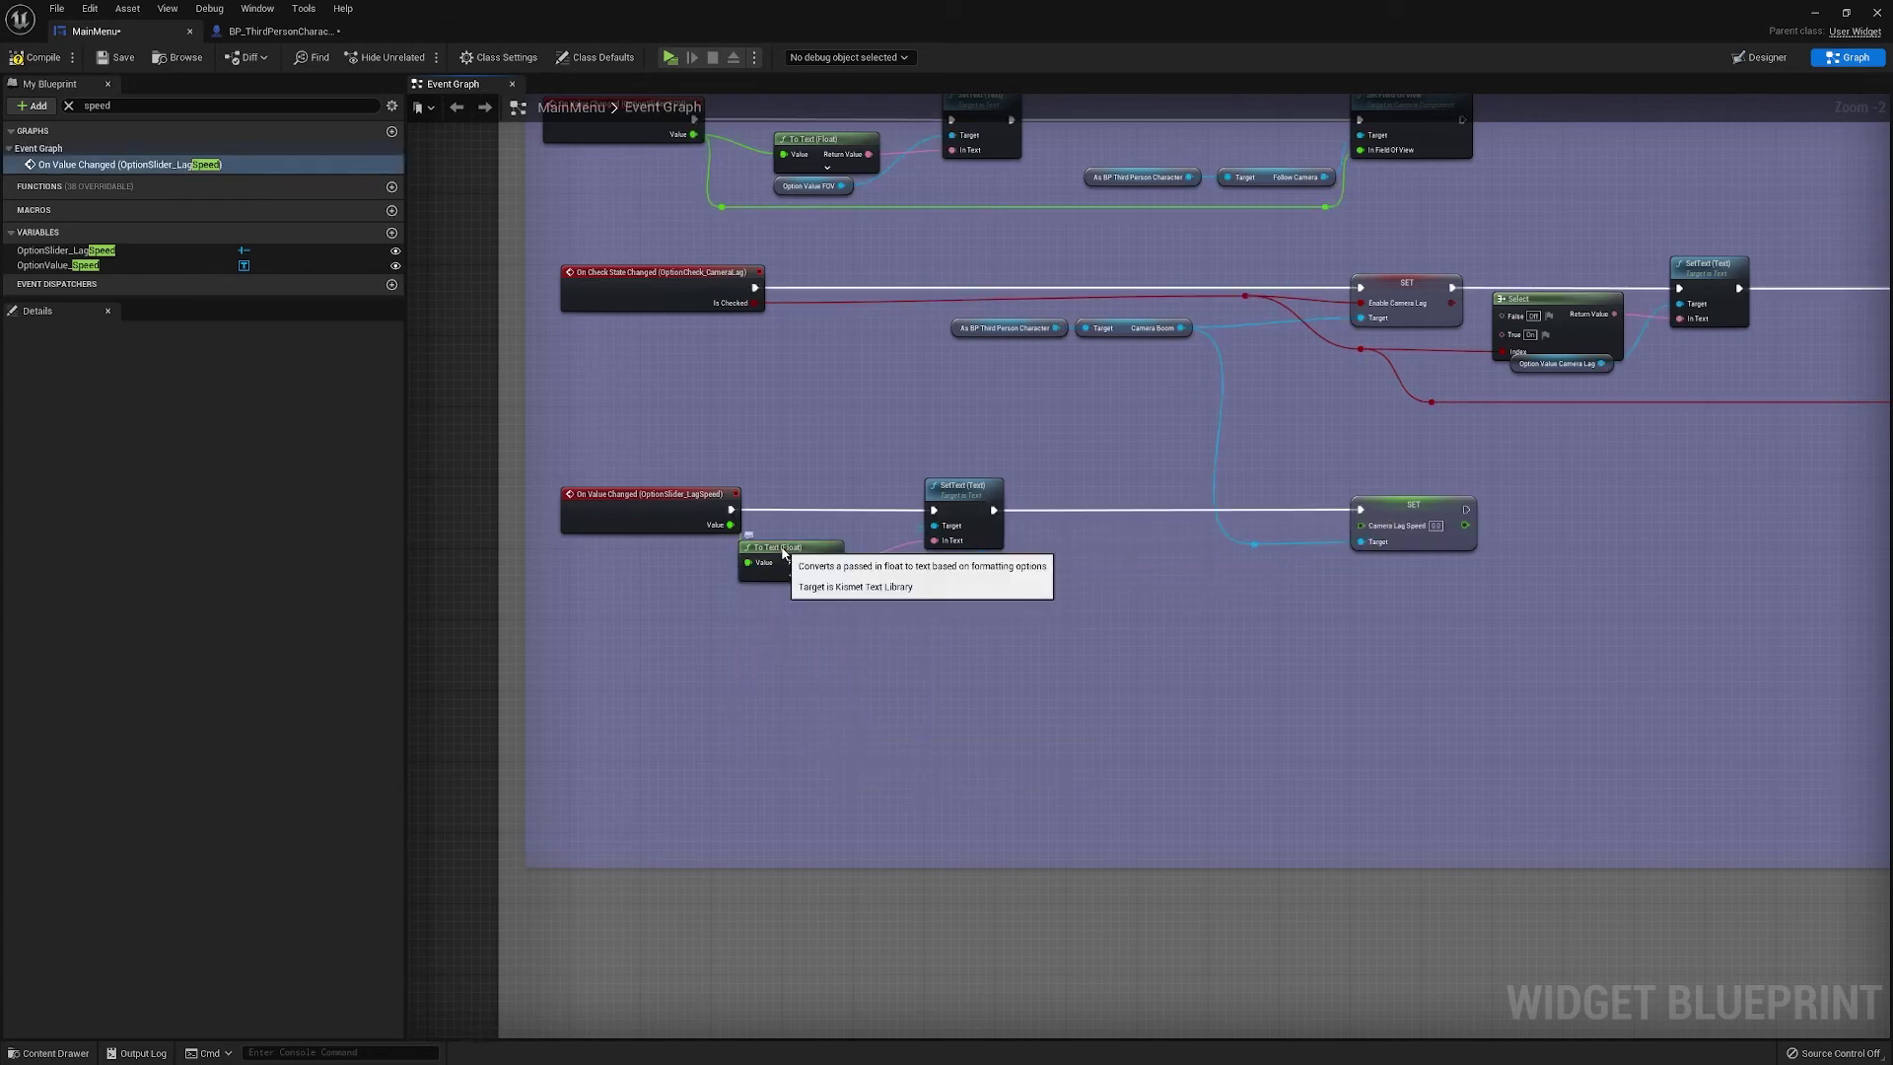
{"action": "left_click_drag", "start_coordinate": [806, 569], "coordinate": [869, 541]}
{"action": "left_click_drag", "start_coordinate": [731, 525], "coordinate": [1361, 525]}
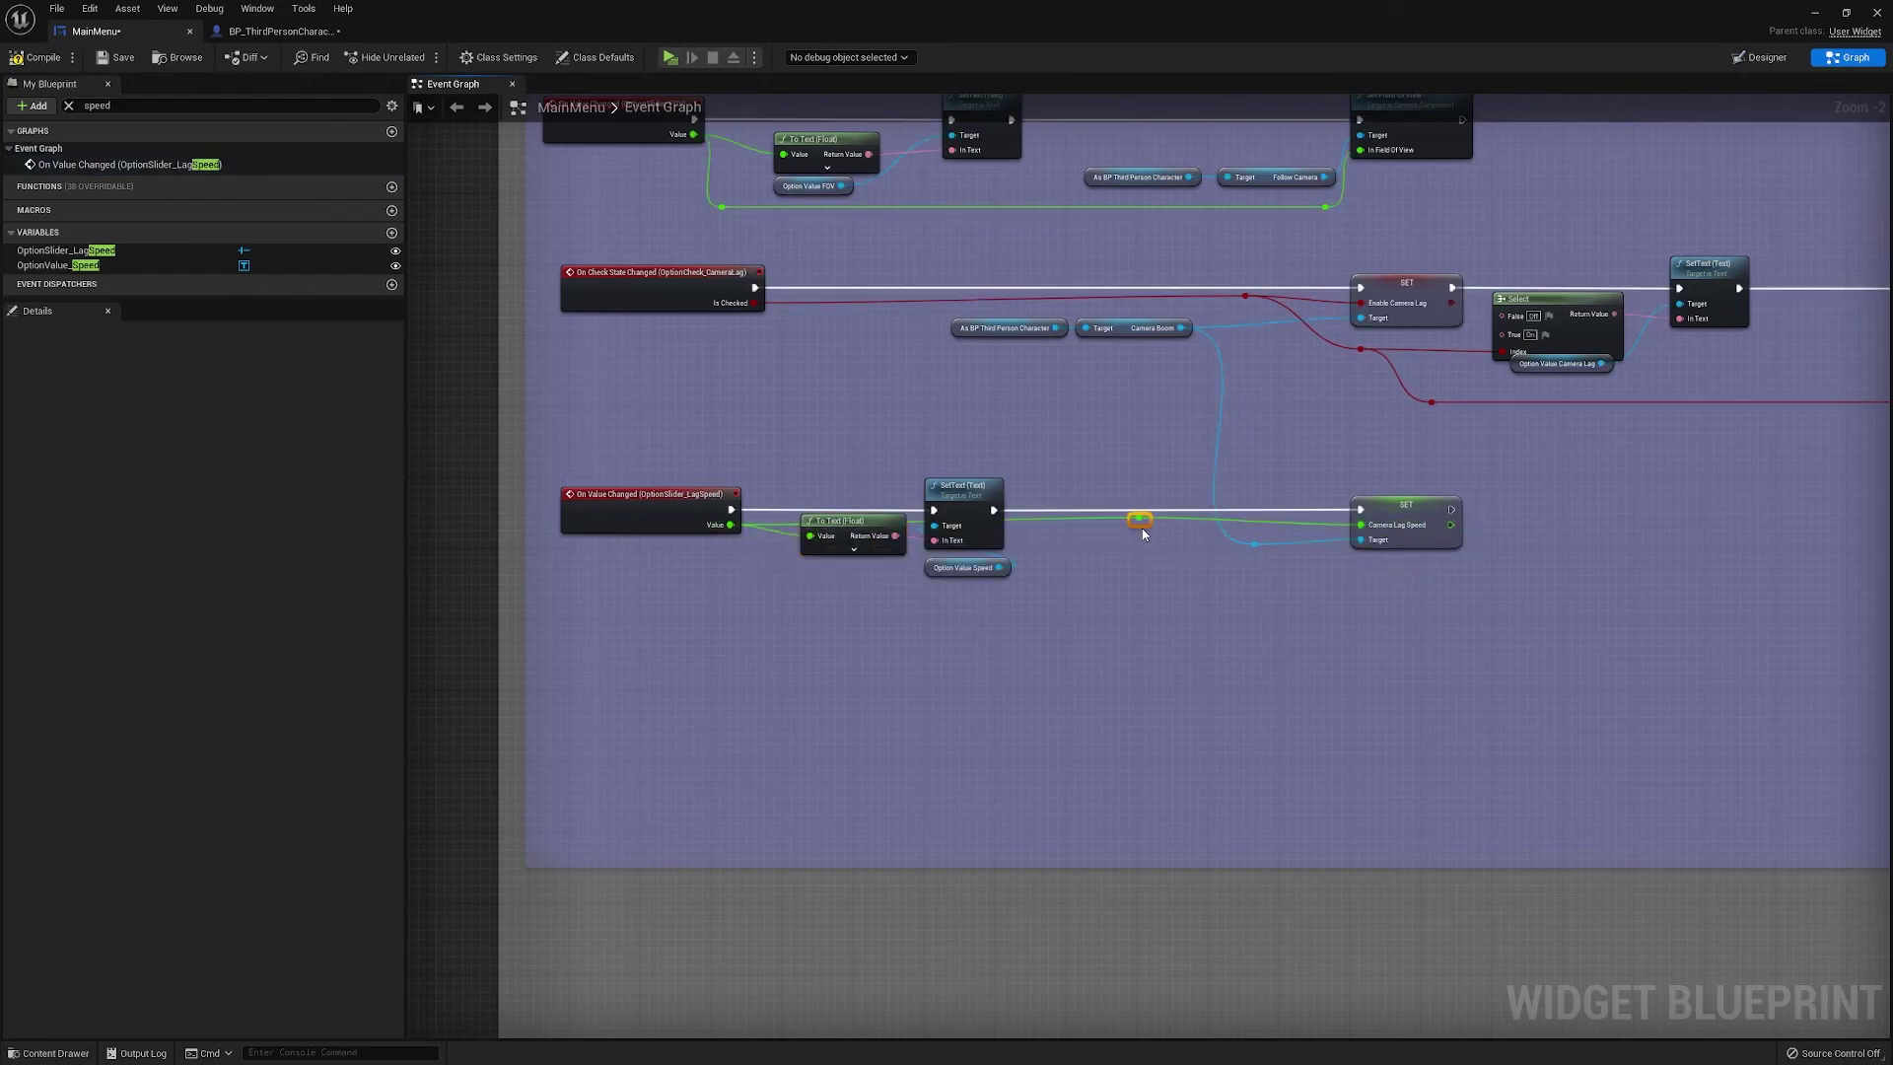
{"action": "left_click_drag", "start_coordinate": [1138, 532], "coordinate": [788, 617]}
{"action": "double_click", "coordinate": [1066, 592]}
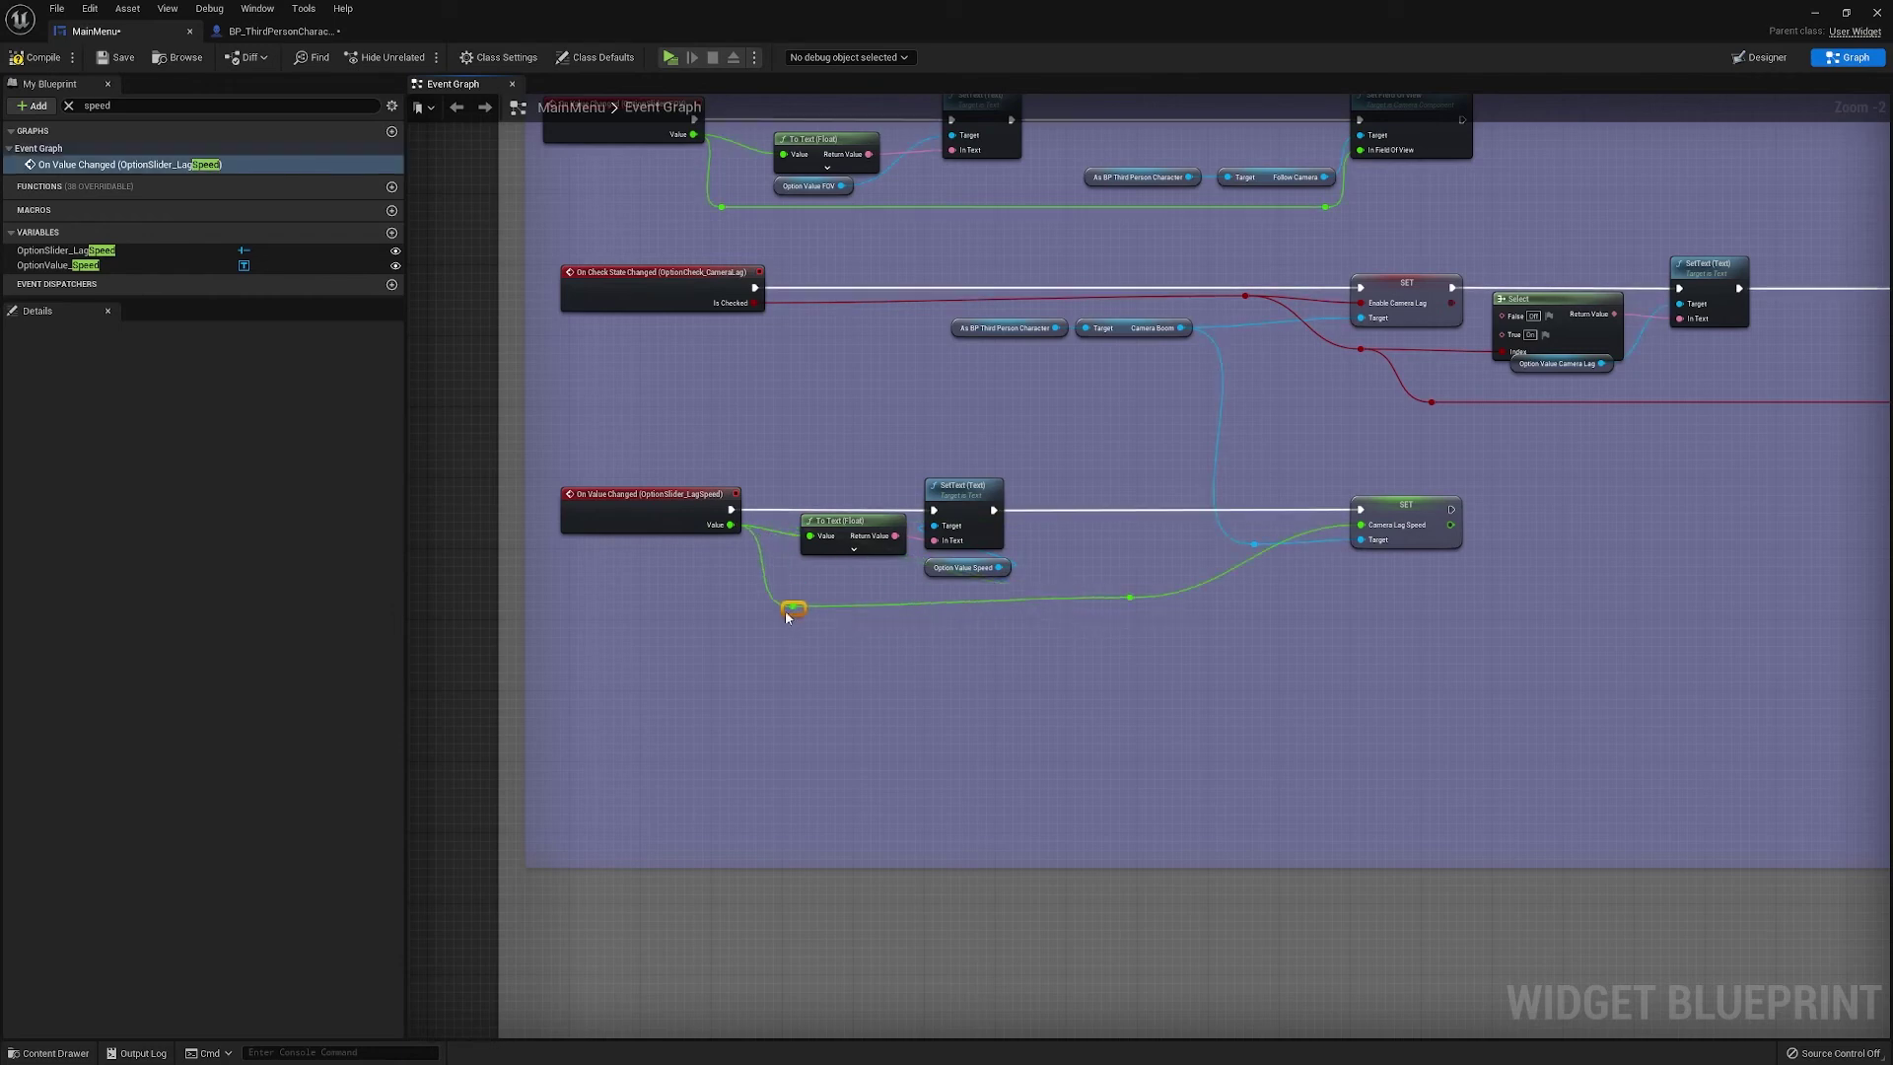
{"action": "right_click_drag", "start_coordinate": [1377, 638], "coordinate": [1278, 668]}
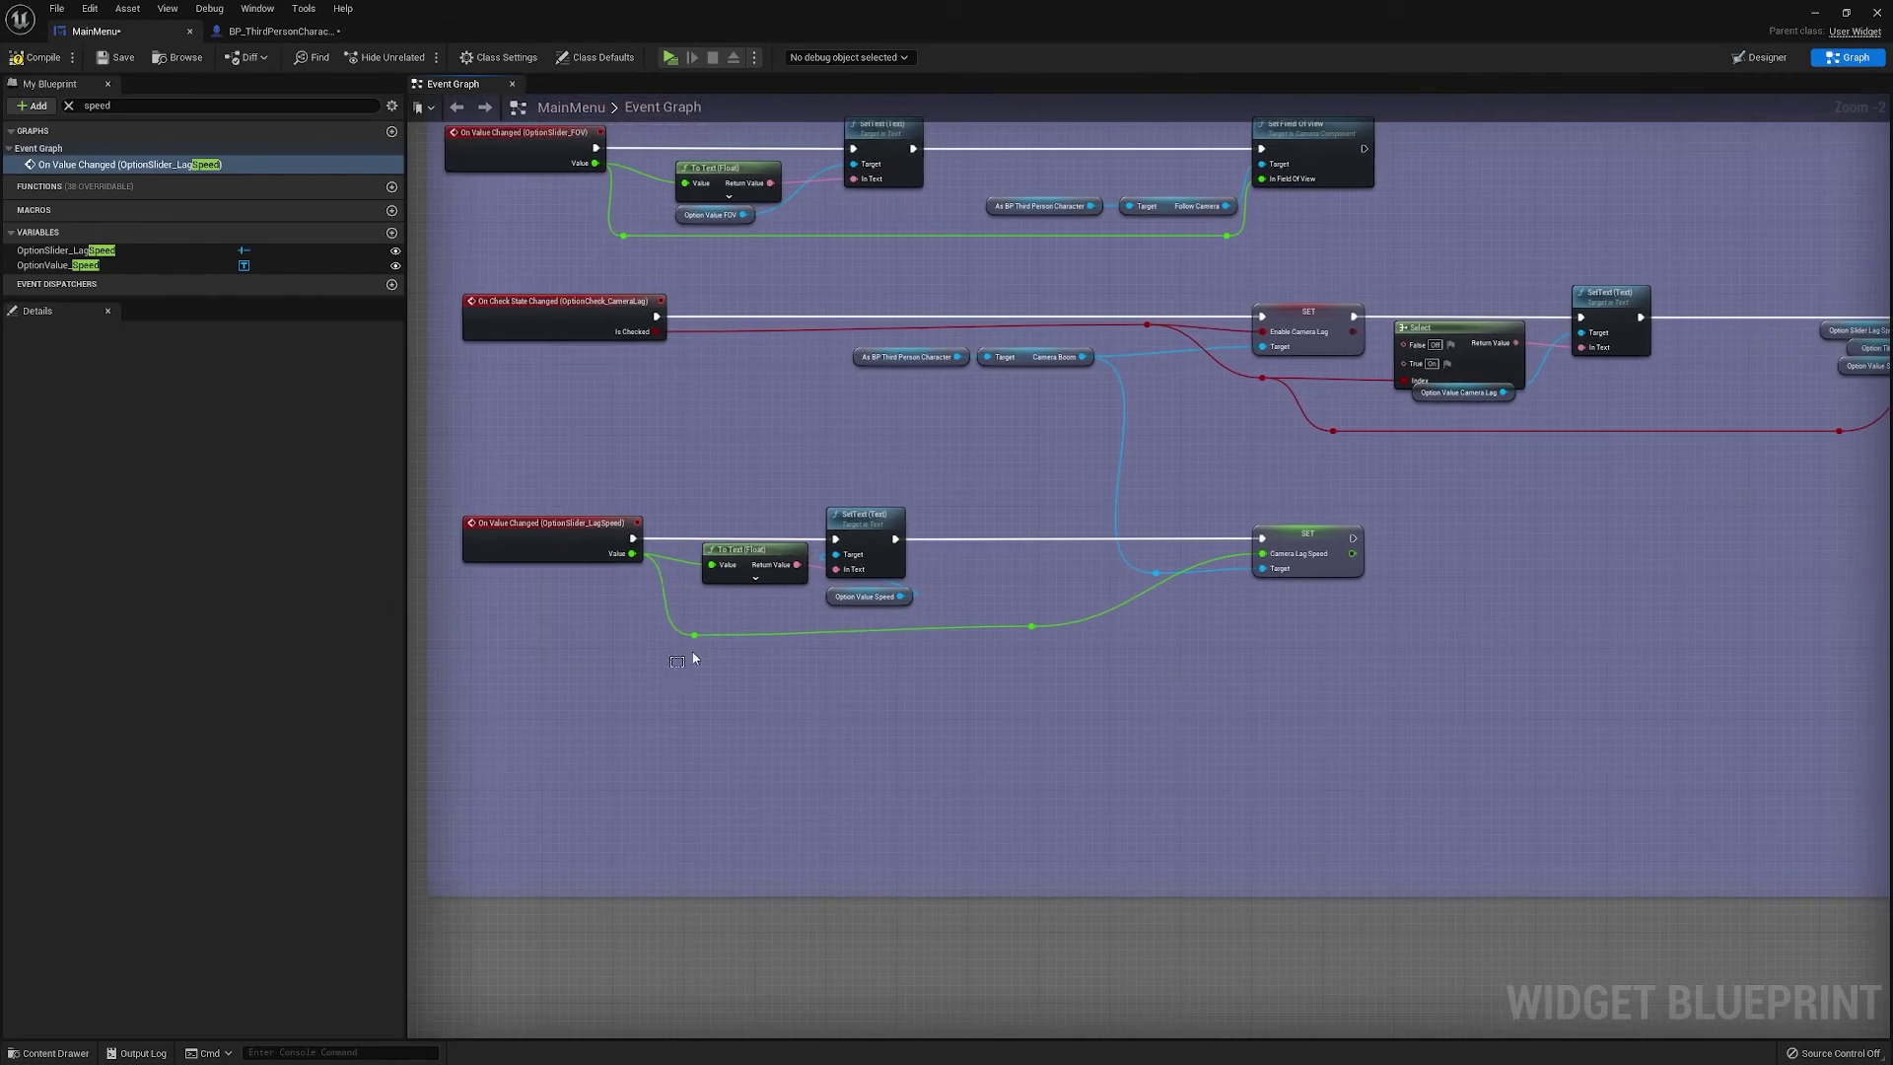
{"action": "left_click_drag", "start_coordinate": [704, 642], "coordinate": [702, 639]}
Duplicate the Camera Lag Speed SET node with its reroute point beyond Set Is Enabled and run the copy from Set Is Enabled
{"action": "right_click_drag", "start_coordinate": [1311, 653], "coordinate": [1042, 676]}
{"action": "left_click_drag", "start_coordinate": [1012, 672], "coordinate": [1188, 533]}
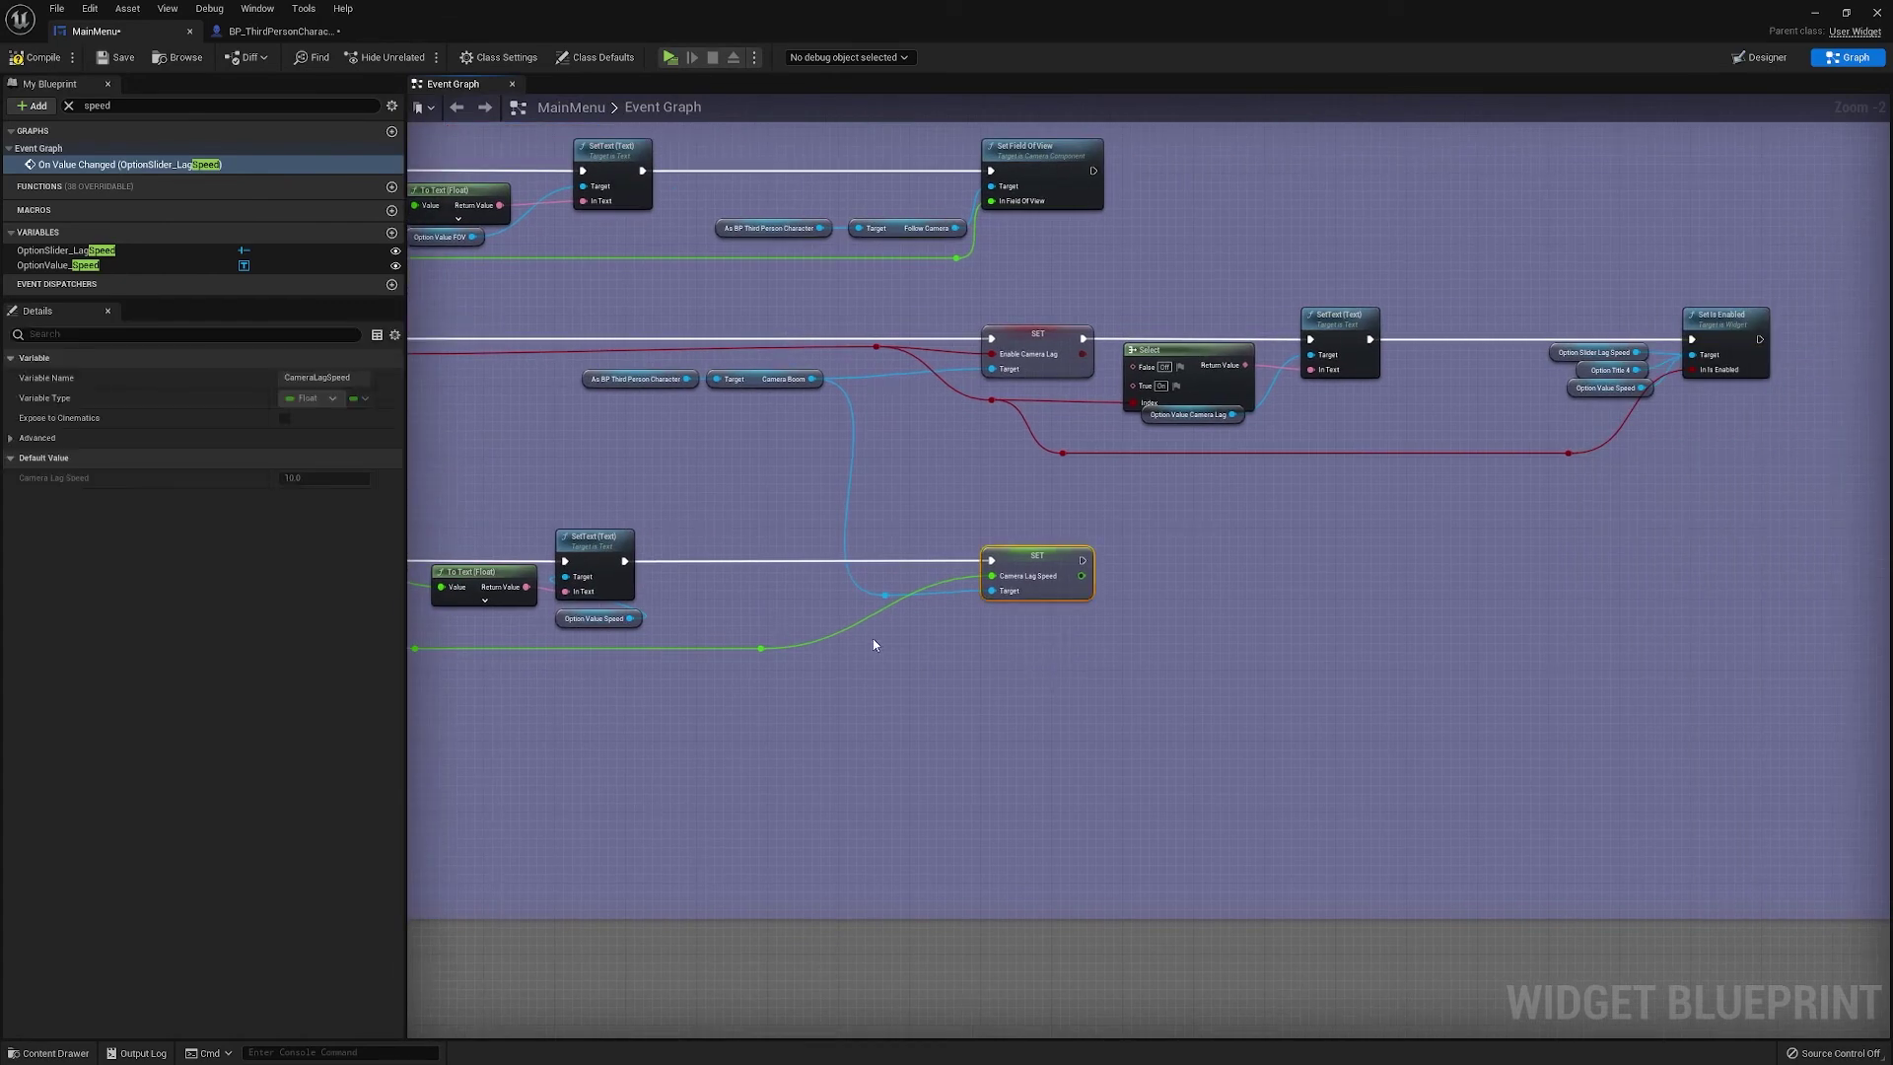
{"action": "left_click", "coordinate": [886, 595], "text": "ctrl"}
{"action": "right_click_drag", "start_coordinate": [1192, 550], "coordinate": [1012, 567]}
{"action": "left_click", "coordinate": [1640, 475]}
{"action": "key", "text": "ctrl+v"}
{"action": "left_click_drag", "start_coordinate": [1779, 473], "coordinate": [1806, 340]}
{"action": "left_click", "coordinate": [1583, 358]}
Add a Select Float node feeding Camera Lag Speed on the copied SET node and place it below Set Is Enabled
{"action": "left_click_drag", "start_coordinate": [1582, 358], "coordinate": [1503, 480]}
{"action": "type", "text": "select float"}
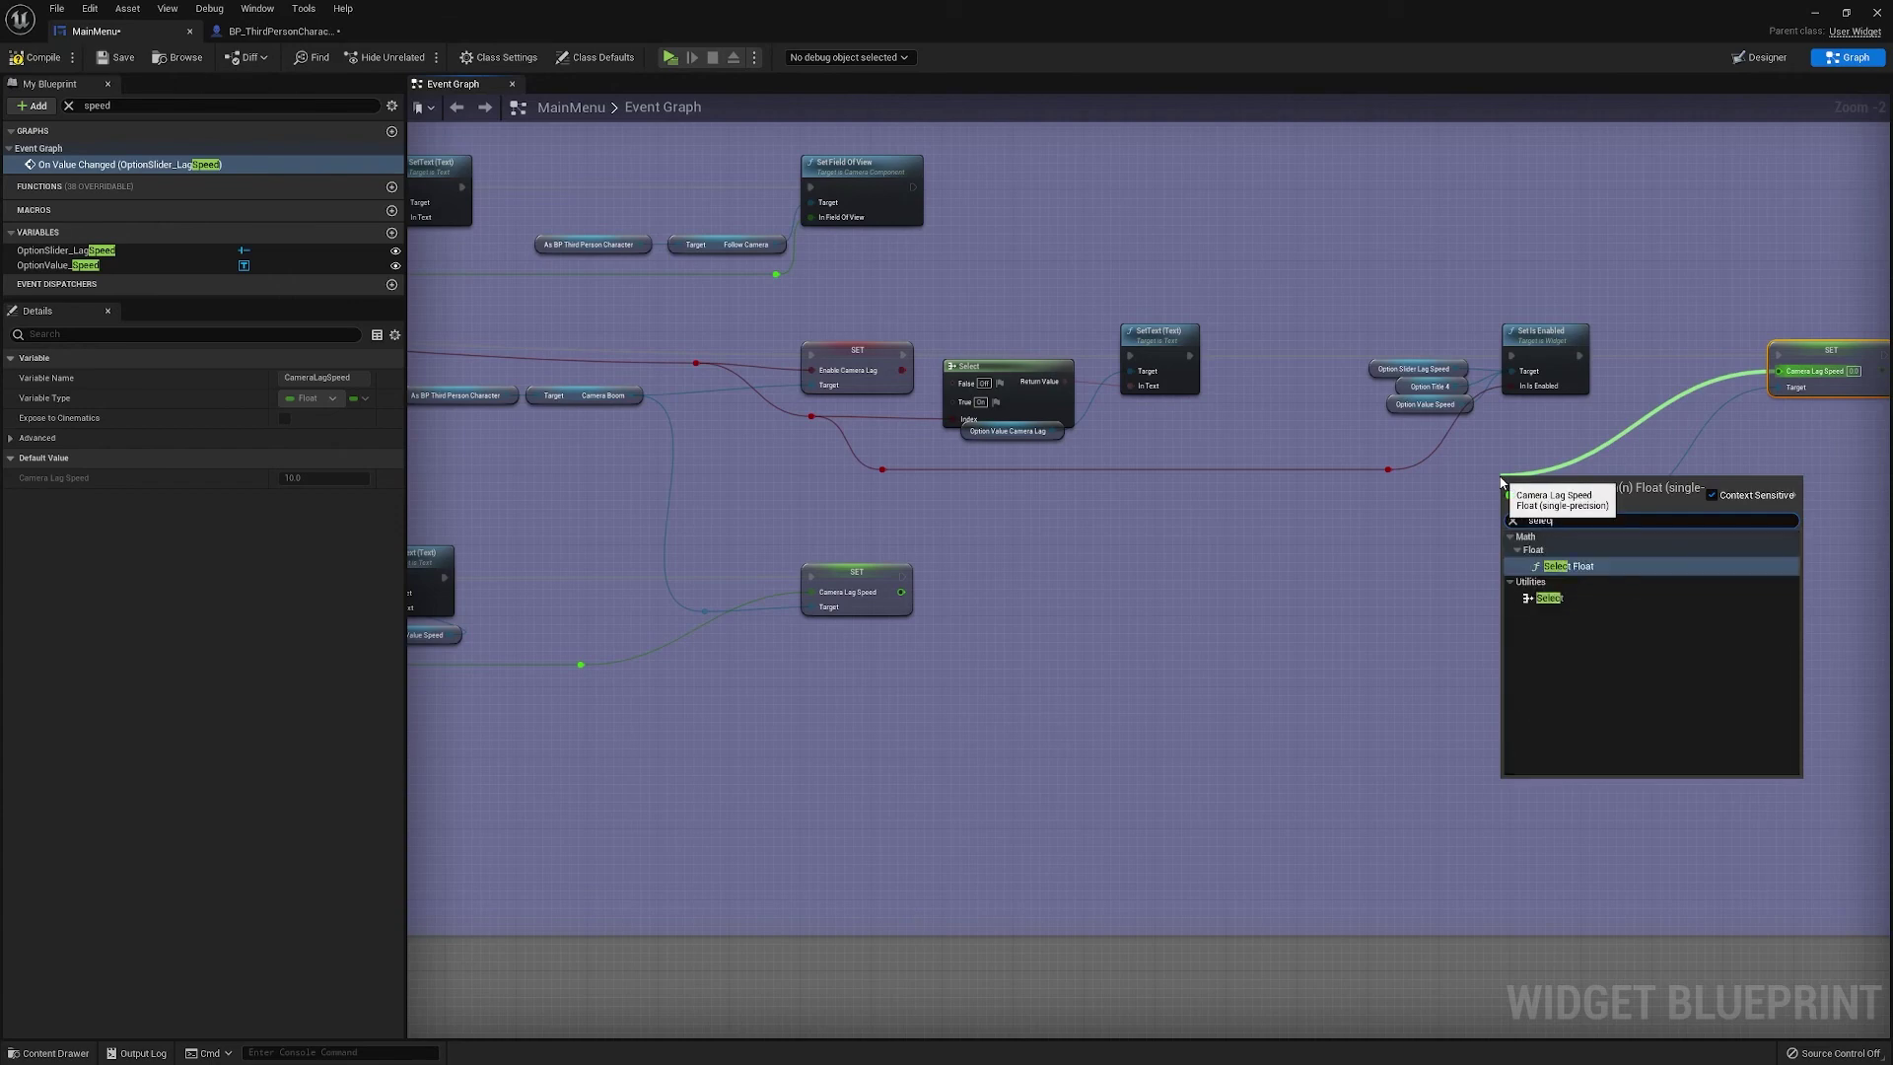
{"action": "key", "text": "Return"}
{"action": "left_click_drag", "start_coordinate": [1532, 491], "coordinate": [1532, 429]}
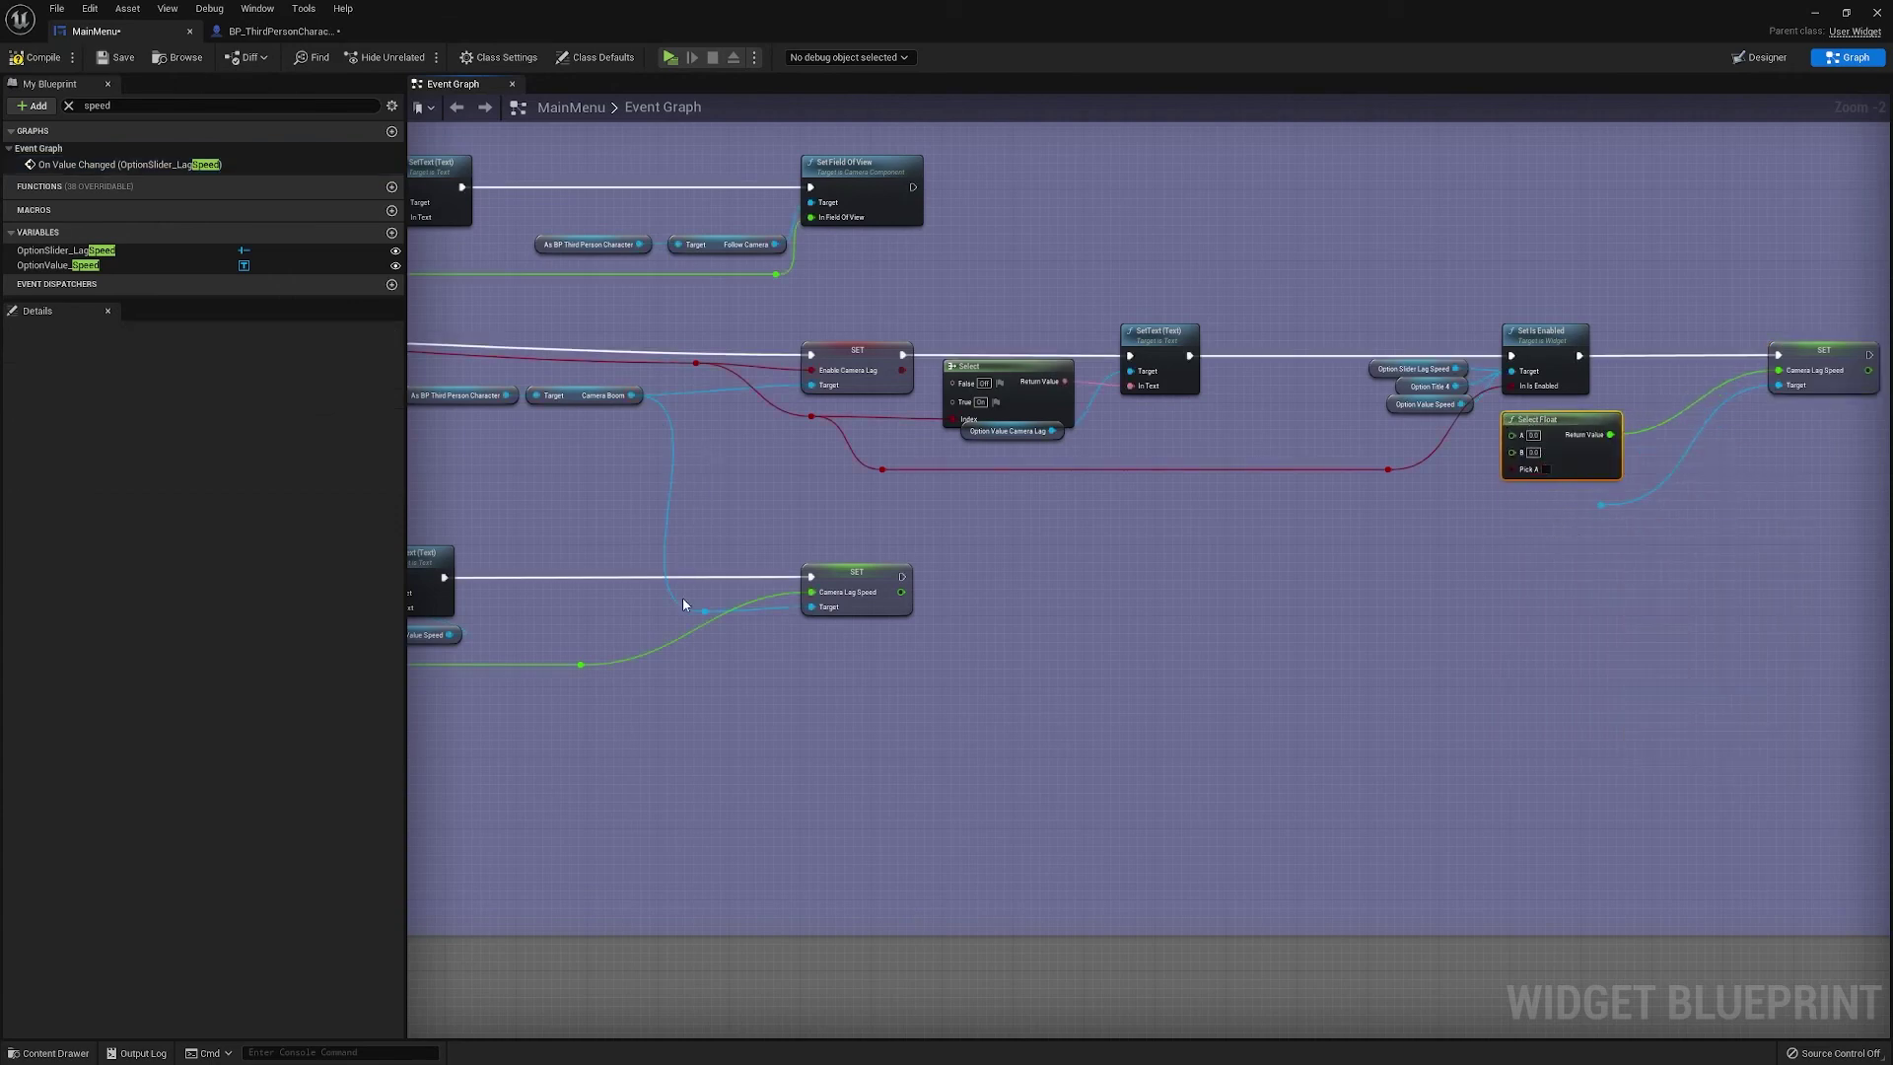
Connect Camera Boom to the copied SET node's reroute point and add another reroute so the wire runs straight below the row
{"action": "left_click_drag", "start_coordinate": [631, 395], "coordinate": [1602, 506]}
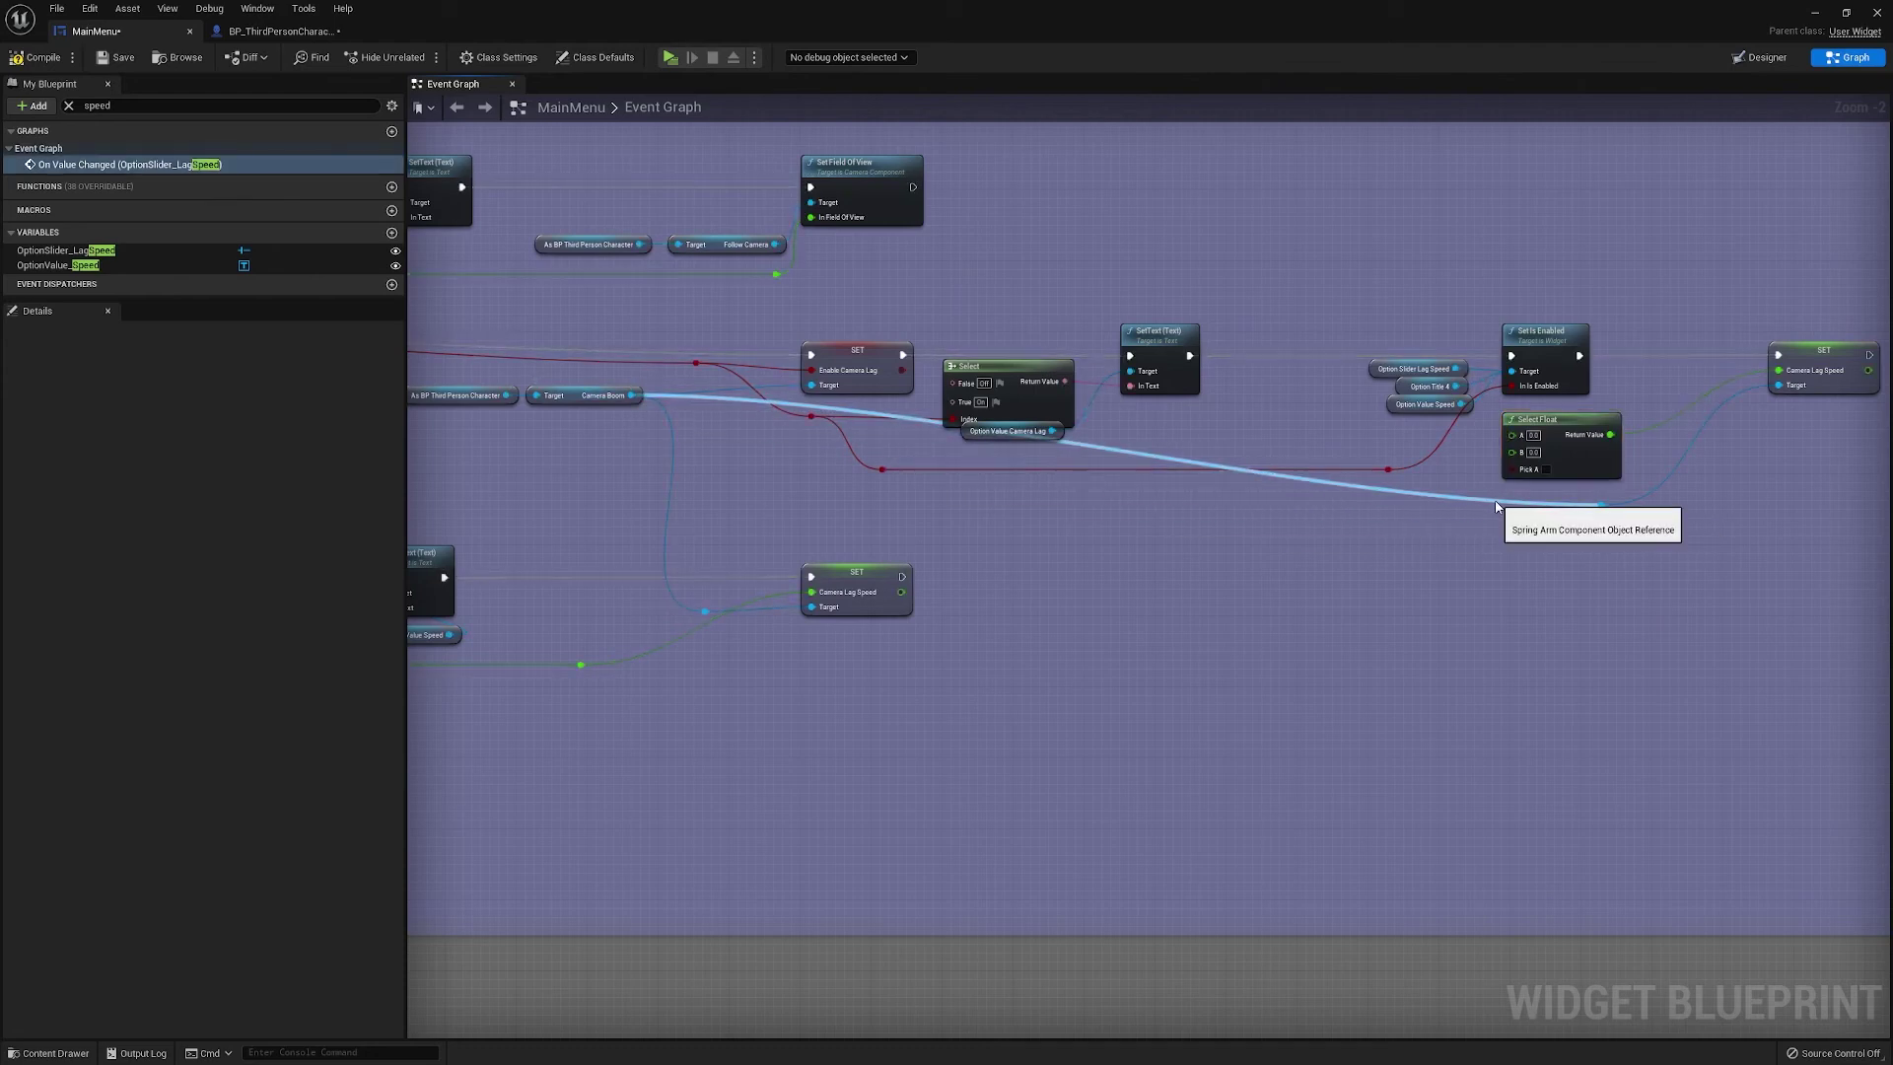
{"action": "double_click", "coordinate": [1497, 505]}
{"action": "left_click_drag", "start_coordinate": [820, 537], "coordinate": [785, 512]}
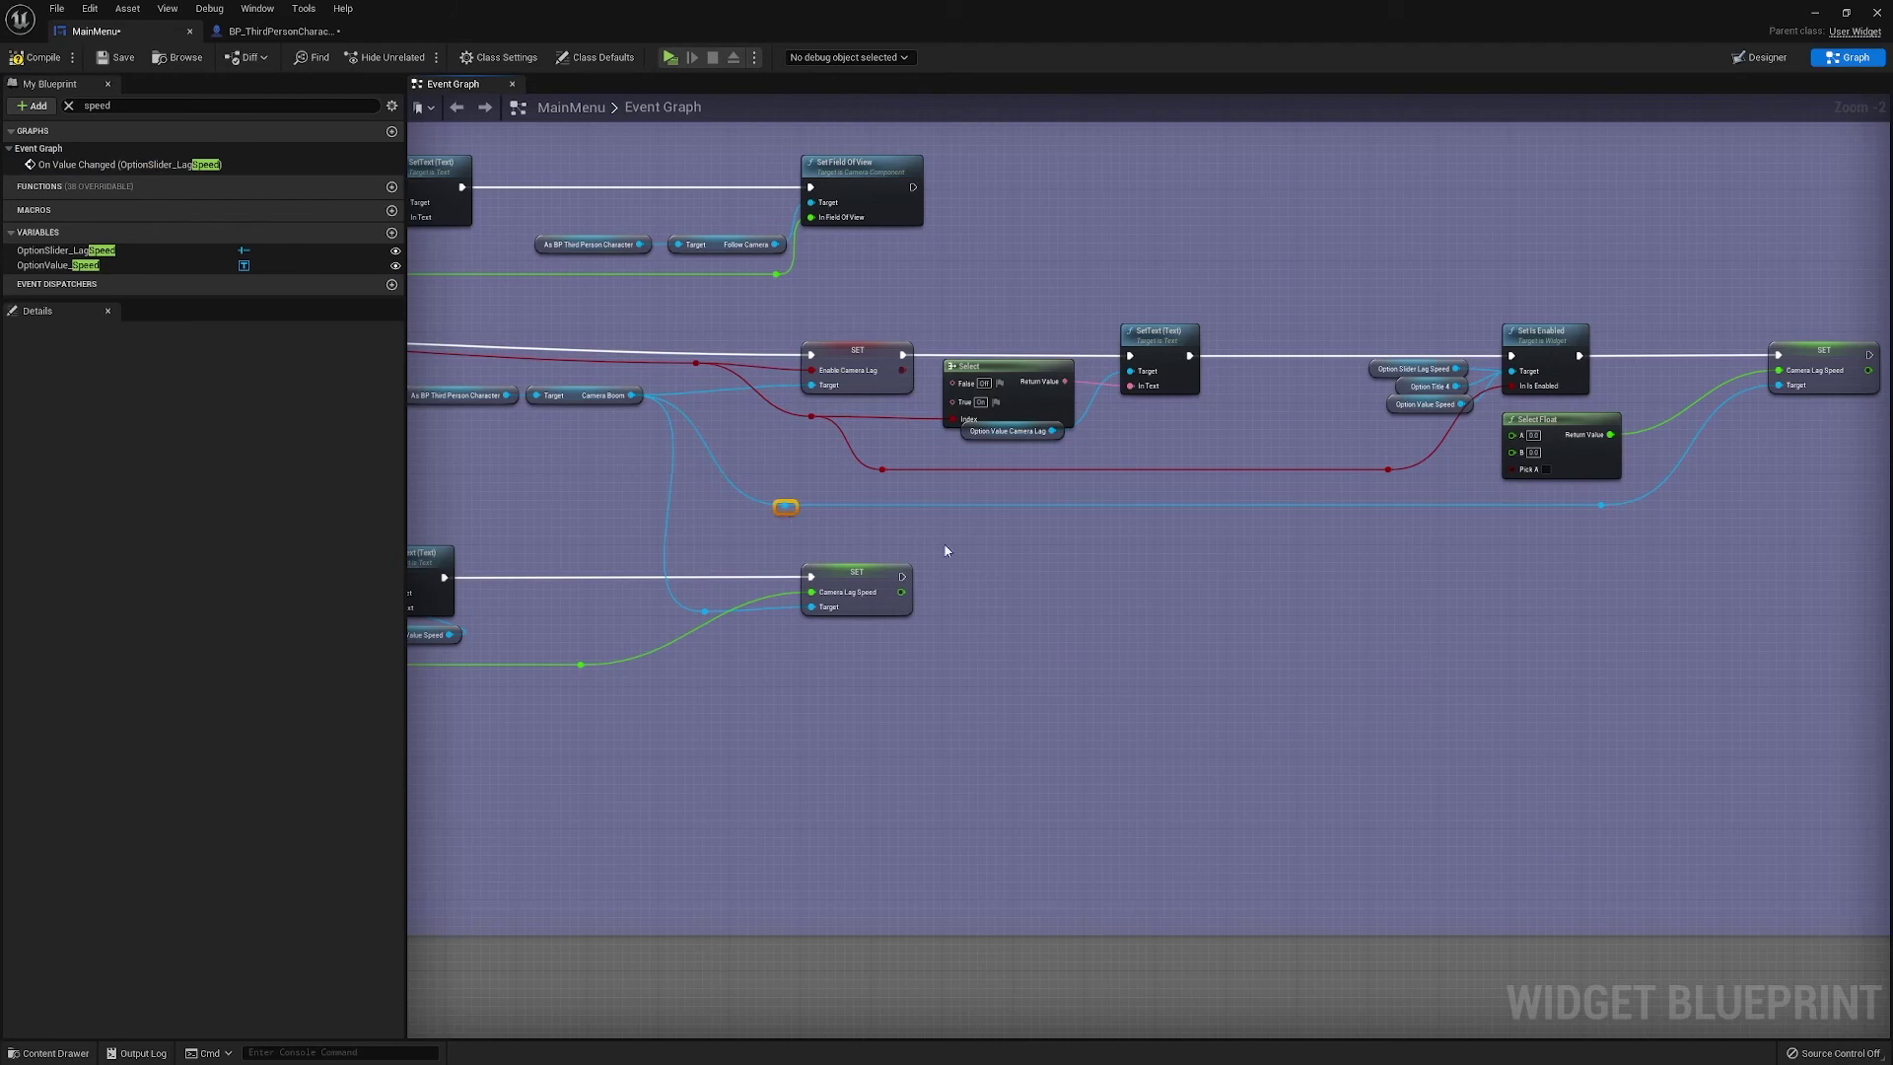
Connect the check box state's reroute point to Pick A on the Select Float node and set A to 10.0
{"action": "scroll", "coordinate": [1494, 579], "scroll_direction": "up", "scroll_amount": 2}
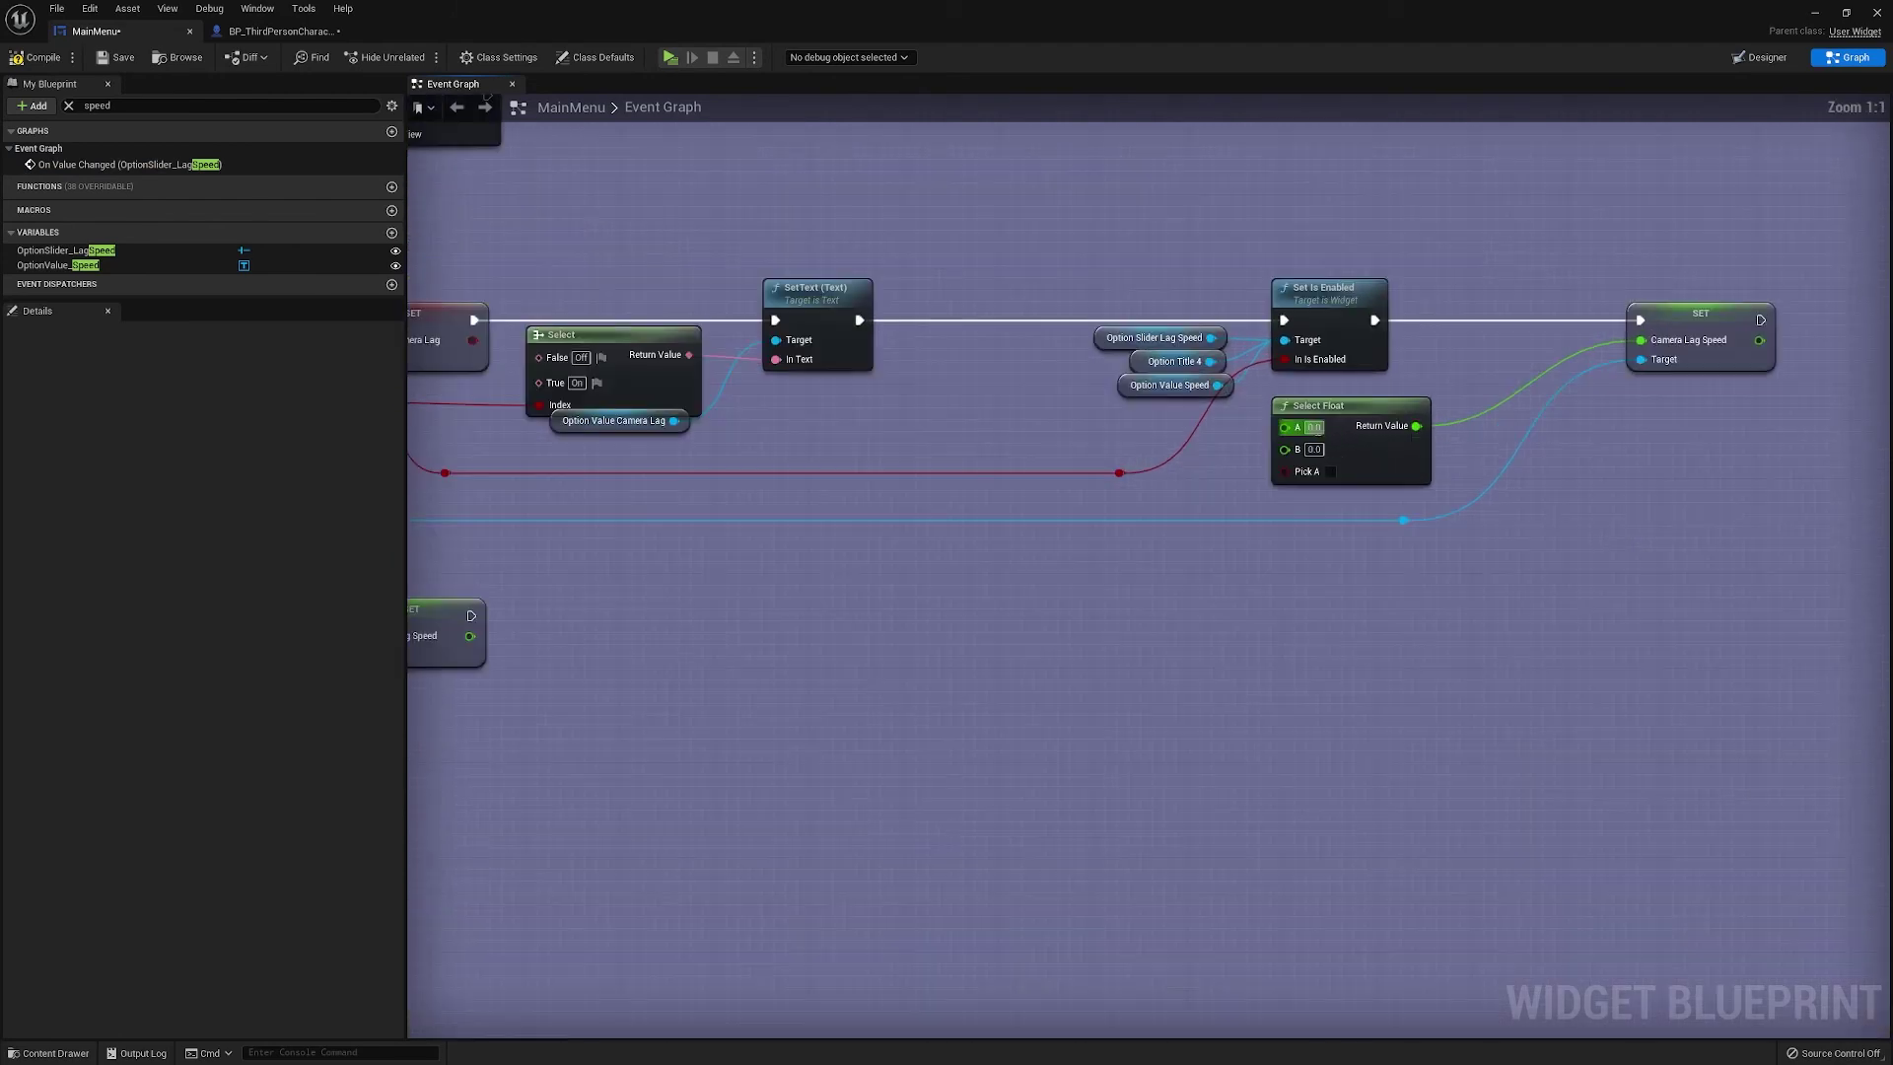
{"action": "left_click", "coordinate": [1330, 472]}
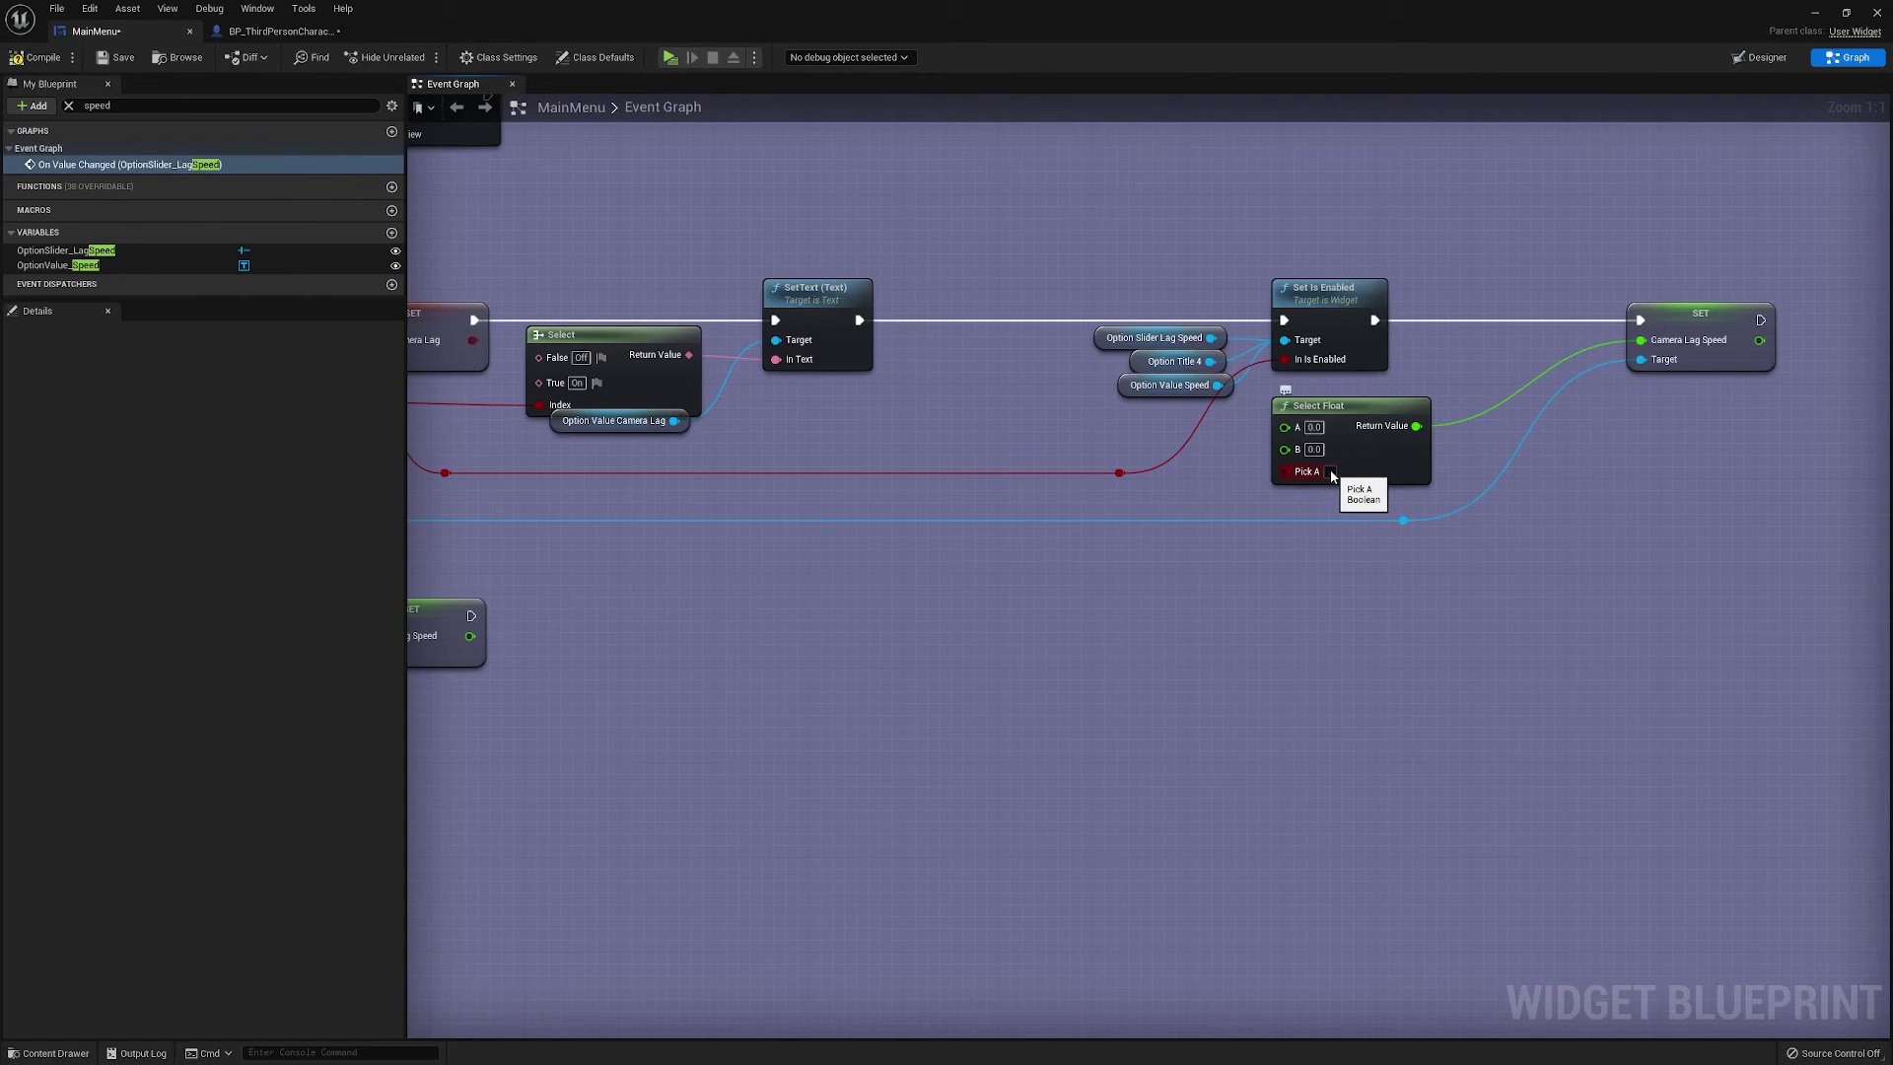
{"action": "left_click_drag", "start_coordinate": [1363, 463], "coordinate": [1383, 487]}
{"action": "right_click_drag", "start_coordinate": [1206, 560], "coordinate": [1223, 553]}
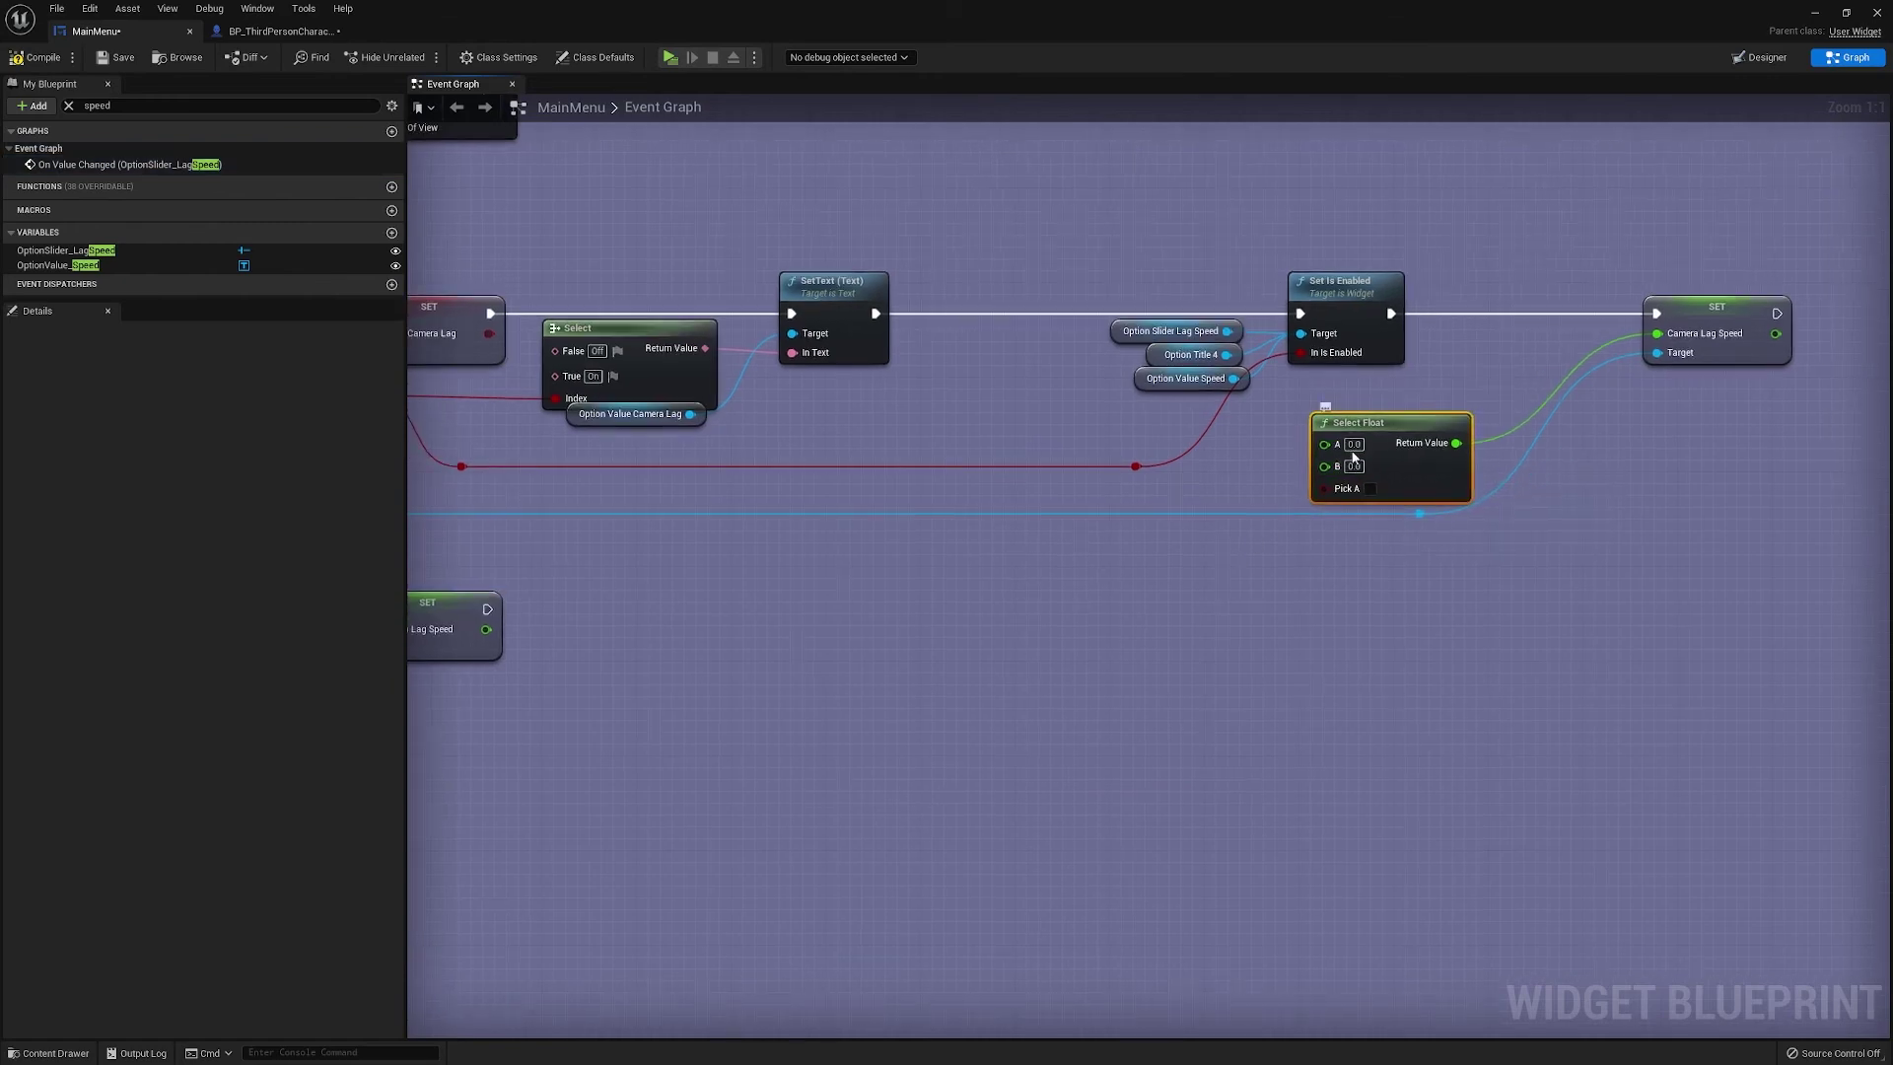
{"action": "scroll", "coordinate": [1204, 536], "scroll_direction": "down", "scroll_amount": 2}
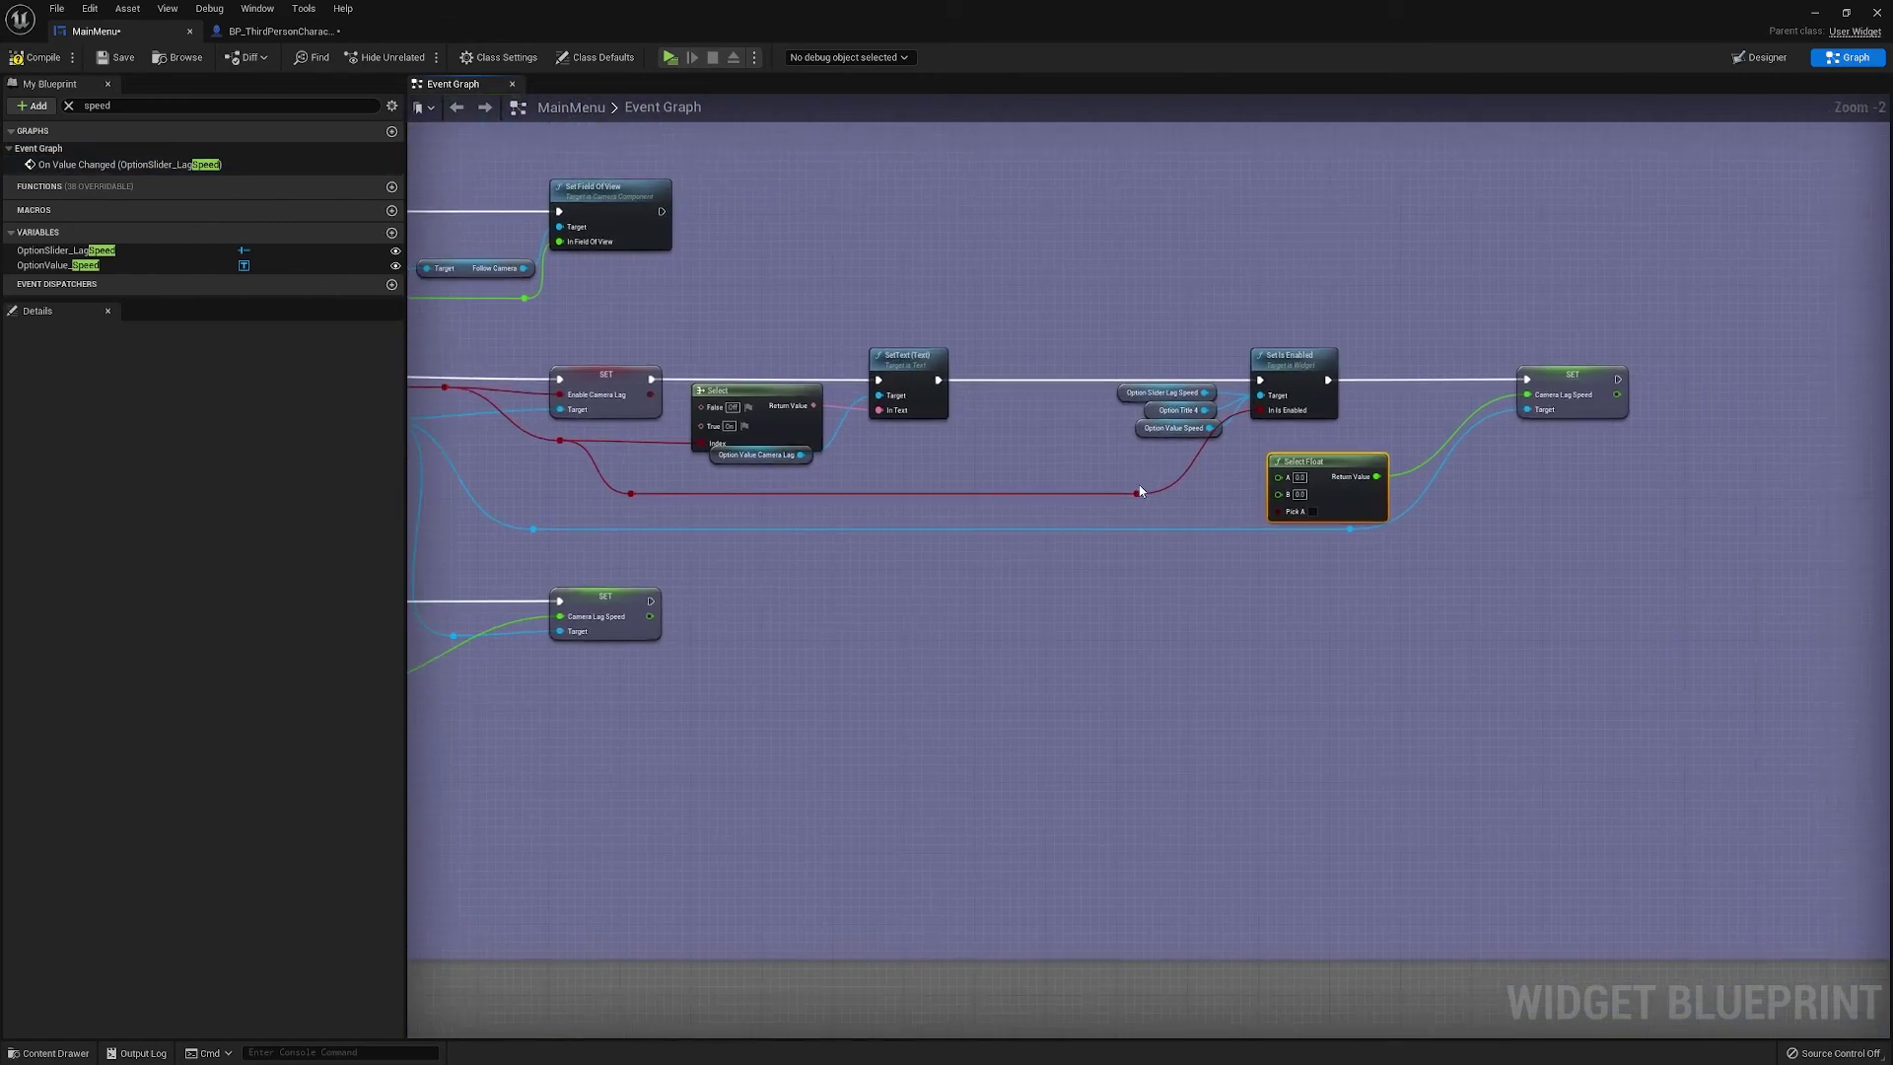
{"action": "left_click_drag", "start_coordinate": [1137, 496], "coordinate": [1281, 511]}
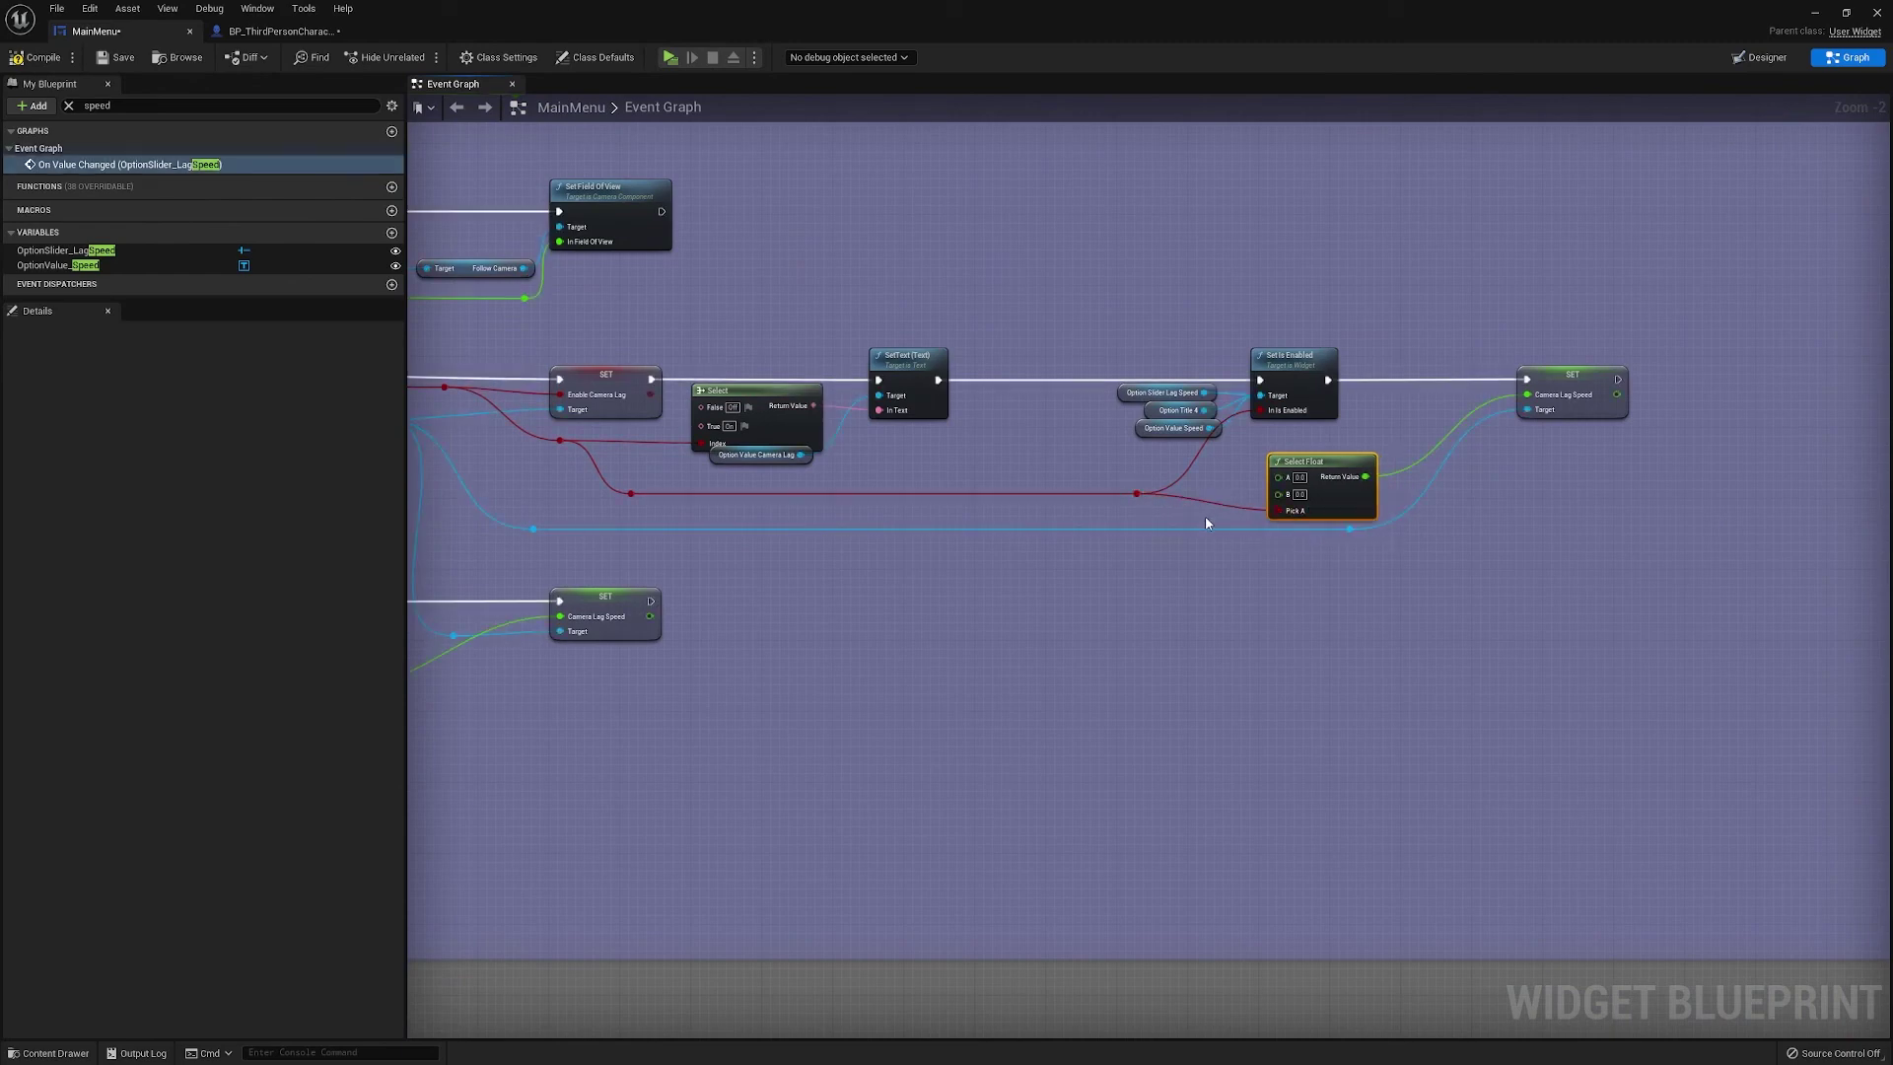
{"action": "right_click_drag", "start_coordinate": [1205, 517], "coordinate": [1021, 512]}
{"action": "scroll", "coordinate": [1035, 510], "scroll_direction": "up", "scroll_amount": 2}
{"action": "left_click", "coordinate": [1124, 465]}
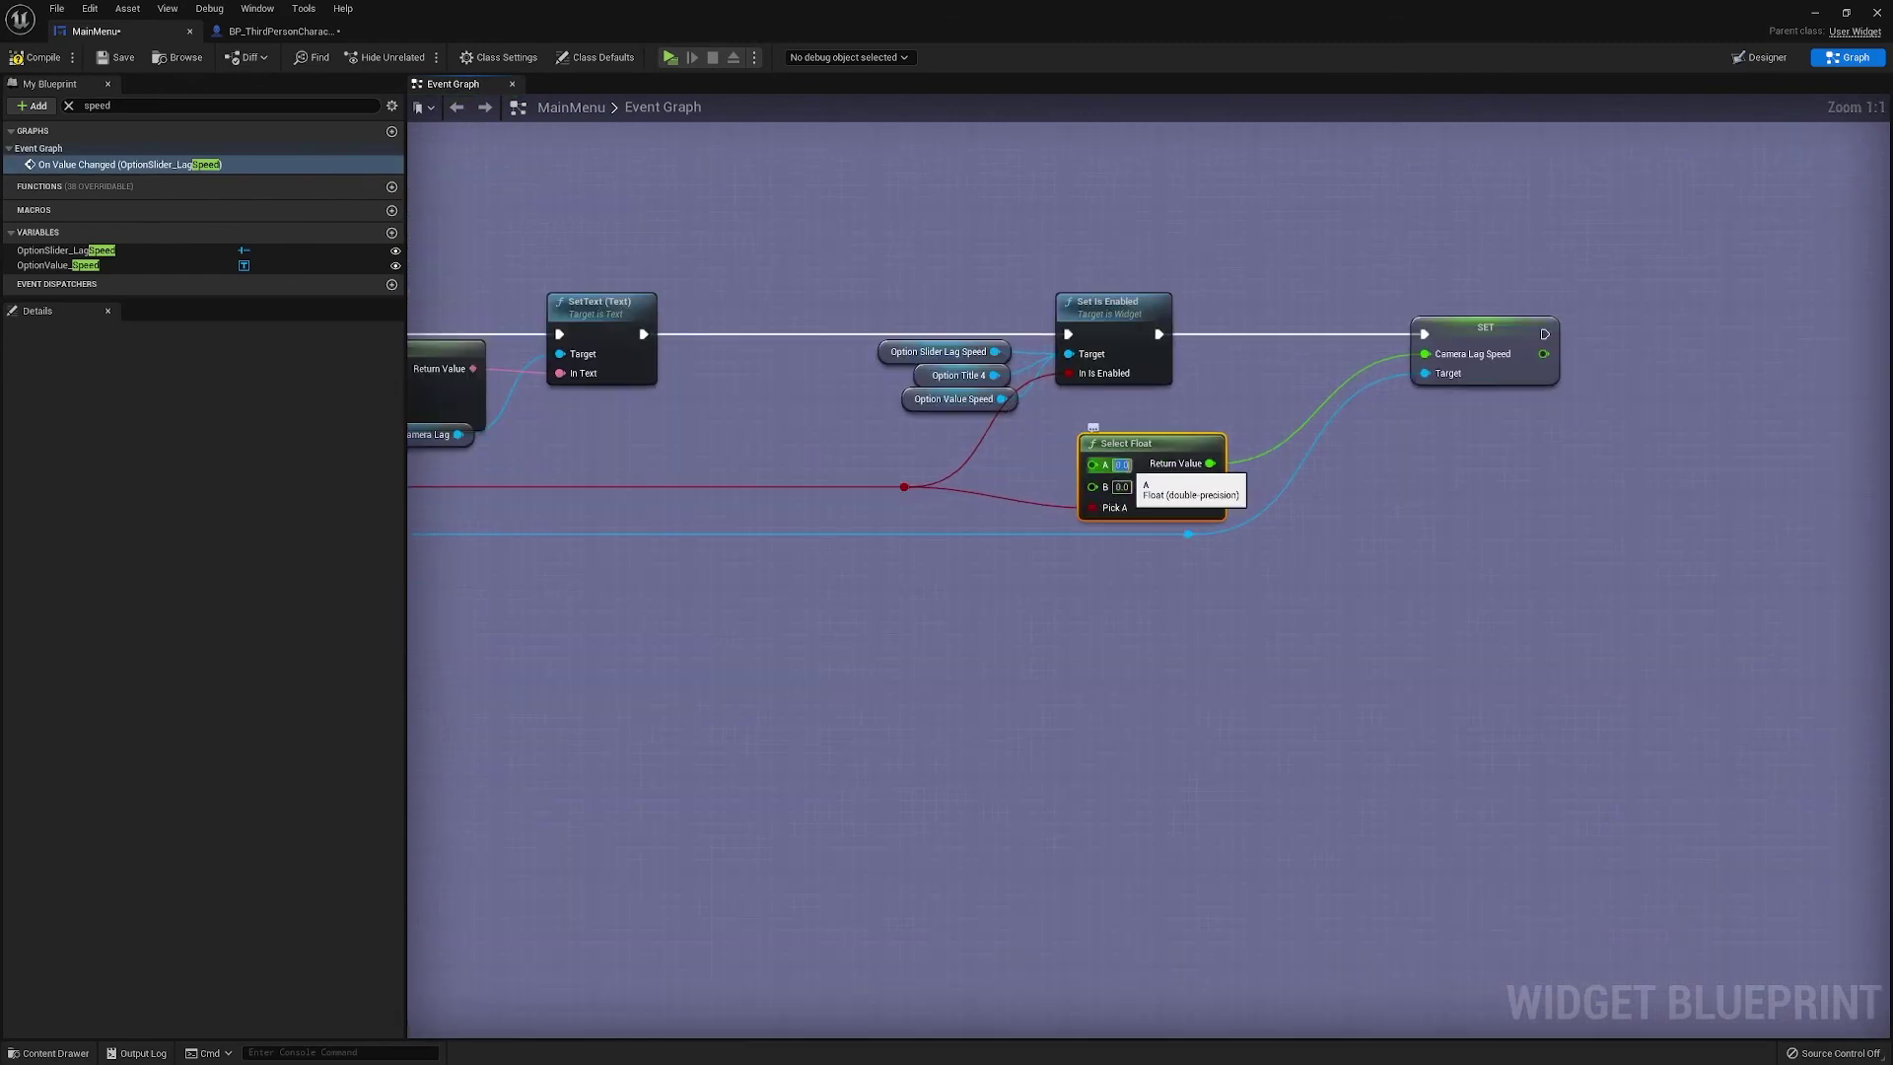
{"action": "left_click", "coordinate": [1144, 577]}
{"action": "right_click_drag", "start_coordinate": [1113, 570], "coordinate": [1204, 615]}
Delete the Select Float node and set Camera Lag Speed directly on the copied SET node to 10.0
{"action": "left_click_drag", "start_coordinate": [1254, 522], "coordinate": [1255, 510]}
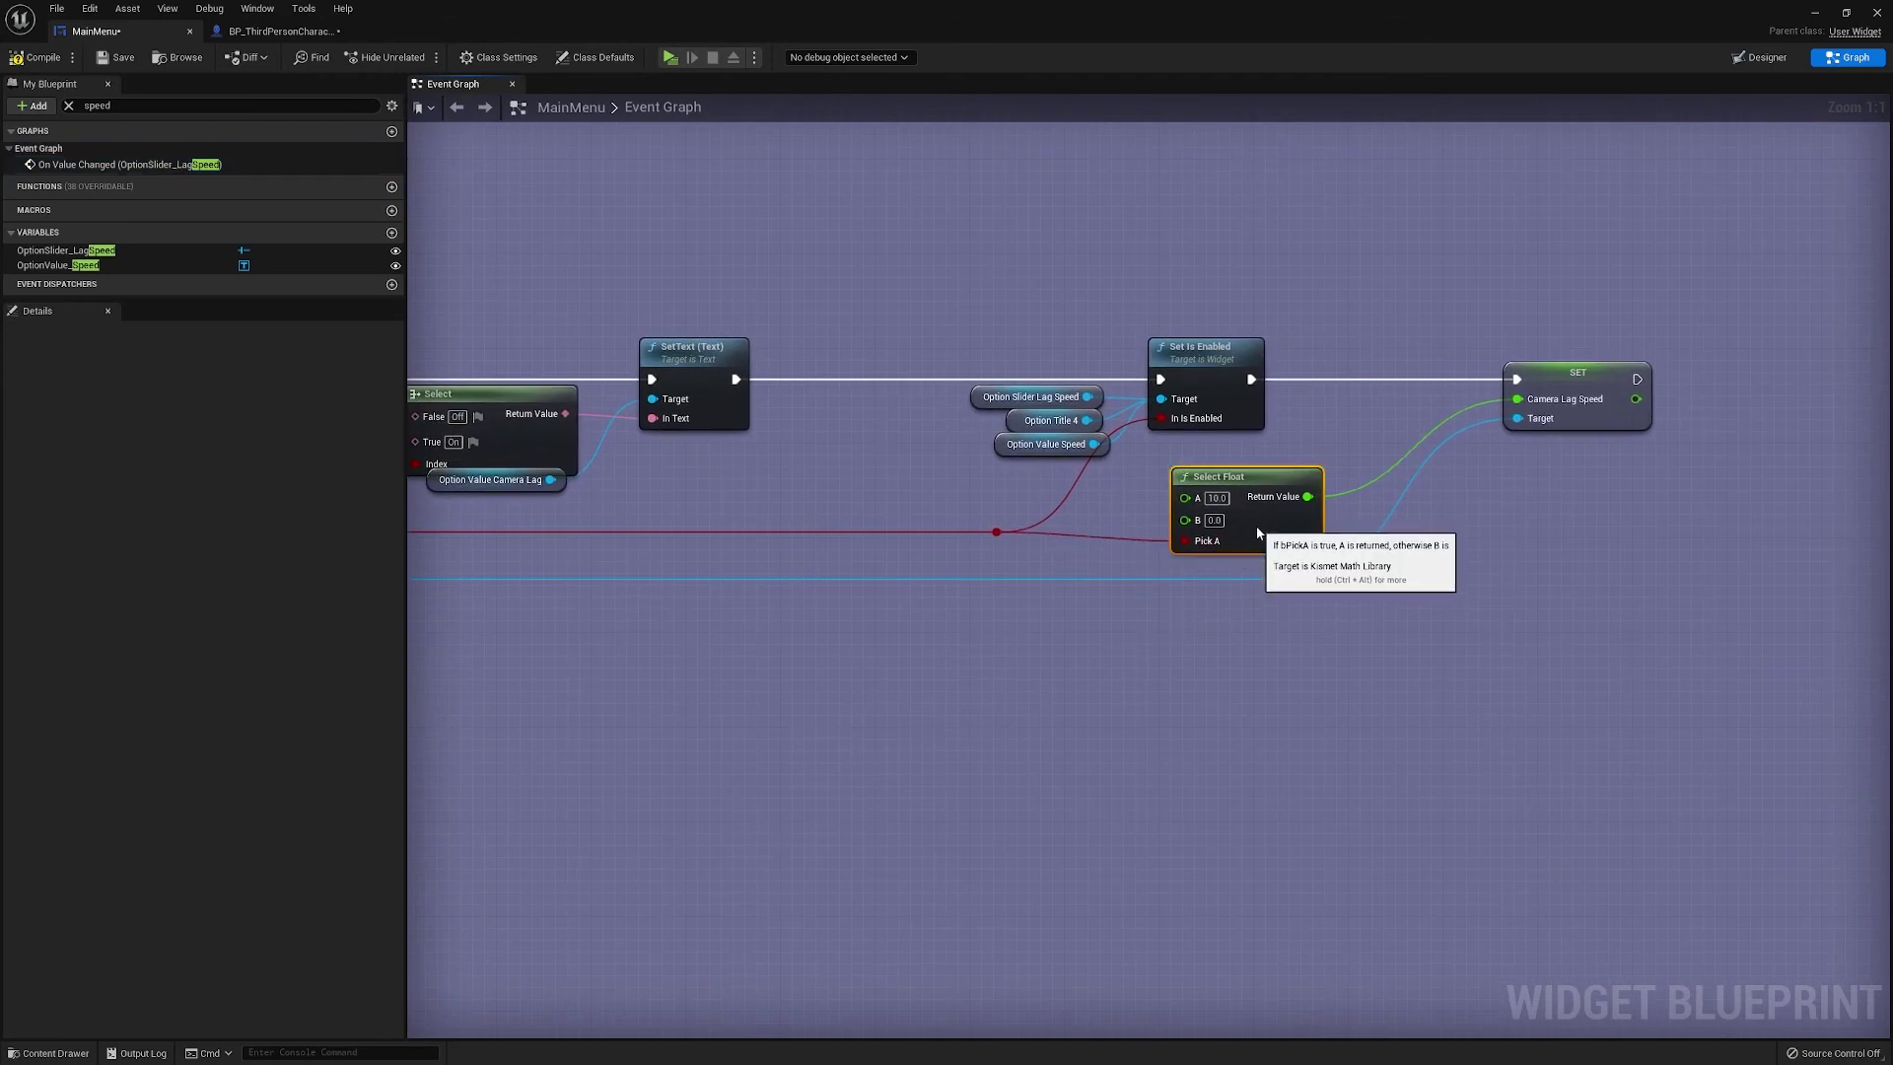
{"action": "key", "text": "Delete"}
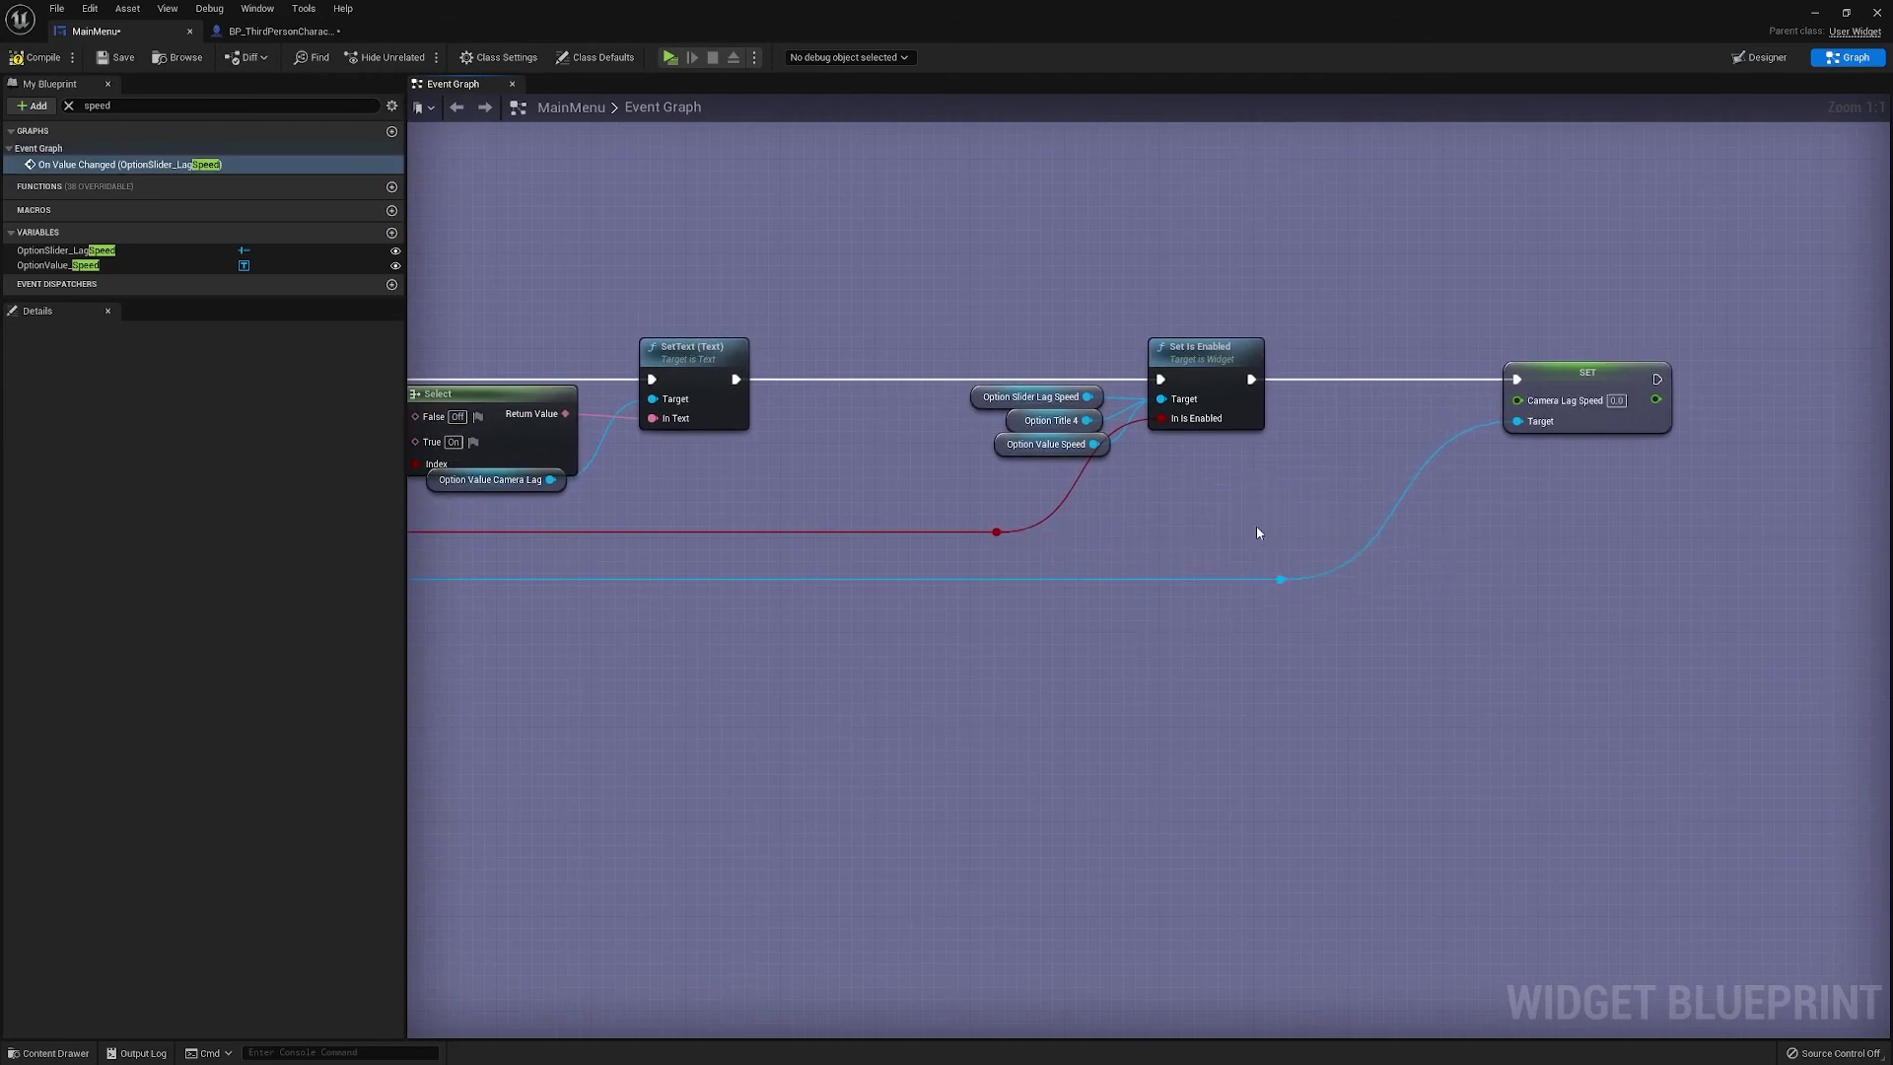
{"action": "left_click", "coordinate": [1622, 404]}
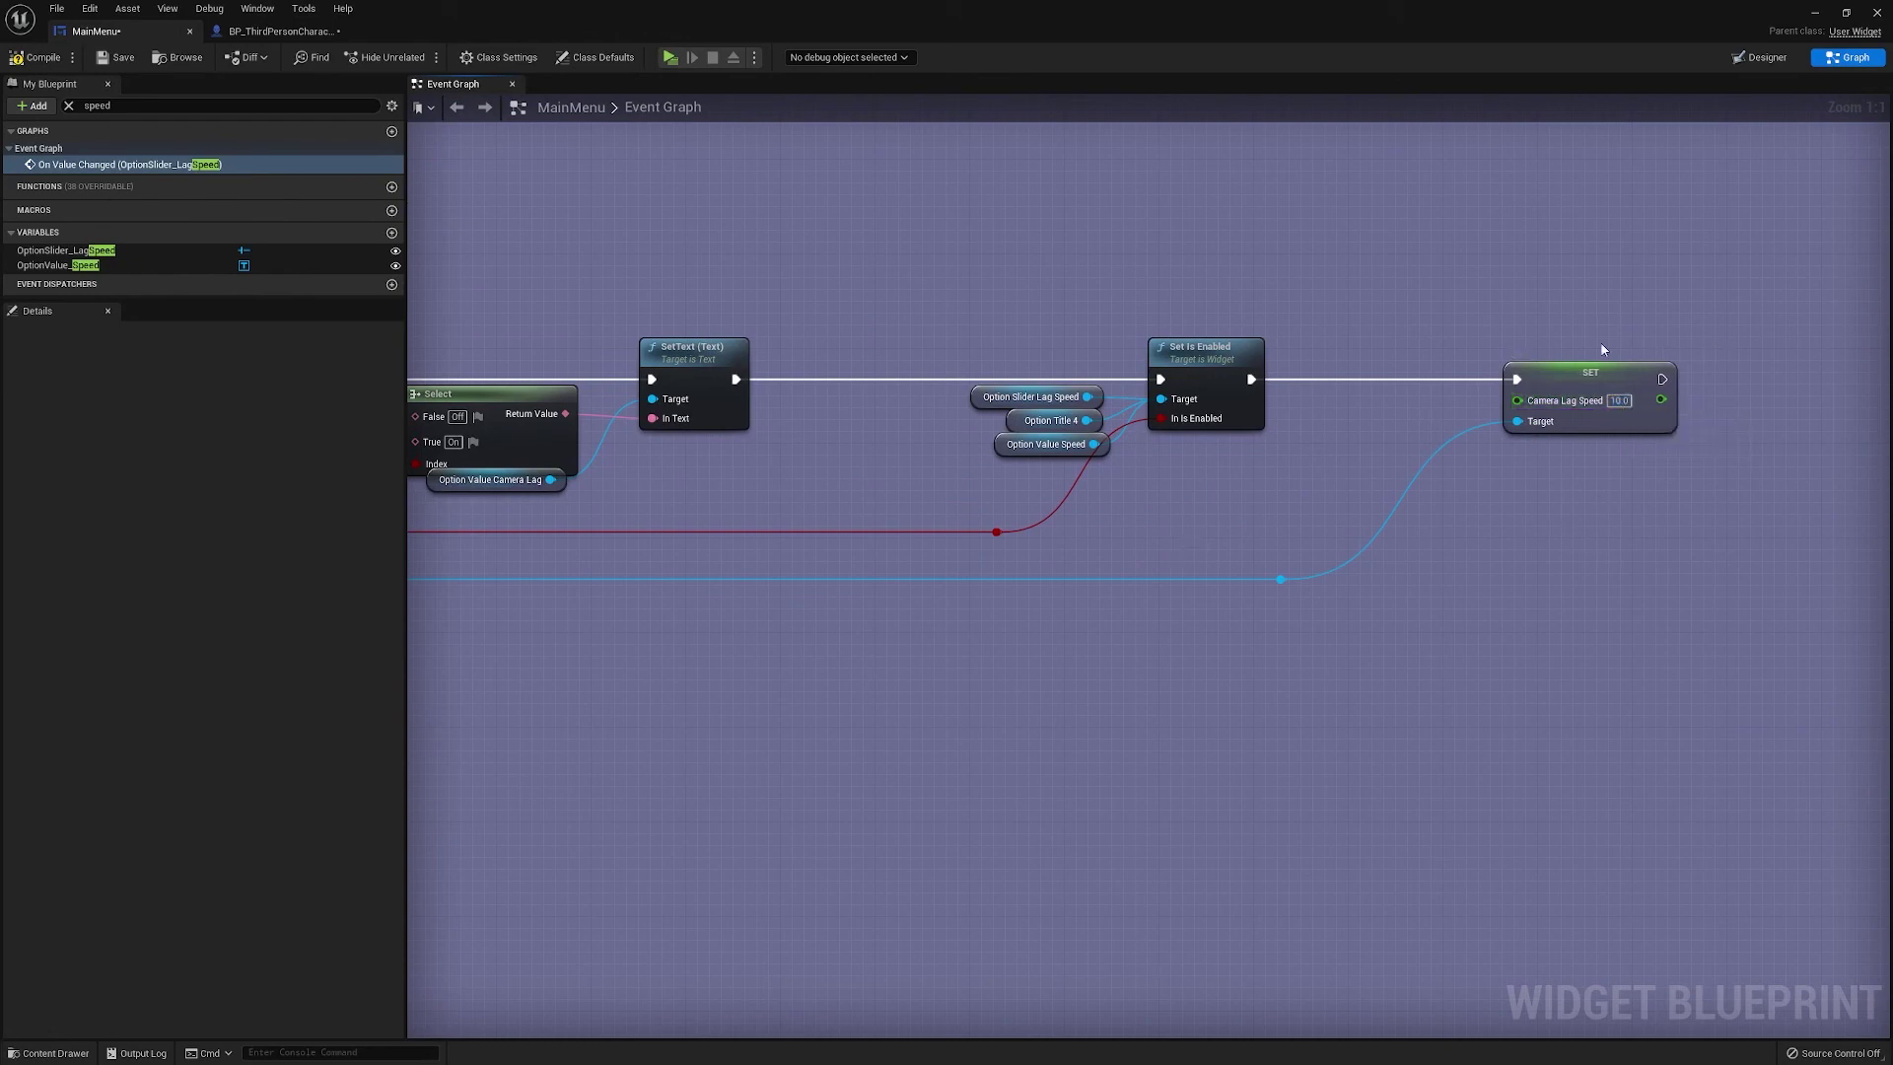
Copy the lag speed row's SetText (Text) node with its Option Value Speed reference and chain the copy after the Camera Lag Speed SET node
{"action": "scroll", "coordinate": [1538, 404], "scroll_direction": "down", "scroll_amount": 5}
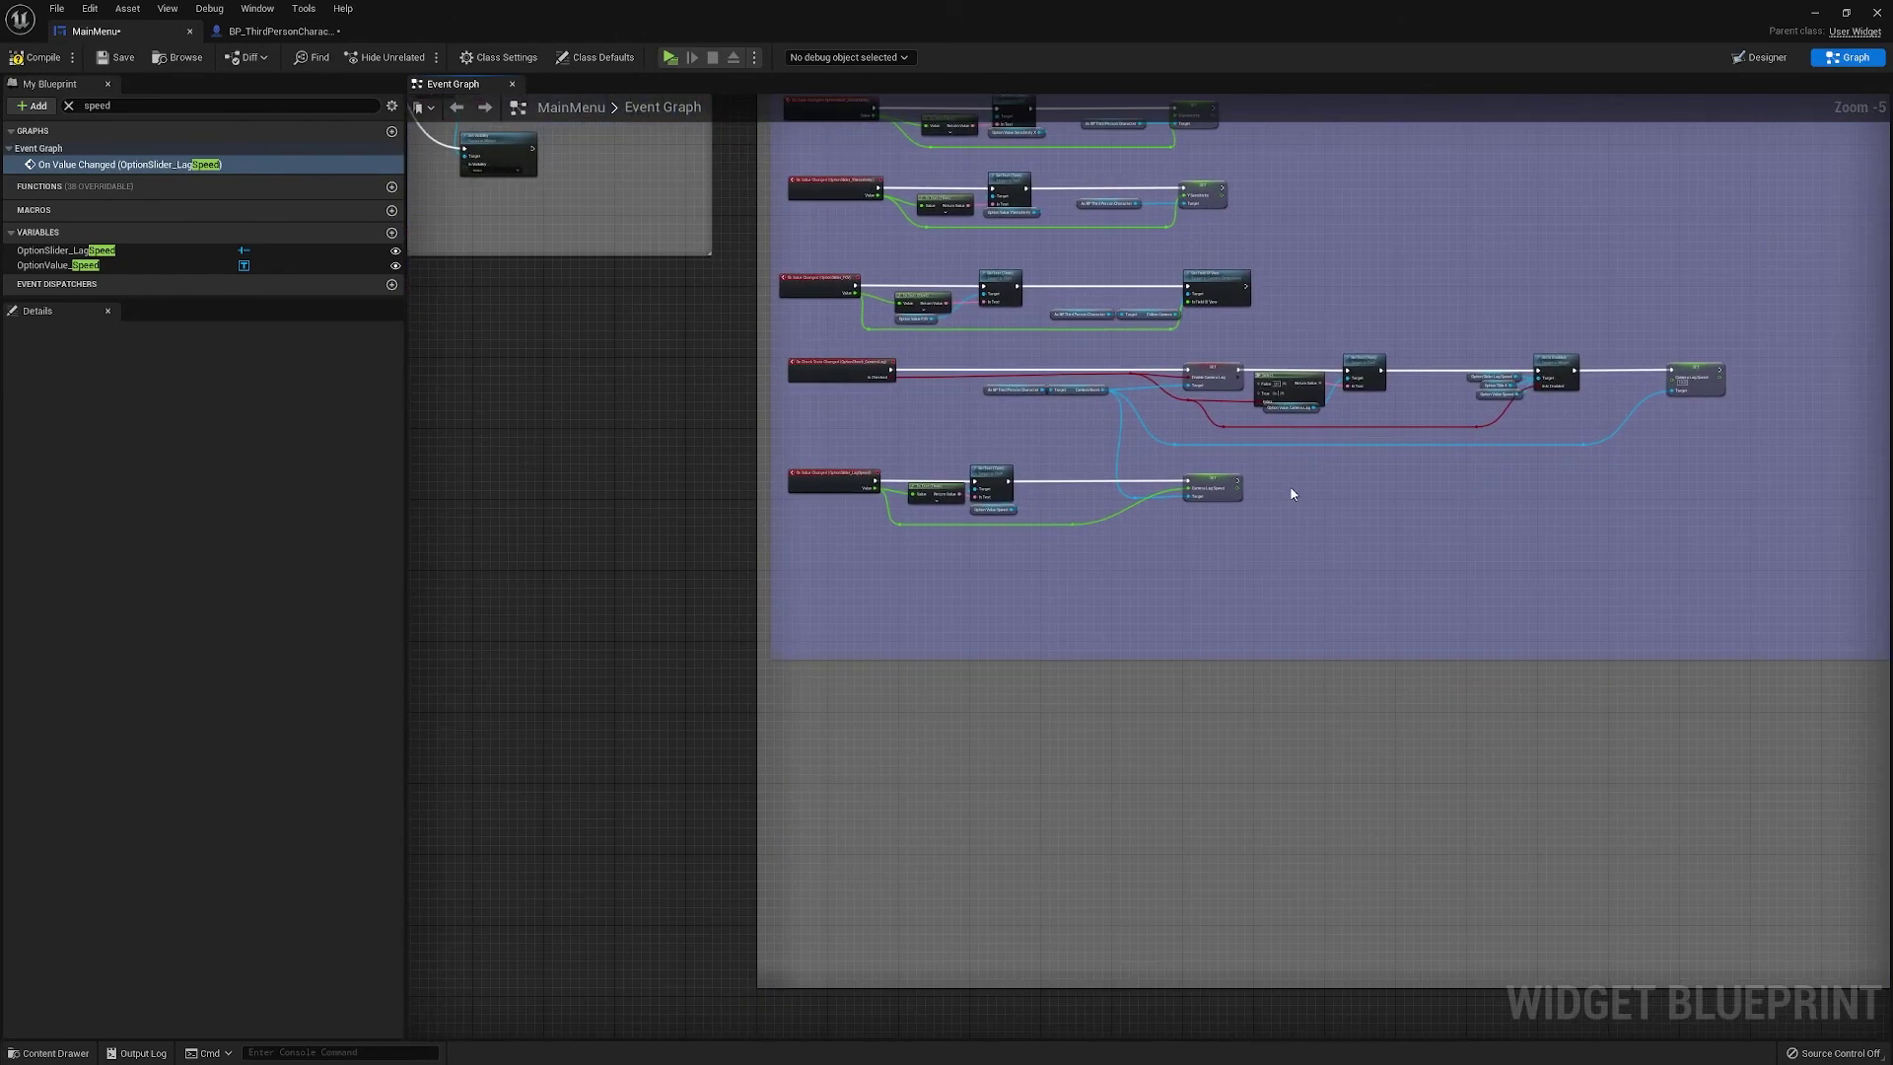
{"action": "scroll", "coordinate": [1292, 493], "scroll_direction": "up", "scroll_amount": 1}
{"action": "left_click_drag", "start_coordinate": [878, 539], "coordinate": [895, 465]}
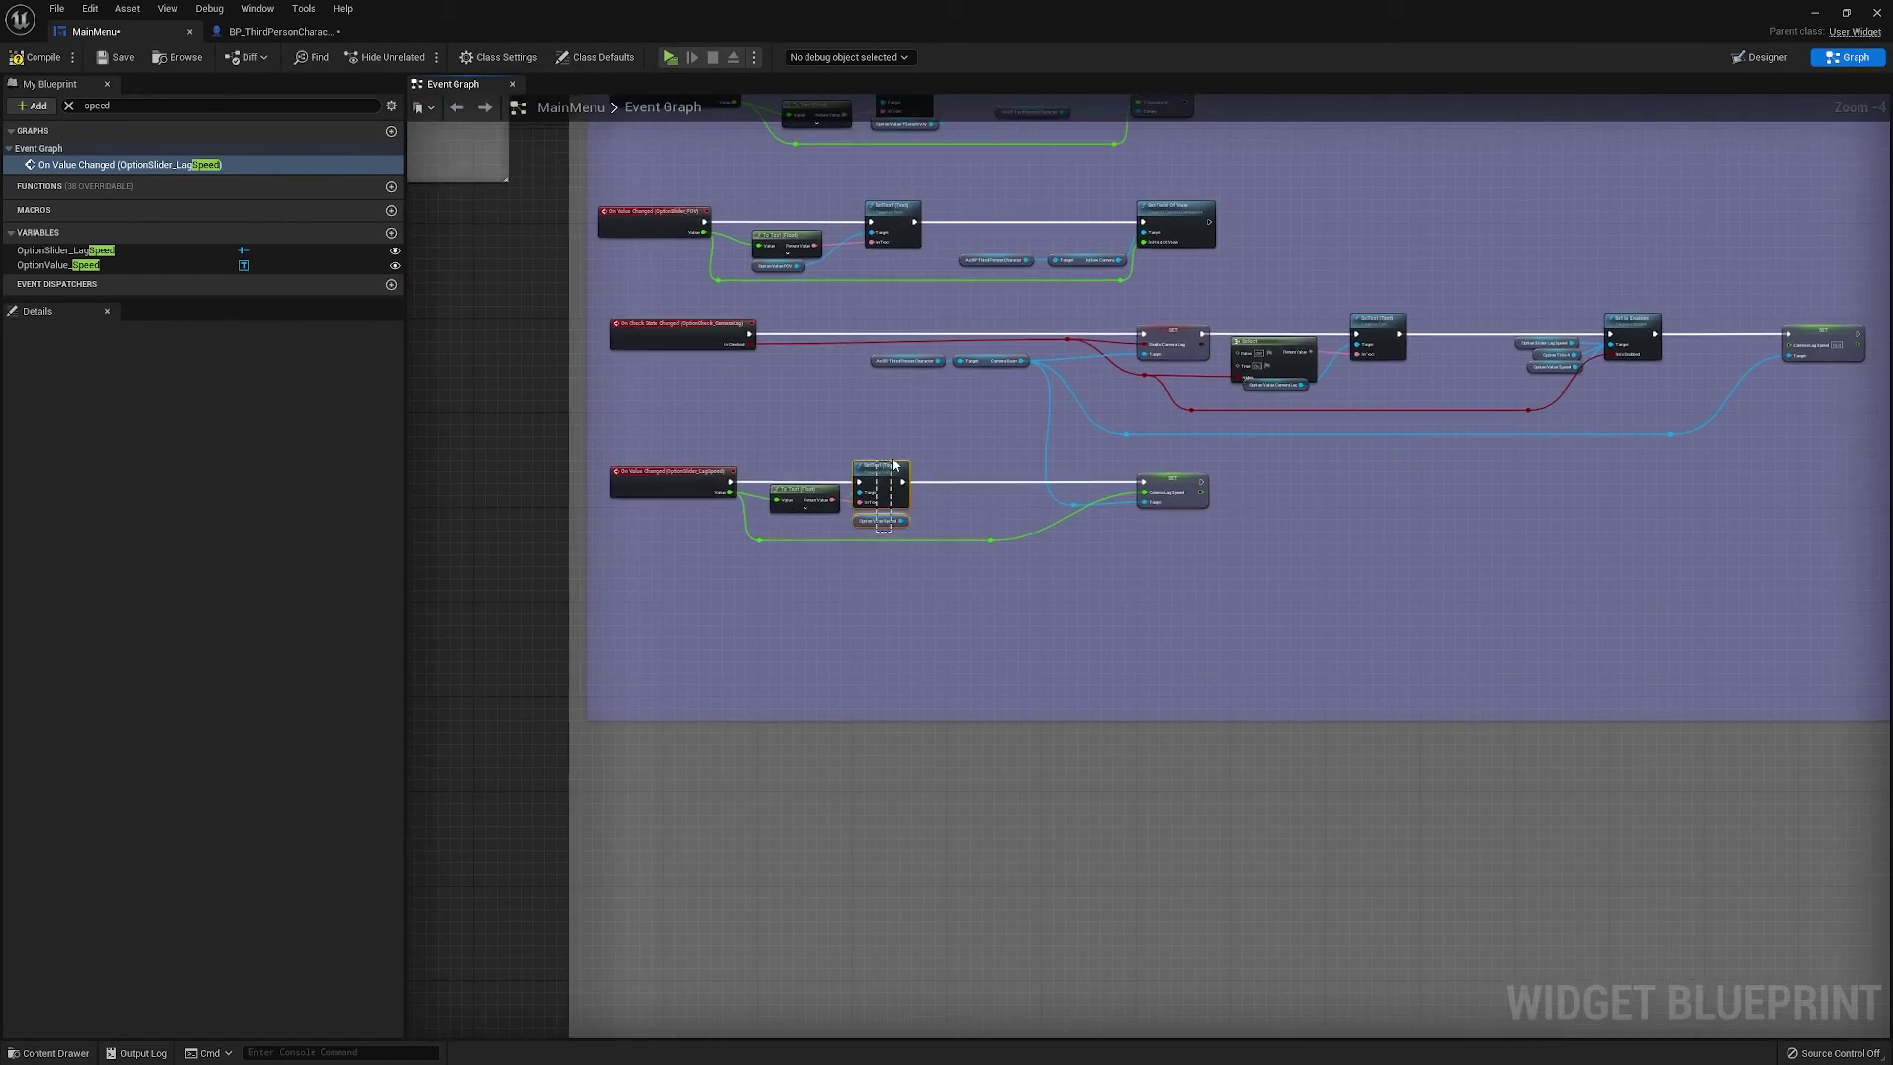
{"action": "right_click_drag", "start_coordinate": [1679, 513], "coordinate": [1117, 592]}
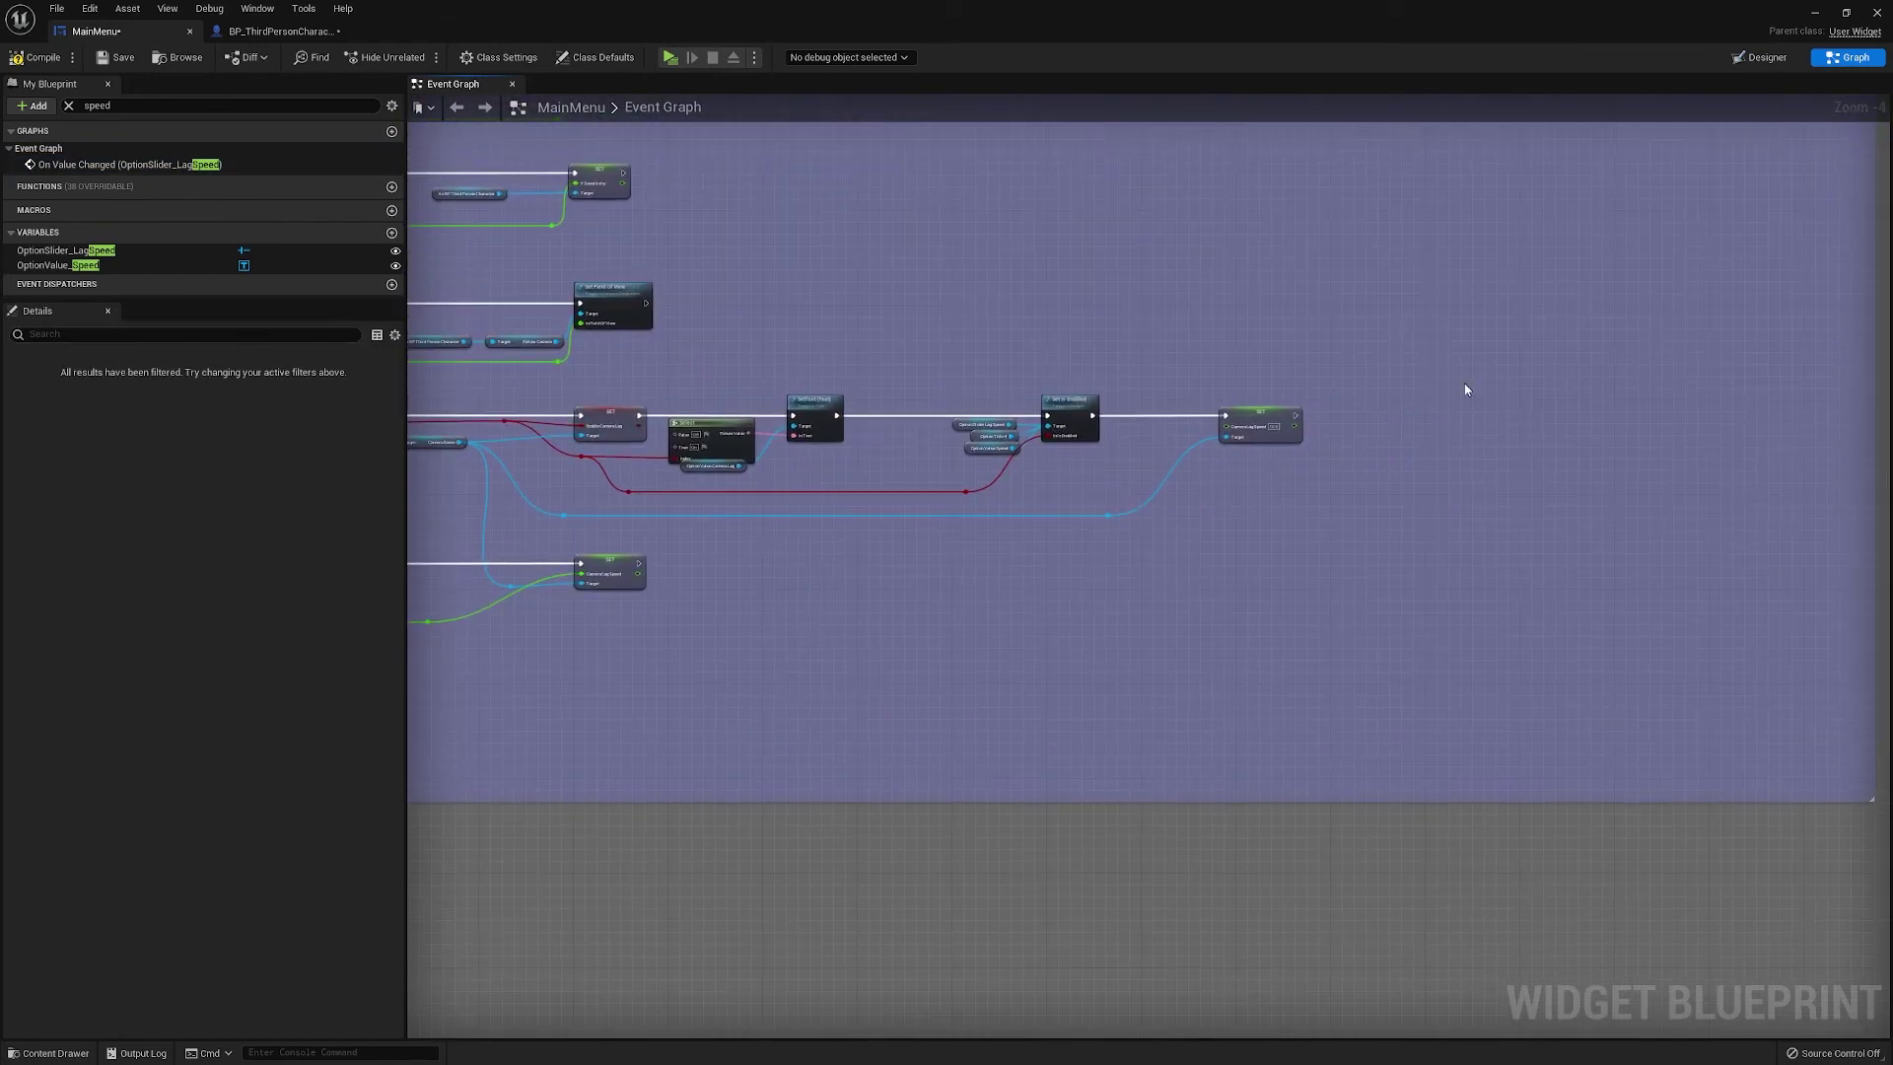
{"action": "scroll", "coordinate": [1466, 386], "scroll_direction": "up", "scroll_amount": 3}
{"action": "left_click", "coordinate": [1264, 442]}
{"action": "key", "text": "ctrl+v"}
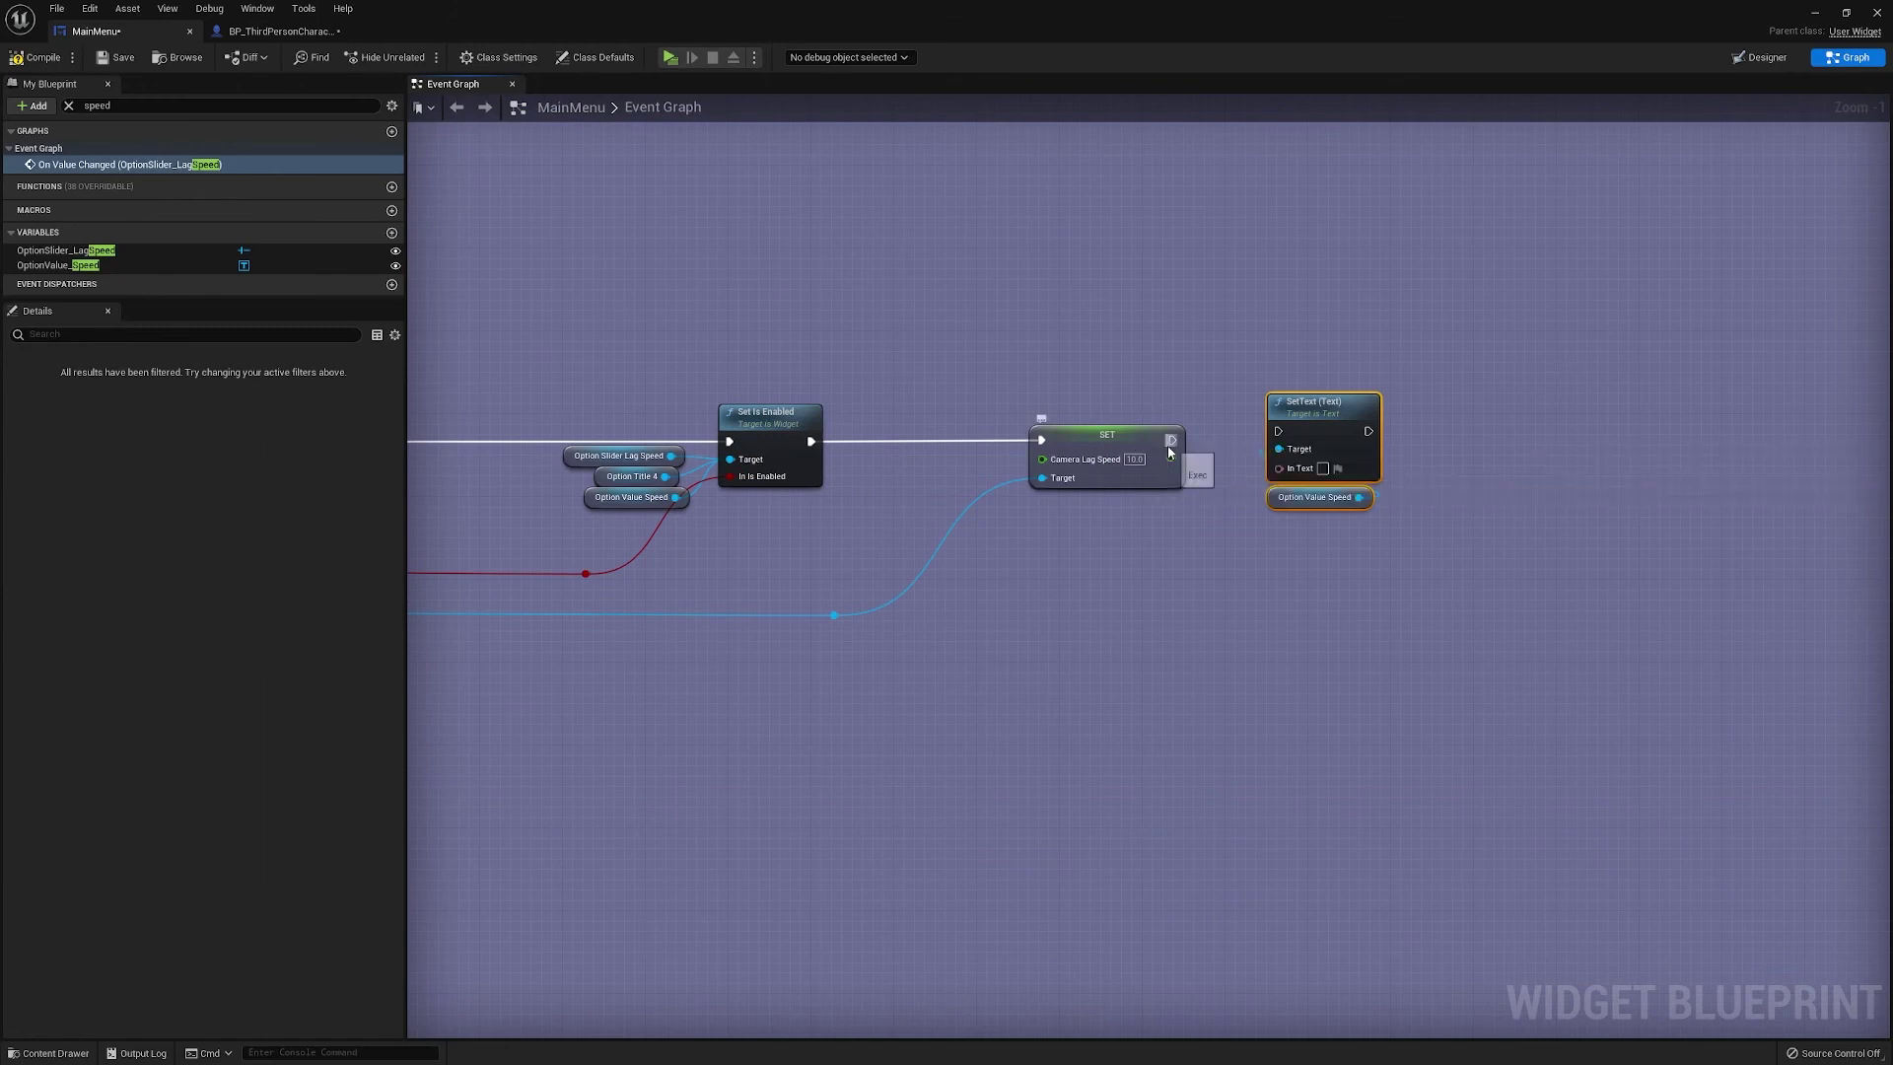
{"action": "left_click_drag", "start_coordinate": [1172, 439], "coordinate": [1363, 589]}
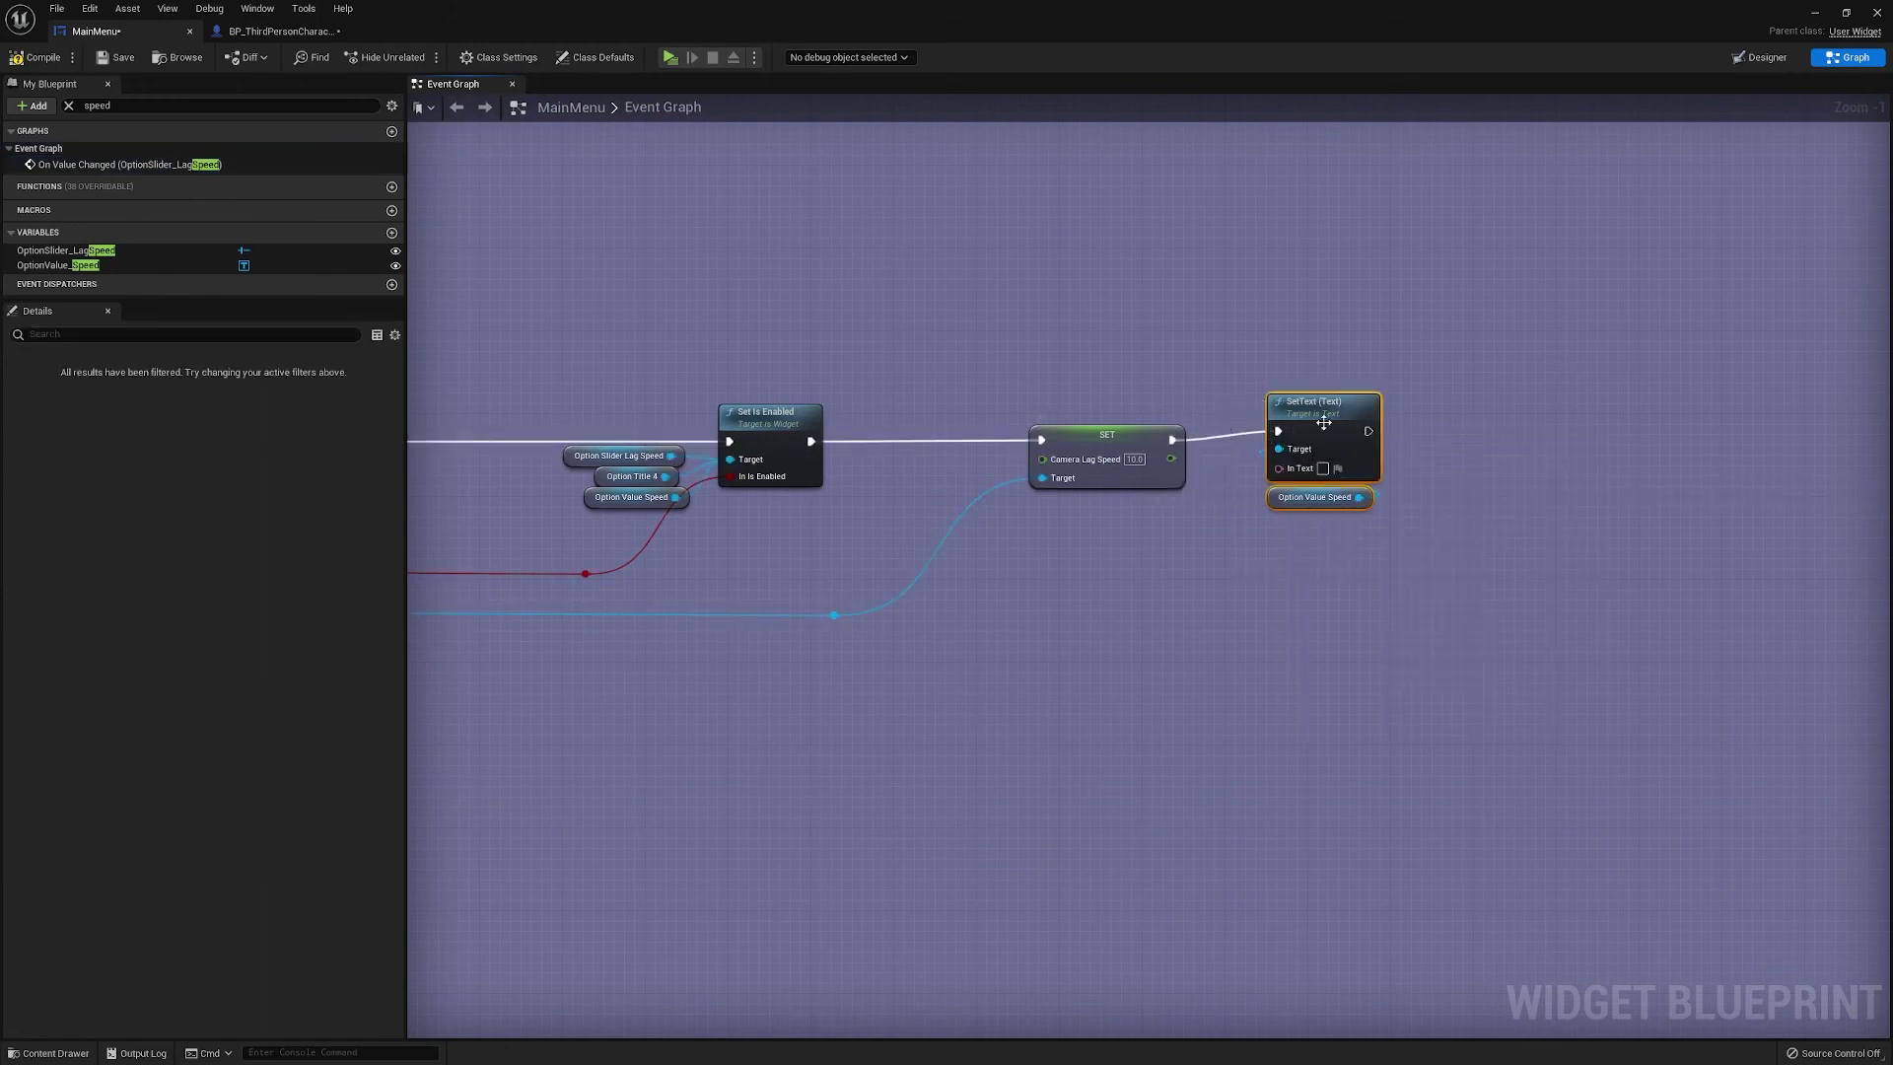
{"action": "left_click_drag", "start_coordinate": [1321, 420], "coordinate": [1331, 420]}
{"action": "left_click", "coordinate": [1233, 481]}
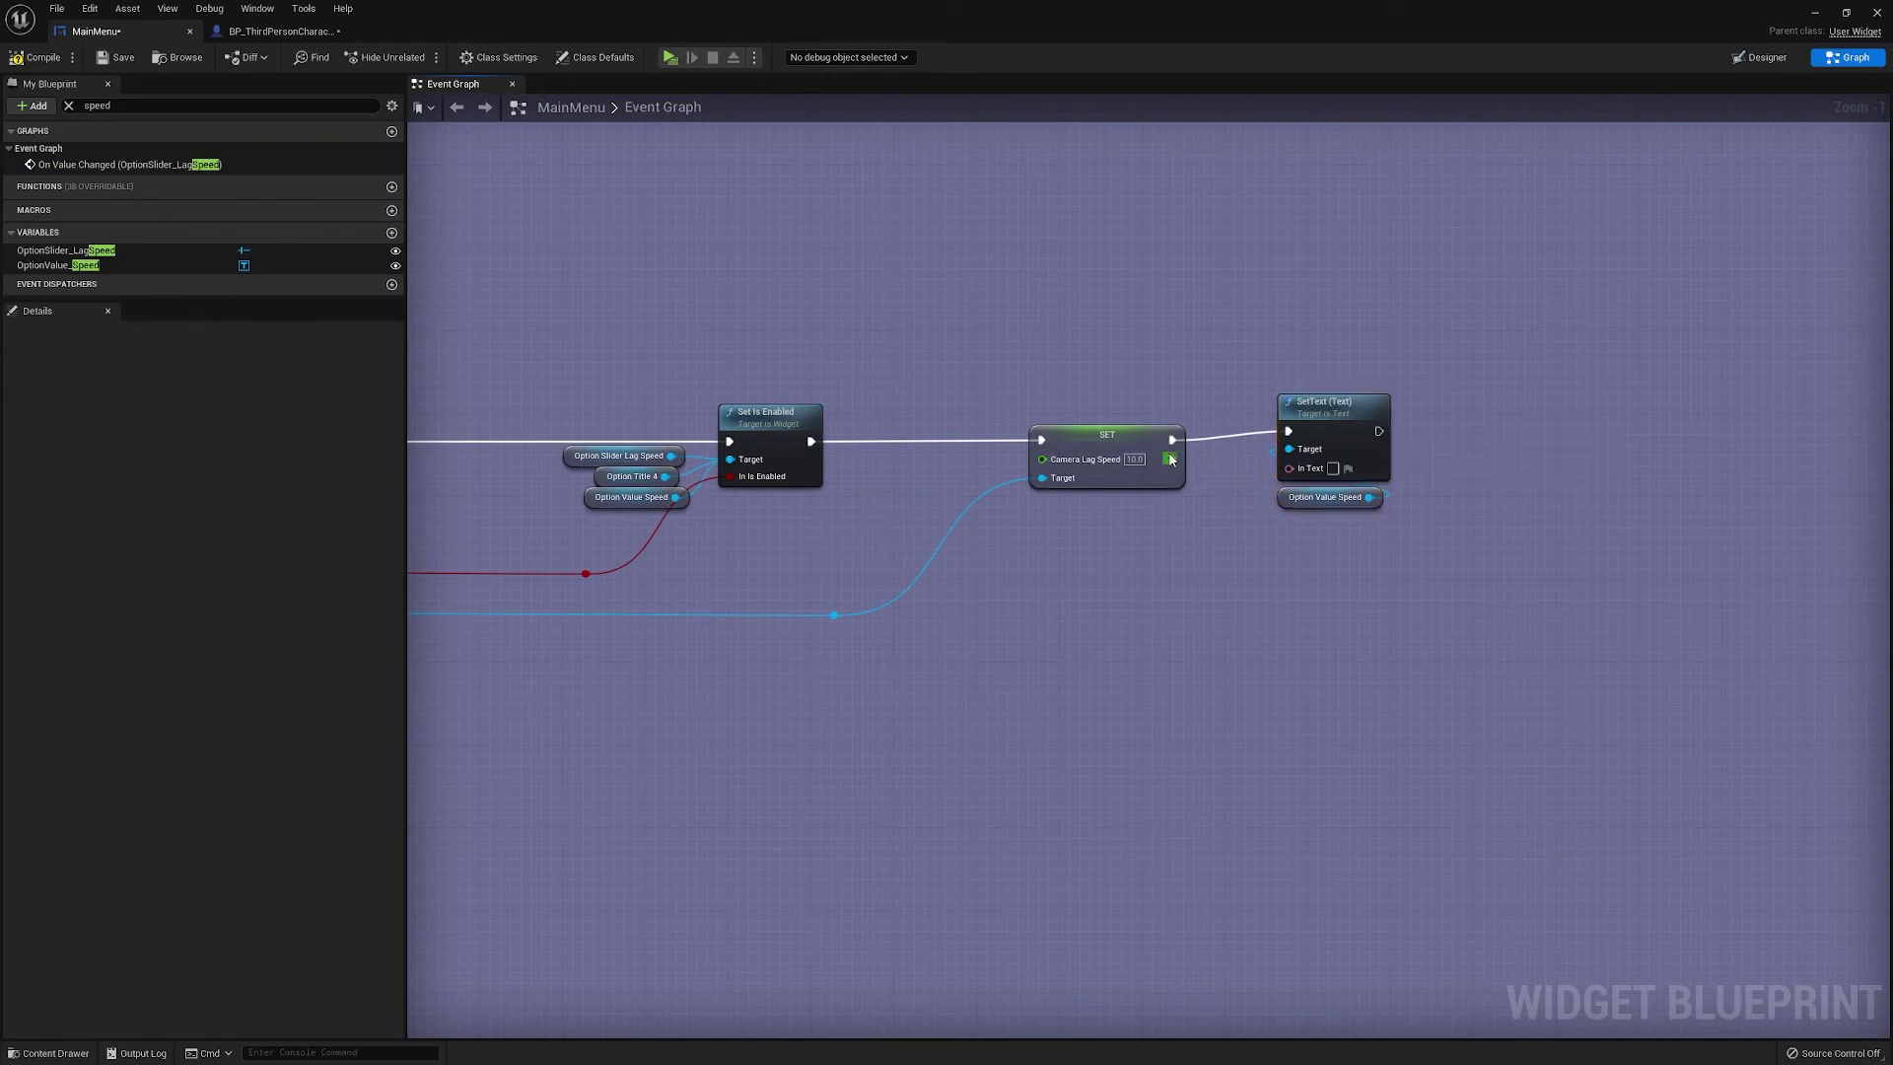
Feed the SET node's Camera Lag Speed output into the copied SetText through a To Text (Float) conversion and space the nodes along the row
{"action": "left_click_drag", "start_coordinate": [1171, 459], "coordinate": [1289, 476]}
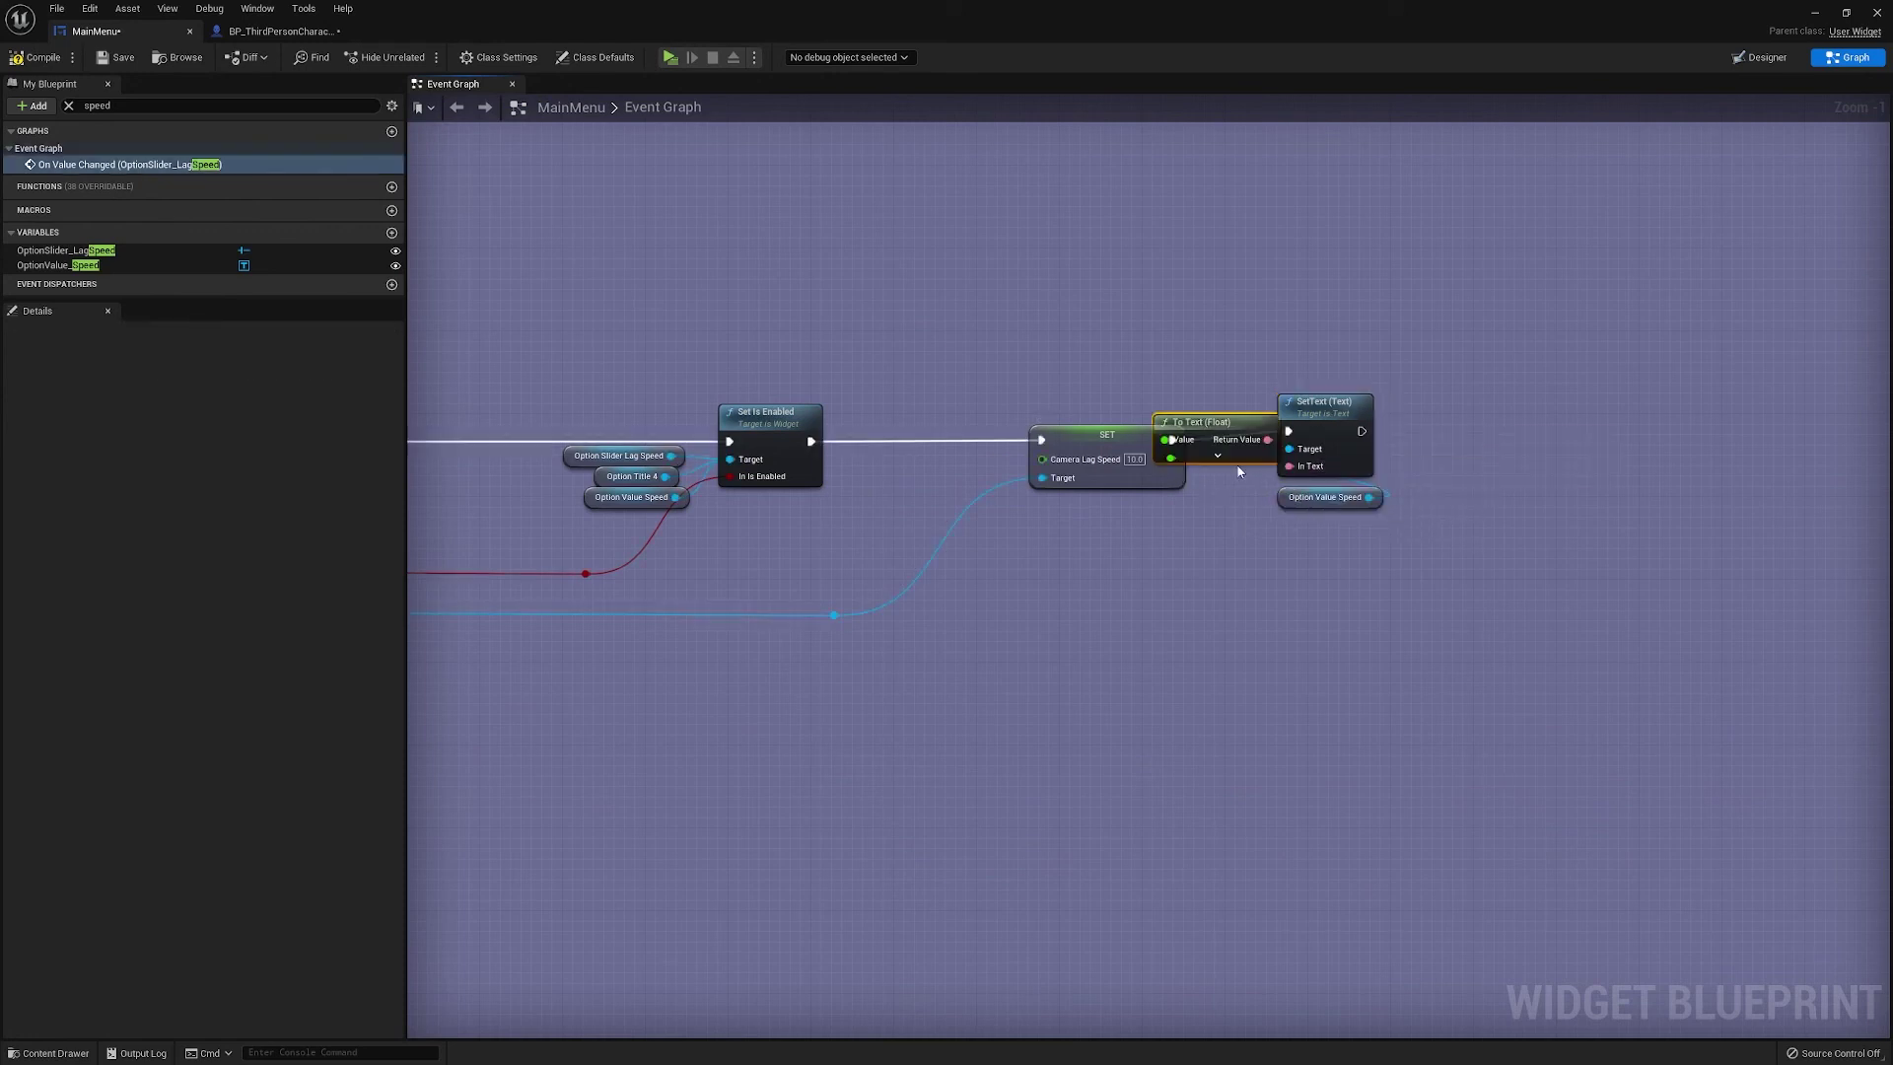
{"action": "right_click_drag", "start_coordinate": [1419, 490], "coordinate": [1314, 495]}
{"action": "left_click_drag", "start_coordinate": [1168, 390], "coordinate": [1284, 541]}
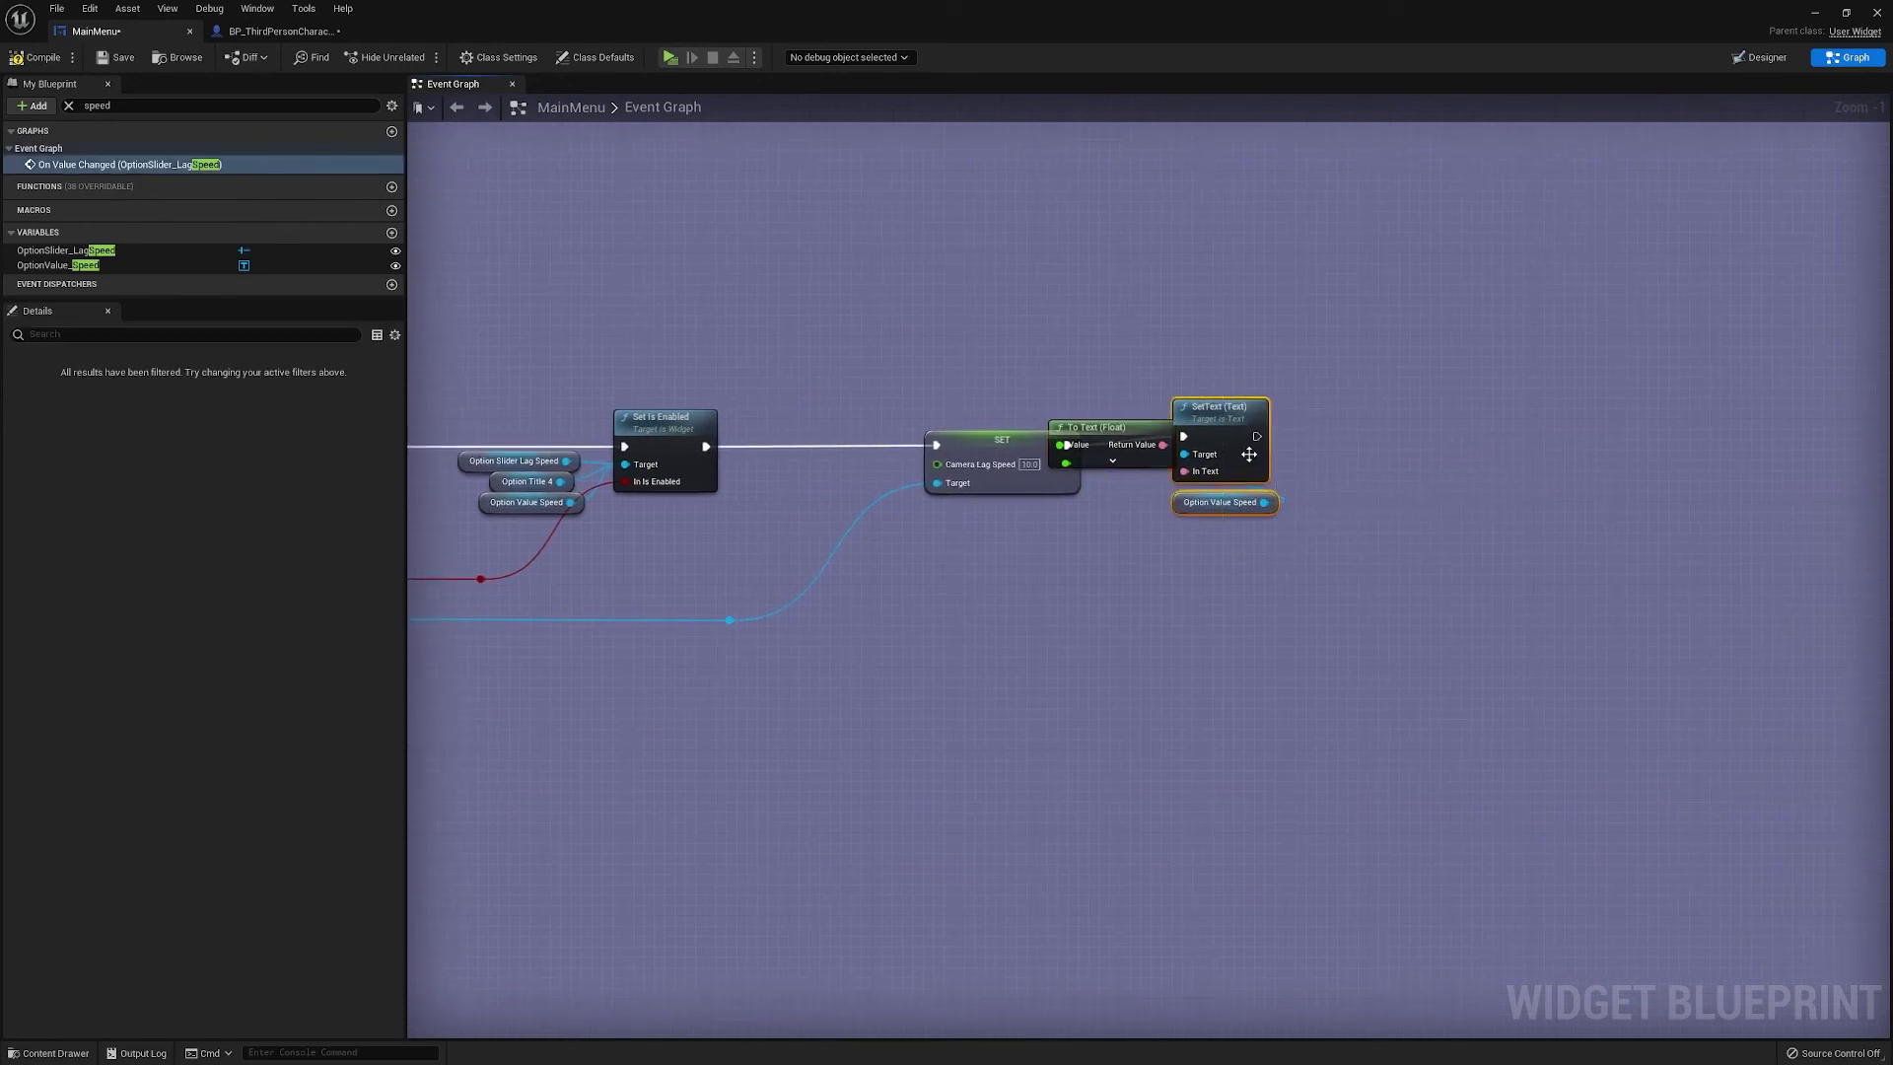
{"action": "left_click_drag", "start_coordinate": [1247, 455], "coordinate": [1435, 464]}
{"action": "left_click_drag", "start_coordinate": [1123, 437], "coordinate": [1195, 487]}
{"action": "left_click_drag", "start_coordinate": [1286, 381], "coordinate": [1445, 554]}
{"action": "left_click_drag", "start_coordinate": [1410, 433], "coordinate": [1410, 443]}
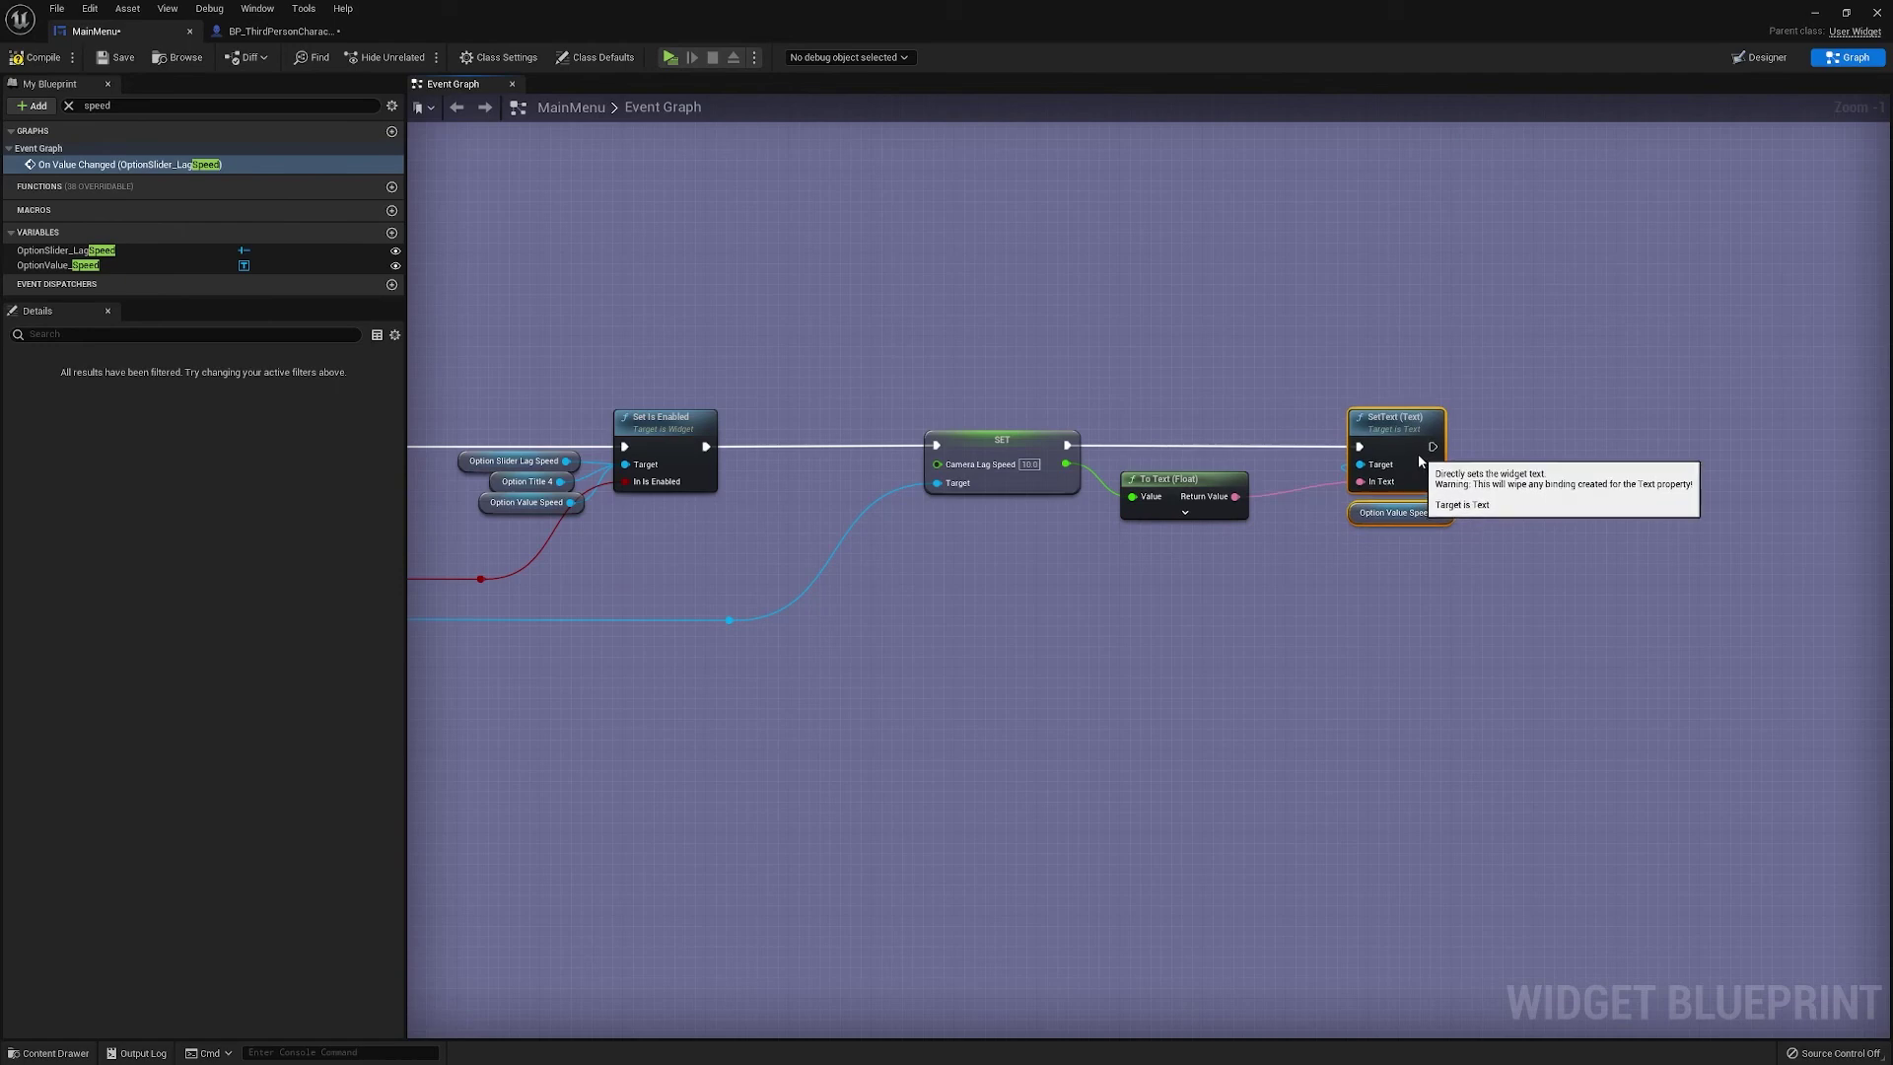
{"action": "left_click", "coordinate": [1420, 584]}
Narrow the Gameplay Settings comment box so its edge ends just past the last node of the camera lag row
{"action": "scroll", "coordinate": [1420, 584], "scroll_direction": "down", "scroll_amount": 6}
{"action": "right_click_drag", "start_coordinate": [1238, 617], "coordinate": [1351, 592]}
{"action": "scroll", "coordinate": [1588, 464], "scroll_direction": "up", "scroll_amount": 1}
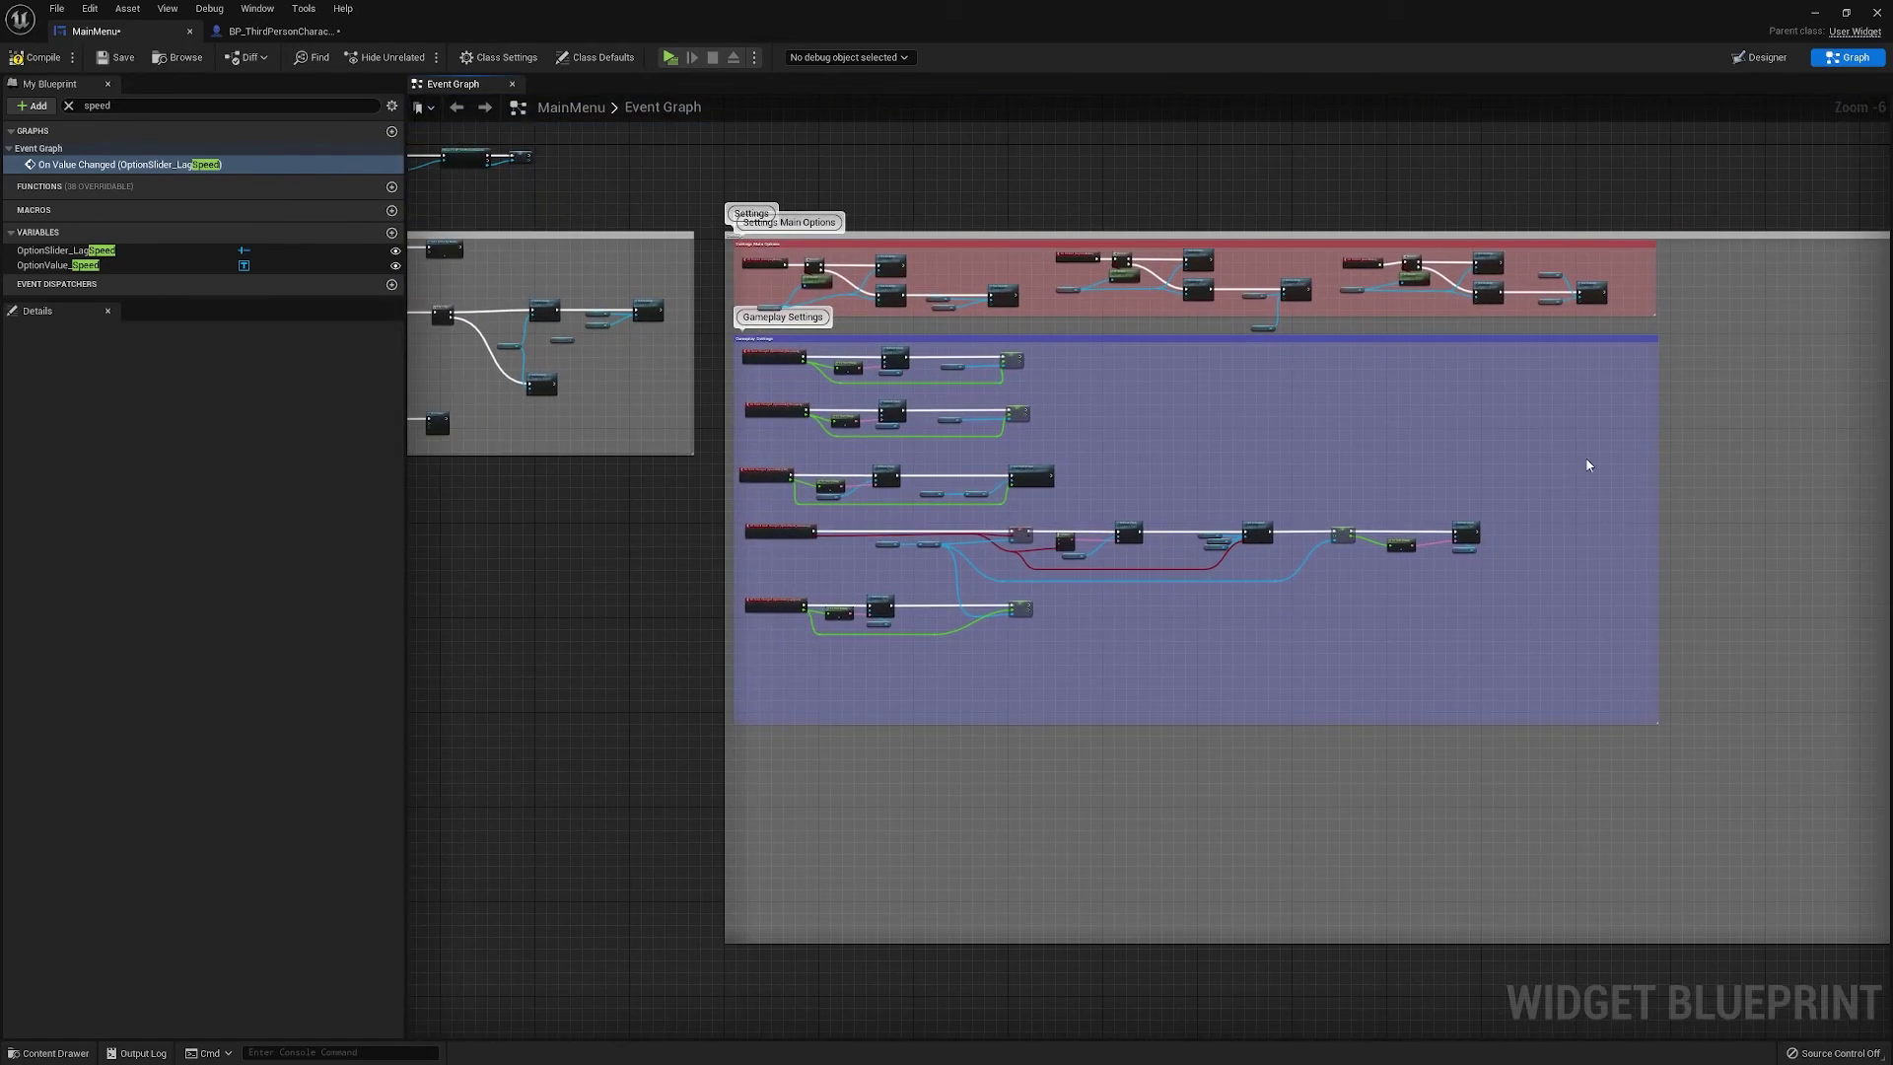
{"action": "left_click_drag", "start_coordinate": [1658, 463], "coordinate": [1510, 478]}
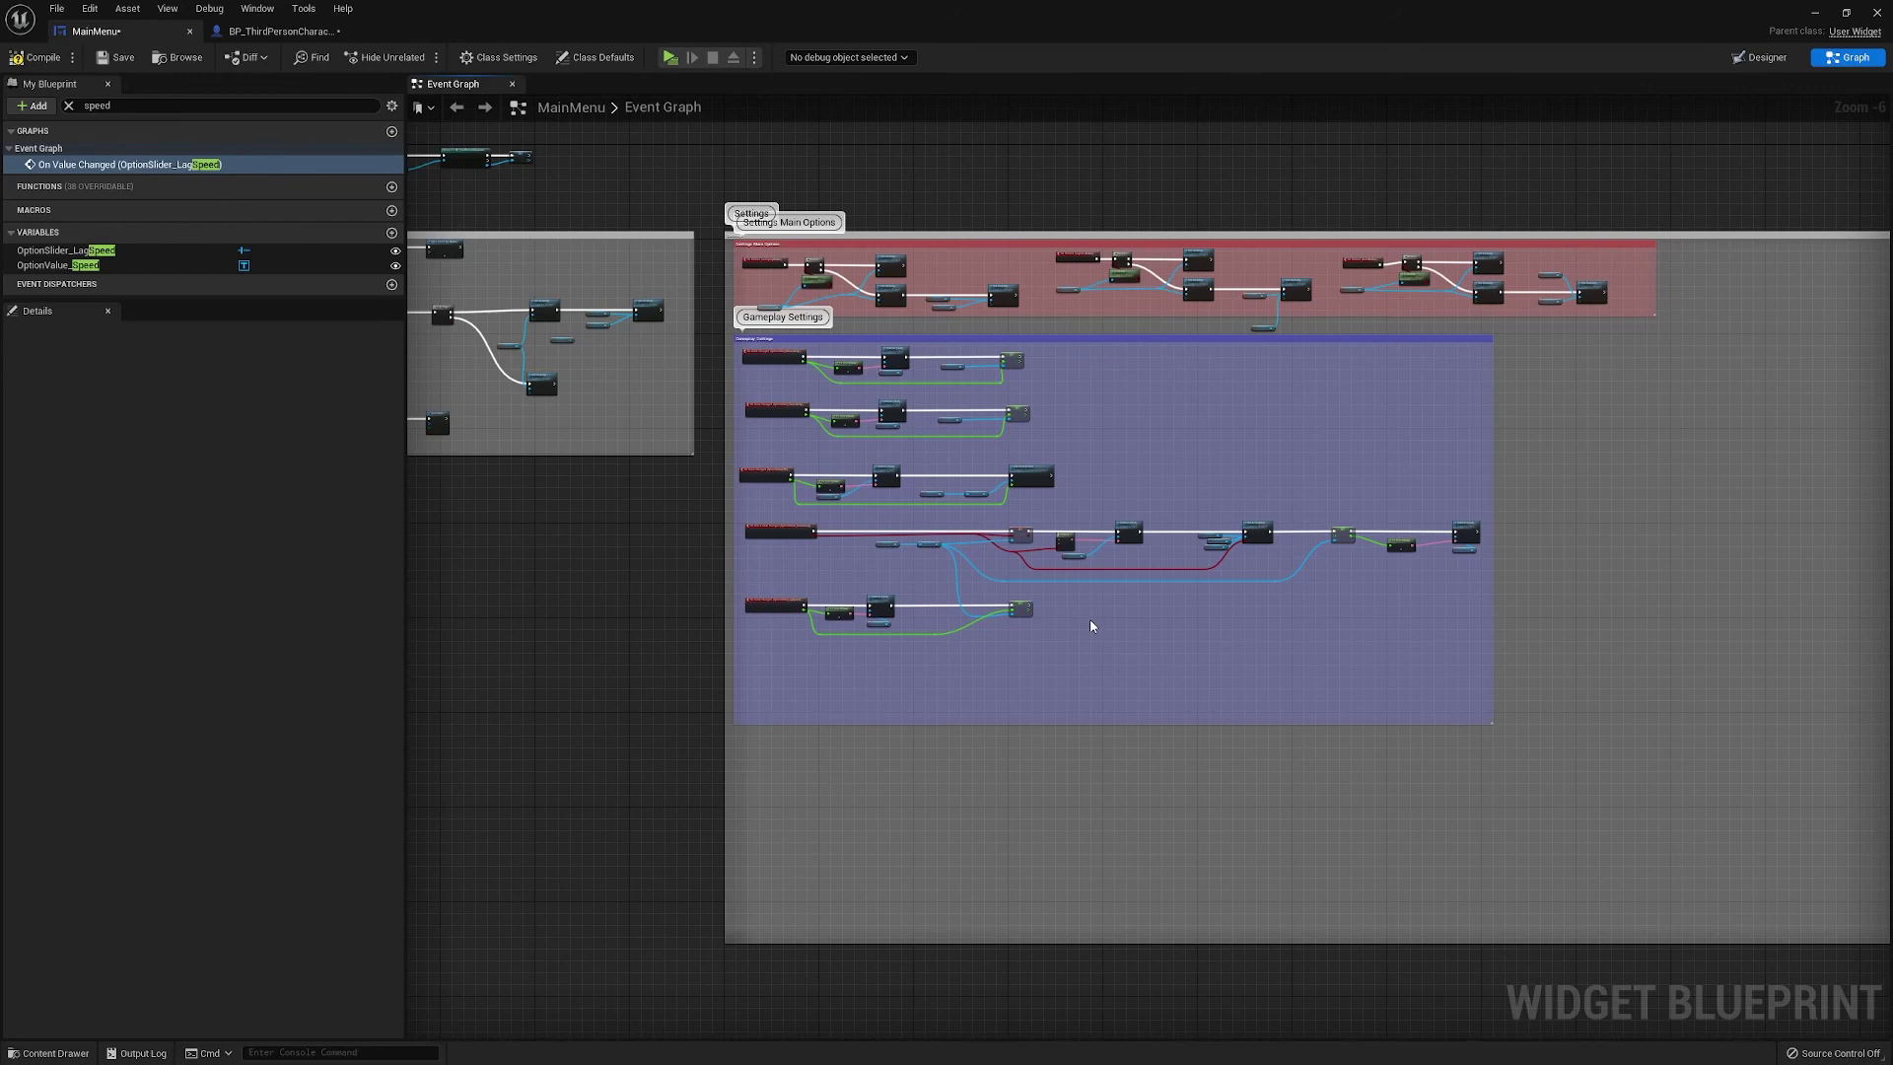
Review the Gameplay Settings event rows, especially how the camera lag check box and lag speed slider rows are wired
{"action": "right_click_drag", "start_coordinate": [893, 652], "coordinate": [1007, 589]}
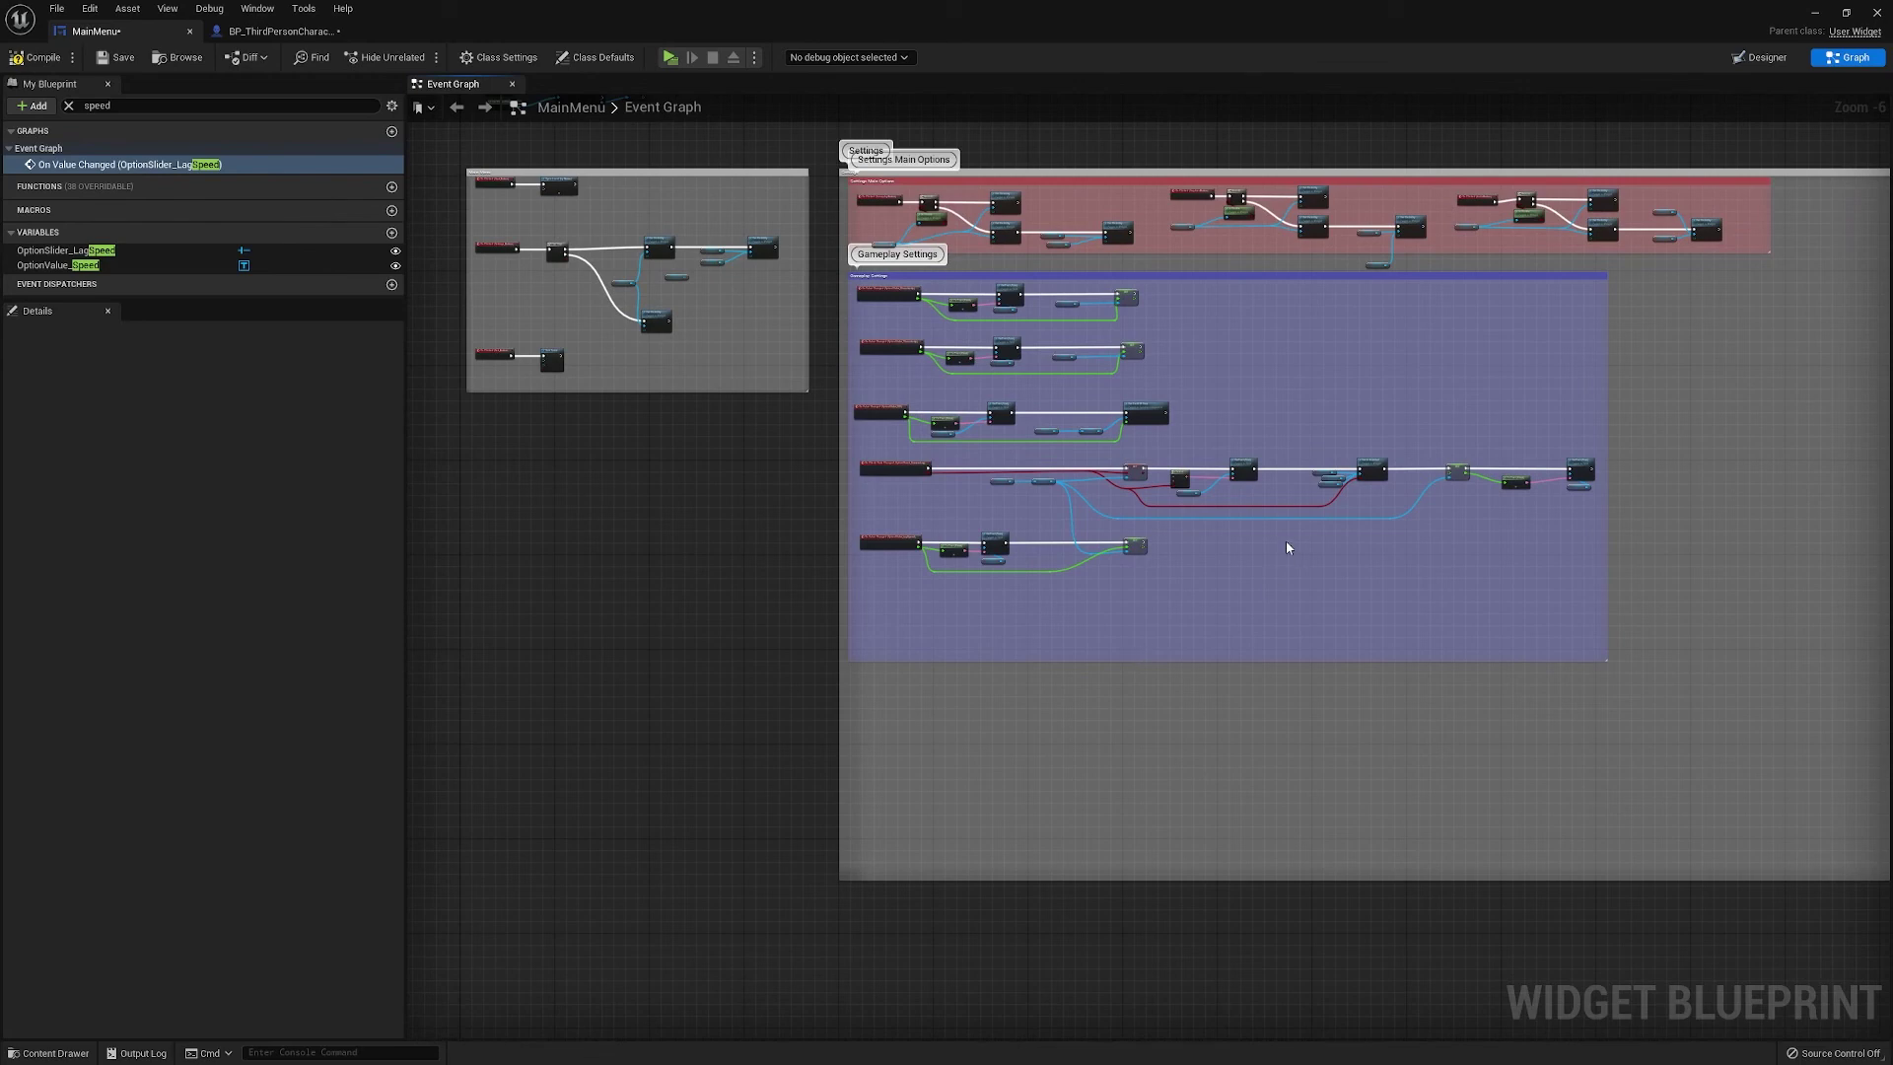
{"action": "scroll", "coordinate": [1286, 546], "scroll_direction": "up", "scroll_amount": 3}
{"action": "scroll", "coordinate": [1232, 628], "scroll_direction": "down", "scroll_amount": 3}
{"action": "right_click_drag", "start_coordinate": [1233, 628], "coordinate": [1212, 683]}
{"action": "scroll", "coordinate": [1212, 682], "scroll_direction": "up", "scroll_amount": 3}
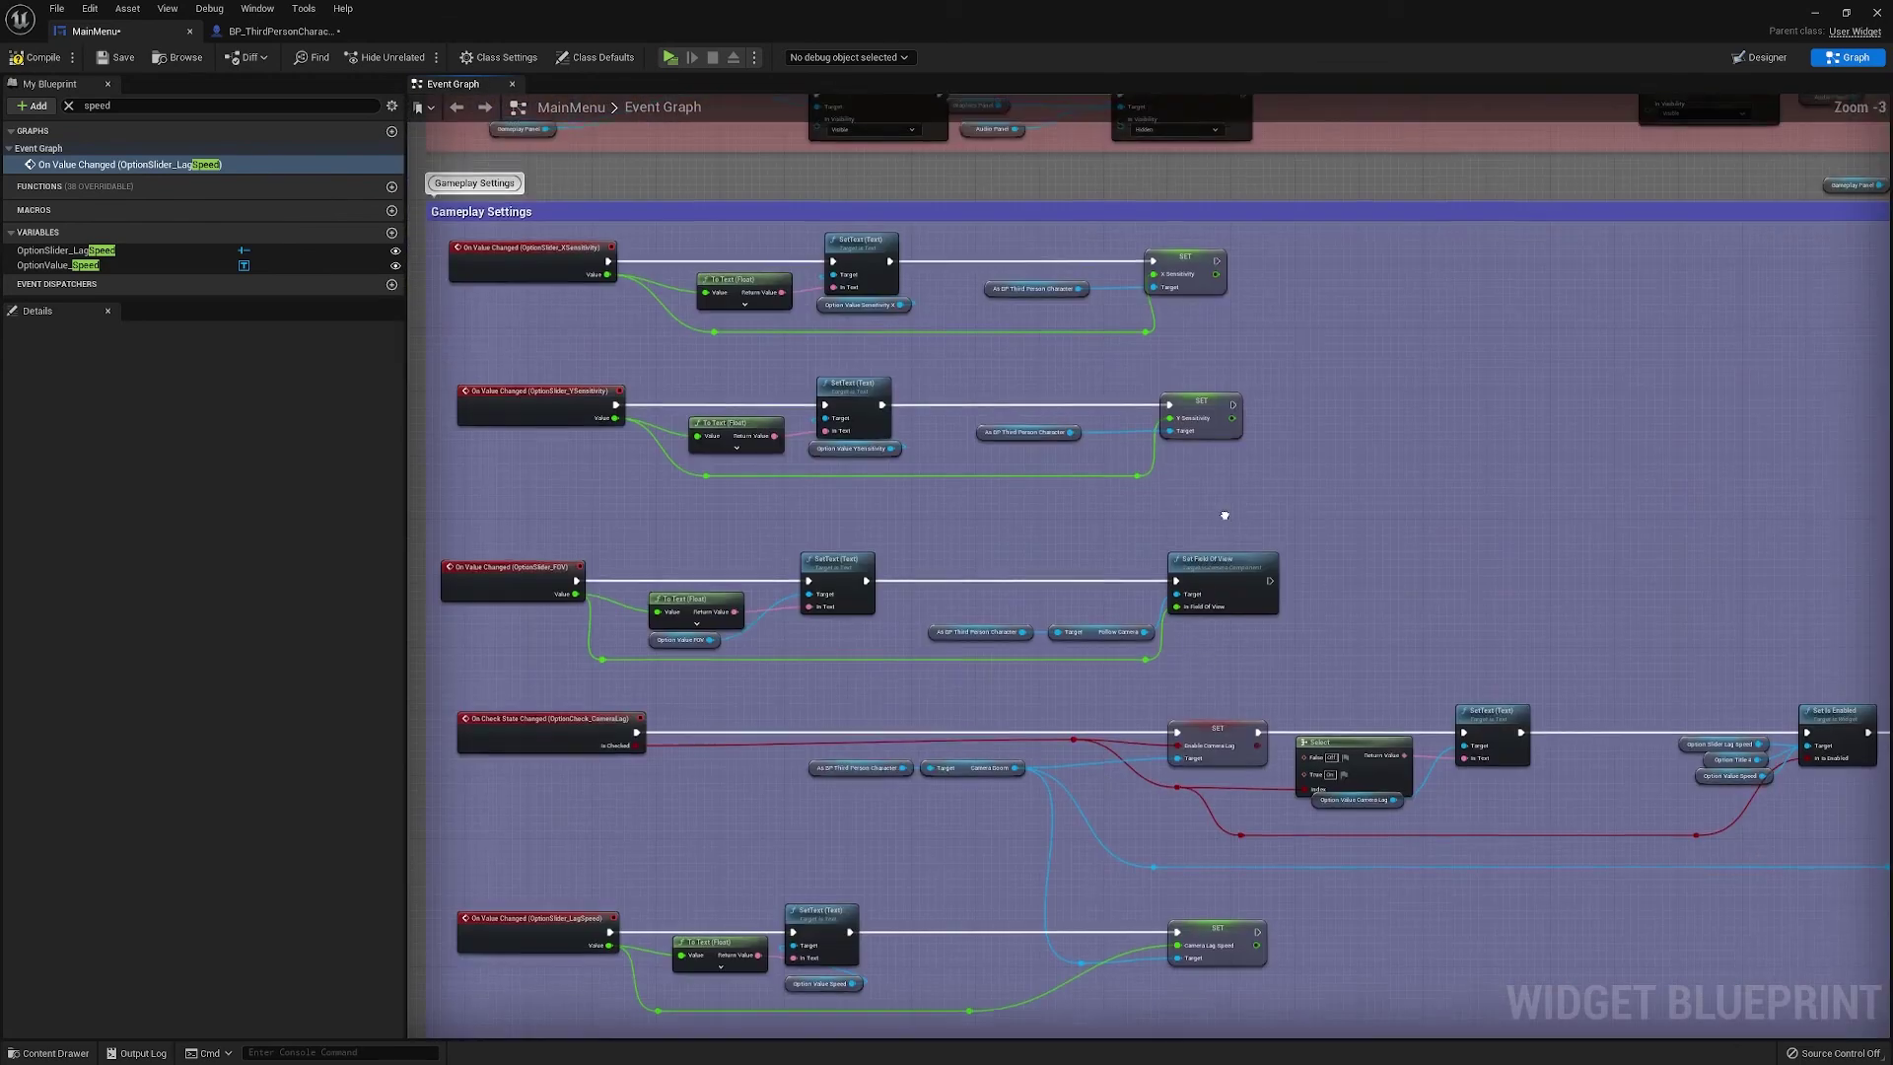
{"action": "right_click_drag", "start_coordinate": [1220, 519], "coordinate": [1006, 675]}
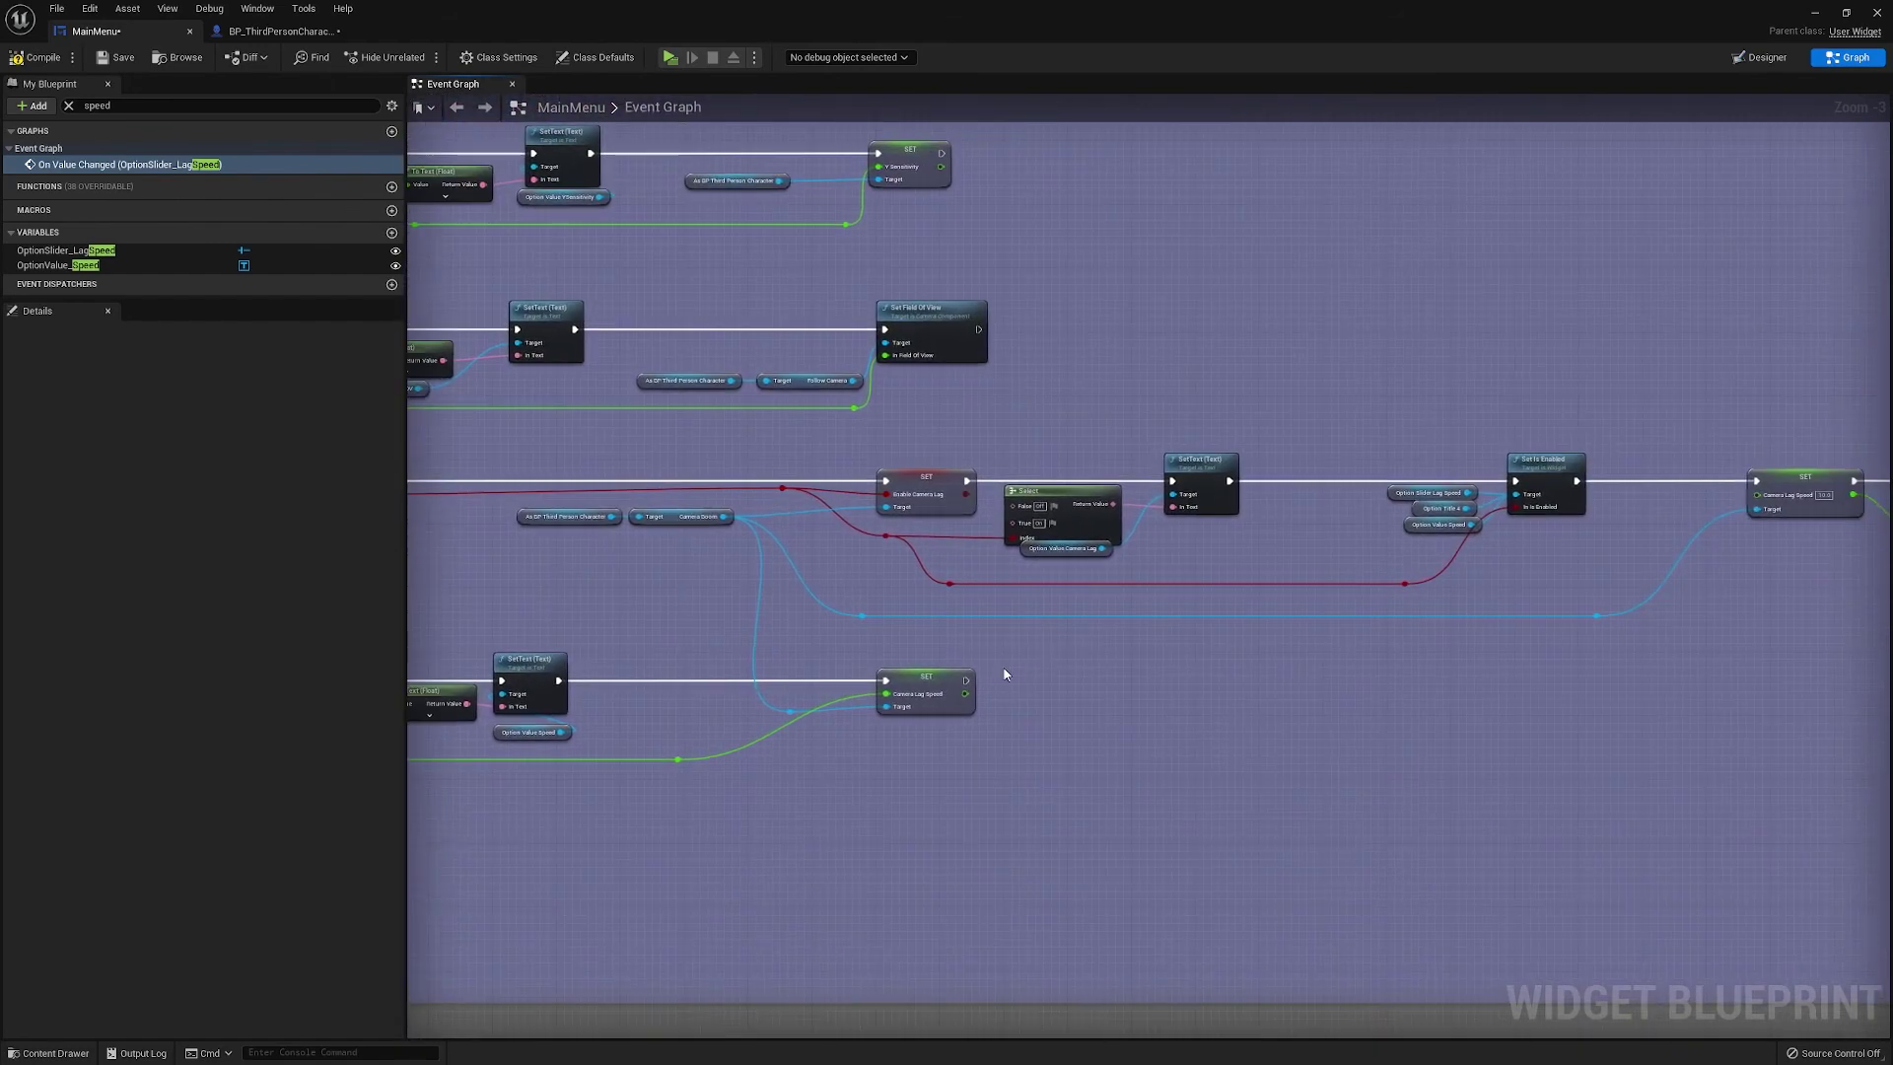
{"action": "right_click_drag", "start_coordinate": [712, 611], "coordinate": [959, 619]}
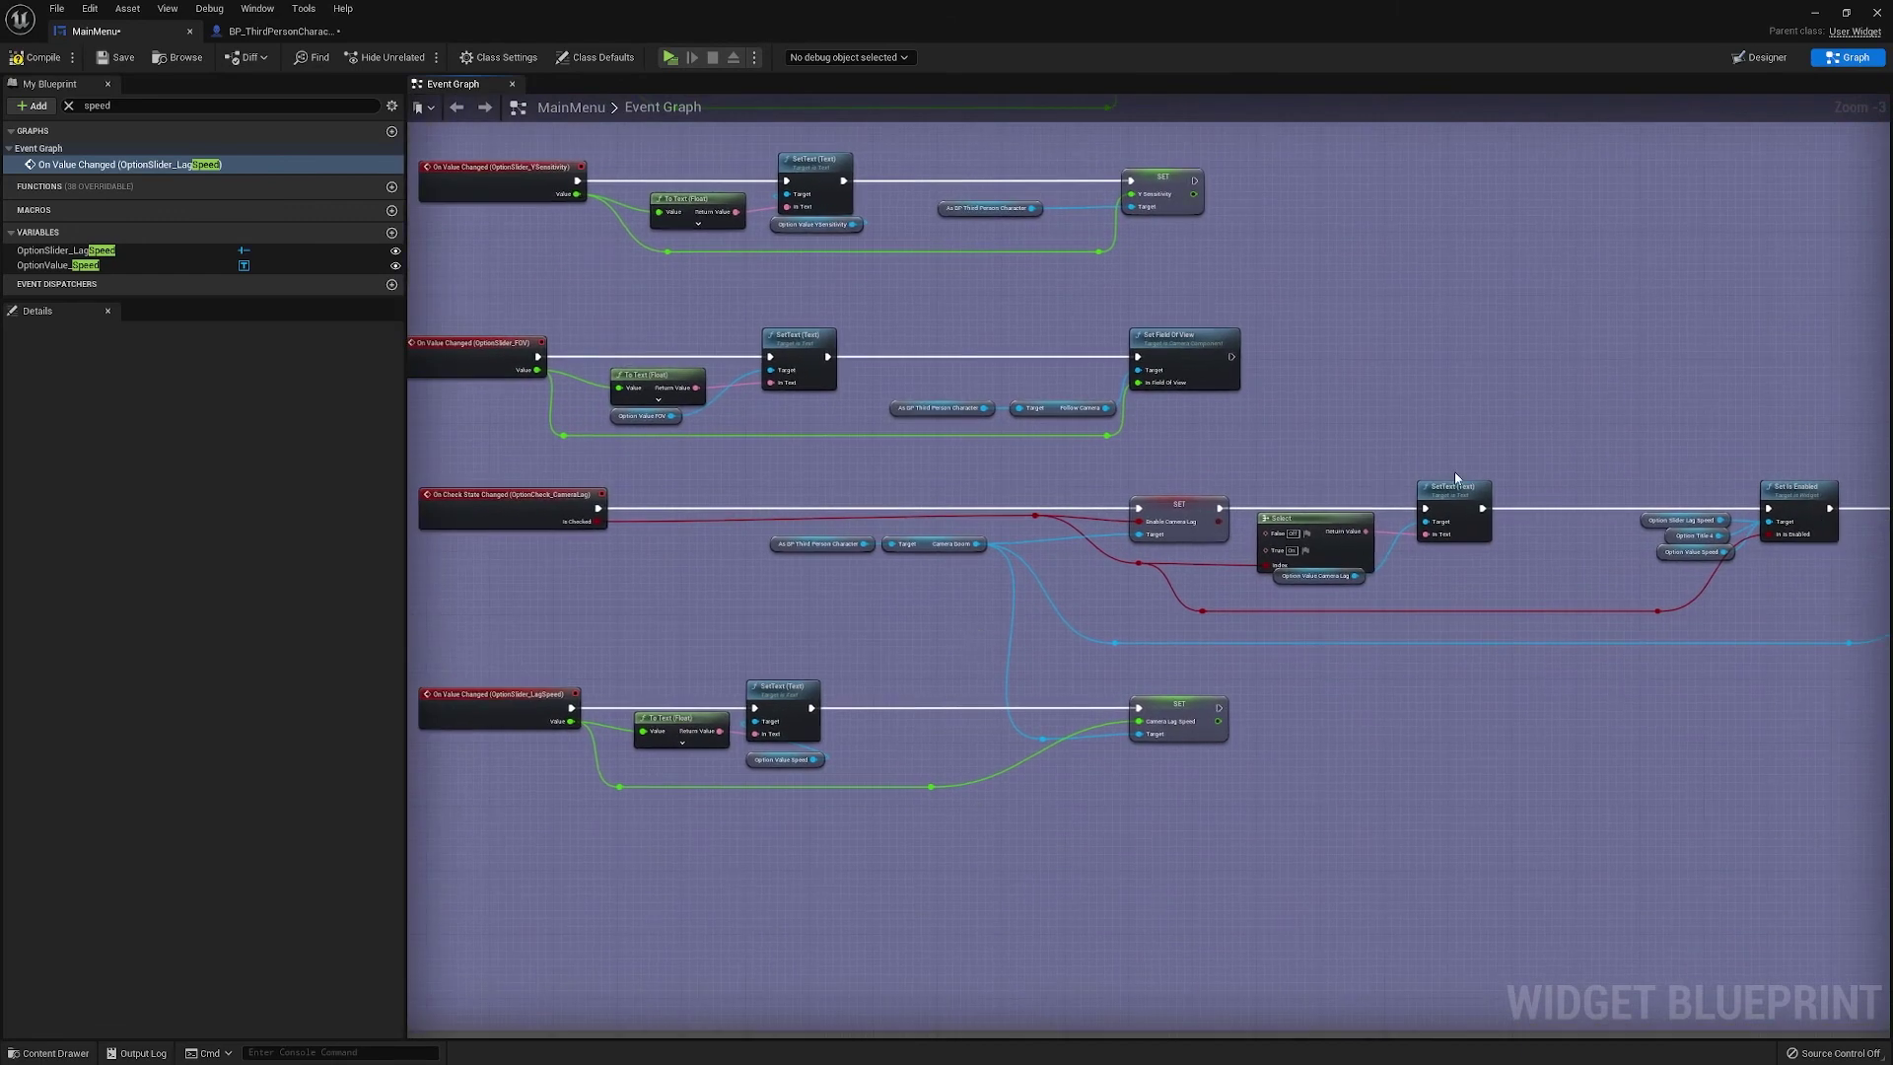
{"action": "scroll", "coordinate": [1341, 591], "scroll_direction": "down", "scroll_amount": 1}
{"action": "right_click_drag", "start_coordinate": [1328, 607], "coordinate": [1386, 605]}
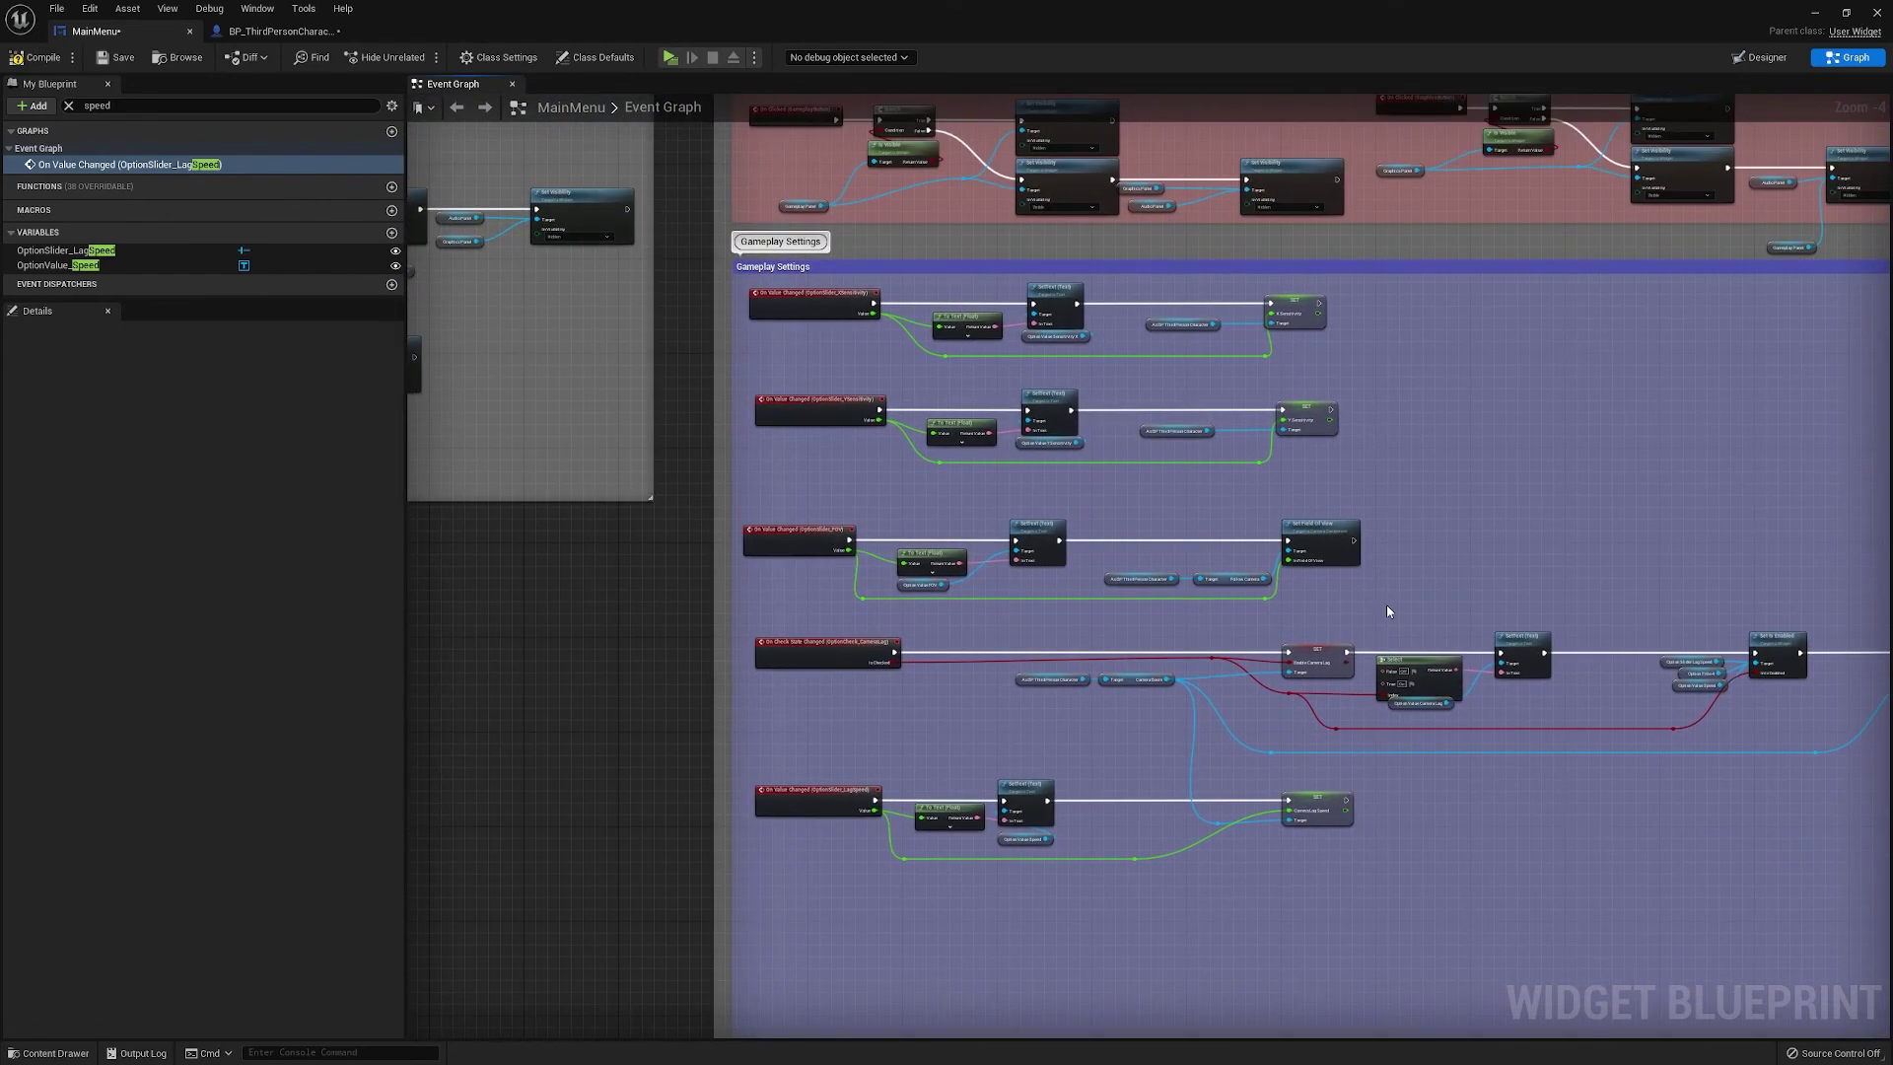
{"action": "right_click_drag", "start_coordinate": [1386, 605], "coordinate": [1330, 522]}
{"action": "key", "text": "alt+s"}
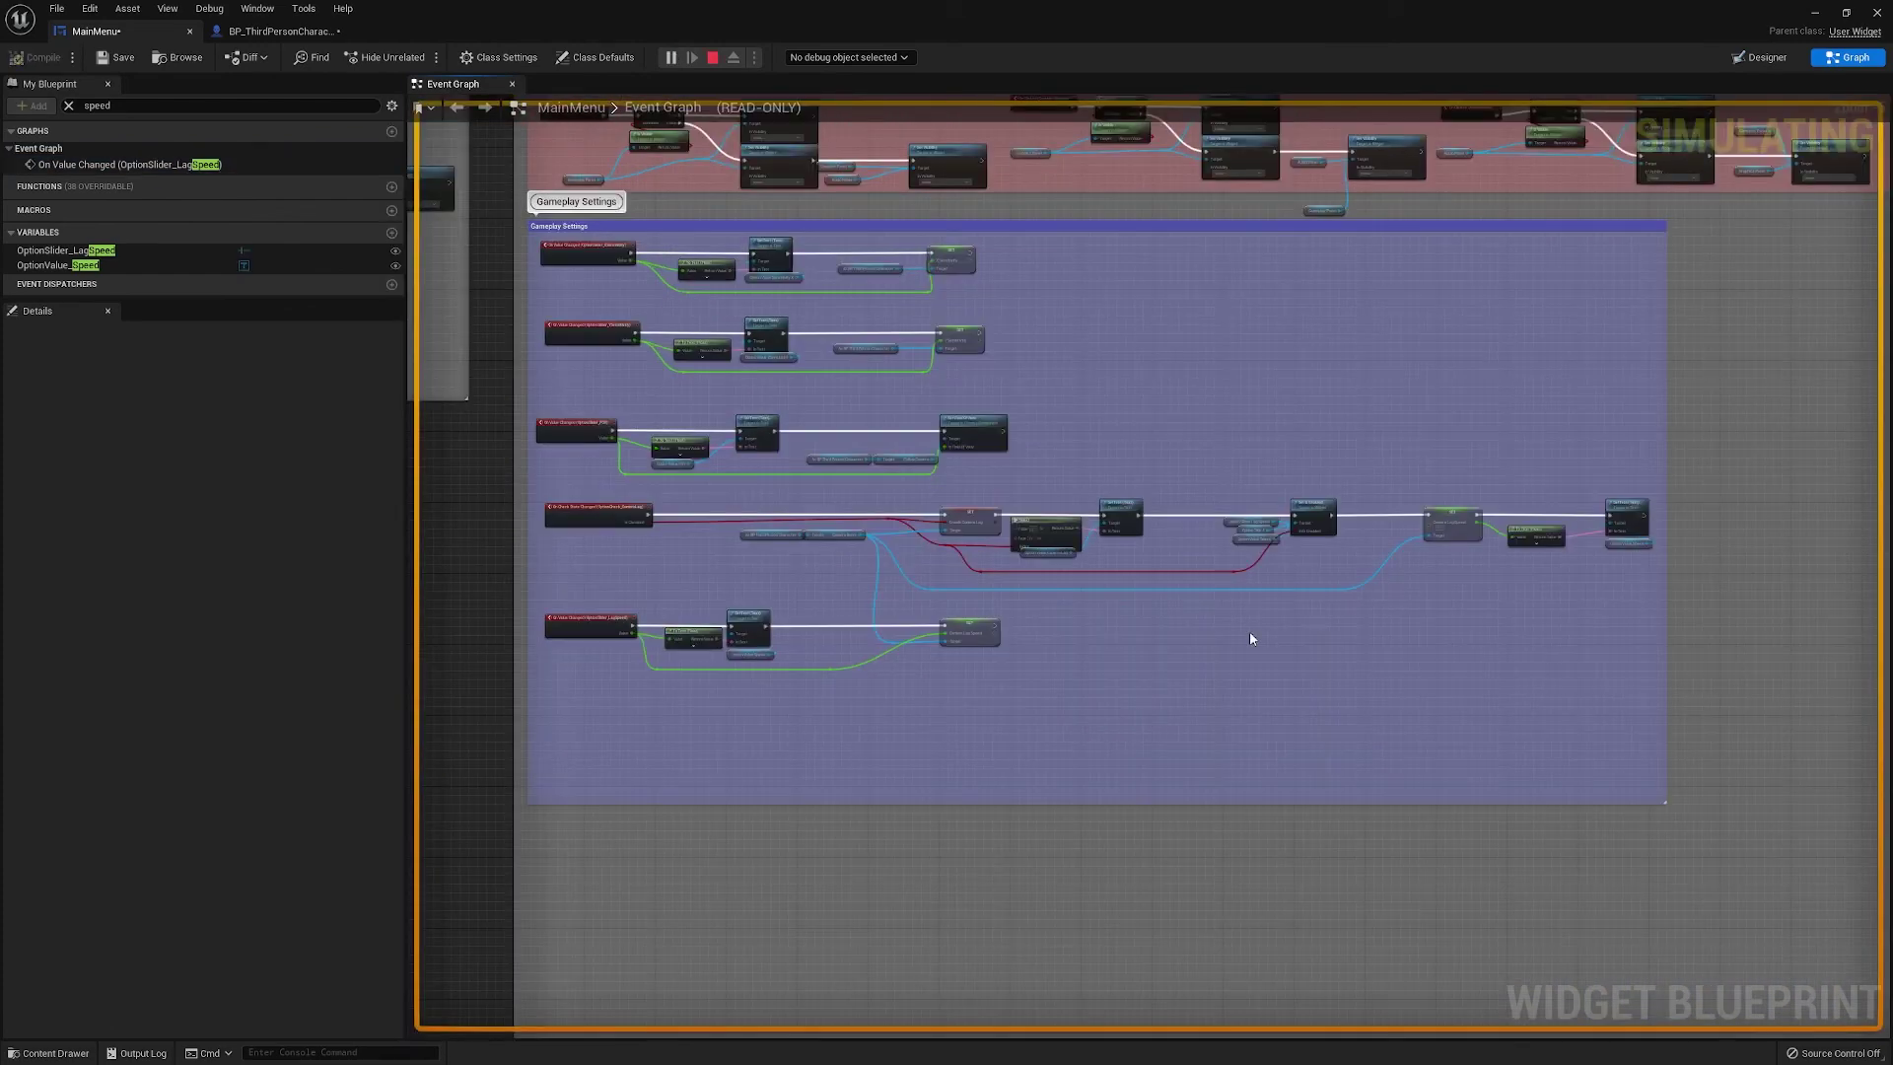
{"action": "right_click_drag", "start_coordinate": [1470, 612], "coordinate": [1220, 481]}
{"action": "scroll", "coordinate": [717, 580], "scroll_direction": "up", "scroll_amount": 5}
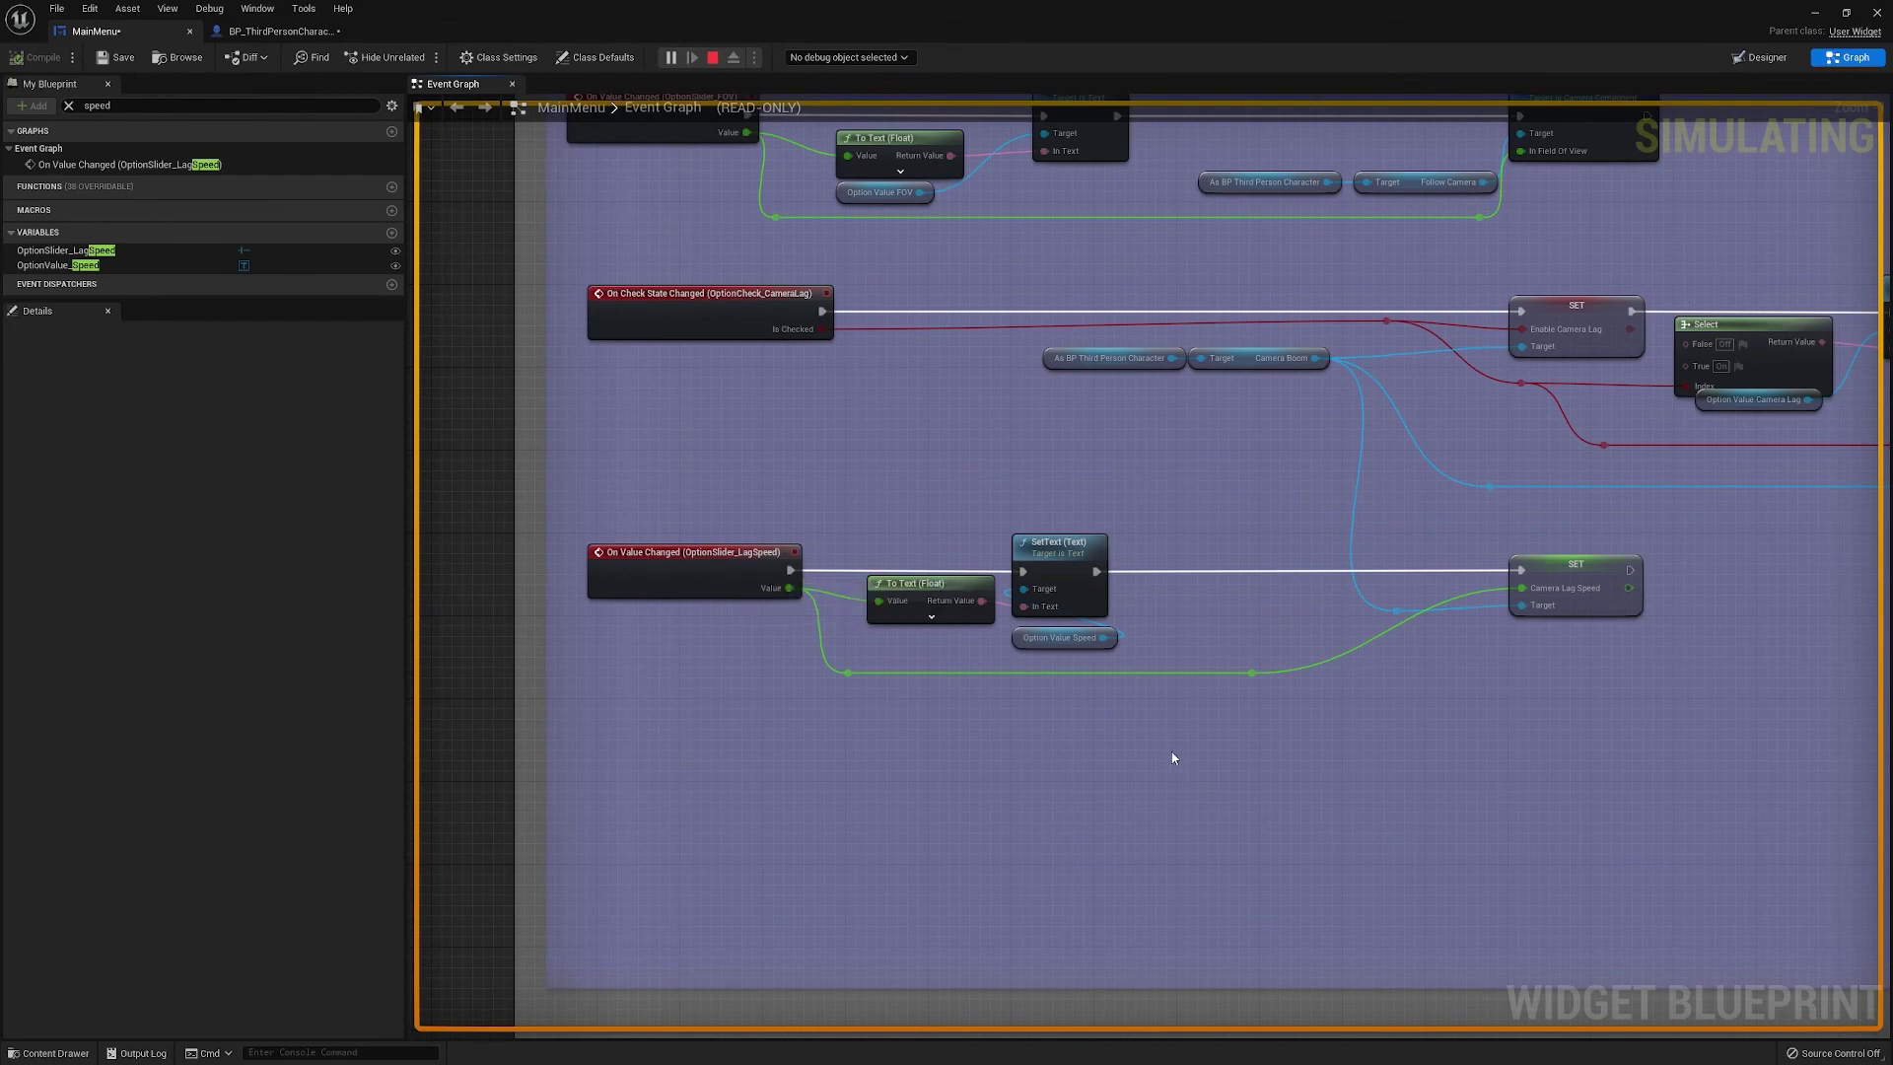
{"action": "scroll", "coordinate": [1173, 757], "scroll_direction": "down", "scroll_amount": 2}
{"action": "right_click_drag", "start_coordinate": [1484, 631], "coordinate": [1370, 634]}
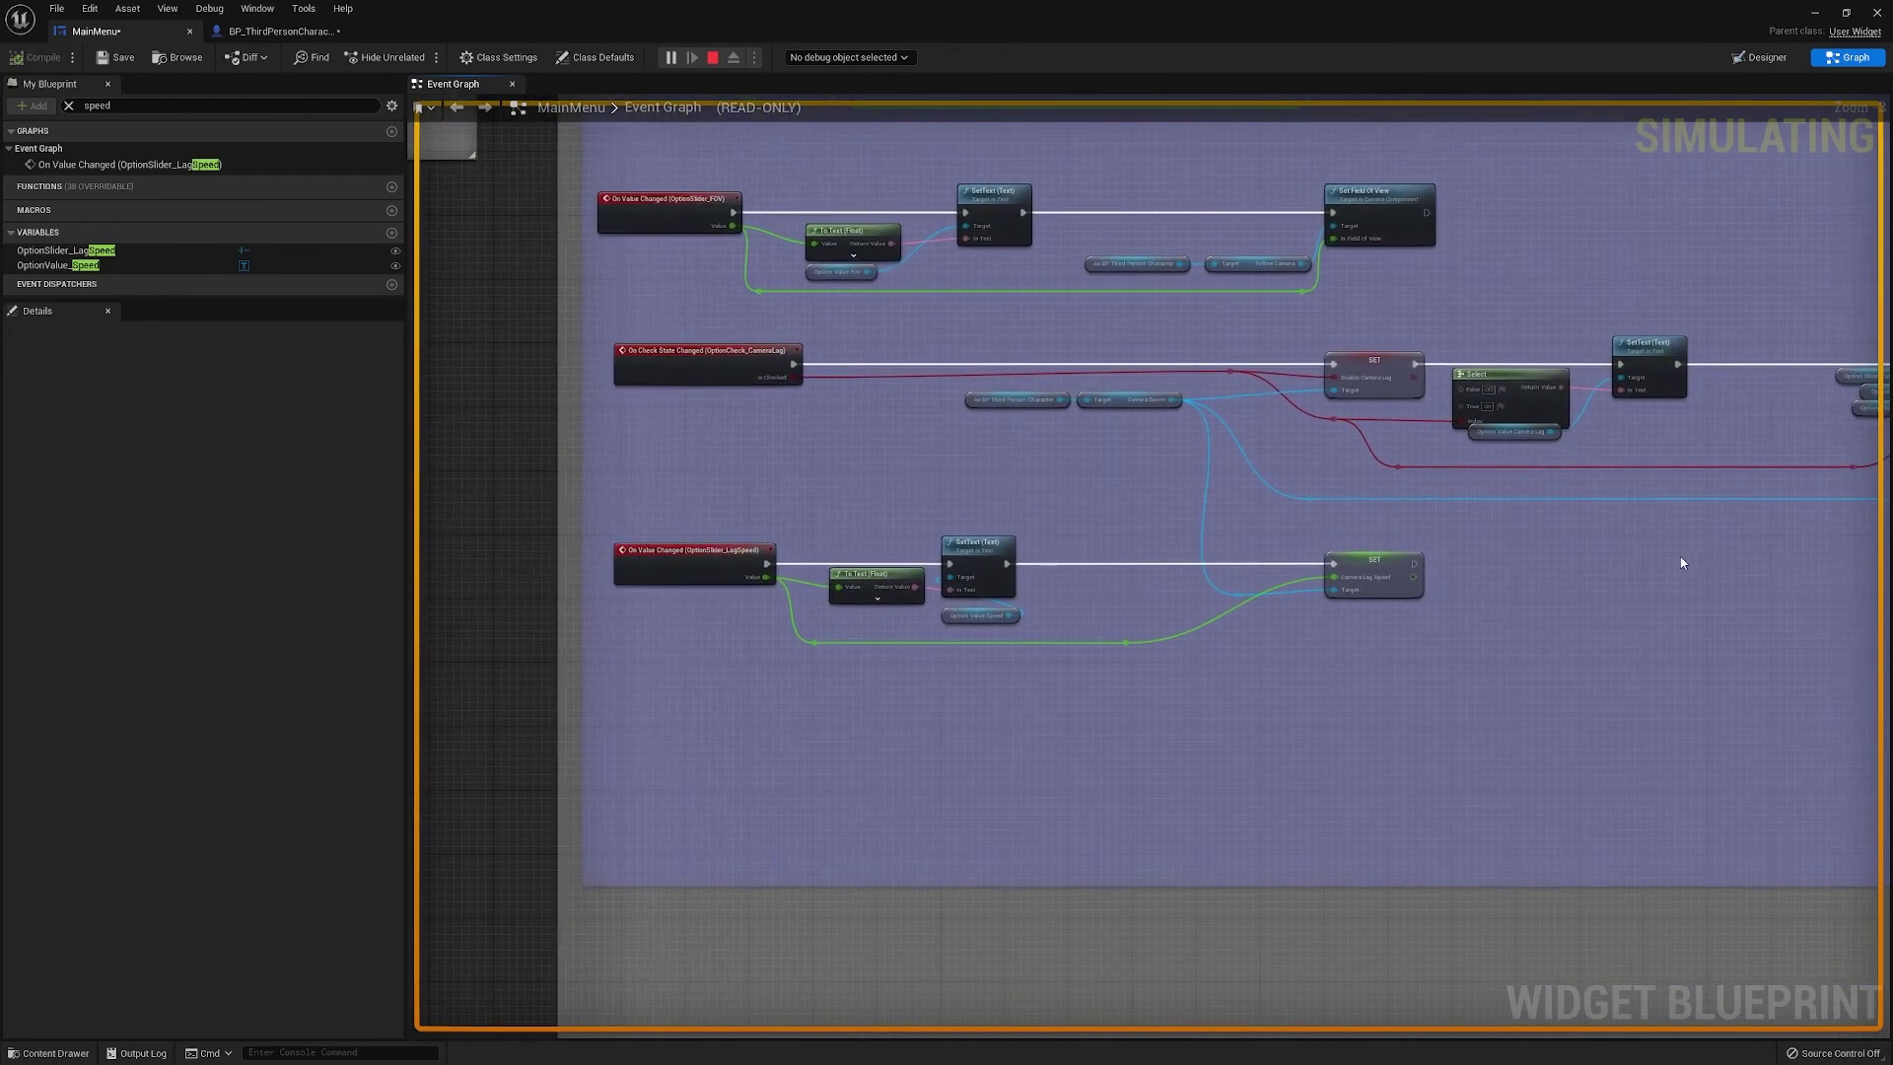
{"action": "left_click_drag", "start_coordinate": [64, 250], "coordinate": [1418, 667]}
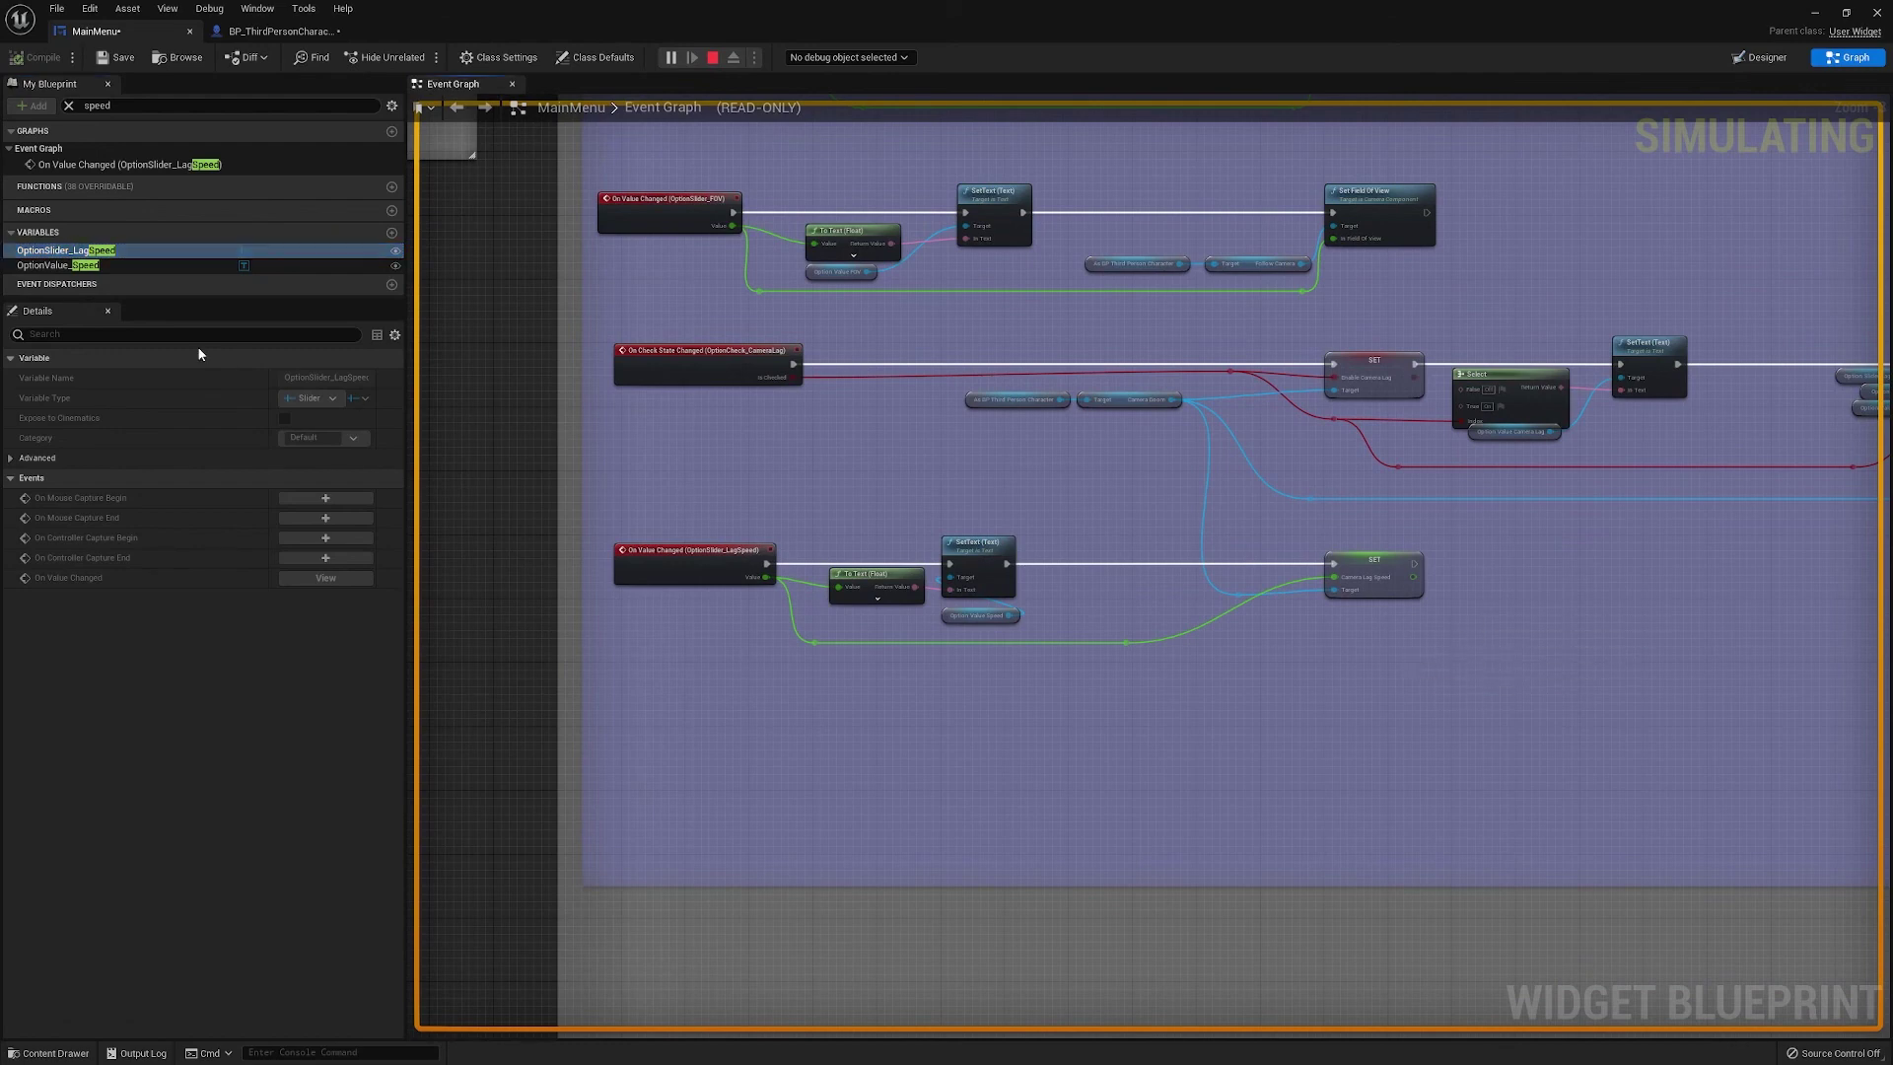
{"action": "left_click", "coordinate": [713, 57]}
Add a reference to OptionSlider_LagSpeed in the event graph and create a Set Value node targeting it
{"action": "left_click_drag", "start_coordinate": [115, 256], "coordinate": [1553, 687]}
{"action": "left_click", "coordinate": [1343, 774]}
{"action": "type", "text": "set val"}
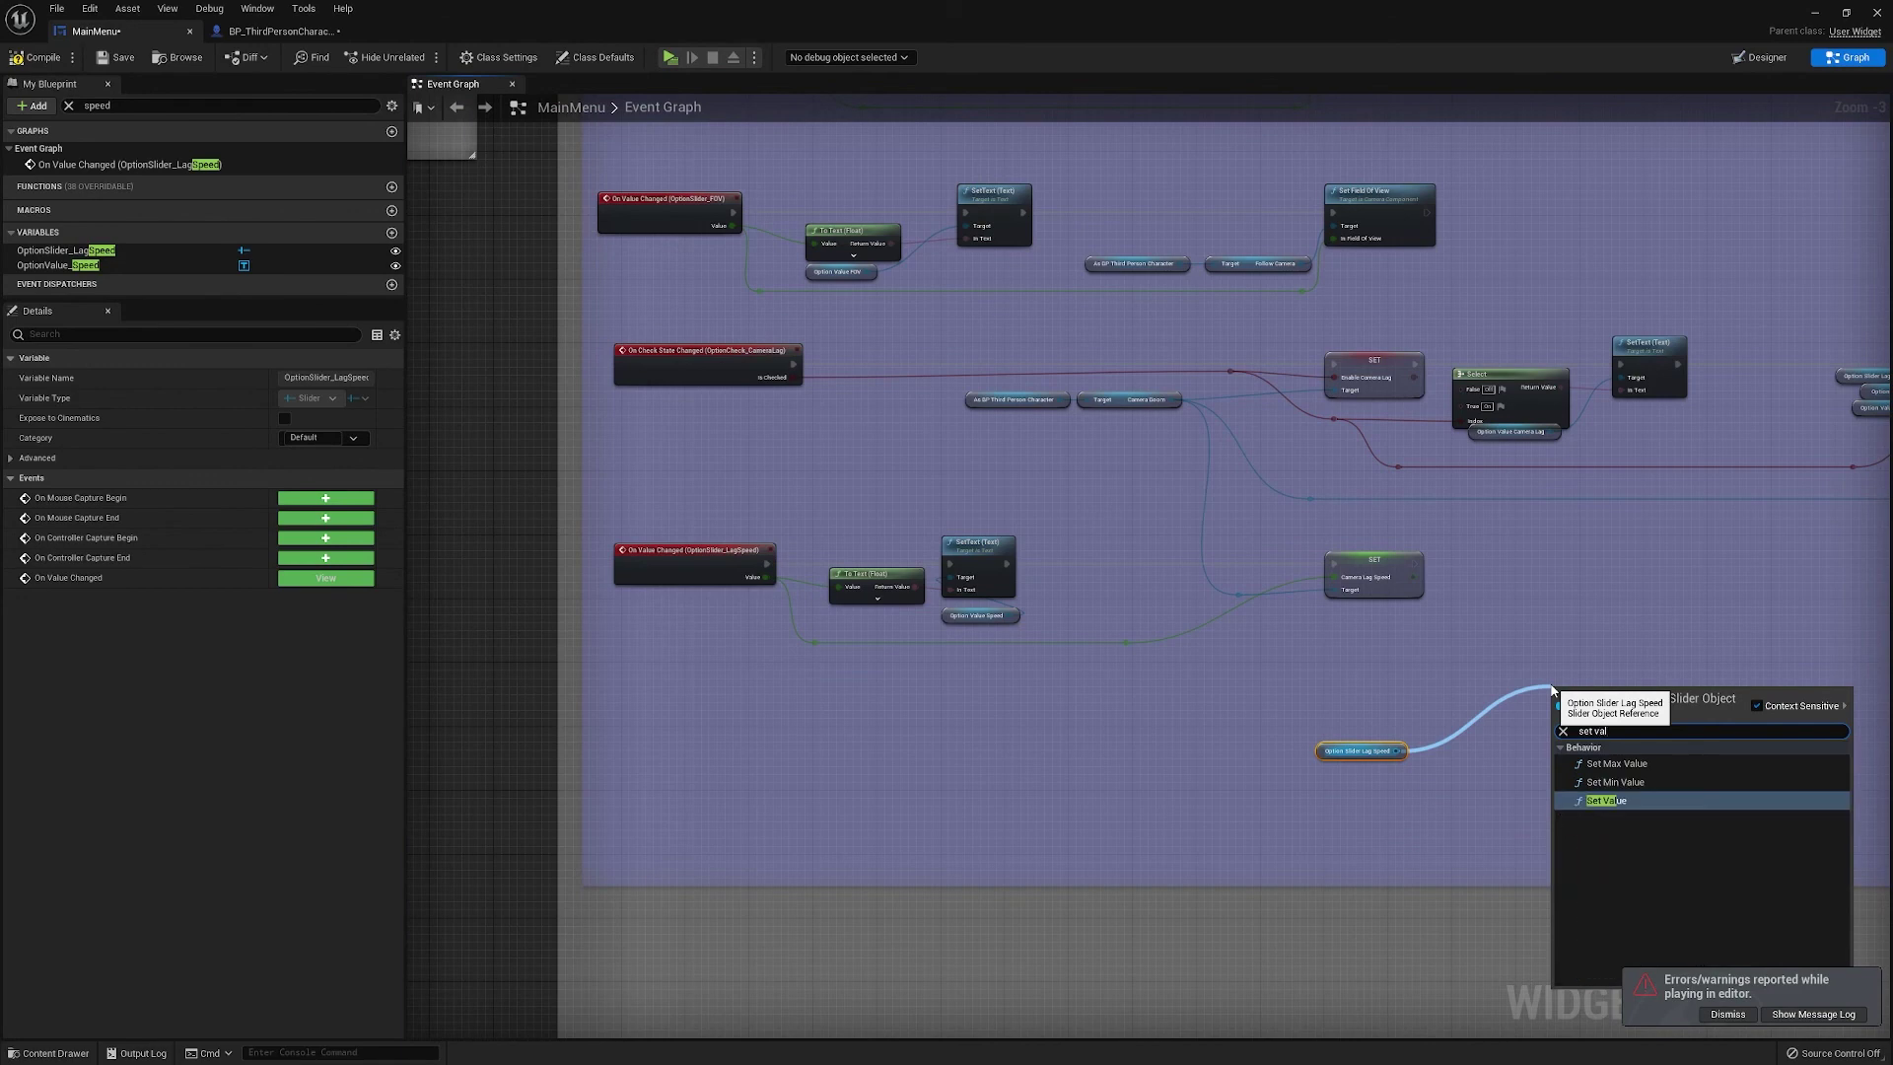
{"action": "key", "text": "Return"}
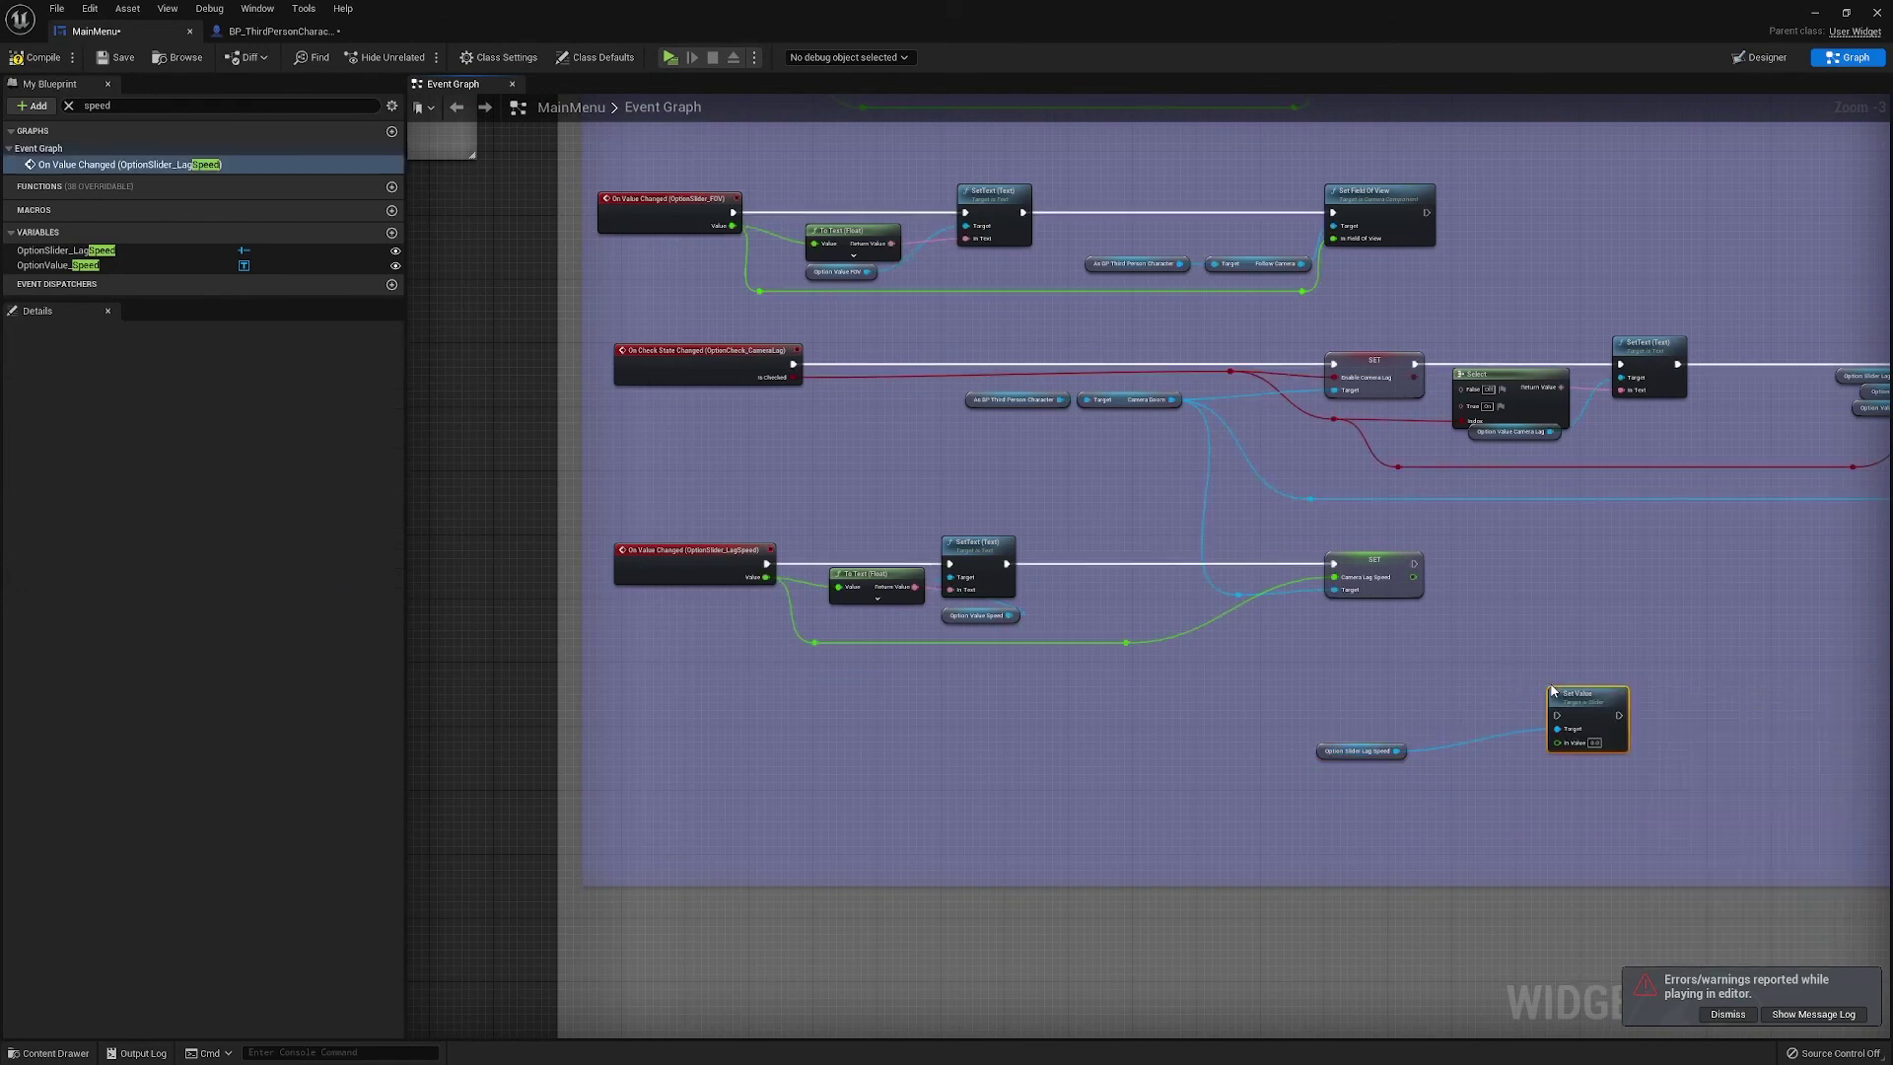
Move the Set Value node and its slider reference below the end of the camera lag row and widen the Gameplay Settings comment box around them
{"action": "scroll", "coordinate": [1798, 646], "scroll_direction": "down", "scroll_amount": 2}
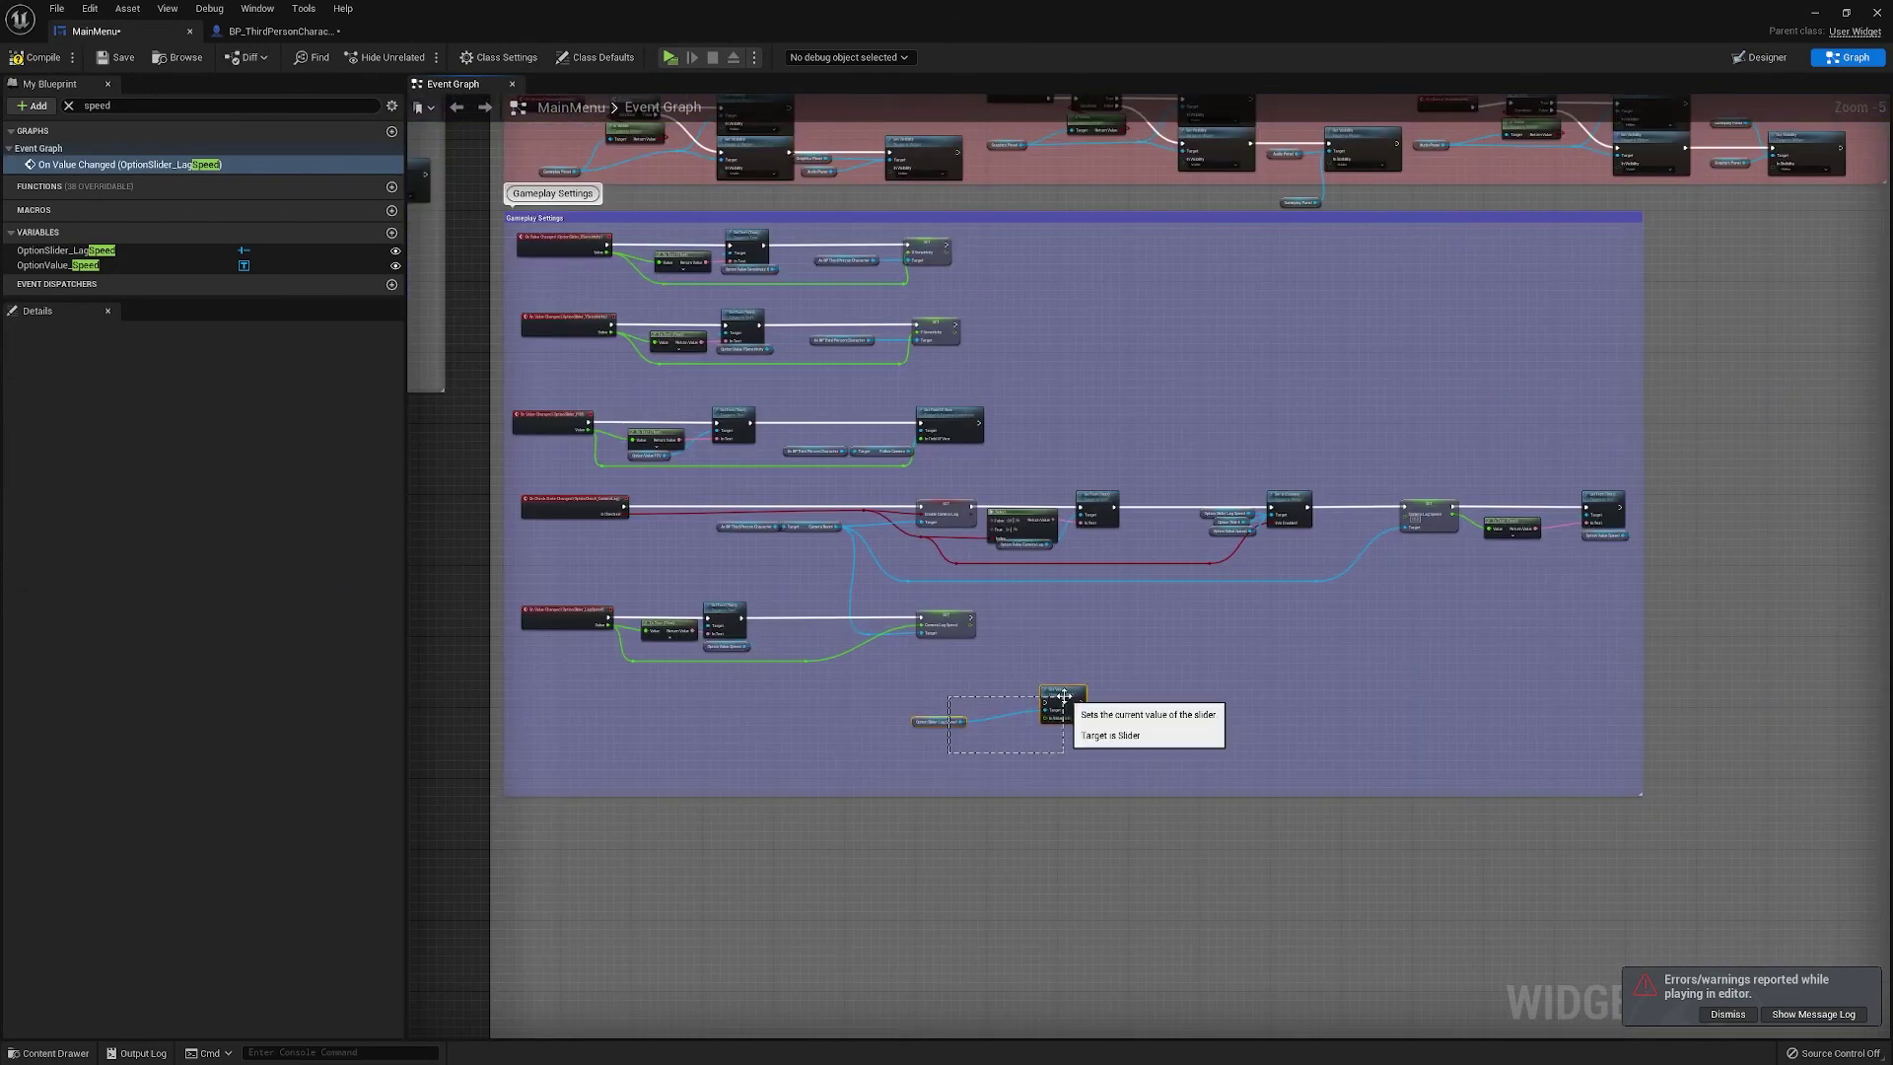
{"action": "left_click_drag", "start_coordinate": [1060, 700], "coordinate": [1626, 598]}
{"action": "right_click_drag", "start_coordinate": [1573, 560], "coordinate": [1469, 591]}
{"action": "scroll", "coordinate": [1470, 593], "scroll_direction": "up", "scroll_amount": 1}
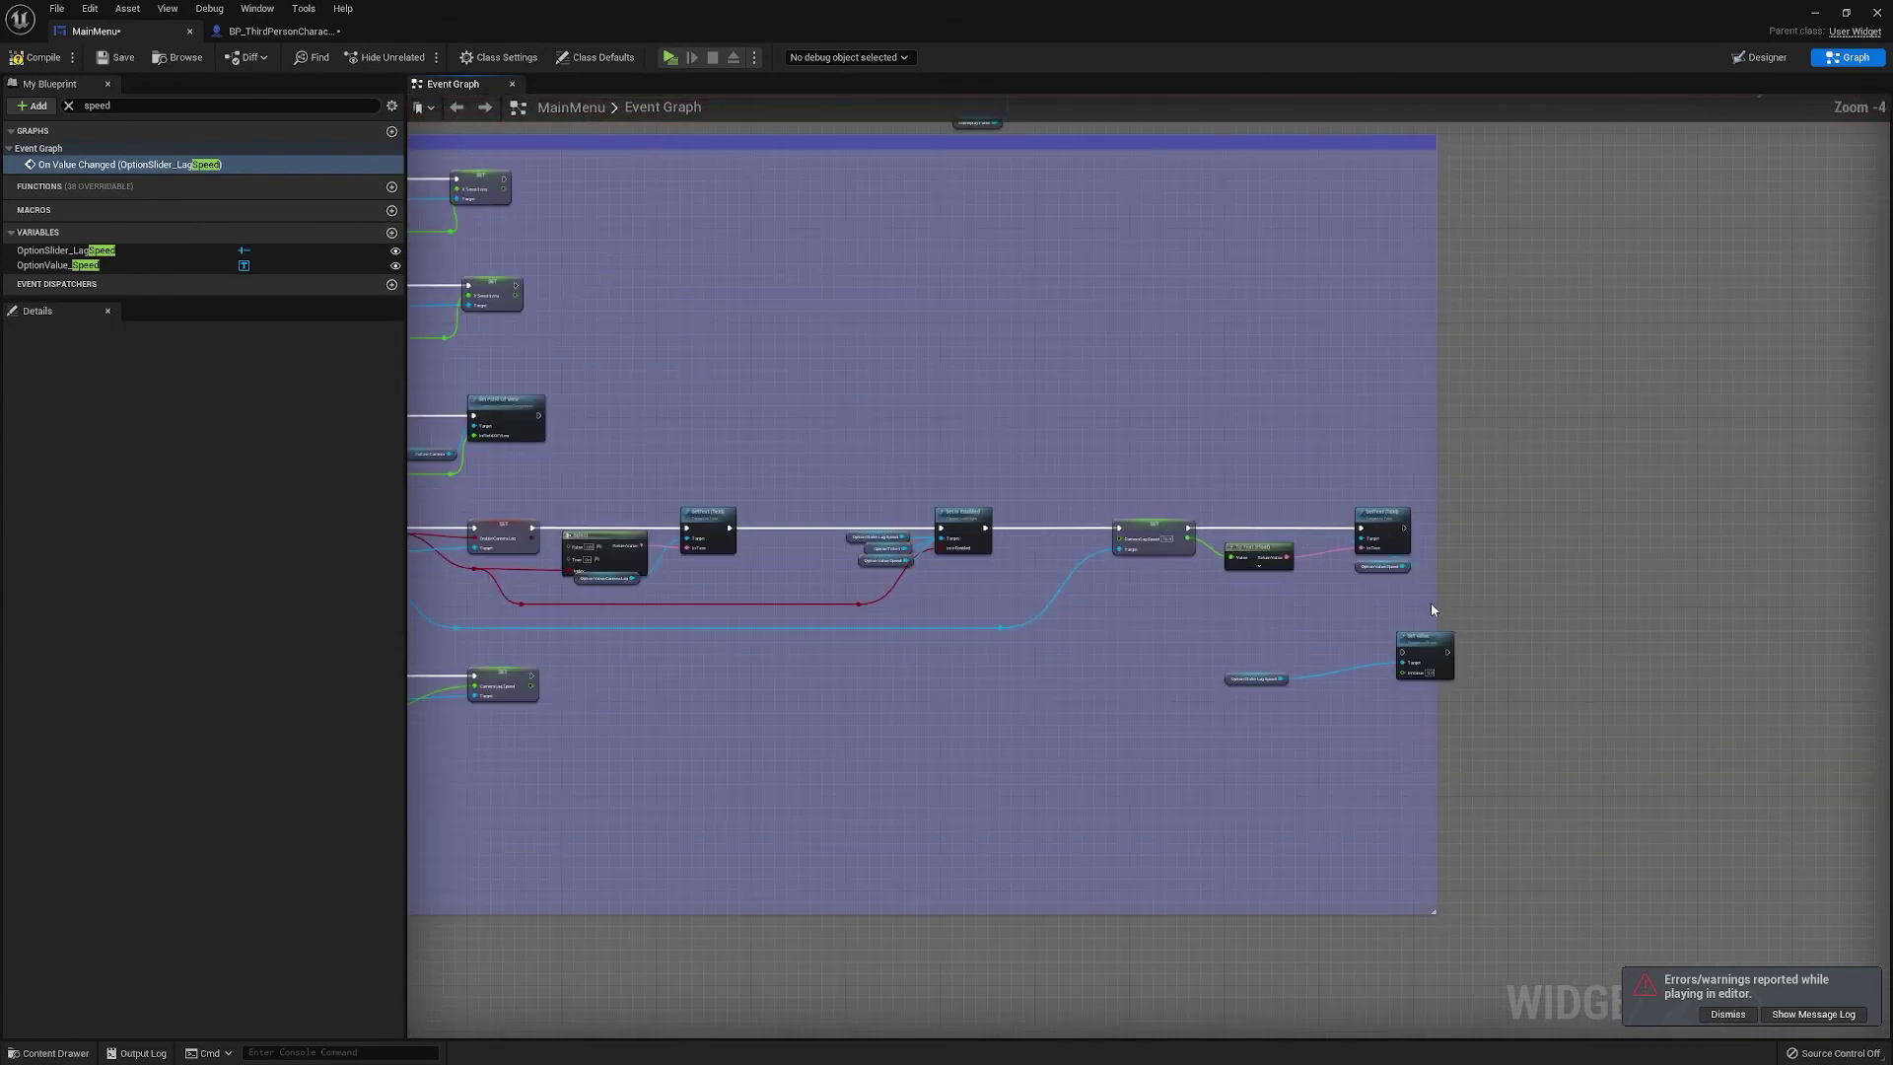
{"action": "left_click_drag", "start_coordinate": [1438, 609], "coordinate": [1637, 611]}
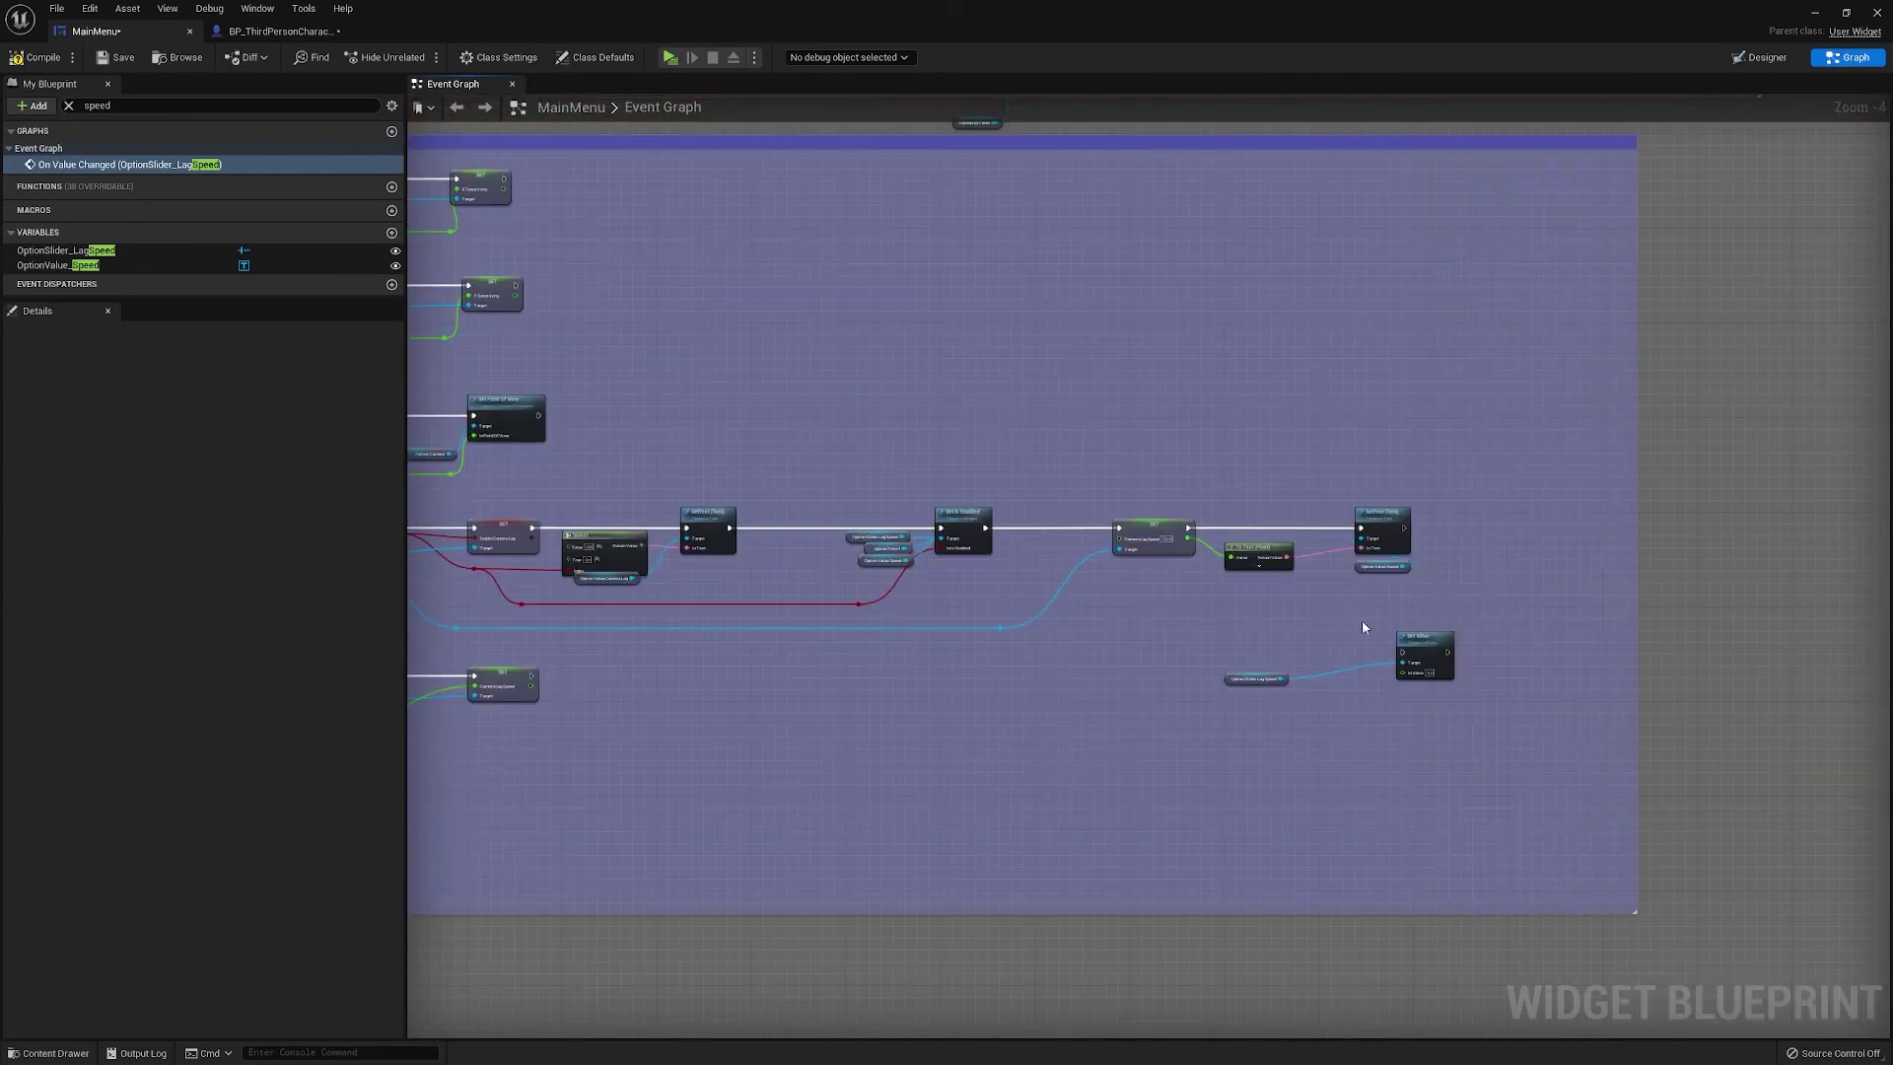
Chain Set Value after the last SetText node with its slider reference underneath, and connect the SET node's Camera Lag Speed output to In Value
{"action": "scroll", "coordinate": [1391, 614], "scroll_direction": "up", "scroll_amount": 2}
{"action": "right_click_drag", "start_coordinate": [1390, 614], "coordinate": [1301, 626]}
{"action": "left_click_drag", "start_coordinate": [1317, 659], "coordinate": [1413, 471]}
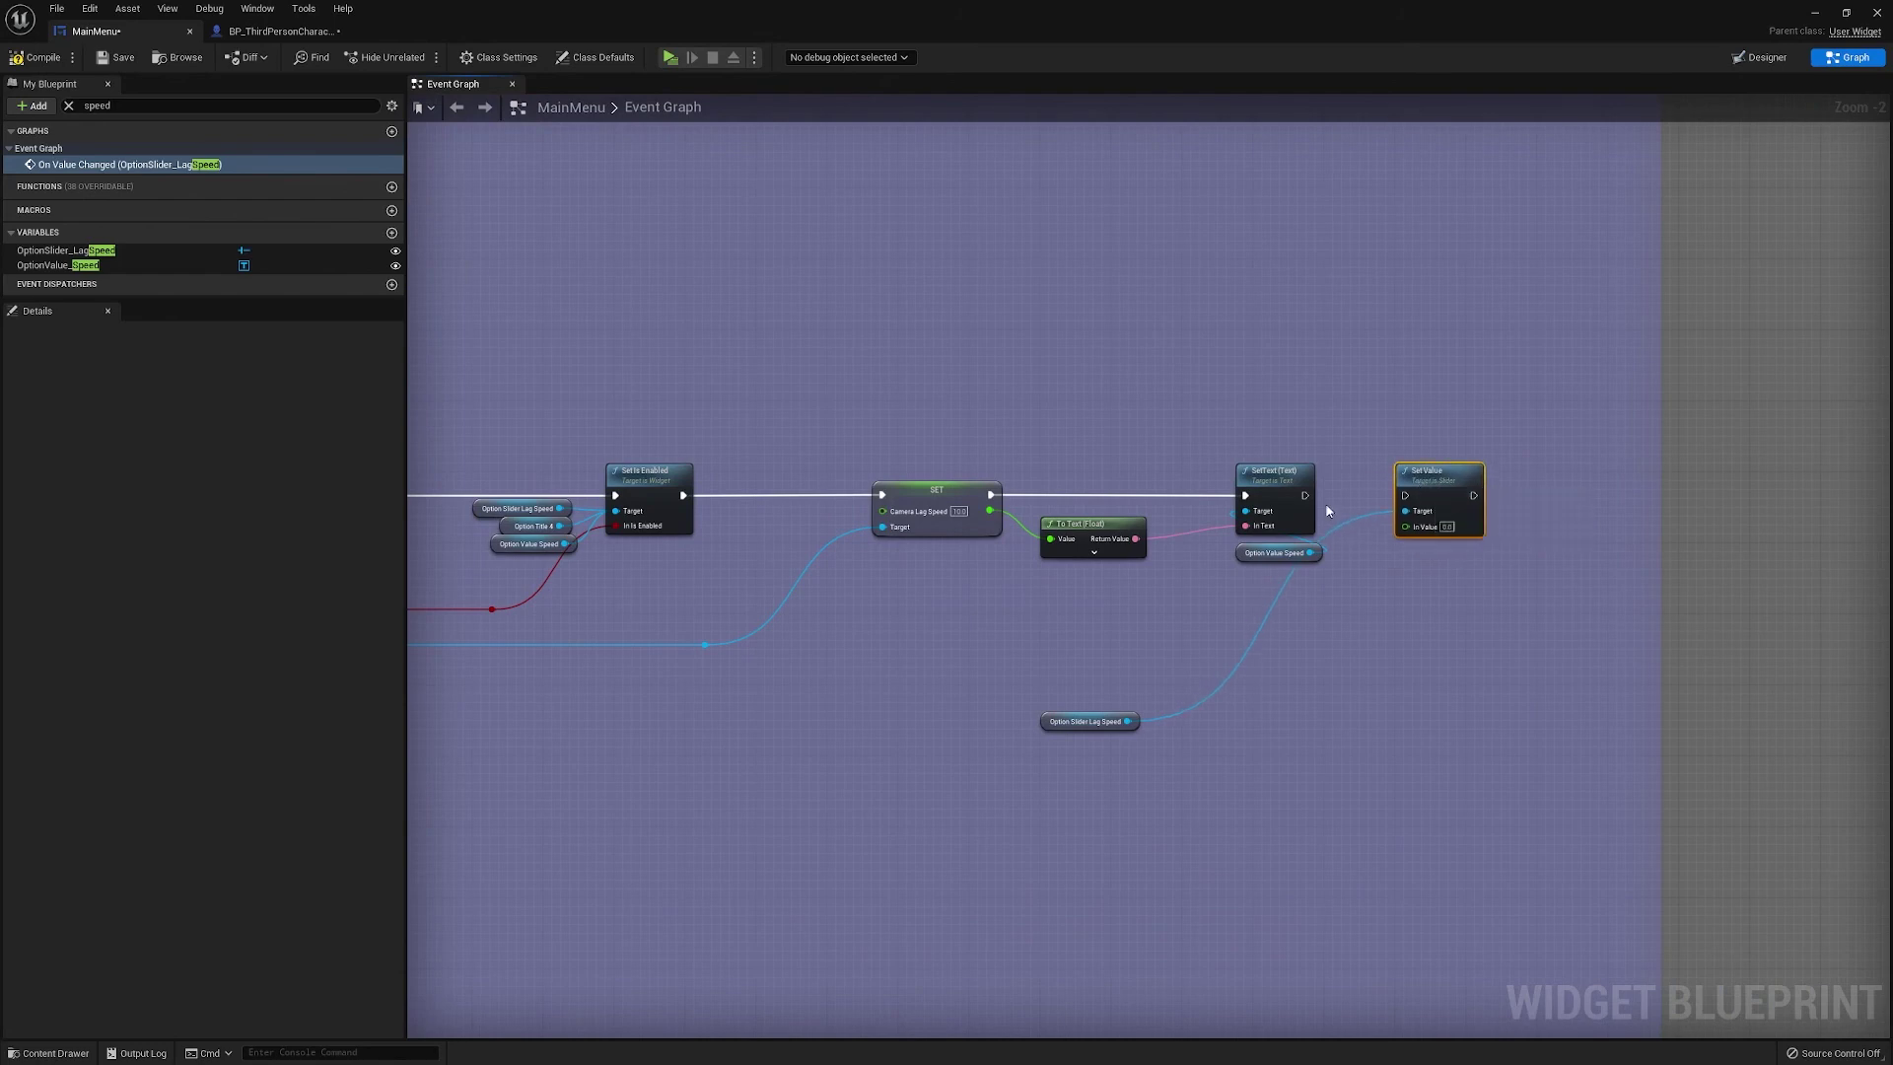
{"action": "left_click_drag", "start_coordinate": [1302, 496], "coordinate": [1405, 496]}
{"action": "left_click", "coordinate": [1375, 543]}
{"action": "left_click_drag", "start_coordinate": [1084, 722], "coordinate": [1421, 579]}
{"action": "left_click", "coordinate": [1323, 654]}
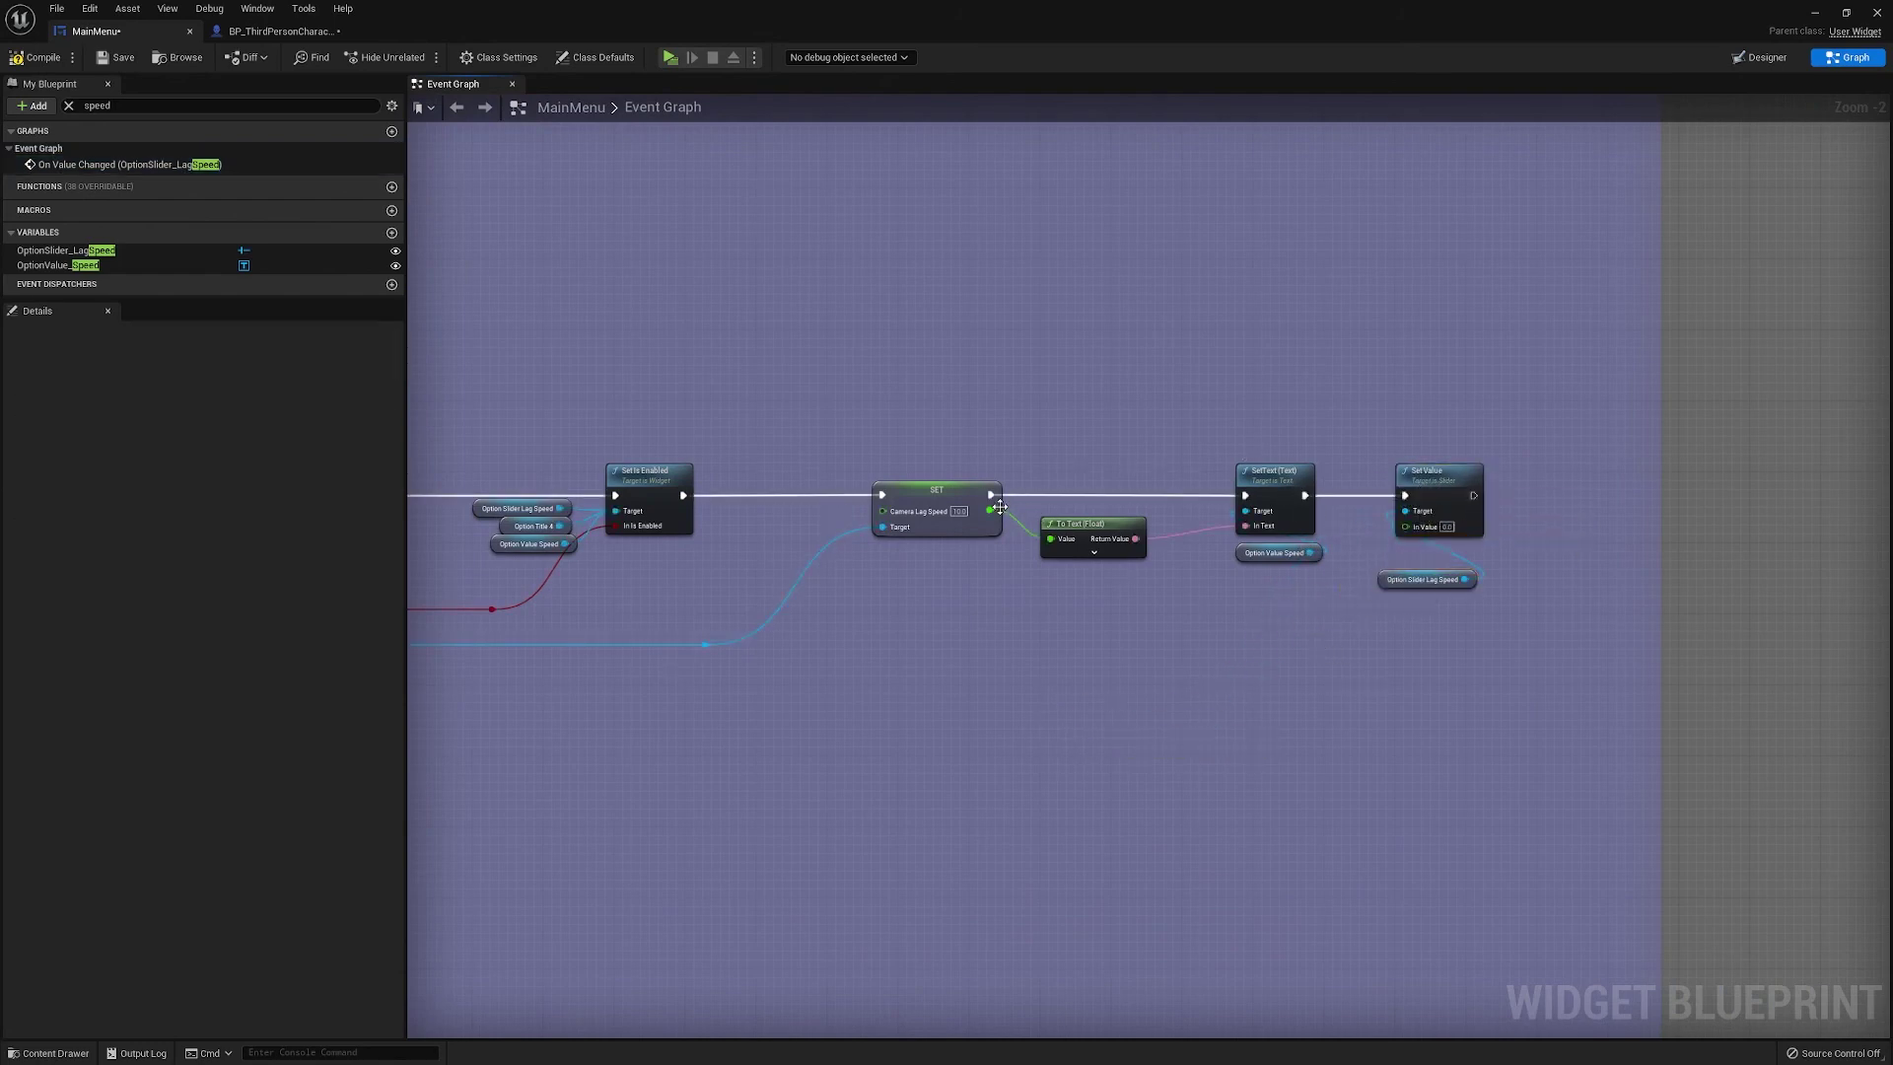
{"action": "left_click_drag", "start_coordinate": [990, 509], "coordinate": [1406, 526]}
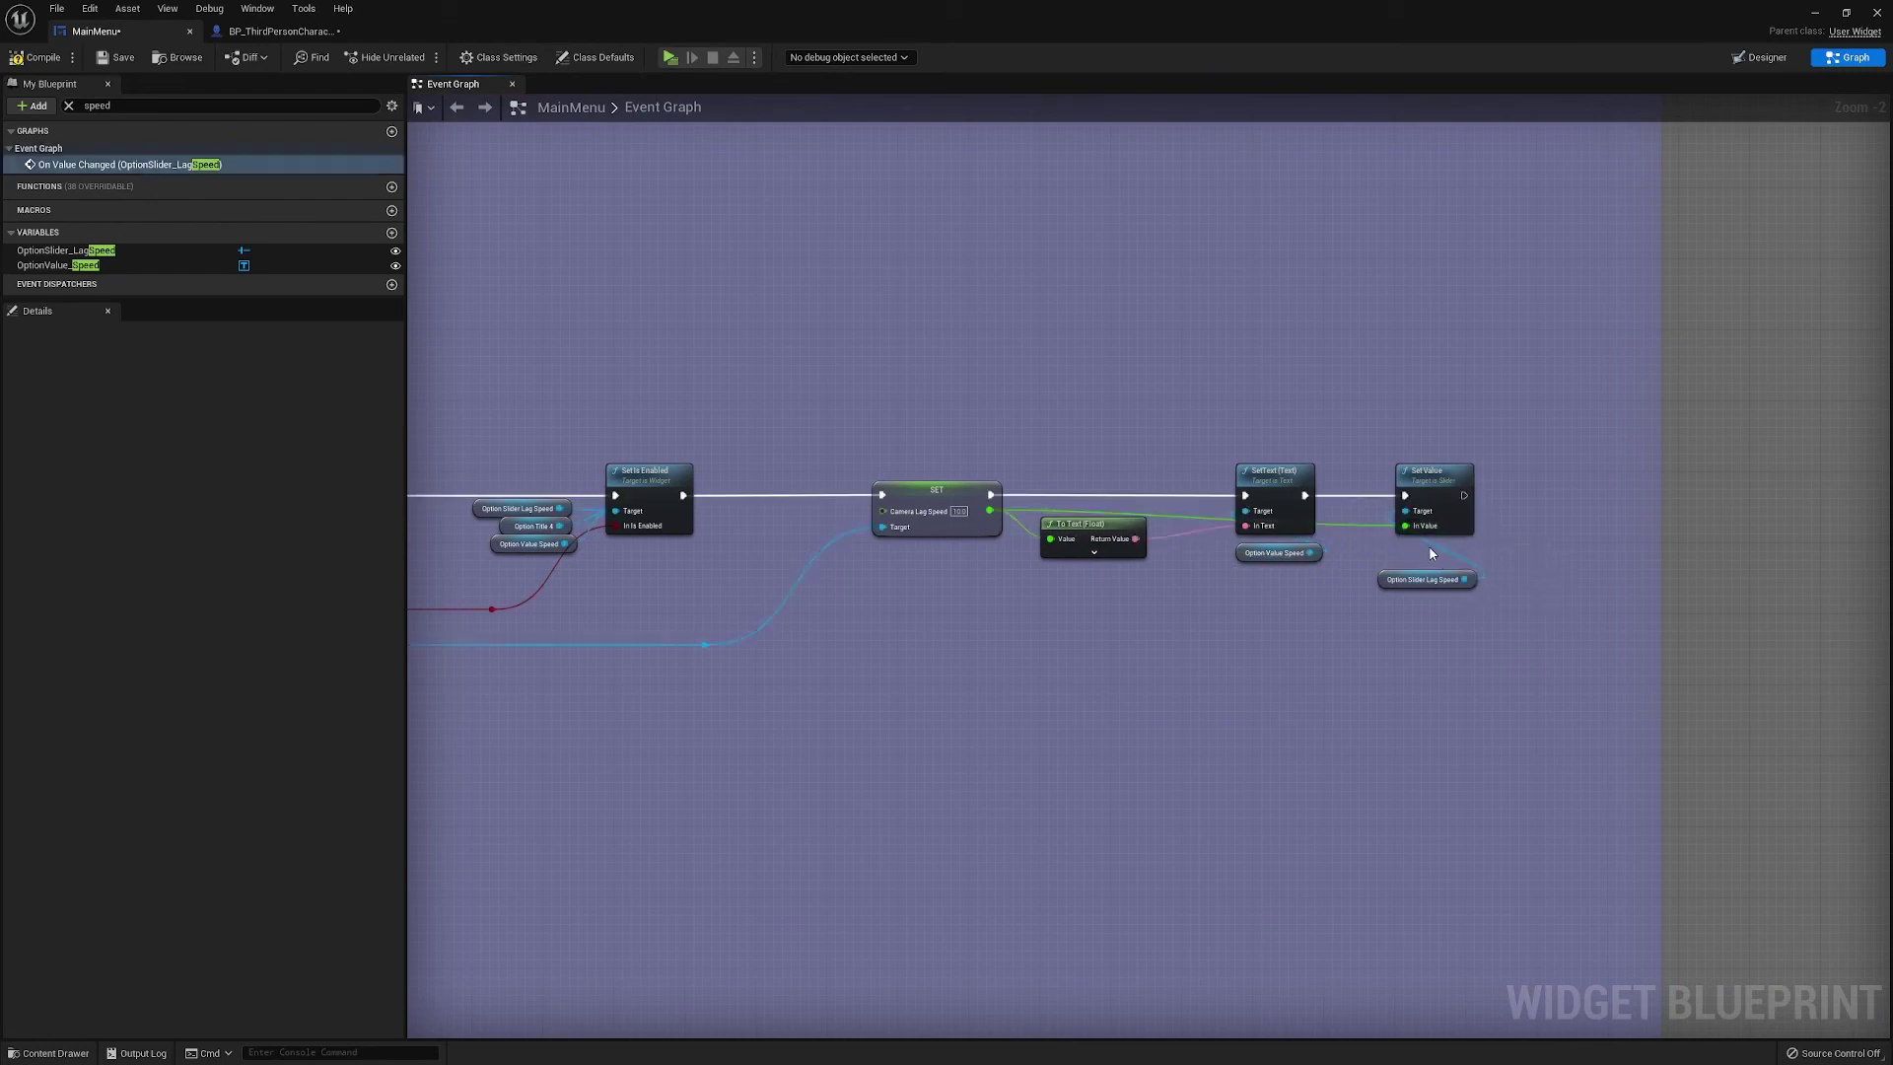
{"action": "right_click_drag", "start_coordinate": [821, 652], "coordinate": [888, 655]}
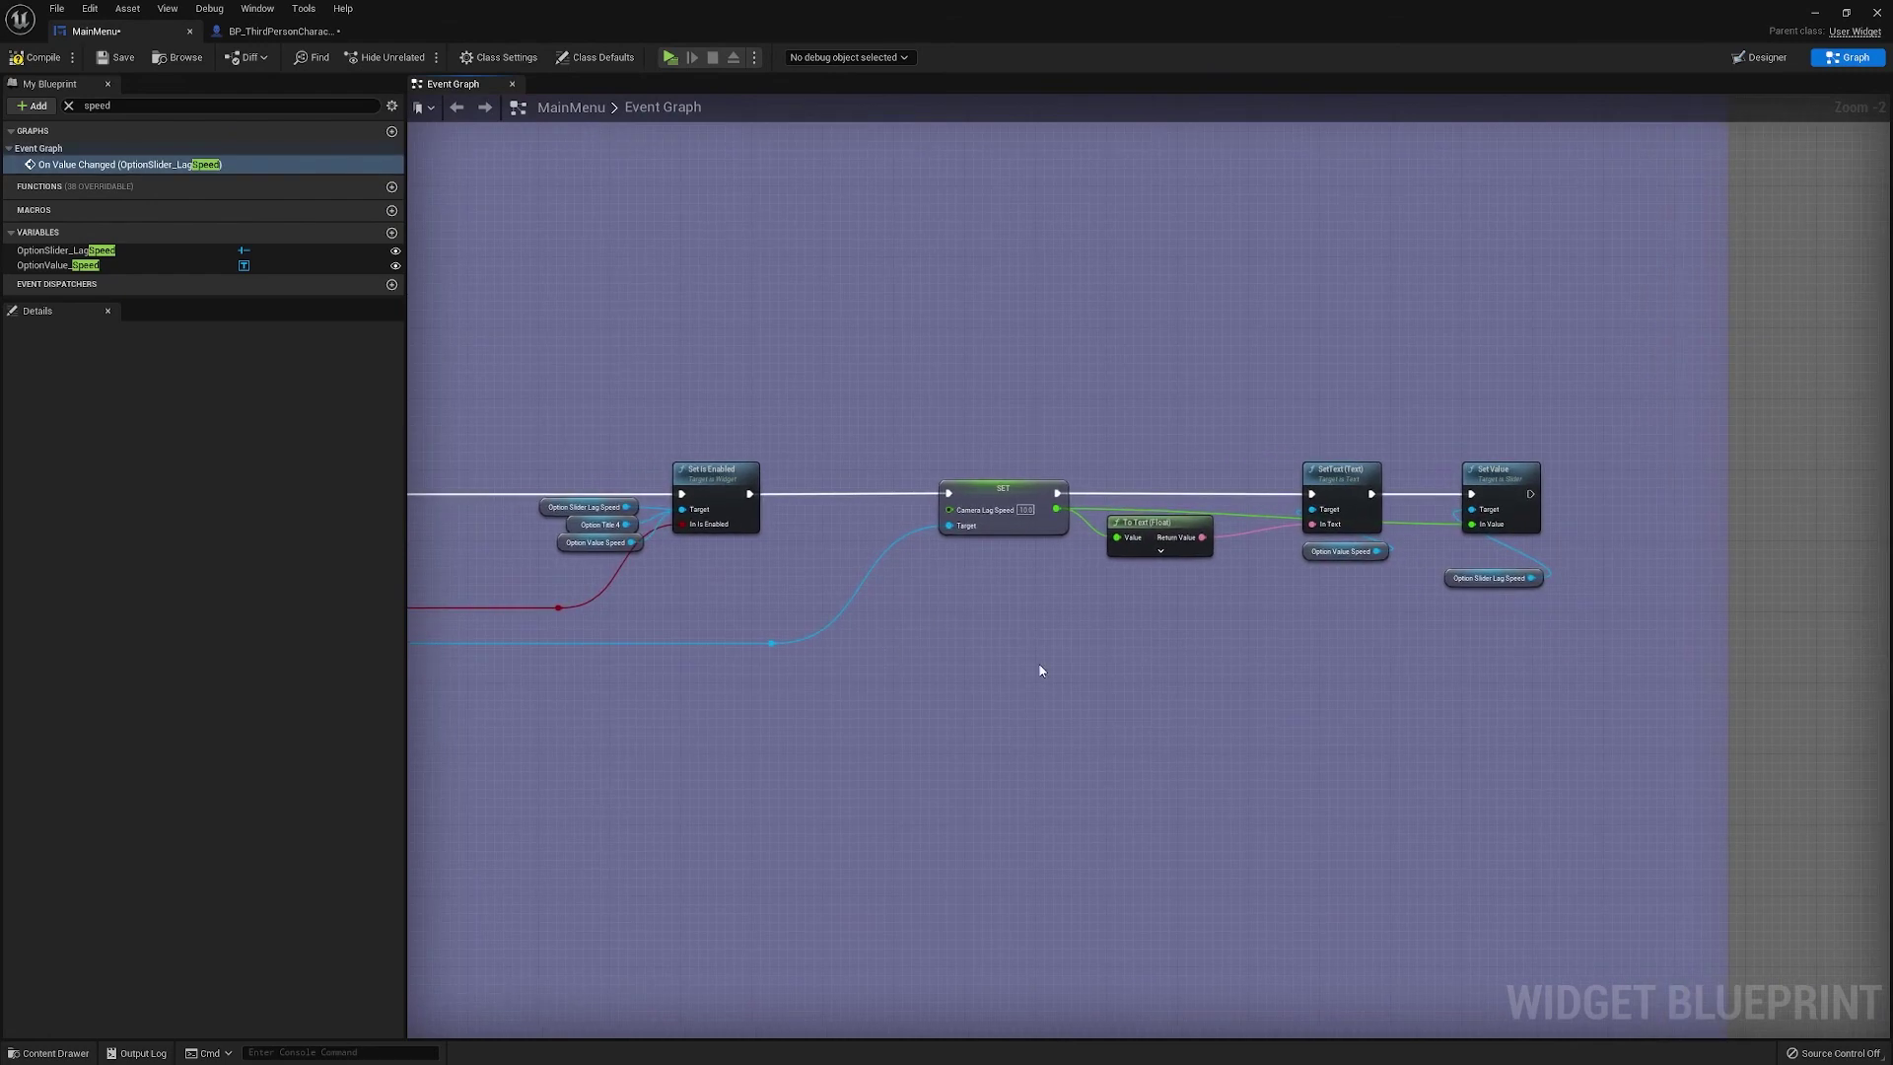
Compile the MainMenu widget and launch the game preview
{"action": "left_click", "coordinate": [61, 59]}
{"action": "left_click", "coordinate": [669, 57]}
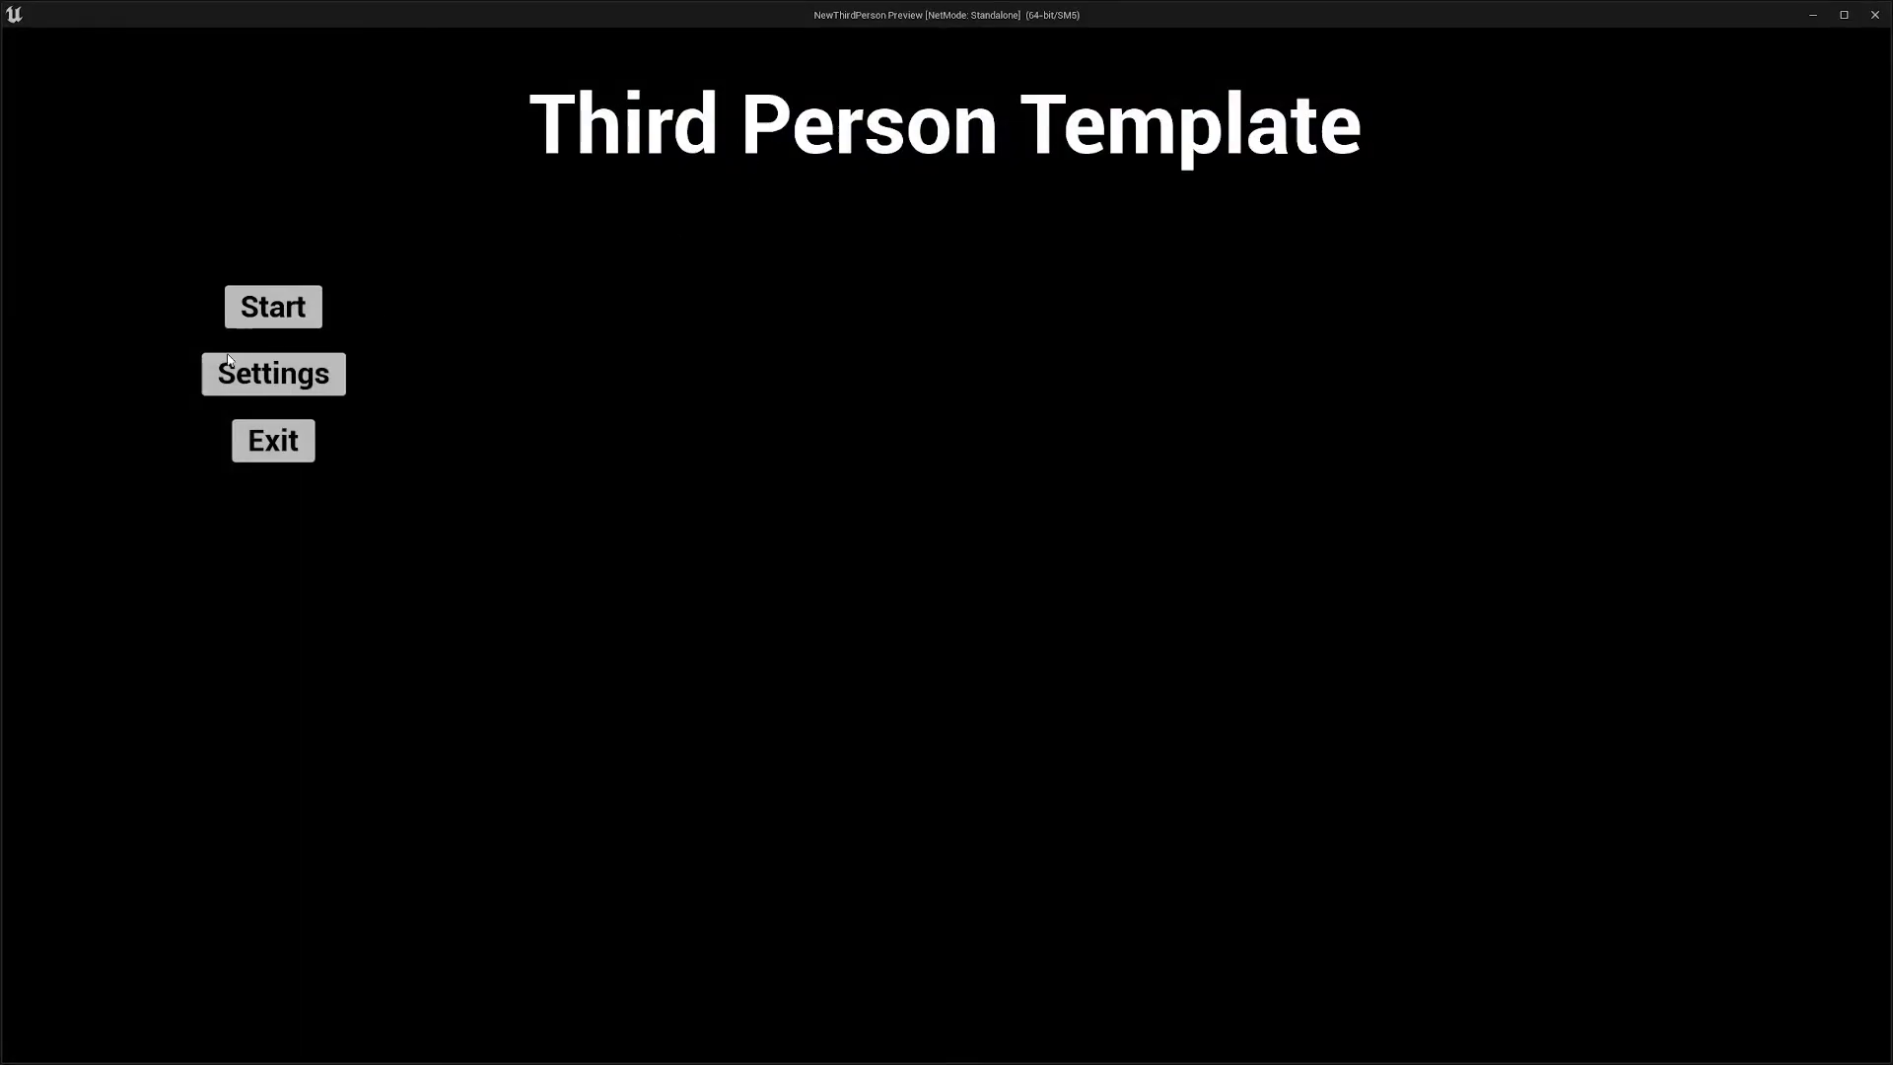